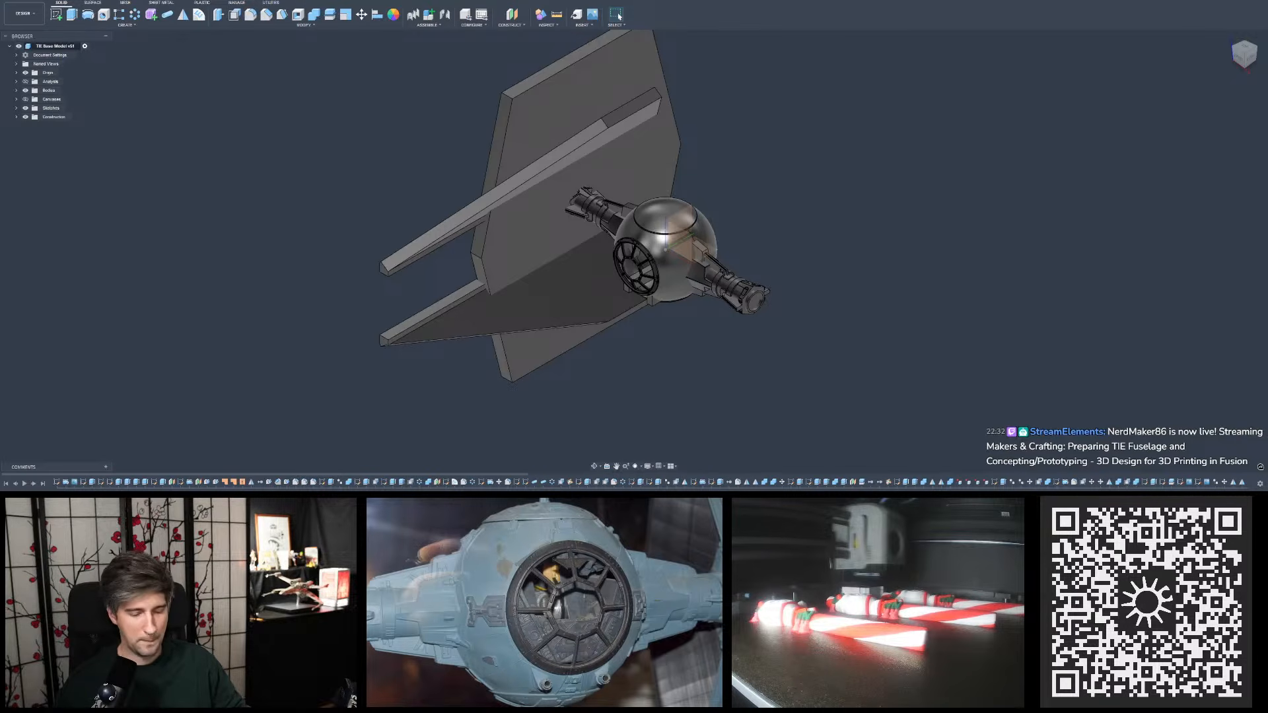
{"action": "key", "text": "XF86AudioLowerVolume"}
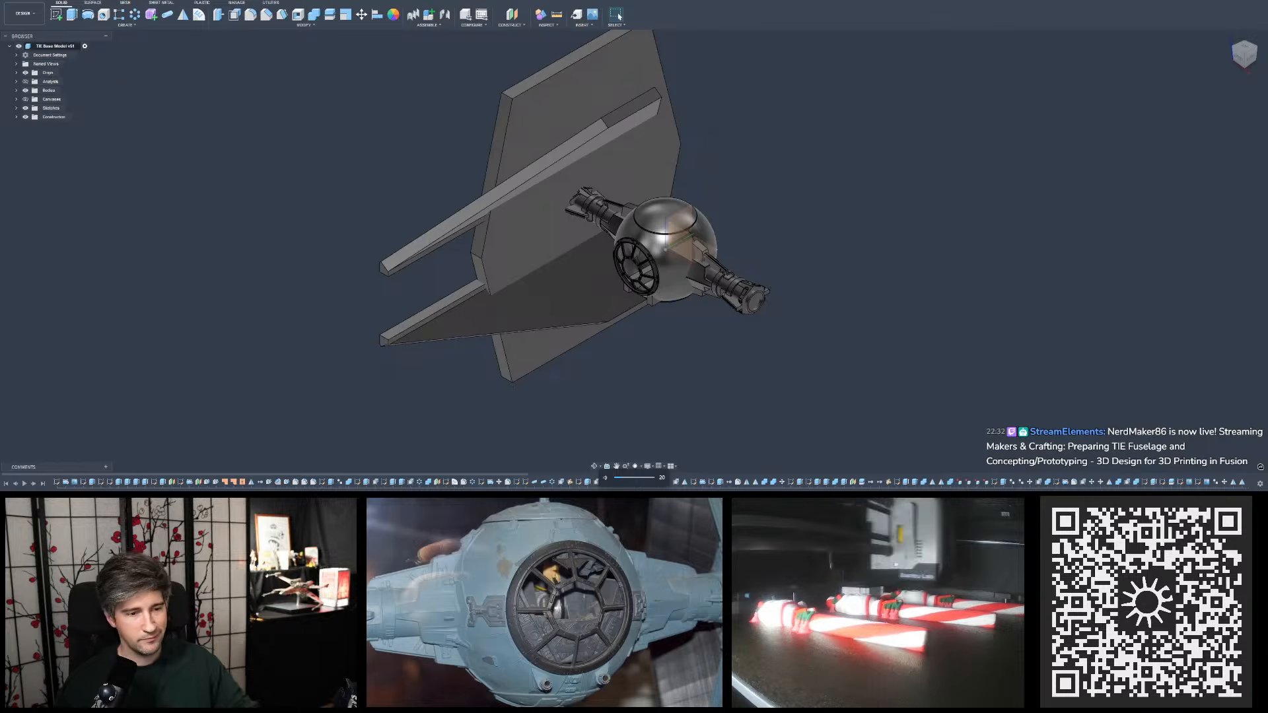
{"action": "middle_click_drag", "start_coordinate": [713, 250], "coordinate": [739, 167], "text": "shift"}
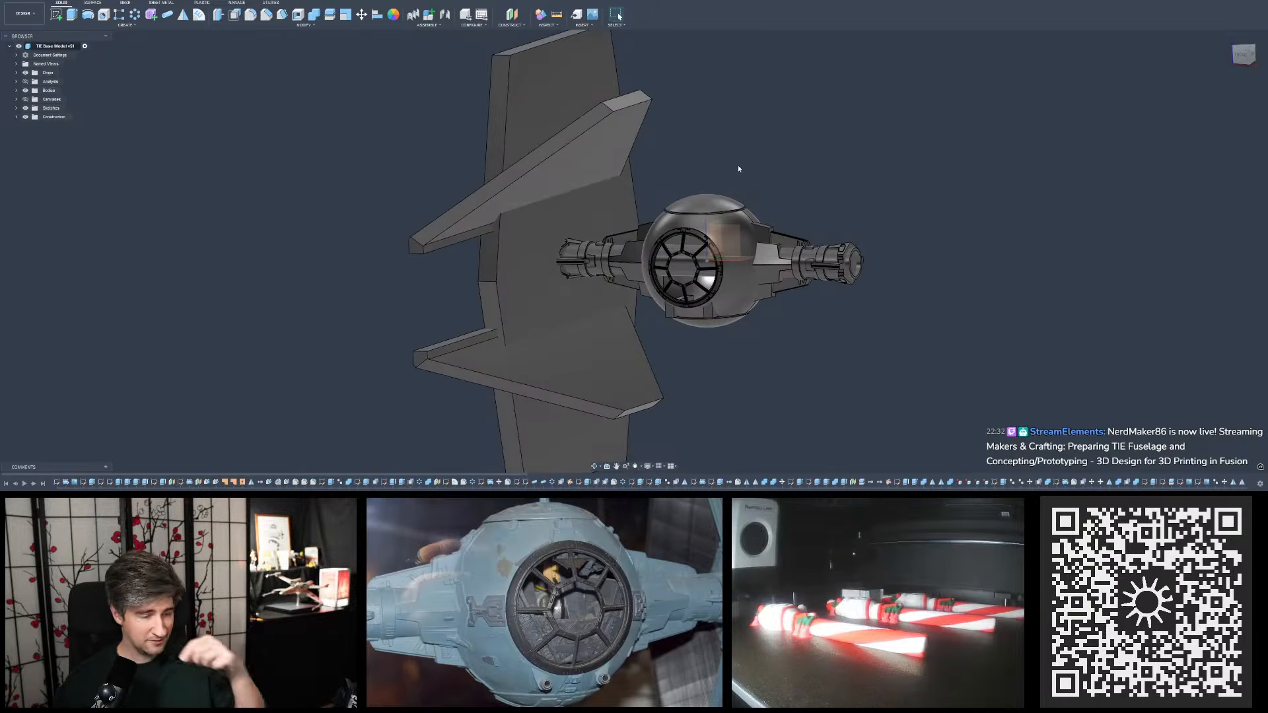
{"action": "middle_click_drag", "start_coordinate": [533, 143], "coordinate": [680, 327], "text": "shift"}
{"action": "middle_click_drag", "start_coordinate": [627, 128], "coordinate": [618, 146], "text": "shift"}
{"action": "scroll", "coordinate": [620, 144], "scroll_direction": "up", "scroll_amount": 5}
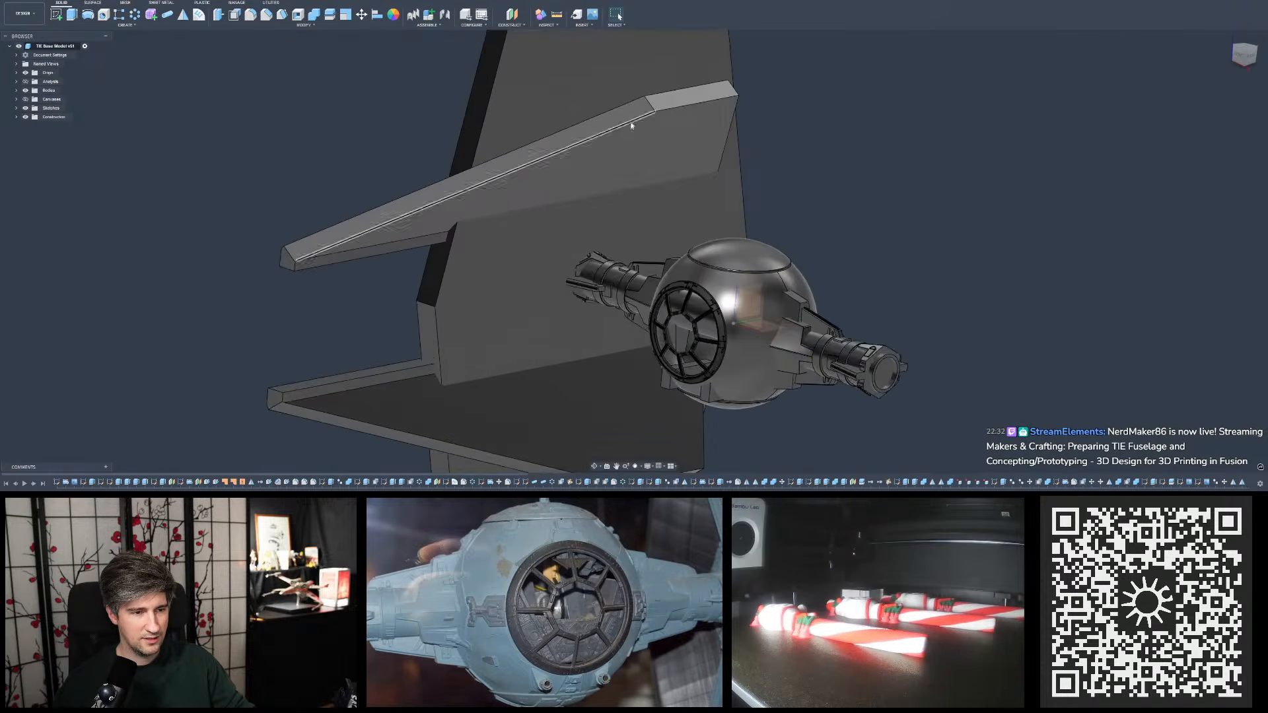
{"action": "scroll", "coordinate": [636, 119], "scroll_direction": "down", "scroll_amount": 5}
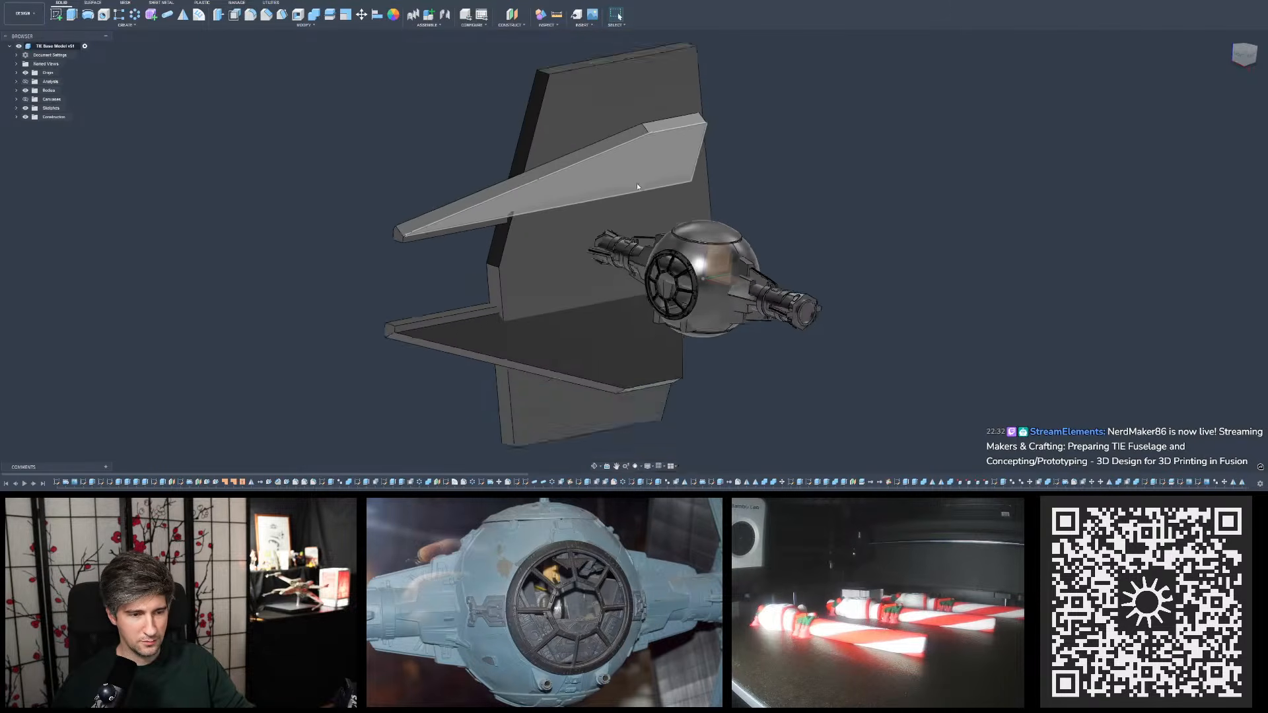
{"action": "middle_click_drag", "start_coordinate": [637, 184], "coordinate": [708, 180], "text": "shift"}
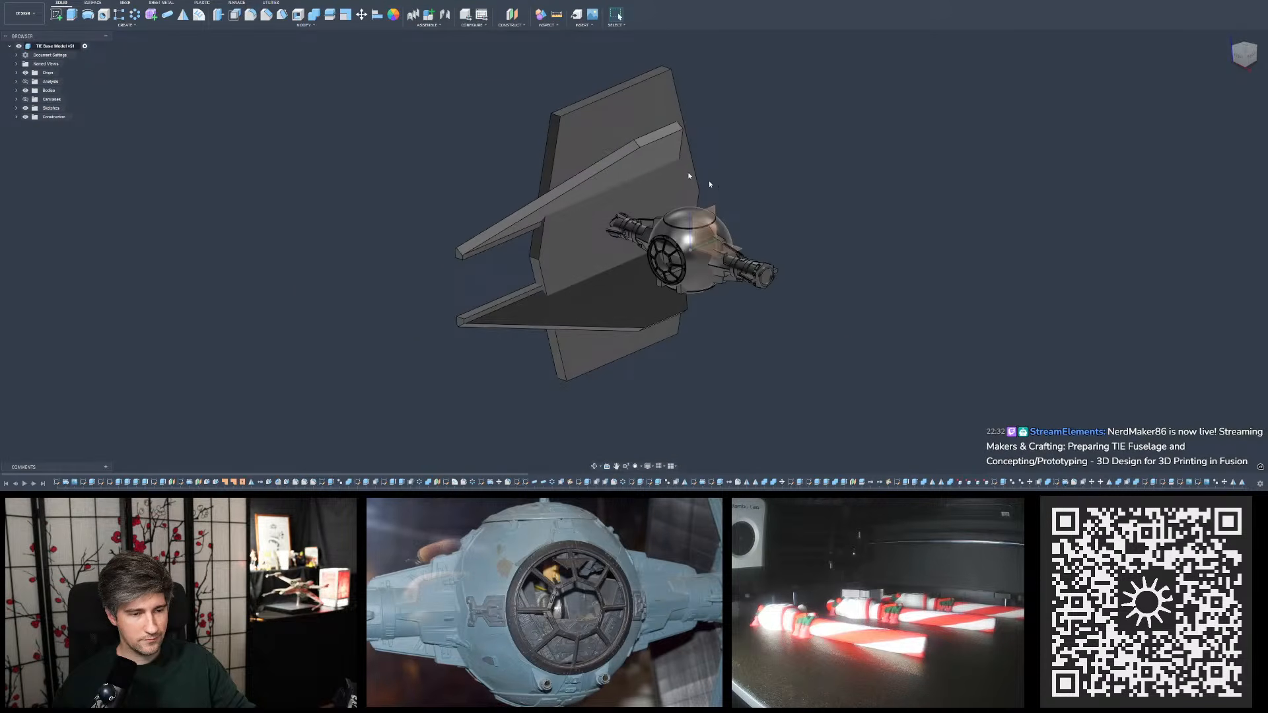
- Expand the list of bodies and hide the placeholder TIE and Interceptor wing bodies
{"action": "left_click", "coordinate": [16, 91]}
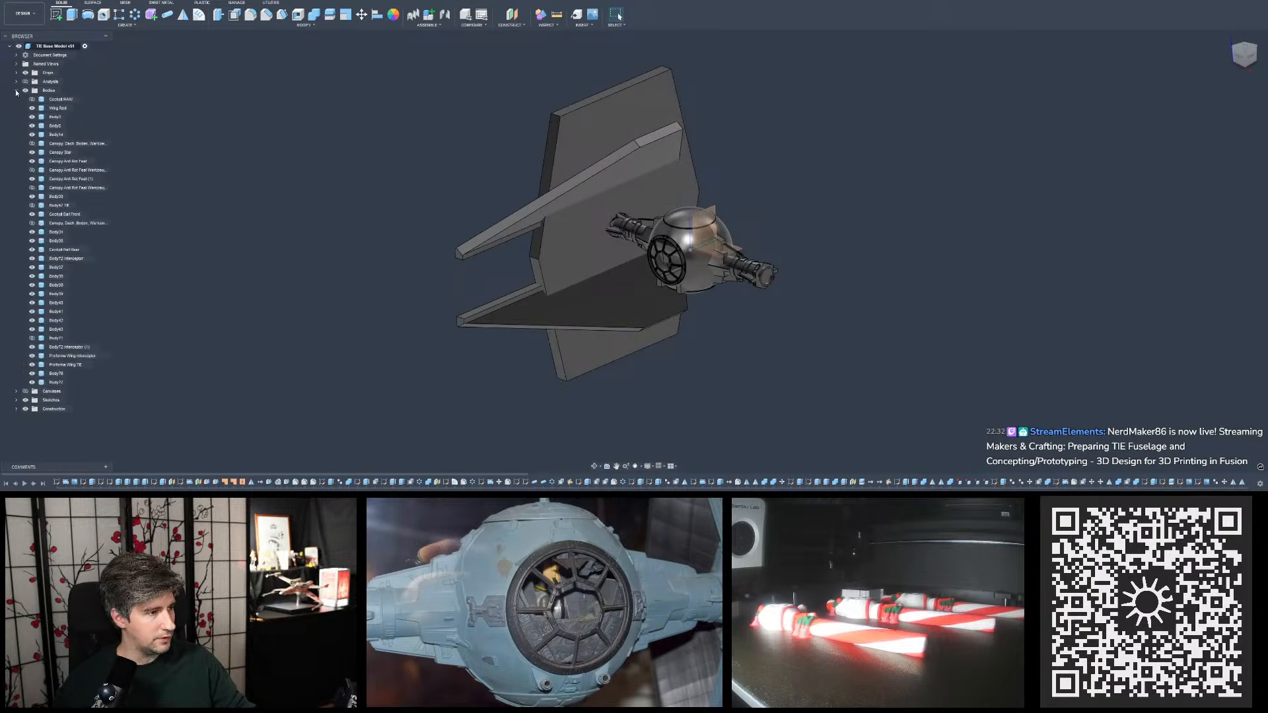
{"action": "left_click", "coordinate": [597, 139]}
{"action": "key", "text": "v"}
{"action": "left_click", "coordinate": [716, 176]}
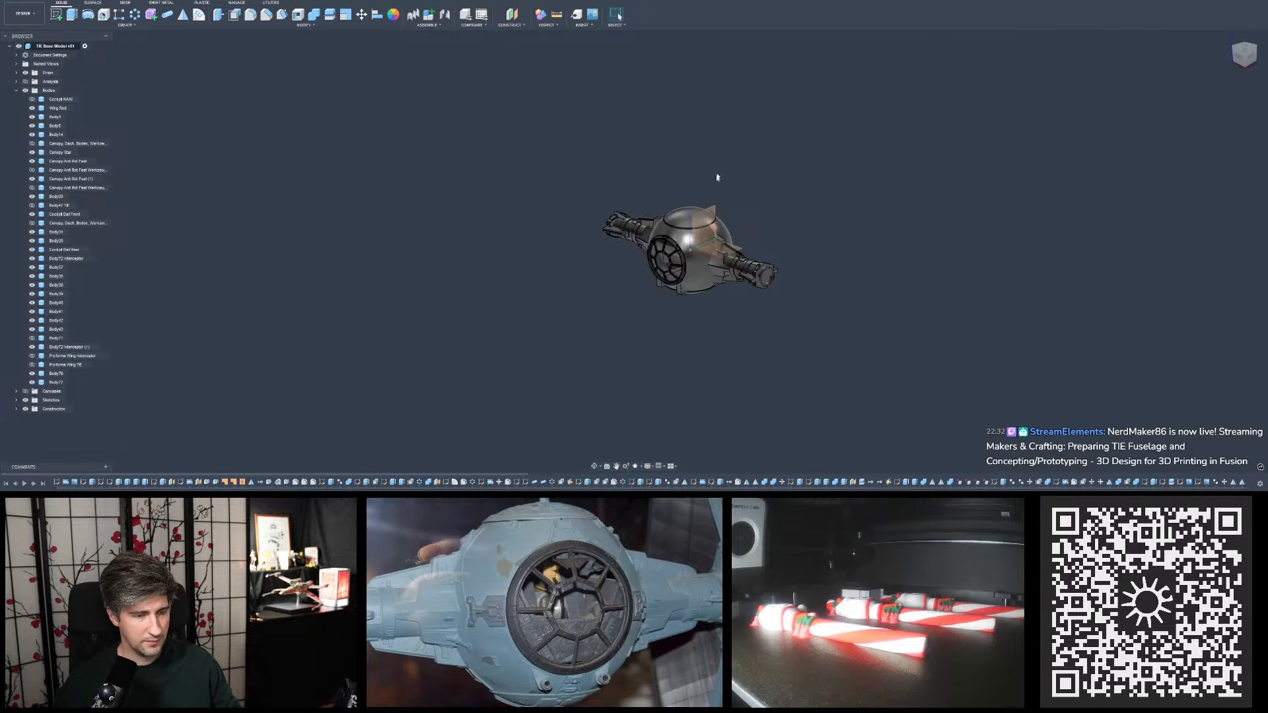
- Examine the fuselage up close and compare the flat angled pylon panels on both sides of the cockpit sphere
{"action": "scroll", "coordinate": [691, 309], "scroll_direction": "up", "scroll_amount": 6}
{"action": "scroll", "coordinate": [666, 83], "scroll_direction": "up", "scroll_amount": 3}
{"action": "middle_click_drag", "start_coordinate": [654, 129], "coordinate": [671, 126], "text": "shift"}
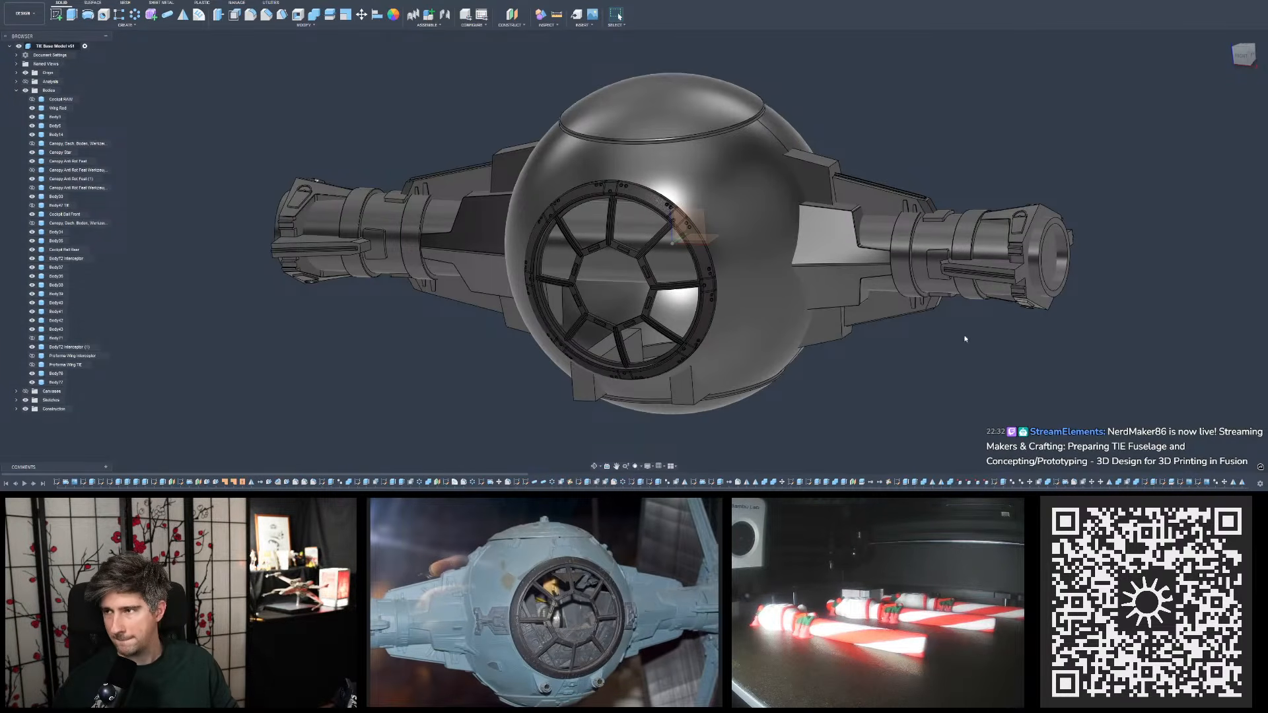
{"action": "scroll", "coordinate": [628, 215], "scroll_direction": "up", "scroll_amount": 3}
{"action": "middle_click_drag", "start_coordinate": [717, 178], "coordinate": [806, 244], "text": "shift"}
{"action": "scroll", "coordinate": [704, 192], "scroll_direction": "down", "scroll_amount": 4}
{"action": "scroll", "coordinate": [885, 162], "scroll_direction": "up", "scroll_amount": 1}
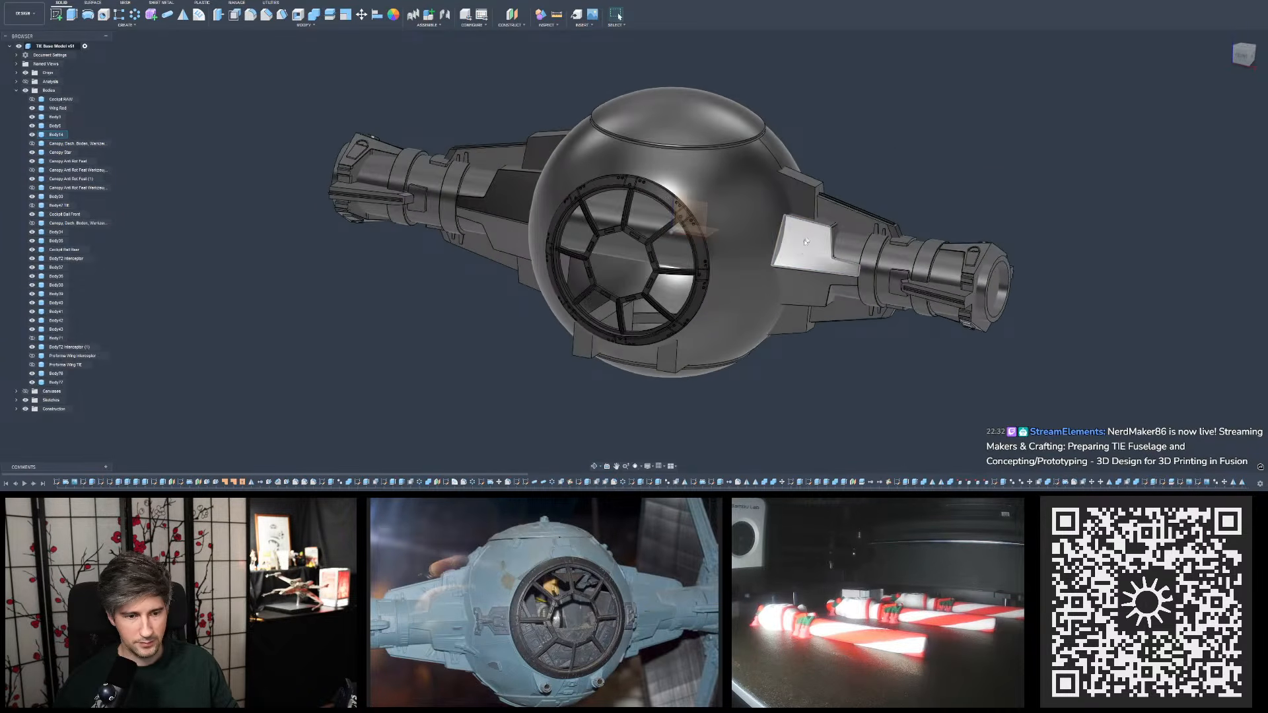
{"action": "left_click", "coordinate": [802, 250]}
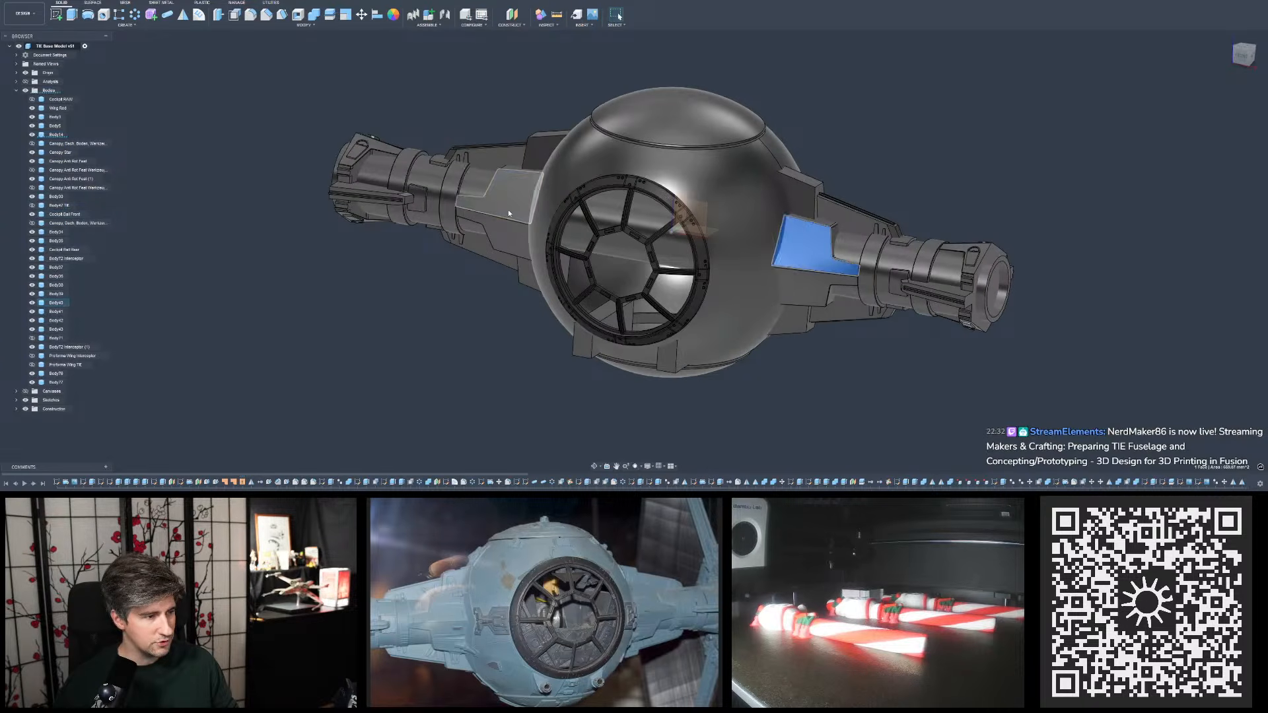
{"action": "left_click", "coordinate": [508, 209]}
{"action": "left_click", "coordinate": [799, 254]}
{"action": "left_click", "coordinate": [825, 356]}
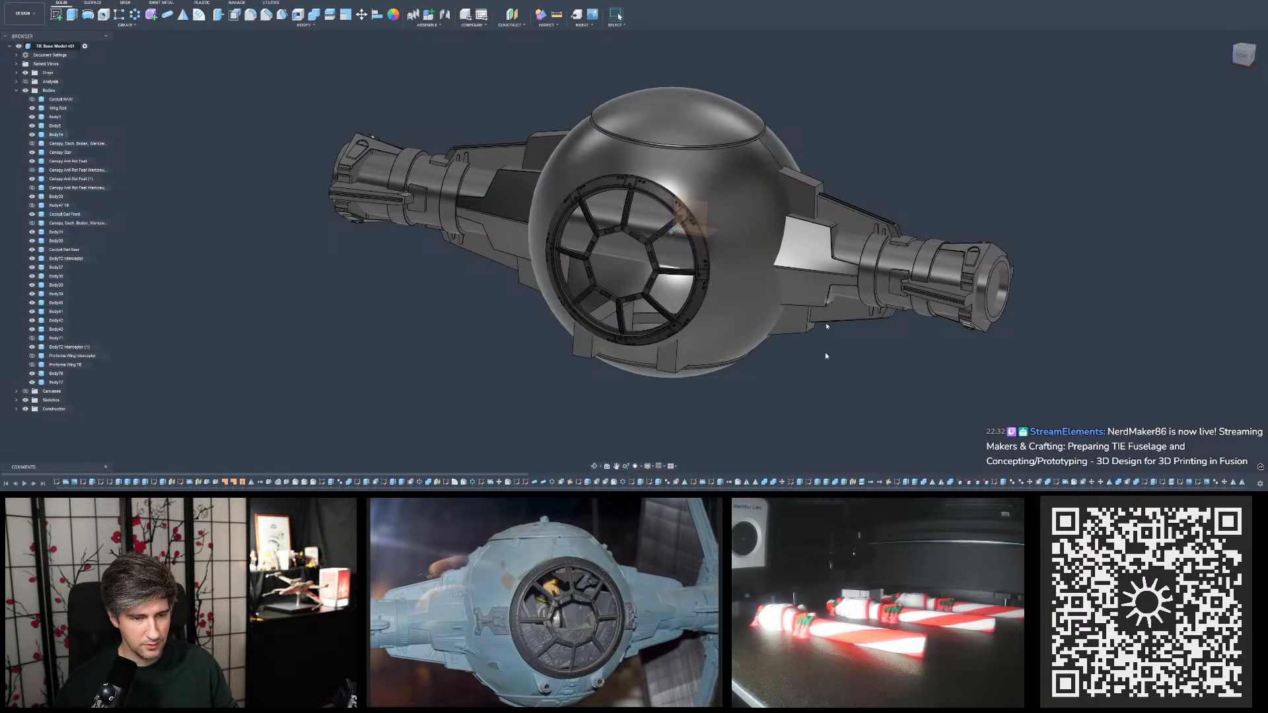
- Go to the end of the timeline and trace the latest features back to the mirrors of the pylon bodies
{"action": "left_click_drag", "start_coordinate": [115, 473], "coordinate": [891, 460]}
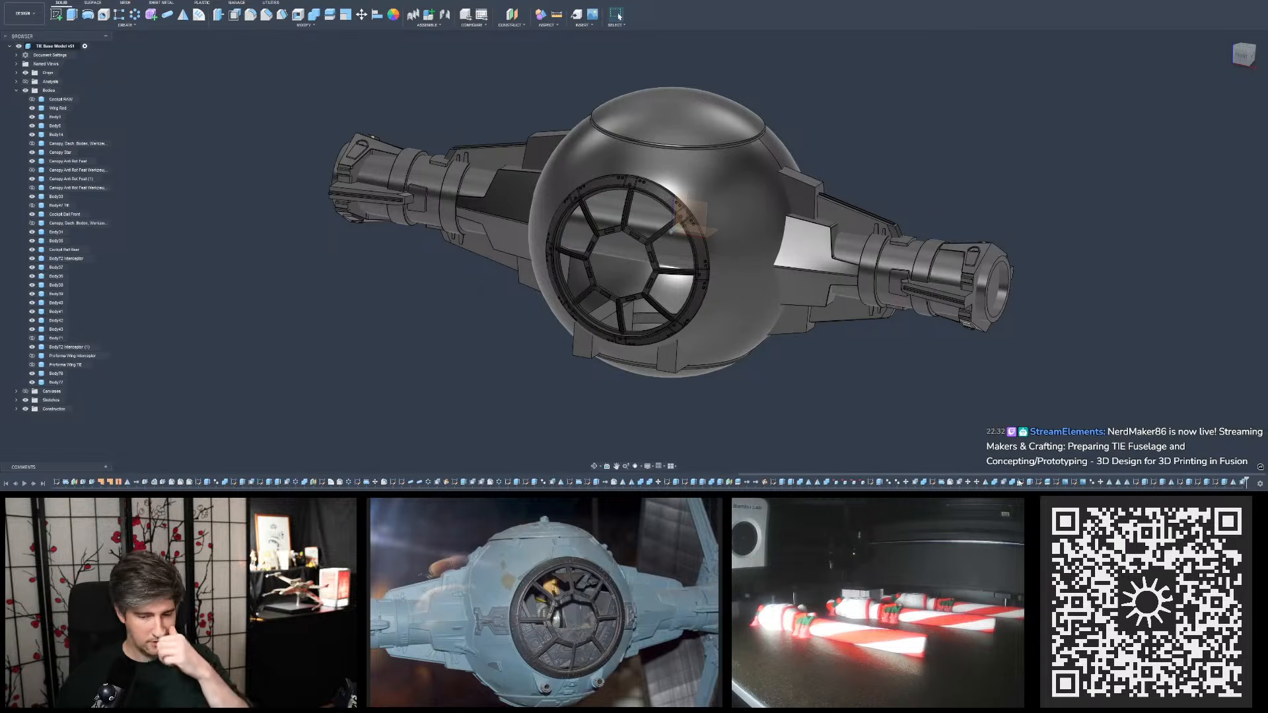
{"action": "left_click", "coordinate": [1243, 482]}
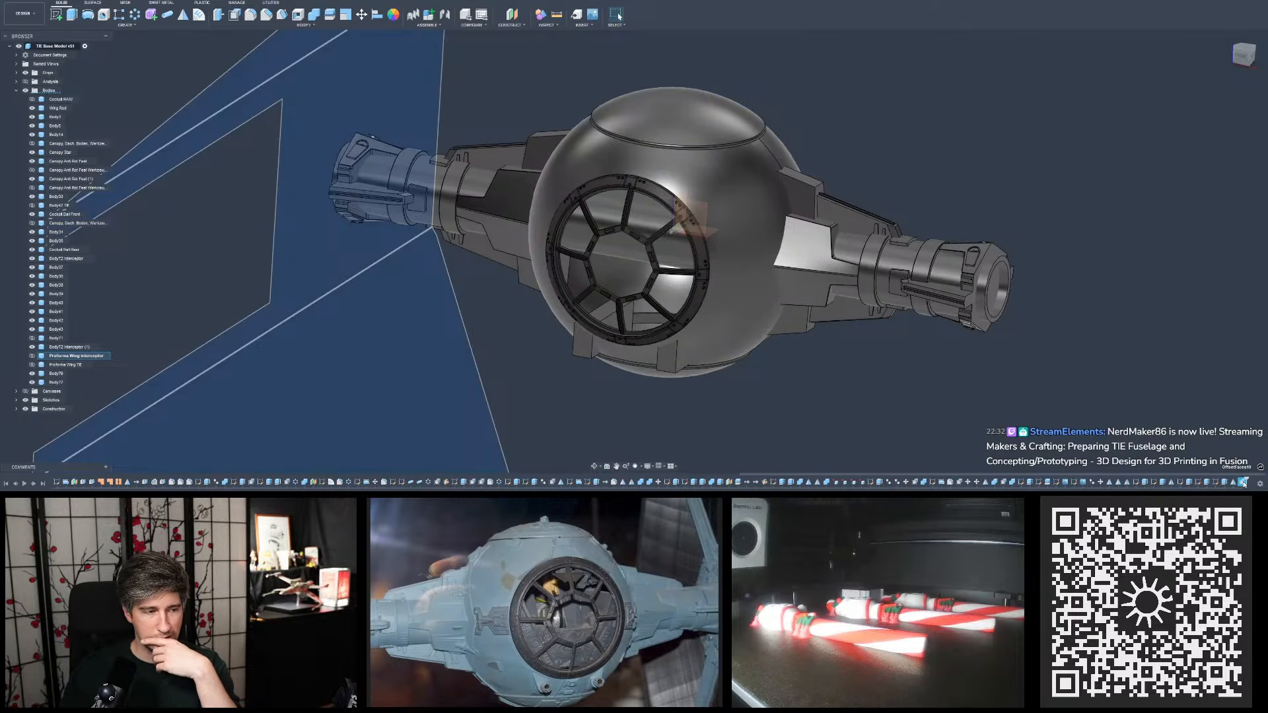
{"action": "left_click", "coordinate": [1216, 482]}
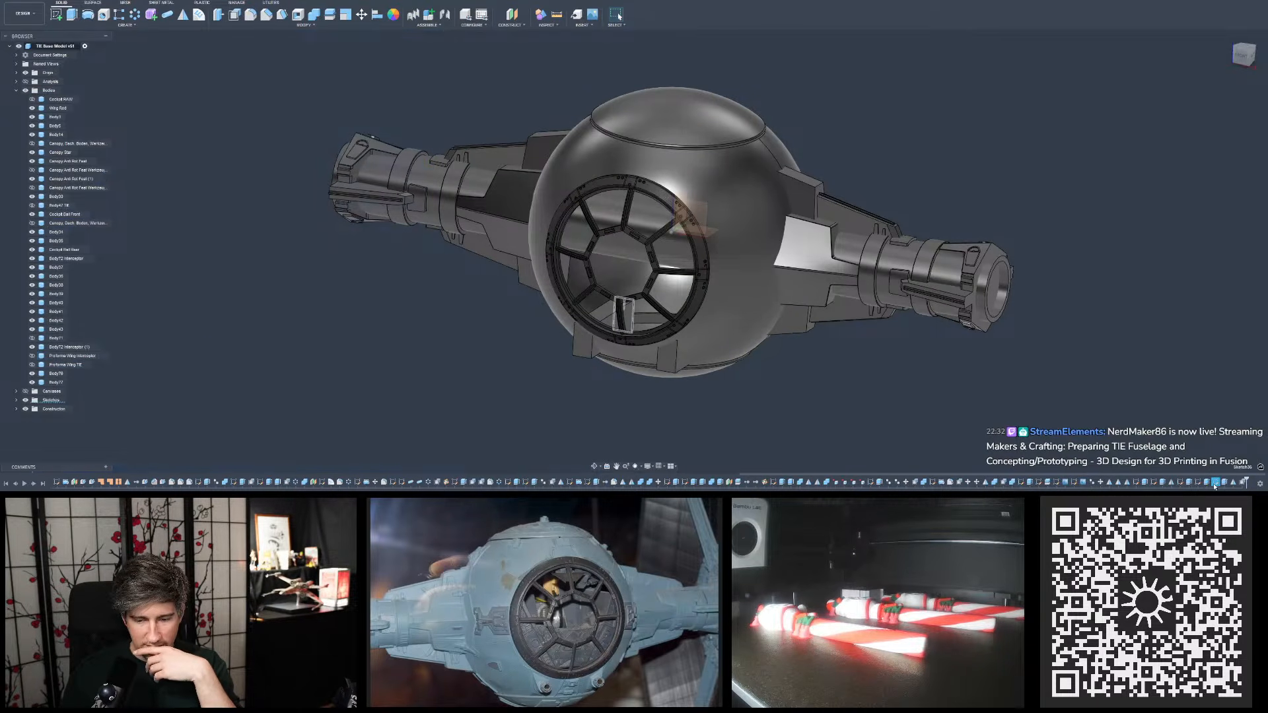
{"action": "left_click", "coordinate": [1182, 483]}
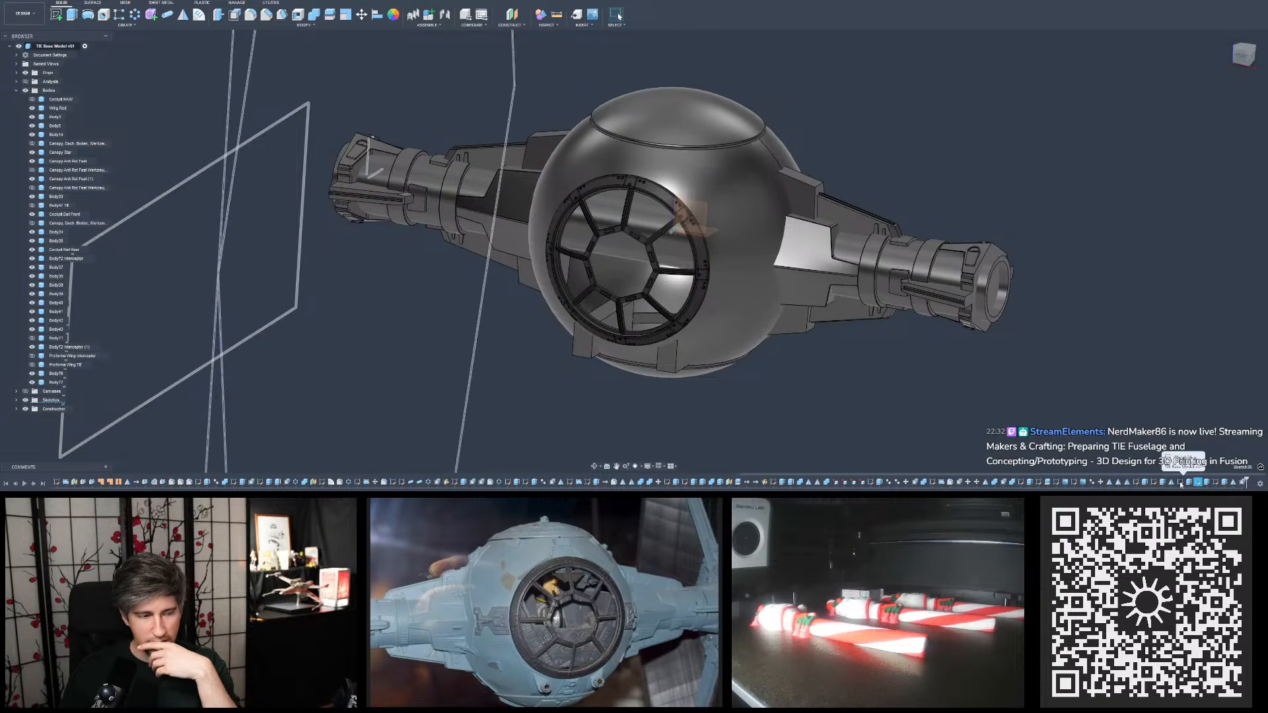
{"action": "left_click", "coordinate": [1136, 483]}
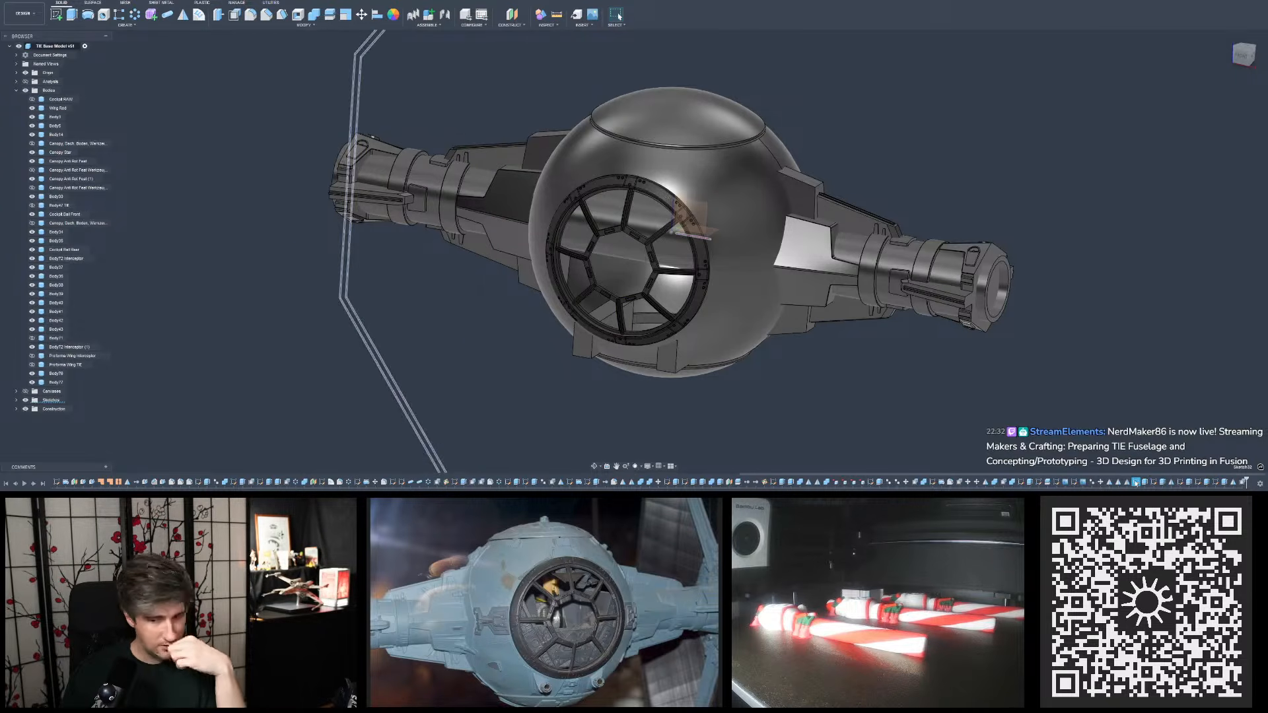
{"action": "left_click", "coordinate": [1120, 483]}
{"action": "left_click", "coordinate": [1128, 483]}
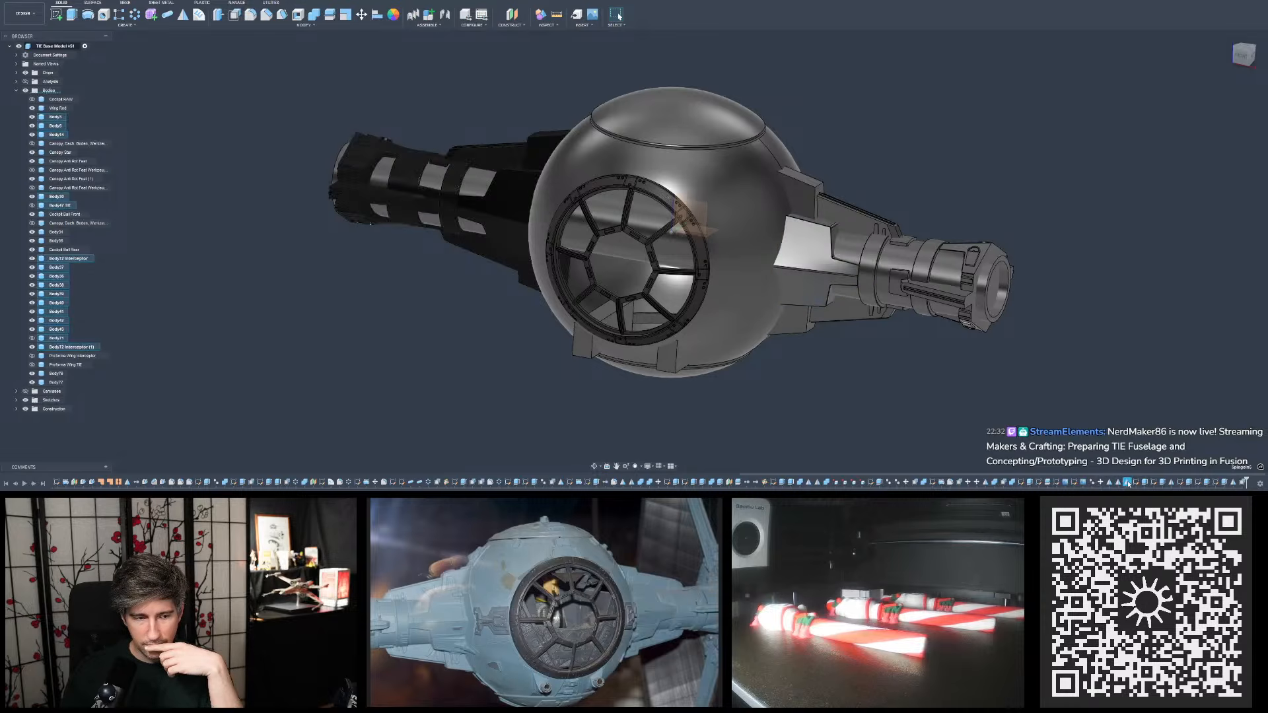
{"action": "left_click", "coordinate": [1119, 483]}
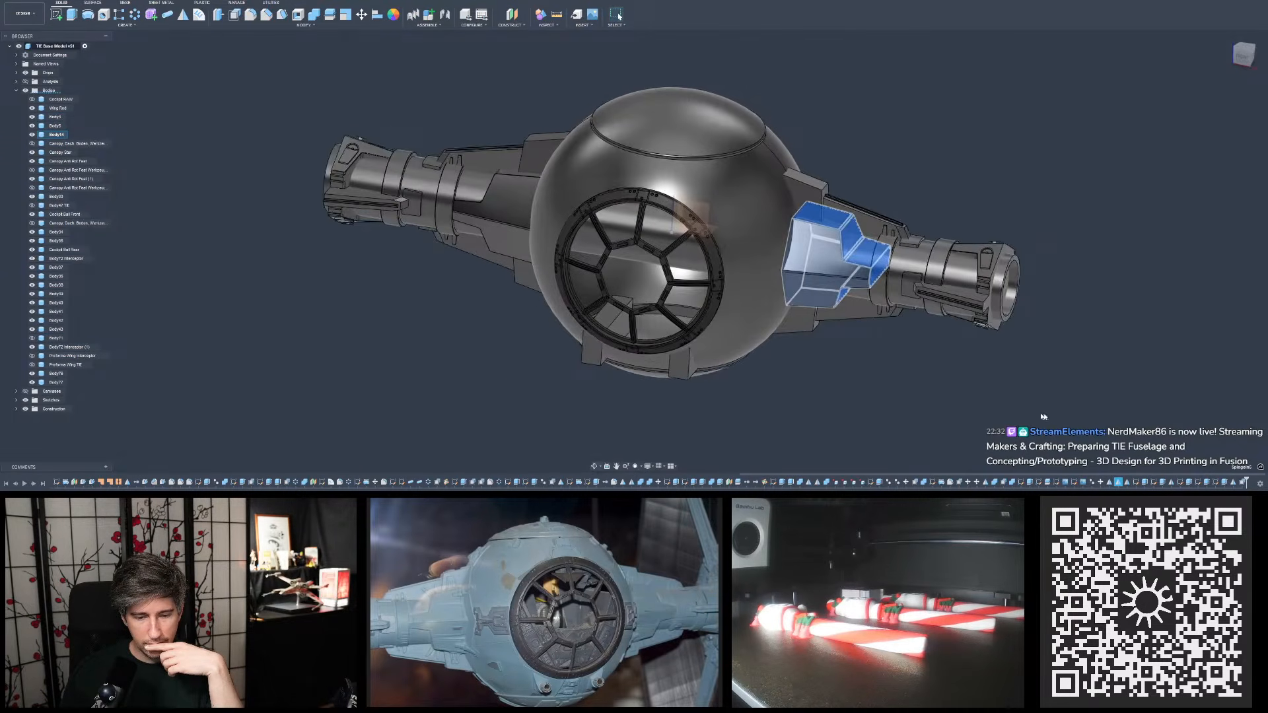
- Check which bodies of the pylon beside the cockpit the earliest mirror features in that group affect
{"action": "scroll", "coordinate": [1085, 422], "scroll_direction": "down", "scroll_amount": 2}
{"action": "left_click", "coordinate": [1110, 483], "text": "ctrl"}
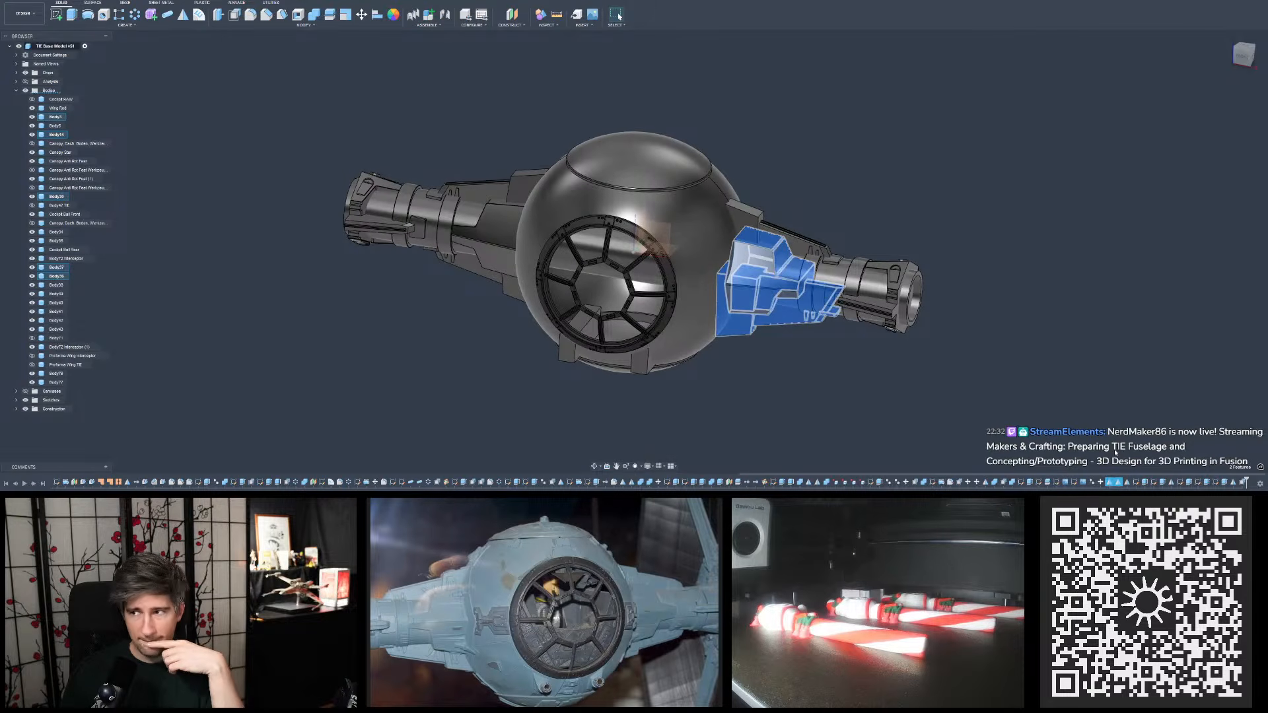
{"action": "scroll", "coordinate": [1049, 360], "scroll_direction": "down", "scroll_amount": 2}
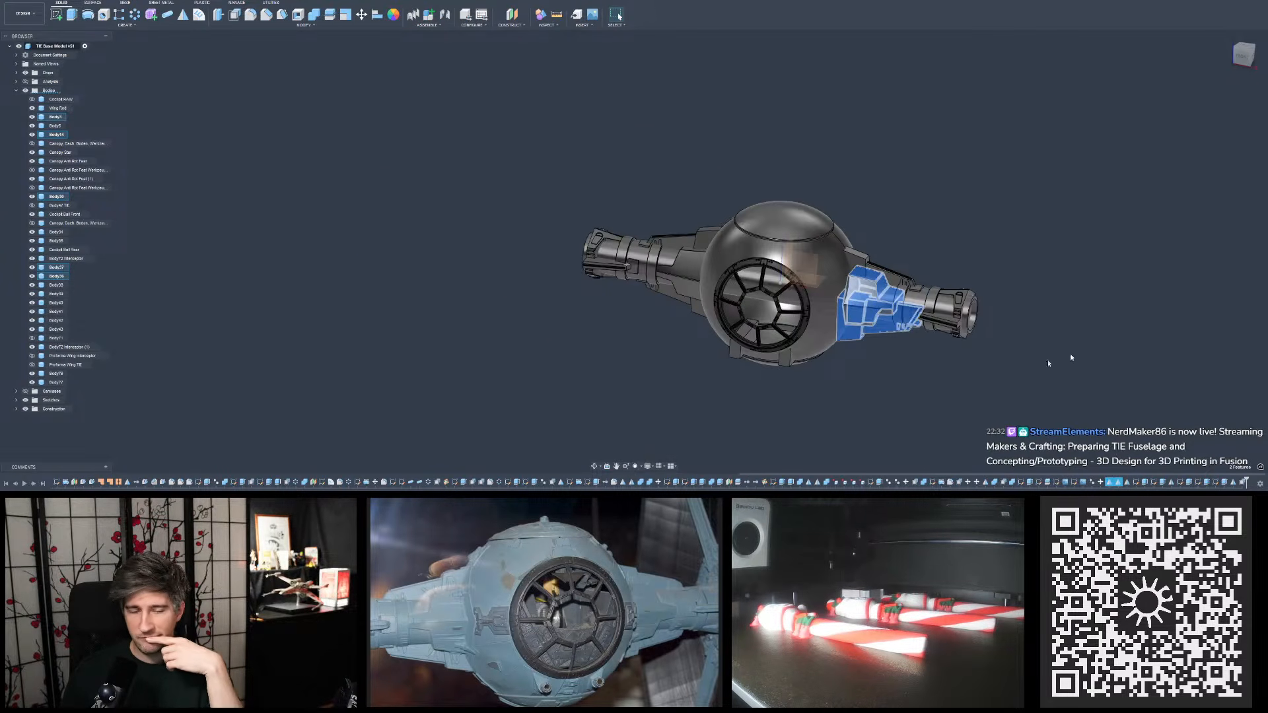
{"action": "scroll", "coordinate": [927, 360], "scroll_direction": "up", "scroll_amount": 4}
{"action": "middle_click_drag", "start_coordinate": [928, 360], "coordinate": [925, 327], "text": "shift"}
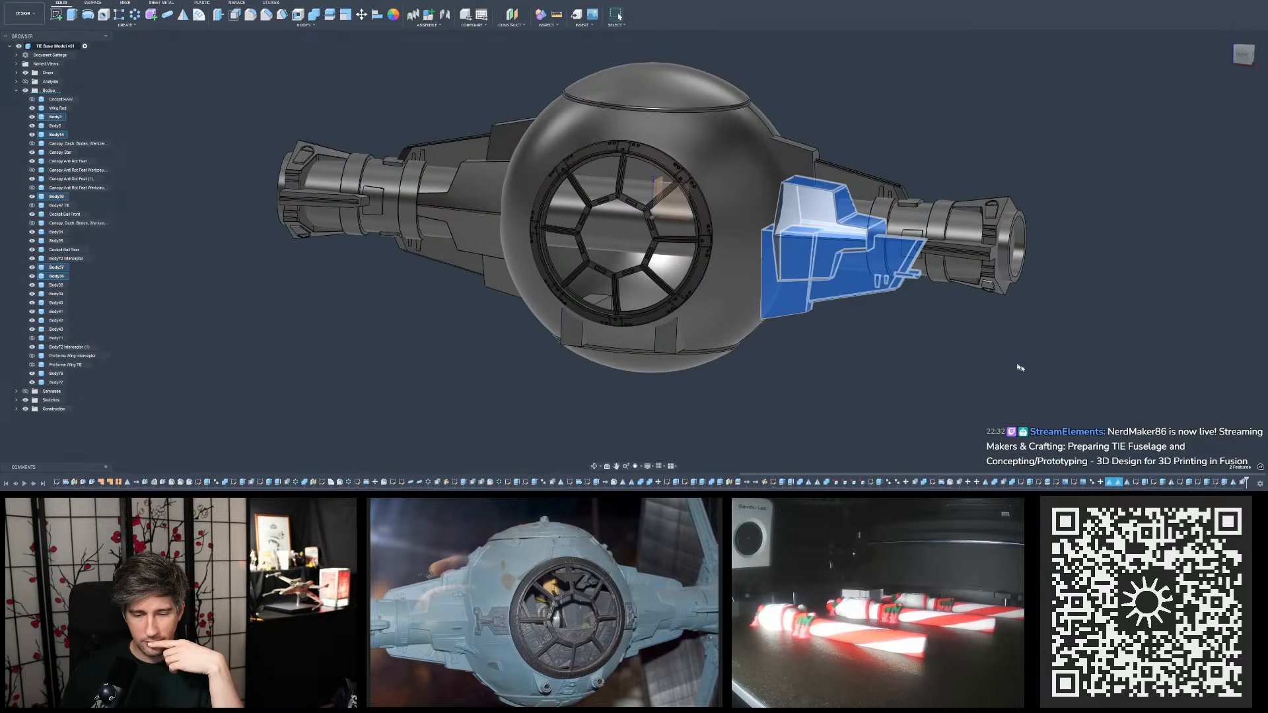
{"action": "left_click", "coordinate": [1096, 387]}
{"action": "left_click", "coordinate": [1110, 481]}
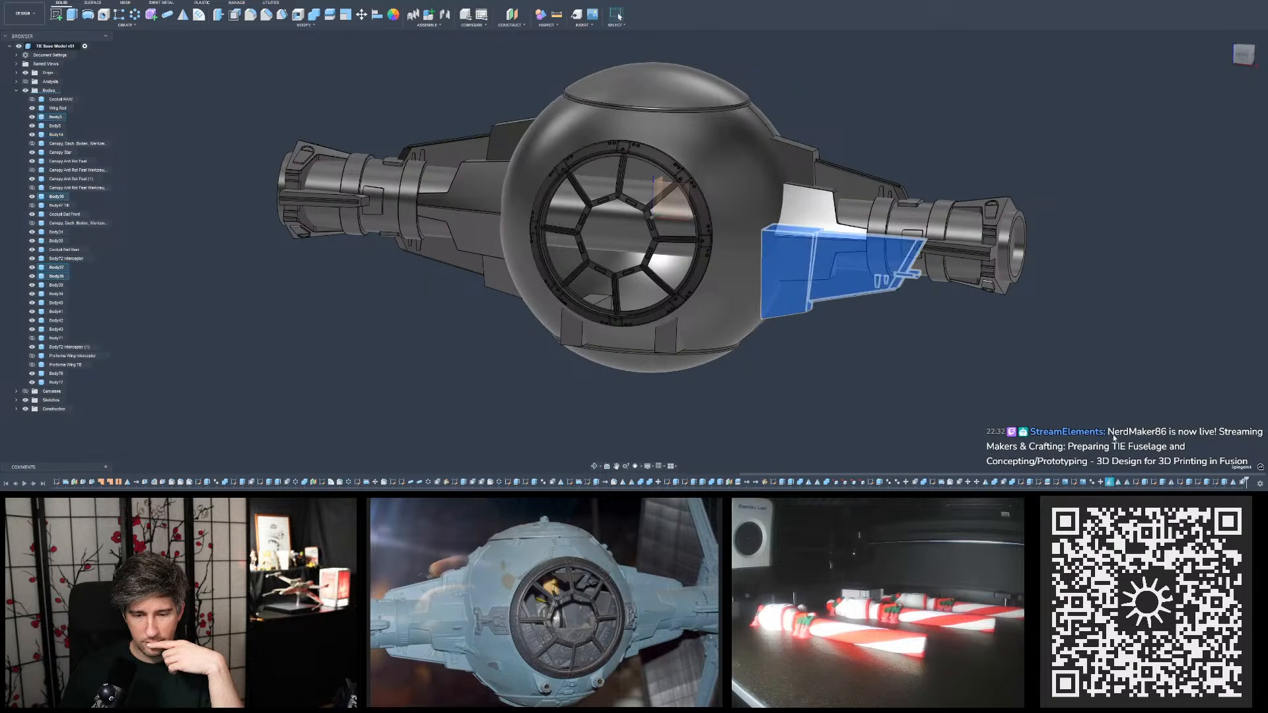
{"action": "left_click", "coordinate": [1130, 456]}
- Inspect the wing sketches and final features that follow the pylon mirrors in the timeline
{"action": "left_click", "coordinate": [1138, 484]}
{"action": "scroll", "coordinate": [1066, 400], "scroll_direction": "down", "scroll_amount": 3}
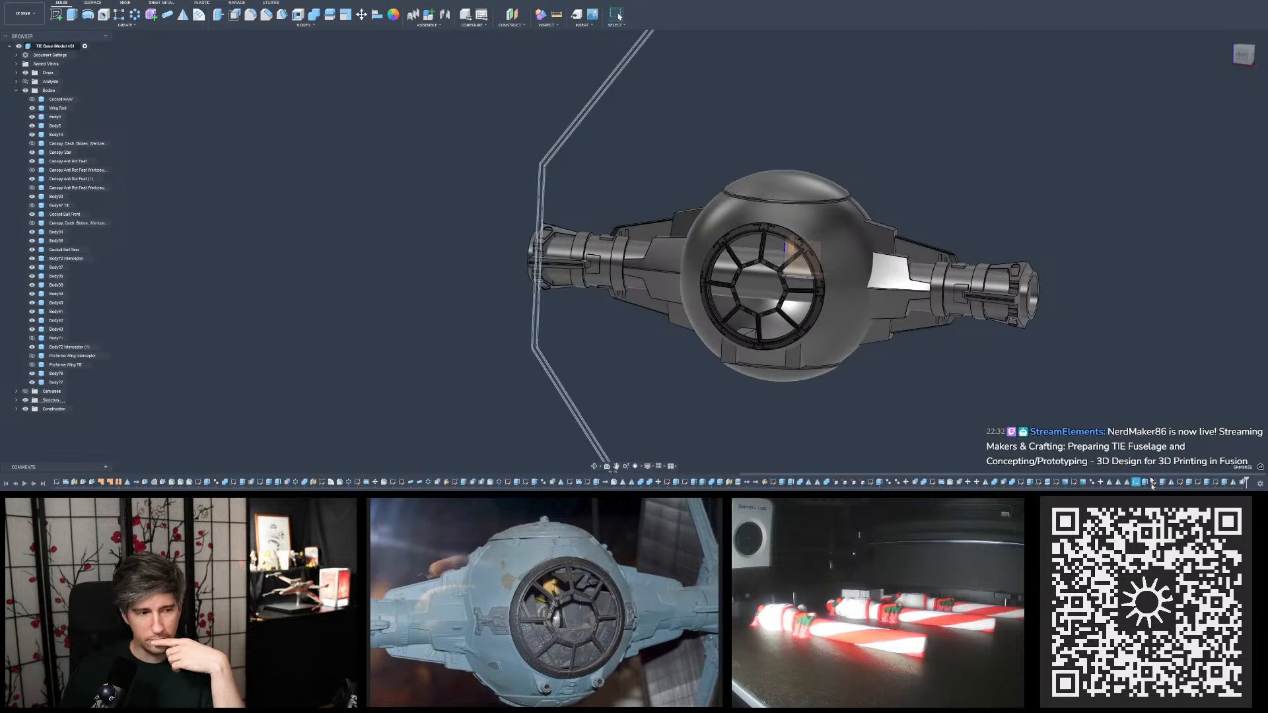
{"action": "left_click", "coordinate": [1153, 482]}
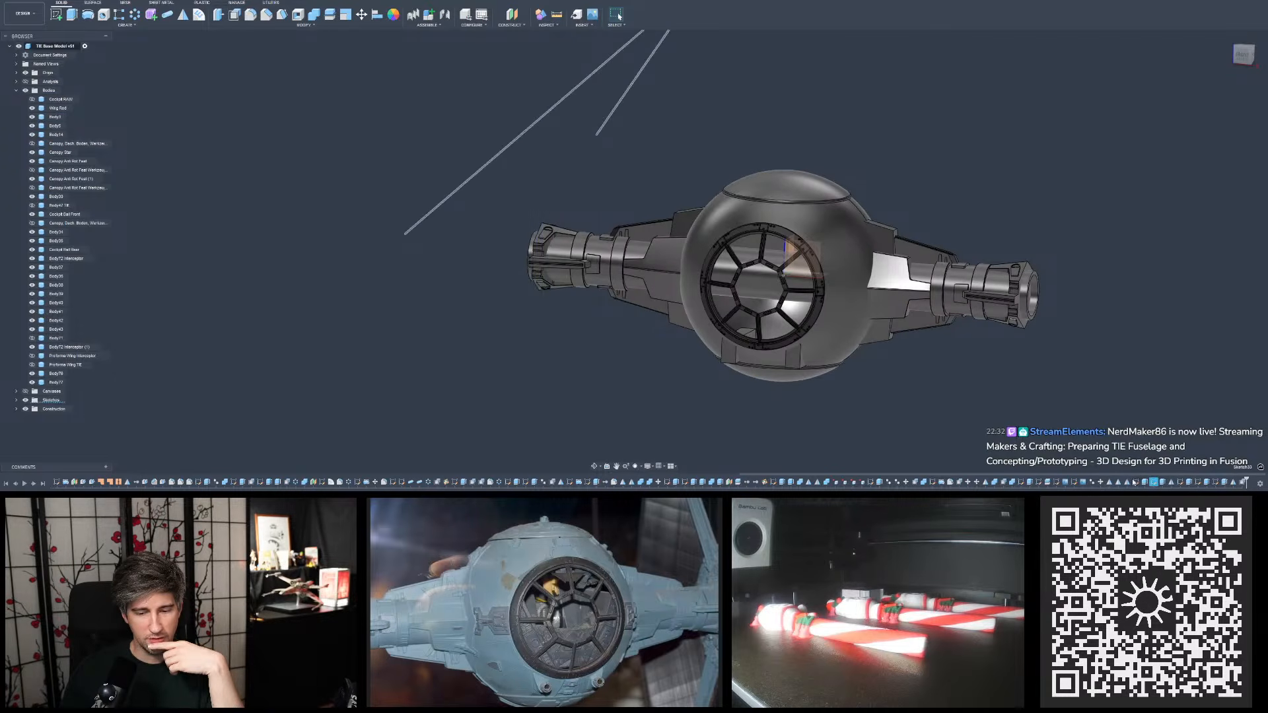
{"action": "left_click", "coordinate": [1181, 482]}
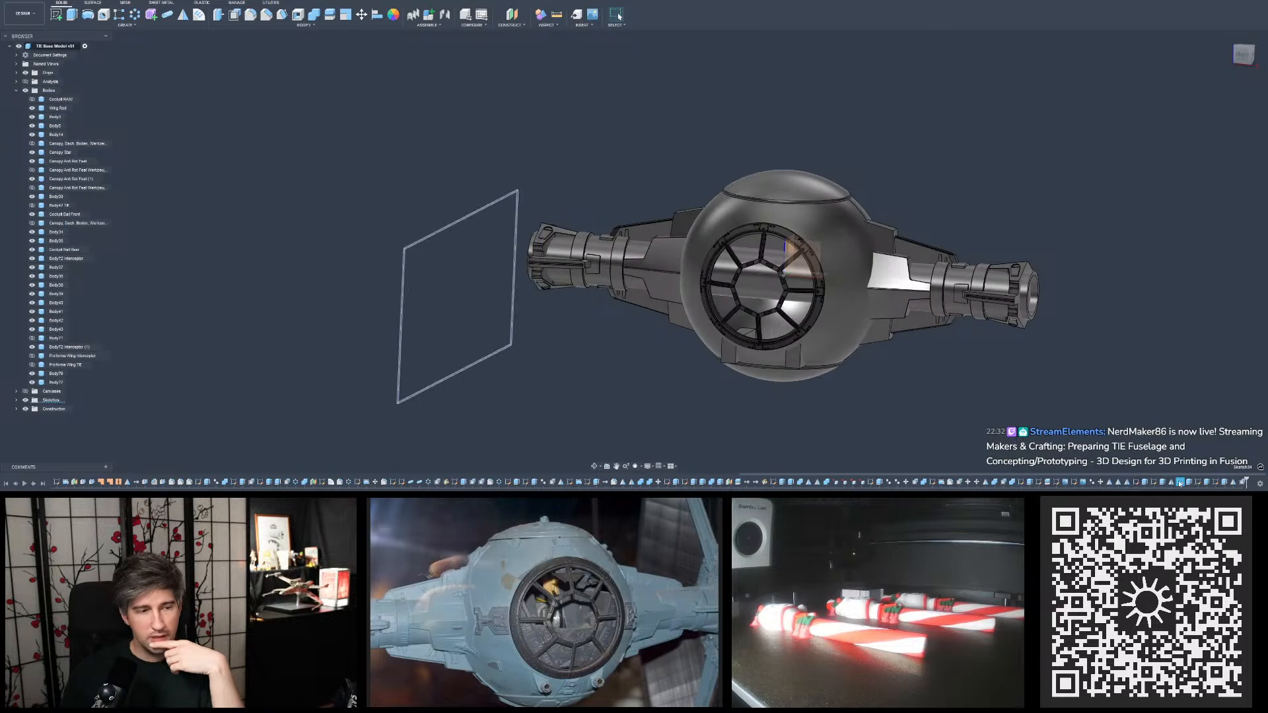
{"action": "left_click", "coordinate": [1216, 483]}
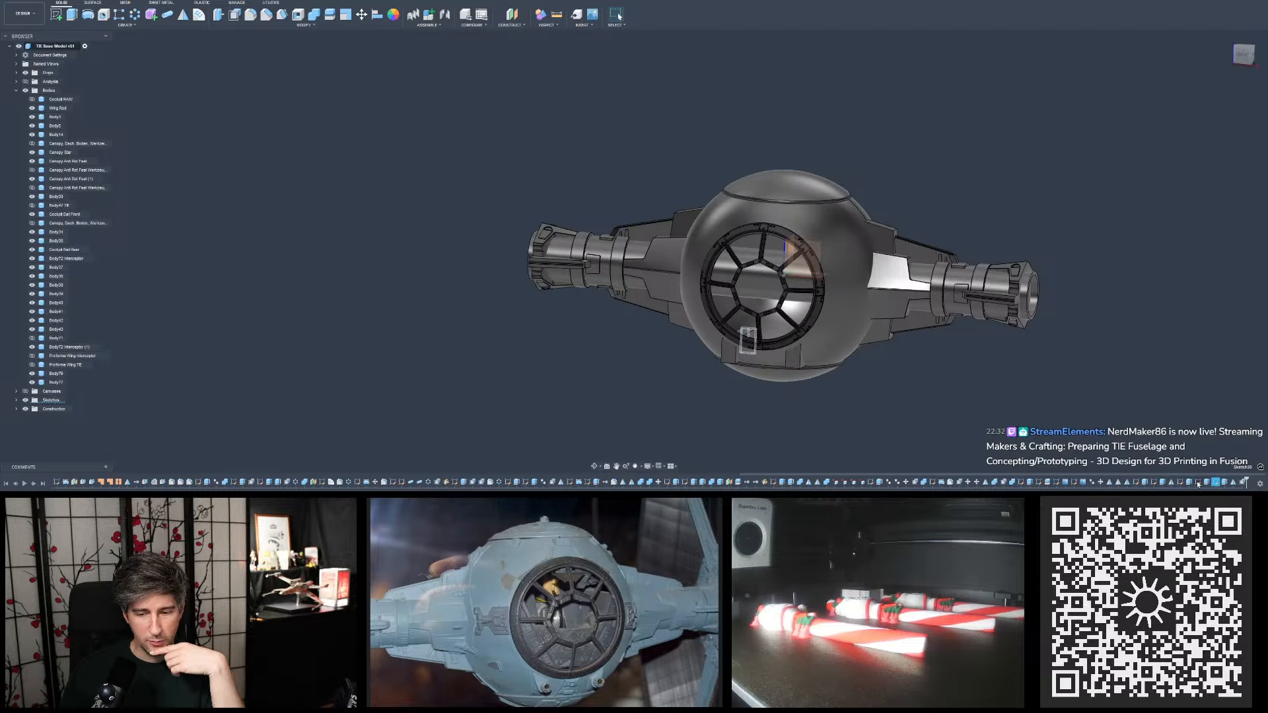
{"action": "left_click", "coordinate": [1199, 484]}
{"action": "scroll", "coordinate": [955, 364], "scroll_direction": "down", "scroll_amount": 2}
{"action": "mouse_move", "coordinate": [955, 363]}
{"action": "middle_mouse_down", "text": "shift"}
{"action": "mouse_move", "coordinate": [888, 387]}
{"action": "mouse_move", "coordinate": [952, 373]}
{"action": "middle_mouse_up", "text": "shift"}
{"action": "left_click", "coordinate": [1133, 457]}
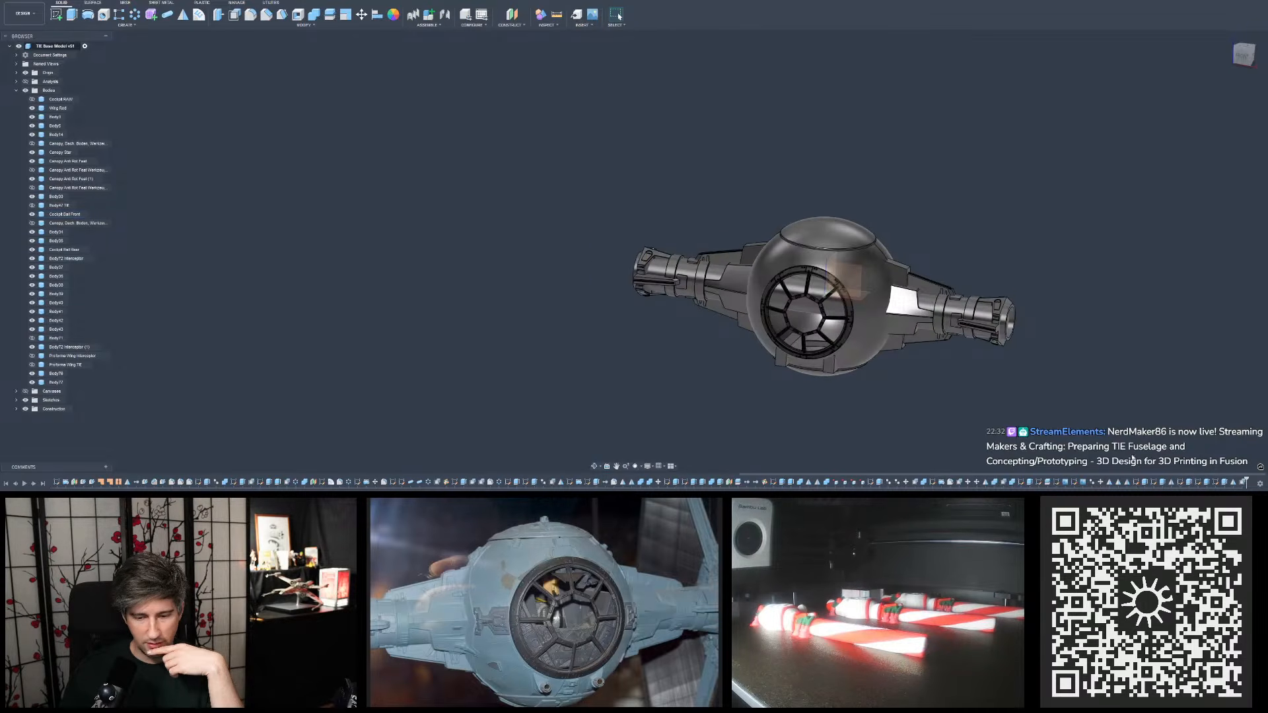
{"action": "left_click", "coordinate": [1244, 483]}
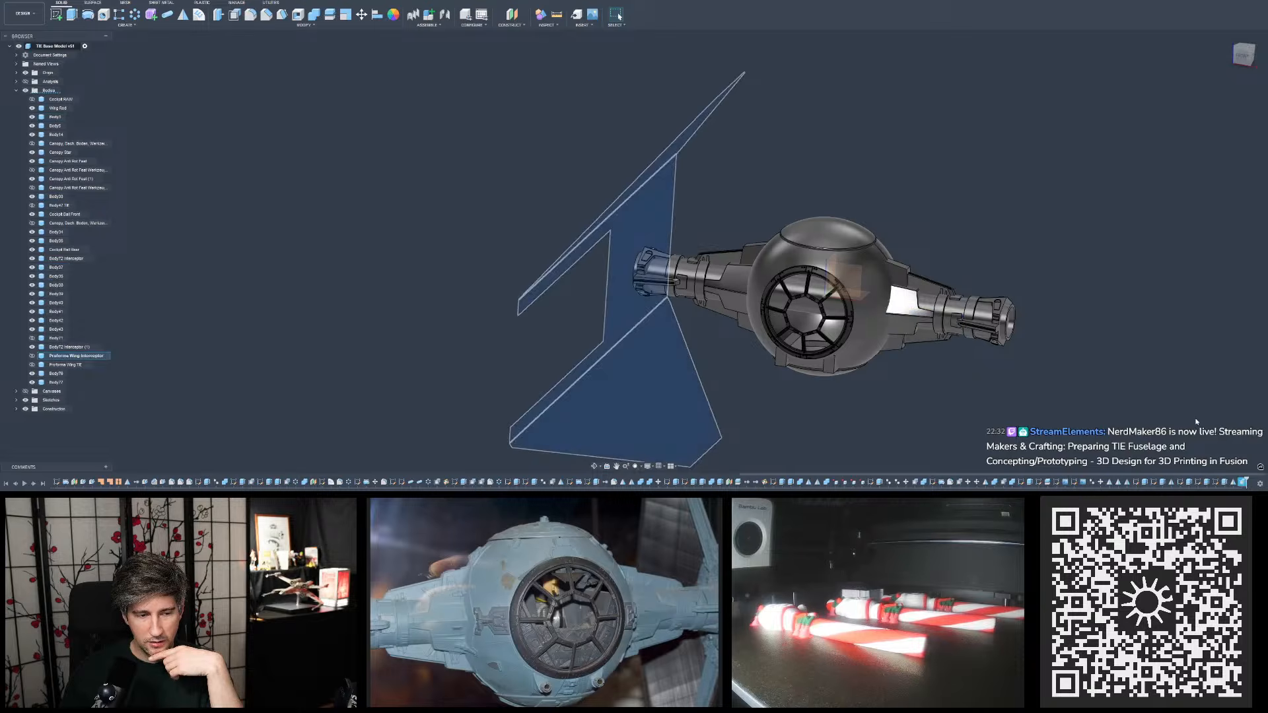
{"action": "left_click", "coordinate": [1234, 482]}
{"action": "left_click", "coordinate": [1245, 483]}
{"action": "left_click", "coordinate": [1151, 412]}
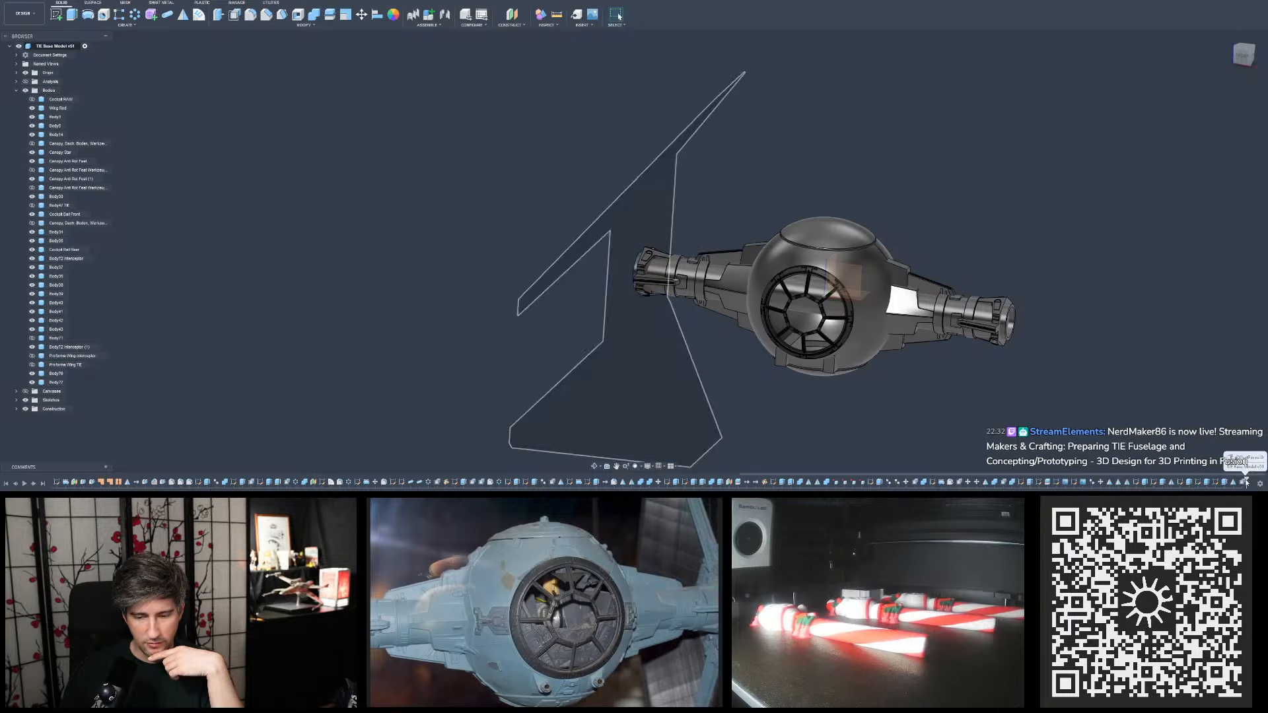
- Roll the timeline back to just before the pylon mirror features and view the unmirrored pylon up close
{"action": "left_click_drag", "start_coordinate": [1246, 483], "coordinate": [1102, 488]}
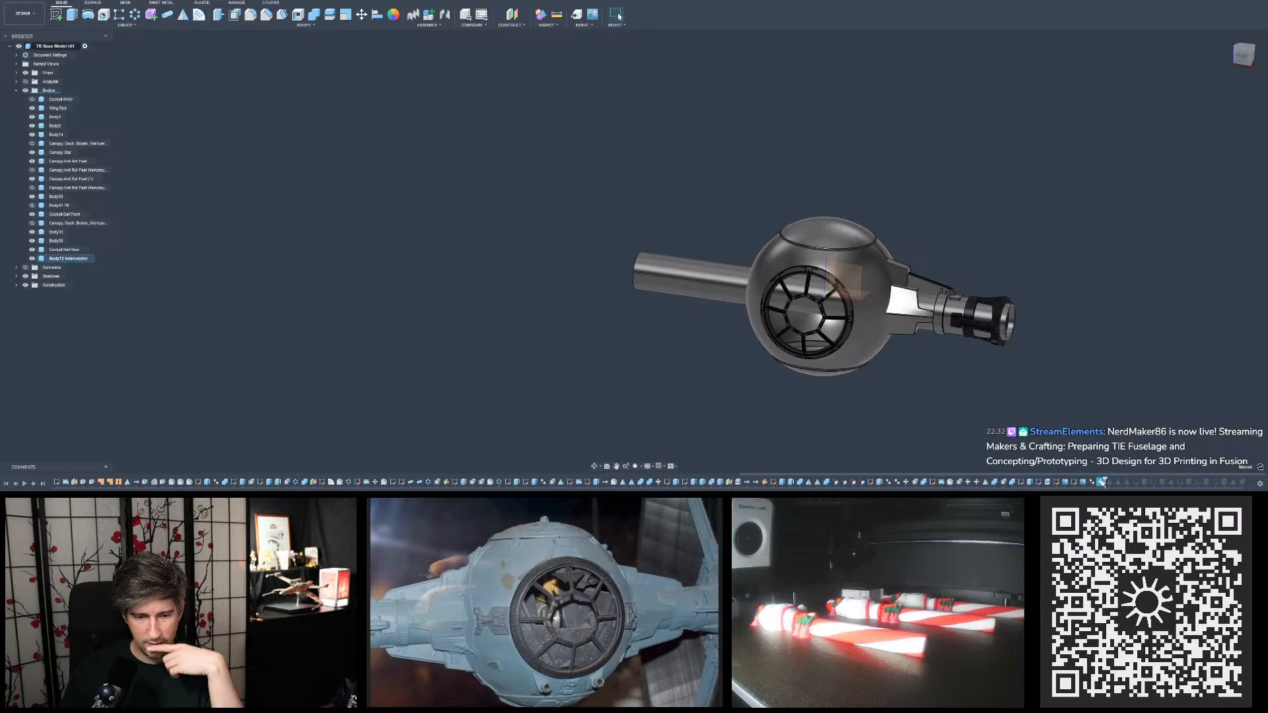
{"action": "scroll", "coordinate": [910, 301], "scroll_direction": "up", "scroll_amount": 5}
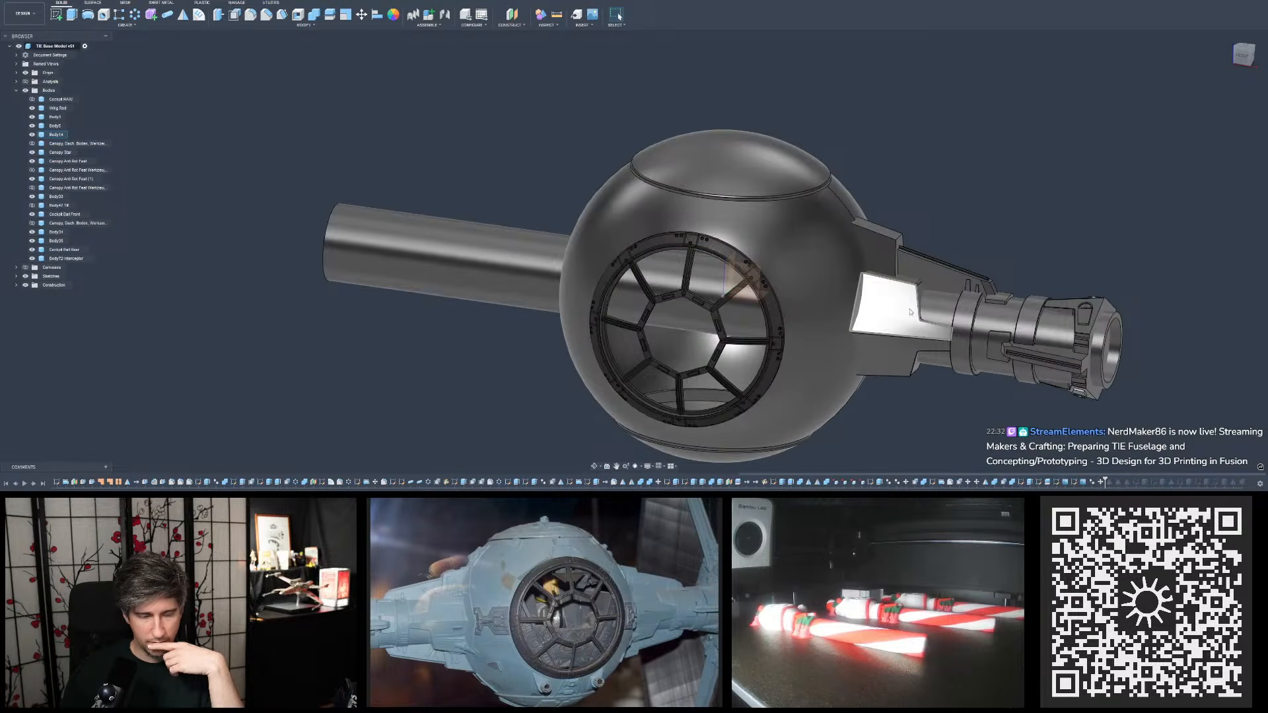
{"action": "middle_click_drag", "start_coordinate": [909, 301], "coordinate": [873, 321]}
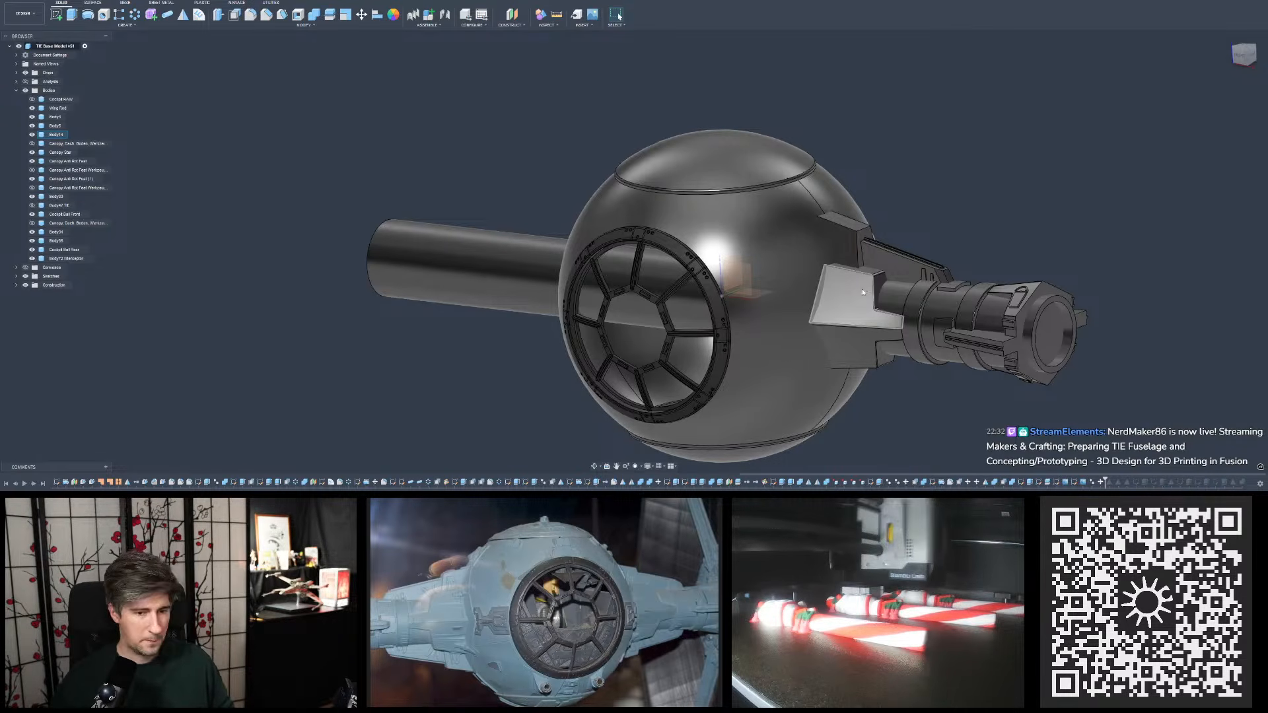
- Switch to the studio model reference photo, enlarge the fuselage area and move the photo window clear of the 3D model
{"action": "scroll", "coordinate": [863, 292], "scroll_direction": "up", "scroll_amount": 10}
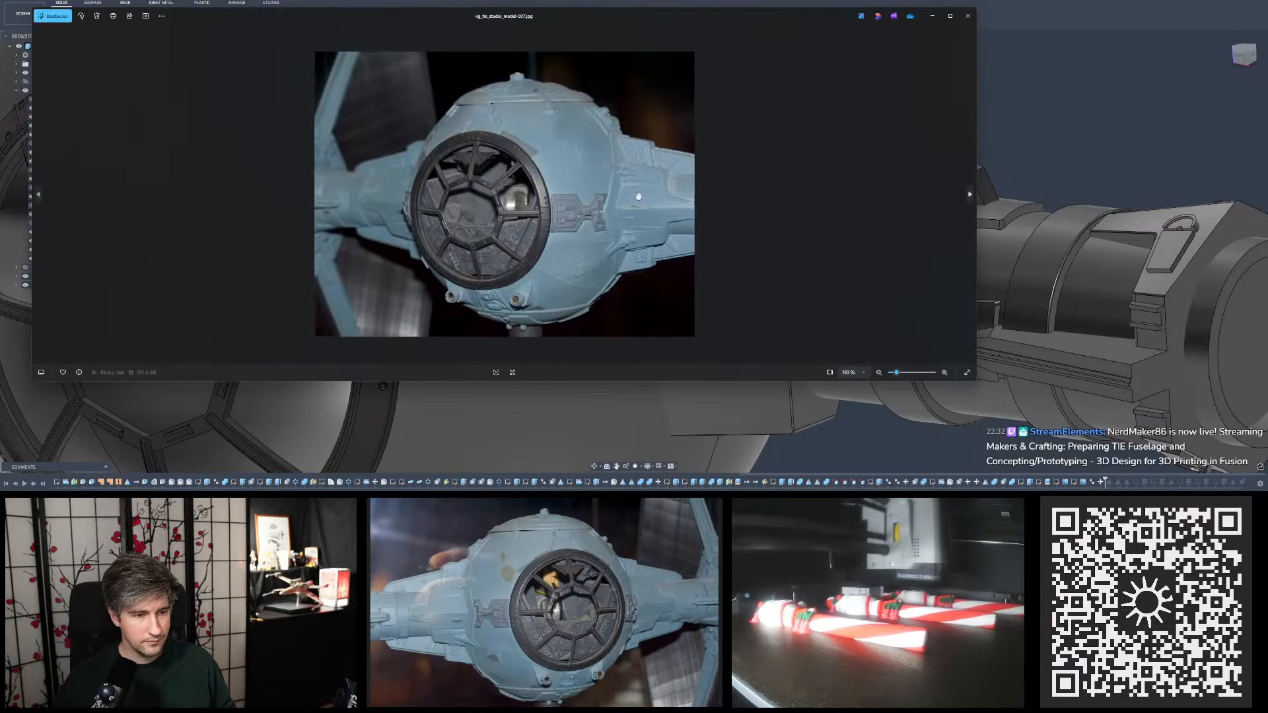
{"action": "scroll", "coordinate": [639, 195], "scroll_direction": "up", "scroll_amount": 4}
{"action": "scroll", "coordinate": [799, 173], "scroll_direction": "down", "scroll_amount": 2}
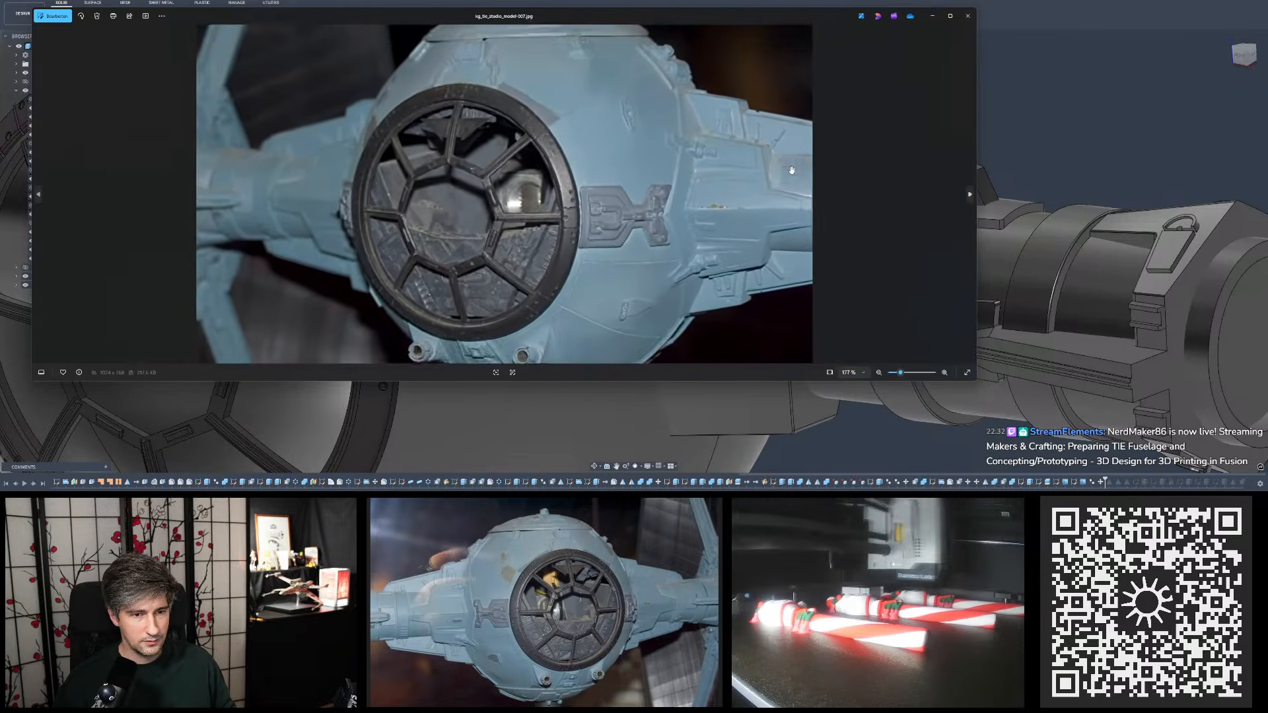
{"action": "left_click_drag", "start_coordinate": [801, 19], "coordinate": [614, 511]}
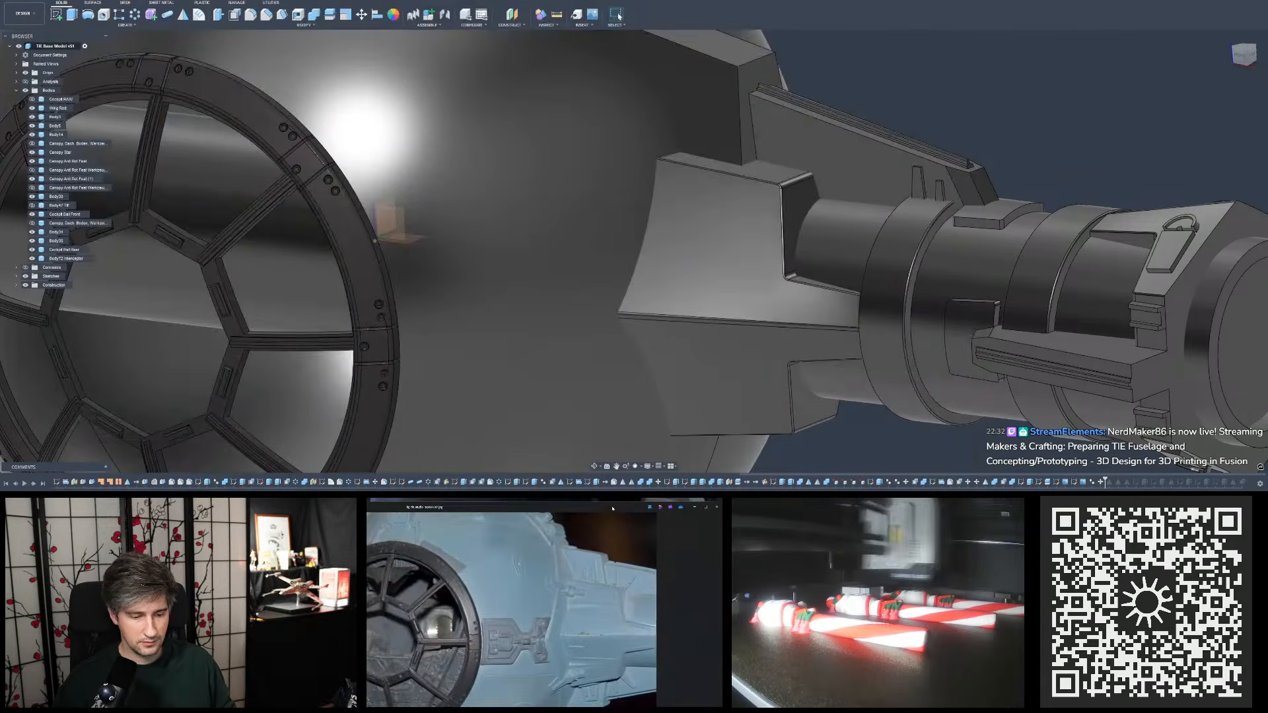
- Examine the enlarged studio model reference photo, focusing on the raised details where the pylon joins the cockpit ball
{"action": "double_click", "coordinate": [614, 511]}
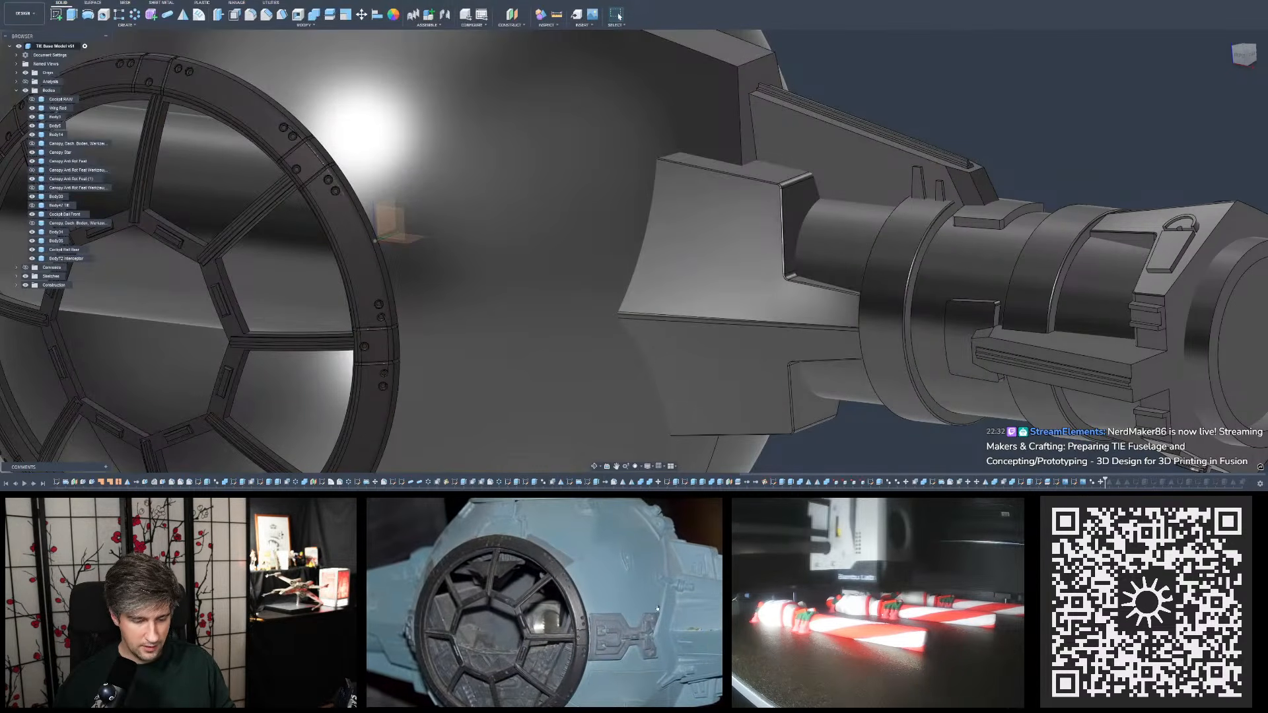
{"action": "scroll", "coordinate": [657, 608], "scroll_direction": "down", "scroll_amount": 1}
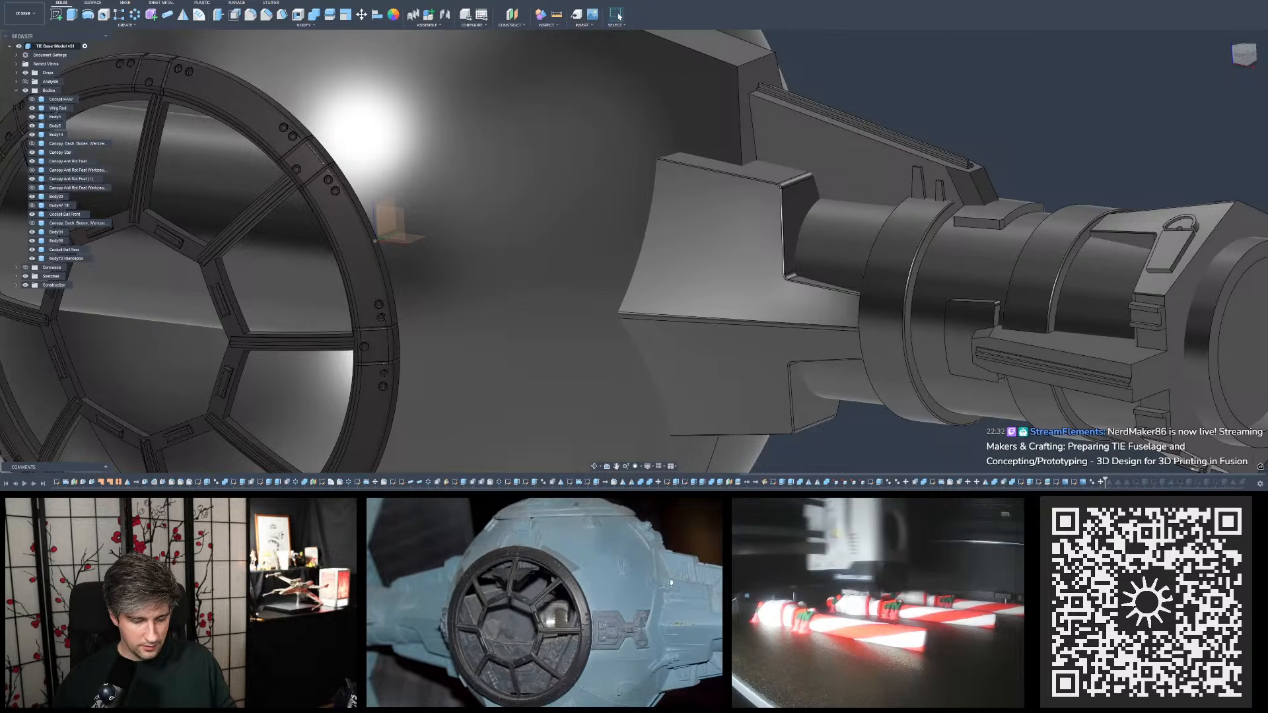
{"action": "scroll", "coordinate": [667, 596], "scroll_direction": "up", "scroll_amount": 5}
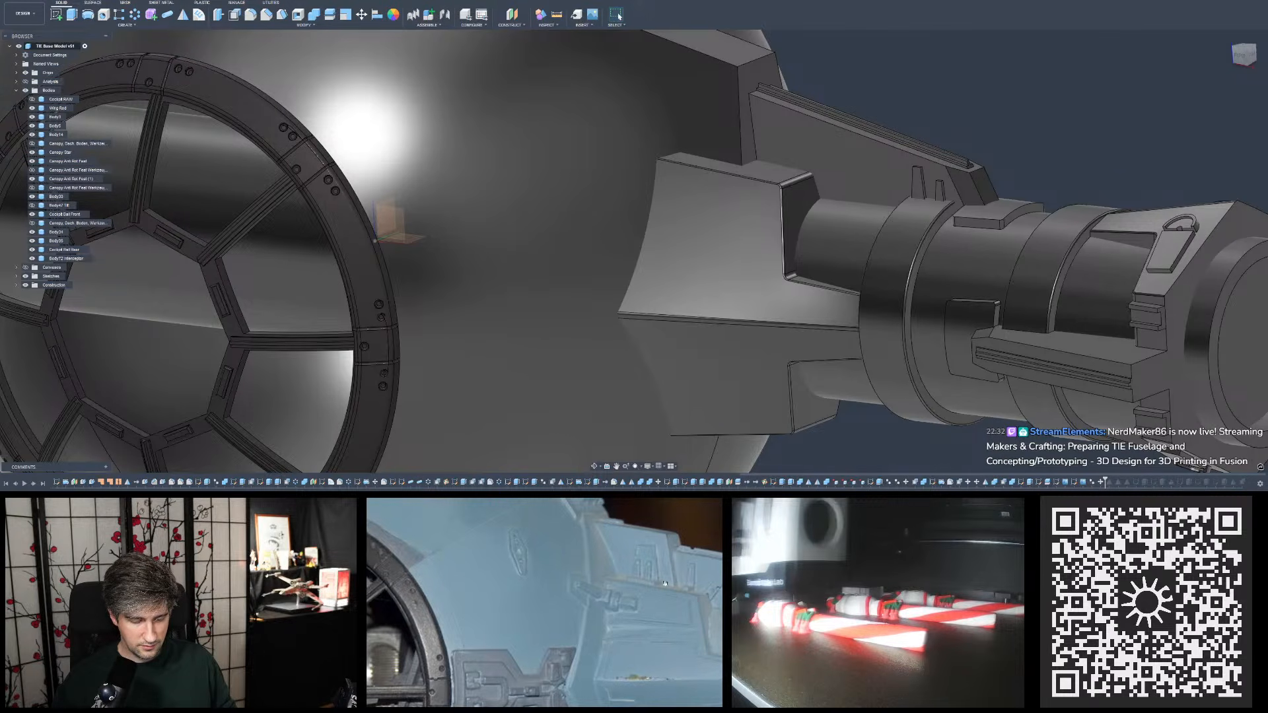
{"action": "left_click_drag", "start_coordinate": [666, 583], "coordinate": [649, 524]}
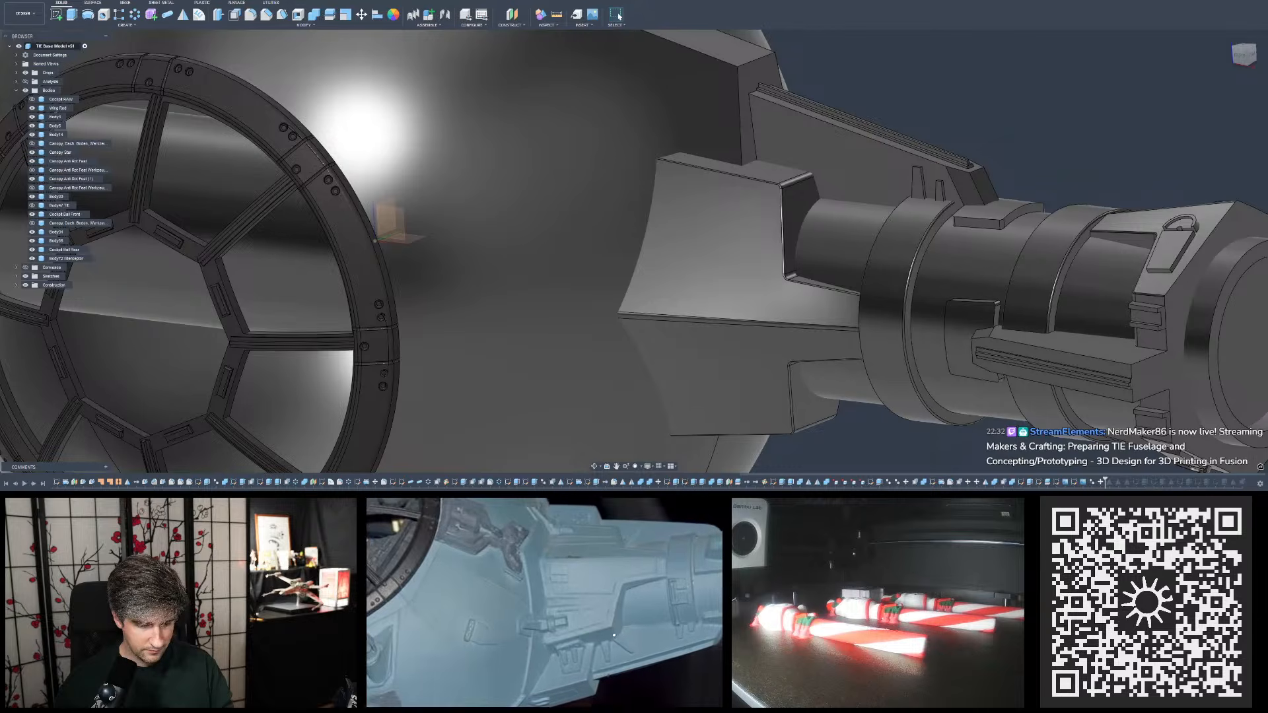
- Inspect the pylon's upper plates and small tabs on the 3D model from several angles to compare them with the reference photo
{"action": "middle_click_drag", "start_coordinate": [810, 264], "coordinate": [821, 244], "text": "shift"}
{"action": "scroll", "coordinate": [820, 245], "scroll_direction": "down", "scroll_amount": 5}
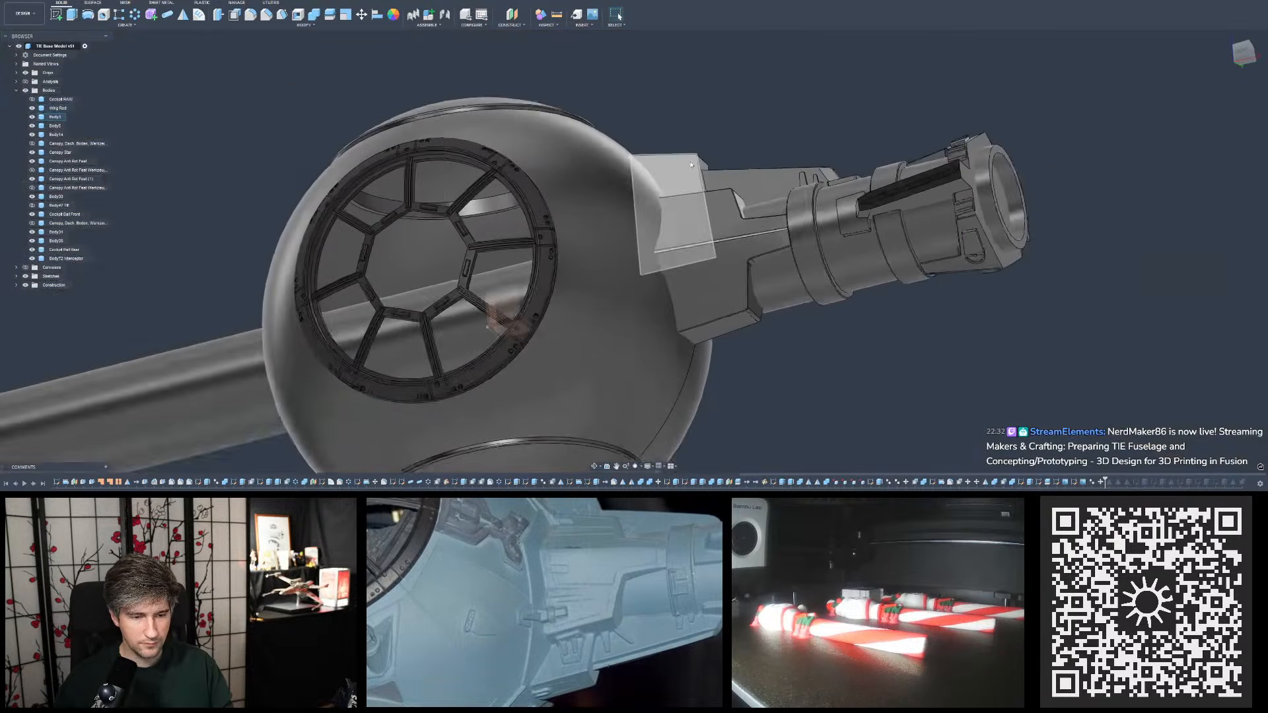
{"action": "middle_click_drag", "start_coordinate": [775, 326], "coordinate": [777, 356], "text": "shift"}
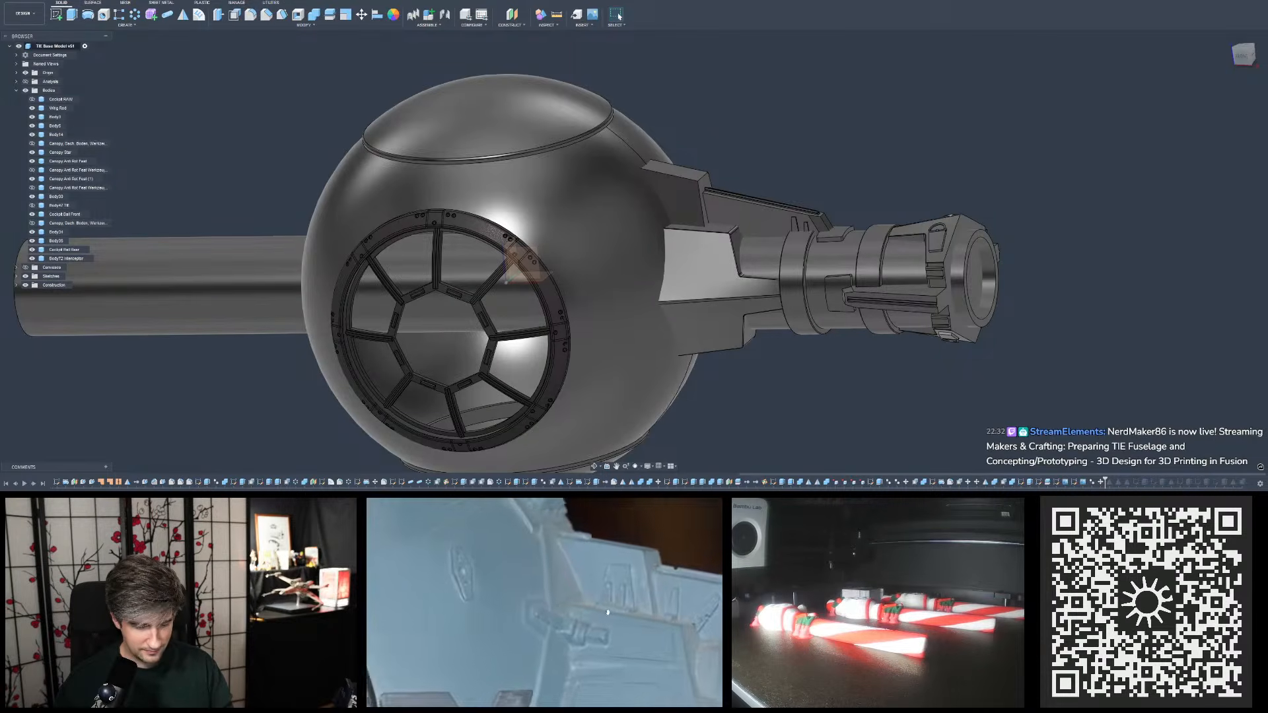
{"action": "scroll", "coordinate": [670, 211], "scroll_direction": "up", "scroll_amount": 10}
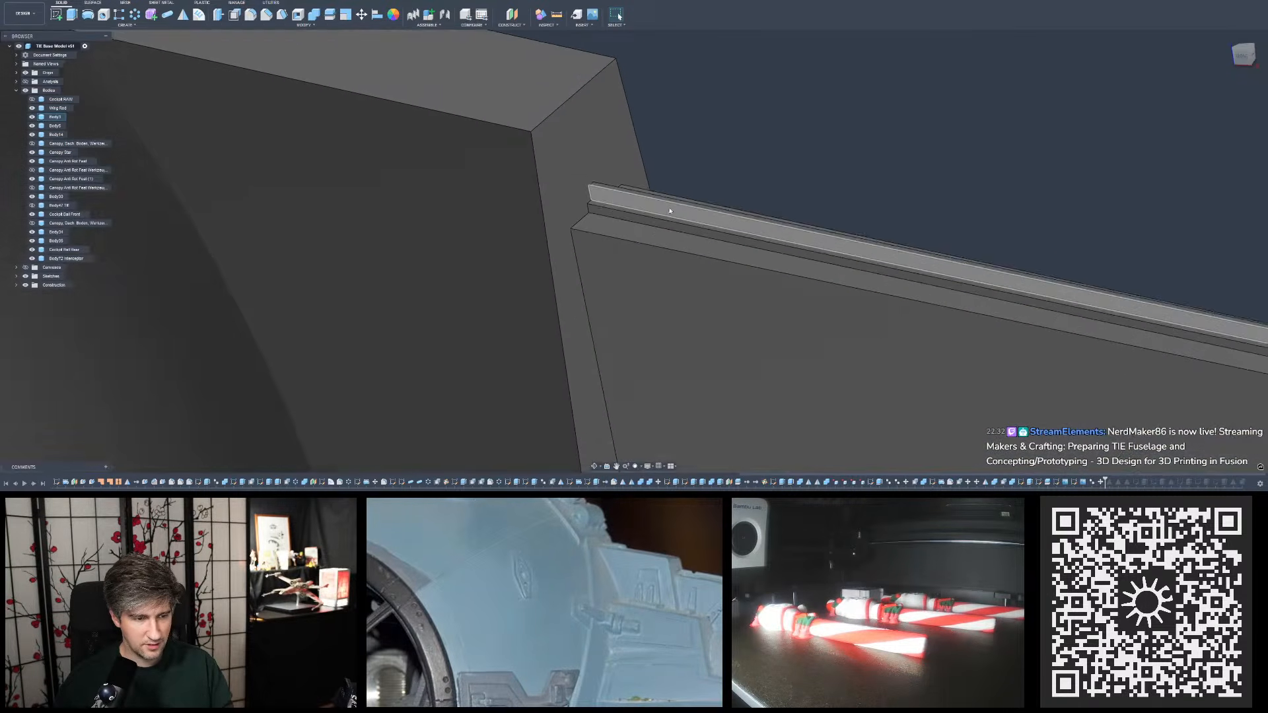
{"action": "middle_click_drag", "start_coordinate": [670, 211], "coordinate": [727, 231], "text": "shift"}
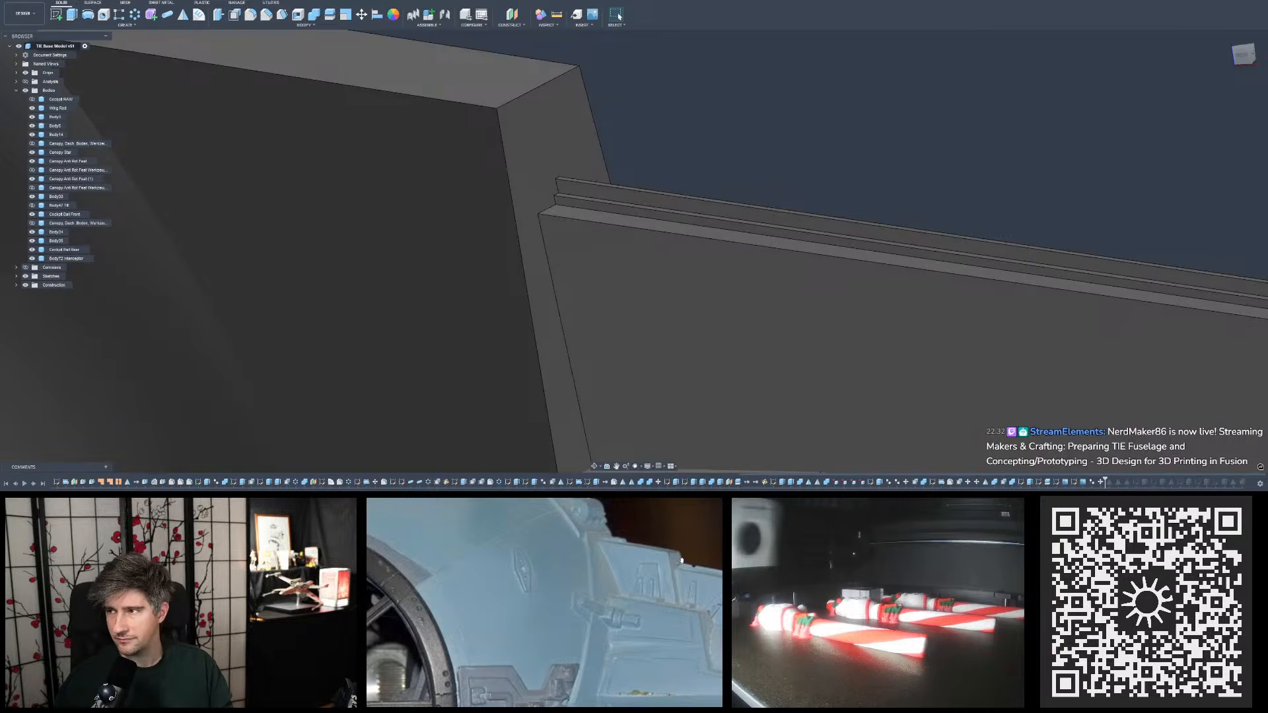
{"action": "scroll", "coordinate": [621, 205], "scroll_direction": "down", "scroll_amount": 5}
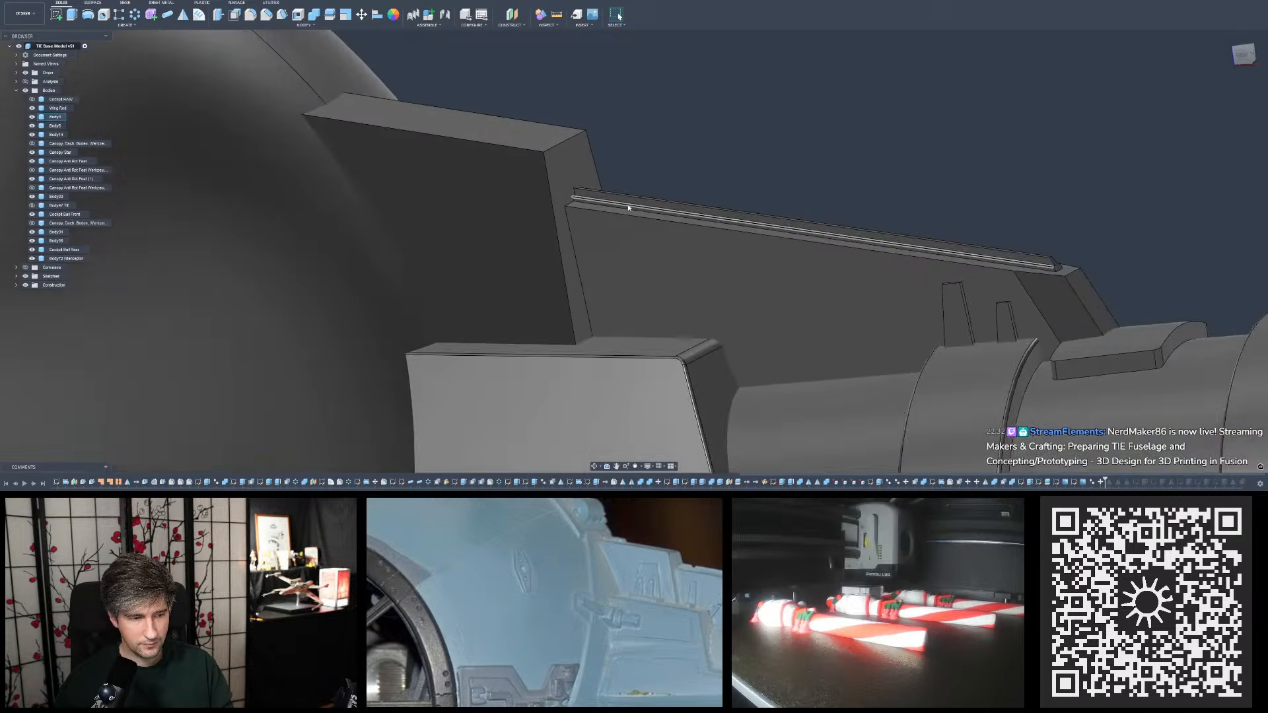
{"action": "scroll", "coordinate": [629, 208], "scroll_direction": "down", "scroll_amount": 5}
{"action": "middle_click_drag", "start_coordinate": [637, 212], "coordinate": [658, 221], "text": "shift"}
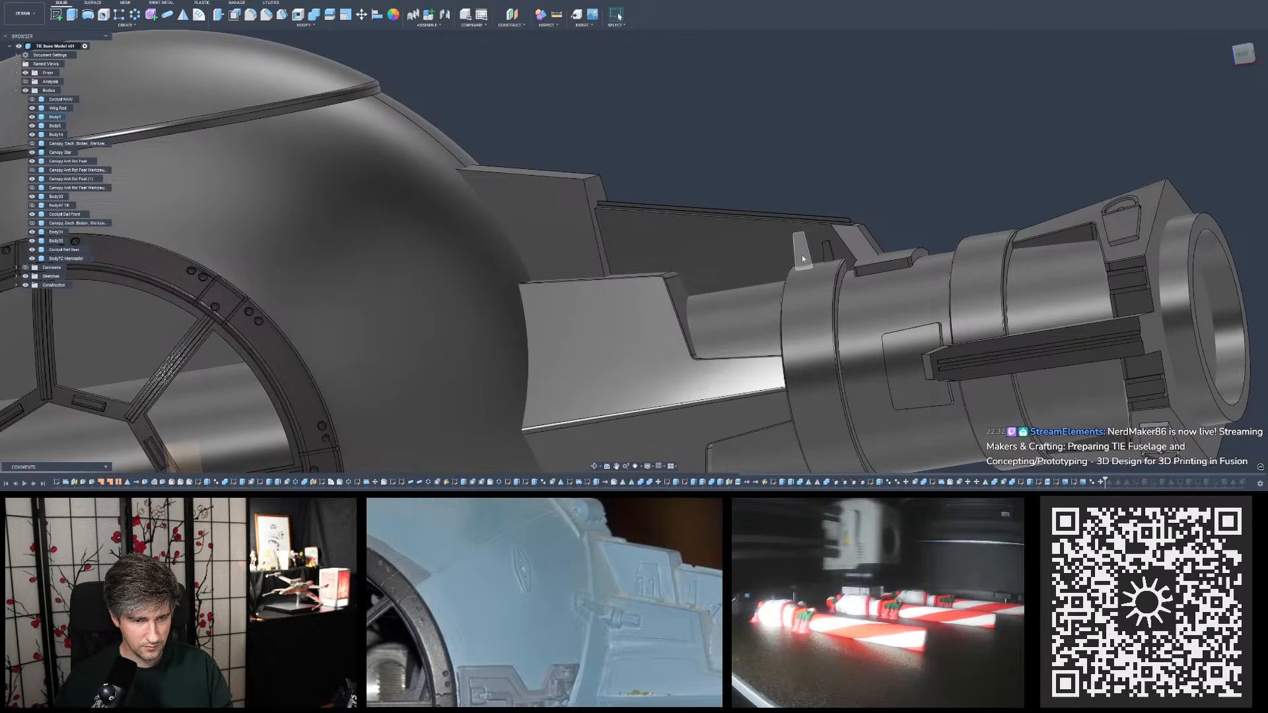
{"action": "mouse_move", "coordinate": [828, 258]}
{"action": "middle_mouse_down", "text": "shift"}
{"action": "mouse_move", "coordinate": [855, 330]}
{"action": "mouse_move", "coordinate": [839, 275]}
{"action": "mouse_move", "coordinate": [803, 330]}
{"action": "mouse_move", "coordinate": [837, 253]}
{"action": "middle_mouse_up", "text": "shift"}
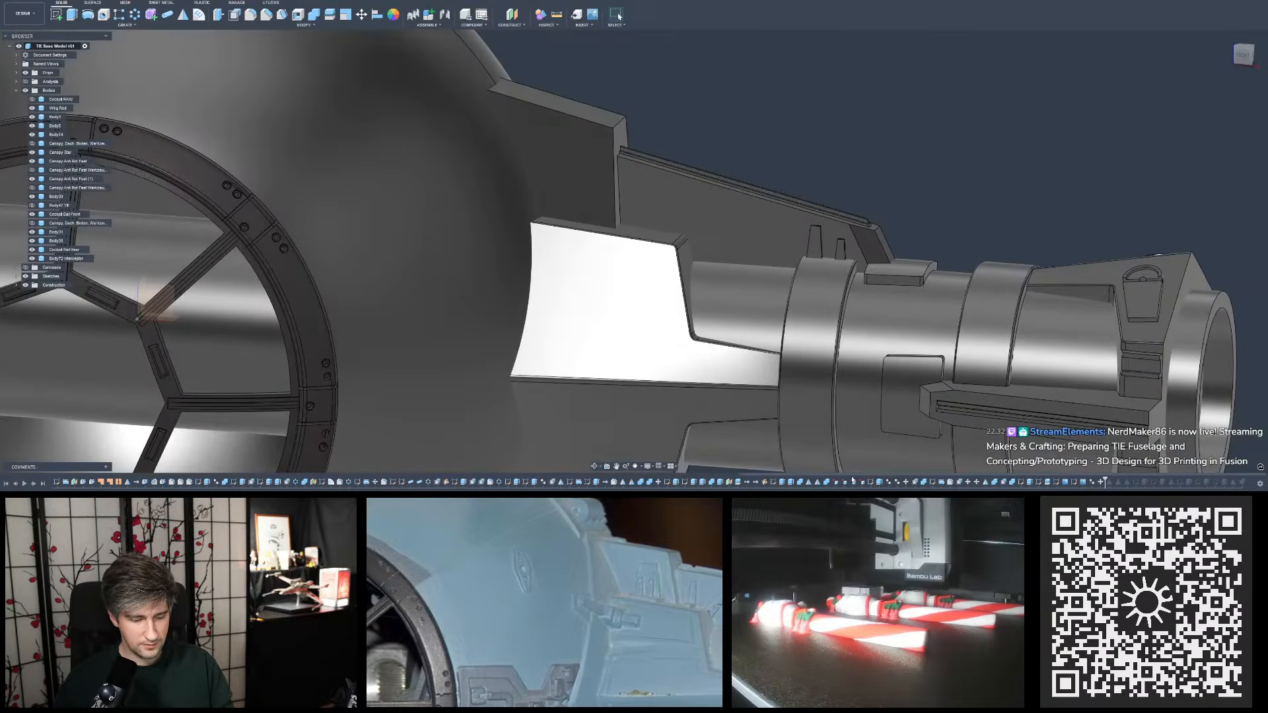
{"action": "scroll", "coordinate": [617, 215], "scroll_direction": "down", "scroll_amount": 1}
{"action": "middle_click_drag", "start_coordinate": [626, 204], "coordinate": [644, 222], "text": "shift"}
{"action": "scroll", "coordinate": [627, 220], "scroll_direction": "up", "scroll_amount": 3}
{"action": "mouse_move", "coordinate": [660, 125]}
{"action": "middle_mouse_down", "text": "shift"}
{"action": "mouse_move", "coordinate": [588, 135]}
{"action": "mouse_move", "coordinate": [668, 119]}
{"action": "middle_mouse_up", "text": "shift"}
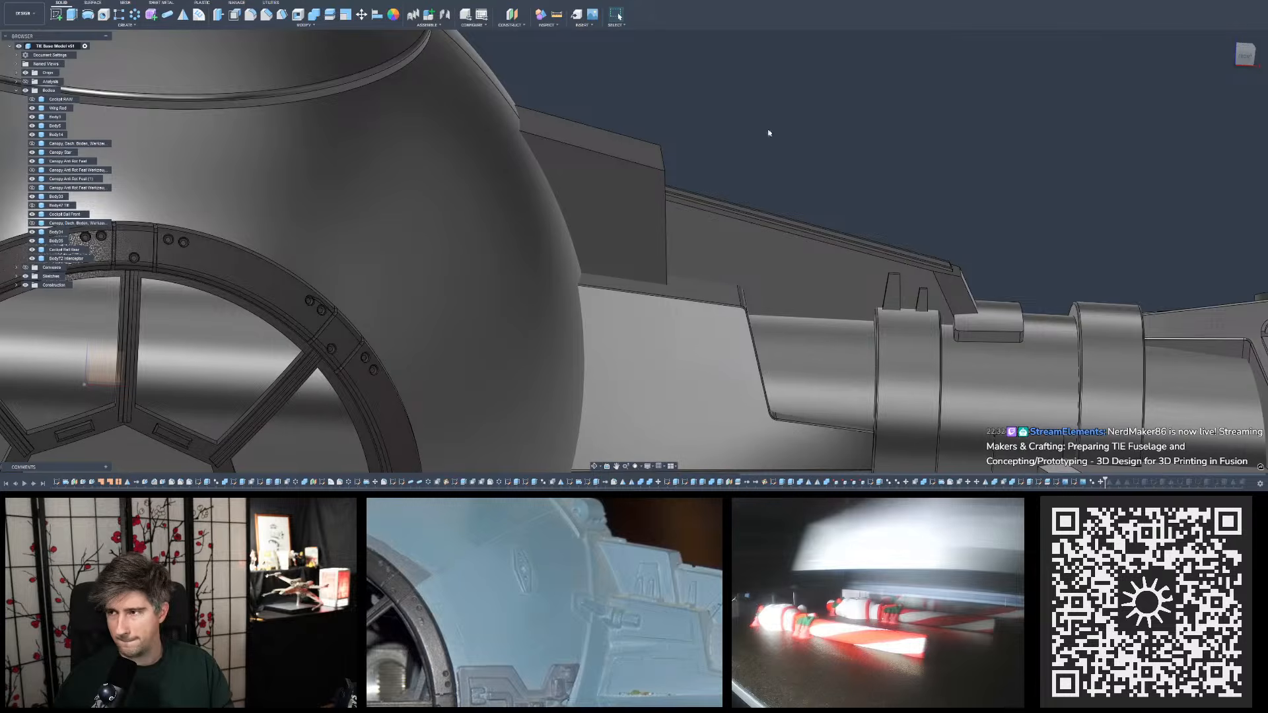
- Start a new sketch on the front face of the pylon's upper plate beside the cockpit ball
{"action": "left_click", "coordinate": [58, 16]}
{"action": "left_click", "coordinate": [637, 223]}
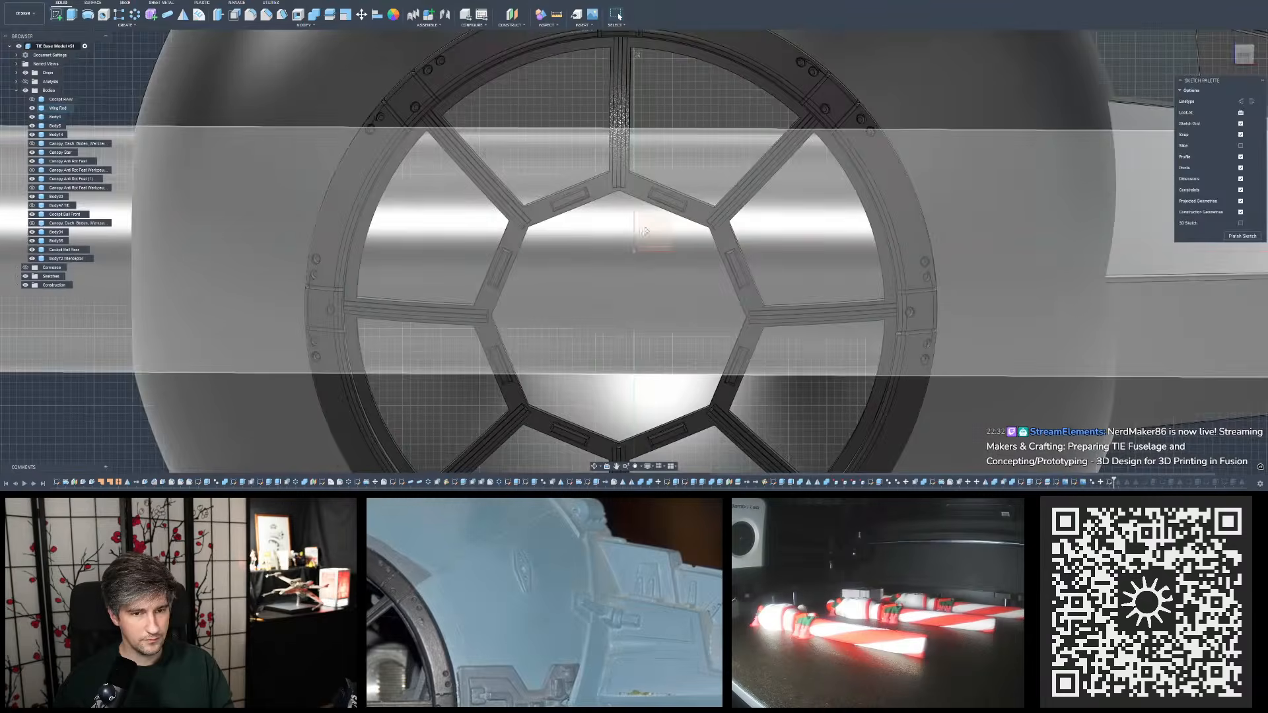
{"action": "scroll", "coordinate": [713, 259], "scroll_direction": "up", "scroll_amount": 5}
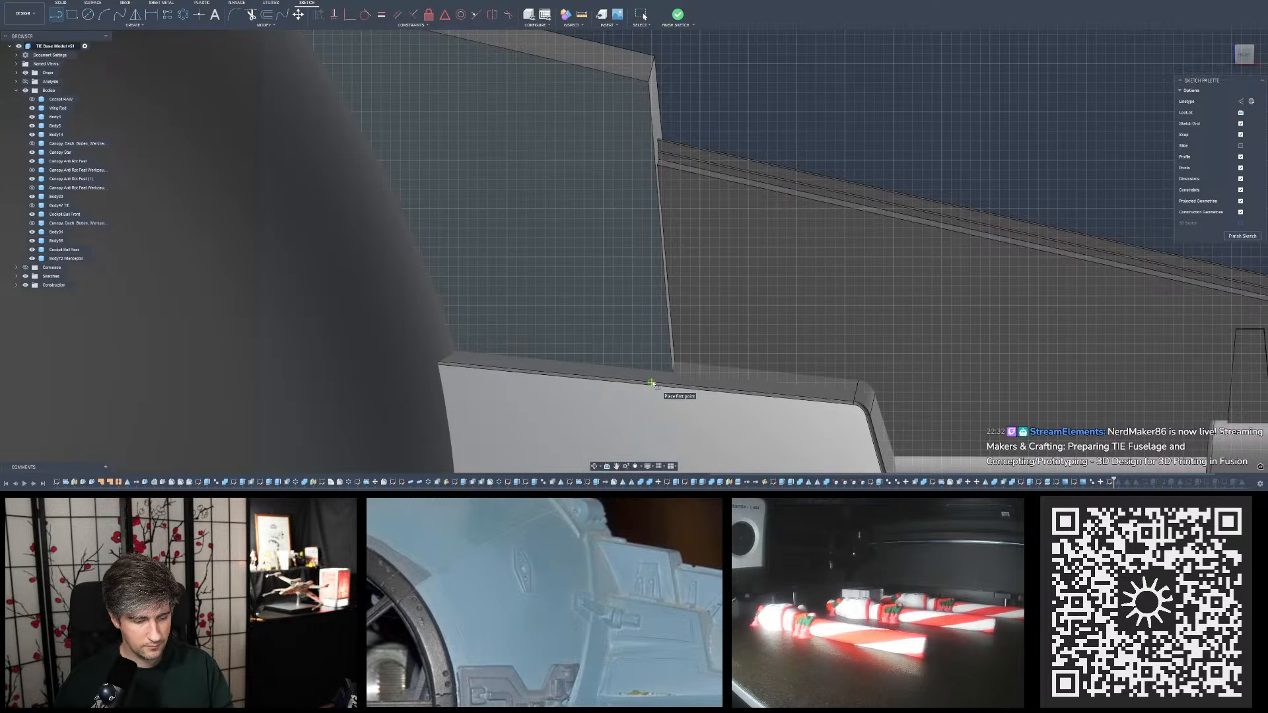
- Draw a closed trapezoid on the plate, about 5 mm wide at the top, 8 mm at the base and 12 mm tall
{"action": "left_click", "coordinate": [652, 381]}
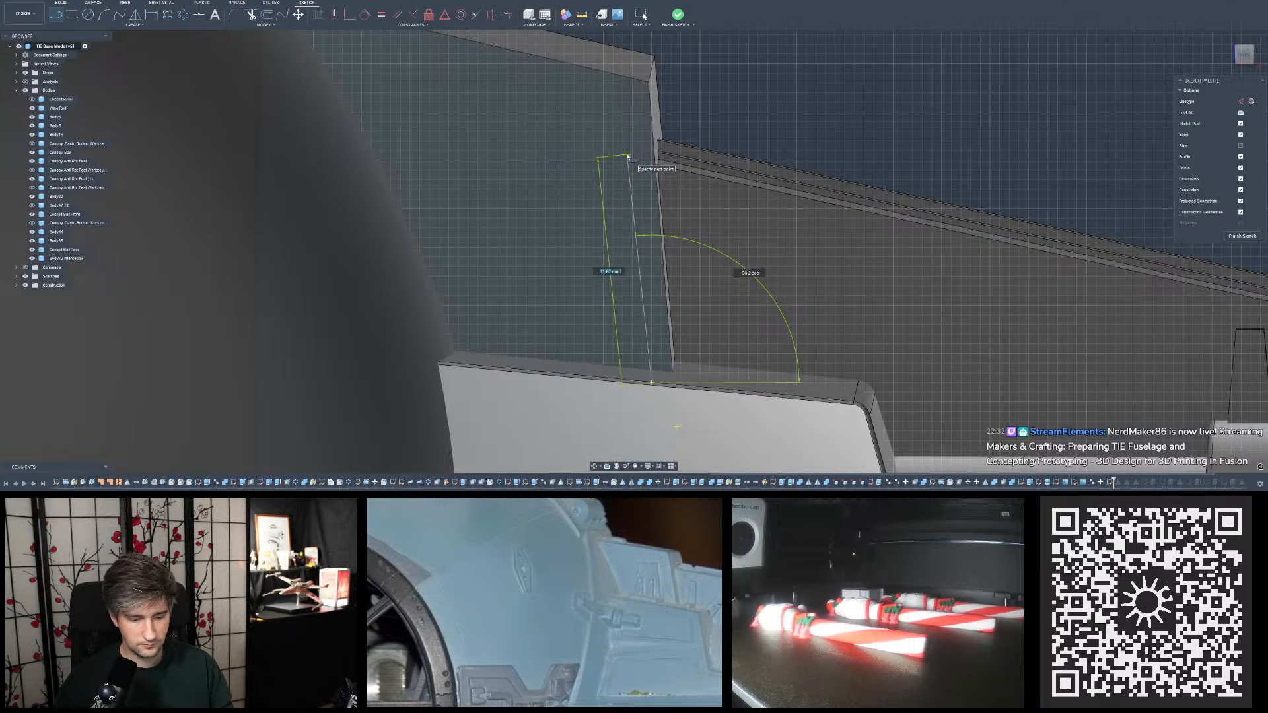
{"action": "left_click", "coordinate": [627, 146]}
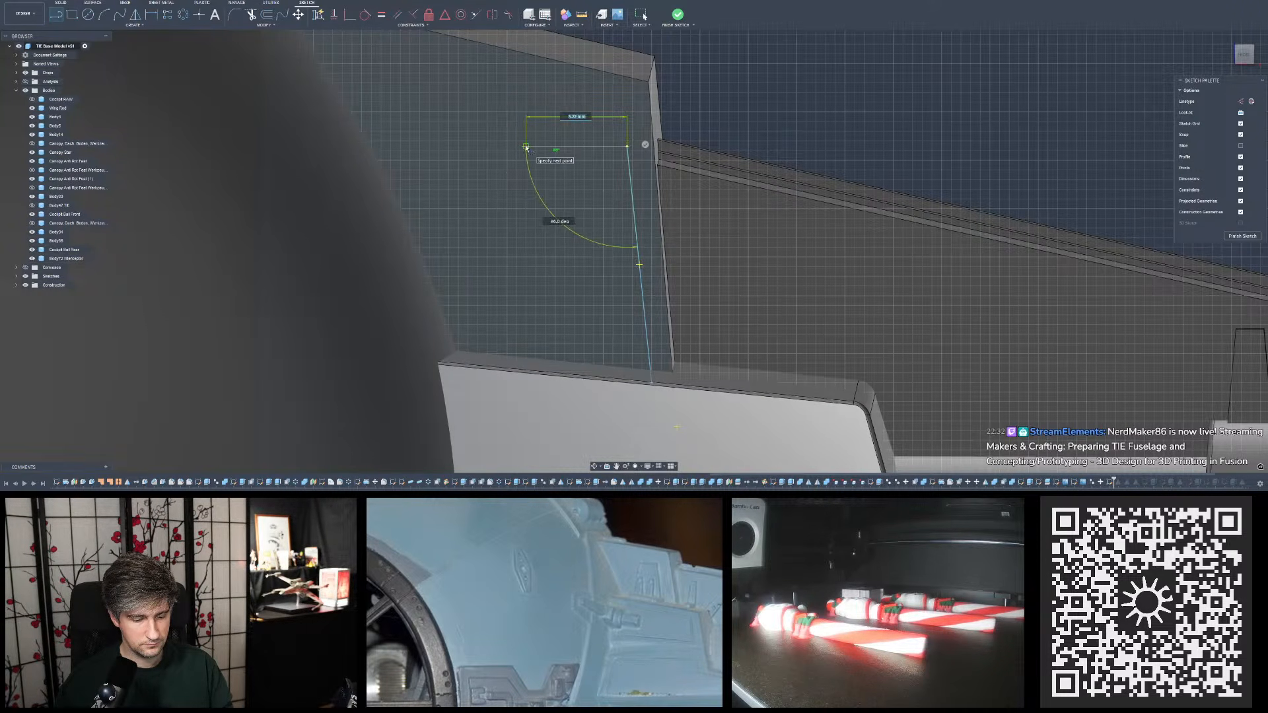
{"action": "scroll", "coordinate": [527, 148], "scroll_direction": "up", "scroll_amount": 3}
{"action": "scroll", "coordinate": [526, 148], "scroll_direction": "down", "scroll_amount": 5}
{"action": "scroll", "coordinate": [526, 148], "scroll_direction": "up", "scroll_amount": 3}
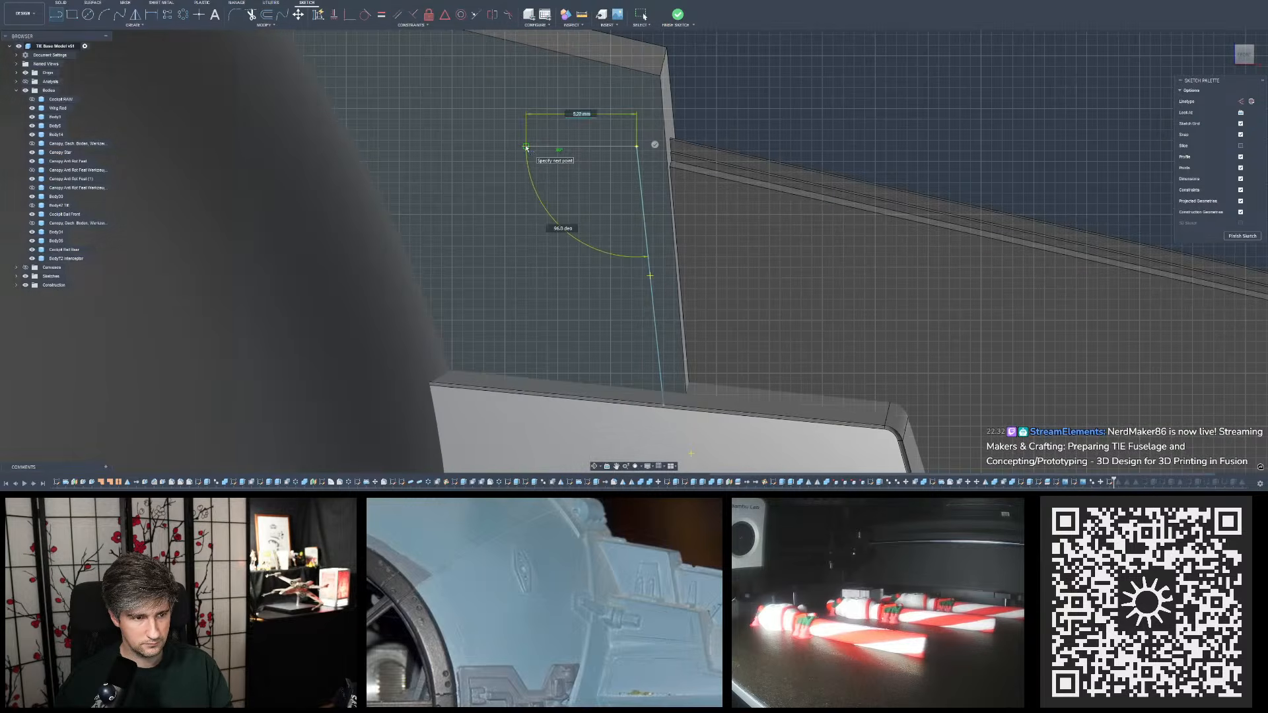
{"action": "left_click", "coordinate": [529, 146]}
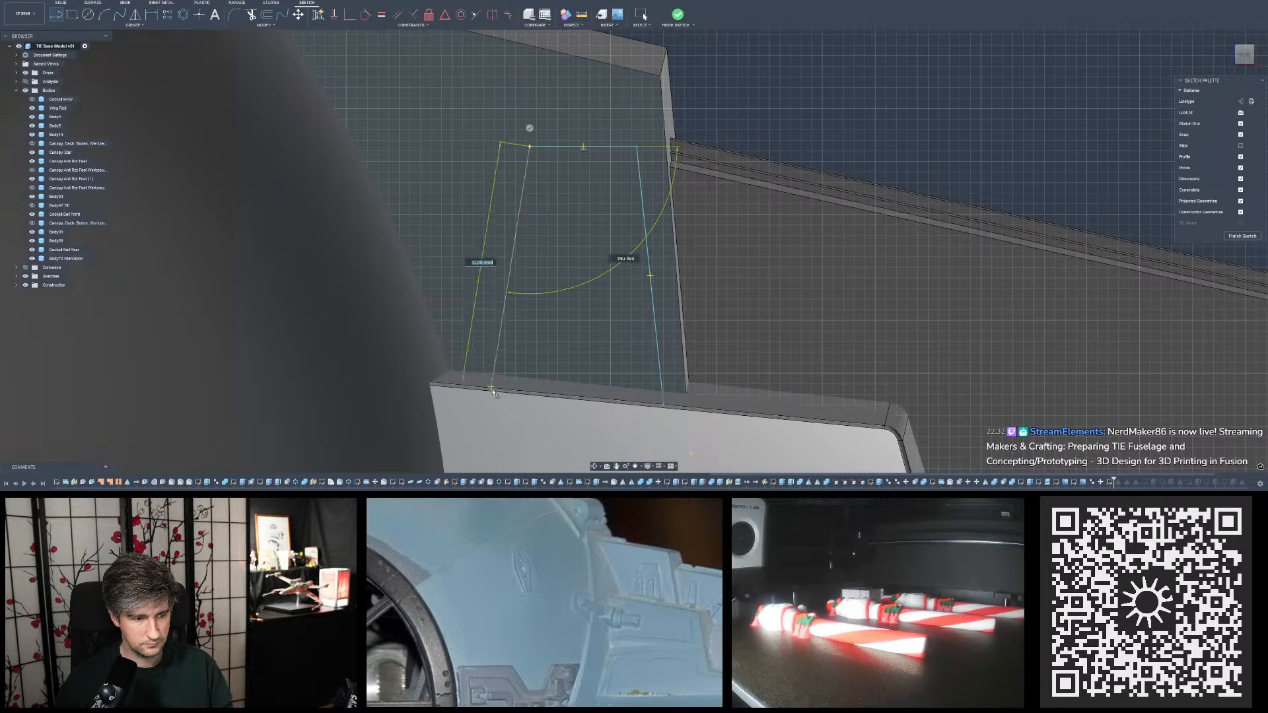
{"action": "left_click", "coordinate": [494, 397]}
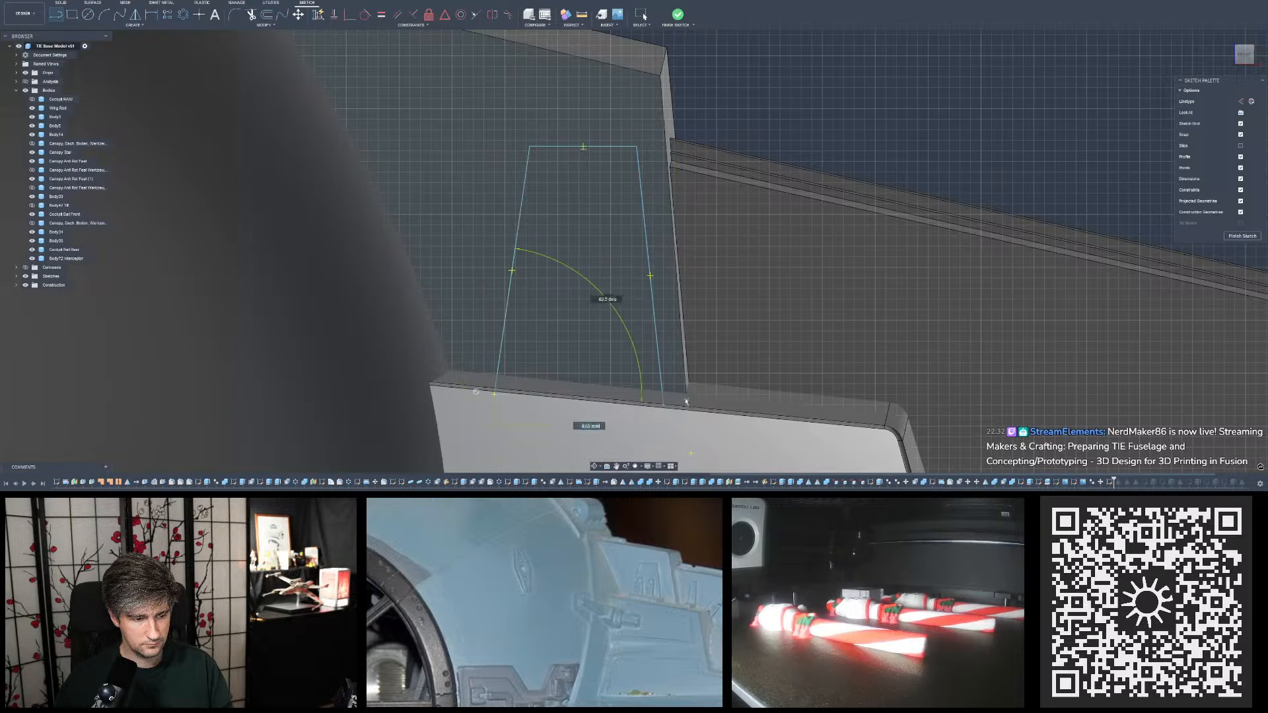
{"action": "left_click", "coordinate": [664, 397]}
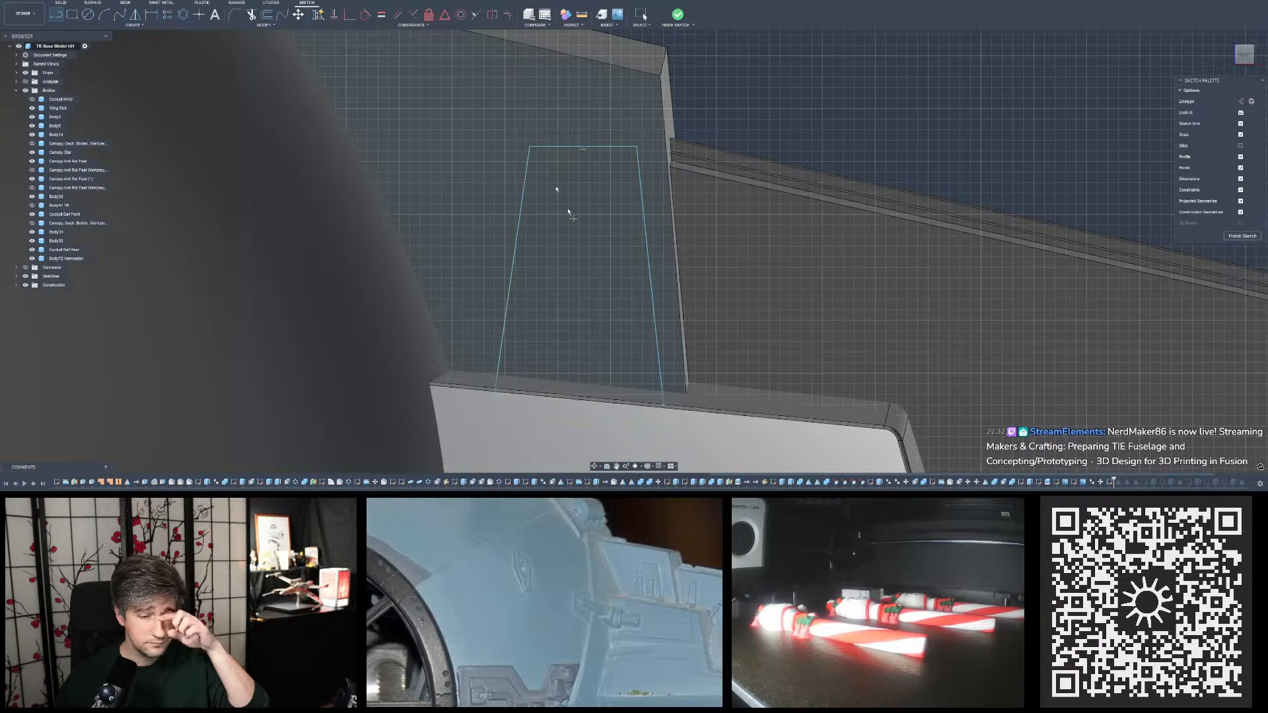
- Trim the short line end that overshoots the trapezoid's lower outer corner
{"action": "left_click", "coordinate": [251, 14]}
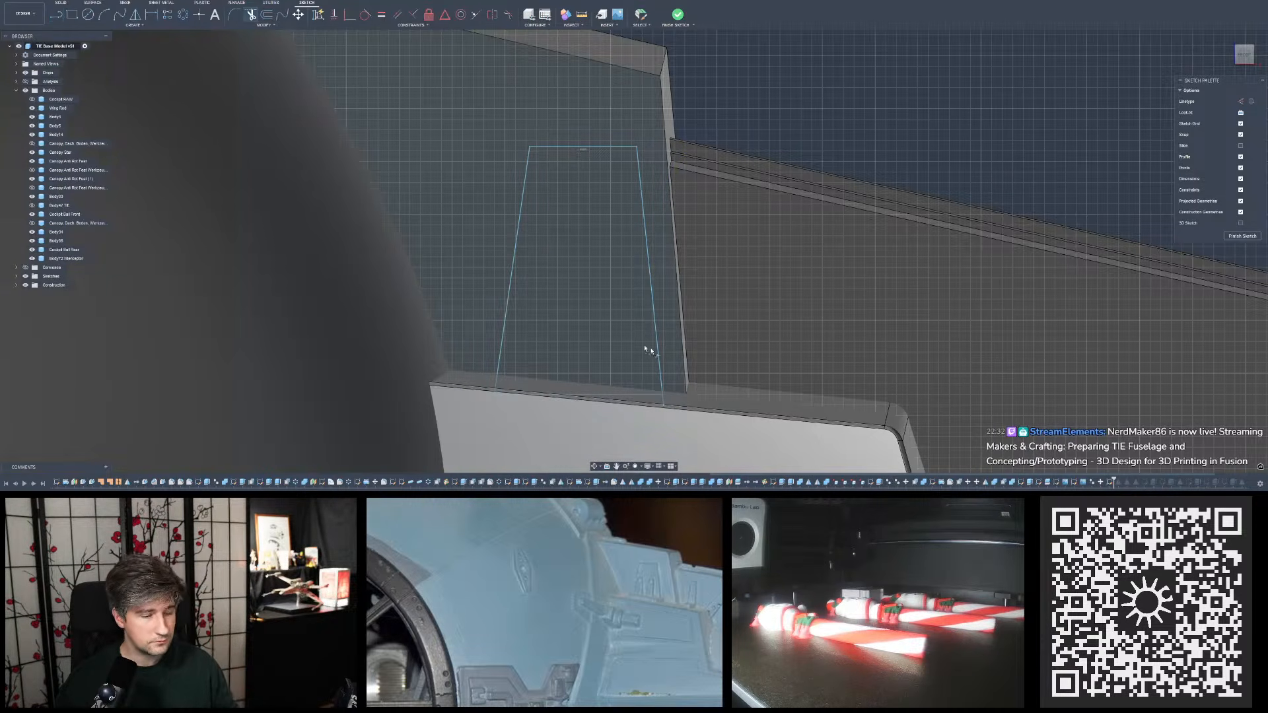
{"action": "left_click", "coordinate": [664, 404]}
{"action": "scroll", "coordinate": [558, 300], "scroll_direction": "down", "scroll_amount": 3}
{"action": "scroll", "coordinate": [644, 287], "scroll_direction": "up", "scroll_amount": 3}
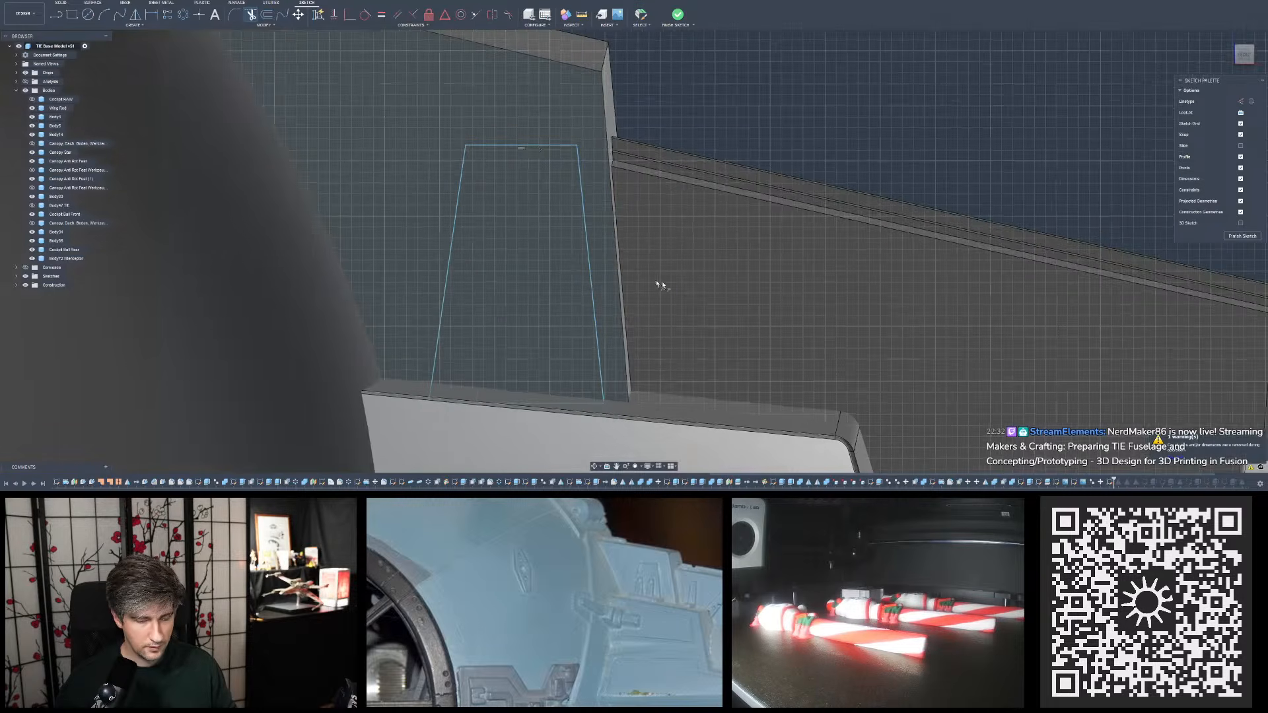
{"action": "scroll", "coordinate": [660, 291], "scroll_direction": "down", "scroll_amount": 1}
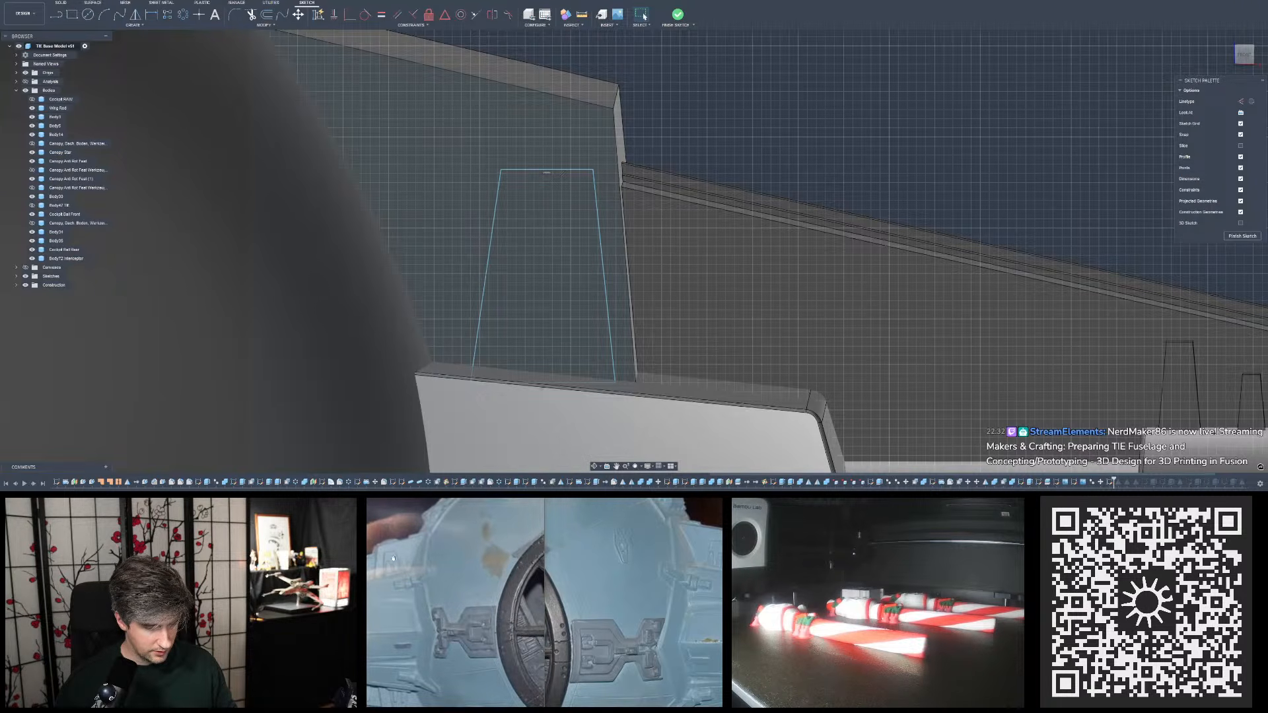
{"action": "scroll", "coordinate": [561, 304], "scroll_direction": "down", "scroll_amount": 5}
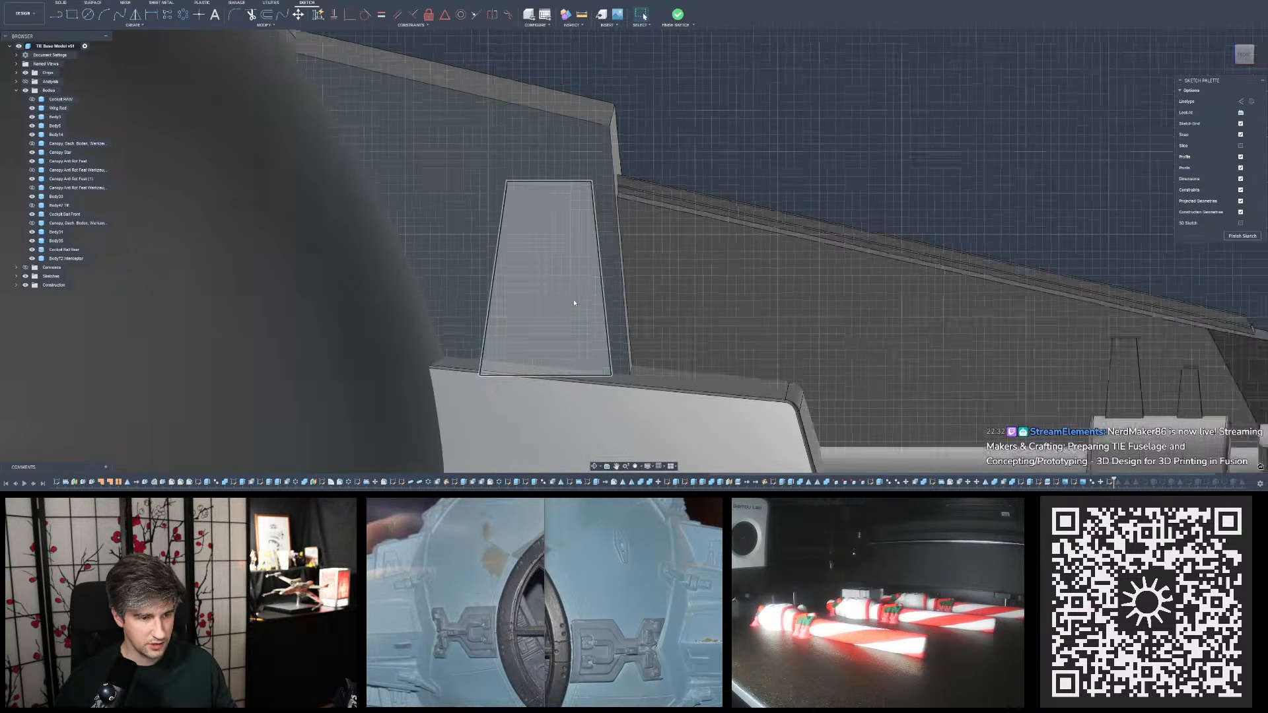
{"action": "scroll", "coordinate": [601, 297], "scroll_direction": "up", "scroll_amount": 4}
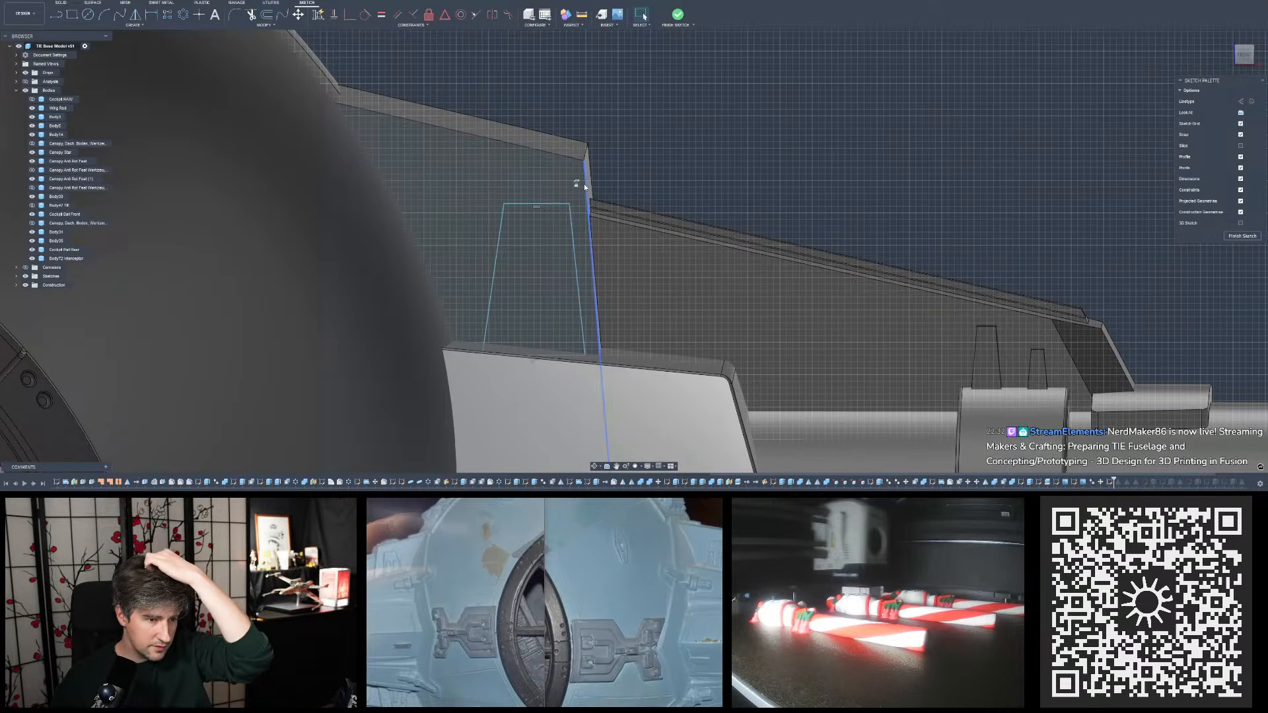
- Make the trapezoid's outer slanted side parallel to the outer edge of the pylon plate
{"action": "left_click", "coordinate": [397, 14]}
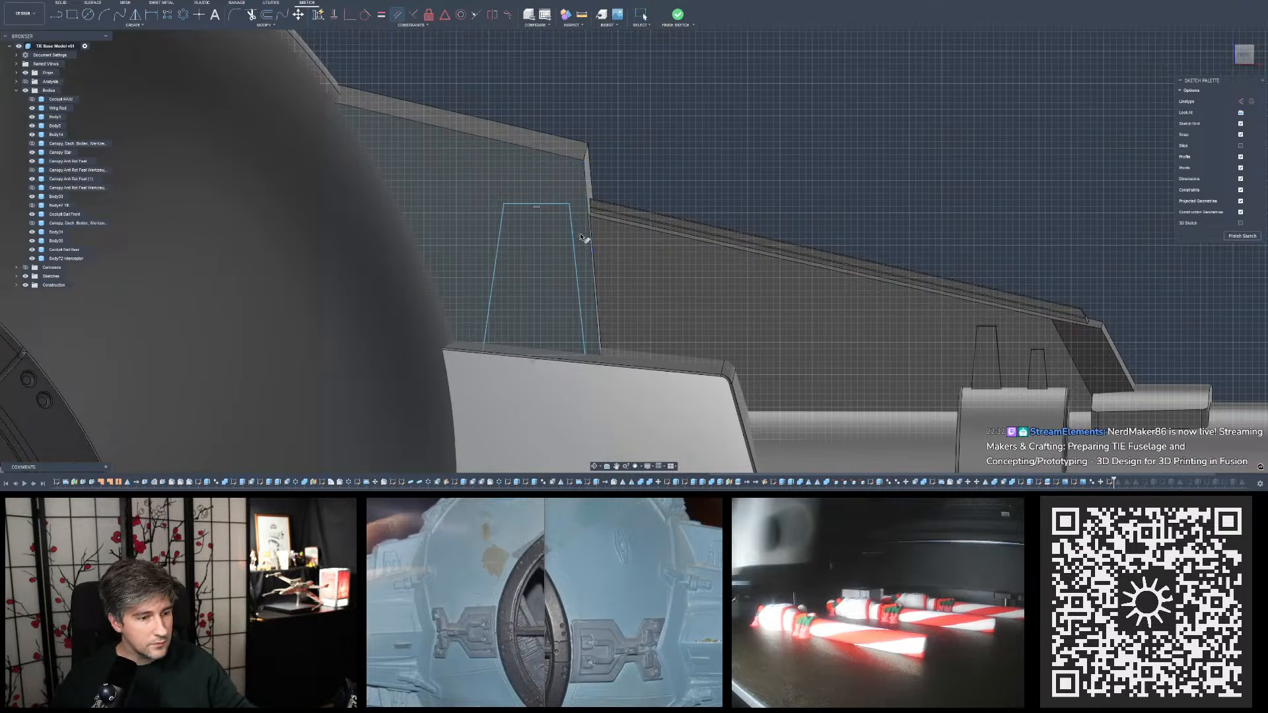
{"action": "left_click", "coordinate": [576, 258]}
{"action": "left_click", "coordinate": [592, 256]}
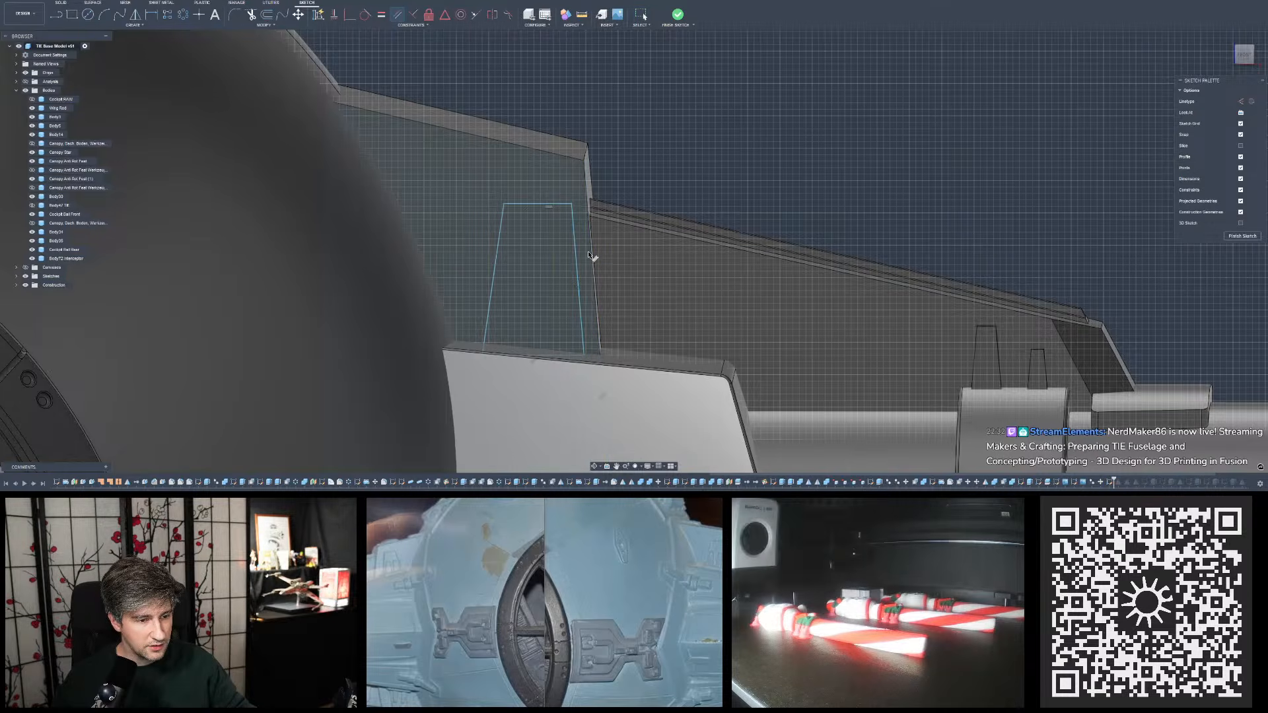
{"action": "key", "text": "Escape"}
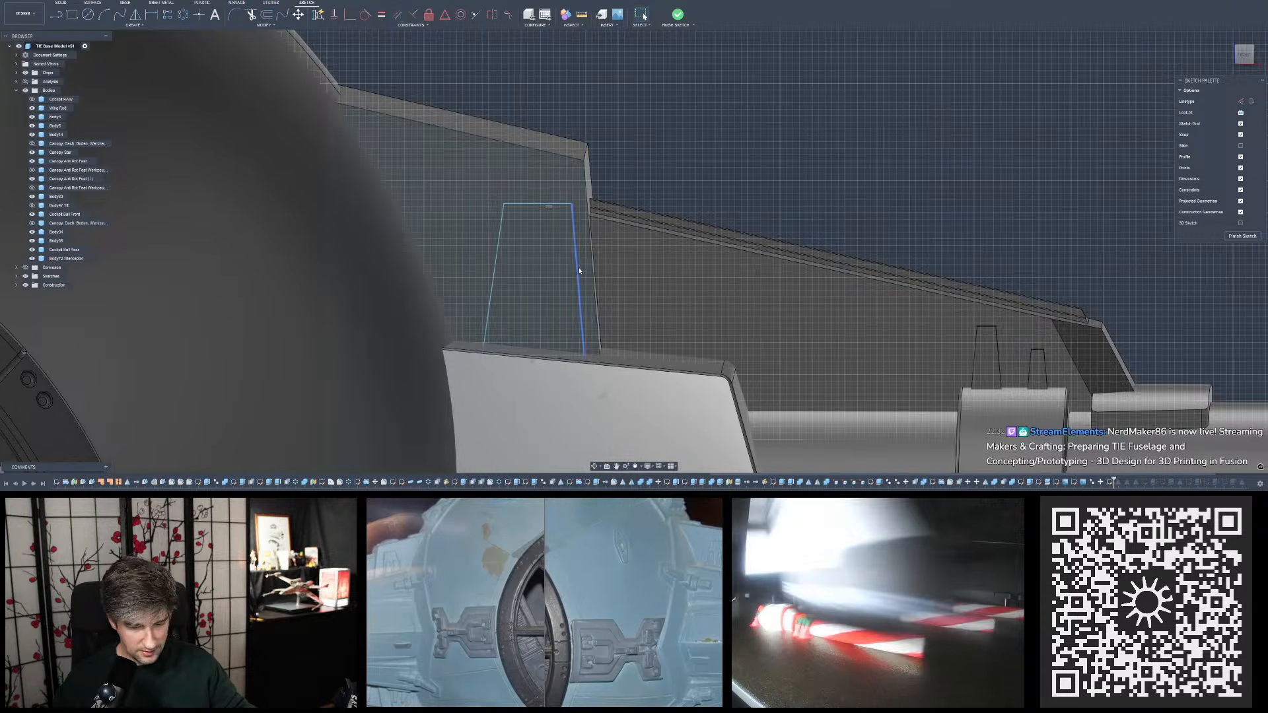
- Shift the trapezoid's outer side inward from the plate edge and raise its top edge slightly
{"action": "left_click_drag", "start_coordinate": [579, 269], "coordinate": [570, 270]}
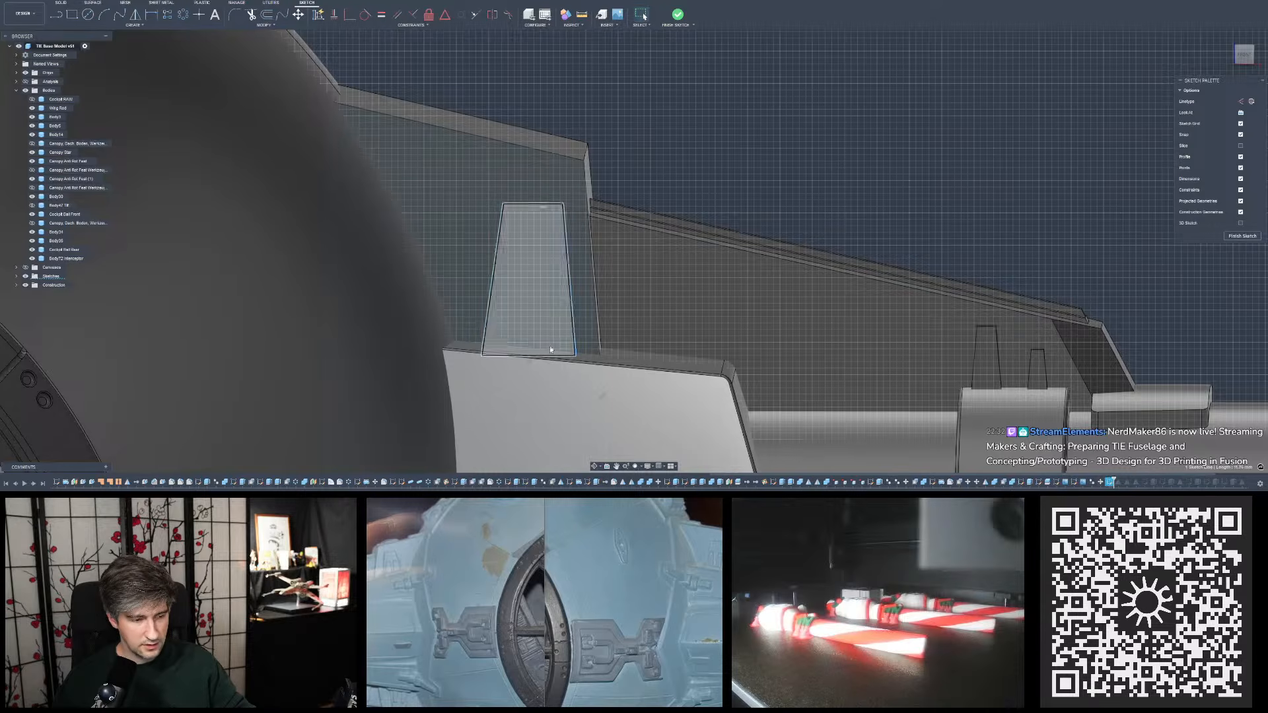
{"action": "left_click_drag", "start_coordinate": [551, 349], "coordinate": [547, 370]}
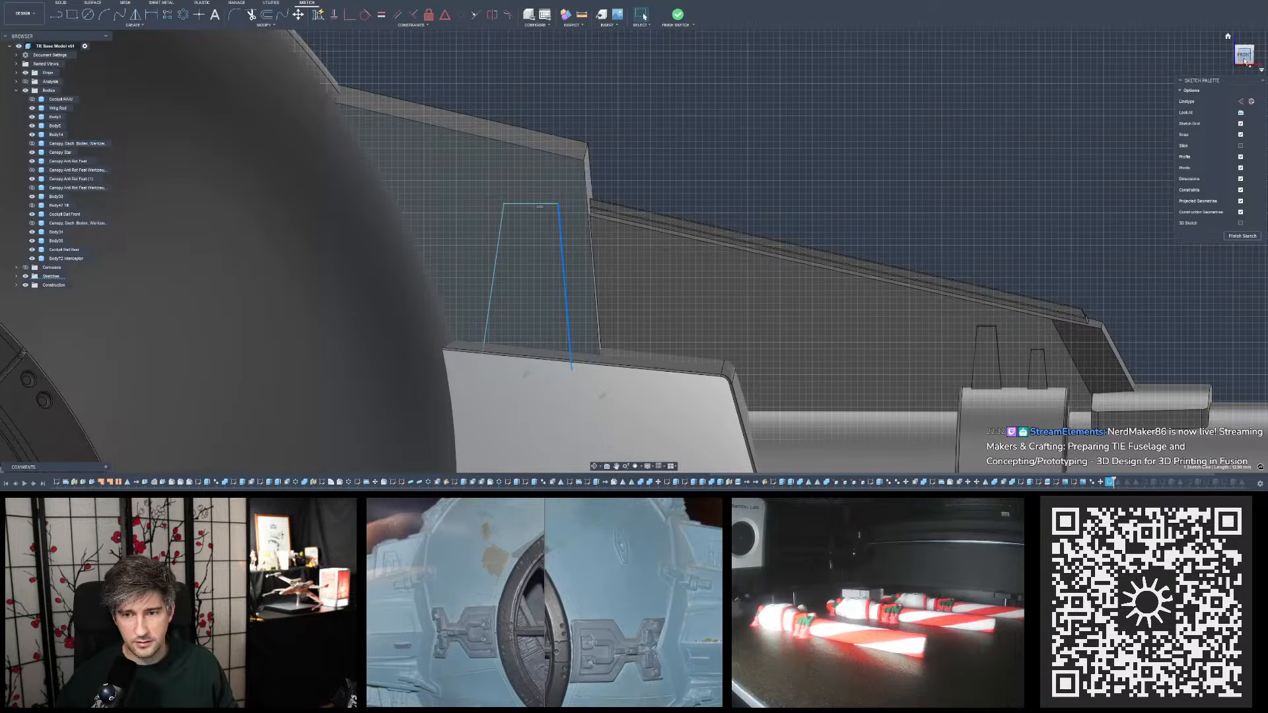
{"action": "scroll", "coordinate": [596, 202], "scroll_direction": "up", "scroll_amount": 3}
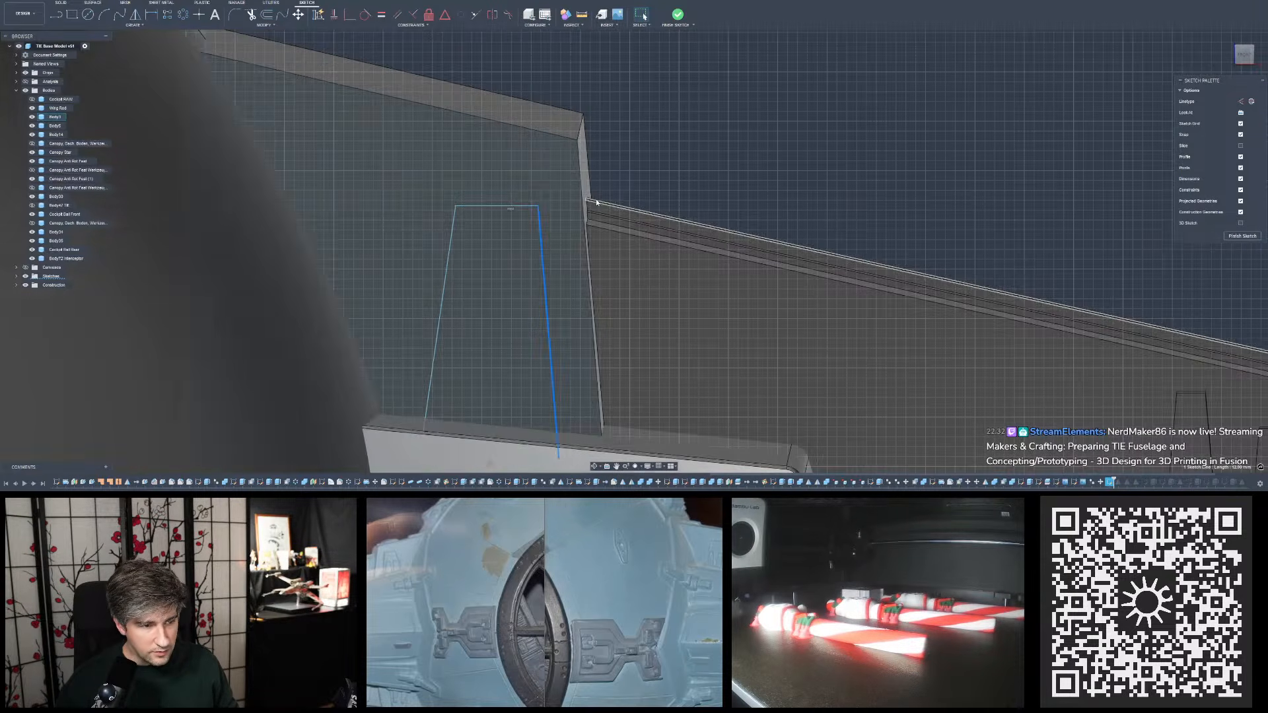
{"action": "left_click_drag", "start_coordinate": [510, 208], "coordinate": [510, 205]}
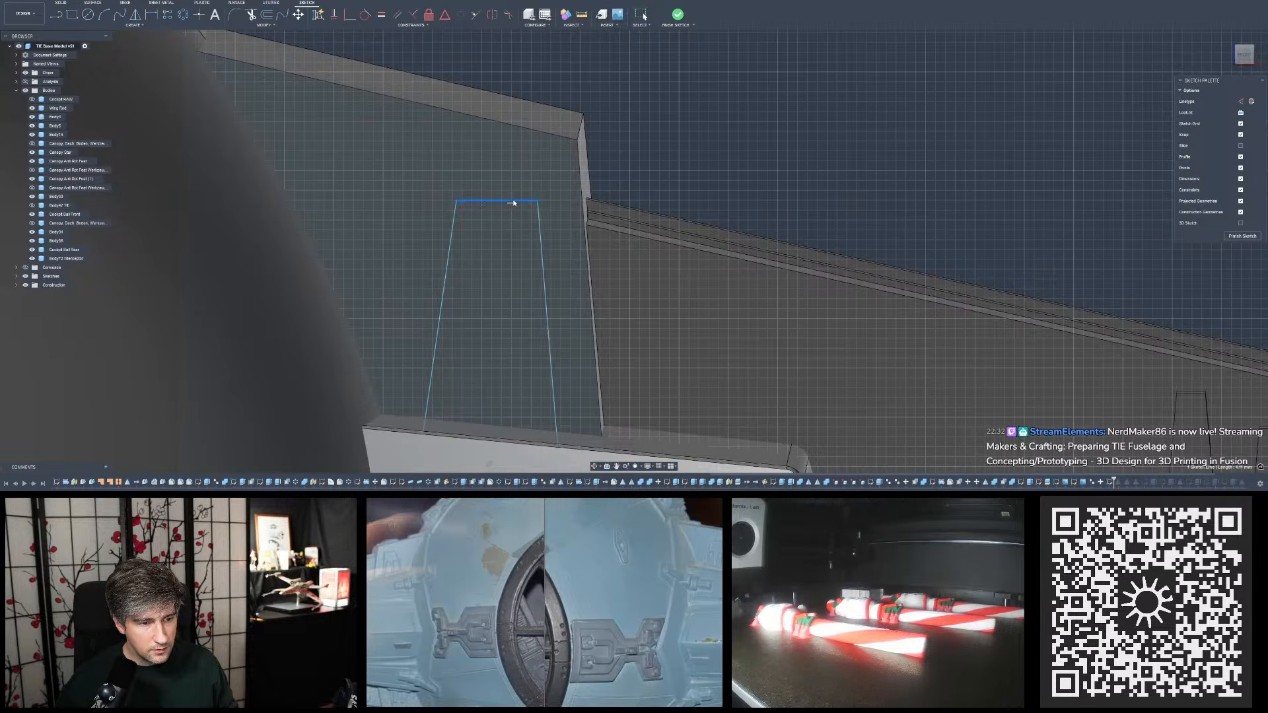
{"action": "left_click_drag", "start_coordinate": [514, 203], "coordinate": [515, 199]}
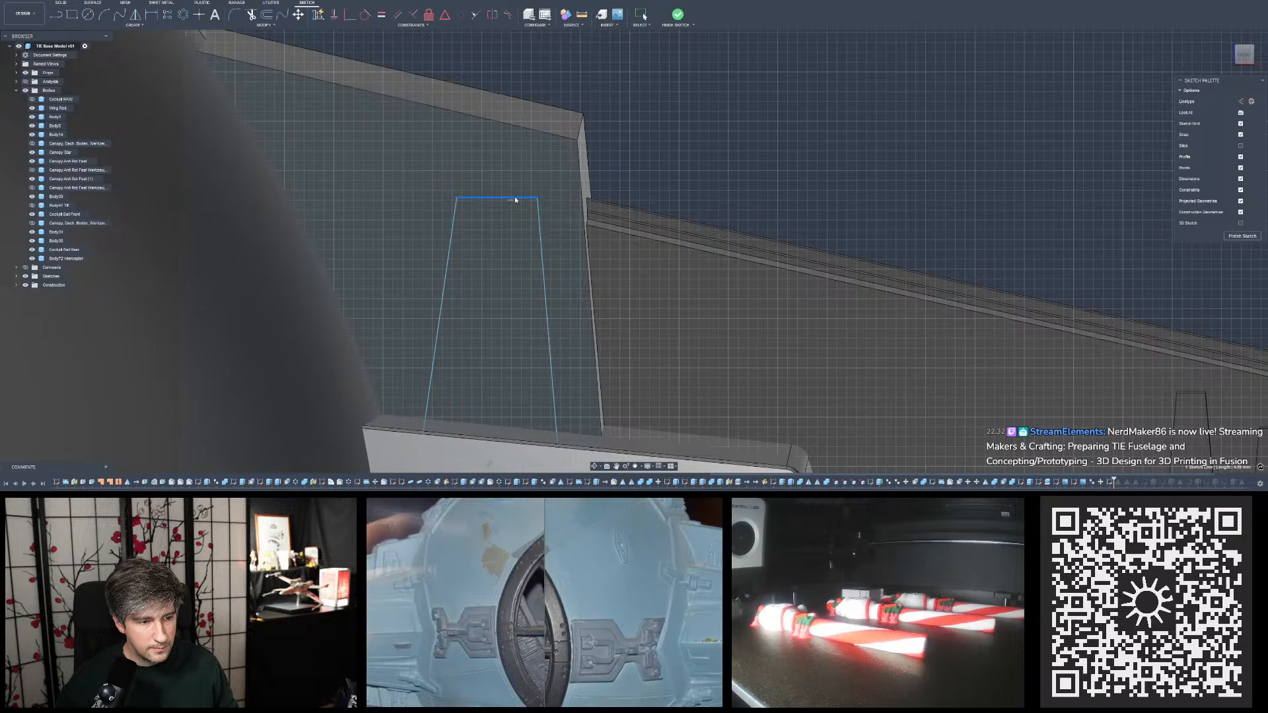
{"action": "key", "text": "Escape"}
- Dimension the trapezoid's outer slanted side at 2.5 mm from the outer edge of the pylon plate
{"action": "scroll", "coordinate": [727, 146], "scroll_direction": "down", "scroll_amount": 2}
{"action": "scroll", "coordinate": [680, 132], "scroll_direction": "down", "scroll_amount": 1}
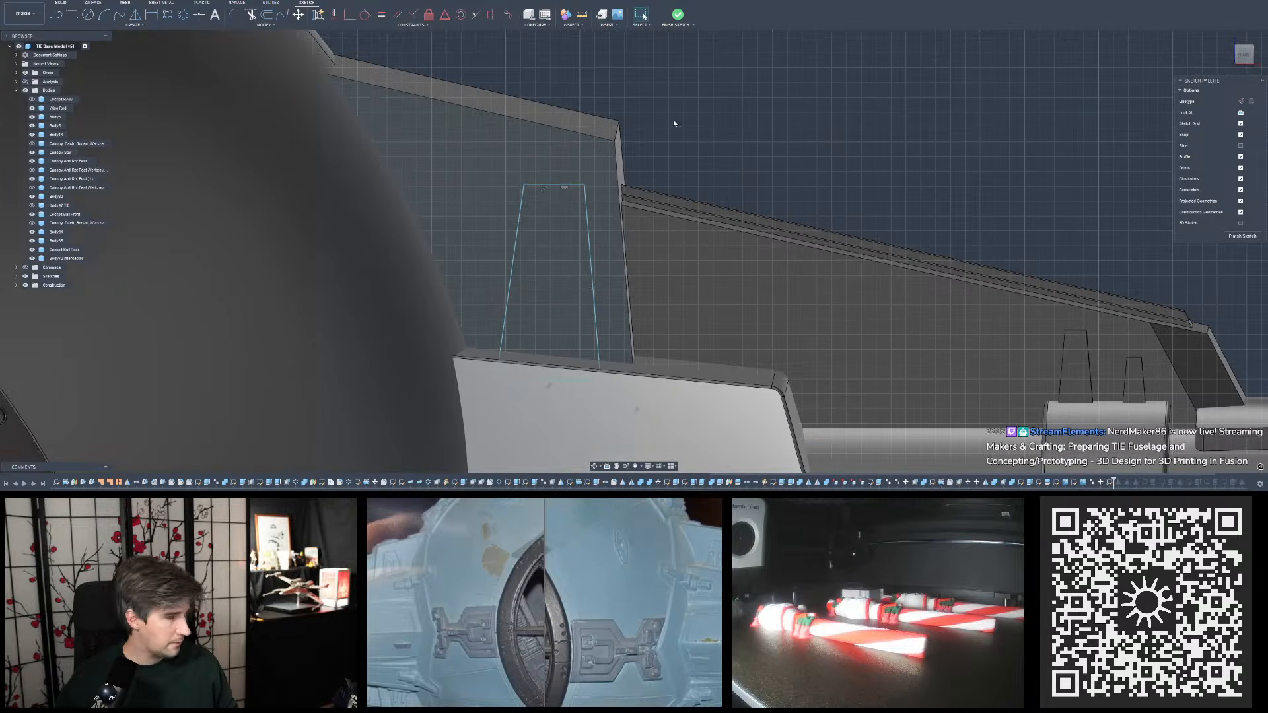
{"action": "key", "text": "d"}
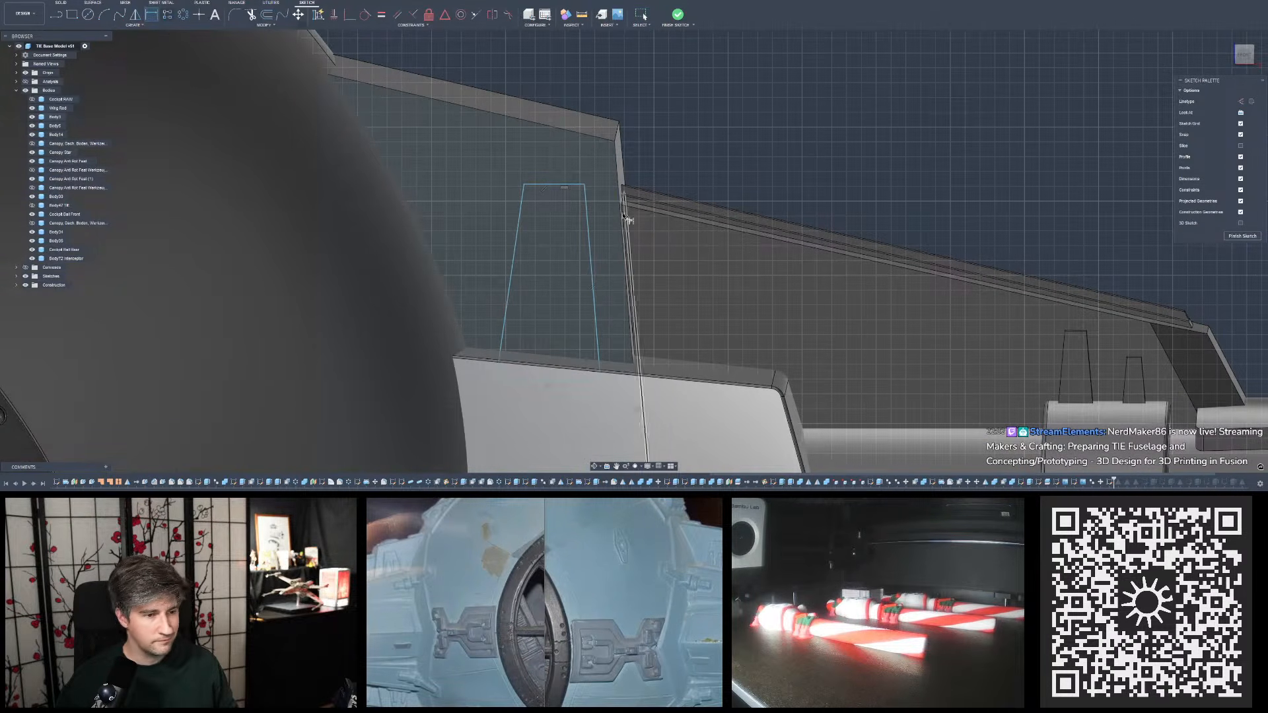
{"action": "left_click", "coordinate": [622, 212]}
{"action": "left_click", "coordinate": [588, 212]}
{"action": "left_click", "coordinate": [608, 98]}
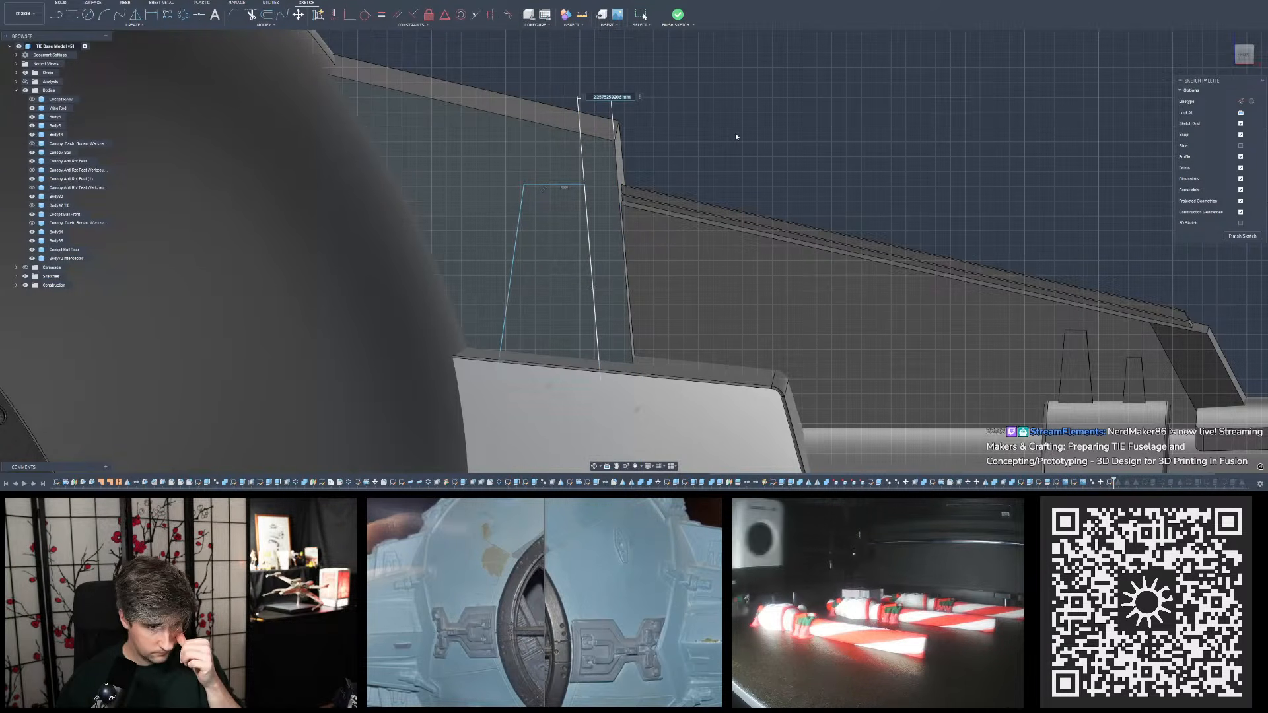
{"action": "type", "text": "2"}
{"action": "key", "text": "Return"}
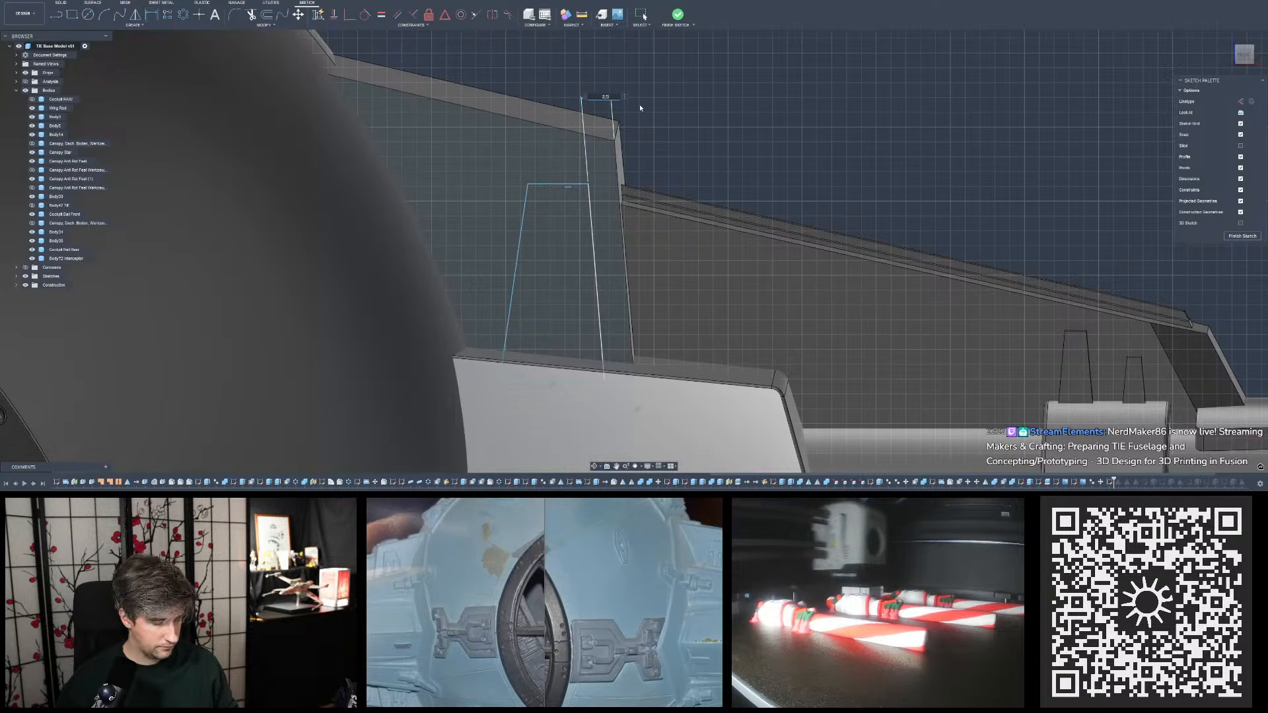
{"action": "type", "text": ".5"}
{"action": "key", "text": "Return"}
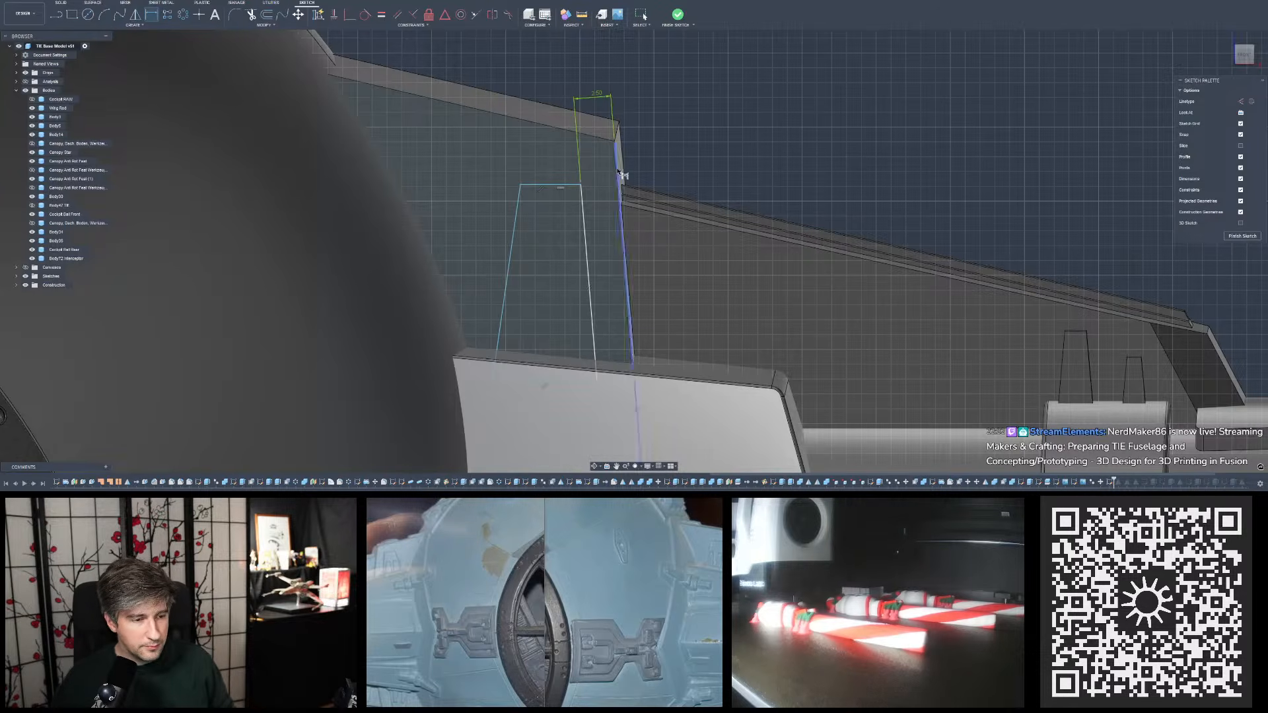
- Dimension the trapezoid's outer top corner at 2.5 mm from the plate's sloped upper edge
{"action": "left_click", "coordinate": [582, 185]}
{"action": "left_click", "coordinate": [534, 174]}
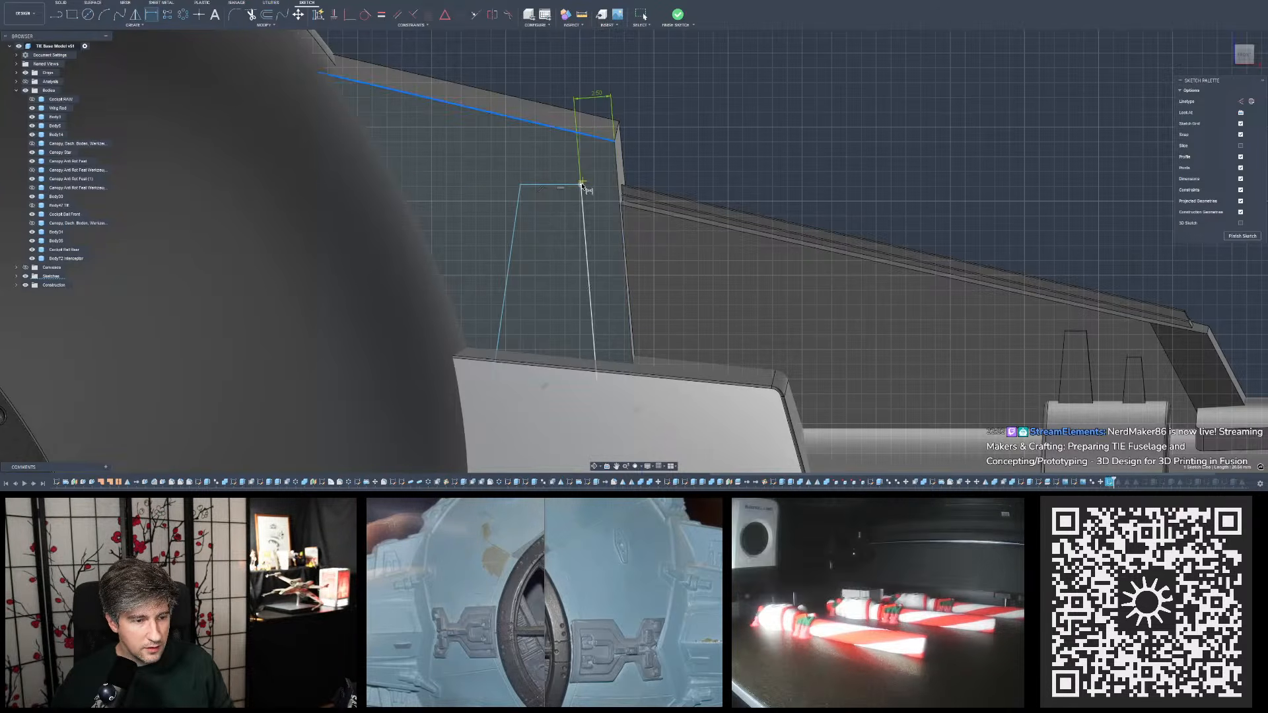
{"action": "left_click", "coordinate": [543, 129]}
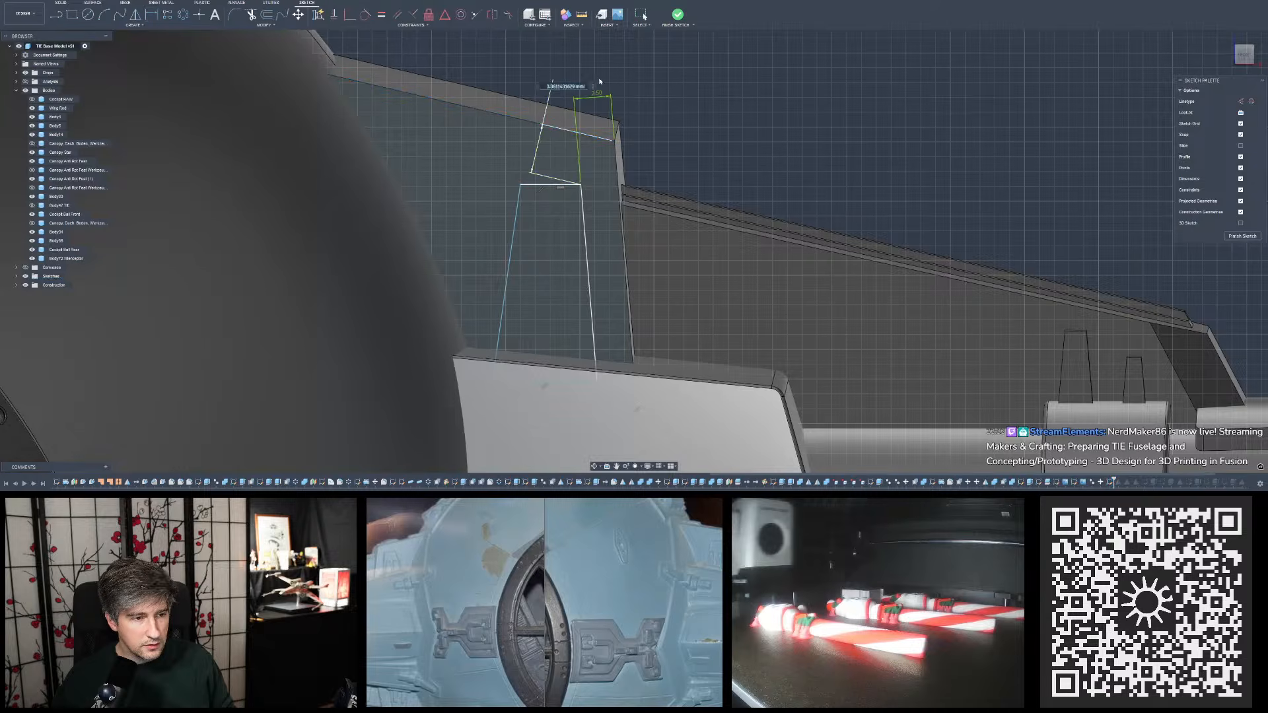
{"action": "type", "text": "2.5"}
{"action": "key", "text": "Return"}
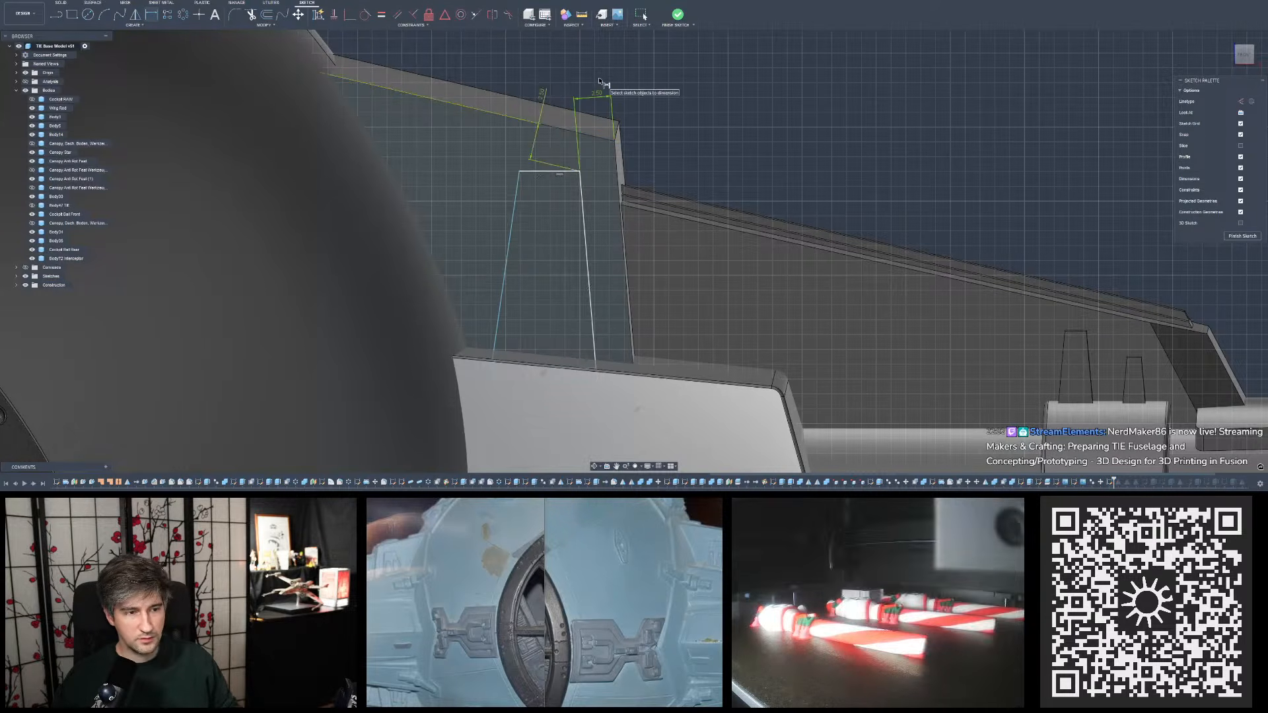
{"action": "key", "text": "Escape"}
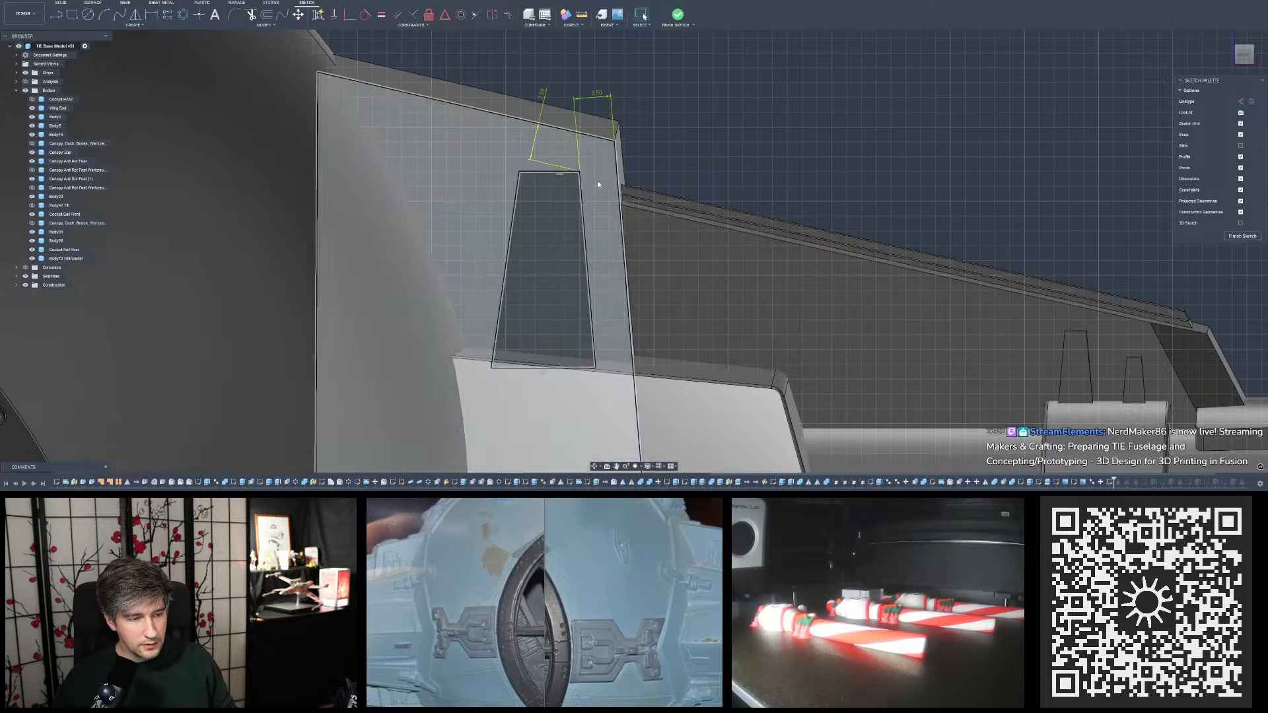
- Set the trapezoid's offsets from the plate's outer and upper edges to 3 mm and shift its inner top corner toward the fuselage
{"action": "type", "text": "3"}
{"action": "key", "text": "Return"}
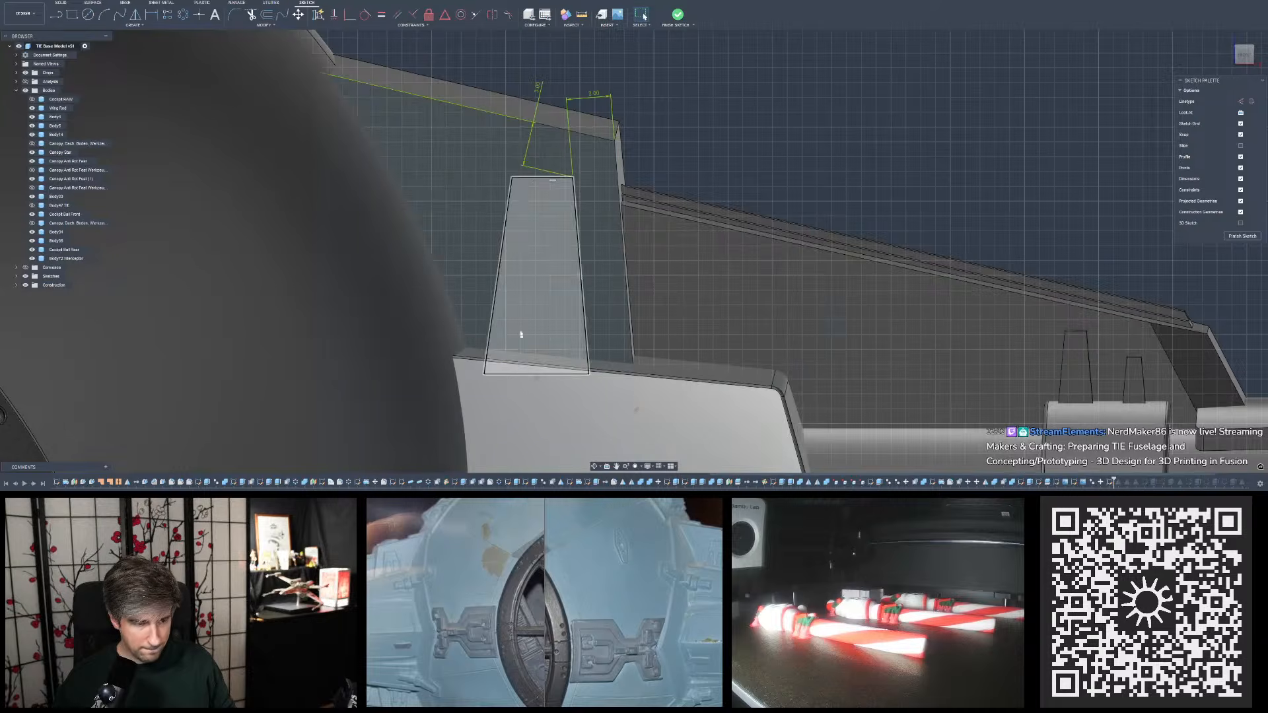
{"action": "mouse_move", "coordinate": [513, 178]}
{"action": "left_mouse_down"}
{"action": "mouse_move", "coordinate": [487, 181]}
{"action": "mouse_move", "coordinate": [506, 184]}
{"action": "left_mouse_up"}
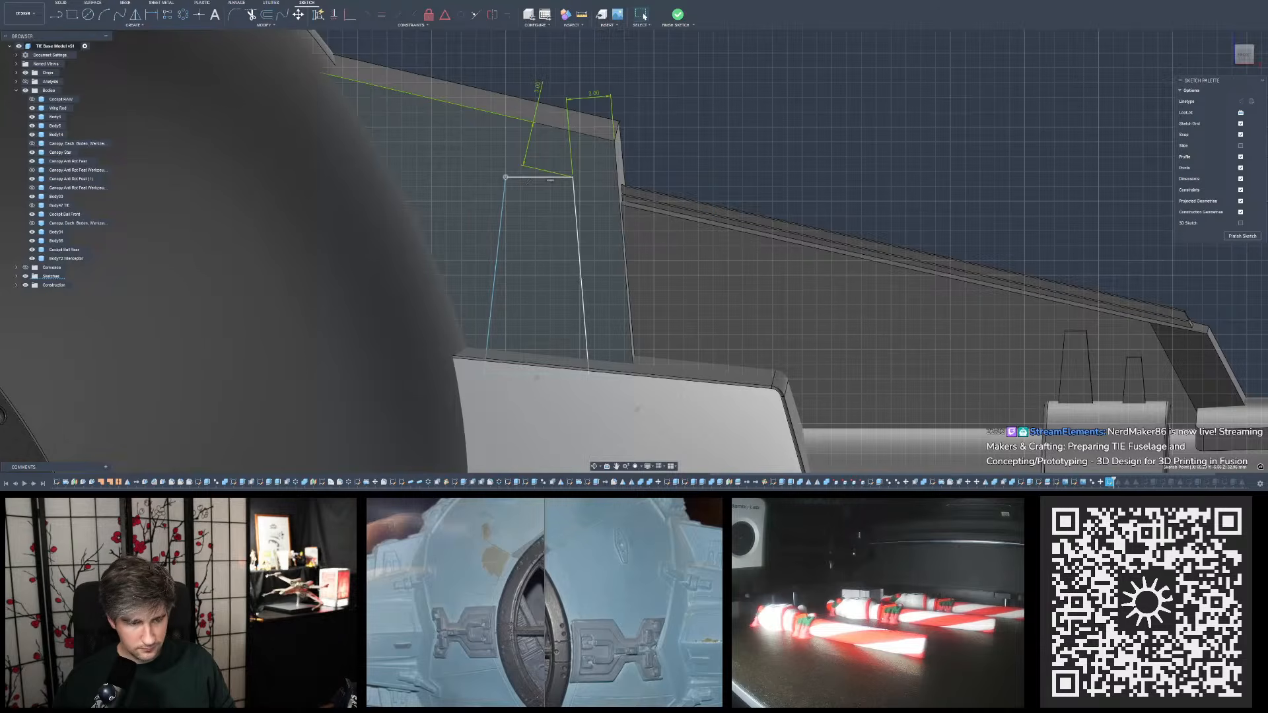
- Increase the offset between the trapezoid's outer top corner and the plate's sloped upper edge
{"action": "left_click", "coordinate": [667, 97]}
{"action": "left_click", "coordinate": [535, 88]}
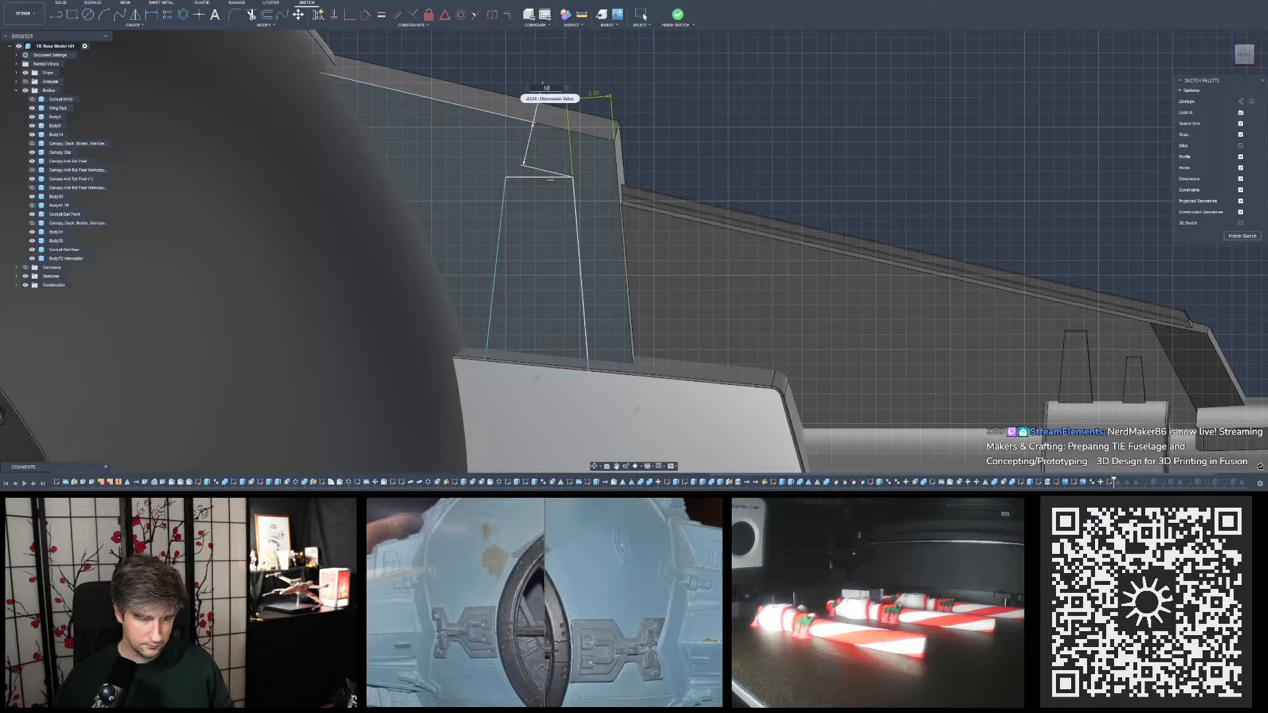
{"action": "key", "text": "Escape"}
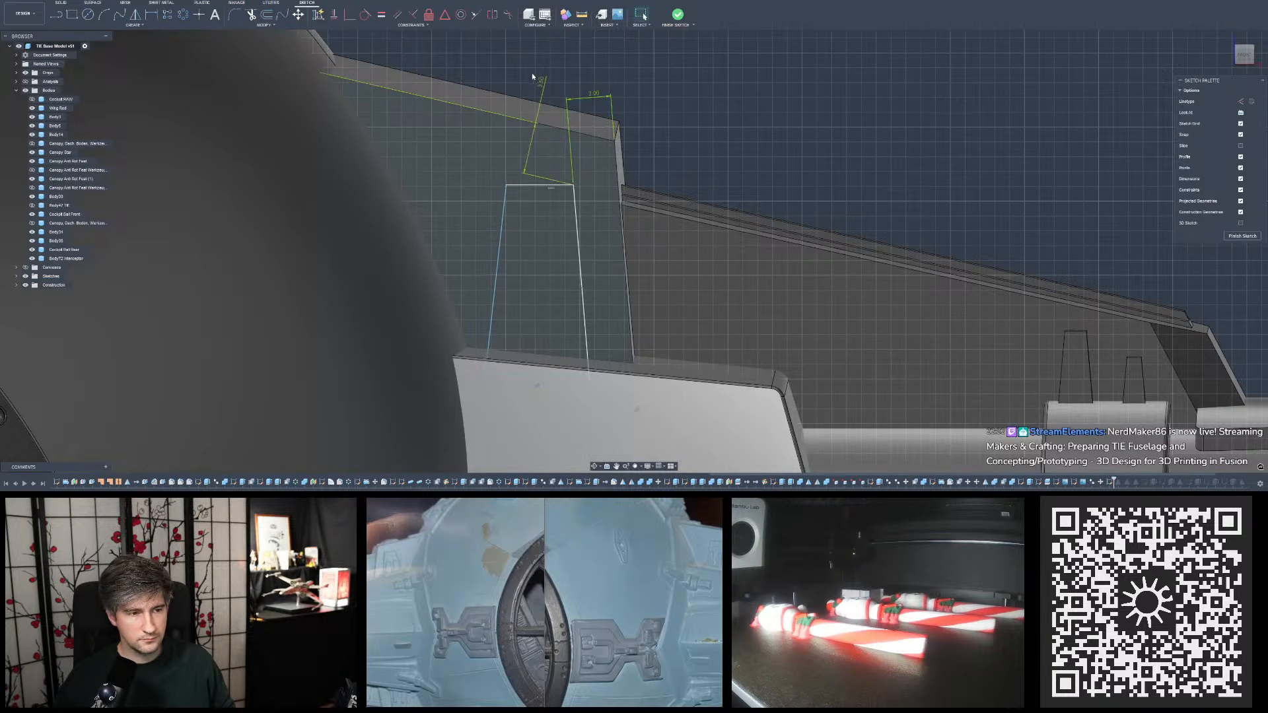
- Extend the trapezoid's top edge further toward the fuselage and dimension its width to 5 mm
{"action": "left_click", "coordinate": [505, 204]}
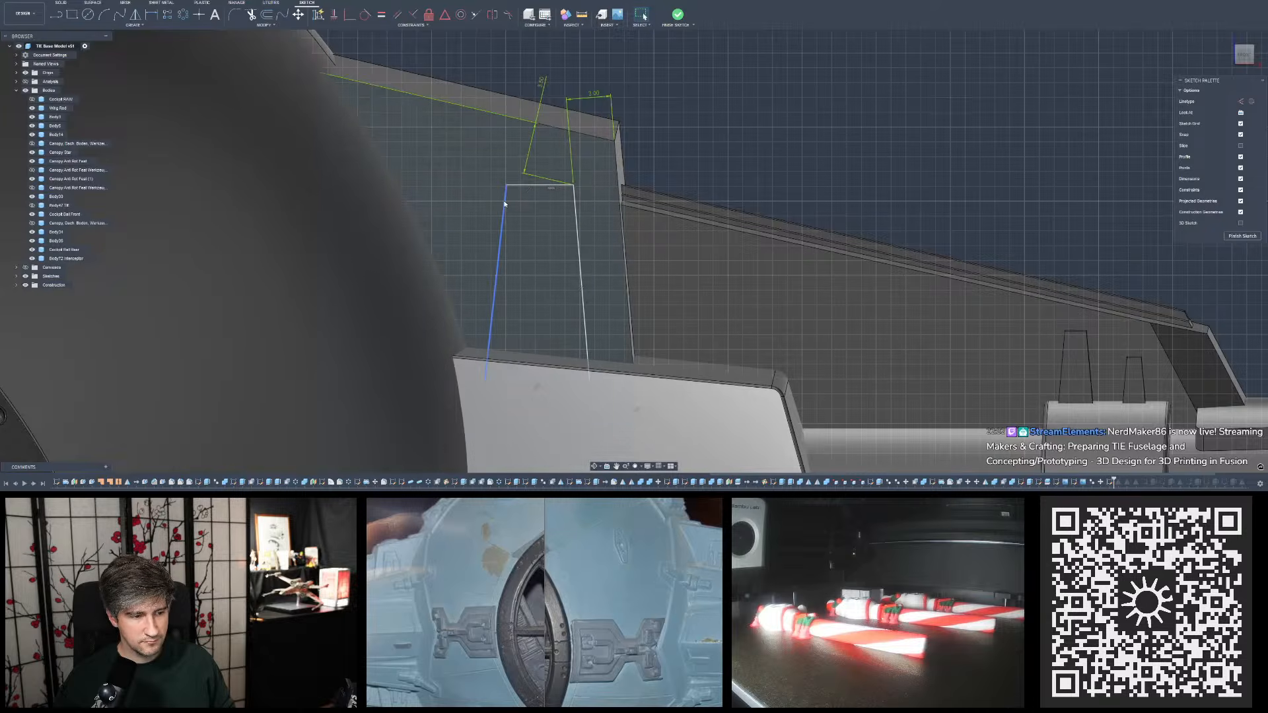
{"action": "left_click_drag", "start_coordinate": [507, 186], "coordinate": [496, 187]}
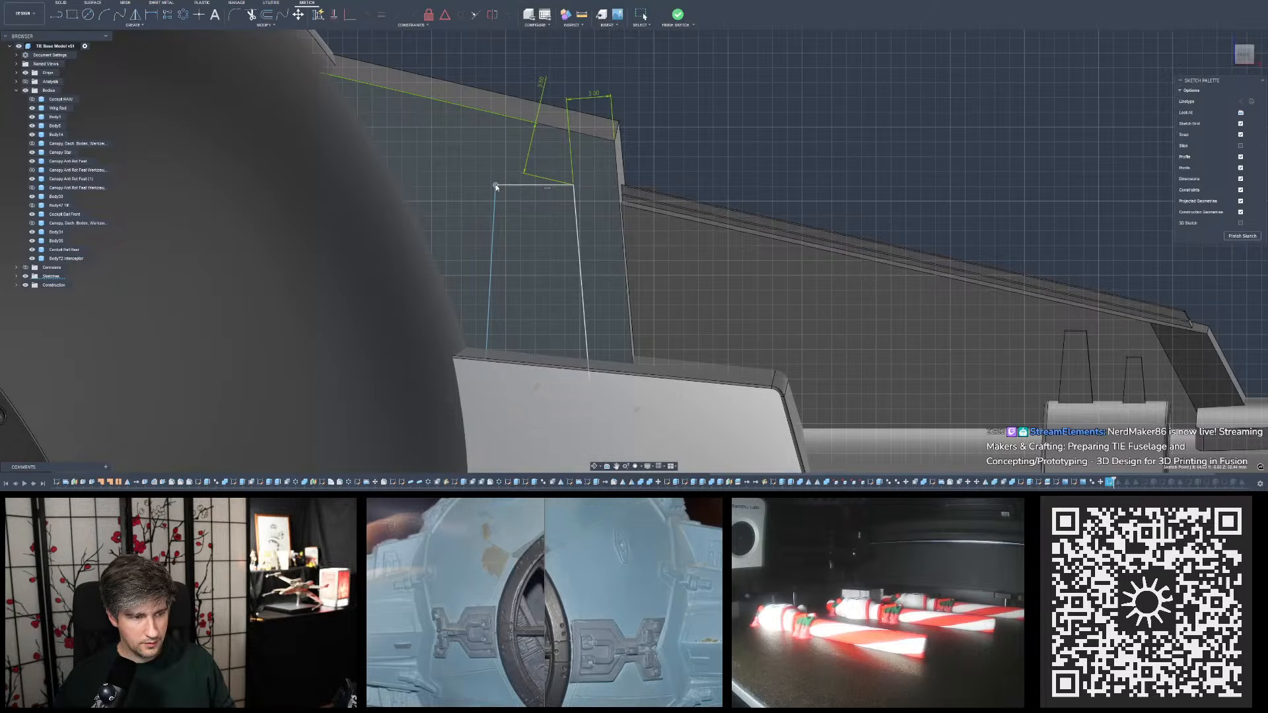
{"action": "left_click_drag", "start_coordinate": [496, 187], "coordinate": [496, 187]}
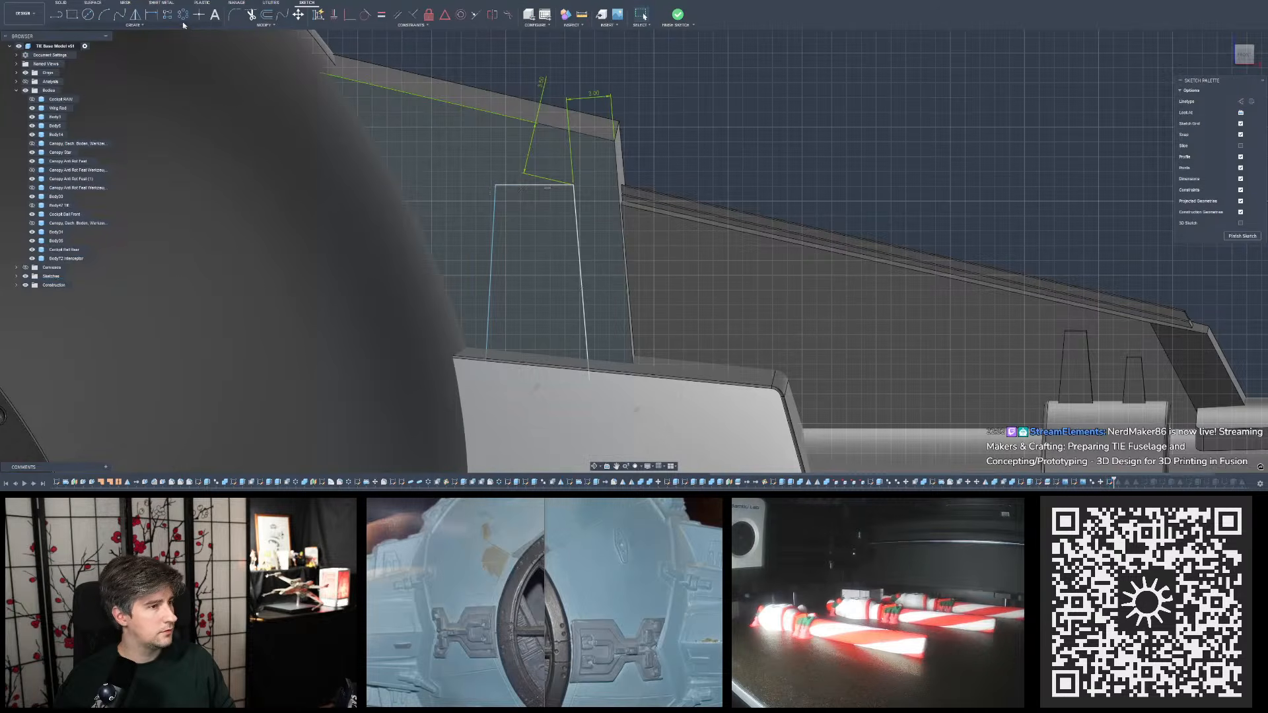
{"action": "left_click", "coordinate": [152, 18]}
{"action": "left_click", "coordinate": [513, 186]}
{"action": "left_click", "coordinate": [519, 160]}
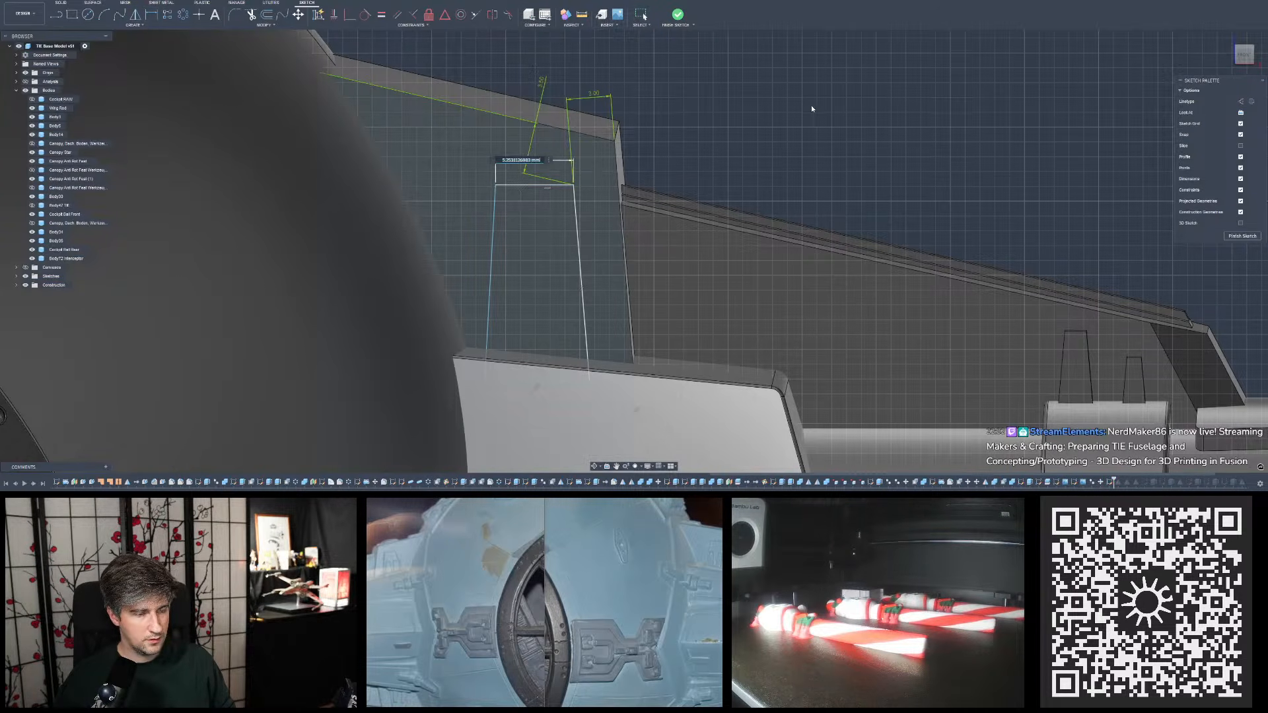
{"action": "type", "text": "5"}
{"action": "key", "text": "Return"}
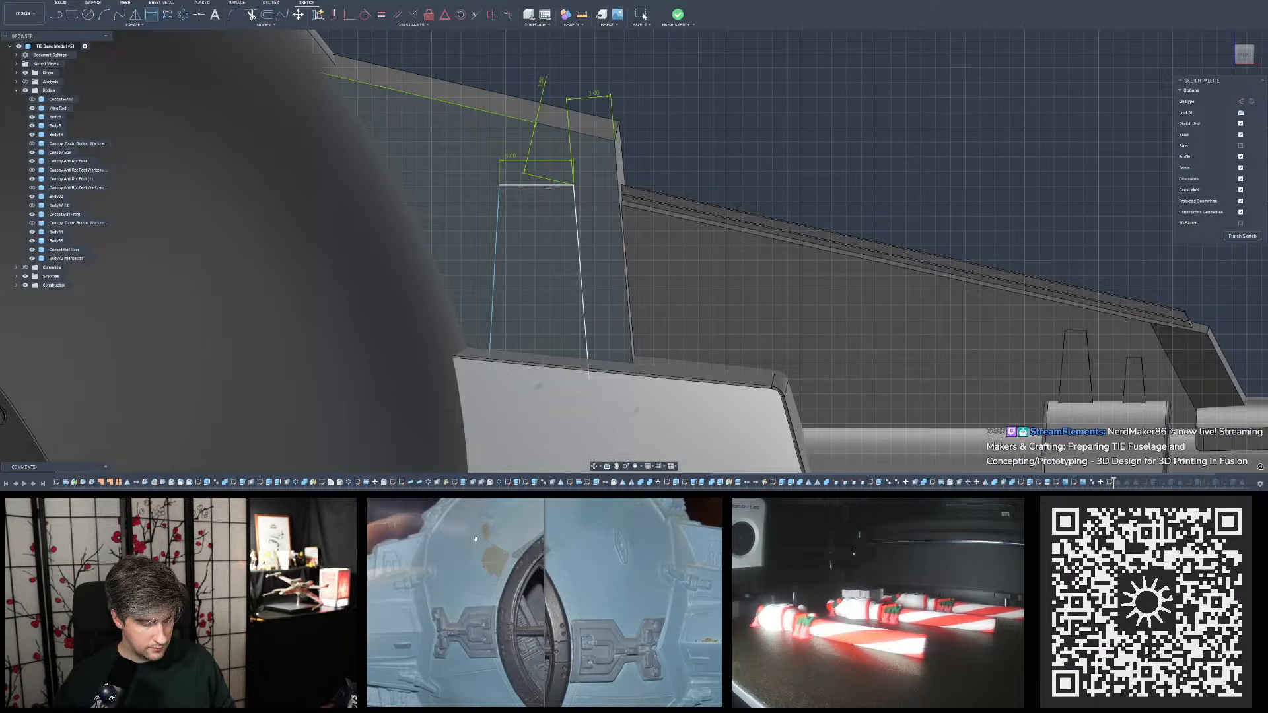
- Examine the trapezoid on the pylon plate in an upside-down view, comparing its proportions with the studio model reference photos
{"action": "scroll", "coordinate": [558, 324], "scroll_direction": "down", "scroll_amount": 5}
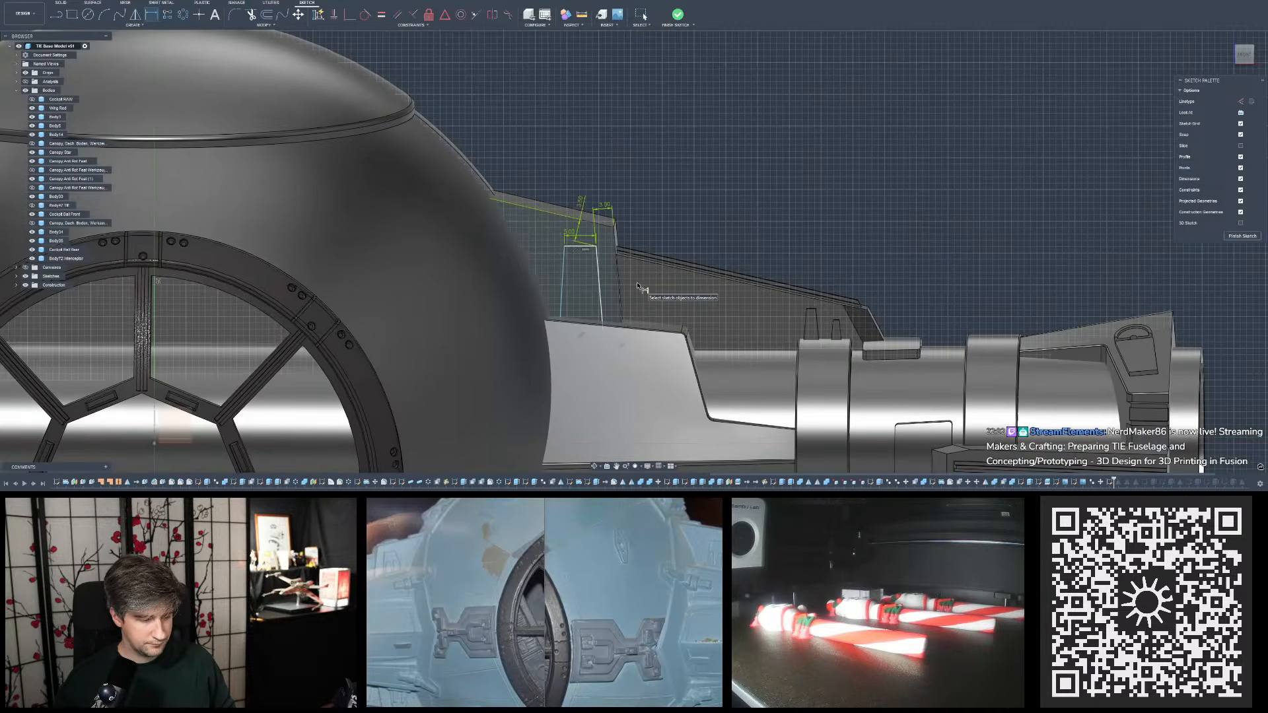
{"action": "mouse_move", "coordinate": [717, 193]}
{"action": "middle_mouse_down", "text": "shift"}
{"action": "mouse_move", "coordinate": [719, 390]}
{"action": "mouse_move", "coordinate": [672, 345]}
{"action": "middle_mouse_up", "text": "shift"}
{"action": "scroll", "coordinate": [671, 346], "scroll_direction": "down", "scroll_amount": 2}
{"action": "scroll", "coordinate": [423, 185], "scroll_direction": "up", "scroll_amount": 6}
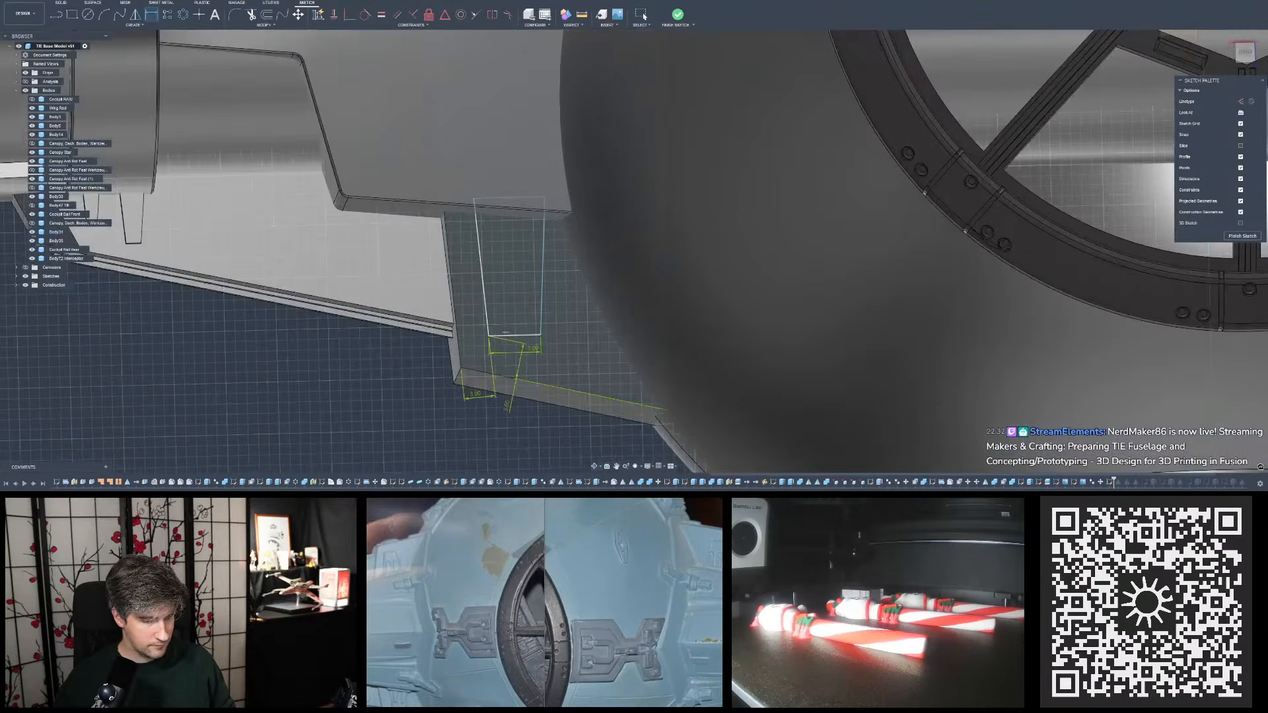
{"action": "middle_click_drag", "start_coordinate": [594, 180], "coordinate": [568, 218], "text": "shift"}
{"action": "key", "text": "d"}
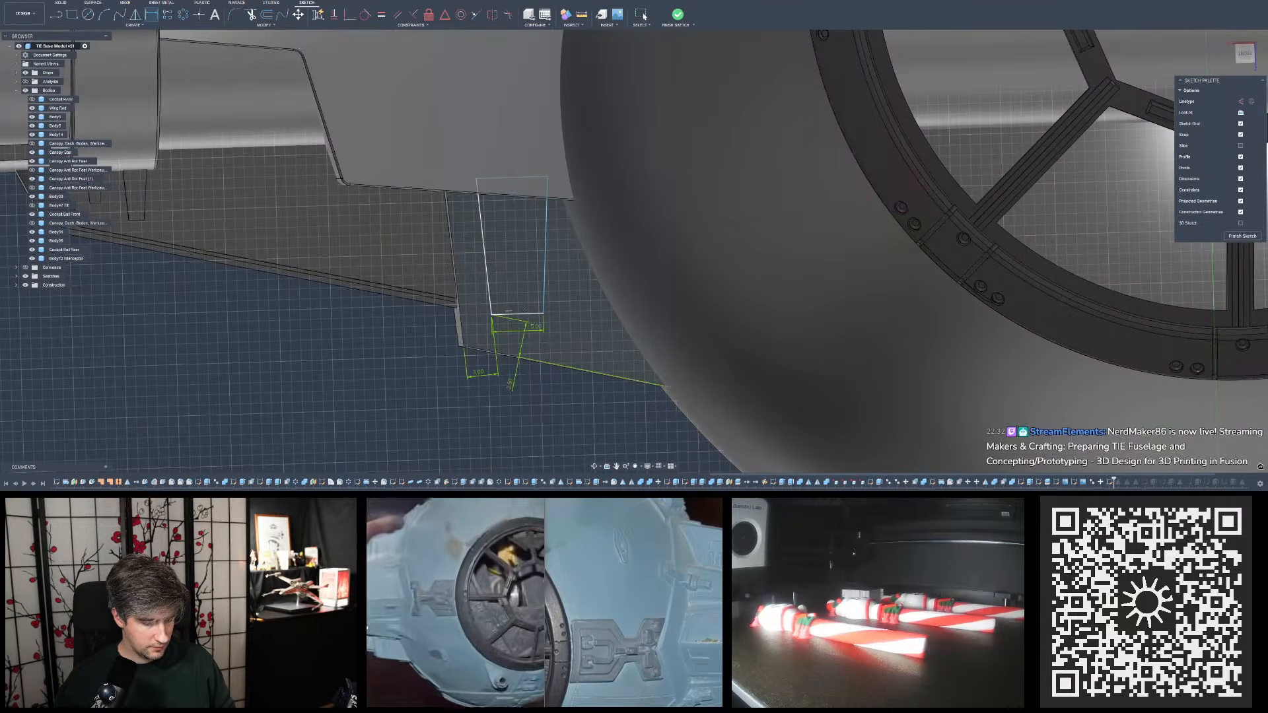
{"action": "scroll", "coordinate": [473, 324], "scroll_direction": "up", "scroll_amount": 4}
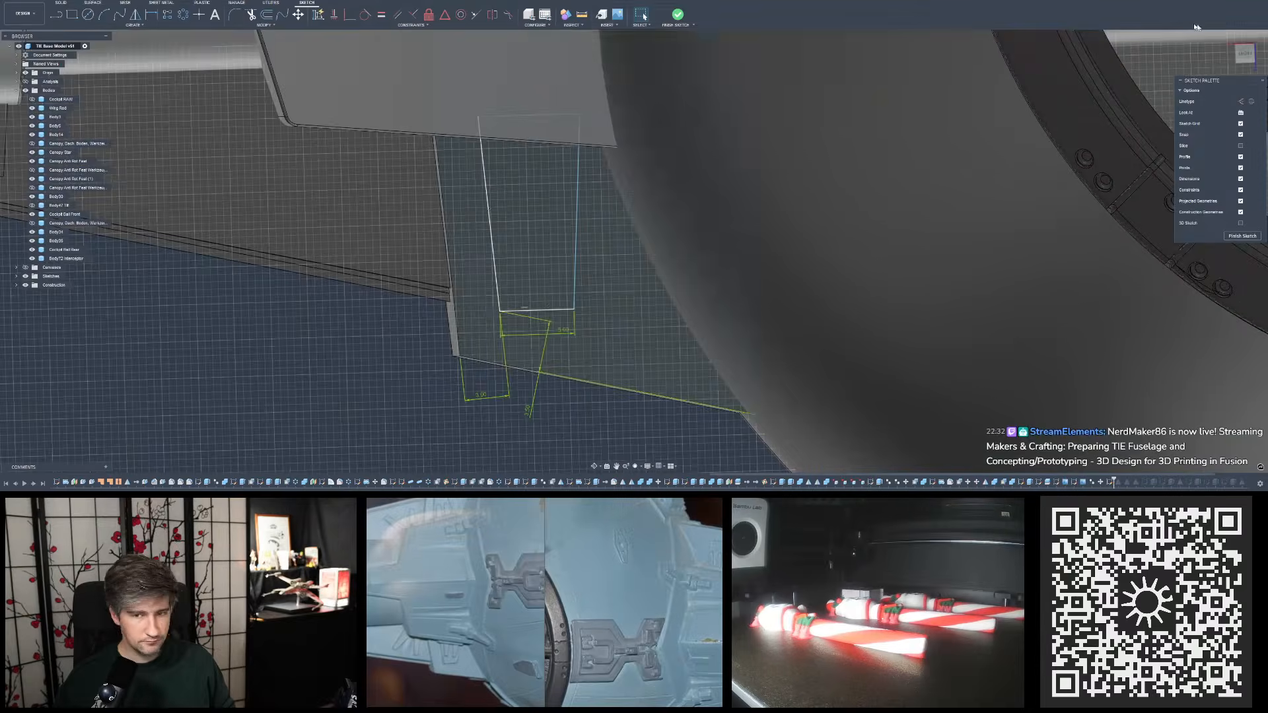
{"action": "left_click", "coordinate": [1242, 113]}
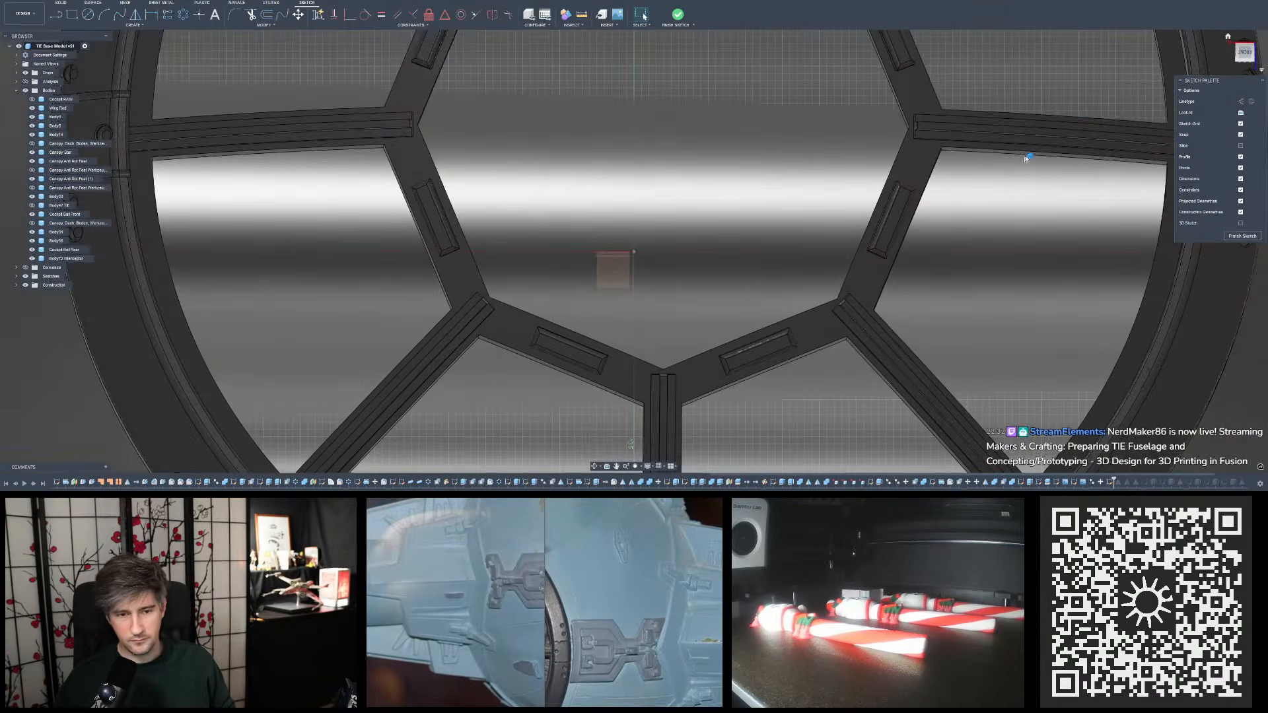
{"action": "scroll", "coordinate": [634, 297], "scroll_direction": "up", "scroll_amount": 5}
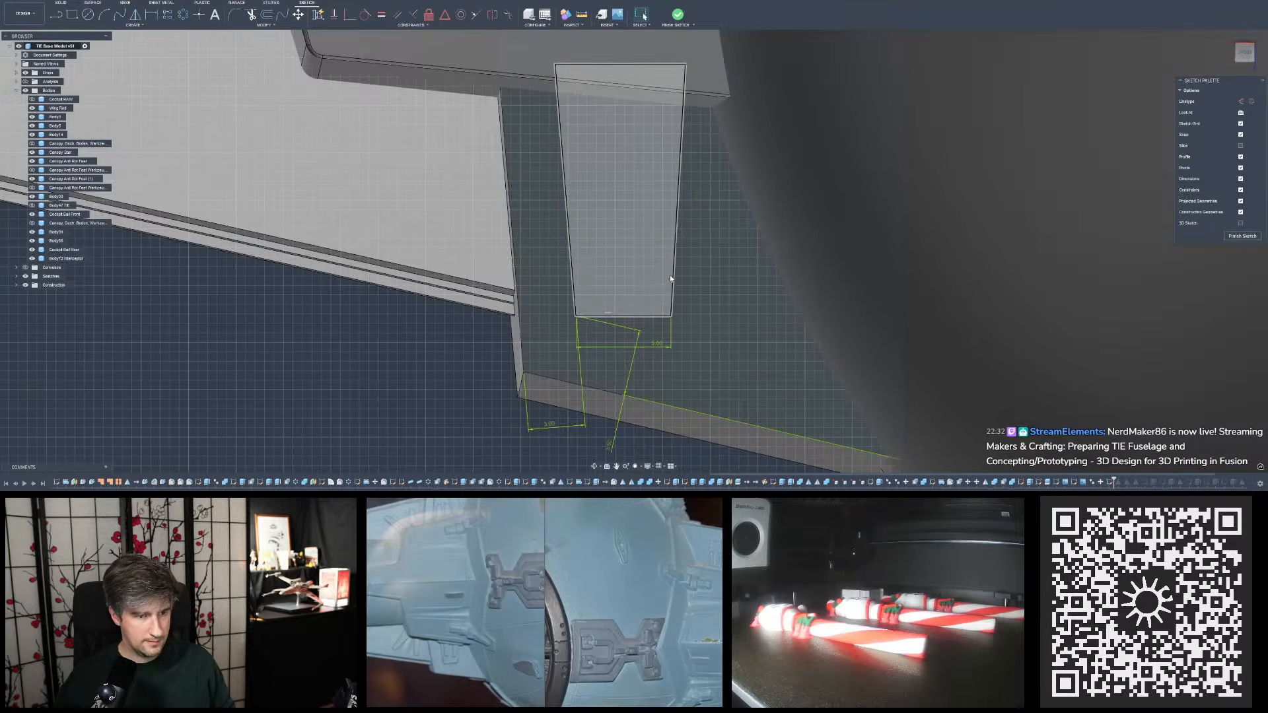
- Set the width of the trapezoid's narrow edge to 5.5 mm
{"action": "left_click", "coordinate": [672, 278]}
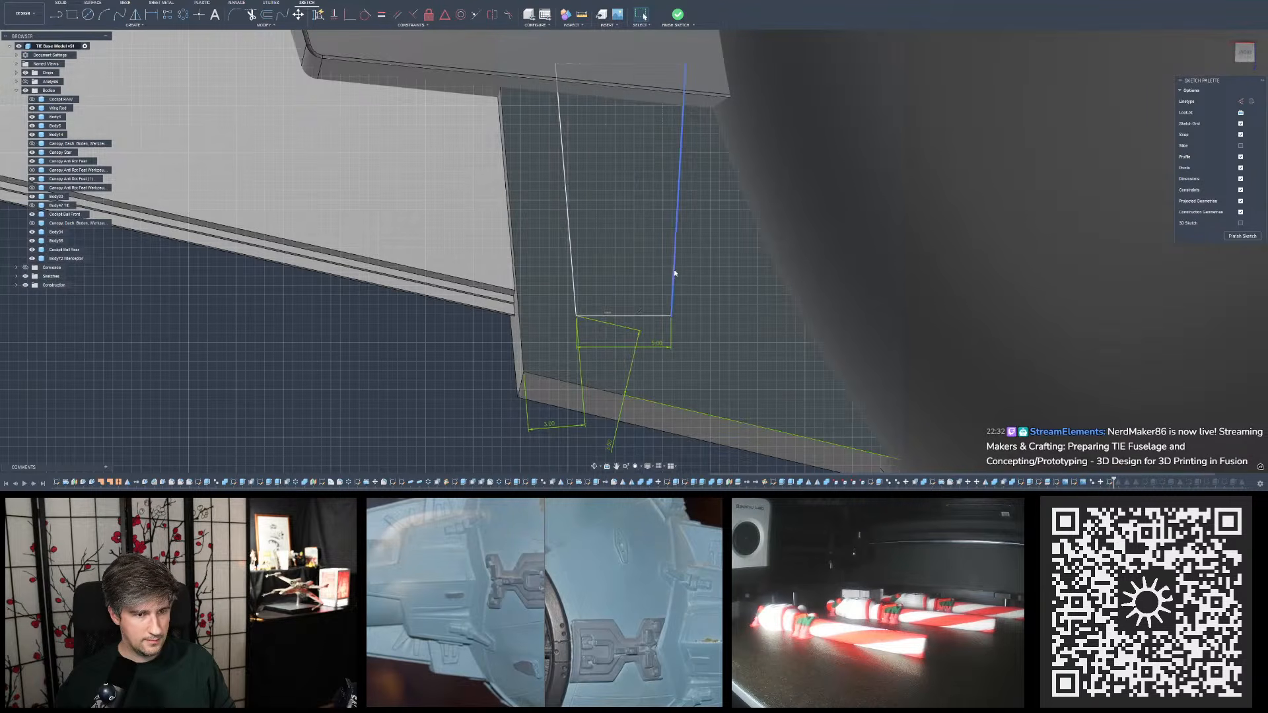
{"action": "left_click", "coordinate": [671, 316]}
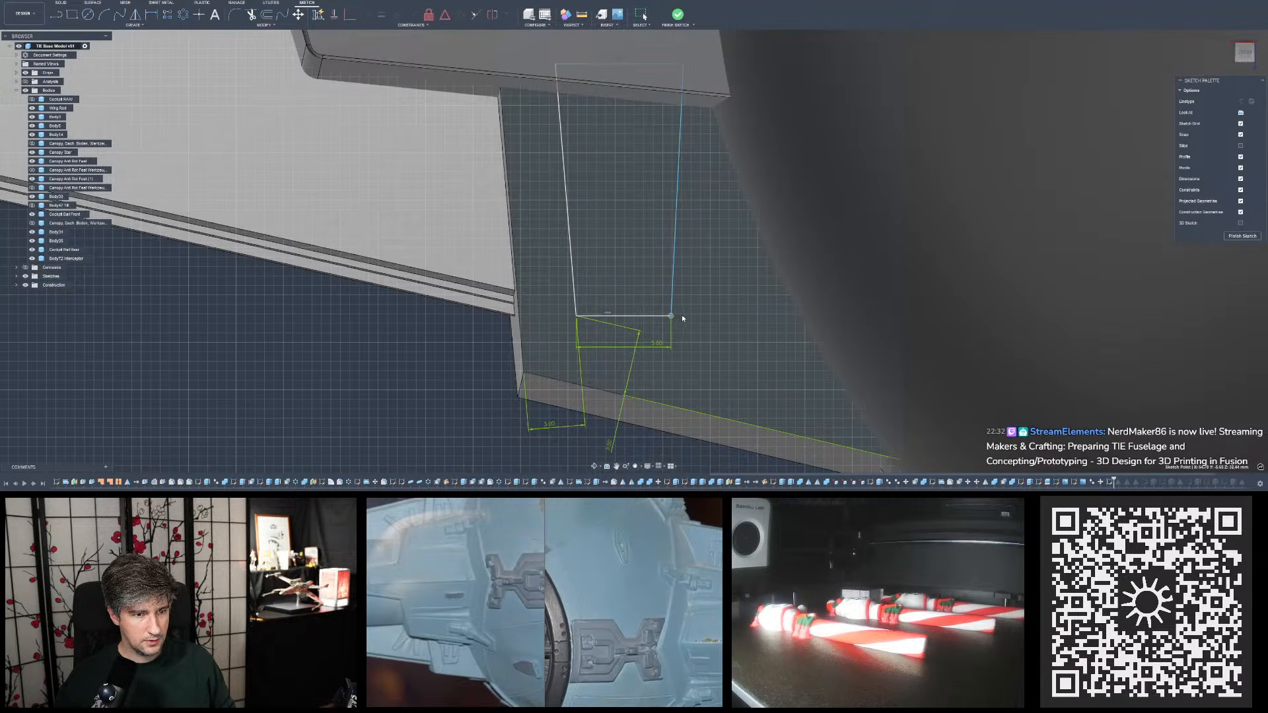
{"action": "double_click", "coordinate": [656, 343]}
{"action": "type", "text": "5.5"}
{"action": "key", "text": "Return"}
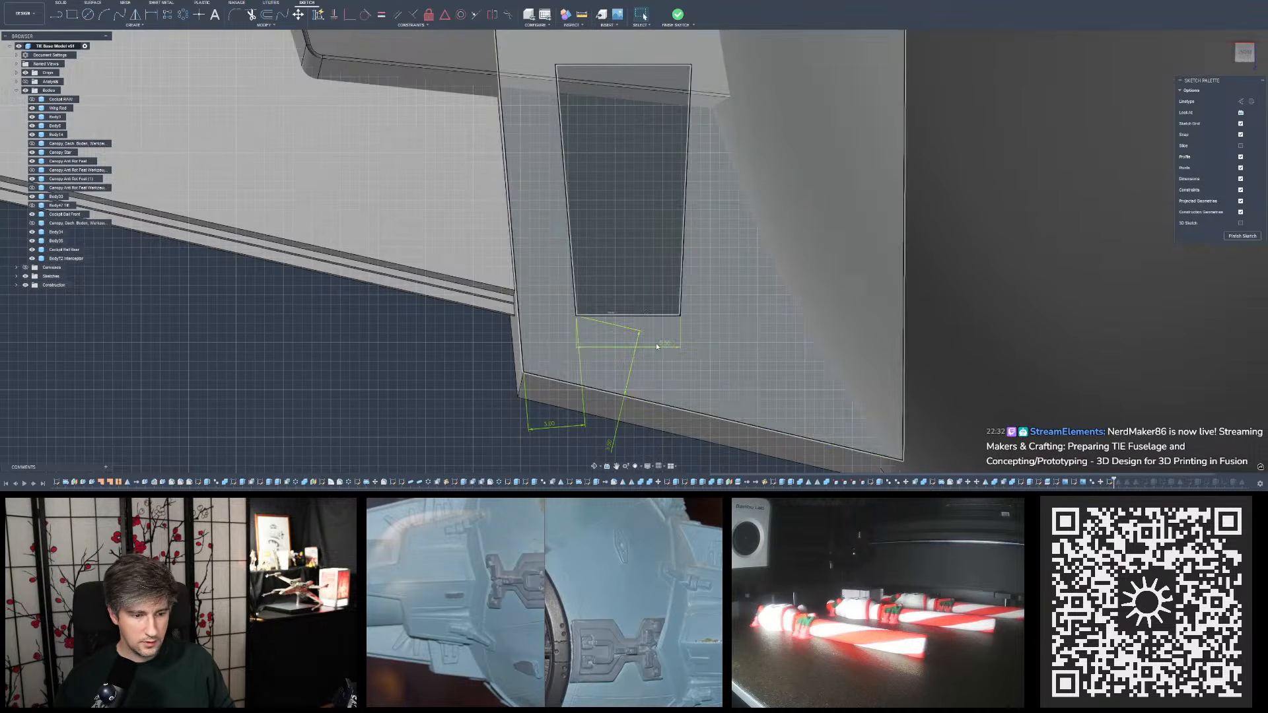
{"action": "key", "text": "d"}
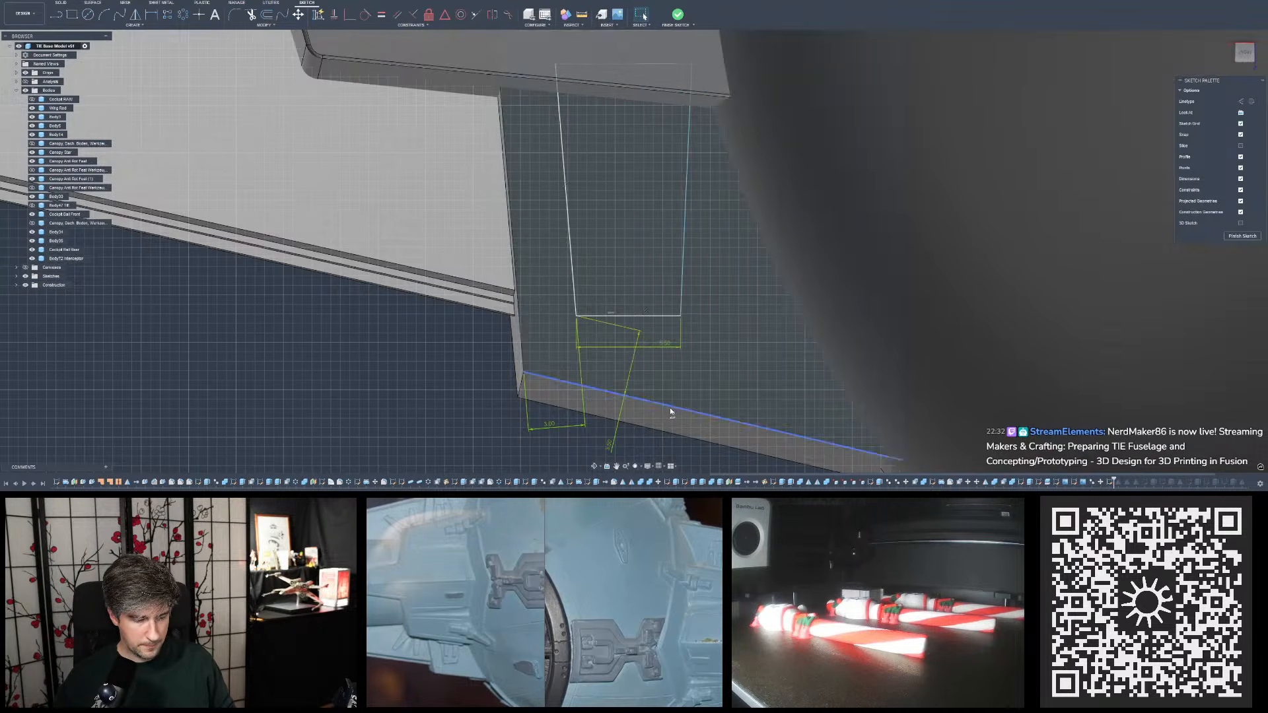
{"action": "left_click", "coordinate": [671, 411]}
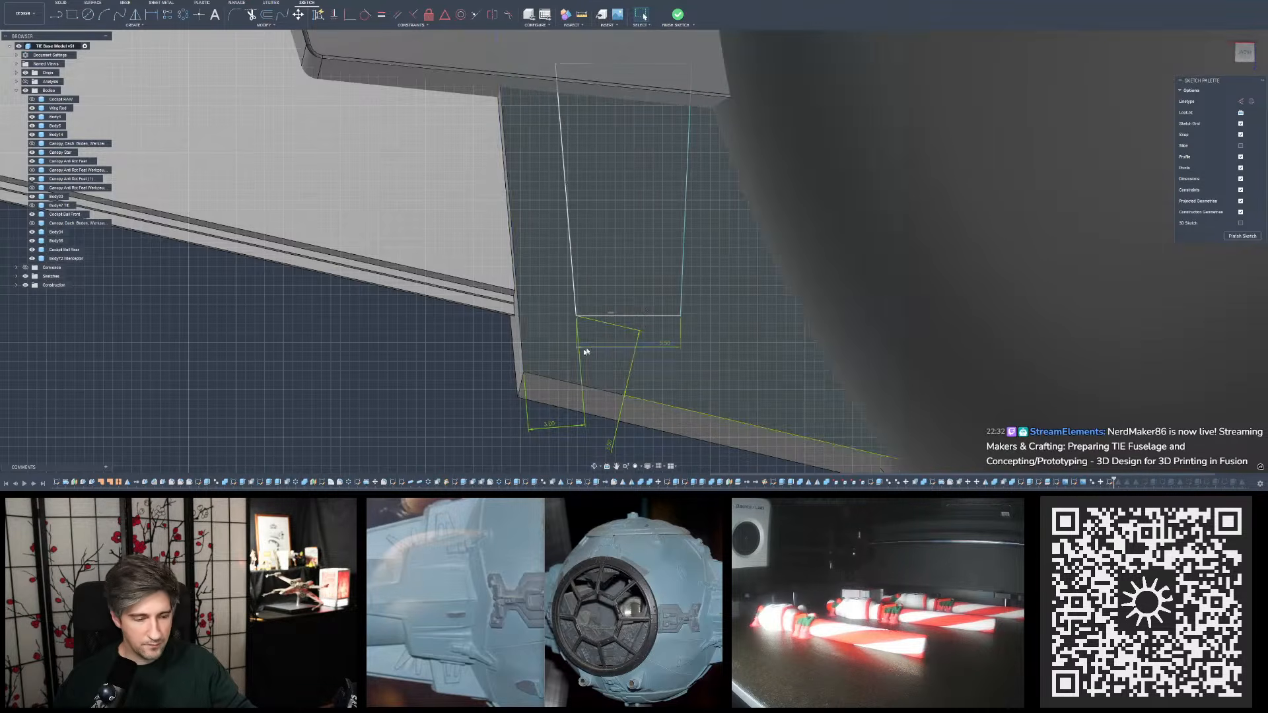
- Set the width of the trapezoid's narrow edge to 6 mm and nudge the inner corner of its wide end slightly outward from the fuselage
{"action": "scroll", "coordinate": [463, 346], "scroll_direction": "down", "scroll_amount": 4}
{"action": "scroll", "coordinate": [508, 358], "scroll_direction": "up", "scroll_amount": 2}
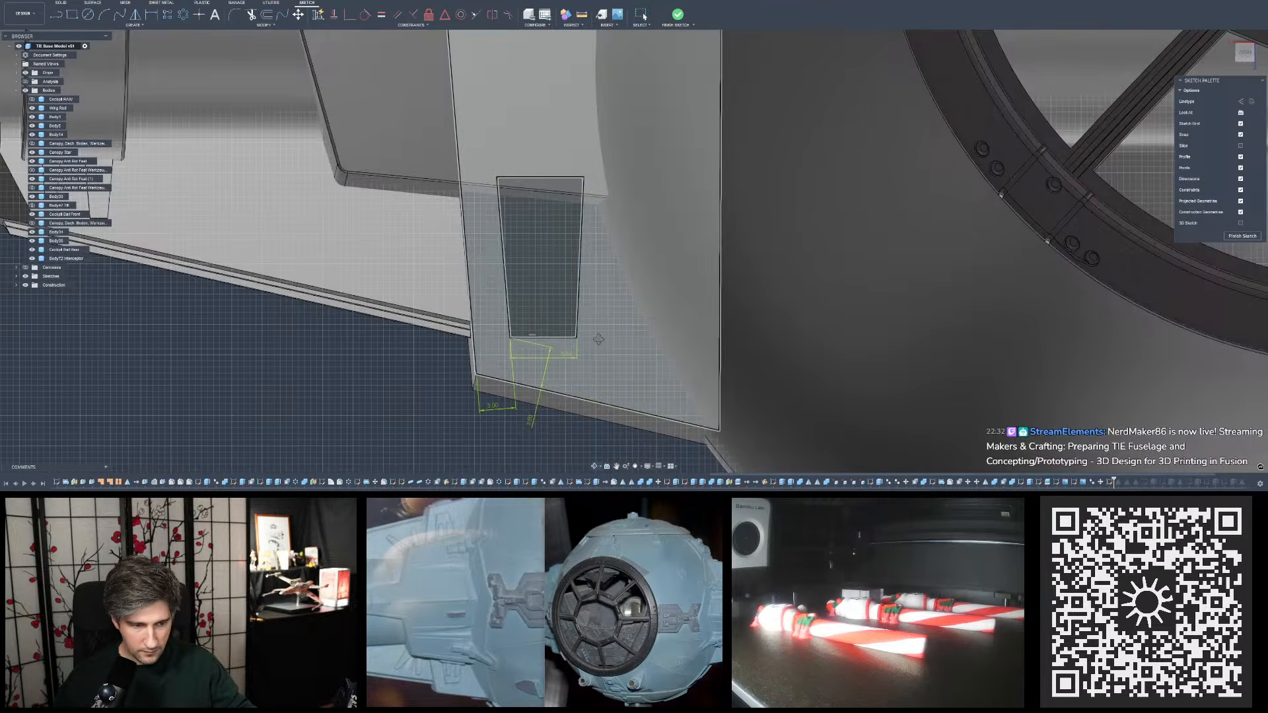
{"action": "scroll", "coordinate": [594, 339], "scroll_direction": "up", "scroll_amount": 3}
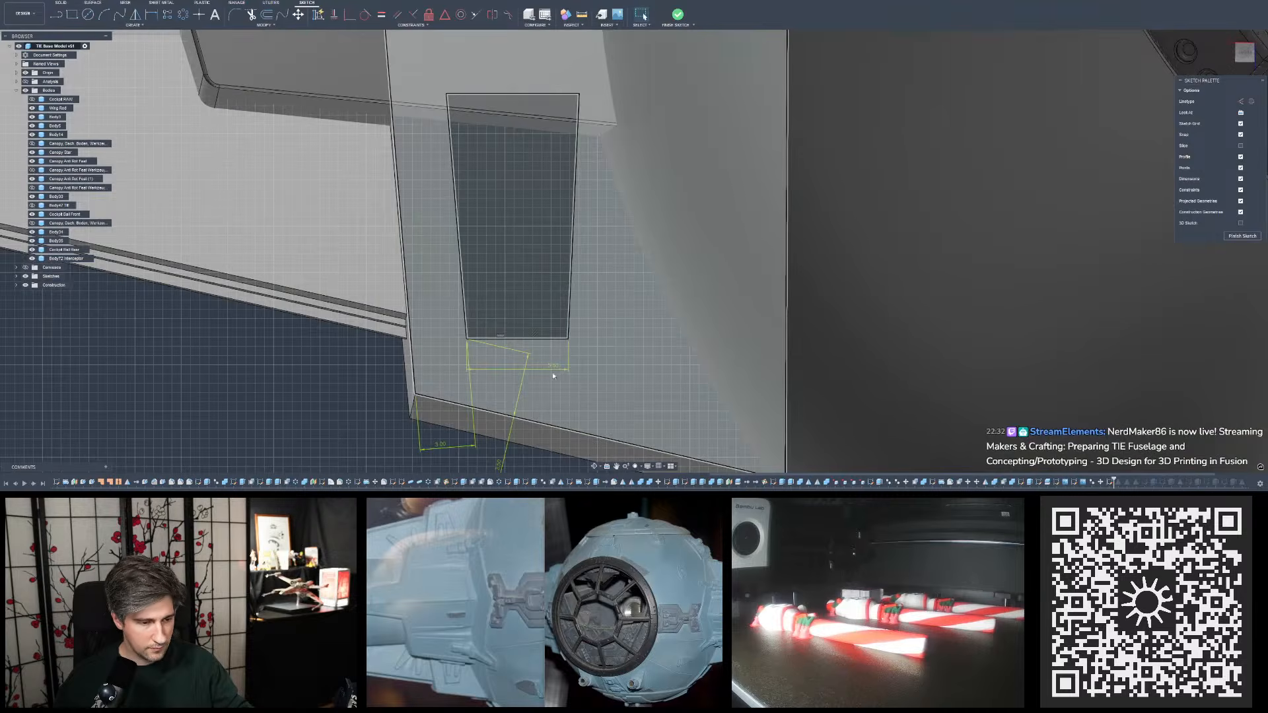
{"action": "double_click", "coordinate": [554, 366]}
{"action": "type", "text": "6"}
{"action": "key", "text": "Return"}
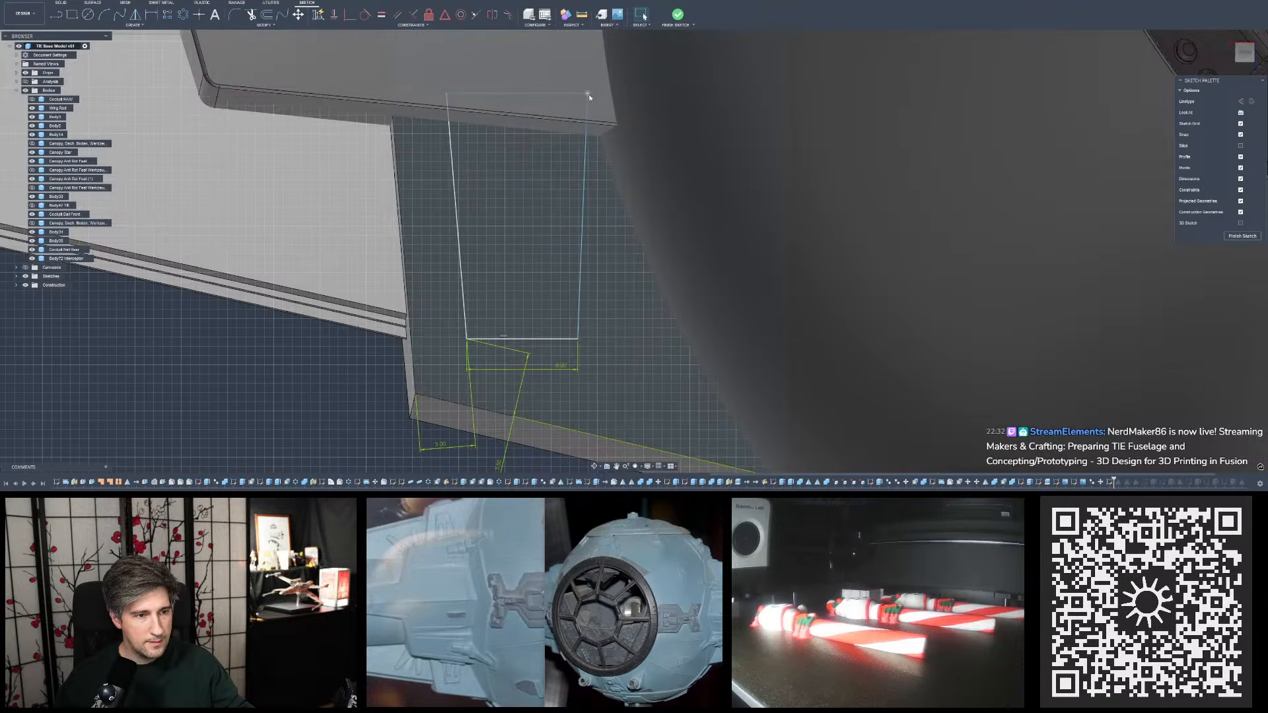
{"action": "left_click_drag", "start_coordinate": [586, 97], "coordinate": [584, 97]}
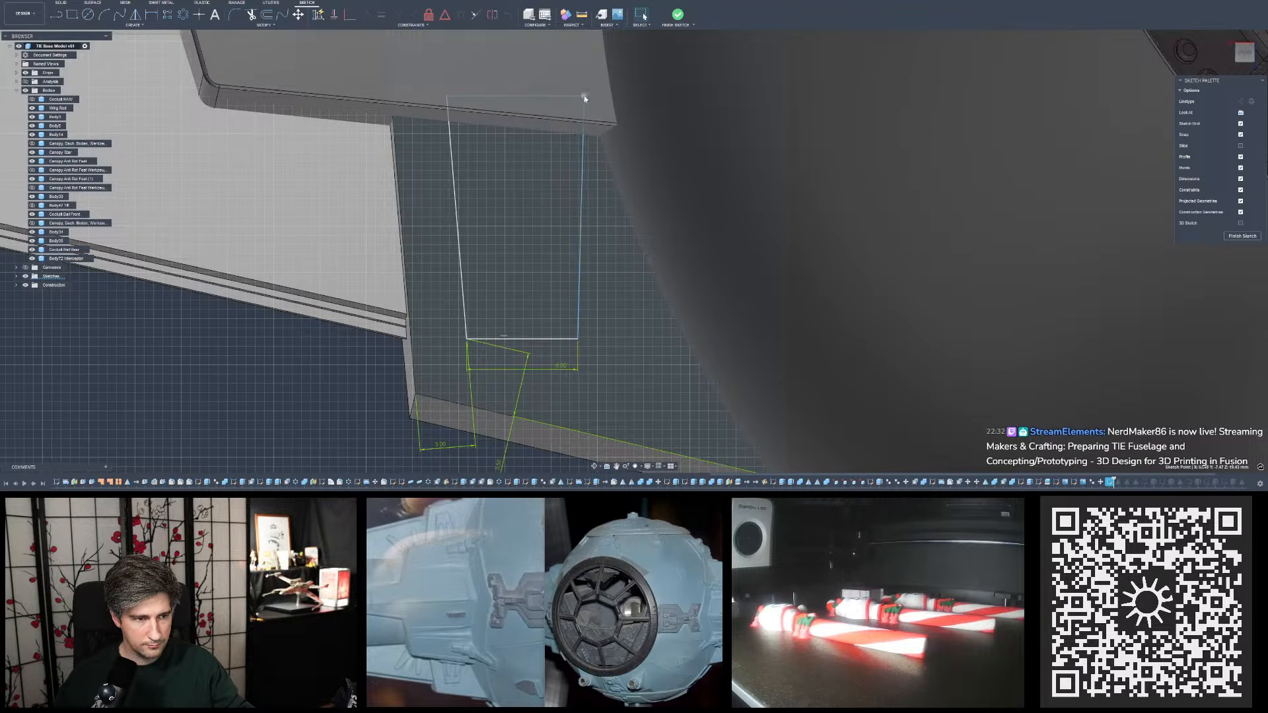
- Inspect the trapezoid's size and placement on the upright model from the front and at an angle
{"action": "mouse_move", "coordinate": [518, 311]}
{"action": "middle_mouse_down", "text": "shift"}
{"action": "mouse_move", "coordinate": [489, 297]}
{"action": "mouse_move", "coordinate": [445, 324]}
{"action": "middle_mouse_up", "text": "shift"}
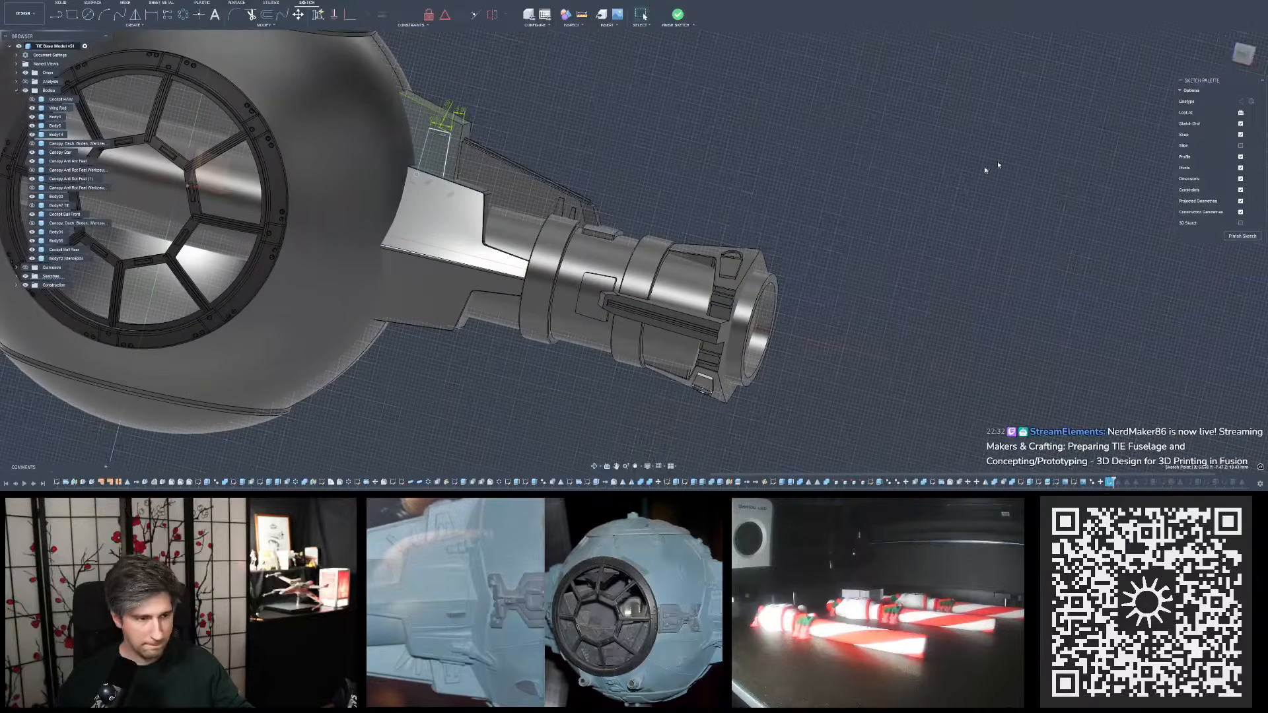
{"action": "left_click", "coordinate": [1245, 55]}
{"action": "scroll", "coordinate": [1011, 183], "scroll_direction": "down", "scroll_amount": 2}
{"action": "scroll", "coordinate": [665, 169], "scroll_direction": "up", "scroll_amount": 4}
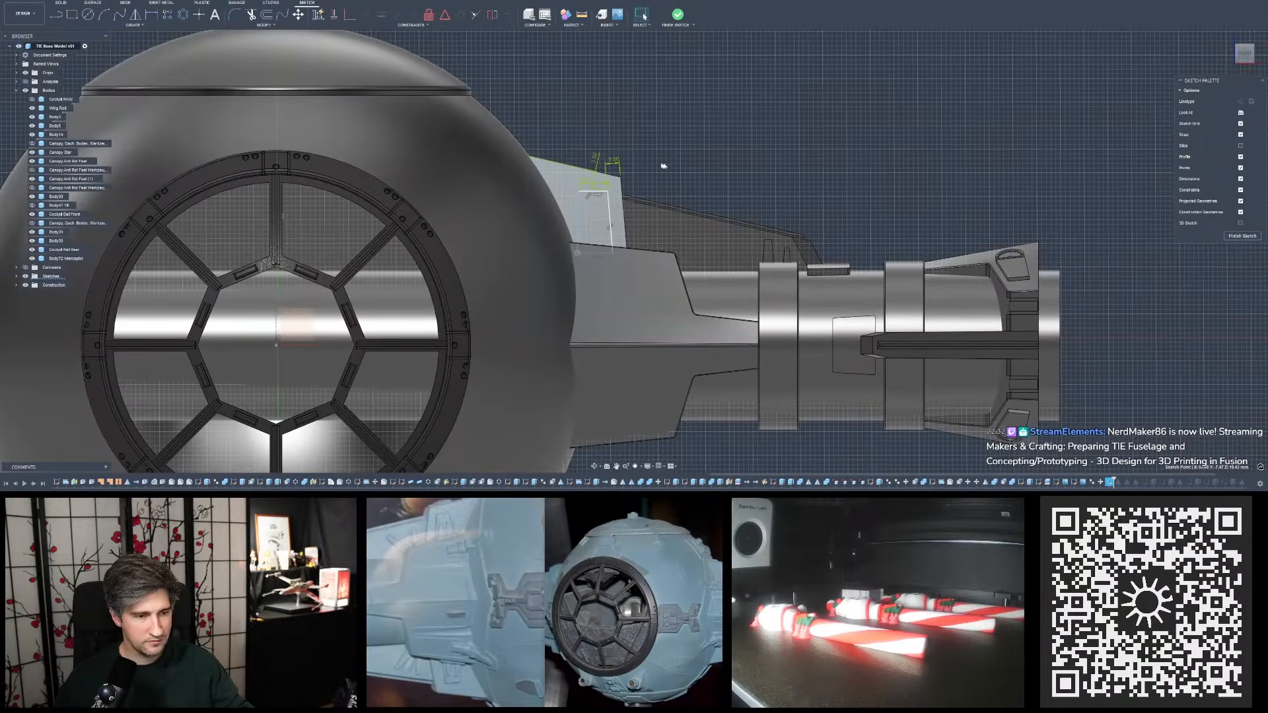
{"action": "middle_click_drag", "start_coordinate": [689, 170], "coordinate": [674, 170], "text": "shift"}
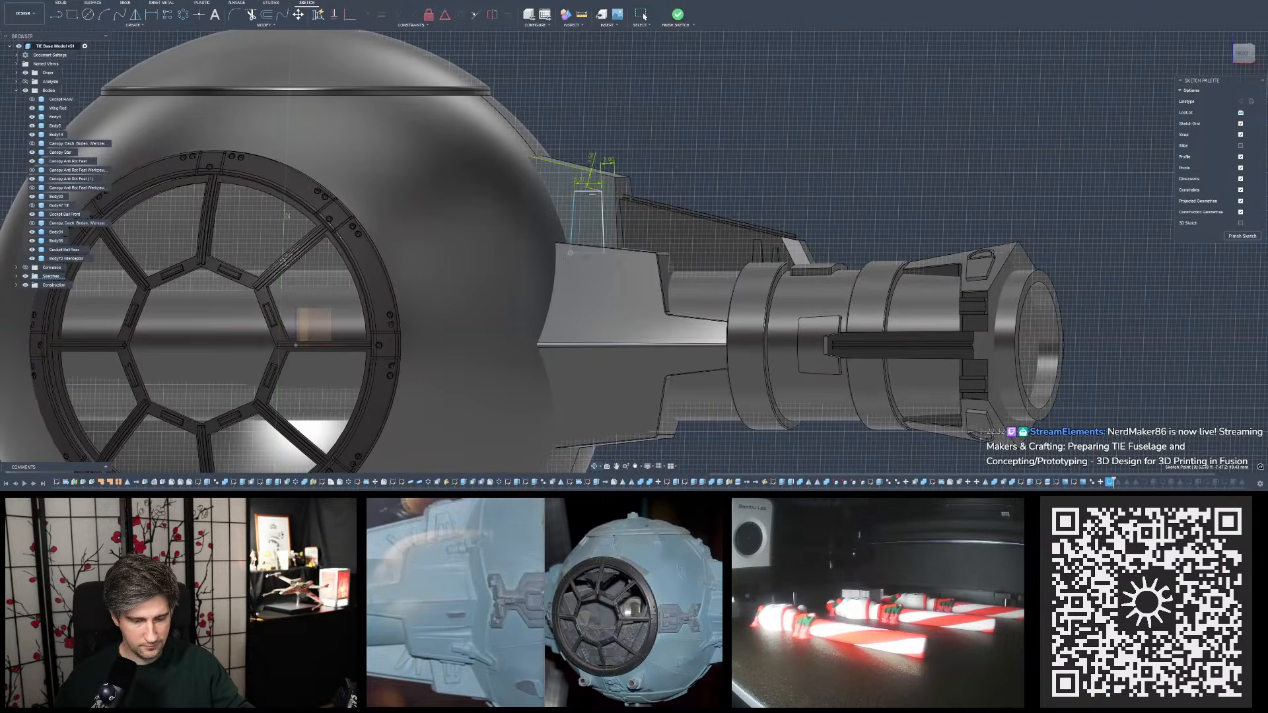
- Remove the slanted dimension that ties the trapezoid's narrow edge to the plate's sloped upper edge
{"action": "scroll", "coordinate": [610, 172], "scroll_direction": "up", "scroll_amount": 2}
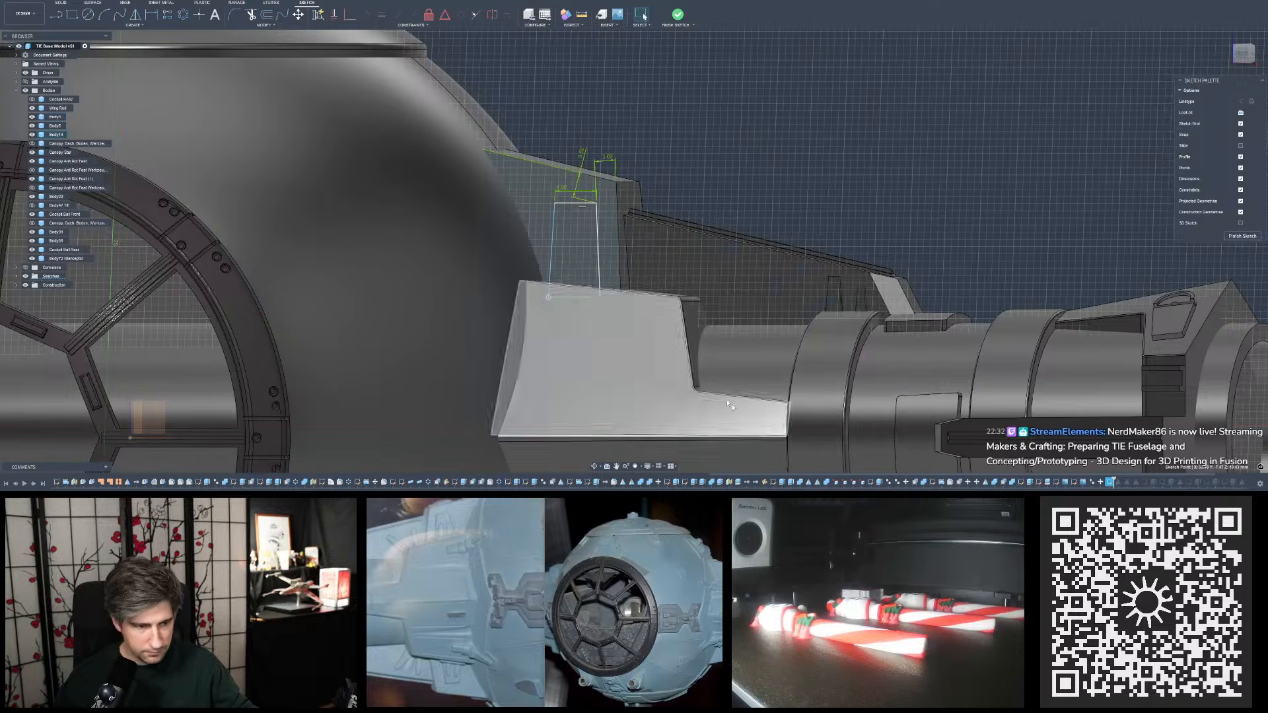
{"action": "scroll", "coordinate": [632, 297], "scroll_direction": "up", "scroll_amount": 5}
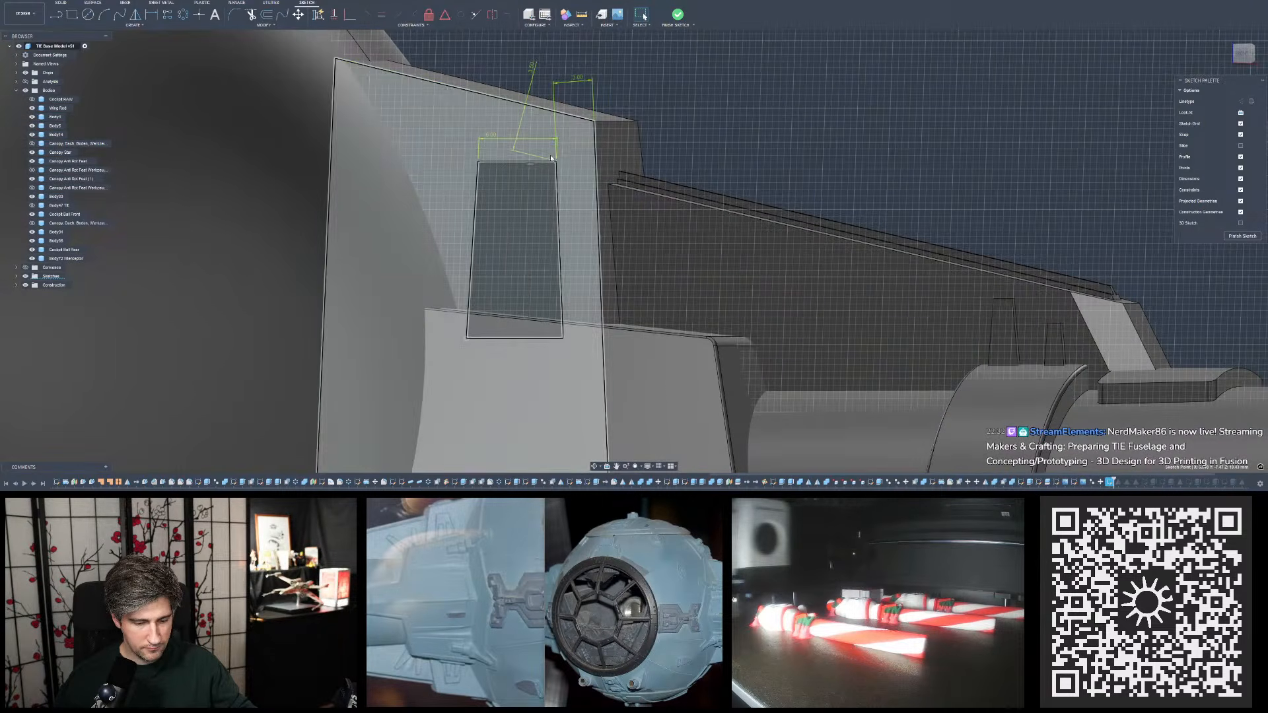
{"action": "left_click", "coordinate": [532, 69]}
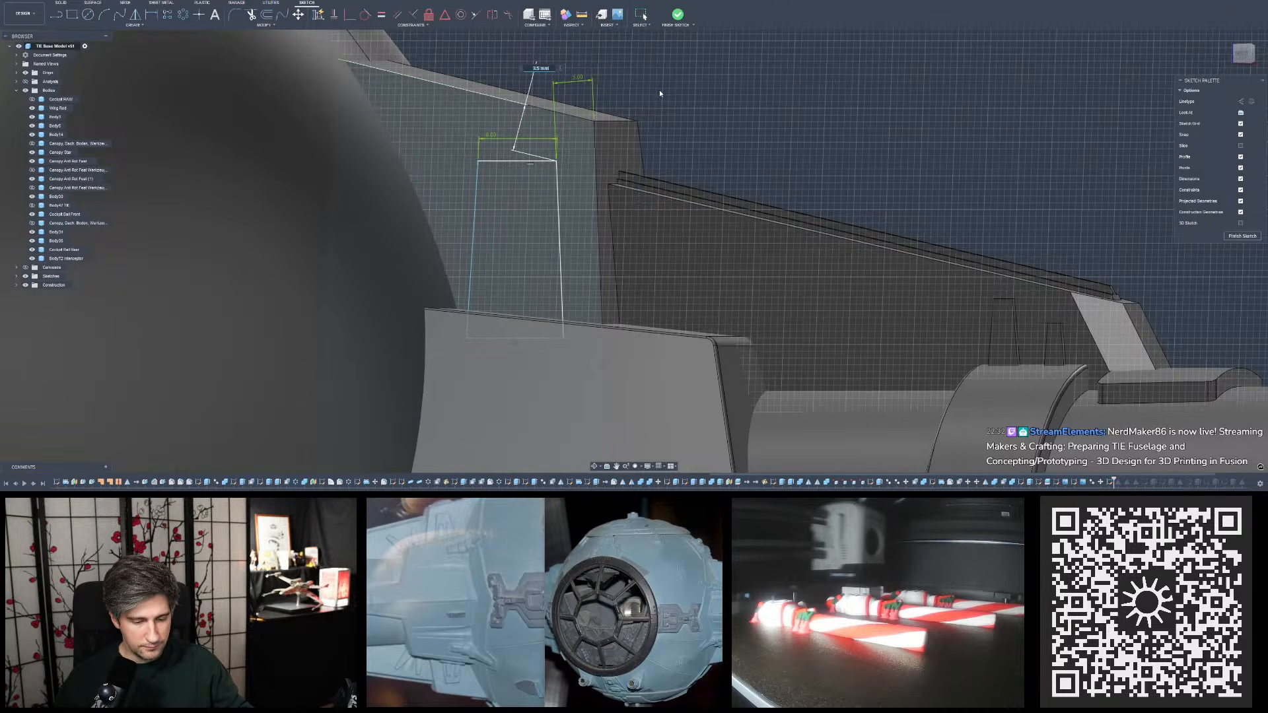
{"action": "scroll", "coordinate": [656, 90], "scroll_direction": "up", "scroll_amount": 3}
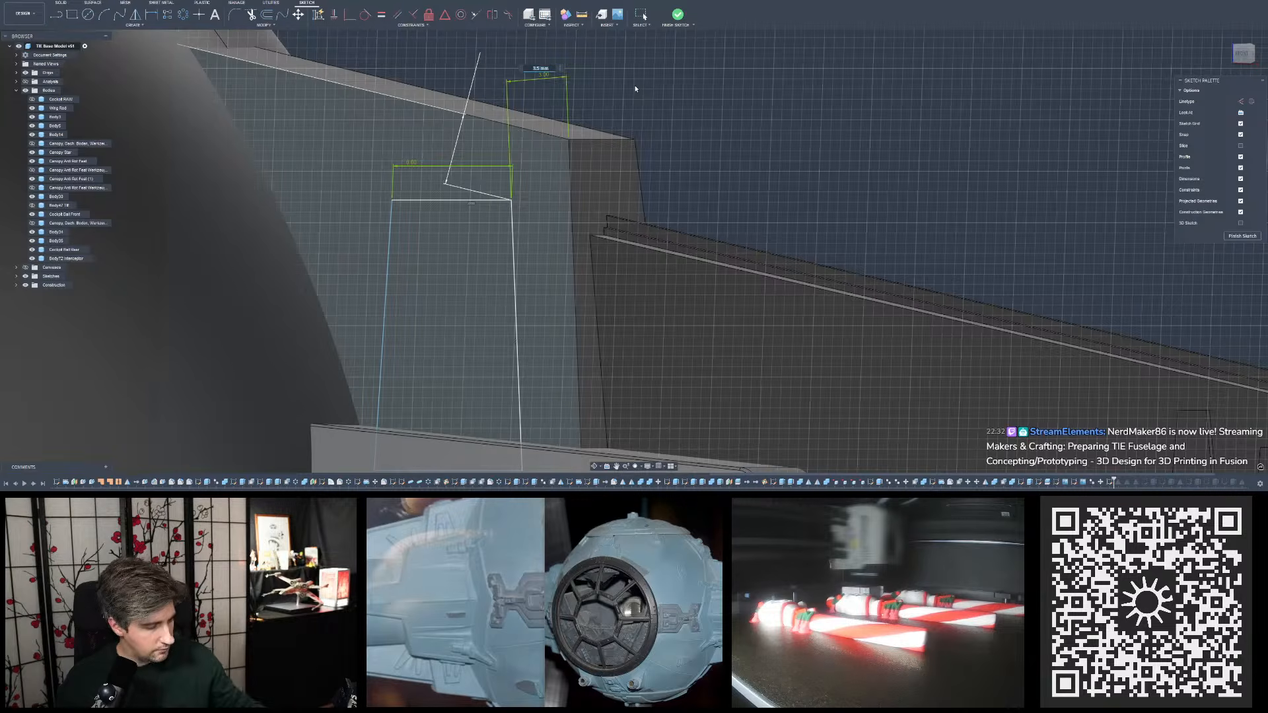
{"action": "key", "text": "Escape"}
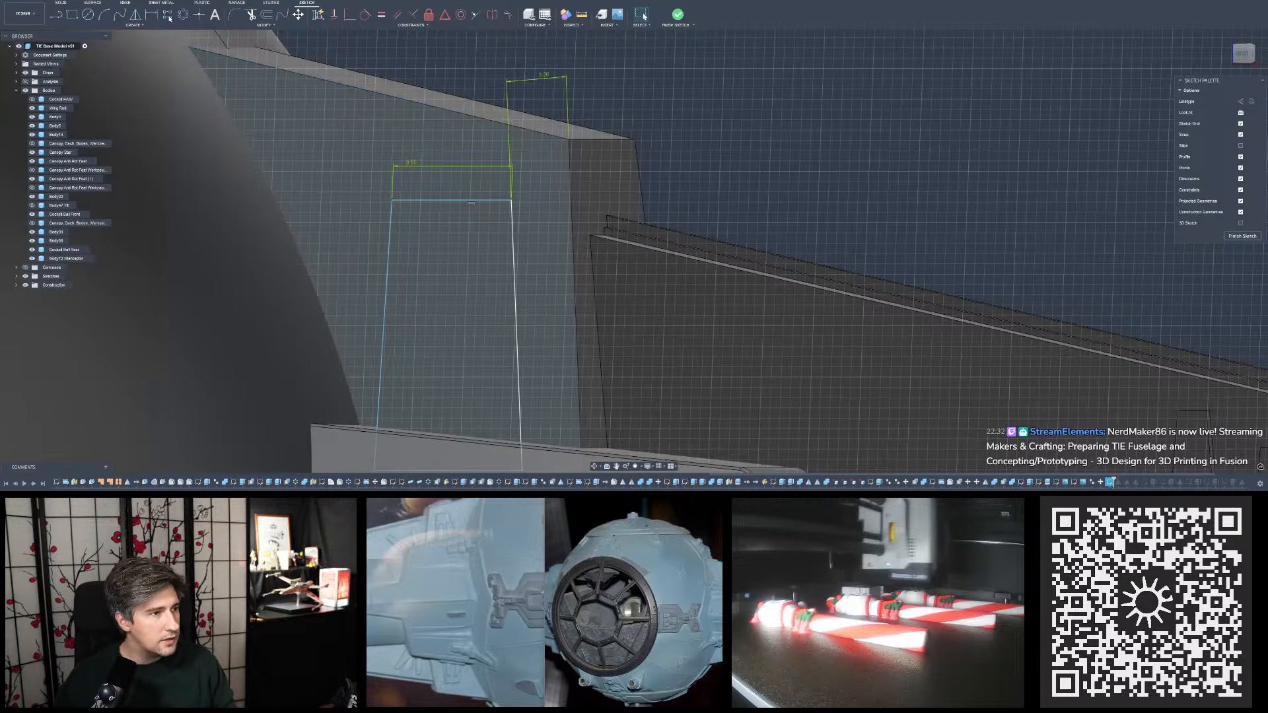
- Dimension the vertical distance from the plate's upper outer corner to the trapezoid's narrow edge as 3 mm
{"action": "left_click", "coordinate": [1241, 112]}
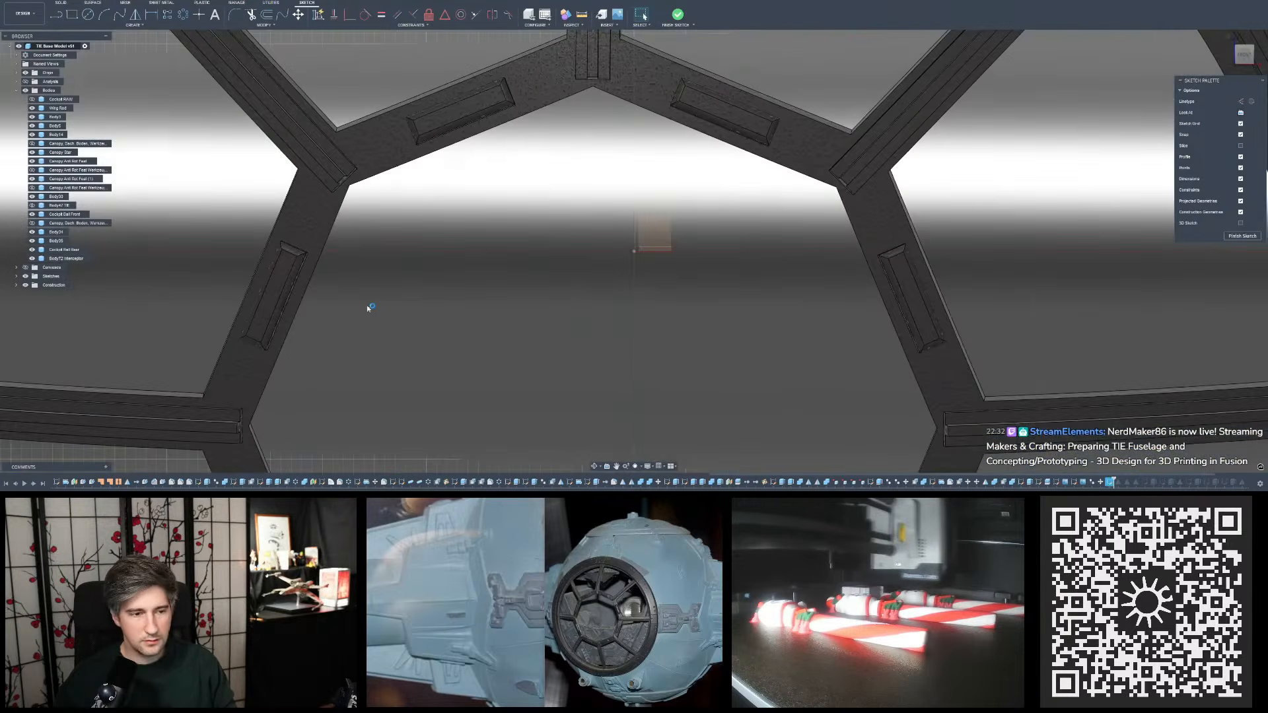
{"action": "scroll", "coordinate": [290, 316], "scroll_direction": "down", "scroll_amount": 8}
{"action": "scroll", "coordinate": [555, 179], "scroll_direction": "up", "scroll_amount": 12}
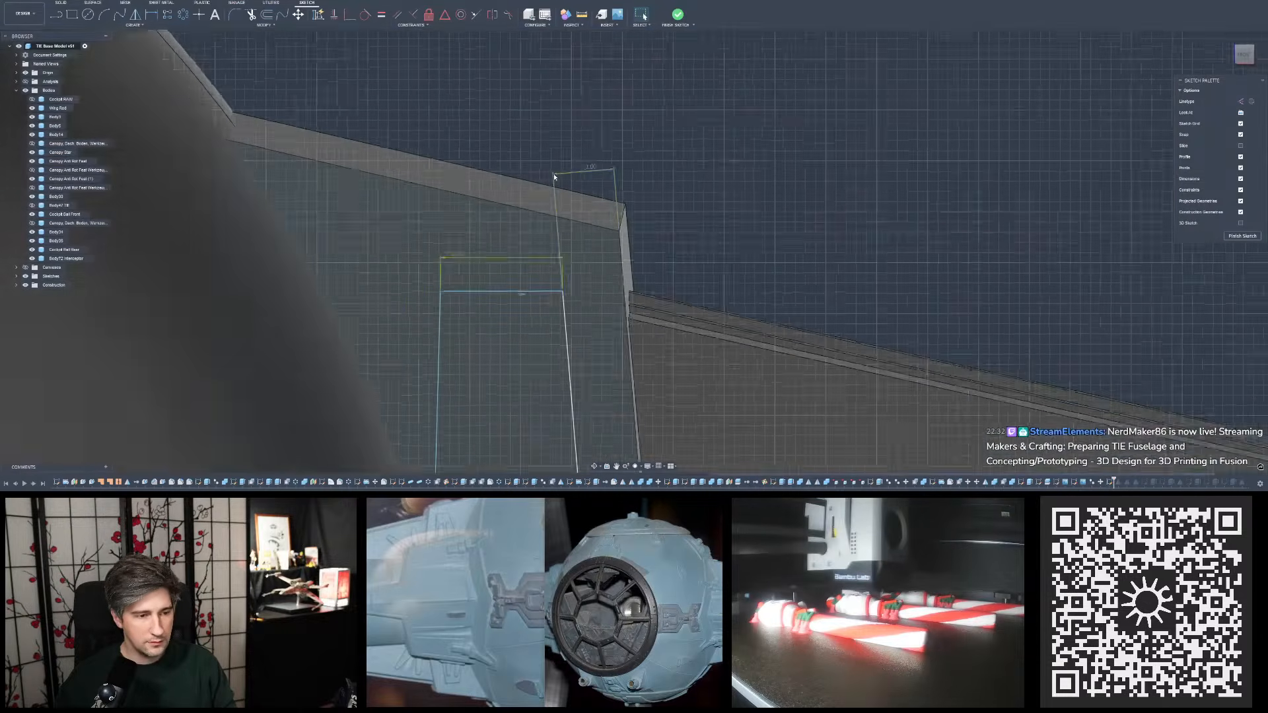
{"action": "scroll", "coordinate": [555, 177], "scroll_direction": "up", "scroll_amount": 2}
{"action": "key", "text": "l"}
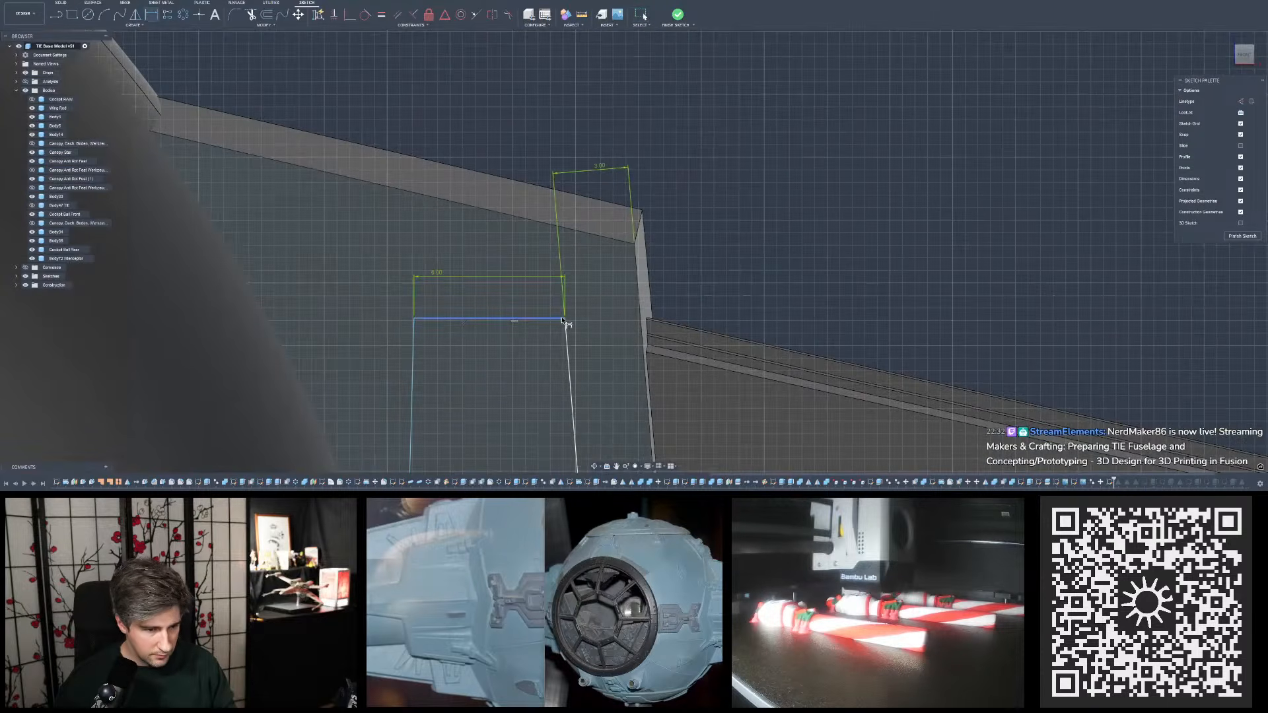
{"action": "left_click", "coordinate": [635, 245]}
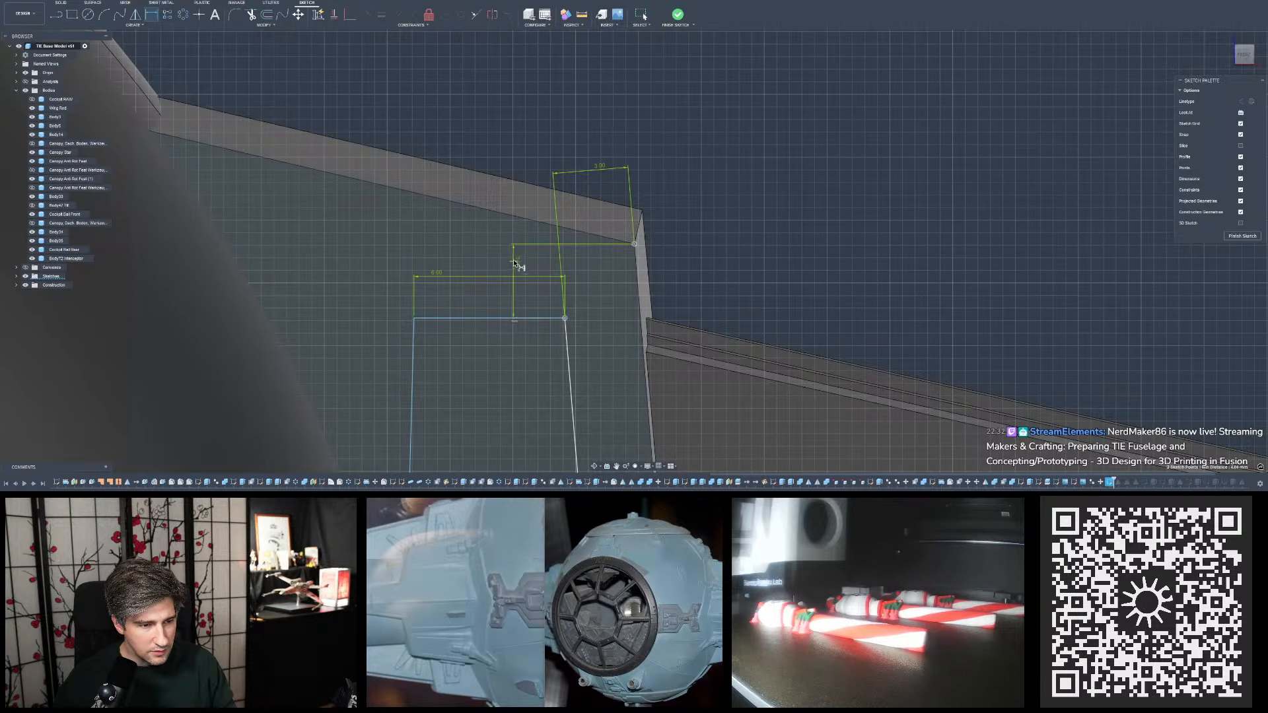
{"action": "left_click", "coordinate": [541, 271]}
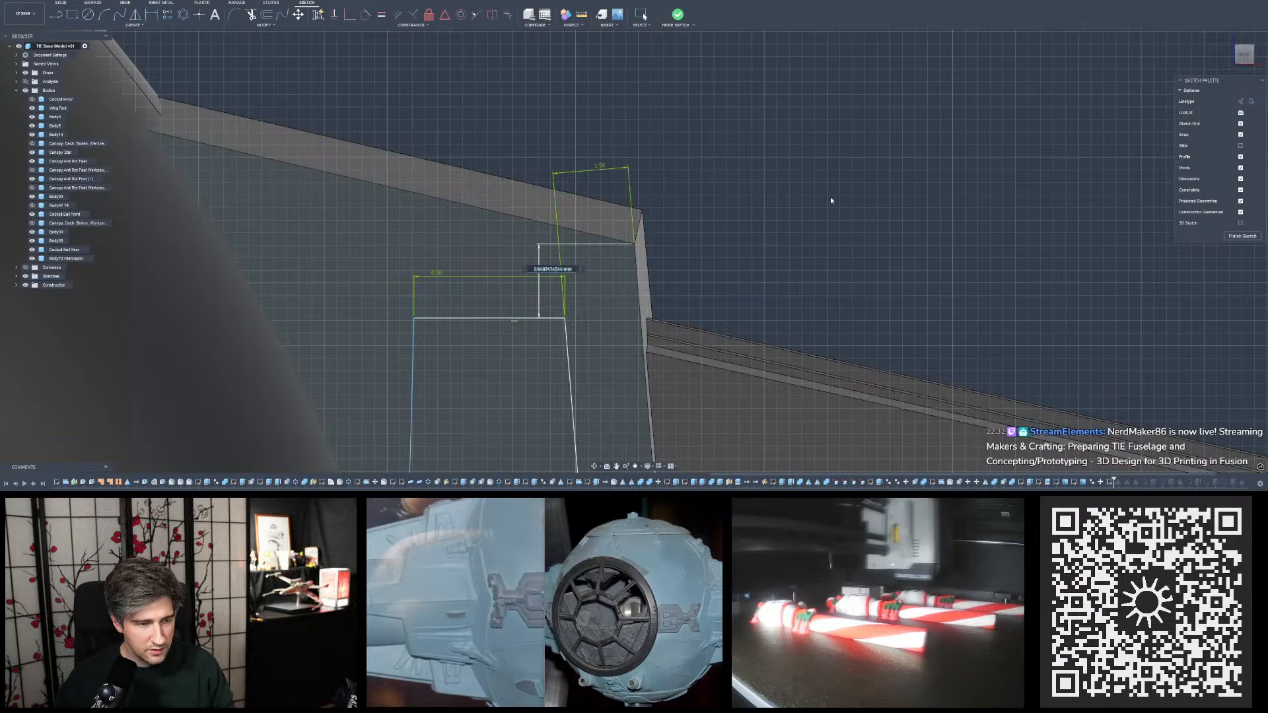
{"action": "scroll", "coordinate": [837, 192], "scroll_direction": "down", "scroll_amount": 3}
{"action": "scroll", "coordinate": [785, 257], "scroll_direction": "up", "scroll_amount": 2}
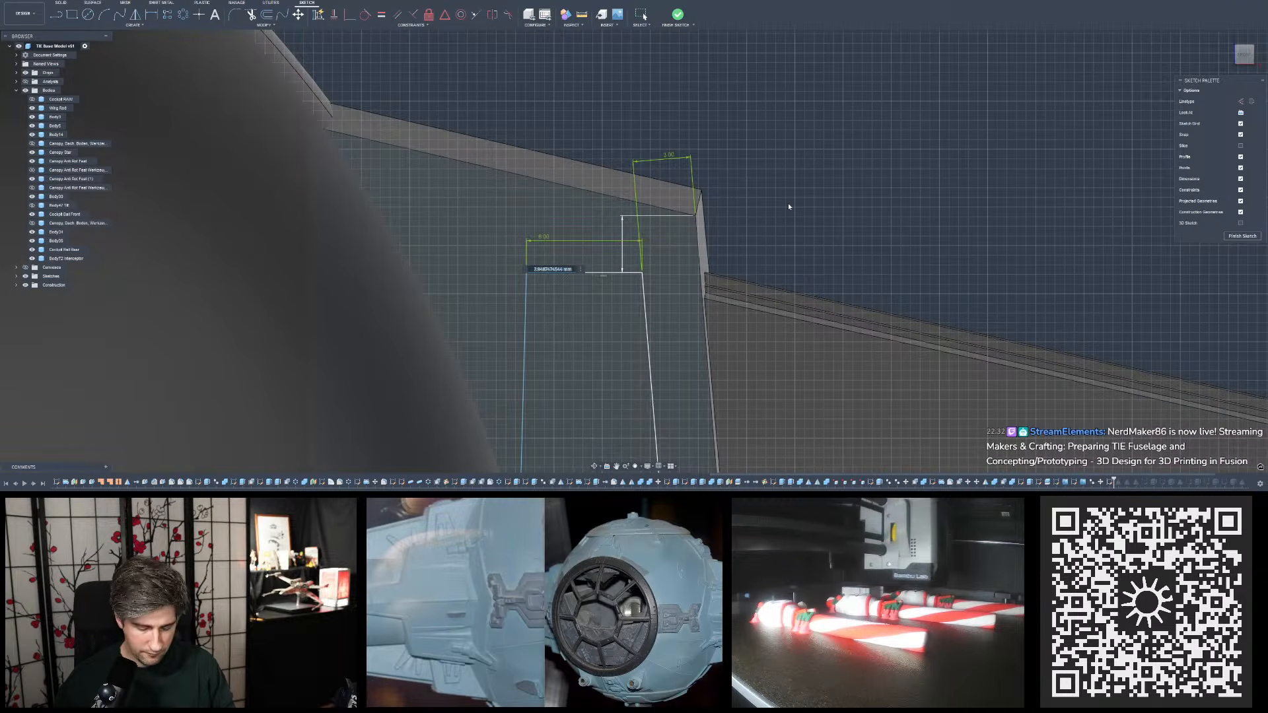
{"action": "type", "text": "3"}
{"action": "key", "text": "Return"}
{"action": "scroll", "coordinate": [645, 168], "scroll_direction": "down", "scroll_amount": 3}
{"action": "scroll", "coordinate": [684, 218], "scroll_direction": "up", "scroll_amount": 2}
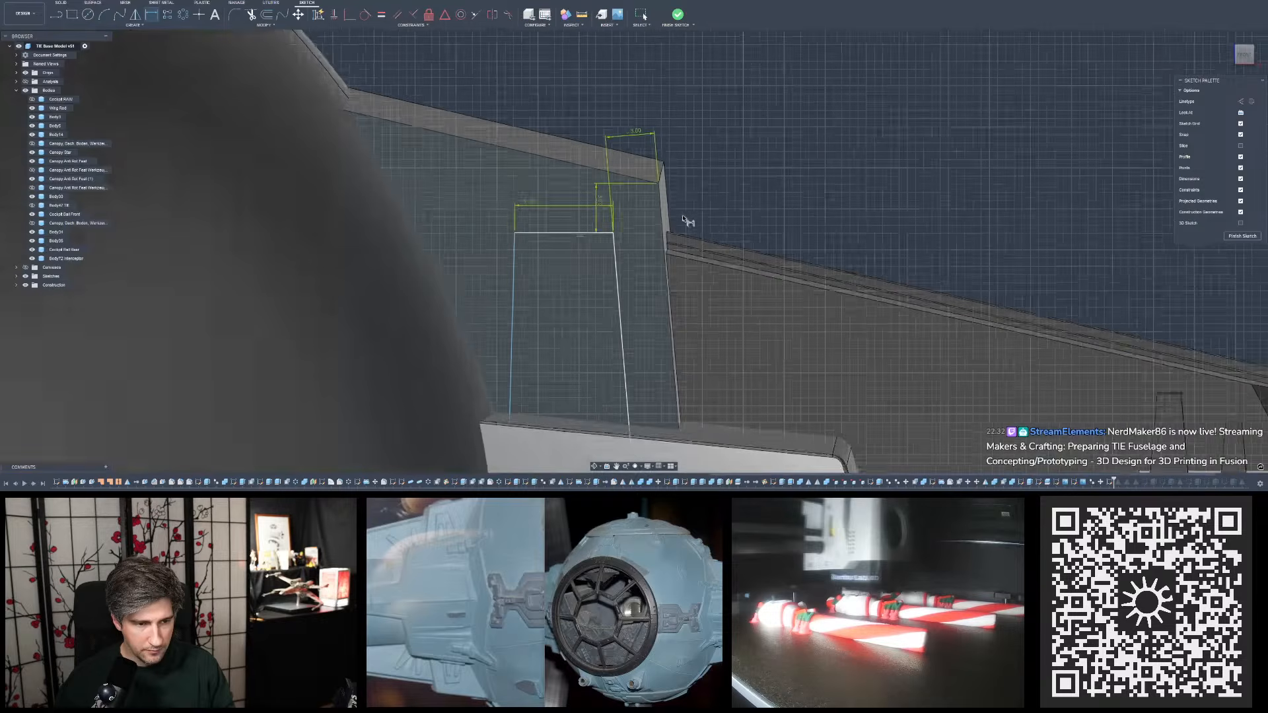
- Increase the vertical distance between the plate's upper outer corner and the trapezoid's narrow edge slightly, lowering that edge
{"action": "scroll", "coordinate": [687, 221], "scroll_direction": "up", "scroll_amount": 1}
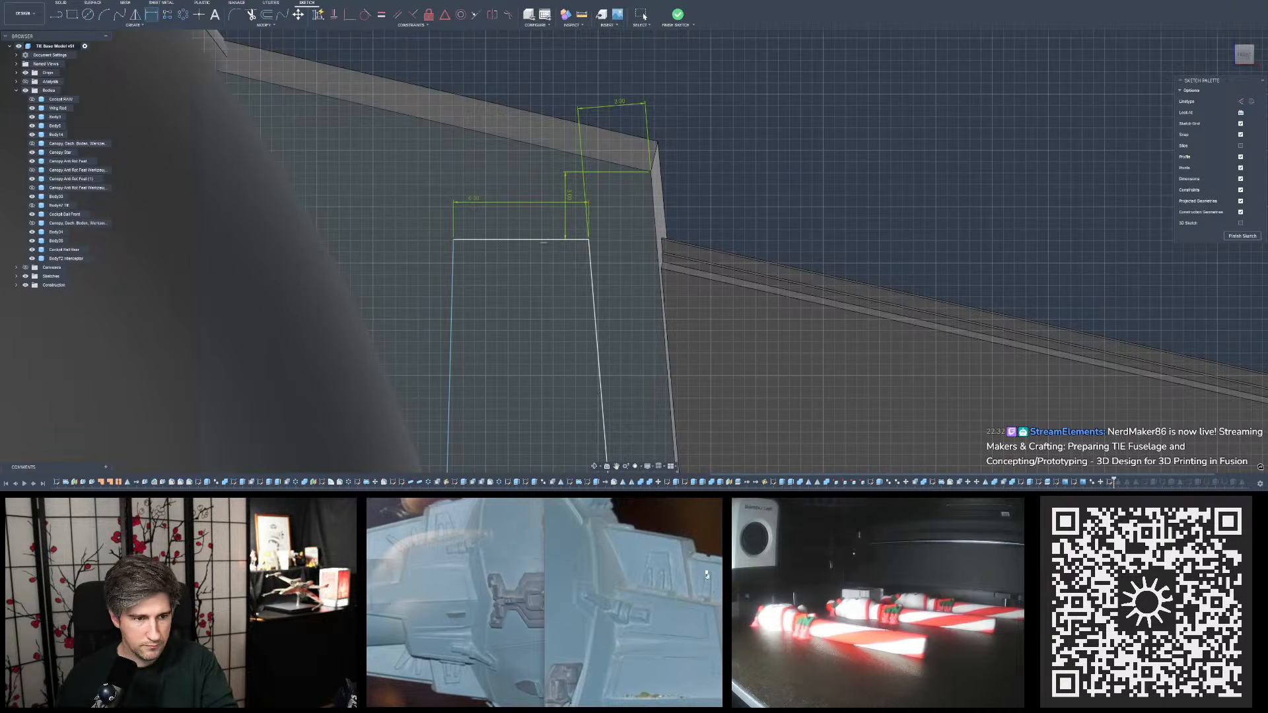
{"action": "left_click", "coordinate": [1246, 56]}
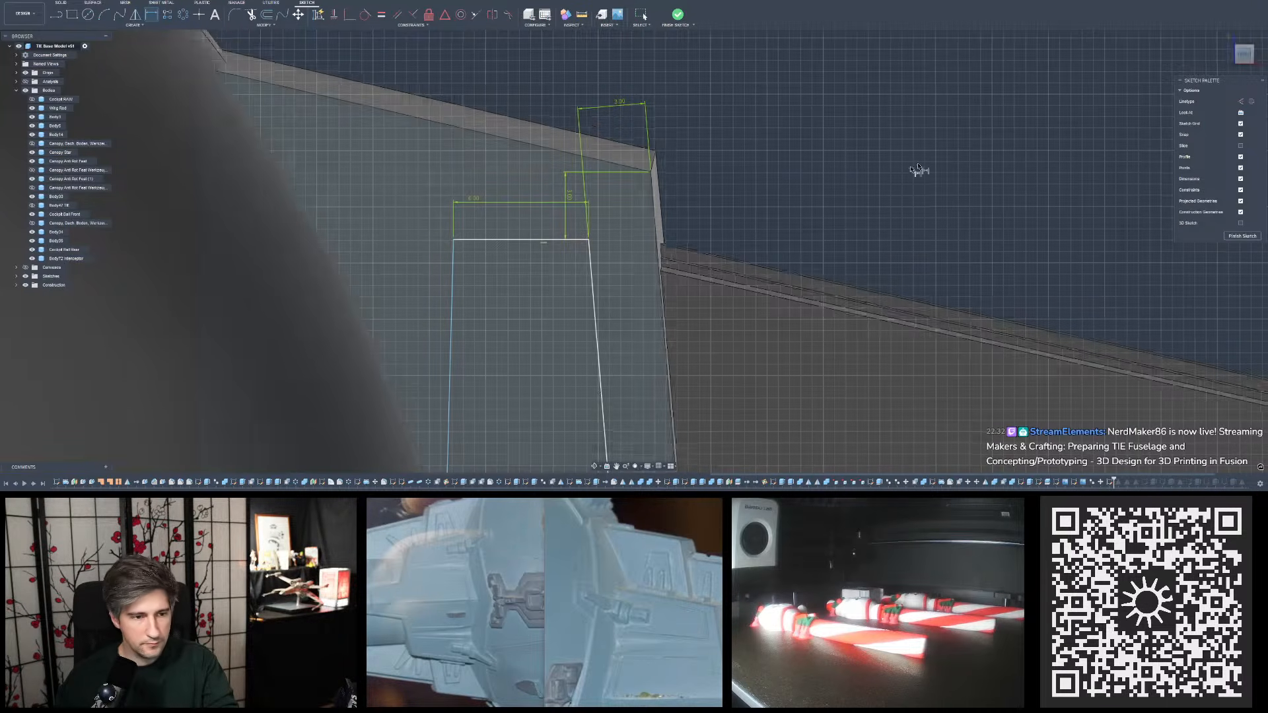
{"action": "key", "text": "Escape"}
{"action": "middle_click_drag", "start_coordinate": [878, 205], "coordinate": [836, 205], "text": "shift"}
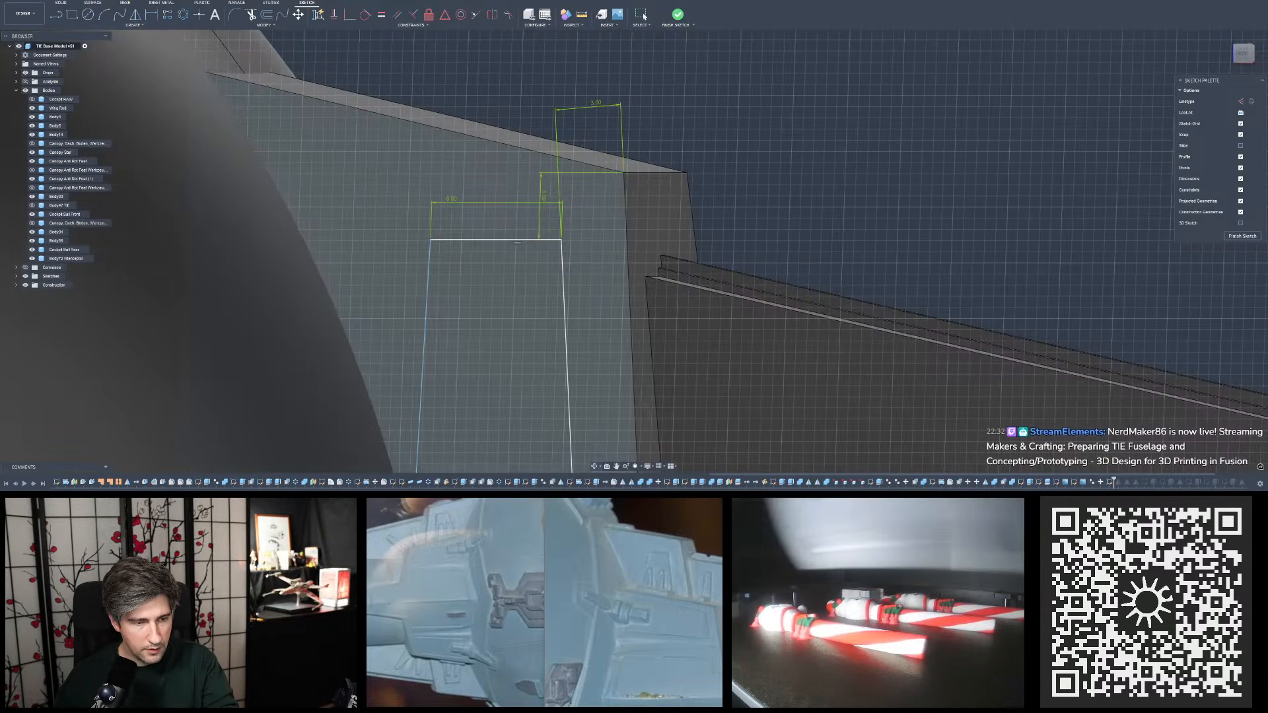
{"action": "key", "text": "d"}
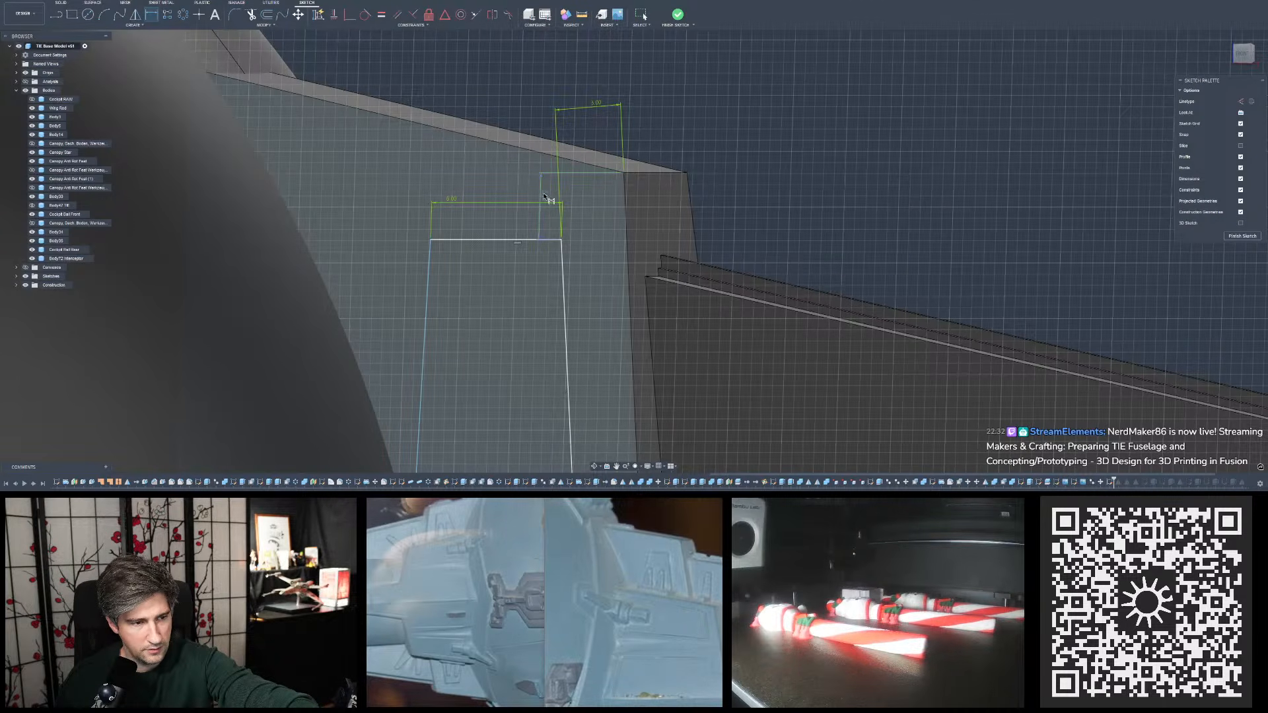
{"action": "key", "text": "Return"}
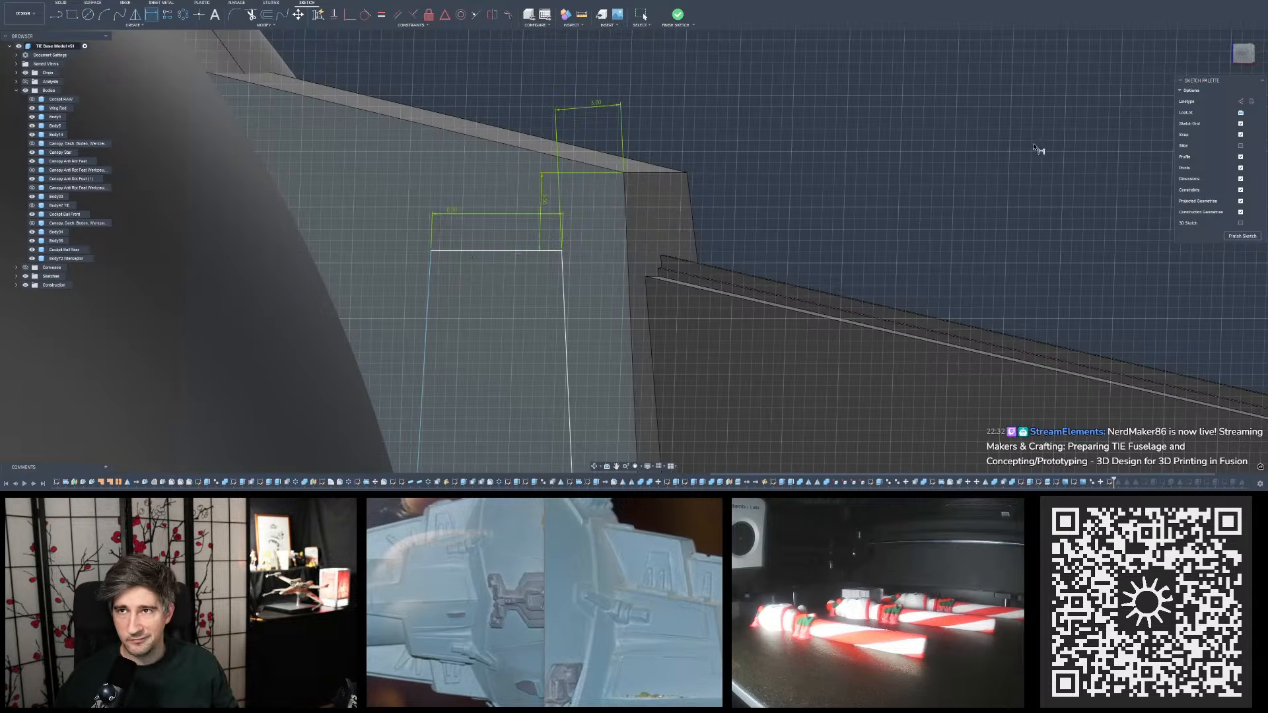
- Set the distance from the trapezoid's narrow-edge outer corner to the plate's outer side to 2.5 mm
{"action": "scroll", "coordinate": [1035, 148], "scroll_direction": "down", "scroll_amount": 2}
{"action": "scroll", "coordinate": [811, 201], "scroll_direction": "up", "scroll_amount": 1}
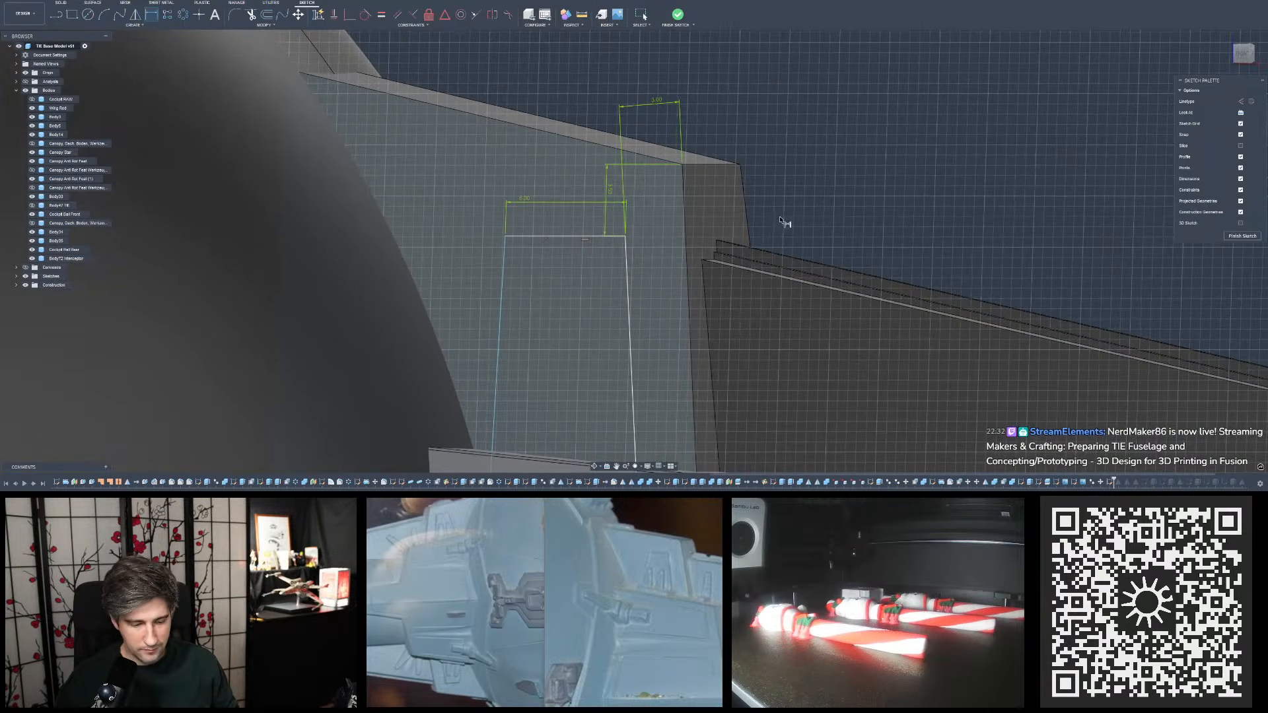
{"action": "scroll", "coordinate": [784, 222], "scroll_direction": "down", "scroll_amount": 3}
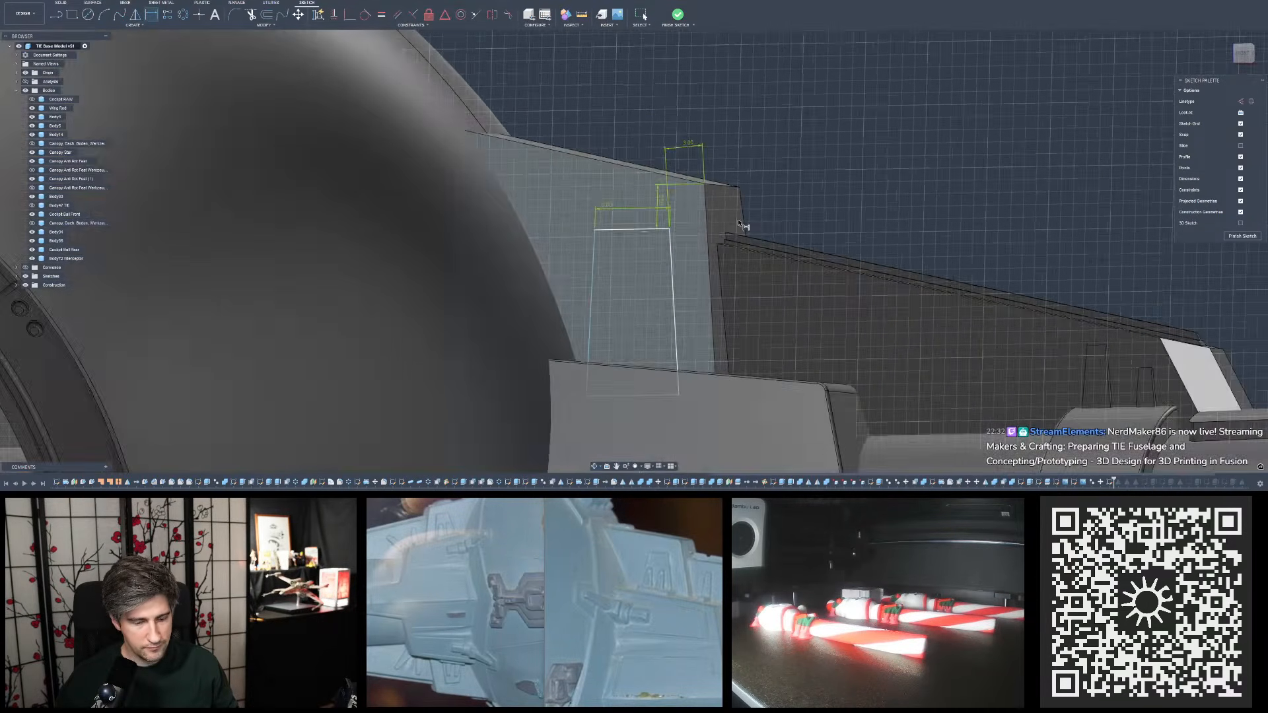
{"action": "scroll", "coordinate": [738, 223], "scroll_direction": "down", "scroll_amount": 5}
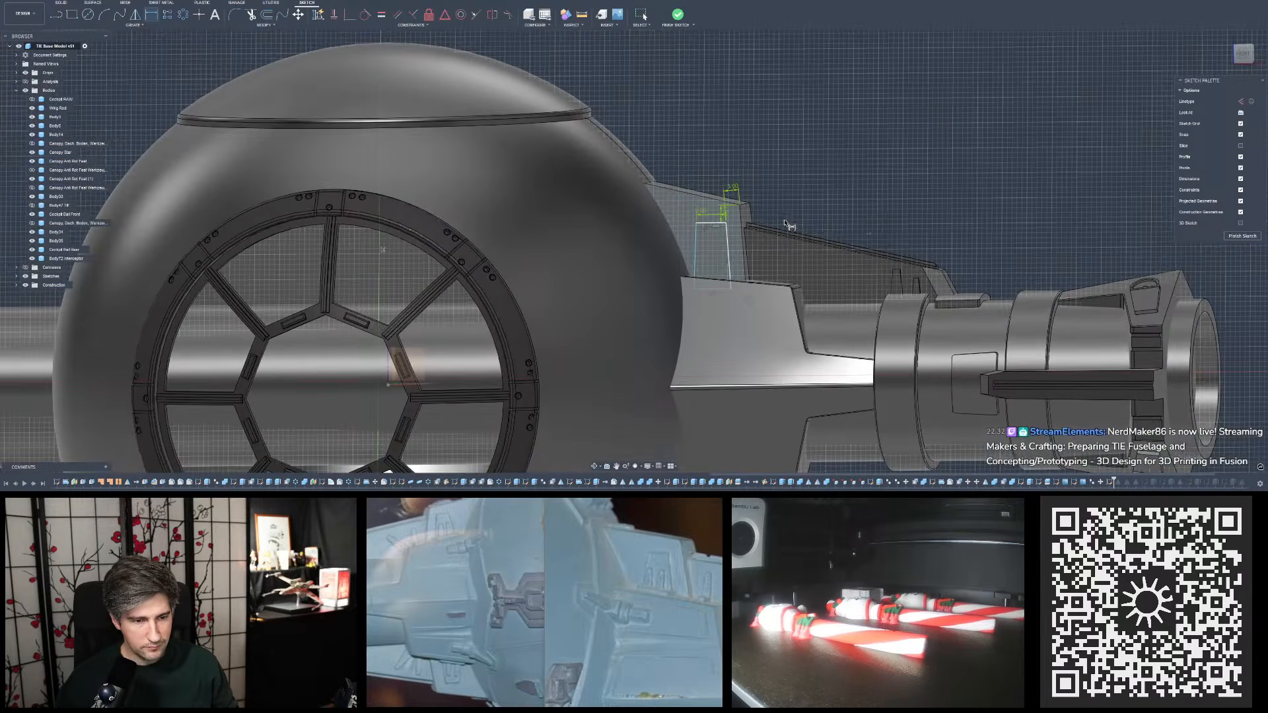
{"action": "mouse_move", "coordinate": [785, 218]}
{"action": "middle_mouse_down", "text": "shift"}
{"action": "mouse_move", "coordinate": [778, 209]}
{"action": "mouse_move", "coordinate": [789, 222]}
{"action": "mouse_move", "coordinate": [804, 216]}
{"action": "mouse_move", "coordinate": [785, 217]}
{"action": "middle_mouse_up", "text": "shift"}
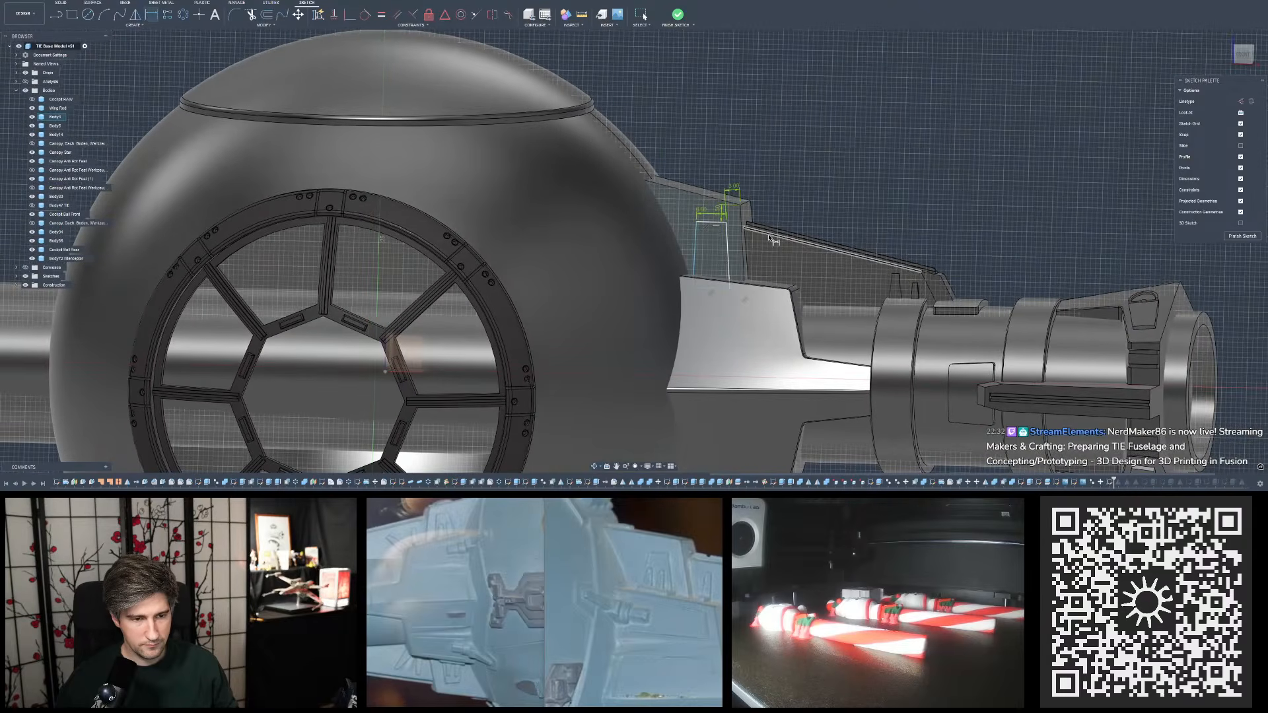
{"action": "scroll", "coordinate": [763, 231], "scroll_direction": "up", "scroll_amount": 4}
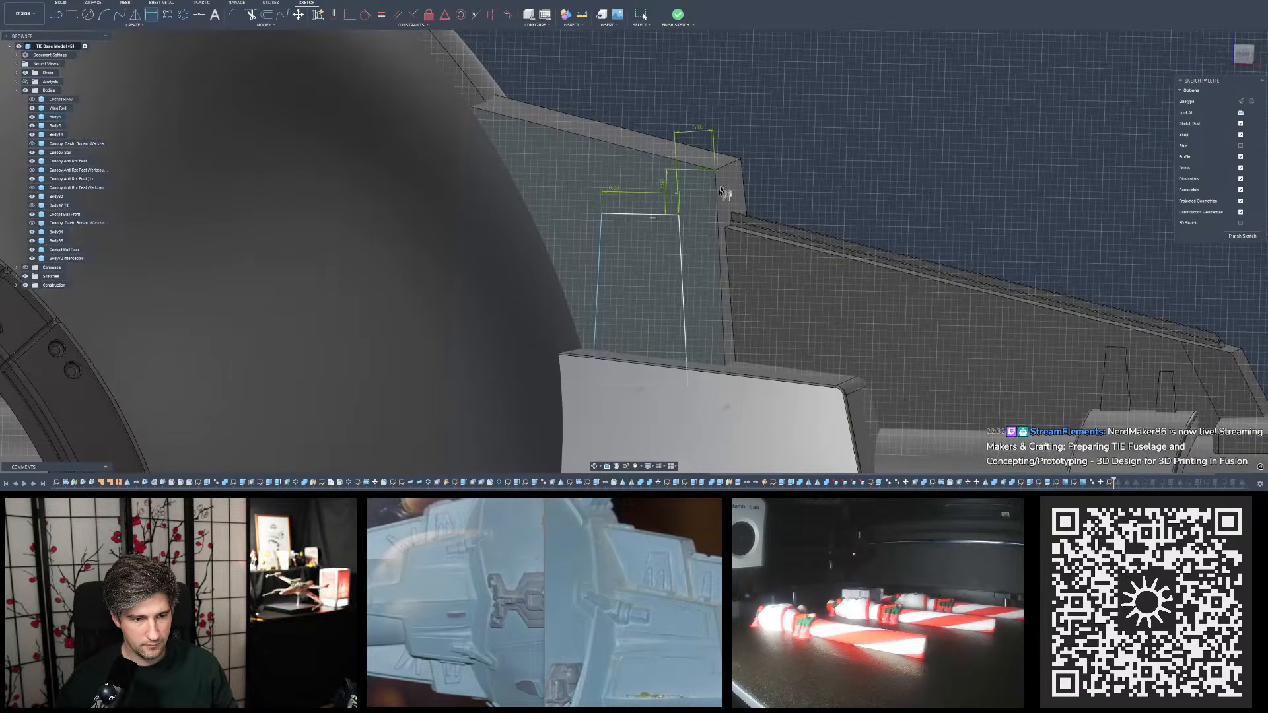
{"action": "scroll", "coordinate": [759, 208], "scroll_direction": "down", "scroll_amount": 3}
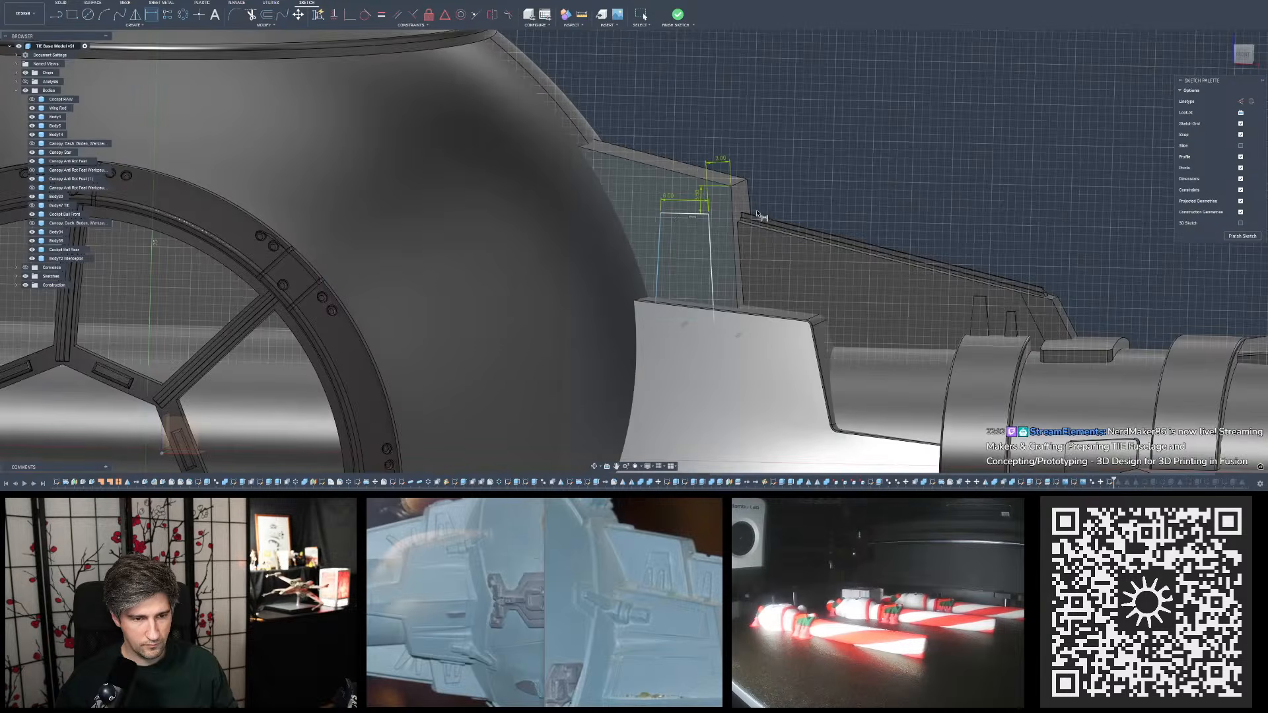
{"action": "scroll", "coordinate": [757, 206], "scroll_direction": "up", "scroll_amount": 2}
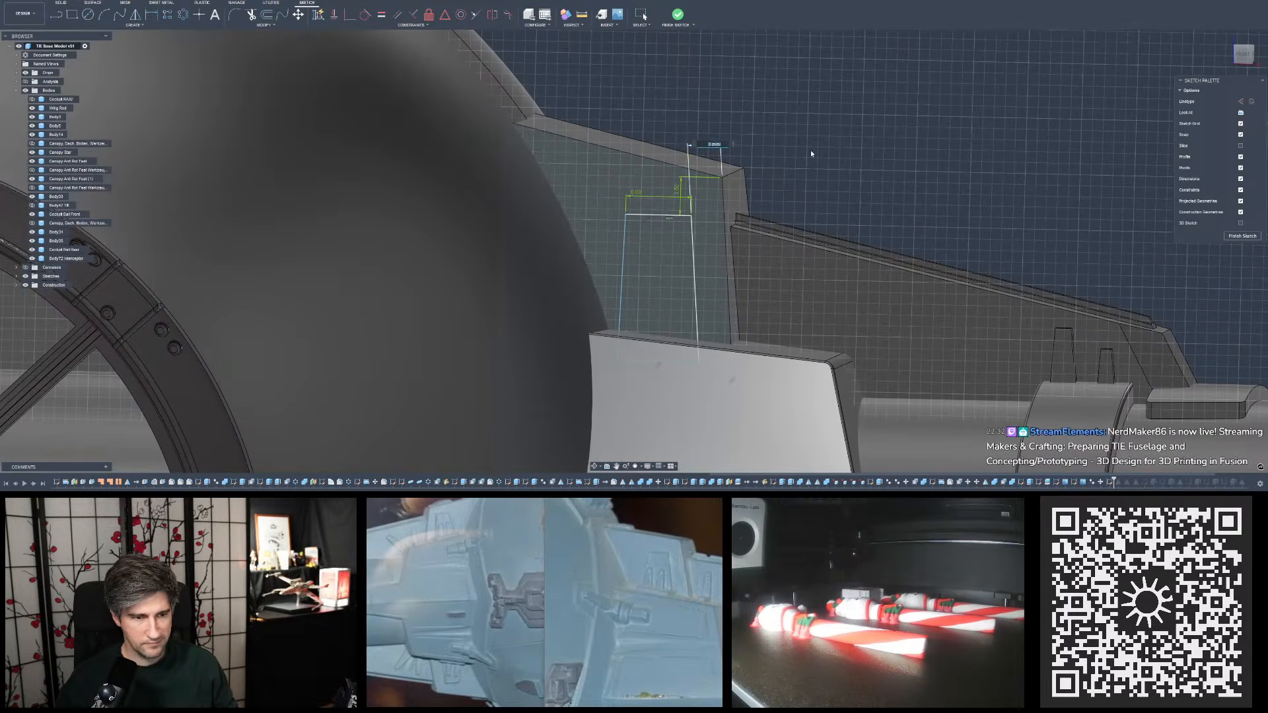
{"action": "type", "text": "2.5"}
{"action": "key", "text": "Return"}
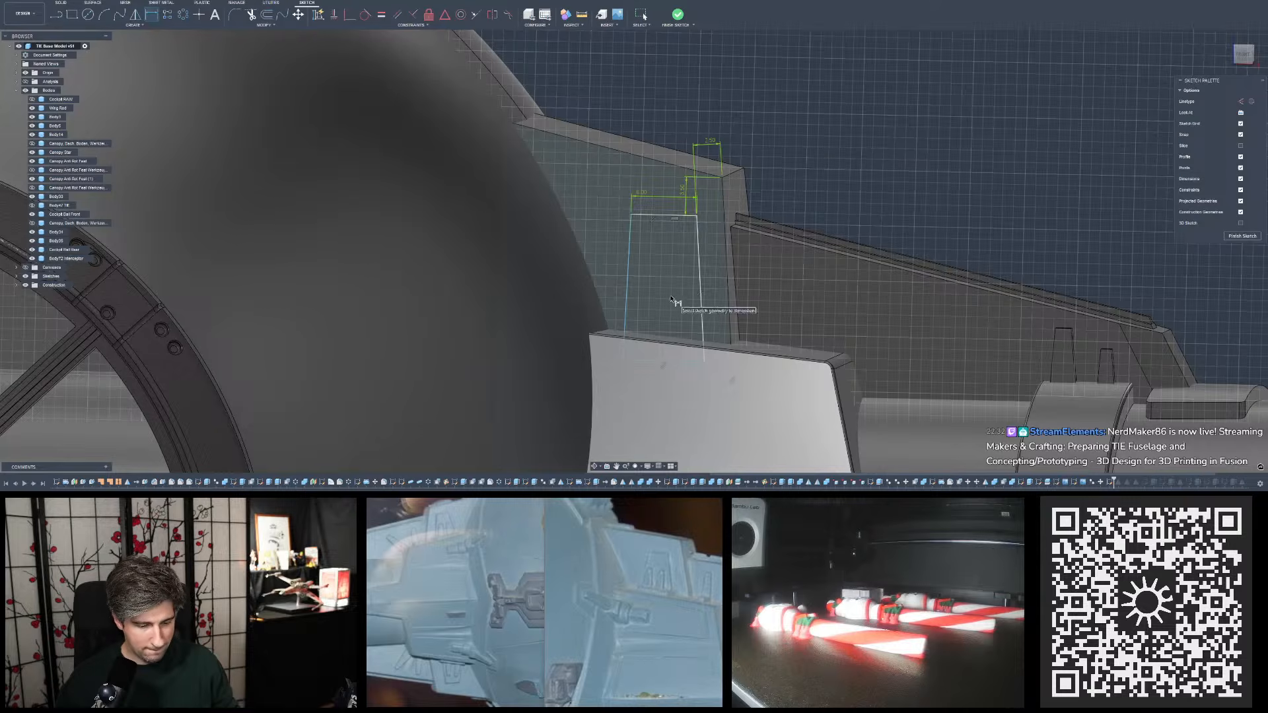
- Inspect the repositioned trapezoid on the whole model from the front and at an angle, comparing it with the reference photo
{"action": "scroll", "coordinate": [681, 338], "scroll_direction": "up", "scroll_amount": 2}
{"action": "mouse_move", "coordinate": [684, 288]}
{"action": "middle_mouse_down", "text": "shift"}
{"action": "mouse_move", "coordinate": [685, 337]}
{"action": "mouse_move", "coordinate": [674, 305]}
{"action": "mouse_move", "coordinate": [687, 286]}
{"action": "middle_mouse_up", "text": "shift"}
{"action": "scroll", "coordinate": [675, 265], "scroll_direction": "down", "scroll_amount": 10}
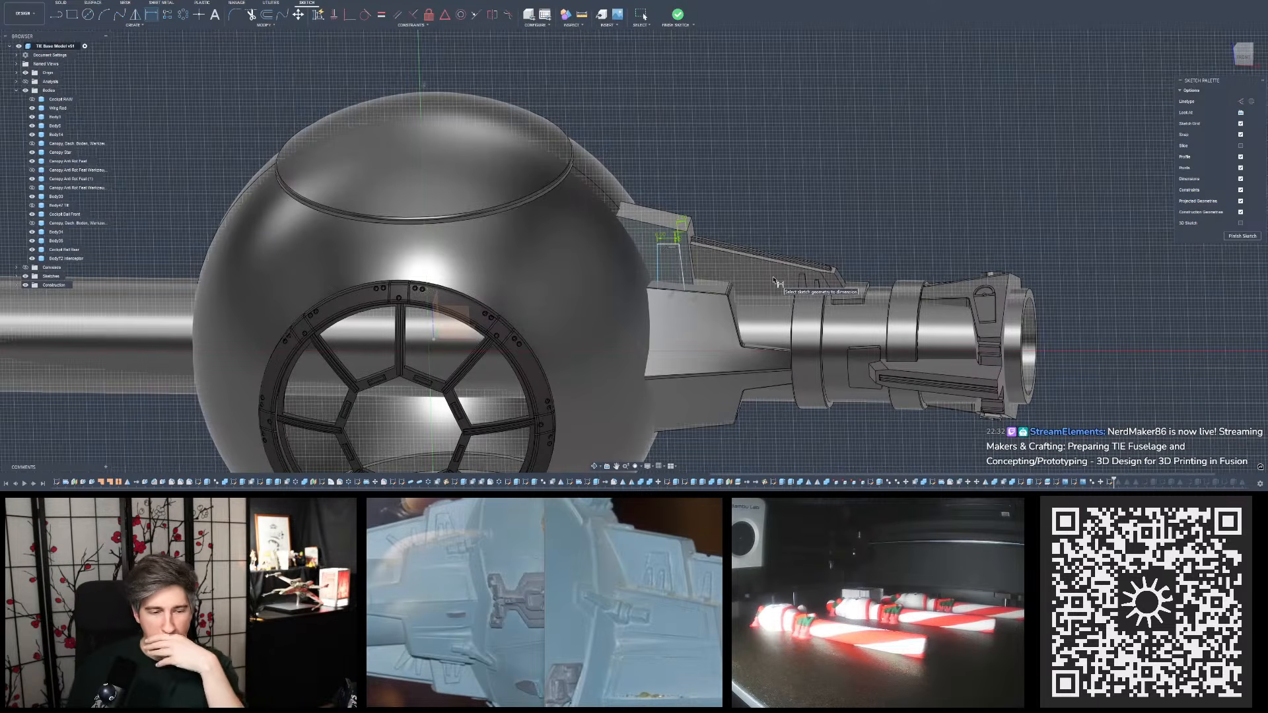
{"action": "middle_click_drag", "start_coordinate": [717, 281], "coordinate": [691, 285], "text": "shift"}
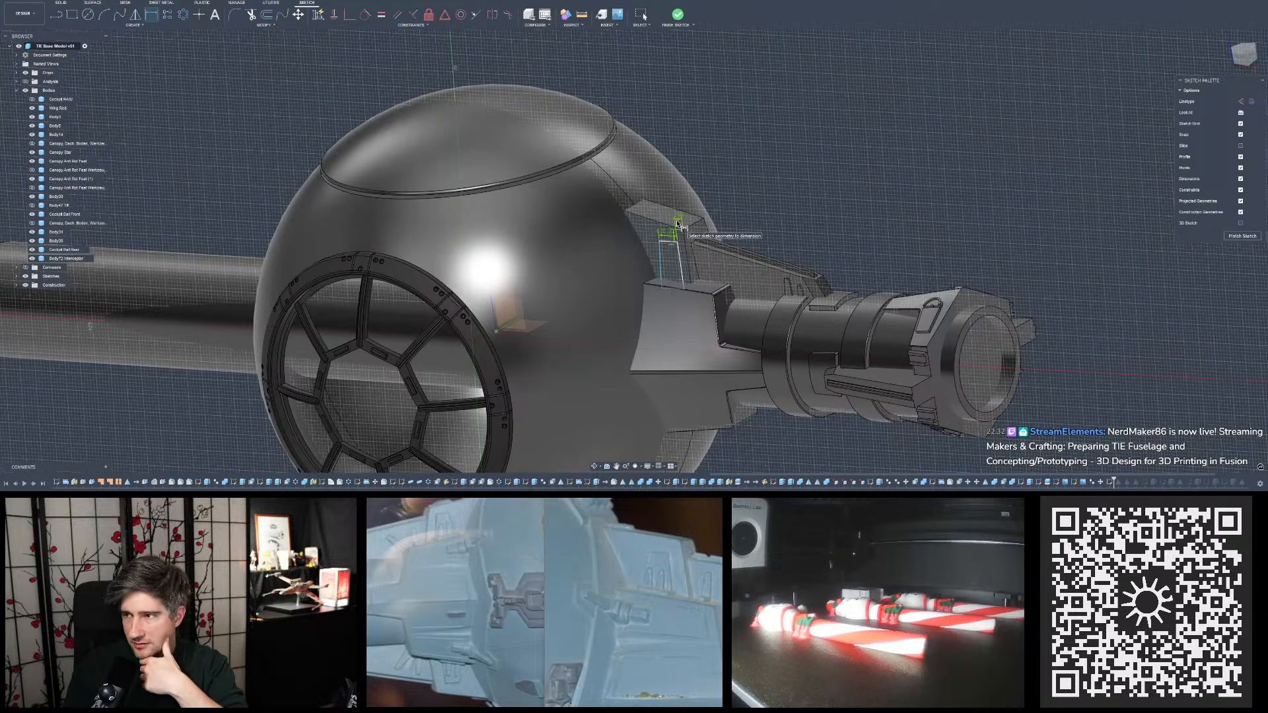
{"action": "middle_click_drag", "start_coordinate": [702, 269], "coordinate": [770, 242], "text": "shift"}
{"action": "middle_click_drag", "start_coordinate": [668, 198], "coordinate": [675, 218], "text": "shift"}
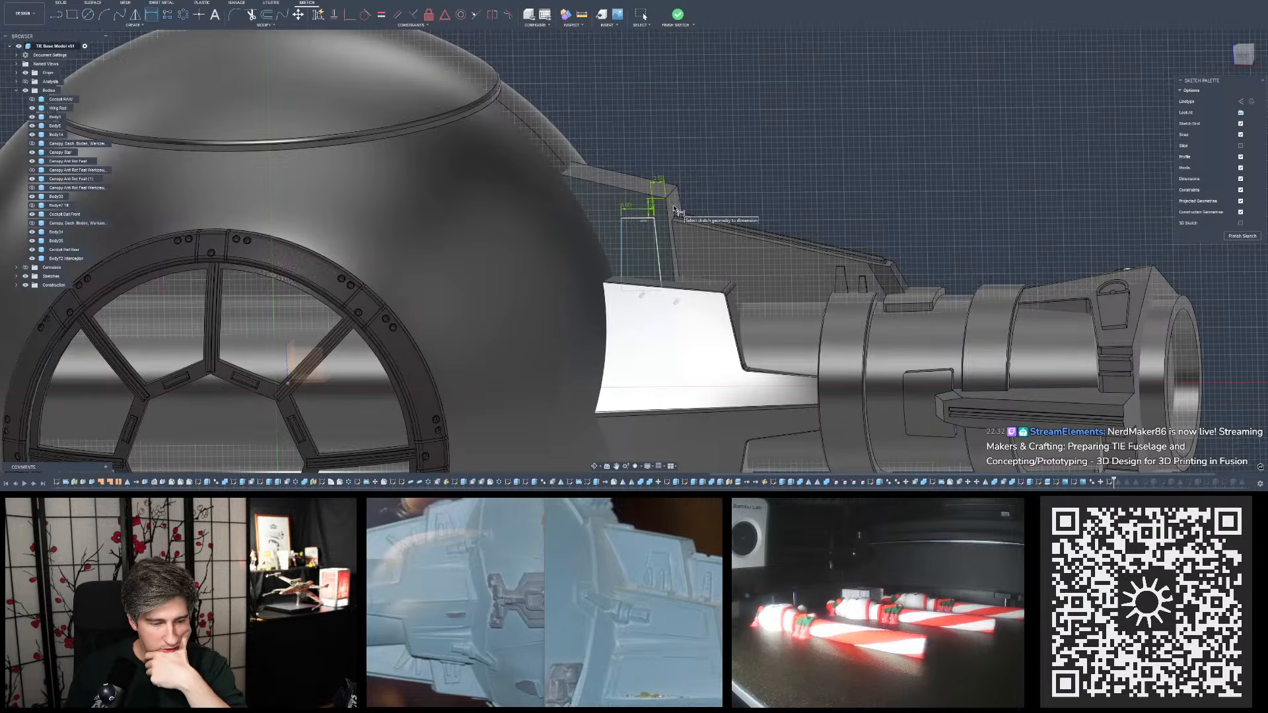
{"action": "mouse_move", "coordinate": [675, 210]}
{"action": "middle_mouse_down", "text": "shift"}
{"action": "mouse_move", "coordinate": [462, 222]}
{"action": "mouse_move", "coordinate": [694, 227]}
{"action": "mouse_move", "coordinate": [647, 211]}
{"action": "mouse_move", "coordinate": [866, 212]}
{"action": "middle_mouse_up", "text": "shift"}
{"action": "middle_click_drag", "start_coordinate": [750, 234], "coordinate": [253, 289], "text": "shift"}
{"action": "mouse_move", "coordinate": [661, 246]}
{"action": "middle_mouse_down", "text": "shift"}
{"action": "mouse_move", "coordinate": [651, 330]}
{"action": "mouse_move", "coordinate": [661, 245]}
{"action": "middle_mouse_up", "text": "shift"}
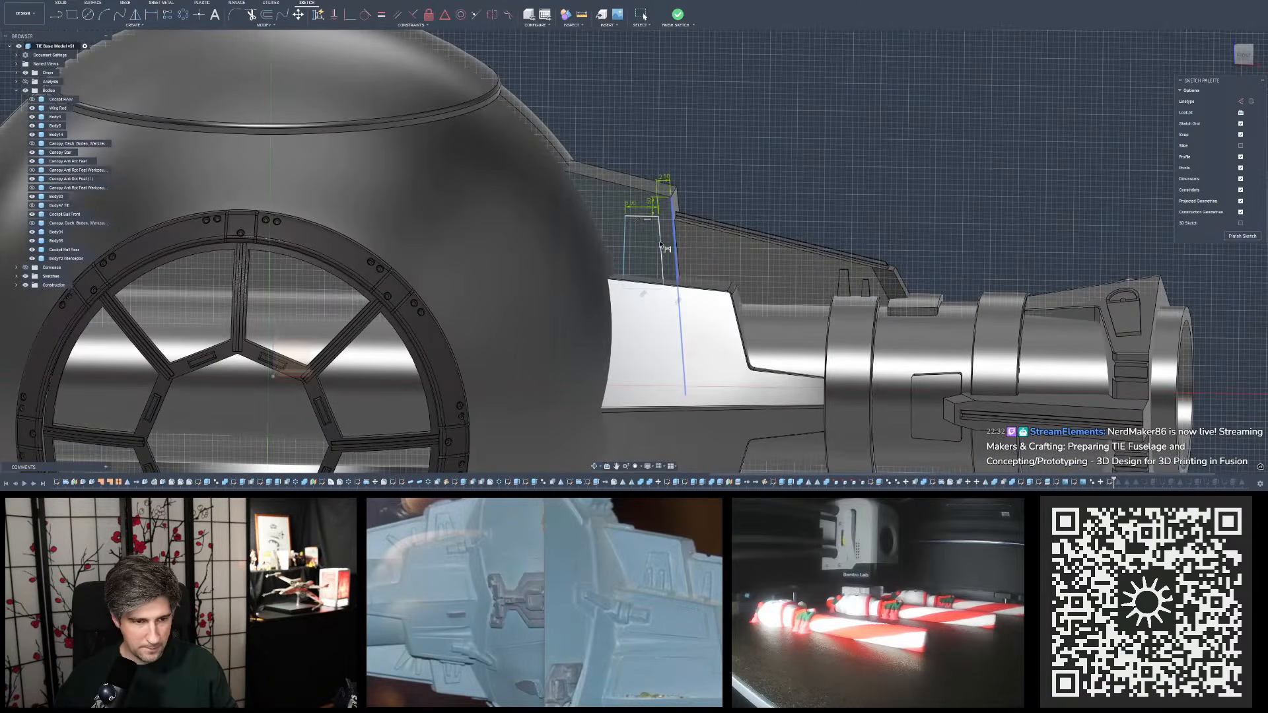
- Shift the trapezoid slightly inward through its offset dimension from the plate's outer side, finish the sketch and review its placement
{"action": "double_click", "coordinate": [665, 179]}
{"action": "left_click", "coordinate": [677, 14]}
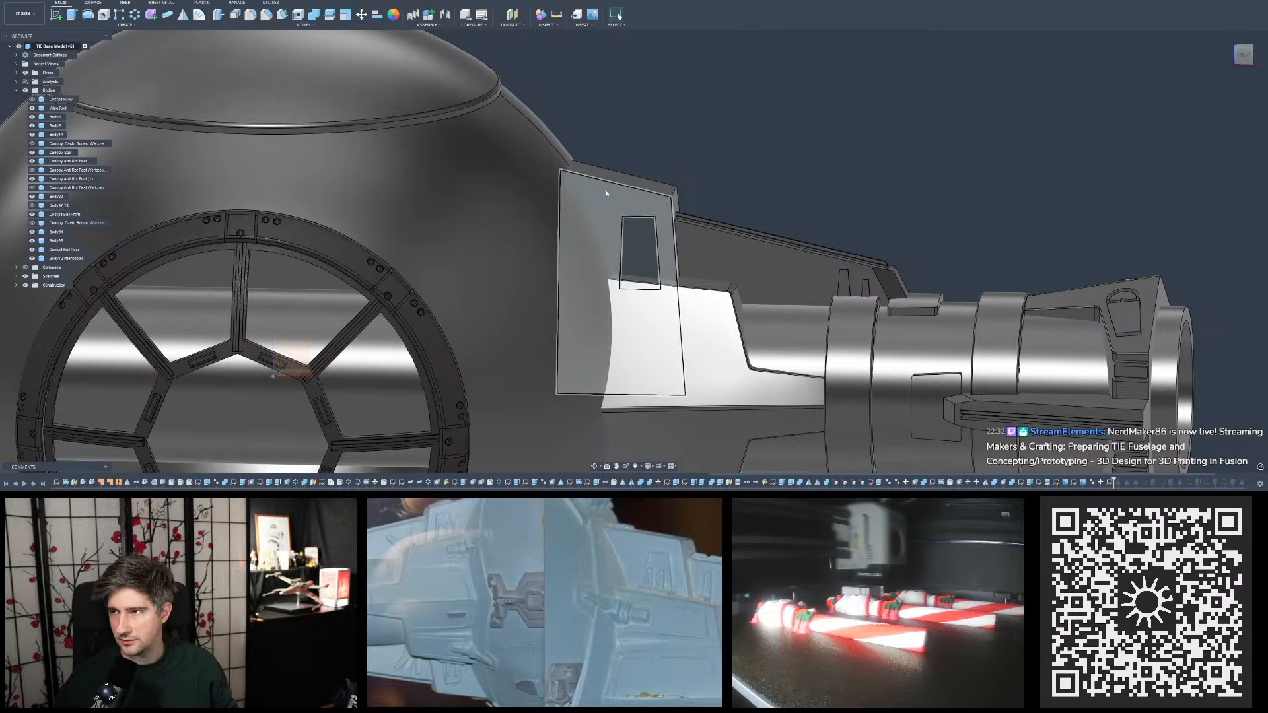
{"action": "scroll", "coordinate": [607, 194], "scroll_direction": "up", "scroll_amount": 10}
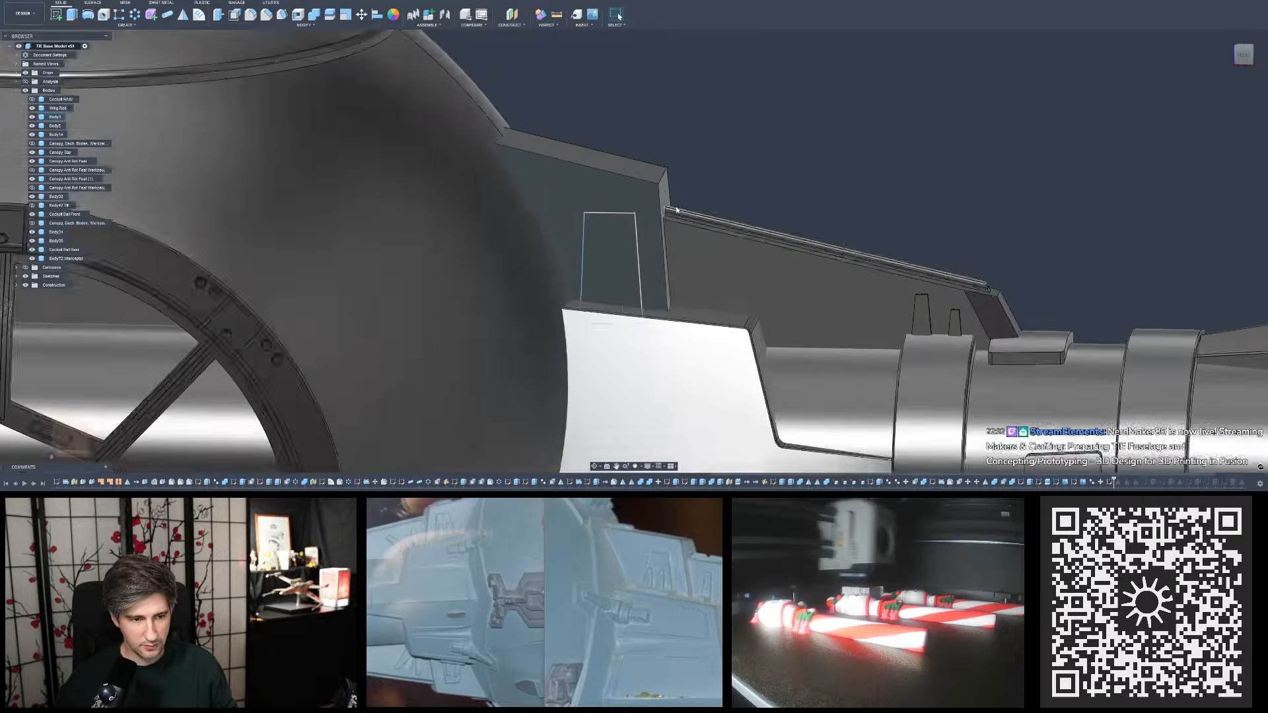
{"action": "scroll", "coordinate": [649, 192], "scroll_direction": "down", "scroll_amount": 12}
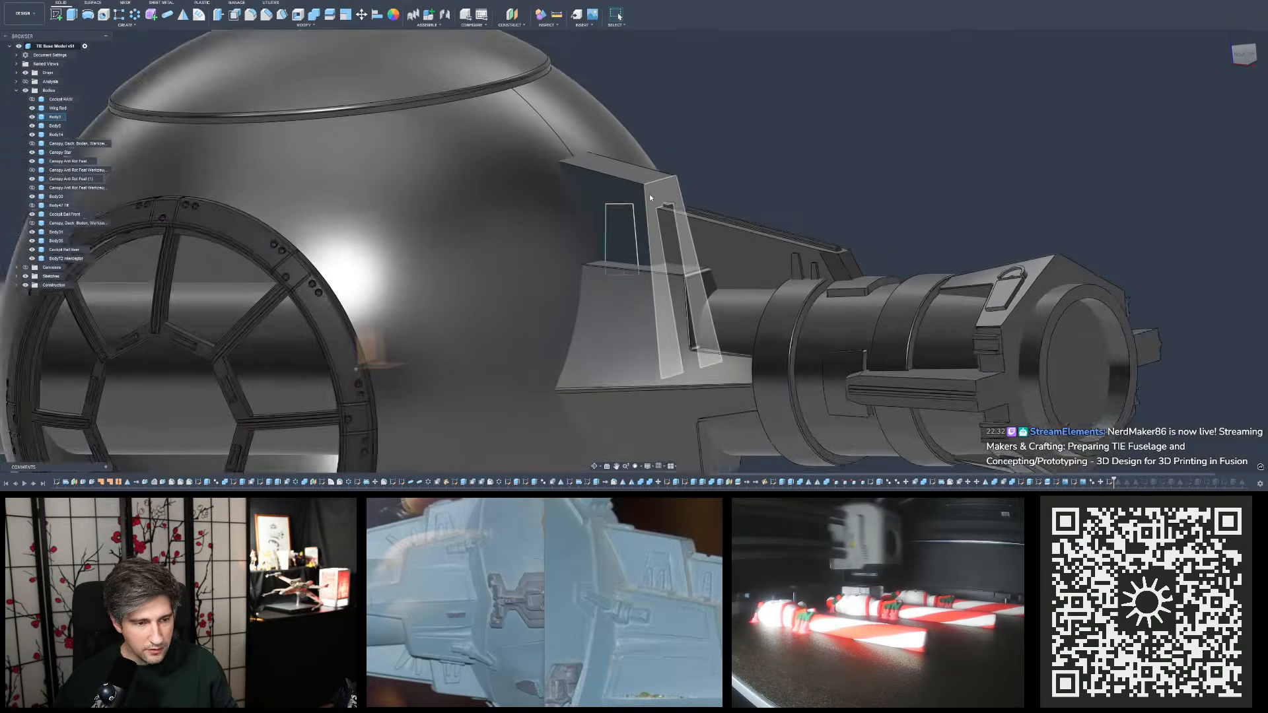
{"action": "scroll", "coordinate": [657, 199], "scroll_direction": "up", "scroll_amount": 6}
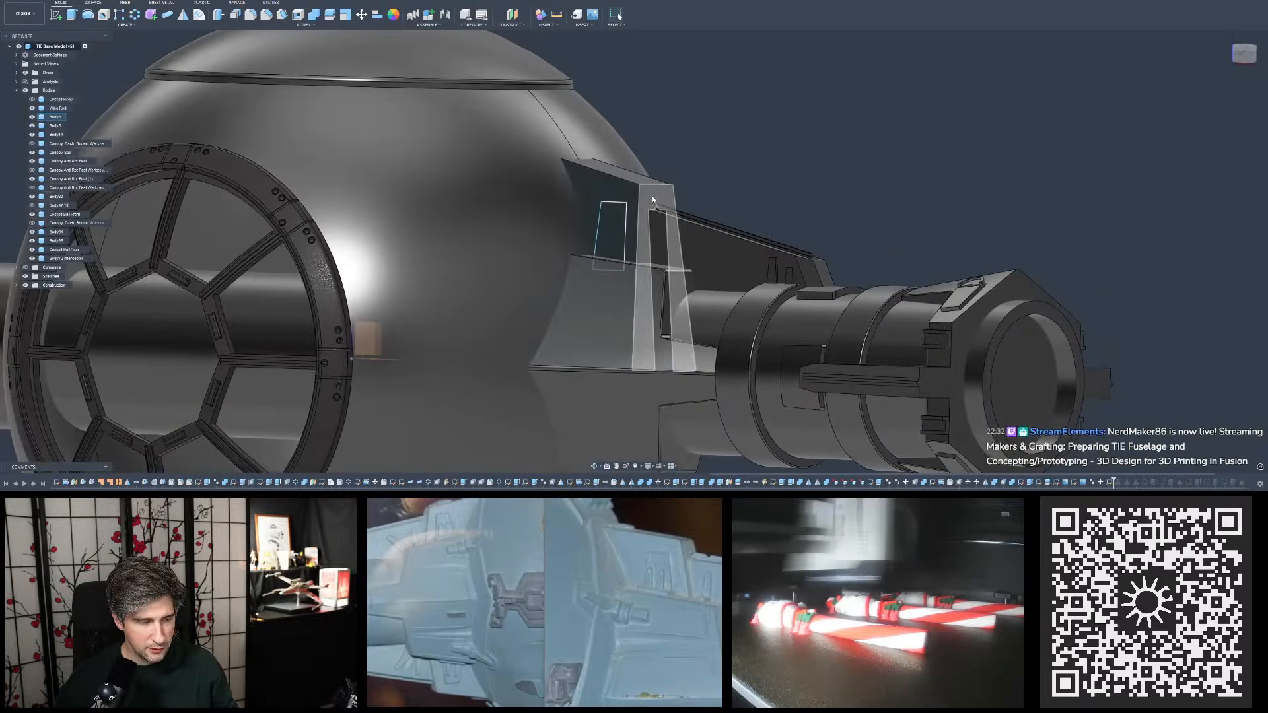
{"action": "mouse_move", "coordinate": [652, 199]}
{"action": "middle_mouse_down", "text": "shift"}
{"action": "mouse_move", "coordinate": [661, 175]}
{"action": "mouse_move", "coordinate": [744, 206]}
{"action": "mouse_move", "coordinate": [739, 242]}
{"action": "mouse_move", "coordinate": [671, 277]}
{"action": "mouse_move", "coordinate": [667, 297]}
{"action": "mouse_move", "coordinate": [660, 211]}
{"action": "mouse_move", "coordinate": [634, 192]}
{"action": "middle_mouse_up", "text": "shift"}
{"action": "scroll", "coordinate": [727, 227], "scroll_direction": "down", "scroll_amount": 5}
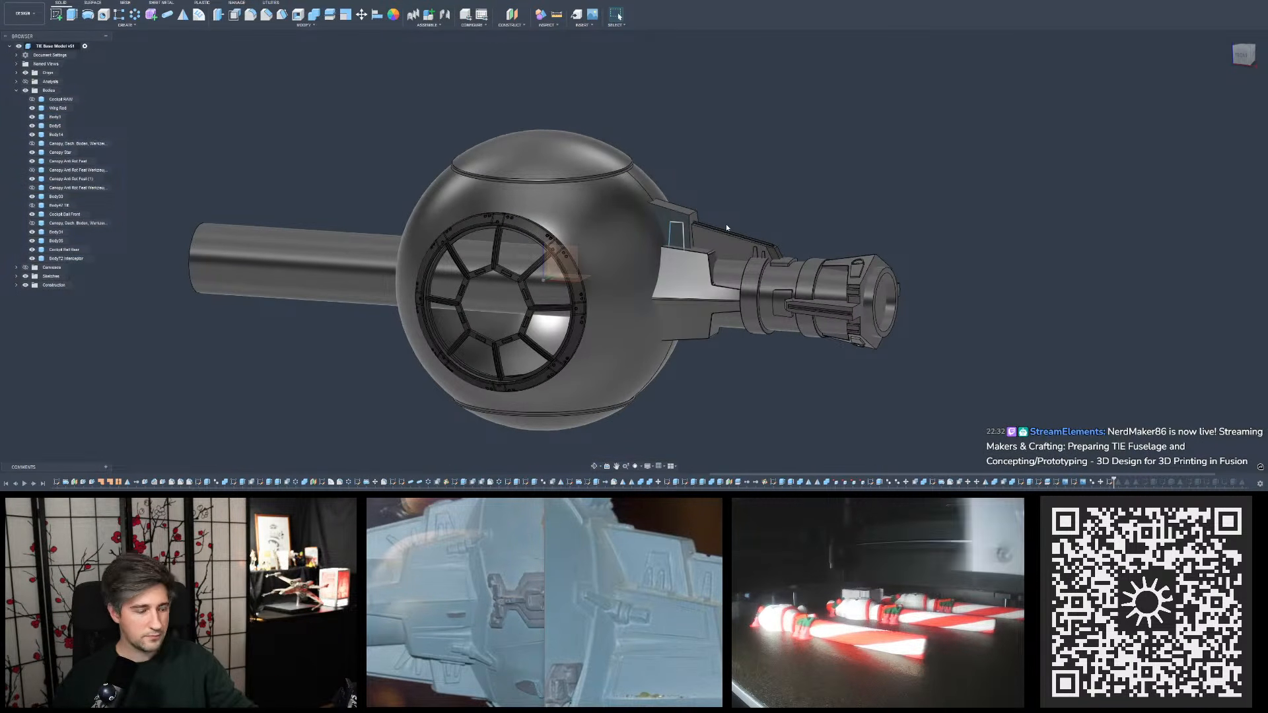
{"action": "left_click", "coordinate": [631, 189]}
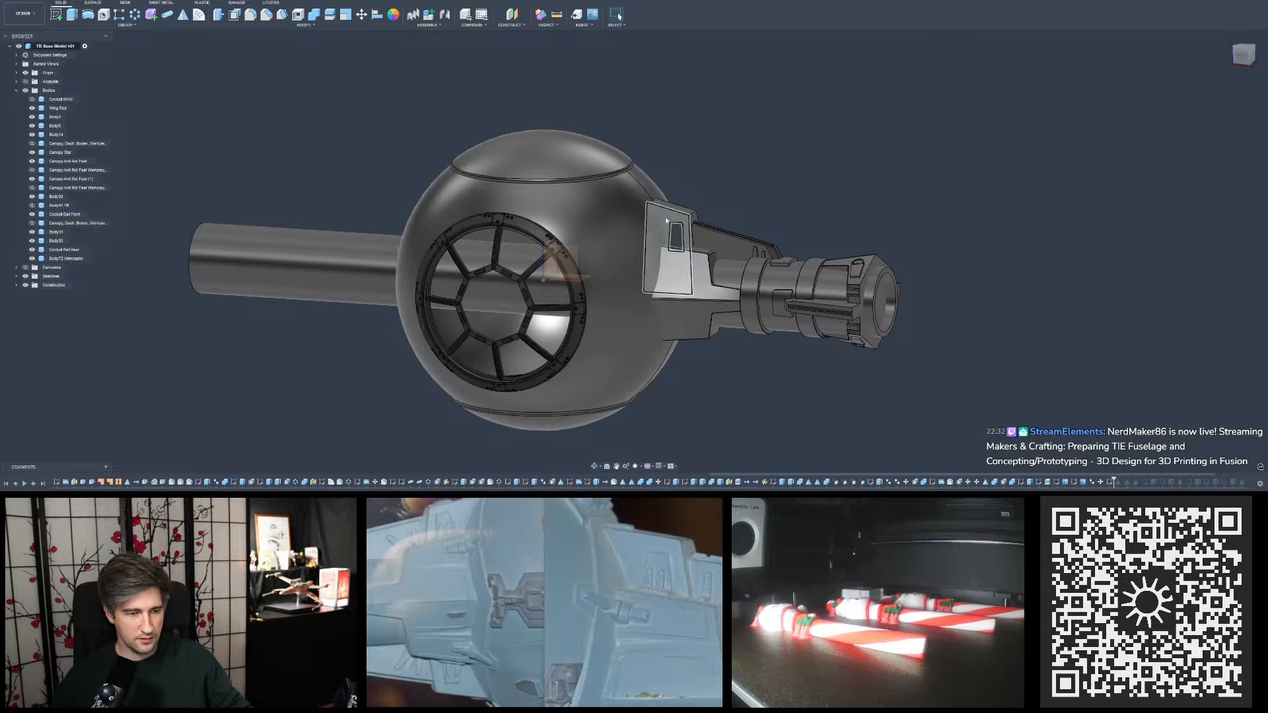
- Examine the trapezoid sketch on the upper plate and the neighbouring pylon parts up close from several angles
{"action": "scroll", "coordinate": [675, 219], "scroll_direction": "up", "scroll_amount": 4}
{"action": "middle_click_drag", "start_coordinate": [683, 217], "coordinate": [663, 231], "text": "shift"}
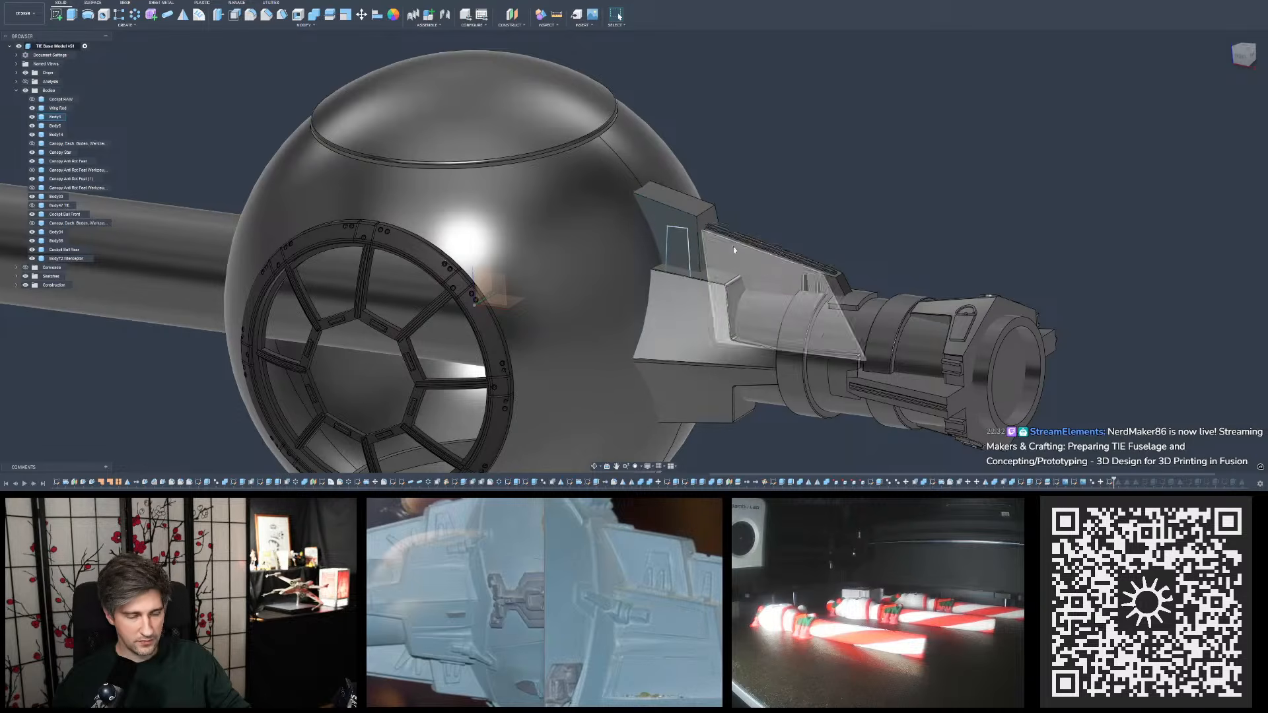
{"action": "scroll", "coordinate": [687, 210], "scroll_direction": "up", "scroll_amount": 3}
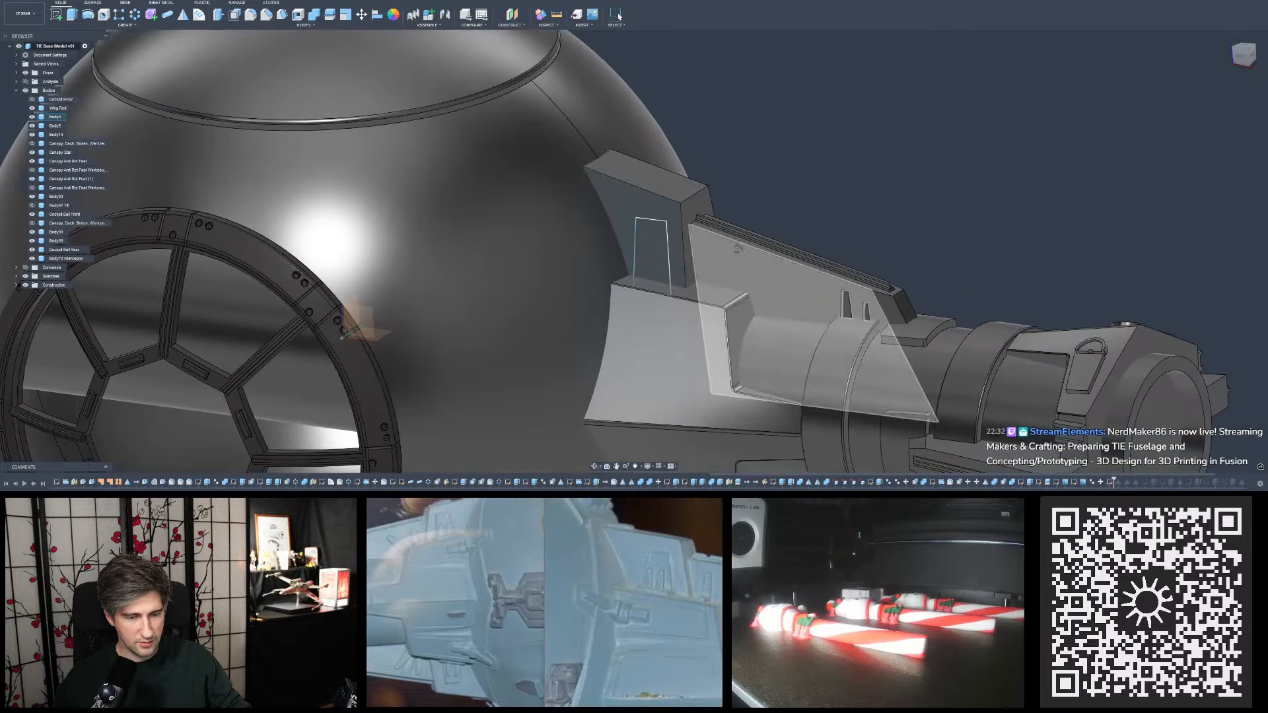
{"action": "mouse_move", "coordinate": [744, 263]}
{"action": "middle_mouse_down", "text": "shift"}
{"action": "mouse_move", "coordinate": [739, 377]}
{"action": "mouse_move", "coordinate": [786, 246]}
{"action": "mouse_move", "coordinate": [727, 244]}
{"action": "mouse_move", "coordinate": [722, 213]}
{"action": "mouse_move", "coordinate": [738, 239]}
{"action": "middle_mouse_up", "text": "shift"}
{"action": "scroll", "coordinate": [712, 228], "scroll_direction": "down", "scroll_amount": 4}
{"action": "mouse_move", "coordinate": [819, 244]}
{"action": "middle_mouse_down", "text": "shift"}
{"action": "mouse_move", "coordinate": [833, 215]}
{"action": "mouse_move", "coordinate": [818, 242]}
{"action": "middle_mouse_up", "text": "shift"}
{"action": "scroll", "coordinate": [817, 243], "scroll_direction": "up", "scroll_amount": 3}
{"action": "scroll", "coordinate": [818, 243], "scroll_direction": "up", "scroll_amount": 2}
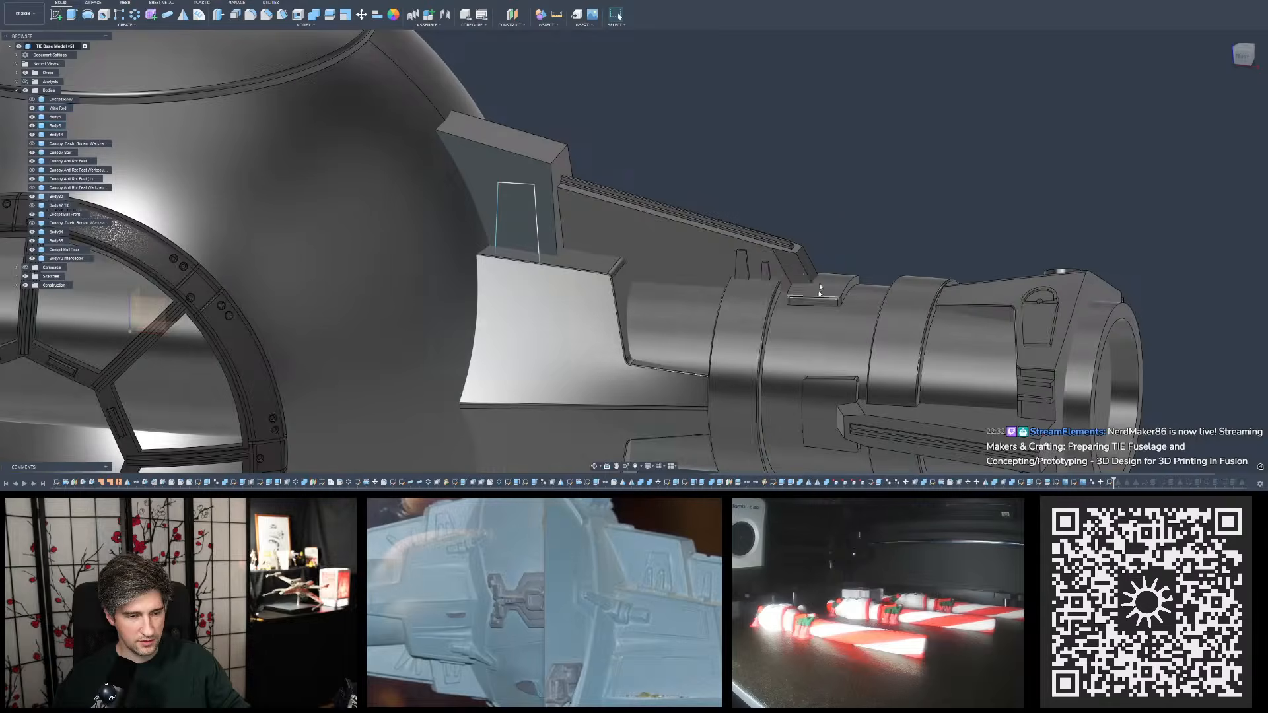
{"action": "left_click", "coordinate": [775, 236]}
{"action": "scroll", "coordinate": [600, 210], "scroll_direction": "up", "scroll_amount": 3}
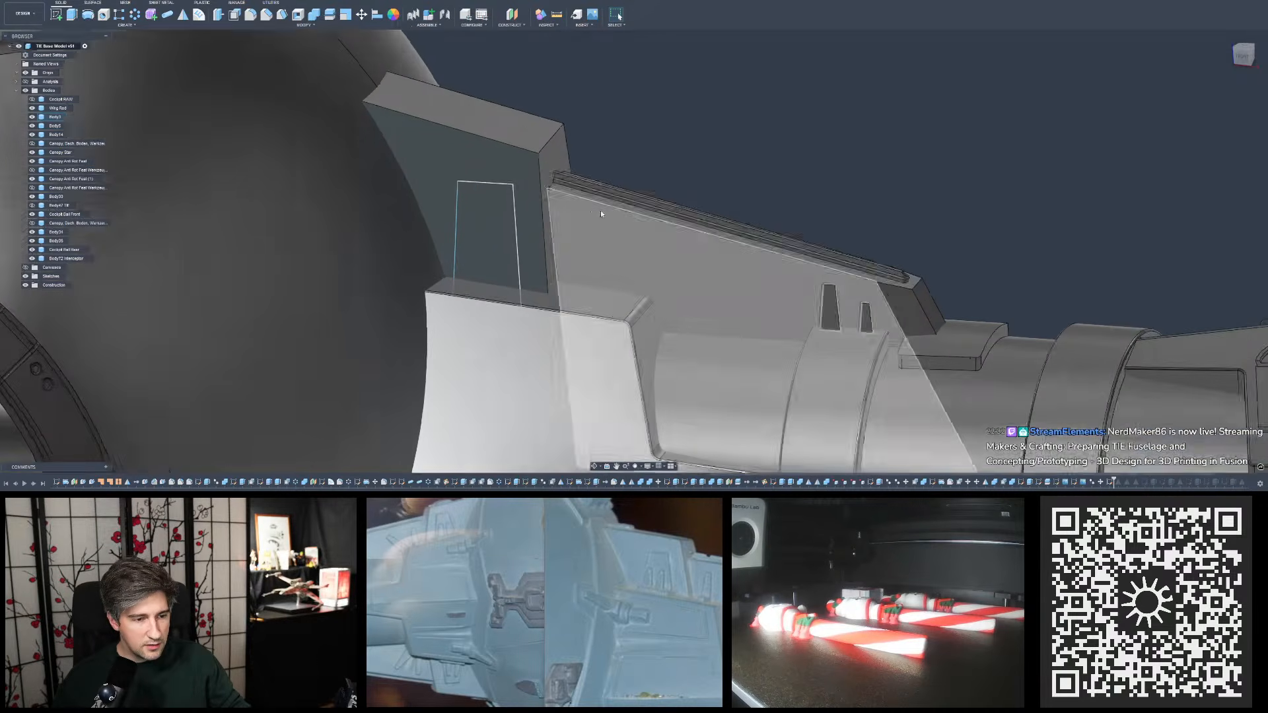
{"action": "middle_click_drag", "start_coordinate": [610, 208], "coordinate": [585, 213], "text": "shift"}
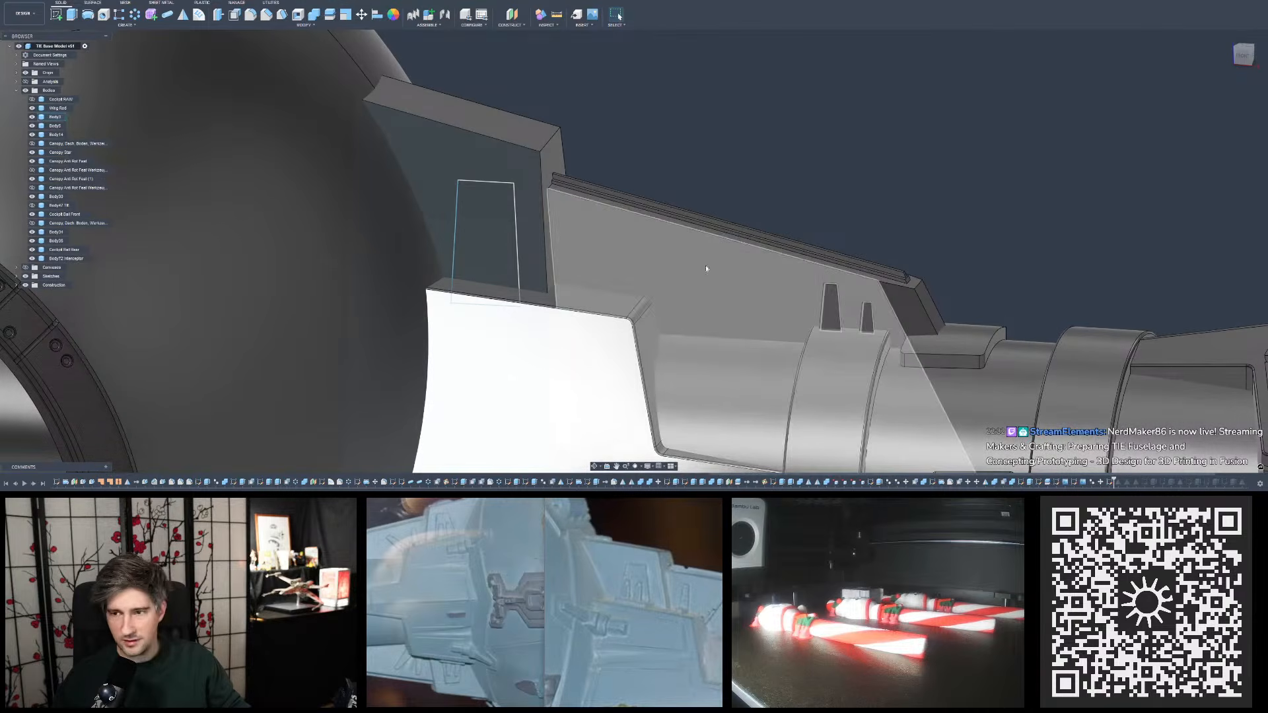
{"action": "mouse_move", "coordinate": [707, 268]}
{"action": "middle_mouse_down", "text": "shift"}
{"action": "mouse_move", "coordinate": [660, 254]}
{"action": "mouse_move", "coordinate": [648, 266]}
{"action": "mouse_move", "coordinate": [660, 271]}
{"action": "middle_mouse_up", "text": "shift"}
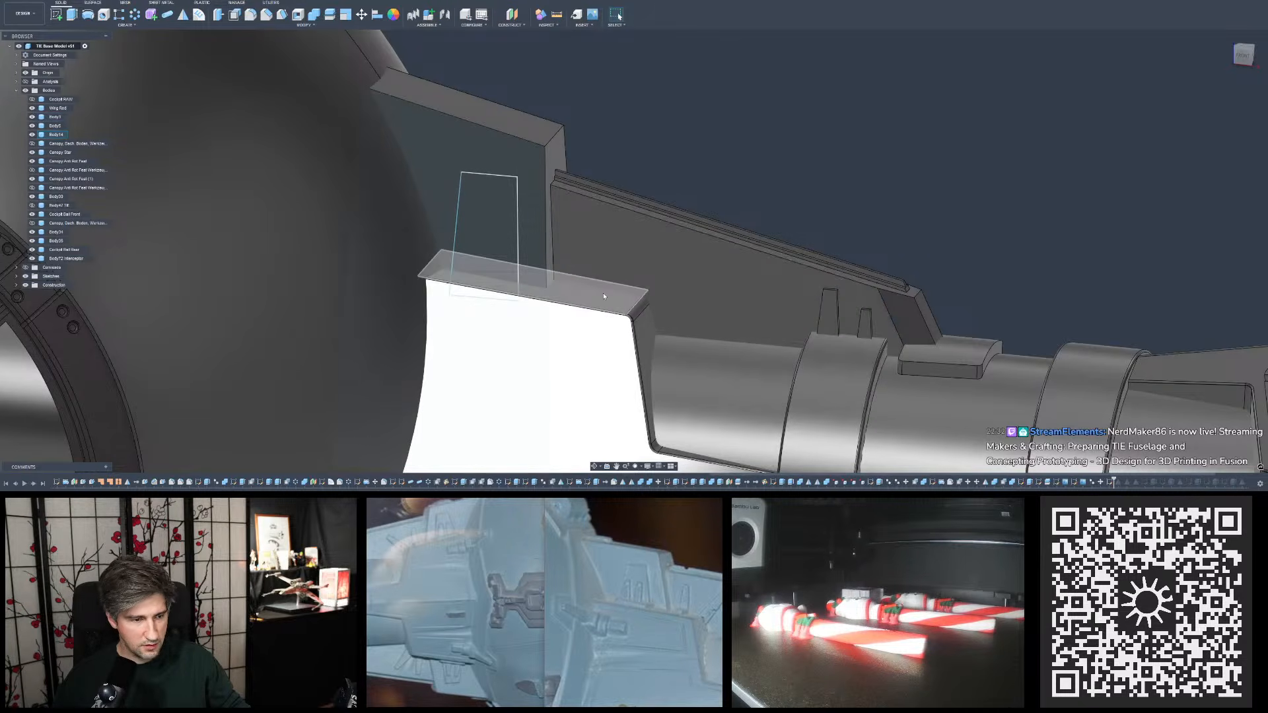
{"action": "mouse_move", "coordinate": [699, 99]}
{"action": "middle_mouse_down", "text": "shift"}
{"action": "mouse_move", "coordinate": [699, 72]}
{"action": "mouse_move", "coordinate": [700, 84]}
{"action": "middle_mouse_up", "text": "shift"}
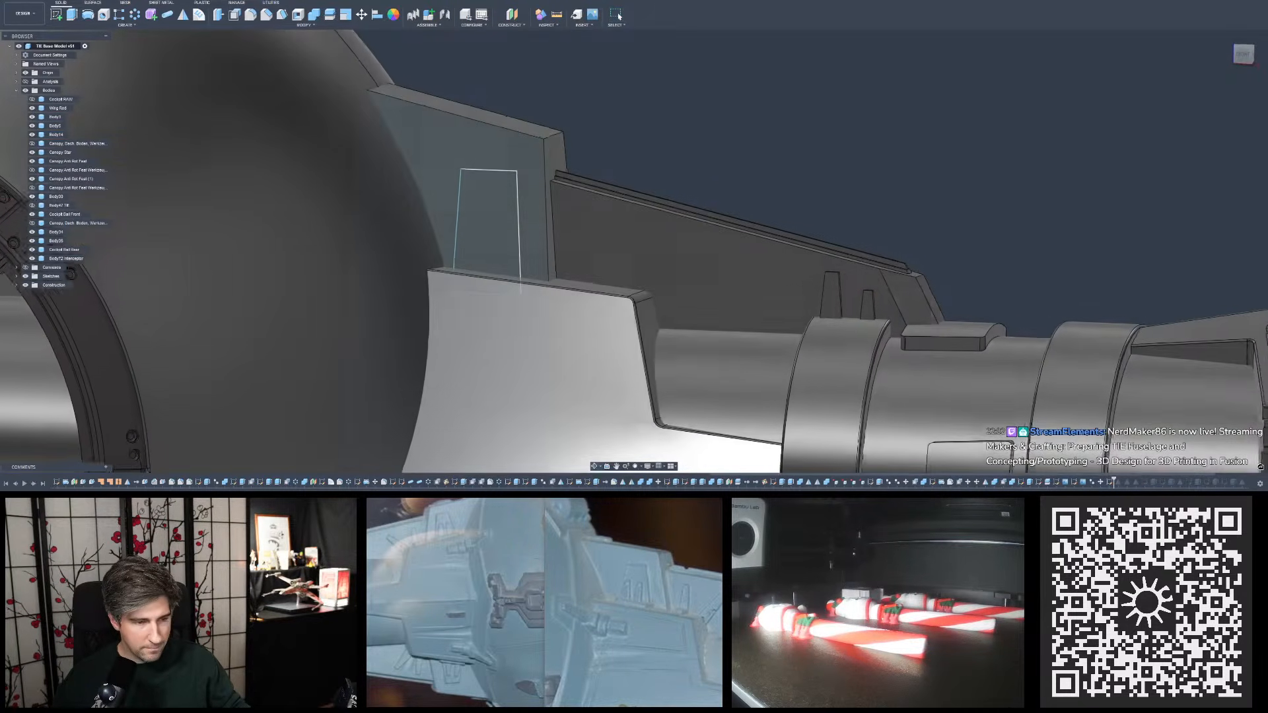
{"action": "scroll", "coordinate": [698, 87], "scroll_direction": "down", "scroll_amount": 8}
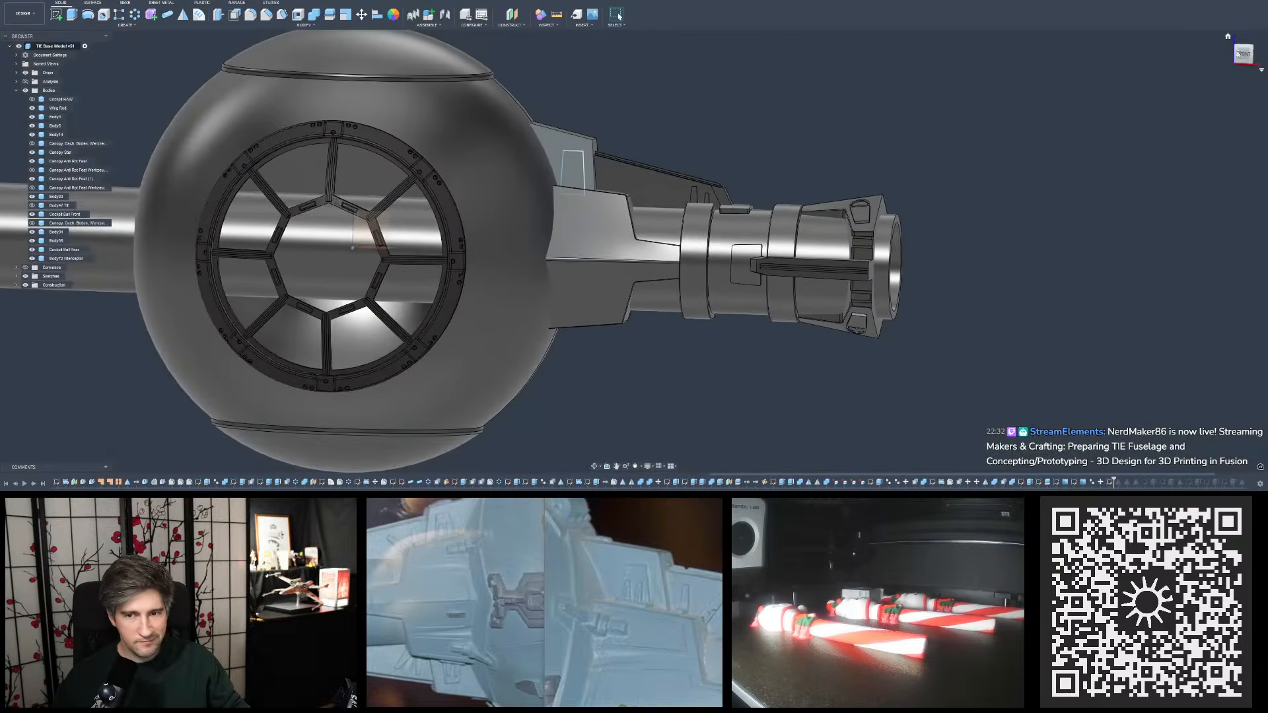
- Check the upper plate's width and outer side from the front and at an angle against the reference photos
{"action": "left_click", "coordinate": [1242, 54]}
{"action": "scroll", "coordinate": [648, 111], "scroll_direction": "up", "scroll_amount": 5}
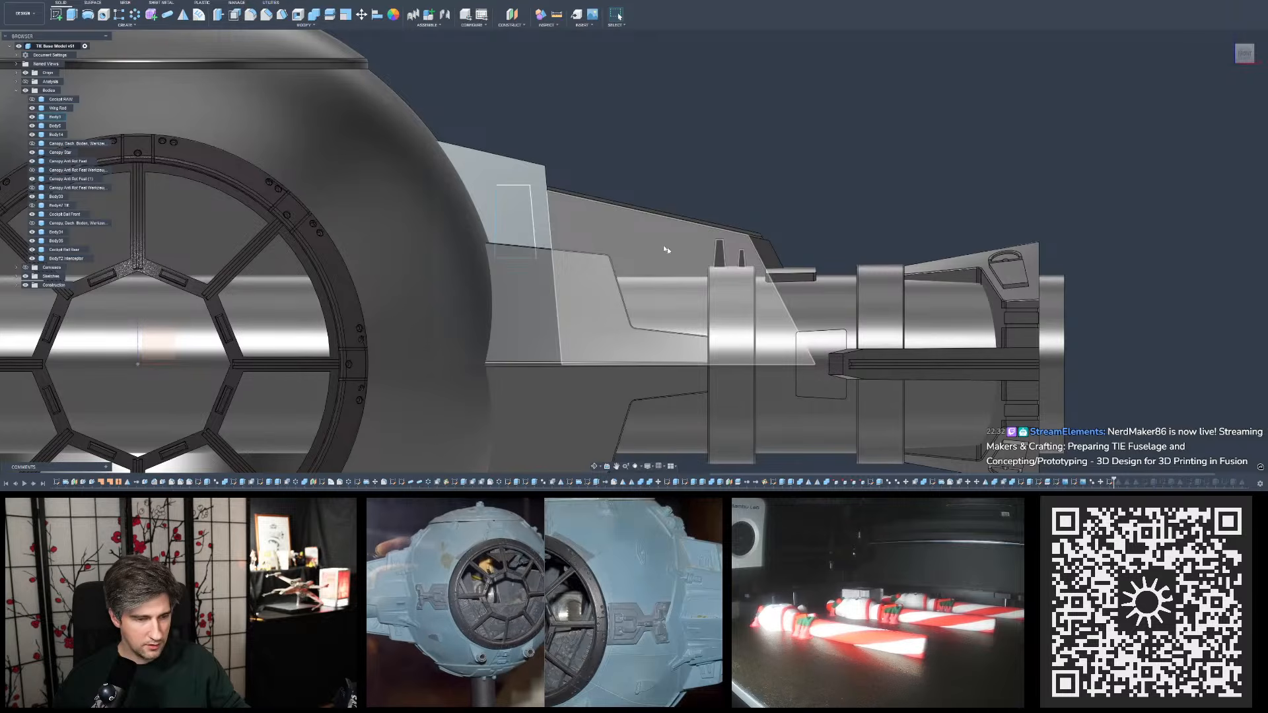
{"action": "middle_click_drag", "start_coordinate": [656, 245], "coordinate": [713, 235], "text": "shift"}
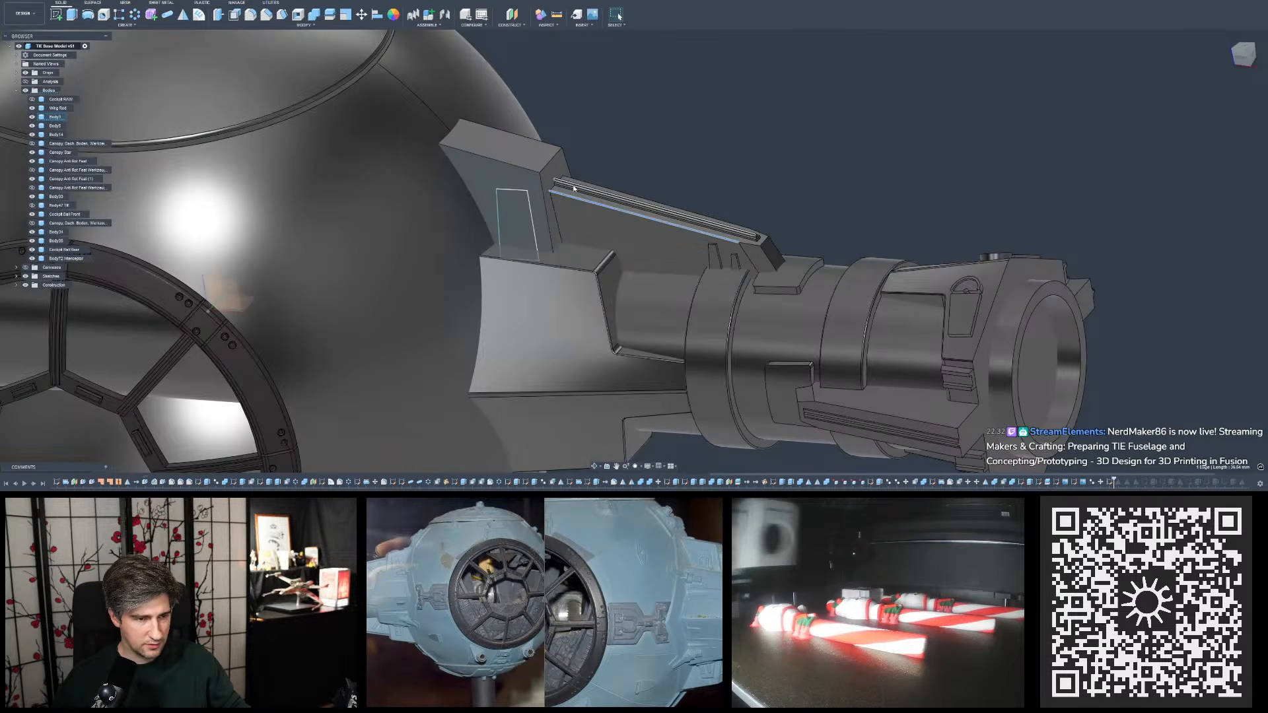
{"action": "left_click", "coordinate": [542, 179]}
{"action": "middle_click_drag", "start_coordinate": [542, 179], "coordinate": [548, 177], "text": "shift"}
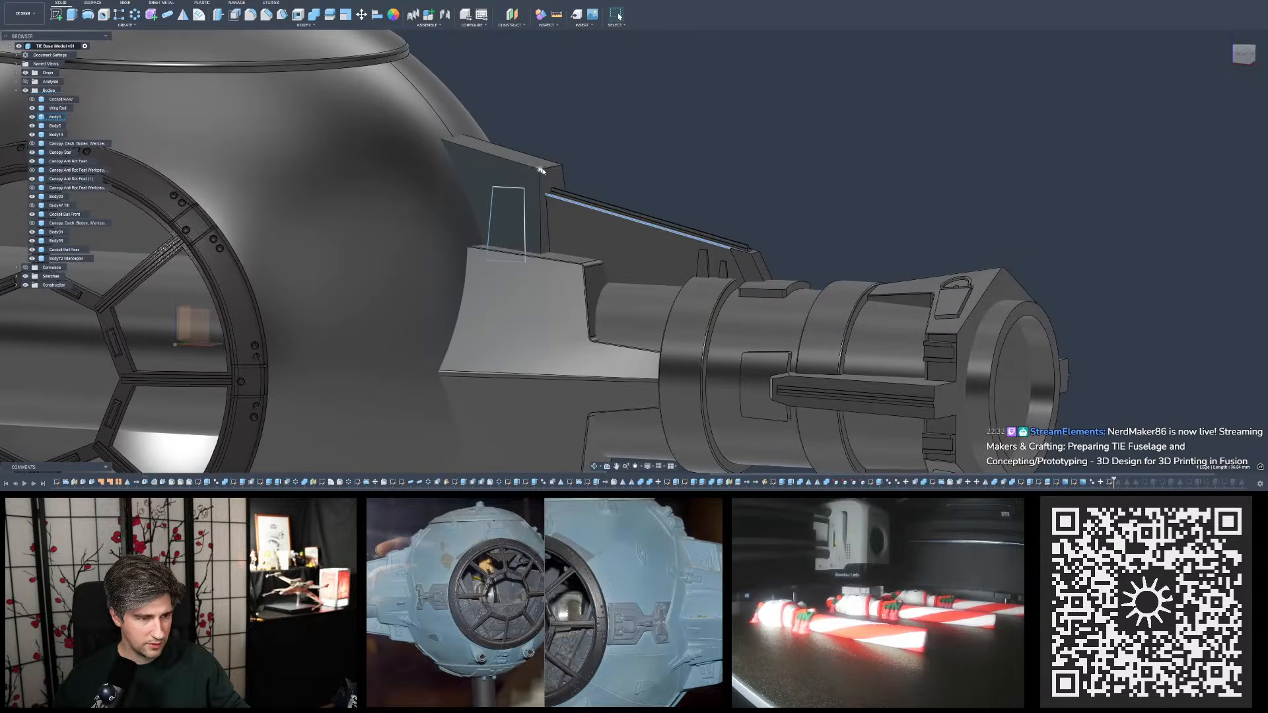
{"action": "scroll", "coordinate": [548, 176], "scroll_direction": "up", "scroll_amount": 2}
{"action": "left_click", "coordinate": [575, 147]}
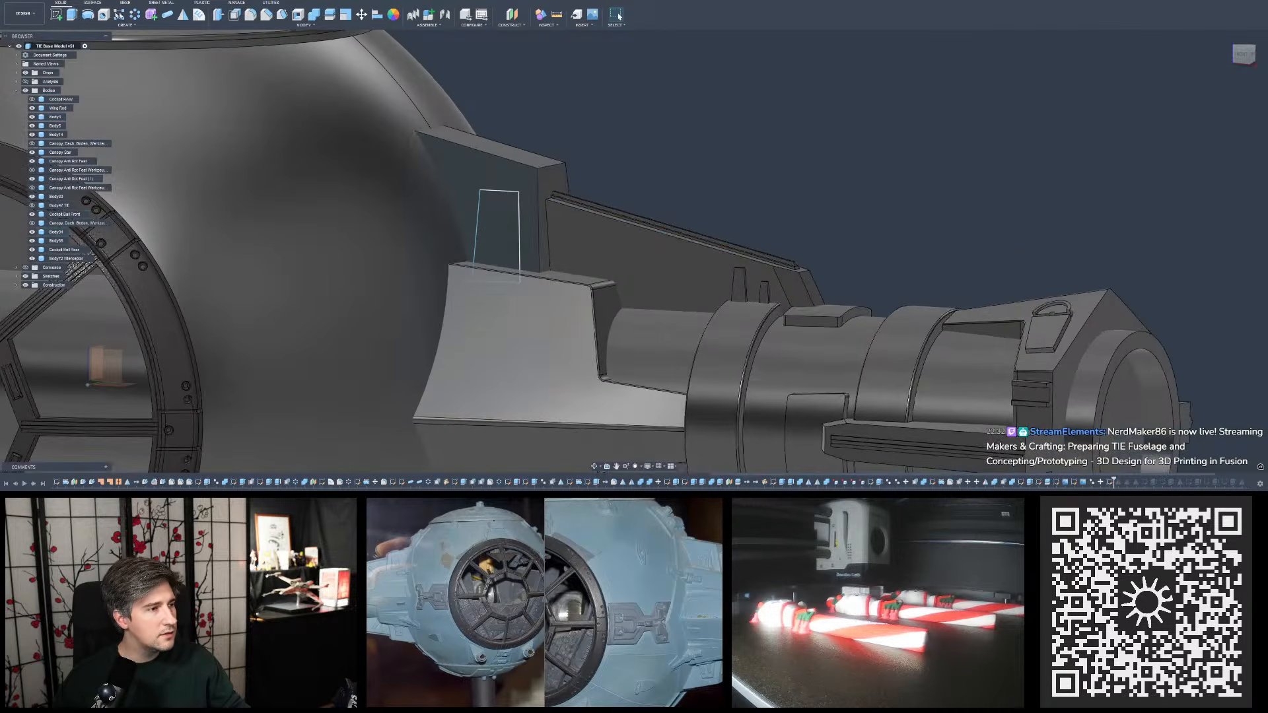
{"action": "left_click", "coordinate": [236, 16]}
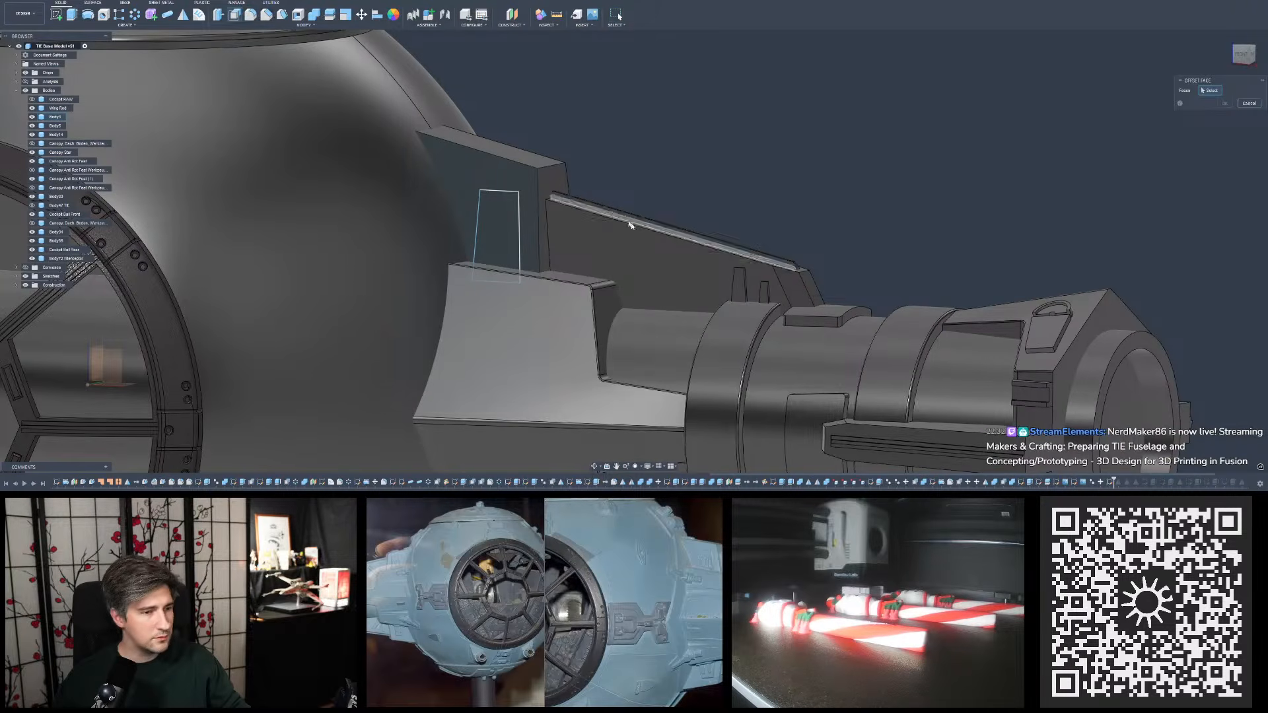
{"action": "left_click", "coordinate": [556, 176]}
{"action": "middle_click_drag", "start_coordinate": [557, 176], "coordinate": [574, 174], "text": "shift"}
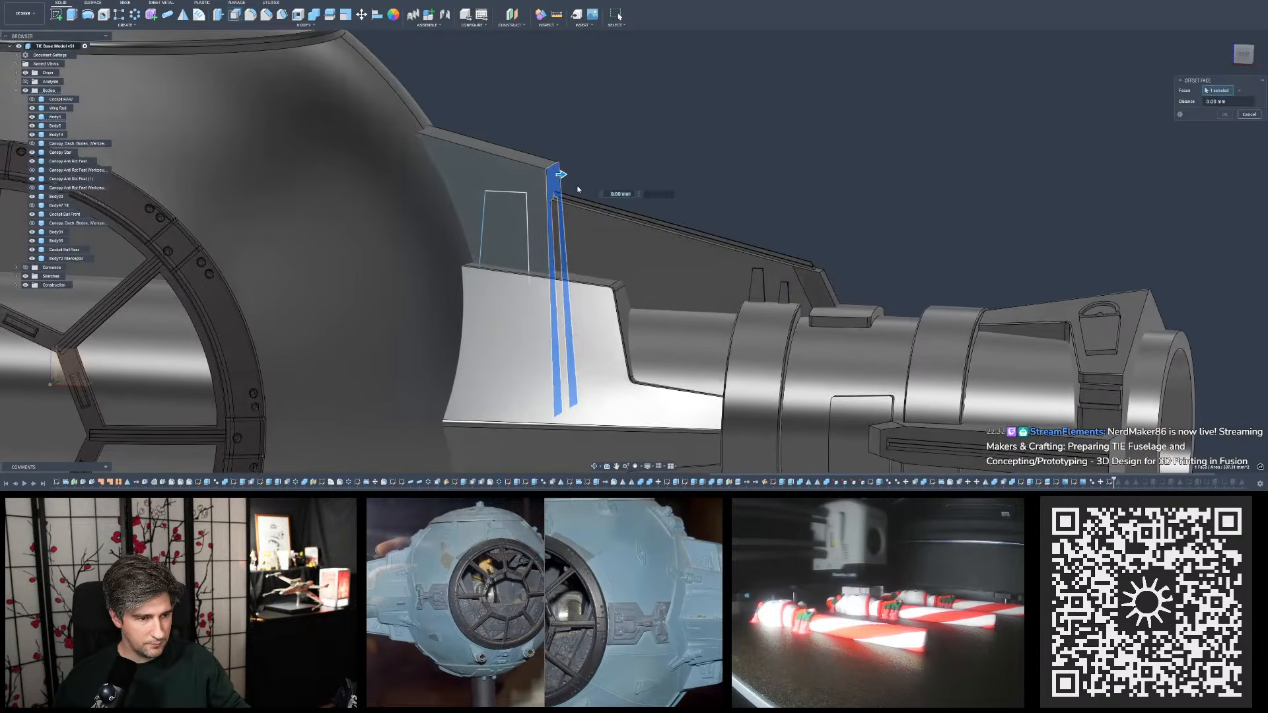
{"action": "left_click", "coordinate": [1249, 115]}
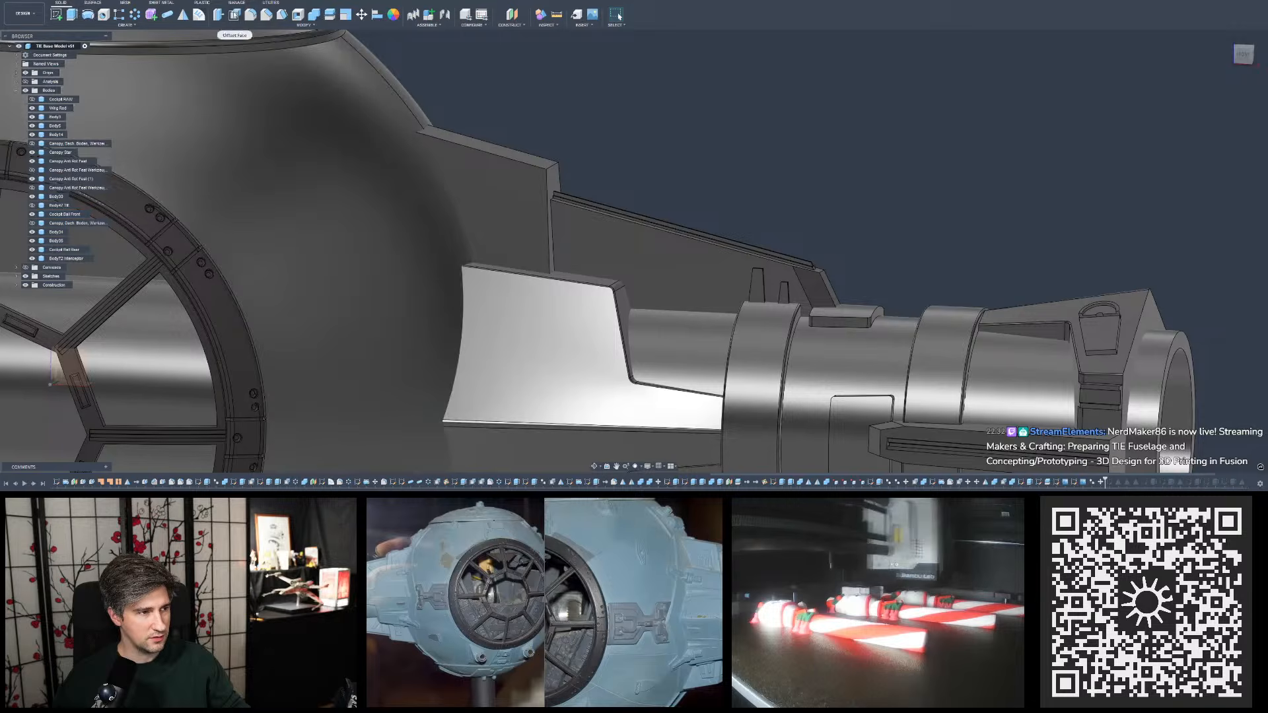
- Before the trapezoid sketch in the design history, offset the upper plate's outer side face outward by 4 mm
{"action": "left_click", "coordinate": [235, 15]}
{"action": "middle_click_drag", "start_coordinate": [630, 142], "coordinate": [561, 166], "text": "shift"}
{"action": "left_click_drag", "start_coordinate": [555, 172], "coordinate": [584, 177]}
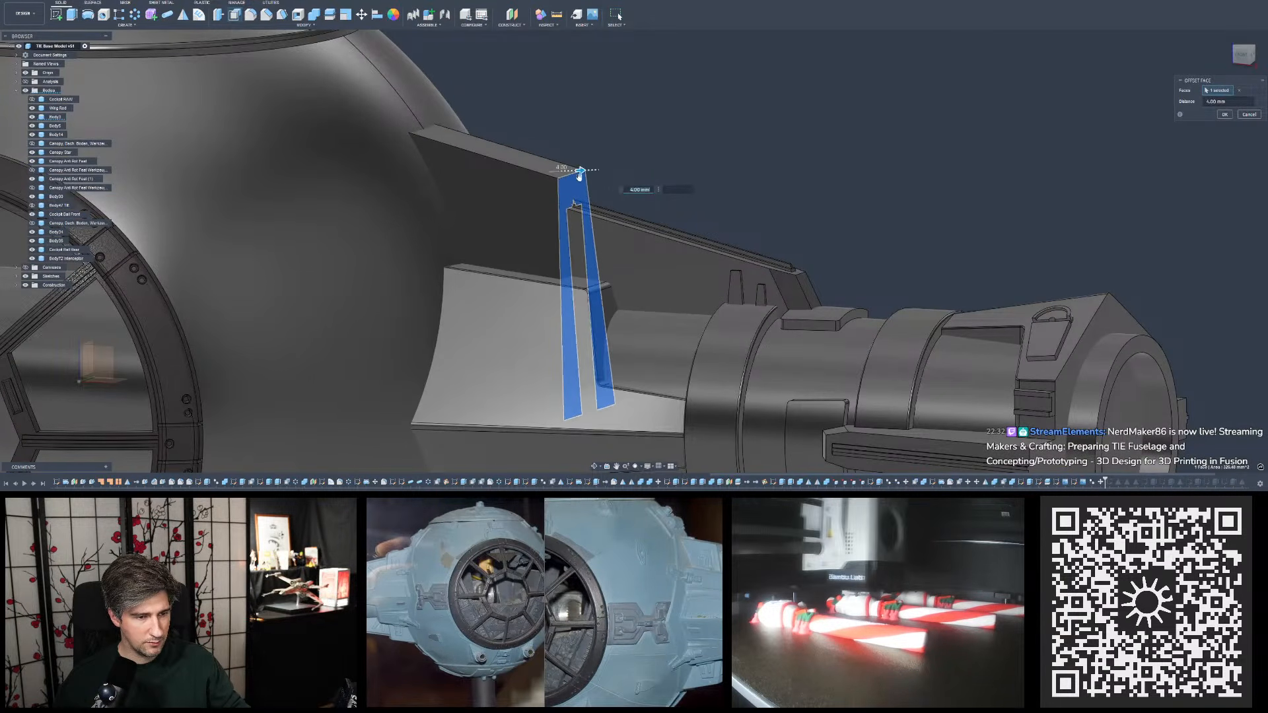
{"action": "middle_click_drag", "start_coordinate": [584, 175], "coordinate": [613, 152], "text": "shift"}
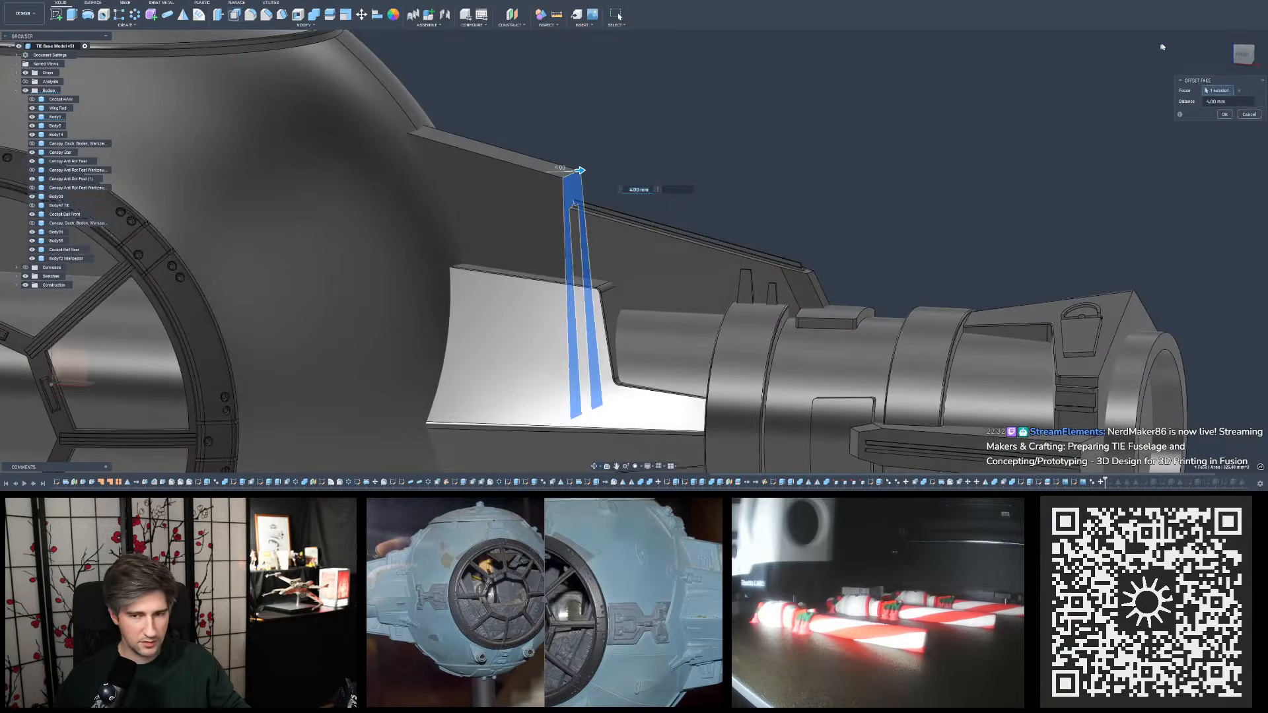
{"action": "left_click", "coordinate": [1244, 53]}
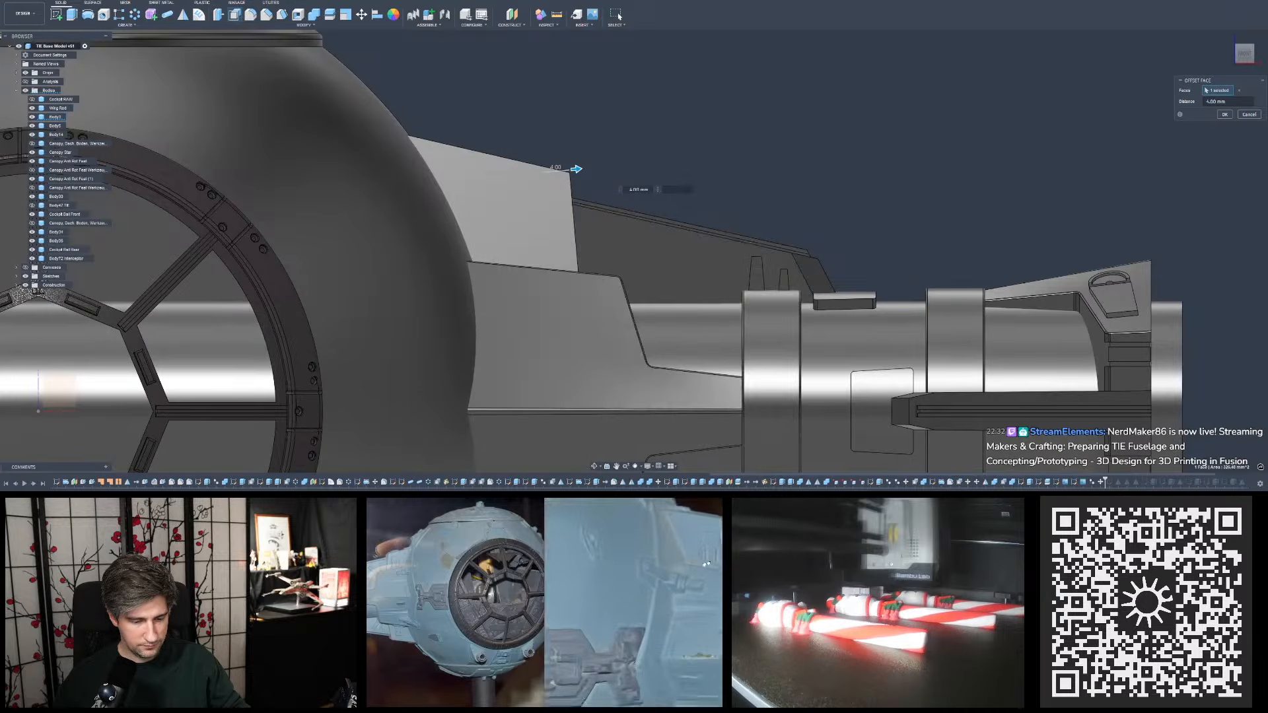
{"action": "scroll", "coordinate": [601, 250], "scroll_direction": "down", "scroll_amount": 2}
{"action": "scroll", "coordinate": [605, 253], "scroll_direction": "up", "scroll_amount": 3}
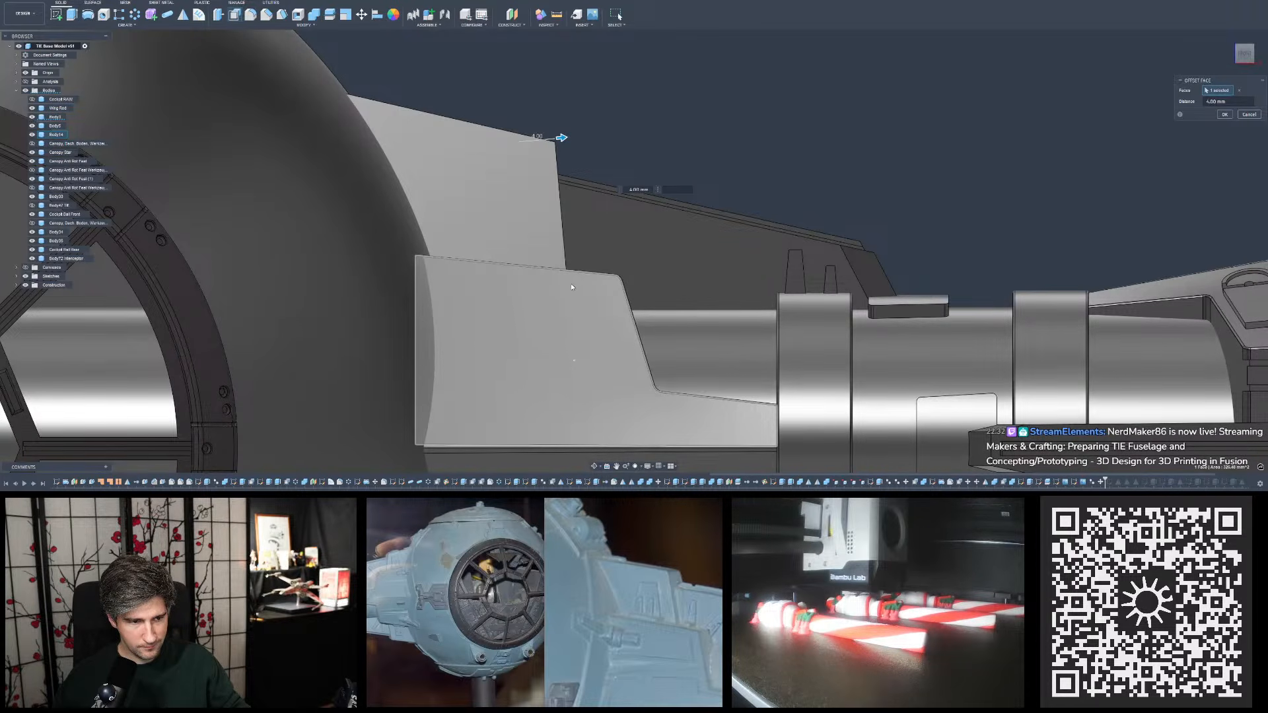
{"action": "middle_click_drag", "start_coordinate": [571, 286], "coordinate": [867, 202], "text": "shift"}
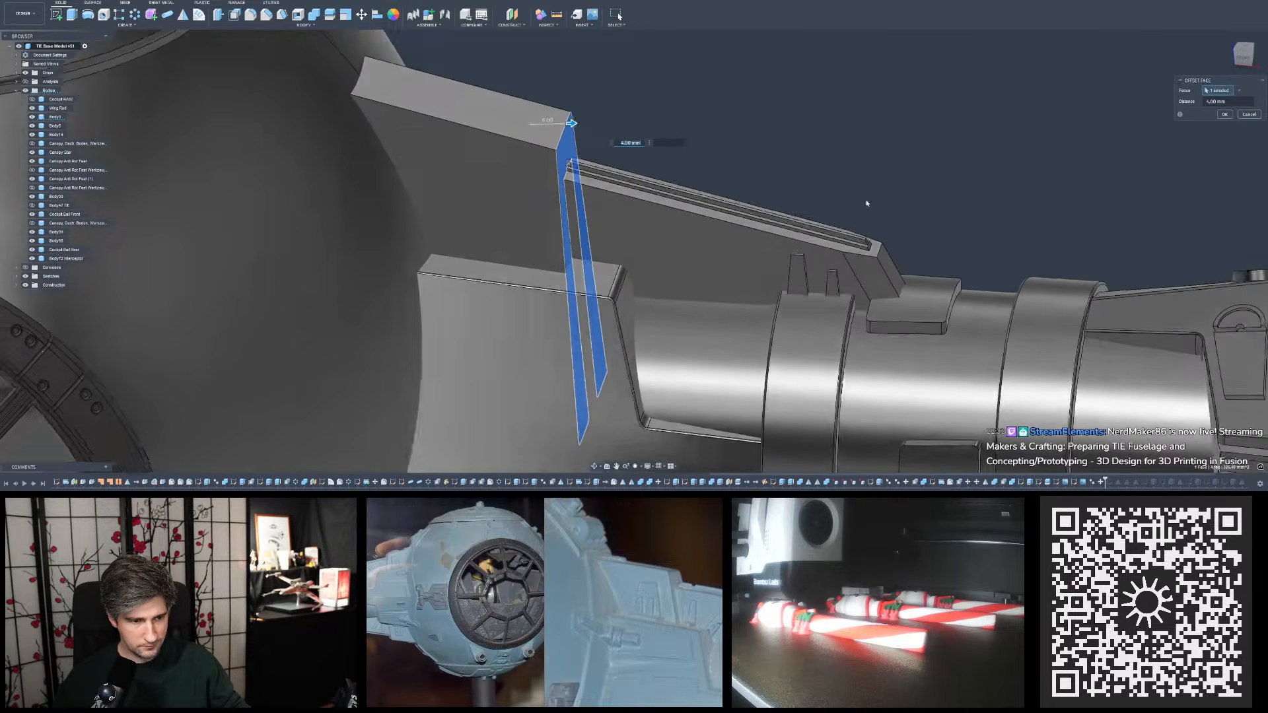
{"action": "scroll", "coordinate": [866, 200], "scroll_direction": "up", "scroll_amount": 2}
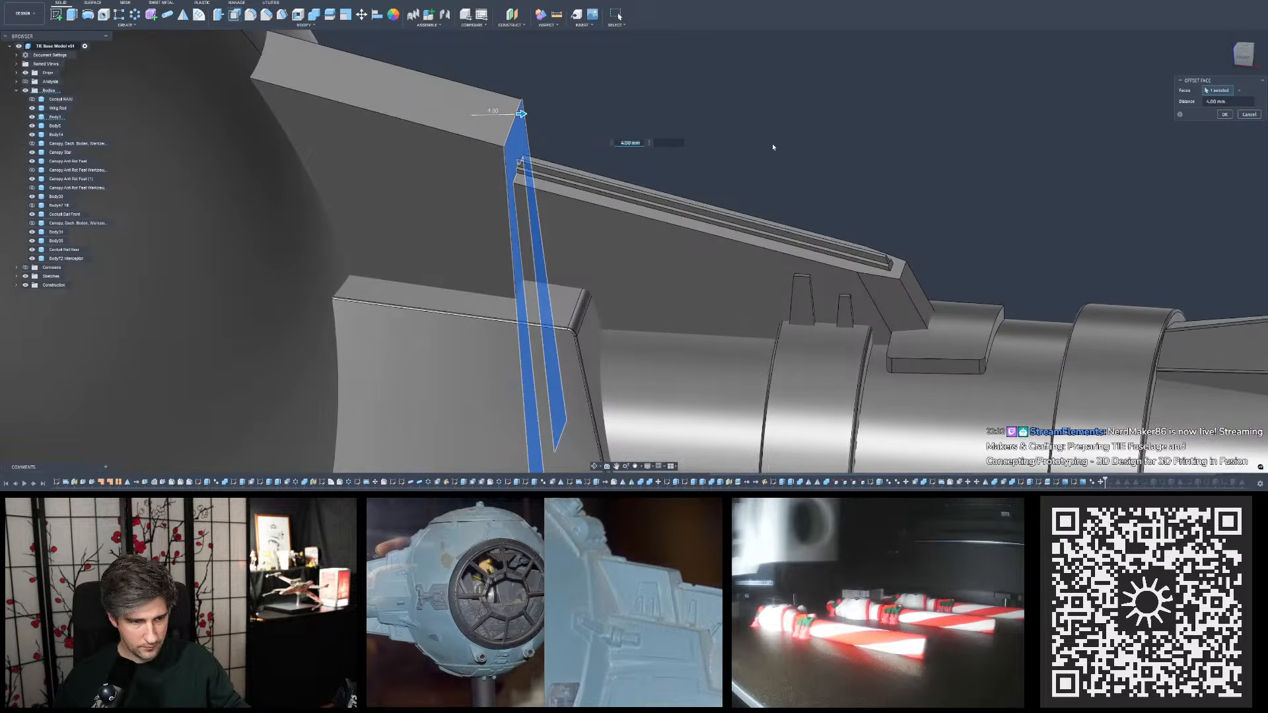
{"action": "key", "text": "Return"}
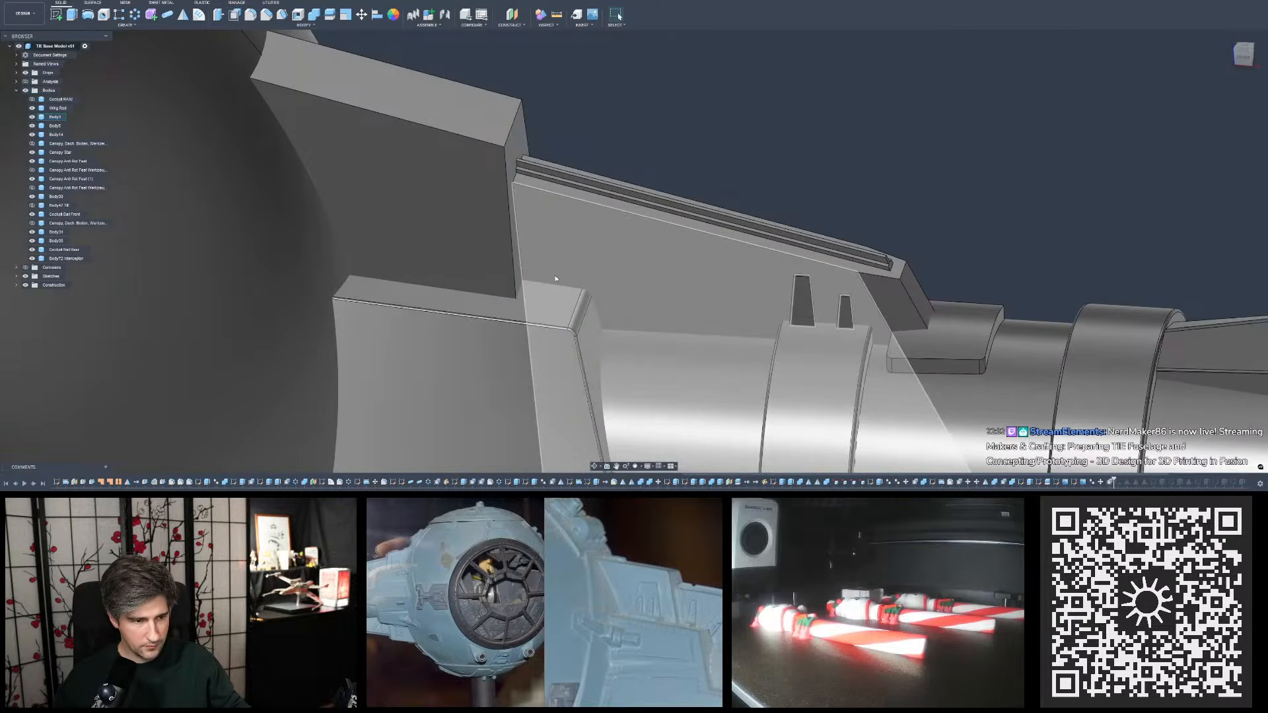
- Review the widened upper plate and its top face on the pylon from close up and on the whole model
{"action": "middle_click_drag", "start_coordinate": [558, 282], "coordinate": [542, 287], "text": "shift"}
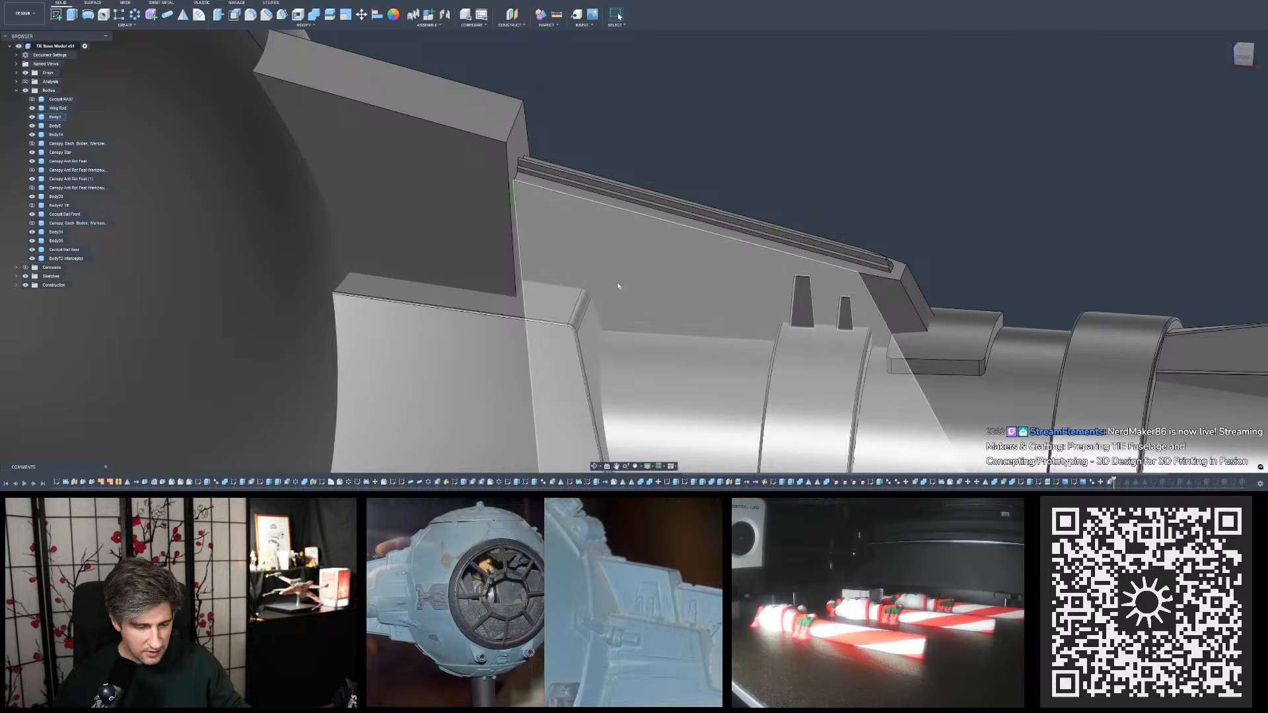
{"action": "middle_click_drag", "start_coordinate": [620, 284], "coordinate": [566, 256], "text": "shift"}
{"action": "scroll", "coordinate": [565, 257], "scroll_direction": "down", "scroll_amount": 1}
{"action": "scroll", "coordinate": [561, 260], "scroll_direction": "up", "scroll_amount": 1}
{"action": "scroll", "coordinate": [561, 259], "scroll_direction": "down", "scroll_amount": 2}
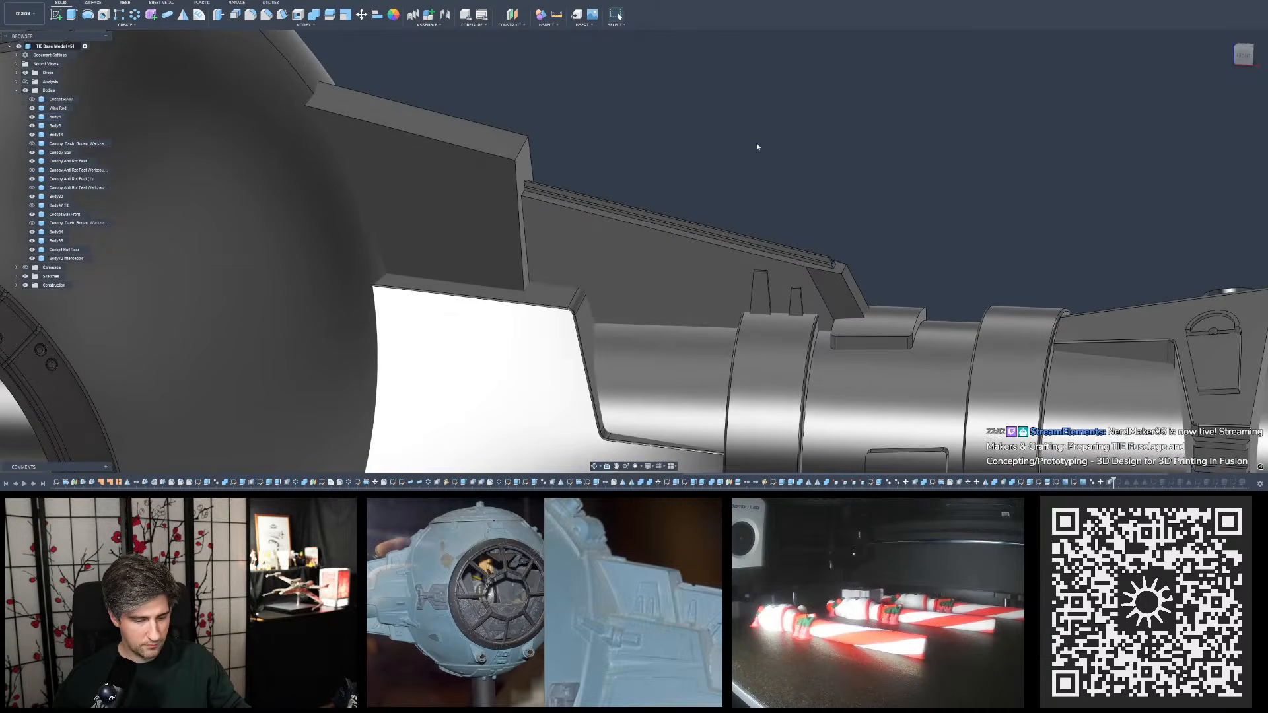
{"action": "scroll", "coordinate": [758, 147], "scroll_direction": "down", "scroll_amount": 3}
{"action": "scroll", "coordinate": [740, 158], "scroll_direction": "up", "scroll_amount": 2}
{"action": "middle_click_drag", "start_coordinate": [803, 147], "coordinate": [713, 132], "text": "shift"}
{"action": "scroll", "coordinate": [713, 132], "scroll_direction": "down", "scroll_amount": 3}
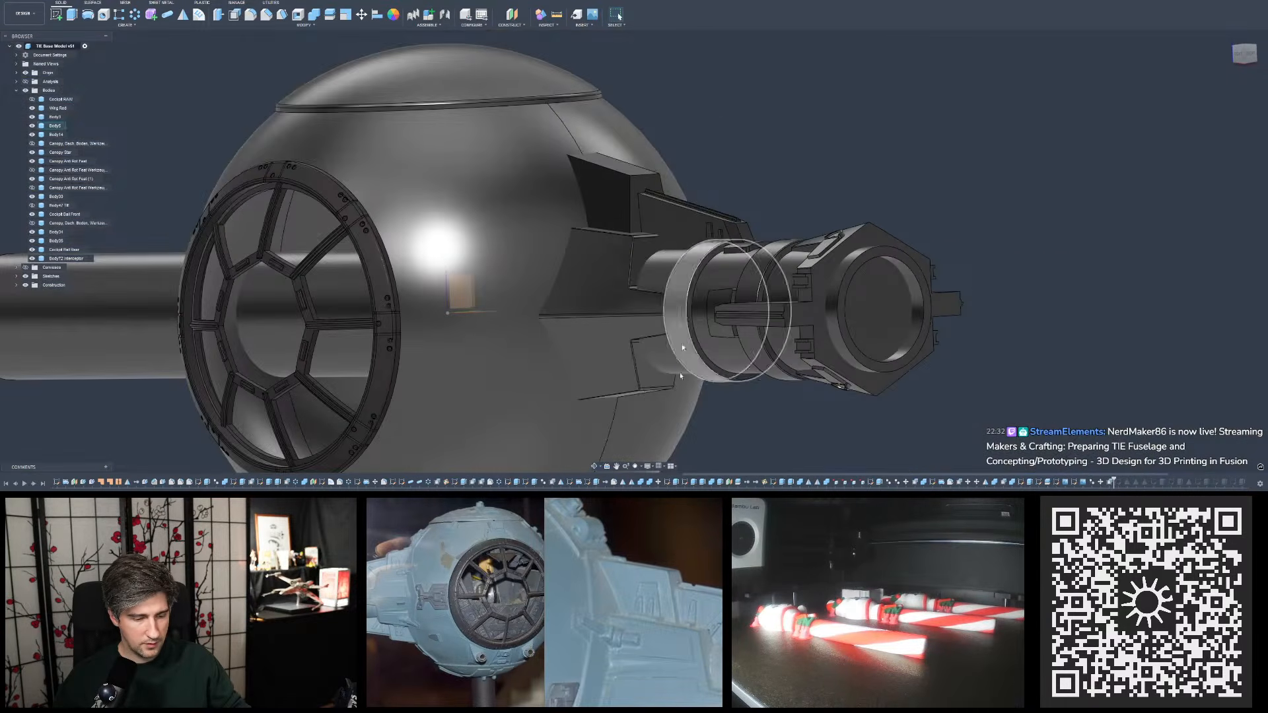
{"action": "middle_click_drag", "start_coordinate": [781, 194], "coordinate": [614, 165], "text": "shift"}
{"action": "left_click", "coordinate": [597, 164]}
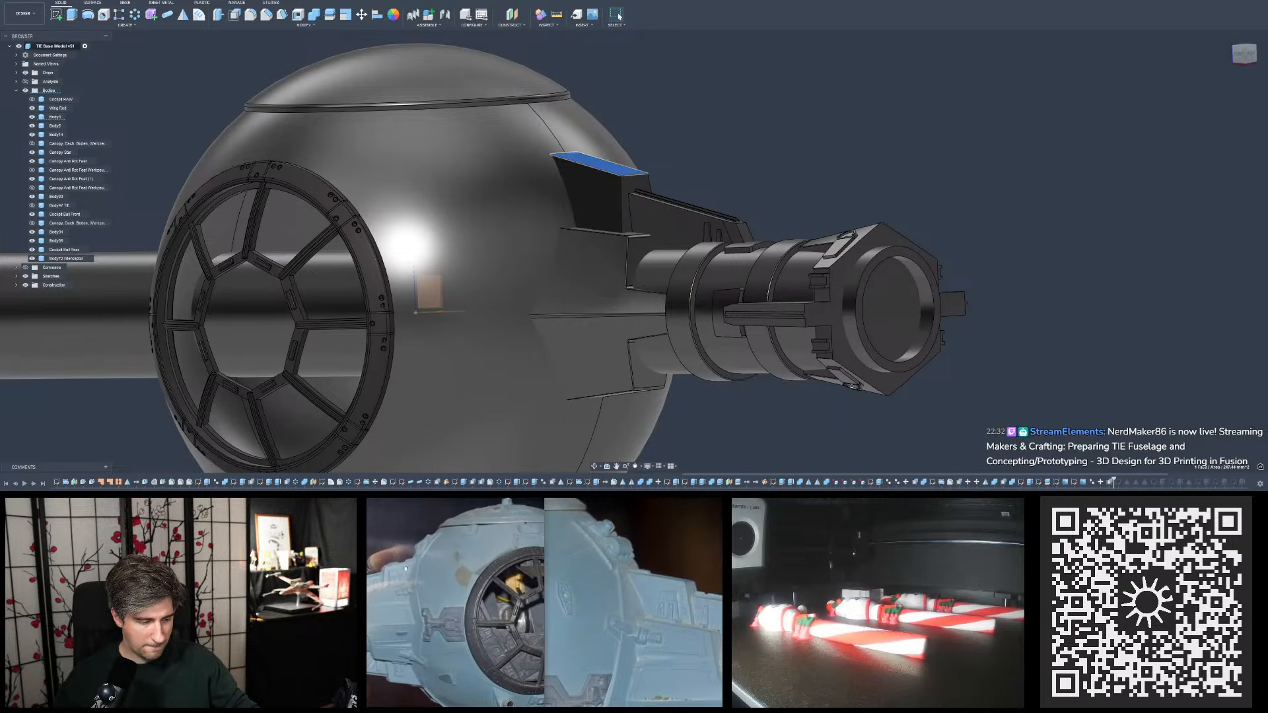
- Examine the cockpit sphere, canopy frame and upper plate proportions from the front and from below, comparing them with the reference photos
{"action": "middle_click_drag", "start_coordinate": [599, 321], "coordinate": [654, 317], "text": "shift"}
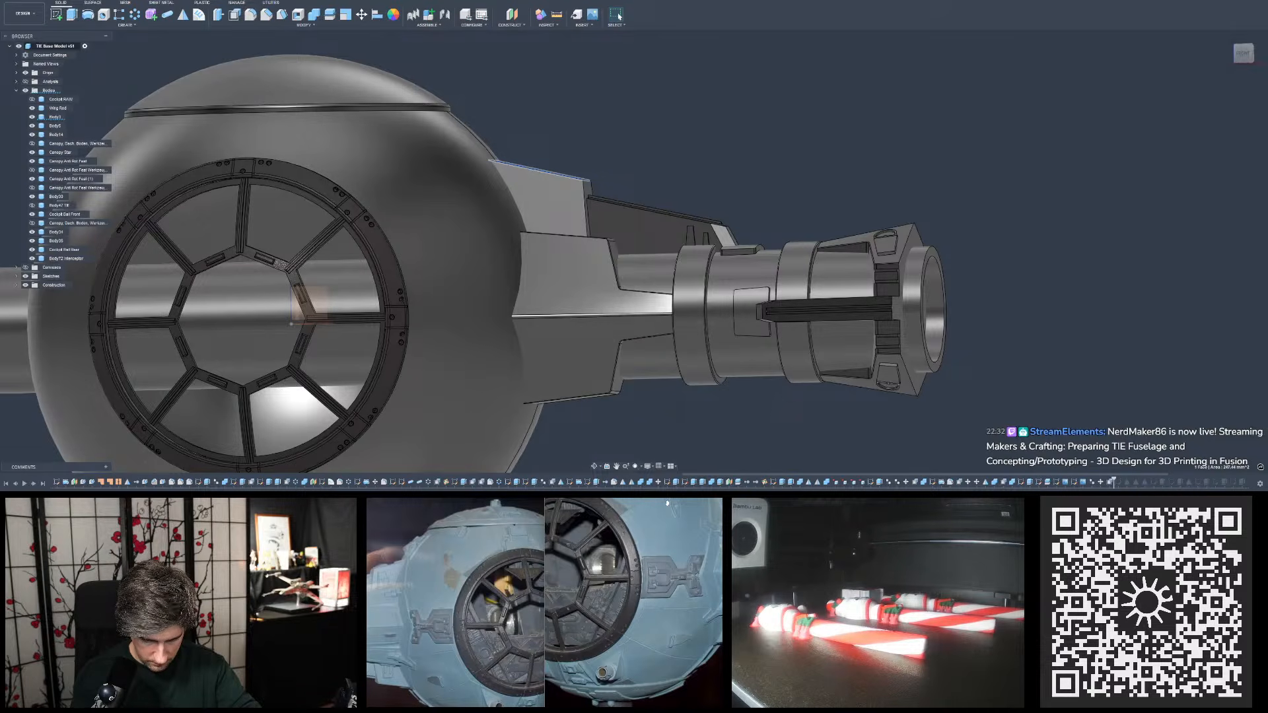
{"action": "left_click", "coordinate": [1242, 60]}
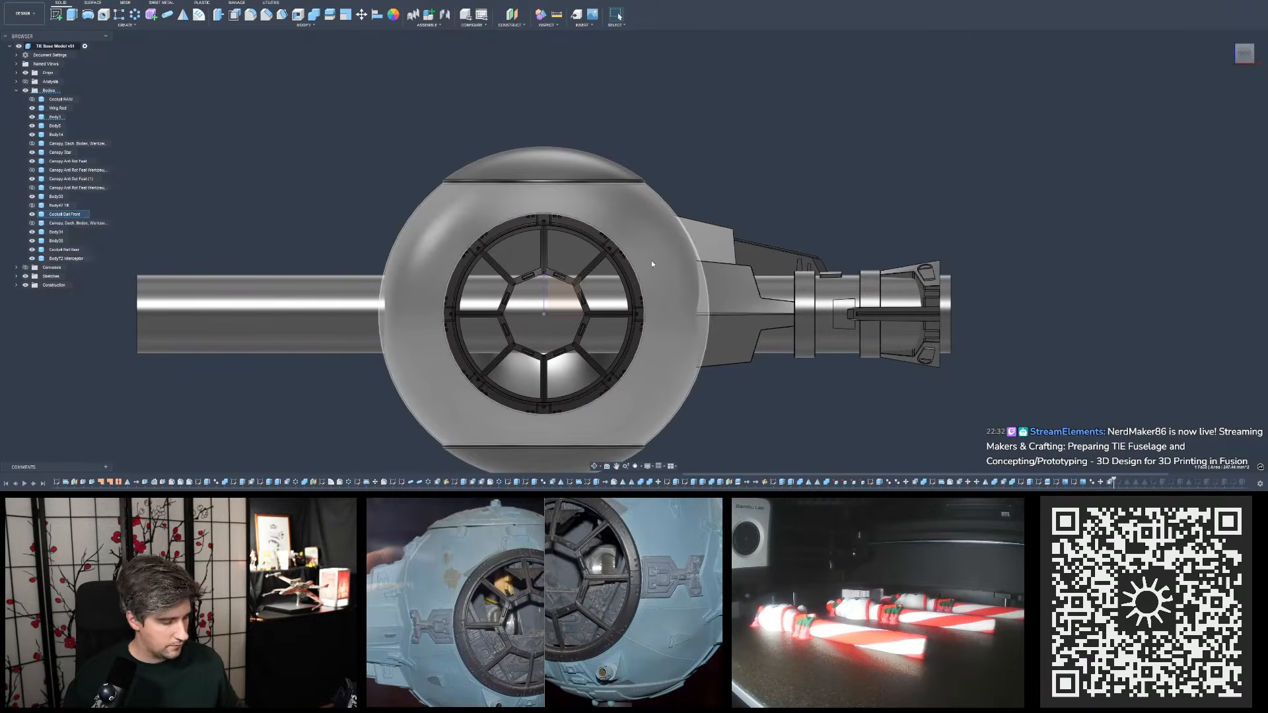
{"action": "middle_click_drag", "start_coordinate": [651, 260], "coordinate": [507, 404]}
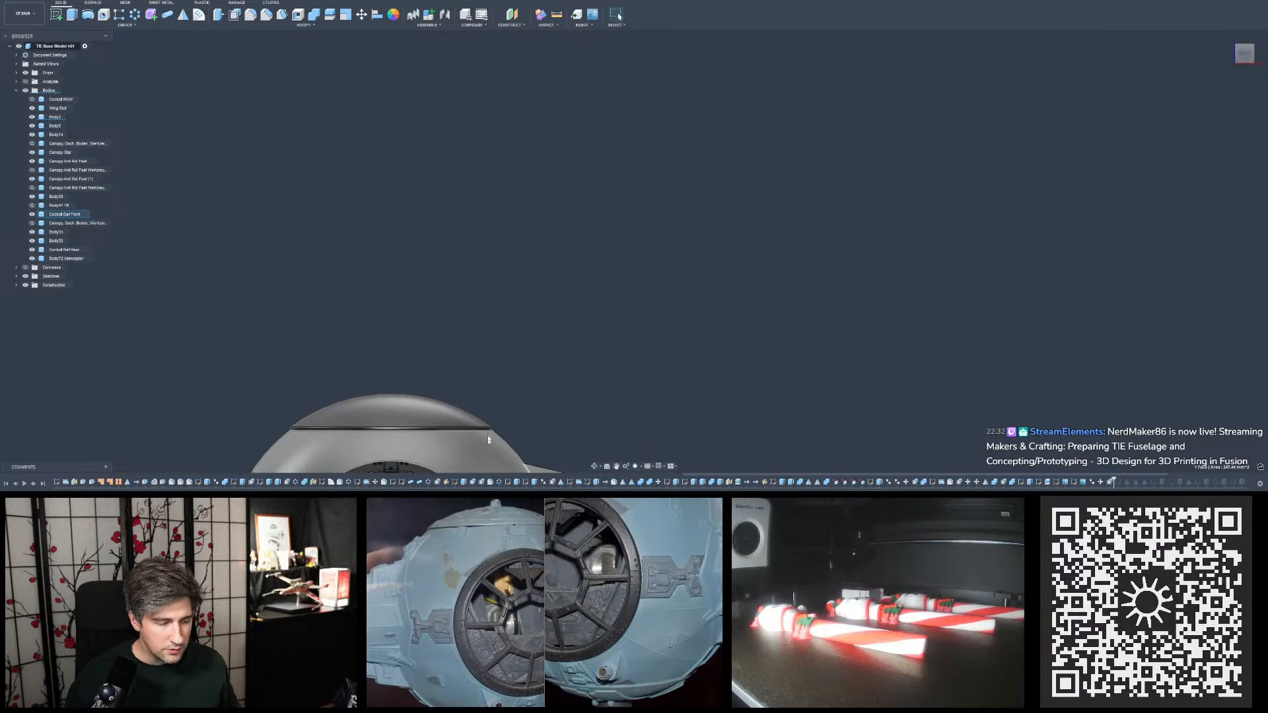
{"action": "middle_click_drag", "start_coordinate": [546, 415], "coordinate": [615, 185]}
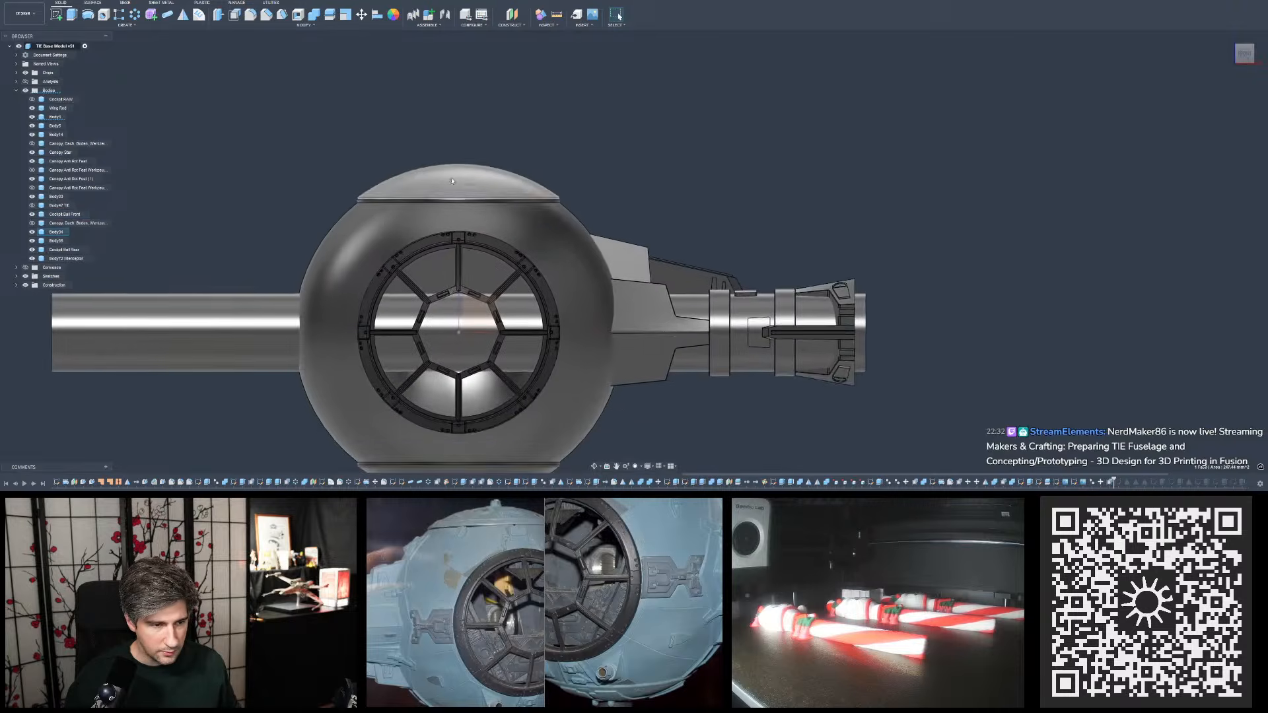
{"action": "scroll", "coordinate": [565, 225], "scroll_direction": "up", "scroll_amount": 3}
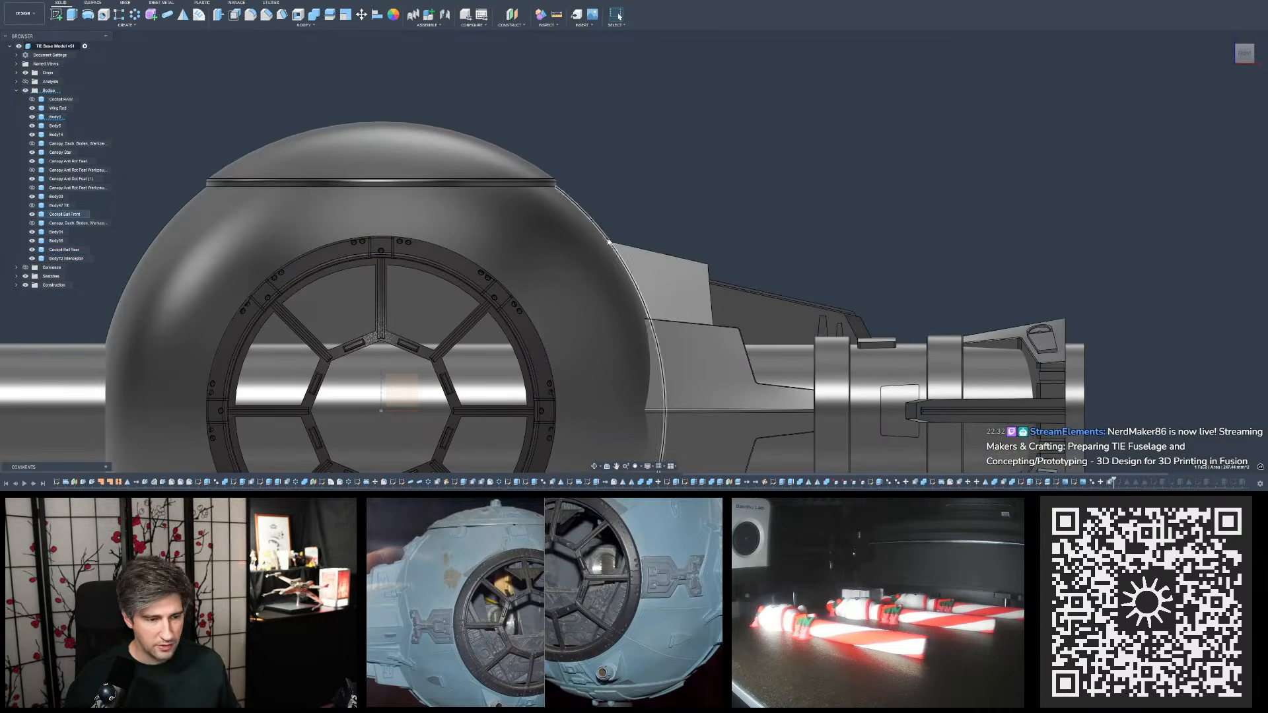
{"action": "middle_click_drag", "start_coordinate": [586, 302], "coordinate": [592, 228], "text": "shift"}
{"action": "scroll", "coordinate": [386, 206], "scroll_direction": "up", "scroll_amount": 3}
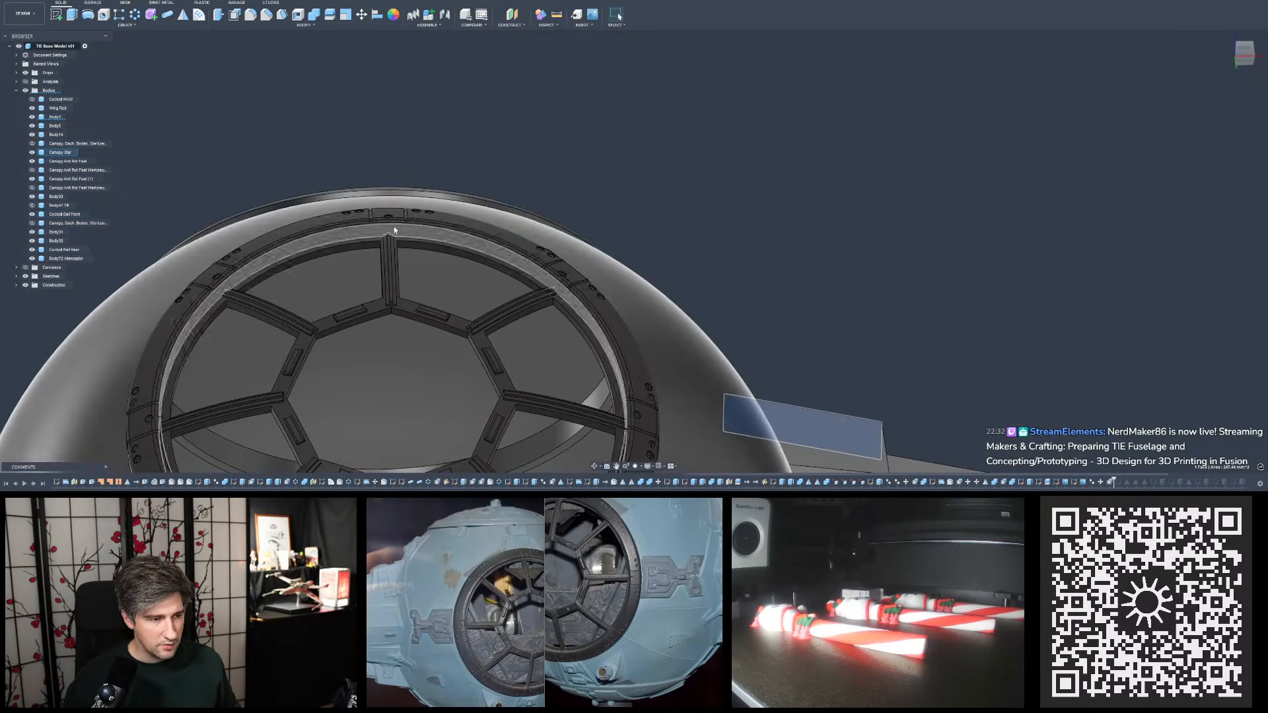
{"action": "scroll", "coordinate": [388, 225], "scroll_direction": "up", "scroll_amount": 2}
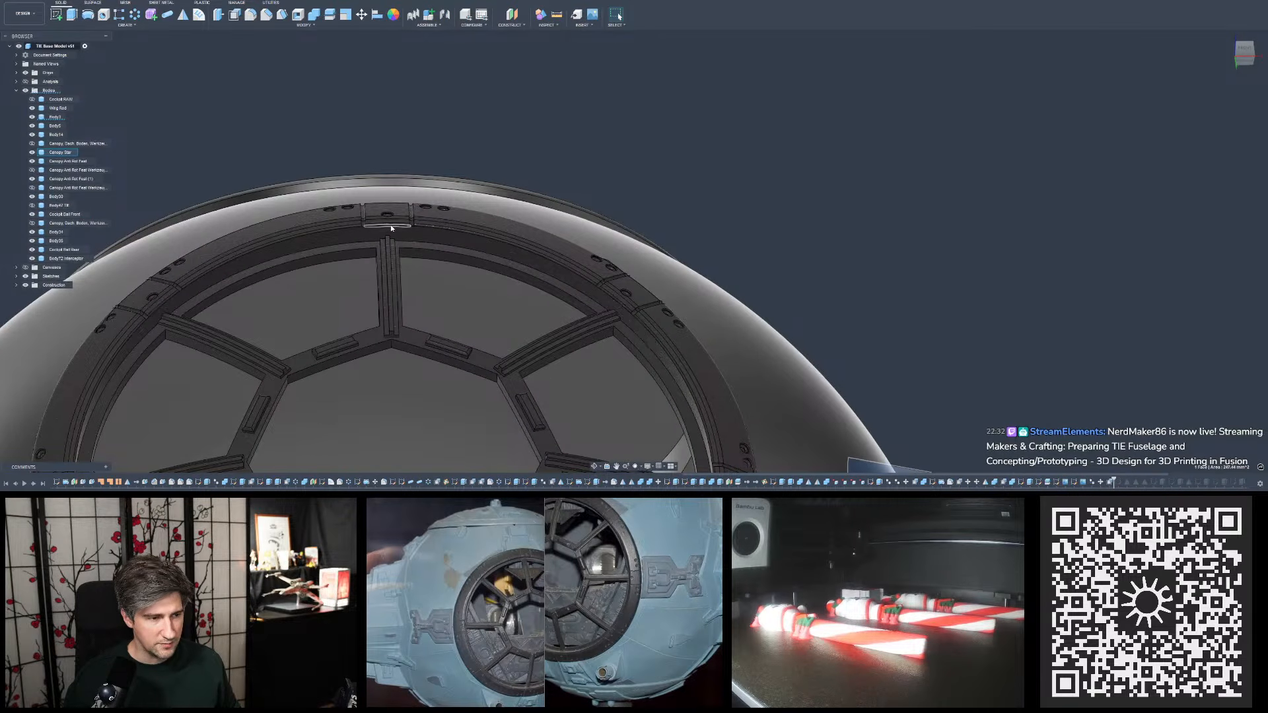
{"action": "left_click", "coordinate": [390, 225]}
{"action": "scroll", "coordinate": [404, 190], "scroll_direction": "down", "scroll_amount": 3}
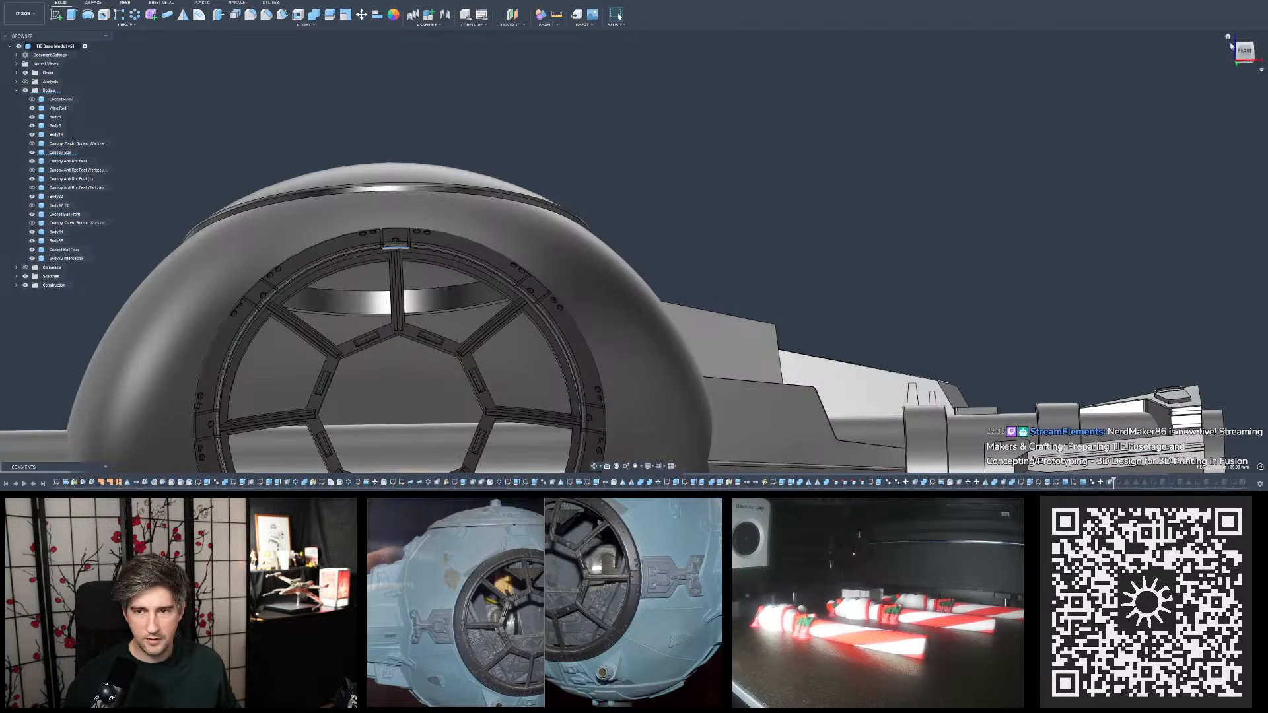
{"action": "left_click", "coordinate": [1245, 51]}
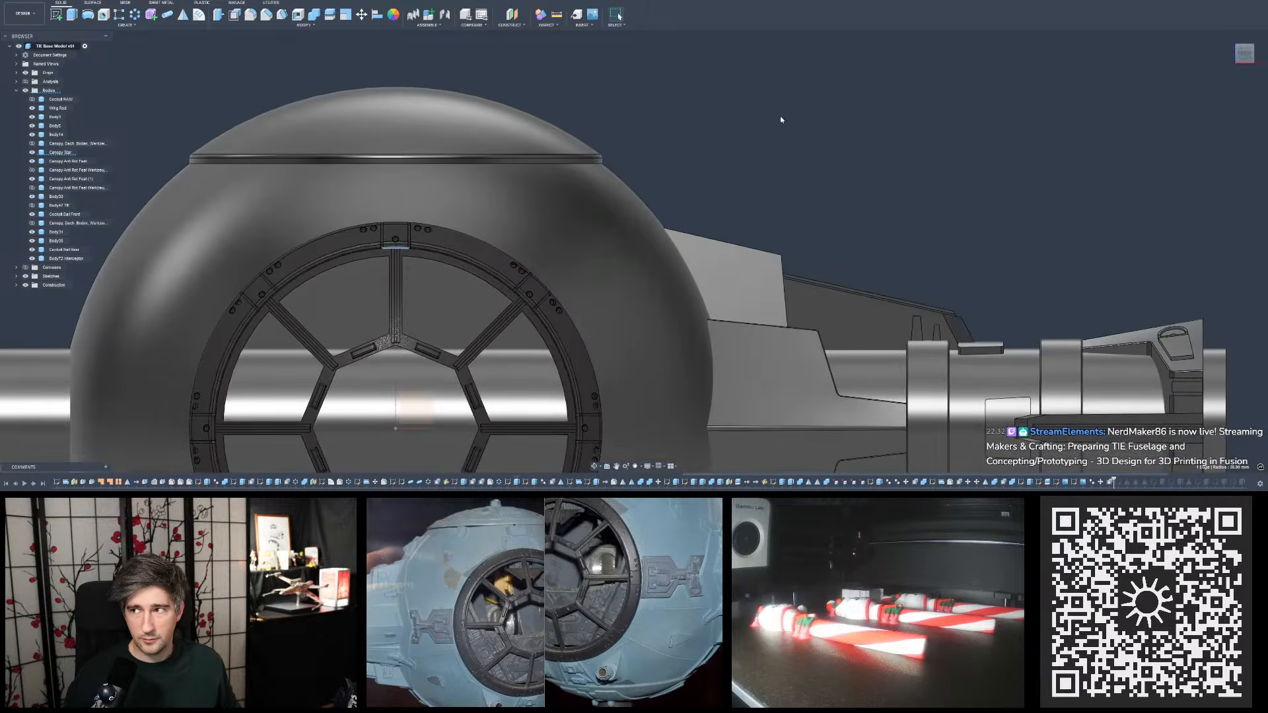
- Measure the angle between the top face of the lower pylon block and the upper plate's top face, checking both slopes from the front
{"action": "middle_click_drag", "start_coordinate": [780, 119], "coordinate": [645, 319]}
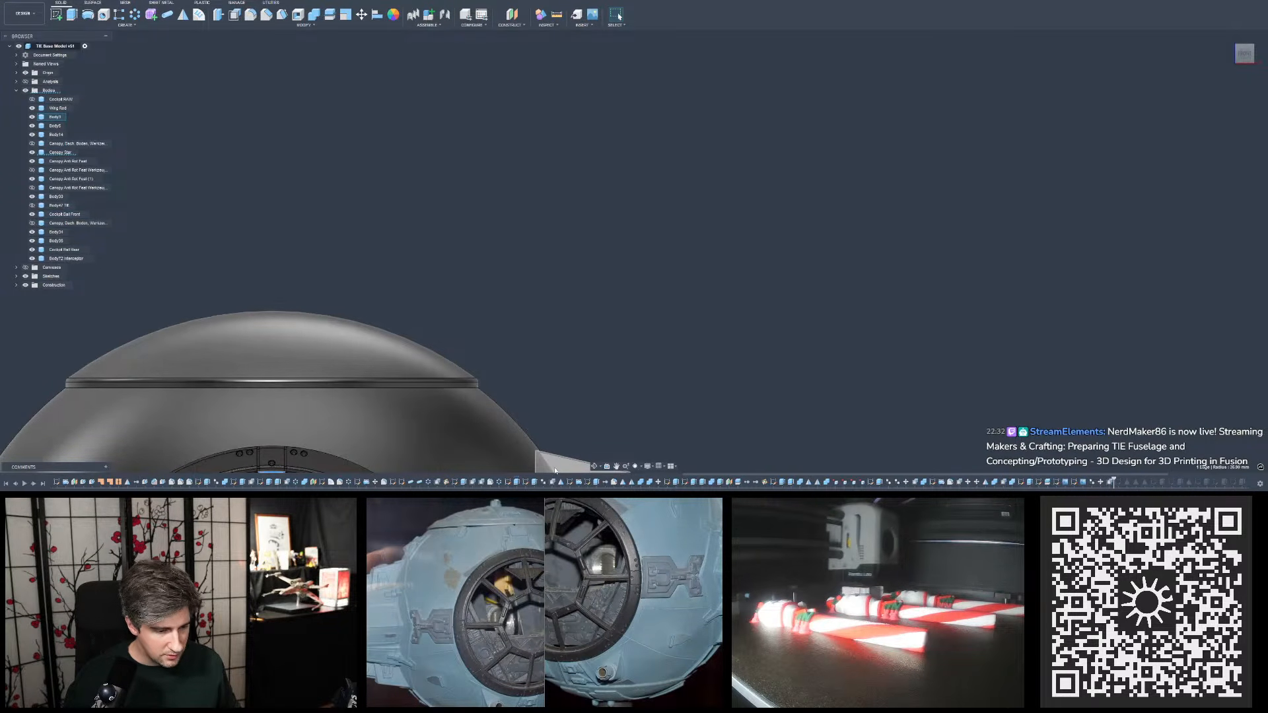
{"action": "middle_click_drag", "start_coordinate": [553, 408], "coordinate": [704, 170]}
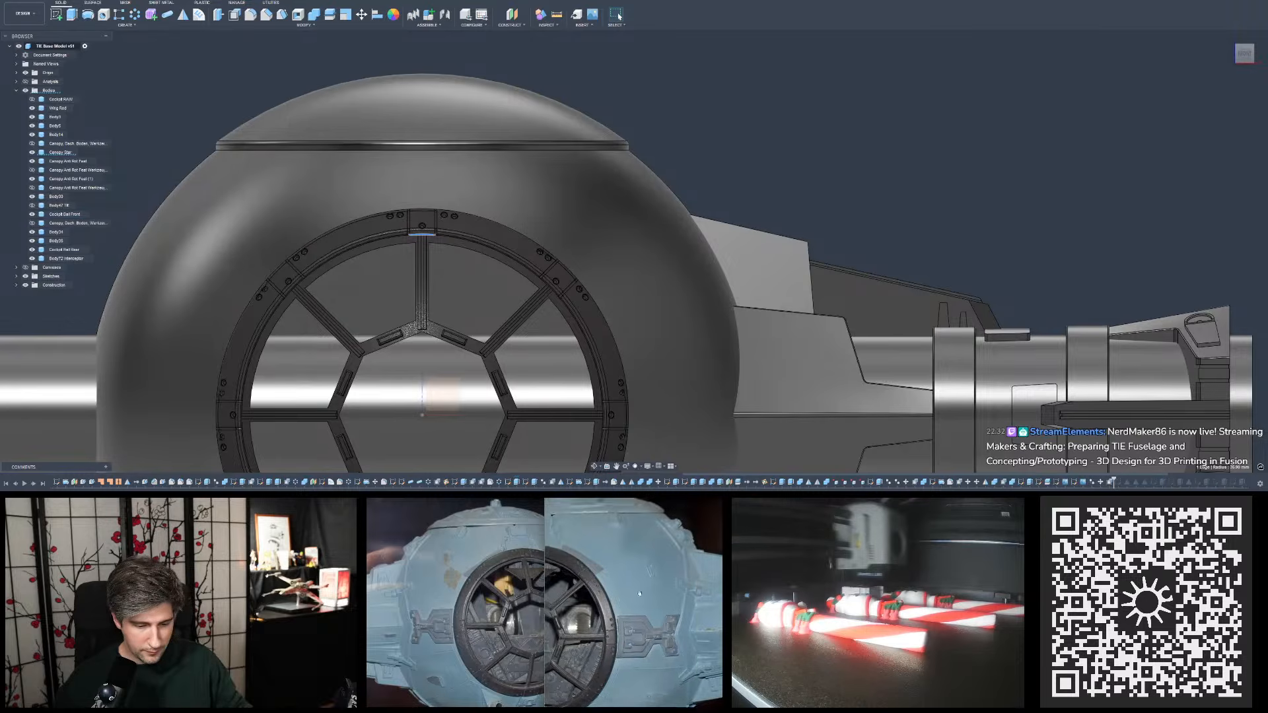
{"action": "middle_click_drag", "start_coordinate": [878, 255], "coordinate": [760, 284], "text": "shift"}
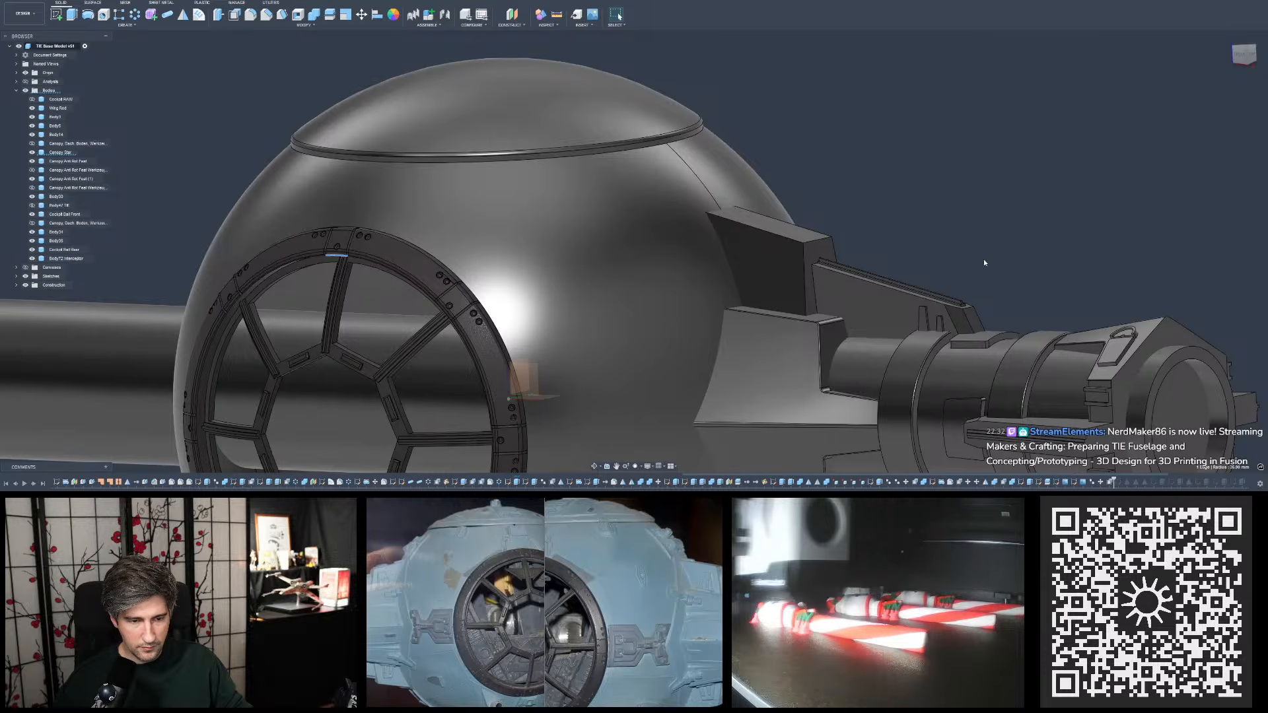
{"action": "middle_click_drag", "start_coordinate": [984, 263], "coordinate": [1048, 243], "text": "shift"}
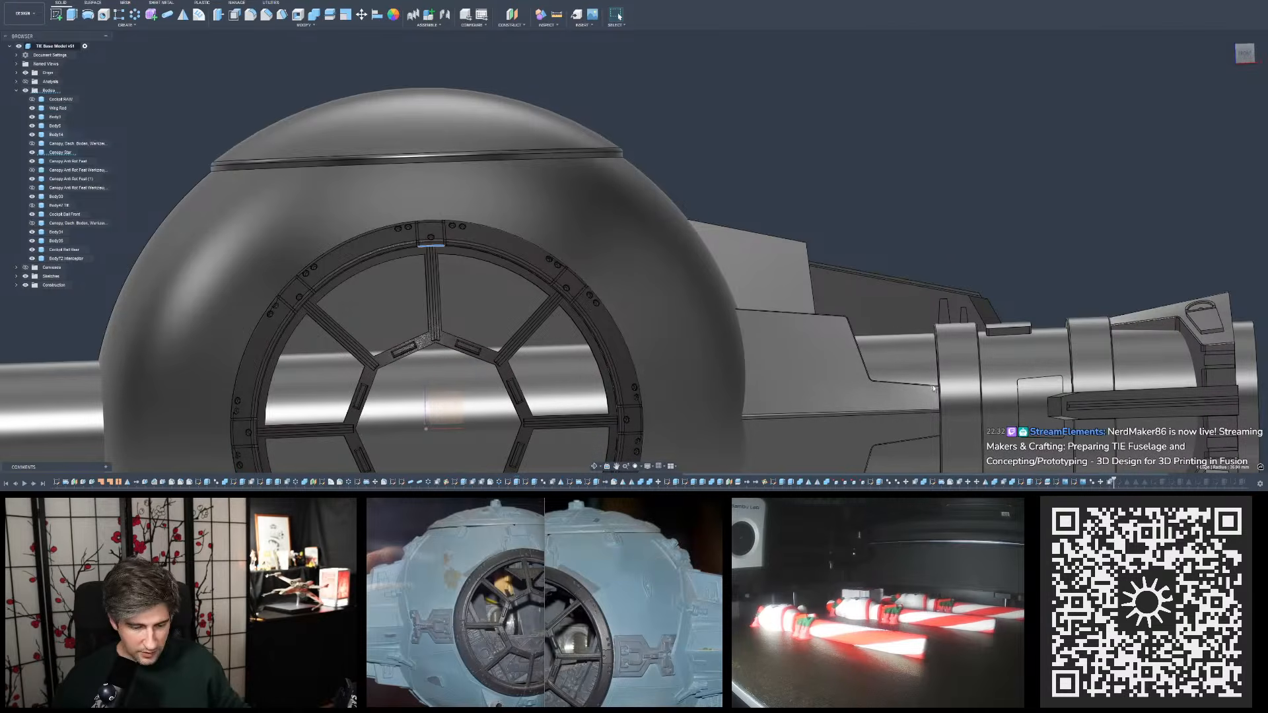
{"action": "scroll", "coordinate": [861, 231], "scroll_direction": "up", "scroll_amount": 2}
{"action": "middle_click_drag", "start_coordinate": [860, 284], "coordinate": [791, 304], "text": "shift"}
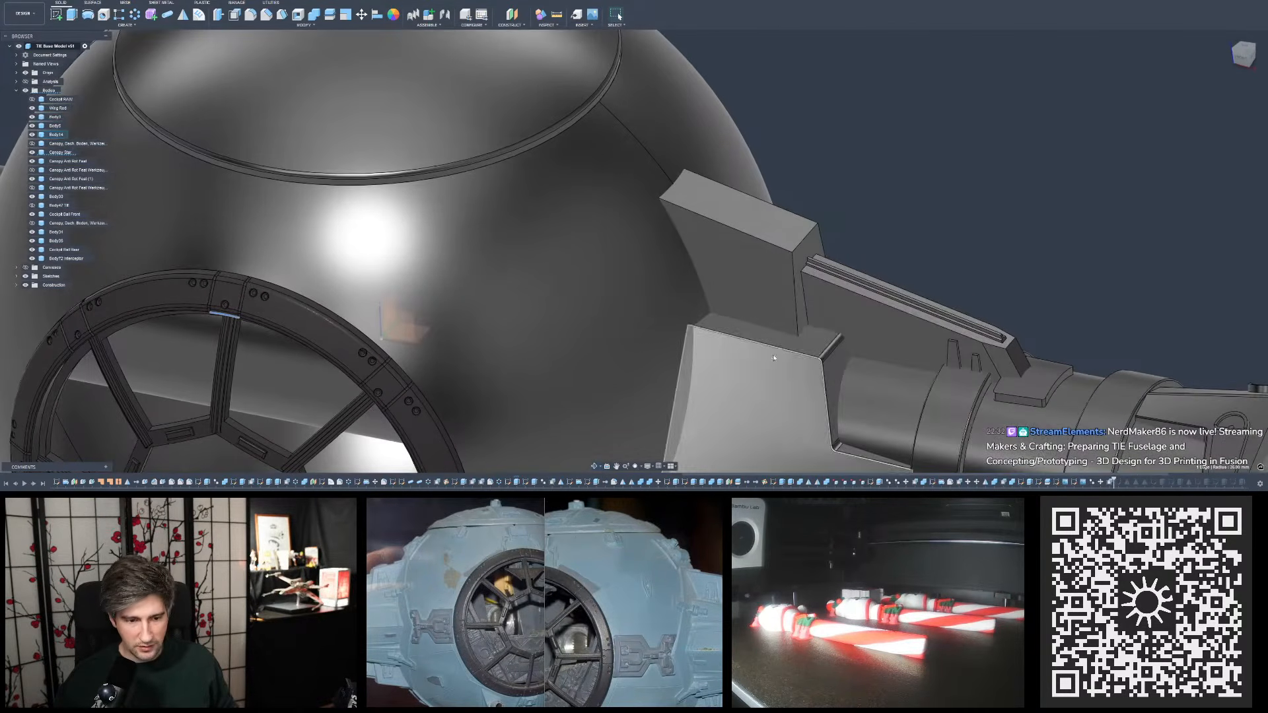
{"action": "left_click", "coordinate": [774, 325]}
{"action": "mouse_move", "coordinate": [766, 137]}
{"action": "middle_mouse_down", "text": "shift"}
{"action": "mouse_move", "coordinate": [819, 45]}
{"action": "mouse_move", "coordinate": [849, 36]}
{"action": "mouse_move", "coordinate": [784, 139]}
{"action": "middle_mouse_up", "text": "shift"}
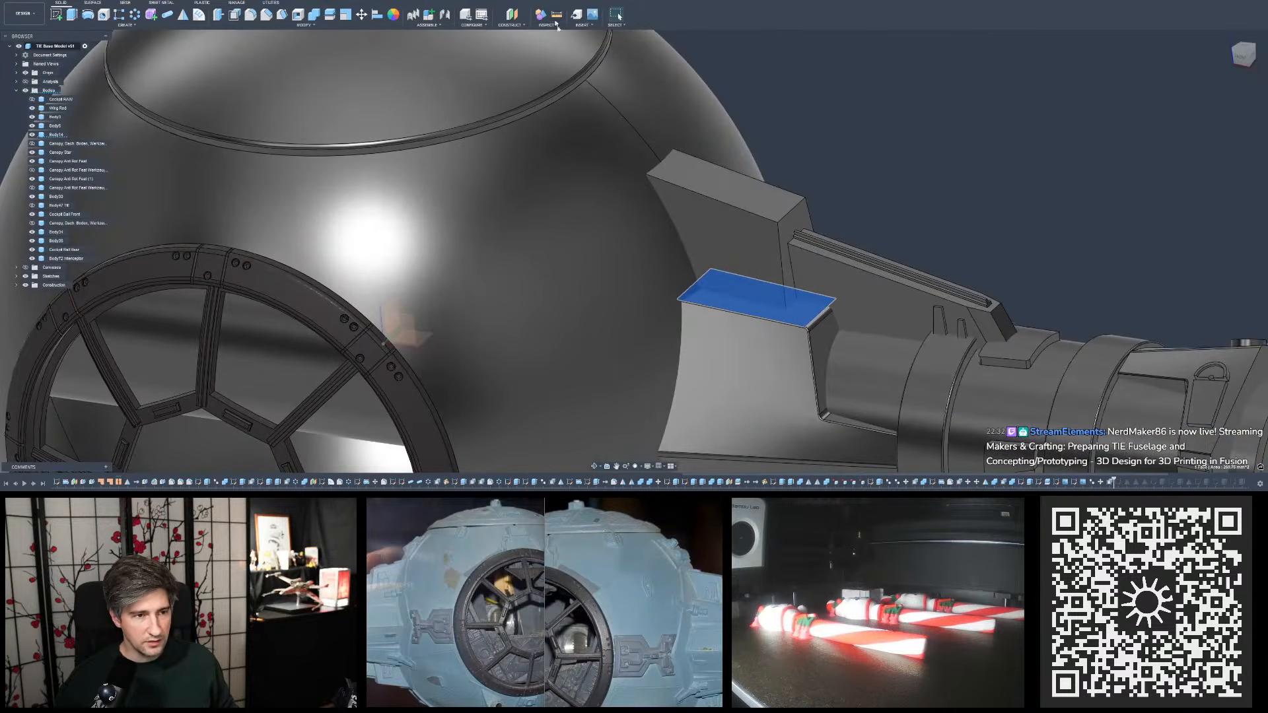
{"action": "left_click", "coordinate": [567, 15]}
{"action": "left_click", "coordinate": [740, 180]}
{"action": "mouse_move", "coordinate": [824, 198]}
{"action": "middle_mouse_down", "text": "shift"}
{"action": "mouse_move", "coordinate": [792, 231]}
{"action": "mouse_move", "coordinate": [839, 181]}
{"action": "middle_mouse_up", "text": "shift"}
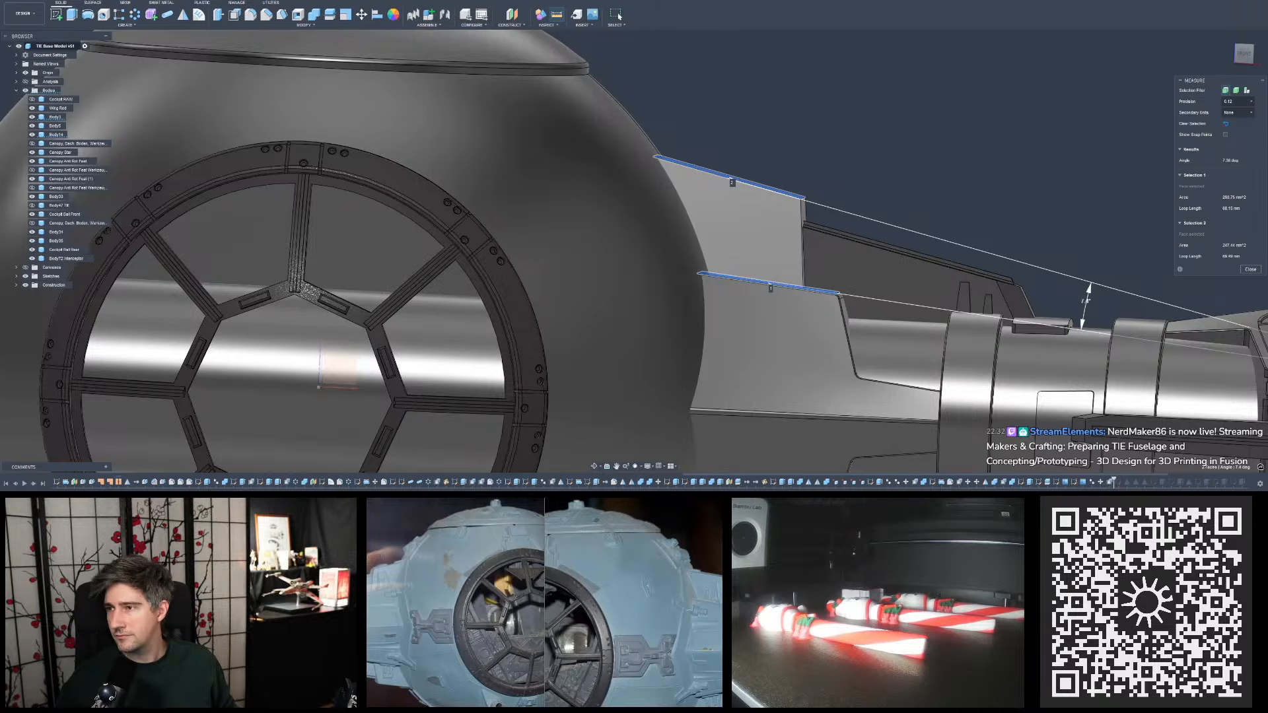
{"action": "left_click", "coordinate": [1250, 270]}
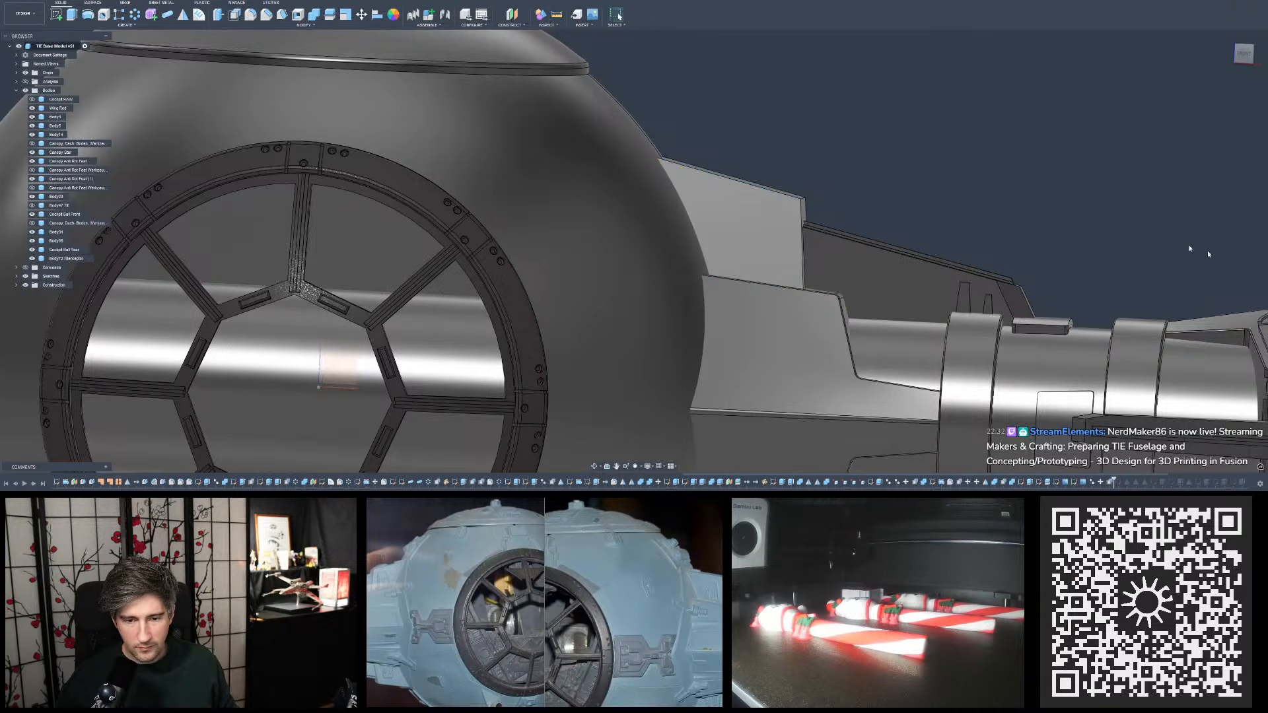
- Recheck the angle between the sloped top faces of the lower pylon block and upper plate from an angled view
{"action": "middle_click_drag", "start_coordinate": [796, 281], "coordinate": [716, 304], "text": "shift"}
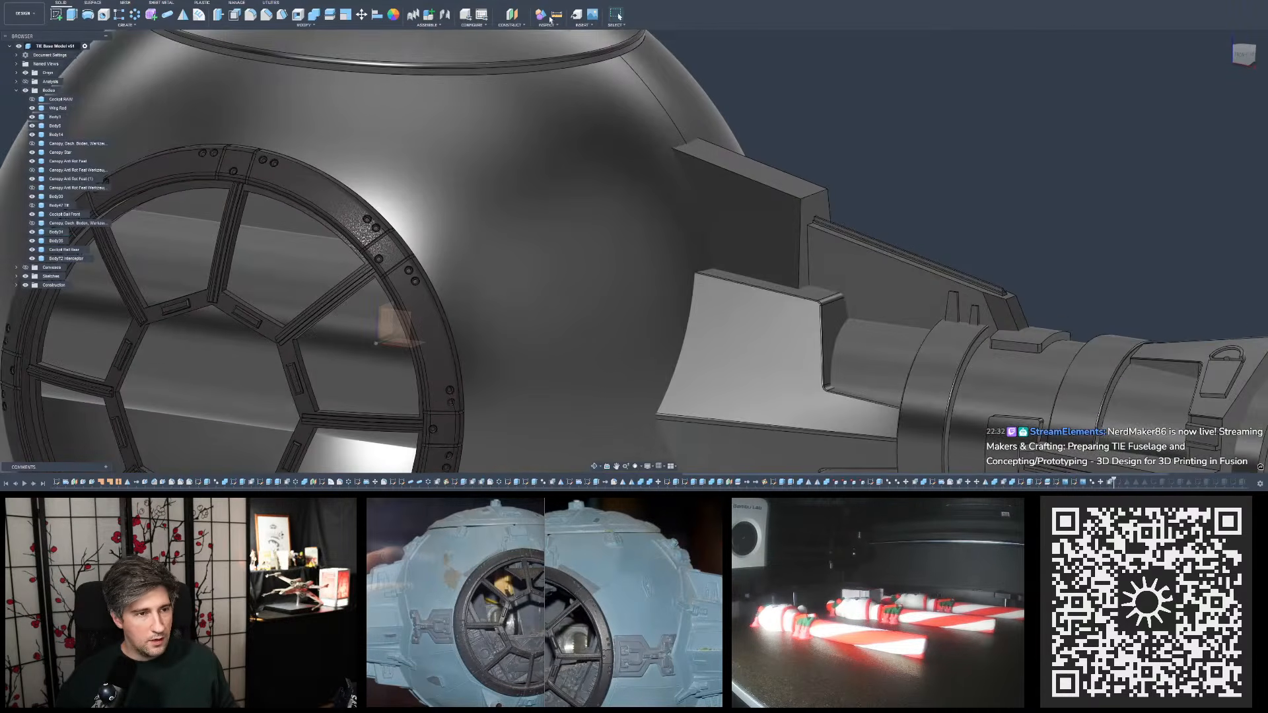
{"action": "key", "text": "i"}
{"action": "left_click", "coordinate": [772, 286]}
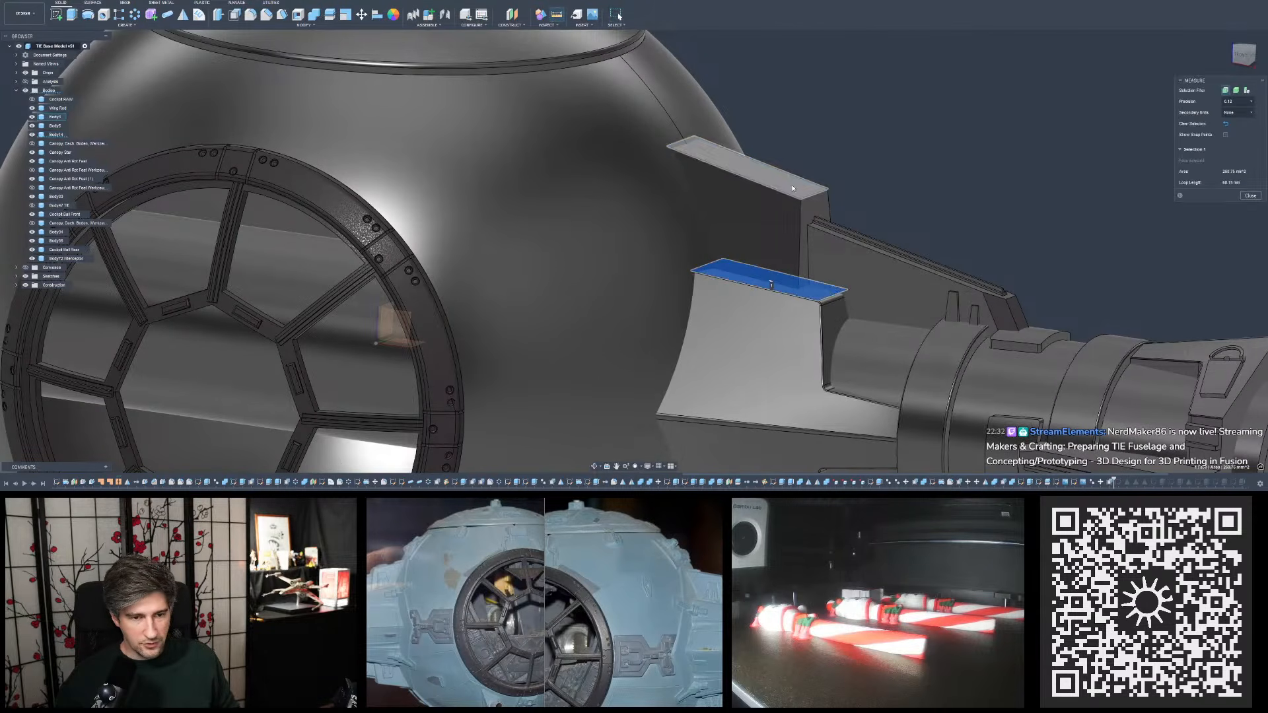
{"action": "left_click", "coordinate": [749, 171]}
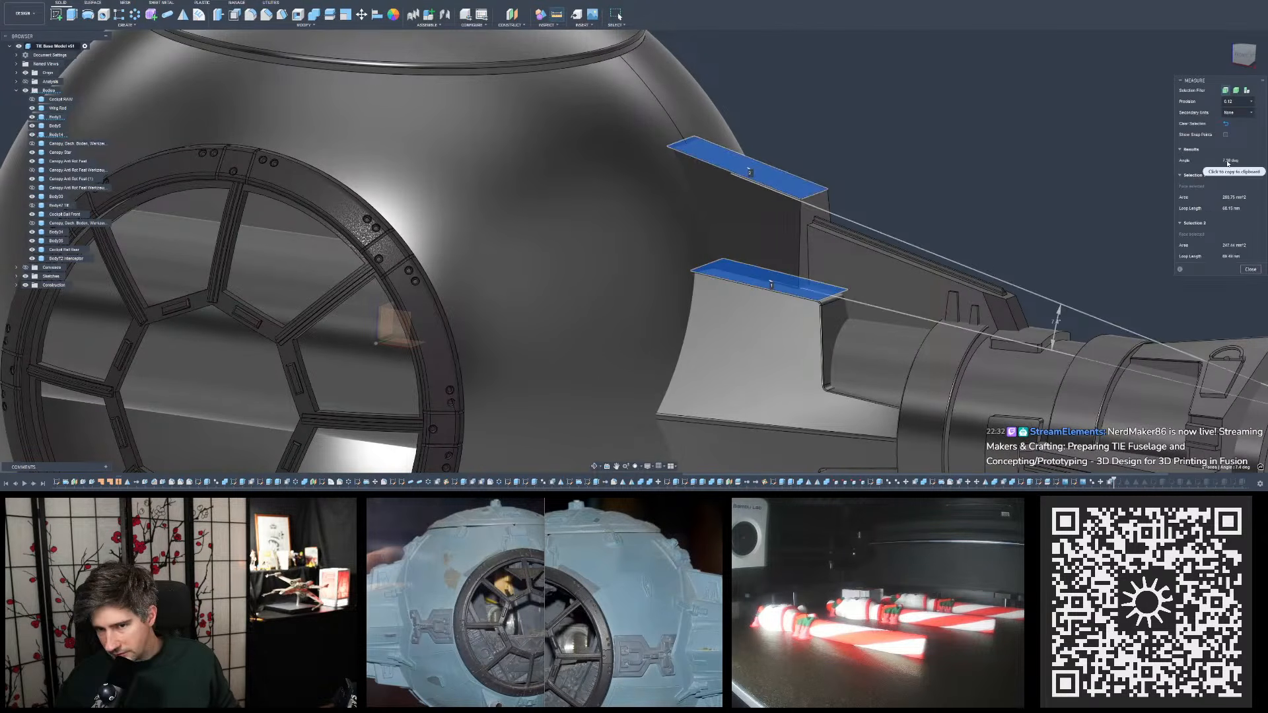
{"action": "left_click", "coordinate": [1248, 271]}
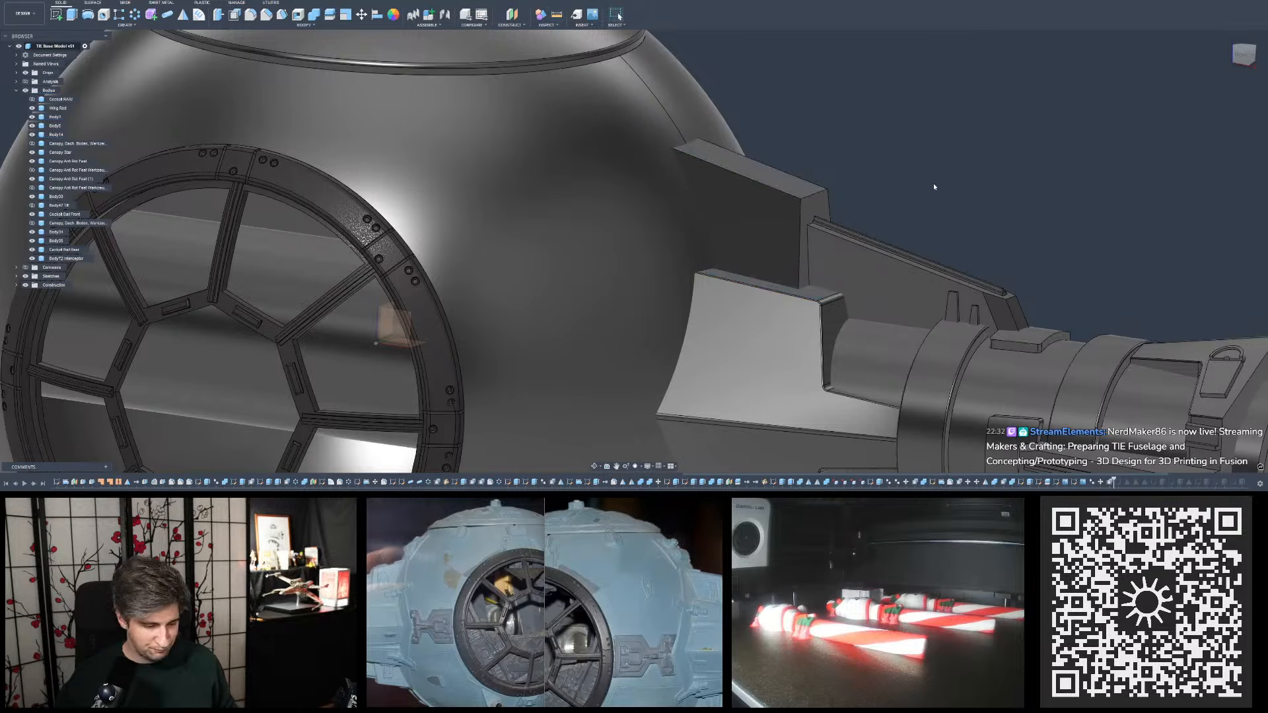
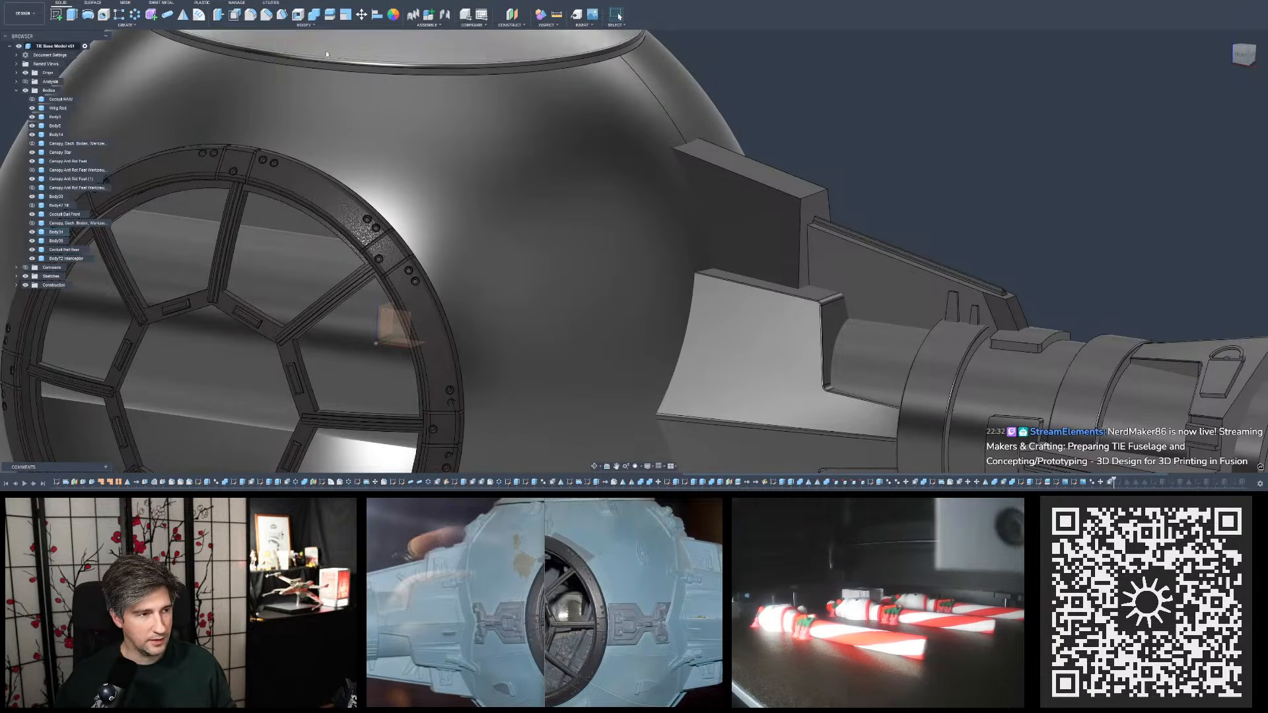
- Examine the upper plate and lower block from a low front angle, and bring up the Calculator away from the model
{"action": "scroll", "coordinate": [881, 199], "scroll_direction": "up", "scroll_amount": 3}
{"action": "mouse_move", "coordinate": [830, 169]}
{"action": "middle_mouse_down", "text": "shift"}
{"action": "mouse_move", "coordinate": [862, 156]}
{"action": "mouse_move", "coordinate": [816, 166]}
{"action": "middle_mouse_up", "text": "shift"}
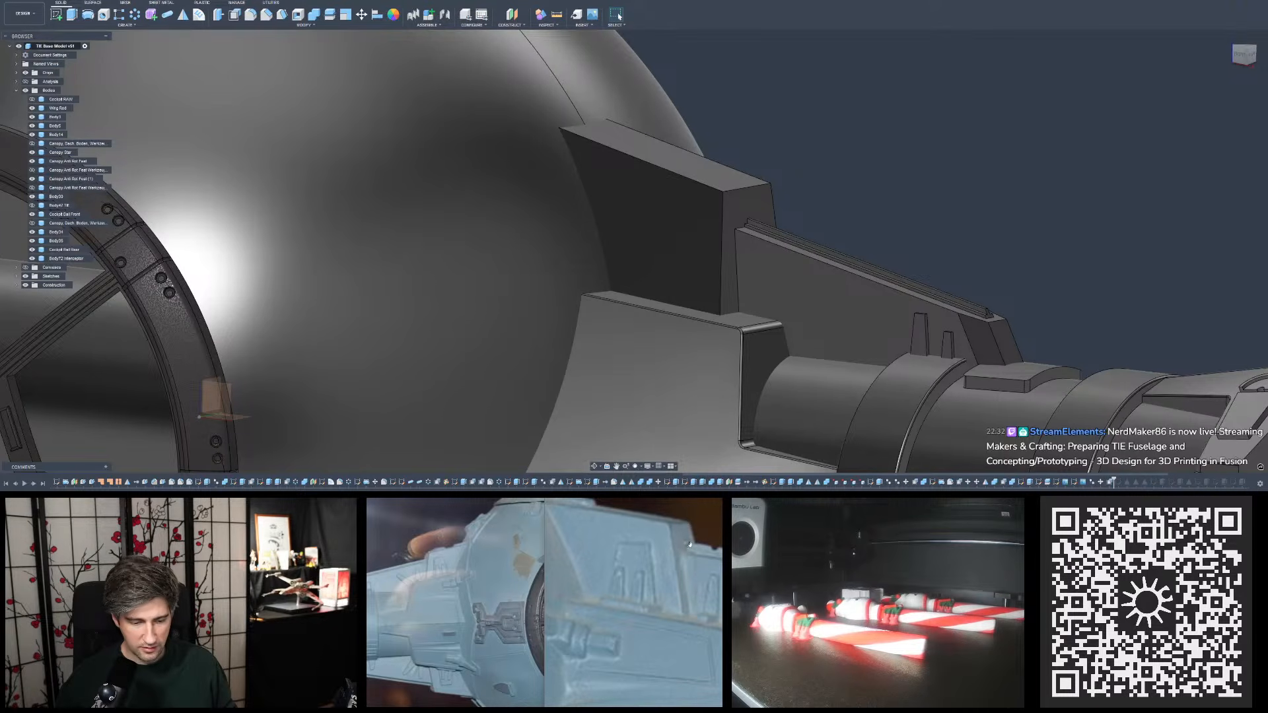
{"action": "mouse_move", "coordinate": [850, 243]}
{"action": "middle_mouse_down", "text": "shift"}
{"action": "mouse_move", "coordinate": [860, 220]}
{"action": "mouse_move", "coordinate": [854, 234]}
{"action": "middle_mouse_up", "text": "shift"}
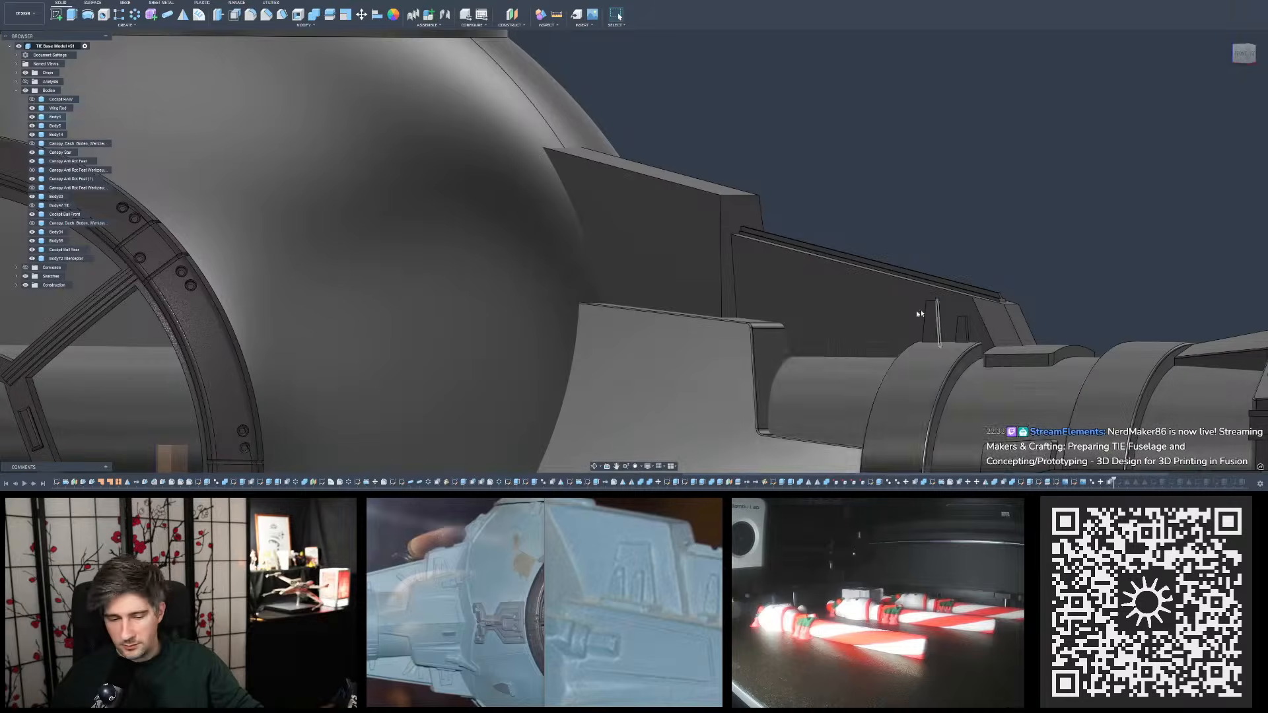
{"action": "key", "text": "XF86Calculator"}
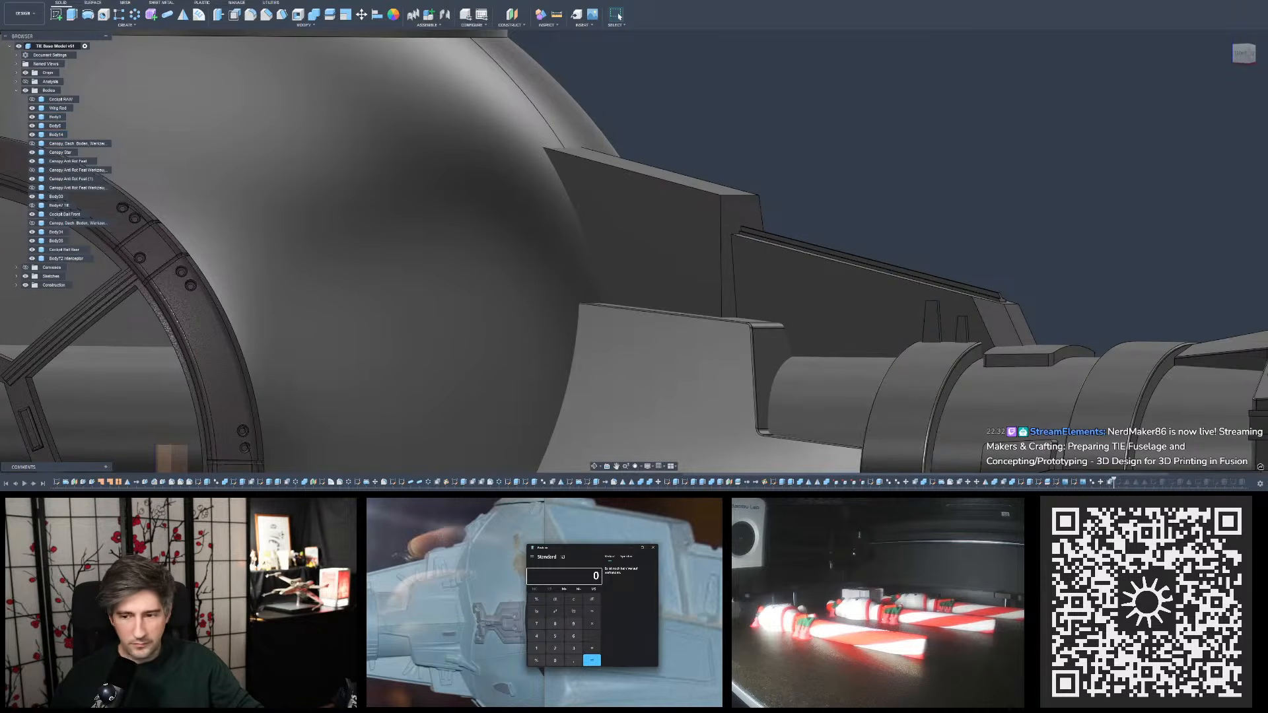
{"action": "left_click_drag", "start_coordinate": [617, 547], "coordinate": [1266, 135]}
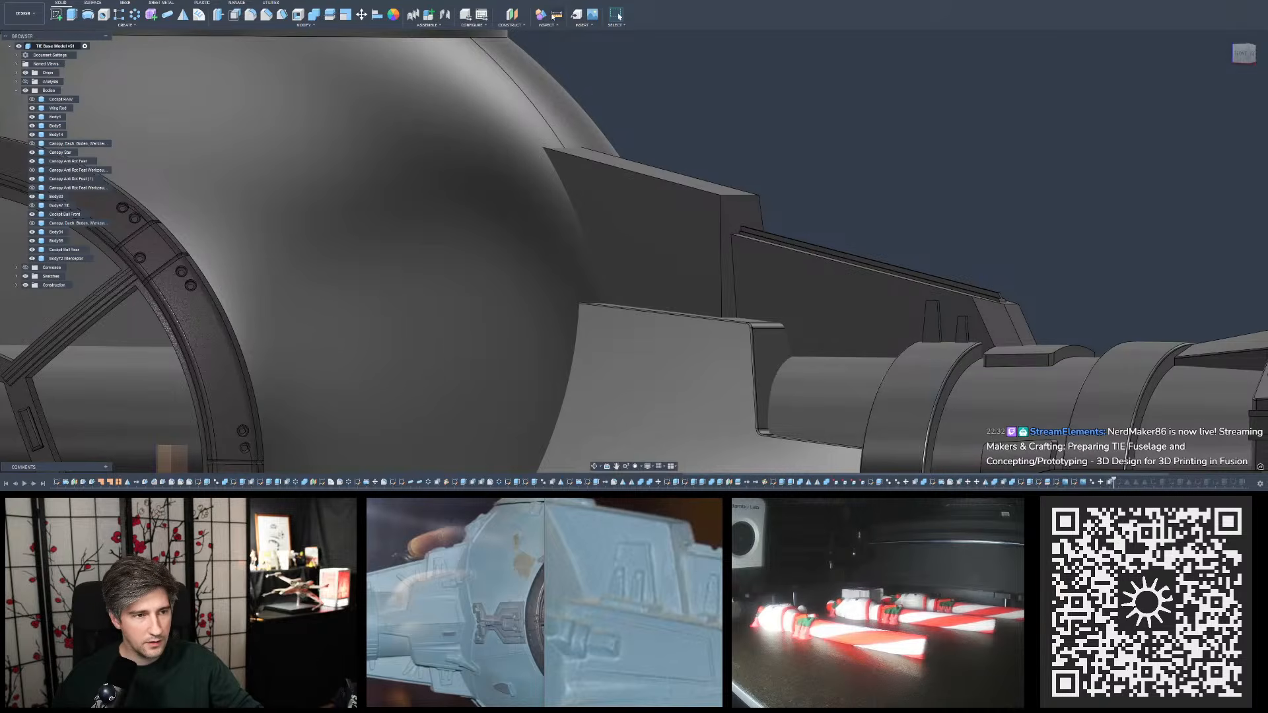
- Measure the distance from the sloped pylon plate's top face to an upper edge of its raised rail, with the Calculator at hand
{"action": "left_click", "coordinate": [553, 16]}
{"action": "scroll", "coordinate": [734, 198], "scroll_direction": "up", "scroll_amount": 10}
{"action": "left_click", "coordinate": [733, 186]}
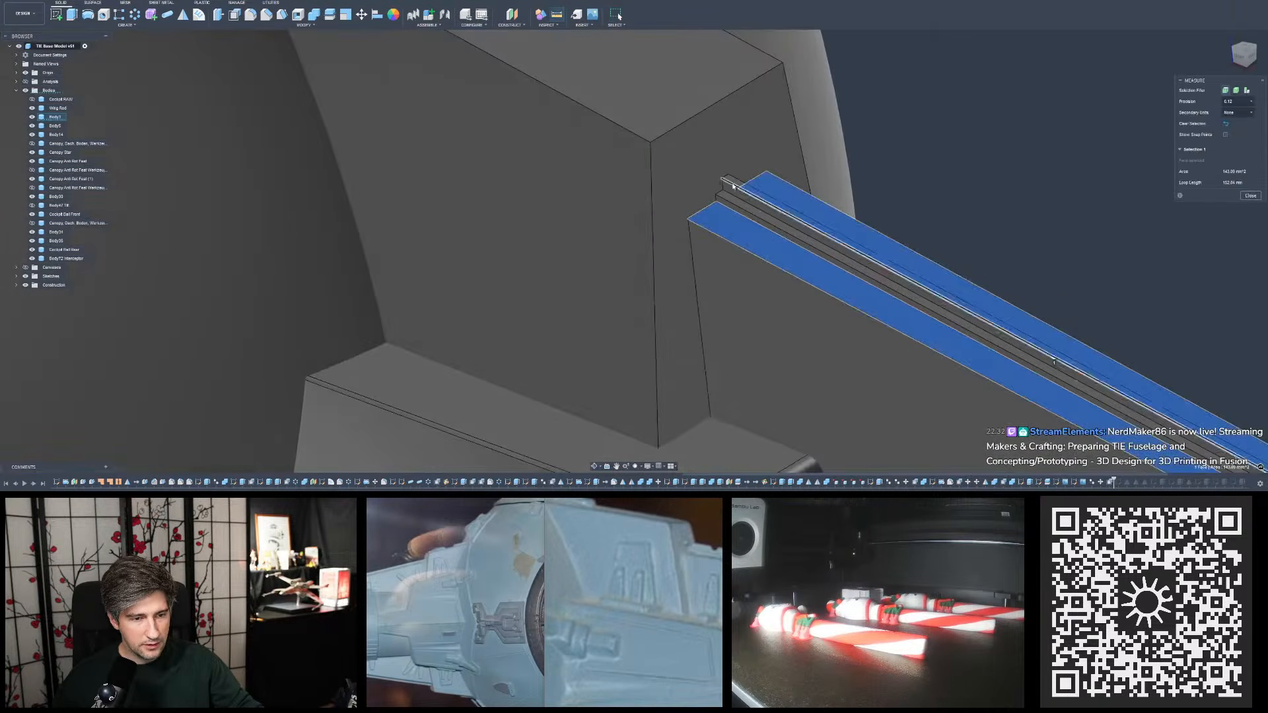
{"action": "left_click", "coordinate": [735, 187]}
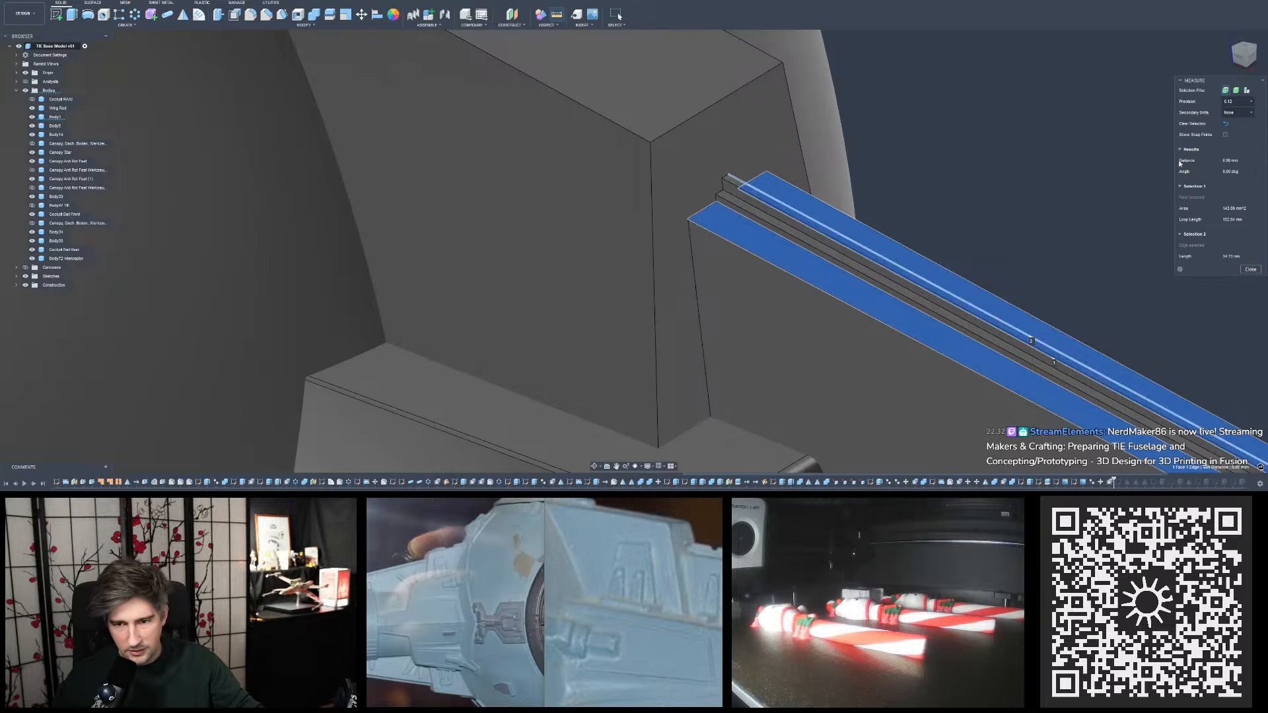
{"action": "middle_click_drag", "start_coordinate": [1022, 183], "coordinate": [1145, 173], "text": "shift"}
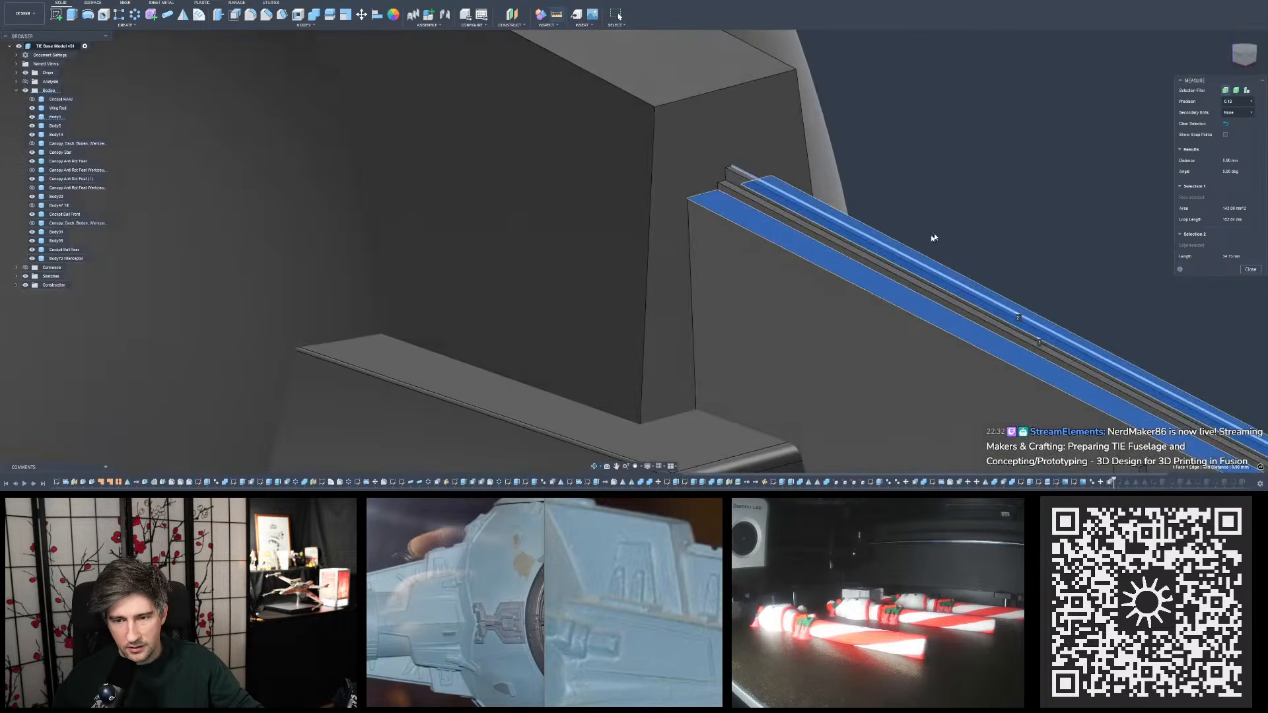
{"action": "scroll", "coordinate": [935, 238], "scroll_direction": "down", "scroll_amount": 2}
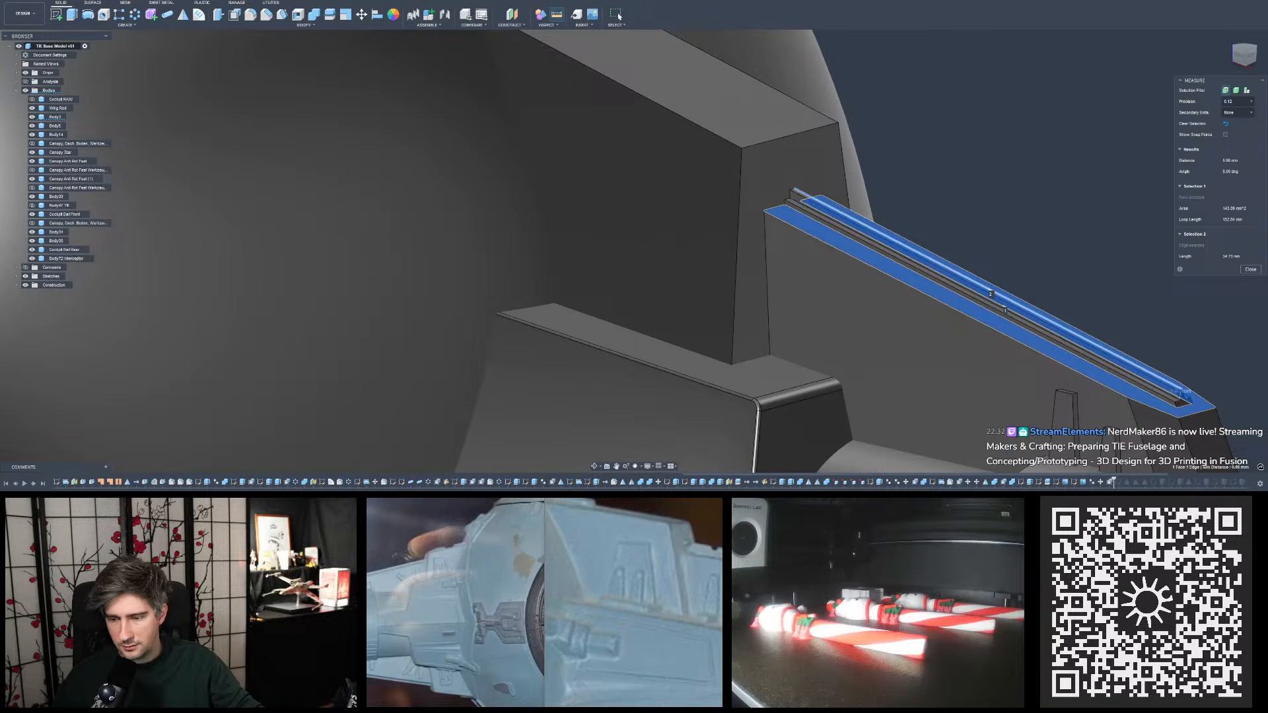
{"action": "key", "text": "XF86Calculator"}
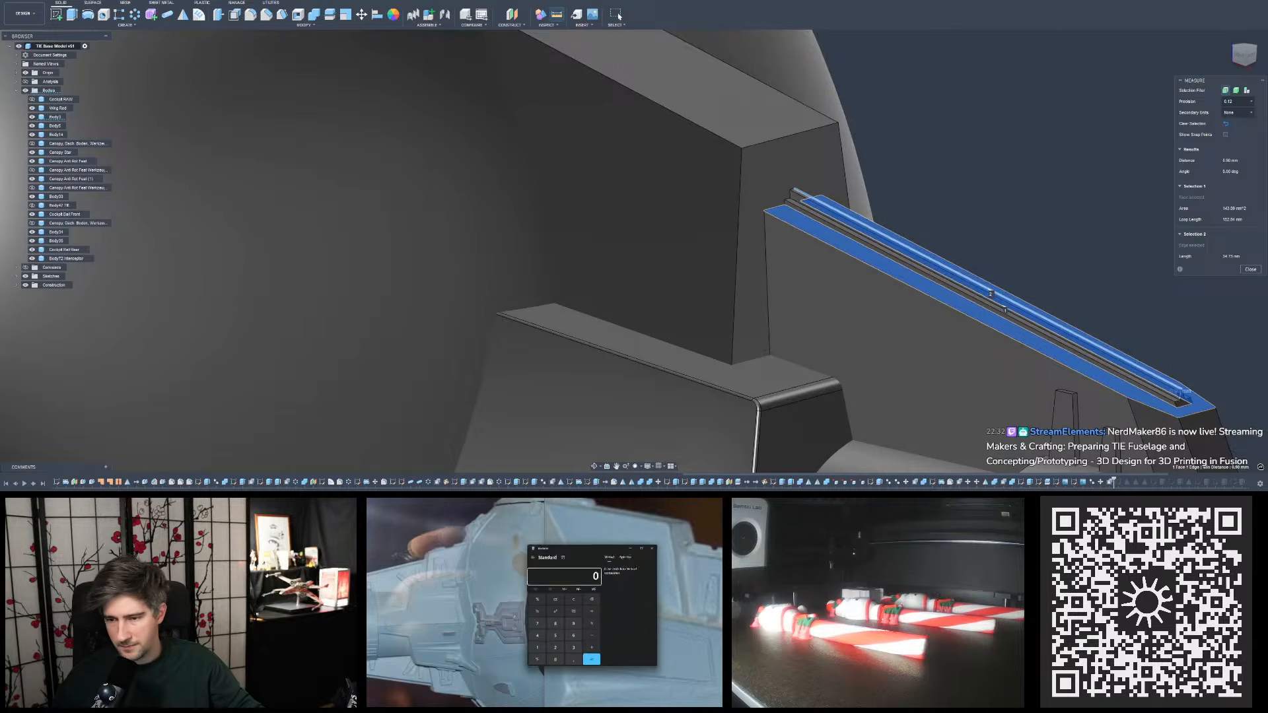
{"action": "left_click_drag", "start_coordinate": [586, 545], "coordinate": [1267, 170]}
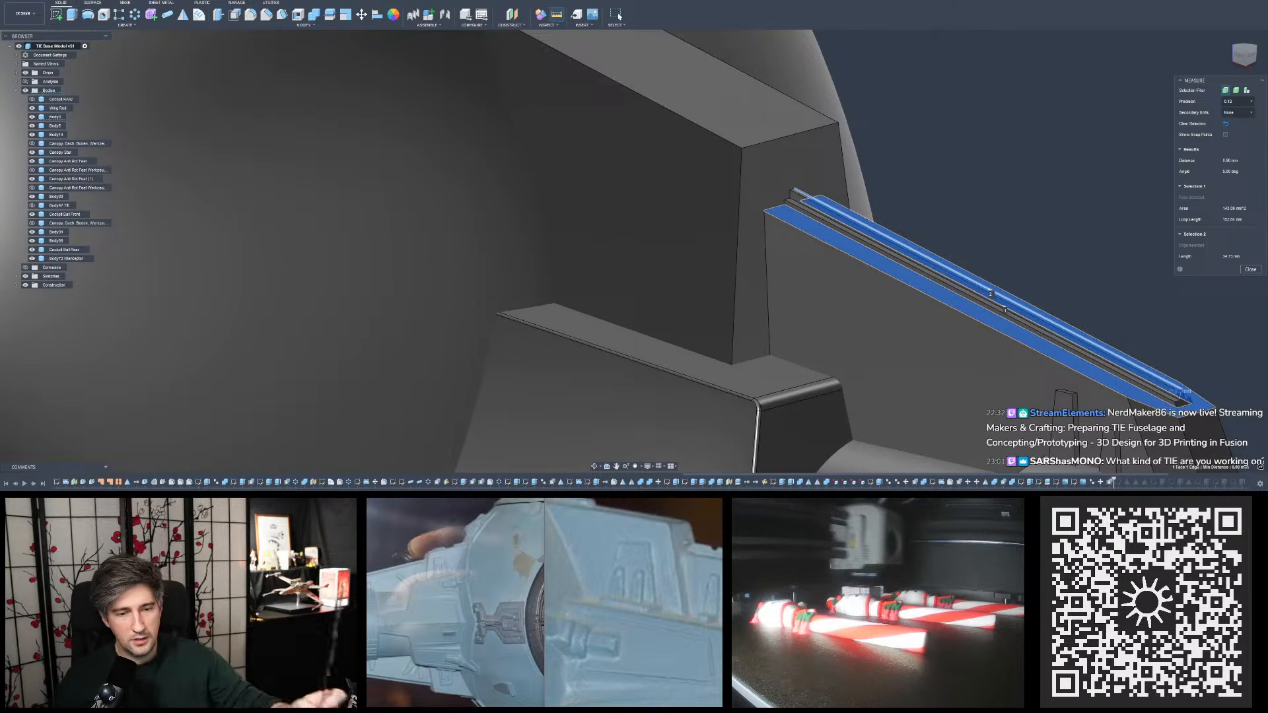
- Measure the distance from the rail's upper end corner to the top outer edge of the upper plate
{"action": "left_click", "coordinate": [929, 144]}
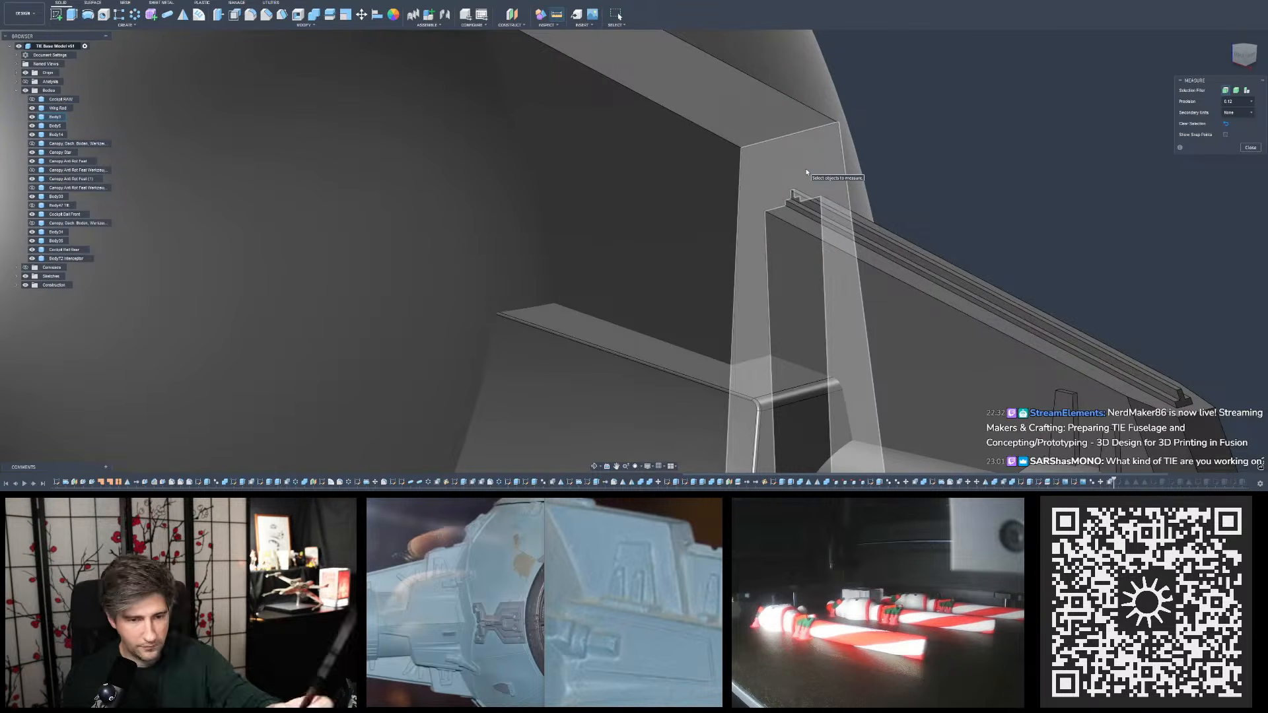
{"action": "scroll", "coordinate": [798, 176], "scroll_direction": "up", "scroll_amount": 3}
{"action": "left_click", "coordinate": [801, 184]}
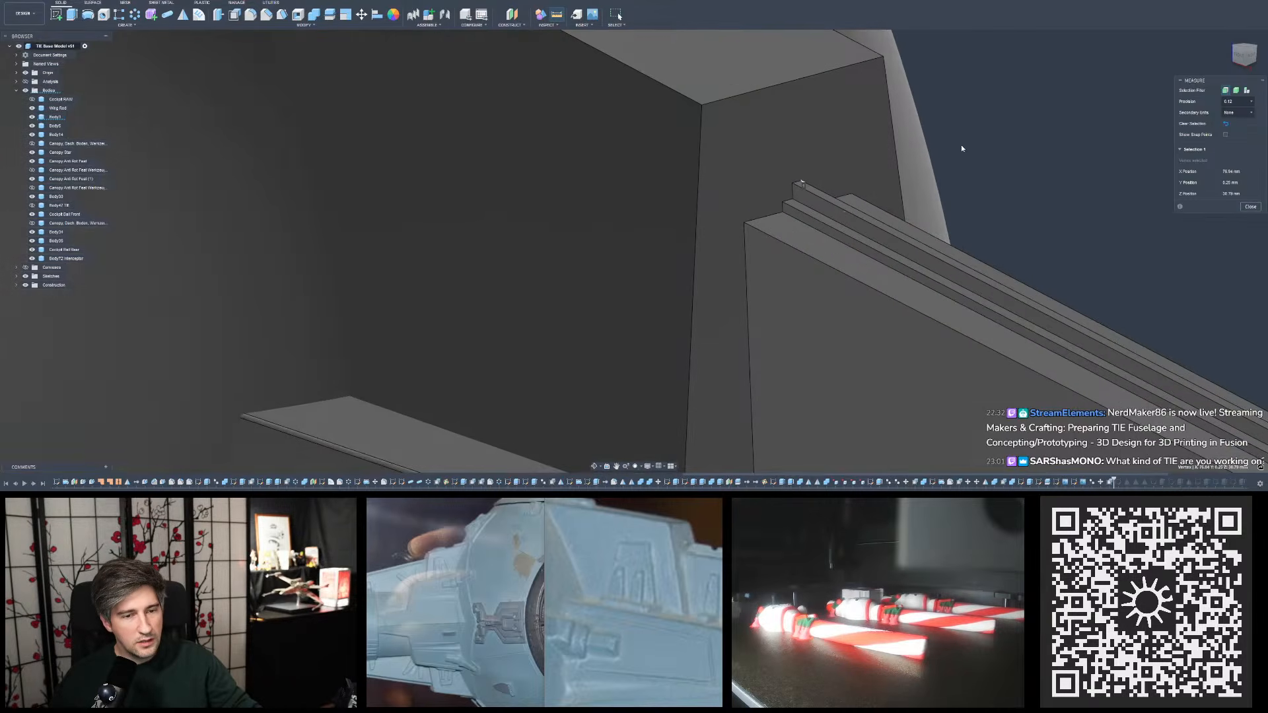
{"action": "left_click", "coordinate": [788, 86]}
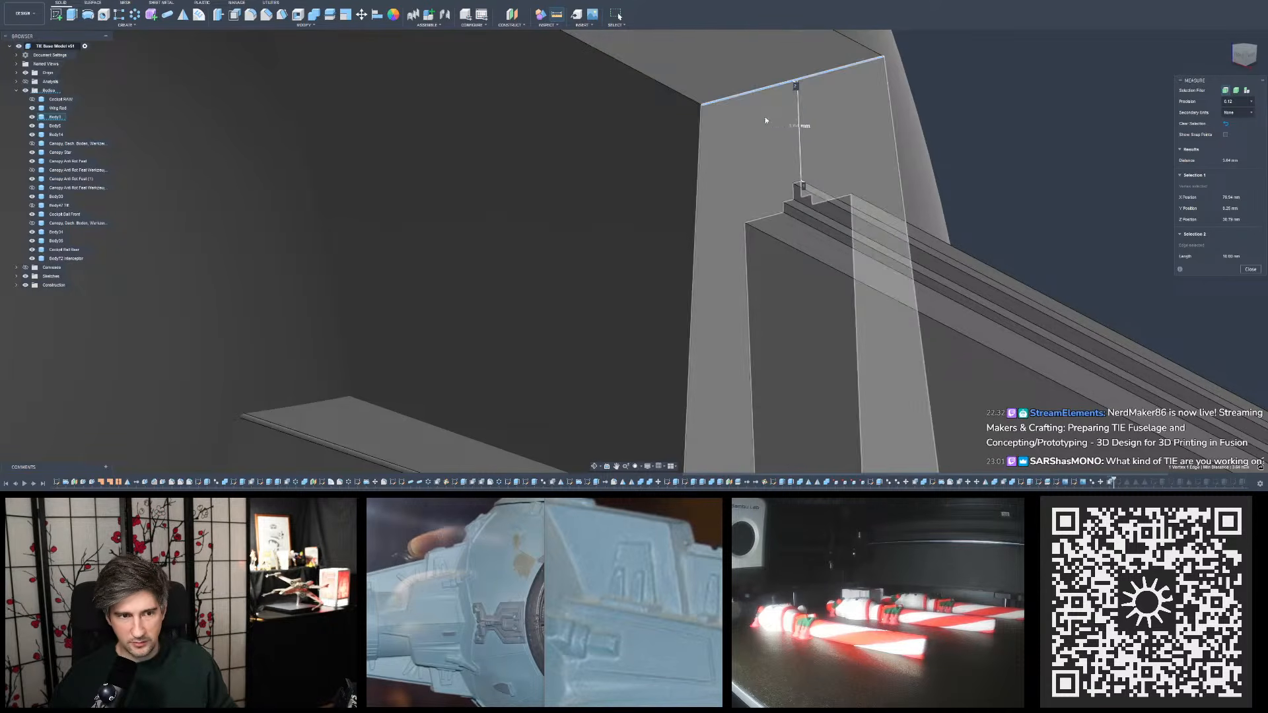
{"action": "scroll", "coordinate": [792, 152], "scroll_direction": "down", "scroll_amount": 5}
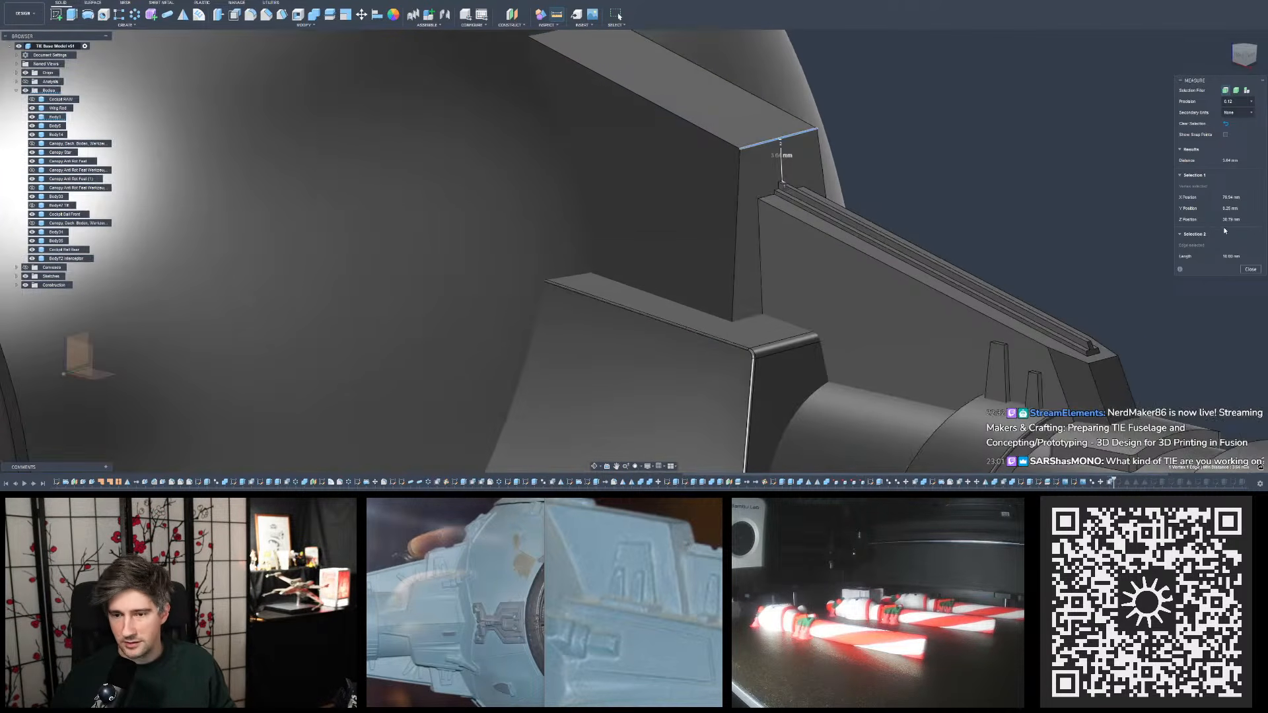
{"action": "left_click", "coordinate": [1250, 269]}
{"action": "scroll", "coordinate": [732, 309], "scroll_direction": "down", "scroll_amount": 2}
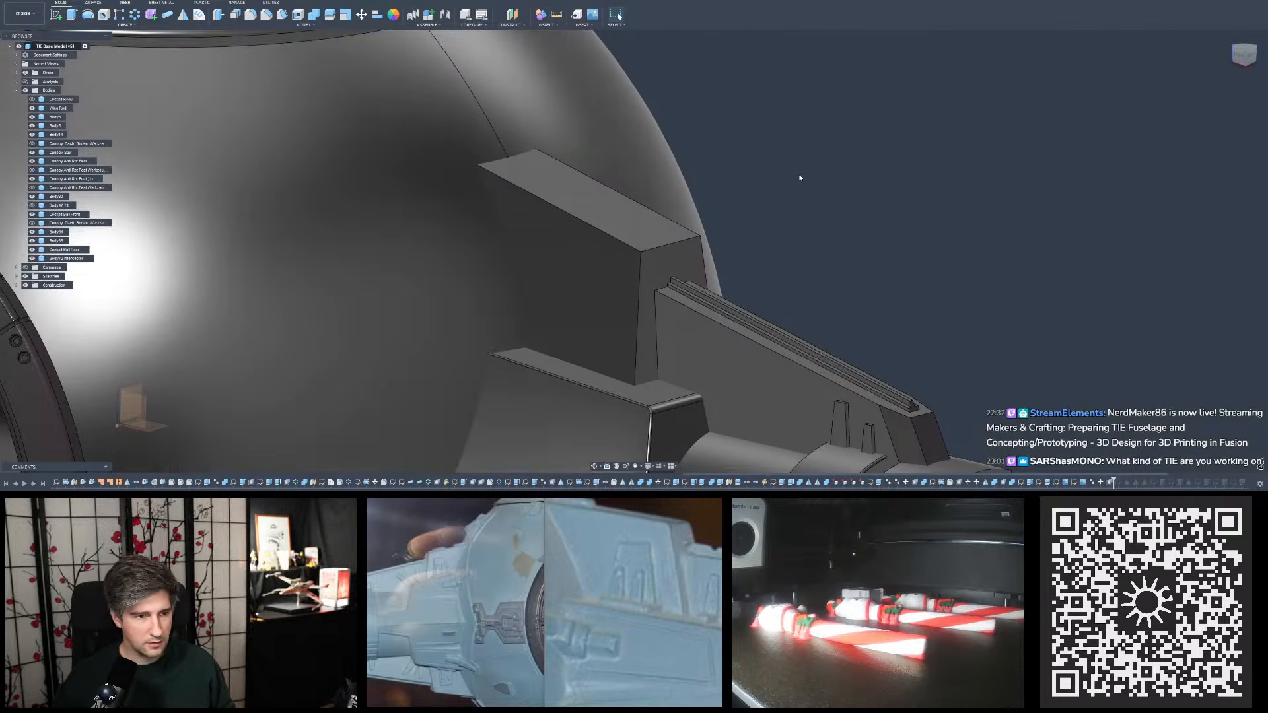
- Lower the top face of the upper plate with Offset Face
{"action": "left_click", "coordinate": [282, 15]}
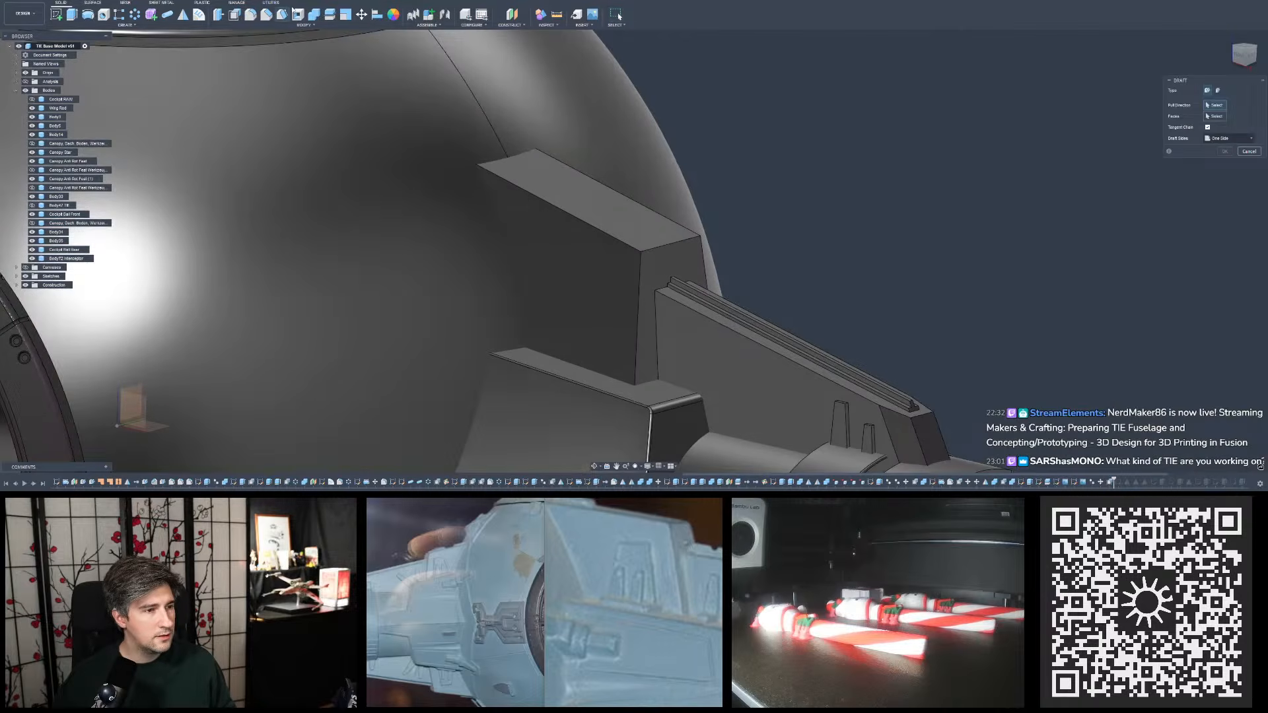
{"action": "left_click", "coordinate": [218, 14]}
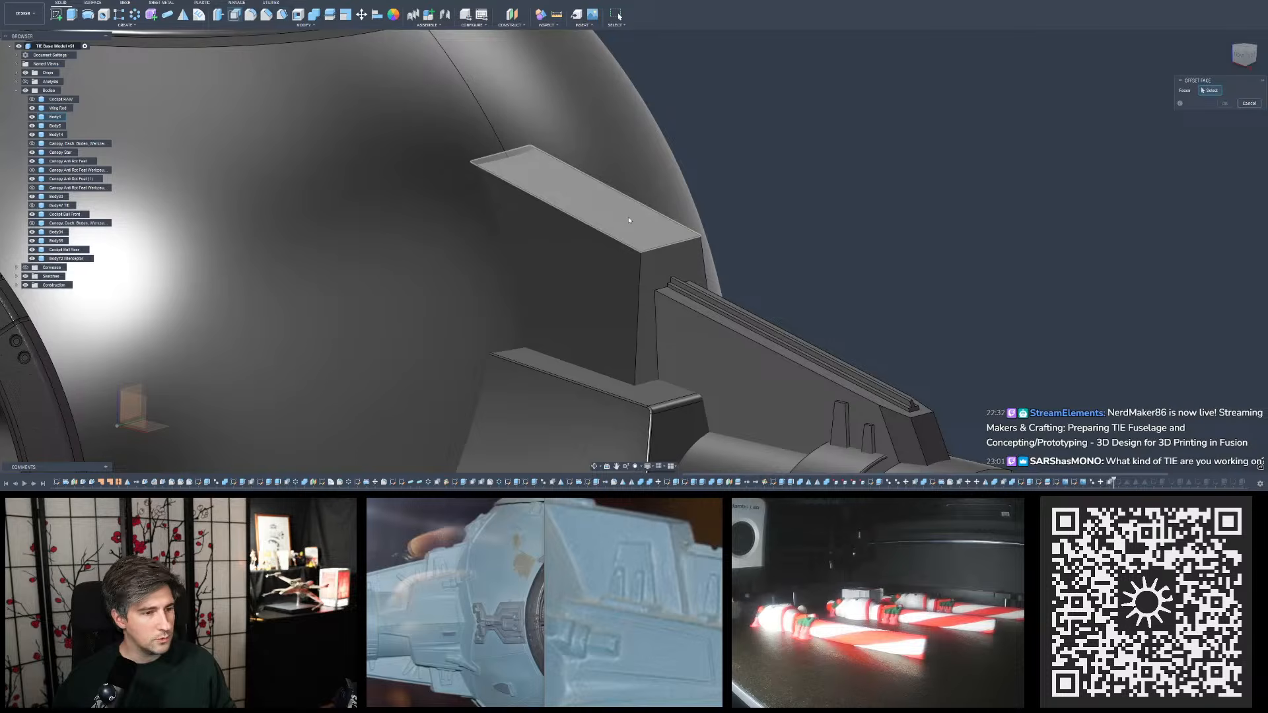
{"action": "left_click", "coordinate": [595, 198]}
{"action": "key", "text": "Escape"}
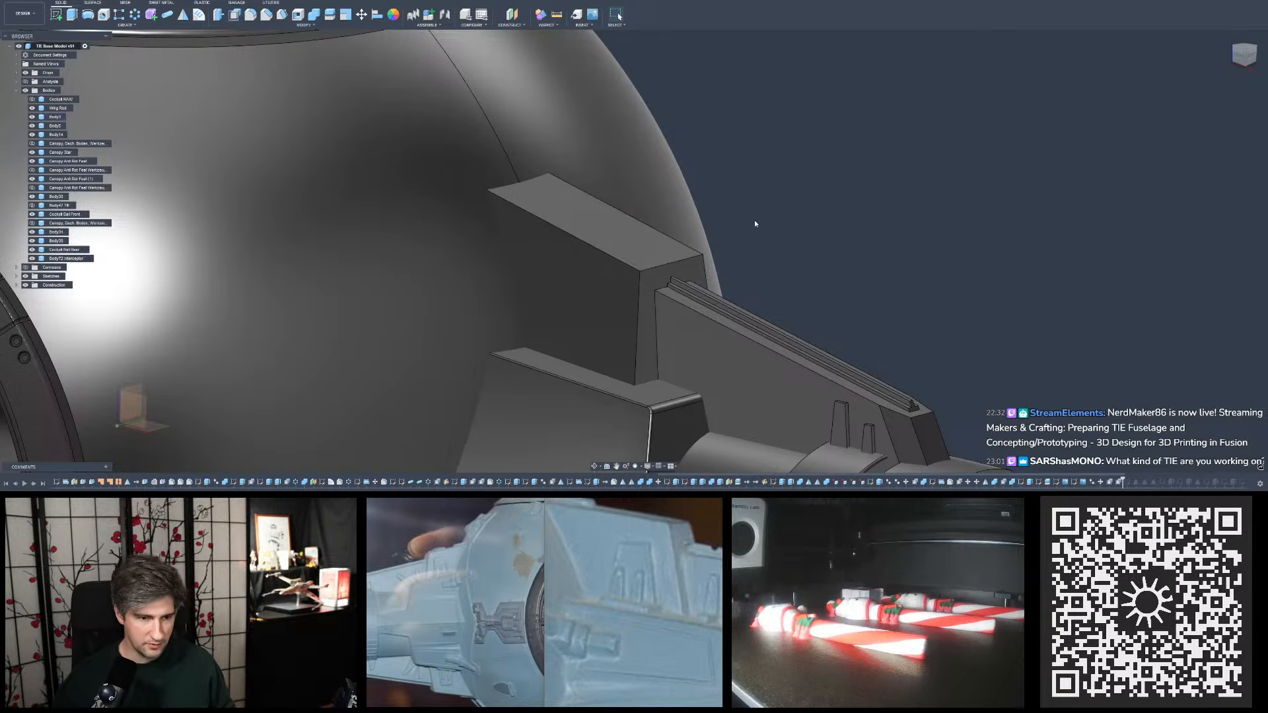
- Draft the upper plate's top face, using the plate's outer end face as the pull direction, to make its slope shallower
{"action": "left_click", "coordinate": [282, 18]}
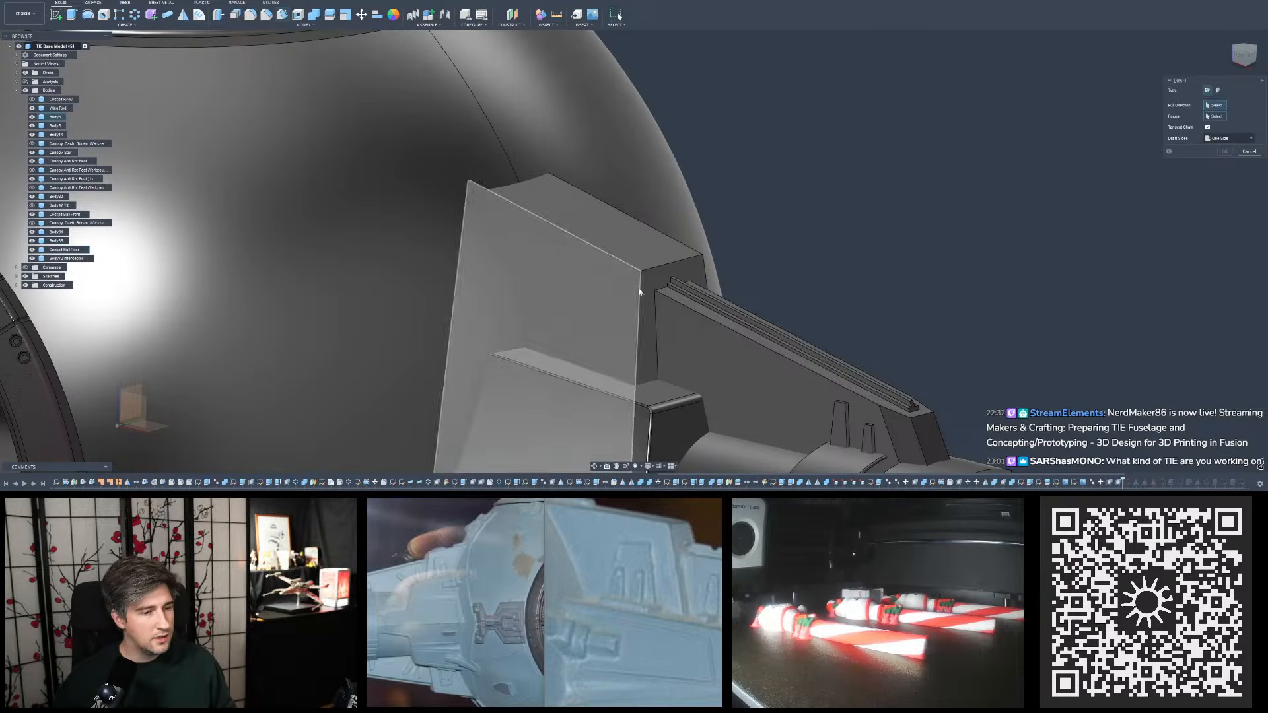
{"action": "left_click", "coordinate": [647, 287]}
{"action": "left_click", "coordinate": [648, 253]}
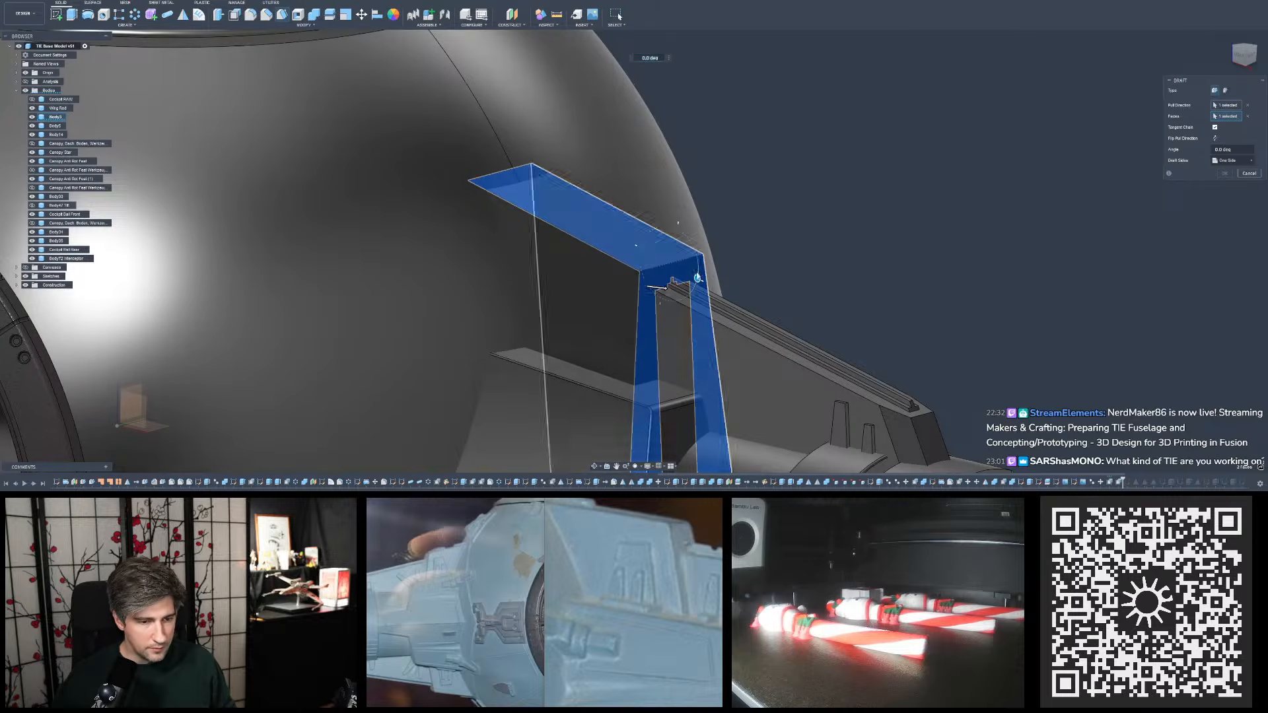
{"action": "left_click_drag", "start_coordinate": [698, 279], "coordinate": [698, 276]}
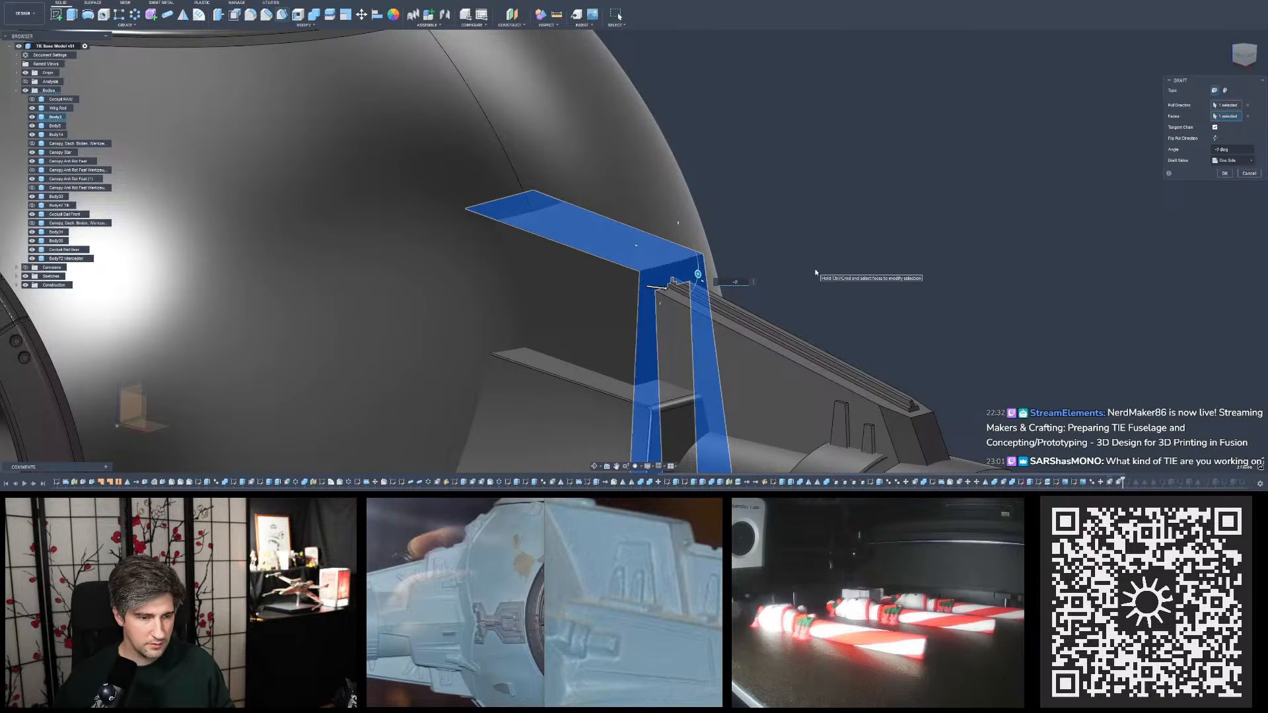
{"action": "scroll", "coordinate": [707, 216], "scroll_direction": "down", "scroll_amount": 5}
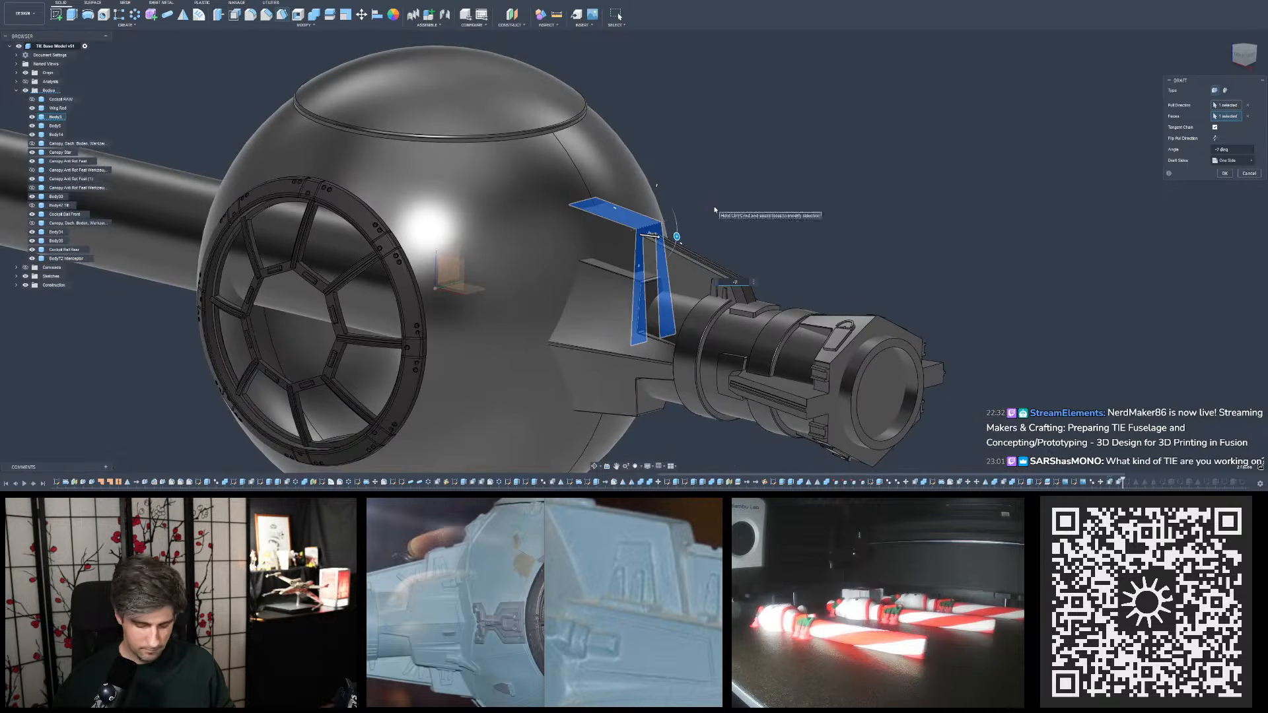
{"action": "key", "text": "Return"}
- Measure the angle between the upper plate's top face and the lower block's top face, and compare both slopes from the front
{"action": "scroll", "coordinate": [720, 223], "scroll_direction": "up", "scroll_amount": 4}
{"action": "middle_click_drag", "start_coordinate": [724, 232], "coordinate": [744, 224], "text": "shift"}
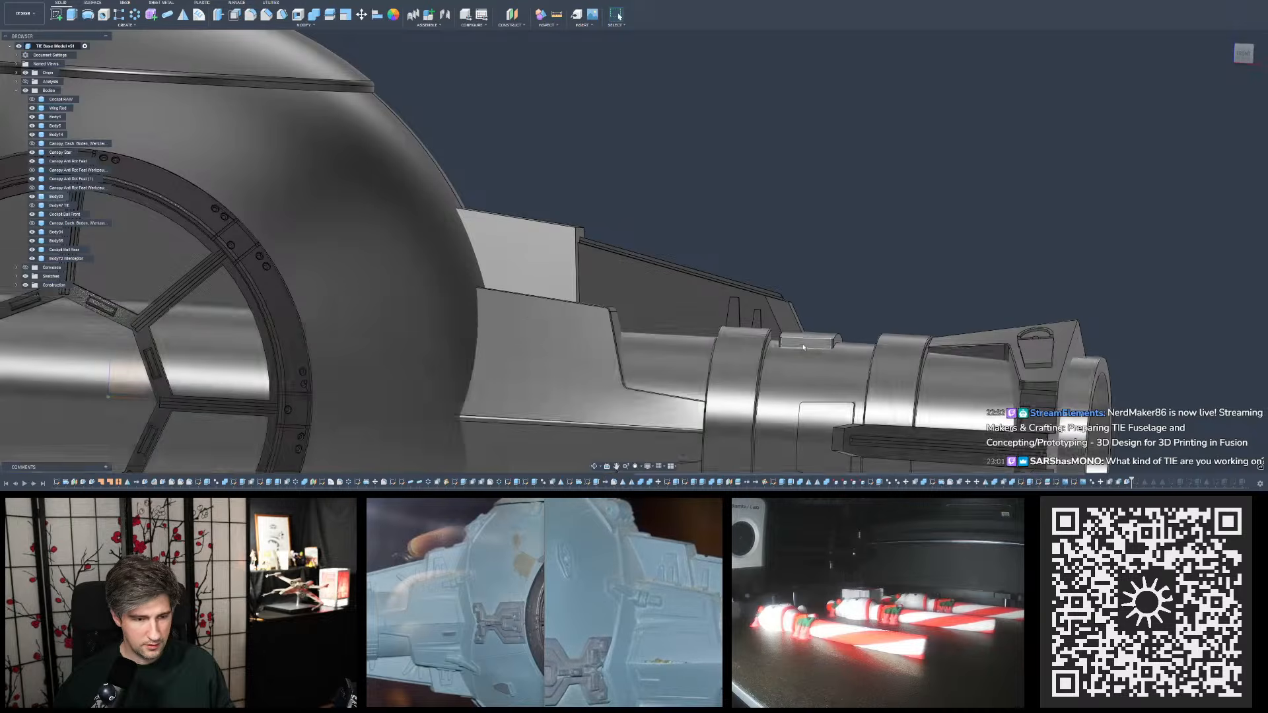
{"action": "middle_click_drag", "start_coordinate": [815, 338], "coordinate": [797, 351], "text": "shift"}
{"action": "middle_click_drag", "start_coordinate": [622, 273], "coordinate": [697, 159], "text": "shift"}
{"action": "left_click", "coordinate": [557, 15]}
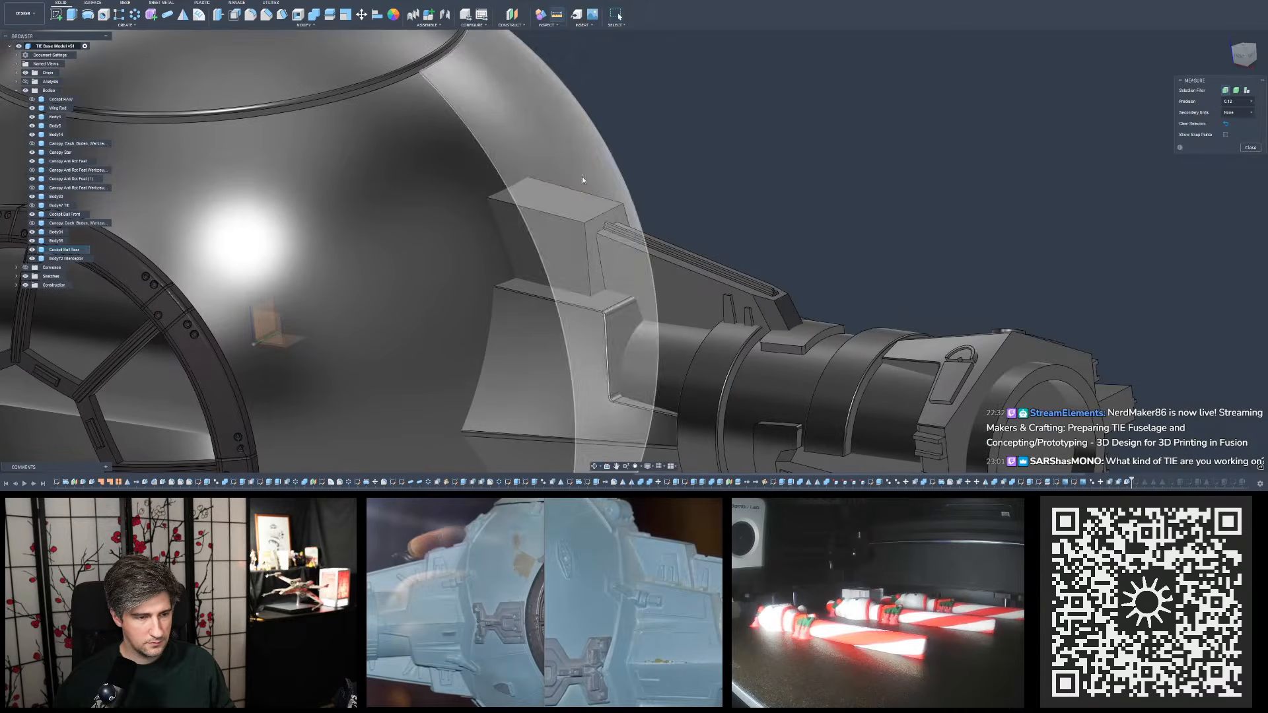
{"action": "left_click", "coordinate": [547, 201]}
{"action": "left_click", "coordinate": [604, 314]}
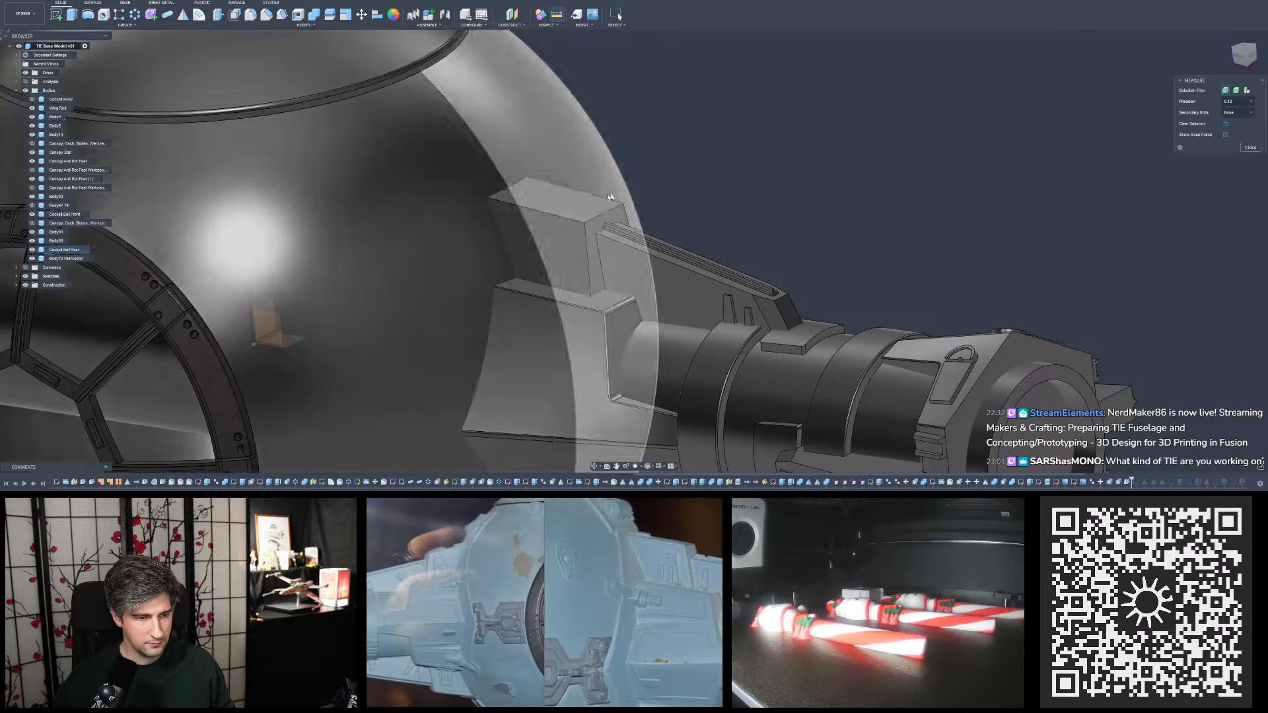
{"action": "left_click", "coordinate": [603, 305]}
{"action": "left_click", "coordinate": [604, 303]}
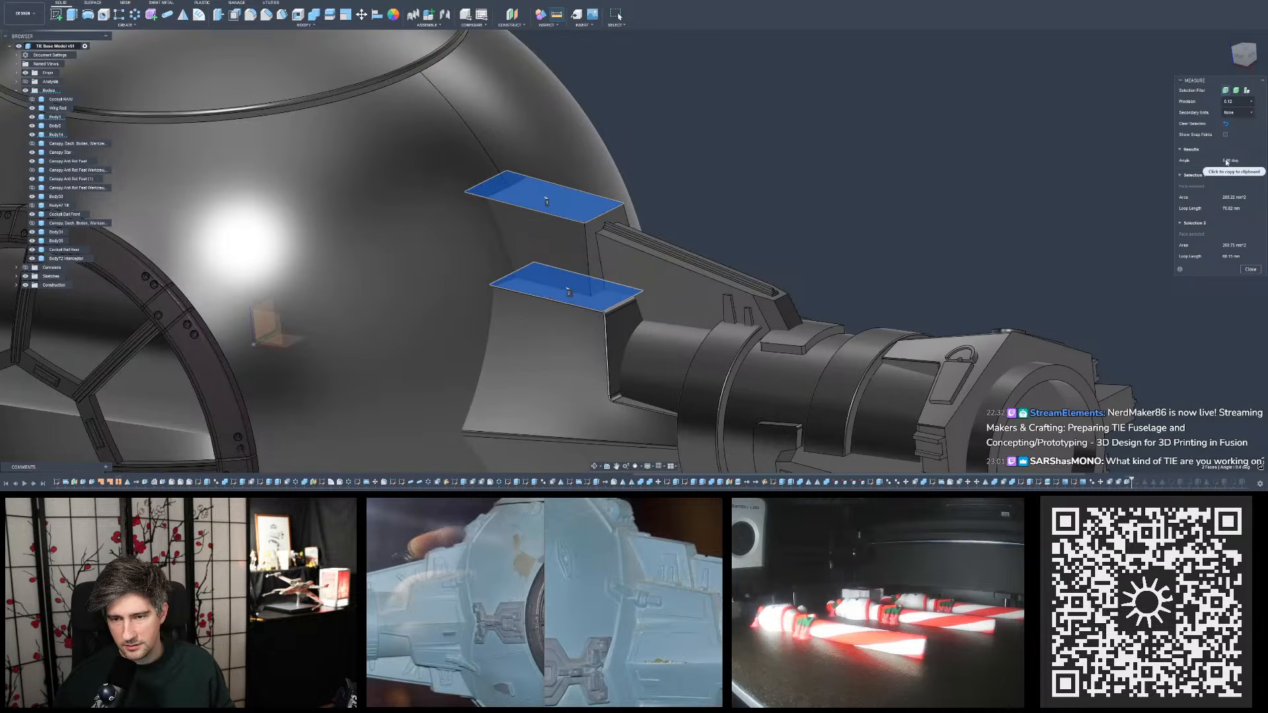
{"action": "middle_click_drag", "start_coordinate": [931, 304], "coordinate": [1151, 191], "text": "shift"}
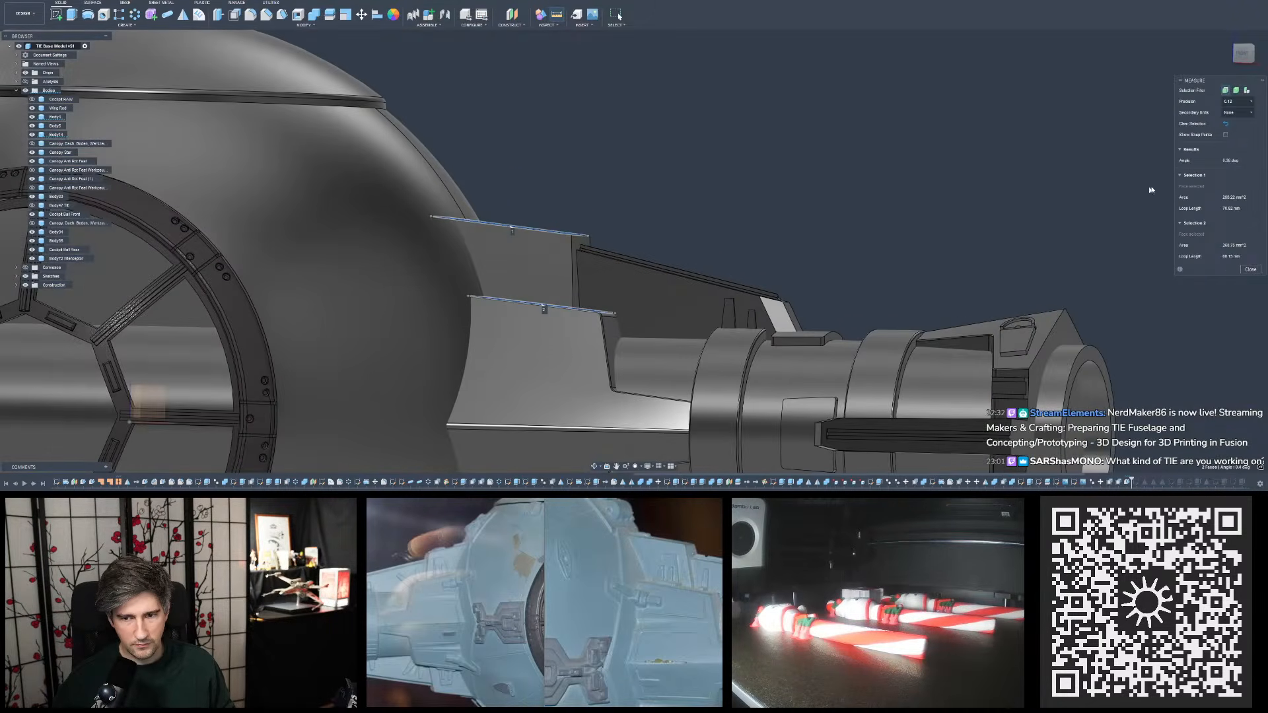
{"action": "left_click", "coordinate": [1248, 272]}
- Review the reshaped upper plate on the whole model and from above and close up against the reference photos
{"action": "scroll", "coordinate": [676, 216], "scroll_direction": "down", "scroll_amount": 3}
{"action": "middle_click_drag", "start_coordinate": [677, 215], "coordinate": [702, 221], "text": "shift"}
{"action": "middle_click", "coordinate": [702, 221]}
{"action": "middle_click", "coordinate": [703, 221]}
{"action": "mouse_move", "coordinate": [775, 193]}
{"action": "middle_mouse_down", "text": "shift"}
{"action": "mouse_move", "coordinate": [764, 189]}
{"action": "mouse_move", "coordinate": [763, 204]}
{"action": "mouse_move", "coordinate": [777, 198]}
{"action": "middle_mouse_up", "text": "shift"}
{"action": "scroll", "coordinate": [777, 197], "scroll_direction": "up", "scroll_amount": 2}
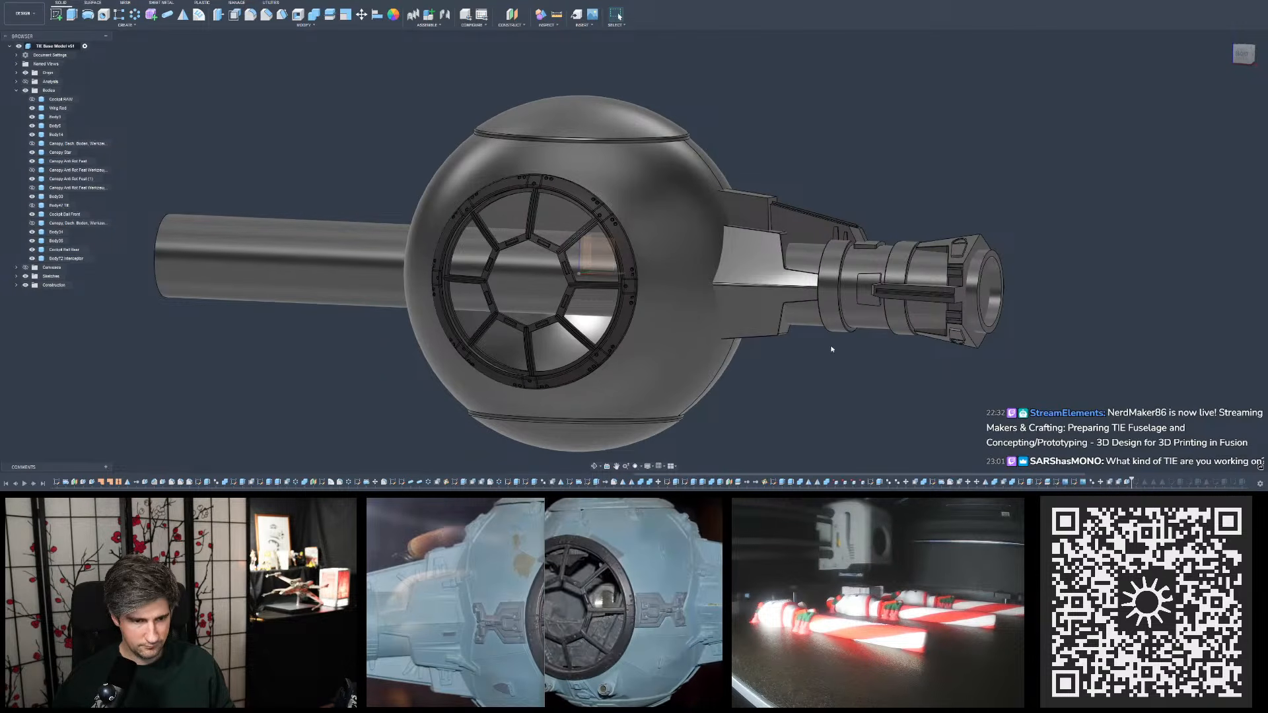
{"action": "scroll", "coordinate": [832, 350], "scroll_direction": "down", "scroll_amount": 1}
{"action": "mouse_move", "coordinate": [912, 198]}
{"action": "middle_mouse_down", "text": "shift"}
{"action": "mouse_move", "coordinate": [922, 188]}
{"action": "mouse_move", "coordinate": [916, 198]}
{"action": "middle_mouse_up", "text": "shift"}
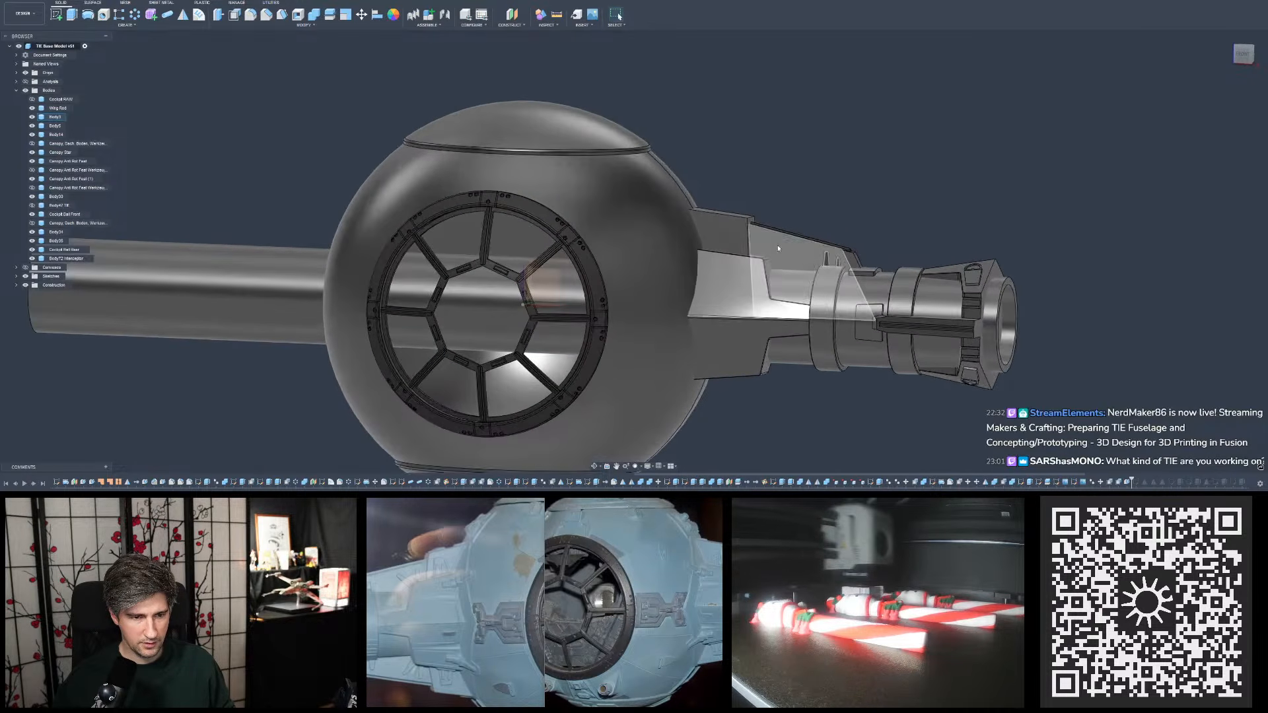
{"action": "scroll", "coordinate": [733, 216], "scroll_direction": "up", "scroll_amount": 4}
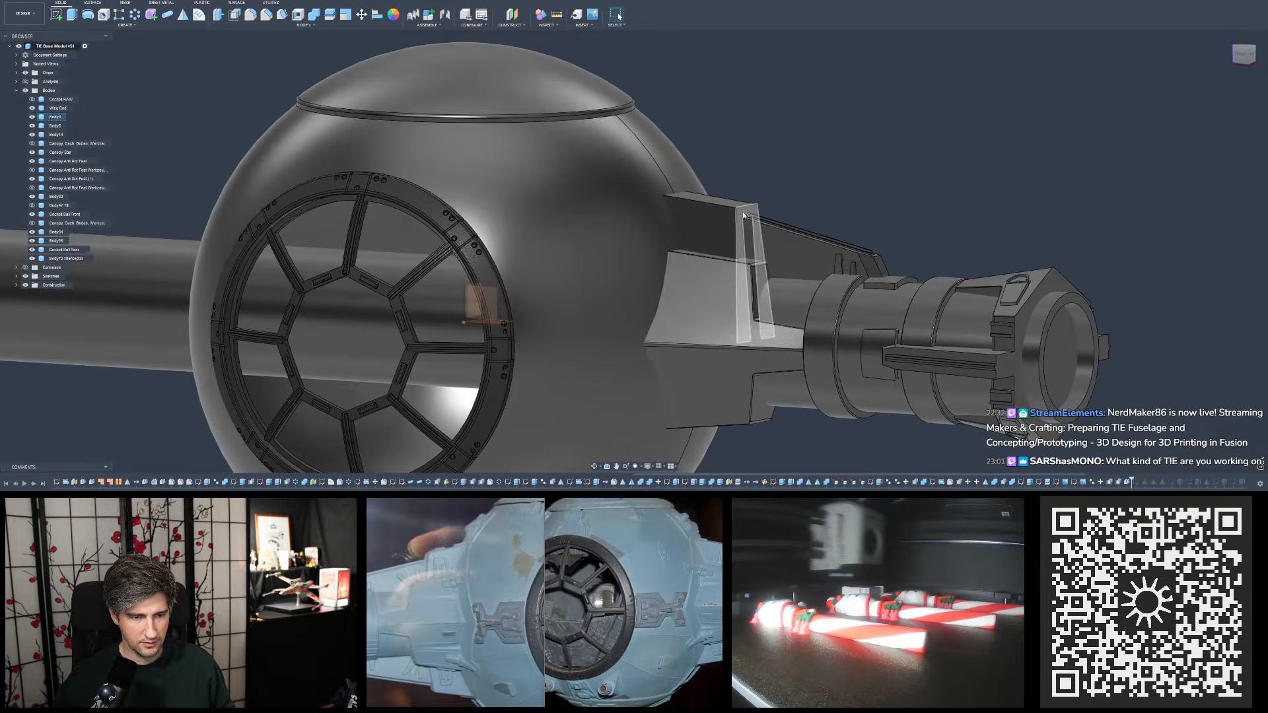
{"action": "middle_click_drag", "start_coordinate": [743, 215], "coordinate": [793, 205], "text": "shift"}
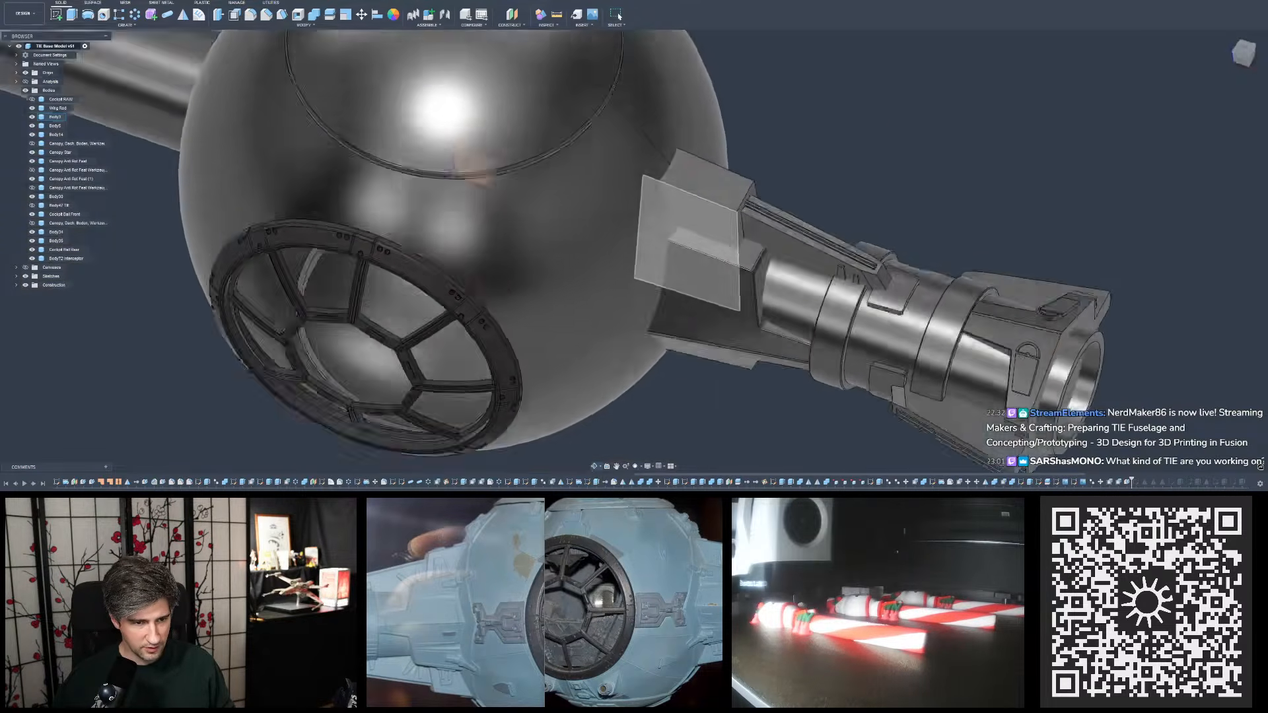
{"action": "scroll", "coordinate": [739, 195], "scroll_direction": "up", "scroll_amount": 8}
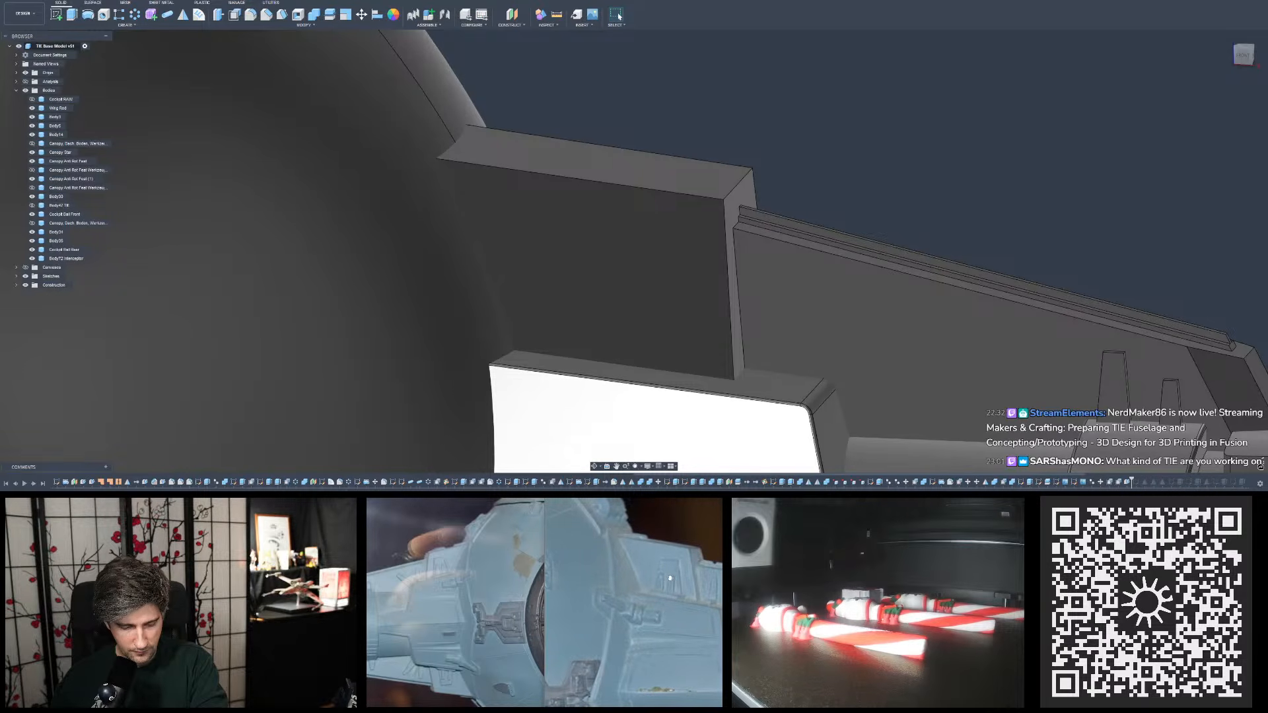
- Check the angle between the lower block's and upper plate's outer end faces, then select the blocks' top faces for comparison
{"action": "left_click", "coordinate": [838, 427]}
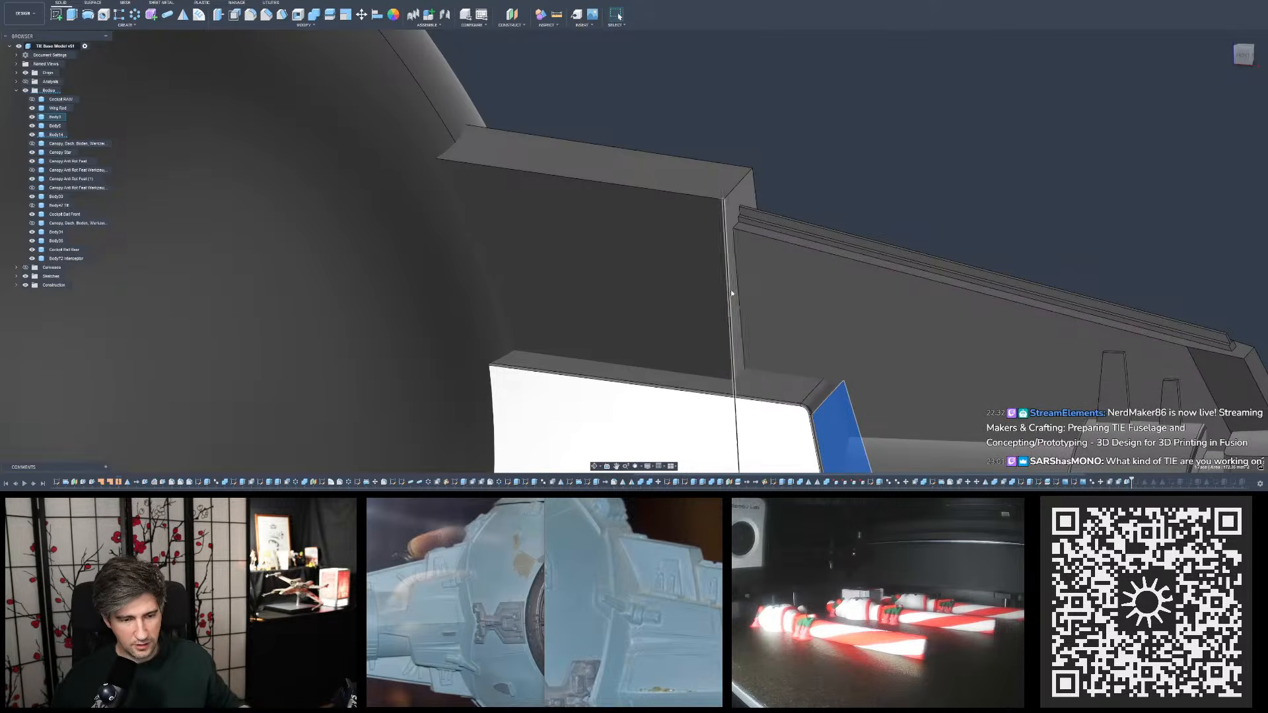
{"action": "left_click", "coordinate": [739, 301], "text": "ctrl"}
{"action": "scroll", "coordinate": [670, 270], "scroll_direction": "down", "scroll_amount": 3}
{"action": "scroll", "coordinate": [669, 269], "scroll_direction": "down", "scroll_amount": 3}
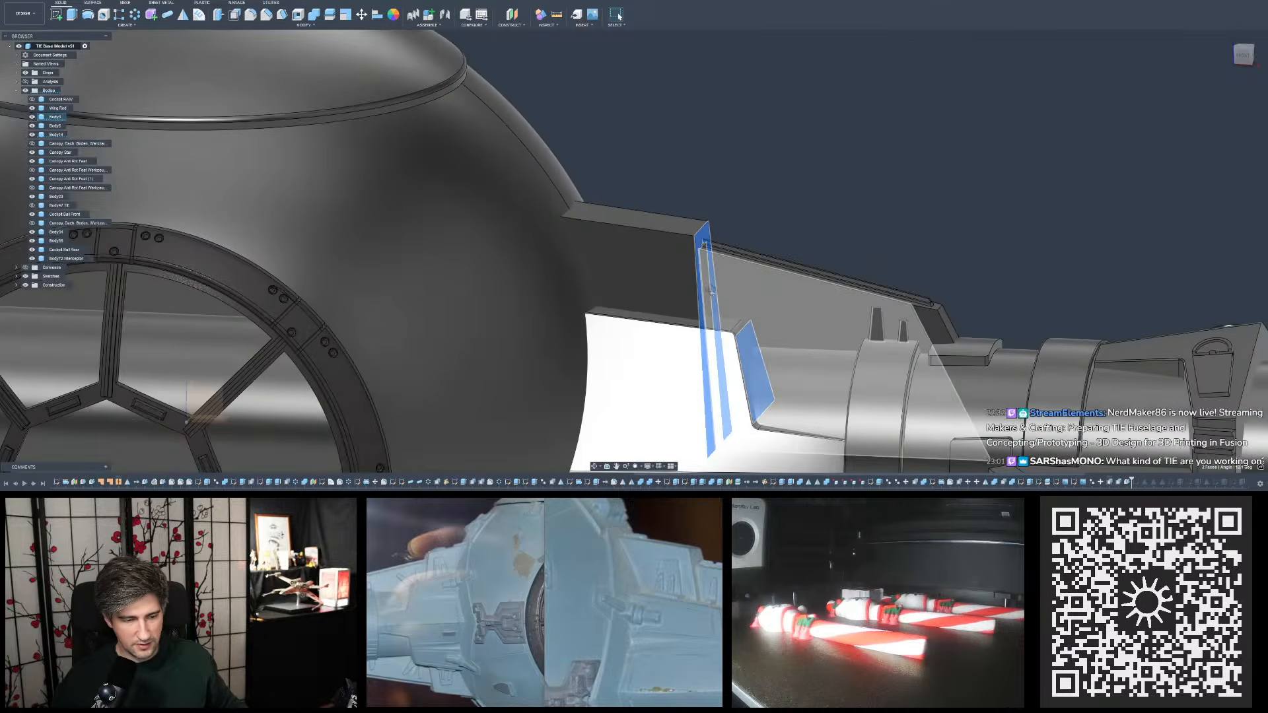
{"action": "middle_click_drag", "start_coordinate": [741, 180], "coordinate": [749, 218], "text": "shift"}
{"action": "left_click", "coordinate": [710, 372]}
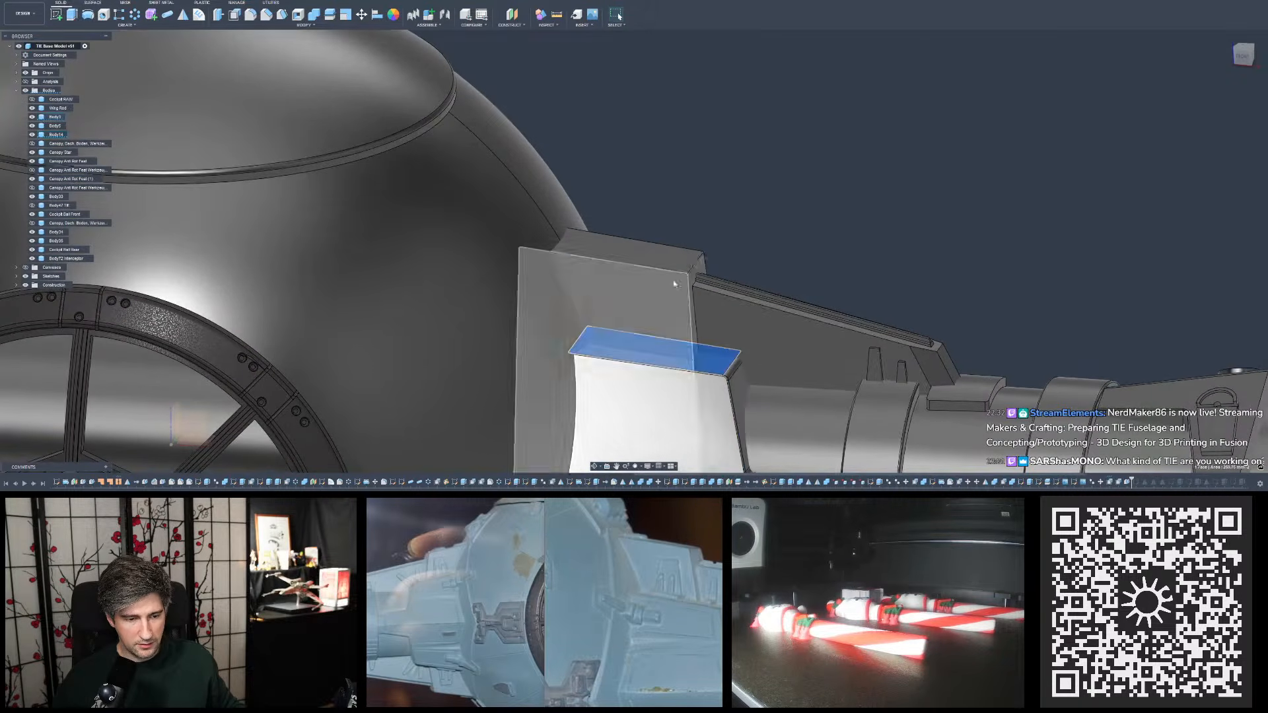
{"action": "left_click", "coordinate": [672, 257], "text": "ctrl"}
{"action": "left_click", "coordinate": [754, 236]}
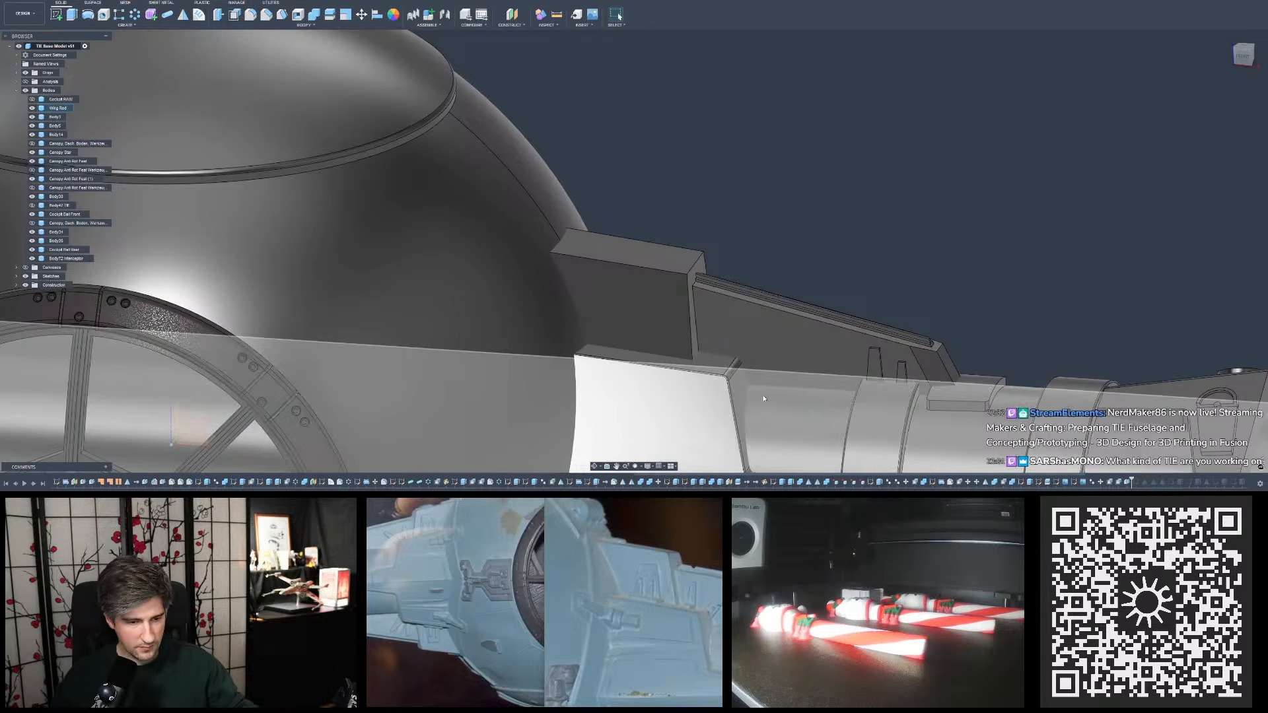
- Examine the upper plate and lower block within the whole fuselage, from the front and from oblique angles
{"action": "left_click", "coordinate": [743, 388]}
{"action": "scroll", "coordinate": [720, 301], "scroll_direction": "down", "scroll_amount": 3}
{"action": "mouse_move", "coordinate": [744, 374]}
{"action": "middle_mouse_down", "text": "shift"}
{"action": "mouse_move", "coordinate": [701, 363]}
{"action": "mouse_move", "coordinate": [757, 350]}
{"action": "mouse_move", "coordinate": [741, 363]}
{"action": "middle_mouse_up", "text": "shift"}
{"action": "left_click", "coordinate": [705, 350]}
{"action": "middle_click_drag", "start_coordinate": [784, 263], "coordinate": [768, 267], "text": "shift"}
{"action": "left_click", "coordinate": [767, 267]}
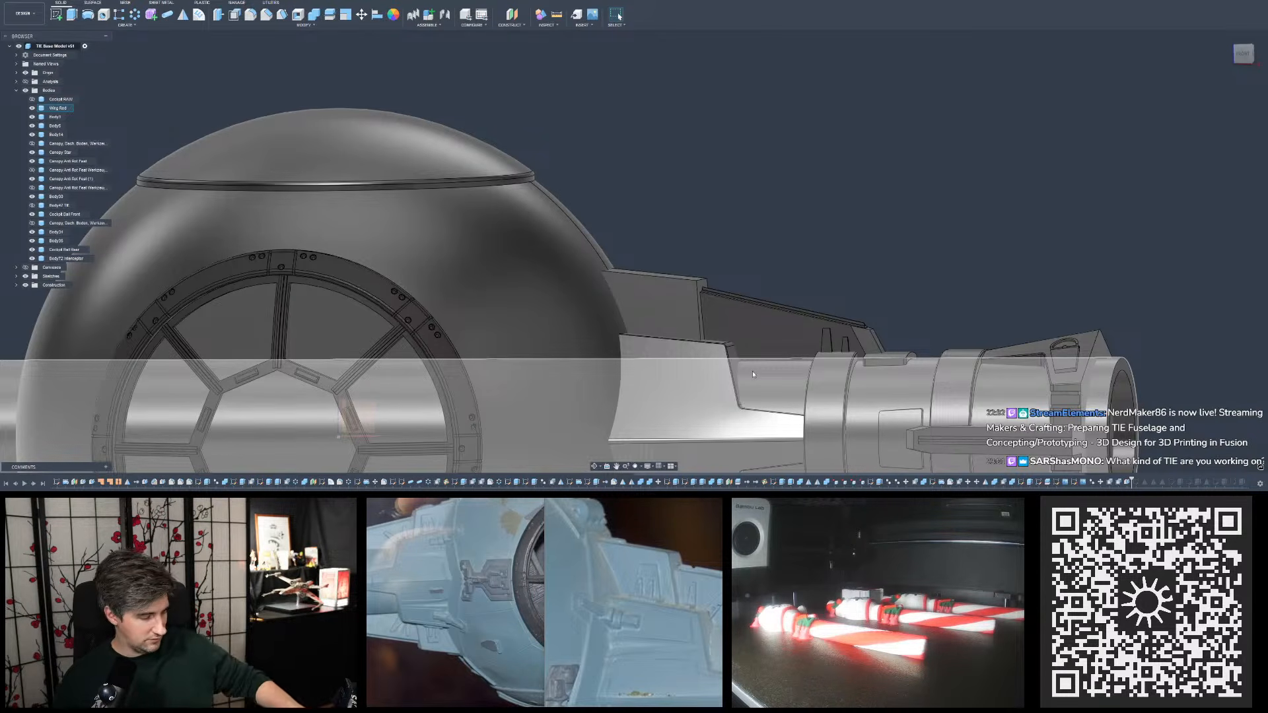
{"action": "scroll", "coordinate": [666, 122], "scroll_direction": "down", "scroll_amount": 7}
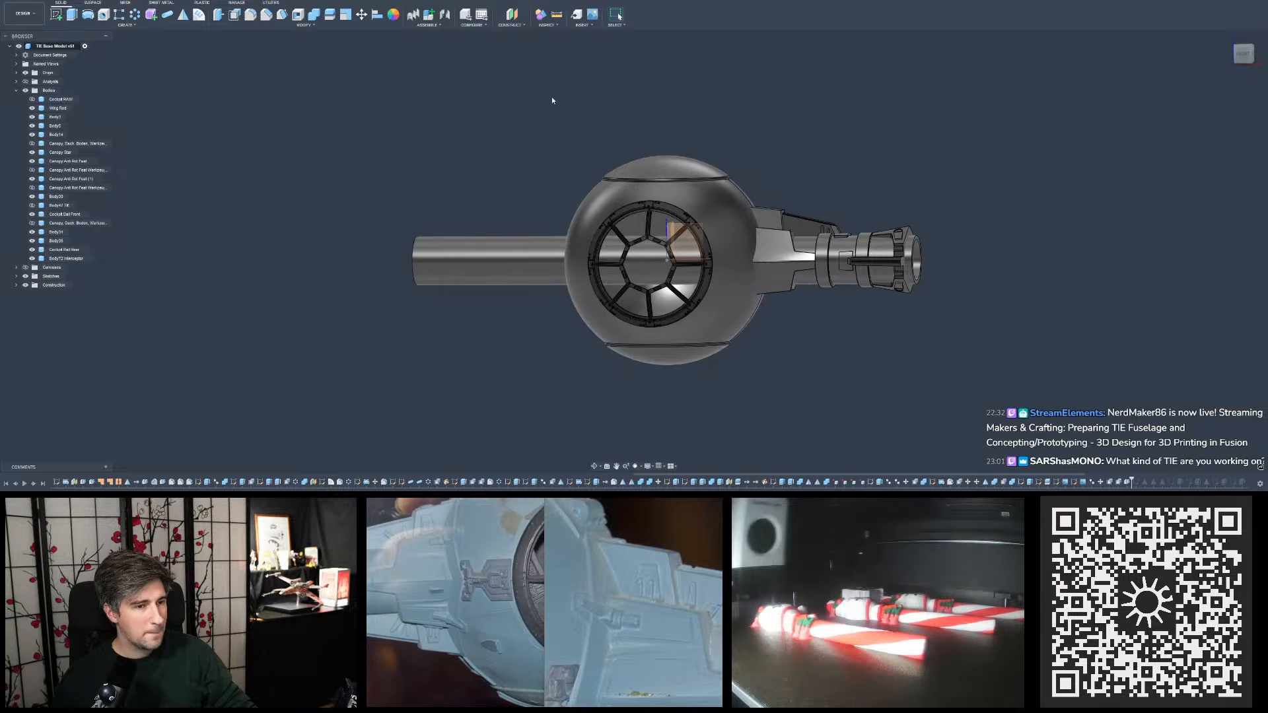
{"action": "middle_click_drag", "start_coordinate": [759, 156], "coordinate": [736, 159], "text": "shift"}
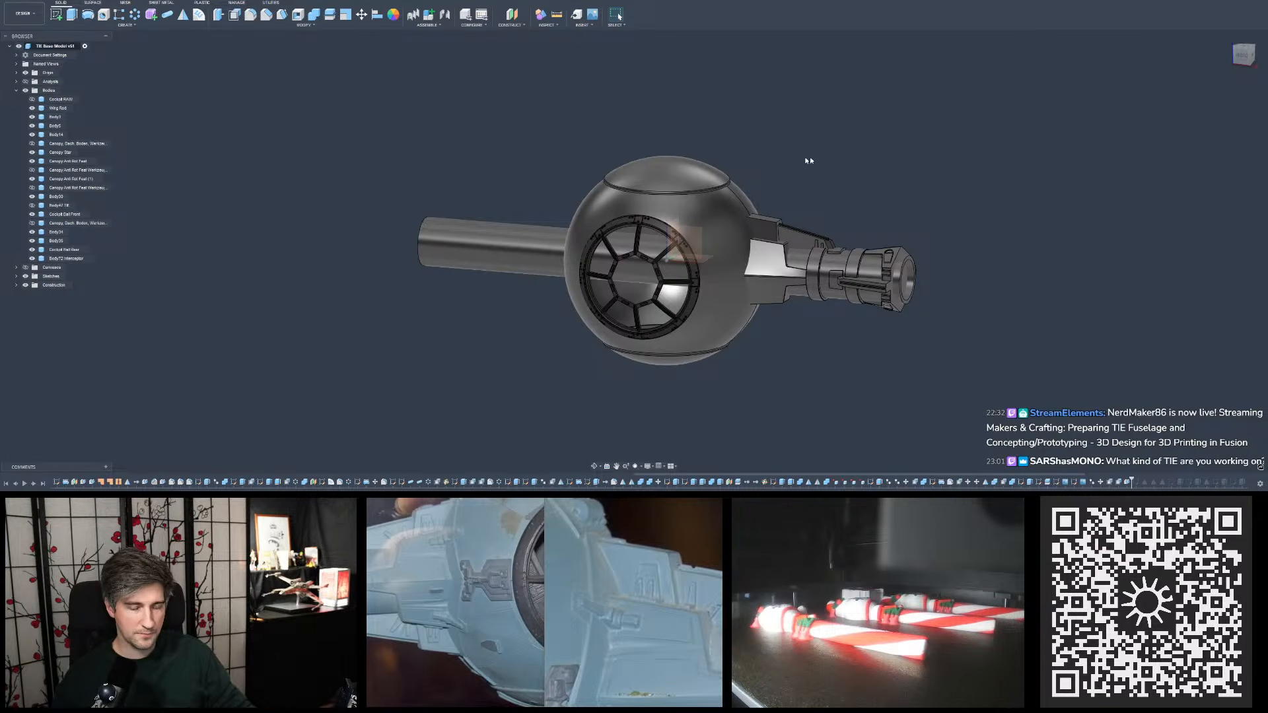
{"action": "scroll", "coordinate": [829, 158], "scroll_direction": "down", "scroll_amount": 3}
{"action": "scroll", "coordinate": [770, 142], "scroll_direction": "up", "scroll_amount": 4}
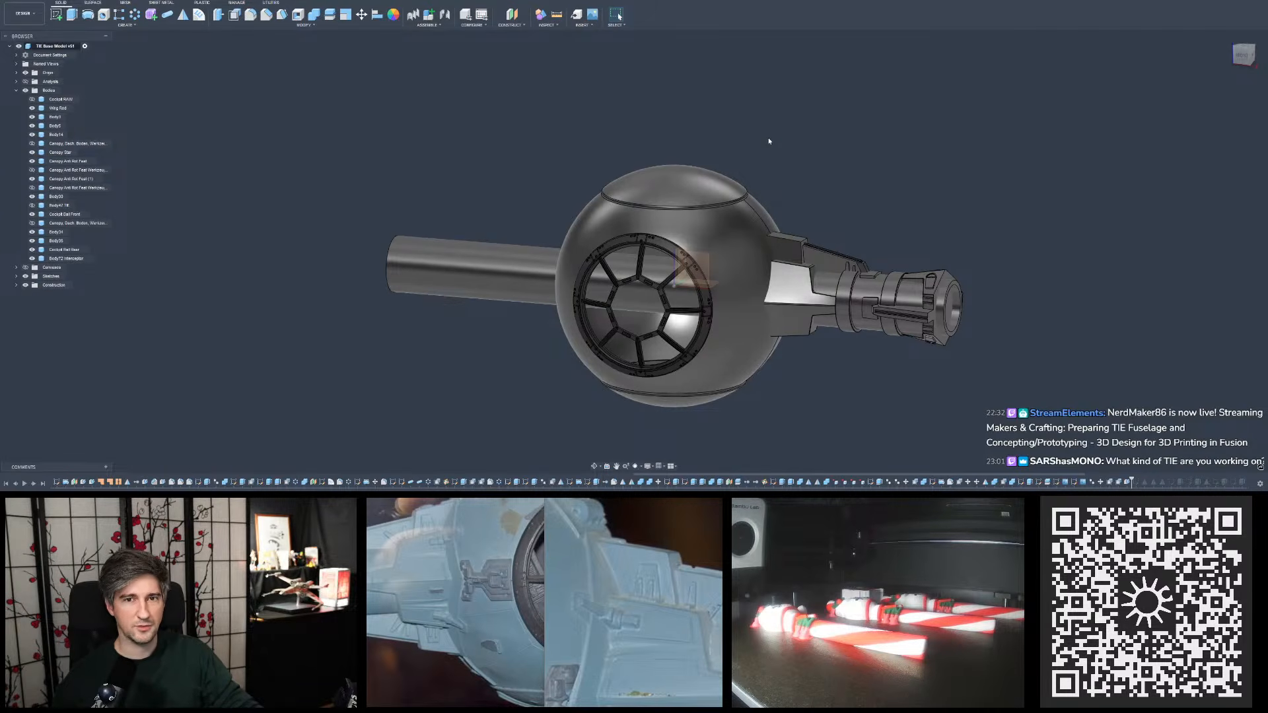
{"action": "mouse_move", "coordinate": [745, 175]}
{"action": "middle_mouse_down", "text": "shift"}
{"action": "mouse_move", "coordinate": [748, 206]}
{"action": "mouse_move", "coordinate": [737, 166]}
{"action": "mouse_move", "coordinate": [750, 162]}
{"action": "middle_mouse_up", "text": "shift"}
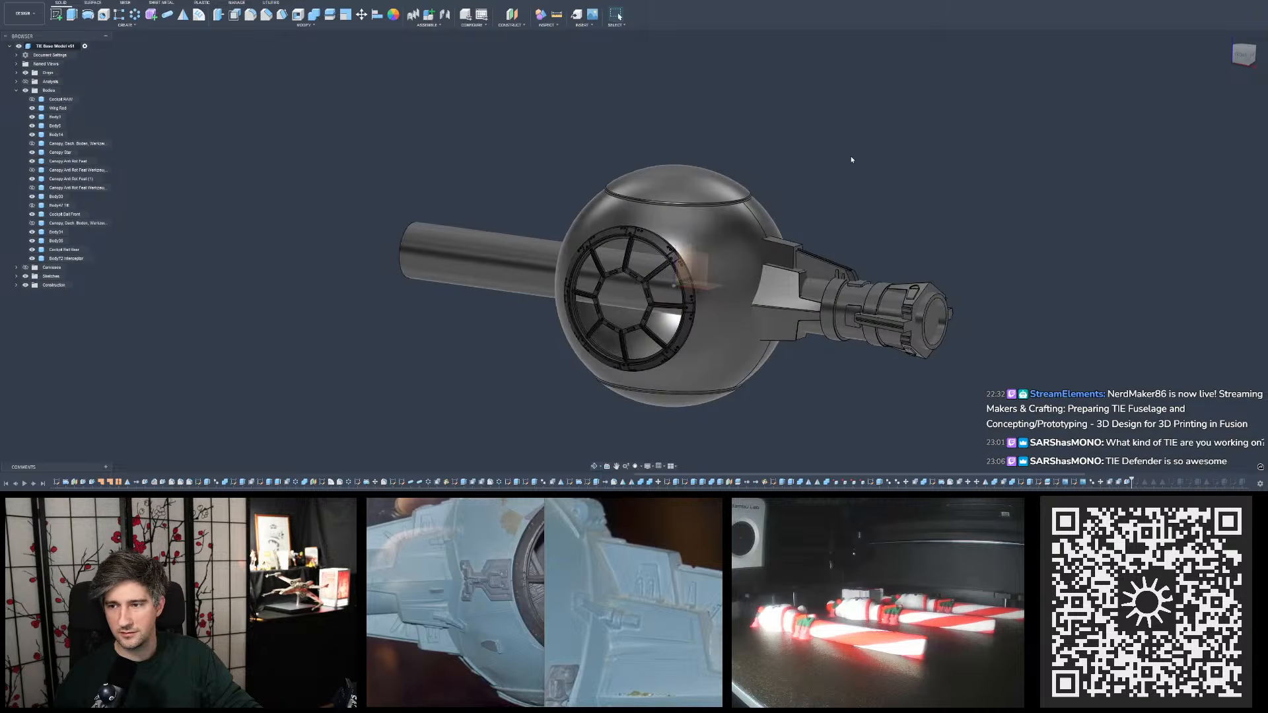
{"action": "middle_click_drag", "start_coordinate": [863, 153], "coordinate": [846, 152], "text": "shift"}
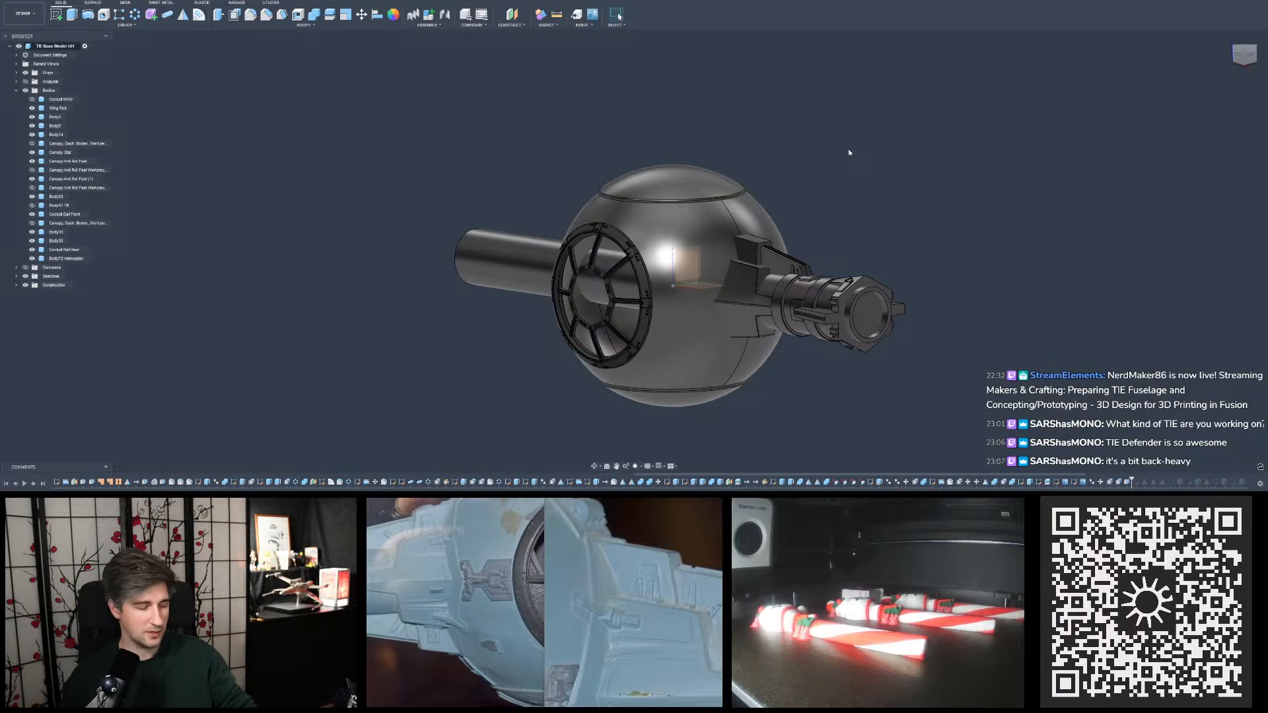
{"action": "middle_click_drag", "start_coordinate": [850, 153], "coordinate": [872, 178], "text": "shift"}
{"action": "middle_click_drag", "start_coordinate": [747, 264], "coordinate": [719, 238], "text": "shift"}
{"action": "middle_click_drag", "start_coordinate": [794, 167], "coordinate": [827, 175], "text": "shift"}
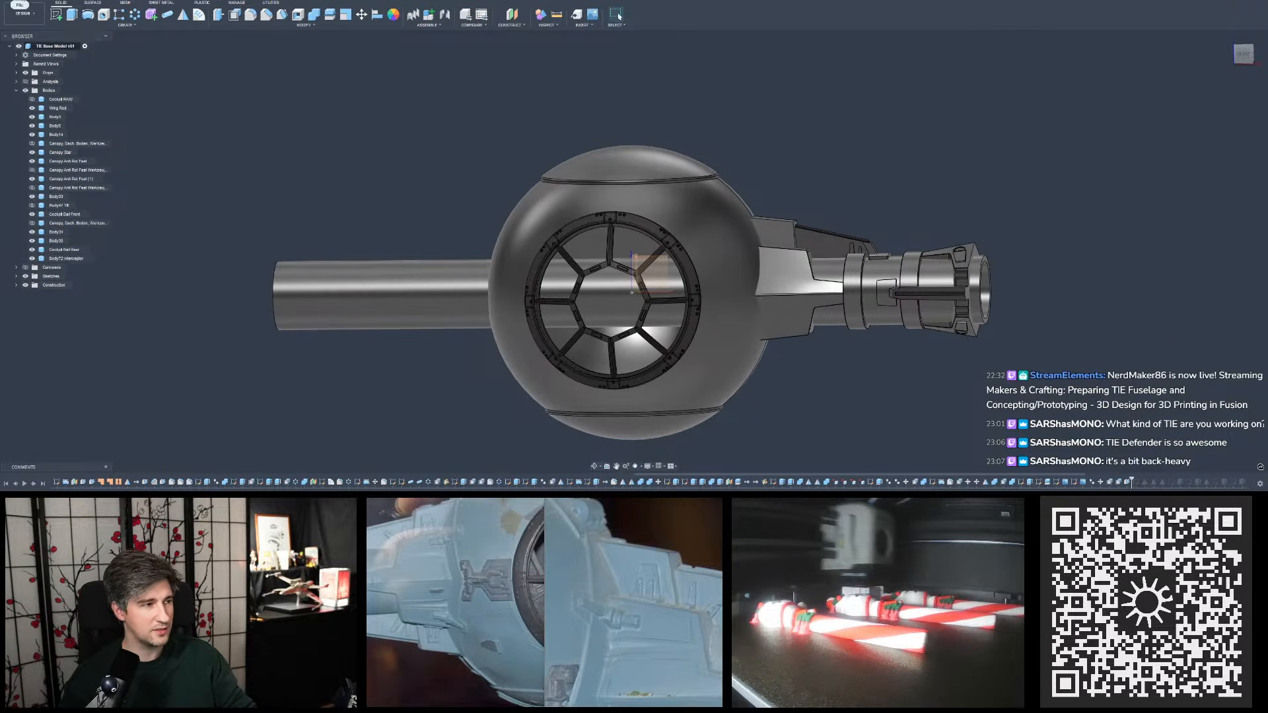
- Open the TIE Seeker design from the TIE Seeker folder of the STAR WARS project
{"action": "left_click", "coordinate": [33, 13]}
{"action": "left_click", "coordinate": [6, 0]}
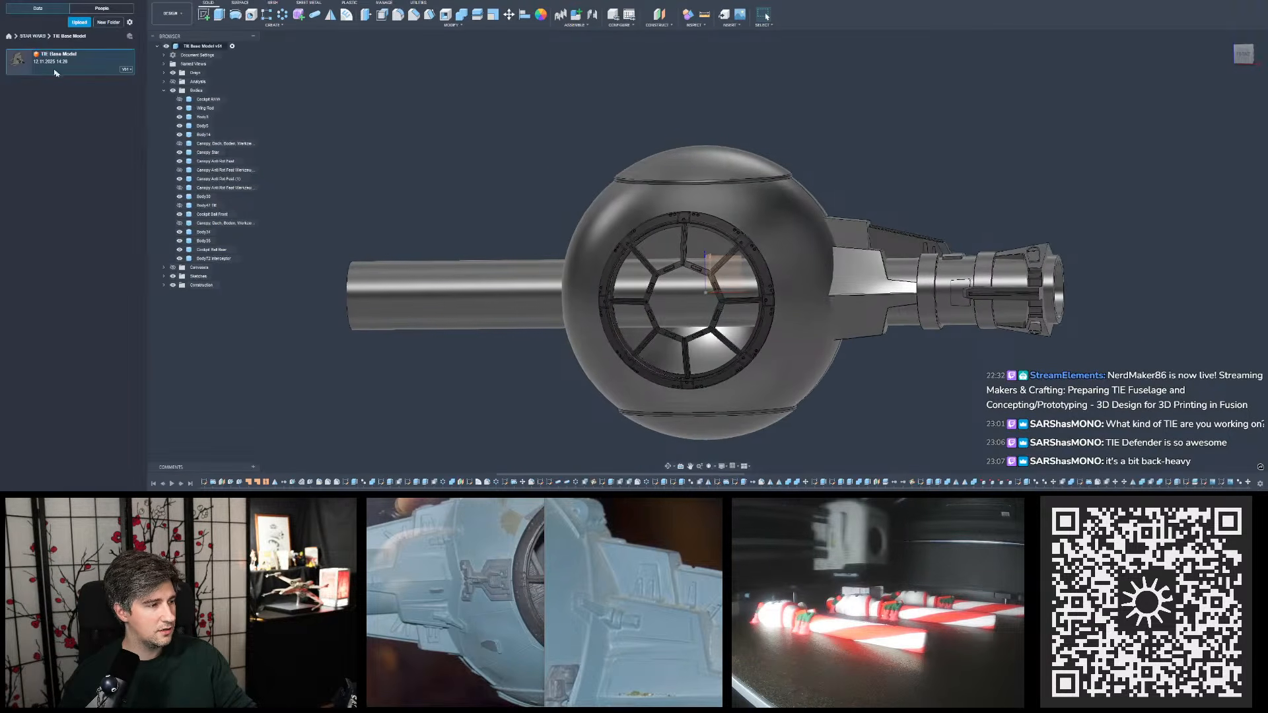
{"action": "left_click", "coordinate": [30, 36]}
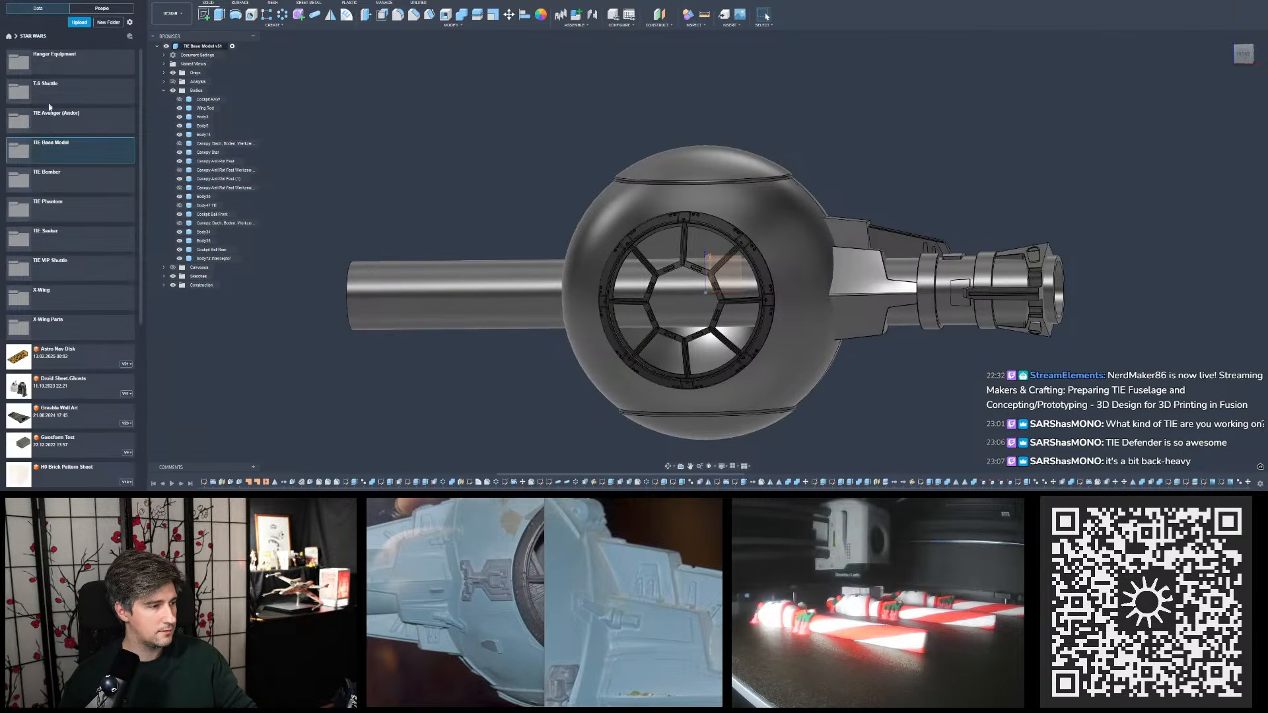
{"action": "left_click", "coordinate": [63, 233]}
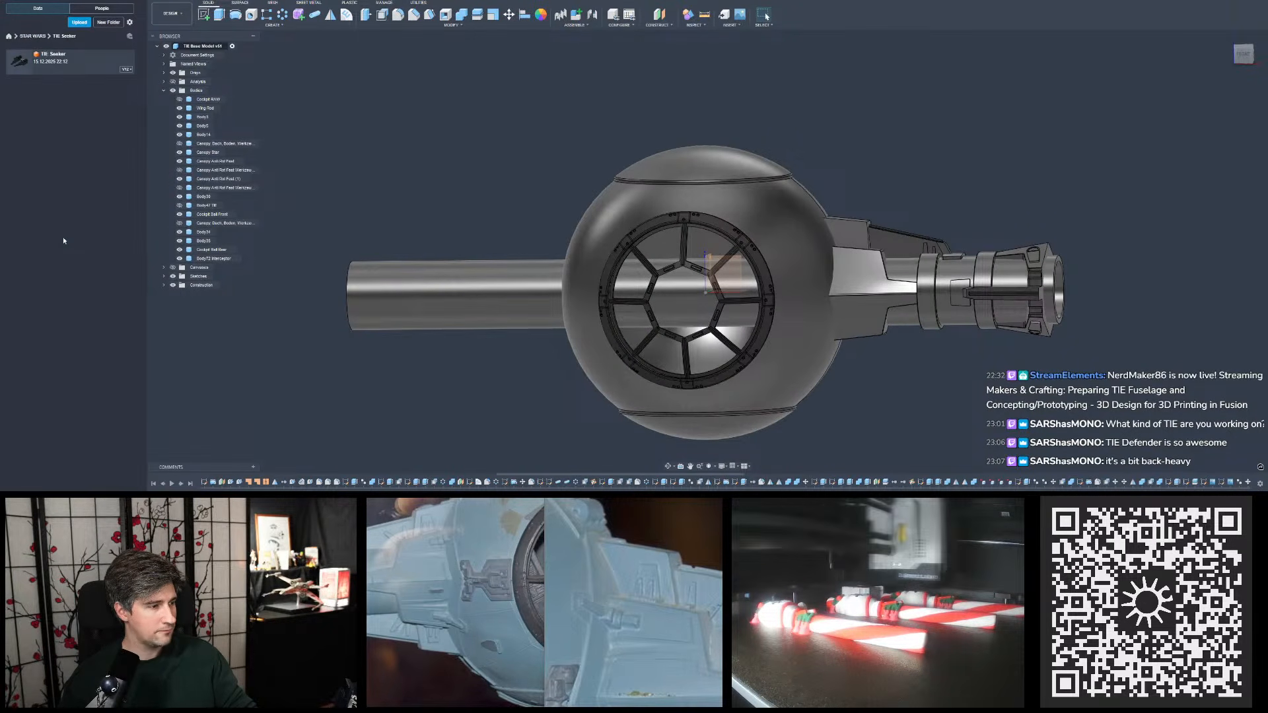
{"action": "double_click", "coordinate": [48, 59]}
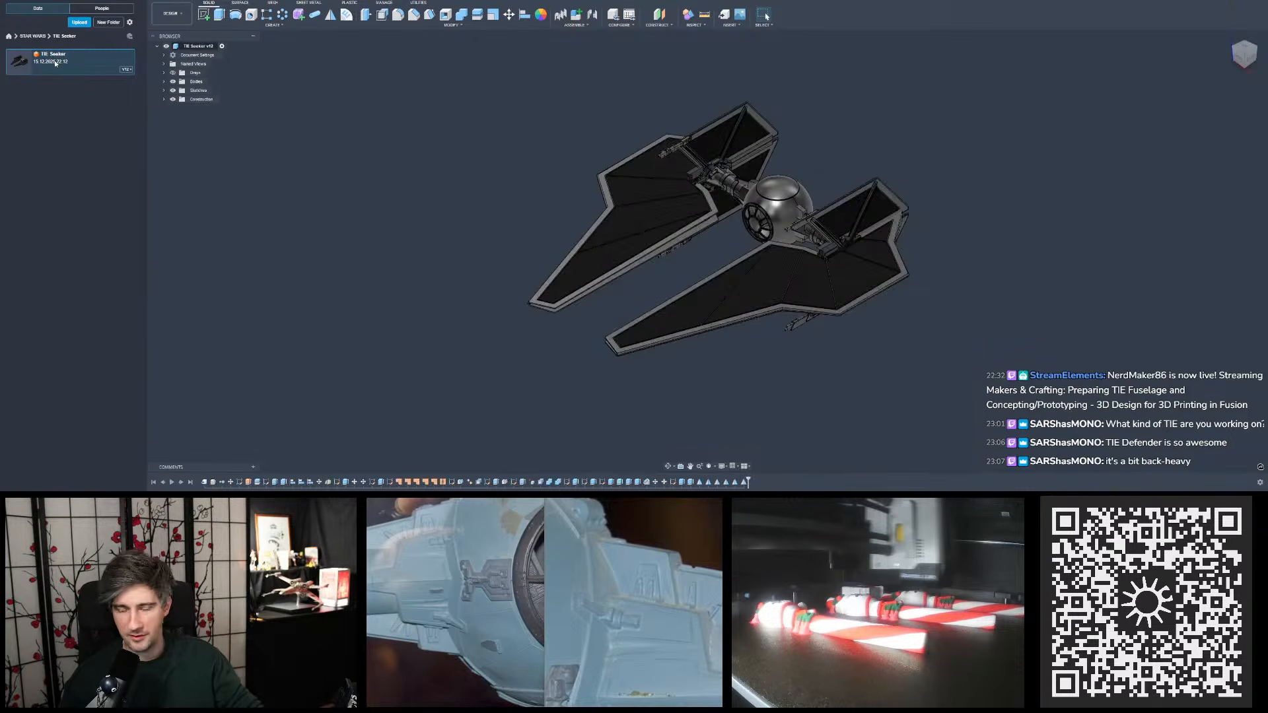
{"action": "left_click", "coordinate": [130, 1]}
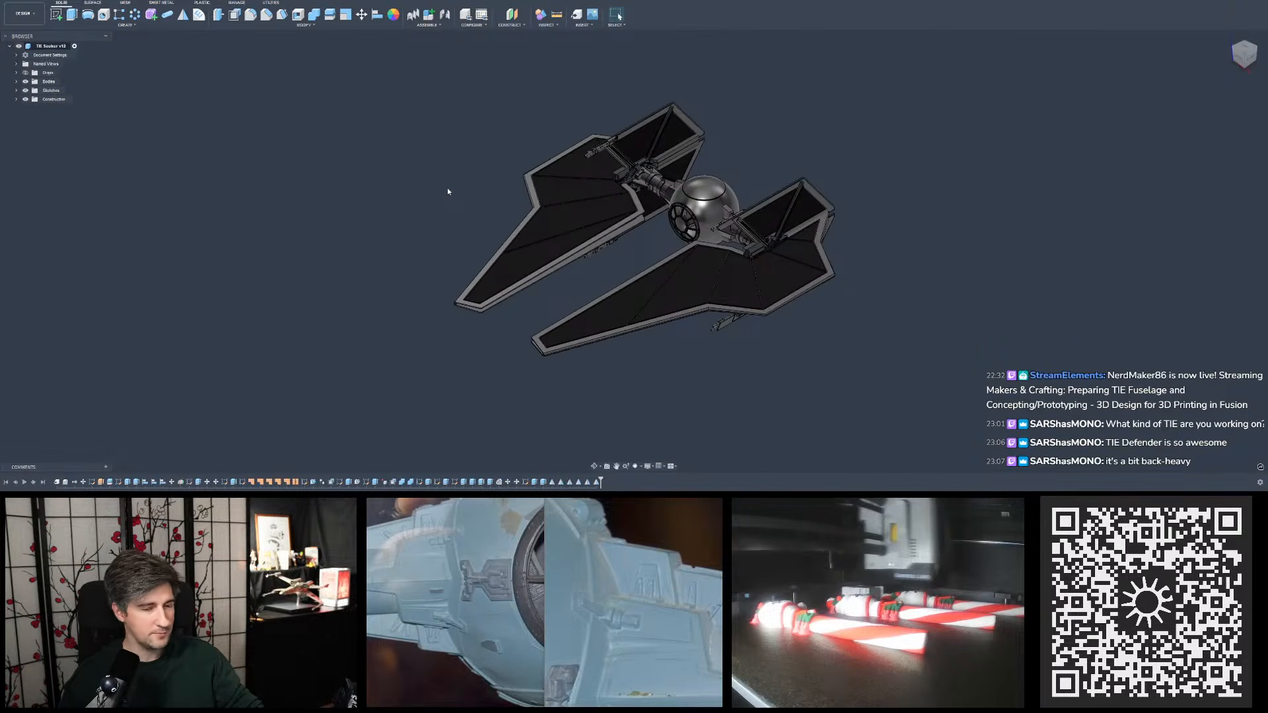
- Examine the complete TIE Seeker model from several sides, including its cockpit, pylons and wing panels
{"action": "middle_click_drag", "start_coordinate": [759, 196], "coordinate": [746, 171], "text": "shift"}
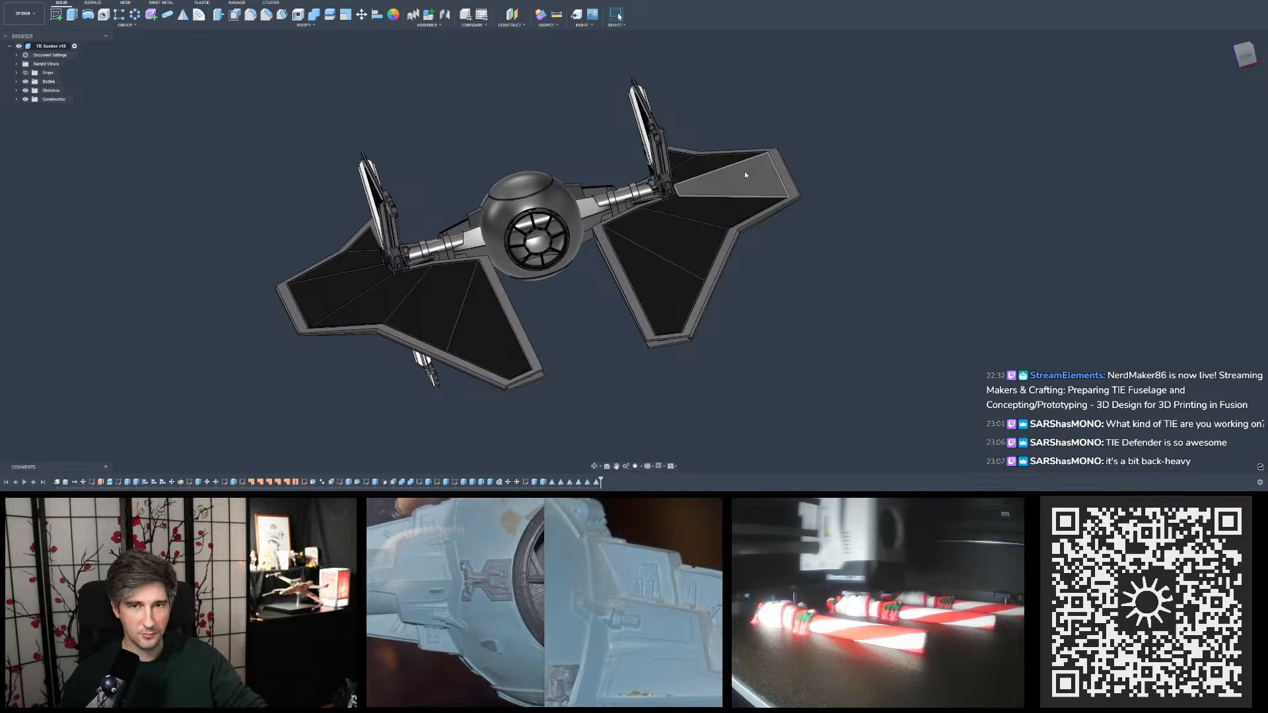
{"action": "mouse_move", "coordinate": [744, 172]}
{"action": "middle_mouse_down", "text": "shift"}
{"action": "mouse_move", "coordinate": [865, 244]}
{"action": "mouse_move", "coordinate": [780, 171]}
{"action": "mouse_move", "coordinate": [746, 178]}
{"action": "mouse_move", "coordinate": [746, 231]}
{"action": "mouse_move", "coordinate": [681, 225]}
{"action": "mouse_move", "coordinate": [621, 178]}
{"action": "mouse_move", "coordinate": [561, 225]}
{"action": "mouse_move", "coordinate": [631, 261]}
{"action": "mouse_move", "coordinate": [744, 189]}
{"action": "middle_mouse_up", "text": "shift"}
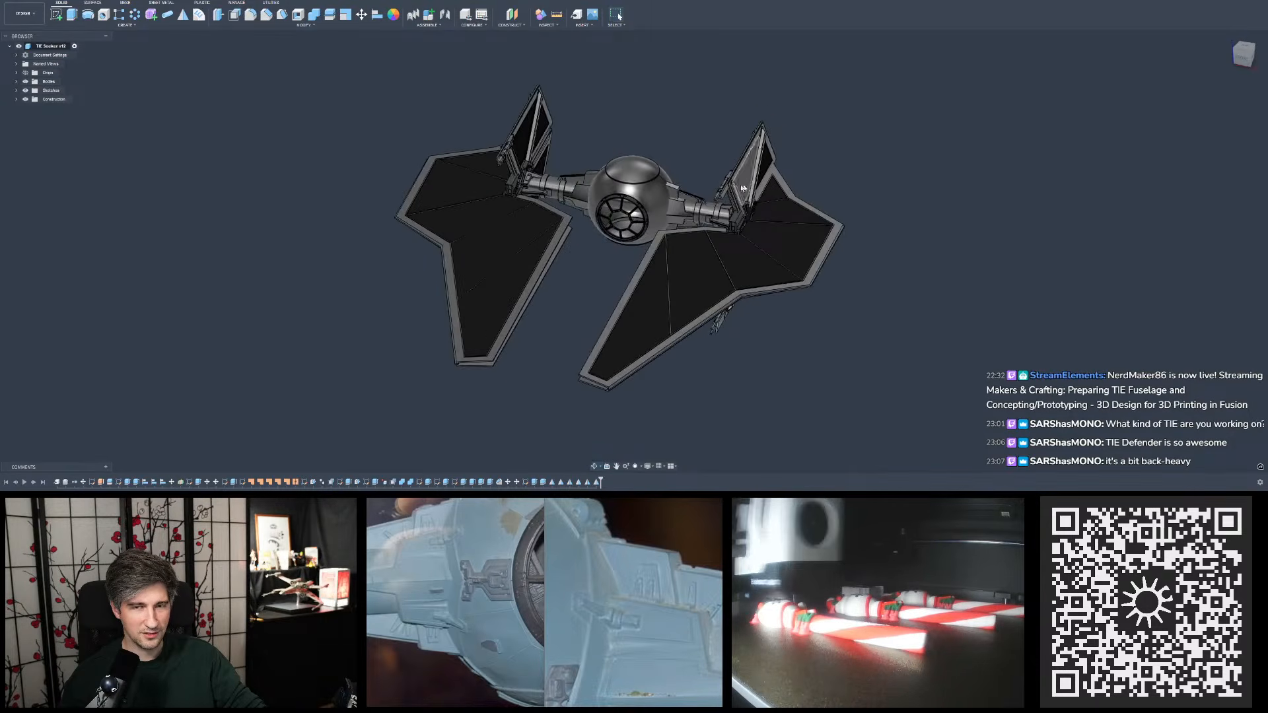
{"action": "middle_click_drag", "start_coordinate": [649, 207], "coordinate": [760, 218], "text": "shift"}
{"action": "middle_click_drag", "start_coordinate": [648, 246], "coordinate": [724, 264], "text": "shift"}
{"action": "scroll", "coordinate": [590, 263], "scroll_direction": "up", "scroll_amount": 5}
{"action": "left_click", "coordinate": [572, 243]}
{"action": "scroll", "coordinate": [611, 273], "scroll_direction": "down", "scroll_amount": 3}
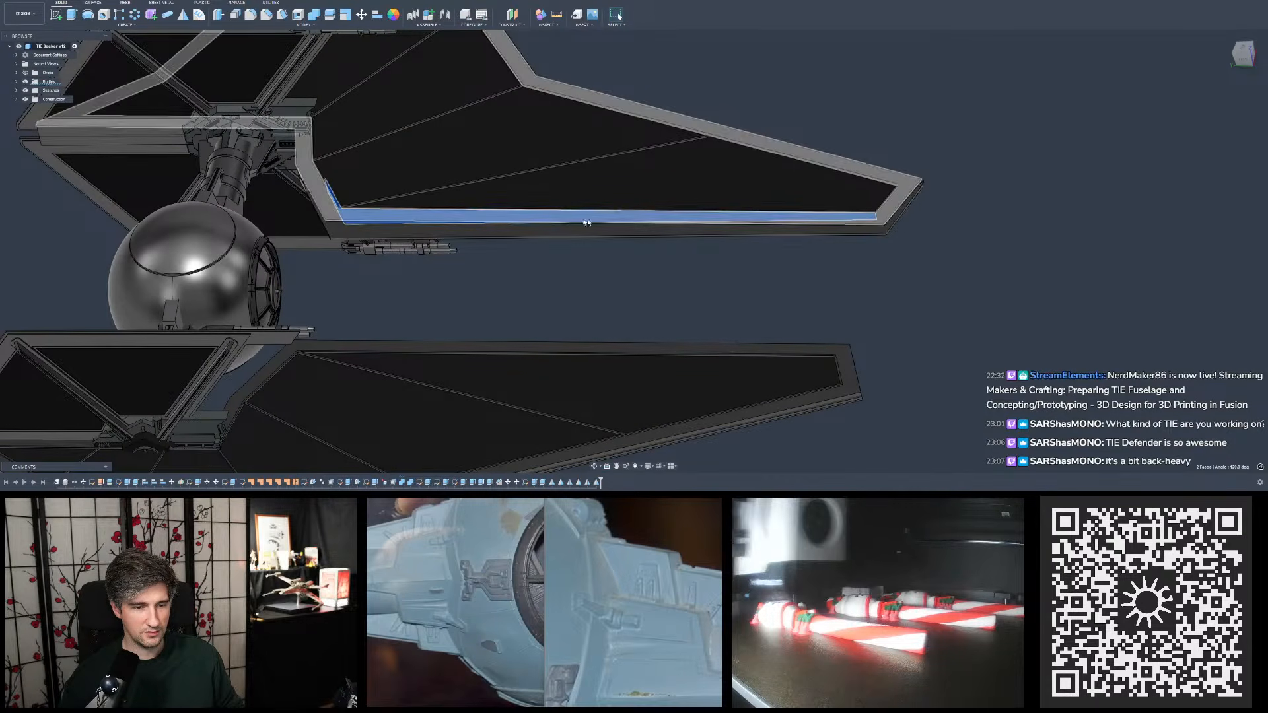
{"action": "scroll", "coordinate": [778, 320], "scroll_direction": "down", "scroll_amount": 3}
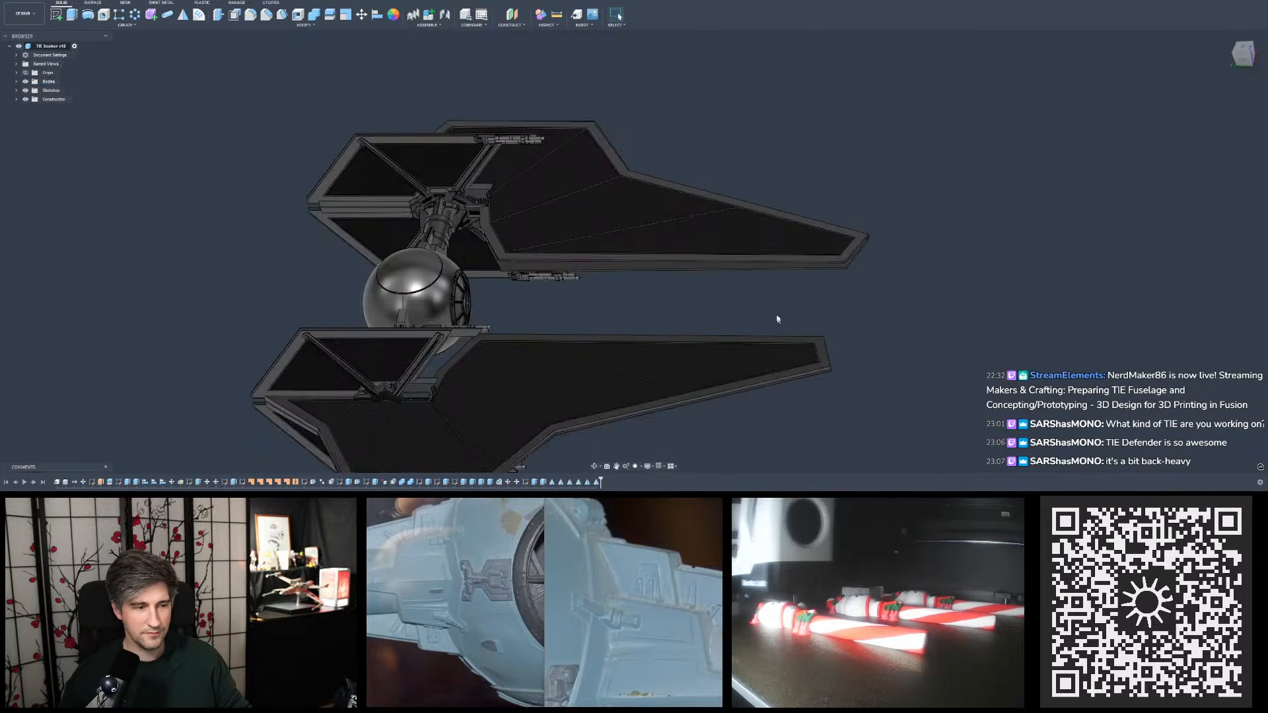
{"action": "middle_click_drag", "start_coordinate": [777, 319], "coordinate": [710, 249], "text": "shift"}
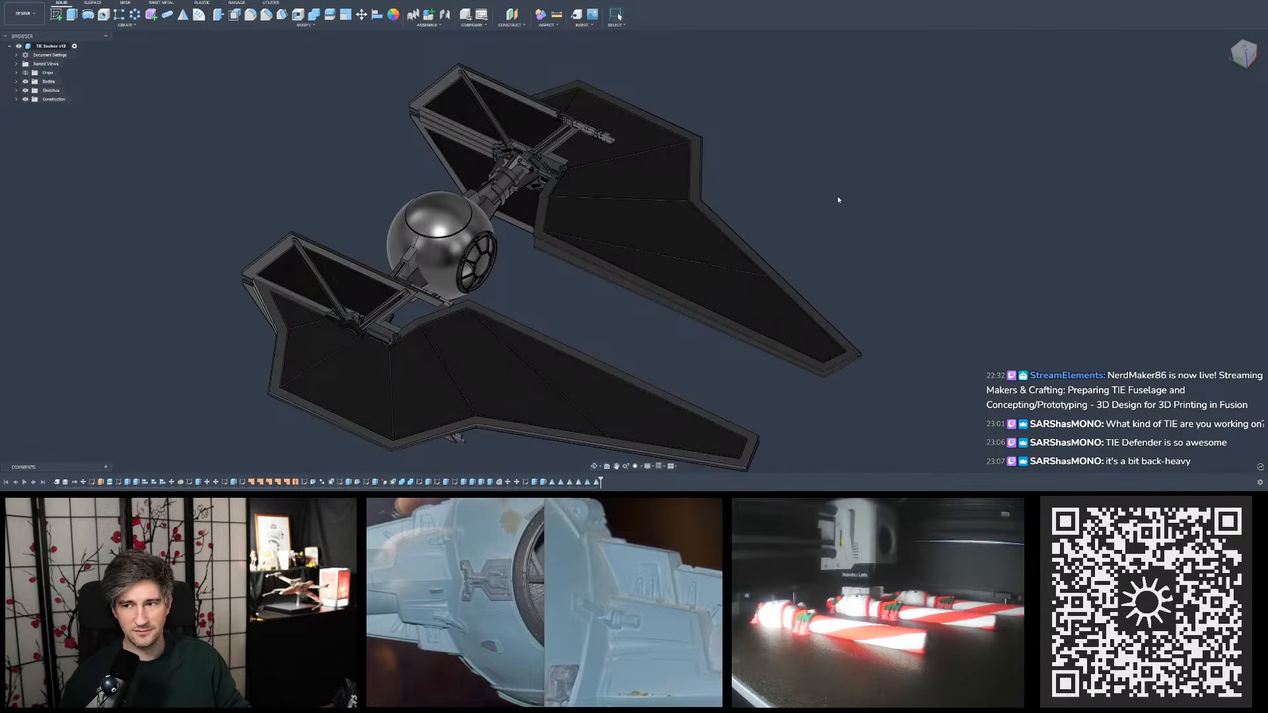
{"action": "middle_click_drag", "start_coordinate": [824, 193], "coordinate": [676, 105], "text": "shift"}
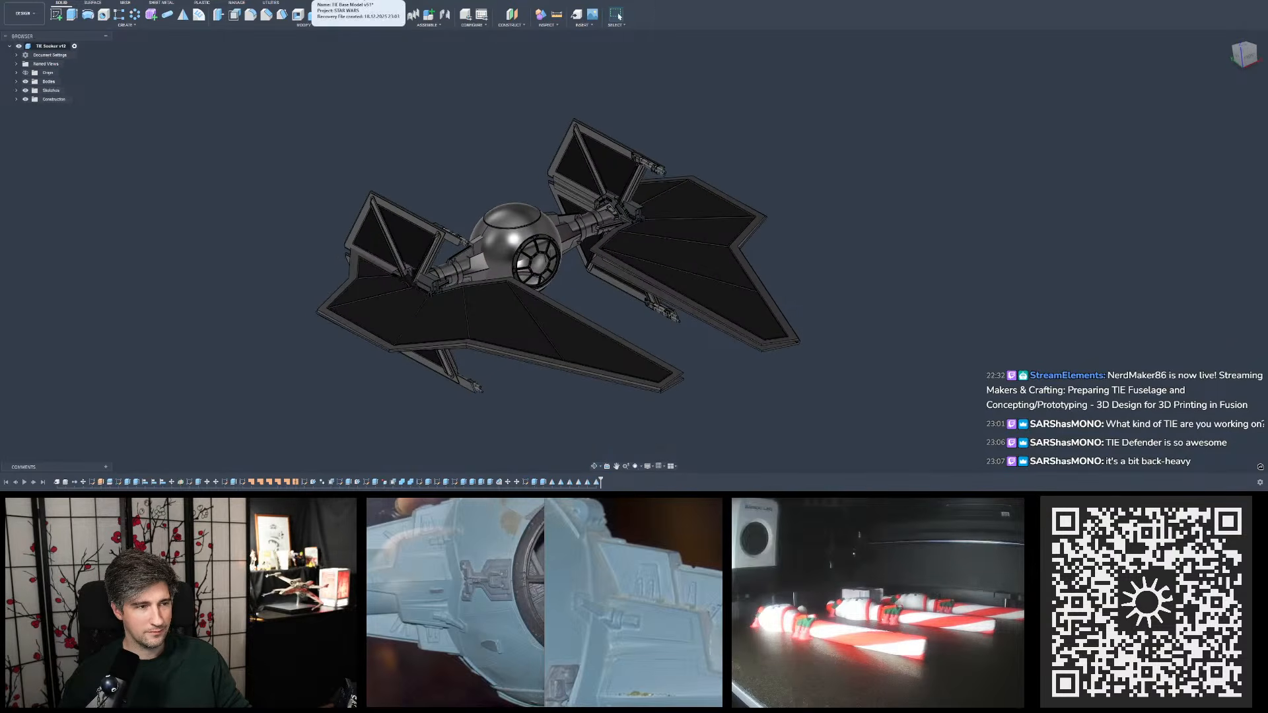
- Switch back to the TIE Base Model design and inspect the pylon's plates up close from the front
{"action": "left_click", "coordinate": [317, 1]}
{"action": "scroll", "coordinate": [704, 138], "scroll_direction": "down", "scroll_amount": 4}
{"action": "scroll", "coordinate": [747, 213], "scroll_direction": "up", "scroll_amount": 3}
{"action": "scroll", "coordinate": [723, 188], "scroll_direction": "up", "scroll_amount": 3}
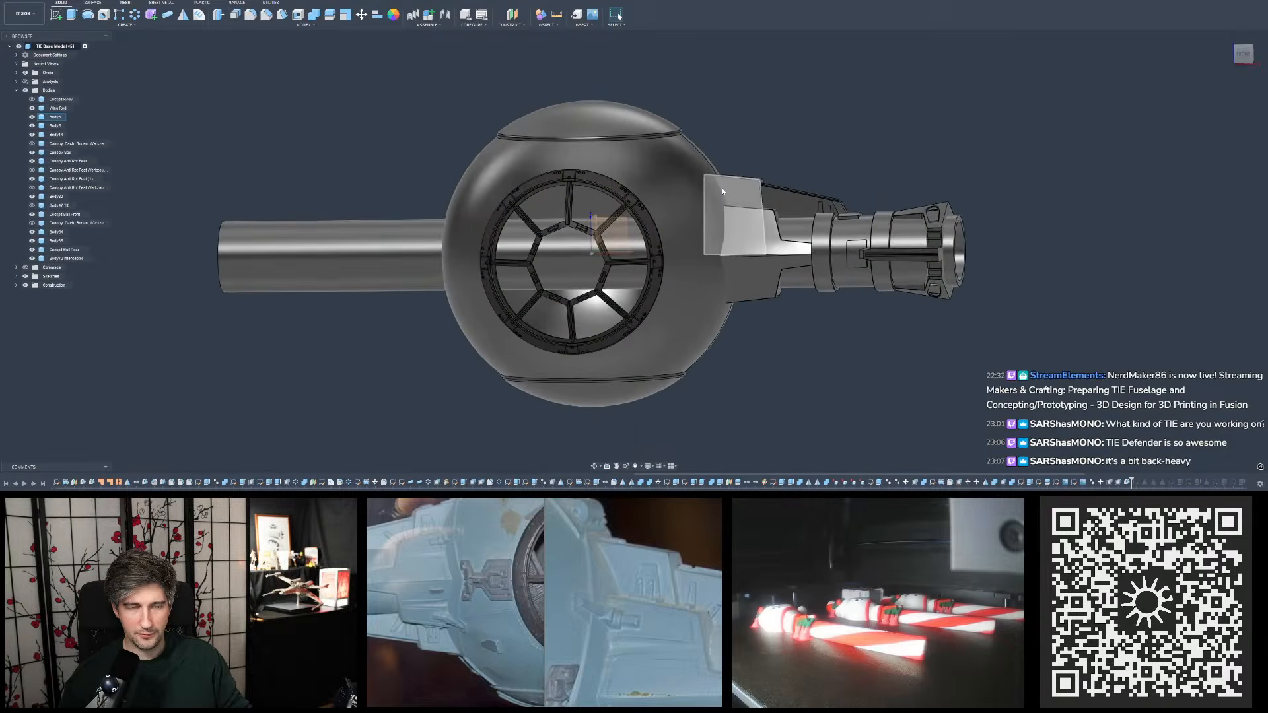
{"action": "middle_click_drag", "start_coordinate": [782, 161], "coordinate": [731, 211], "text": "shift"}
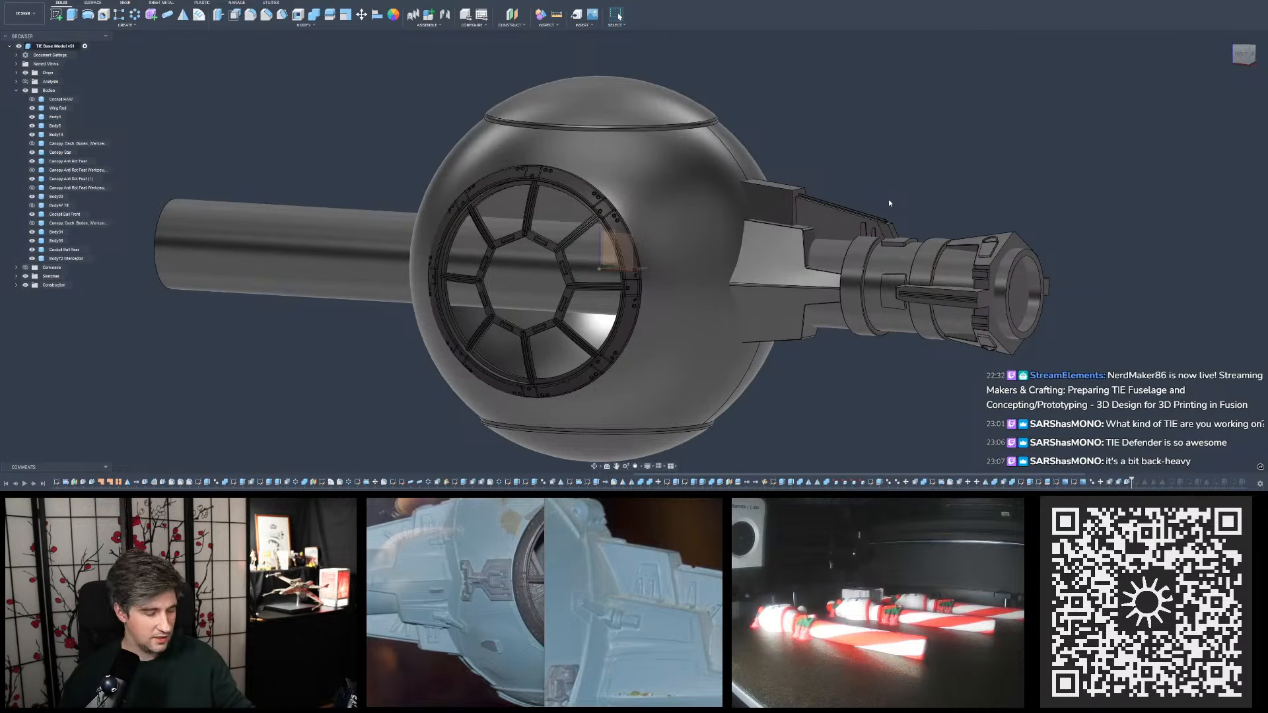
{"action": "middle_click_drag", "start_coordinate": [886, 204], "coordinate": [909, 170], "text": "shift"}
{"action": "scroll", "coordinate": [1005, 173], "scroll_direction": "up", "scroll_amount": 4}
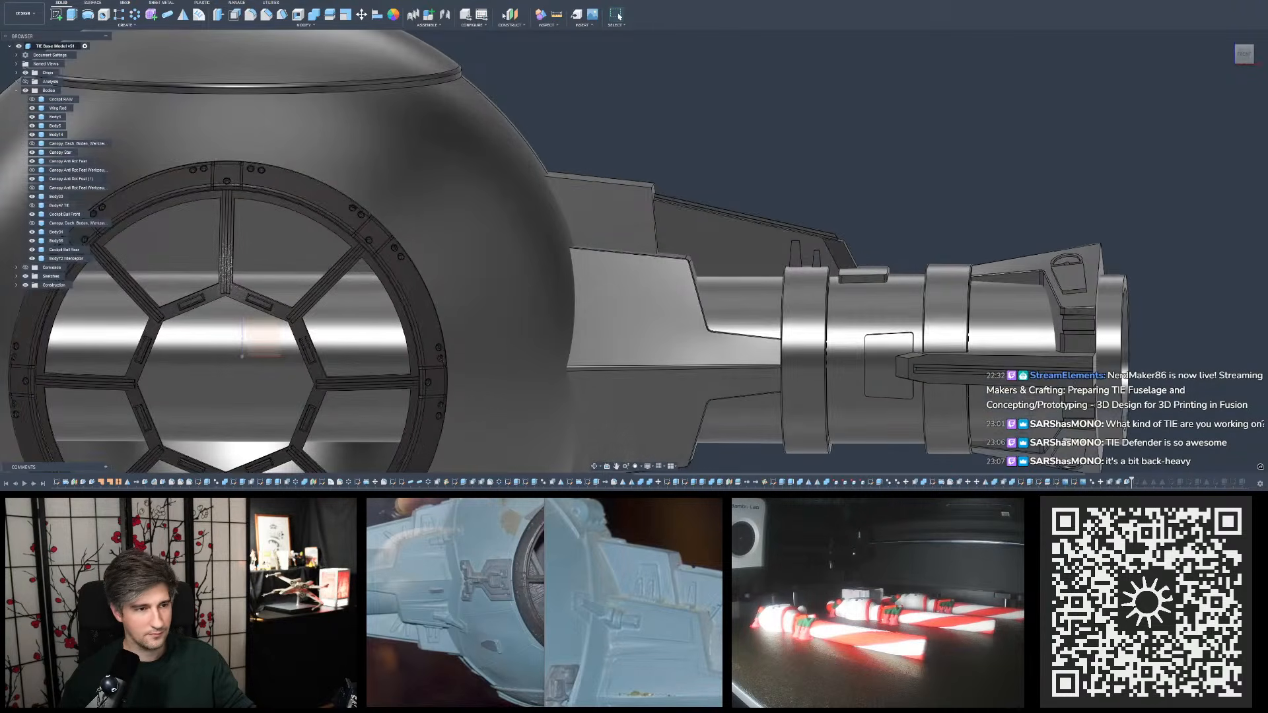
- Measure the angle between the lower block's outer end face and the upper plate's outer end face
{"action": "left_click", "coordinate": [557, 17]}
{"action": "middle_click_drag", "start_coordinate": [688, 181], "coordinate": [650, 214], "text": "shift"}
{"action": "left_click", "coordinate": [698, 288]}
{"action": "left_click", "coordinate": [663, 198]}
{"action": "middle_click_drag", "start_coordinate": [1125, 330], "coordinate": [1105, 250], "text": "shift"}
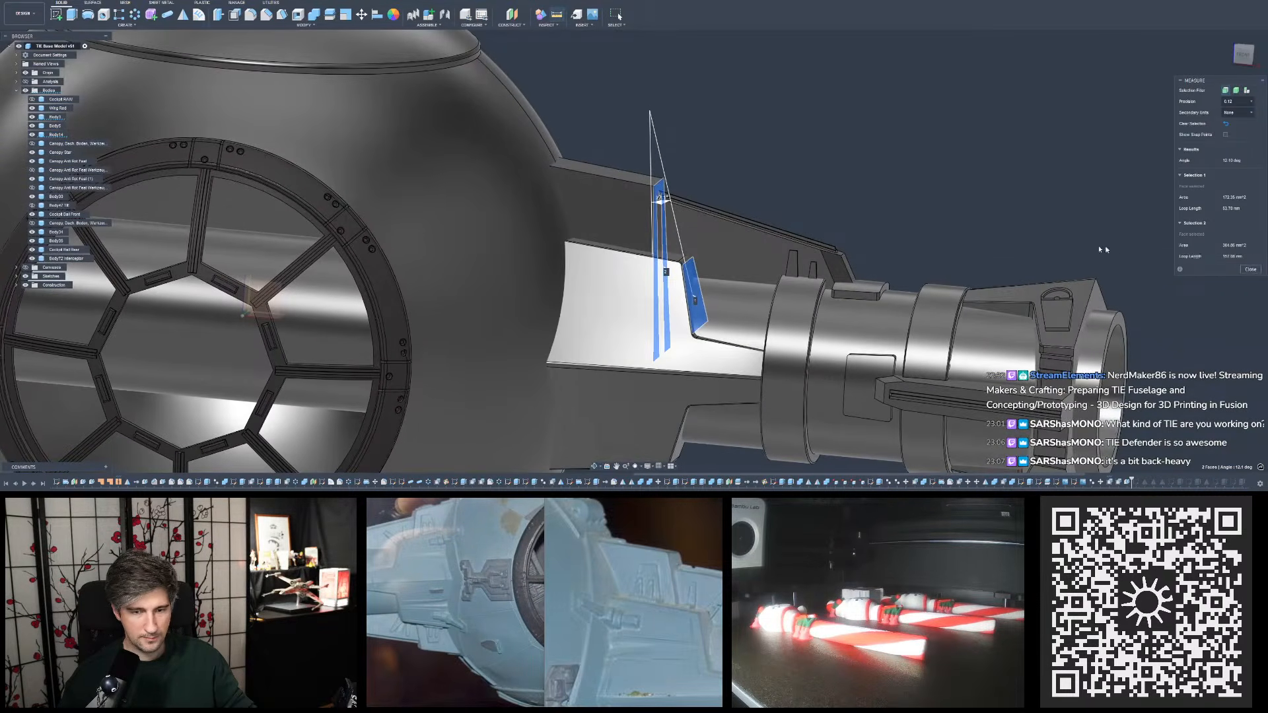
{"action": "left_click", "coordinate": [1250, 269]}
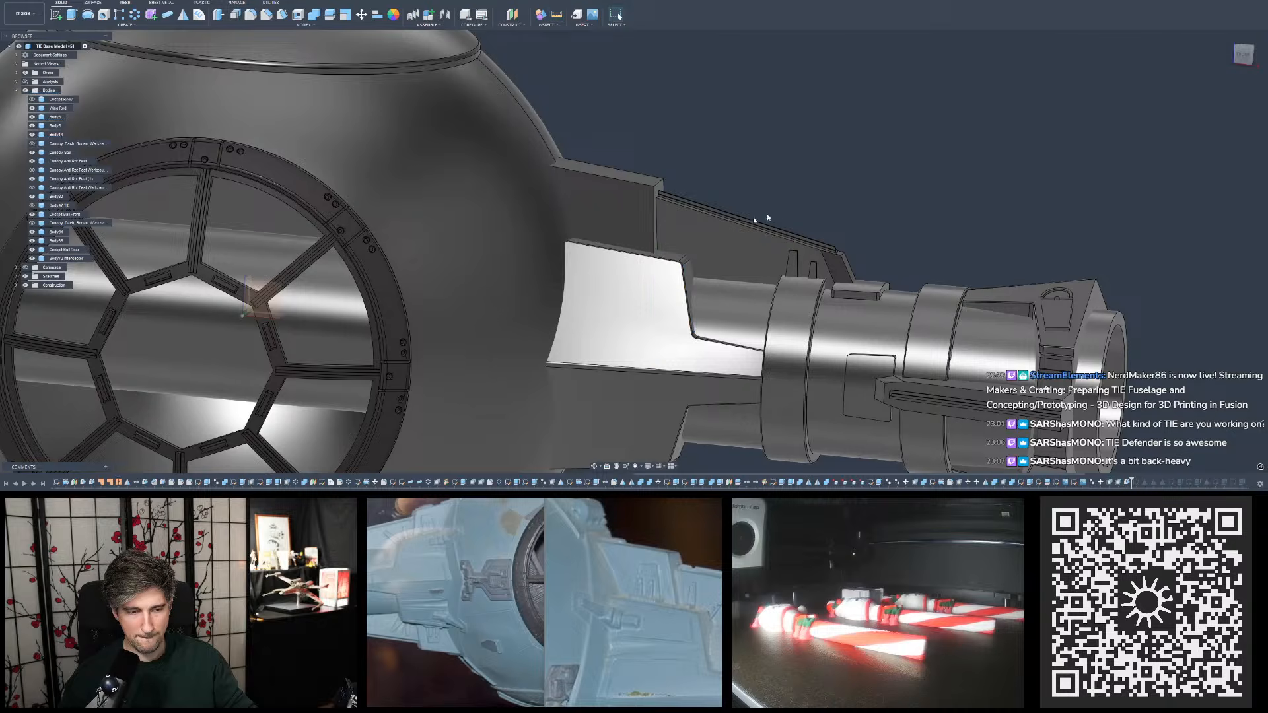
- Compare the outer ends of the upper plate and lower block with a close-up of the pylon reference photo
{"action": "scroll", "coordinate": [671, 199], "scroll_direction": "up", "scroll_amount": 2}
{"action": "scroll", "coordinate": [654, 185], "scroll_direction": "up", "scroll_amount": 3}
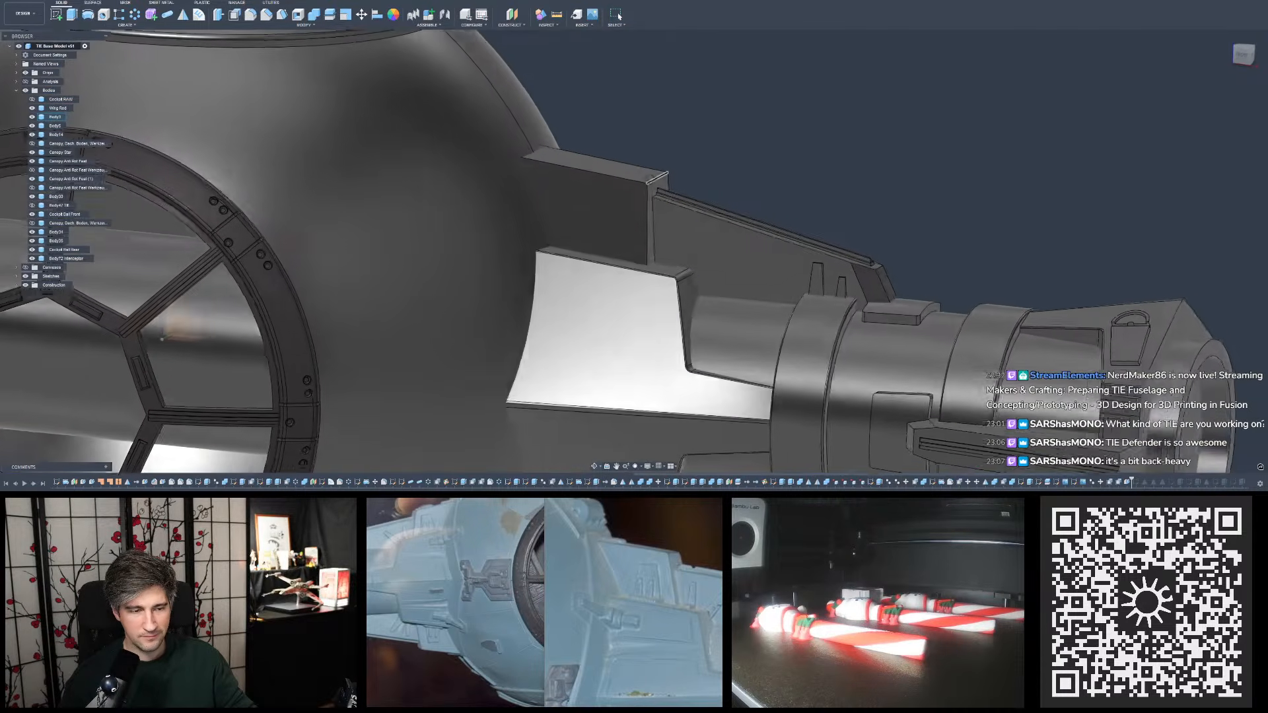
{"action": "mouse_move", "coordinate": [652, 183]}
{"action": "middle_mouse_down", "text": "shift"}
{"action": "mouse_move", "coordinate": [659, 154]}
{"action": "mouse_move", "coordinate": [648, 177]}
{"action": "middle_mouse_up", "text": "shift"}
{"action": "scroll", "coordinate": [640, 566], "scroll_direction": "up", "scroll_amount": 2}
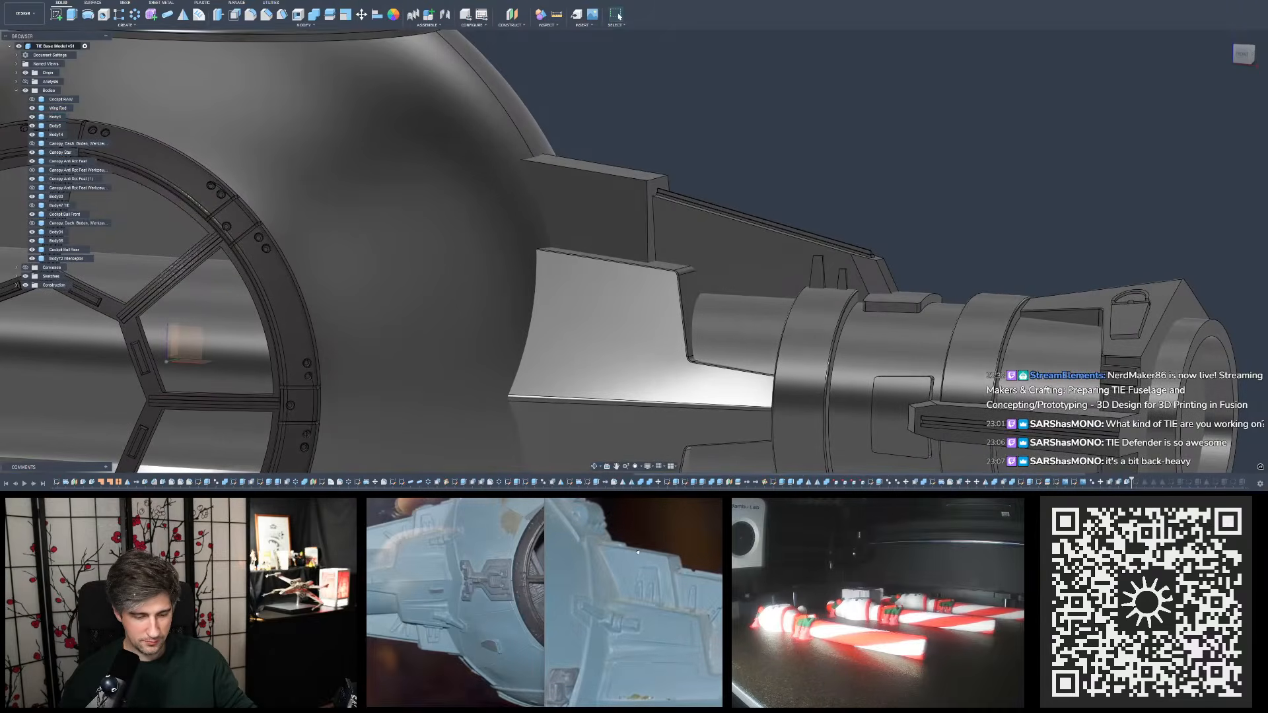
{"action": "scroll", "coordinate": [641, 566], "scroll_direction": "up", "scroll_amount": 1}
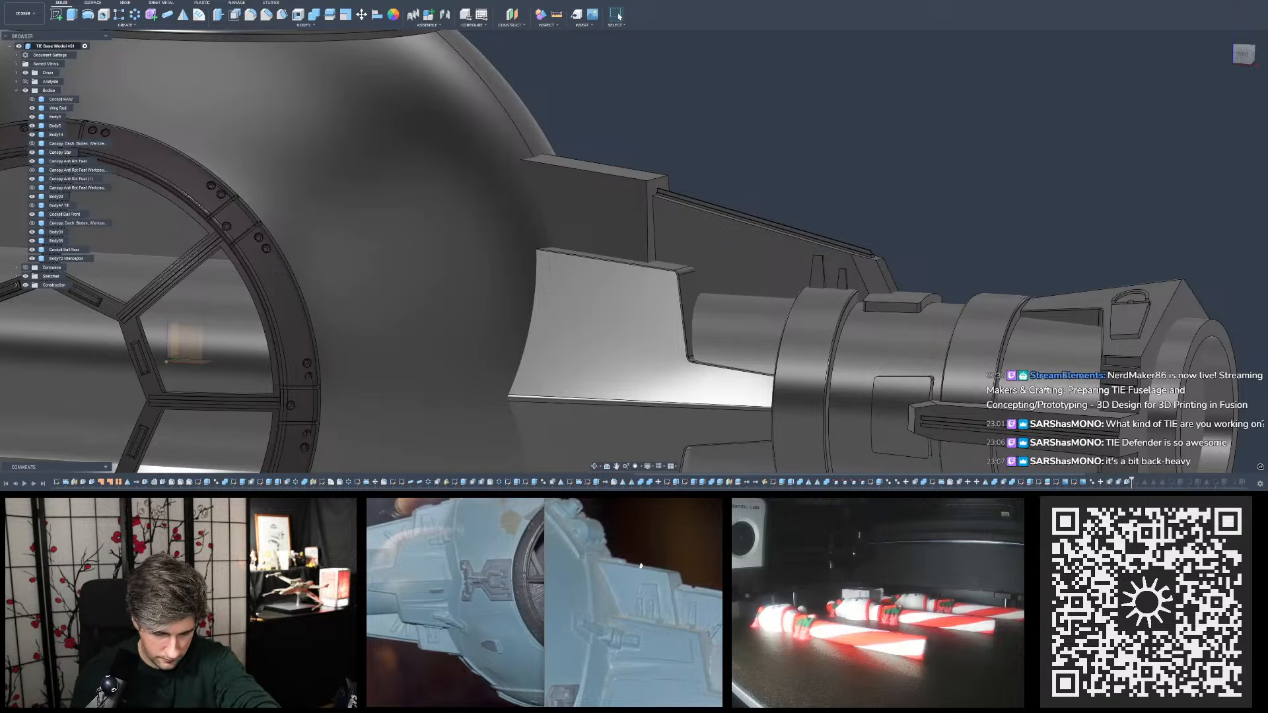
{"action": "scroll", "coordinate": [674, 586], "scroll_direction": "up", "scroll_amount": 3}
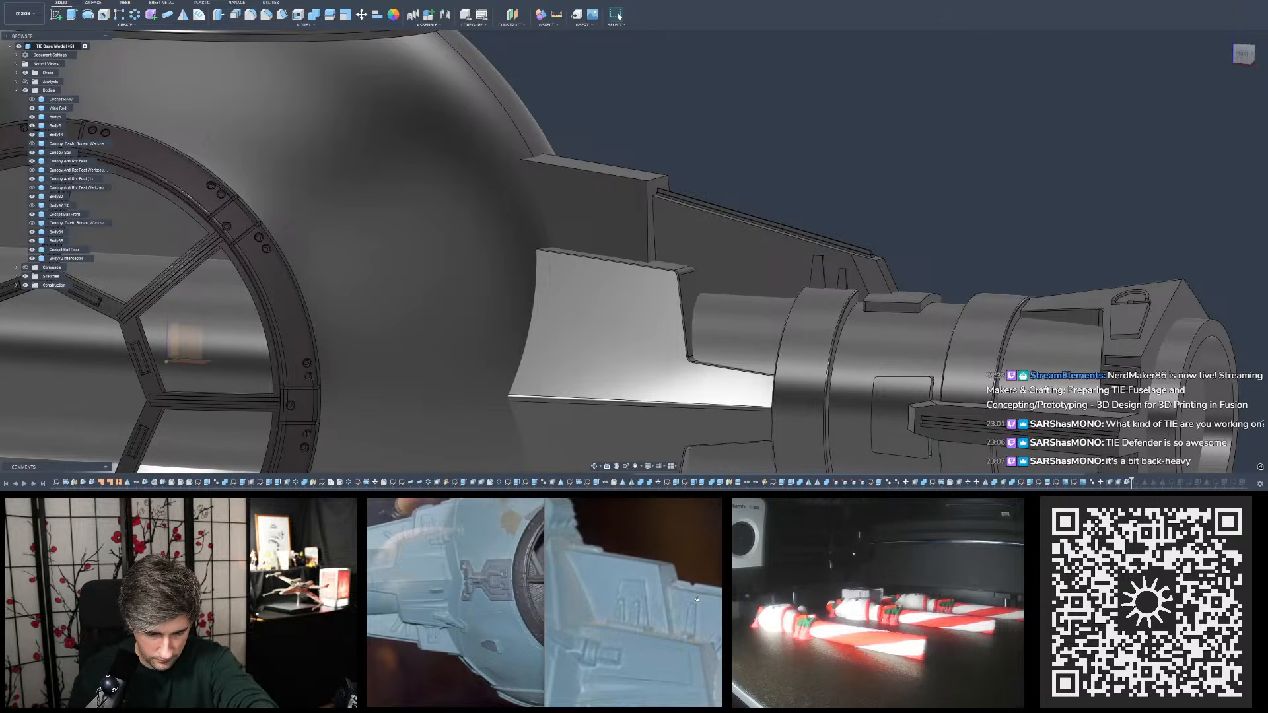
{"action": "scroll", "coordinate": [698, 599], "scroll_direction": "up", "scroll_amount": 3}
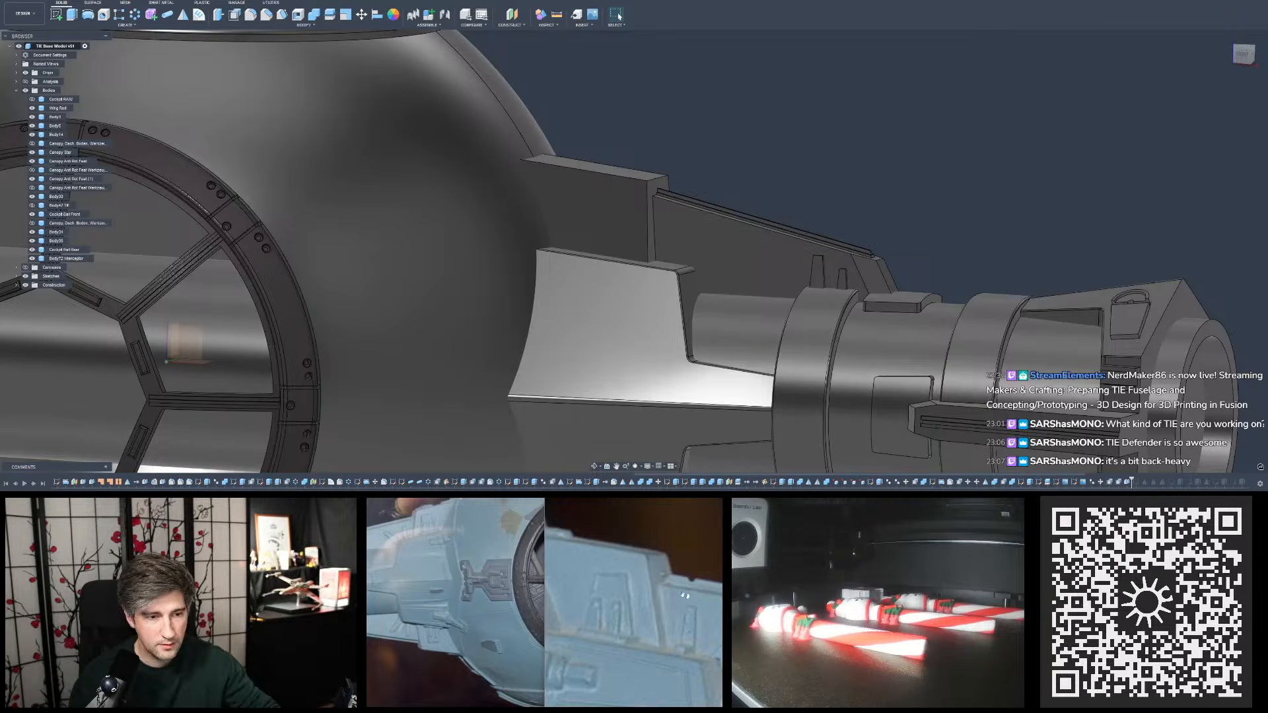
- Measure the distance from the lower block's upper outer edge to the upper plate's outer end face
{"action": "left_click", "coordinate": [554, 13]}
{"action": "scroll", "coordinate": [660, 264], "scroll_direction": "up", "scroll_amount": 3}
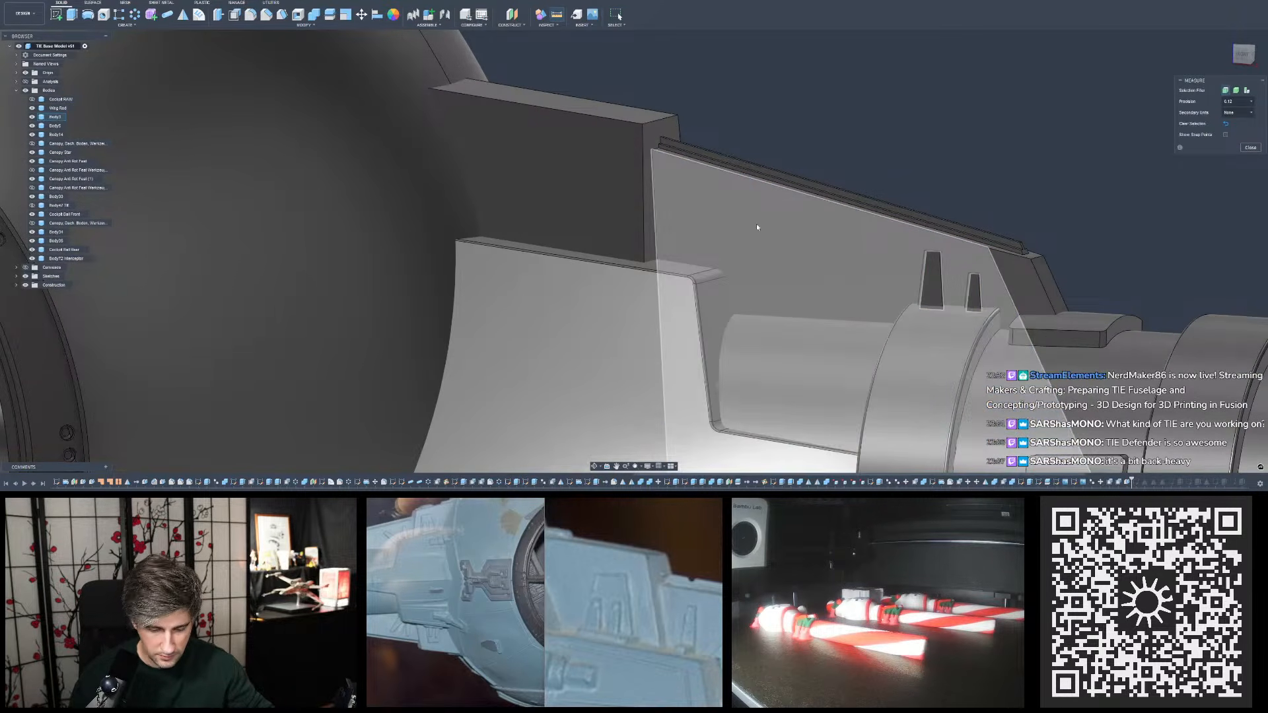
{"action": "left_click", "coordinate": [726, 264]}
{"action": "left_click", "coordinate": [653, 261]}
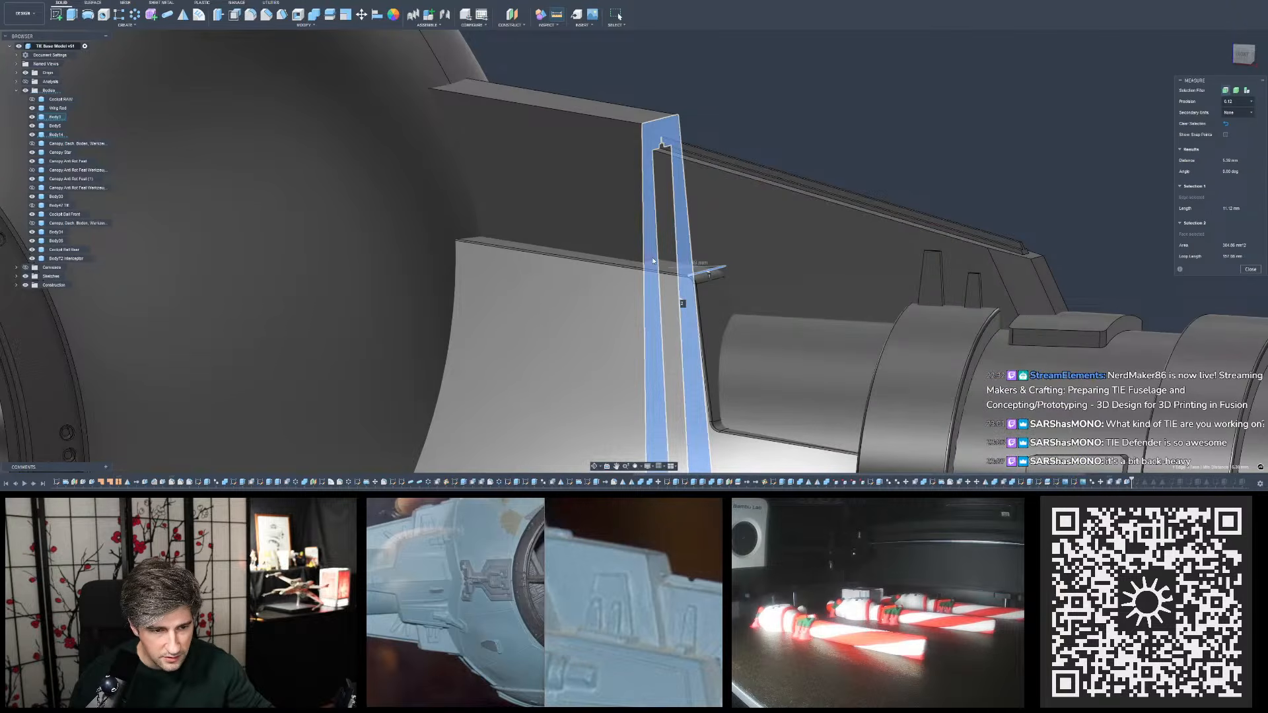
{"action": "scroll", "coordinate": [655, 264], "scroll_direction": "up", "scroll_amount": 3}
{"action": "middle_click_drag", "start_coordinate": [694, 277], "coordinate": [747, 264], "text": "shift"}
{"action": "middle_click_drag", "start_coordinate": [827, 242], "coordinate": [675, 272], "text": "shift"}
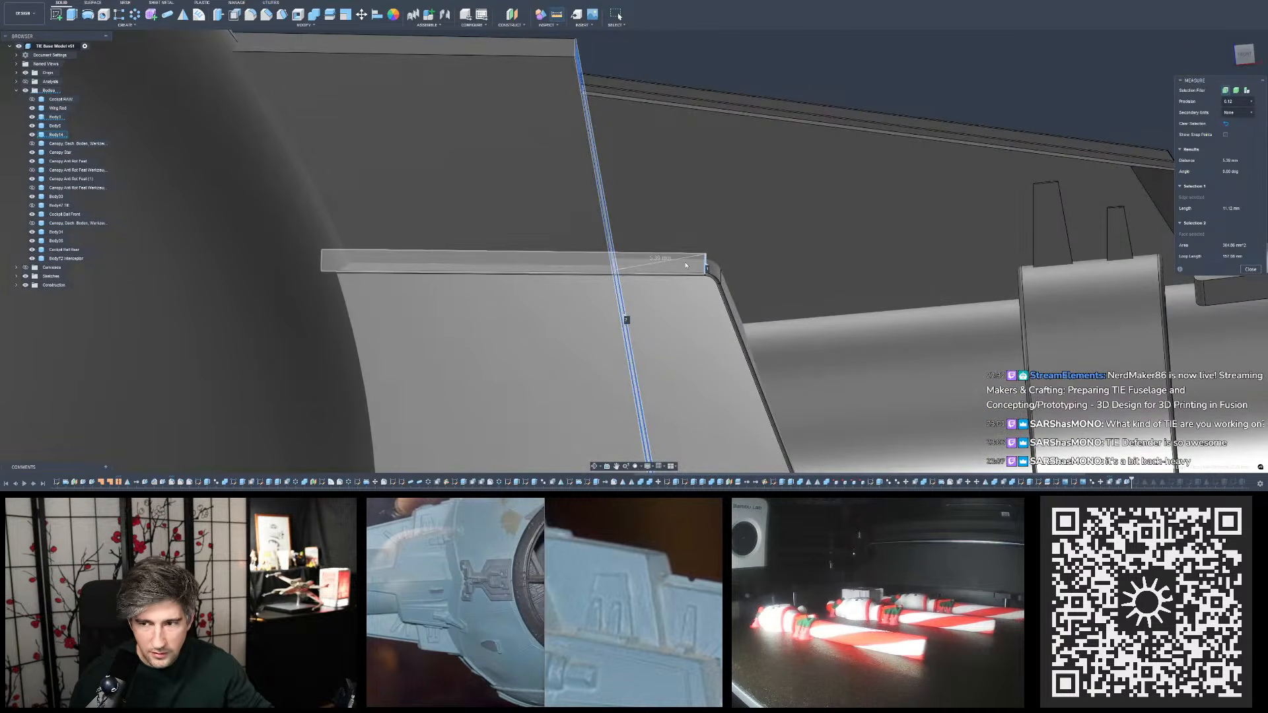
- Inspect the measured gap between the upper plate's outer end face and the lower block's edge from other angles, and clear the measurement
{"action": "middle_click_drag", "start_coordinate": [686, 266], "coordinate": [667, 249], "text": "shift"}
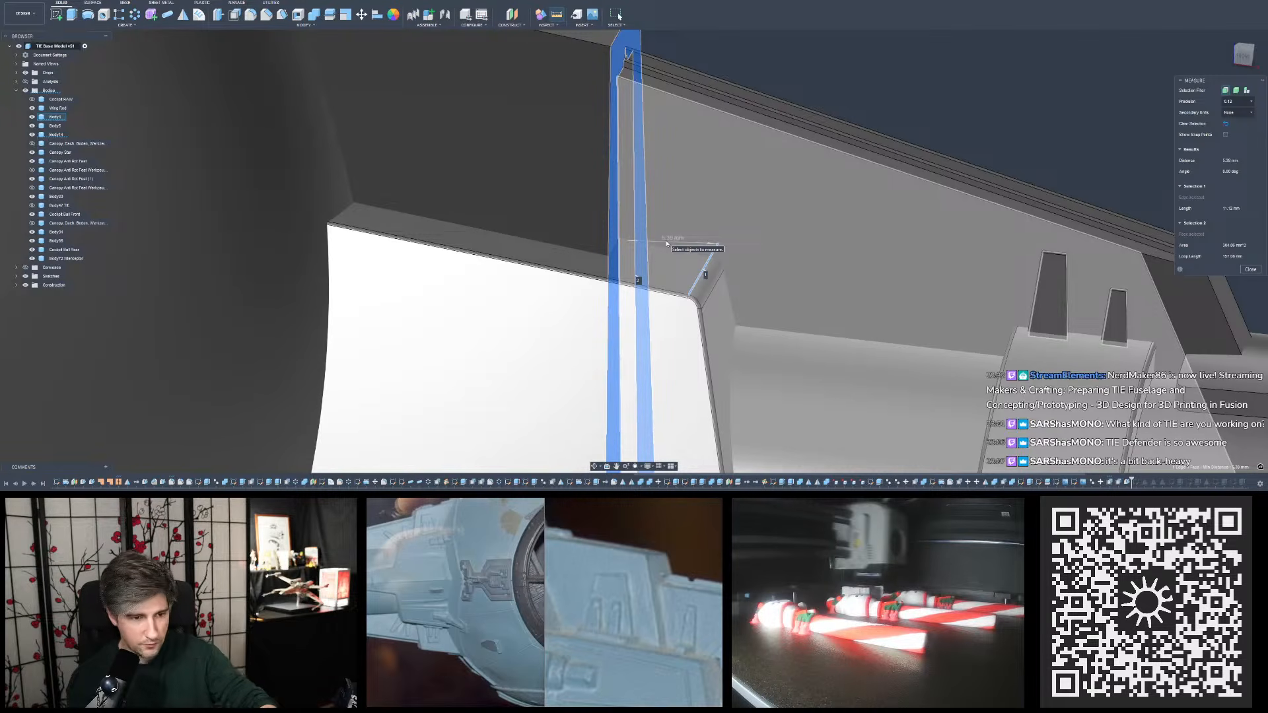
{"action": "scroll", "coordinate": [666, 244], "scroll_direction": "down", "scroll_amount": 5}
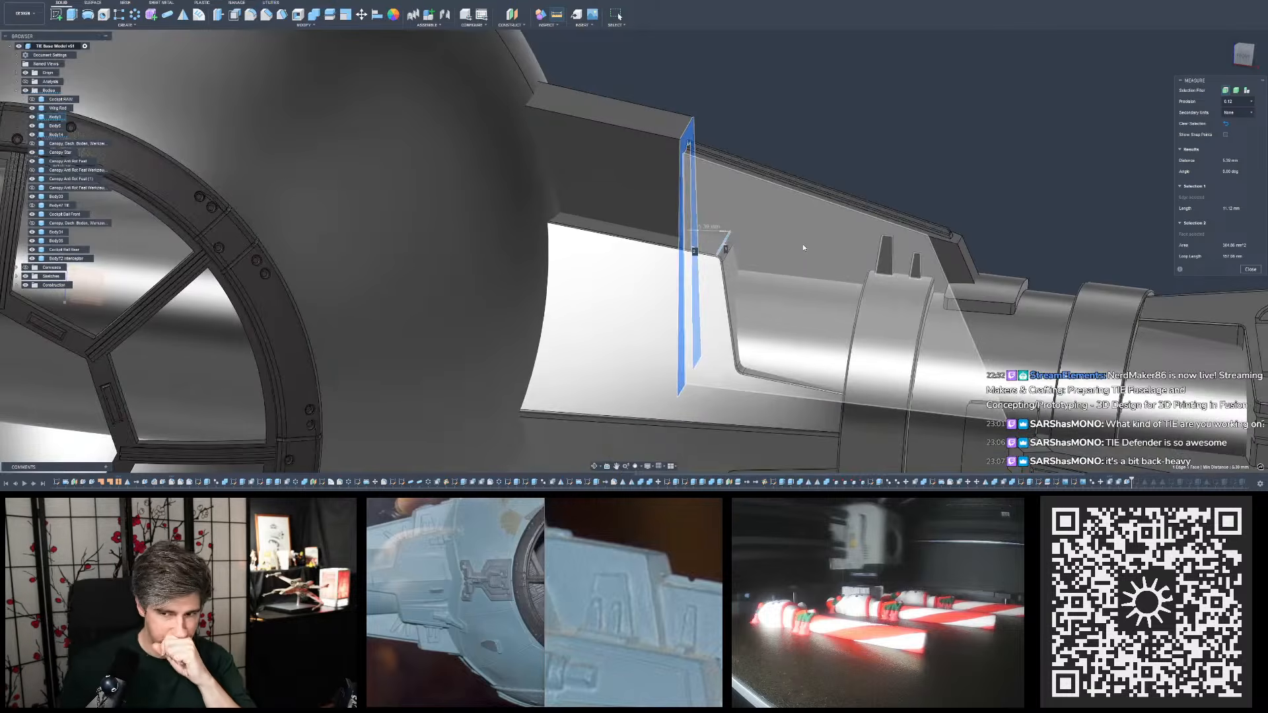
{"action": "middle_click_drag", "start_coordinate": [833, 155], "coordinate": [836, 148], "text": "shift"}
{"action": "left_click", "coordinate": [833, 150]}
{"action": "scroll", "coordinate": [767, 249], "scroll_direction": "down", "scroll_amount": 4}
{"action": "middle_click_drag", "start_coordinate": [765, 255], "coordinate": [766, 252], "text": "shift"}
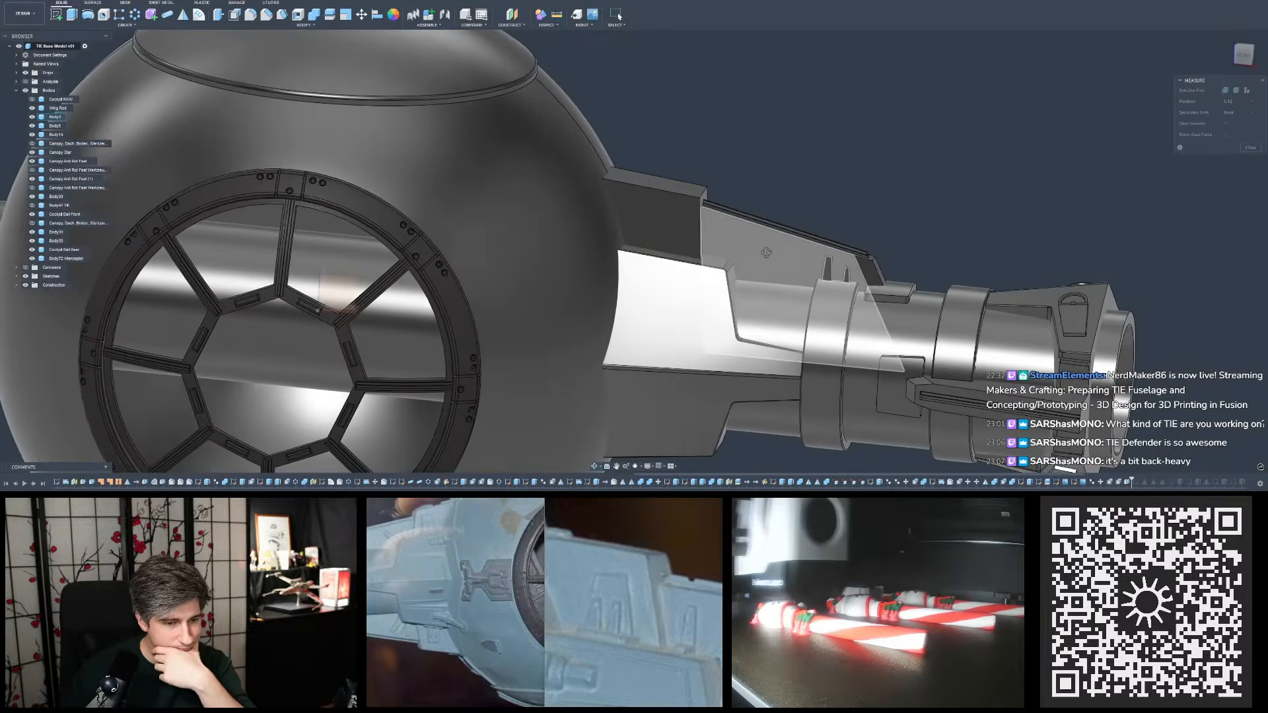
- Draft the upper plate's outer end face by 2.5 degrees, using the plate's top face as the pull direction
{"action": "scroll", "coordinate": [774, 191], "scroll_direction": "up", "scroll_amount": 3}
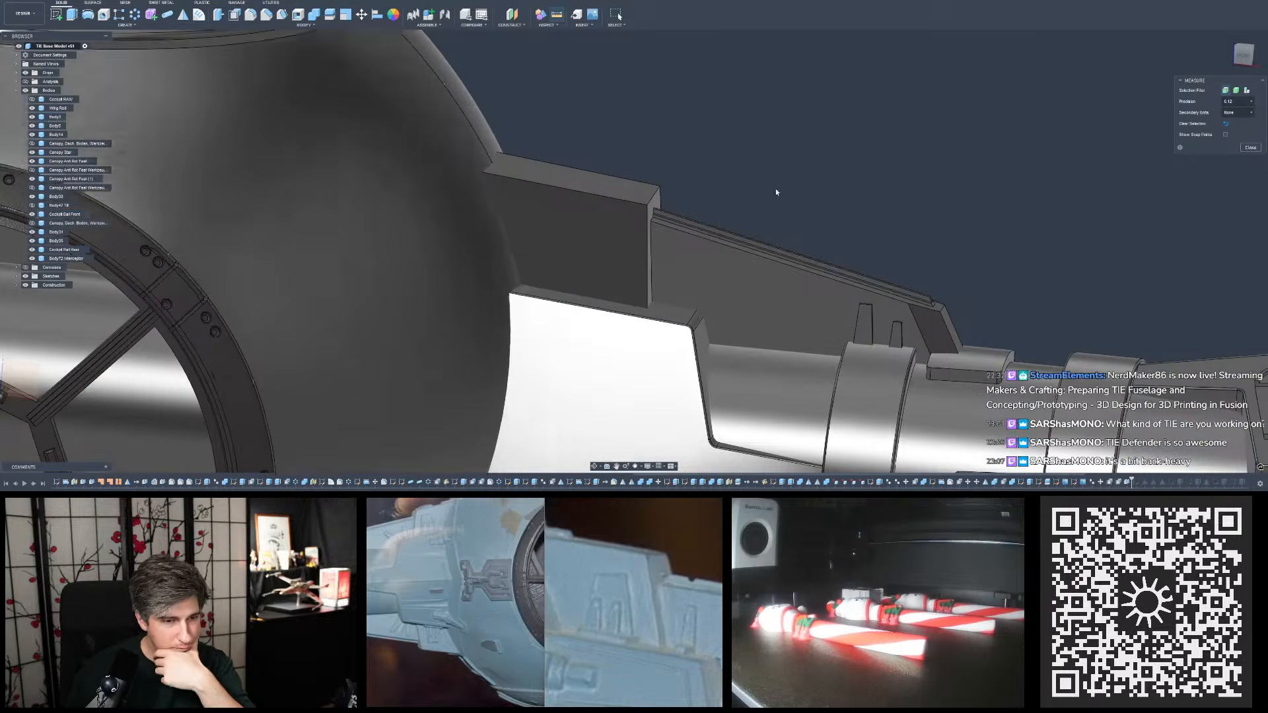
{"action": "left_click", "coordinate": [283, 14]}
{"action": "left_click", "coordinate": [651, 188]}
{"action": "left_click", "coordinate": [658, 199]}
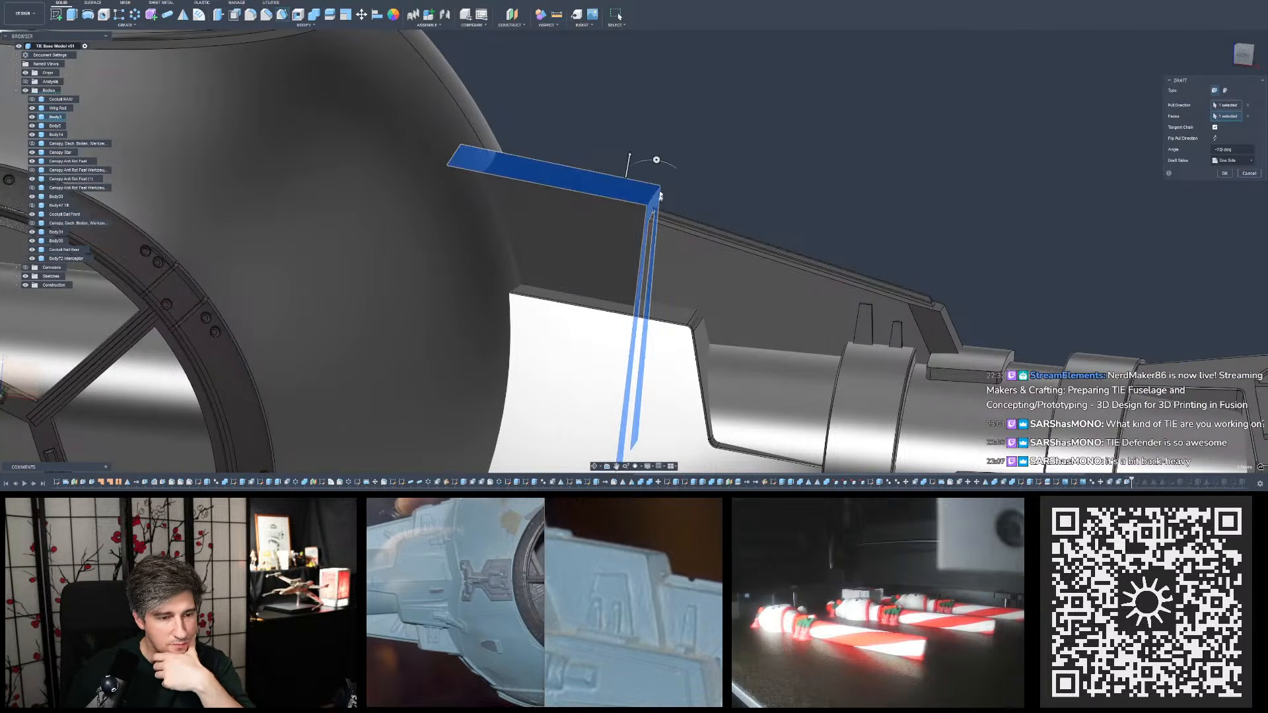
{"action": "left_click_drag", "start_coordinate": [656, 160], "coordinate": [649, 160]}
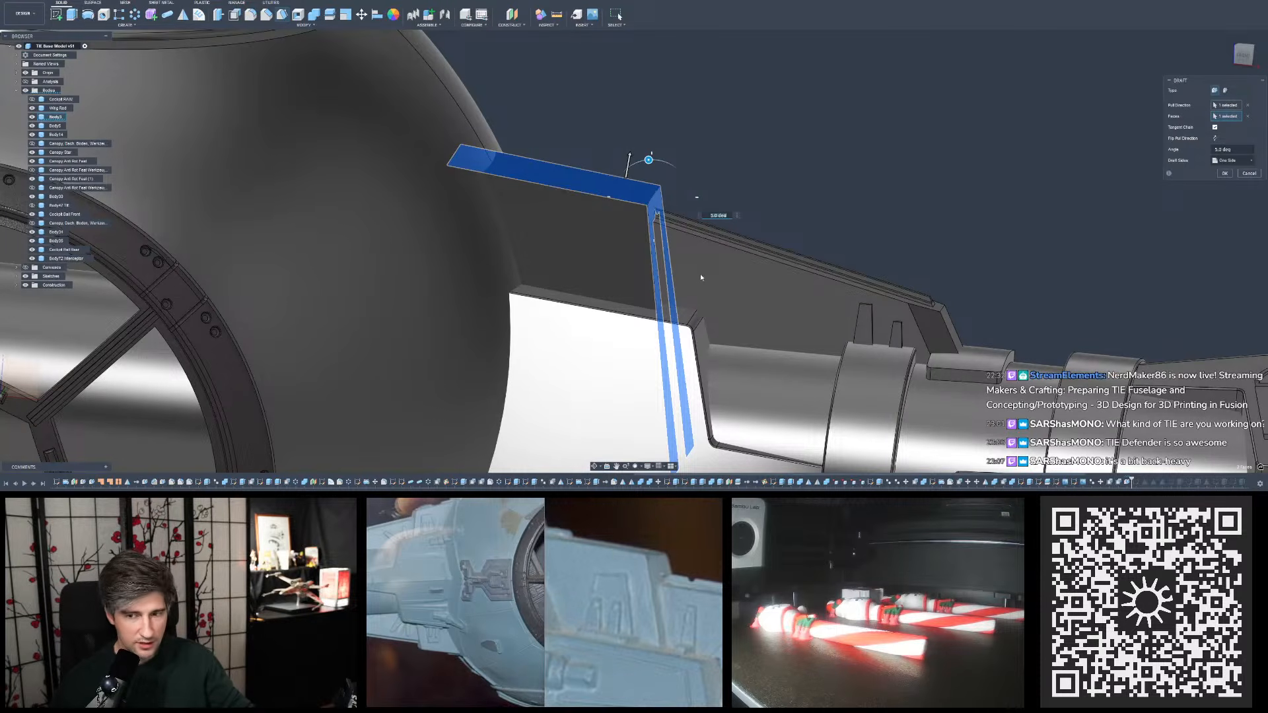
{"action": "middle_click_drag", "start_coordinate": [701, 278], "coordinate": [693, 277], "text": "shift"}
{"action": "middle_click_drag", "start_coordinate": [694, 200], "coordinate": [695, 197], "text": "shift"}
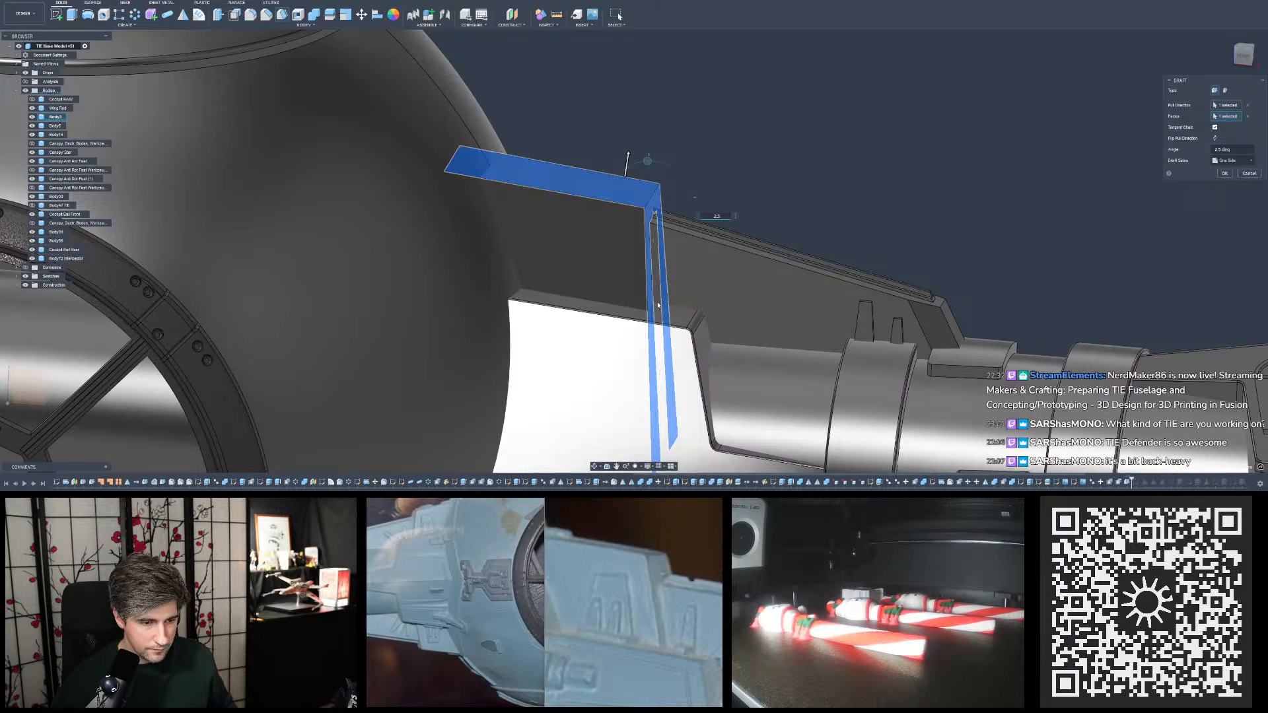
{"action": "key", "text": "Return"}
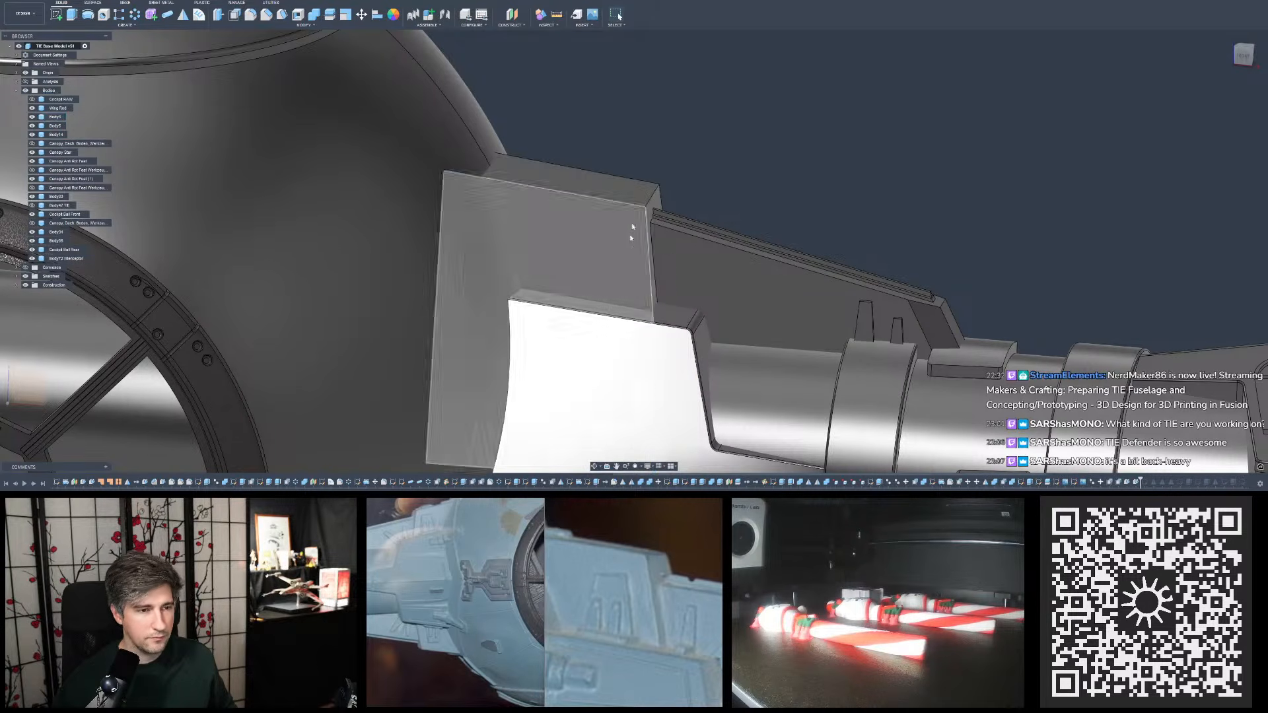
- Measure the distance from the lower block's rounded outer corner to the upper plate's drafted outer edge
{"action": "left_click", "coordinate": [561, 18]}
{"action": "scroll", "coordinate": [706, 357], "scroll_direction": "up", "scroll_amount": 2}
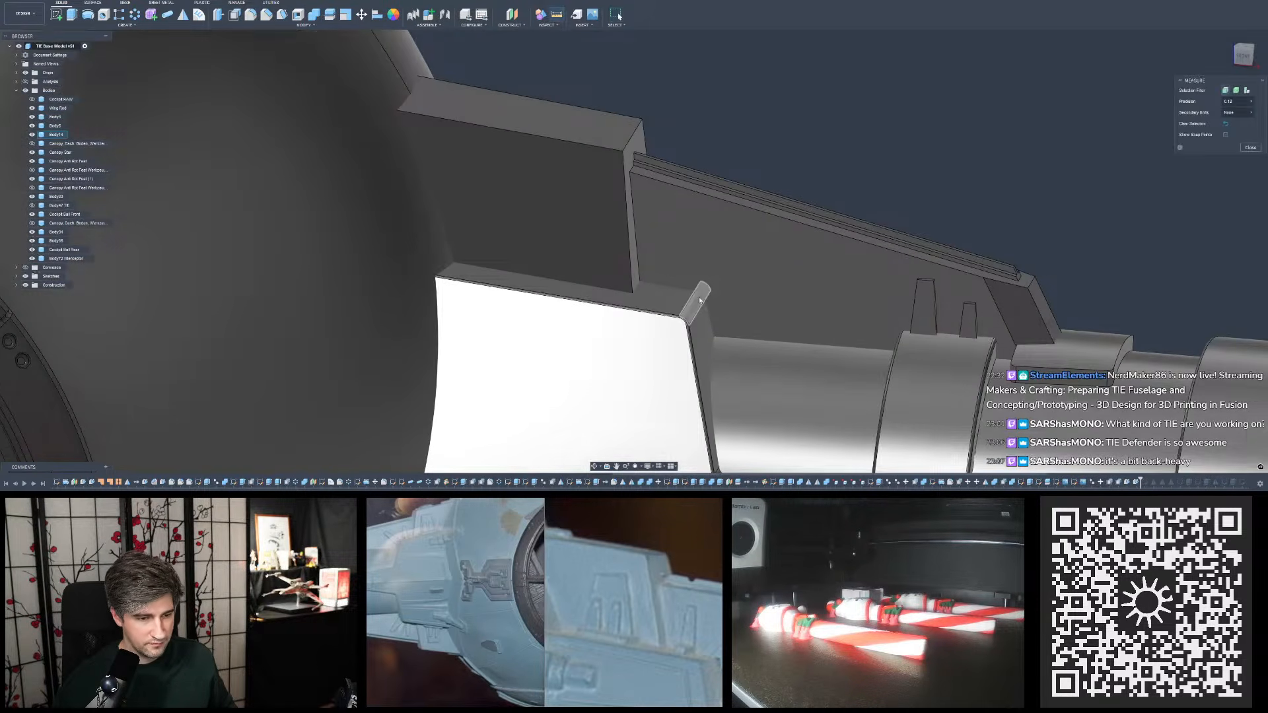
{"action": "left_click", "coordinate": [694, 303]}
{"action": "left_click", "coordinate": [639, 283]}
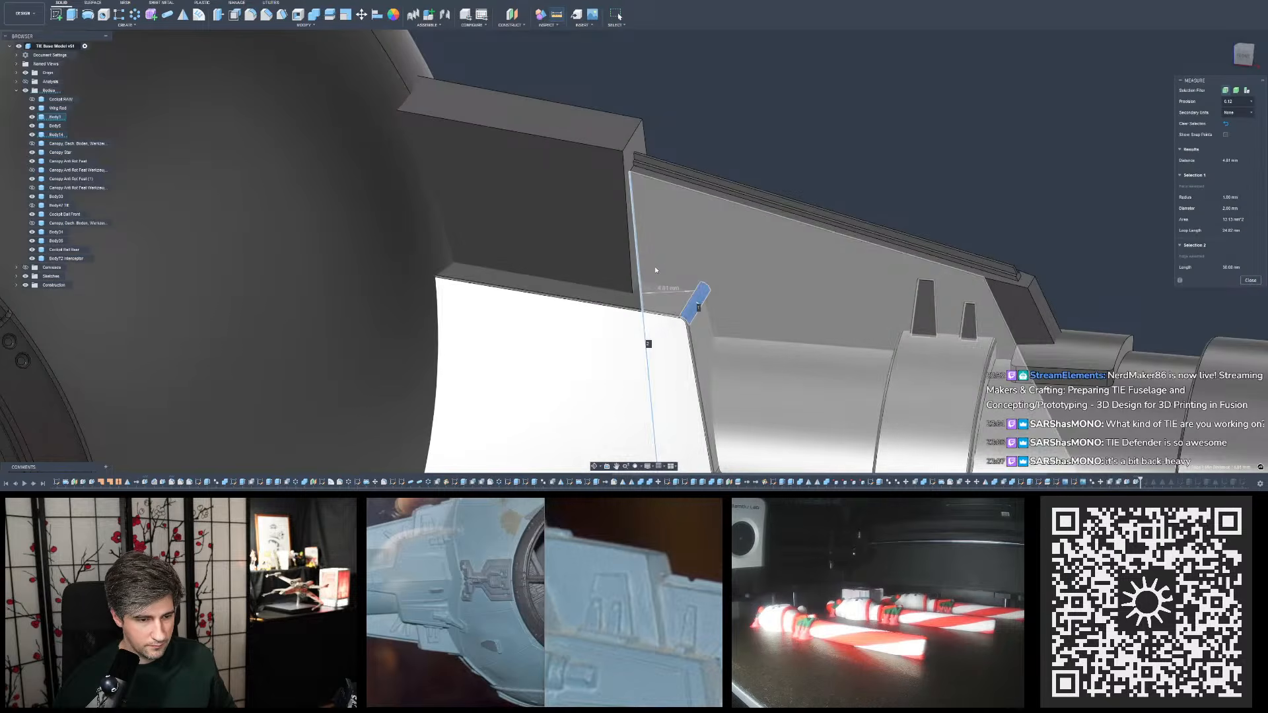
{"action": "middle_click_drag", "start_coordinate": [656, 267], "coordinate": [656, 267], "text": "shift"}
{"action": "key", "text": "Escape"}
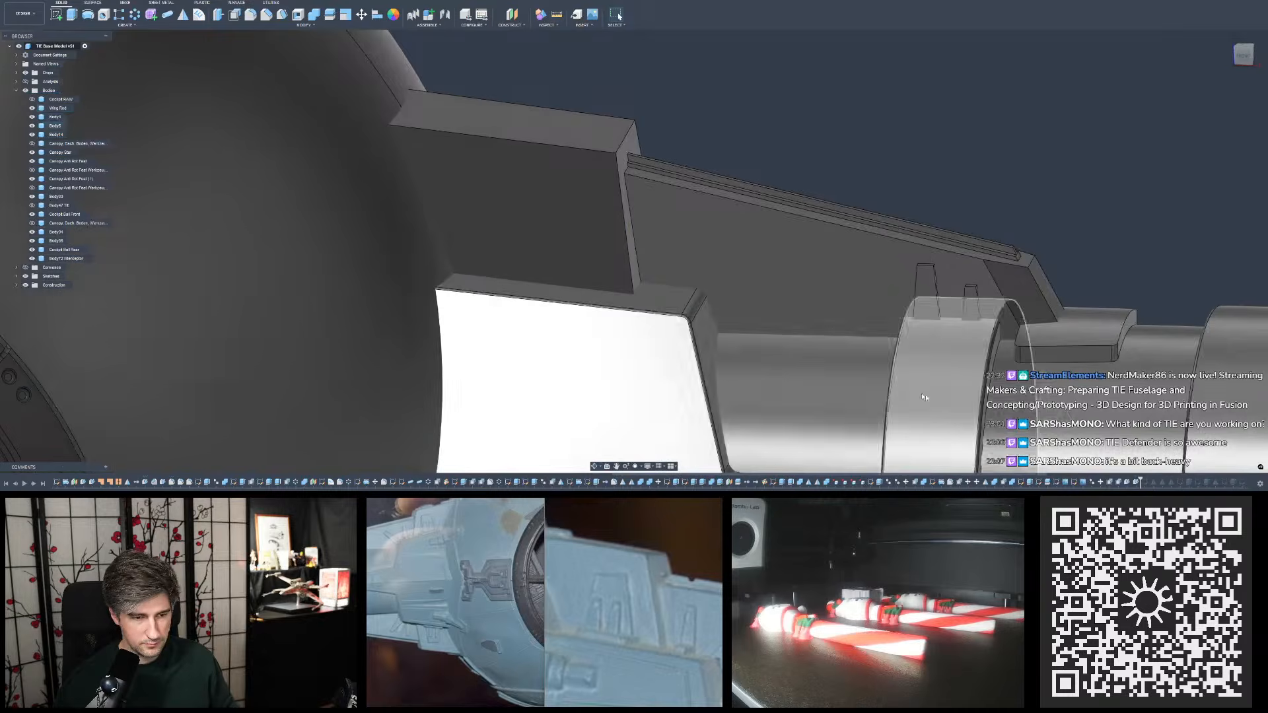
- Set the plate's end-face draft angle to 5 degrees and remeasure the distance to the lower block's rounded corner
{"action": "double_click", "coordinate": [1133, 483]}
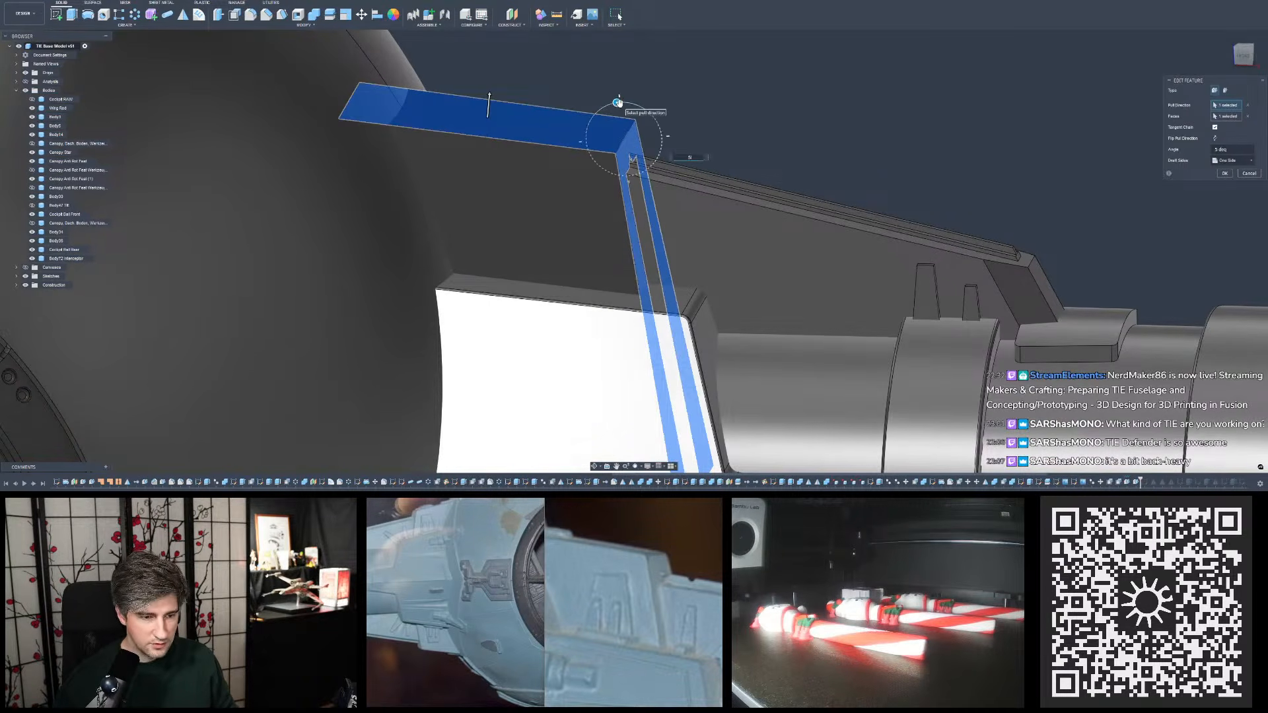
{"action": "key", "text": "Escape"}
{"action": "key", "text": "i"}
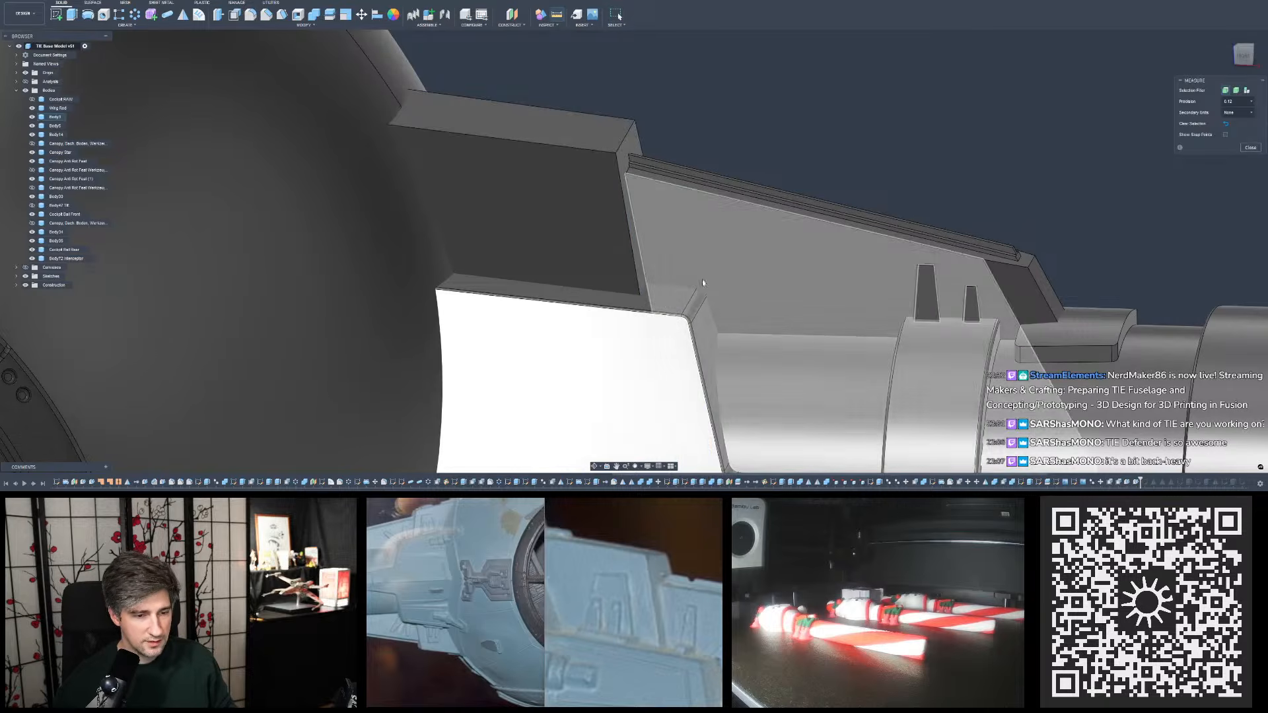
{"action": "left_click", "coordinate": [699, 296]}
{"action": "left_click", "coordinate": [648, 286]}
{"action": "middle_click_drag", "start_coordinate": [670, 276], "coordinate": [671, 265], "text": "shift"}
{"action": "left_click", "coordinate": [735, 169]}
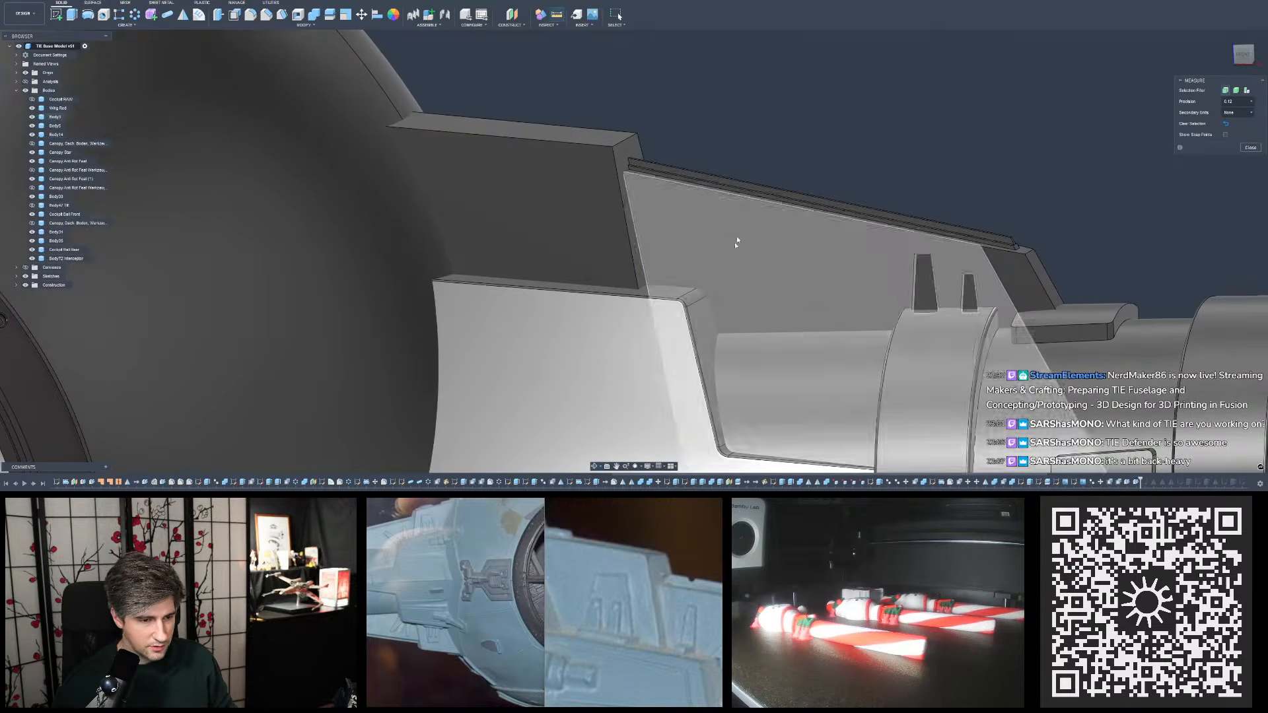
- Measure the angle between the lower block's outer end face and the upper plate's drafted outer end face
{"action": "scroll", "coordinate": [735, 246], "scroll_direction": "down", "scroll_amount": 5}
{"action": "scroll", "coordinate": [737, 251], "scroll_direction": "up", "scroll_amount": 3}
{"action": "mouse_move", "coordinate": [765, 226]}
{"action": "middle_mouse_down", "text": "shift"}
{"action": "mouse_move", "coordinate": [759, 205]}
{"action": "mouse_move", "coordinate": [750, 212]}
{"action": "middle_mouse_up", "text": "shift"}
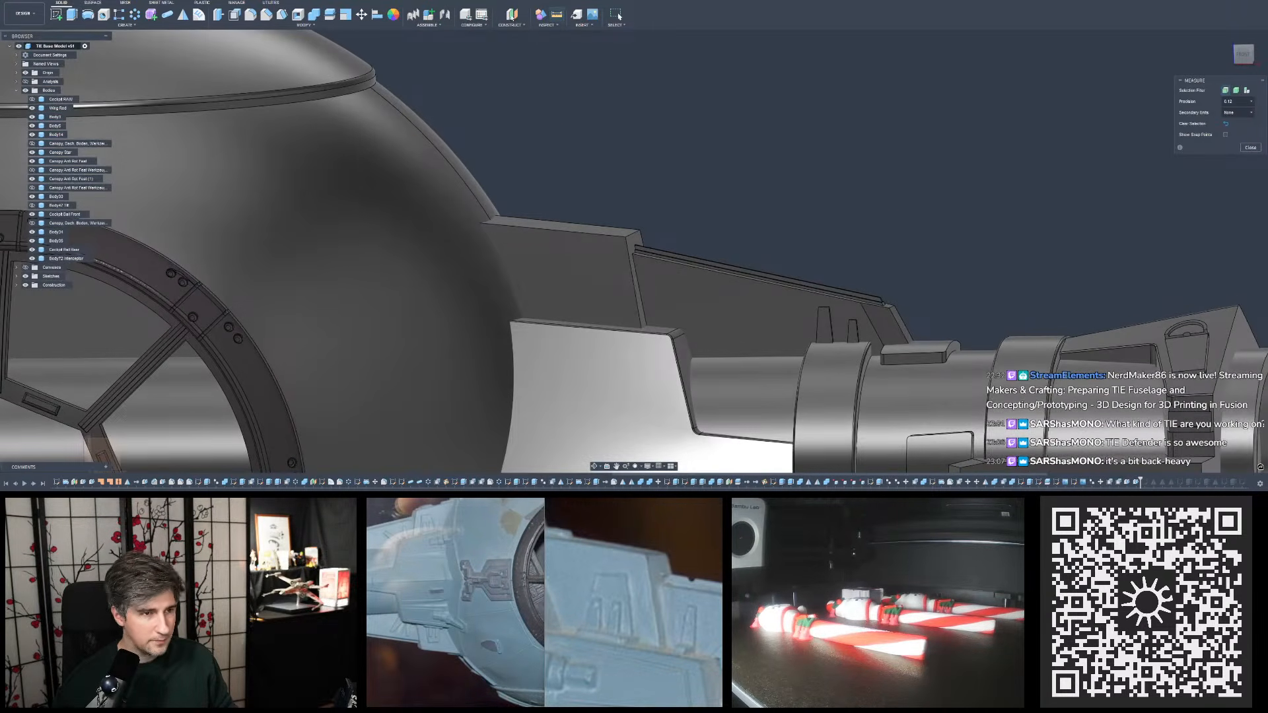
{"action": "left_click", "coordinate": [690, 380]}
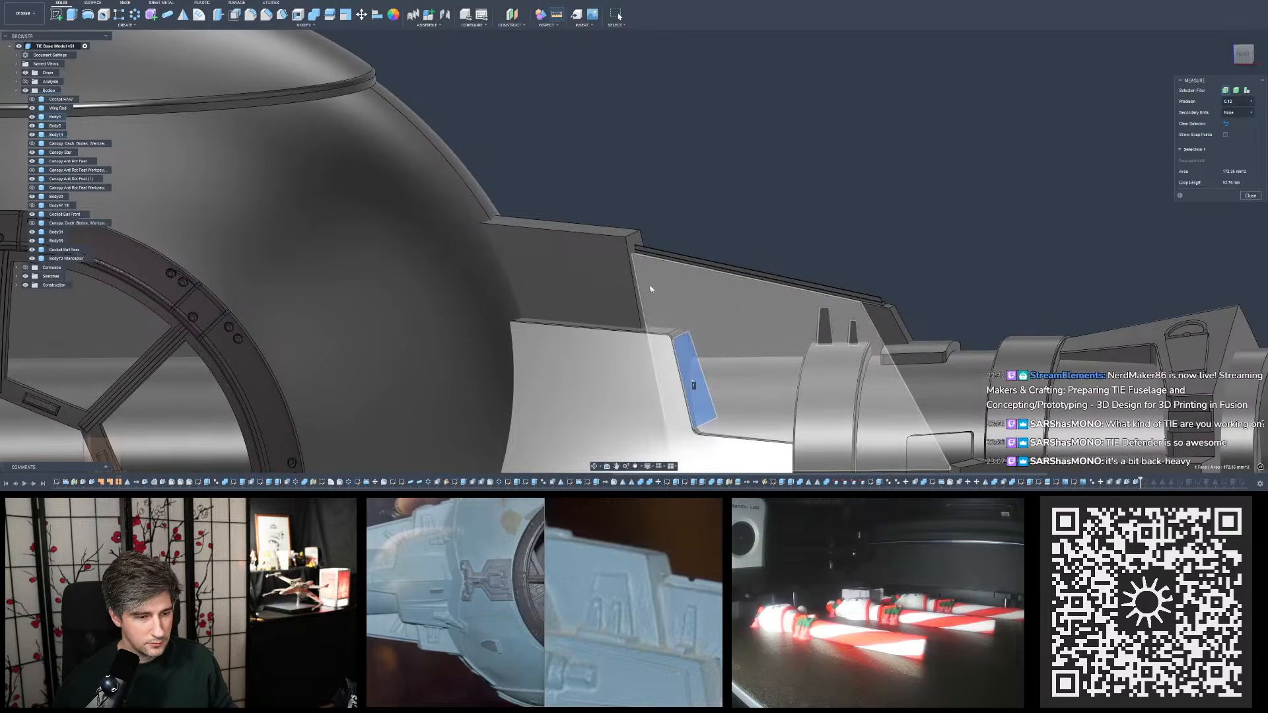
{"action": "left_click", "coordinate": [635, 239]}
{"action": "middle_click_drag", "start_coordinate": [741, 207], "coordinate": [763, 203], "text": "shift"}
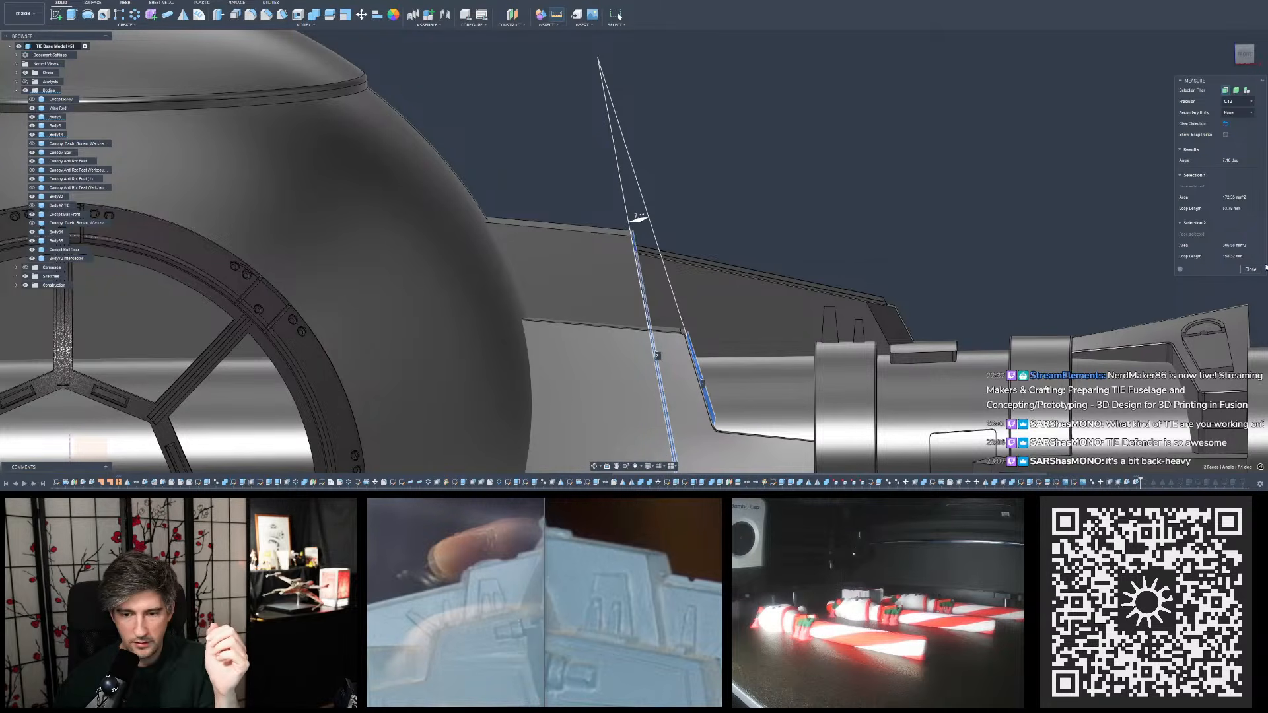
{"action": "left_click", "coordinate": [1251, 270]}
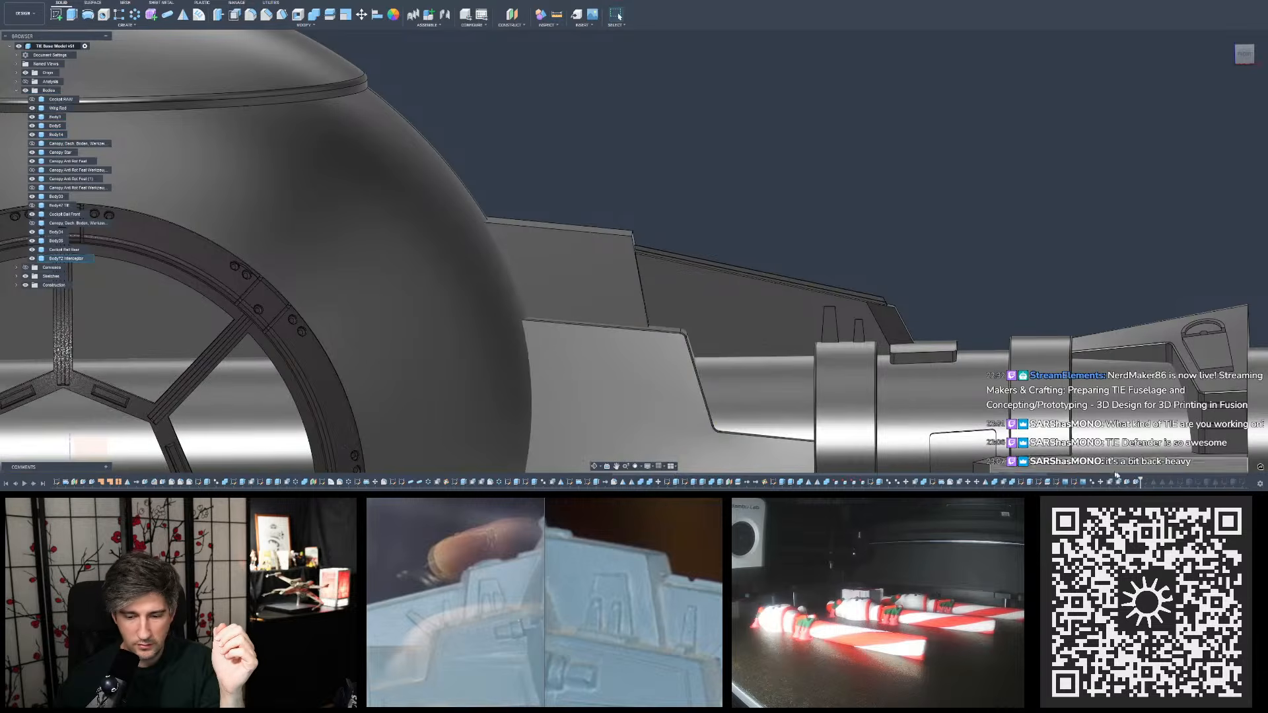
- Set the draft angle of the upper plate's outer end face to 4 degrees
{"action": "double_click", "coordinate": [1117, 480]}
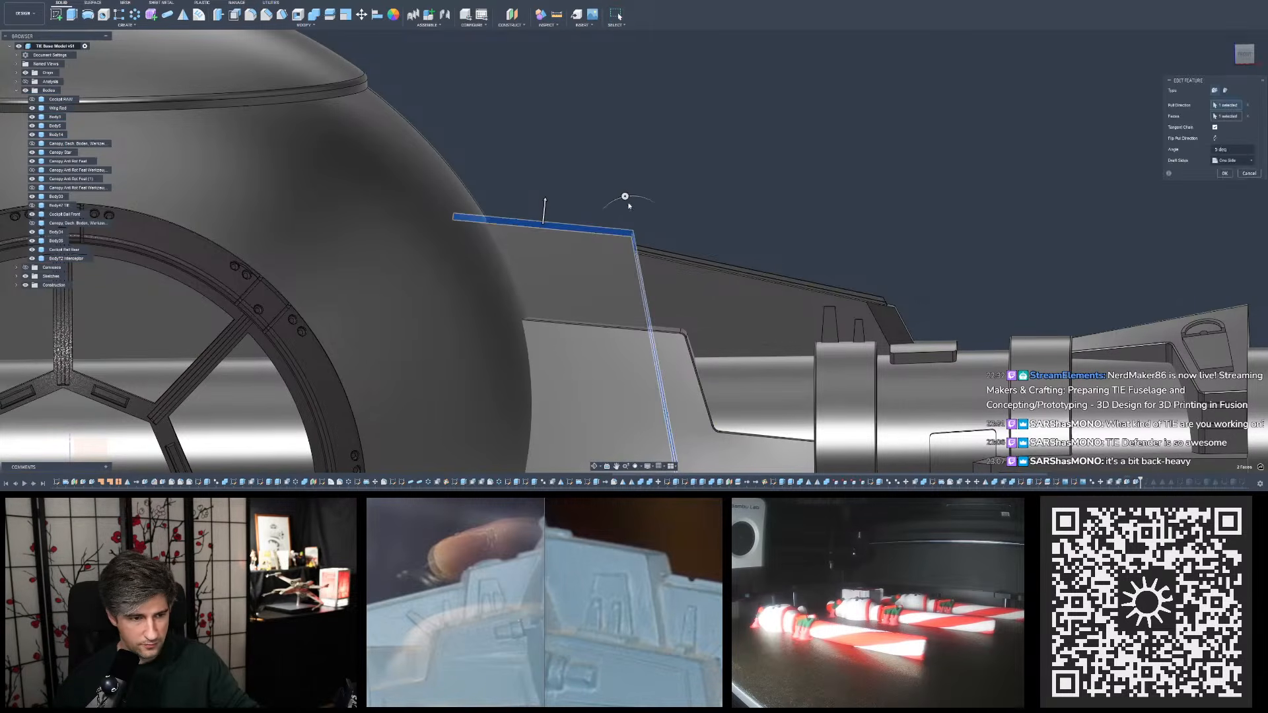
{"action": "left_click", "coordinate": [625, 197]}
{"action": "type", "text": "4"}
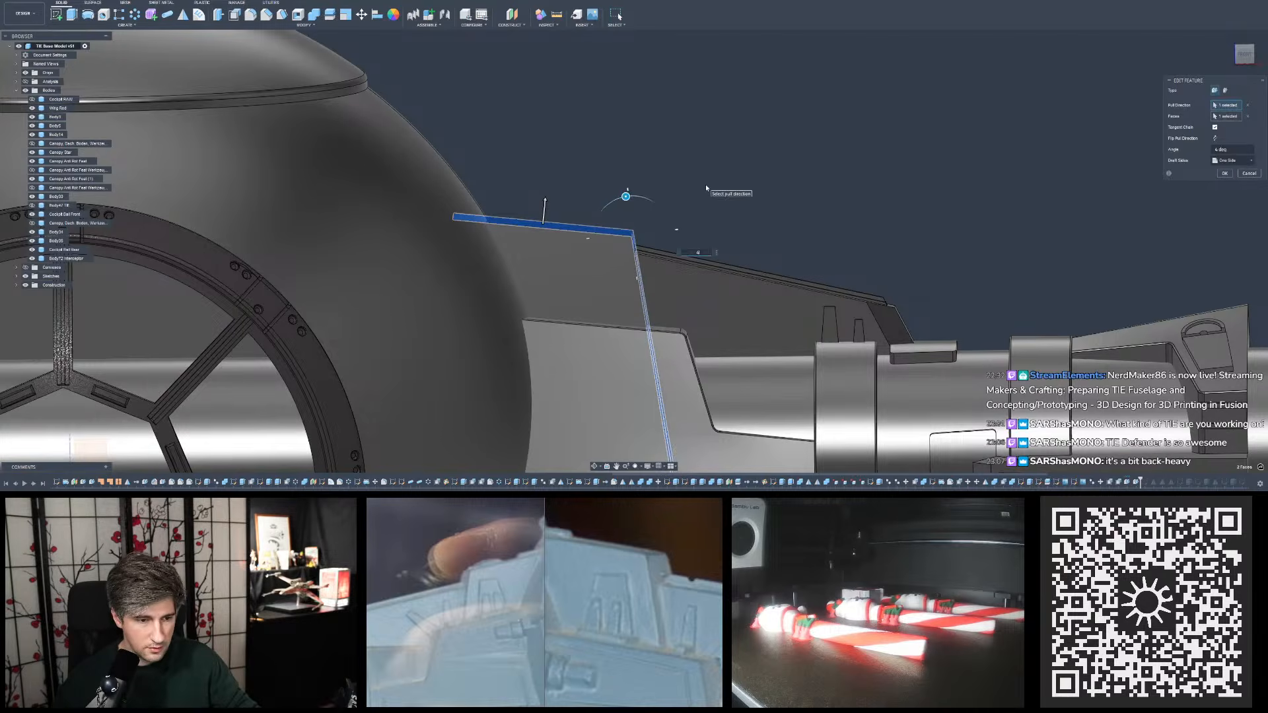
{"action": "key", "text": "Return"}
- Remeasure the angle between the two outer end faces of the lower block and upper plate with the 4-degree draft
{"action": "left_click", "coordinate": [556, 14]}
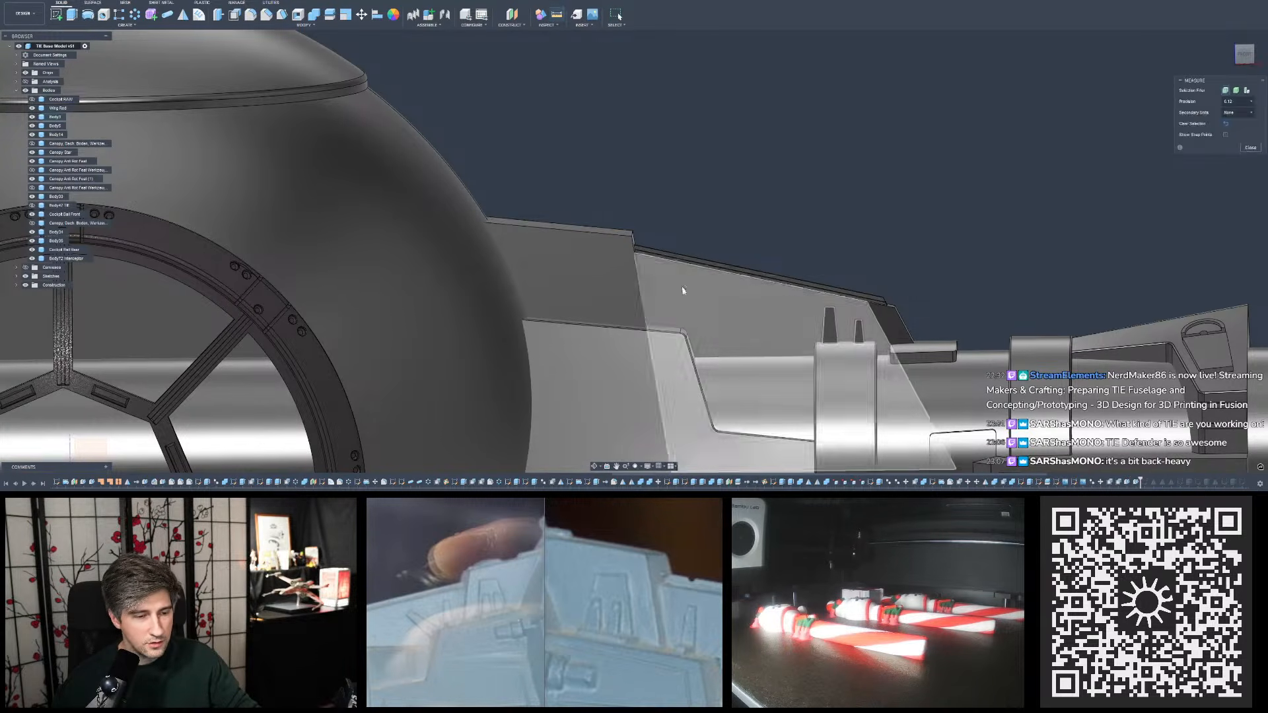
{"action": "middle_click_drag", "start_coordinate": [682, 286], "coordinate": [683, 335], "text": "shift"}
{"action": "left_click", "coordinate": [694, 388]}
{"action": "left_click", "coordinate": [638, 245]}
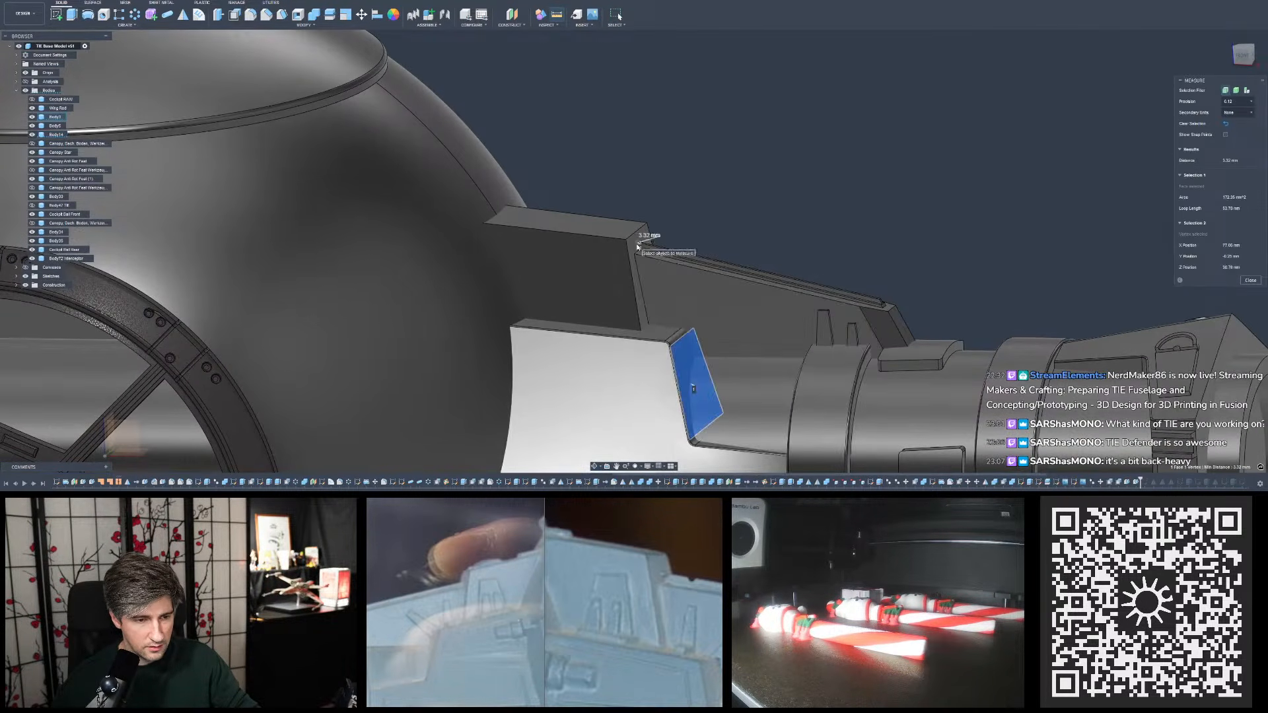
{"action": "left_click", "coordinate": [682, 228]}
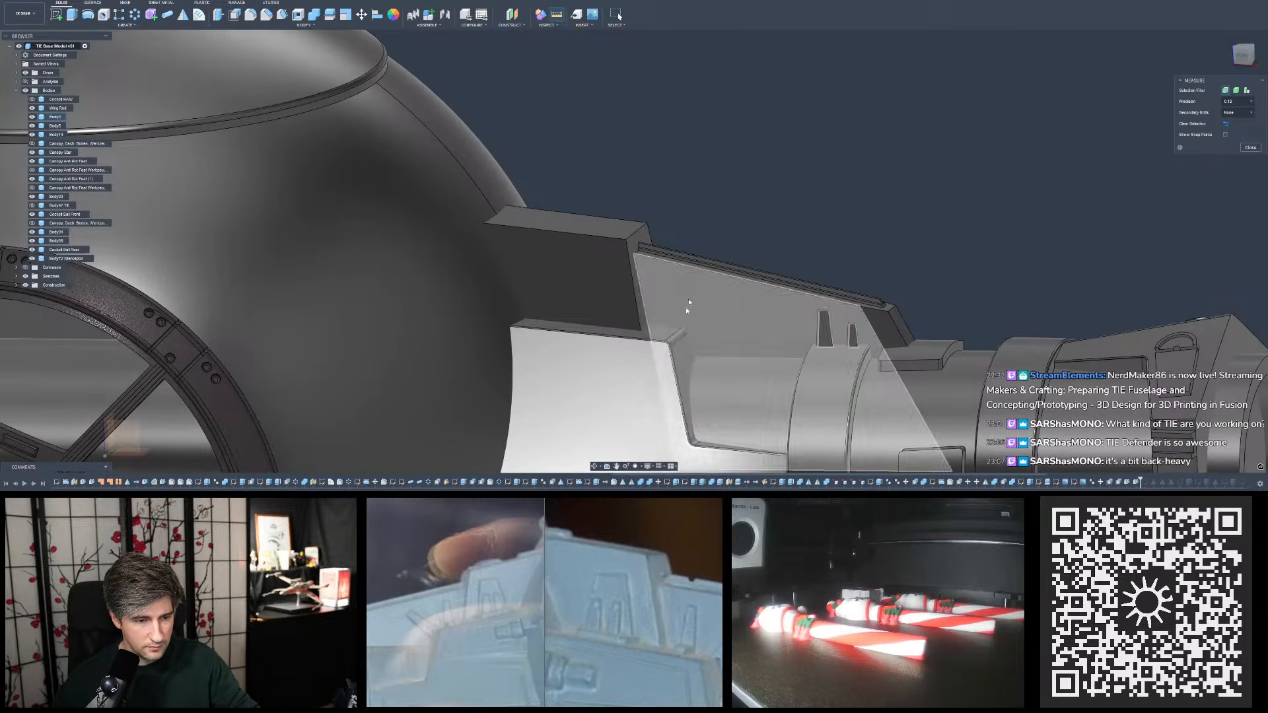
{"action": "left_click", "coordinate": [687, 358]}
{"action": "left_click", "coordinate": [632, 243]}
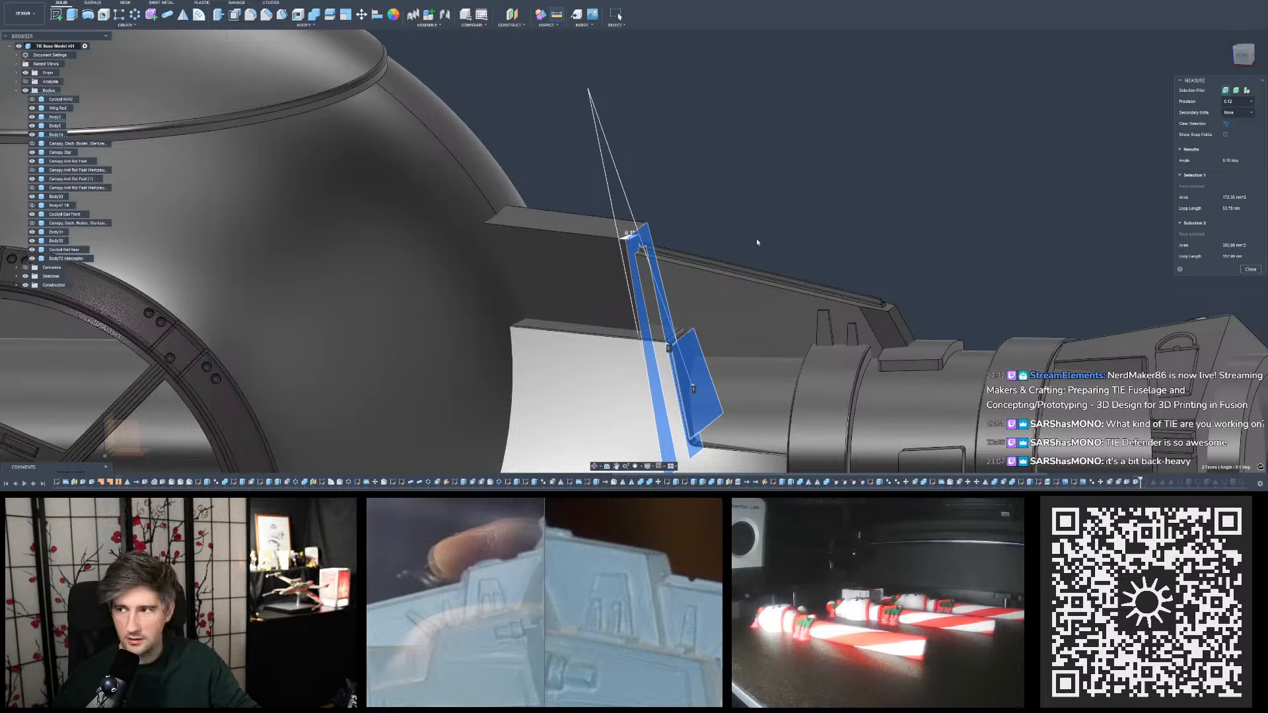
{"action": "middle_click_drag", "start_coordinate": [757, 242], "coordinate": [748, 216], "text": "shift"}
{"action": "left_click", "coordinate": [748, 215]}
- Remeasure the distance from the lower block's rounded corner to the plate's outer edge with the 4-degree draft
{"action": "middle_click_drag", "start_coordinate": [684, 365], "coordinate": [699, 304]}
{"action": "scroll", "coordinate": [699, 303], "scroll_direction": "up", "scroll_amount": 3}
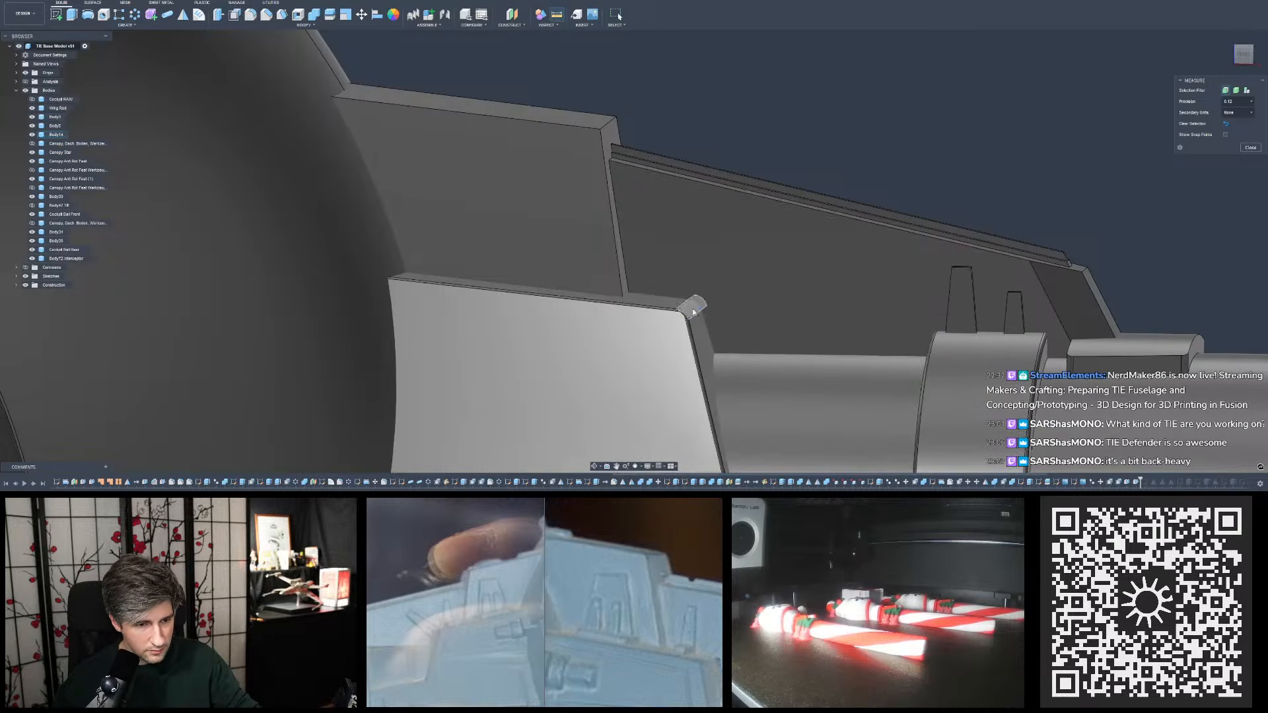
{"action": "left_click", "coordinate": [695, 303]}
{"action": "left_click", "coordinate": [629, 294]}
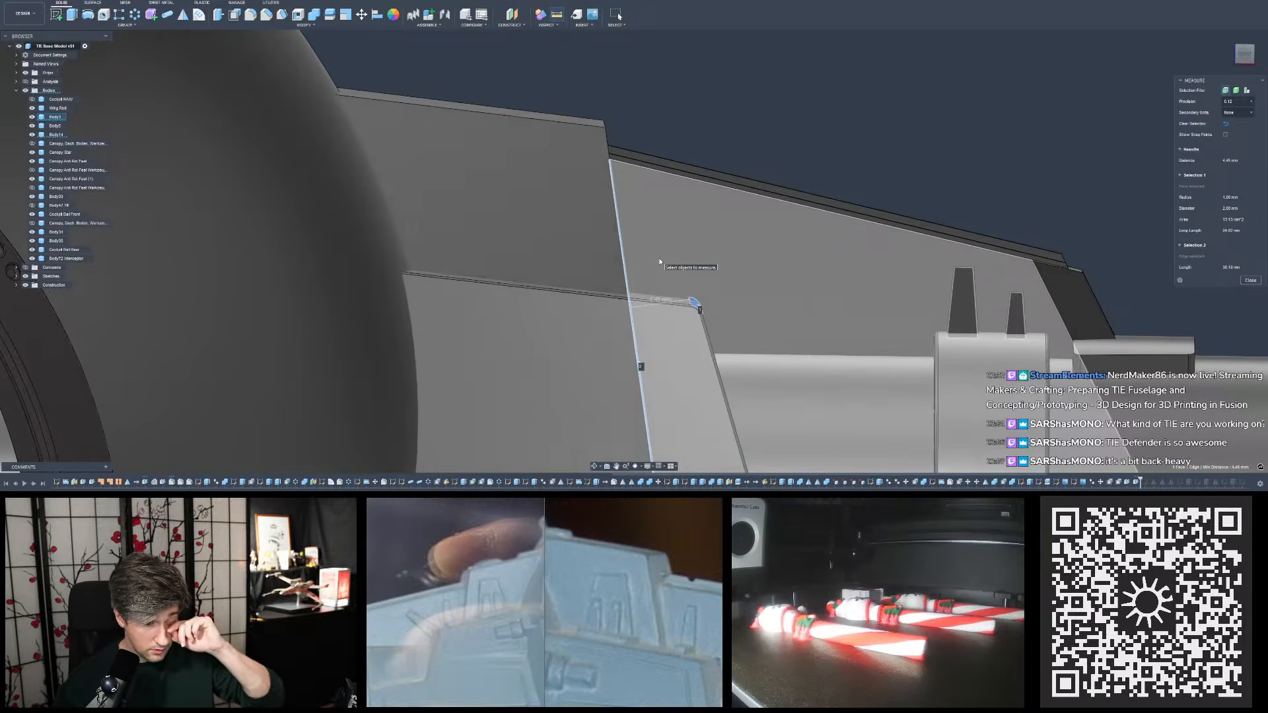
{"action": "left_click", "coordinate": [784, 40]}
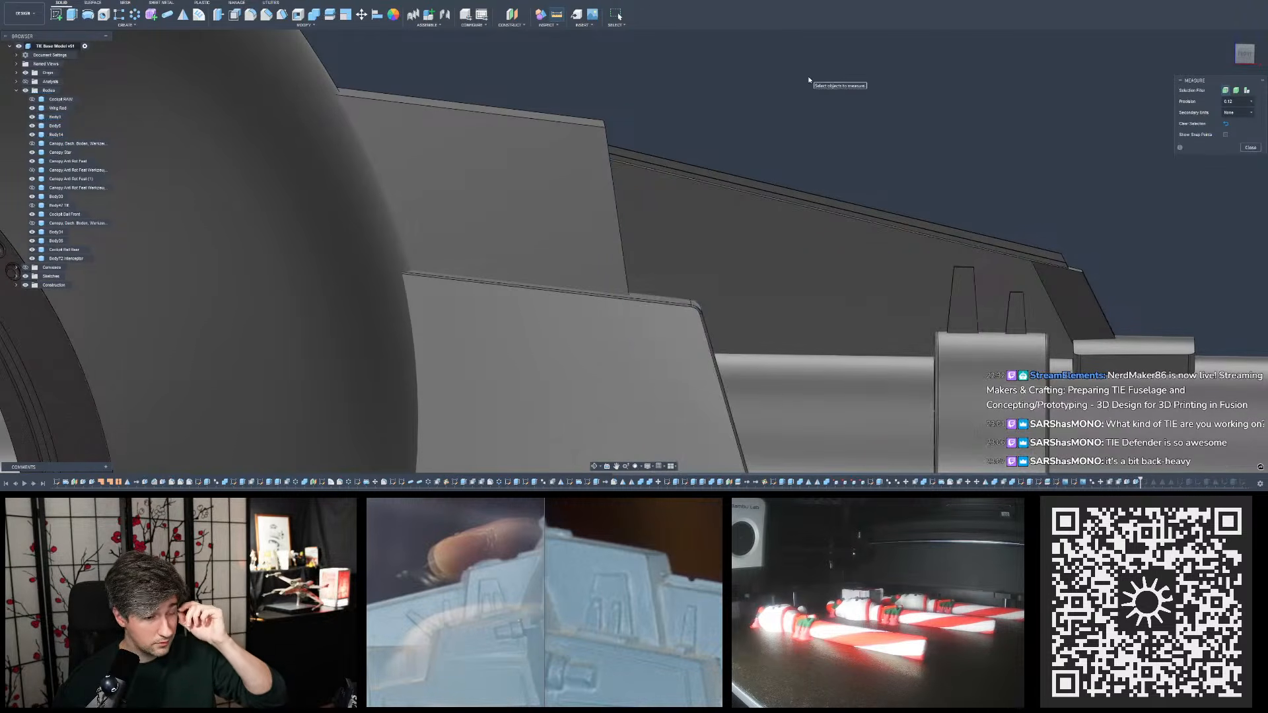
{"action": "left_click", "coordinate": [1248, 148]}
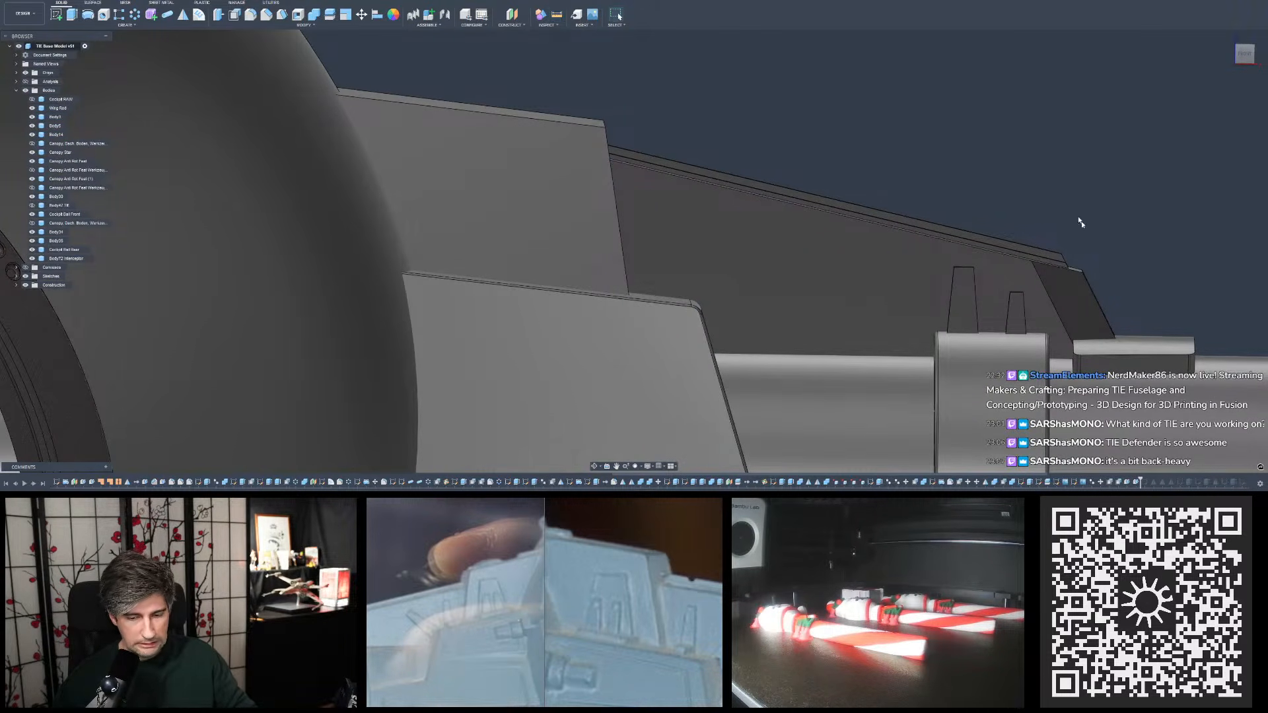
- Edit the earlier offset of the upper plate's outer end face, setting its distance to 4.5 mm
{"action": "middle_click_drag", "start_coordinate": [1081, 223], "coordinate": [1071, 193], "text": "shift"}
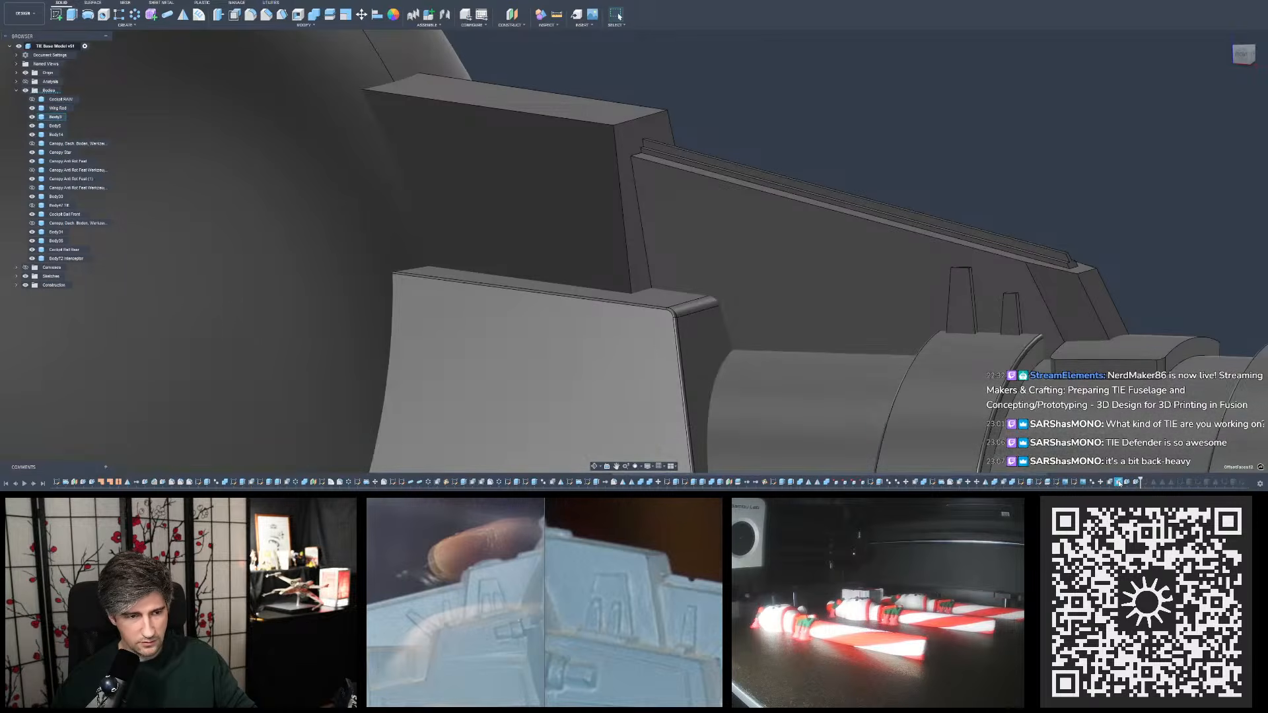
{"action": "scroll", "coordinate": [807, 274], "scroll_direction": "down", "scroll_amount": 5}
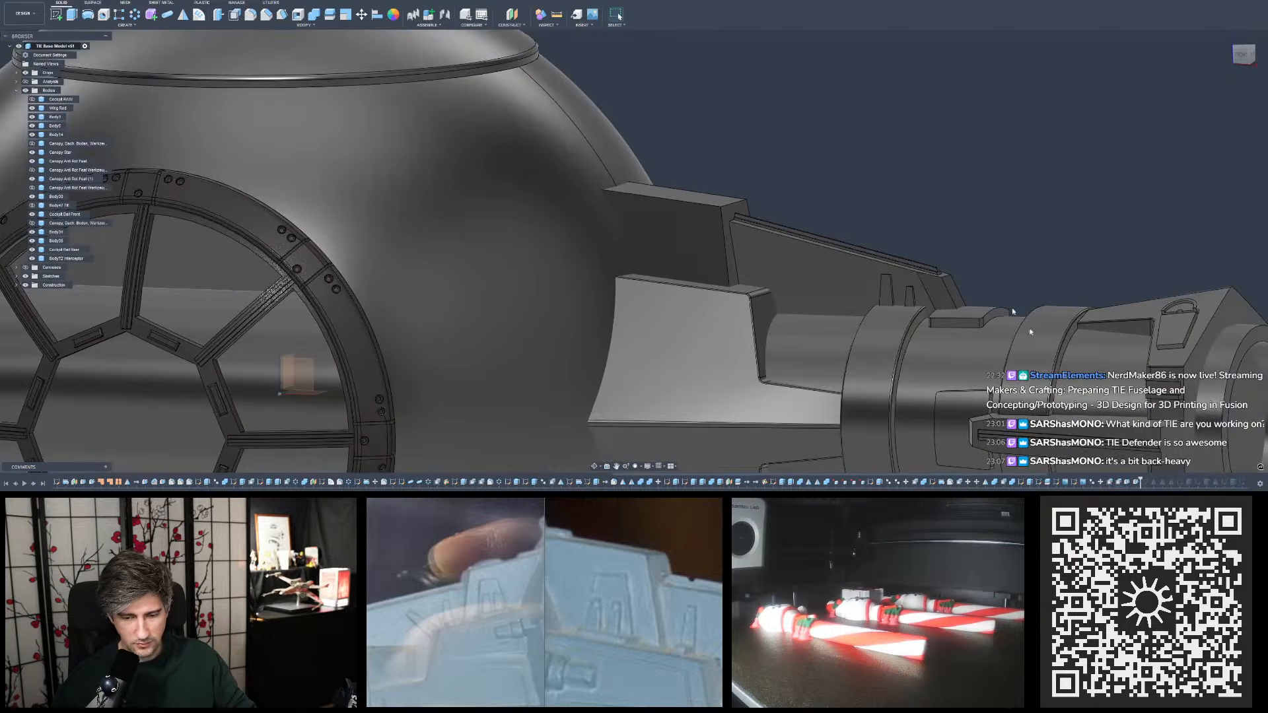
{"action": "double_click", "coordinate": [1121, 485]}
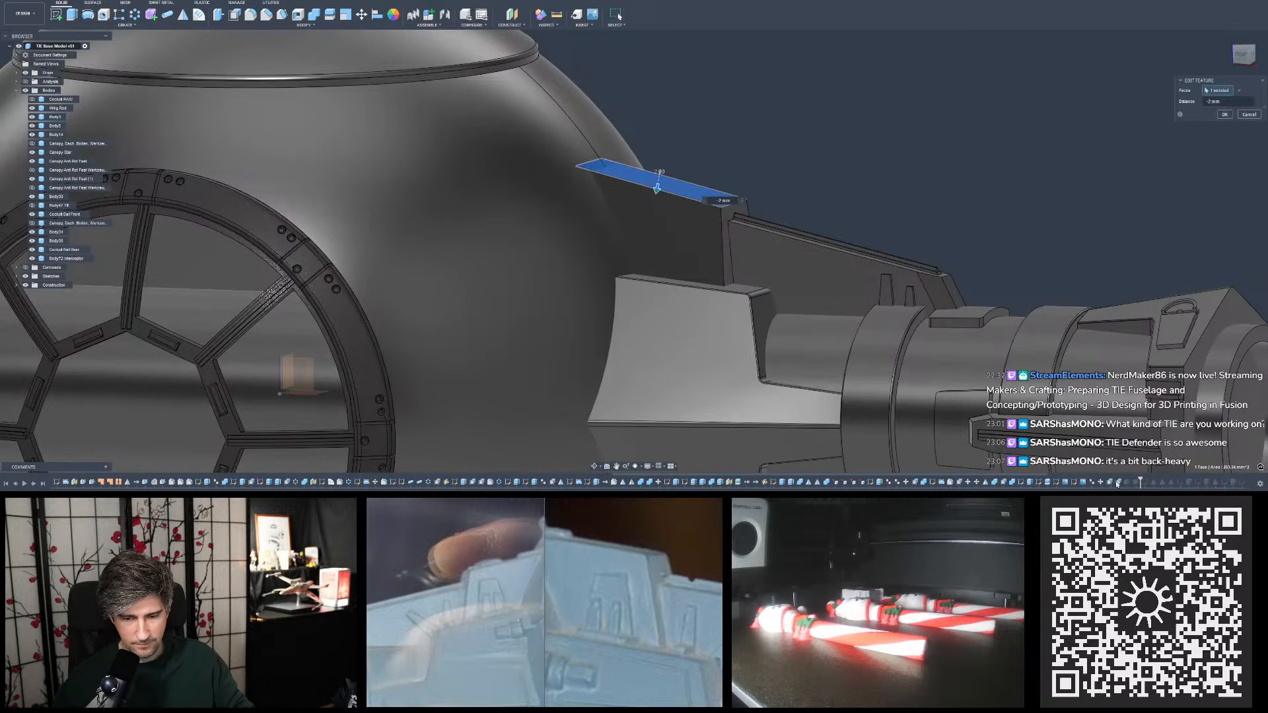
{"action": "key", "text": "Escape"}
{"action": "double_click", "coordinate": [1110, 484]}
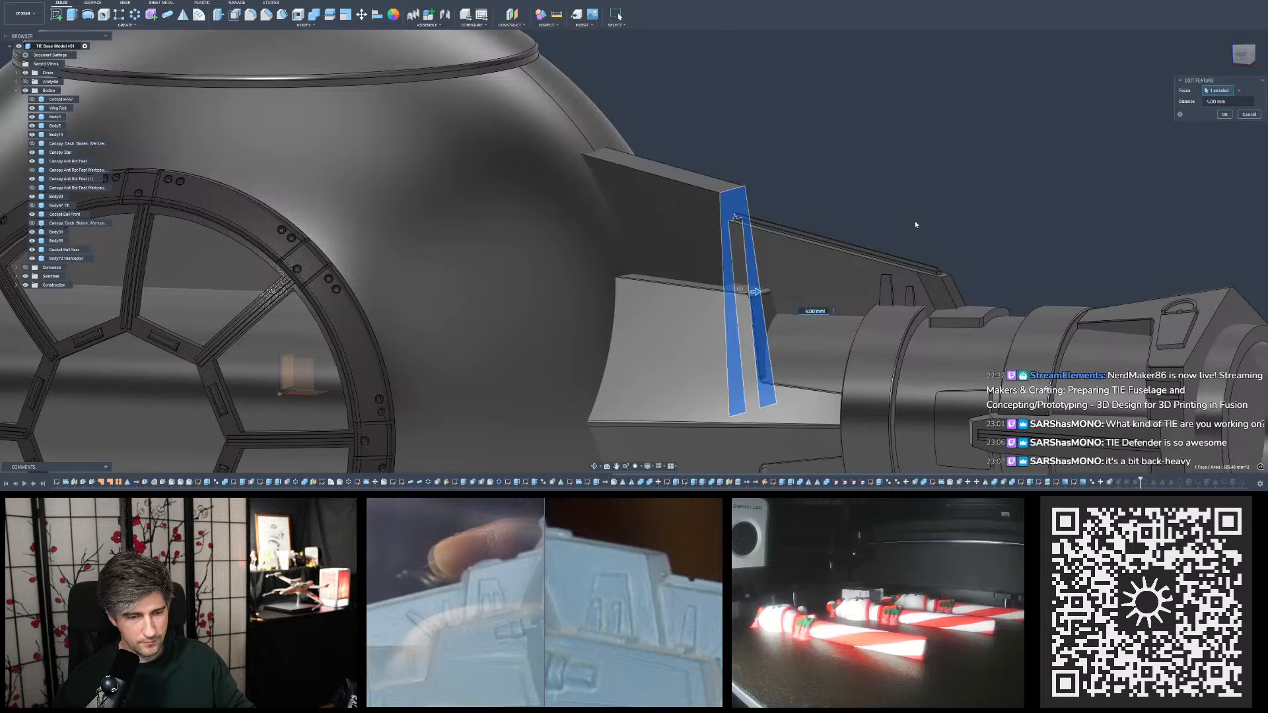
{"action": "type", "text": "40"}
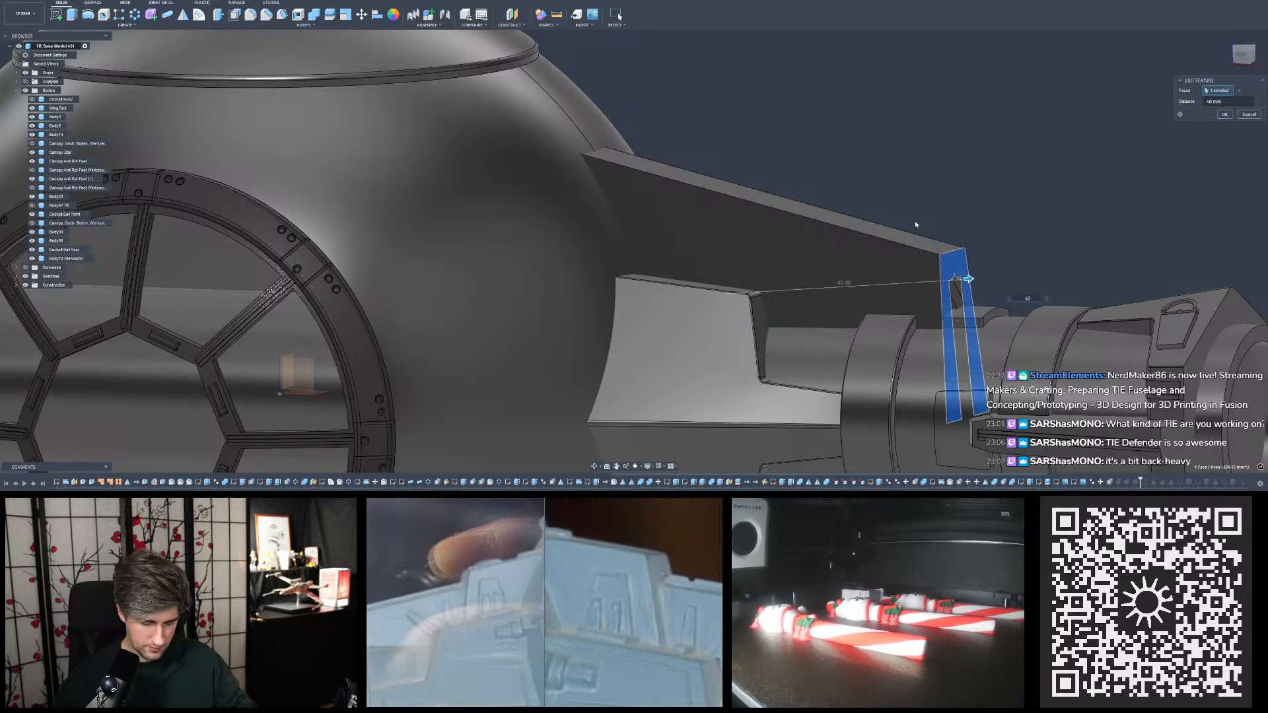
{"action": "key", "text": "BackSpace"}
{"action": "type", "text": ".5"}
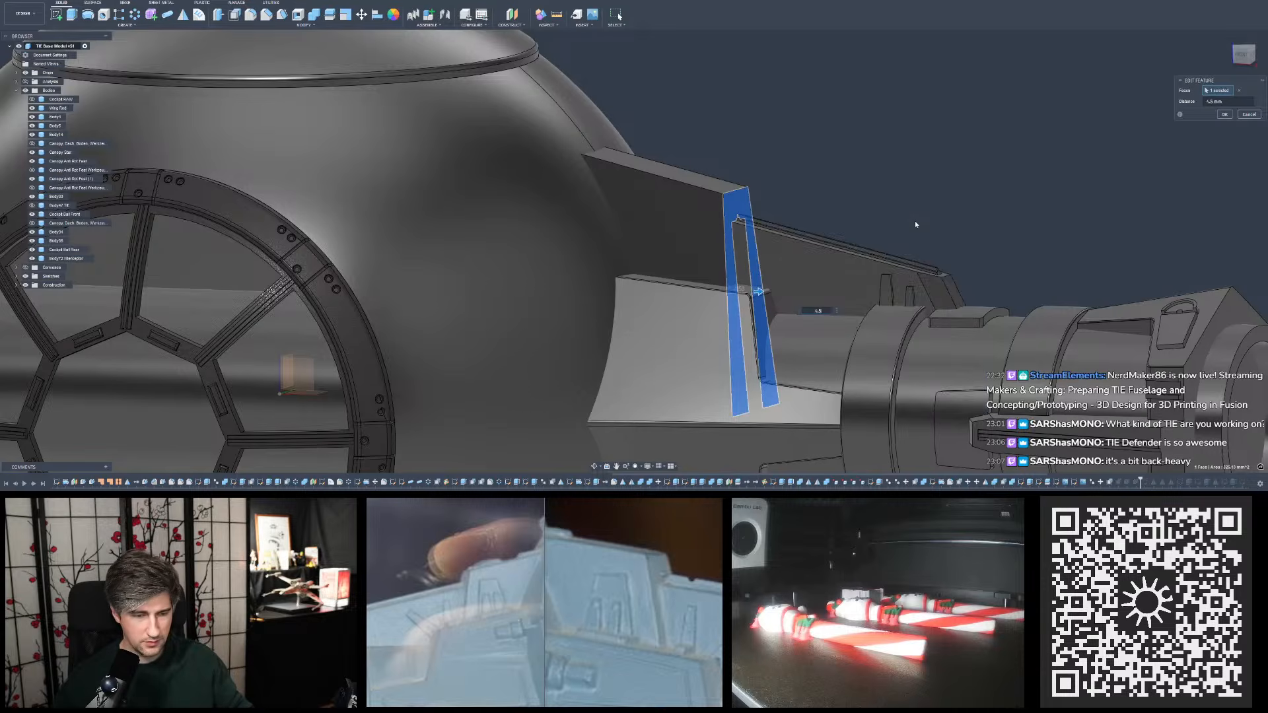
{"action": "key", "text": "Return"}
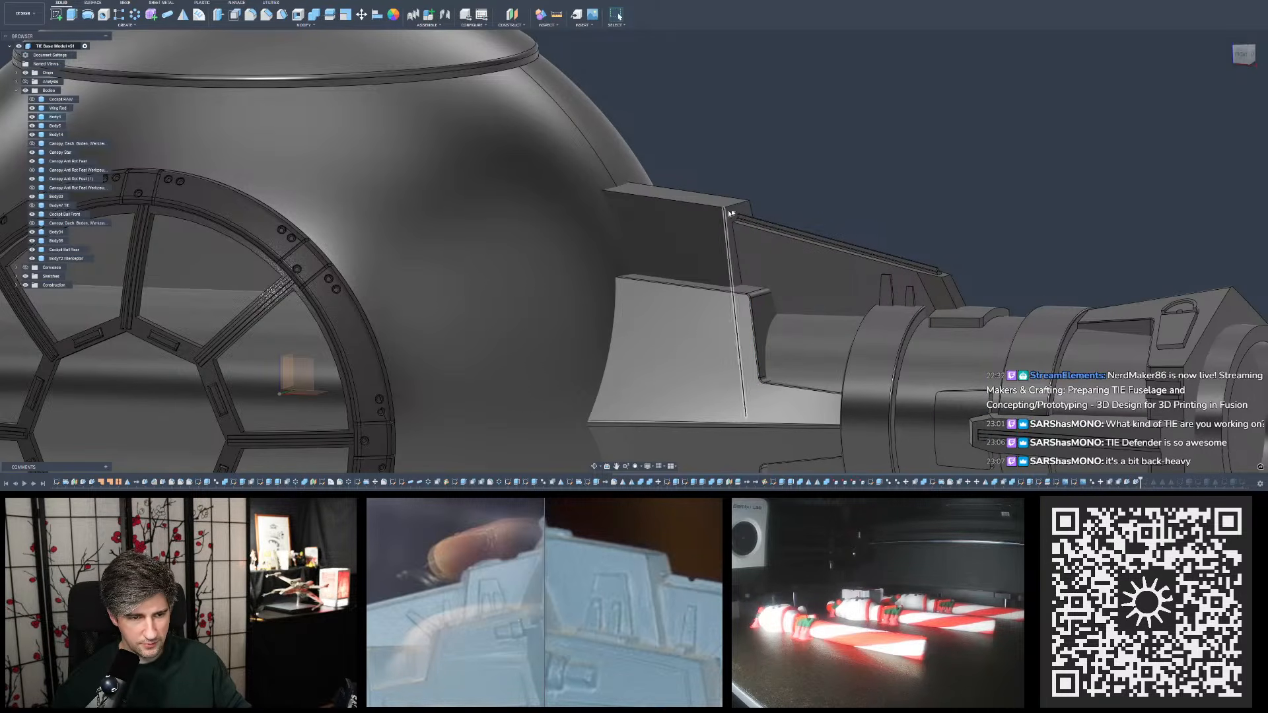
- Measure the distance from the lower block's rounded corner to the upper plate's outer edge with the 4.5 mm offset
{"action": "left_click", "coordinate": [557, 14]}
{"action": "scroll", "coordinate": [732, 303], "scroll_direction": "up", "scroll_amount": 5}
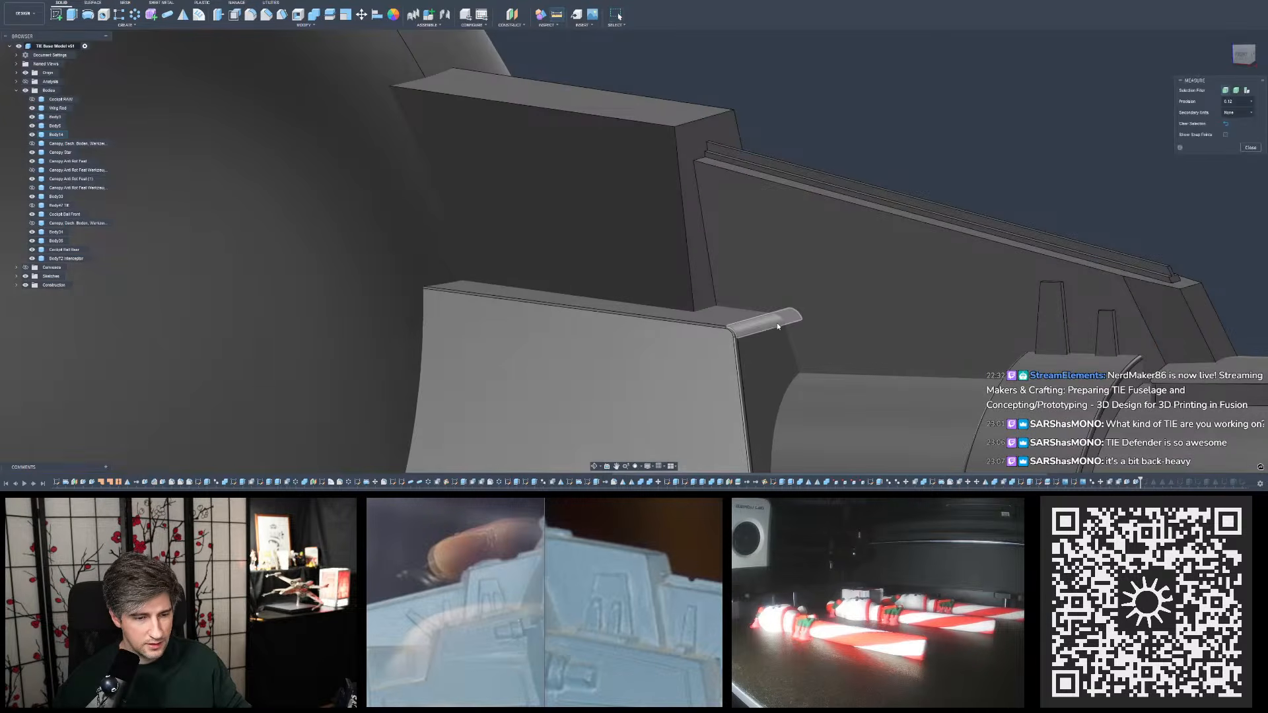
{"action": "left_click", "coordinate": [760, 322]}
{"action": "left_click", "coordinate": [716, 295]}
{"action": "middle_click_drag", "start_coordinate": [732, 270], "coordinate": [757, 243], "text": "shift"}
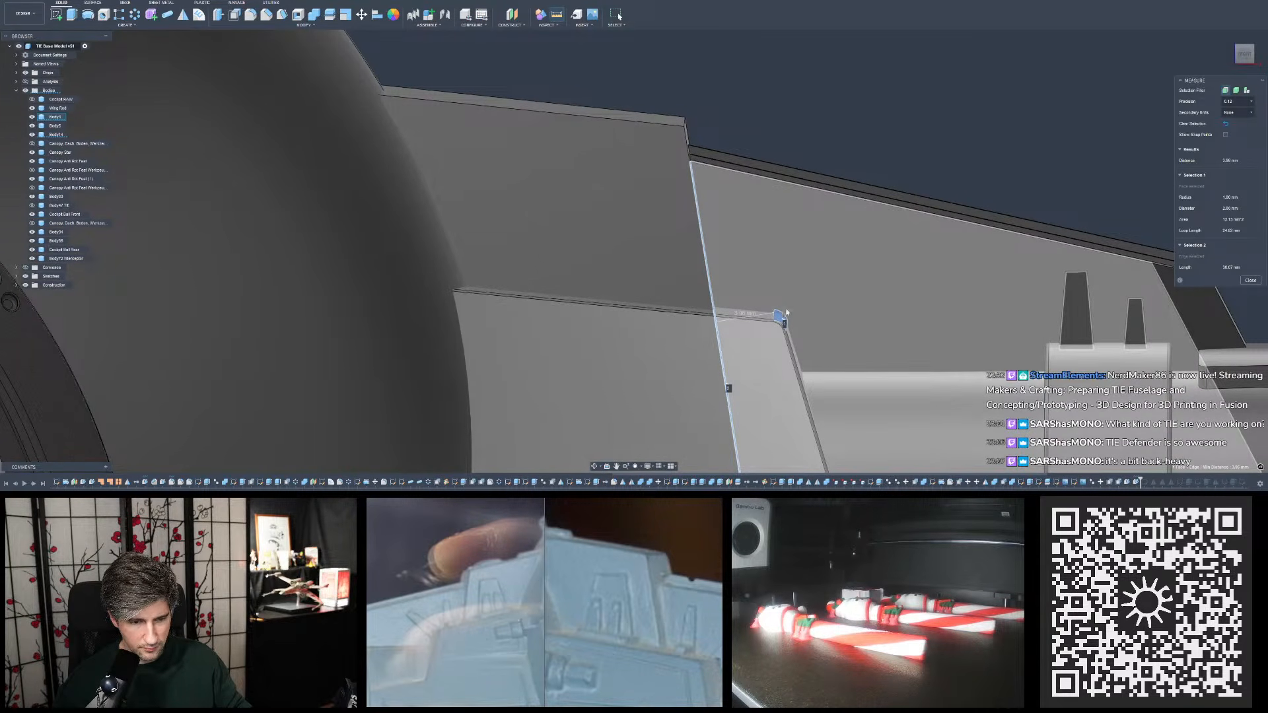
{"action": "left_click", "coordinate": [851, 147]}
{"action": "middle_click_drag", "start_coordinate": [860, 148], "coordinate": [851, 149], "text": "shift"}
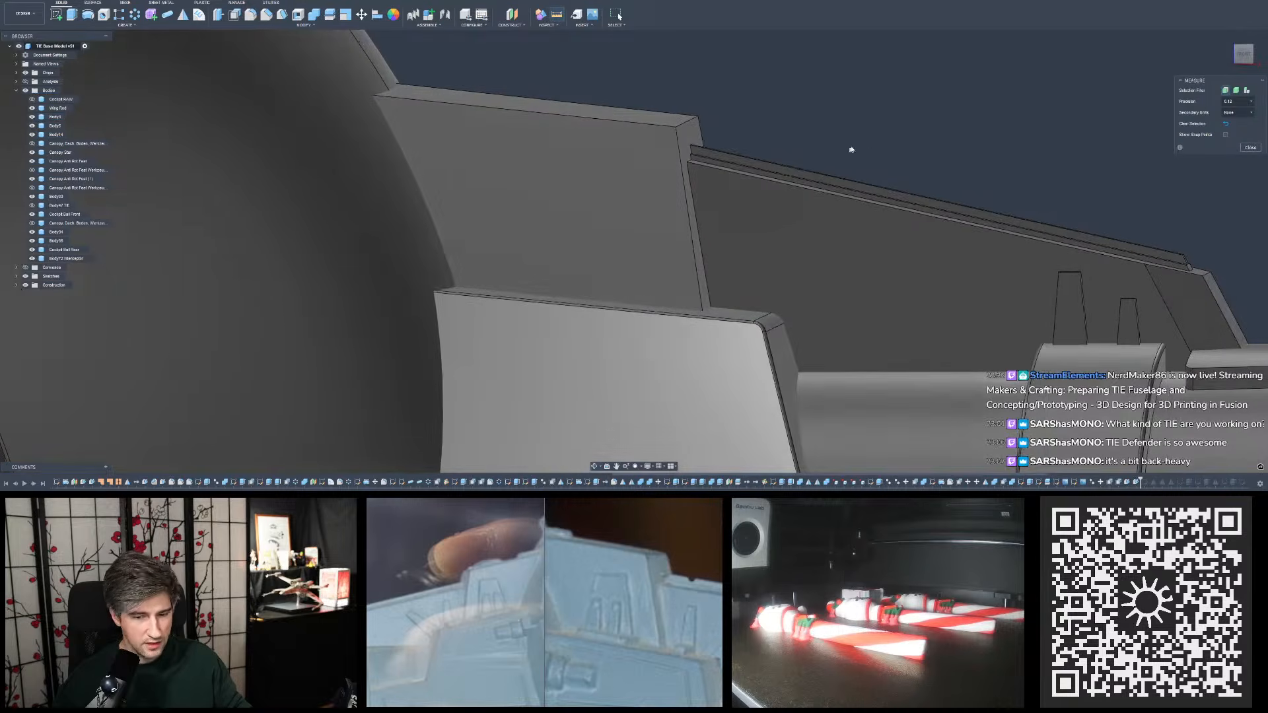
{"action": "left_click", "coordinate": [1250, 147]}
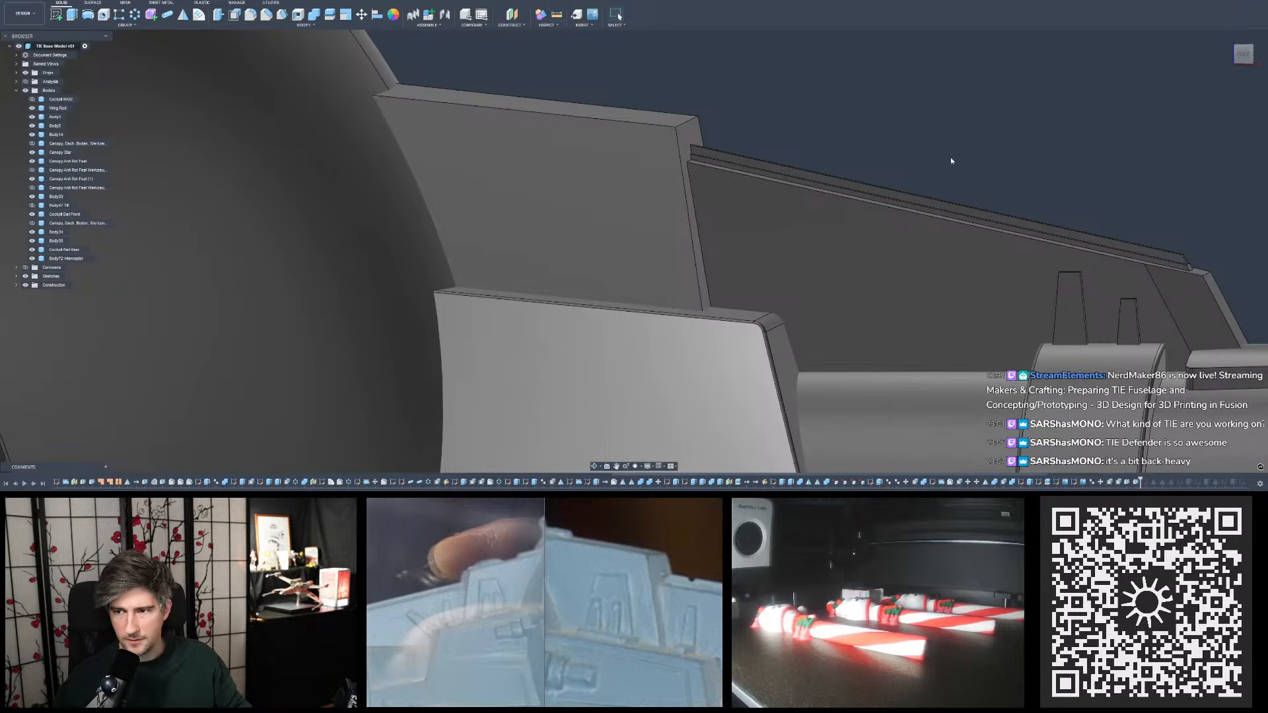
- Examine the pylon's overall proportions against the cockpit ball from the front and compare them with the reference photos
{"action": "scroll", "coordinate": [851, 197], "scroll_direction": "down", "scroll_amount": 5}
{"action": "mouse_move", "coordinate": [862, 144]}
{"action": "middle_mouse_down", "text": "shift"}
{"action": "mouse_move", "coordinate": [885, 141]}
{"action": "mouse_move", "coordinate": [864, 144]}
{"action": "middle_mouse_up", "text": "shift"}
{"action": "scroll", "coordinate": [743, 264], "scroll_direction": "down", "scroll_amount": 3}
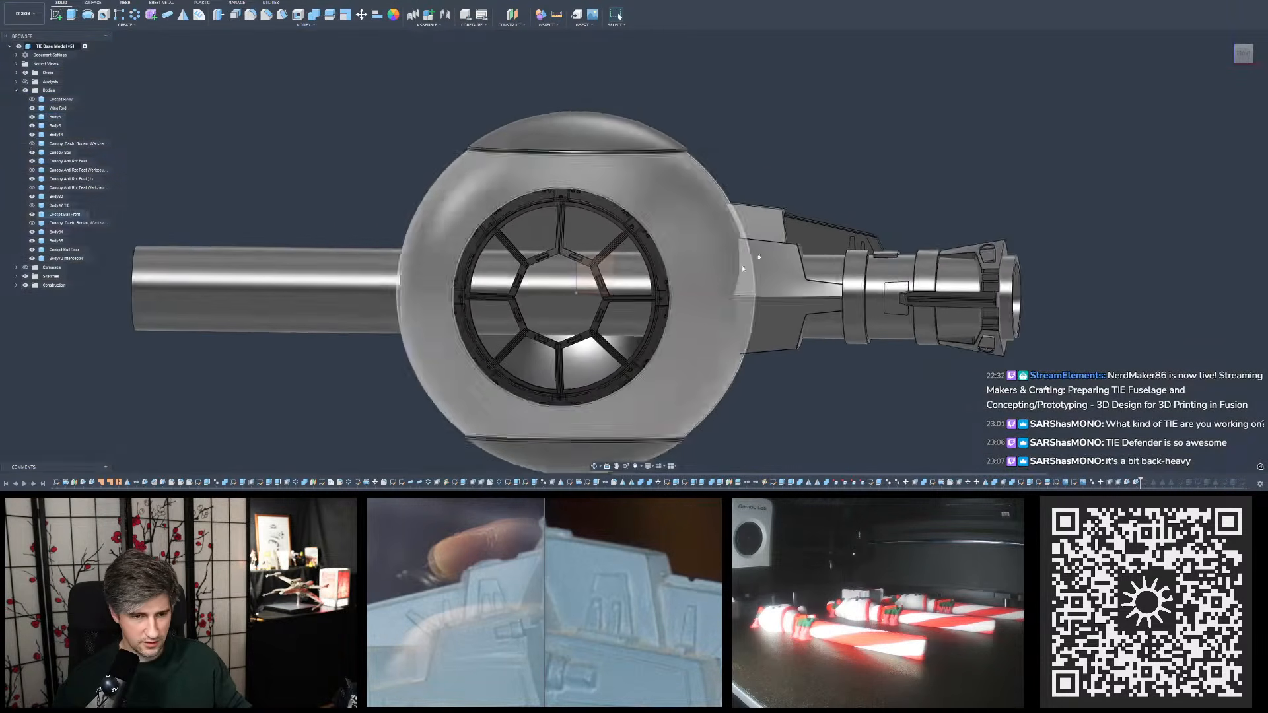
{"action": "scroll", "coordinate": [978, 152], "scroll_direction": "up", "scroll_amount": 2}
{"action": "middle_click_drag", "start_coordinate": [977, 152], "coordinate": [974, 156], "text": "shift"}
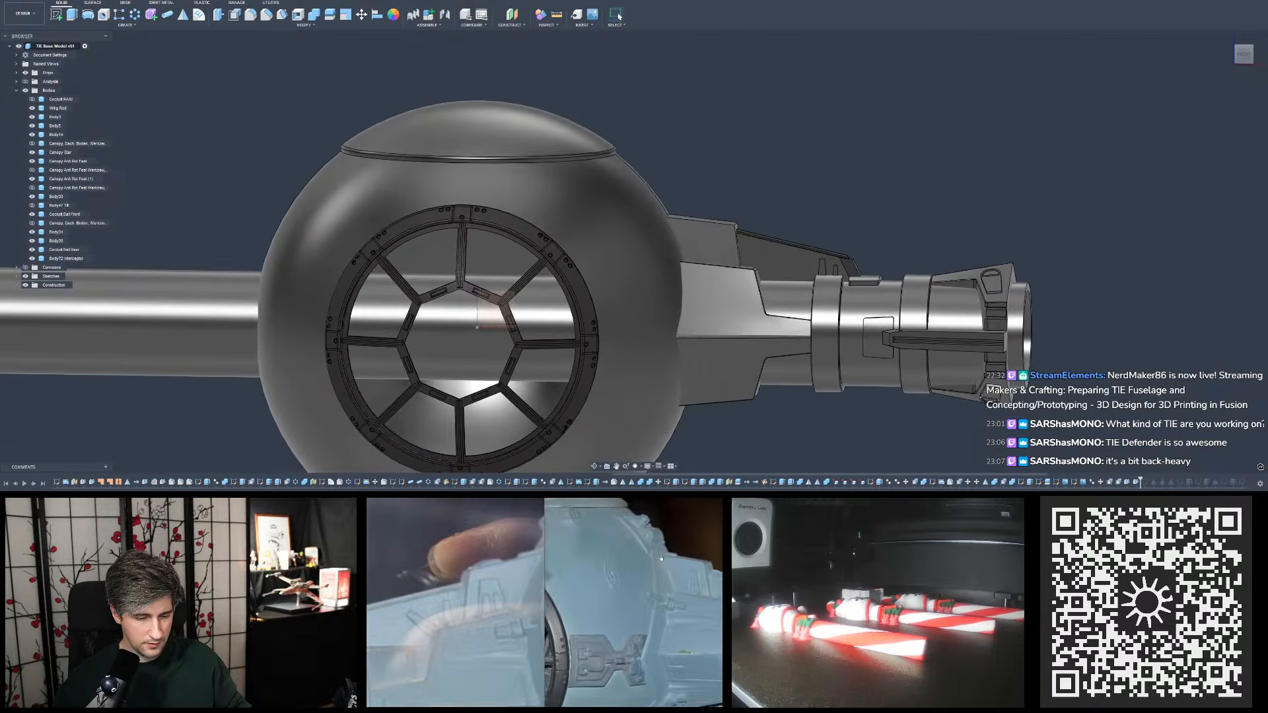
{"action": "scroll", "coordinate": [782, 255], "scroll_direction": "down", "scroll_amount": 3}
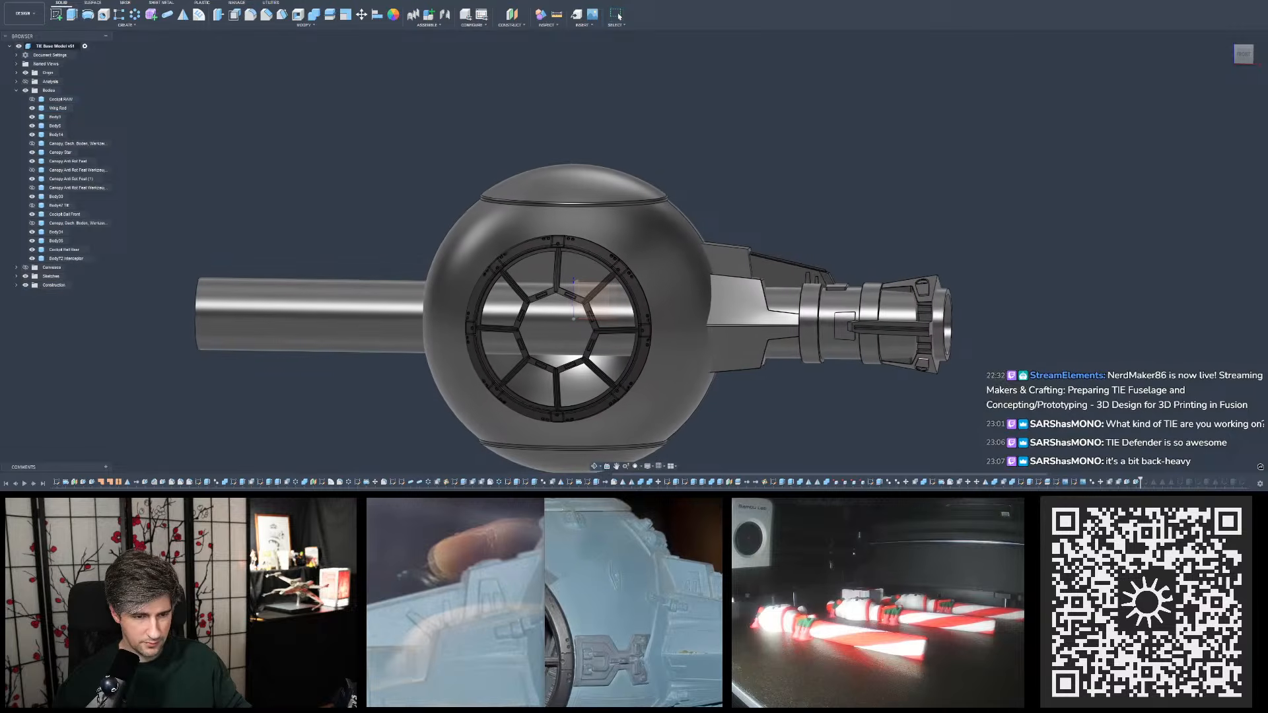
{"action": "middle_click_drag", "start_coordinate": [846, 327], "coordinate": [833, 342], "text": "shift"}
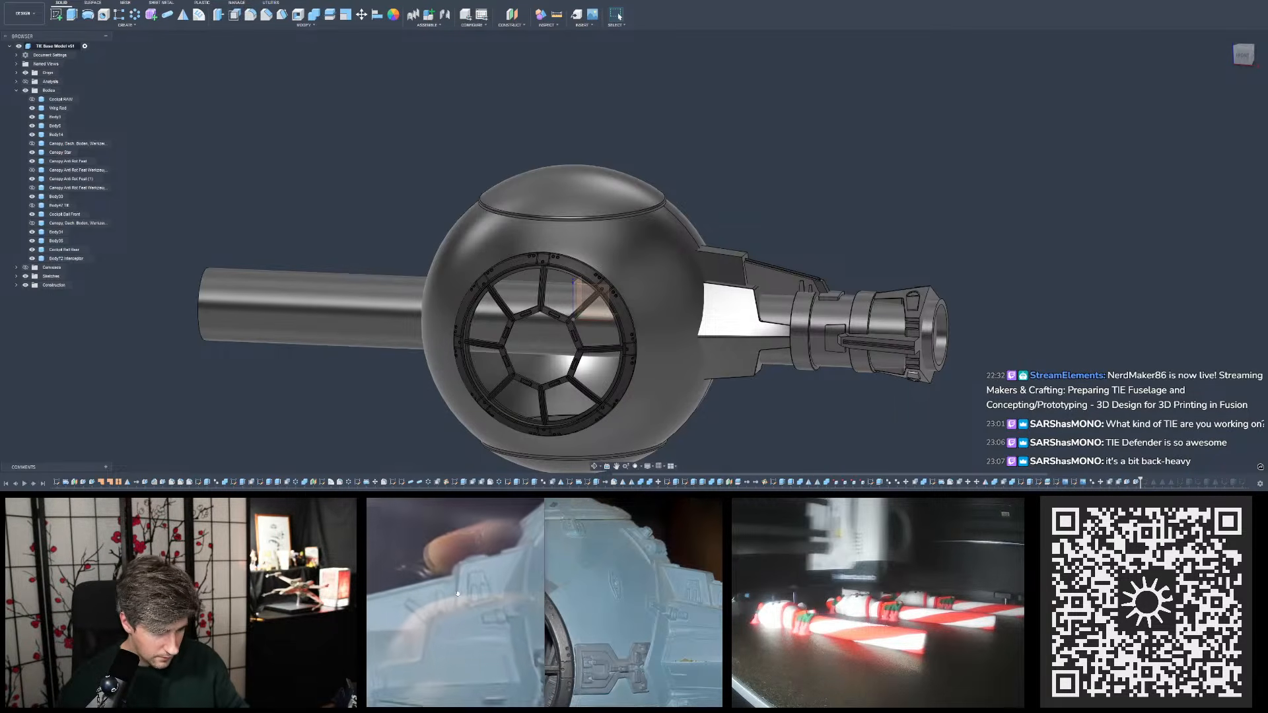
- Examine the upper plate's outer end and the lower block's rounded corner up close against the reference photos
{"action": "scroll", "coordinate": [798, 250], "scroll_direction": "up", "scroll_amount": 2}
{"action": "scroll", "coordinate": [798, 249], "scroll_direction": "up", "scroll_amount": 4}
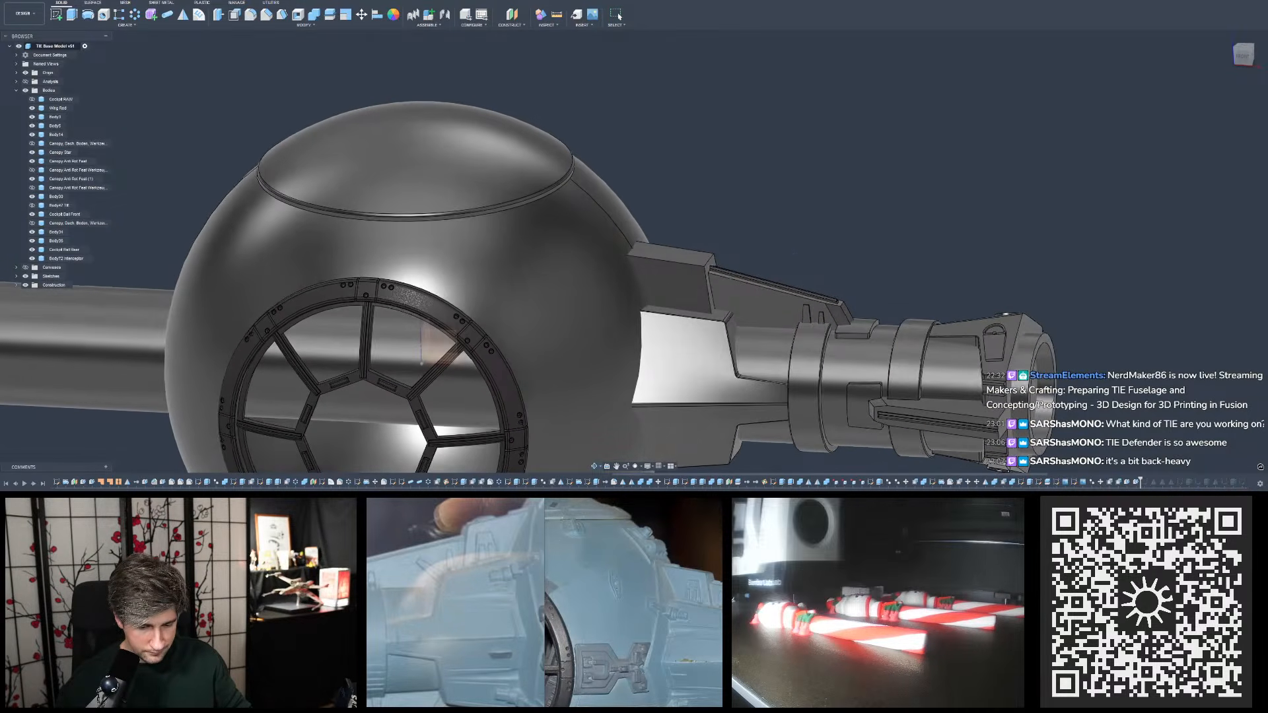
{"action": "middle_click_drag", "start_coordinate": [797, 254], "coordinate": [795, 228], "text": "shift"}
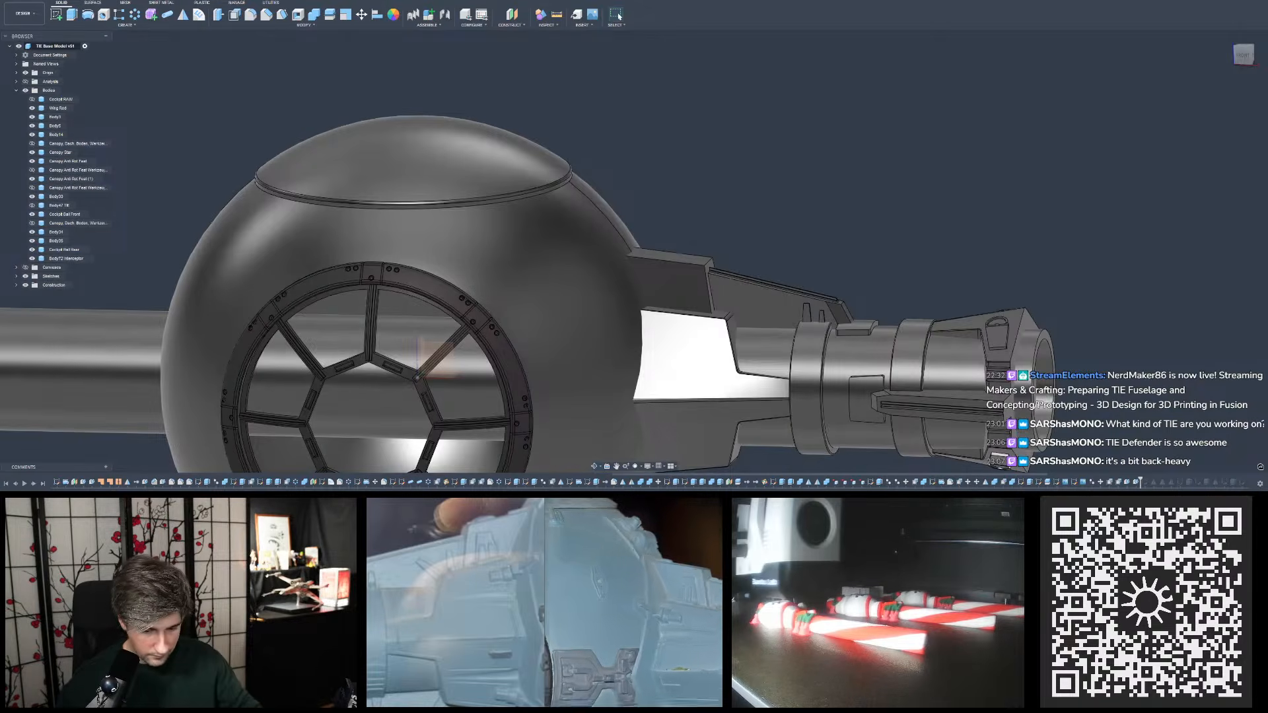
{"action": "scroll", "coordinate": [743, 314], "scroll_direction": "down", "scroll_amount": 3}
{"action": "scroll", "coordinate": [730, 304], "scroll_direction": "up", "scroll_amount": 5}
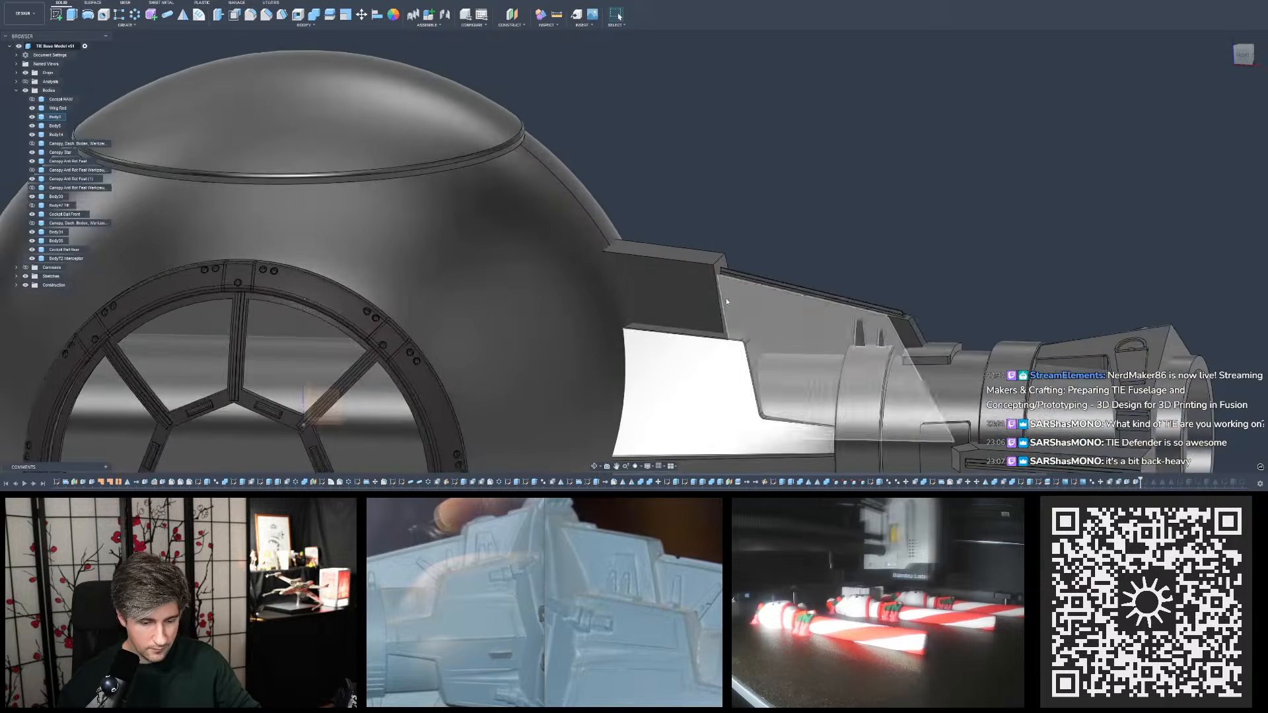
{"action": "middle_click_drag", "start_coordinate": [730, 297], "coordinate": [714, 299], "text": "shift"}
{"action": "scroll", "coordinate": [795, 263], "scroll_direction": "up", "scroll_amount": 6}
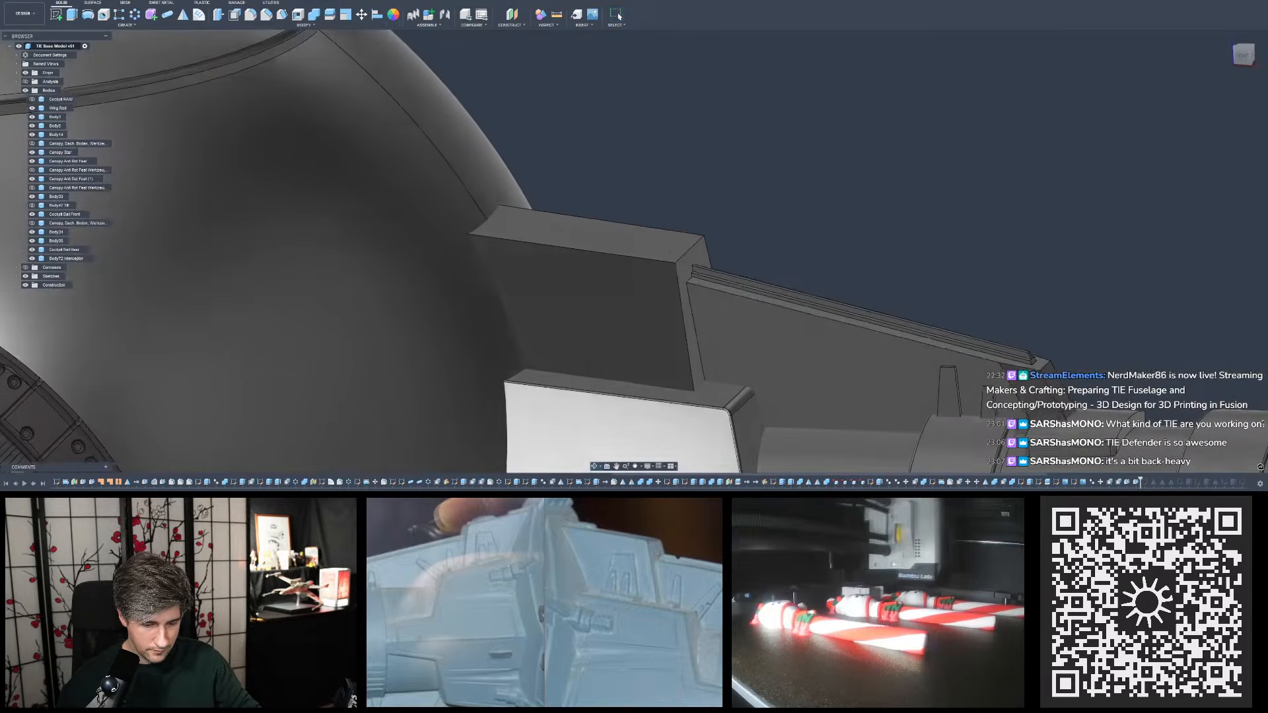
{"action": "left_click", "coordinate": [736, 410]}
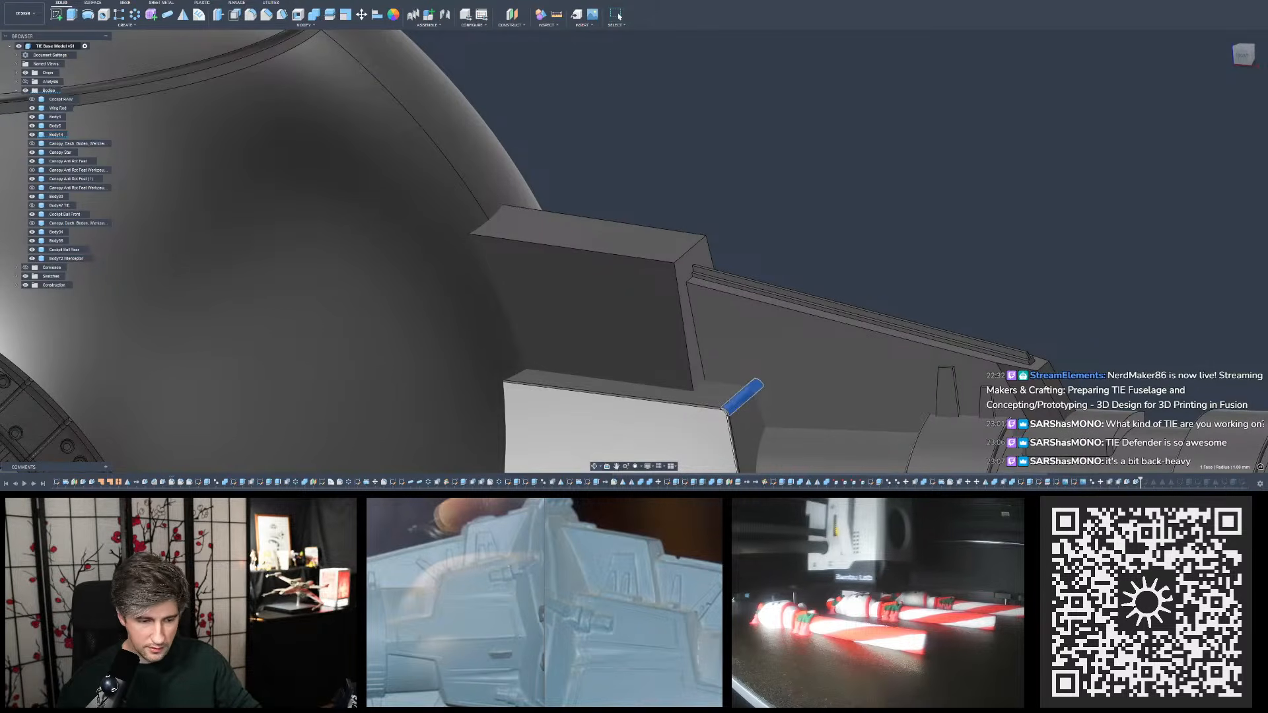
{"action": "scroll", "coordinate": [806, 224], "scroll_direction": "down", "scroll_amount": 5}
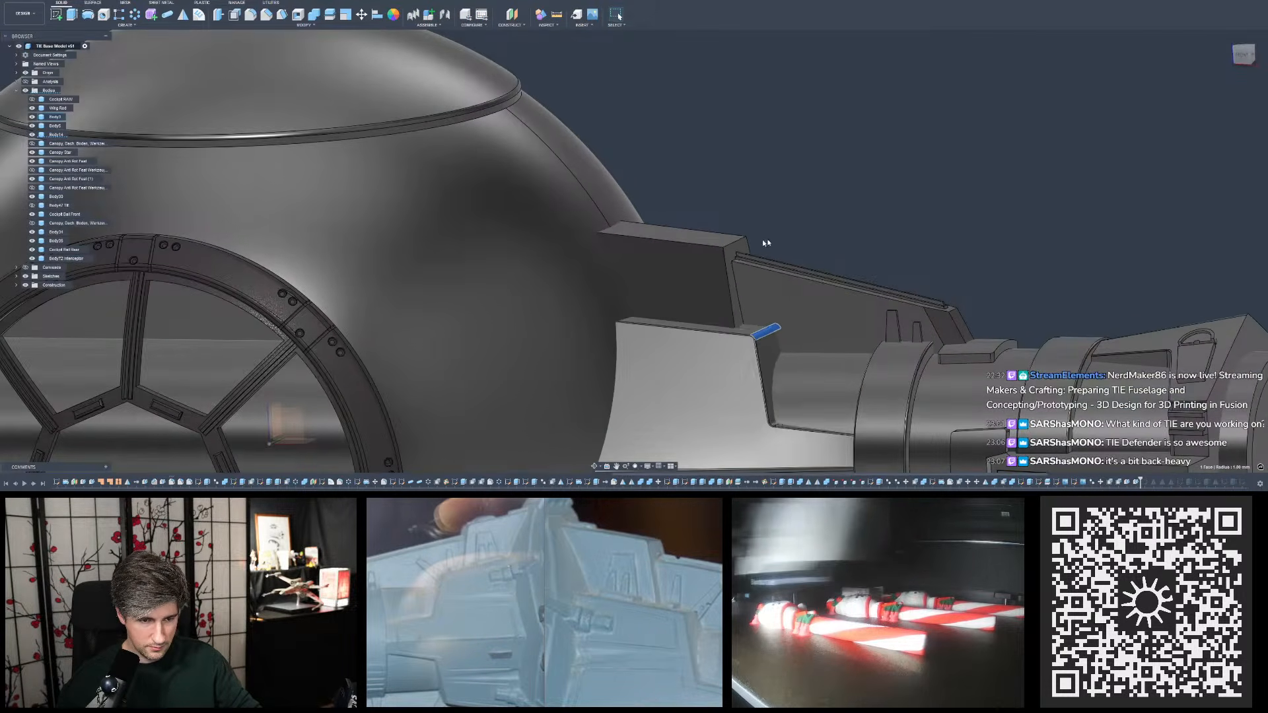
{"action": "left_click", "coordinate": [732, 246]}
{"action": "left_click", "coordinate": [834, 219]}
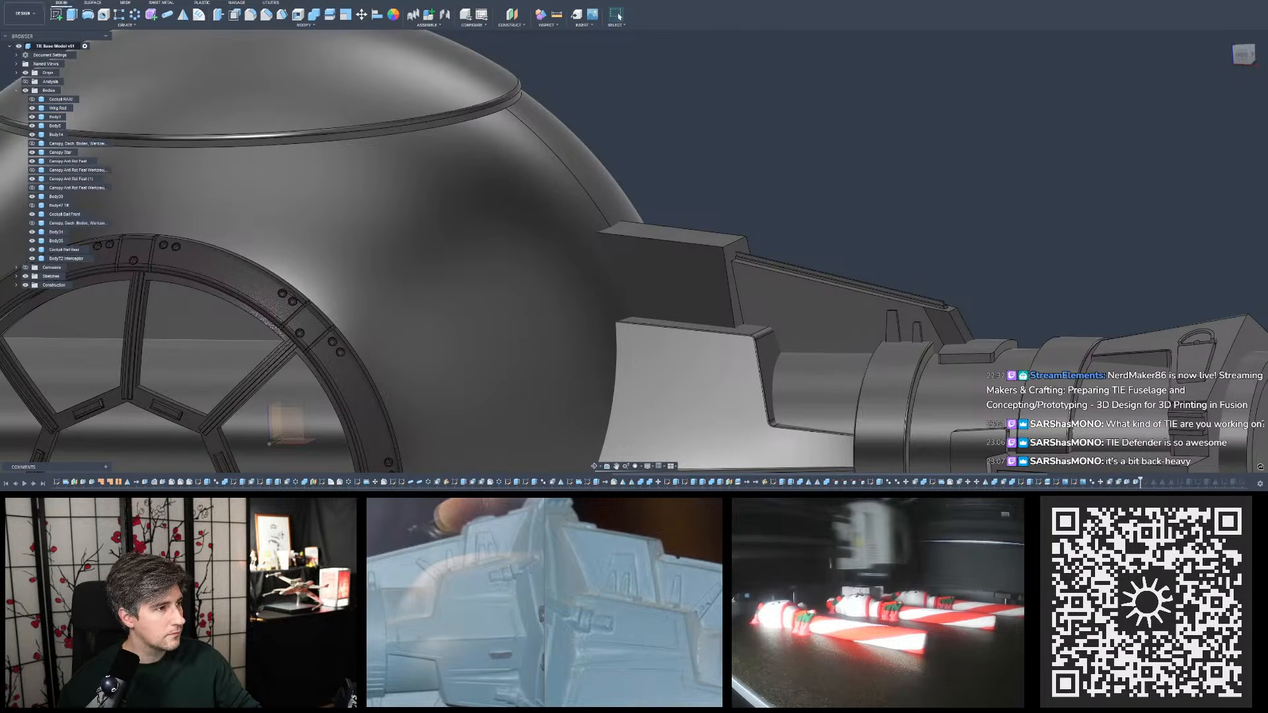
- Undo the last offset change to the upper plate's outer end face
{"action": "left_click", "coordinate": [44, 5]}
{"action": "left_click", "coordinate": [46, 3]}
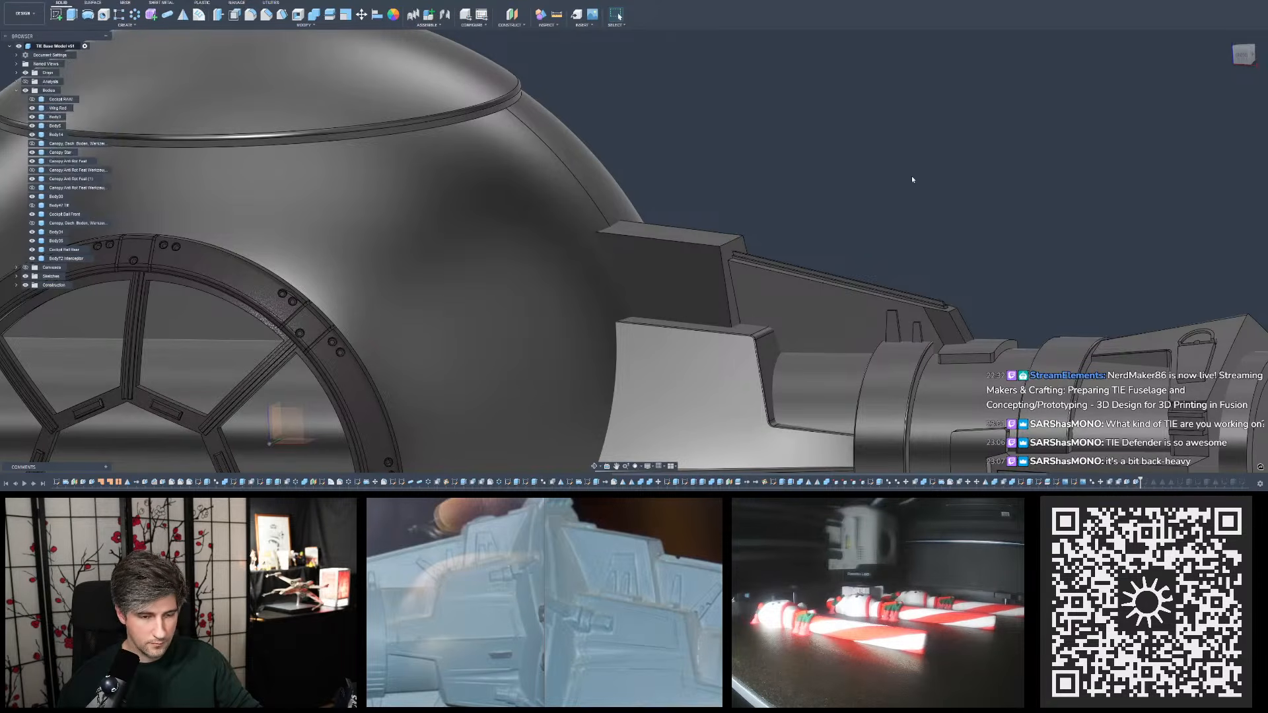
{"action": "mouse_move", "coordinate": [912, 179]}
{"action": "middle_mouse_down", "text": "shift"}
{"action": "mouse_move", "coordinate": [925, 179]}
{"action": "mouse_move", "coordinate": [909, 181]}
{"action": "middle_mouse_up", "text": "shift"}
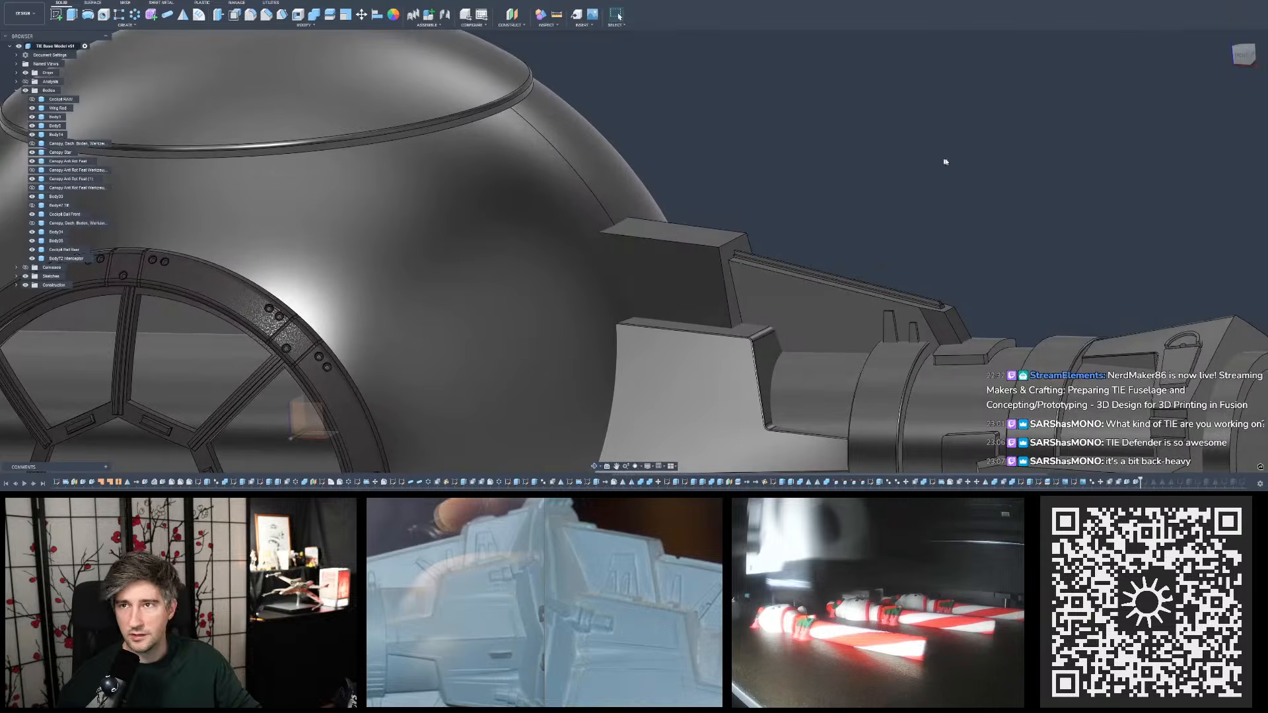
- Roll the timeline forward past the trapezoid sketch on the upper plate, and open that sketch briefly to check it
{"action": "left_click_drag", "start_coordinate": [1140, 482], "coordinate": [1149, 482]}
{"action": "double_click", "coordinate": [1145, 481]}
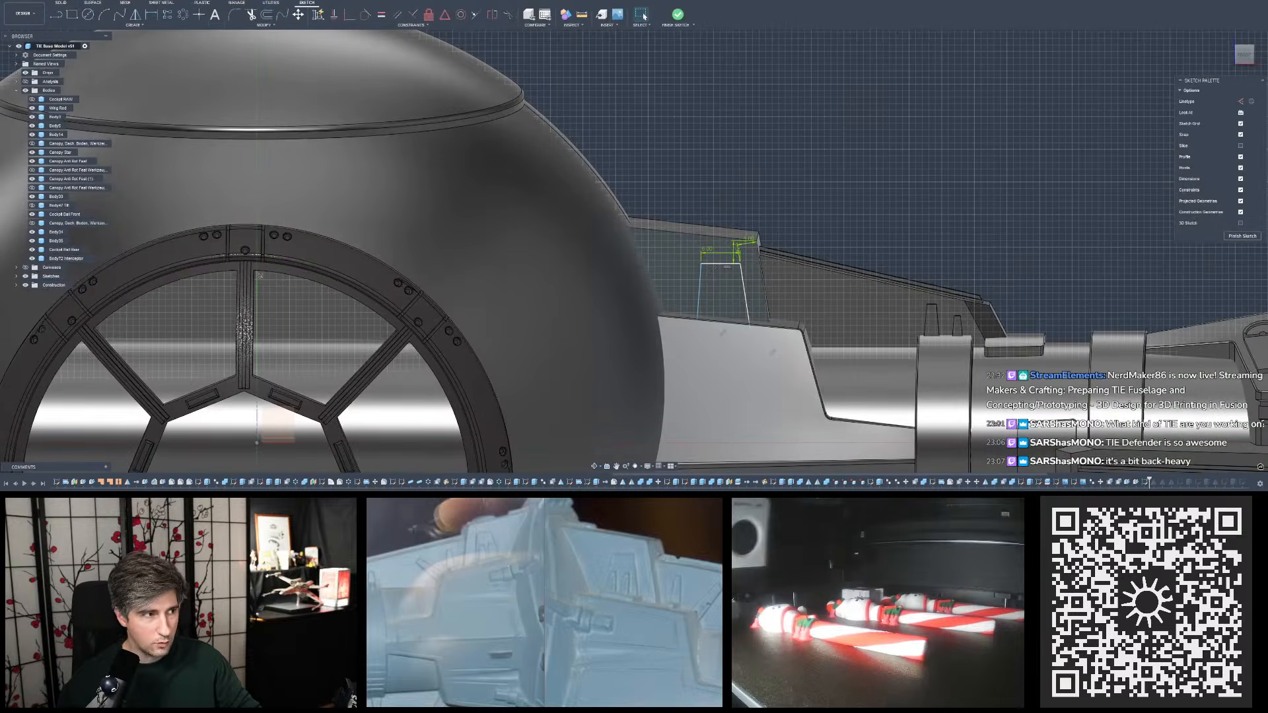
{"action": "left_click", "coordinate": [678, 14]}
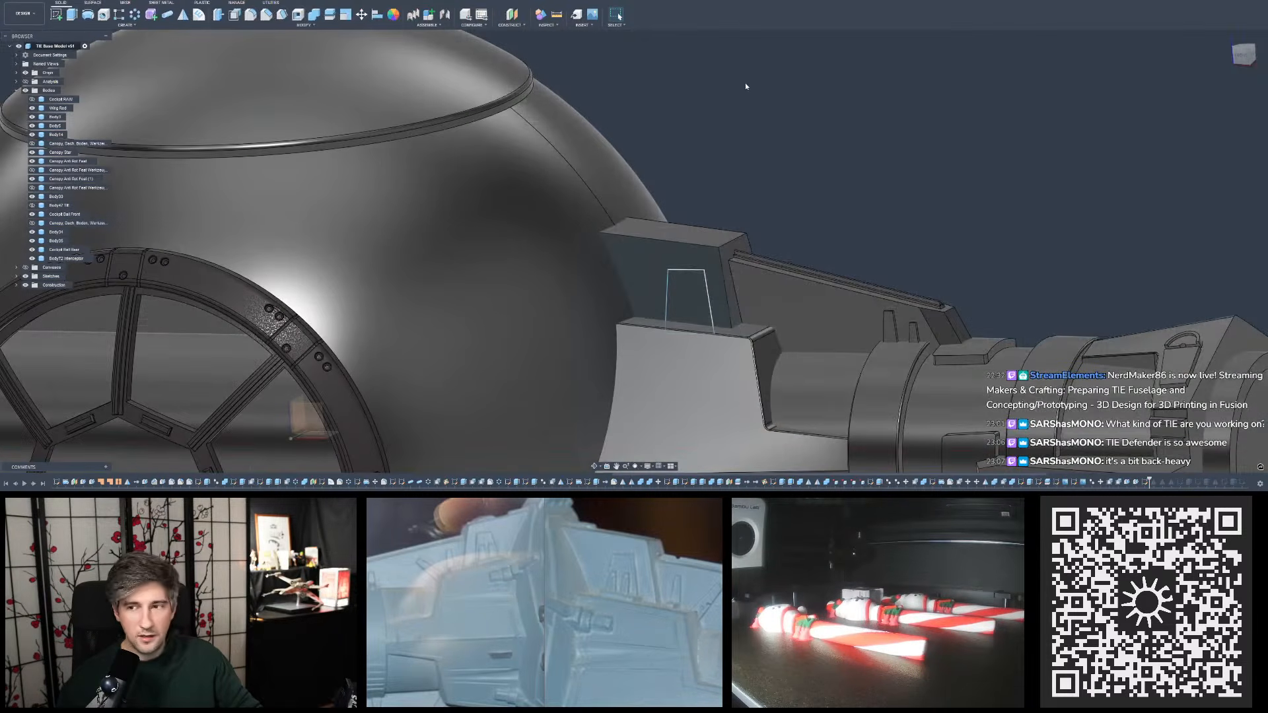
- Save the whole model as a new version with the default version description
{"action": "middle_click", "coordinate": [781, 121]}
{"action": "middle_click", "coordinate": [781, 120]}
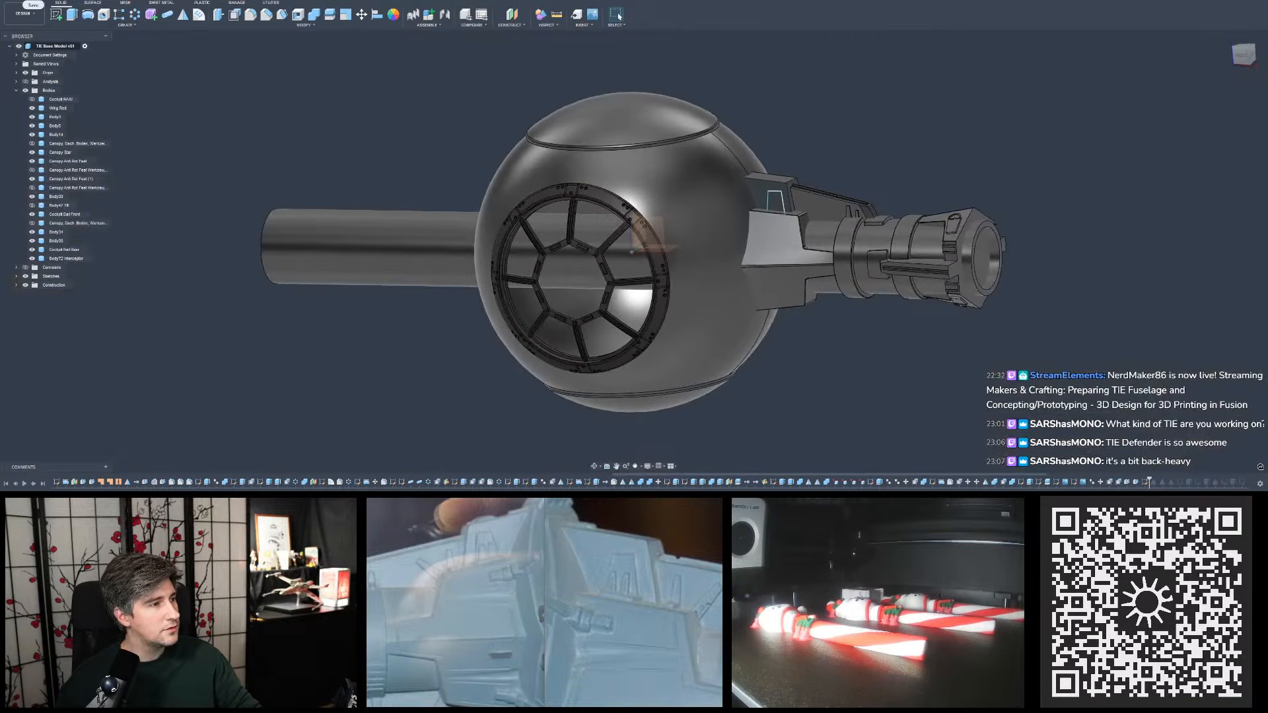
{"action": "key", "text": "ctrl+s"}
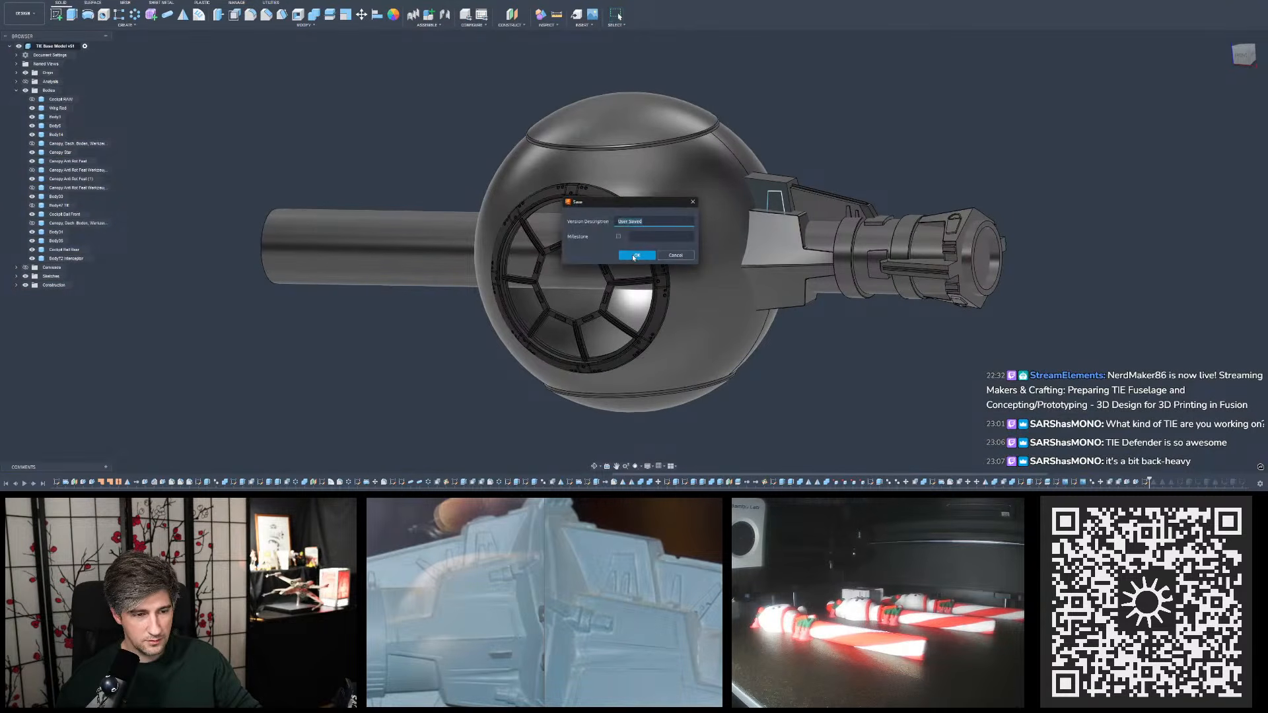
{"action": "left_click", "coordinate": [636, 256]}
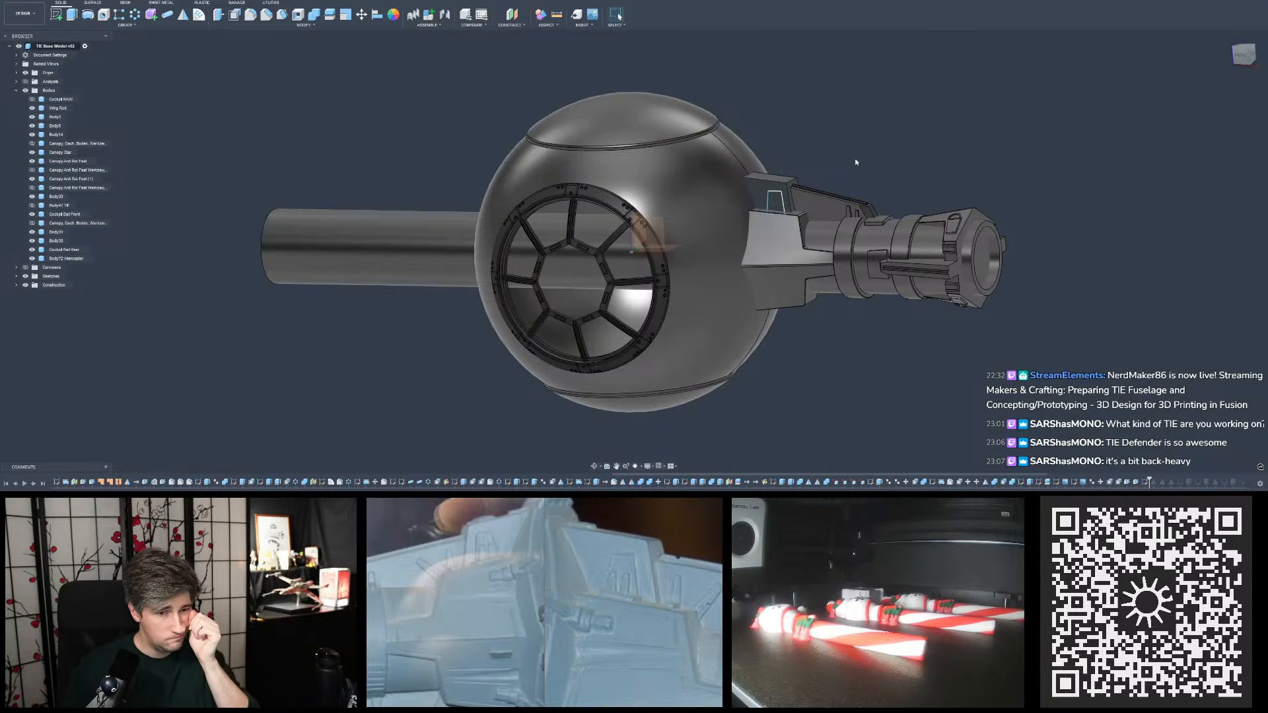
- Edit the upper plate's trapezoid sketch, setting the vertical distance from the plate's upper outer corner to the trapezoid's top edge to 2 mm
{"action": "scroll", "coordinate": [859, 165], "scroll_direction": "up", "scroll_amount": 5}
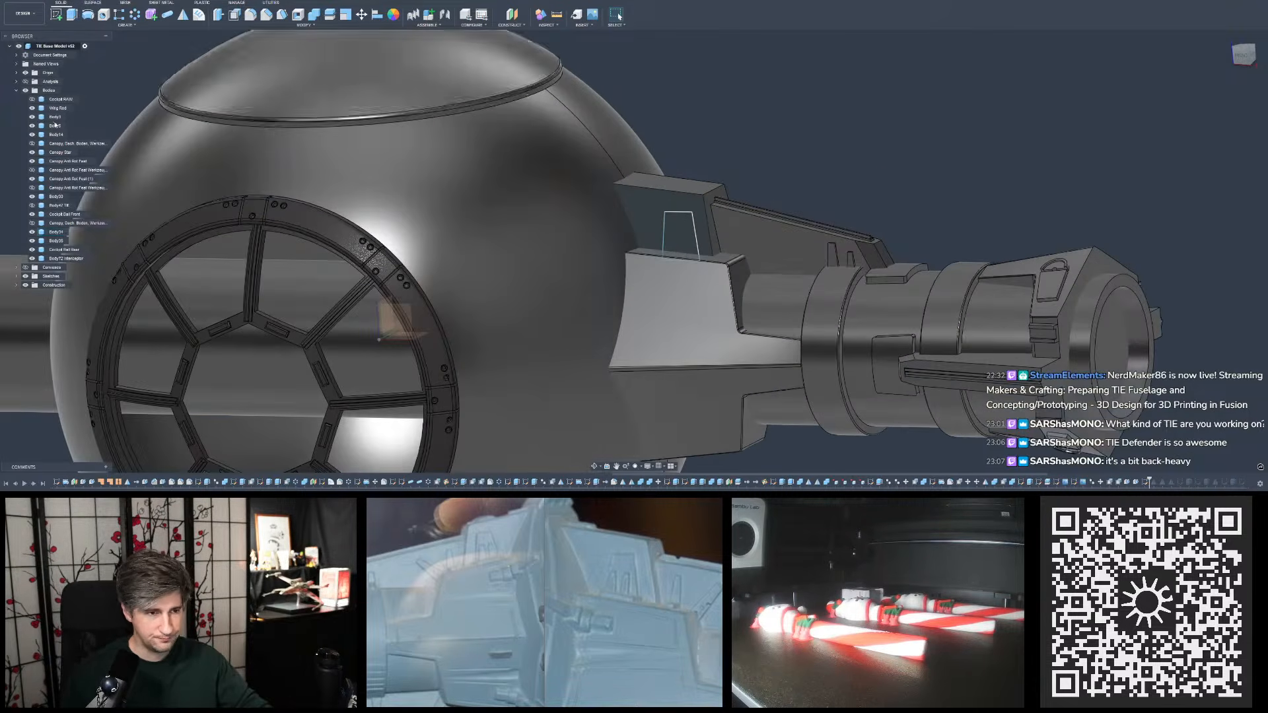
{"action": "double_click", "coordinate": [1146, 483]}
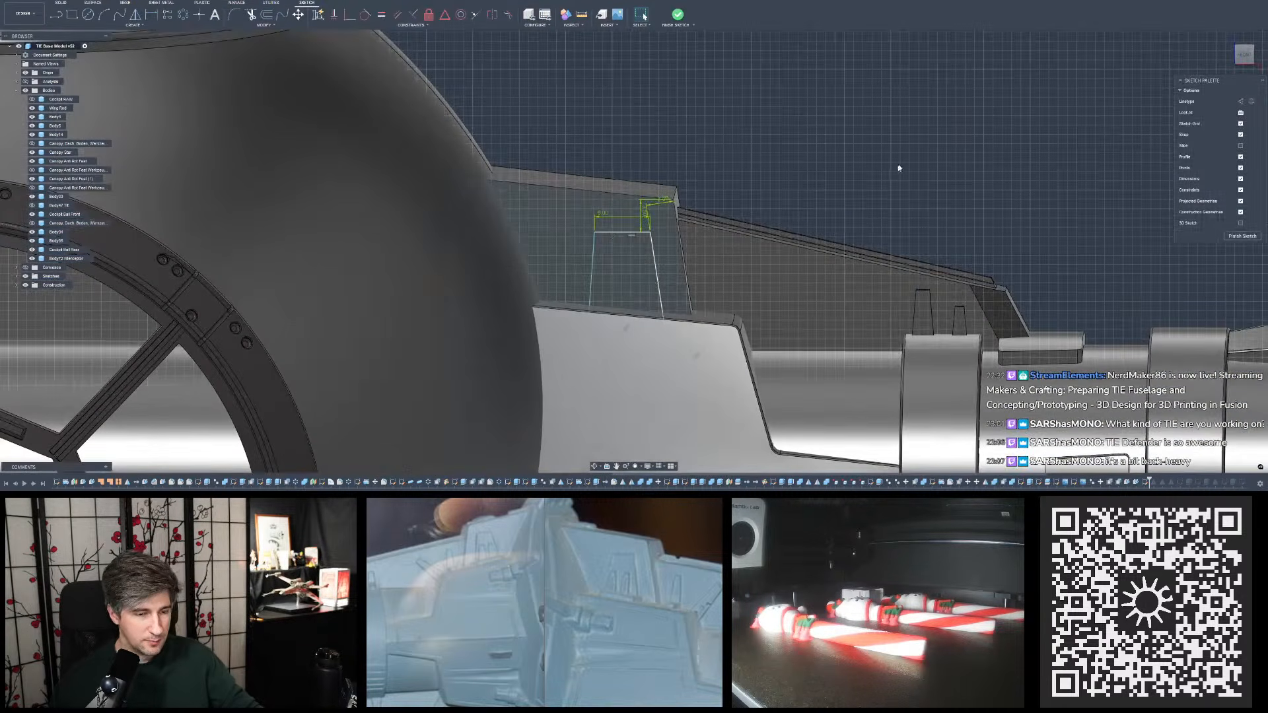
{"action": "scroll", "coordinate": [793, 156], "scroll_direction": "up", "scroll_amount": 8}
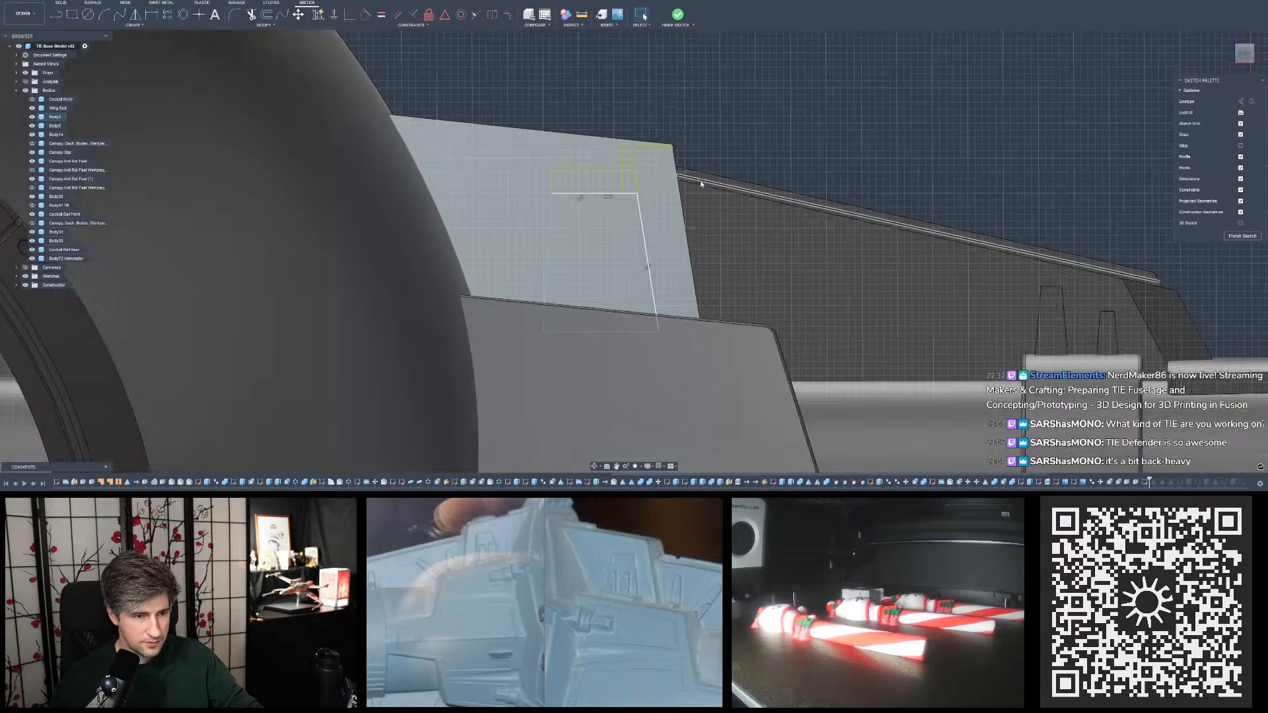
{"action": "scroll", "coordinate": [538, 156], "scroll_direction": "up", "scroll_amount": 3}
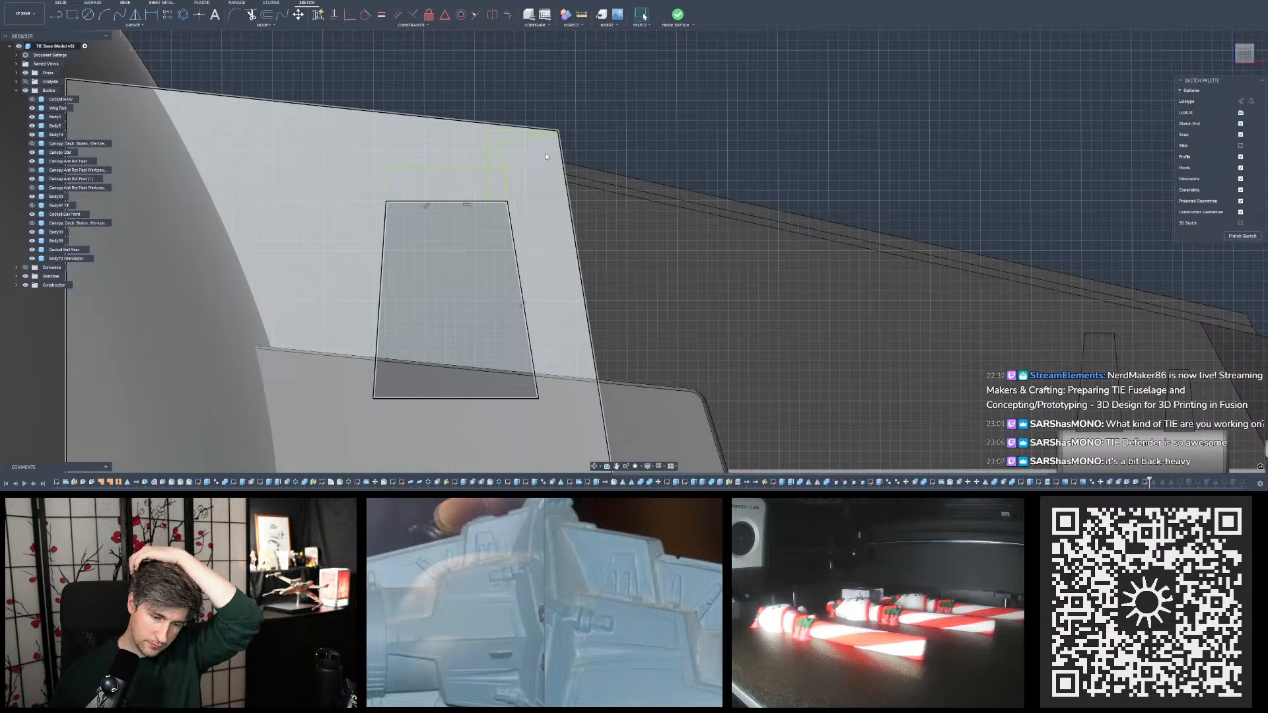
{"action": "mouse_move", "coordinate": [614, 105]}
{"action": "middle_mouse_down", "text": "shift"}
{"action": "mouse_move", "coordinate": [565, 133]}
{"action": "mouse_move", "coordinate": [554, 115]}
{"action": "mouse_move", "coordinate": [603, 99]}
{"action": "middle_mouse_up", "text": "shift"}
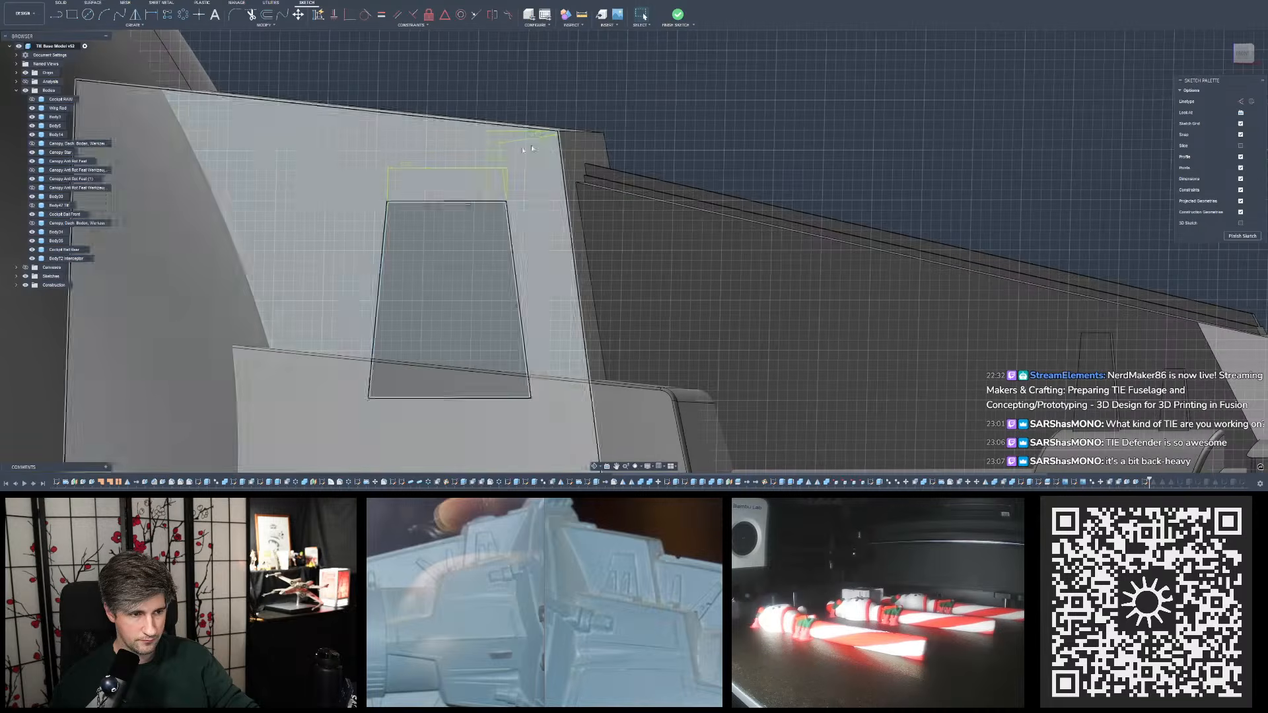
{"action": "double_click", "coordinate": [501, 92]}
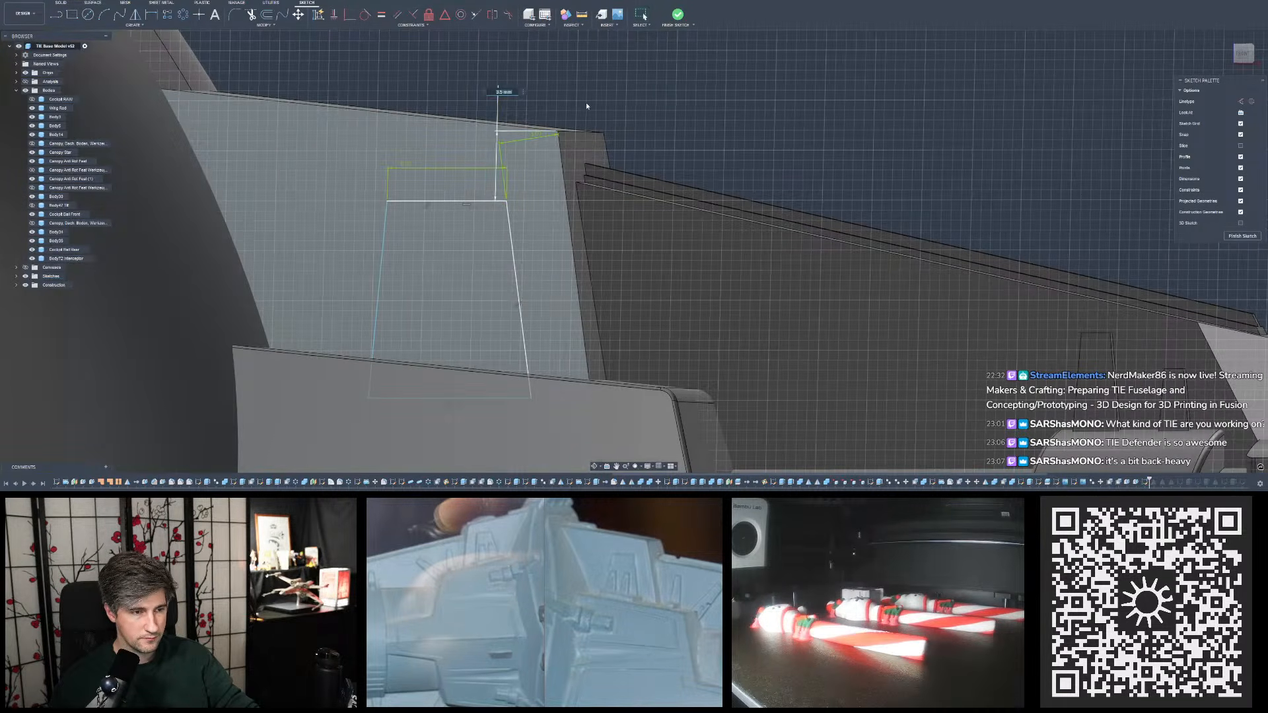
{"action": "type", "text": "2"}
{"action": "key", "text": "Return"}
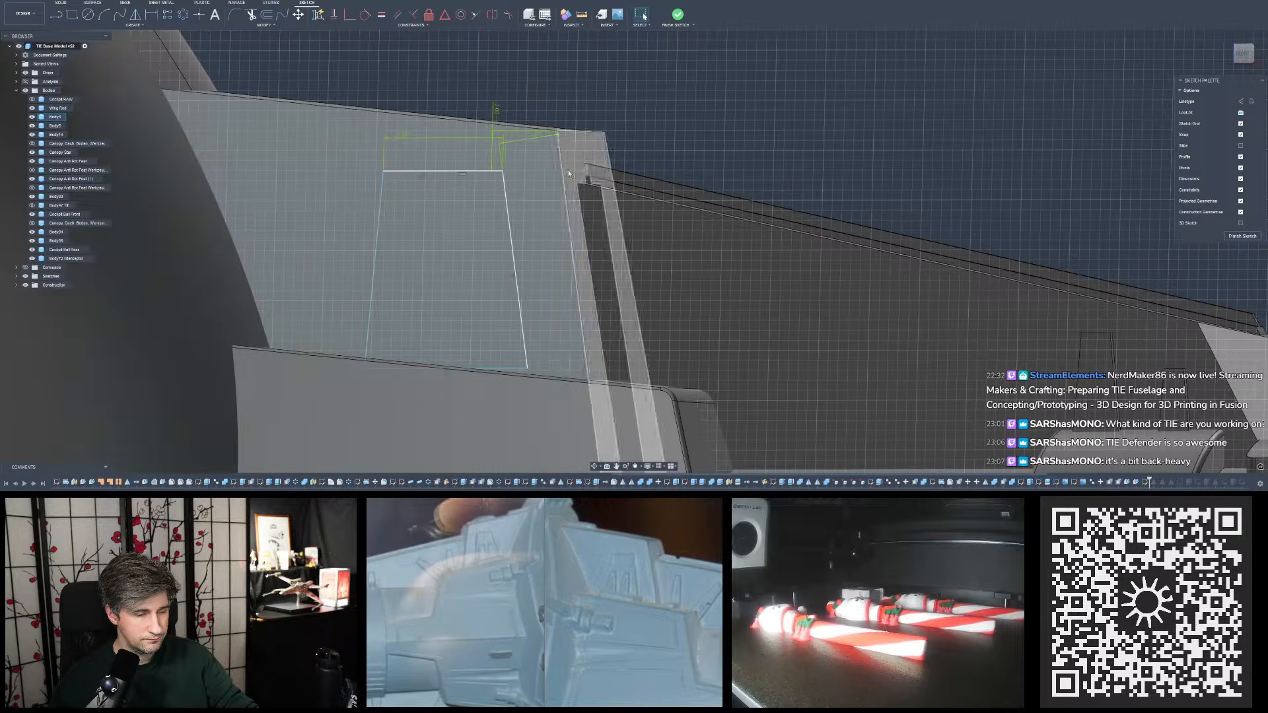
- Reposition the dimension between the trapezoid and the plate's outer corner so it sits above the plate's top edge
{"action": "mouse_move", "coordinate": [584, 254]}
{"action": "middle_mouse_down", "text": "shift"}
{"action": "mouse_move", "coordinate": [558, 285]}
{"action": "mouse_move", "coordinate": [575, 264]}
{"action": "middle_mouse_up", "text": "shift"}
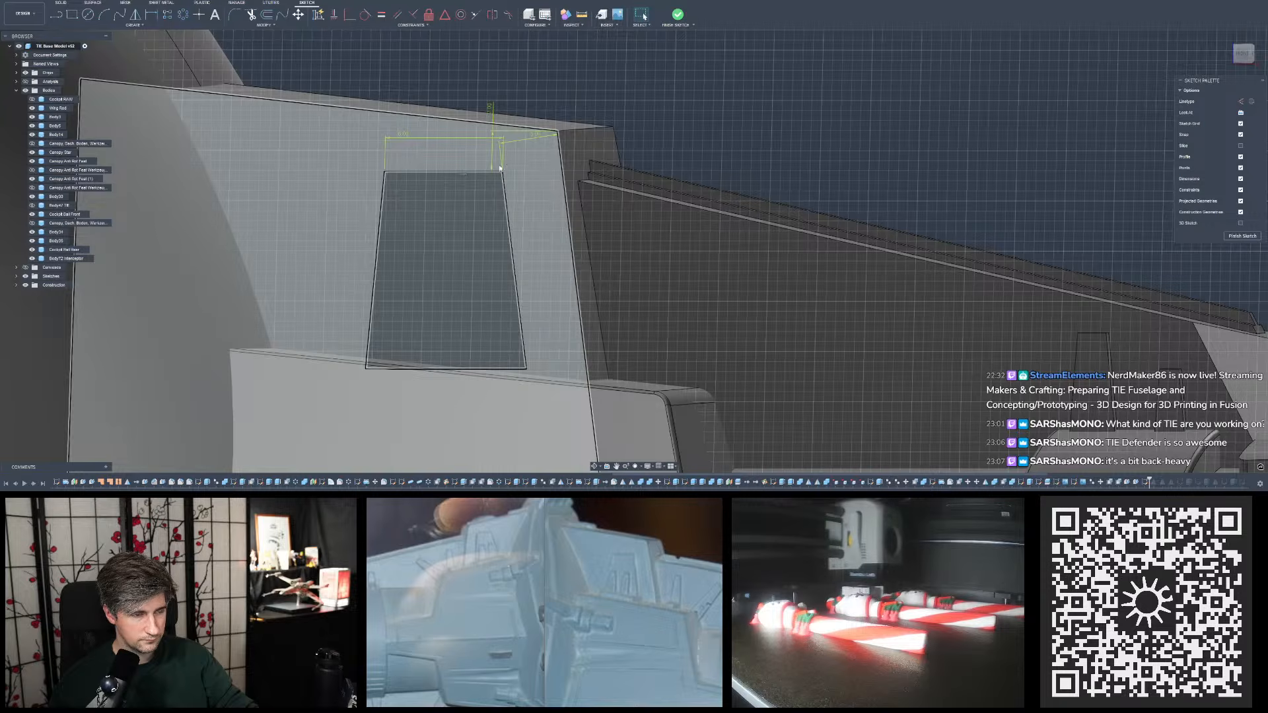
{"action": "left_click_drag", "start_coordinate": [541, 129], "coordinate": [552, 104]}
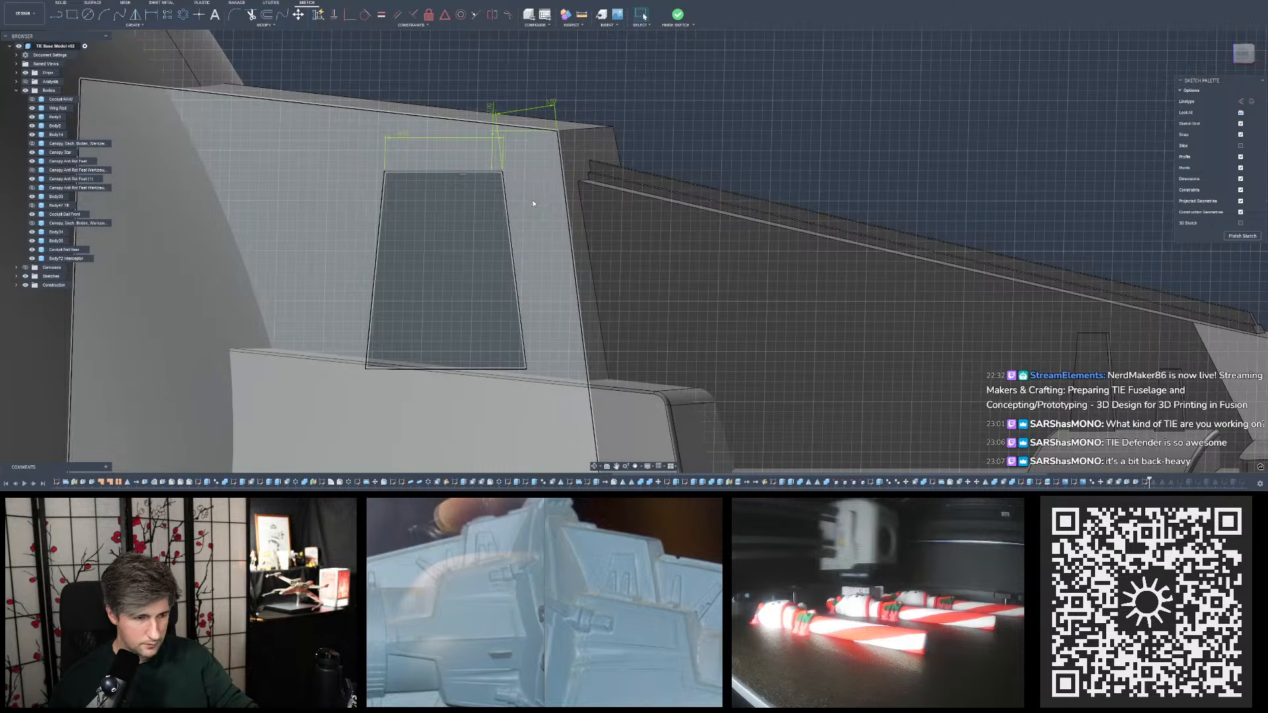
{"action": "middle_click_drag", "start_coordinate": [530, 183], "coordinate": [746, 173], "text": "shift"}
- Set the width of the trapezoid's top edge on the upper plate to 7 mm
{"action": "left_click_drag", "start_coordinate": [601, 308], "coordinate": [599, 323]}
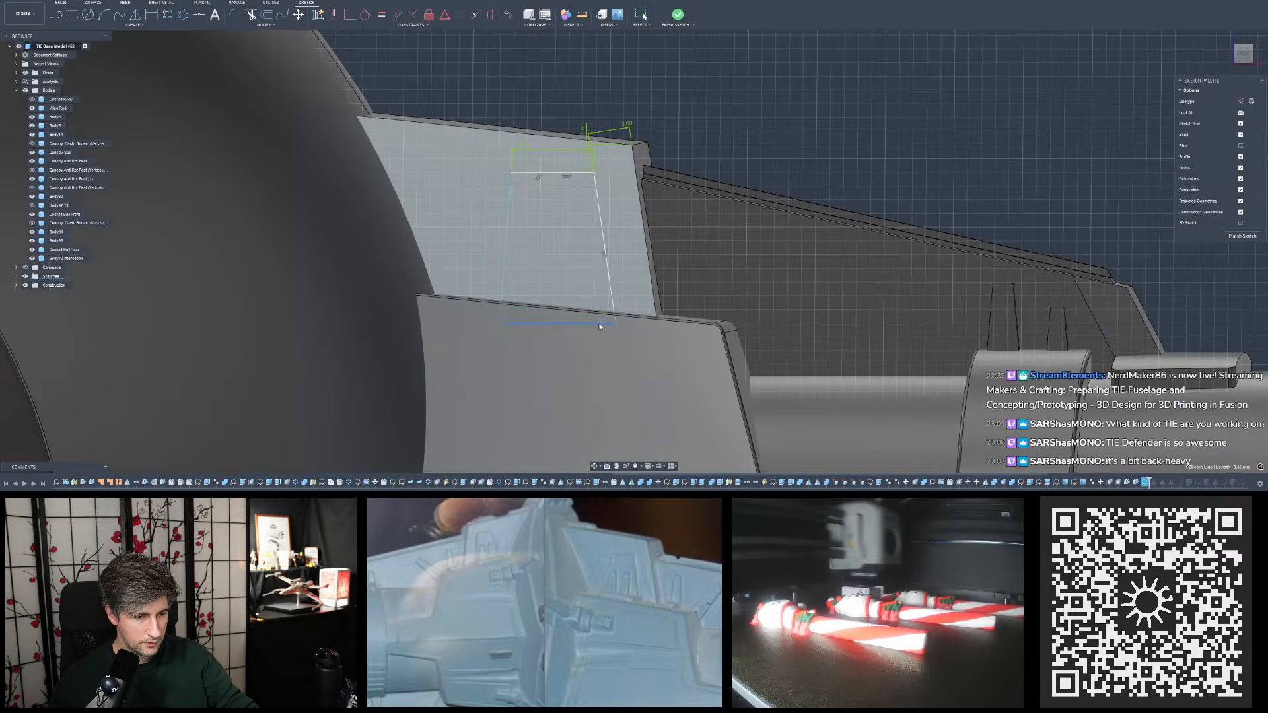
{"action": "middle_click_drag", "start_coordinate": [748, 121], "coordinate": [550, 170], "text": "shift"}
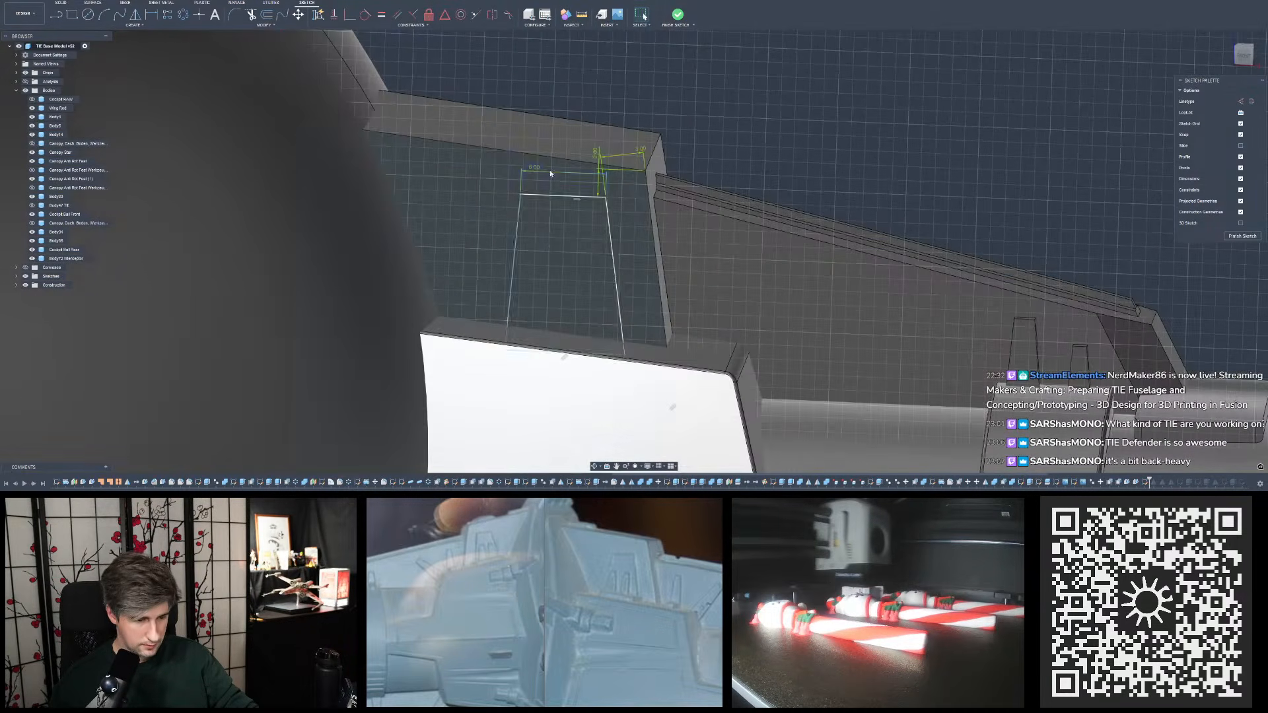
{"action": "middle_click_drag", "start_coordinate": [564, 243], "coordinate": [540, 166], "text": "shift"}
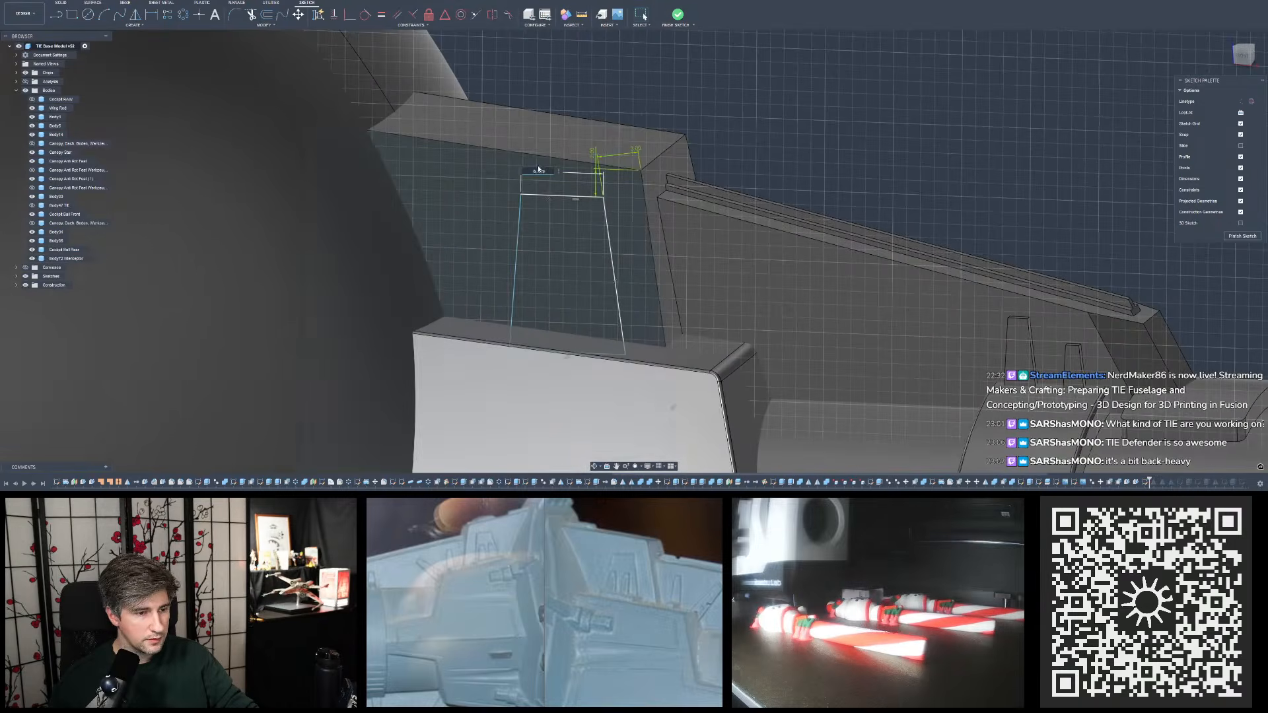
{"action": "middle_click_drag", "start_coordinate": [700, 141], "coordinate": [713, 135], "text": "shift"}
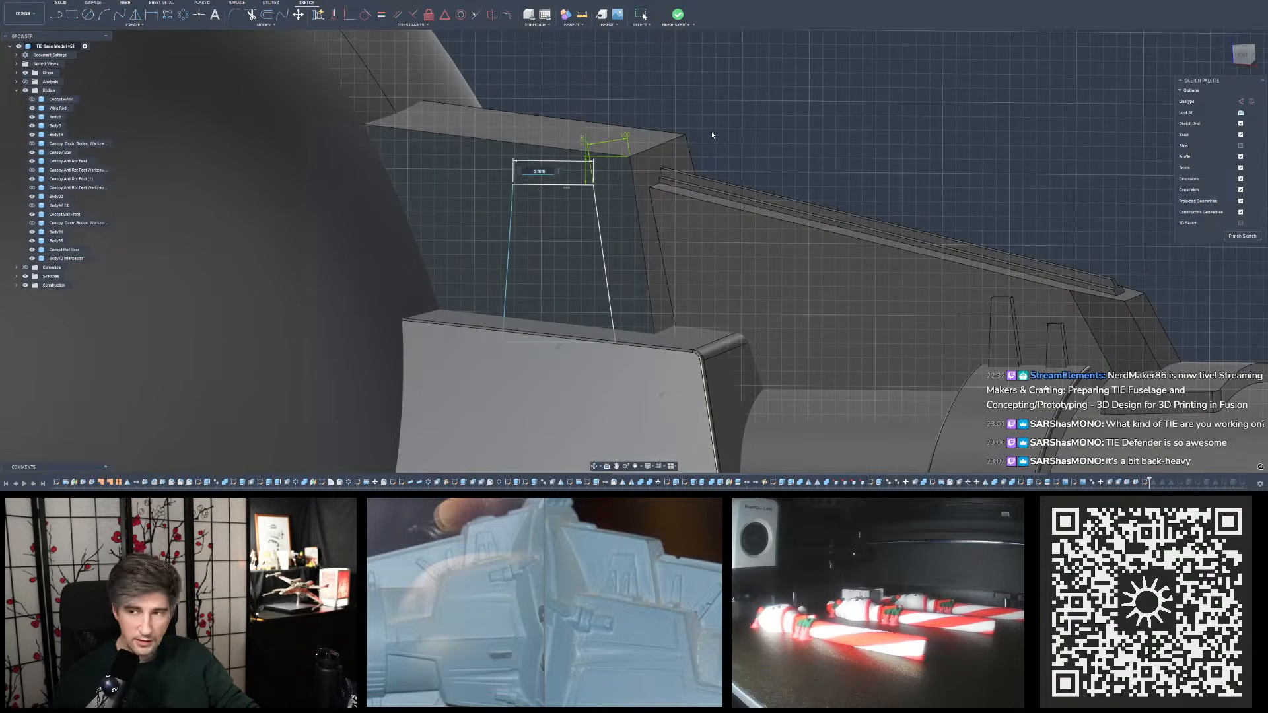
{"action": "key", "text": "Return"}
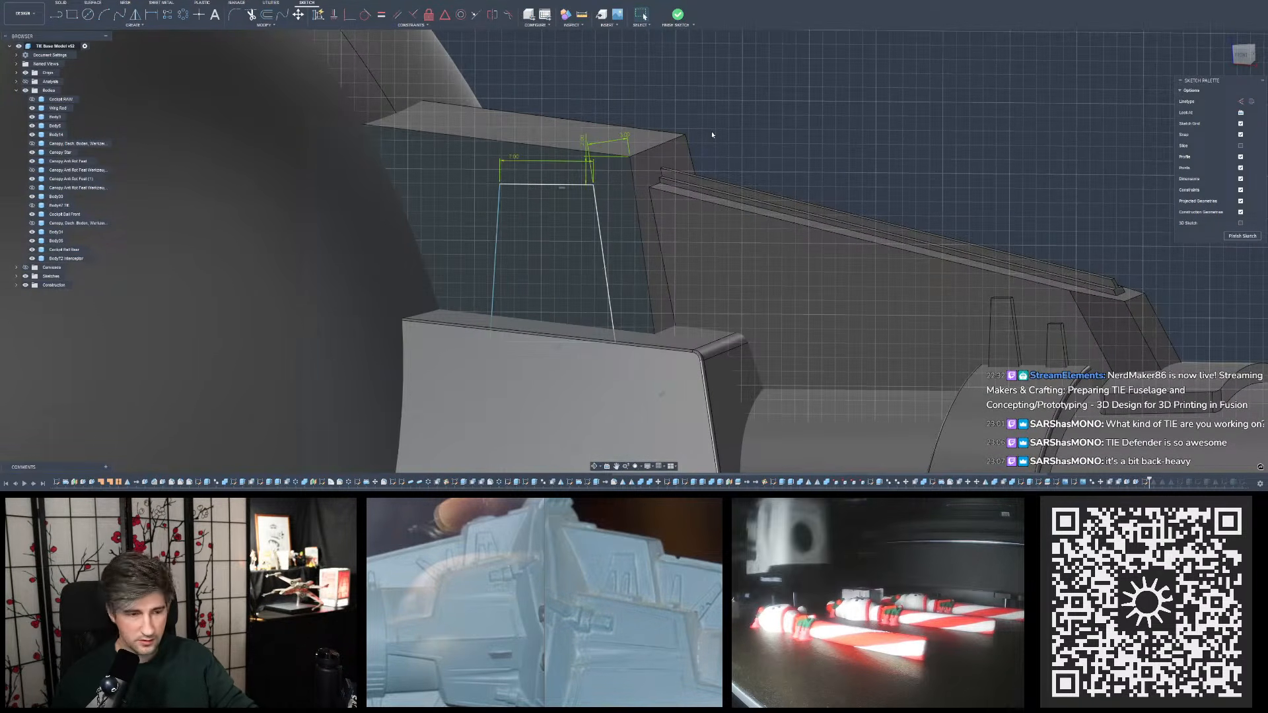
- Reduce the width of the trapezoid's top edge to 6.5 mm
{"action": "mouse_move", "coordinate": [725, 136]}
{"action": "middle_mouse_down", "text": "shift"}
{"action": "mouse_move", "coordinate": [743, 147]}
{"action": "mouse_move", "coordinate": [730, 139]}
{"action": "middle_mouse_up", "text": "shift"}
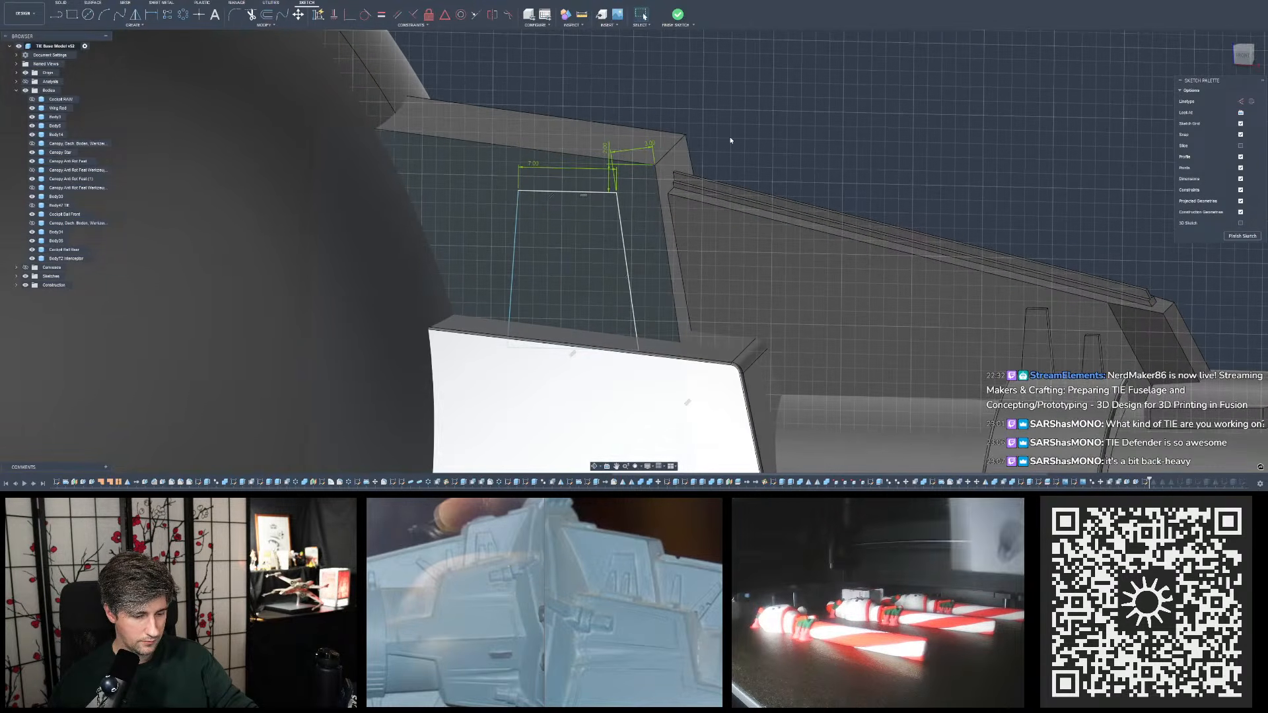
{"action": "left_click", "coordinate": [531, 164]}
{"action": "double_click", "coordinate": [531, 164]}
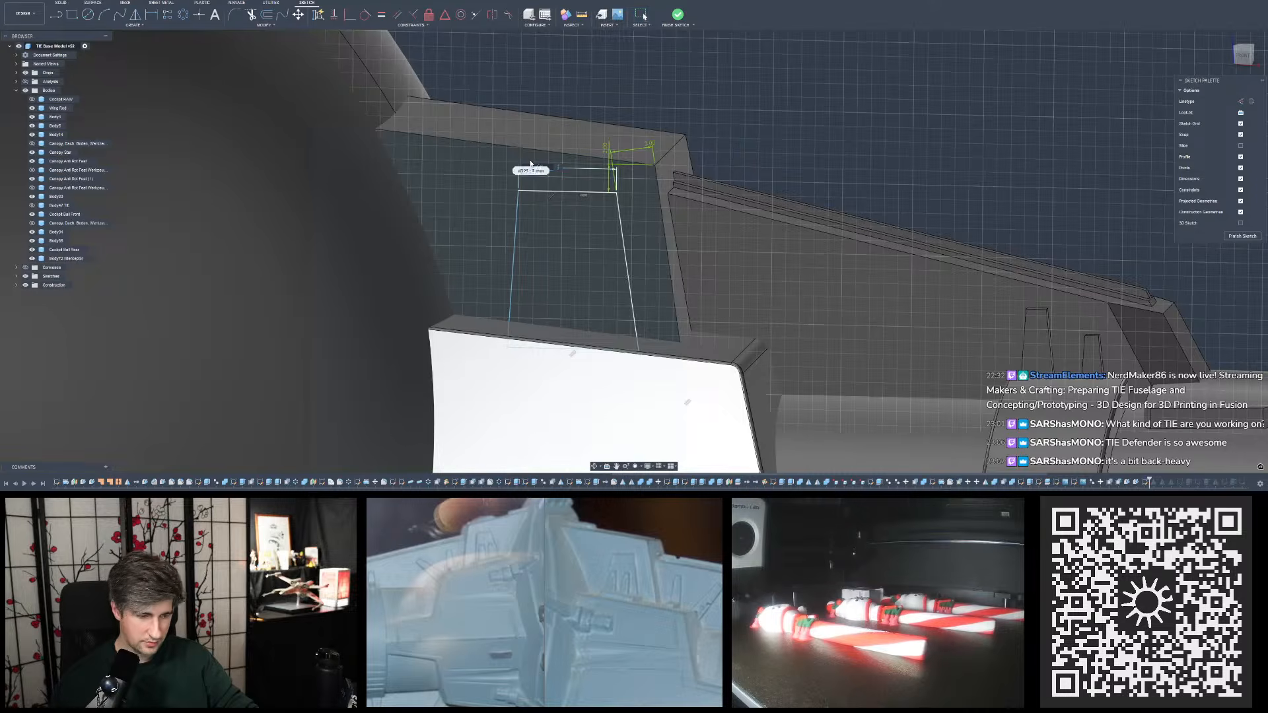
{"action": "type", "text": "8.5"}
{"action": "key", "text": "Return"}
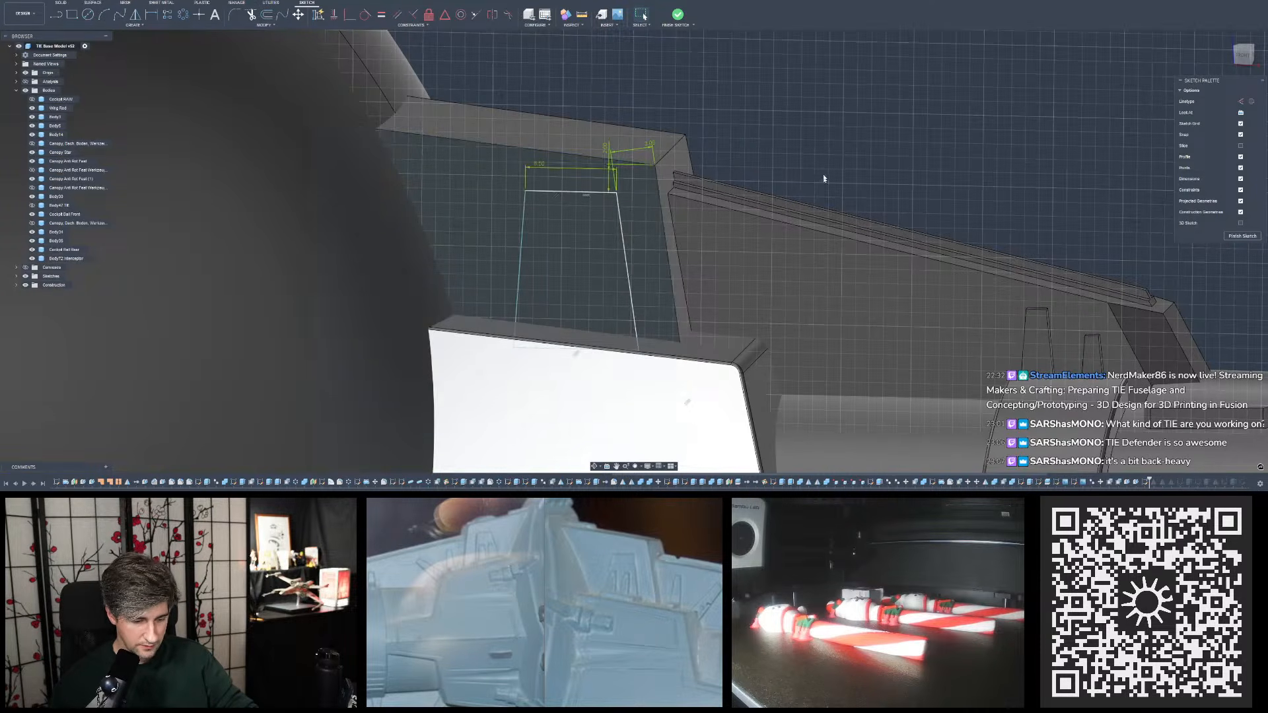
- Compare the trapezoid's proportions face-on with the reference photo and narrow its top edge to 6 mm
{"action": "mouse_move", "coordinate": [825, 179]}
{"action": "middle_mouse_down", "text": "shift"}
{"action": "mouse_move", "coordinate": [840, 165]}
{"action": "mouse_move", "coordinate": [838, 181]}
{"action": "middle_mouse_up", "text": "shift"}
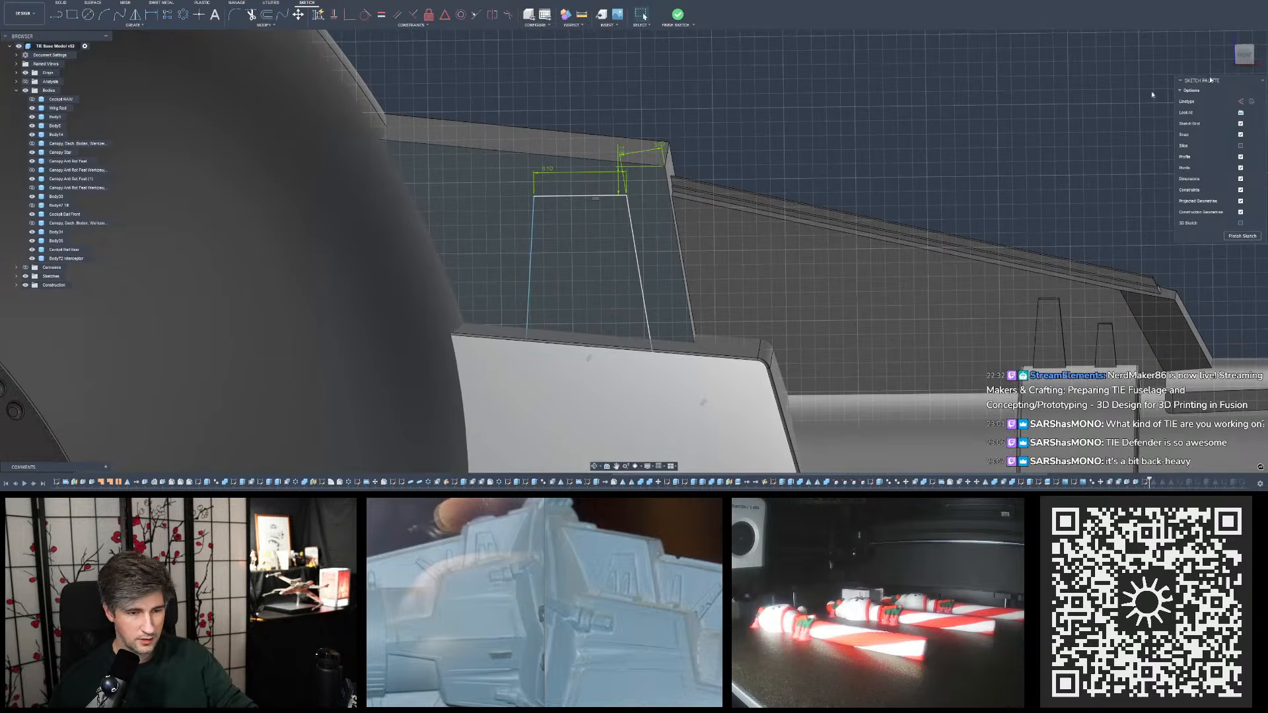
{"action": "left_click", "coordinate": [1246, 58]}
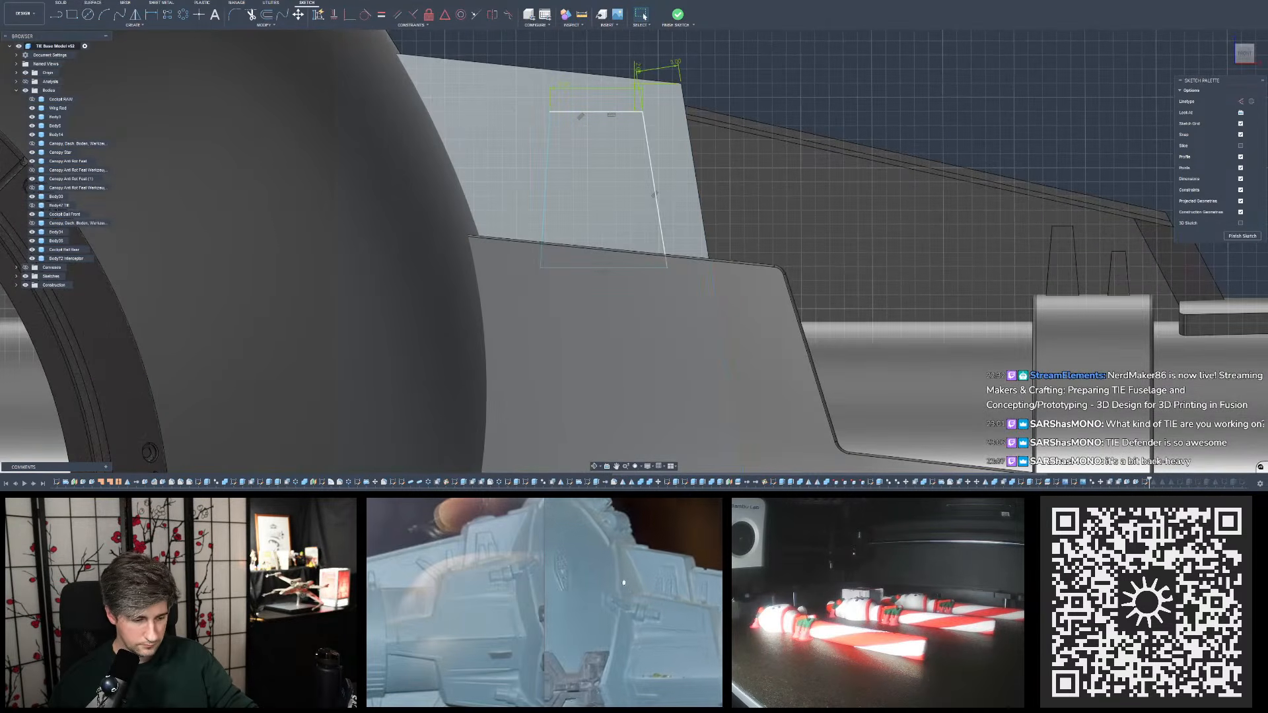
{"action": "scroll", "coordinate": [748, 364], "scroll_direction": "down", "scroll_amount": 2}
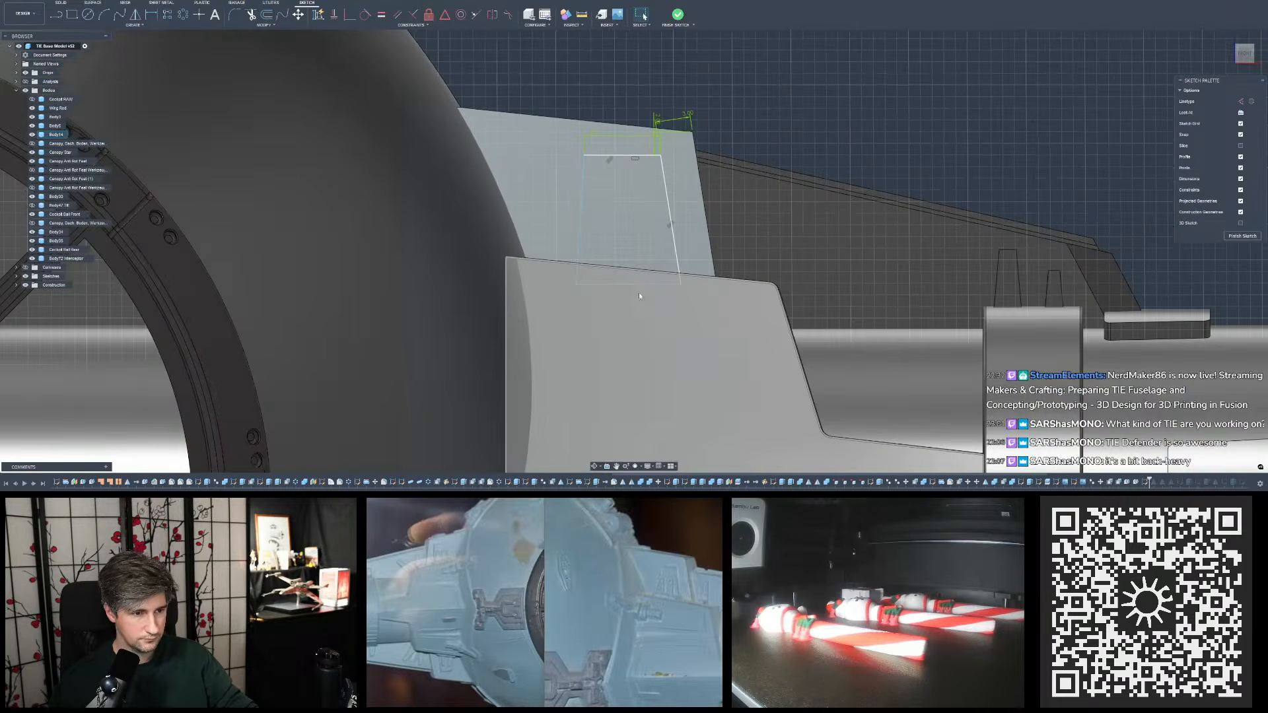
{"action": "scroll", "coordinate": [639, 296], "scroll_direction": "down", "scroll_amount": 2}
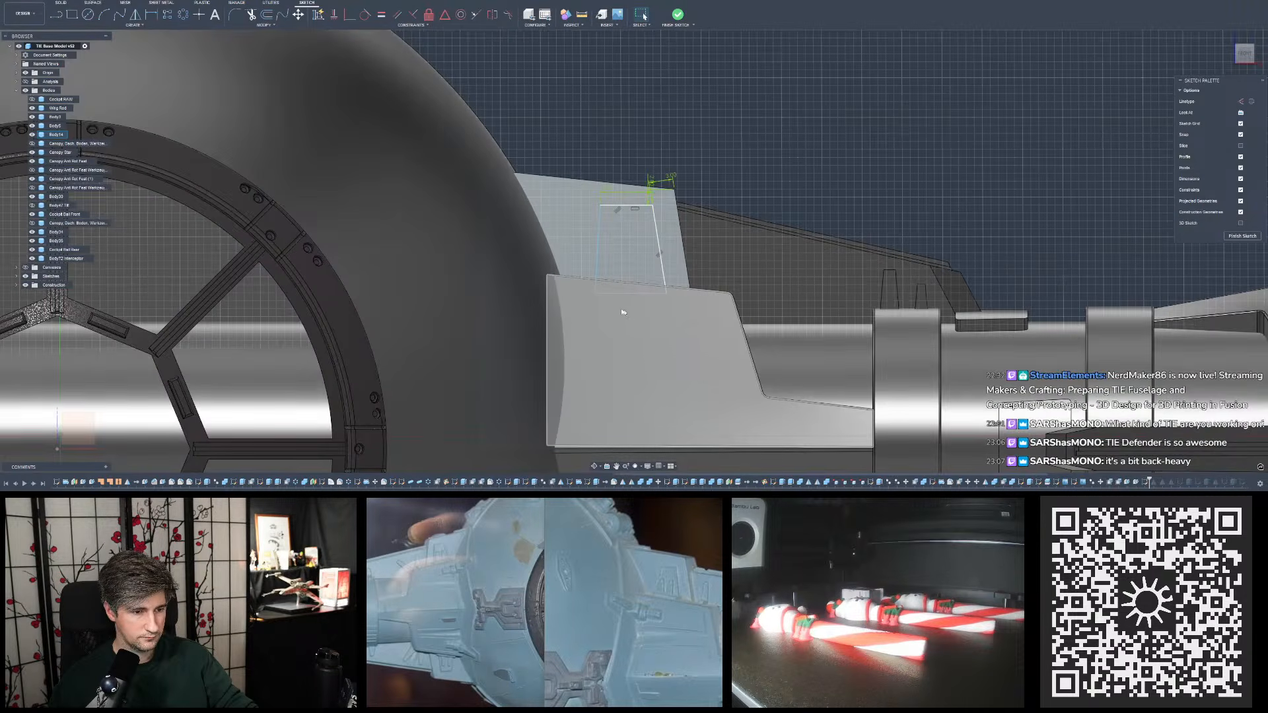
{"action": "left_click", "coordinate": [589, 293]}
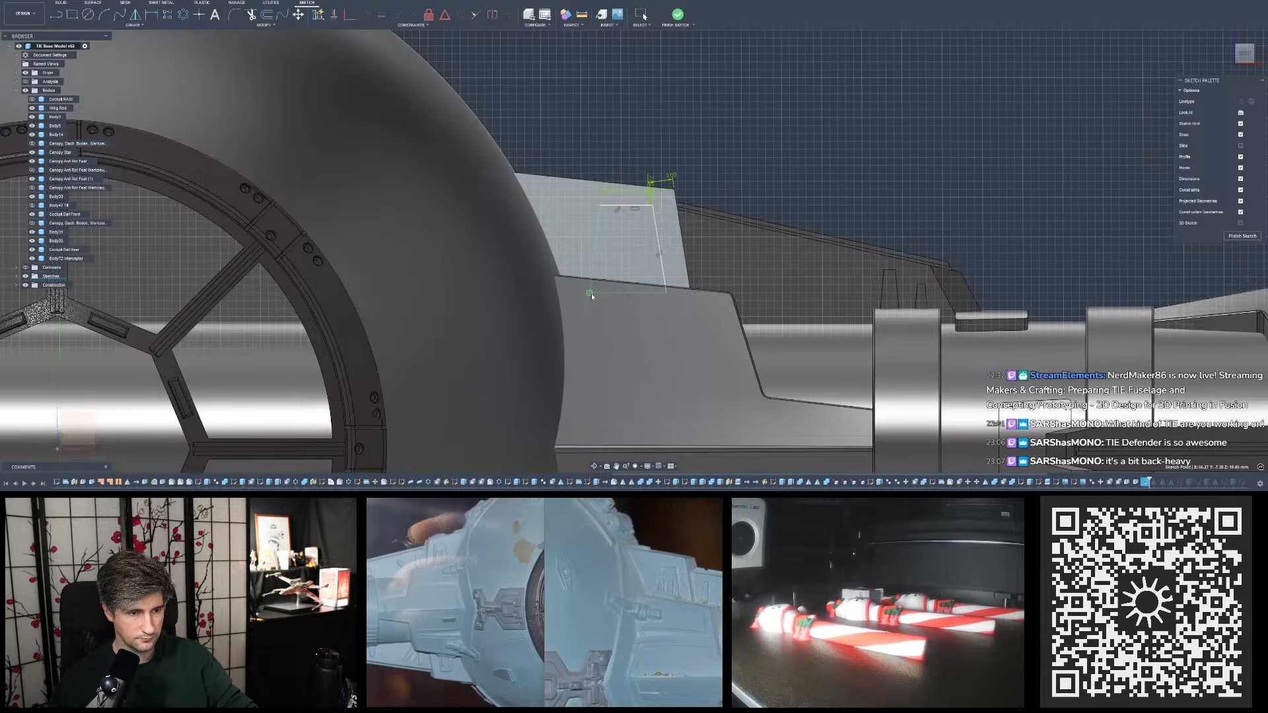
{"action": "left_click", "coordinate": [612, 299]}
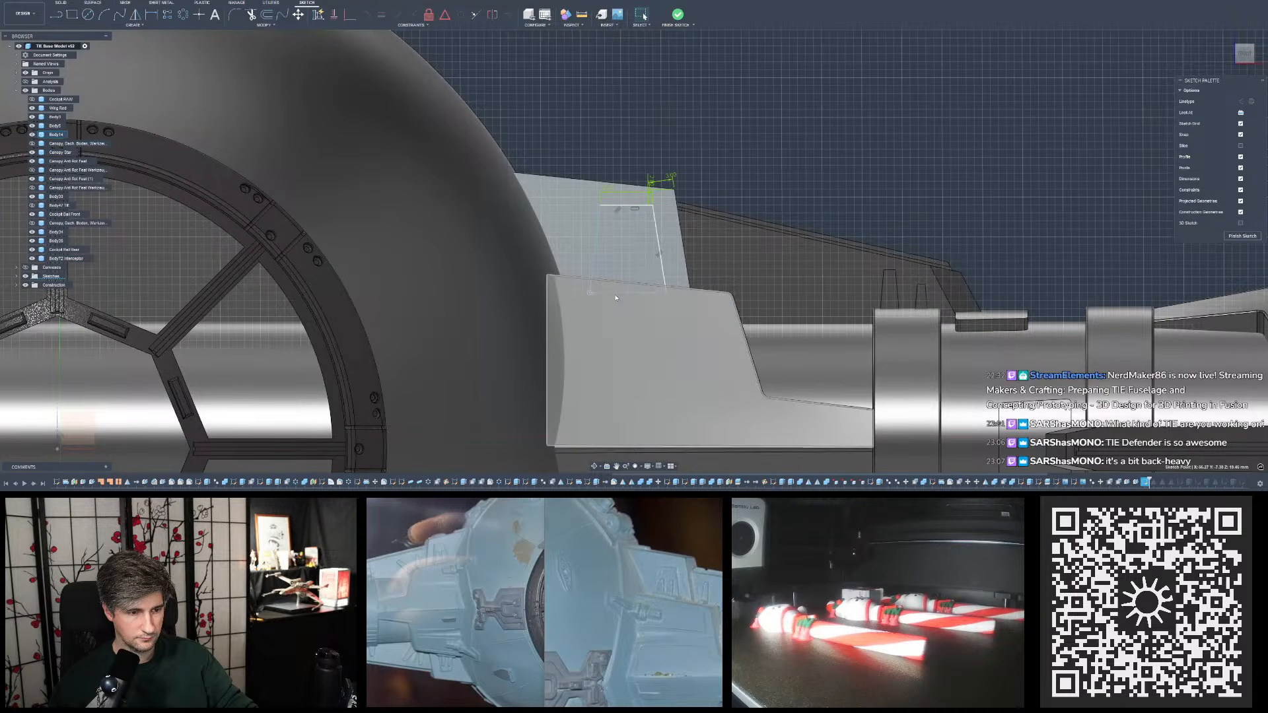
{"action": "key", "text": "Escape"}
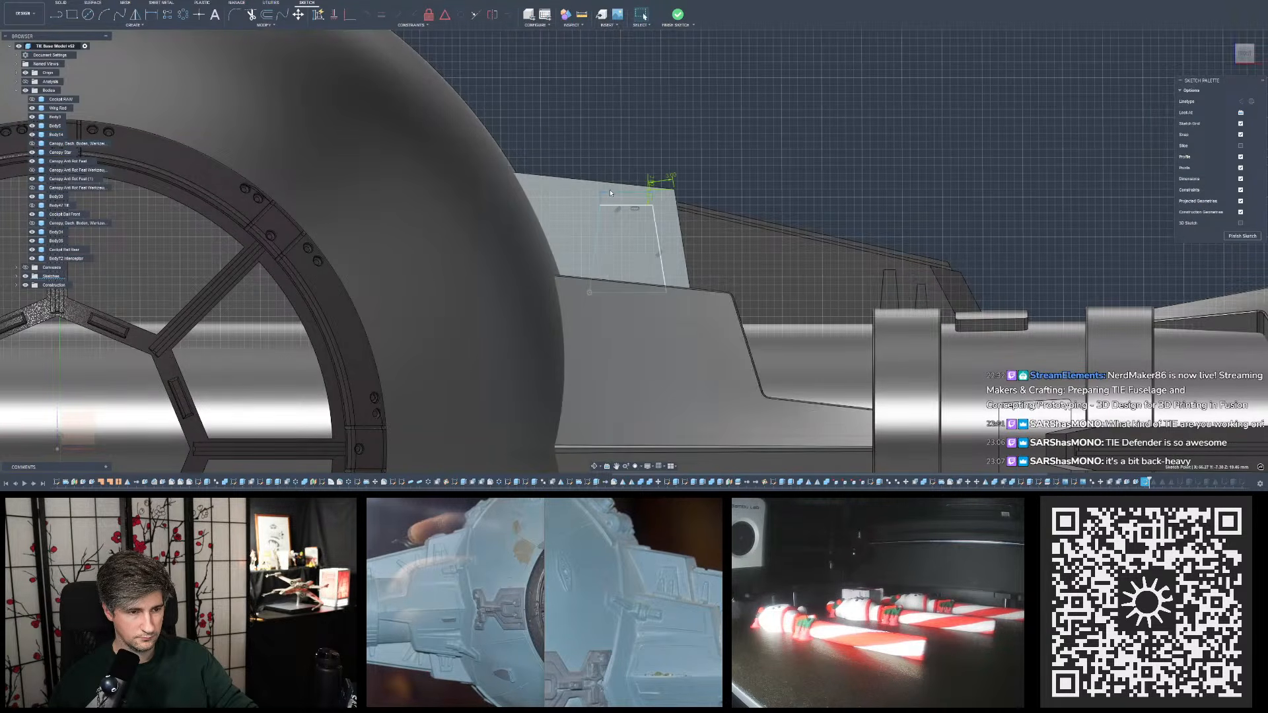
{"action": "double_click", "coordinate": [611, 192]}
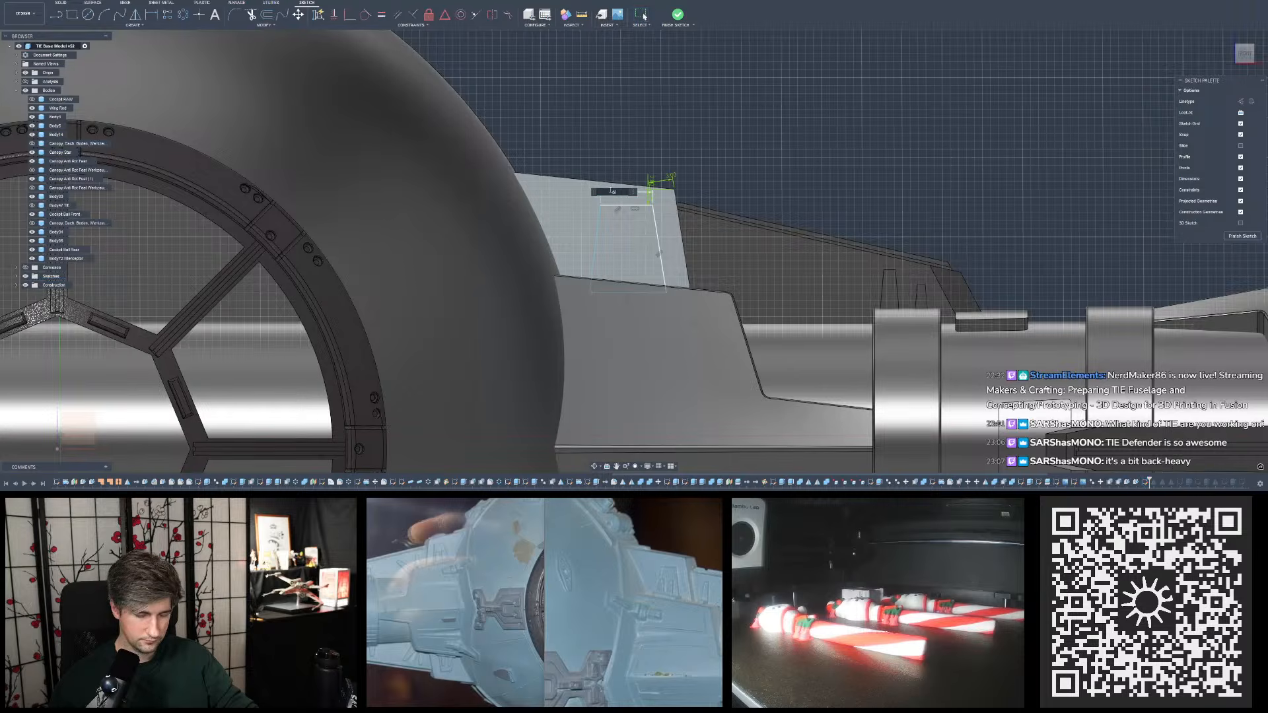
{"action": "key", "text": "Return"}
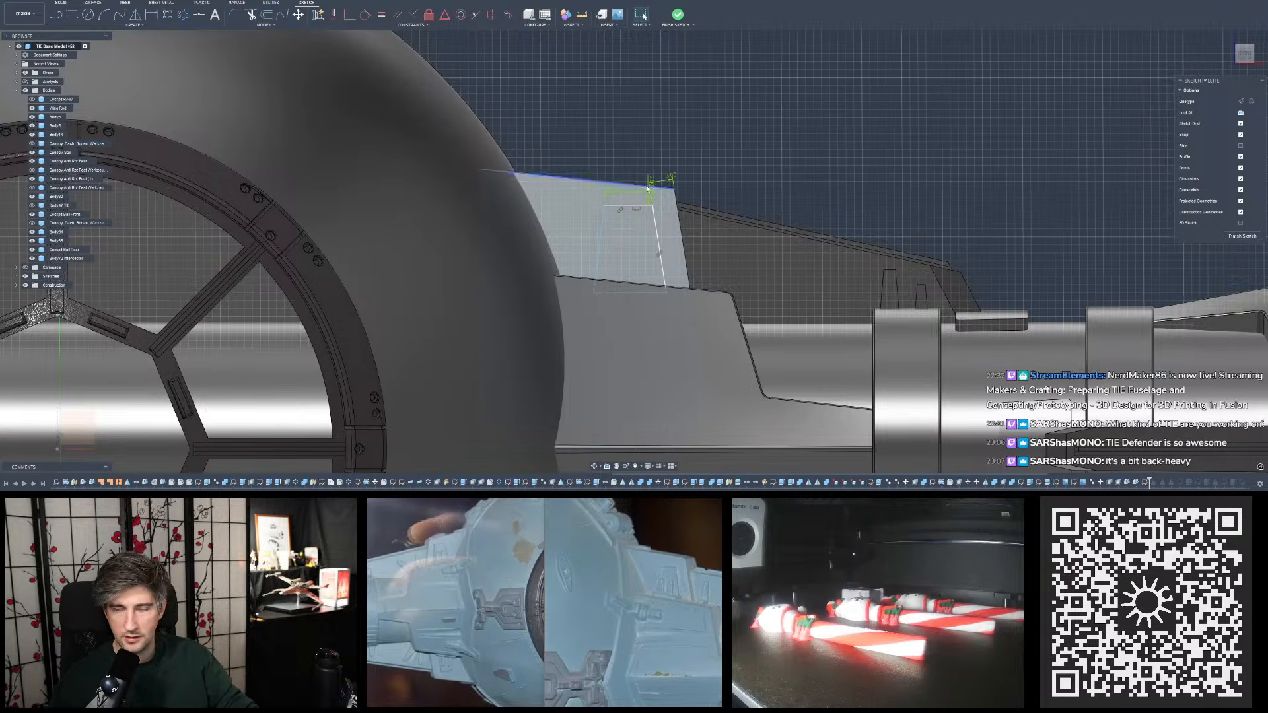
- Draw a narrow tapered outline with a 1 mm wide top inside the trapezoid, near its outer side, running below the plate's lower edge
{"action": "scroll", "coordinate": [675, 128], "scroll_direction": "up", "scroll_amount": 3}
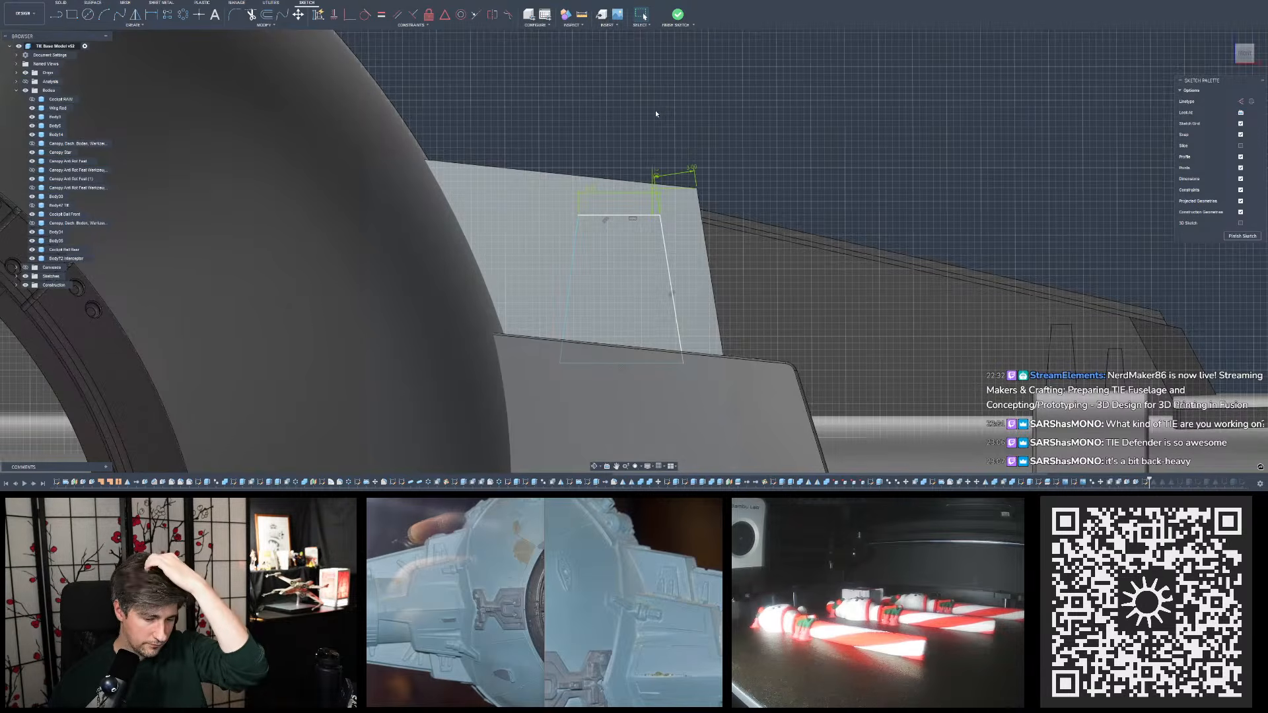
{"action": "left_click", "coordinate": [70, 15]}
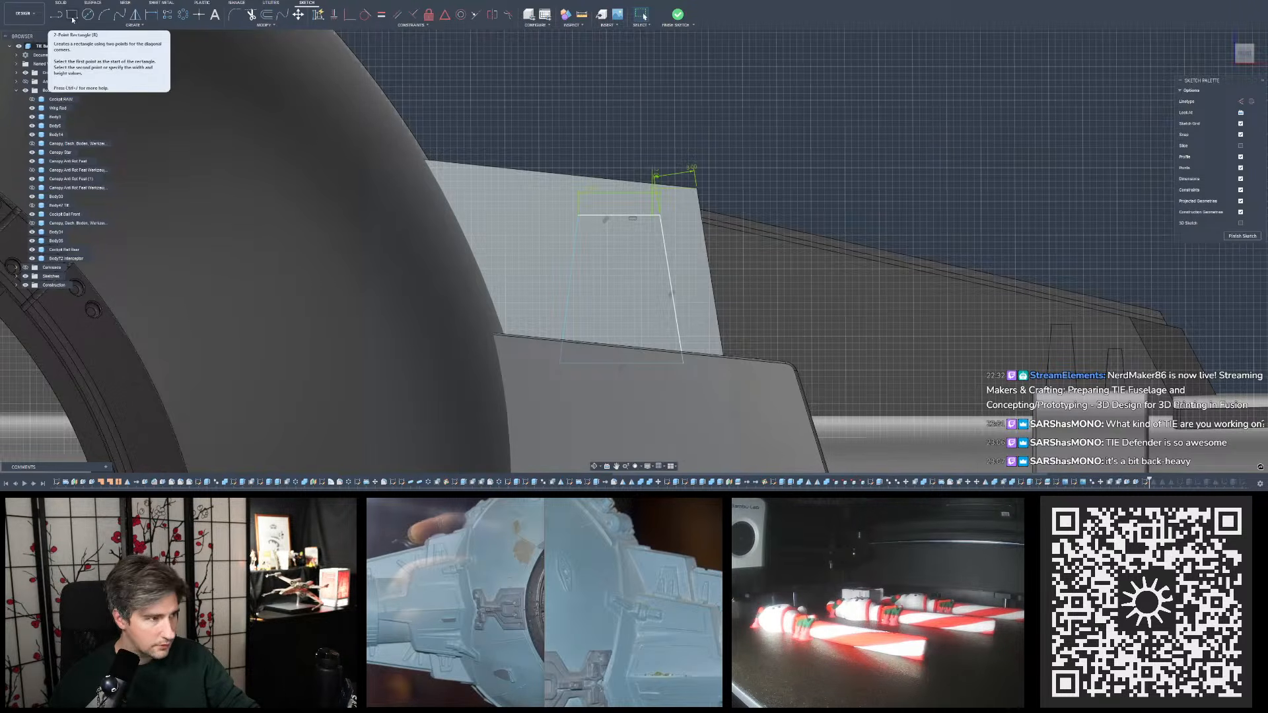
{"action": "scroll", "coordinate": [708, 330], "scroll_direction": "up", "scroll_amount": 2}
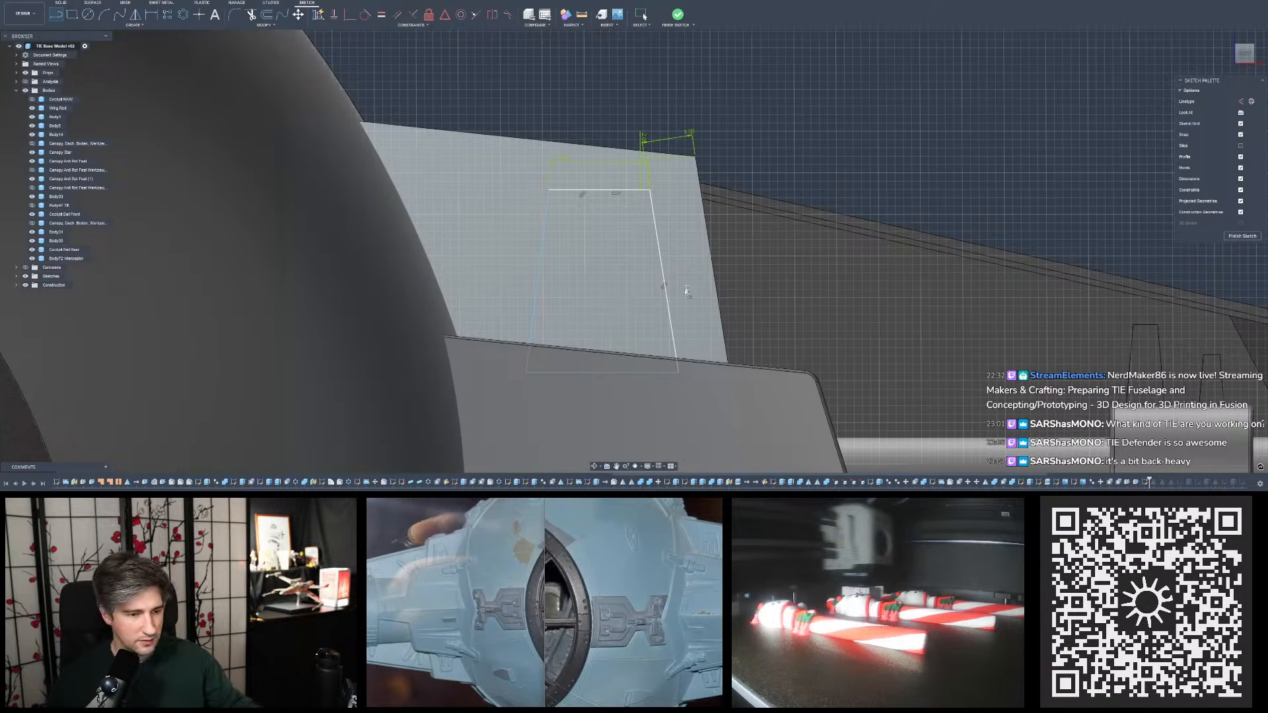
{"action": "left_click", "coordinate": [658, 381]}
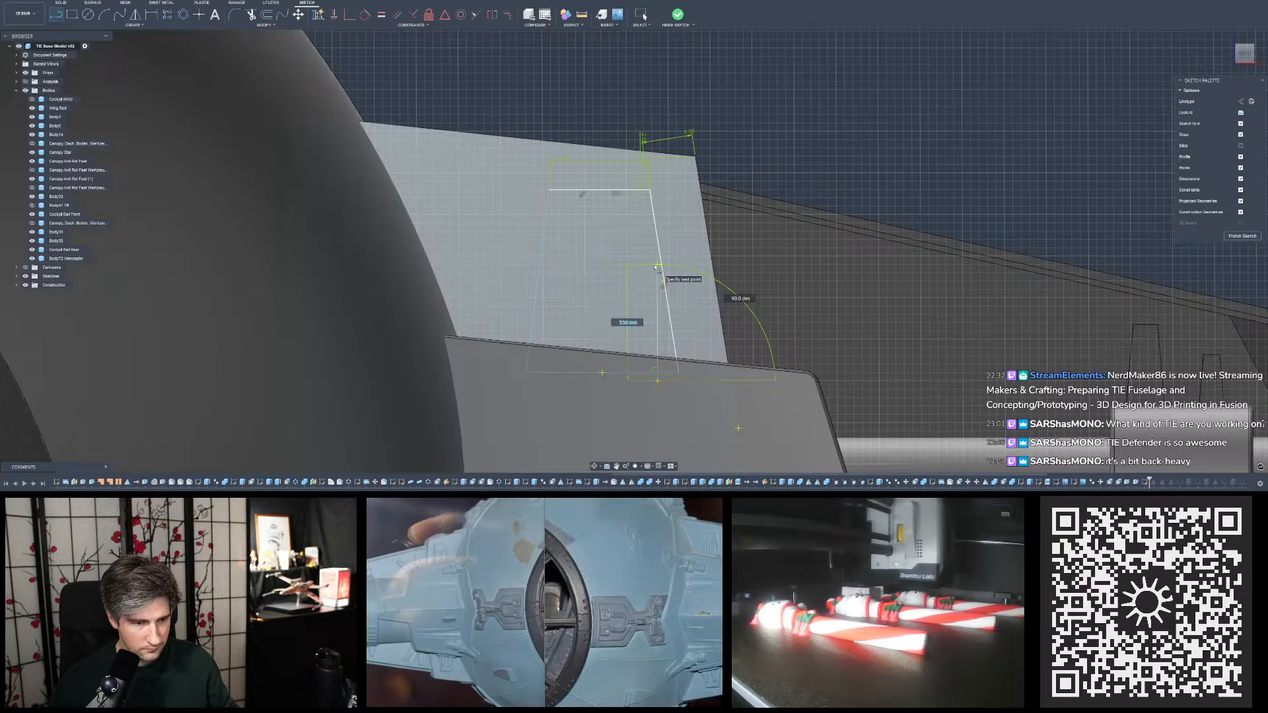
{"action": "left_click", "coordinate": [656, 266]}
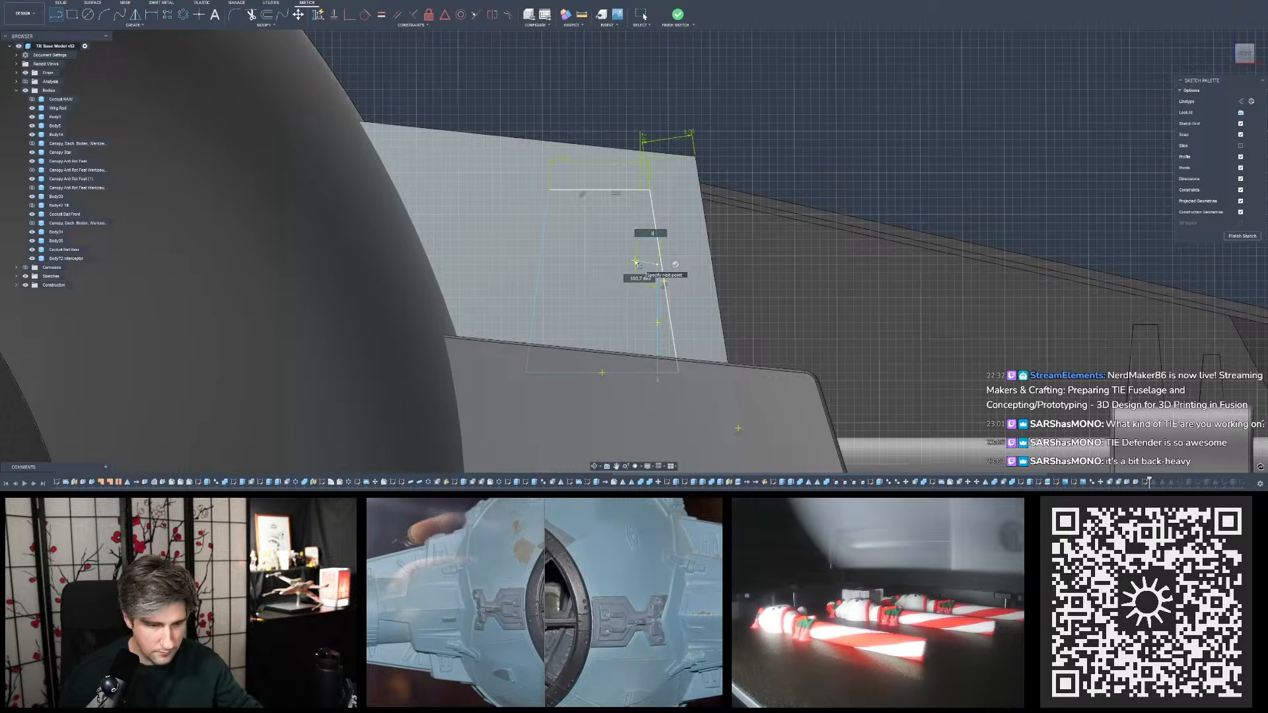
{"action": "type", "text": "1"}
{"action": "key", "text": "Return"}
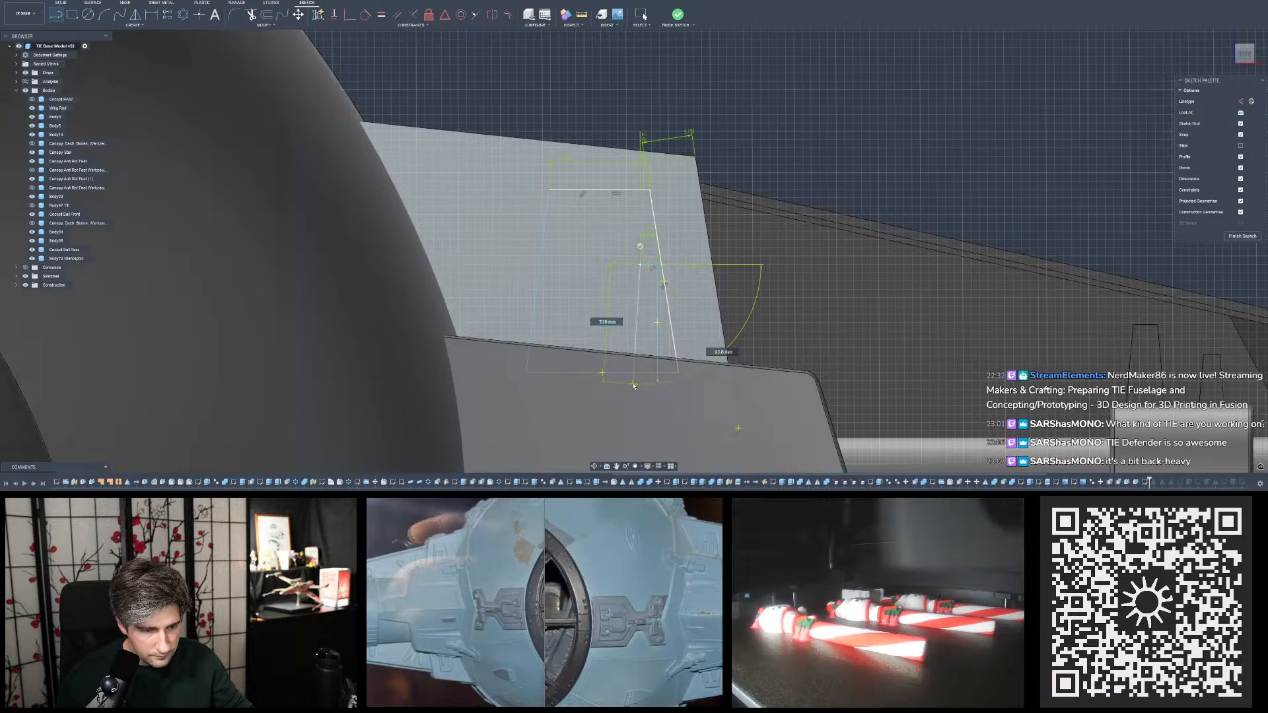
{"action": "key", "text": "Escape"}
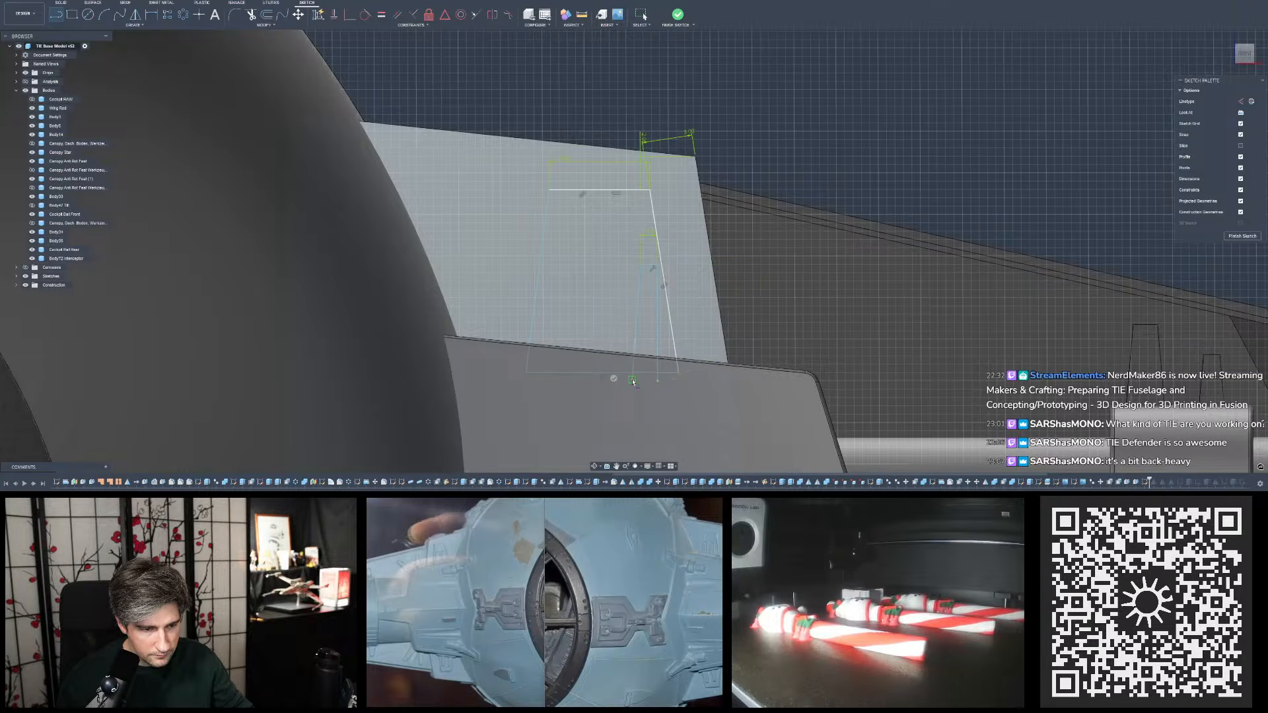
- Draw a wider tapered outline with a top about 2 mm wide inside the trapezoid, near its side facing the cockpit ball
{"action": "left_click", "coordinate": [596, 382]}
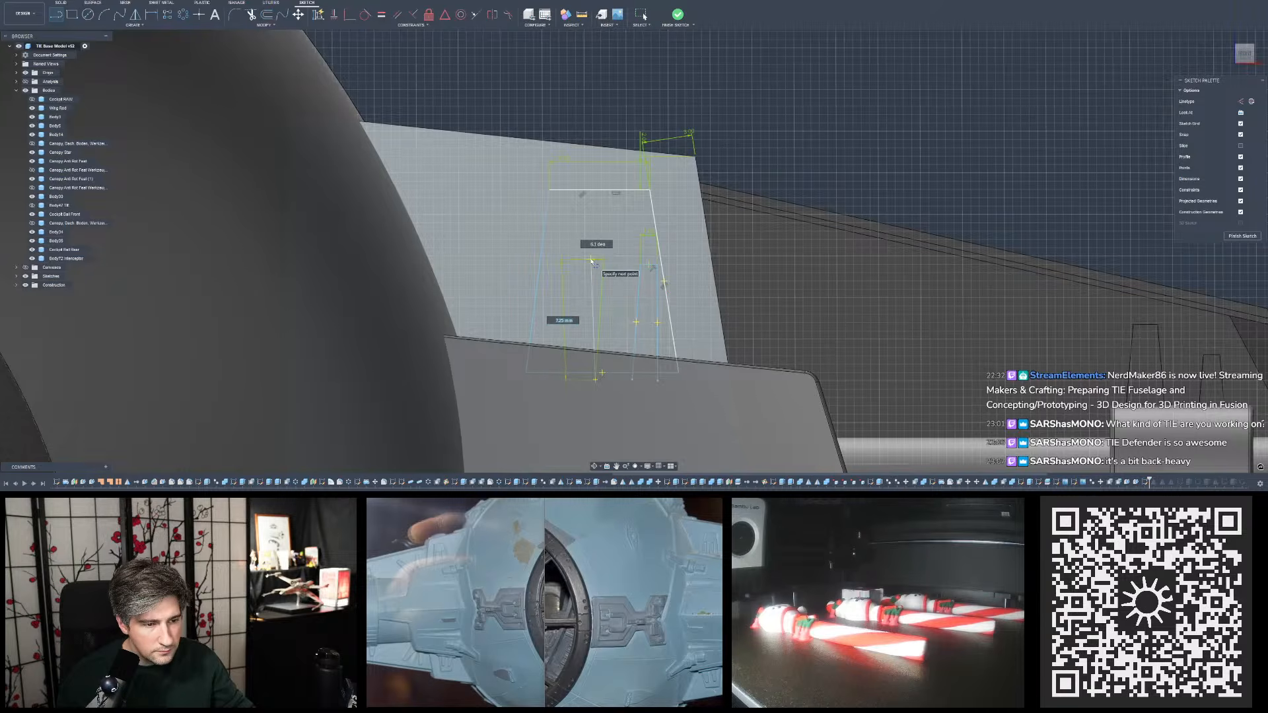
{"action": "left_click", "coordinate": [592, 261]}
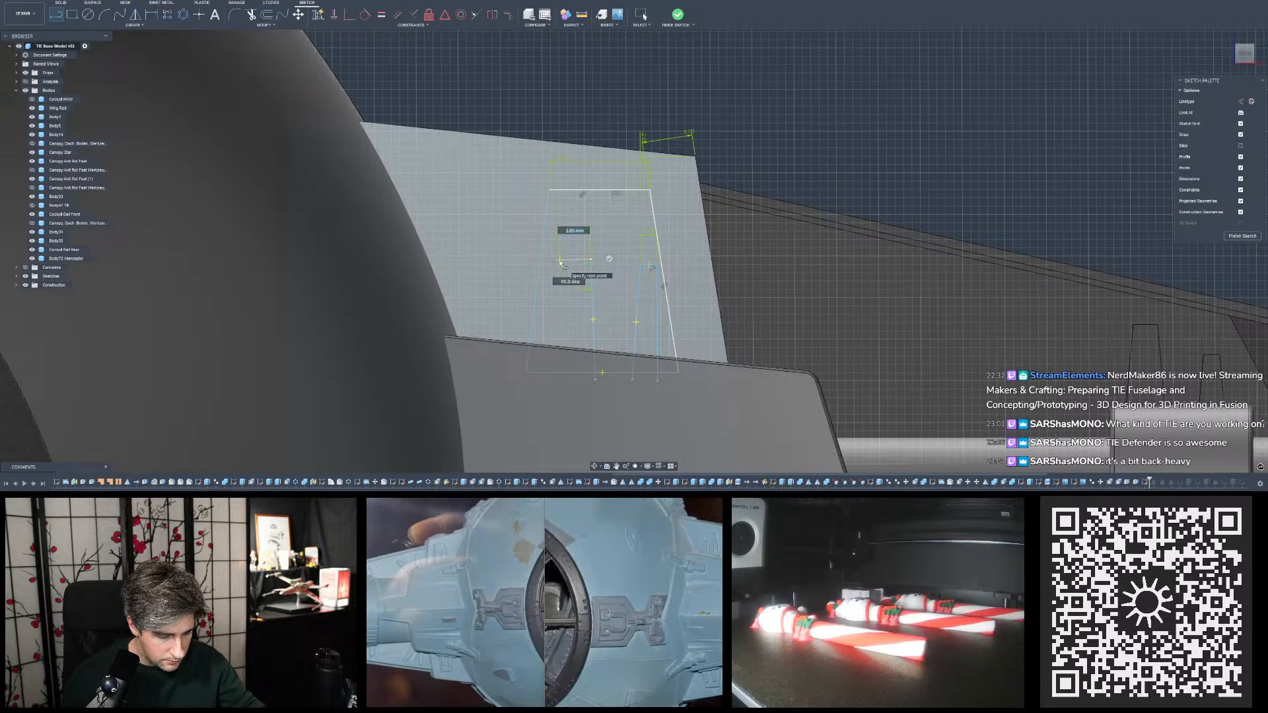
{"action": "left_click", "coordinate": [561, 261]}
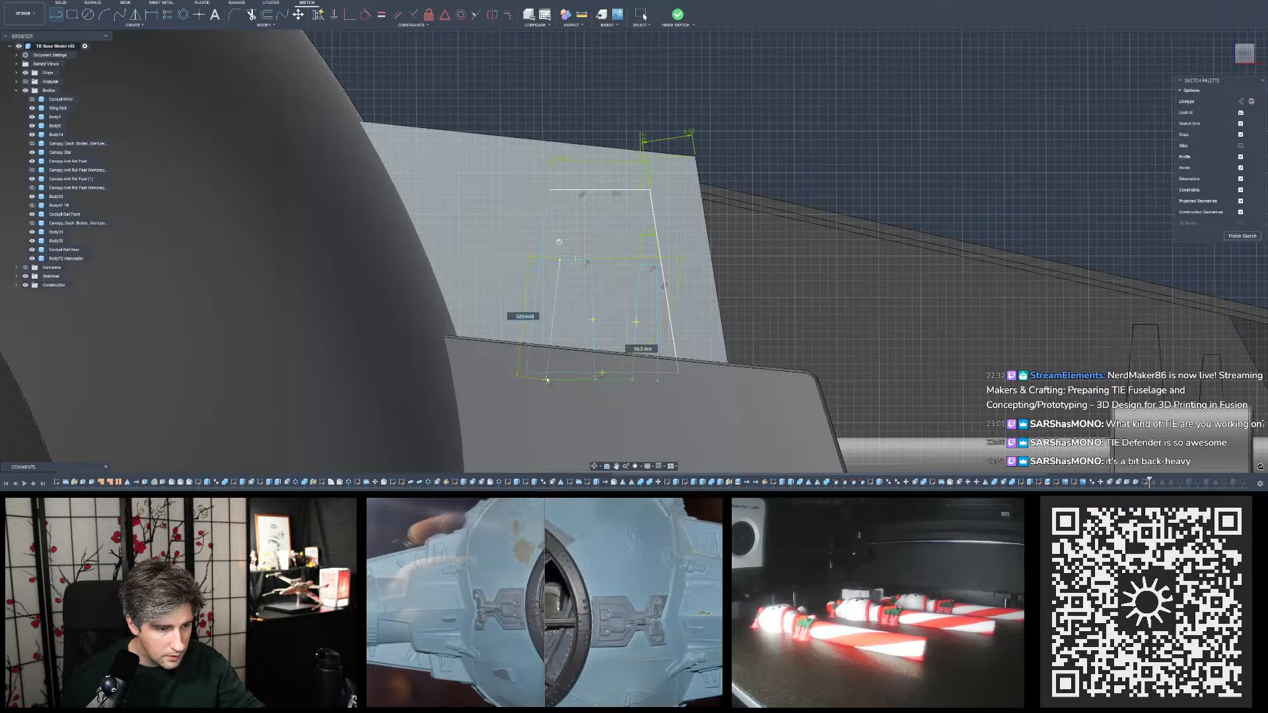
{"action": "key", "text": "Escape"}
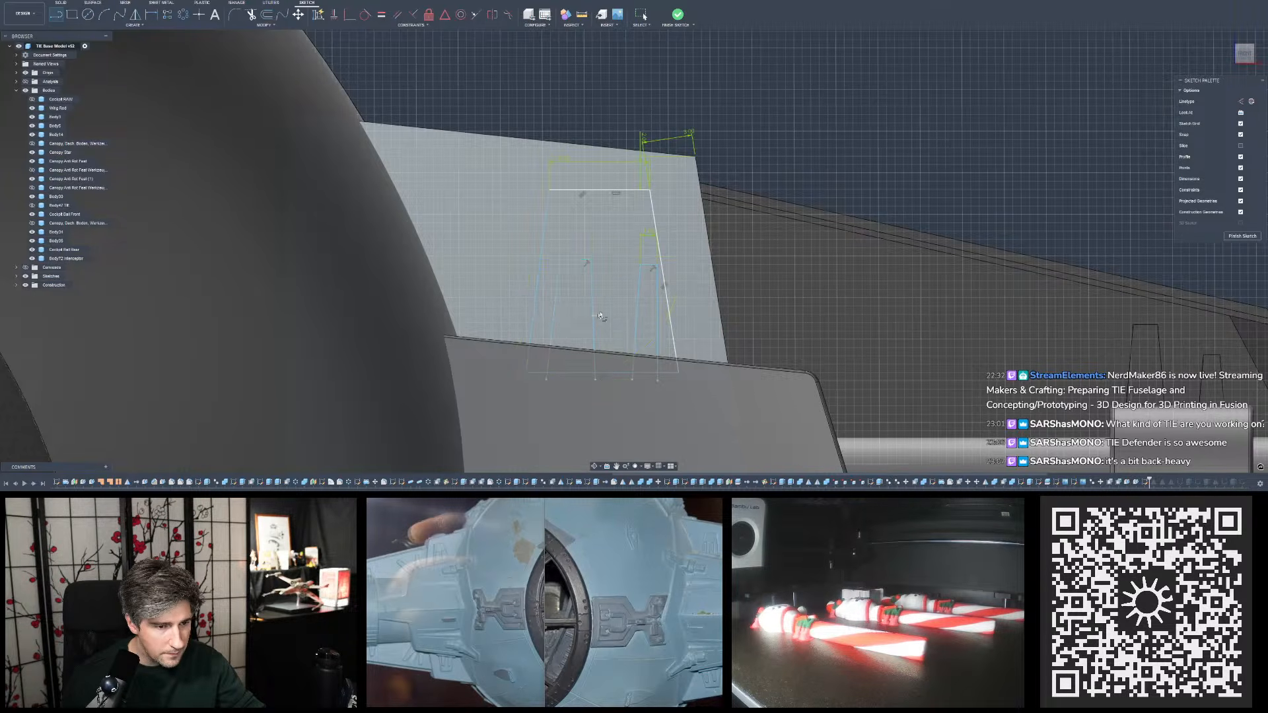
{"action": "key", "text": "Escape"}
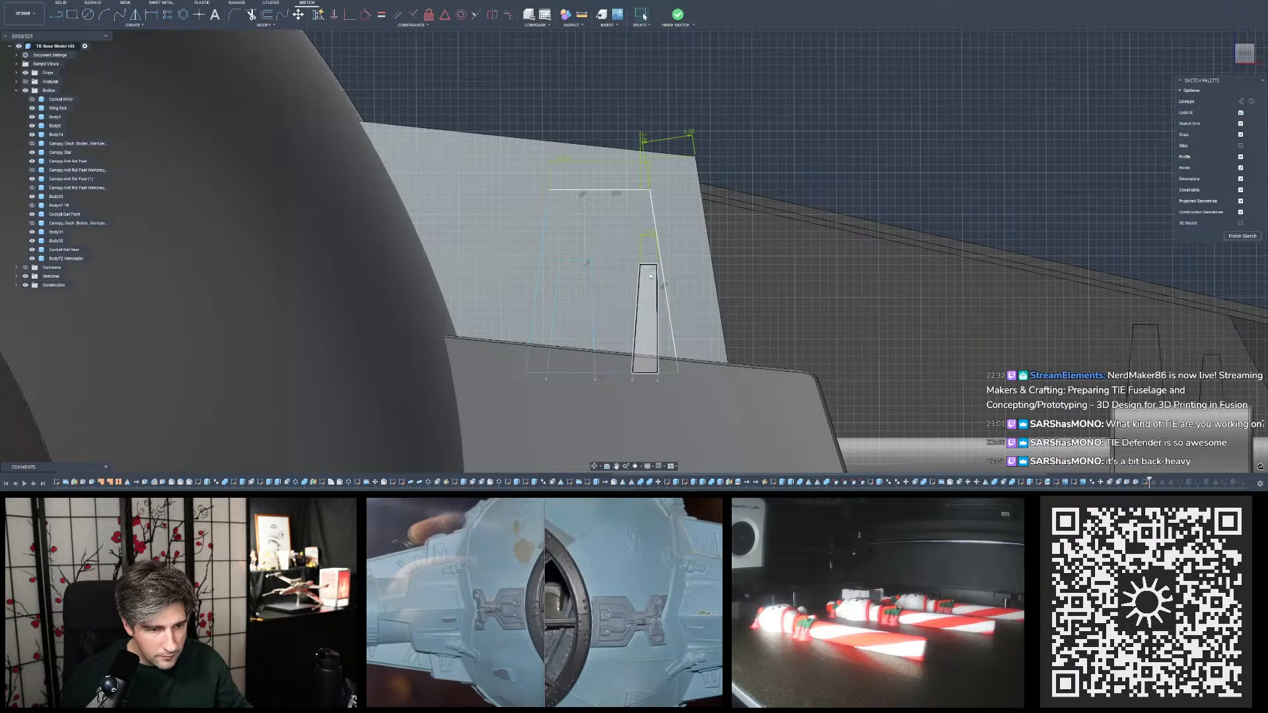
- Shift the narrow tapered outline toward the trapezoid's middle and move its top edge and sides upward and inward
{"action": "left_click_drag", "start_coordinate": [657, 286], "coordinate": [634, 295]}
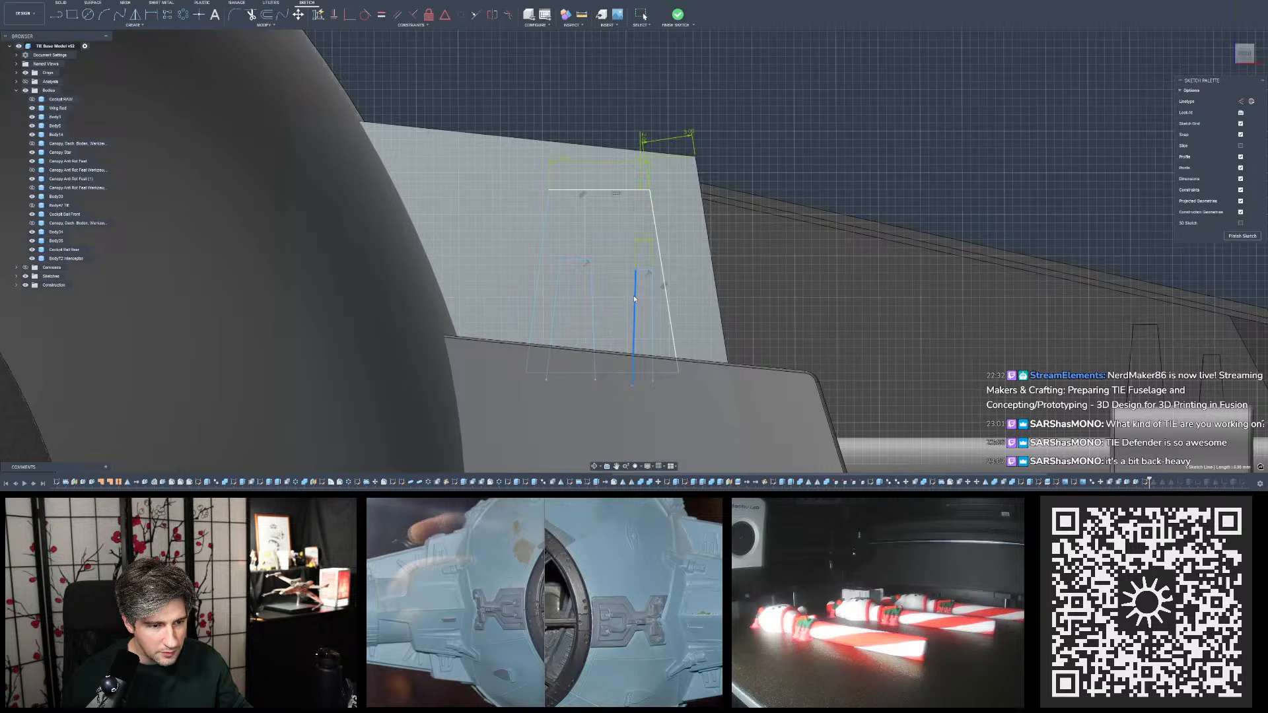
{"action": "left_click", "coordinate": [644, 268]}
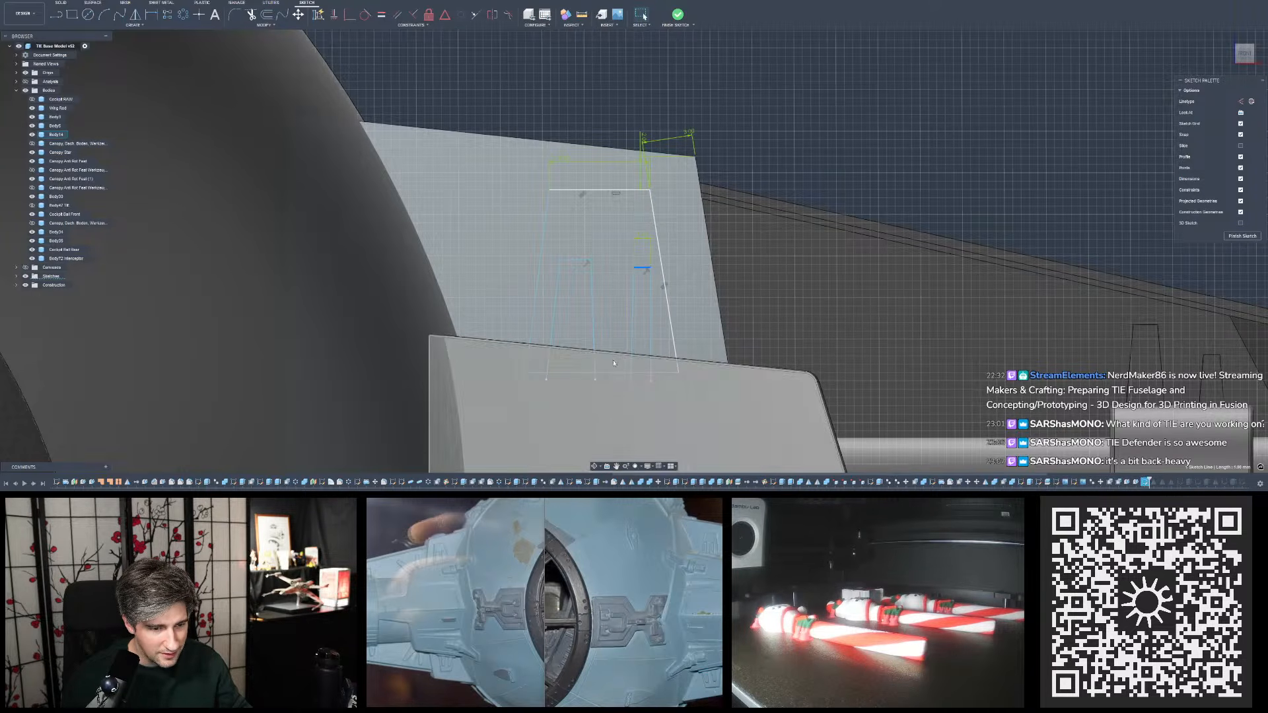
{"action": "key", "text": "Delete"}
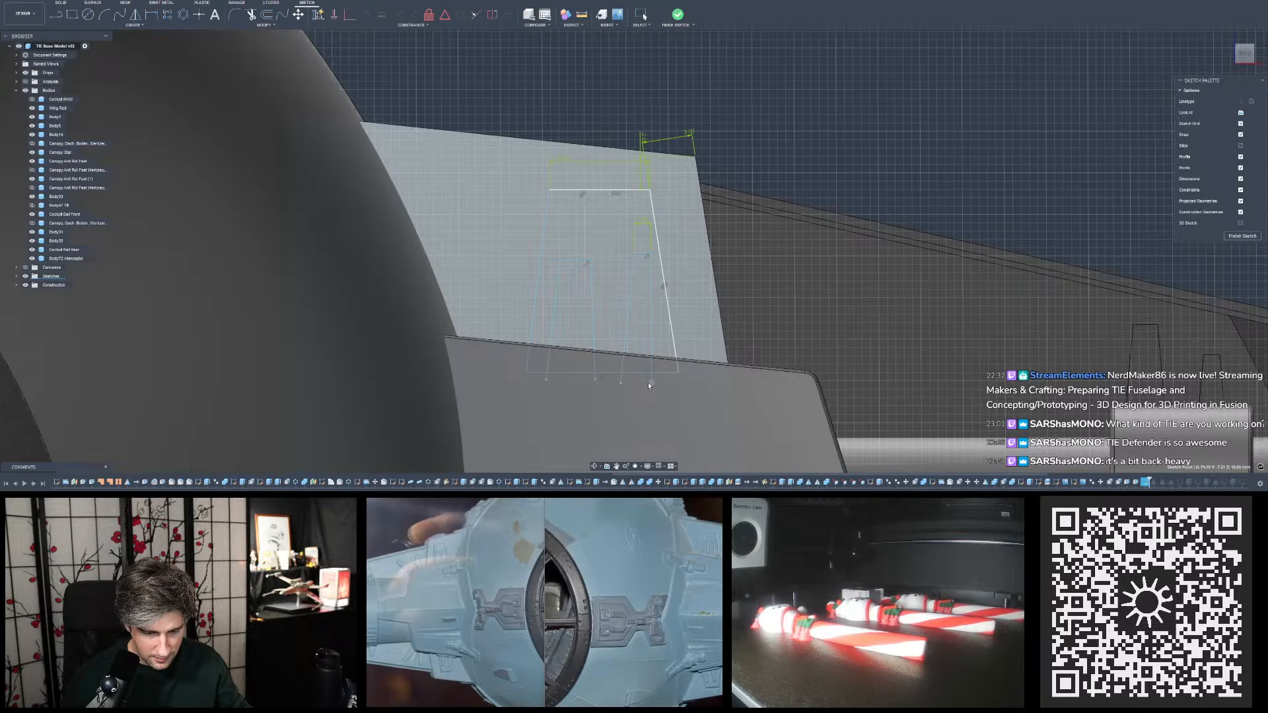
{"action": "key", "text": "Escape"}
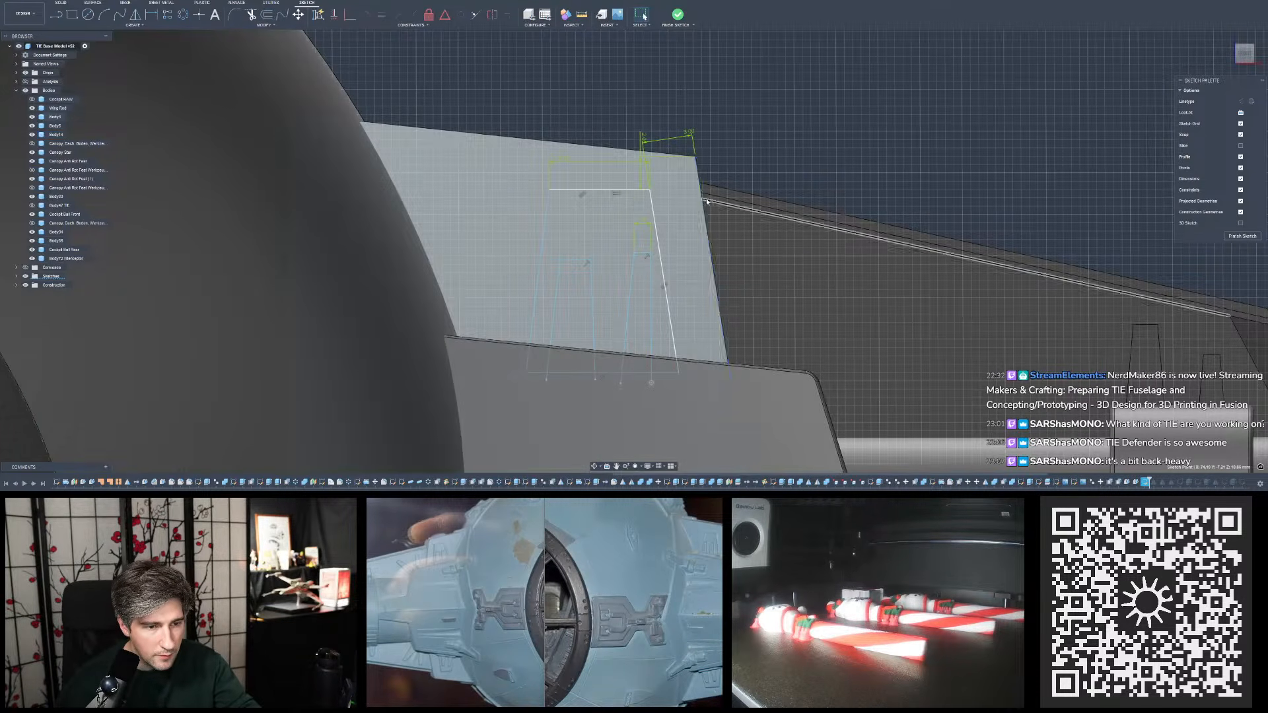
{"action": "middle_click_drag", "start_coordinate": [722, 203], "coordinate": [702, 207], "text": "shift"}
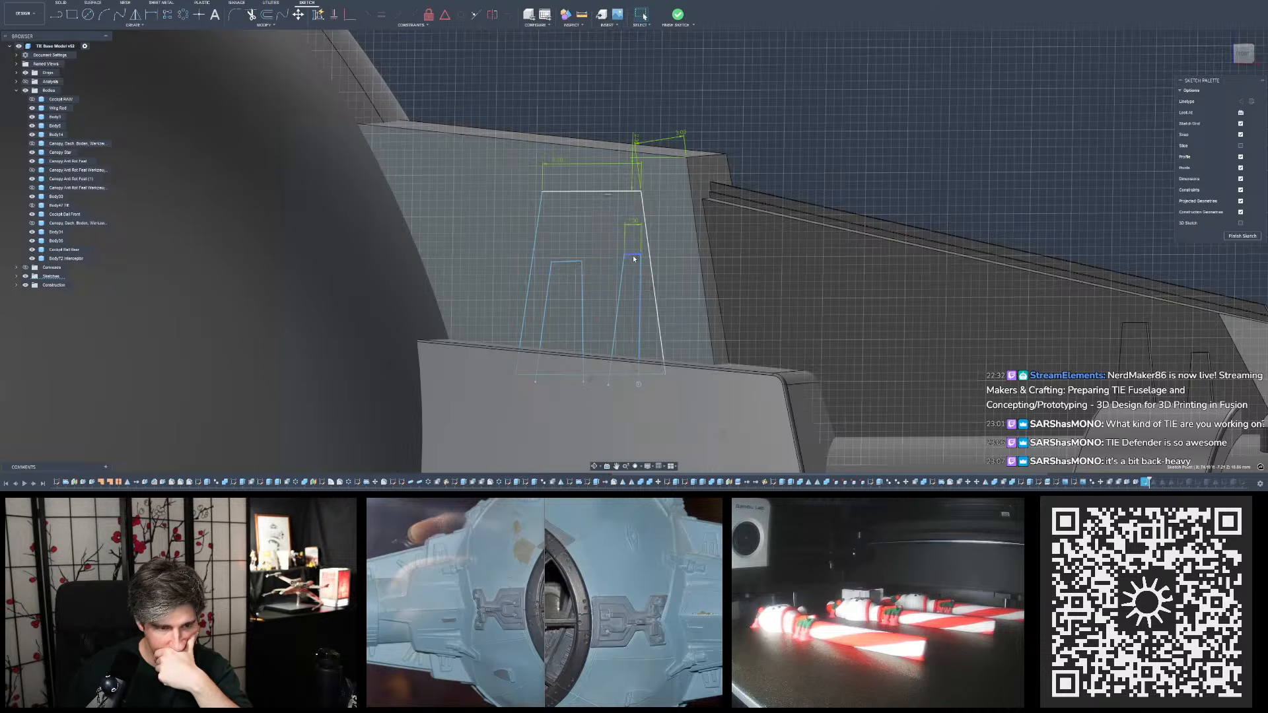
{"action": "left_click_drag", "start_coordinate": [631, 256], "coordinate": [619, 258]}
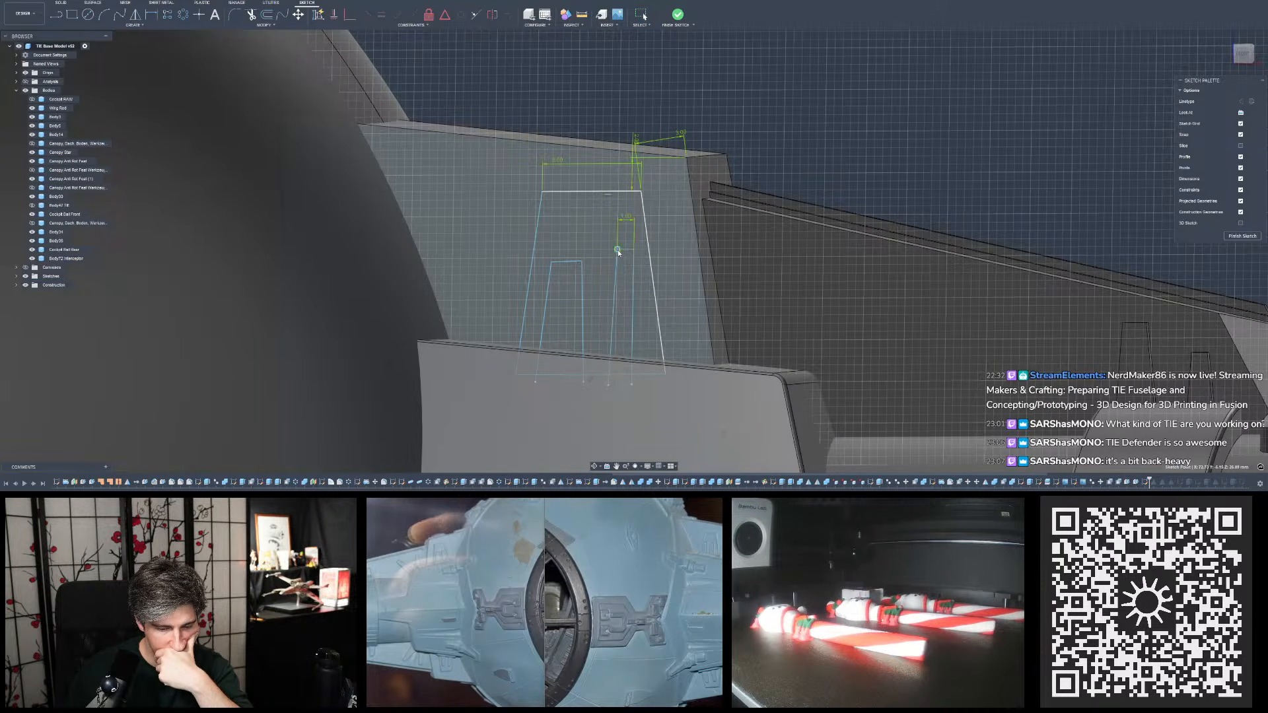
- Widen the narrow outline's top edge to 1.5 mm and adjust both top edges so the wider outline stands slightly taller
{"action": "double_click", "coordinate": [628, 218]}
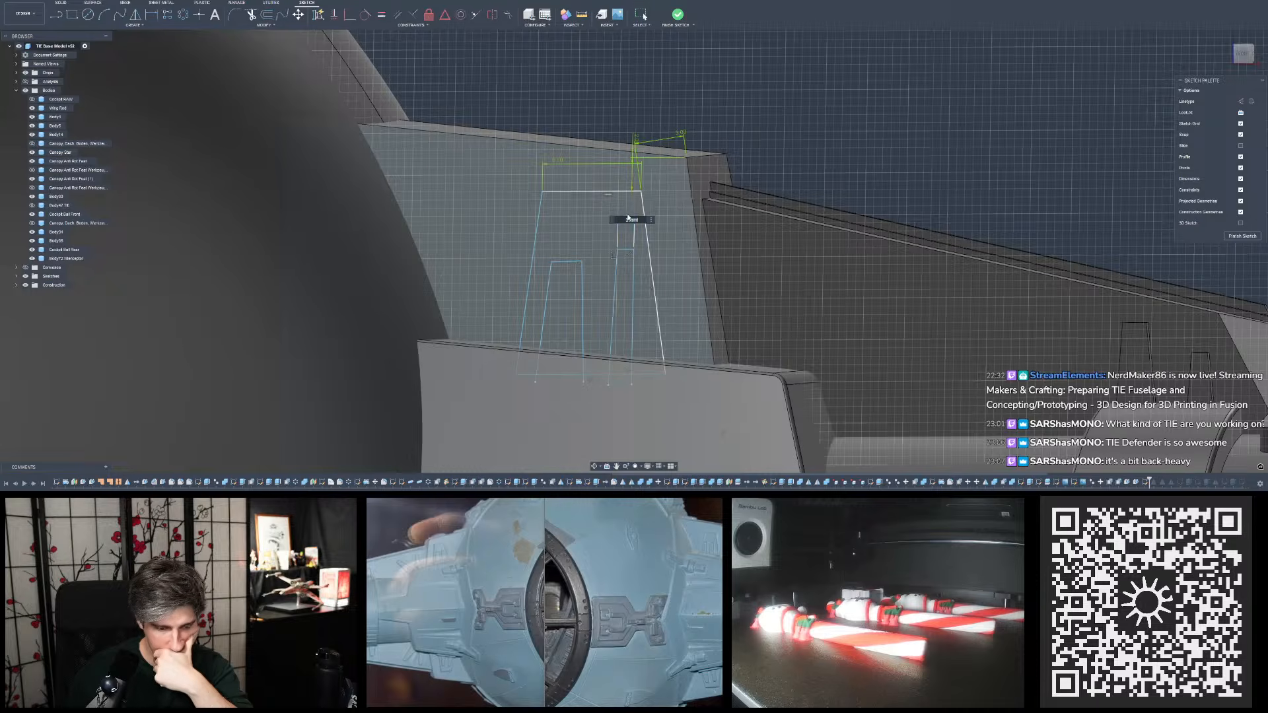
{"action": "key", "text": "Return"}
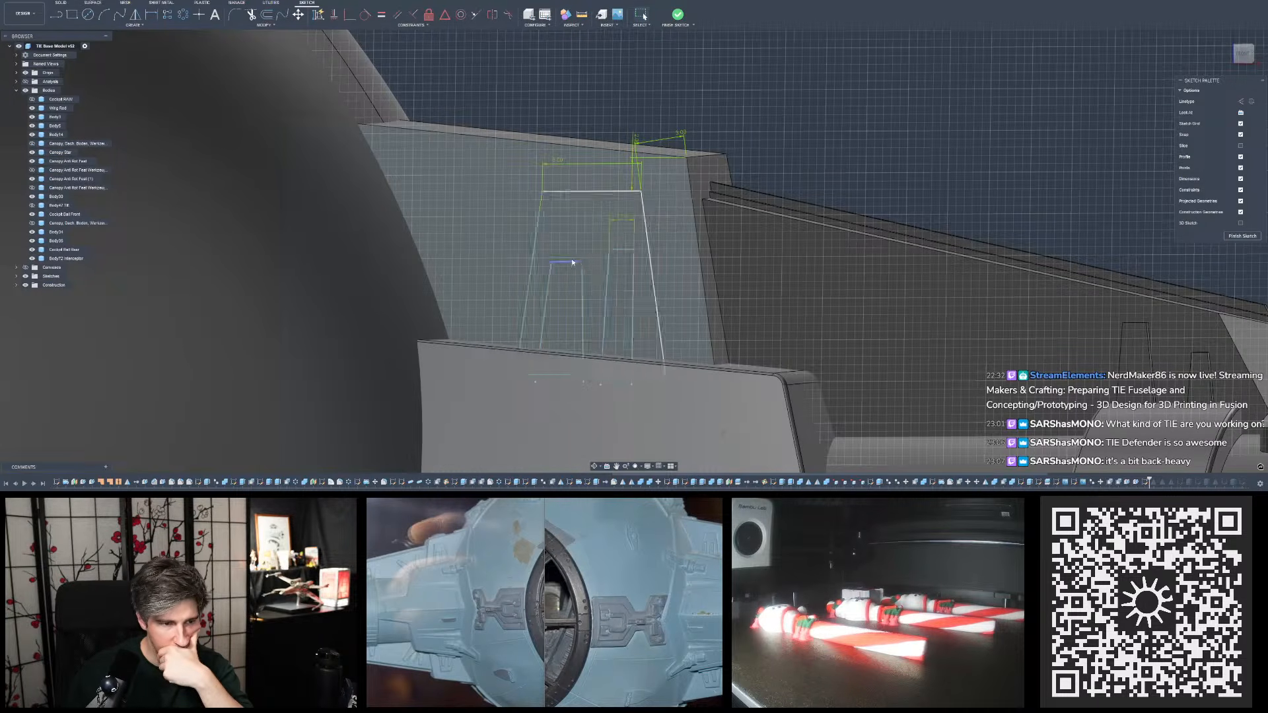
{"action": "left_click", "coordinate": [573, 262]}
{"action": "left_click", "coordinate": [626, 250]}
{"action": "left_click_drag", "start_coordinate": [625, 252], "coordinate": [571, 255]}
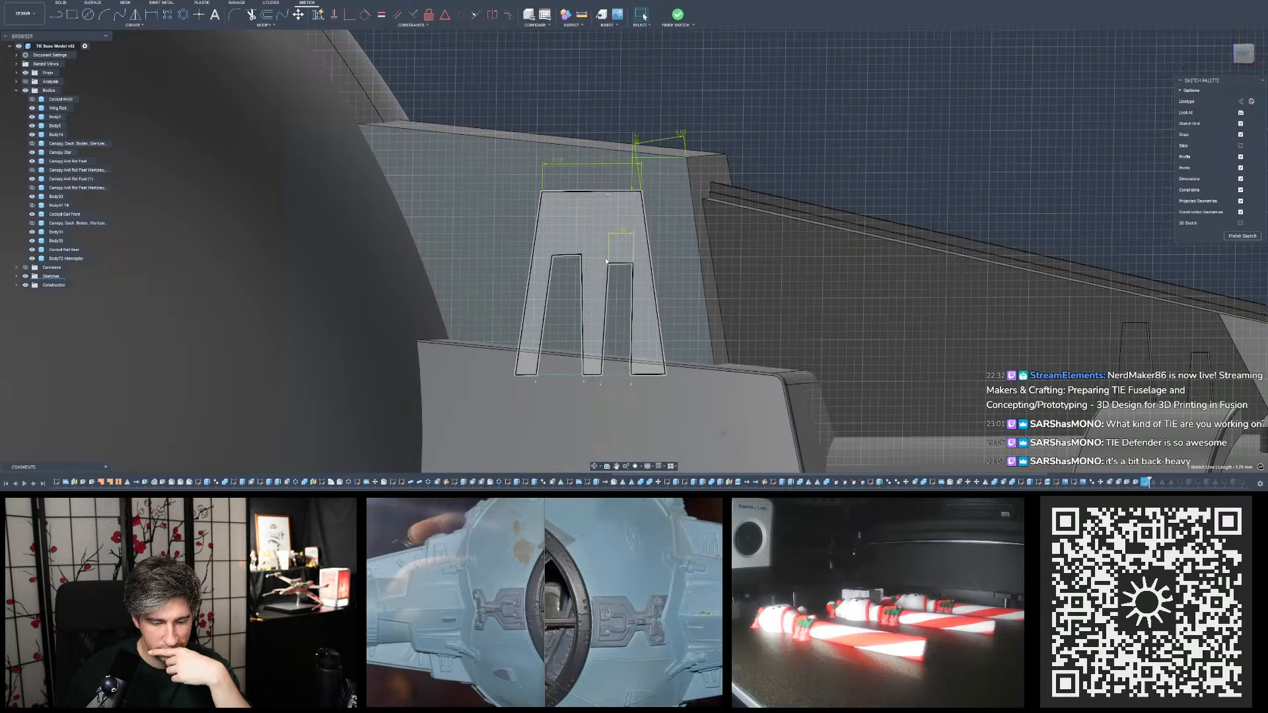
- Pull the lower end of the narrow outline's outer side outward so both sides flare toward the bottom
{"action": "left_click", "coordinate": [607, 385]}
{"action": "left_click_drag", "start_coordinate": [603, 387], "coordinate": [602, 386]}
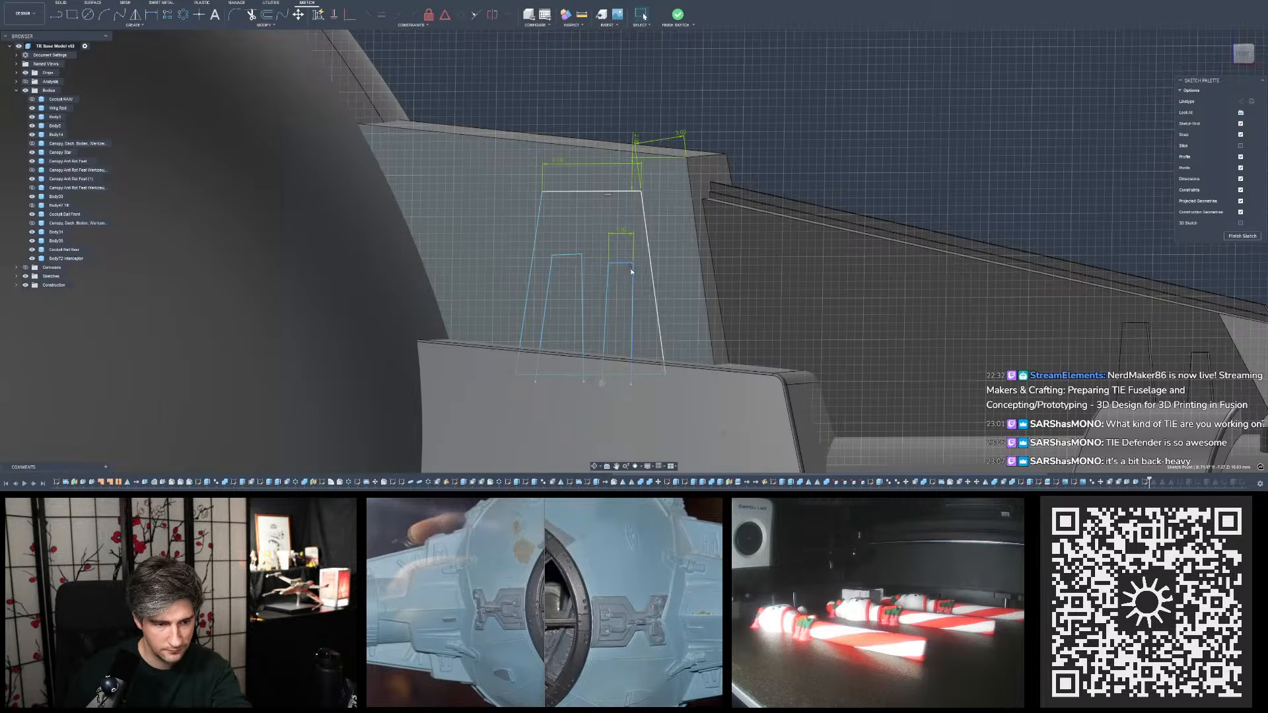
{"action": "key", "text": "Escape"}
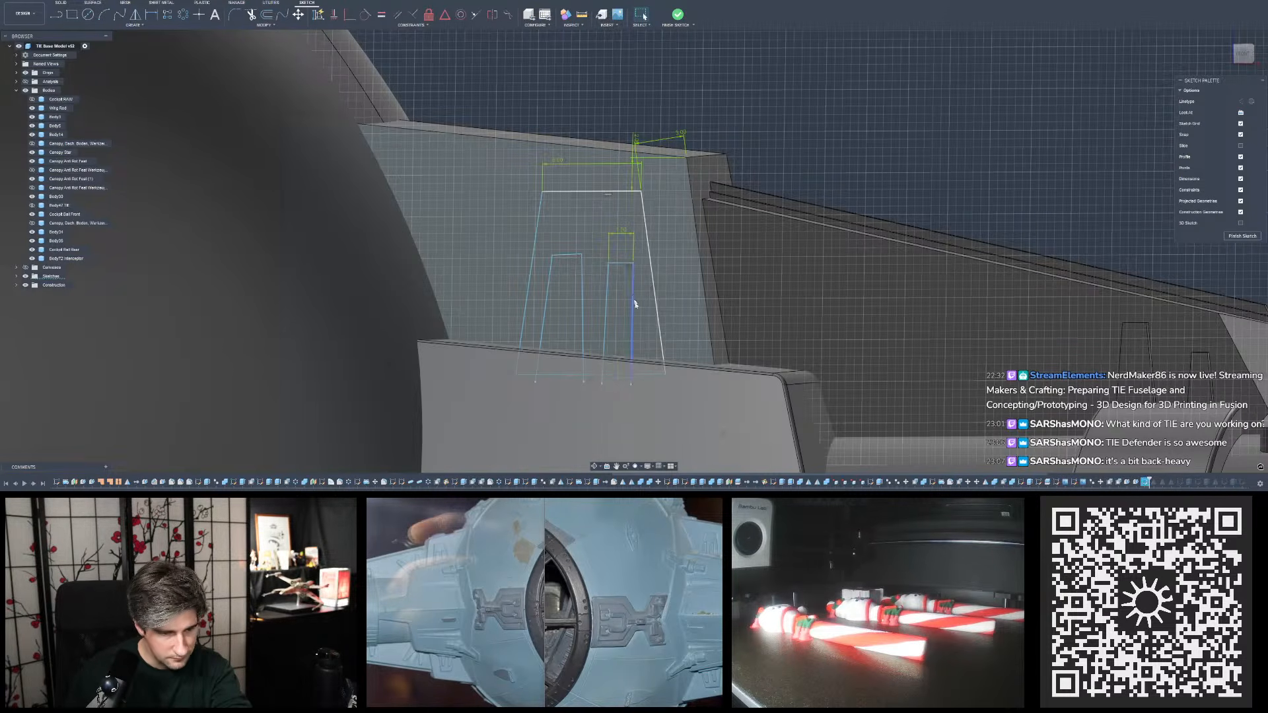
{"action": "left_click", "coordinate": [632, 383]}
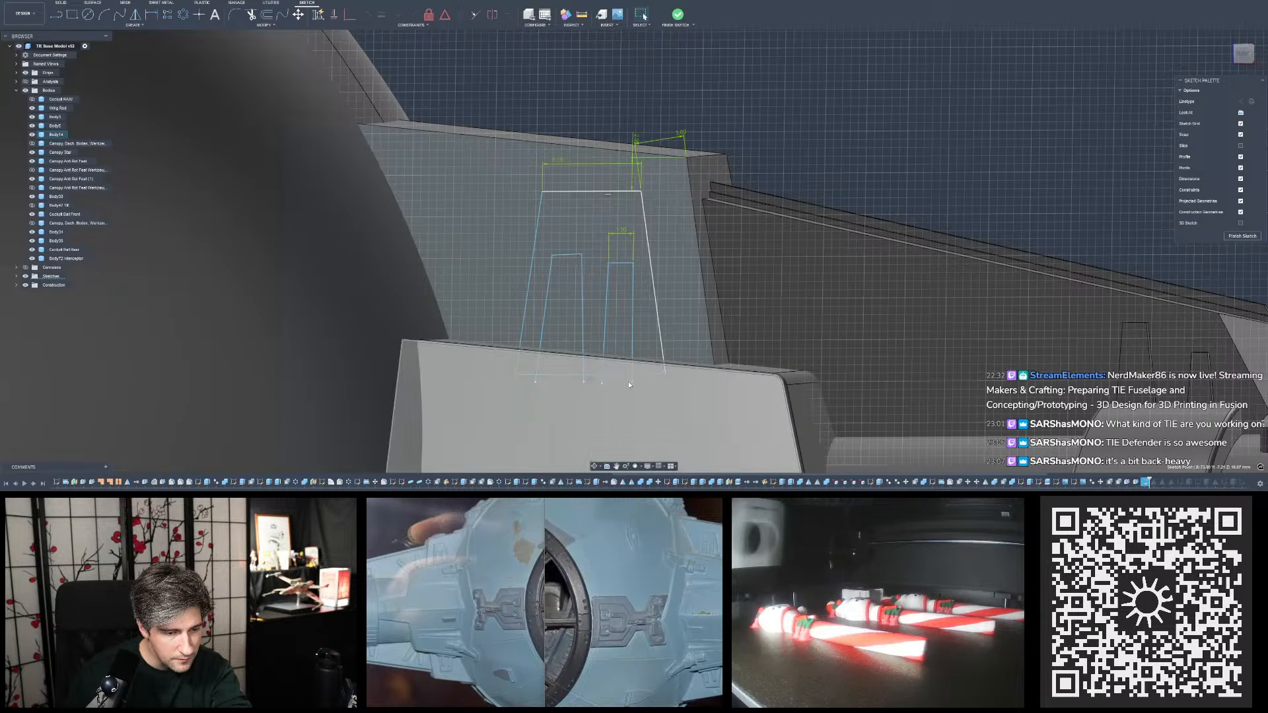
{"action": "left_click_drag", "start_coordinate": [631, 383], "coordinate": [639, 383]}
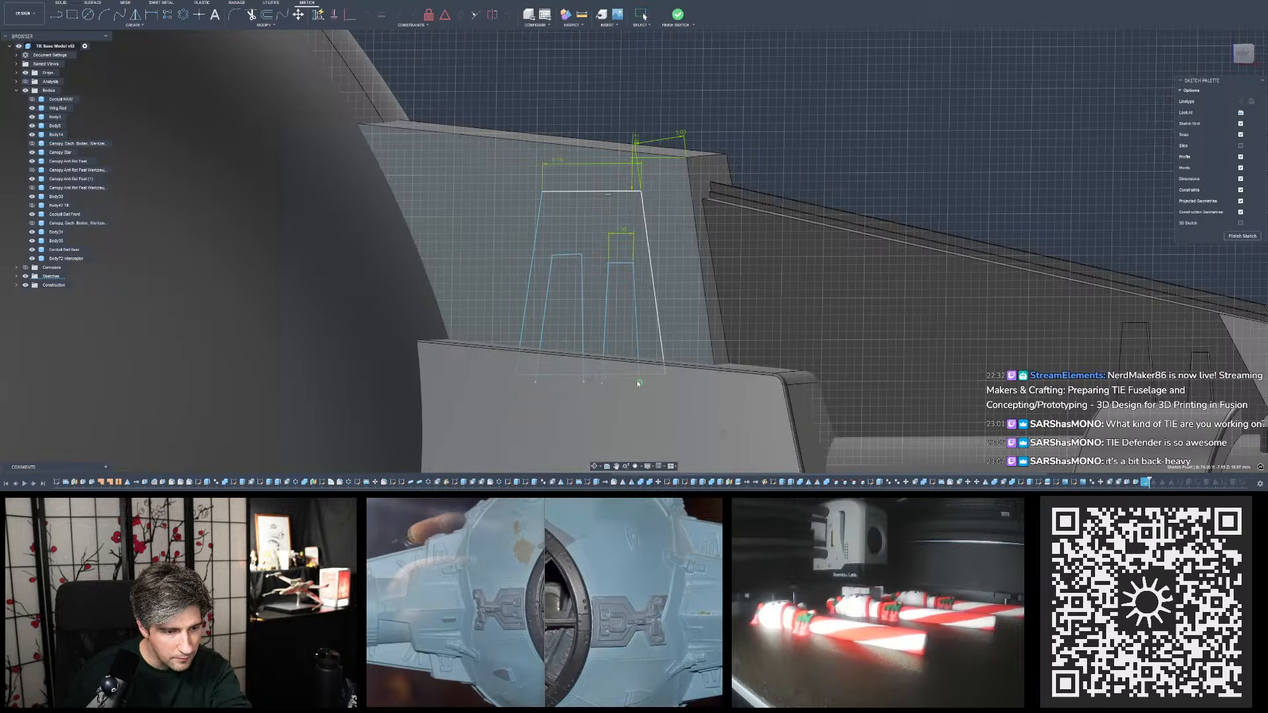
{"action": "left_click", "coordinate": [837, 101]}
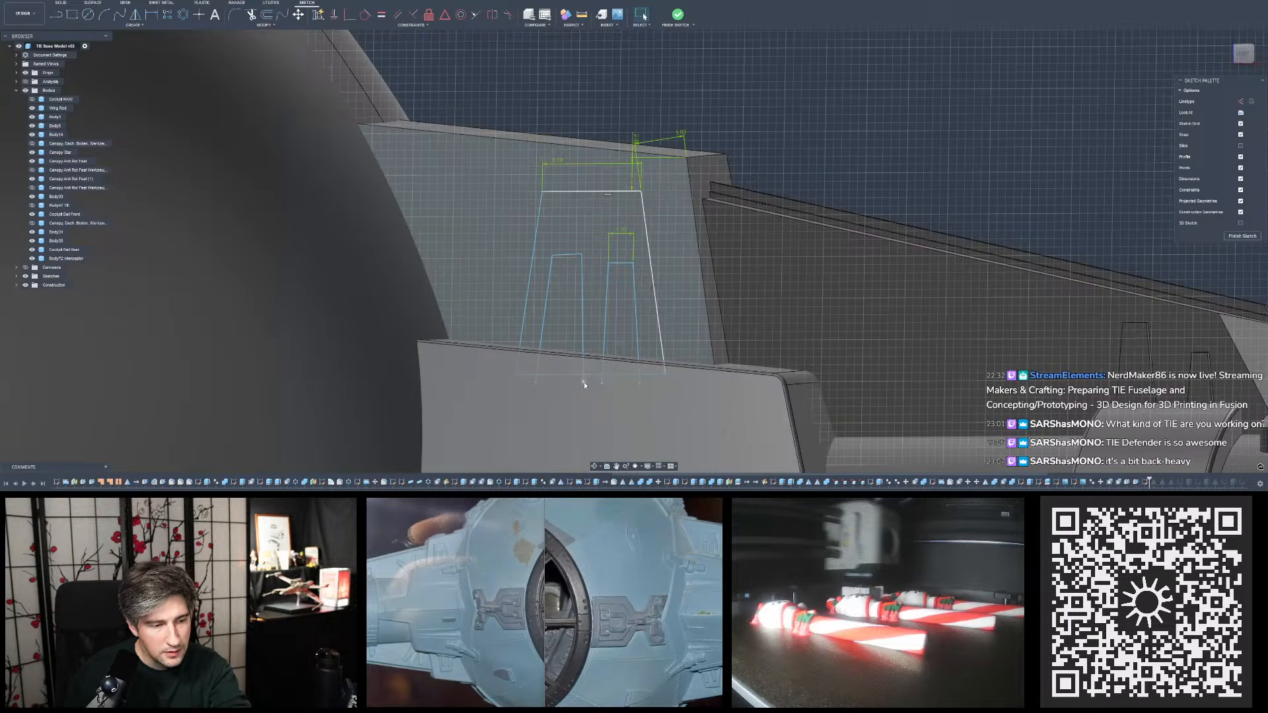
{"action": "left_click", "coordinate": [604, 383]}
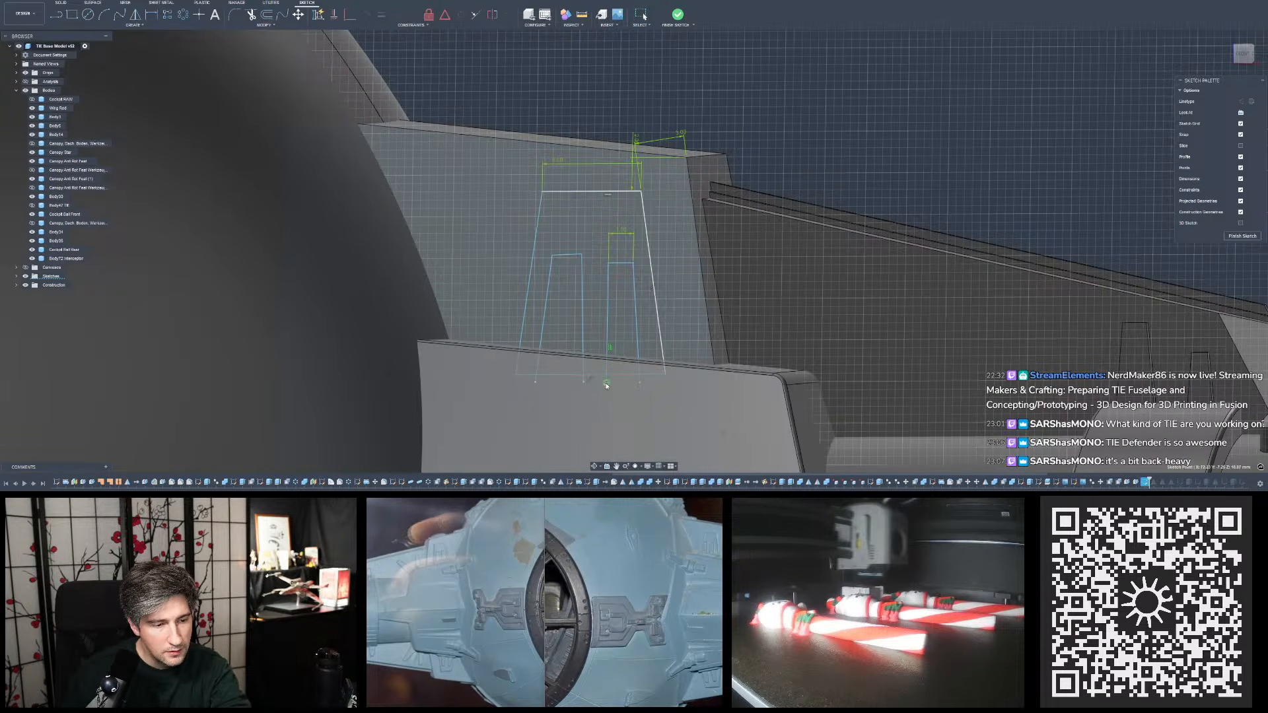
{"action": "left_click_drag", "start_coordinate": [604, 385], "coordinate": [601, 385]}
{"action": "left_click", "coordinate": [813, 136]}
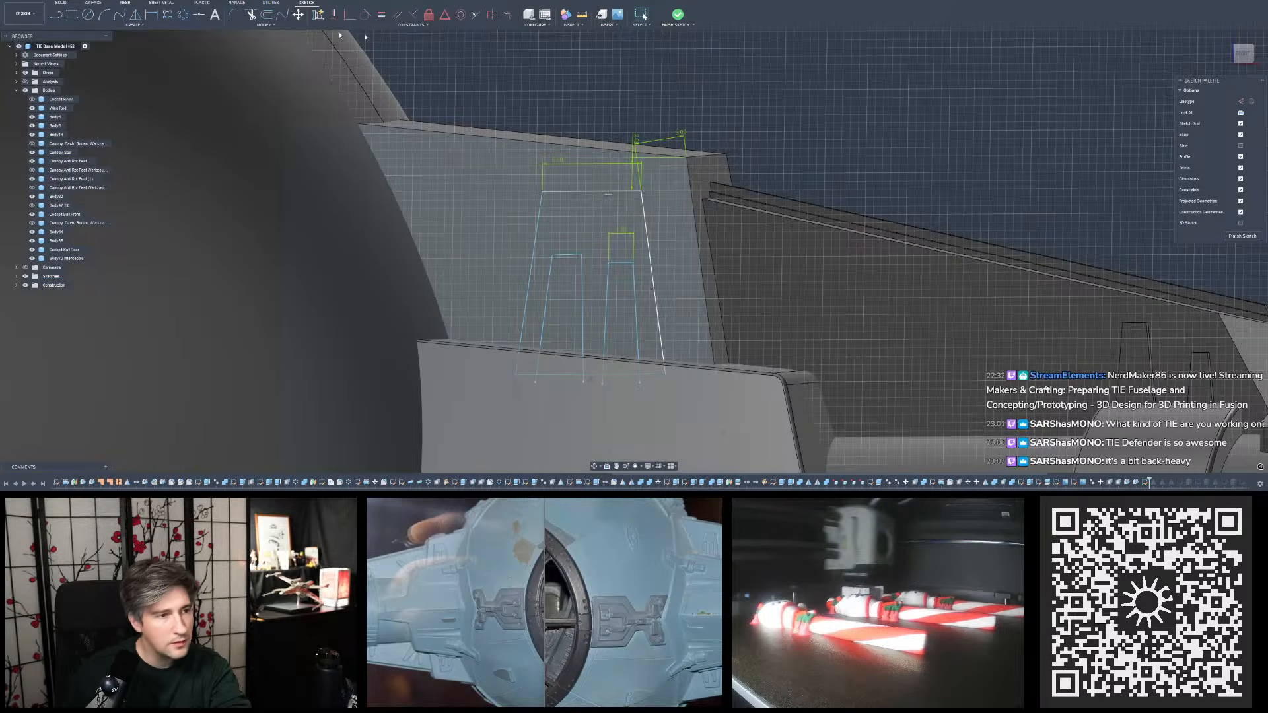
- Dimension both sides of the narrow outline at 94° from its top edge
{"action": "key", "text": "d"}
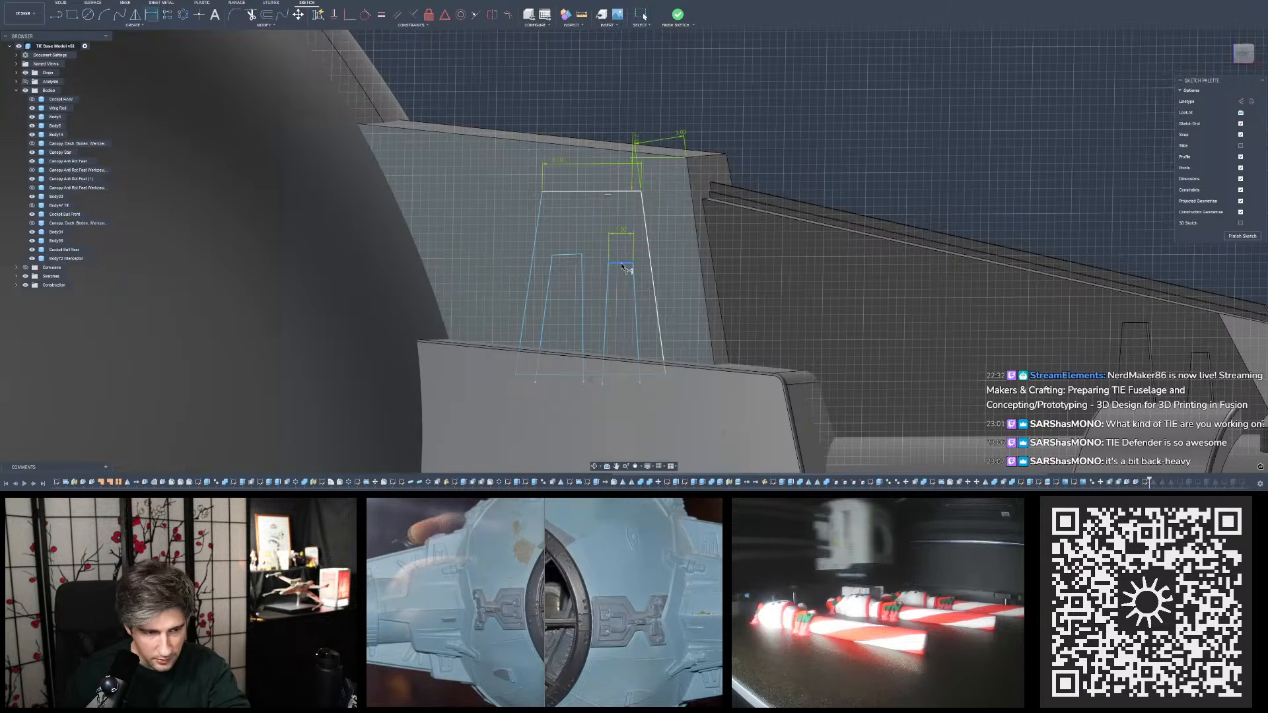
{"action": "left_click", "coordinate": [635, 277]}
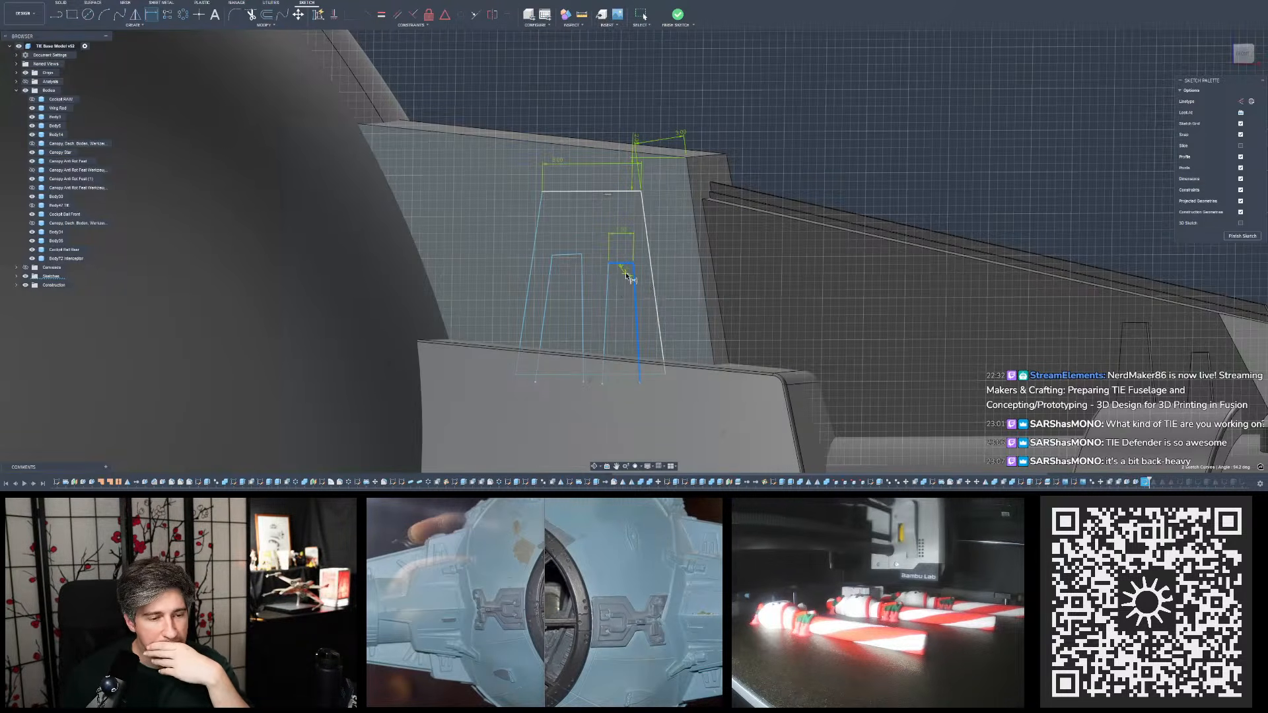
{"action": "left_click", "coordinate": [627, 276]}
{"action": "key", "text": "Return"}
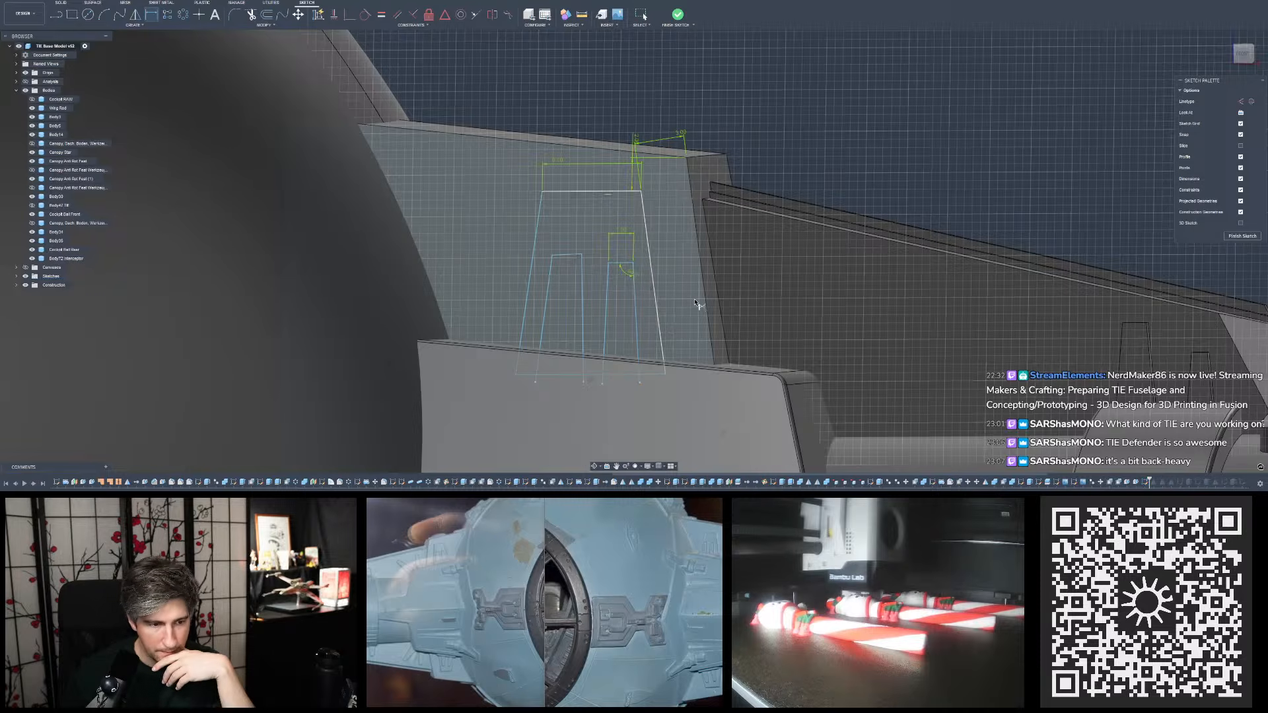
{"action": "left_click", "coordinate": [620, 264]}
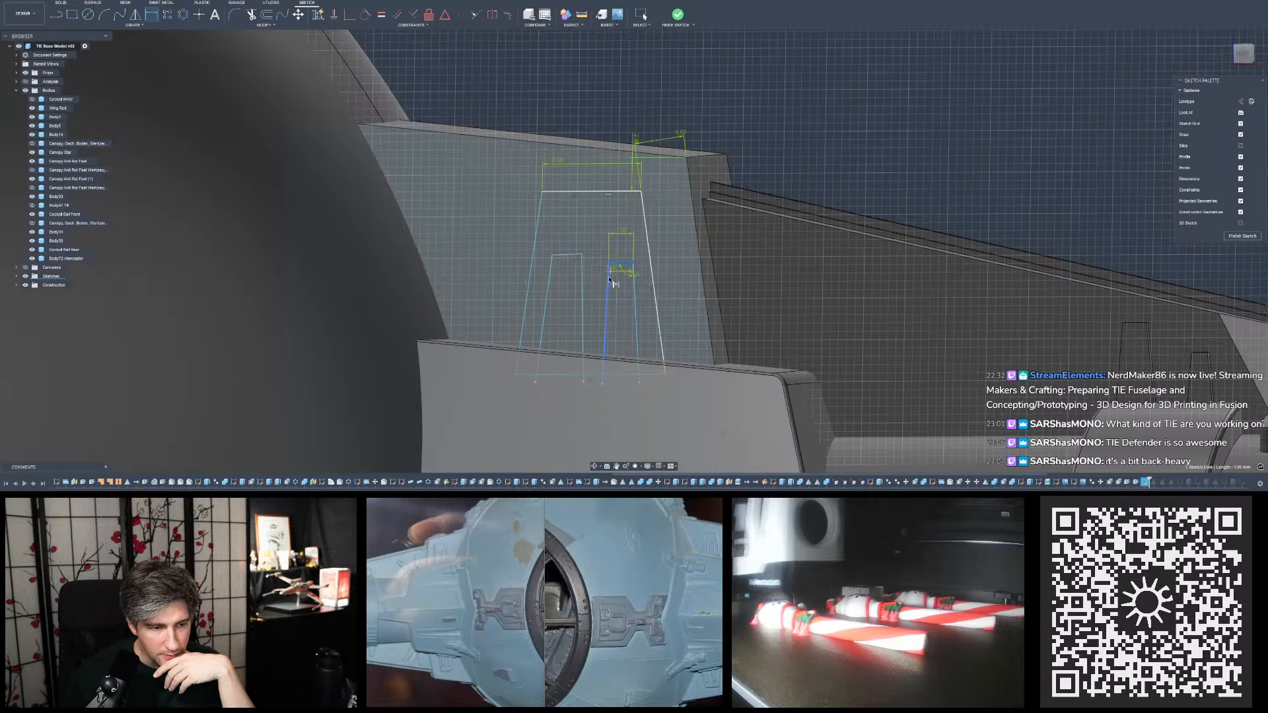
{"action": "left_click", "coordinate": [607, 278]}
{"action": "left_click", "coordinate": [615, 278]}
{"action": "type", "text": "9"}
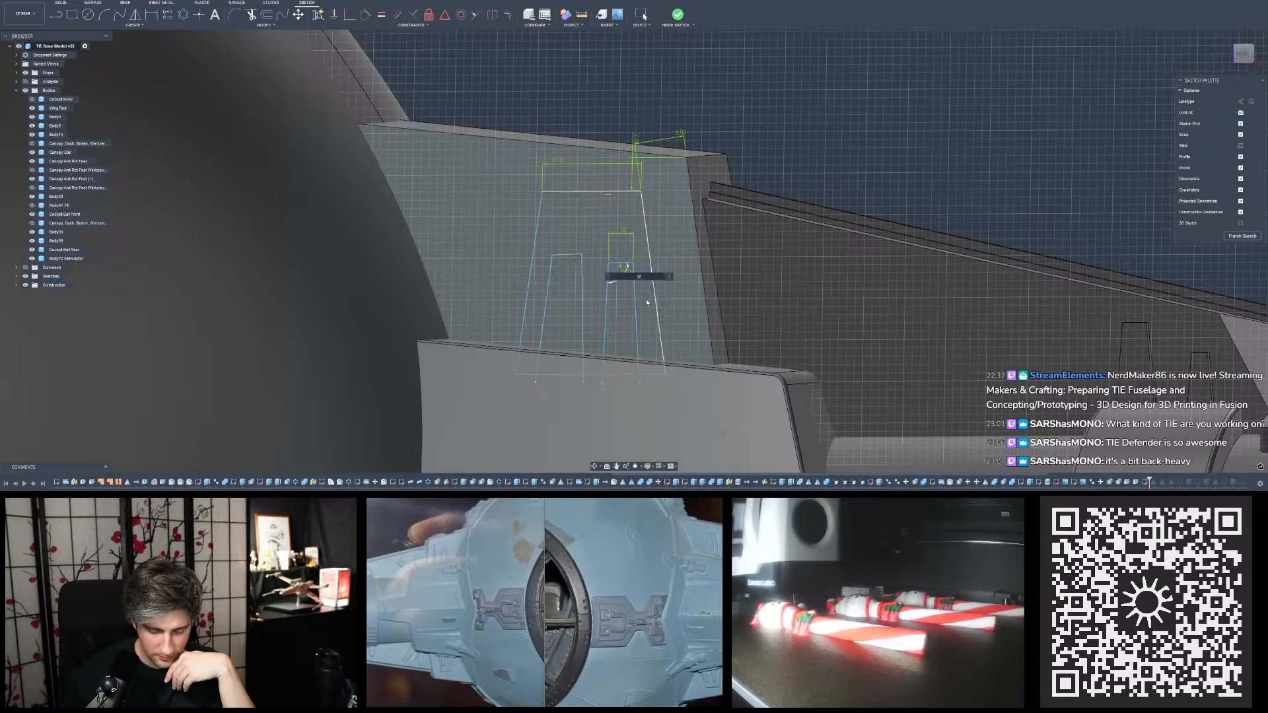
{"action": "type", "text": "4"}
{"action": "key", "text": "Return"}
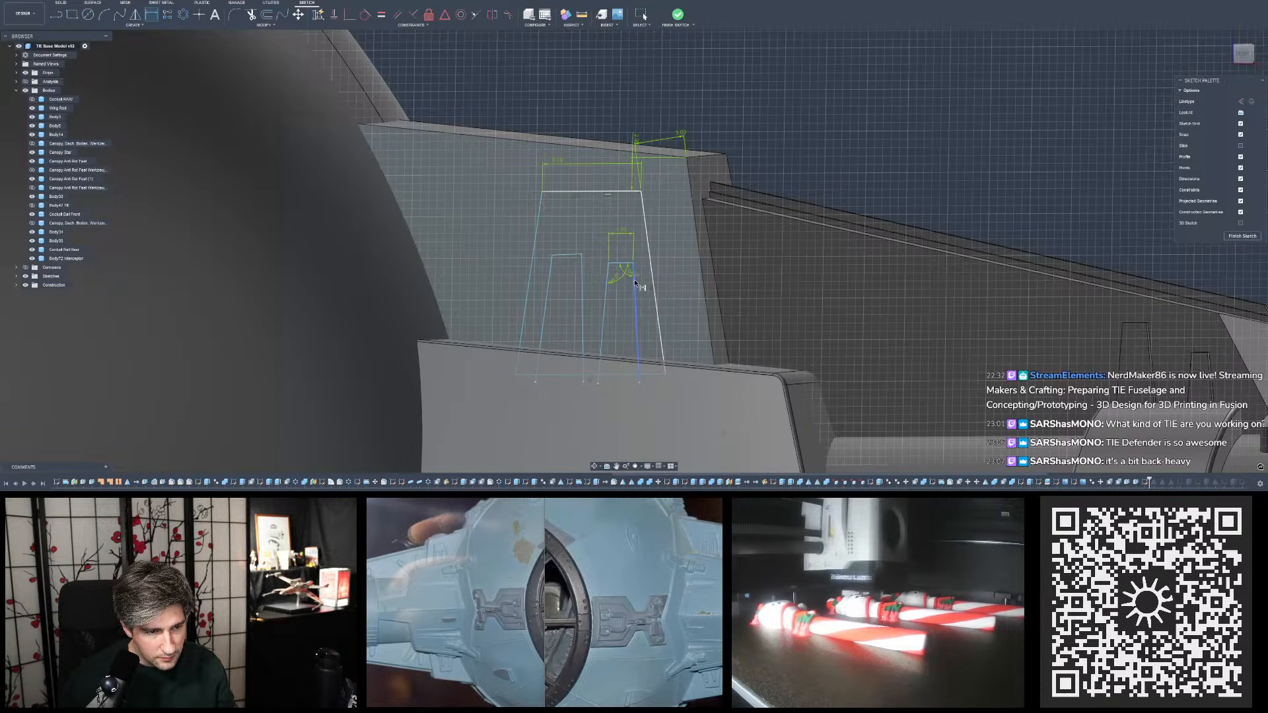
{"action": "key", "text": "Escape"}
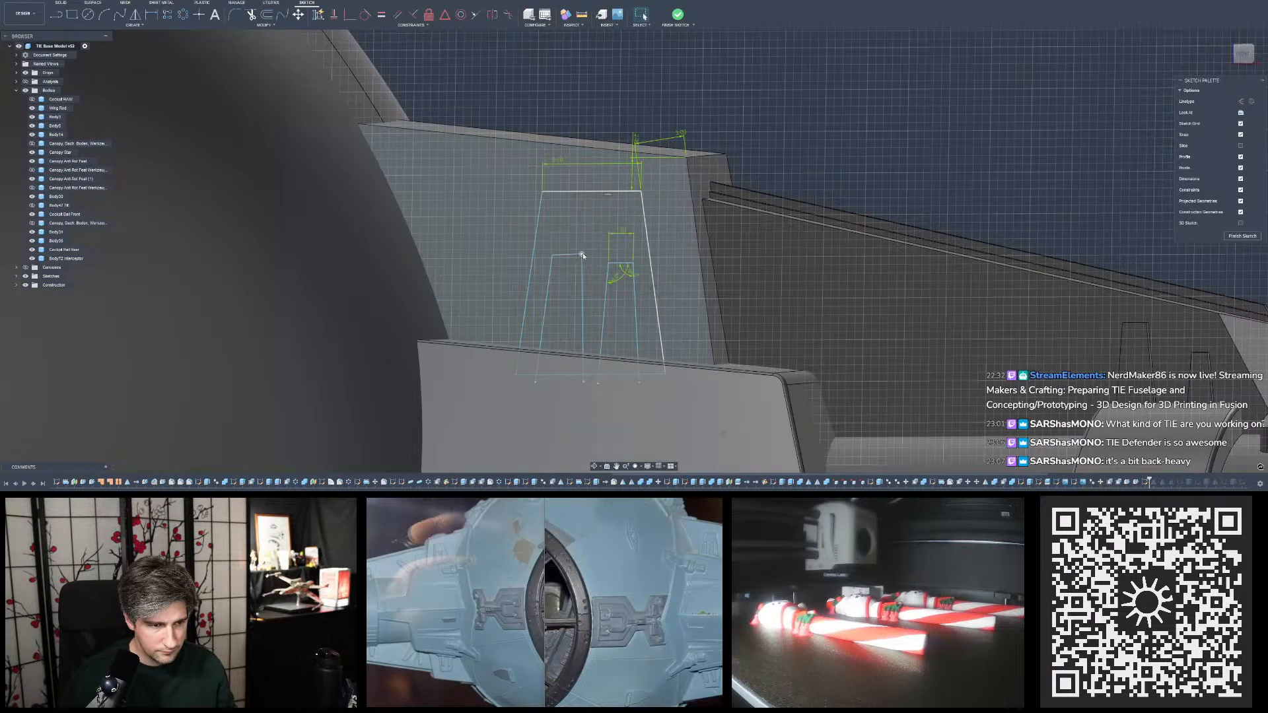
- Constrain the wider outline's top edge to horizontal and pull the lower end of its outer side outward
{"action": "left_click_drag", "start_coordinate": [581, 256], "coordinate": [584, 259]}
{"action": "key", "text": "ctrl+z"}
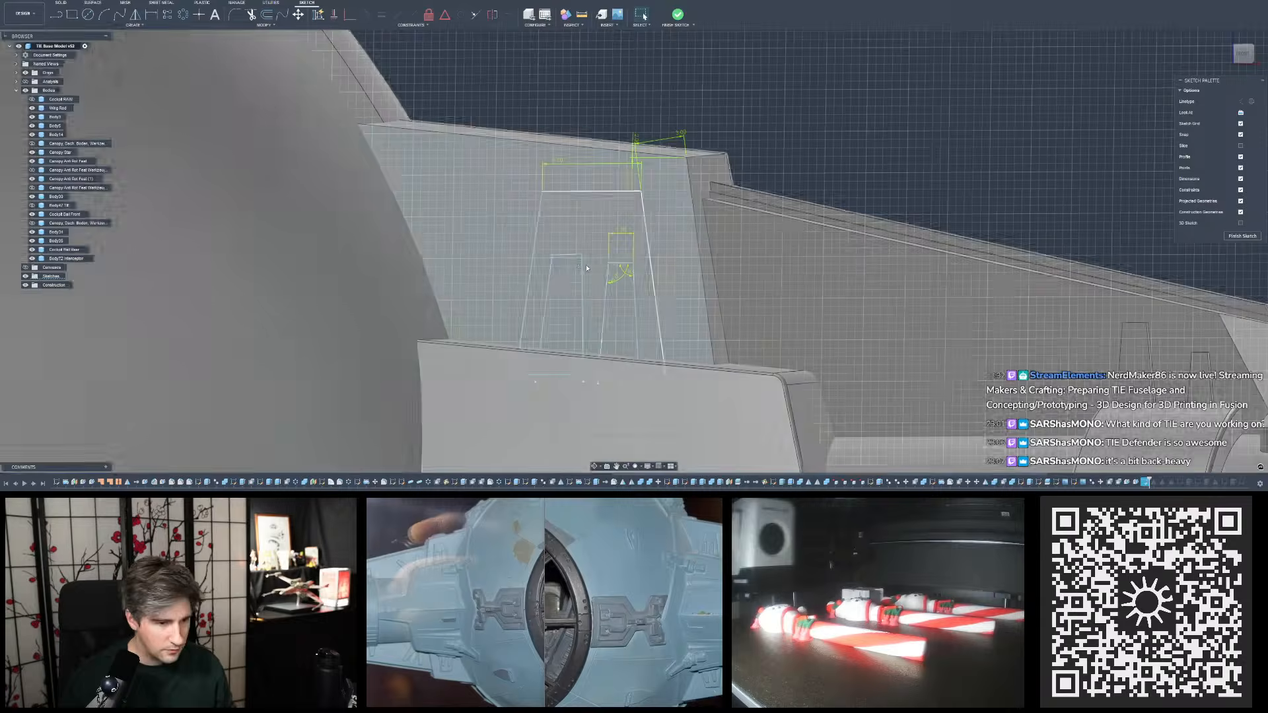
{"action": "left_click", "coordinate": [334, 14]}
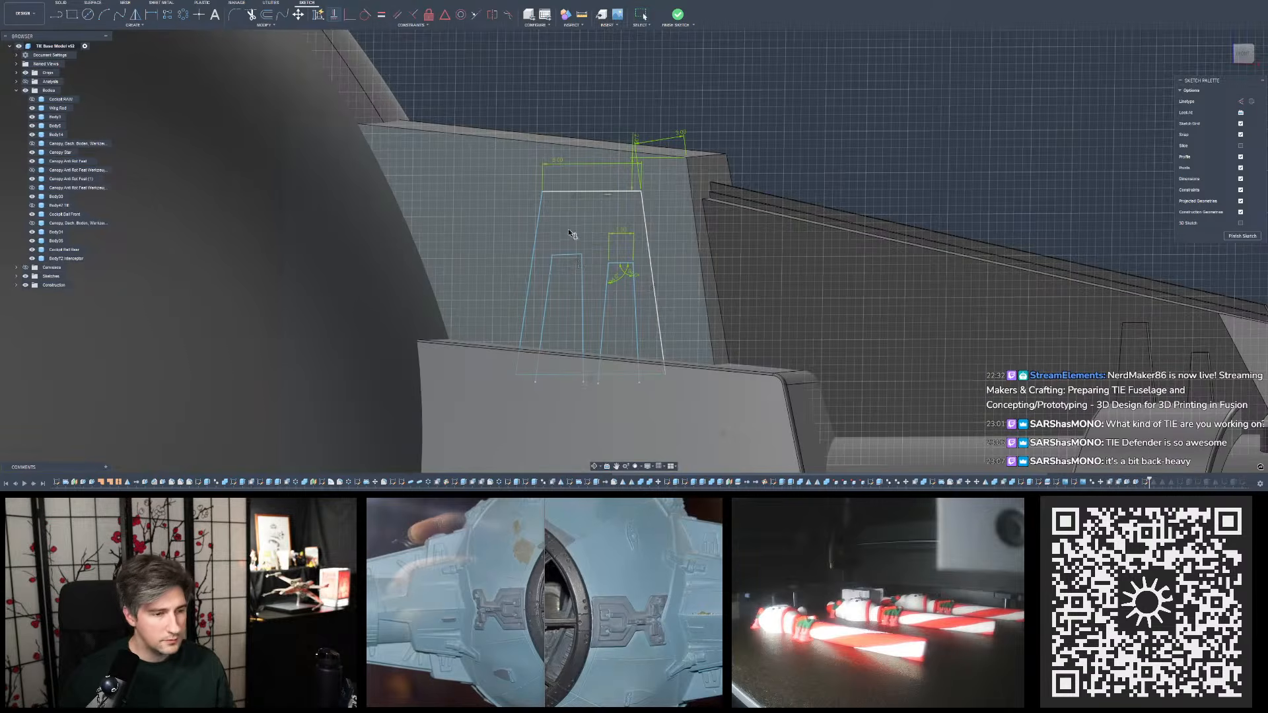
{"action": "left_click", "coordinate": [582, 265]}
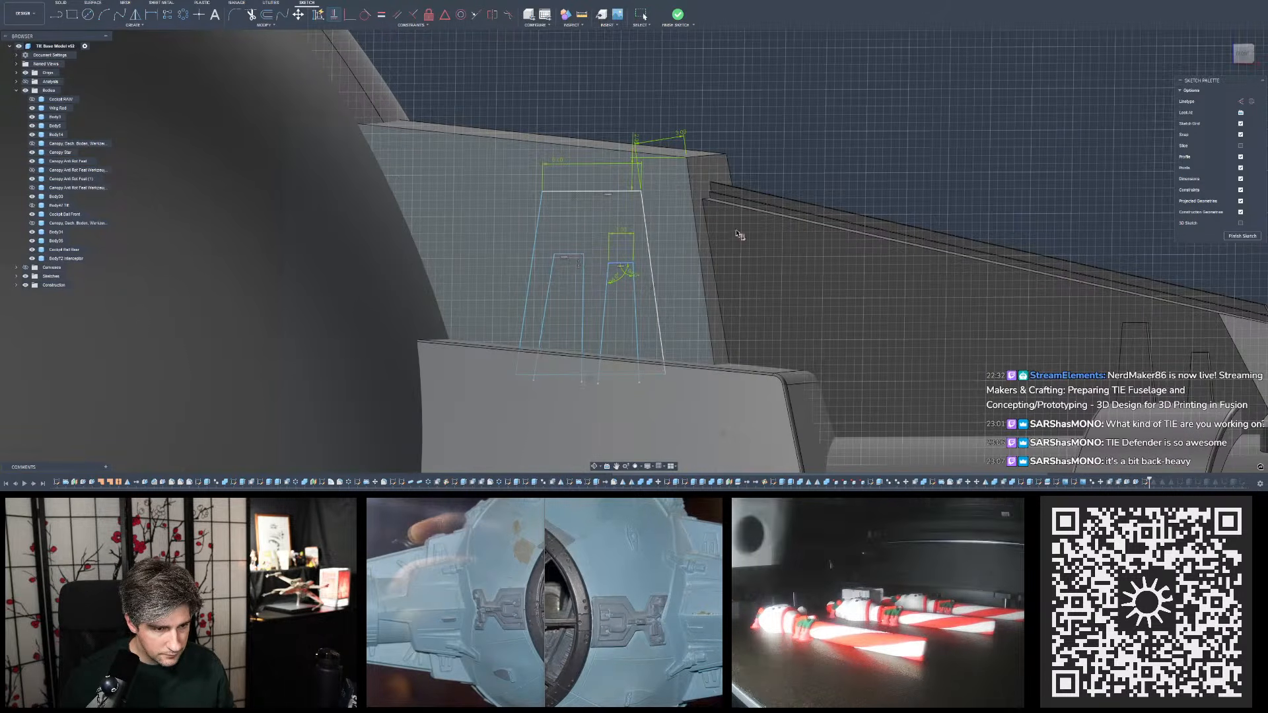
{"action": "key", "text": "Escape"}
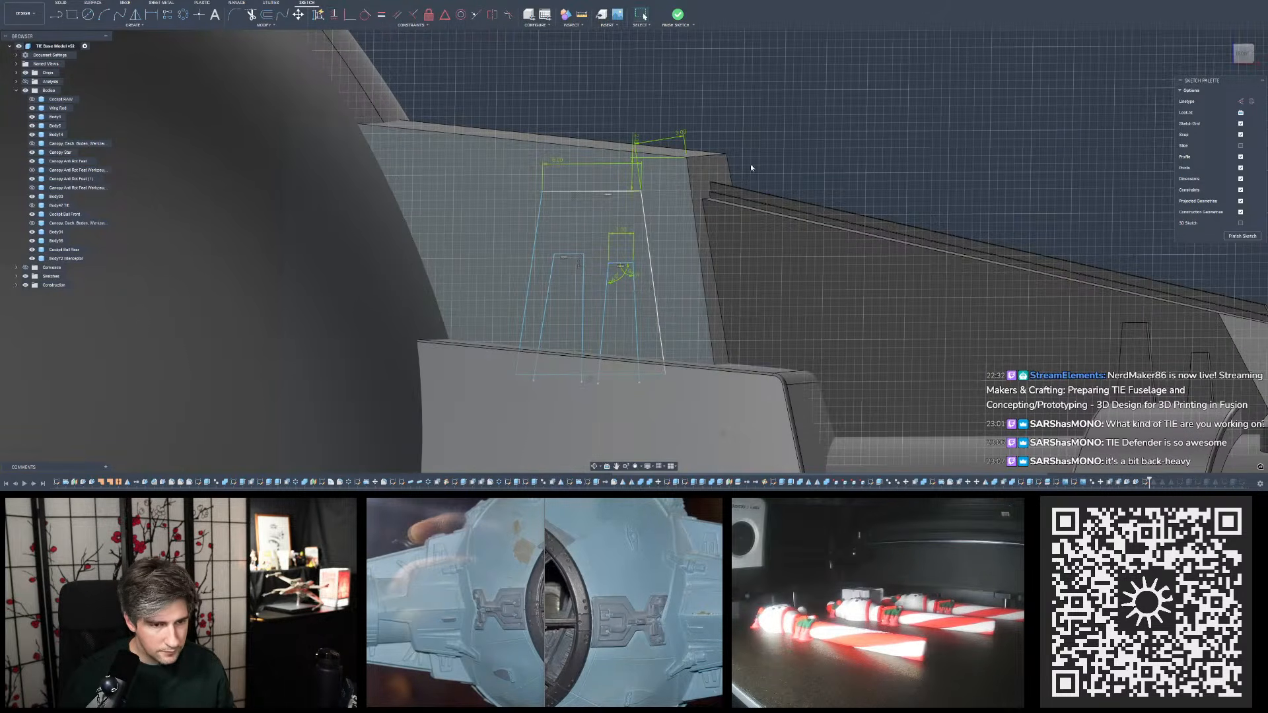
{"action": "left_click", "coordinate": [582, 382]}
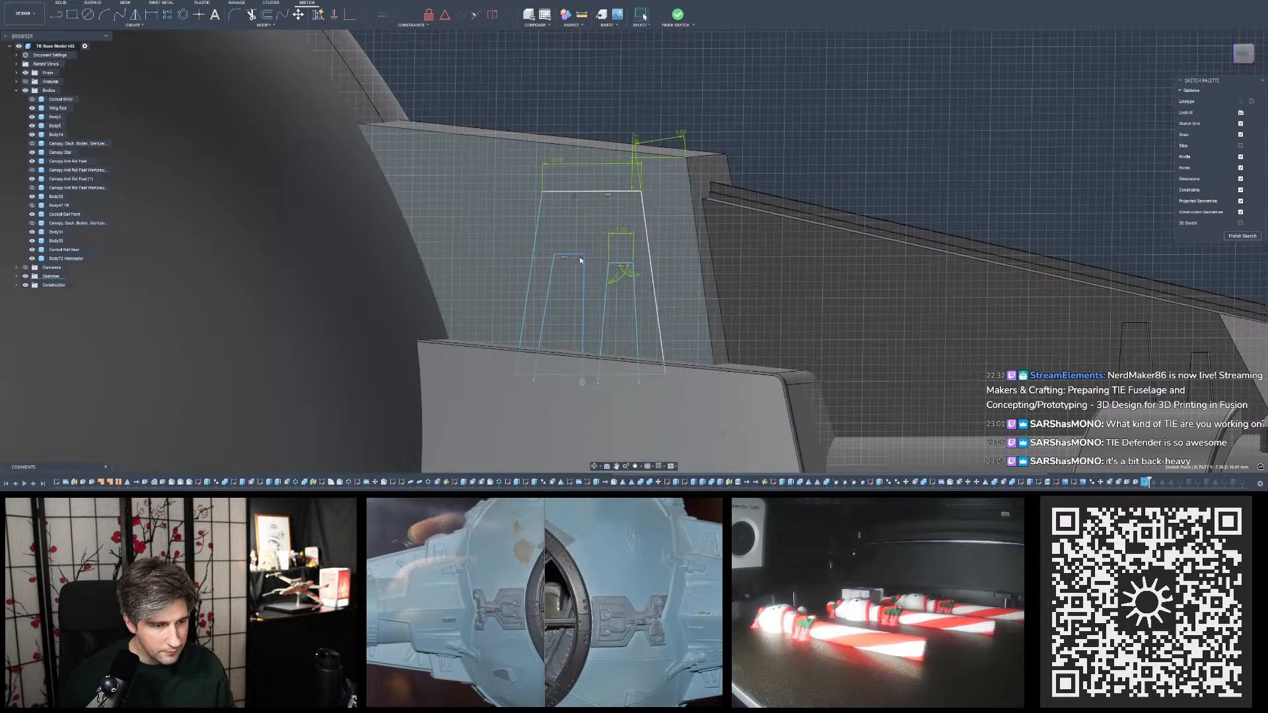
{"action": "left_click_drag", "start_coordinate": [583, 382], "coordinate": [589, 382]}
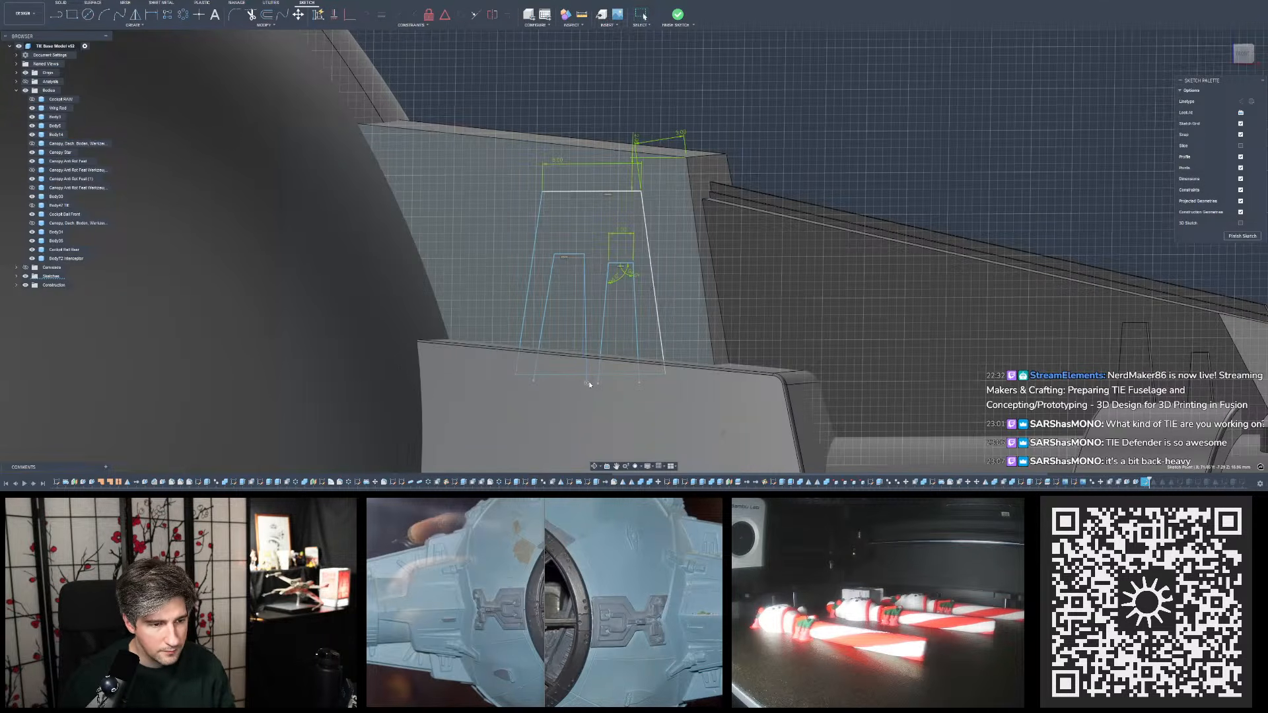
{"action": "key", "text": "Escape"}
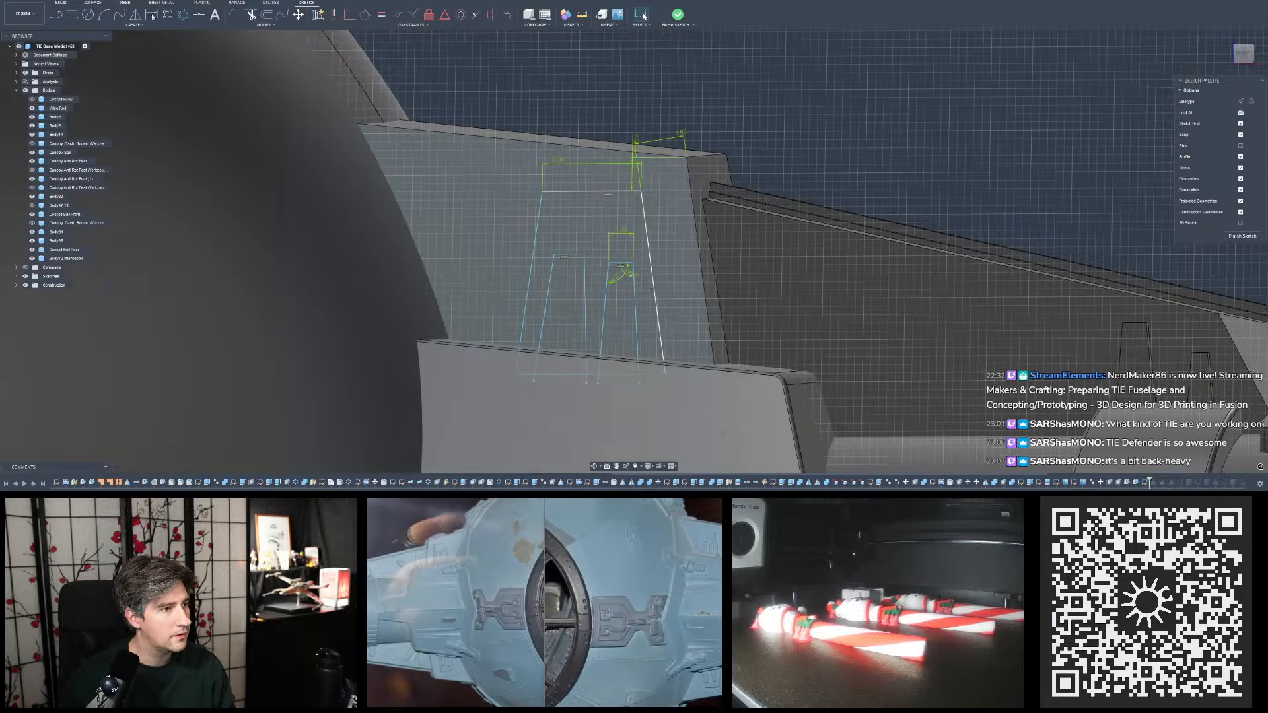
- Dimension both sides of the wider tapered outline at 94° from its top edge
{"action": "left_click", "coordinate": [151, 15]}
{"action": "left_click", "coordinate": [584, 264]}
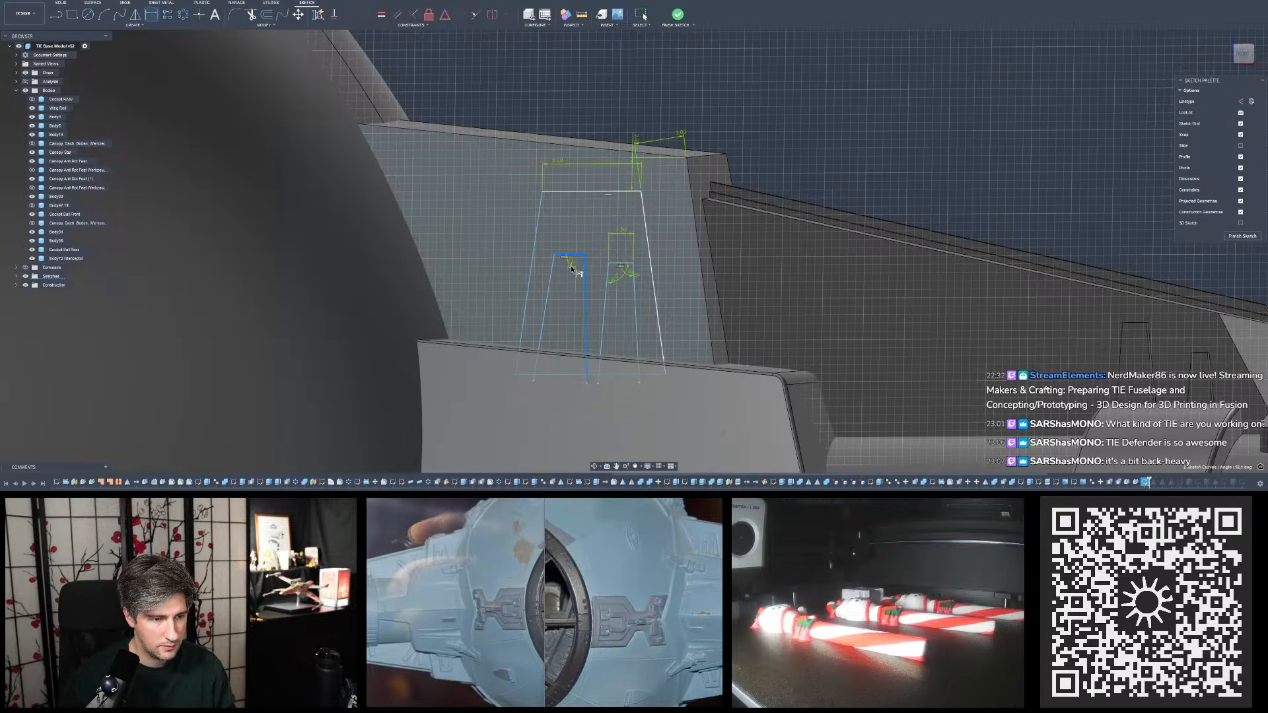
{"action": "left_click", "coordinate": [574, 269]}
{"action": "type", "text": "94"}
{"action": "key", "text": "Return"}
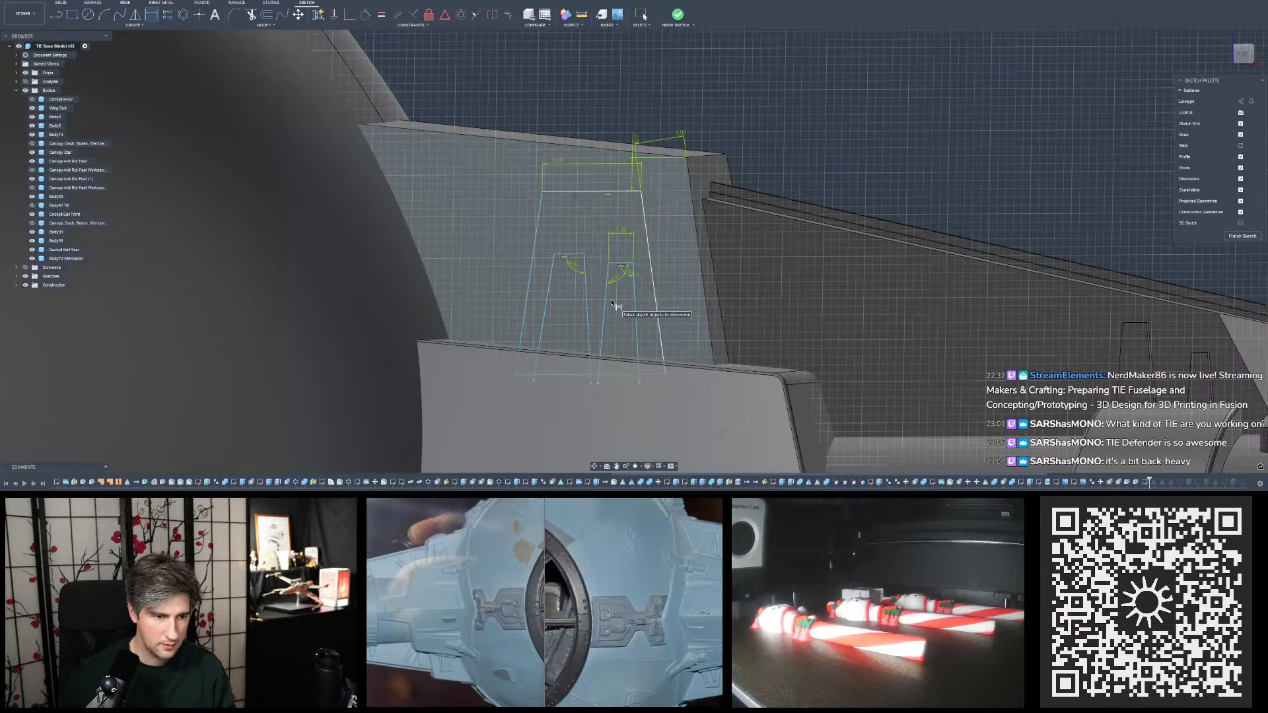
{"action": "left_click", "coordinate": [569, 255]}
{"action": "left_click", "coordinate": [552, 277]}
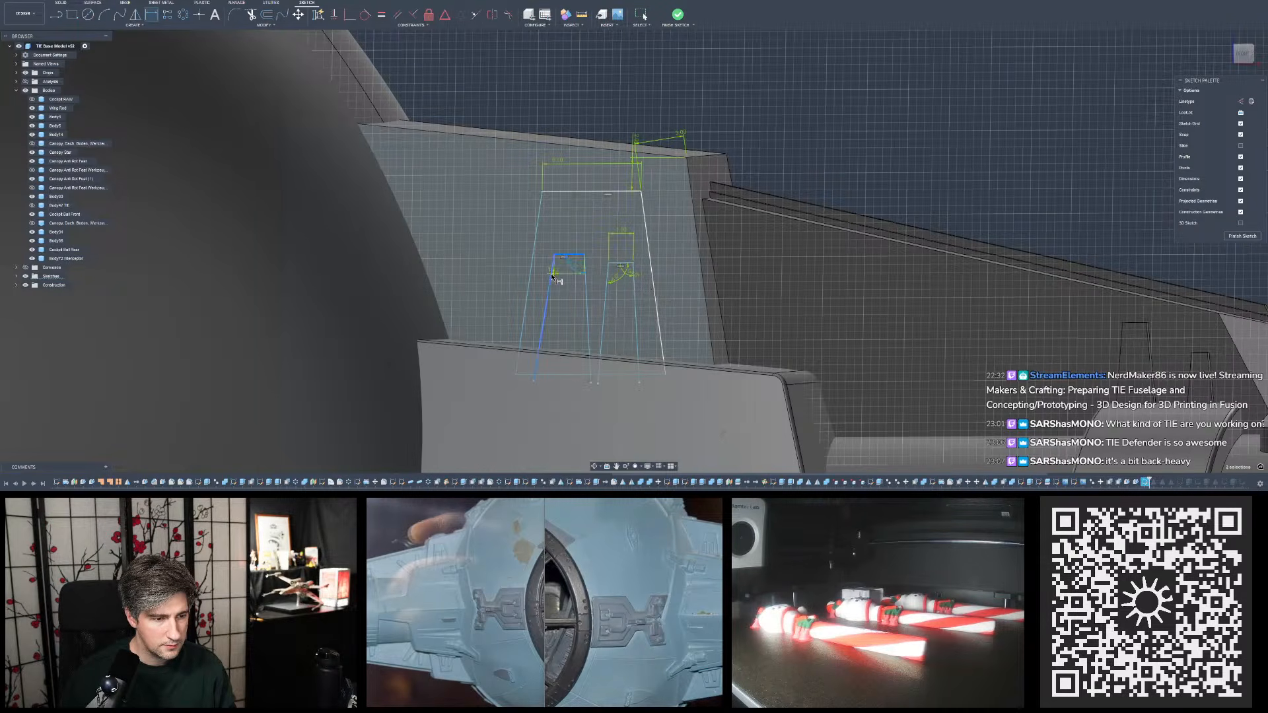
{"action": "left_click", "coordinate": [564, 275]}
{"action": "key", "text": "Return"}
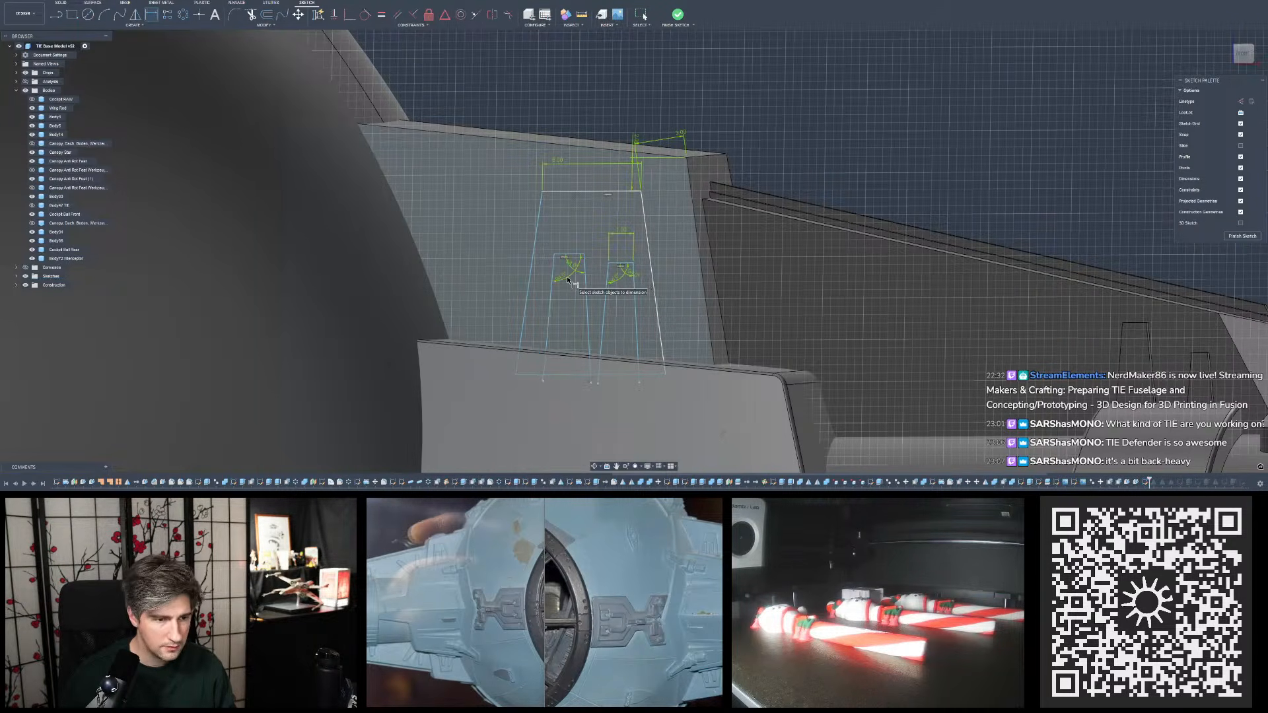
{"action": "key", "text": "Escape"}
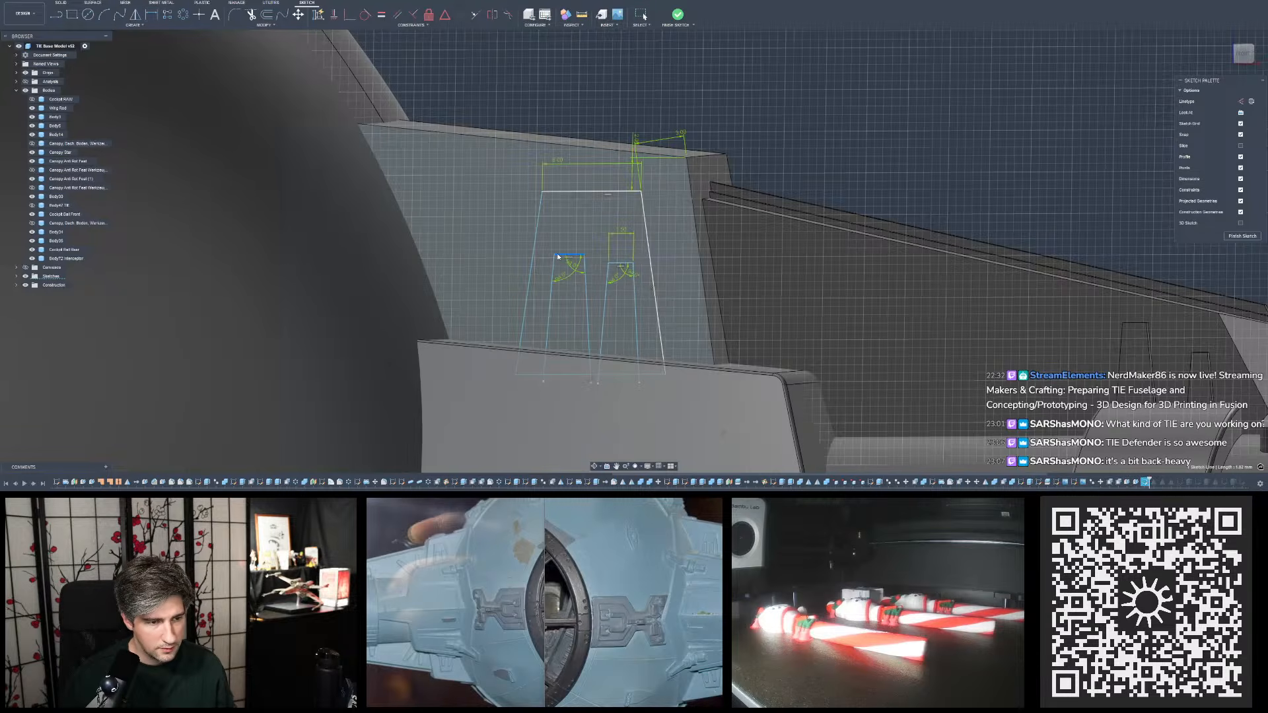
- Shift the wider tapered outline slightly toward the cockpit sphere, widening its gap to the narrow outline
{"action": "left_click_drag", "start_coordinate": [552, 278], "coordinate": [580, 284]}
{"action": "left_click", "coordinate": [584, 283]}
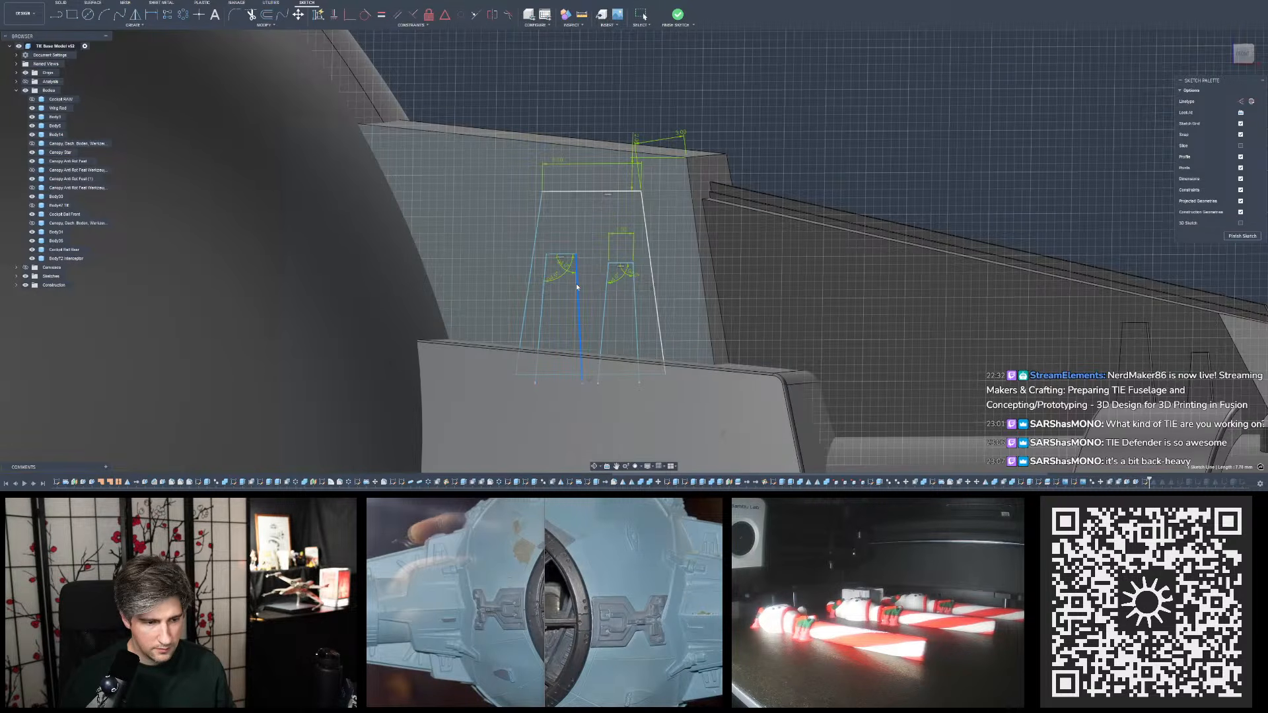
{"action": "left_click", "coordinate": [798, 133]}
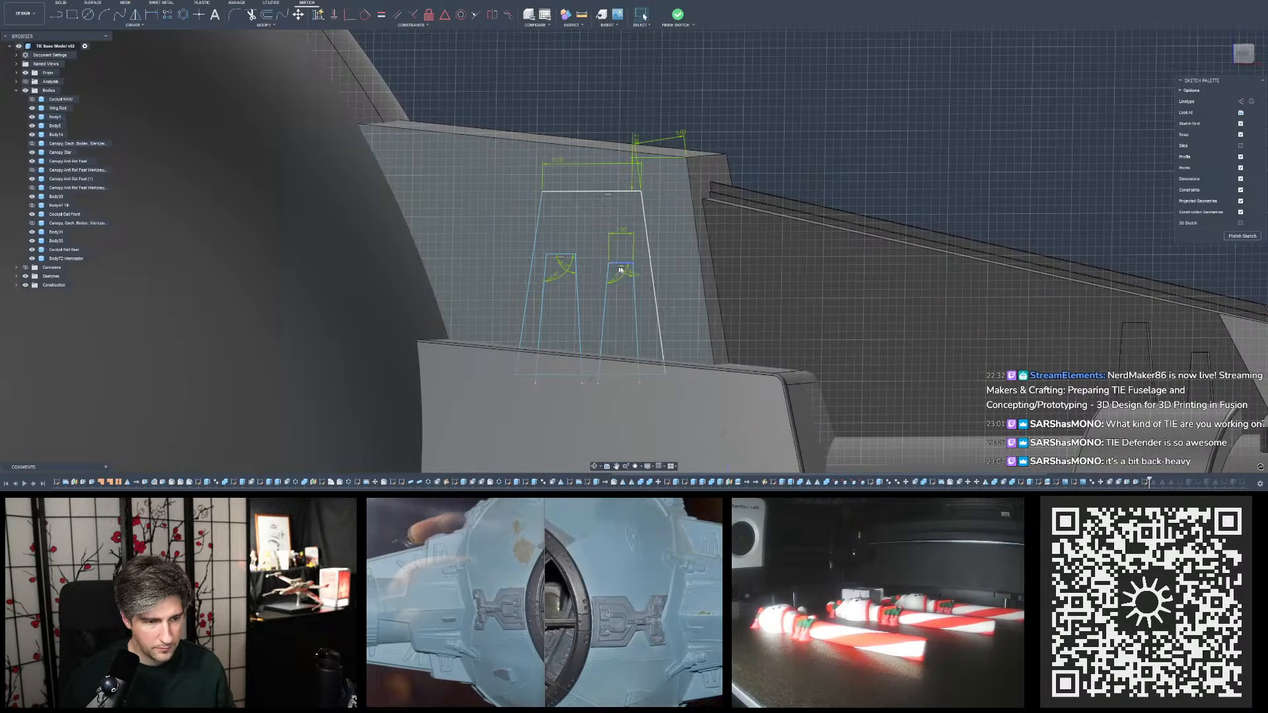
- Raise the narrow outline's top edge slightly, nearly level with the wider outline's top edge
{"action": "left_click", "coordinate": [622, 263]}
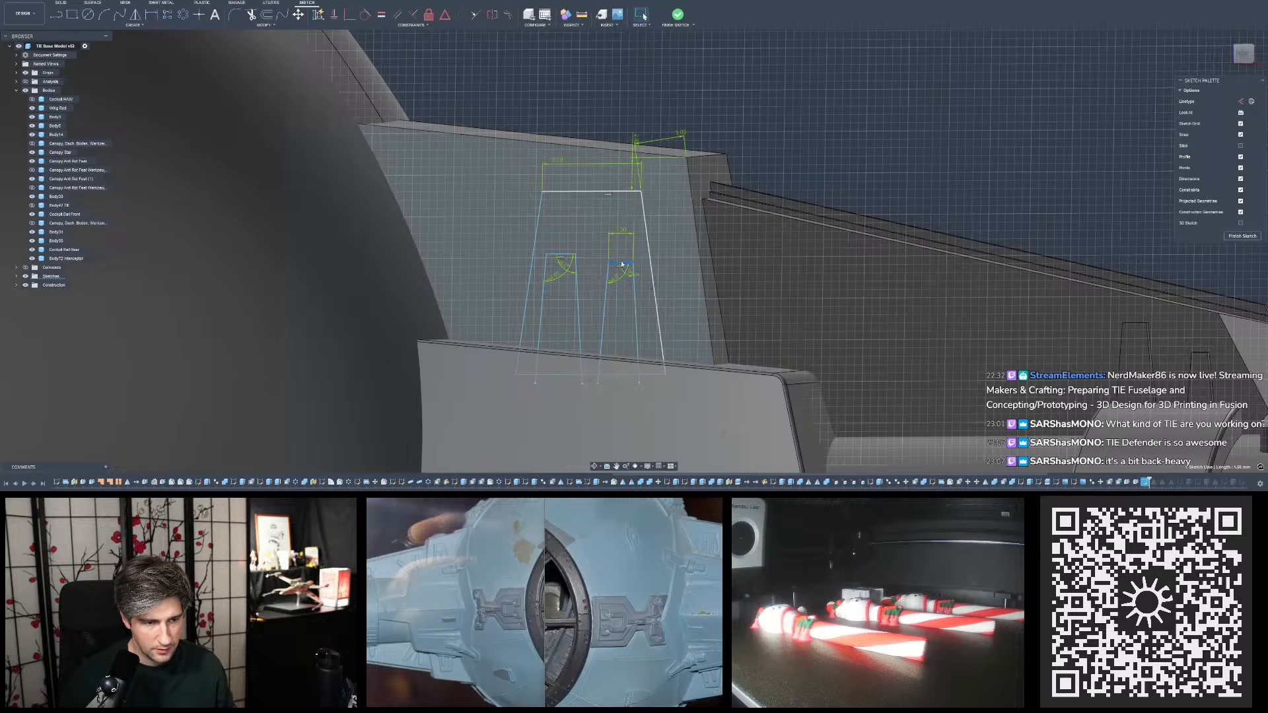
{"action": "left_click_drag", "start_coordinate": [625, 266], "coordinate": [623, 264]}
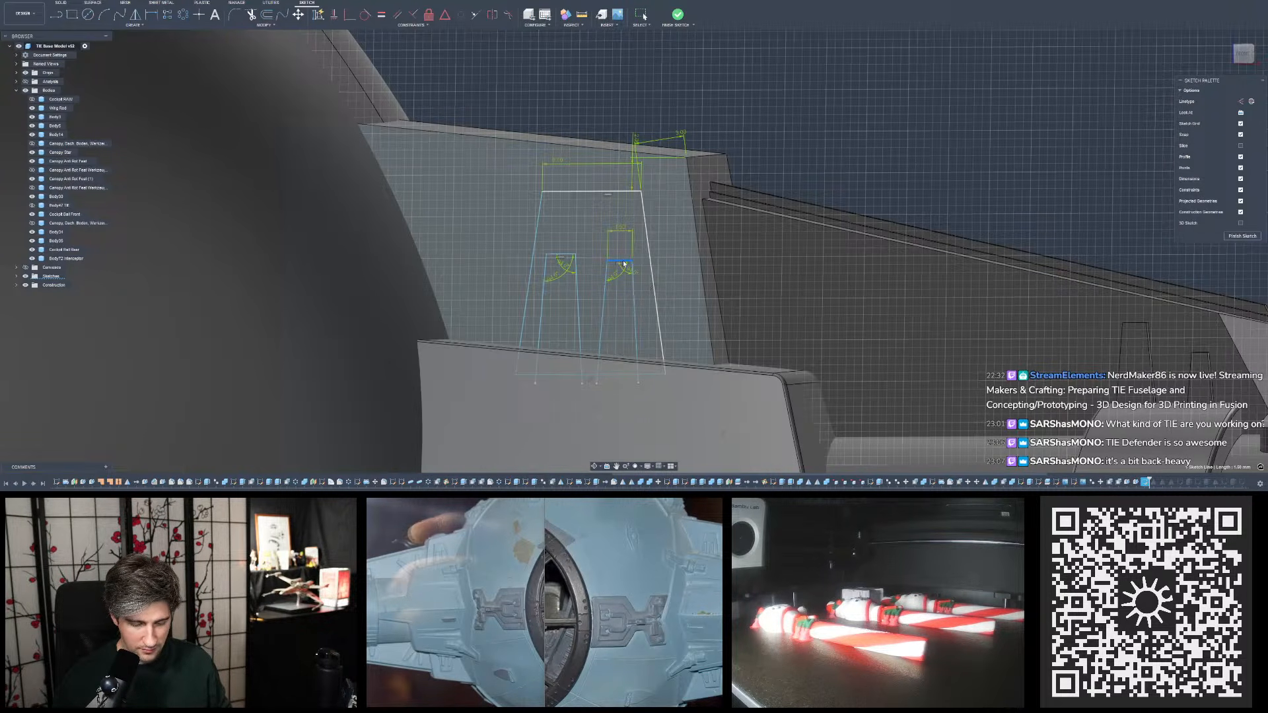
{"action": "left_click_drag", "start_coordinate": [623, 263], "coordinate": [623, 262]}
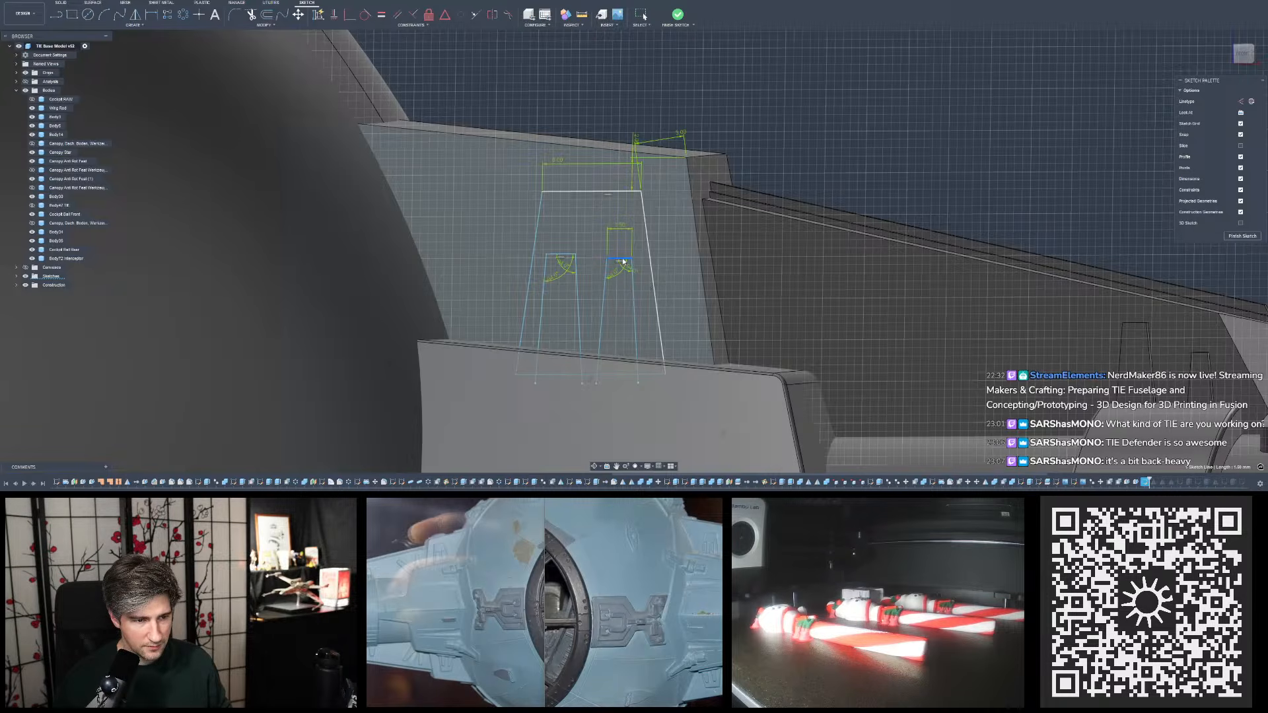
{"action": "left_click", "coordinate": [865, 129]}
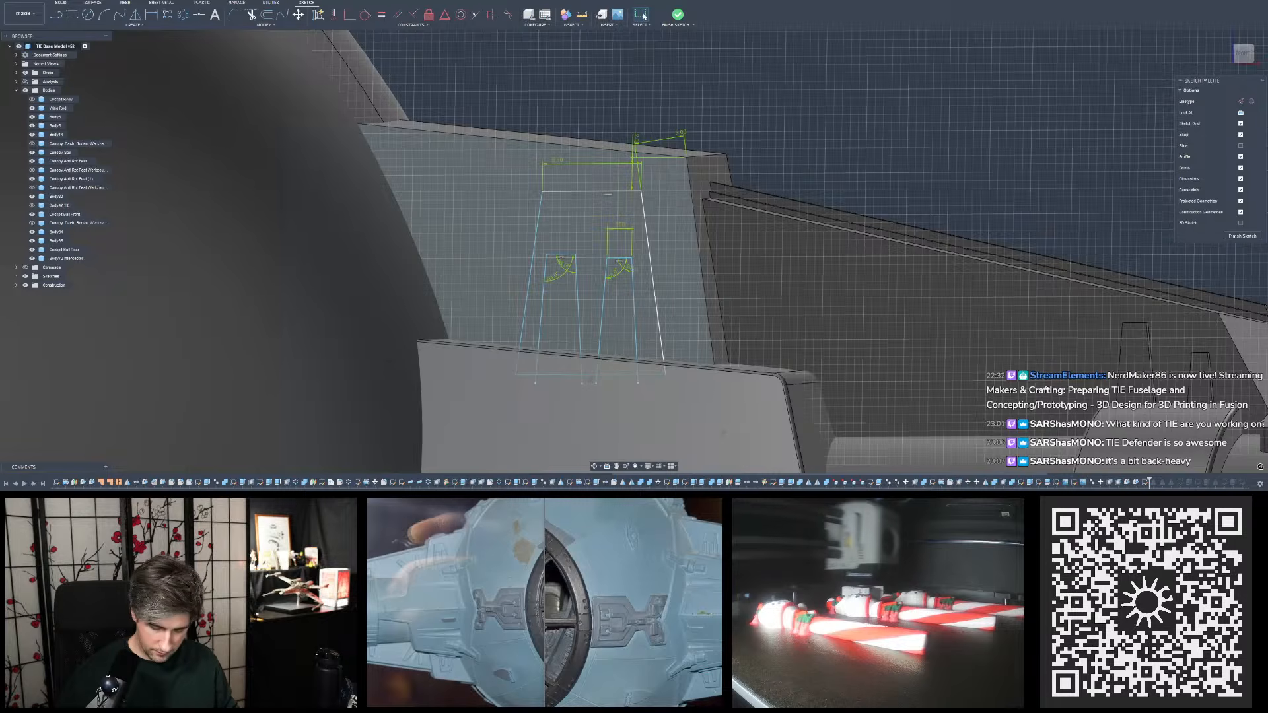
- Dimension the width of the wider tapered outline's top edge
{"action": "left_click", "coordinate": [148, 16]}
{"action": "left_click", "coordinate": [563, 254]}
{"action": "left_click", "coordinate": [570, 239]}
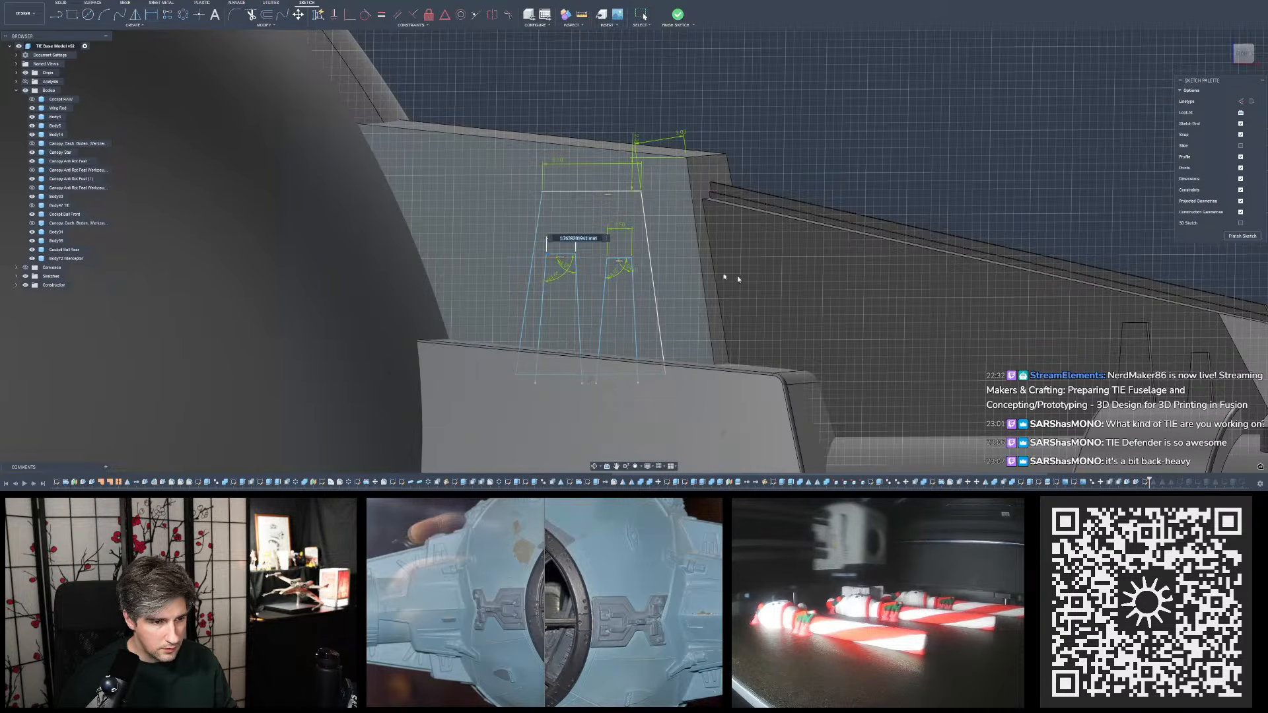
{"action": "type", "text": "9"}
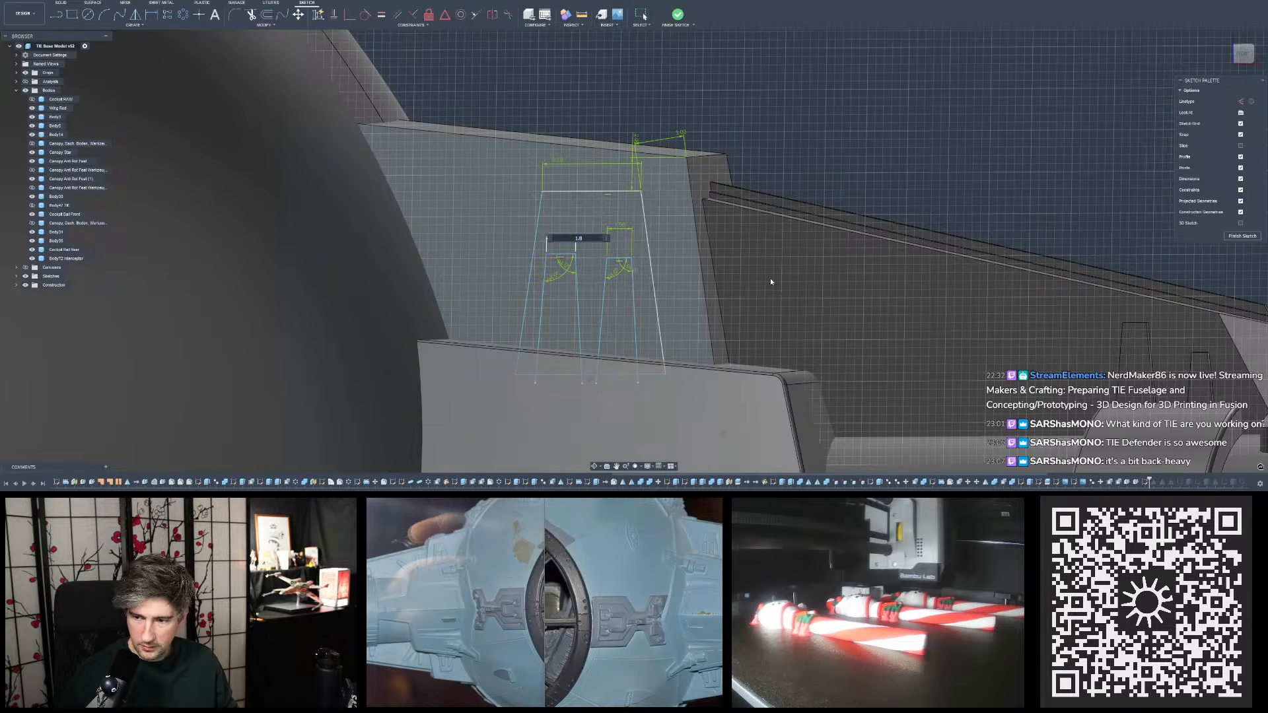
{"action": "key", "text": "Return"}
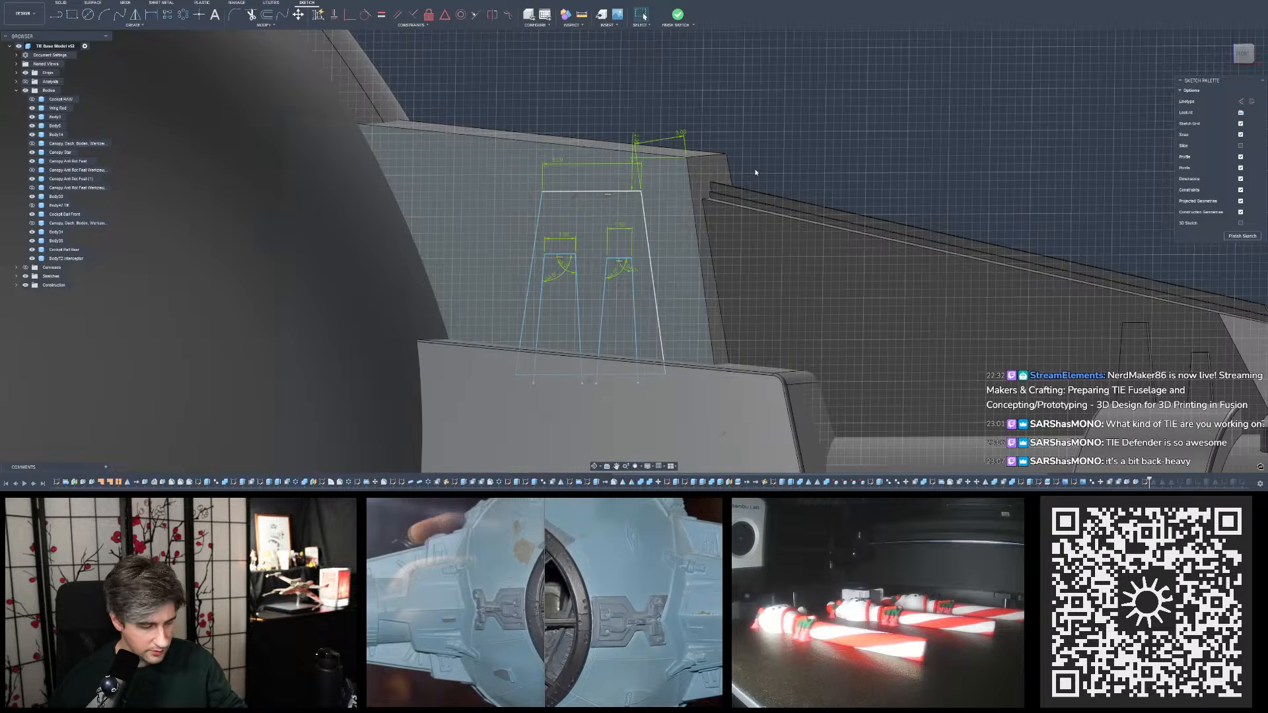
- Finish the sketch with the two tapered details and inspect the upper plate at an angle
{"action": "scroll", "coordinate": [756, 172], "scroll_direction": "down", "scroll_amount": 3}
{"action": "mouse_move", "coordinate": [756, 172]}
{"action": "middle_mouse_down", "text": "shift"}
{"action": "mouse_move", "coordinate": [660, 175]}
{"action": "mouse_move", "coordinate": [726, 104]}
{"action": "middle_mouse_up", "text": "shift"}
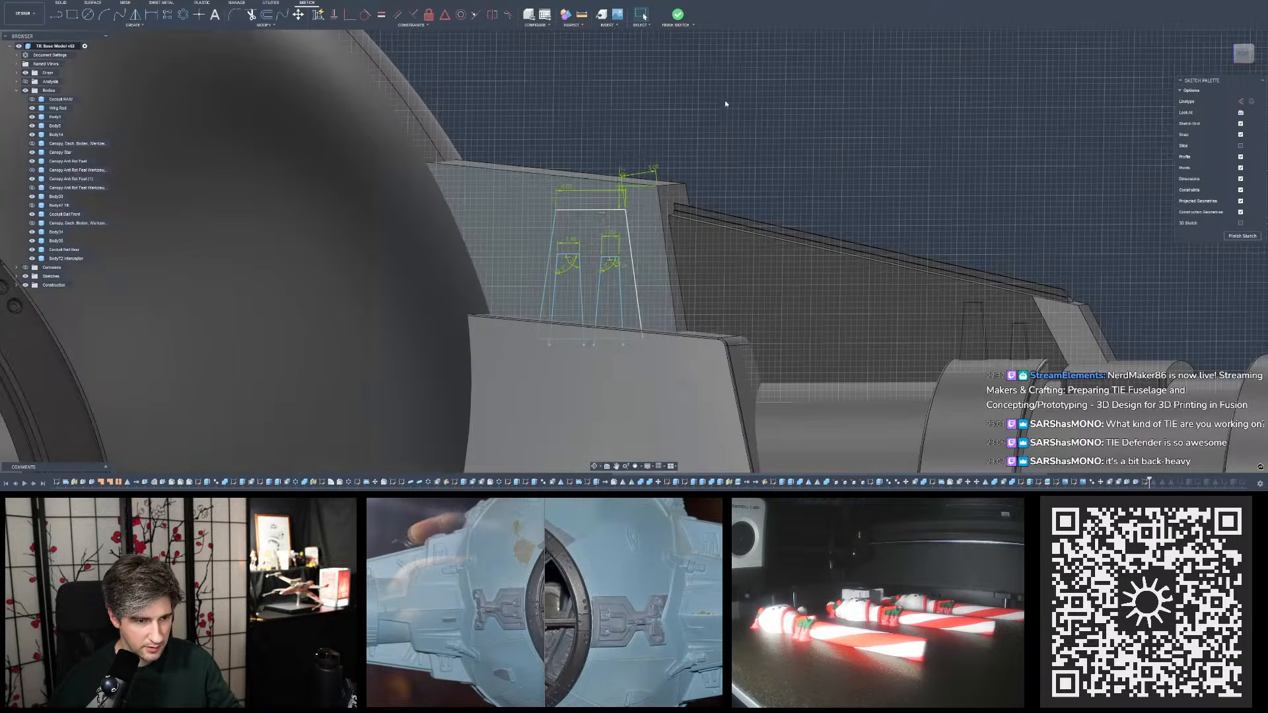
{"action": "left_click", "coordinate": [677, 15]}
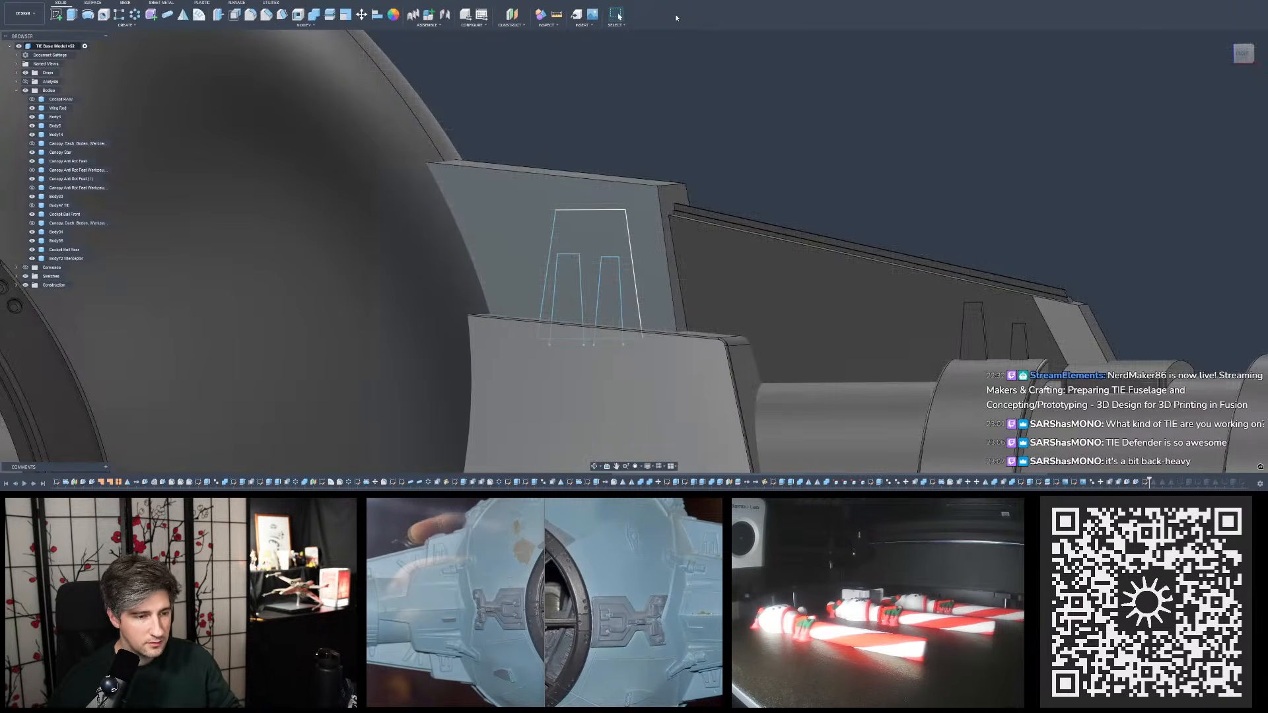
{"action": "middle_click_drag", "start_coordinate": [650, 189], "coordinate": [616, 193], "text": "shift"}
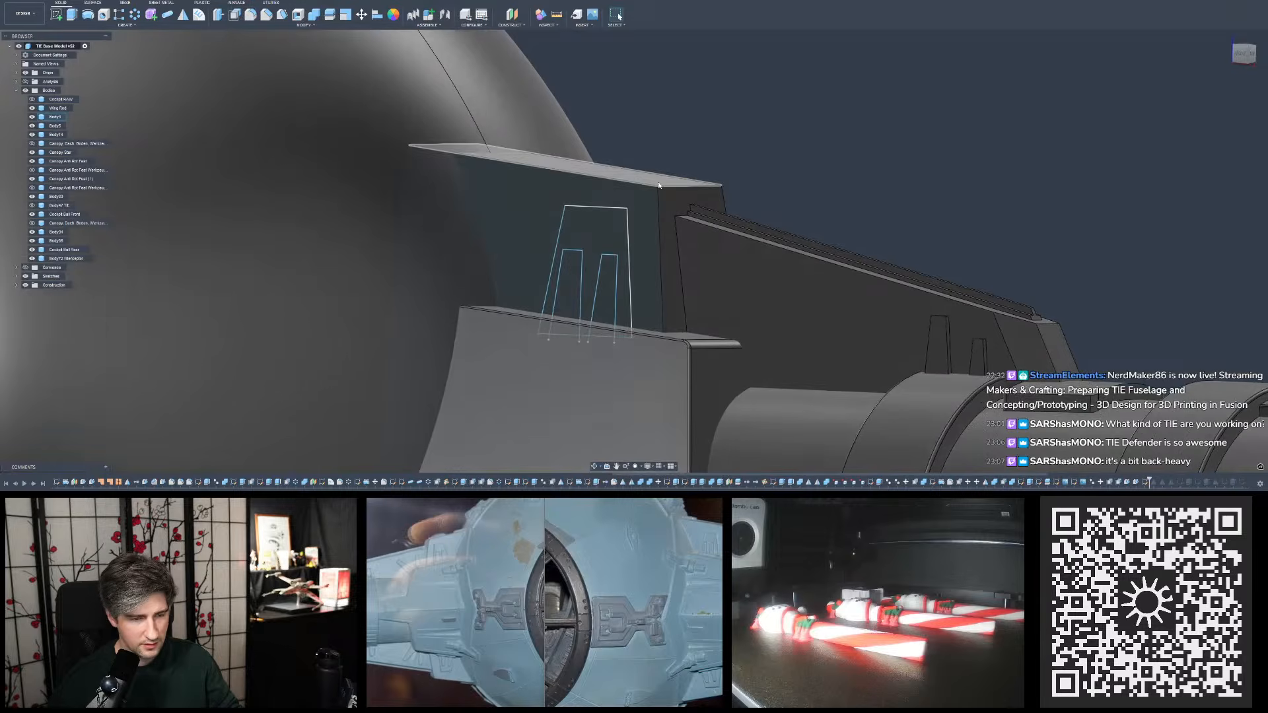
{"action": "middle_click_drag", "start_coordinate": [707, 156], "coordinate": [692, 223], "text": "shift"}
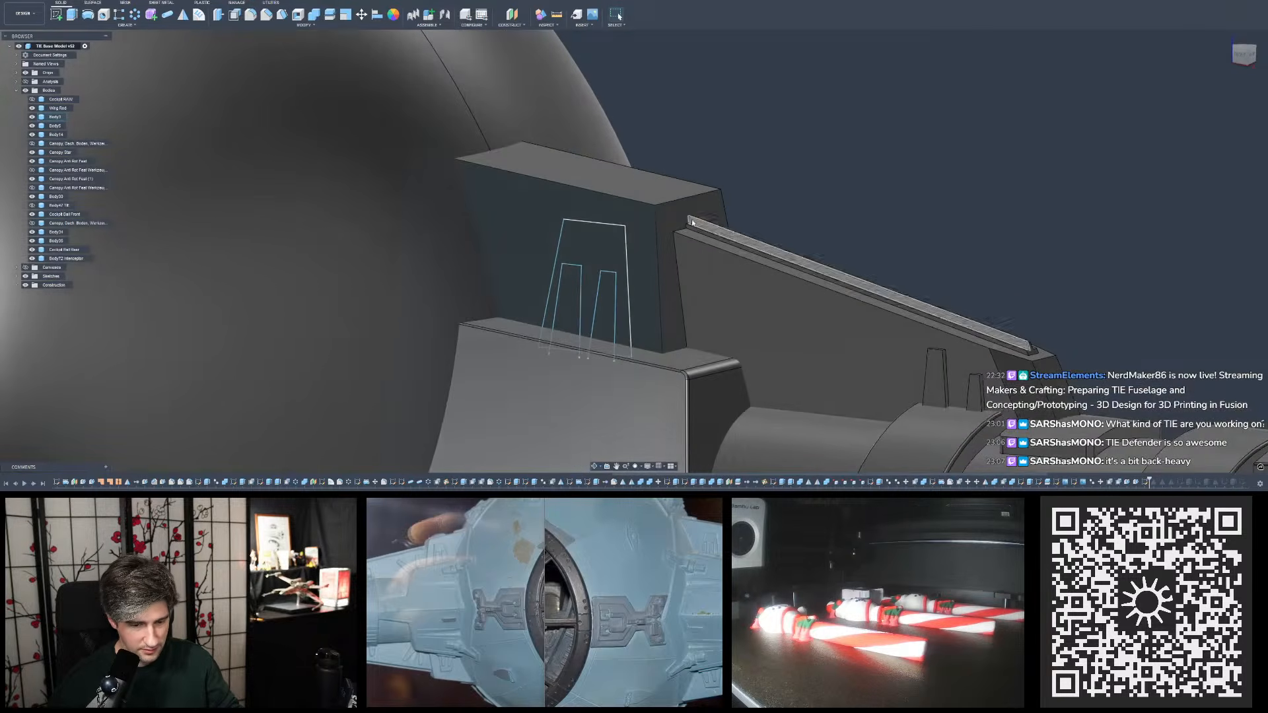
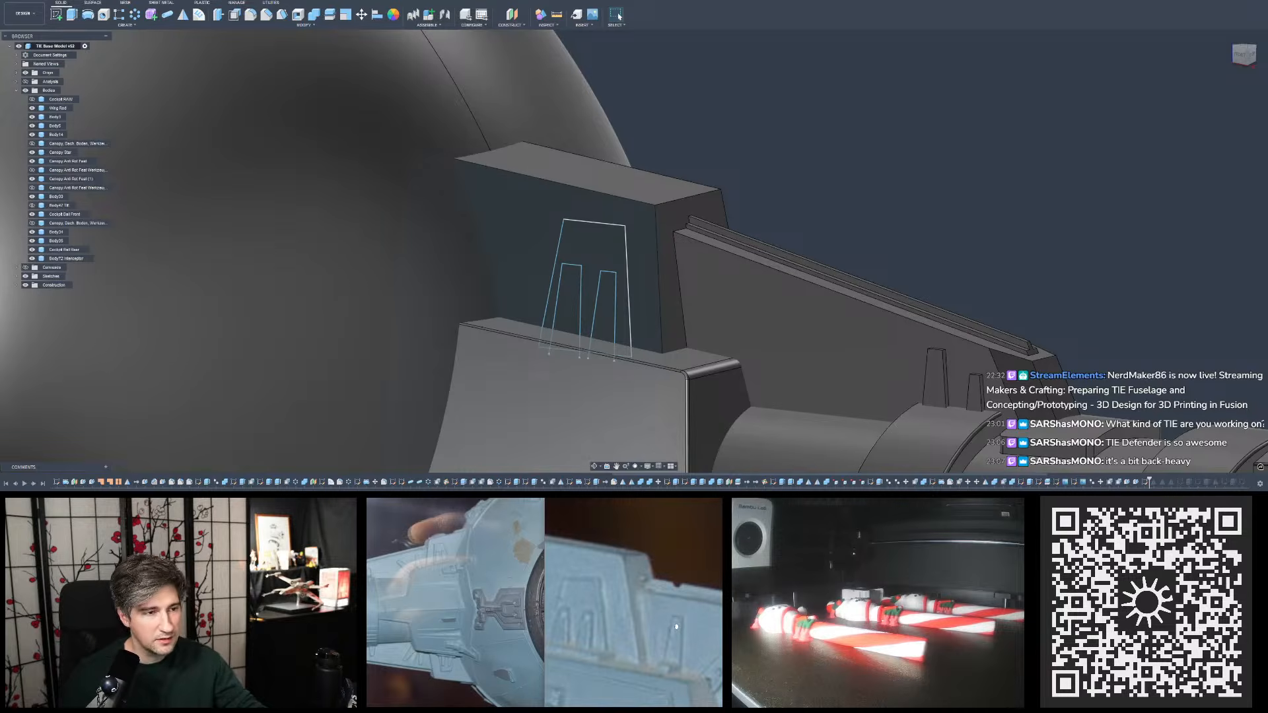
- Measure the distance from the ribbed rail's upper corner to the end edge of the upper plate's top face
{"action": "left_click", "coordinate": [557, 14]}
{"action": "scroll", "coordinate": [701, 238], "scroll_direction": "up", "scroll_amount": 5}
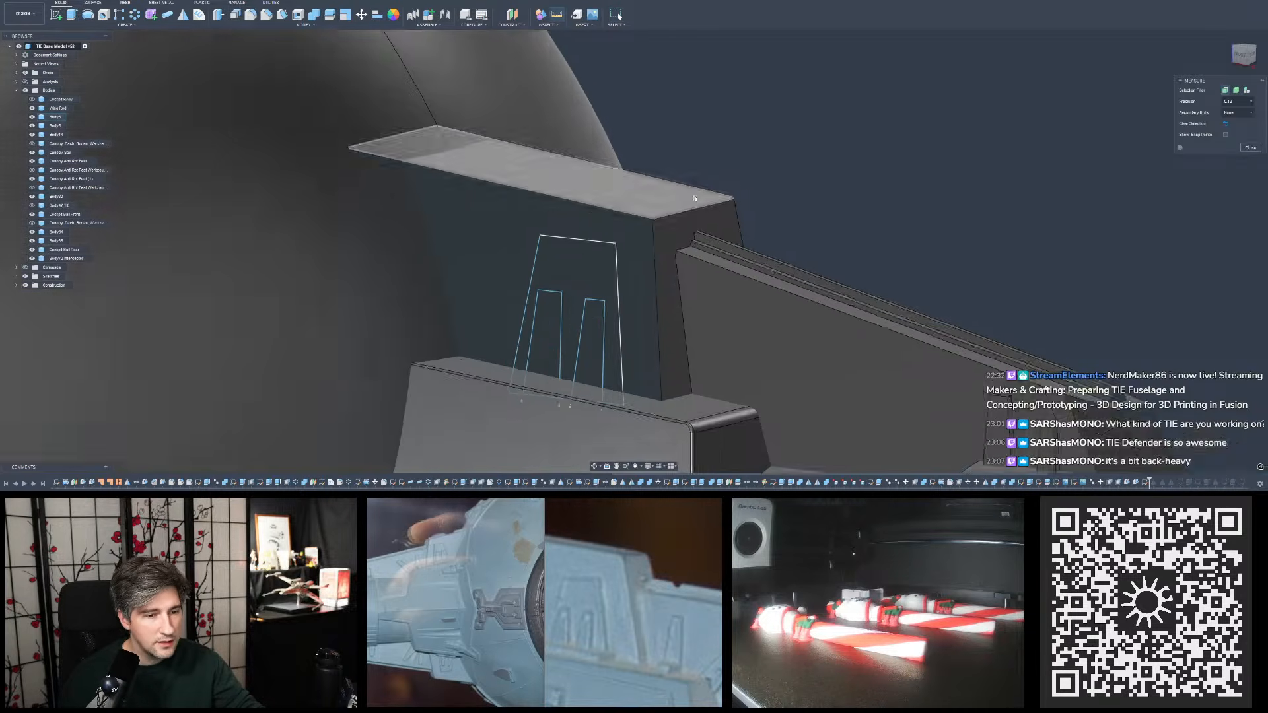
{"action": "left_click", "coordinate": [695, 247]}
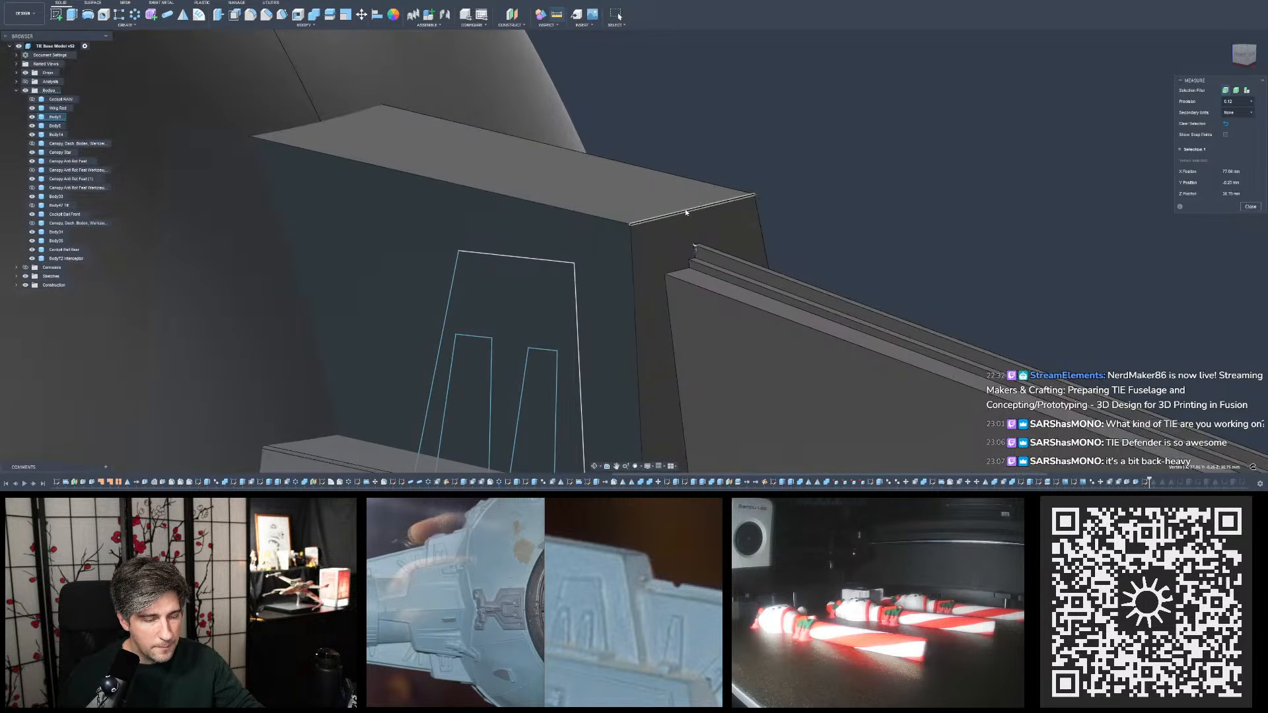
{"action": "left_click", "coordinate": [687, 211]}
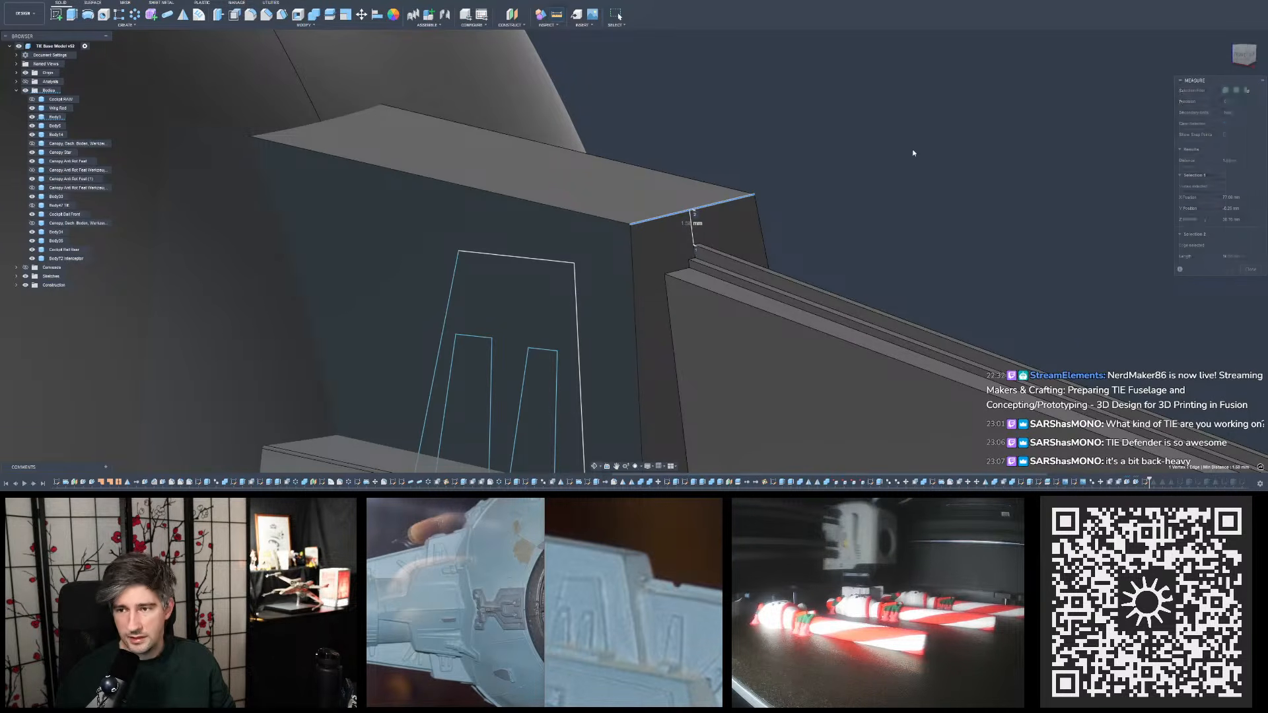
{"action": "left_click", "coordinate": [1251, 269]}
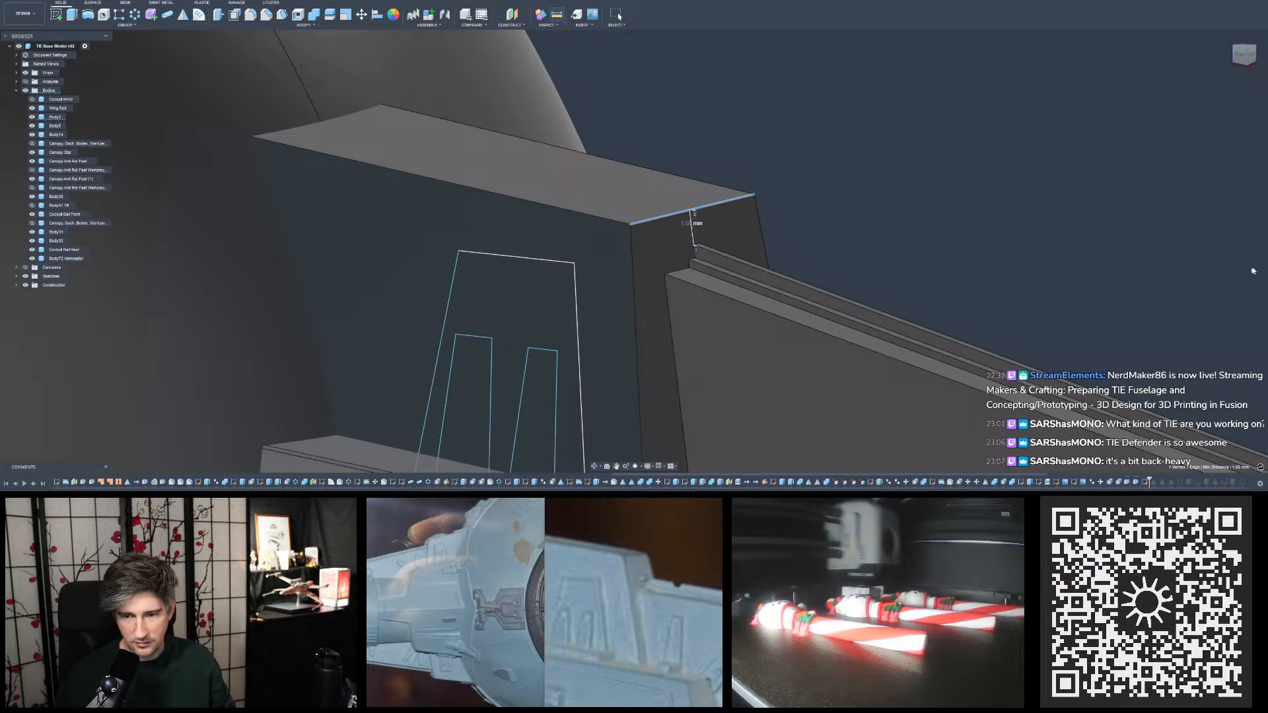
- Edit the existing offset feature of the upper plate's top face and set its distance to -1.75 mm
{"action": "left_click", "coordinate": [582, 186]}
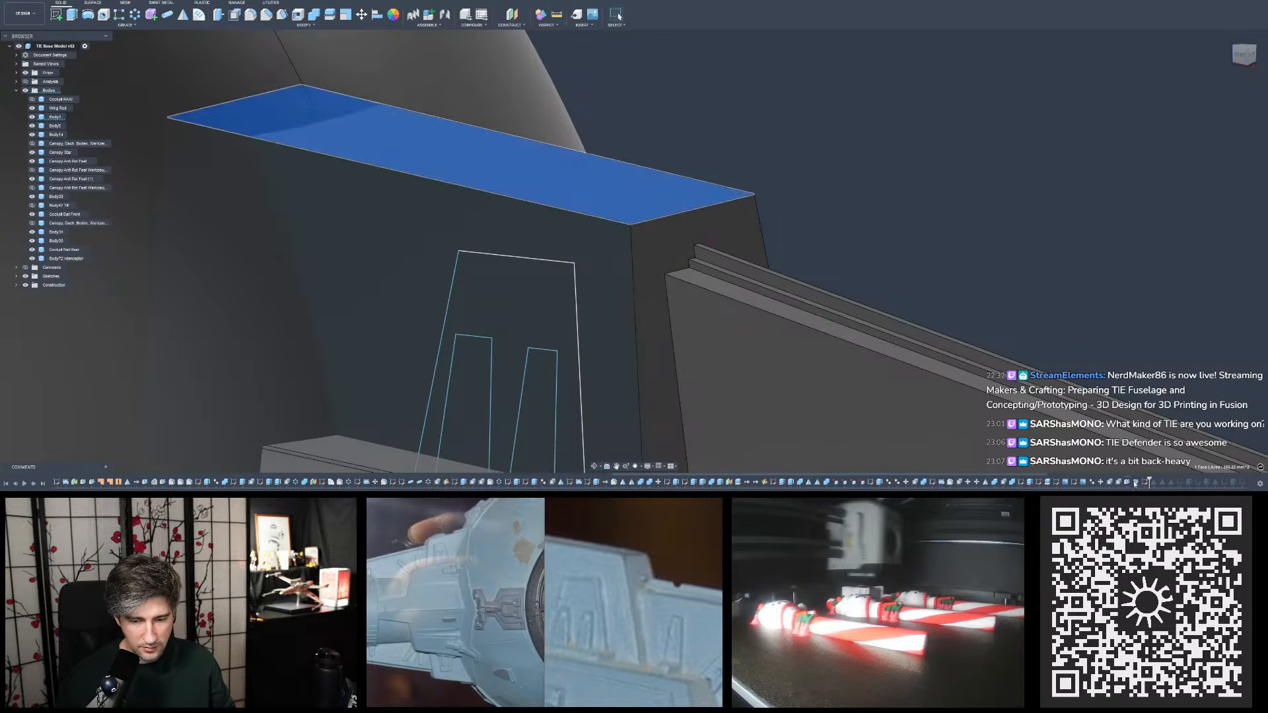
{"action": "left_click", "coordinate": [1118, 484]}
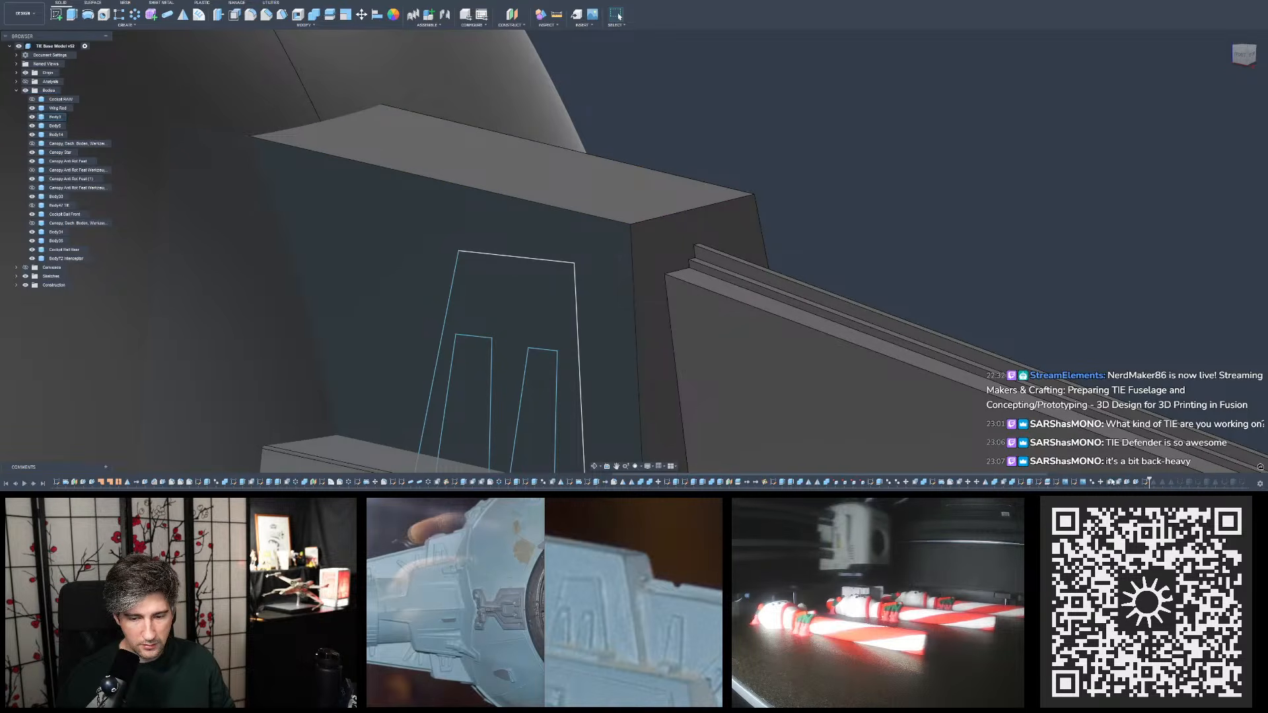
{"action": "double_click", "coordinate": [1110, 483]}
{"action": "key", "text": "Escape"}
{"action": "double_click", "coordinate": [1119, 483]}
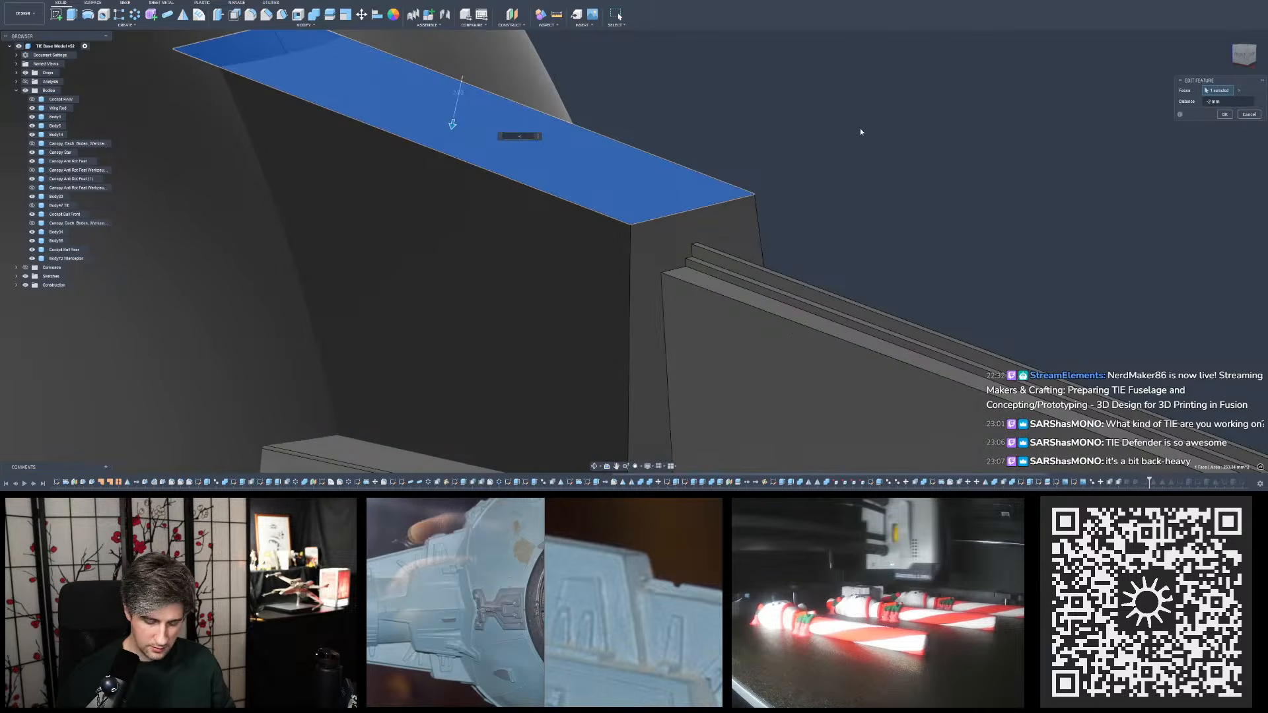
{"action": "type", "text": "-1."}
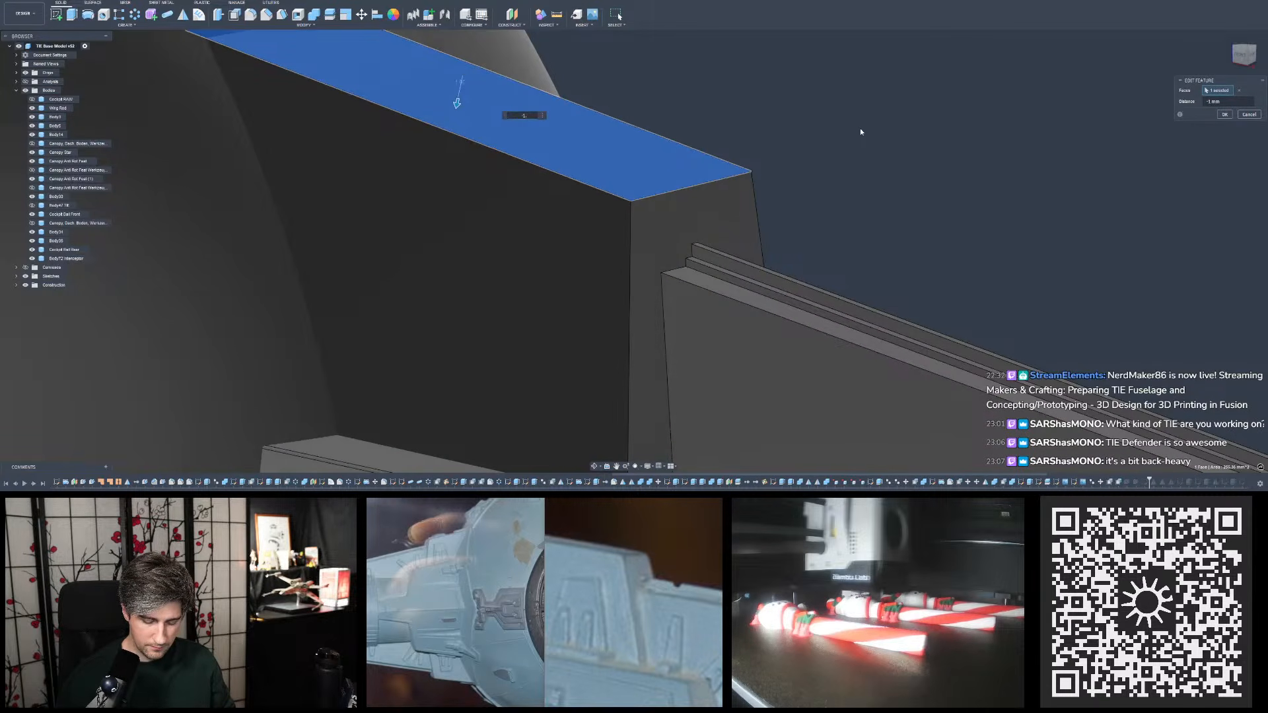
{"action": "type", "text": "5"}
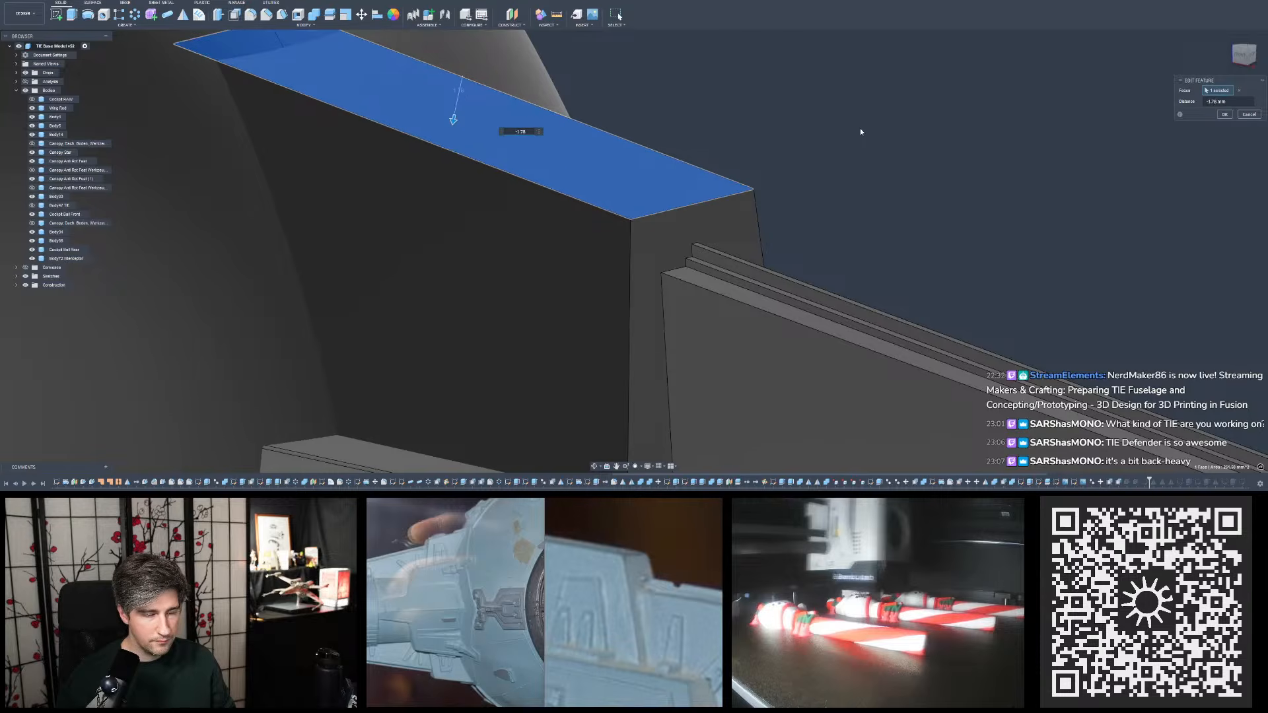
{"action": "key", "text": "Return"}
- Remeasure the gap between the rail's upper corner and the adjusted top end edge of the upper plate
{"action": "key", "text": "i"}
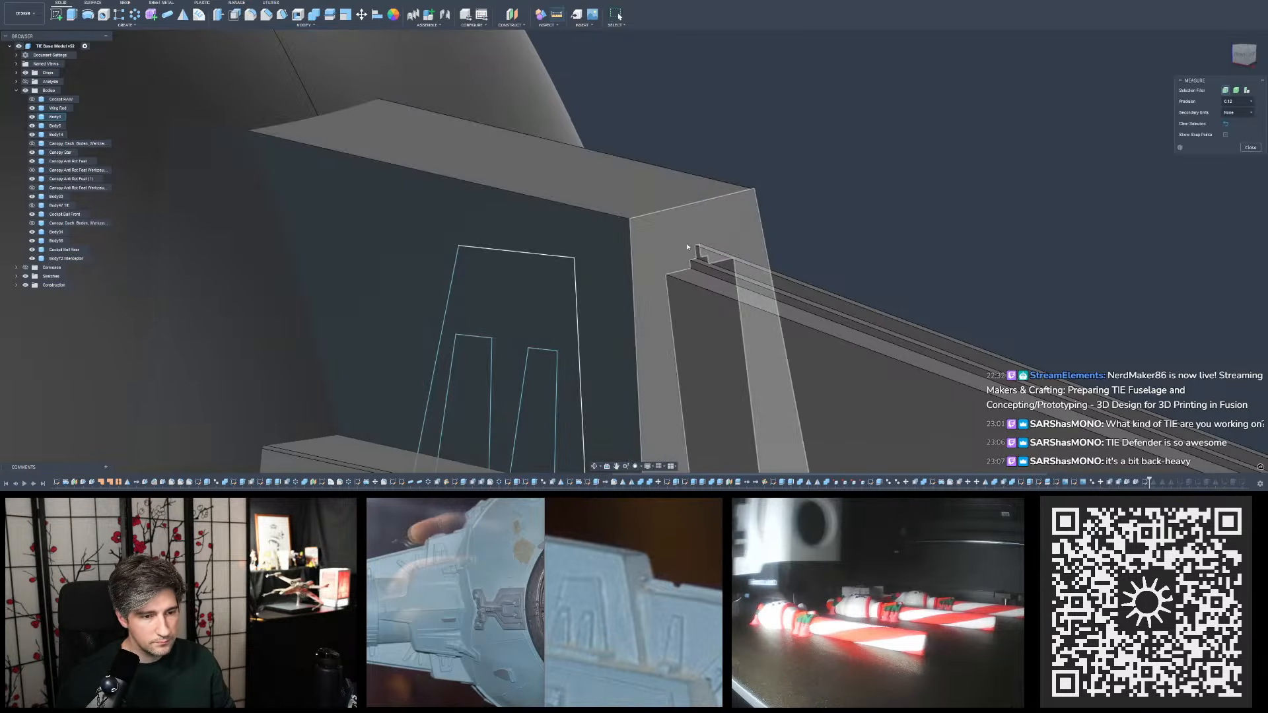
{"action": "left_click", "coordinate": [695, 246]}
{"action": "left_click", "coordinate": [685, 206]}
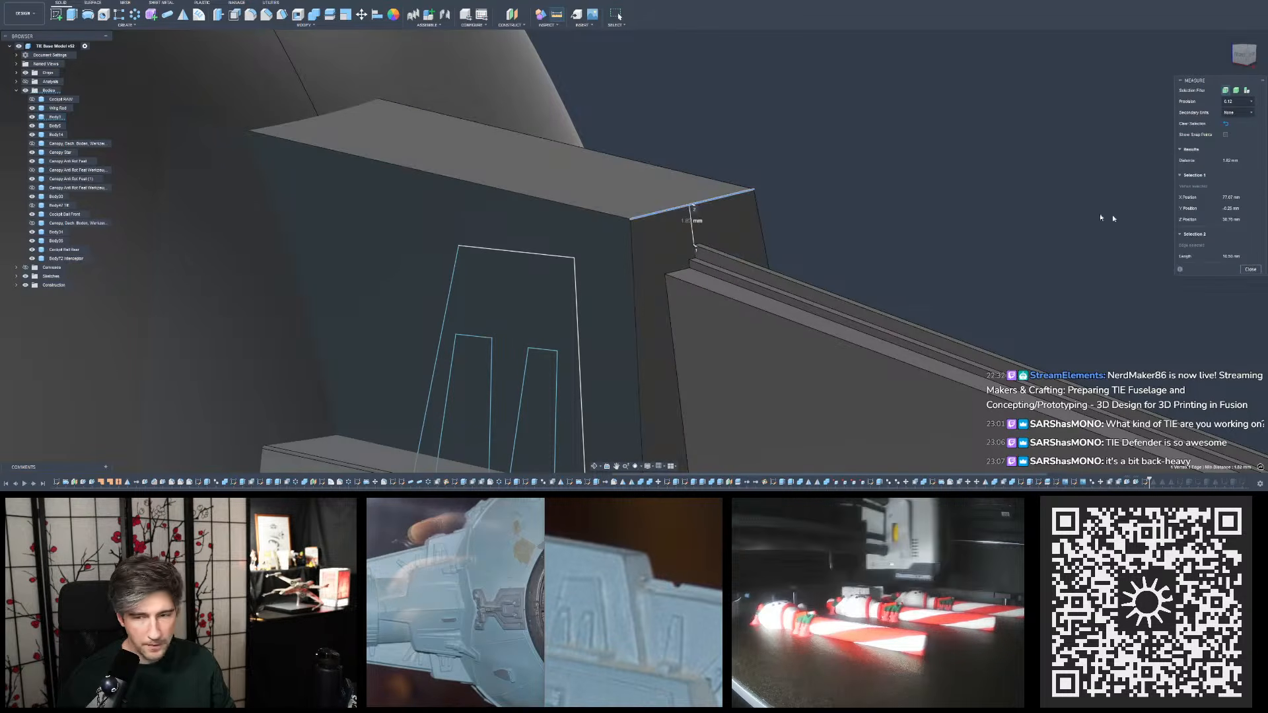
{"action": "left_click", "coordinate": [1251, 269]}
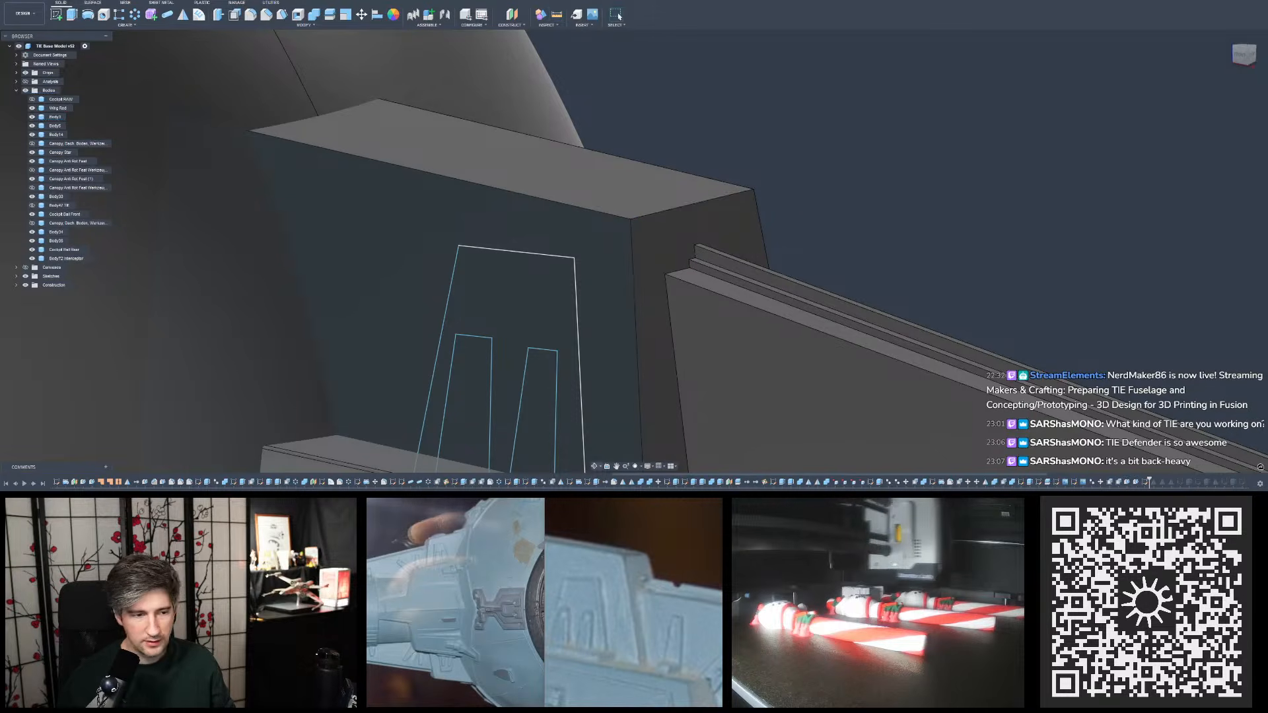
- Reopen the sketch with the two tapered details, check its layout against the upper plate's edges, and finish the sketch
{"action": "mouse_move", "coordinate": [576, 221]}
{"action": "middle_mouse_down", "text": "shift"}
{"action": "mouse_move", "coordinate": [567, 213]}
{"action": "mouse_move", "coordinate": [612, 173]}
{"action": "mouse_move", "coordinate": [603, 189]}
{"action": "middle_mouse_up", "text": "shift"}
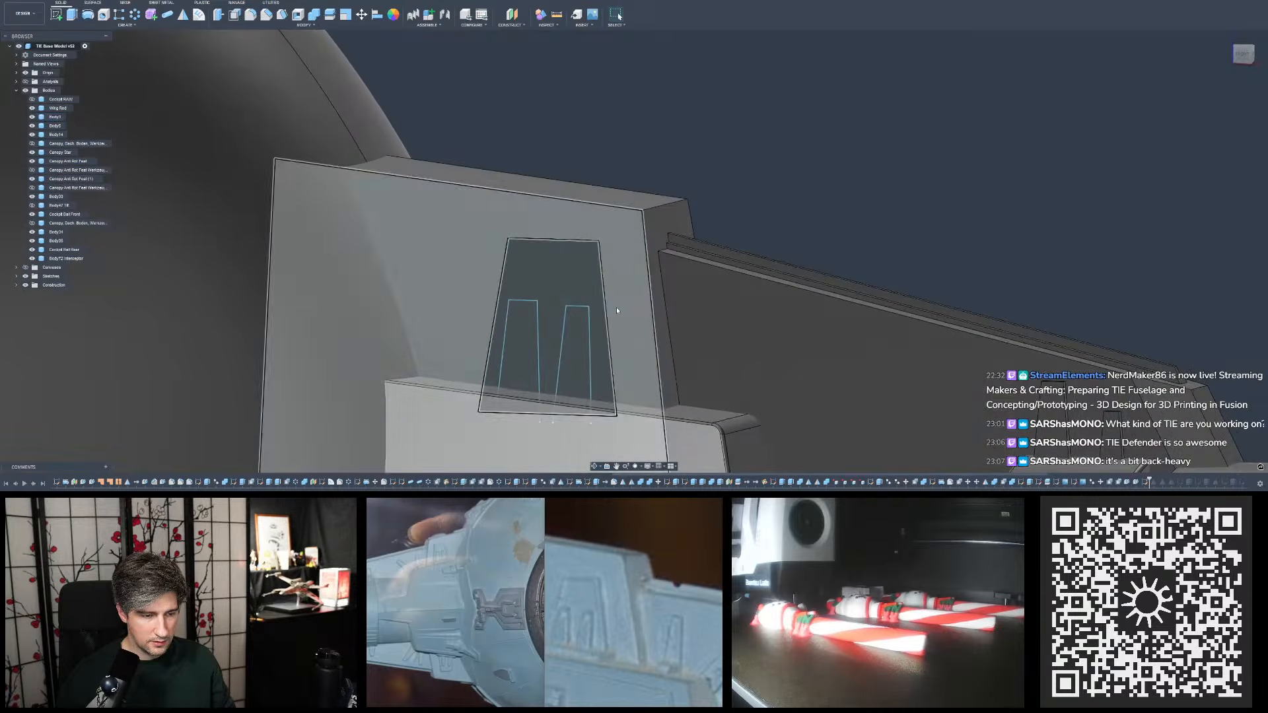
{"action": "middle_click_drag", "start_coordinate": [599, 241], "coordinate": [609, 227], "text": "shift"}
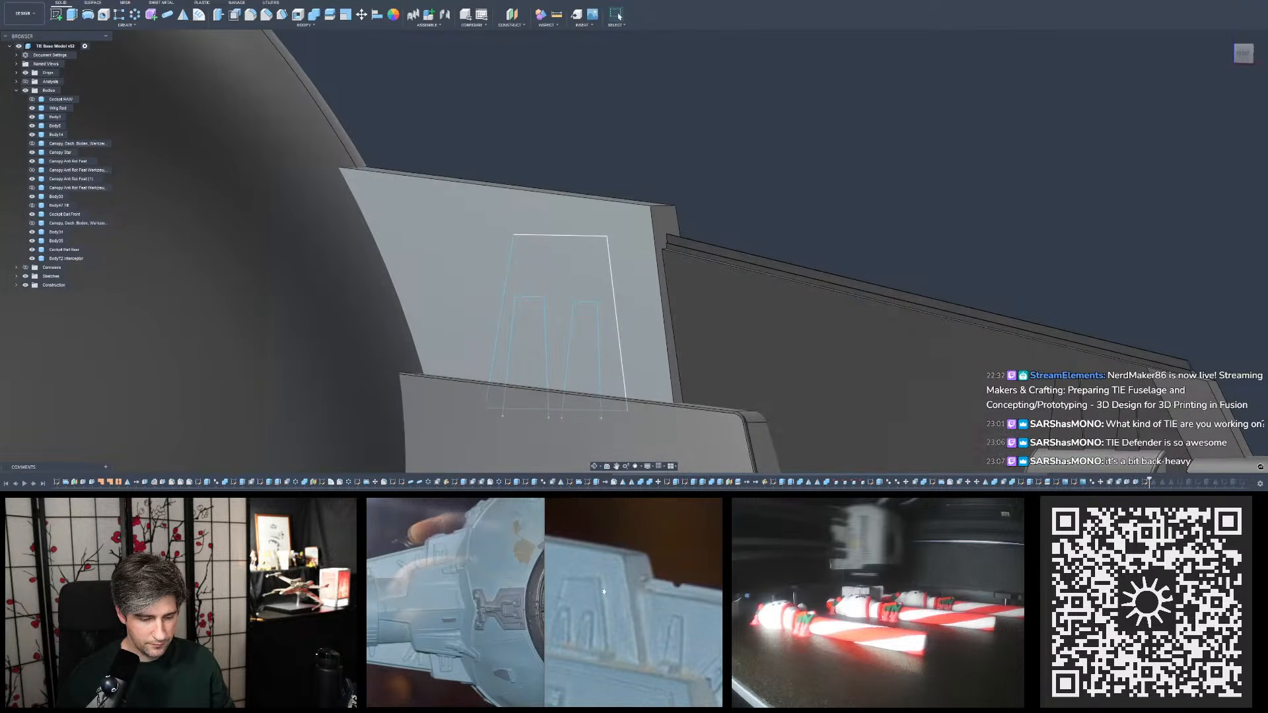
{"action": "middle_click_drag", "start_coordinate": [693, 353], "coordinate": [664, 265], "text": "shift"}
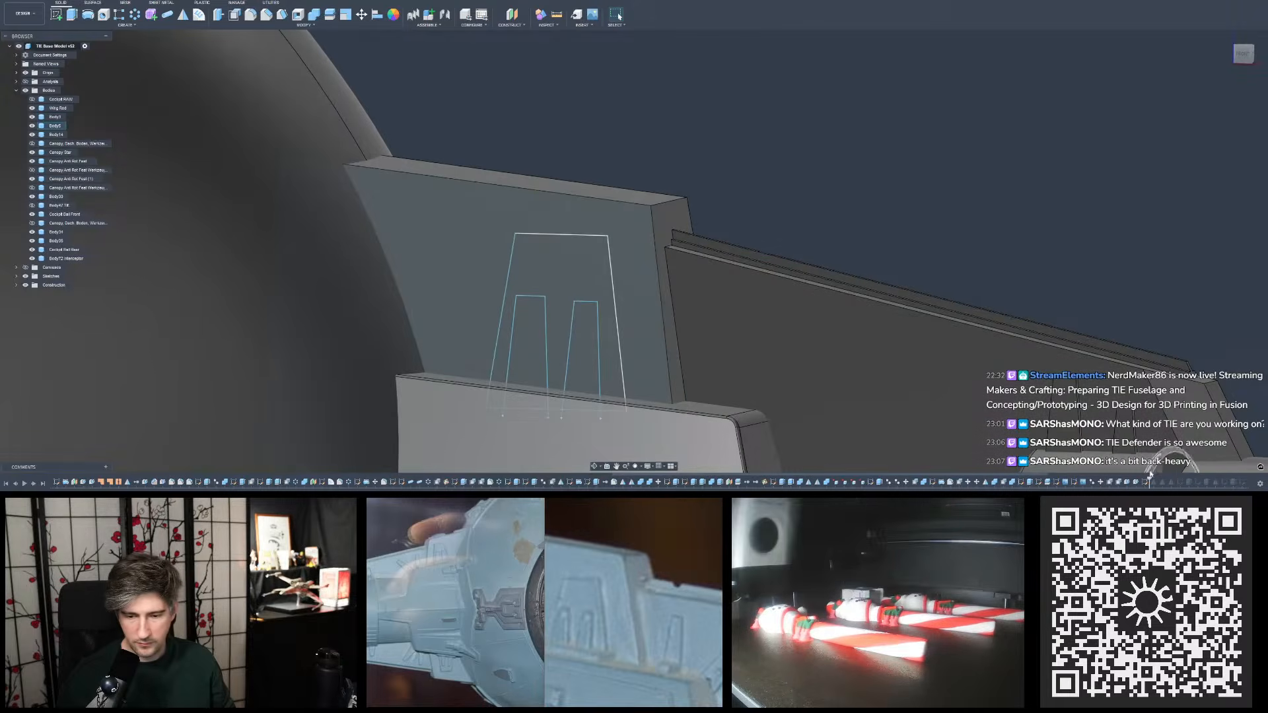
{"action": "left_click", "coordinate": [654, 271]}
{"action": "double_click", "coordinate": [1146, 482]}
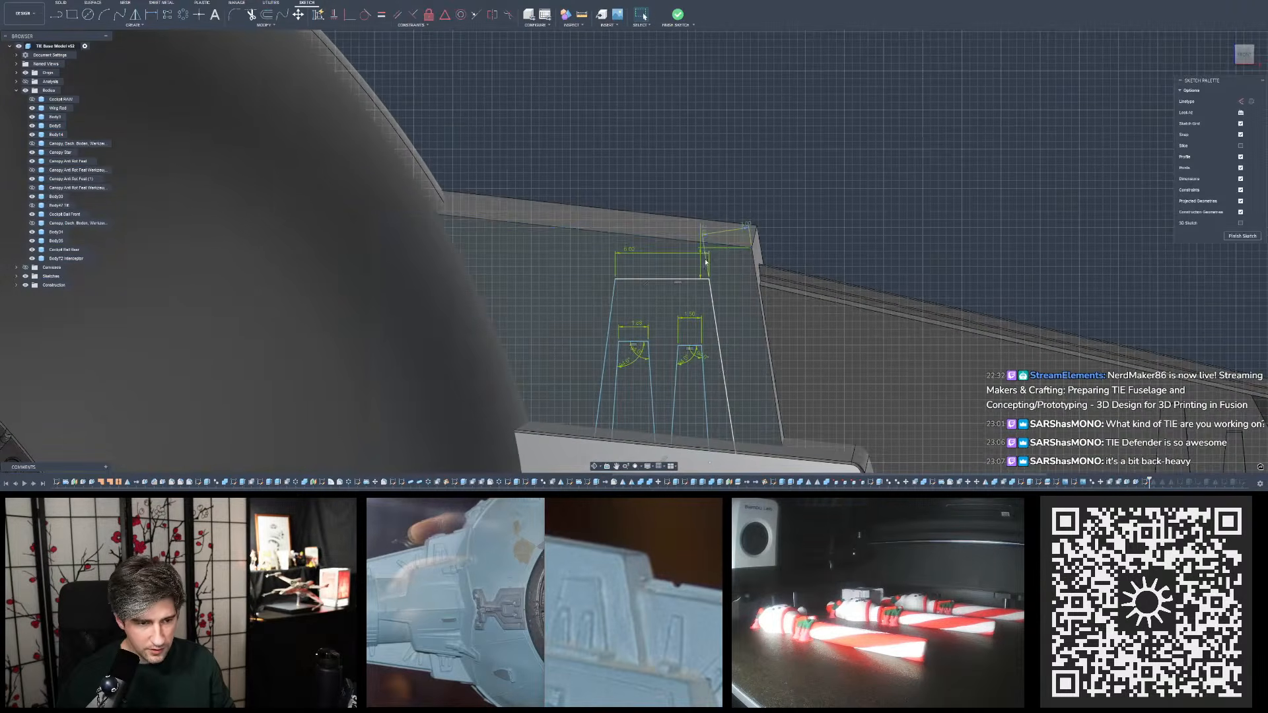
{"action": "mouse_move", "coordinate": [705, 278]}
{"action": "middle_mouse_down", "text": "shift"}
{"action": "mouse_move", "coordinate": [758, 297]}
{"action": "mouse_move", "coordinate": [658, 279]}
{"action": "mouse_move", "coordinate": [702, 300]}
{"action": "middle_mouse_up", "text": "shift"}
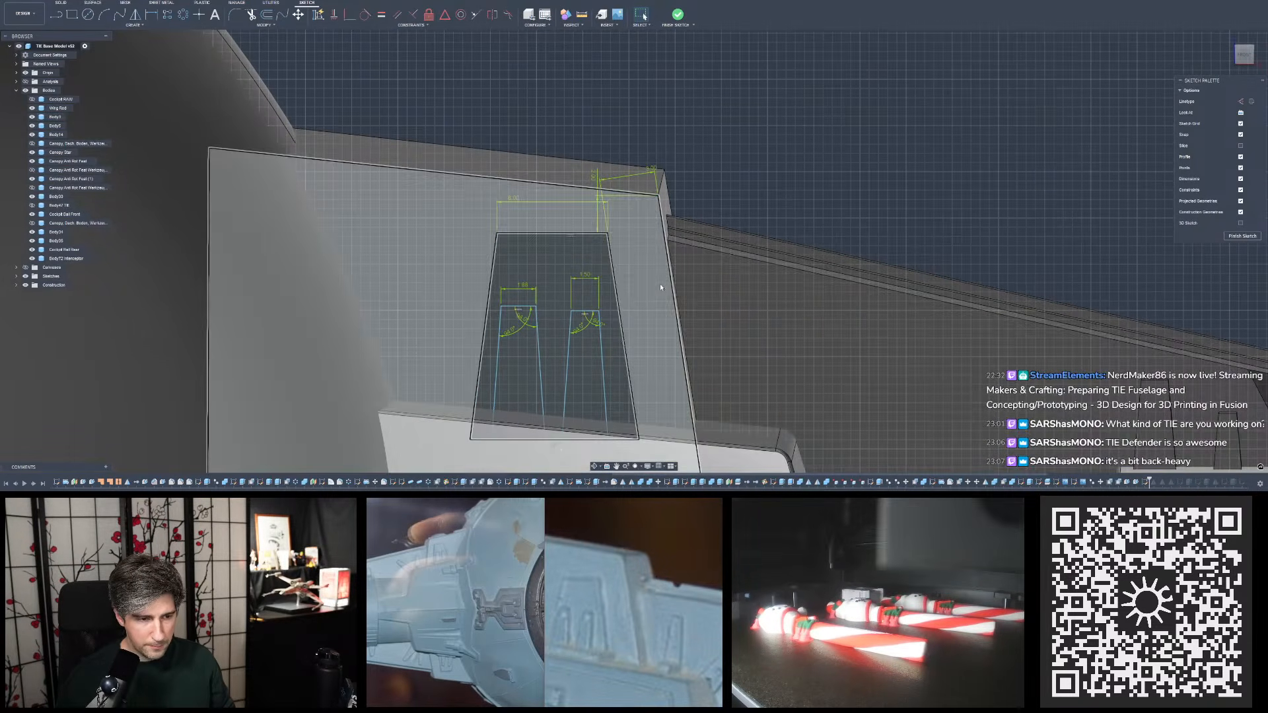
{"action": "mouse_move", "coordinate": [646, 289]}
{"action": "middle_mouse_down", "text": "shift"}
{"action": "mouse_move", "coordinate": [663, 225]}
{"action": "mouse_move", "coordinate": [656, 245]}
{"action": "mouse_move", "coordinate": [673, 248]}
{"action": "middle_mouse_up", "text": "shift"}
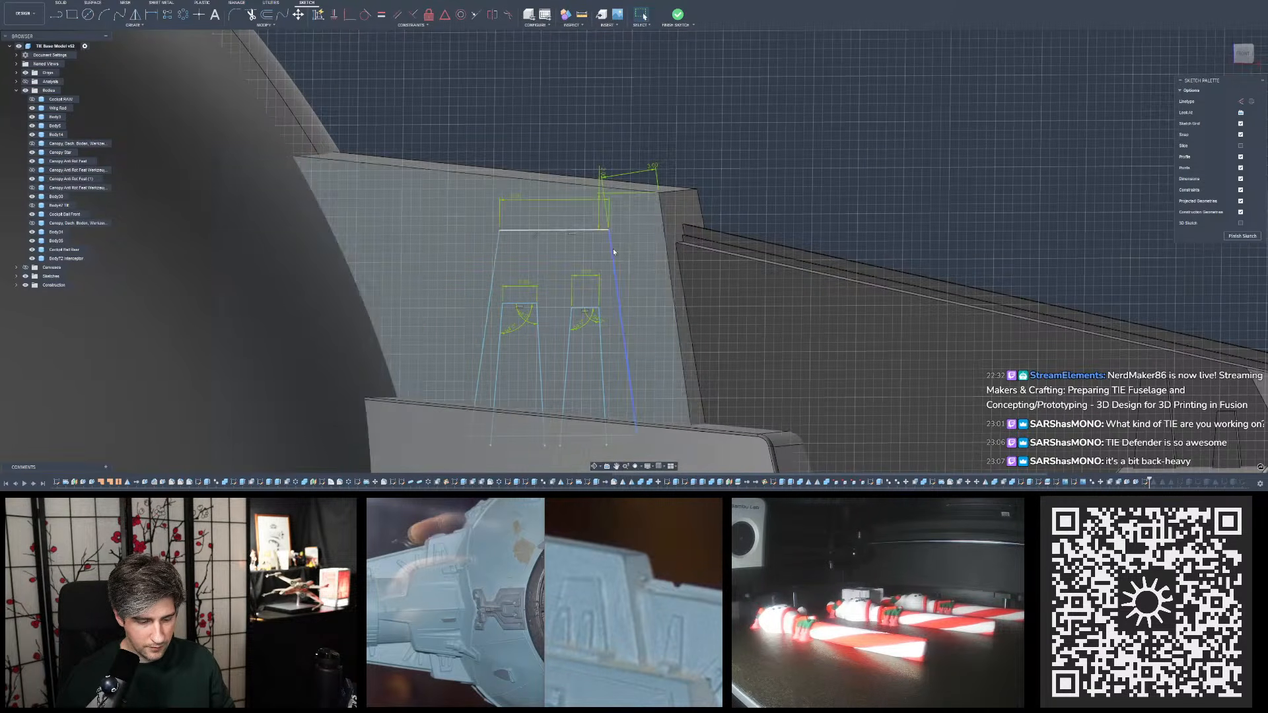
{"action": "left_click", "coordinate": [678, 14]}
- Extrude the trapezoid region surrounding the two tapered details by 0.5 mm as a new body
{"action": "middle_click_drag", "start_coordinate": [667, 125], "coordinate": [729, 250], "text": "shift"}
{"action": "scroll", "coordinate": [892, 388], "scroll_direction": "down", "scroll_amount": 5}
{"action": "scroll", "coordinate": [711, 279], "scroll_direction": "up", "scroll_amount": 4}
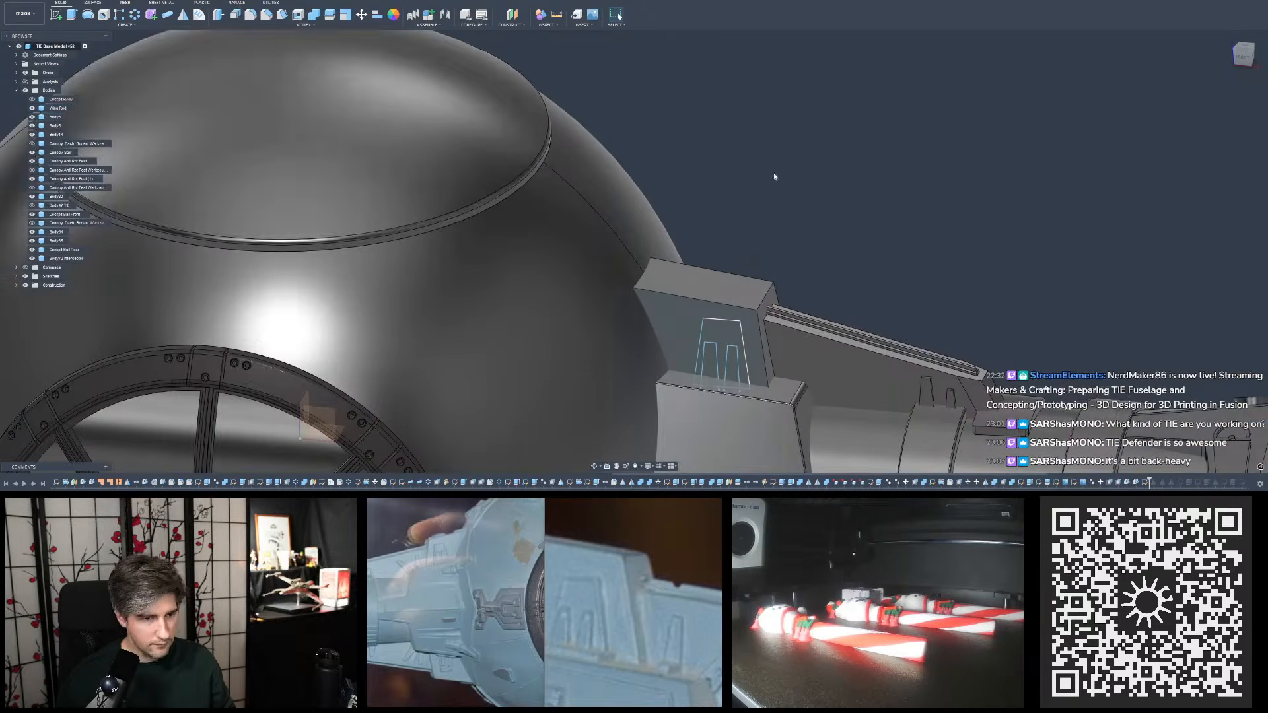
{"action": "middle_click_drag", "start_coordinate": [819, 379], "coordinate": [687, 386]}
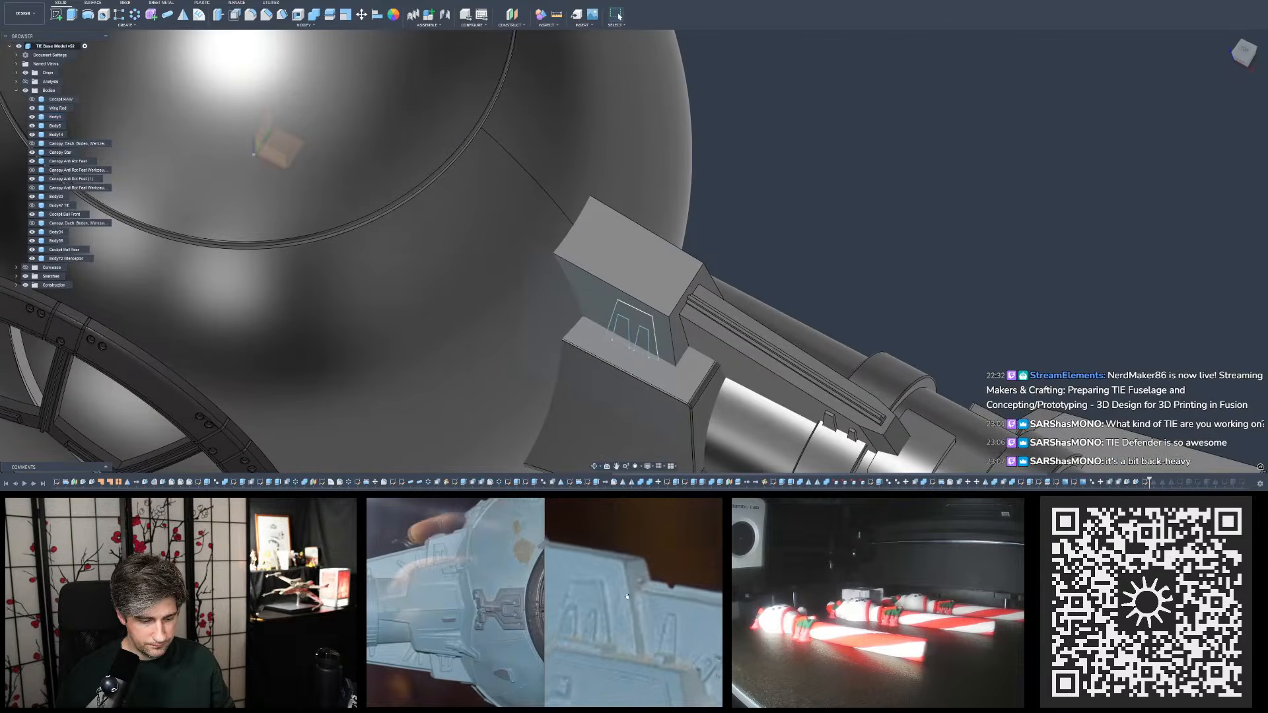
{"action": "middle_click_drag", "start_coordinate": [775, 312], "coordinate": [777, 248], "text": "shift"}
{"action": "key", "text": "e"}
{"action": "scroll", "coordinate": [633, 411], "scroll_direction": "up", "scroll_amount": 3}
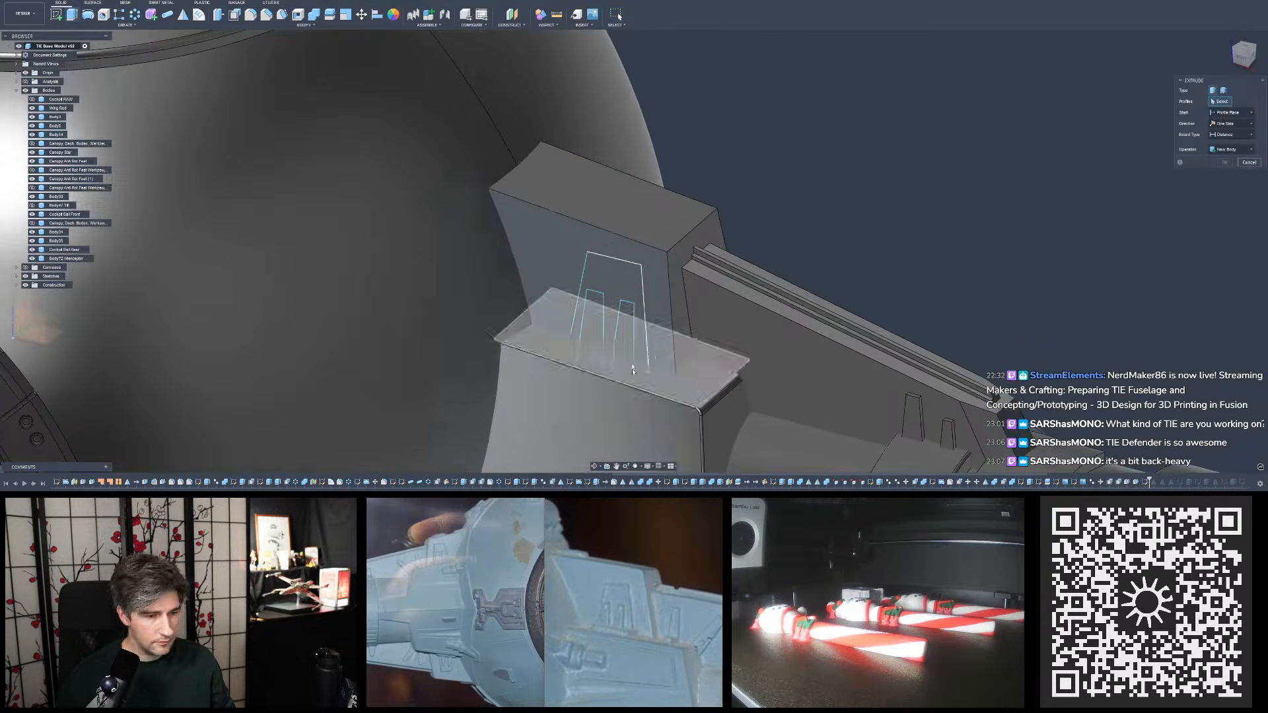
{"action": "left_click", "coordinate": [617, 269]}
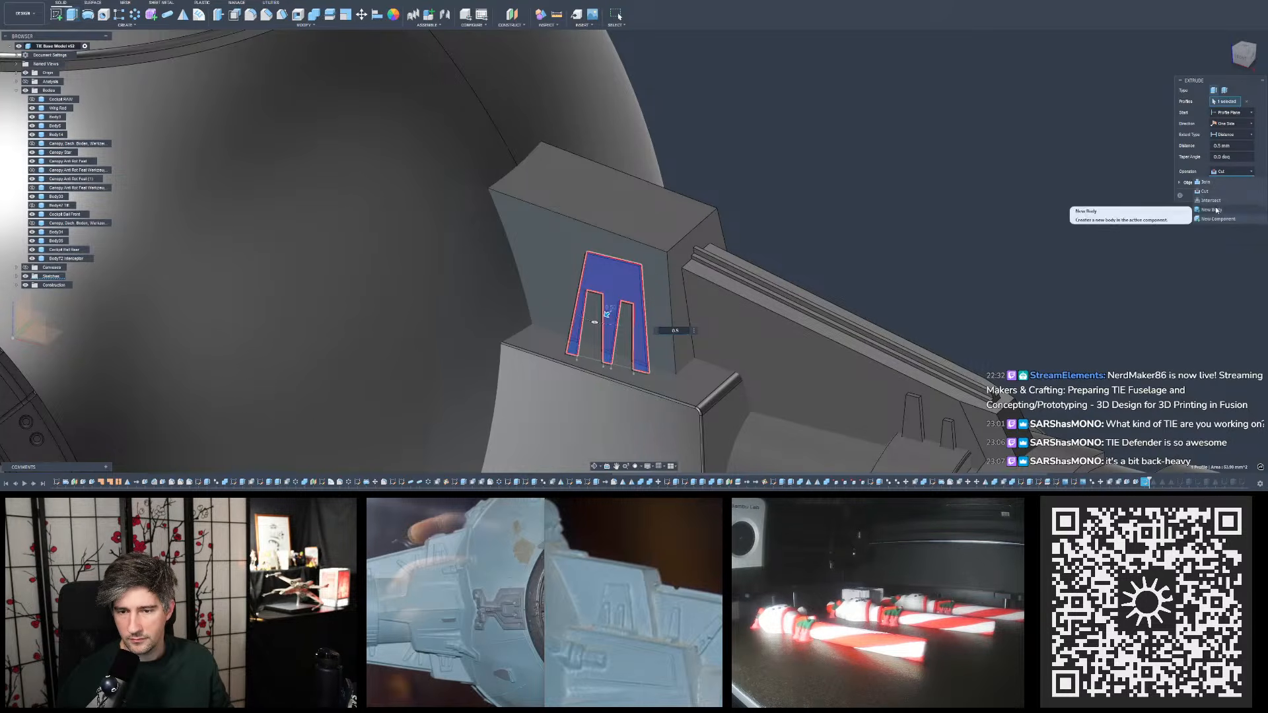
{"action": "left_click", "coordinate": [1225, 196]}
{"action": "scroll", "coordinate": [700, 348], "scroll_direction": "up", "scroll_amount": 4}
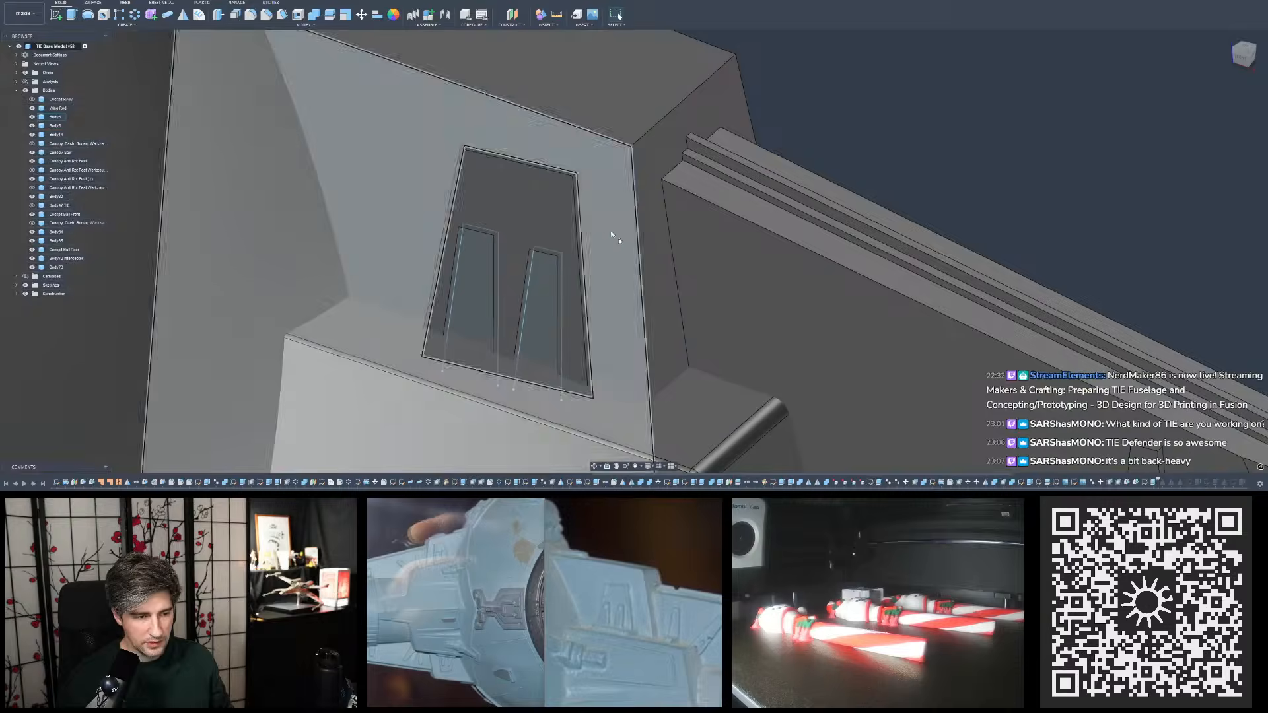
- Extrude the two tapered profiles 1 mm and join them to the trapezoid body, hiding the upper plate and lower block bodies to exclude them
{"action": "key", "text": "e"}
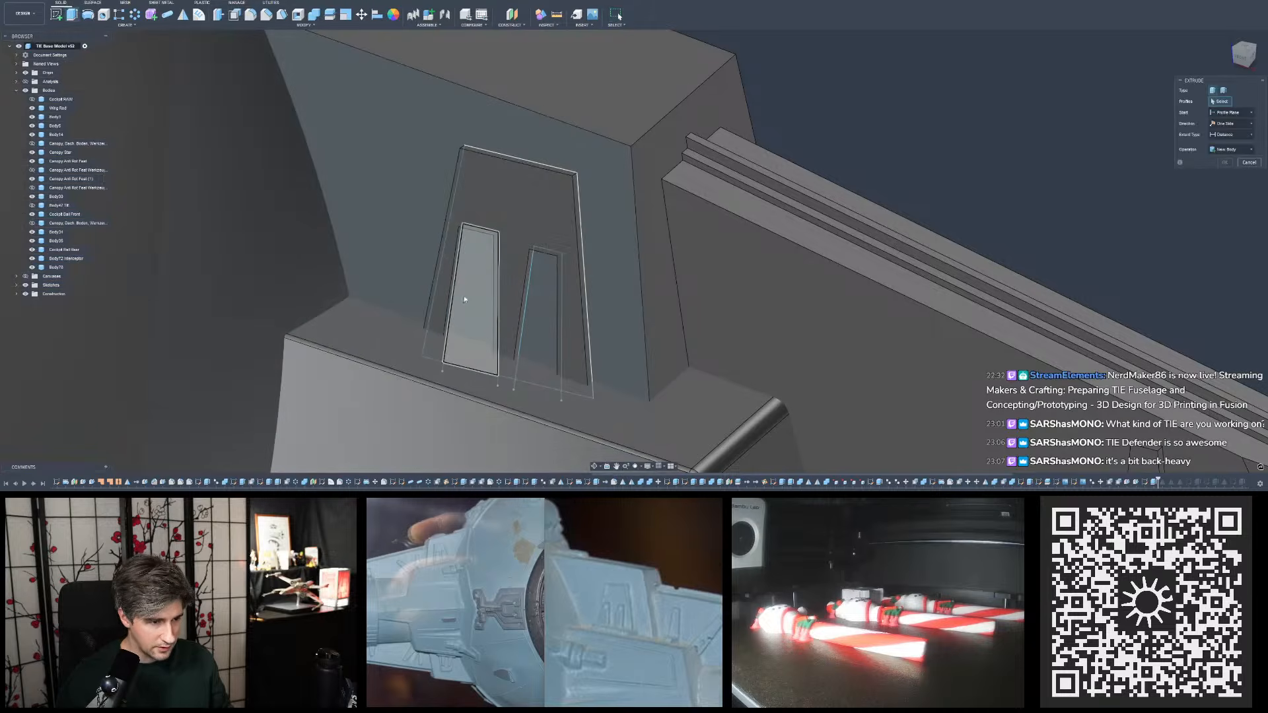
{"action": "left_click", "coordinate": [469, 297]}
{"action": "left_click", "coordinate": [541, 320]}
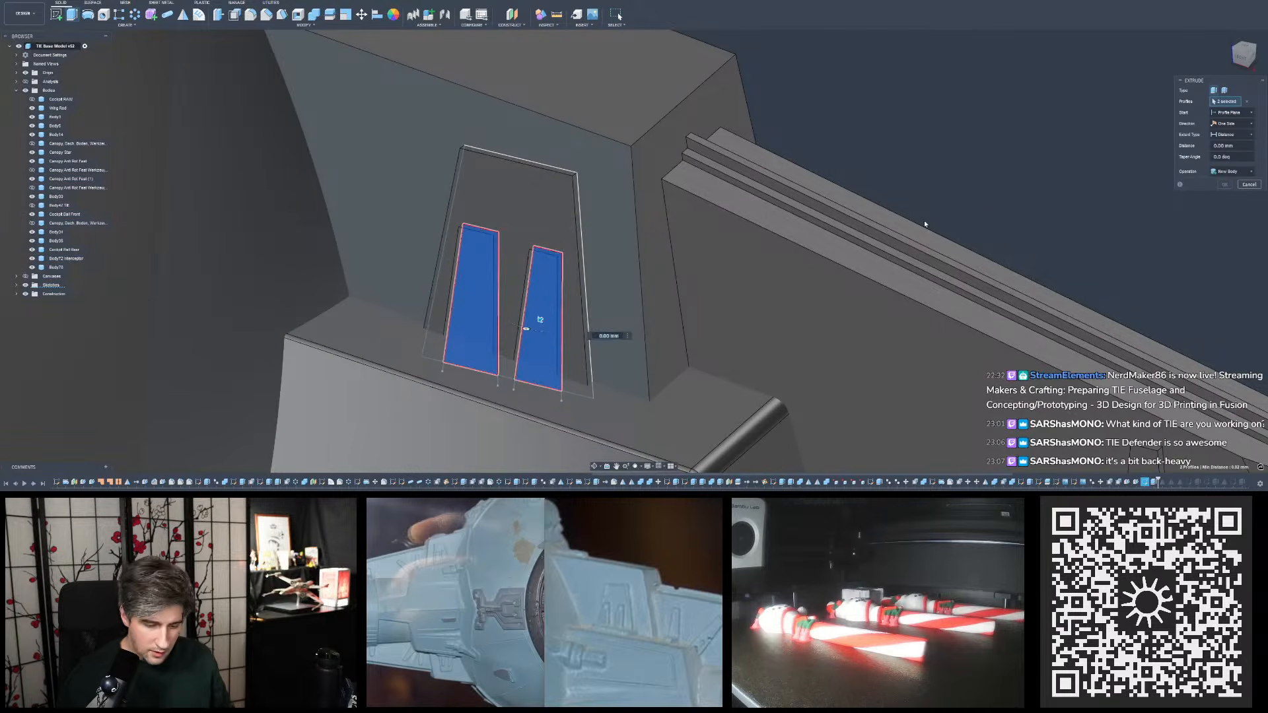
{"action": "type", "text": "1"}
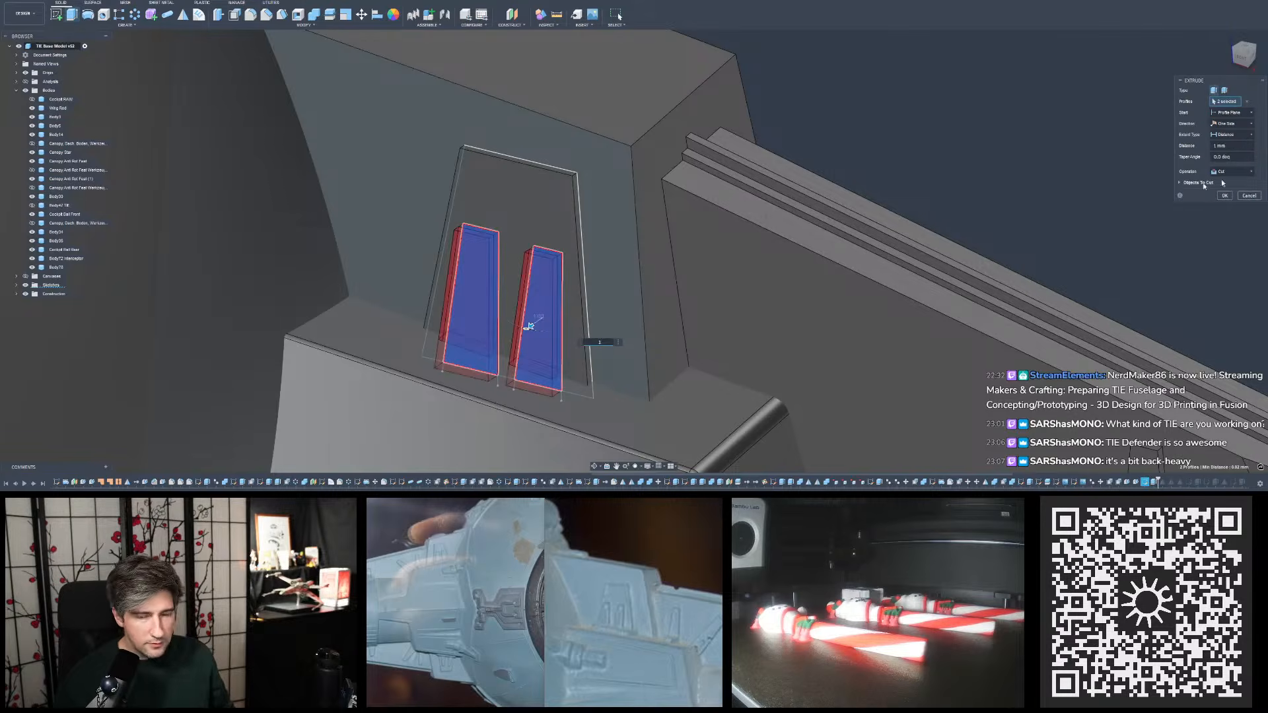
{"action": "scroll", "coordinate": [834, 165], "scroll_direction": "down", "scroll_amount": 3}
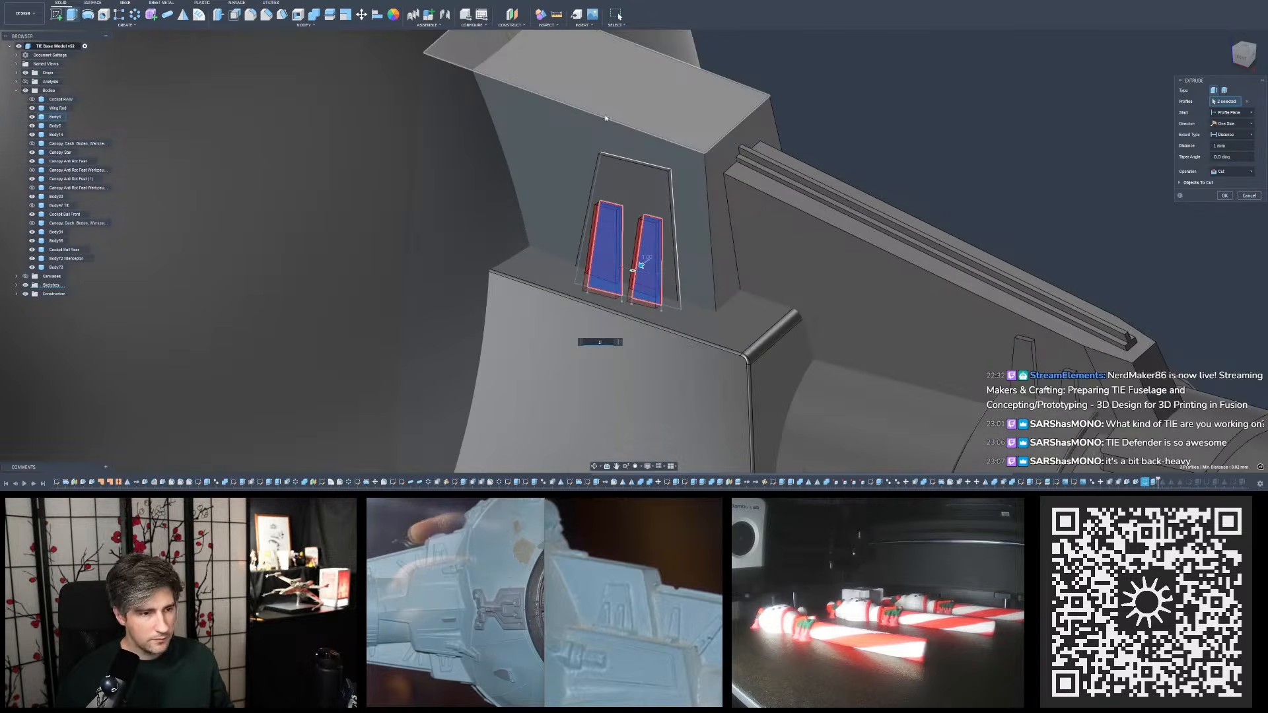
{"action": "left_click", "coordinate": [32, 117]}
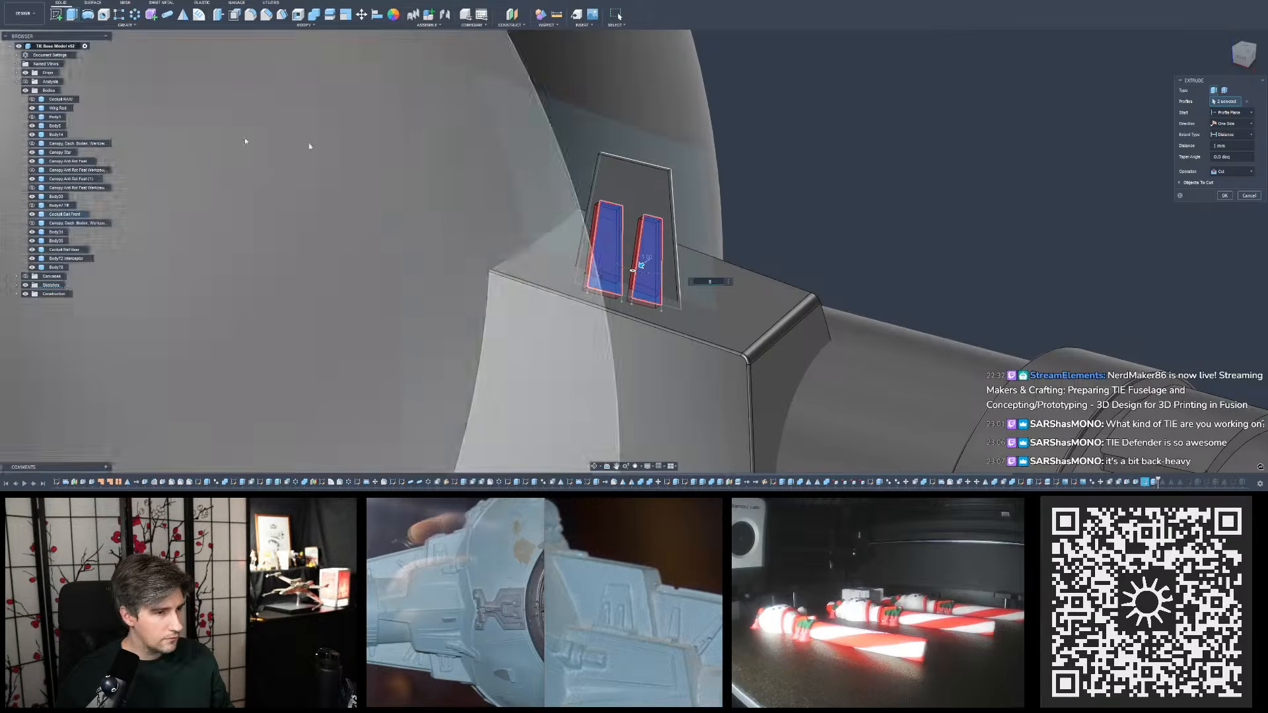
{"action": "left_click", "coordinate": [32, 135]}
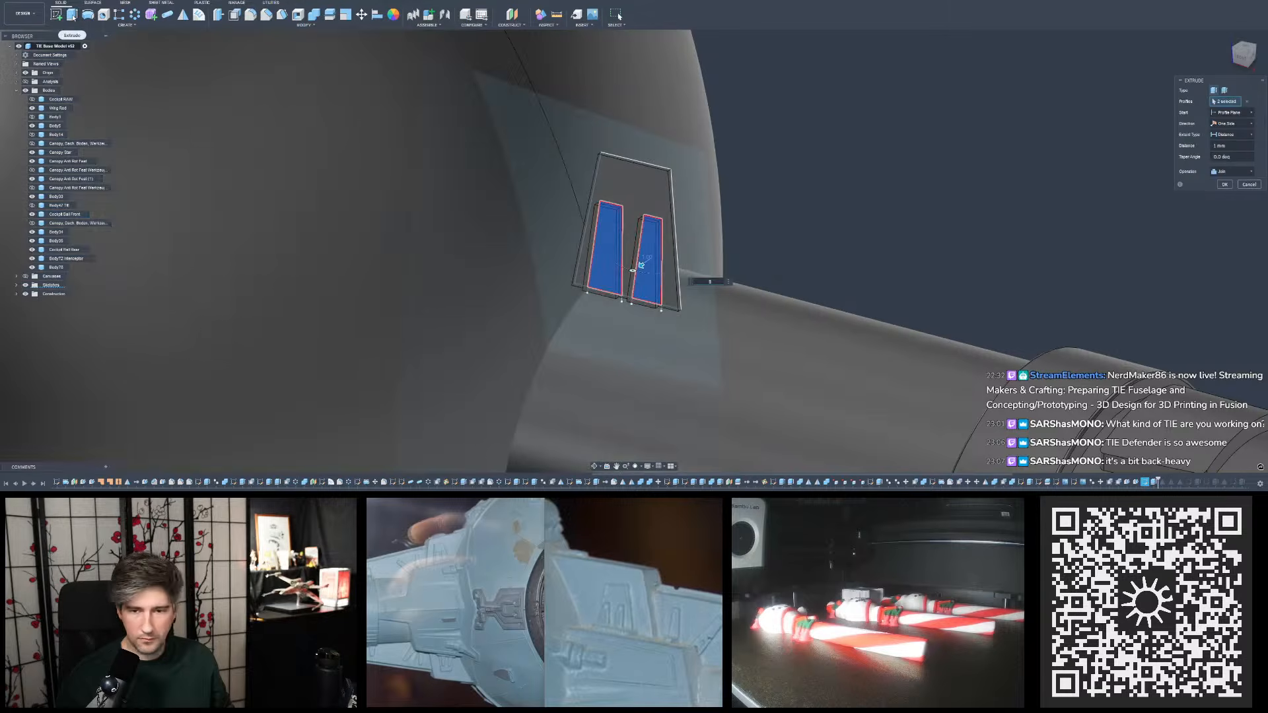
{"action": "left_click", "coordinate": [1224, 185]}
- Hide the tapered-detail sketch and show the upper plate and lower block bodies again
{"action": "scroll", "coordinate": [695, 242], "scroll_direction": "up", "scroll_amount": 3}
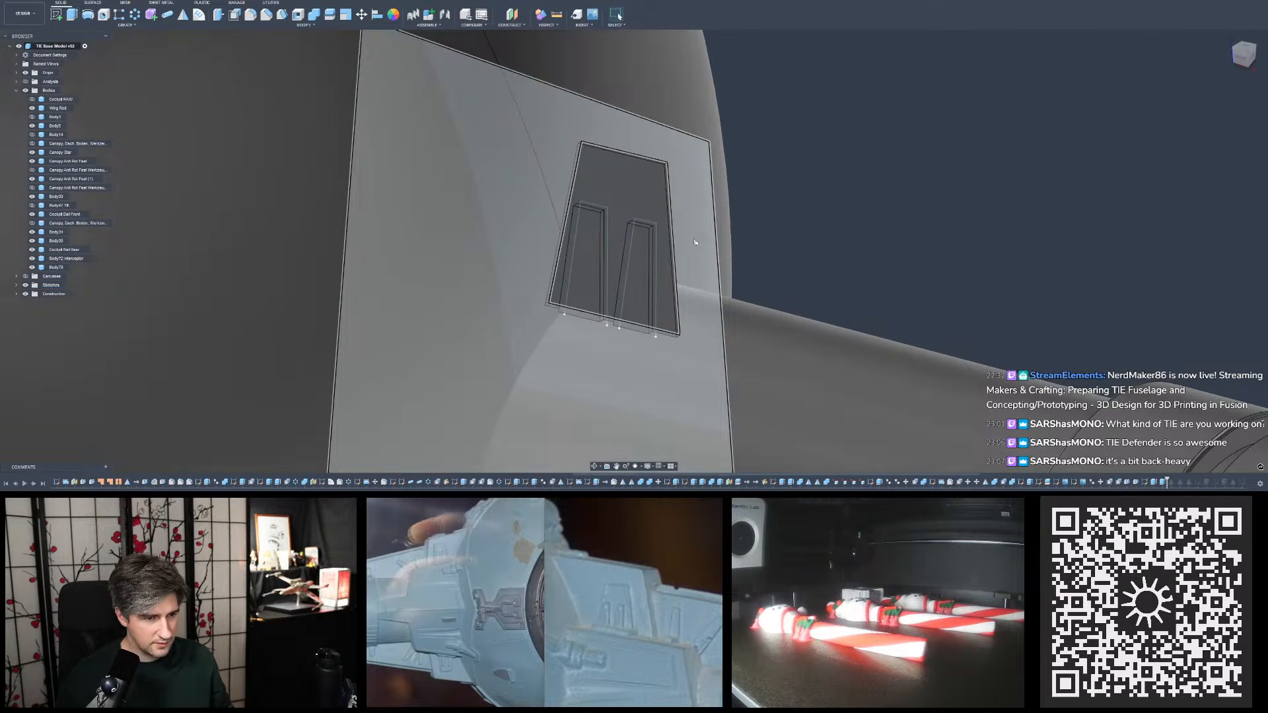
{"action": "left_click", "coordinate": [702, 246]}
{"action": "key", "text": "v"}
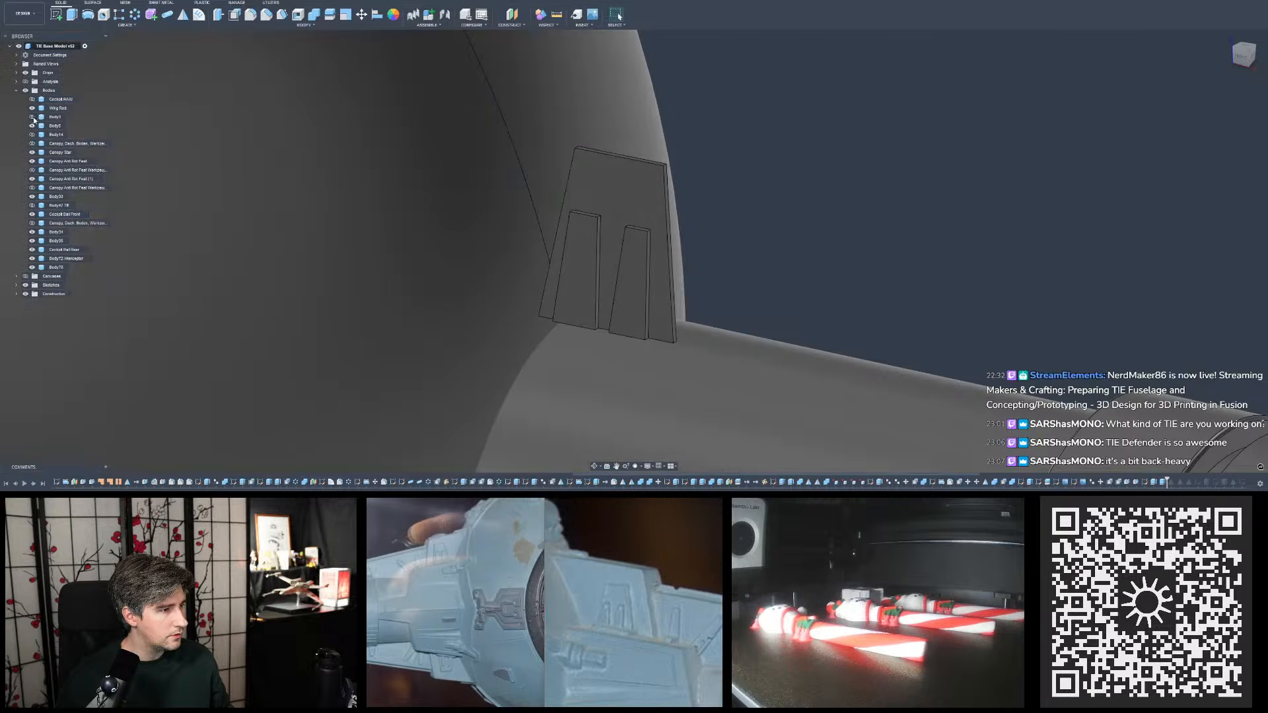
{"action": "left_click", "coordinate": [32, 117]}
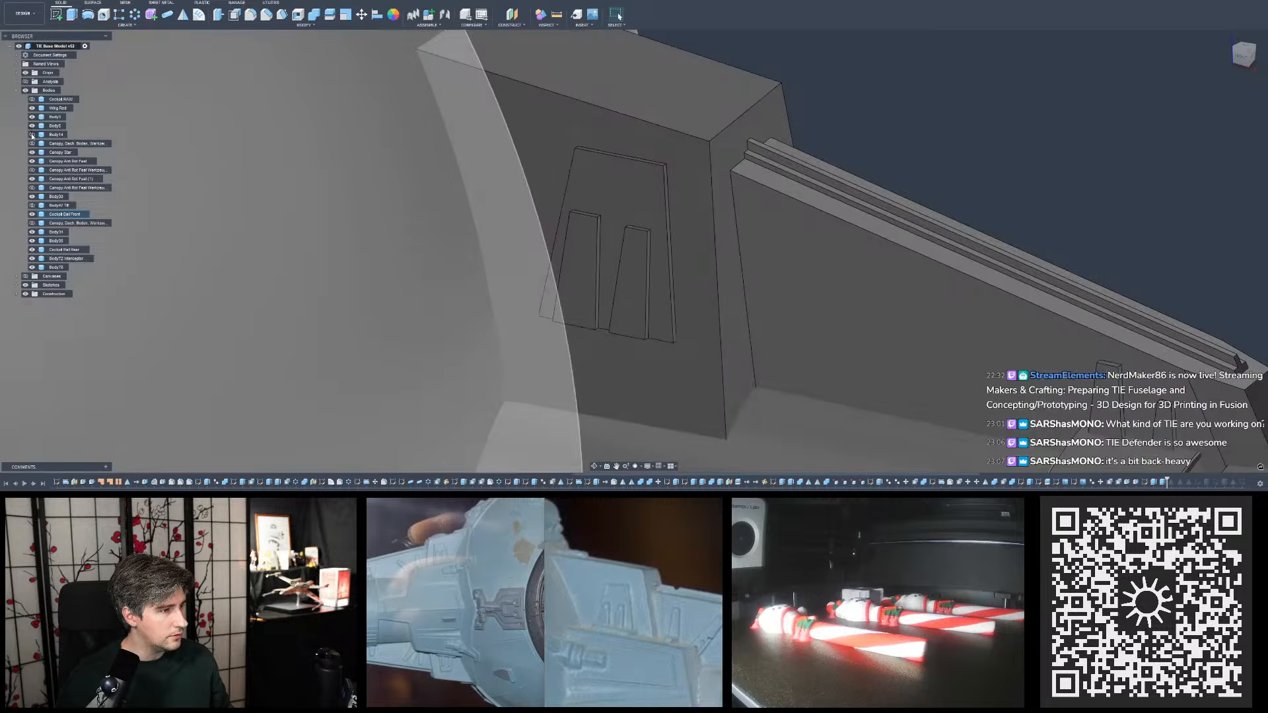
- Examine the raised trapezoid and tapered details on the pylon from the front and from above
{"action": "scroll", "coordinate": [519, 165], "scroll_direction": "down", "scroll_amount": 3}
{"action": "scroll", "coordinate": [787, 256], "scroll_direction": "down", "scroll_amount": 5}
{"action": "middle_click_drag", "start_coordinate": [790, 261], "coordinate": [827, 257], "text": "shift"}
{"action": "scroll", "coordinate": [576, 576], "scroll_direction": "down", "scroll_amount": 3}
{"action": "mouse_move", "coordinate": [560, 573]}
{"action": "left_mouse_down"}
{"action": "mouse_move", "coordinate": [603, 576]}
{"action": "mouse_move", "coordinate": [574, 570]}
{"action": "left_mouse_up"}
{"action": "scroll", "coordinate": [603, 576], "scroll_direction": "up", "scroll_amount": 1}
{"action": "scroll", "coordinate": [826, 182], "scroll_direction": "up", "scroll_amount": 2}
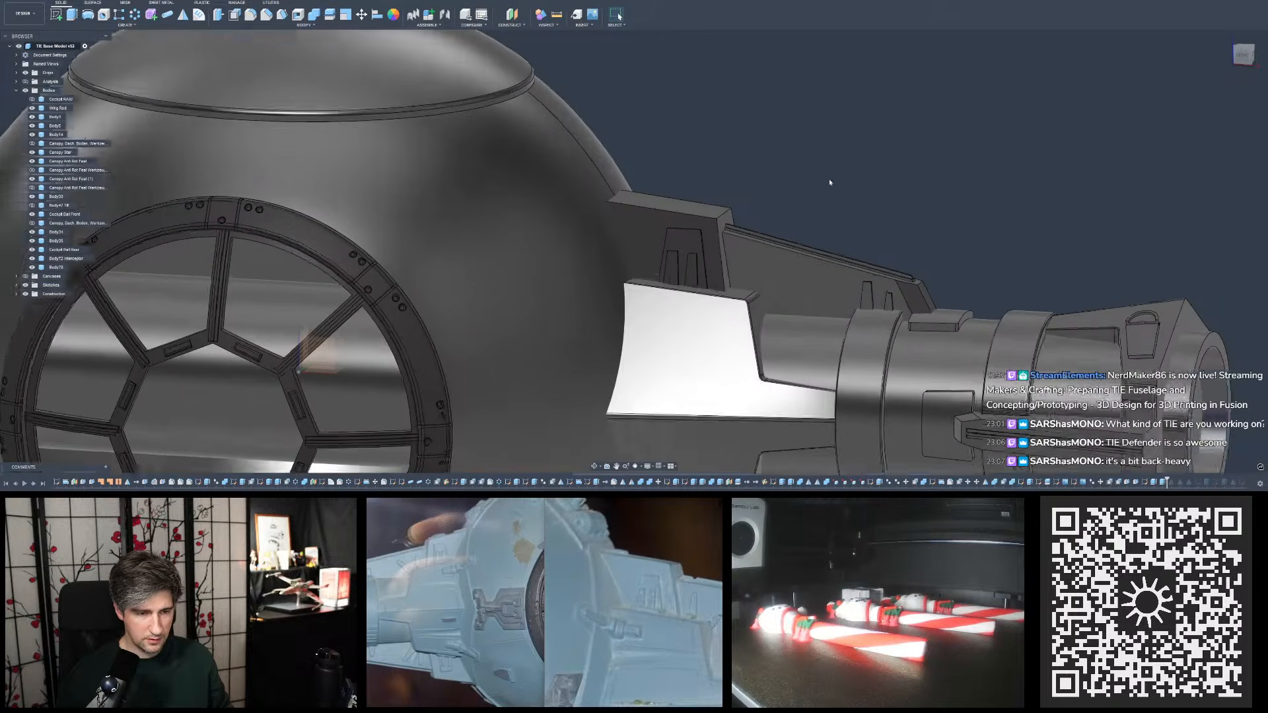
{"action": "middle_click_drag", "start_coordinate": [824, 181], "coordinate": [822, 180], "text": "shift"}
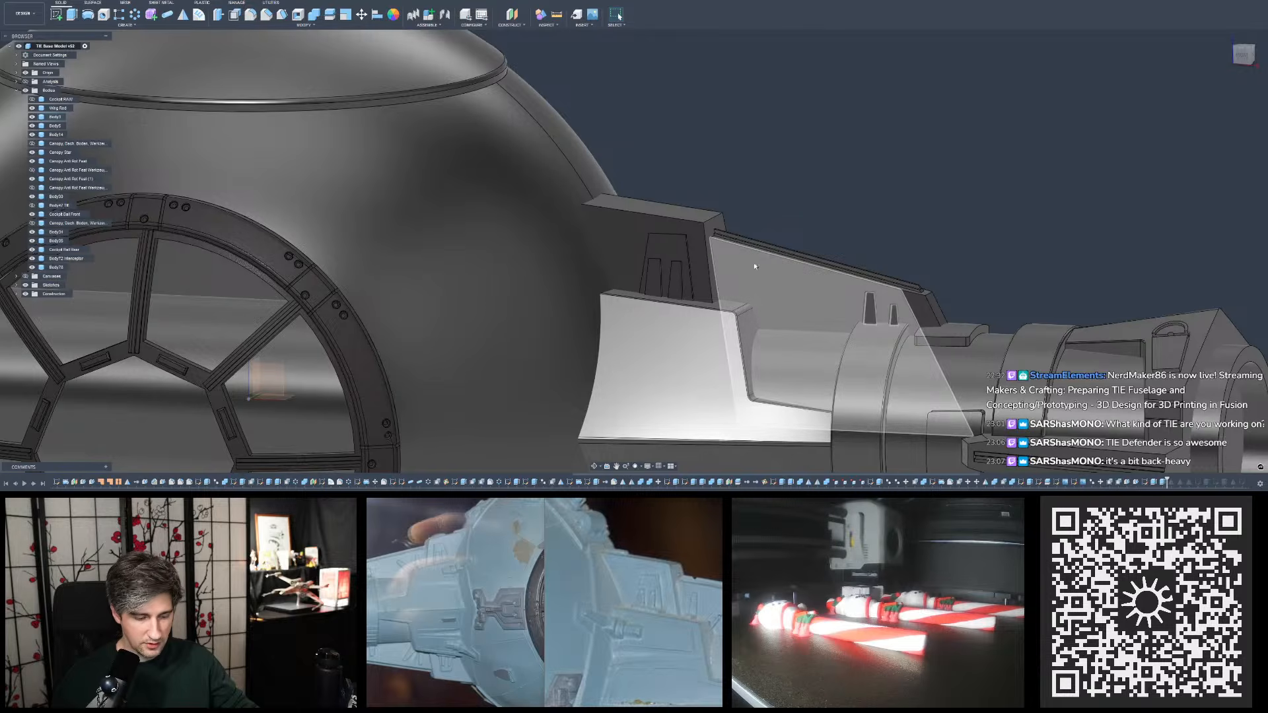
{"action": "middle_click_drag", "start_coordinate": [751, 264], "coordinate": [718, 306], "text": "shift"}
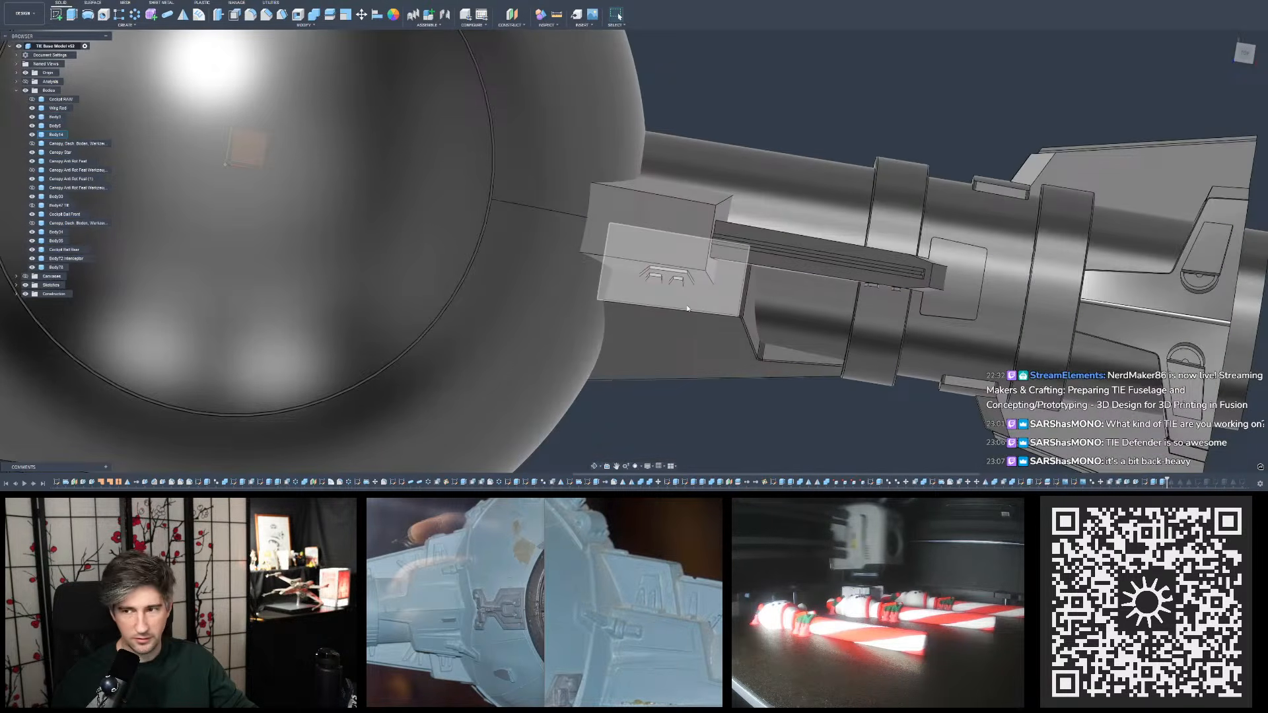
- Hide the angular body in front of the lower block on the pylon
{"action": "middle_click_drag", "start_coordinate": [687, 309], "coordinate": [687, 333], "text": "shift"}
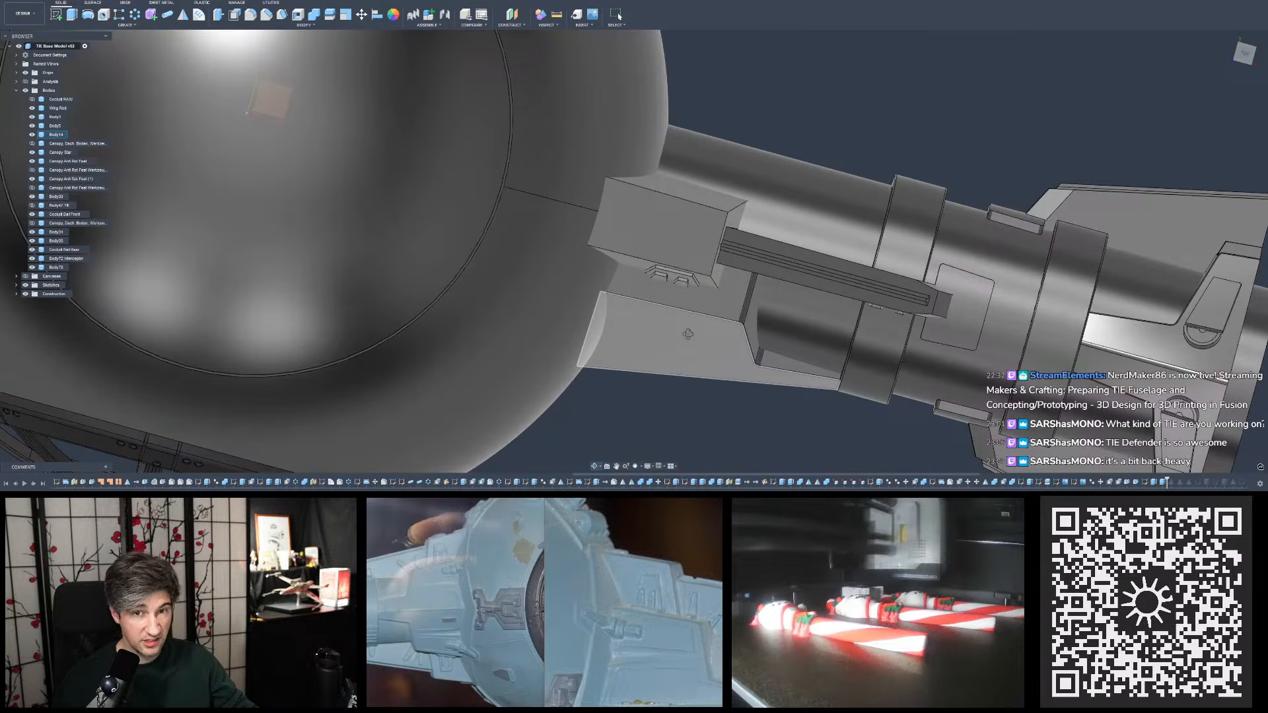
{"action": "middle_click_drag", "start_coordinate": [688, 333], "coordinate": [694, 302], "text": "shift"}
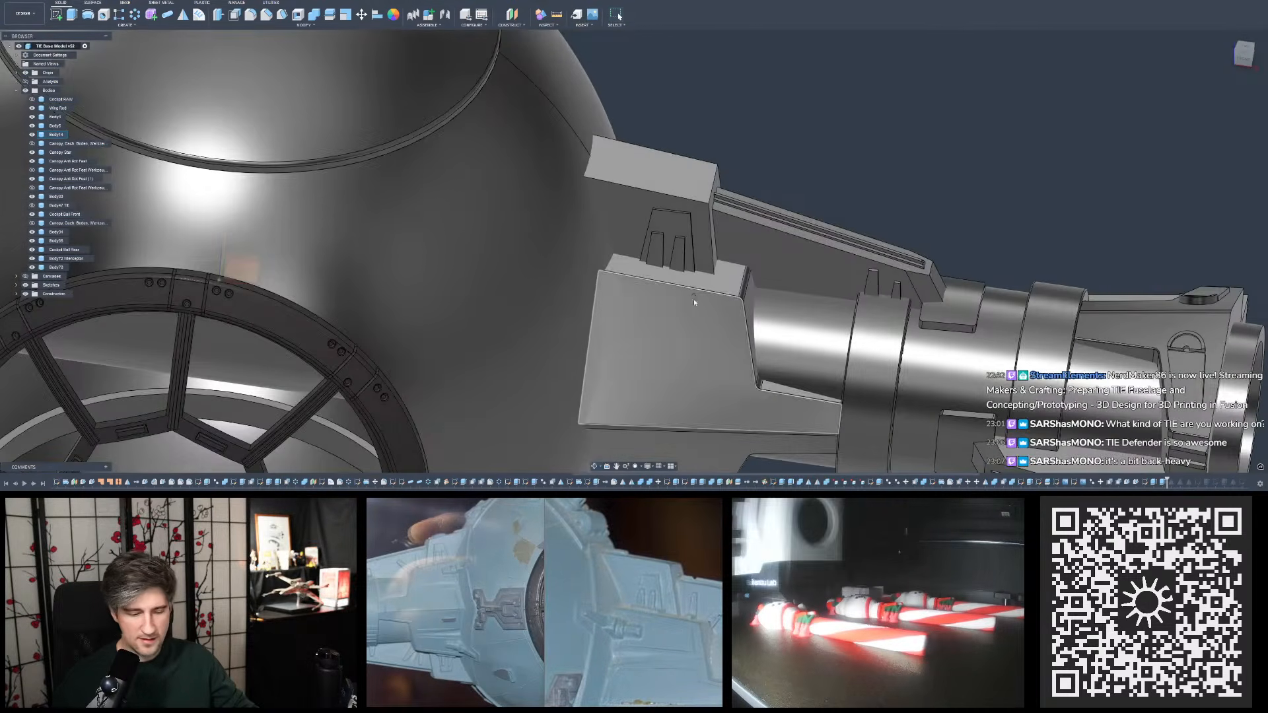
{"action": "key", "text": "v"}
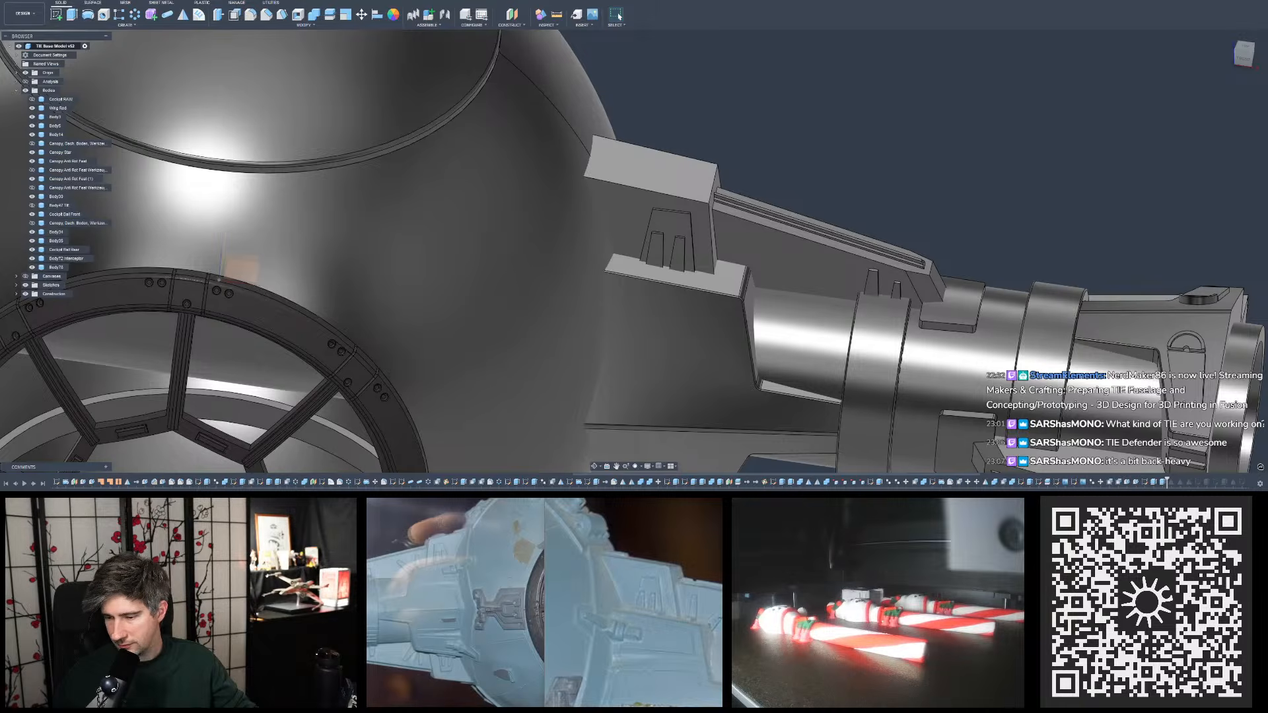
- Examine the pylon's trapezoid and tapered details in the studio model reference photos, closing the views from the rear
{"action": "scroll", "coordinate": [632, 204], "scroll_direction": "up", "scroll_amount": 5}
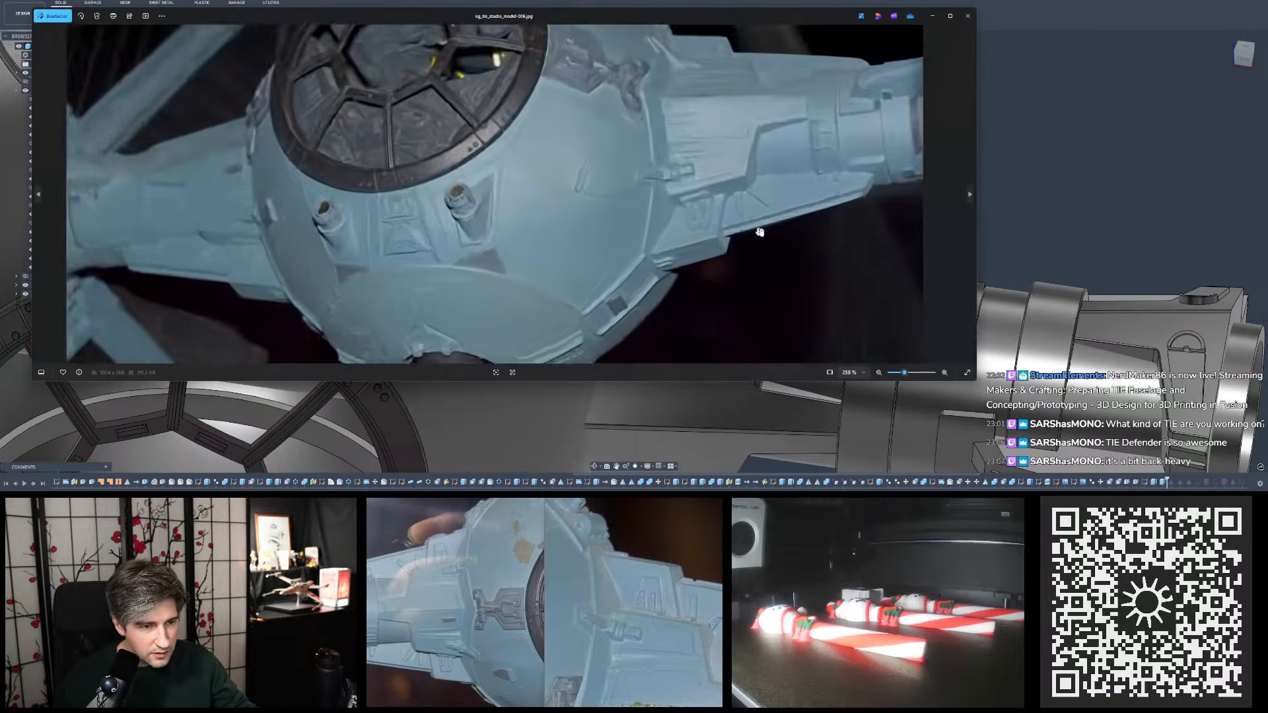
{"action": "scroll", "coordinate": [780, 183], "scroll_direction": "up", "scroll_amount": 2}
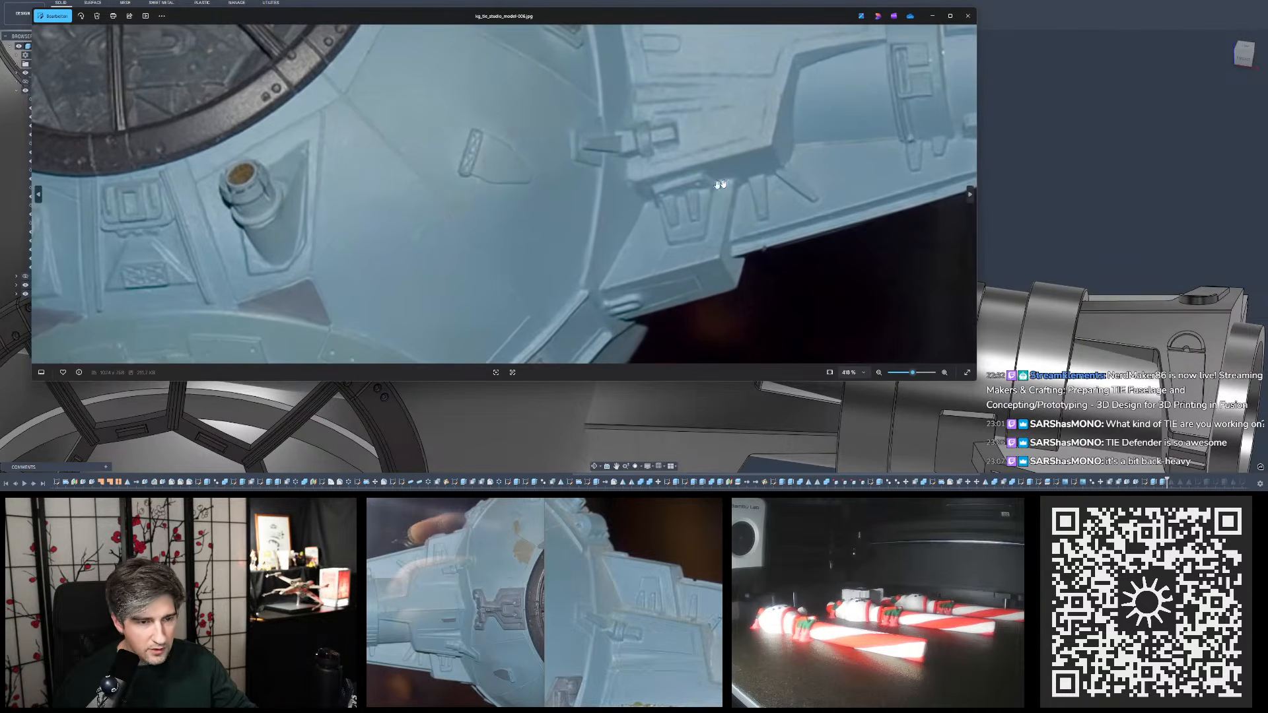
{"action": "left_click_drag", "start_coordinate": [720, 185], "coordinate": [750, 213]}
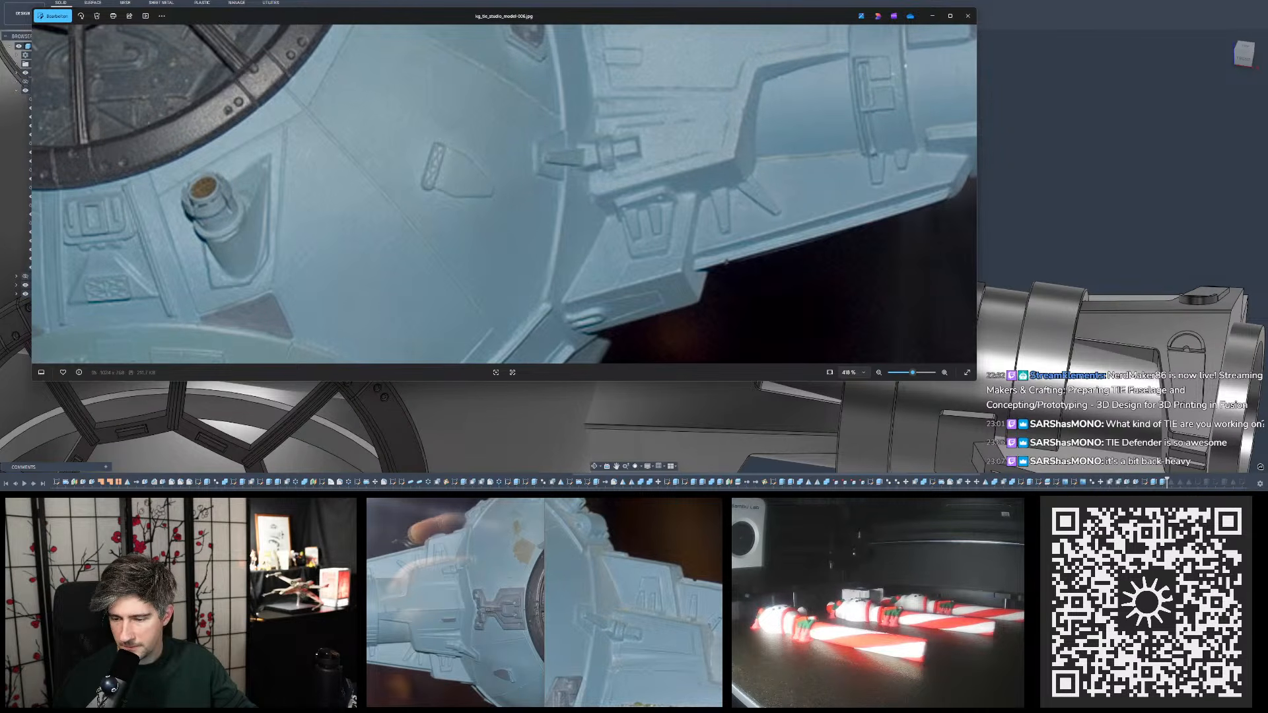
{"action": "scroll", "coordinate": [670, 239], "scroll_direction": "up", "scroll_amount": 13}
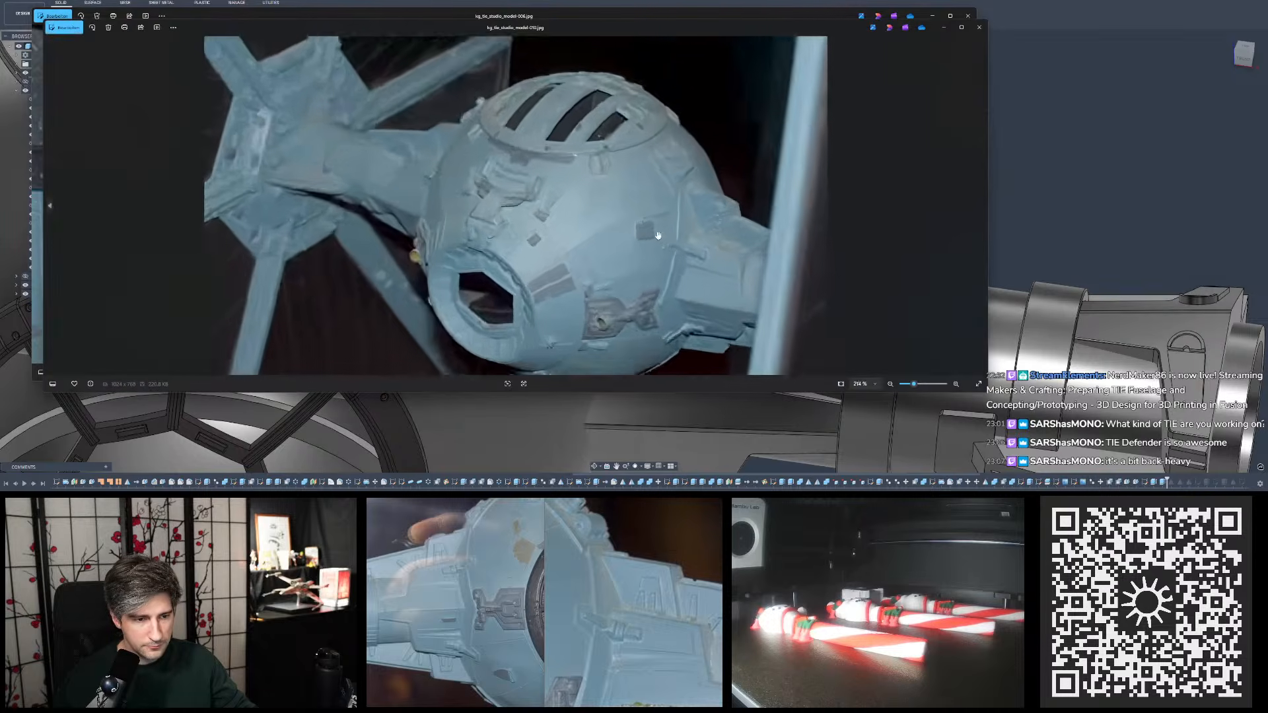
{"action": "scroll", "coordinate": [791, 236], "scroll_direction": "up", "scroll_amount": 4}
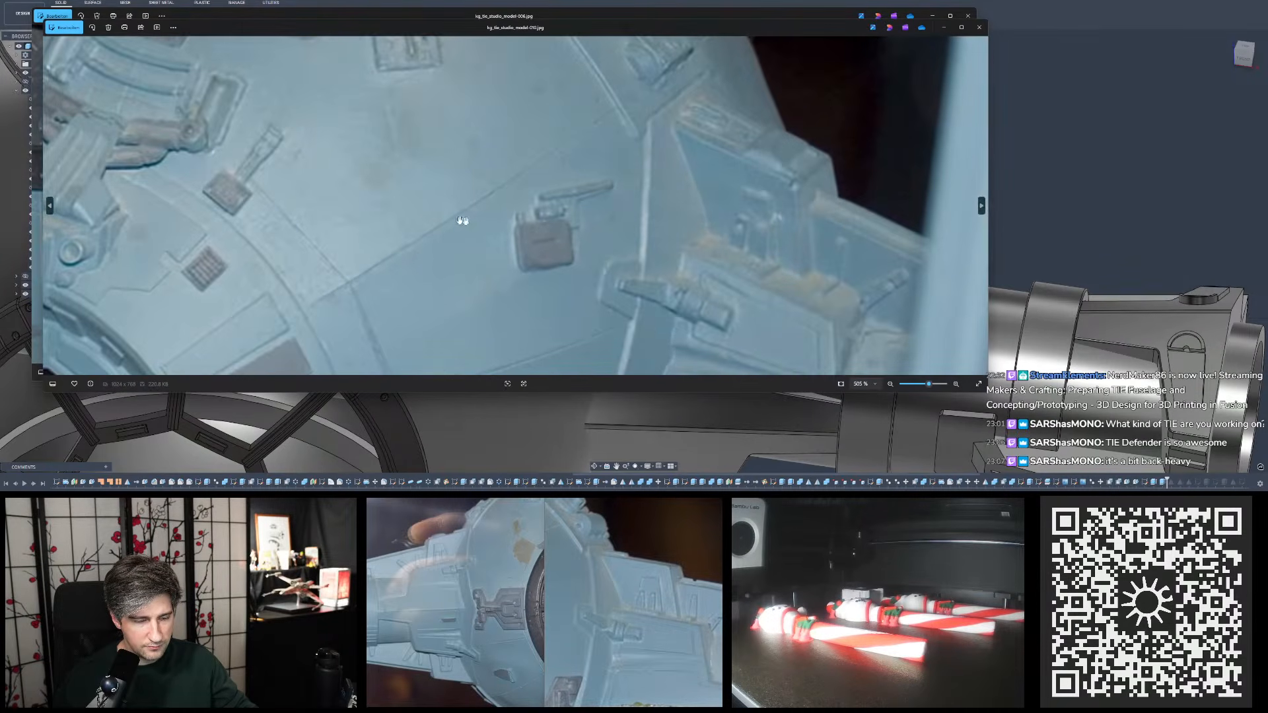
{"action": "scroll", "coordinate": [462, 221], "scroll_direction": "down", "scroll_amount": 5}
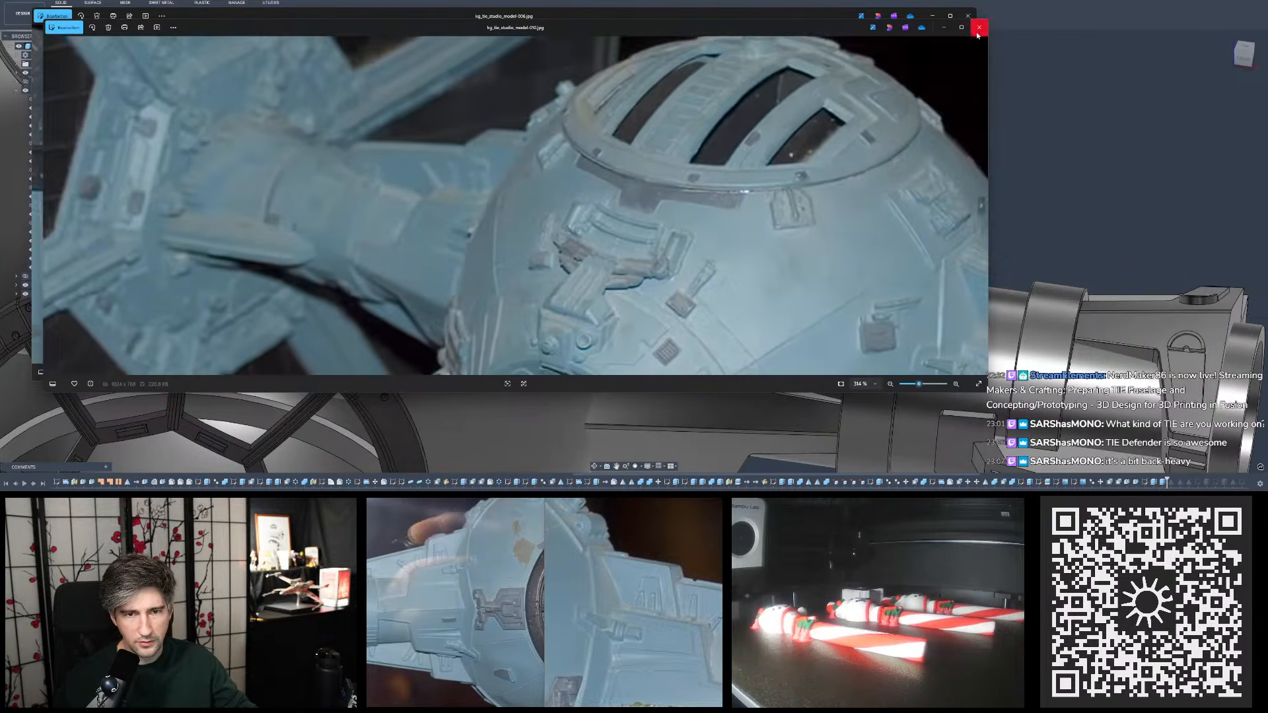
{"action": "left_click", "coordinate": [978, 33]}
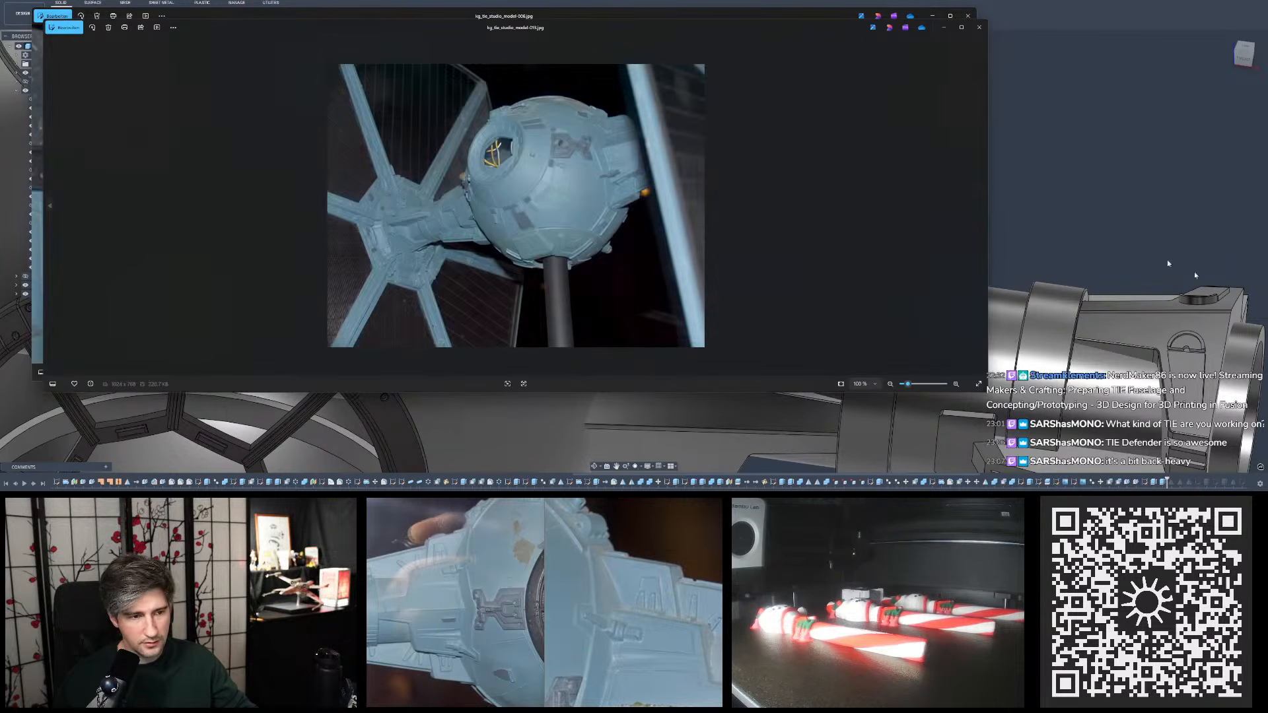
{"action": "scroll", "coordinate": [707, 191], "scroll_direction": "up", "scroll_amount": 13}
{"action": "scroll", "coordinate": [718, 191], "scroll_direction": "down", "scroll_amount": 4}
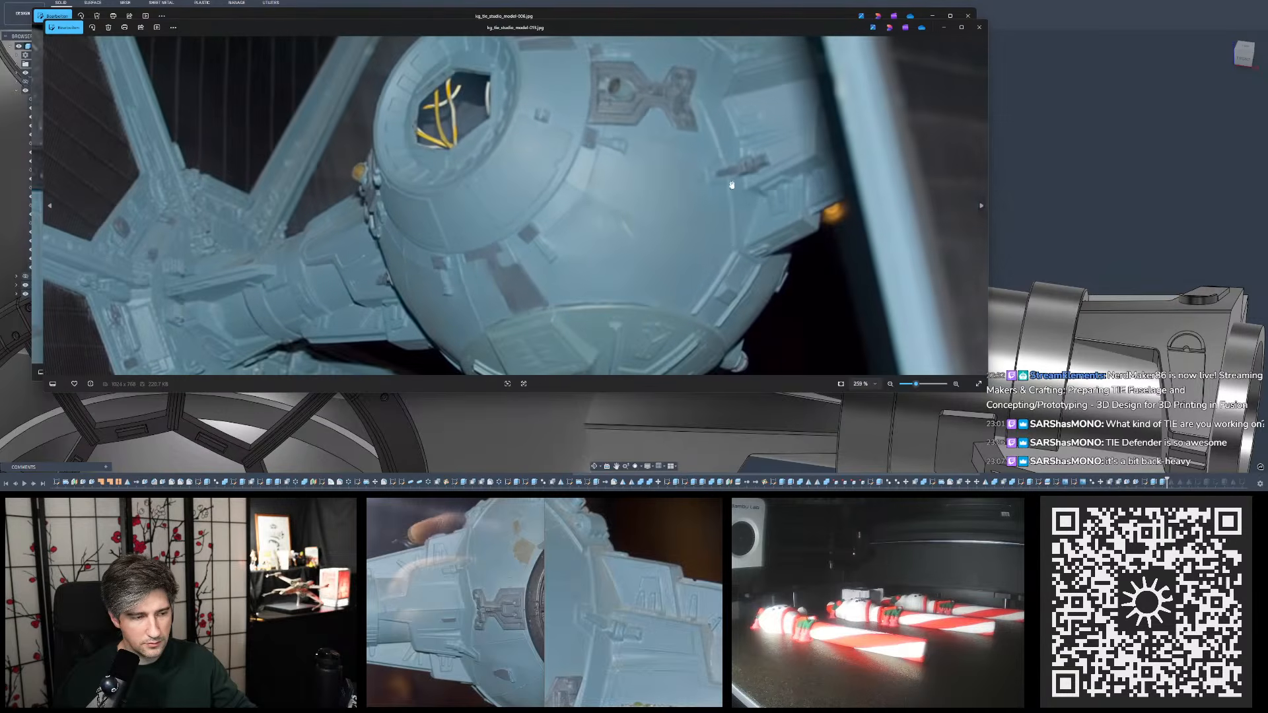
{"action": "left_click", "coordinate": [979, 27]}
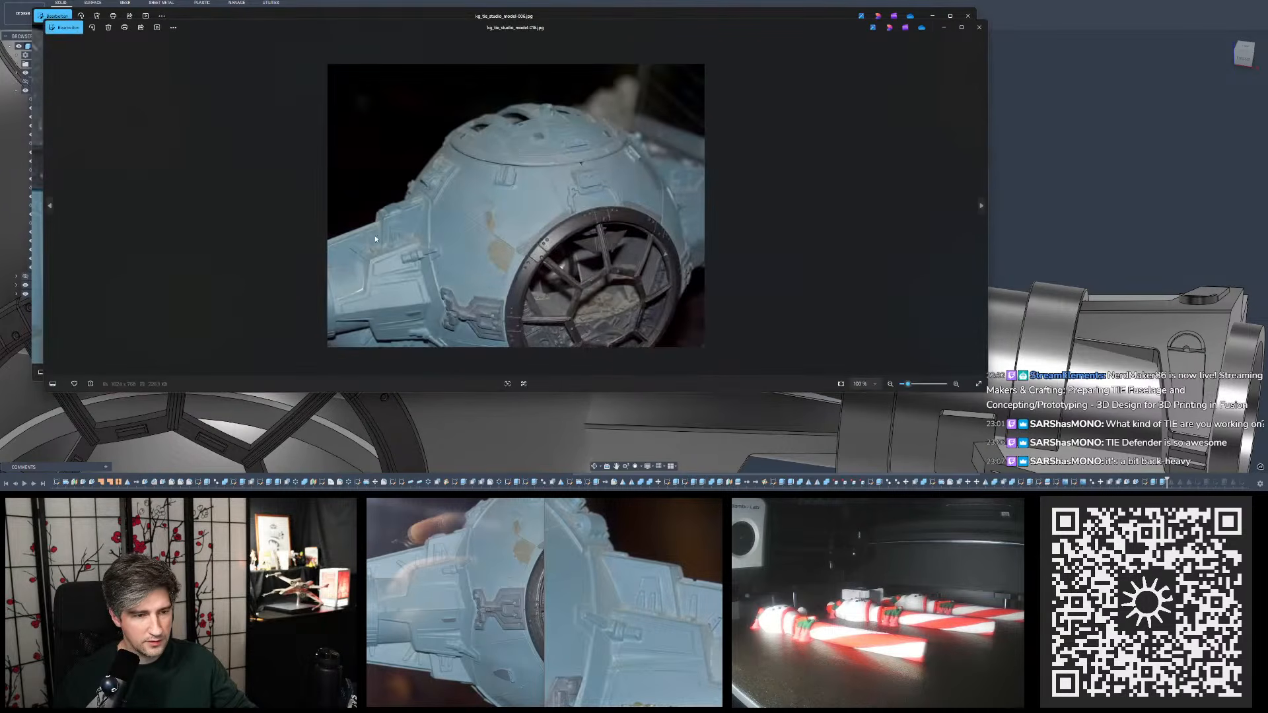
- Examine the pylon's trapezoid detail in studio photos 016 and 017, closing 016 and keeping 017 over photo 006
{"action": "scroll", "coordinate": [375, 235], "scroll_direction": "up", "scroll_amount": 8}
{"action": "scroll", "coordinate": [376, 240], "scroll_direction": "up", "scroll_amount": 3}
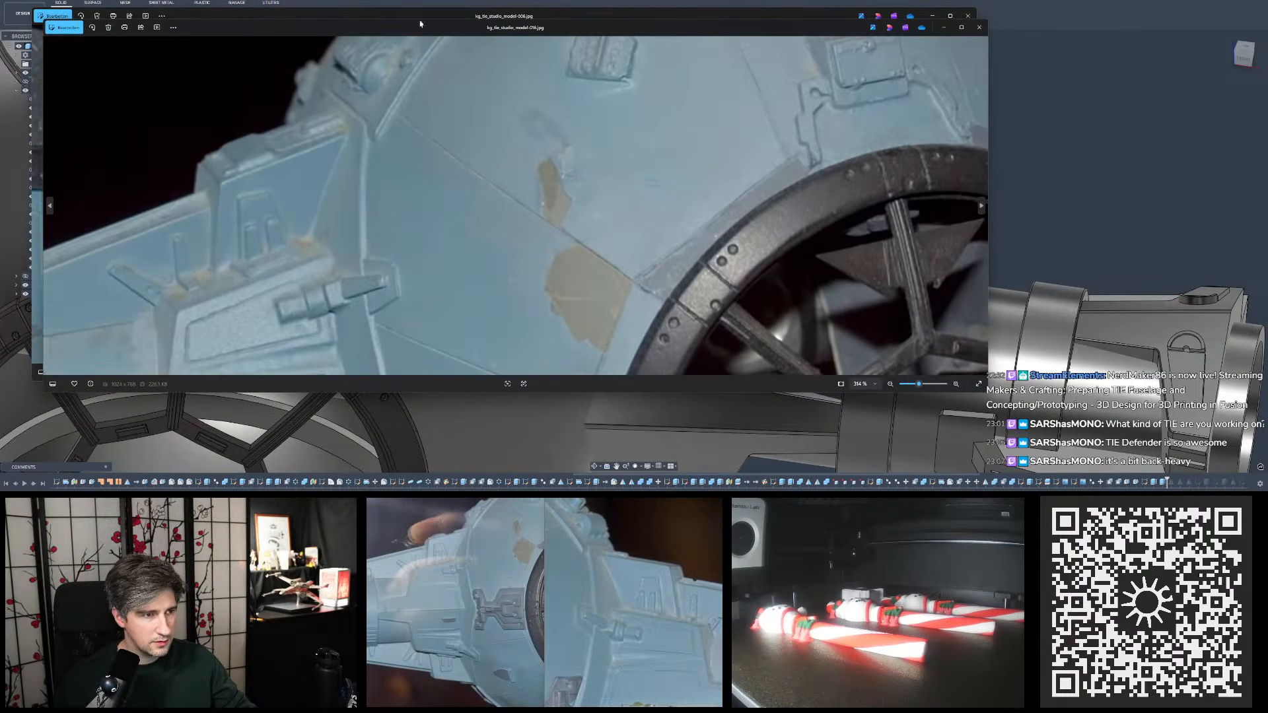
{"action": "left_click_drag", "start_coordinate": [420, 23], "coordinate": [574, 99]}
{"action": "left_click_drag", "start_coordinate": [856, 99], "coordinate": [817, 139]}
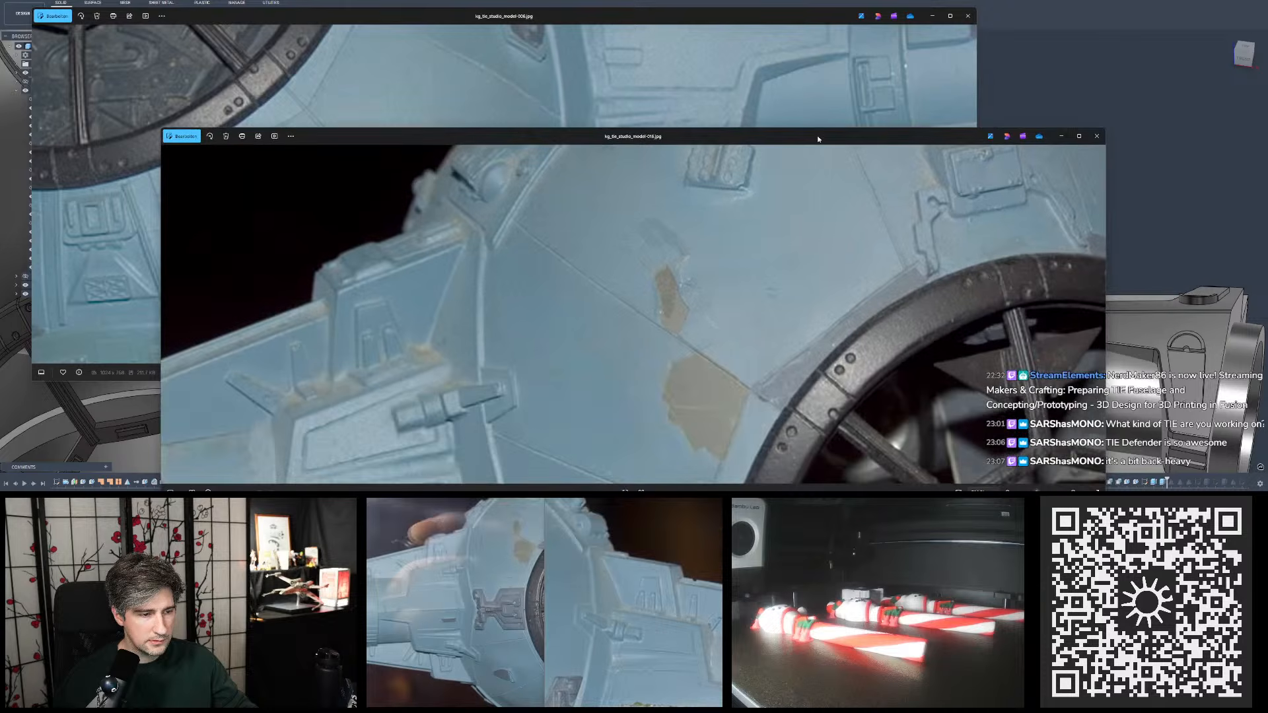
{"action": "left_click", "coordinate": [1098, 136]}
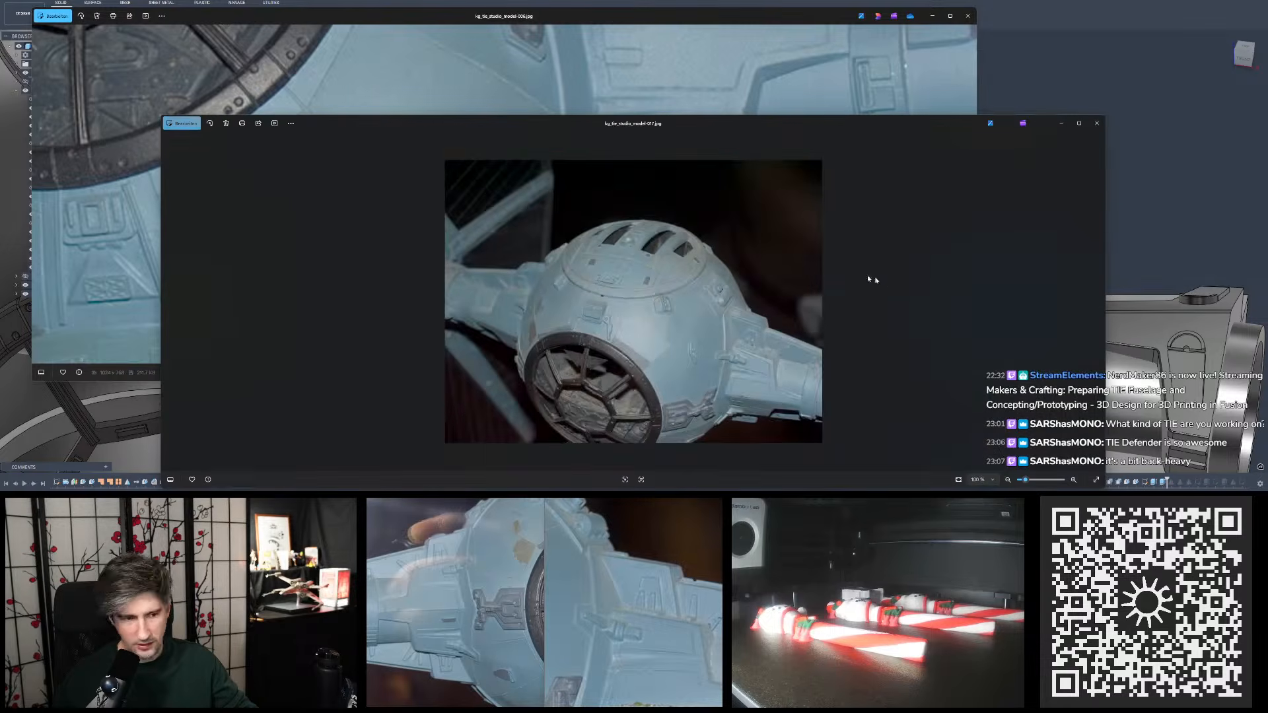
{"action": "scroll", "coordinate": [768, 372], "scroll_direction": "up", "scroll_amount": 6}
{"action": "left_click_drag", "start_coordinate": [799, 222], "coordinate": [713, 223]}
{"action": "left_click_drag", "start_coordinate": [717, 131], "coordinate": [190, 84]}
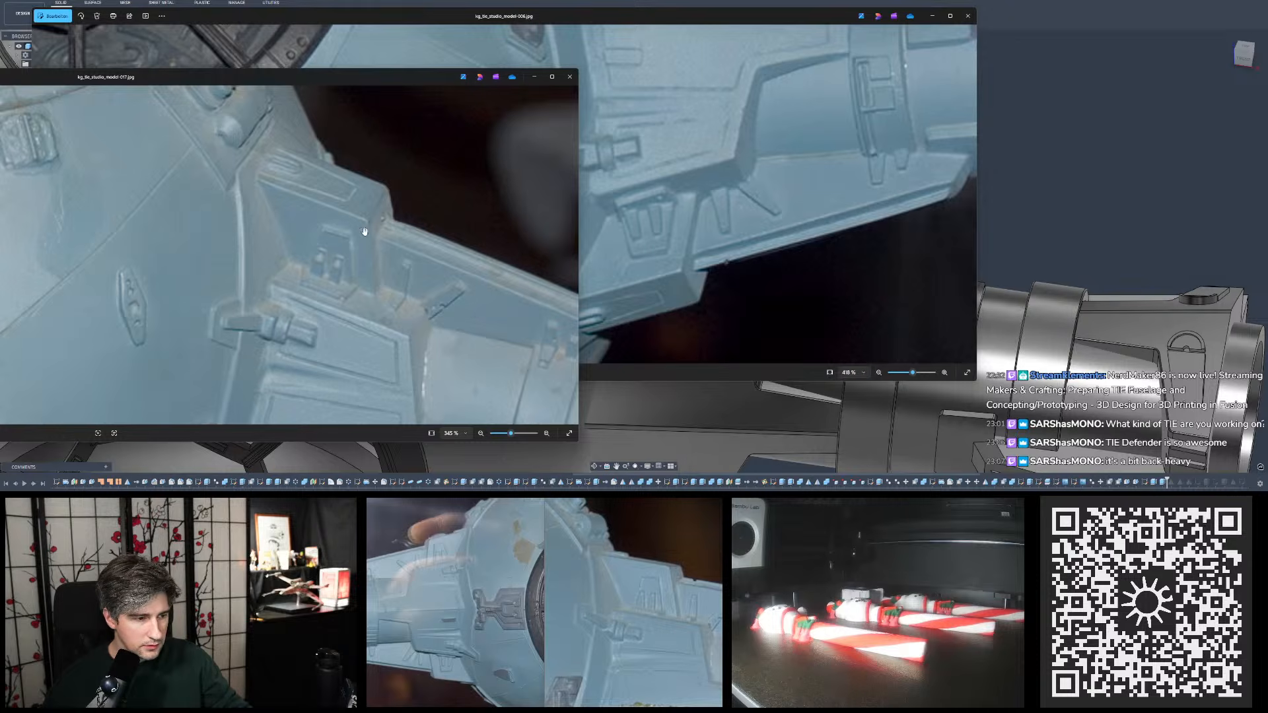
{"action": "scroll", "coordinate": [394, 240], "scroll_direction": "up", "scroll_amount": 4}
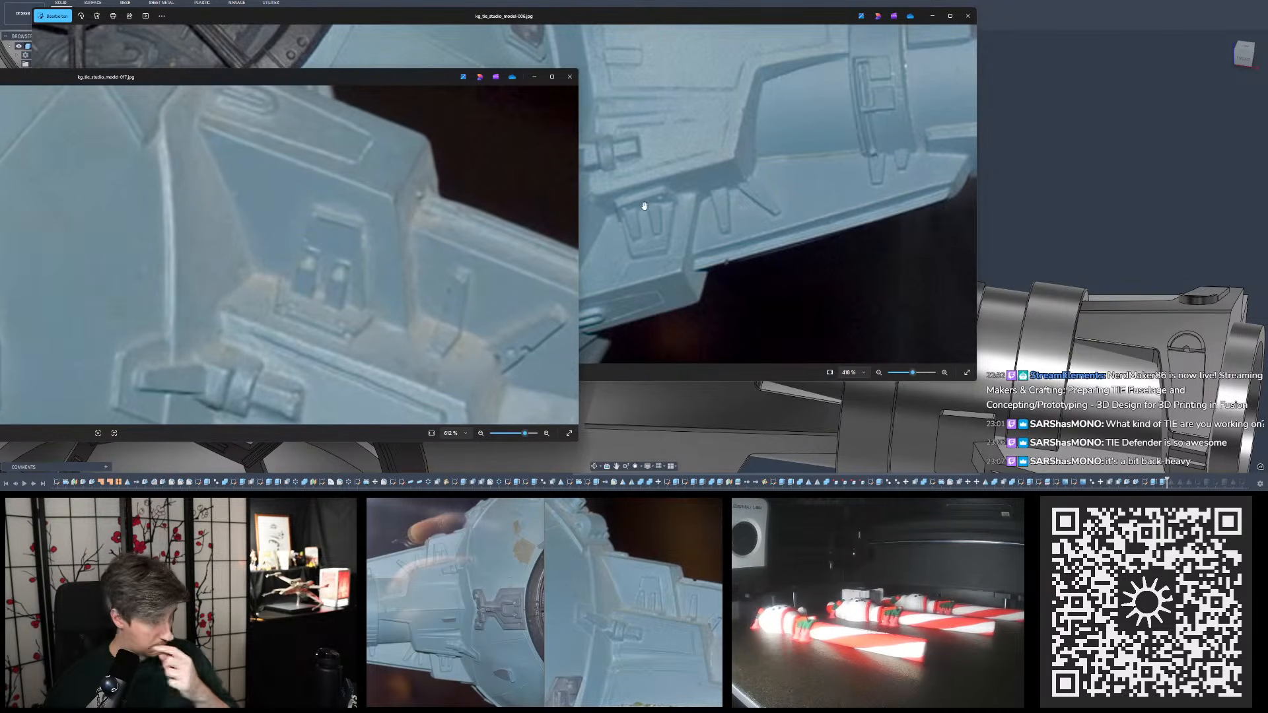
{"action": "left_click_drag", "start_coordinate": [486, 78], "coordinate": [695, 192]}
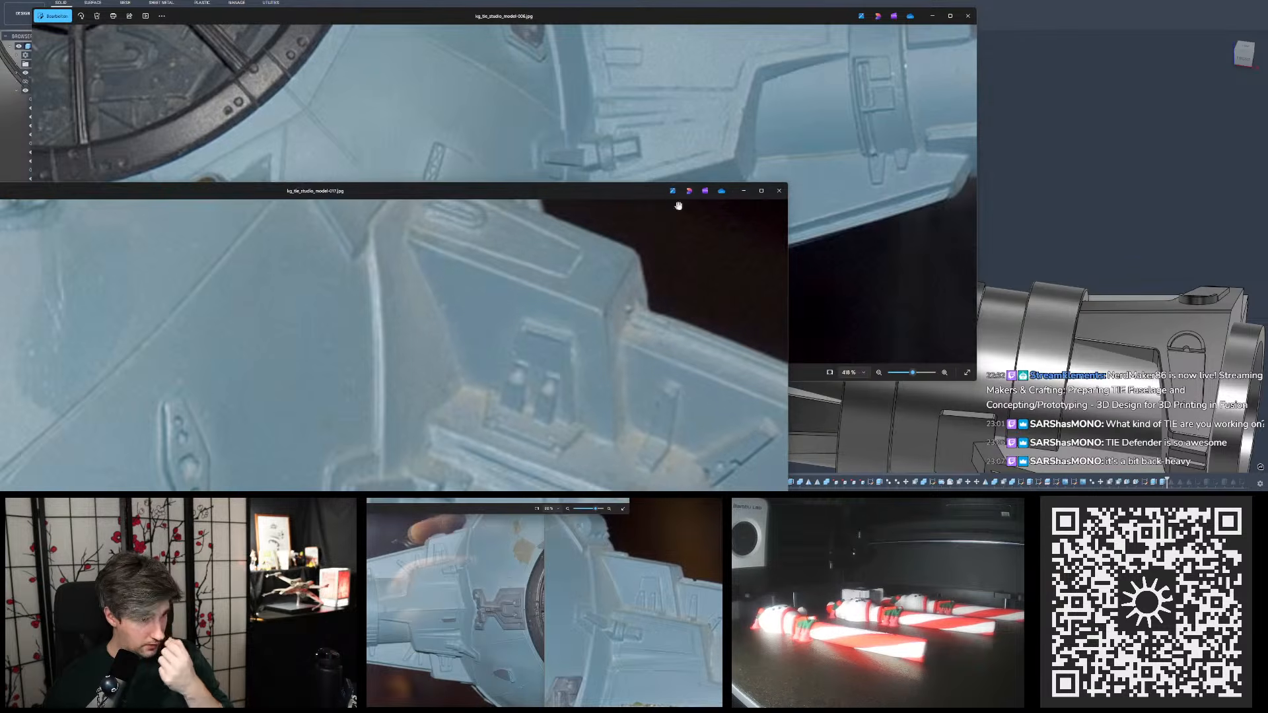
- Narrow the photo 017 window, place it beside photo 006, and enlarge the pylon's trapezoid detail in both
{"action": "scroll", "coordinate": [530, 174], "scroll_direction": "down", "scroll_amount": 6}
{"action": "left_click_drag", "start_coordinate": [528, 190], "coordinate": [769, 119]}
{"action": "scroll", "coordinate": [682, 297], "scroll_direction": "down", "scroll_amount": 6}
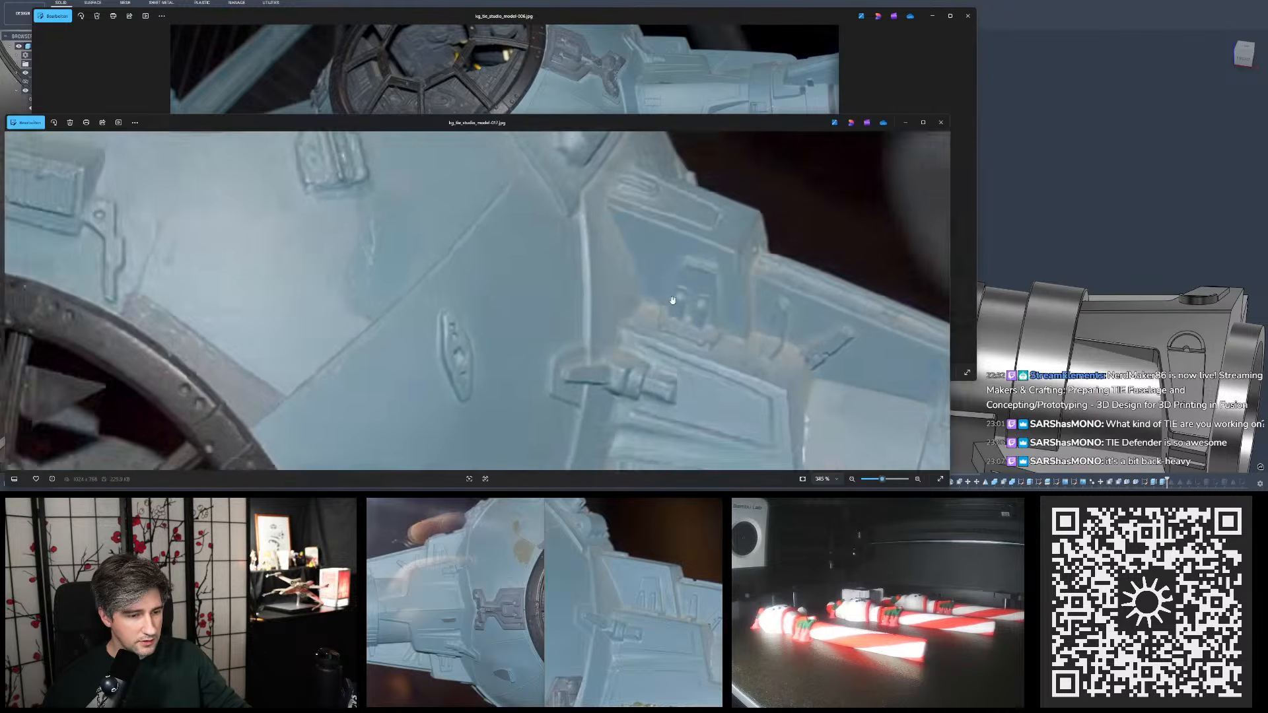
{"action": "scroll", "coordinate": [730, 300], "scroll_direction": "up", "scroll_amount": 3}
{"action": "scroll", "coordinate": [726, 300], "scroll_direction": "up", "scroll_amount": 4}
{"action": "left_click_drag", "start_coordinate": [720, 302], "coordinate": [551, 272]}
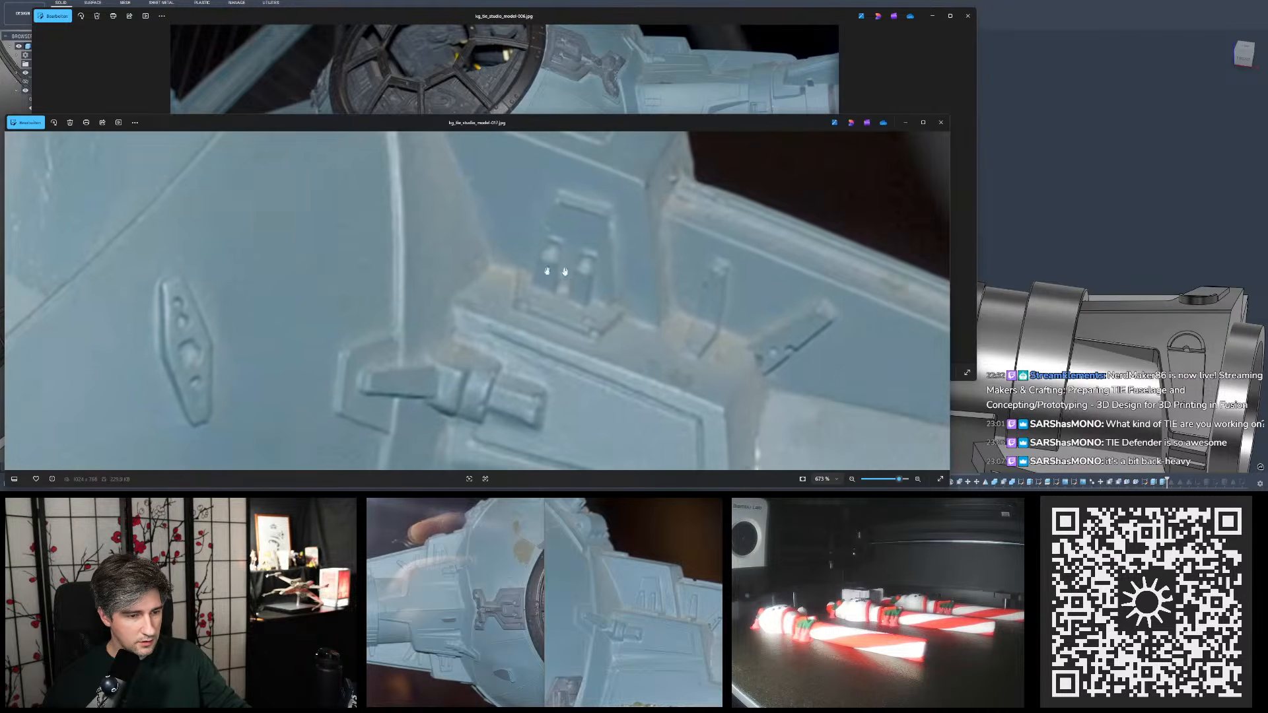
{"action": "left_click_drag", "start_coordinate": [573, 123], "coordinate": [459, 152]}
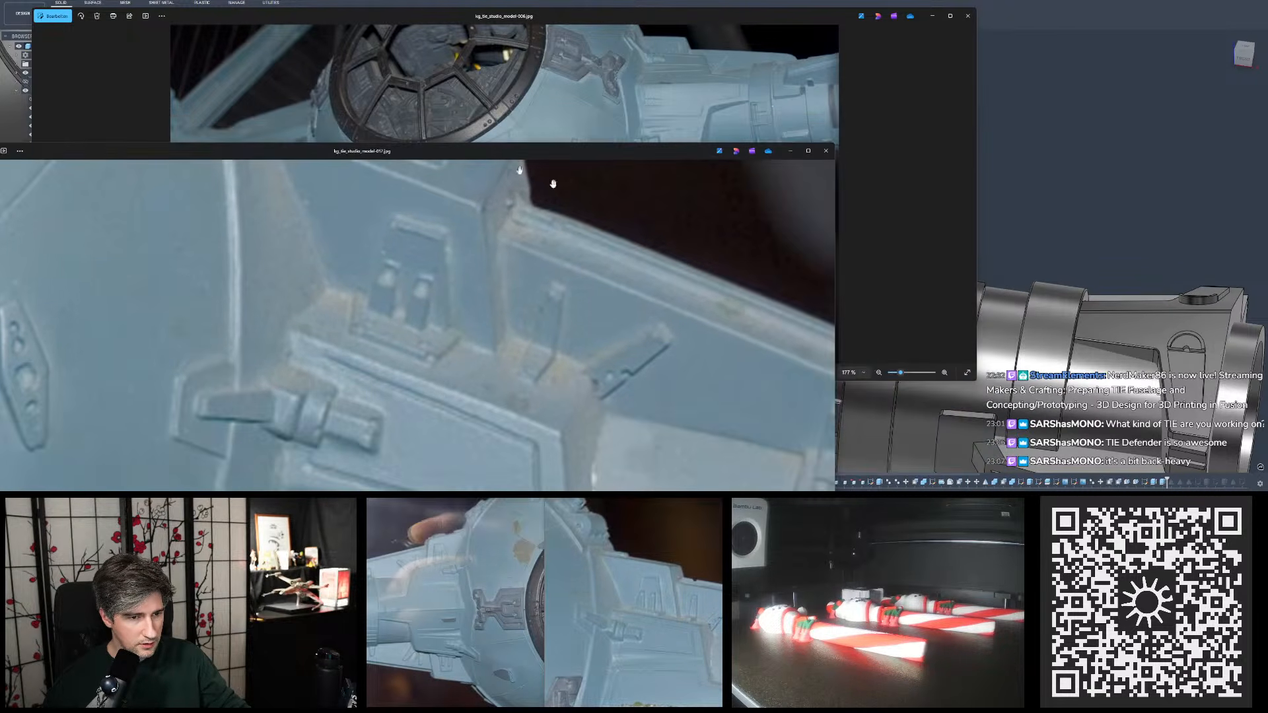
{"action": "left_click_drag", "start_coordinate": [835, 239], "coordinate": [427, 238]}
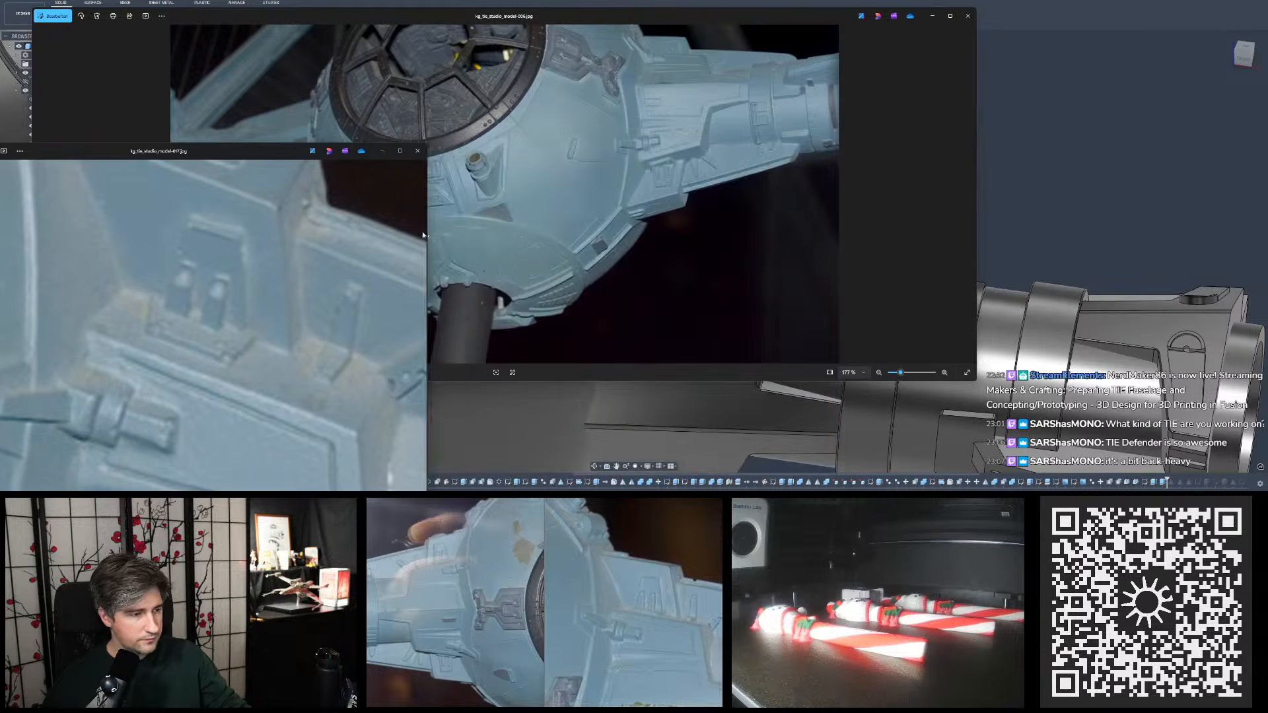
{"action": "left_click_drag", "start_coordinate": [266, 154], "coordinate": [423, 77]}
{"action": "scroll", "coordinate": [661, 153], "scroll_direction": "up", "scroll_amount": 6}
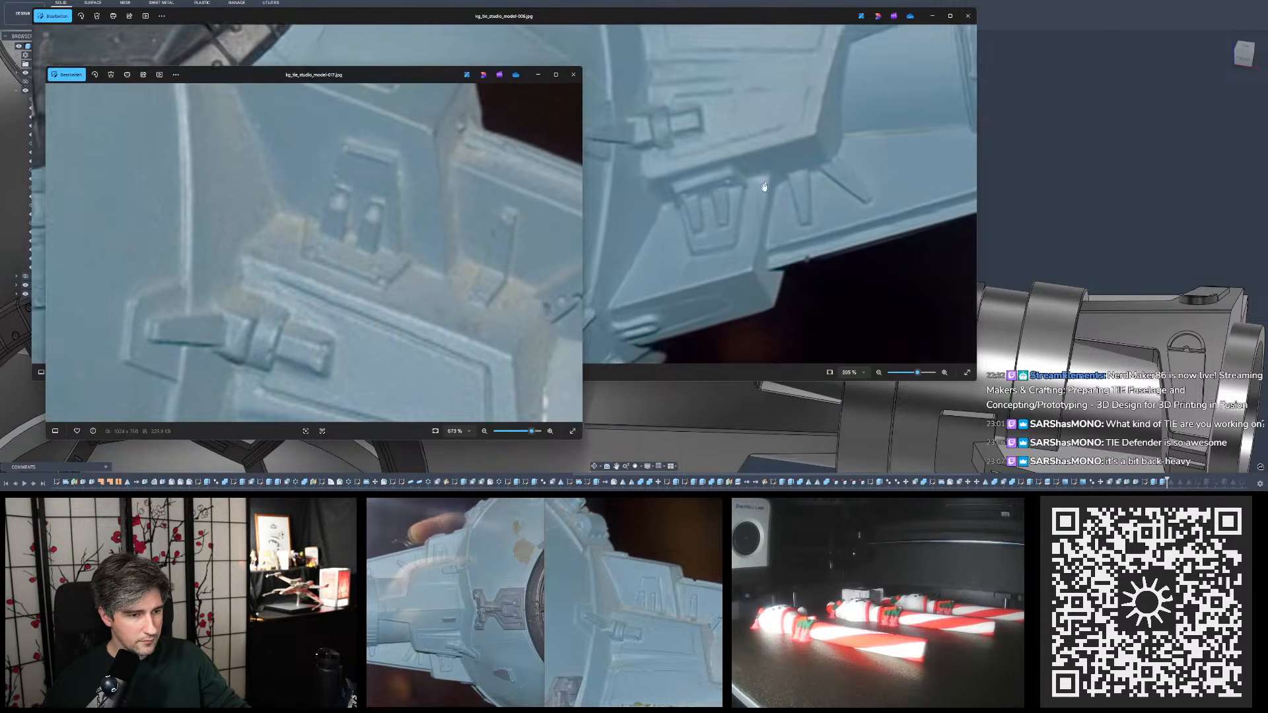
{"action": "left_click_drag", "start_coordinate": [347, 227], "coordinate": [407, 212]}
{"action": "scroll", "coordinate": [407, 212], "scroll_direction": "up", "scroll_amount": 2}
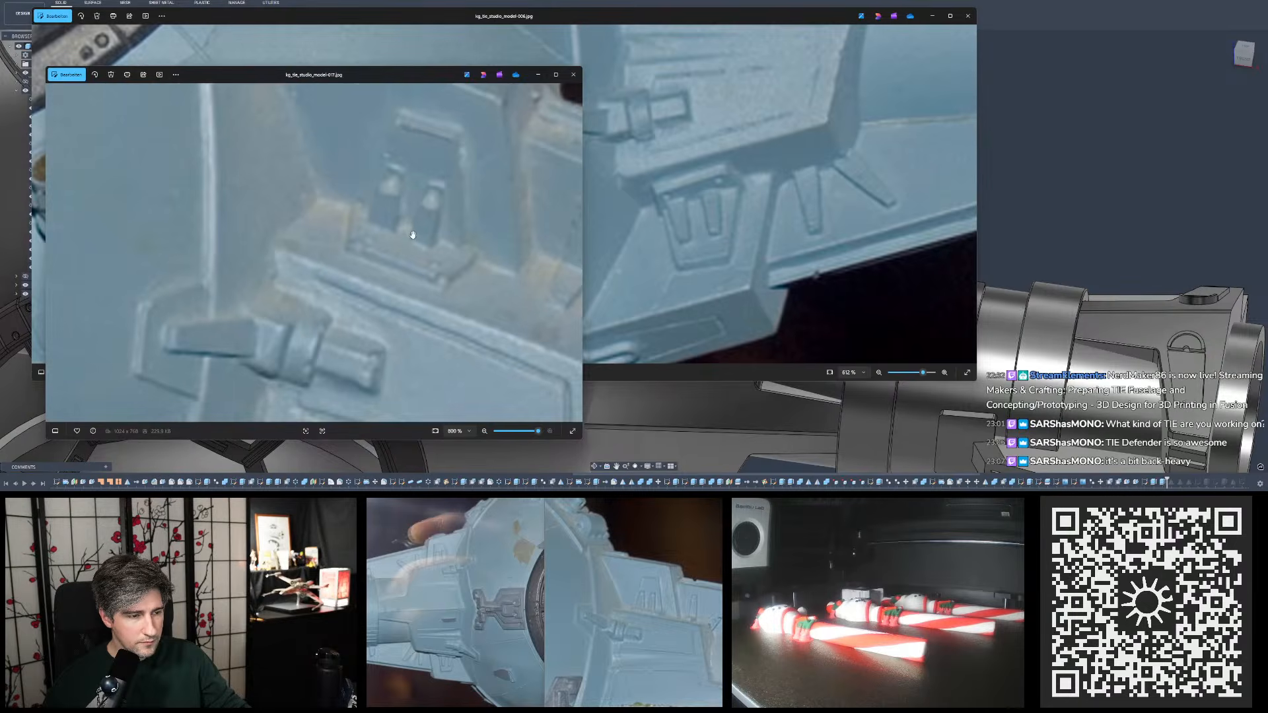
- Rotate photo 006 by 180 degrees and place it in a narrower window beside photo 017, centred on the pylon detail
{"action": "mouse_move", "coordinate": [89, 29]}
{"action": "left_mouse_down"}
{"action": "mouse_move", "coordinate": [404, 48]}
{"action": "mouse_move", "coordinate": [769, 117]}
{"action": "left_mouse_up"}
{"action": "scroll", "coordinate": [737, 220], "scroll_direction": "down", "scroll_amount": 5}
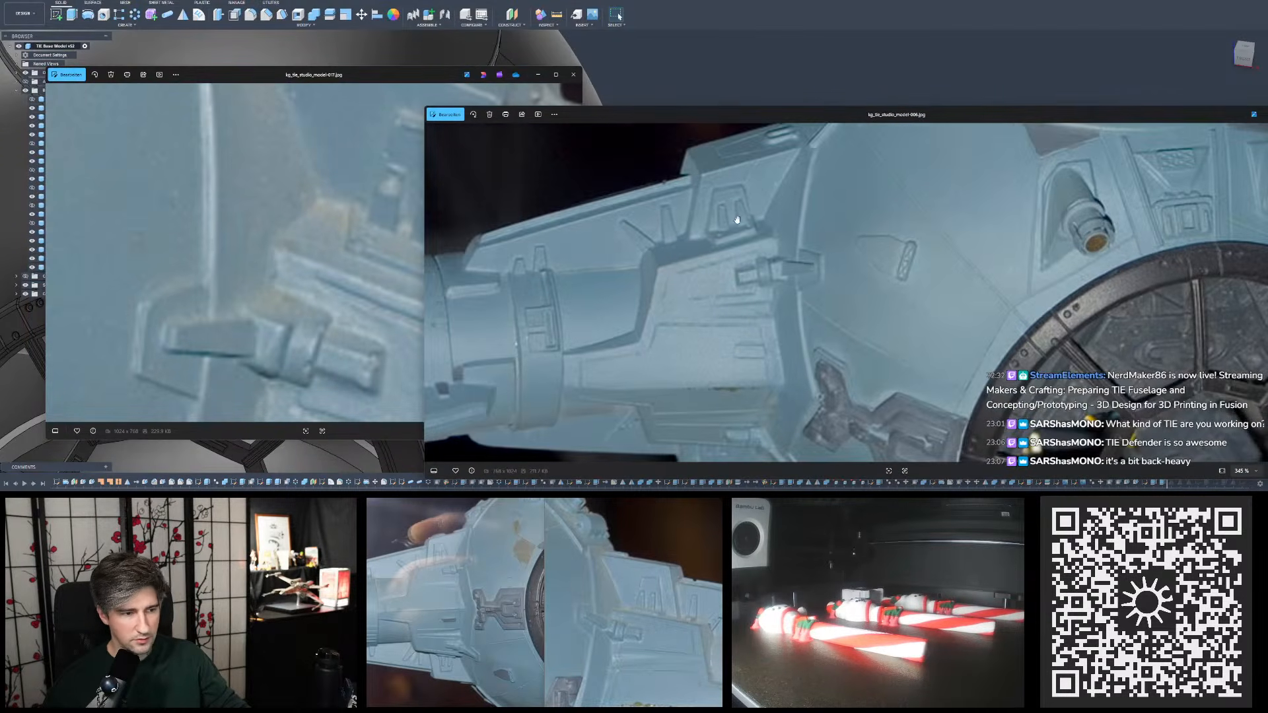
{"action": "left_click", "coordinate": [321, 193]}
{"action": "left_click_drag", "start_coordinate": [434, 233], "coordinate": [475, 229]}
{"action": "scroll", "coordinate": [711, 244], "scroll_direction": "up", "scroll_amount": 8}
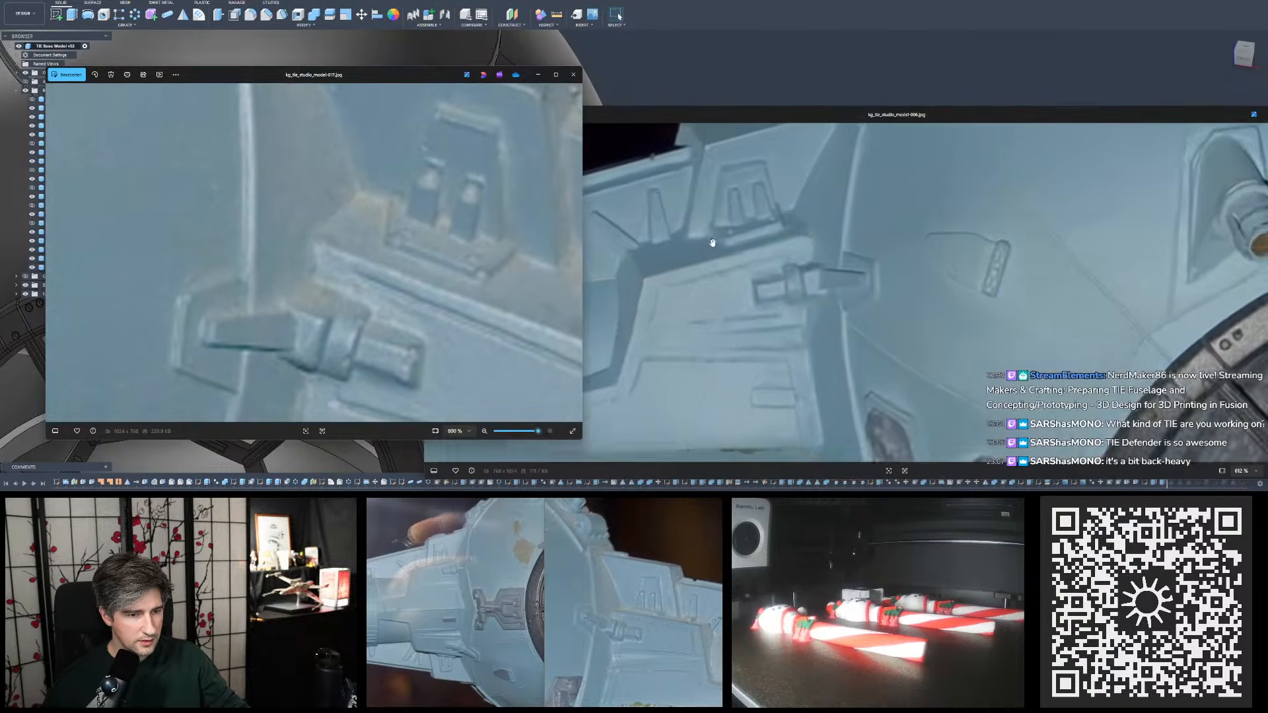
{"action": "left_click", "coordinate": [776, 265]}
{"action": "left_click_drag", "start_coordinate": [776, 266], "coordinate": [713, 290]}
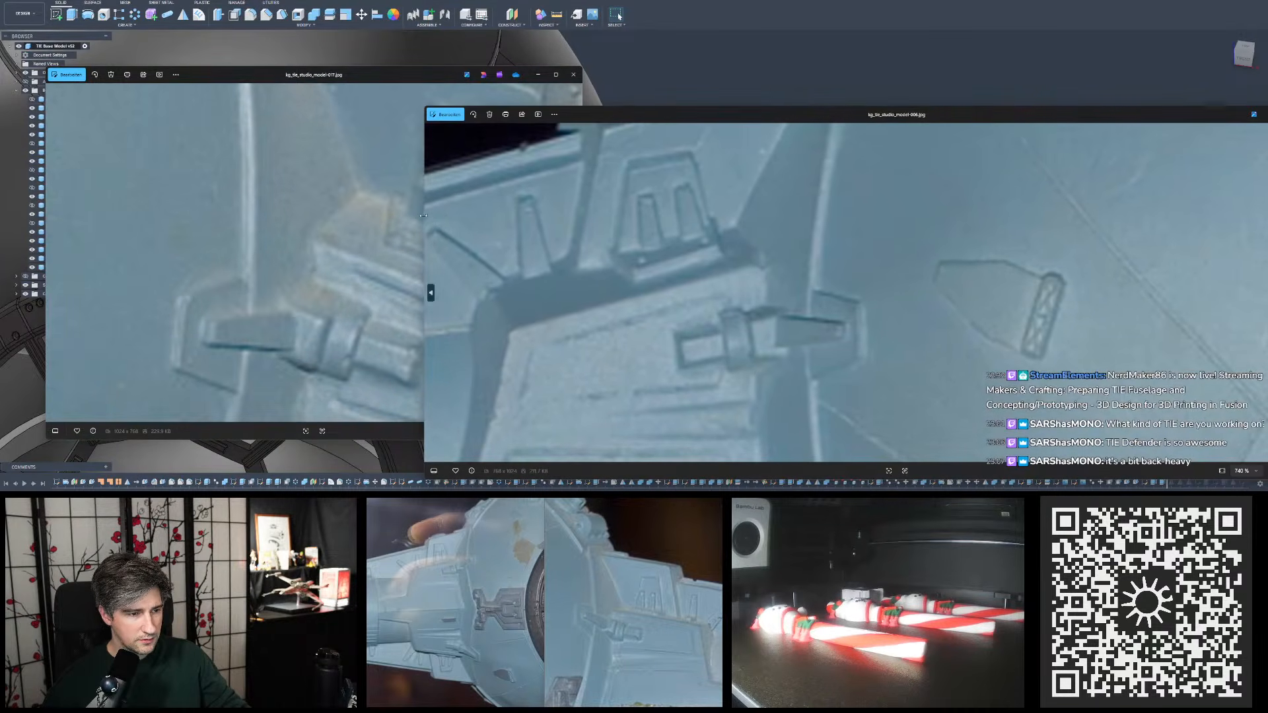
{"action": "left_click_drag", "start_coordinate": [423, 215], "coordinate": [617, 218]}
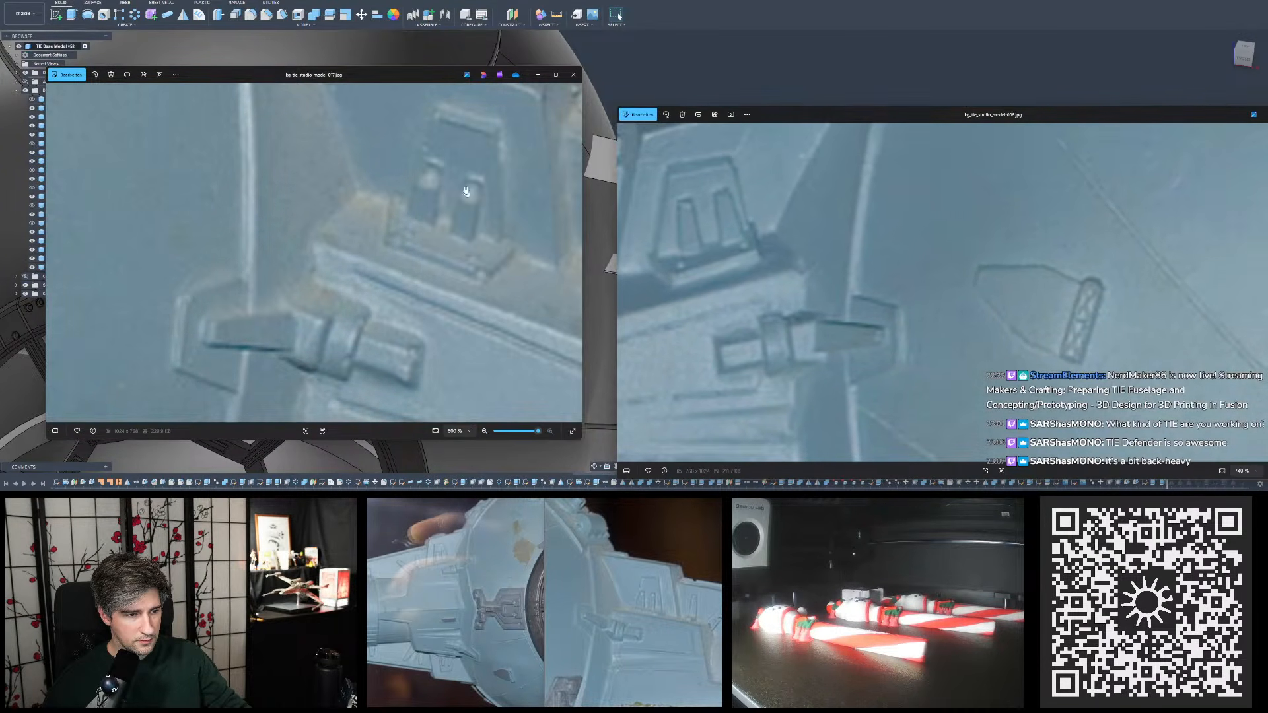
- Compare the shape of the trapezoid and its two tapered details where they meet the lower block in both reference photos
{"action": "left_click_drag", "start_coordinate": [467, 192], "coordinate": [493, 221]}
{"action": "left_click_drag", "start_coordinate": [742, 222], "coordinate": [735, 252]}
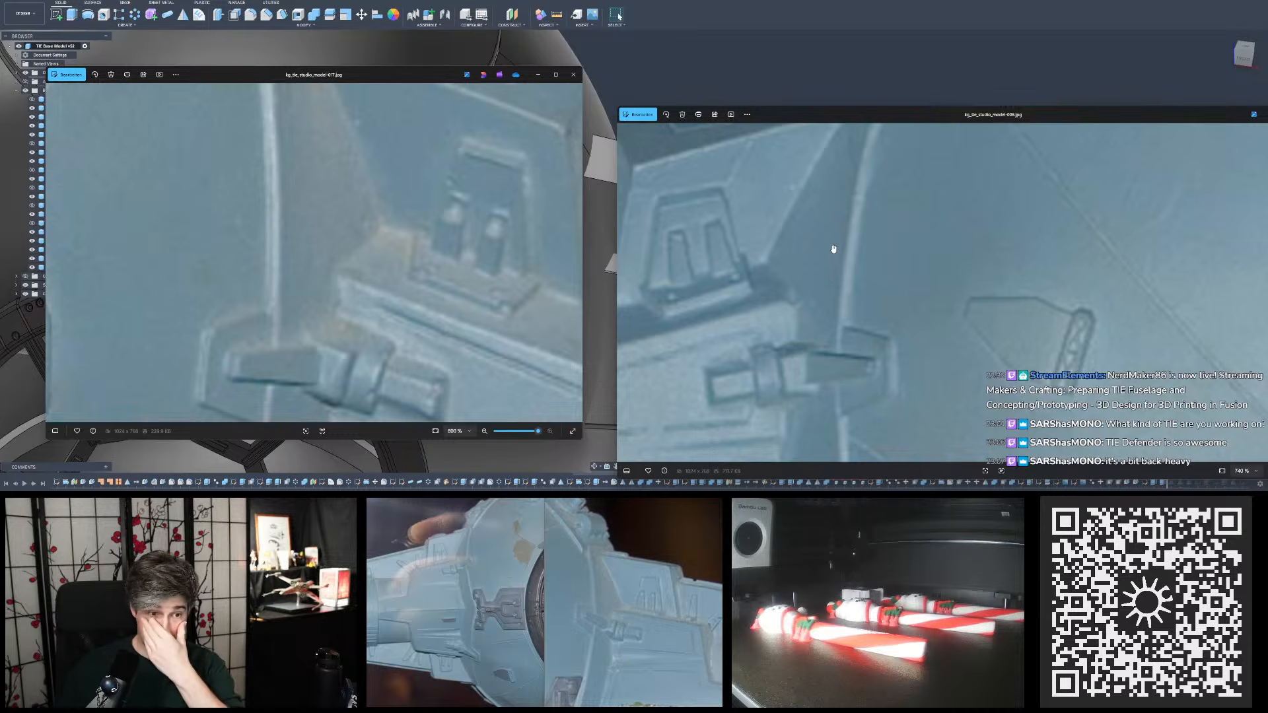
{"action": "left_click_drag", "start_coordinate": [819, 263], "coordinate": [832, 264]}
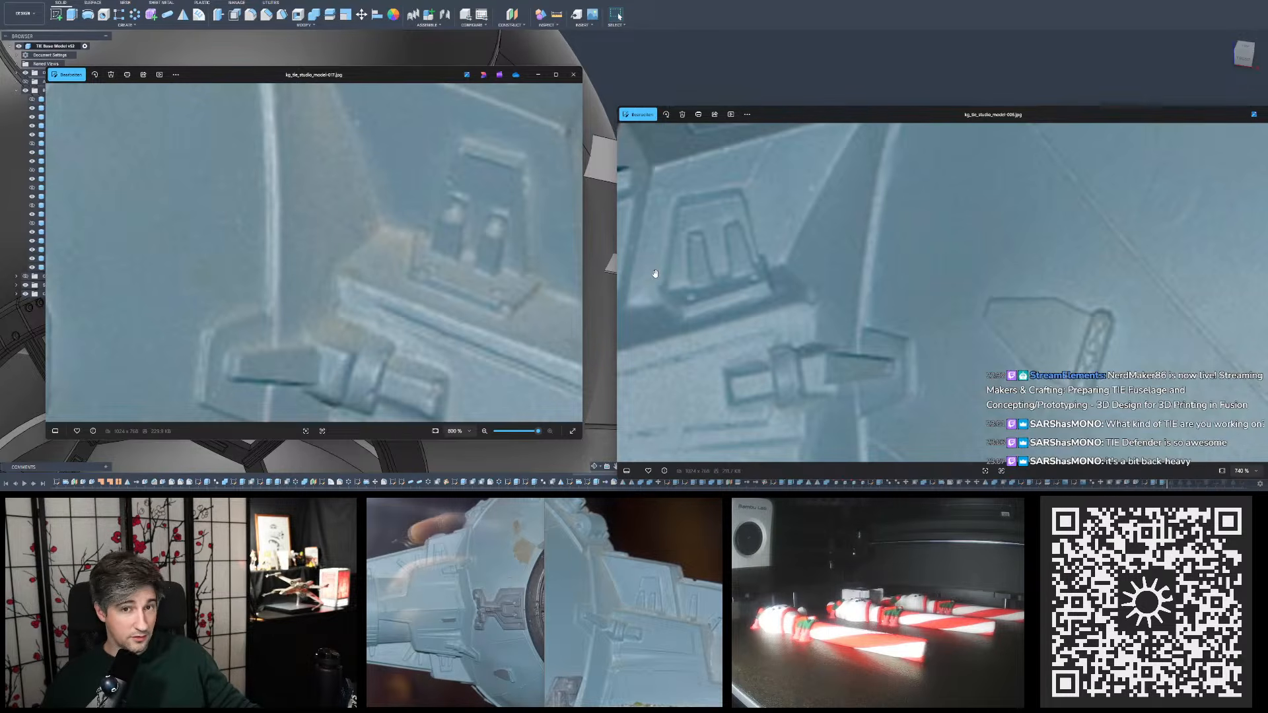
{"action": "scroll", "coordinate": [655, 273], "scroll_direction": "down", "scroll_amount": 10}
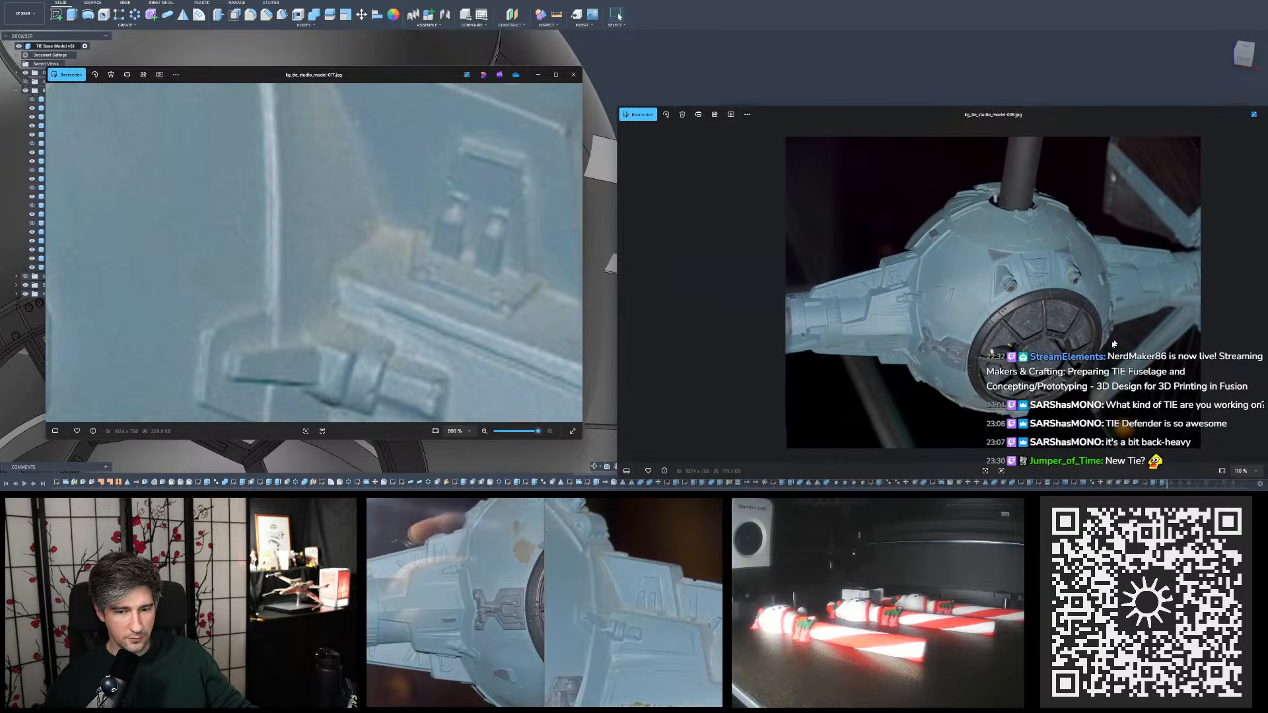
{"action": "scroll", "coordinate": [1012, 276], "scroll_direction": "up", "scroll_amount": 6}
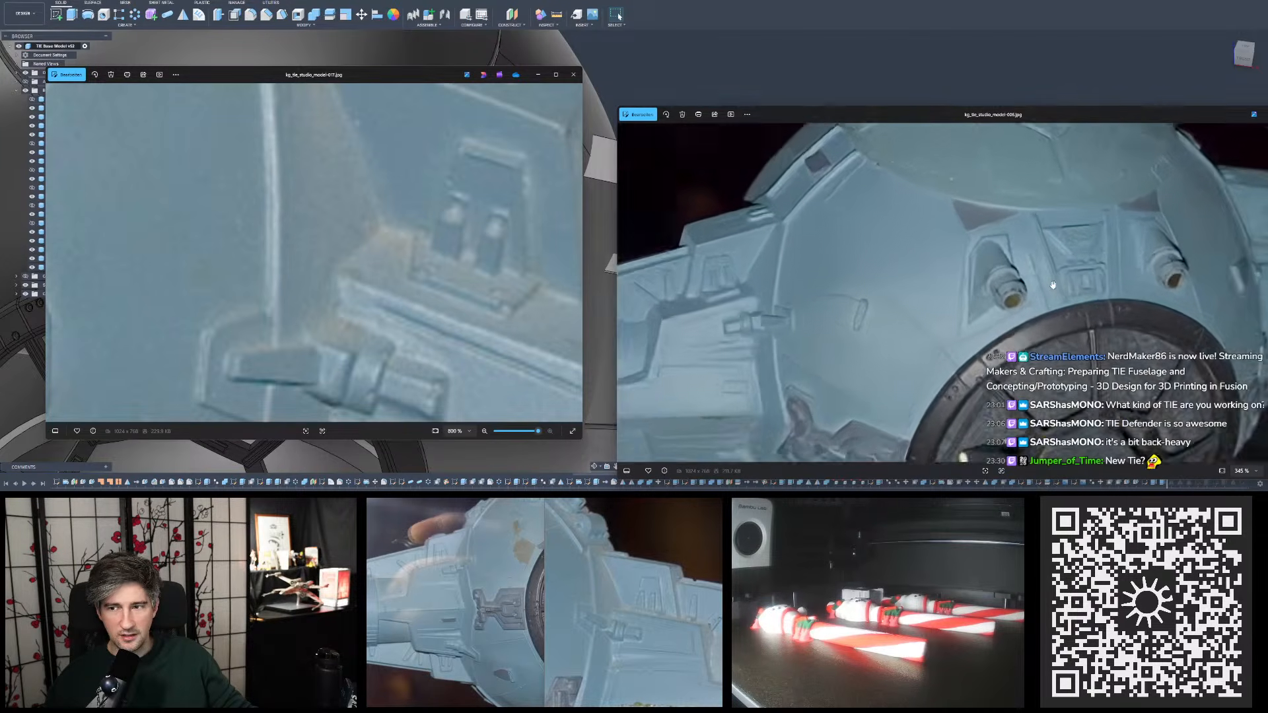
{"action": "scroll", "coordinate": [871, 239], "scroll_direction": "up", "scroll_amount": 4}
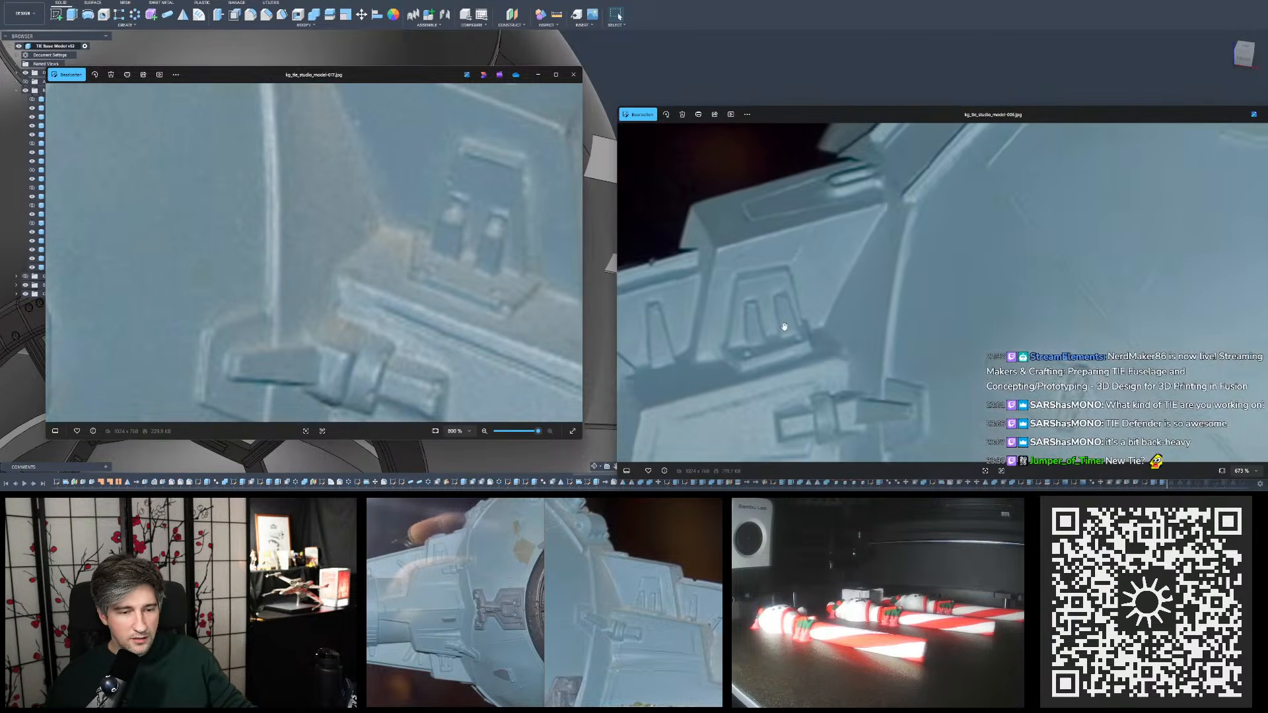
{"action": "left_click_drag", "start_coordinate": [751, 260], "coordinate": [745, 247]}
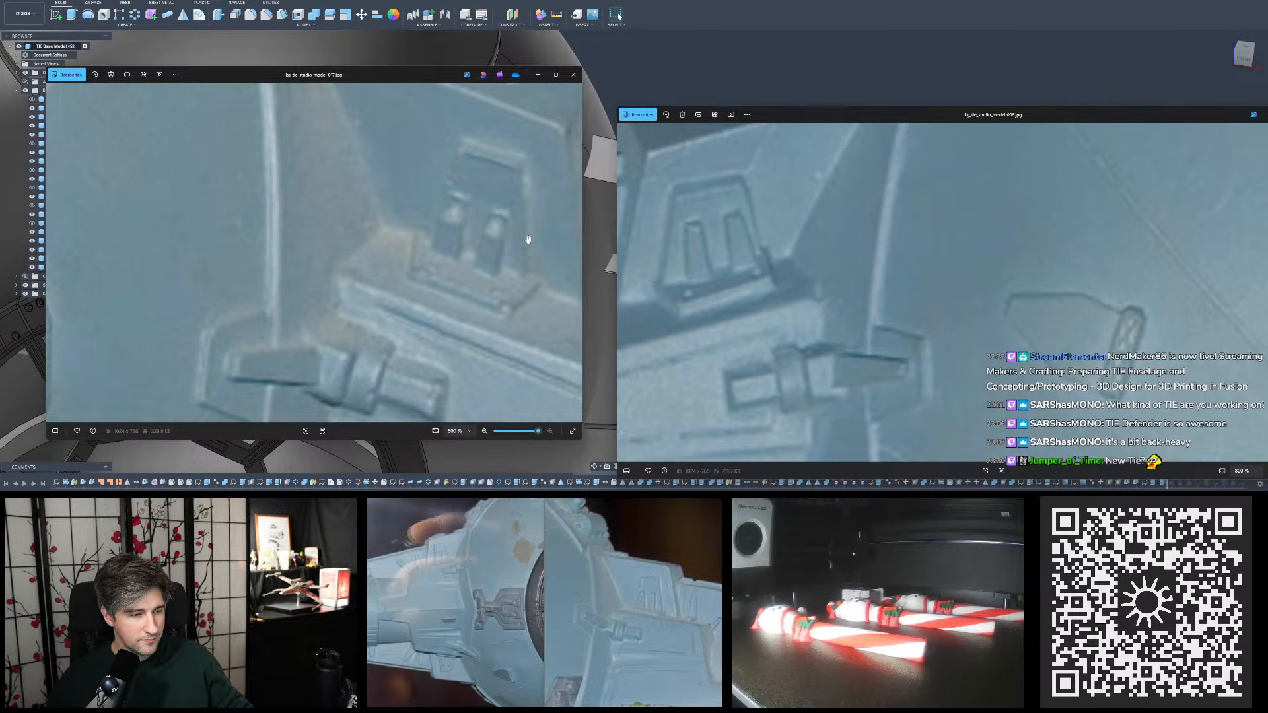
{"action": "left_click_drag", "start_coordinate": [523, 247], "coordinate": [513, 261]}
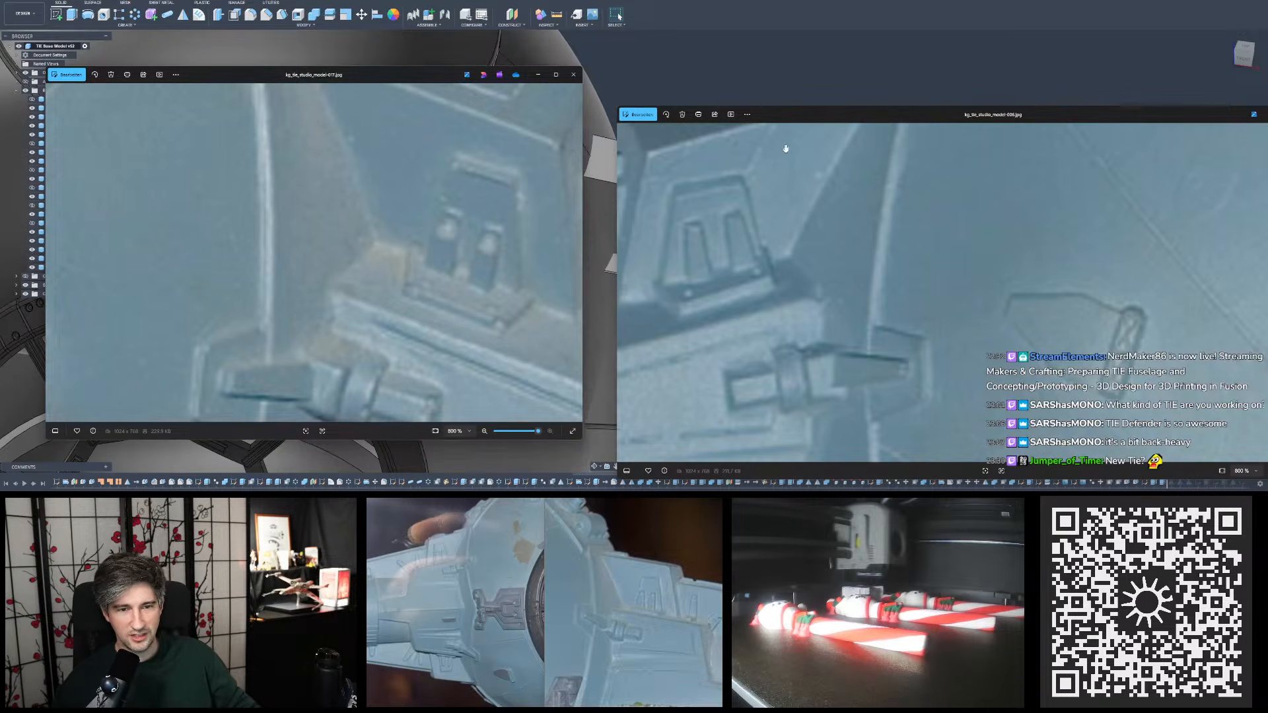
- Align the photo 006 and photo 017 windows side by side and view more of the fuselage around the pylon in photo 006
{"action": "left_click_drag", "start_coordinate": [832, 122], "coordinate": [782, 81]}
{"action": "mouse_move", "coordinate": [406, 78]}
{"action": "left_mouse_down"}
{"action": "mouse_move", "coordinate": [463, 78]}
{"action": "mouse_move", "coordinate": [799, 225]}
{"action": "mouse_move", "coordinate": [516, 103]}
{"action": "mouse_move", "coordinate": [409, 83]}
{"action": "left_mouse_up"}
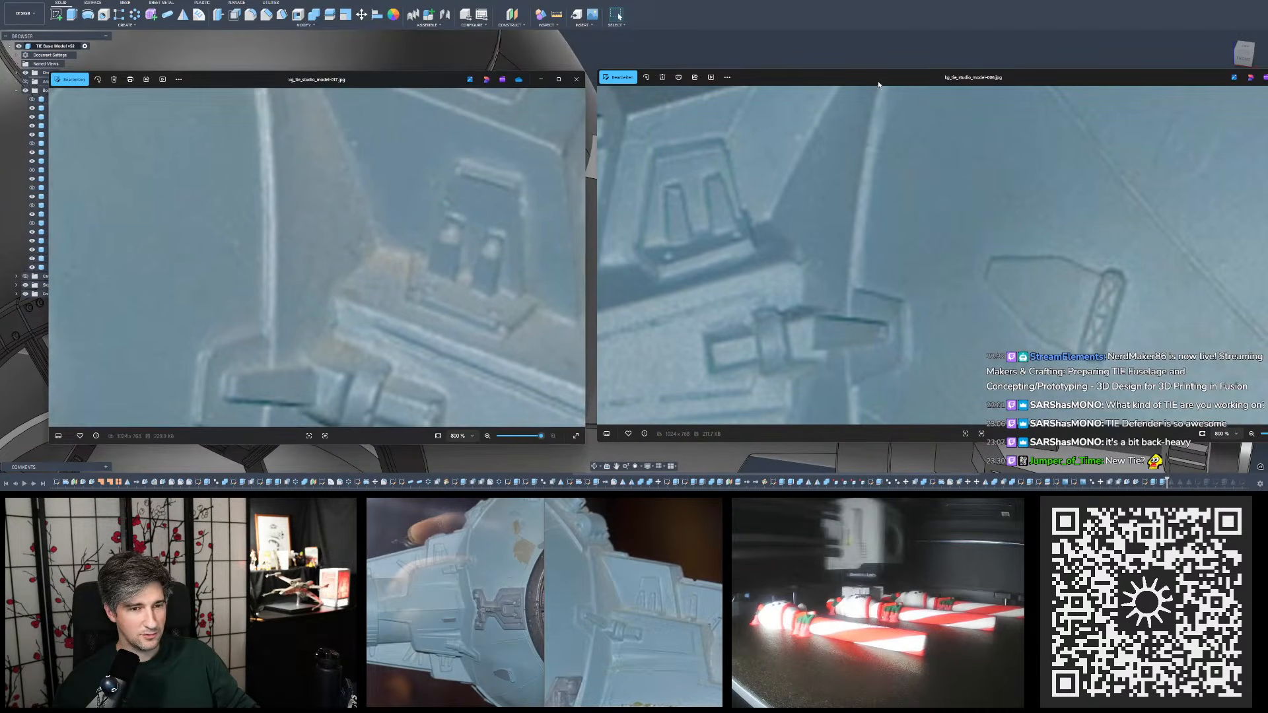
{"action": "left_click_drag", "start_coordinate": [879, 79], "coordinate": [877, 80]}
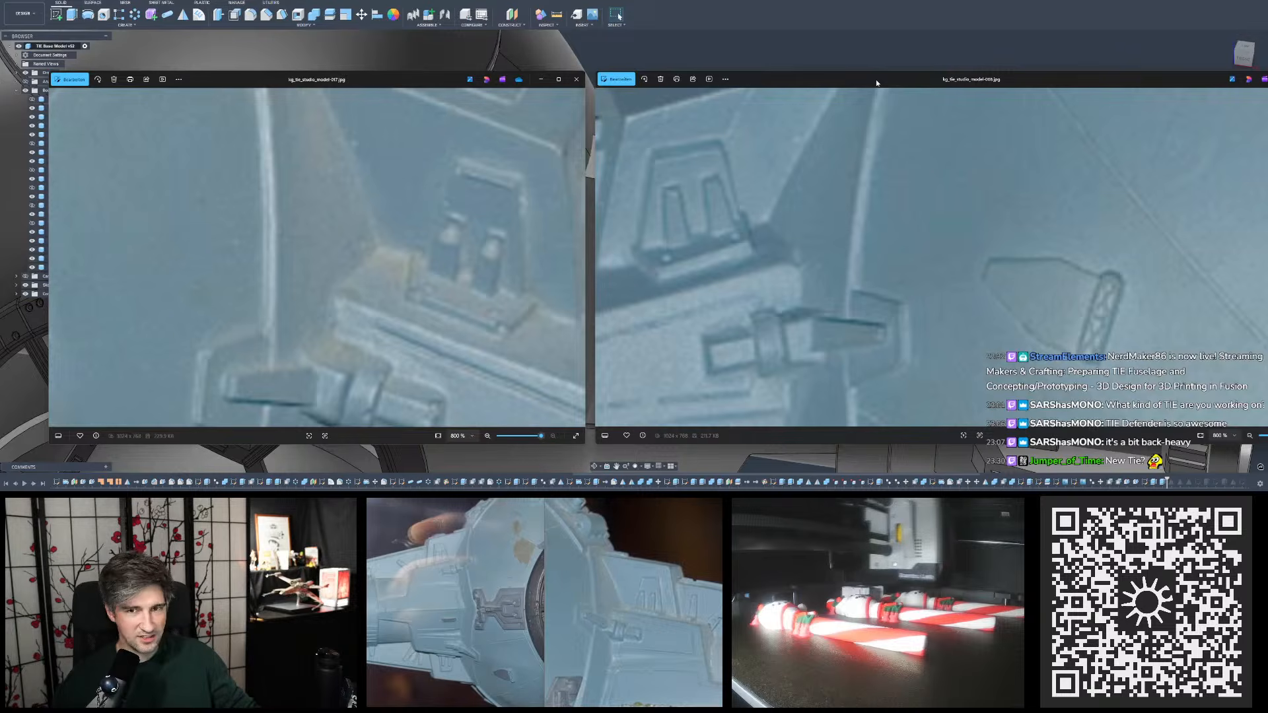
{"action": "scroll", "coordinate": [846, 129], "scroll_direction": "down", "scroll_amount": 8}
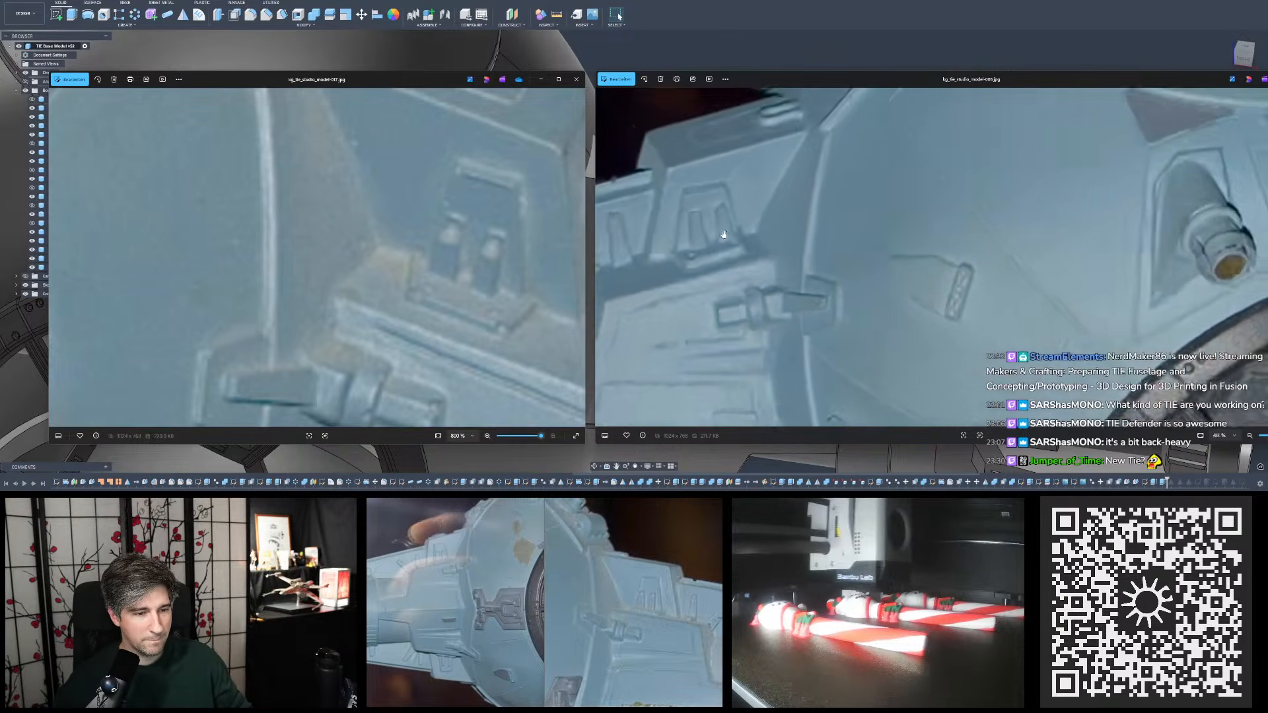
{"action": "scroll", "coordinate": [470, 223], "scroll_direction": "down", "scroll_amount": 7}
{"action": "scroll", "coordinate": [470, 223], "scroll_direction": "down", "scroll_amount": 1}
- Return to the TIE Base Model and view the pylon's trapezoid detail and lower block from above
{"action": "left_click", "coordinate": [648, 46]}
{"action": "scroll", "coordinate": [644, 244], "scroll_direction": "down", "scroll_amount": 7}
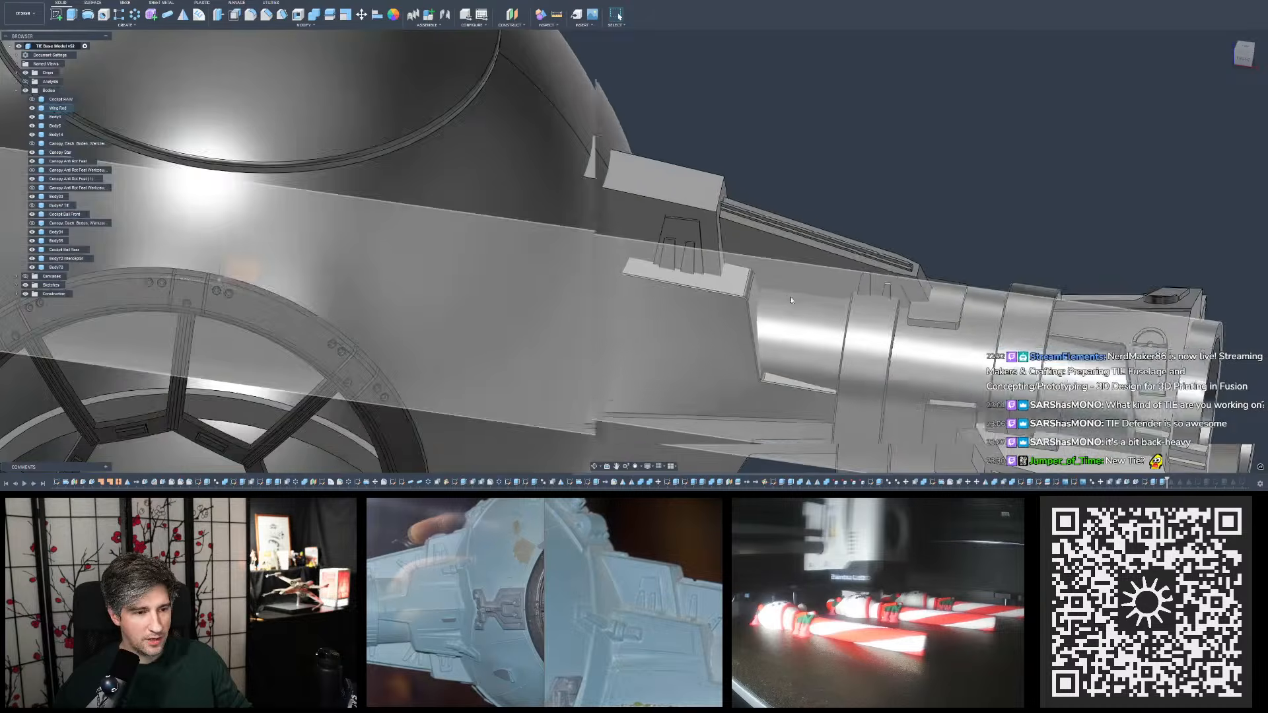
{"action": "middle_click_drag", "start_coordinate": [671, 241], "coordinate": [623, 157], "text": "shift"}
- Switch to the TIE Seeker design and examine the complete ship with its wings from both sides, briefly checking back on the base model
{"action": "left_click", "coordinate": [799, 2]}
{"action": "middle_click_drag", "start_coordinate": [791, 73], "coordinate": [779, 74], "text": "shift"}
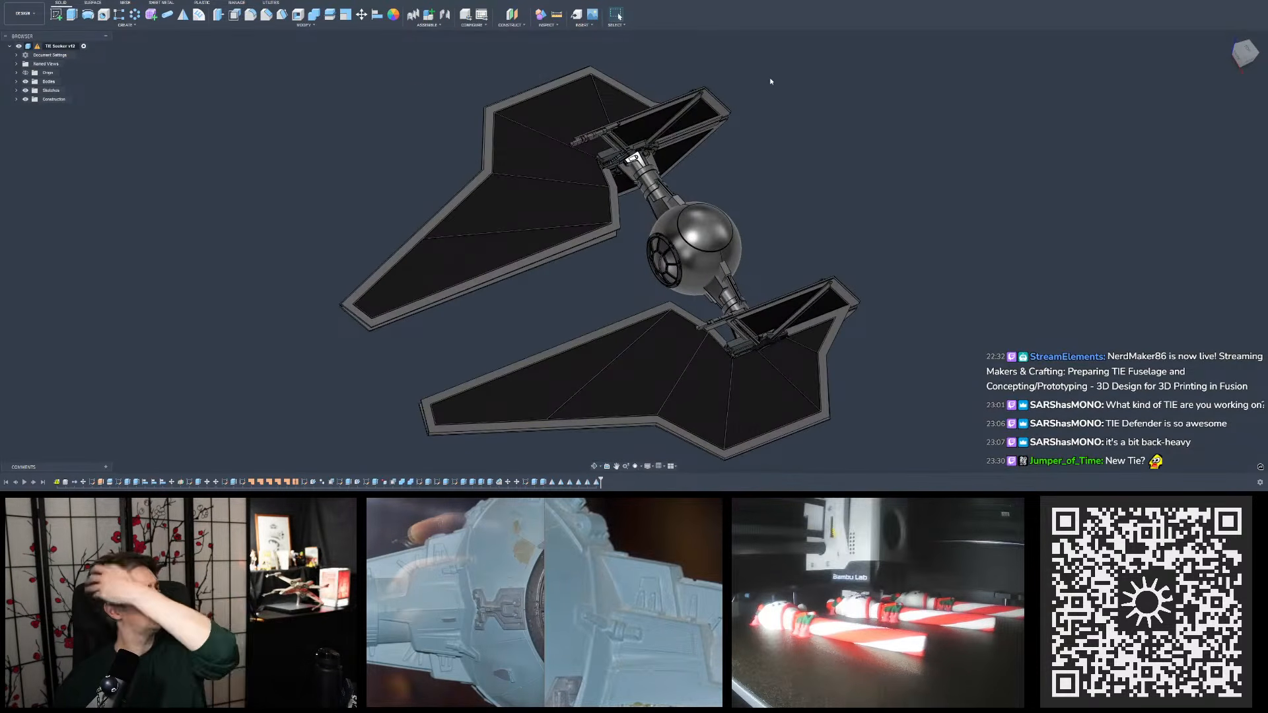
{"action": "middle_click_drag", "start_coordinate": [770, 77], "coordinate": [805, 148], "text": "shift"}
{"action": "scroll", "coordinate": [806, 148], "scroll_direction": "up", "scroll_amount": 3}
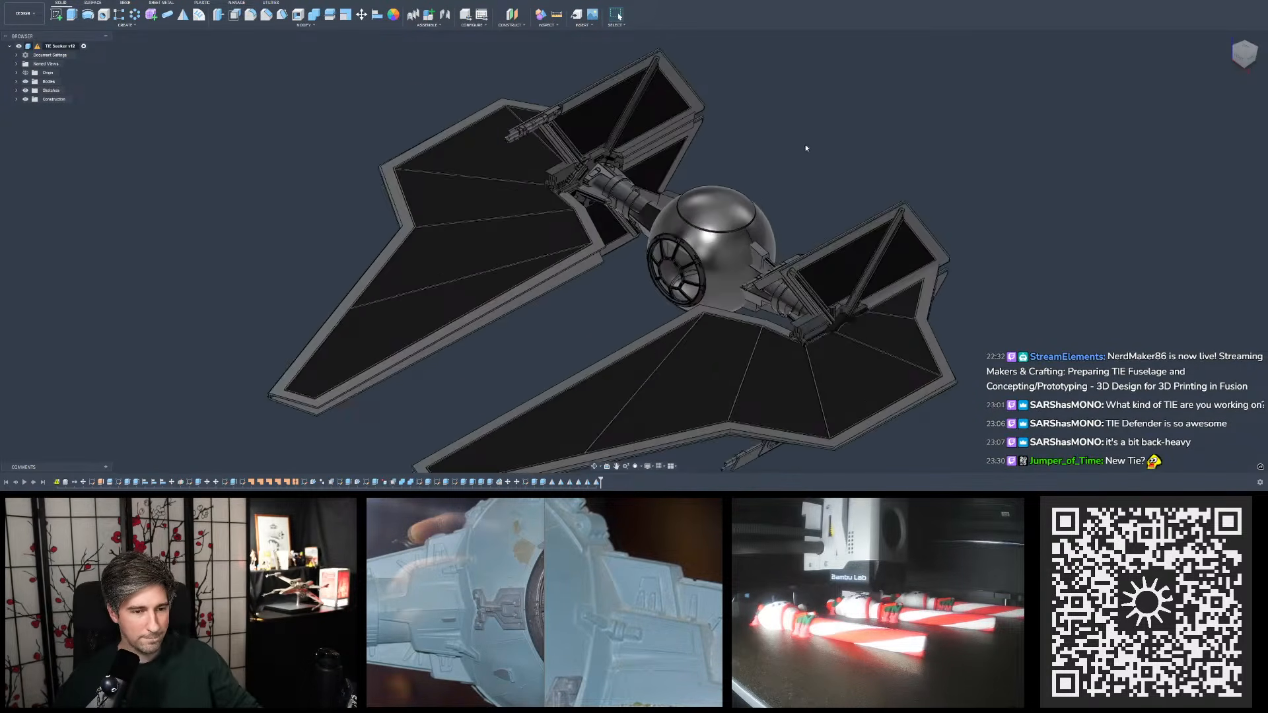
{"action": "left_click", "coordinate": [651, 1]}
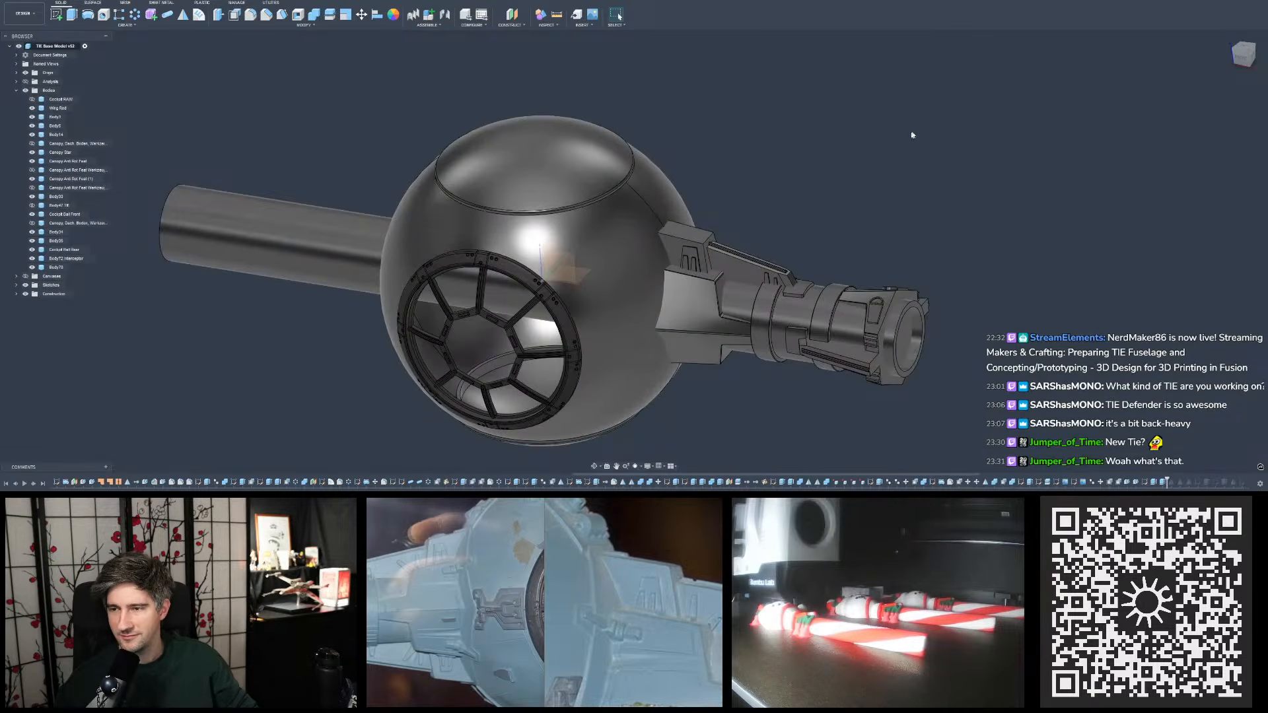
{"action": "left_click", "coordinate": [736, 3]}
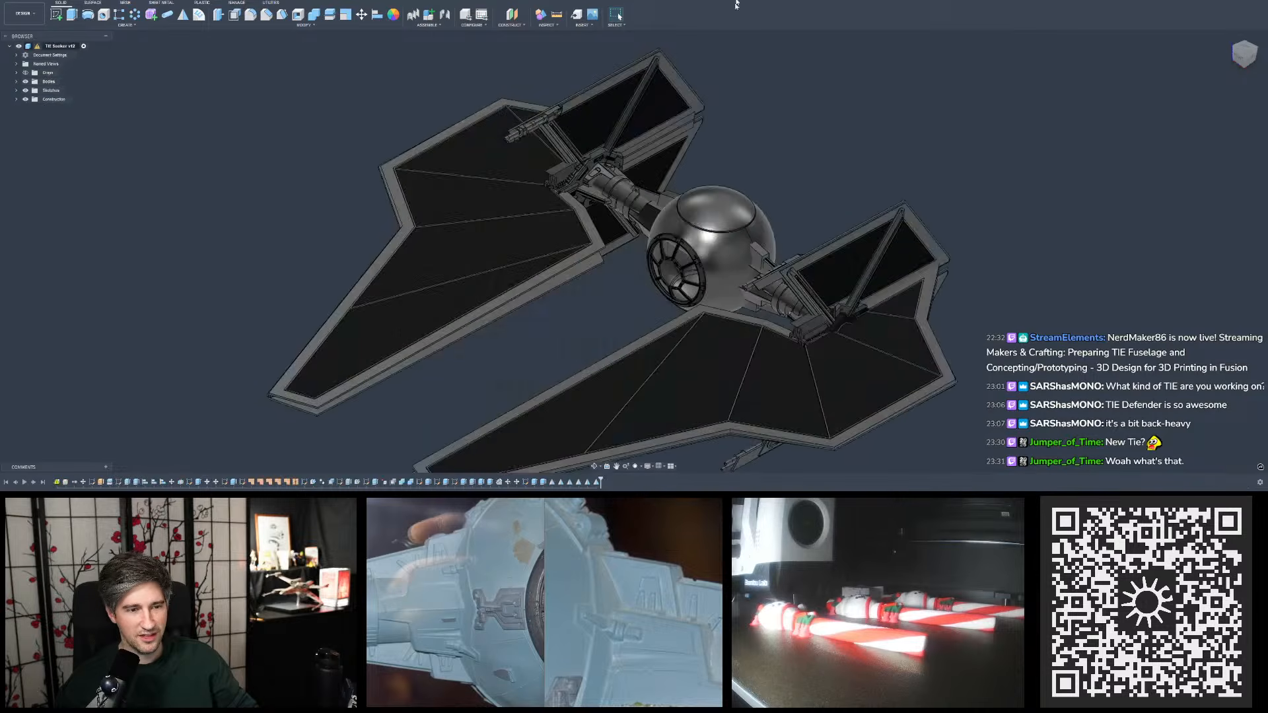
{"action": "middle_click_drag", "start_coordinate": [735, 173], "coordinate": [787, 162], "text": "shift"}
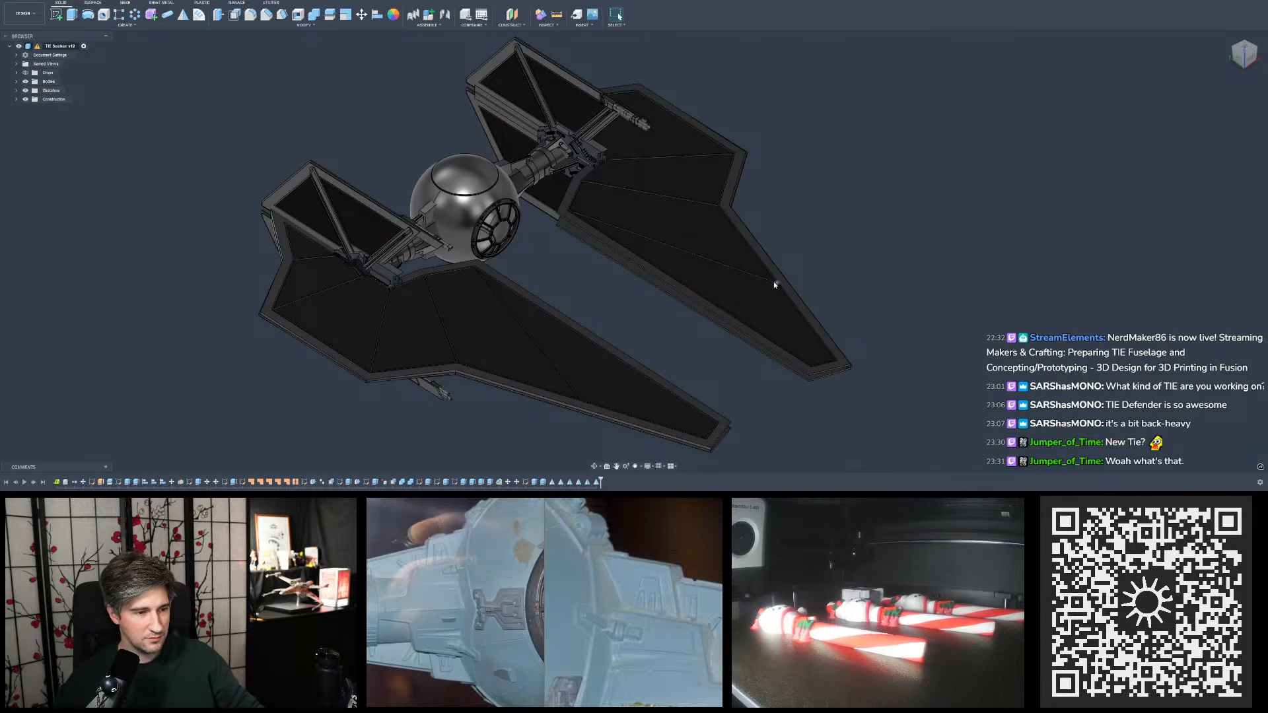
{"action": "middle_click_drag", "start_coordinate": [846, 249], "coordinate": [862, 138], "text": "shift"}
{"action": "scroll", "coordinate": [865, 135], "scroll_direction": "up", "scroll_amount": 3}
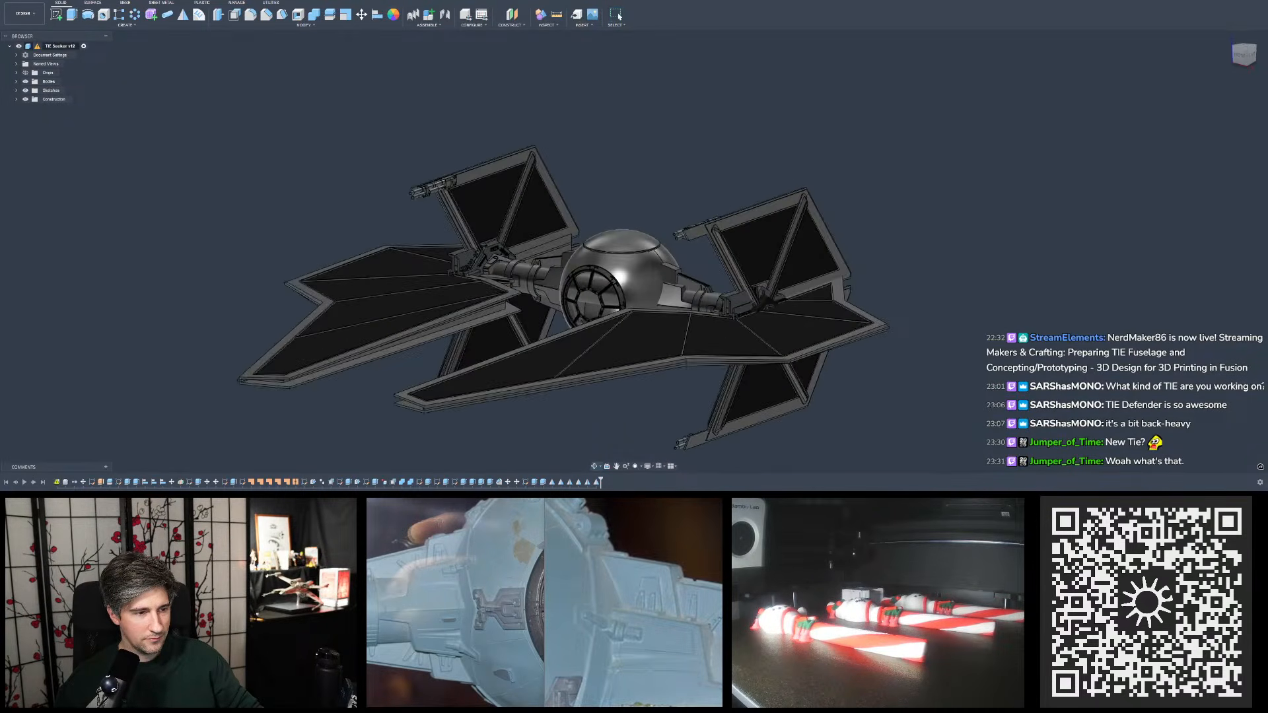
- Compare the base model with the TIE Seeker design, then examine the Seeker's wing frame, front window and pylons up close
{"action": "left_click", "coordinate": [474, 2]}
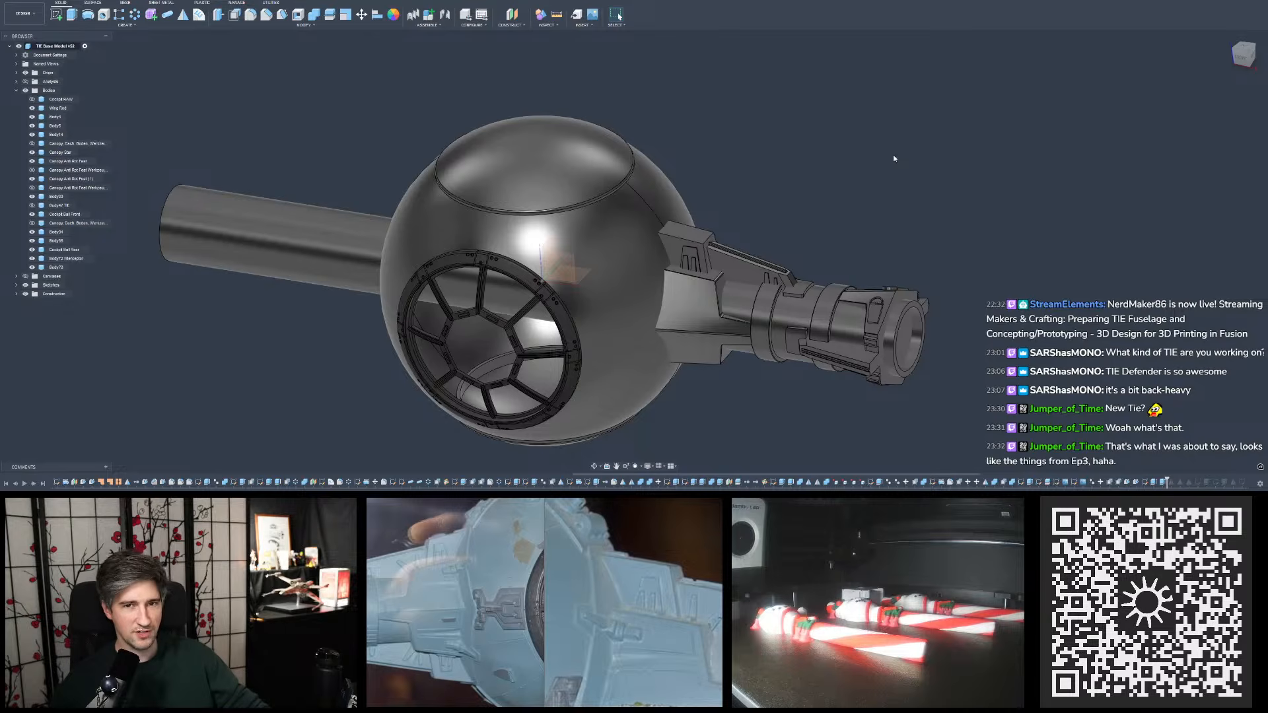
{"action": "left_click", "coordinate": [768, 2]}
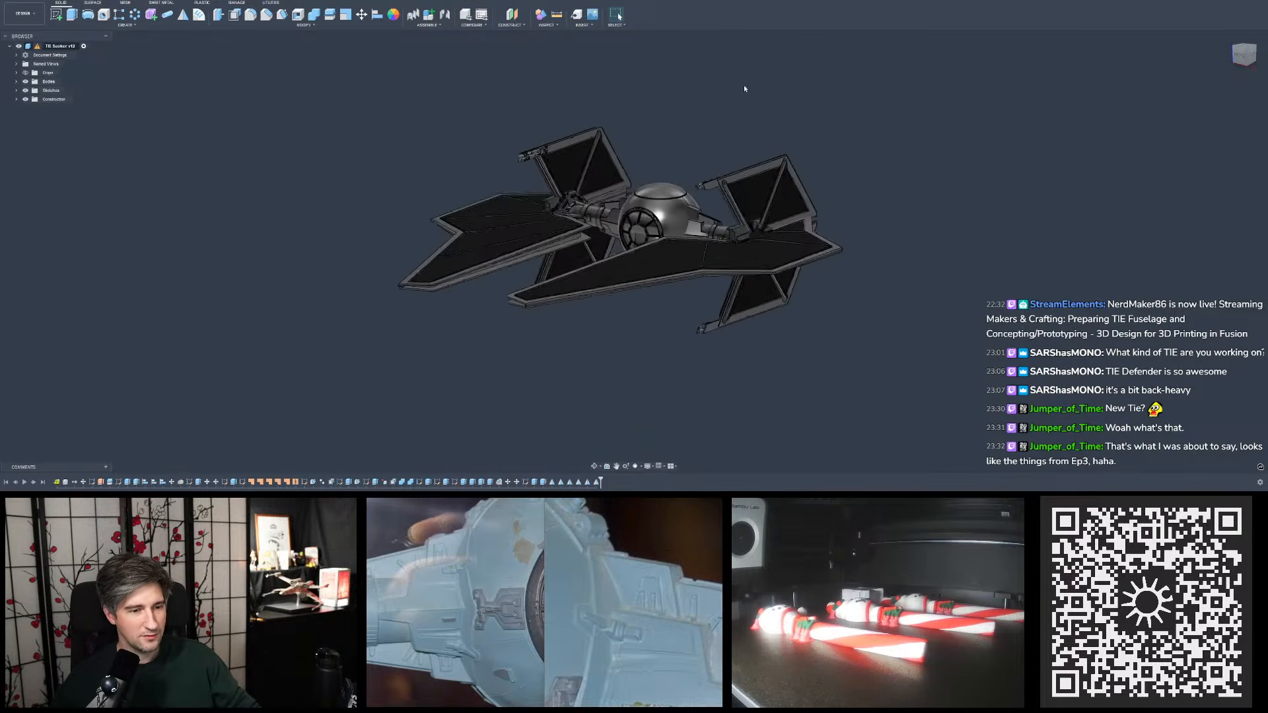
{"action": "middle_click_drag", "start_coordinate": [744, 87], "coordinate": [660, 231], "text": "shift"}
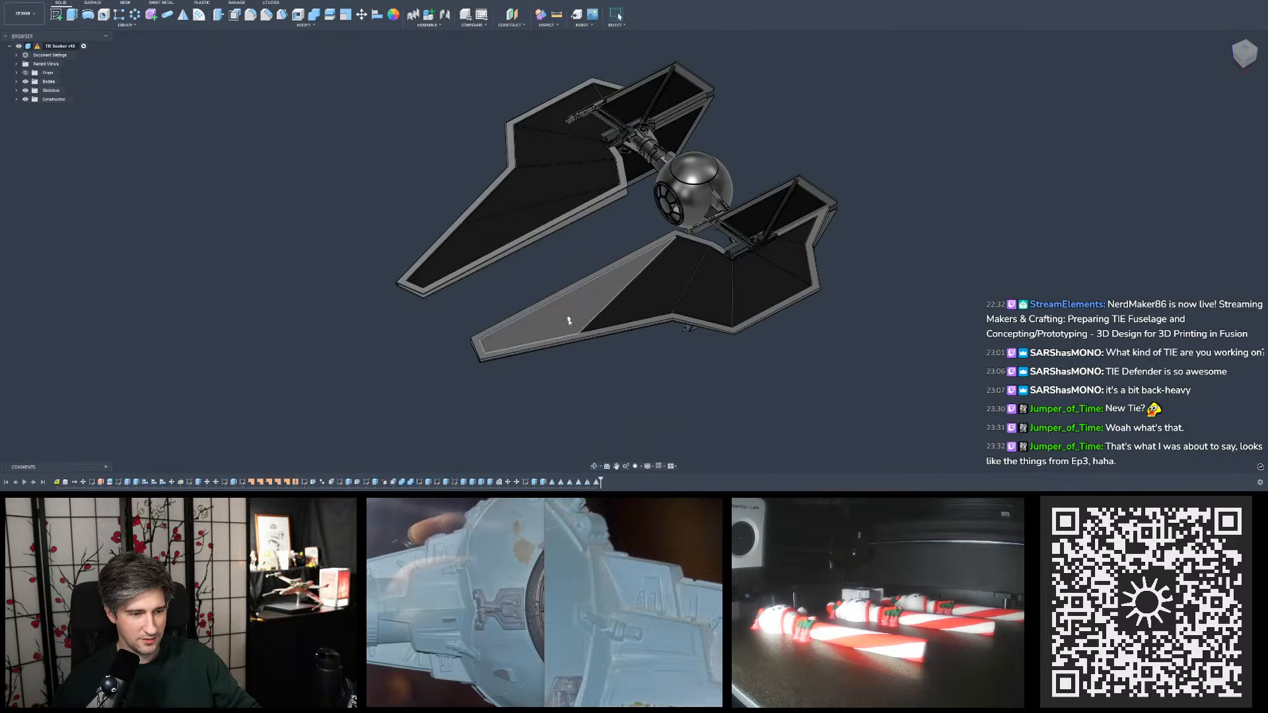
{"action": "left_click", "coordinate": [627, 322]}
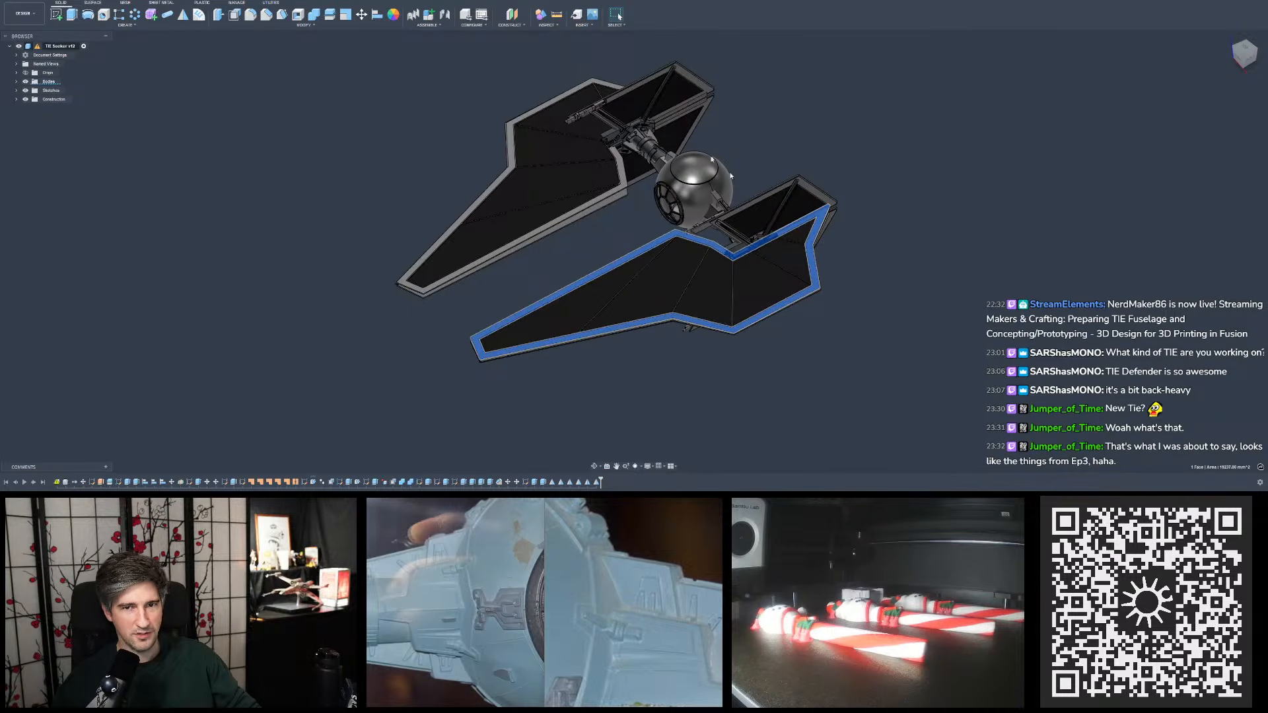
{"action": "middle_click_drag", "start_coordinate": [786, 124], "coordinate": [872, 109], "text": "shift"}
{"action": "middle_click_drag", "start_coordinate": [605, 236], "coordinate": [555, 198], "text": "shift"}
{"action": "scroll", "coordinate": [582, 180], "scroll_direction": "up", "scroll_amount": 5}
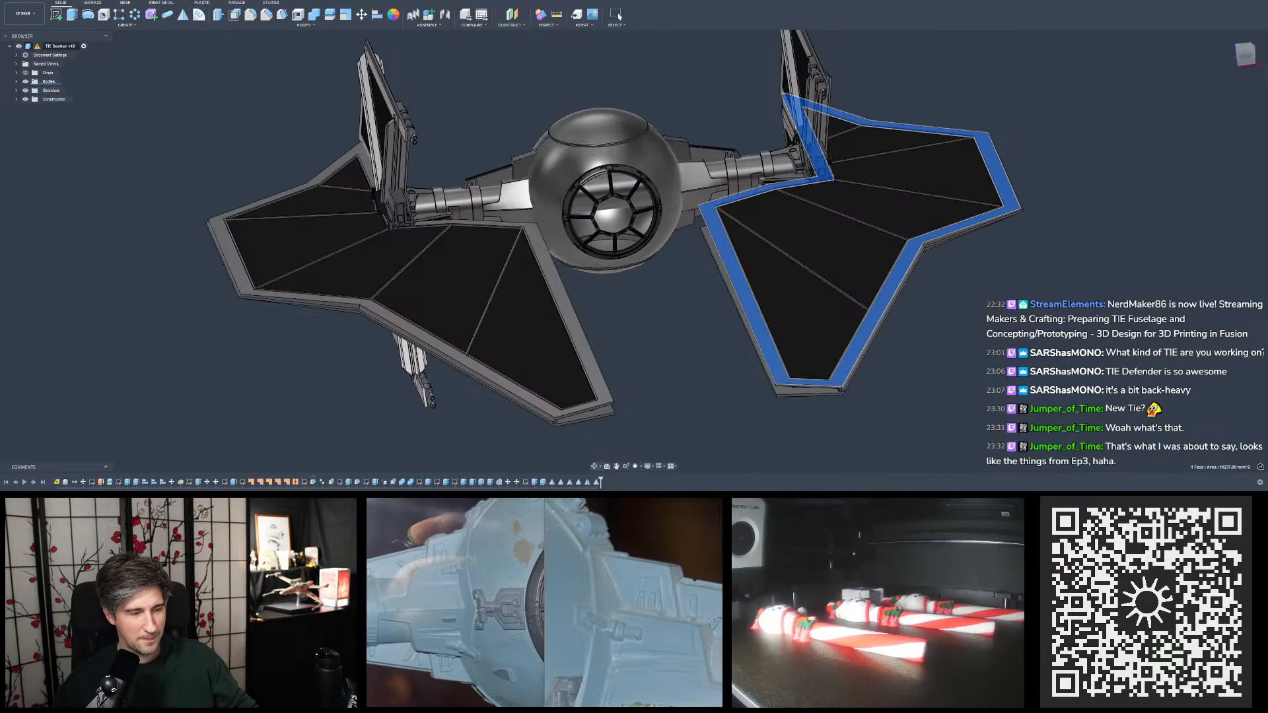
{"action": "scroll", "coordinate": [594, 174], "scroll_direction": "up", "scroll_amount": 6}
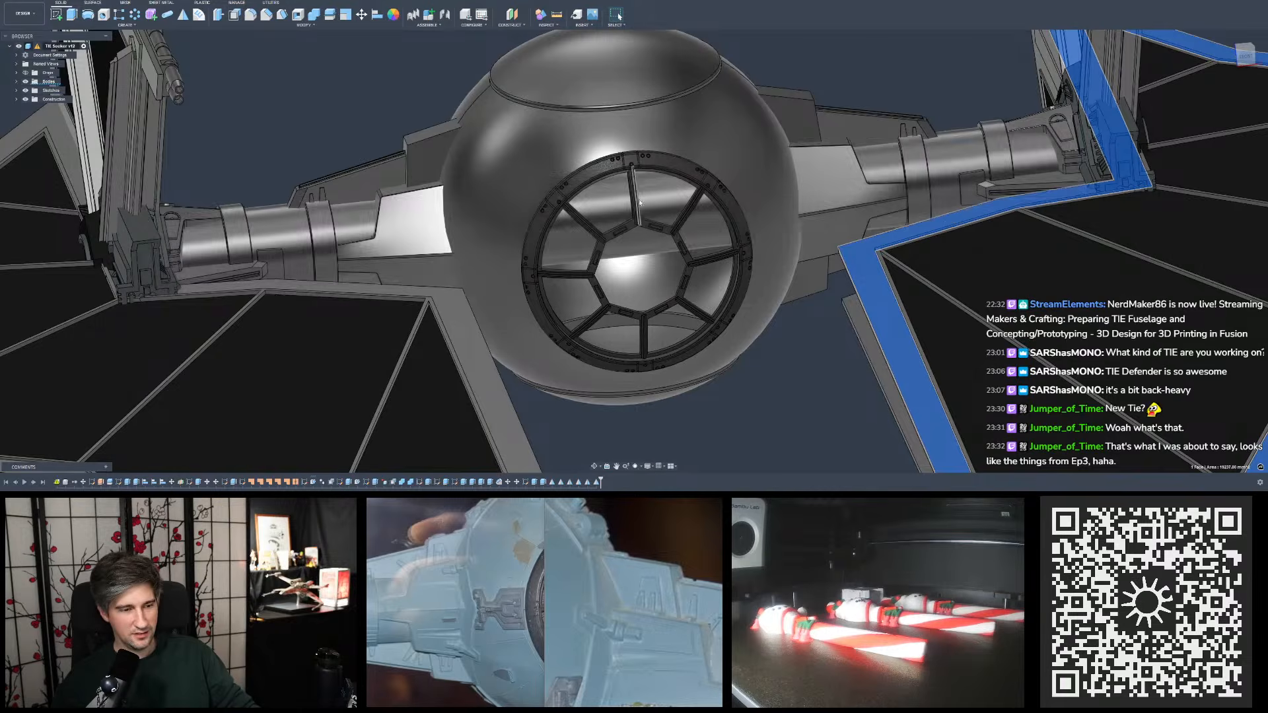
{"action": "mouse_move", "coordinate": [632, 189]}
{"action": "middle_mouse_down", "text": "shift"}
{"action": "mouse_move", "coordinate": [640, 147]}
{"action": "mouse_move", "coordinate": [631, 198]}
{"action": "middle_mouse_up", "text": "shift"}
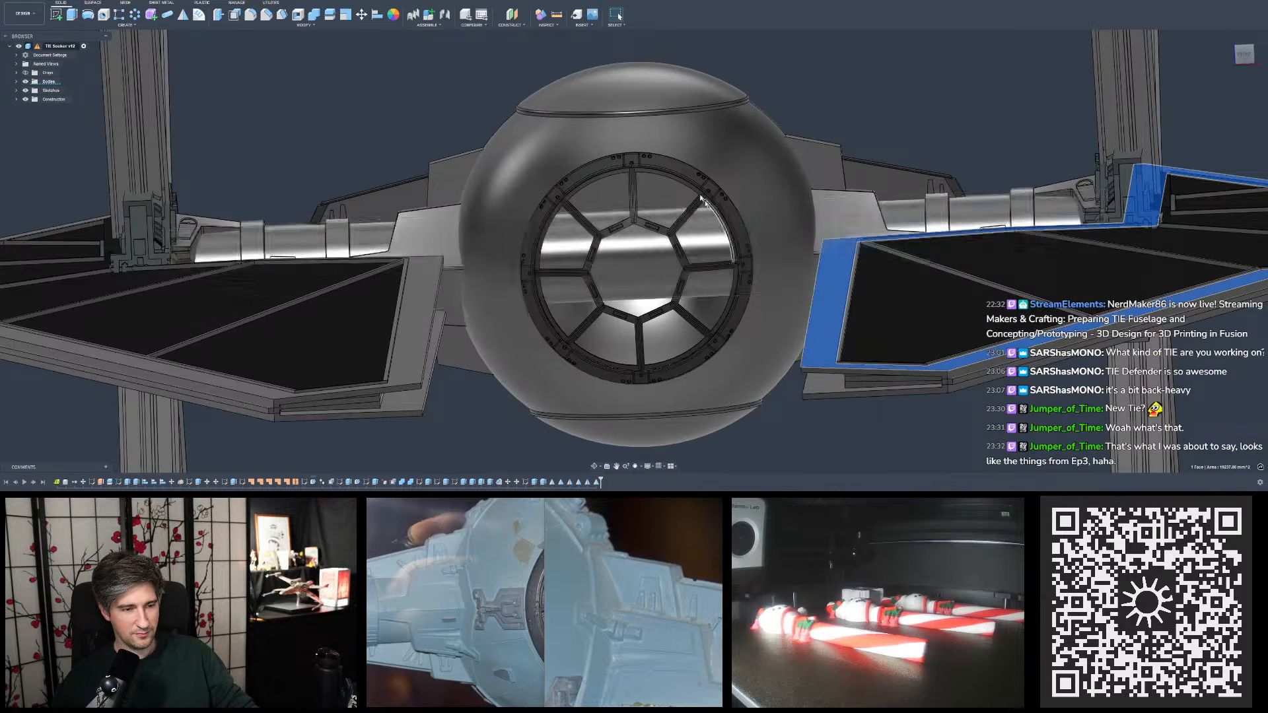
{"action": "middle_click_drag", "start_coordinate": [724, 215], "coordinate": [689, 183], "text": "shift"}
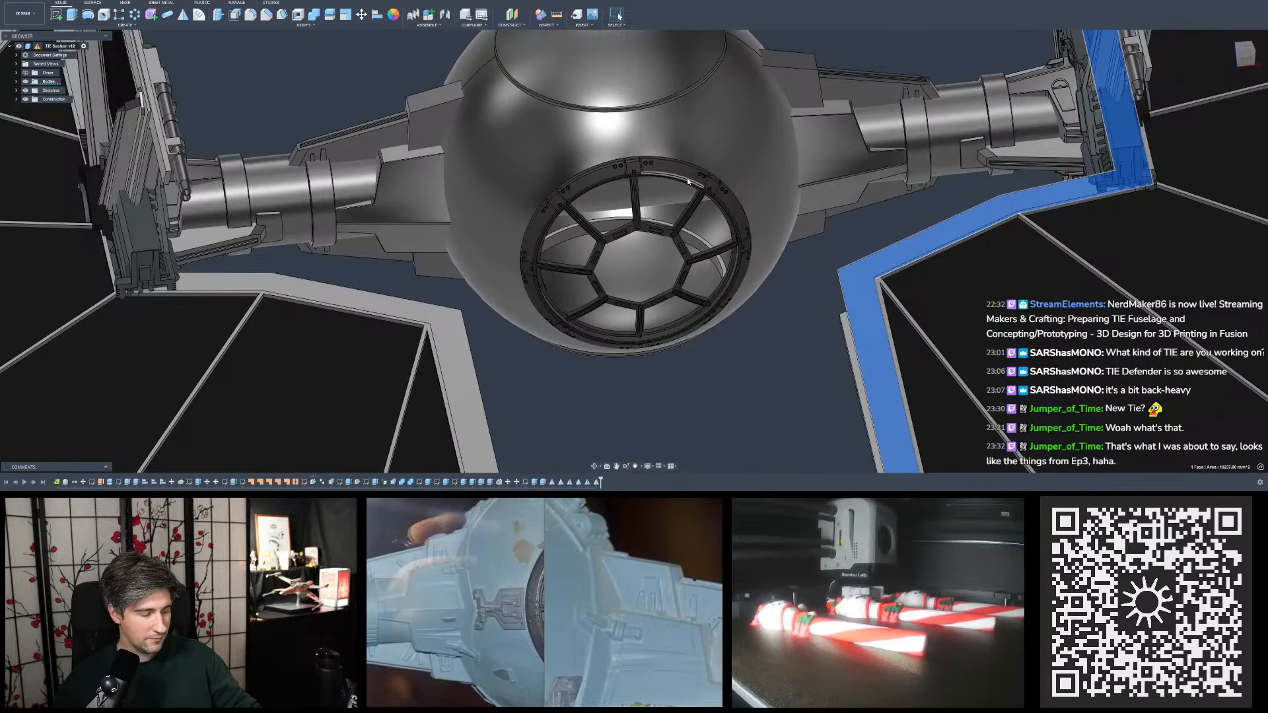
- Examine the Seeker's pylons and wings from several angles up to a full-ship view, clearing the wing frame selection
{"action": "scroll", "coordinate": [689, 195], "scroll_direction": "down", "scroll_amount": 4}
{"action": "scroll", "coordinate": [689, 196], "scroll_direction": "up", "scroll_amount": 4}
{"action": "scroll", "coordinate": [690, 195], "scroll_direction": "down", "scroll_amount": 2}
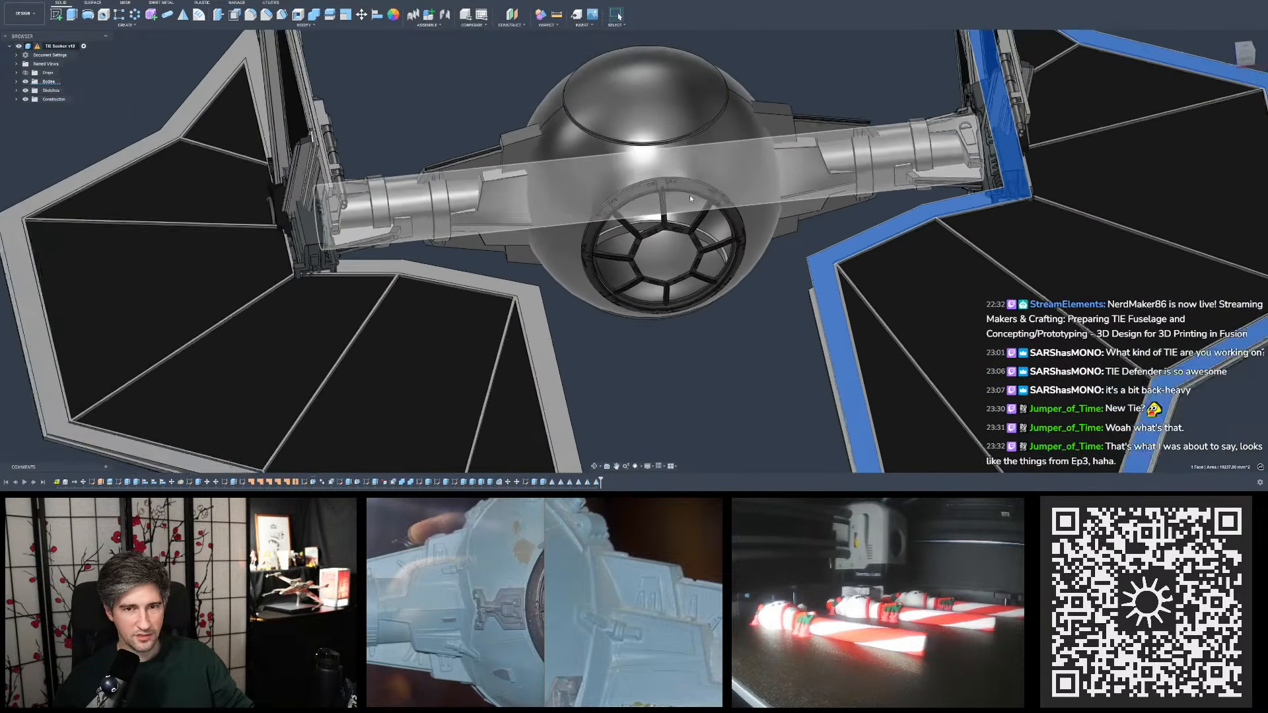
{"action": "scroll", "coordinate": [689, 196], "scroll_direction": "down", "scroll_amount": 1}
{"action": "middle_click_drag", "start_coordinate": [707, 198], "coordinate": [735, 197], "text": "shift"}
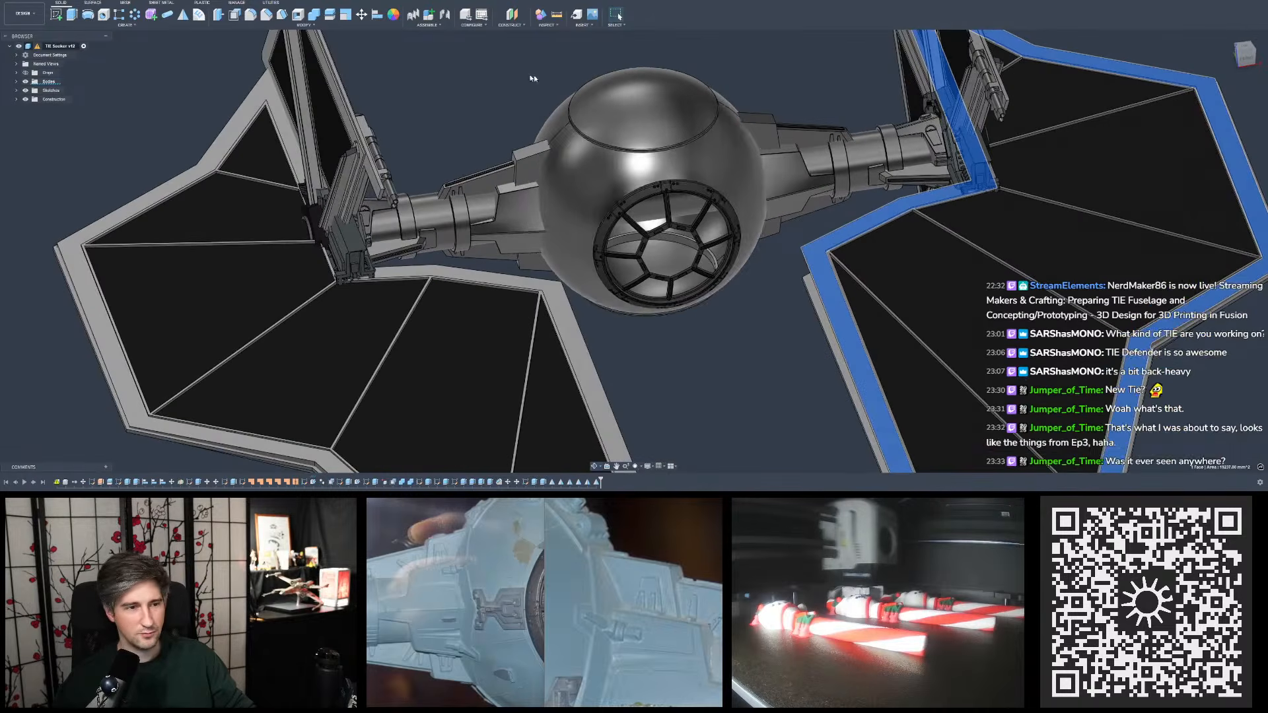
{"action": "middle_click_drag", "start_coordinate": [473, 197], "coordinate": [511, 200], "text": "shift"}
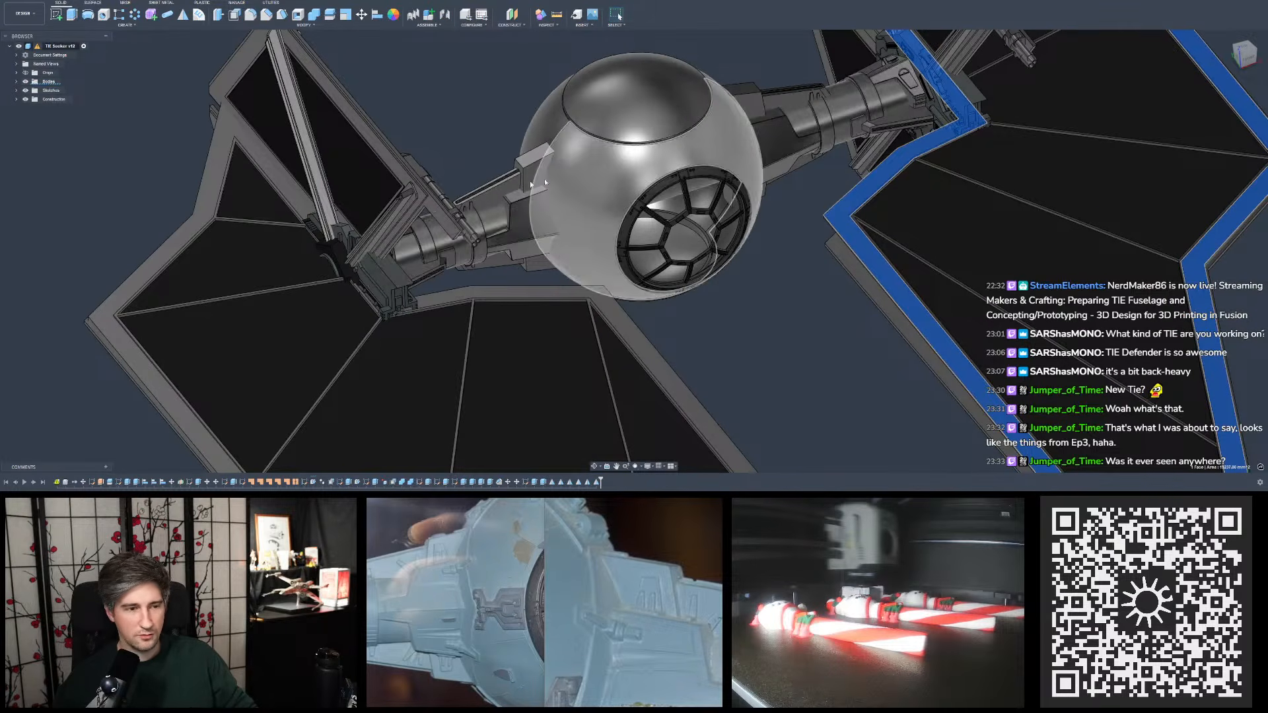
{"action": "scroll", "coordinate": [544, 178], "scroll_direction": "down", "scroll_amount": 6}
{"action": "scroll", "coordinate": [574, 147], "scroll_direction": "up", "scroll_amount": 4}
{"action": "scroll", "coordinate": [575, 148], "scroll_direction": "down", "scroll_amount": 4}
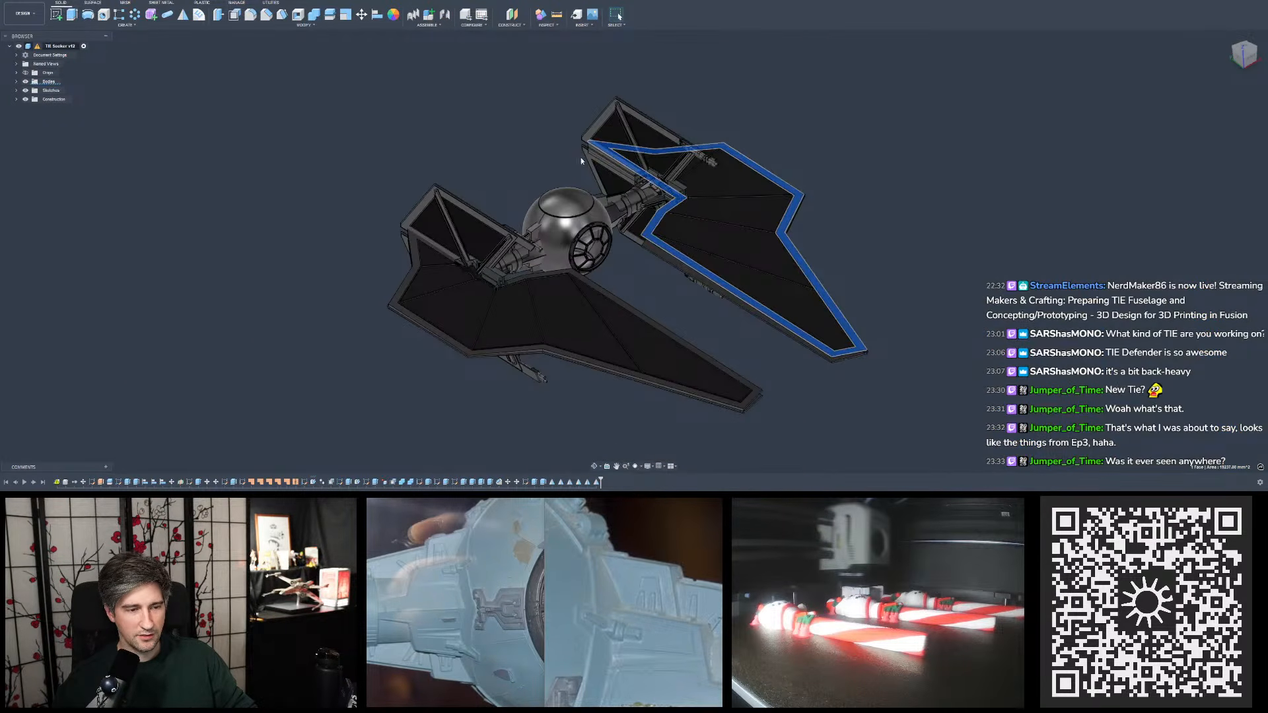
{"action": "left_click", "coordinate": [566, 141]}
{"action": "mouse_move", "coordinate": [566, 141]}
{"action": "middle_mouse_down", "text": "shift"}
{"action": "mouse_move", "coordinate": [582, 145]}
{"action": "mouse_move", "coordinate": [541, 211]}
{"action": "mouse_move", "coordinate": [585, 158]}
{"action": "mouse_move", "coordinate": [545, 135]}
{"action": "mouse_move", "coordinate": [588, 169]}
{"action": "mouse_move", "coordinate": [555, 150]}
{"action": "middle_mouse_up", "text": "shift"}
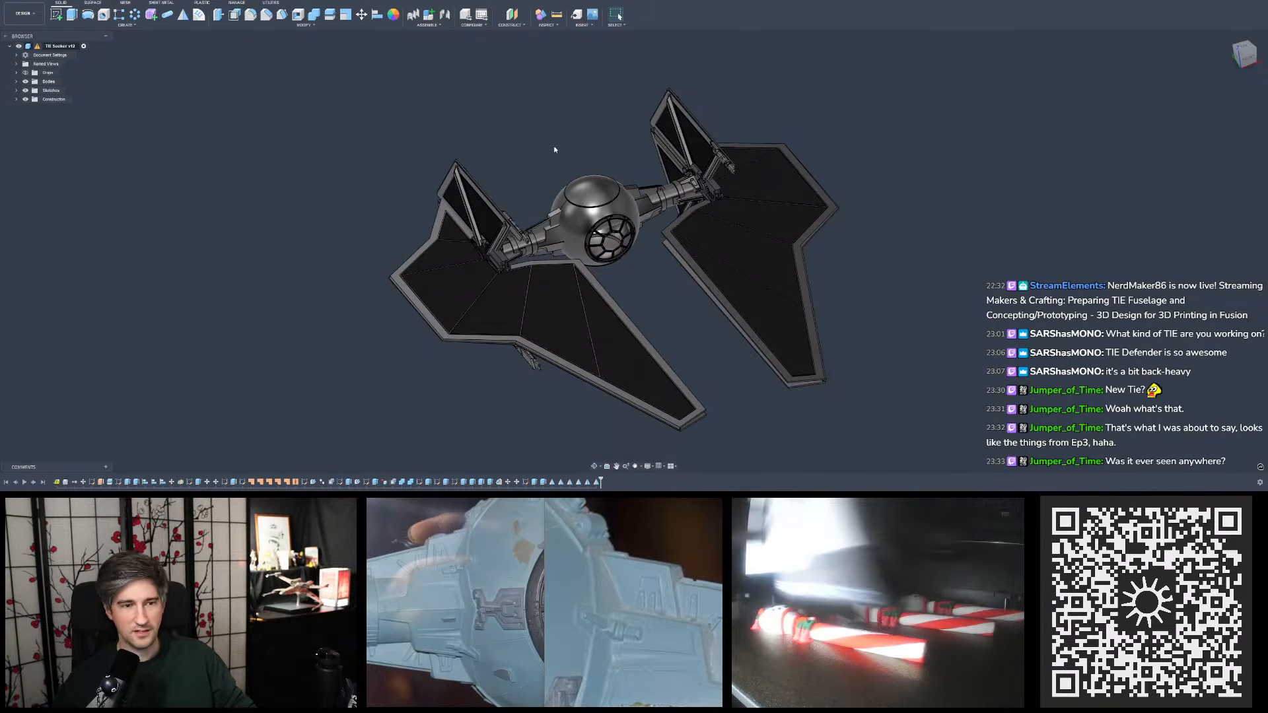
{"action": "middle_click_drag", "start_coordinate": [589, 154], "coordinate": [608, 188], "text": "shift"}
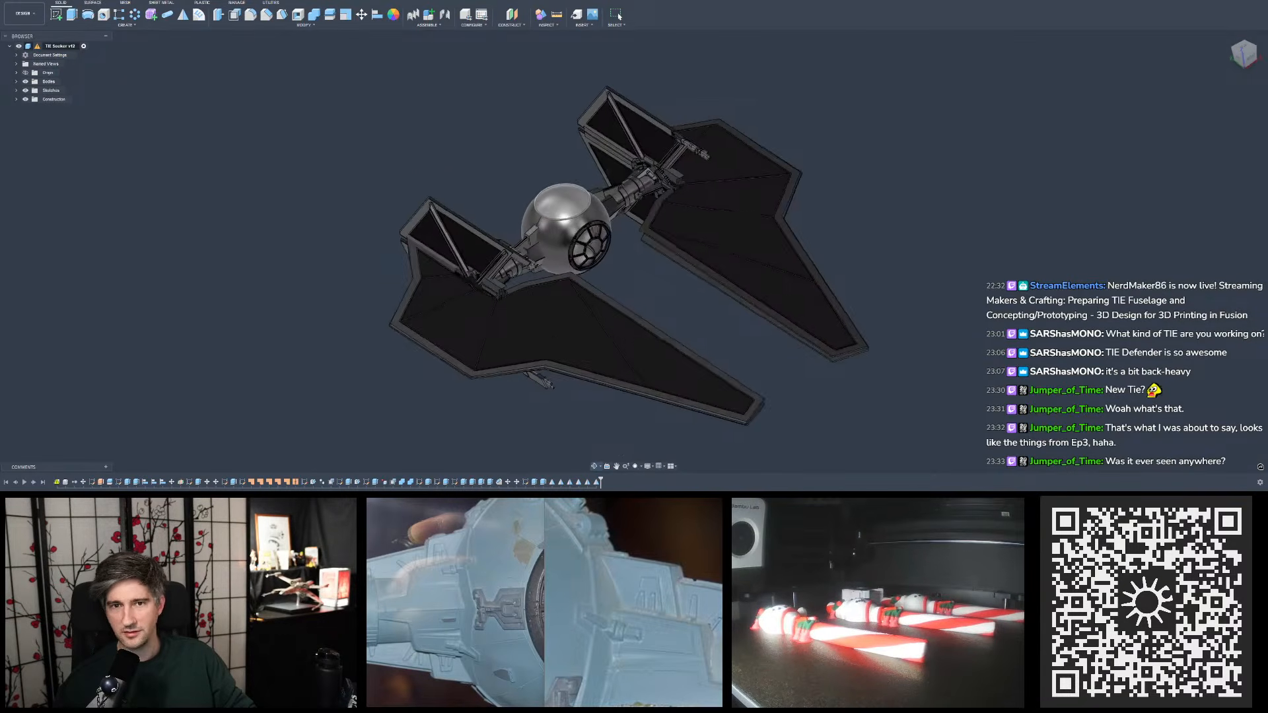
{"action": "middle_click_drag", "start_coordinate": [565, 102], "coordinate": [499, 83], "text": "shift"}
{"action": "middle_click_drag", "start_coordinate": [619, 15], "coordinate": [528, 83], "text": "shift"}
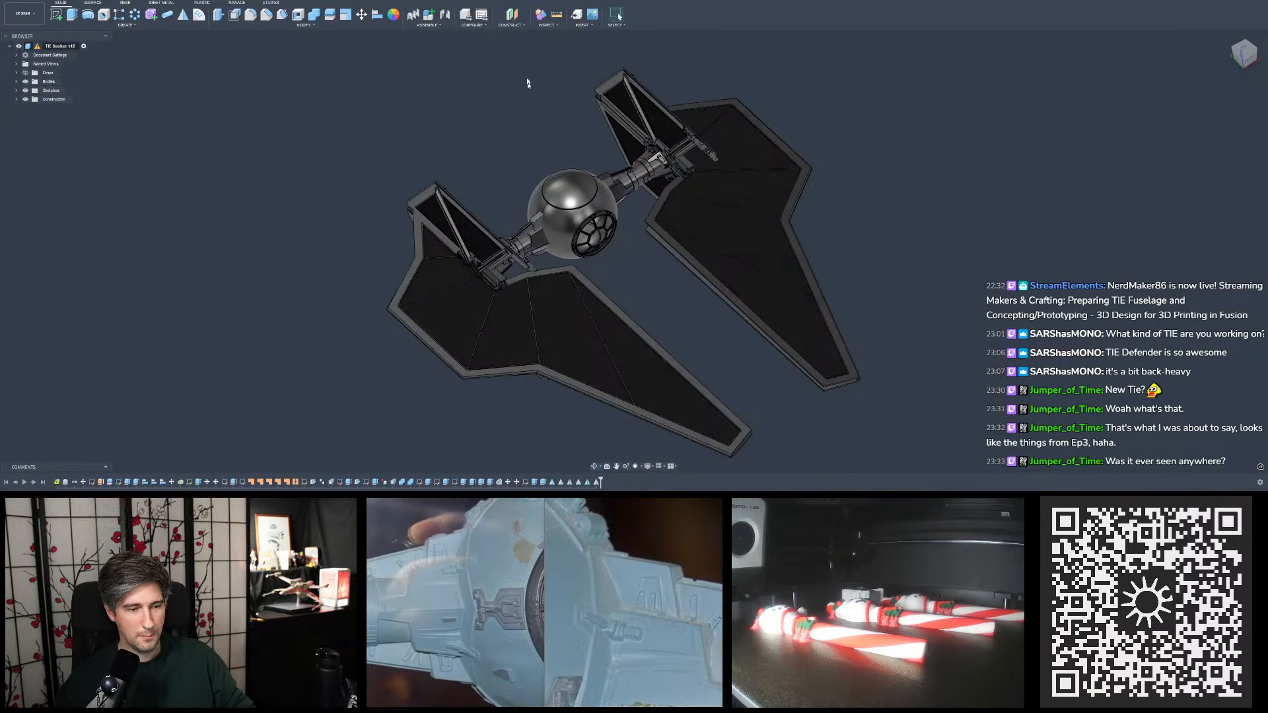
- Switch back to the TIE Base Model and inspect the pylon's trapezoid detail and lower block up close
{"action": "left_click", "coordinate": [819, 0]}
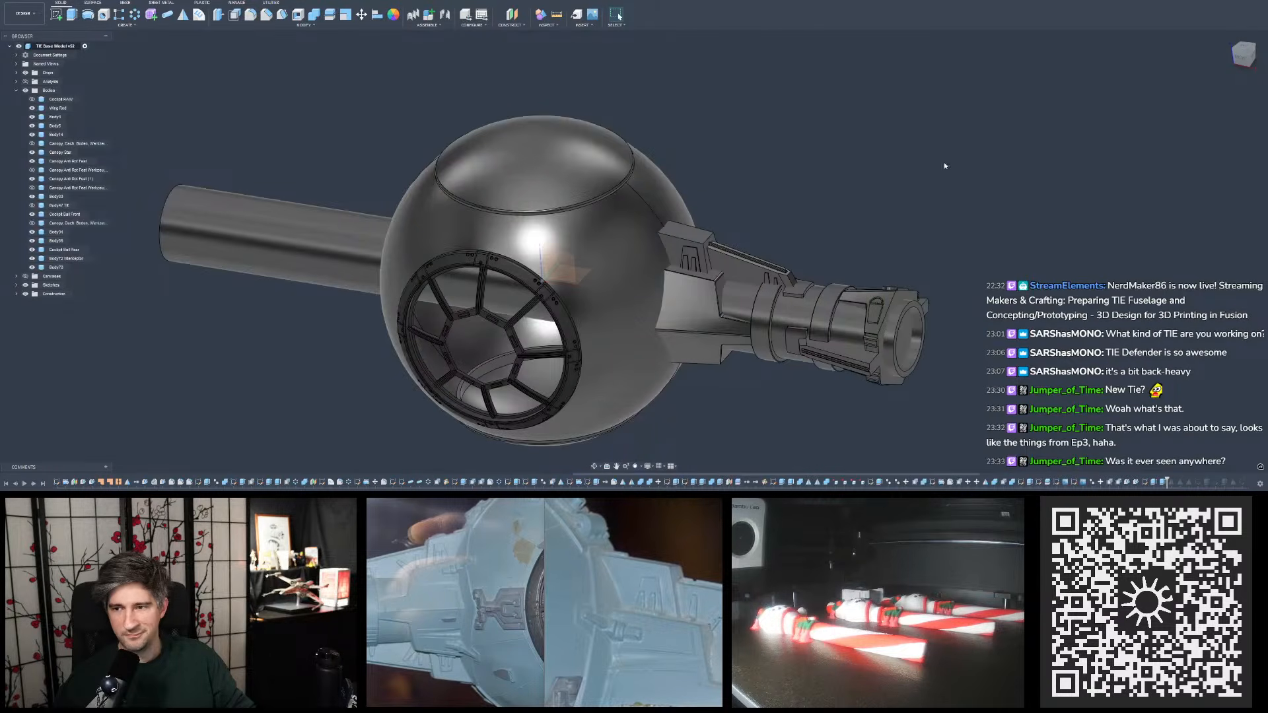
{"action": "scroll", "coordinate": [1056, 173], "scroll_direction": "down", "scroll_amount": 2}
{"action": "scroll", "coordinate": [896, 219], "scroll_direction": "up", "scroll_amount": 3}
{"action": "scroll", "coordinate": [854, 220], "scroll_direction": "down", "scroll_amount": 1}
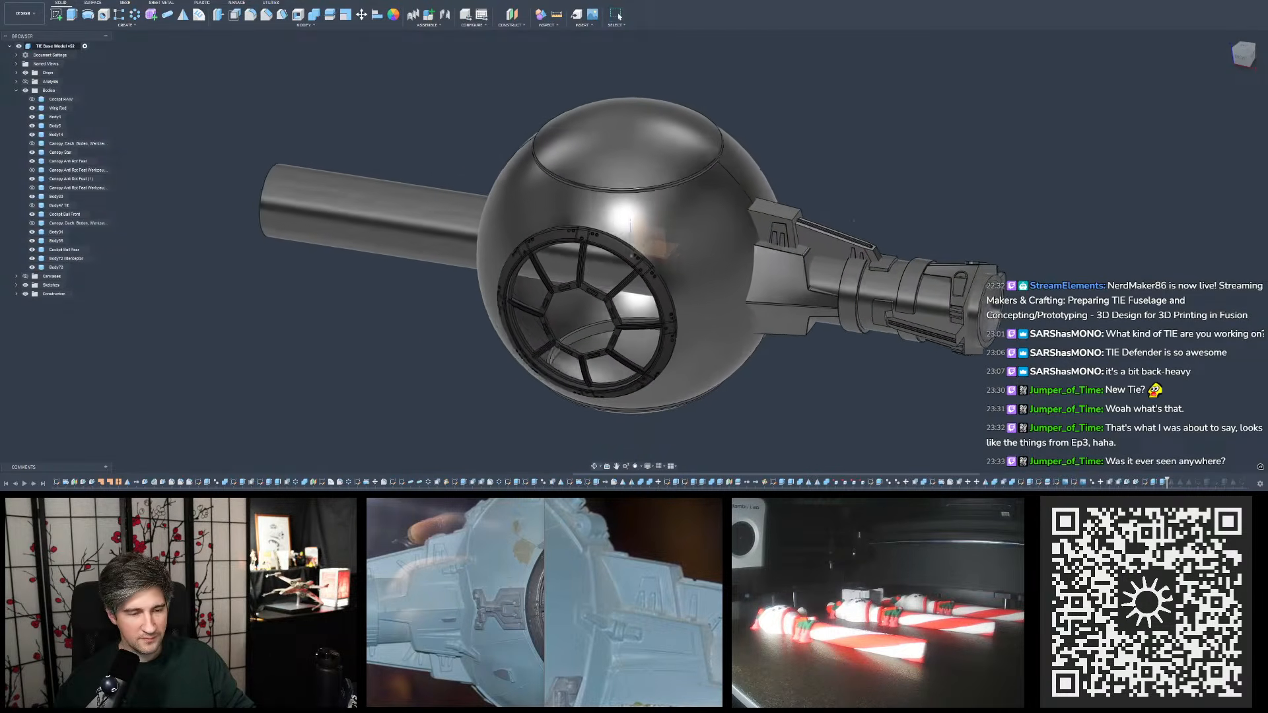
{"action": "scroll", "coordinate": [911, 209], "scroll_direction": "up", "scroll_amount": 3}
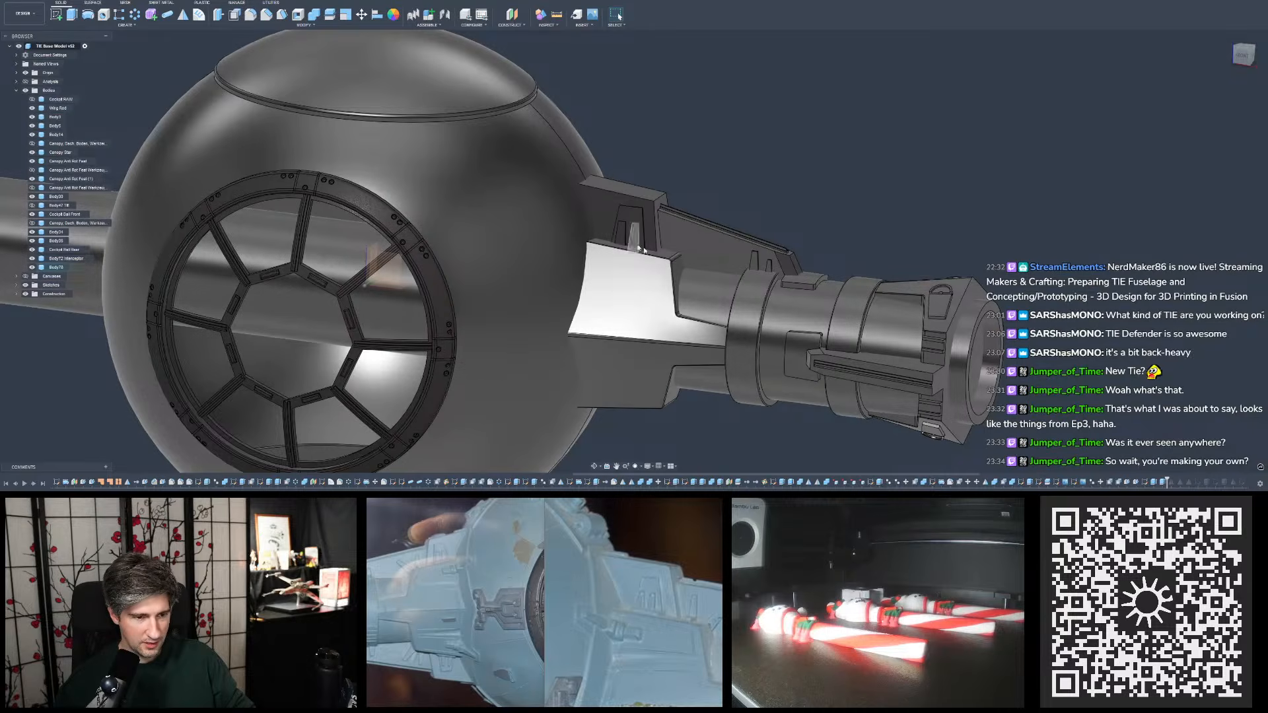
{"action": "middle_click_drag", "start_coordinate": [606, 234], "coordinate": [654, 256], "text": "shift"}
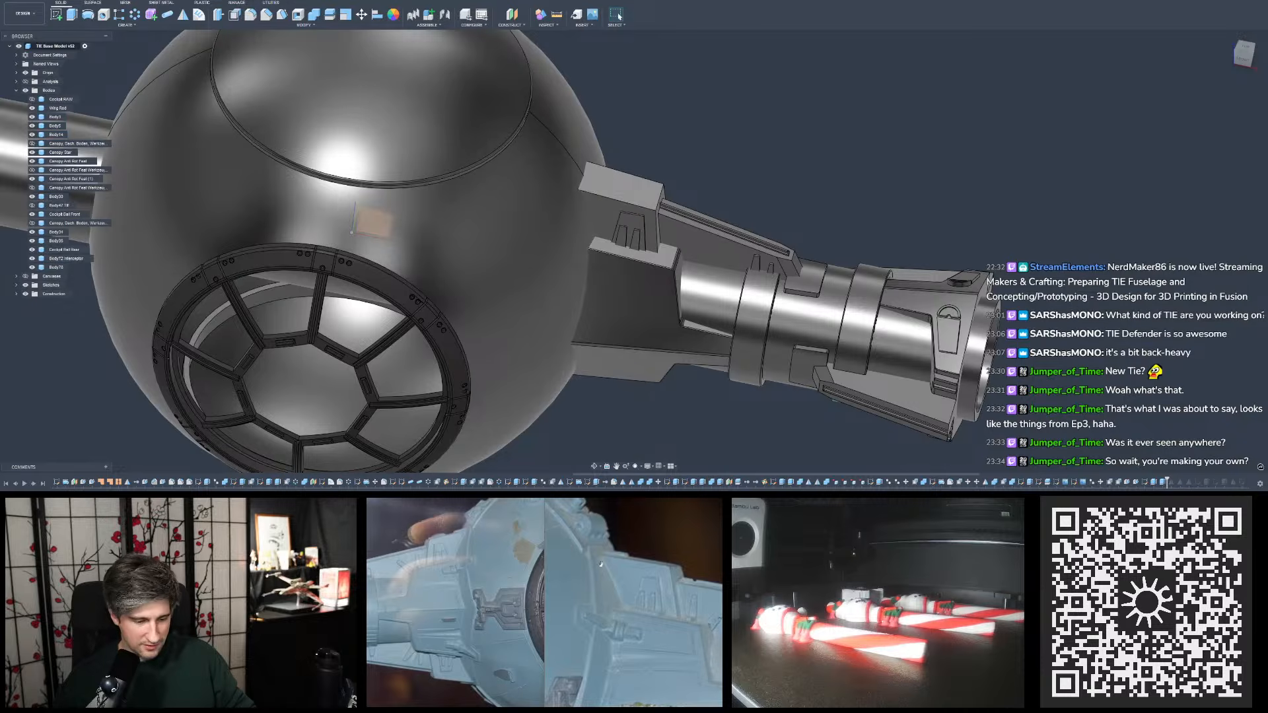
- Bring up photos 017 and 006, compare the pylon area in both, and move both windows away from the model view
{"action": "mouse_move", "coordinate": [637, 706]}
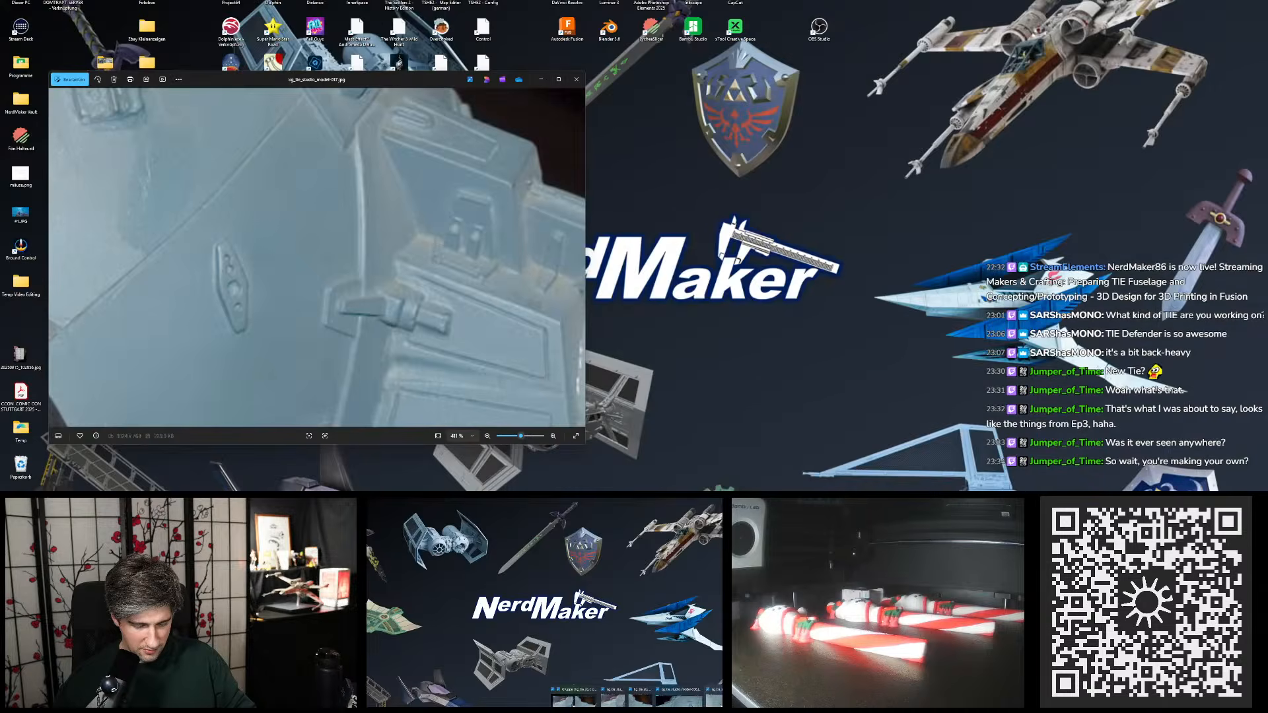
{"action": "left_click", "coordinate": [683, 695]}
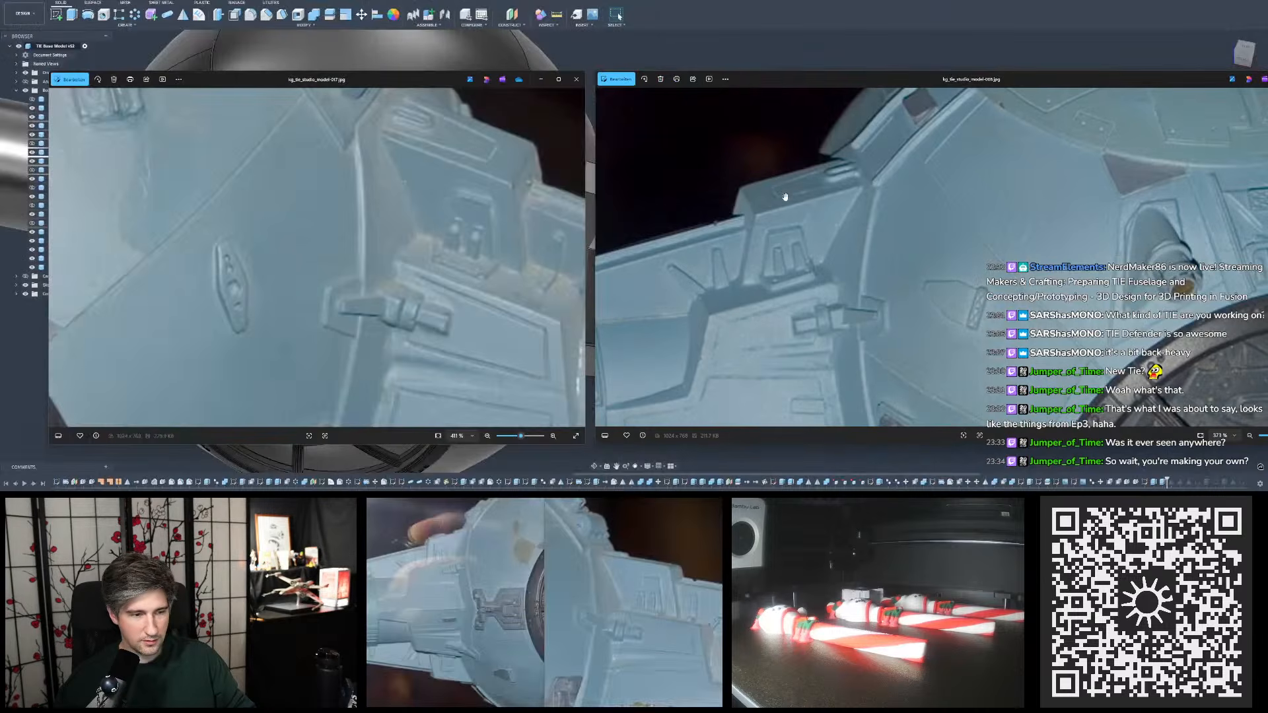
{"action": "left_click_drag", "start_coordinate": [777, 230], "coordinate": [756, 227]}
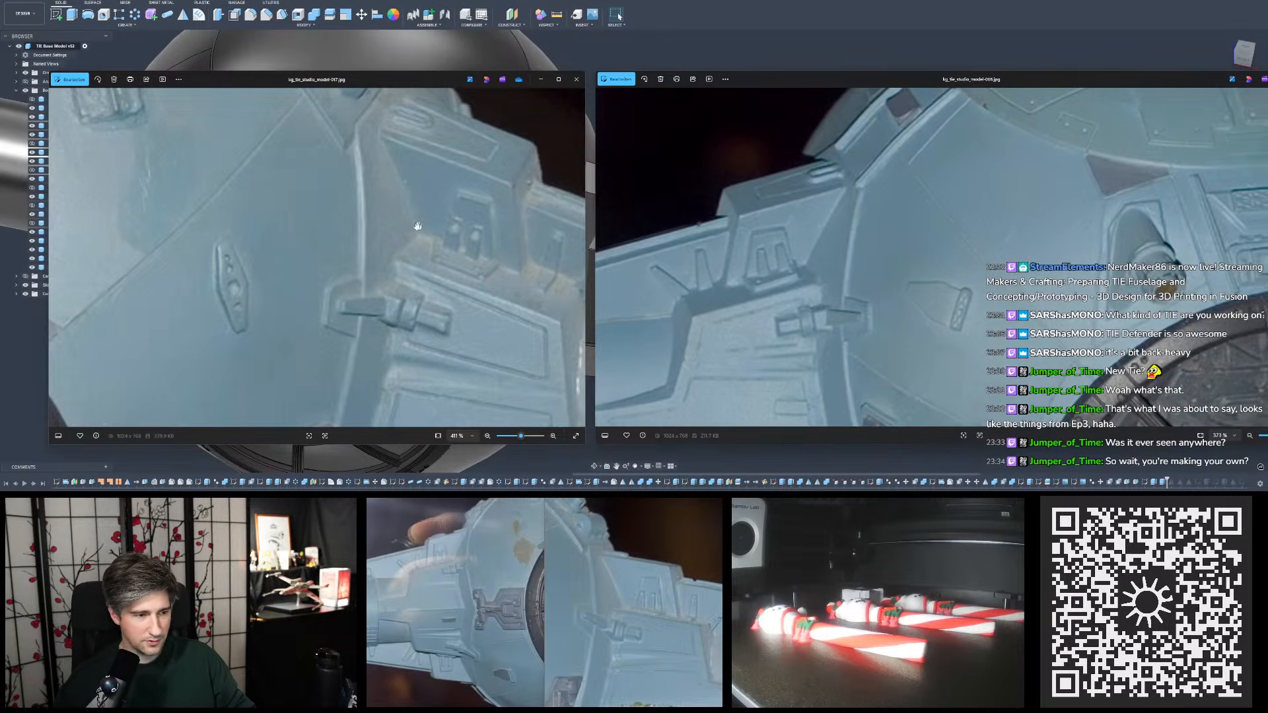
{"action": "scroll", "coordinate": [418, 226], "scroll_direction": "down", "scroll_amount": 5}
{"action": "left_click_drag", "start_coordinate": [424, 80], "coordinate": [621, 498]}
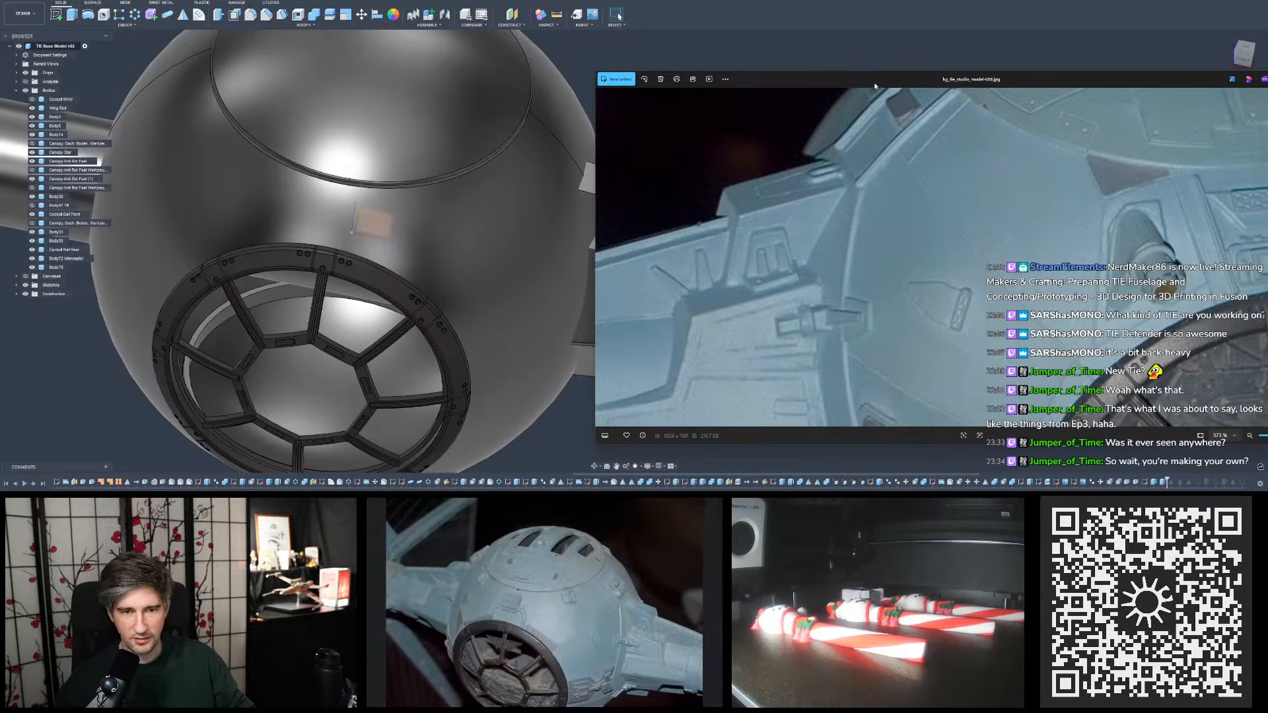
{"action": "left_click_drag", "start_coordinate": [876, 86], "coordinate": [1267, 166]}
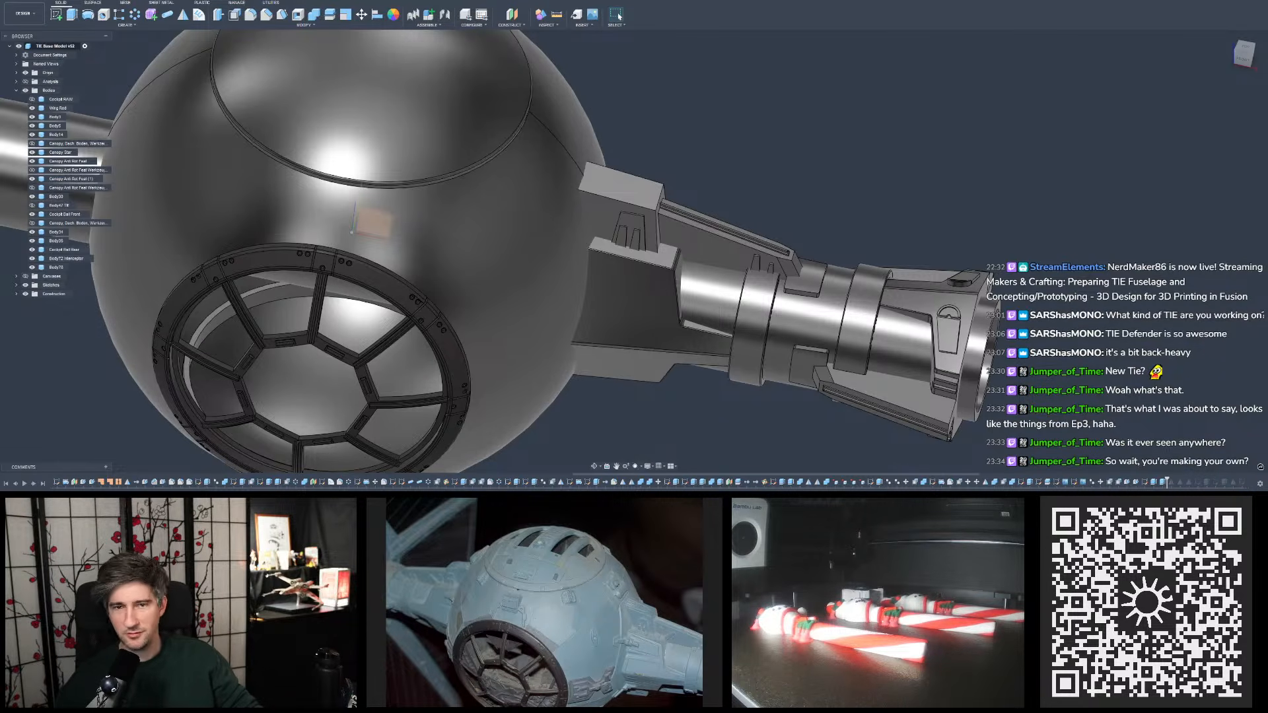
- Reopen the TIE Seeker design and view the complete ship from an elevated angle
{"action": "left_click", "coordinate": [903, 2]}
{"action": "middle_click_drag", "start_coordinate": [779, 205], "coordinate": [687, 155], "text": "shift"}
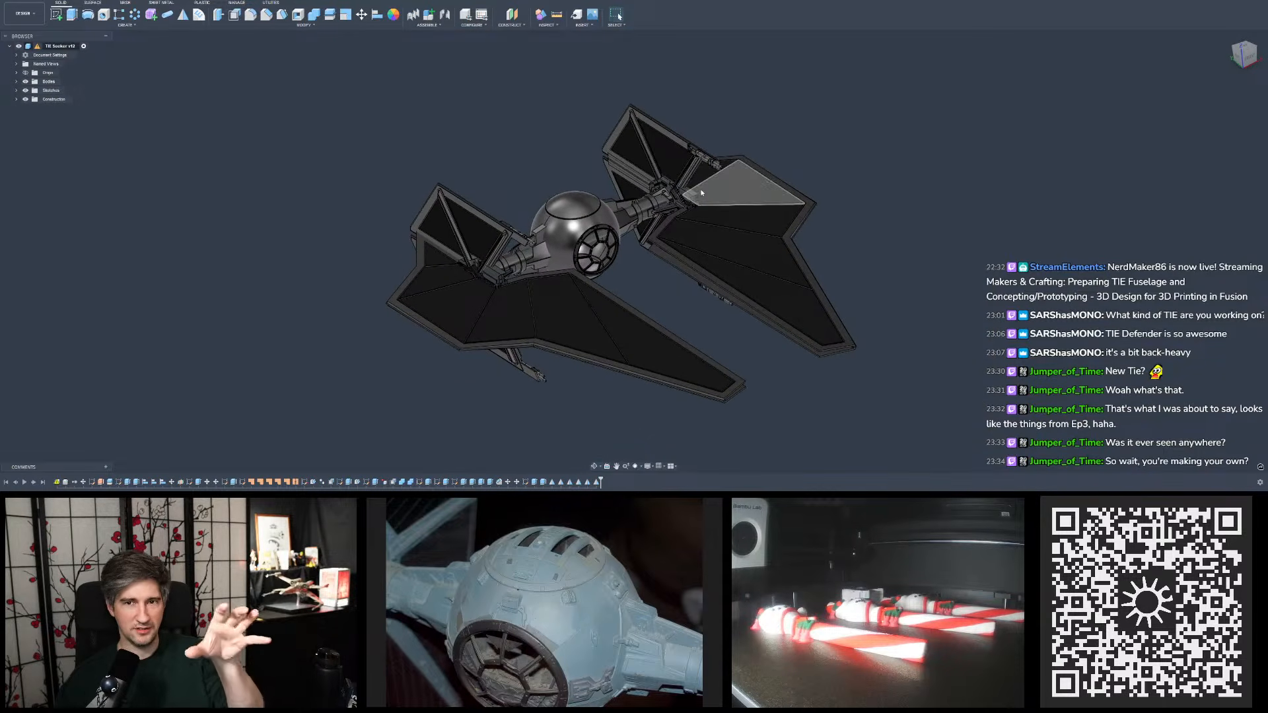
- Bring up the angled front reference render of the TIE Seeker and narrow its window beside the model
{"action": "middle_click_drag", "start_coordinate": [661, 183], "coordinate": [701, 127], "text": "shift"}
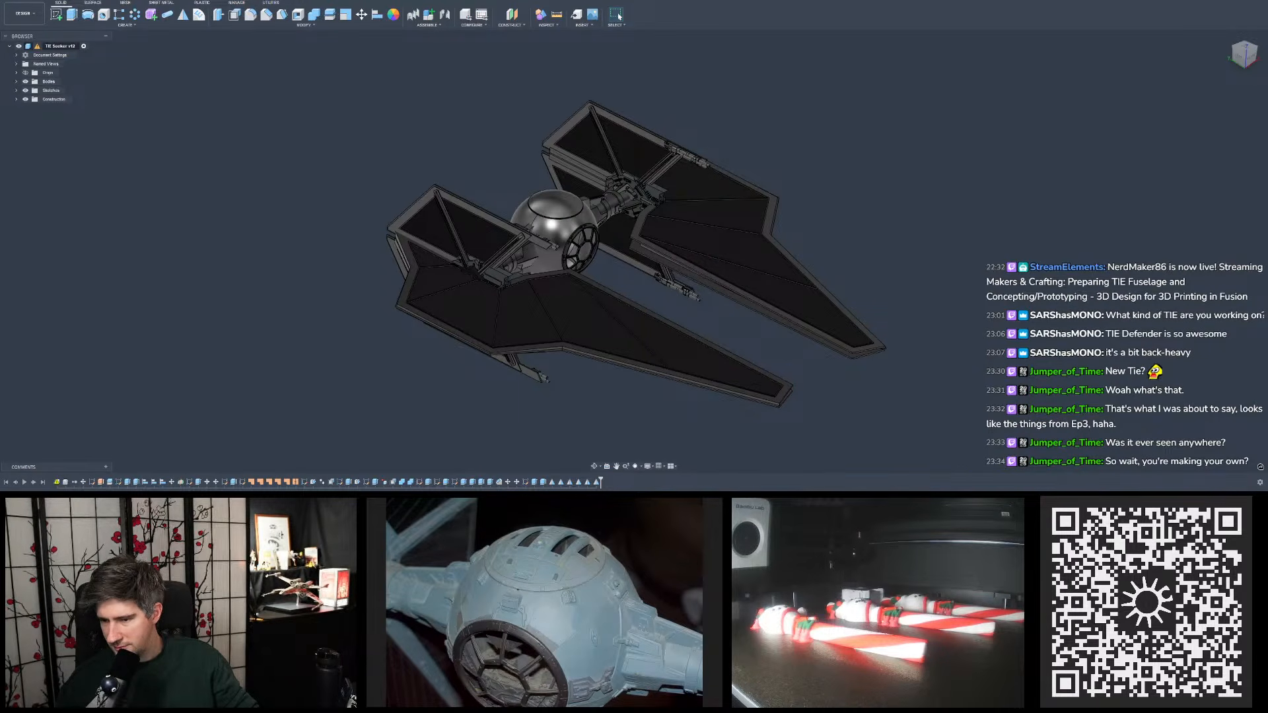
{"action": "middle_click_drag", "start_coordinate": [1050, 233], "coordinate": [786, 231], "text": "shift"}
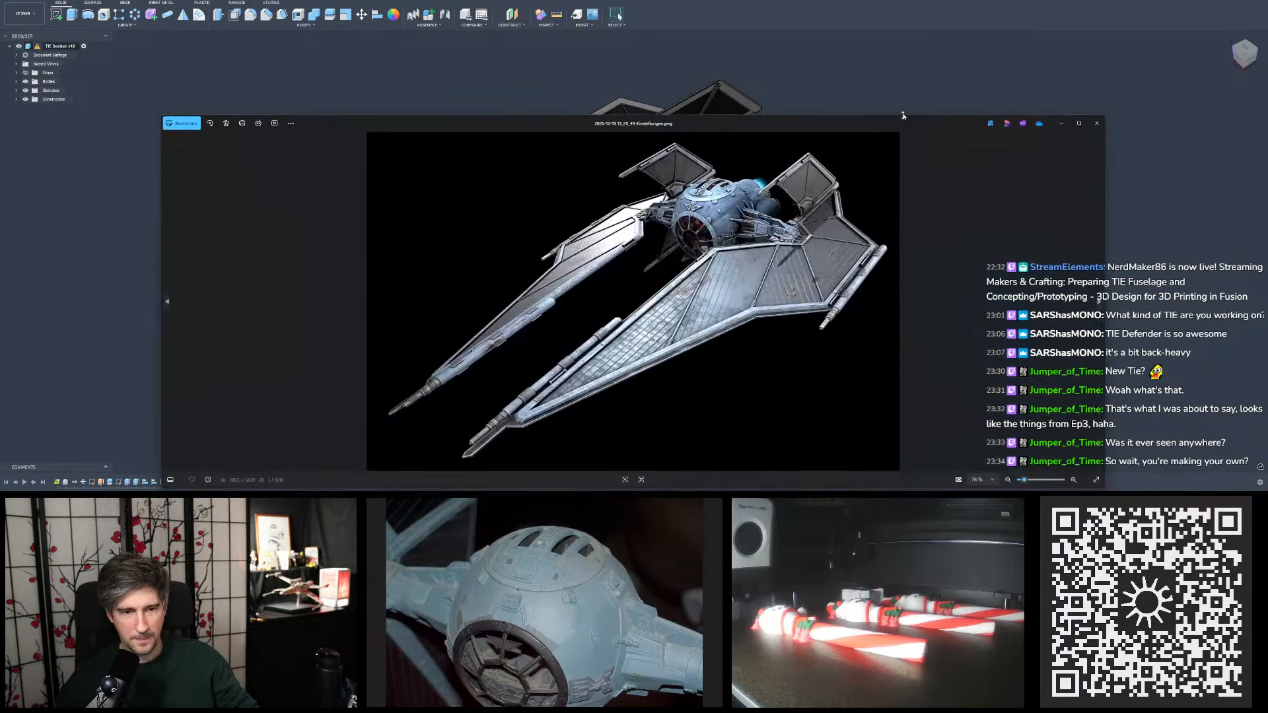
{"action": "left_click_drag", "start_coordinate": [903, 115], "coordinate": [860, 103]}
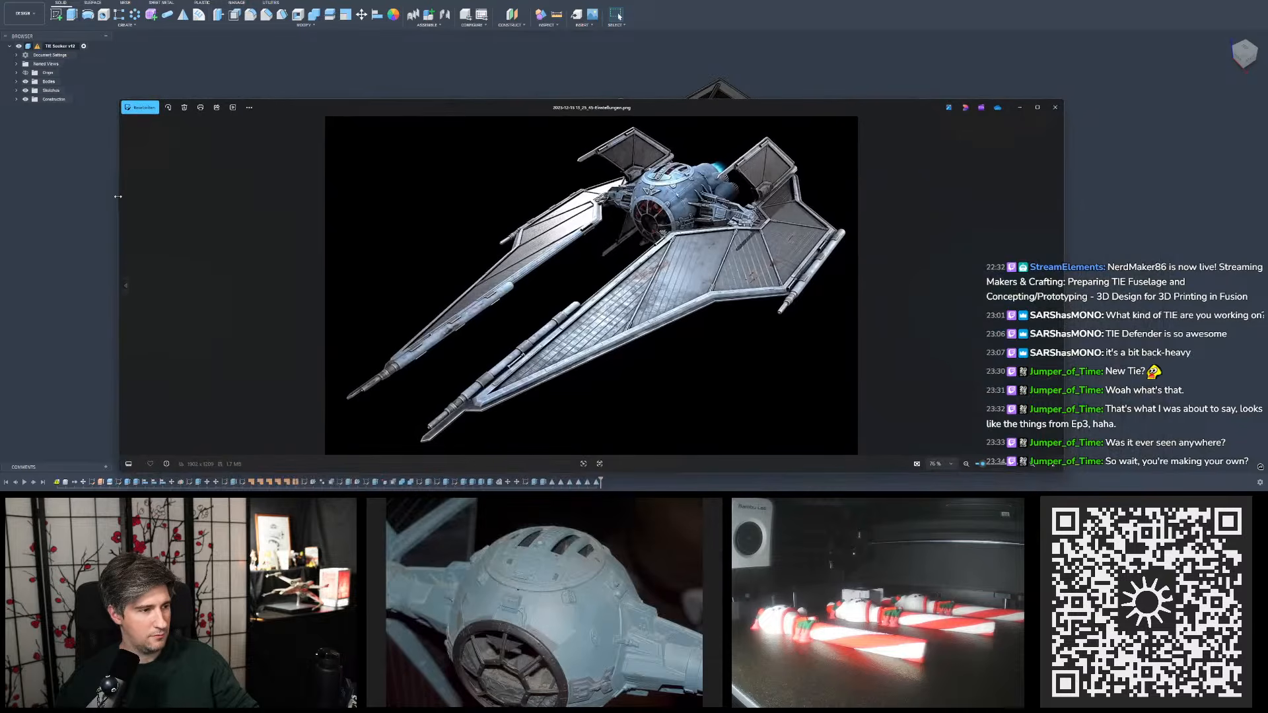
{"action": "left_click_drag", "start_coordinate": [117, 196], "coordinate": [507, 196]}
{"action": "left_click_drag", "start_coordinate": [732, 108], "coordinate": [823, 85]}
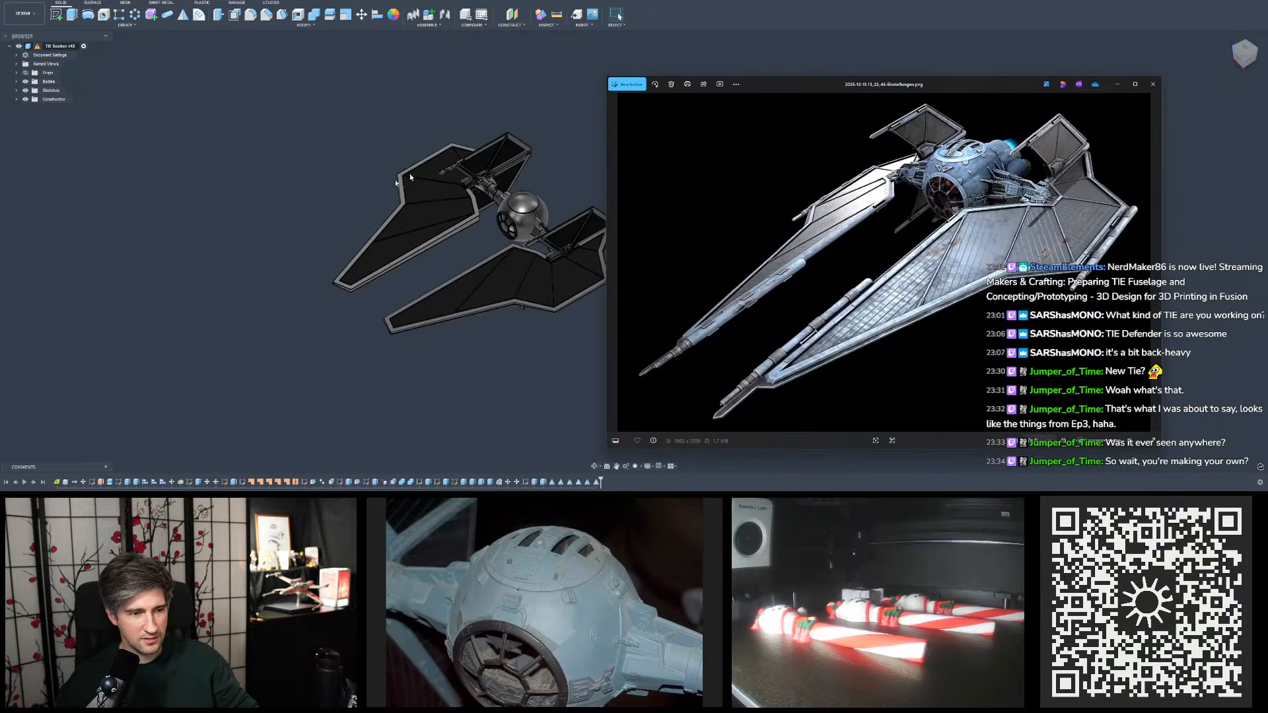
- Orient the complete Seeker model to match the reference render and compare the wing and fuselage shapes
{"action": "left_click", "coordinate": [493, 178]}
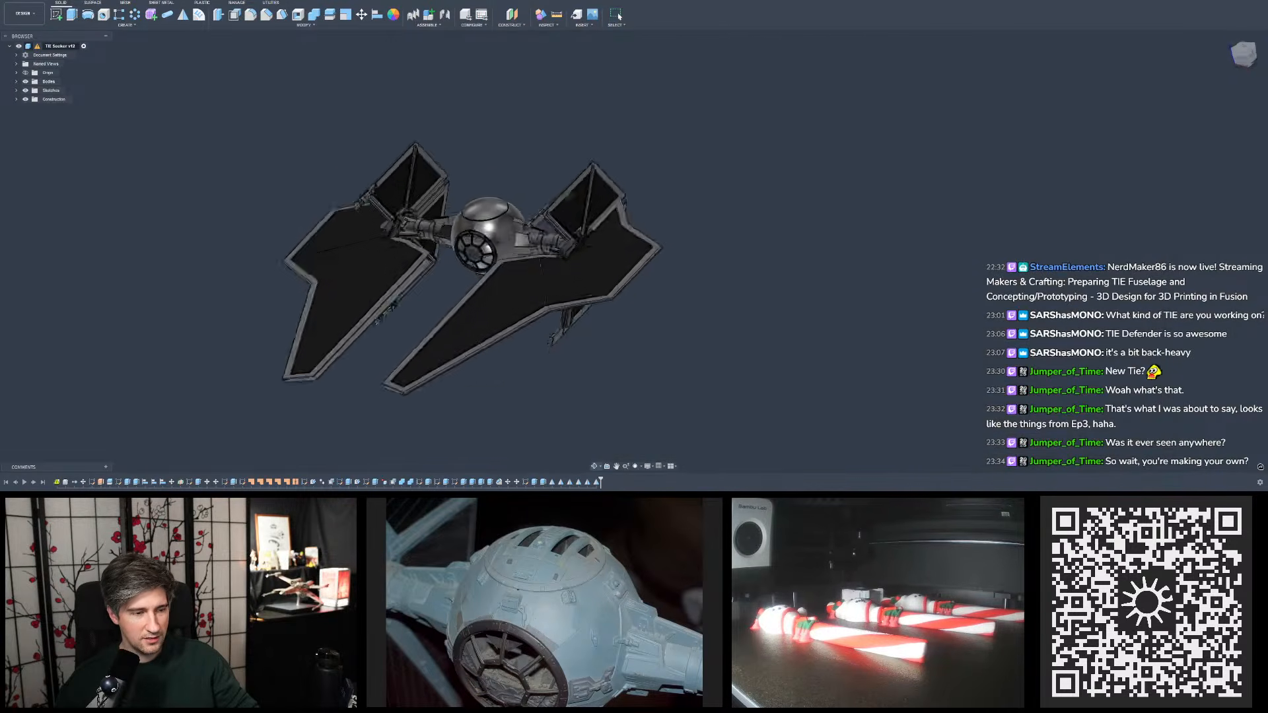
{"action": "key", "text": "alt+Tab"}
{"action": "scroll", "coordinate": [542, 191], "scroll_direction": "down", "scroll_amount": 2}
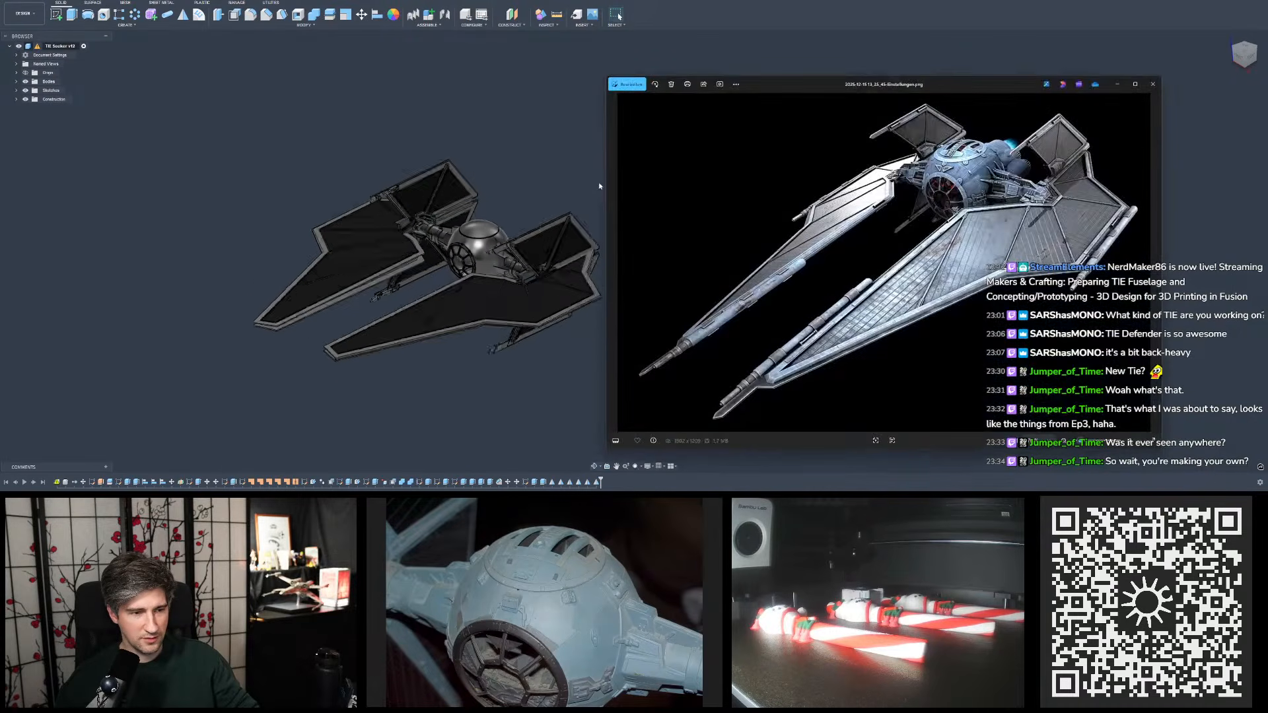
{"action": "middle_click_drag", "start_coordinate": [600, 187], "coordinate": [551, 218]}
{"action": "scroll", "coordinate": [562, 210], "scroll_direction": "up", "scroll_amount": 3}
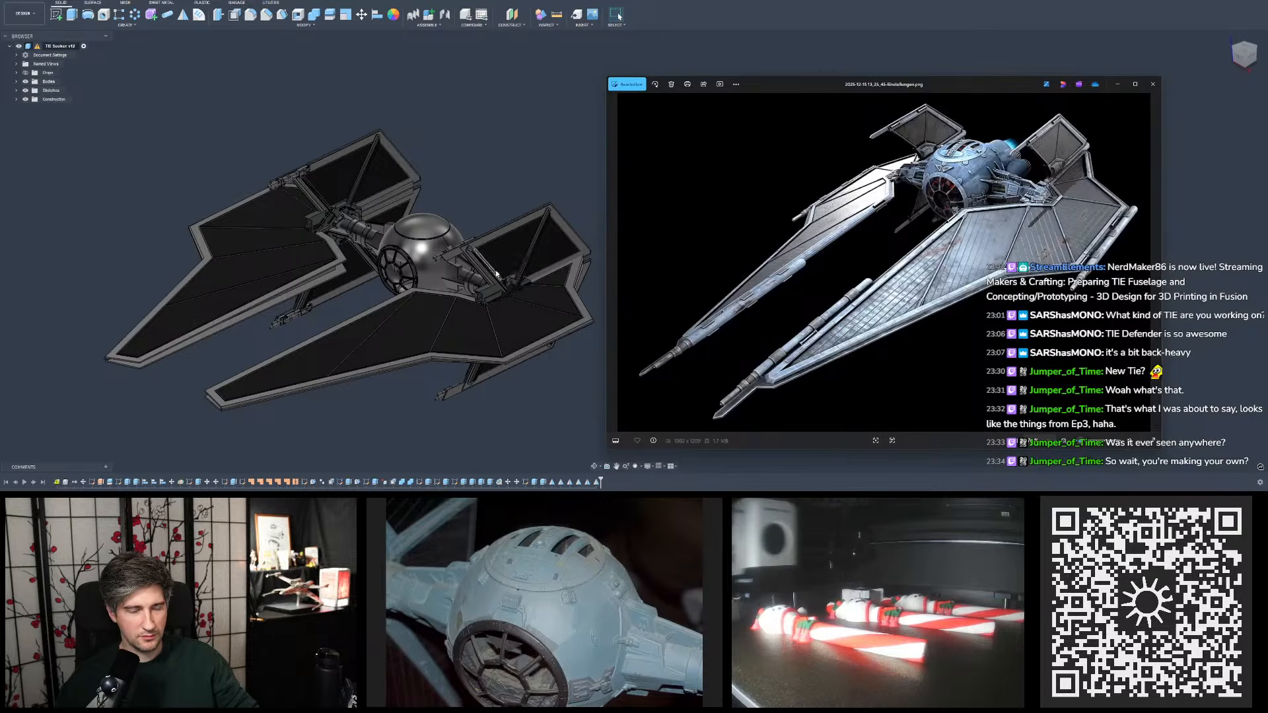
{"action": "left_click", "coordinate": [567, 233]}
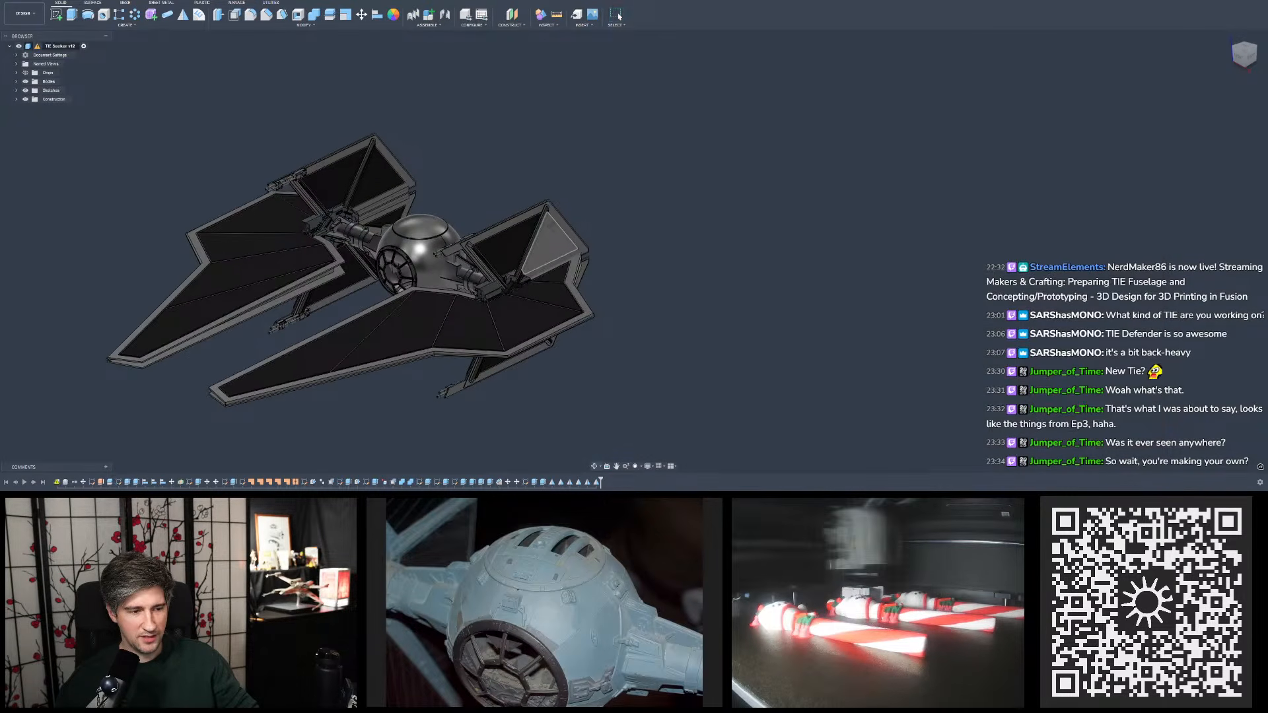
- Open the rear-view reference render, examine its engines and pylons up close, and close the image
{"action": "key", "text": "alt+Tab"}
{"action": "middle_click_drag", "start_coordinate": [512, 244], "coordinate": [594, 152], "text": "shift"}
{"action": "left_click", "coordinate": [1244, 53]}
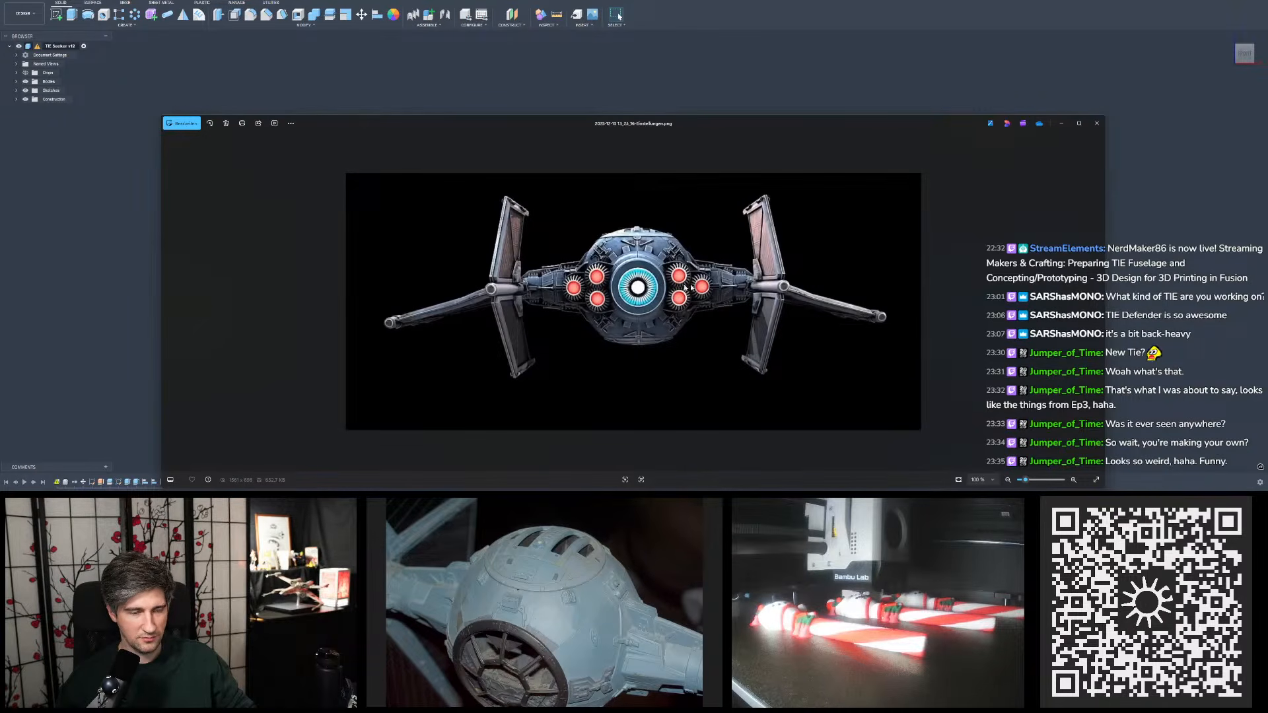
{"action": "scroll", "coordinate": [701, 283], "scroll_direction": "up", "scroll_amount": 4}
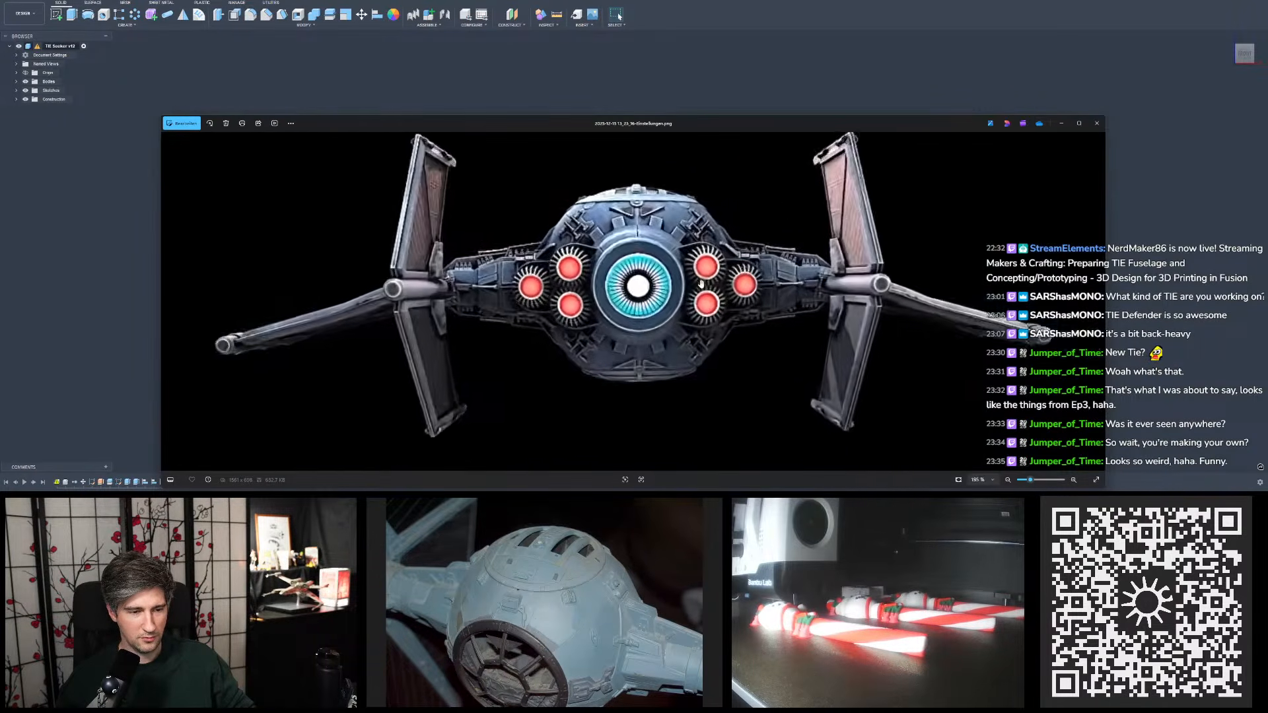
{"action": "scroll", "coordinate": [710, 284], "scroll_direction": "up", "scroll_amount": 2}
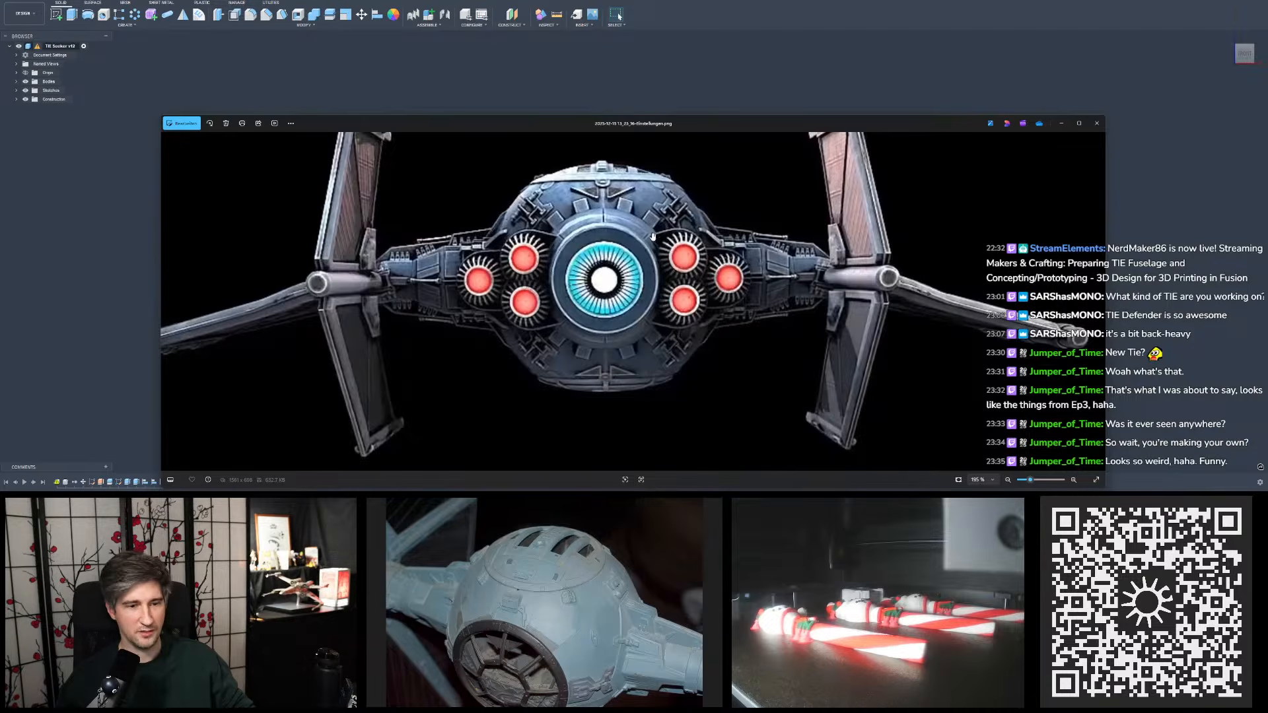
{"action": "scroll", "coordinate": [666, 232], "scroll_direction": "down", "scroll_amount": 3}
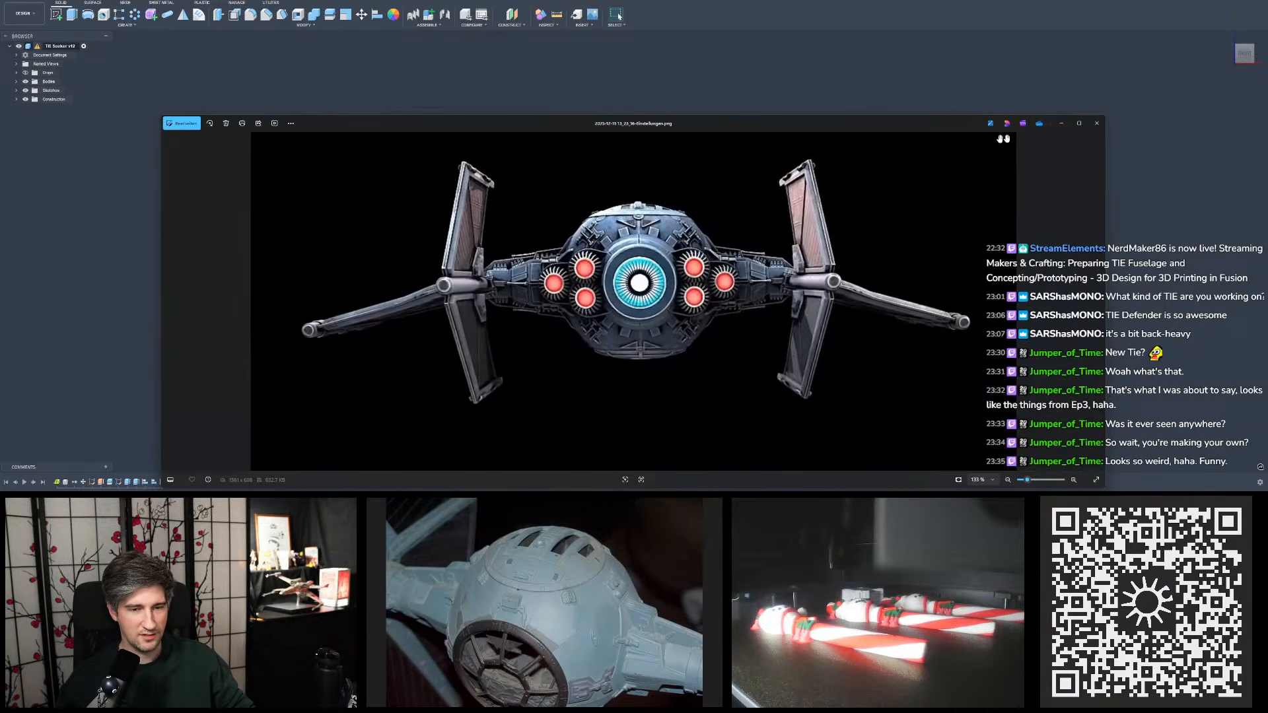
{"action": "left_click", "coordinate": [1097, 123]}
- Examine the complete Seeker model from above and from the front side, checking the wings, pylons and cannons
{"action": "middle_click_drag", "start_coordinate": [798, 201], "coordinate": [775, 215], "text": "shift"}
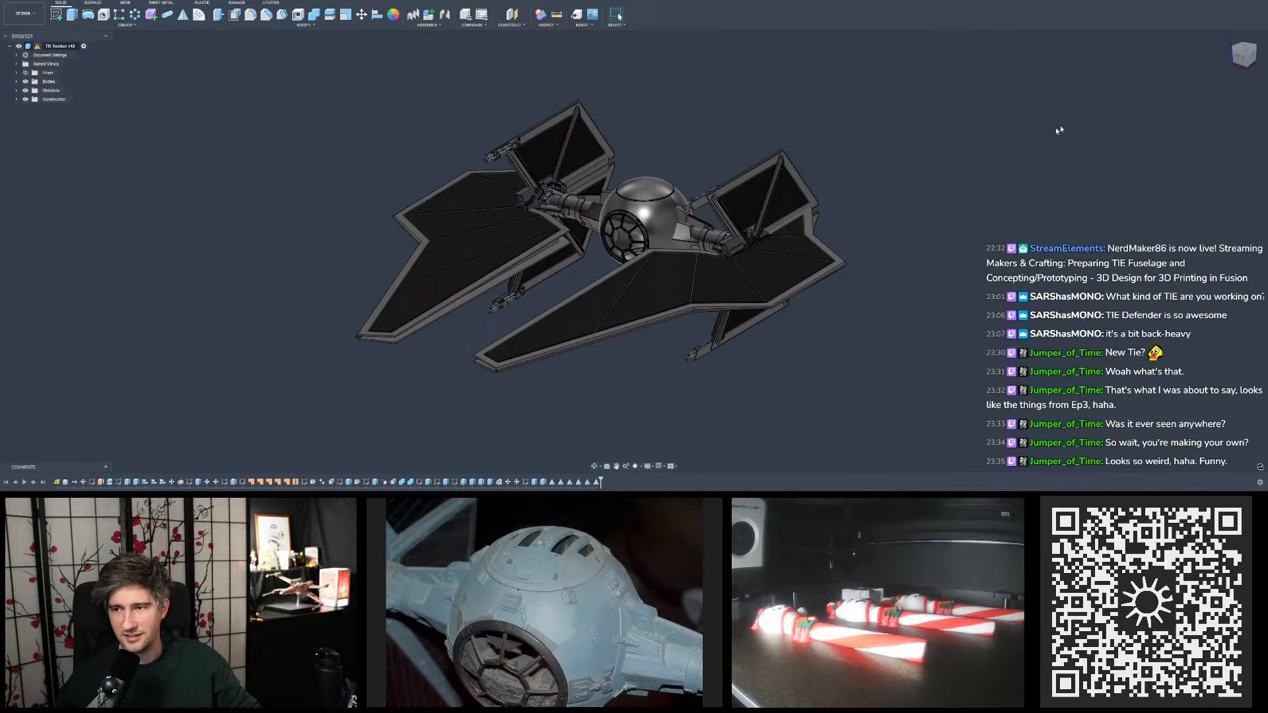
{"action": "scroll", "coordinate": [974, 153], "scroll_direction": "up", "scroll_amount": 2}
{"action": "middle_click_drag", "start_coordinate": [974, 152], "coordinate": [890, 175], "text": "shift"}
{"action": "scroll", "coordinate": [864, 117], "scroll_direction": "down", "scroll_amount": 3}
{"action": "scroll", "coordinate": [853, 141], "scroll_direction": "up", "scroll_amount": 1}
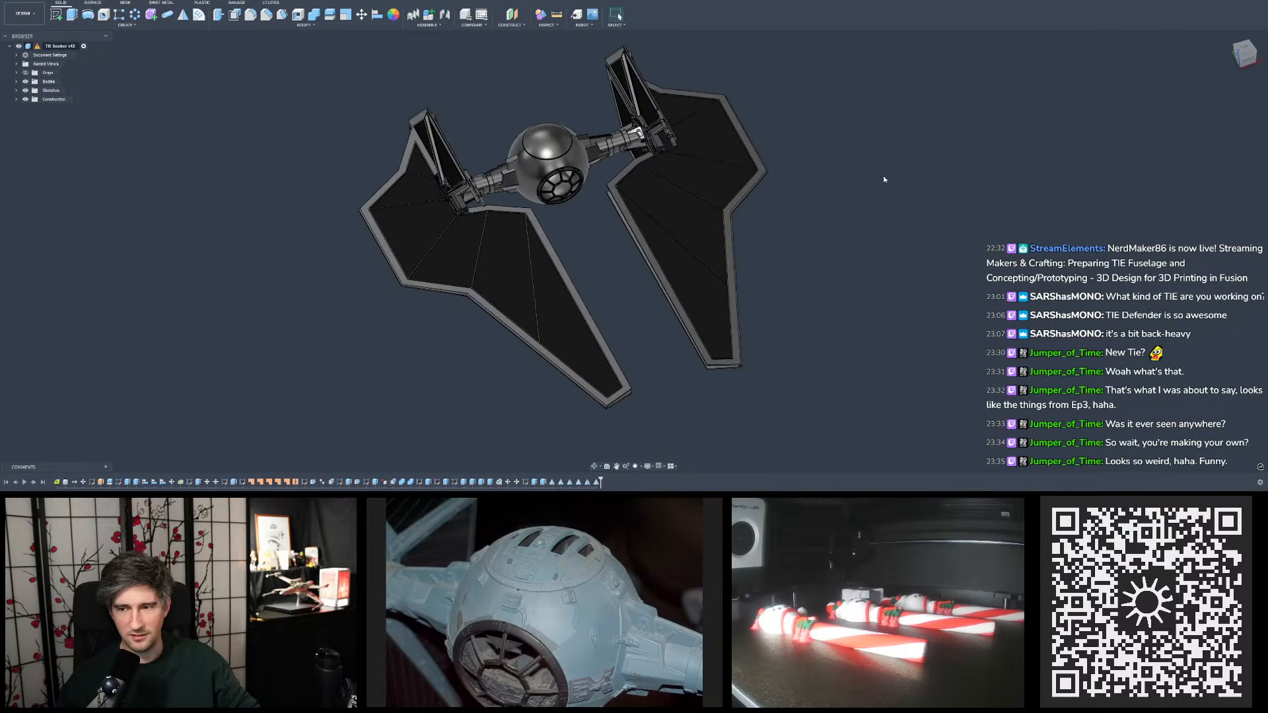
{"action": "scroll", "coordinate": [561, 198], "scroll_direction": "up", "scroll_amount": 1}
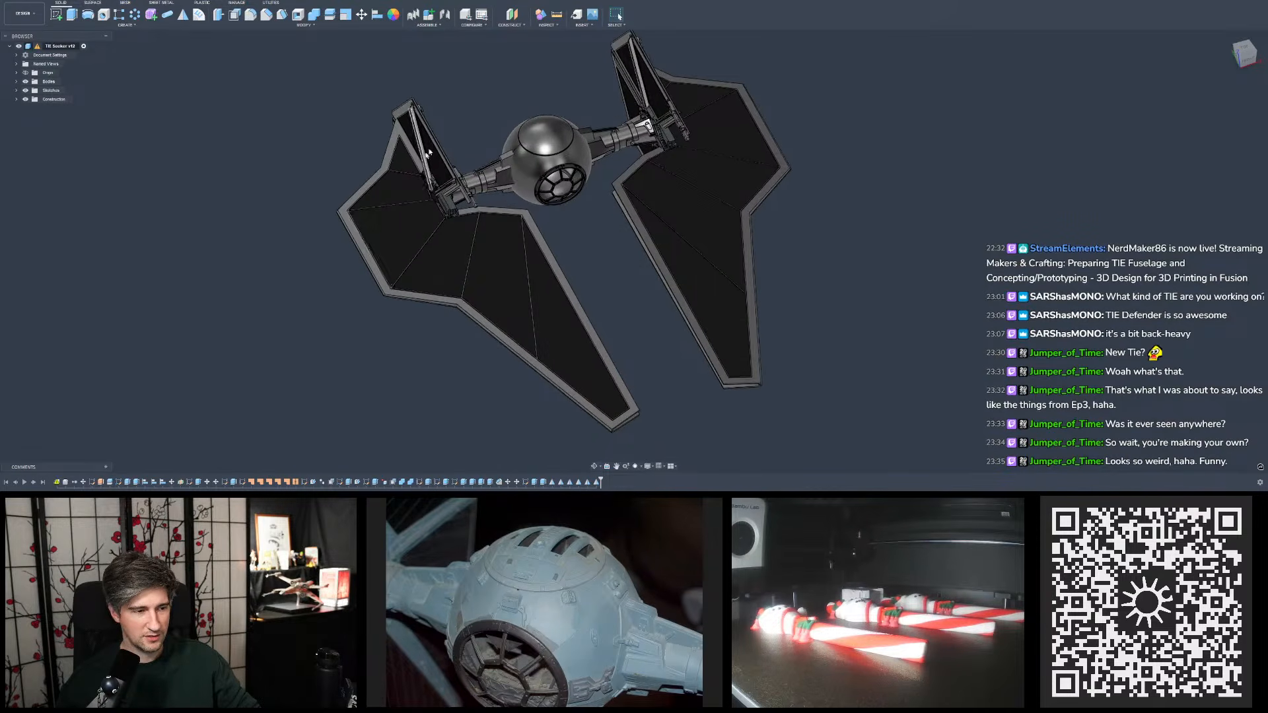
{"action": "middle_click_drag", "start_coordinate": [469, 281], "coordinate": [506, 227], "text": "shift"}
{"action": "scroll", "coordinate": [620, 131], "scroll_direction": "down", "scroll_amount": 3}
{"action": "middle_click_drag", "start_coordinate": [632, 136], "coordinate": [684, 122], "text": "shift"}
{"action": "scroll", "coordinate": [699, 111], "scroll_direction": "up", "scroll_amount": 2}
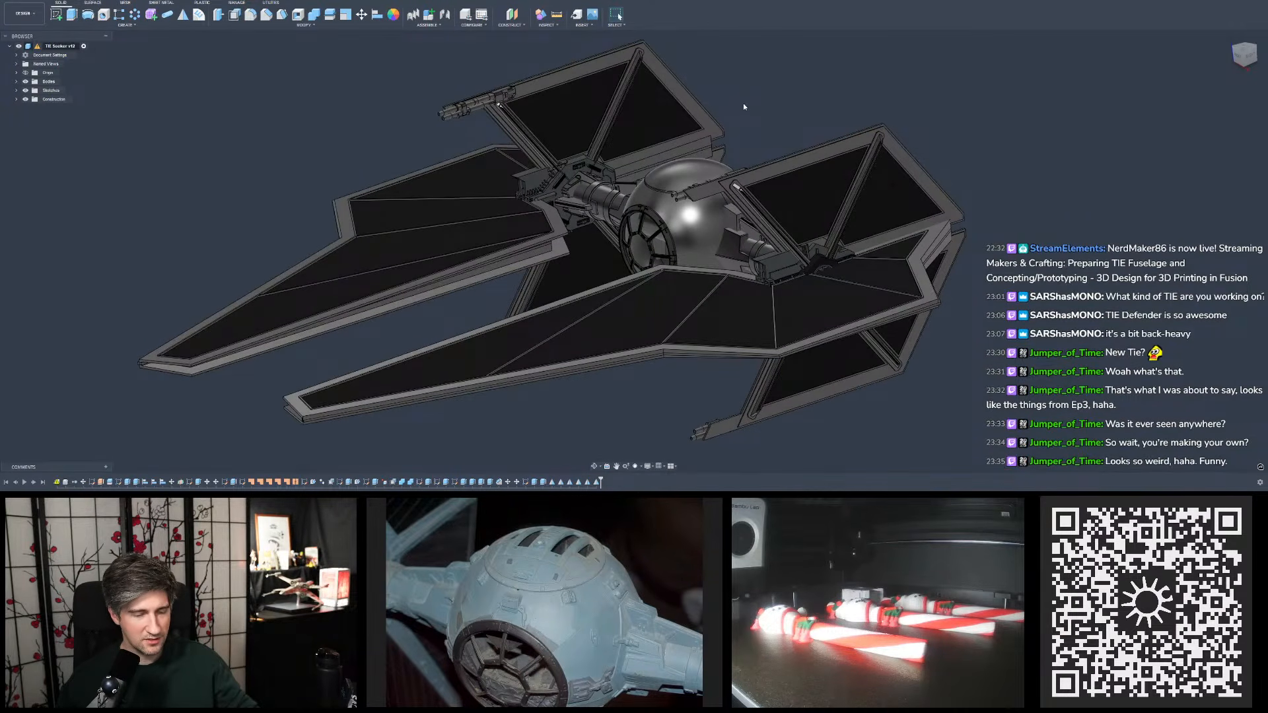
{"action": "middle_click_drag", "start_coordinate": [745, 107], "coordinate": [815, 96], "text": "shift"}
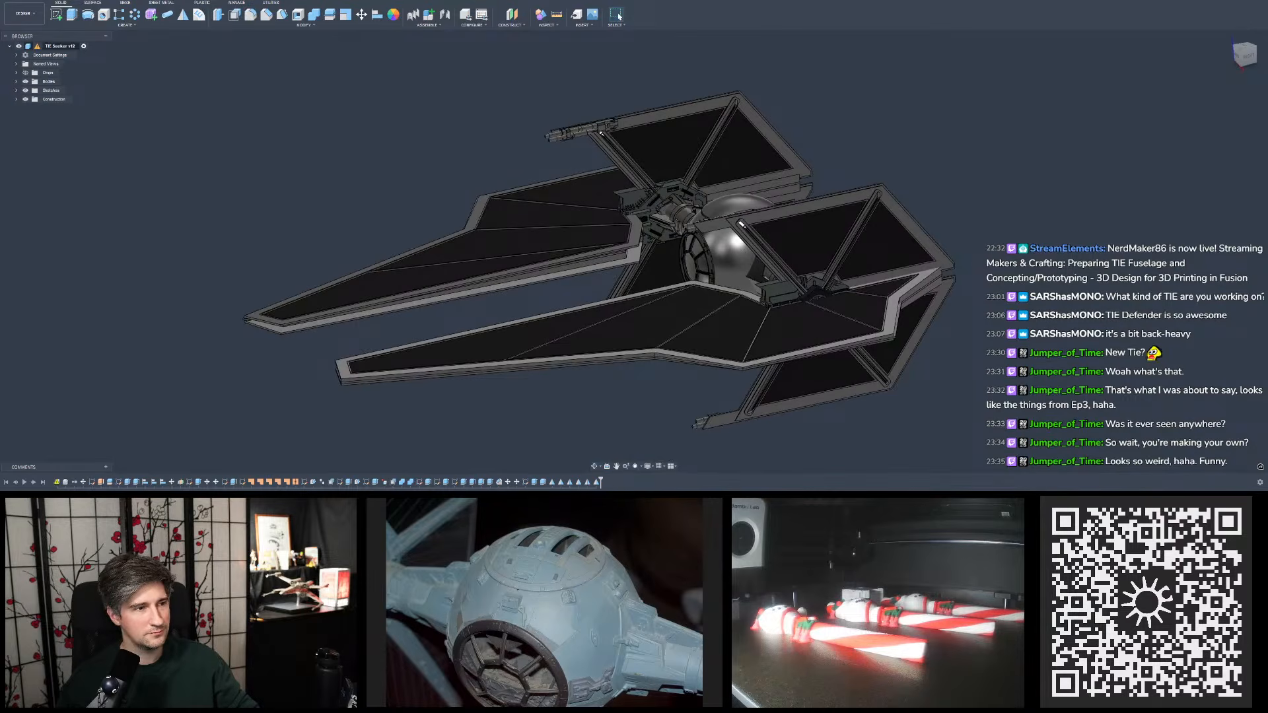
- Switch back to the TIE Base Model and start a sketch on the top face of the pylon's lower block
{"action": "left_click", "coordinate": [318, 1]}
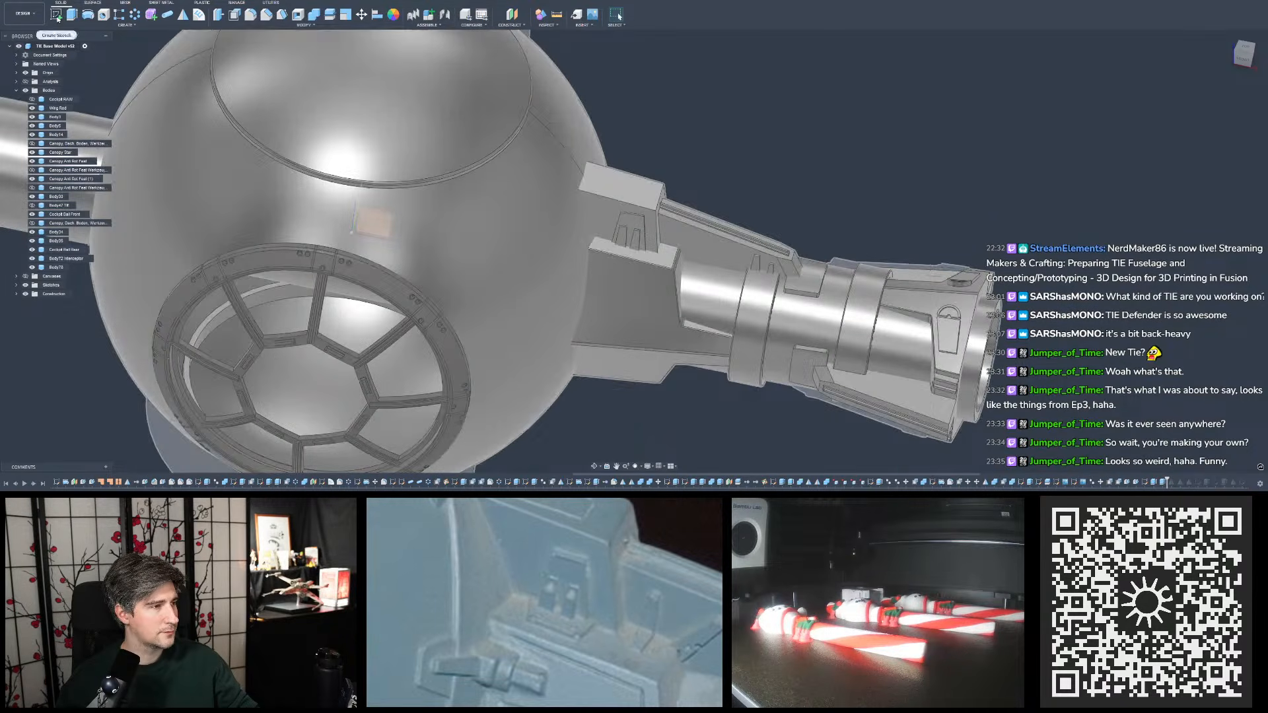
{"action": "left_click", "coordinate": [56, 15]}
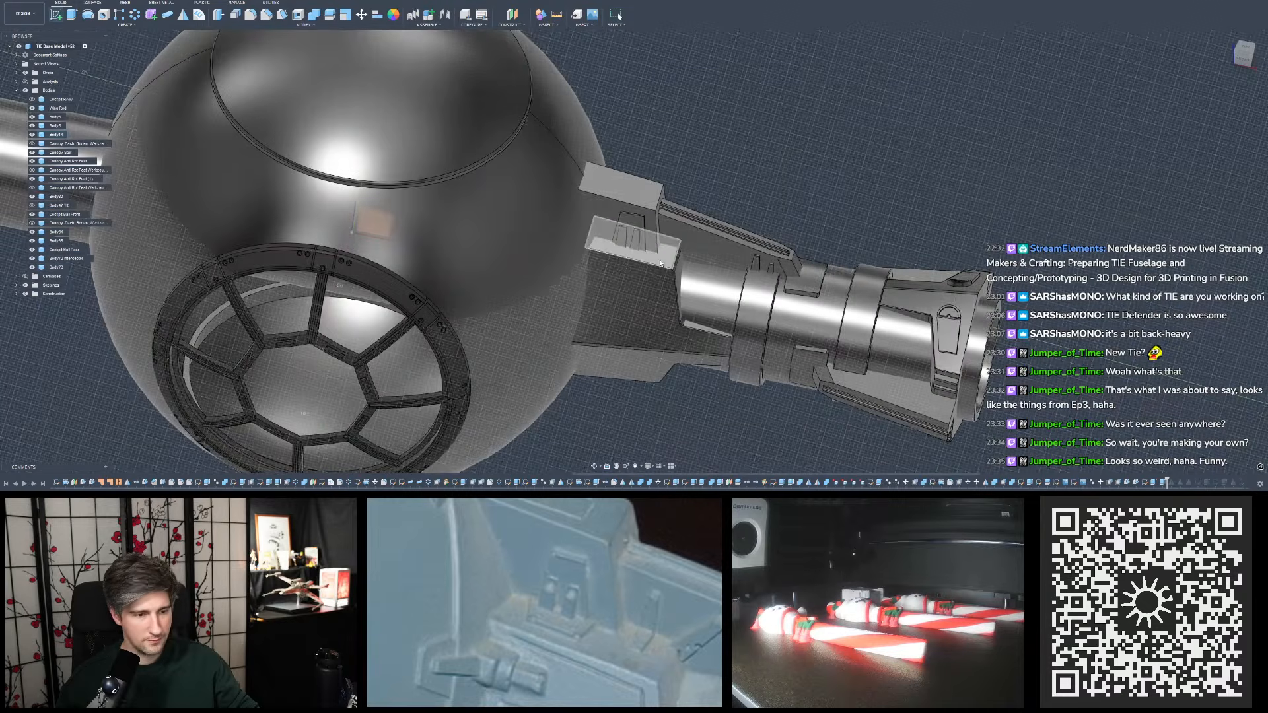
{"action": "left_click", "coordinate": [661, 262]}
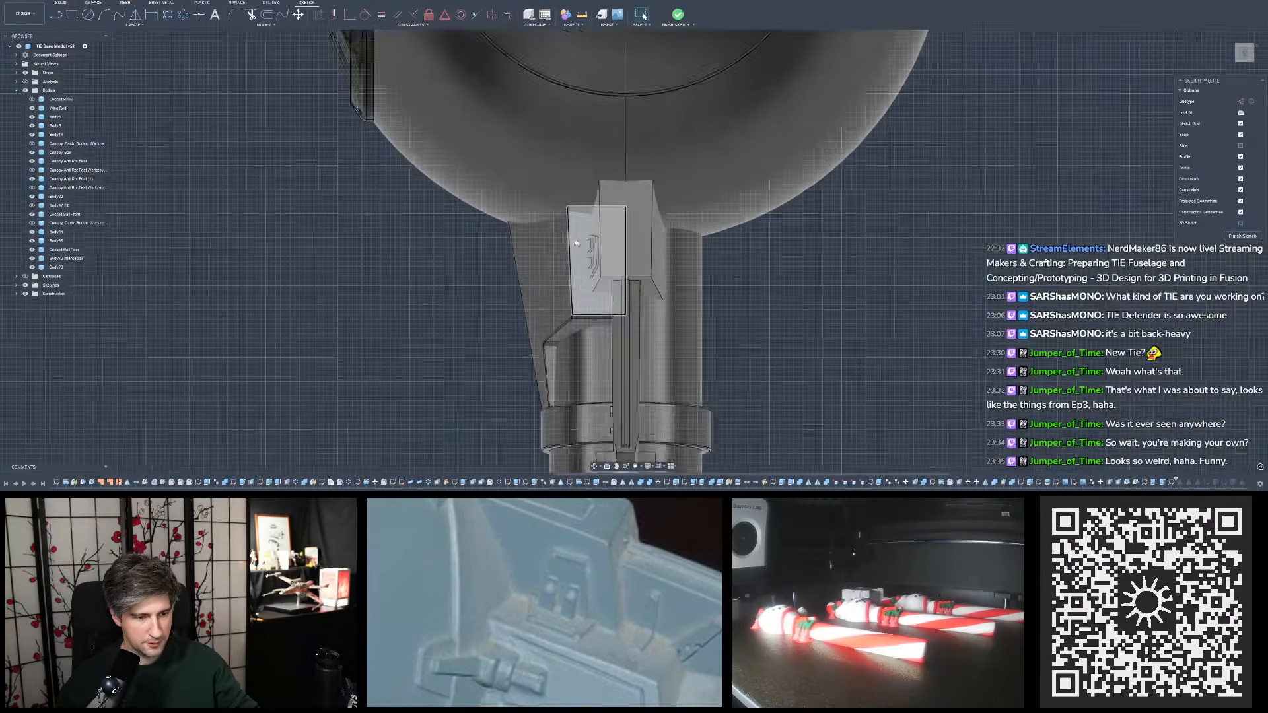
{"action": "scroll", "coordinate": [571, 244], "scroll_direction": "up", "scroll_amount": 5}
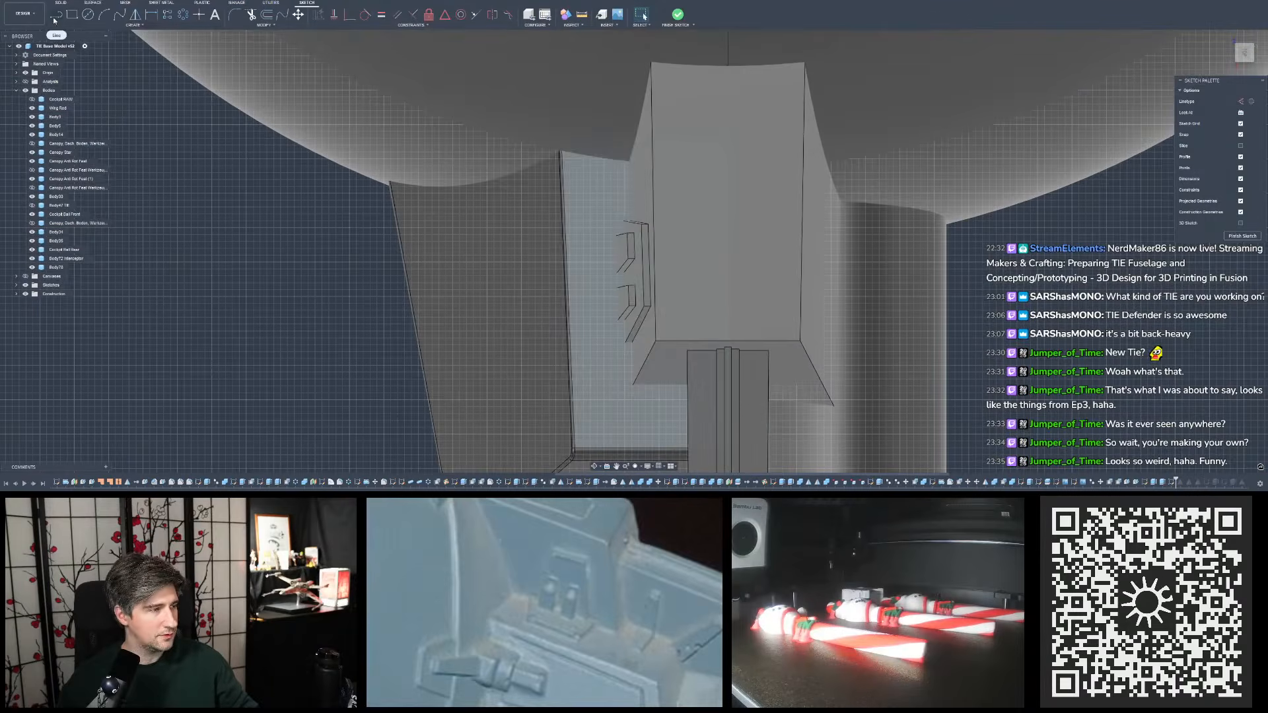
{"action": "scroll", "coordinate": [586, 209], "scroll_direction": "up", "scroll_amount": 1}
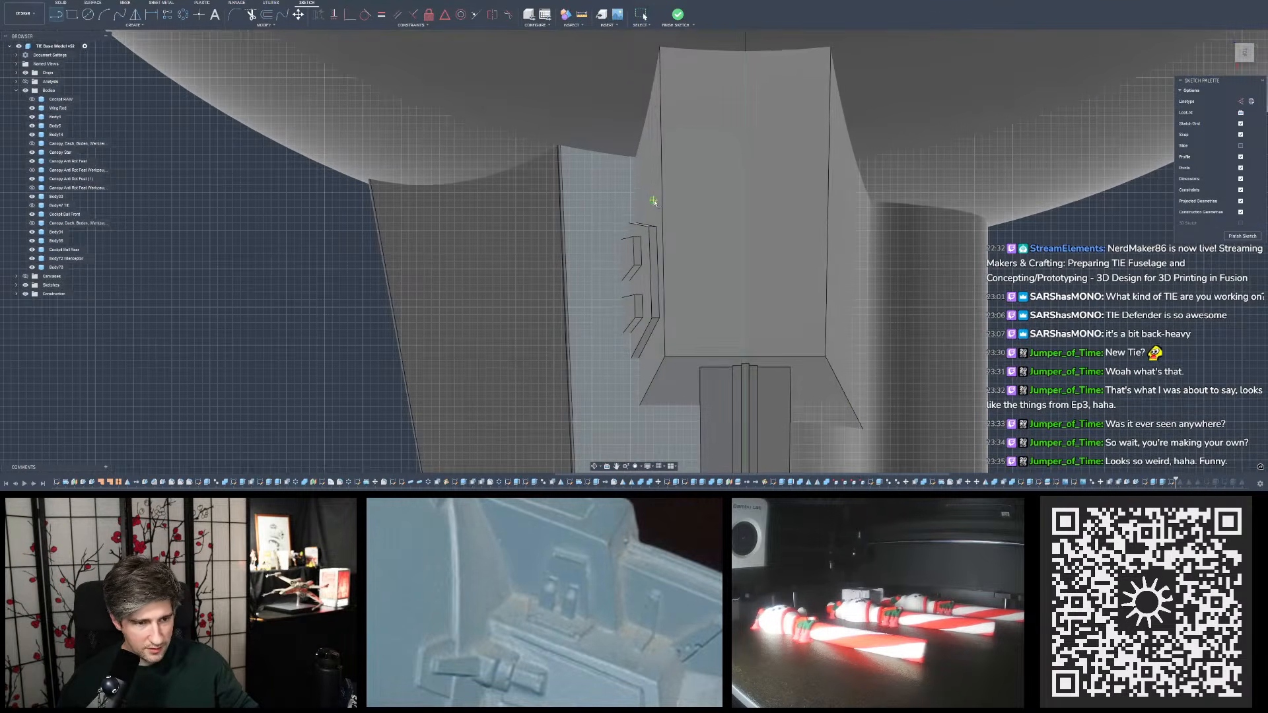
- Sketch four connected lines around the trapezoid detail: a sloped upper line, outer side, sloped lower line and vertical inner side
{"action": "left_click", "coordinate": [653, 201]}
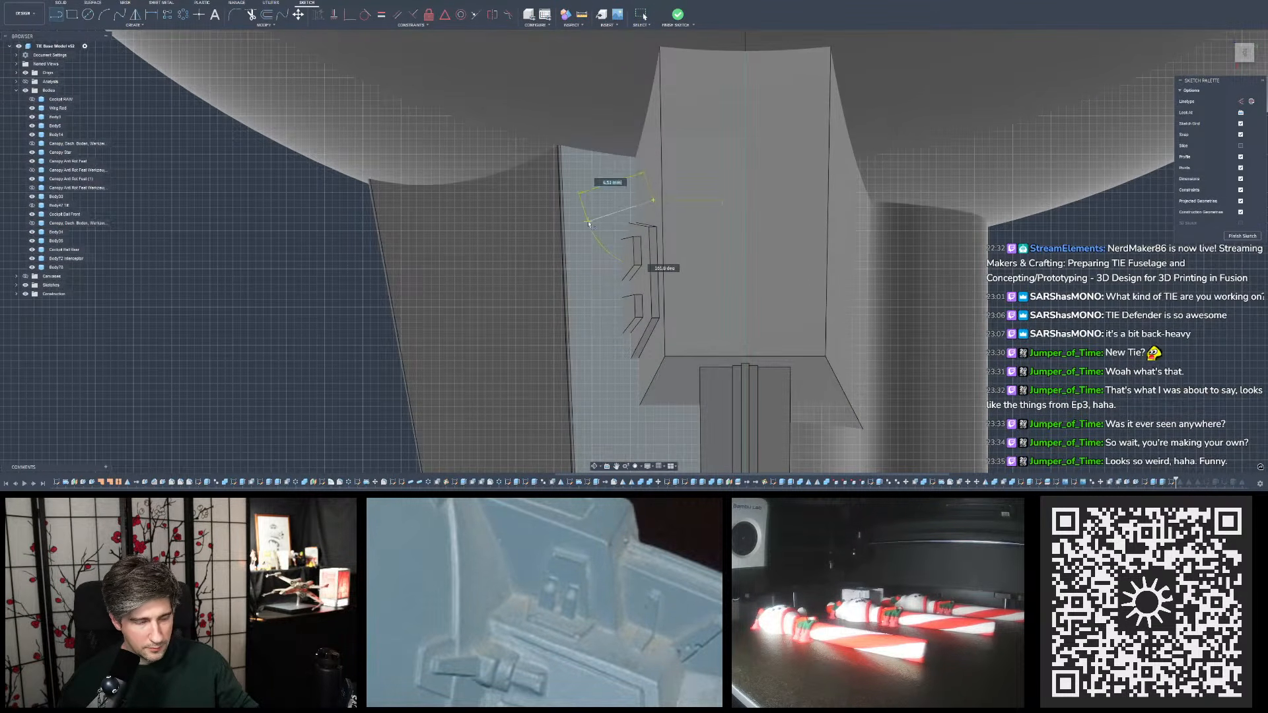
{"action": "left_click", "coordinate": [585, 223]}
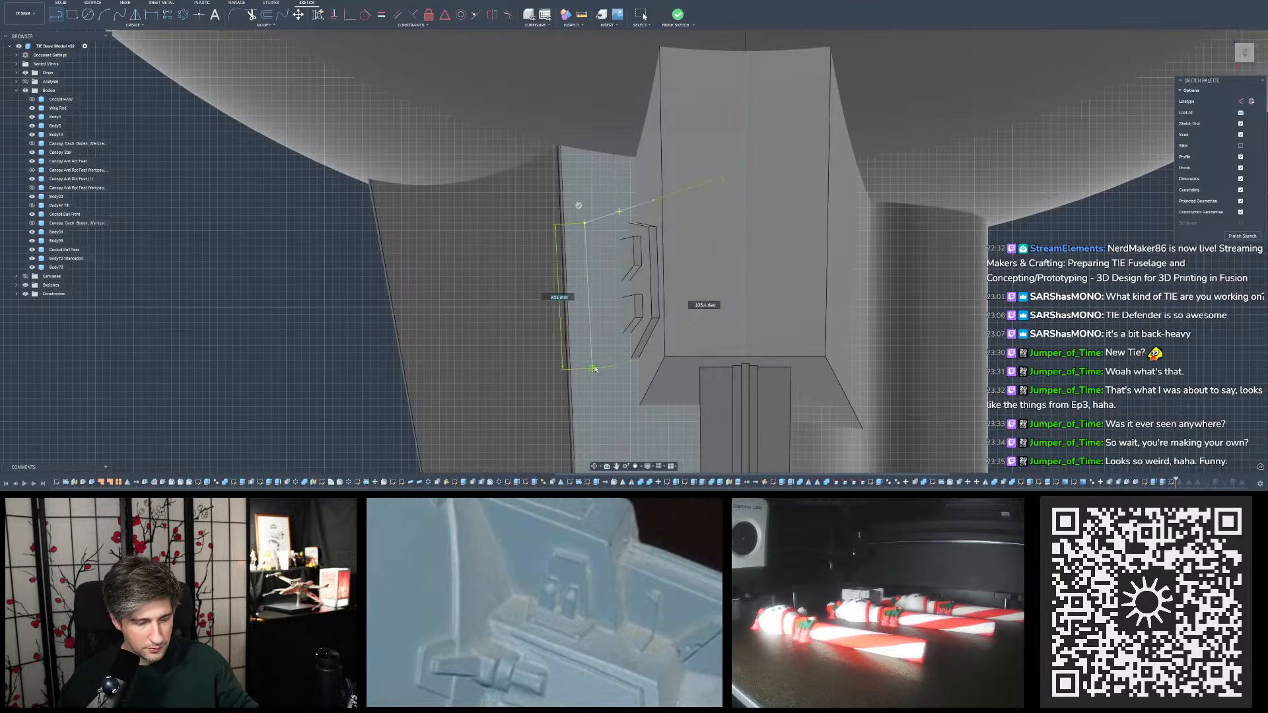
{"action": "left_click", "coordinate": [593, 392]}
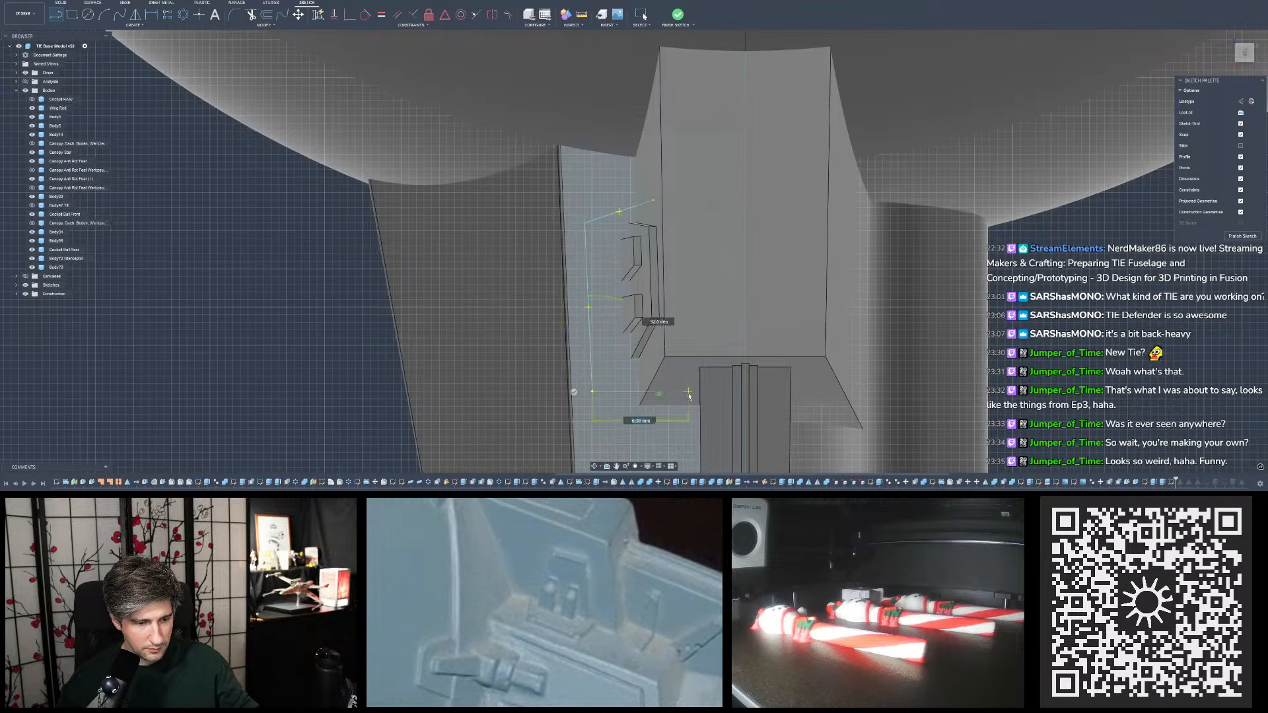
{"action": "left_click", "coordinate": [684, 407]}
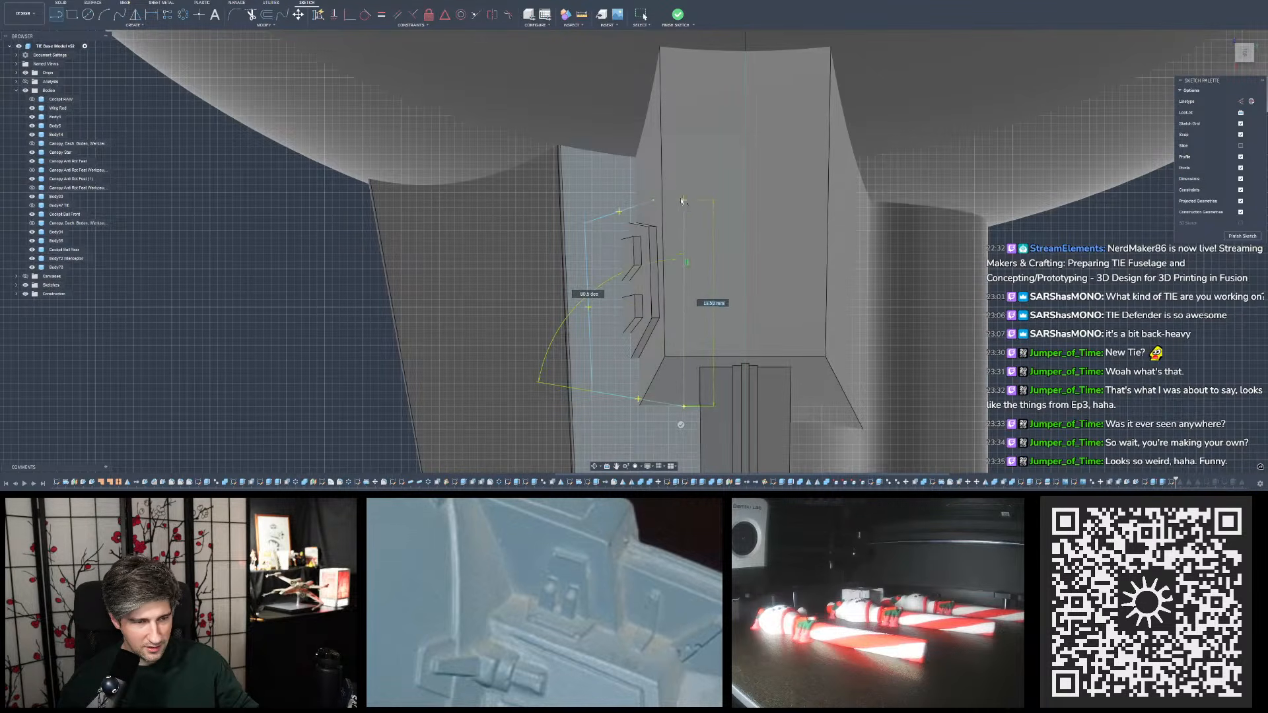
{"action": "left_click", "coordinate": [684, 177]}
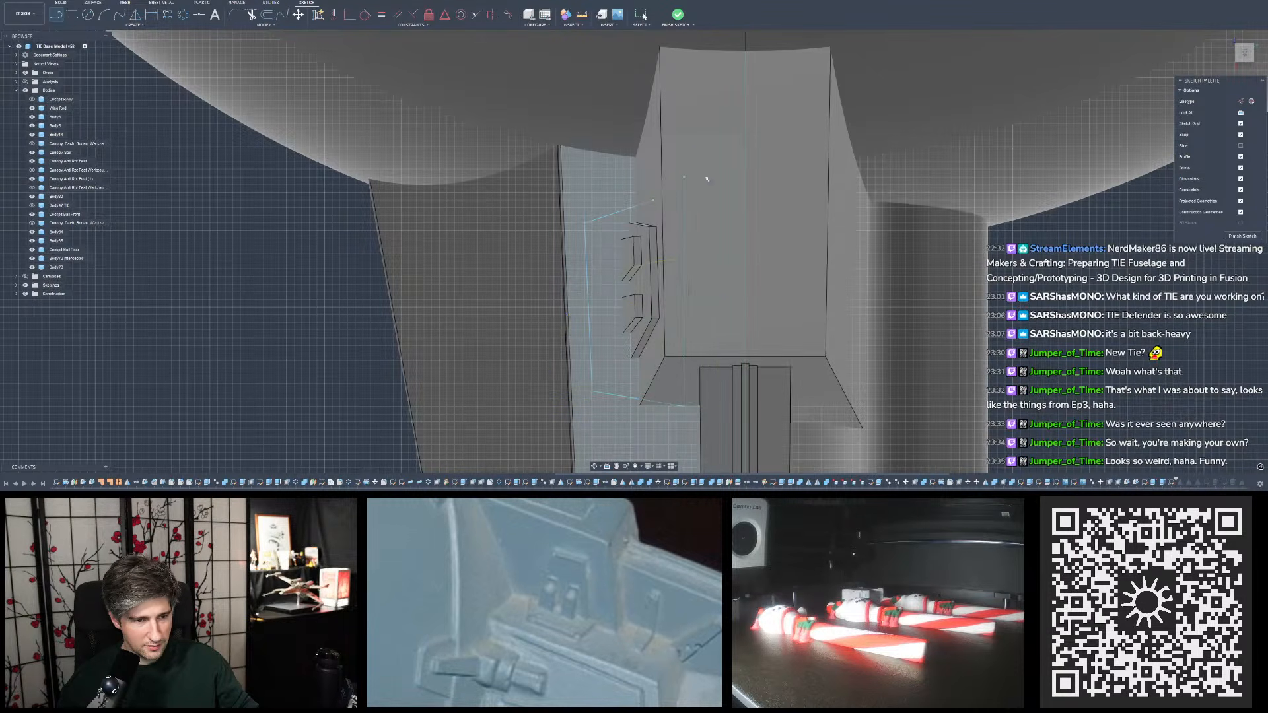
- Extend the sloped upper line to meet the vertical inner line using Extend
{"action": "left_click", "coordinate": [264, 24]}
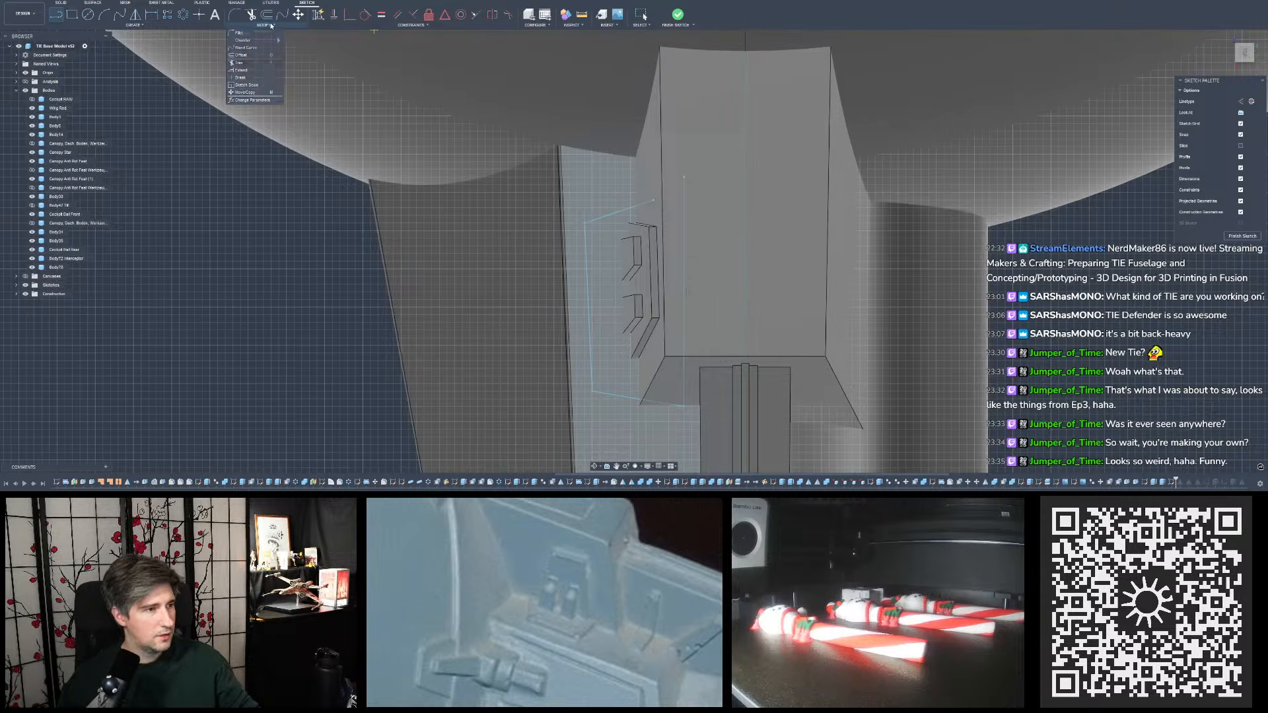
{"action": "left_click", "coordinate": [240, 64]}
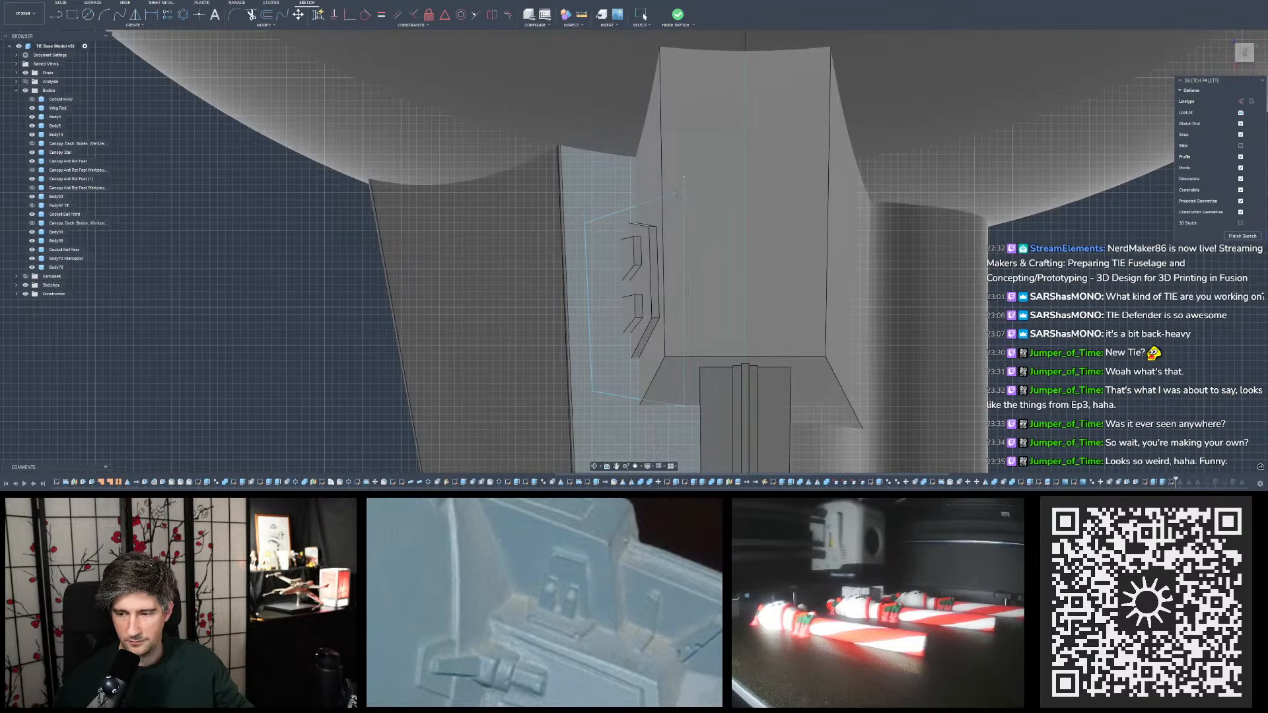
{"action": "key", "text": "Escape"}
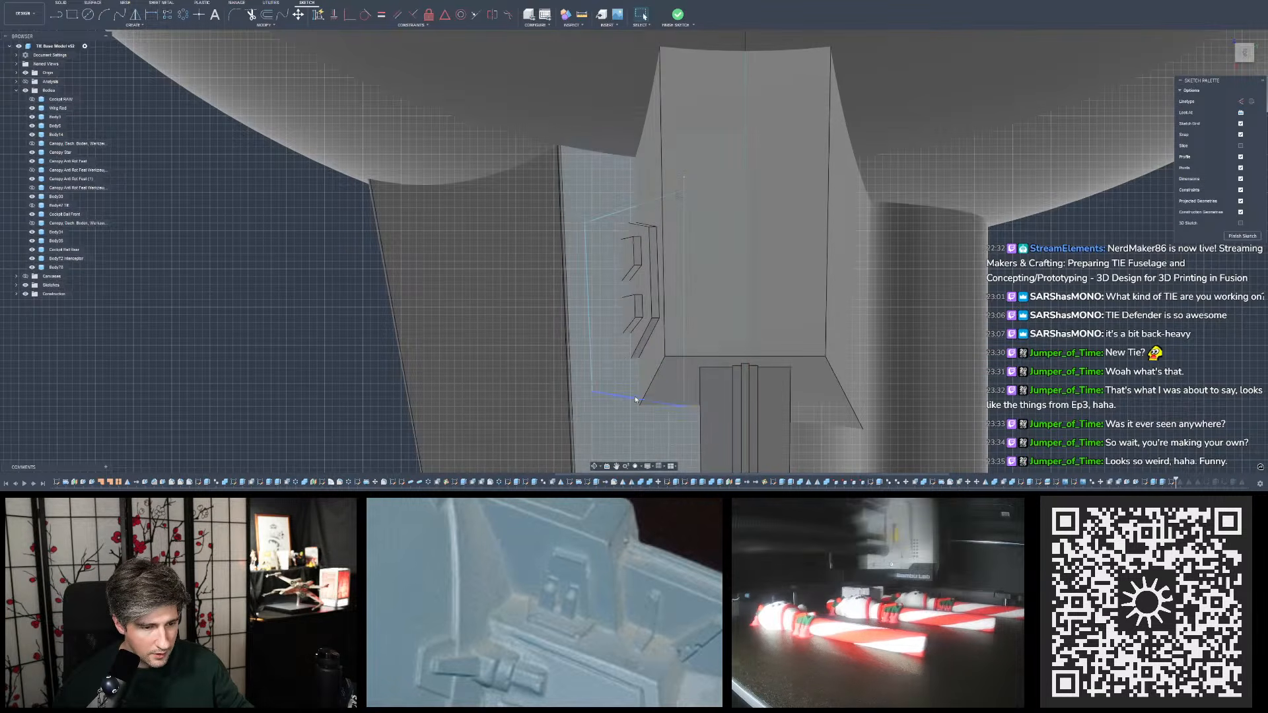
- Move the two sloped lines closer to the trapezoid detail and constrain the upper one parallel to the outer side line
{"action": "left_click", "coordinate": [632, 368]}
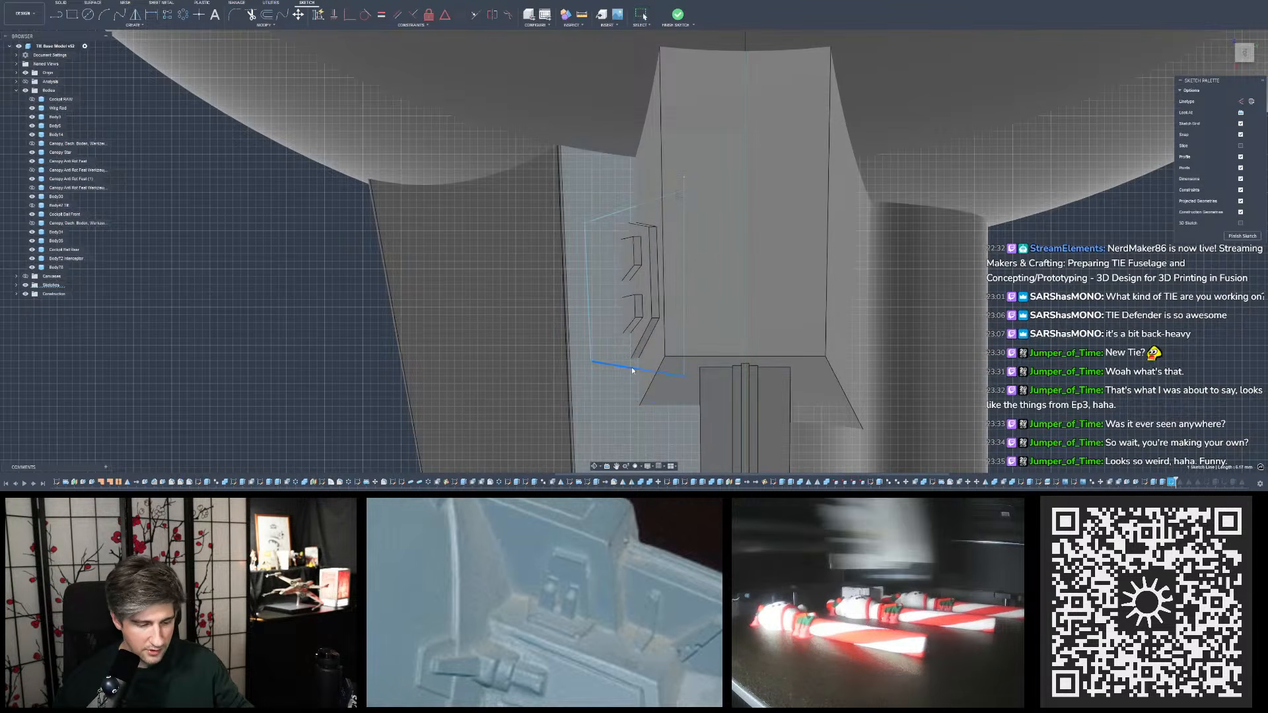
{"action": "left_click", "coordinate": [644, 202]}
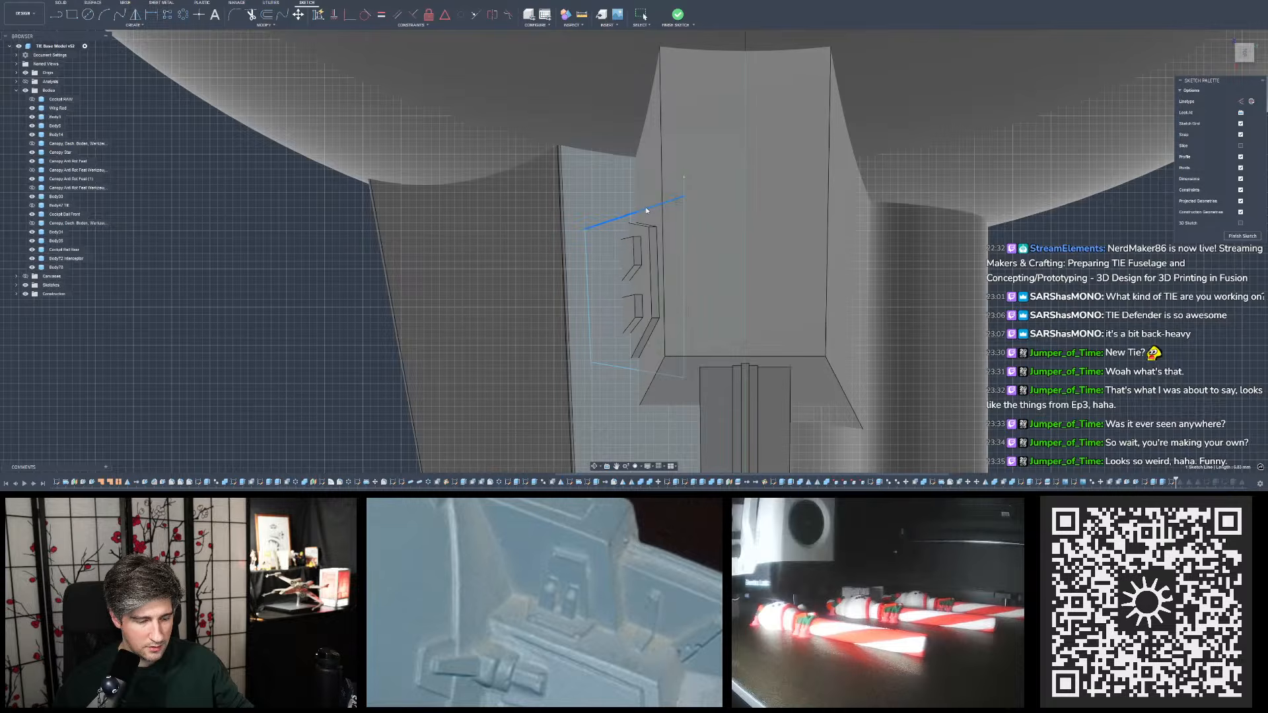
{"action": "left_click_drag", "start_coordinate": [647, 210], "coordinate": [649, 206]}
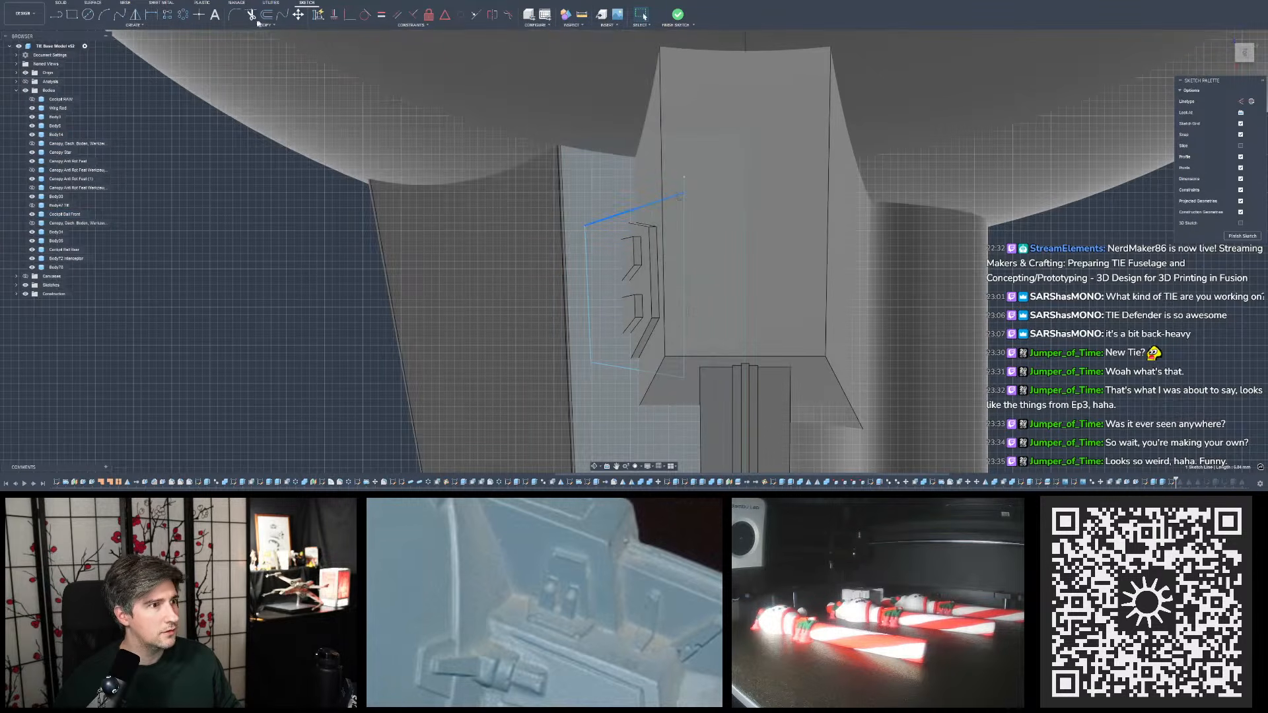
{"action": "left_click", "coordinate": [397, 13]}
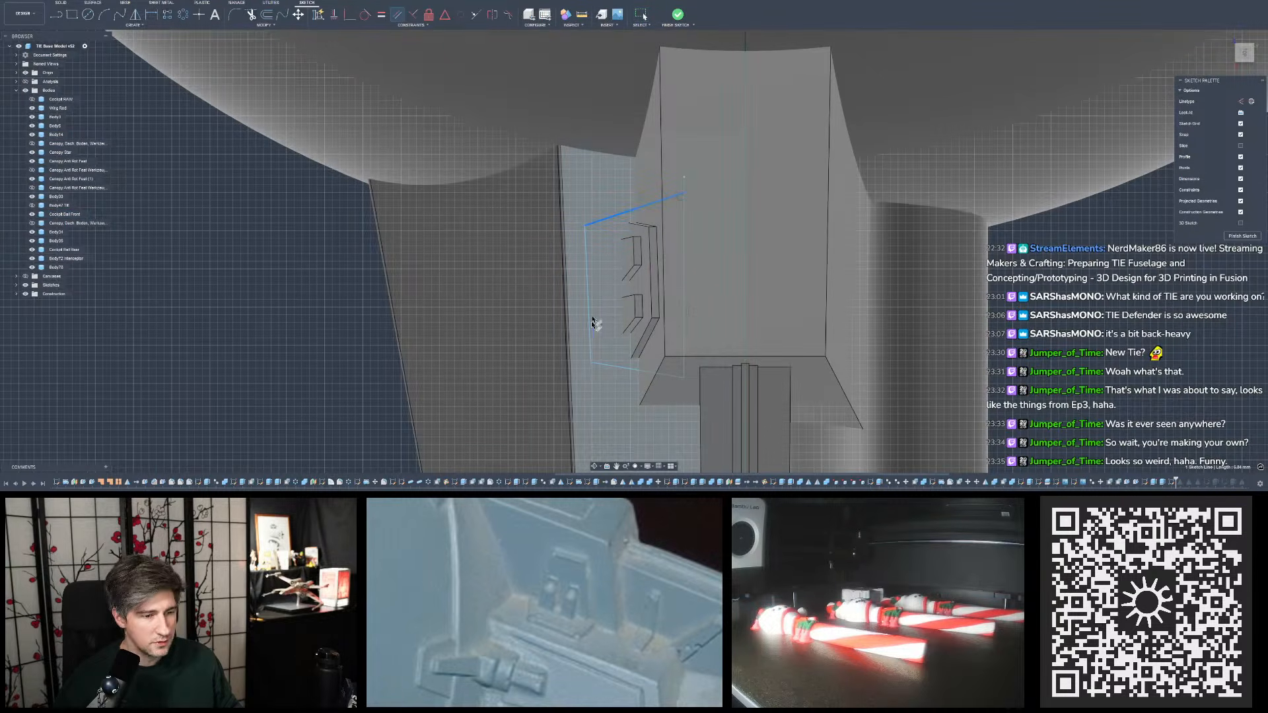
{"action": "left_click", "coordinate": [587, 301]}
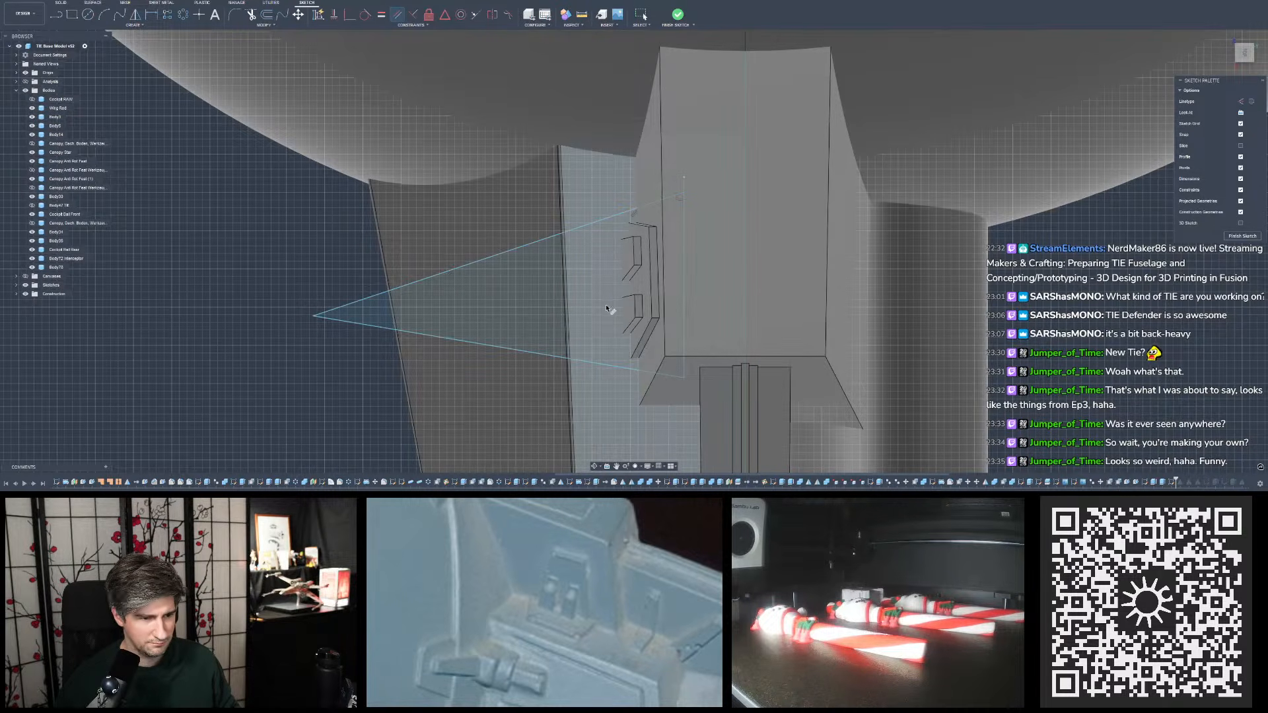
- Undo the last parallel constraint applied to the sloped upper line of the outline
{"action": "key", "text": "Escape"}
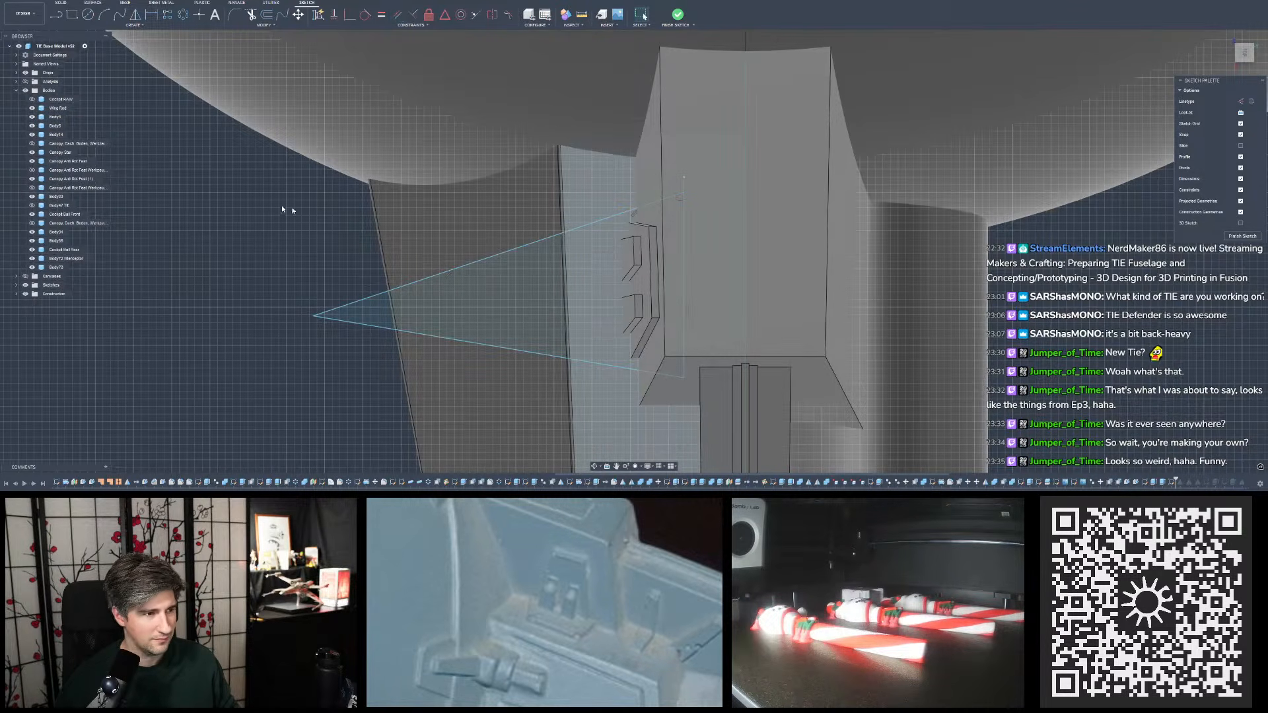
{"action": "key", "text": "ctrl+z"}
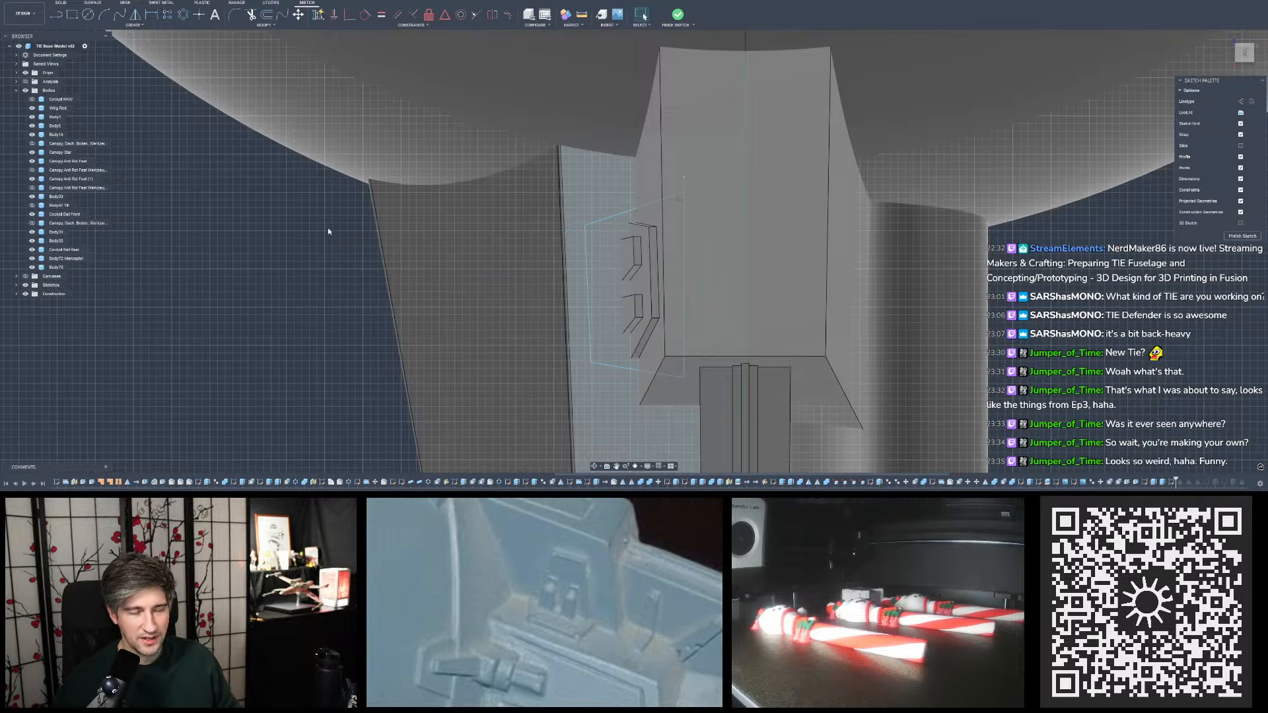
{"action": "left_click", "coordinate": [397, 14]}
{"action": "left_click", "coordinate": [588, 277]}
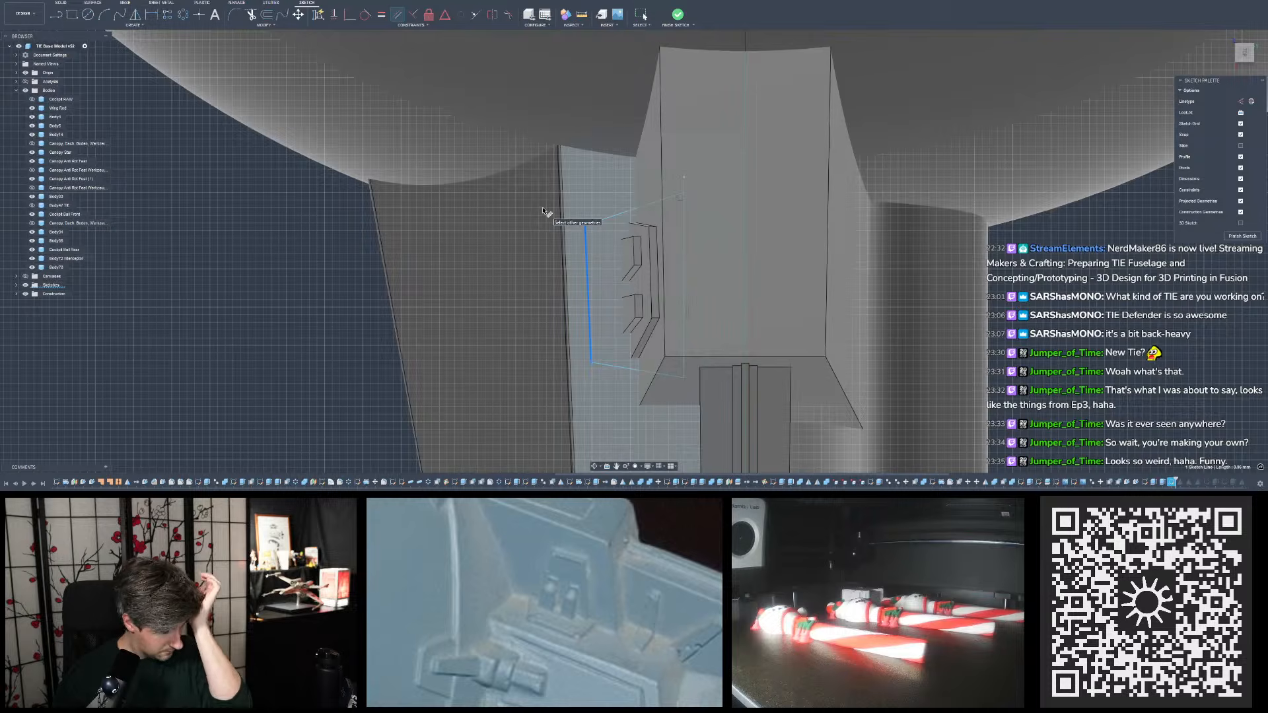
{"action": "middle_click_drag", "start_coordinate": [543, 211], "coordinate": [518, 169], "text": "shift"}
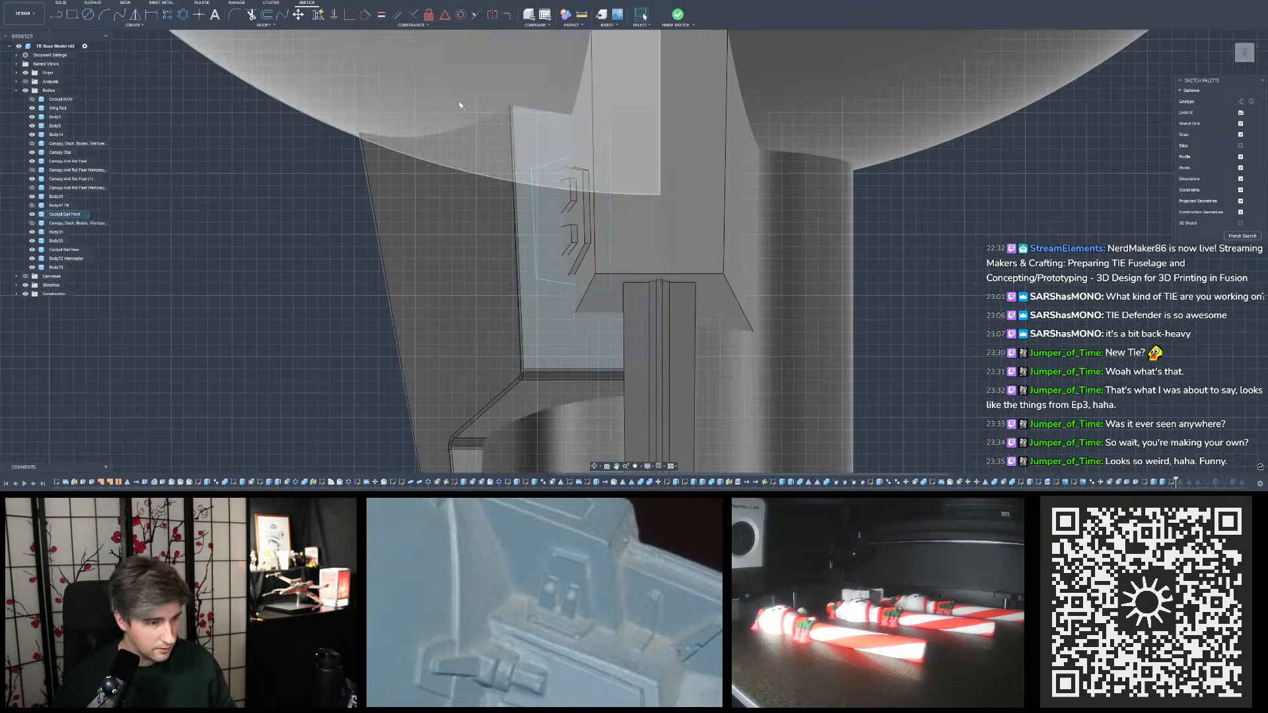
{"action": "left_click", "coordinate": [57, 15]}
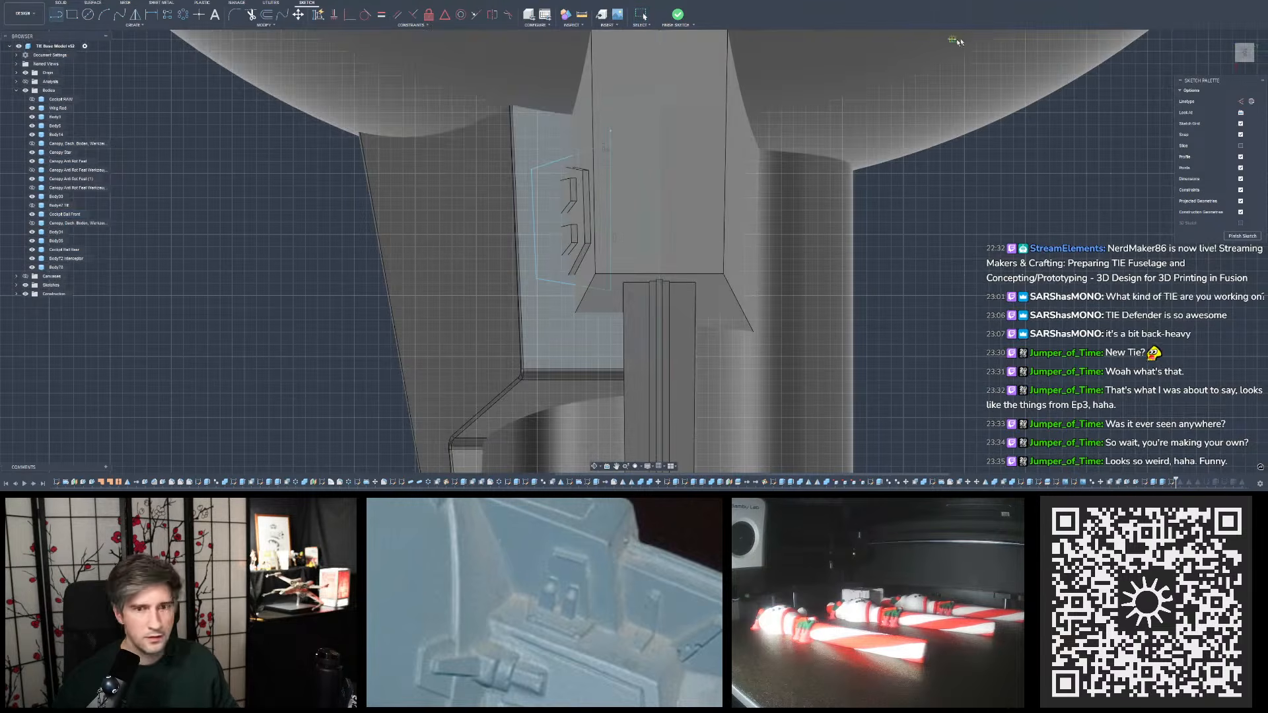
{"action": "left_click", "coordinate": [1241, 102]}
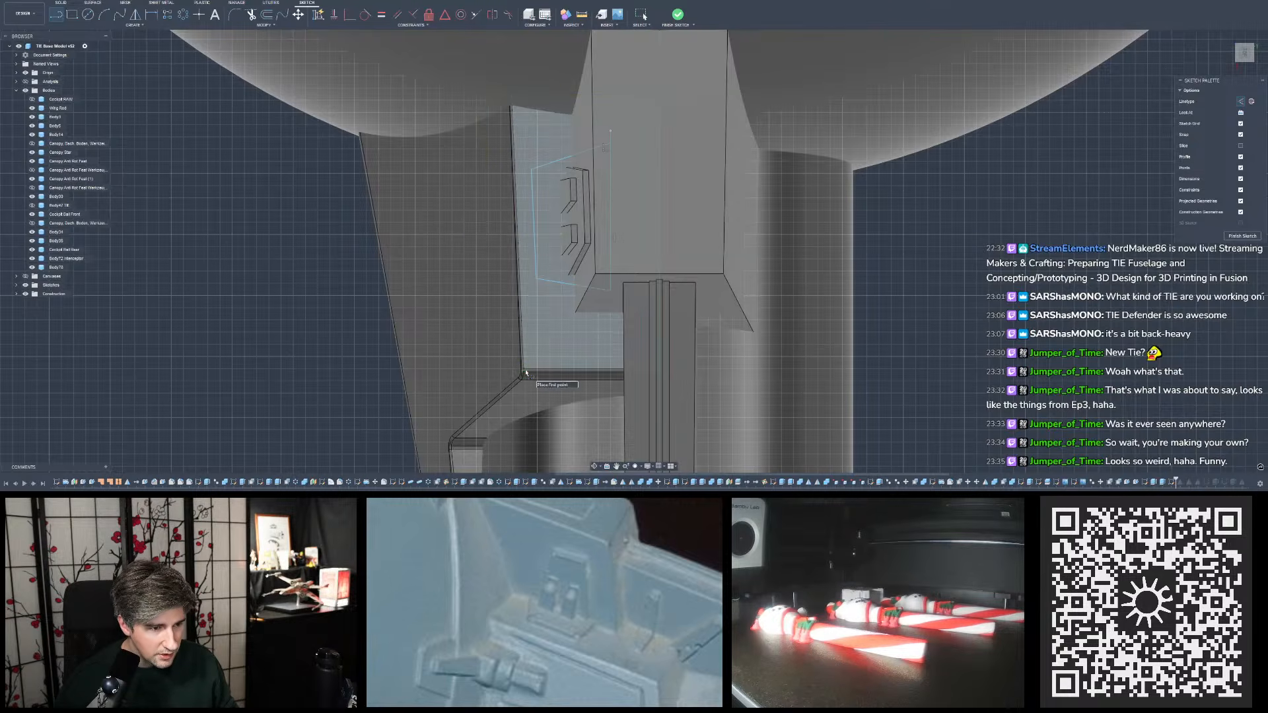
{"action": "scroll", "coordinate": [489, 122], "scroll_direction": "up", "scroll_amount": 10}
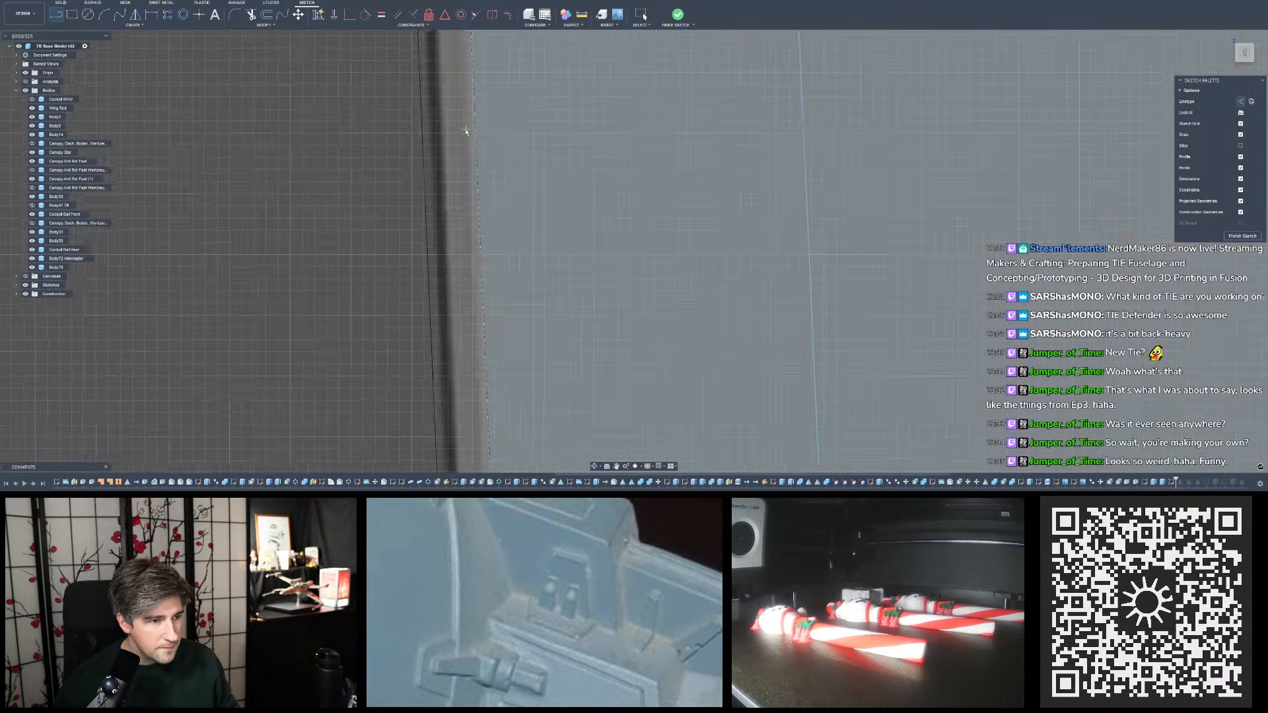
{"action": "scroll", "coordinate": [466, 131], "scroll_direction": "up", "scroll_amount": 6}
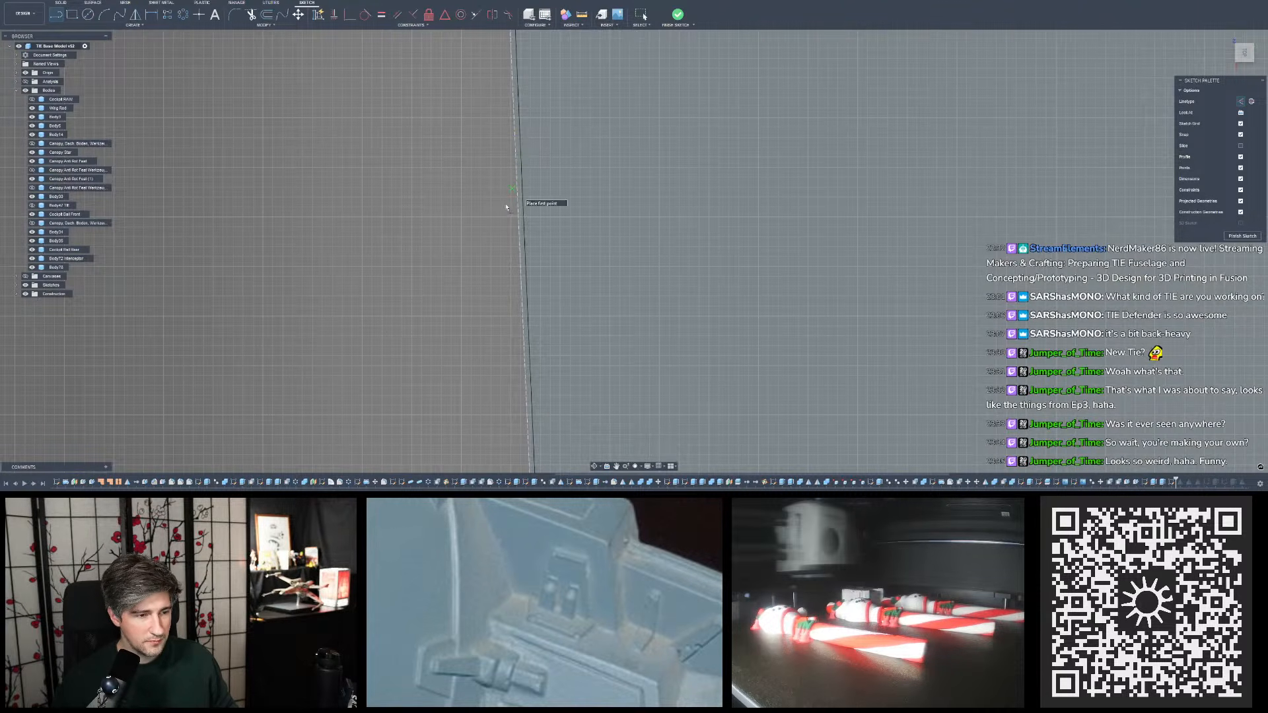
{"action": "scroll", "coordinate": [507, 204], "scroll_direction": "down", "scroll_amount": 10}
{"action": "scroll", "coordinate": [457, 218], "scroll_direction": "down", "scroll_amount": 10}
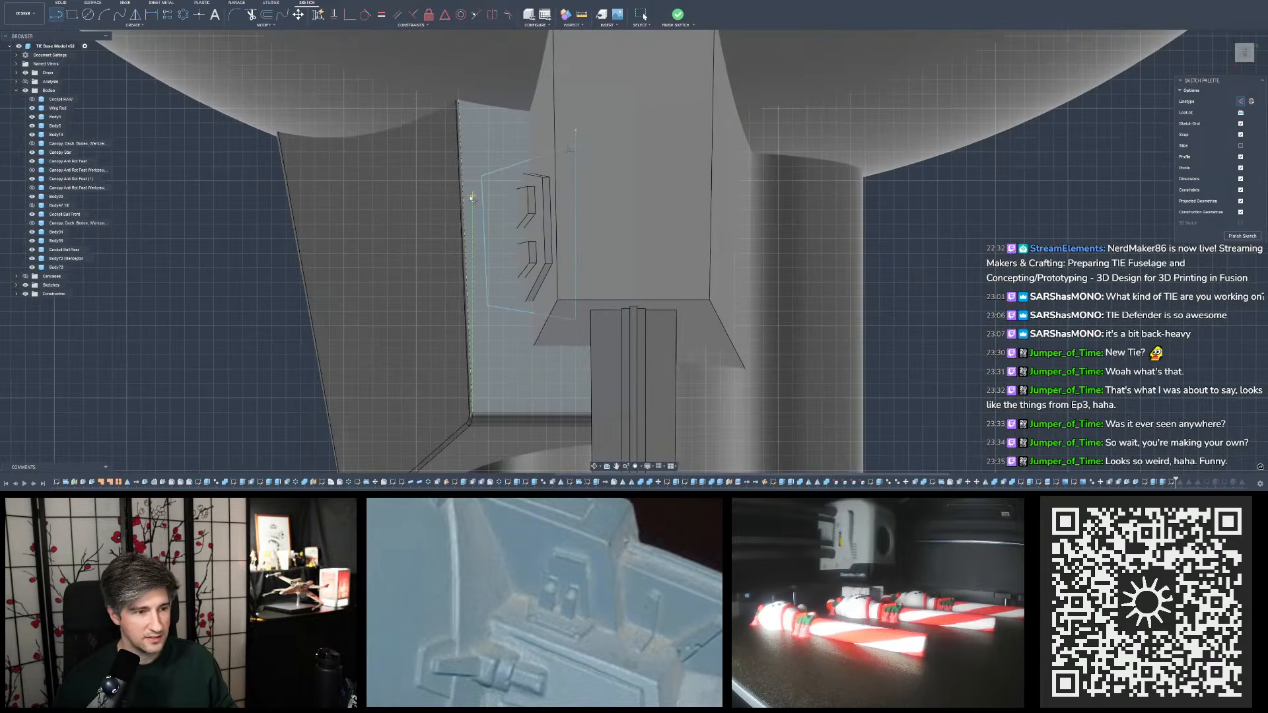
{"action": "scroll", "coordinate": [471, 197], "scroll_direction": "down", "scroll_amount": 3}
{"action": "scroll", "coordinate": [469, 197], "scroll_direction": "up", "scroll_amount": 2}
{"action": "key", "text": "Escape"}
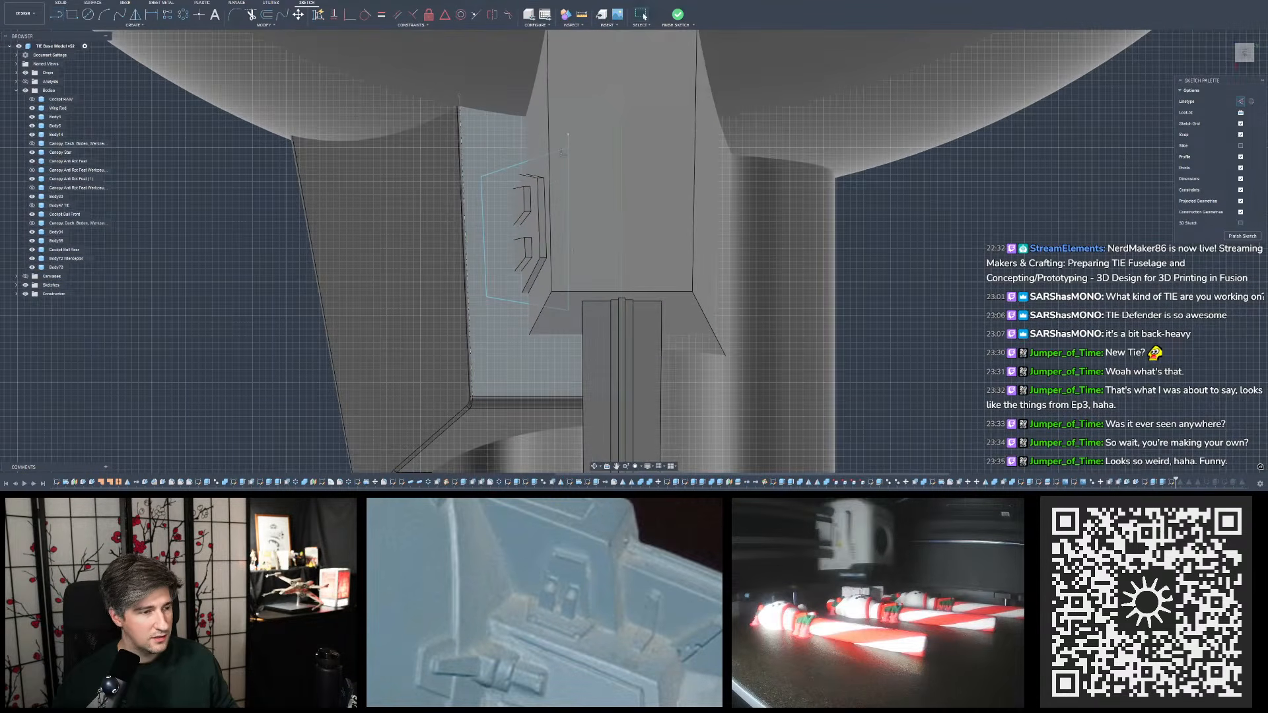
{"action": "left_click", "coordinate": [582, 15]}
{"action": "scroll", "coordinate": [455, 226], "scroll_direction": "up", "scroll_amount": 12}
{"action": "scroll", "coordinate": [498, 209], "scroll_direction": "up", "scroll_amount": 8}
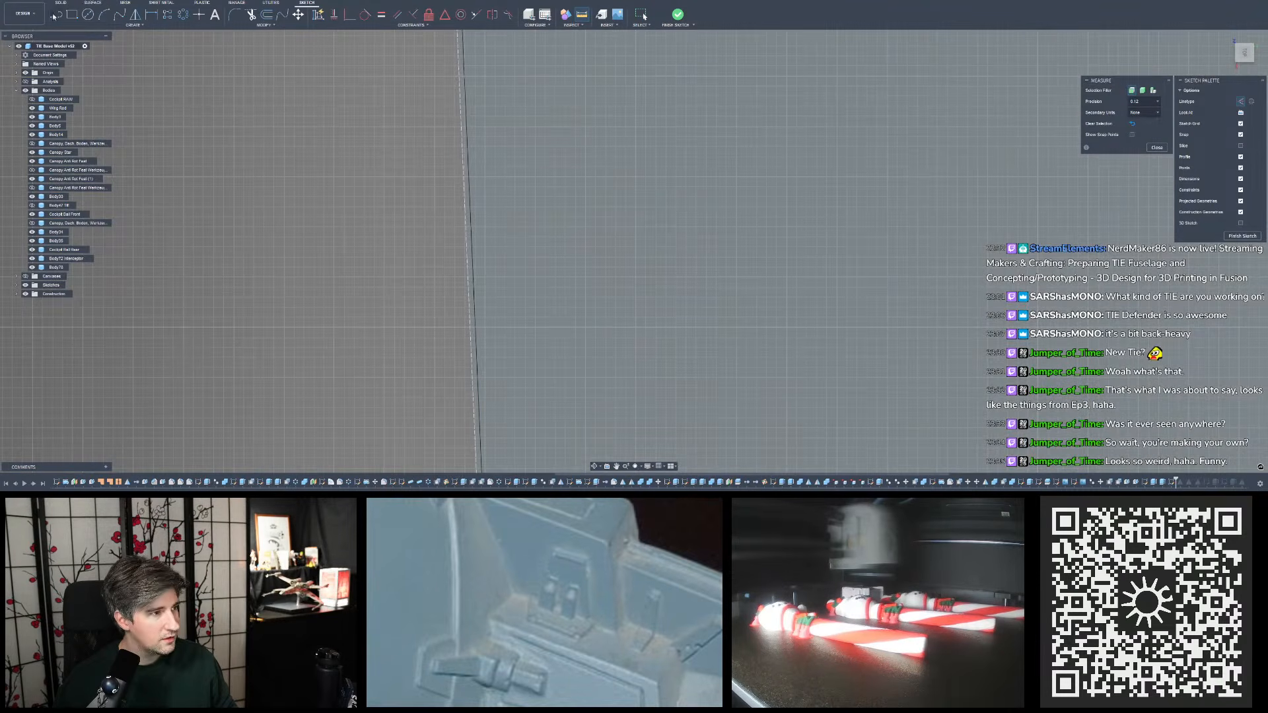
{"action": "left_click", "coordinate": [56, 15]}
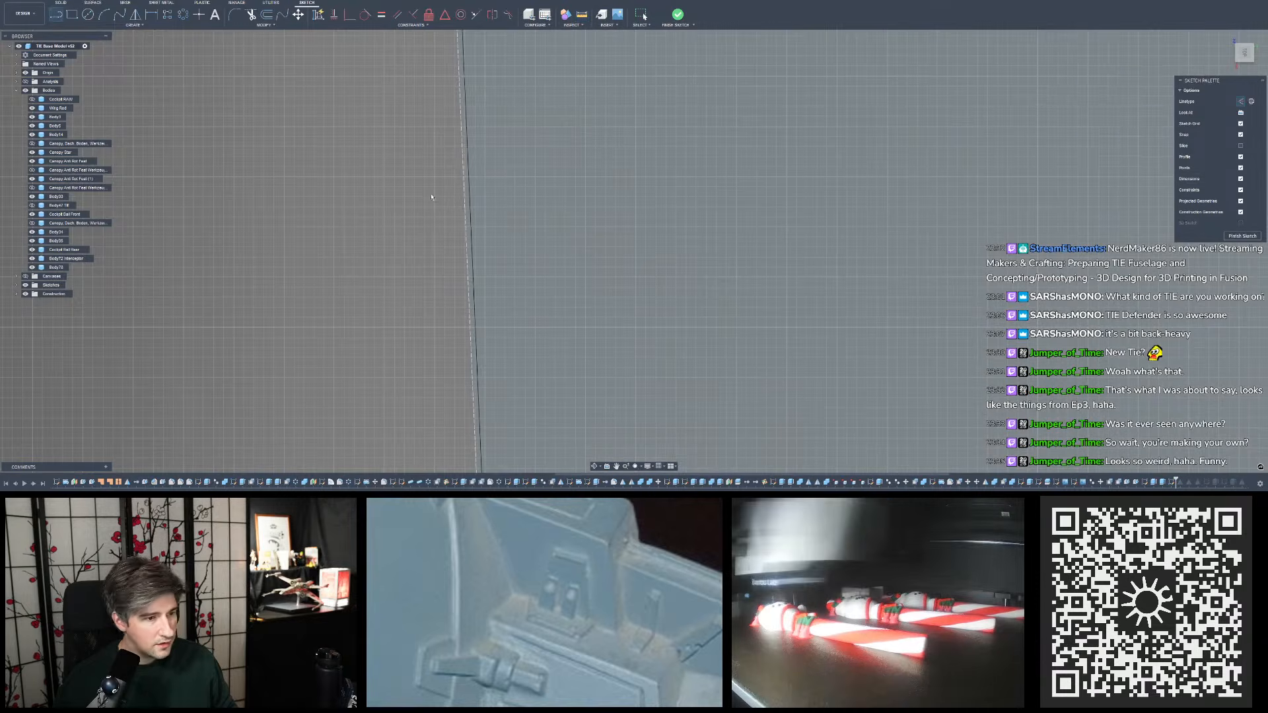
{"action": "left_click", "coordinate": [471, 229]}
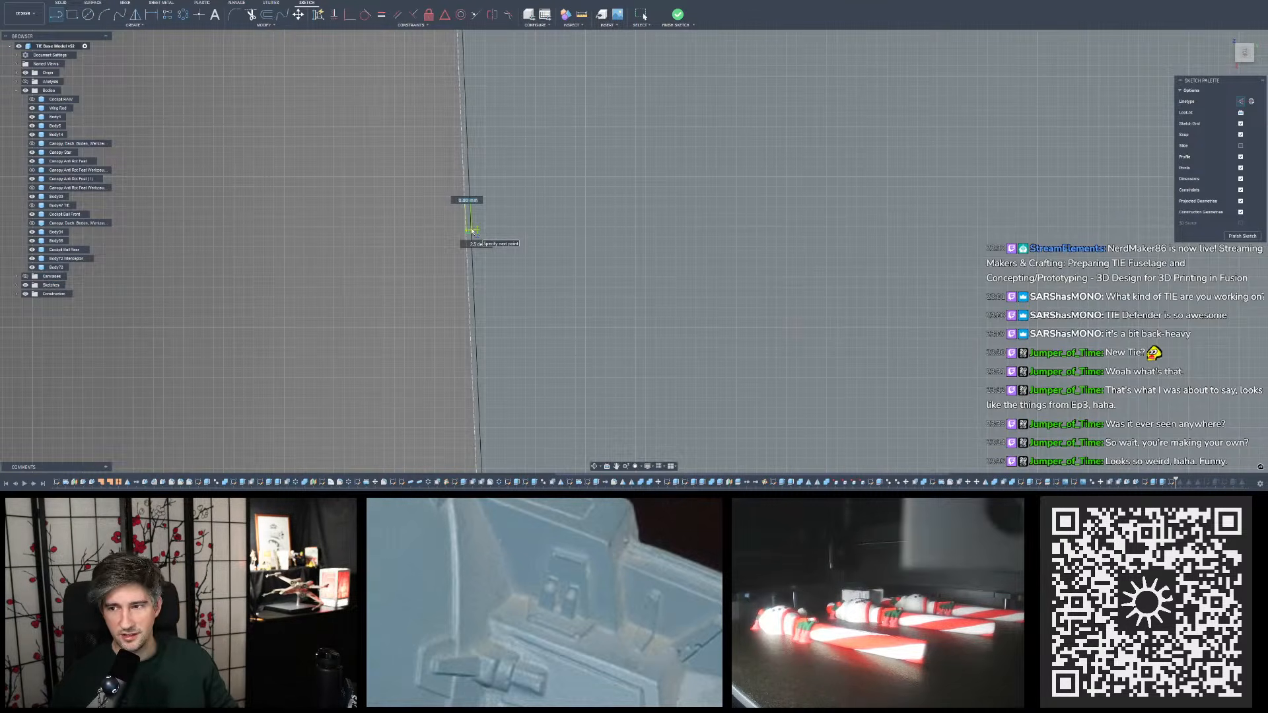
{"action": "key", "text": "Escape"}
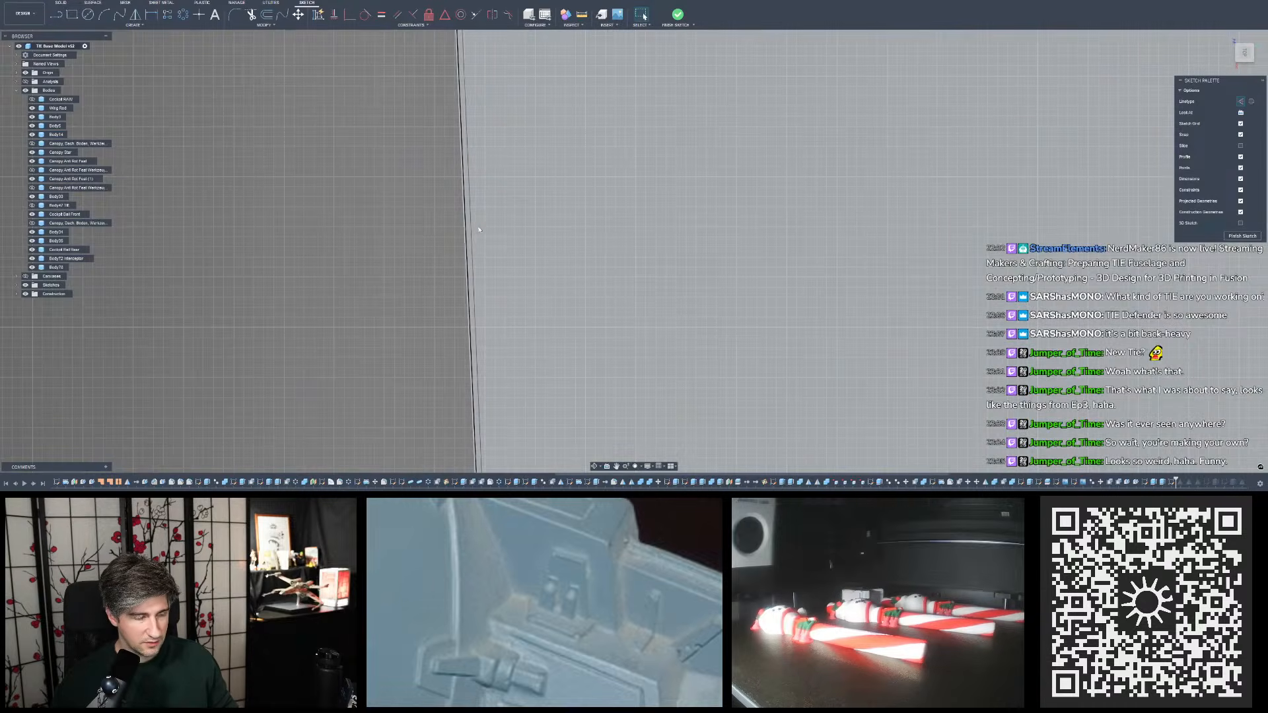
- Constrain the outline's outer side line parallel to the outer edge of the pylon's lower block
{"action": "scroll", "coordinate": [512, 226], "scroll_direction": "down", "scroll_amount": 6}
{"action": "scroll", "coordinate": [511, 230], "scroll_direction": "down", "scroll_amount": 8}
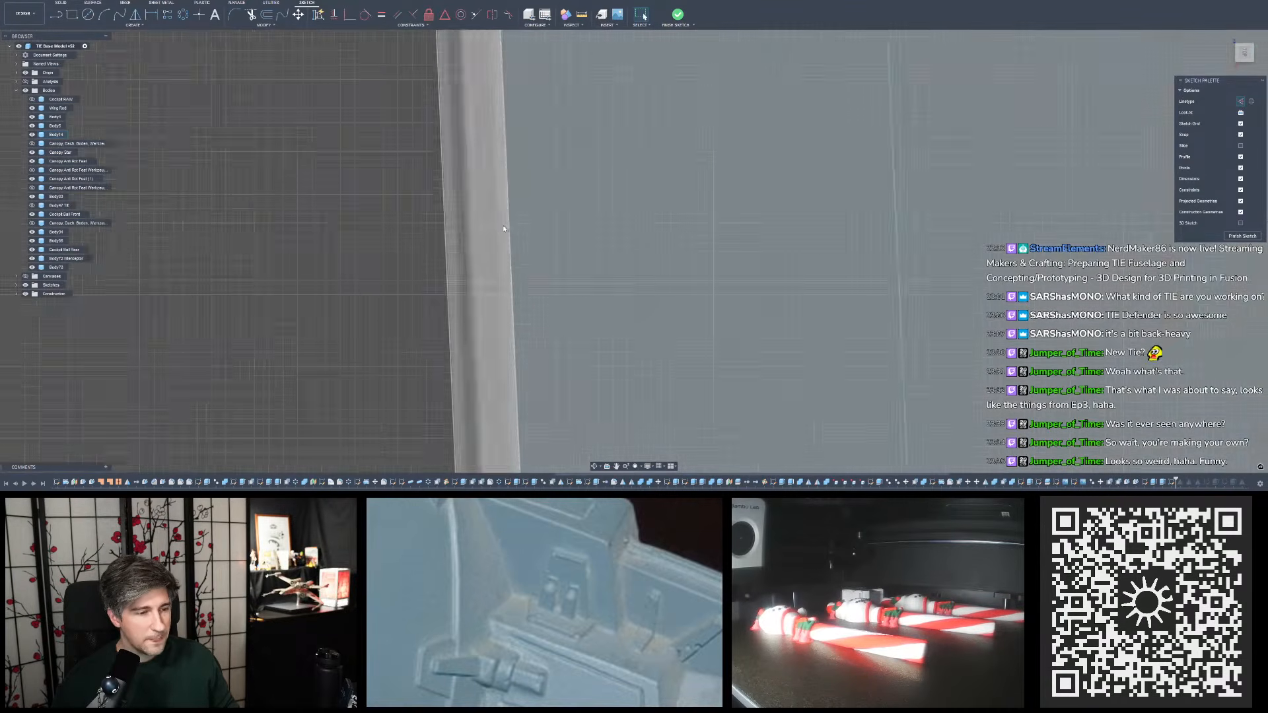
{"action": "scroll", "coordinate": [494, 226], "scroll_direction": "down", "scroll_amount": 4}
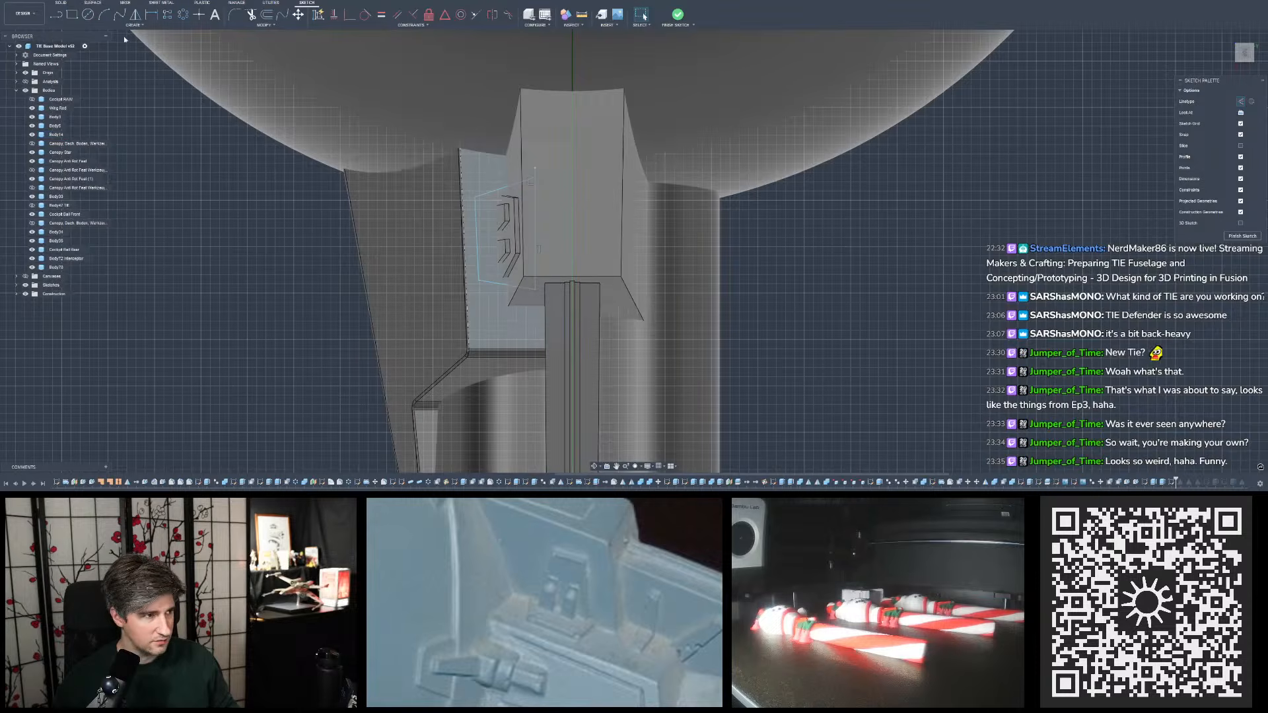
{"action": "left_click", "coordinate": [397, 16]}
{"action": "scroll", "coordinate": [463, 218], "scroll_direction": "up", "scroll_amount": 5}
{"action": "left_click", "coordinate": [538, 223]}
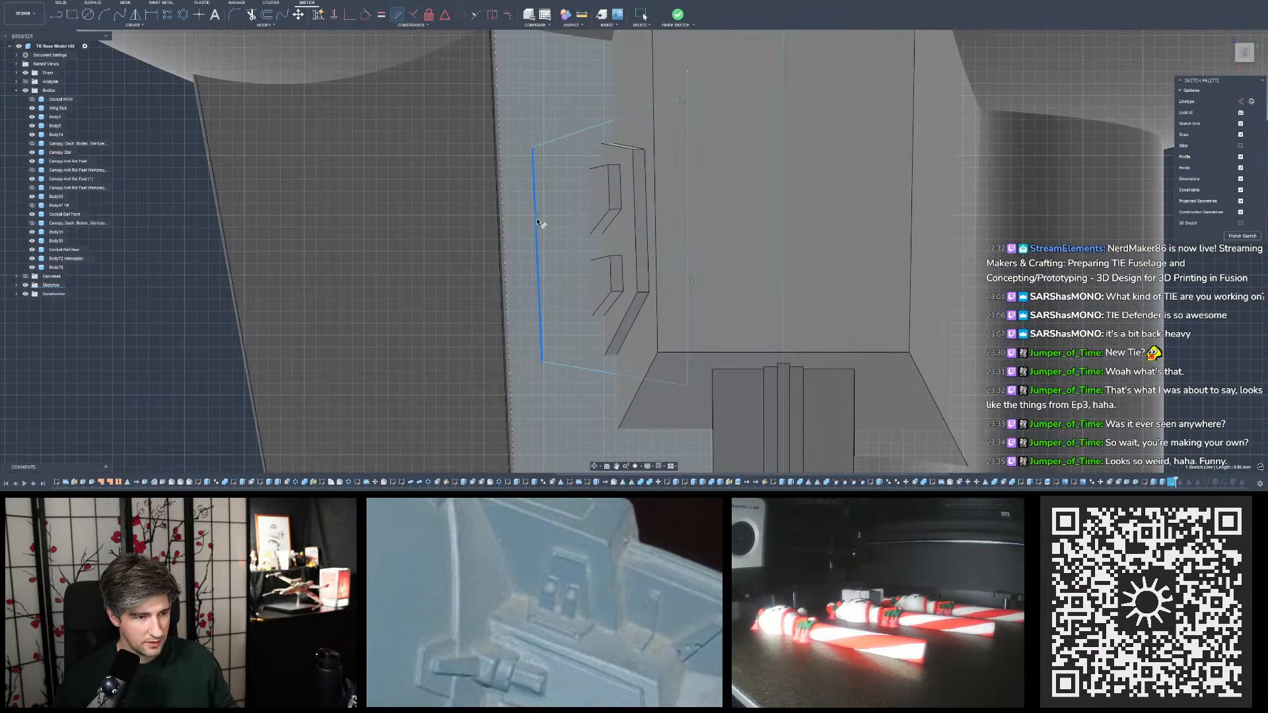
{"action": "left_click", "coordinate": [502, 224]}
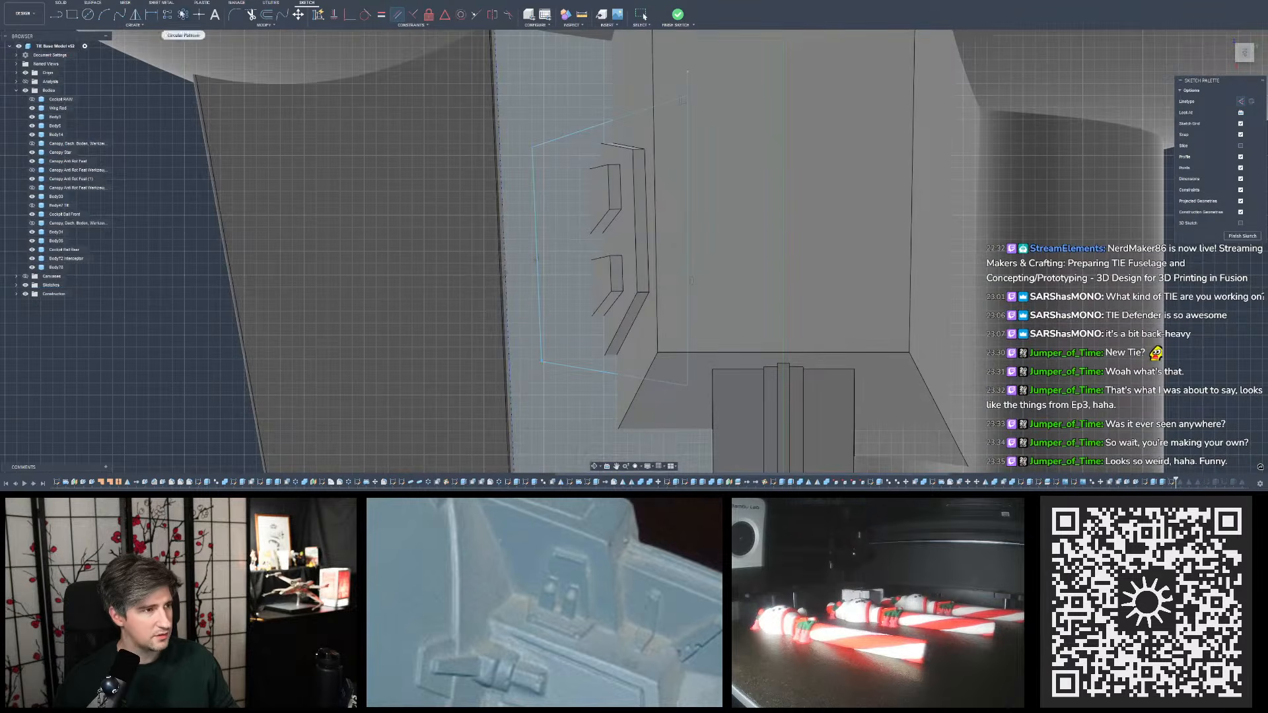
- Dimension the angle between the sloped upper and lower lines of the outline at 30 degrees
{"action": "left_click", "coordinate": [152, 15]}
{"action": "left_click", "coordinate": [555, 142]}
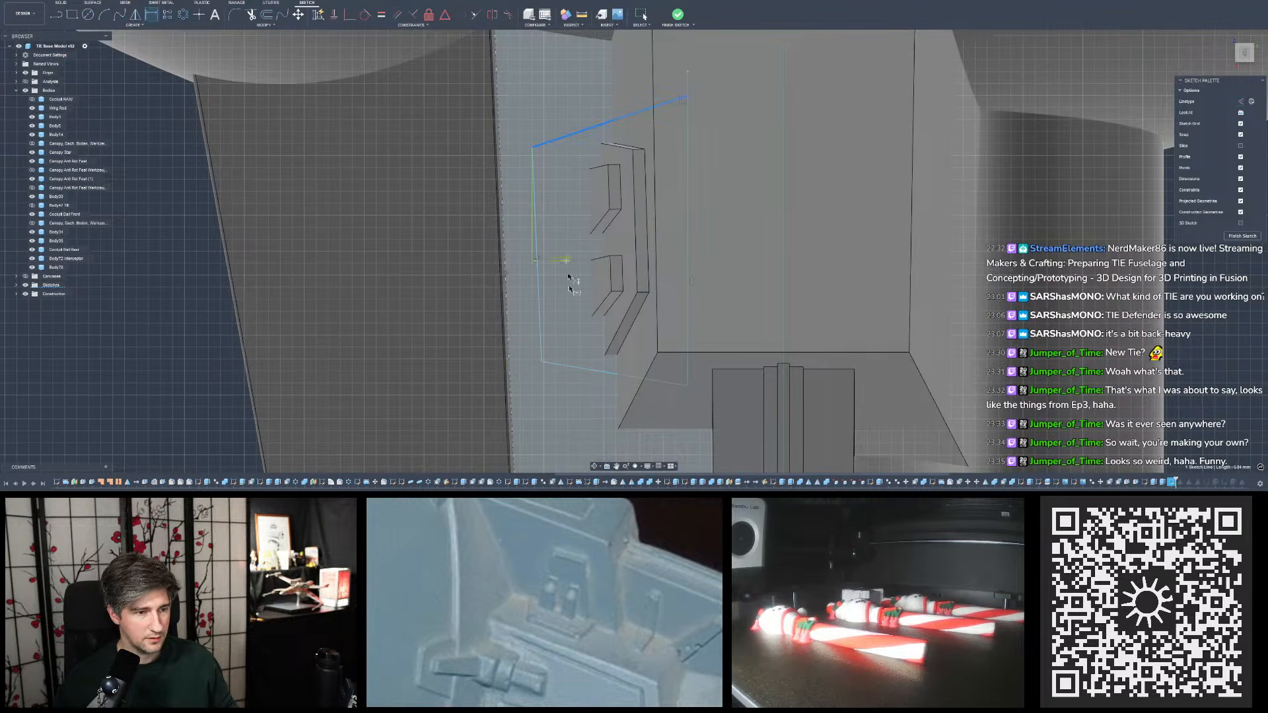
{"action": "left_click", "coordinate": [575, 367]}
{"action": "left_click", "coordinate": [565, 248]}
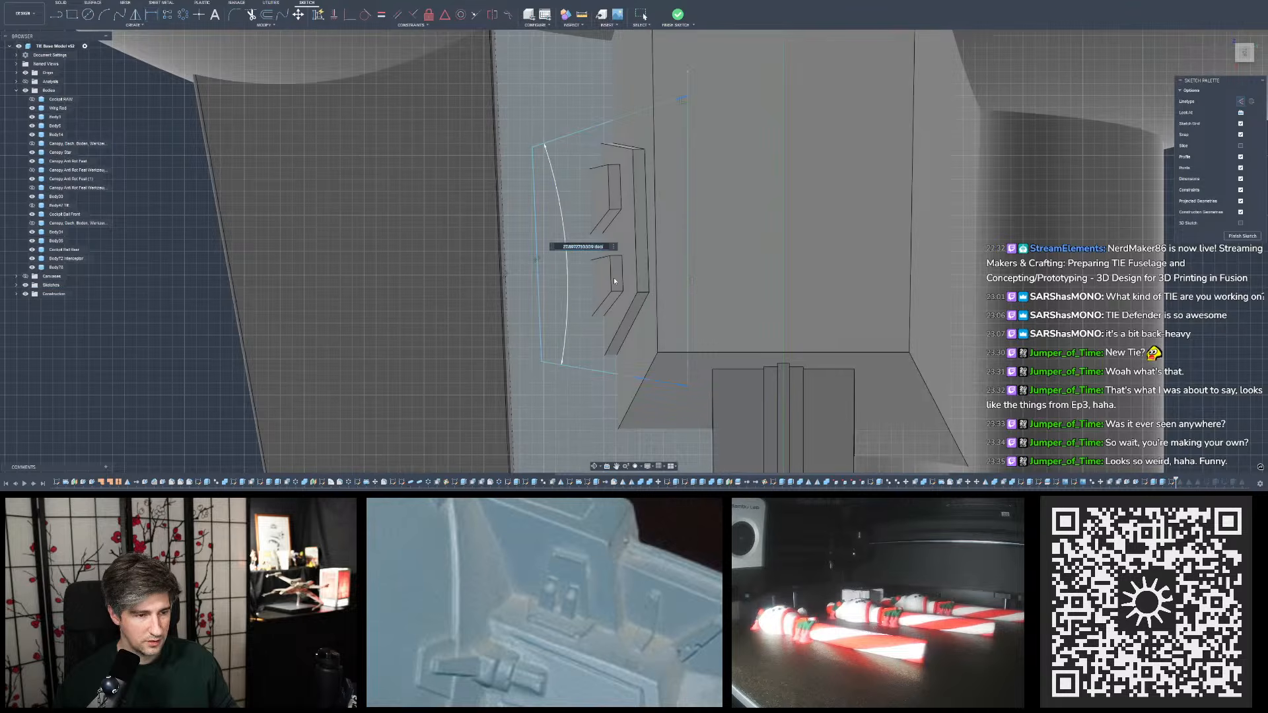
{"action": "type", "text": "30"}
{"action": "key", "text": "Return"}
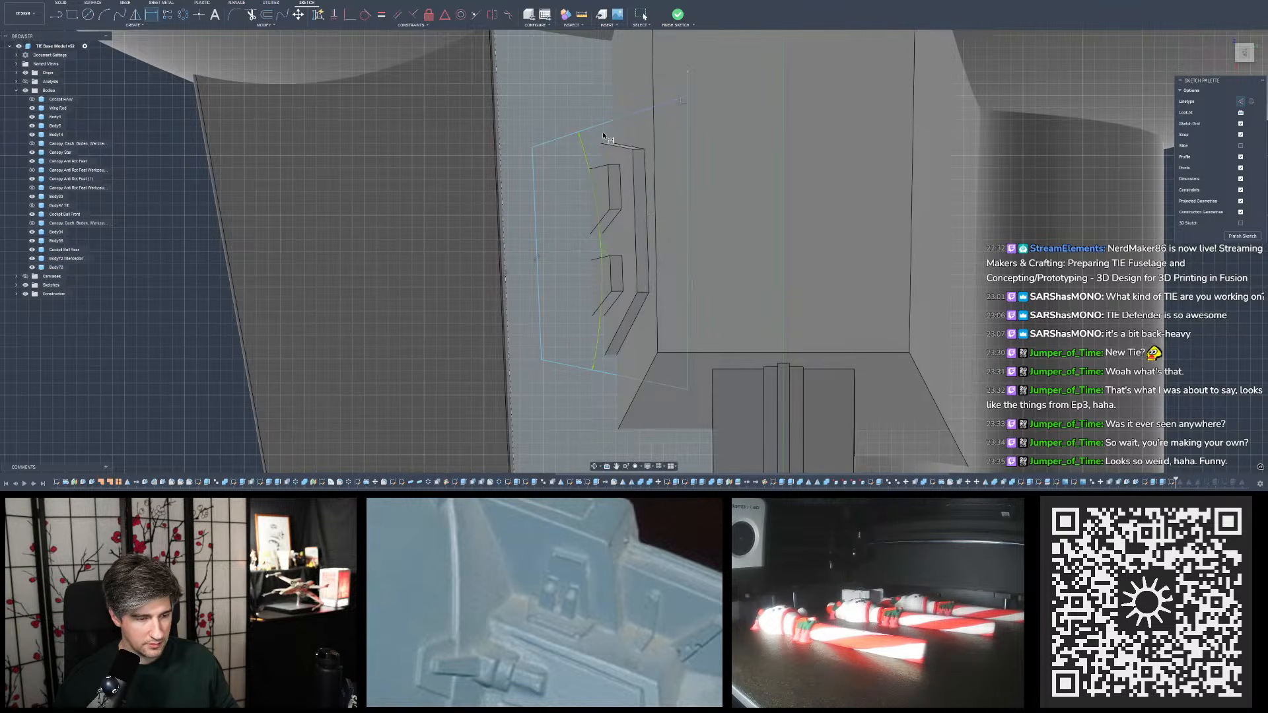
- Try to make the sloped lower line equal in length to the sloped upper line
{"action": "left_click", "coordinate": [381, 14]}
{"action": "left_click", "coordinate": [580, 372]}
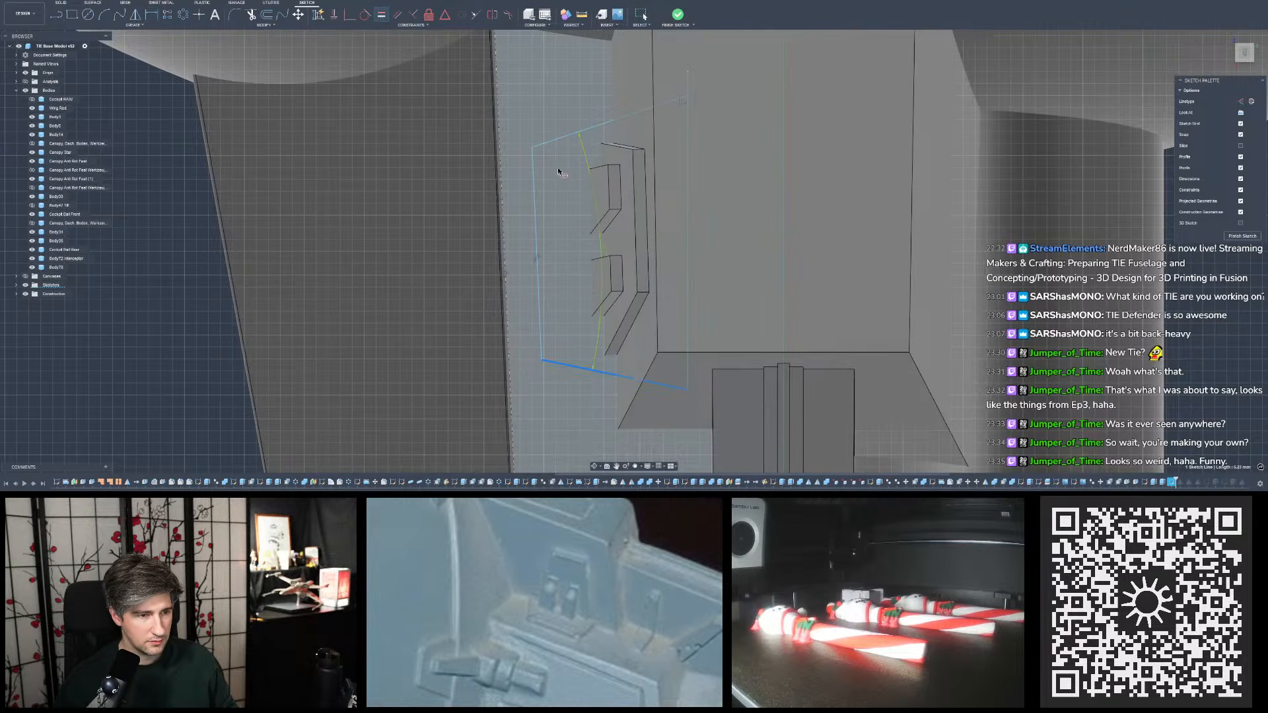
{"action": "left_click", "coordinate": [553, 140]}
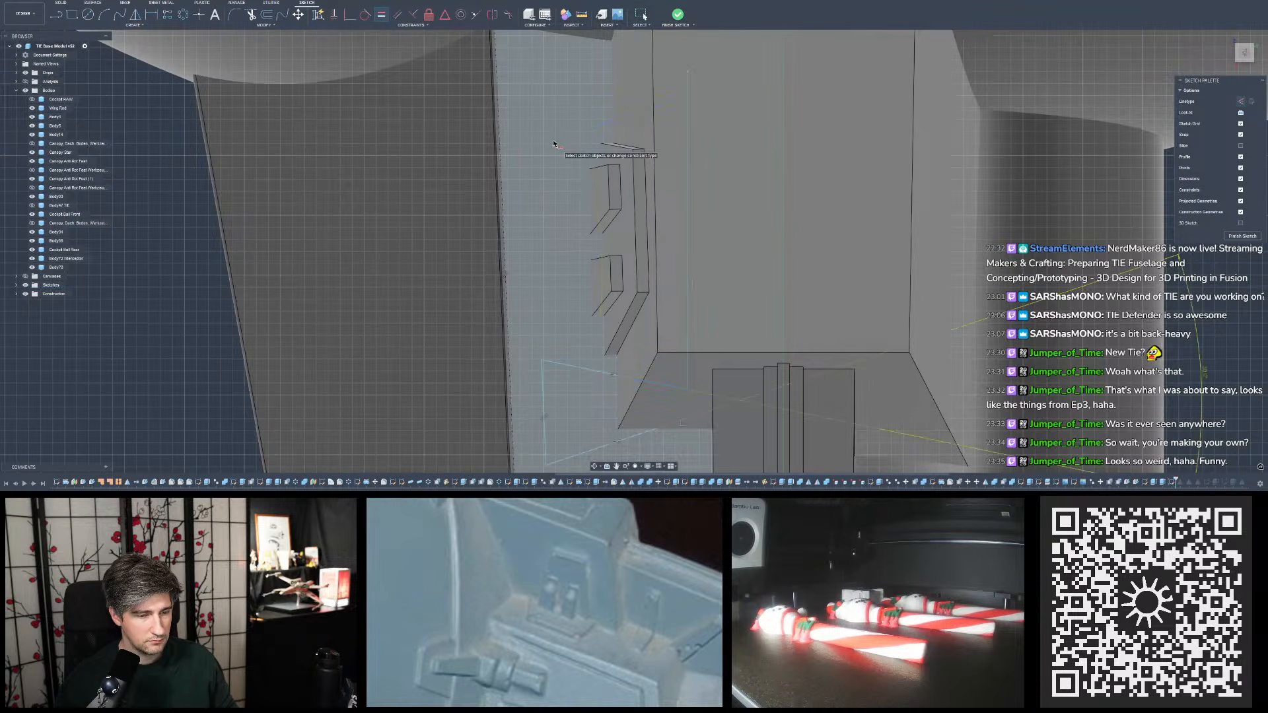
{"action": "scroll", "coordinate": [555, 146], "scroll_direction": "down", "scroll_amount": 4}
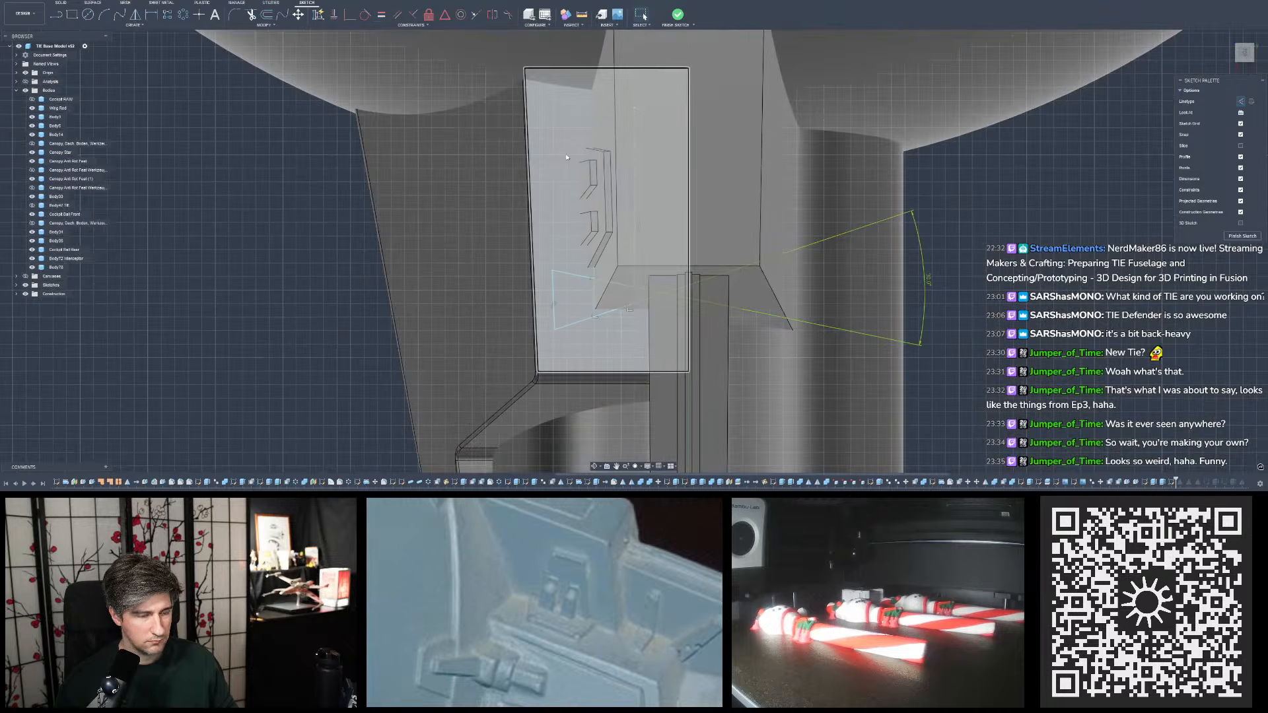
- Trim the overshoot of the vertical inner line beyond the sloped upper line
{"action": "mouse_move", "coordinate": [567, 157]}
{"action": "middle_mouse_down", "text": "shift"}
{"action": "mouse_move", "coordinate": [654, 113]}
{"action": "mouse_move", "coordinate": [649, 131]}
{"action": "middle_mouse_up", "text": "shift"}
{"action": "left_click", "coordinate": [250, 14]}
{"action": "left_click", "coordinate": [656, 119]}
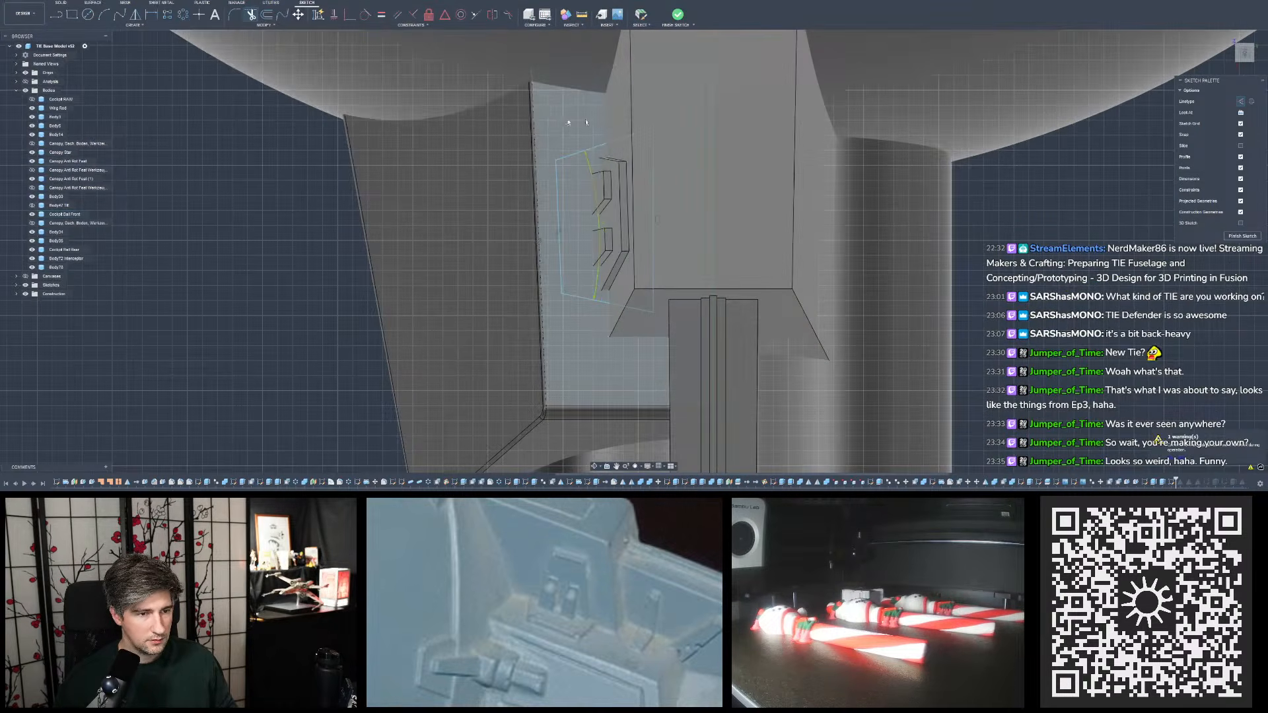
{"action": "key", "text": "Escape"}
- Try the Equal constraint on the trimmed outline's sloped lines, picking the upper line first, and undo it
{"action": "left_click", "coordinate": [382, 15]}
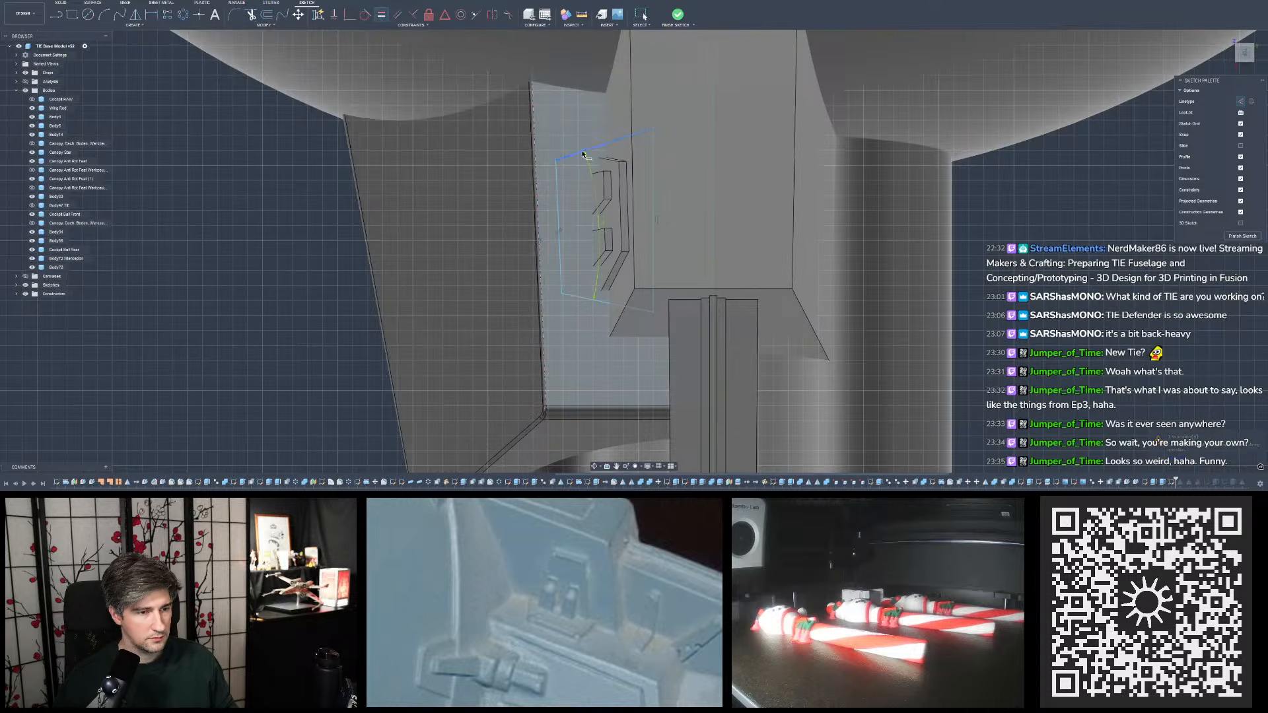
{"action": "left_click", "coordinate": [583, 154]}
{"action": "left_click", "coordinate": [578, 297]}
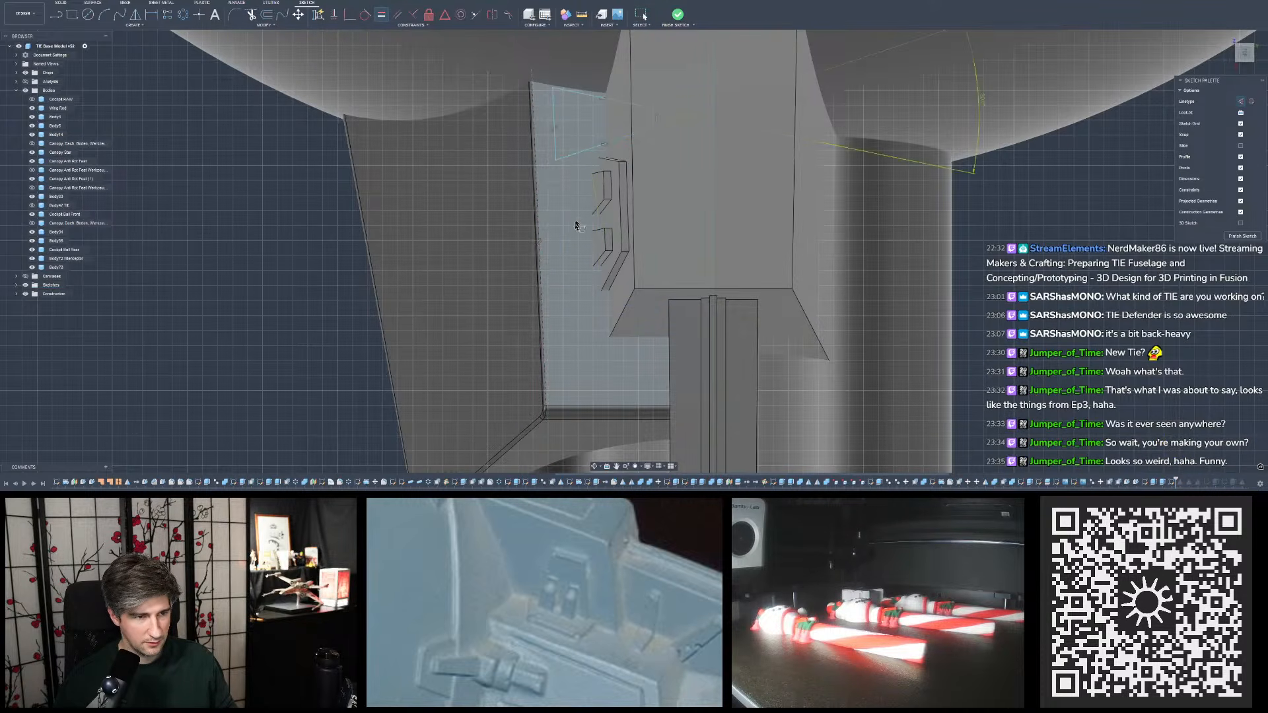
{"action": "key", "text": "Escape"}
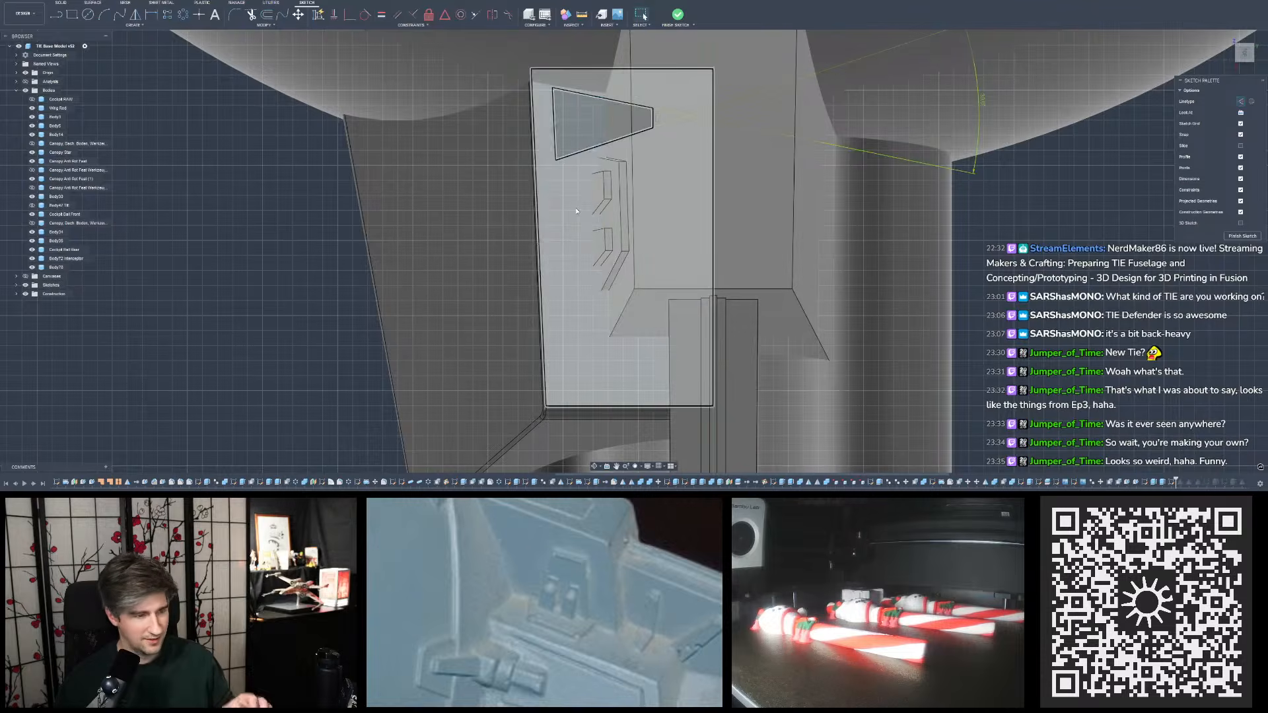
{"action": "key", "text": "ctrl+z"}
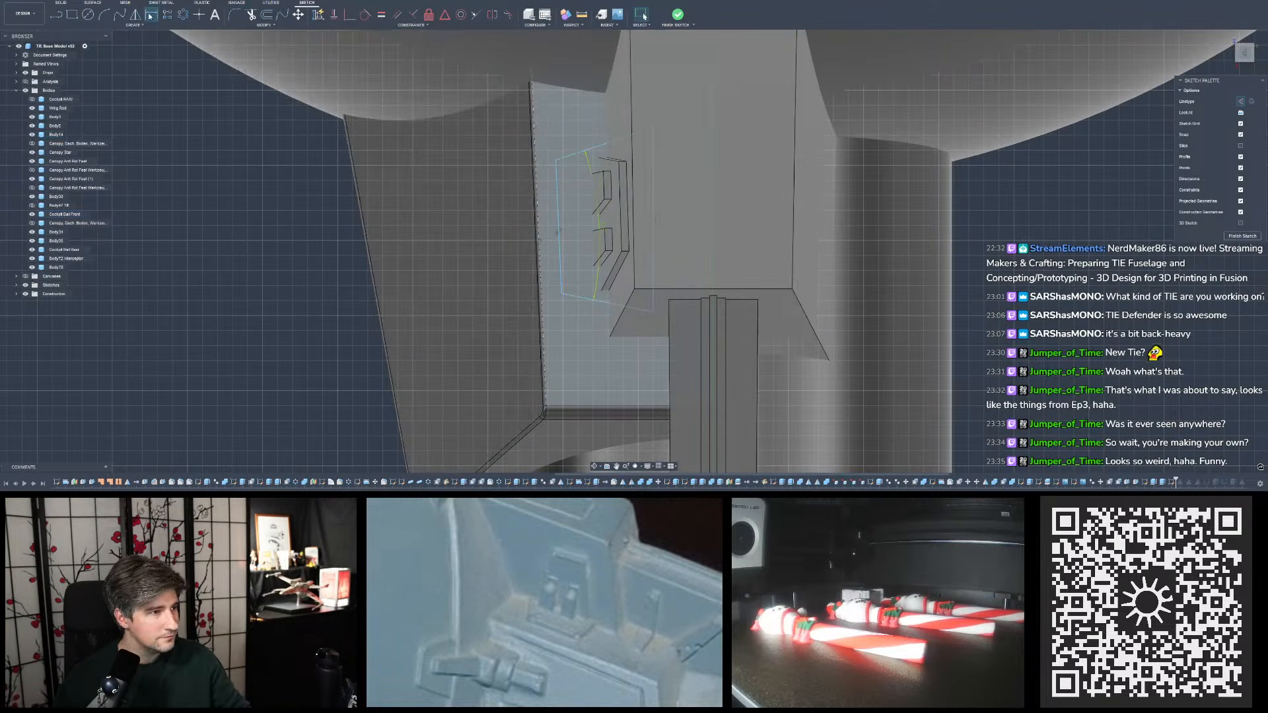
- Dimension the angle between the sloped lower line and the outer side line of the outline
{"action": "left_click", "coordinate": [572, 295]}
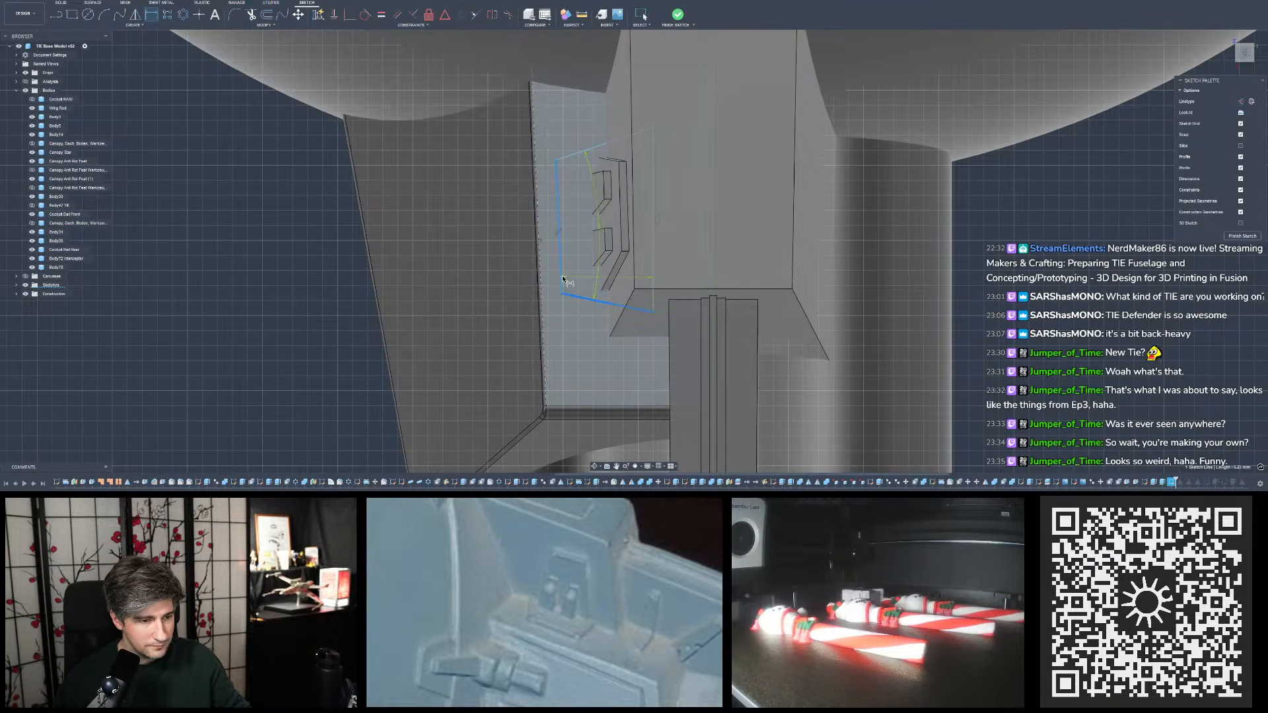
{"action": "left_click", "coordinate": [562, 279]}
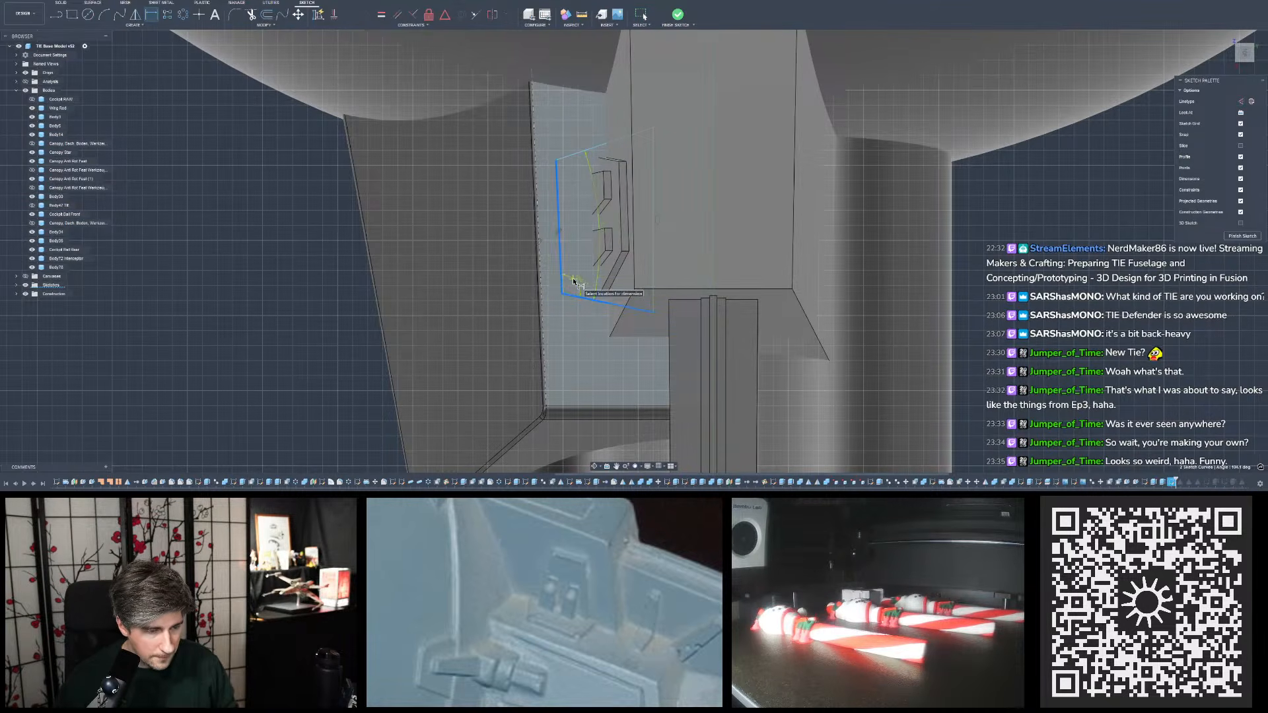
{"action": "left_click", "coordinate": [582, 285]}
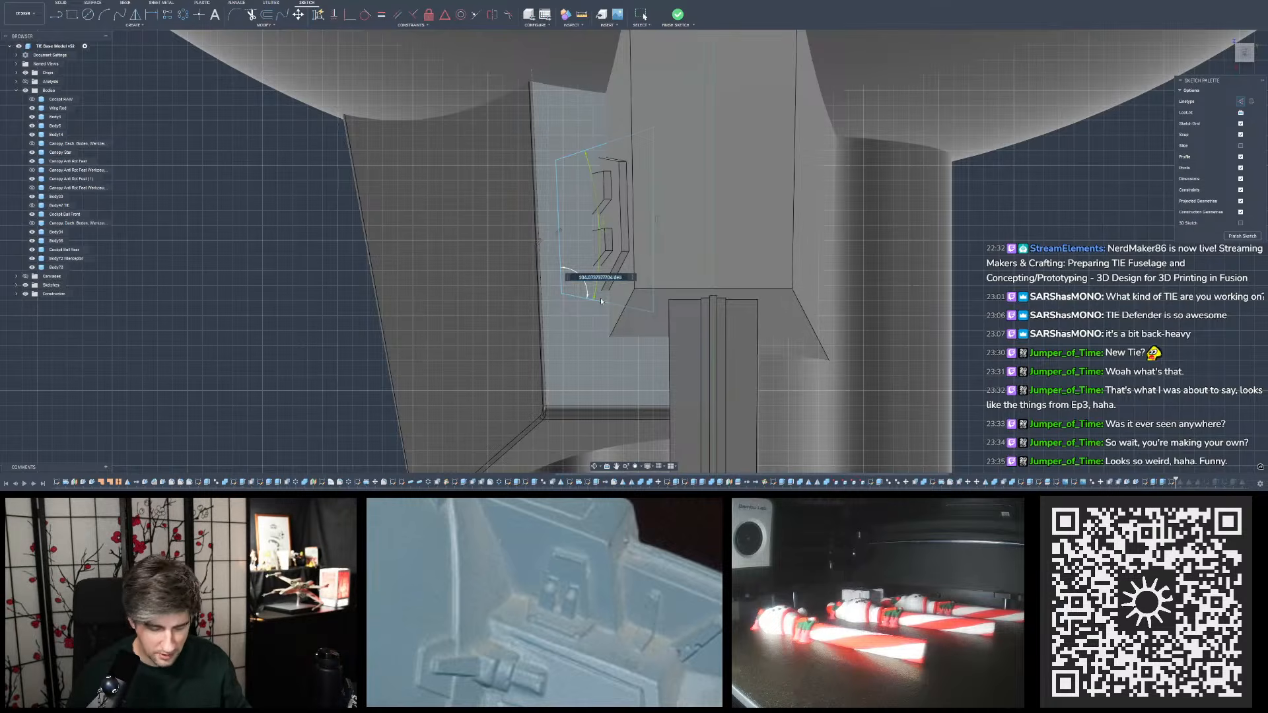
{"action": "key", "text": "Return"}
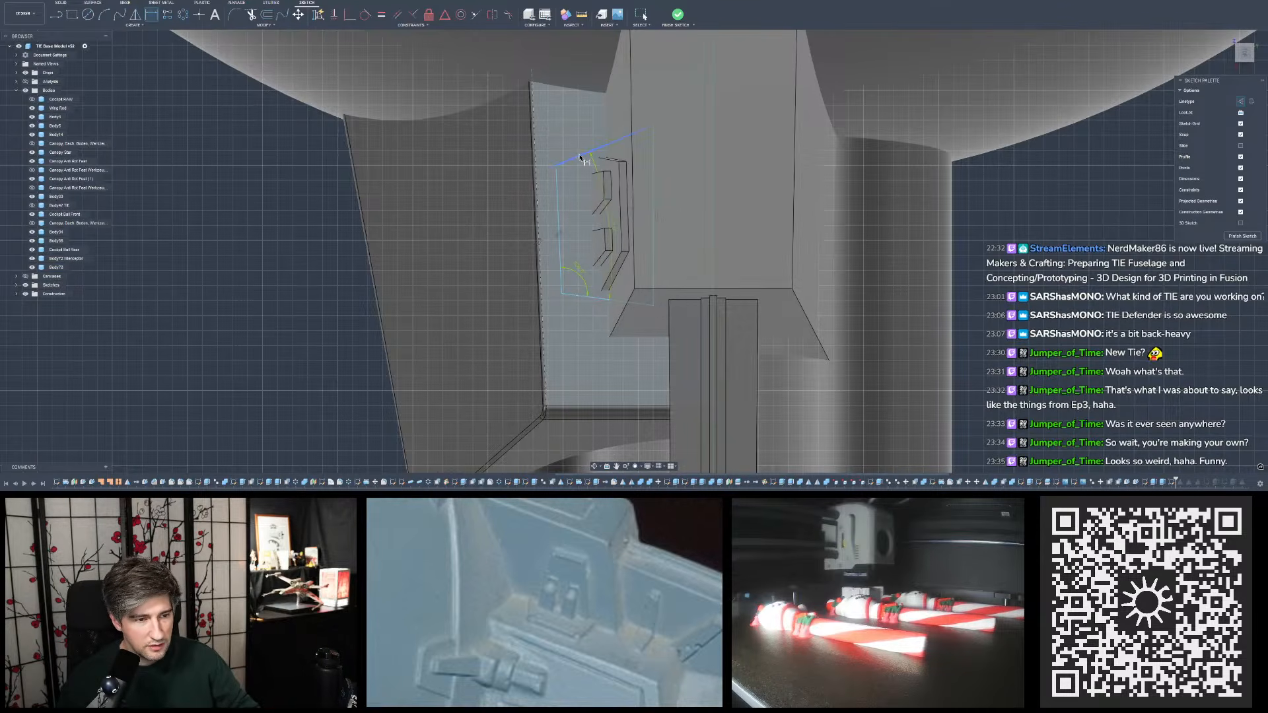
{"action": "middle_click_drag", "start_coordinate": [669, 264], "coordinate": [714, 230], "text": "shift"}
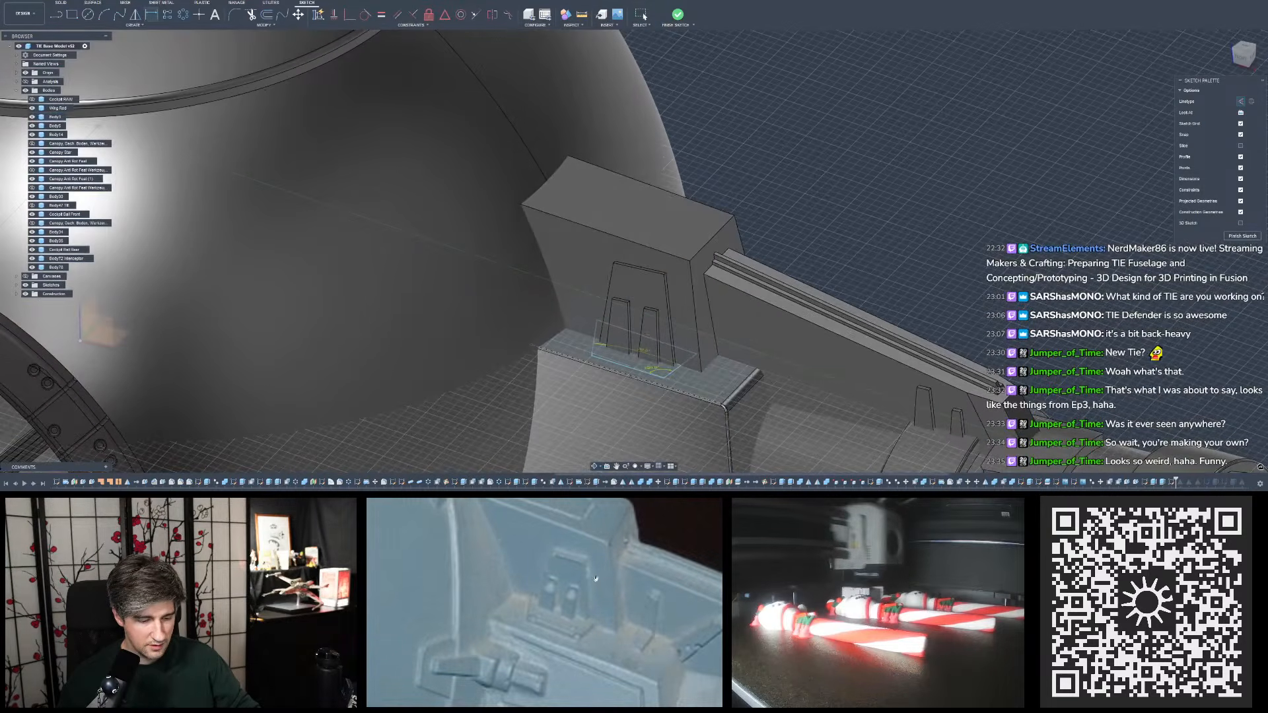
{"action": "mouse_move", "coordinate": [727, 399]}
{"action": "middle_mouse_down", "text": "shift"}
{"action": "mouse_move", "coordinate": [696, 399]}
{"action": "mouse_move", "coordinate": [685, 355]}
{"action": "middle_mouse_up", "text": "shift"}
{"action": "key", "text": "Escape"}
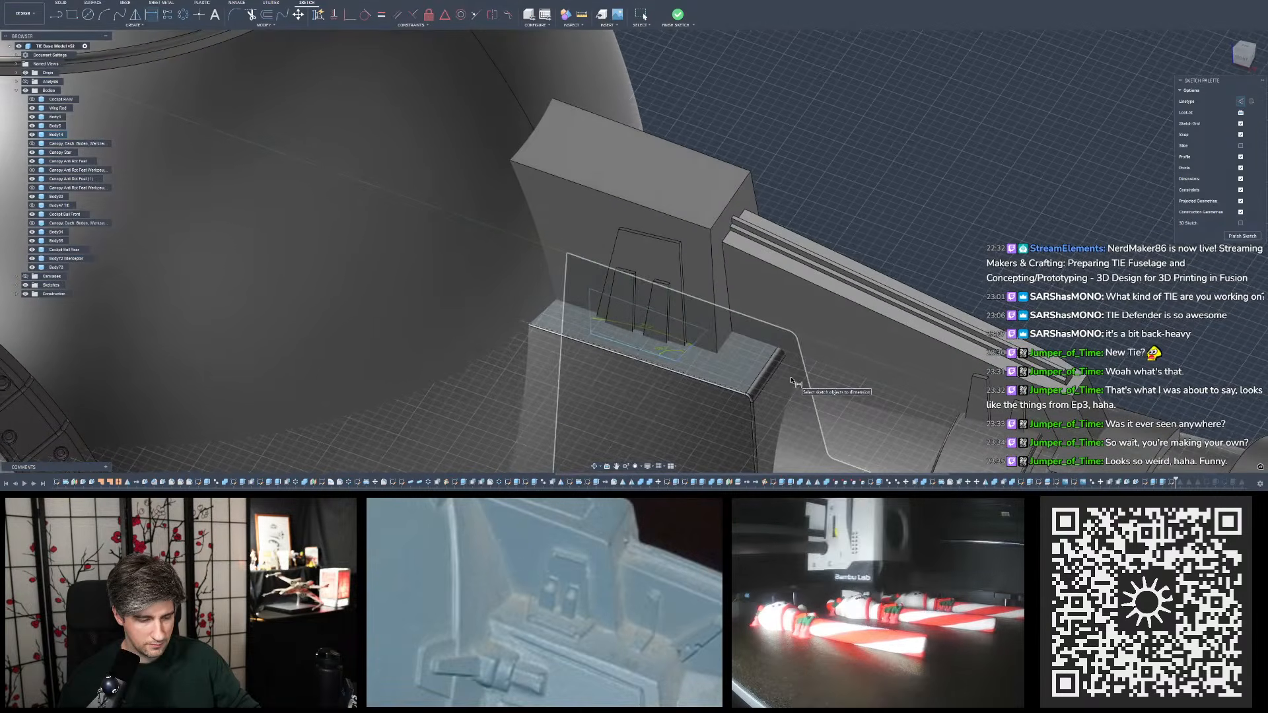
- Compare the lengths of the outline's two sloped end lines
{"action": "left_click", "coordinate": [691, 349]}
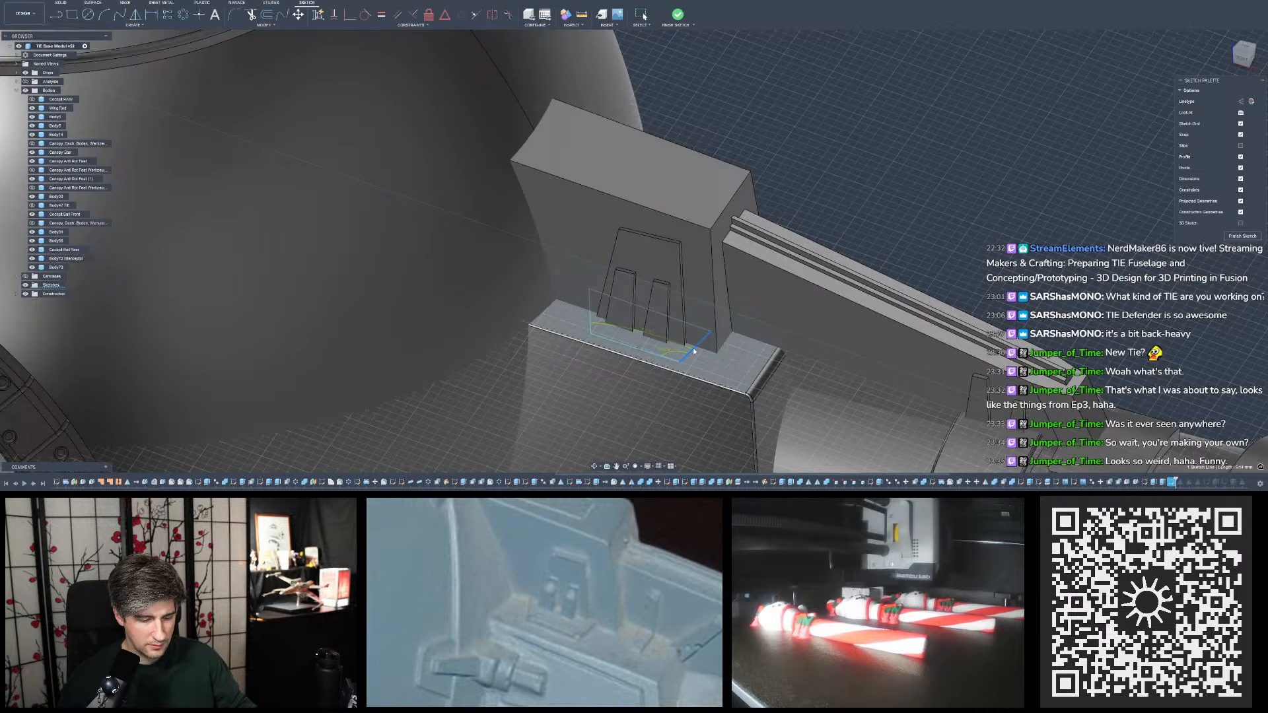
{"action": "left_click", "coordinate": [593, 320]}
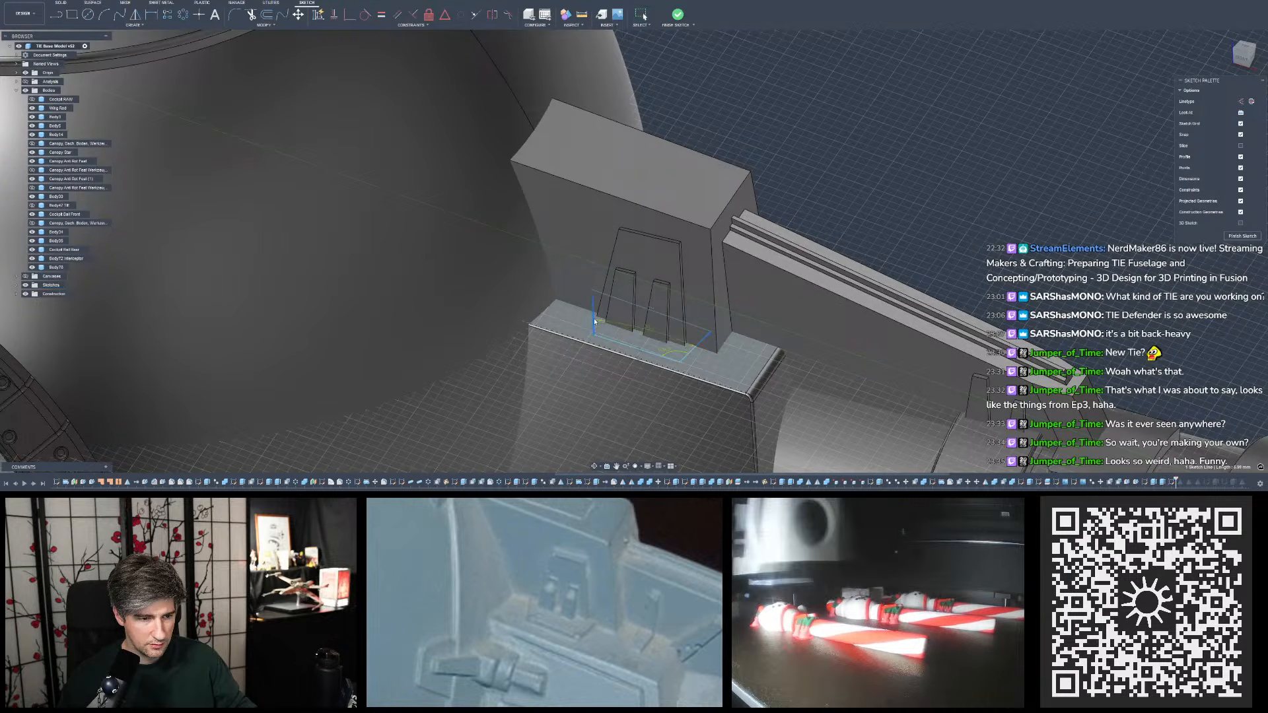
{"action": "left_click", "coordinate": [923, 209]}
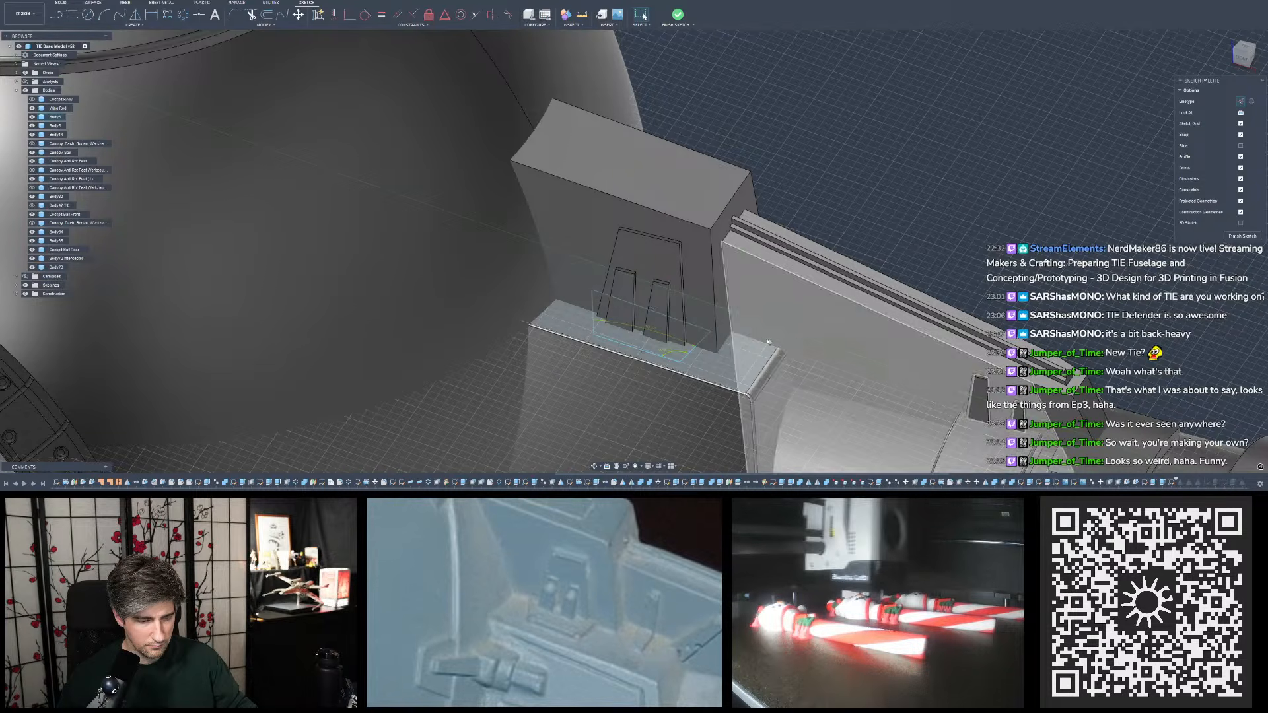
{"action": "left_click", "coordinate": [691, 350]}
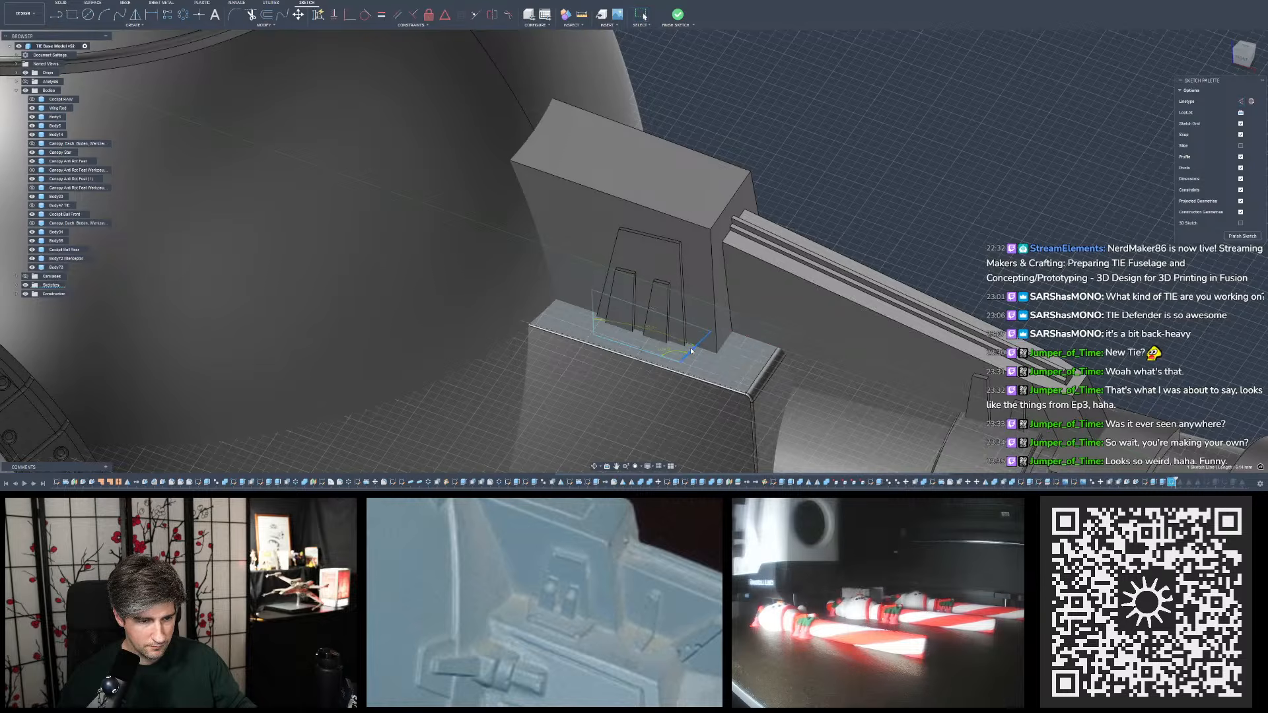
{"action": "middle_click_drag", "start_coordinate": [691, 348], "coordinate": [648, 337], "text": "shift"}
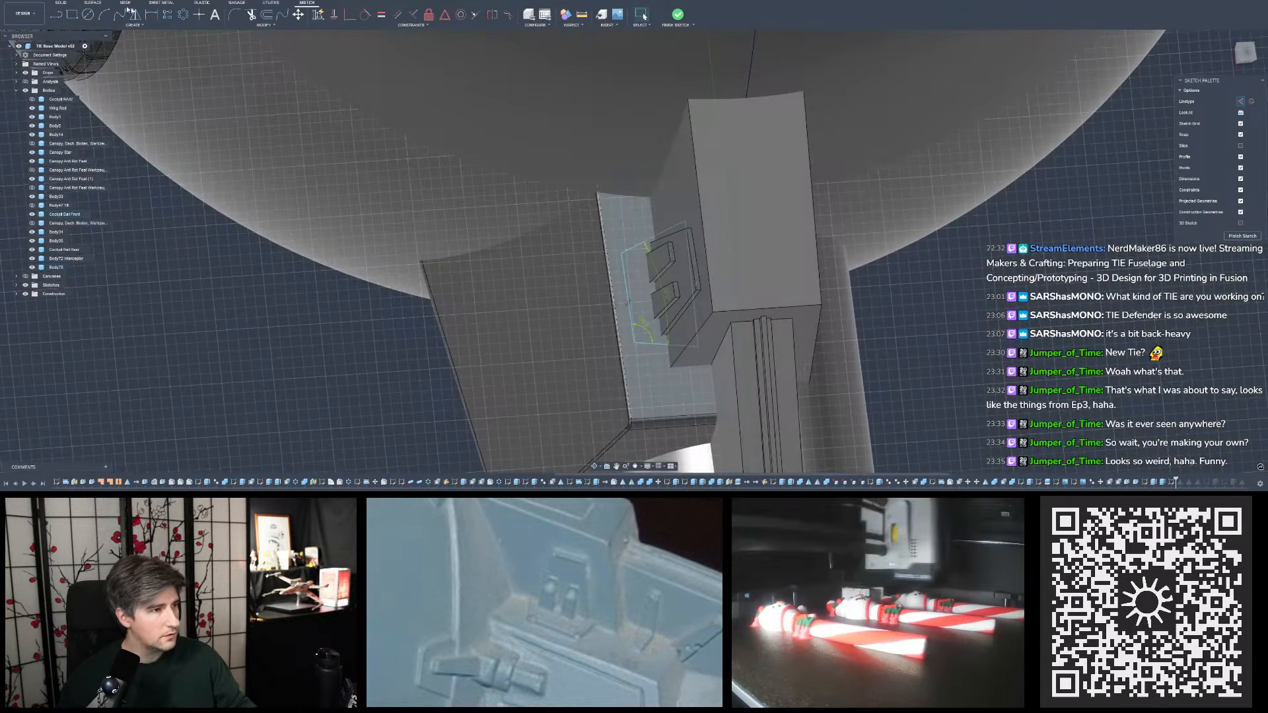
- Dimension the length of the outline's outer side line
{"action": "left_click", "coordinate": [151, 15]}
{"action": "scroll", "coordinate": [711, 316], "scroll_direction": "up", "scroll_amount": 3}
{"action": "left_click", "coordinate": [580, 271]}
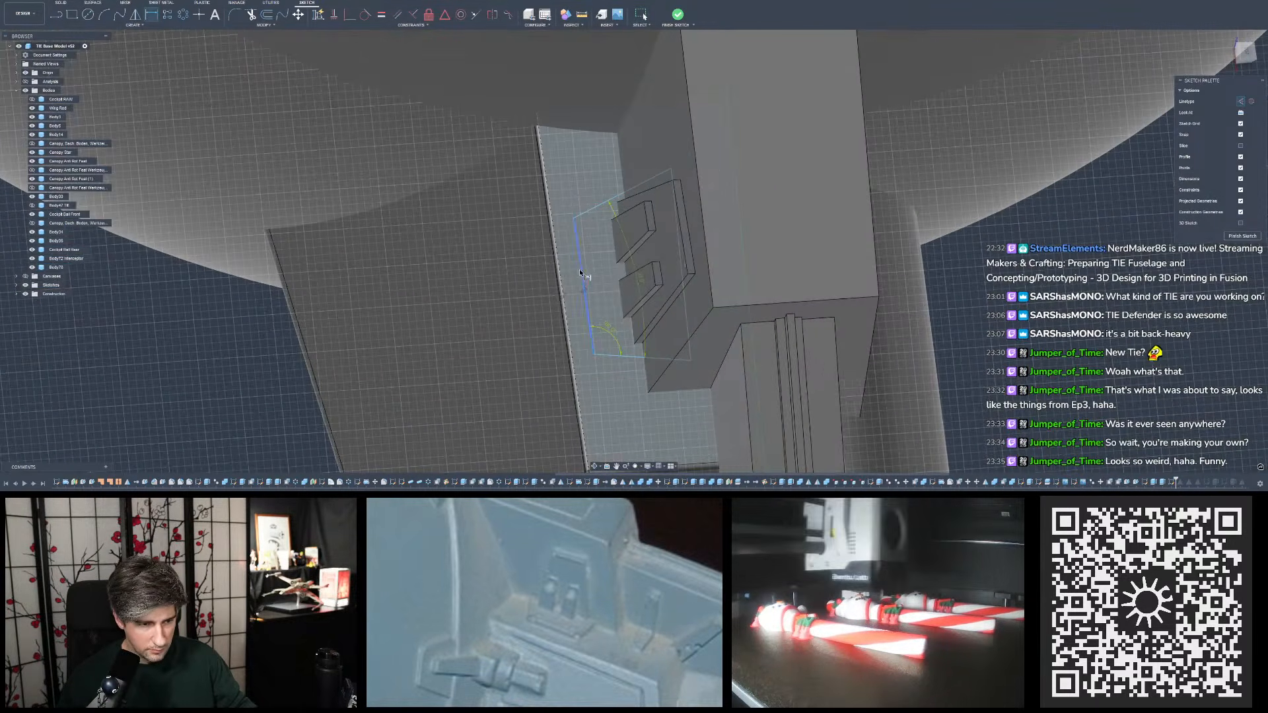
{"action": "left_click", "coordinate": [580, 272]}
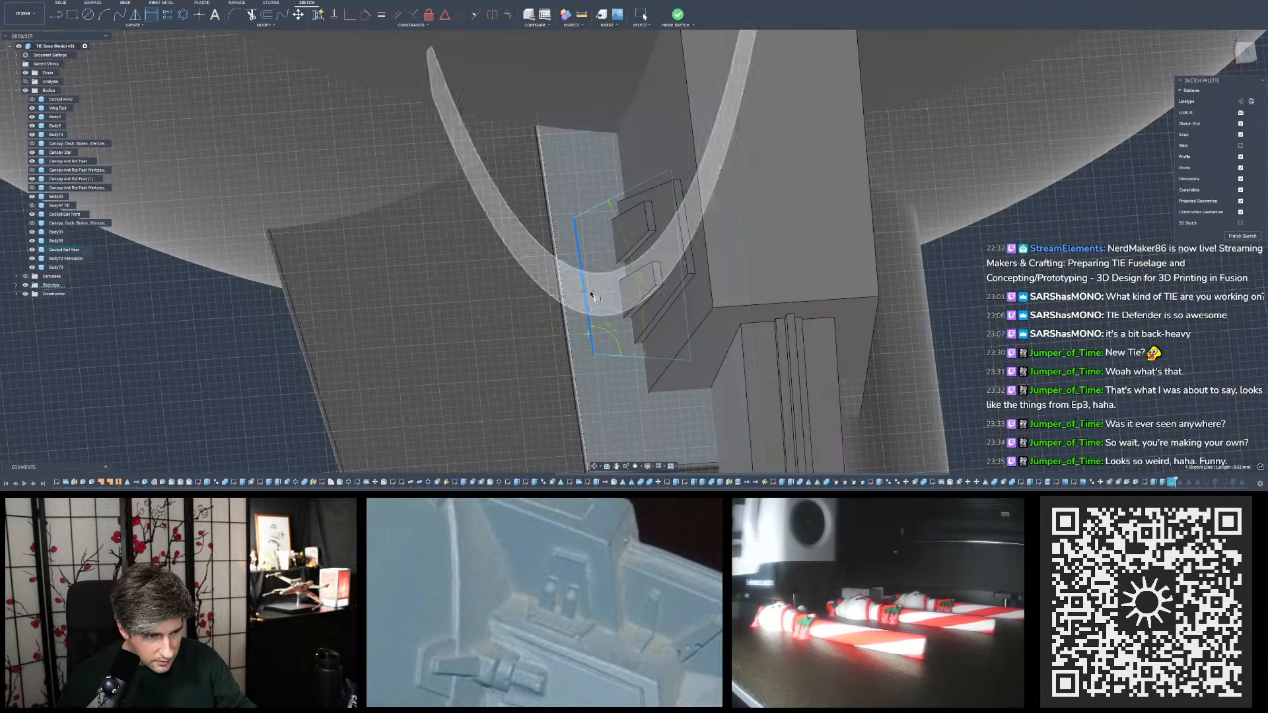
{"action": "scroll", "coordinate": [586, 288], "scroll_direction": "up", "scroll_amount": 2}
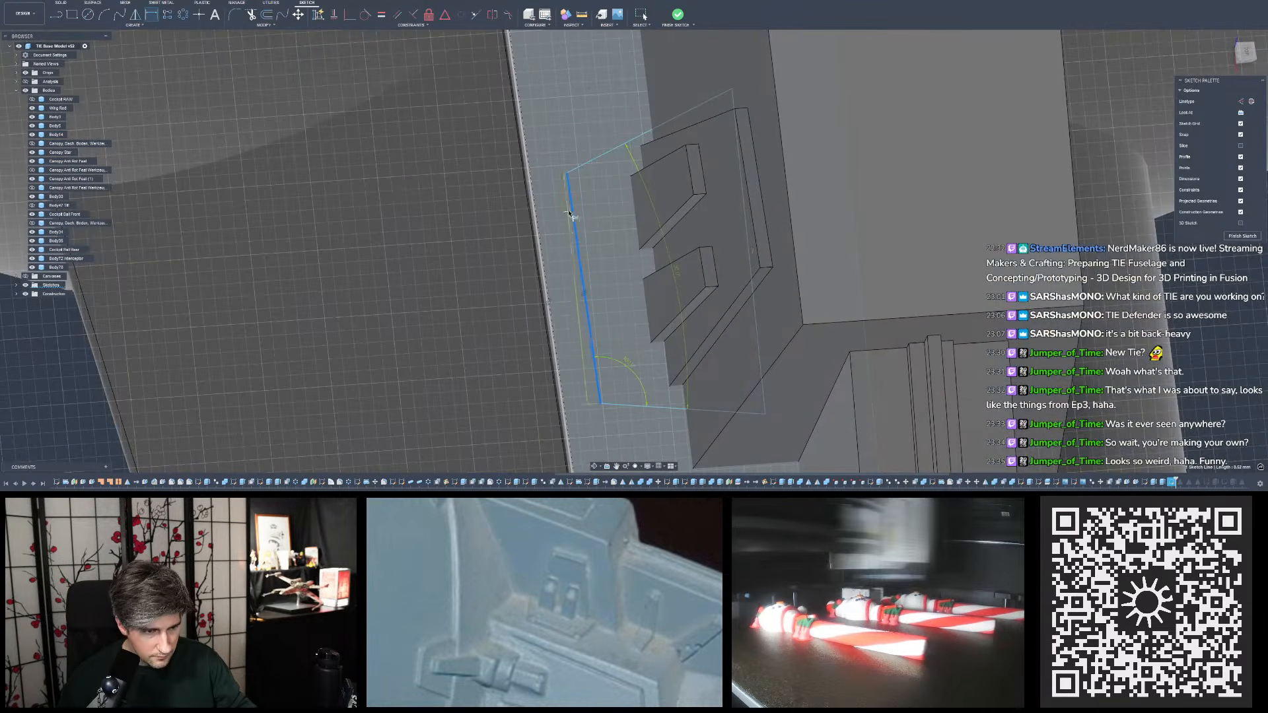
{"action": "left_click", "coordinate": [582, 236]}
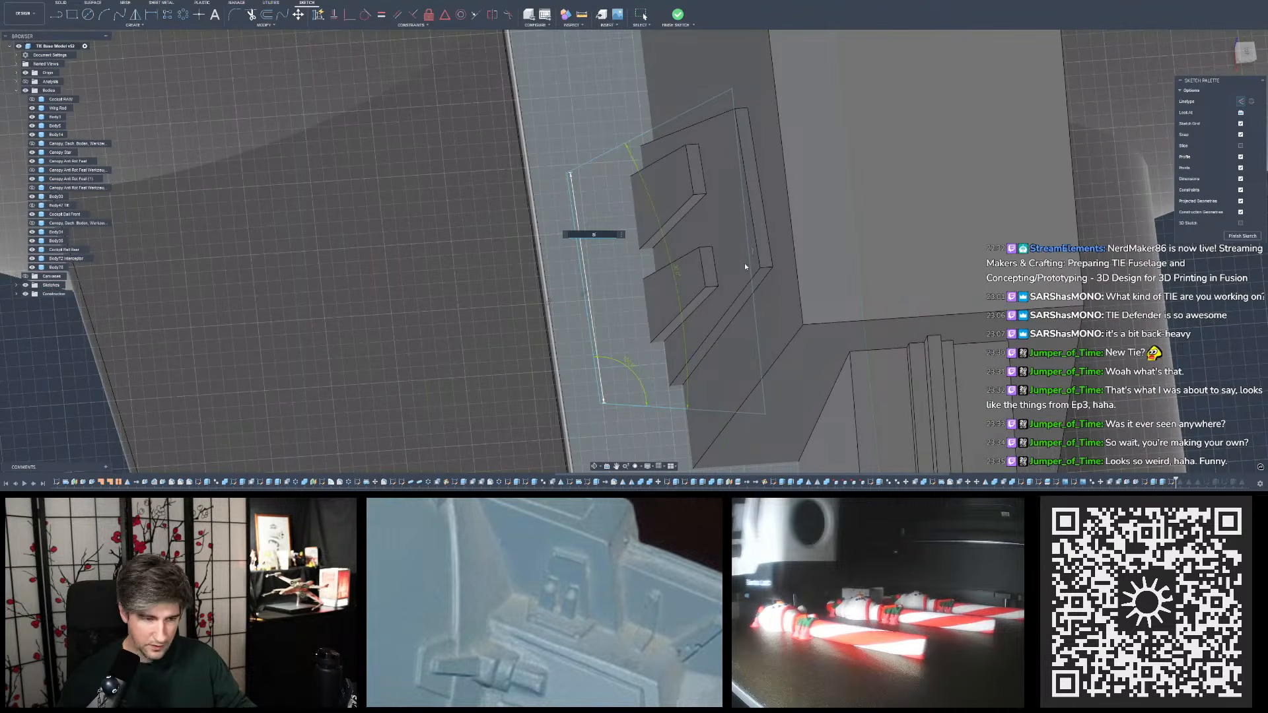
{"action": "key", "text": "Return"}
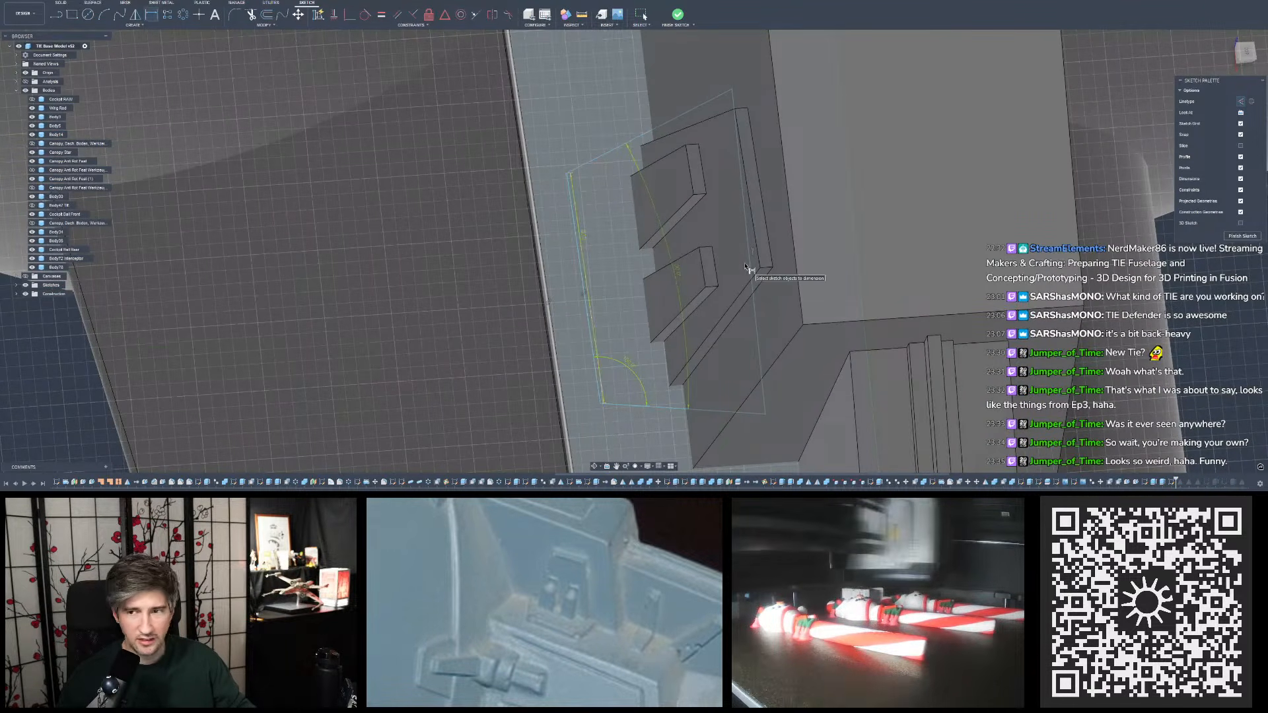
{"action": "key", "text": "Escape"}
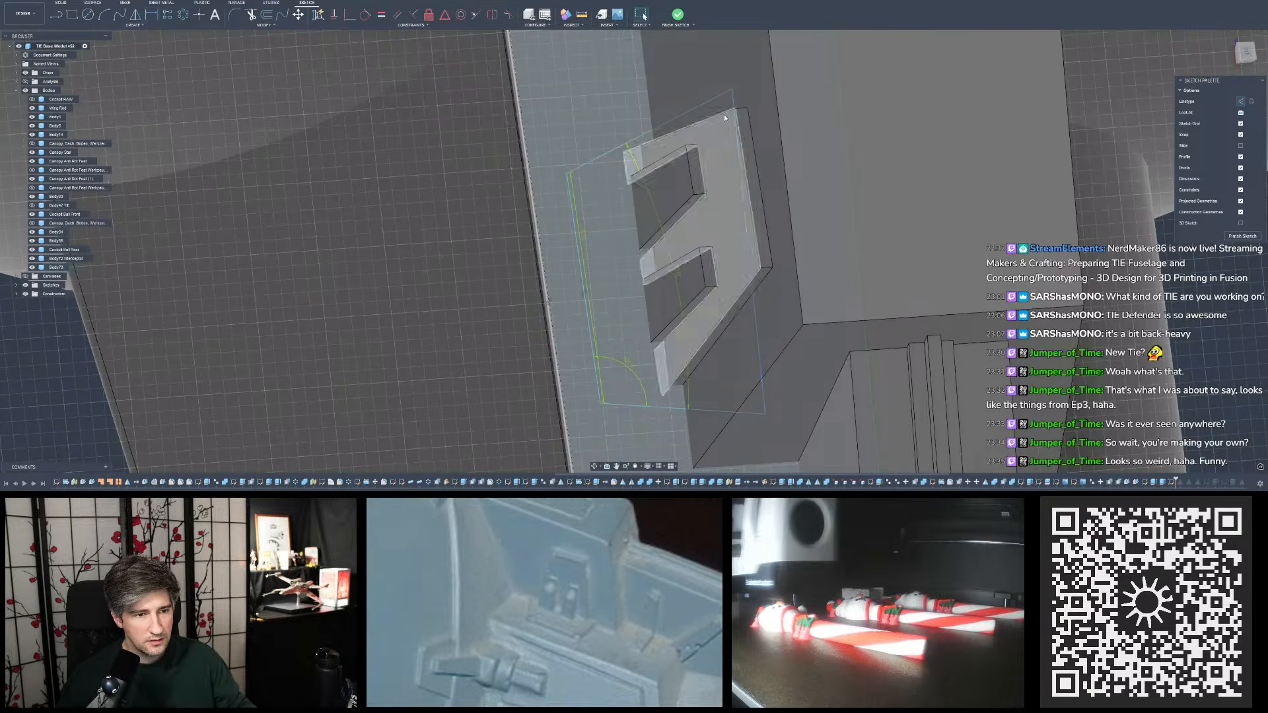
- Dimension the distance between the outline's outer side line and the block's long outer edge as 1 mm
{"action": "left_click", "coordinate": [151, 14]}
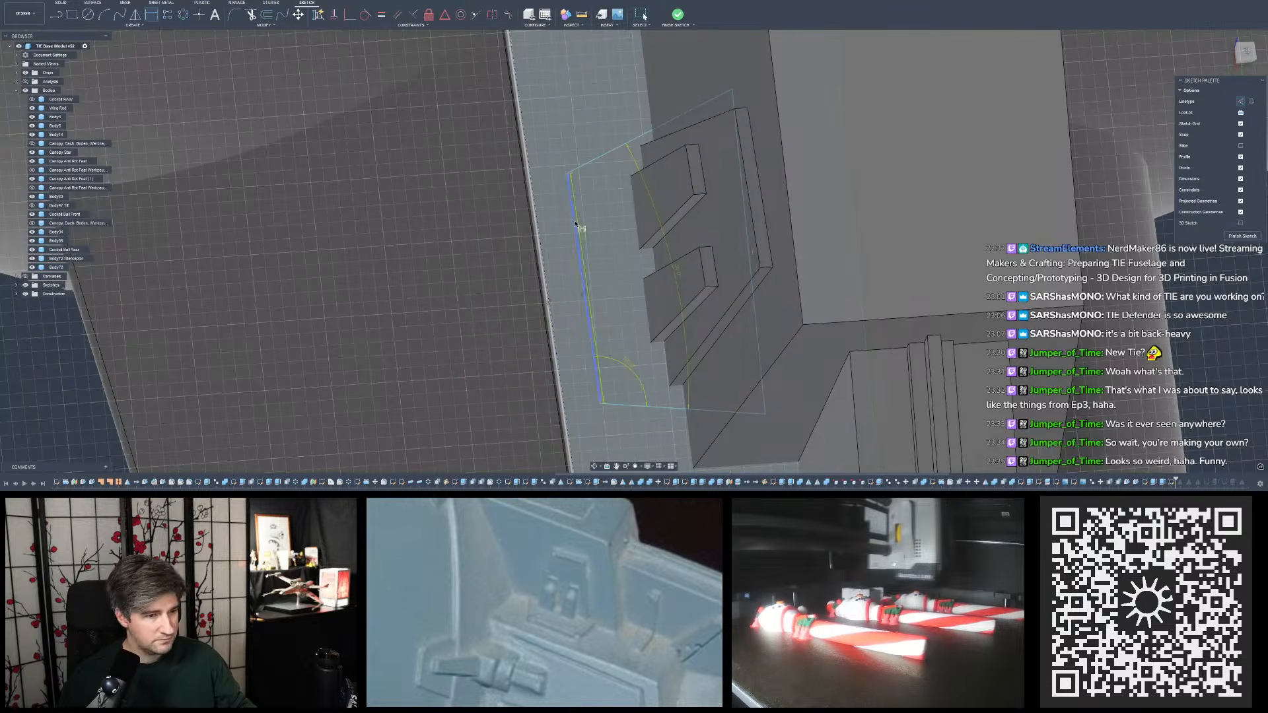
{"action": "left_click", "coordinate": [574, 225]}
{"action": "left_click", "coordinate": [739, 179]}
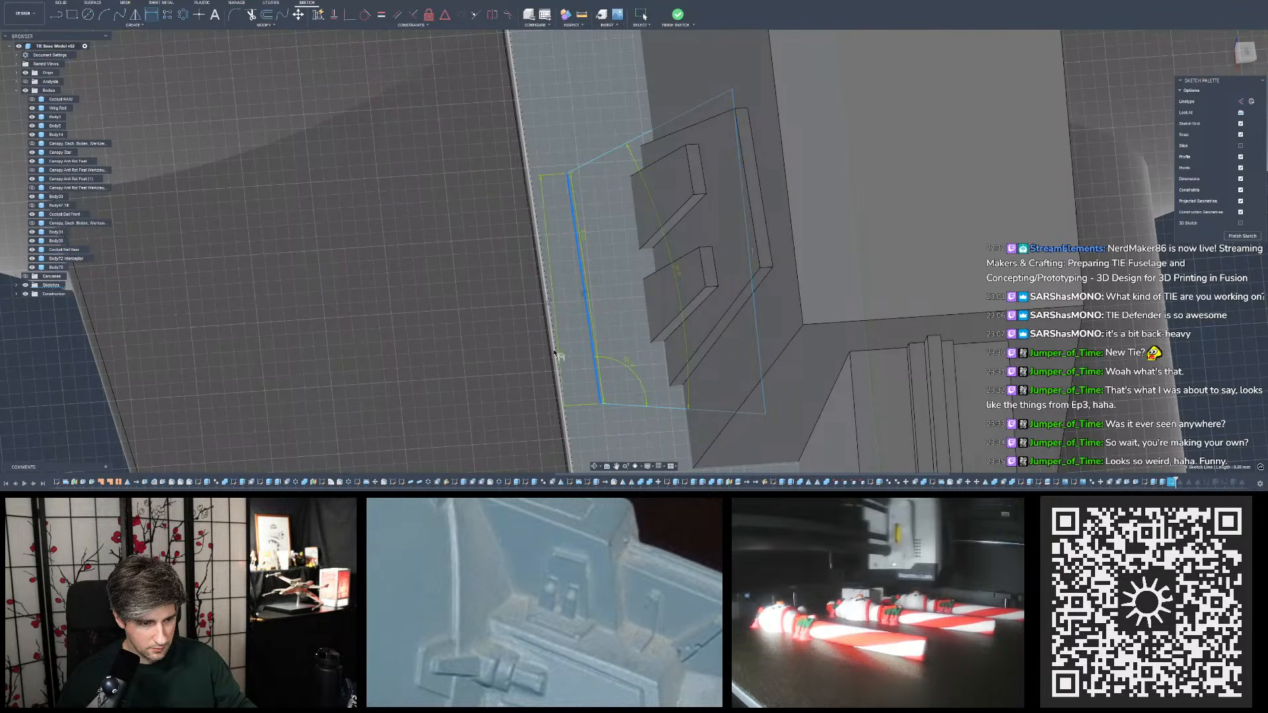
{"action": "left_click", "coordinate": [543, 149]}
{"action": "left_click", "coordinate": [543, 144]}
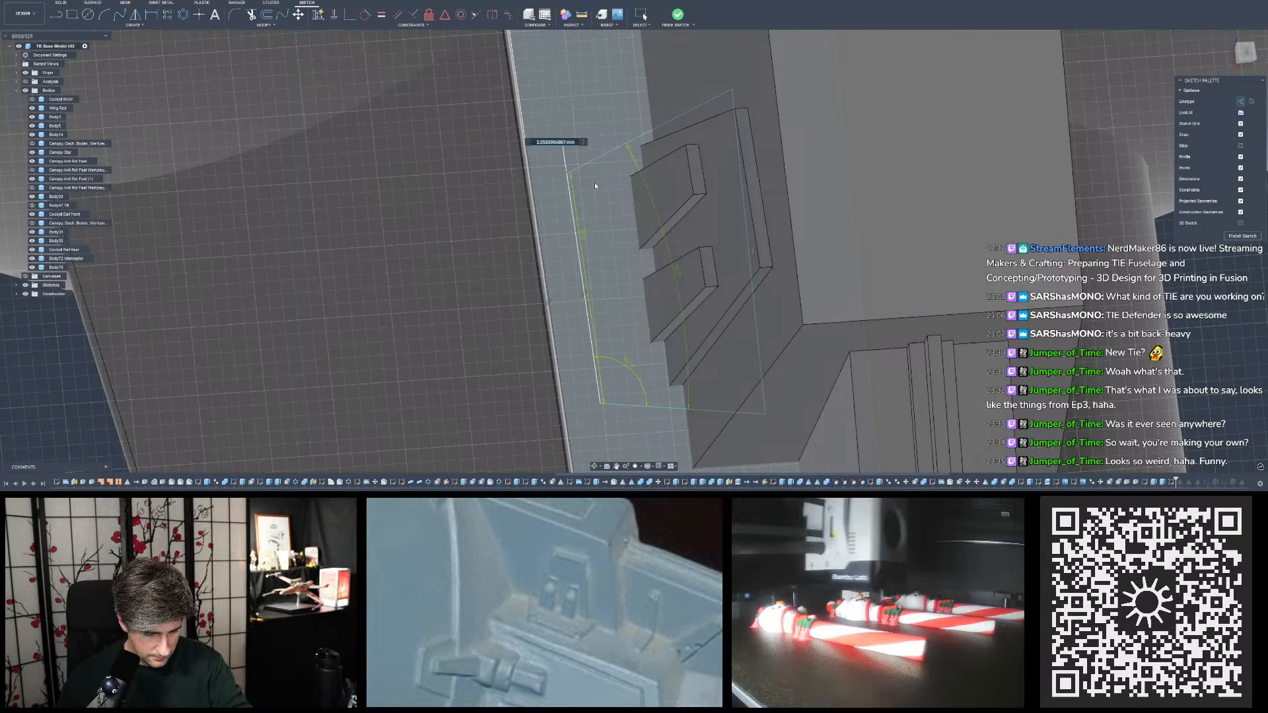
{"action": "middle_click_drag", "start_coordinate": [594, 182], "coordinate": [583, 201], "text": "shift"}
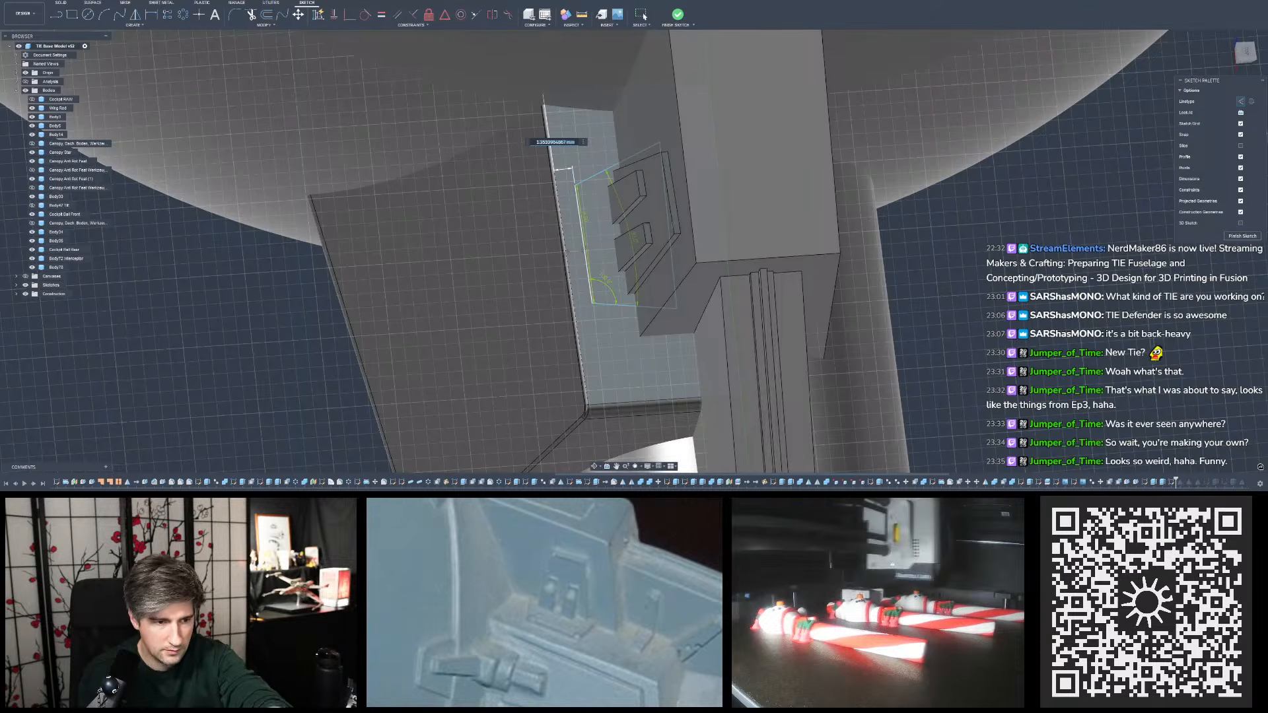
{"action": "scroll", "coordinate": [582, 244], "scroll_direction": "up", "scroll_amount": 4}
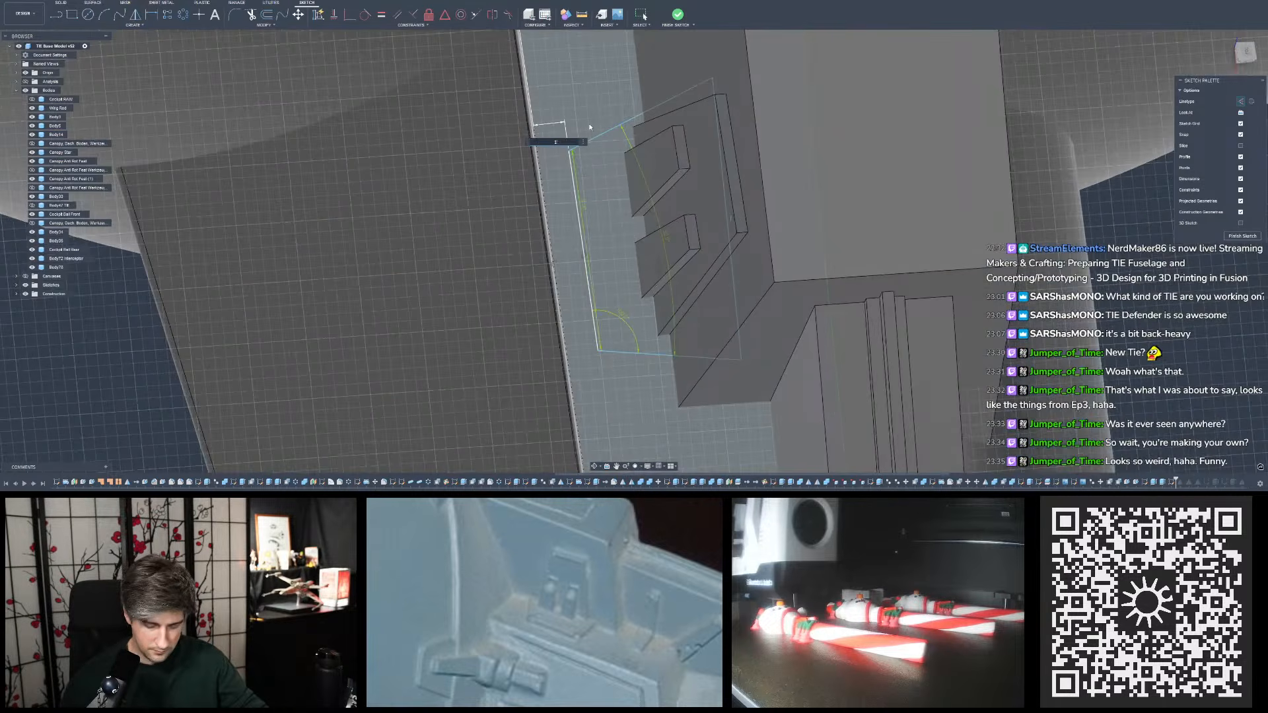
{"action": "key", "text": "Return"}
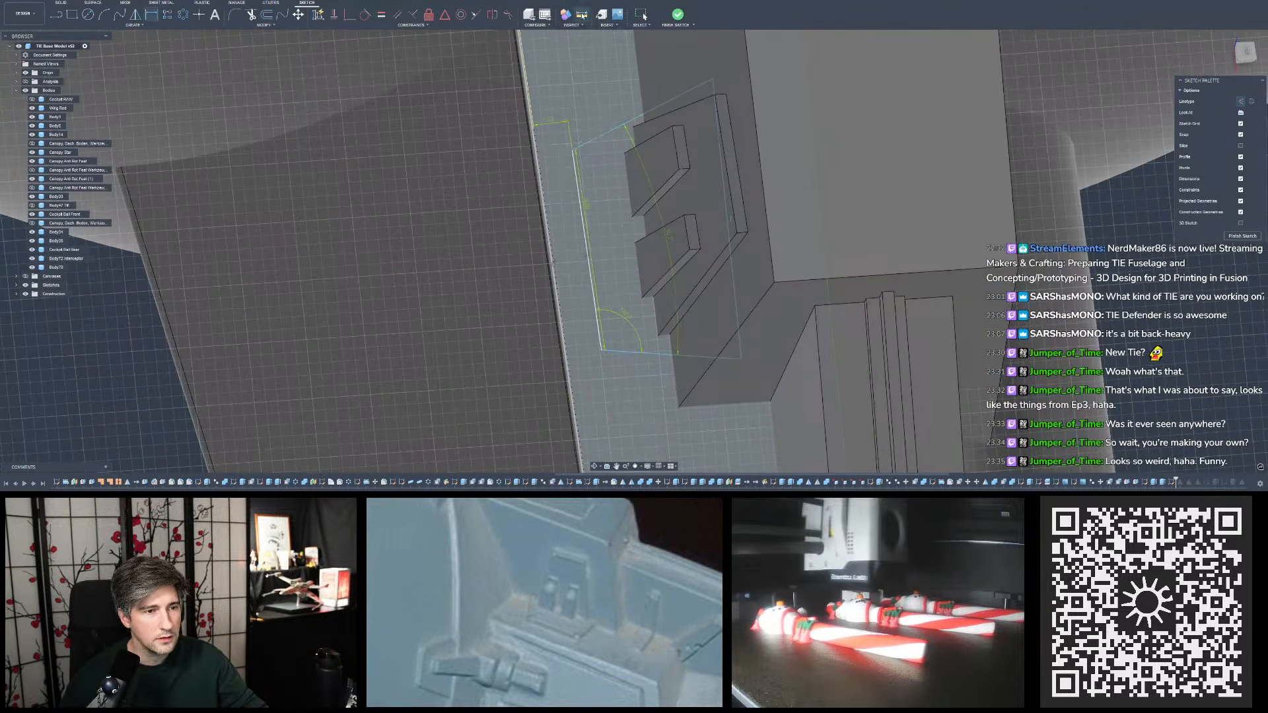
- Measure the distance from the outline's outer side line to the nearest raised detail on the pylon face
{"action": "left_click", "coordinate": [581, 14]}
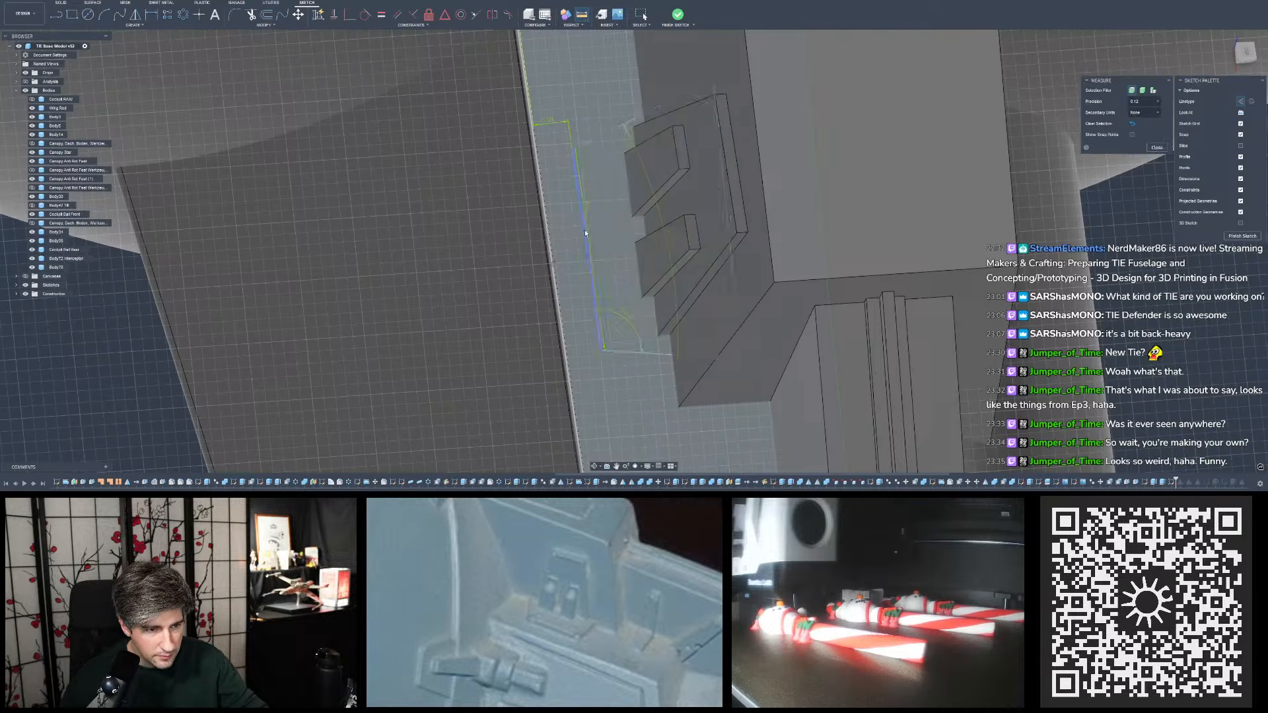
{"action": "left_click", "coordinate": [585, 232]}
{"action": "left_click", "coordinate": [639, 212]}
{"action": "mouse_move", "coordinate": [619, 222]}
{"action": "middle_mouse_down", "text": "shift"}
{"action": "mouse_move", "coordinate": [601, 164]}
{"action": "mouse_move", "coordinate": [624, 211]}
{"action": "mouse_move", "coordinate": [606, 232]}
{"action": "mouse_move", "coordinate": [554, 137]}
{"action": "middle_mouse_up", "text": "shift"}
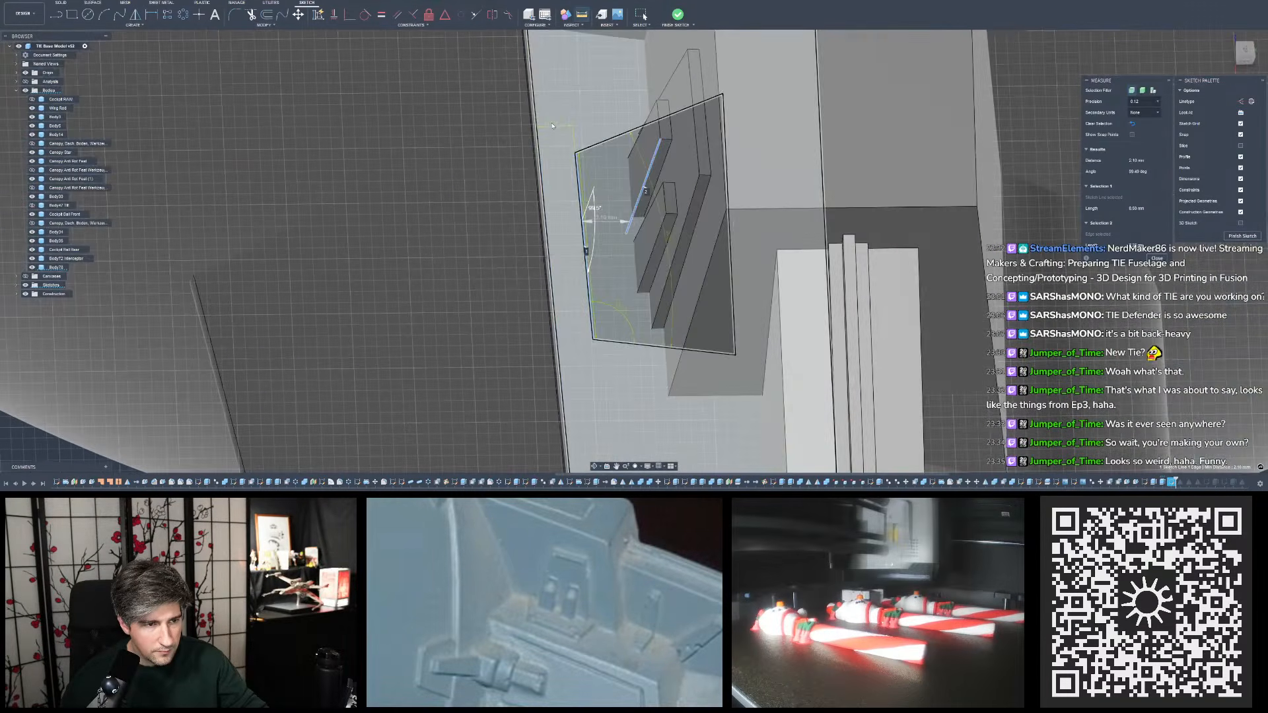
{"action": "key", "text": "Escape"}
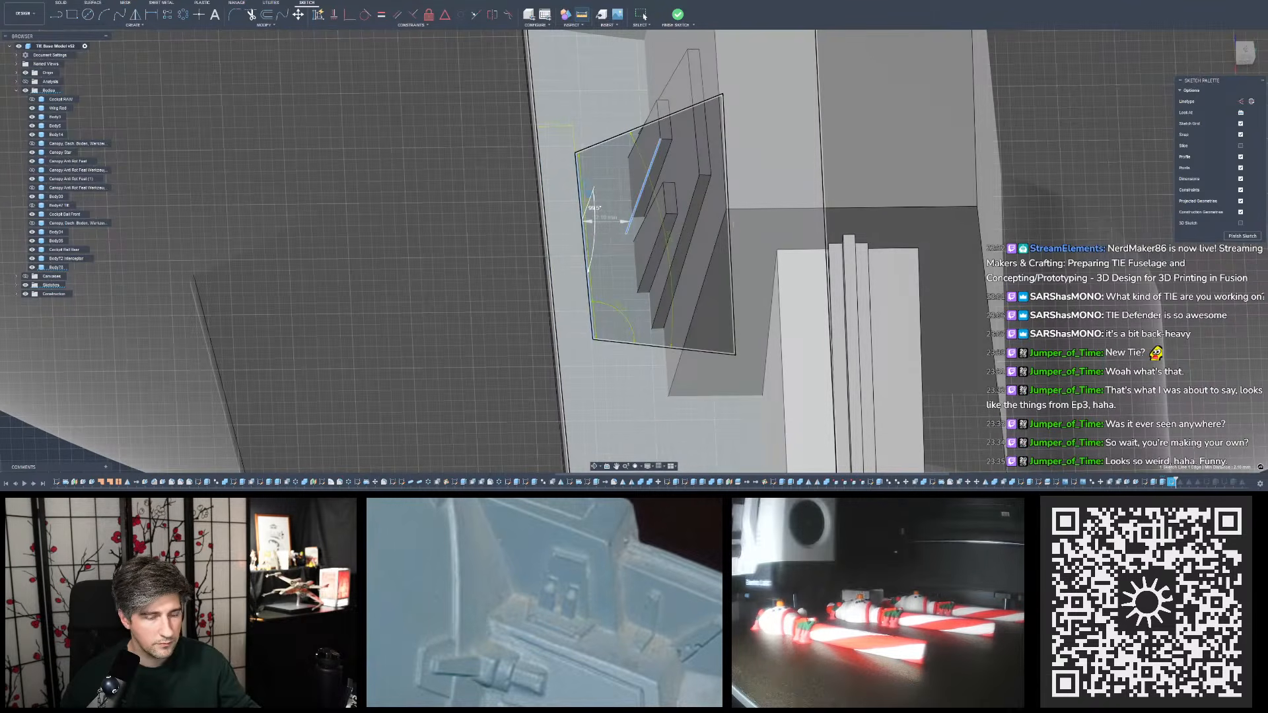
- Set the outer side line's distance from the block's long edge to 1.1 mm
{"action": "mouse_move", "coordinate": [572, 127]}
{"action": "middle_mouse_down", "text": "shift"}
{"action": "mouse_move", "coordinate": [577, 166]}
{"action": "mouse_move", "coordinate": [621, 177]}
{"action": "middle_mouse_up", "text": "shift"}
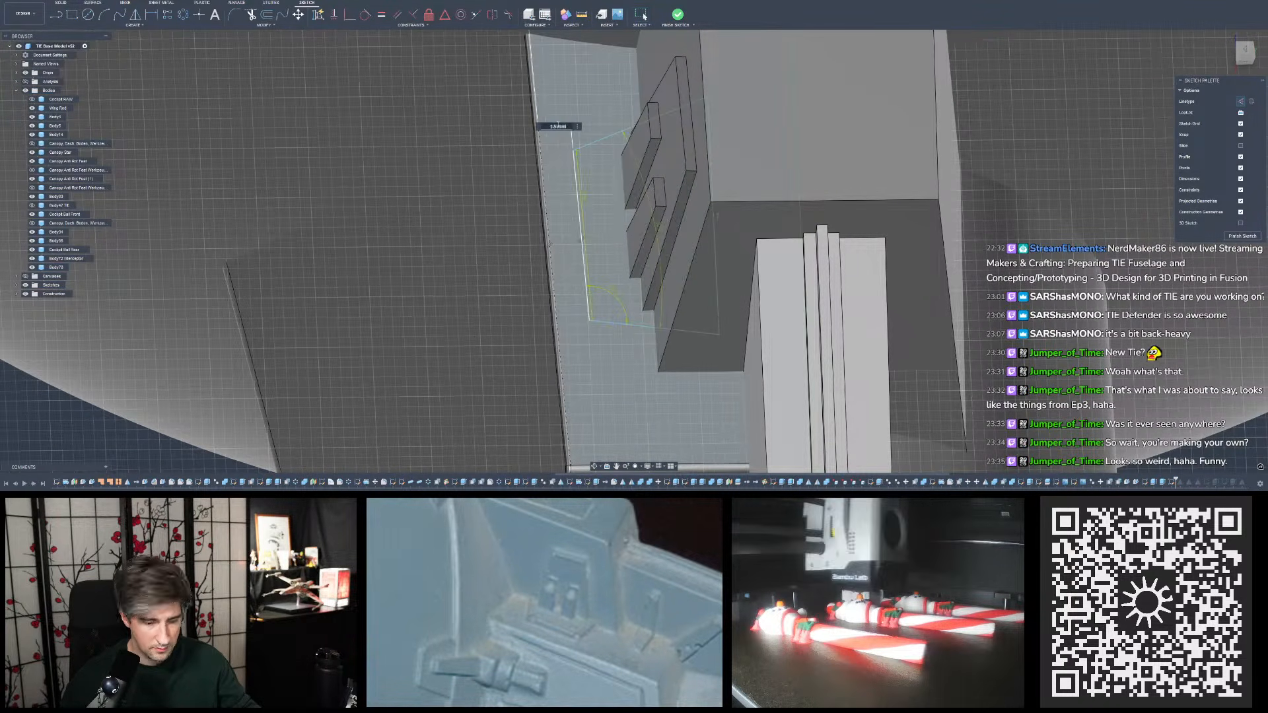
{"action": "key", "text": "Return"}
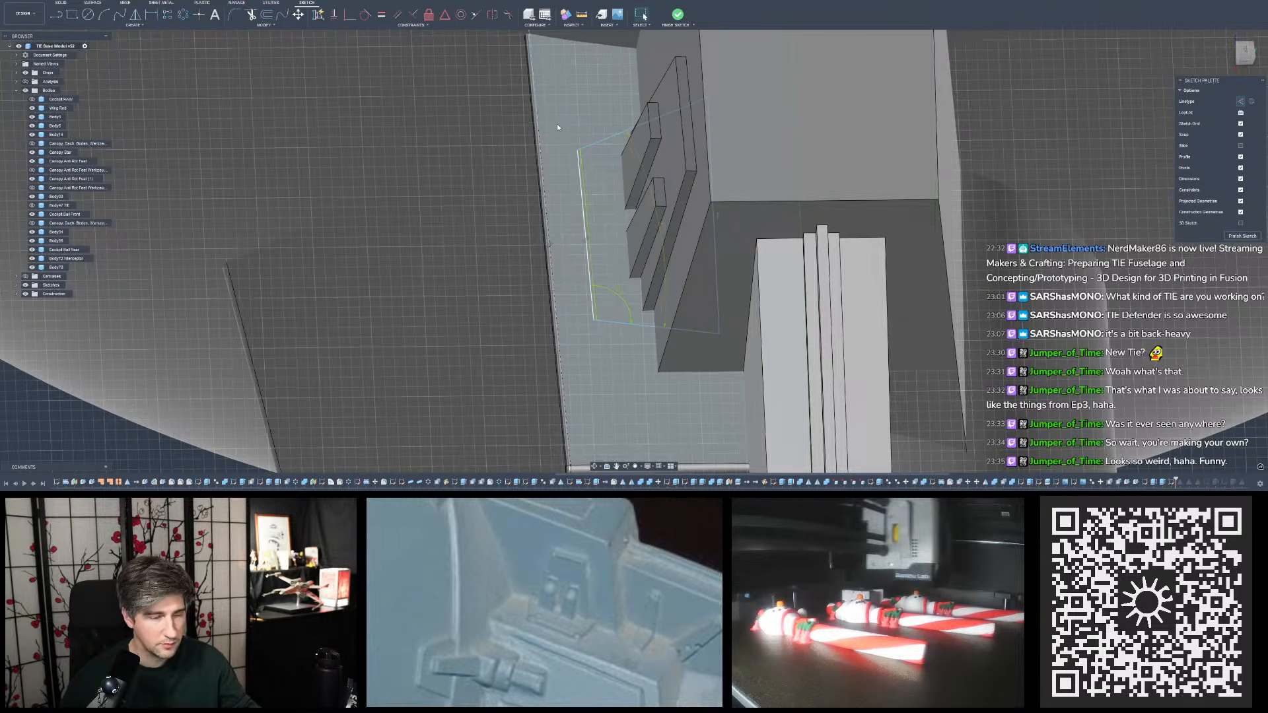
{"action": "mouse_move", "coordinate": [571, 140]}
{"action": "middle_mouse_down", "text": "shift"}
{"action": "mouse_move", "coordinate": [617, 155]}
{"action": "mouse_move", "coordinate": [635, 142]}
{"action": "mouse_move", "coordinate": [580, 137]}
{"action": "middle_mouse_up", "text": "shift"}
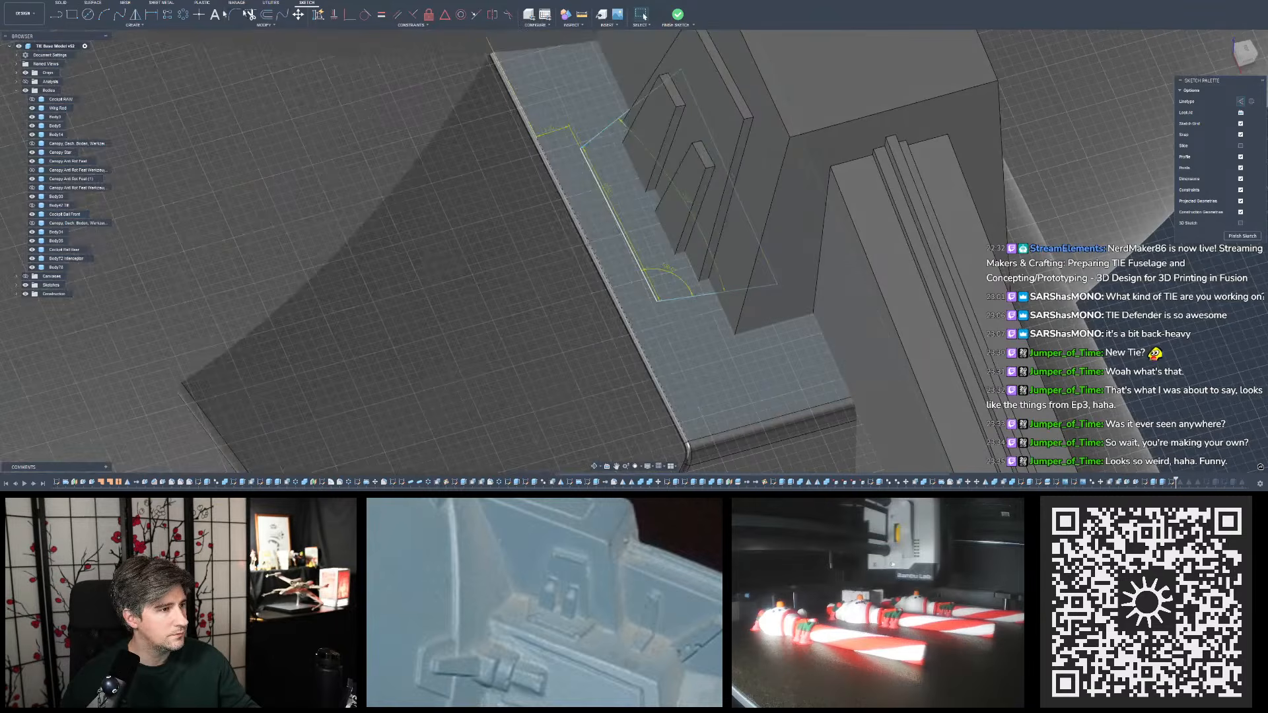
{"action": "left_click", "coordinate": [151, 14]}
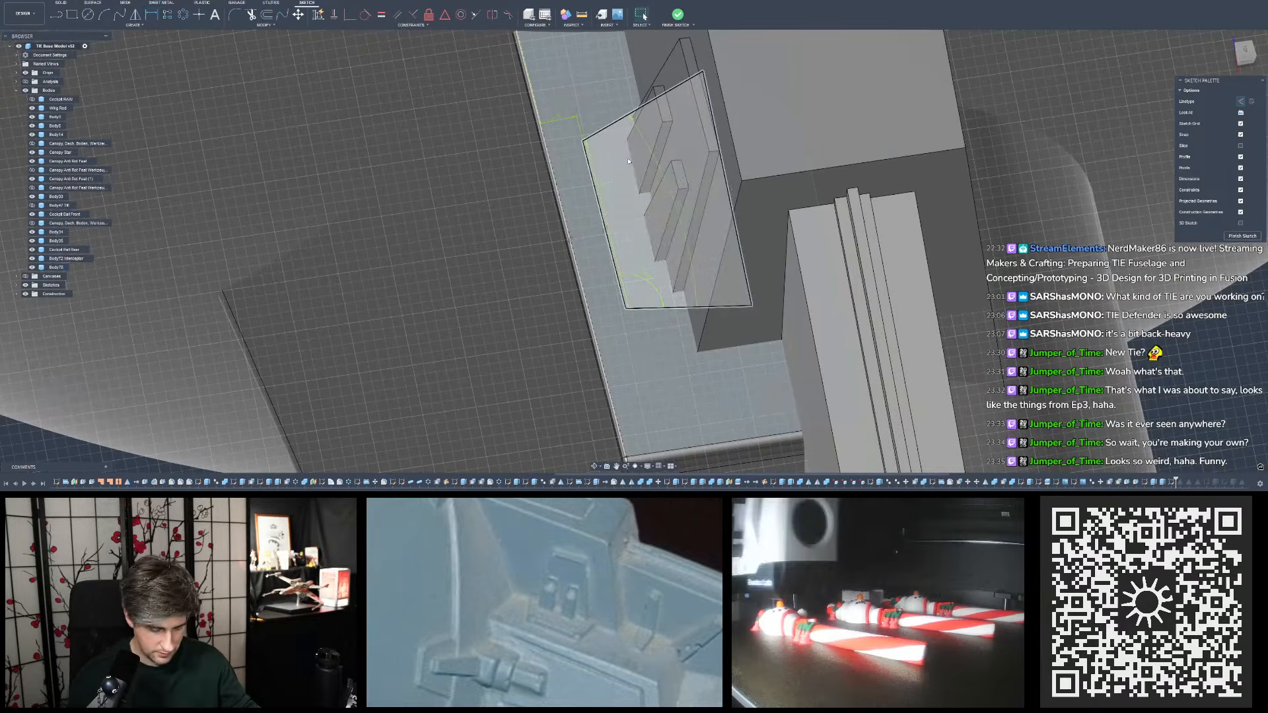
{"action": "key", "text": "p"}
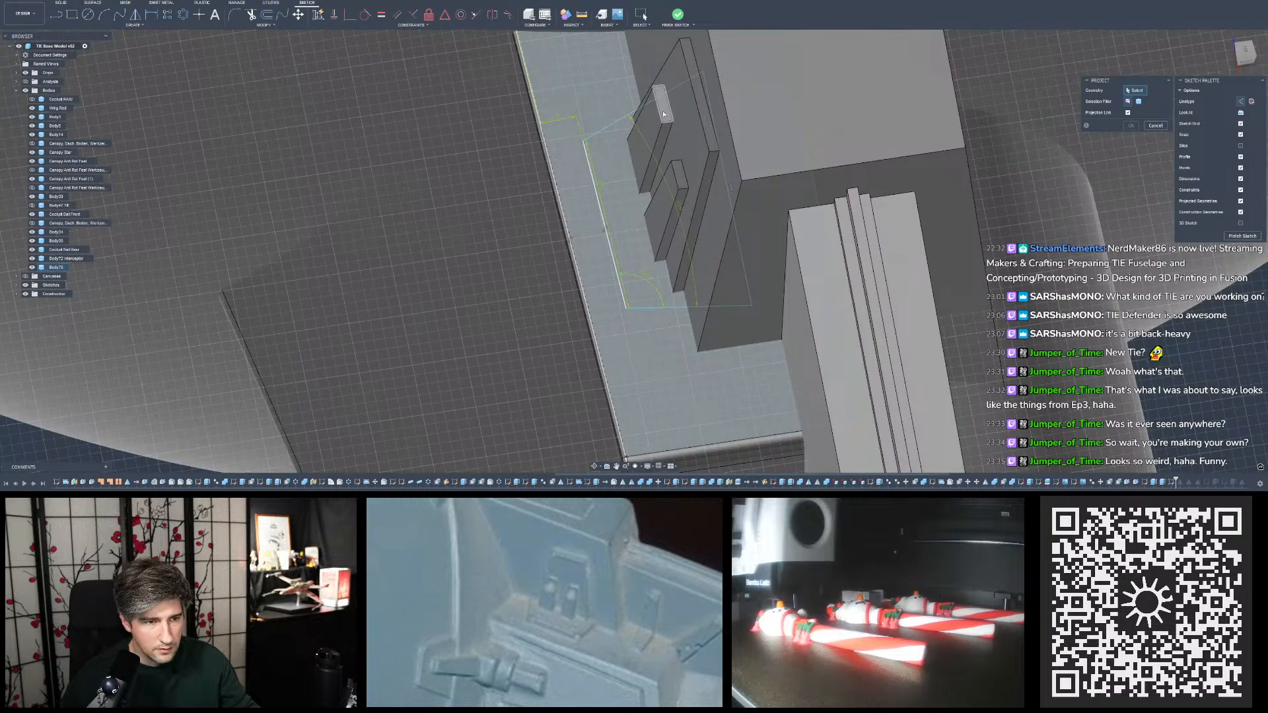
{"action": "middle_click_drag", "start_coordinate": [663, 114], "coordinate": [630, 146], "text": "shift"}
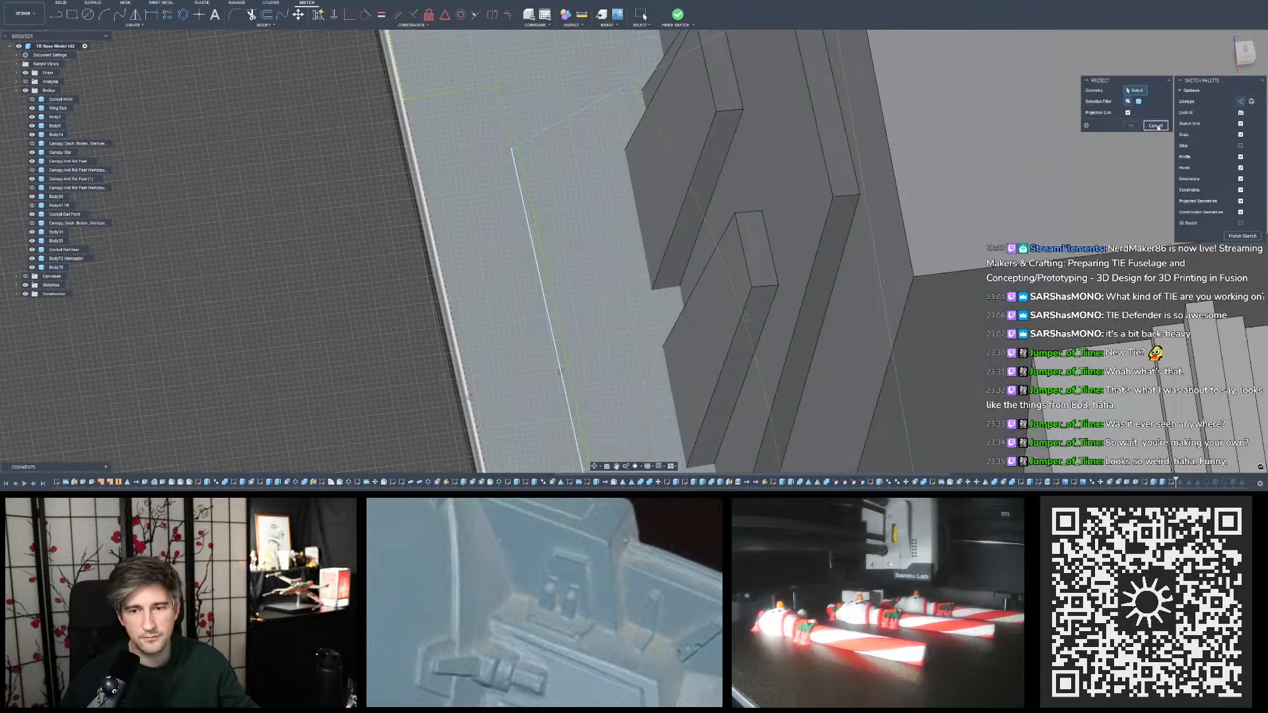
{"action": "left_click", "coordinate": [1156, 127]}
- Draw a short line from the outline's outer side line across to the base corner of the upper raised detail
{"action": "left_click", "coordinate": [56, 14]}
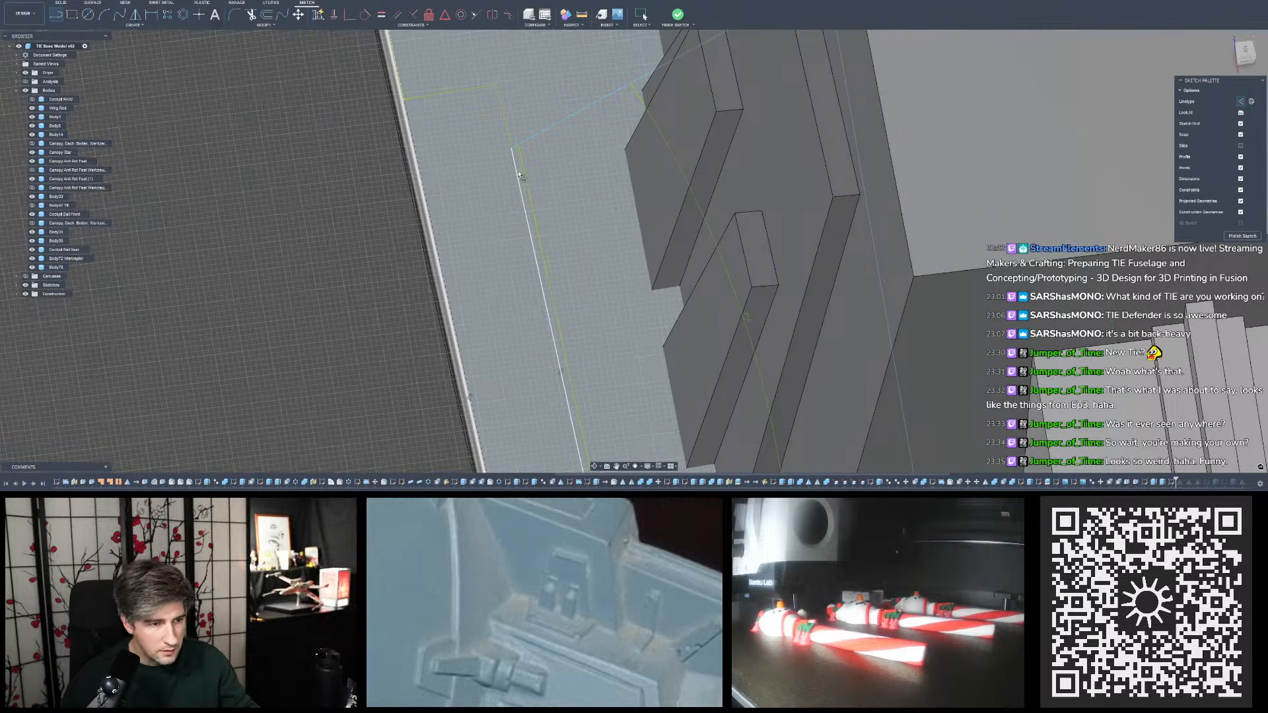
{"action": "left_click", "coordinate": [518, 170]}
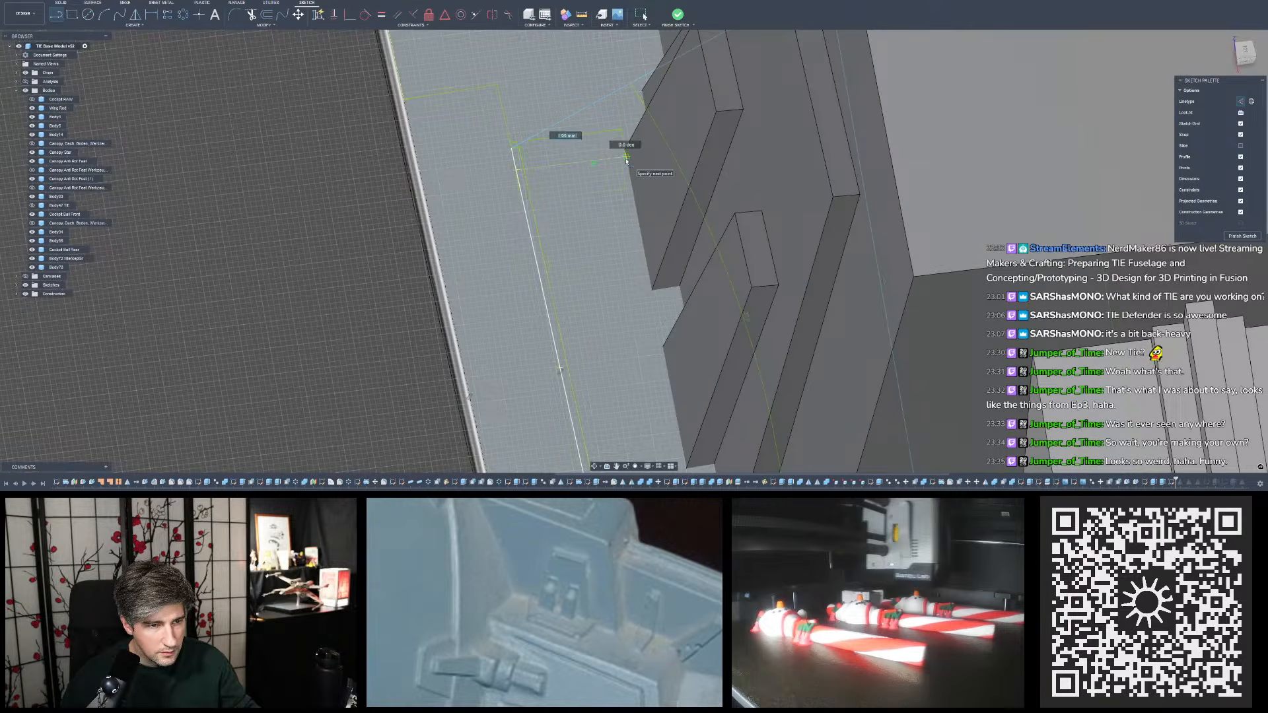
{"action": "left_click", "coordinate": [614, 174]}
{"action": "key", "text": "Escape"}
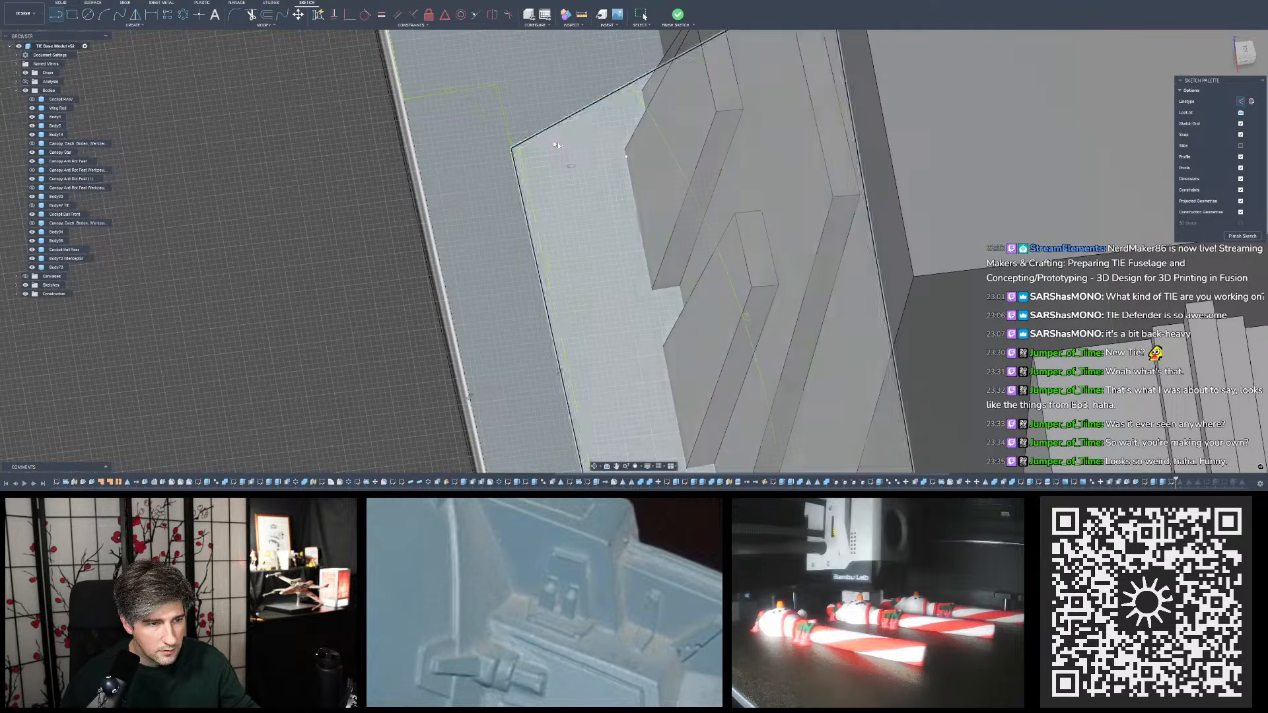
- Dimension the short line between the outer side line and the raised detail as 1.3 mm
{"action": "left_click", "coordinate": [152, 14]}
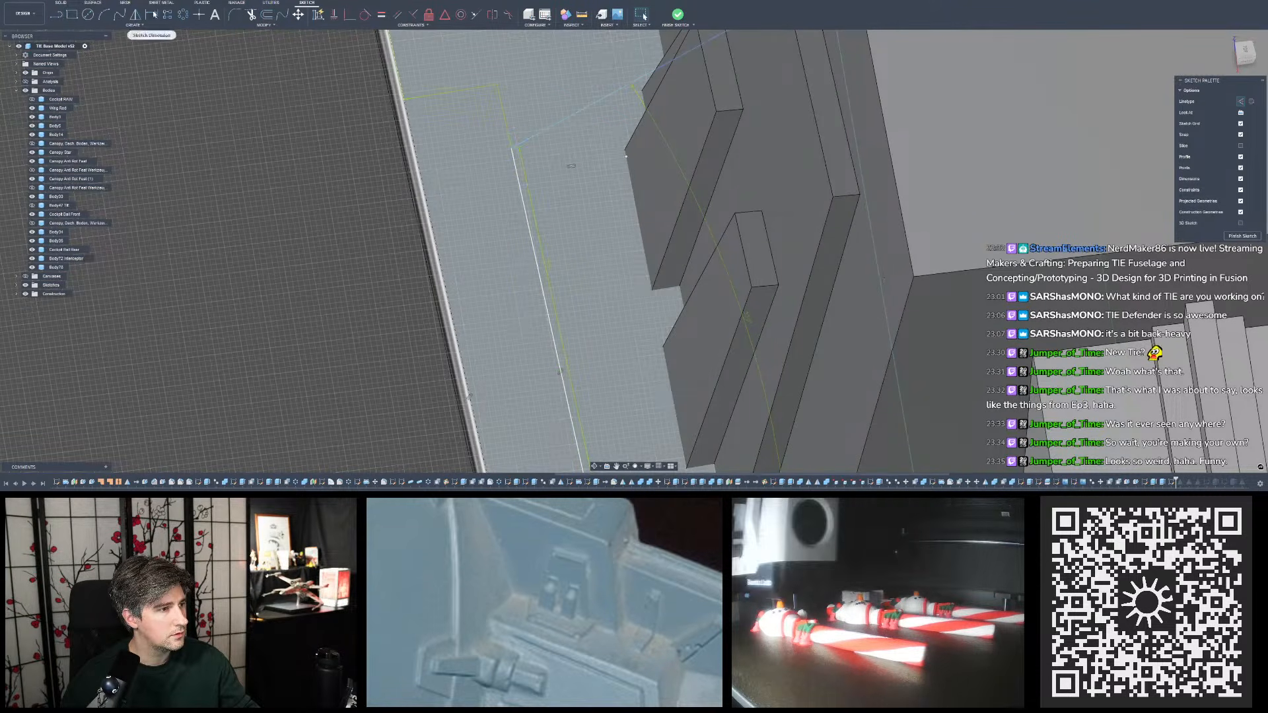
{"action": "left_click", "coordinate": [583, 150]}
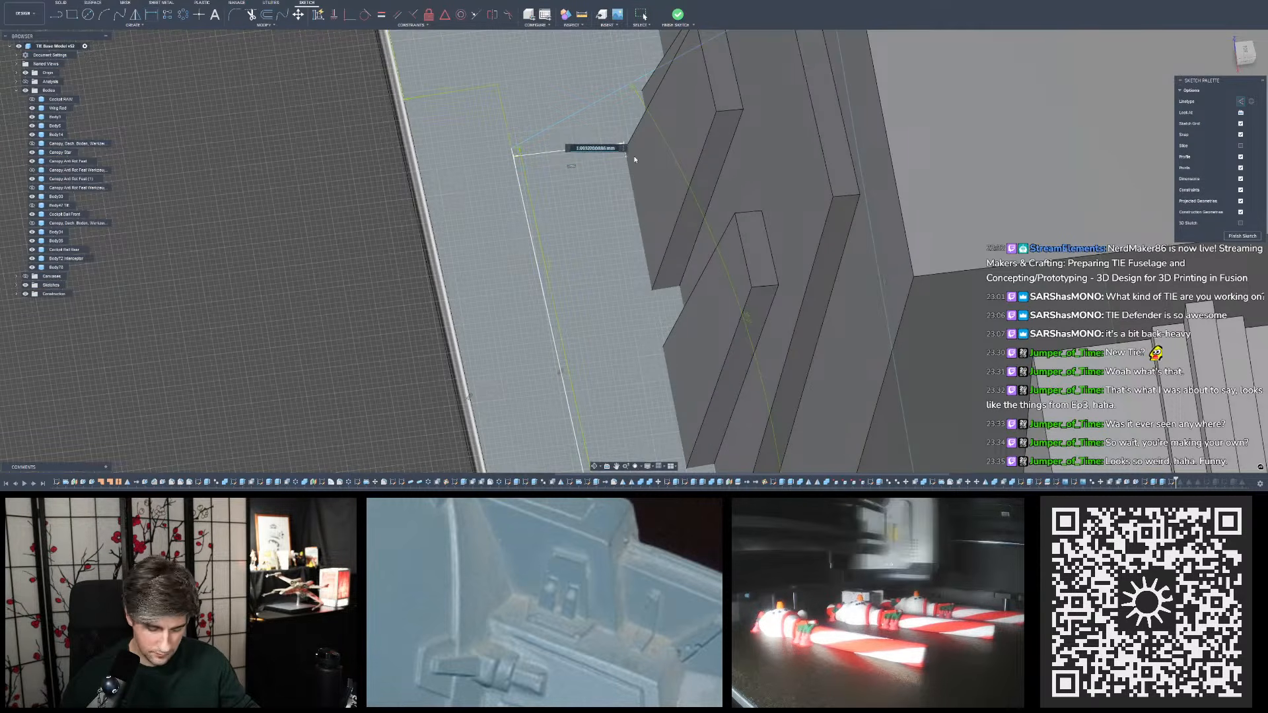
{"action": "type", "text": "1.3"}
{"action": "key", "text": "Return"}
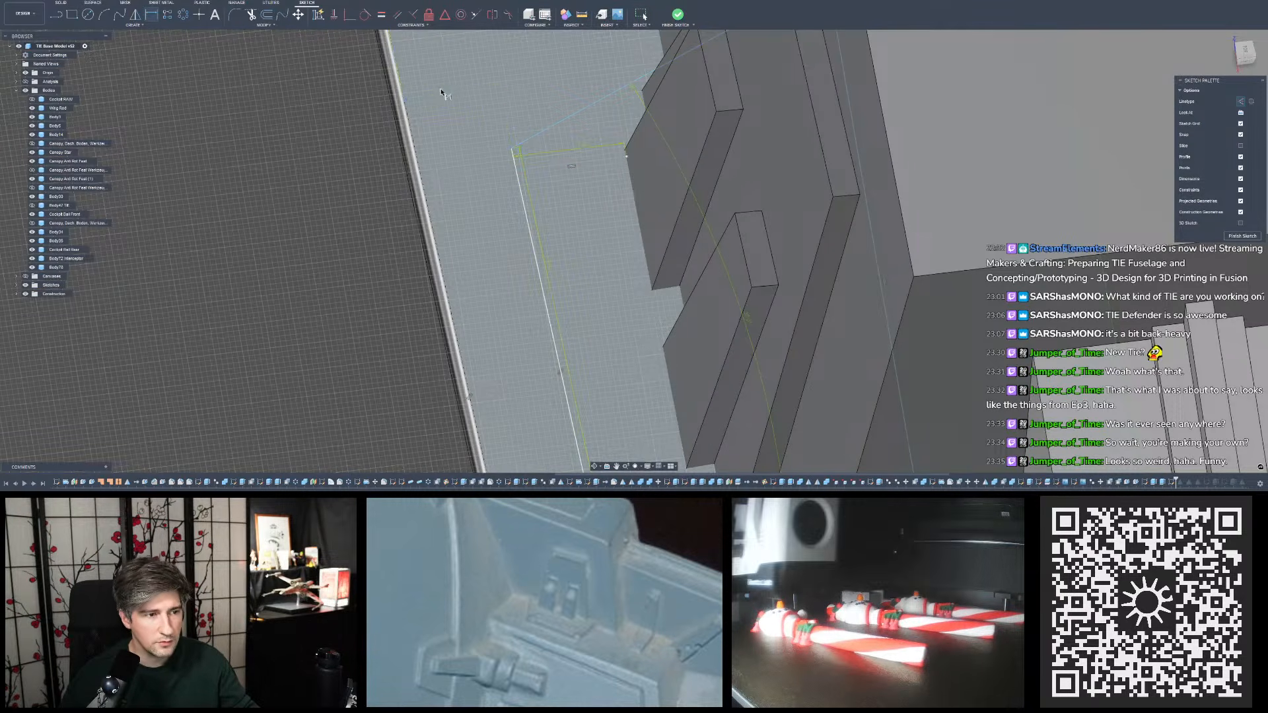
{"action": "key", "text": "Escape"}
{"action": "scroll", "coordinate": [442, 90], "scroll_direction": "down", "scroll_amount": 5}
{"action": "mouse_move", "coordinate": [442, 90]}
{"action": "middle_mouse_down", "text": "shift"}
{"action": "mouse_move", "coordinate": [486, 173]}
{"action": "mouse_move", "coordinate": [493, 227]}
{"action": "middle_mouse_up", "text": "shift"}
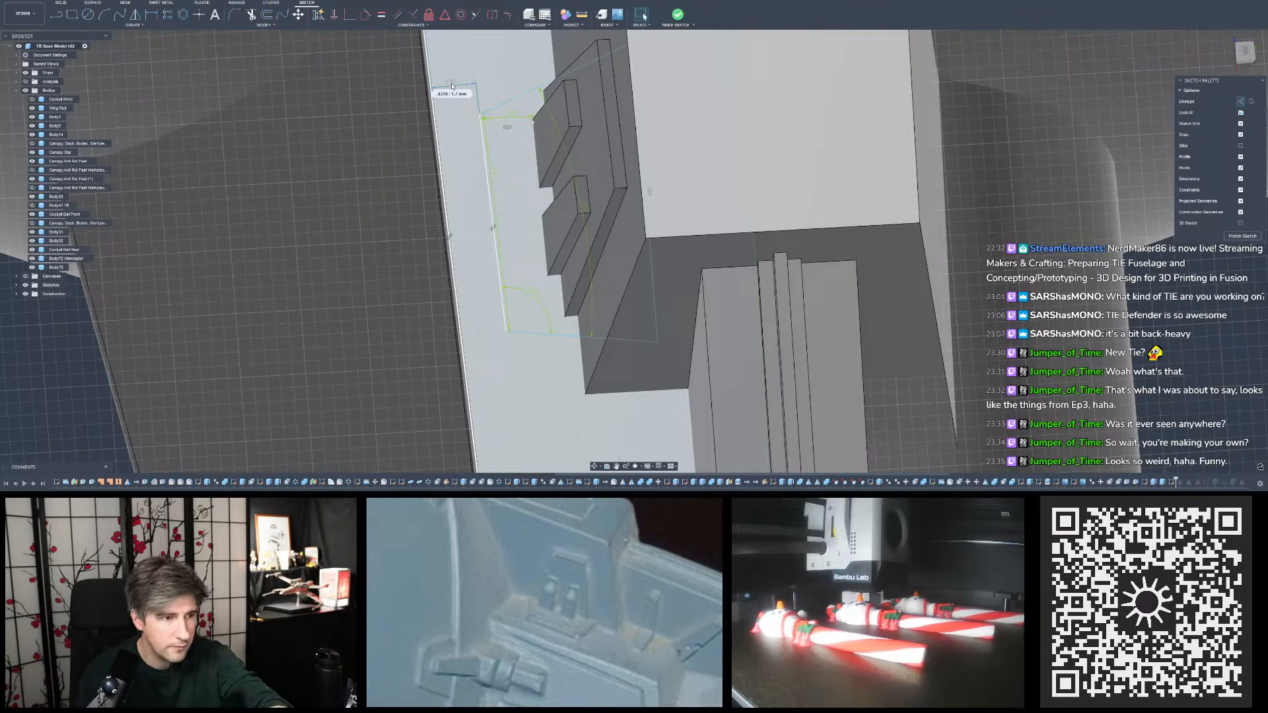
{"action": "mouse_move", "coordinate": [455, 136]}
{"action": "middle_mouse_down", "text": "shift"}
{"action": "mouse_move", "coordinate": [626, 234]}
{"action": "mouse_move", "coordinate": [624, 224]}
{"action": "middle_mouse_up", "text": "shift"}
{"action": "scroll", "coordinate": [631, 227], "scroll_direction": "up", "scroll_amount": 3}
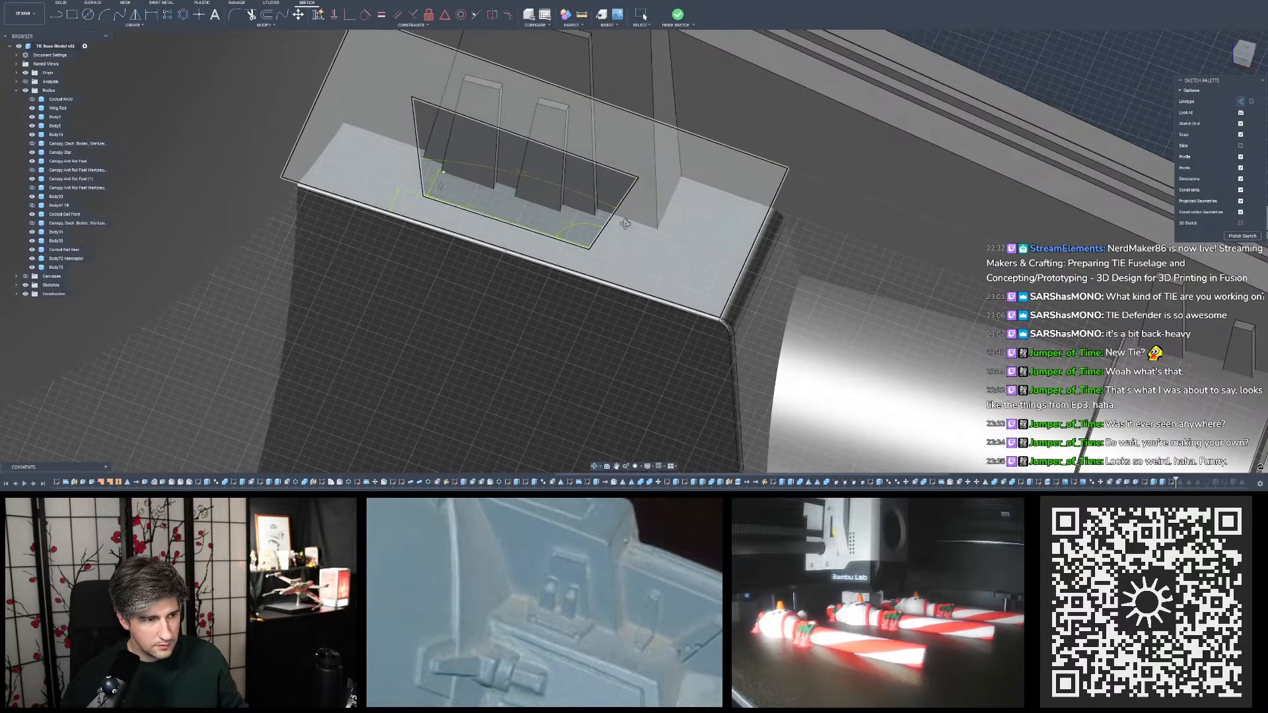
{"action": "left_click", "coordinate": [482, 181]}
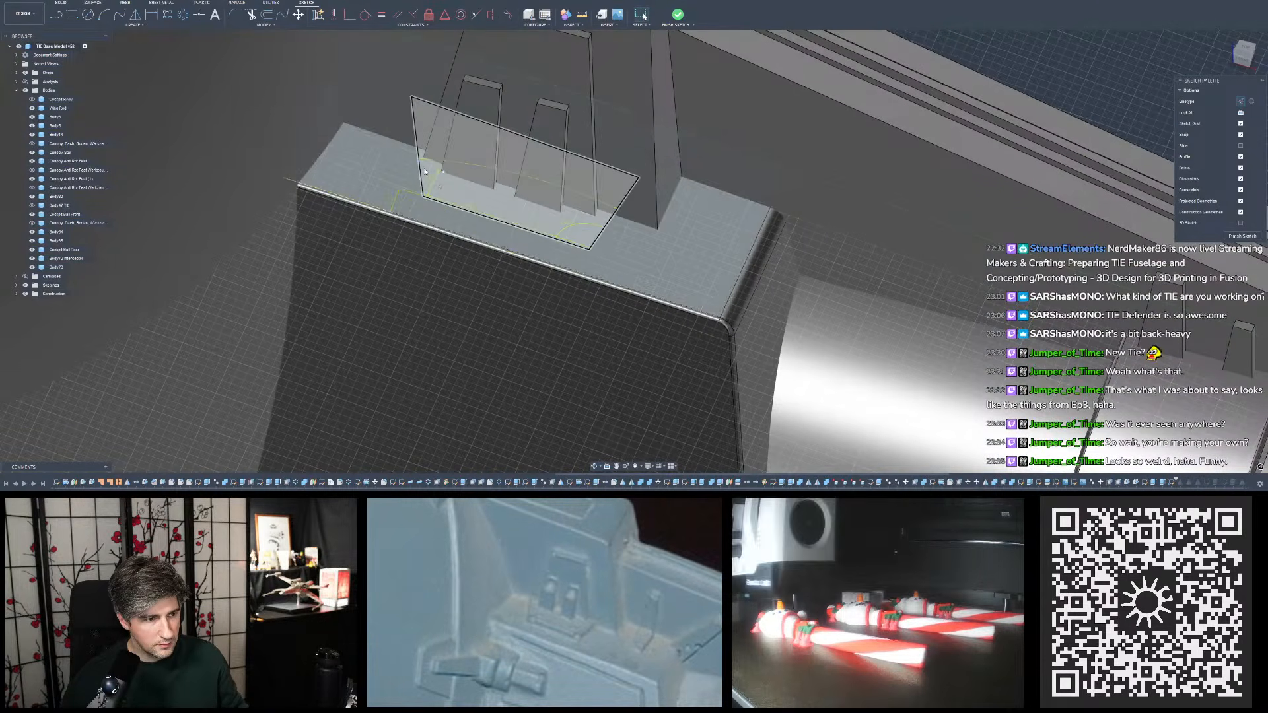
- Examine the studio model reference photos for the small raised details around the pylon base and hull
{"action": "left_click", "coordinate": [419, 172]}
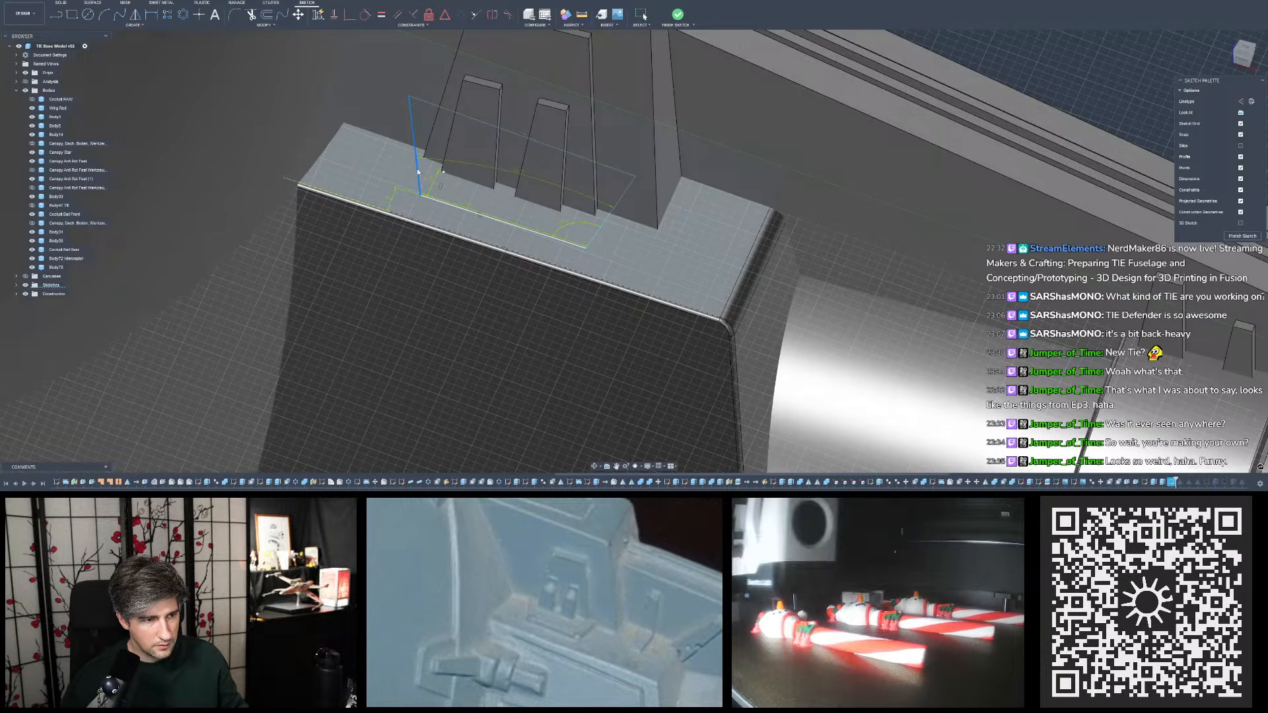
{"action": "key", "text": "Escape"}
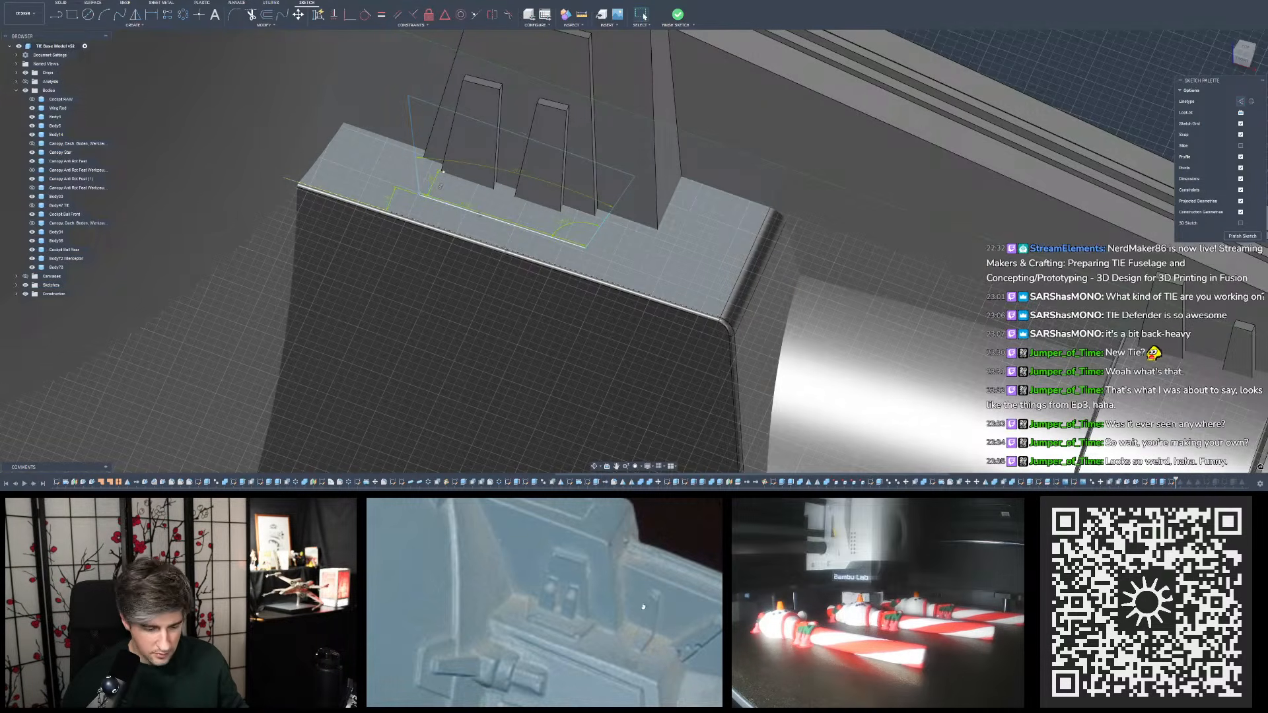
{"action": "scroll", "coordinate": [571, 637], "scroll_direction": "up", "scroll_amount": 1}
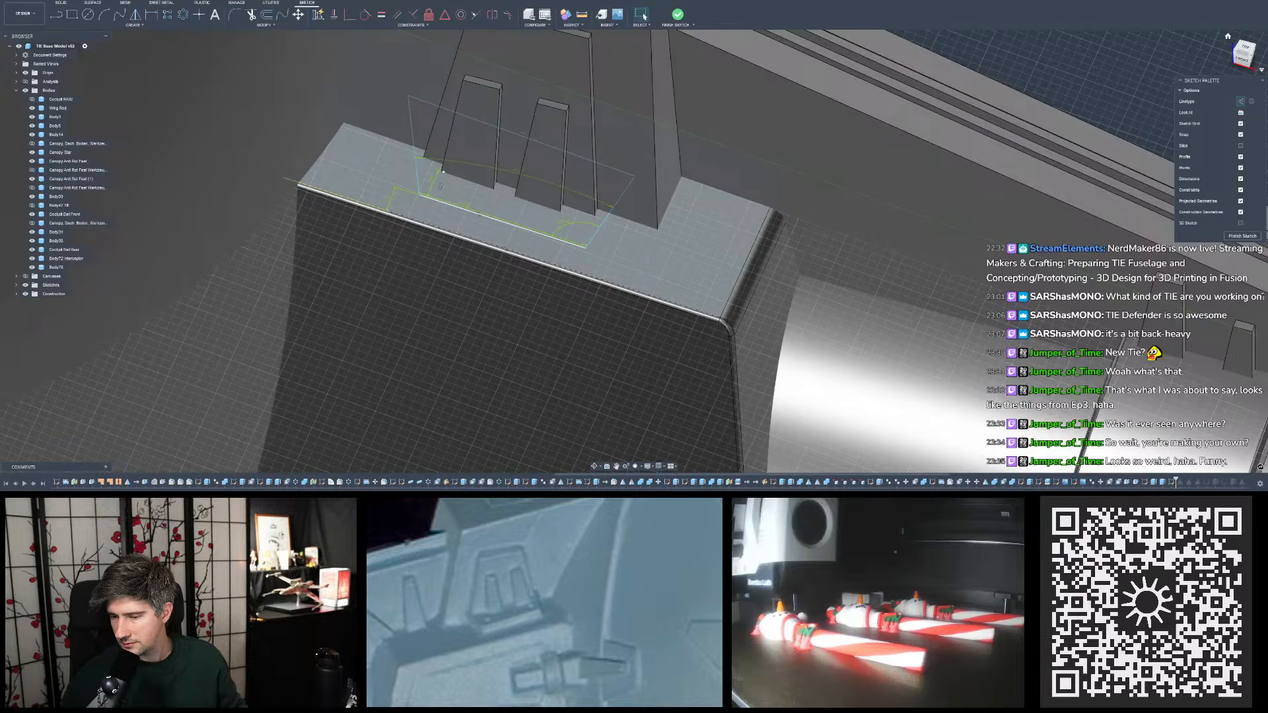
{"action": "scroll", "coordinate": [743, 327], "scroll_direction": "up", "scroll_amount": 7}
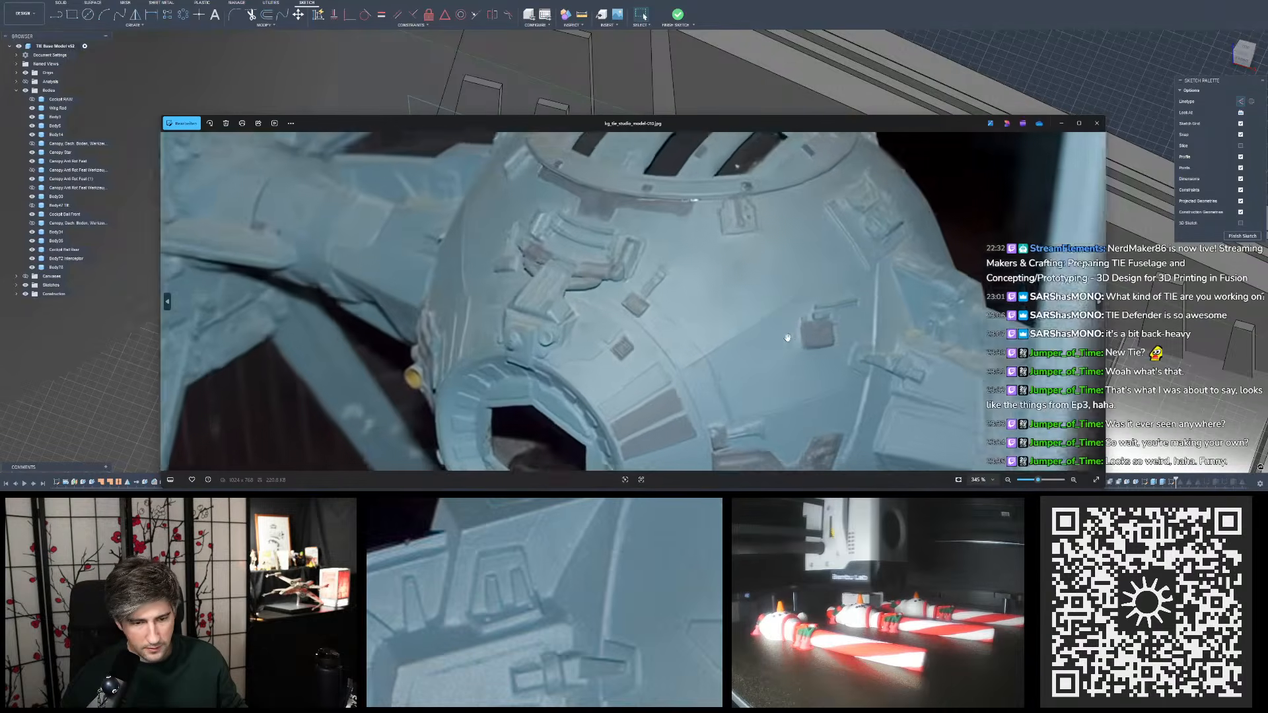
{"action": "left_click_drag", "start_coordinate": [859, 321], "coordinate": [768, 323]}
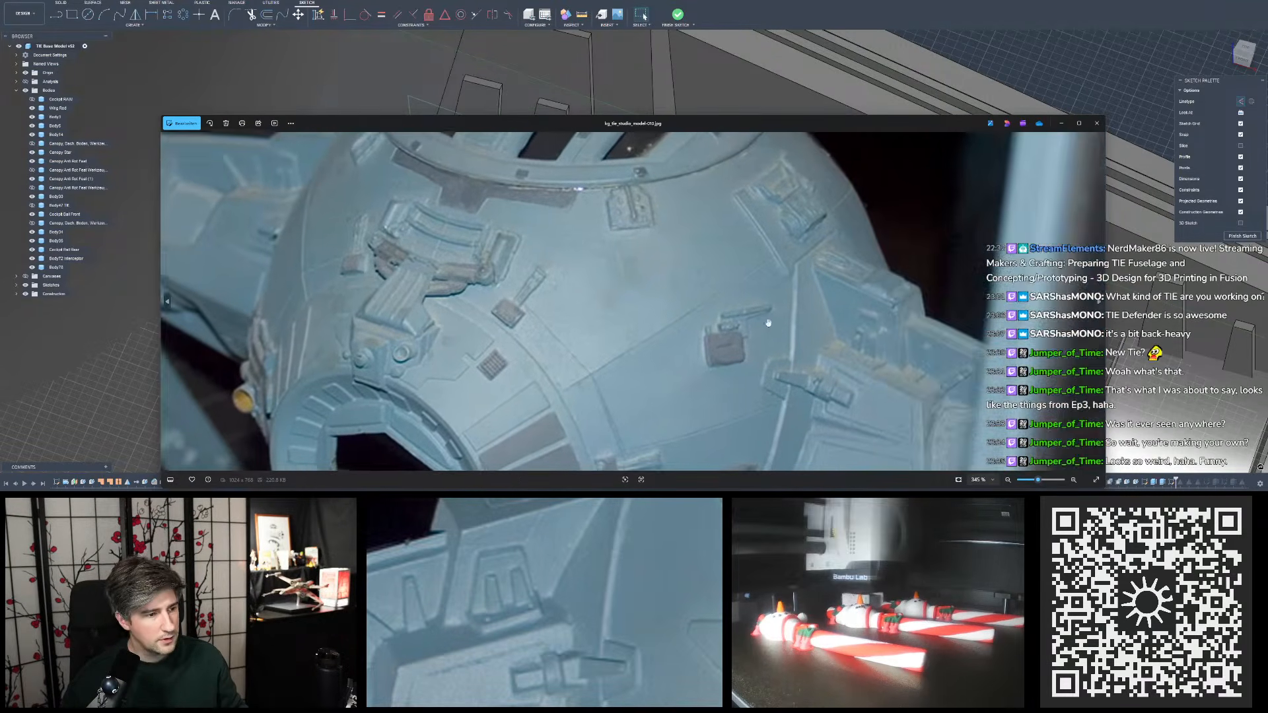
{"action": "scroll", "coordinate": [768, 322], "scroll_direction": "up", "scroll_amount": 5}
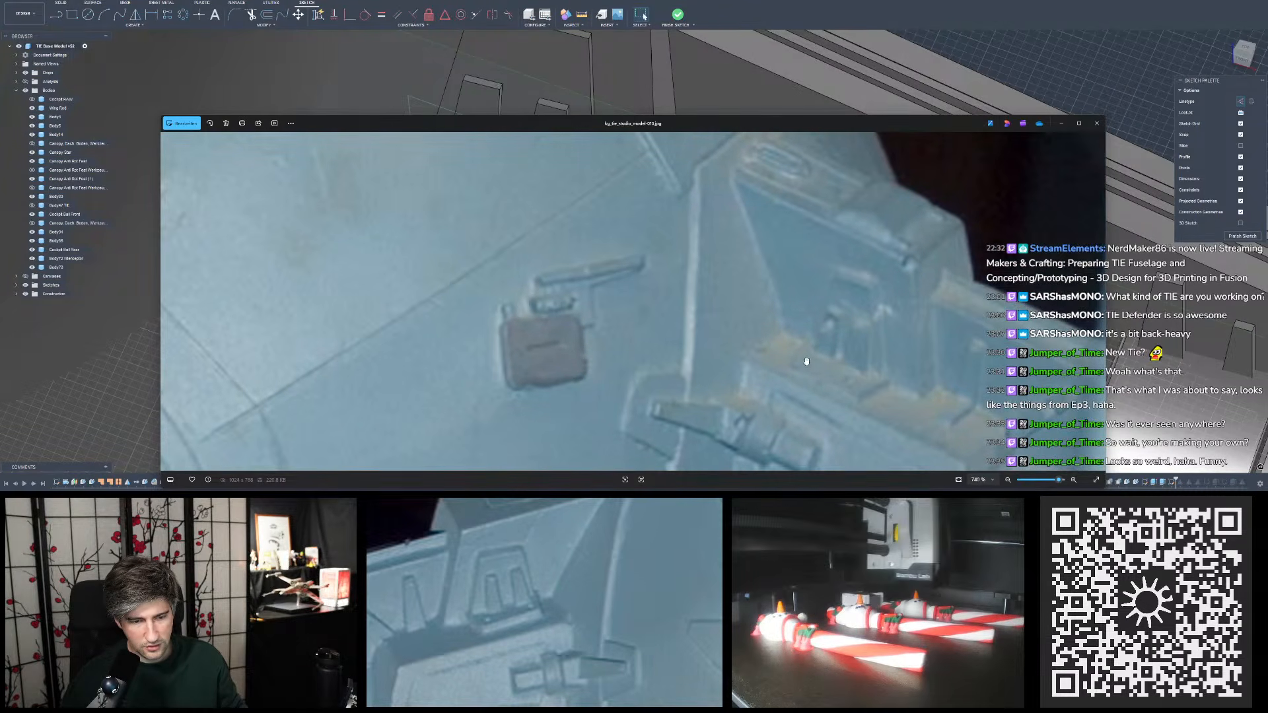
{"action": "left_click_drag", "start_coordinate": [801, 360], "coordinate": [757, 264]}
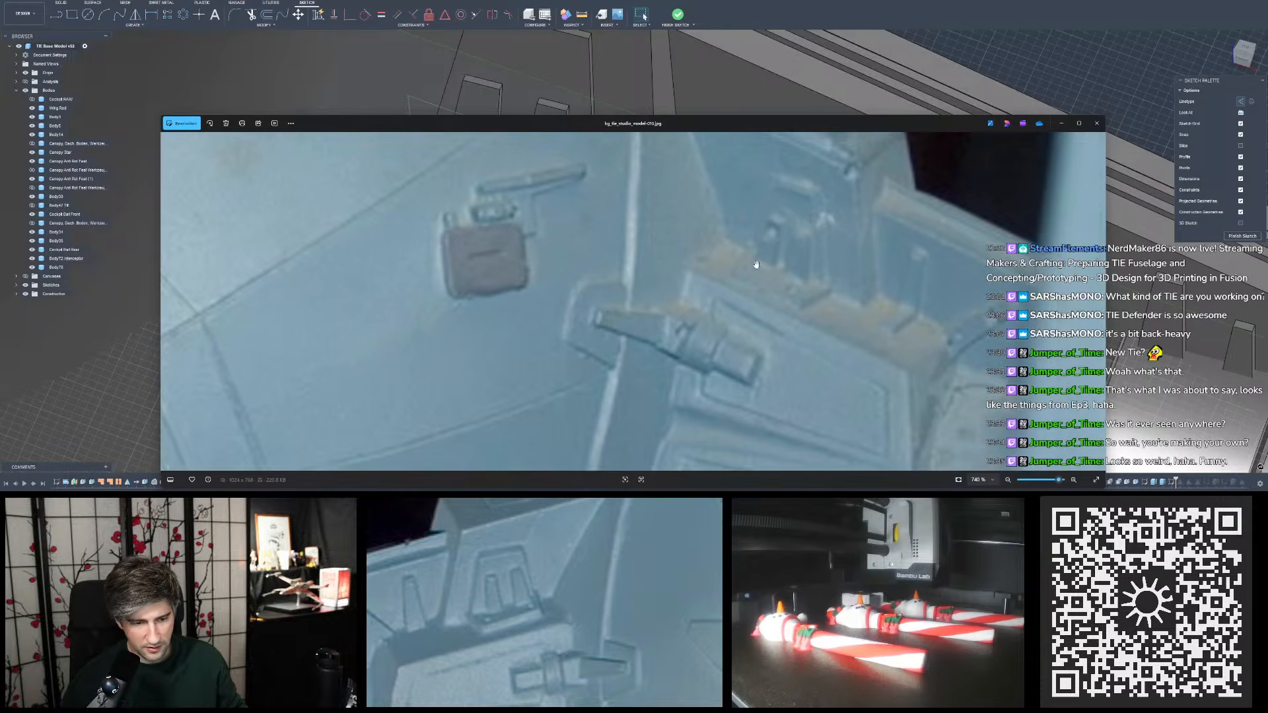
{"action": "double_click", "coordinate": [756, 264]}
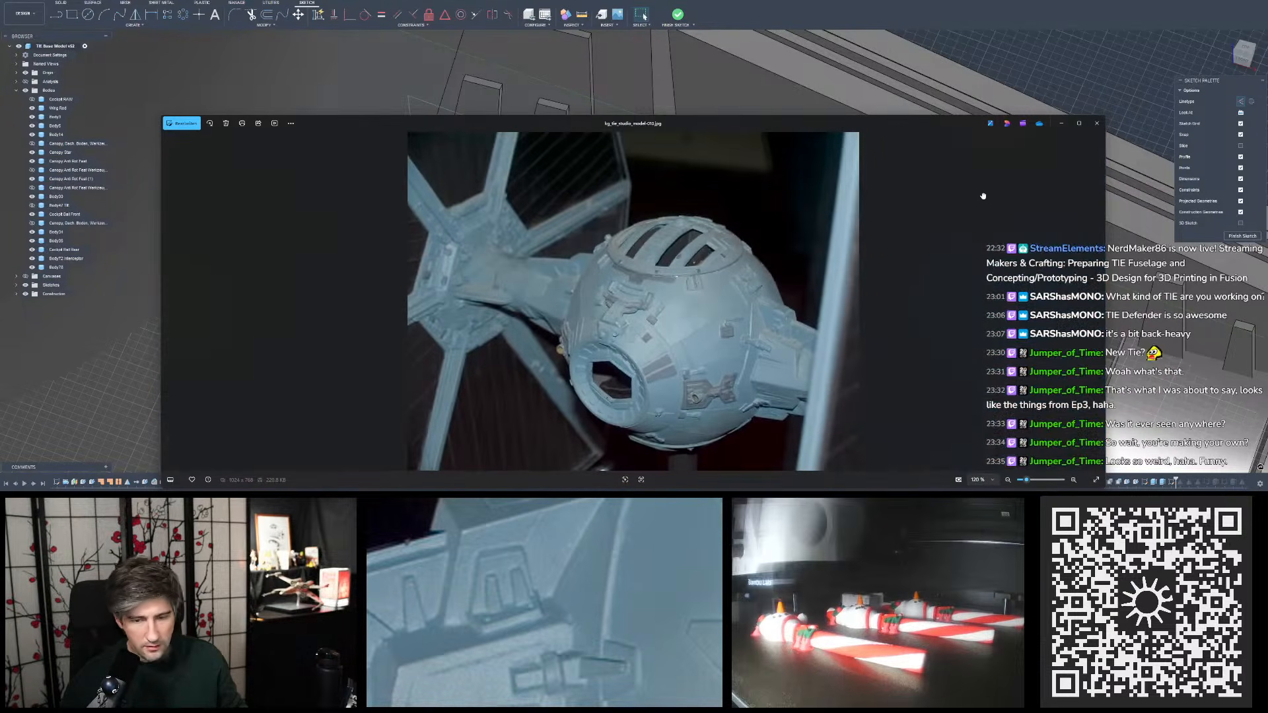
{"action": "key", "text": "Right"}
{"action": "key", "text": "Right"}
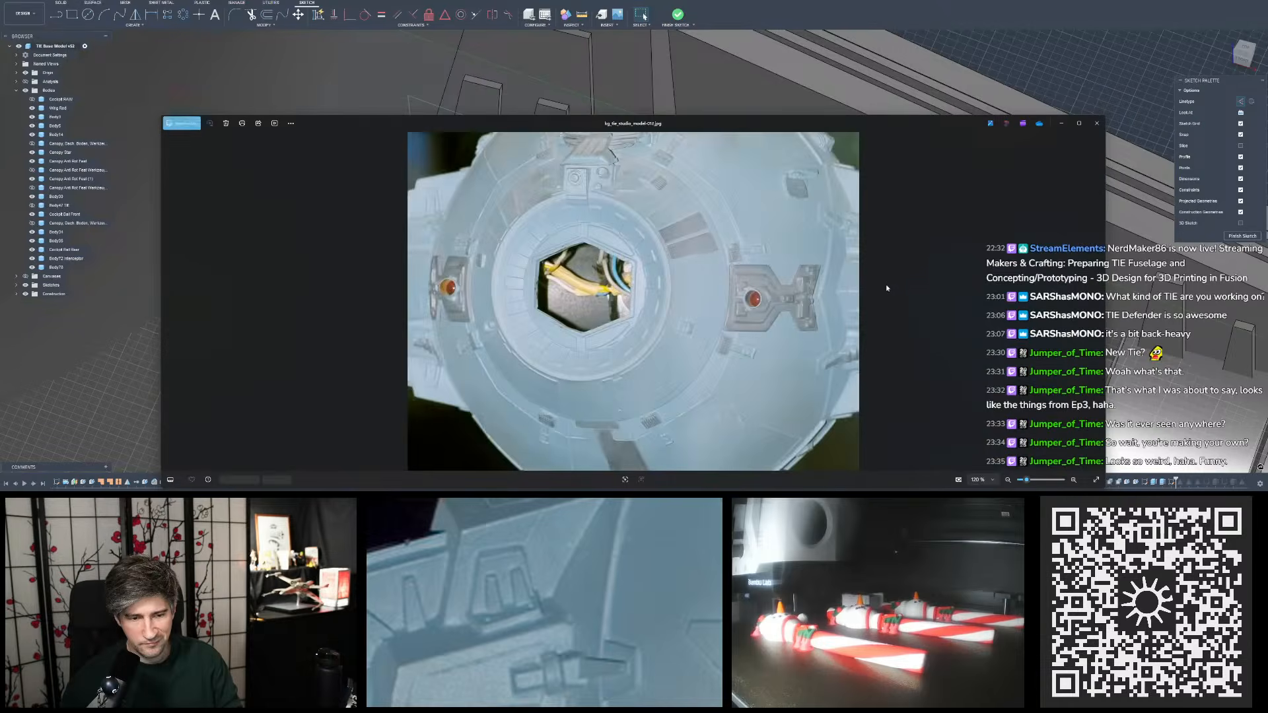
{"action": "key", "text": "Left"}
{"action": "scroll", "coordinate": [804, 365], "scroll_direction": "up", "scroll_amount": 5}
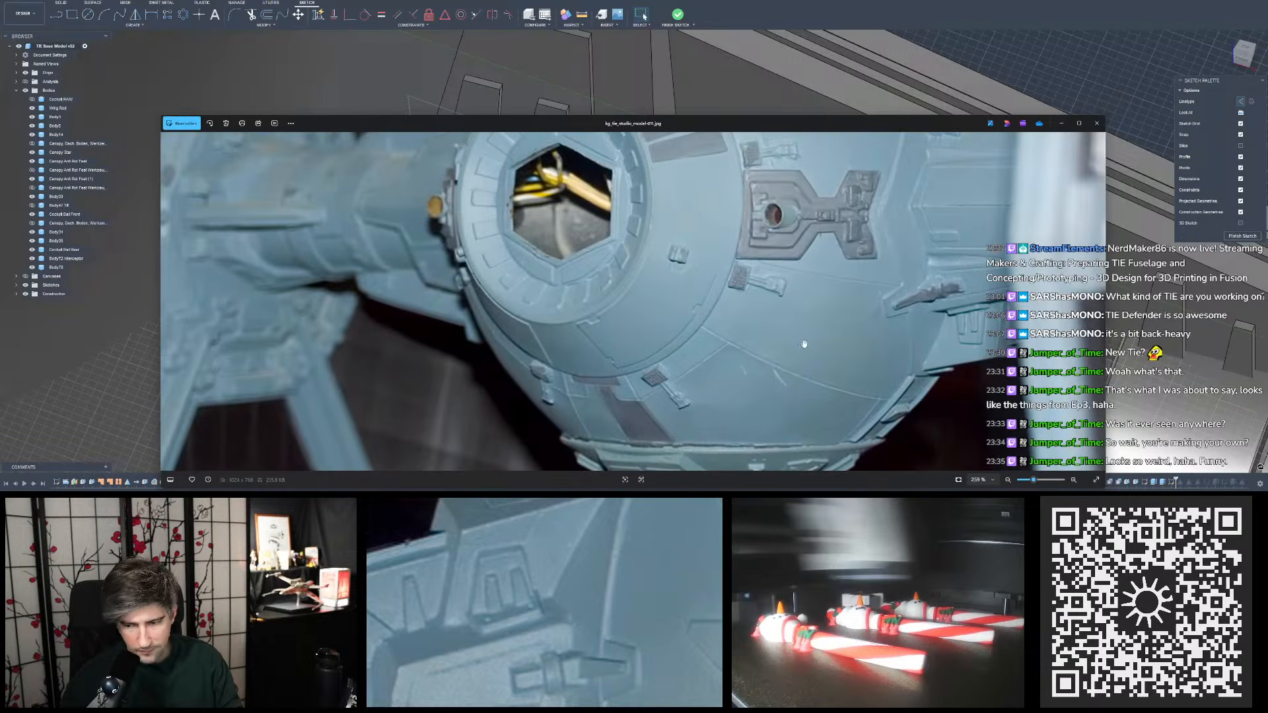
{"action": "double_click", "coordinate": [804, 346]}
{"action": "left_click", "coordinate": [1097, 123]}
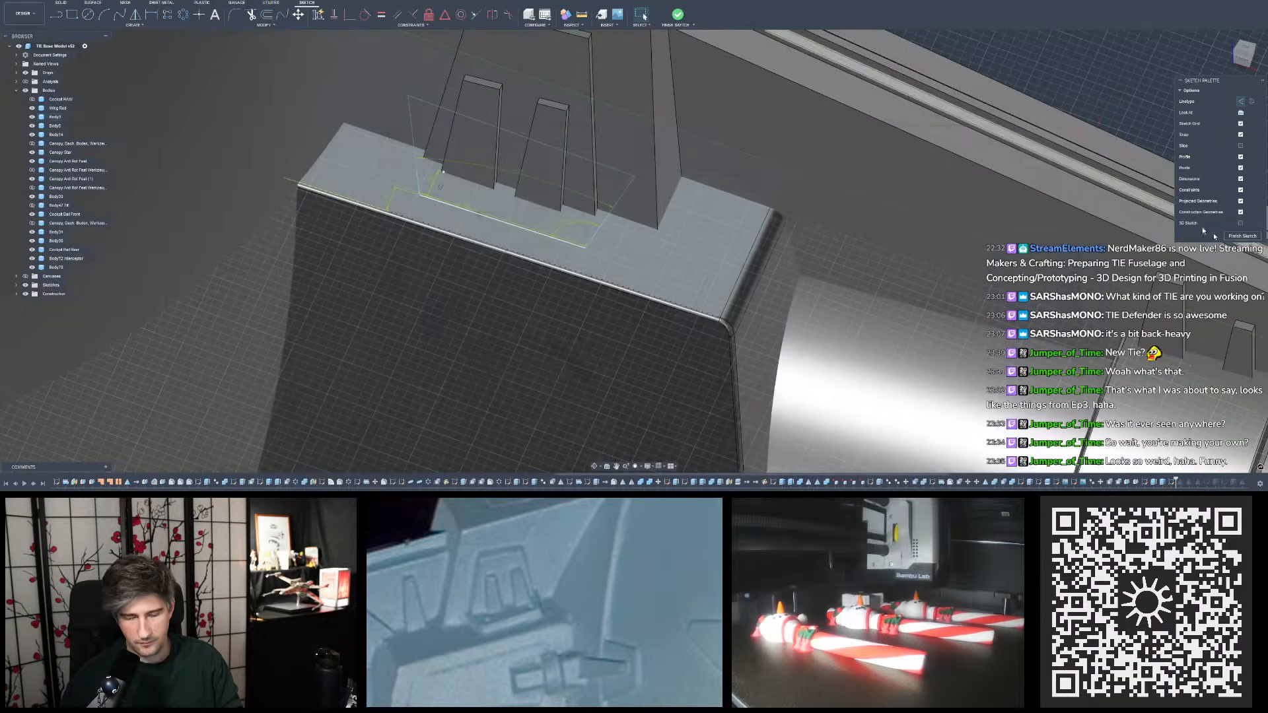
- Inspect the pylon details on both sides of the fuselage in the low-angle studio model photo and move the image viewer aside
{"action": "scroll", "coordinate": [867, 228], "scroll_direction": "up", "scroll_amount": 11}
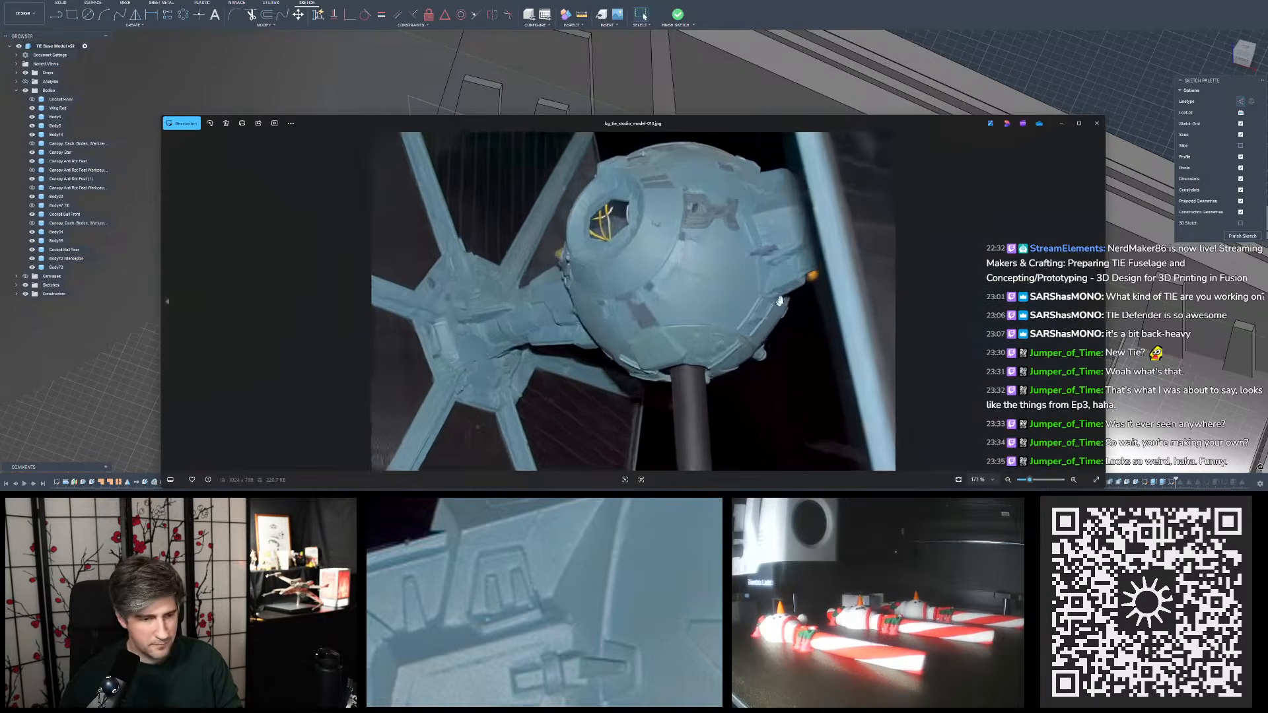
{"action": "scroll", "coordinate": [958, 176], "scroll_direction": "up", "scroll_amount": 3}
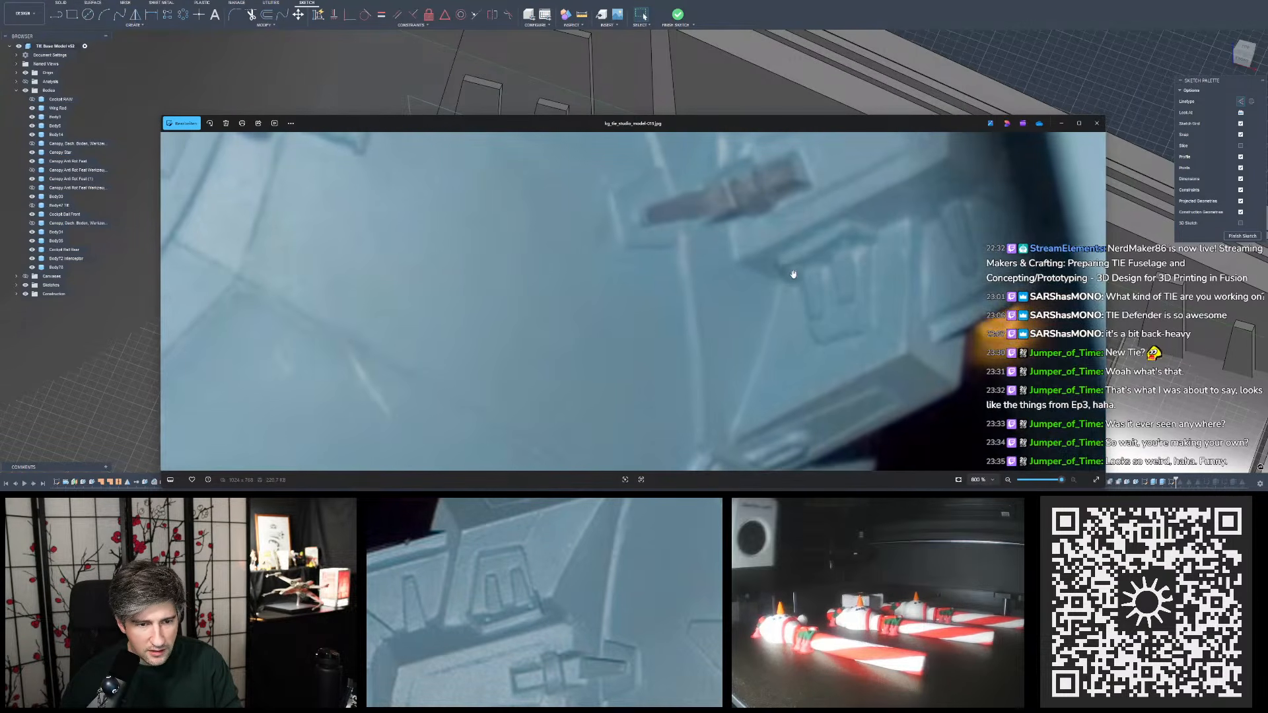
{"action": "scroll", "coordinate": [799, 267], "scroll_direction": "down", "scroll_amount": 5}
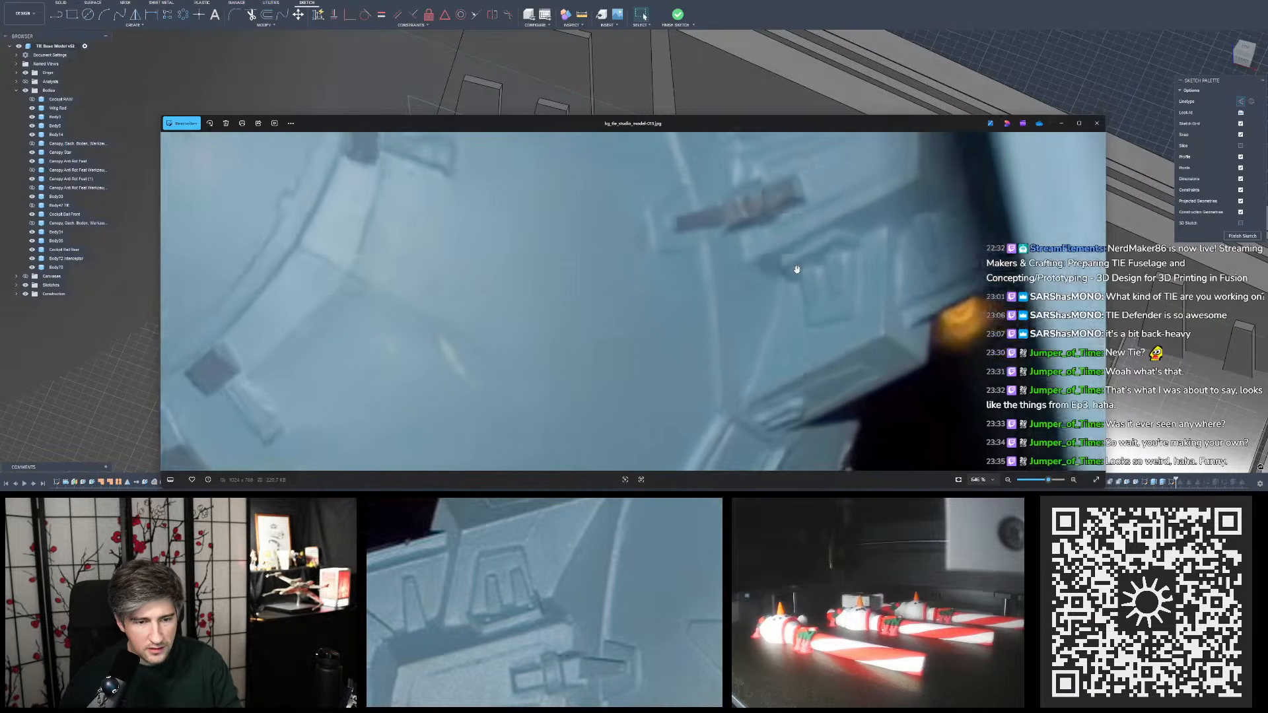
{"action": "scroll", "coordinate": [499, 365], "scroll_direction": "up", "scroll_amount": 4}
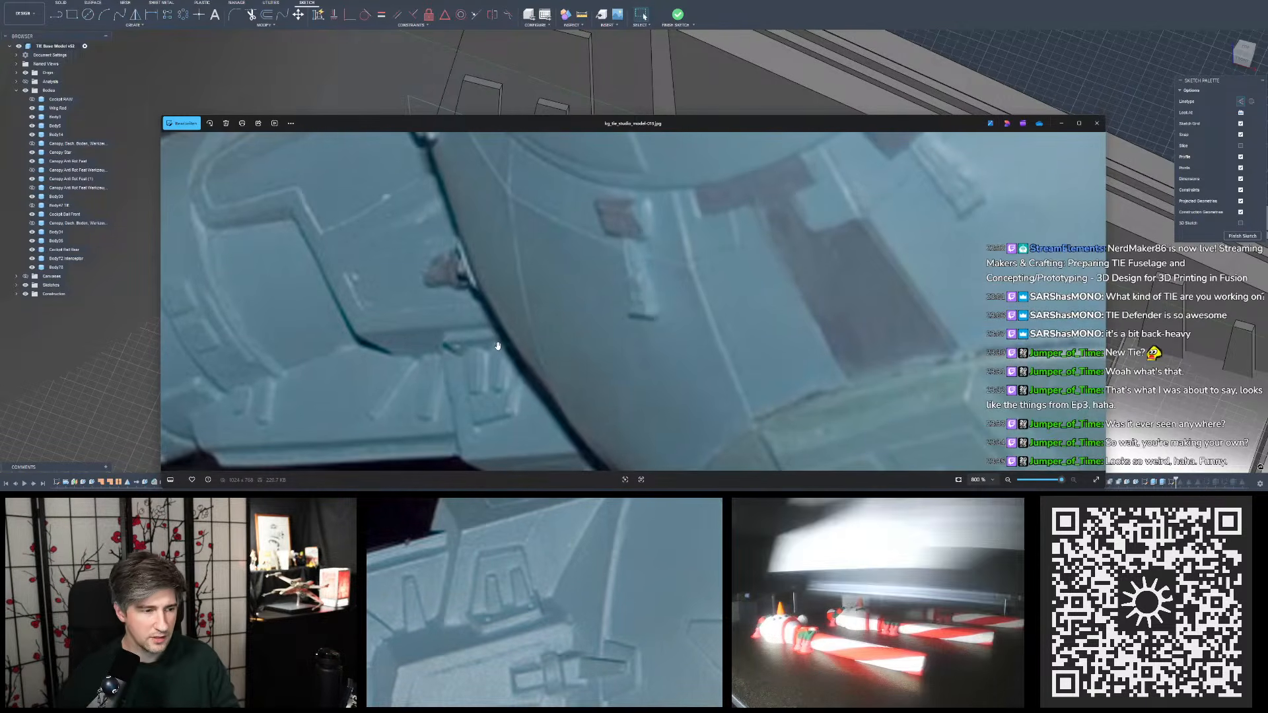
{"action": "left_click_drag", "start_coordinate": [491, 275], "coordinate": [485, 384]}
{"action": "scroll", "coordinate": [687, 277], "scroll_direction": "down", "scroll_amount": 7}
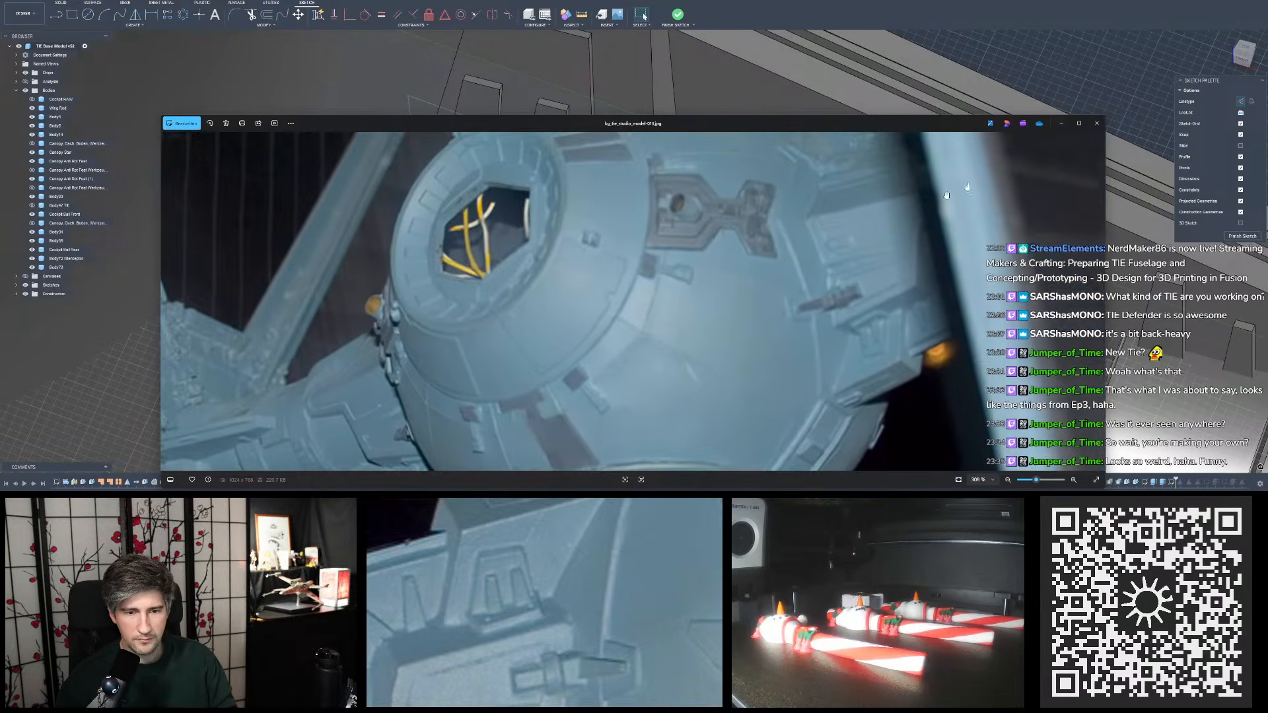
{"action": "mouse_move", "coordinate": [898, 124]}
{"action": "left_mouse_down"}
{"action": "mouse_move", "coordinate": [1267, 76]}
{"action": "mouse_move", "coordinate": [1267, 58]}
{"action": "left_mouse_up"}
{"action": "left_click_drag", "start_coordinate": [1267, 199], "coordinate": [1056, 198]}
{"action": "left_click_drag", "start_coordinate": [1127, 58], "coordinate": [1267, 76]}
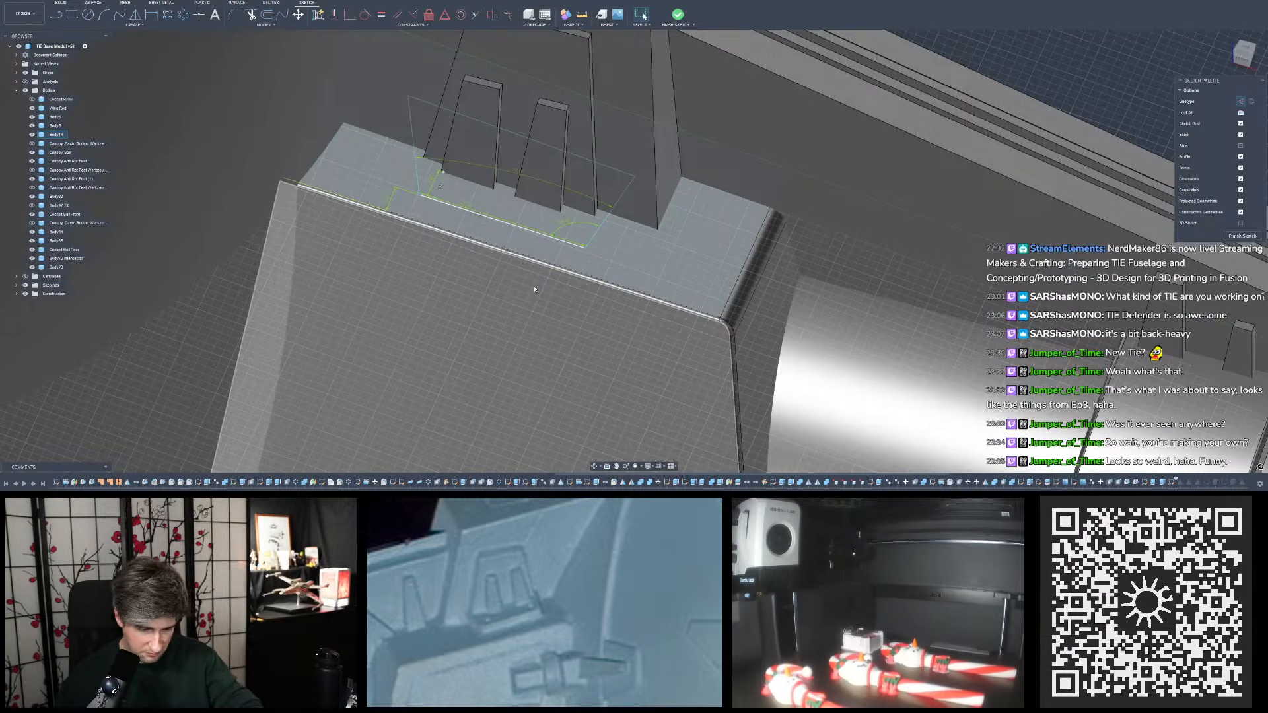
- Face the sketch plane squarely and draw a 0.5 mm diameter circle just inside the outline's upper outer corner
{"action": "scroll", "coordinate": [575, 293], "scroll_direction": "down", "scroll_amount": 3}
{"action": "mouse_move", "coordinate": [576, 247]}
{"action": "middle_mouse_down", "text": "shift"}
{"action": "mouse_move", "coordinate": [570, 201]}
{"action": "mouse_move", "coordinate": [575, 256]}
{"action": "mouse_move", "coordinate": [574, 236]}
{"action": "mouse_move", "coordinate": [556, 252]}
{"action": "mouse_move", "coordinate": [570, 269]}
{"action": "middle_mouse_up", "text": "shift"}
{"action": "scroll", "coordinate": [555, 245], "scroll_direction": "up", "scroll_amount": 2}
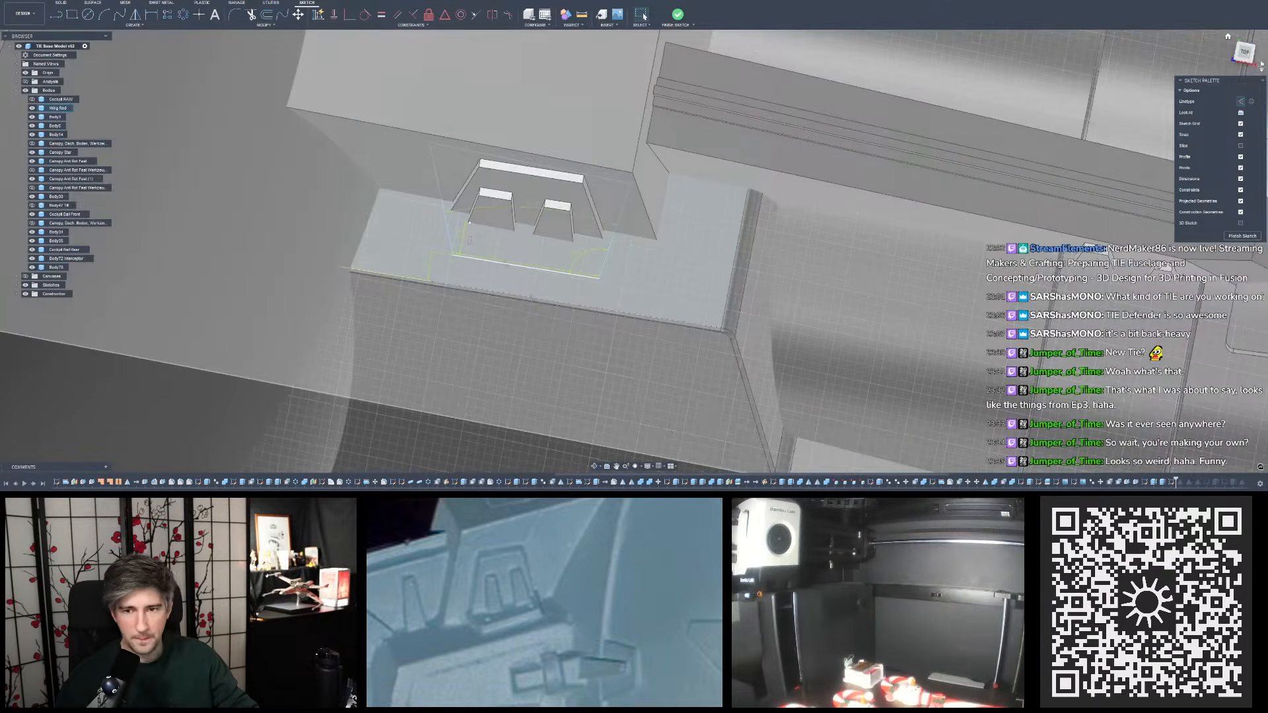
{"action": "left_click", "coordinate": [1245, 52]}
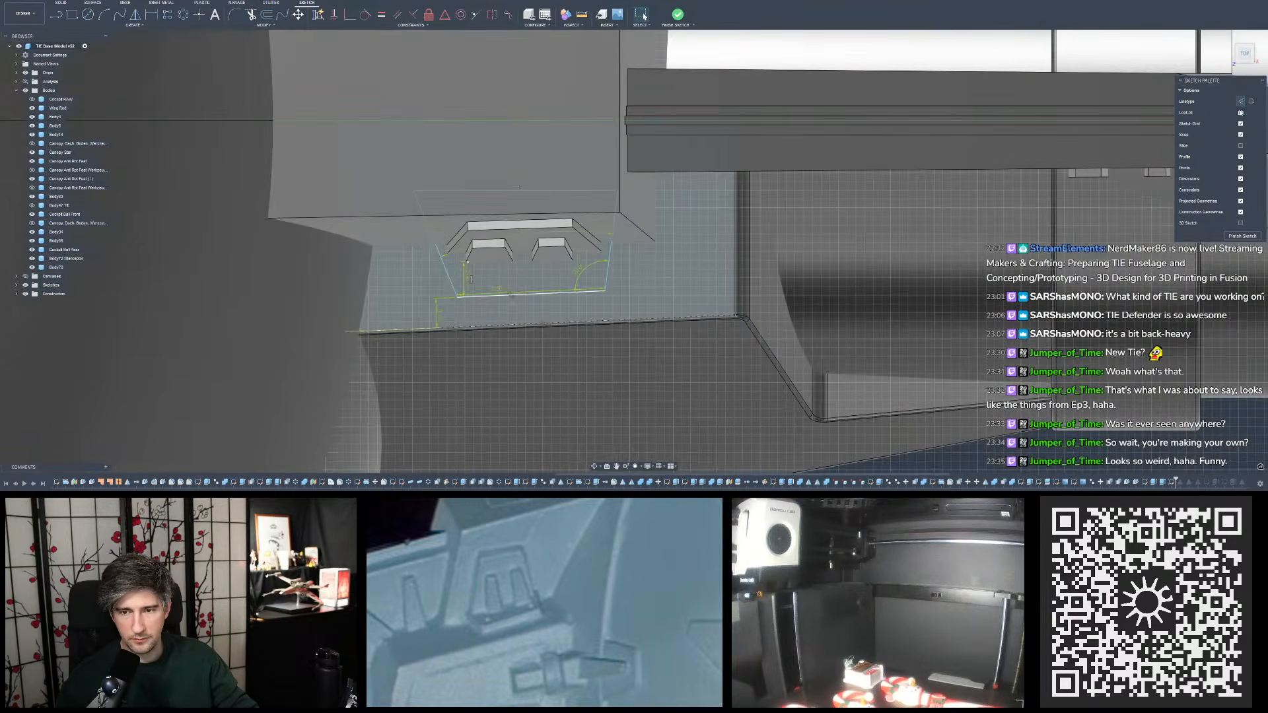
{"action": "left_click", "coordinate": [1241, 112]}
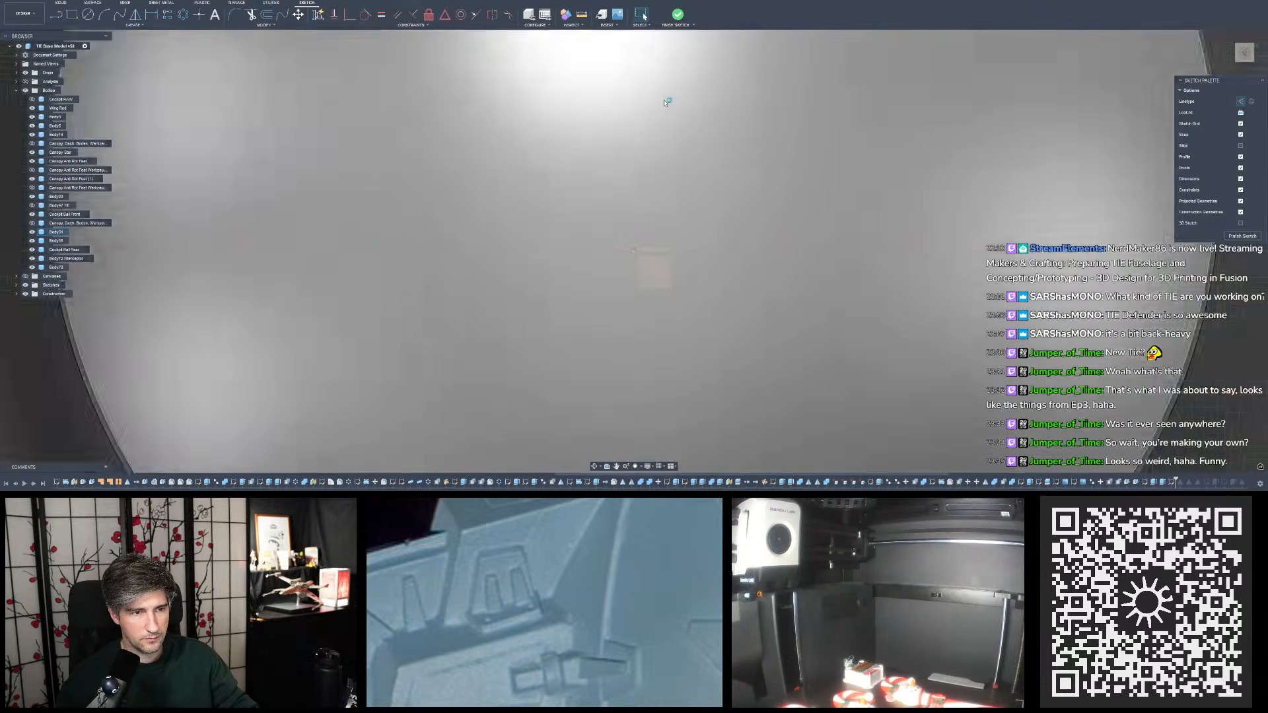
{"action": "scroll", "coordinate": [609, 282], "scroll_direction": "up", "scroll_amount": 5}
{"action": "scroll", "coordinate": [610, 282], "scroll_direction": "up", "scroll_amount": 5}
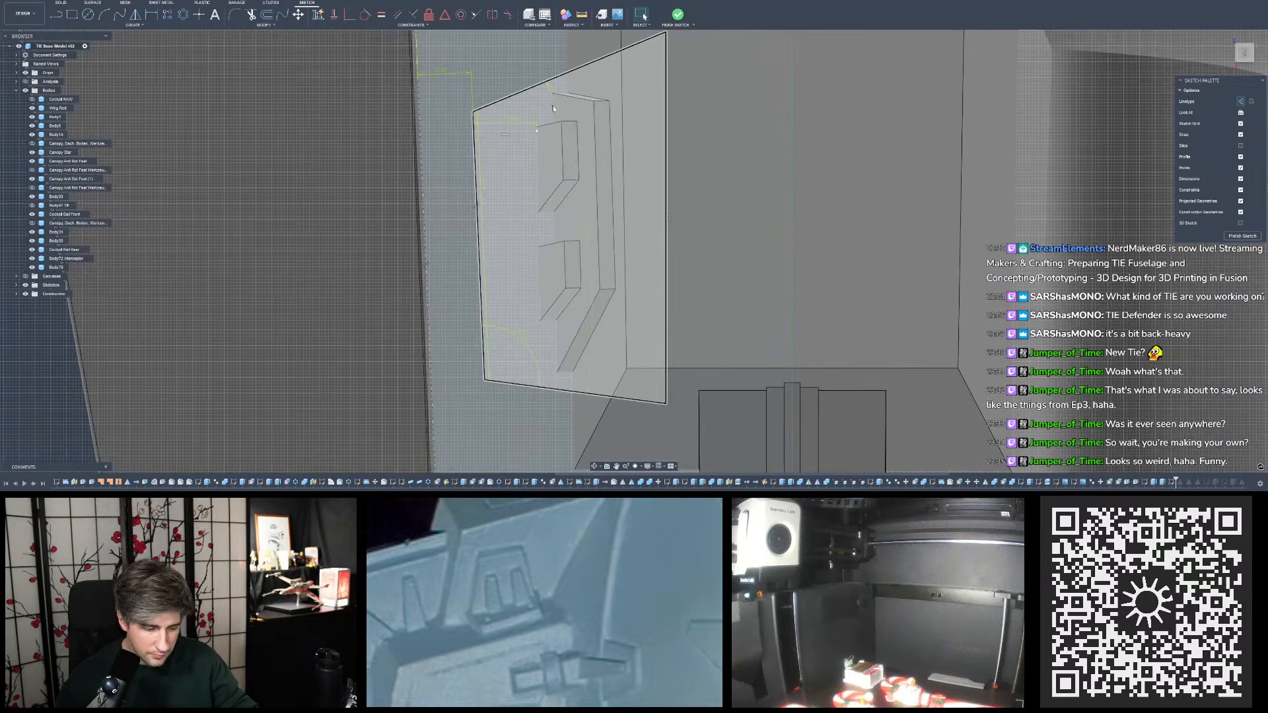
{"action": "left_click", "coordinate": [88, 14]}
{"action": "scroll", "coordinate": [502, 127], "scroll_direction": "up", "scroll_amount": 2}
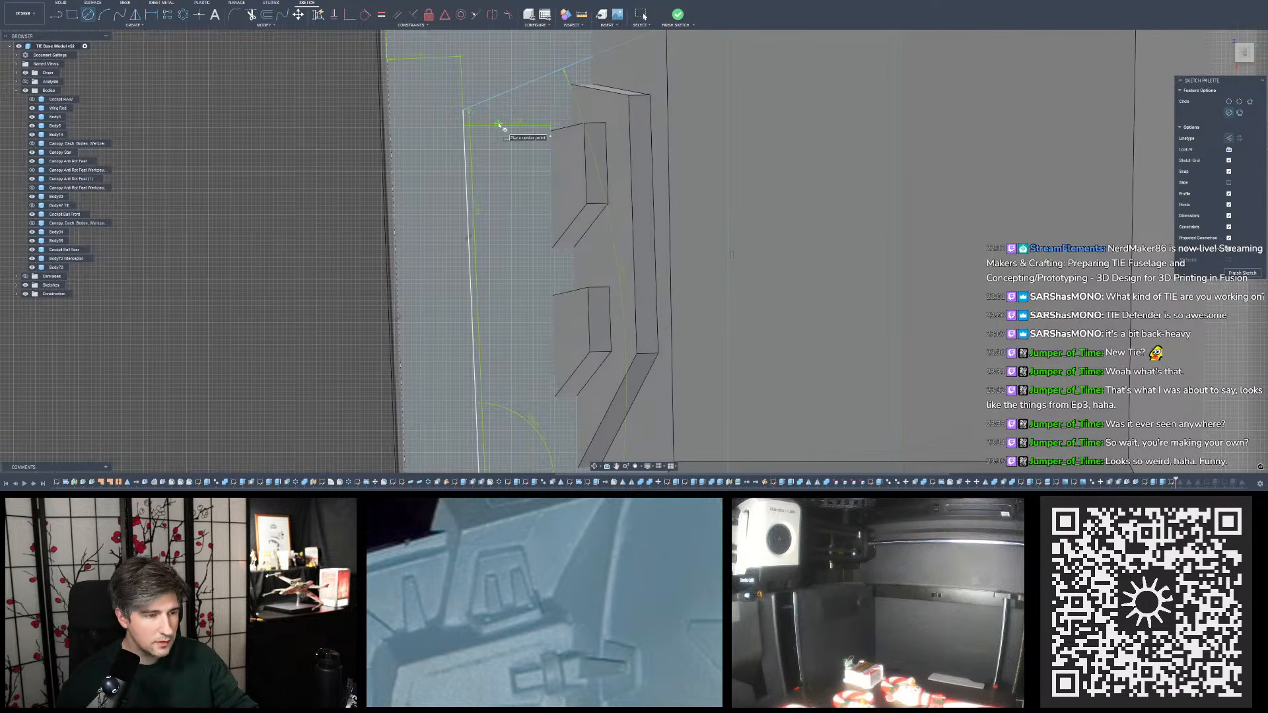
{"action": "left_click", "coordinate": [488, 125]}
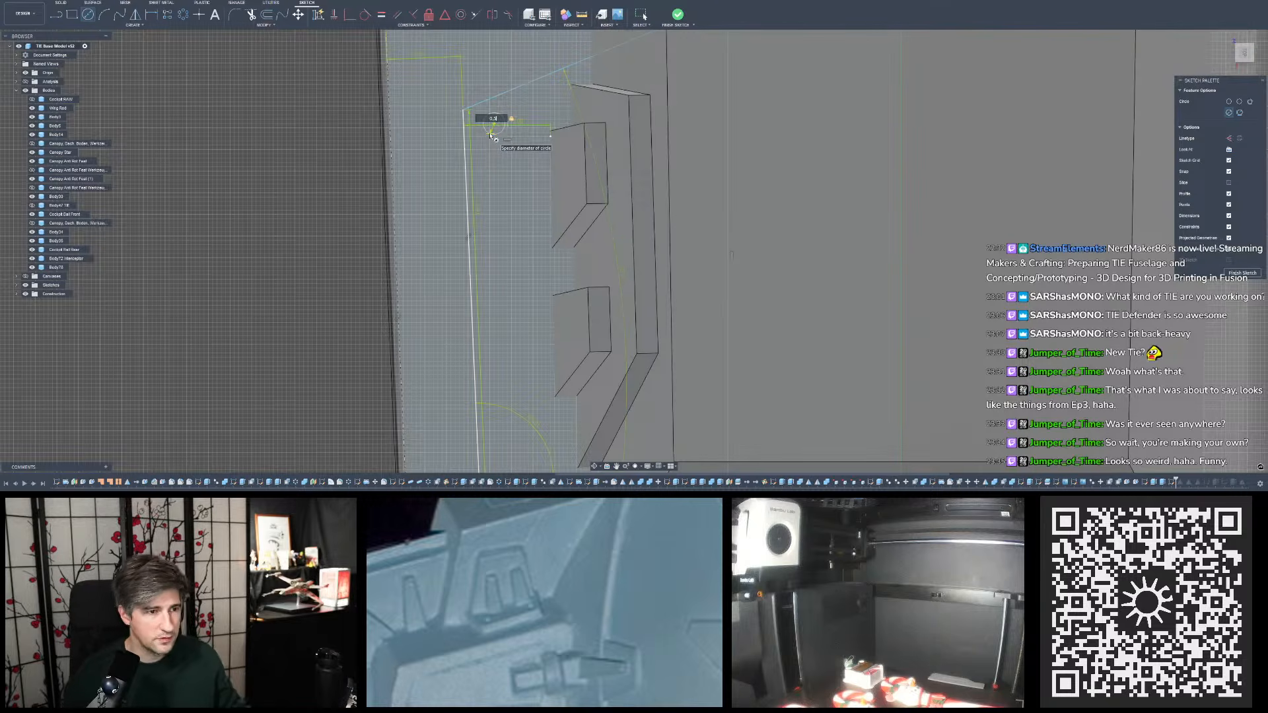
{"action": "key", "text": "Return"}
- Dimension the small circle's centre 0.4 mm from the outline's slanted upper line
{"action": "scroll", "coordinate": [487, 125], "scroll_direction": "down", "scroll_amount": 4}
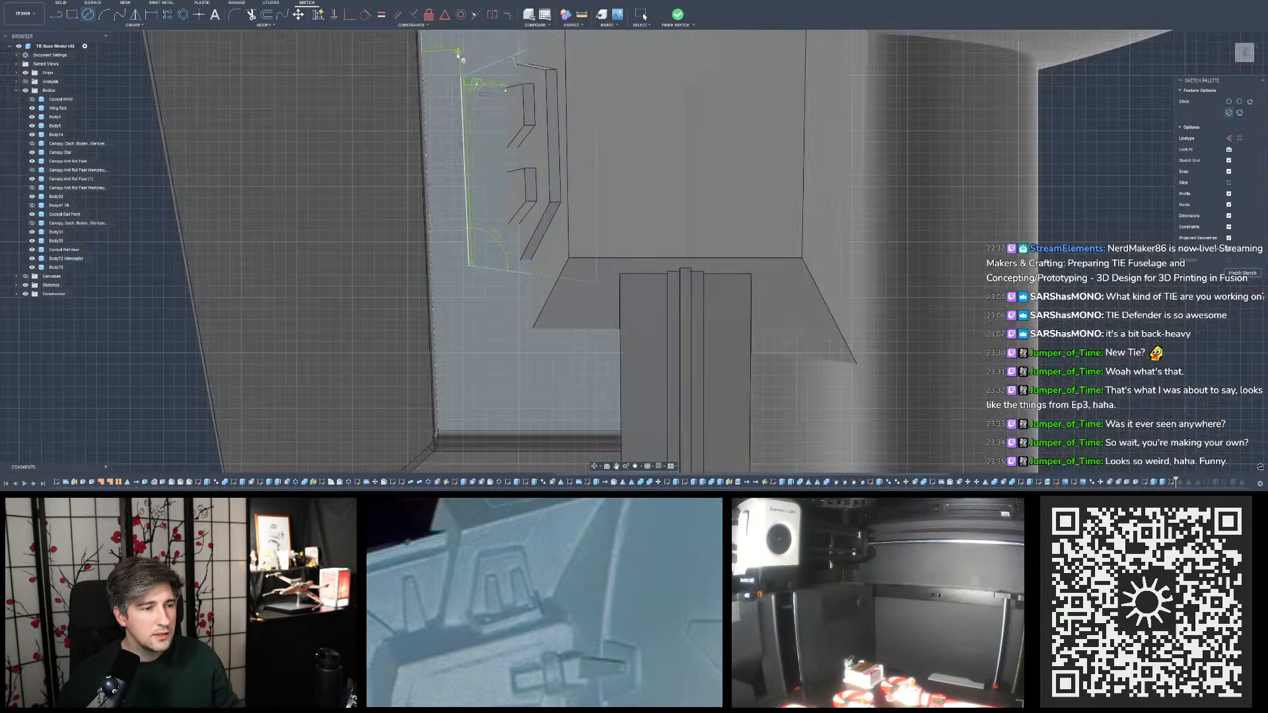
{"action": "scroll", "coordinate": [495, 274], "scroll_direction": "up", "scroll_amount": 4}
{"action": "scroll", "coordinate": [489, 284], "scroll_direction": "down", "scroll_amount": 3}
{"action": "scroll", "coordinate": [474, 76], "scroll_direction": "up", "scroll_amount": 3}
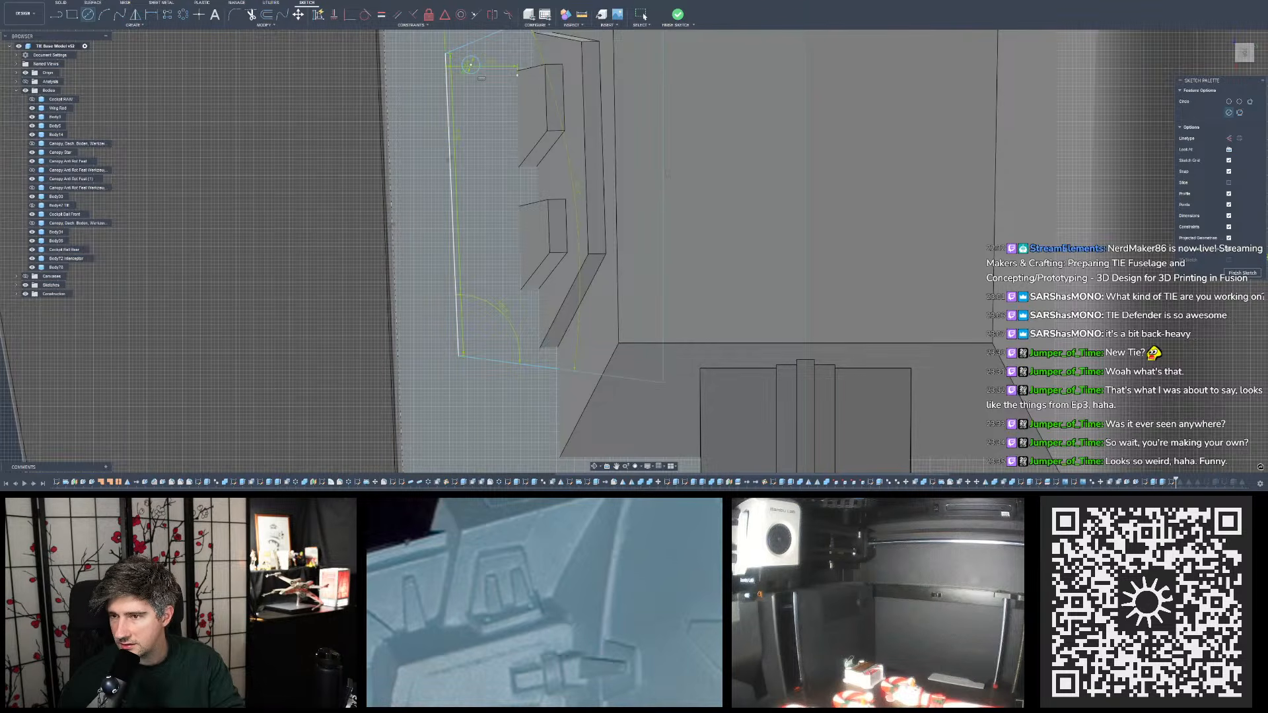
{"action": "scroll", "coordinate": [439, 233], "scroll_direction": "up", "scroll_amount": 3}
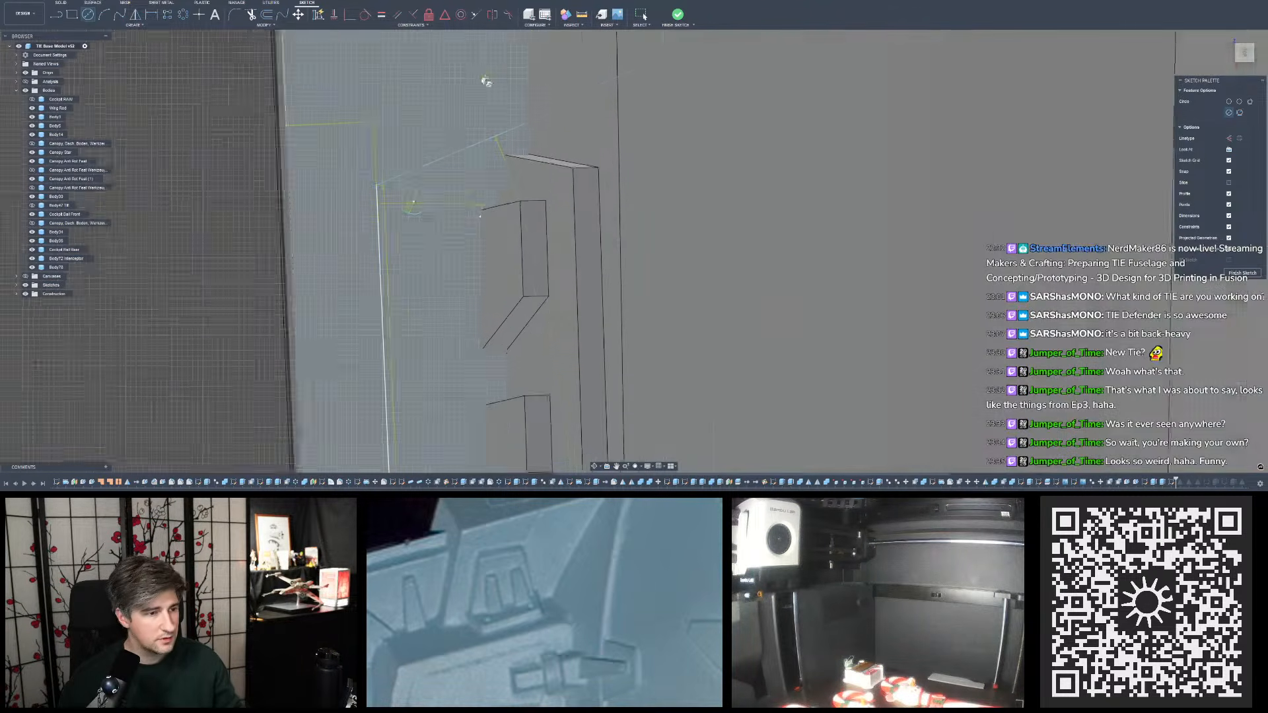
{"action": "left_click", "coordinate": [151, 15]}
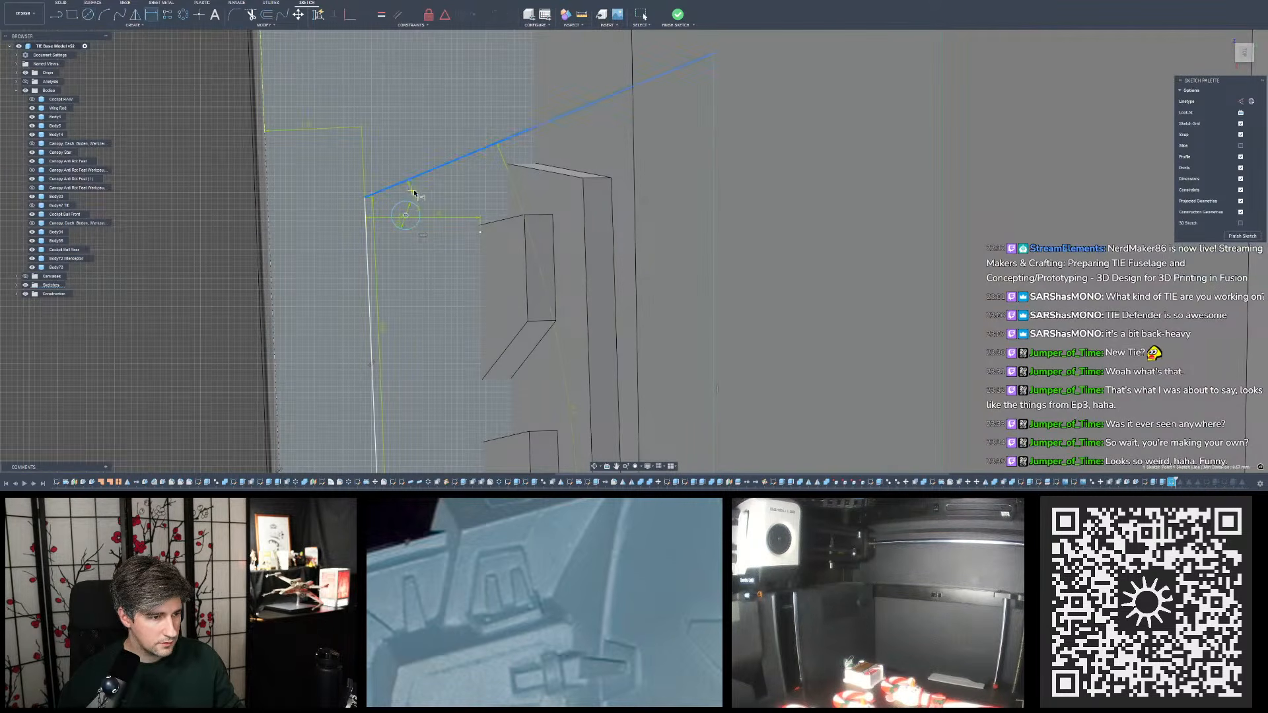
{"action": "left_click", "coordinate": [415, 193]}
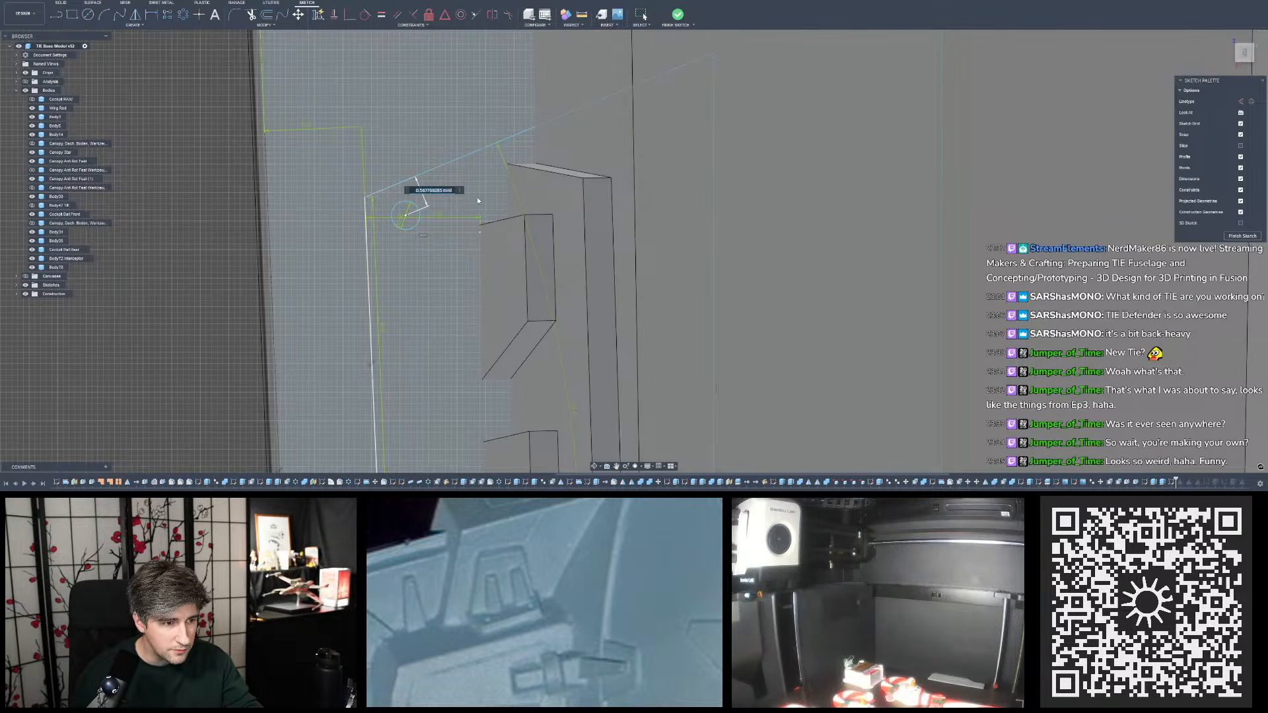
{"action": "type", "text": "0.4"}
{"action": "key", "text": "Return"}
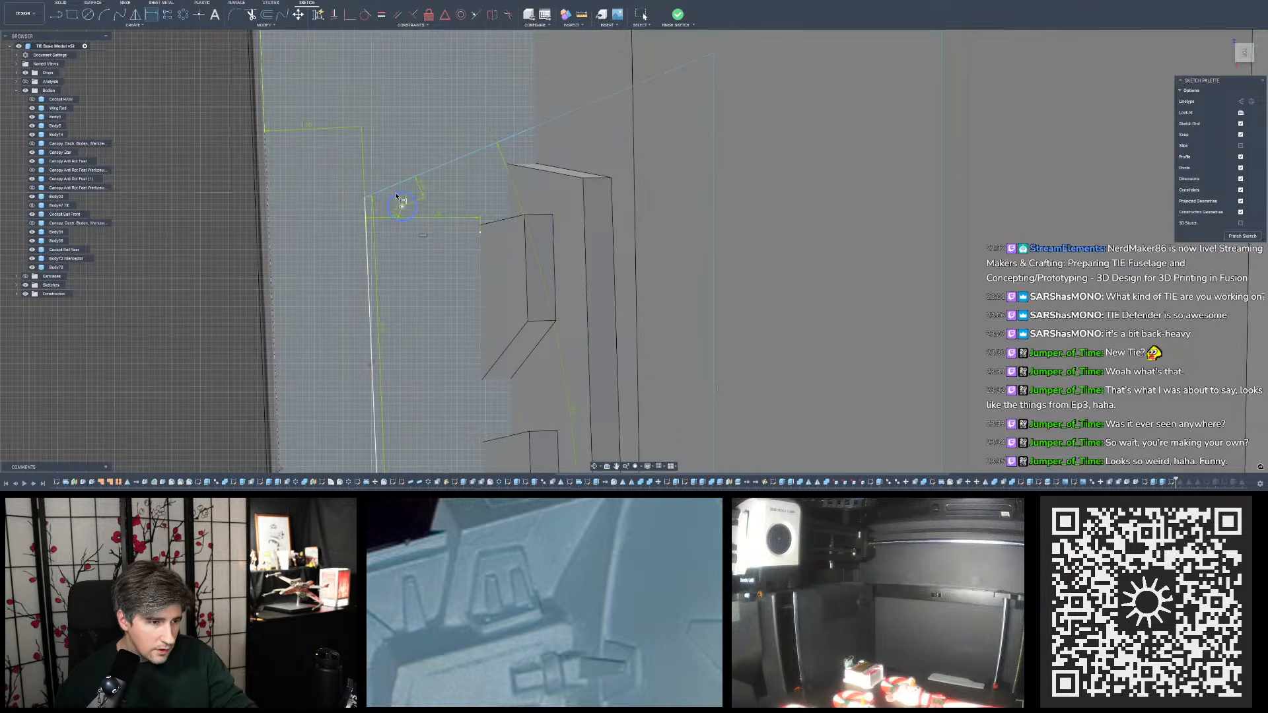
{"action": "left_click", "coordinate": [423, 190]}
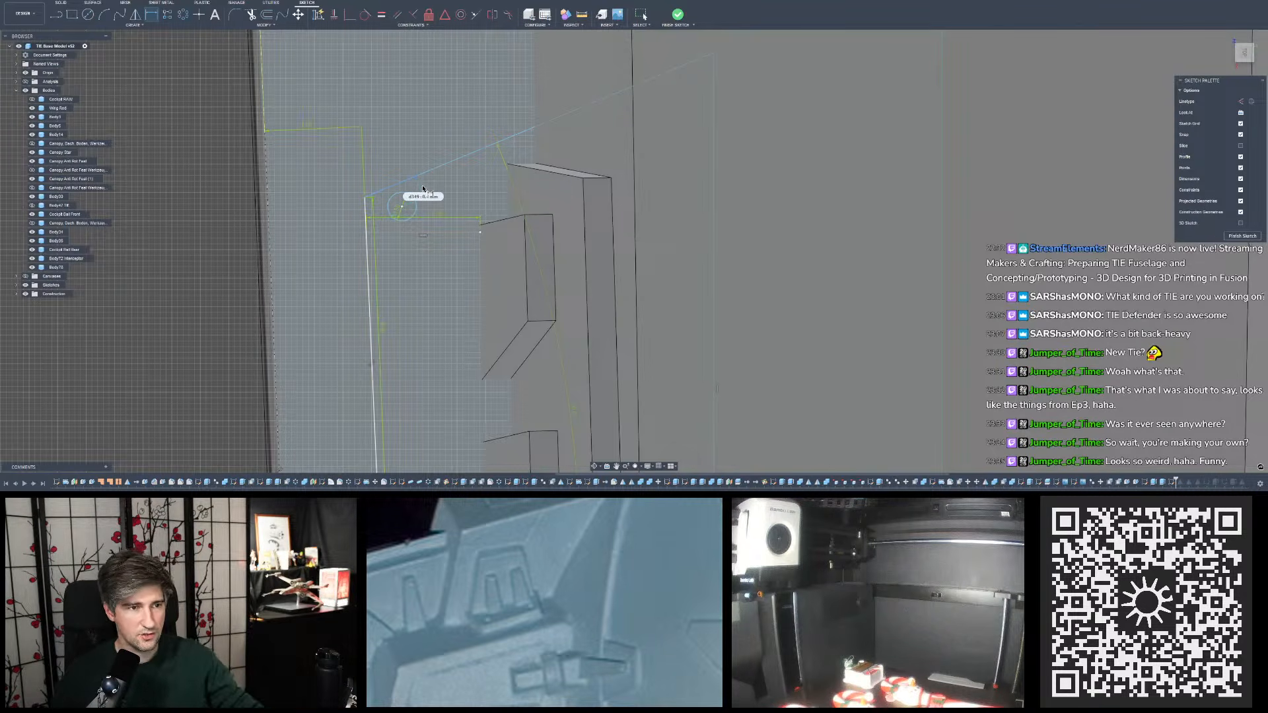
{"action": "key", "text": "Return"}
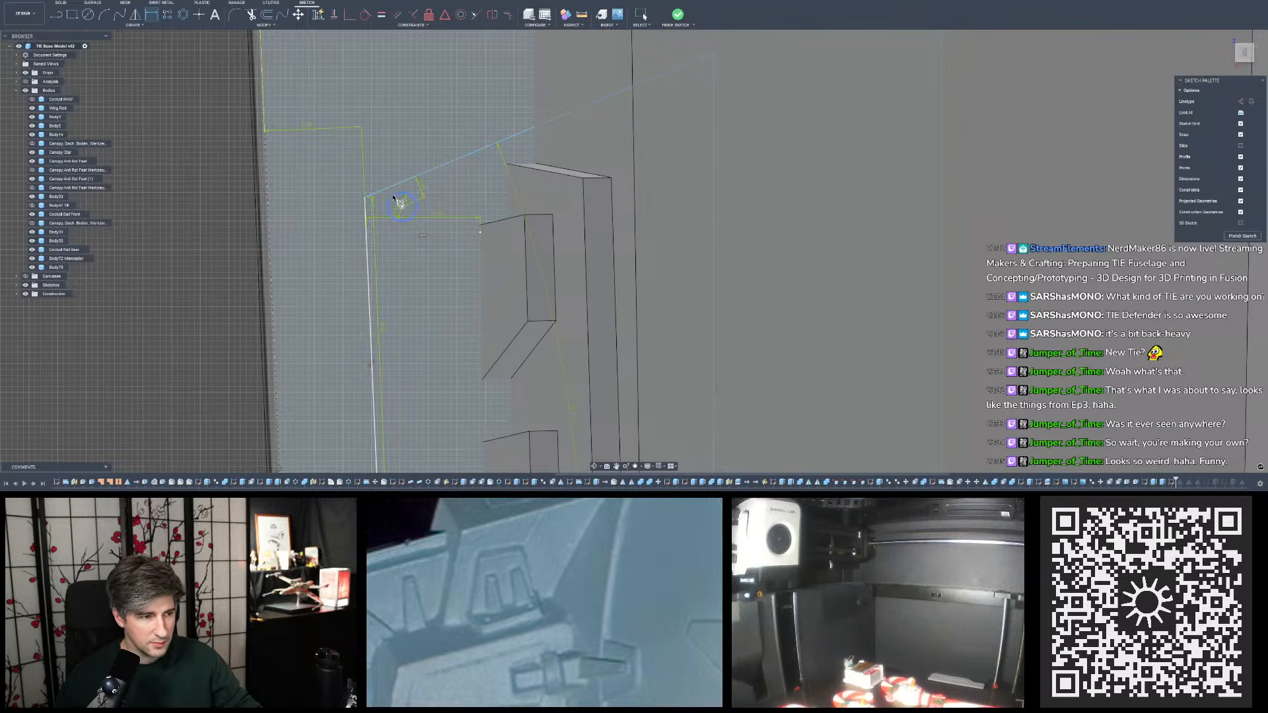
{"action": "scroll", "coordinate": [400, 198], "scroll_direction": "down", "scroll_amount": 1}
{"action": "scroll", "coordinate": [398, 197], "scroll_direction": "up", "scroll_amount": 3}
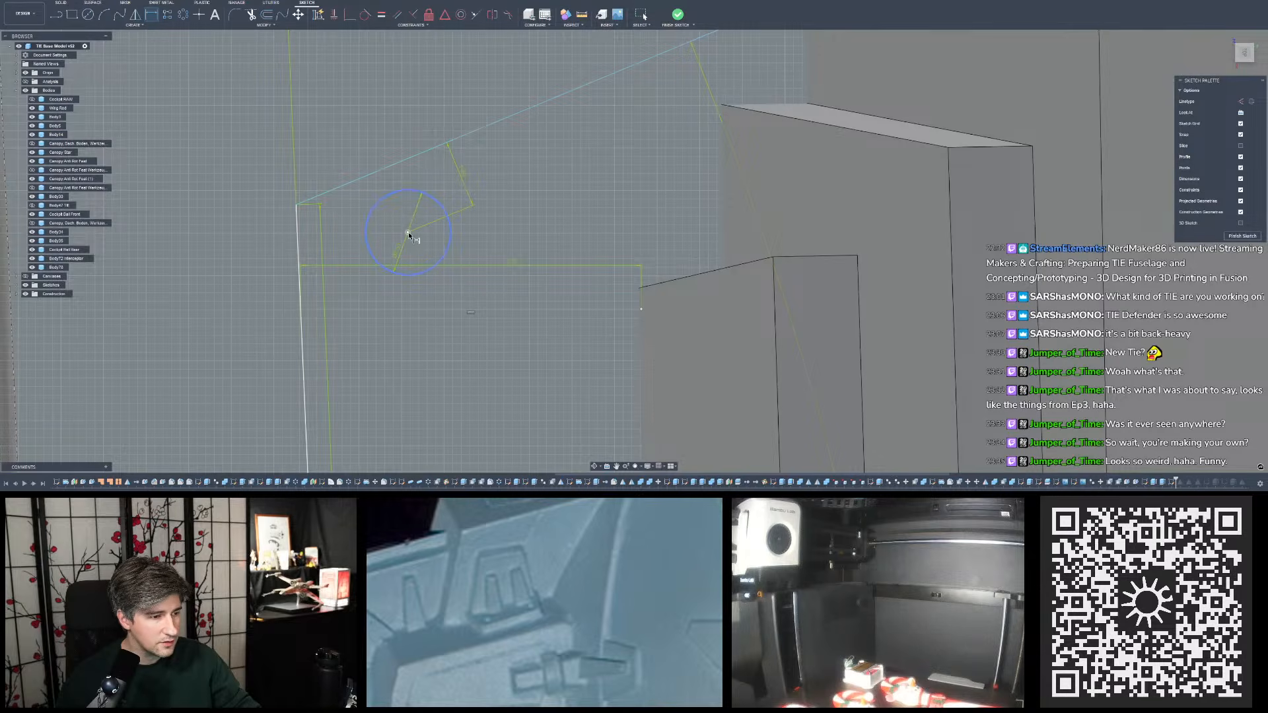
{"action": "right_click", "coordinate": [149, 18]}
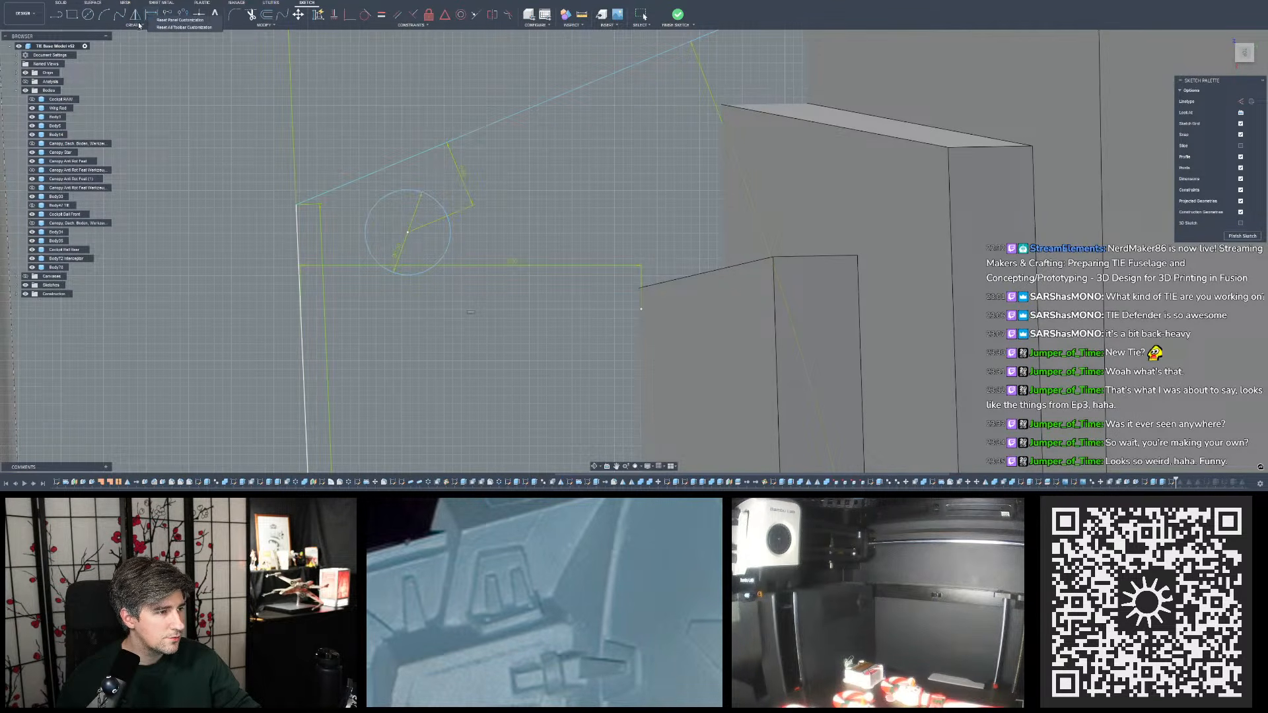
{"action": "left_click", "coordinate": [135, 24]}
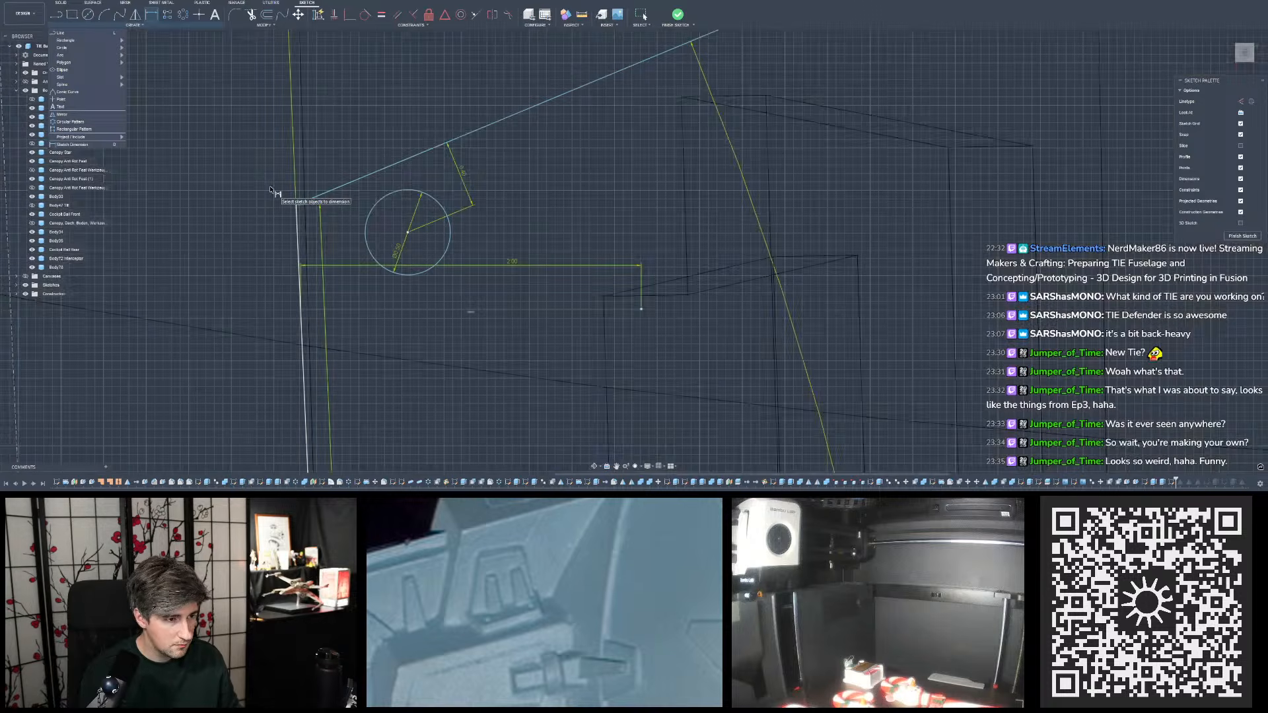
{"action": "scroll", "coordinate": [473, 236], "scroll_direction": "down", "scroll_amount": 4}
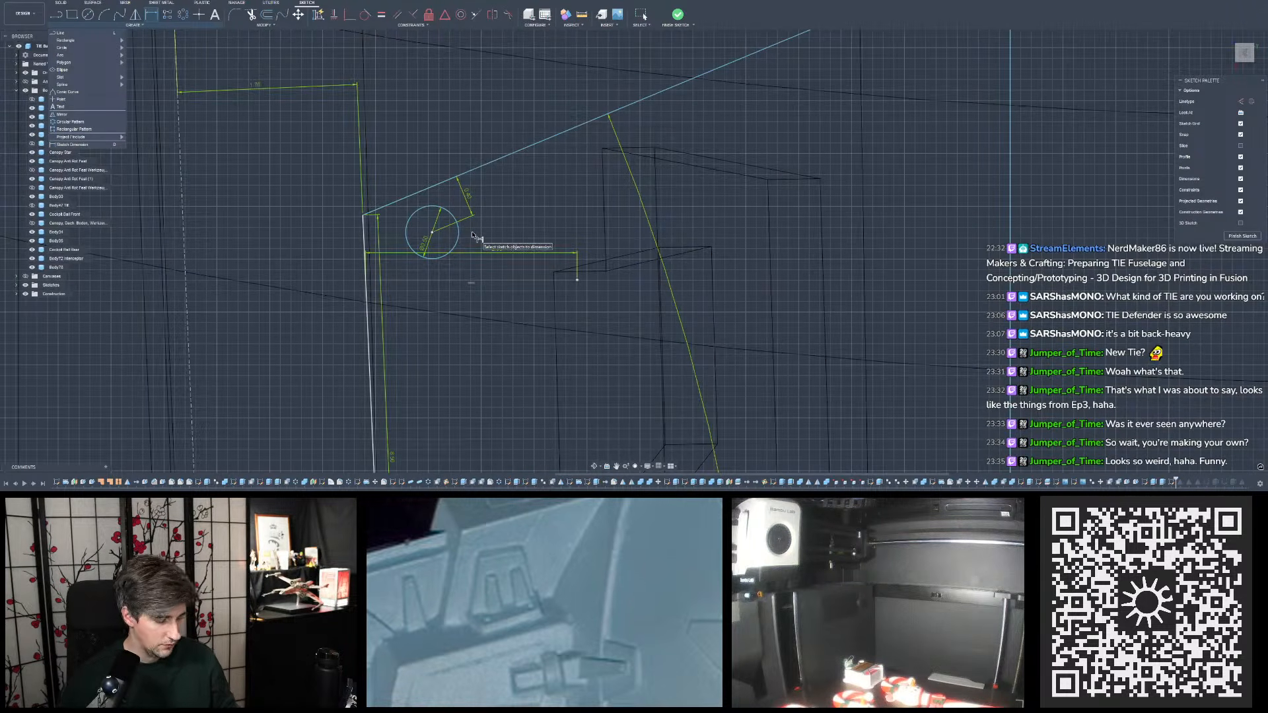
{"action": "left_click", "coordinate": [50, 0]}
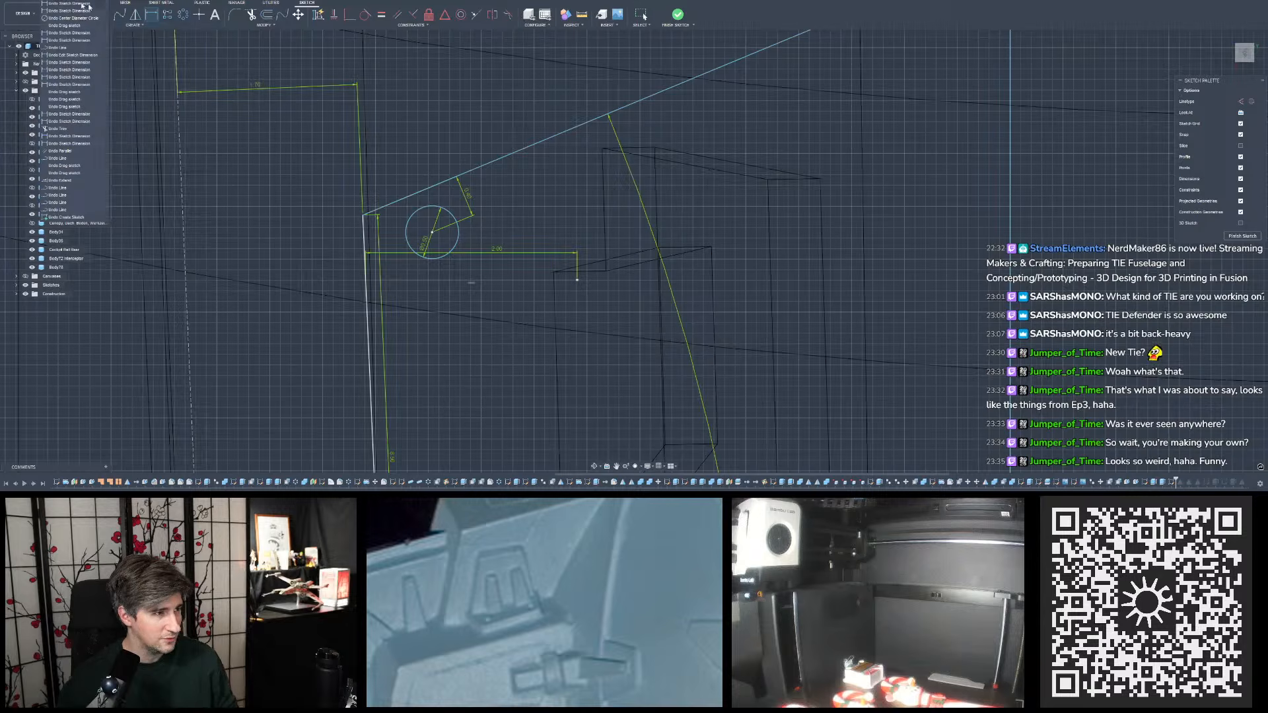
{"action": "scroll", "coordinate": [500, 169], "scroll_direction": "down", "scroll_amount": 8}
{"action": "scroll", "coordinate": [584, 237], "scroll_direction": "up", "scroll_amount": 3}
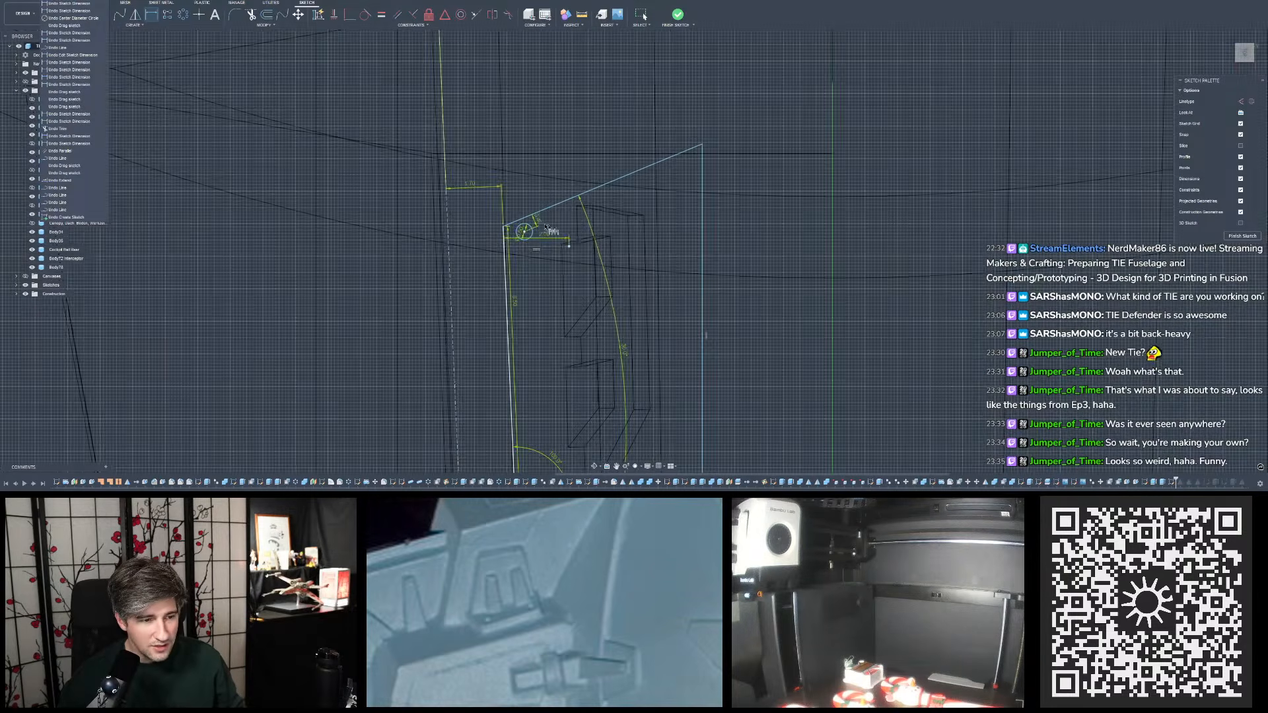
{"action": "scroll", "coordinate": [549, 230], "scroll_direction": "up", "scroll_amount": 5}
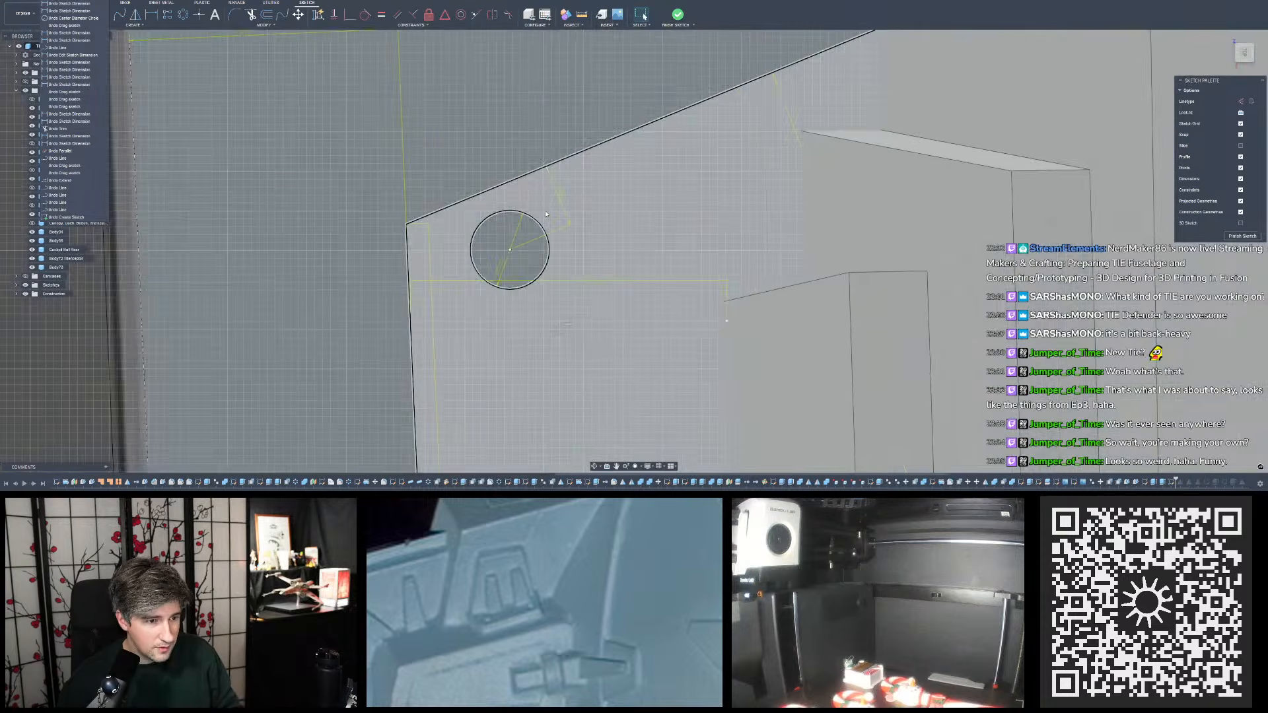
{"action": "scroll", "coordinate": [585, 208], "scroll_direction": "down", "scroll_amount": 5}
{"action": "scroll", "coordinate": [573, 191], "scroll_direction": "down", "scroll_amount": 8}
{"action": "left_click", "coordinate": [302, 225]}
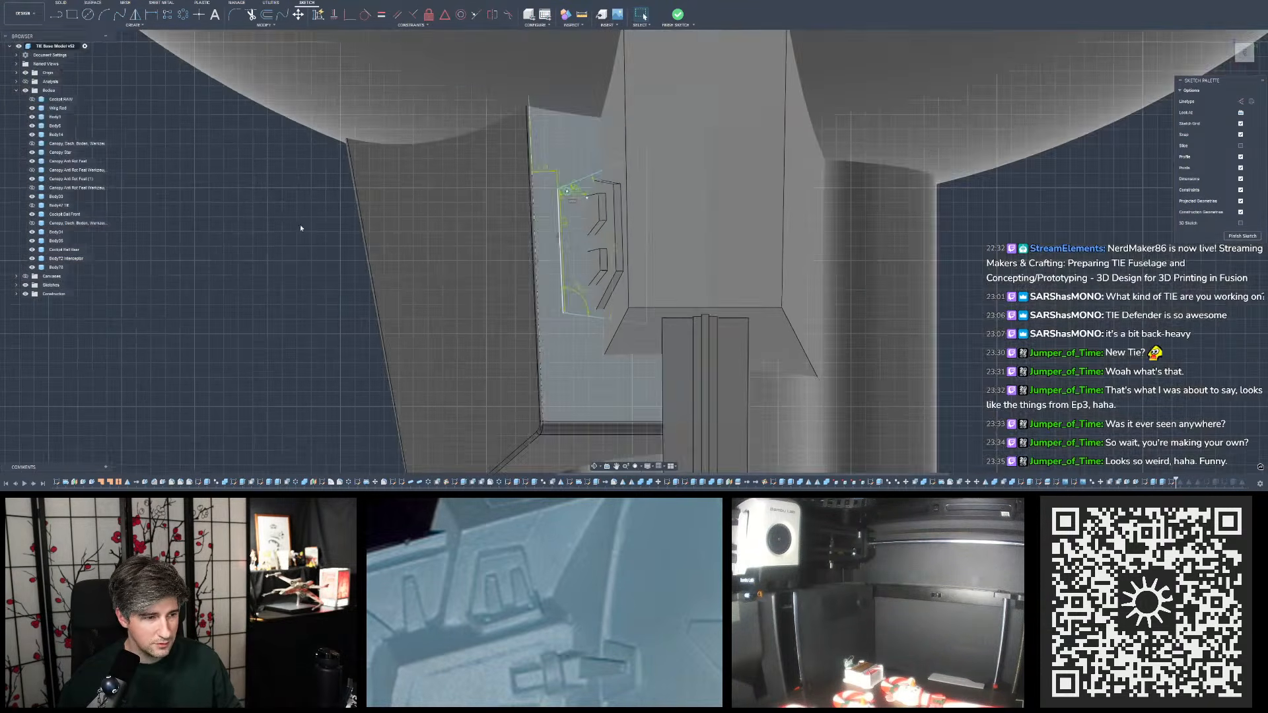
- Set the small circle's distance from the outline's slanted upper line to 0.4 mm+0.25
{"action": "scroll", "coordinate": [578, 190], "scroll_direction": "up", "scroll_amount": 10}
{"action": "scroll", "coordinate": [600, 177], "scroll_direction": "up", "scroll_amount": 3}
{"action": "double_click", "coordinate": [599, 175]}
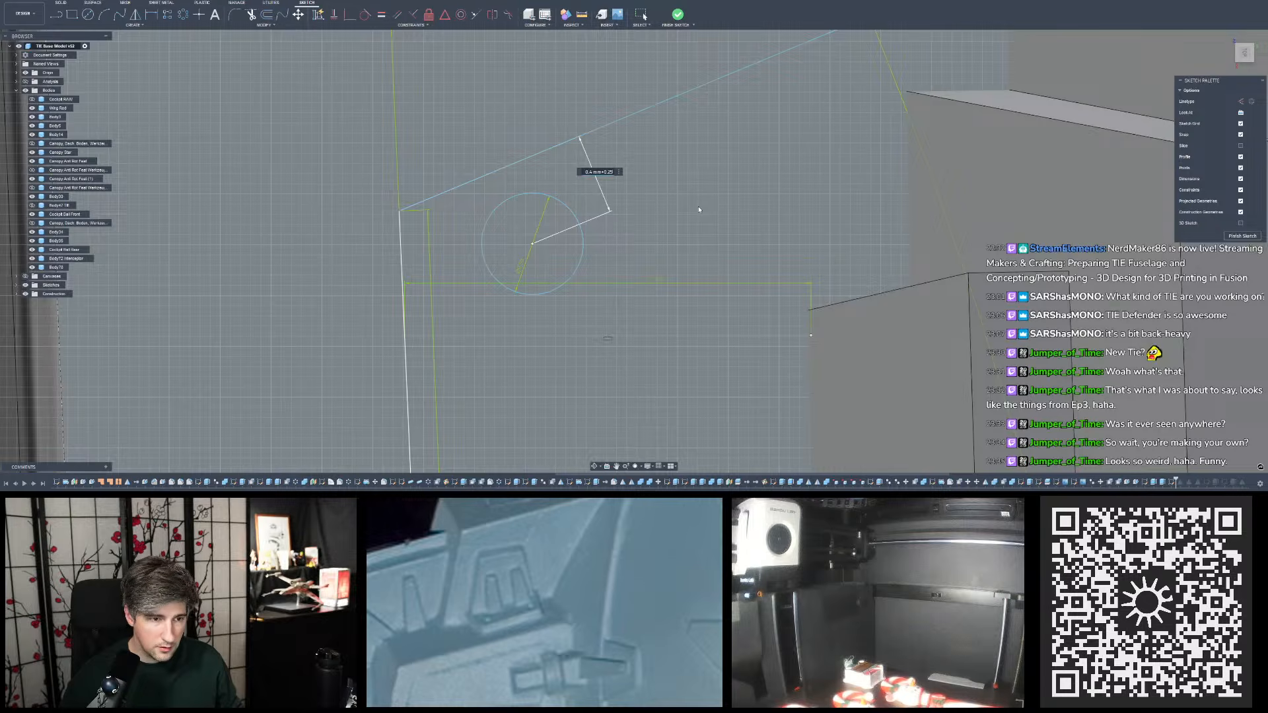
{"action": "key", "text": "Return"}
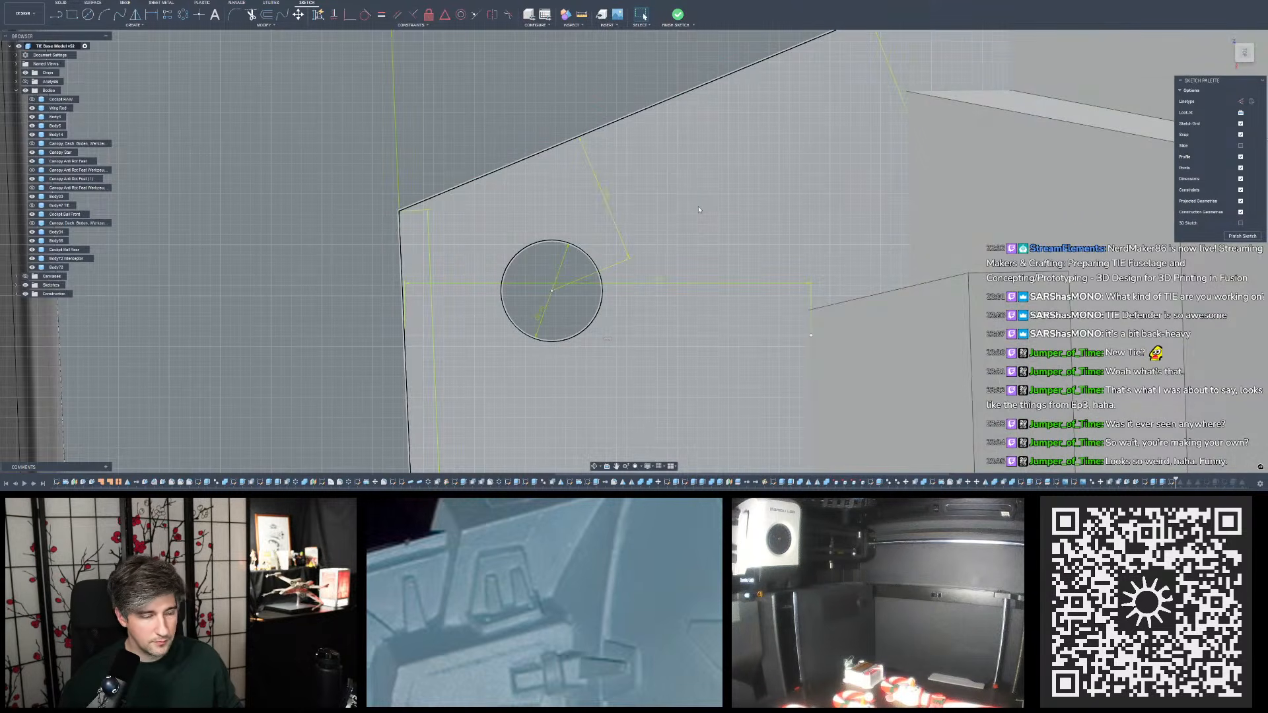
- Dimension the small upper circle's centre from the outline's long outer side line
{"action": "scroll", "coordinate": [596, 172], "scroll_direction": "down", "scroll_amount": 3}
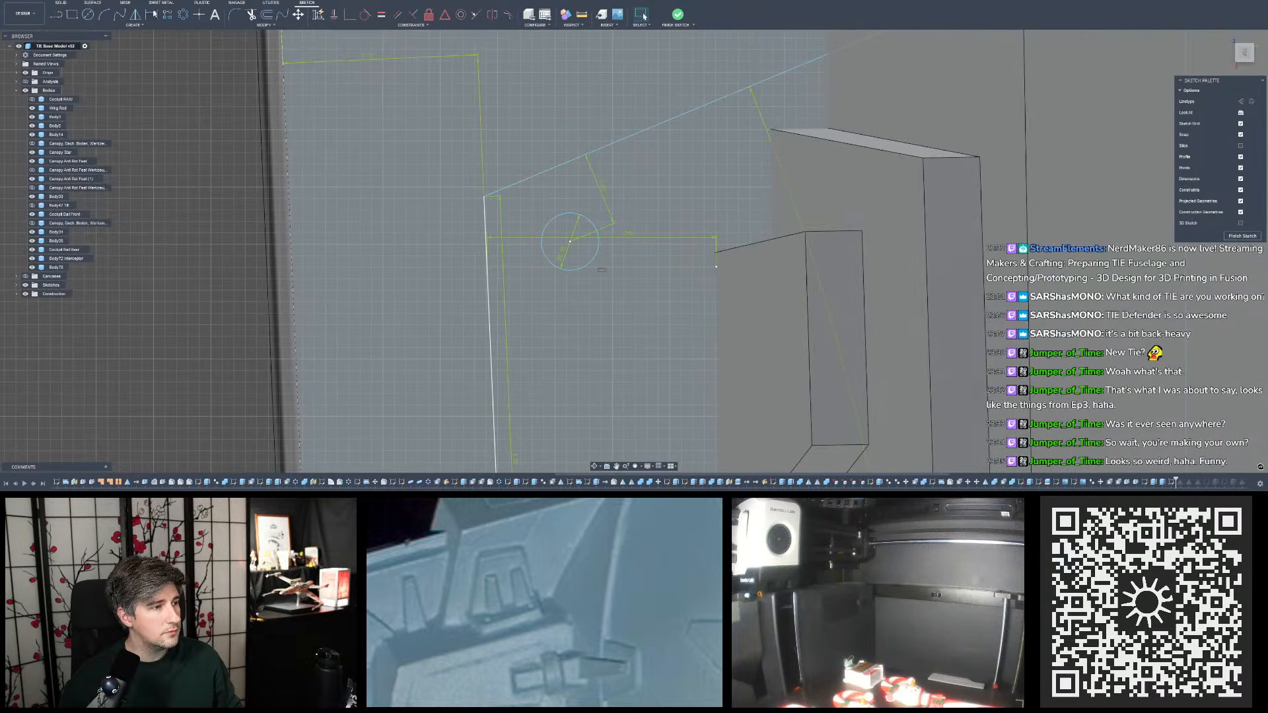
{"action": "key", "text": "d"}
{"action": "scroll", "coordinate": [604, 267], "scroll_direction": "up", "scroll_amount": 3}
{"action": "left_click", "coordinate": [553, 230]}
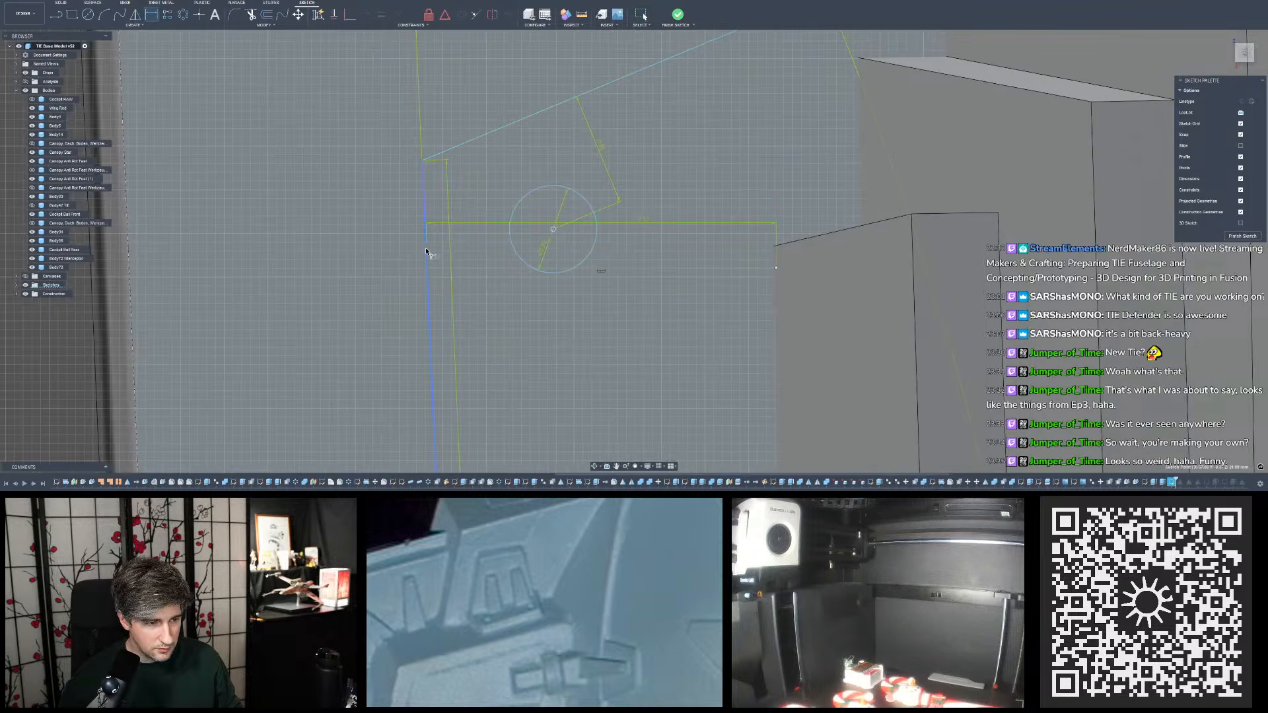
{"action": "left_click", "coordinate": [427, 252]}
{"action": "left_click", "coordinate": [489, 259]}
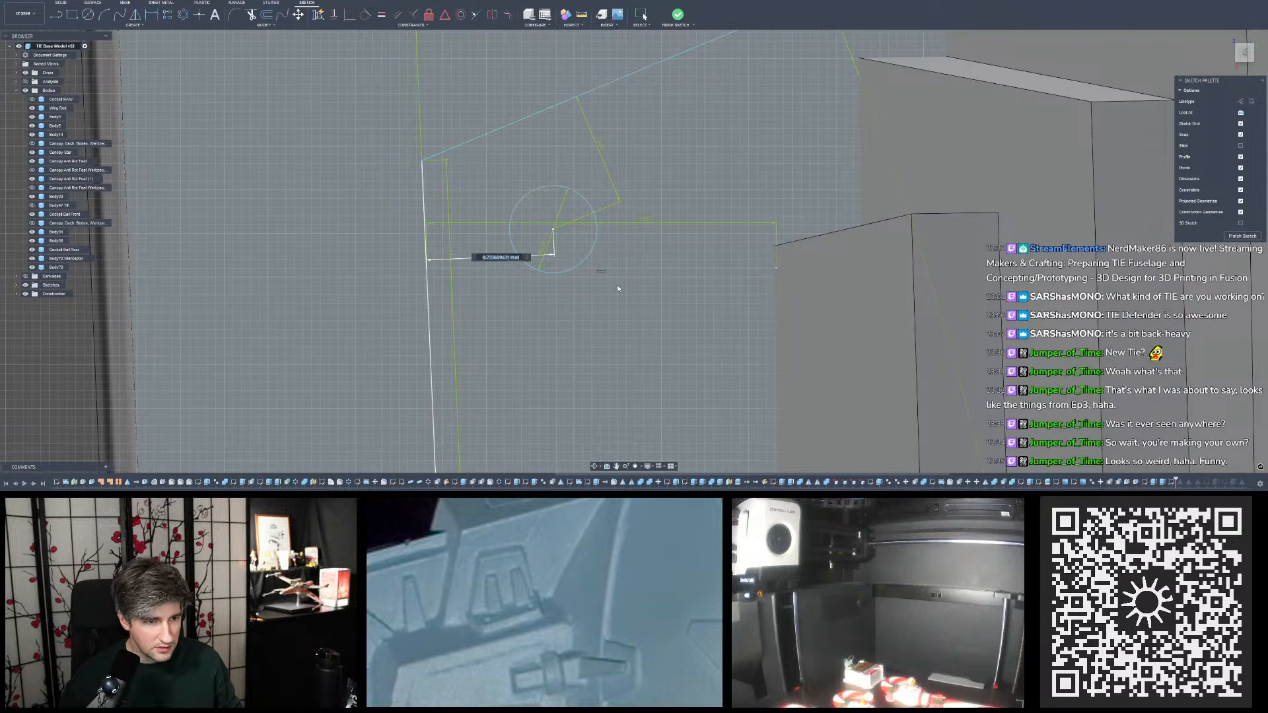
{"action": "key", "text": "Return"}
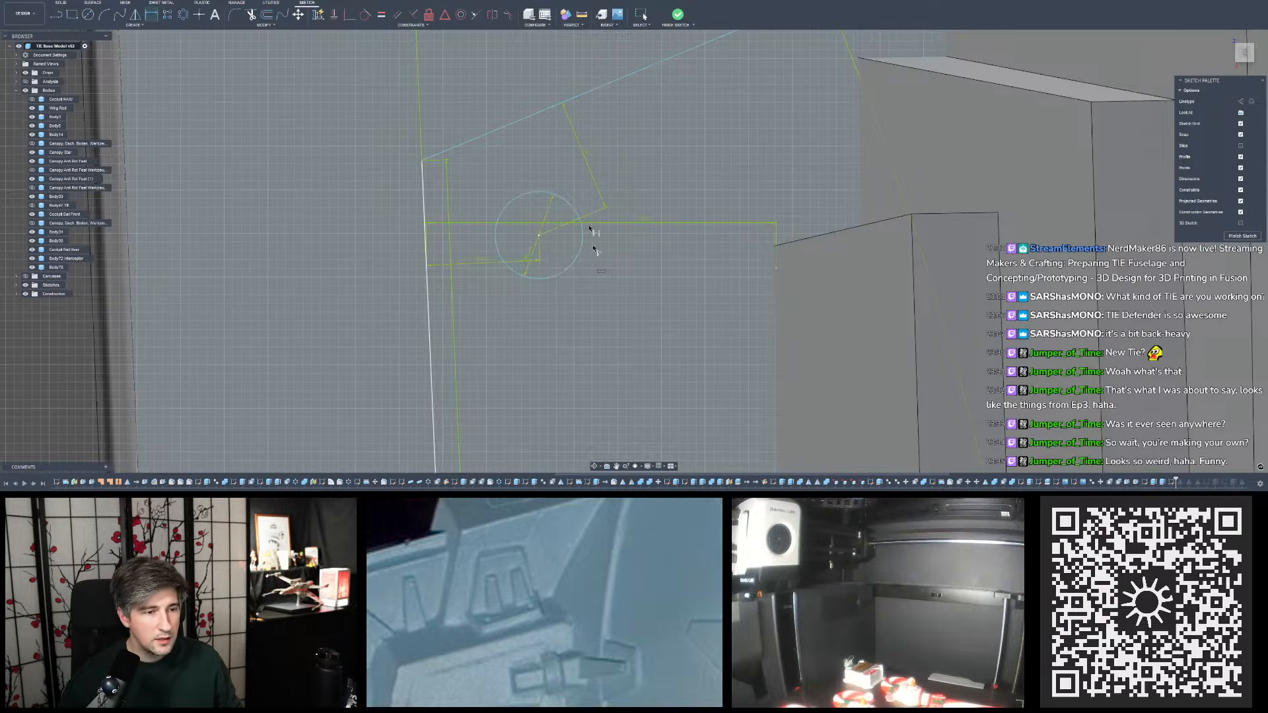
- Draw a 0.5 mm diameter circle just inside the outline's lower outer corner
{"action": "scroll", "coordinate": [538, 138], "scroll_direction": "down", "scroll_amount": 8}
{"action": "scroll", "coordinate": [586, 304], "scroll_direction": "up", "scroll_amount": 2}
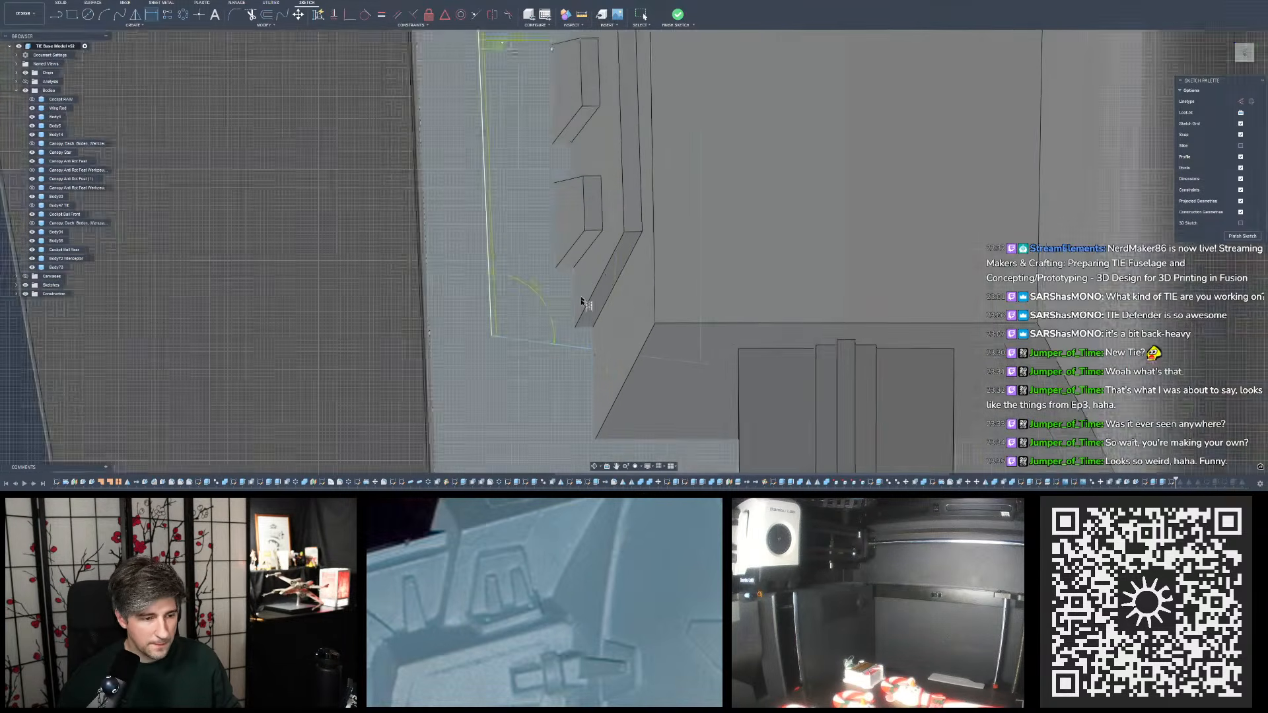
{"action": "scroll", "coordinate": [529, 207], "scroll_direction": "down", "scroll_amount": 2}
{"action": "scroll", "coordinate": [528, 159], "scroll_direction": "up", "scroll_amount": 3}
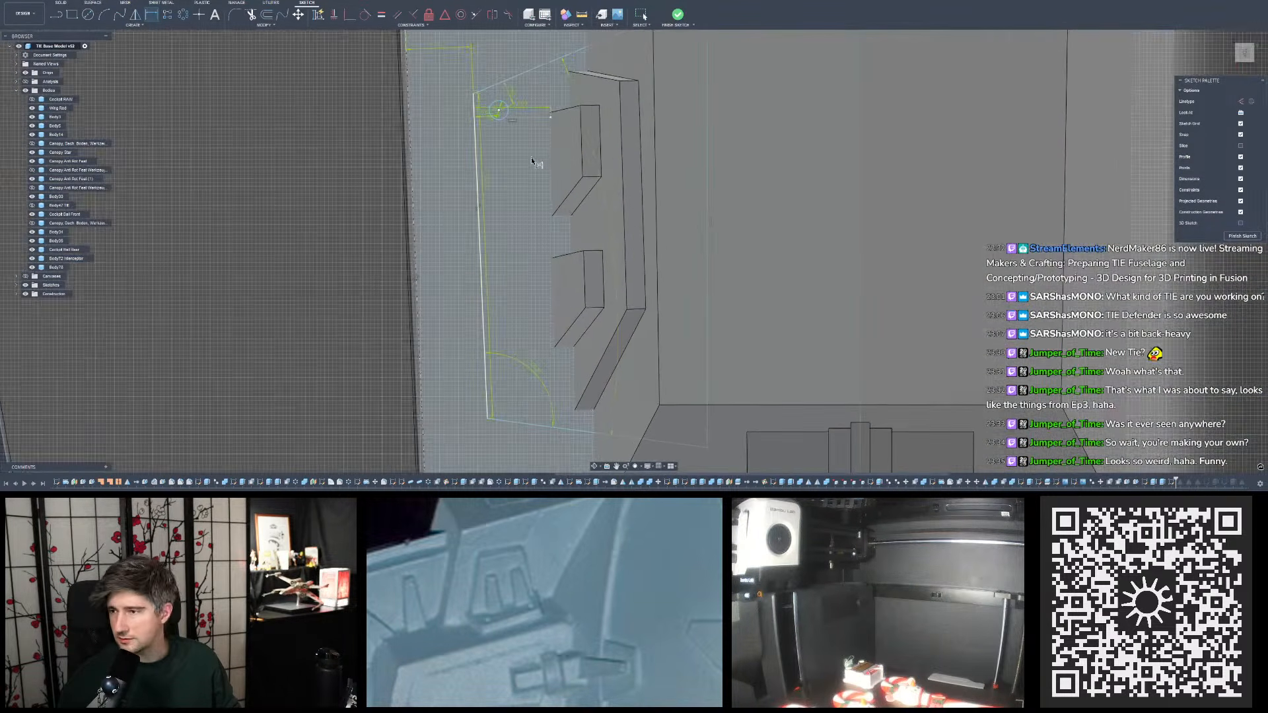
{"action": "scroll", "coordinate": [516, 191], "scroll_direction": "down", "scroll_amount": 2}
{"action": "scroll", "coordinate": [523, 140], "scroll_direction": "up", "scroll_amount": 2}
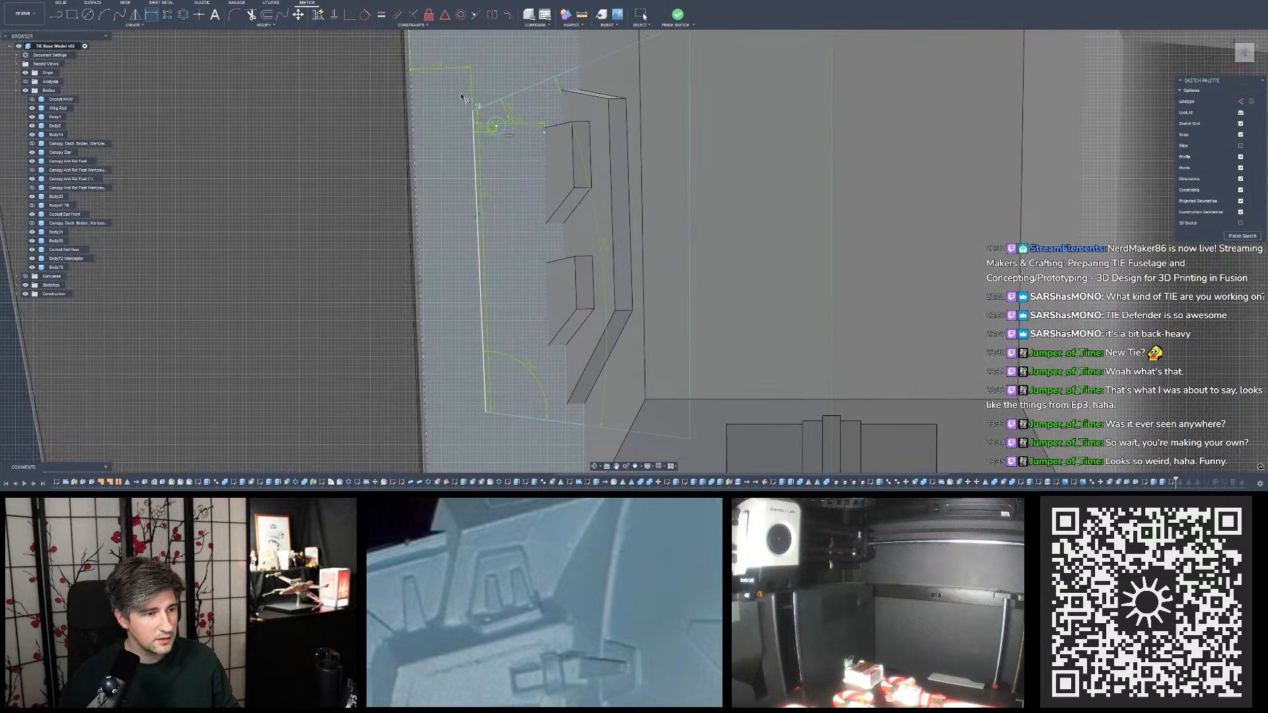
{"action": "left_click", "coordinate": [84, 15]}
{"action": "scroll", "coordinate": [482, 339], "scroll_direction": "up", "scroll_amount": 3}
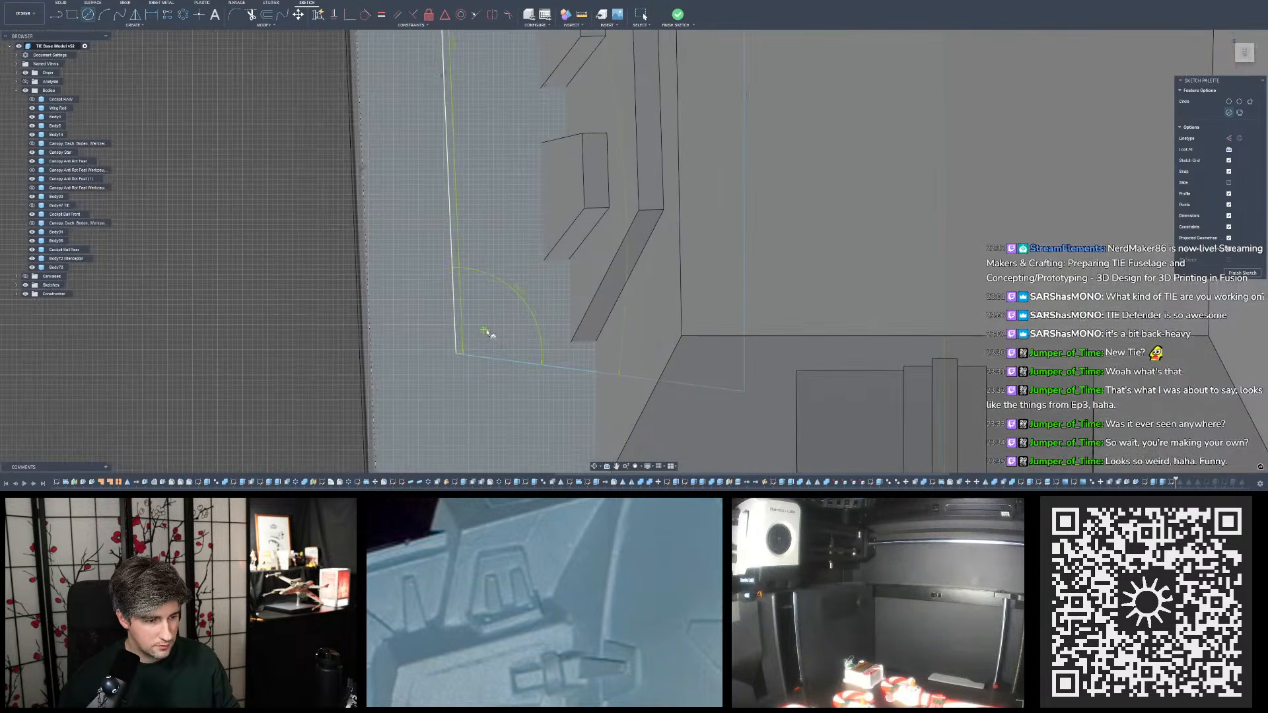
{"action": "left_click", "coordinate": [487, 329]}
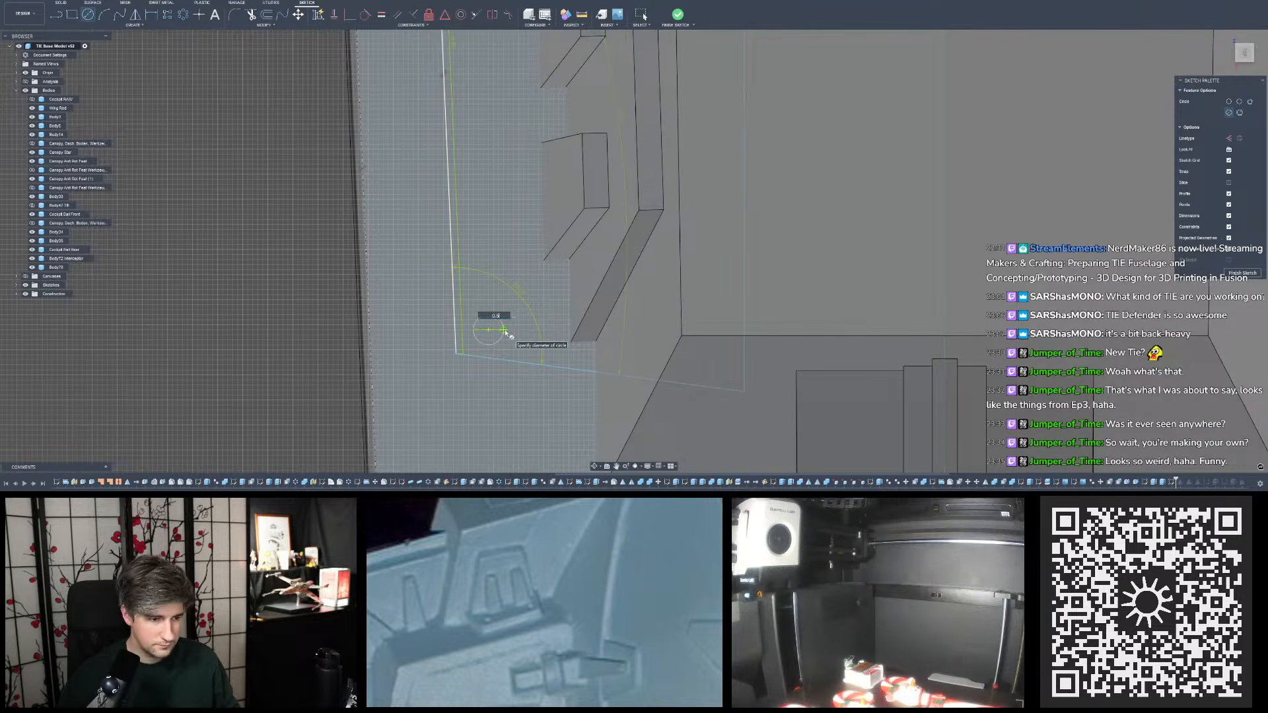
{"action": "type", "text": "0.5"}
{"action": "key", "text": "Return"}
{"action": "key", "text": "Escape"}
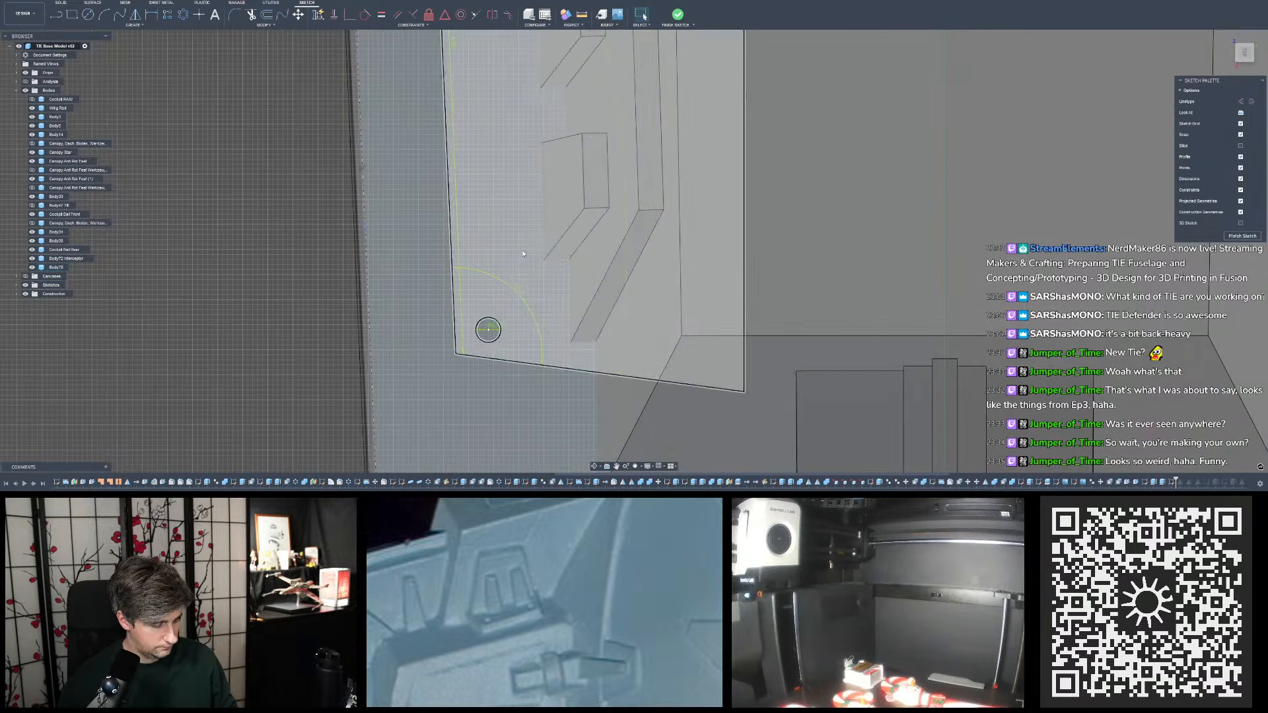
- Dimension the lower circle's centre from the outline's lower slanted line and from its long outer side line
{"action": "key", "text": "d"}
{"action": "scroll", "coordinate": [489, 360], "scroll_direction": "up", "scroll_amount": 5}
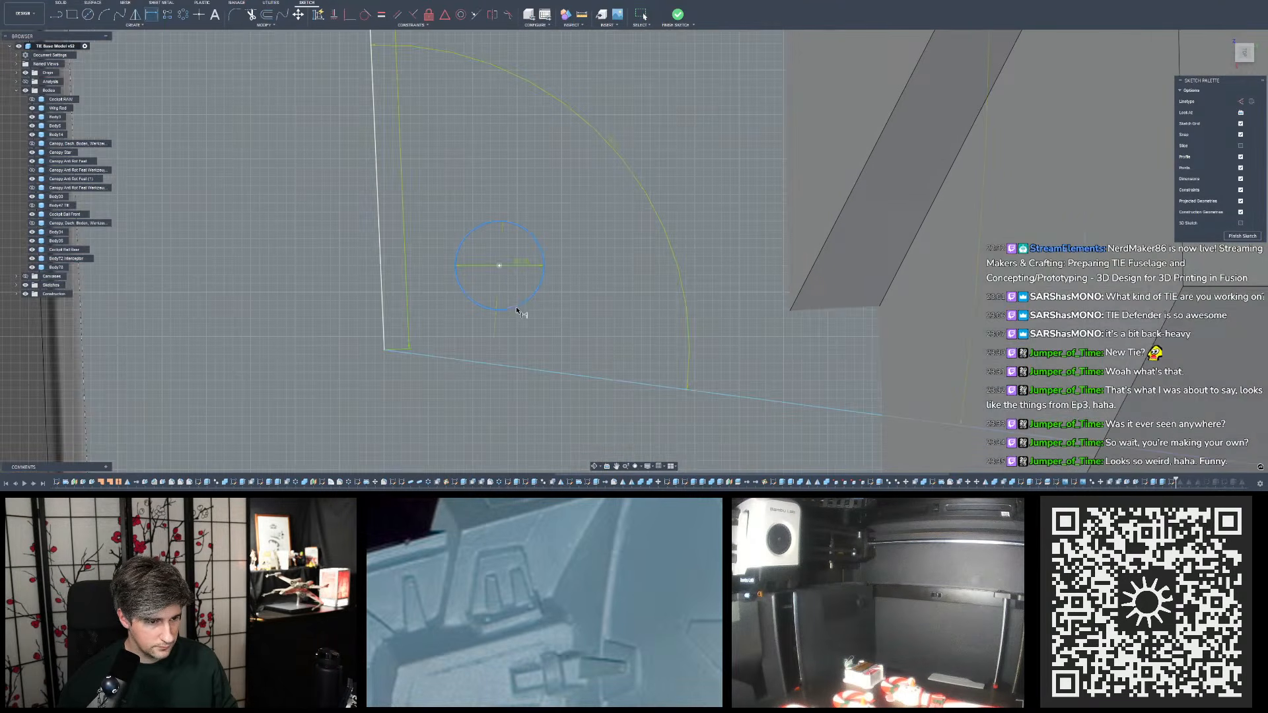
{"action": "left_click", "coordinate": [517, 310]}
{"action": "left_click", "coordinate": [496, 362]}
{"action": "left_click", "coordinate": [551, 330]}
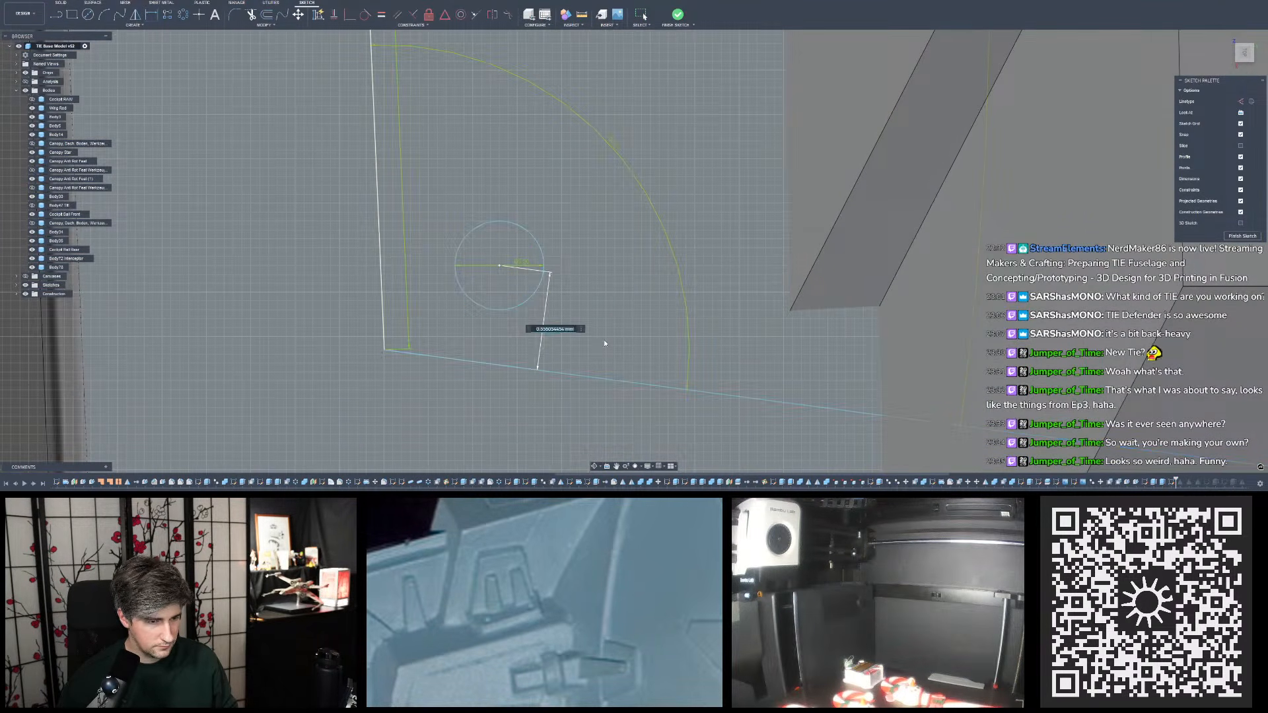
{"action": "key", "text": "Return"}
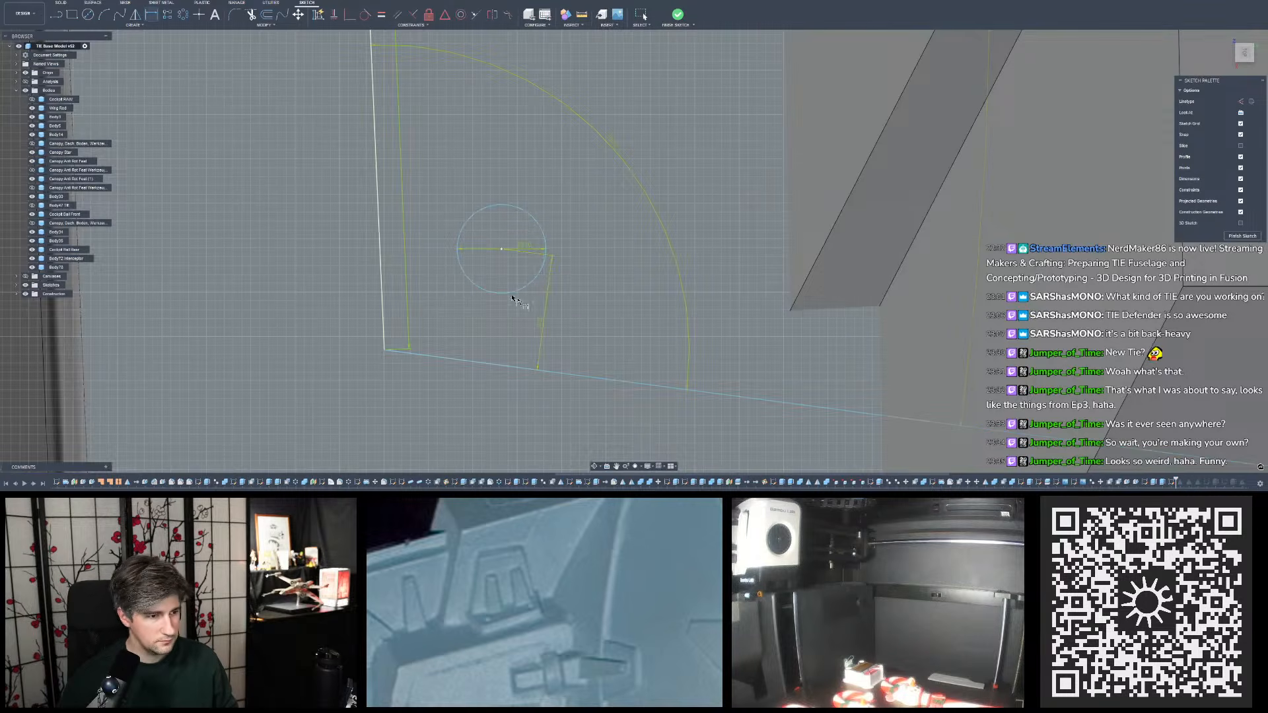
{"action": "left_click", "coordinate": [473, 281]}
{"action": "left_click", "coordinate": [381, 257]}
{"action": "left_click", "coordinate": [420, 199]}
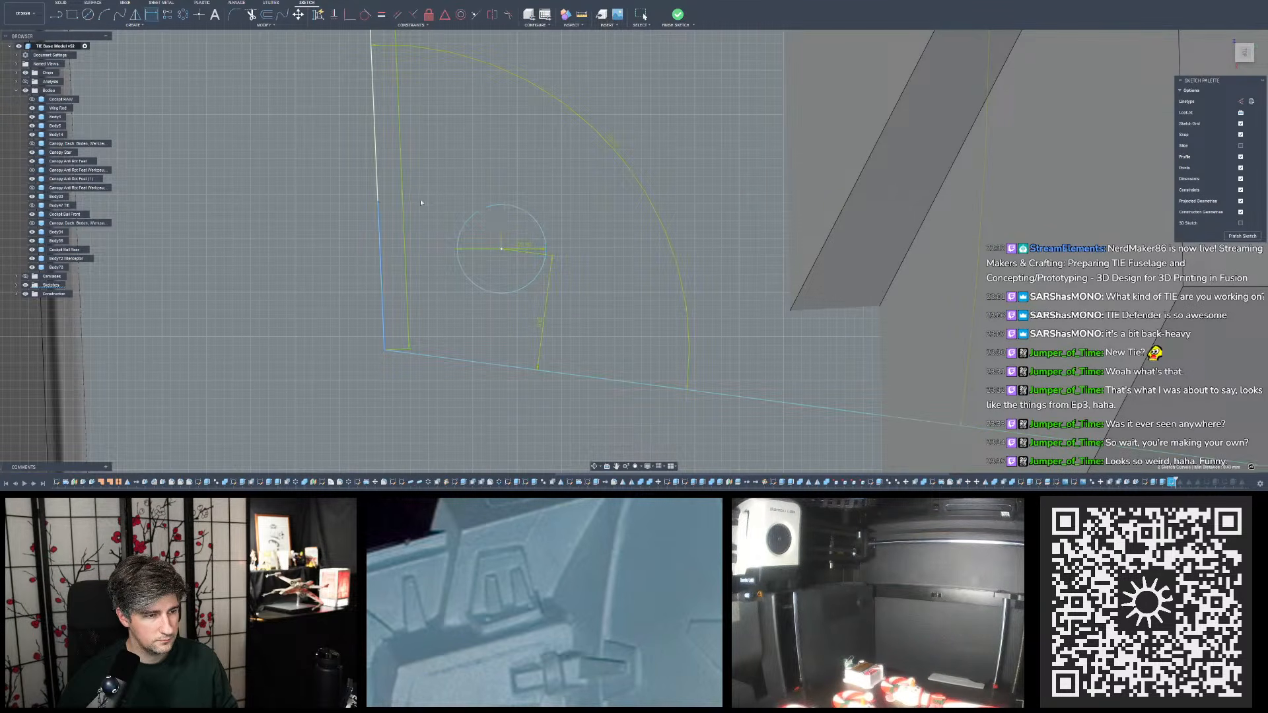
{"action": "key", "text": "Return"}
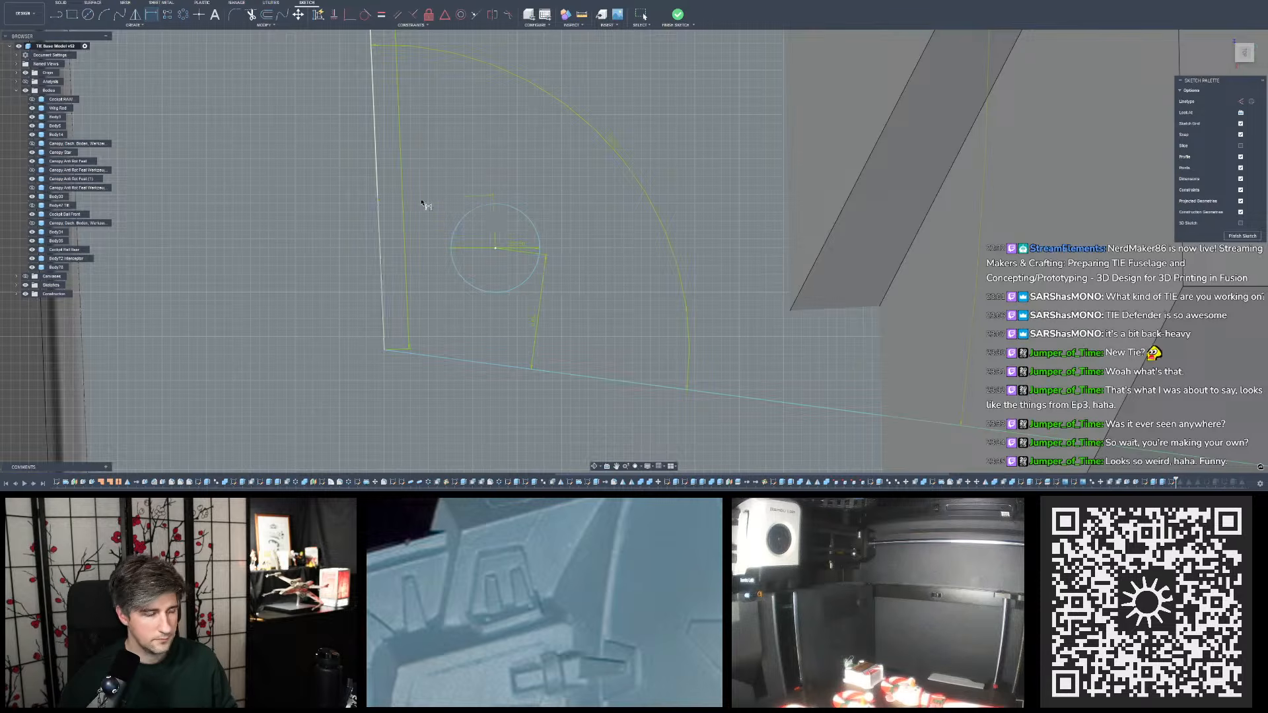
- Finish the sketch and hide the pylon and base block bodies surrounding the raised side details
{"action": "scroll", "coordinate": [497, 319], "scroll_direction": "down", "scroll_amount": 8}
{"action": "scroll", "coordinate": [496, 221], "scroll_direction": "up", "scroll_amount": 1}
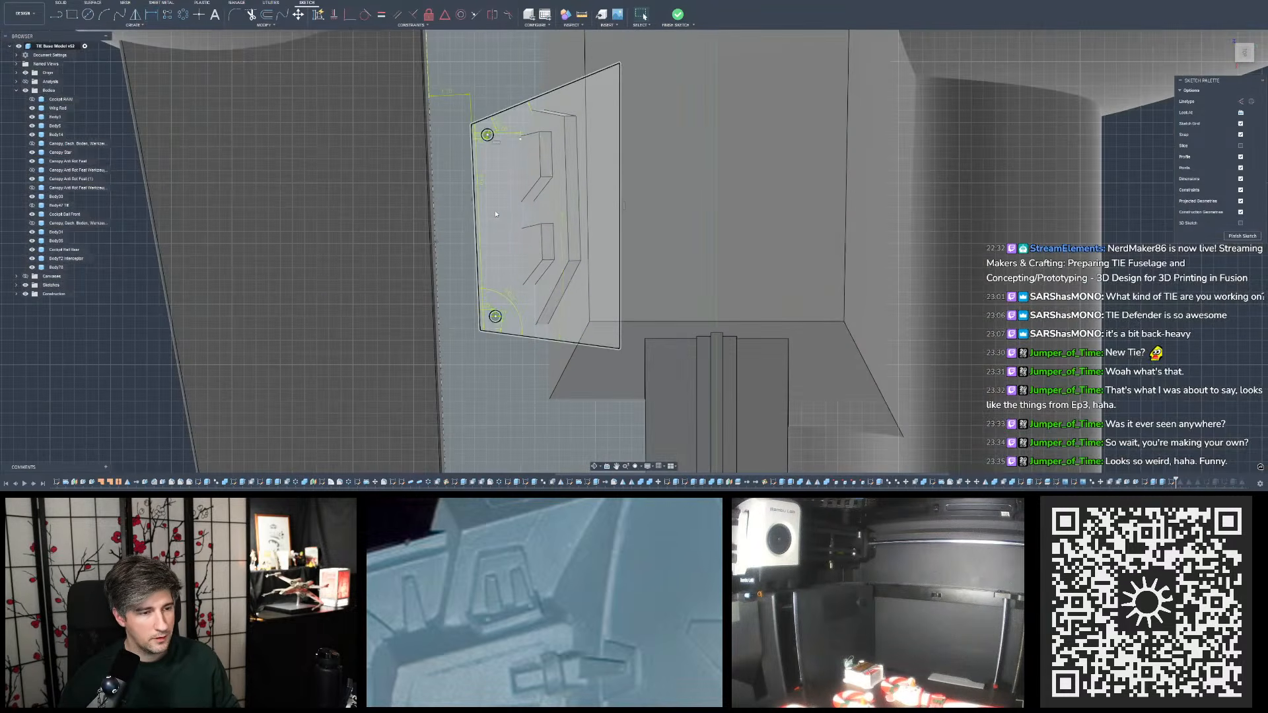
{"action": "left_click", "coordinate": [677, 14]}
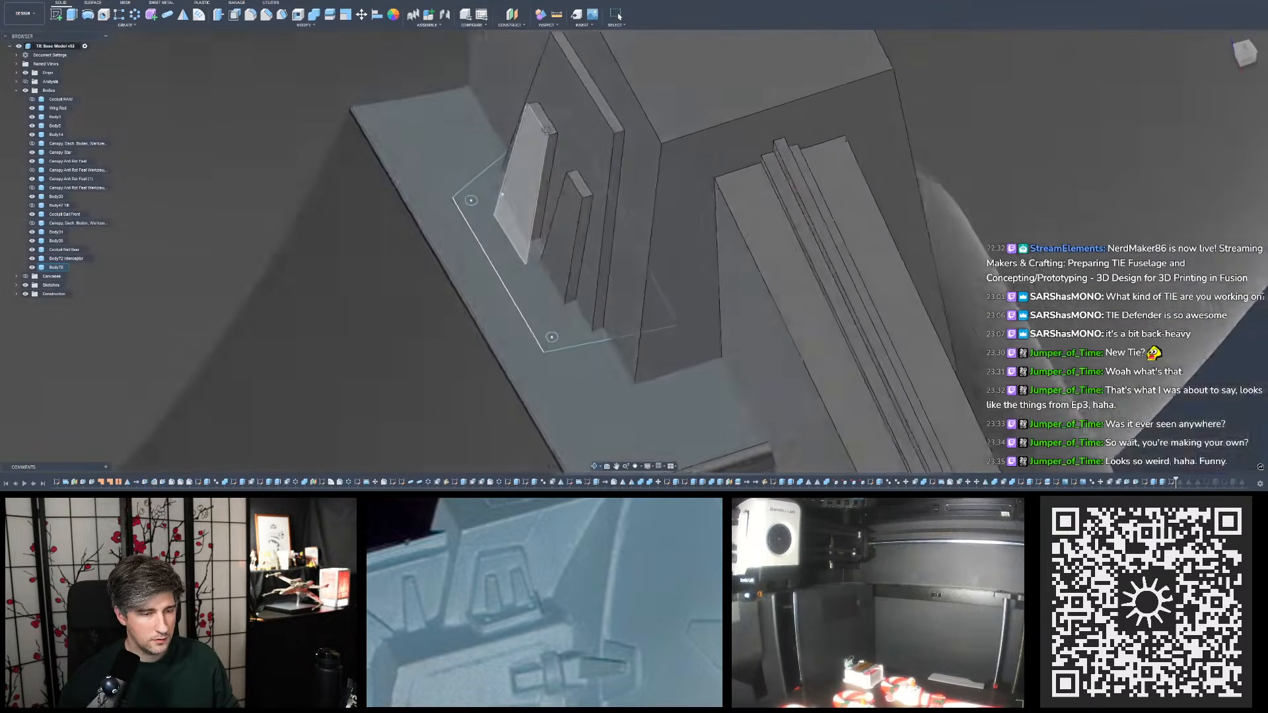
{"action": "left_click_drag", "start_coordinate": [643, 247], "coordinate": [617, 252]}
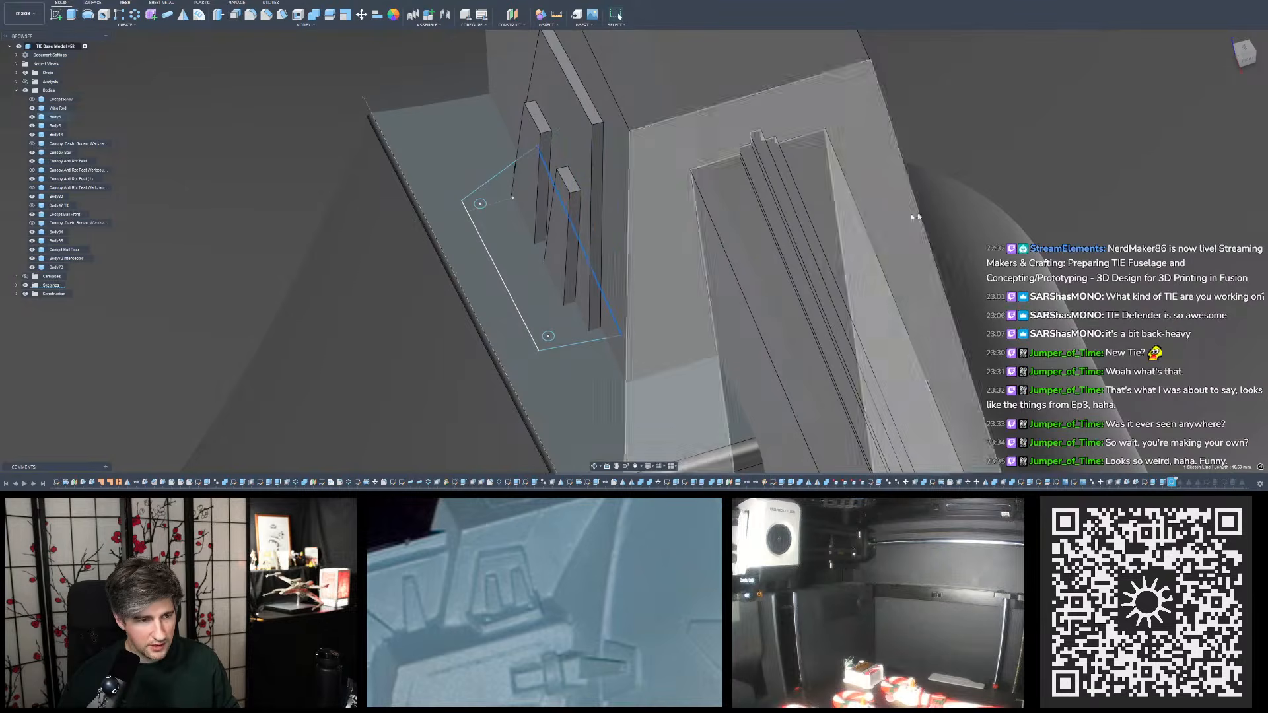
{"action": "scroll", "coordinate": [512, 198], "scroll_direction": "down", "scroll_amount": 5}
{"action": "mouse_move", "coordinate": [593, 266]}
{"action": "middle_mouse_down", "text": "shift"}
{"action": "mouse_move", "coordinate": [585, 210]}
{"action": "mouse_move", "coordinate": [579, 235]}
{"action": "mouse_move", "coordinate": [505, 255]}
{"action": "mouse_move", "coordinate": [506, 239]}
{"action": "mouse_move", "coordinate": [492, 271]}
{"action": "mouse_move", "coordinate": [499, 231]}
{"action": "mouse_move", "coordinate": [519, 224]}
{"action": "mouse_move", "coordinate": [510, 266]}
{"action": "mouse_move", "coordinate": [498, 230]}
{"action": "middle_mouse_up", "text": "shift"}
{"action": "scroll", "coordinate": [573, 234], "scroll_direction": "up", "scroll_amount": 3}
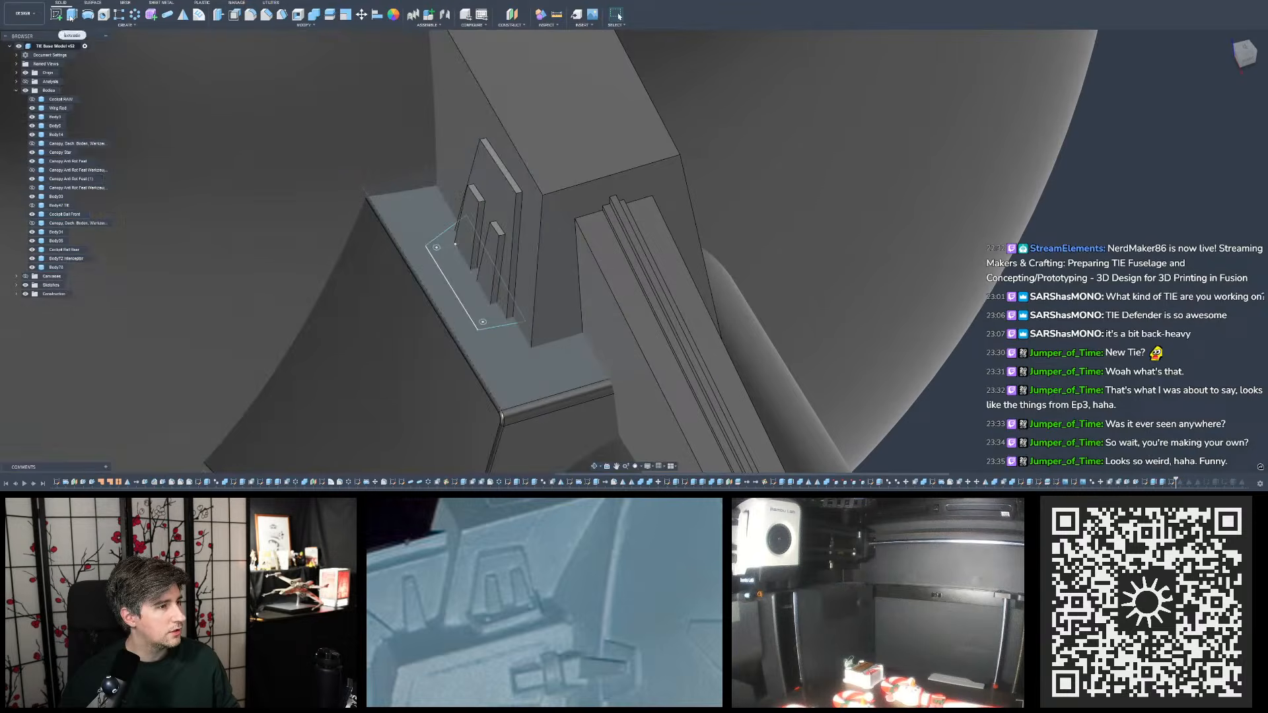
{"action": "left_click", "coordinate": [524, 193]}
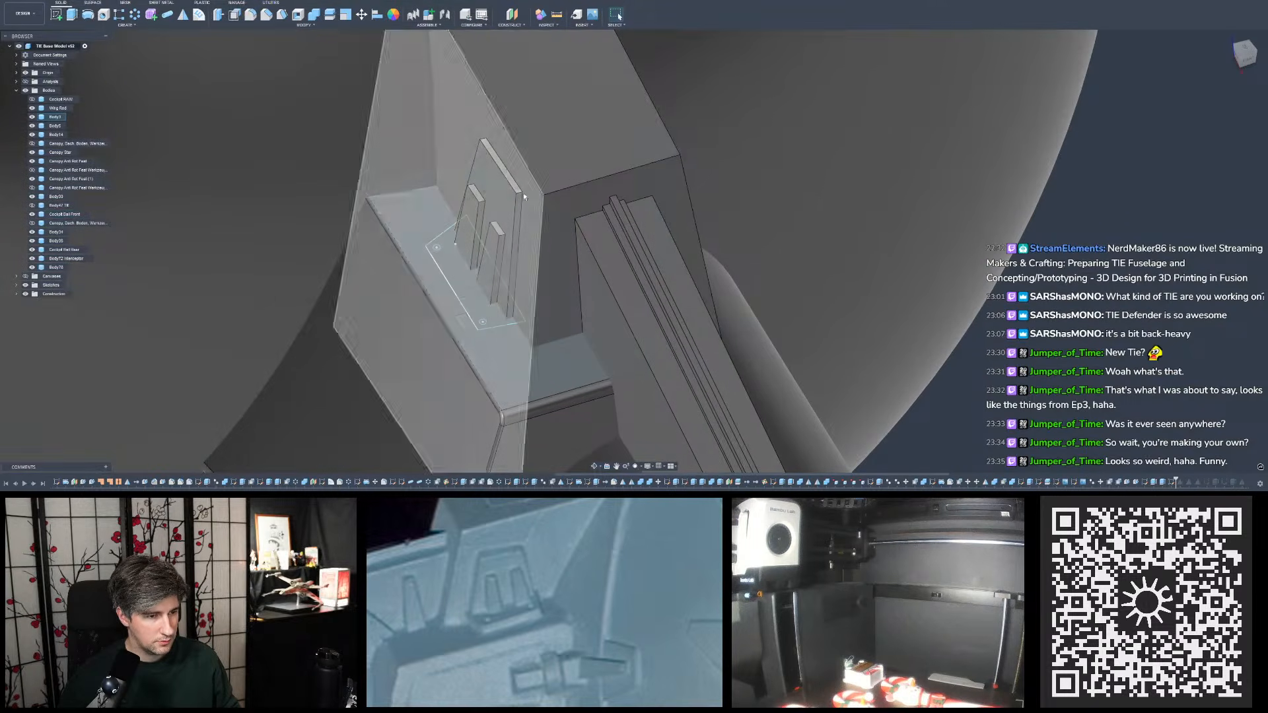
{"action": "left_click", "coordinate": [32, 117]}
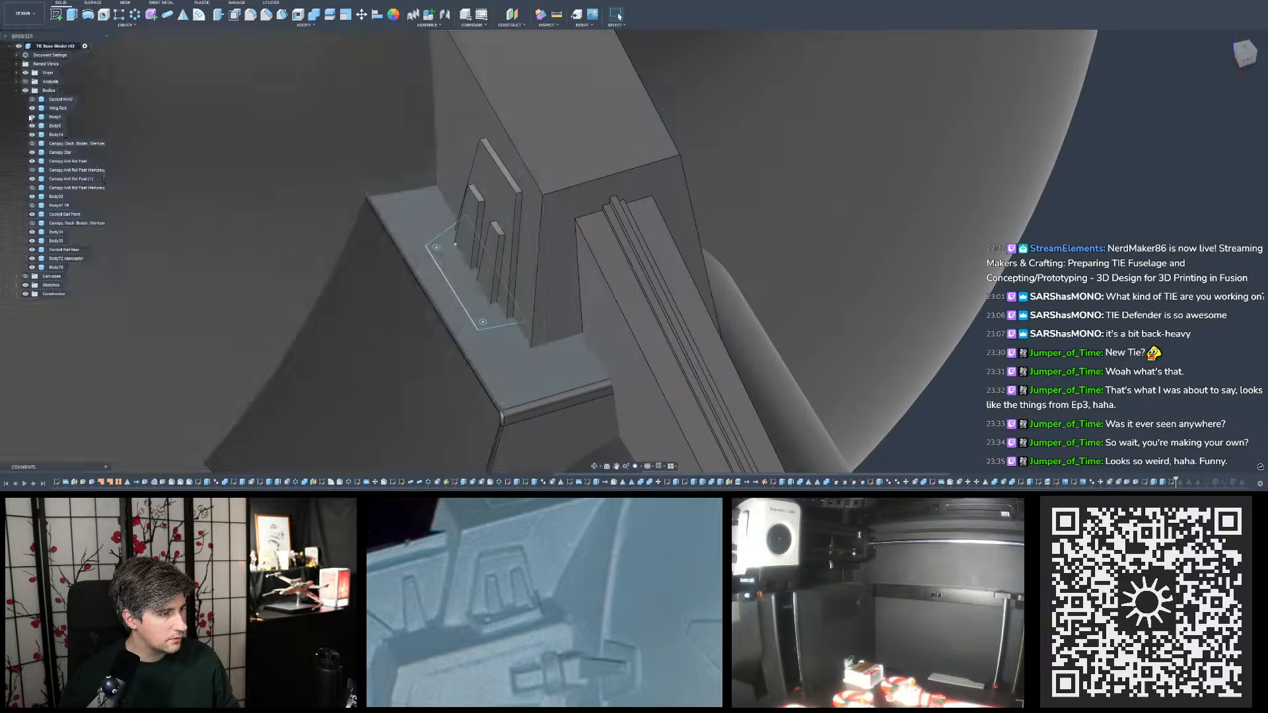
{"action": "left_click", "coordinate": [31, 135]}
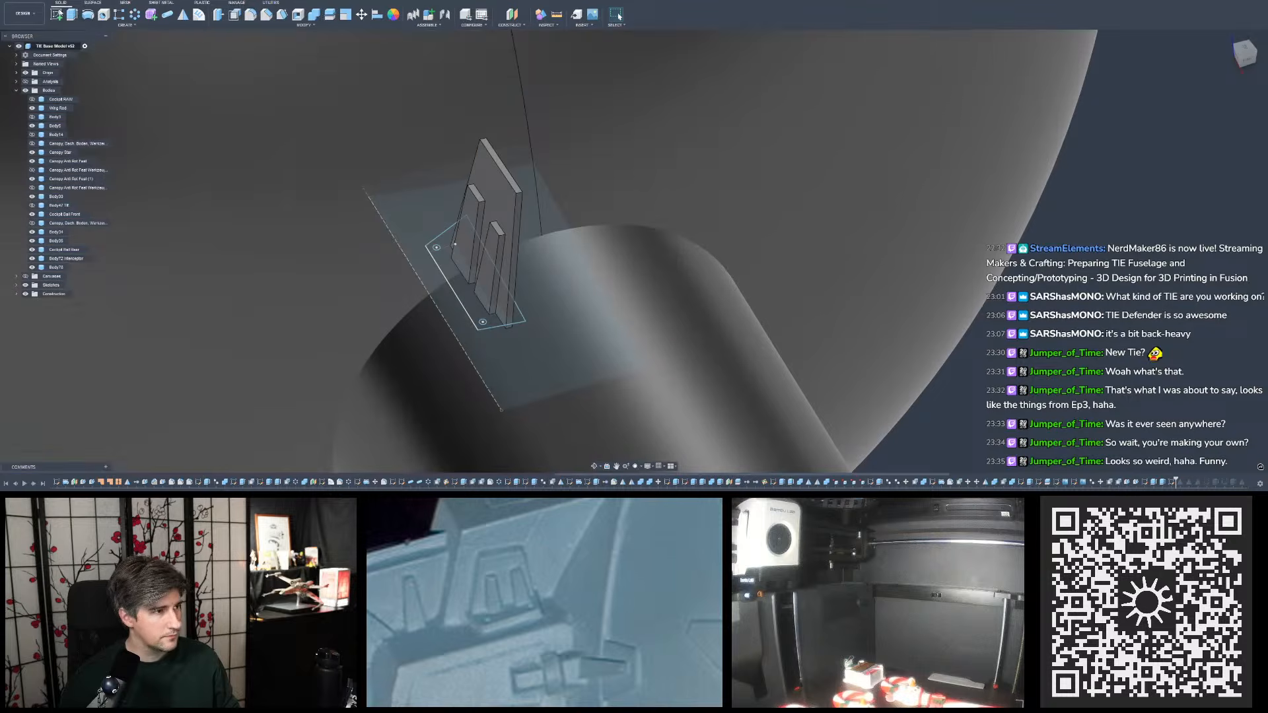
- Extrude the outline profile around the two small circles 0.5 mm, joining it to the raised side details
{"action": "left_click", "coordinate": [73, 15]}
{"action": "type", "text": "0."}
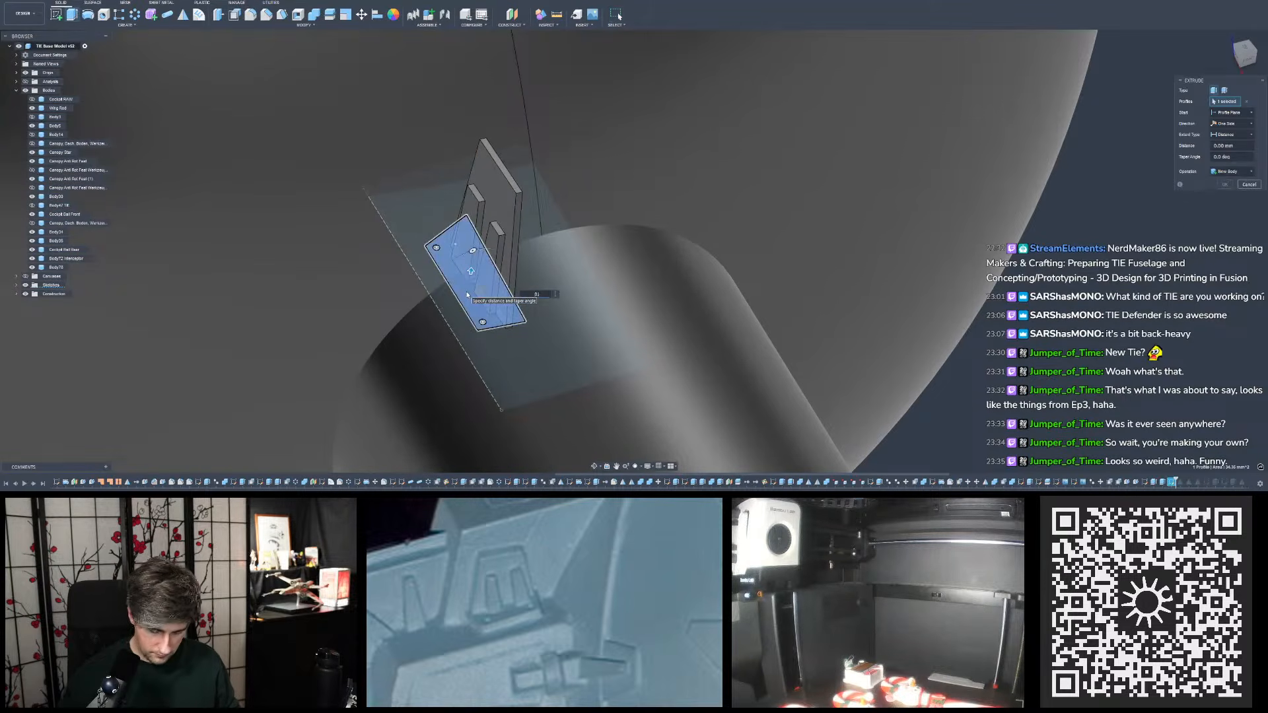
{"action": "type", "text": "5"}
{"action": "scroll", "coordinate": [475, 284], "scroll_direction": "up", "scroll_amount": 5}
{"action": "middle_click_drag", "start_coordinate": [475, 284], "coordinate": [504, 272], "text": "shift"}
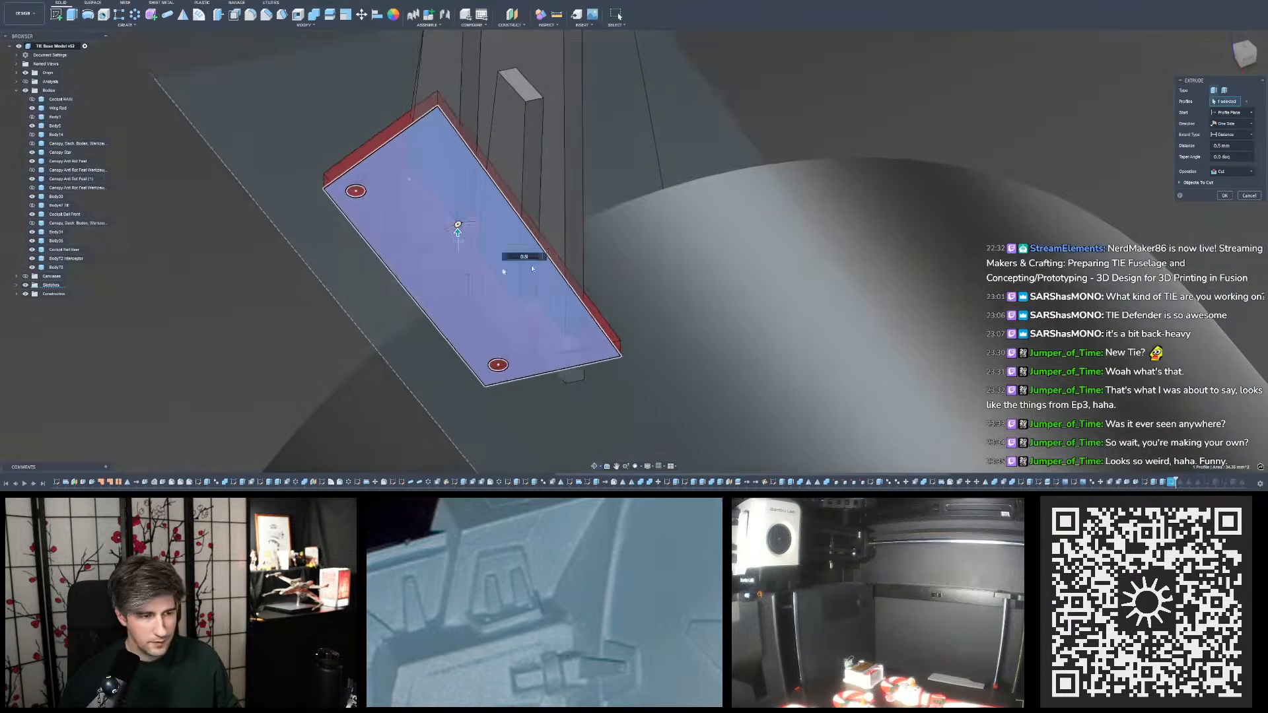
{"action": "left_click", "coordinate": [1222, 173]}
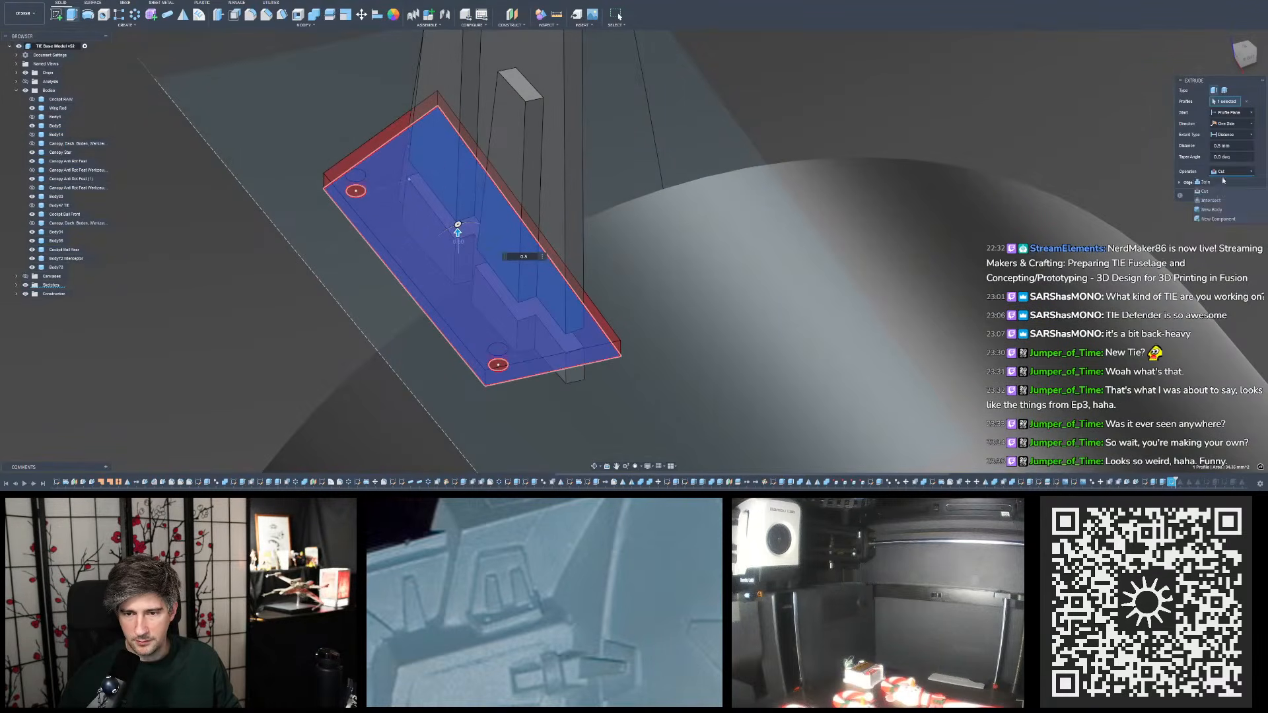
{"action": "left_click", "coordinate": [1217, 182]}
{"action": "left_click", "coordinate": [1224, 186]}
- Extrude the outline profile downward to cut off the detail parts protruding below the new plate, and hide the construction plane
{"action": "middle_click_drag", "start_coordinate": [1224, 188], "coordinate": [580, 222], "text": "shift"}
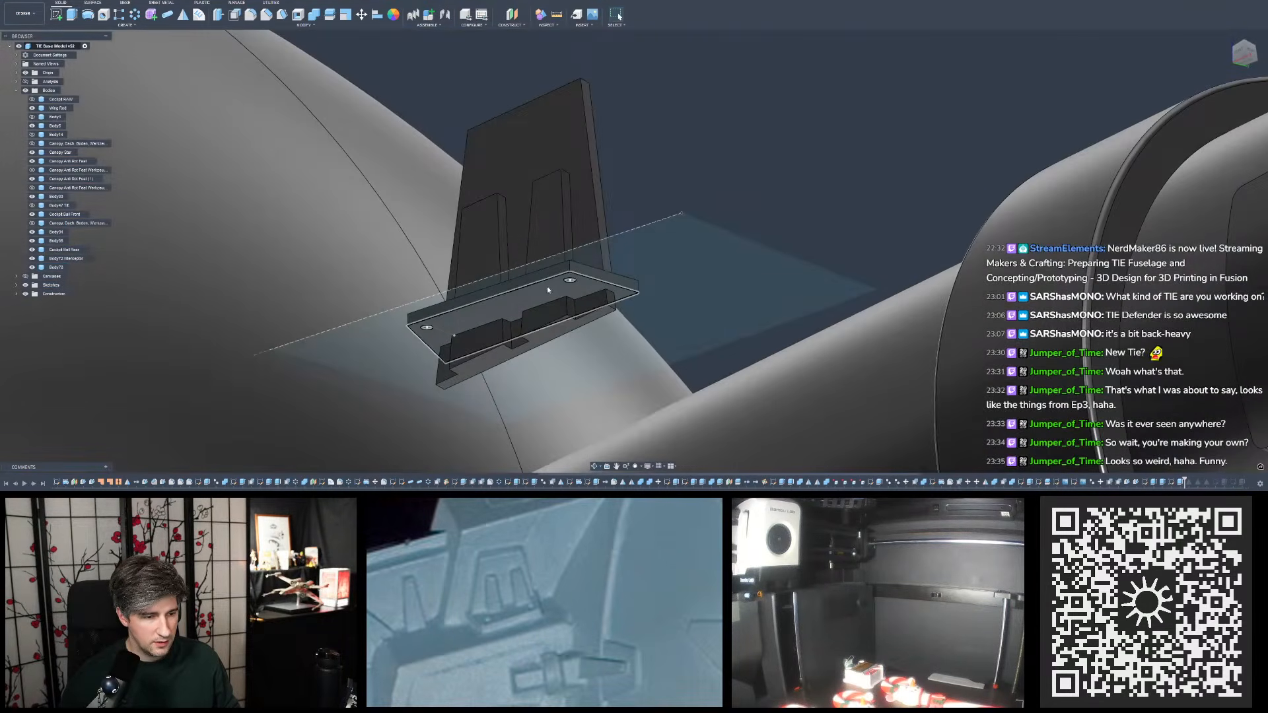
{"action": "left_click", "coordinate": [72, 13]}
{"action": "left_click", "coordinate": [508, 307]}
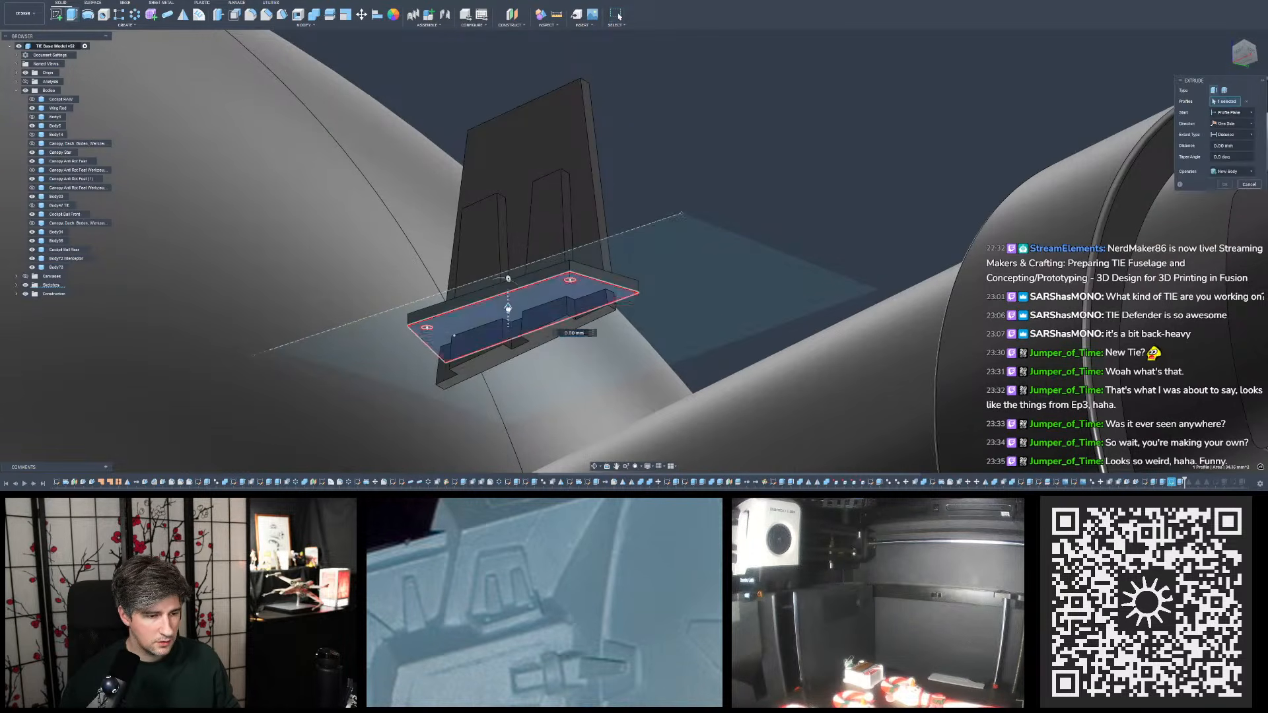
{"action": "left_click_drag", "start_coordinate": [508, 308], "coordinate": [508, 360]}
{"action": "middle_click_drag", "start_coordinate": [508, 360], "coordinate": [517, 335], "text": "shift"}
{"action": "key", "text": "Return"}
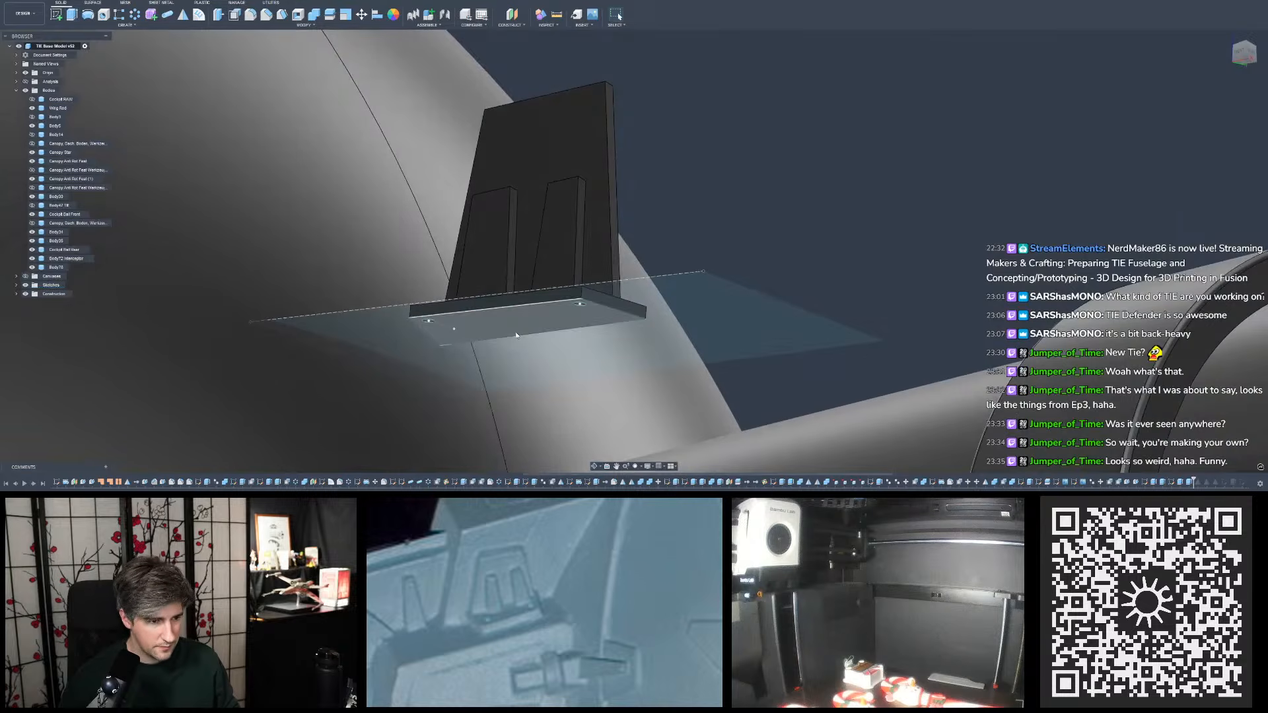
{"action": "left_click", "coordinate": [687, 316]}
{"action": "key", "text": "v"}
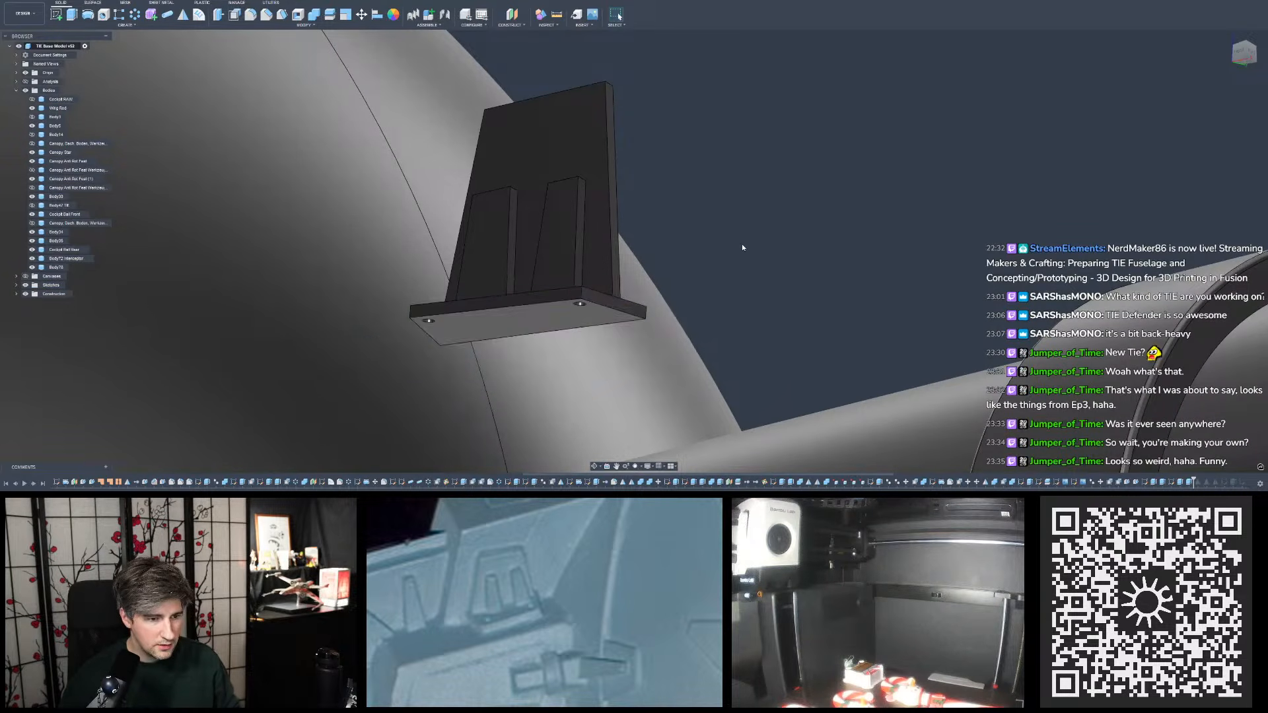
- Show the hidden pylon and base block bodies again around the raised side details and their thin base plate
{"action": "middle_click_drag", "start_coordinate": [742, 244], "coordinate": [468, 269], "text": "shift"}
{"action": "middle_click_drag", "start_coordinate": [1055, 342], "coordinate": [759, 291], "text": "shift"}
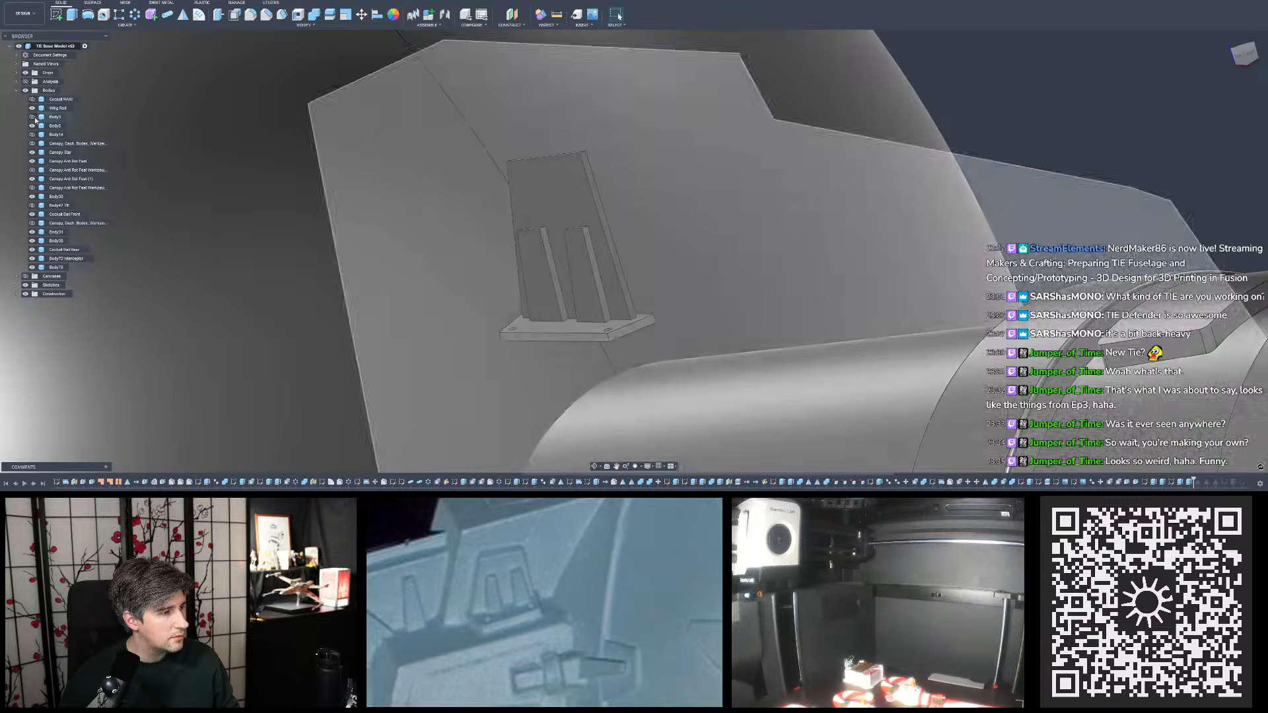
{"action": "left_click", "coordinate": [32, 109]}
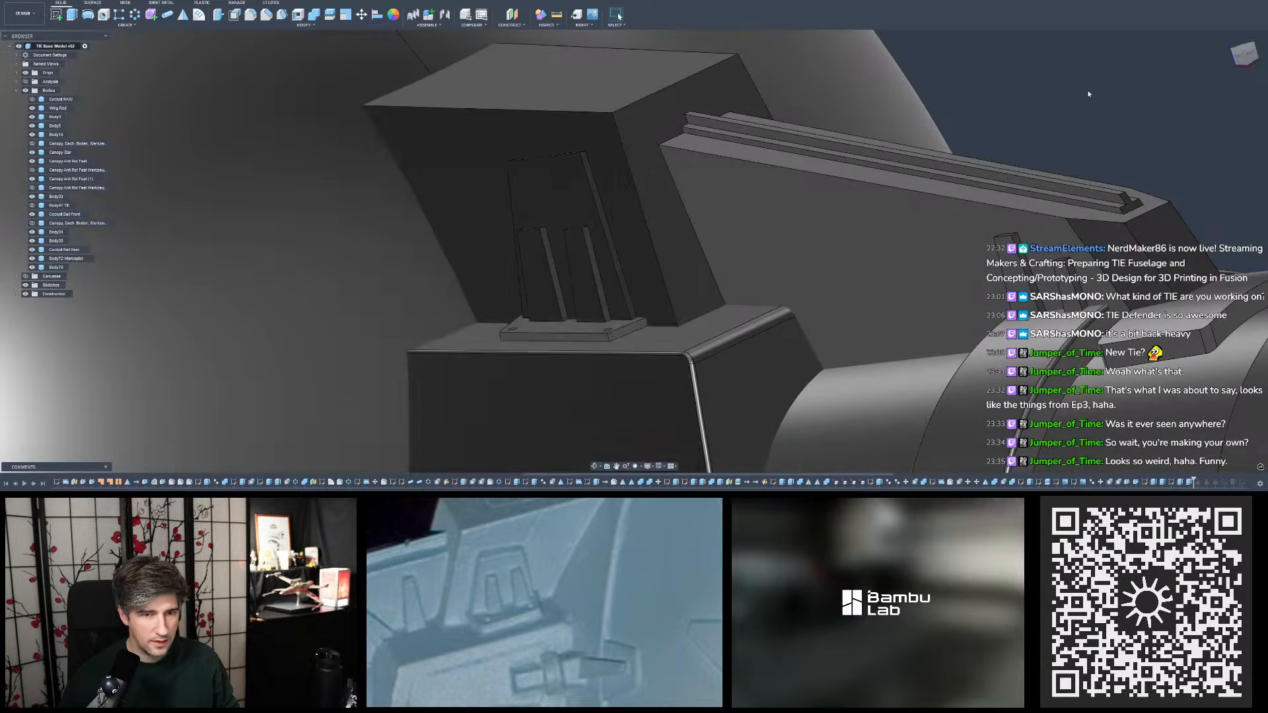
{"action": "middle_click_drag", "start_coordinate": [615, 264], "coordinate": [682, 295], "text": "shift"}
{"action": "scroll", "coordinate": [661, 290], "scroll_direction": "down", "scroll_amount": 3}
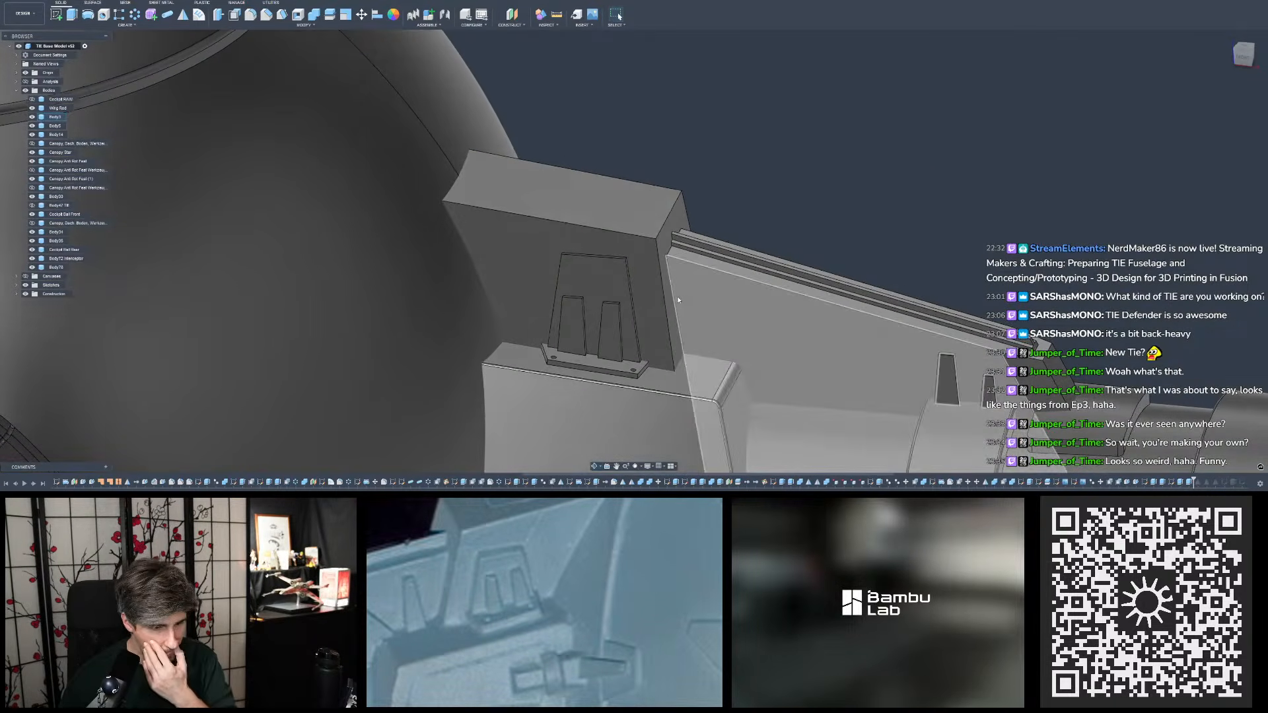
- Bring up another reference photo of the TIE miniature, enlarge its pylon root, and compare those details with the modelled pylon and base plate
{"action": "scroll", "coordinate": [594, 582], "scroll_direction": "down", "scroll_amount": 5}
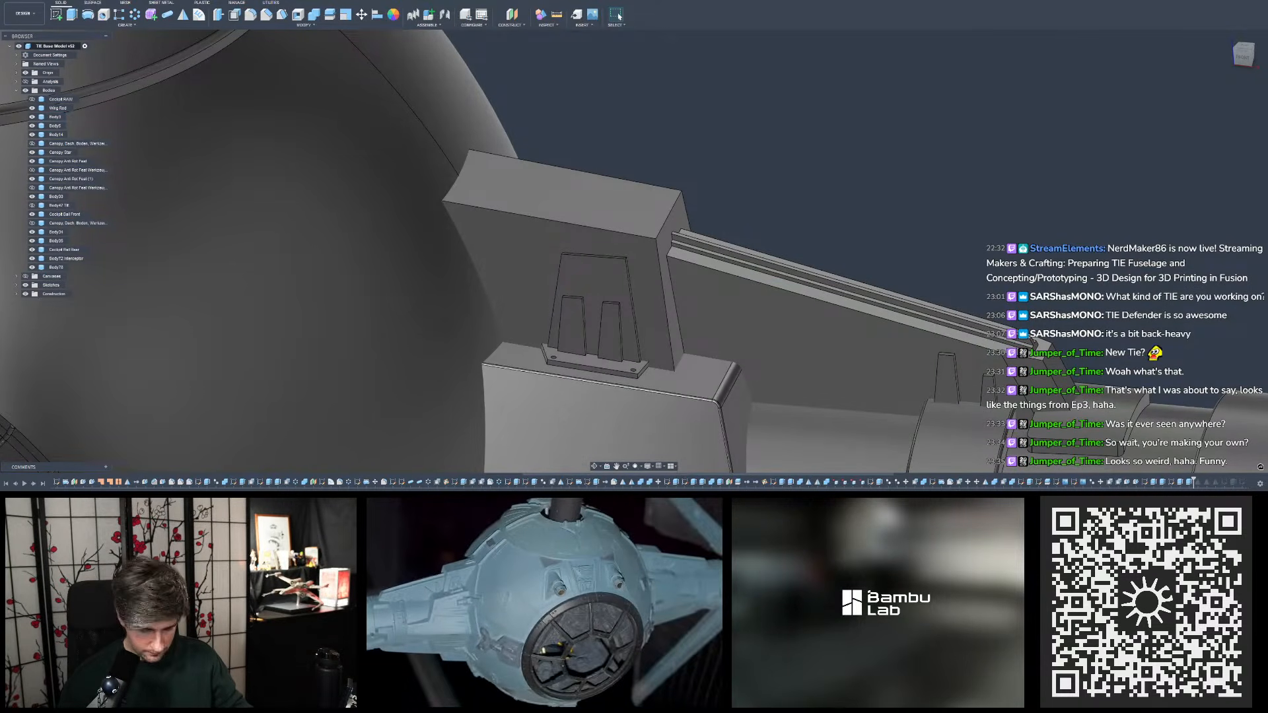
{"action": "mouse_move", "coordinate": [609, 710]}
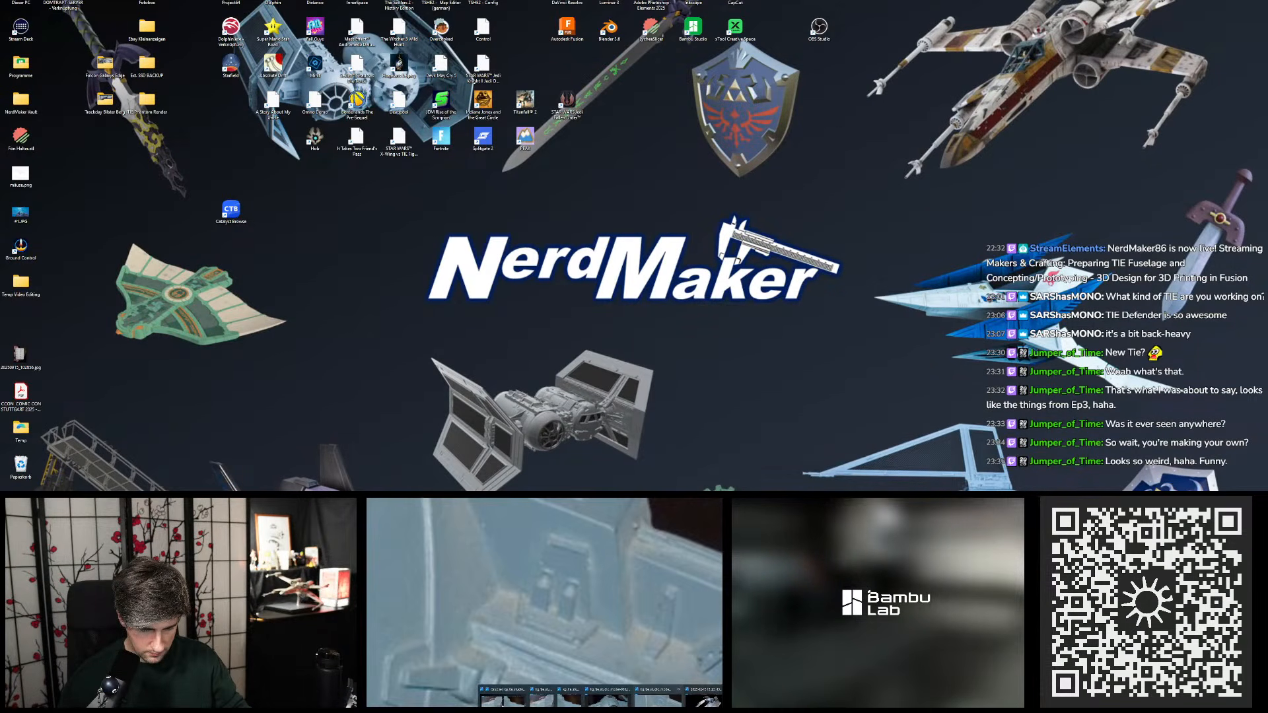
{"action": "left_click", "coordinate": [657, 702]}
{"action": "scroll", "coordinate": [634, 660], "scroll_direction": "down", "scroll_amount": 5}
{"action": "scroll", "coordinate": [677, 650], "scroll_direction": "up", "scroll_amount": 2}
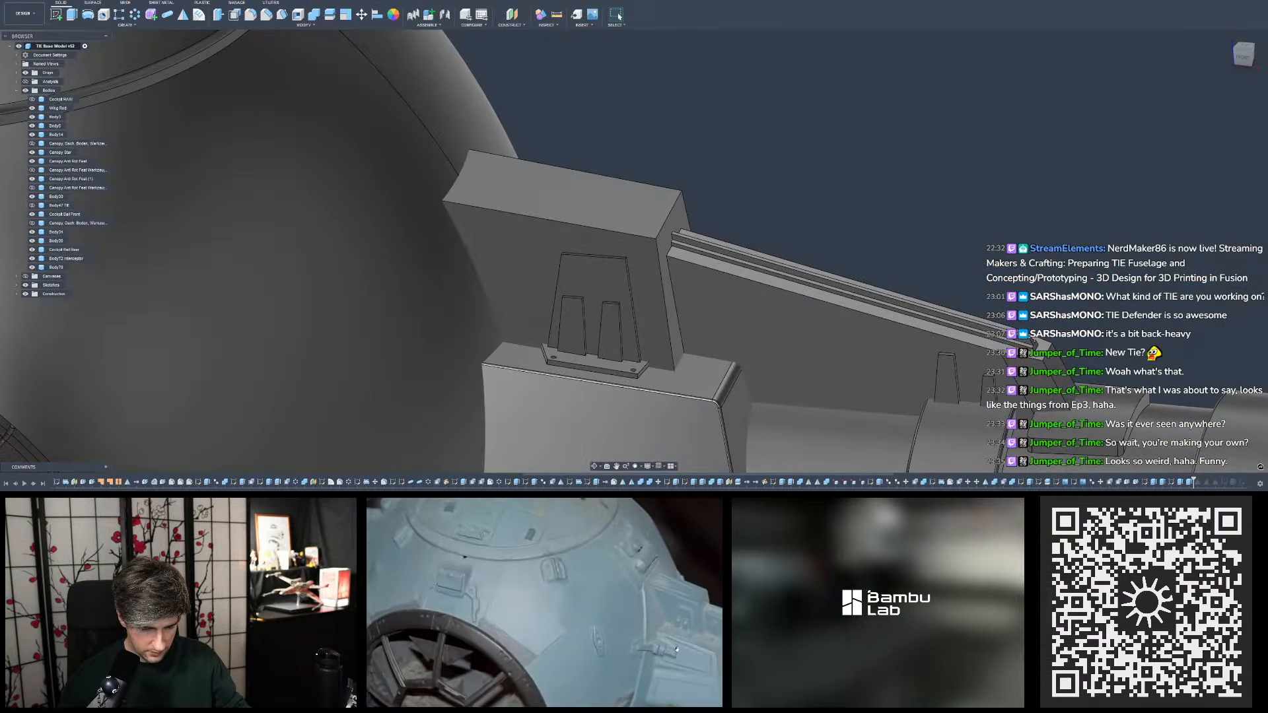
{"action": "scroll", "coordinate": [676, 650], "scroll_direction": "up", "scroll_amount": 3}
{"action": "left_click_drag", "start_coordinate": [694, 607], "coordinate": [552, 592]}
{"action": "scroll", "coordinate": [552, 592], "scroll_direction": "up", "scroll_amount": 2}
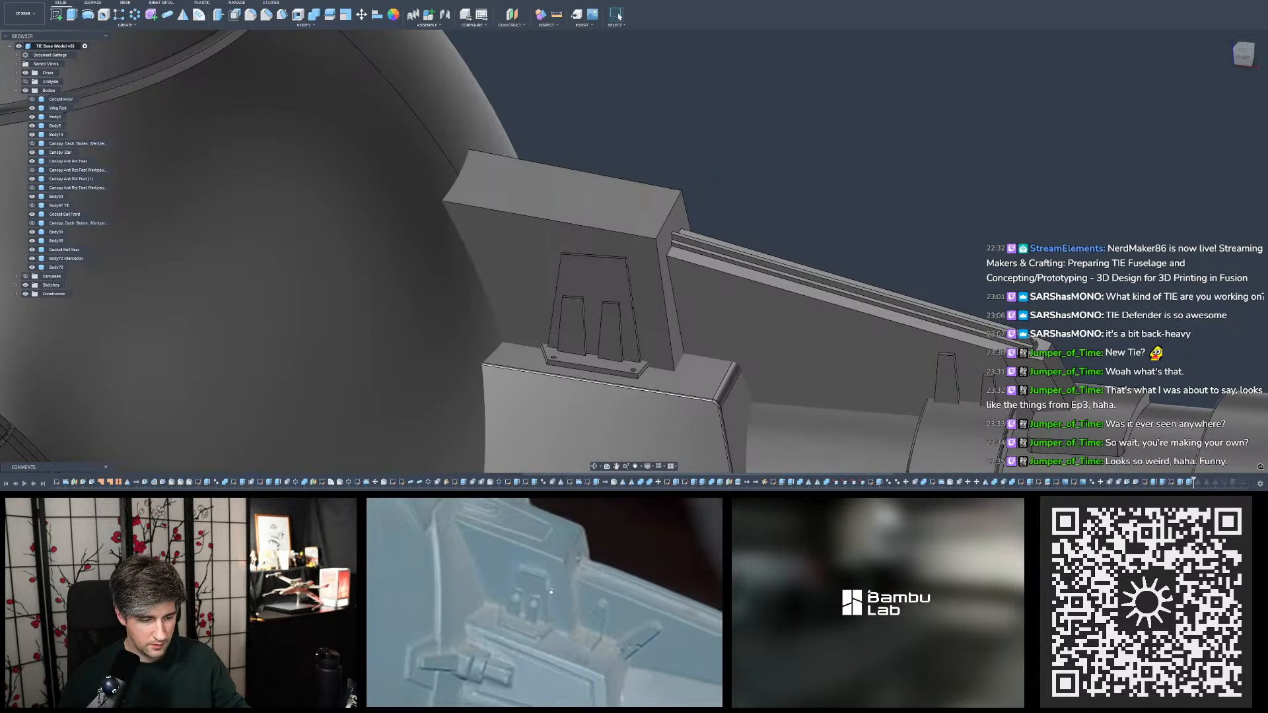
{"action": "scroll", "coordinate": [718, 294], "scroll_direction": "down", "scroll_amount": 6}
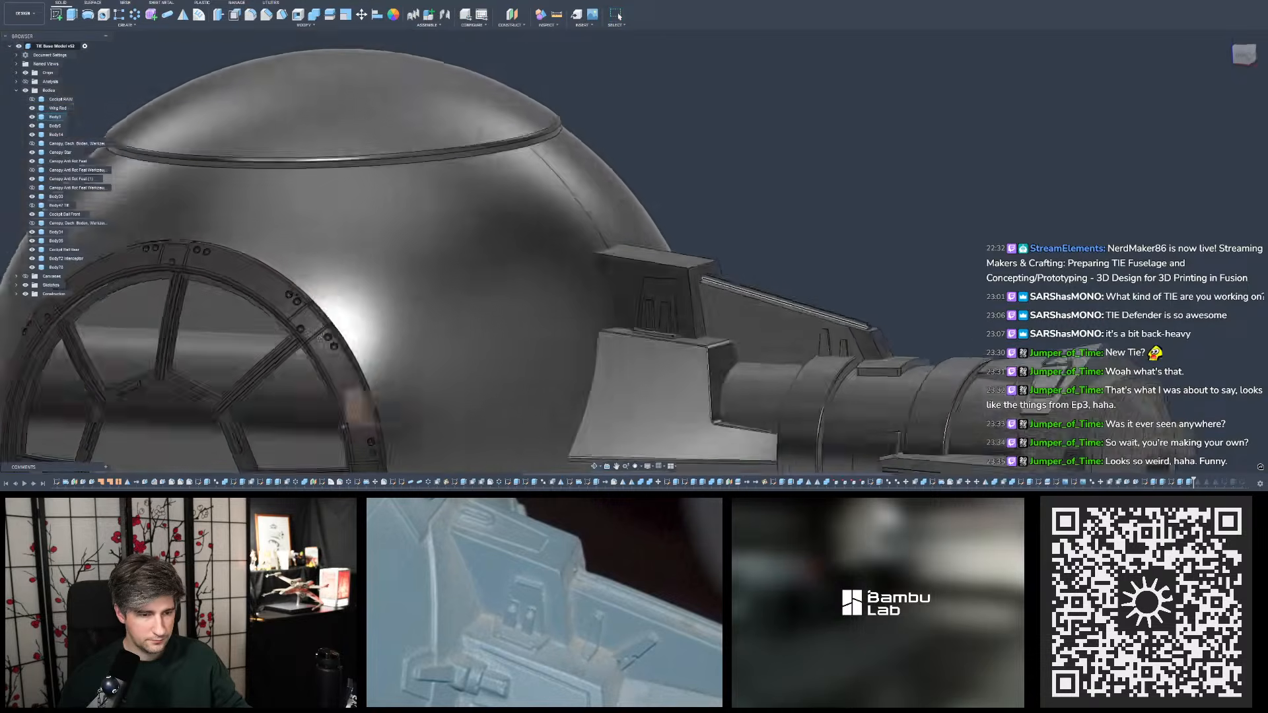
{"action": "middle_click_drag", "start_coordinate": [719, 293], "coordinate": [743, 285], "text": "shift"}
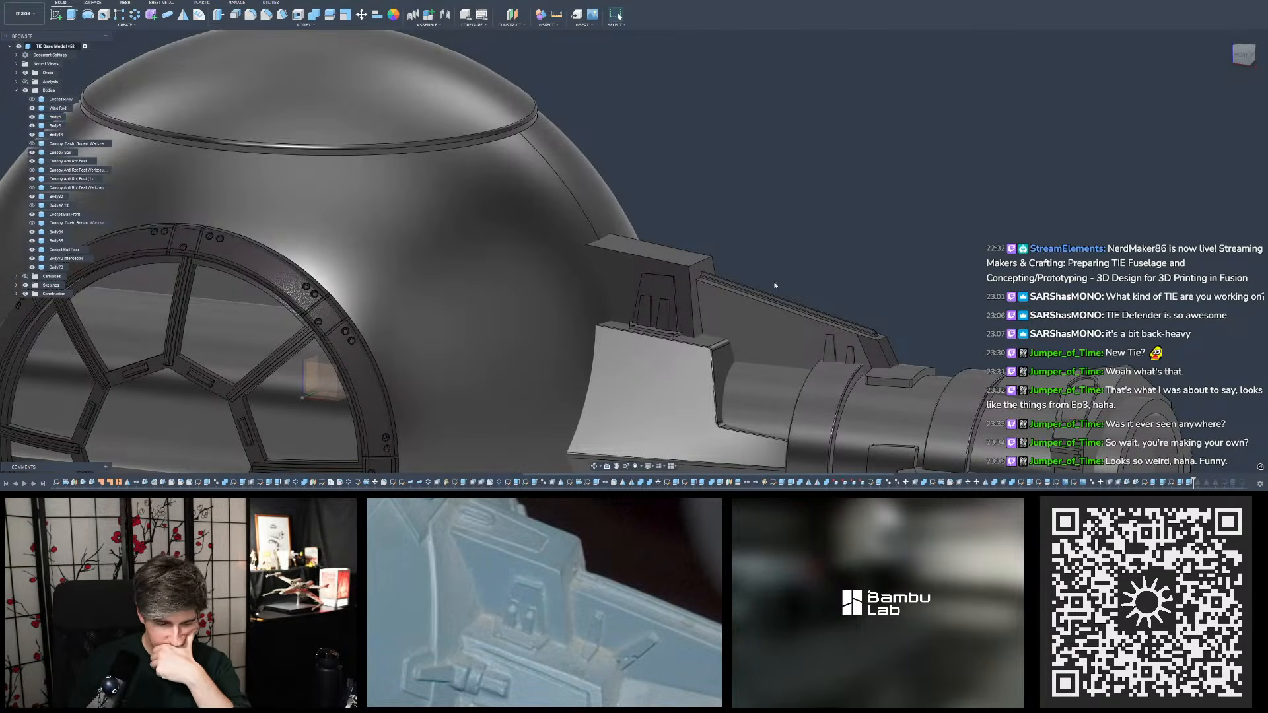
{"action": "middle_click_drag", "start_coordinate": [763, 285], "coordinate": [761, 302], "text": "shift"}
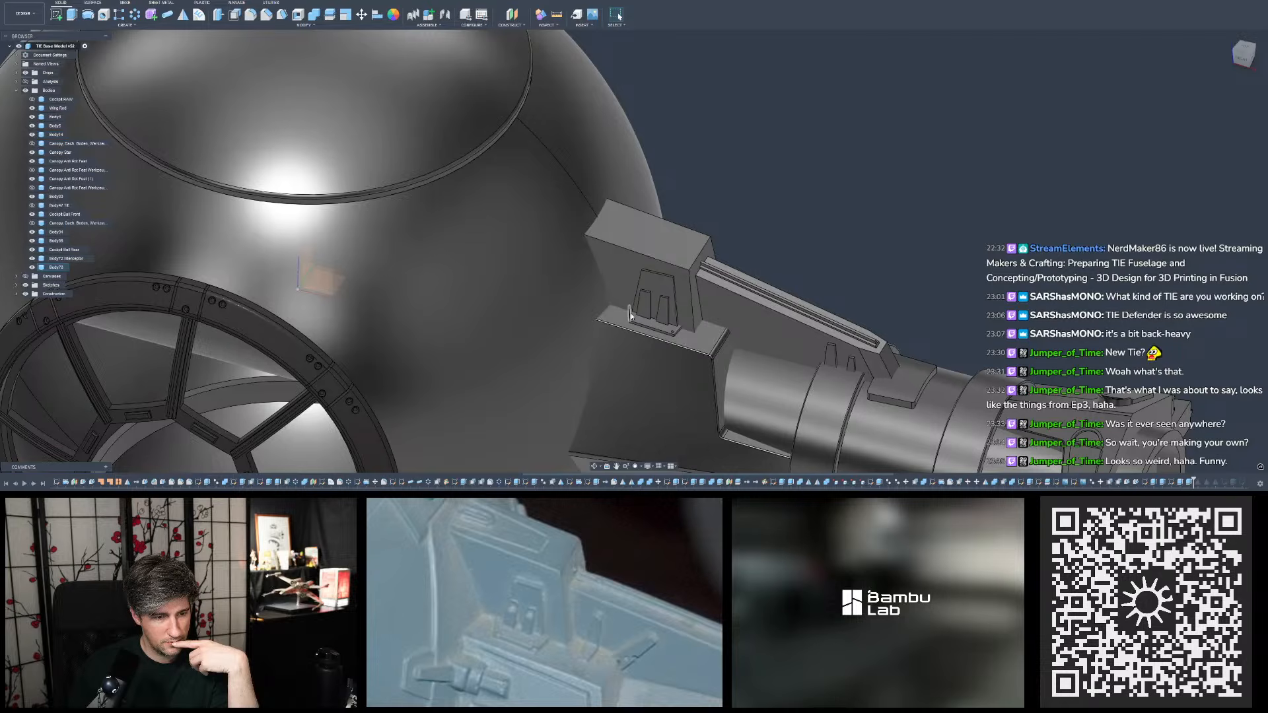
{"action": "scroll", "coordinate": [716, 286], "scroll_direction": "up", "scroll_amount": 2}
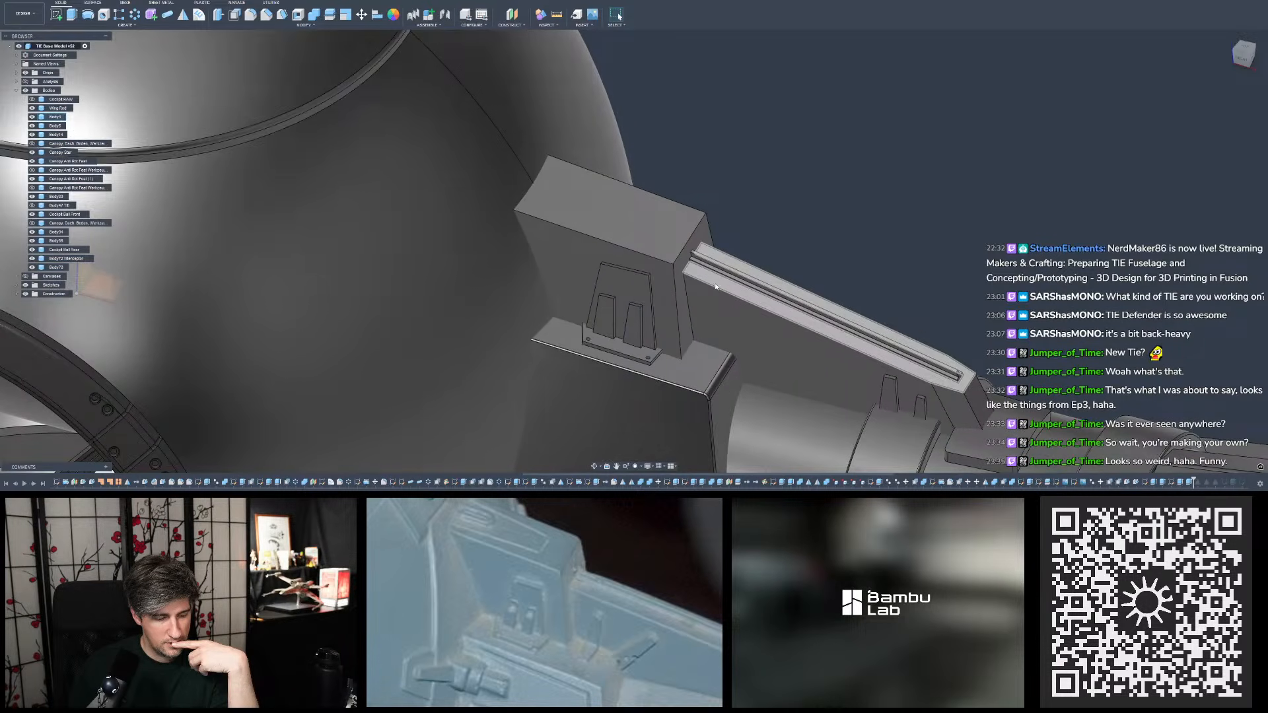
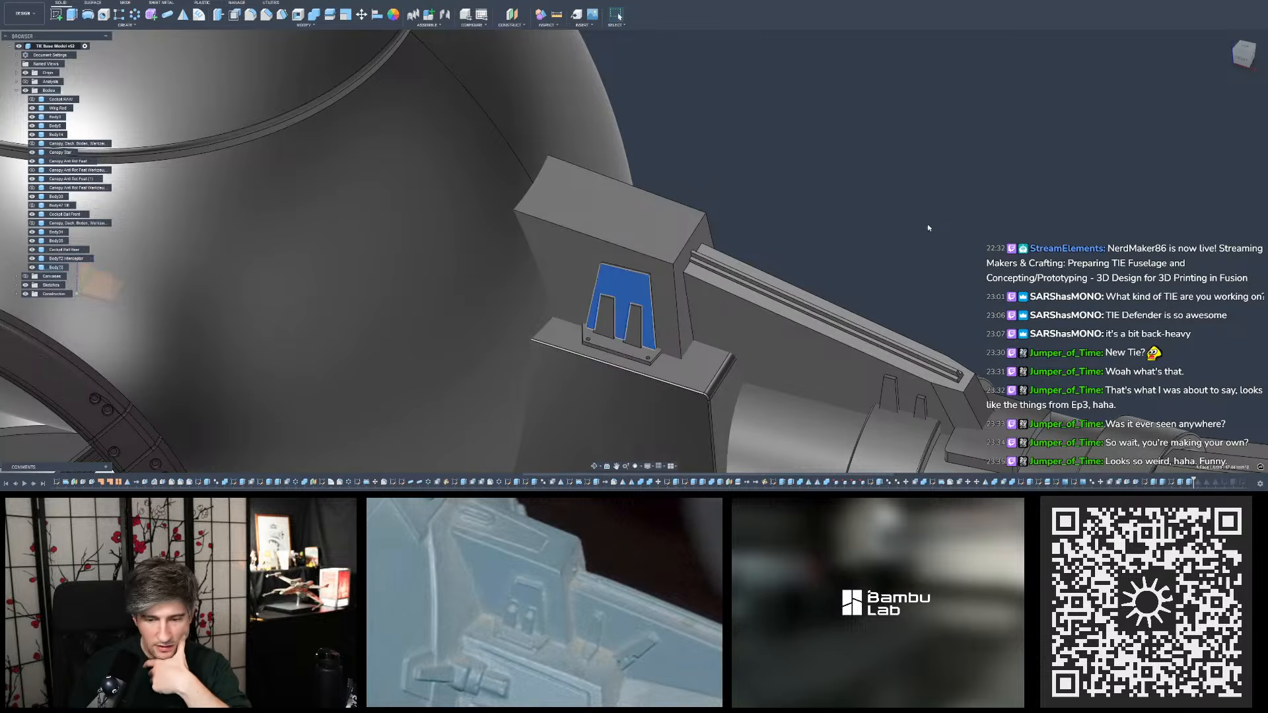
- Open the sketch of the tapered raised detail on the pylon block's side face for editing
{"action": "double_click", "coordinate": [1146, 483]}
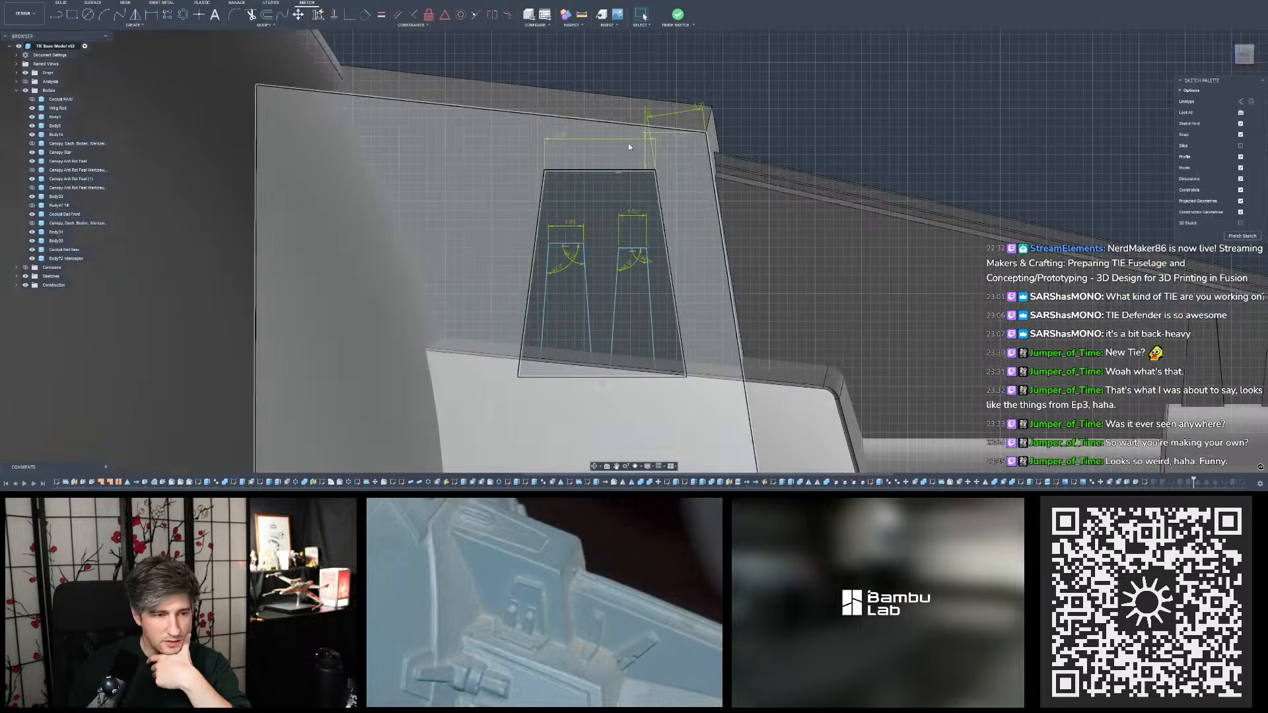
{"action": "double_click", "coordinate": [560, 137]}
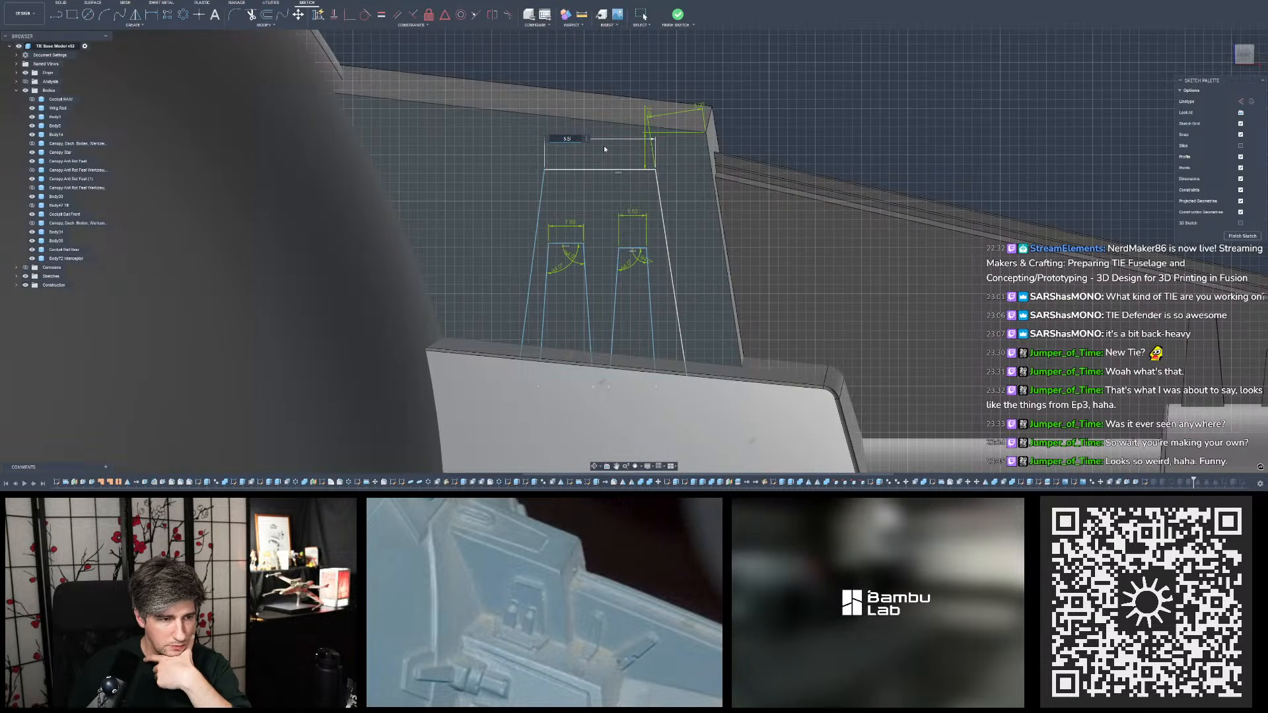
{"action": "key", "text": "Return"}
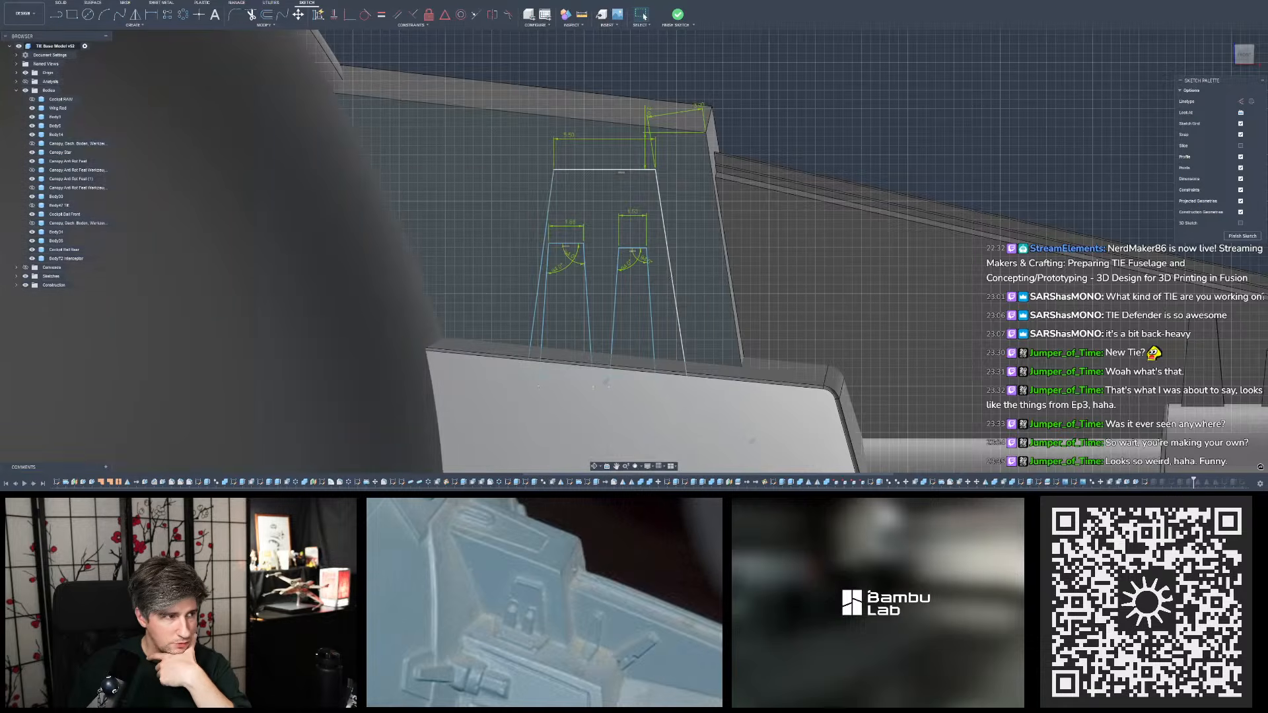
{"action": "left_click", "coordinate": [45, 1]}
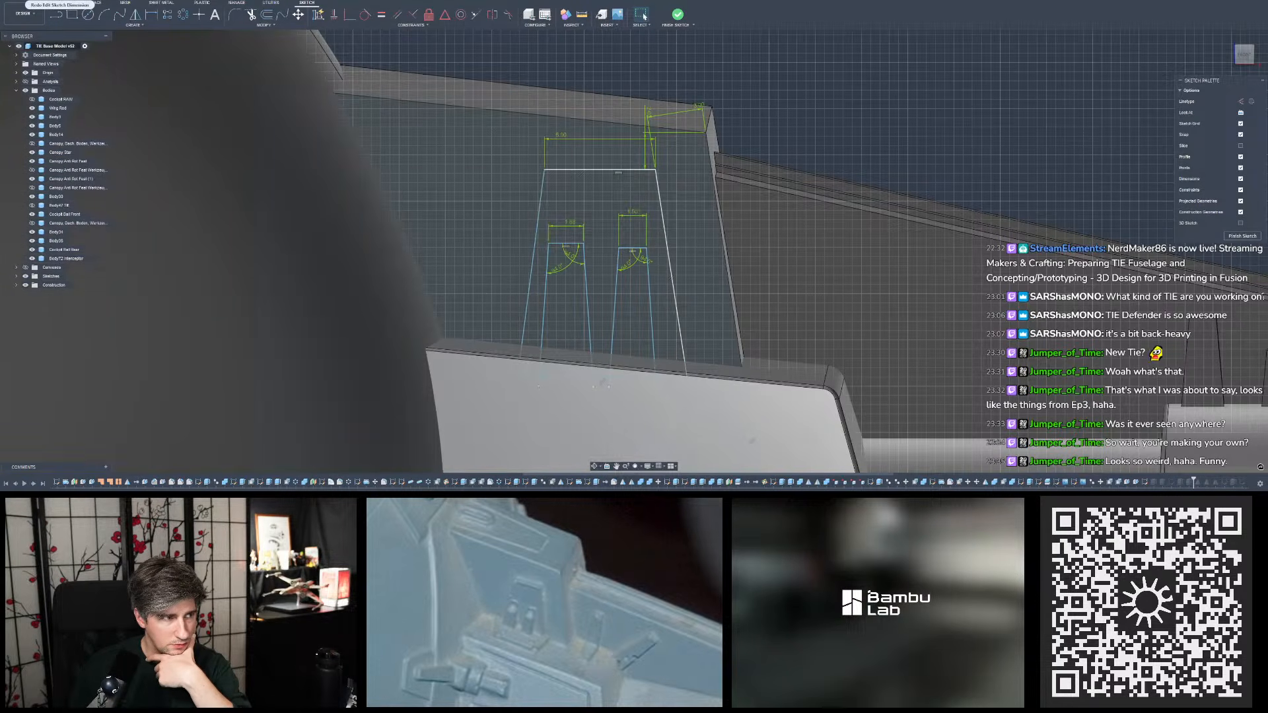
{"action": "left_click", "coordinate": [61, 0]}
{"action": "left_click", "coordinate": [46, 0]}
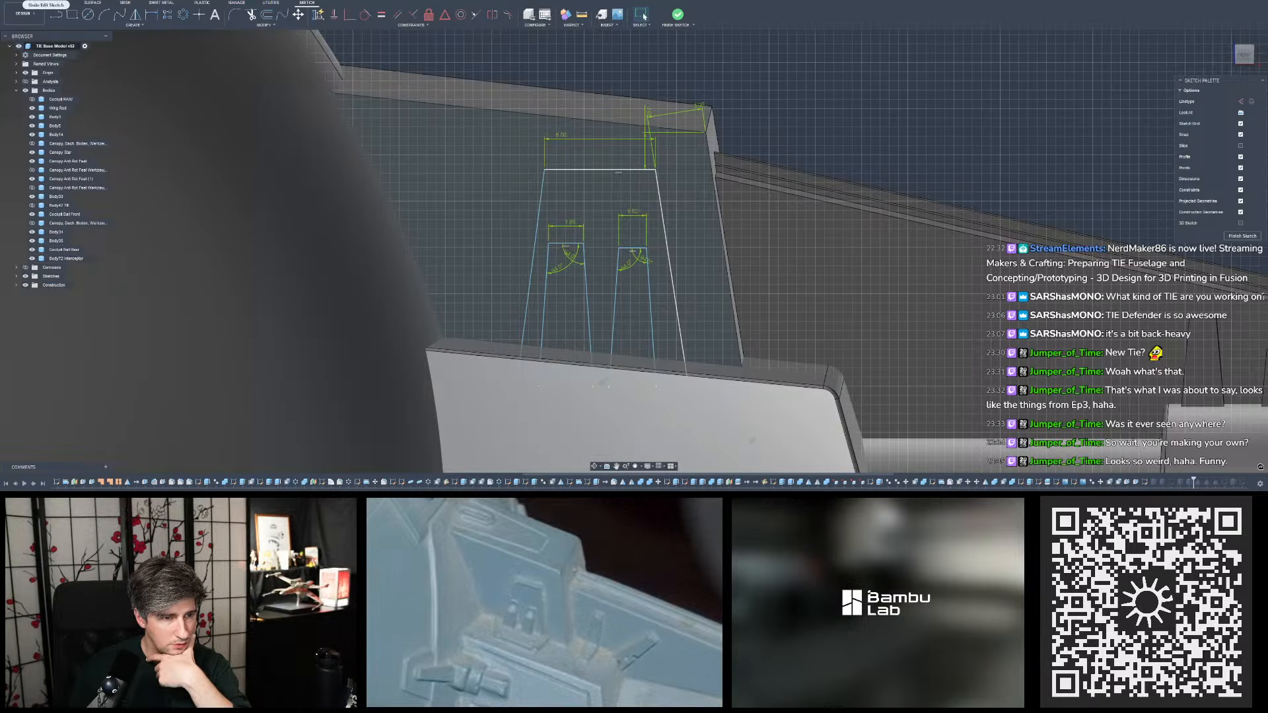
- Set the top width of the large tapered outline to 5.5 mm and finish the sketch
{"action": "double_click", "coordinate": [561, 136]}
{"action": "type", "text": "5.5"}
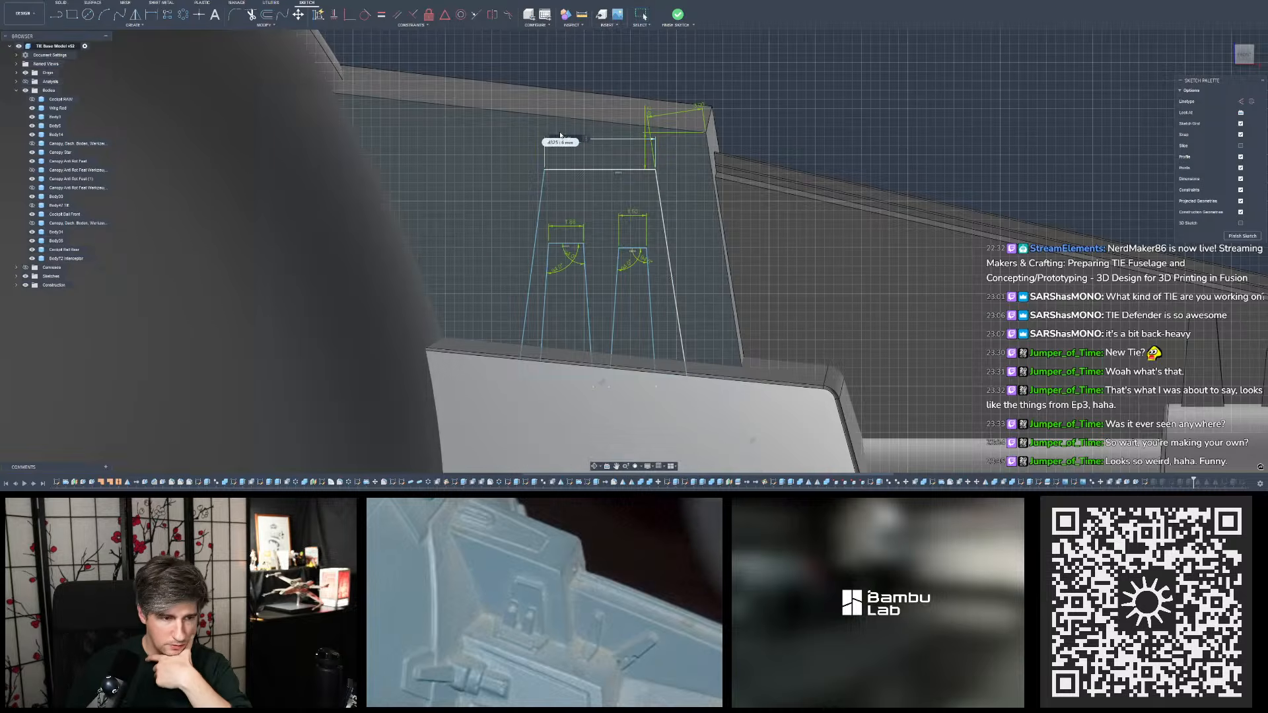
{"action": "key", "text": "Return"}
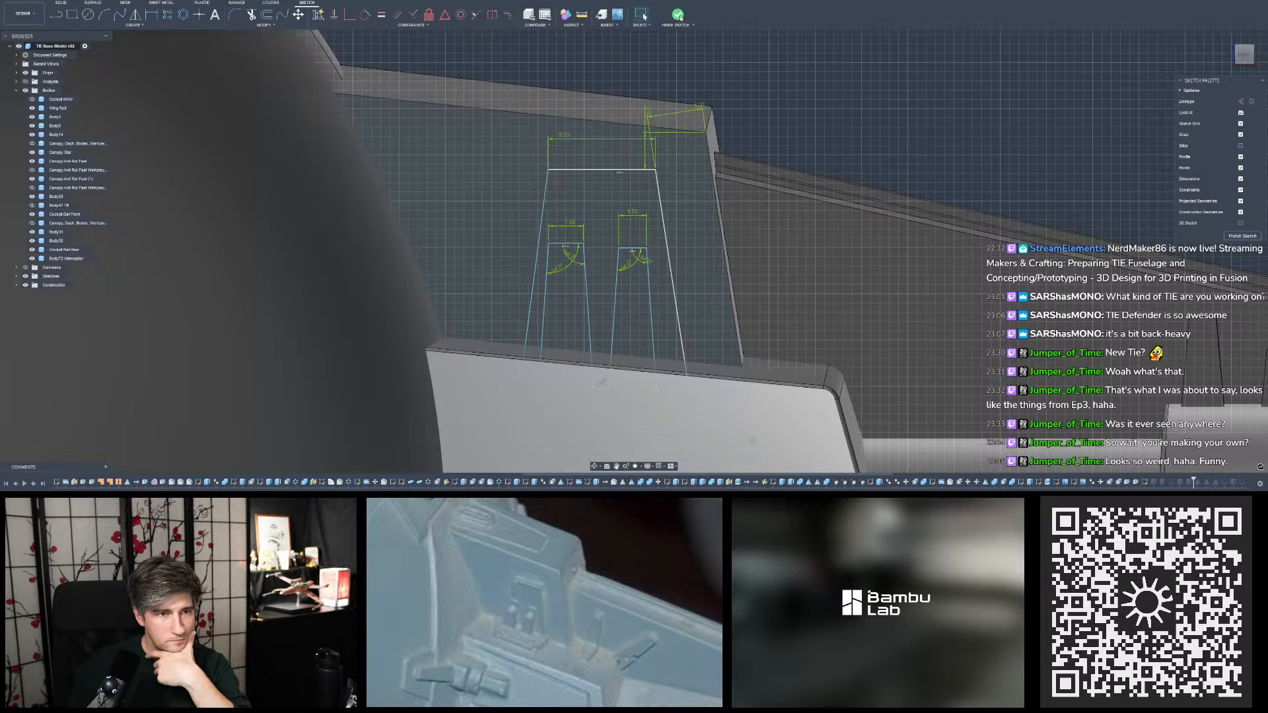
{"action": "left_click", "coordinate": [681, 17]}
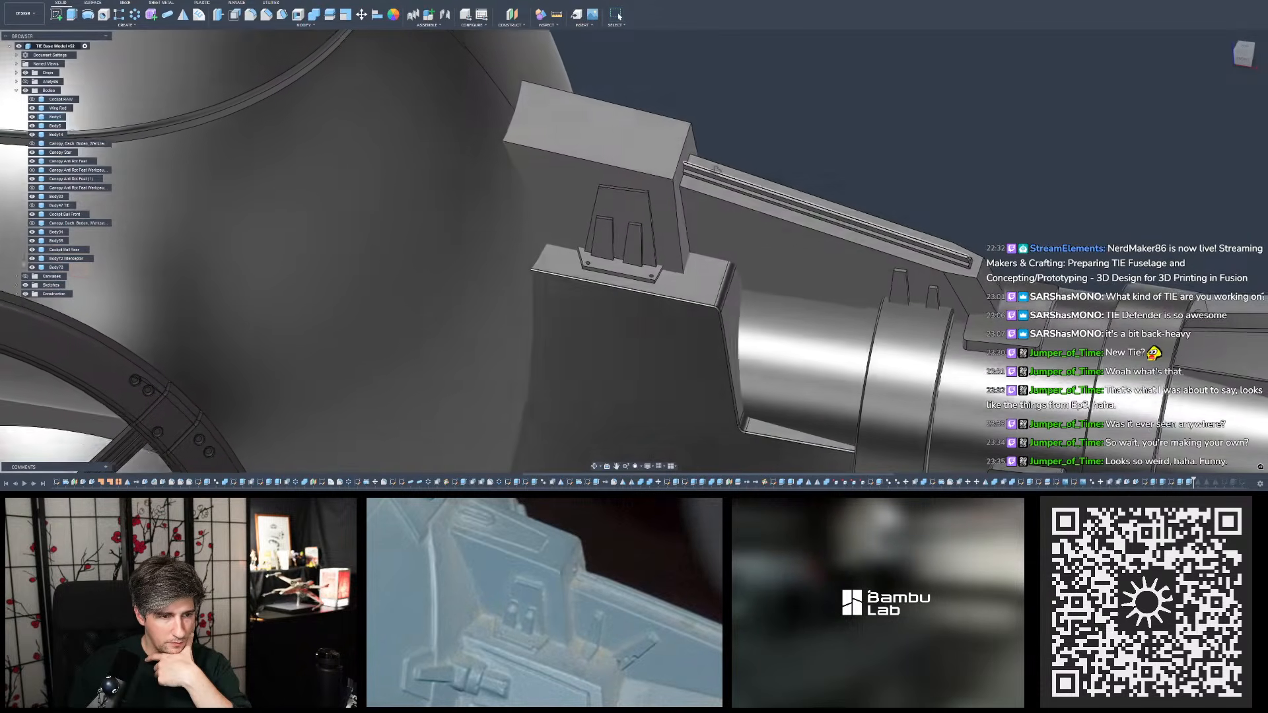
- Compare the pylon block's tapered detail and base plate with the reference photo, from close up and across the whole fuselage
{"action": "scroll", "coordinate": [690, 175], "scroll_direction": "down", "scroll_amount": 4}
{"action": "mouse_move", "coordinate": [690, 175]}
{"action": "middle_mouse_down", "text": "shift"}
{"action": "mouse_move", "coordinate": [691, 142]}
{"action": "mouse_move", "coordinate": [676, 168]}
{"action": "middle_mouse_up", "text": "shift"}
{"action": "scroll", "coordinate": [677, 152], "scroll_direction": "up", "scroll_amount": 3}
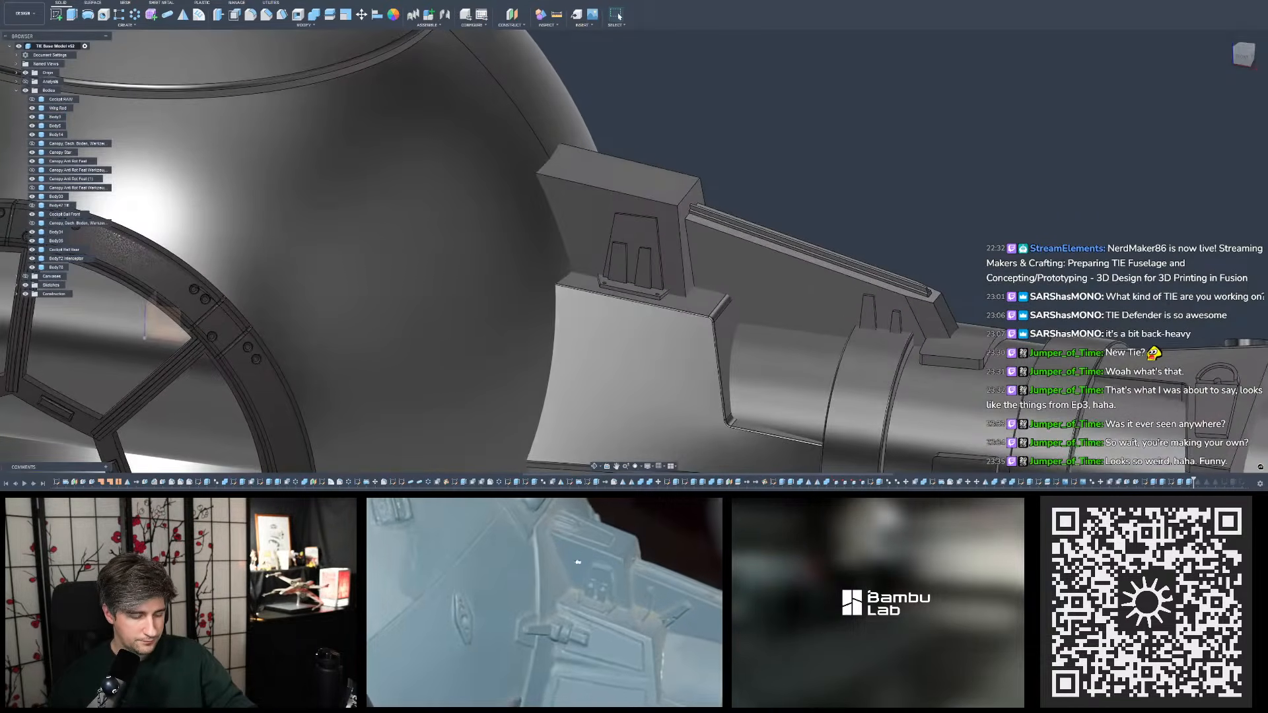
{"action": "scroll", "coordinate": [745, 195], "scroll_direction": "up", "scroll_amount": 3}
{"action": "scroll", "coordinate": [745, 194], "scroll_direction": "down", "scroll_amount": 6}
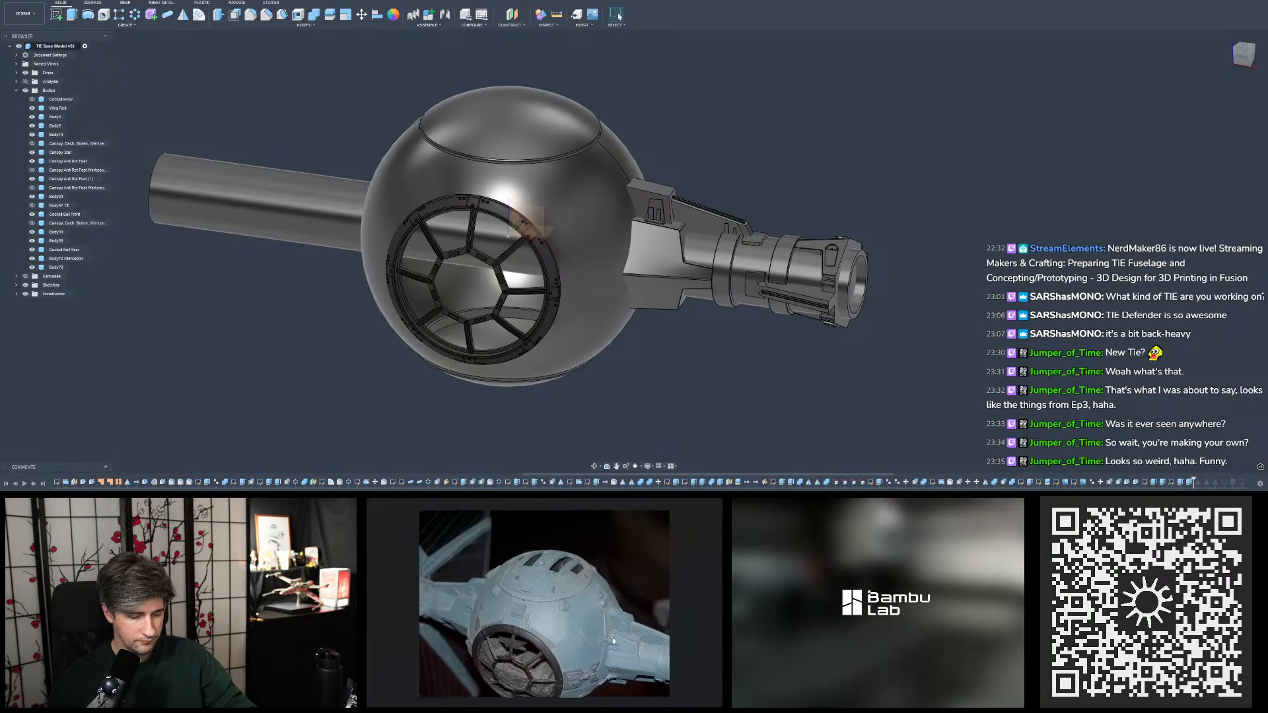
{"action": "scroll", "coordinate": [931, 290], "scroll_direction": "down", "scroll_amount": 4}
{"action": "scroll", "coordinate": [740, 162], "scroll_direction": "up", "scroll_amount": 4}
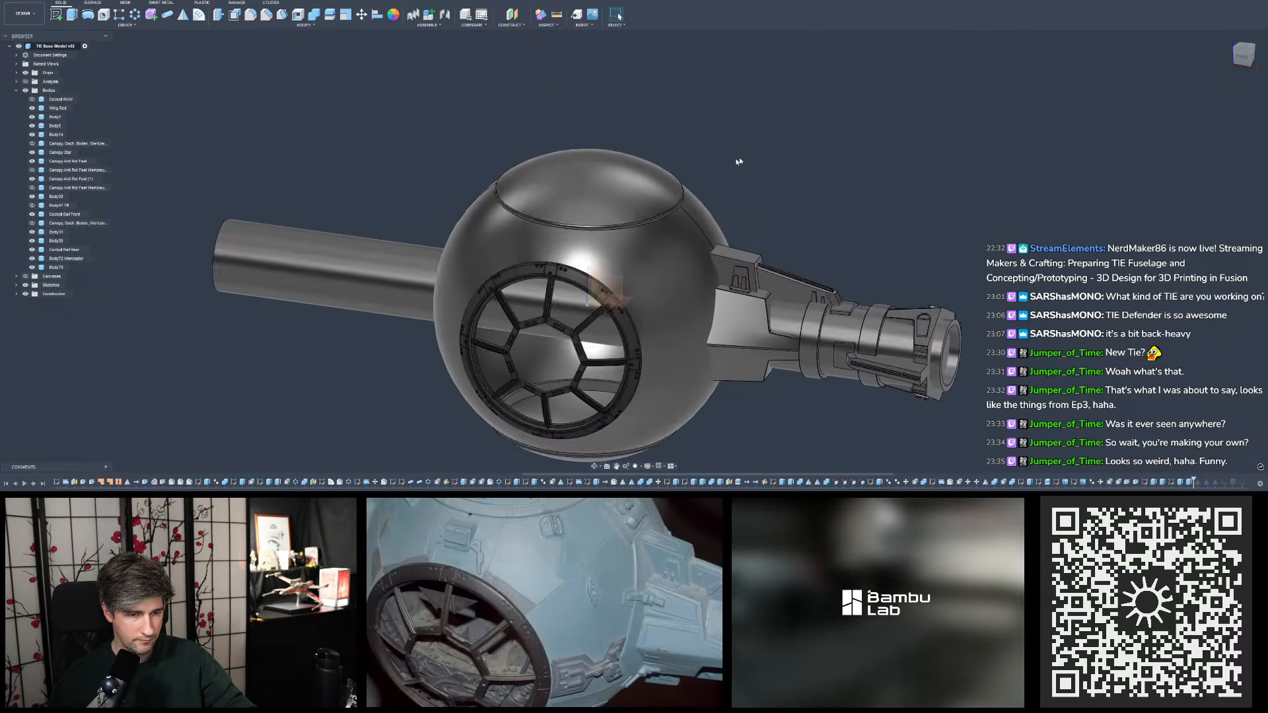
{"action": "scroll", "coordinate": [571, 152], "scroll_direction": "up", "scroll_amount": 3}
{"action": "middle_click_drag", "start_coordinate": [575, 152], "coordinate": [599, 162], "text": "shift"}
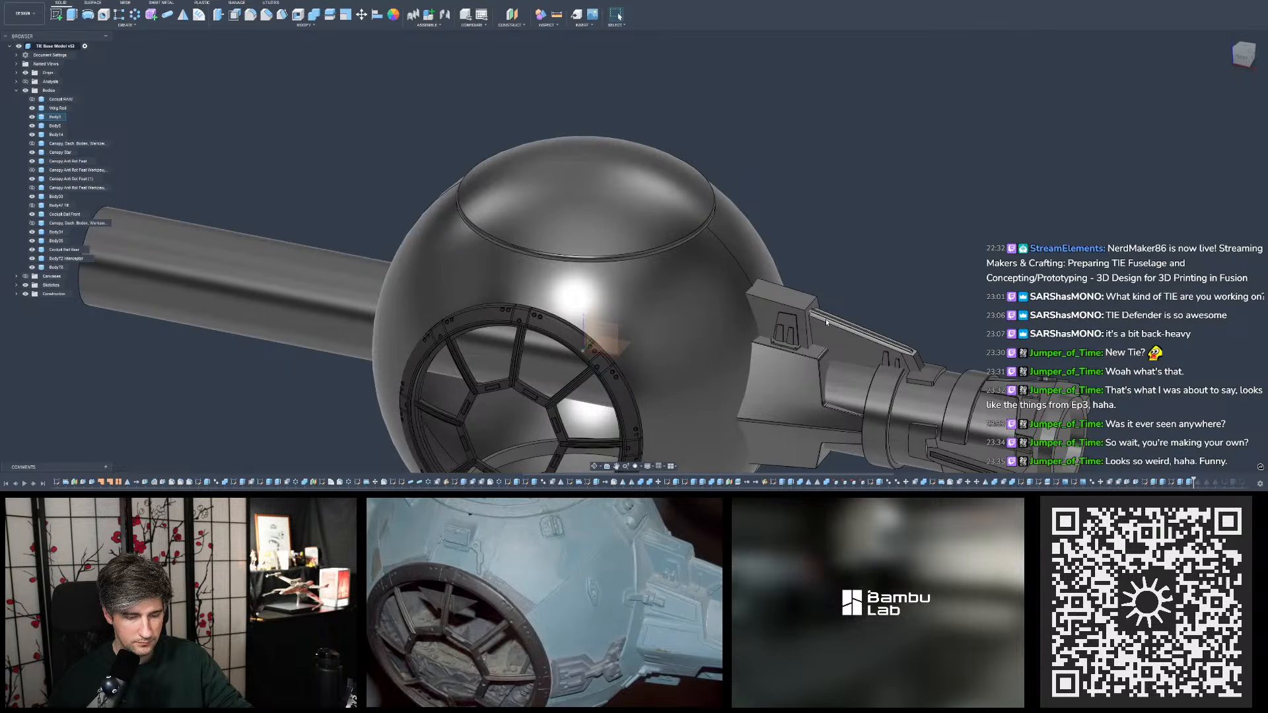
- Measure the gap between the tapered detail's outer side edge and the pylon block's adjacent slanted edge
{"action": "scroll", "coordinate": [823, 327], "scroll_direction": "up", "scroll_amount": 5}
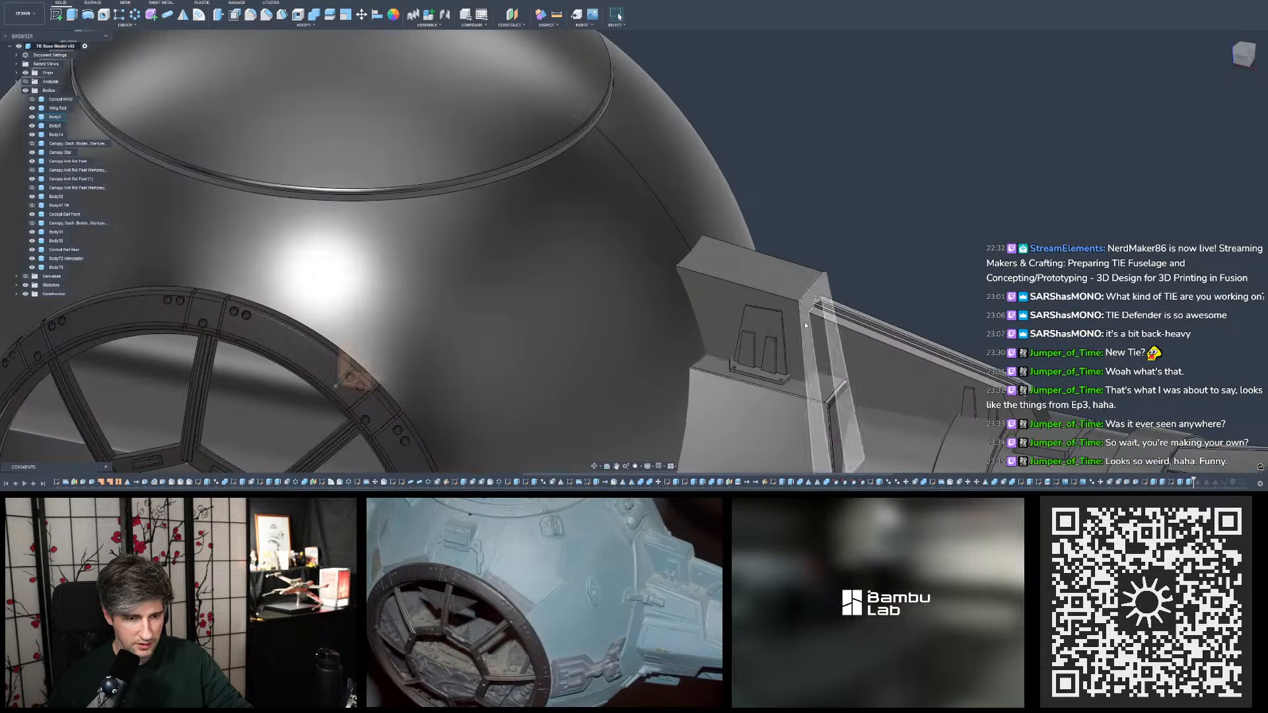
{"action": "left_click", "coordinate": [804, 328]}
{"action": "left_click", "coordinate": [802, 326]}
{"action": "left_click", "coordinate": [784, 326], "text": "ctrl"}
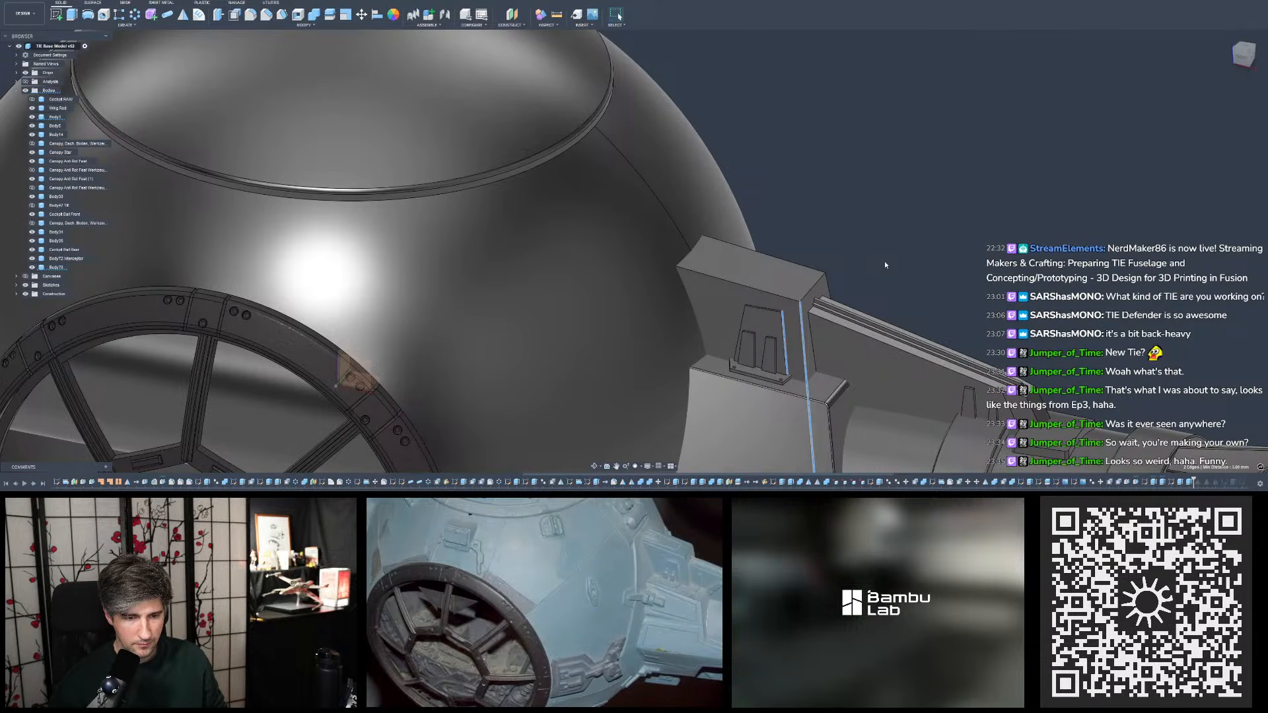
{"action": "key", "text": "Escape"}
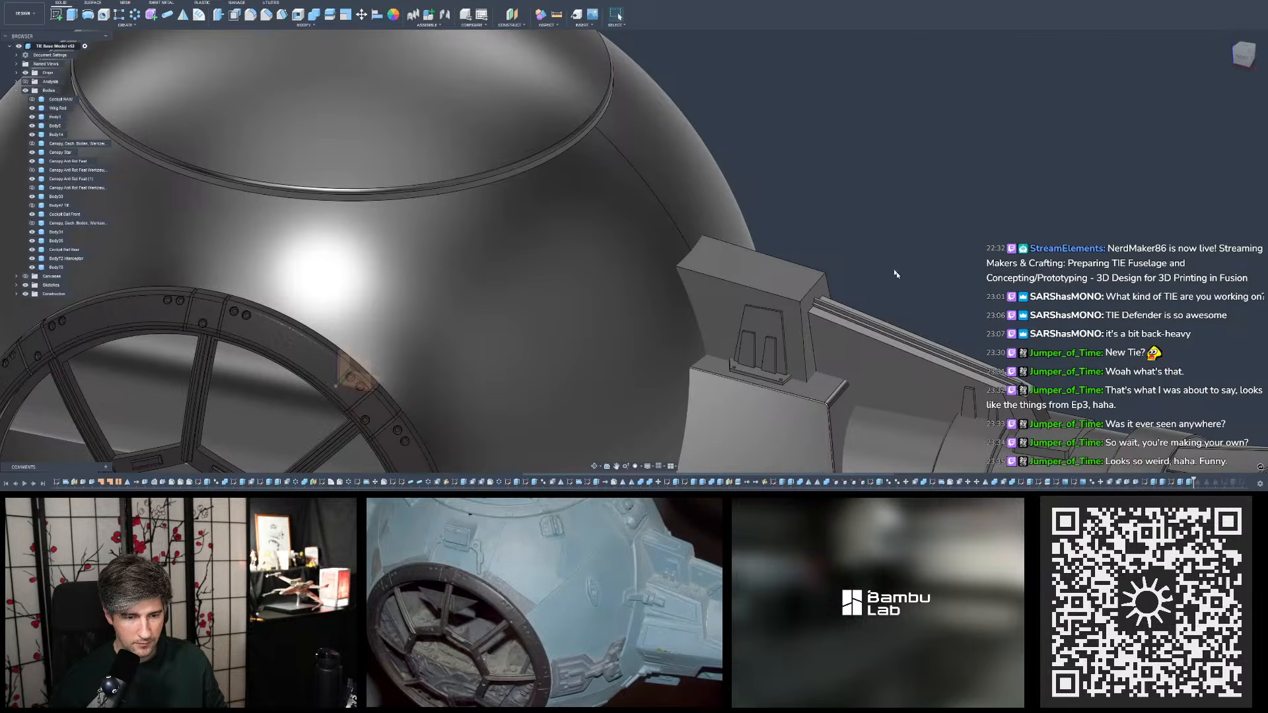
- In the tapered detail's sketch, increase the large outline's offset from the block's upper outer corner by 0.5 mm
{"action": "double_click", "coordinate": [1146, 483]}
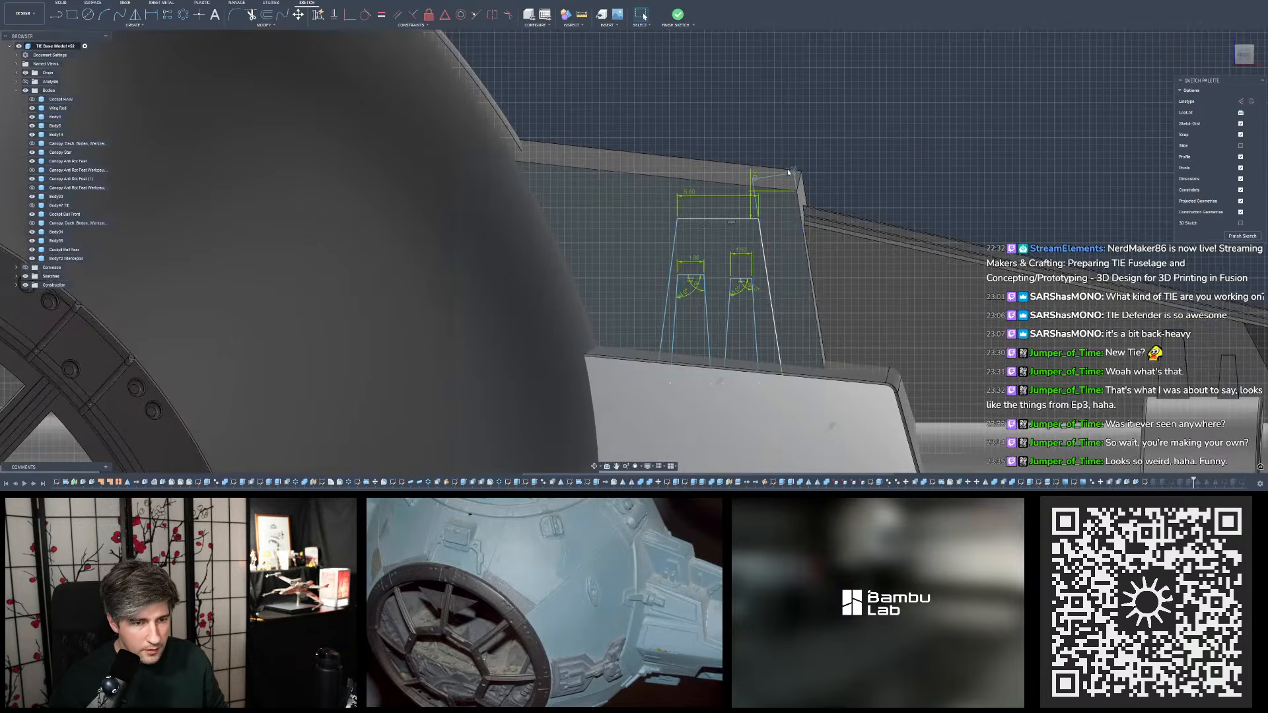
{"action": "type", "text": ".5"}
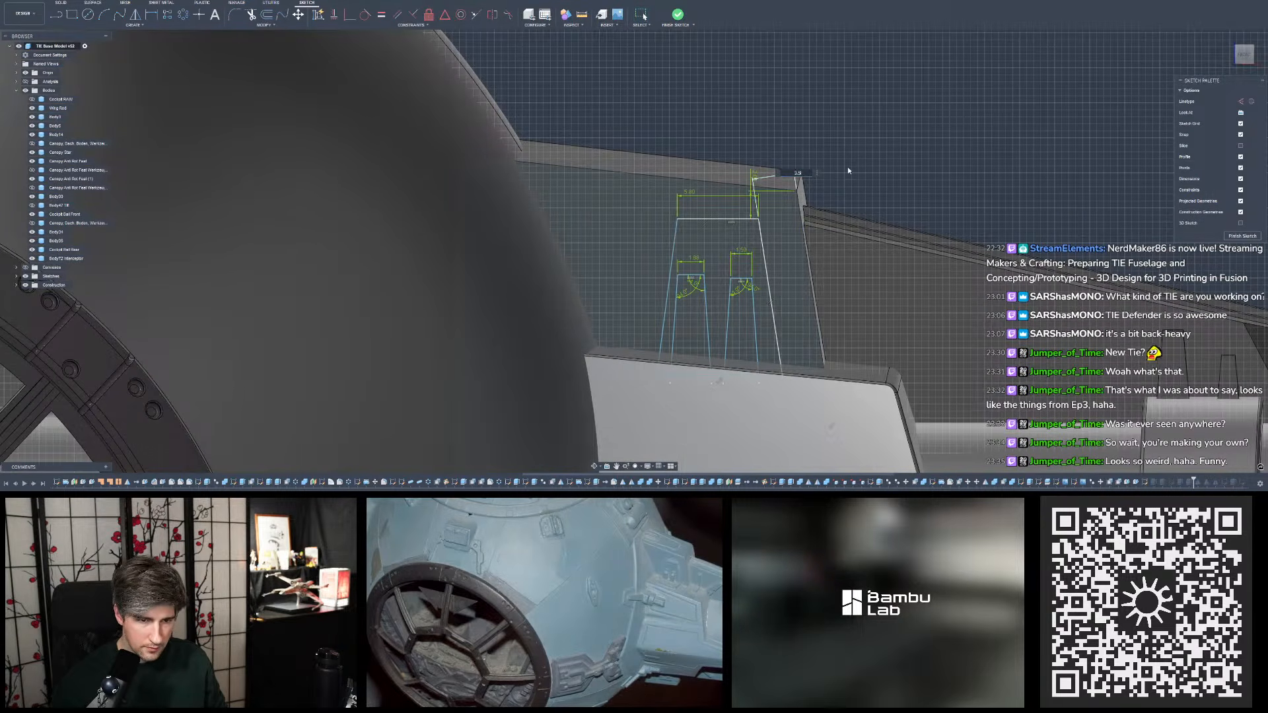
{"action": "key", "text": "Return"}
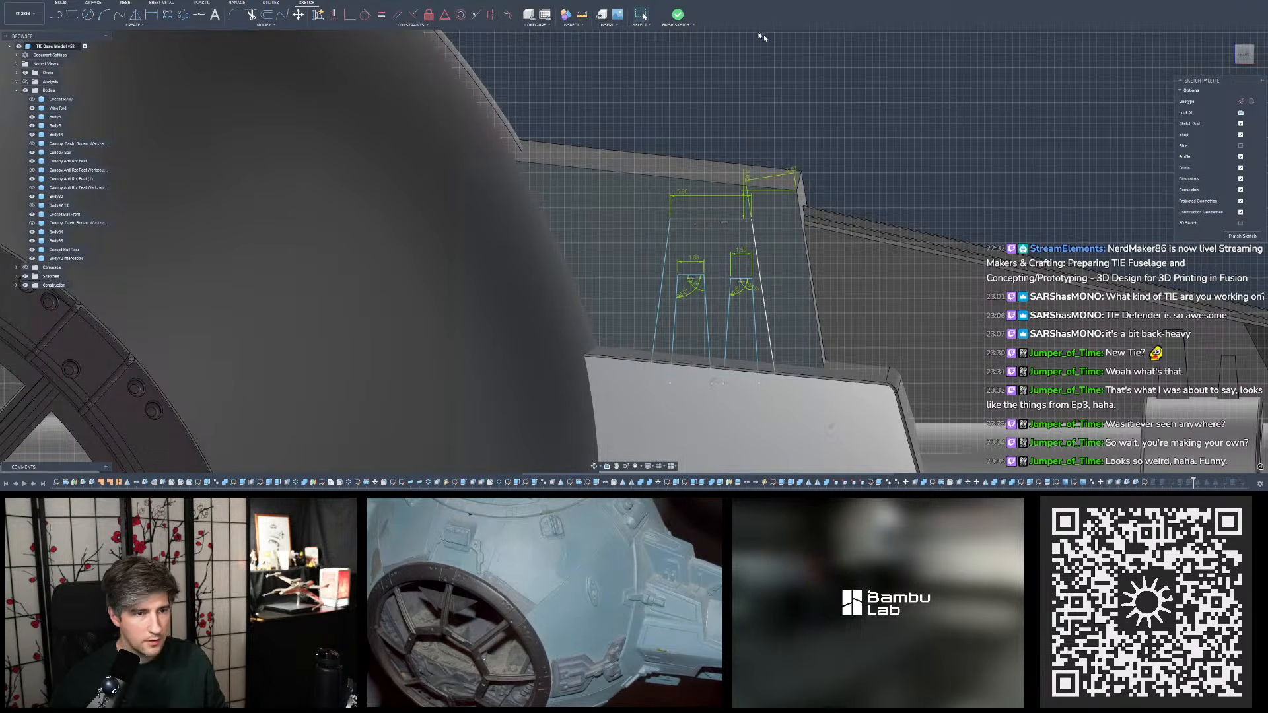
- Move the two small tapered profiles inside the large outline by -0.5 mm along X and finish the sketch
{"action": "scroll", "coordinate": [755, 317], "scroll_direction": "up", "scroll_amount": 3}
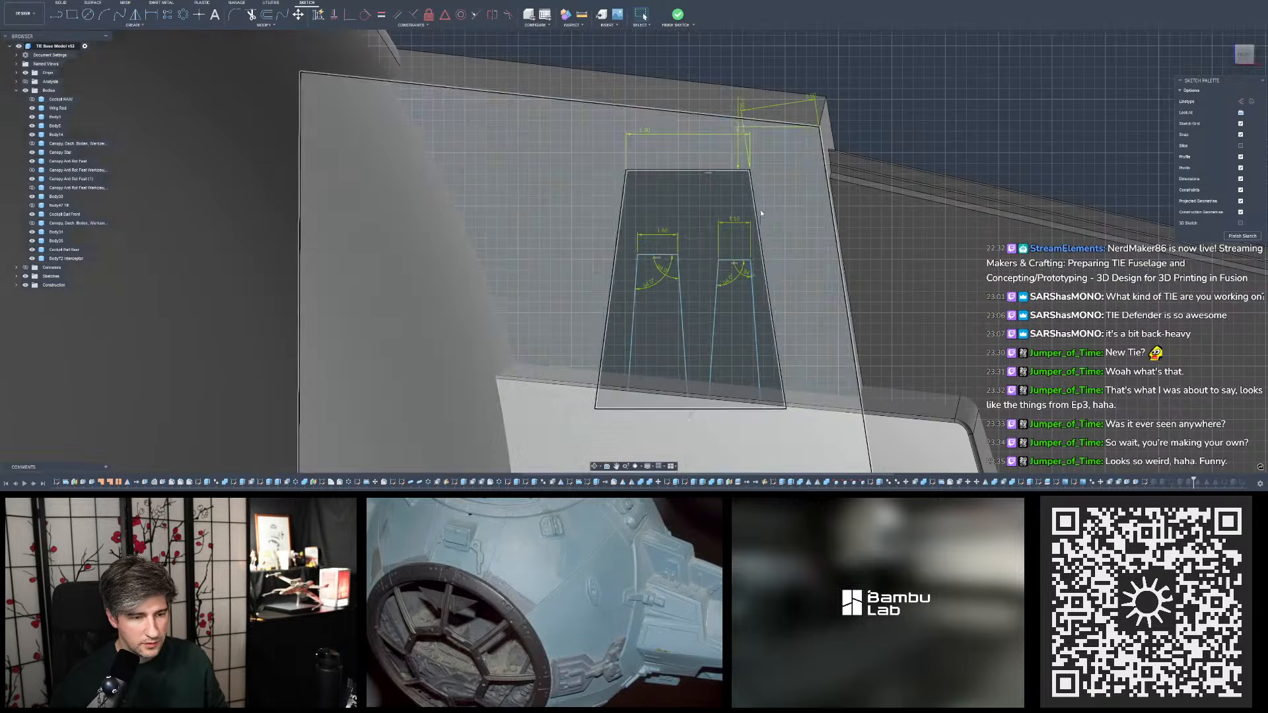
{"action": "left_click_drag", "start_coordinate": [625, 248], "coordinate": [769, 458]}
{"action": "left_click", "coordinate": [901, 127]}
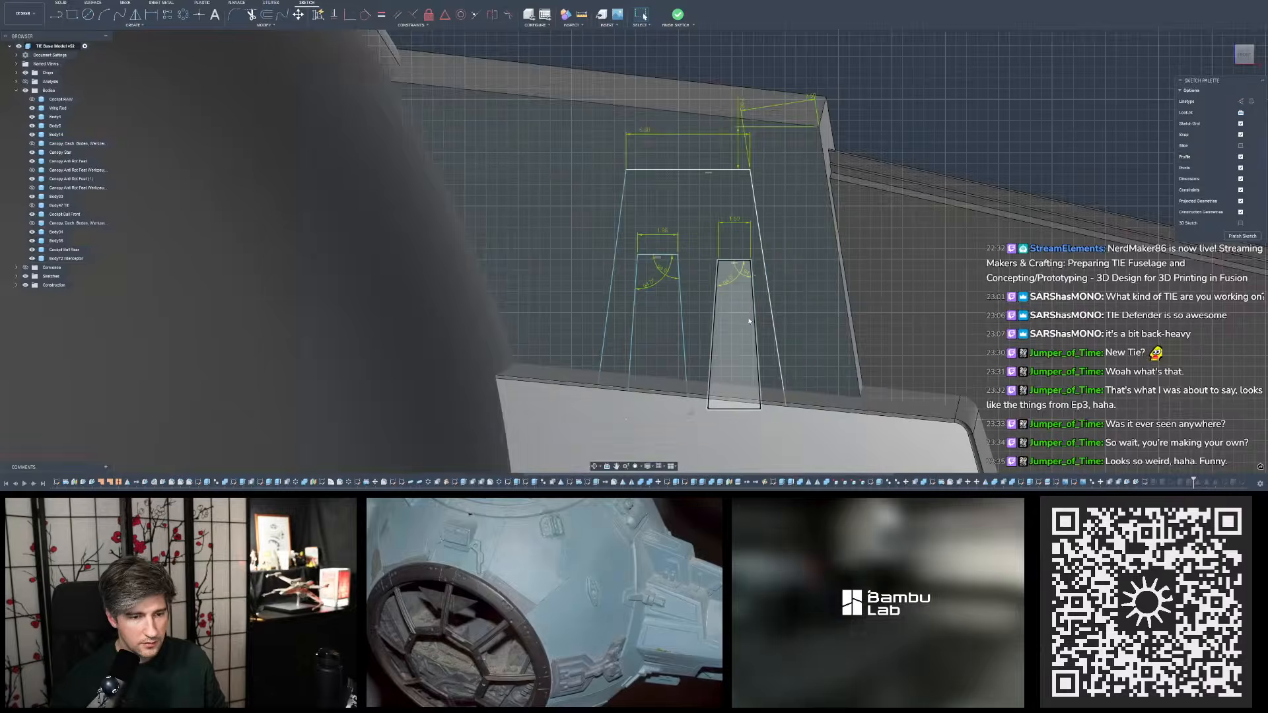
{"action": "left_click", "coordinate": [755, 307]}
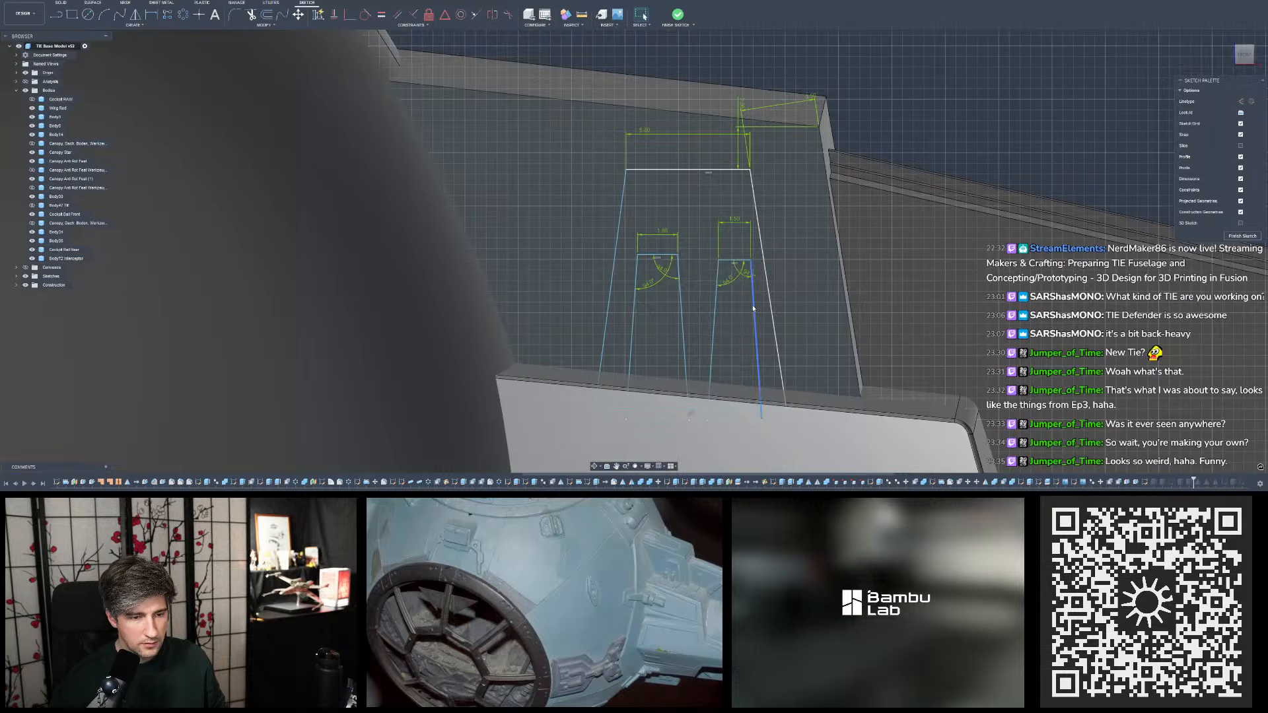
{"action": "left_click", "coordinate": [718, 275], "text": "ctrl"}
{"action": "left_click", "coordinate": [735, 261], "text": "ctrl"}
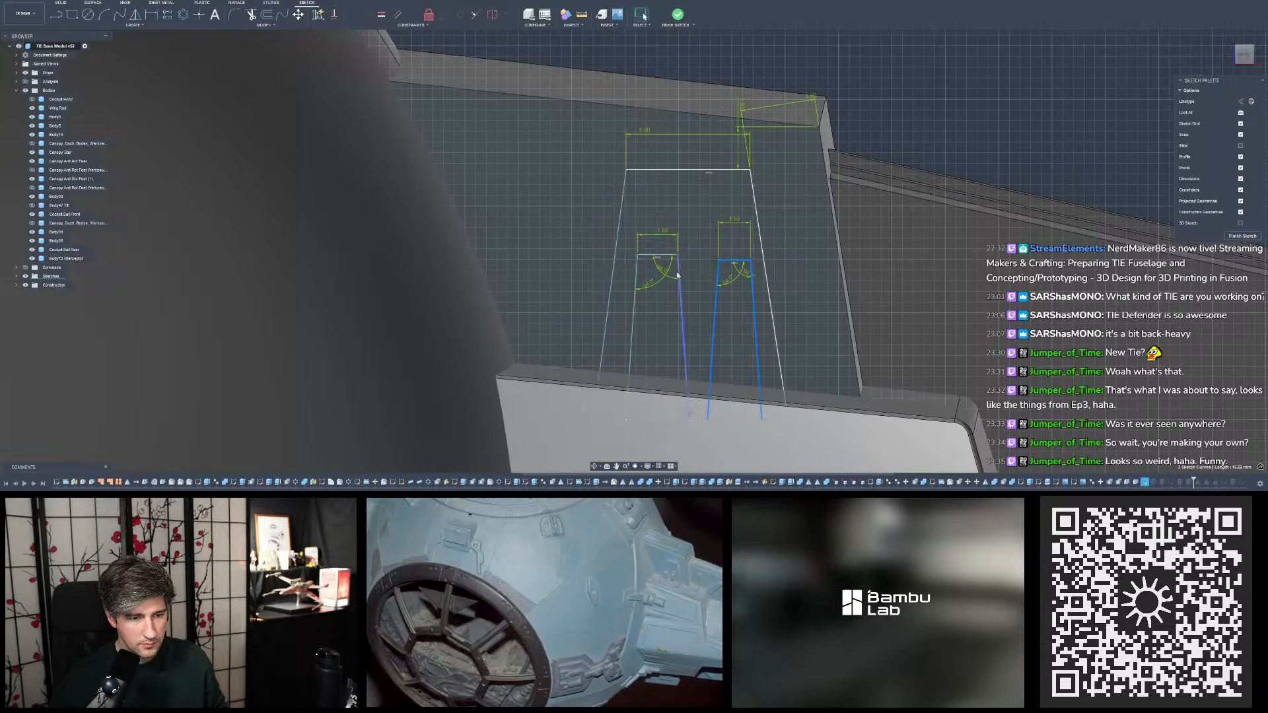
{"action": "left_click", "coordinate": [684, 334], "text": "ctrl"}
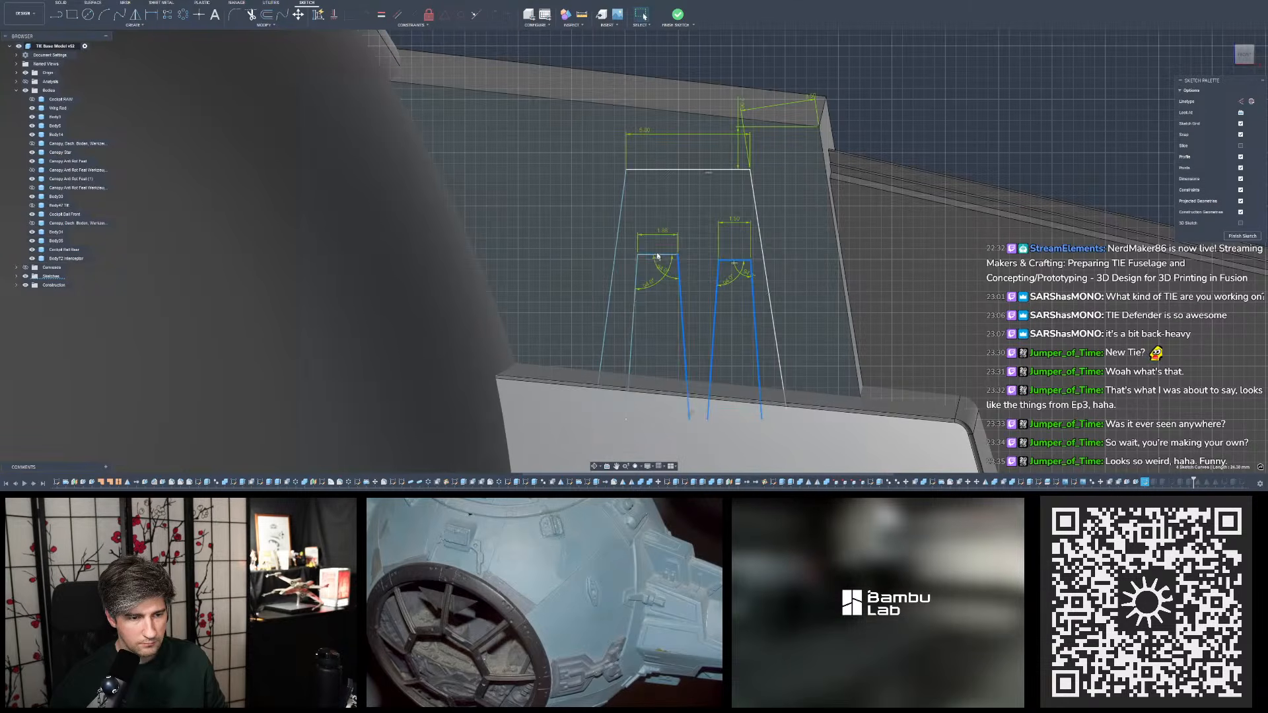
{"action": "left_click", "coordinate": [658, 255], "text": "ctrl"}
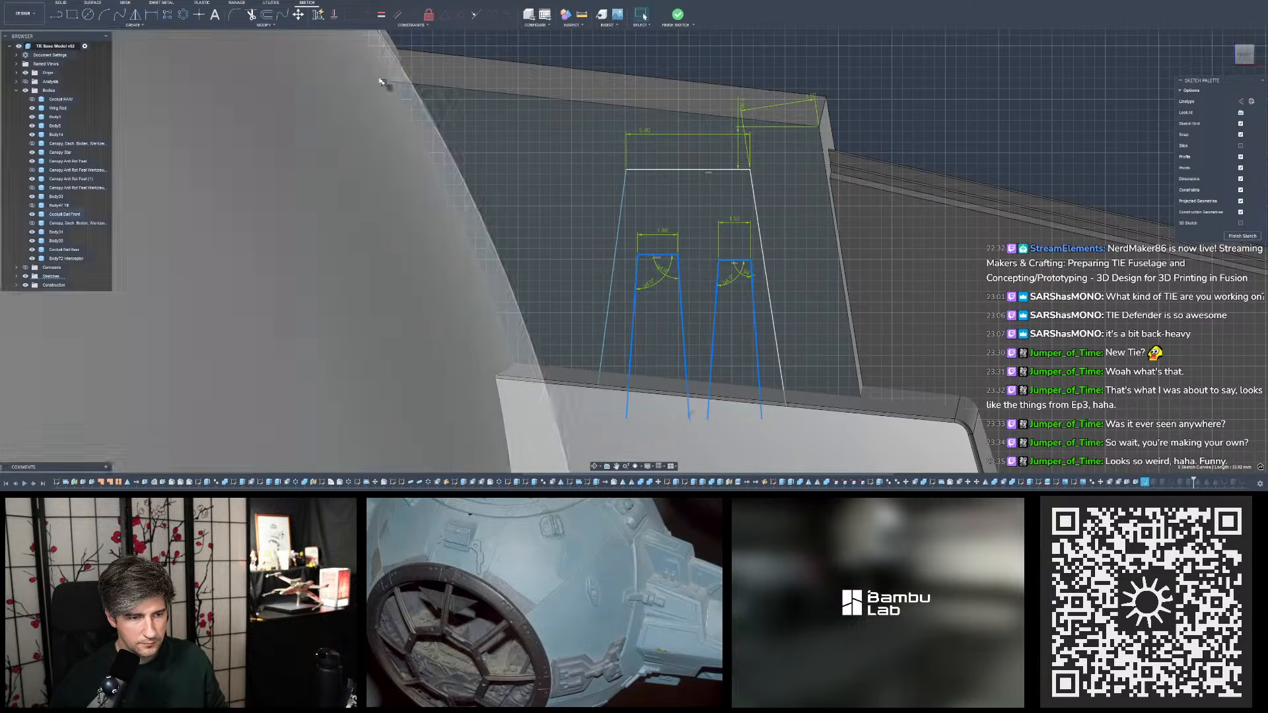
{"action": "left_click", "coordinate": [299, 14]}
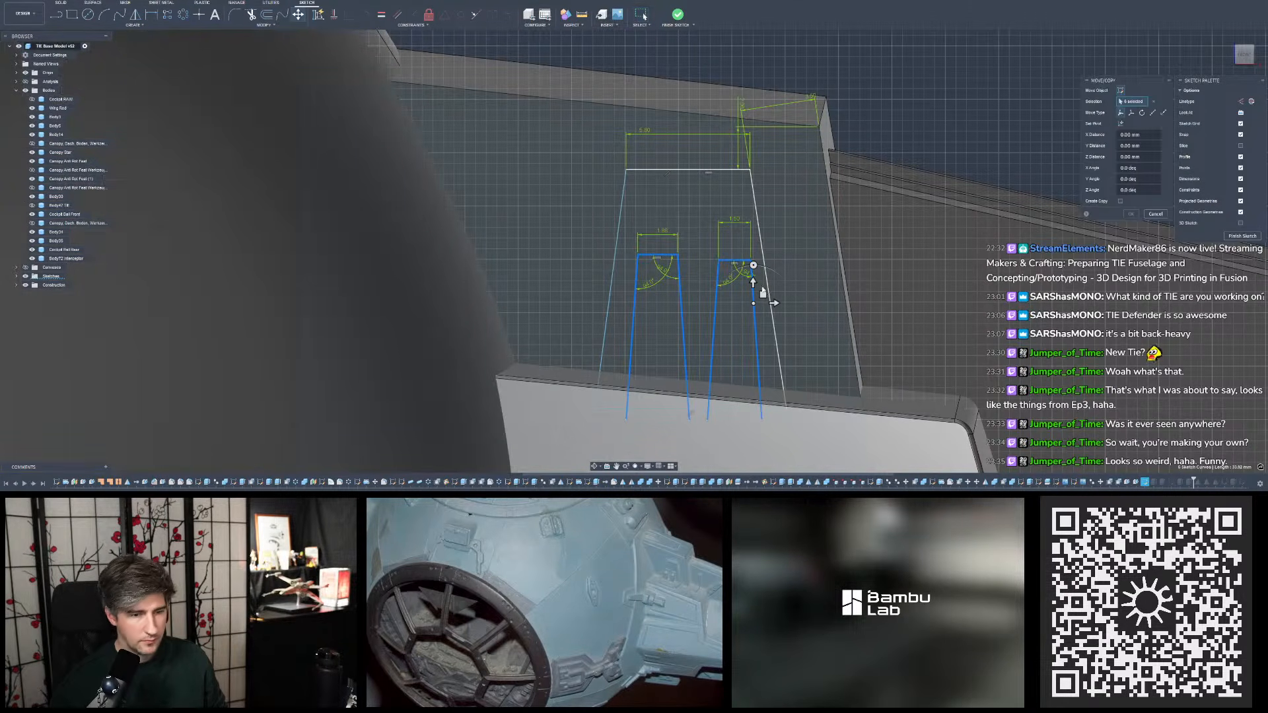
{"action": "type", "text": "-0.5"}
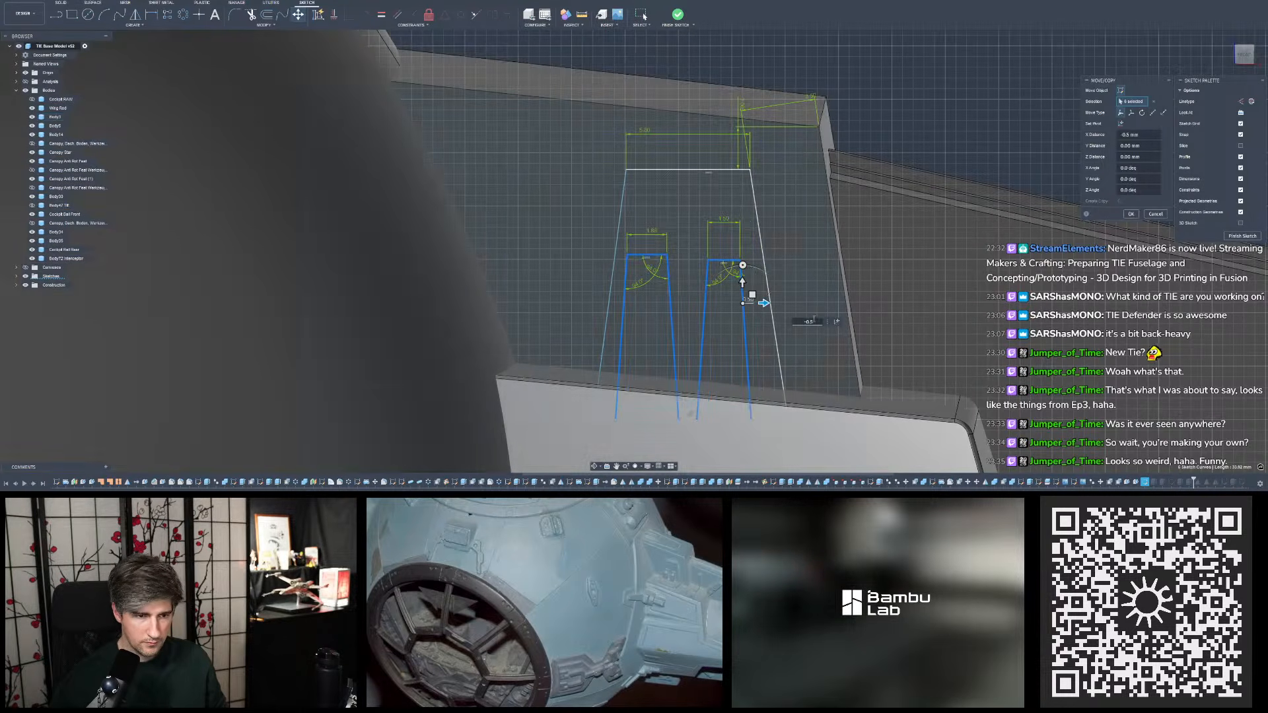
{"action": "key", "text": "Return"}
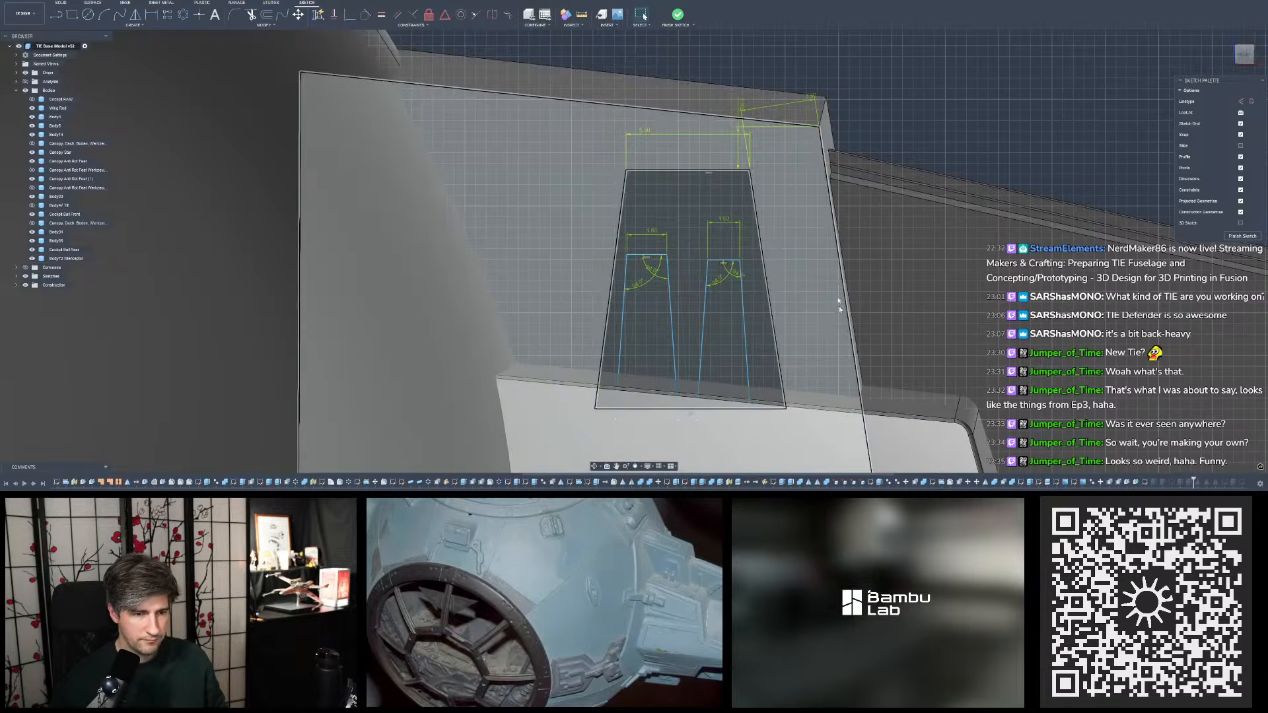
{"action": "left_click", "coordinate": [677, 14]}
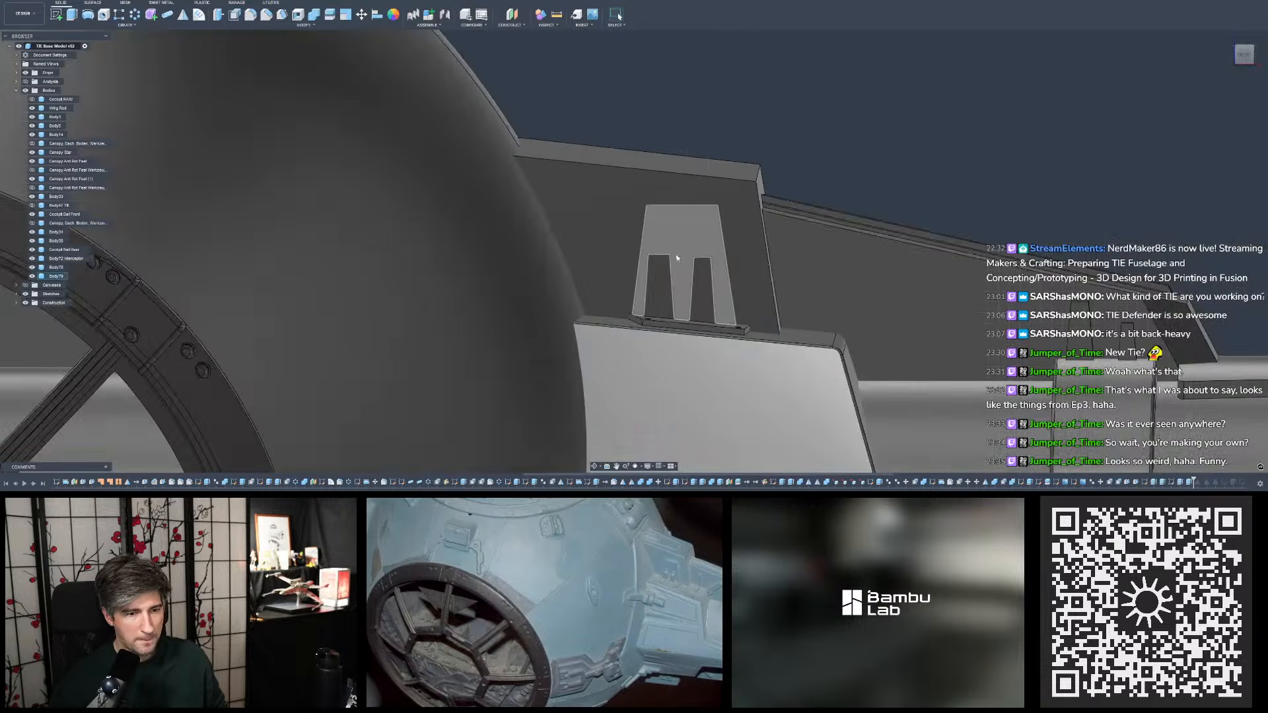
- In the thin base plate's sketch, dimension the plate outline's outer corner from the base block's outer end edge to reposition the plate
{"action": "middle_click_drag", "start_coordinate": [677, 257], "coordinate": [740, 274], "text": "shift"}
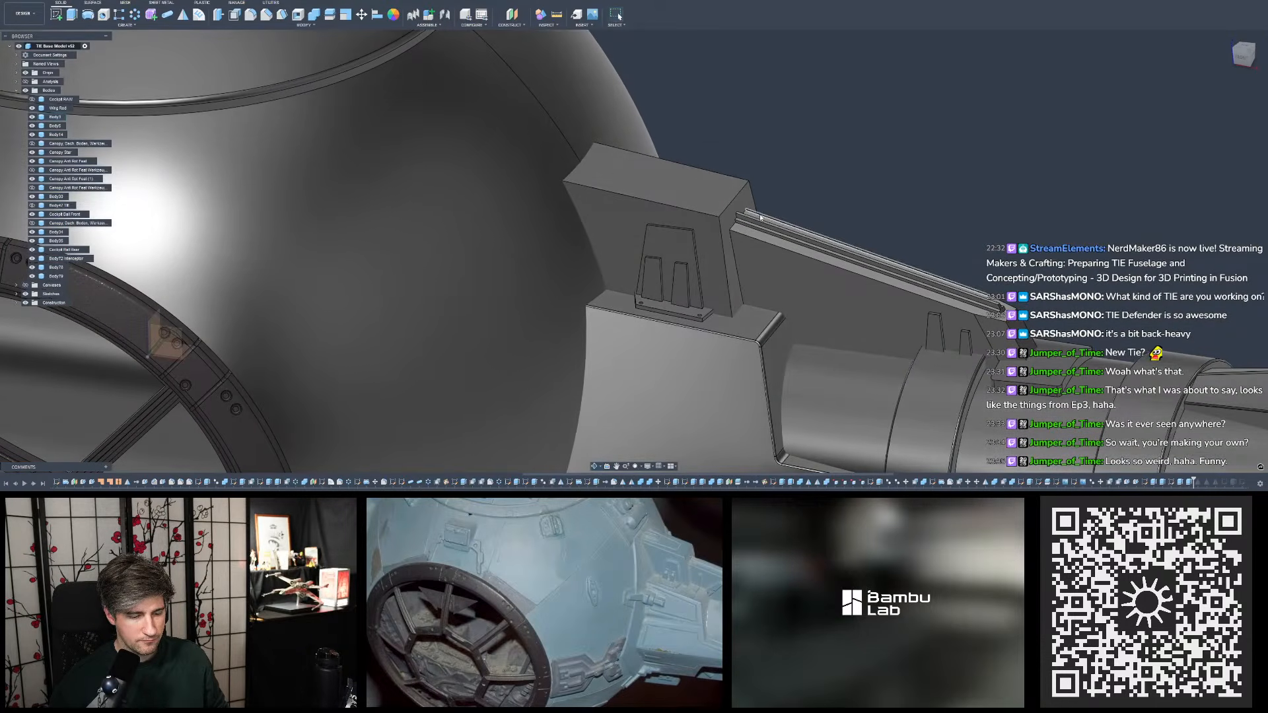
{"action": "middle_click_drag", "start_coordinate": [807, 192], "coordinate": [776, 224], "text": "shift"}
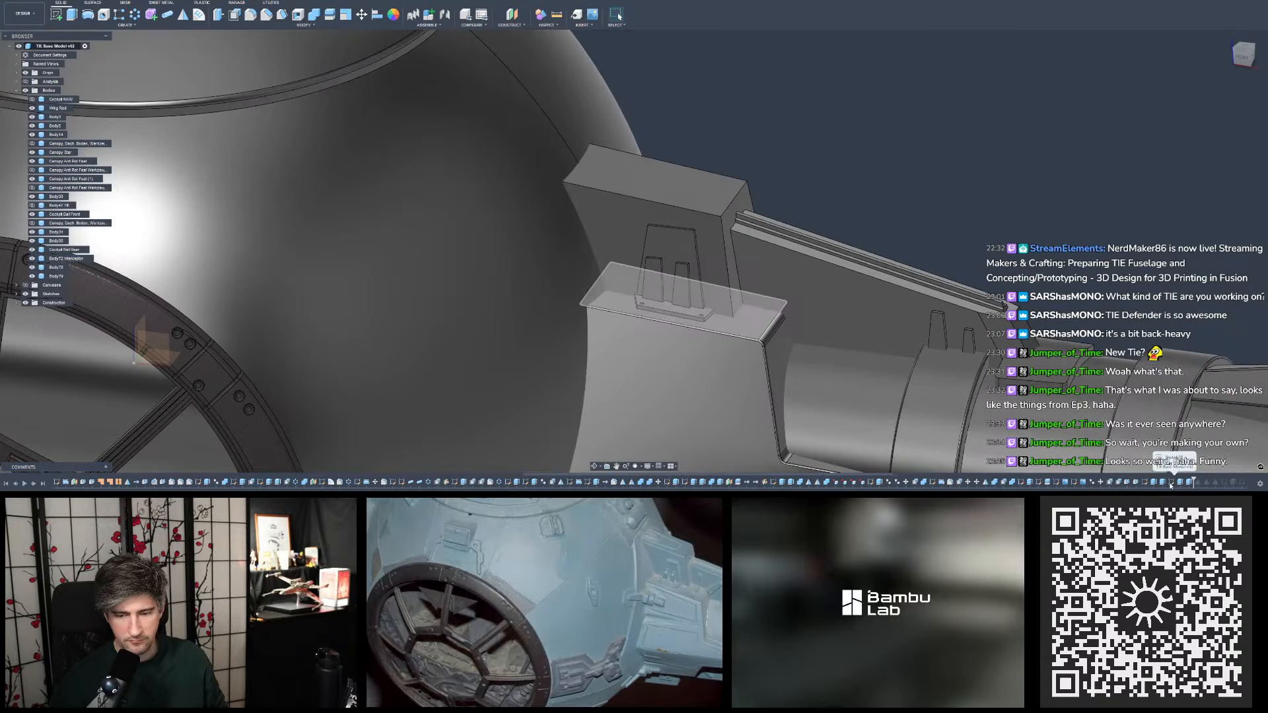
{"action": "double_click", "coordinate": [1170, 482]}
{"action": "scroll", "coordinate": [655, 342], "scroll_direction": "up", "scroll_amount": 3}
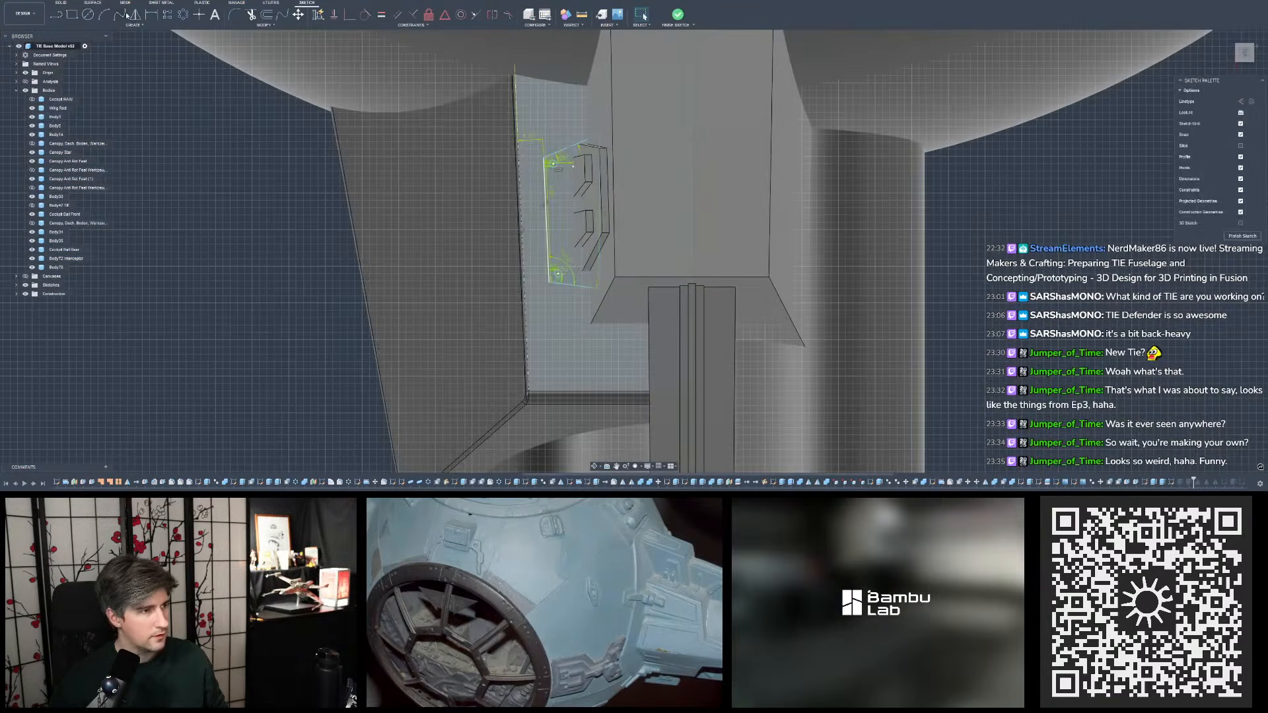
{"action": "left_click", "coordinate": [152, 15]}
{"action": "scroll", "coordinate": [594, 307], "scroll_direction": "up", "scroll_amount": 4}
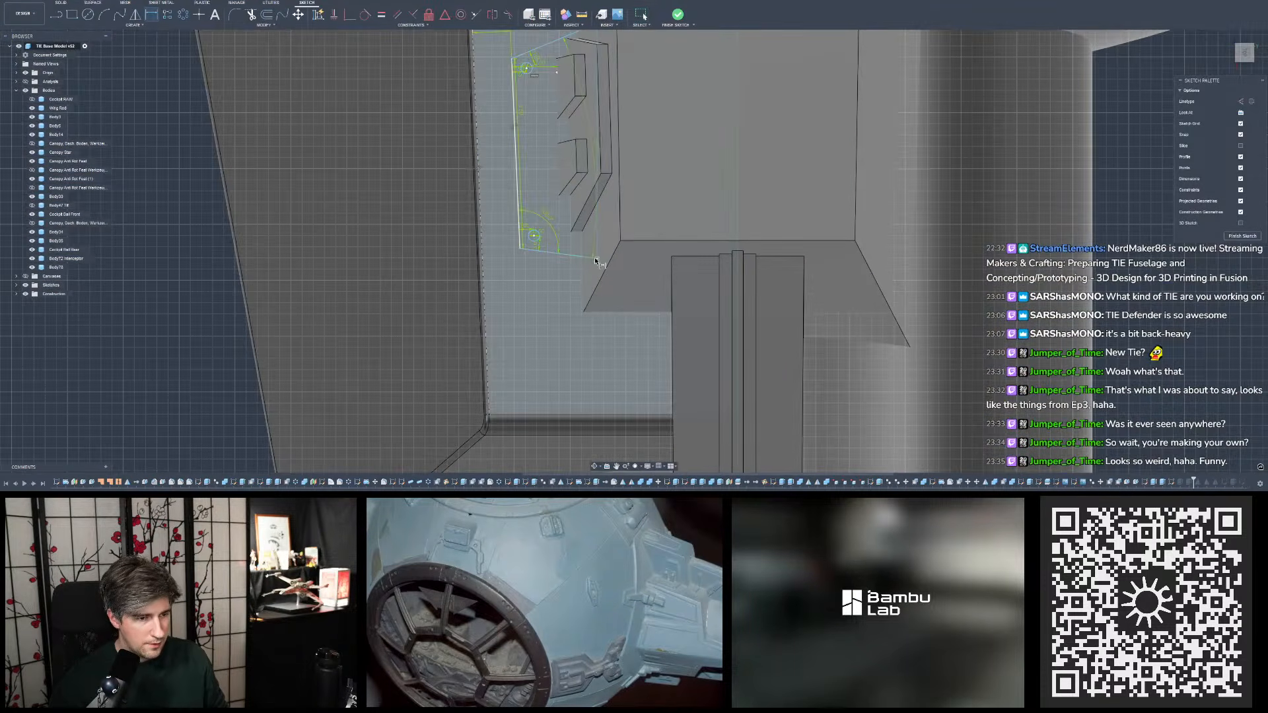
{"action": "left_click", "coordinate": [517, 178]}
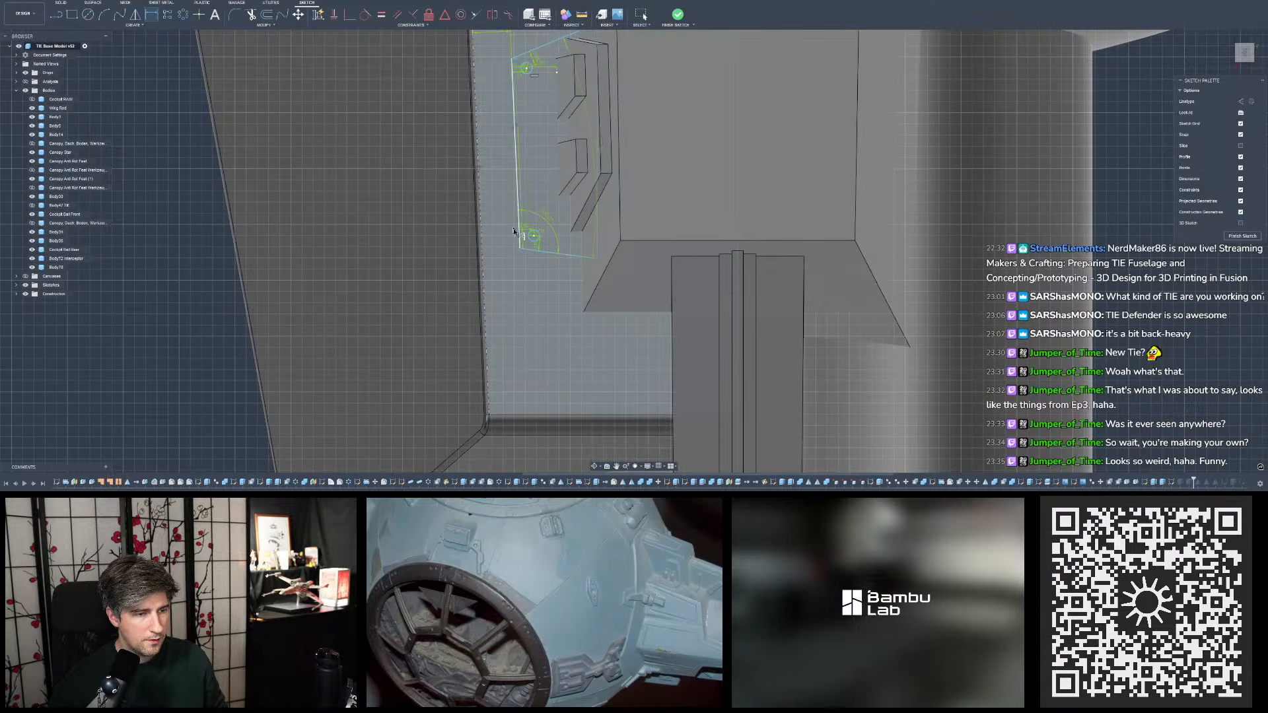
{"action": "left_click", "coordinate": [526, 415]}
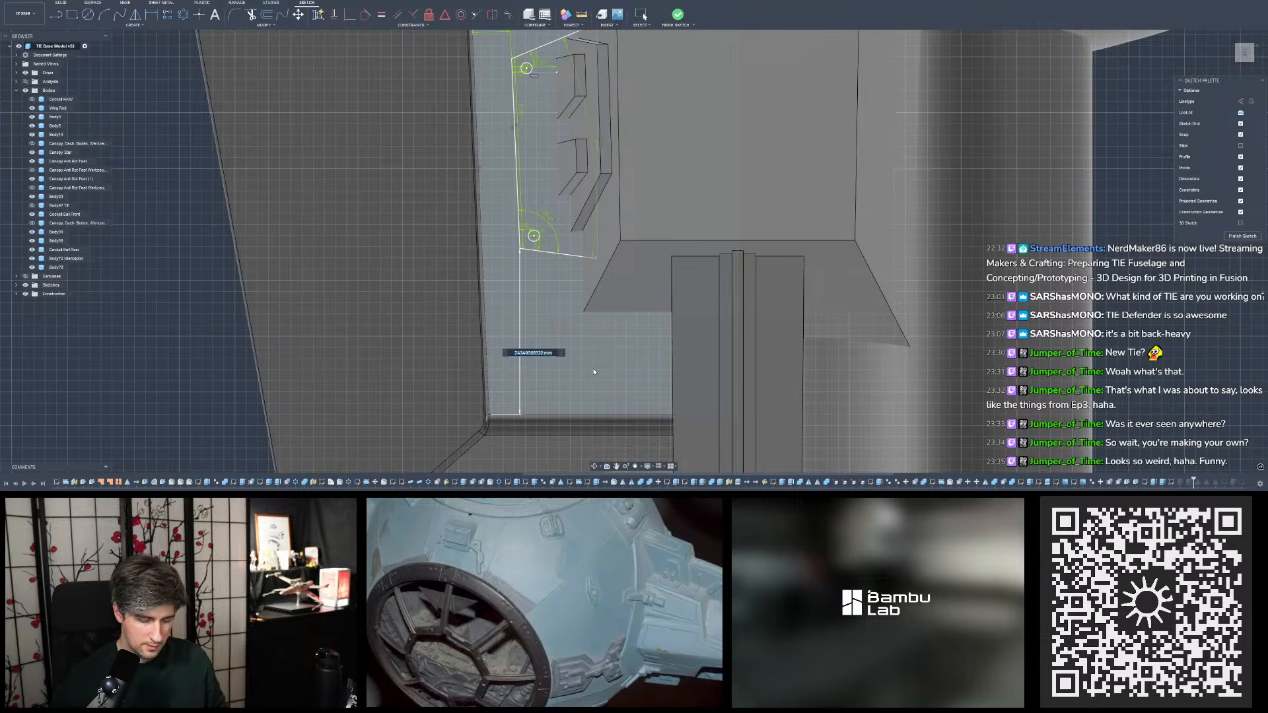
{"action": "type", "text": "1"}
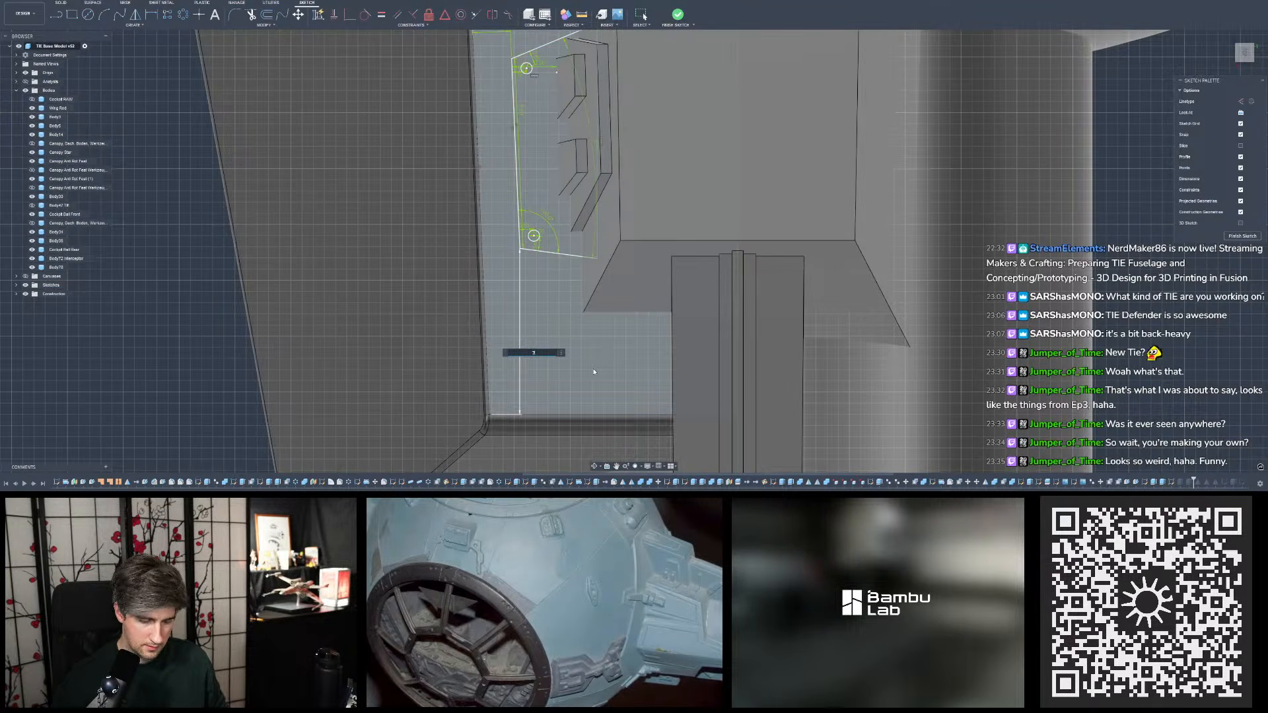
{"action": "key", "text": "Return"}
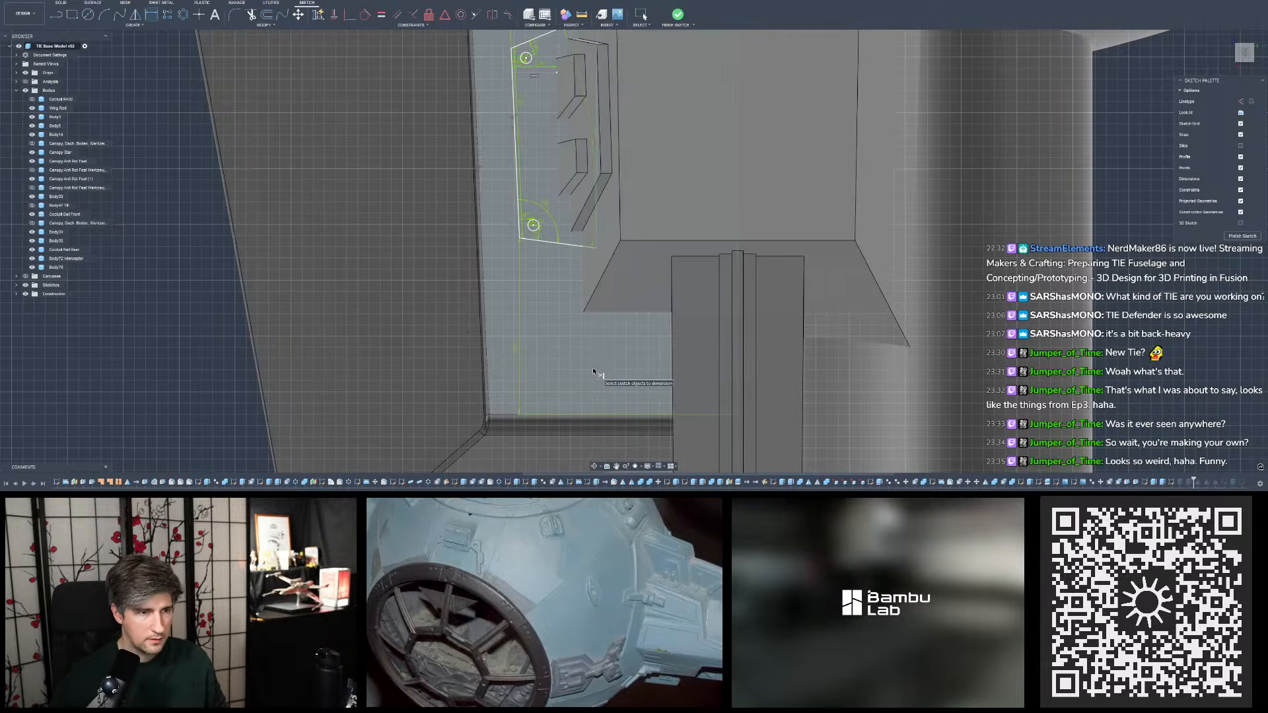
- Finish the thin base plate's sketch and check the repositioned plate on the pylon from several angles
{"action": "left_click", "coordinate": [677, 15]}
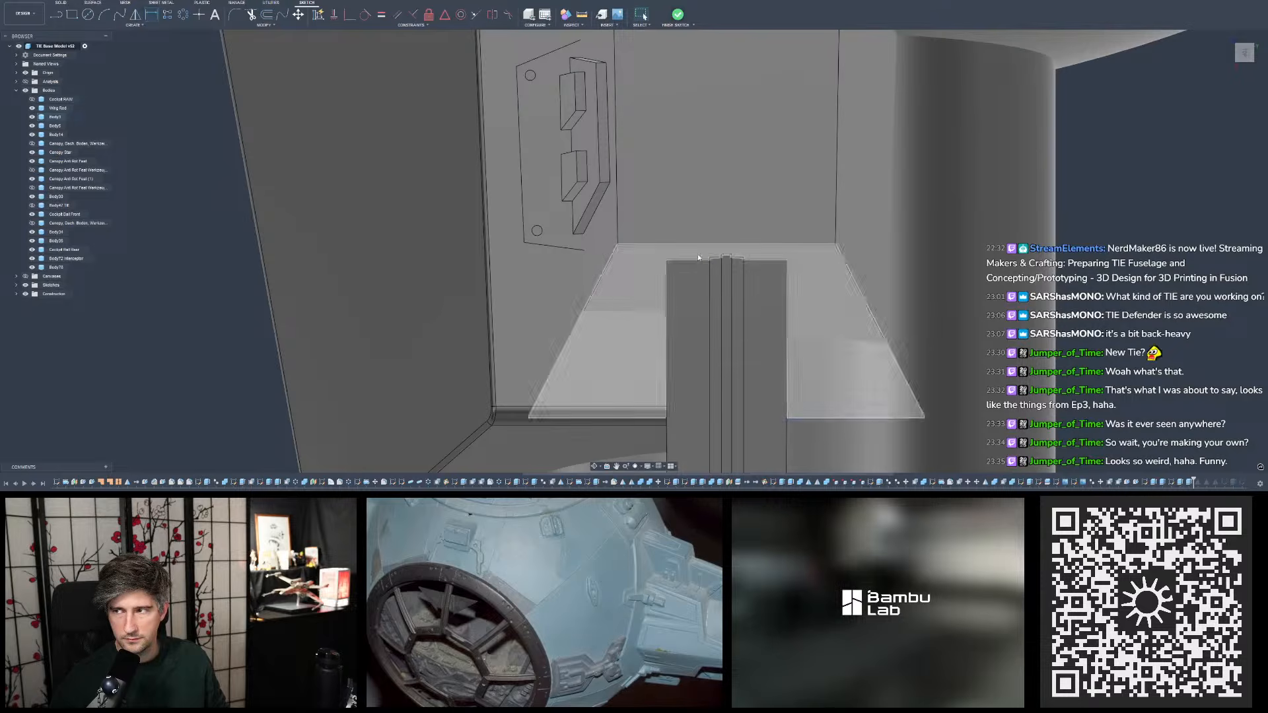
{"action": "scroll", "coordinate": [650, 309], "scroll_direction": "down", "scroll_amount": 6}
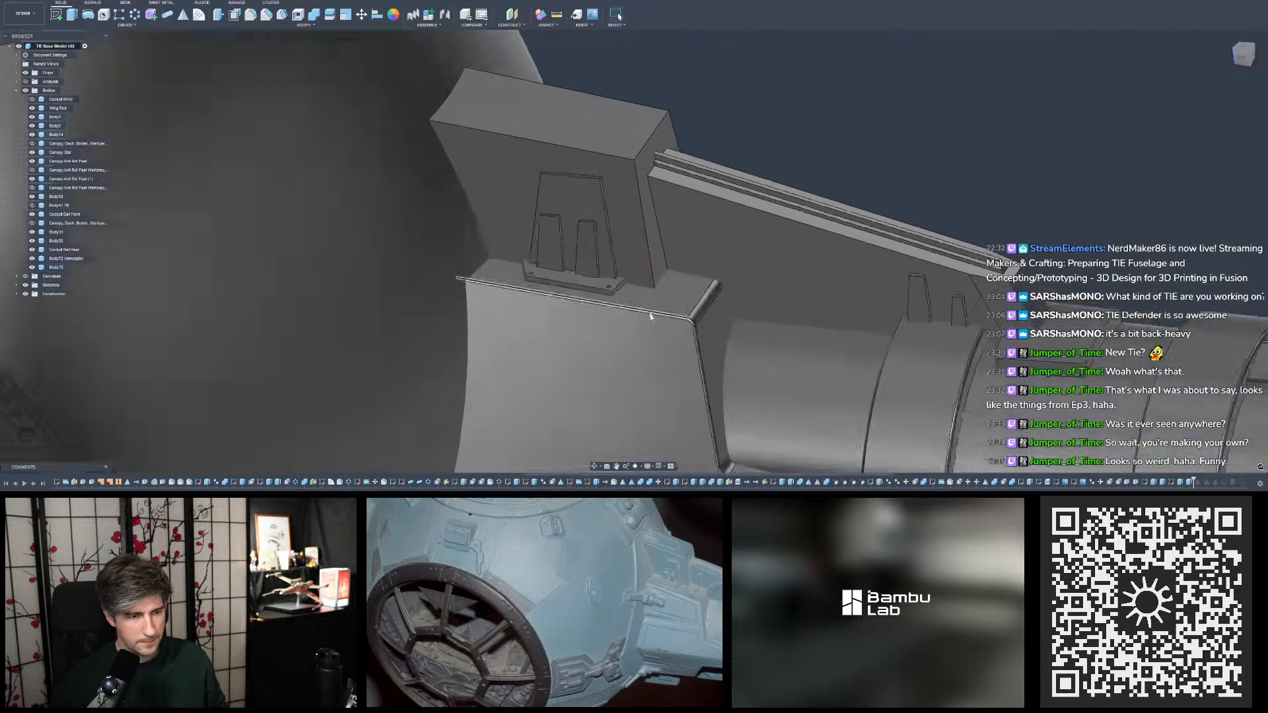
{"action": "middle_click_drag", "start_coordinate": [742, 199], "coordinate": [732, 253], "text": "shift"}
{"action": "scroll", "coordinate": [719, 227], "scroll_direction": "down", "scroll_amount": 6}
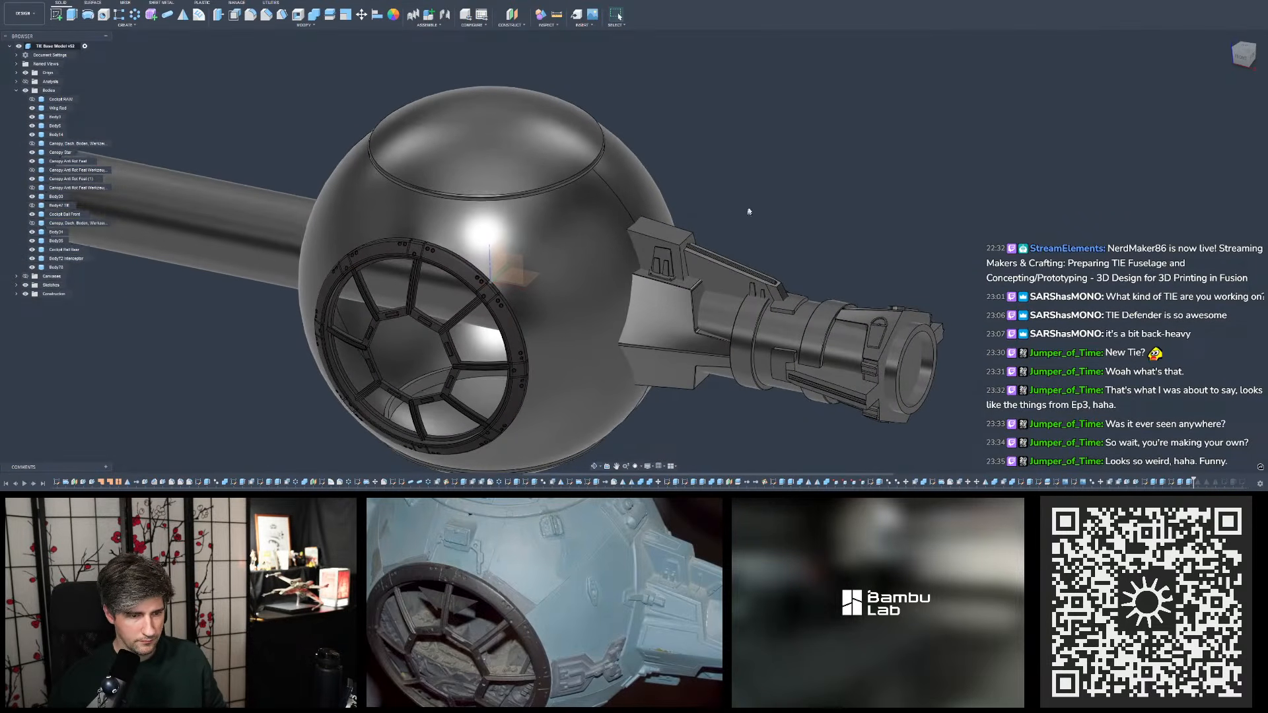
{"action": "scroll", "coordinate": [732, 199], "scroll_direction": "up", "scroll_amount": 2}
{"action": "middle_click_drag", "start_coordinate": [723, 193], "coordinate": [731, 192], "text": "shift"}
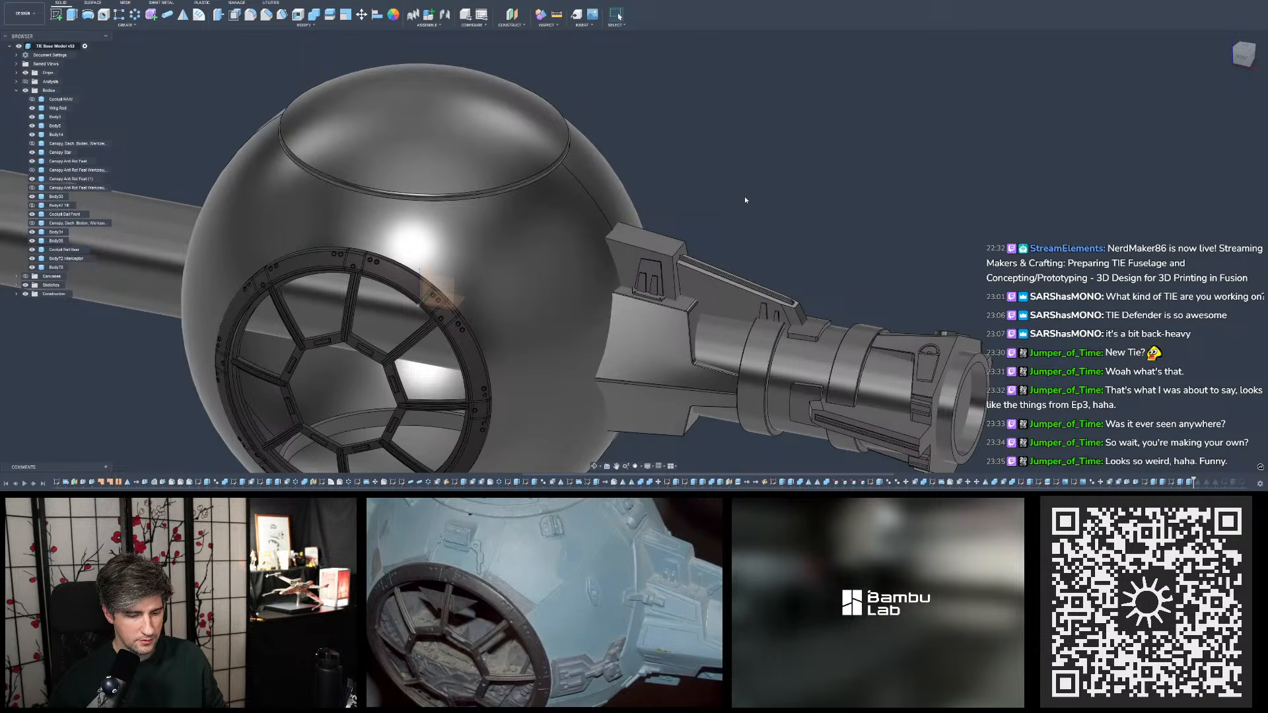
{"action": "middle_click_drag", "start_coordinate": [744, 204], "coordinate": [743, 211], "text": "shift"}
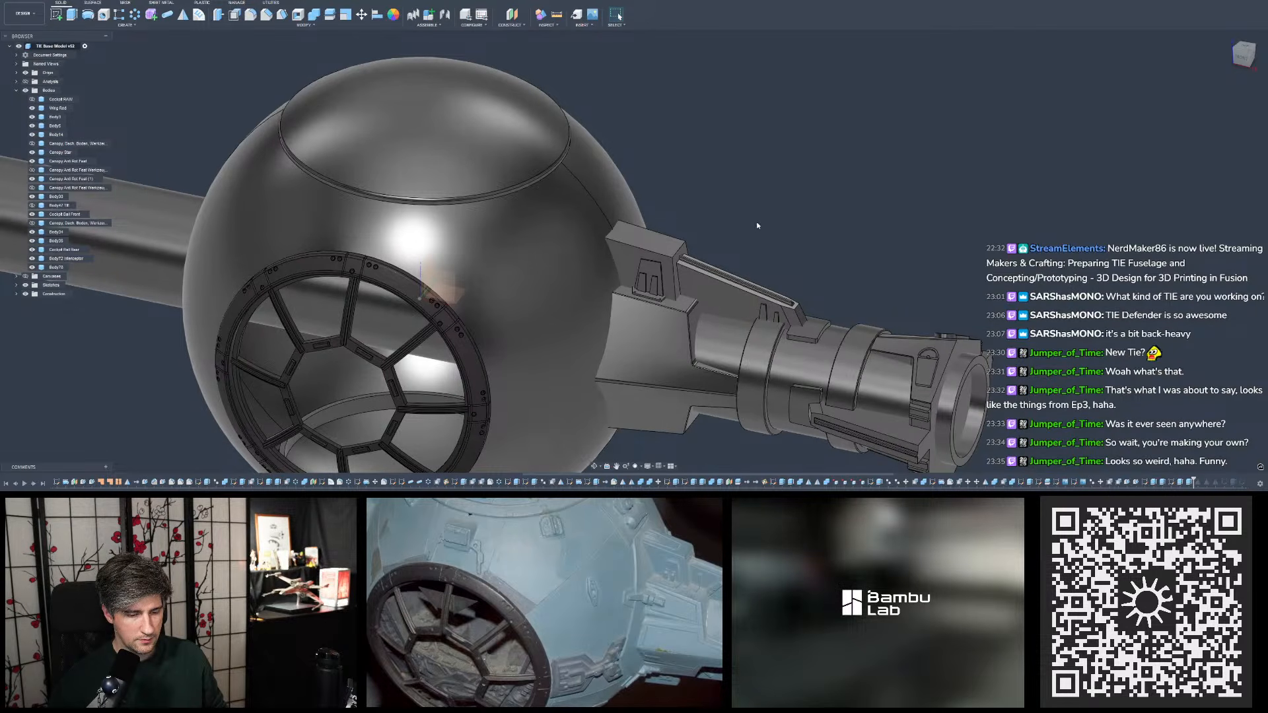
- In the tapered detail's sketch, set the large outline's vertical offset below the block's upper outer corner to 2.5 mm
{"action": "double_click", "coordinate": [1156, 483]}
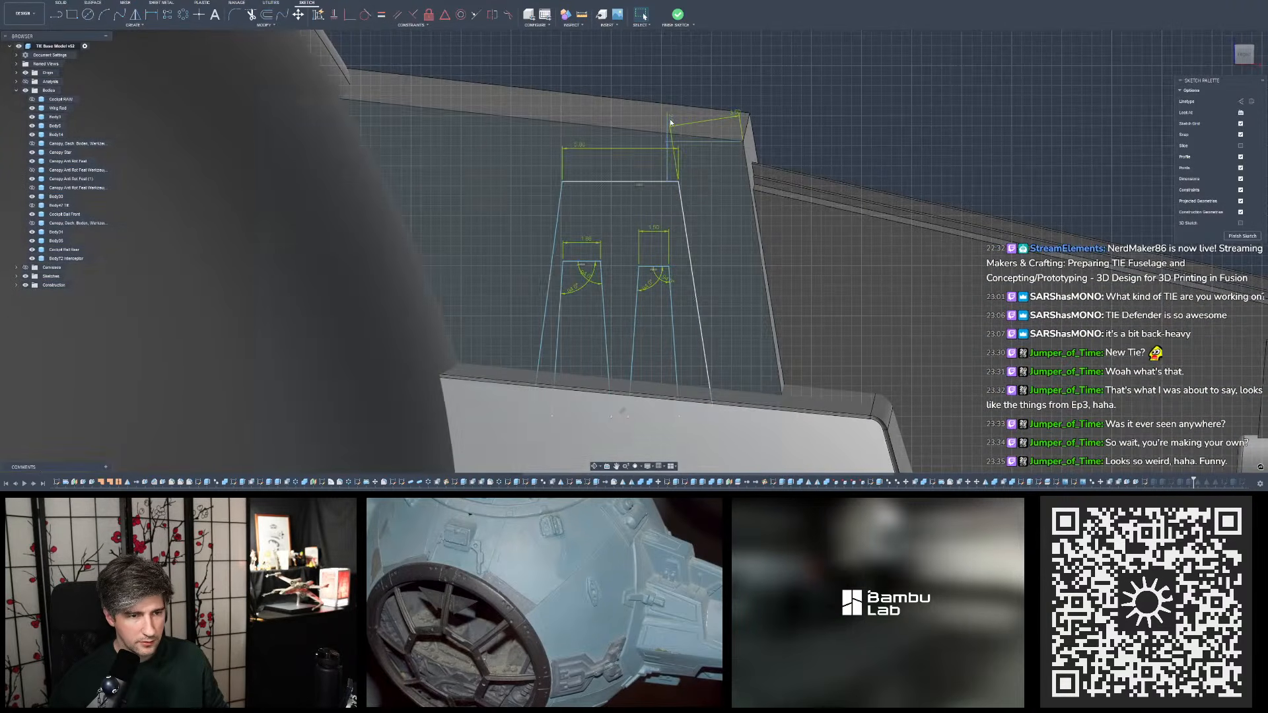
{"action": "double_click", "coordinate": [671, 122]}
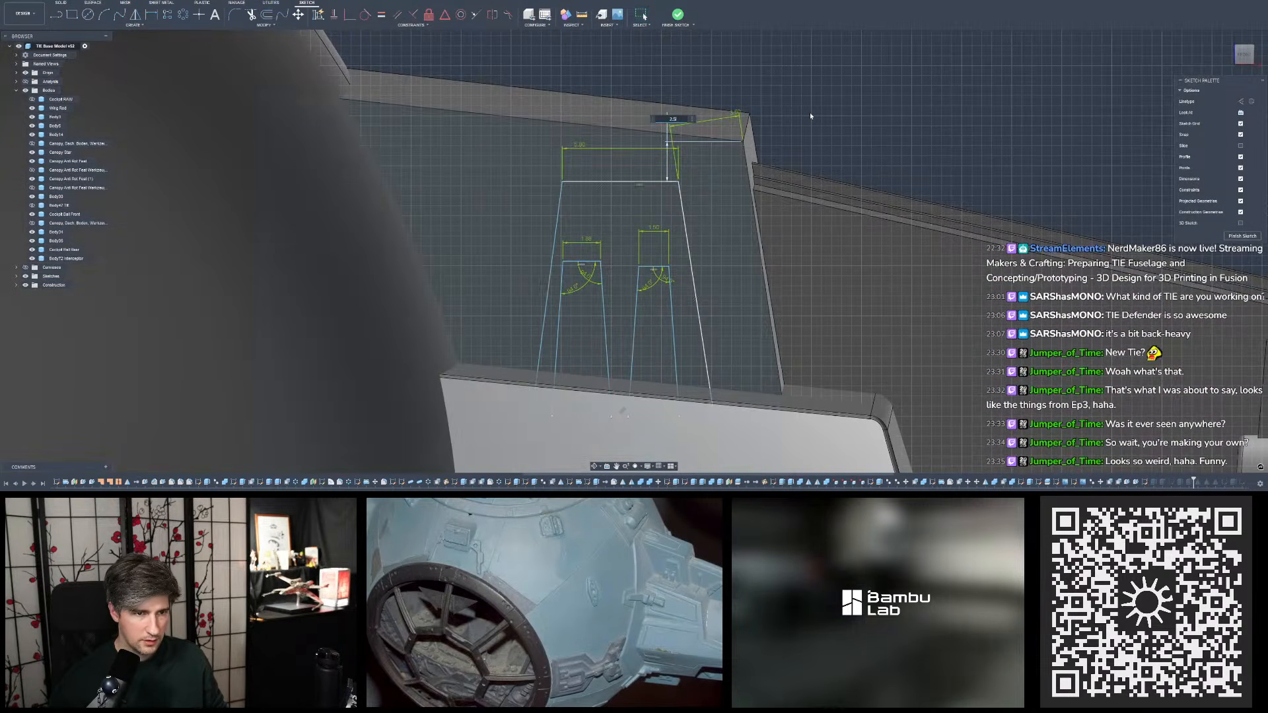
{"action": "type", "text": "2.5"}
{"action": "key", "text": "Return"}
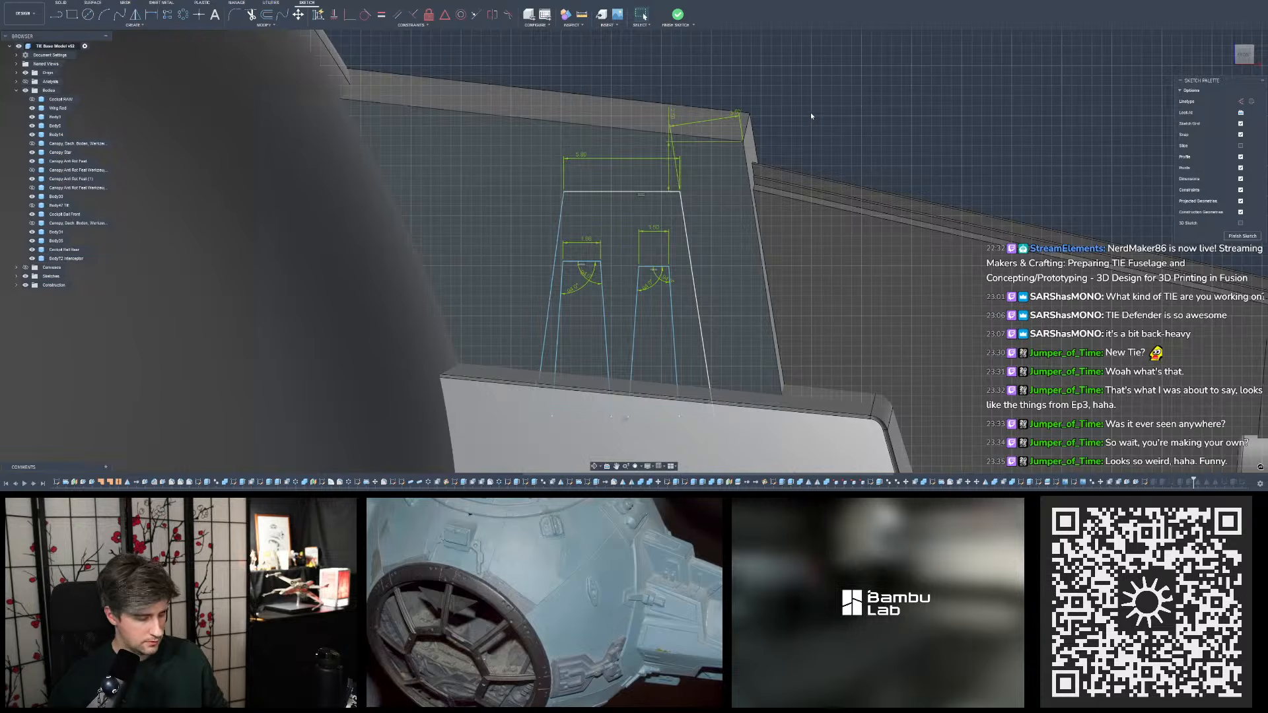
{"action": "key", "text": "ctrl+z"}
{"action": "key", "text": "ctrl+y"}
{"action": "key", "text": "ctrl+z"}
{"action": "key", "text": "ctrl+y"}
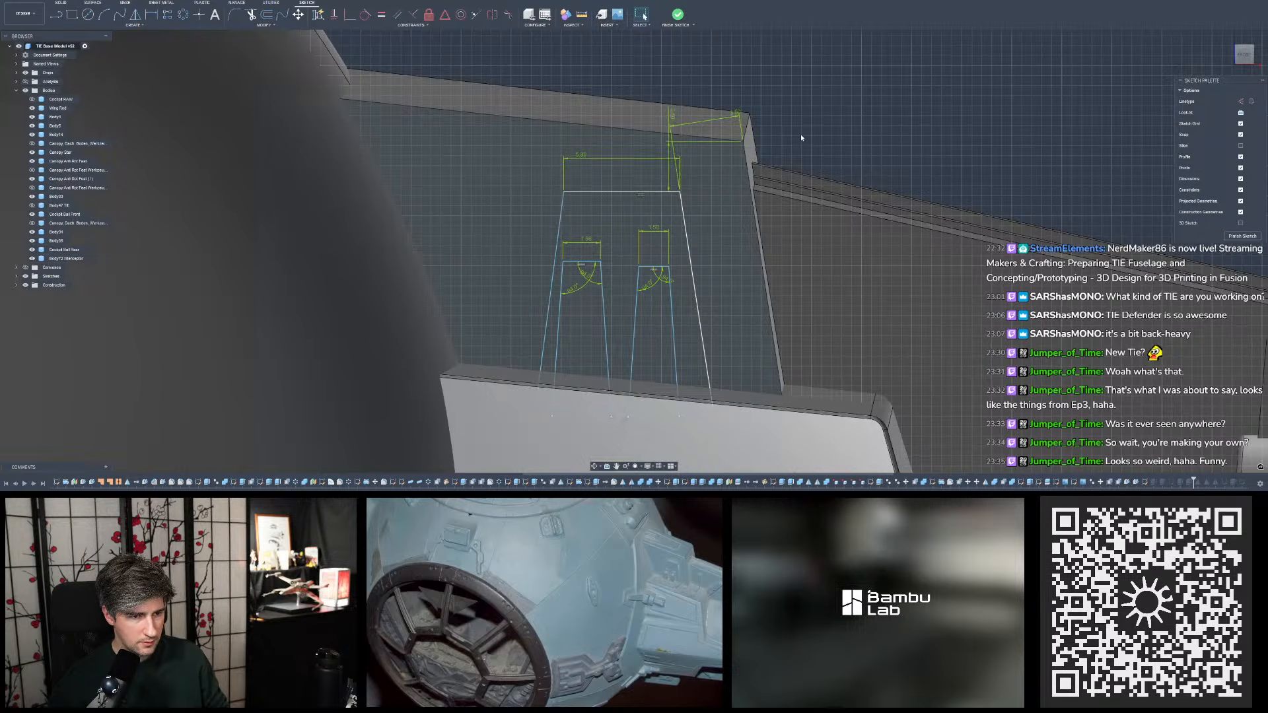
{"action": "key", "text": "ctrl+z"}
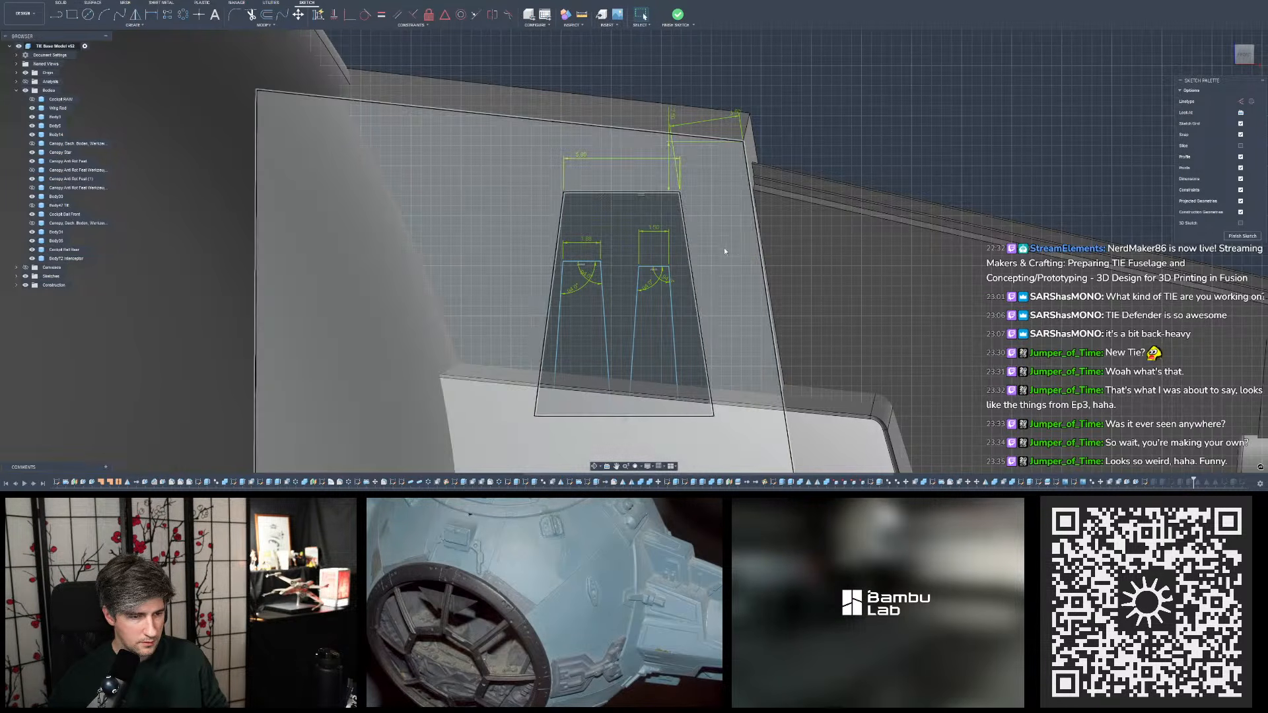
- Move the top edges of the two small tapered profiles by -0.5 mm vertically, finish the sketch and check the resulting detail
{"action": "left_click", "coordinate": [658, 265]}
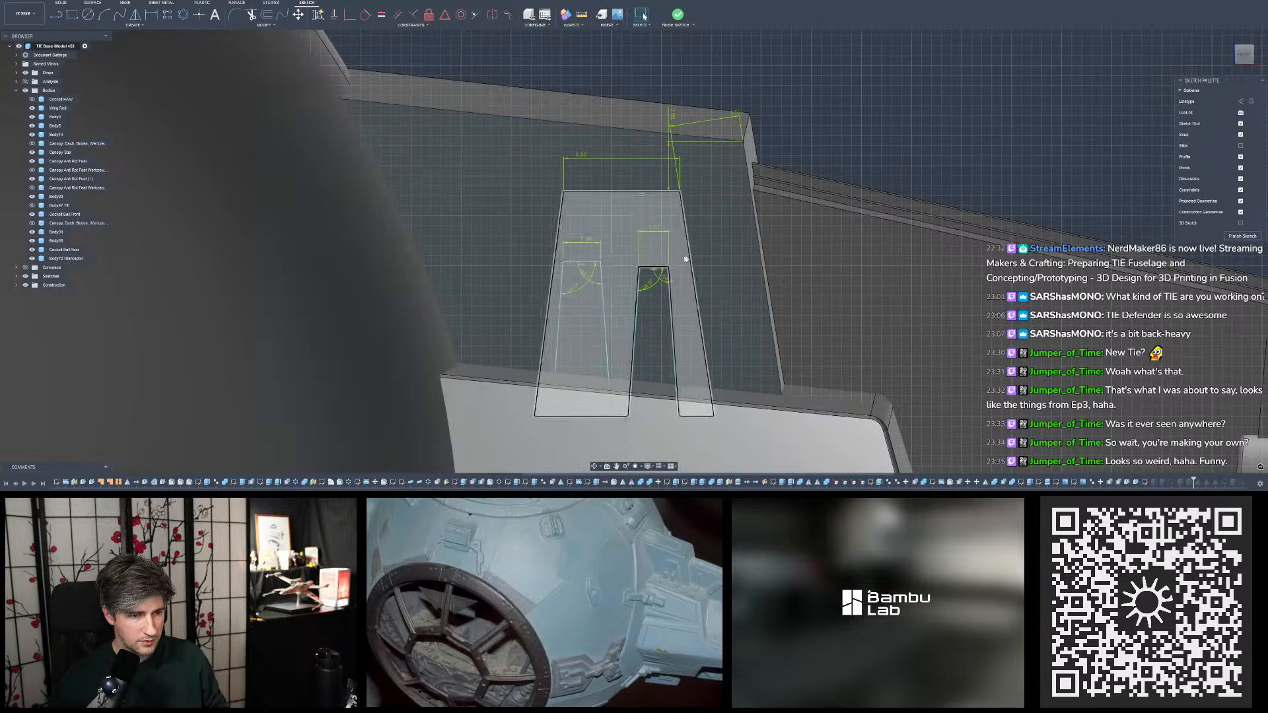
{"action": "left_click", "coordinate": [587, 262]}
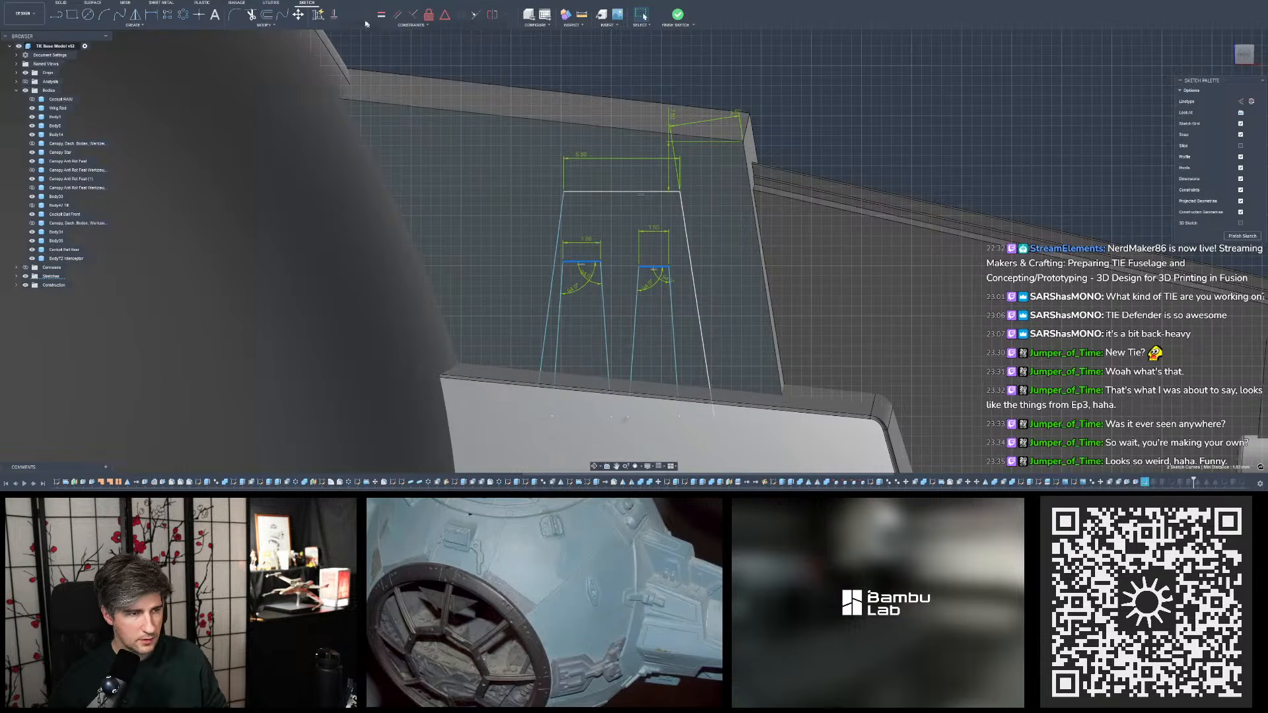
{"action": "left_click", "coordinate": [298, 14]}
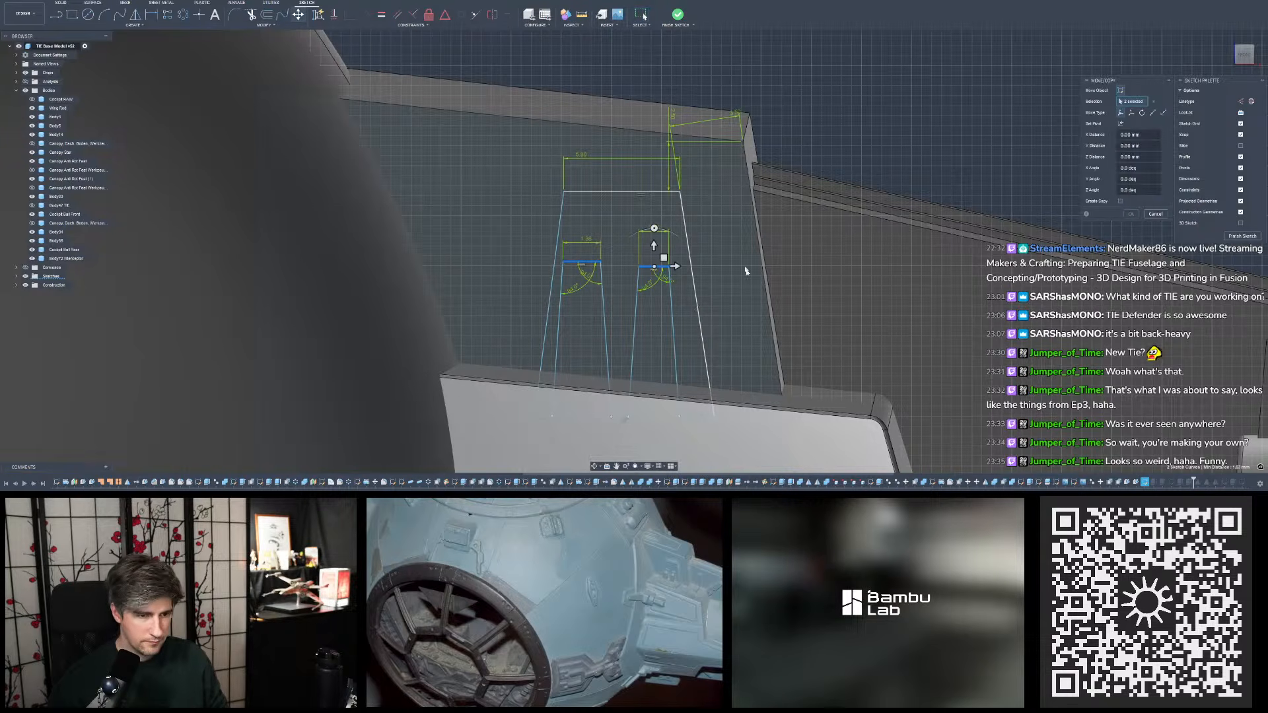
{"action": "left_click", "coordinate": [653, 246]}
{"action": "type", "text": "-0.5"}
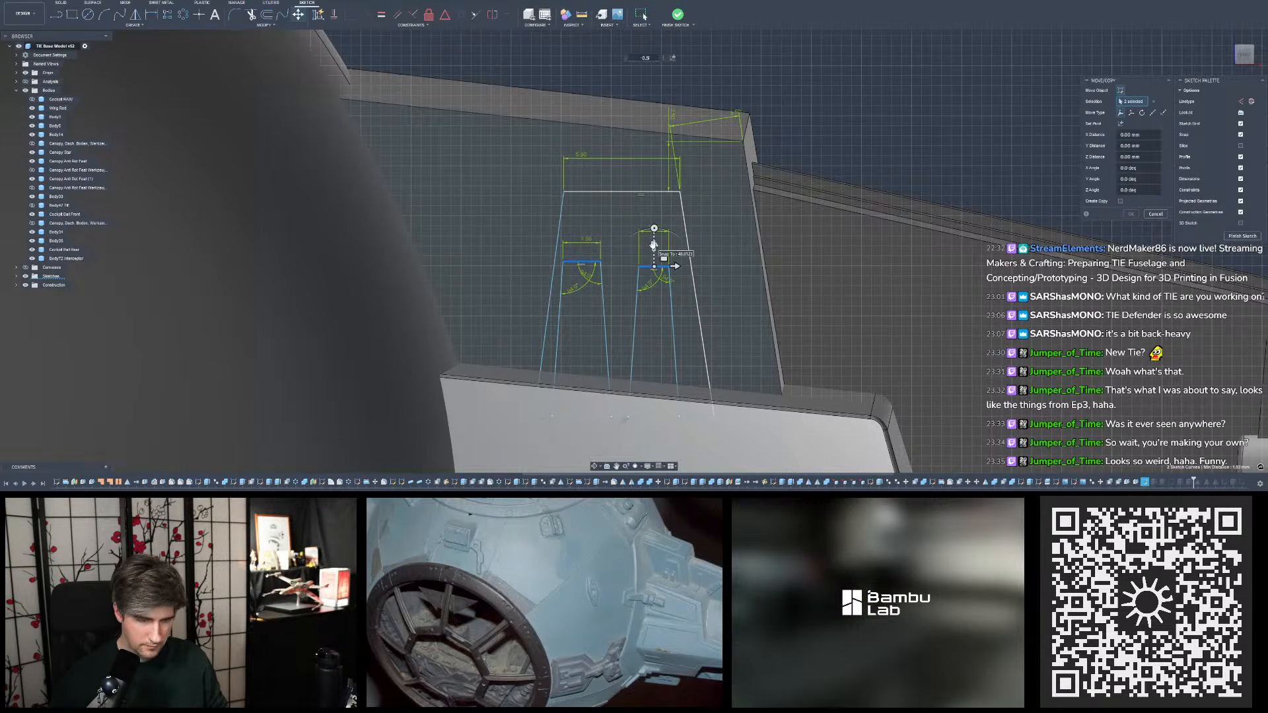
{"action": "key", "text": "Return"}
{"action": "left_click", "coordinate": [677, 14]}
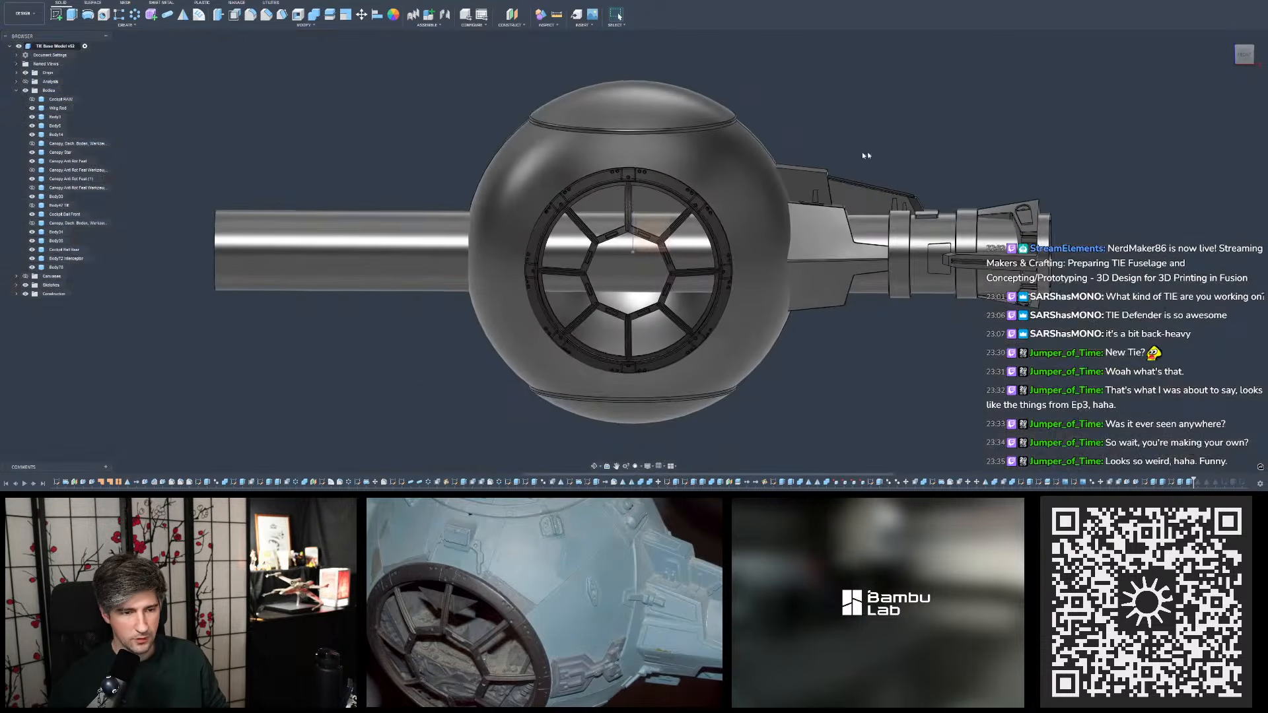
{"action": "scroll", "coordinate": [910, 170], "scroll_direction": "up", "scroll_amount": 5}
{"action": "middle_click_drag", "start_coordinate": [855, 159], "coordinate": [727, 165], "text": "shift"}
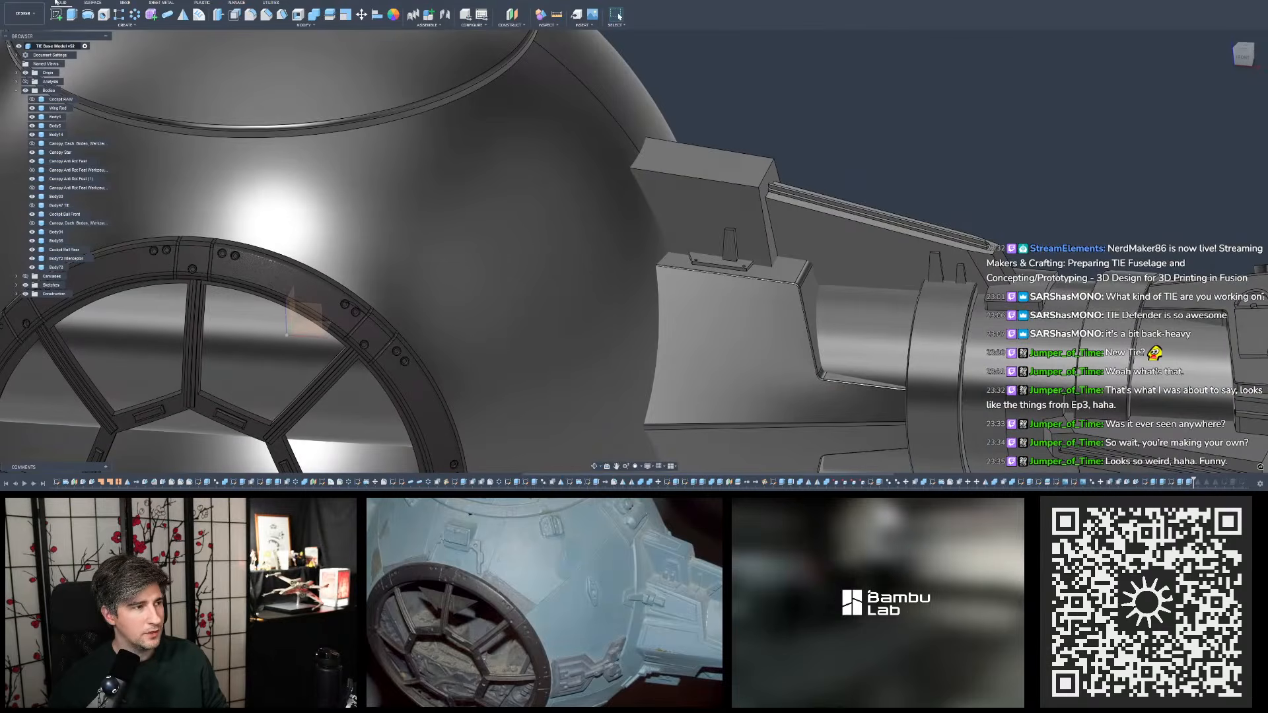
- Reopen the tapered detail's sketch, adjust the lower corner of the small profile nearest the fuselage sphere, and finish the sketch
{"action": "key", "text": "ctrl+z"}
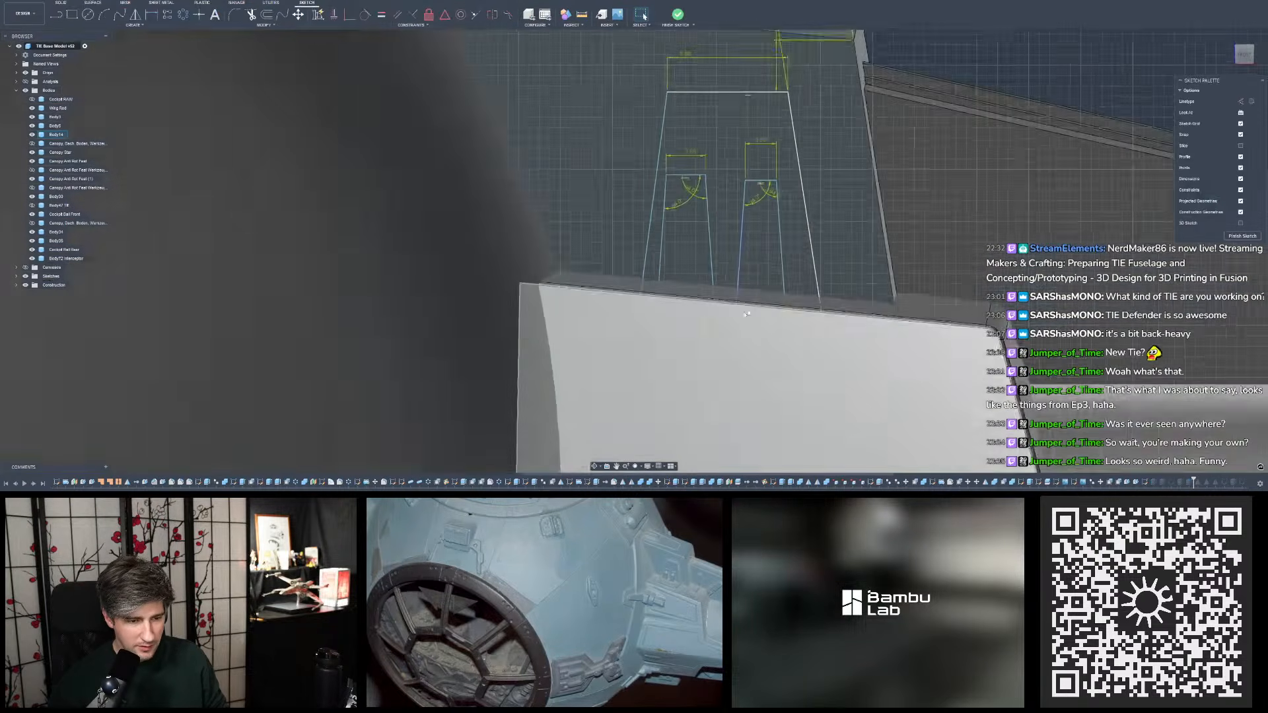
{"action": "scroll", "coordinate": [633, 333], "scroll_direction": "up", "scroll_amount": 5}
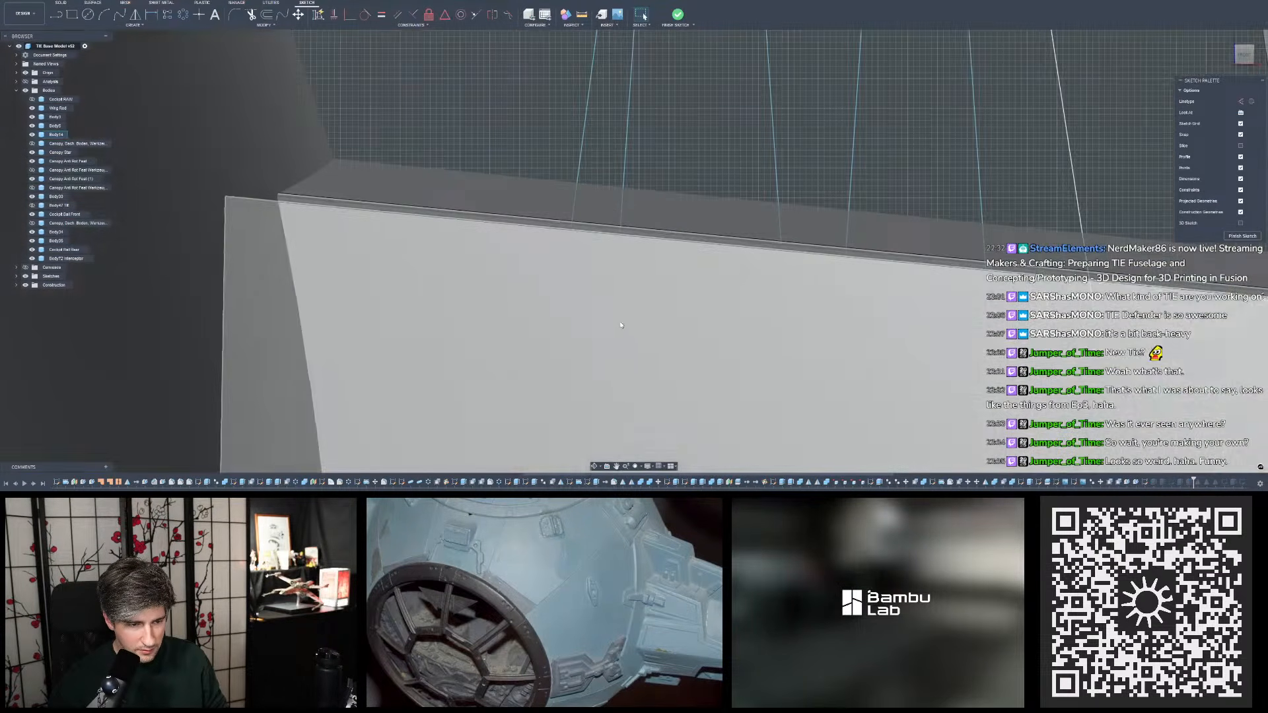
{"action": "scroll", "coordinate": [606, 324], "scroll_direction": "down", "scroll_amount": 3}
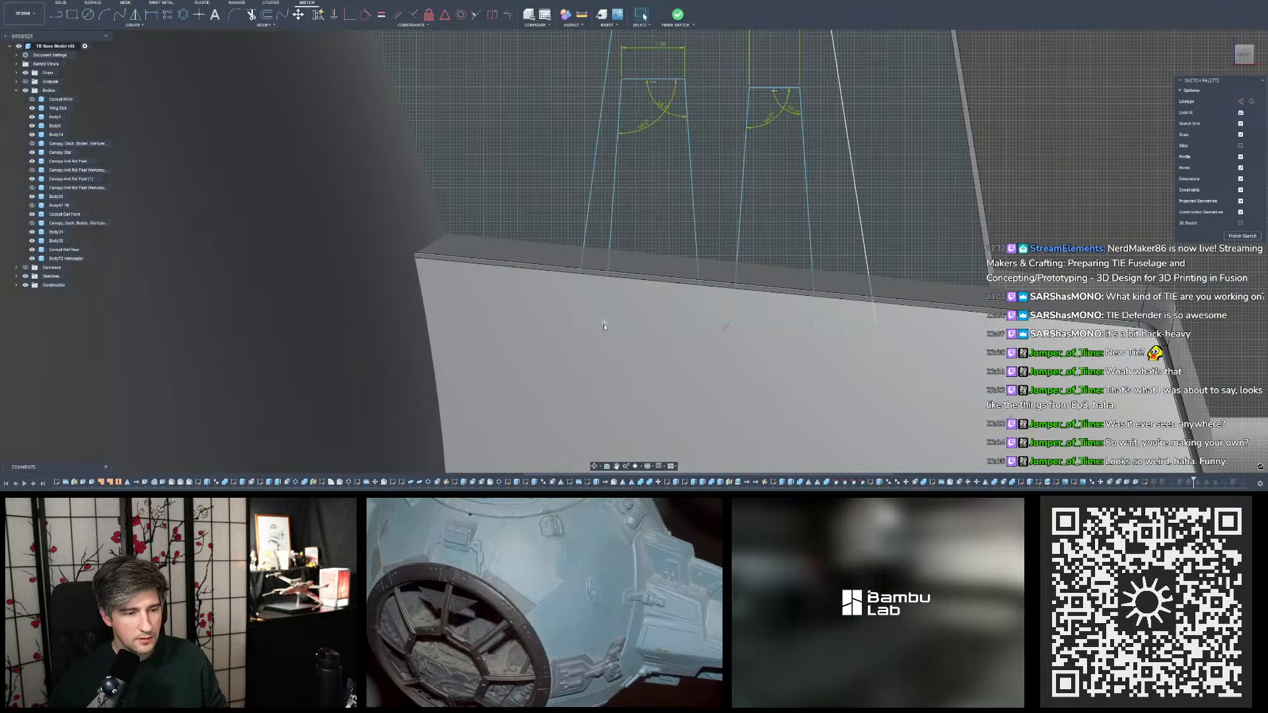
{"action": "left_click_drag", "start_coordinate": [604, 324], "coordinate": [603, 325]}
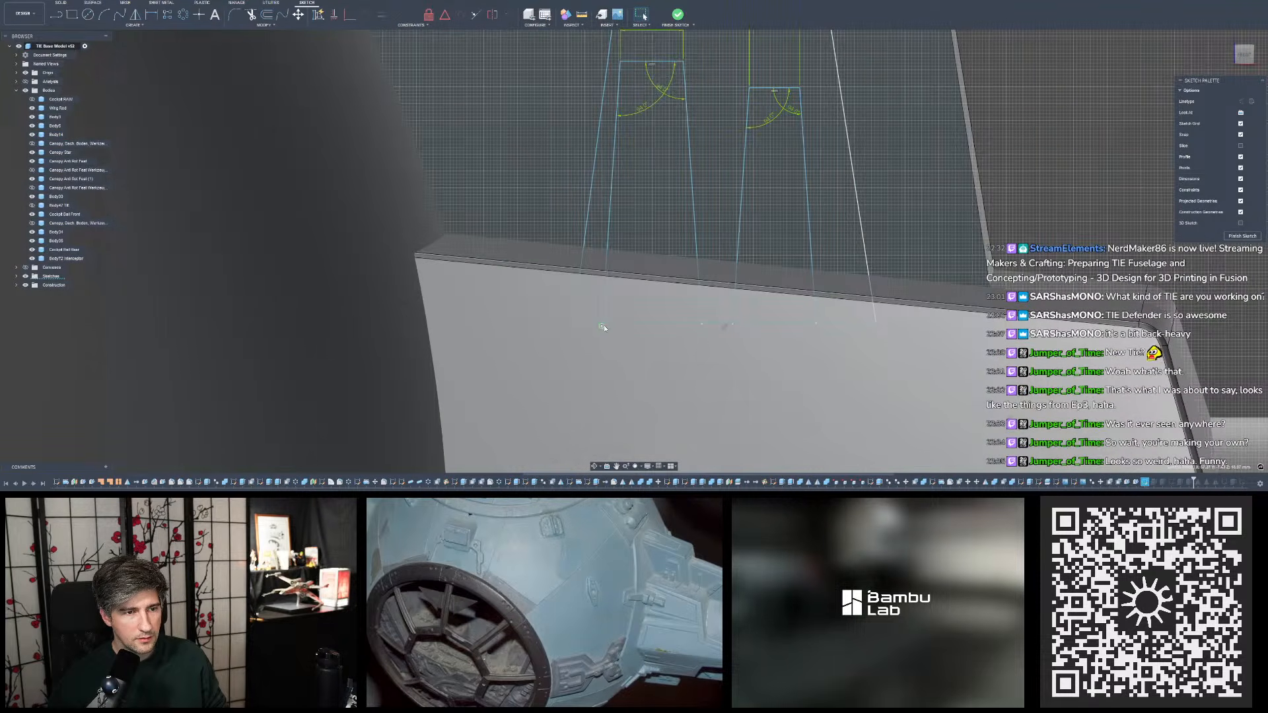
{"action": "key", "text": "ctrl+z"}
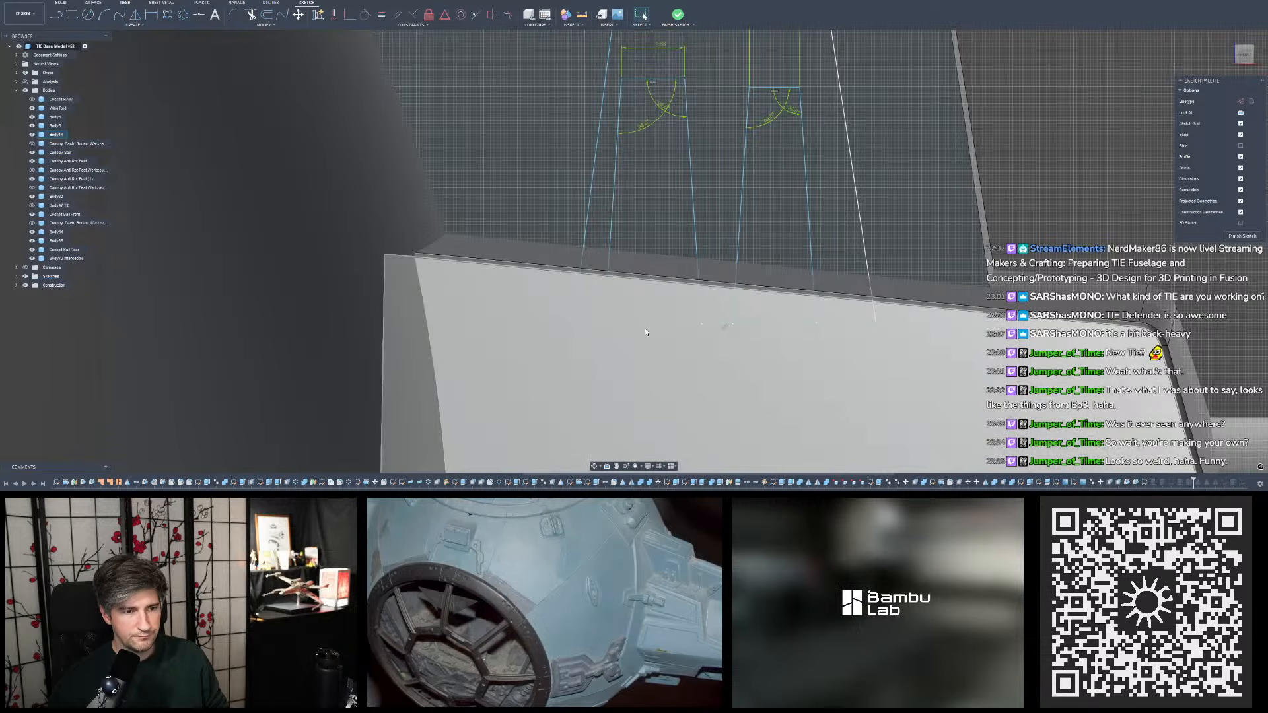
{"action": "scroll", "coordinate": [646, 332], "scroll_direction": "down", "scroll_amount": 5}
{"action": "scroll", "coordinate": [774, 284], "scroll_direction": "up", "scroll_amount": 4}
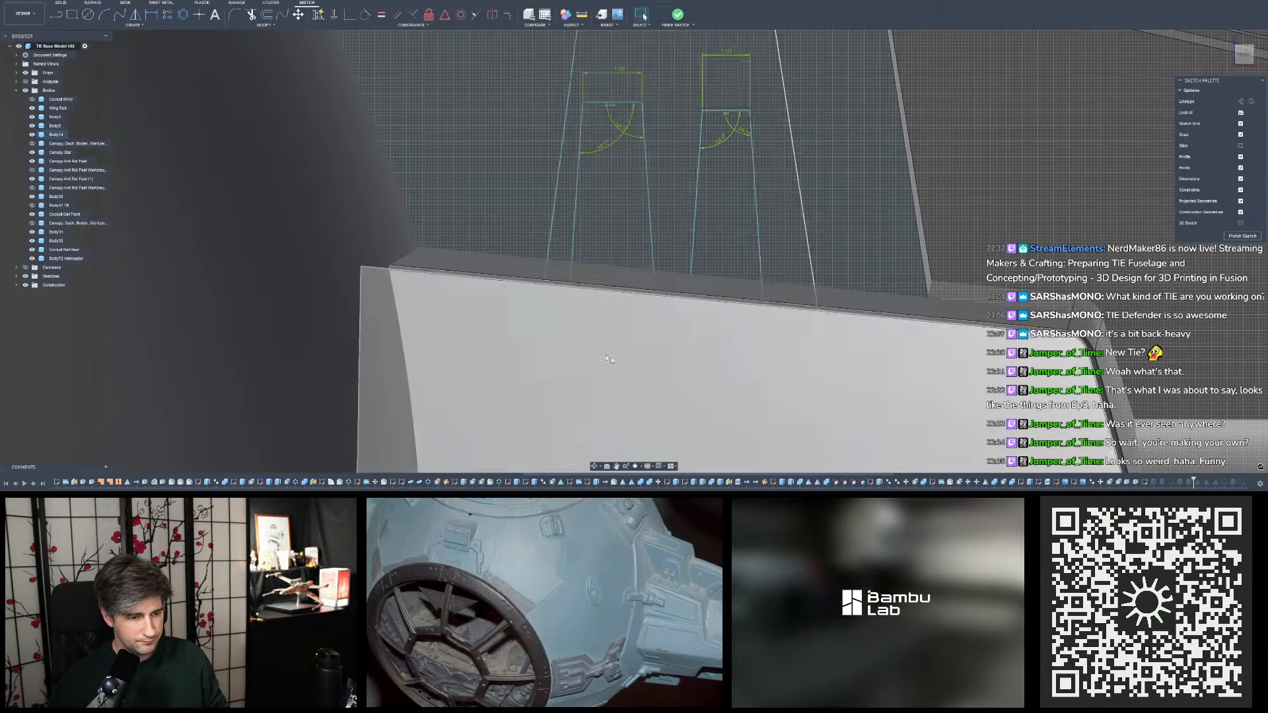
{"action": "scroll", "coordinate": [780, 303], "scroll_direction": "up", "scroll_amount": 5}
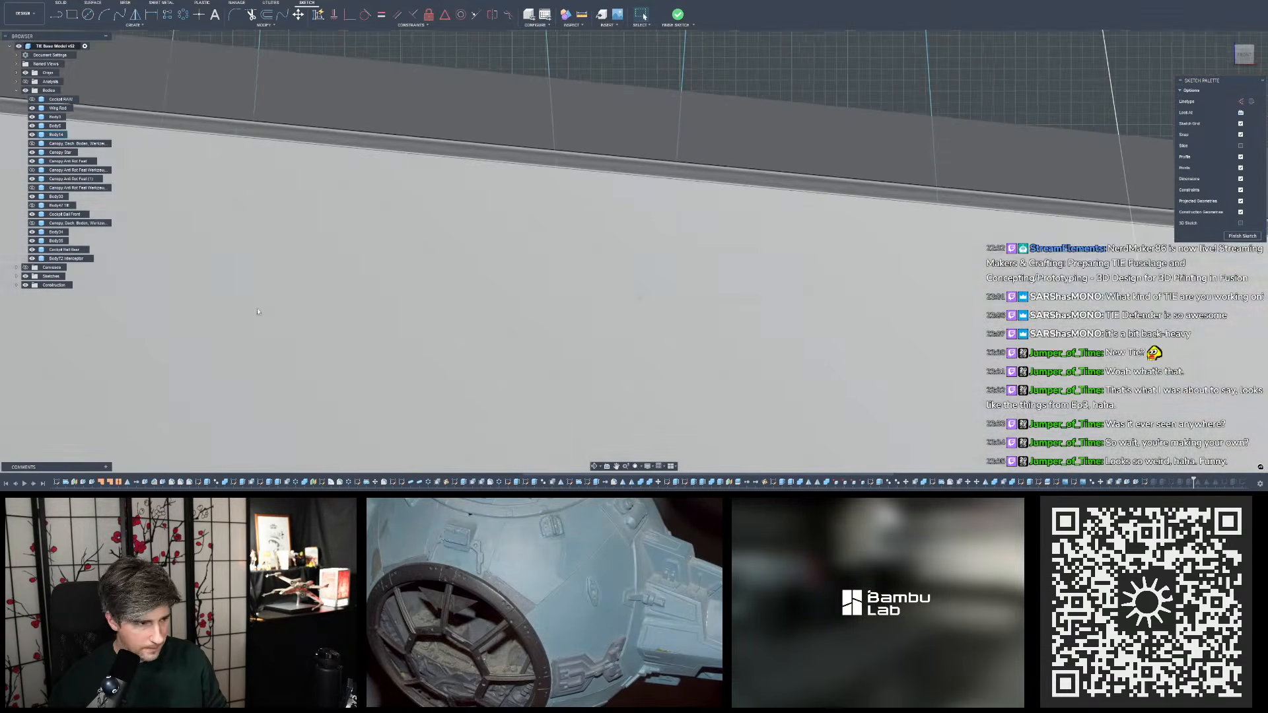
{"action": "scroll", "coordinate": [230, 284], "scroll_direction": "up", "scroll_amount": 5}
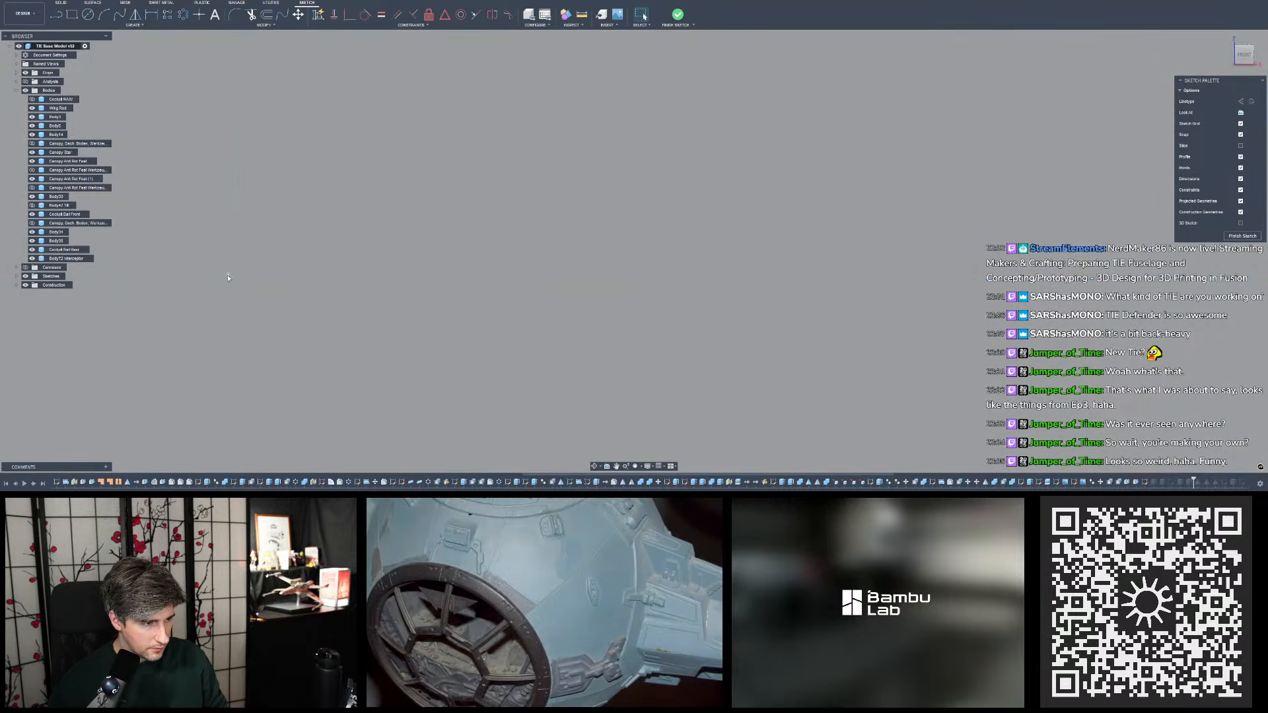
{"action": "left_click", "coordinate": [228, 280]}
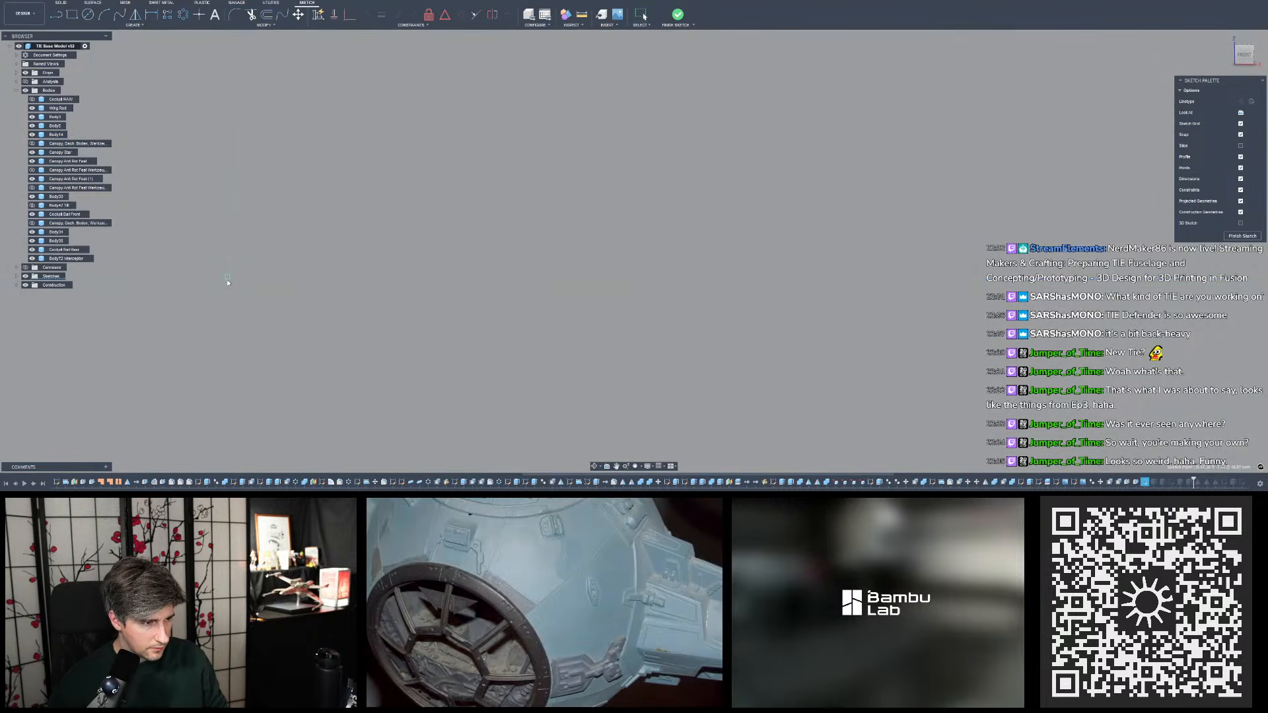
{"action": "scroll", "coordinate": [429, 211], "scroll_direction": "down", "scroll_amount": 8}
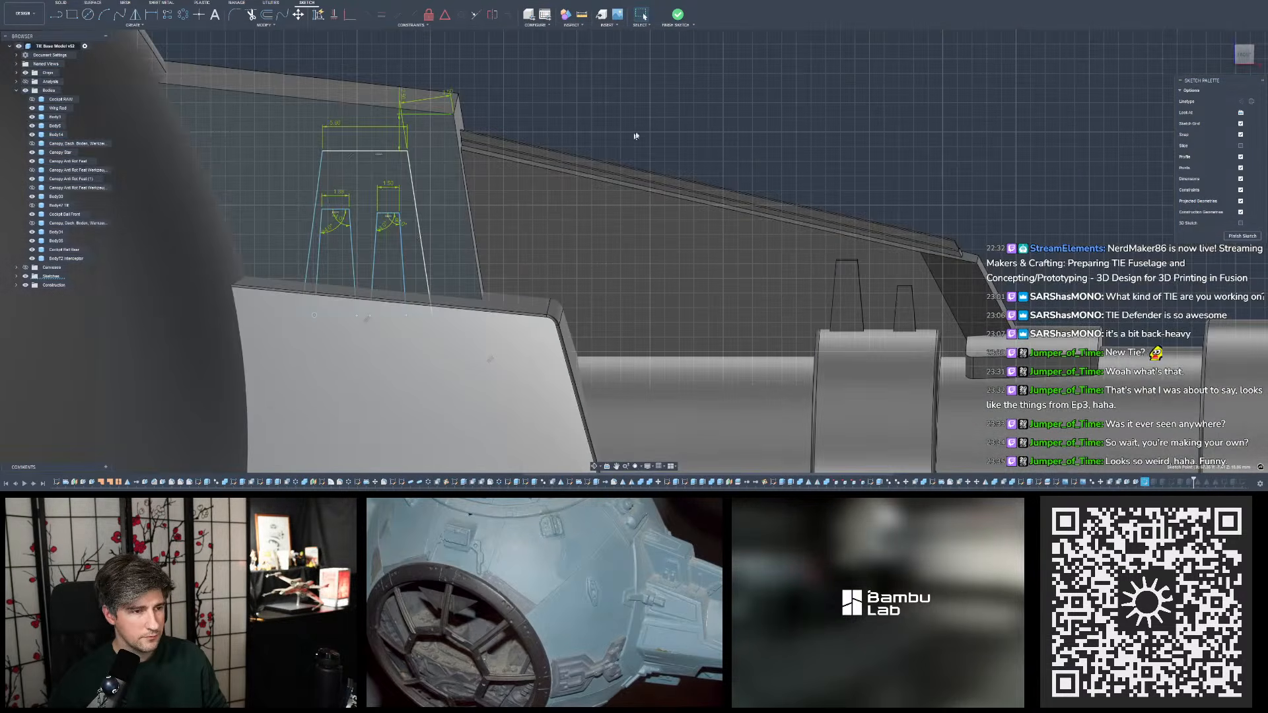
{"action": "left_click", "coordinate": [655, 116]}
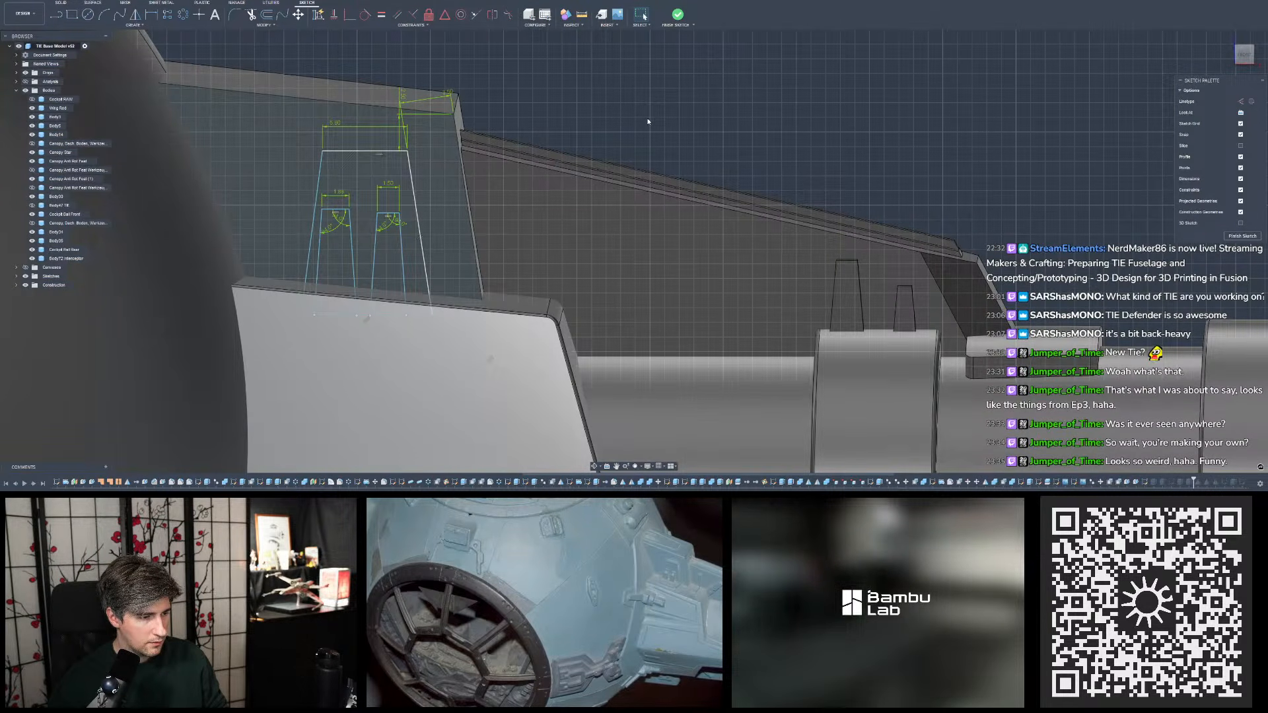
{"action": "scroll", "coordinate": [387, 349], "scroll_direction": "up", "scroll_amount": 10}
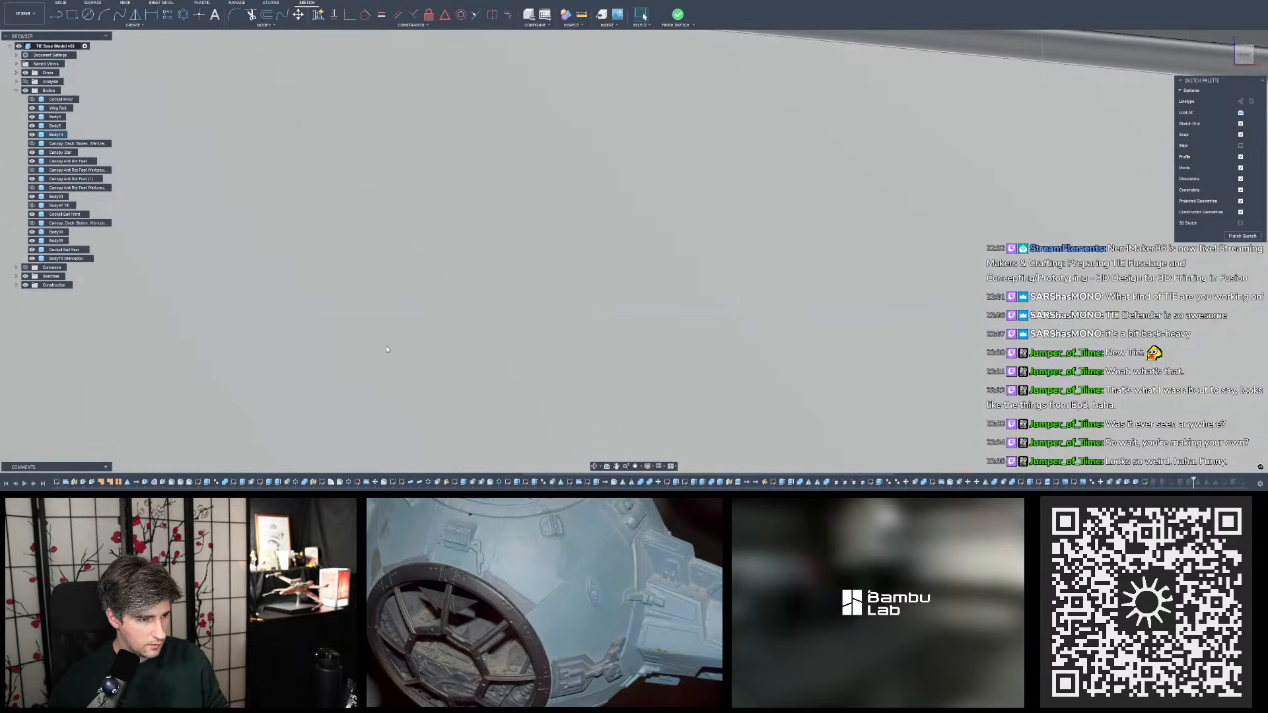
{"action": "scroll", "coordinate": [390, 370], "scroll_direction": "down", "scroll_amount": 8}
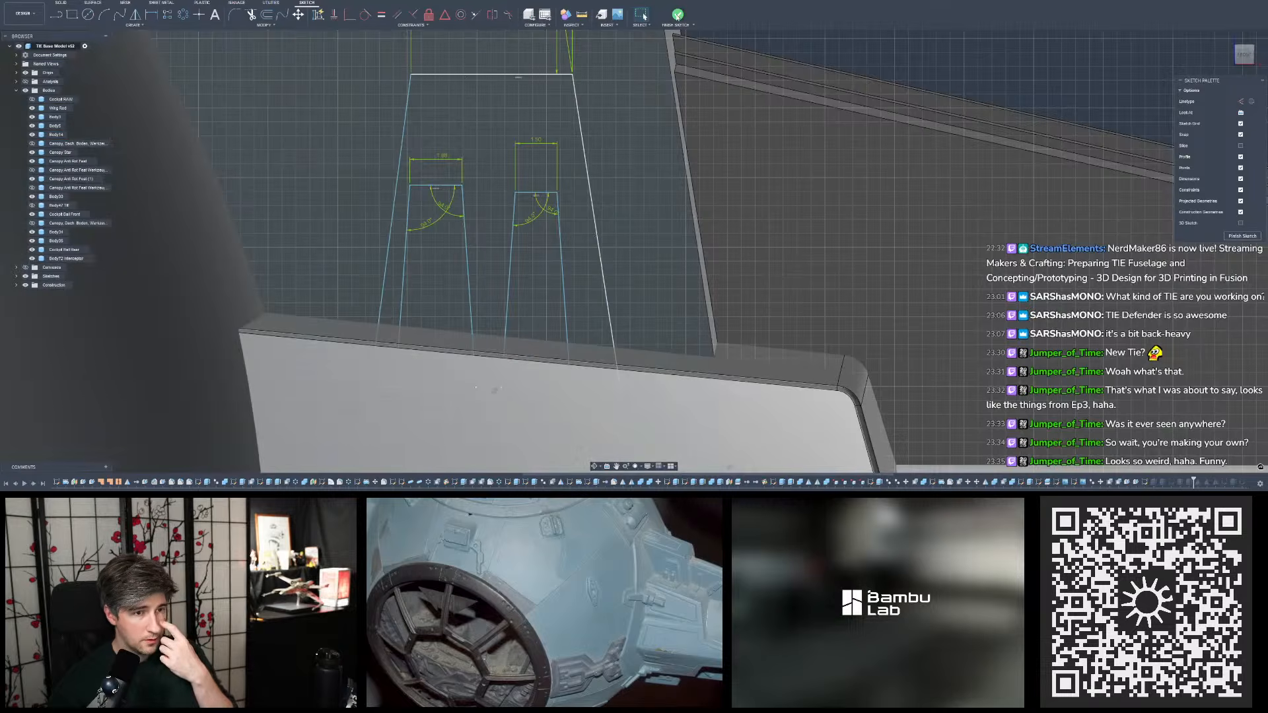
{"action": "left_click", "coordinate": [677, 18]}
- Compare the tapered side detail and its thin base plate on the pylon with the reference photo of the miniature
{"action": "scroll", "coordinate": [596, 240], "scroll_direction": "down", "scroll_amount": 4}
{"action": "mouse_move", "coordinate": [596, 237]}
{"action": "middle_mouse_down", "text": "shift"}
{"action": "mouse_move", "coordinate": [731, 147]}
{"action": "mouse_move", "coordinate": [634, 231]}
{"action": "middle_mouse_up", "text": "shift"}
{"action": "scroll", "coordinate": [634, 231], "scroll_direction": "down", "scroll_amount": 6}
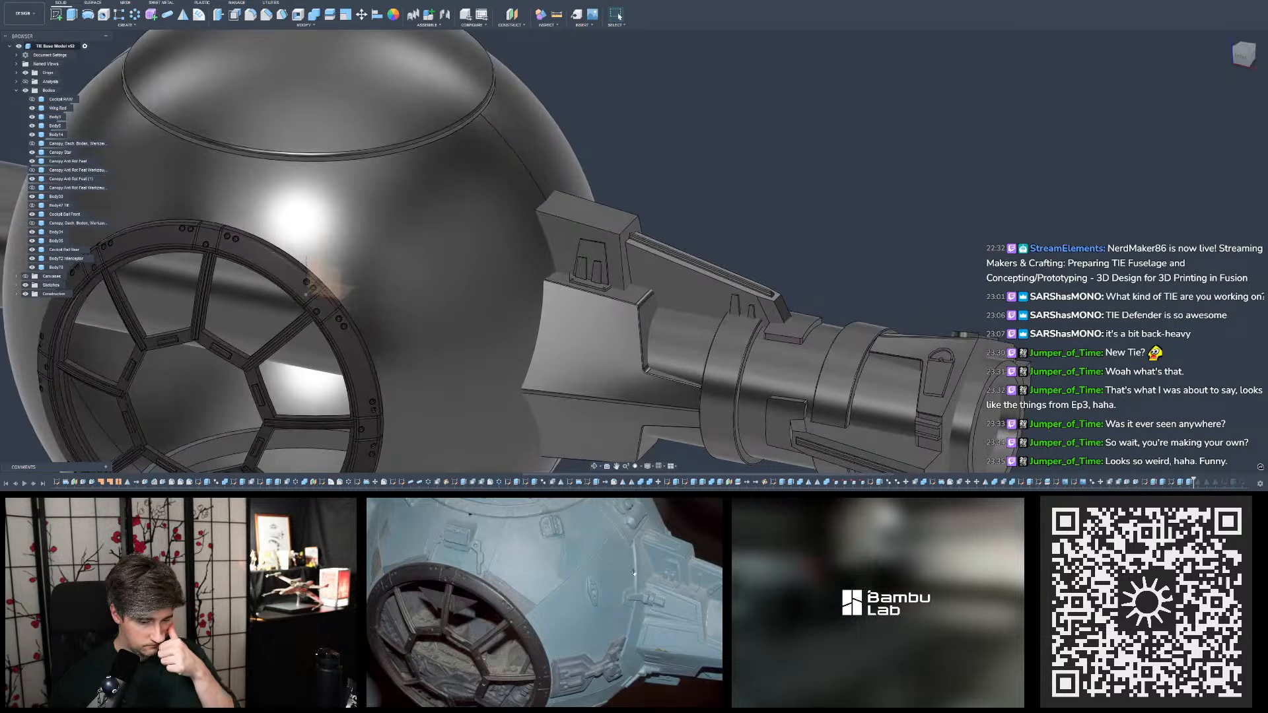
{"action": "scroll", "coordinate": [894, 383], "scroll_direction": "down", "scroll_amount": 3}
{"action": "scroll", "coordinate": [785, 298], "scroll_direction": "down", "scroll_amount": 4}
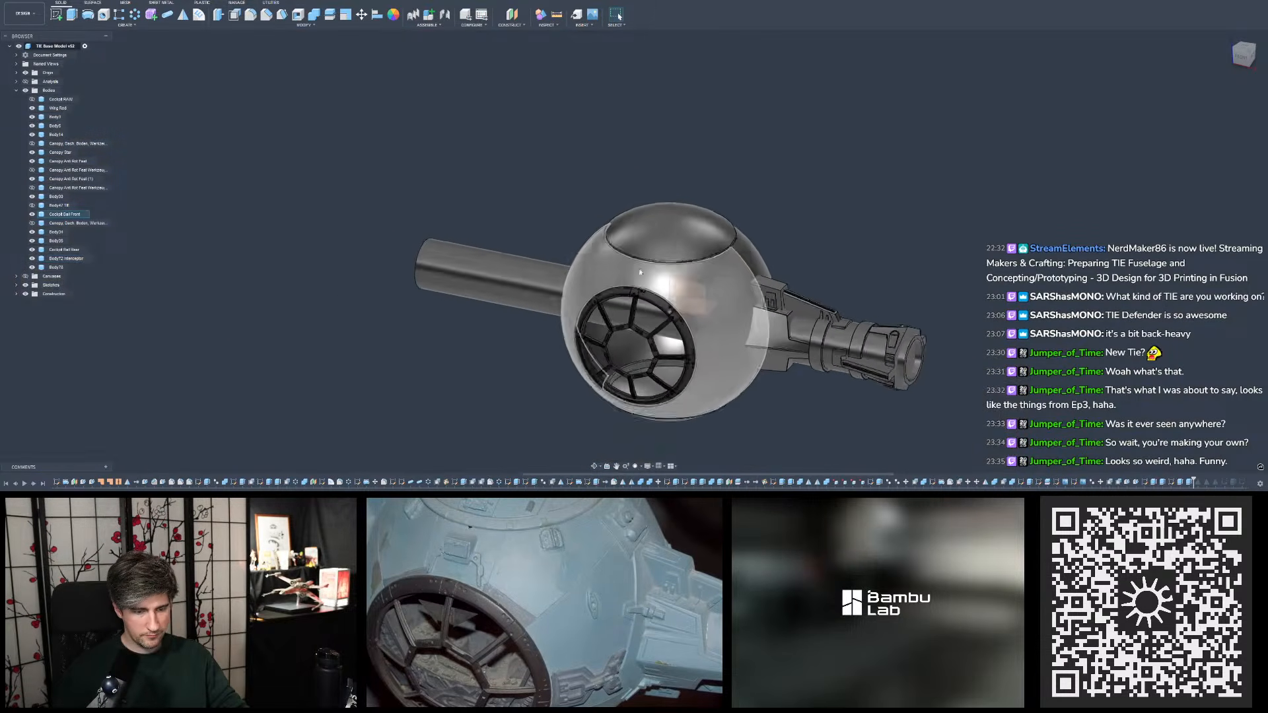
{"action": "scroll", "coordinate": [632, 277], "scroll_direction": "up", "scroll_amount": 3}
{"action": "mouse_move", "coordinate": [672, 258]}
{"action": "middle_mouse_down", "text": "shift"}
{"action": "mouse_move", "coordinate": [653, 259]}
{"action": "mouse_move", "coordinate": [682, 259]}
{"action": "middle_mouse_up", "text": "shift"}
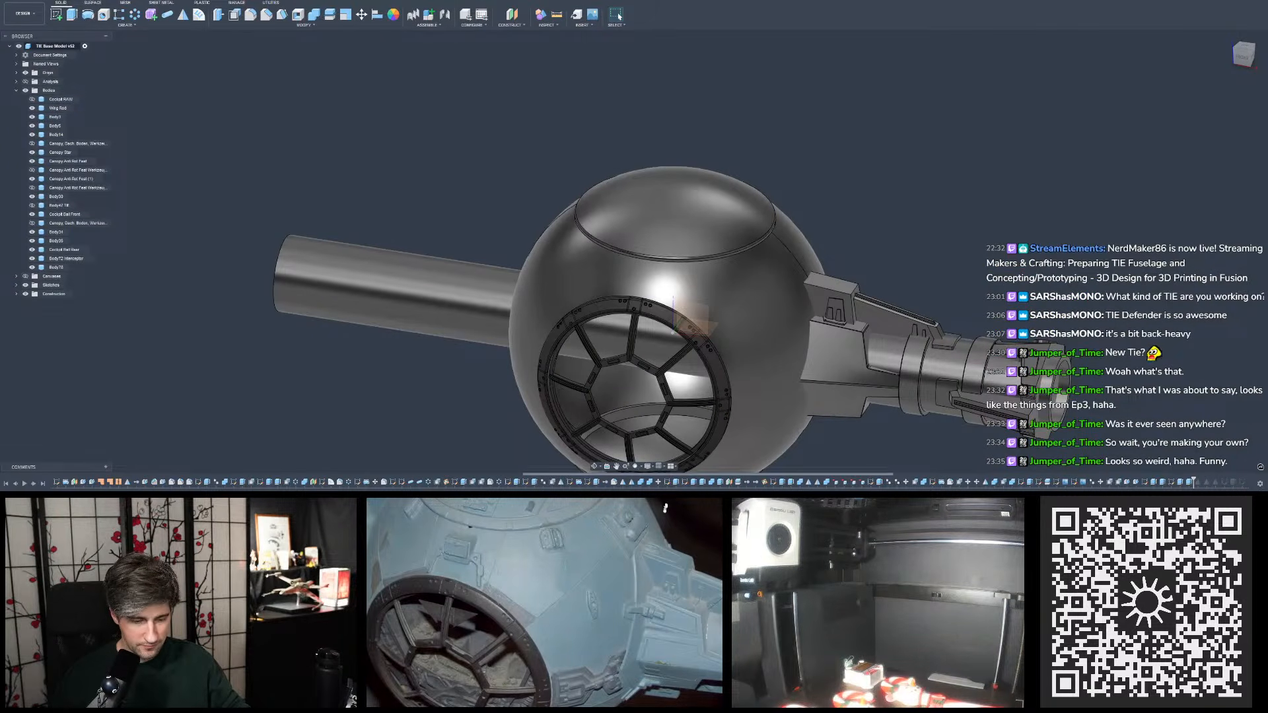
{"action": "scroll", "coordinate": [888, 392], "scroll_direction": "up", "scroll_amount": 5}
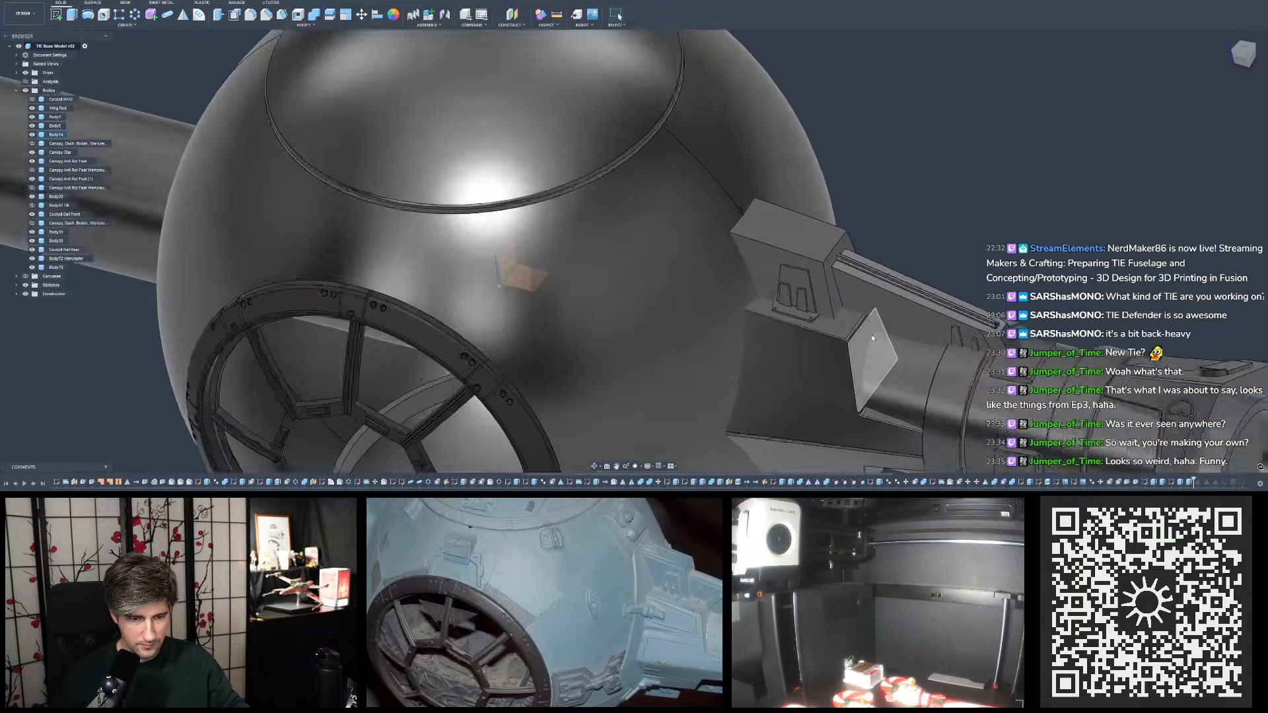
{"action": "scroll", "coordinate": [830, 287], "scroll_direction": "up", "scroll_amount": 3}
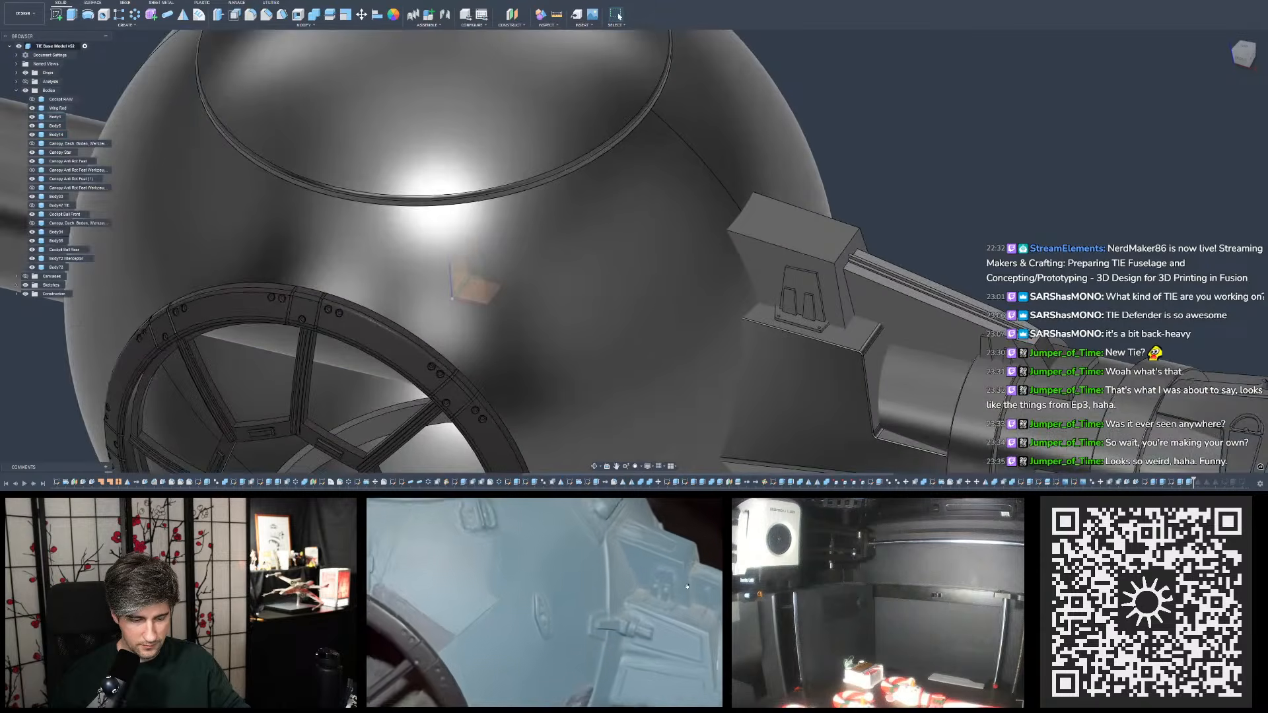
{"action": "scroll", "coordinate": [845, 357], "scroll_direction": "up", "scroll_amount": 3}
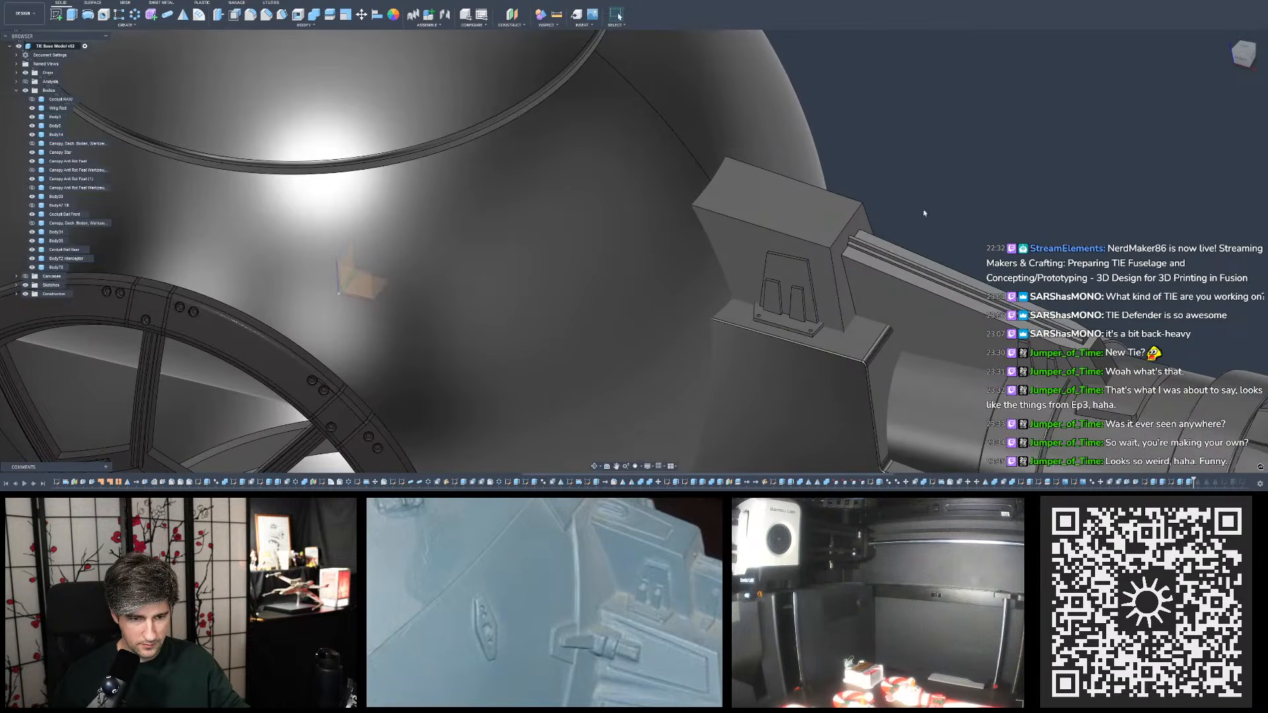
{"action": "middle_click_drag", "start_coordinate": [932, 202], "coordinate": [923, 209], "text": "shift"}
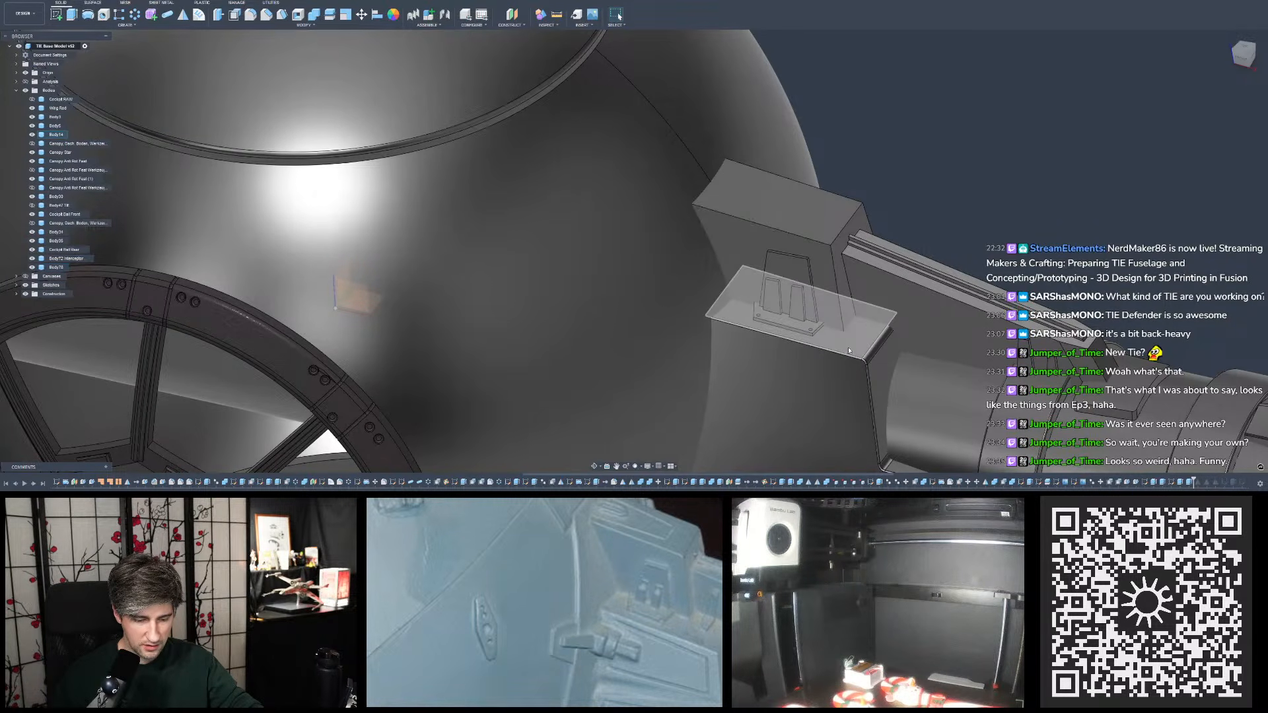
- Reopen the base plate's sketch, adjust the upper circle's distance from the slanted upper edge and set its side-edge offset to 1 mm
{"action": "double_click", "coordinate": [1172, 483]}
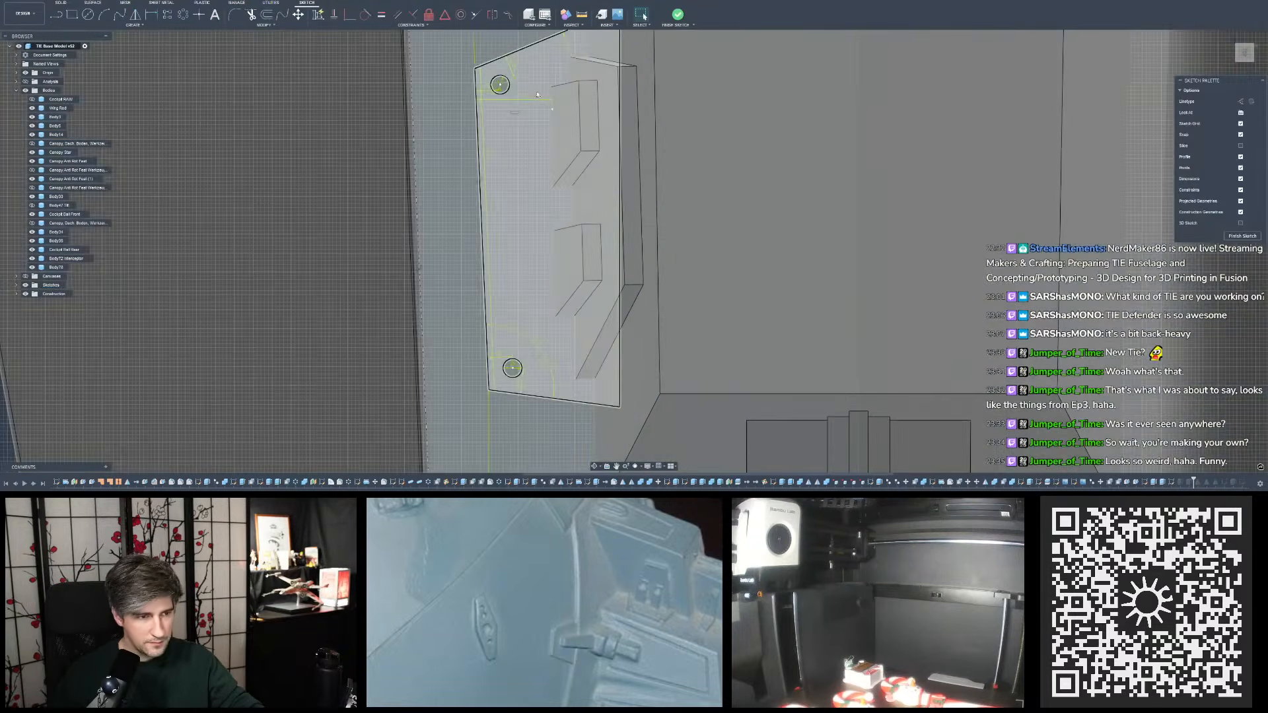
{"action": "scroll", "coordinate": [519, 74], "scroll_direction": "up", "scroll_amount": 4}
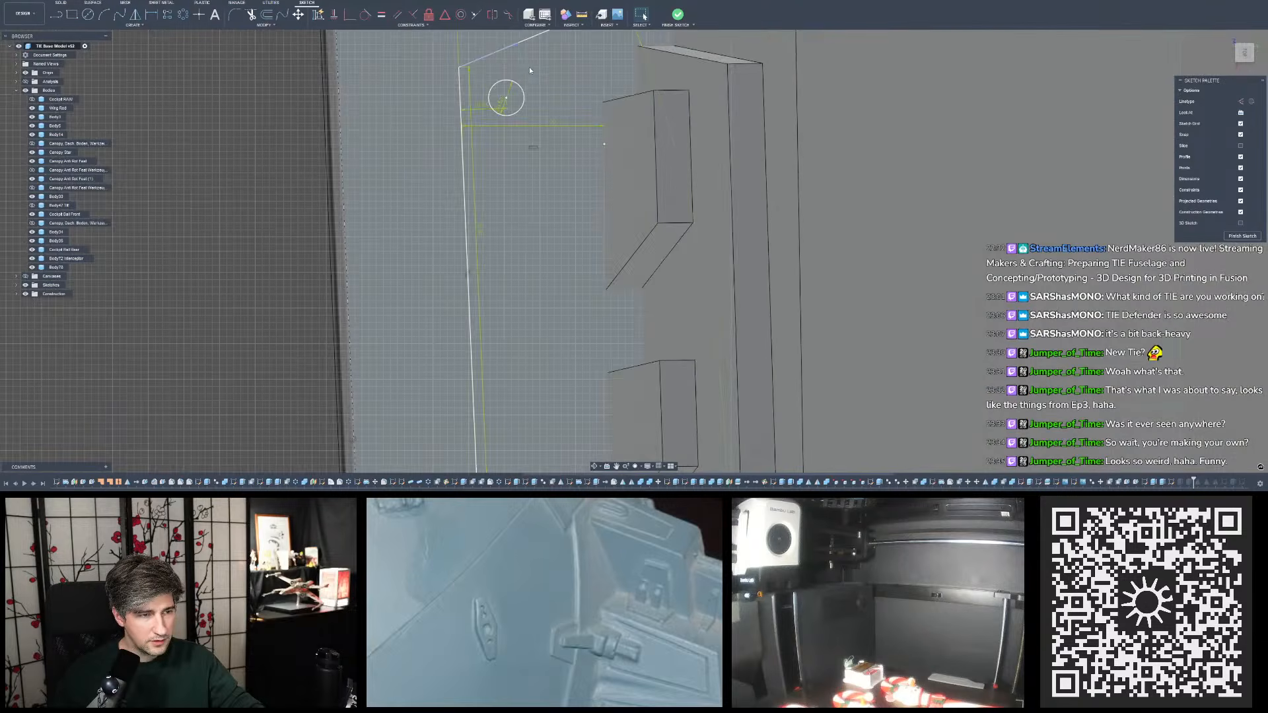
{"action": "double_click", "coordinate": [529, 68]}
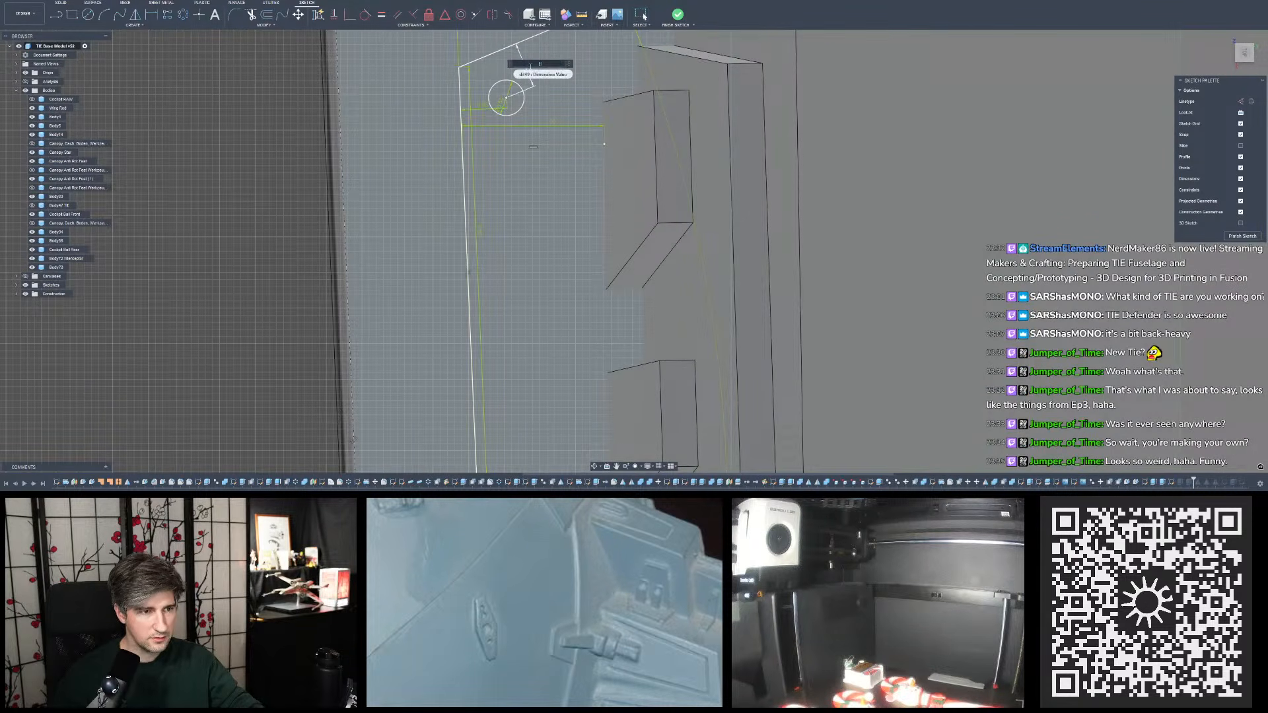
{"action": "key", "text": "Return"}
{"action": "double_click", "coordinate": [481, 134]}
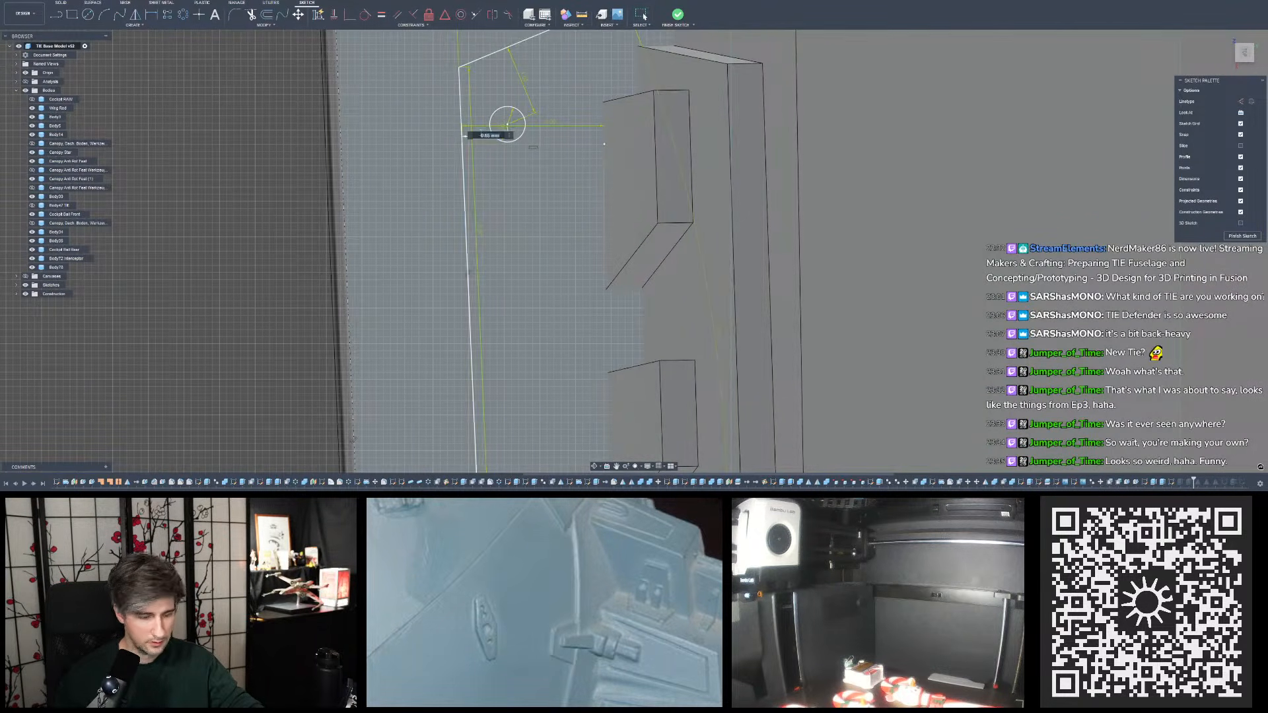
{"action": "type", "text": "1"}
{"action": "key", "text": "Return"}
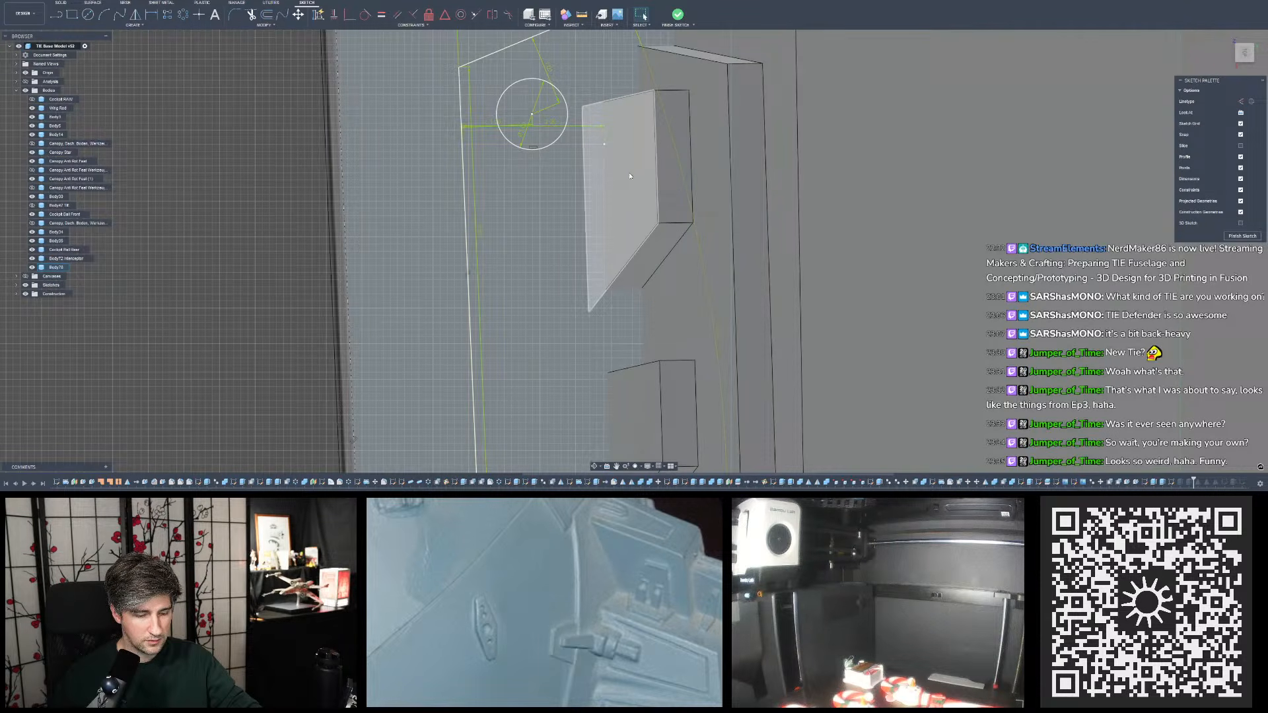
- Resize the upper and lower circles on the base plate to one matching diameter below 1 mm
{"action": "double_click", "coordinate": [521, 134]}
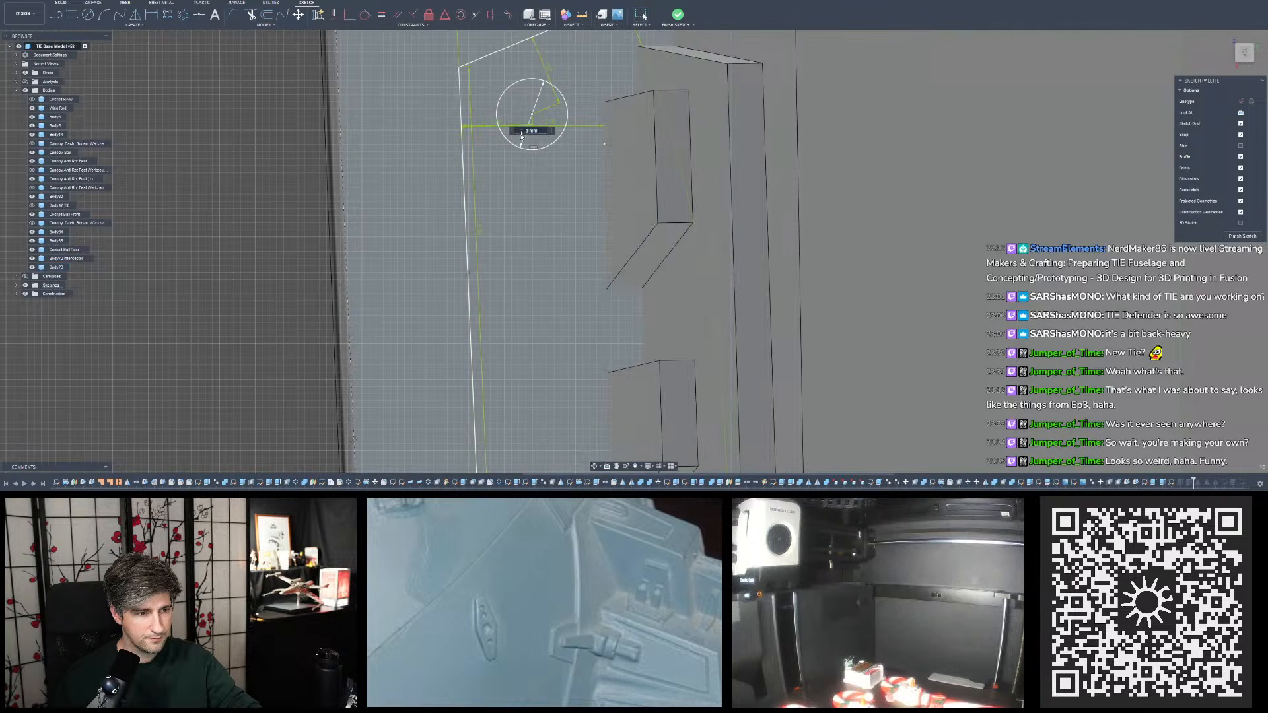
{"action": "type", "text": "0.75"}
{"action": "key", "text": "Return"}
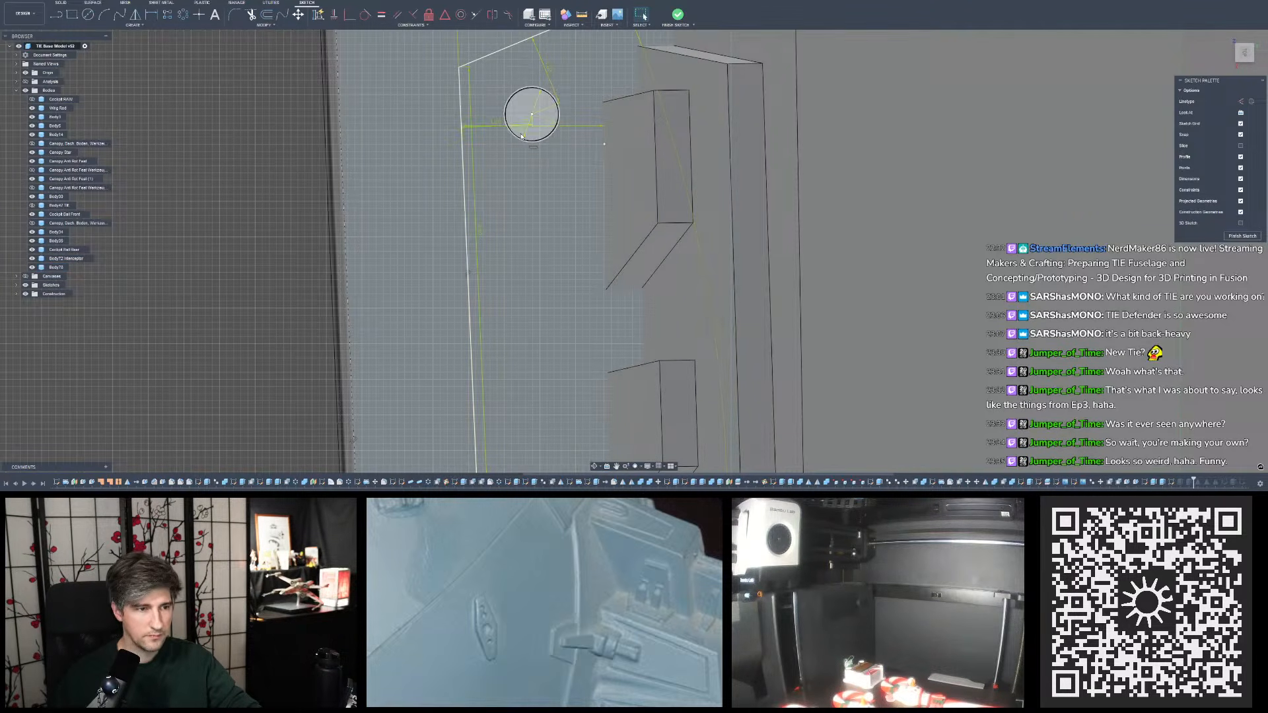
{"action": "scroll", "coordinate": [487, 99], "scroll_direction": "down", "scroll_amount": 1}
{"action": "scroll", "coordinate": [488, 99], "scroll_direction": "down", "scroll_amount": 5}
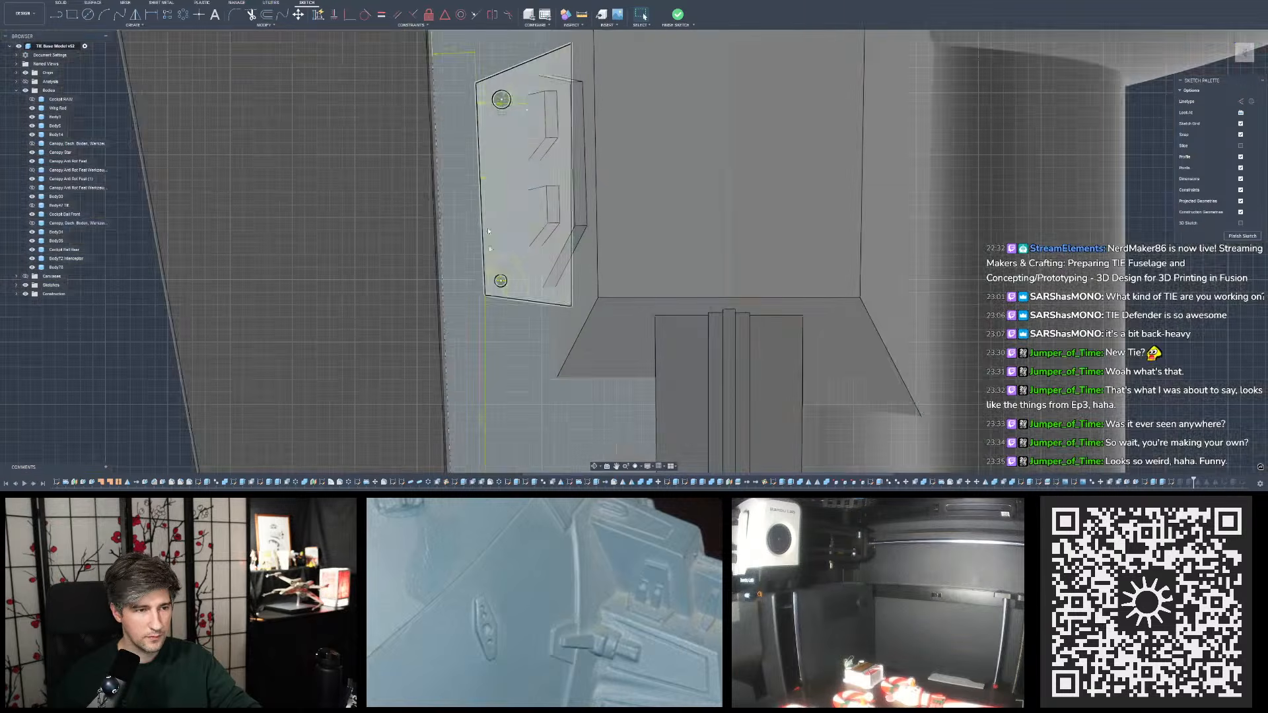
{"action": "scroll", "coordinate": [515, 269], "scroll_direction": "up", "scroll_amount": 5}
{"action": "type", "text": "0.75"}
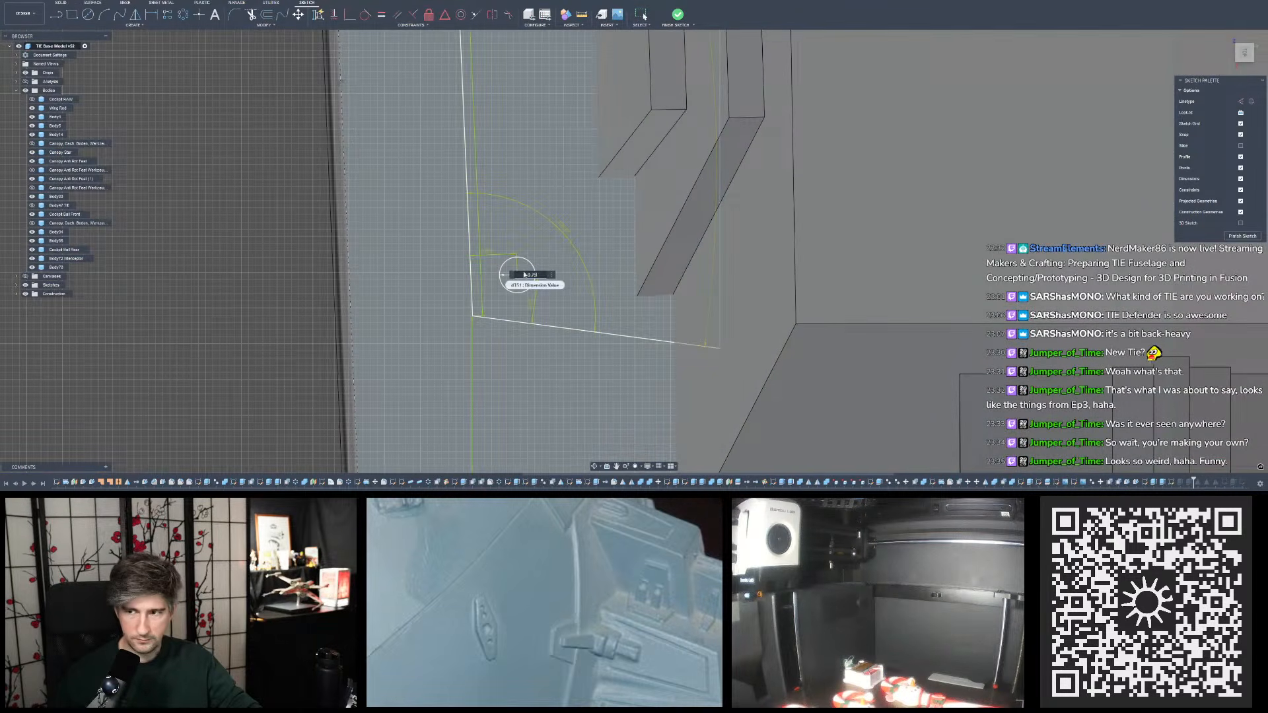
{"action": "key", "text": "Return"}
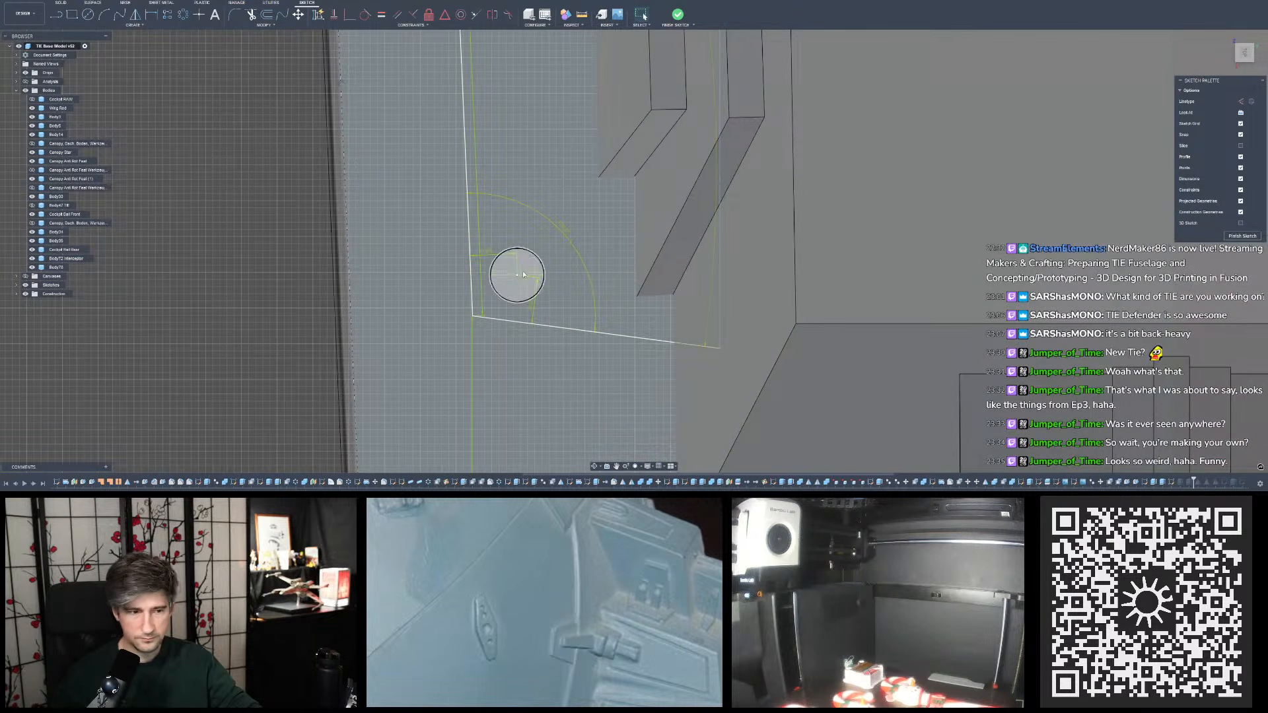
- Set the lower circle's offsets from the plate's side and bottom edges to 1 mm each, and finish the sketch
{"action": "double_click", "coordinate": [491, 253]}
{"action": "type", "text": "1"}
{"action": "key", "text": "Return"}
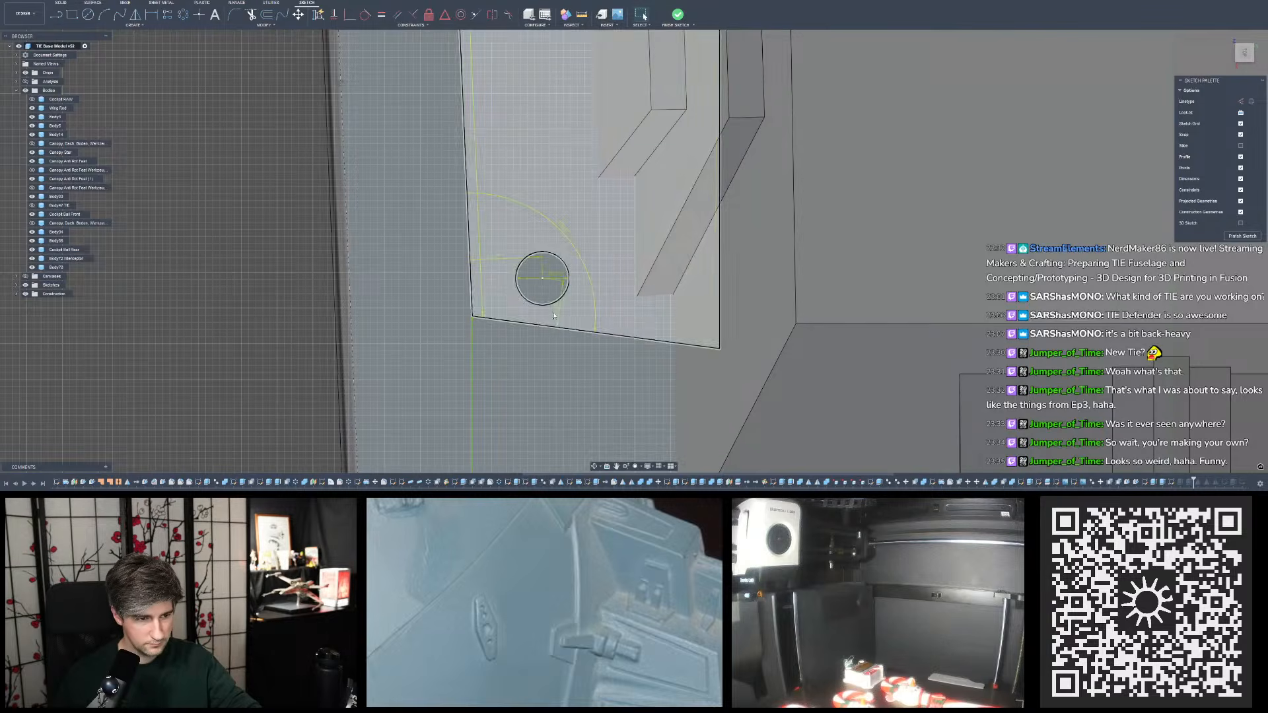
{"action": "double_click", "coordinate": [558, 308]}
{"action": "type", "text": "1"}
{"action": "key", "text": "Return"}
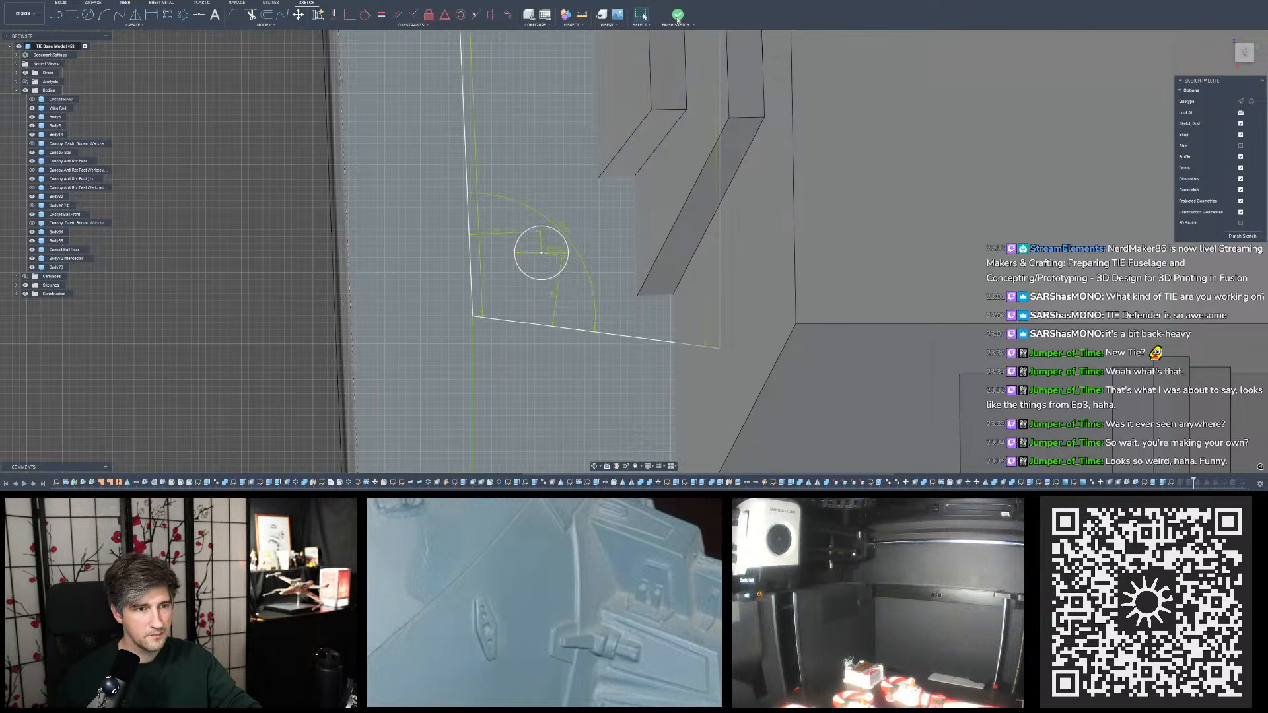
{"action": "left_click", "coordinate": [677, 14]}
- Examine the base plate's repositioned holes up close and against the whole fuselage, comparing them with the miniature's reference photo
{"action": "scroll", "coordinate": [613, 257], "scroll_direction": "down", "scroll_amount": 4}
{"action": "middle_click_drag", "start_coordinate": [679, 226], "coordinate": [819, 255], "text": "shift"}
{"action": "scroll", "coordinate": [717, 187], "scroll_direction": "down", "scroll_amount": 1}
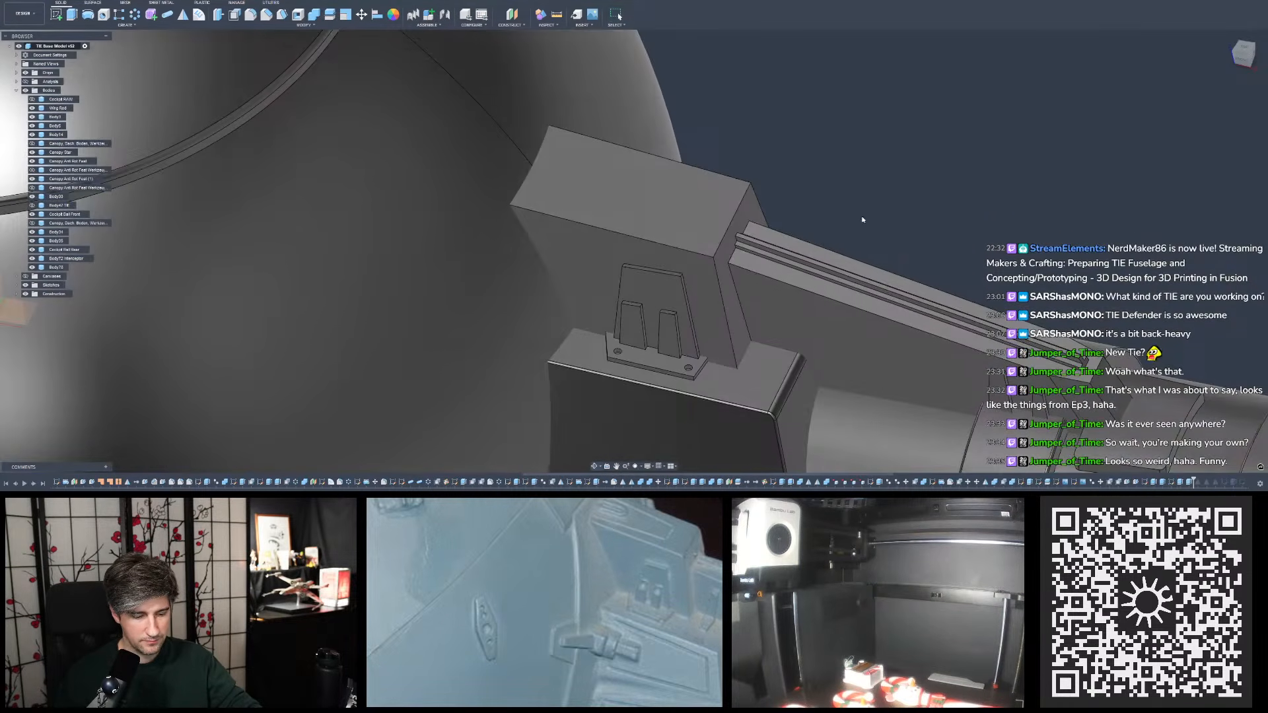
{"action": "scroll", "coordinate": [793, 226], "scroll_direction": "up", "scroll_amount": 1}
{"action": "scroll", "coordinate": [903, 220], "scroll_direction": "down", "scroll_amount": 2}
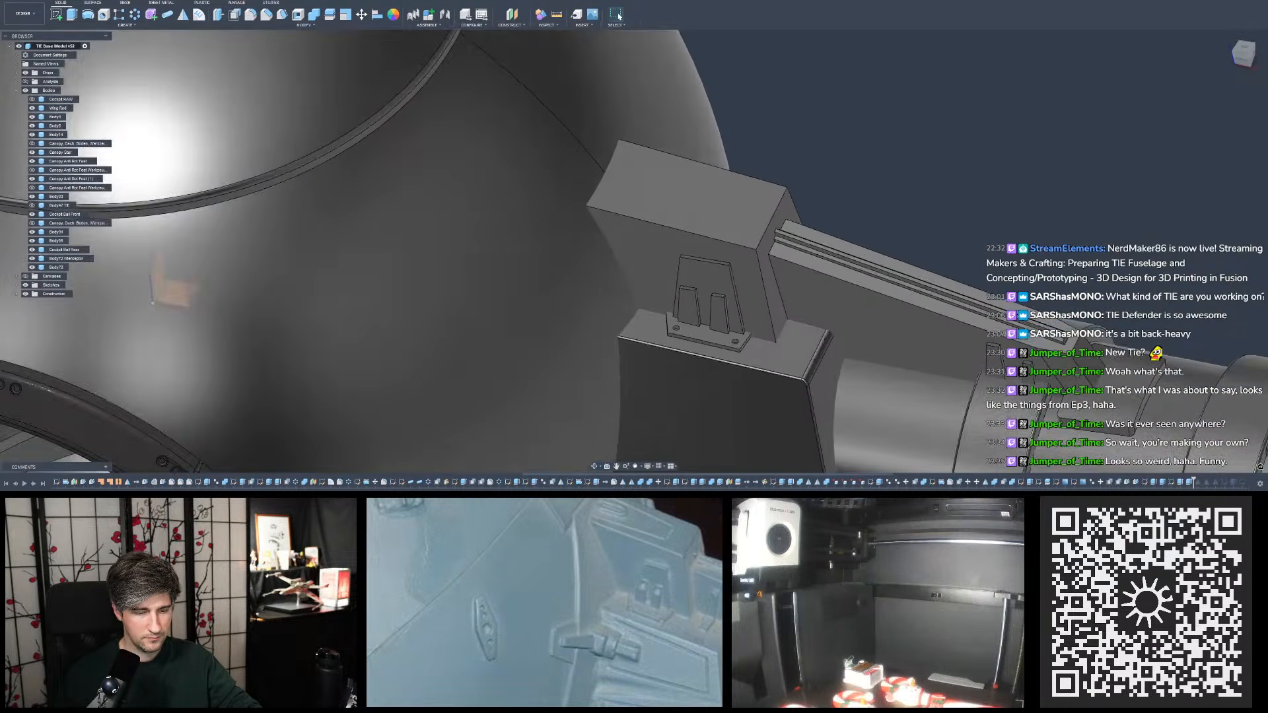
{"action": "middle_click_drag", "start_coordinate": [906, 301], "coordinate": [901, 226], "text": "shift"}
{"action": "scroll", "coordinate": [901, 227], "scroll_direction": "down", "scroll_amount": 3}
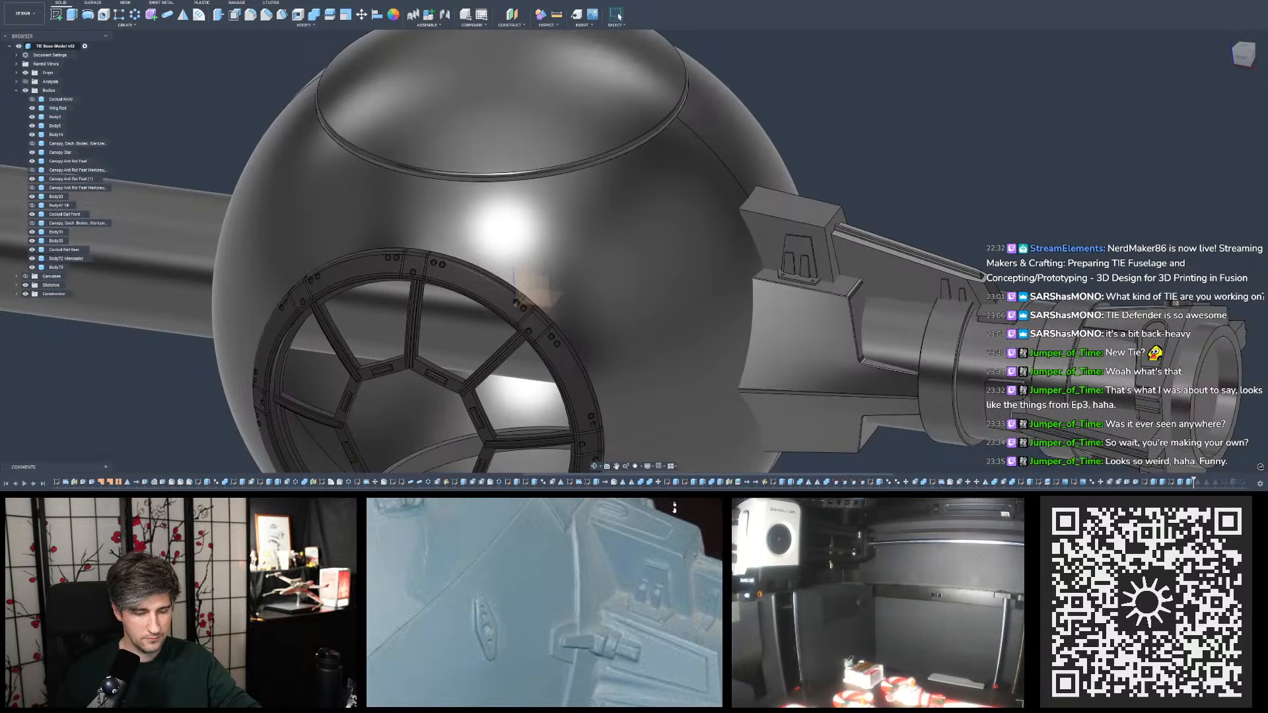
{"action": "middle_click_drag", "start_coordinate": [888, 337], "coordinate": [890, 380], "text": "shift"}
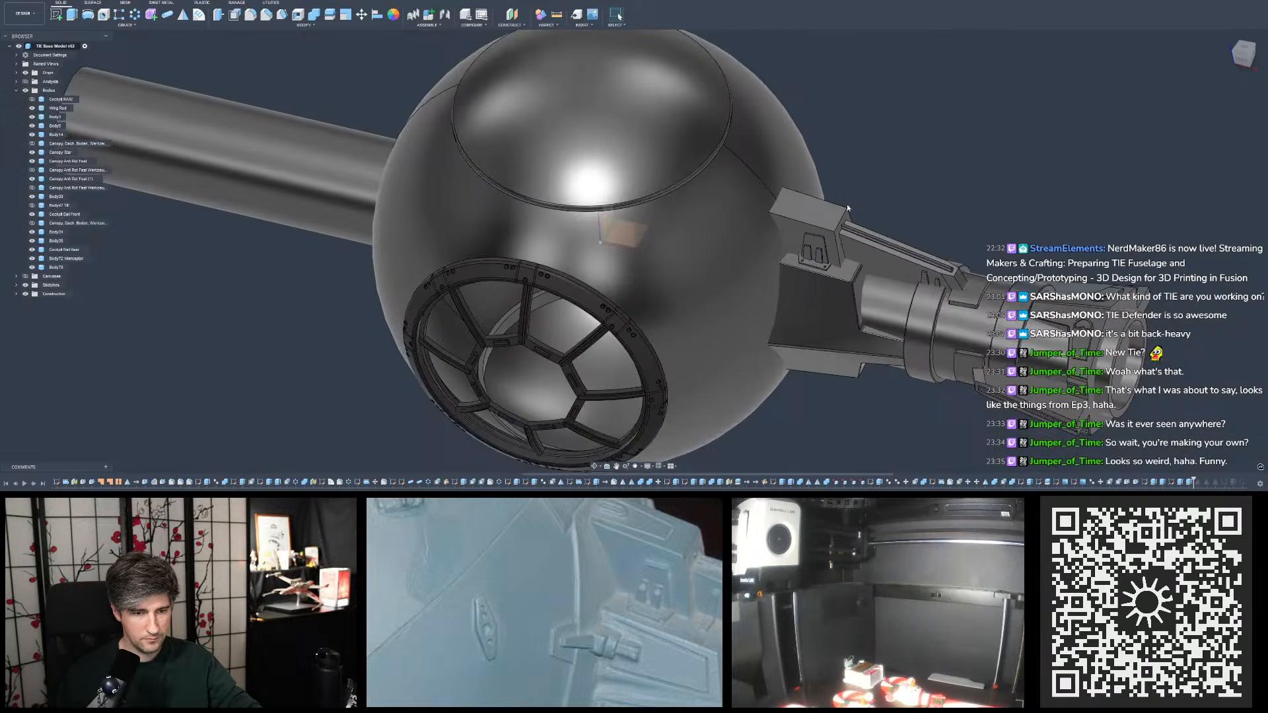
{"action": "scroll", "coordinate": [836, 264], "scroll_direction": "up", "scroll_amount": 3}
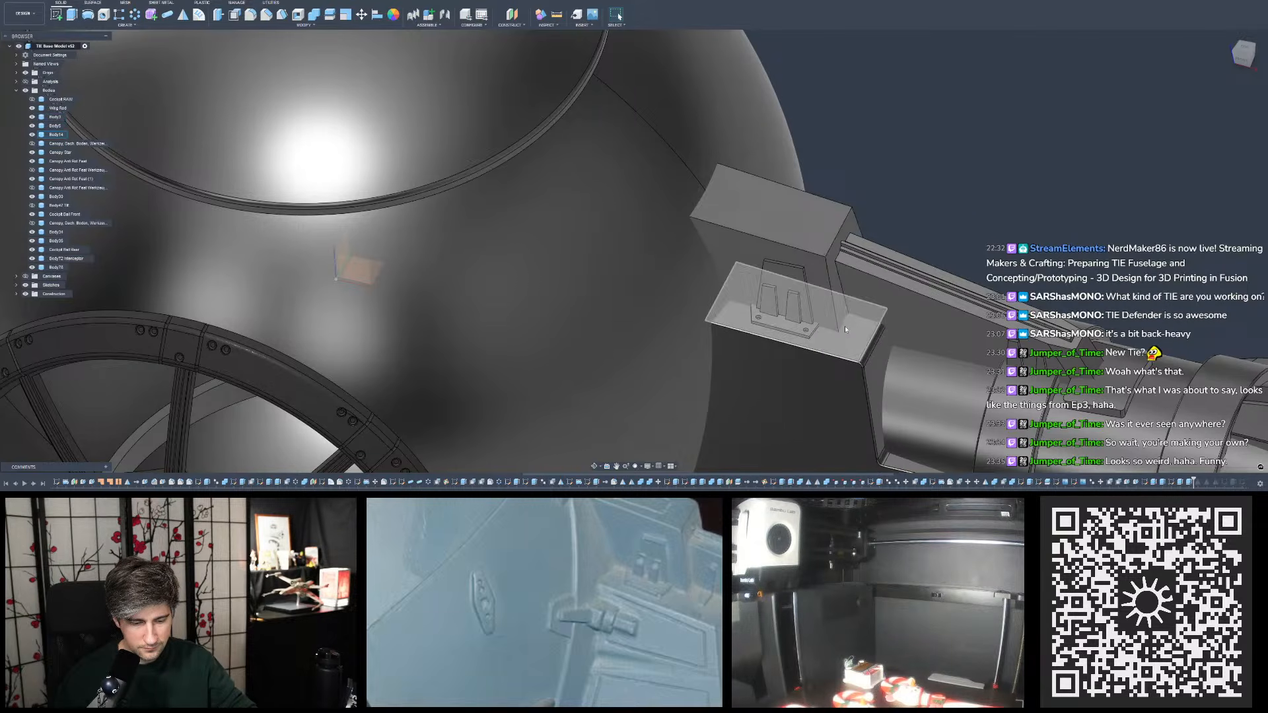
{"action": "mouse_move", "coordinate": [849, 323]}
{"action": "middle_mouse_down", "text": "shift"}
{"action": "mouse_move", "coordinate": [798, 284]}
{"action": "mouse_move", "coordinate": [837, 319]}
{"action": "middle_mouse_up", "text": "shift"}
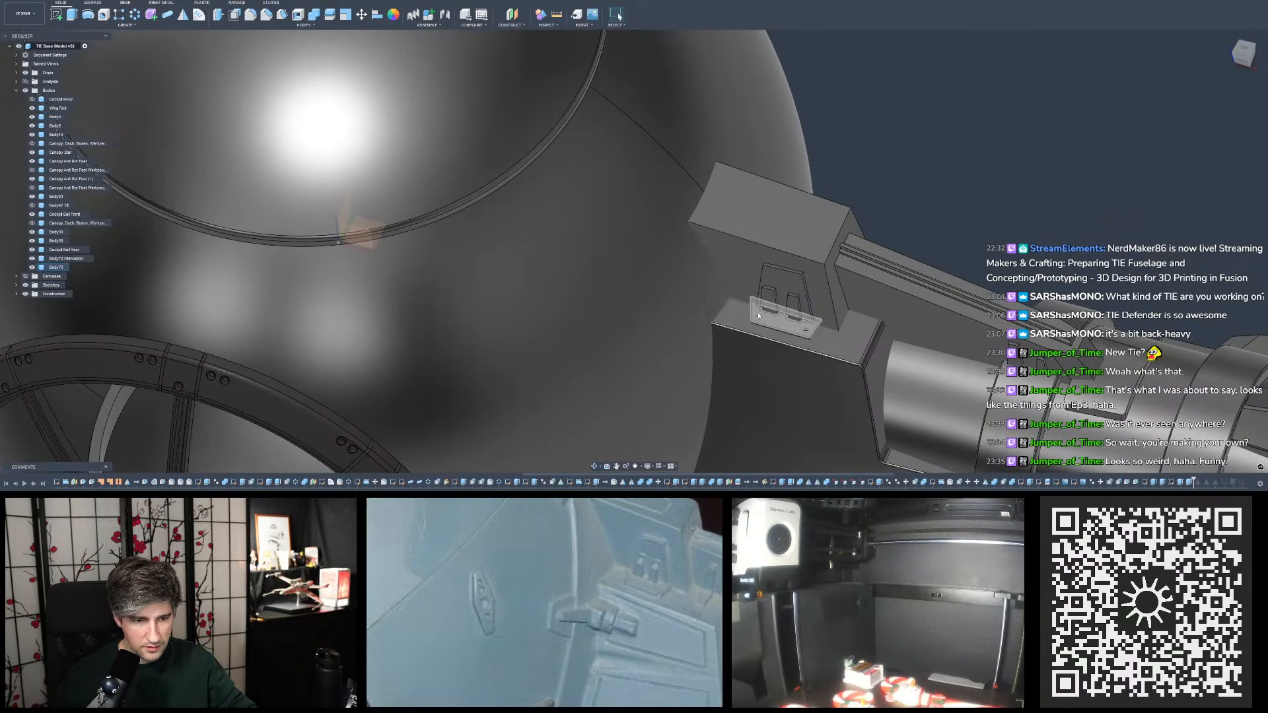
{"action": "scroll", "coordinate": [753, 314], "scroll_direction": "up", "scroll_amount": 2}
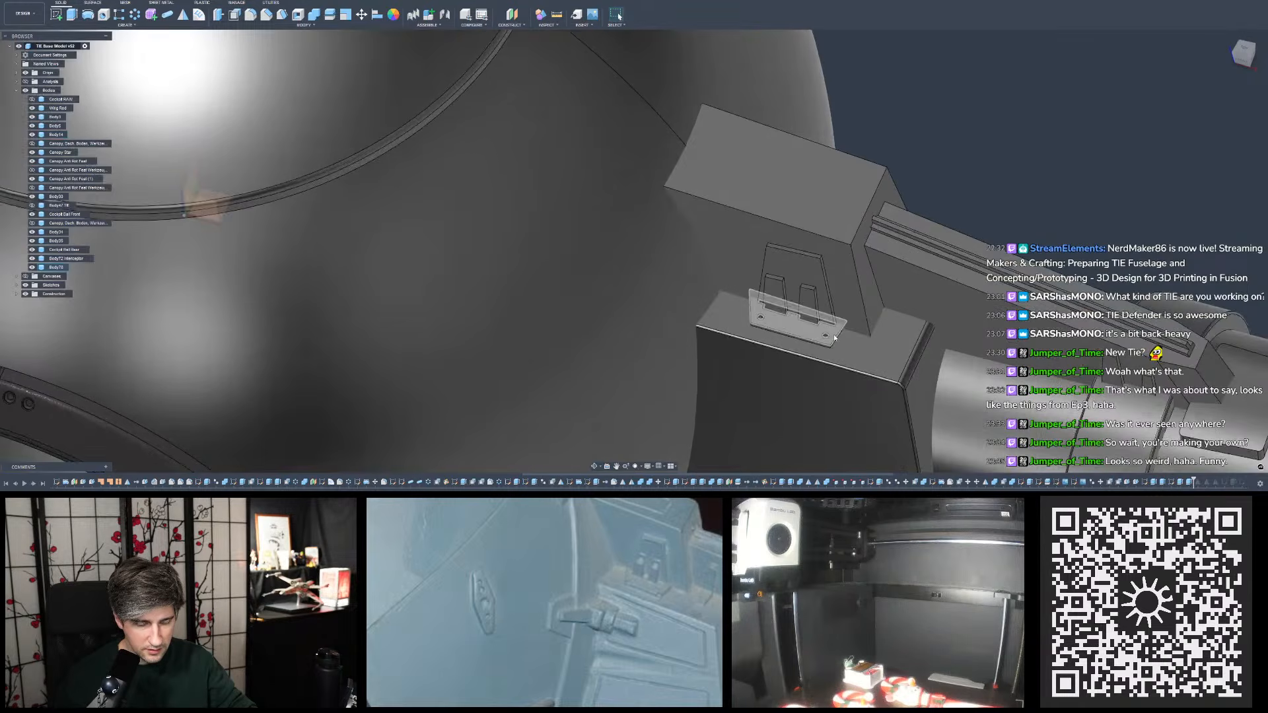
{"action": "scroll", "coordinate": [834, 335], "scroll_direction": "up", "scroll_amount": 3}
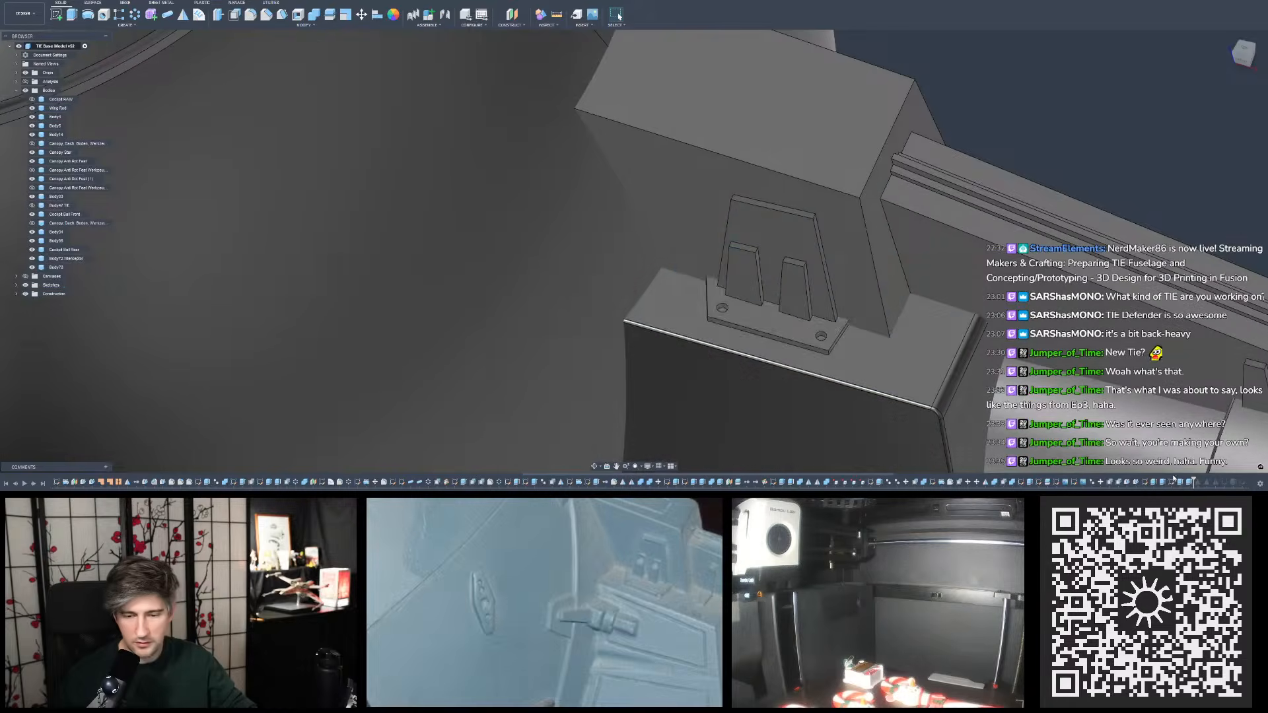
- Reopen the base plate's sketch and set the lower circle's distance from the bottom edge to 1.25 mm
{"action": "double_click", "coordinate": [1172, 482]}
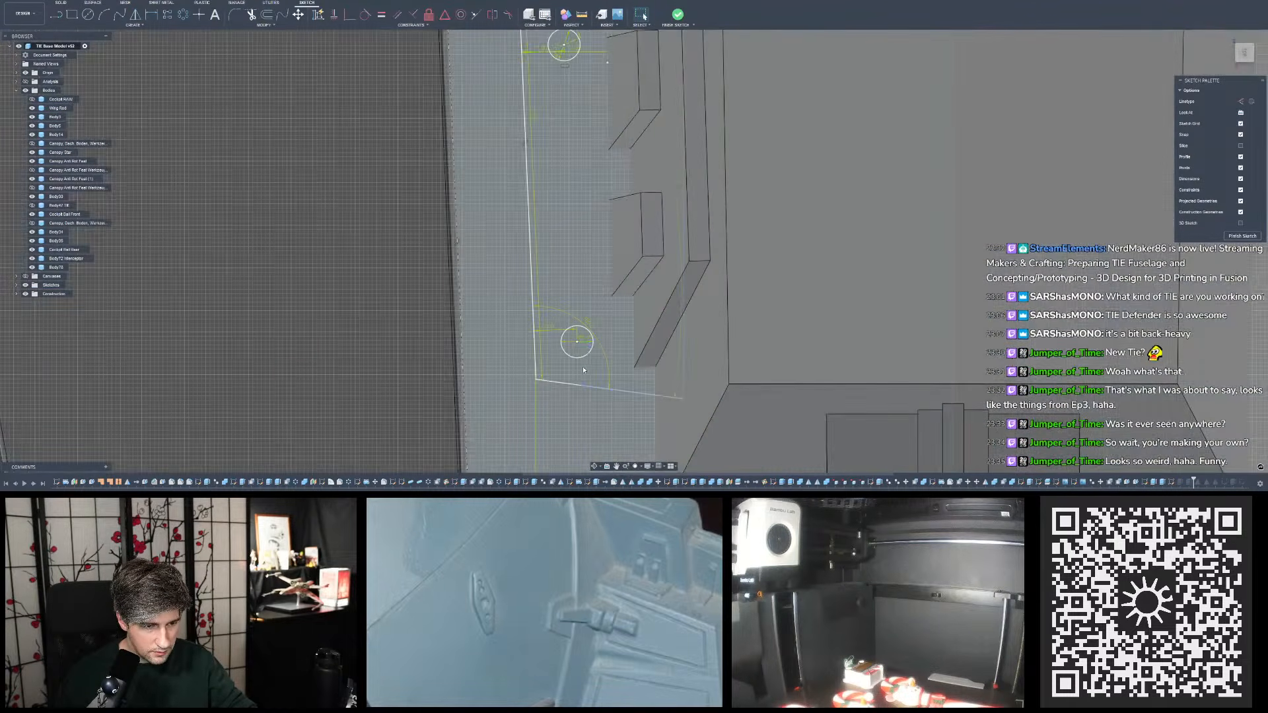
{"action": "left_click", "coordinate": [673, 398]}
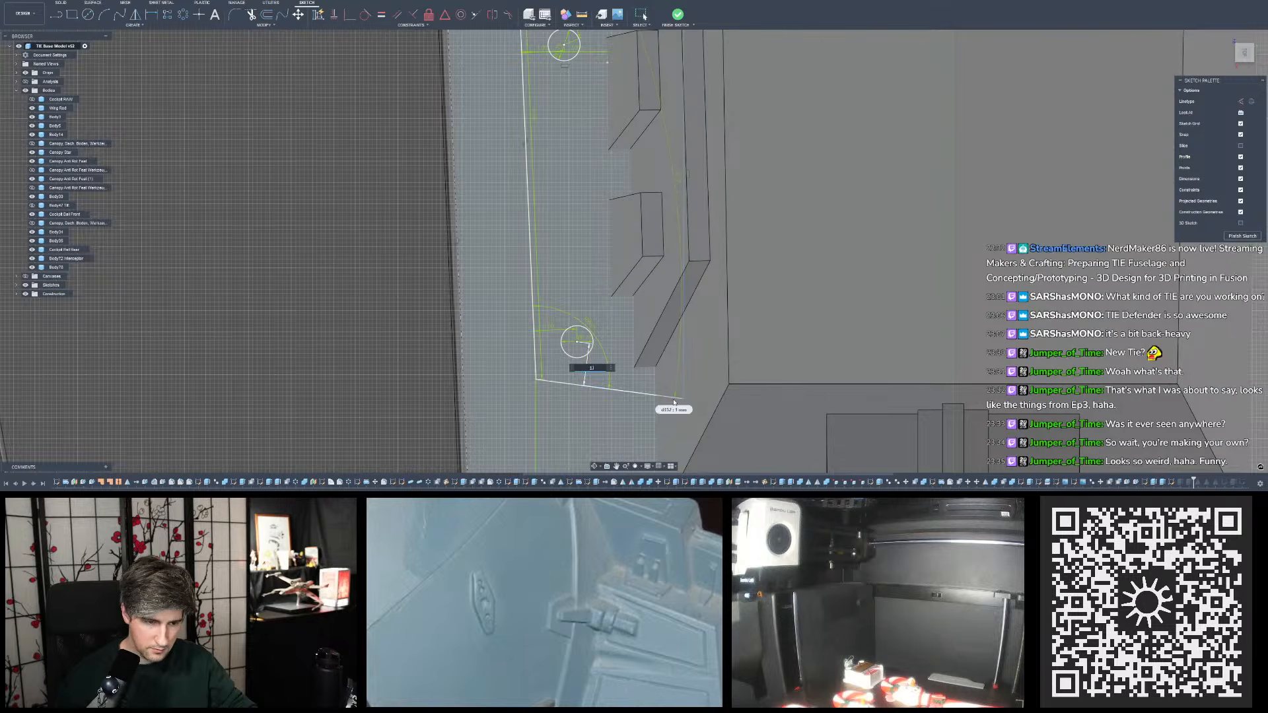
{"action": "key", "text": "Return"}
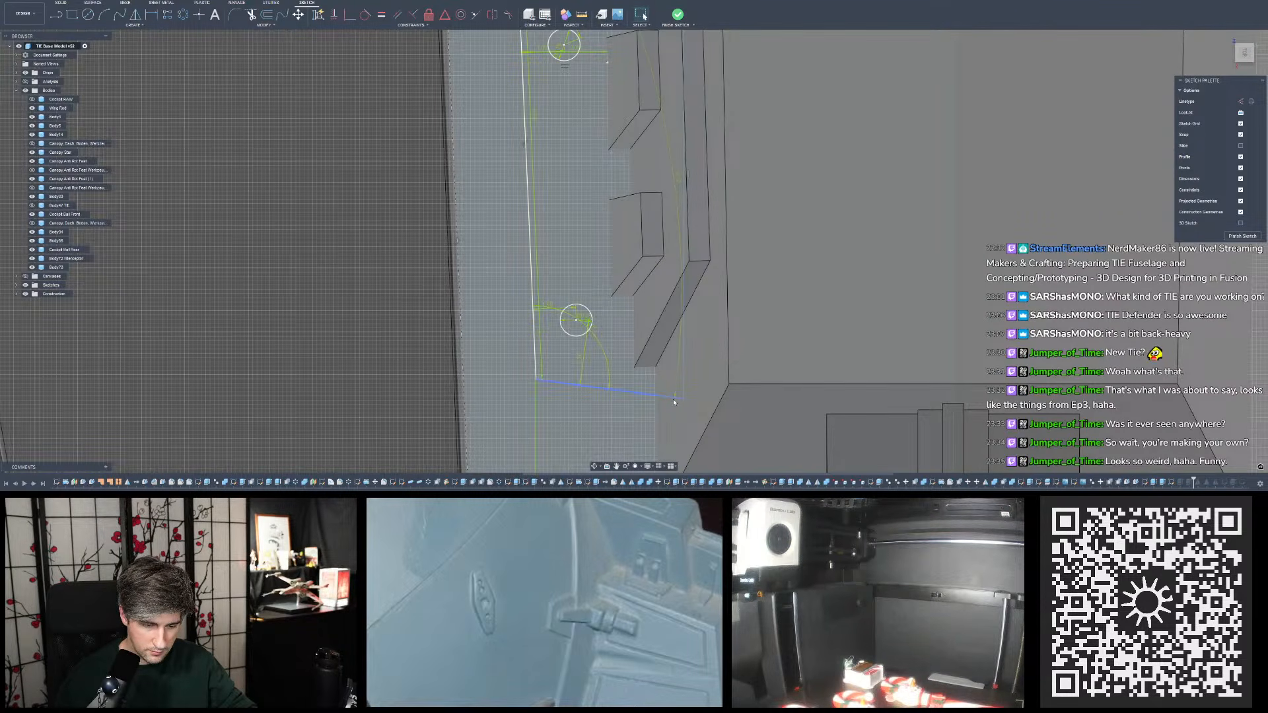
{"action": "double_click", "coordinate": [577, 361]}
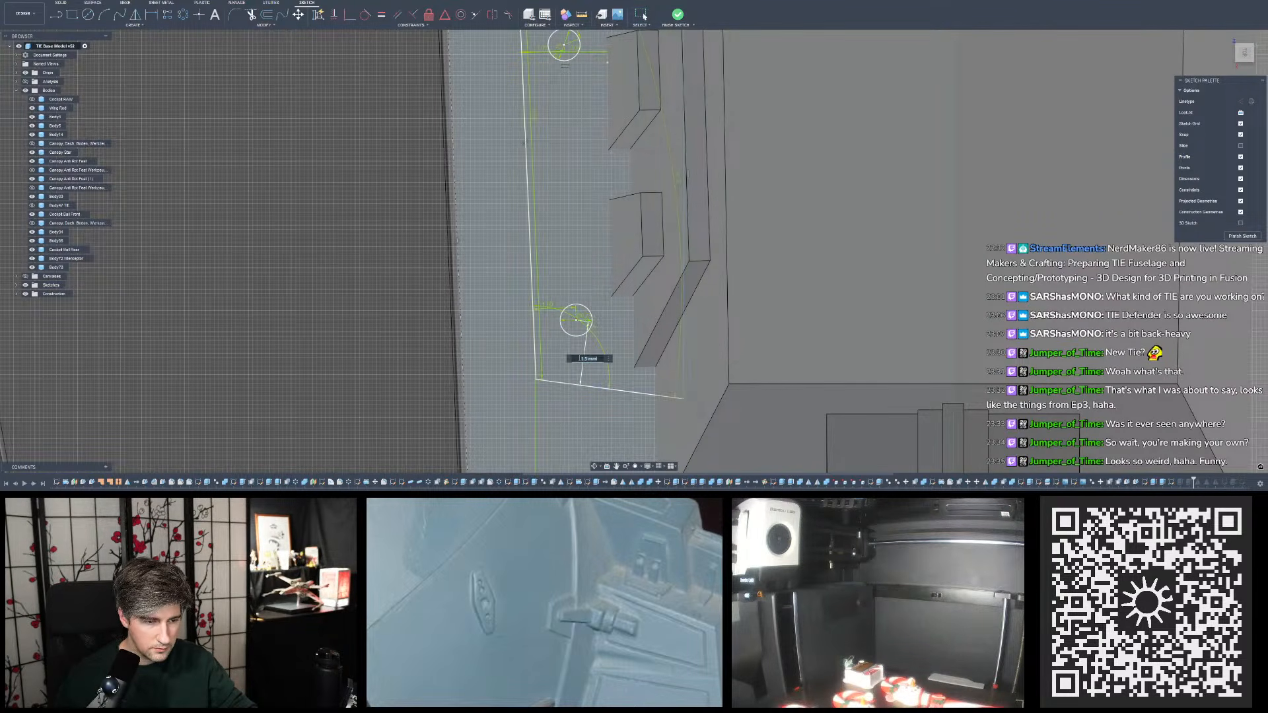
{"action": "type", "text": "1.25"}
{"action": "key", "text": "Return"}
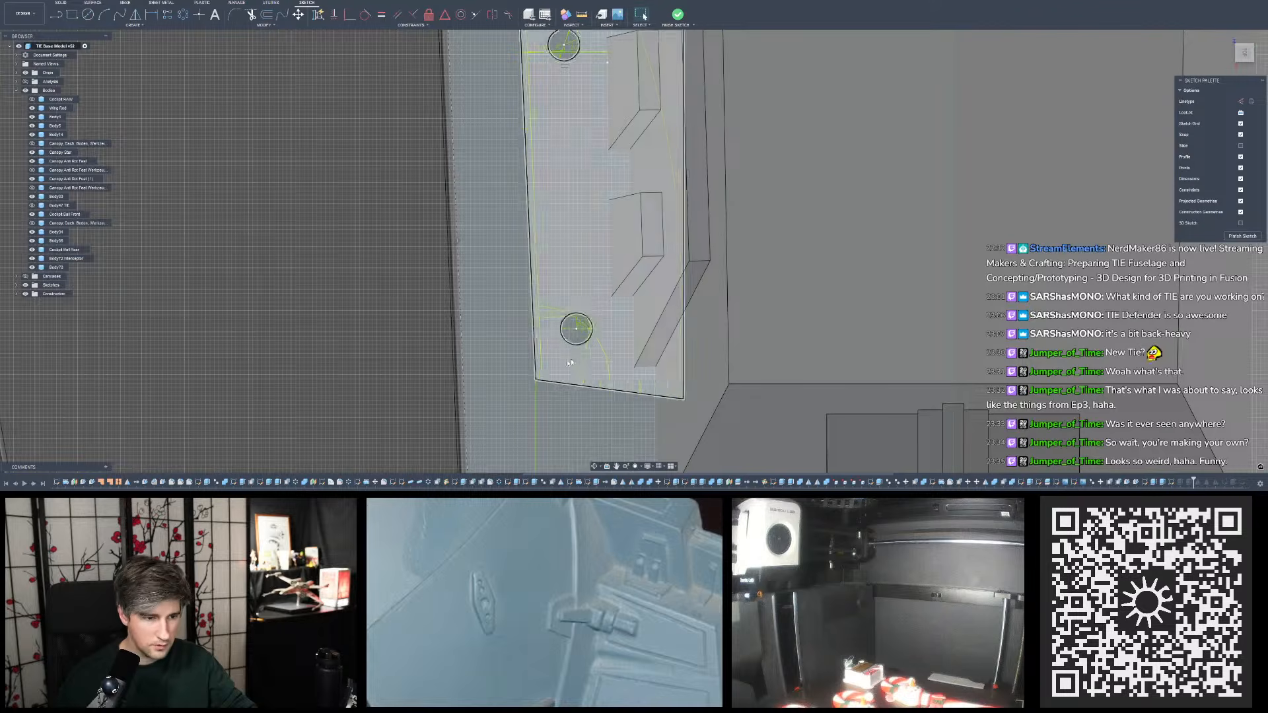
- Set the upper circle's distance from the slanted upper edge to 1.3 mm and finish the sketch
{"action": "scroll", "coordinate": [577, 360], "scroll_direction": "down", "scroll_amount": 3}
{"action": "scroll", "coordinate": [574, 164], "scroll_direction": "up", "scroll_amount": 3}
{"action": "double_click", "coordinate": [573, 162]}
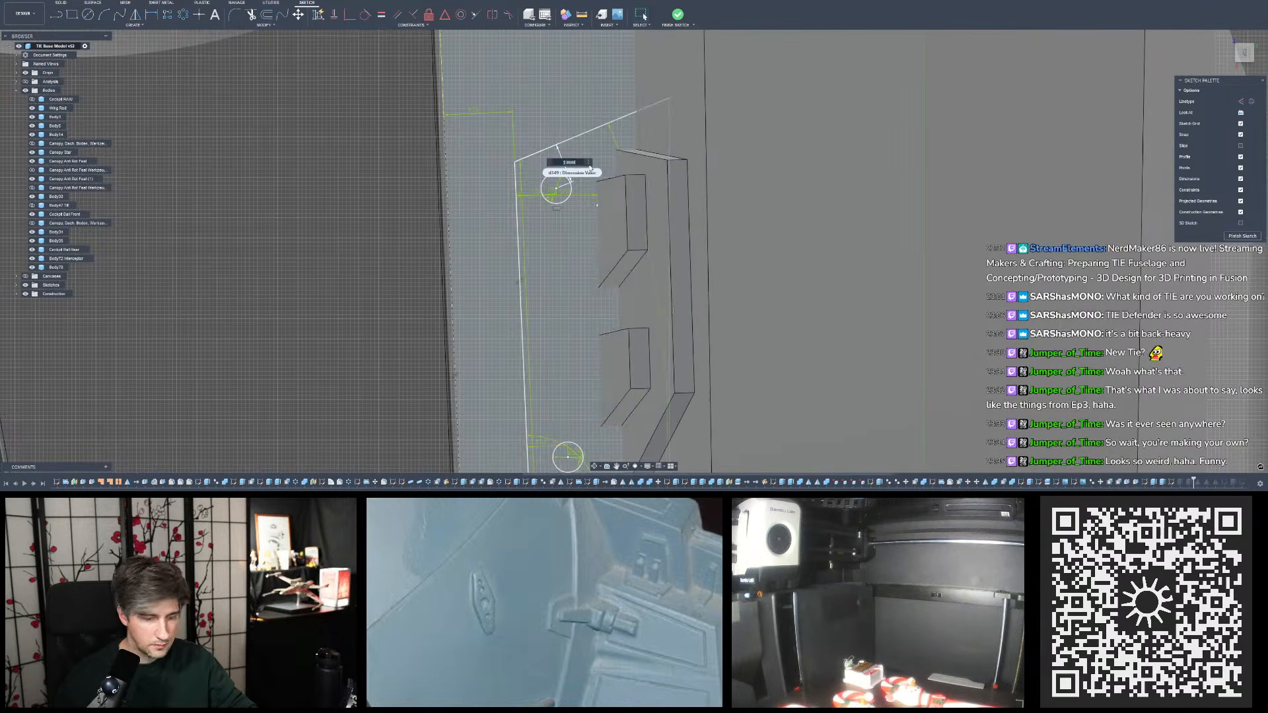
{"action": "type", "text": "1.3"}
{"action": "key", "text": "Return"}
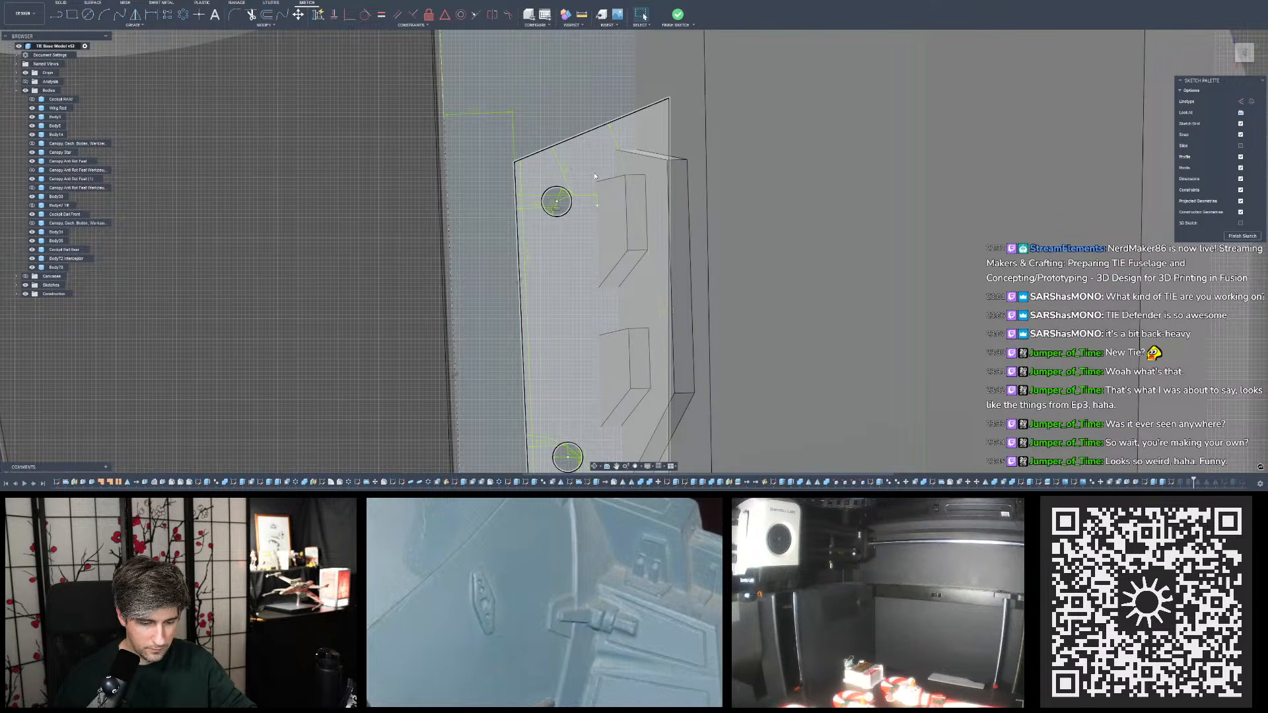
{"action": "left_click", "coordinate": [677, 25]}
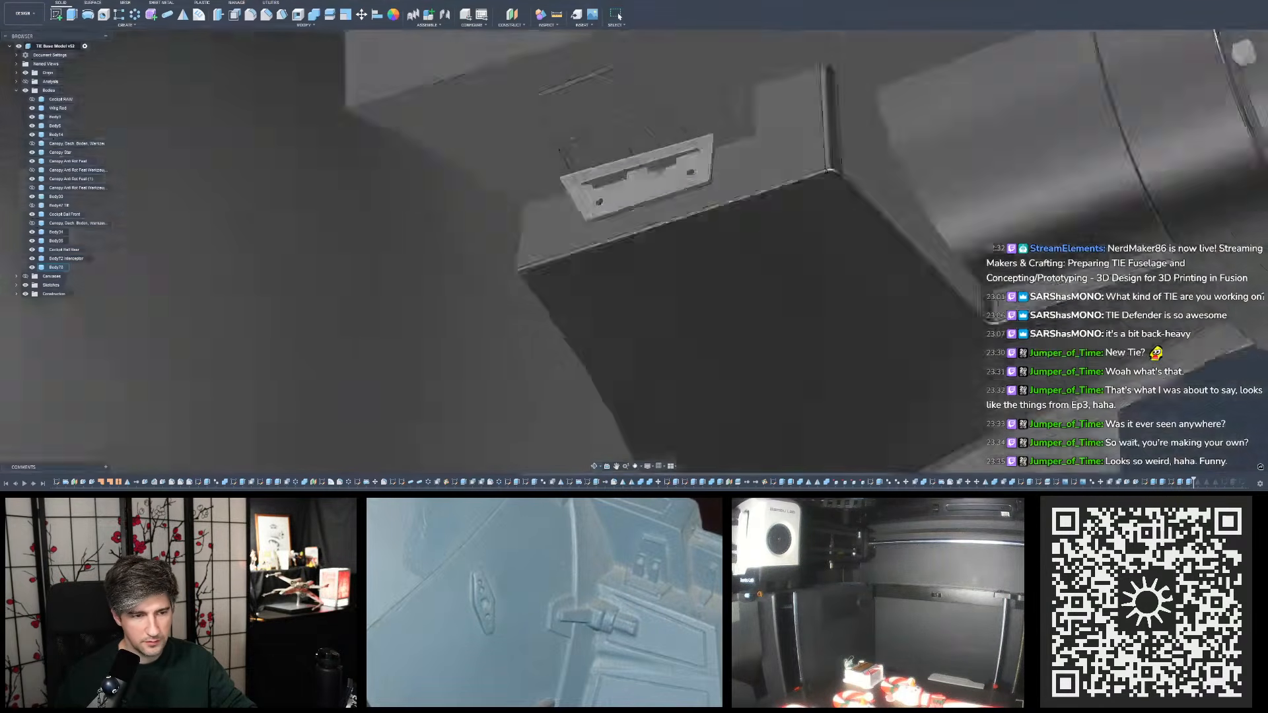
- Measure the distance between the foot edge of the small tapered profile and the base plate's front edge
{"action": "middle_click_drag", "start_coordinate": [644, 182], "coordinate": [664, 195], "text": "shift"}
{"action": "scroll", "coordinate": [733, 198], "scroll_direction": "down", "scroll_amount": 3}
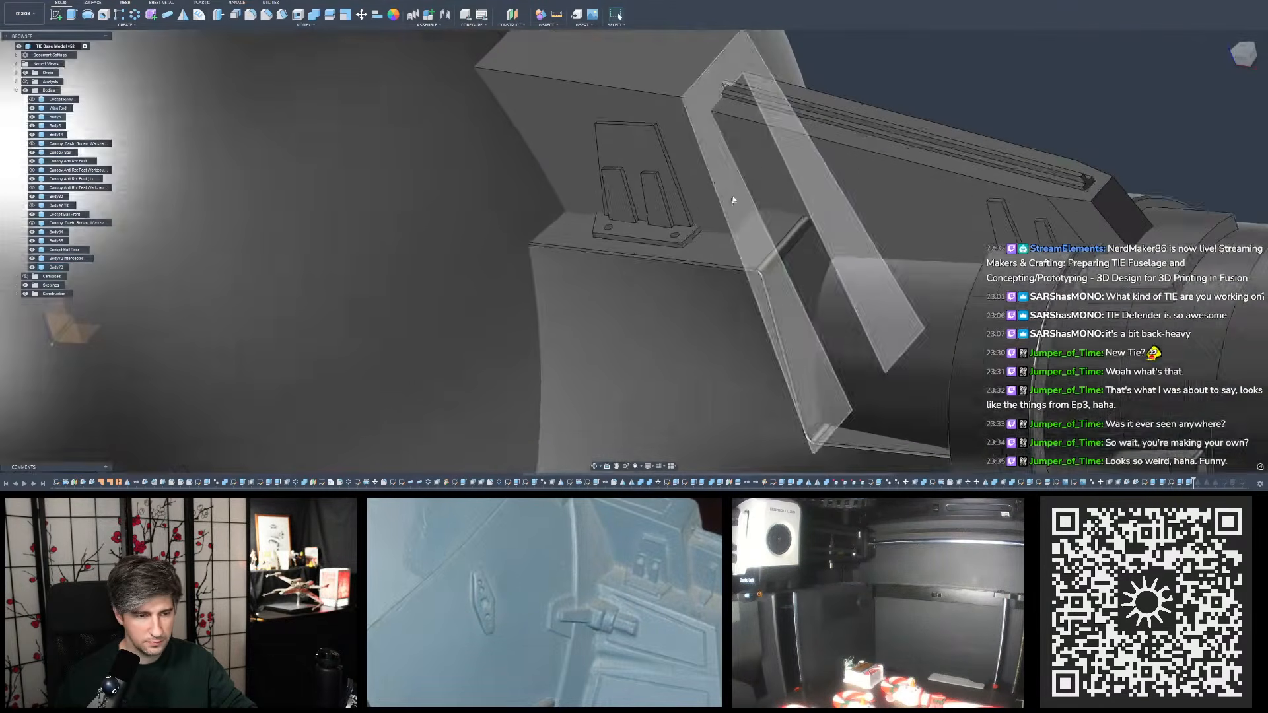
{"action": "scroll", "coordinate": [786, 204], "scroll_direction": "down", "scroll_amount": 2}
{"action": "scroll", "coordinate": [787, 205], "scroll_direction": "up", "scroll_amount": 2}
{"action": "middle_click_drag", "start_coordinate": [787, 204], "coordinate": [808, 224], "text": "shift"}
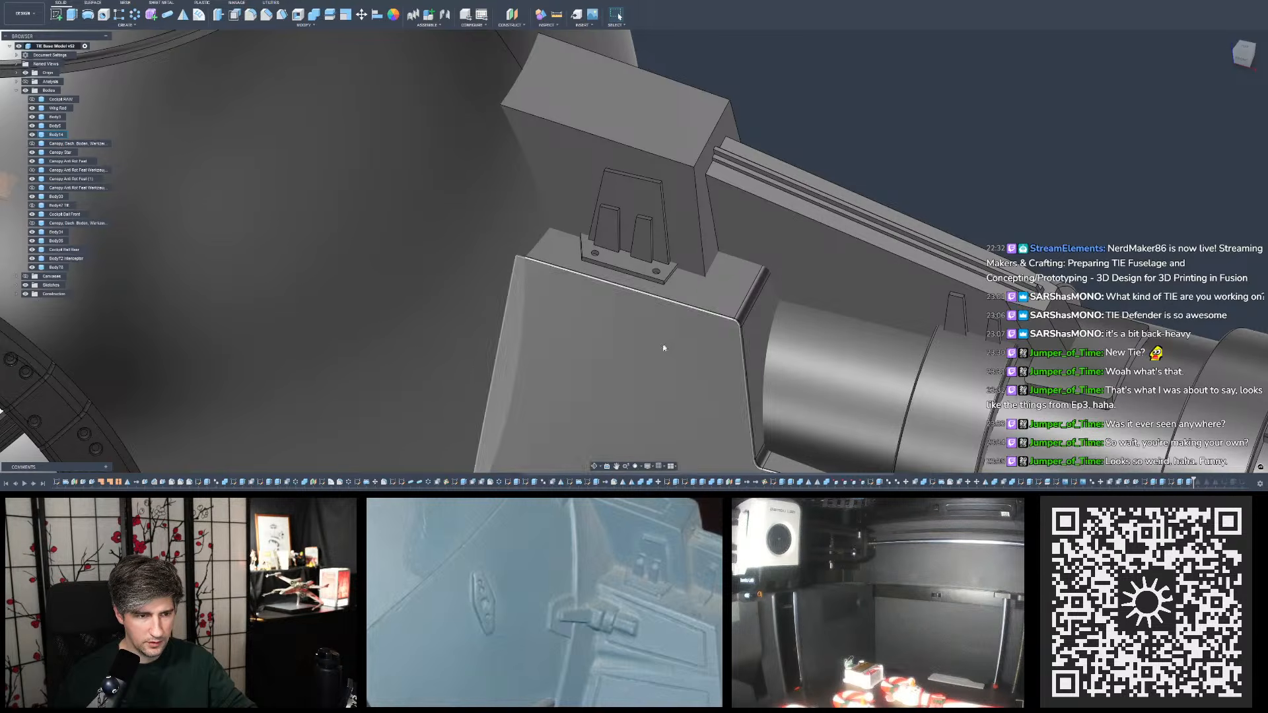
{"action": "scroll", "coordinate": [665, 348], "scroll_direction": "down", "scroll_amount": 2}
{"action": "scroll", "coordinate": [699, 253], "scroll_direction": "up", "scroll_amount": 4}
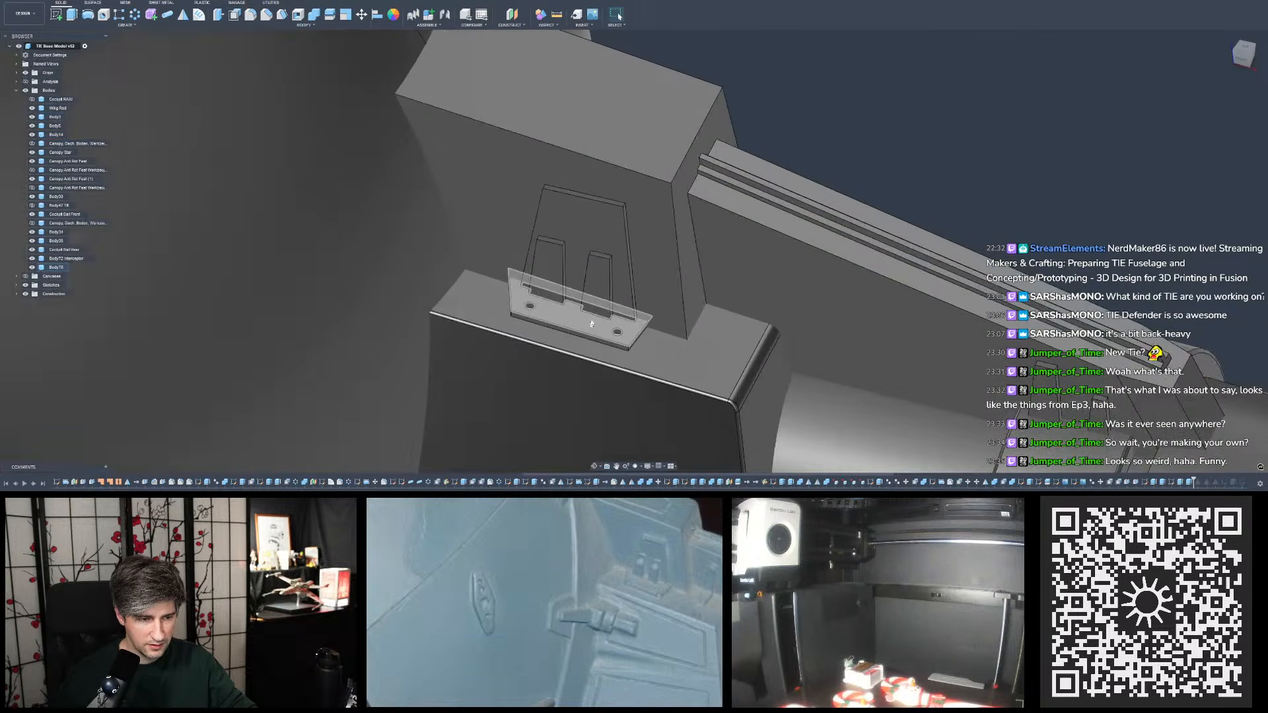
{"action": "left_click", "coordinate": [600, 319]}
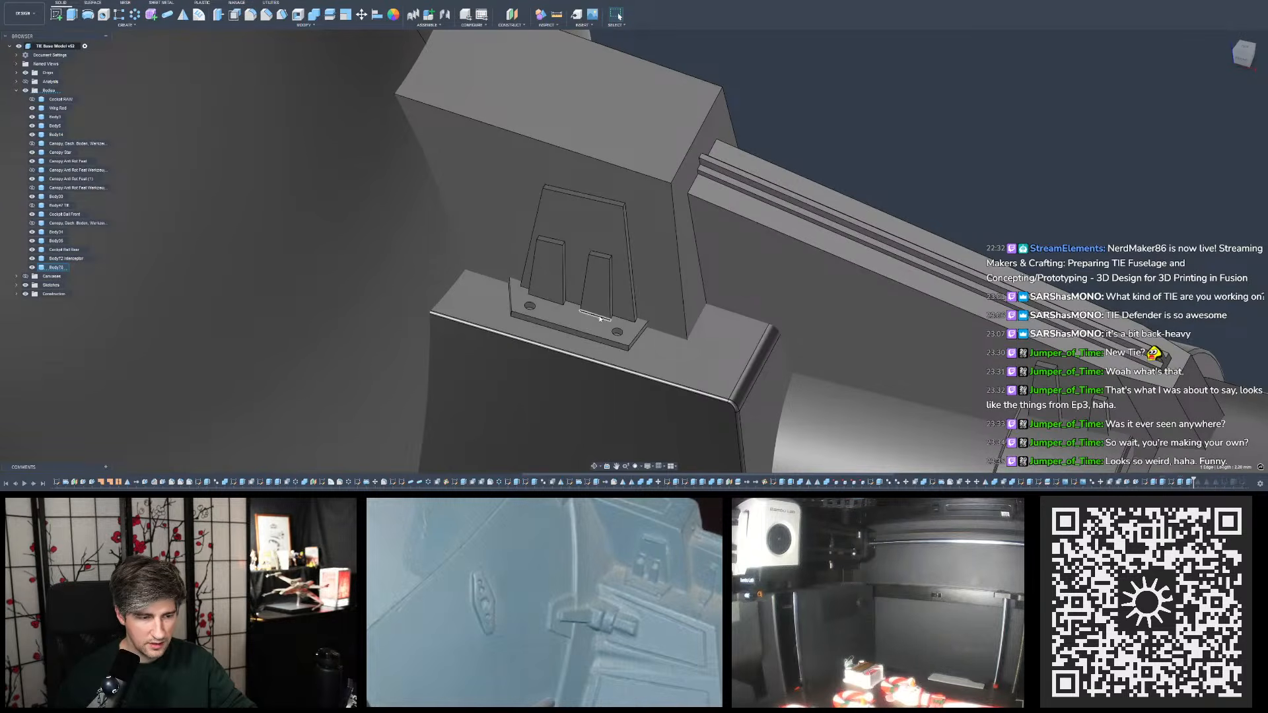
{"action": "left_click", "coordinate": [593, 338], "text": "ctrl"}
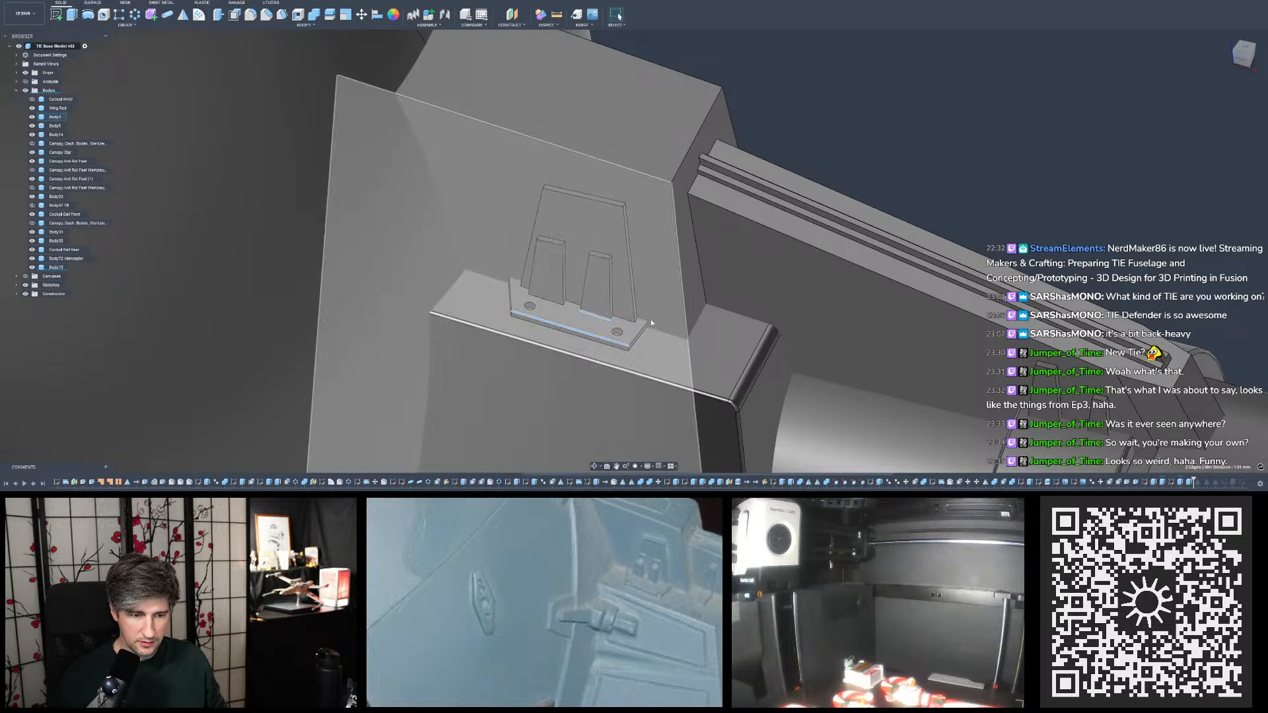
- Measure the angle between two large faces of the pylon beside the fuselage sphere
{"action": "scroll", "coordinate": [651, 323], "scroll_direction": "up", "scroll_amount": 1}
{"action": "scroll", "coordinate": [614, 294], "scroll_direction": "down", "scroll_amount": 5}
{"action": "middle_click_drag", "start_coordinate": [612, 292], "coordinate": [601, 238], "text": "shift"}
{"action": "left_click", "coordinate": [616, 259]}
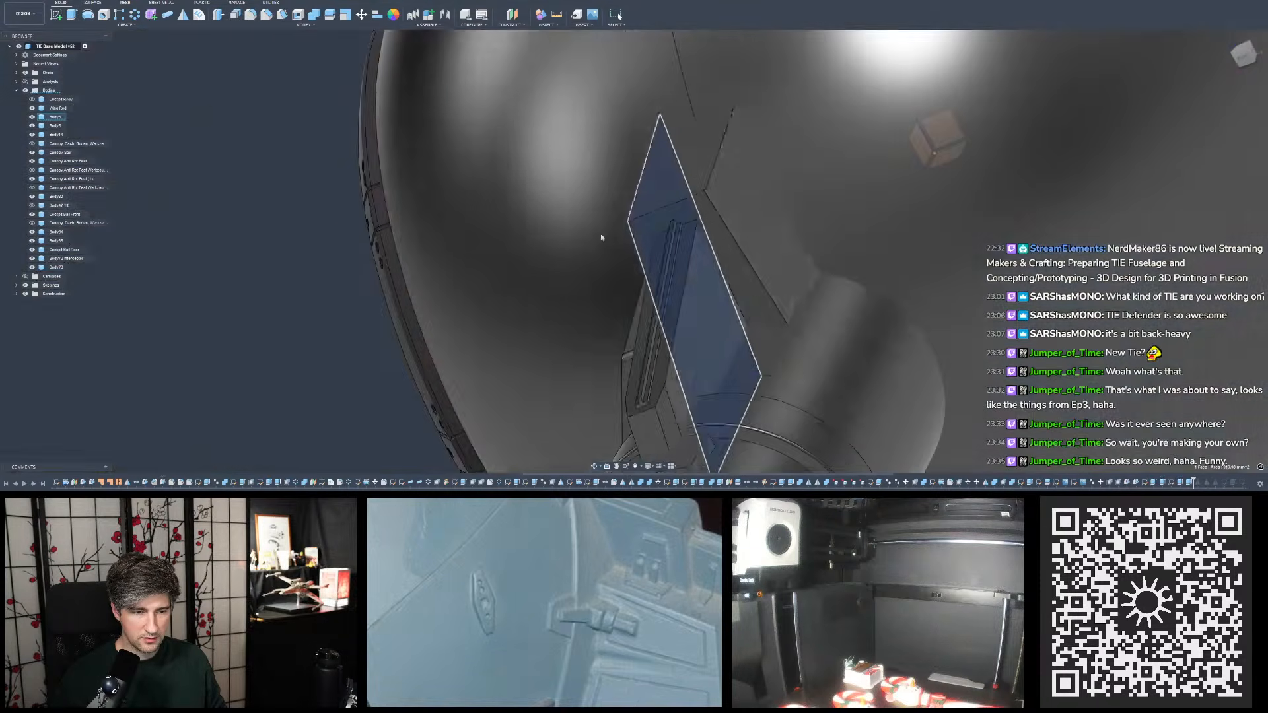
{"action": "left_click", "coordinate": [793, 231], "text": "ctrl"}
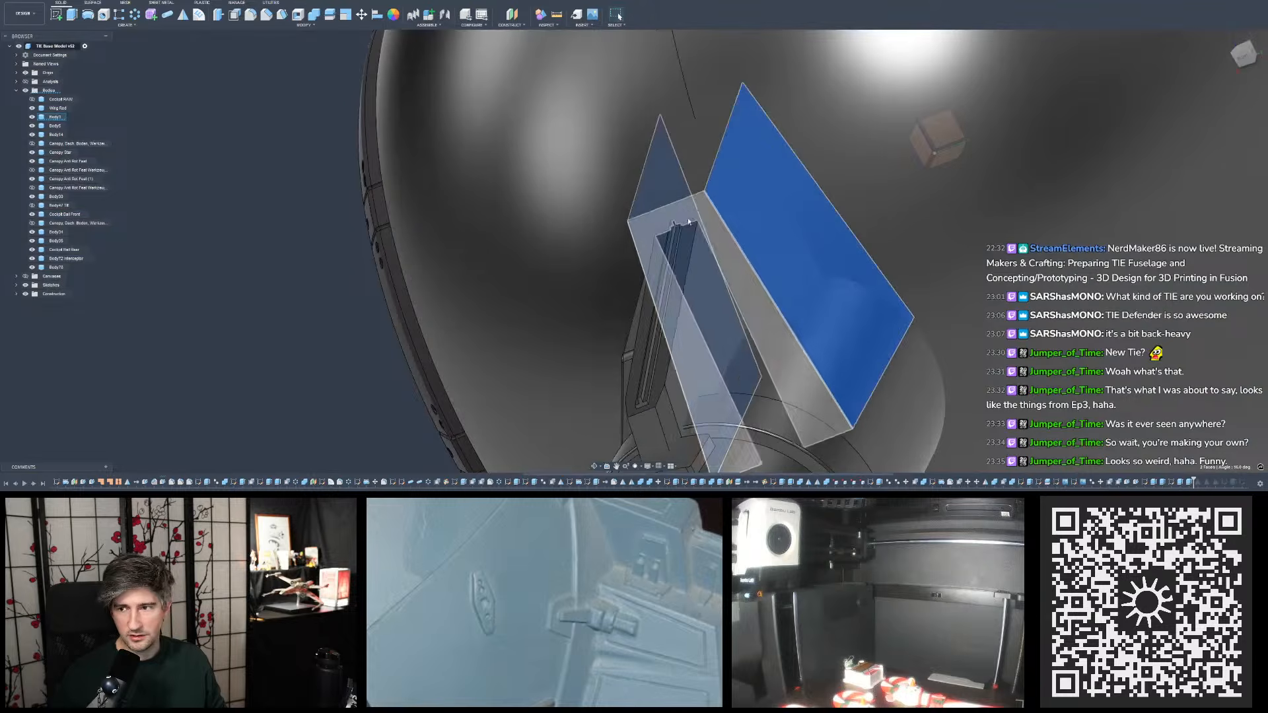
- Measure the angle between the two opposite outer side faces of the pylon housing
{"action": "middle_click_drag", "start_coordinate": [689, 222], "coordinate": [725, 224], "text": "shift"}
{"action": "left_click", "coordinate": [781, 197]}
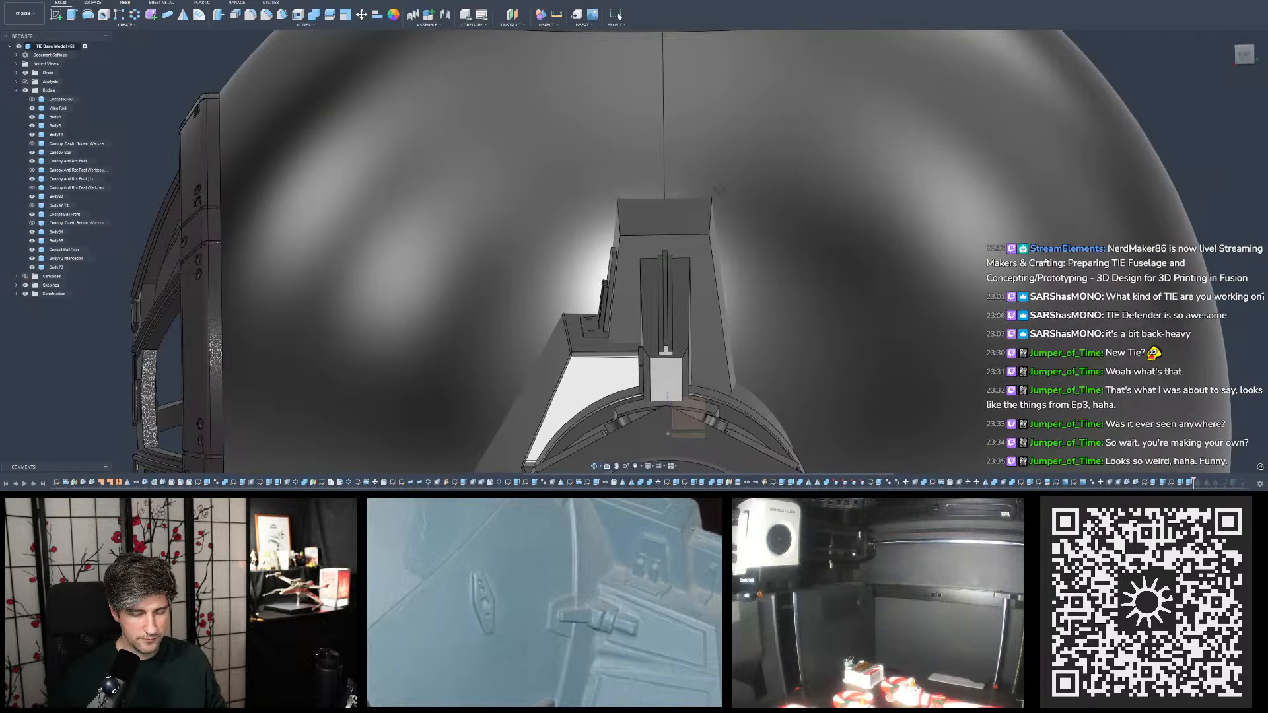
{"action": "middle_click_drag", "start_coordinate": [715, 189], "coordinate": [690, 193], "text": "shift"}
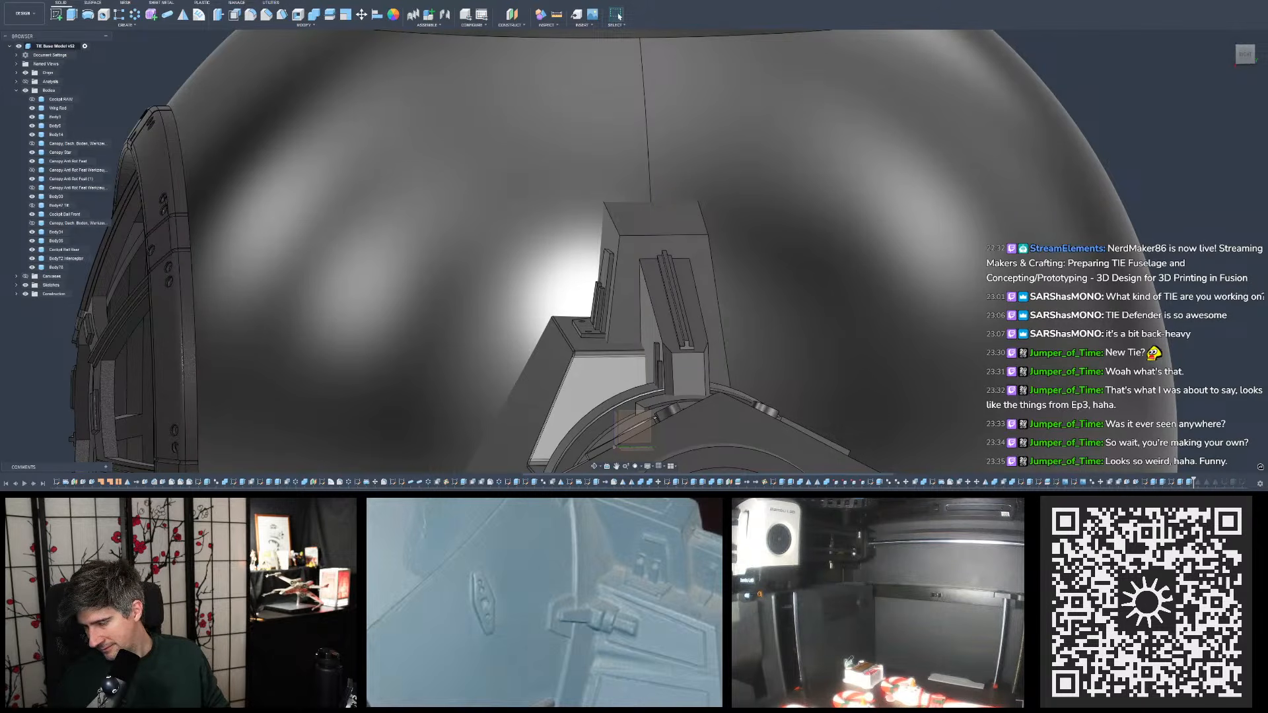
{"action": "left_click", "coordinate": [610, 240]}
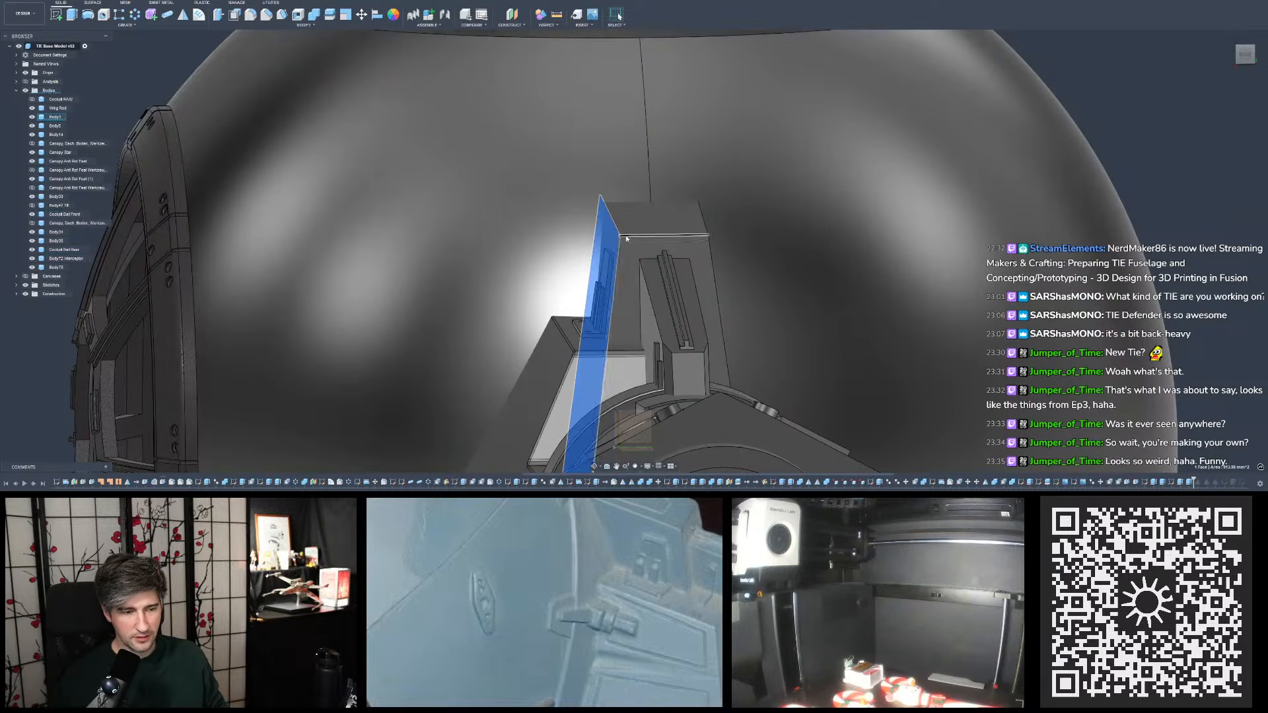
{"action": "middle_click_drag", "start_coordinate": [626, 239], "coordinate": [694, 236], "text": "shift"}
{"action": "left_click", "coordinate": [728, 246], "text": "ctrl"}
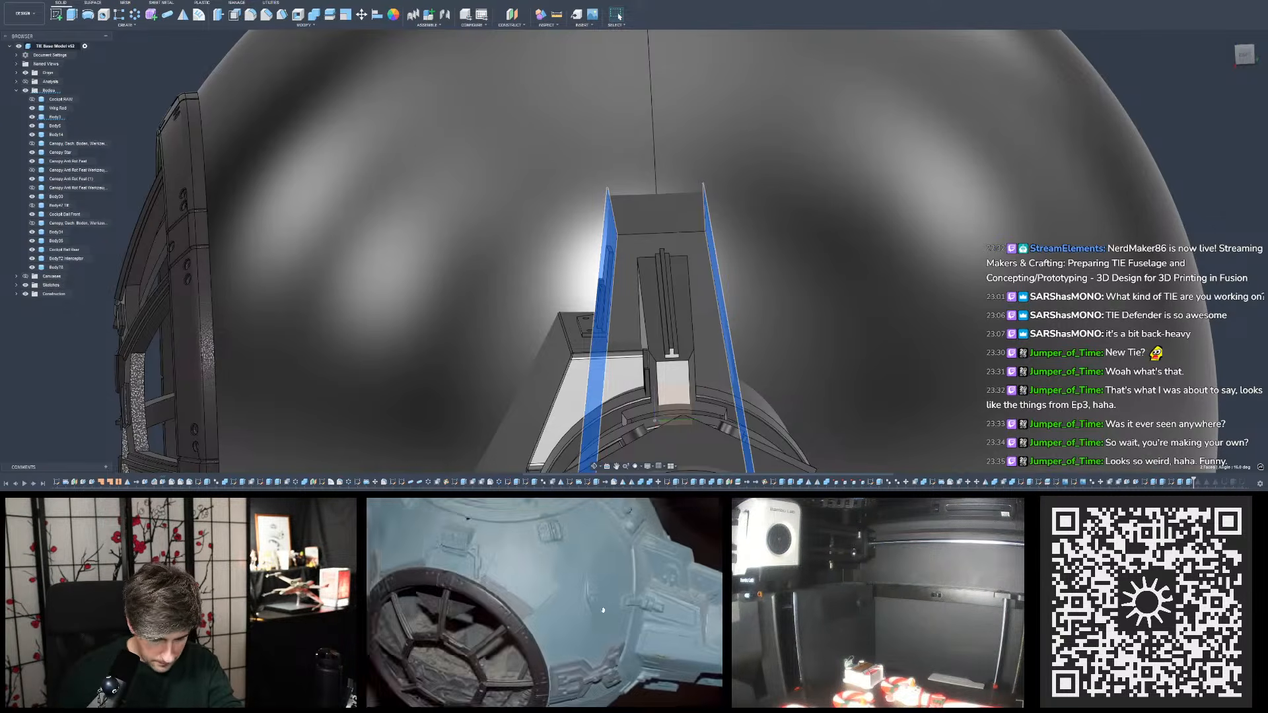
- Compare the pylon's side details with the photos of the blue TIE studio miniature and close the enlarged photo
{"action": "mouse_move", "coordinate": [608, 699]}
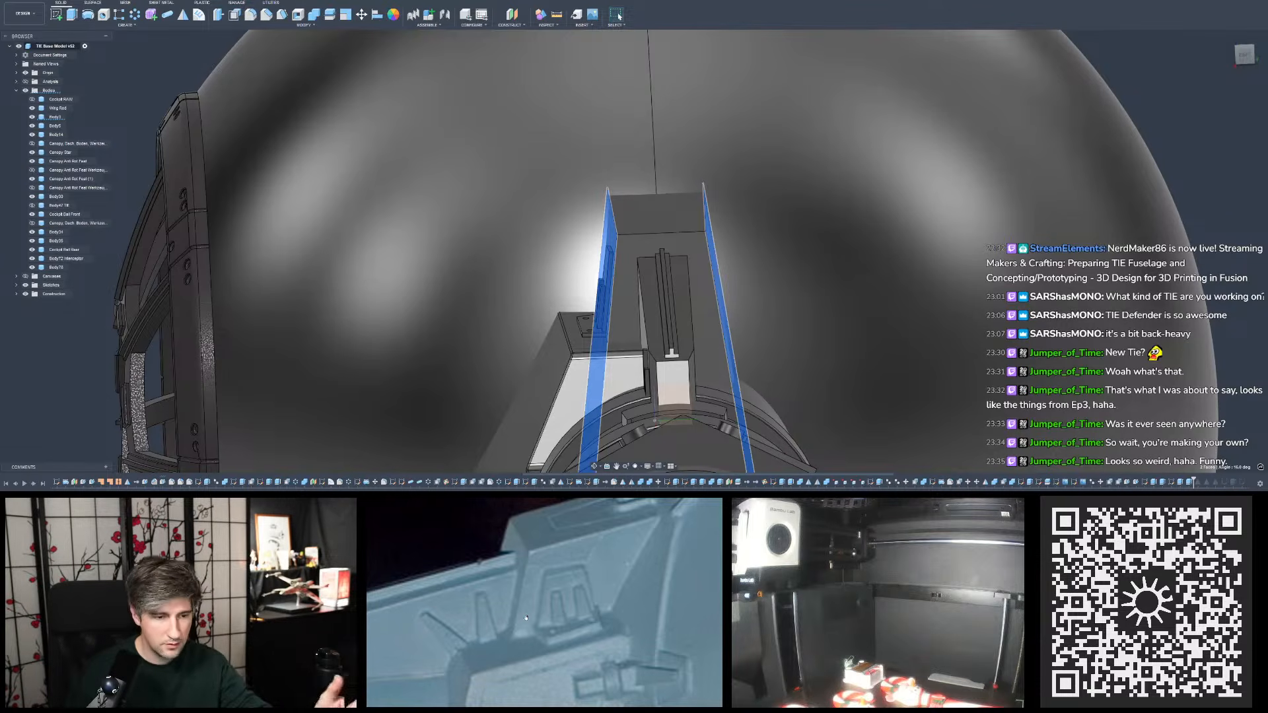
{"action": "middle_click_drag", "start_coordinate": [667, 374], "coordinate": [546, 294], "text": "shift"}
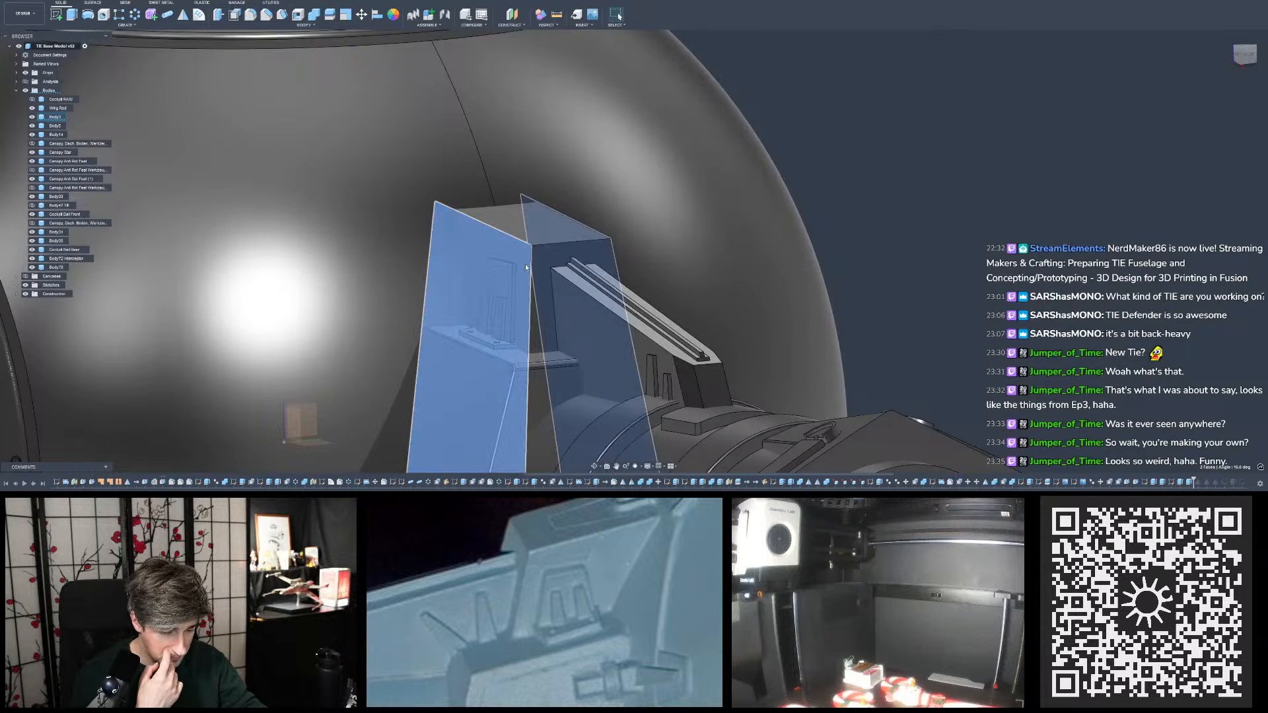
{"action": "scroll", "coordinate": [559, 573], "scroll_direction": "down", "scroll_amount": 4}
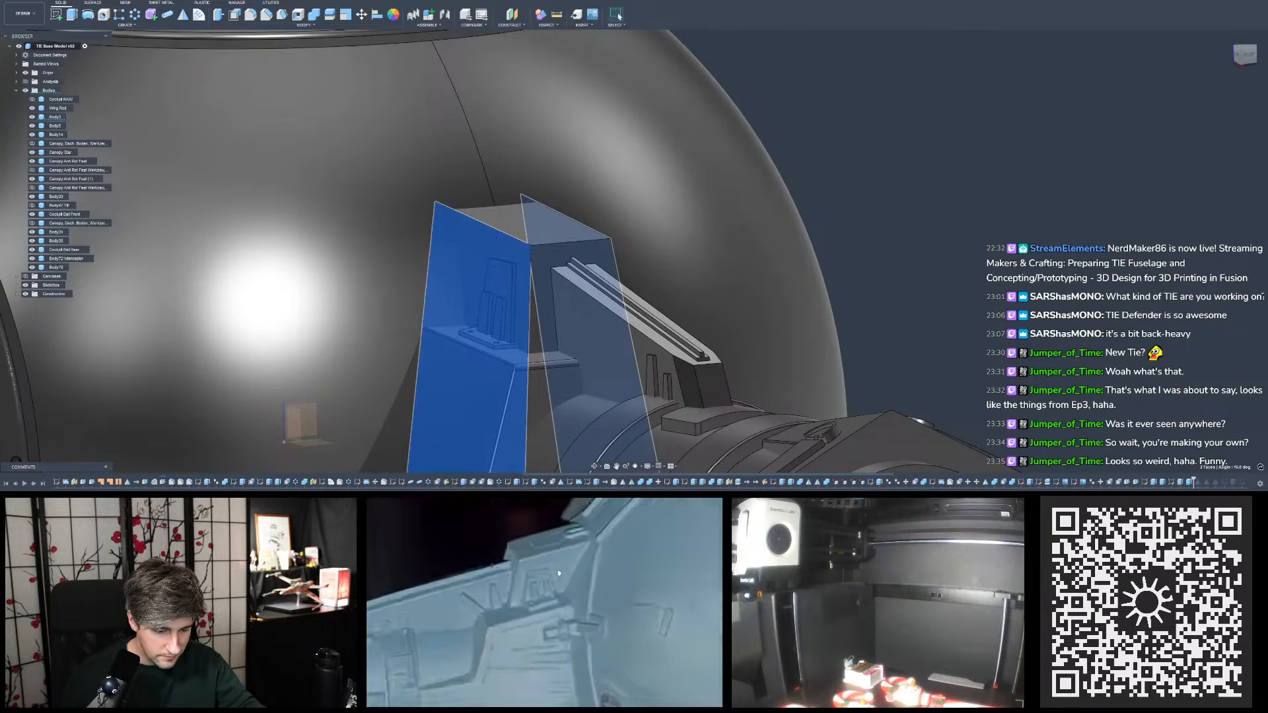
{"action": "scroll", "coordinate": [559, 573], "scroll_direction": "down", "scroll_amount": 5}
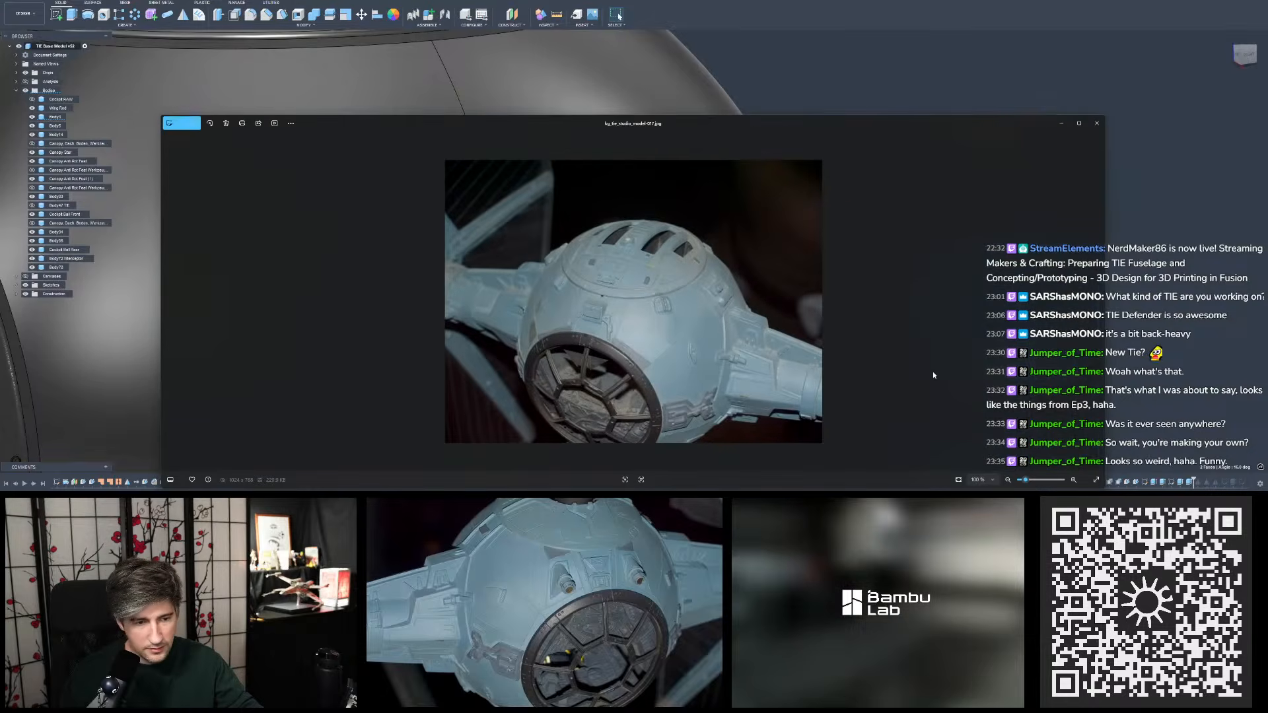
{"action": "scroll", "coordinate": [764, 343], "scroll_direction": "up", "scroll_amount": 5}
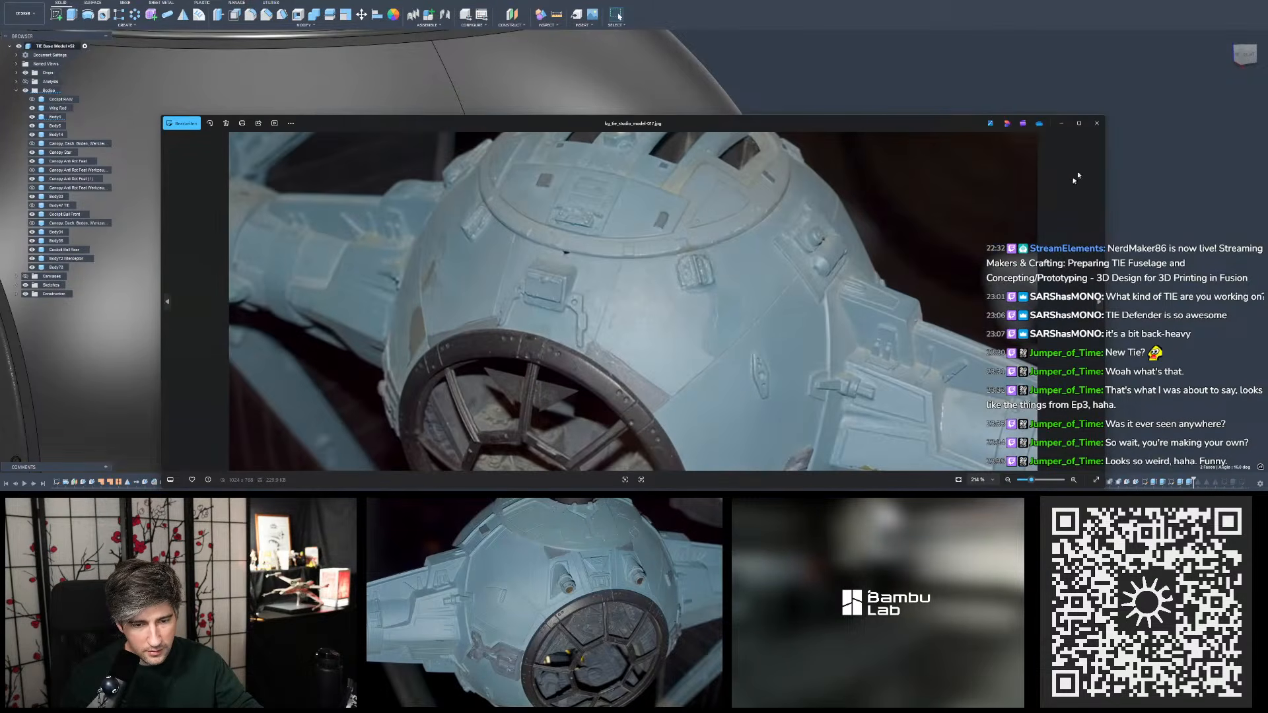
{"action": "left_click", "coordinate": [1096, 124]}
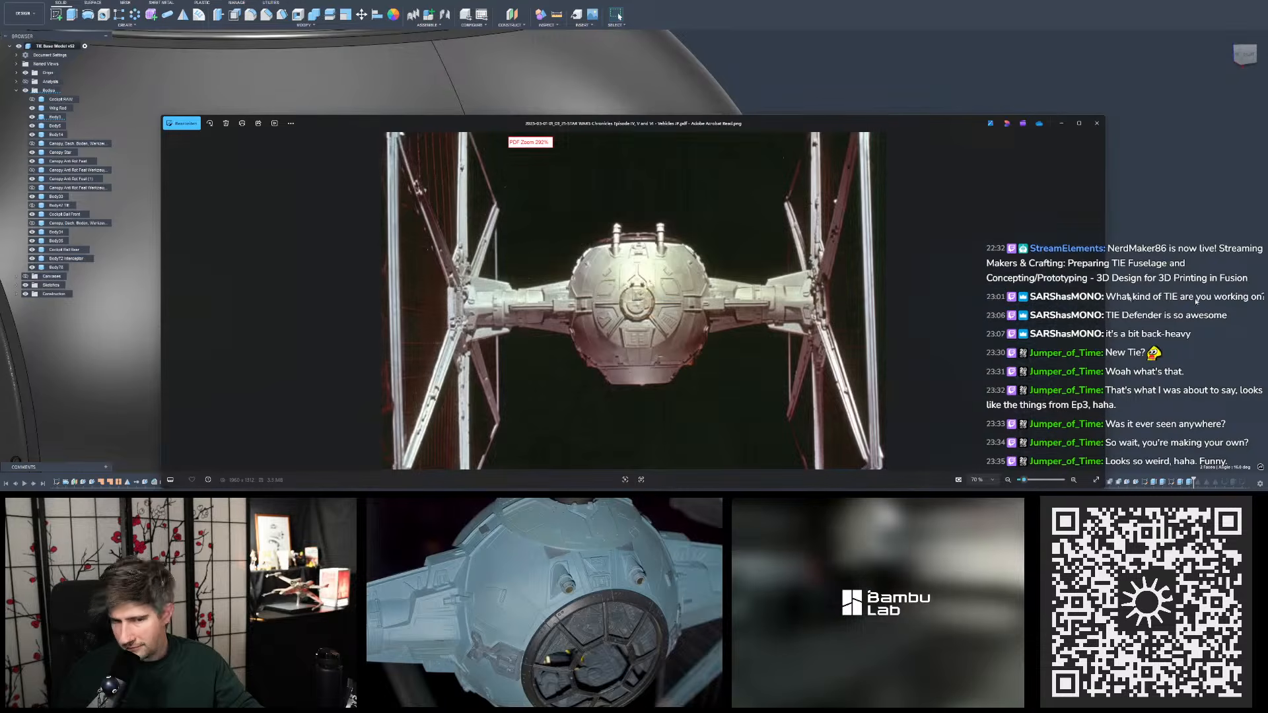
- Examine both wing pylons where they join the sphere in the Star Wars Chronicles TIE photo
{"action": "scroll", "coordinate": [770, 247], "scroll_direction": "up", "scroll_amount": 5}
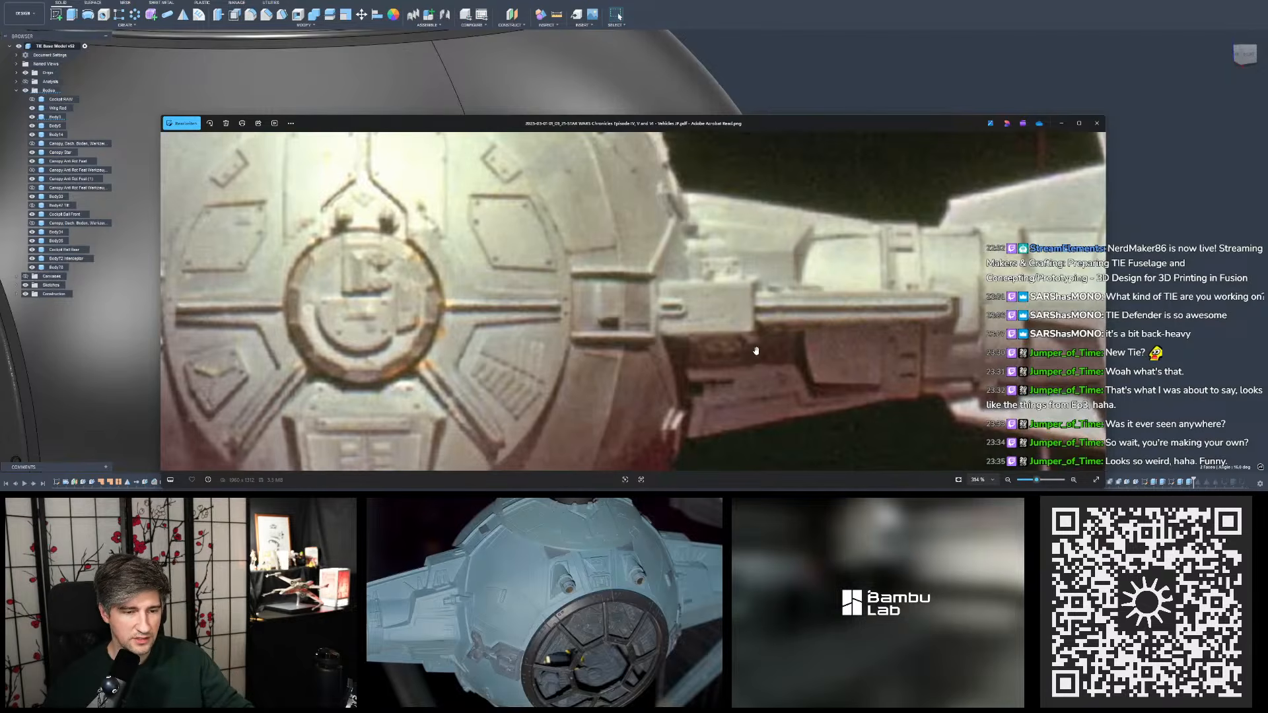
{"action": "left_click_drag", "start_coordinate": [753, 329], "coordinate": [822, 329]}
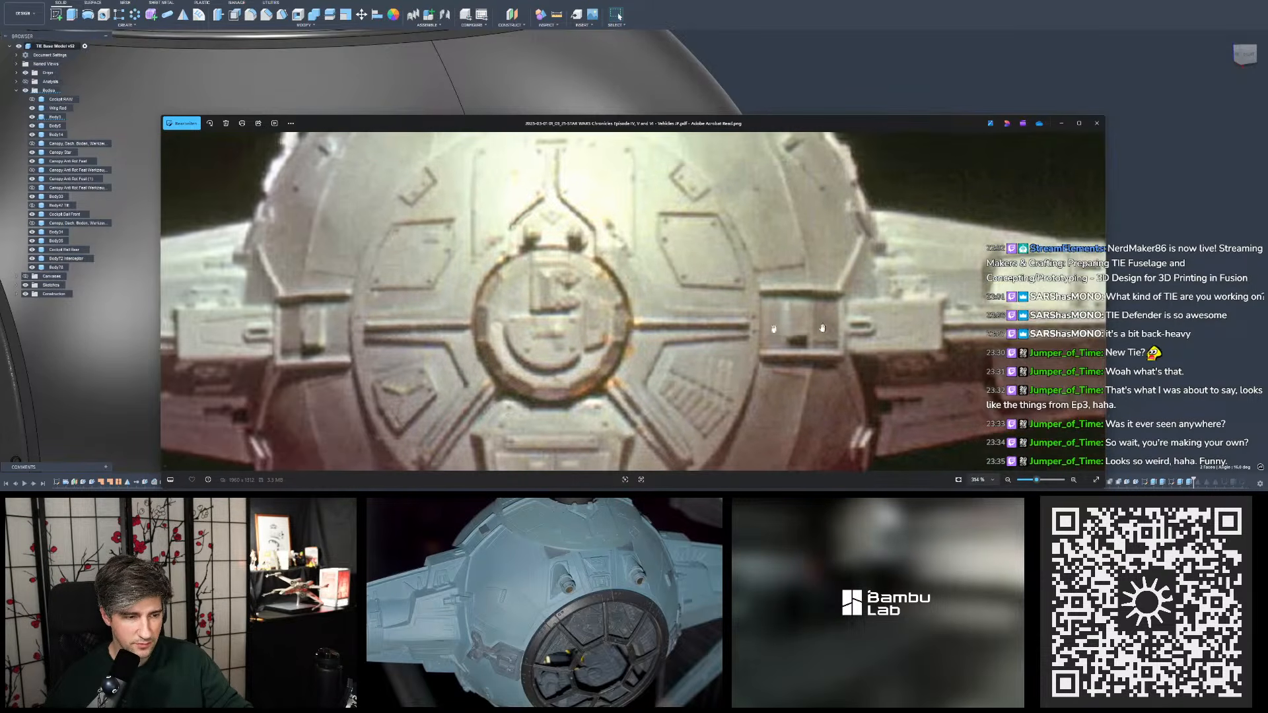
{"action": "left_click_drag", "start_coordinate": [510, 311], "coordinate": [678, 304]}
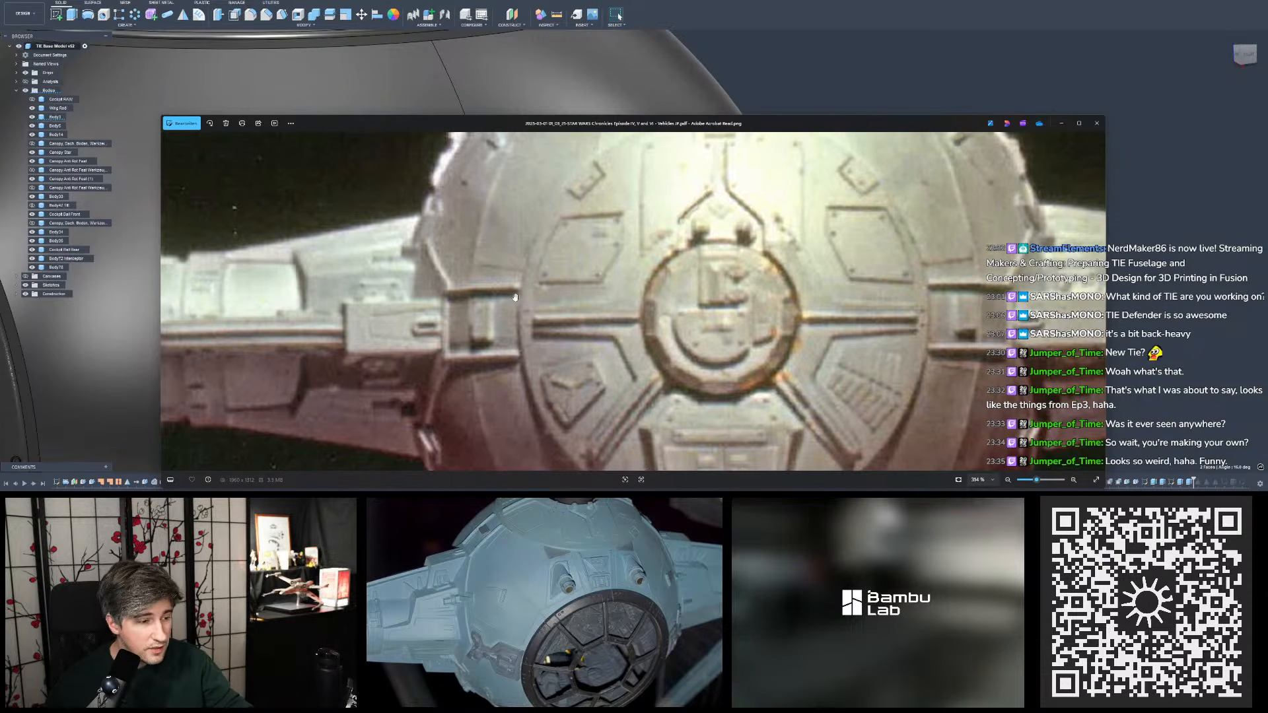
{"action": "left_click_drag", "start_coordinate": [940, 318], "coordinate": [626, 323]}
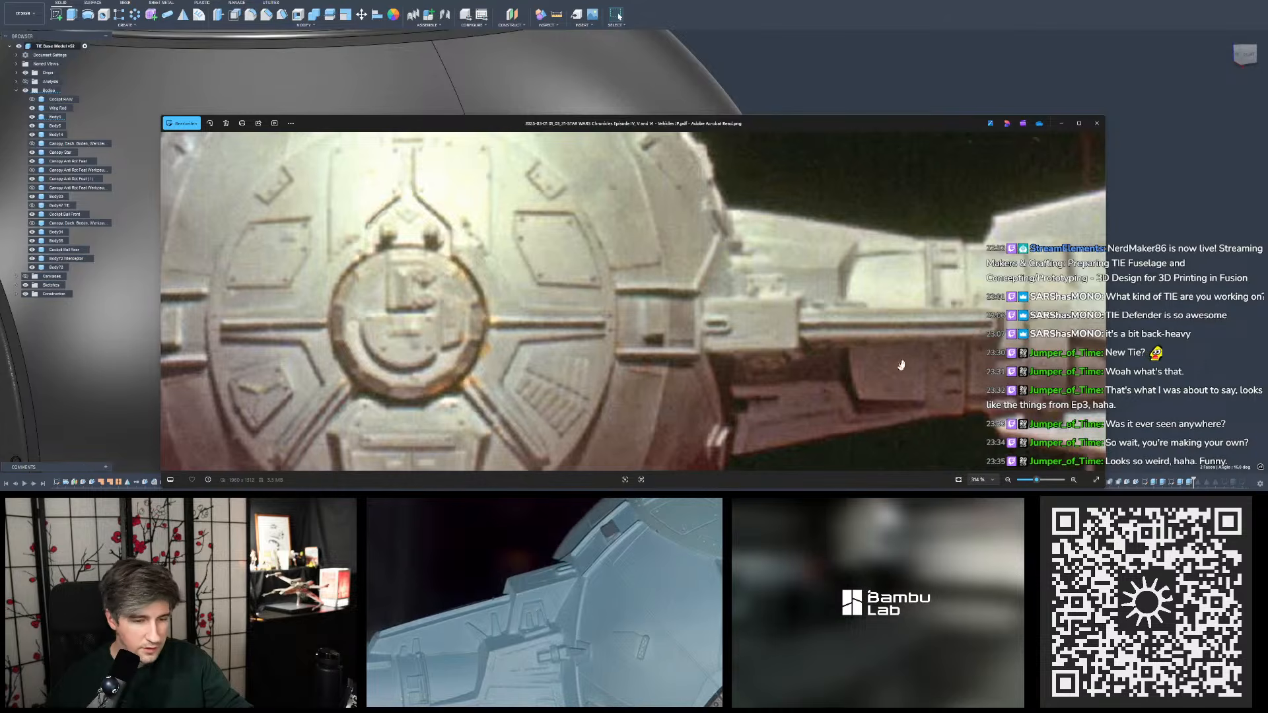
{"action": "left_click_drag", "start_coordinate": [902, 304], "coordinate": [834, 302]}
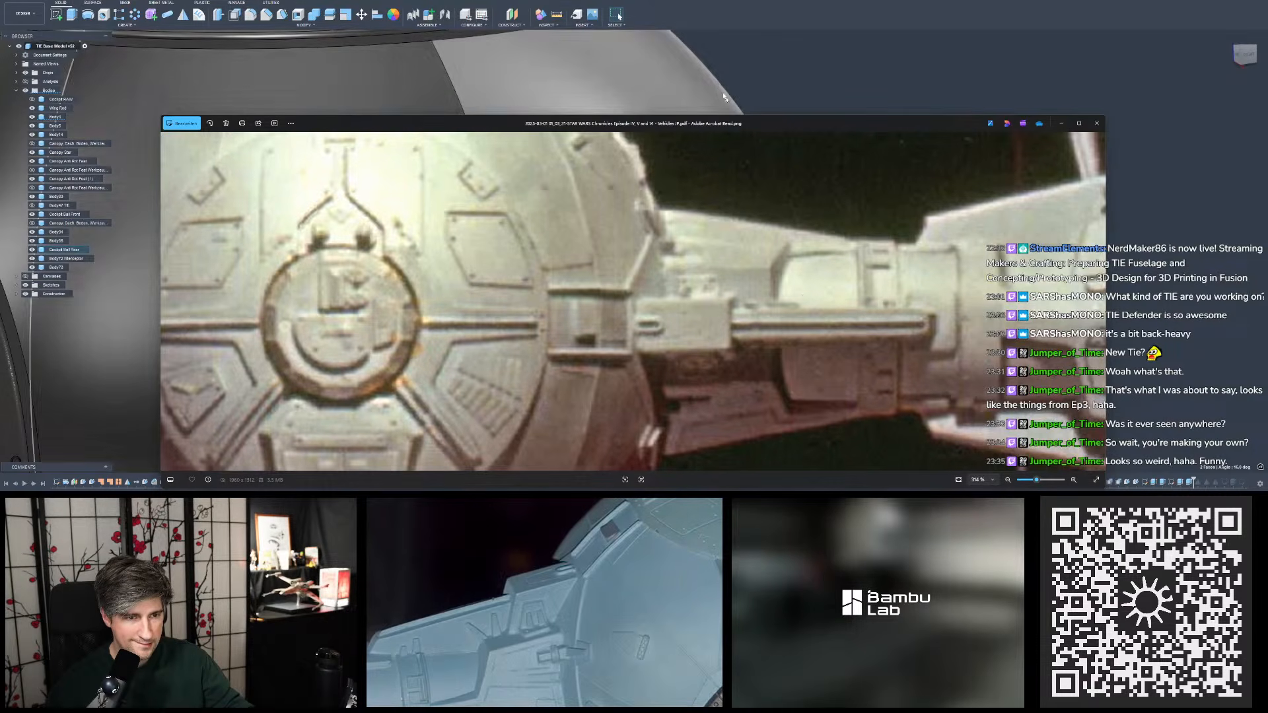
- Set the model to the top view and place the Chronicles photo below it to compare the pylon outlines
{"action": "scroll", "coordinate": [710, 136], "scroll_direction": "up", "scroll_amount": 1}
{"action": "left_click_drag", "start_coordinate": [718, 126], "coordinate": [688, 242]}
{"action": "scroll", "coordinate": [730, 408], "scroll_direction": "down", "scroll_amount": 3}
{"action": "scroll", "coordinate": [751, 176], "scroll_direction": "down", "scroll_amount": 8}
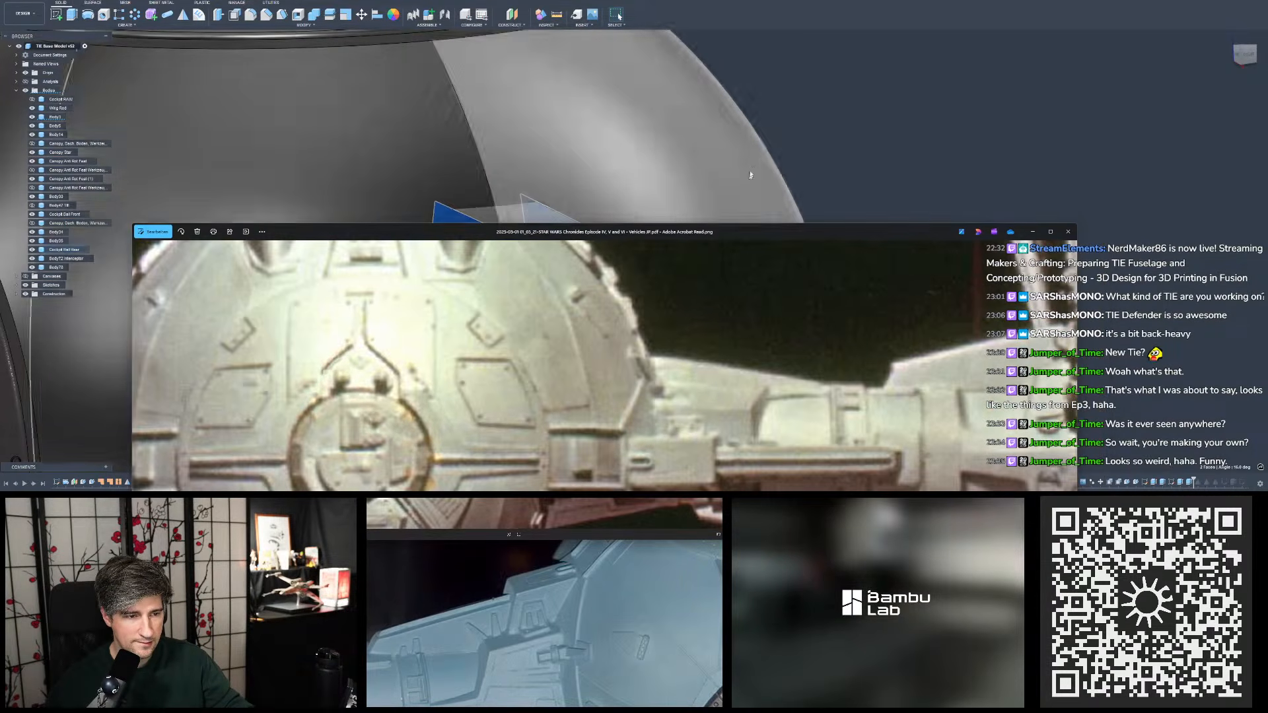
{"action": "middle_click_drag", "start_coordinate": [796, 100], "coordinate": [1171, 38], "text": "shift"}
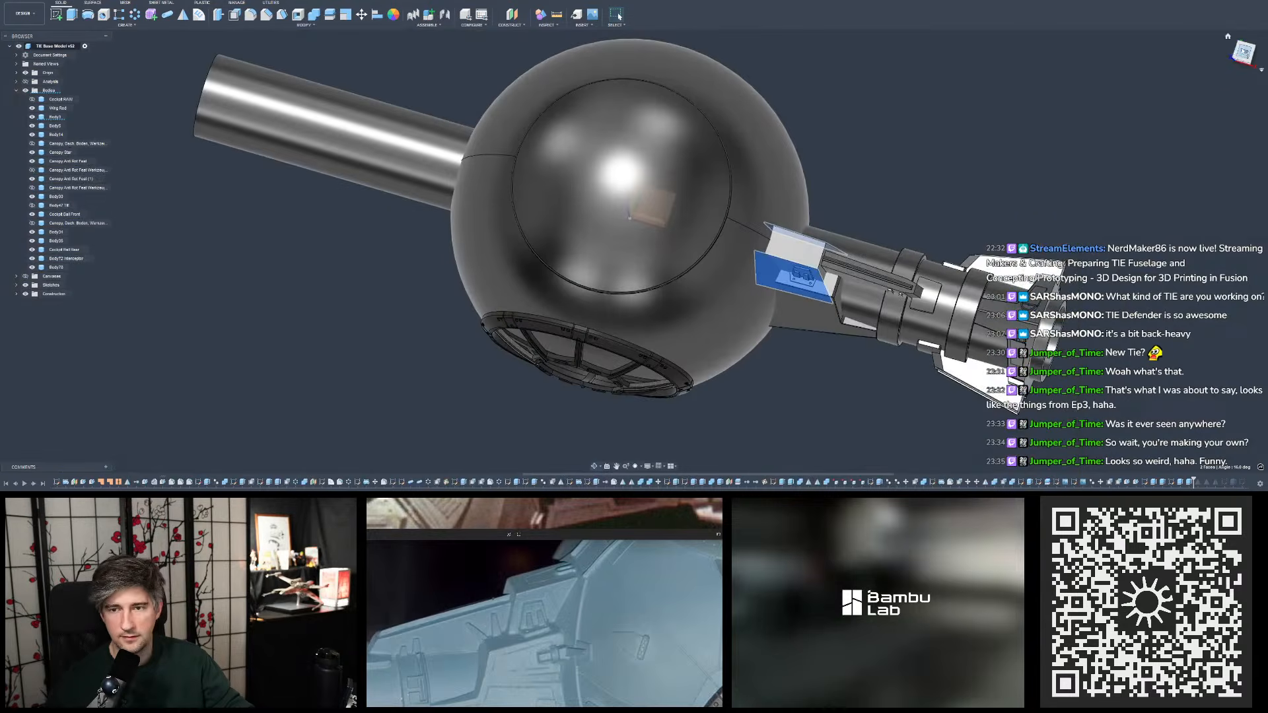
{"action": "left_click", "coordinate": [1245, 52]}
{"action": "scroll", "coordinate": [813, 284], "scroll_direction": "up", "scroll_amount": 5}
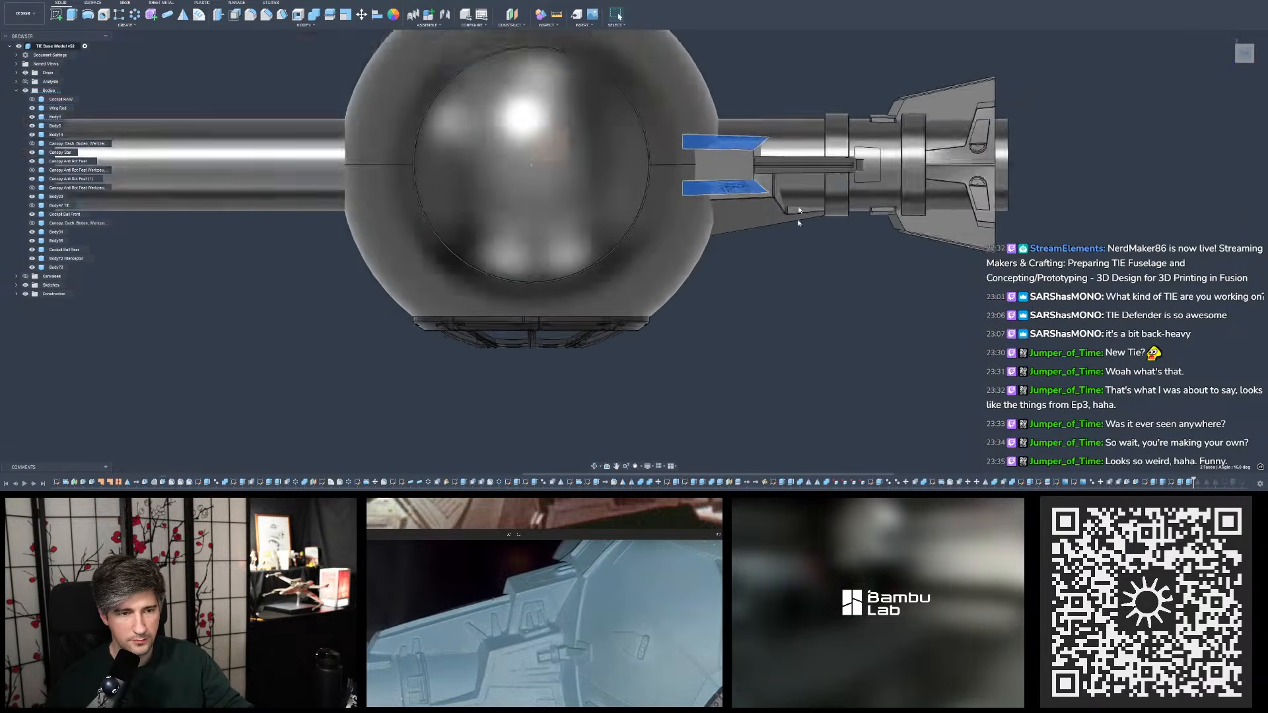
{"action": "key", "text": "alt+Tab"}
{"action": "left_click_drag", "start_coordinate": [777, 239], "coordinate": [777, 257]}
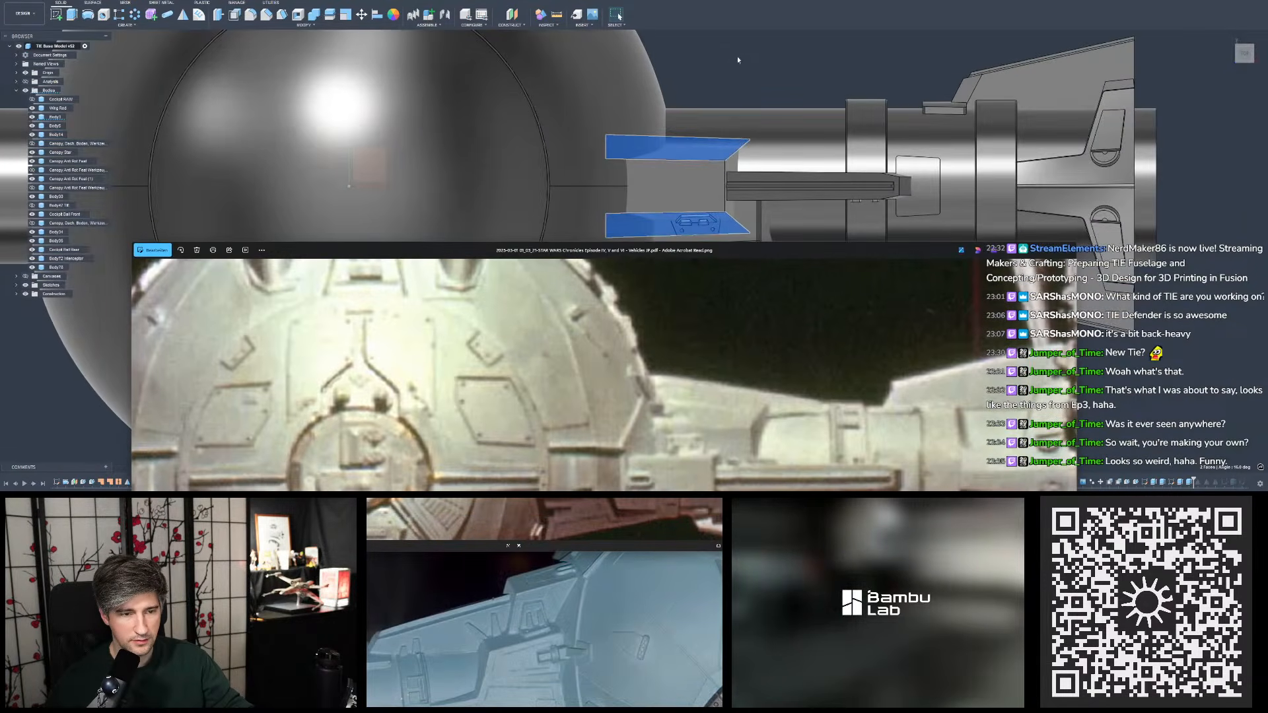
{"action": "scroll", "coordinate": [743, 60], "scroll_direction": "down", "scroll_amount": 4}
{"action": "scroll", "coordinate": [766, 134], "scroll_direction": "up", "scroll_amount": 2}
{"action": "left_click_drag", "start_coordinate": [768, 436], "coordinate": [776, 329]}
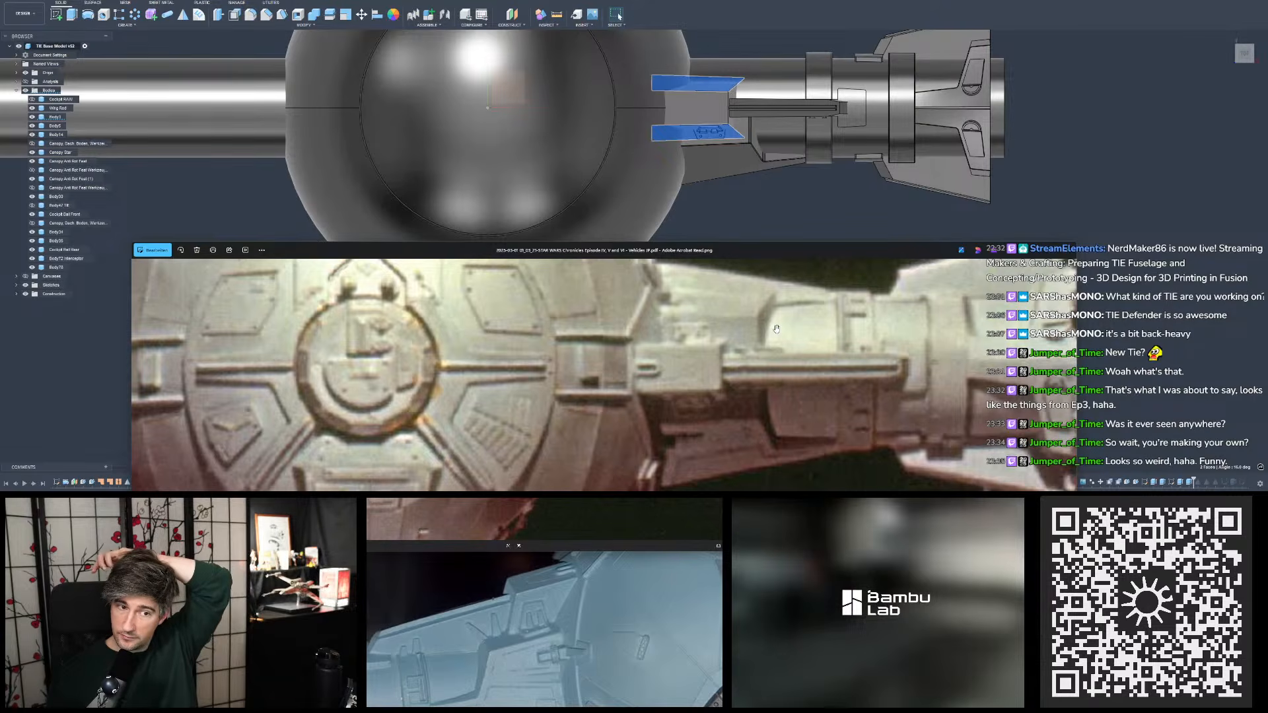
- Clear the face selection and compare the pylon's tapered lower edge with the Chronicles photo placed closer to the model
{"action": "left_click", "coordinate": [765, 201]}
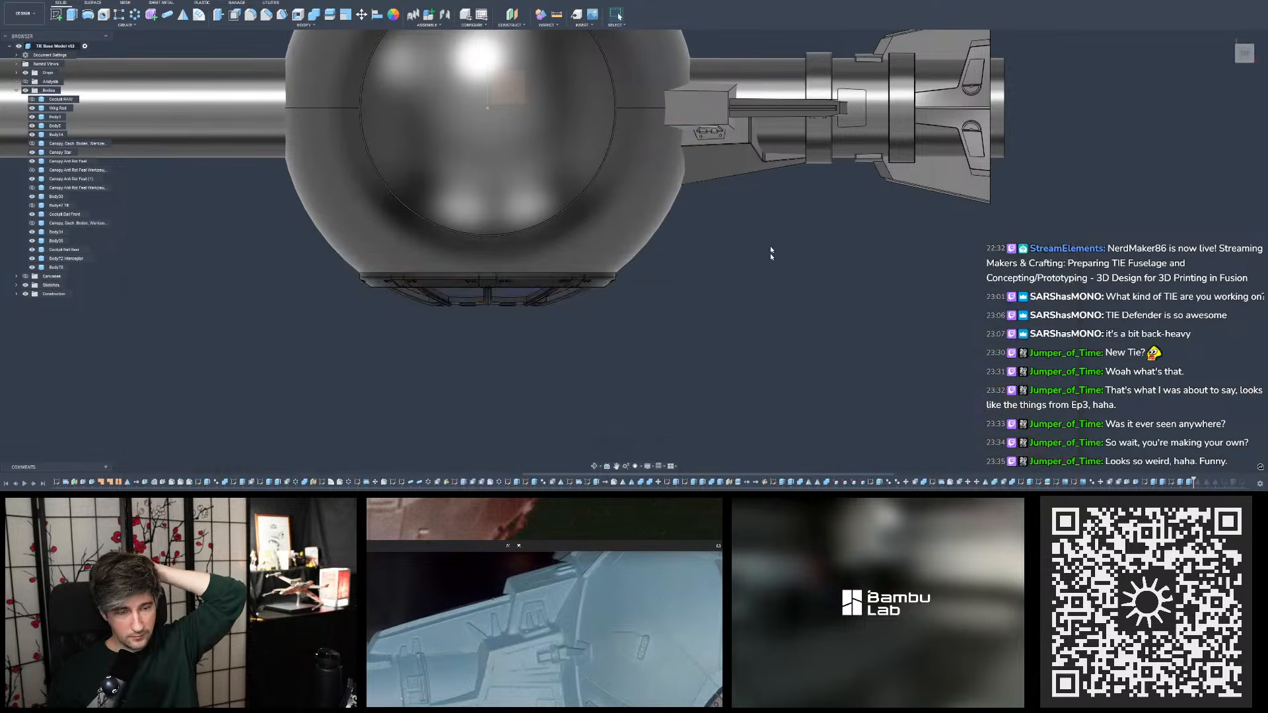
{"action": "key", "text": "alt+Tab"}
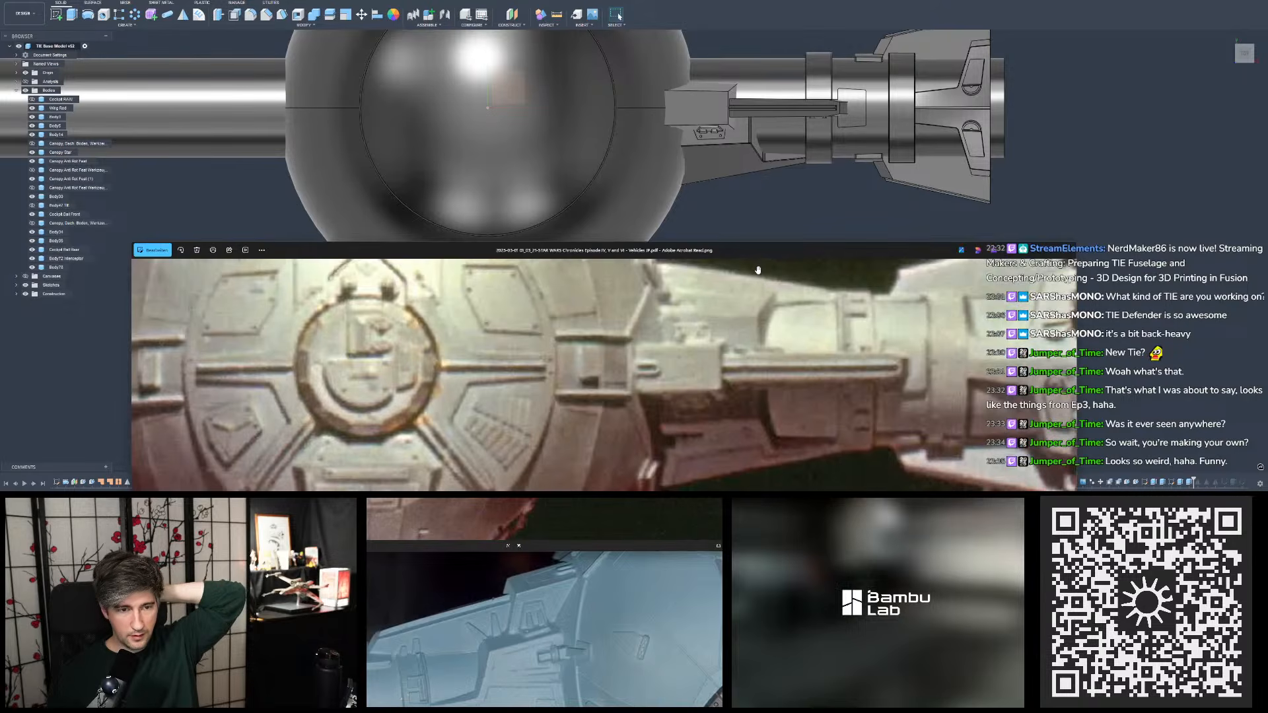
{"action": "left_click_drag", "start_coordinate": [759, 255], "coordinate": [763, 218]}
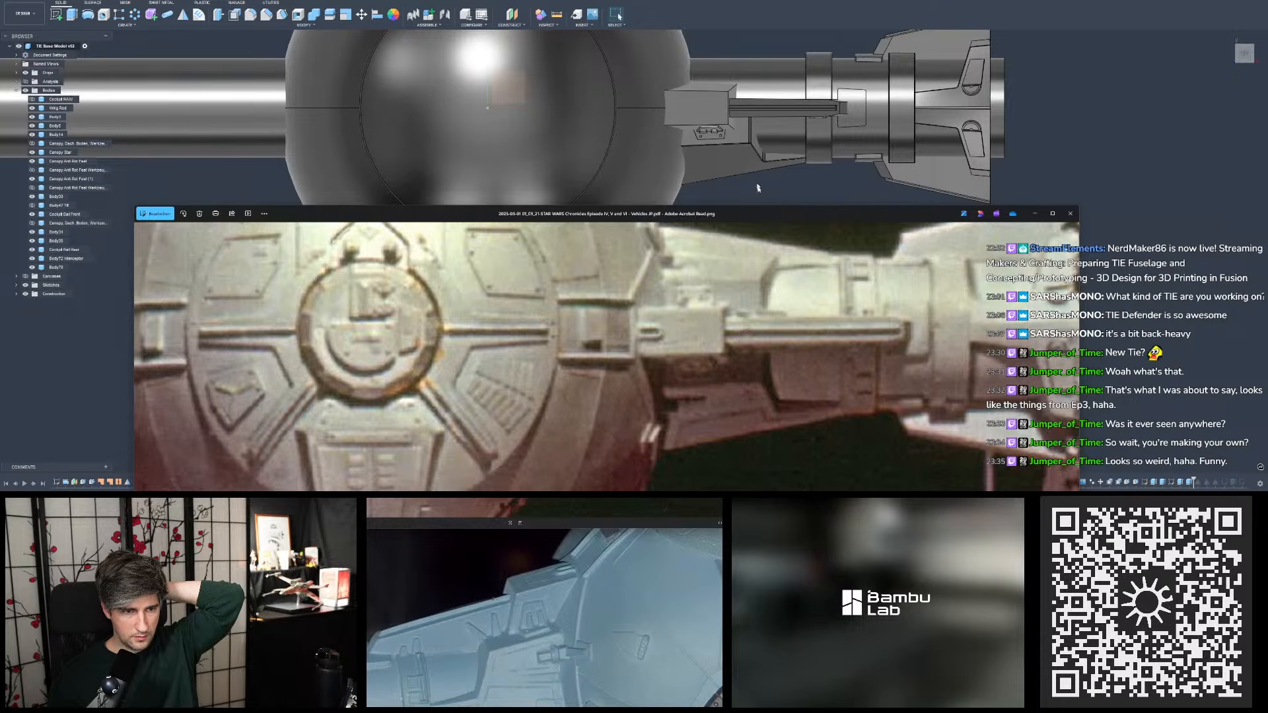
{"action": "left_click_drag", "start_coordinate": [823, 312], "coordinate": [803, 269]}
{"action": "scroll", "coordinate": [803, 269], "scroll_direction": "down", "scroll_amount": 2}
{"action": "left_click_drag", "start_coordinate": [793, 213], "coordinate": [792, 145]}
{"action": "left_click_drag", "start_coordinate": [784, 283], "coordinate": [776, 219]}
{"action": "scroll", "coordinate": [786, 250], "scroll_direction": "down", "scroll_amount": 2}
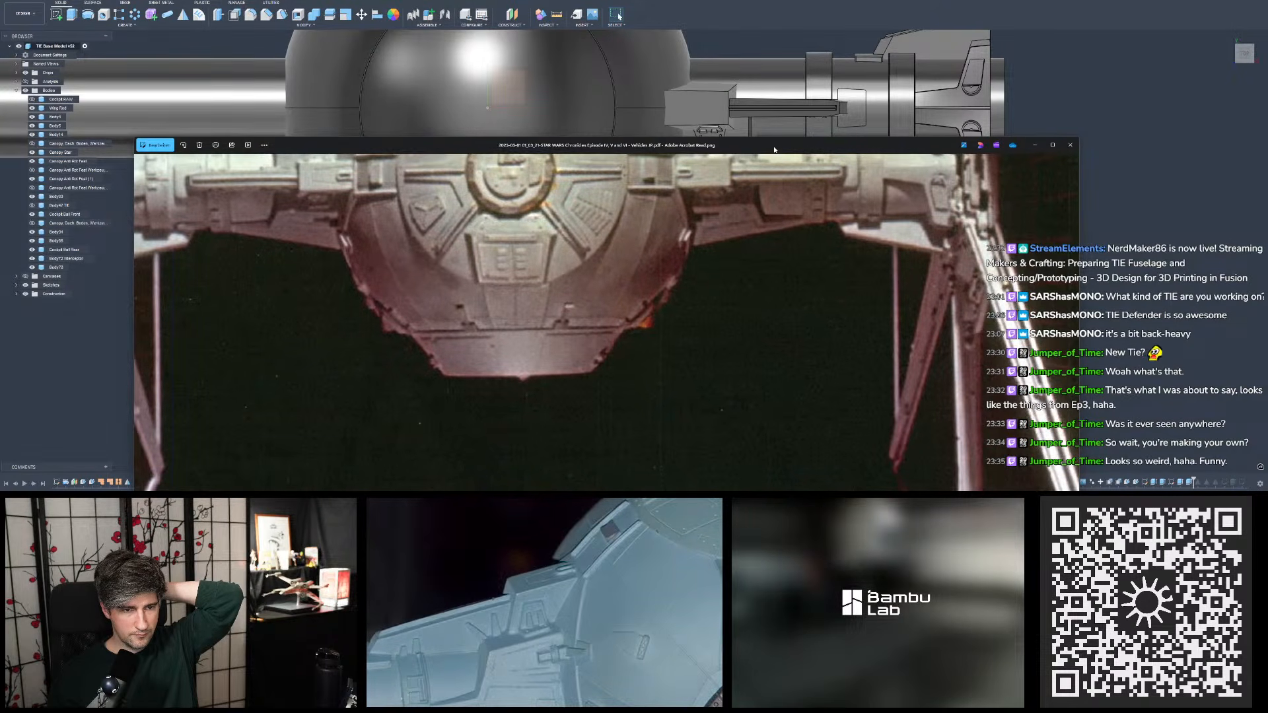
{"action": "left_click_drag", "start_coordinate": [774, 148], "coordinate": [776, 152]}
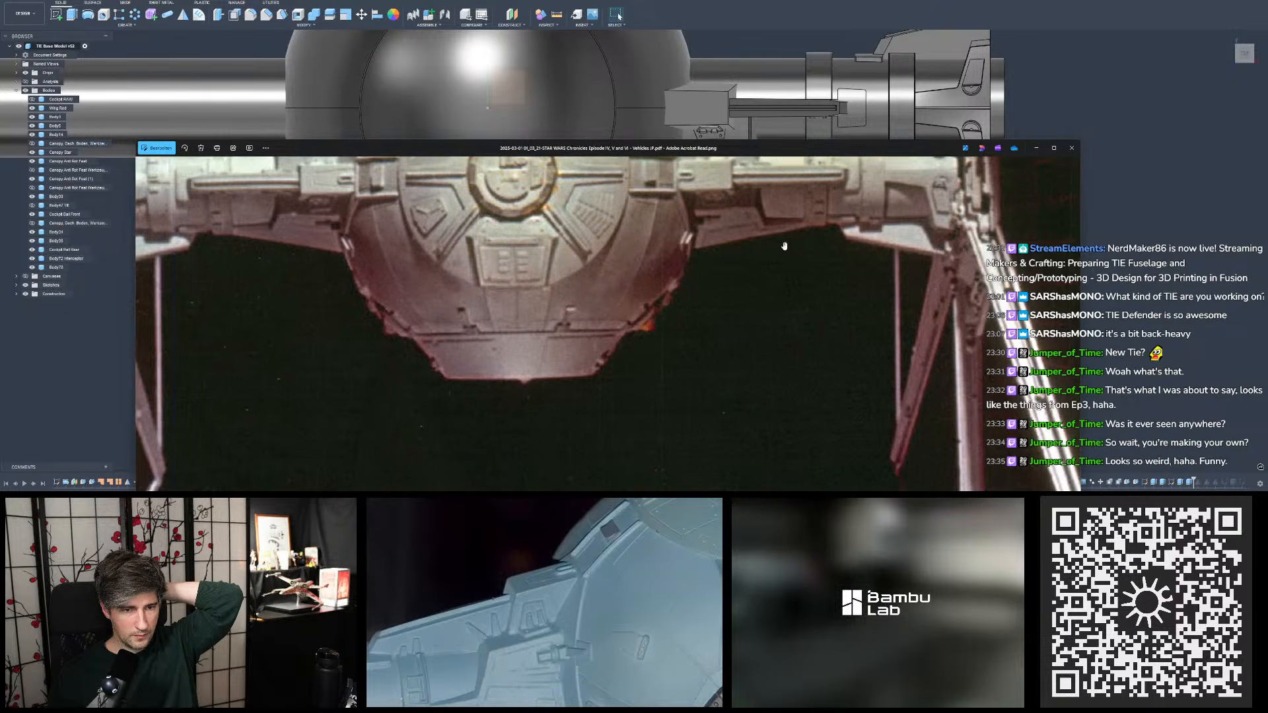
{"action": "left_click_drag", "start_coordinate": [786, 251], "coordinate": [788, 268]}
{"action": "scroll", "coordinate": [788, 268], "scroll_direction": "up", "scroll_amount": 2}
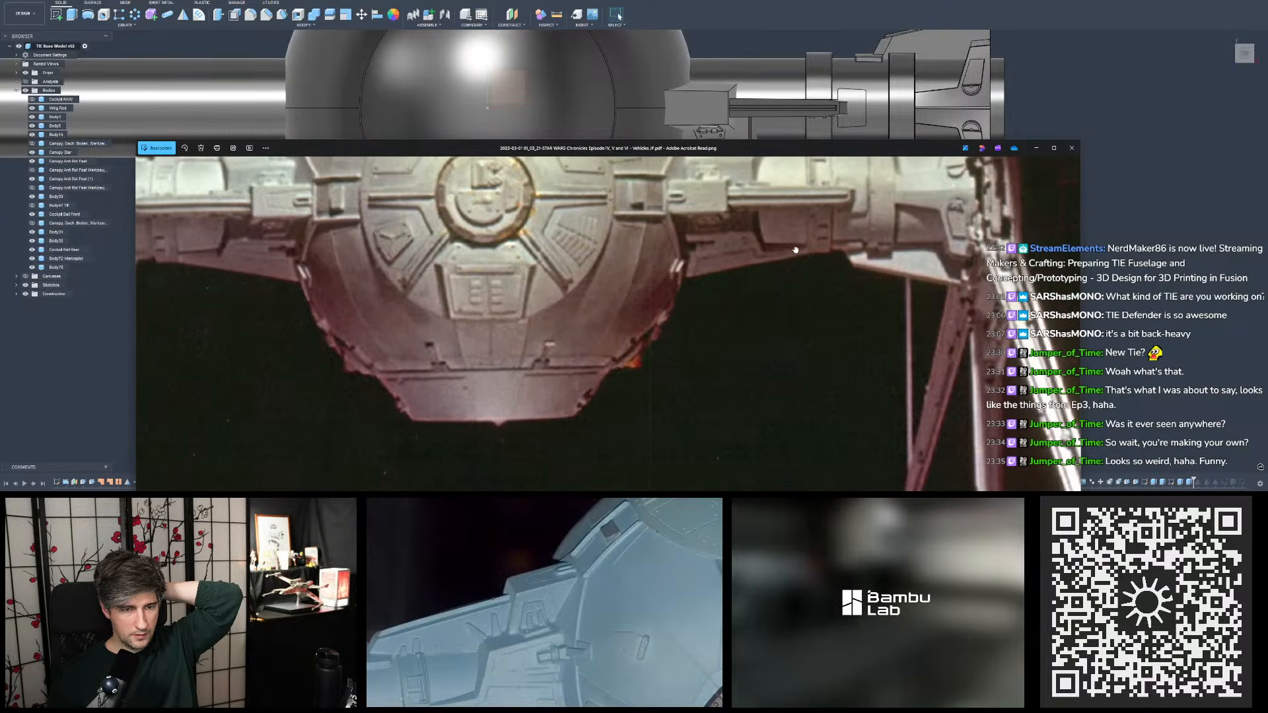
{"action": "left_click_drag", "start_coordinate": [797, 249], "coordinate": [797, 249]}
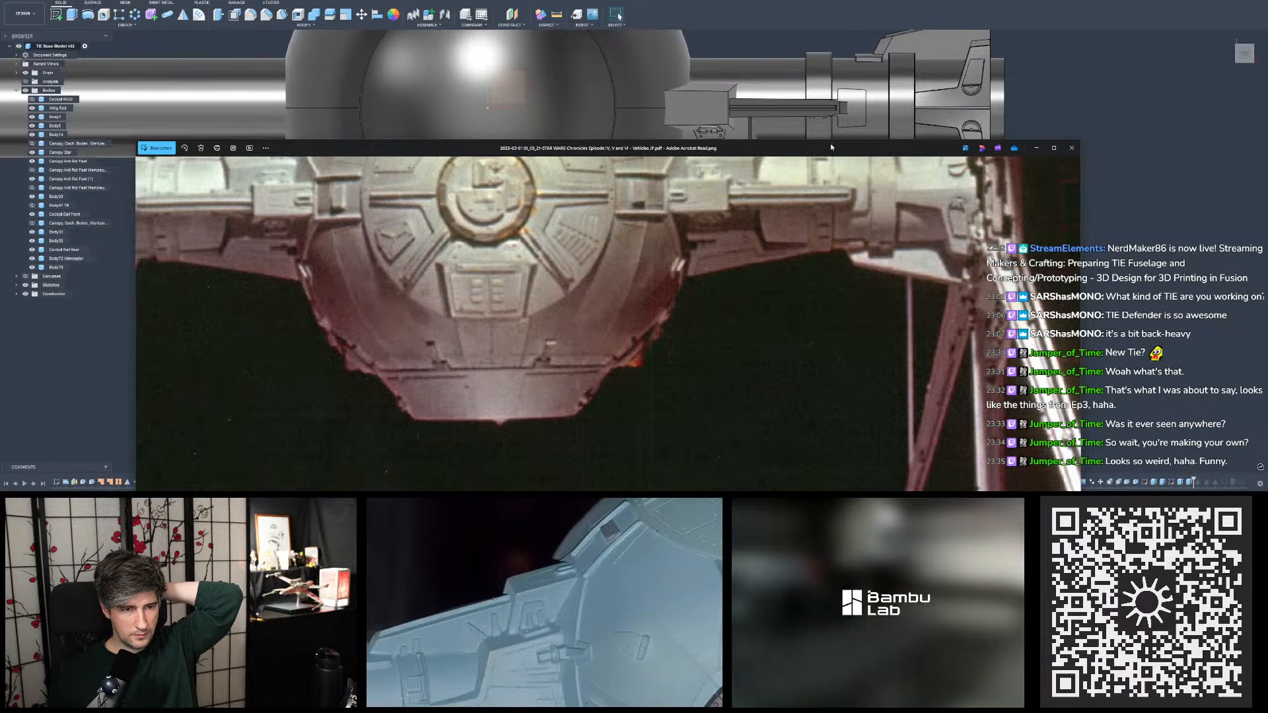
{"action": "left_click_drag", "start_coordinate": [831, 146], "coordinate": [832, 136]}
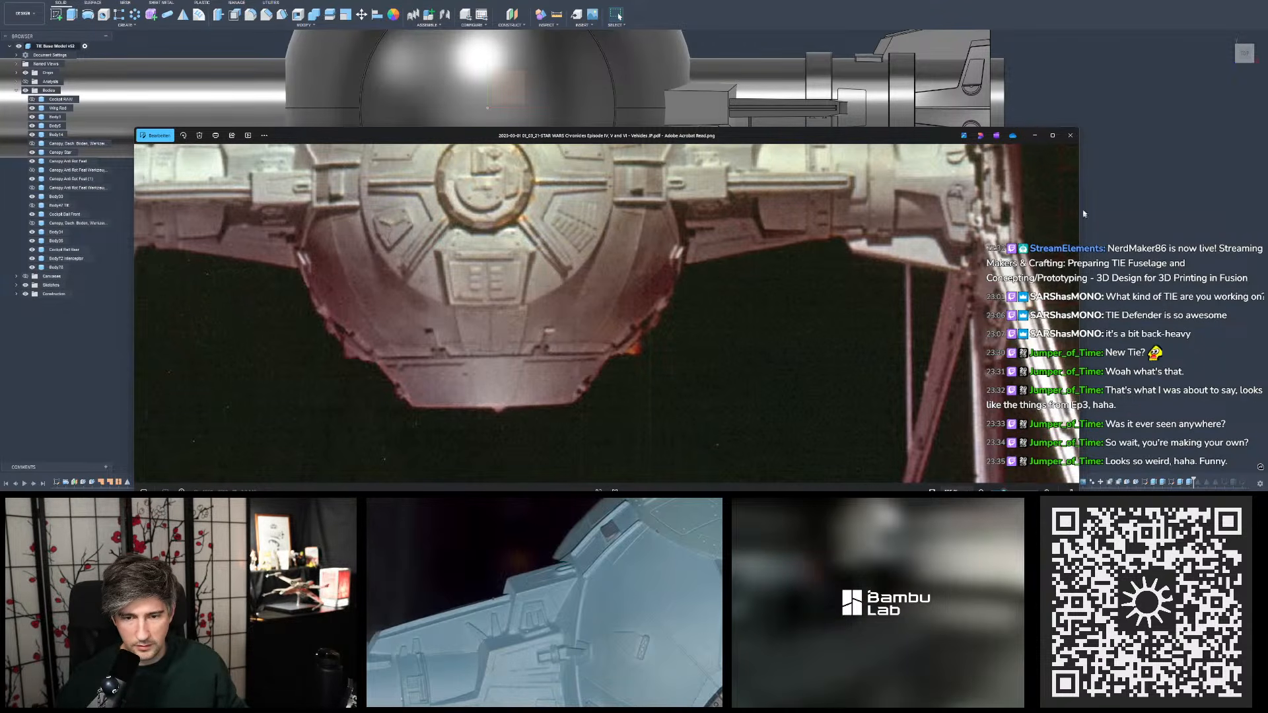
- Resize and reposition the Chronicles photo over the model, comparing the sphere and both wing pylons with the modelled outline
{"action": "left_click_drag", "start_coordinate": [1080, 191], "coordinate": [582, 193]}
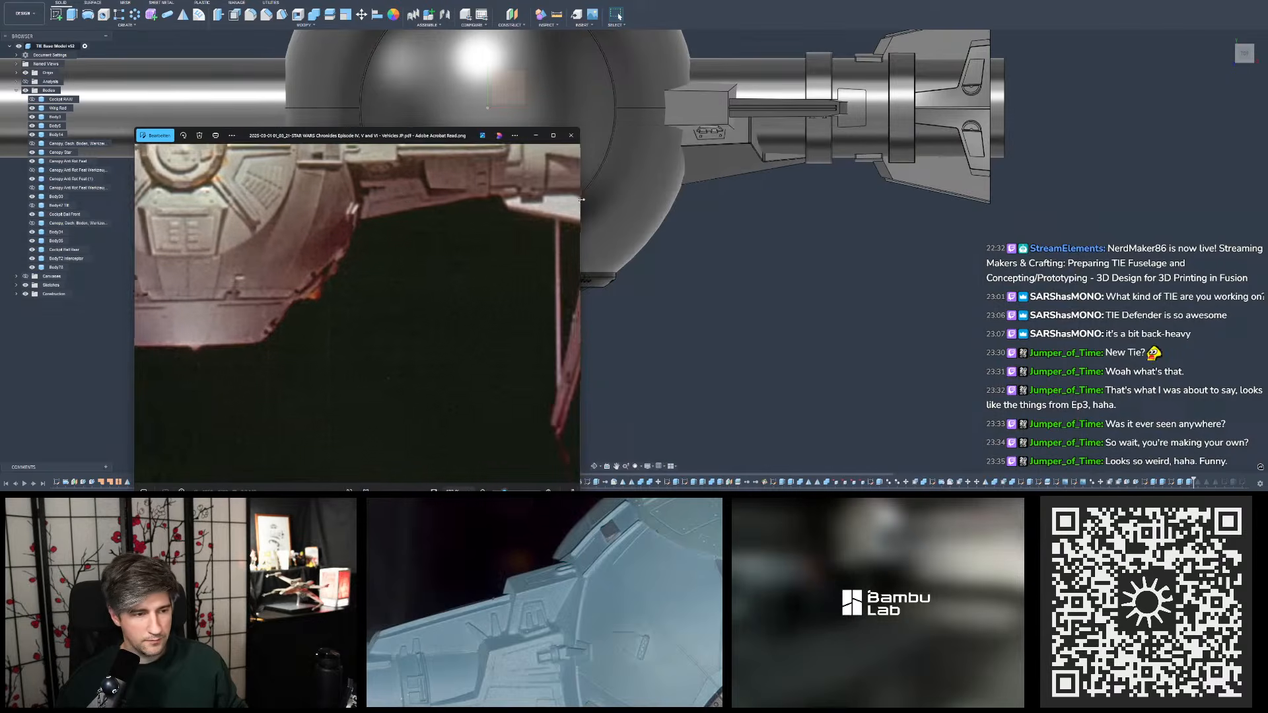
{"action": "left_click_drag", "start_coordinate": [357, 191], "coordinate": [451, 238]}
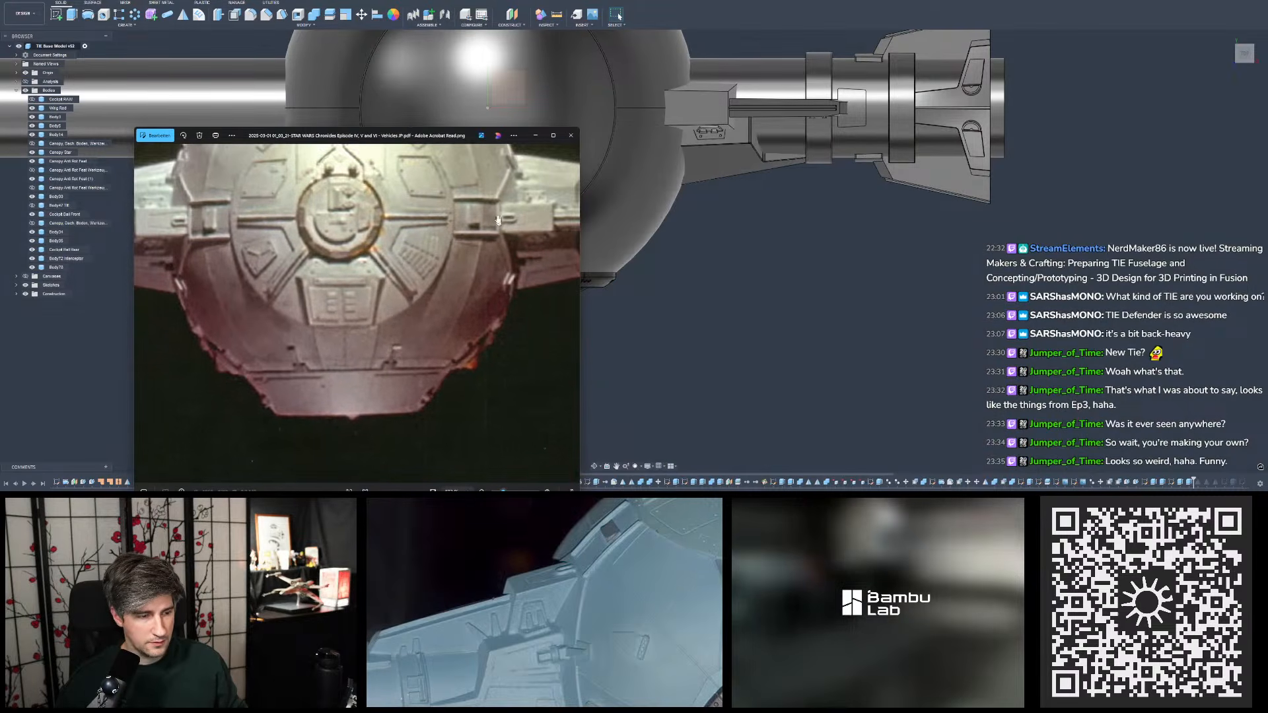
{"action": "left_click_drag", "start_coordinate": [437, 137], "coordinate": [496, 73]}
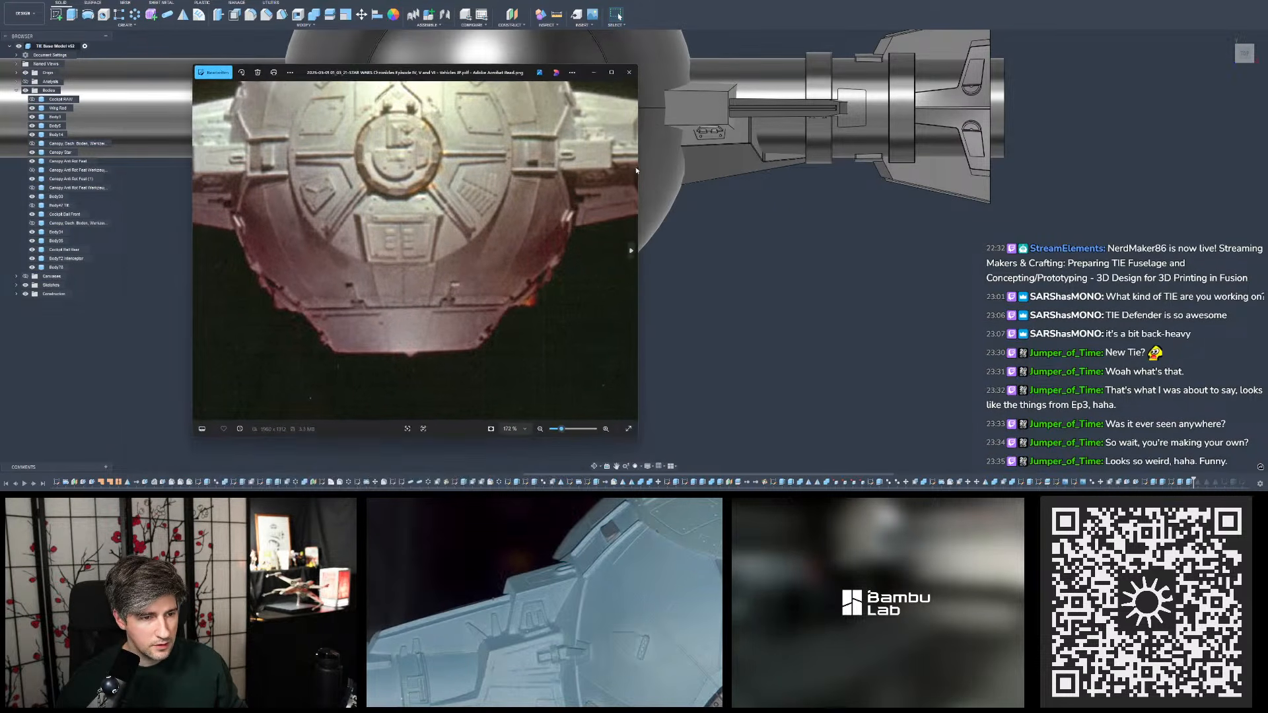
{"action": "left_click_drag", "start_coordinate": [638, 208], "coordinate": [1055, 210]}
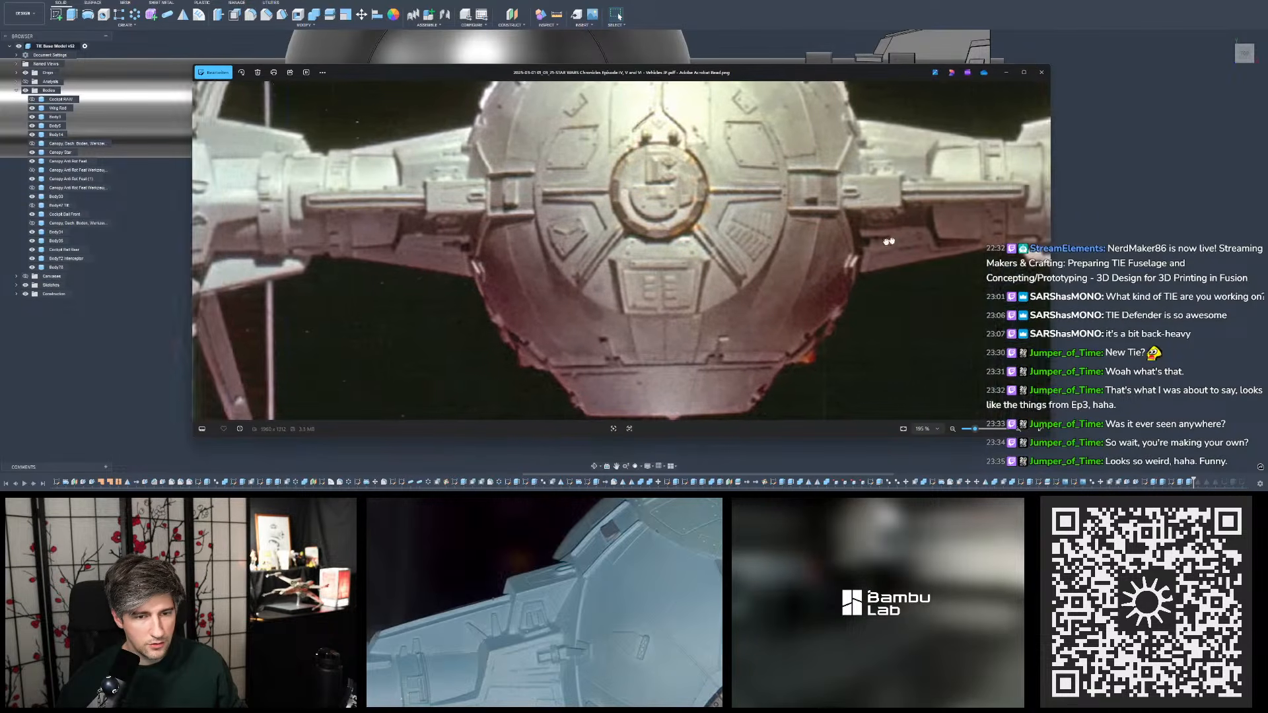
{"action": "left_click_drag", "start_coordinate": [889, 240], "coordinate": [641, 250]}
{"action": "left_click_drag", "start_coordinate": [724, 78], "coordinate": [792, 166]}
{"action": "left_click_drag", "start_coordinate": [785, 350], "coordinate": [783, 252]}
{"action": "left_click_drag", "start_coordinate": [778, 259], "coordinate": [780, 231]}
{"action": "left_click_drag", "start_coordinate": [782, 158], "coordinate": [745, 124]}
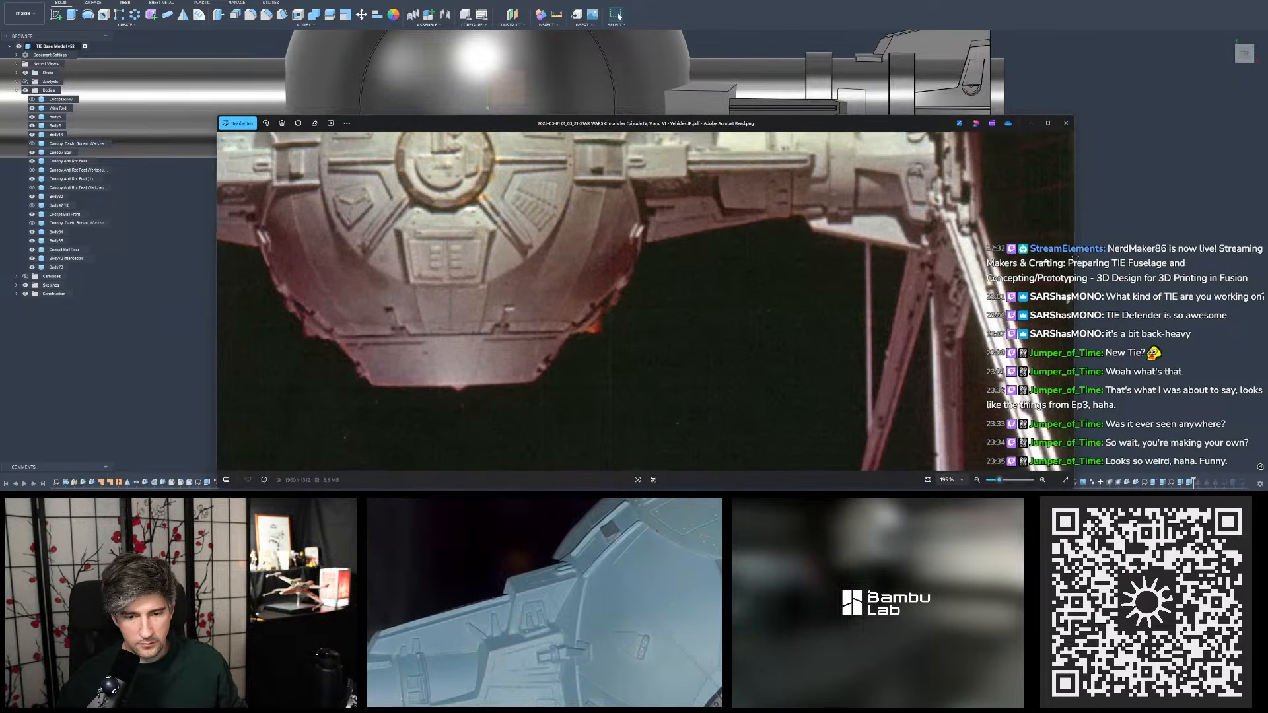
{"action": "left_click_drag", "start_coordinate": [1075, 258], "coordinate": [730, 265]}
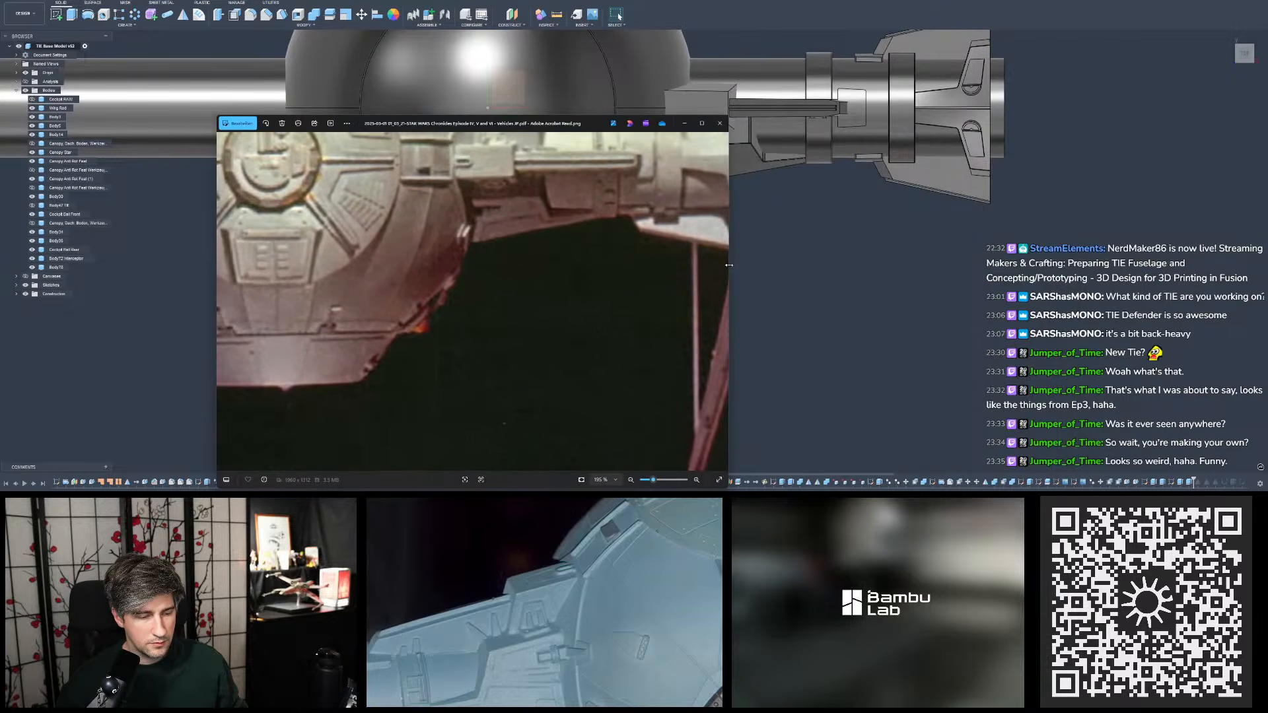
{"action": "left_click_drag", "start_coordinate": [406, 188], "coordinate": [610, 225]}
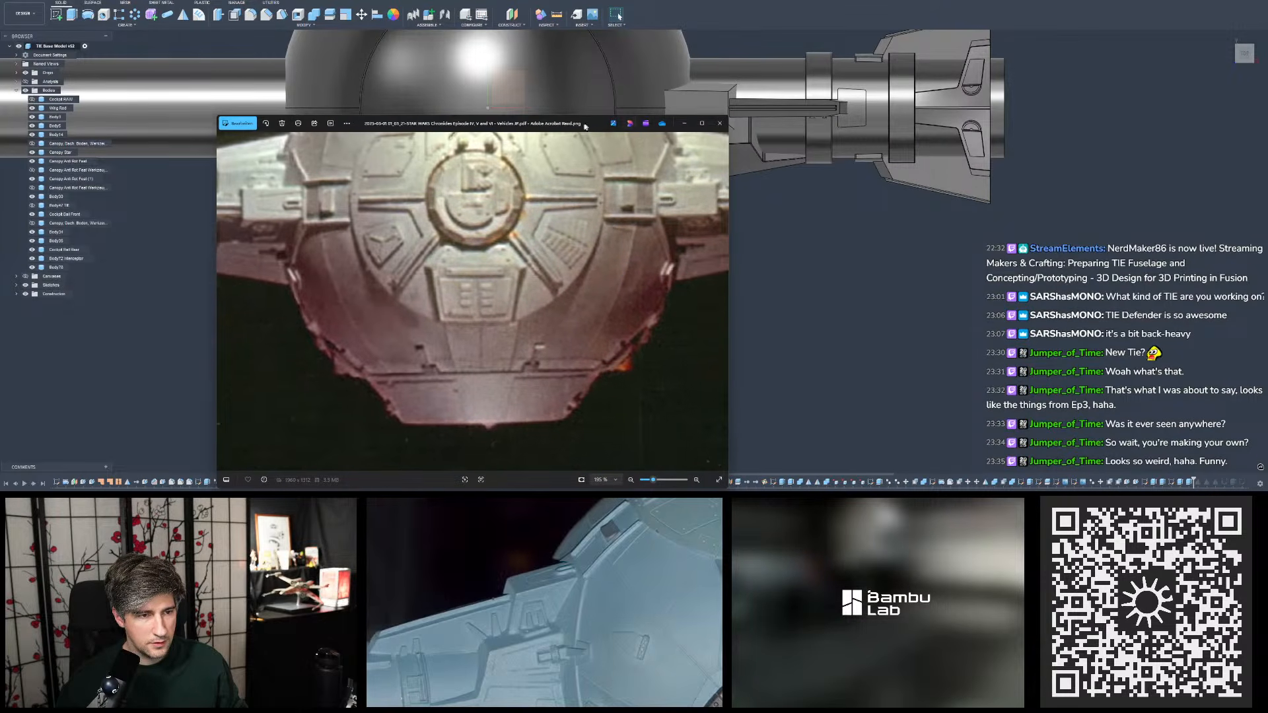
{"action": "left_click_drag", "start_coordinate": [584, 126], "coordinate": [556, 51]}
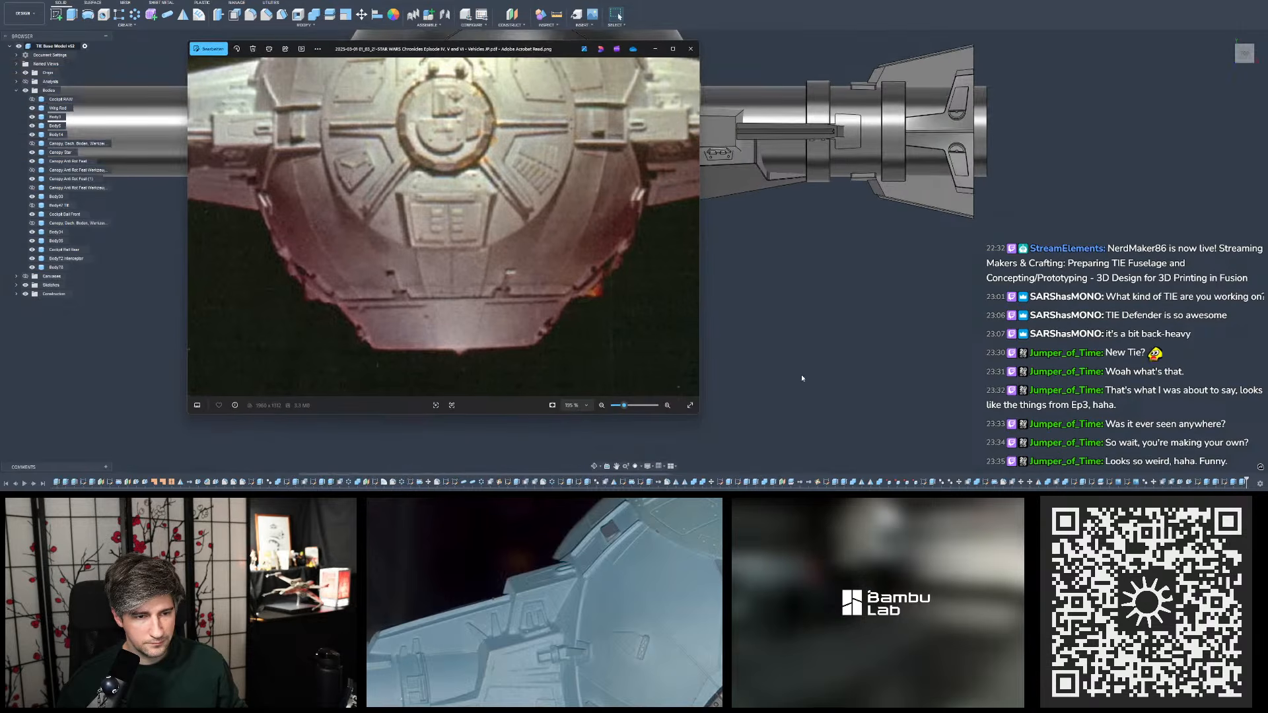
- Compare the pylon's junction with the sphere in the Chronicles photo and the model's top view, then place the photo on the second screen
{"action": "scroll", "coordinate": [814, 363], "scroll_direction": "up", "scroll_amount": 1}
{"action": "middle_click_drag", "start_coordinate": [803, 248], "coordinate": [855, 325]}
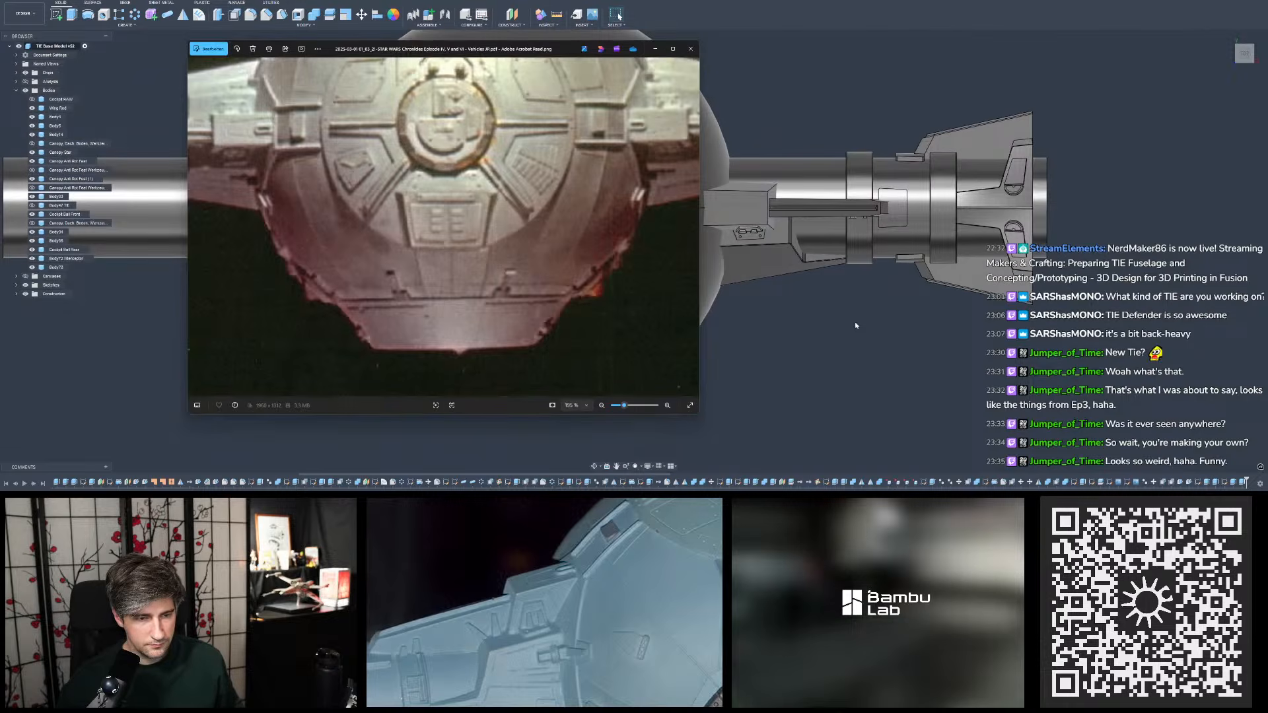
{"action": "left_click_drag", "start_coordinate": [558, 49], "coordinate": [651, 134]}
{"action": "left_click_drag", "start_coordinate": [674, 261], "coordinate": [592, 291]}
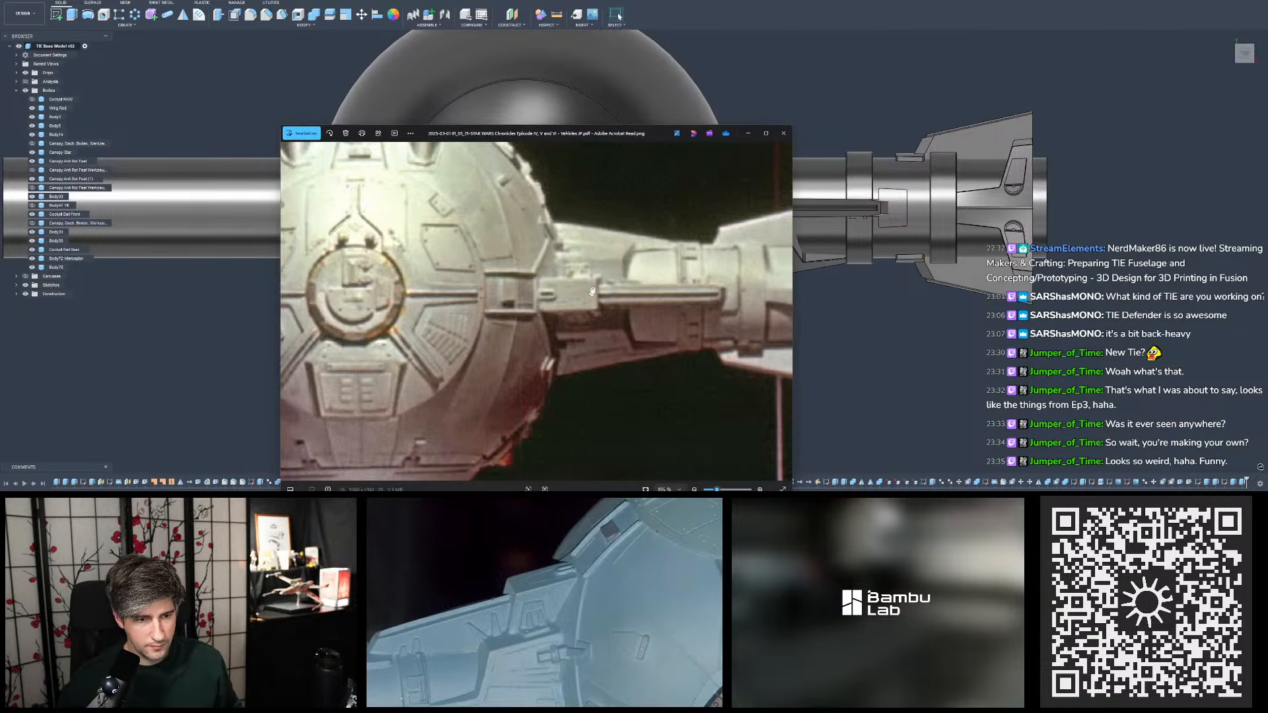
{"action": "left_click_drag", "start_coordinate": [588, 138], "coordinate": [768, 282]}
{"action": "mouse_move", "coordinate": [816, 410]}
{"action": "left_mouse_down"}
{"action": "mouse_move", "coordinate": [804, 277]}
{"action": "mouse_move", "coordinate": [808, 292]}
{"action": "mouse_move", "coordinate": [1013, 321]}
{"action": "mouse_move", "coordinate": [1020, 336]}
{"action": "left_mouse_up"}
{"action": "left_click_drag", "start_coordinate": [807, 280], "coordinate": [576, 147]}
{"action": "left_click_drag", "start_coordinate": [643, 280], "coordinate": [621, 254]}
{"action": "left_click_drag", "start_coordinate": [582, 152], "coordinate": [604, 154]}
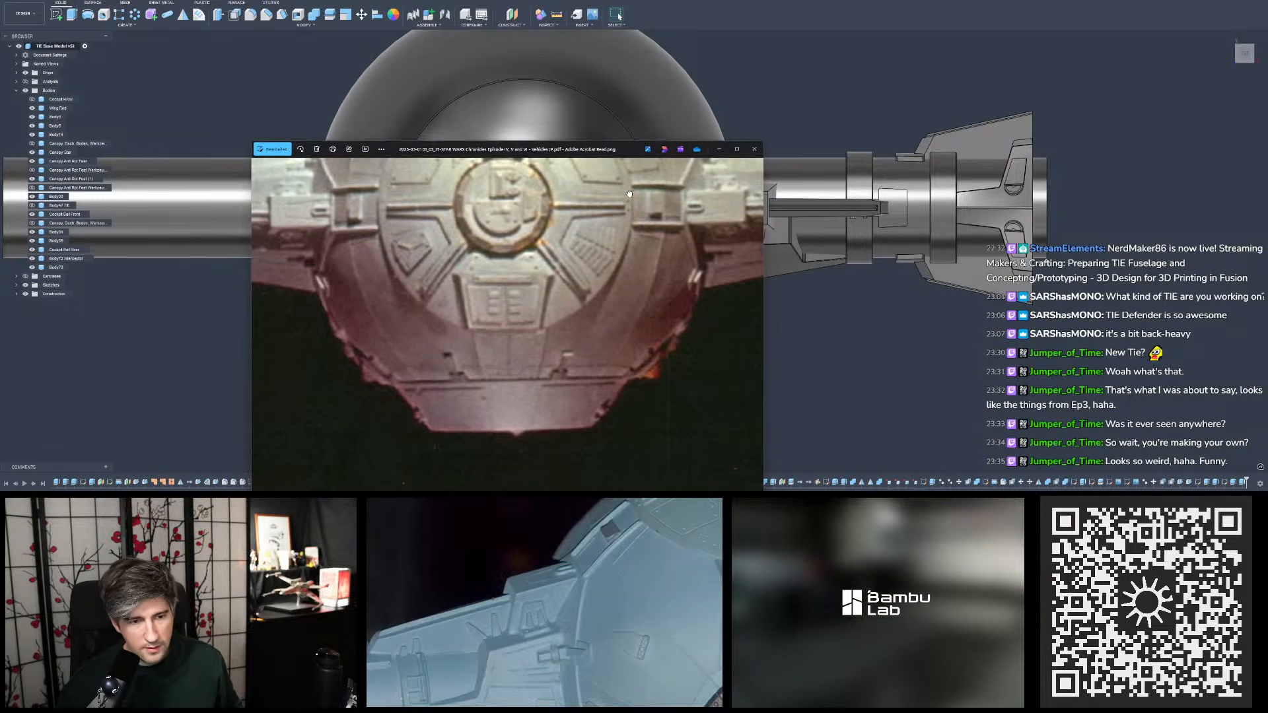
{"action": "left_click_drag", "start_coordinate": [629, 195], "coordinate": [638, 198]}
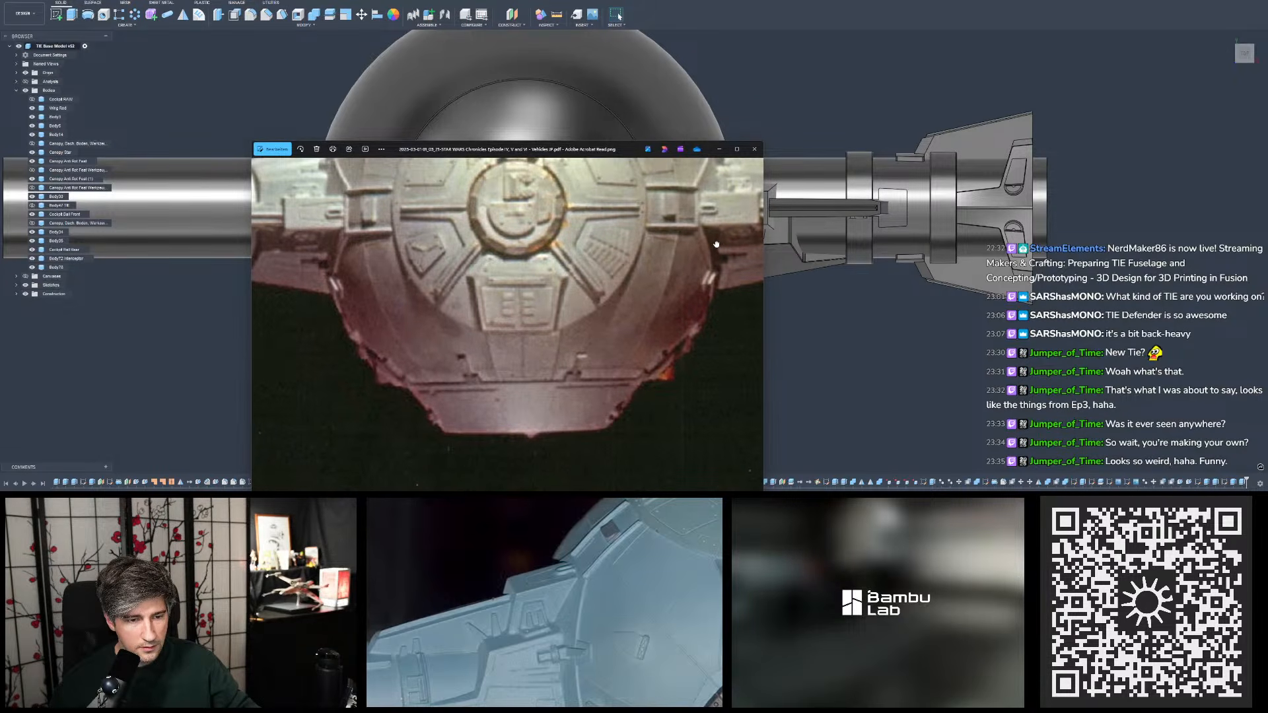
{"action": "left_click_drag", "start_coordinate": [620, 150], "coordinate": [604, 151]}
{"action": "left_click_drag", "start_coordinate": [572, 226], "coordinate": [587, 226]}
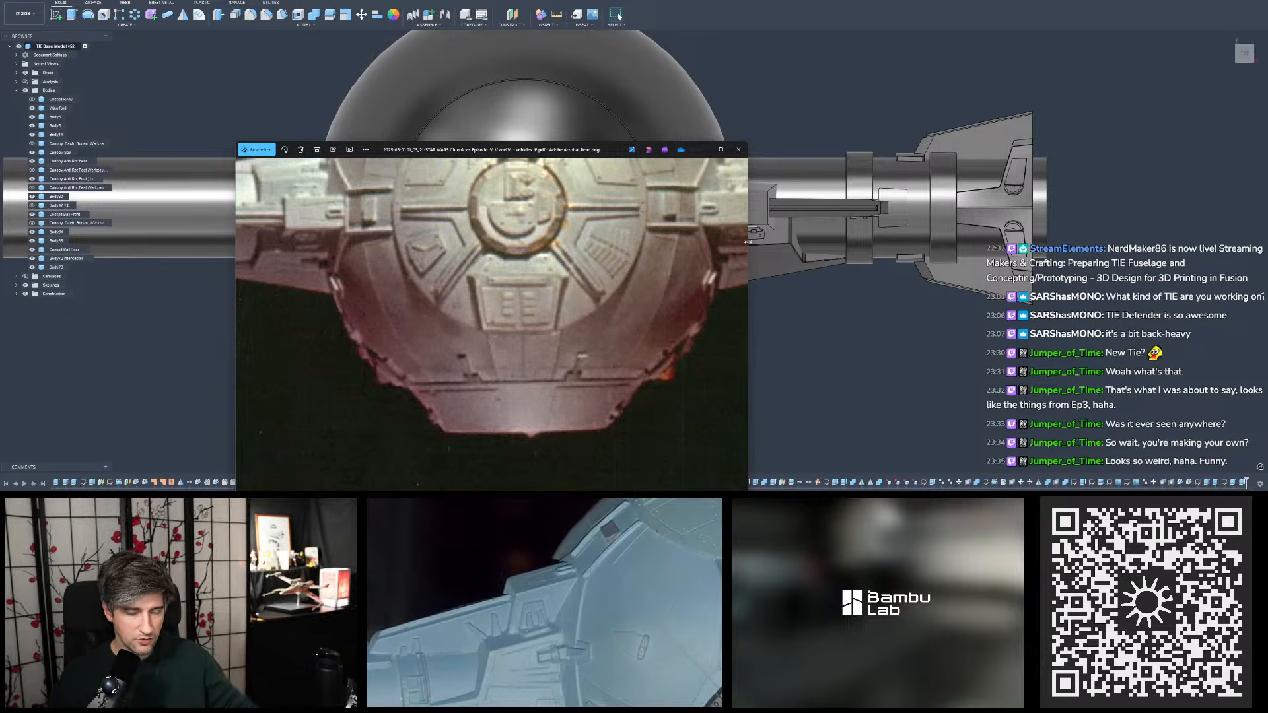
{"action": "left_click_drag", "start_coordinate": [565, 149], "coordinate": [564, 492]}
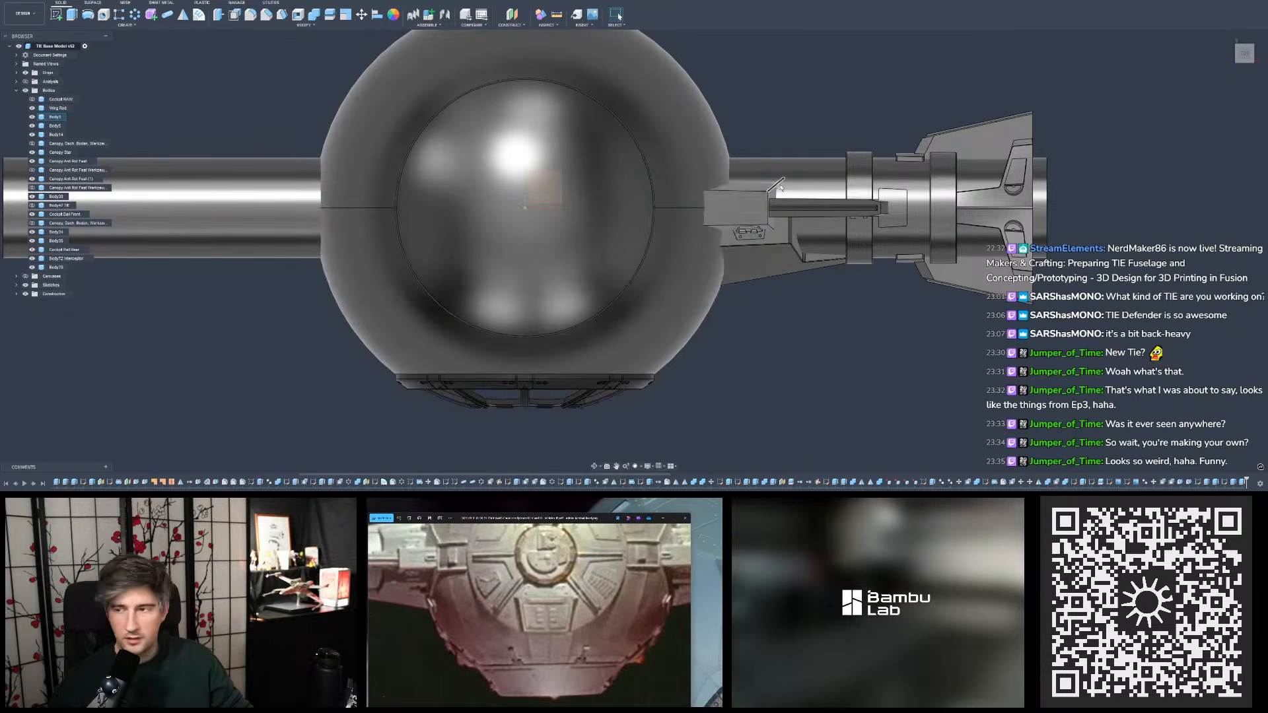
- Measure between the opposite side faces of the pylon's upper block beside the sphere
{"action": "scroll", "coordinate": [732, 208], "scroll_direction": "up", "scroll_amount": 5}
{"action": "middle_click_drag", "start_coordinate": [738, 216], "coordinate": [693, 132], "text": "shift"}
{"action": "middle_click_drag", "start_coordinate": [964, 92], "coordinate": [935, 116], "text": "shift"}
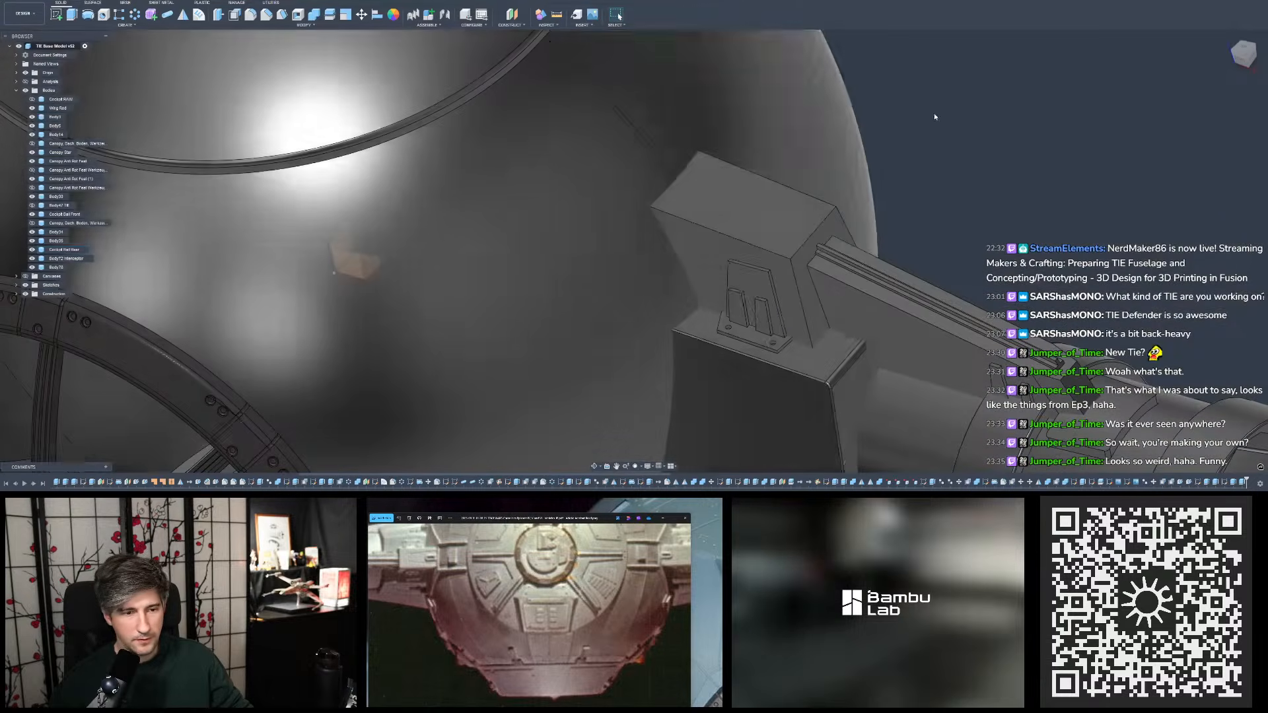
{"action": "left_click", "coordinate": [556, 15]}
{"action": "left_click", "coordinate": [775, 266]}
{"action": "middle_click_drag", "start_coordinate": [774, 266], "coordinate": [851, 203], "text": "shift"}
{"action": "left_click", "coordinate": [851, 203]}
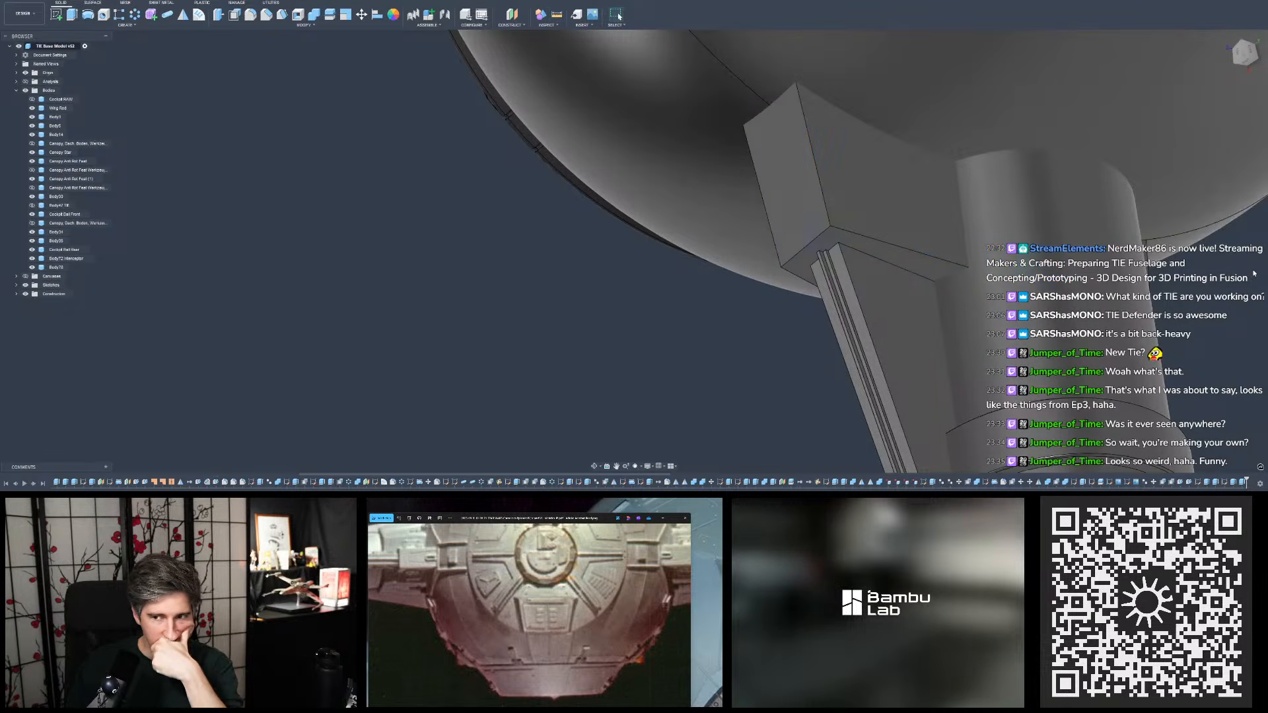
{"action": "left_click", "coordinate": [1252, 270]}
- Examine the tapered front face of the pylon's upper block and clear the face selection
{"action": "middle_click_drag", "start_coordinate": [437, 333], "coordinate": [756, 210], "text": "shift"}
{"action": "left_click", "coordinate": [673, 272]}
{"action": "middle_click_drag", "start_coordinate": [675, 272], "coordinate": [704, 297], "text": "shift"}
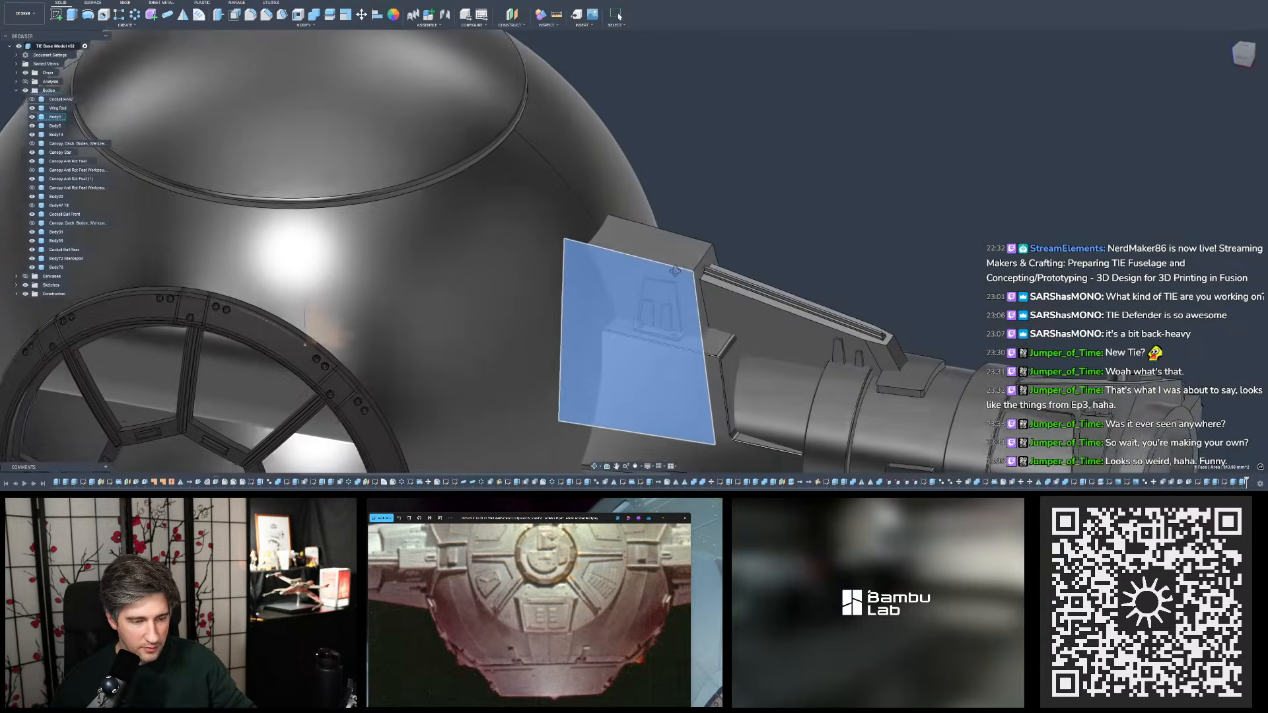
{"action": "left_click", "coordinate": [829, 220]}
{"action": "scroll", "coordinate": [862, 213], "scroll_direction": "down", "scroll_amount": 3}
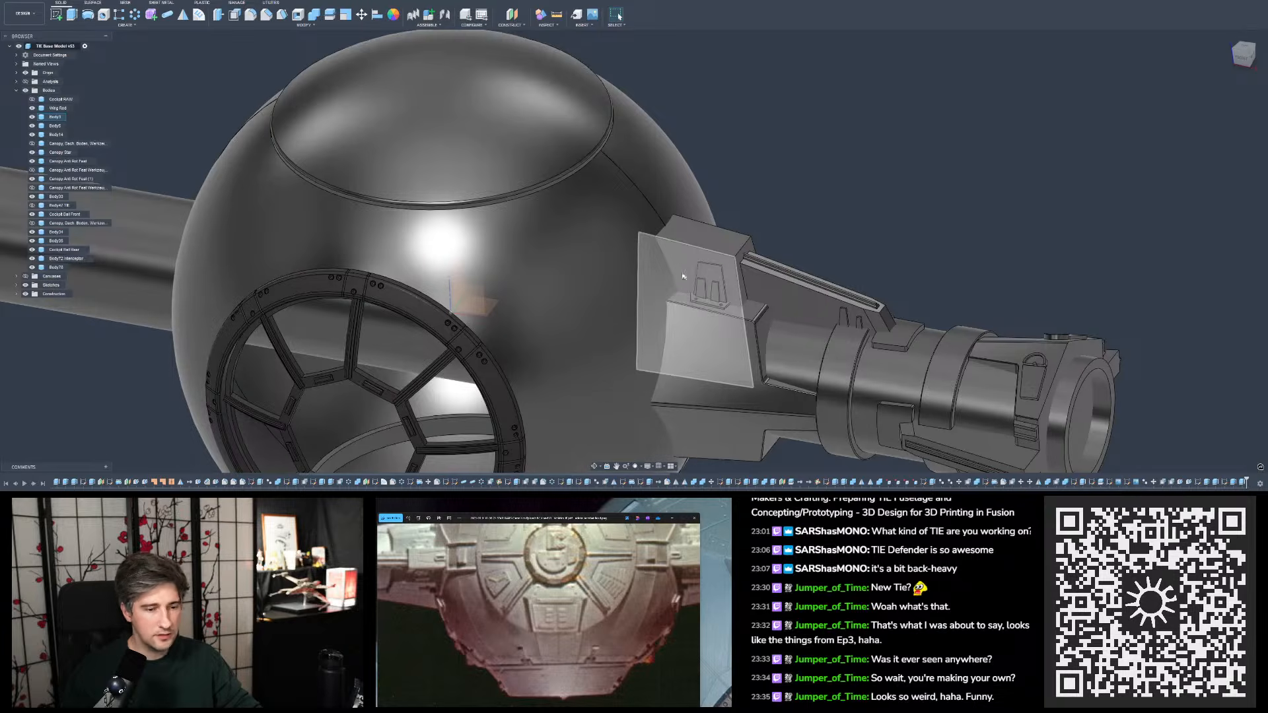
{"action": "left_click", "coordinate": [683, 276]}
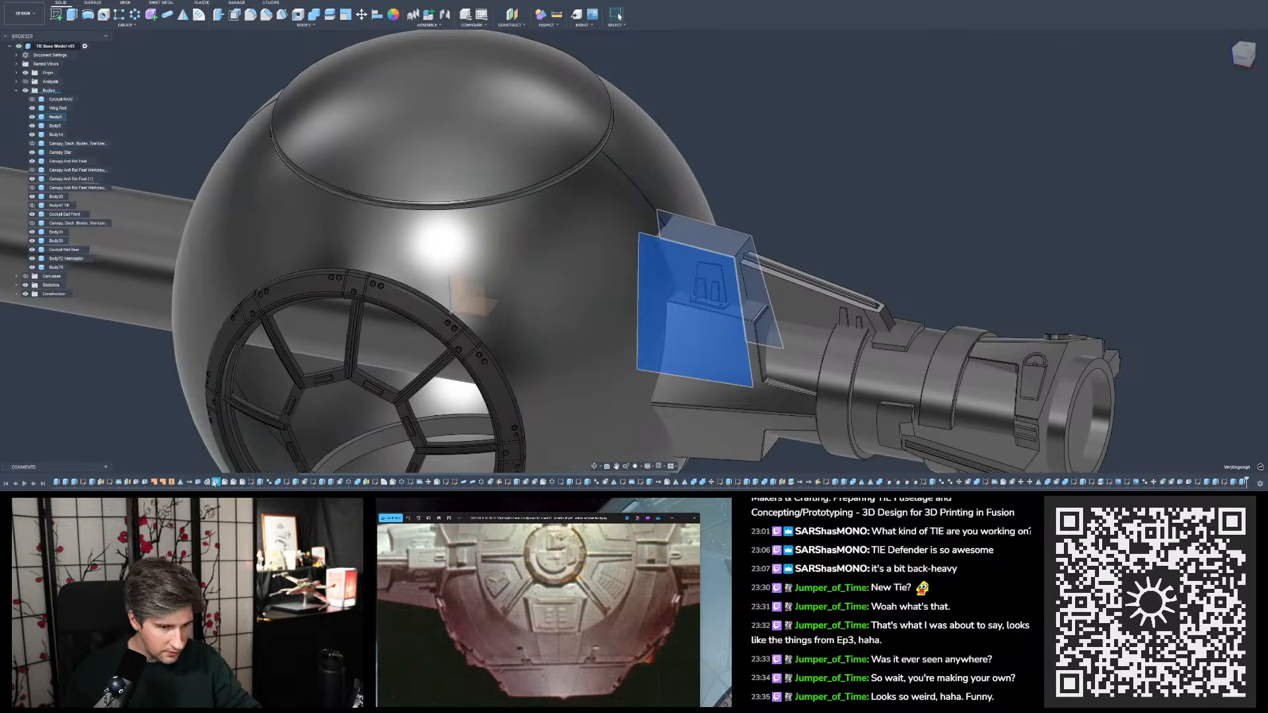
{"action": "double_click", "coordinate": [216, 483]}
{"action": "left_click", "coordinate": [713, 205]}
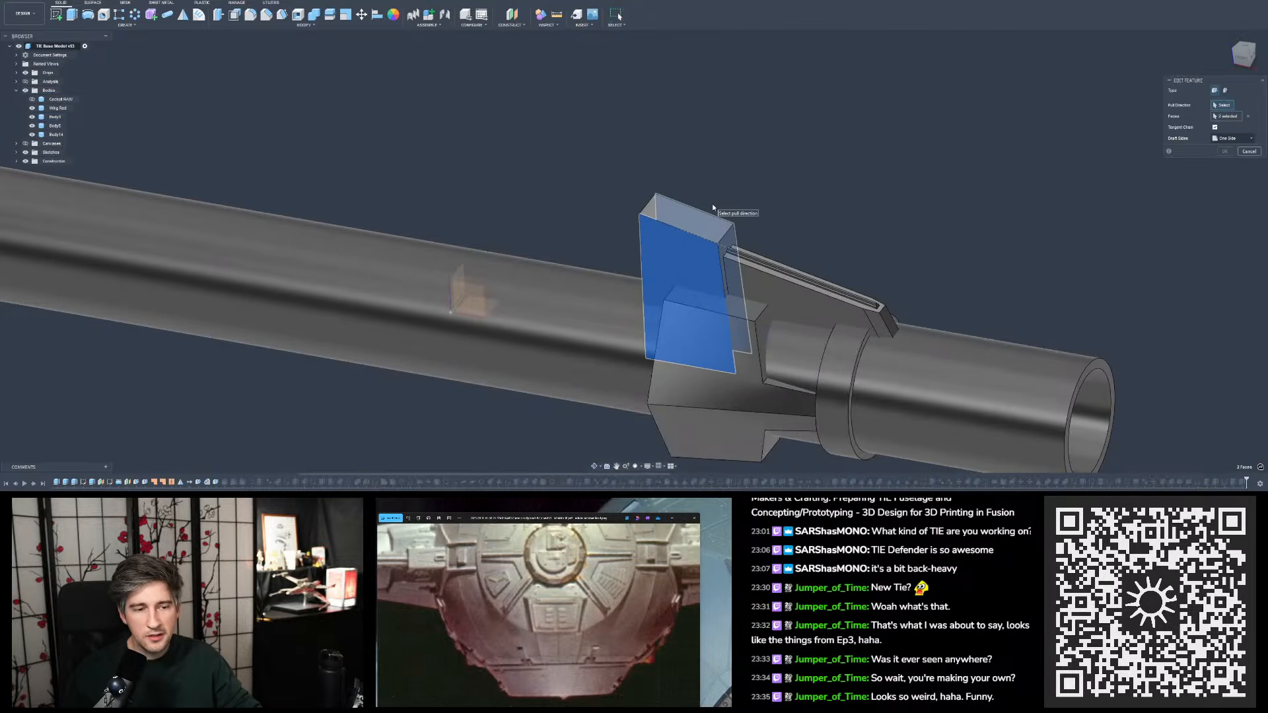
{"action": "left_click", "coordinate": [1249, 152]}
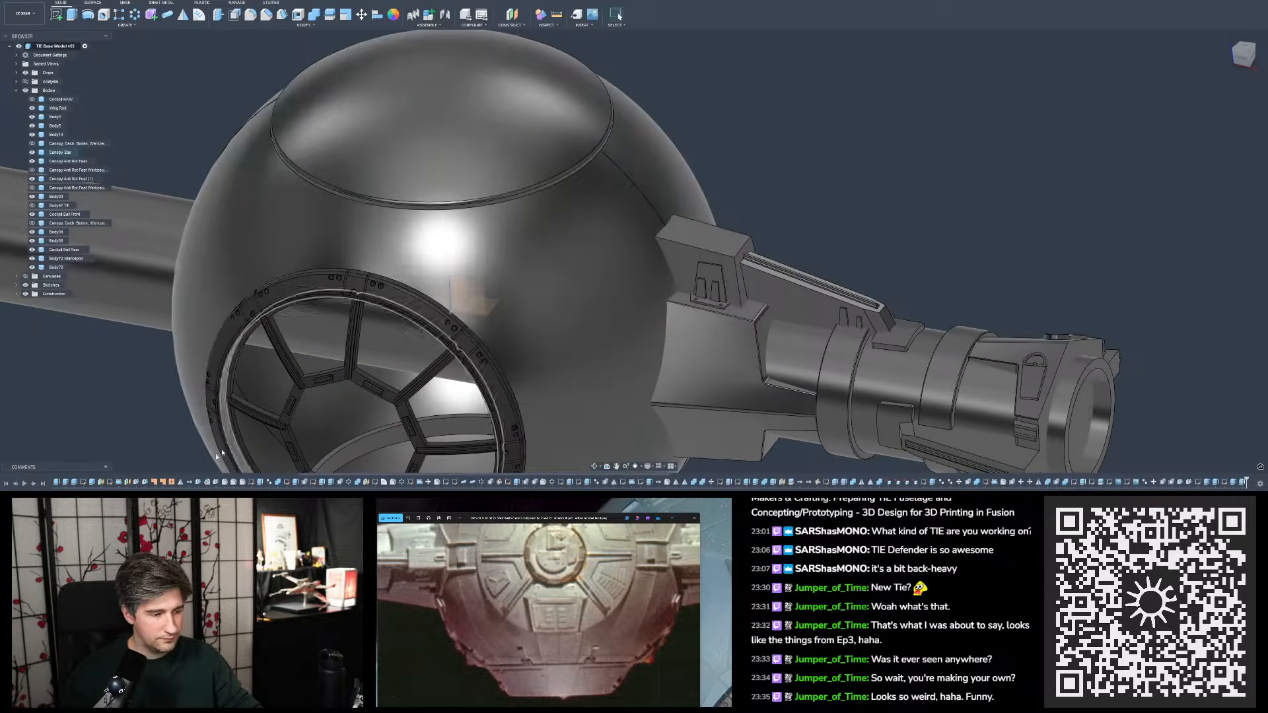
- Edit the draft on the pylon's upper block, using its top face as the pull direction and an angle of 8 degrees
{"action": "double_click", "coordinate": [215, 483]}
{"action": "middle_click_drag", "start_coordinate": [786, 155], "coordinate": [672, 166], "text": "shift"}
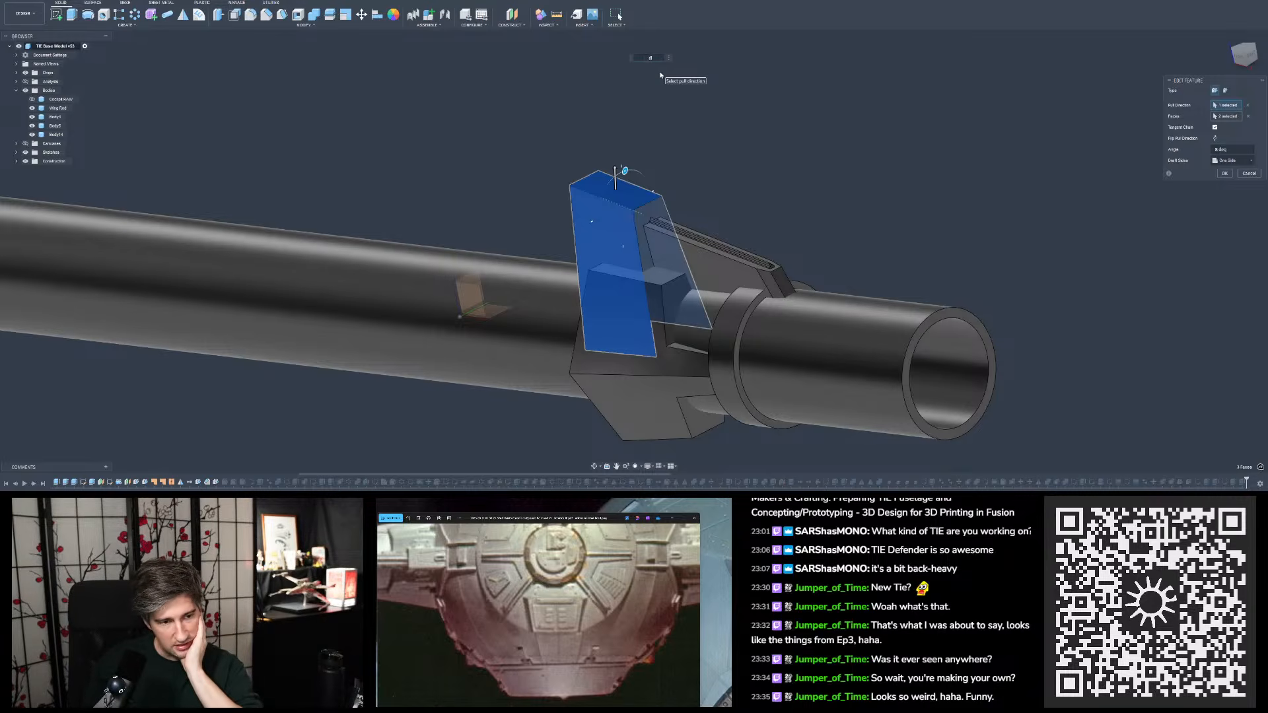
{"action": "type", "text": "6"}
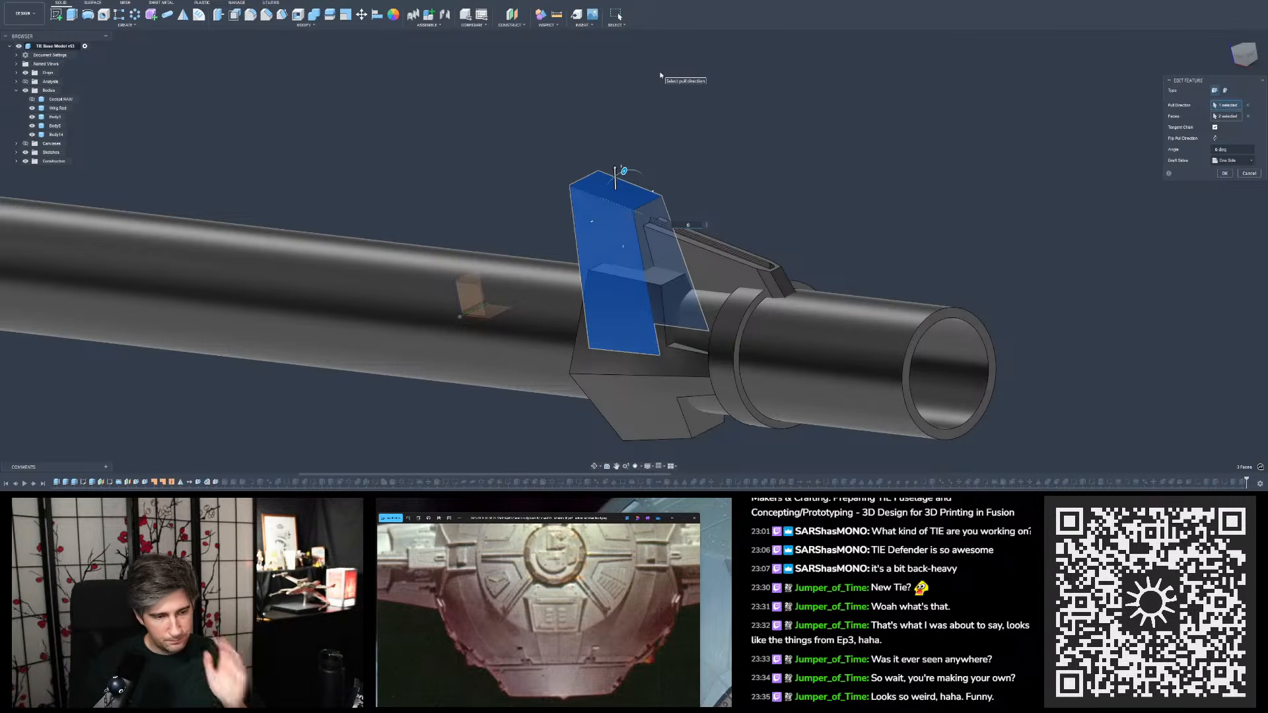
{"action": "scroll", "coordinate": [660, 264], "scroll_direction": "up", "scroll_amount": 5}
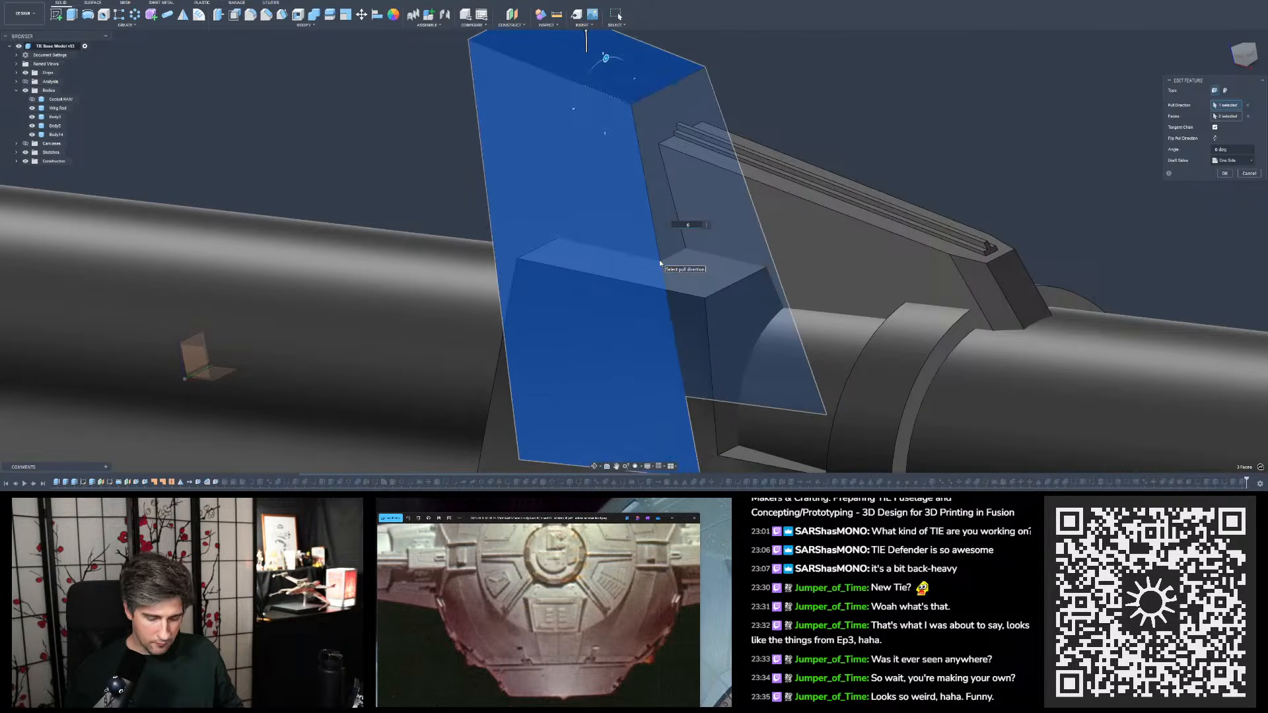
{"action": "type", "text": "8"}
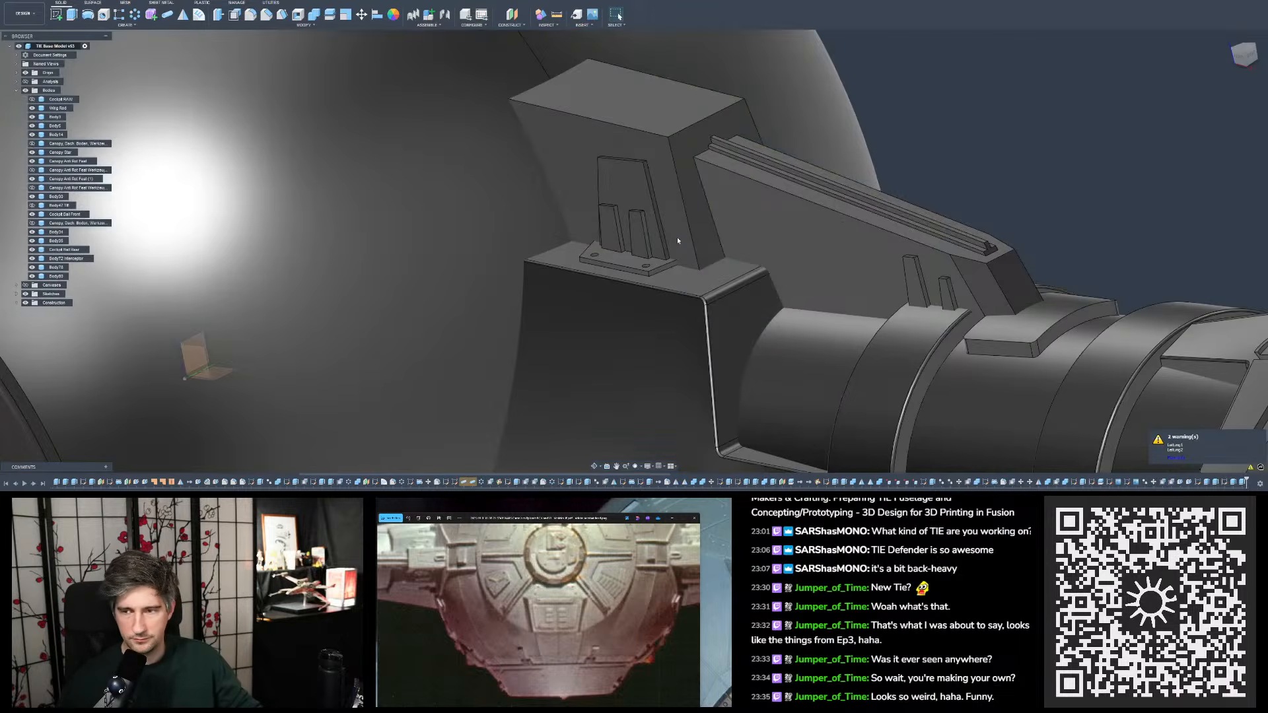
- Examine the redrafted pylon block and its side details from above and in relation to the whole fuselage
{"action": "middle_click_drag", "start_coordinate": [679, 240], "coordinate": [726, 389], "text": "shift"}
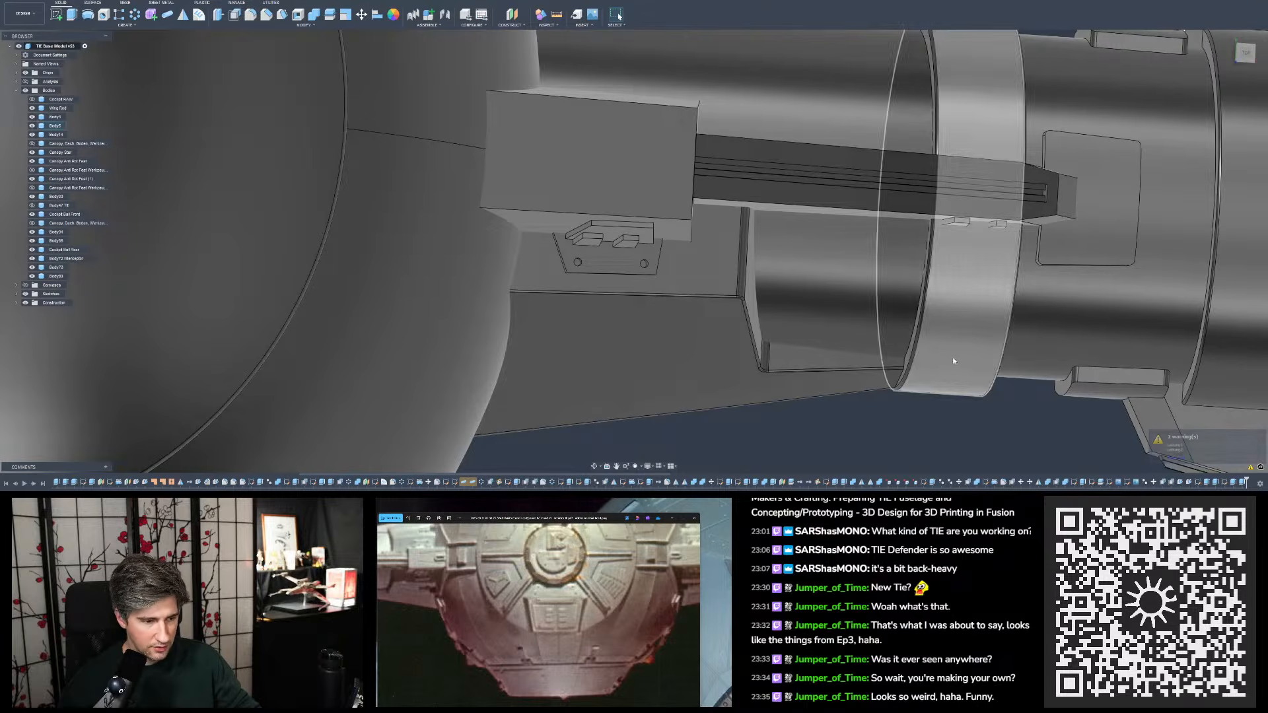
{"action": "scroll", "coordinate": [684, 350], "scroll_direction": "down", "scroll_amount": 4}
{"action": "scroll", "coordinate": [684, 350], "scroll_direction": "down", "scroll_amount": 5}
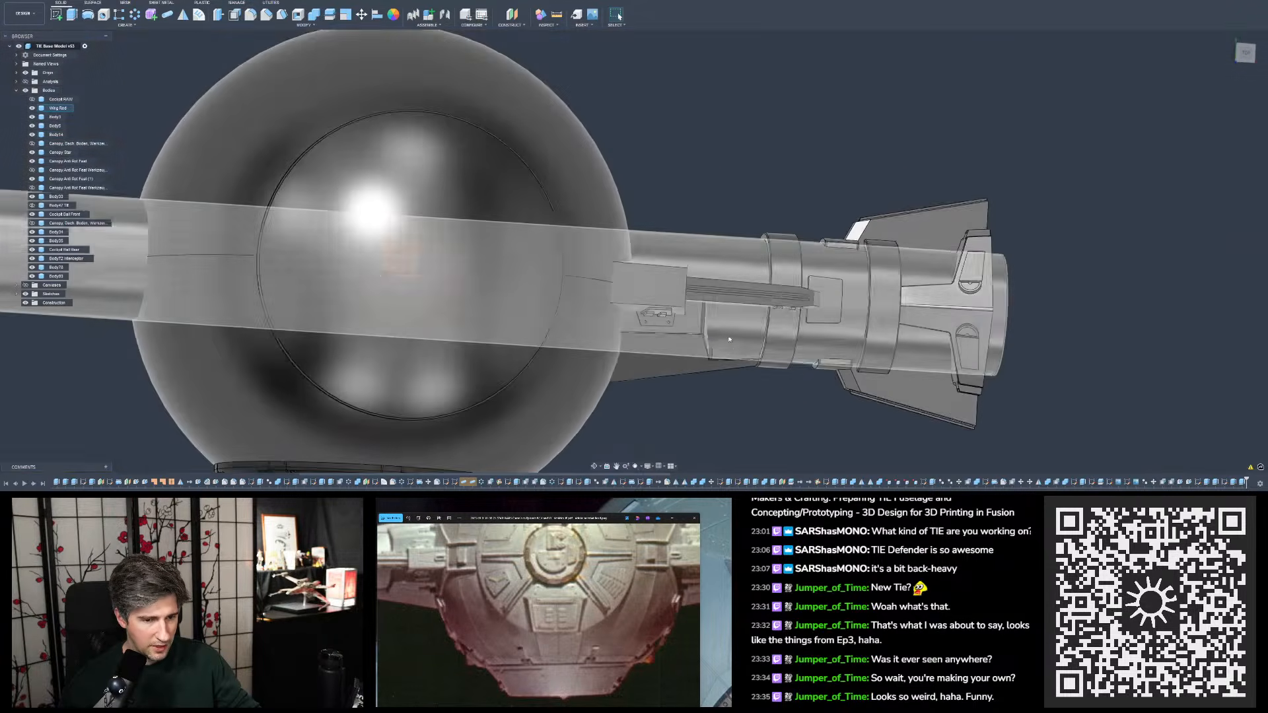
{"action": "middle_click_drag", "start_coordinate": [685, 350], "coordinate": [732, 390], "text": "shift"}
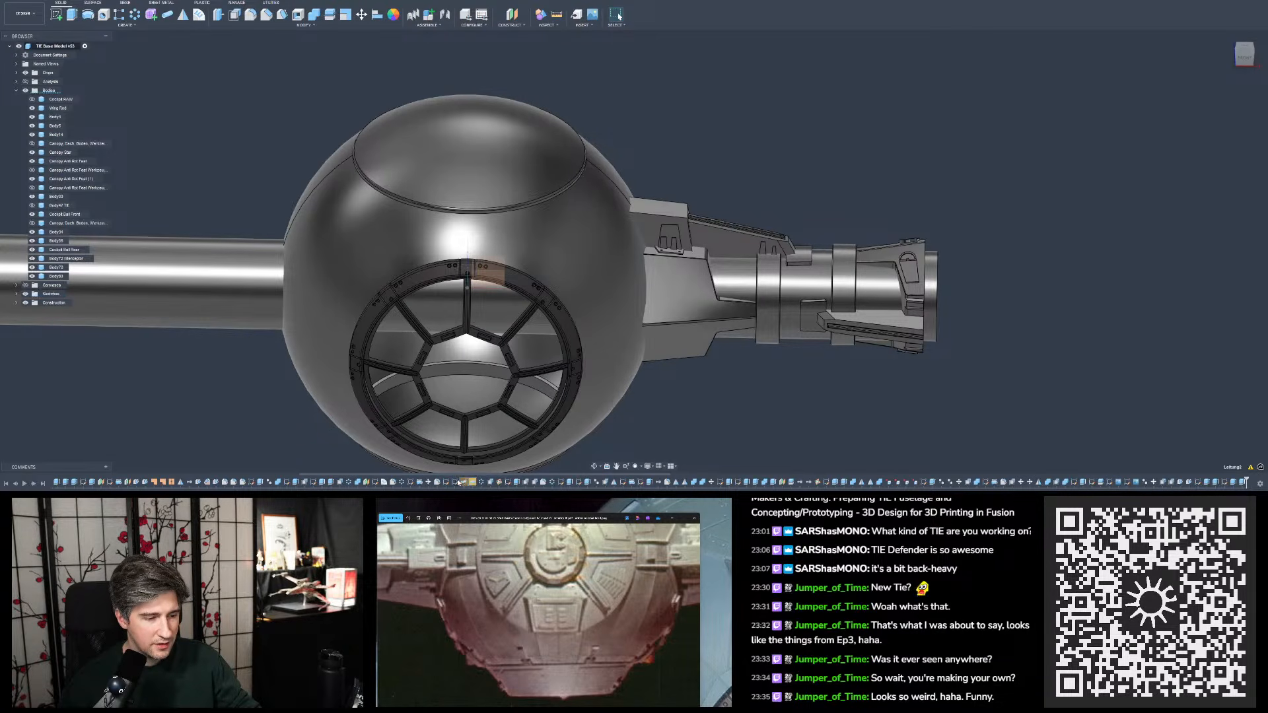
- Examine the sketch lines beside the flagged timeline features at the top segment of the cockpit window frame
{"action": "scroll", "coordinate": [667, 363], "scroll_direction": "down", "scroll_amount": 2}
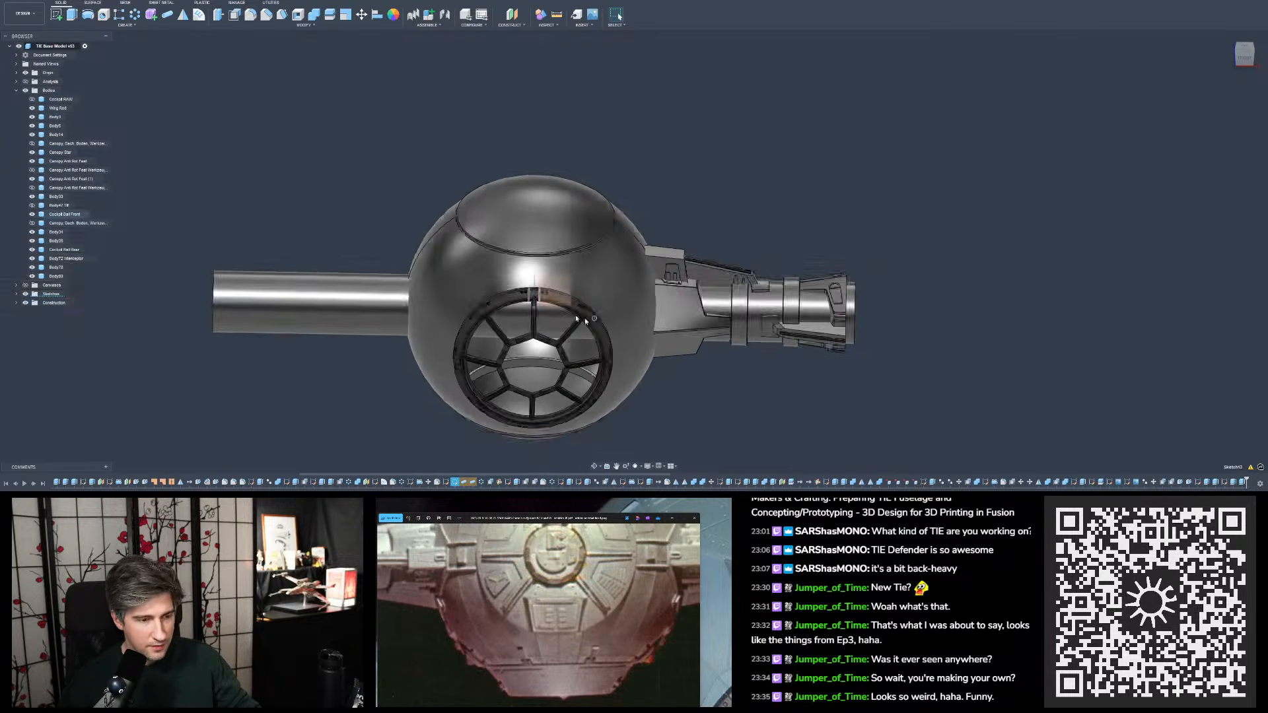
{"action": "scroll", "coordinate": [536, 295], "scroll_direction": "up", "scroll_amount": 5}
{"action": "scroll", "coordinate": [535, 295], "scroll_direction": "up", "scroll_amount": 3}
{"action": "middle_click_drag", "start_coordinate": [537, 295], "coordinate": [588, 271], "text": "shift"}
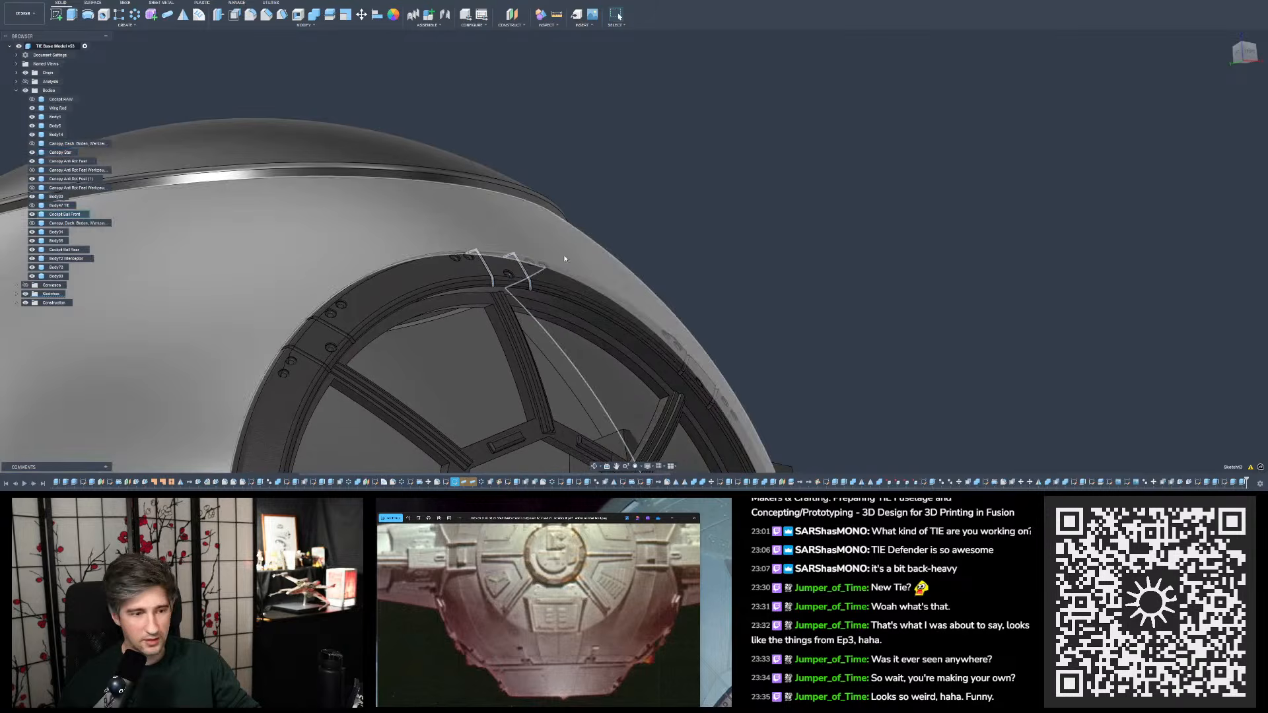
{"action": "scroll", "coordinate": [520, 299], "scroll_direction": "up", "scroll_amount": 3}
{"action": "scroll", "coordinate": [518, 298], "scroll_direction": "up", "scroll_amount": 3}
{"action": "middle_click_drag", "start_coordinate": [501, 279], "coordinate": [490, 302], "text": "shift"}
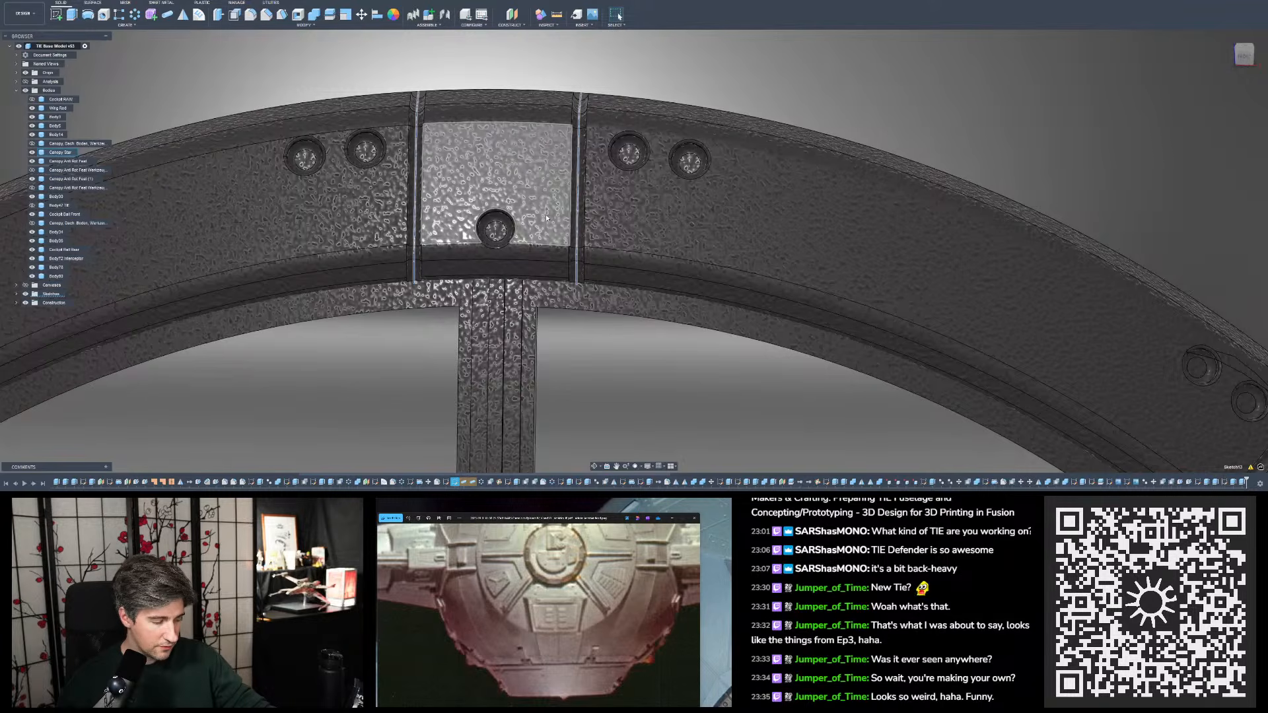
{"action": "scroll", "coordinate": [340, 145], "scroll_direction": "down", "scroll_amount": 10}
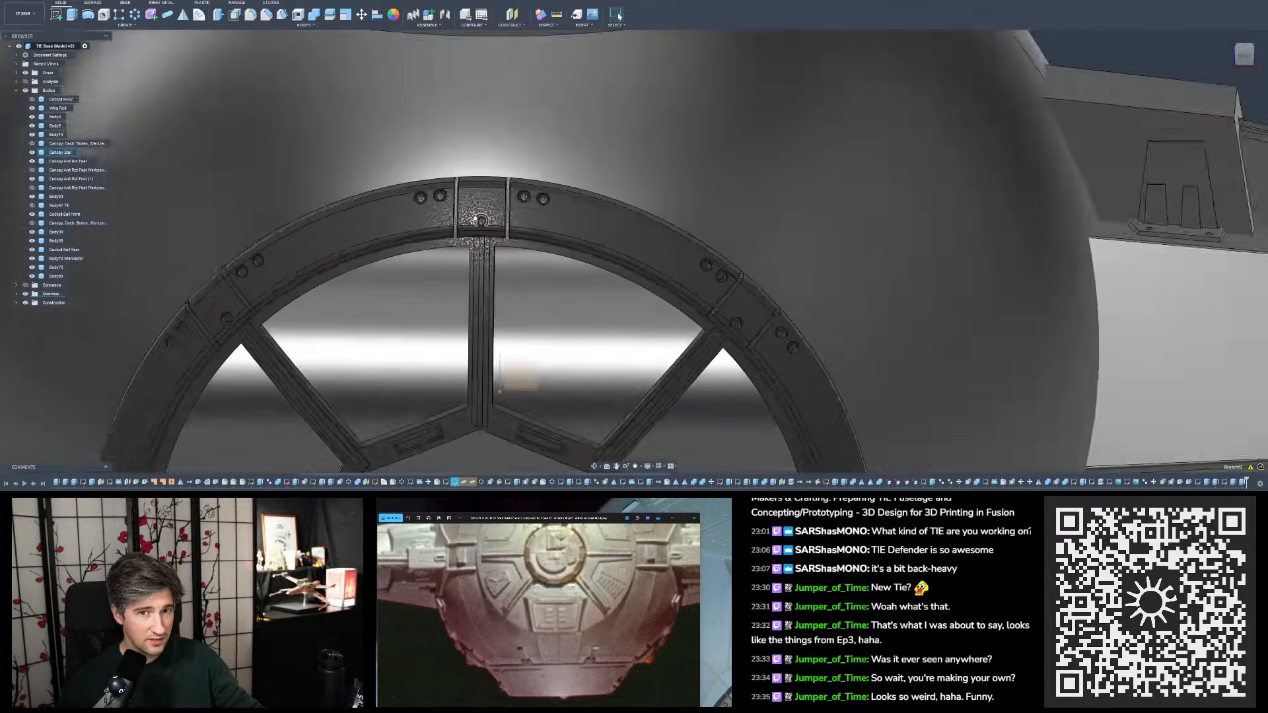
{"action": "scroll", "coordinate": [680, 144], "scroll_direction": "up", "scroll_amount": 8}
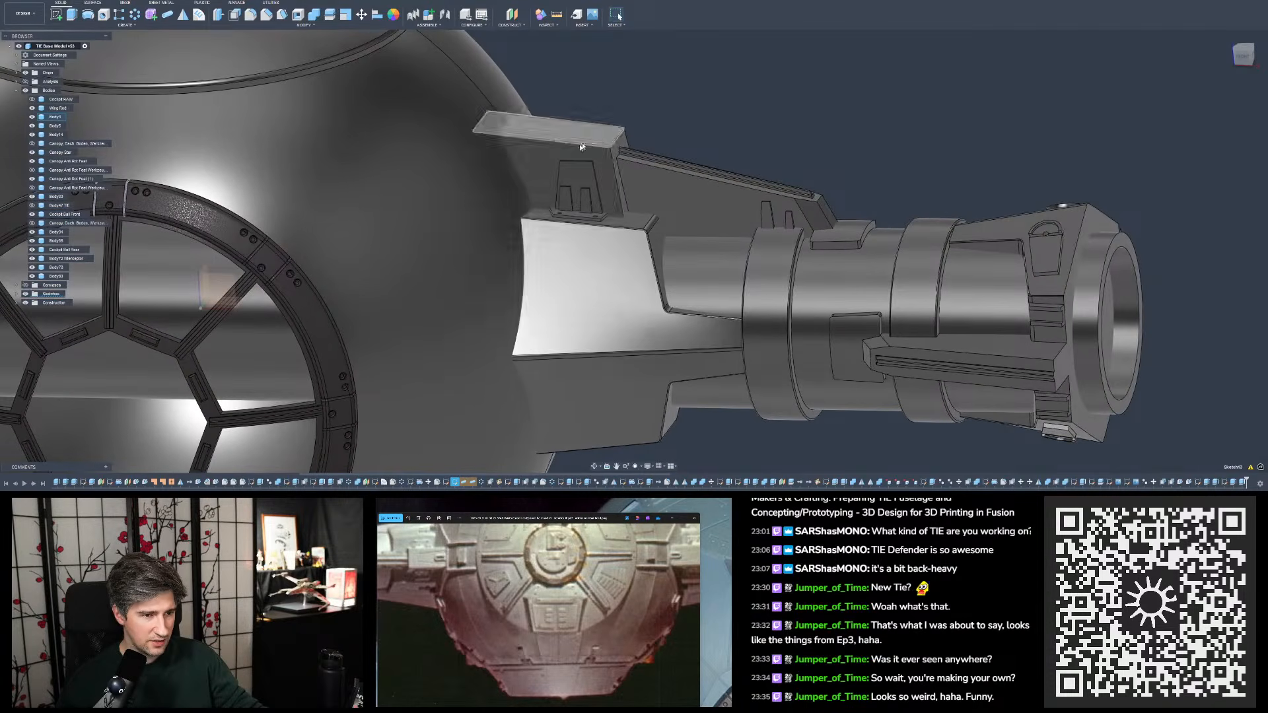
{"action": "scroll", "coordinate": [580, 146], "scroll_direction": "down", "scroll_amount": 3}
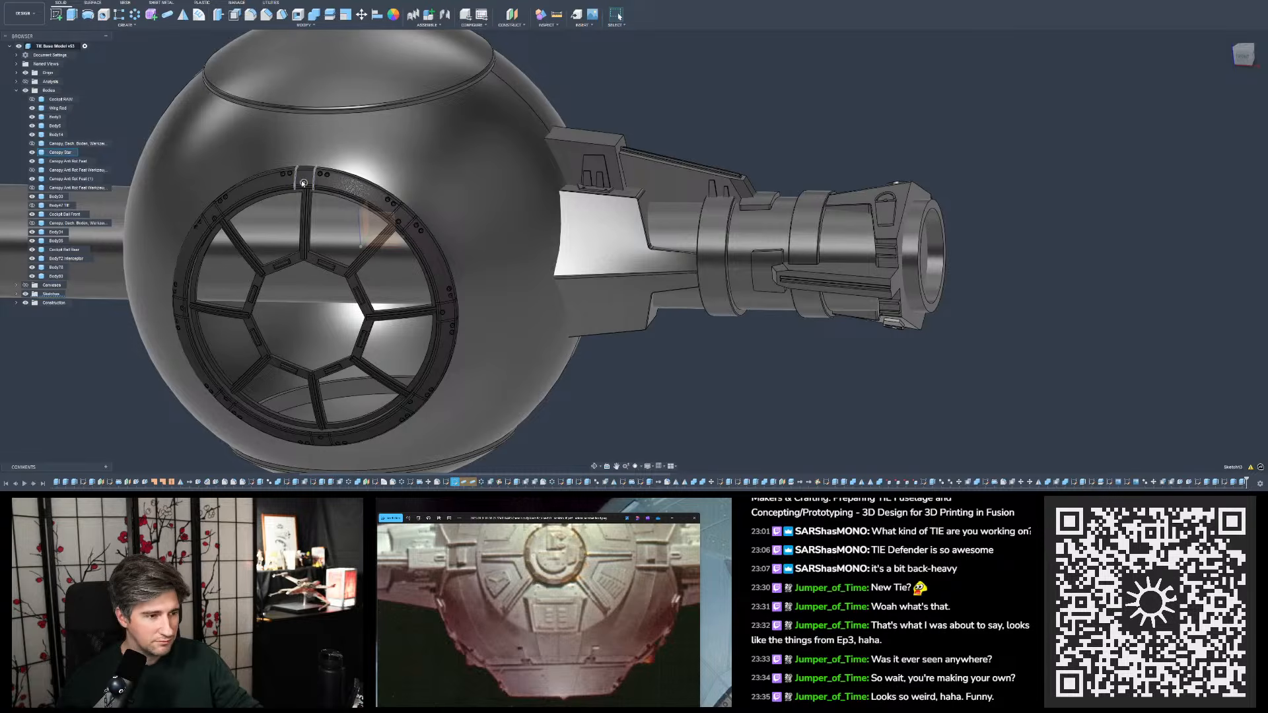
{"action": "scroll", "coordinate": [284, 177], "scroll_direction": "up", "scroll_amount": 10}
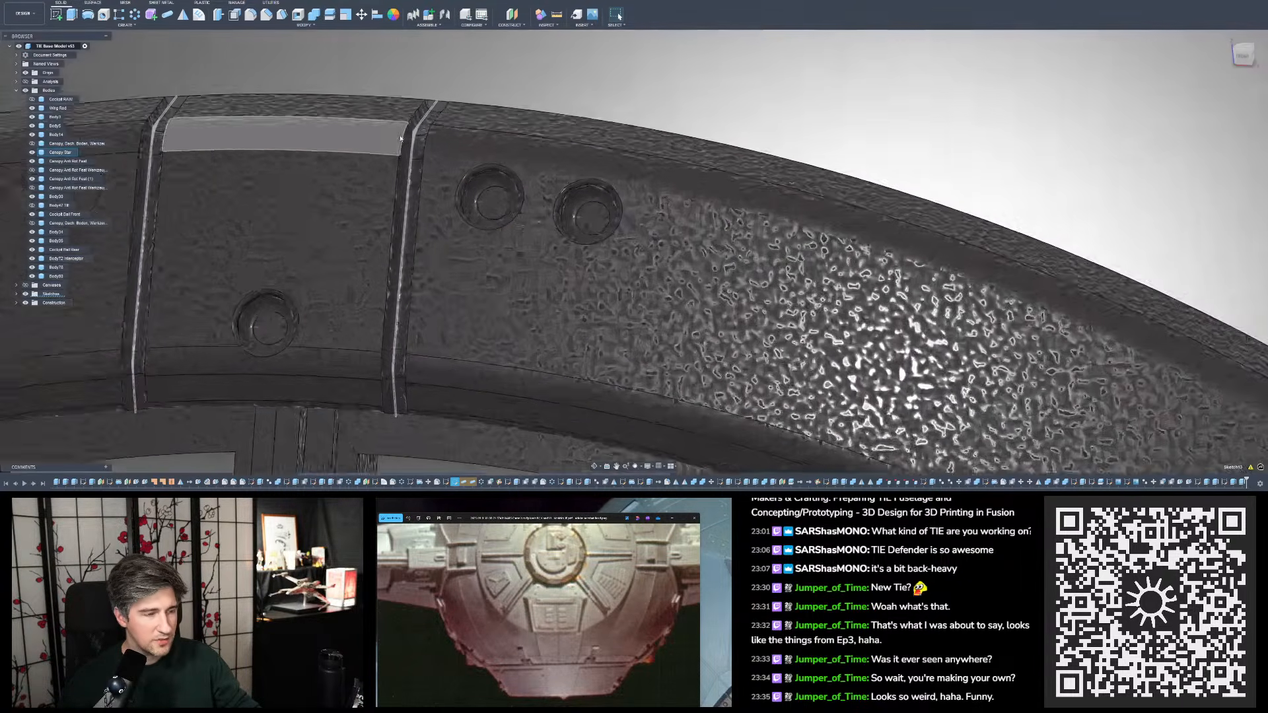
- Examine the joints and recessed rivets along the top segment of the cockpit window frame up close
{"action": "scroll", "coordinate": [400, 138], "scroll_direction": "up", "scroll_amount": 1}
{"action": "middle_click_drag", "start_coordinate": [434, 147], "coordinate": [472, 244], "text": "shift"}
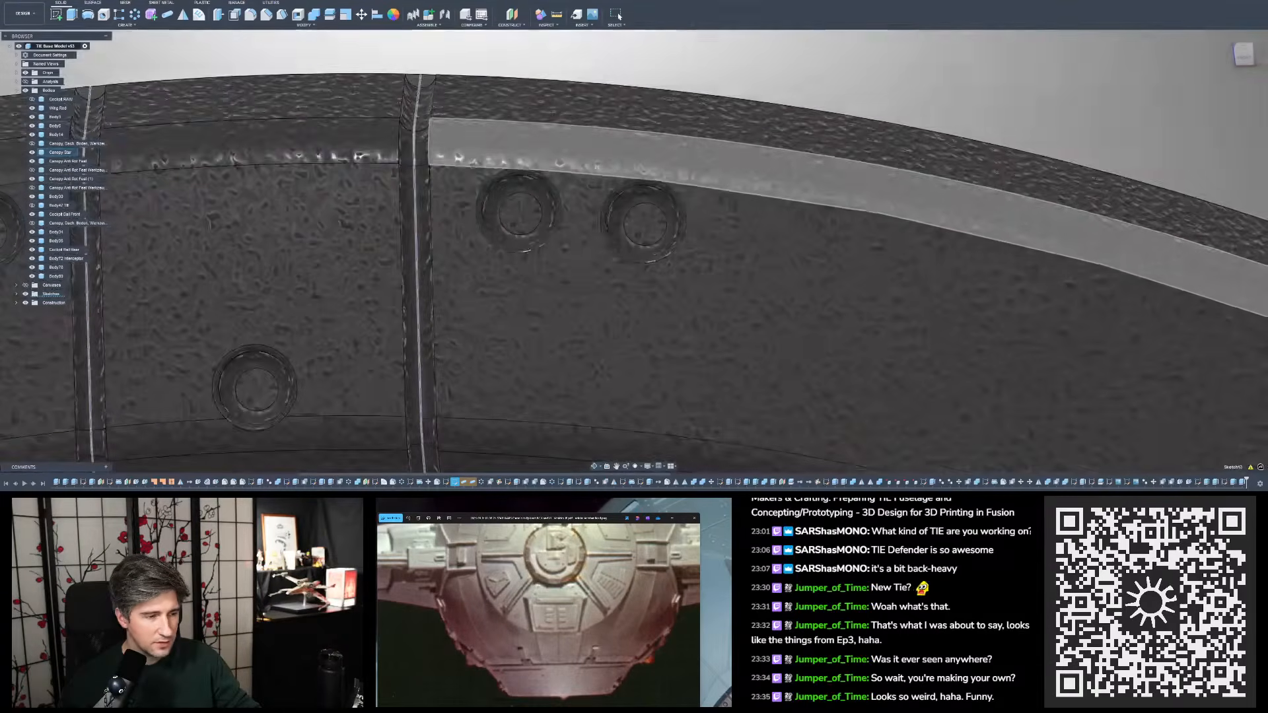
{"action": "scroll", "coordinate": [407, 155], "scroll_direction": "down", "scroll_amount": 7}
{"action": "scroll", "coordinate": [405, 157], "scroll_direction": "down", "scroll_amount": 9}
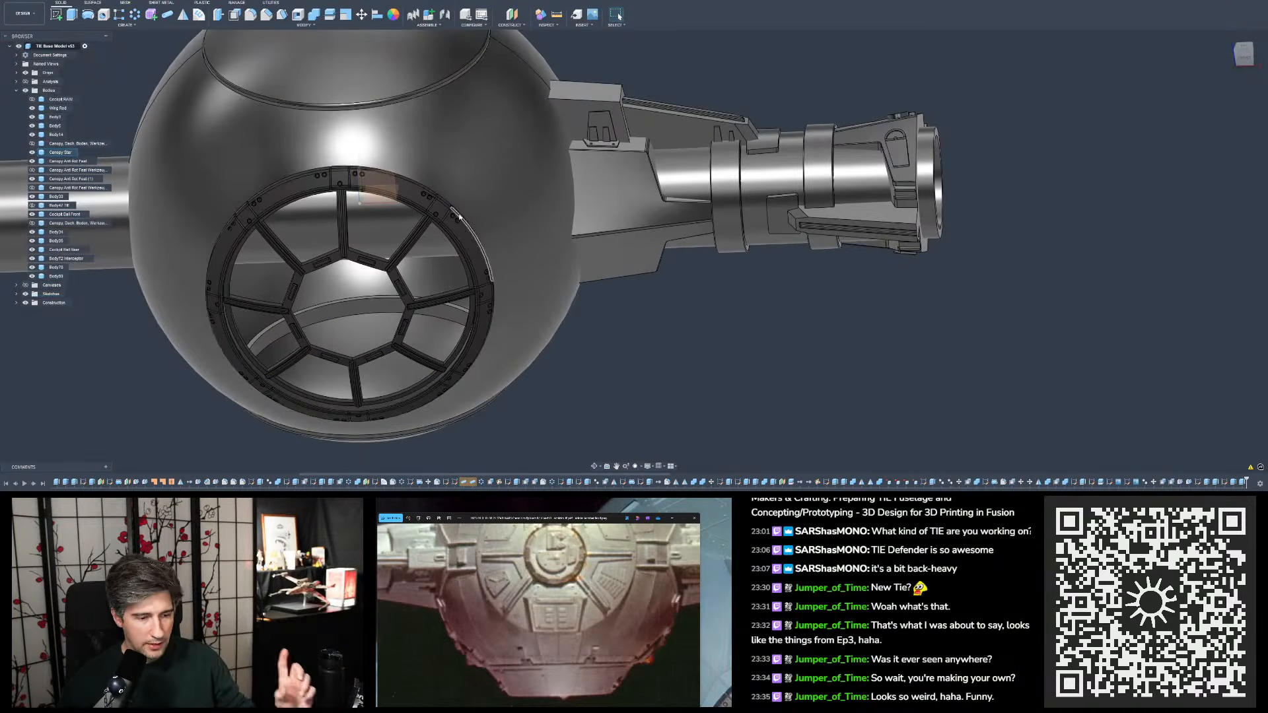
- View the fuselage from the top and bring the studio miniature photo over it, centred on the pylon area
{"action": "left_click", "coordinate": [1243, 49]}
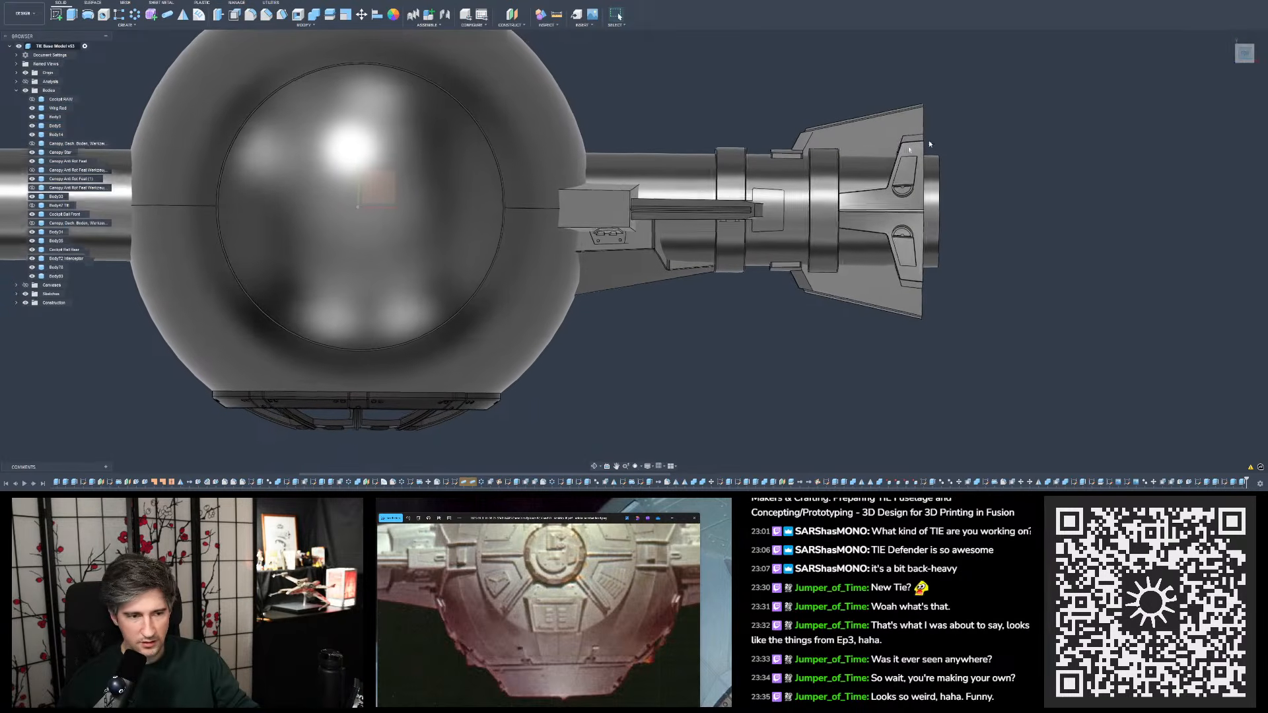
{"action": "scroll", "coordinate": [859, 239], "scroll_direction": "up", "scroll_amount": 5}
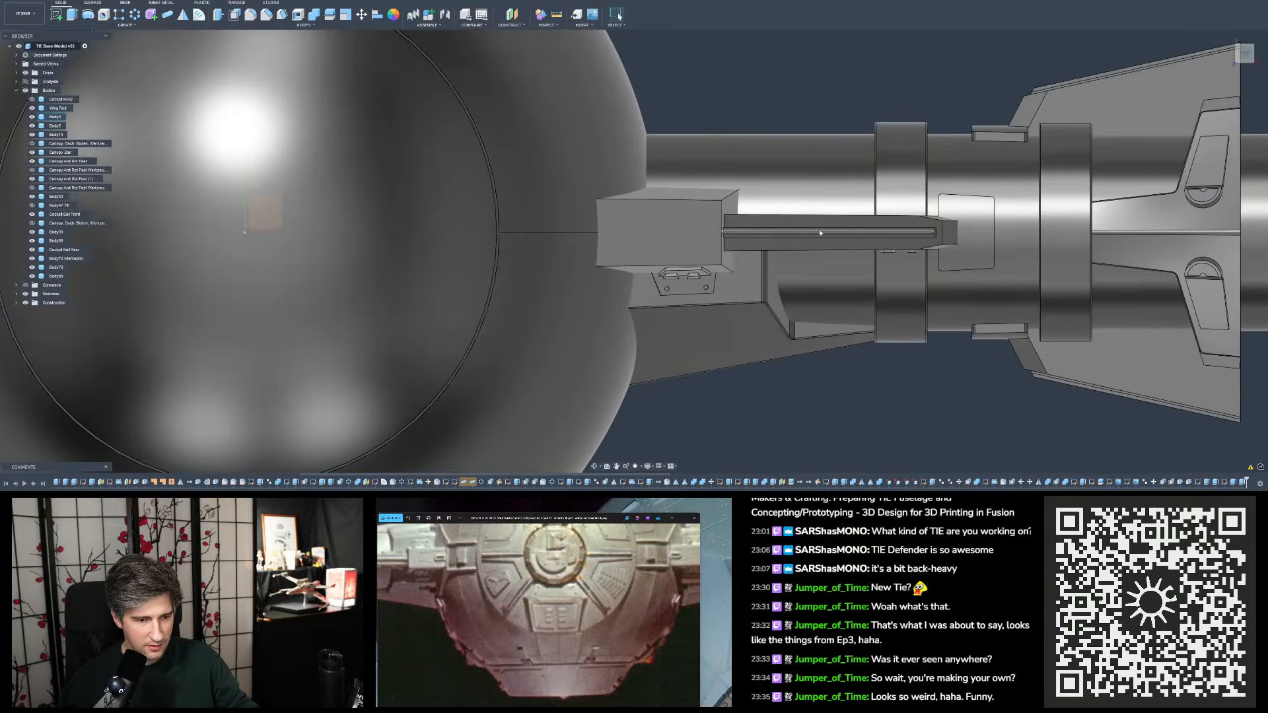
{"action": "scroll", "coordinate": [818, 230], "scroll_direction": "down", "scroll_amount": 1}
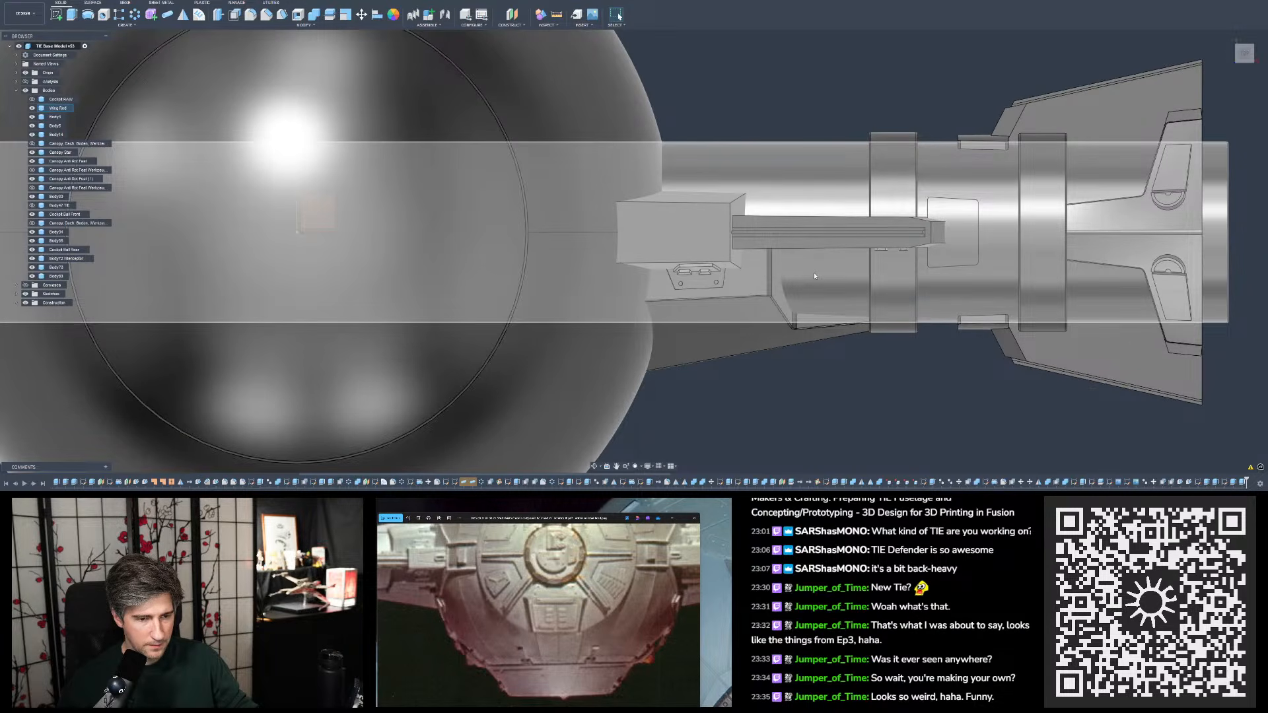
{"action": "left_click_drag", "start_coordinate": [602, 519], "coordinate": [483, 115]}
{"action": "left_click_drag", "start_coordinate": [524, 227], "coordinate": [470, 271]}
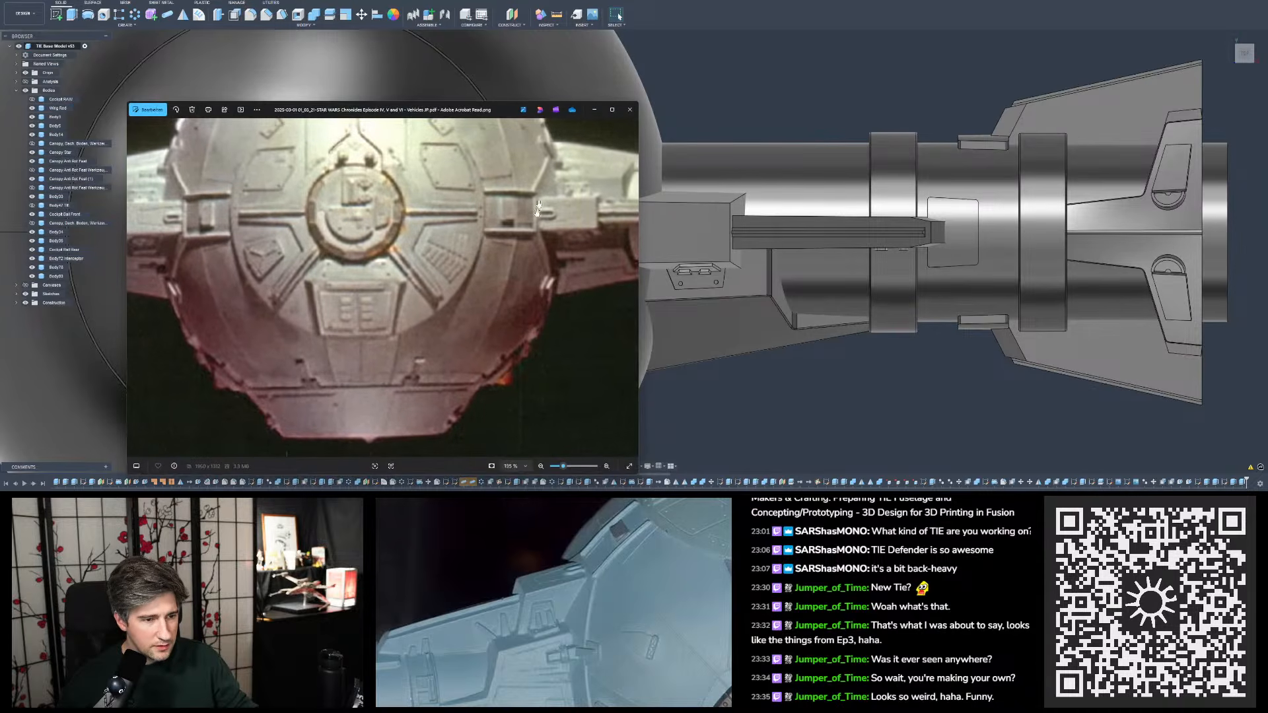
{"action": "left_click_drag", "start_coordinate": [487, 112], "coordinate": [482, 141]}
{"action": "scroll", "coordinate": [686, 96], "scroll_direction": "down", "scroll_amount": 5}
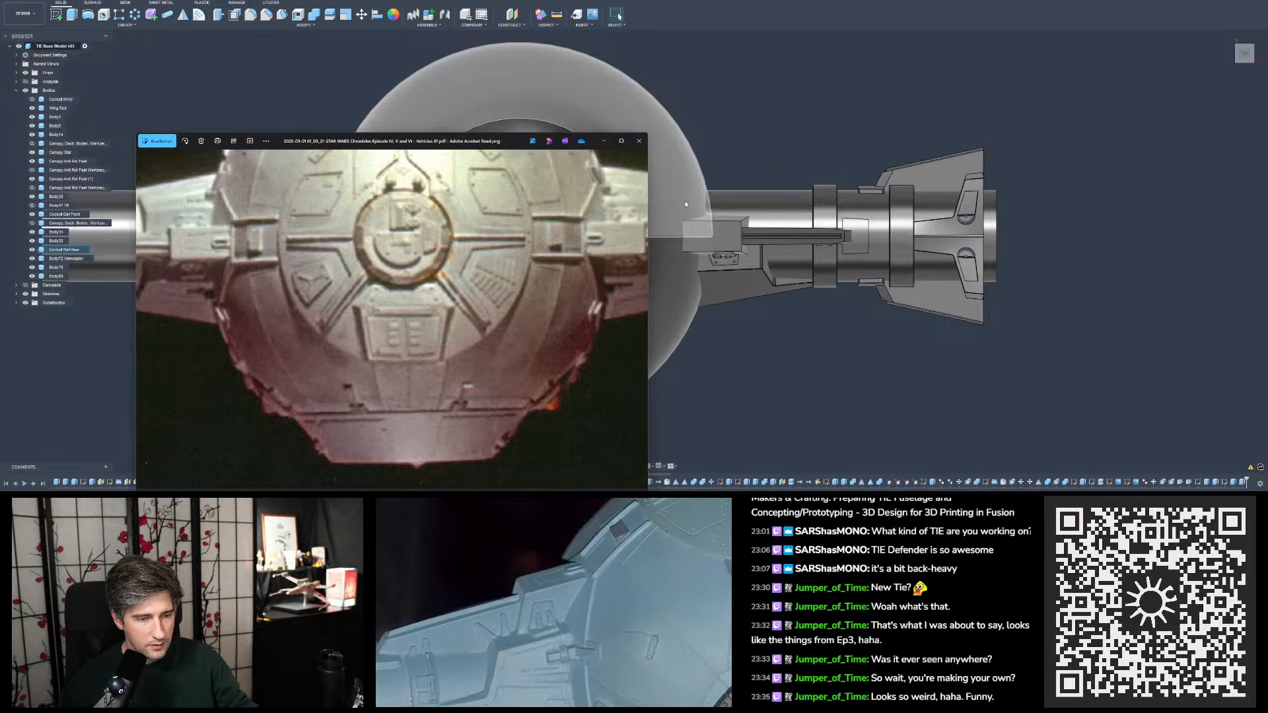
{"action": "scroll", "coordinate": [686, 96], "scroll_direction": "up", "scroll_amount": 4}
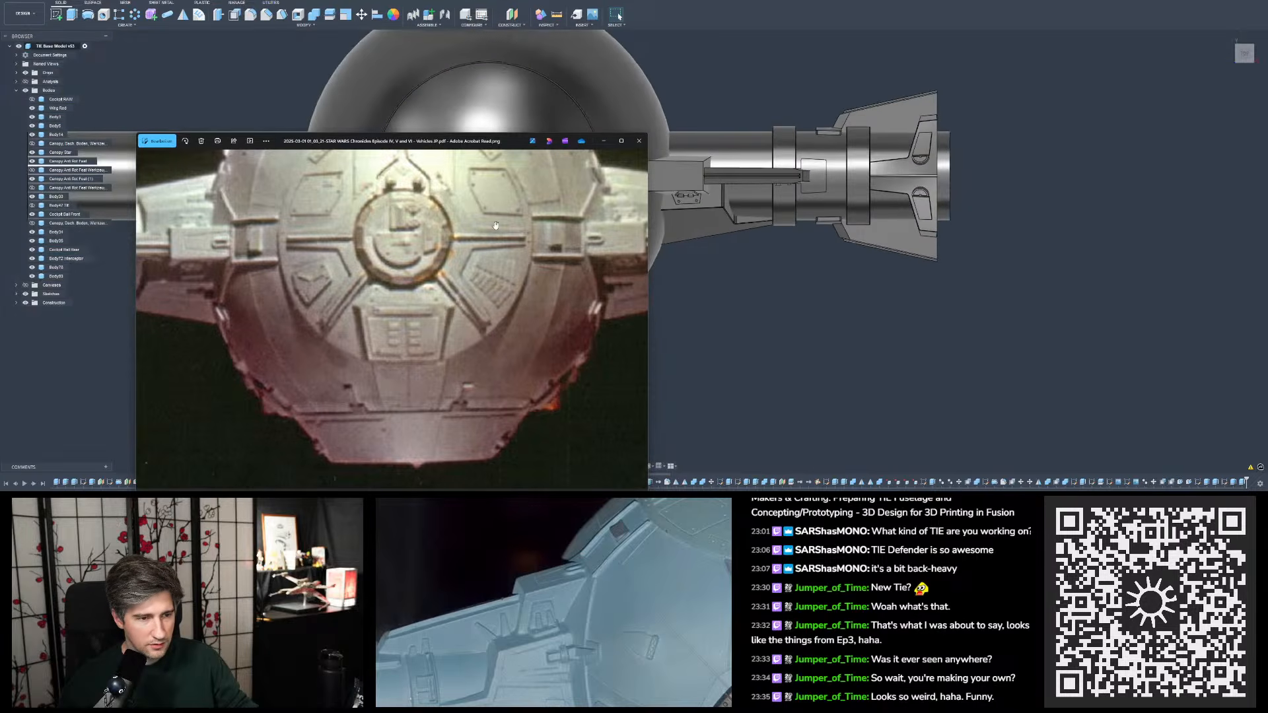
{"action": "left_click_drag", "start_coordinate": [485, 225], "coordinate": [286, 266]}
{"action": "left_click_drag", "start_coordinate": [364, 143], "coordinate": [594, 236]}
{"action": "left_click_drag", "start_coordinate": [628, 323], "coordinate": [665, 242]}
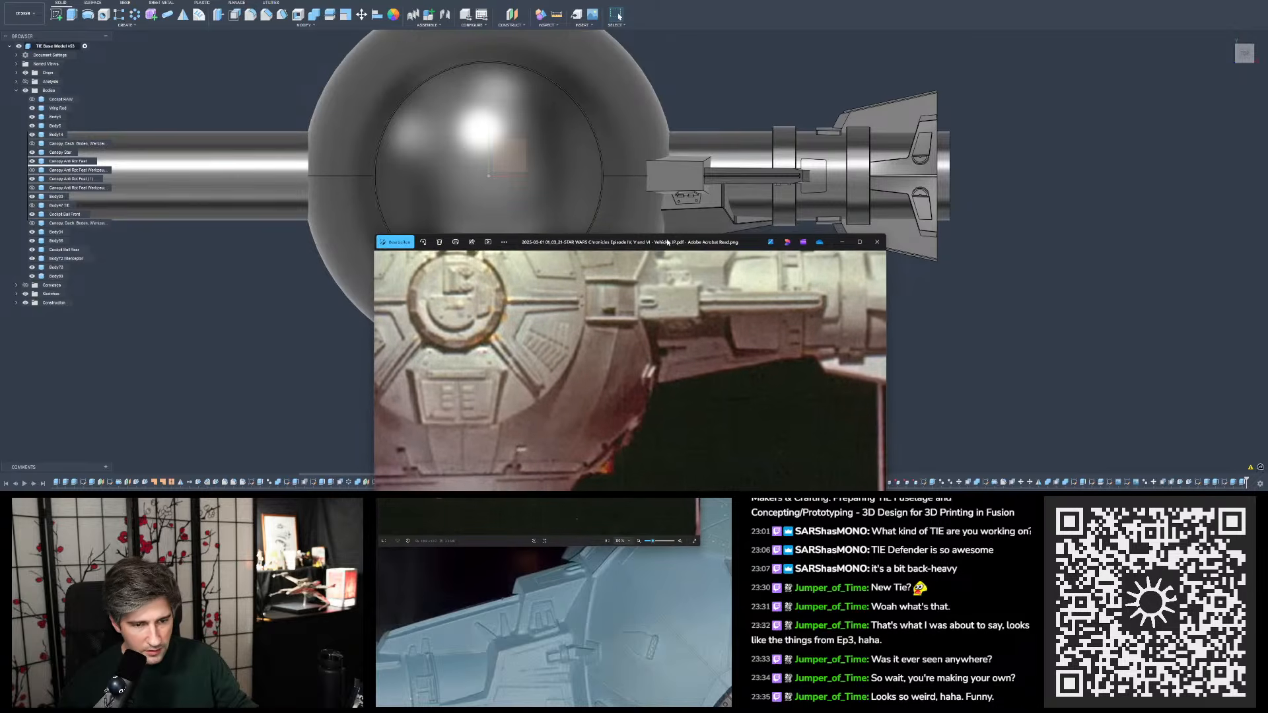
- Compare the pylon block and its long rail from above with the miniature photo placed directly beneath them at similar scale
{"action": "left_click_drag", "start_coordinate": [689, 286], "coordinate": [686, 228]}
{"action": "scroll", "coordinate": [811, 182], "scroll_direction": "up", "scroll_amount": 2}
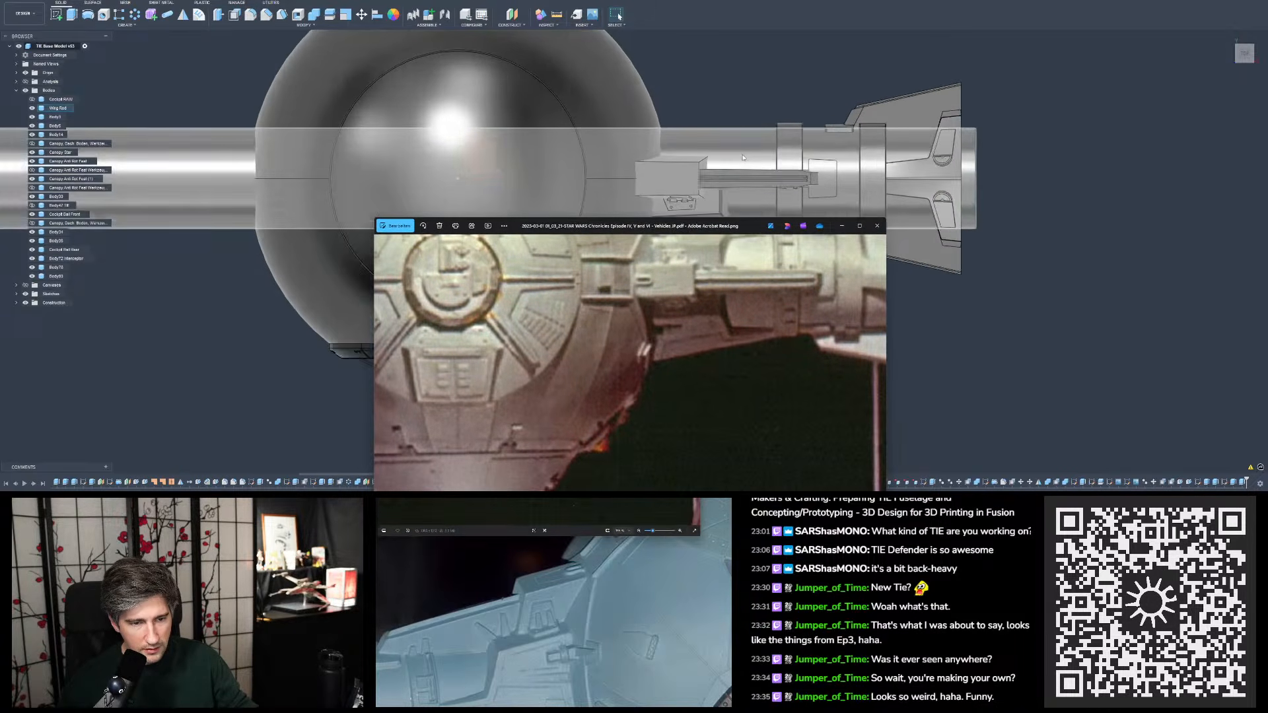
{"action": "scroll", "coordinate": [810, 184], "scroll_direction": "down", "scroll_amount": 1}
{"action": "scroll", "coordinate": [810, 185], "scroll_direction": "up", "scroll_amount": 1}
{"action": "mouse_move", "coordinate": [696, 232]}
{"action": "left_mouse_down"}
{"action": "mouse_move", "coordinate": [701, 242]}
{"action": "mouse_move", "coordinate": [690, 92]}
{"action": "mouse_move", "coordinate": [693, 202]}
{"action": "mouse_move", "coordinate": [708, 226]}
{"action": "left_mouse_up"}
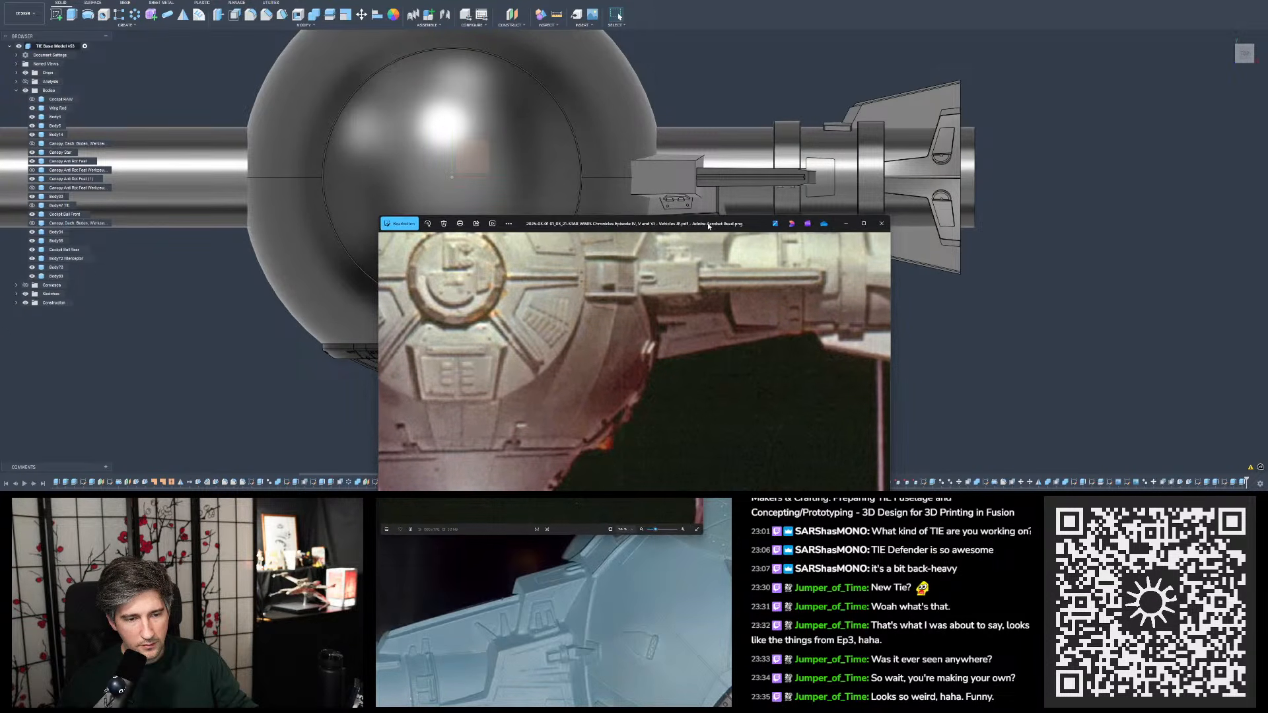
{"action": "scroll", "coordinate": [740, 174], "scroll_direction": "up", "scroll_amount": 1}
{"action": "scroll", "coordinate": [740, 174], "scroll_direction": "down", "scroll_amount": 2}
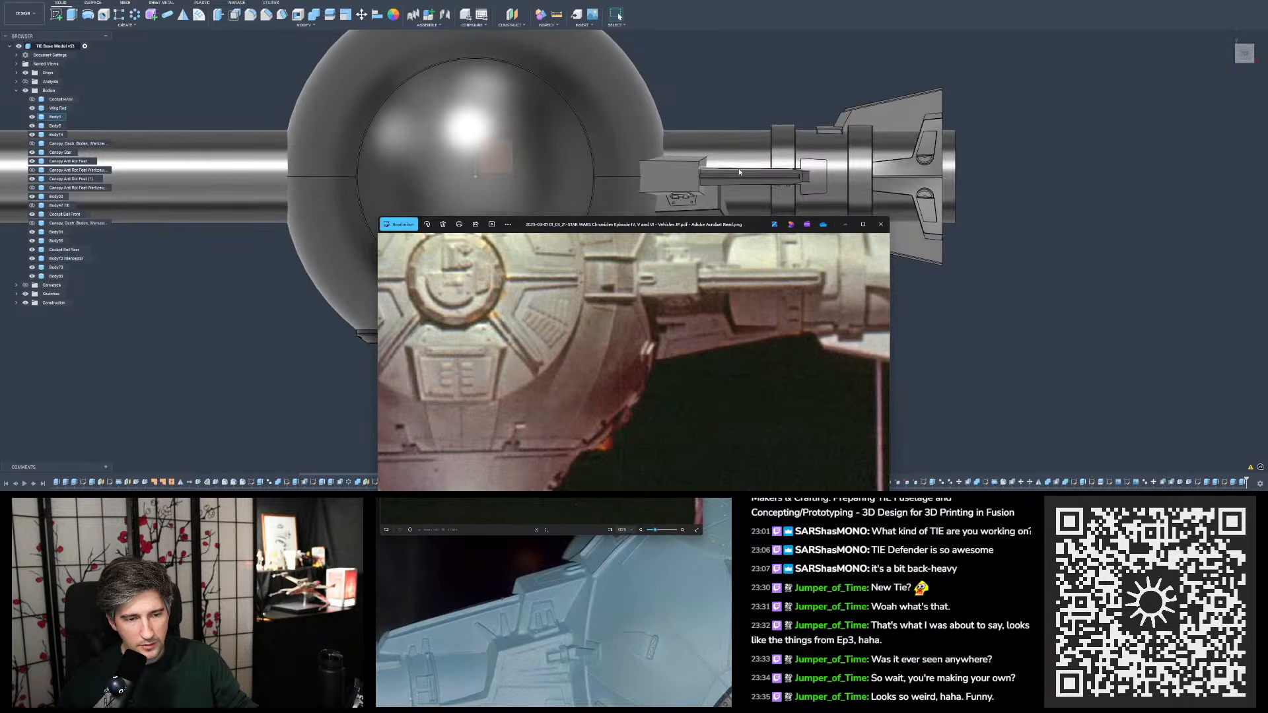
{"action": "left_click_drag", "start_coordinate": [732, 227], "coordinate": [717, 204]}
{"action": "scroll", "coordinate": [721, 253], "scroll_direction": "down", "scroll_amount": 1}
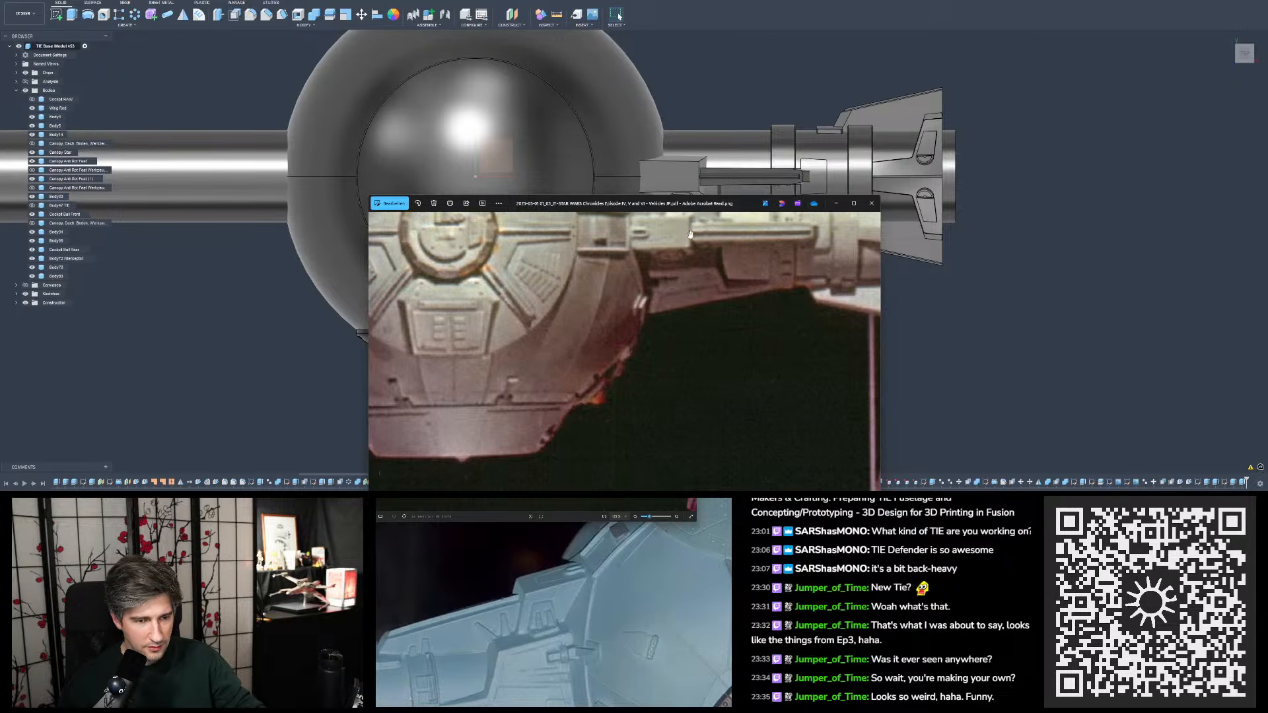
- Set the camera to perspective and compare the pylon block seen from above with the miniature photo
{"action": "left_click", "coordinate": [1262, 71]}
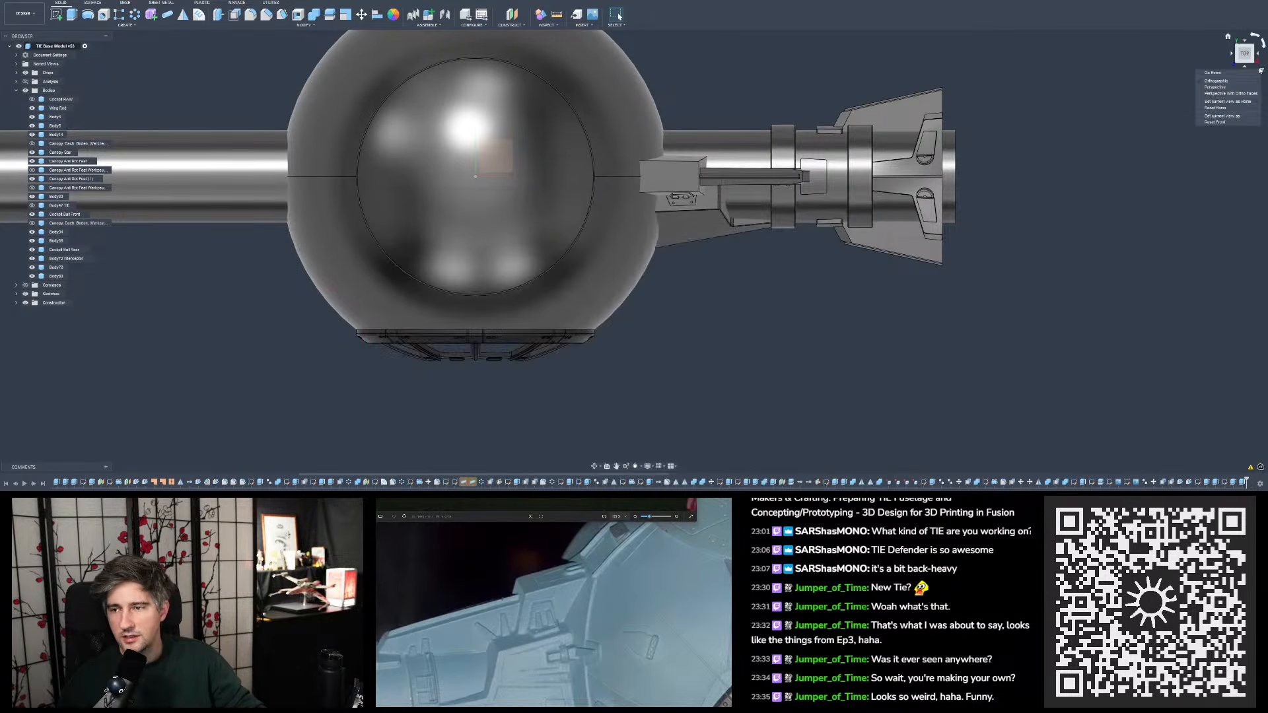
{"action": "left_click", "coordinate": [1226, 88]}
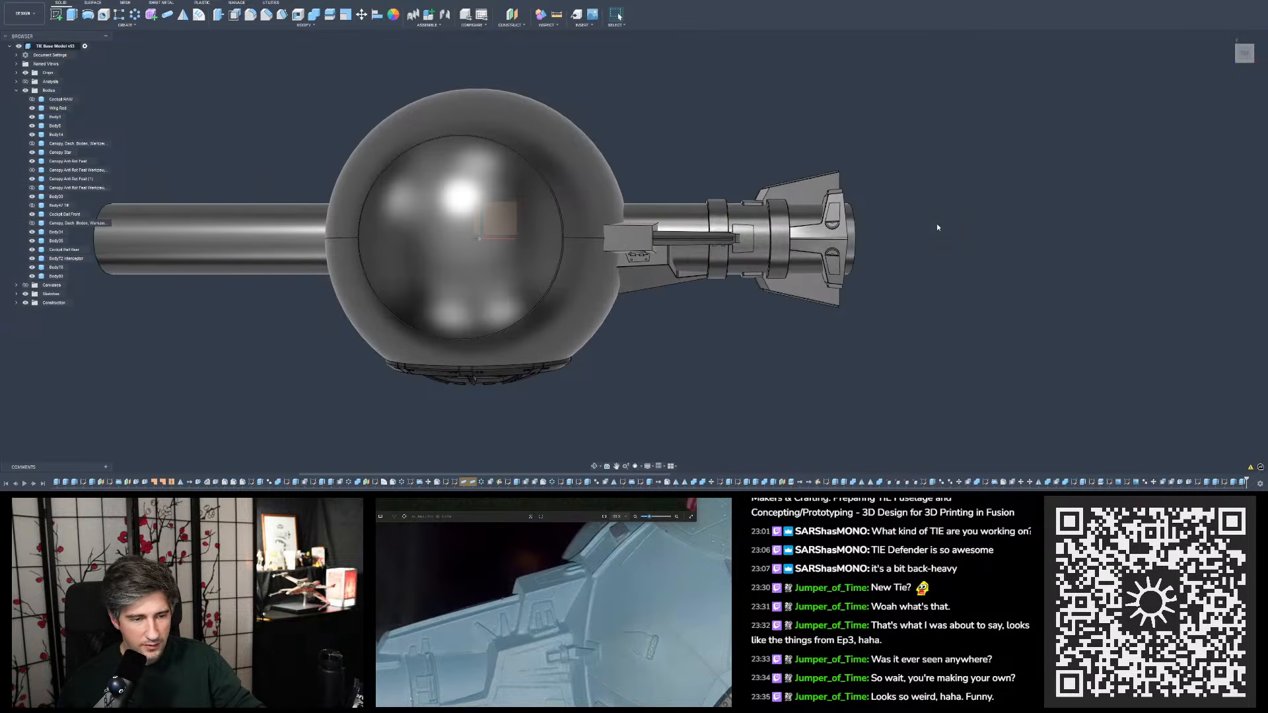
{"action": "key", "text": "alt+Tab"}
{"action": "left_click_drag", "start_coordinate": [652, 206], "coordinate": [592, 282]}
{"action": "scroll", "coordinate": [667, 327], "scroll_direction": "down", "scroll_amount": 3}
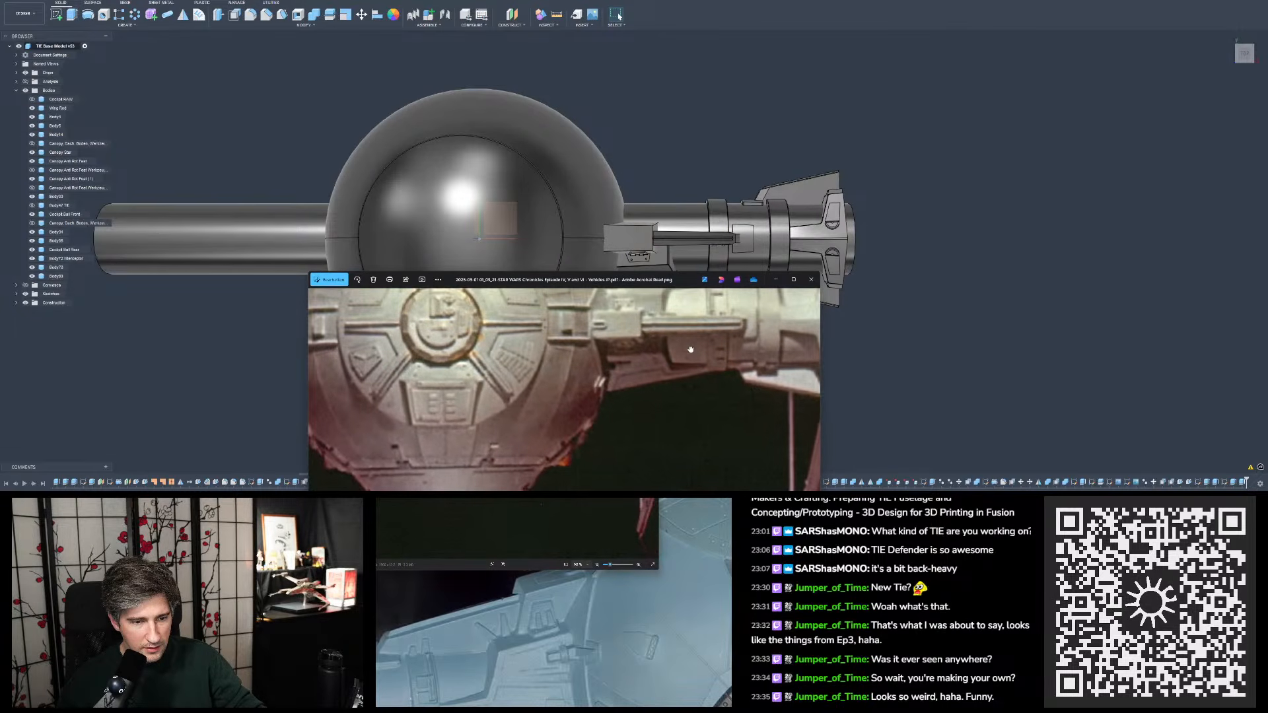
{"action": "left_click_drag", "start_coordinate": [691, 349], "coordinate": [692, 346]}
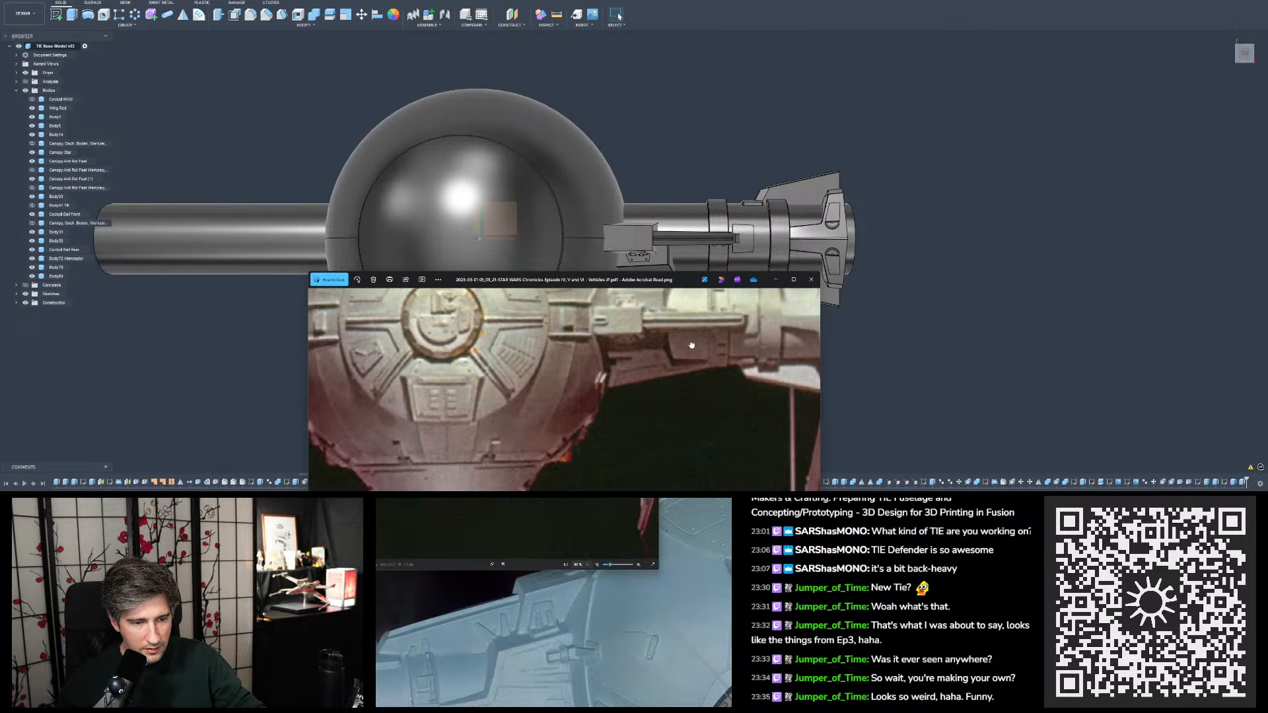
{"action": "left_click_drag", "start_coordinate": [713, 282], "coordinate": [662, 269]}
{"action": "middle_click_drag", "start_coordinate": [711, 231], "coordinate": [701, 243], "text": "shift"}
{"action": "scroll", "coordinate": [701, 244], "scroll_direction": "up", "scroll_amount": 5}
{"action": "key", "text": "alt+Tab"}
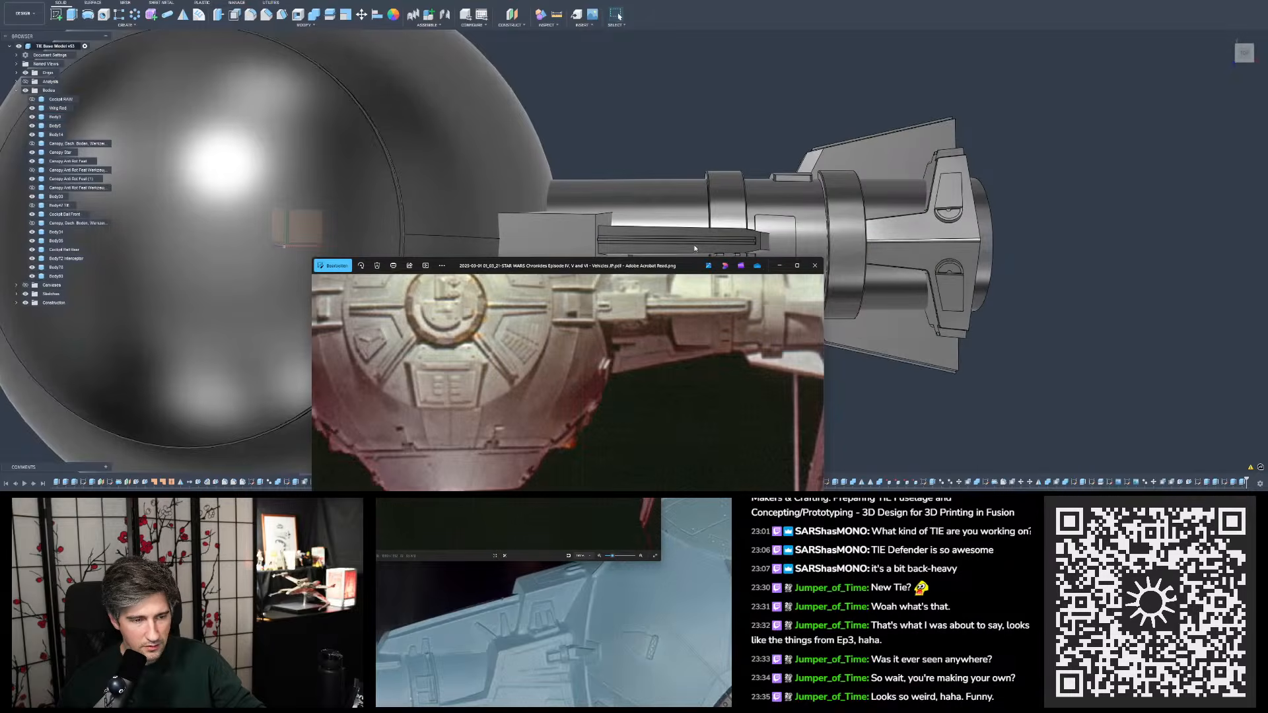
- Examine the pylon block and rail details enlarged in the miniature photo beside the model
{"action": "left_click_drag", "start_coordinate": [672, 266], "coordinate": [673, 282]}
{"action": "scroll", "coordinate": [663, 360], "scroll_direction": "up", "scroll_amount": 4}
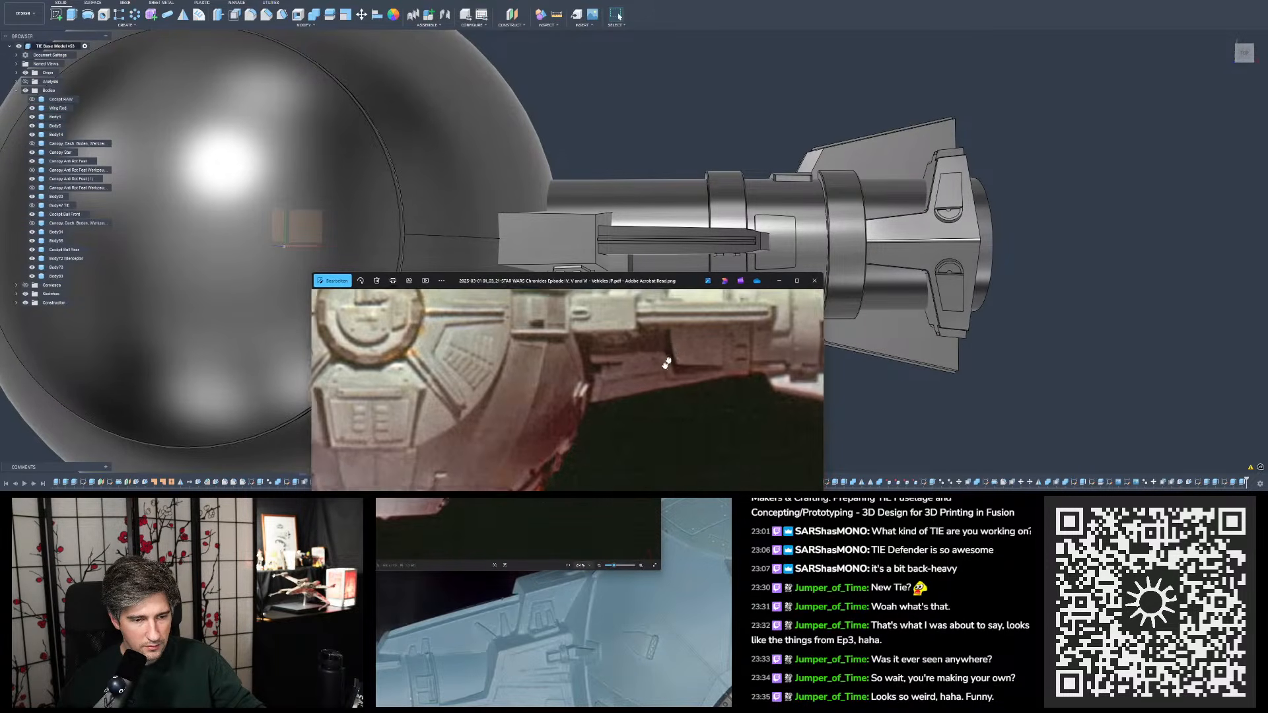
{"action": "scroll", "coordinate": [653, 382], "scroll_direction": "up", "scroll_amount": 2}
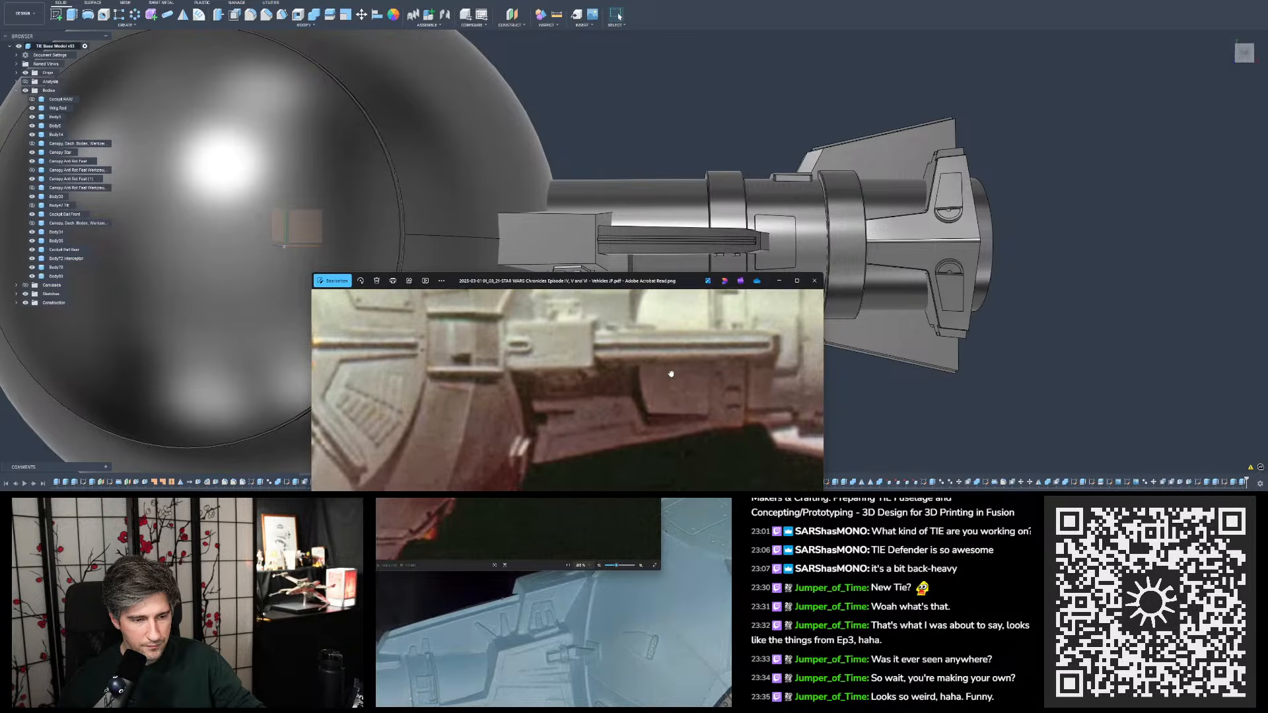
{"action": "left_click_drag", "start_coordinate": [671, 374], "coordinate": [673, 366]}
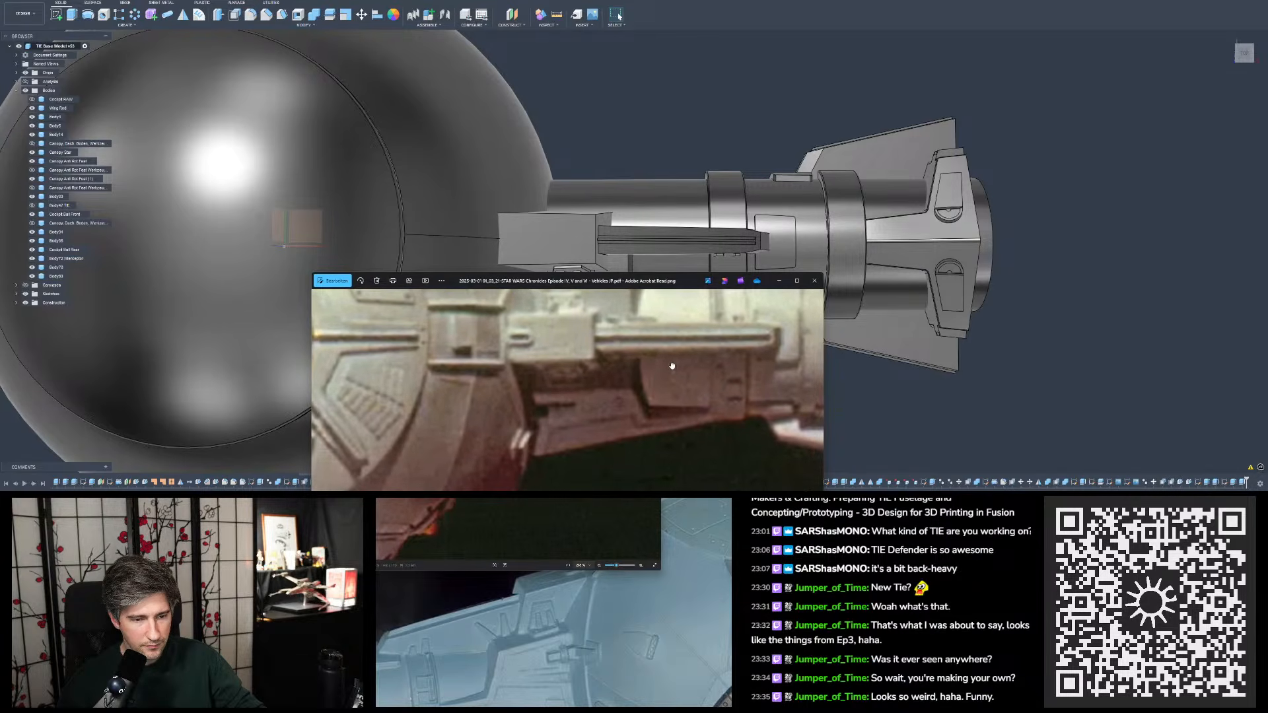
{"action": "left_click_drag", "start_coordinate": [652, 282], "coordinate": [652, 274]}
{"action": "left_click_drag", "start_coordinate": [657, 338], "coordinate": [655, 357]}
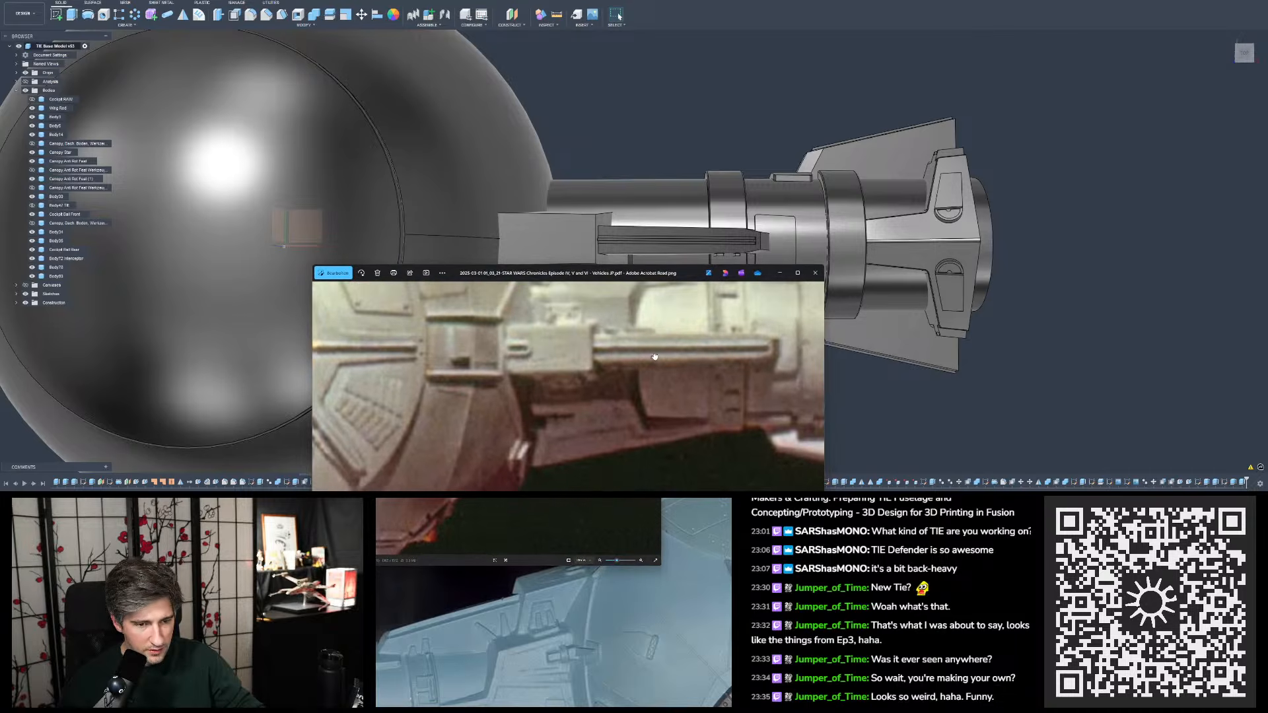
{"action": "left_click_drag", "start_coordinate": [645, 276], "coordinate": [387, 103]}
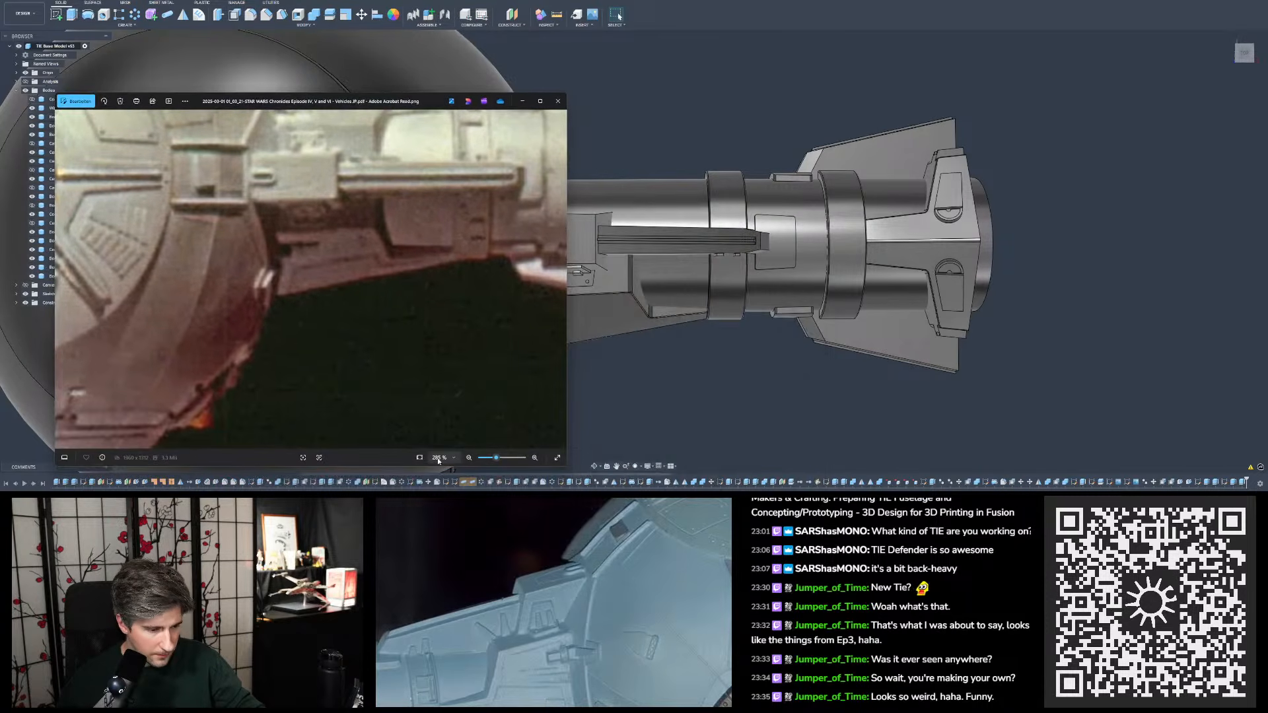
- Examine the round top hatch and the recessed box between hull and pylon in the miniature photo
{"action": "mouse_move", "coordinate": [225, 200]}
{"action": "left_mouse_down"}
{"action": "mouse_move", "coordinate": [433, 266]}
{"action": "mouse_move", "coordinate": [426, 246]}
{"action": "left_mouse_up"}
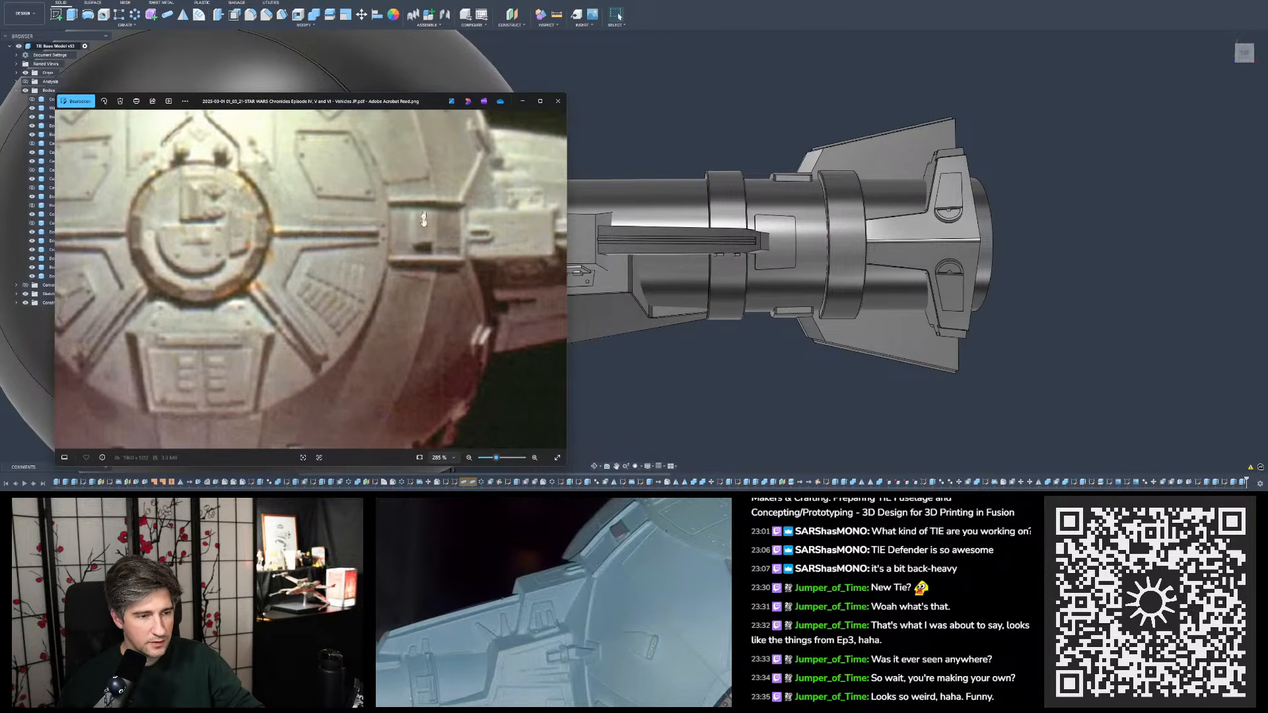
{"action": "left_click_drag", "start_coordinate": [398, 98], "coordinate": [424, 107]}
{"action": "left_click_drag", "start_coordinate": [411, 160], "coordinate": [439, 159]}
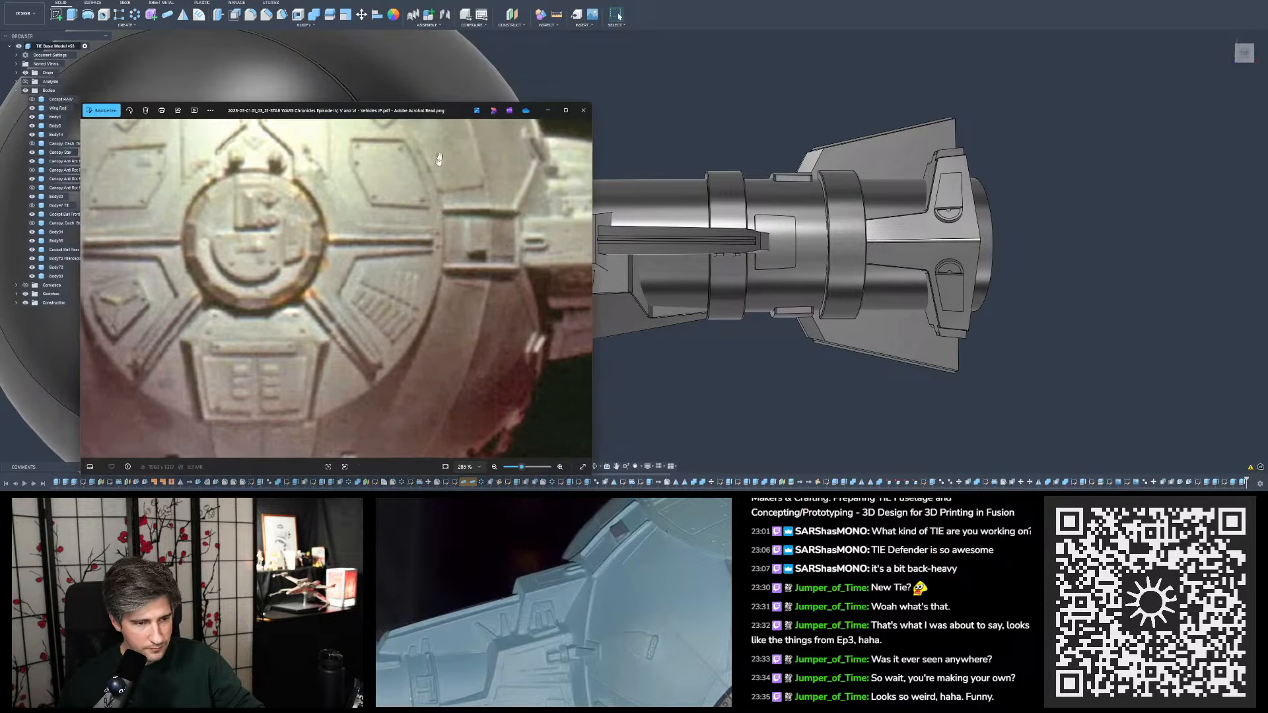
{"action": "left_click_drag", "start_coordinate": [440, 114], "coordinate": [432, 112]}
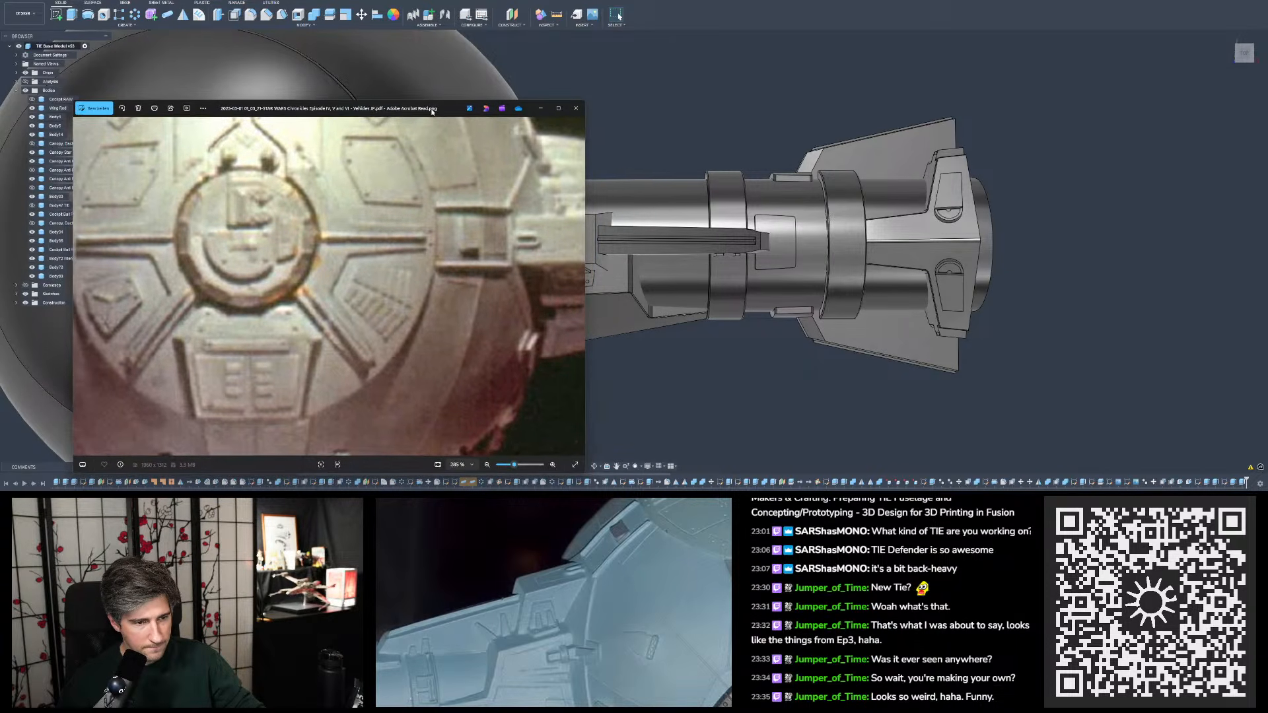
{"action": "left_click_drag", "start_coordinate": [441, 185], "coordinate": [395, 180]}
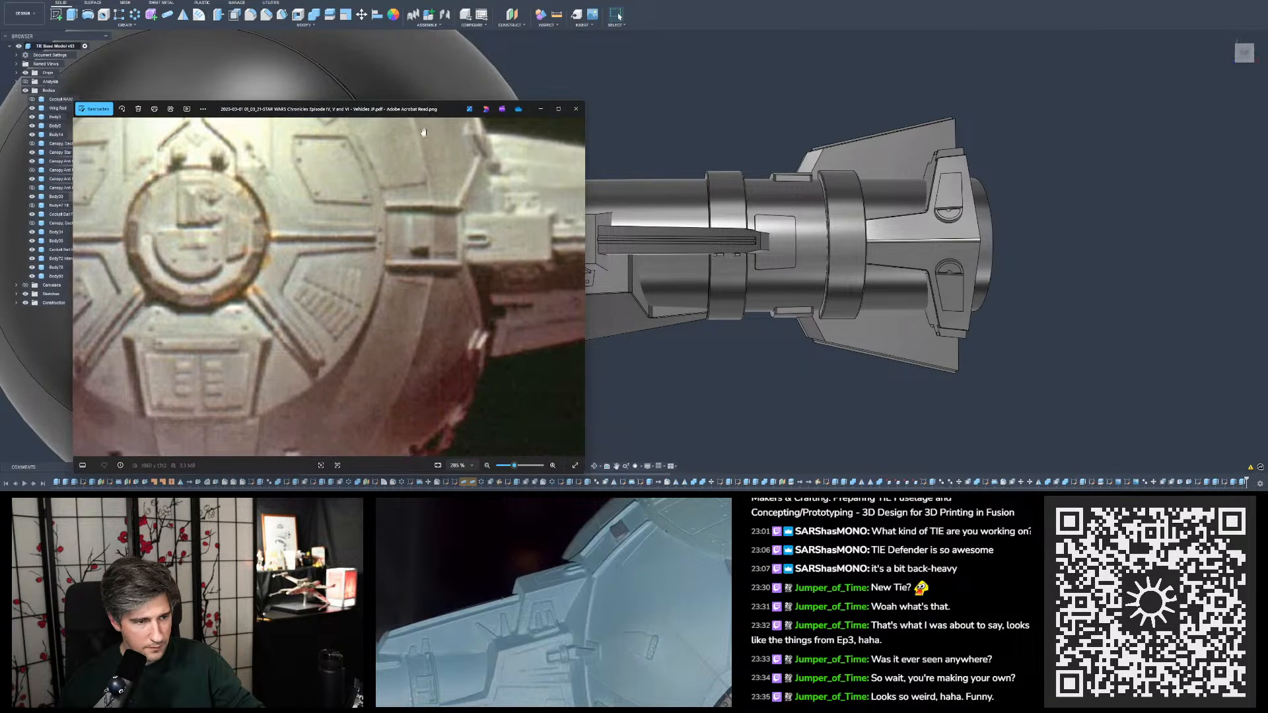
{"action": "mouse_move", "coordinate": [426, 110]}
{"action": "left_mouse_down"}
{"action": "mouse_move", "coordinate": [461, 113]}
{"action": "mouse_move", "coordinate": [411, 112]}
{"action": "left_mouse_up"}
{"action": "left_click_drag", "start_coordinate": [398, 178], "coordinate": [418, 172]}
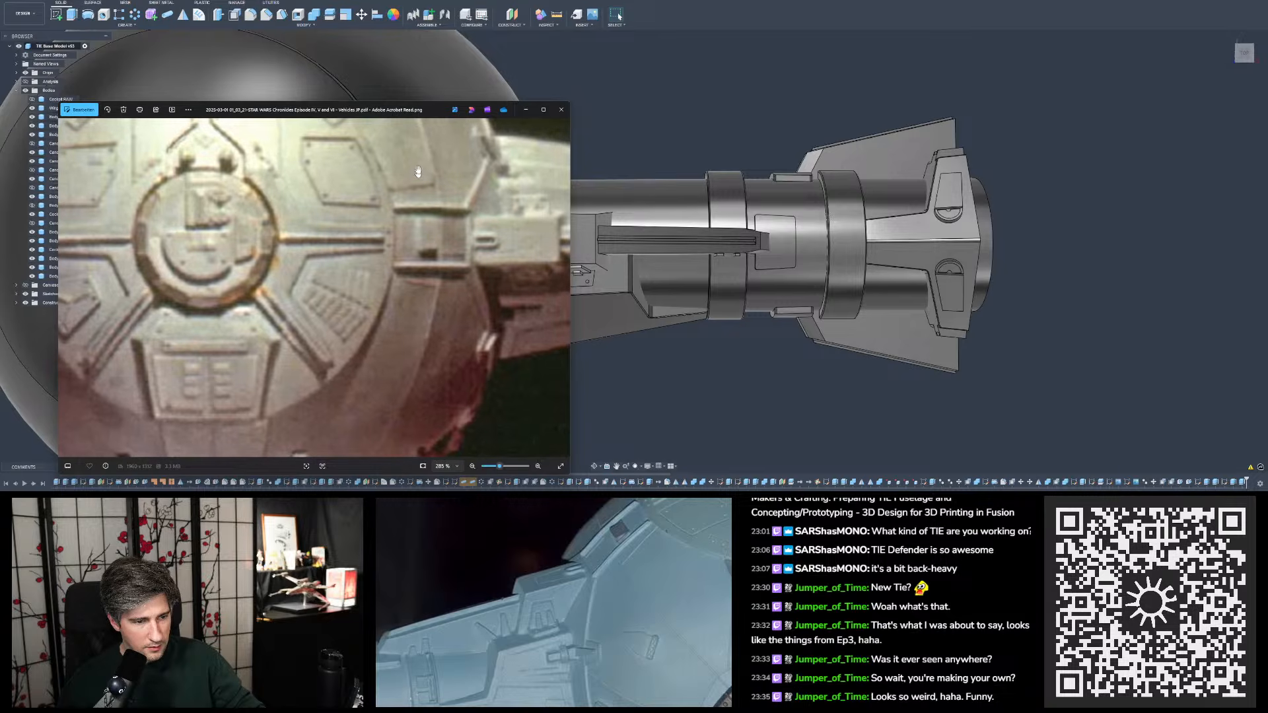
{"action": "left_click_drag", "start_coordinate": [421, 112], "coordinate": [443, 113]}
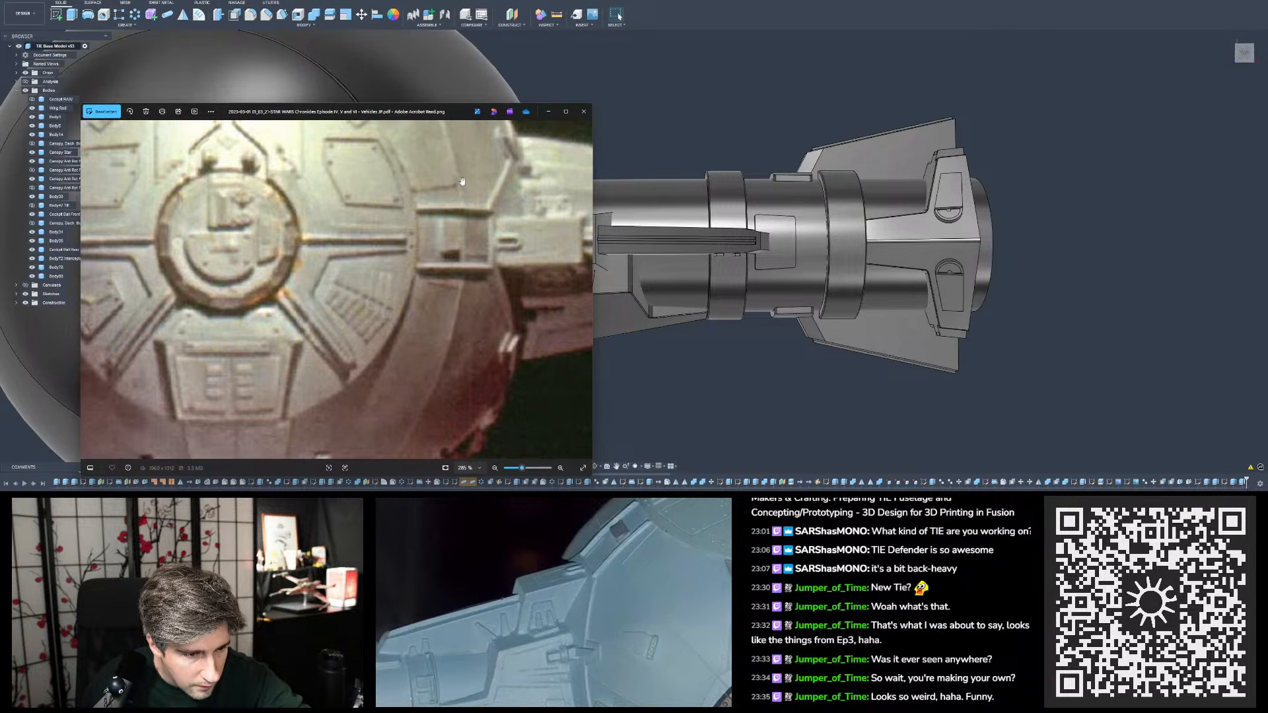
{"action": "left_click_drag", "start_coordinate": [462, 181], "coordinate": [430, 181]}
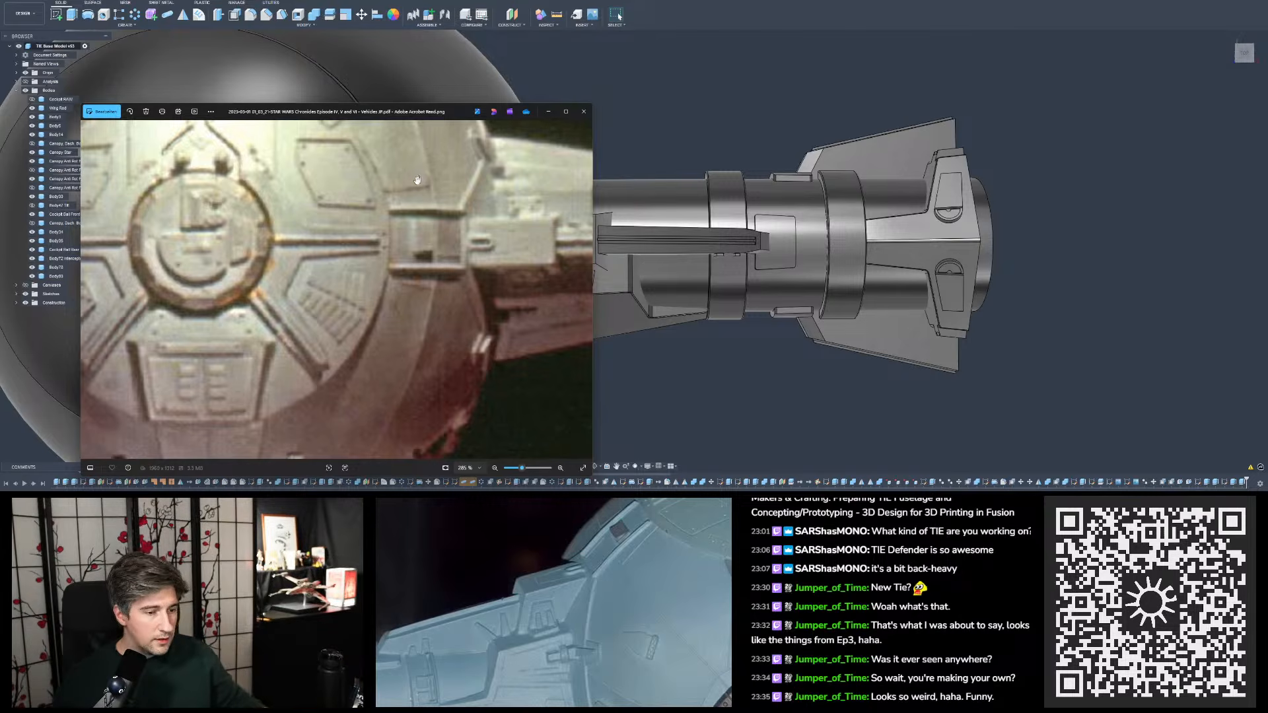
{"action": "left_click_drag", "start_coordinate": [425, 113], "coordinate": [363, 112]}
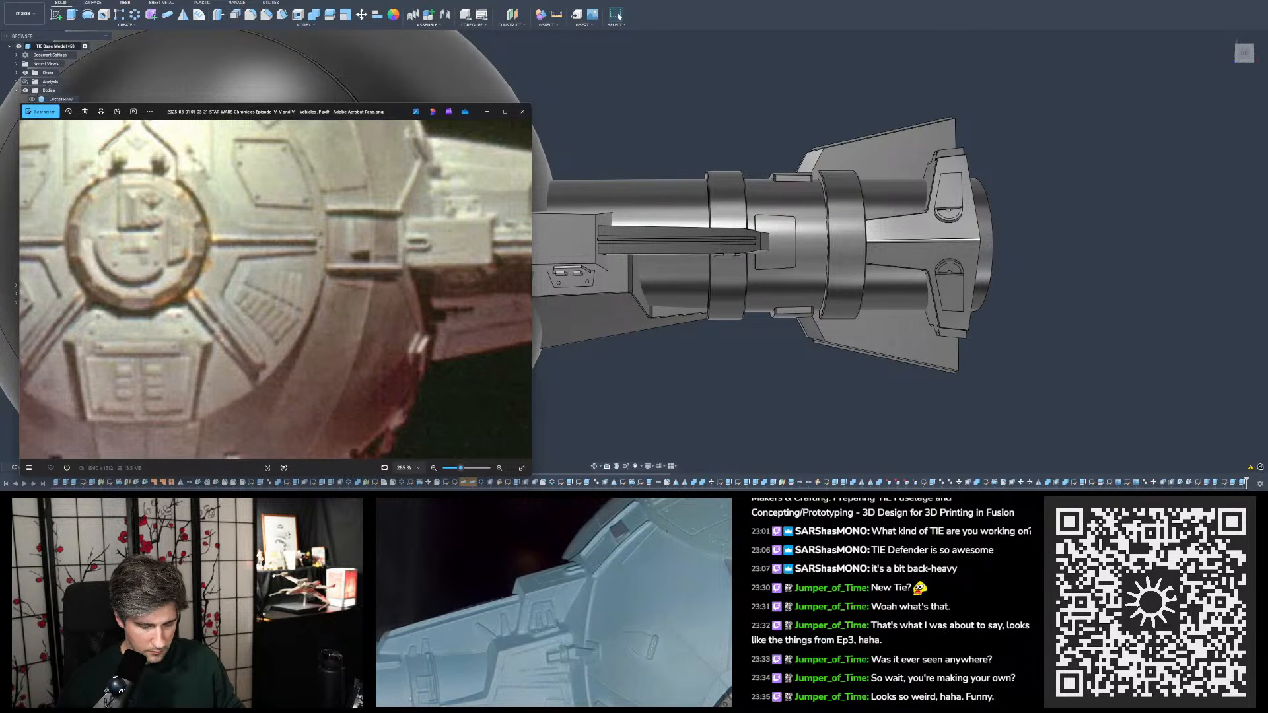
- Return to the model and examine the pylon block and rail obliquely against the blue miniature photo
{"action": "key", "text": "super+d"}
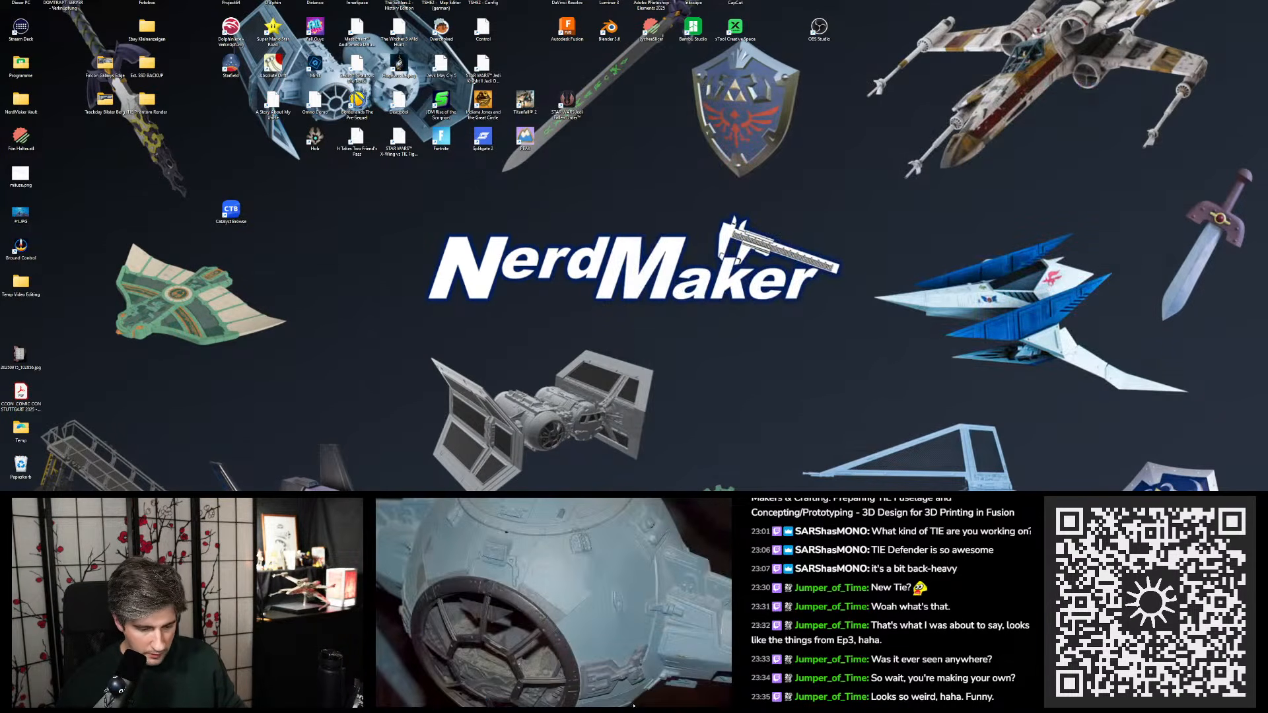
{"action": "key", "text": "super+d"}
{"action": "middle_click_drag", "start_coordinate": [944, 311], "coordinate": [945, 235], "text": "shift"}
{"action": "scroll", "coordinate": [952, 238], "scroll_direction": "down", "scroll_amount": 3}
{"action": "scroll", "coordinate": [819, 228], "scroll_direction": "up", "scroll_amount": 5}
{"action": "scroll", "coordinate": [729, 233], "scroll_direction": "down", "scroll_amount": 2}
{"action": "middle_click_drag", "start_coordinate": [729, 233], "coordinate": [833, 225]}
{"action": "scroll", "coordinate": [835, 230], "scroll_direction": "up", "scroll_amount": 3}
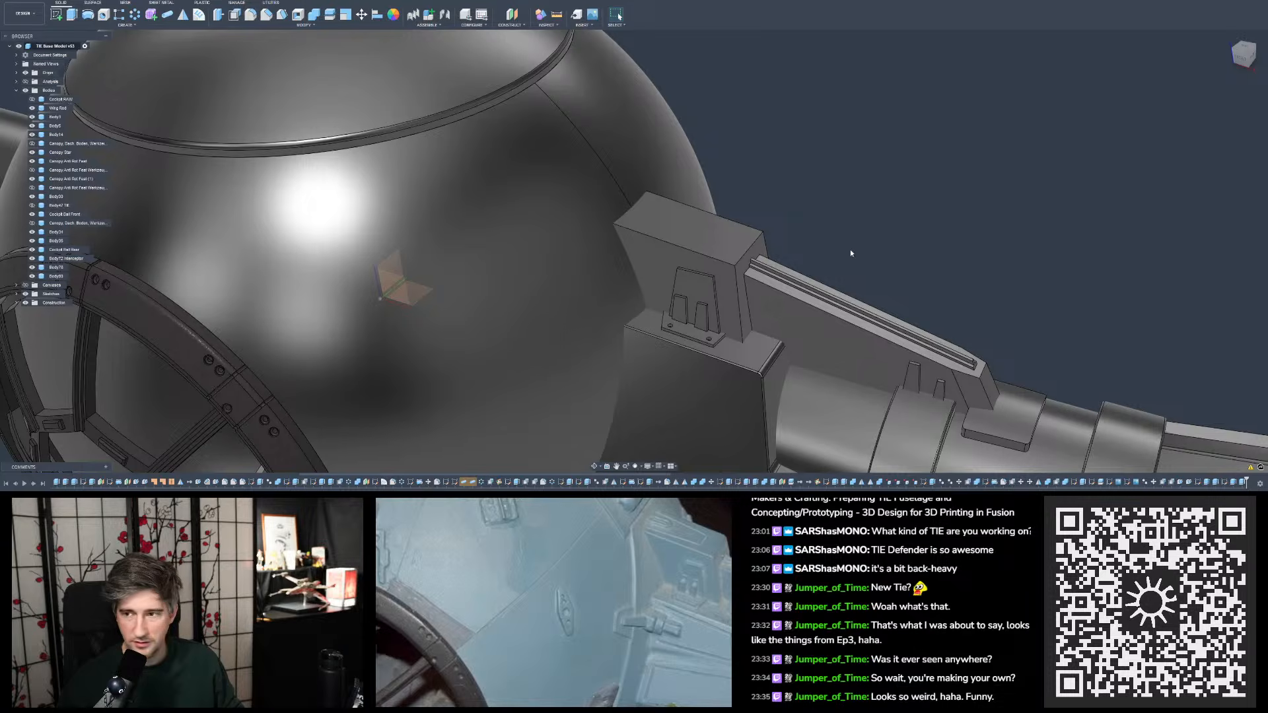
{"action": "middle_click_drag", "start_coordinate": [850, 250], "coordinate": [854, 236], "text": "shift"}
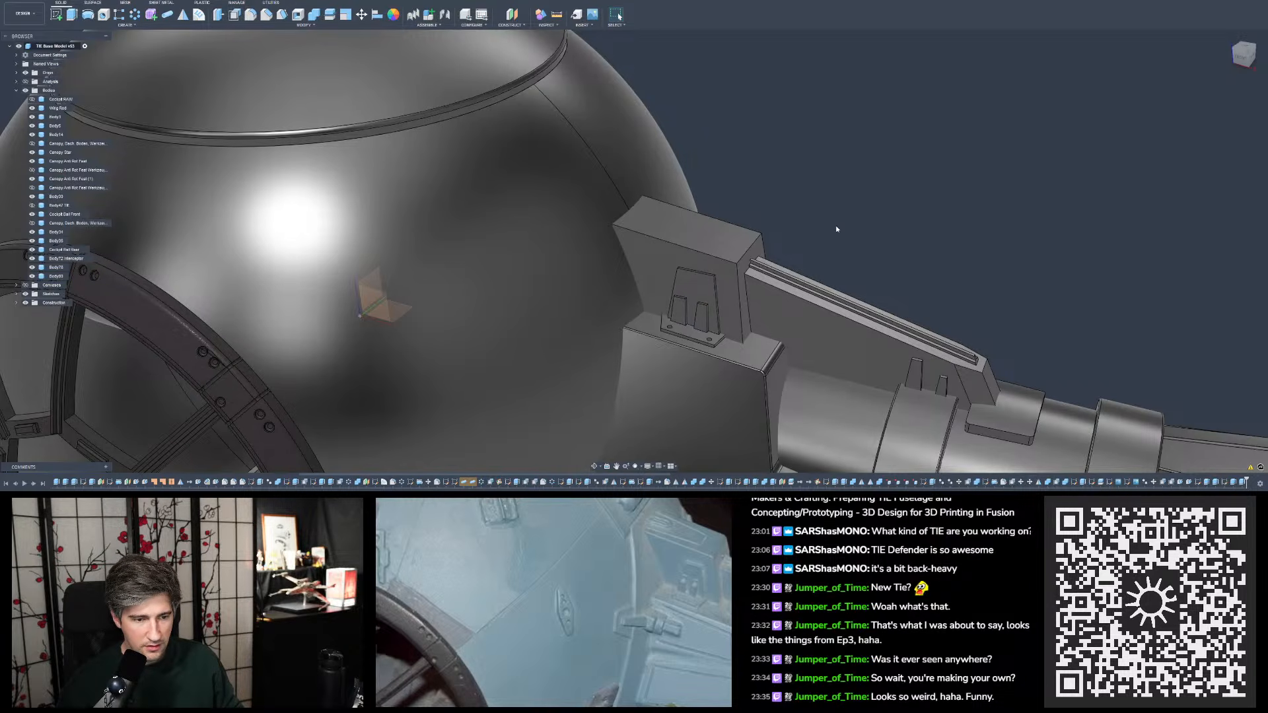
{"action": "scroll", "coordinate": [937, 299], "scroll_direction": "down", "scroll_amount": 3}
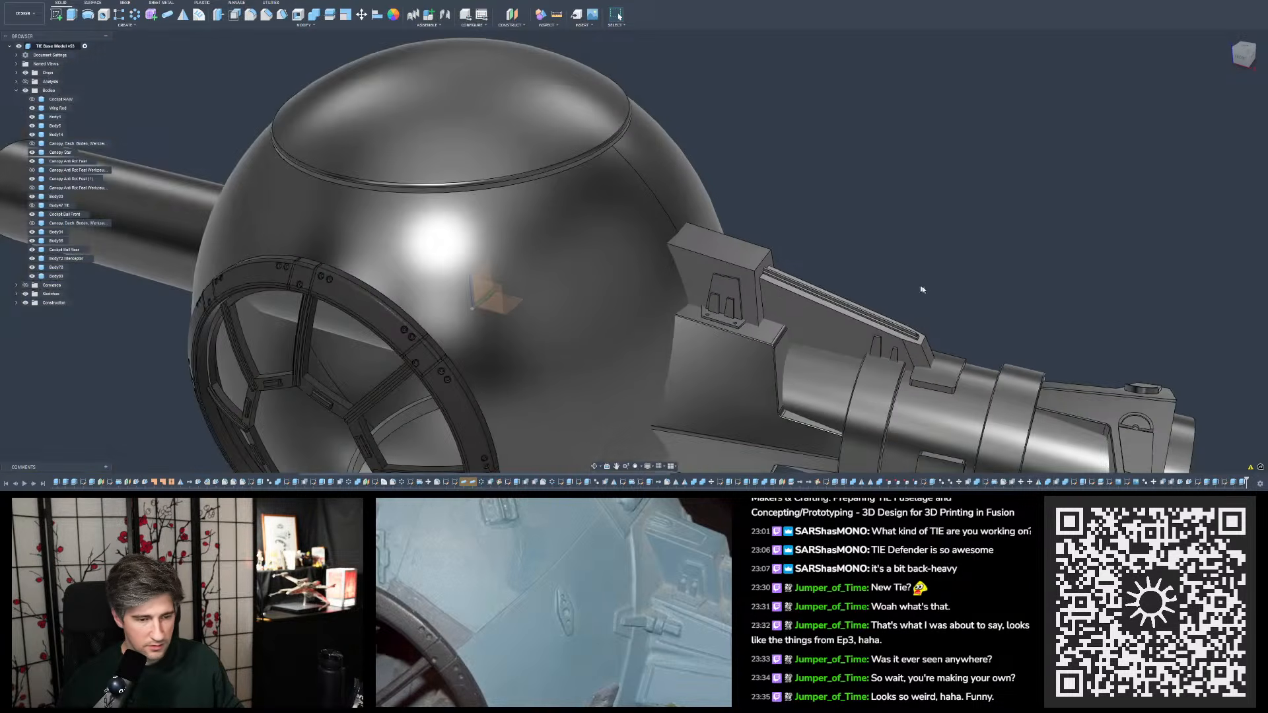
- Examine the tapered detail on the pylon block's front face from an oblique view showing the whole hull and pylon
{"action": "middle_click_drag", "start_coordinate": [845, 272], "coordinate": [818, 264], "text": "shift"}
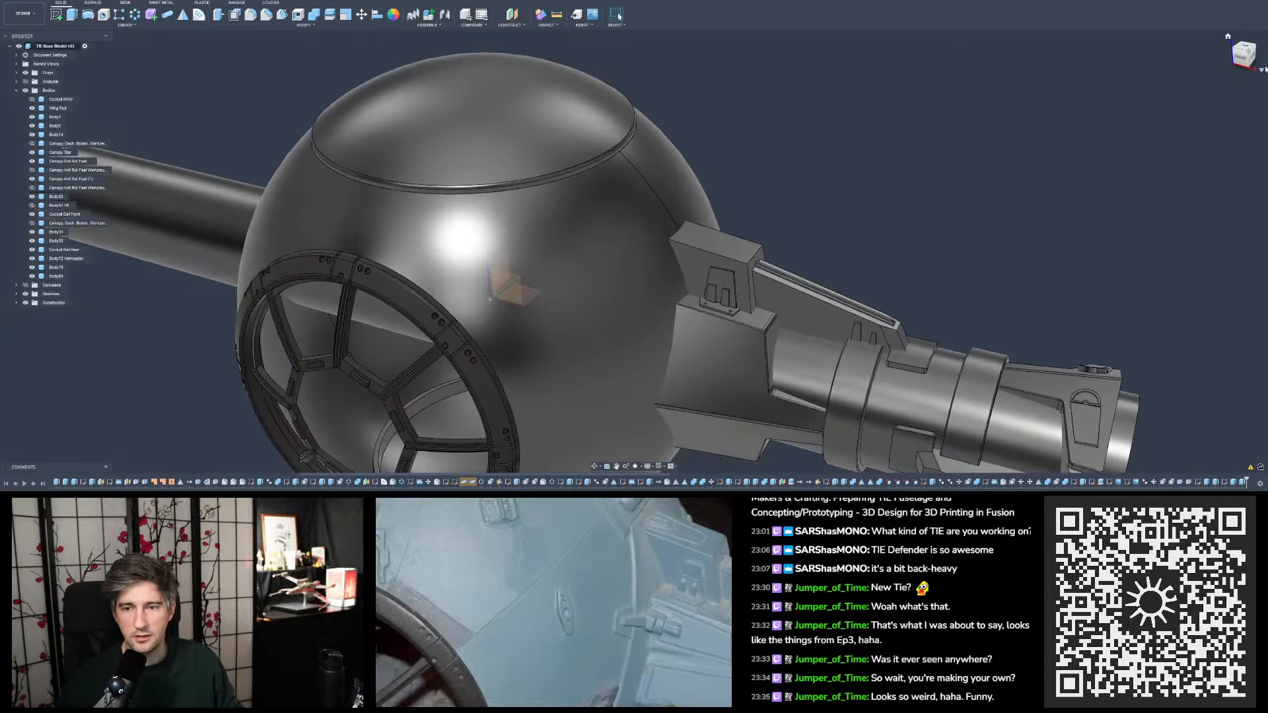
{"action": "left_click", "coordinate": [1261, 73]}
{"action": "left_click", "coordinate": [1221, 84]}
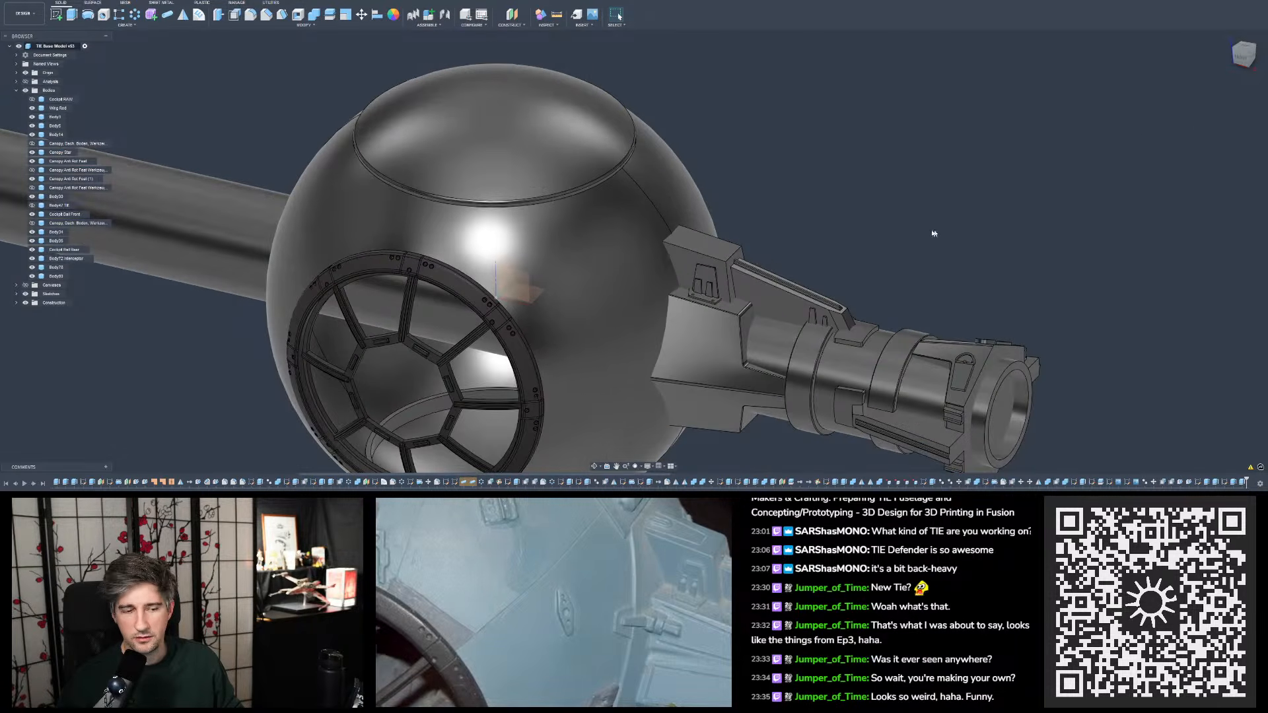
{"action": "left_click", "coordinate": [1262, 71]}
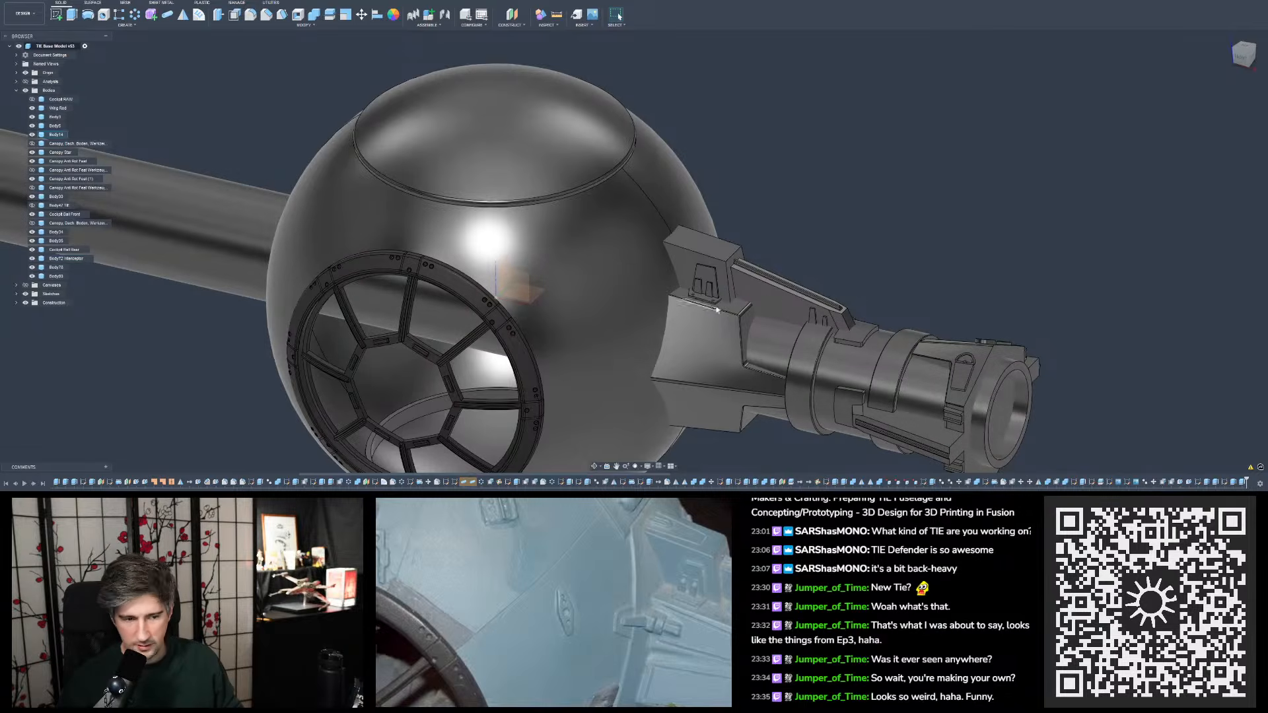
{"action": "left_click", "coordinate": [702, 288]}
{"action": "left_click", "coordinate": [1167, 371]}
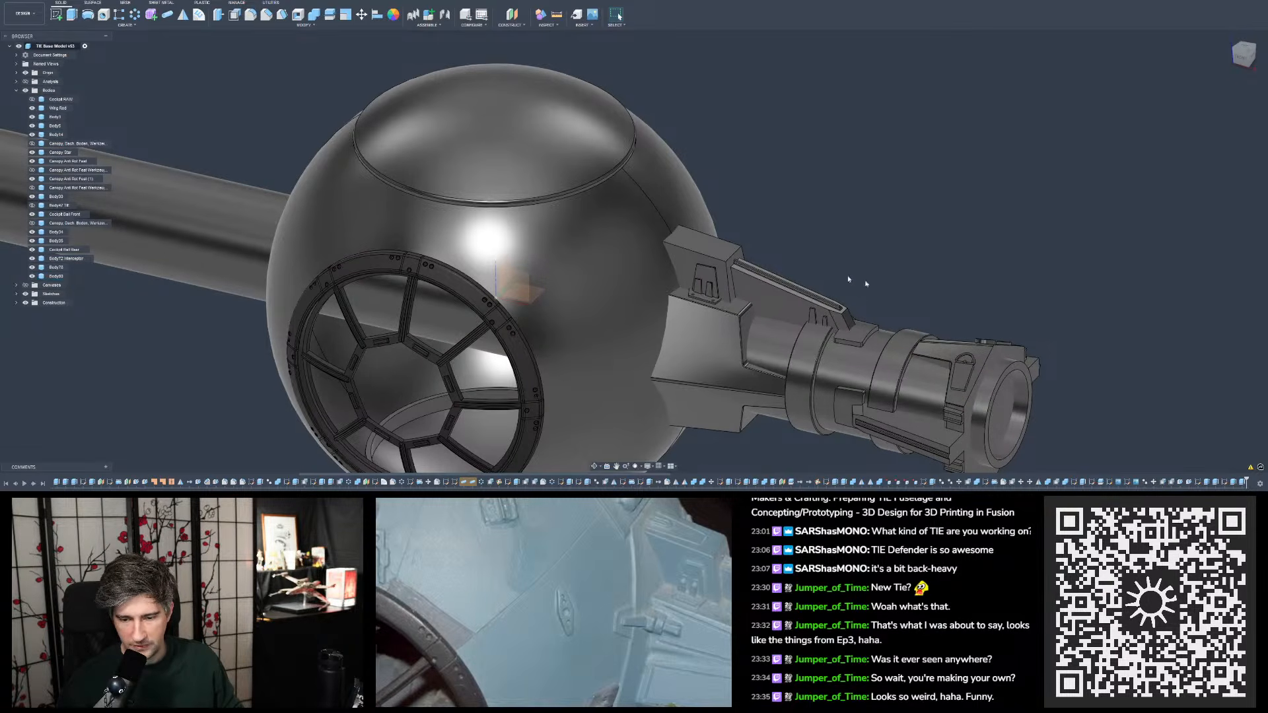
- Edit the tapered detail sketch on the pylon block's front face, setting the left narrow slot's top width to 1.75 mm
{"action": "scroll", "coordinate": [848, 279], "scroll_direction": "up", "scroll_amount": 4}
{"action": "scroll", "coordinate": [1201, 464], "scroll_direction": "up", "scroll_amount": 2}
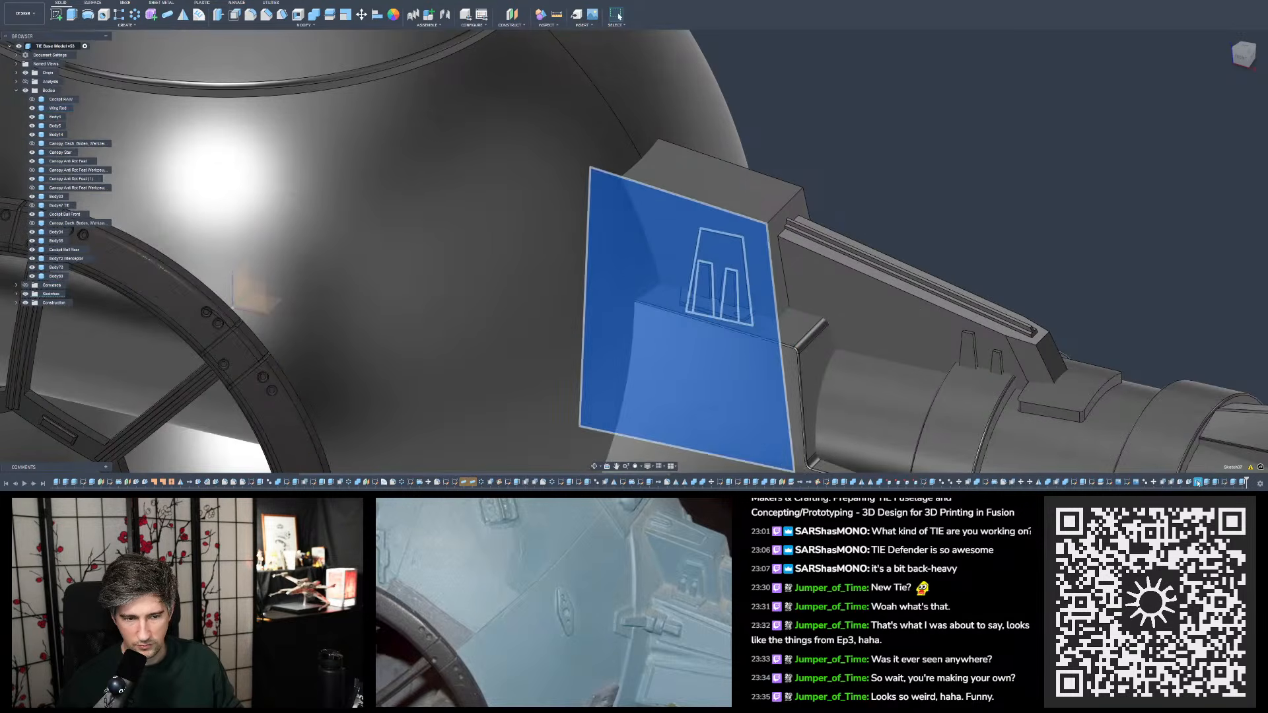
{"action": "double_click", "coordinate": [1197, 485]}
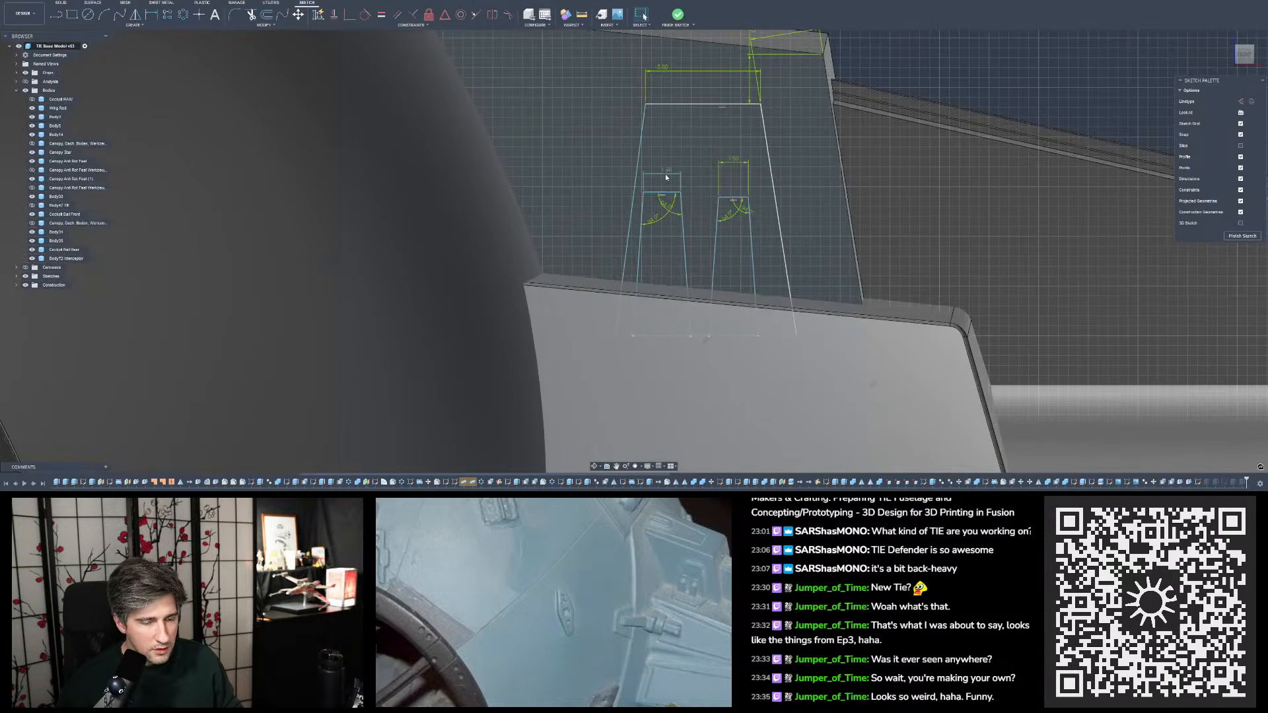
{"action": "double_click", "coordinate": [669, 174]}
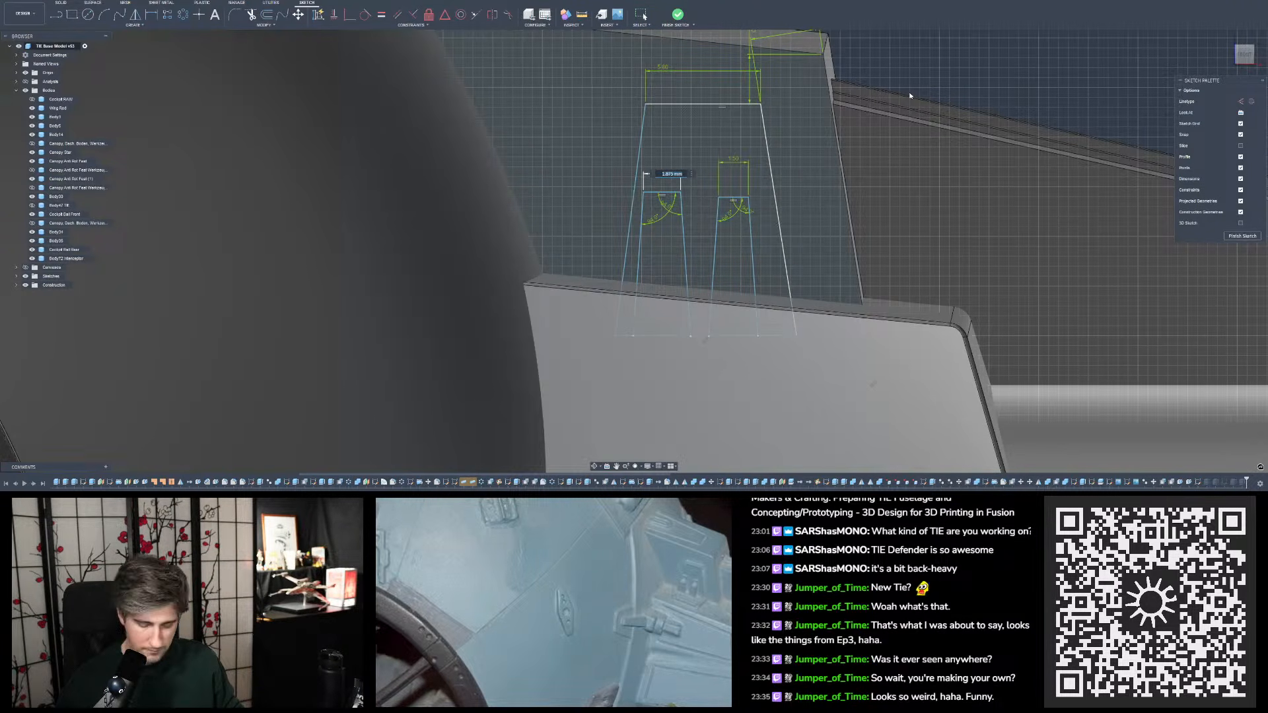
{"action": "type", "text": "1"}
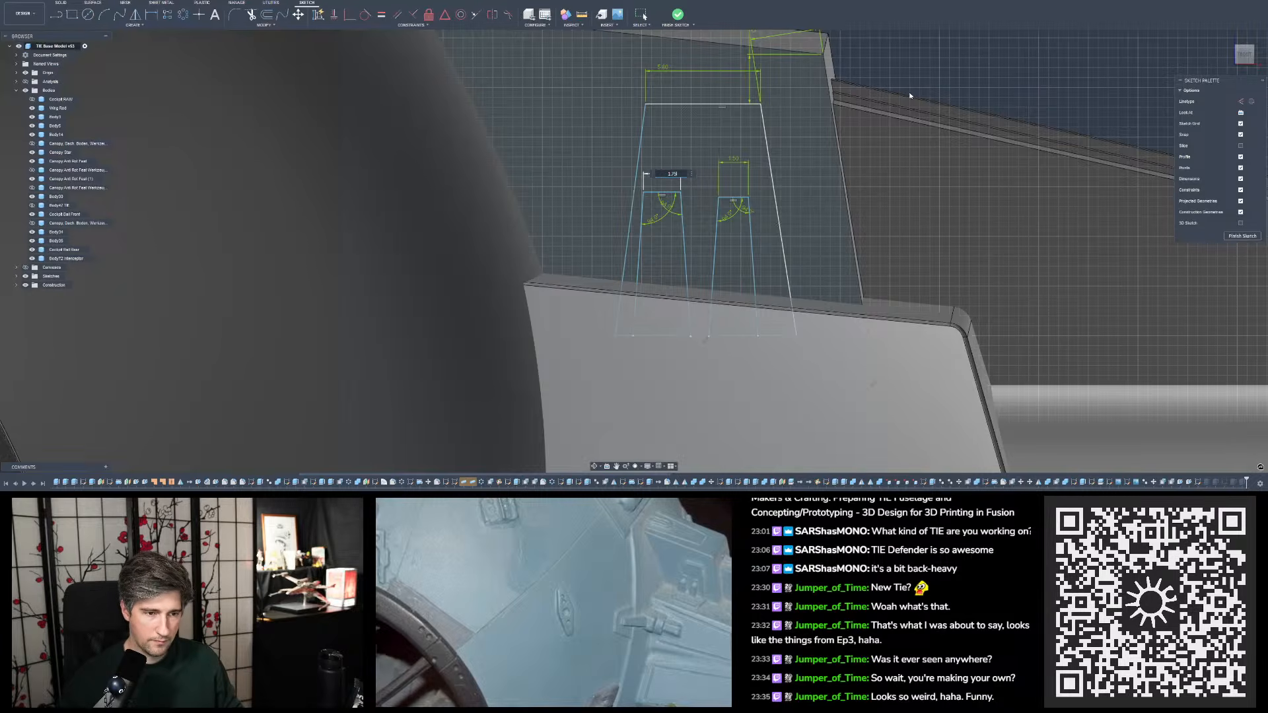
{"action": "key", "text": "Return"}
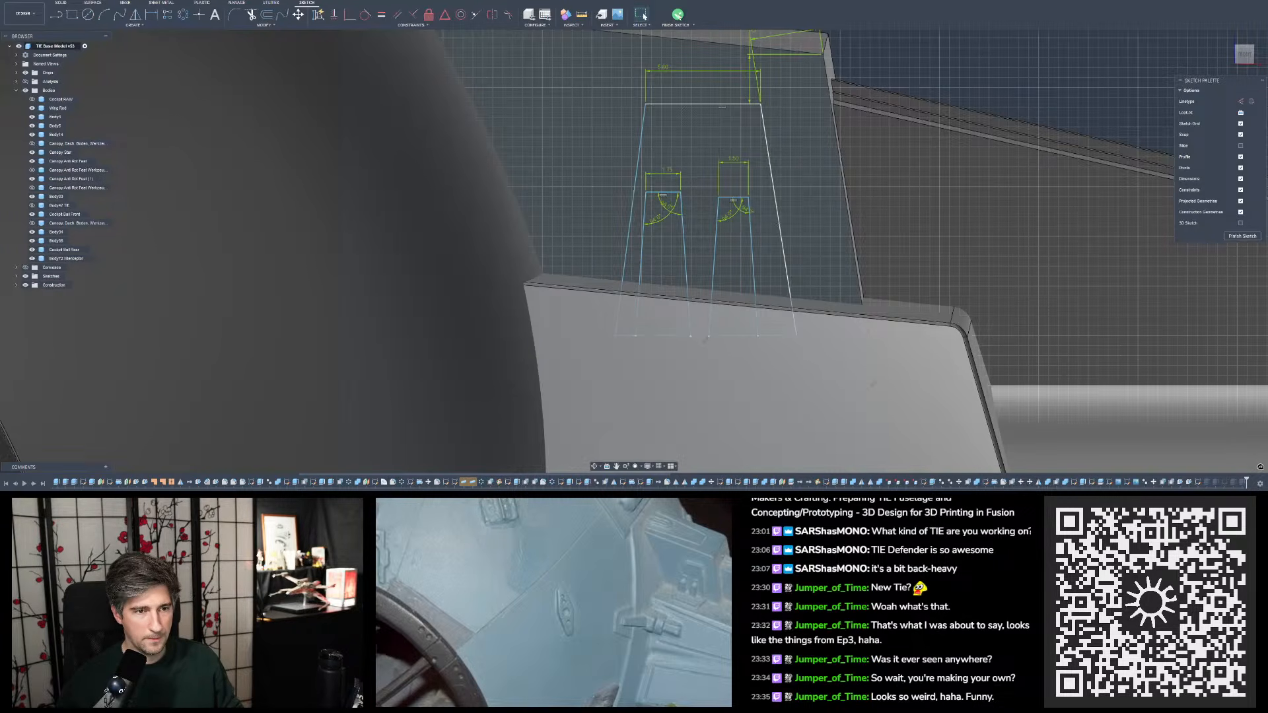
{"action": "left_click", "coordinate": [678, 13]}
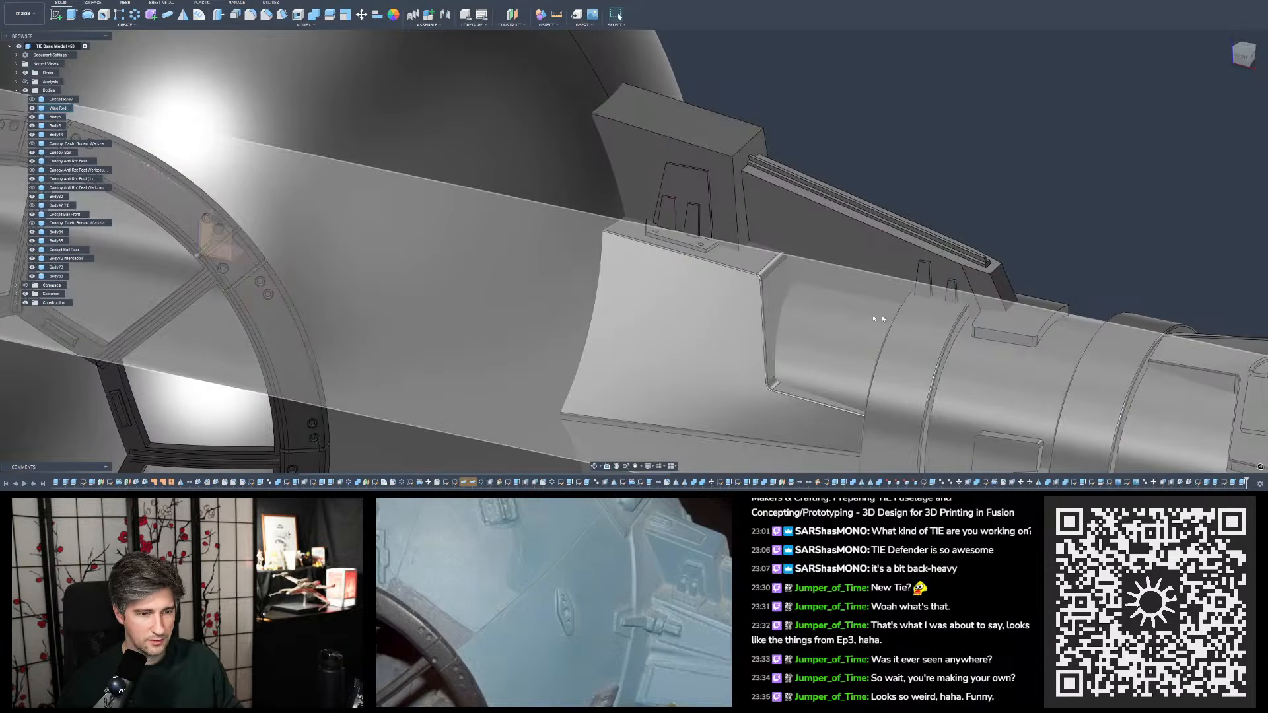
- Reopen and close the tapered detail sketch, and compare the pylon block's proportions with the blue miniature photo from above
{"action": "left_click", "coordinate": [41, 1]}
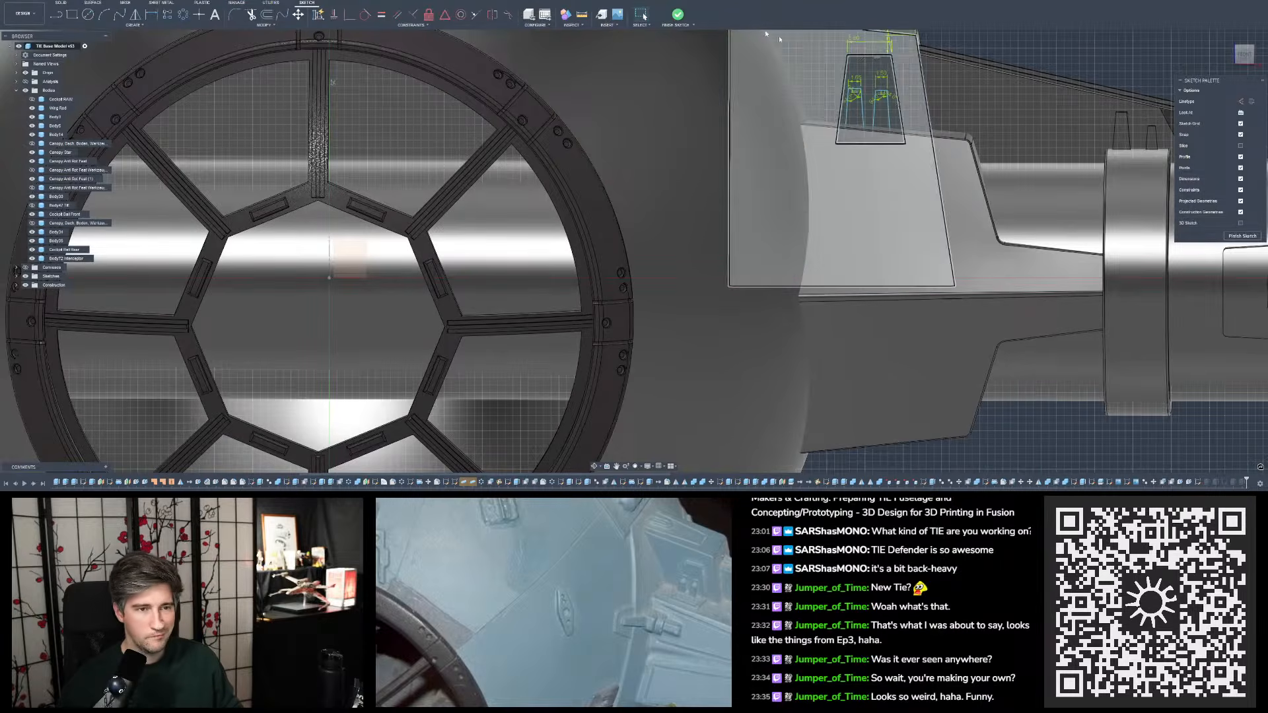
{"action": "left_click", "coordinate": [678, 15]}
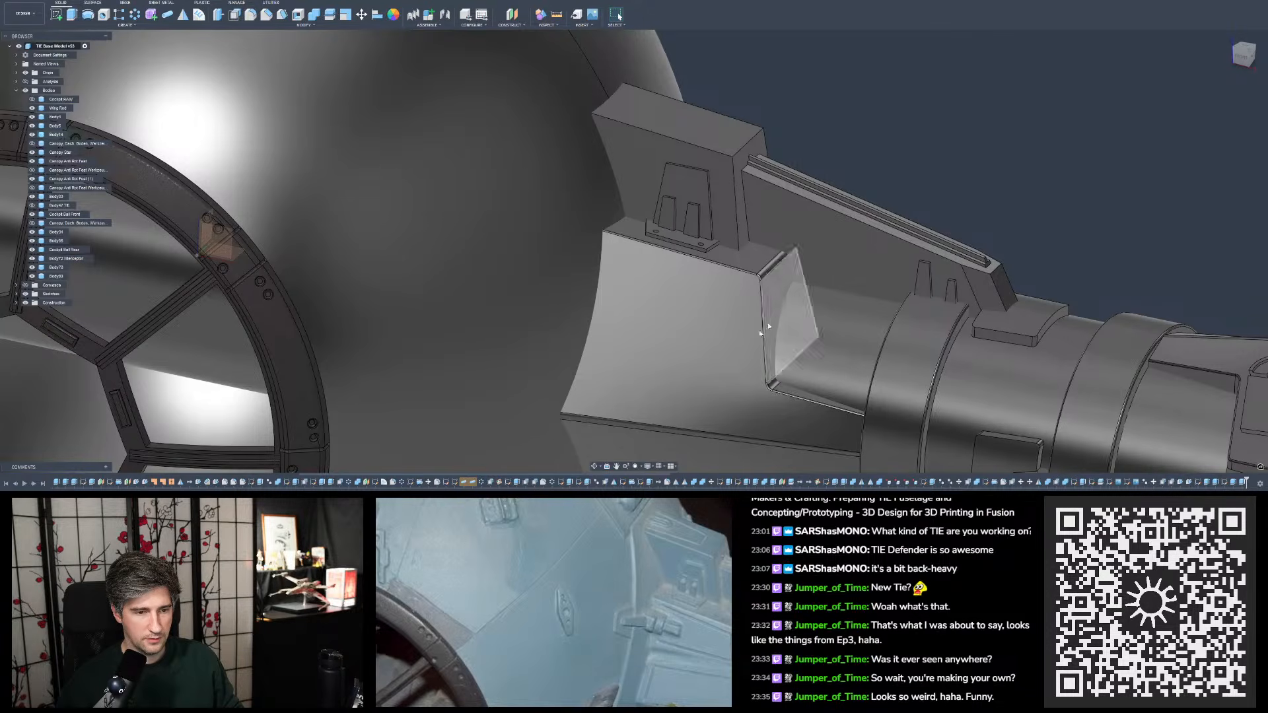
{"action": "scroll", "coordinate": [761, 327], "scroll_direction": "down", "scroll_amount": 3}
{"action": "middle_click_drag", "start_coordinate": [825, 126], "coordinate": [808, 169]}
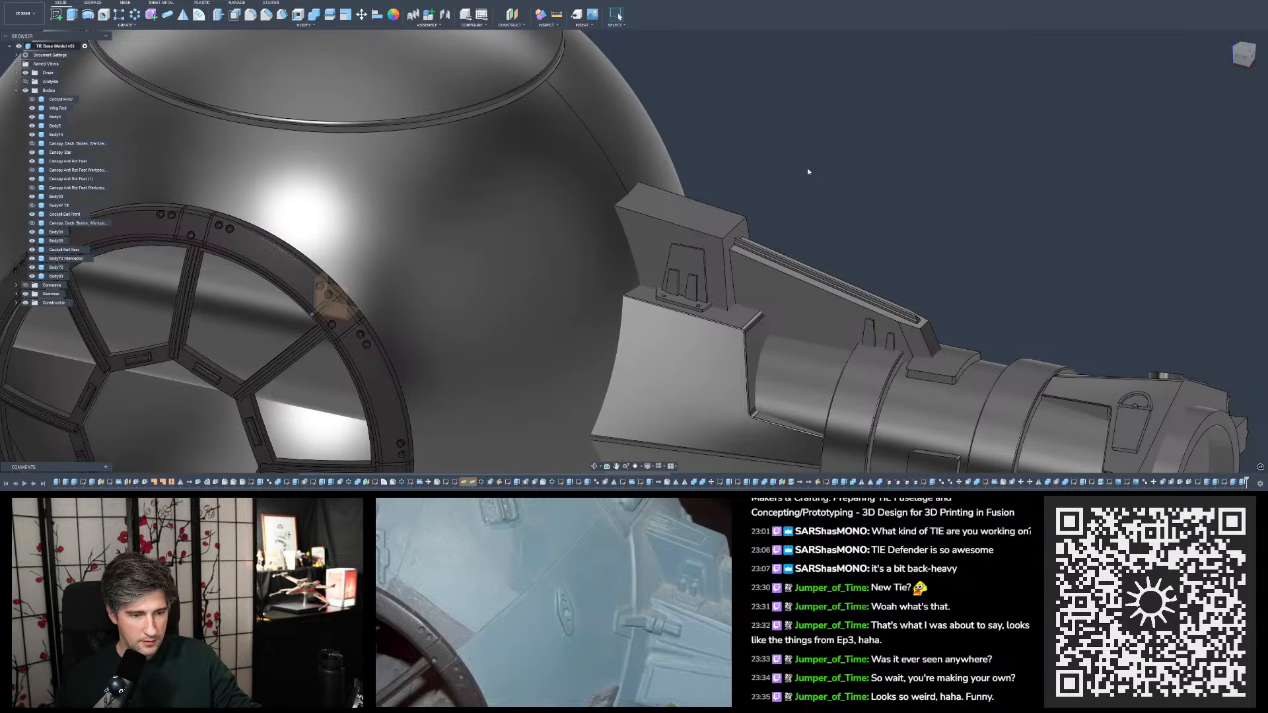
{"action": "middle_click_drag", "start_coordinate": [808, 171], "coordinate": [790, 177], "text": "shift"}
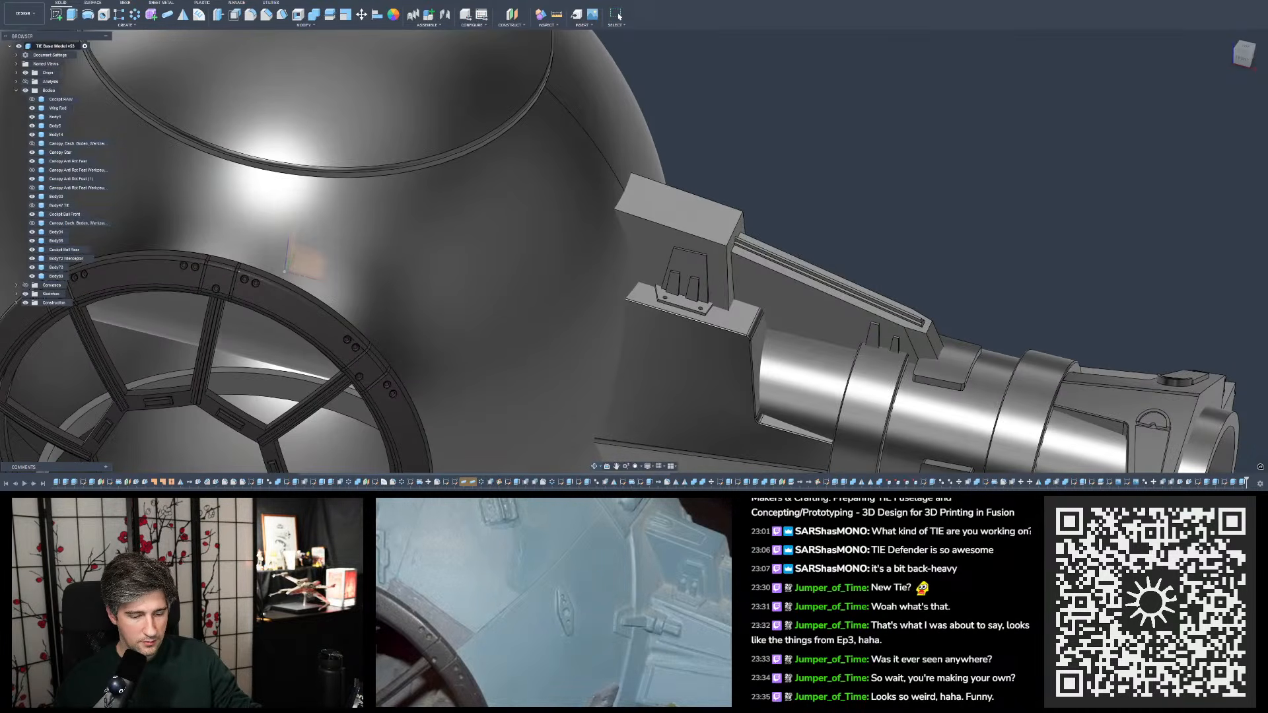
{"action": "mouse_move", "coordinate": [790, 177]}
{"action": "middle_mouse_down", "text": "shift"}
{"action": "mouse_move", "coordinate": [797, 217]}
{"action": "mouse_move", "coordinate": [785, 175]}
{"action": "middle_mouse_up", "text": "shift"}
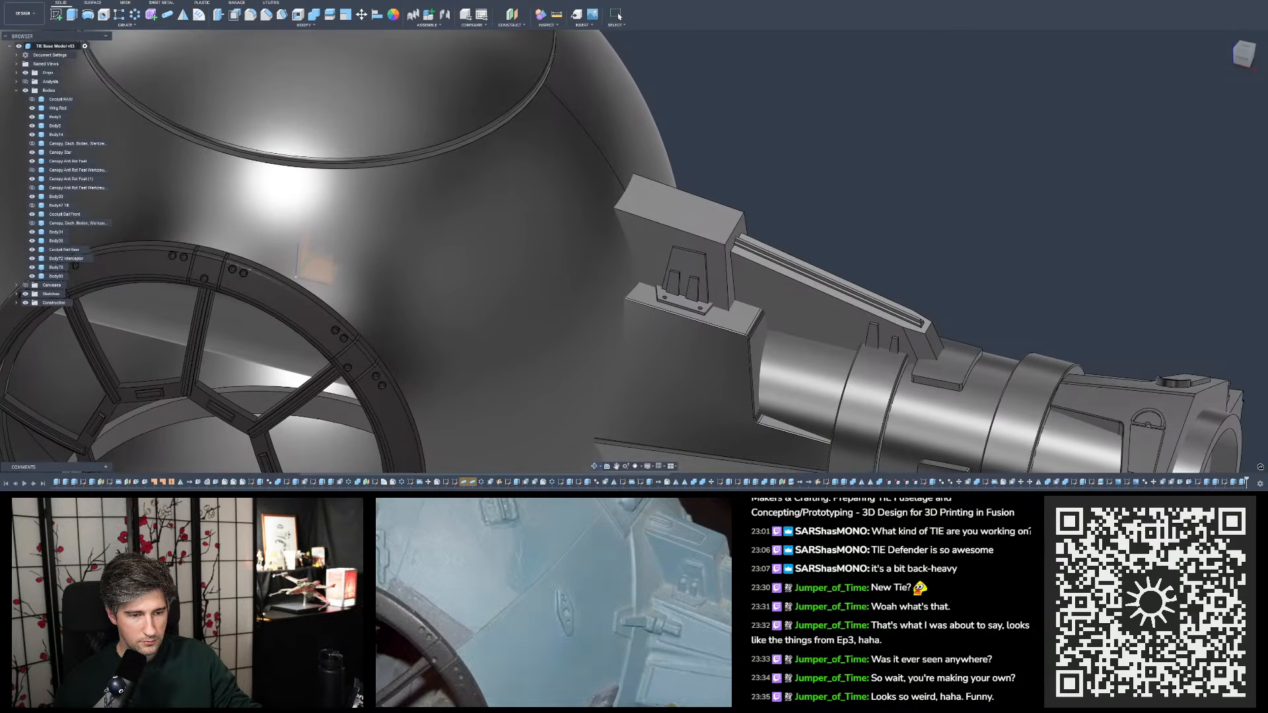
{"action": "scroll", "coordinate": [745, 210], "scroll_direction": "down", "scroll_amount": 5}
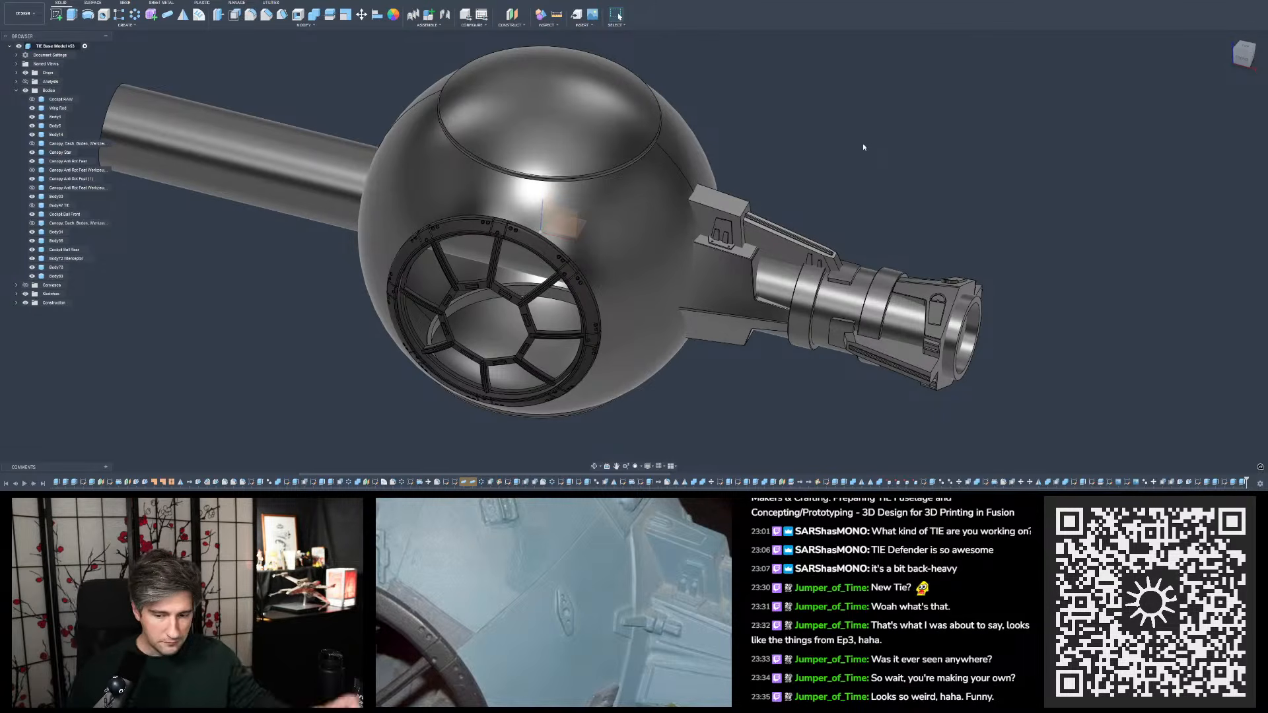
- Inspect the pylon block's front face, upper edge and two narrow tapered slots up close from several angles
{"action": "middle_click_drag", "start_coordinate": [826, 200], "coordinate": [768, 178], "text": "shift"}
{"action": "scroll", "coordinate": [735, 183], "scroll_direction": "up", "scroll_amount": 8}
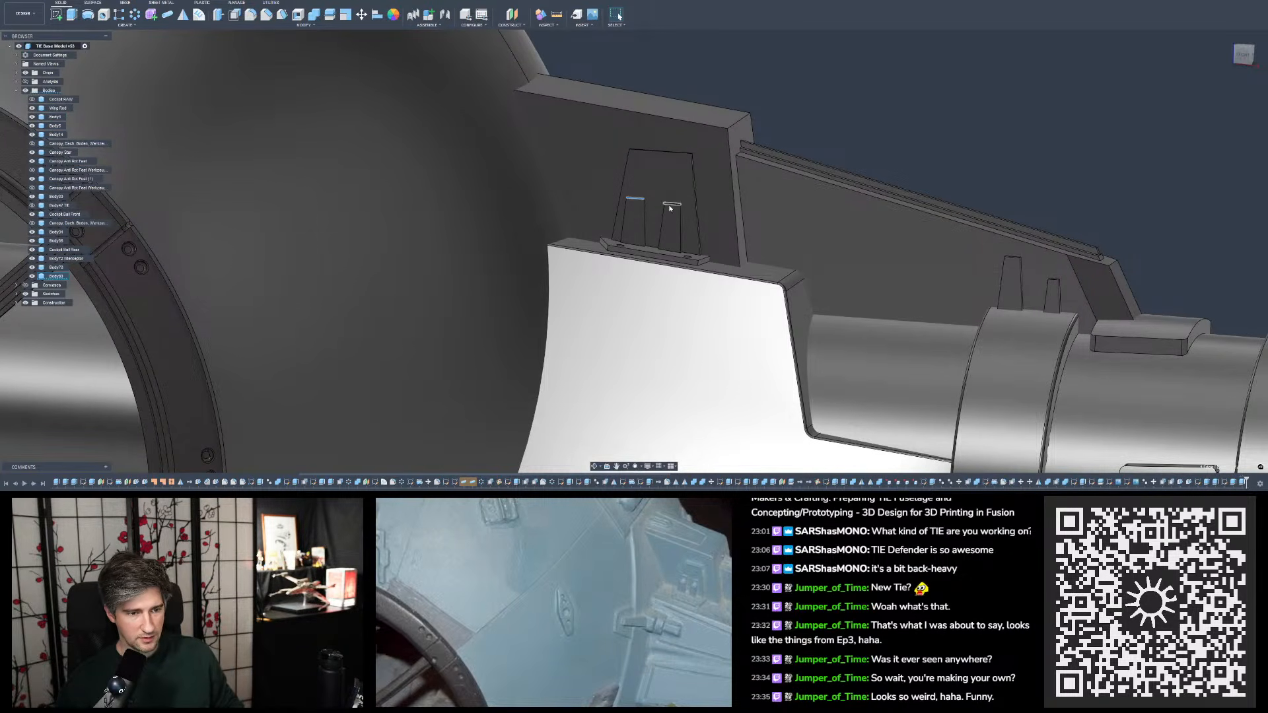
{"action": "middle_click_drag", "start_coordinate": [688, 193], "coordinate": [724, 159], "text": "shift"}
{"action": "left_click", "coordinate": [723, 160]}
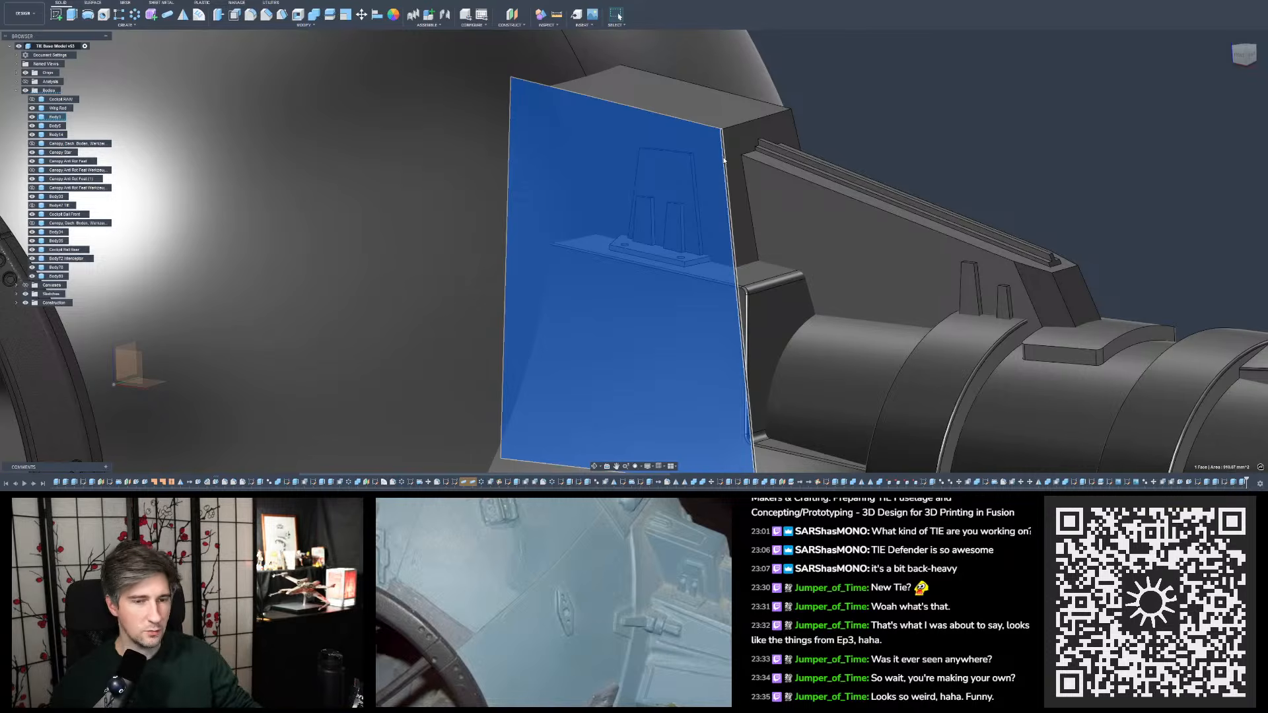
{"action": "left_click", "coordinate": [853, 125]}
{"action": "middle_click_drag", "start_coordinate": [852, 125], "coordinate": [883, 96], "text": "shift"}
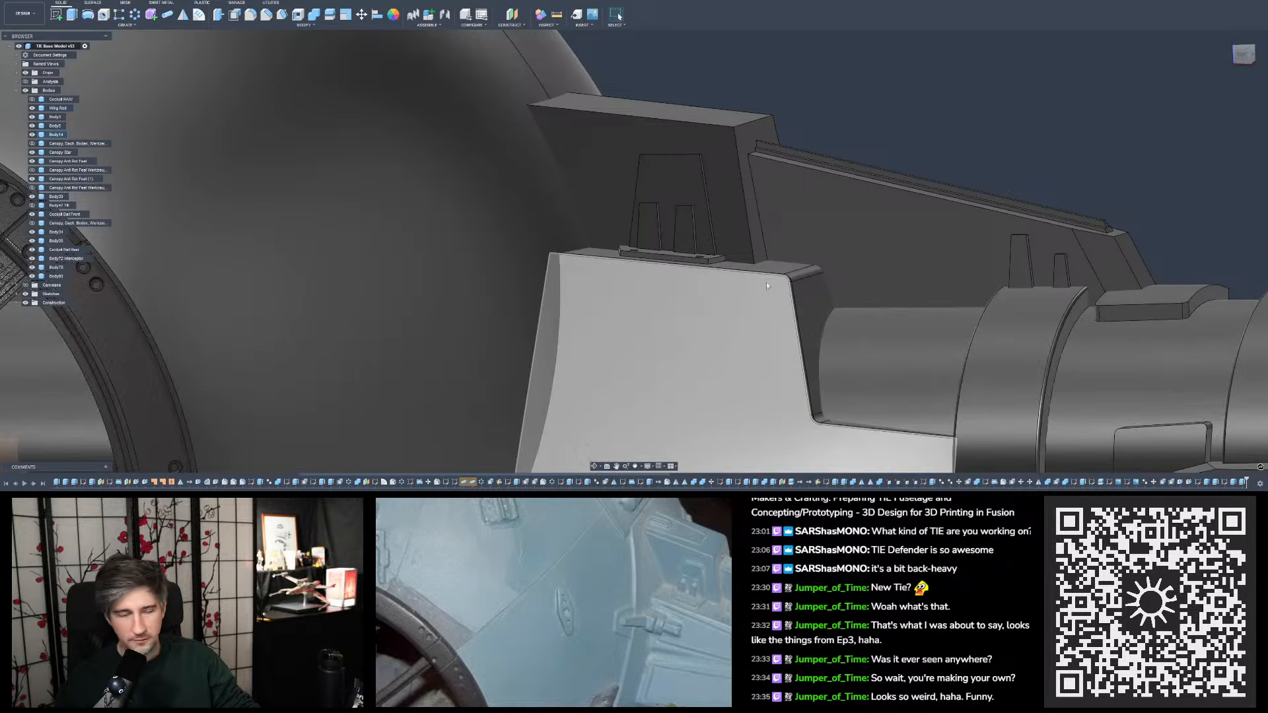
{"action": "middle_click_drag", "start_coordinate": [766, 283], "coordinate": [634, 176], "text": "shift"}
{"action": "left_click", "coordinate": [646, 169]}
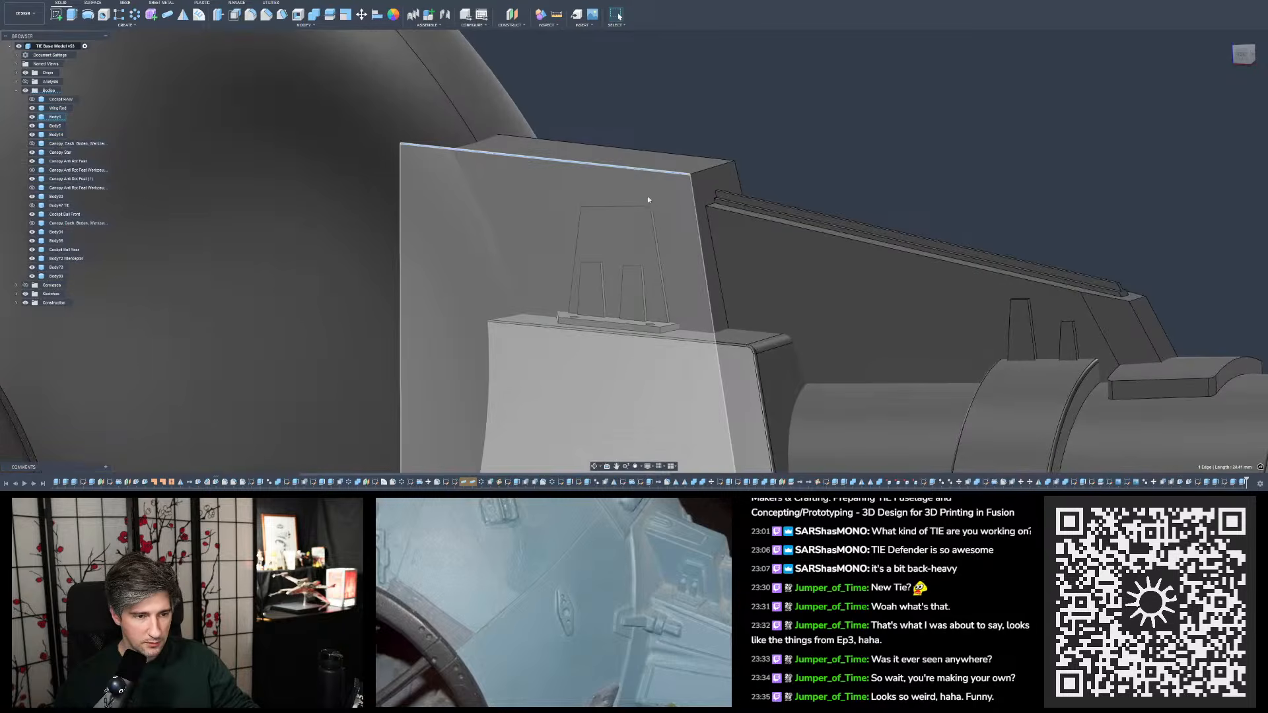
{"action": "left_click", "coordinate": [649, 205], "text": "ctrl"}
{"action": "left_click", "coordinate": [852, 206]}
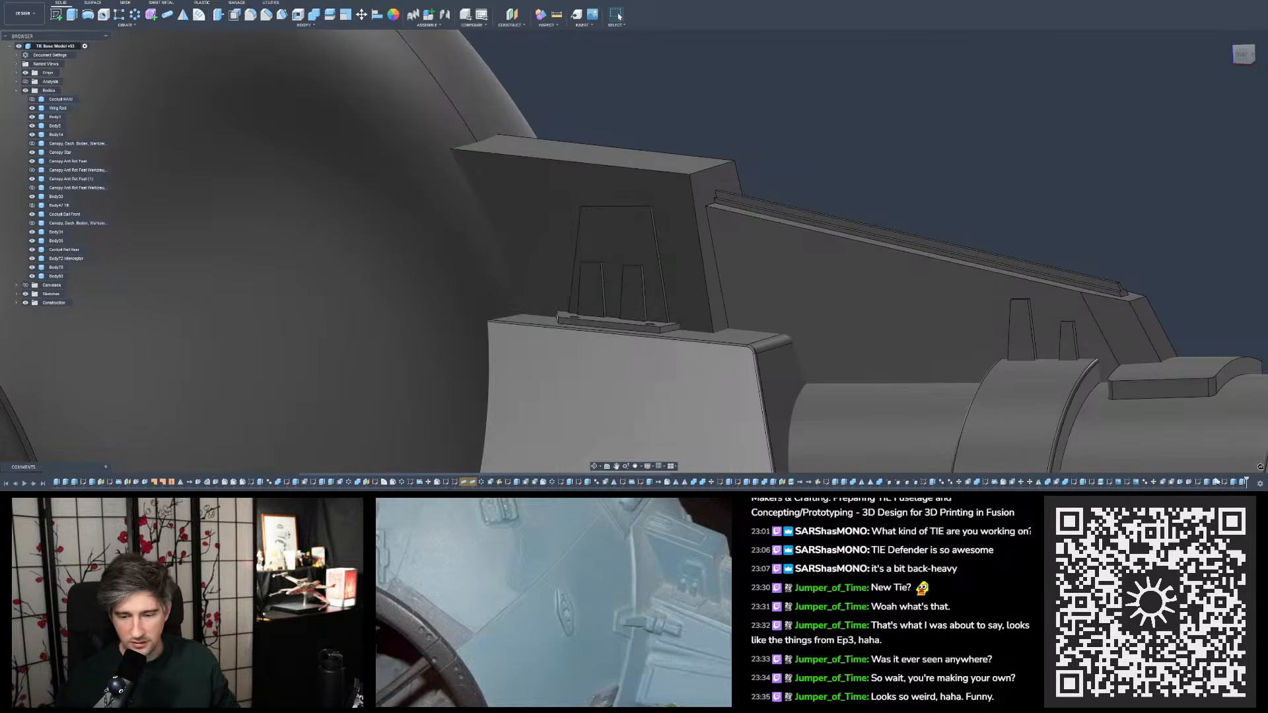
- Reopen the tapered detail sketch and inspect the right narrow slot's top line and its dimensions
{"action": "double_click", "coordinate": [1216, 482]}
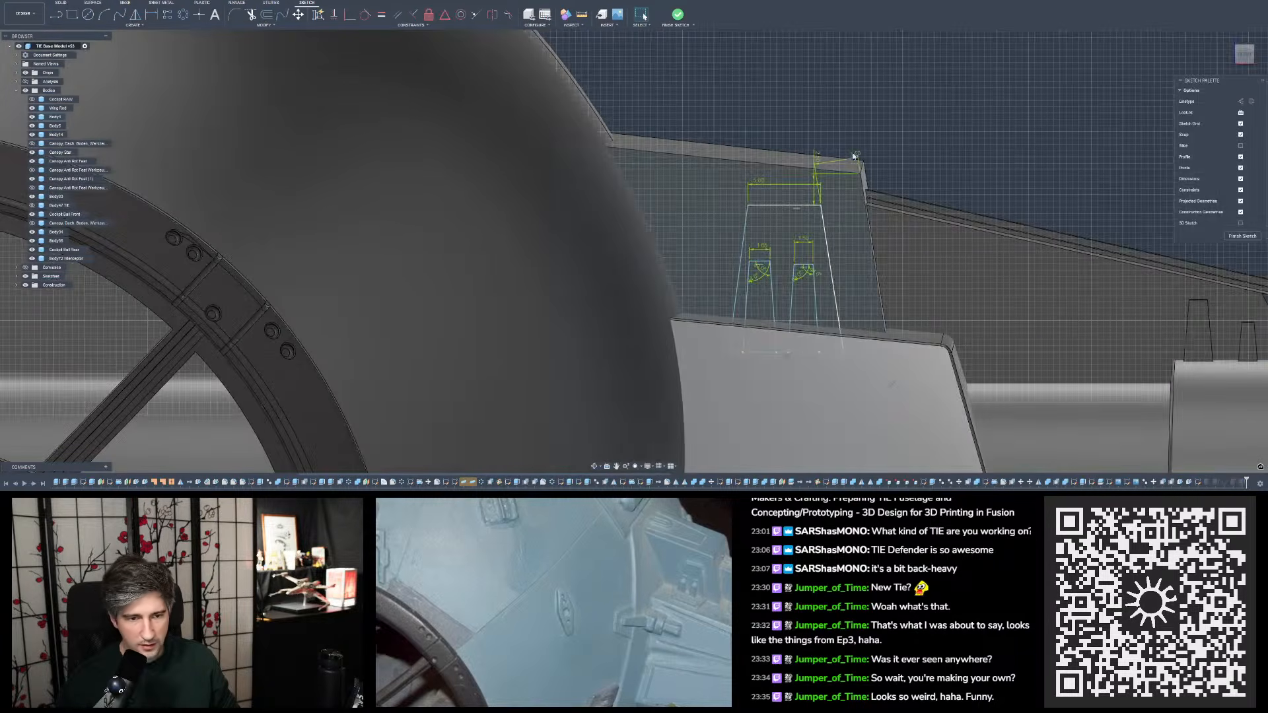
{"action": "mouse_move", "coordinate": [818, 158]}
{"action": "left_mouse_down"}
{"action": "mouse_move", "coordinate": [811, 138]}
{"action": "mouse_move", "coordinate": [798, 141]}
{"action": "mouse_move", "coordinate": [836, 144]}
{"action": "mouse_move", "coordinate": [838, 190]}
{"action": "left_mouse_up"}
{"action": "scroll", "coordinate": [953, 189], "scroll_direction": "up", "scroll_amount": 3}
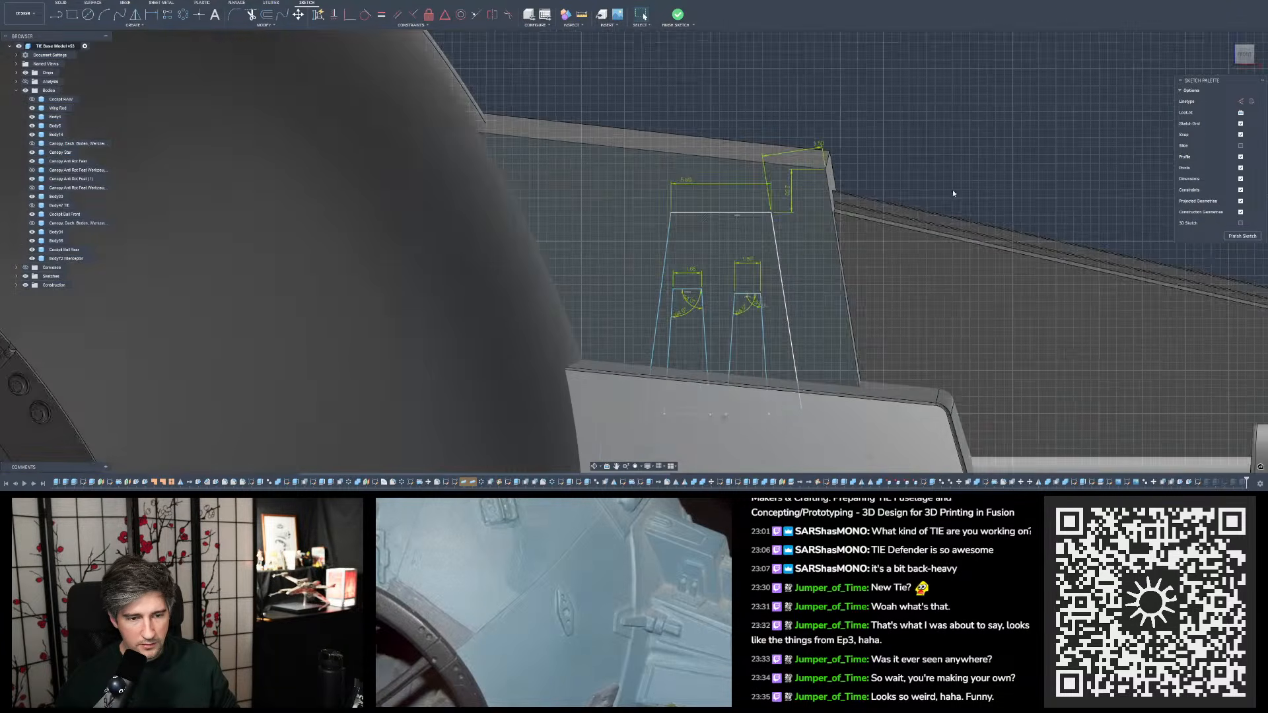
{"action": "scroll", "coordinate": [703, 254], "scroll_direction": "down", "scroll_amount": 2}
{"action": "scroll", "coordinate": [849, 351], "scroll_direction": "up", "scroll_amount": 1}
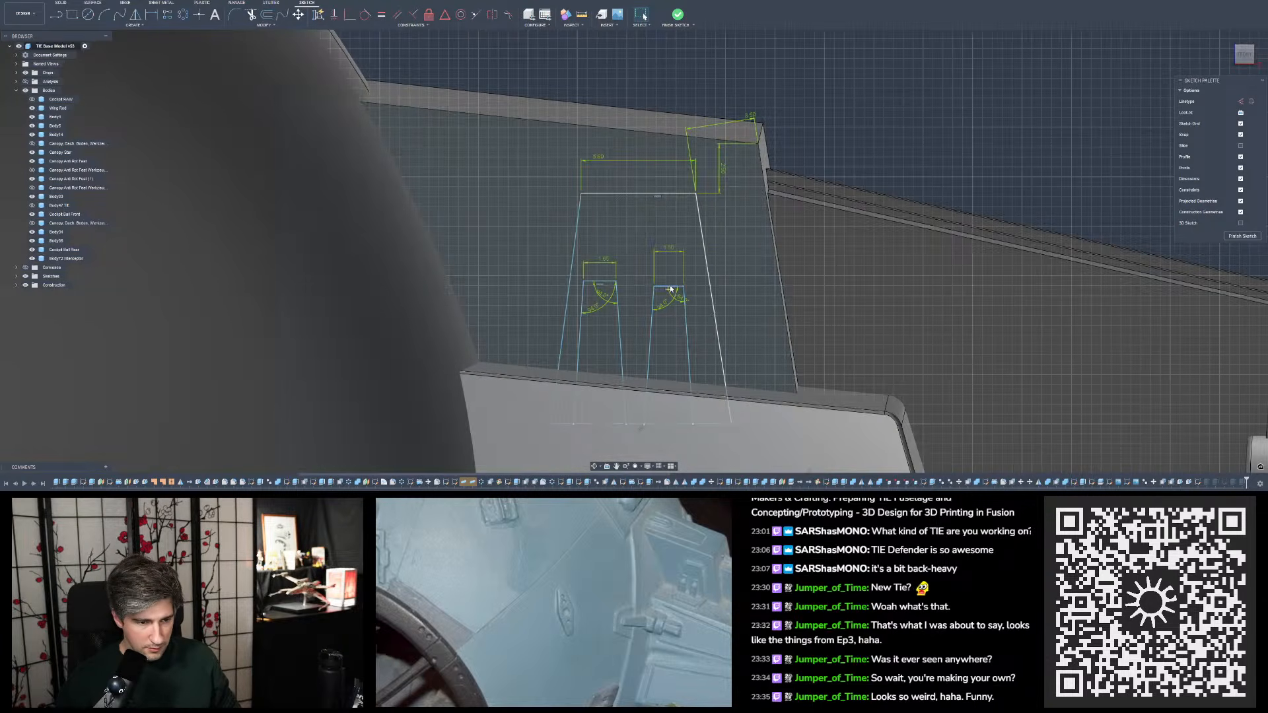
{"action": "left_click", "coordinate": [672, 287]}
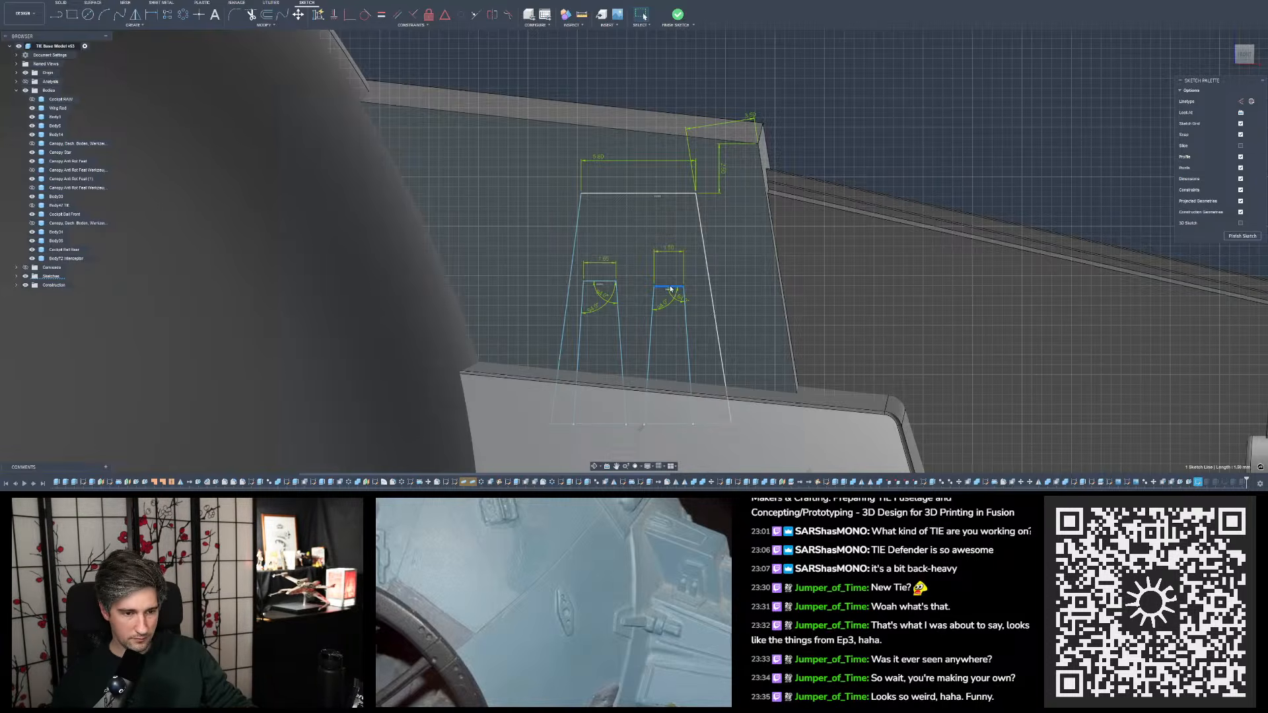
{"action": "left_click", "coordinate": [921, 140]}
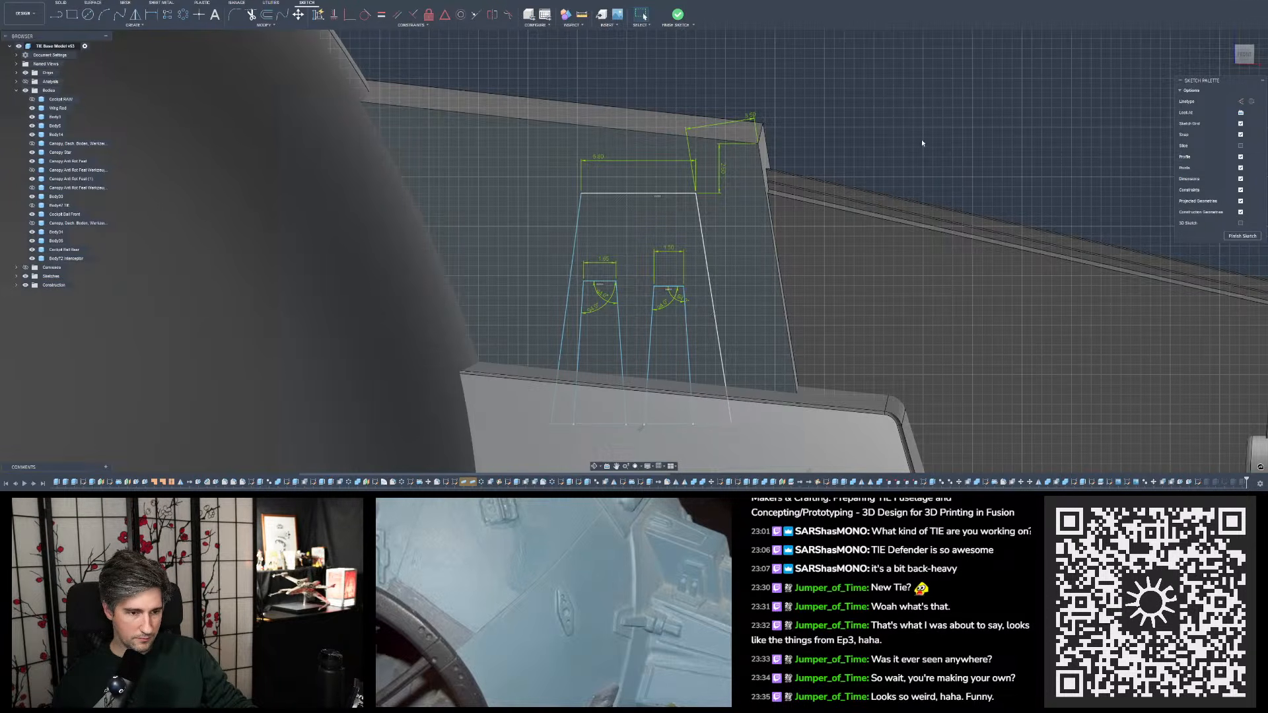
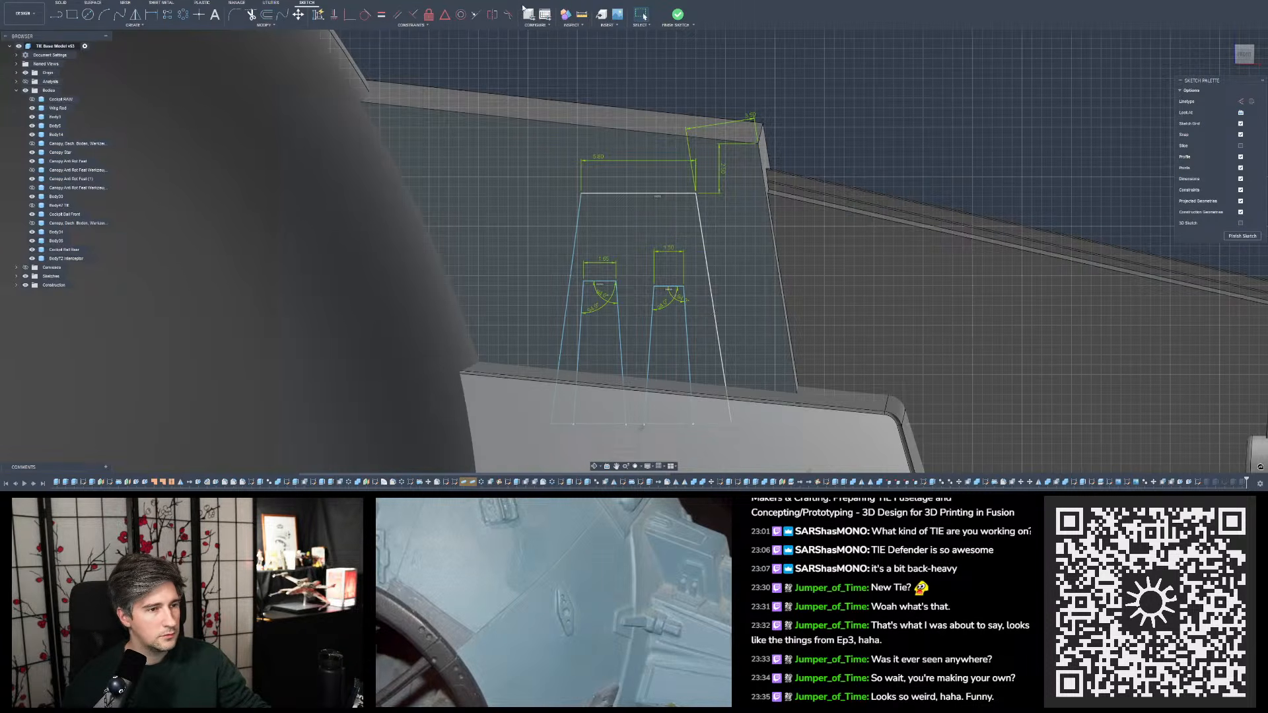
- Measure from the right inner slot's upper right corner to the profile's base line and to the outer trapezoid's top edge
{"action": "left_click", "coordinate": [583, 15]}
{"action": "left_click", "coordinate": [684, 286]}
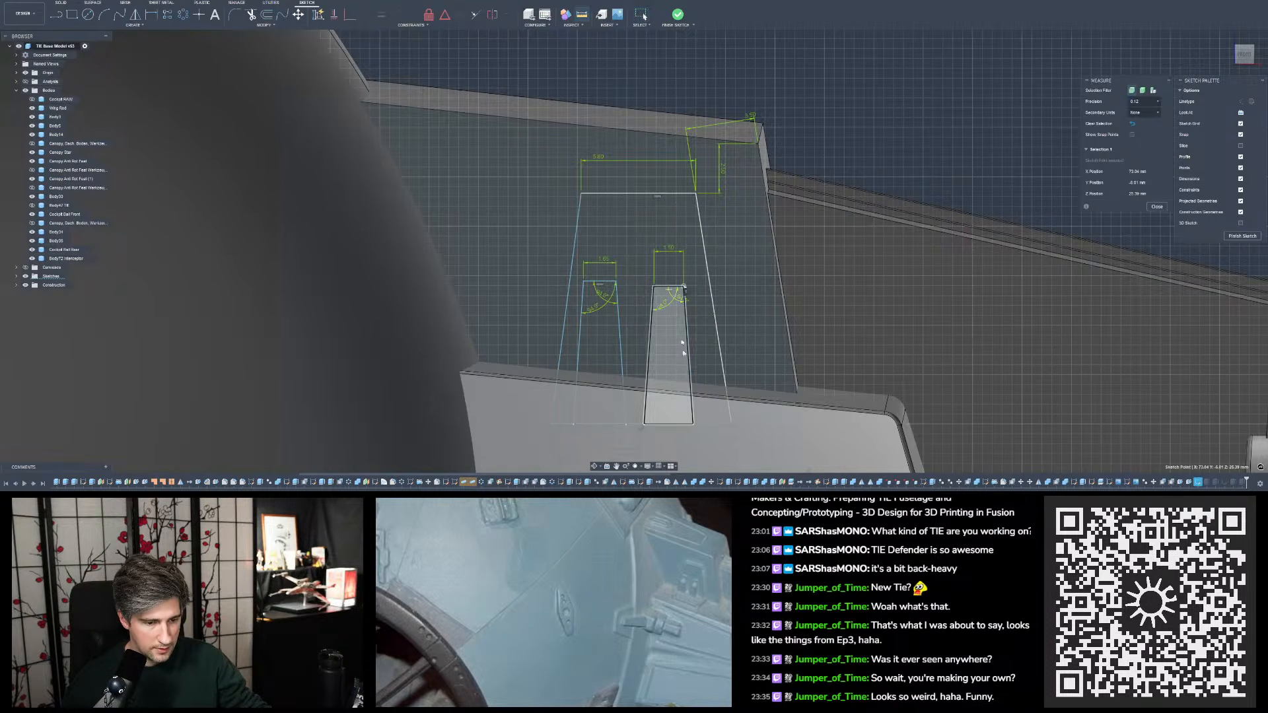
{"action": "left_click", "coordinate": [704, 423]}
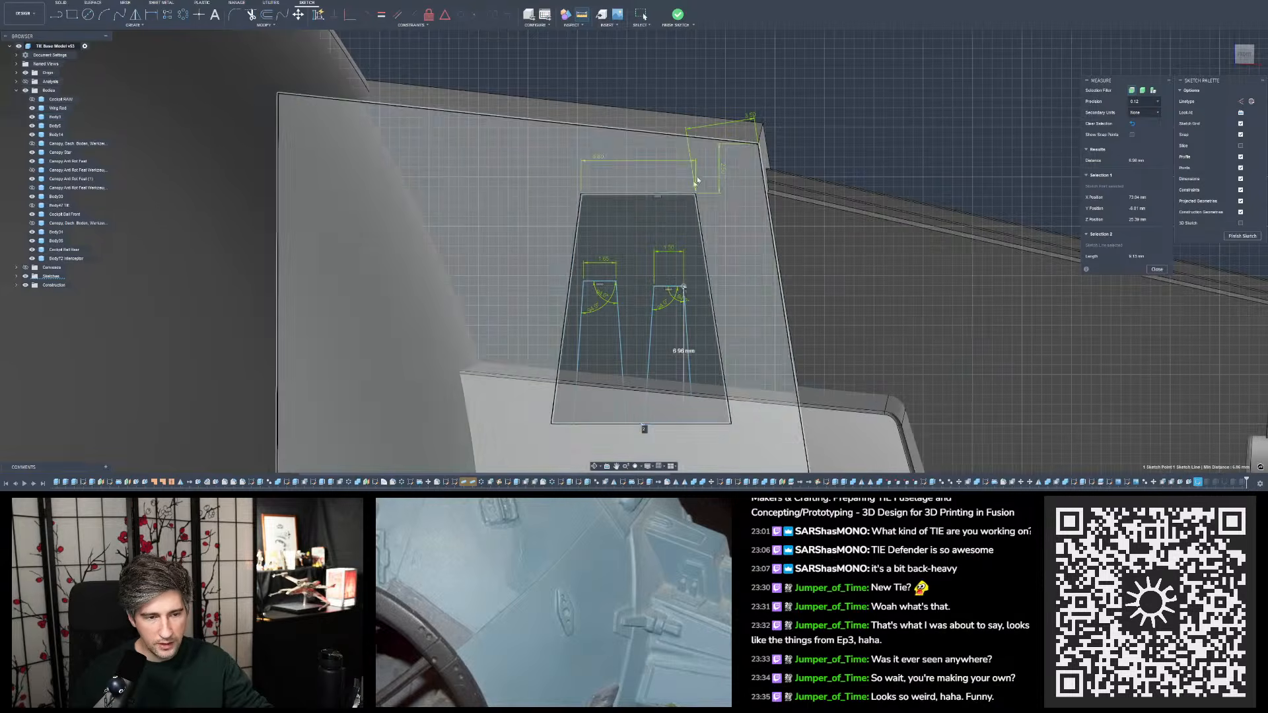
{"action": "key", "text": "i"}
{"action": "left_click", "coordinate": [685, 288]}
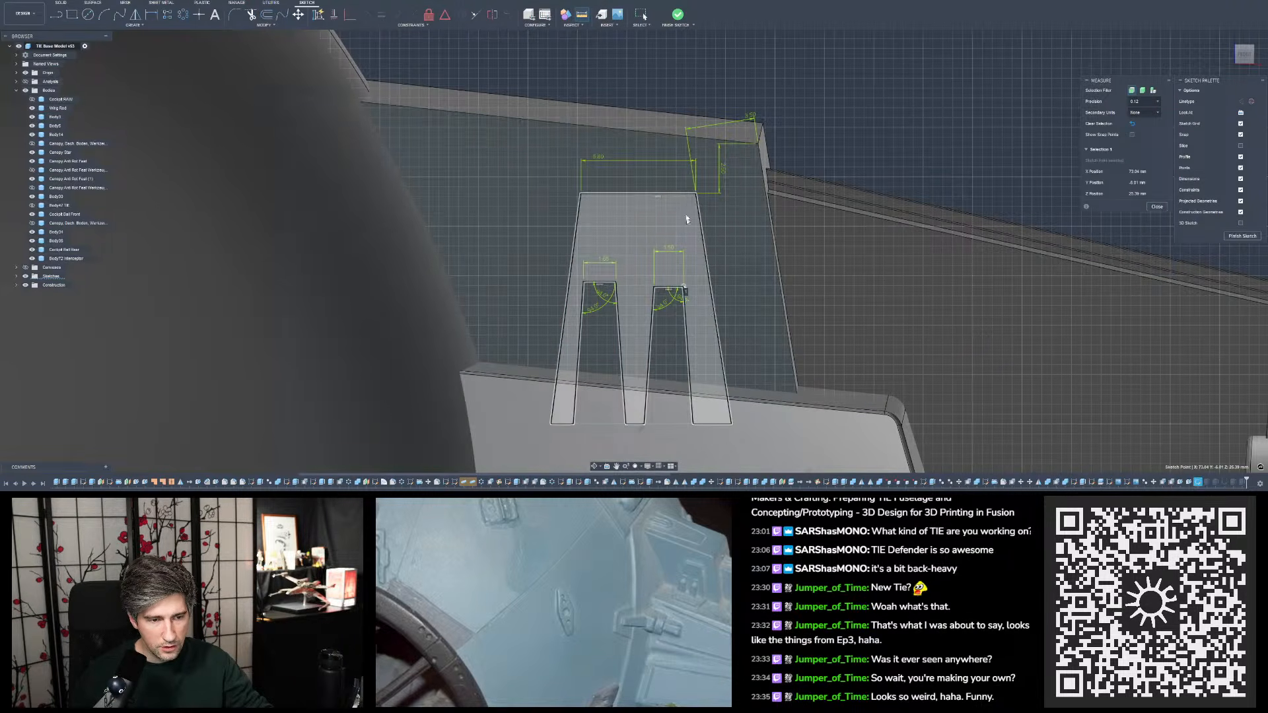
{"action": "left_click", "coordinate": [688, 194]}
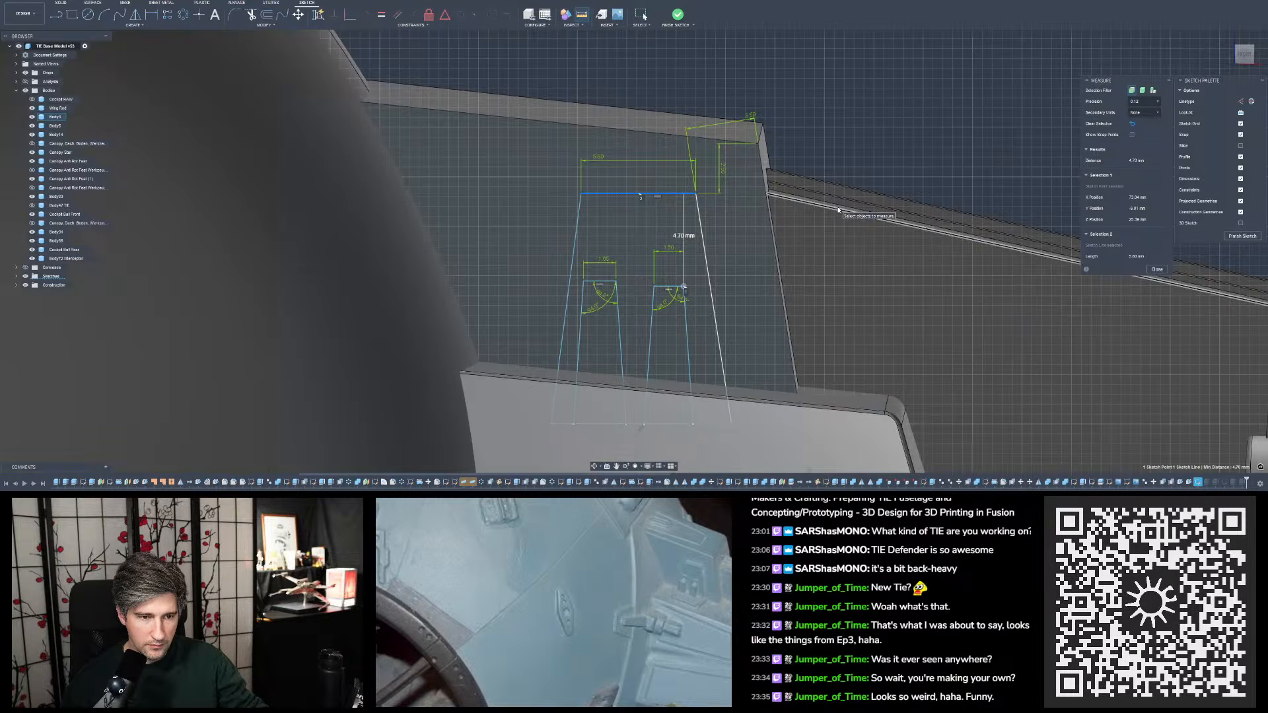
{"action": "mouse_move", "coordinate": [835, 213]}
{"action": "middle_mouse_down", "text": "shift"}
{"action": "mouse_move", "coordinate": [780, 192]}
{"action": "mouse_move", "coordinate": [770, 264]}
{"action": "mouse_move", "coordinate": [763, 227]}
{"action": "middle_mouse_up", "text": "shift"}
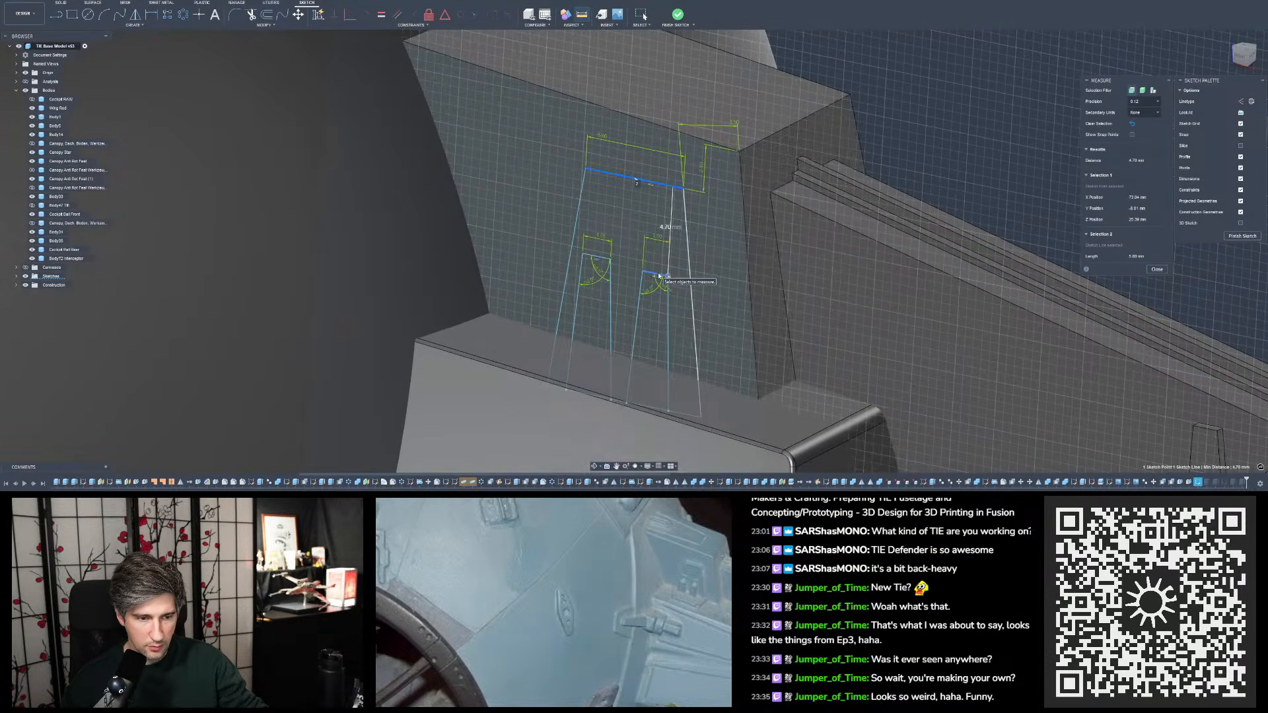
{"action": "left_click", "coordinate": [958, 140]}
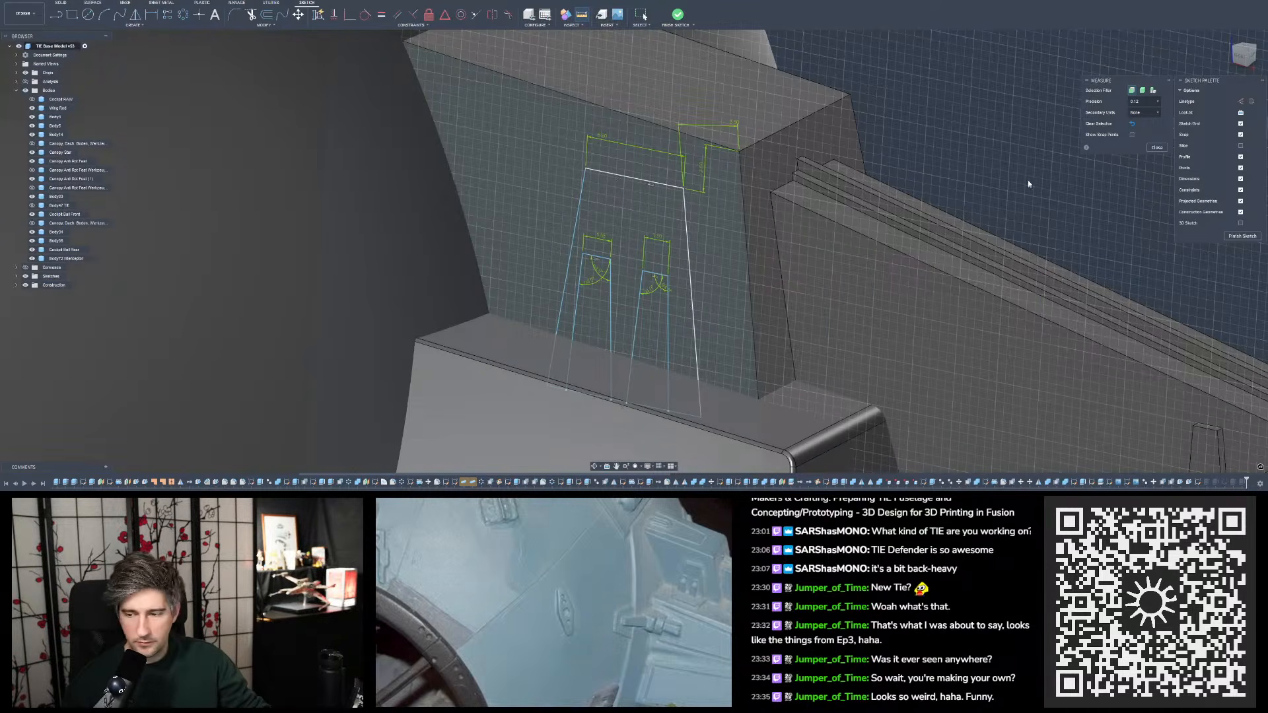
- Dimension the vertical distance between the right inner slot's top edge and the outer trapezoid's top edge, accepting the proposed value
{"action": "key", "text": "d"}
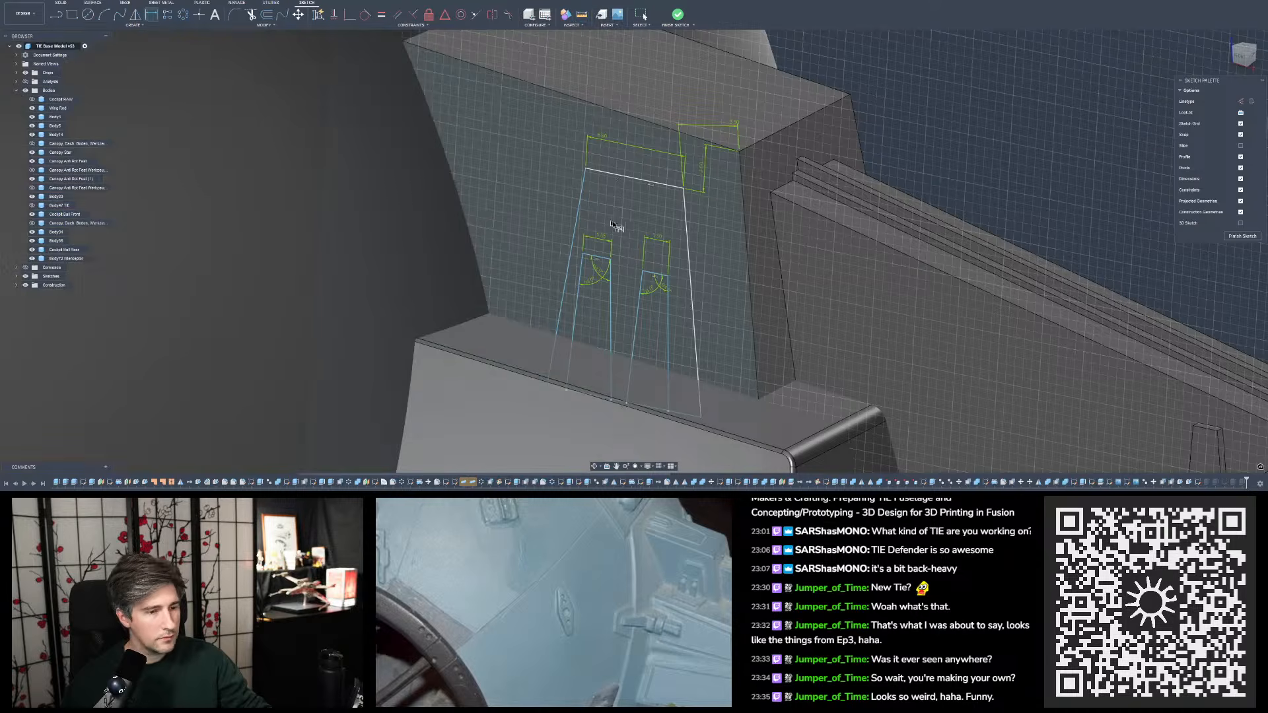
{"action": "left_click", "coordinate": [656, 275]}
{"action": "left_click", "coordinate": [664, 185]}
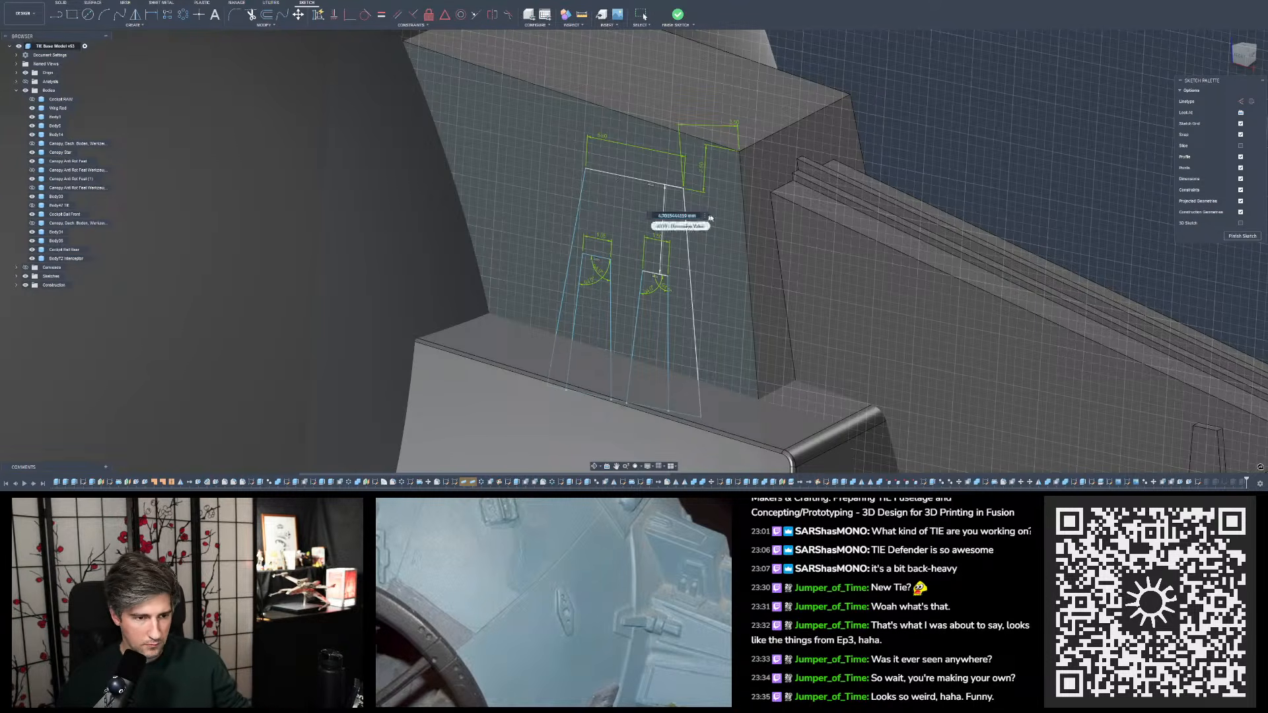
{"action": "key", "text": "Return"}
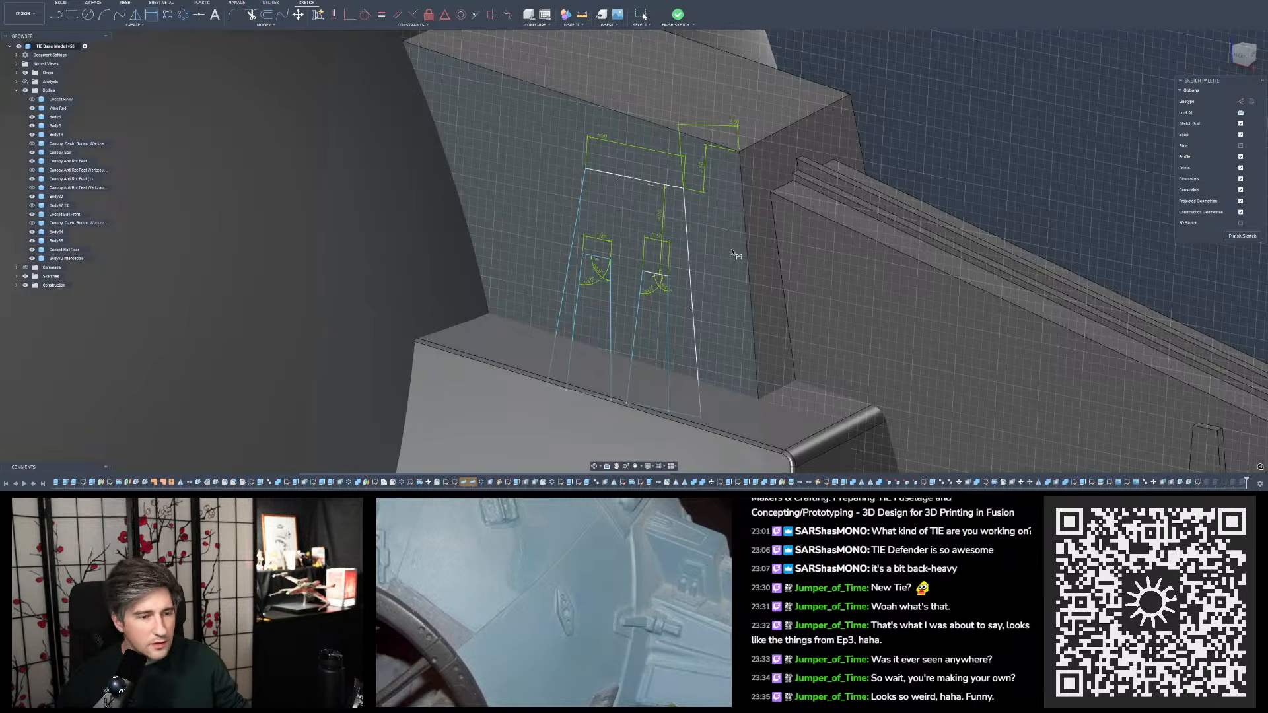
- Measure the distance from the profile's base line to the right inner slot's upper right corner
{"action": "scroll", "coordinate": [723, 245], "scroll_direction": "up", "scroll_amount": 2}
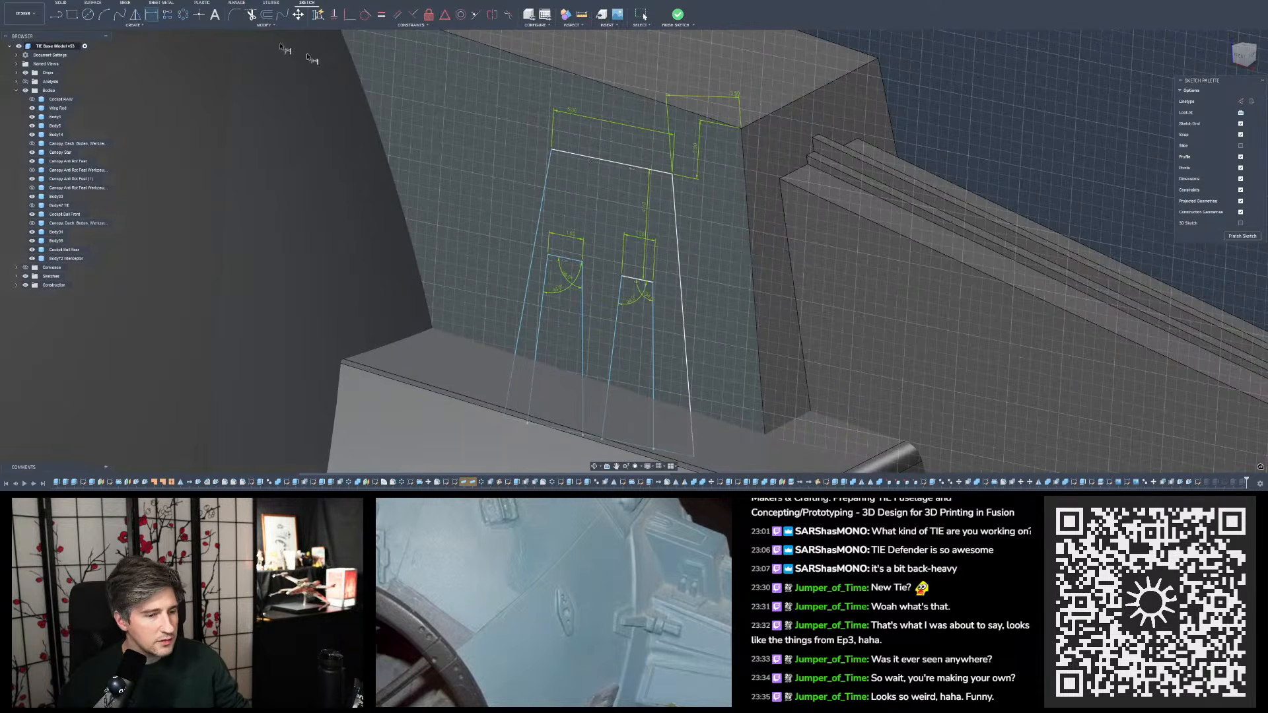
{"action": "scroll", "coordinate": [644, 387], "scroll_direction": "down", "scroll_amount": 2}
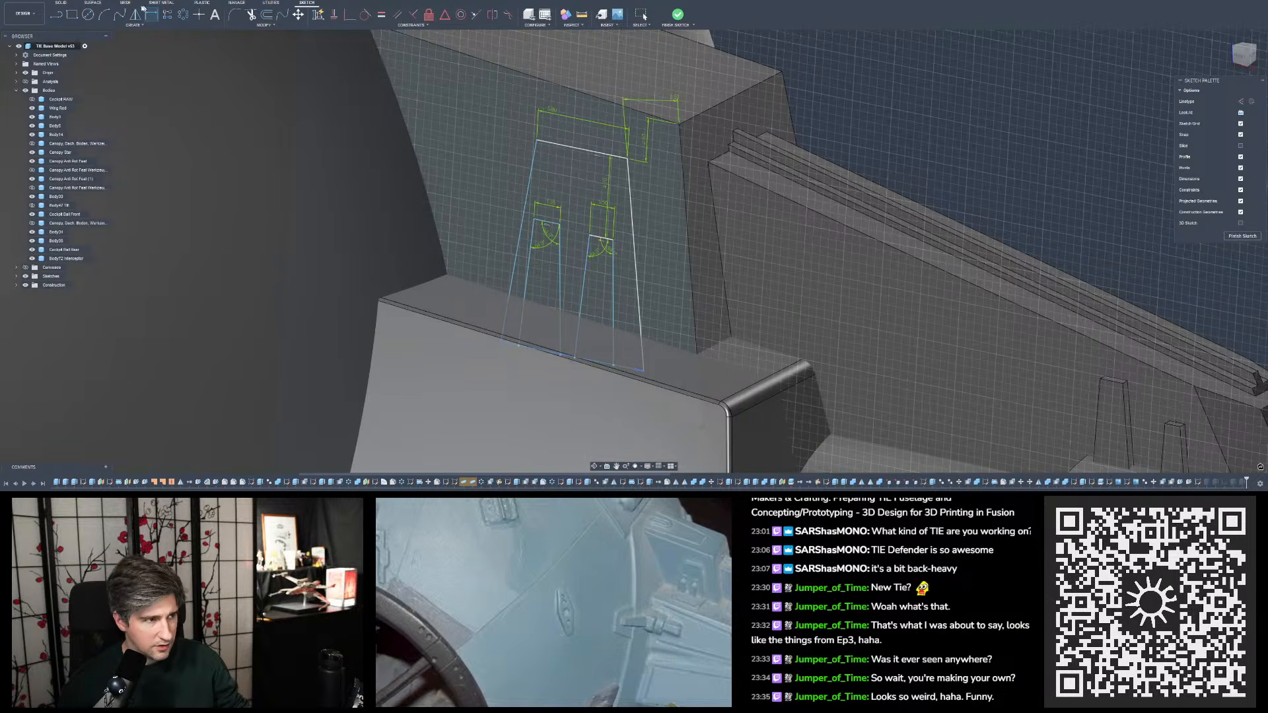
{"action": "key", "text": "i"}
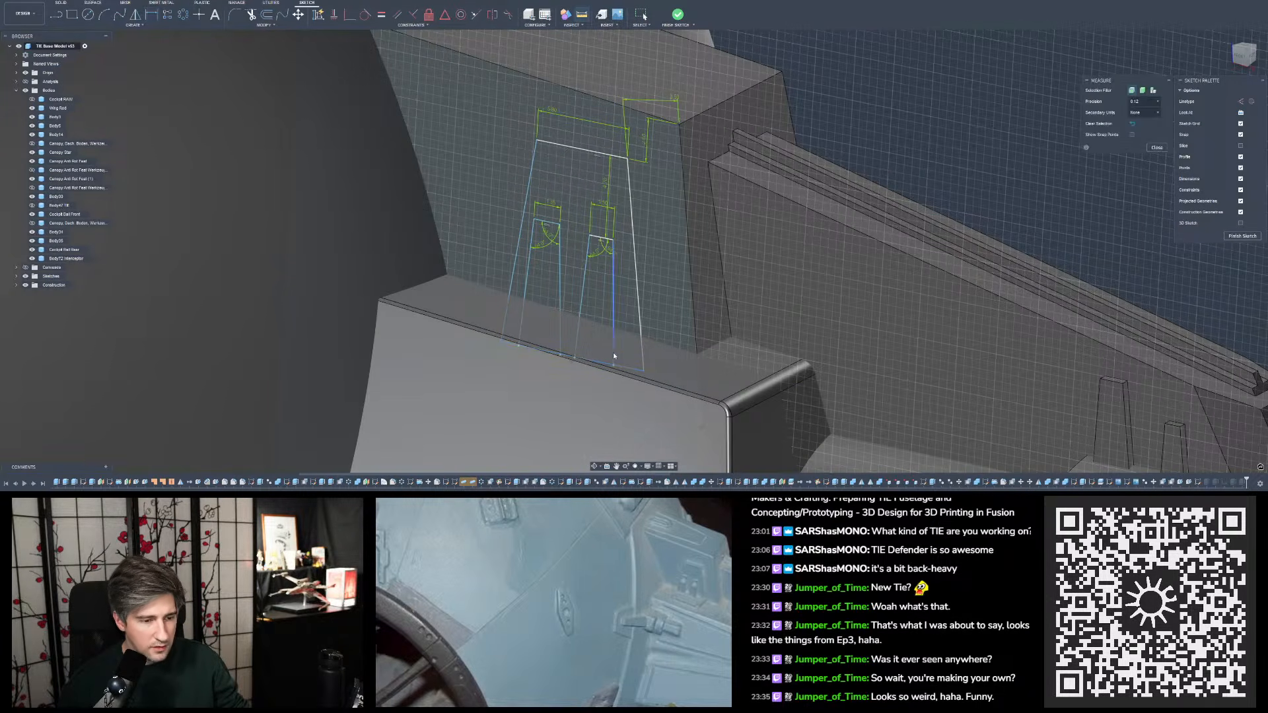
{"action": "left_click", "coordinate": [622, 358]}
{"action": "left_click", "coordinate": [618, 244]}
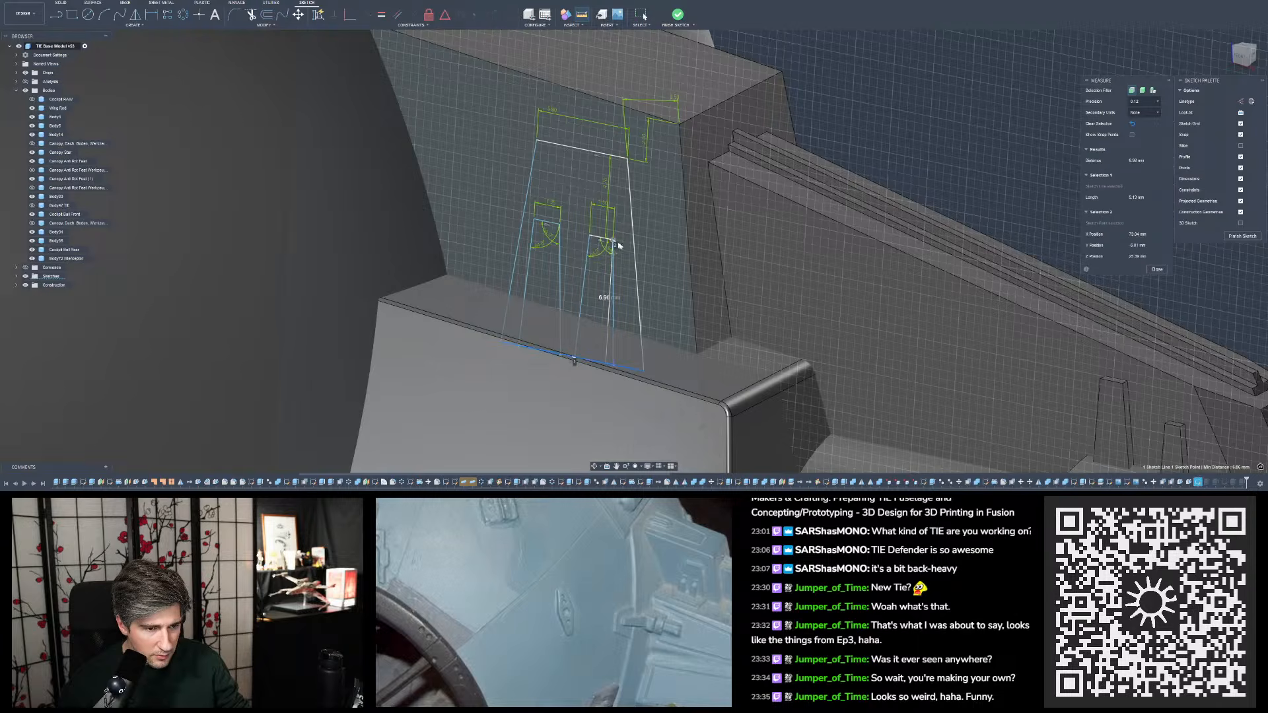
{"action": "key", "text": "Escape"}
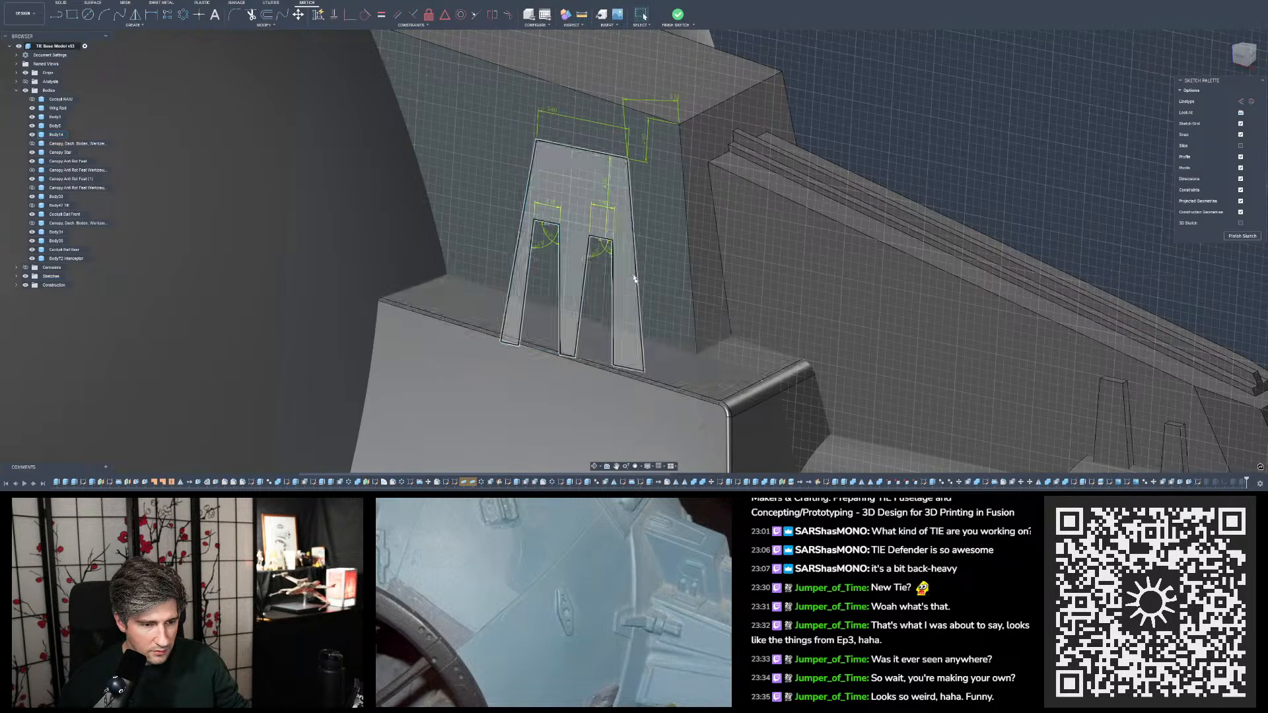
- Delete the vertical dimension between the right inner slot's top edge and the outer trapezoid's top edge
{"action": "mouse_move", "coordinate": [693, 324]}
{"action": "middle_mouse_down", "text": "shift"}
{"action": "mouse_move", "coordinate": [939, 113]}
{"action": "mouse_move", "coordinate": [648, 147]}
{"action": "mouse_move", "coordinate": [565, 211]}
{"action": "middle_mouse_up", "text": "shift"}
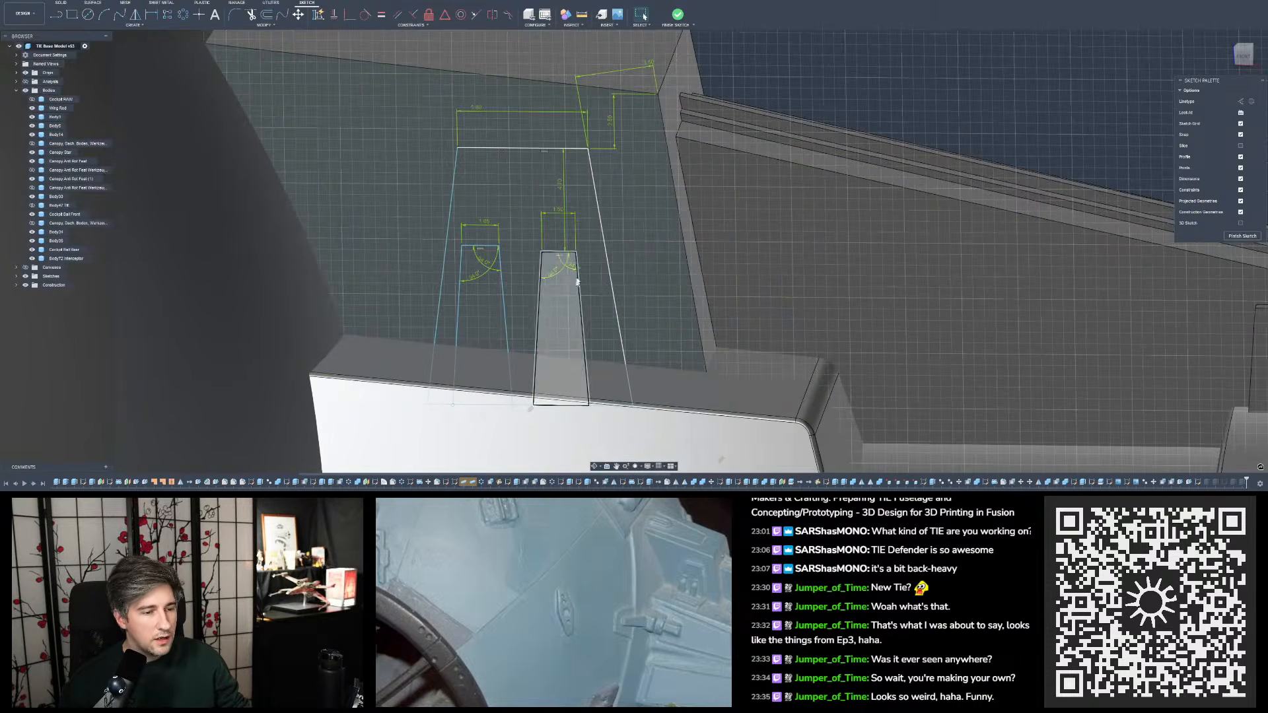
{"action": "left_click", "coordinate": [561, 189]}
{"action": "key", "text": "Delete"}
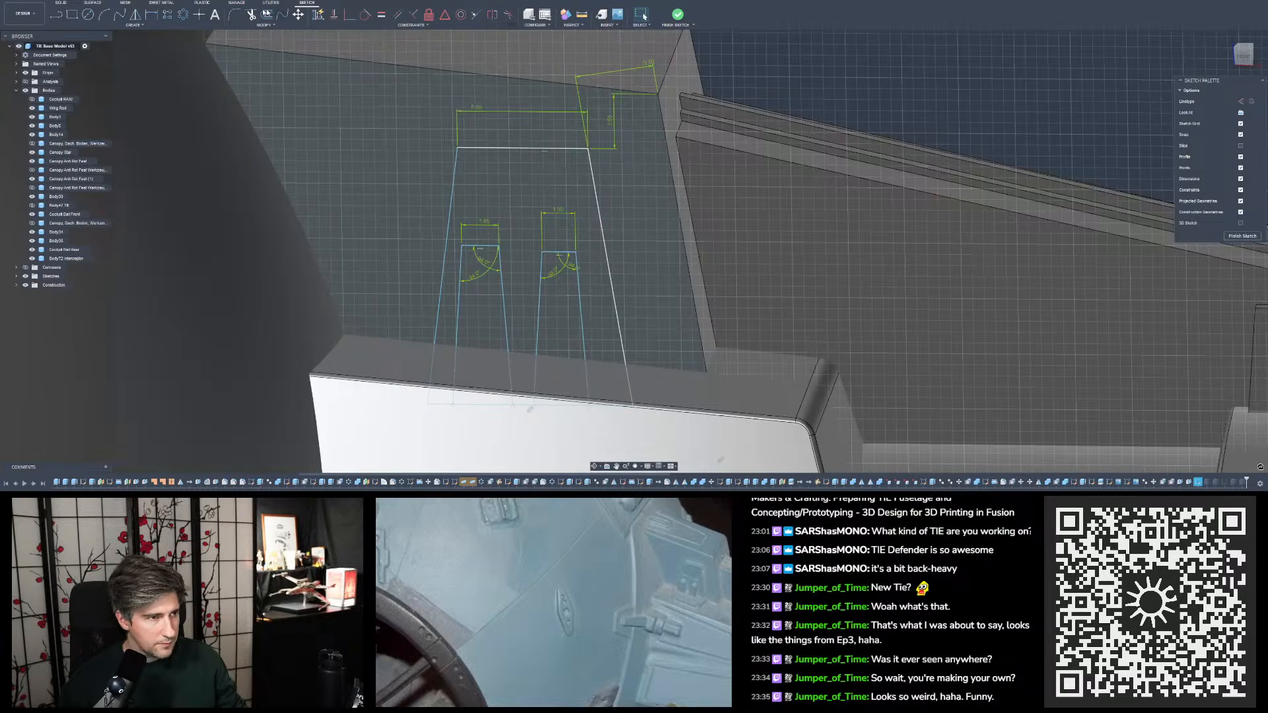
{"action": "left_click", "coordinate": [151, 14]}
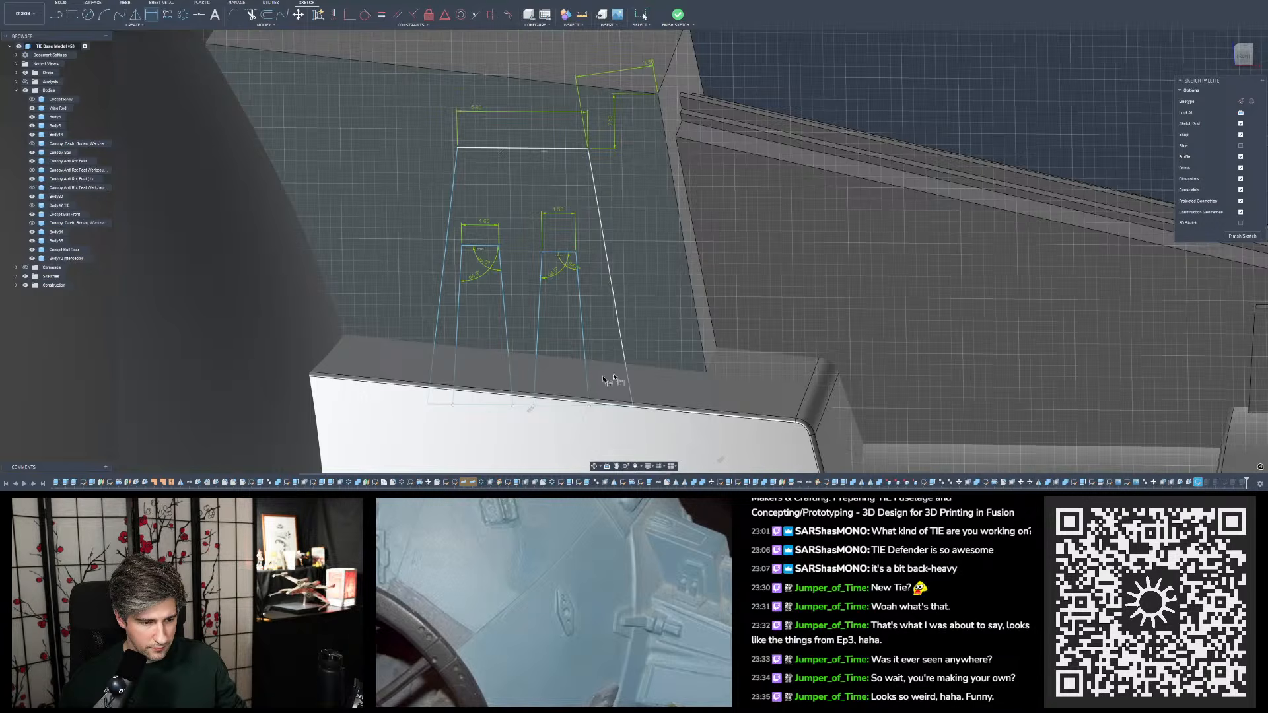
{"action": "key", "text": "Escape"}
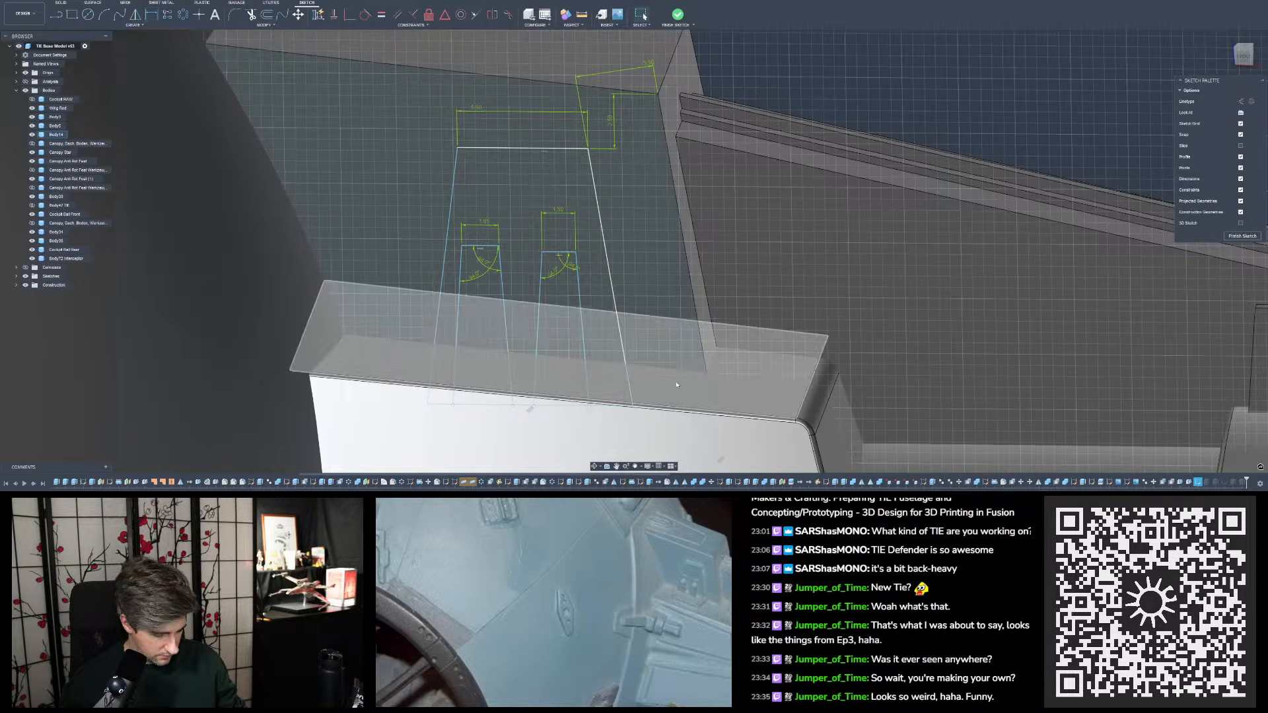
{"action": "key", "text": "p"}
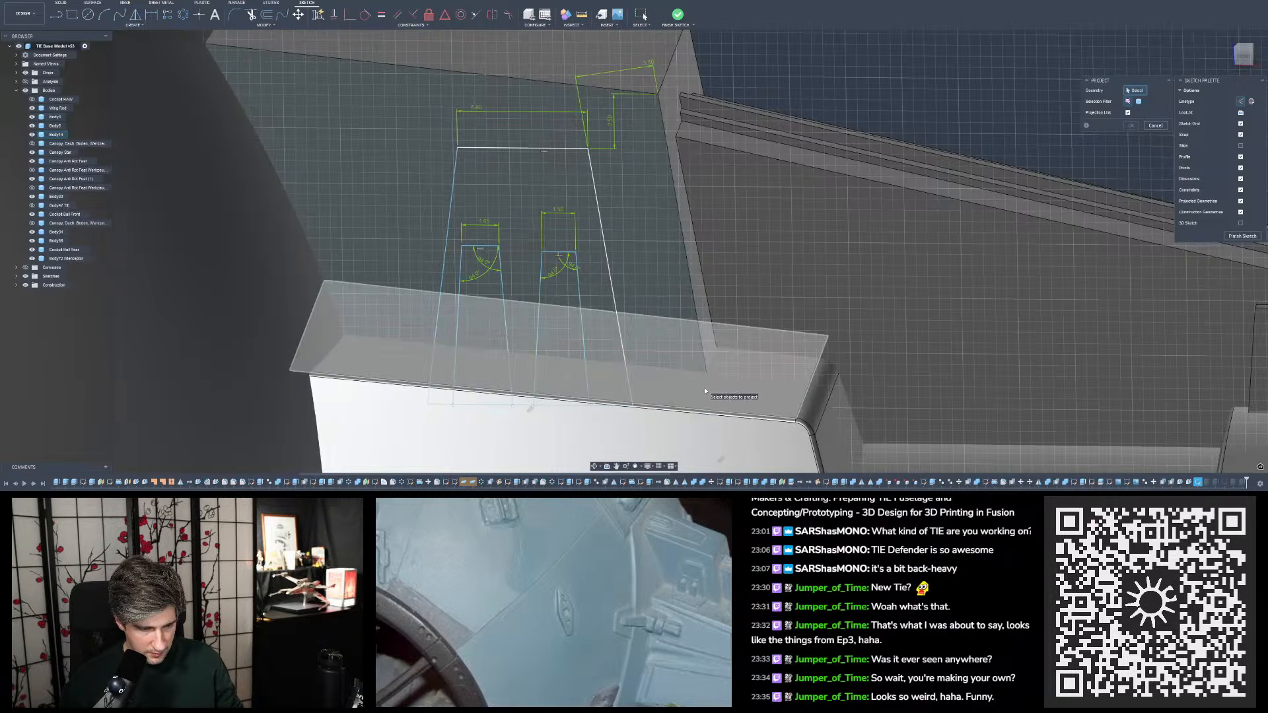
{"action": "middle_click_drag", "start_coordinate": [704, 387], "coordinate": [700, 386], "text": "shift"}
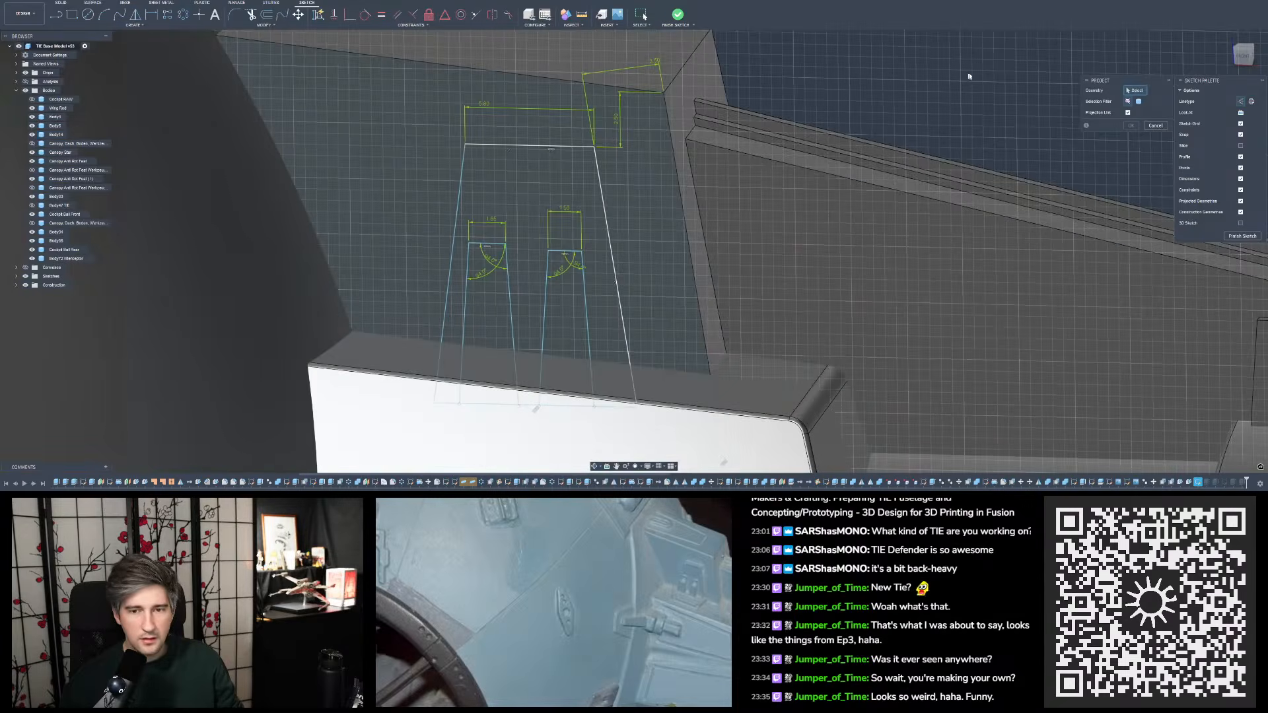
{"action": "left_click", "coordinate": [1157, 126]}
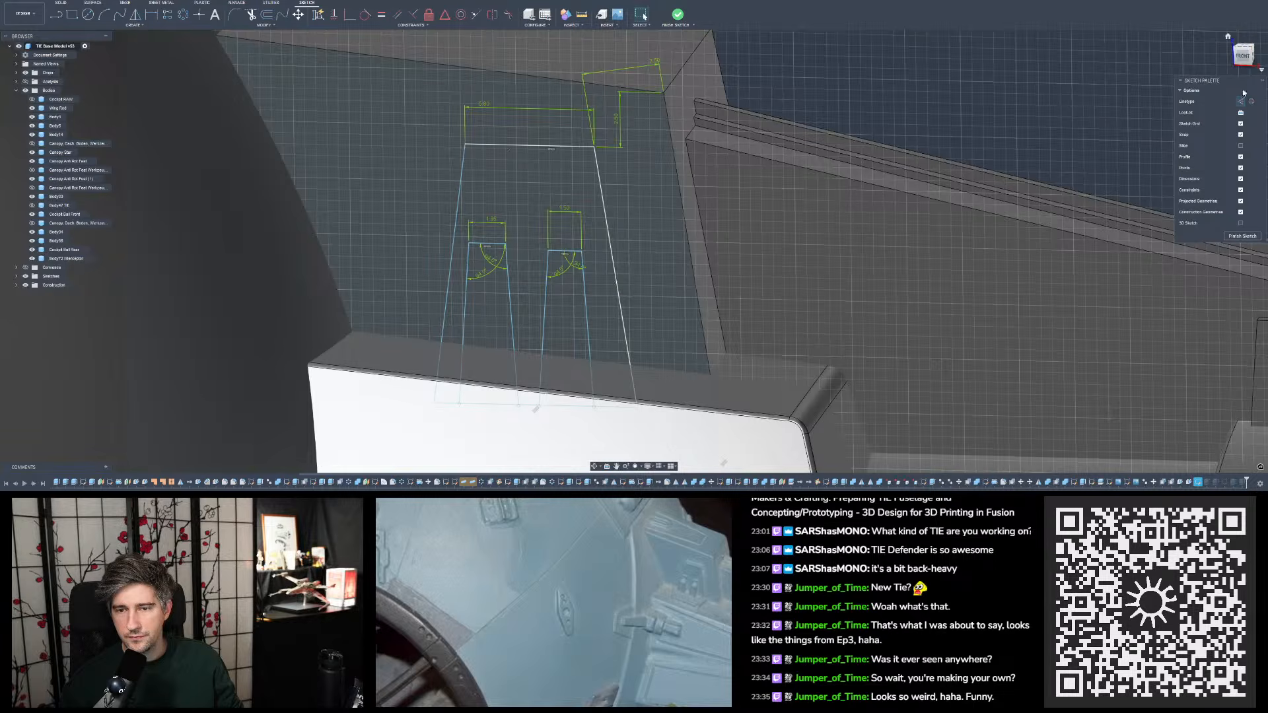
- Look straight at the sketch plane and draw a vertical line from the right inner slot's upper right corner down to the adjoining body's edge
{"action": "left_click", "coordinate": [1241, 113]}
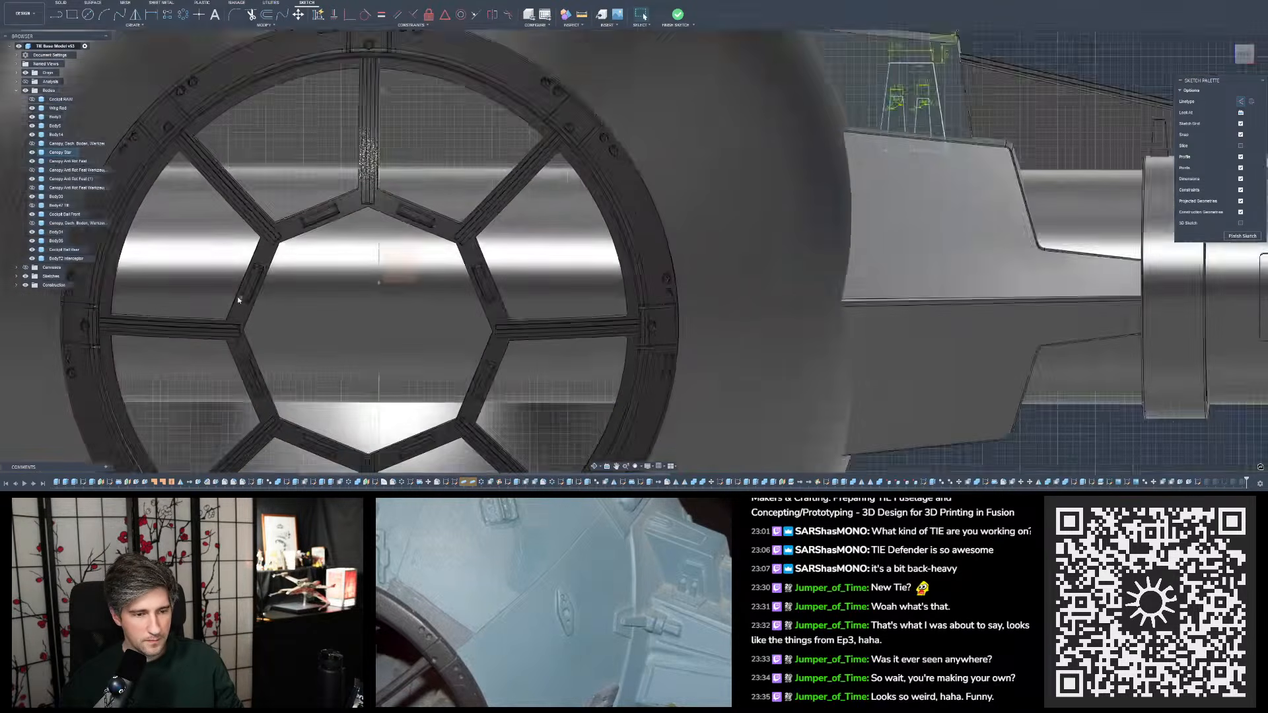
{"action": "scroll", "coordinate": [711, 178], "scroll_direction": "up", "scroll_amount": 6}
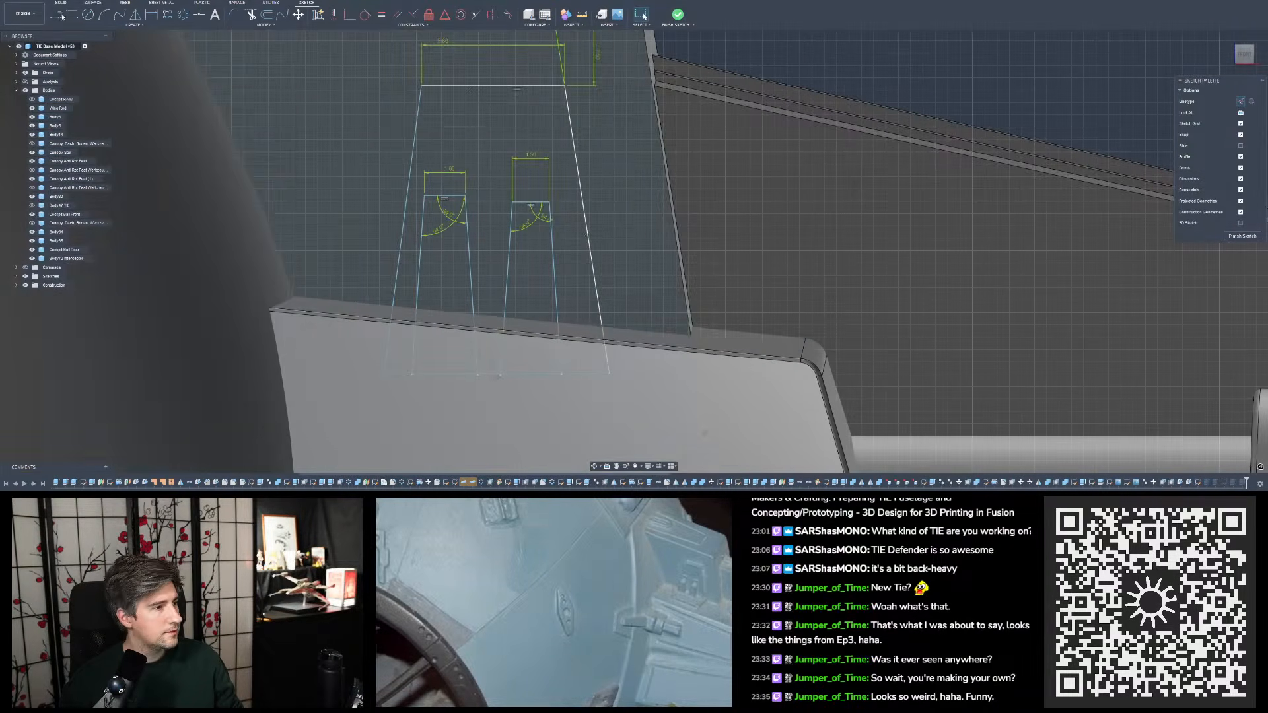
{"action": "left_click", "coordinate": [56, 14]}
{"action": "scroll", "coordinate": [532, 317], "scroll_direction": "up", "scroll_amount": 4}
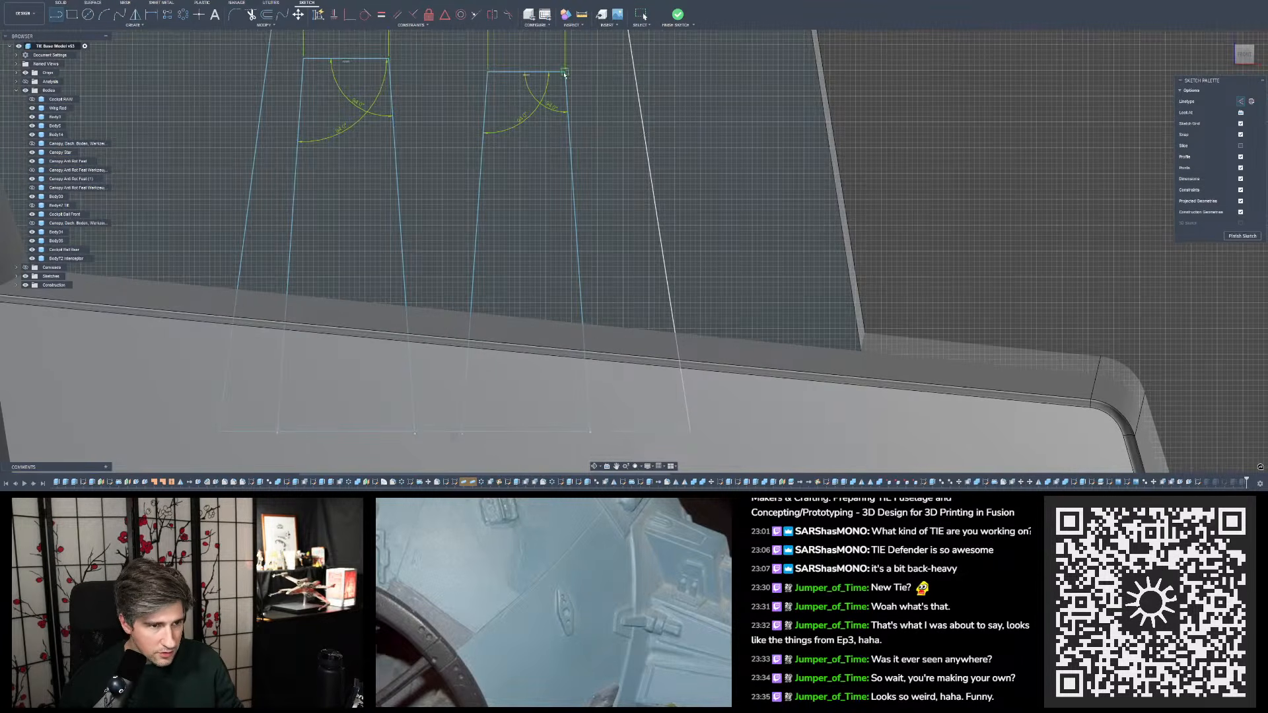
{"action": "left_click", "coordinate": [564, 73]}
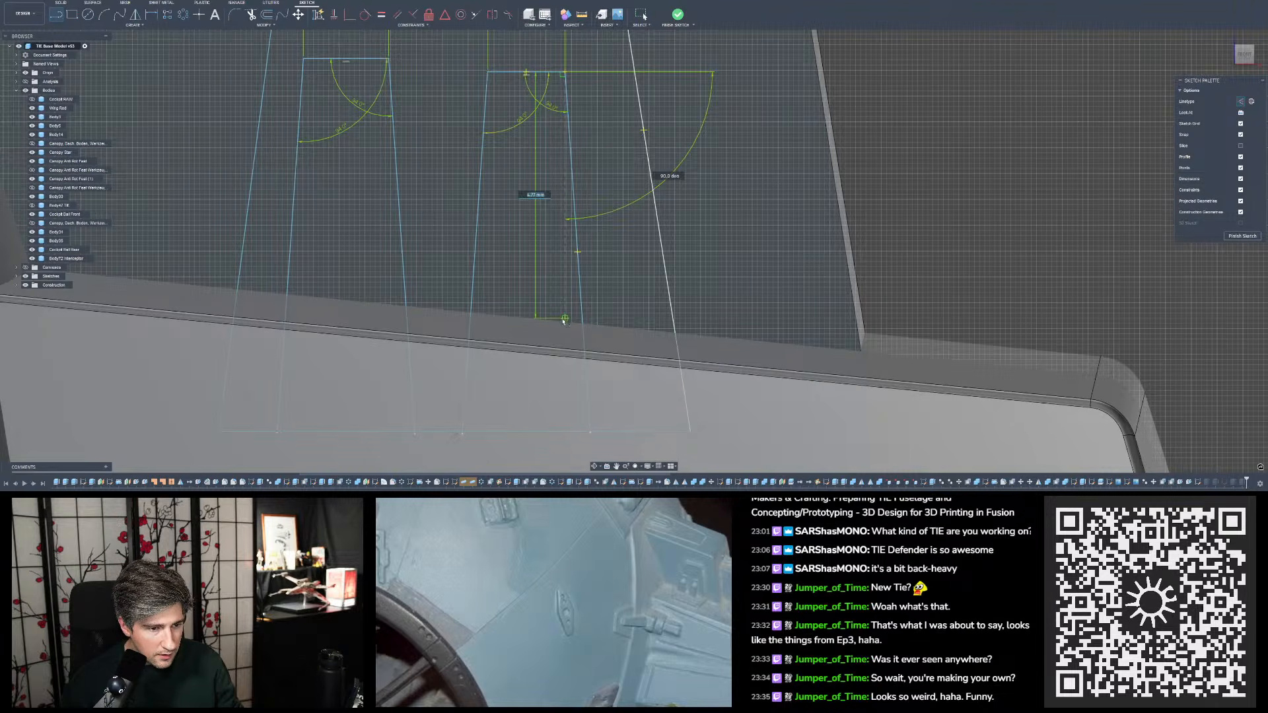
{"action": "scroll", "coordinate": [565, 326], "scroll_direction": "up", "scroll_amount": 5}
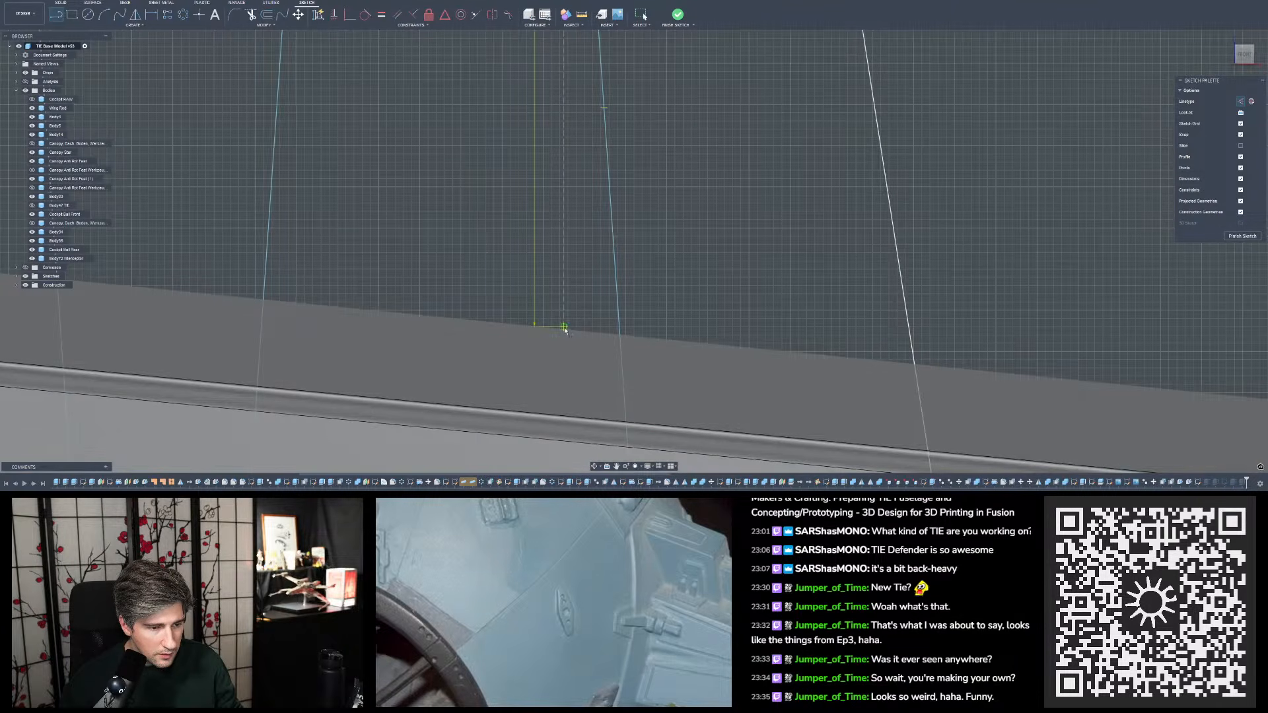
{"action": "scroll", "coordinate": [565, 329], "scroll_direction": "down", "scroll_amount": 3}
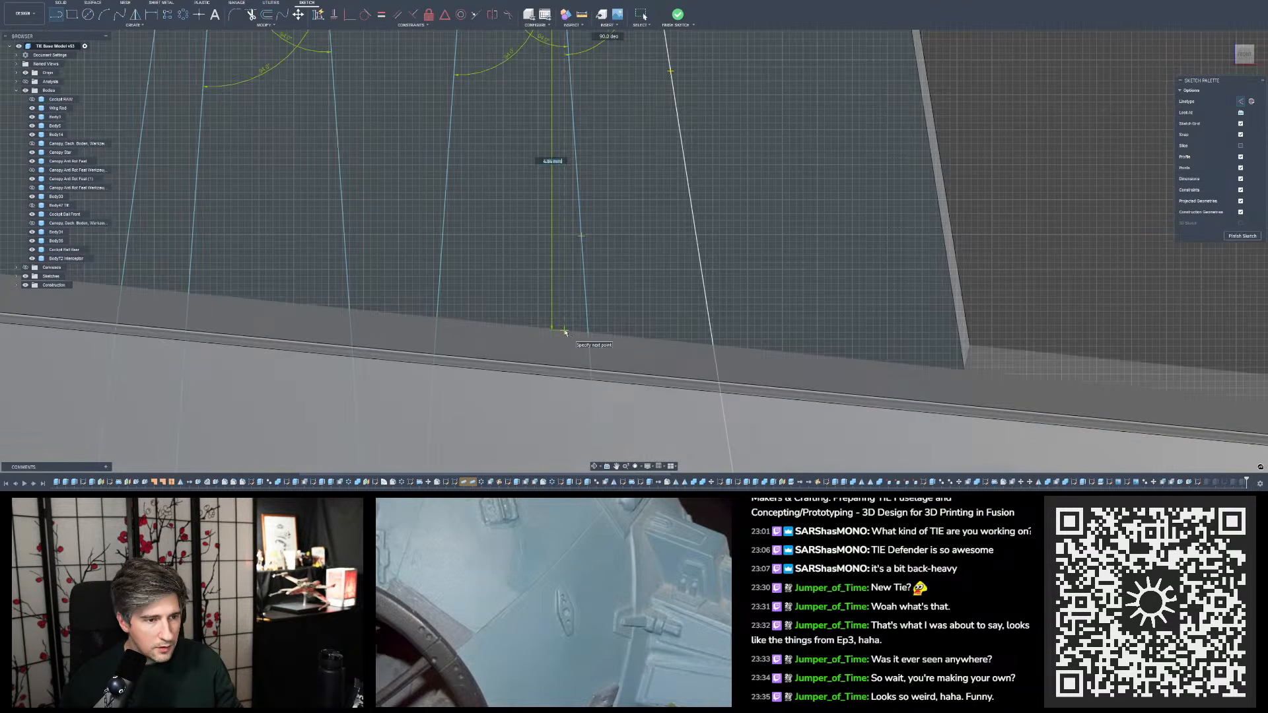
{"action": "left_click", "coordinate": [565, 331]}
{"action": "scroll", "coordinate": [565, 332], "scroll_direction": "down", "scroll_amount": 4}
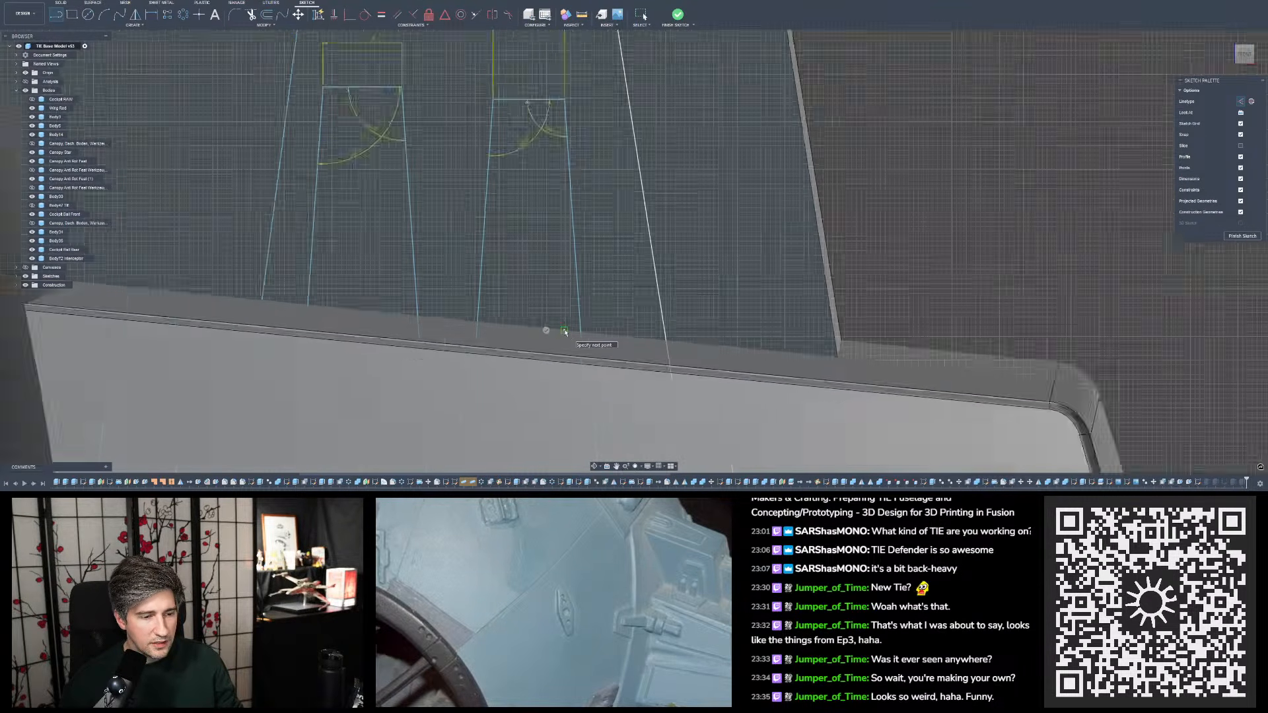
{"action": "key", "text": "Escape"}
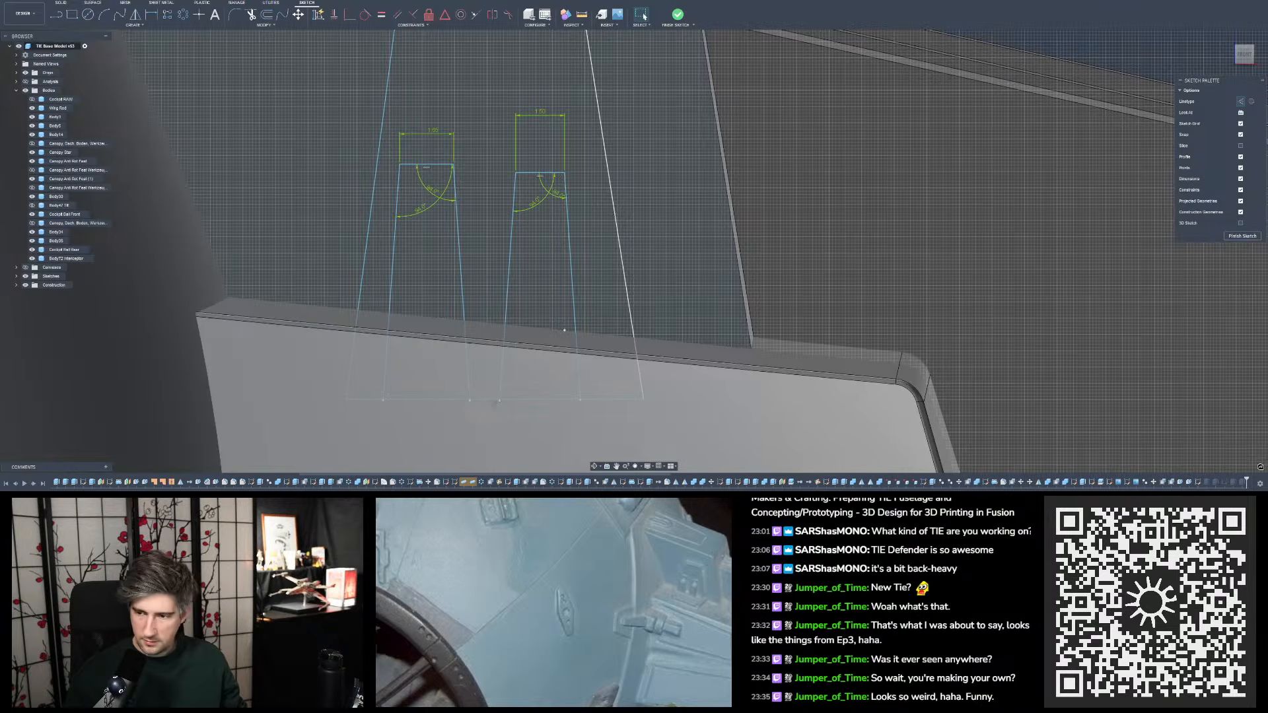
- Measure the distance between the right inner slot's top edge and the outer trapezoid's top edge
{"action": "scroll", "coordinate": [687, 172], "scroll_direction": "down", "scroll_amount": 3}
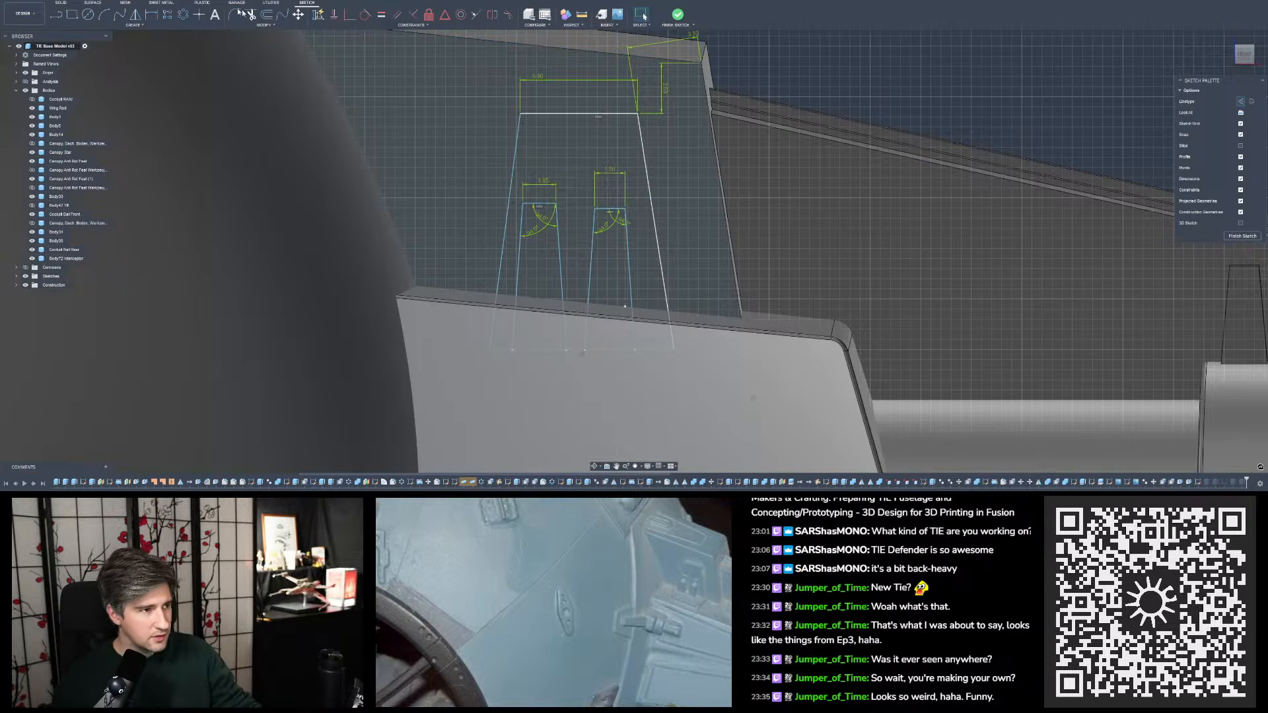
{"action": "left_click", "coordinate": [582, 14]}
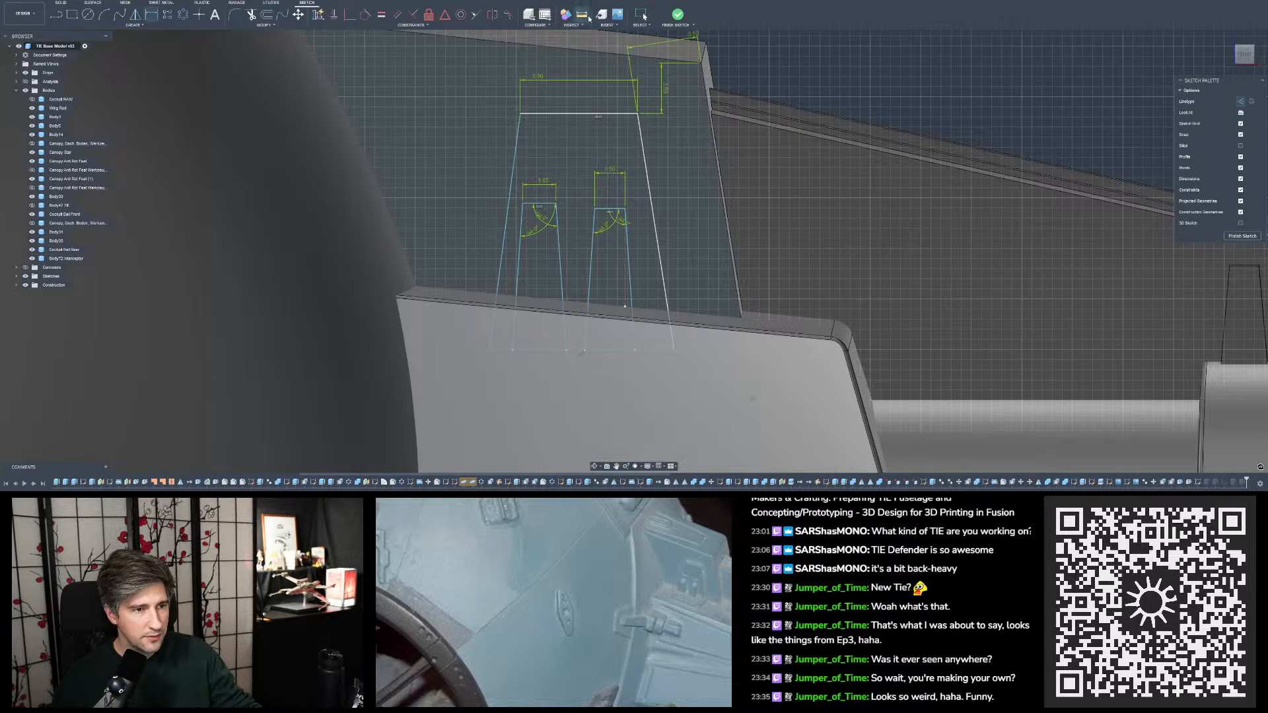
{"action": "left_click", "coordinate": [609, 210]}
{"action": "left_click", "coordinate": [619, 117]}
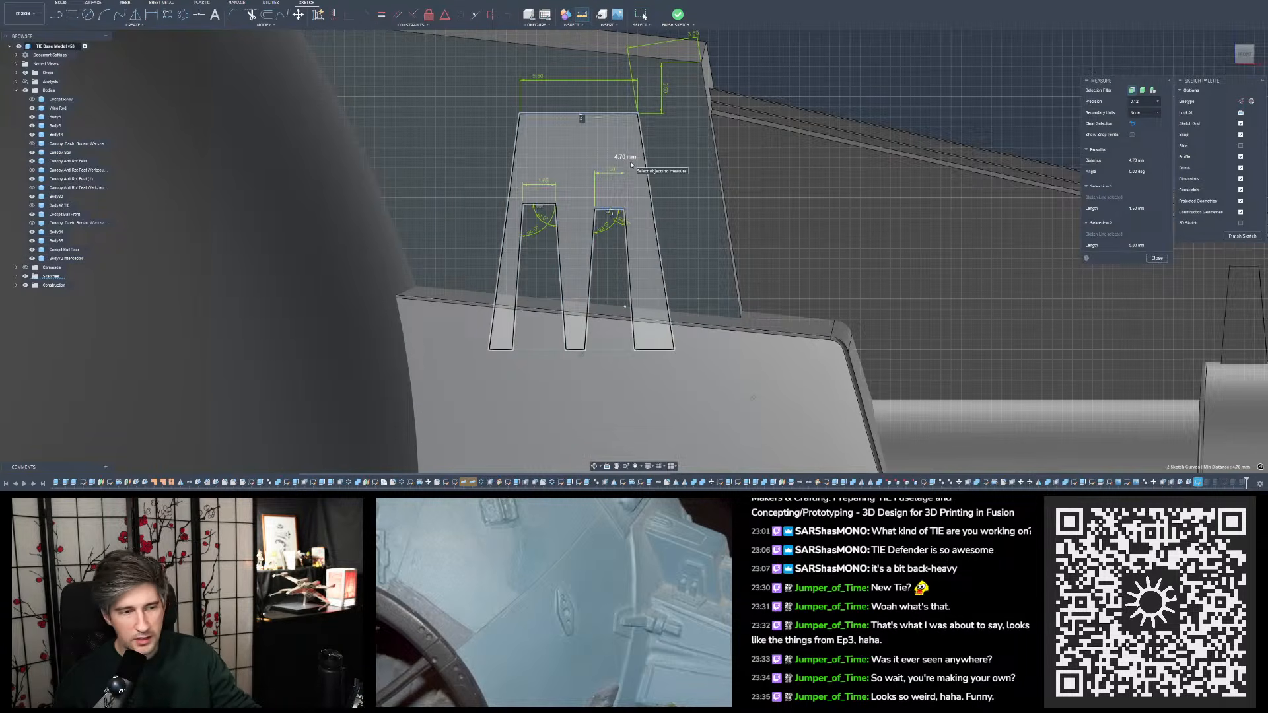
{"action": "key", "text": "Escape"}
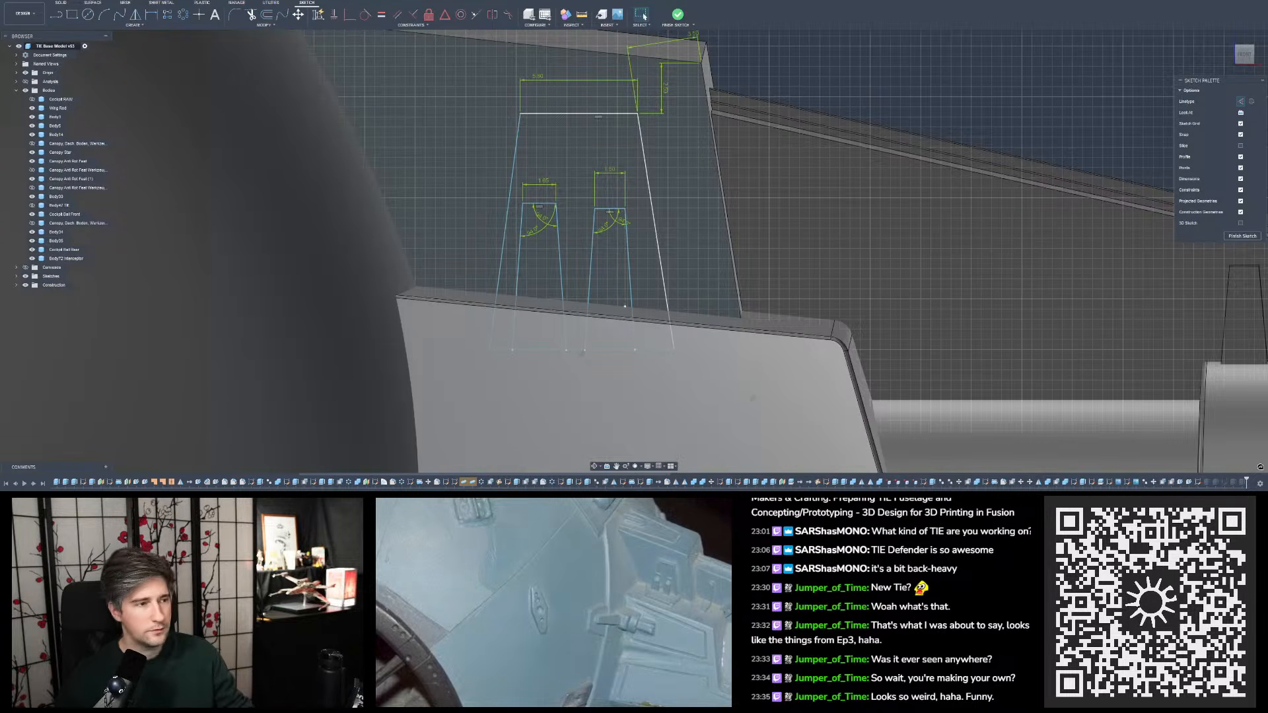
- Dimension the vertical distance between the right inner slot's top edge and the outer trapezoid's top edge, keeping its current value
{"action": "left_click", "coordinate": [152, 14]}
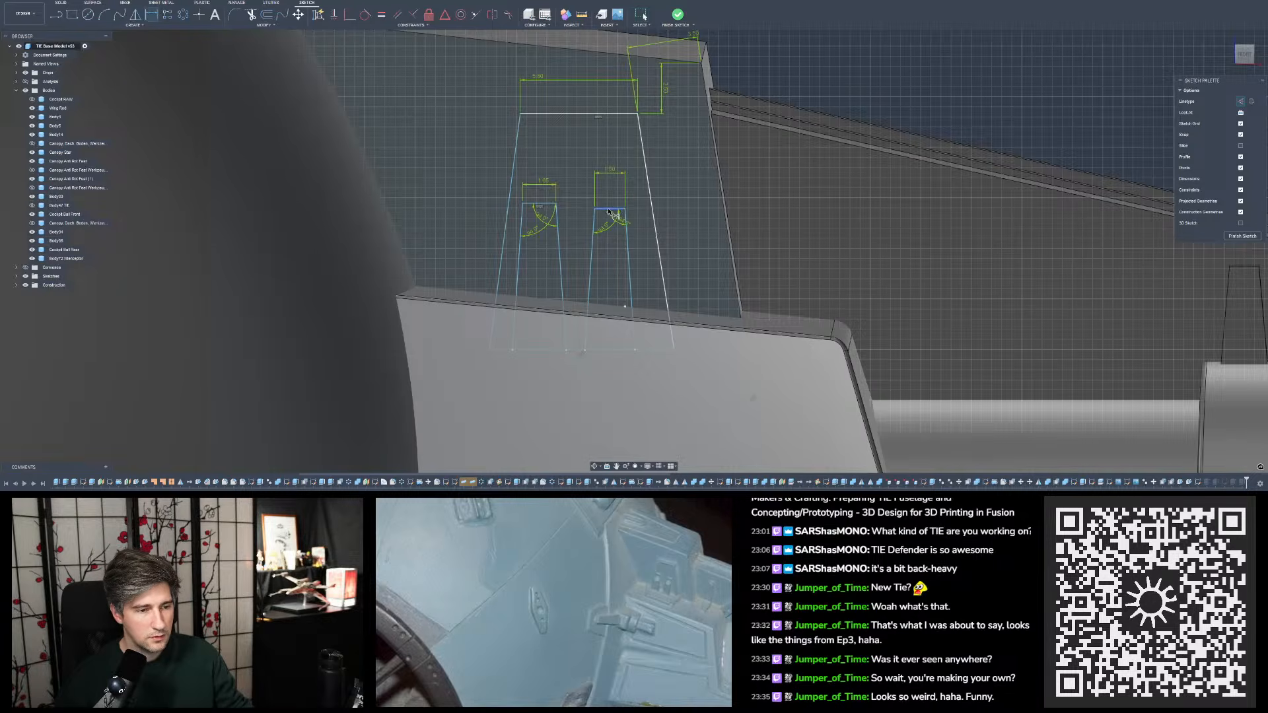
{"action": "left_click", "coordinate": [609, 209]}
{"action": "left_click", "coordinate": [615, 113]}
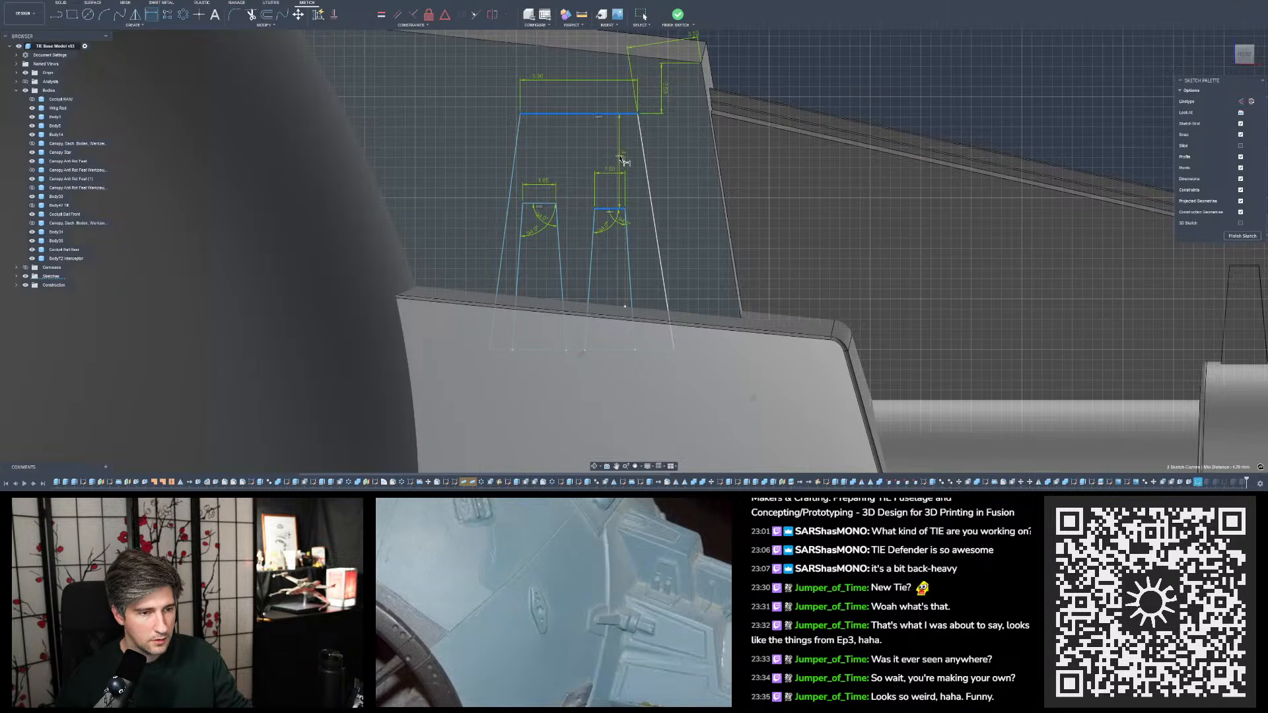
{"action": "left_click", "coordinate": [631, 156]}
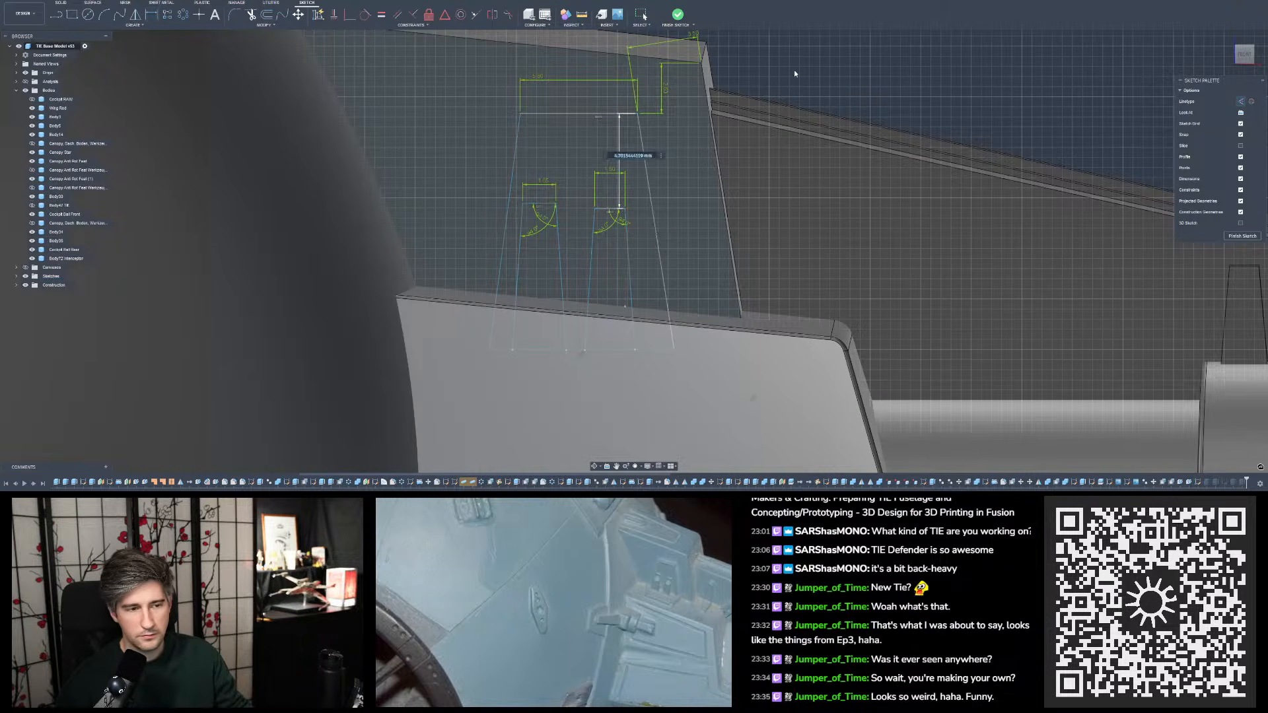
{"action": "key", "text": "Return"}
- Dimension the vertical offset between the two inner slots' top edges and set it to 0.3 mm
{"action": "left_click", "coordinate": [609, 209]}
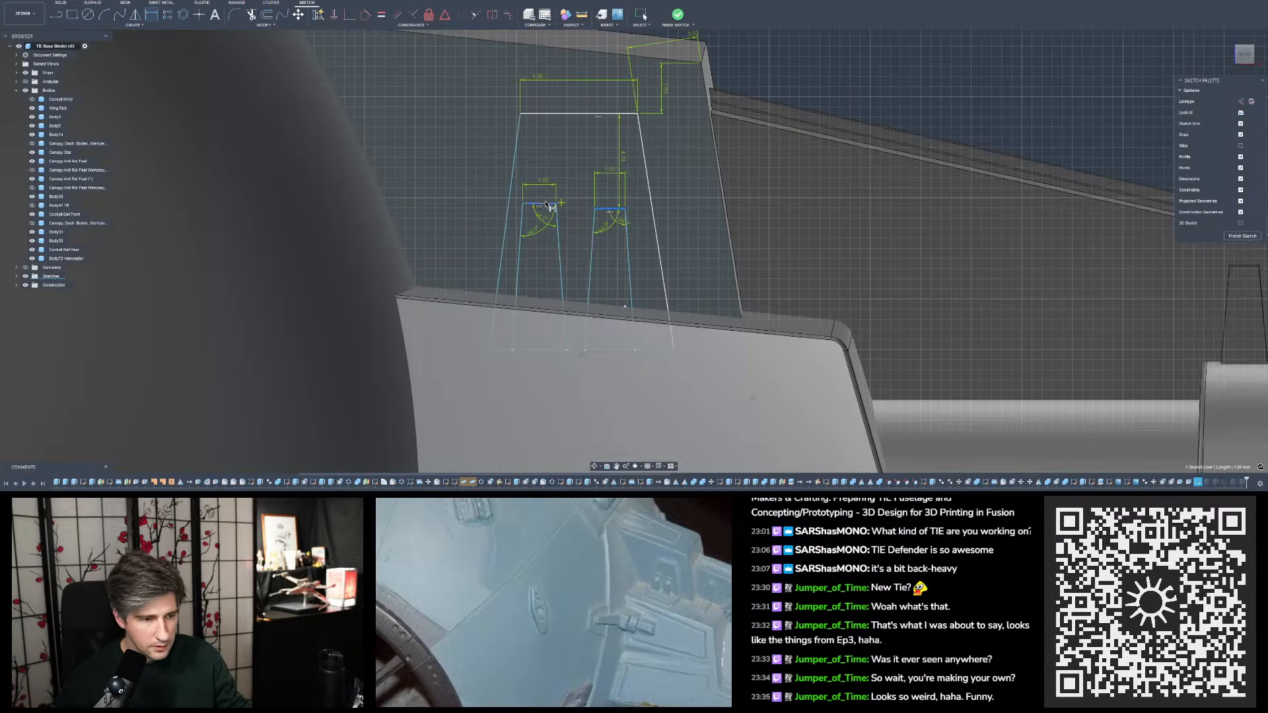
{"action": "left_click", "coordinate": [547, 206]}
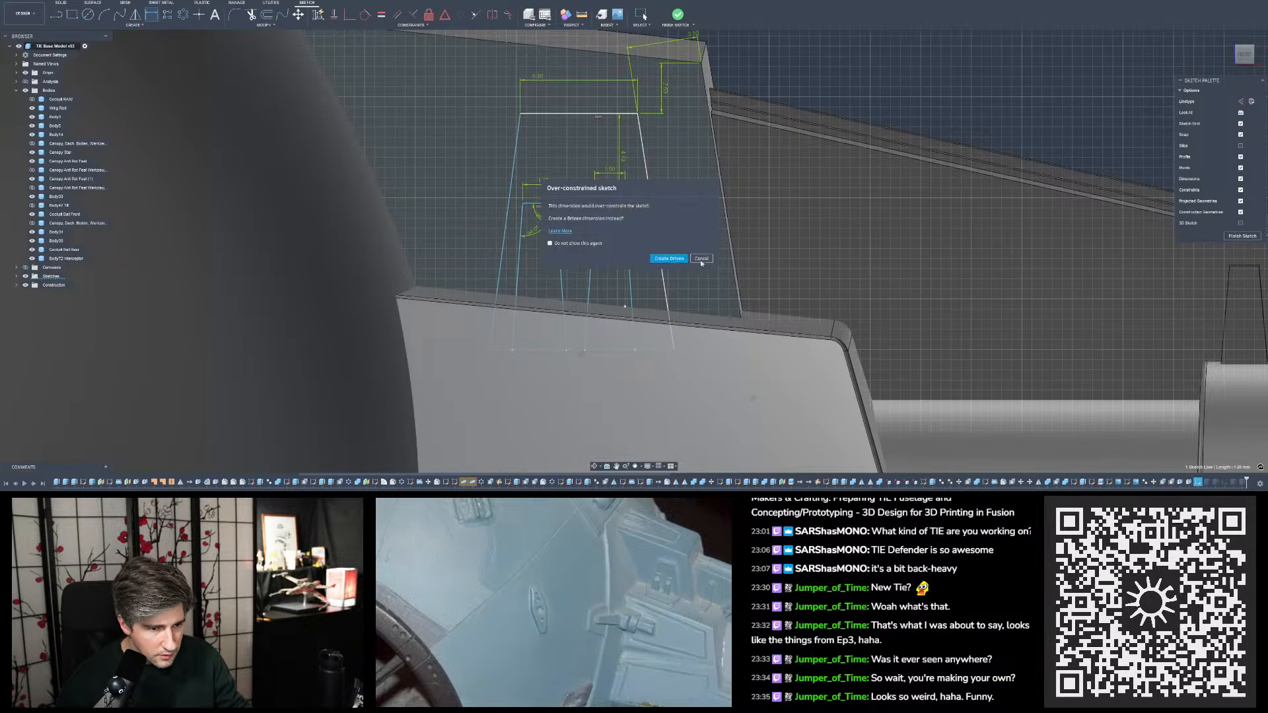
{"action": "left_click", "coordinate": [669, 259]}
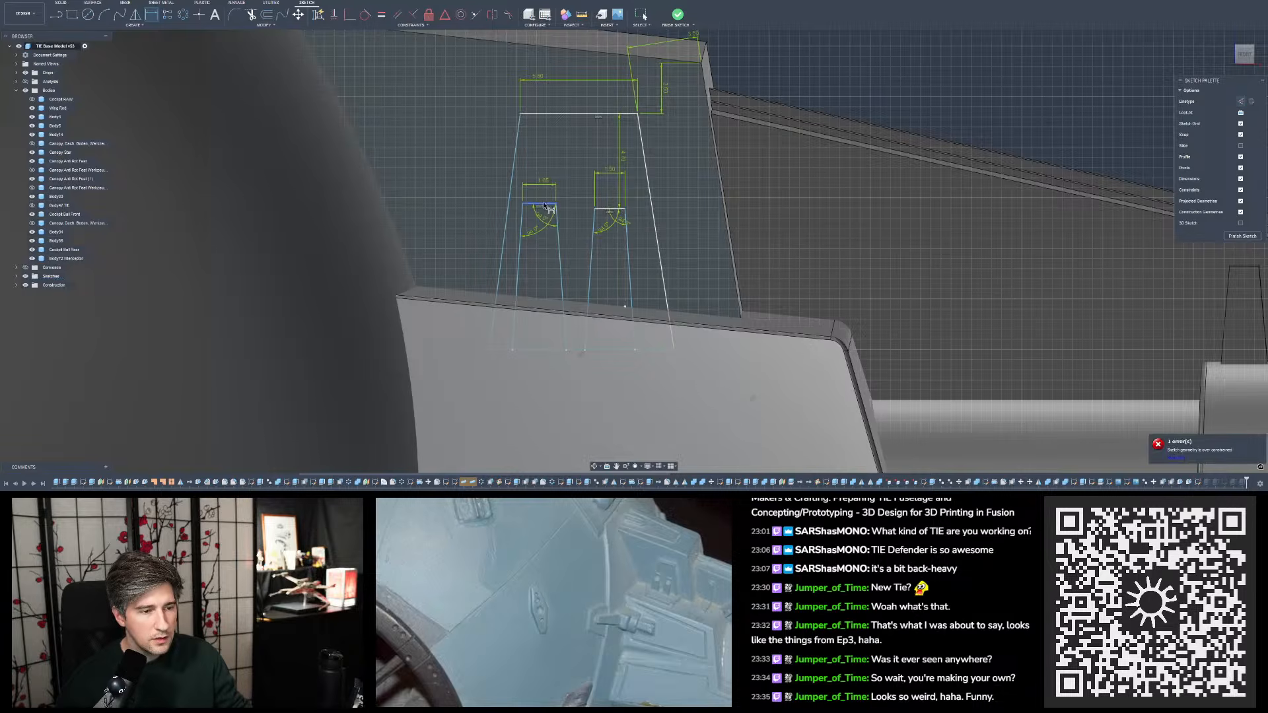
{"action": "left_click", "coordinate": [611, 210]}
{"action": "left_click", "coordinate": [576, 207]}
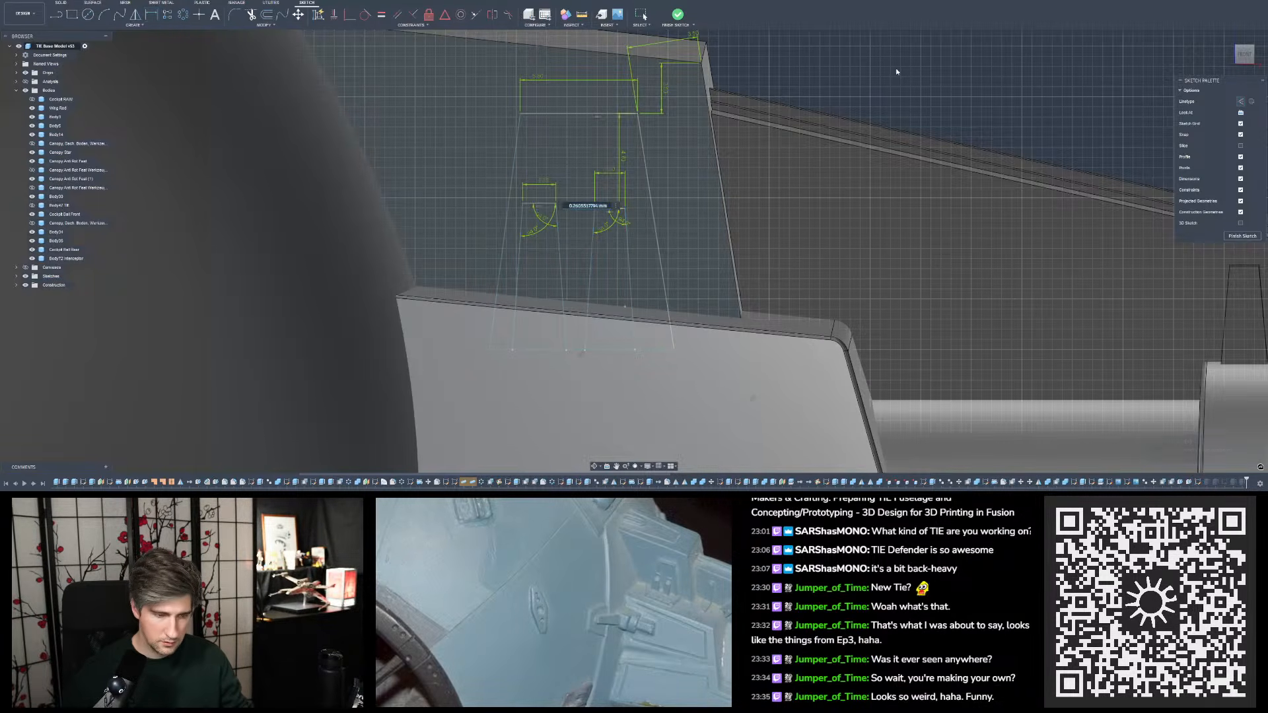
{"action": "type", "text": "0.3"}
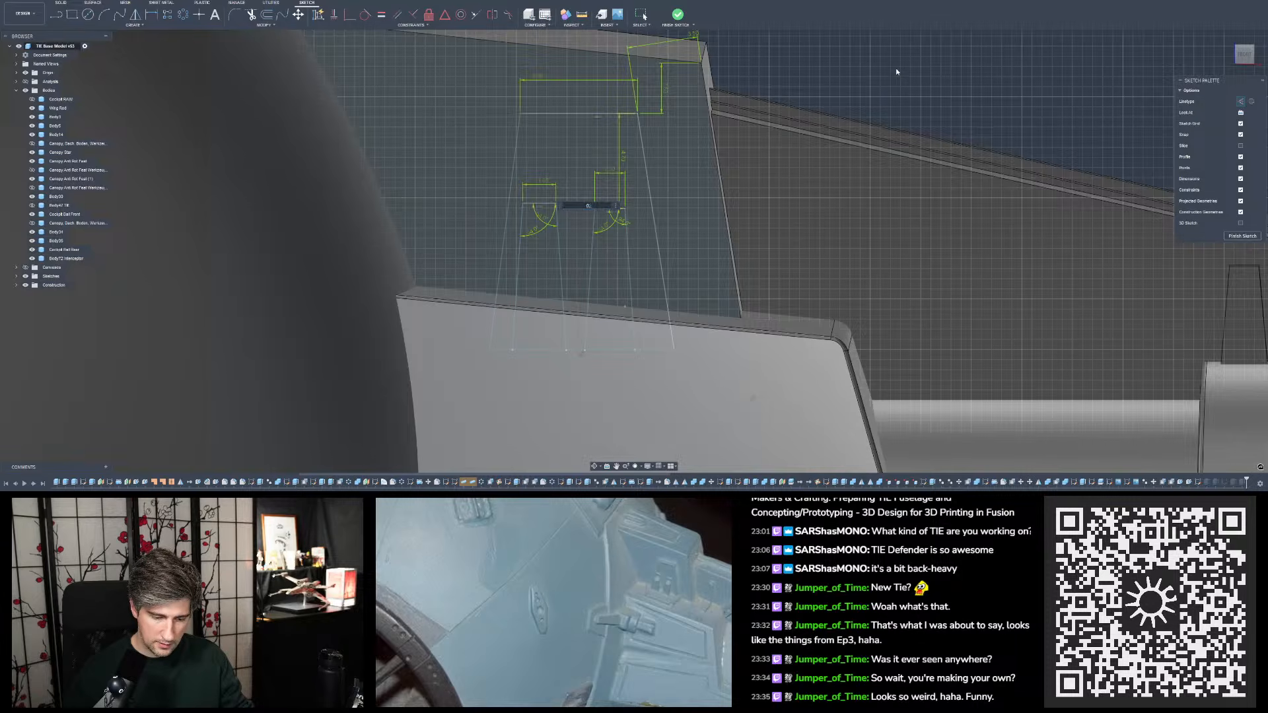
{"action": "key", "text": "Return"}
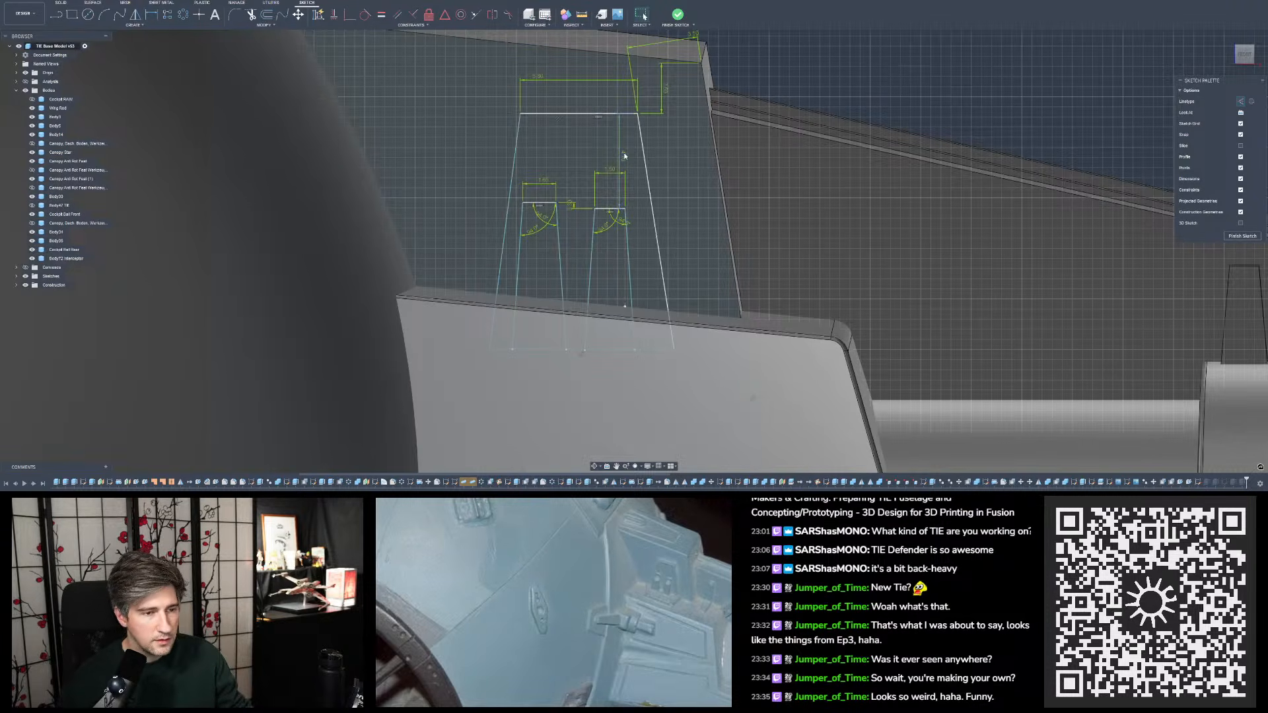
- Set the distance between the right inner slot's top edge and the outer trapezoid's top edge to 4 mm
{"action": "double_click", "coordinate": [624, 156]}
{"action": "type", "text": "4"}
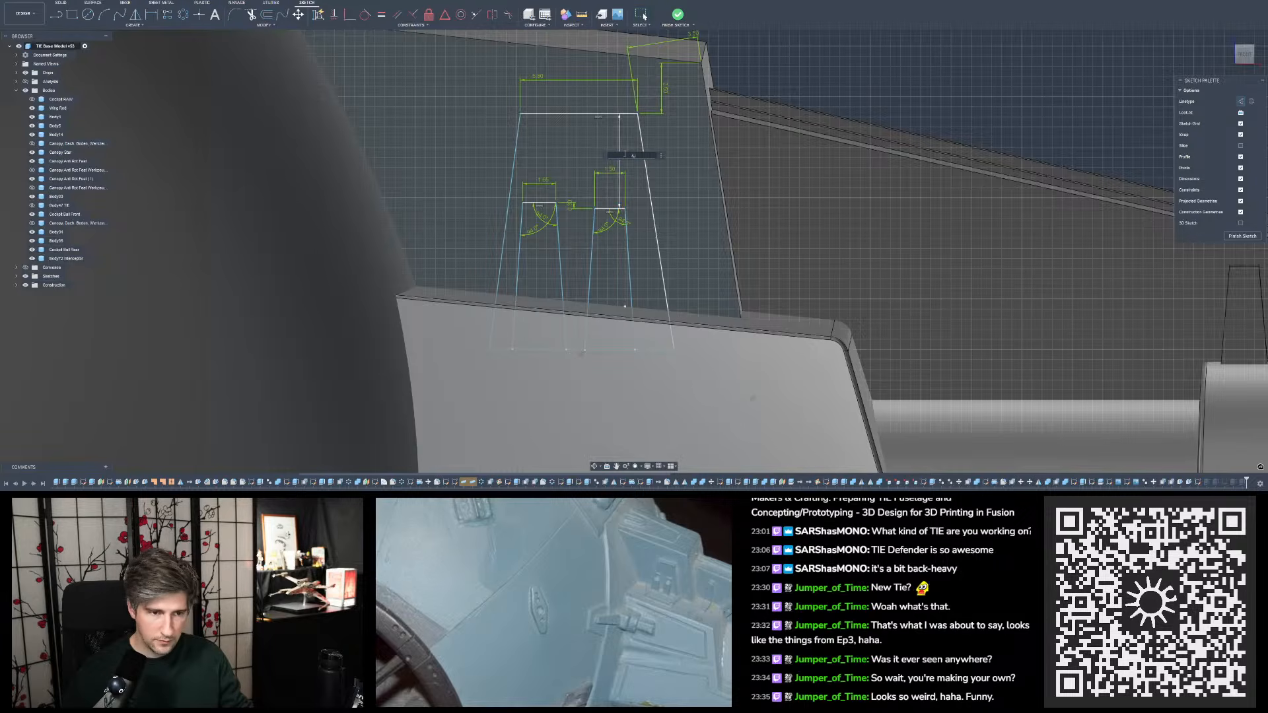
{"action": "key", "text": "Return"}
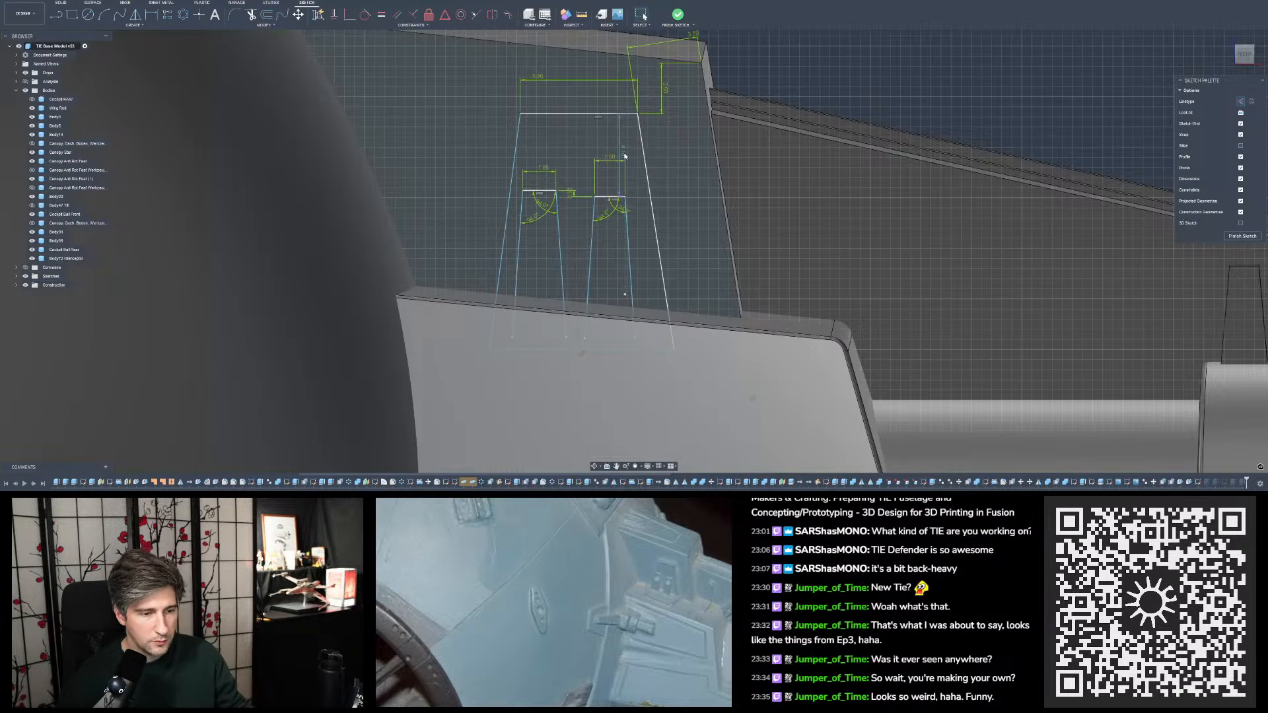
- Undo and redo the last distance change repeatedly to compare both slot positions, finishing with the change reapplied
{"action": "key", "text": "ctrl+z"}
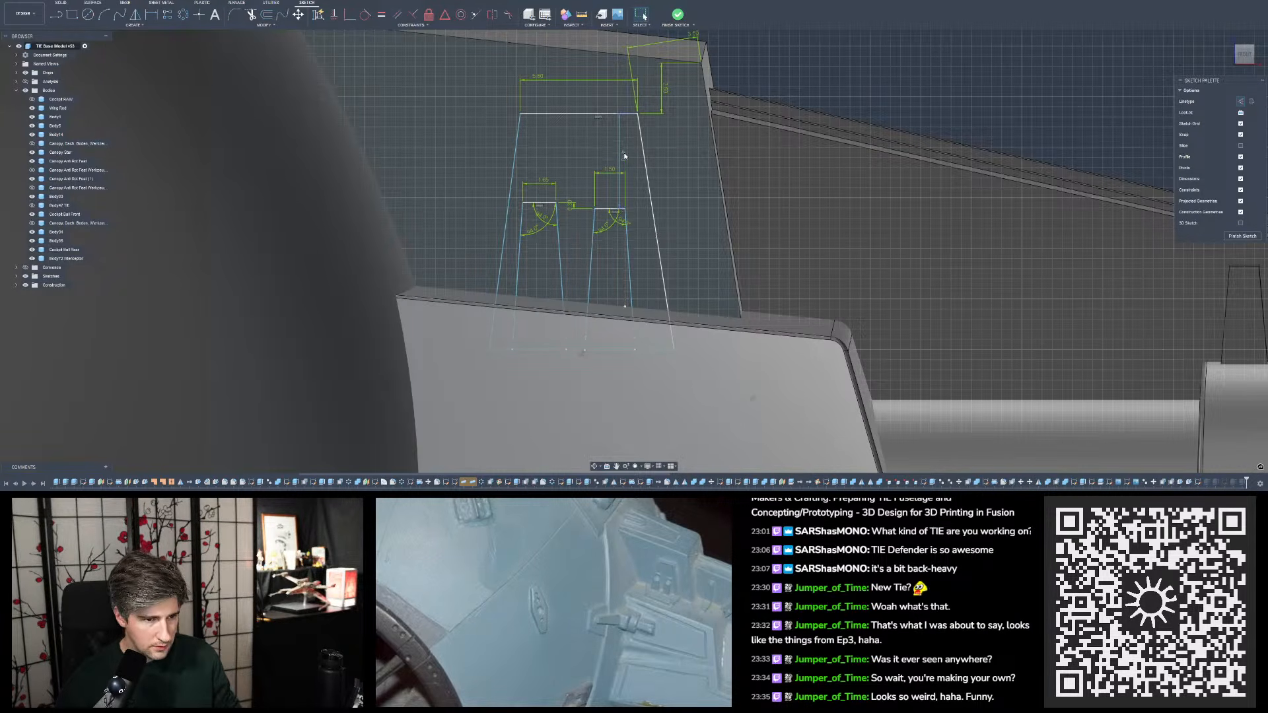
{"action": "key", "text": "ctrl+y"}
{"action": "key", "text": "ctrl+z"}
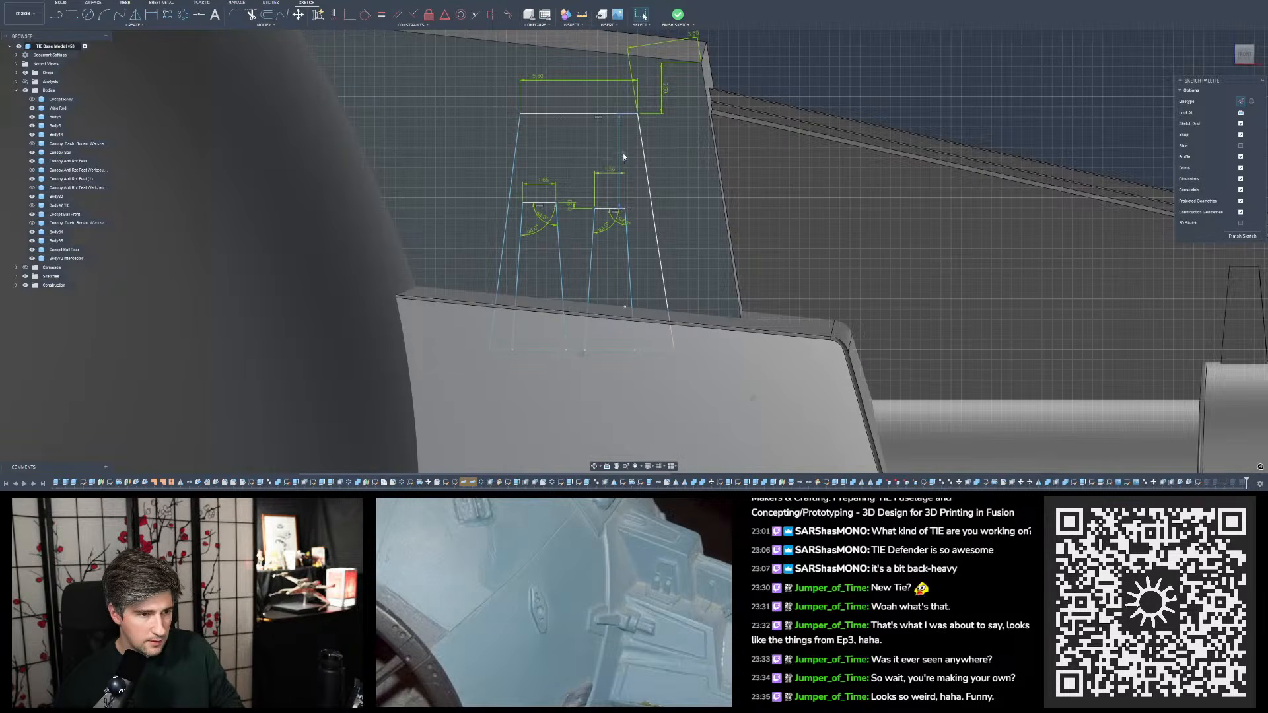
{"action": "key", "text": "ctrl+y"}
{"action": "key", "text": "ctrl+z"}
{"action": "key", "text": "ctrl+y"}
{"action": "key", "text": "ctrl+z"}
{"action": "key", "text": "ctrl+y"}
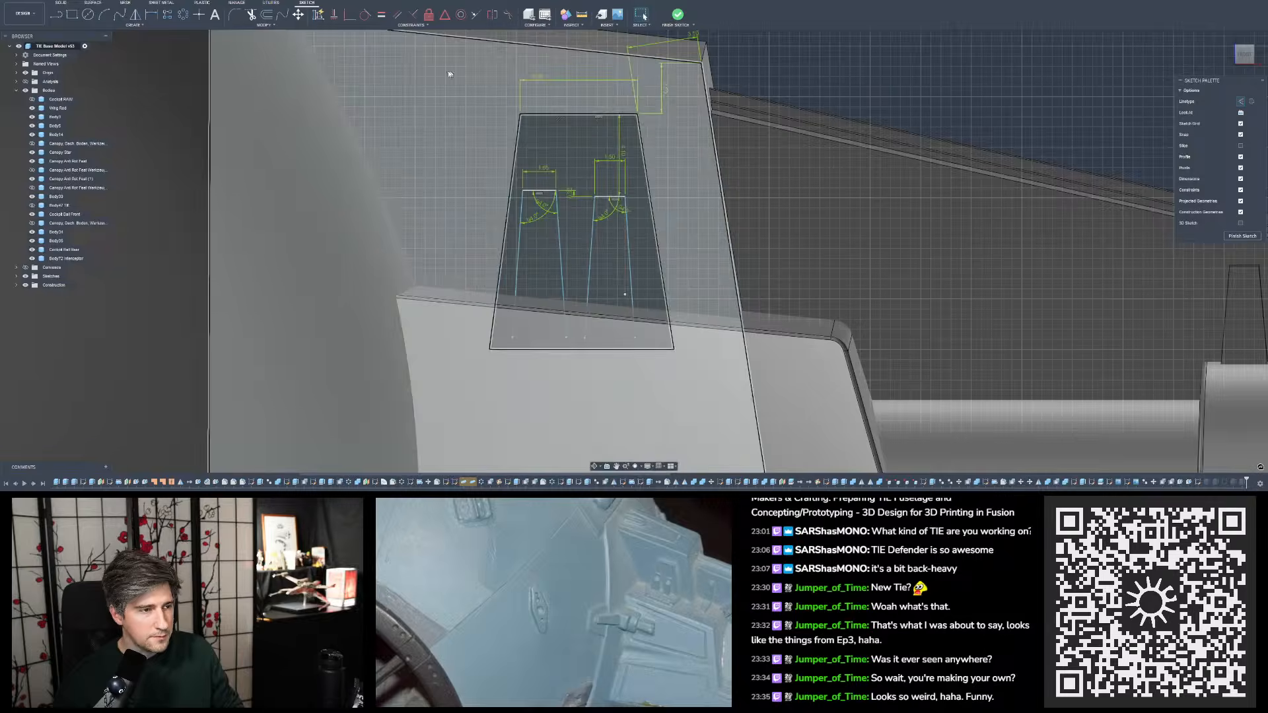
{"action": "key", "text": "i"}
{"action": "left_click", "coordinate": [625, 197]}
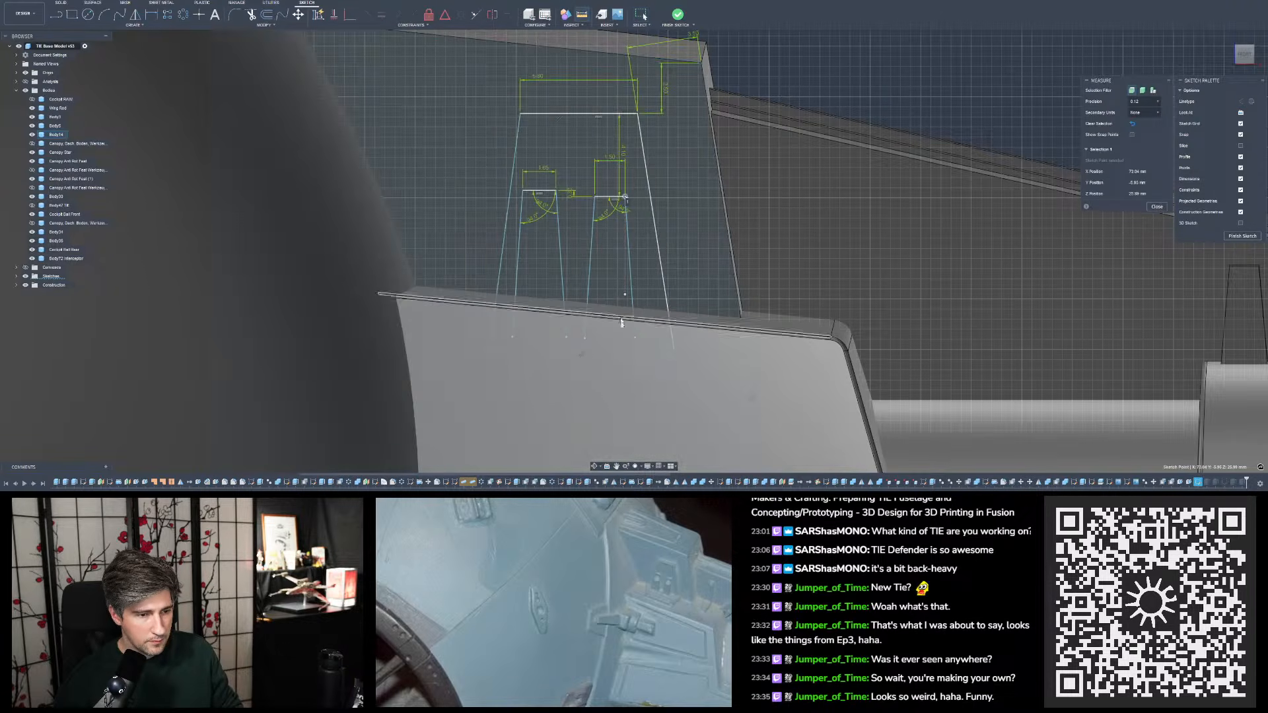
{"action": "key", "text": "Escape"}
- Move the lower endpoint of the right inner slot's vertical reference line down to the adjoining body's edge
{"action": "scroll", "coordinate": [661, 264], "scroll_direction": "up", "scroll_amount": 5}
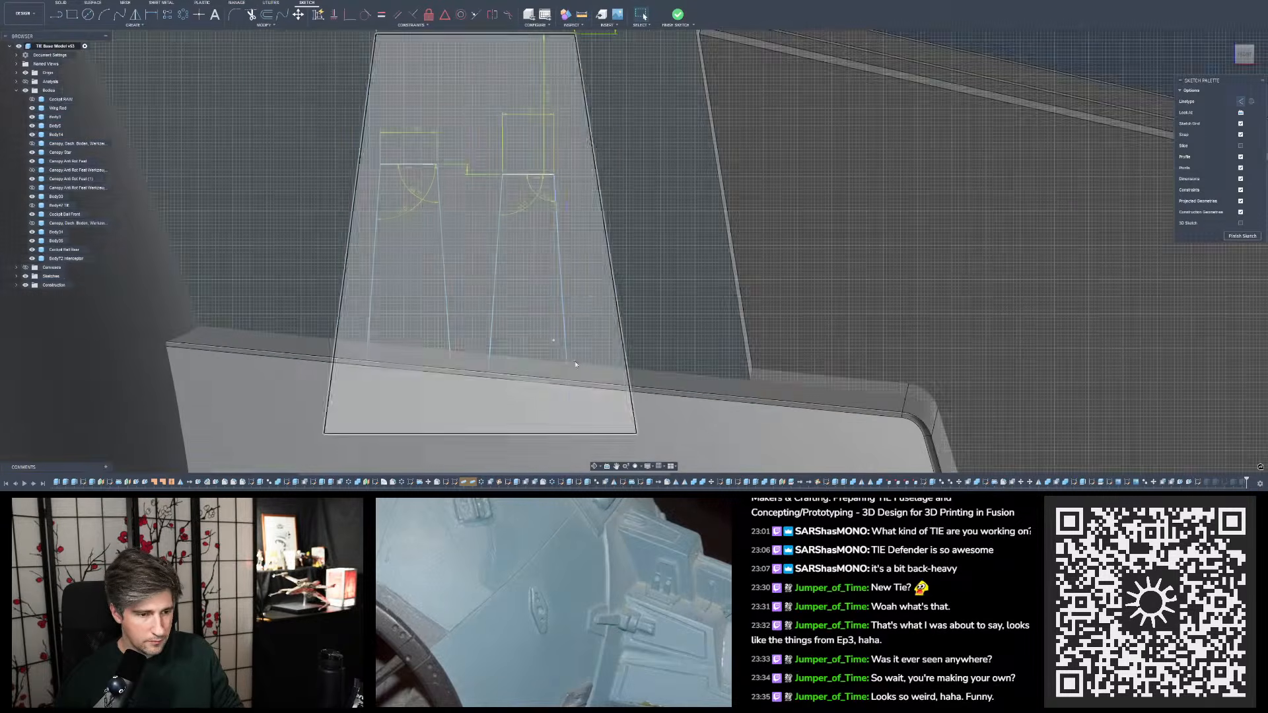
{"action": "left_click_drag", "start_coordinate": [551, 340], "coordinate": [551, 369]}
{"action": "scroll", "coordinate": [532, 211], "scroll_direction": "down", "scroll_amount": 2}
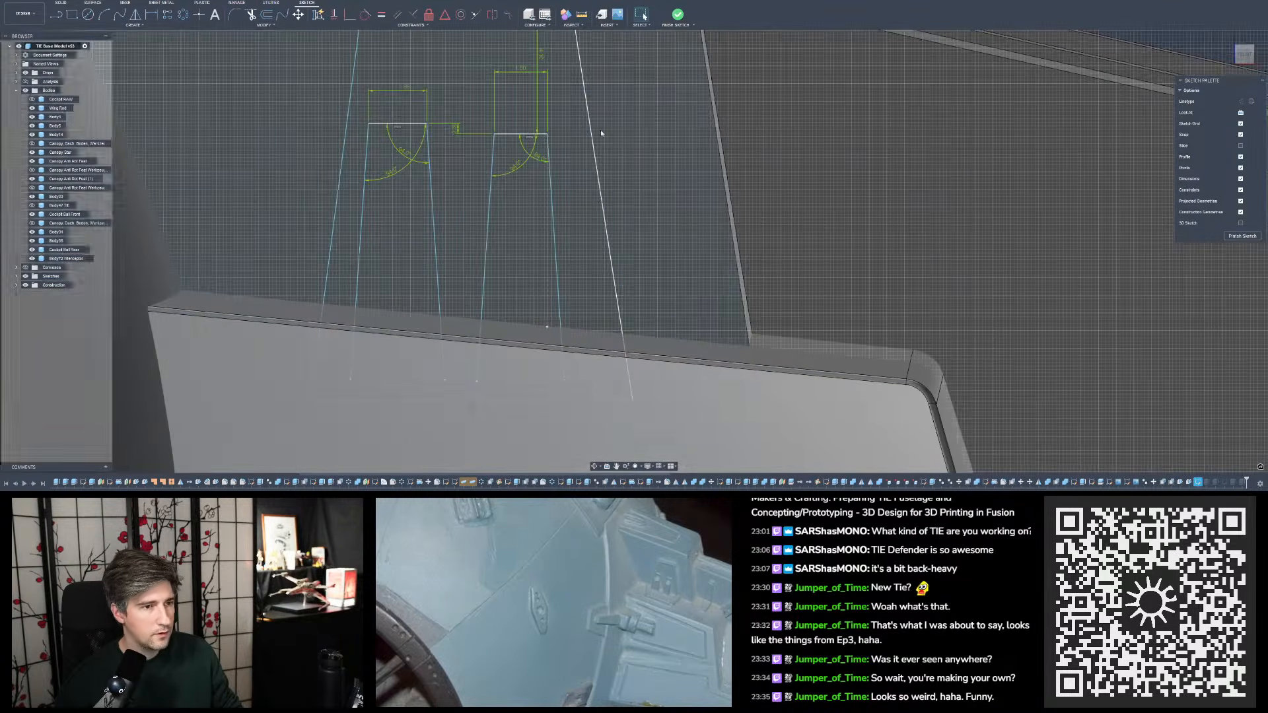
- Measure the length of the vertical reference line below the right inner slot's upper right corner
{"action": "key", "text": "i"}
{"action": "left_click", "coordinate": [548, 232]}
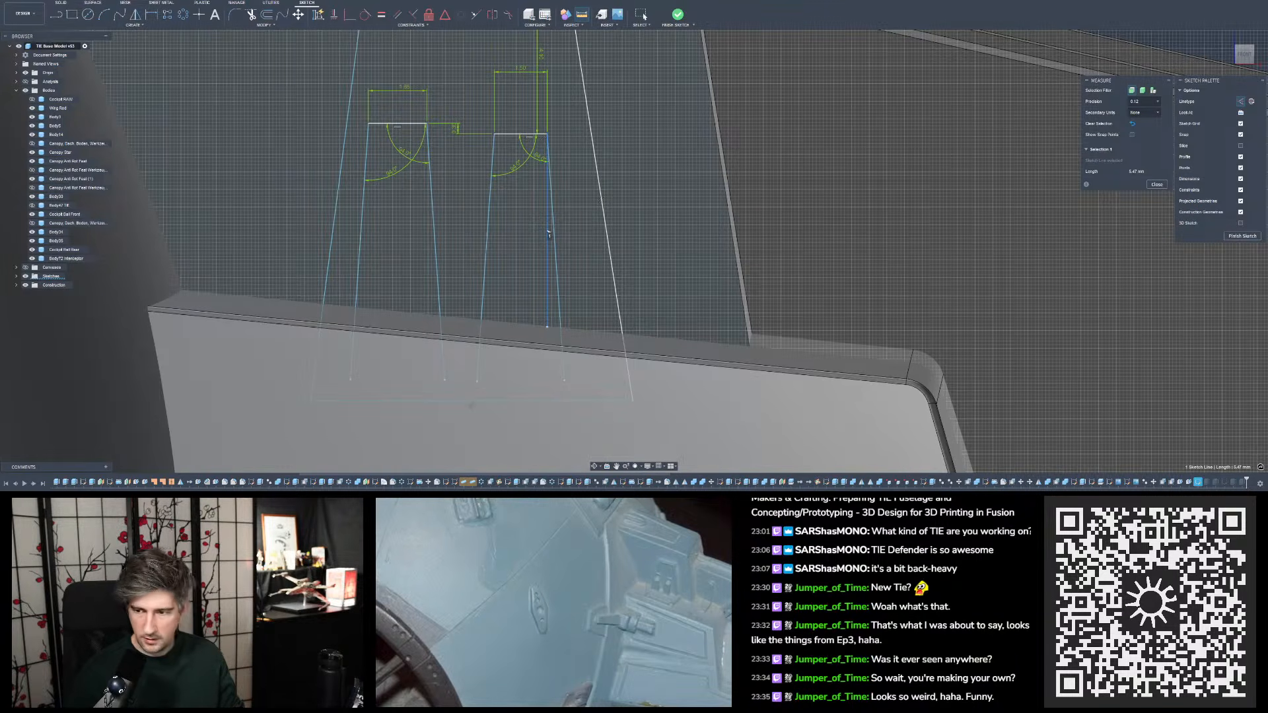
{"action": "scroll", "coordinate": [745, 231], "scroll_direction": "down", "scroll_amount": 2}
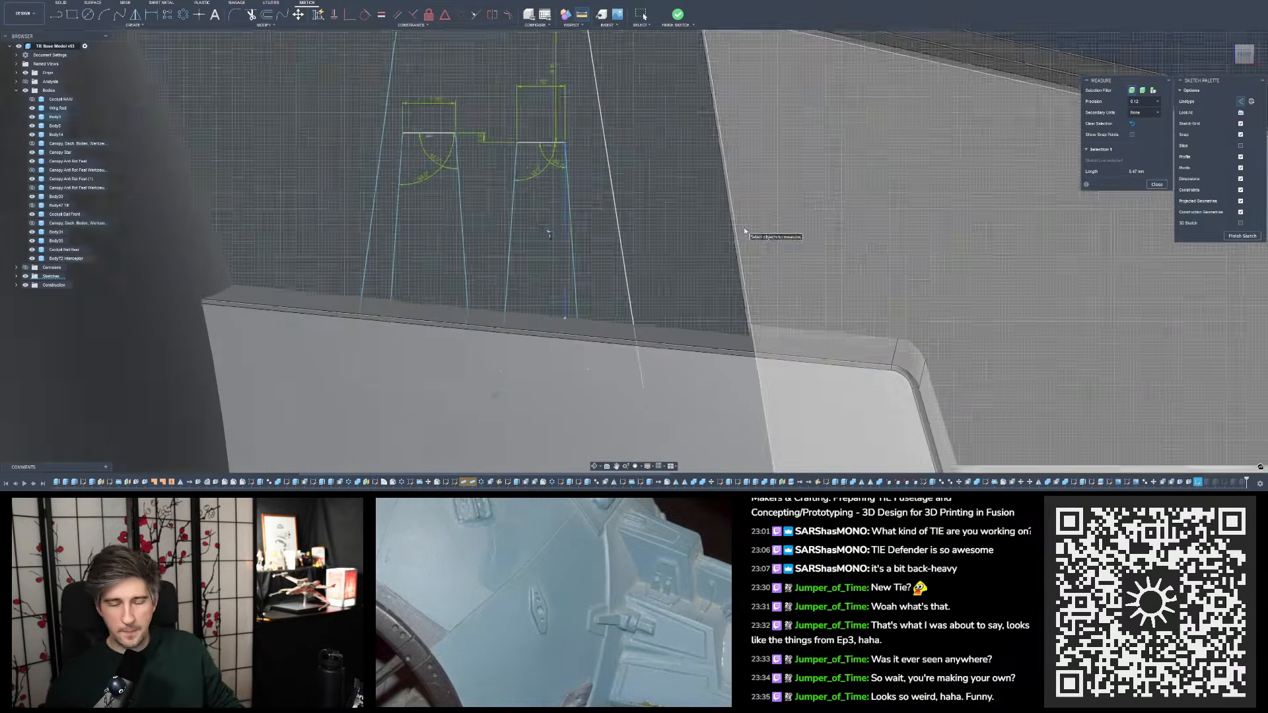
{"action": "scroll", "coordinate": [745, 232], "scroll_direction": "down", "scroll_amount": 4}
{"action": "scroll", "coordinate": [730, 123], "scroll_direction": "up", "scroll_amount": 2}
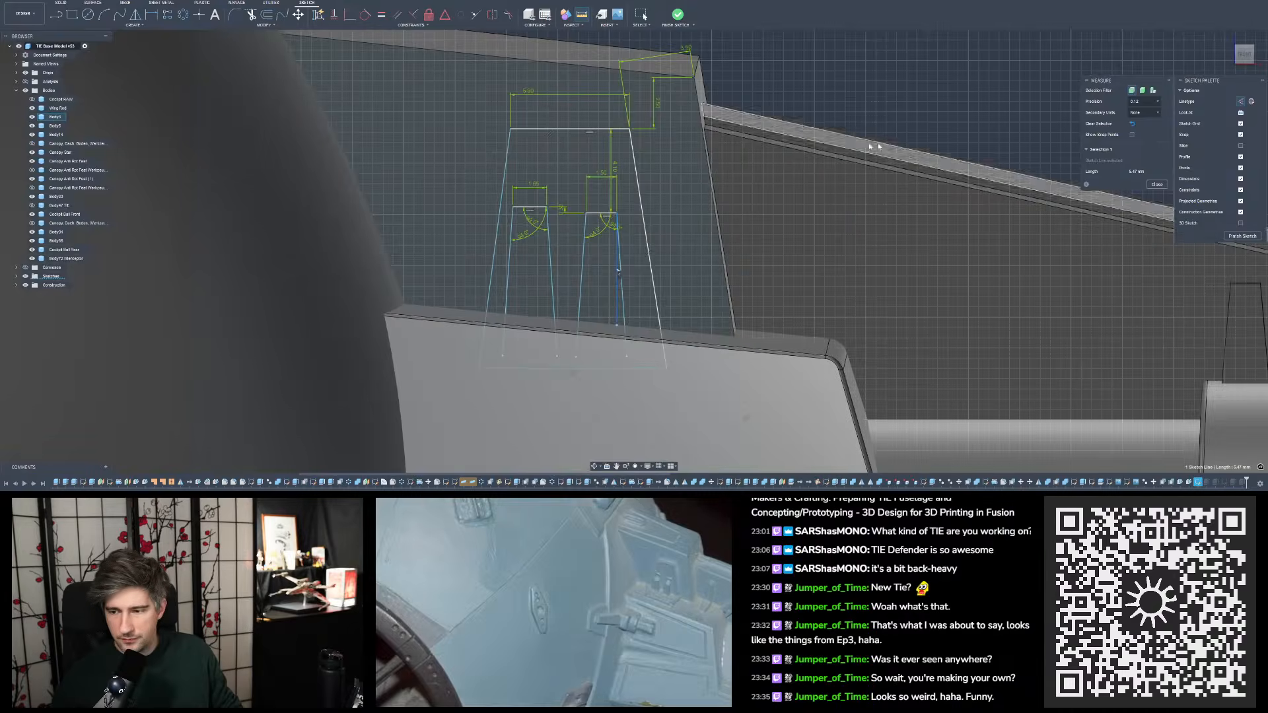
{"action": "key", "text": "Escape"}
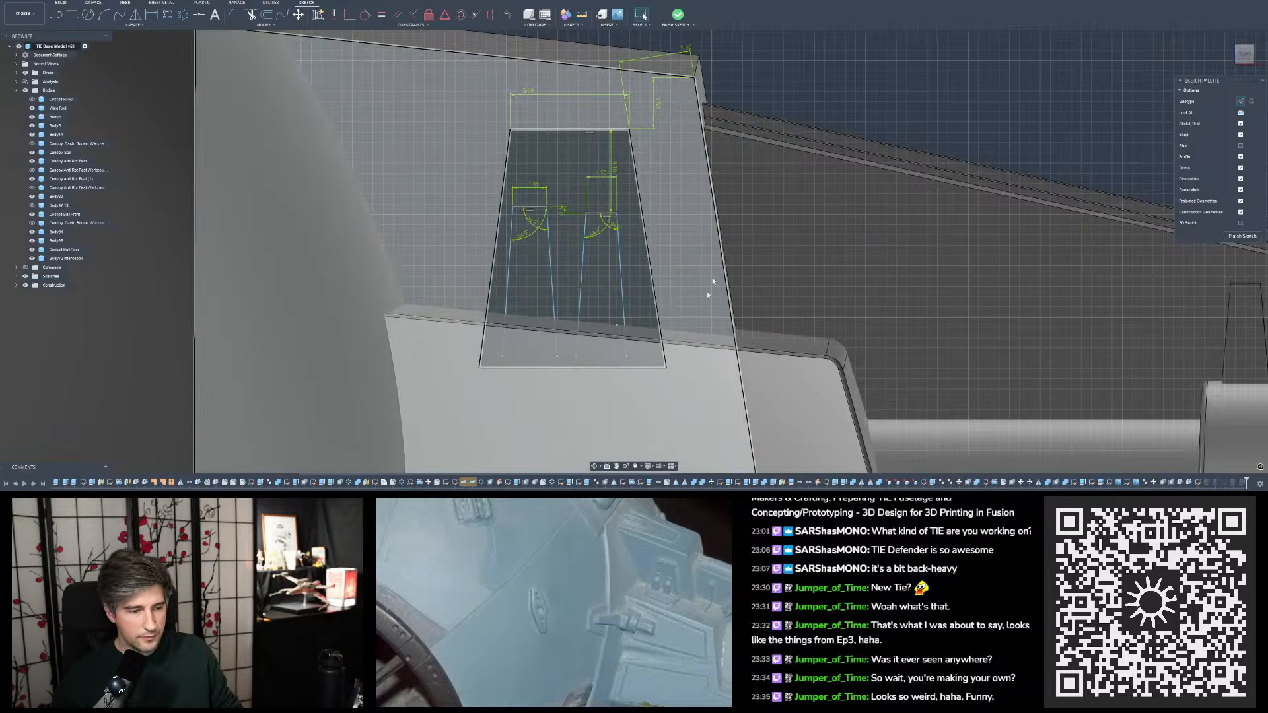
- Extend the inner slots' side lines down to the outer trapezoid's base line and finish the sketch
{"action": "scroll", "coordinate": [638, 360], "scroll_direction": "up", "scroll_amount": 3}
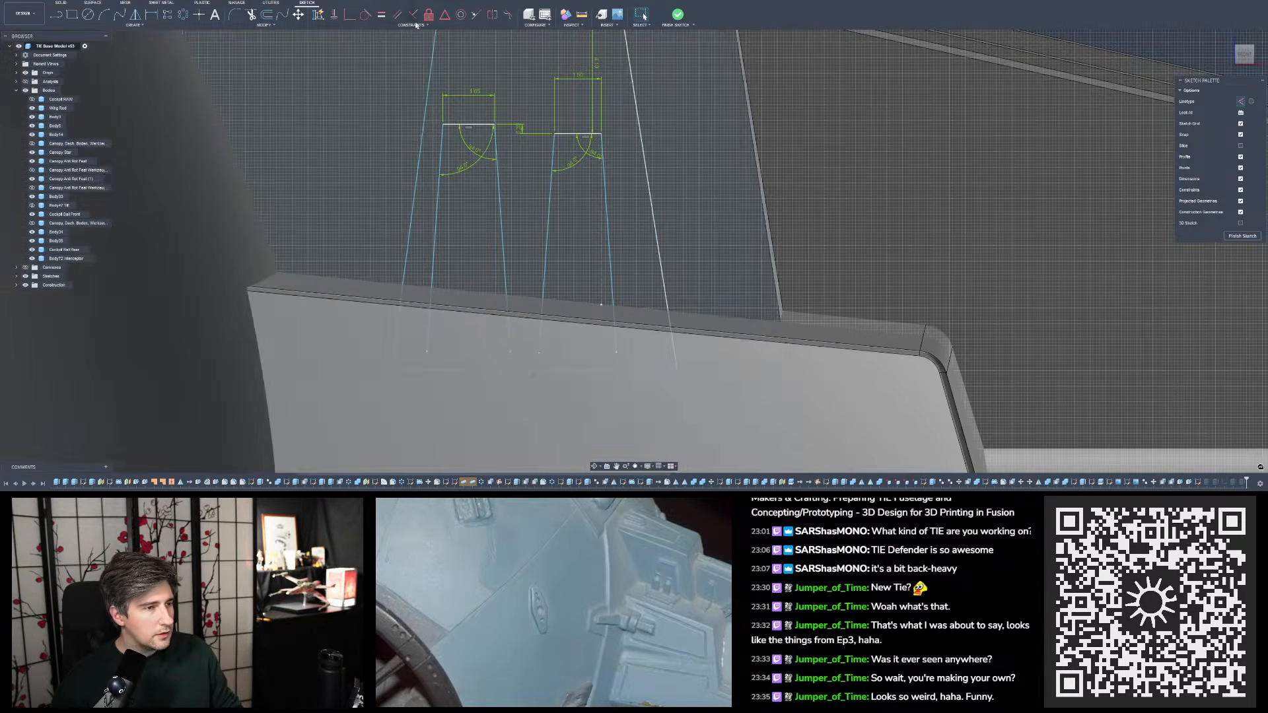
{"action": "left_click", "coordinate": [265, 25]}
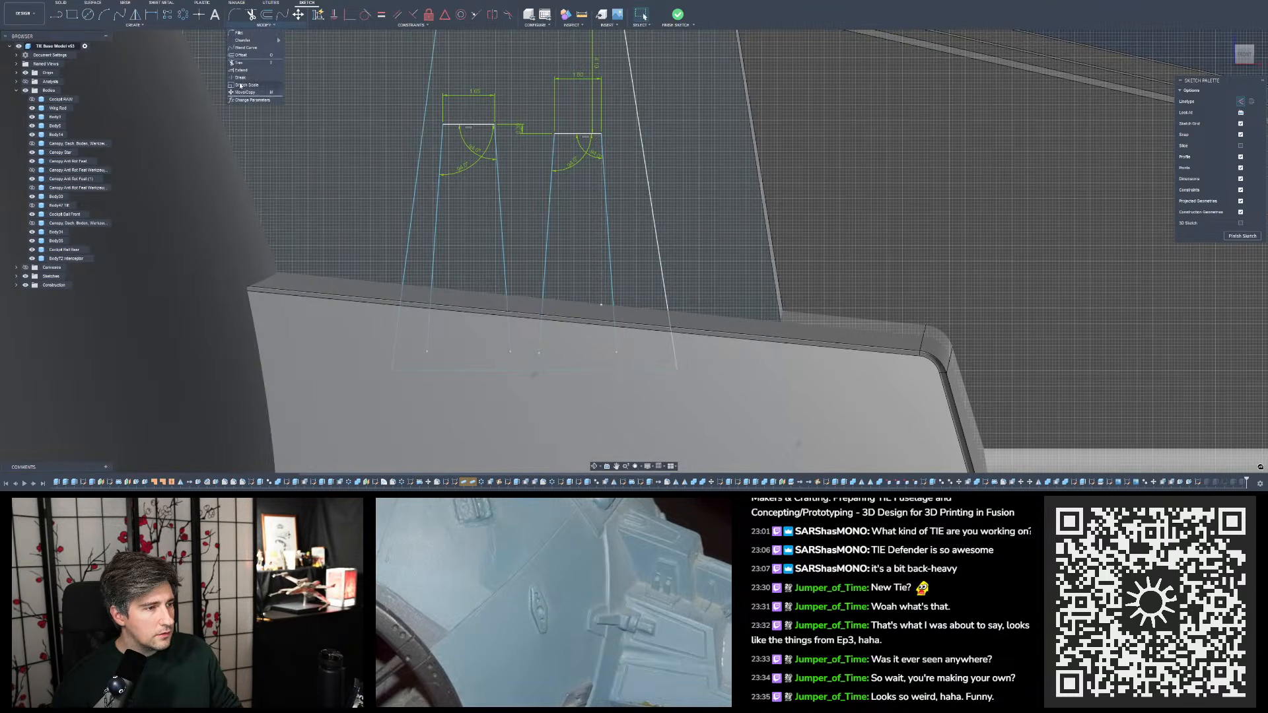
{"action": "left_click", "coordinate": [245, 72]}
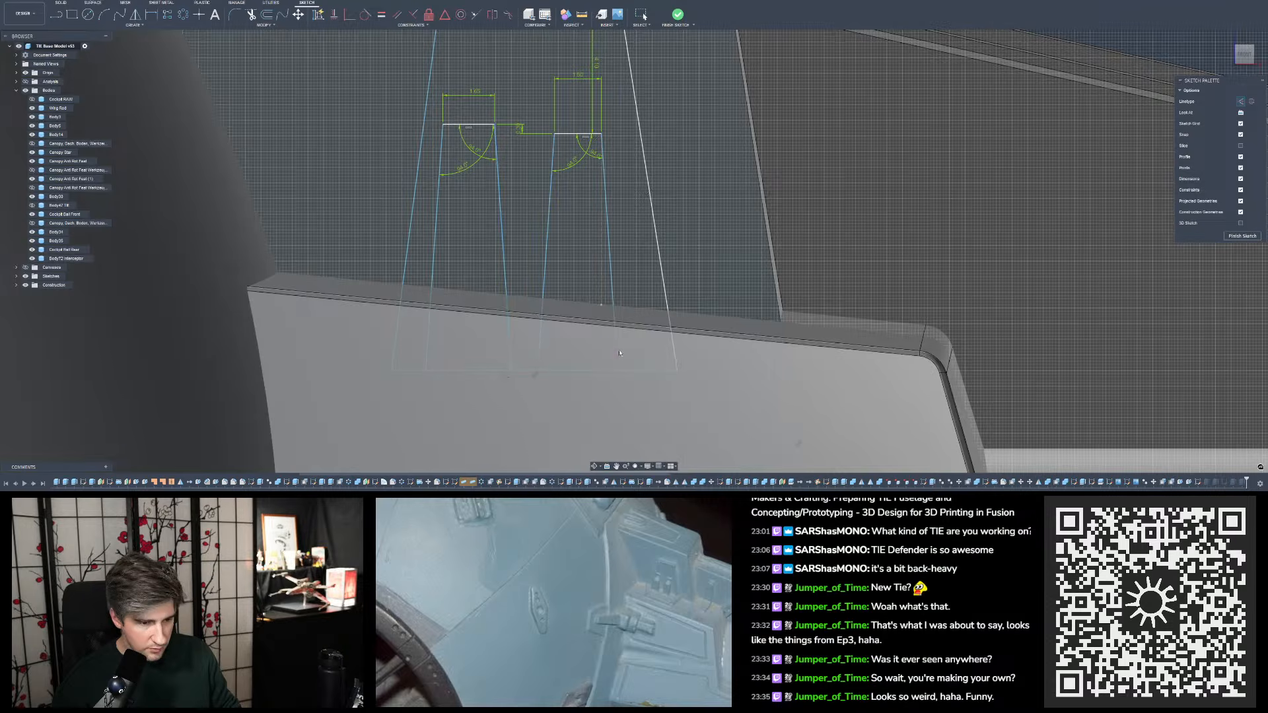
{"action": "scroll", "coordinate": [618, 350], "scroll_direction": "down", "scroll_amount": 4}
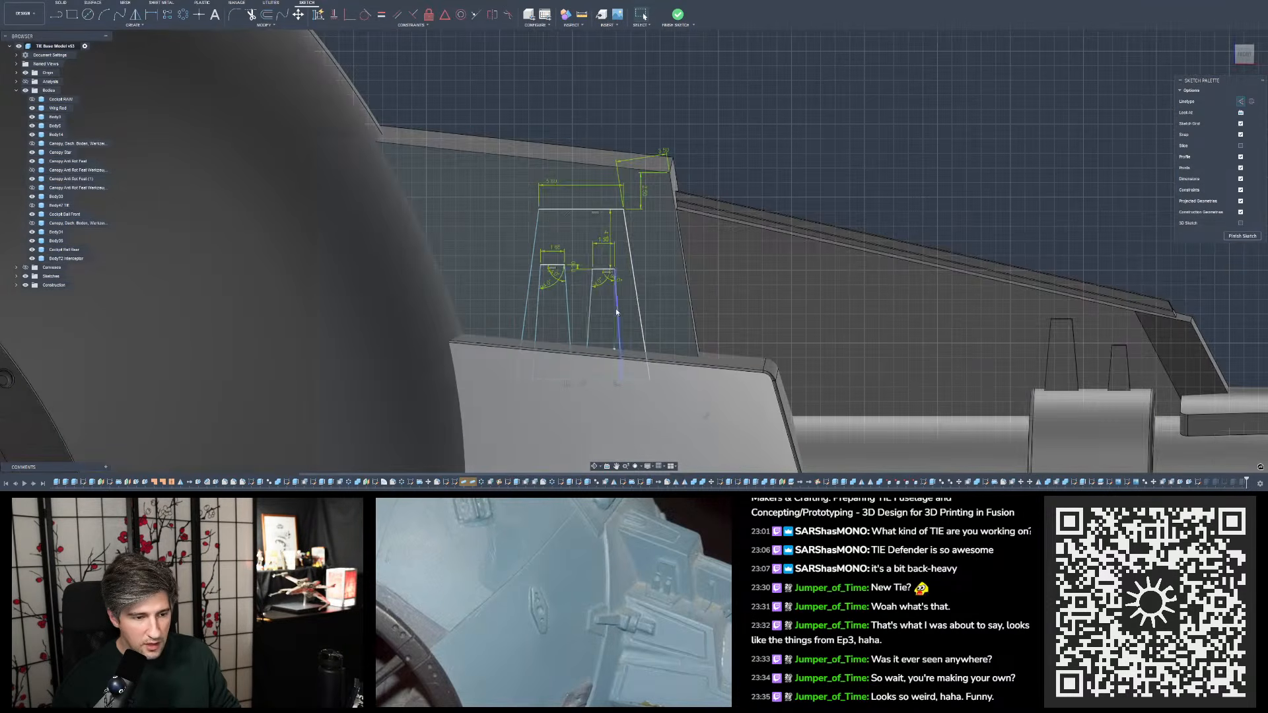
{"action": "scroll", "coordinate": [617, 312], "scroll_direction": "up", "scroll_amount": 3}
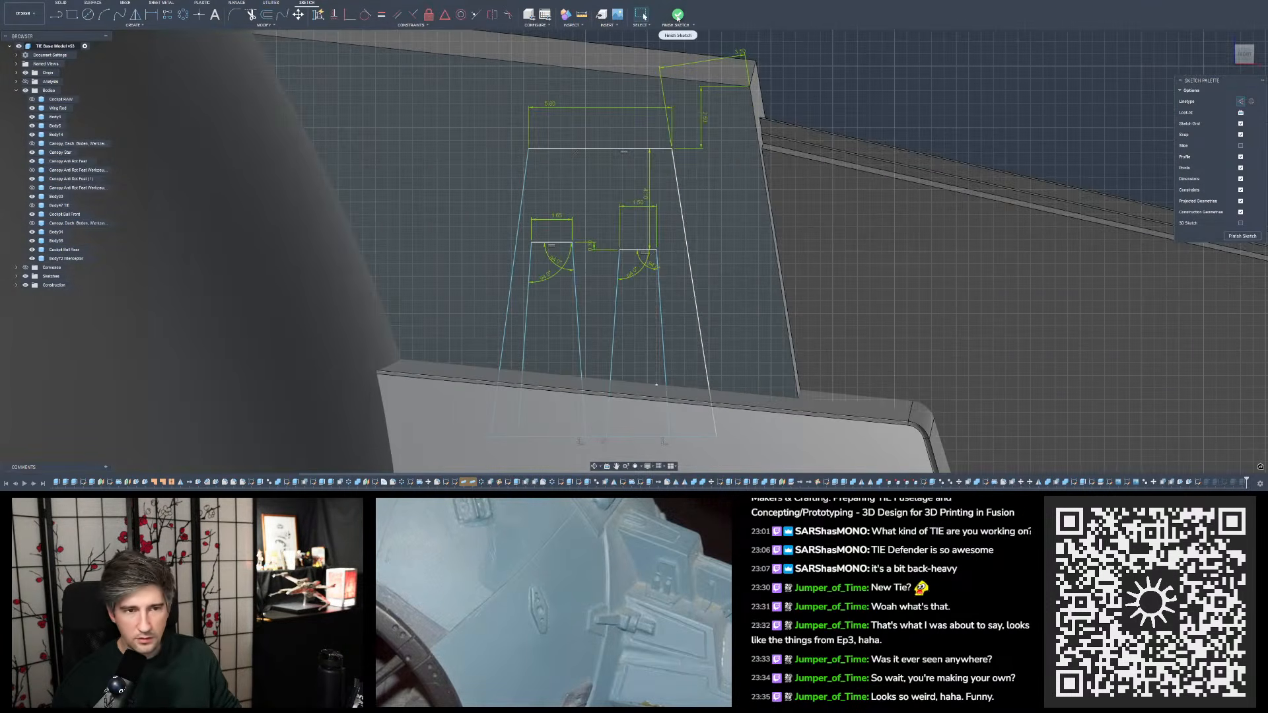
{"action": "left_click", "coordinate": [679, 17]}
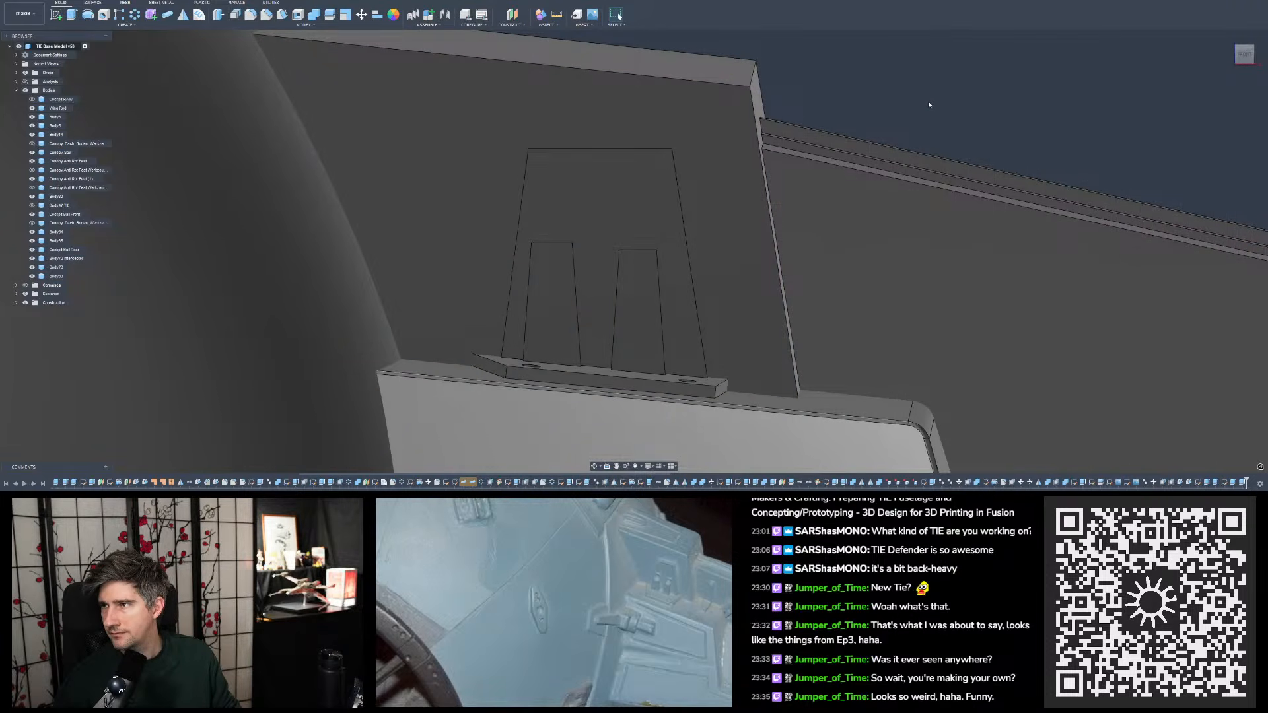
- Examine the slotted trapezoid panel and its base plate from several angles, both close up and within the whole TIE model
{"action": "scroll", "coordinate": [852, 128], "scroll_direction": "down", "scroll_amount": 3}
{"action": "middle_click_drag", "start_coordinate": [731, 176], "coordinate": [804, 184], "text": "shift"}
{"action": "scroll", "coordinate": [708, 263], "scroll_direction": "down", "scroll_amount": 2}
{"action": "scroll", "coordinate": [708, 263], "scroll_direction": "down", "scroll_amount": 2}
{"action": "scroll", "coordinate": [736, 284], "scroll_direction": "down", "scroll_amount": 3}
{"action": "scroll", "coordinate": [805, 188], "scroll_direction": "up", "scroll_amount": 4}
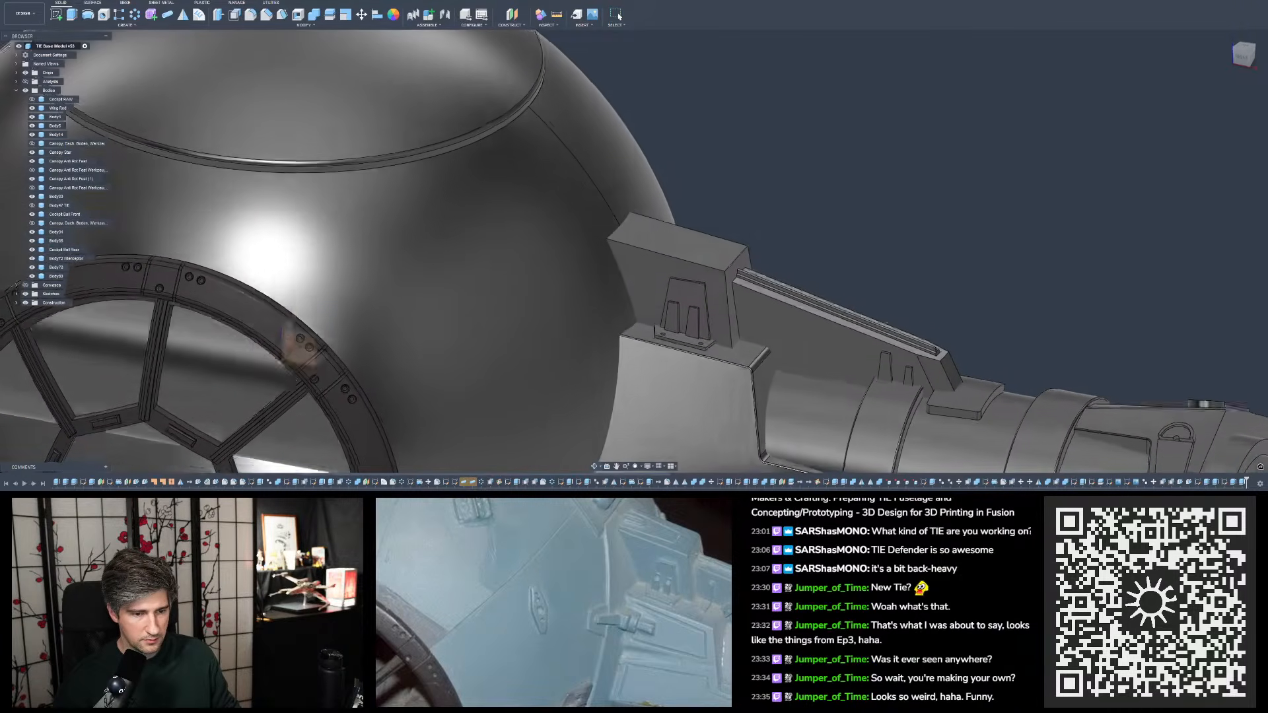
{"action": "middle_click_drag", "start_coordinate": [805, 188], "coordinate": [797, 192], "text": "shift"}
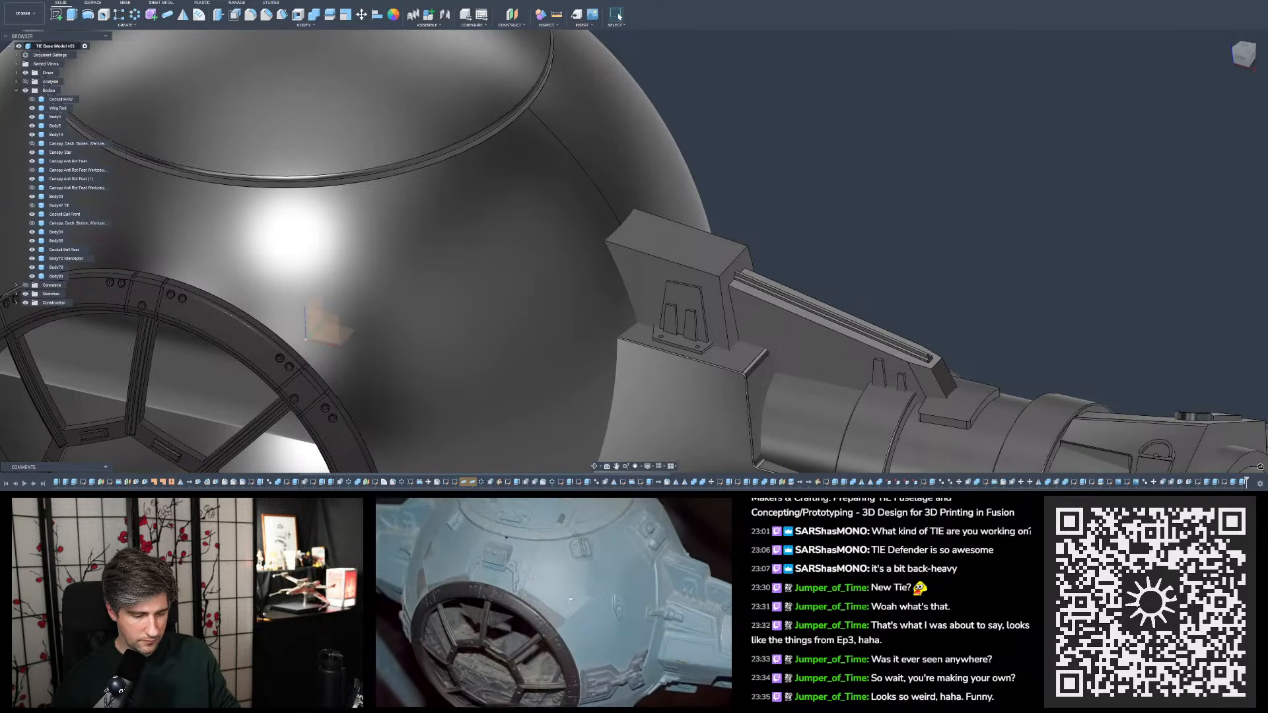
{"action": "scroll", "coordinate": [793, 242], "scroll_direction": "down", "scroll_amount": 5}
{"action": "scroll", "coordinate": [793, 242], "scroll_direction": "down", "scroll_amount": 1}
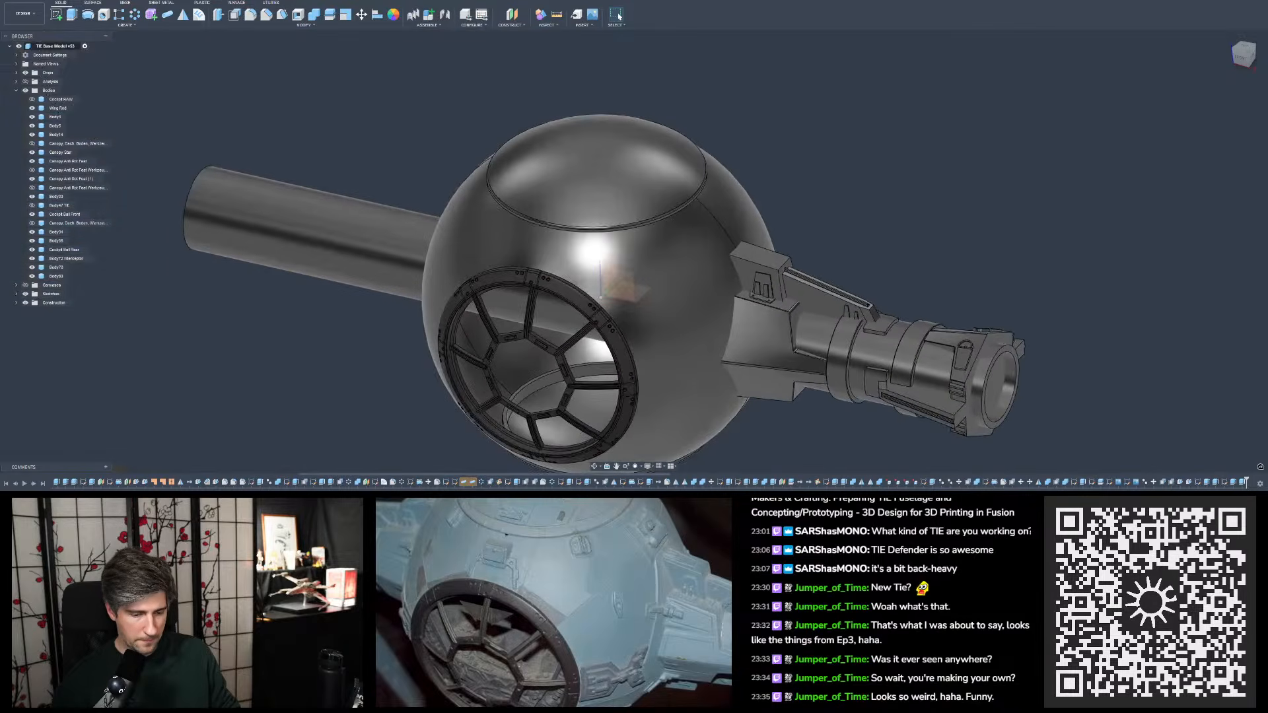
{"action": "middle_click_drag", "start_coordinate": [839, 228], "coordinate": [923, 179], "text": "shift"}
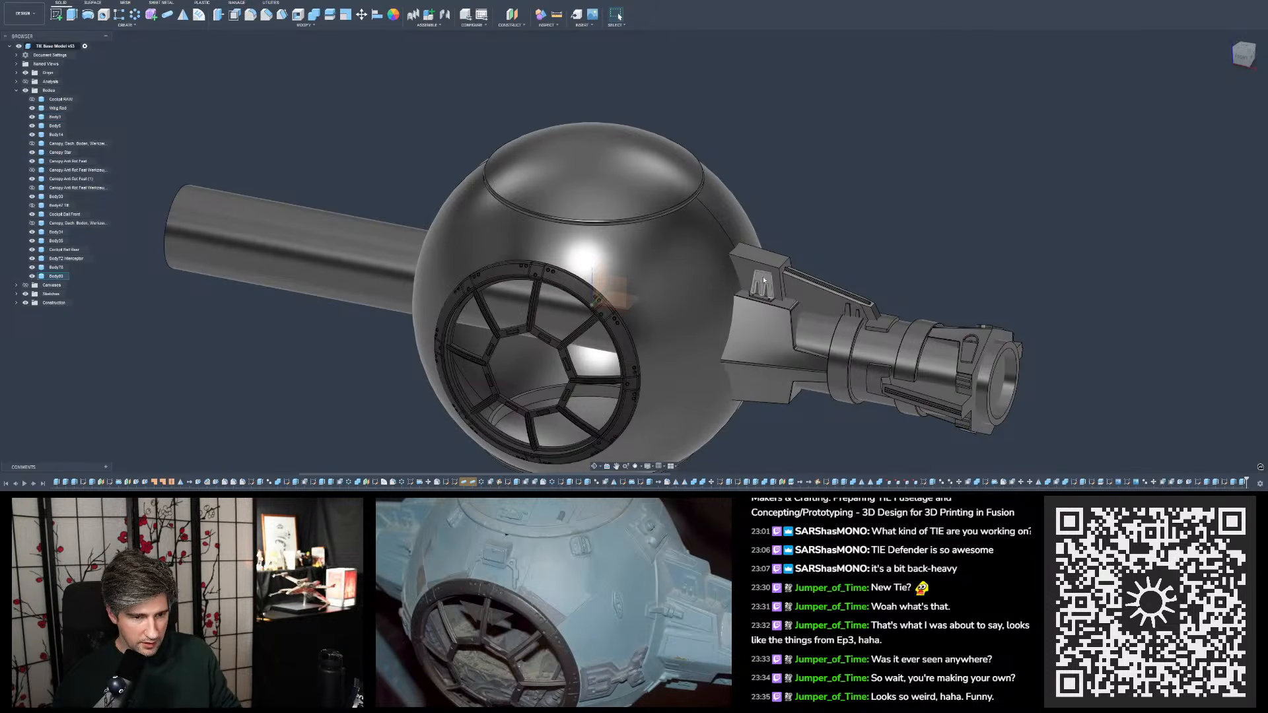
{"action": "mouse_move", "coordinate": [860, 206]}
{"action": "middle_mouse_down", "text": "shift"}
{"action": "mouse_move", "coordinate": [922, 162]}
{"action": "mouse_move", "coordinate": [871, 207]}
{"action": "mouse_move", "coordinate": [876, 185]}
{"action": "mouse_move", "coordinate": [873, 261]}
{"action": "mouse_move", "coordinate": [870, 162]}
{"action": "mouse_move", "coordinate": [872, 212]}
{"action": "mouse_move", "coordinate": [884, 207]}
{"action": "middle_mouse_up", "text": "shift"}
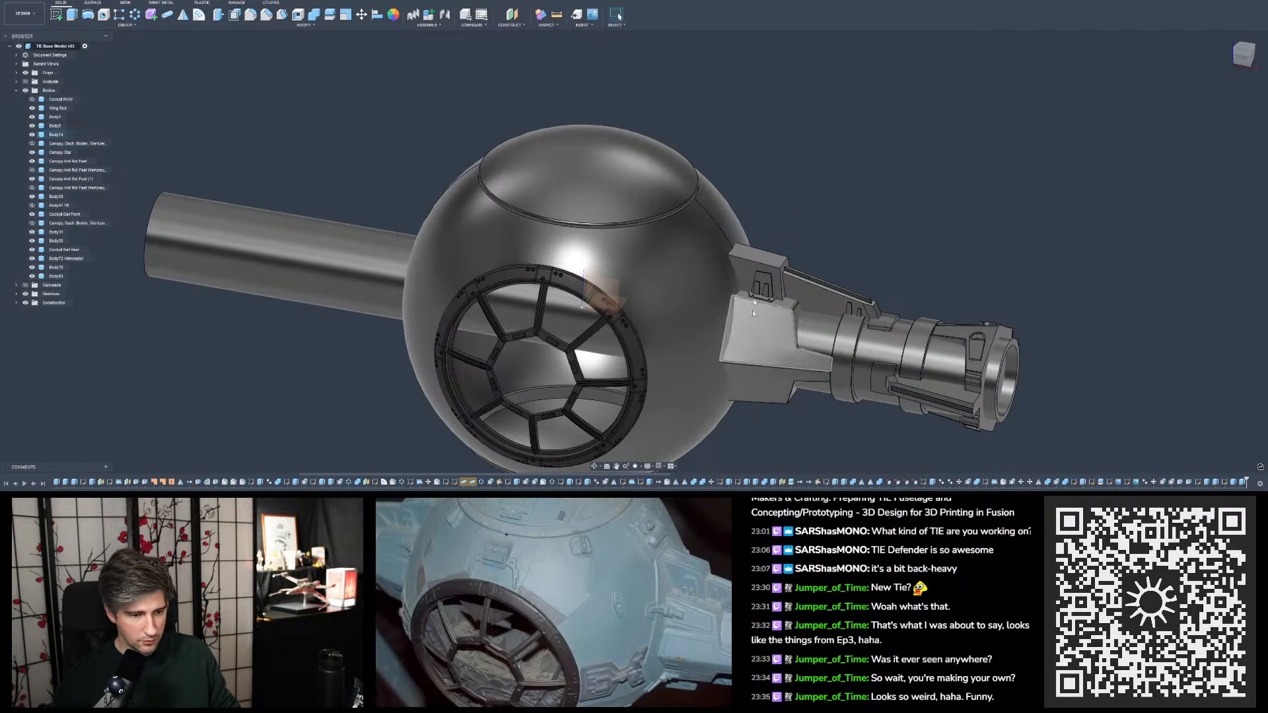
{"action": "middle_click_drag", "start_coordinate": [776, 309], "coordinate": [773, 201], "text": "shift"}
{"action": "scroll", "coordinate": [772, 202], "scroll_direction": "up", "scroll_amount": 5}
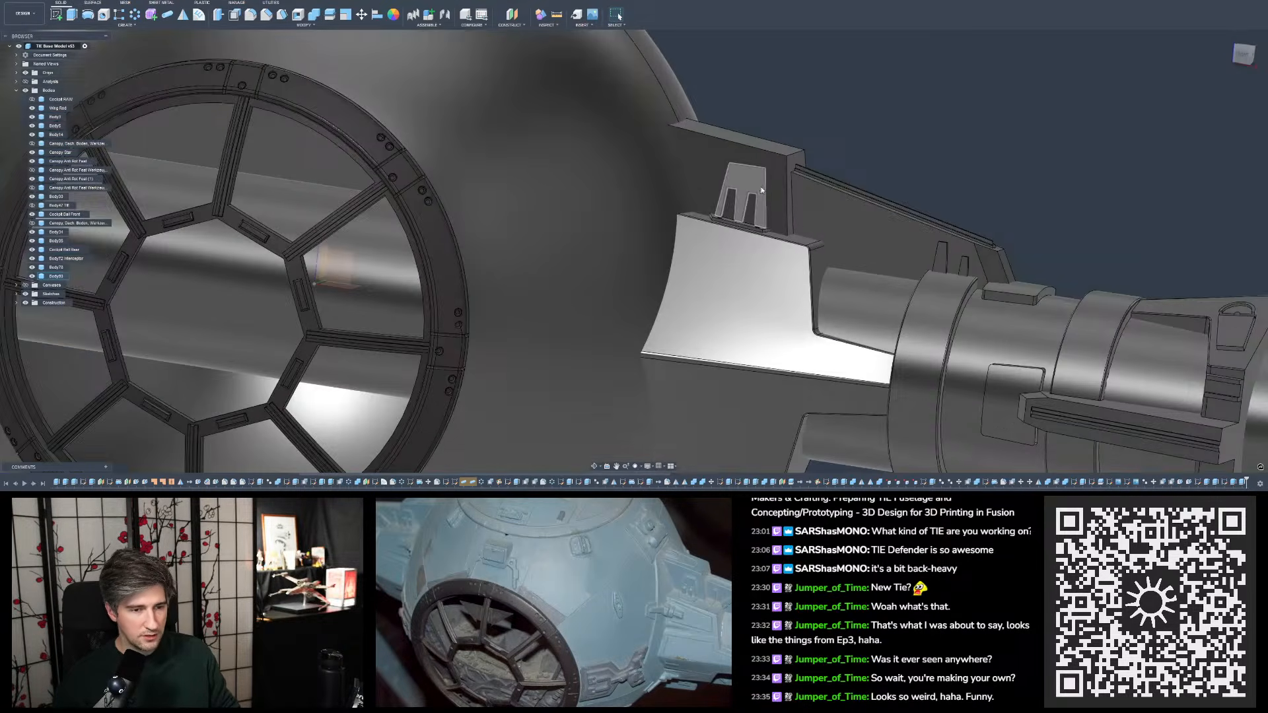
{"action": "scroll", "coordinate": [722, 251], "scroll_direction": "down", "scroll_amount": 5}
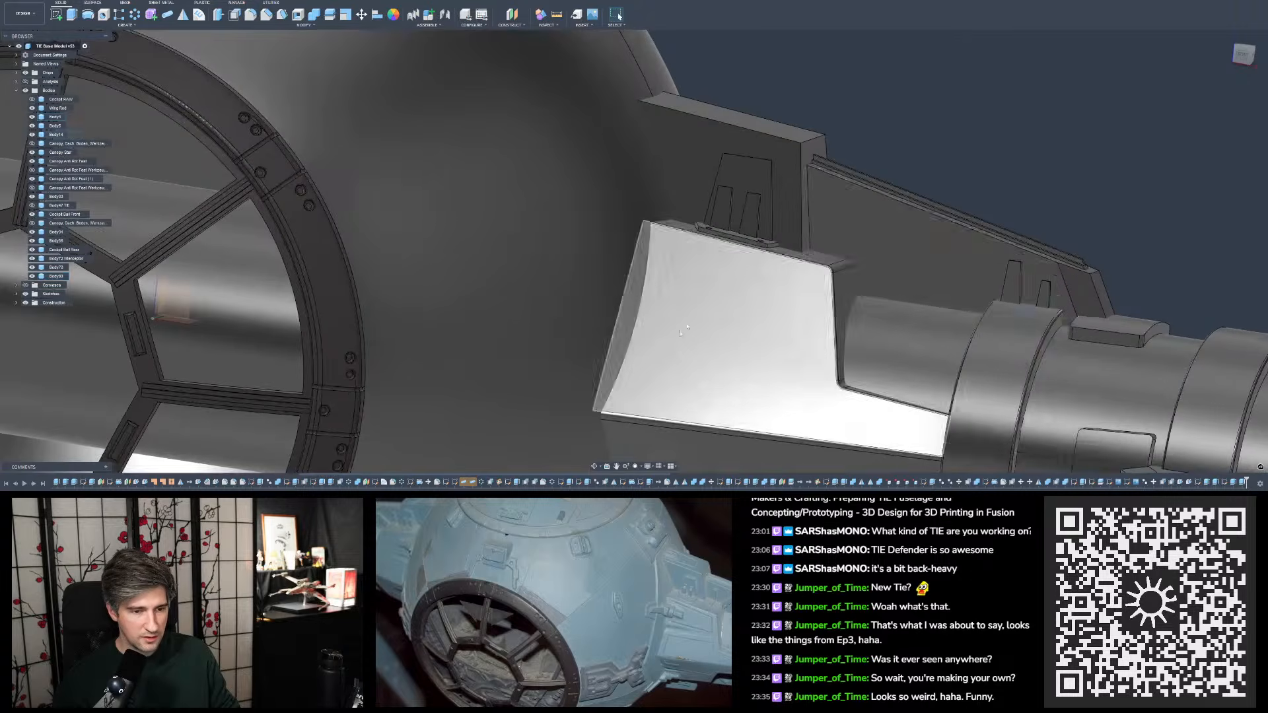
{"action": "middle_click_drag", "start_coordinate": [721, 251], "coordinate": [743, 298], "text": "shift"}
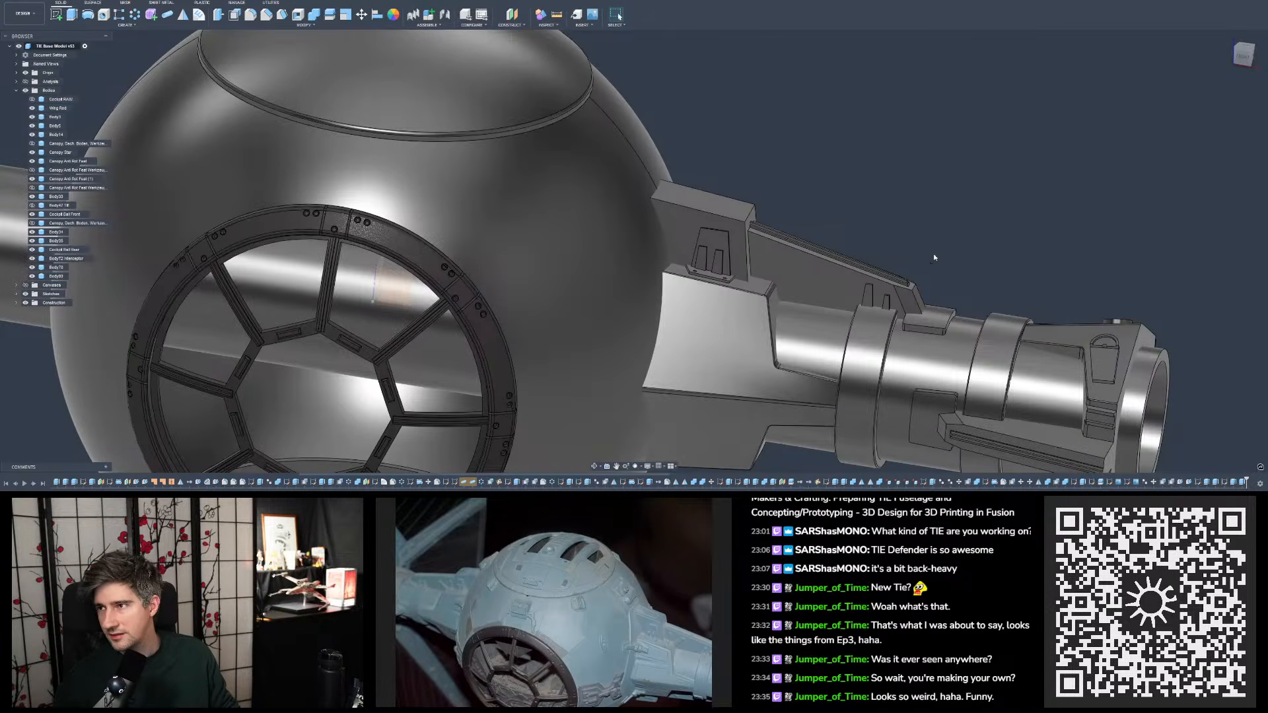
- Save the TIE model as a new version with the default version description
{"action": "scroll", "coordinate": [934, 258], "scroll_direction": "down", "scroll_amount": 3}
{"action": "mouse_move", "coordinate": [946, 241]}
{"action": "middle_mouse_down", "text": "shift"}
{"action": "mouse_move", "coordinate": [905, 236]}
{"action": "mouse_move", "coordinate": [944, 216]}
{"action": "mouse_move", "coordinate": [943, 245]}
{"action": "middle_mouse_up", "text": "shift"}
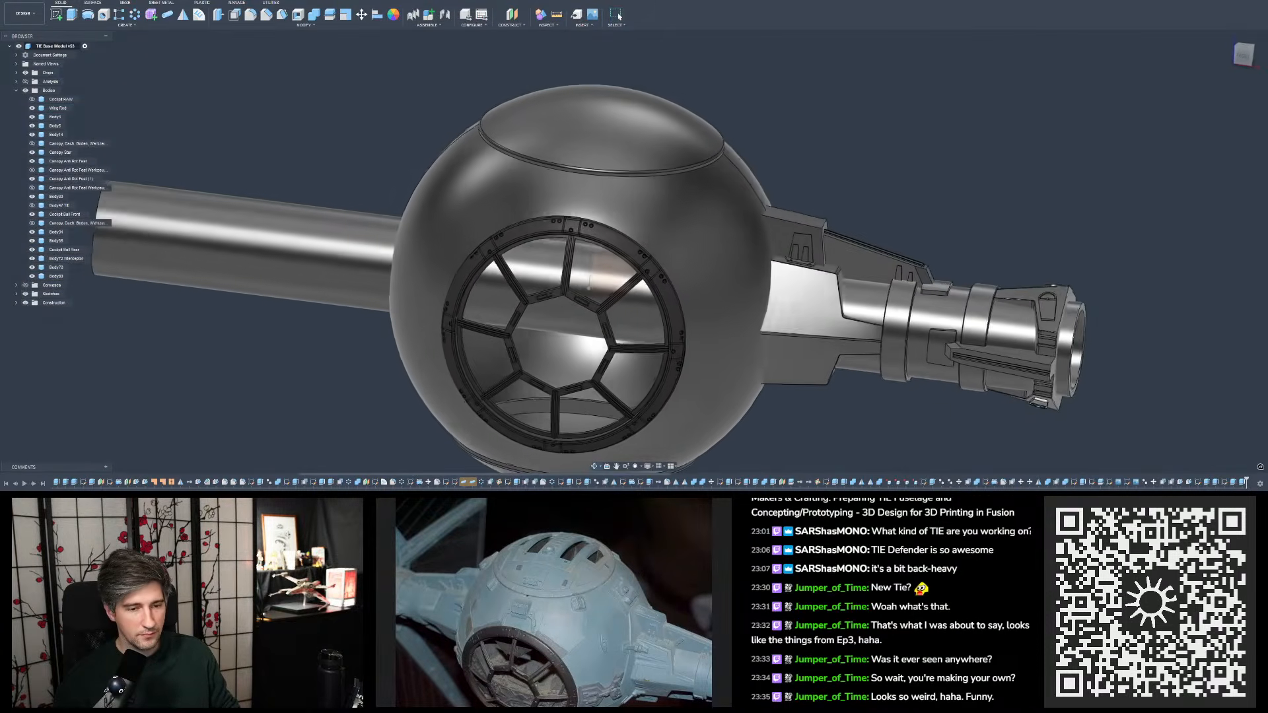
{"action": "mouse_move", "coordinate": [588, 285]}
{"action": "middle_mouse_down", "text": "shift"}
{"action": "mouse_move", "coordinate": [602, 255]}
{"action": "mouse_move", "coordinate": [615, 265]}
{"action": "mouse_move", "coordinate": [604, 271]}
{"action": "mouse_move", "coordinate": [598, 255]}
{"action": "middle_mouse_up", "text": "shift"}
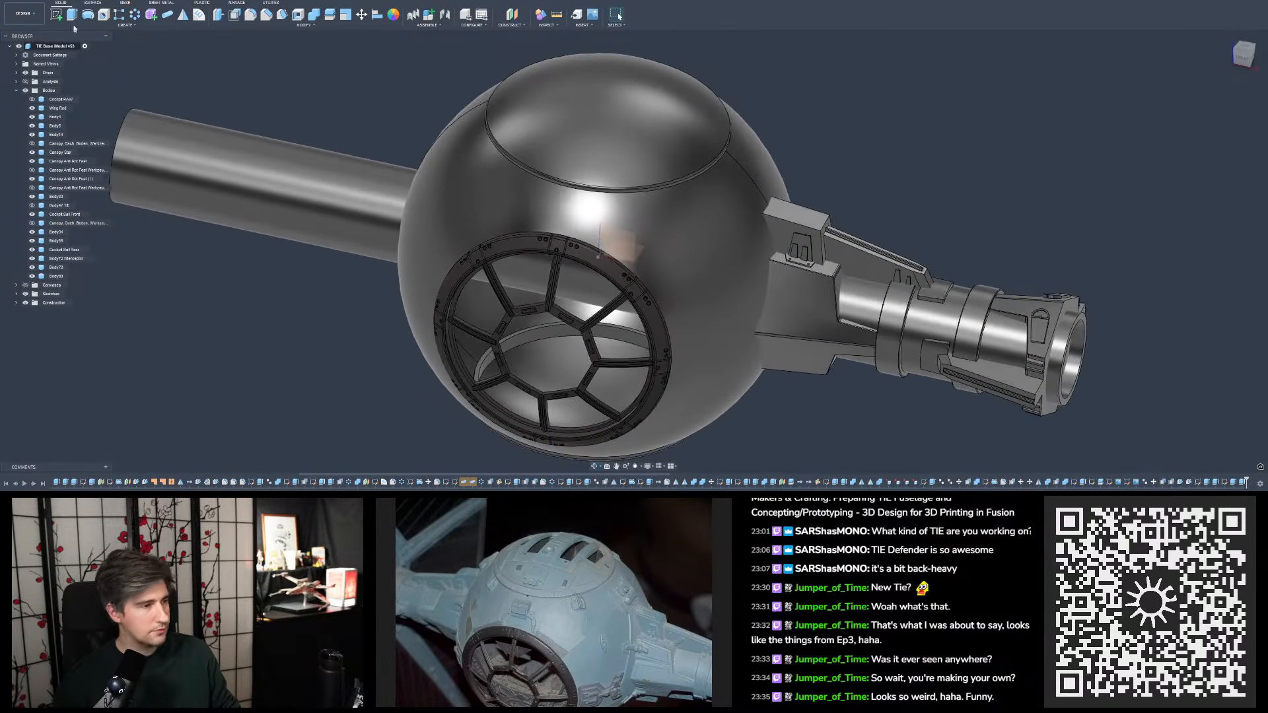
{"action": "key", "text": "ctrl+s"}
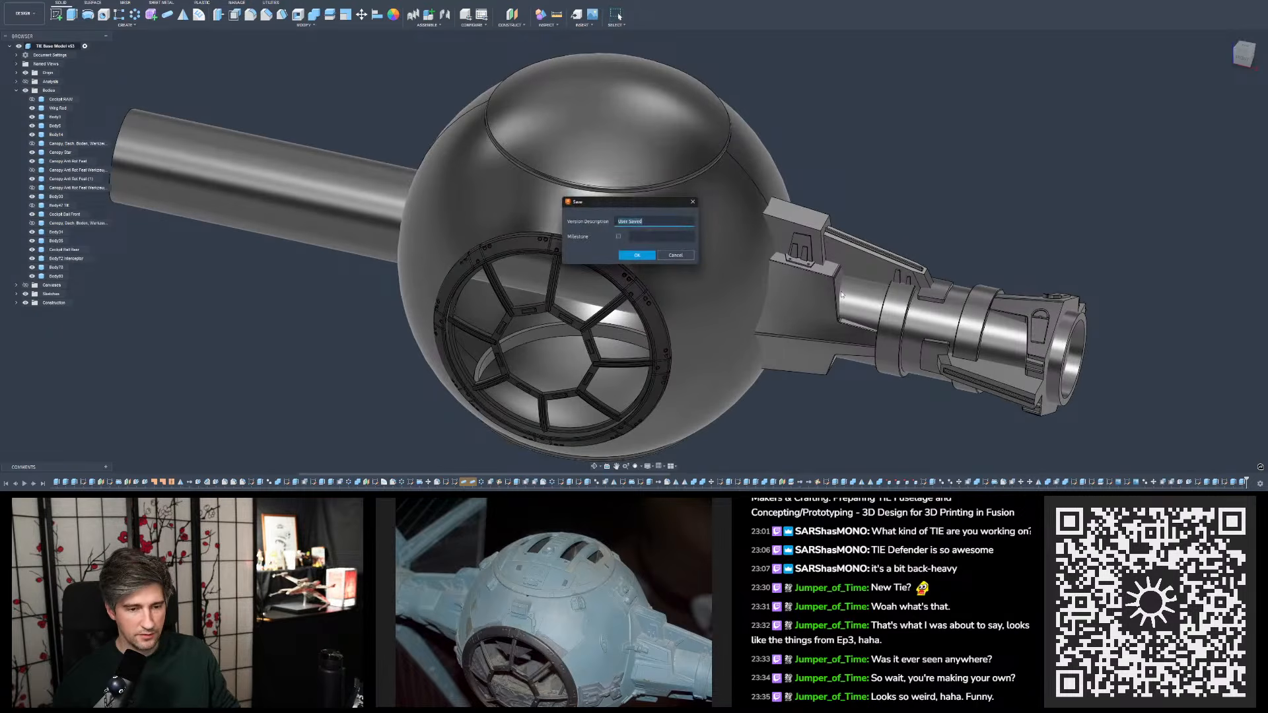
{"action": "left_click", "coordinate": [637, 256]}
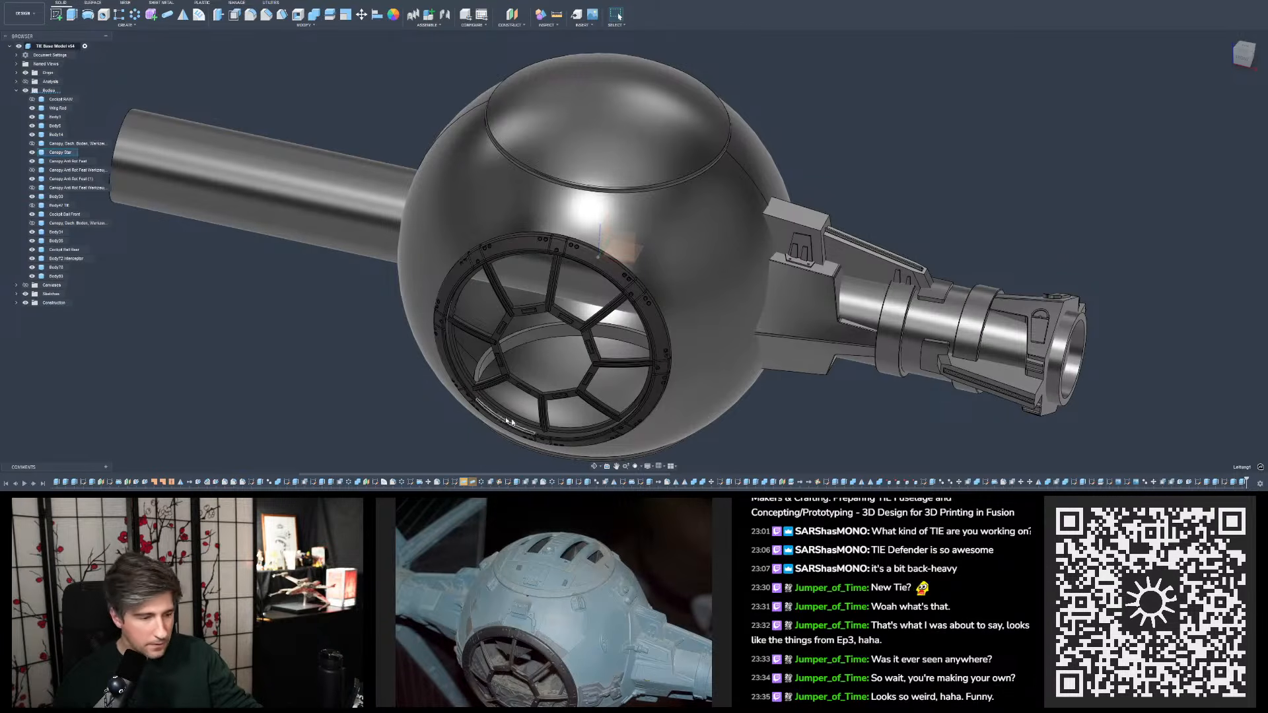
- Edit the first pipe cut on the canopy ring, re-picking its path along the full right-hand groove line across the ring's face and edges
{"action": "double_click", "coordinate": [456, 482]}
{"action": "scroll", "coordinate": [551, 246], "scroll_direction": "up", "scroll_amount": 10}
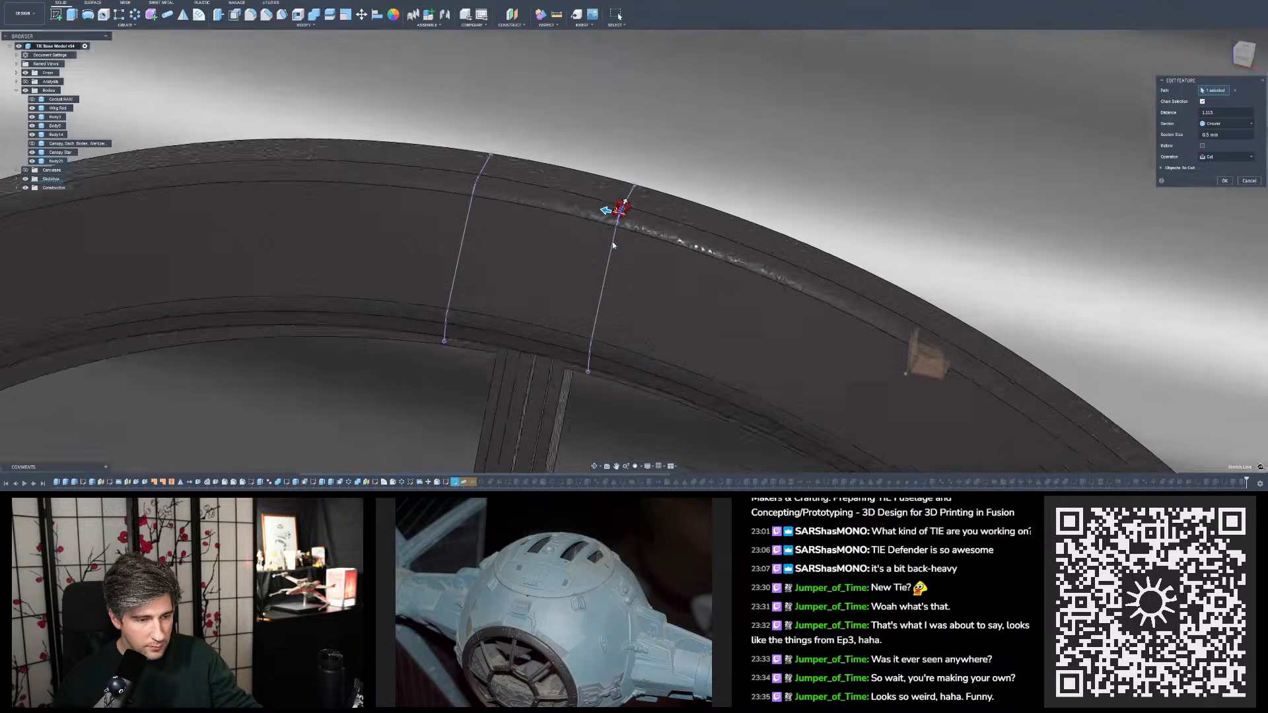
{"action": "middle_click_drag", "start_coordinate": [613, 246], "coordinate": [587, 211], "text": "shift"}
{"action": "left_click", "coordinate": [1233, 90]}
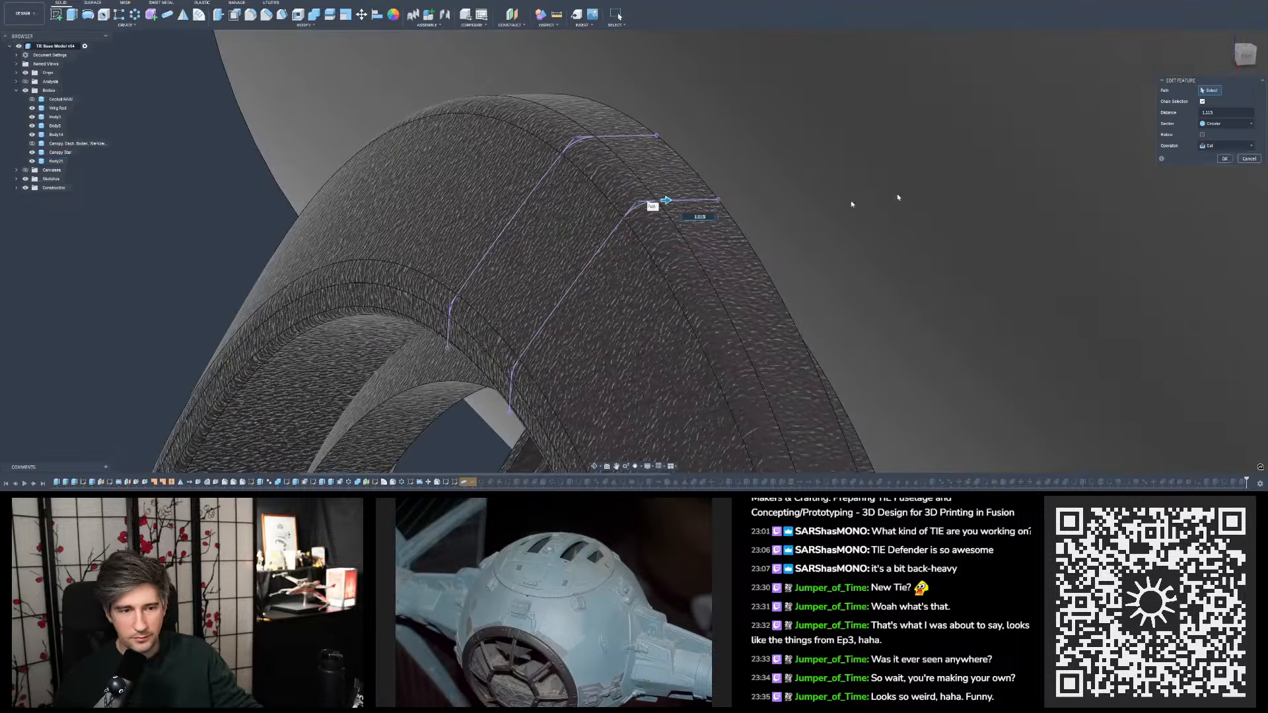
{"action": "left_click", "coordinate": [686, 204]}
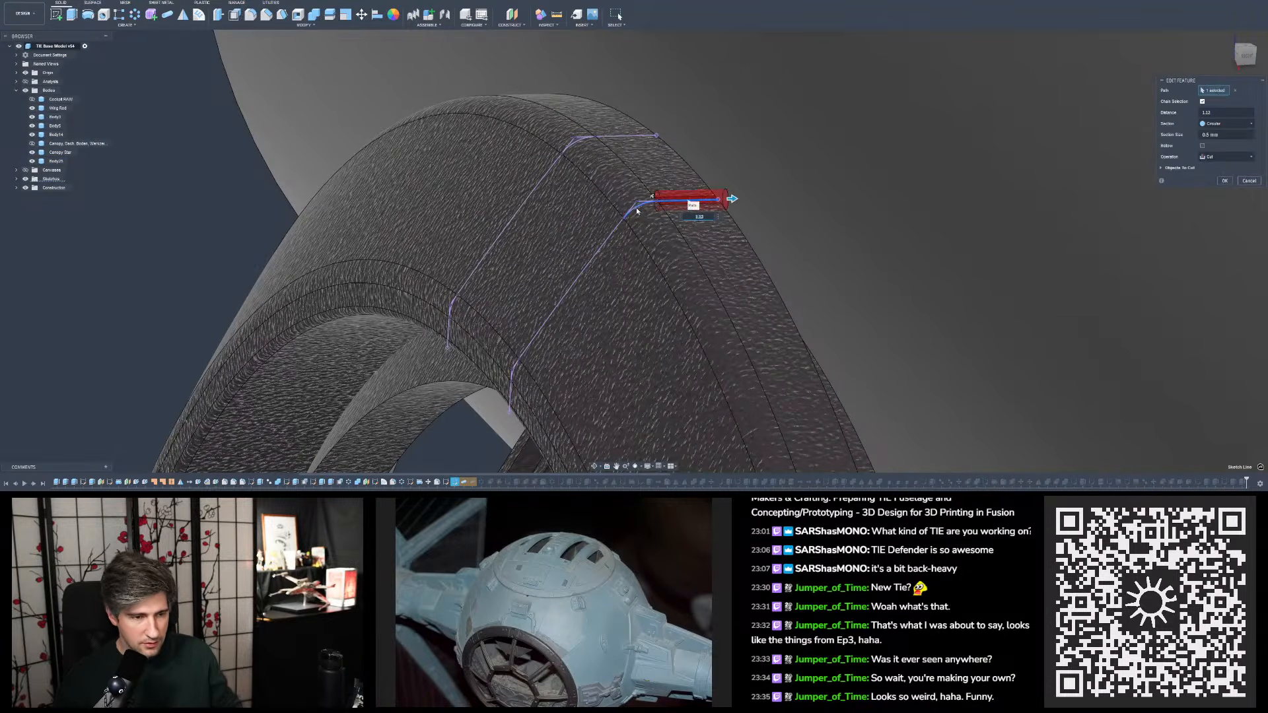
{"action": "left_click", "coordinate": [616, 230]}
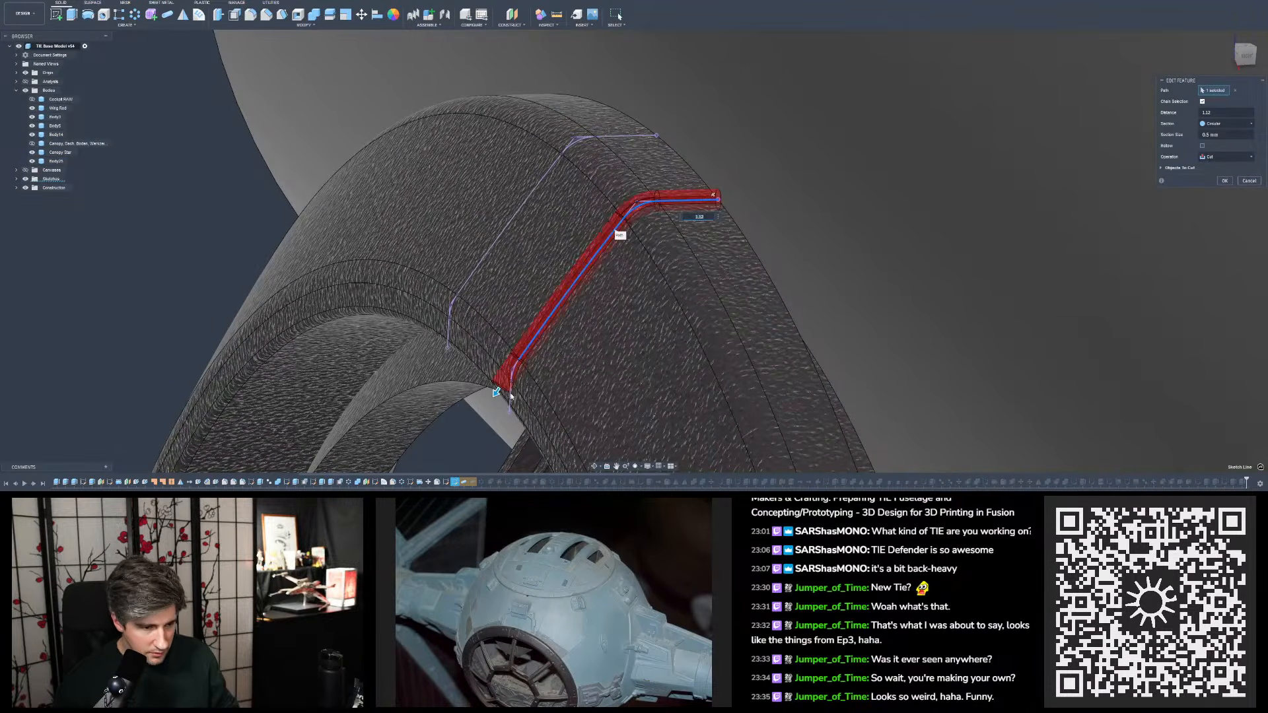
{"action": "scroll", "coordinate": [510, 395], "scroll_direction": "up", "scroll_amount": 5}
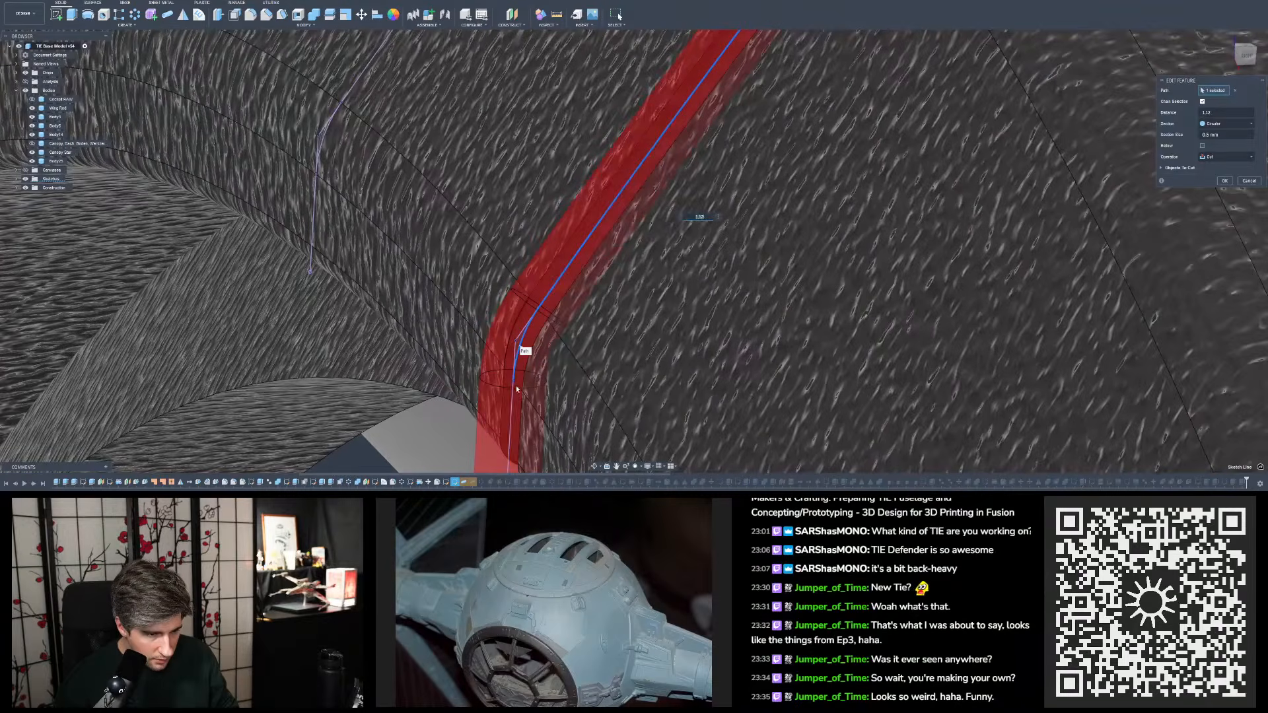
{"action": "scroll", "coordinate": [521, 261], "scroll_direction": "down", "scroll_amount": 10}
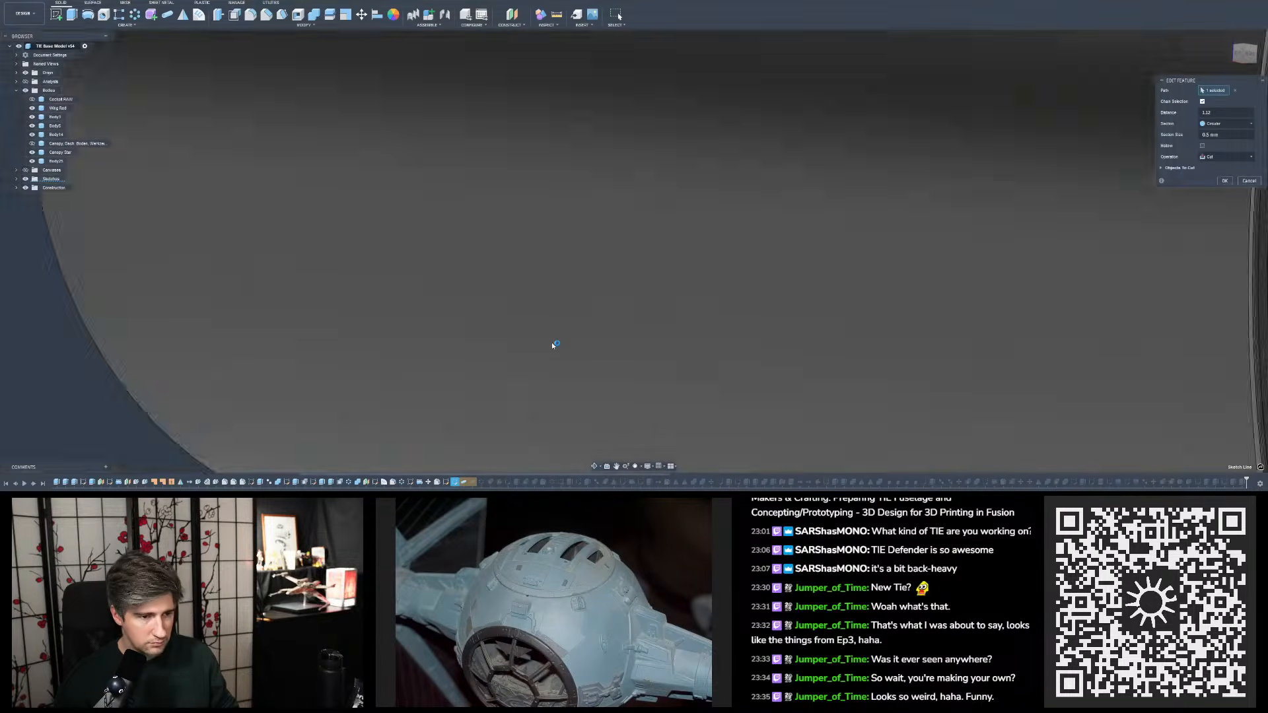
{"action": "scroll", "coordinate": [552, 347], "scroll_direction": "up", "scroll_amount": 10}
{"action": "scroll", "coordinate": [560, 244], "scroll_direction": "up", "scroll_amount": 6}
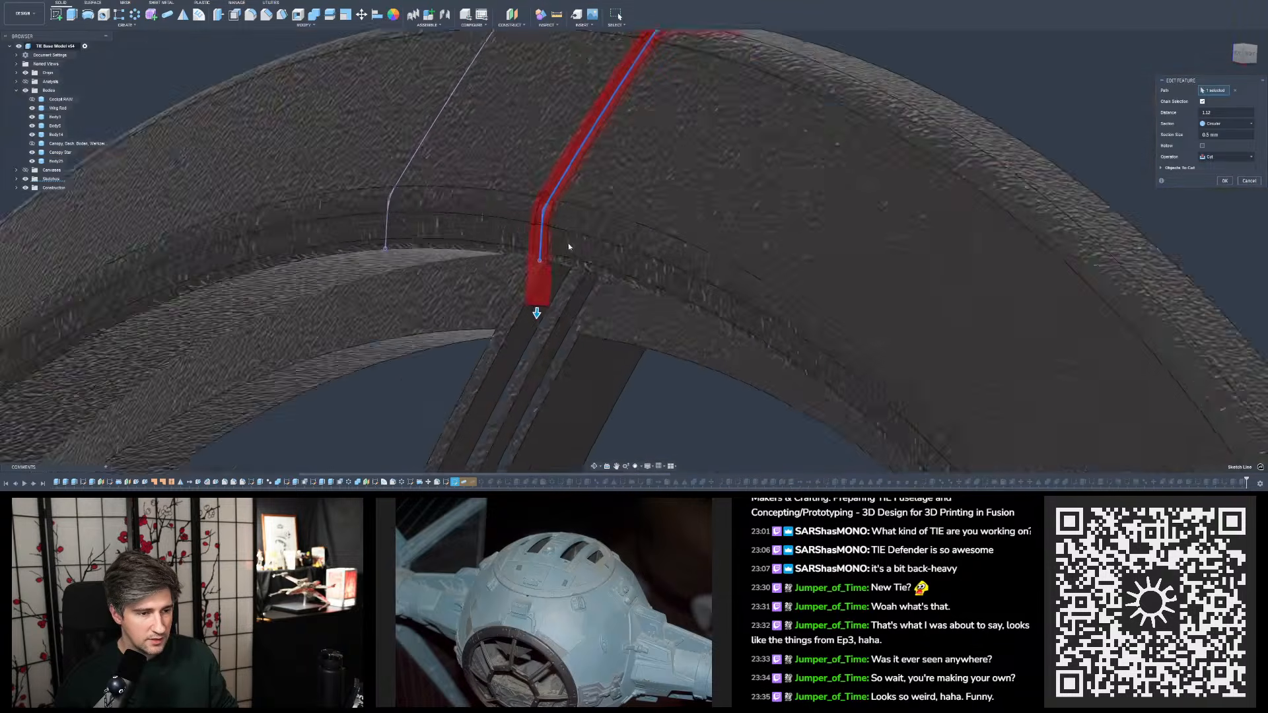
{"action": "scroll", "coordinate": [589, 207], "scroll_direction": "down", "scroll_amount": 3}
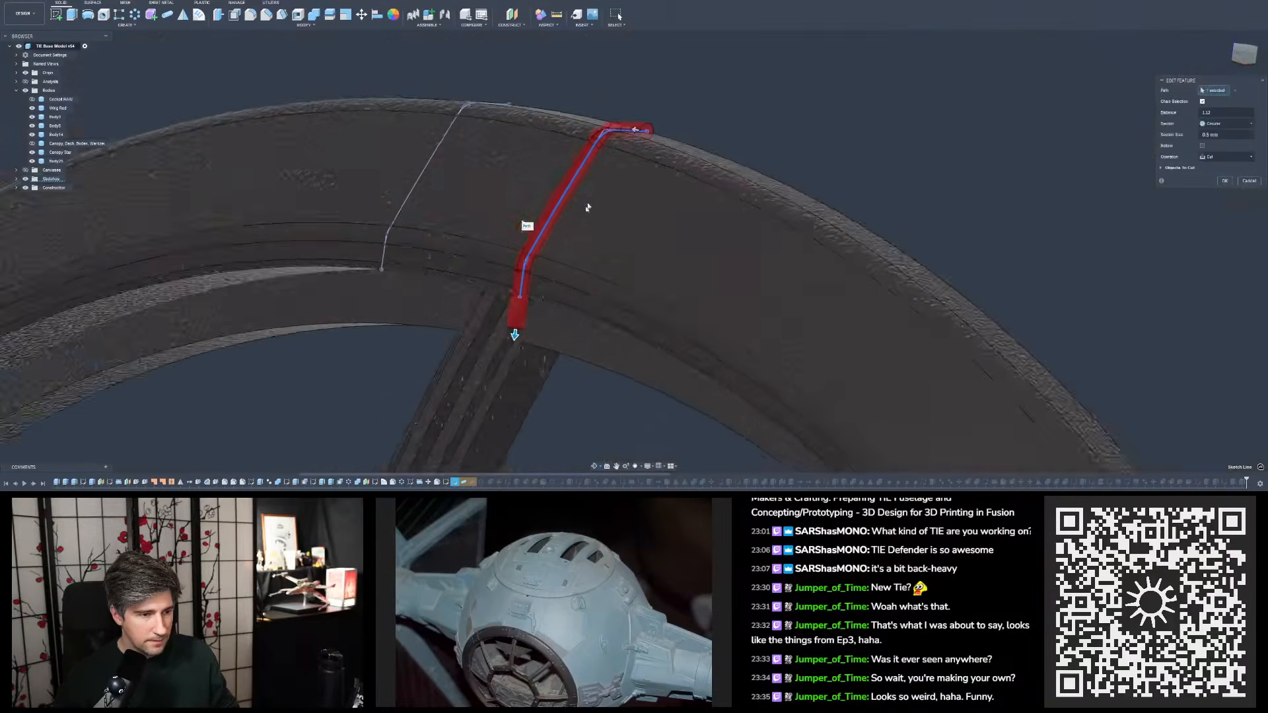
{"action": "middle_click_drag", "start_coordinate": [589, 207], "coordinate": [737, 206], "text": "shift"}
{"action": "scroll", "coordinate": [739, 210], "scroll_direction": "down", "scroll_amount": 5}
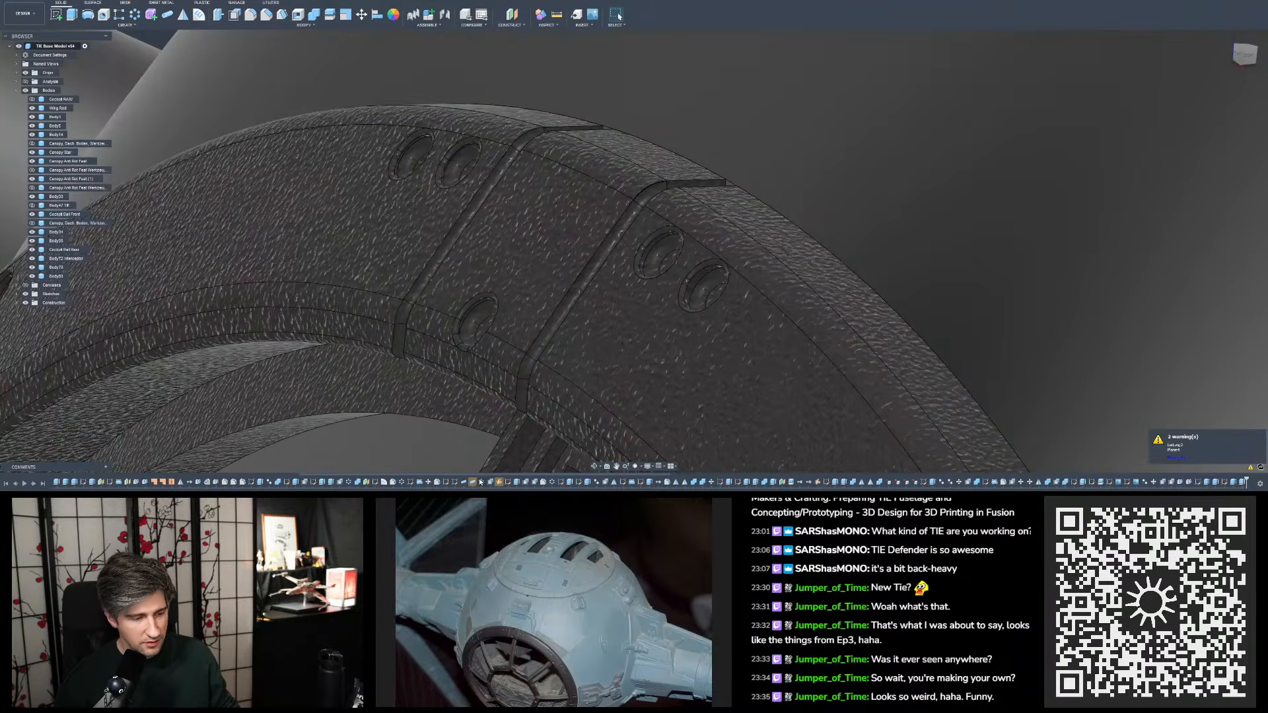
- Edit the second pipe cut on the canopy ring, clearing its path and re-picking the upper segment of the left-hand groove line
{"action": "double_click", "coordinate": [474, 483]}
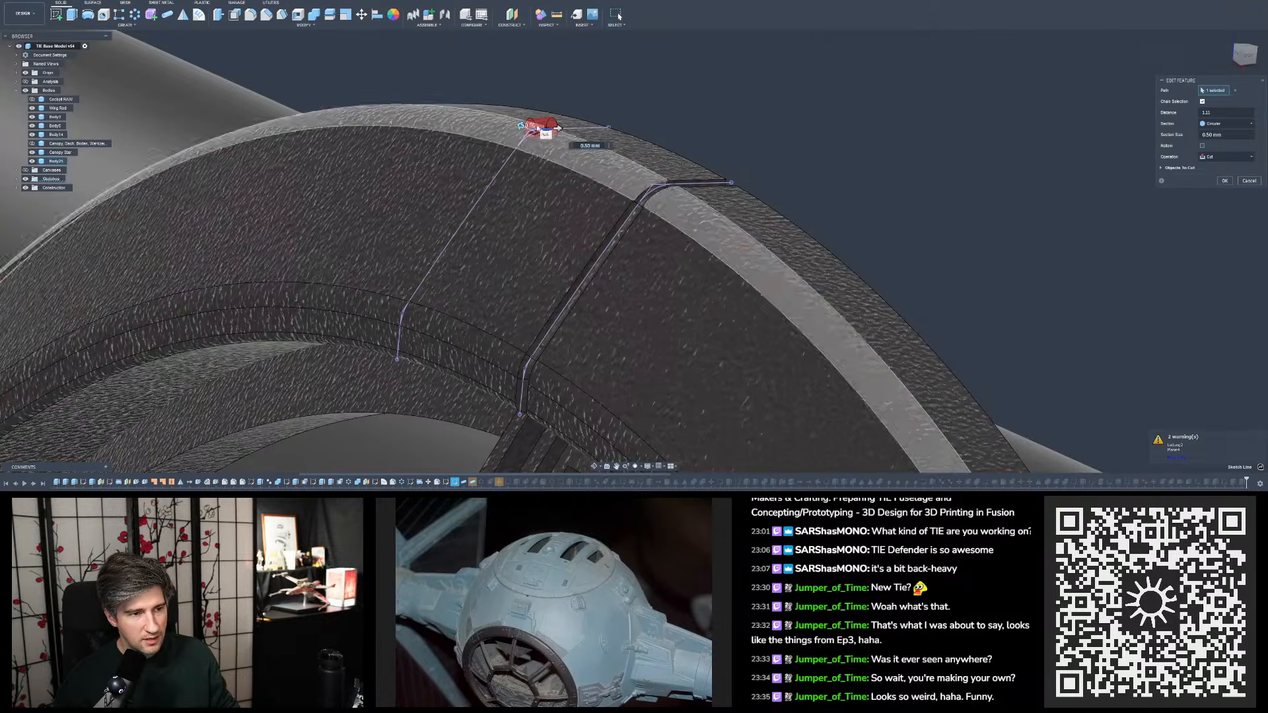
{"action": "scroll", "coordinate": [536, 139], "scroll_direction": "down", "scroll_amount": 6}
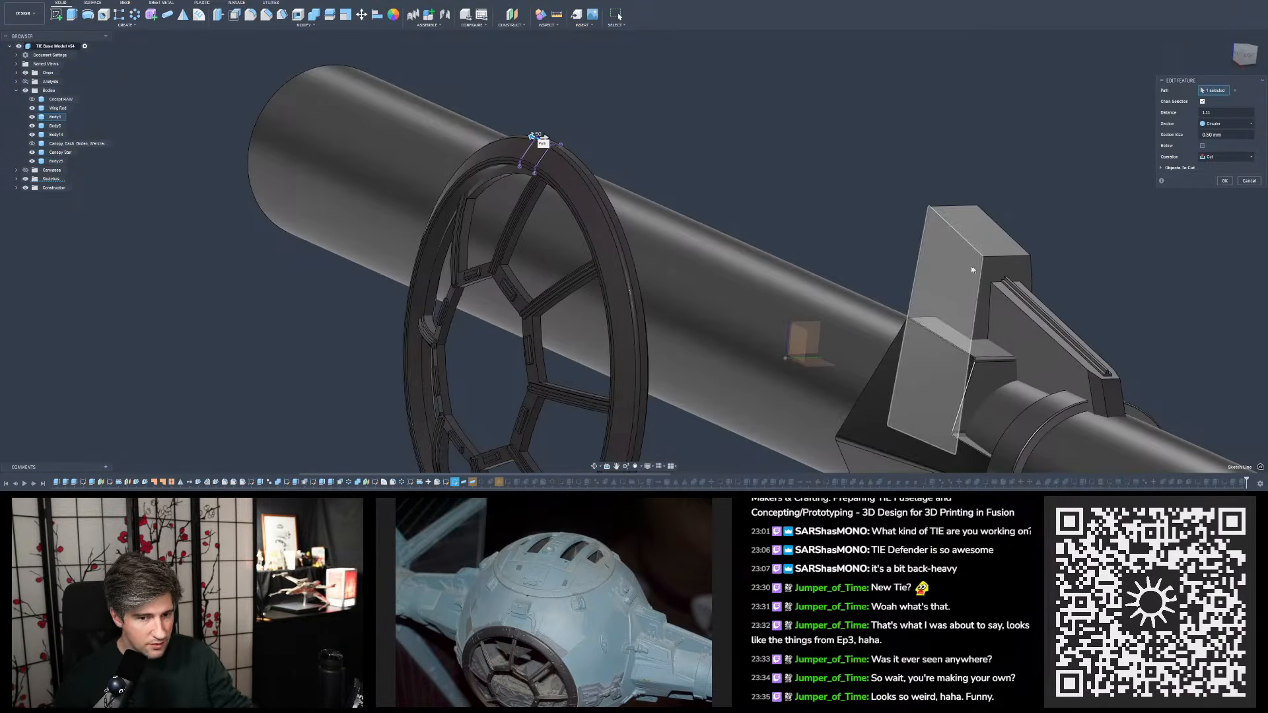
{"action": "scroll", "coordinate": [527, 136], "scroll_direction": "up", "scroll_amount": 5}
{"action": "scroll", "coordinate": [526, 136], "scroll_direction": "up", "scroll_amount": 5}
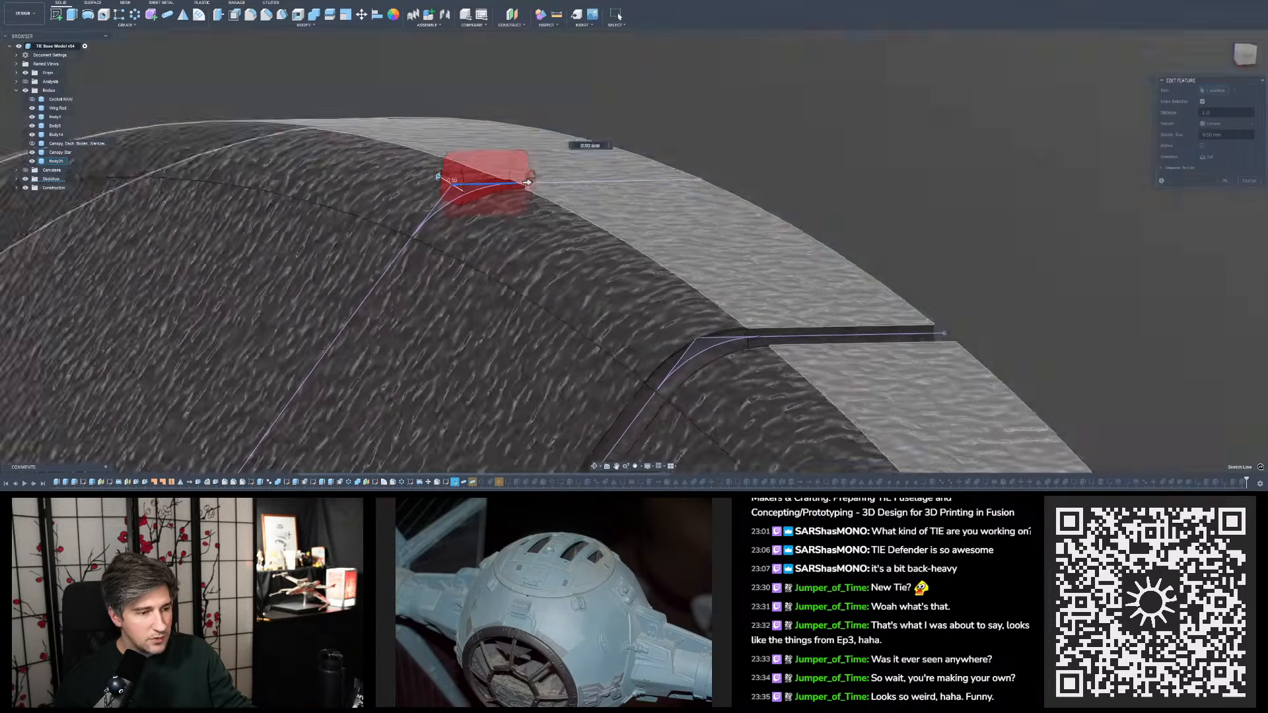
{"action": "middle_click_drag", "start_coordinate": [570, 138], "coordinate": [500, 195], "text": "shift"}
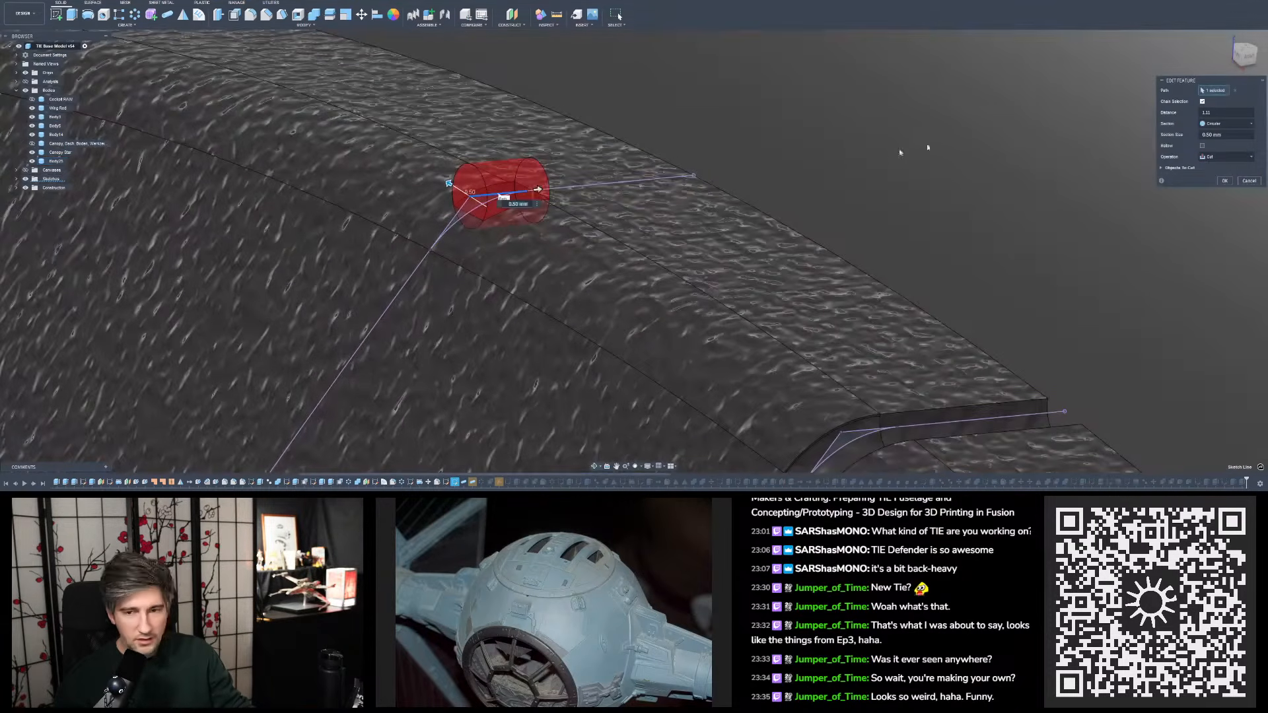
{"action": "left_click", "coordinate": [1237, 92]}
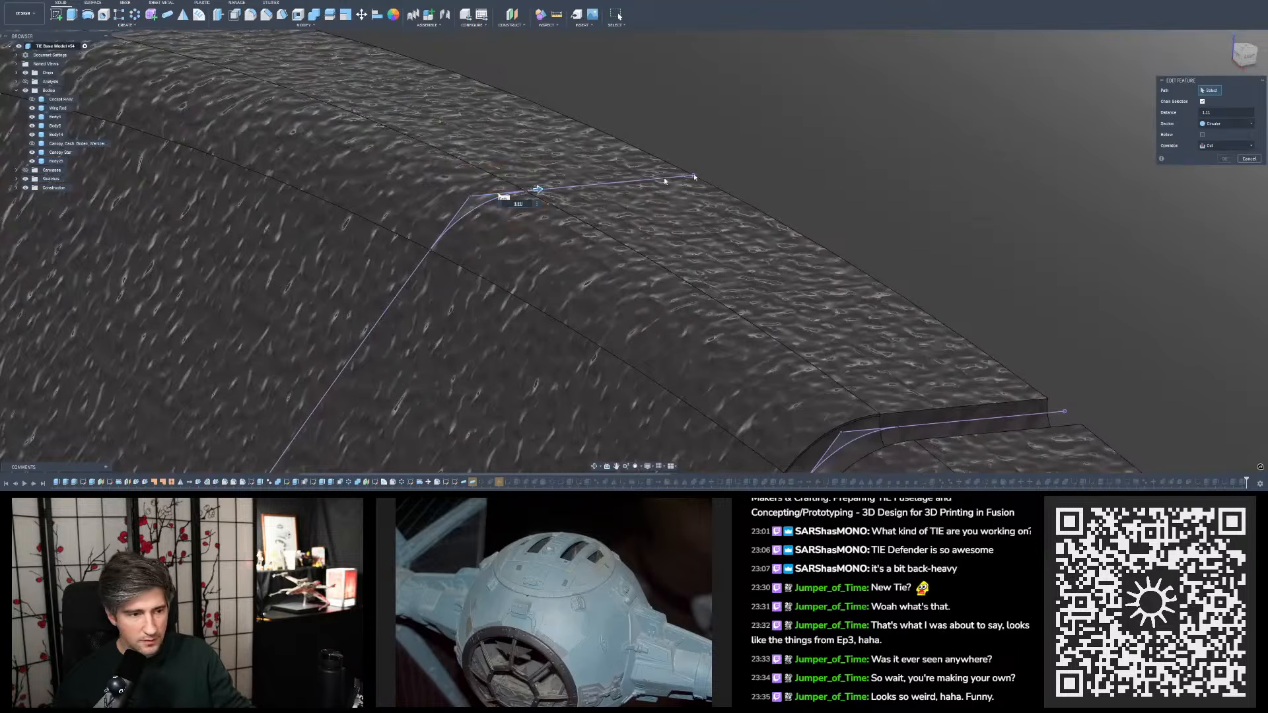
{"action": "left_click", "coordinate": [603, 186]}
{"action": "scroll", "coordinate": [603, 187], "scroll_direction": "down", "scroll_amount": 3}
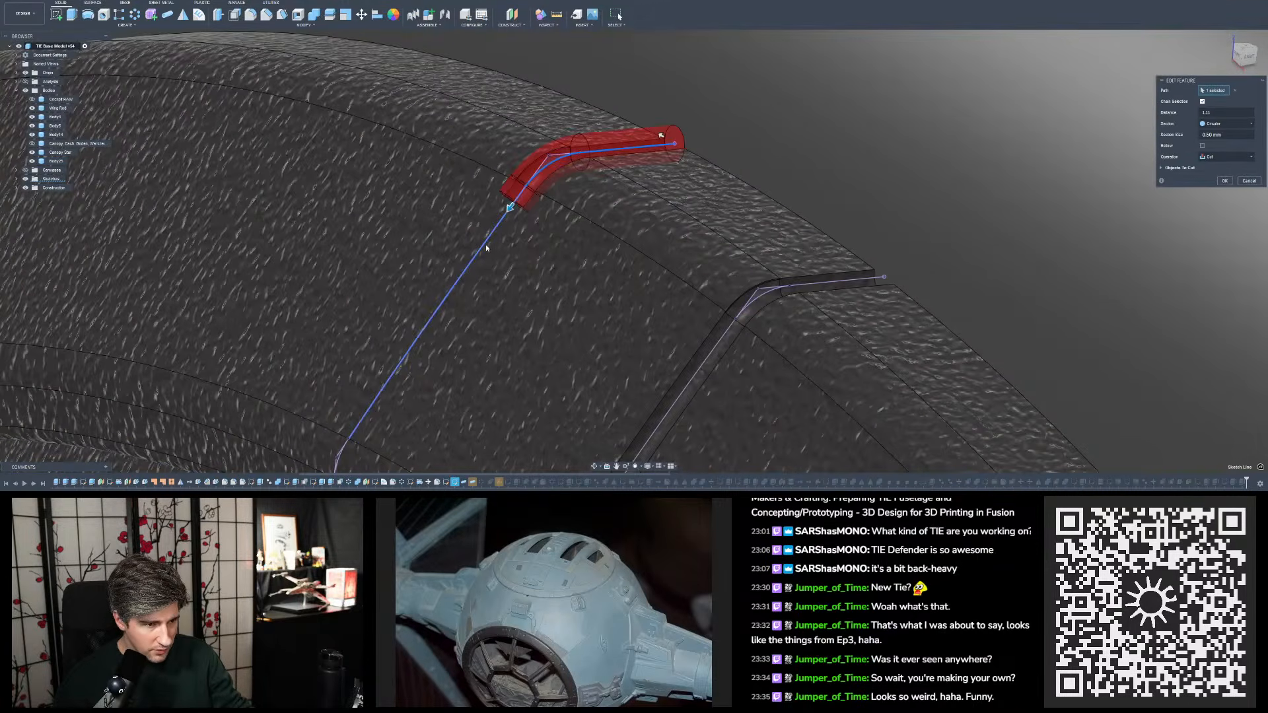
- Extend the second pipe cut's path down the left-hand groove line to the ring's inner edge and apply the edit
{"action": "left_click", "coordinate": [486, 249]}
{"action": "scroll", "coordinate": [487, 248], "scroll_direction": "down", "scroll_amount": 4}
{"action": "middle_click_drag", "start_coordinate": [426, 370], "coordinate": [462, 301]}
{"action": "scroll", "coordinate": [462, 301], "scroll_direction": "up", "scroll_amount": 6}
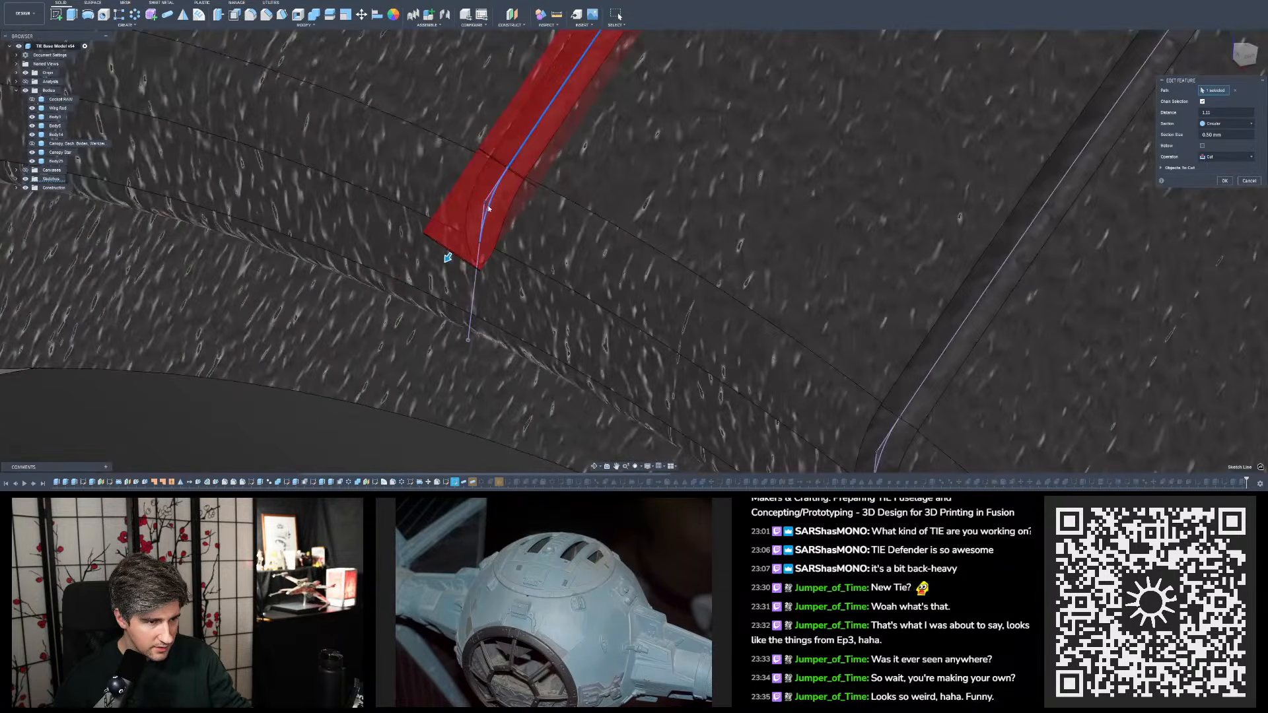
{"action": "left_click", "coordinate": [479, 265]}
{"action": "scroll", "coordinate": [496, 201], "scroll_direction": "down", "scroll_amount": 3}
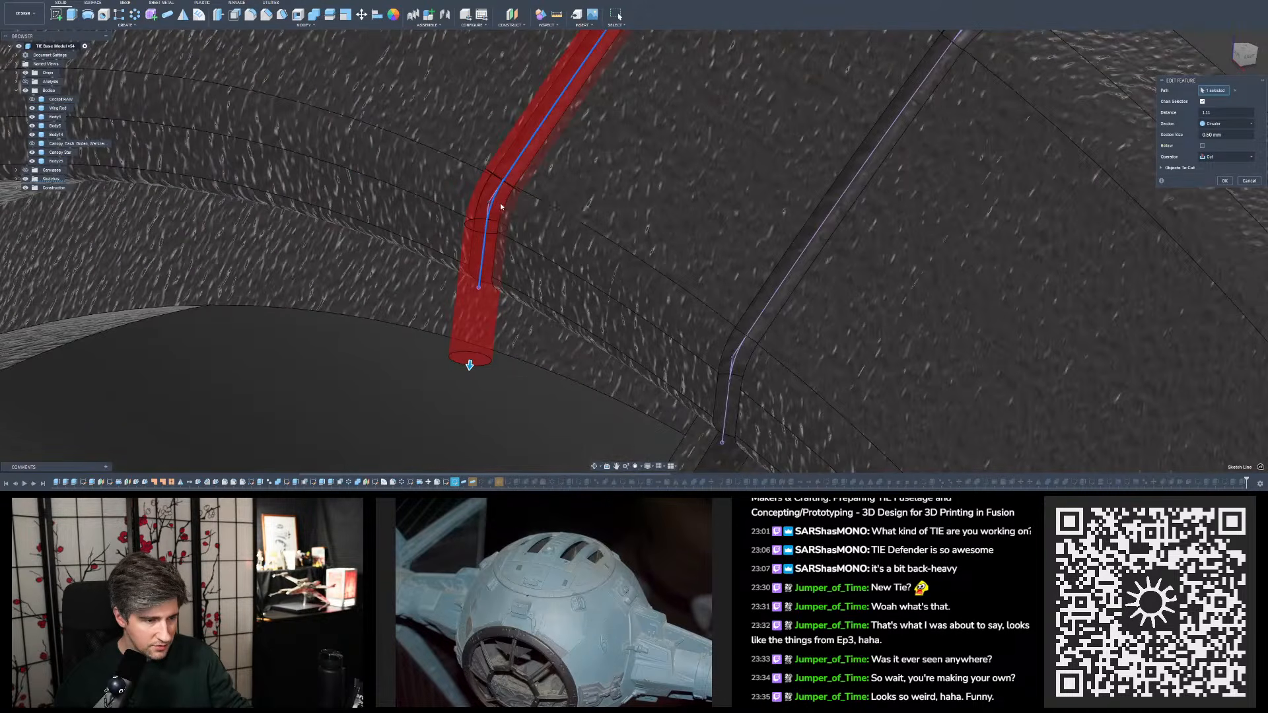
{"action": "middle_click_drag", "start_coordinate": [501, 204], "coordinate": [626, 228], "text": "shift"}
{"action": "scroll", "coordinate": [522, 215], "scroll_direction": "down", "scroll_amount": 4}
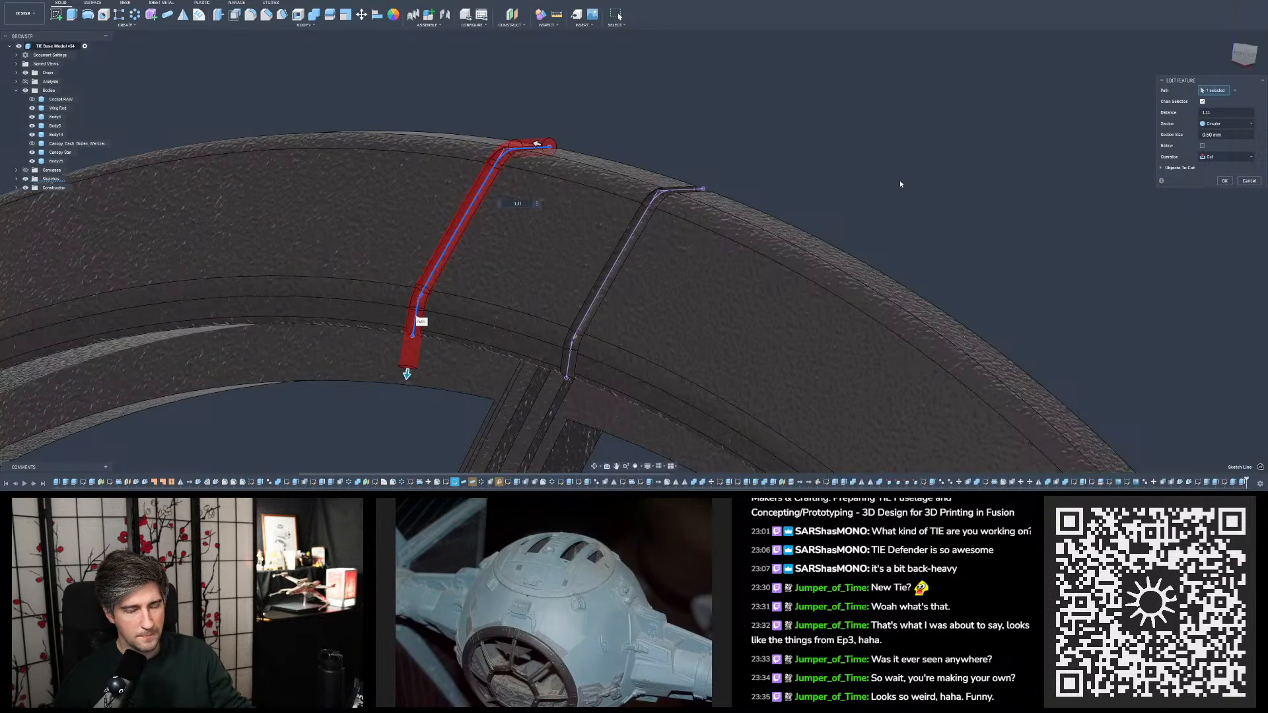
{"action": "key", "text": "Return"}
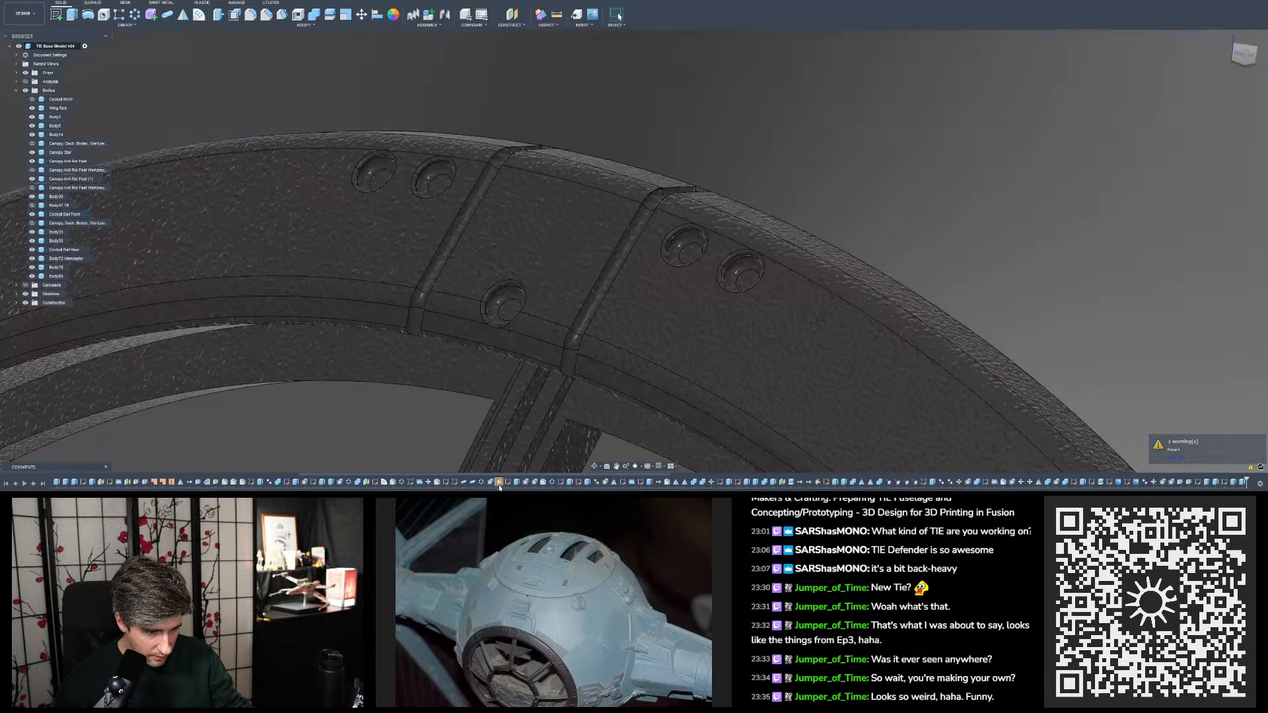
- Inspect the flagged construction plane and the bolt-hole extrusion after it, comparing the holes and grooves around the canopy ring's top plate
{"action": "left_click", "coordinate": [499, 486]}
{"action": "middle_click_drag", "start_coordinate": [477, 303], "coordinate": [518, 416], "text": "shift"}
{"action": "scroll", "coordinate": [519, 314], "scroll_direction": "down", "scroll_amount": 3}
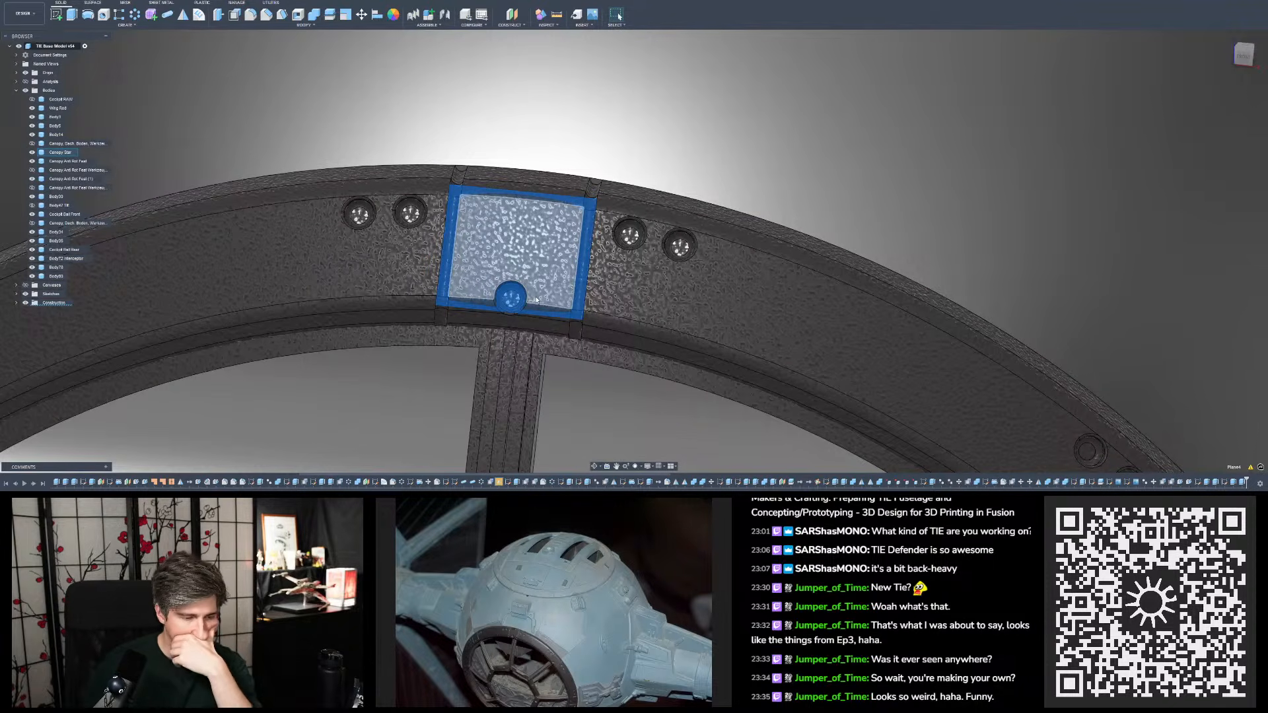
{"action": "left_click", "coordinate": [516, 483]}
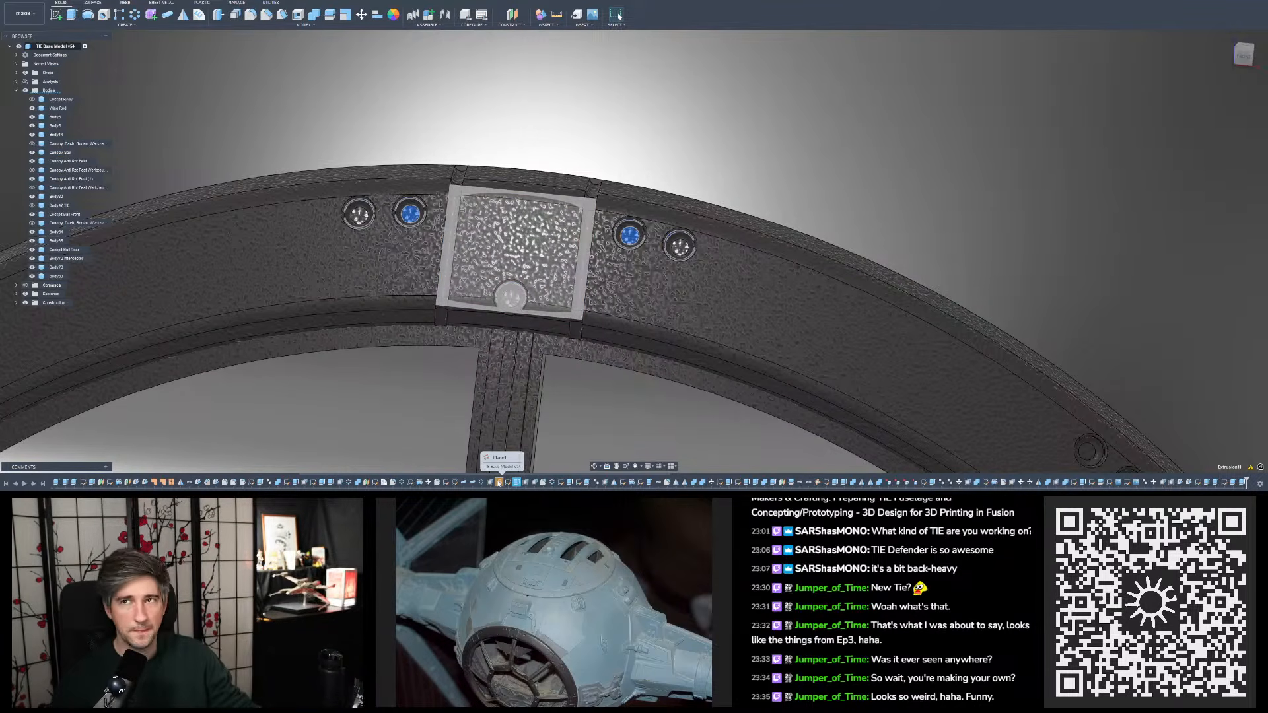
{"action": "scroll", "coordinate": [486, 354], "scroll_direction": "up", "scroll_amount": 3}
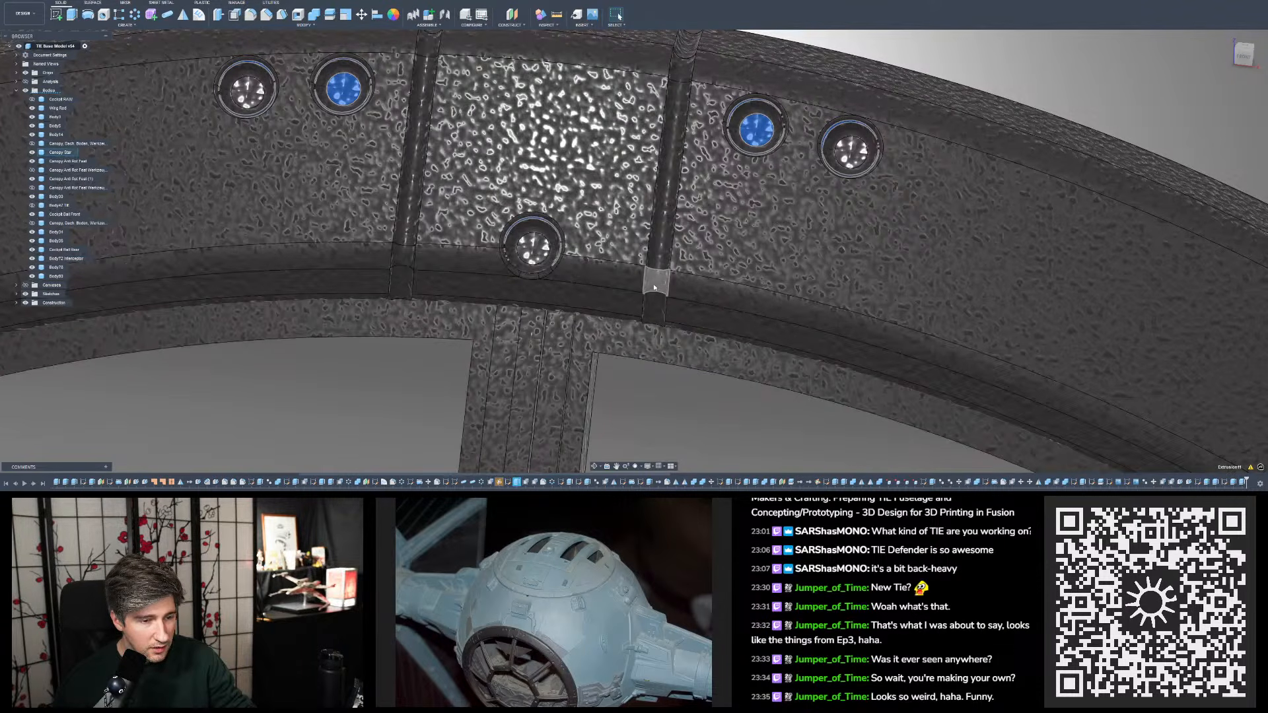
{"action": "middle_click_drag", "start_coordinate": [656, 284], "coordinate": [654, 165], "text": "shift"}
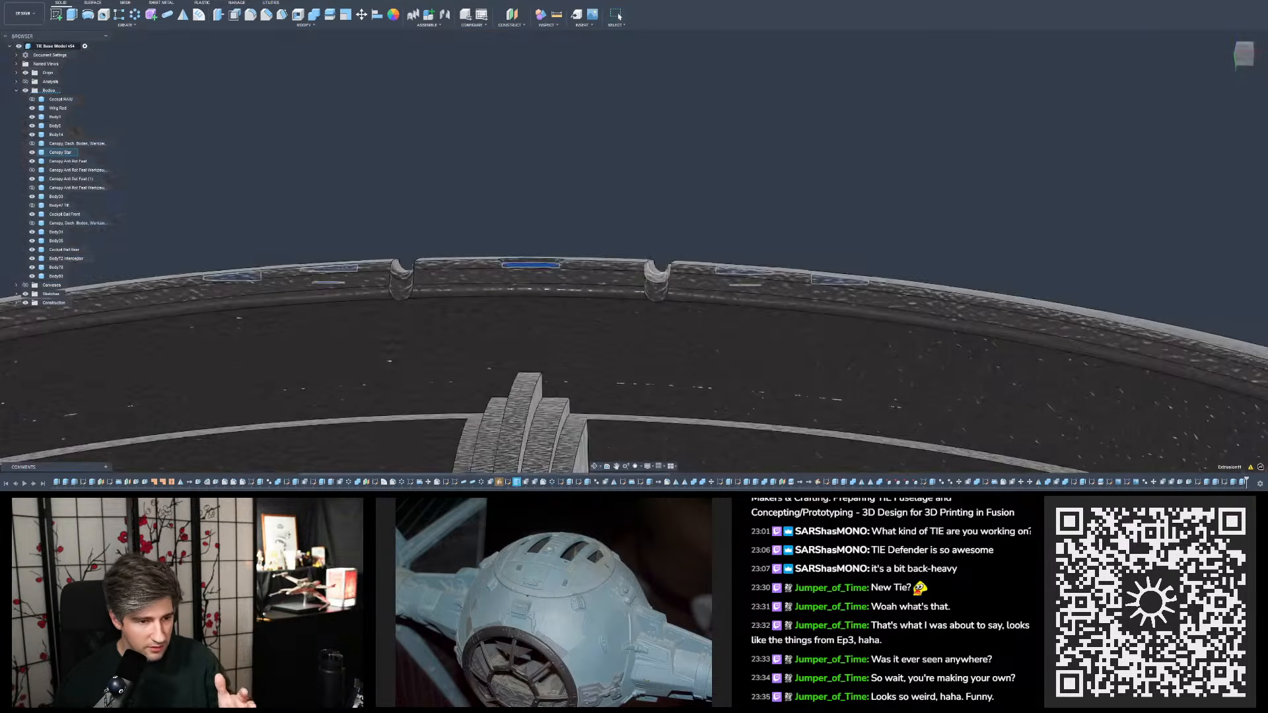
{"action": "middle_click_drag", "start_coordinate": [673, 267], "coordinate": [687, 330], "text": "shift"}
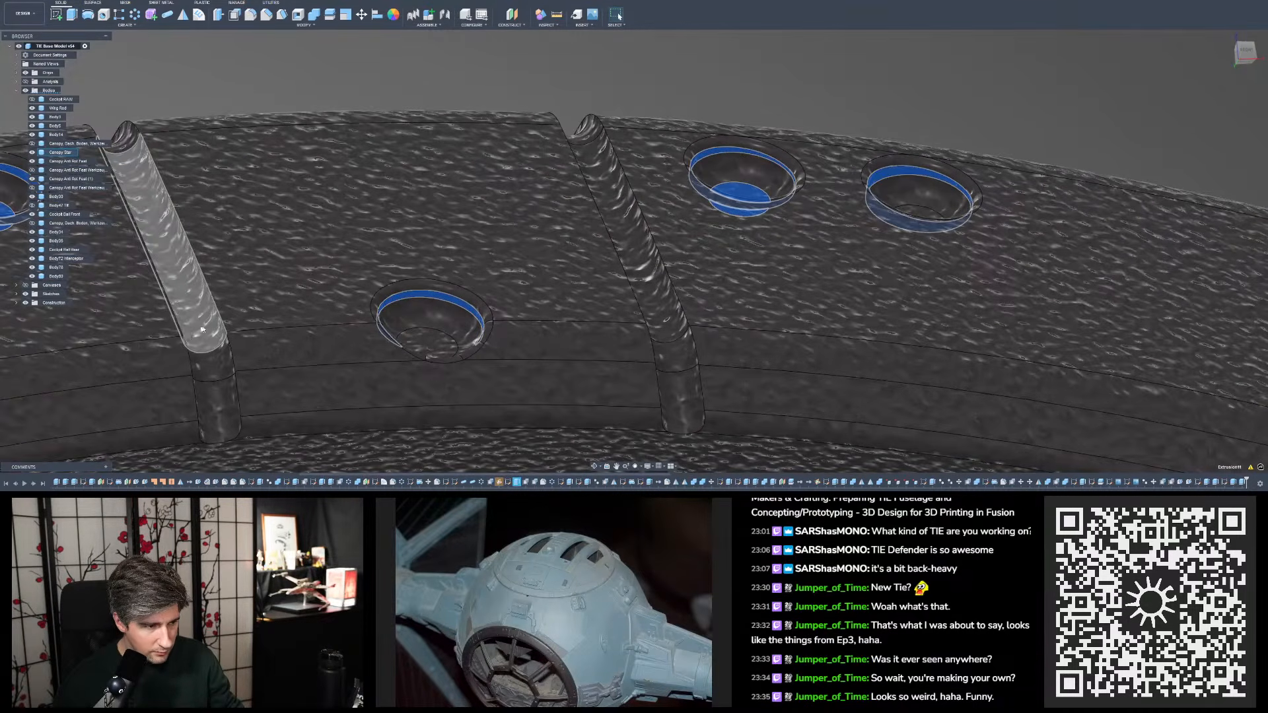
{"action": "middle_click_drag", "start_coordinate": [241, 331], "coordinate": [309, 317], "text": "shift"}
{"action": "scroll", "coordinate": [310, 317], "scroll_direction": "down", "scroll_amount": 3}
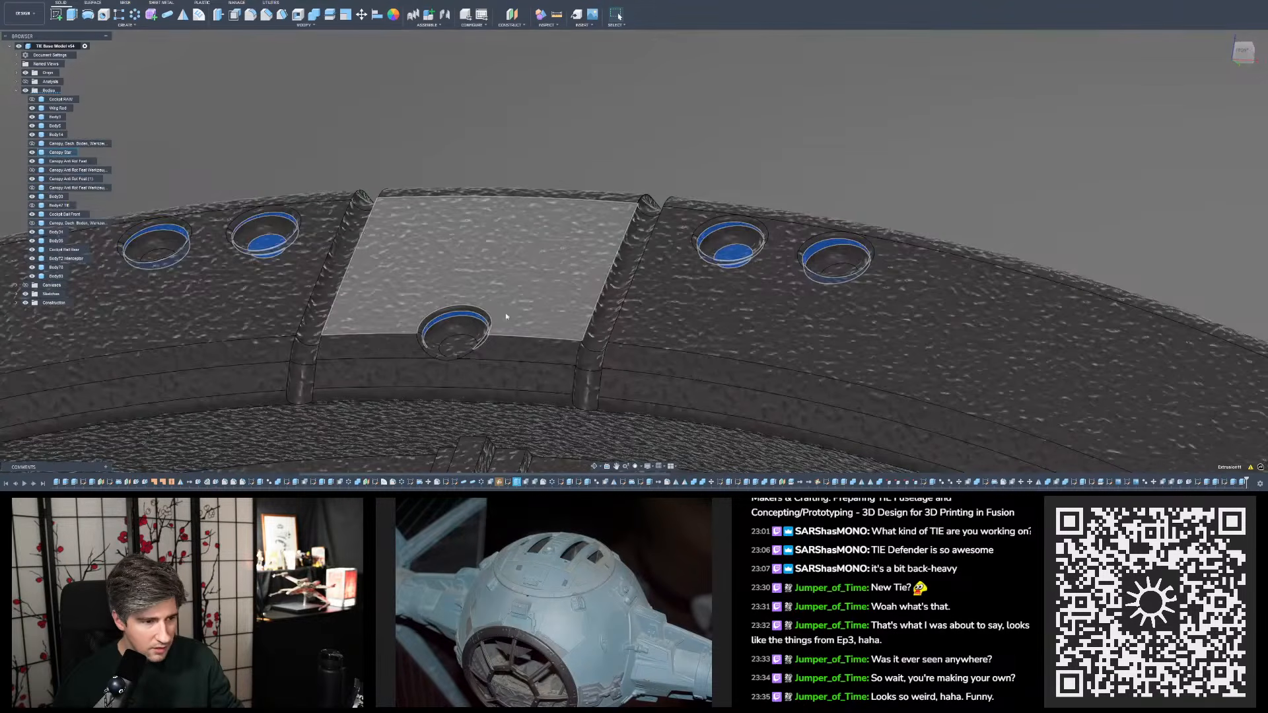
{"action": "middle_click_drag", "start_coordinate": [629, 236], "coordinate": [674, 267], "text": "shift"}
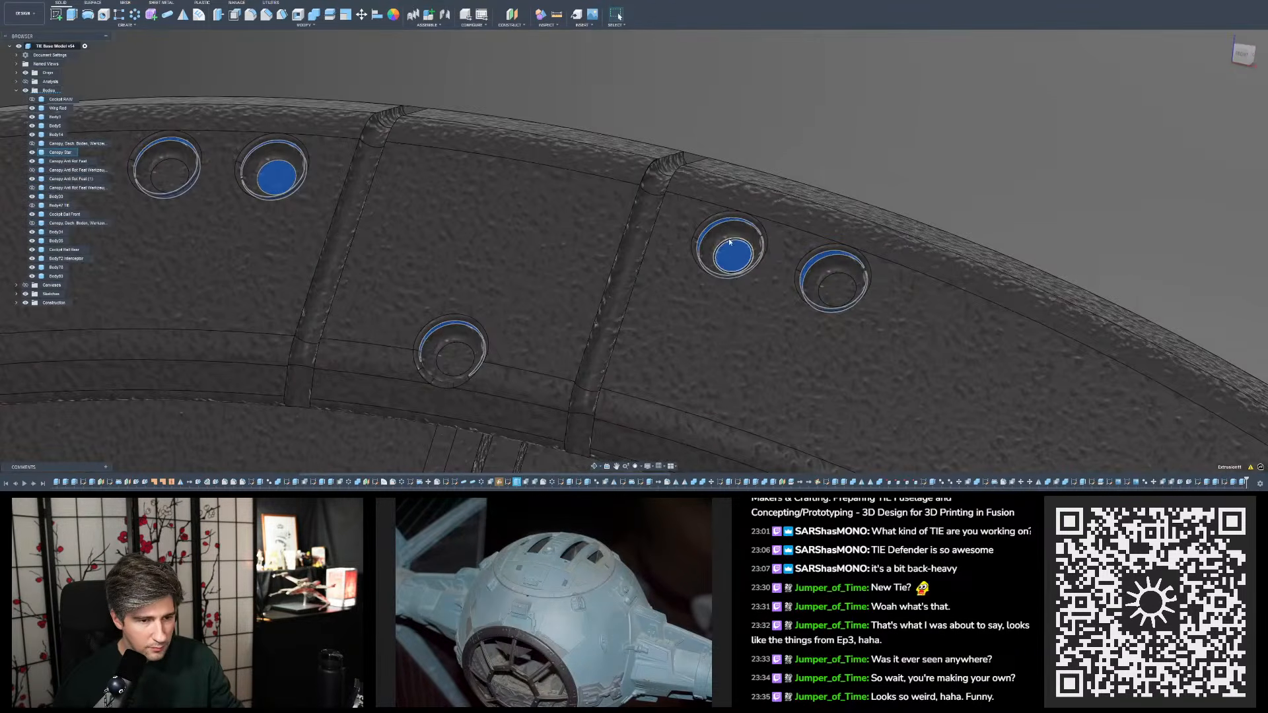
{"action": "scroll", "coordinate": [731, 259], "scroll_direction": "down", "scroll_amount": 10}
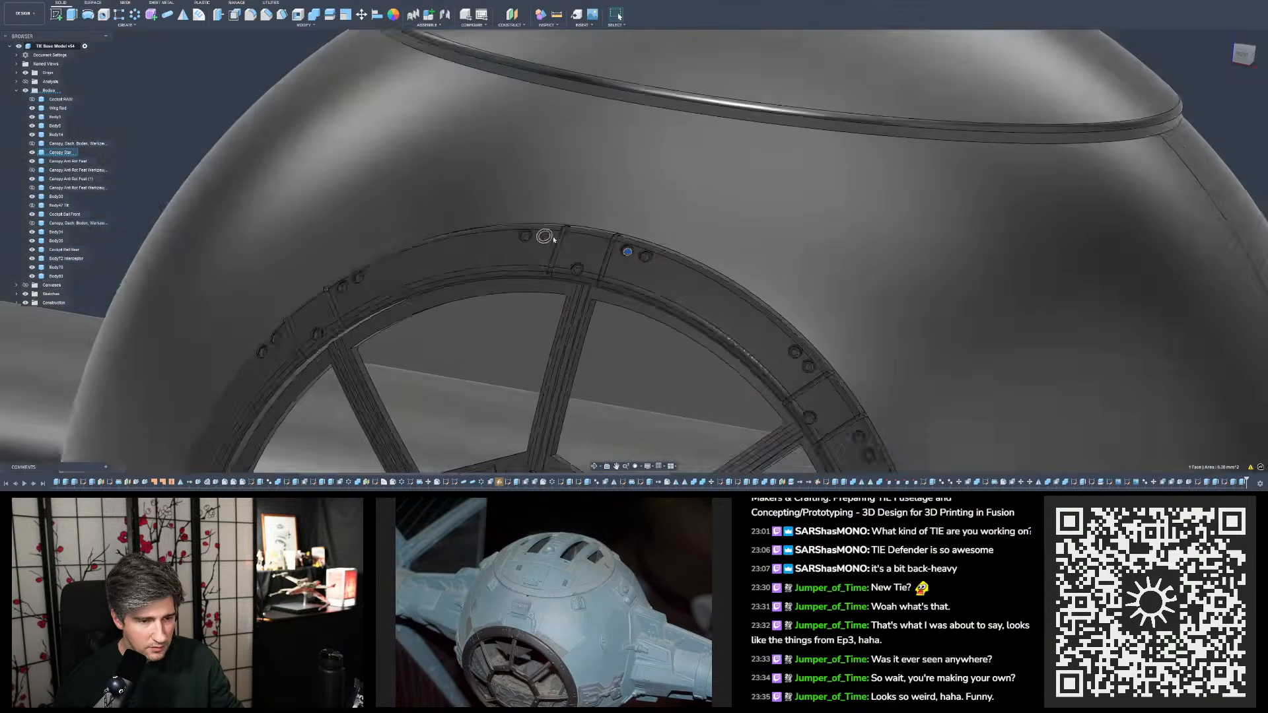
- Reselect the flagged construction plane and examine up close how it lies against the top plate's edges, grooves and bolt hole
{"action": "scroll", "coordinate": [593, 450], "scroll_direction": "up", "scroll_amount": 5}
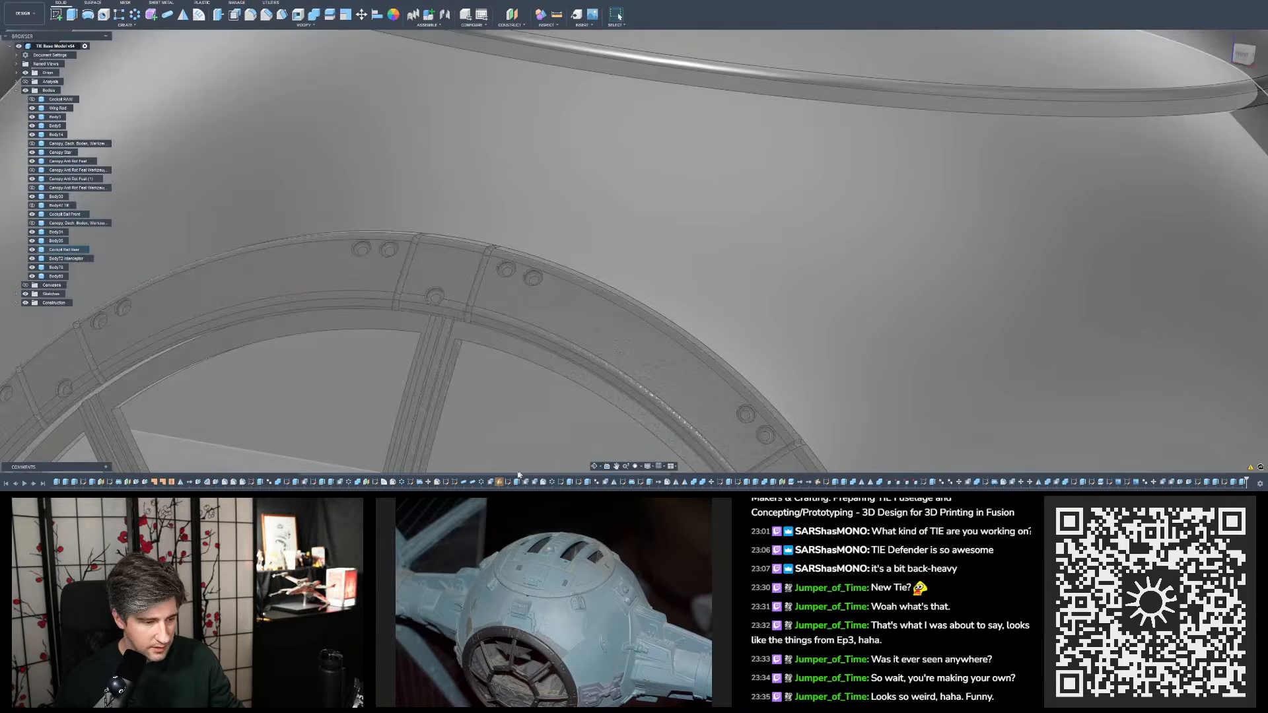
{"action": "left_click", "coordinate": [509, 483]}
{"action": "scroll", "coordinate": [582, 370], "scroll_direction": "down", "scroll_amount": 6}
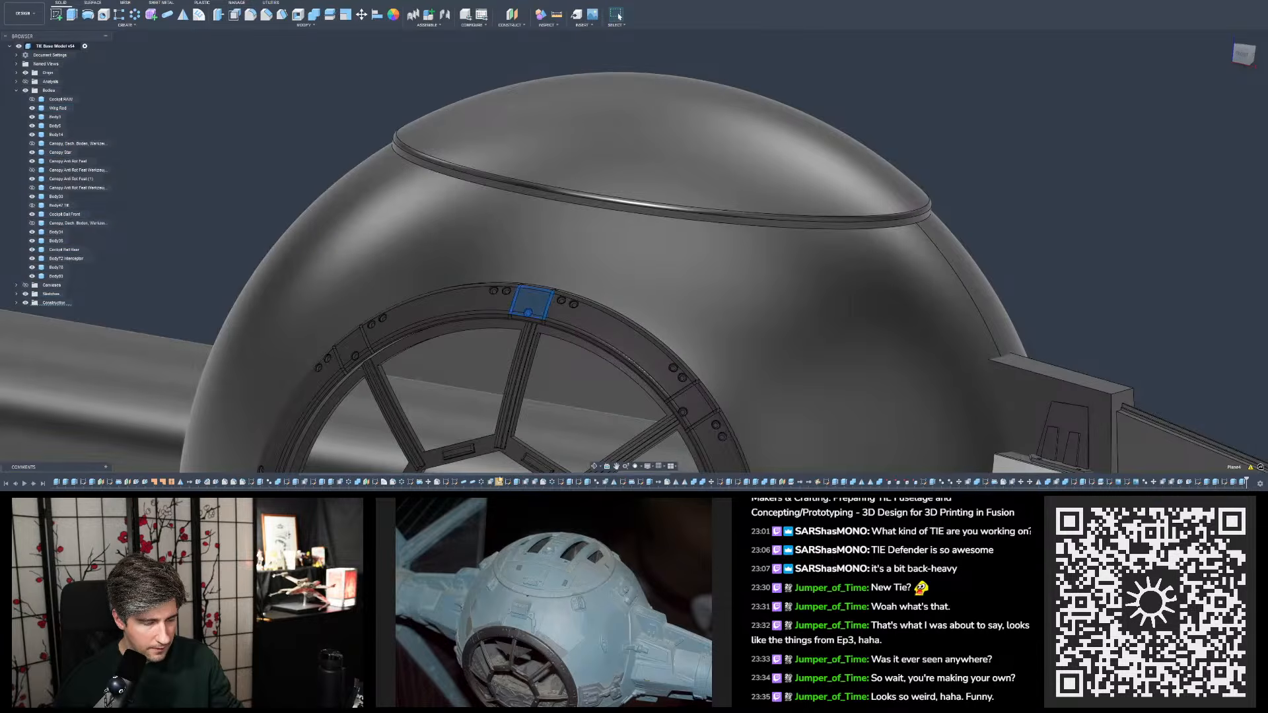
{"action": "scroll", "coordinate": [629, 334], "scroll_direction": "up", "scroll_amount": 8}
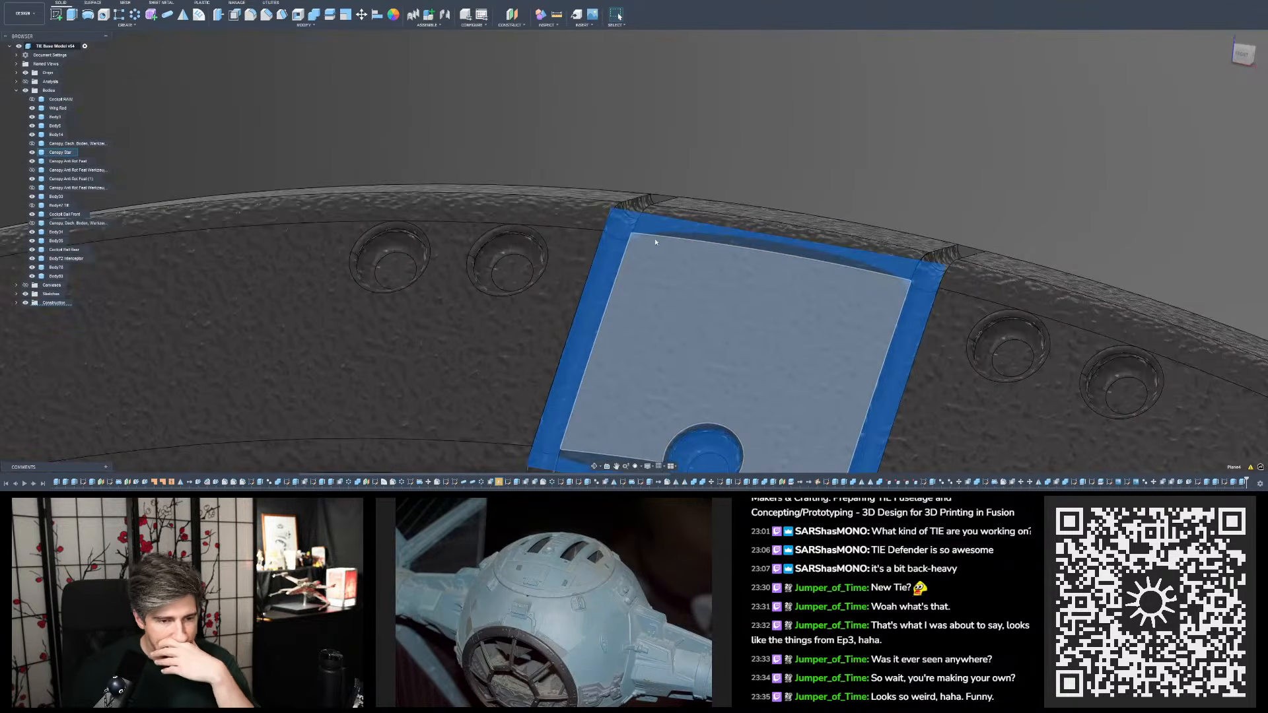
{"action": "middle_click_drag", "start_coordinate": [655, 243], "coordinate": [657, 267], "text": "shift"}
{"action": "scroll", "coordinate": [593, 387], "scroll_direction": "up", "scroll_amount": 5}
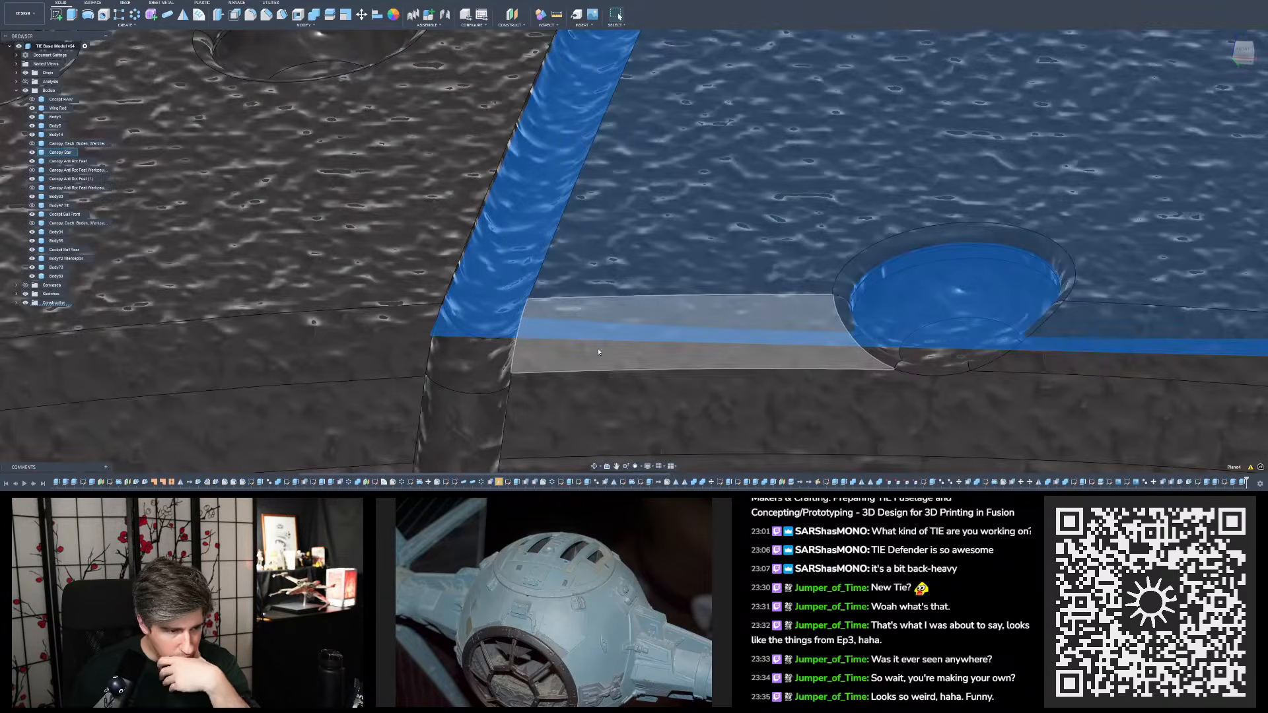
- Examine the corners of the flagged construction plane where it crosses the two grooves and the edges of the canopy ring's top plate
{"action": "middle_click_drag", "start_coordinate": [599, 352], "coordinate": [618, 321], "text": "shift"}
{"action": "scroll", "coordinate": [526, 311], "scroll_direction": "up", "scroll_amount": 6}
{"action": "mouse_move", "coordinate": [526, 303]}
{"action": "middle_mouse_down", "text": "shift"}
{"action": "mouse_move", "coordinate": [518, 316]}
{"action": "mouse_move", "coordinate": [585, 281]}
{"action": "mouse_move", "coordinate": [605, 323]}
{"action": "mouse_move", "coordinate": [591, 344]}
{"action": "mouse_move", "coordinate": [442, 316]}
{"action": "mouse_move", "coordinate": [417, 280]}
{"action": "middle_mouse_up", "text": "shift"}
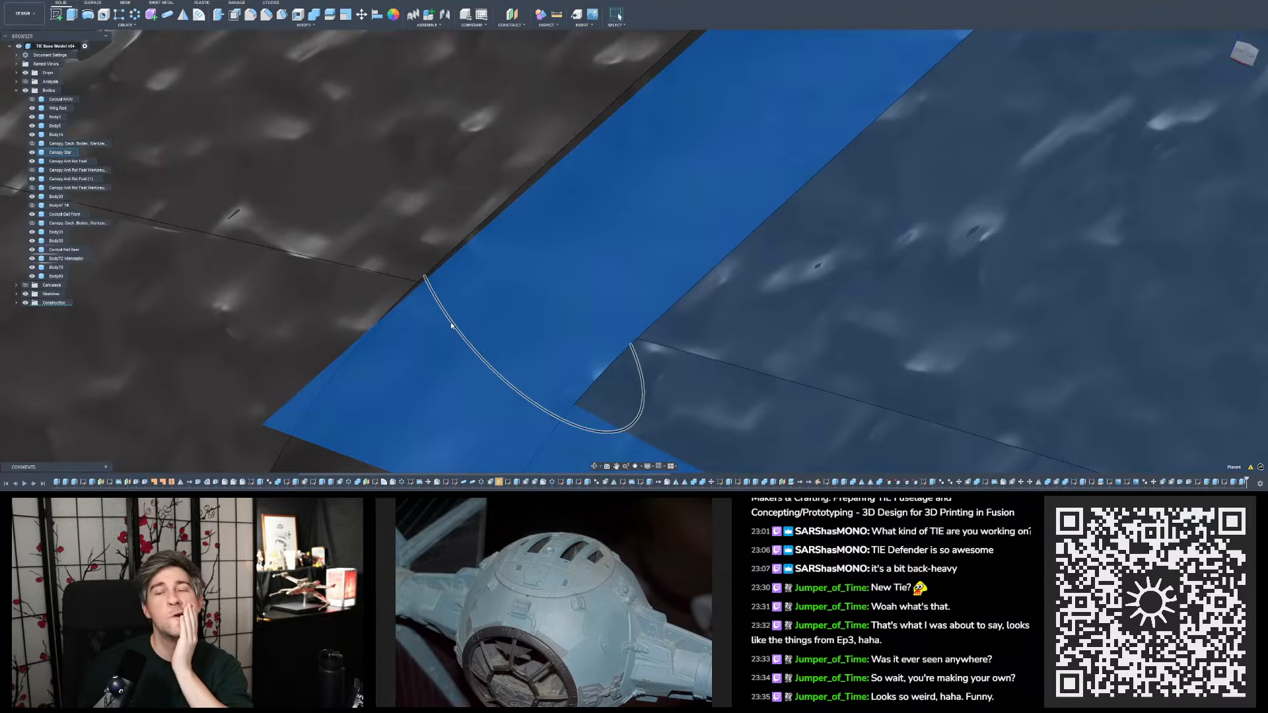
{"action": "scroll", "coordinate": [454, 325], "scroll_direction": "down", "scroll_amount": 10}
{"action": "scroll", "coordinate": [712, 309], "scroll_direction": "up", "scroll_amount": 2}
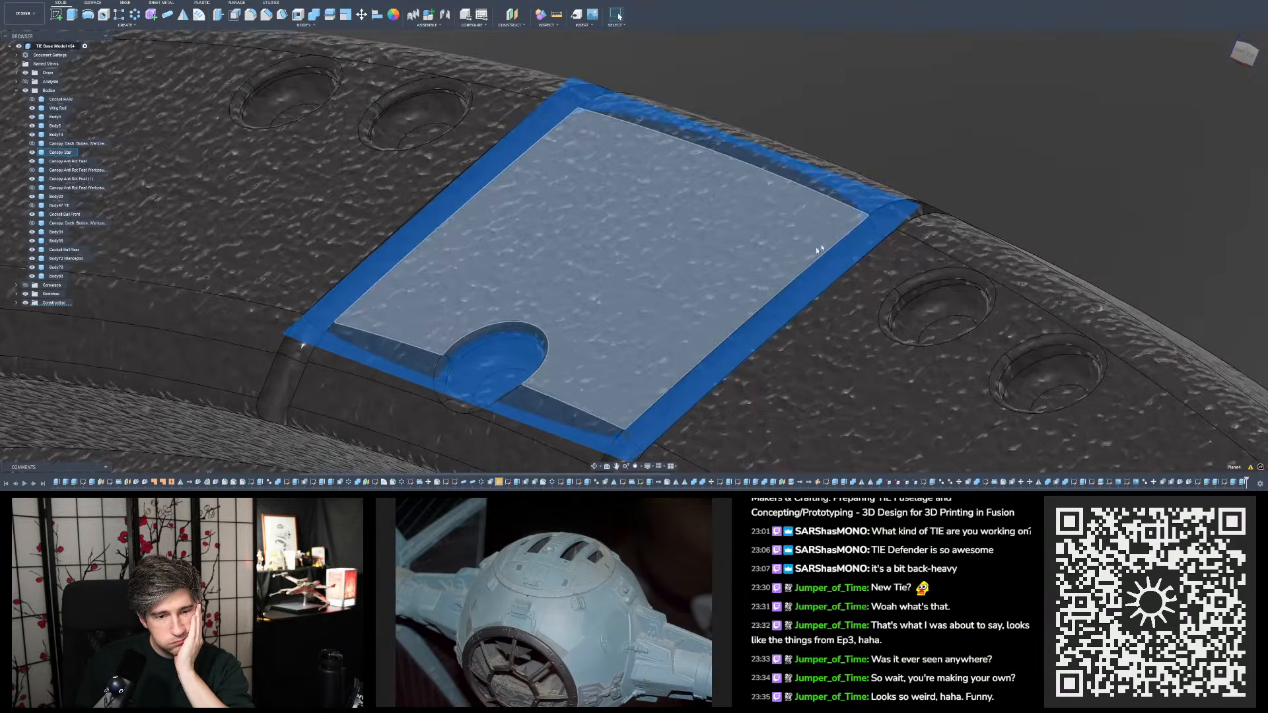
{"action": "scroll", "coordinate": [820, 249], "scroll_direction": "up", "scroll_amount": 5}
{"action": "middle_click_drag", "start_coordinate": [826, 246], "coordinate": [905, 231], "text": "shift"}
{"action": "scroll", "coordinate": [813, 221], "scroll_direction": "up", "scroll_amount": 8}
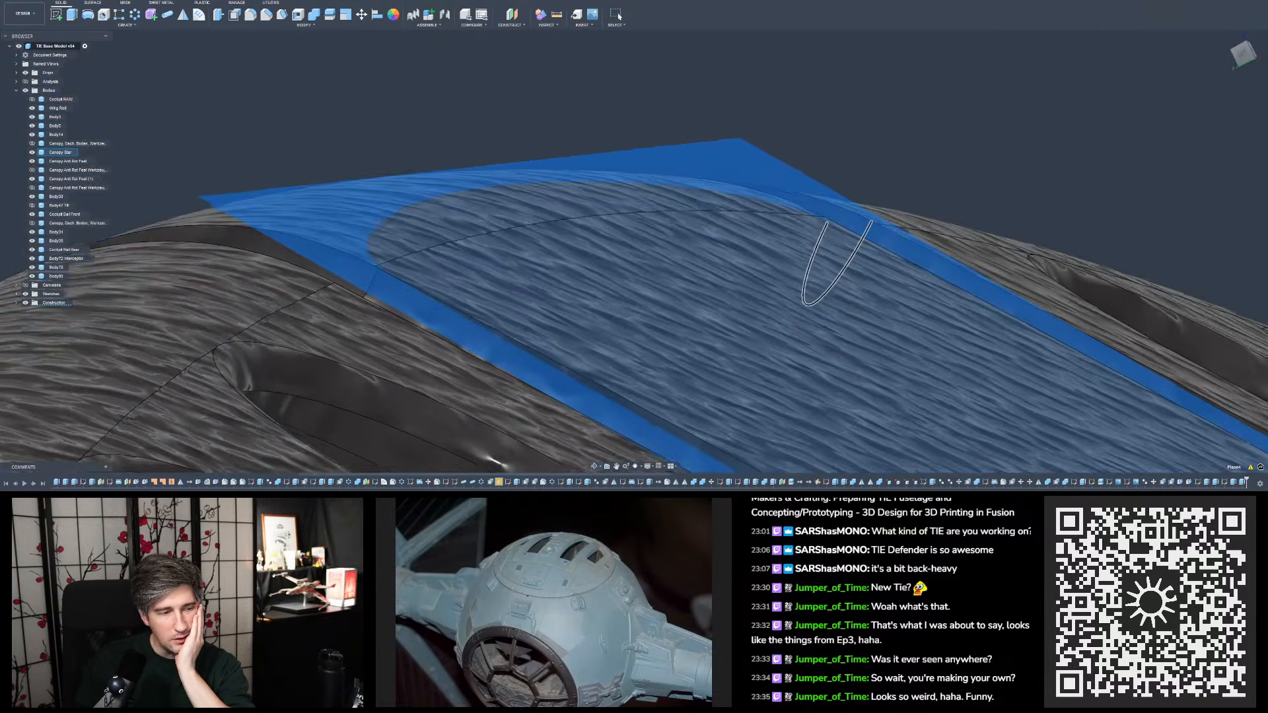
{"action": "scroll", "coordinate": [814, 221], "scroll_direction": "down", "scroll_amount": 6}
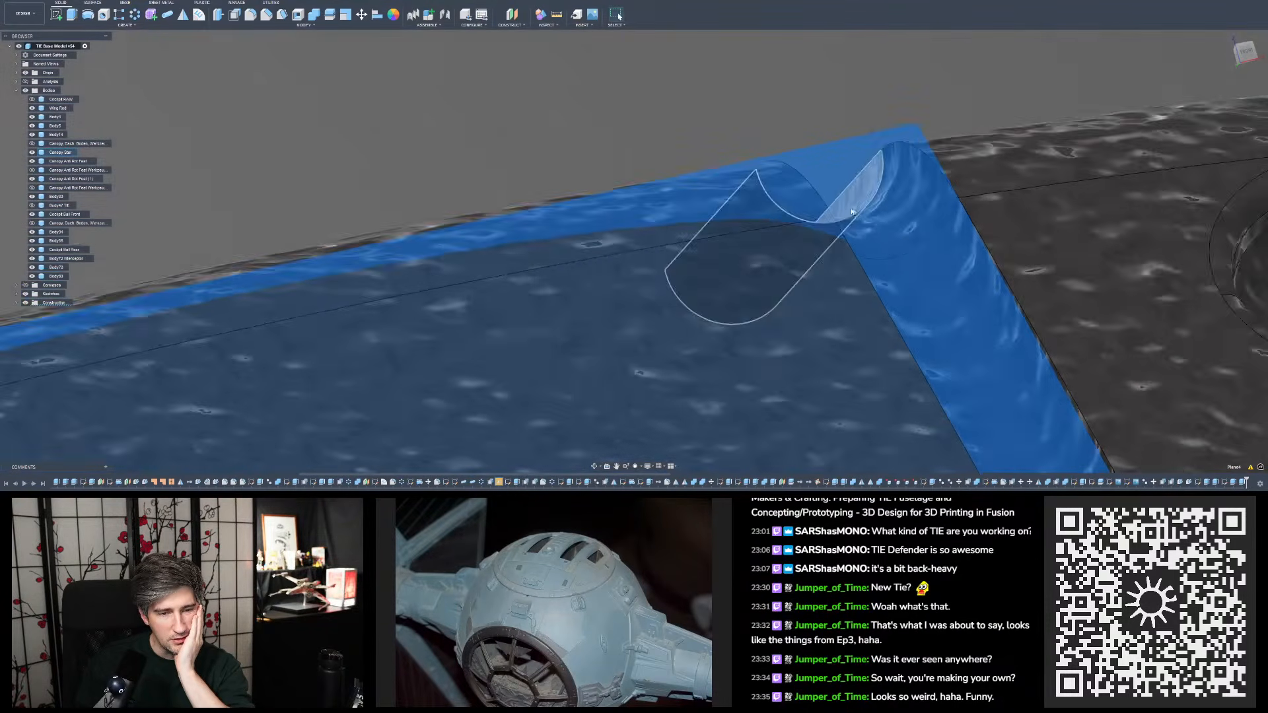
{"action": "middle_click_drag", "start_coordinate": [96, 392], "coordinate": [500, 167], "text": "shift"}
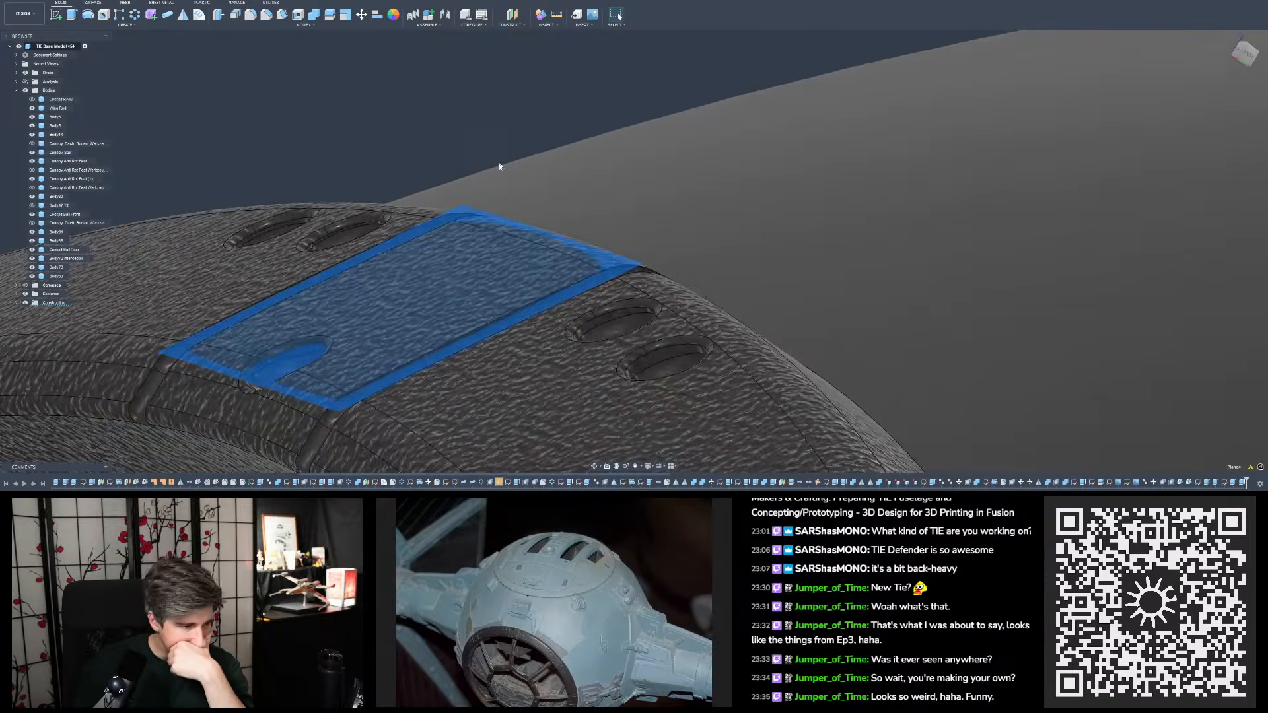
{"action": "scroll", "coordinate": [430, 329], "scroll_direction": "up", "scroll_amount": 8}
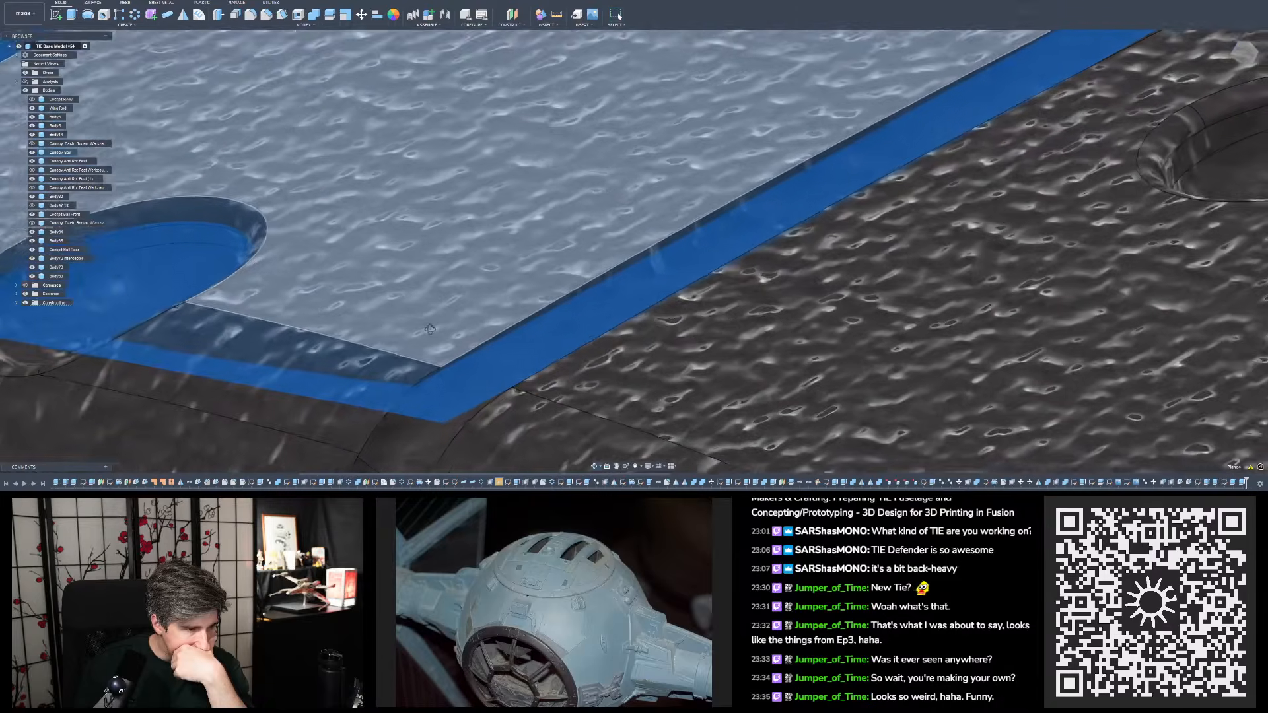
{"action": "middle_click_drag", "start_coordinate": [430, 329], "coordinate": [500, 319], "text": "shift"}
{"action": "scroll", "coordinate": [502, 307], "scroll_direction": "down", "scroll_amount": 5}
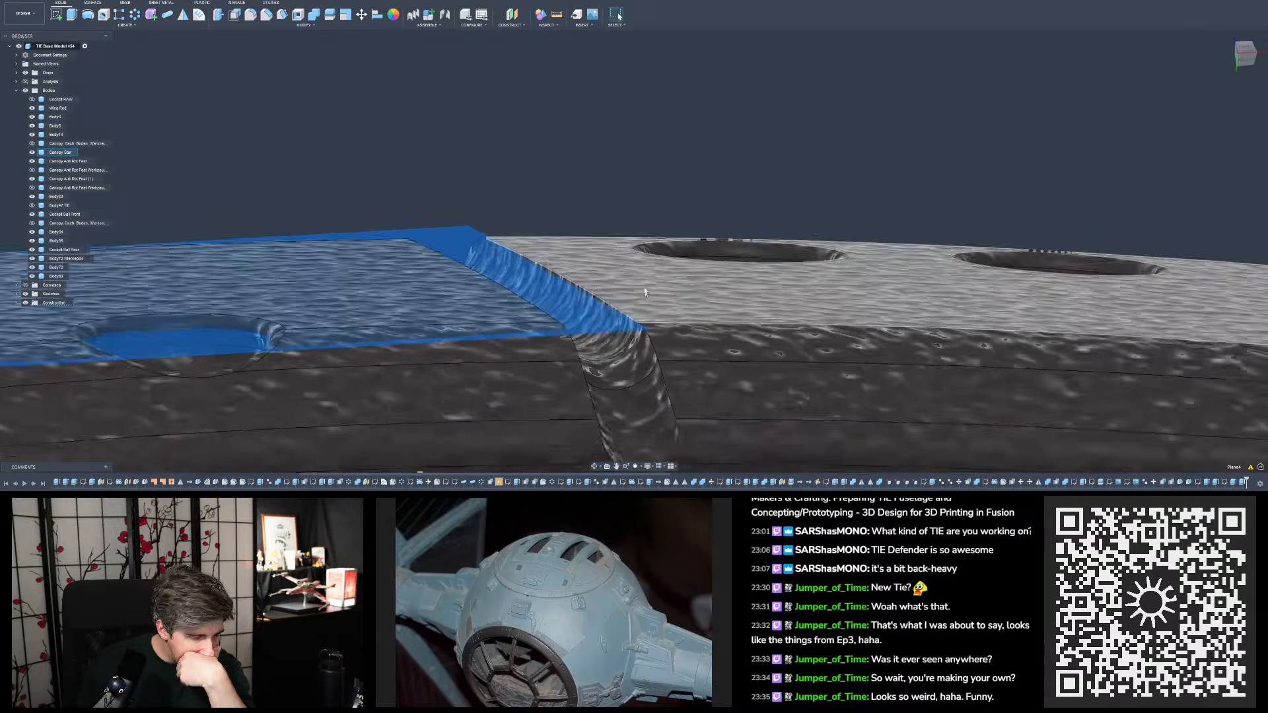
- Open the flagged construction plane for editing and inspect the candidate vertices where the two grooves cross the ring's seam lines
{"action": "left_click", "coordinate": [592, 192]}
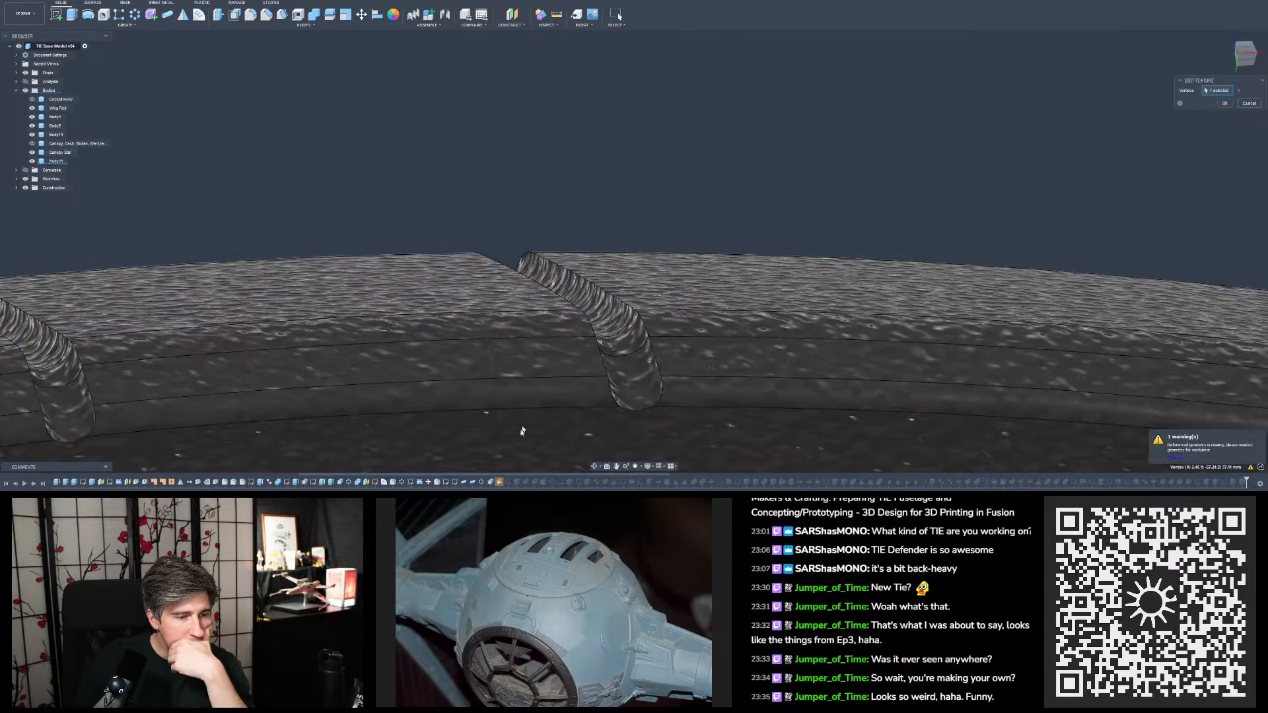
{"action": "scroll", "coordinate": [620, 231], "scroll_direction": "up", "scroll_amount": 10}
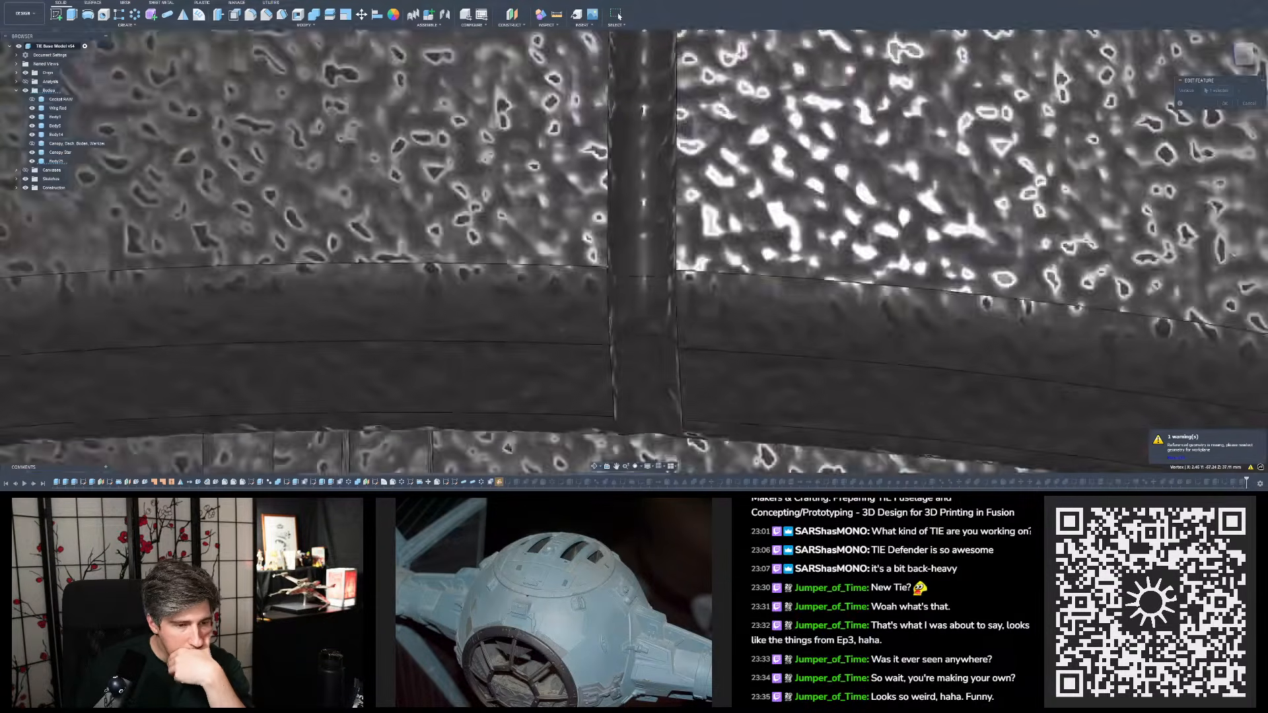
{"action": "middle_click_drag", "start_coordinate": [635, 271], "coordinate": [693, 337], "text": "shift"}
{"action": "scroll", "coordinate": [694, 337], "scroll_direction": "down", "scroll_amount": 4}
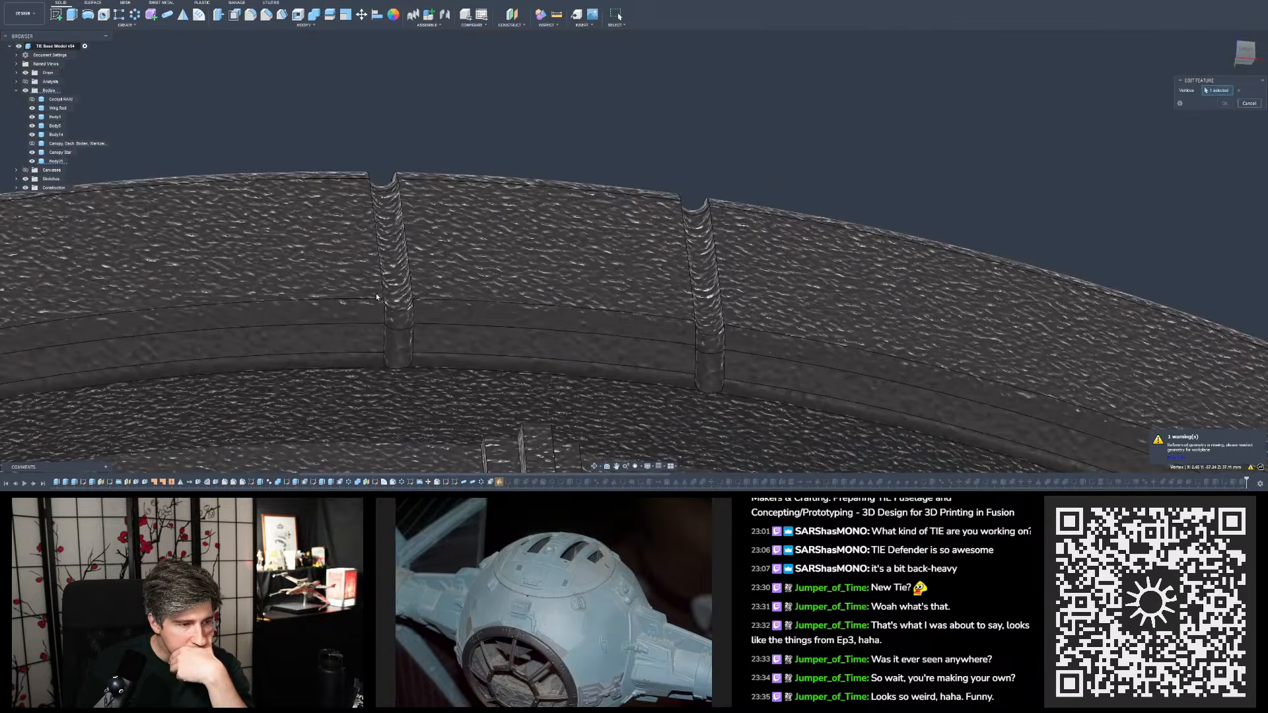
{"action": "scroll", "coordinate": [430, 304], "scroll_direction": "up", "scroll_amount": 4}
{"action": "scroll", "coordinate": [451, 308], "scroll_direction": "down", "scroll_amount": 6}
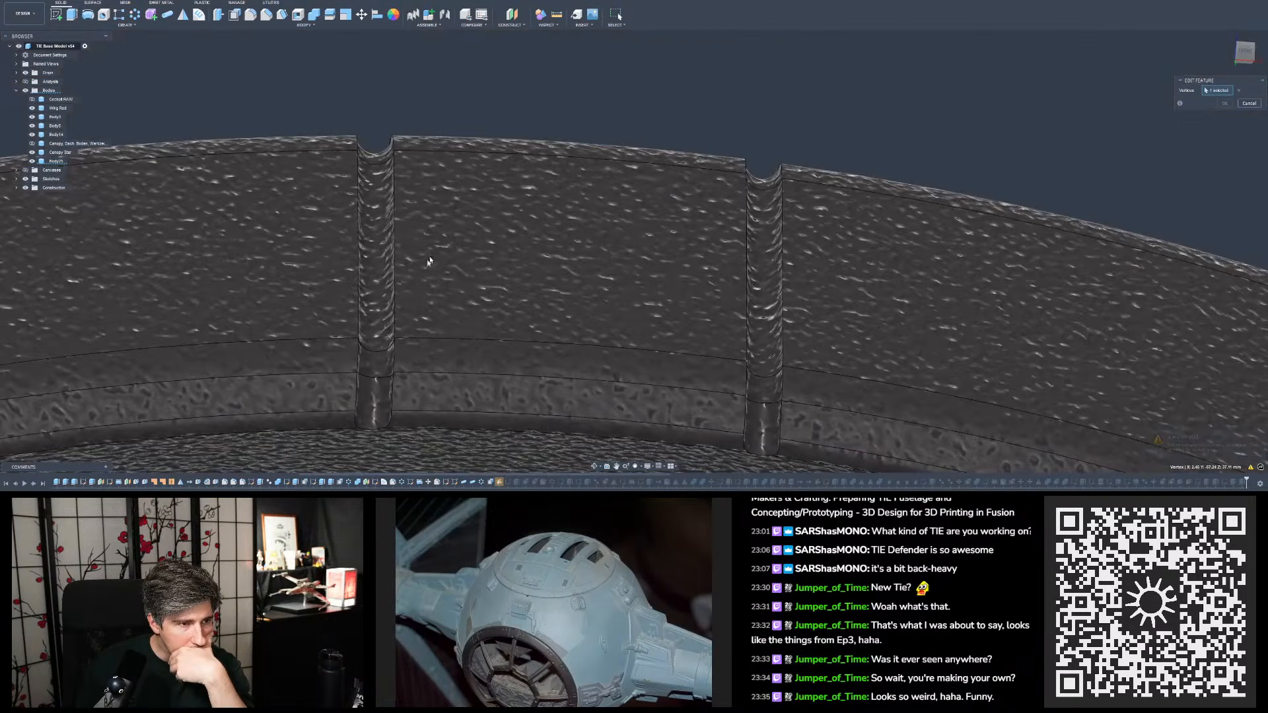
{"action": "scroll", "coordinate": [451, 308], "scroll_direction": "up", "scroll_amount": 4}
{"action": "middle_click_drag", "start_coordinate": [760, 462], "coordinate": [773, 397], "text": "shift"}
{"action": "scroll", "coordinate": [744, 374], "scroll_direction": "up", "scroll_amount": 4}
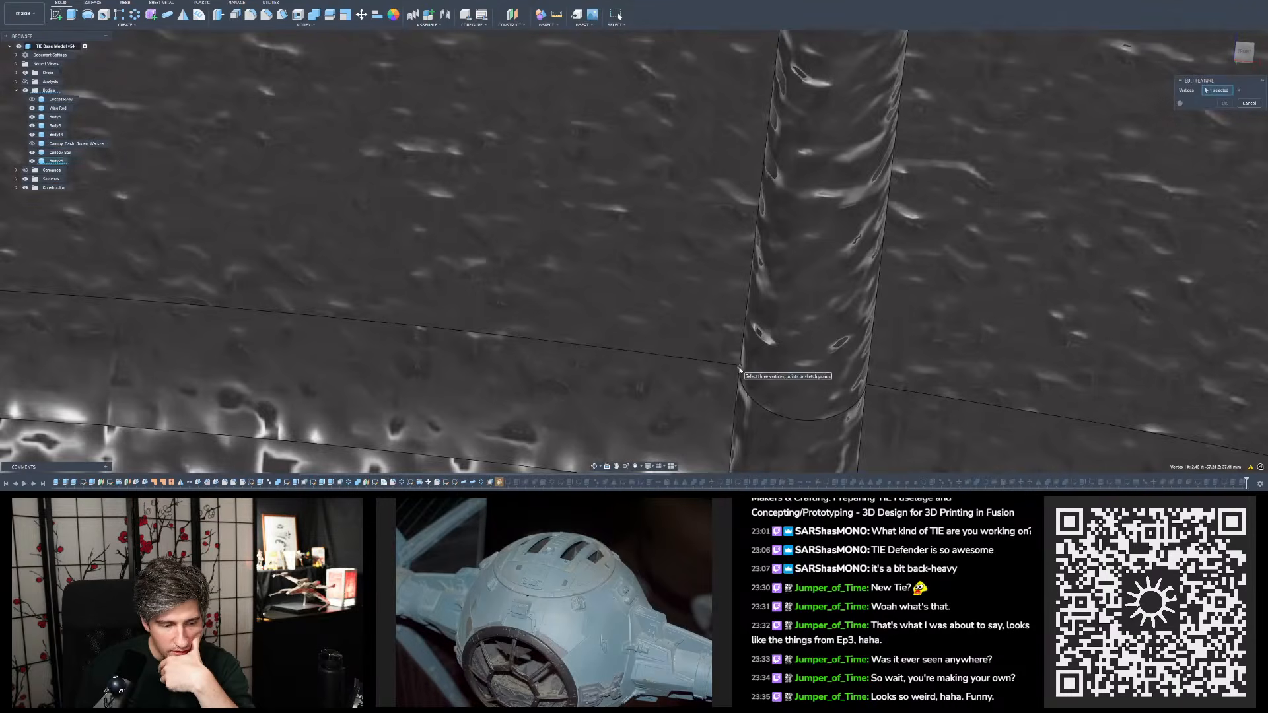
{"action": "scroll", "coordinate": [732, 372], "scroll_direction": "down", "scroll_amount": 4}
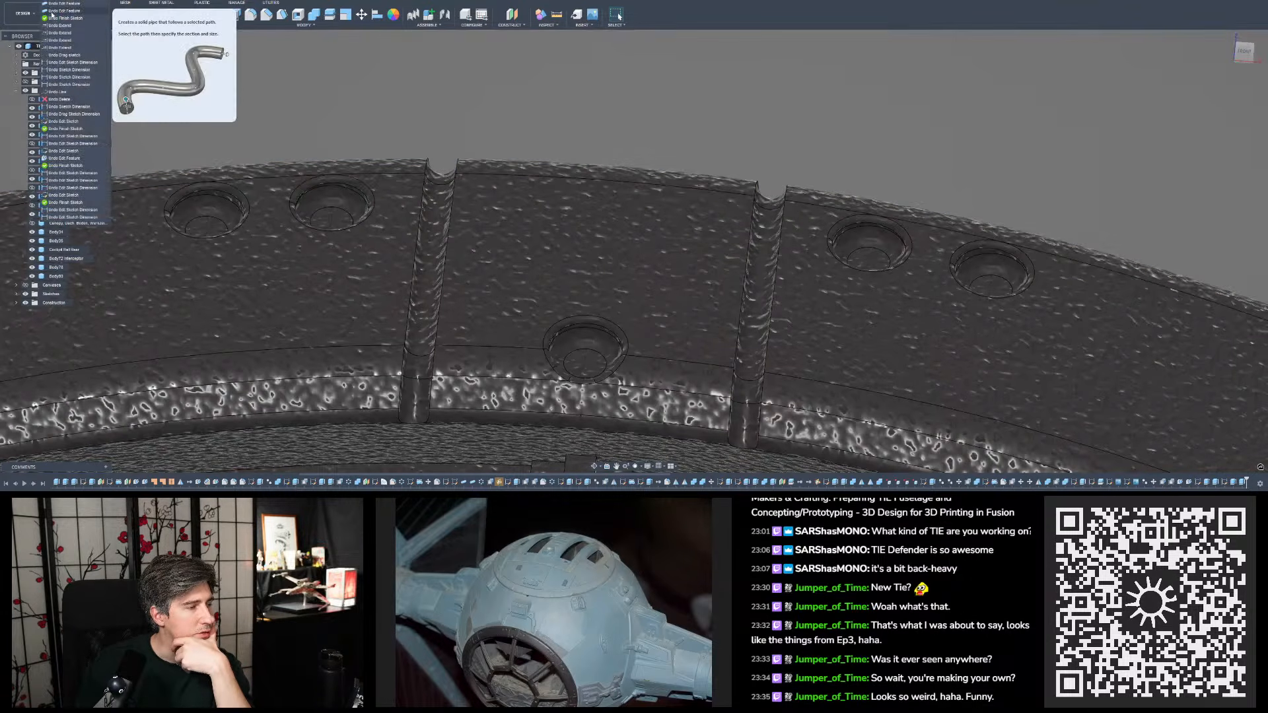
- Undo both pipe edits and open the construction plane's definition to examine its original vertices along the top plate's upper seam line
{"action": "key", "text": "ctrl+z"}
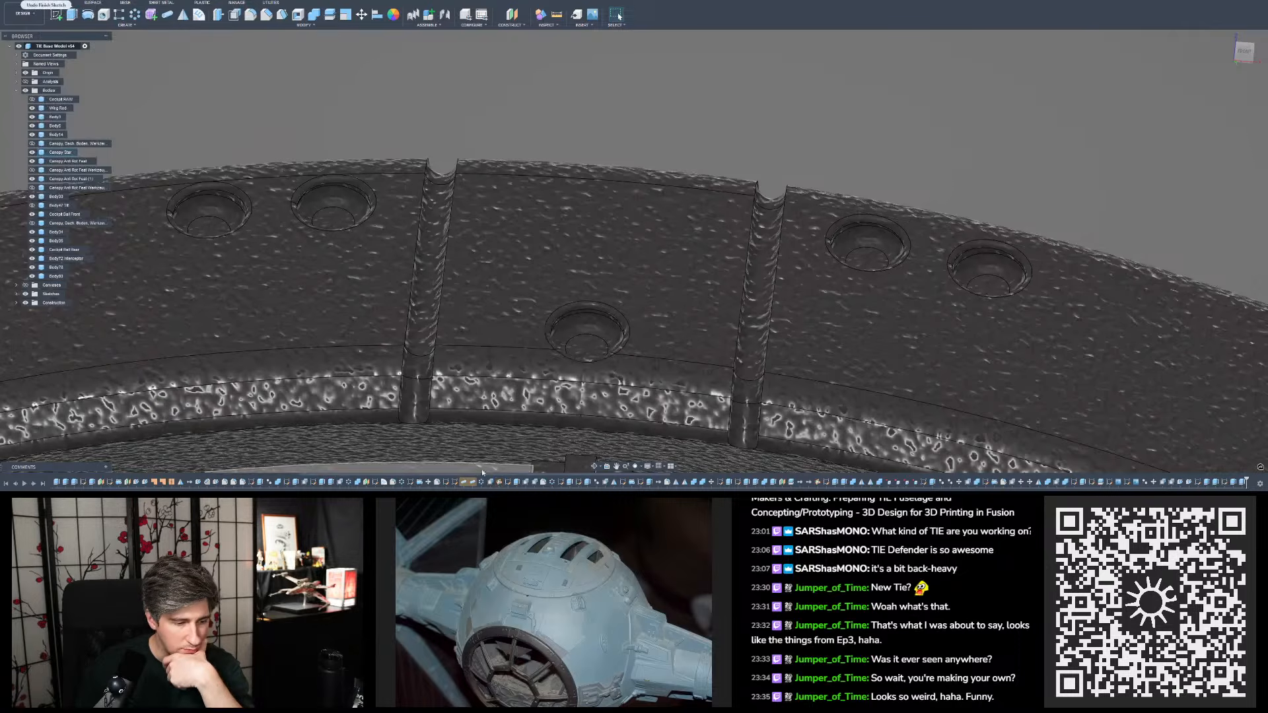
{"action": "double_click", "coordinate": [499, 483]}
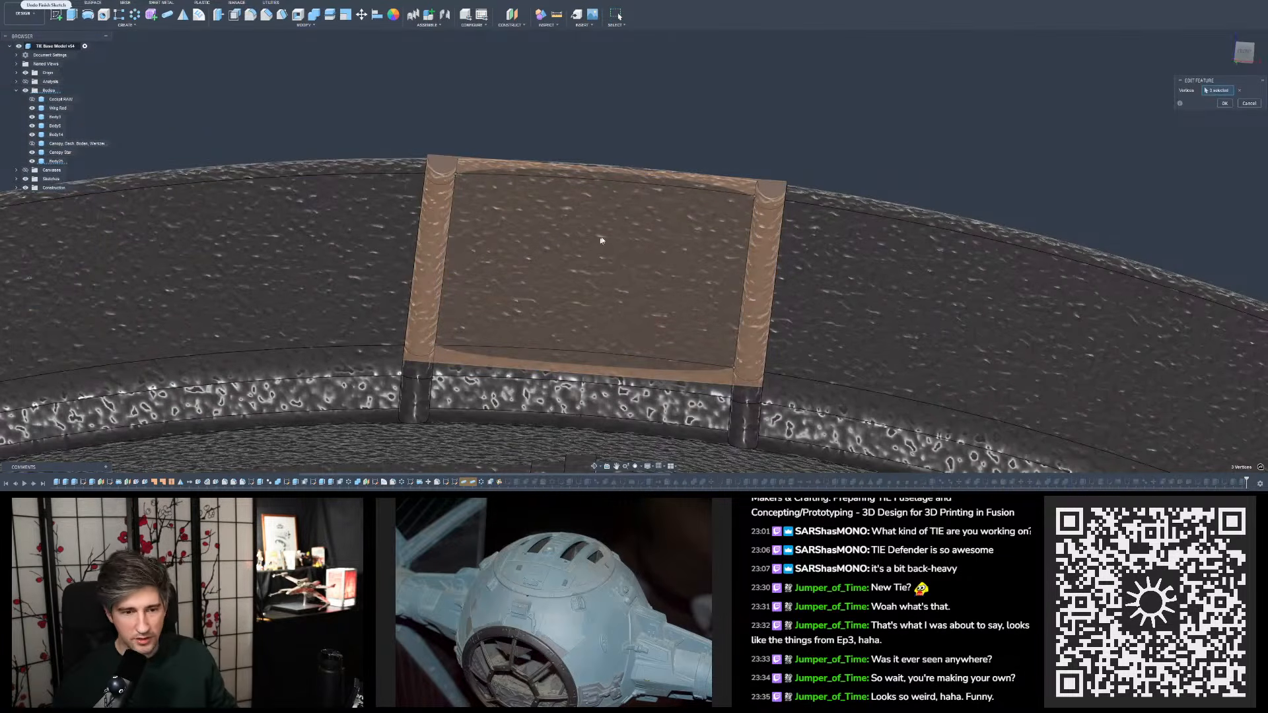
{"action": "scroll", "coordinate": [561, 162], "scroll_direction": "up", "scroll_amount": 2}
{"action": "scroll", "coordinate": [562, 163], "scroll_direction": "up", "scroll_amount": 6}
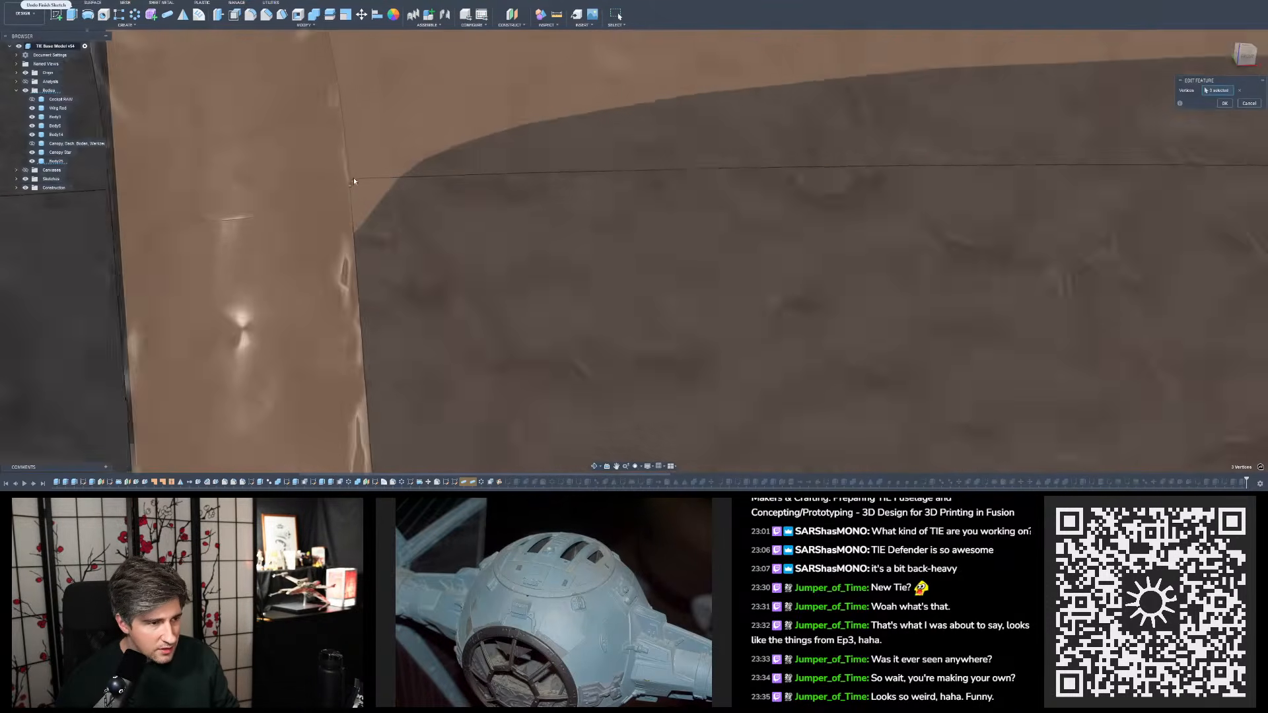
{"action": "mouse_move", "coordinate": [340, 193]}
{"action": "middle_mouse_down", "text": "shift"}
{"action": "mouse_move", "coordinate": [366, 198]}
{"action": "mouse_move", "coordinate": [341, 199]}
{"action": "middle_mouse_up", "text": "shift"}
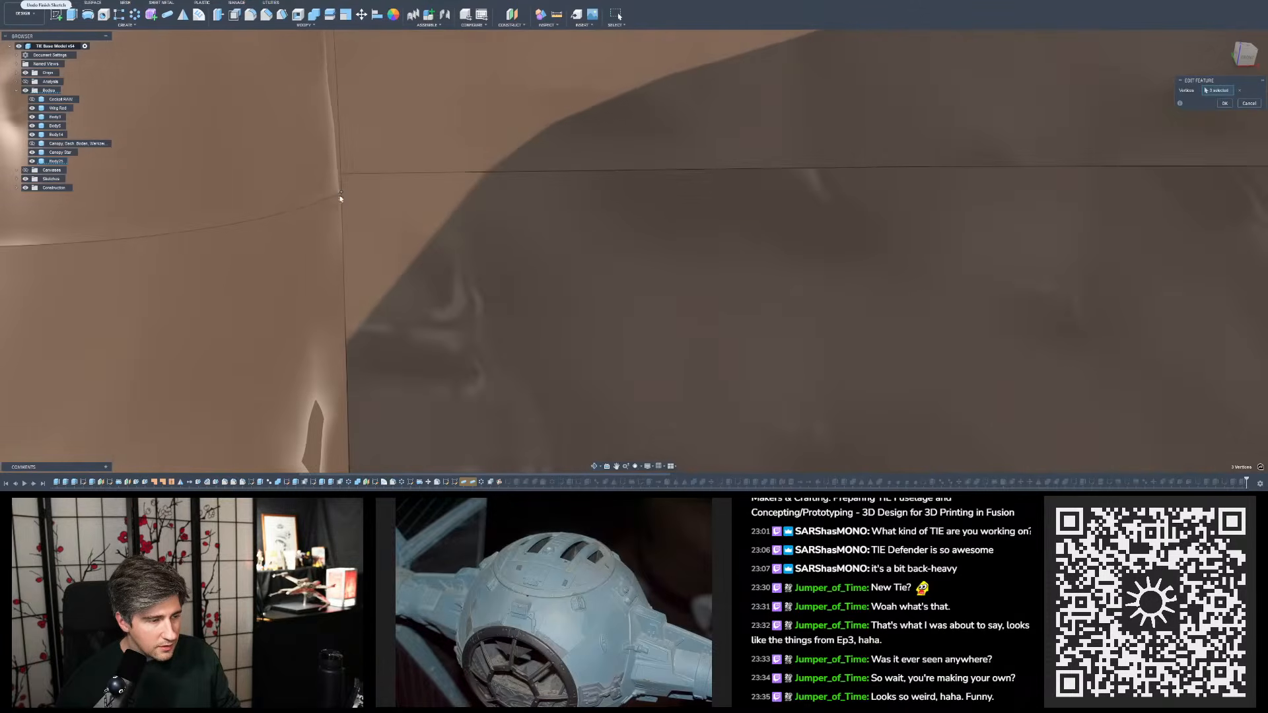
{"action": "scroll", "coordinate": [247, 204], "scroll_direction": "down", "scroll_amount": 6}
{"action": "scroll", "coordinate": [971, 204], "scroll_direction": "down", "scroll_amount": 5}
{"action": "scroll", "coordinate": [1049, 241], "scroll_direction": "up", "scroll_amount": 8}
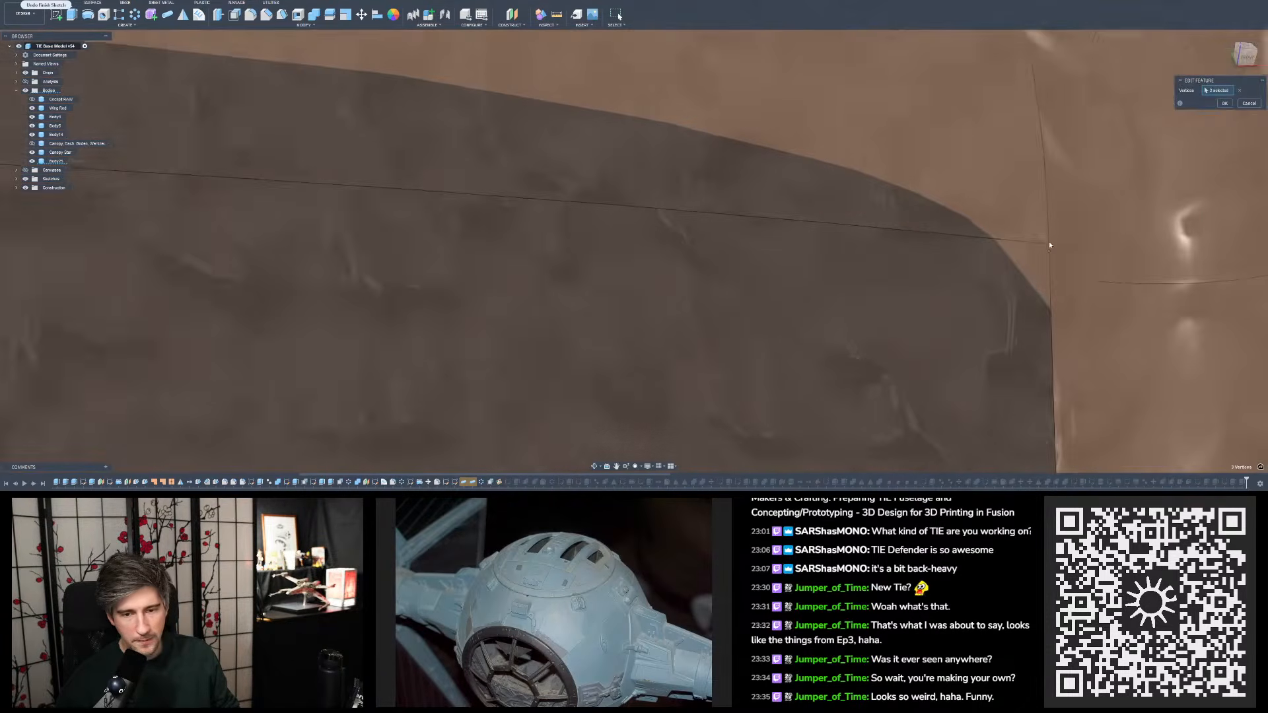
{"action": "scroll", "coordinate": [965, 51], "scroll_direction": "down", "scroll_amount": 8}
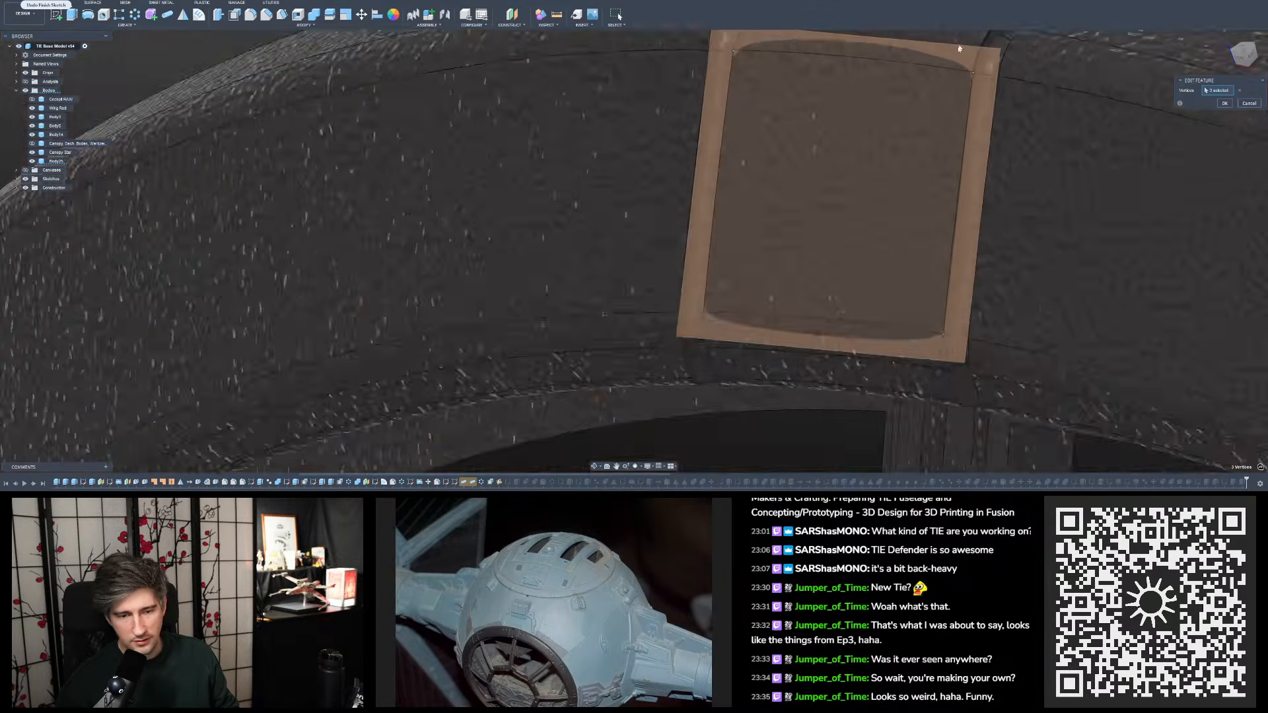
- Compare the construction plane's original vertices at the upper and lower ends of the right-hand groove's inner edge
{"action": "scroll", "coordinate": [977, 228], "scroll_direction": "up", "scroll_amount": 7}
{"action": "scroll", "coordinate": [866, 211], "scroll_direction": "up", "scroll_amount": 4}
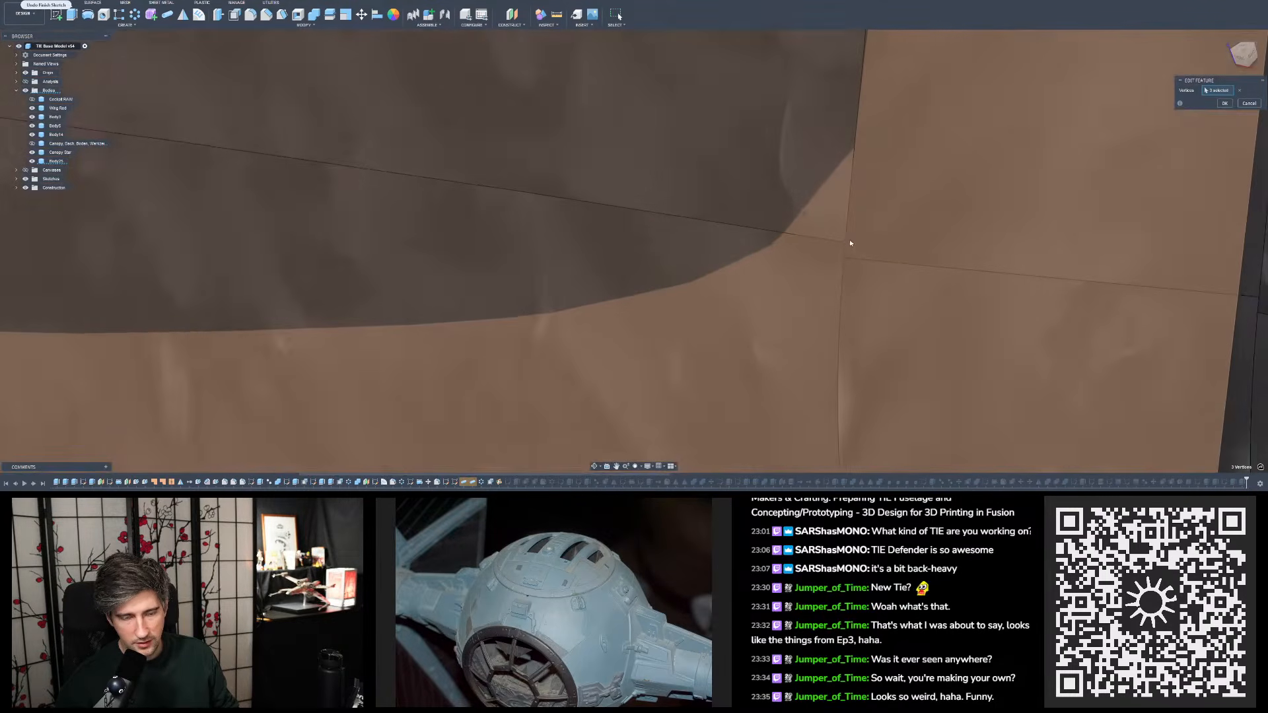
{"action": "scroll", "coordinate": [846, 222], "scroll_direction": "down", "scroll_amount": 8}
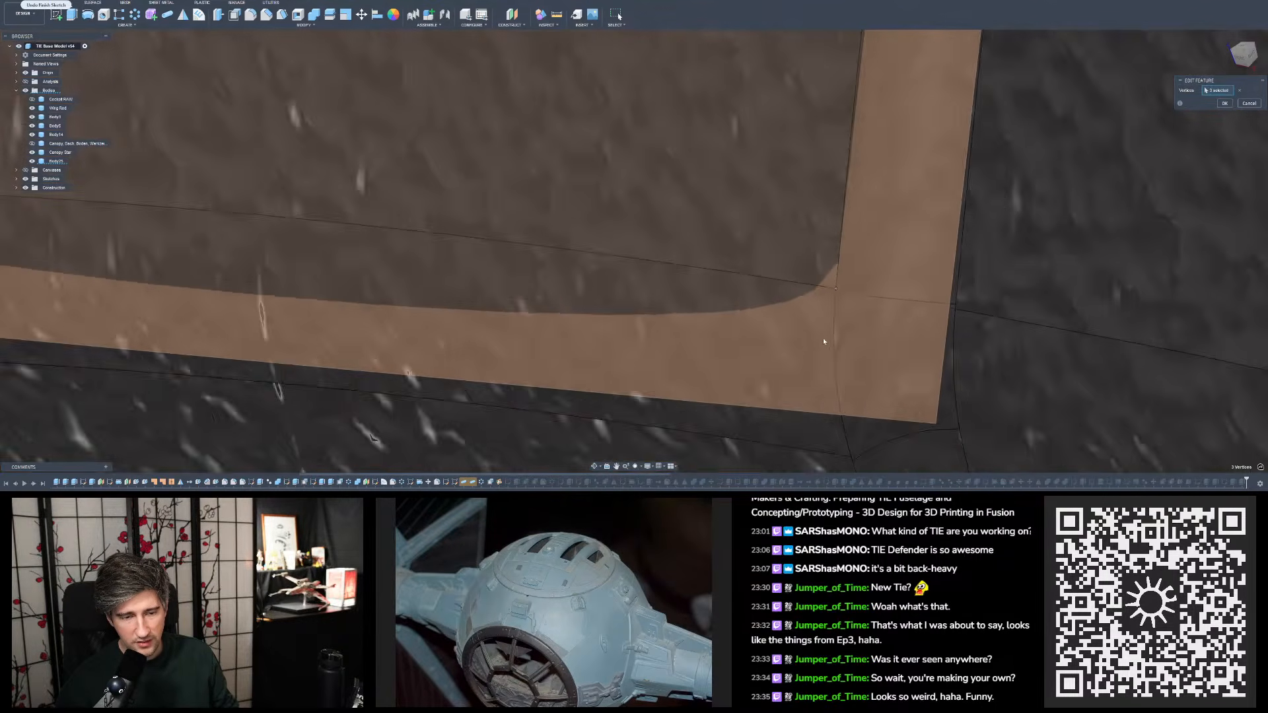
{"action": "scroll", "coordinate": [837, 176], "scroll_direction": "up", "scroll_amount": 6}
{"action": "scroll", "coordinate": [799, 213], "scroll_direction": "up", "scroll_amount": 2}
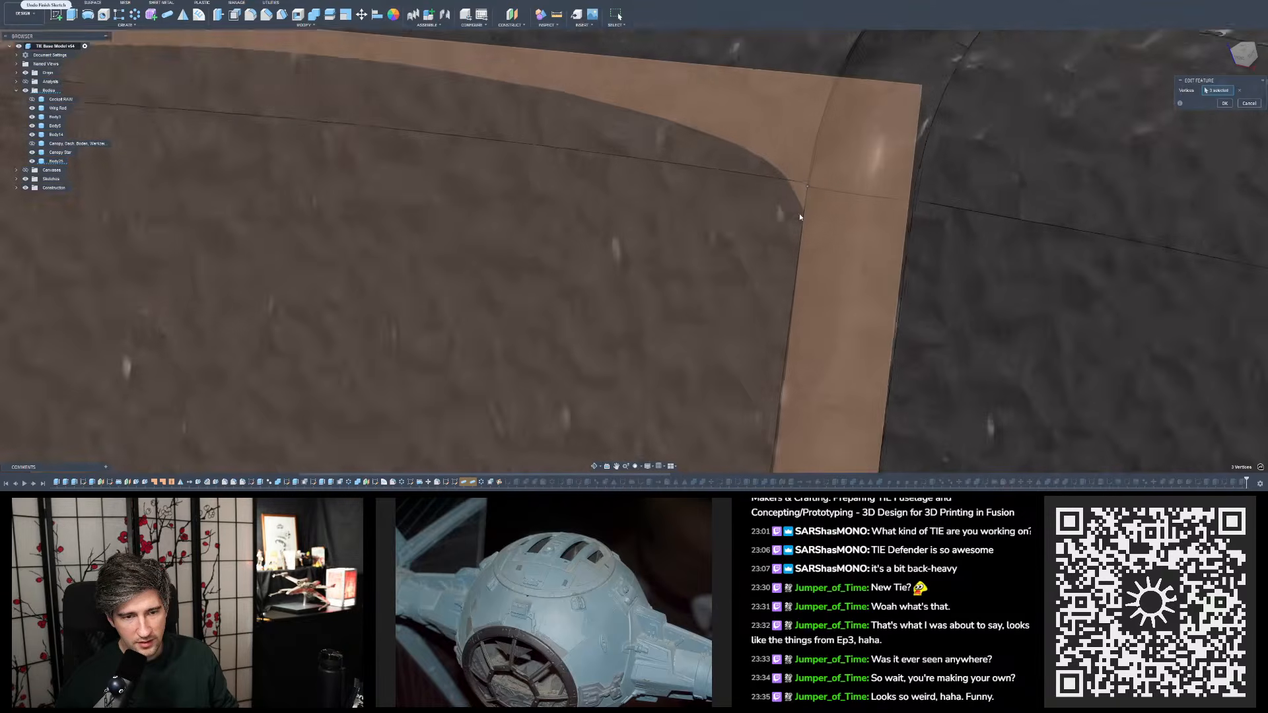
{"action": "scroll", "coordinate": [914, 84], "scroll_direction": "down", "scroll_amount": 6}
{"action": "scroll", "coordinate": [853, 132], "scroll_direction": "down", "scroll_amount": 3}
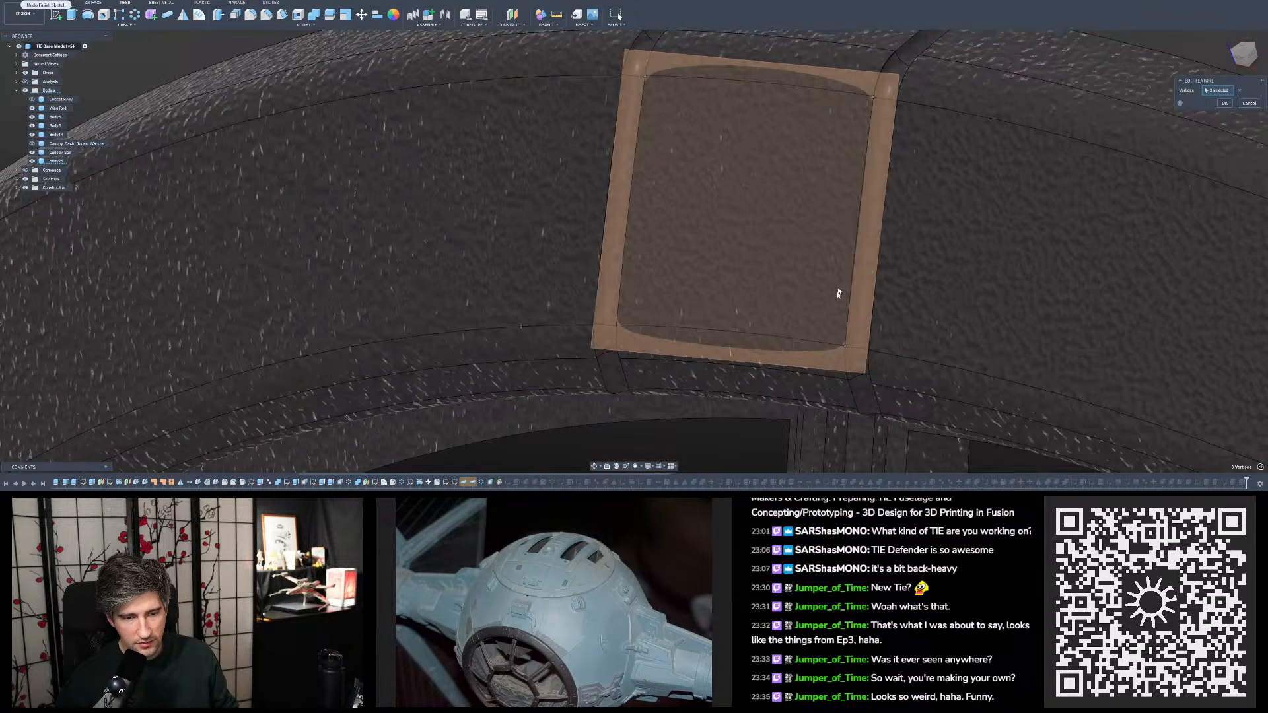
{"action": "scroll", "coordinate": [845, 335], "scroll_direction": "up", "scroll_amount": 8}
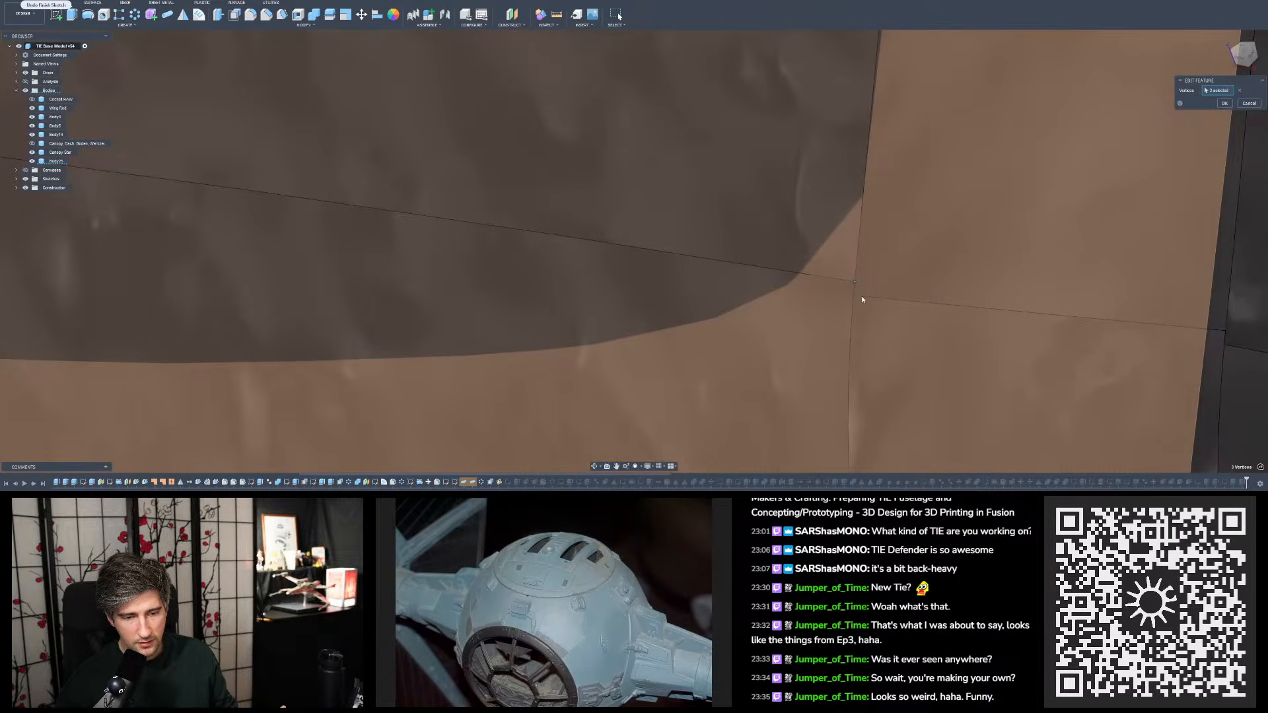
{"action": "scroll", "coordinate": [813, 366], "scroll_direction": "down", "scroll_amount": 6}
{"action": "scroll", "coordinate": [799, 332], "scroll_direction": "up", "scroll_amount": 3}
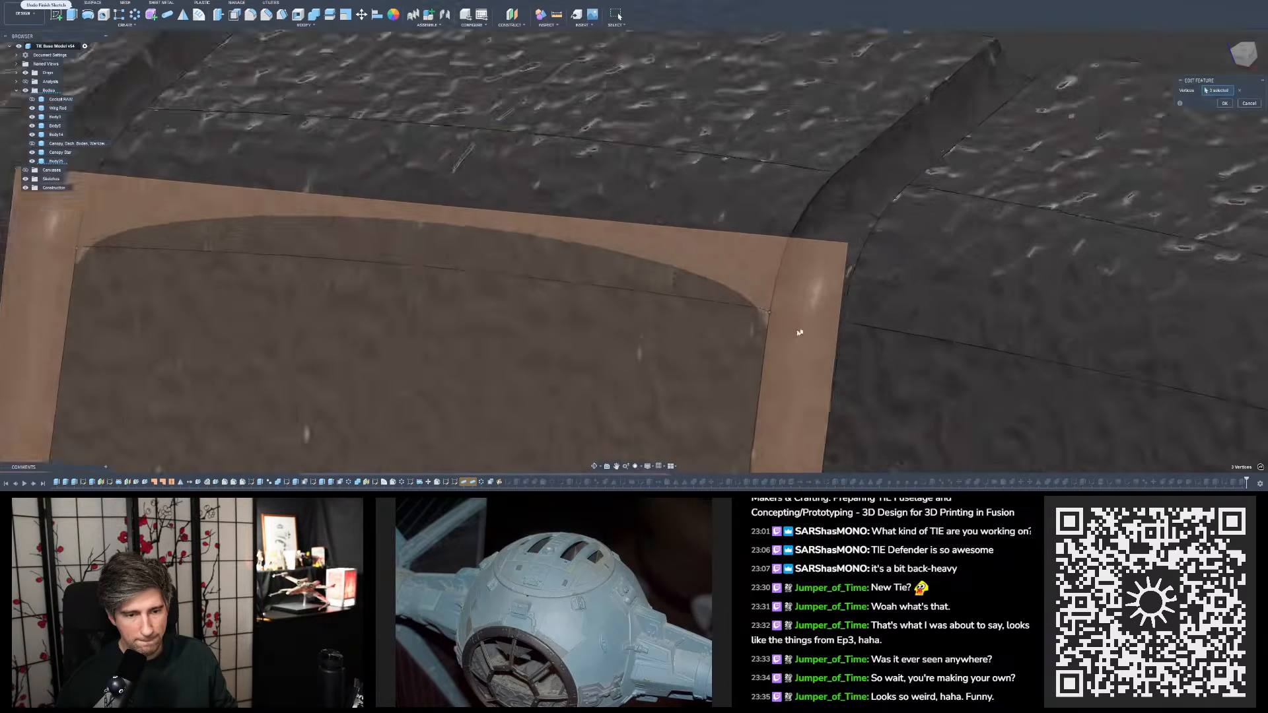
{"action": "scroll", "coordinate": [796, 327], "scroll_direction": "up", "scroll_amount": 4}
{"action": "scroll", "coordinate": [866, 160], "scroll_direction": "down", "scroll_amount": 8}
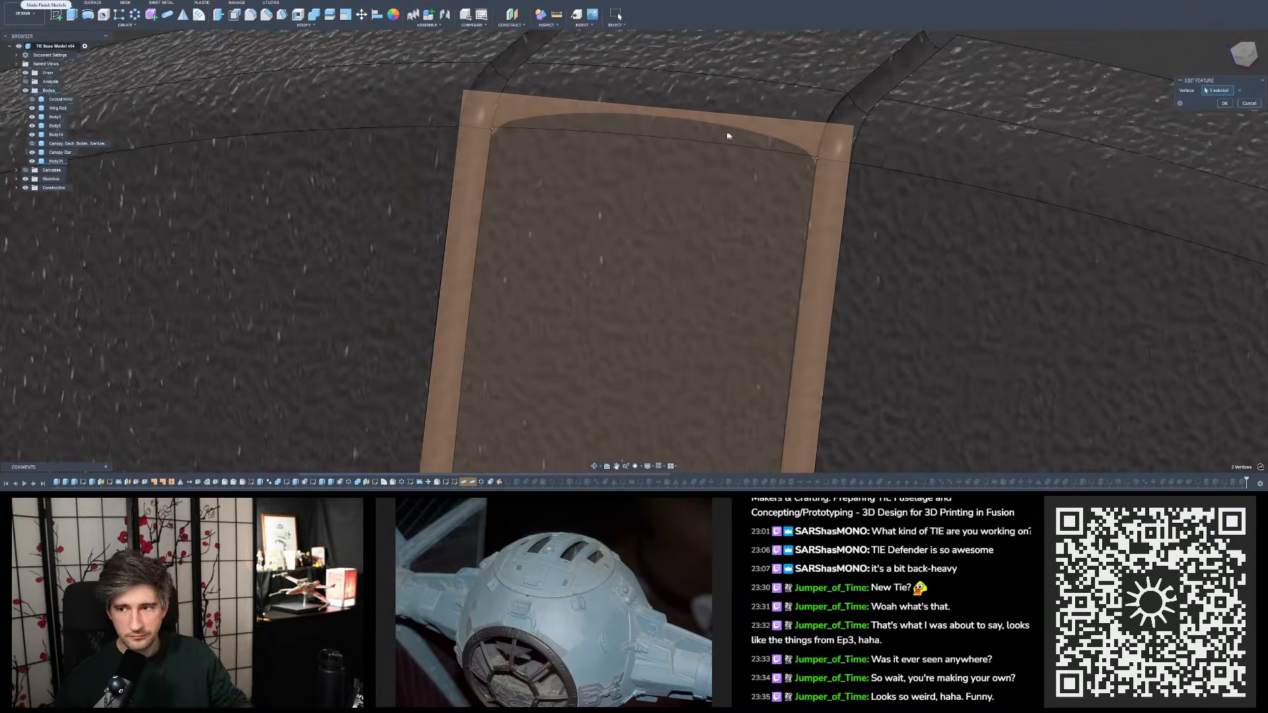
{"action": "scroll", "coordinate": [728, 136], "scroll_direction": "down", "scroll_amount": 3}
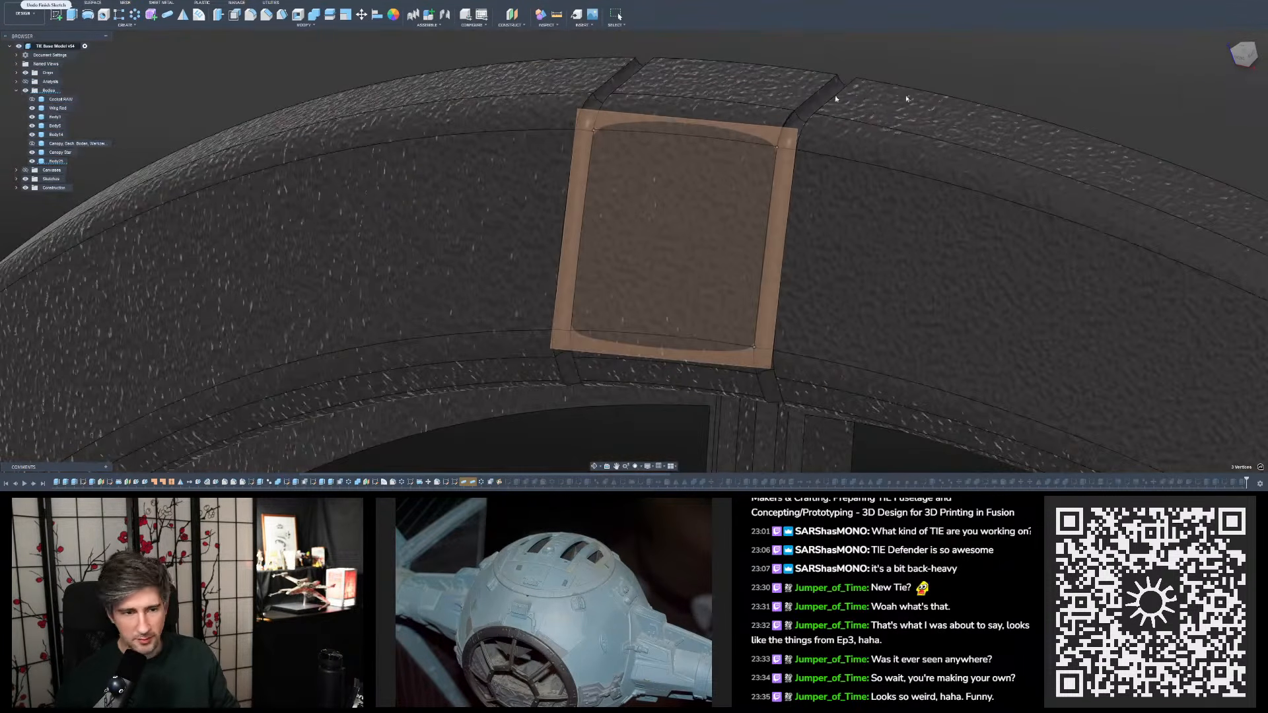
- Redo the undone pipe edits and reopen the flagged construction plane for editing
{"action": "key", "text": "ctrl+y"}
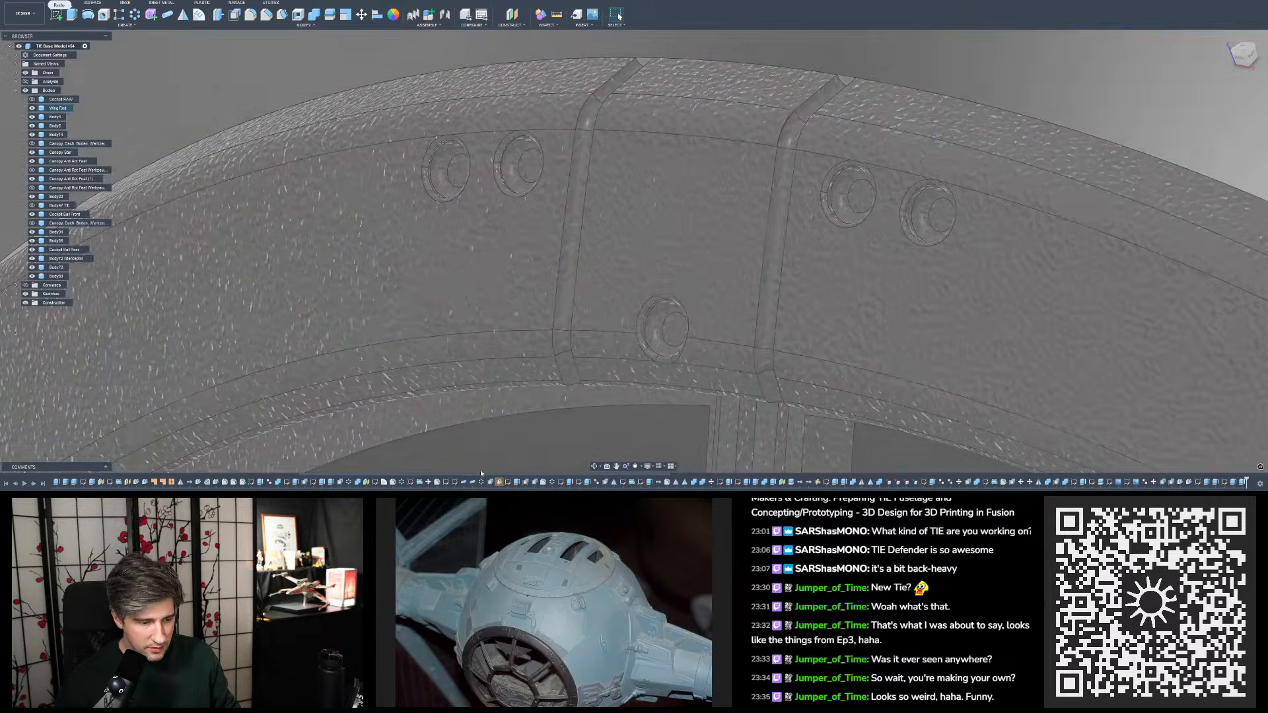
{"action": "left_click", "coordinate": [499, 483]}
{"action": "double_click", "coordinate": [498, 483]}
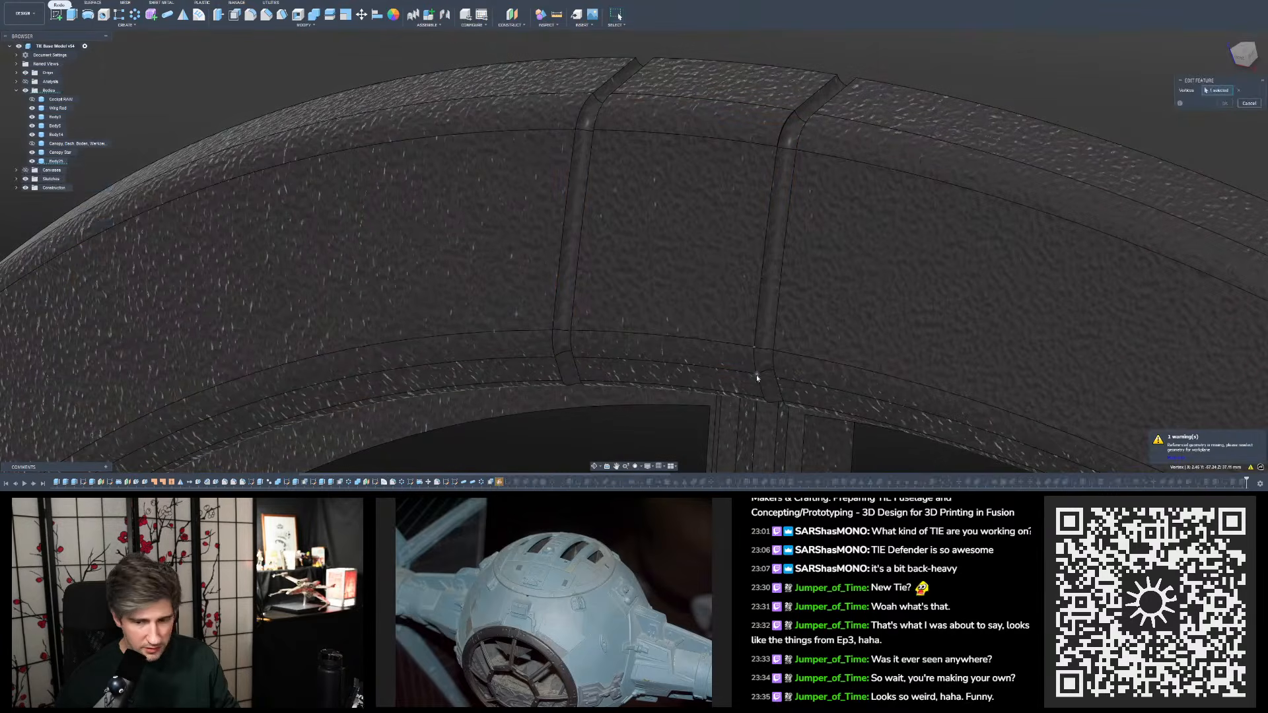
- Add the vertex where the right-hand groove's inner edge meets the upper seam line as the construction plane's second reference point
{"action": "scroll", "coordinate": [743, 329], "scroll_direction": "up", "scroll_amount": 5}
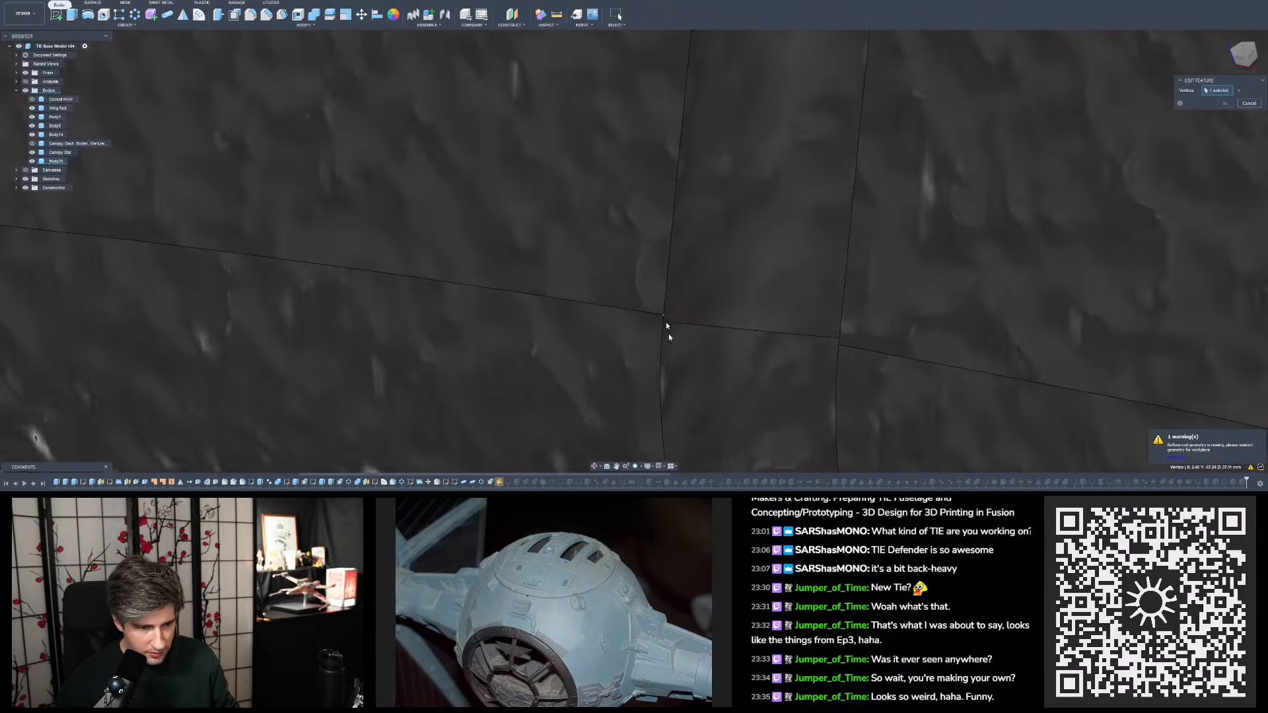
{"action": "scroll", "coordinate": [711, 308], "scroll_direction": "down", "scroll_amount": 5}
{"action": "scroll", "coordinate": [746, 80], "scroll_direction": "up", "scroll_amount": 6}
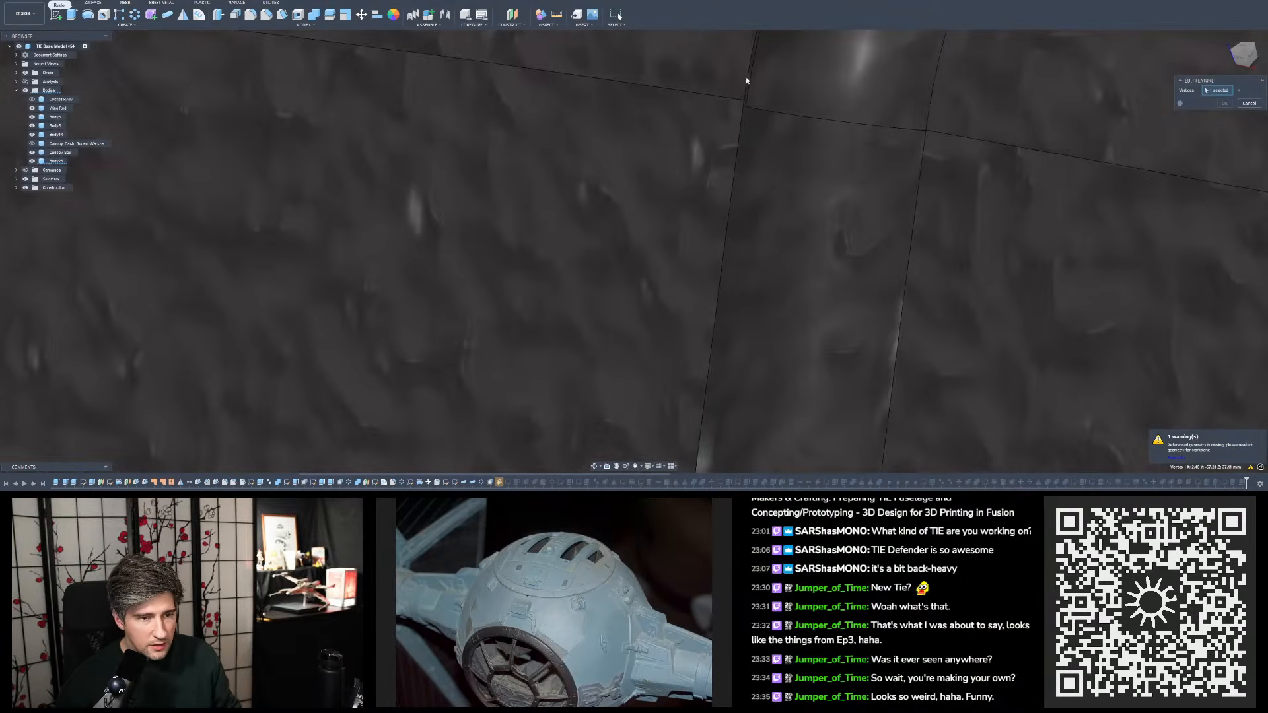
{"action": "left_click", "coordinate": [744, 108]}
{"action": "scroll", "coordinate": [950, 311], "scroll_direction": "down", "scroll_amount": 4}
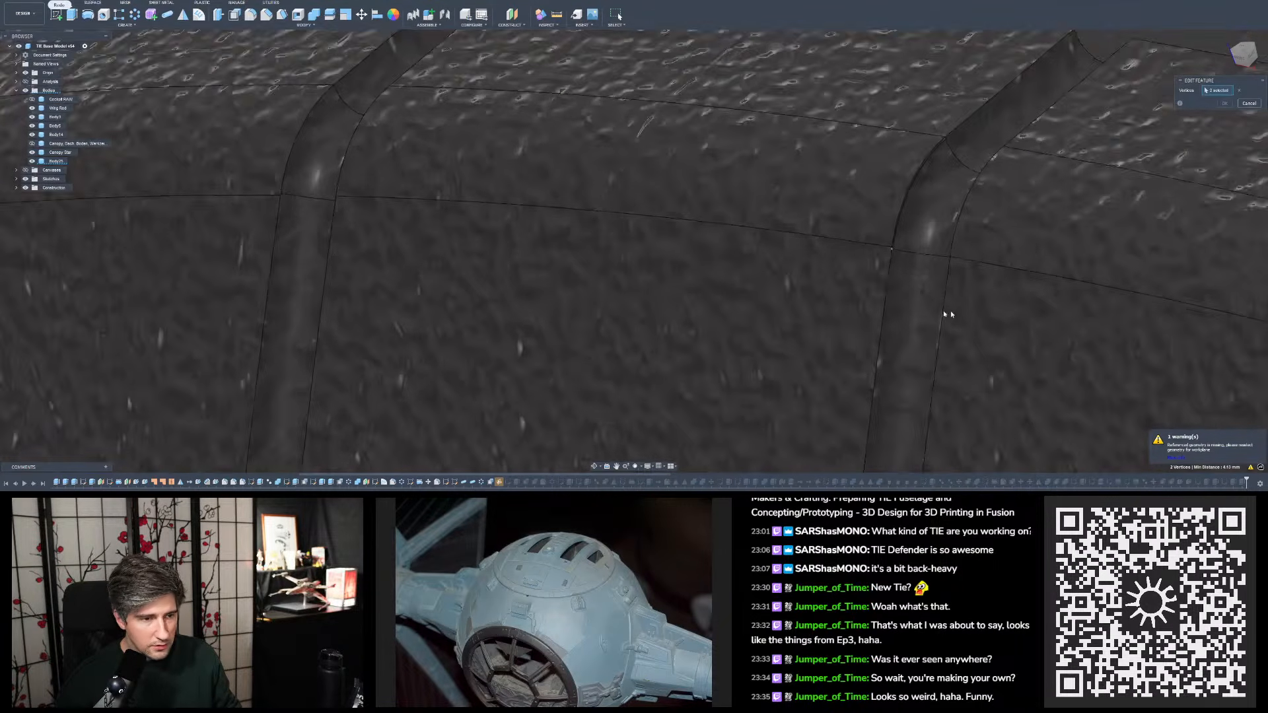
- Add the vertex where a groove edge meets the seam line as the construction plane's third reference point and accept the redefined plane
{"action": "scroll", "coordinate": [331, 235], "scroll_direction": "up", "scroll_amount": 5}
{"action": "scroll", "coordinate": [502, 179], "scroll_direction": "down", "scroll_amount": 4}
{"action": "scroll", "coordinate": [467, 184], "scroll_direction": "up", "scroll_amount": 8}
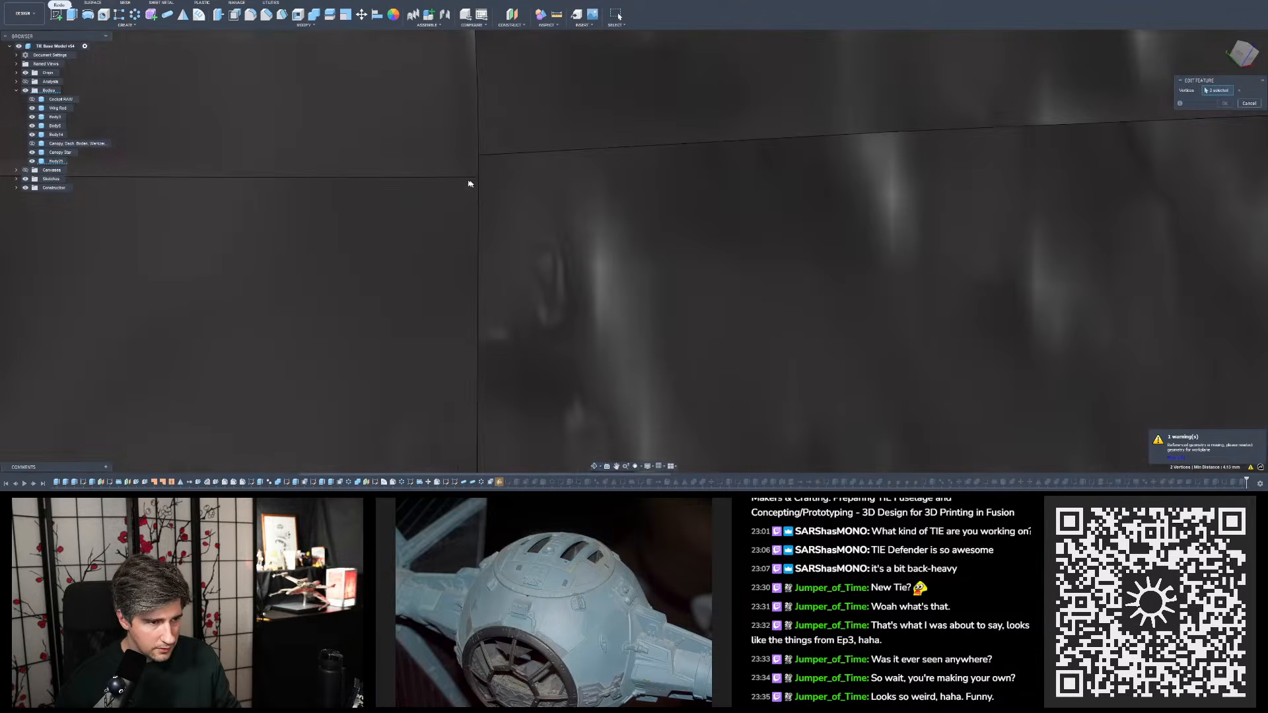
{"action": "left_click", "coordinate": [484, 168]}
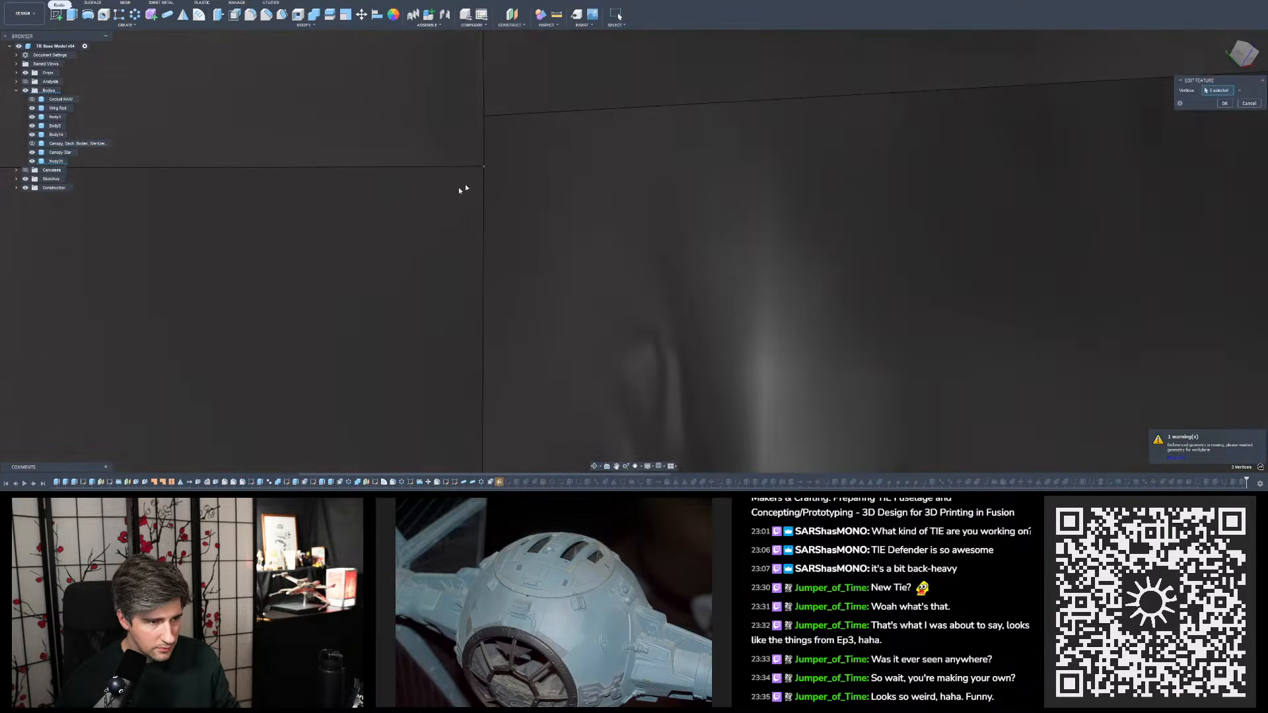
{"action": "scroll", "coordinate": [465, 184], "scroll_direction": "down", "scroll_amount": 5}
{"action": "scroll", "coordinate": [468, 129], "scroll_direction": "down", "scroll_amount": 5}
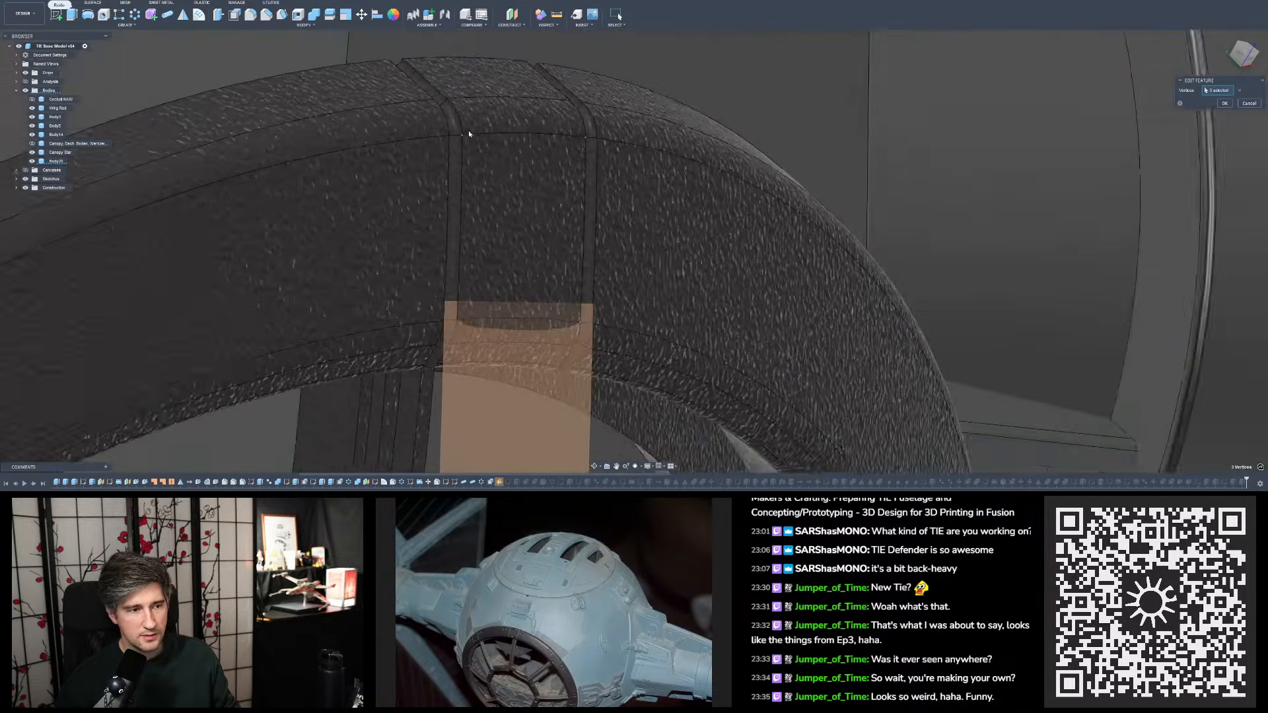
{"action": "middle_click_drag", "start_coordinate": [469, 130], "coordinate": [424, 295], "text": "shift"}
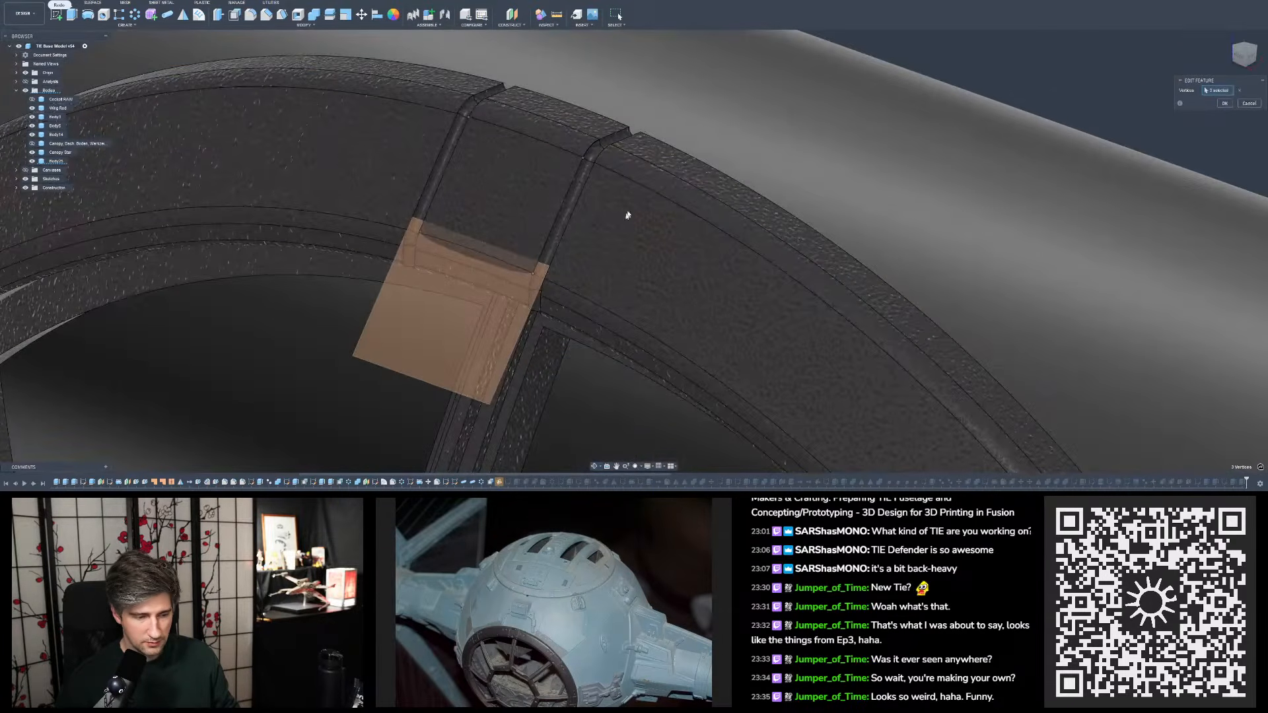
{"action": "scroll", "coordinate": [523, 205], "scroll_direction": "down", "scroll_amount": 5}
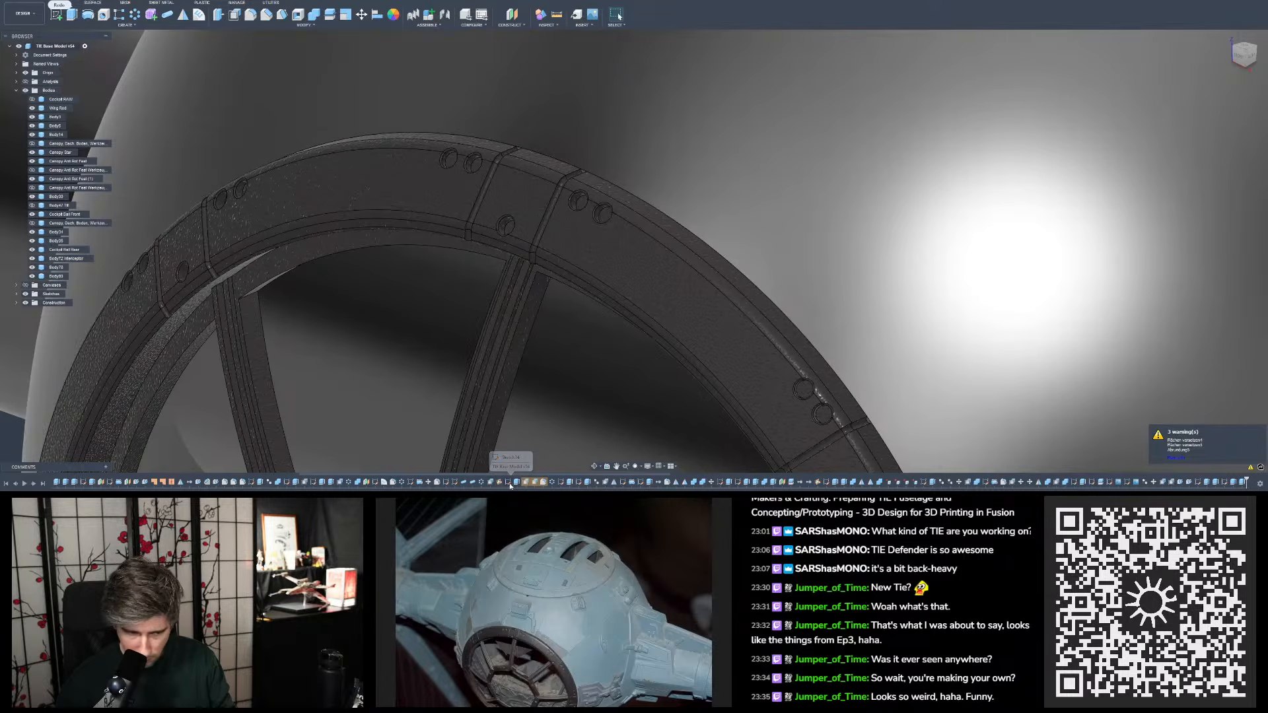
- Open the first flagged face offset following the construction plane, examine its face references, and cancel without changing it
{"action": "left_click", "coordinate": [526, 484]}
{"action": "scroll", "coordinate": [546, 297], "scroll_direction": "down", "scroll_amount": 9}
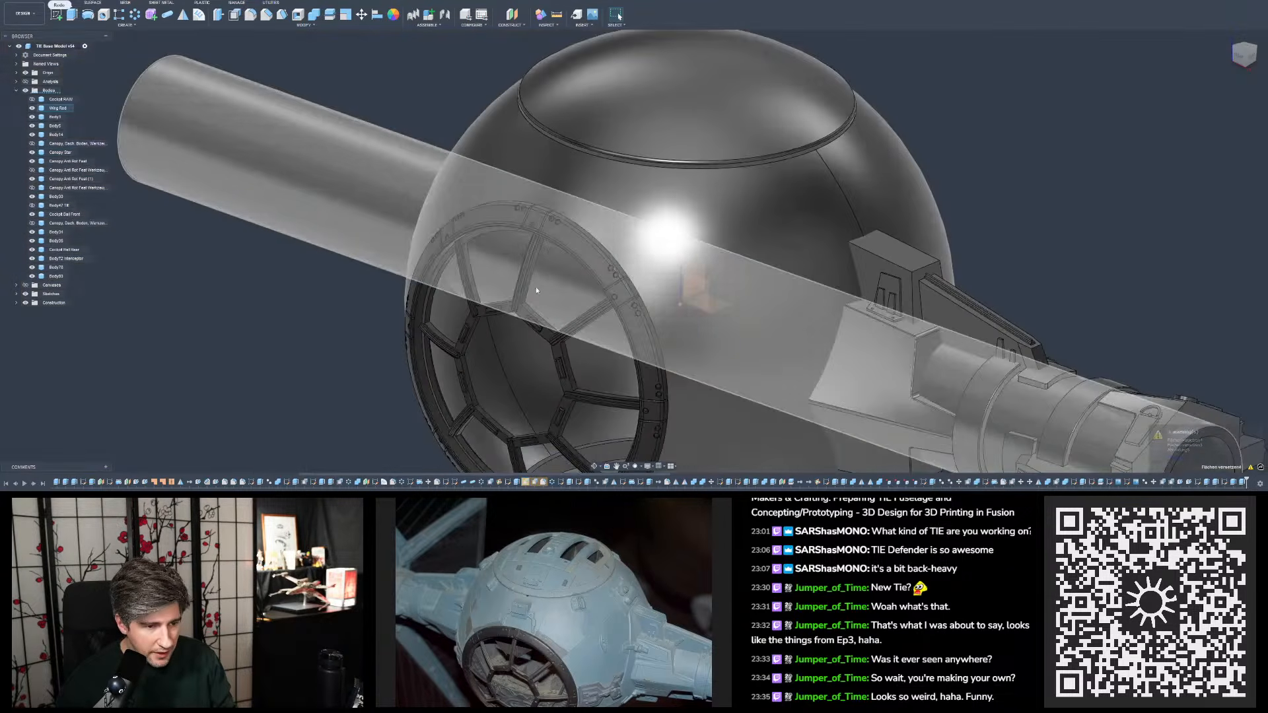
{"action": "middle_click_drag", "start_coordinate": [532, 287], "coordinate": [567, 396], "text": "shift"}
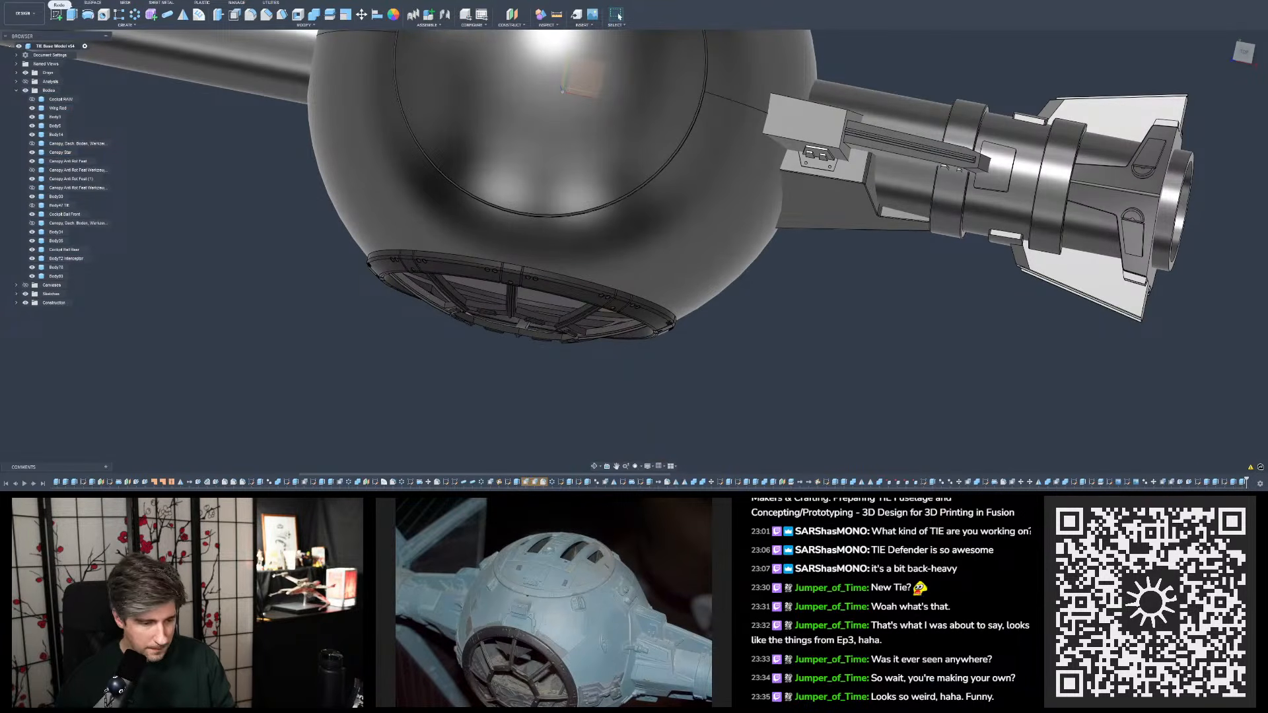
{"action": "double_click", "coordinate": [525, 485]}
{"action": "scroll", "coordinate": [544, 394], "scroll_direction": "down", "scroll_amount": 4}
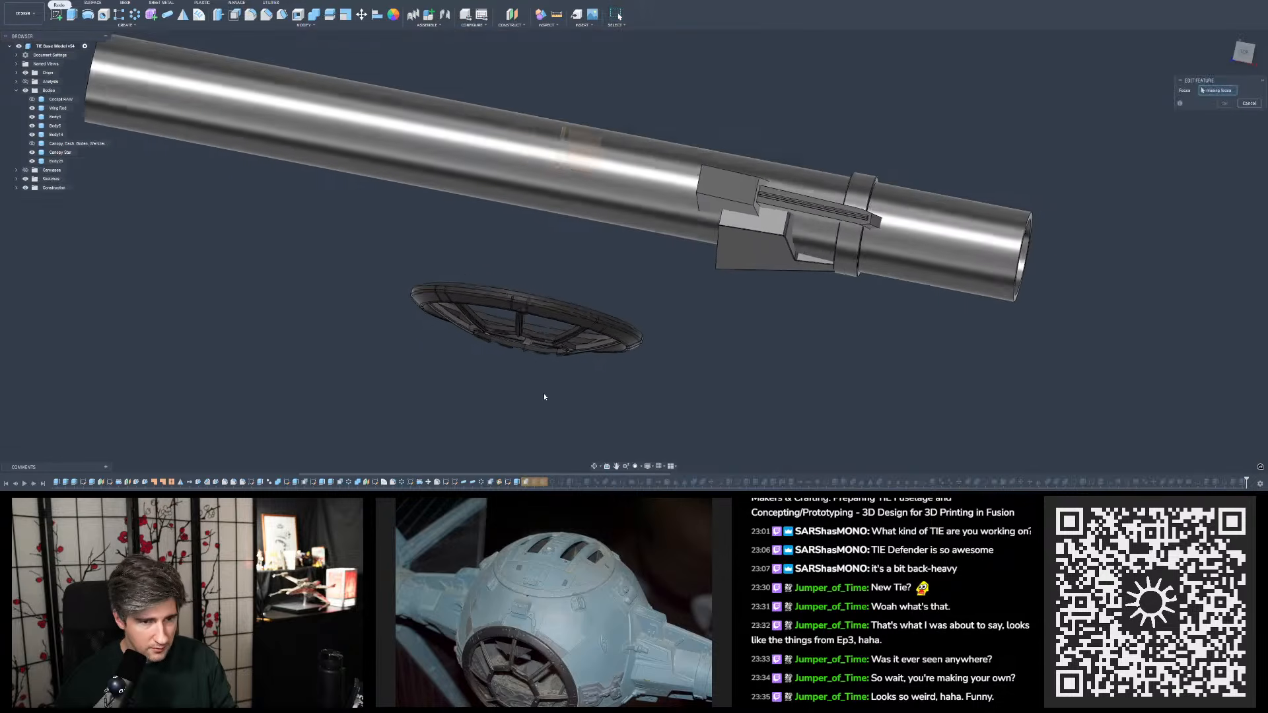
{"action": "middle_click_drag", "start_coordinate": [544, 394], "coordinate": [547, 266], "text": "shift"}
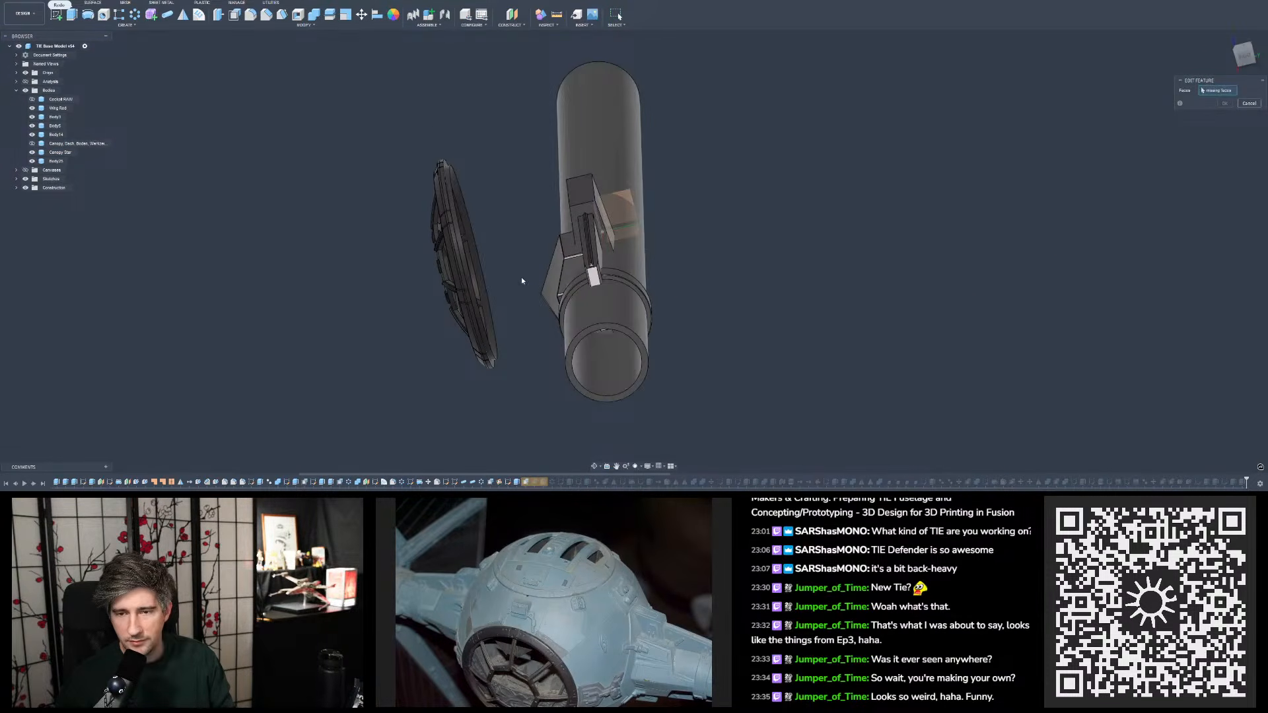
{"action": "scroll", "coordinate": [492, 220], "scroll_direction": "up", "scroll_amount": 4}
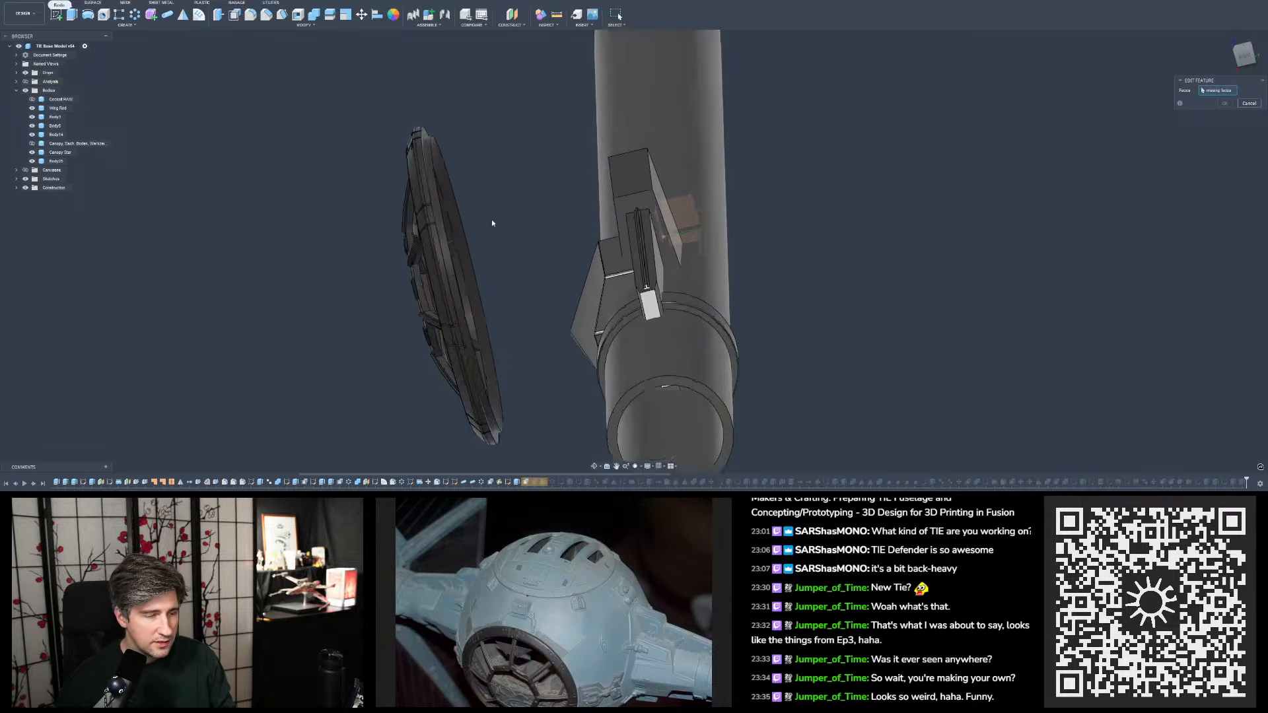
{"action": "scroll", "coordinate": [493, 218], "scroll_direction": "down", "scroll_amount": 3}
{"action": "scroll", "coordinate": [496, 215], "scroll_direction": "up", "scroll_amount": 1}
{"action": "middle_click_drag", "start_coordinate": [495, 215], "coordinate": [462, 246], "text": "shift"}
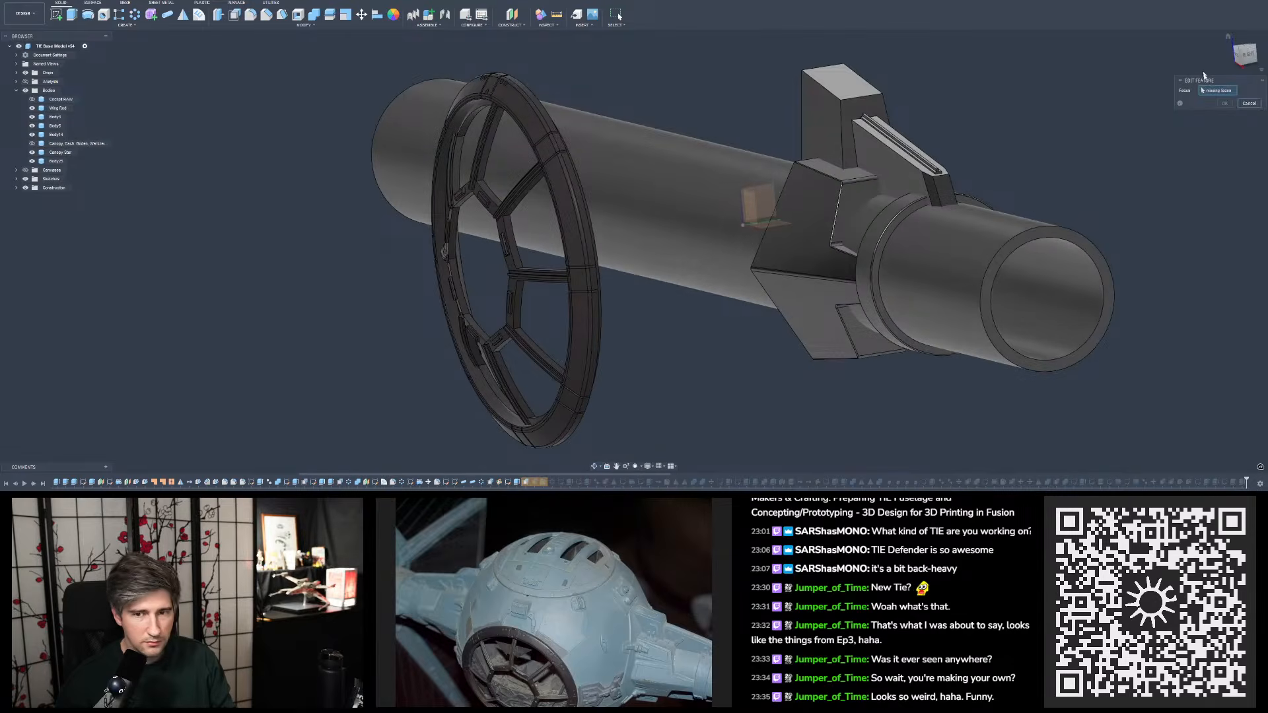
{"action": "left_click", "coordinate": [1249, 104]}
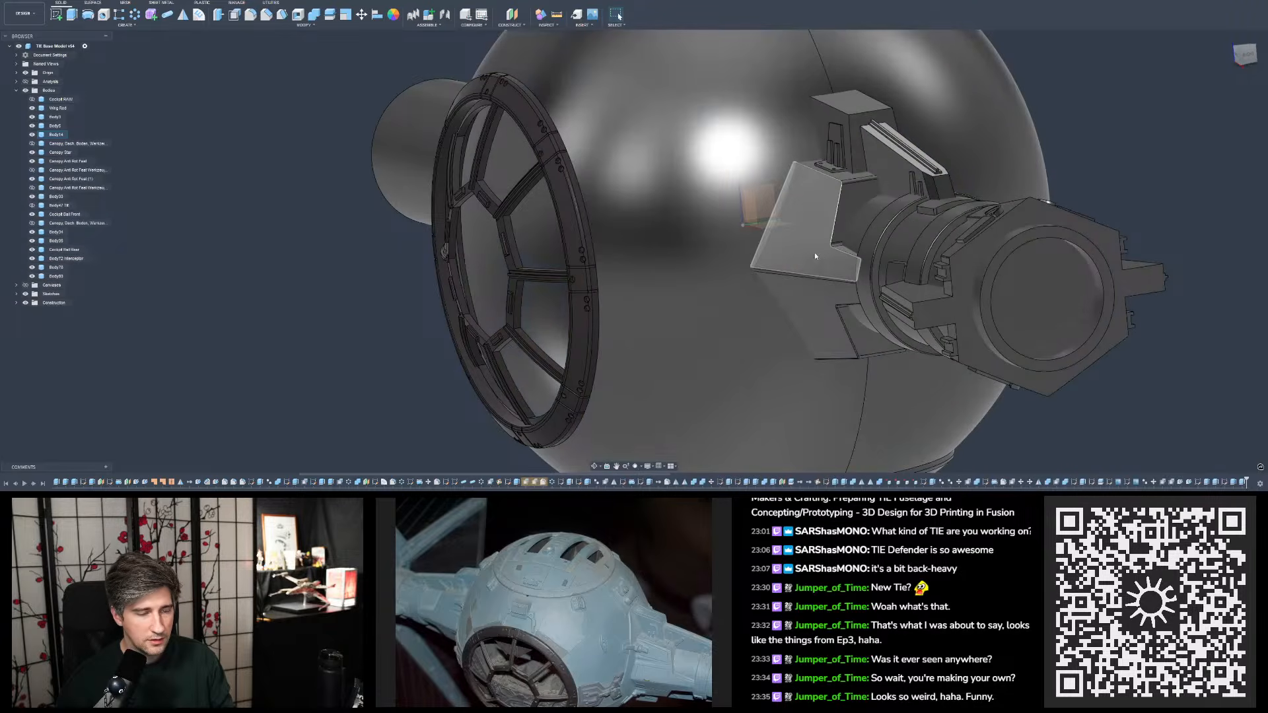
- Undo the construction plane edit and reopen the first face offset to examine its original face selection on the canopy ring
{"action": "scroll", "coordinate": [621, 335], "scroll_direction": "down", "scroll_amount": 5}
{"action": "scroll", "coordinate": [552, 282], "scroll_direction": "up", "scroll_amount": 2}
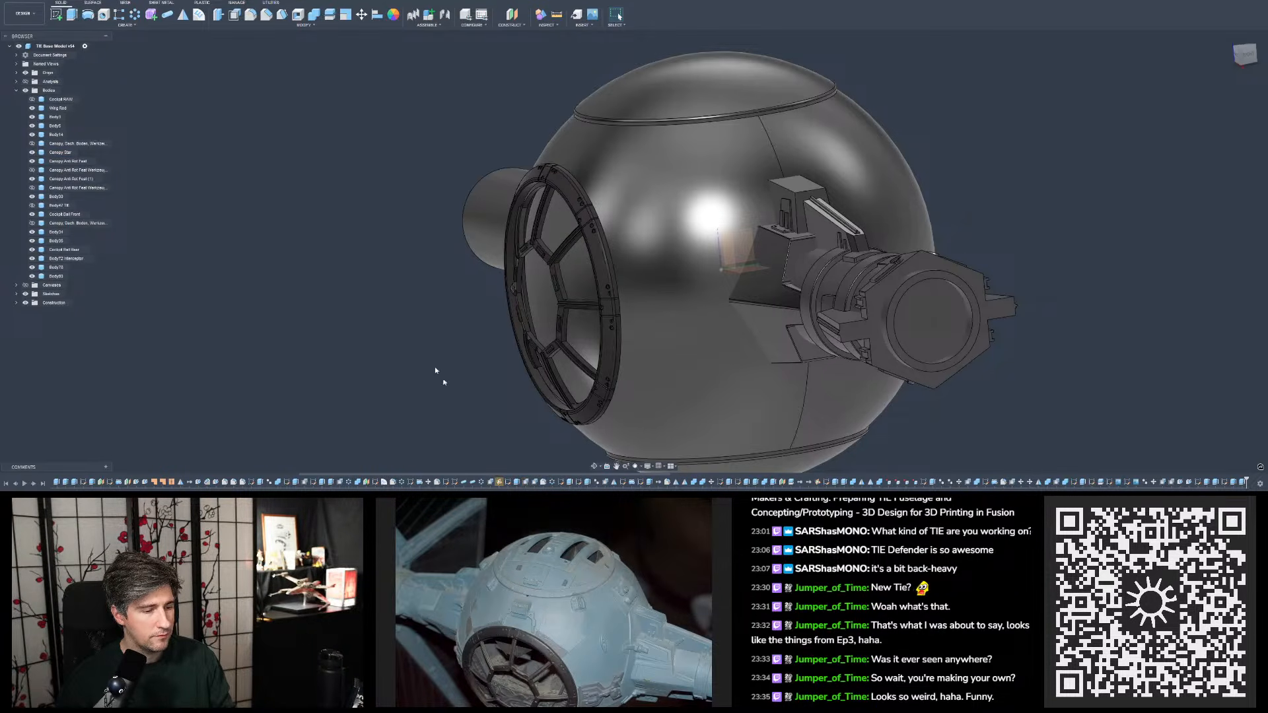
{"action": "double_click", "coordinate": [526, 483]}
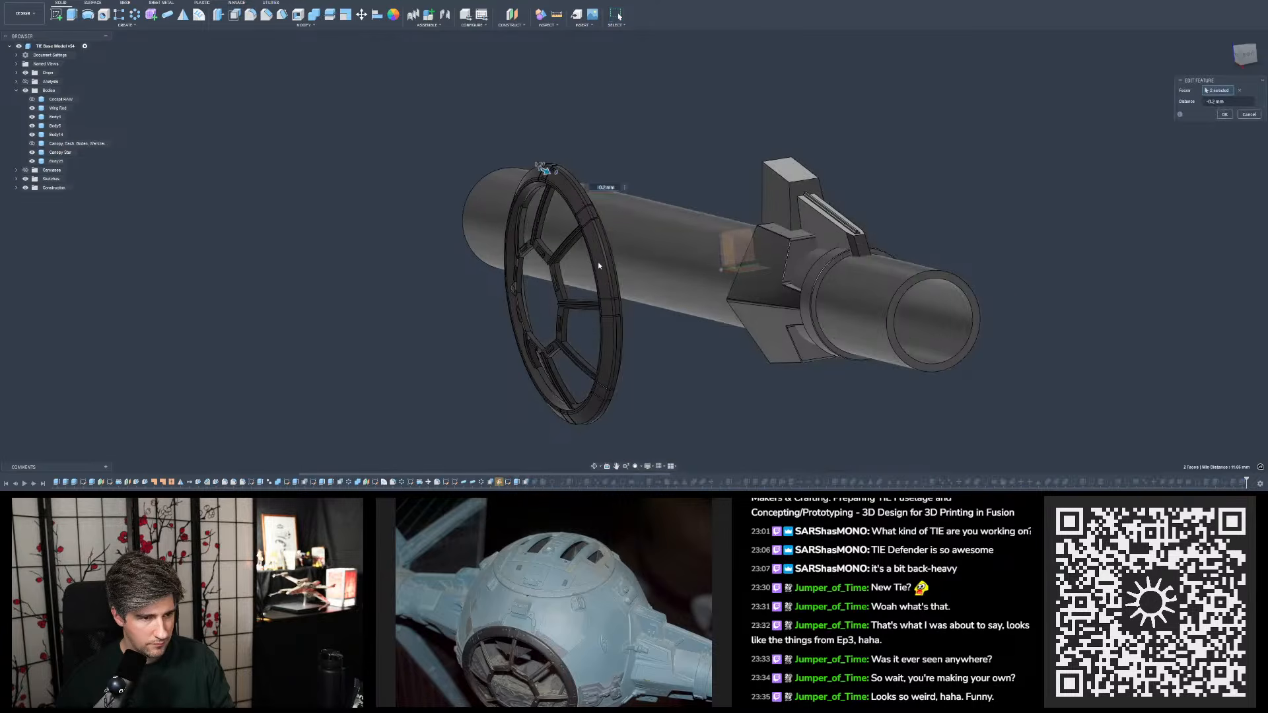
{"action": "scroll", "coordinate": [551, 172], "scroll_direction": "up", "scroll_amount": 10}
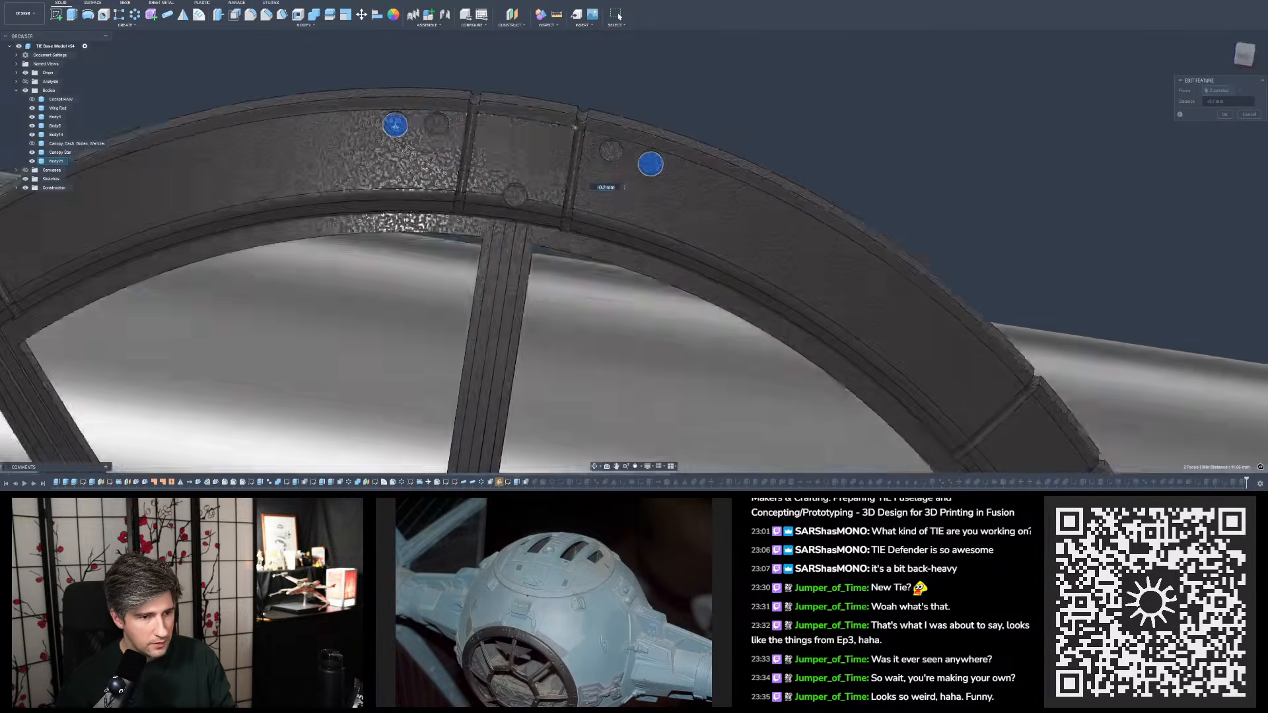
{"action": "middle_click_drag", "start_coordinate": [551, 172], "coordinate": [613, 112], "text": "shift"}
{"action": "scroll", "coordinate": [627, 114], "scroll_direction": "up", "scroll_amount": 3}
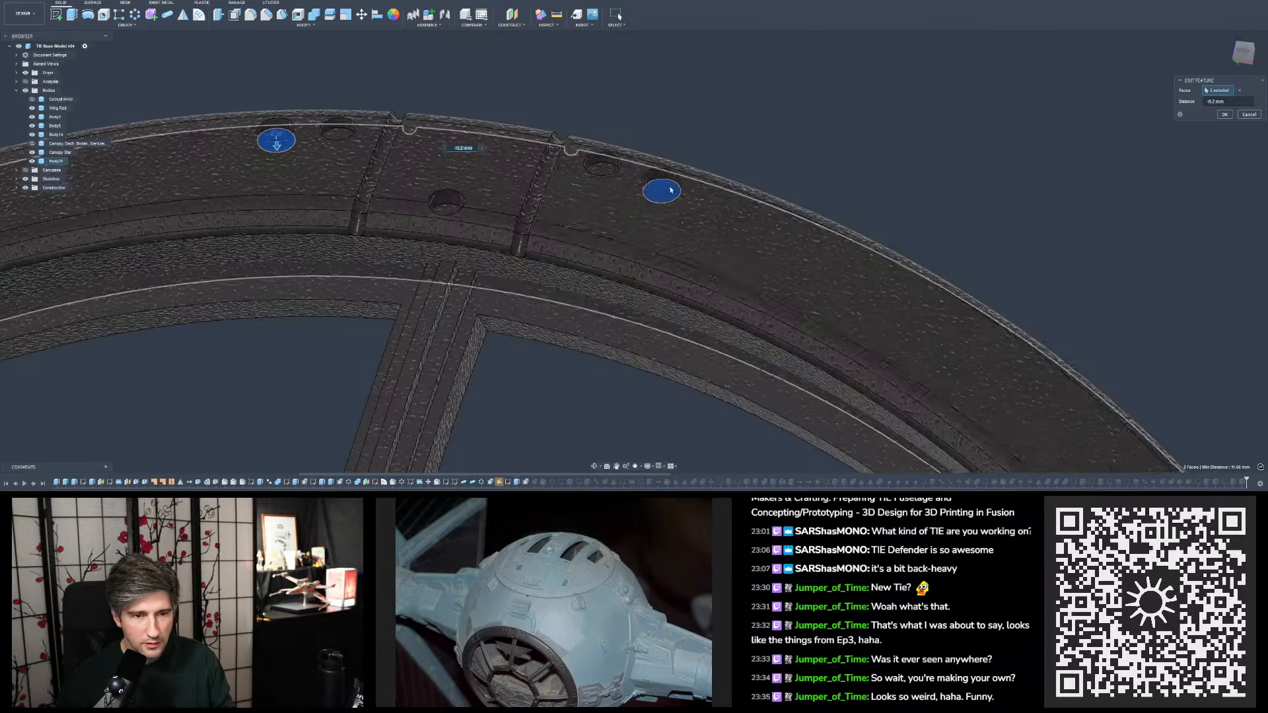
{"action": "mouse_move", "coordinate": [670, 190]}
{"action": "middle_mouse_down", "text": "shift"}
{"action": "mouse_move", "coordinate": [683, 254]}
{"action": "mouse_move", "coordinate": [667, 194]}
{"action": "middle_mouse_up", "text": "shift"}
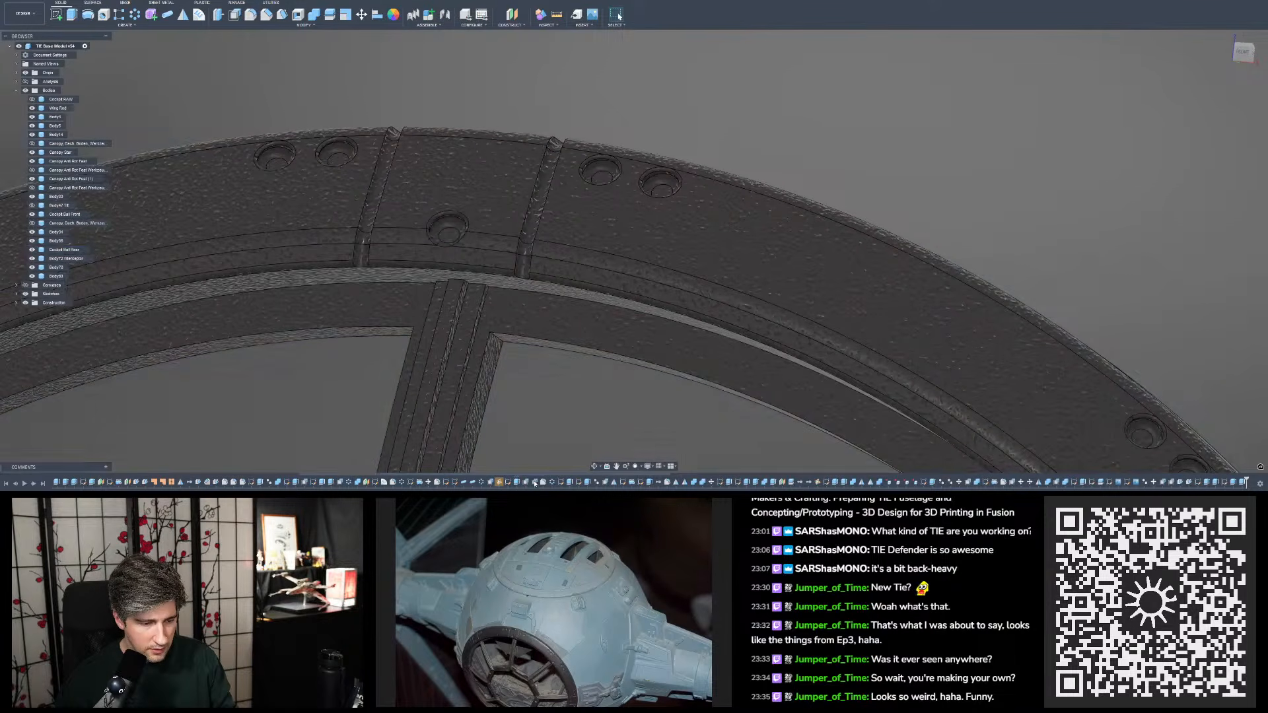
- Check the face offset on the plate's single hole, and capture a screenshot of the two-face offset's selected hole floors
{"action": "double_click", "coordinate": [537, 483]}
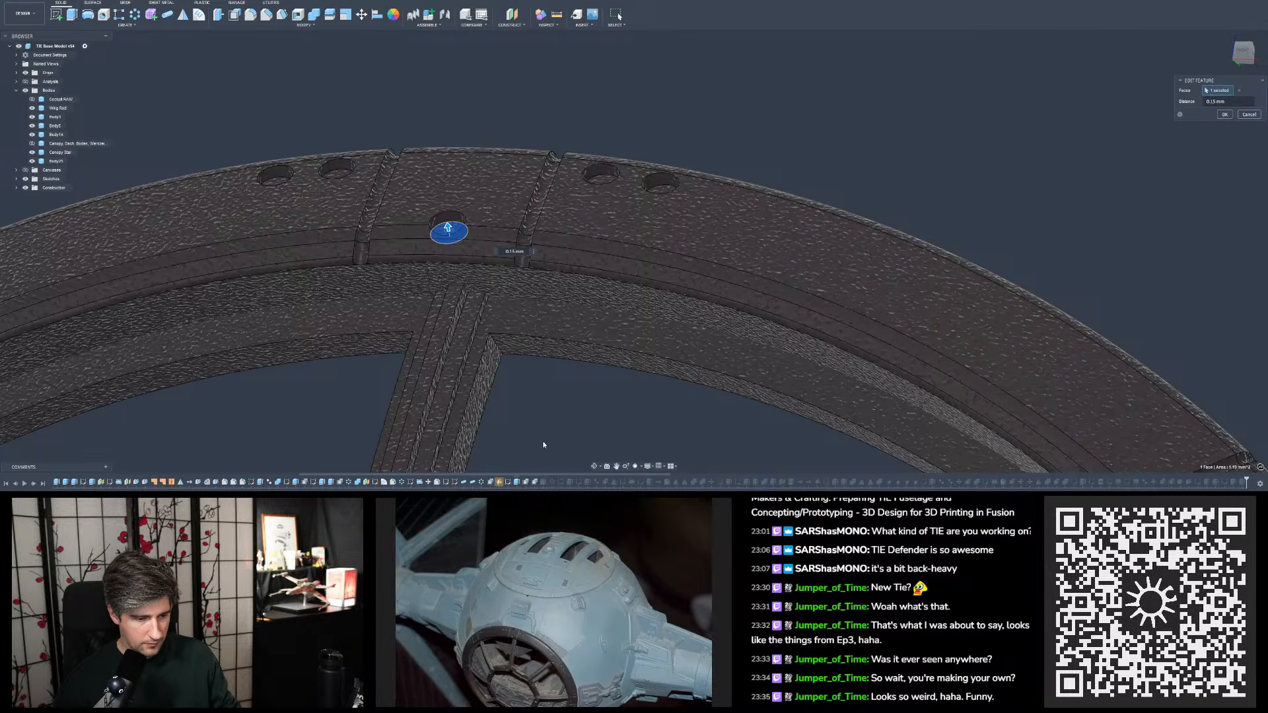
{"action": "key", "text": "Return"}
{"action": "double_click", "coordinate": [526, 482]}
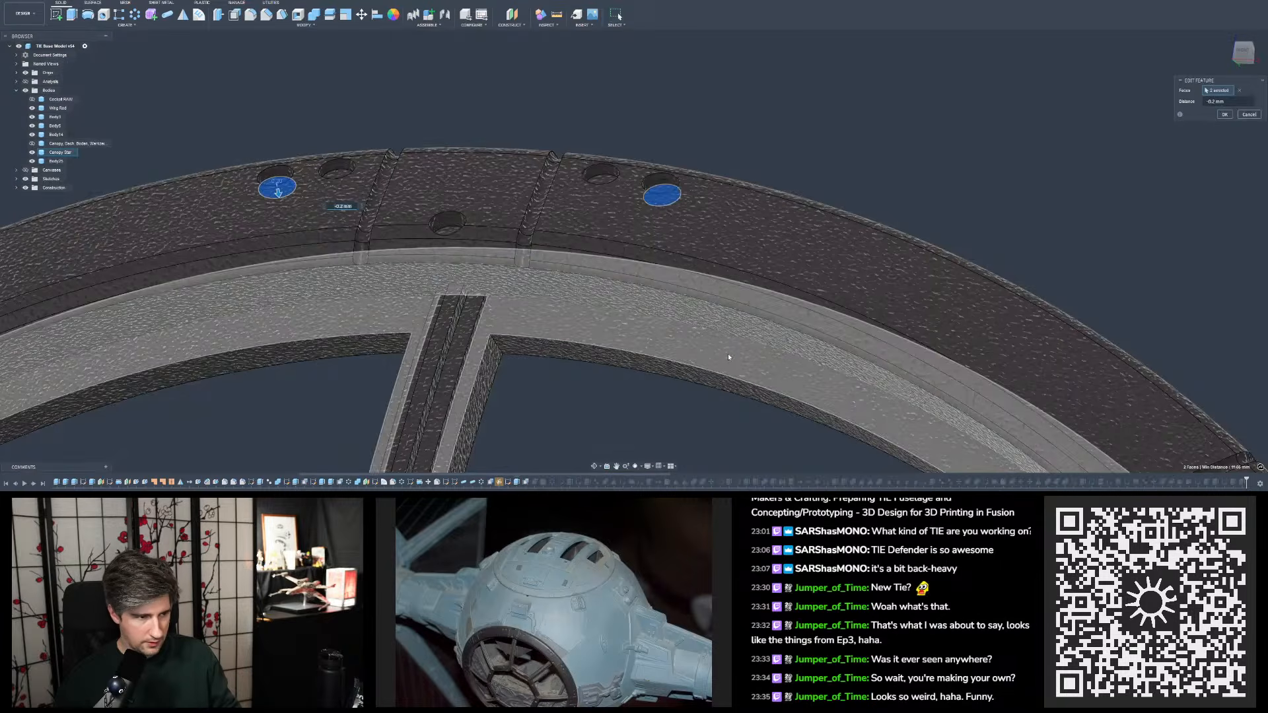
{"action": "key", "text": "Print"}
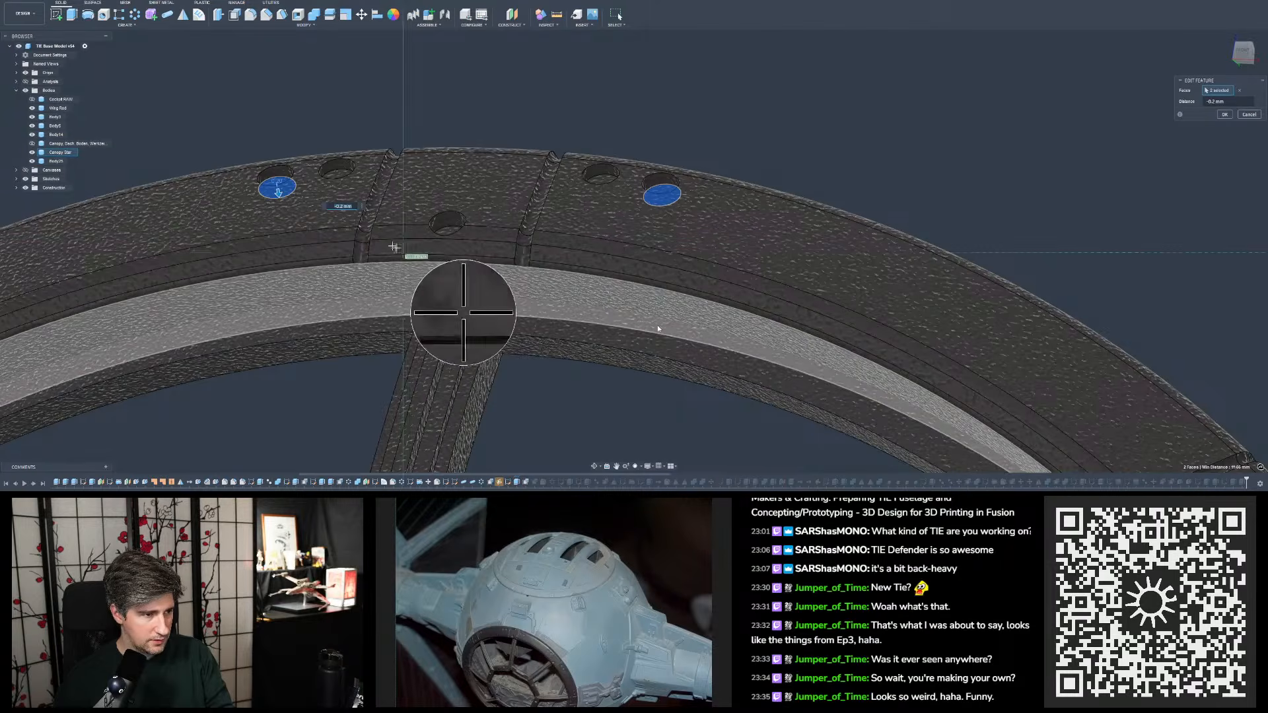
{"action": "left_click_drag", "start_coordinate": [402, 252], "coordinate": [249, 124]}
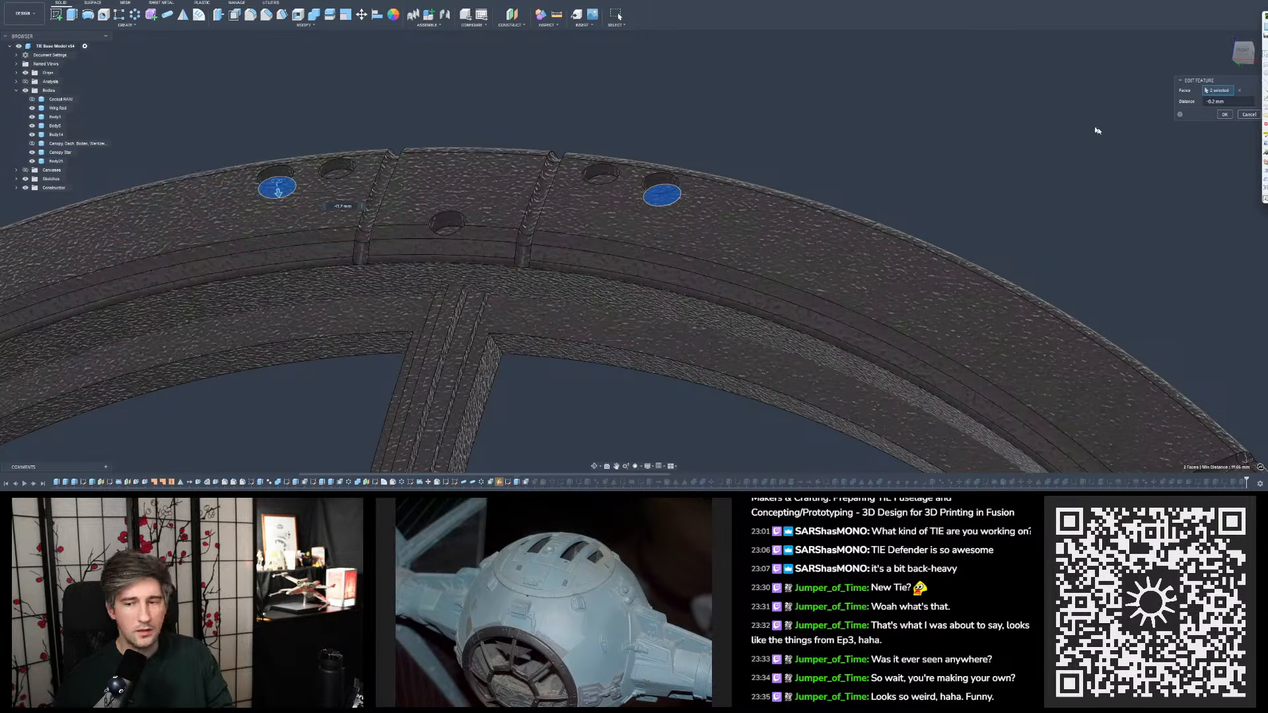
{"action": "key", "text": "Return"}
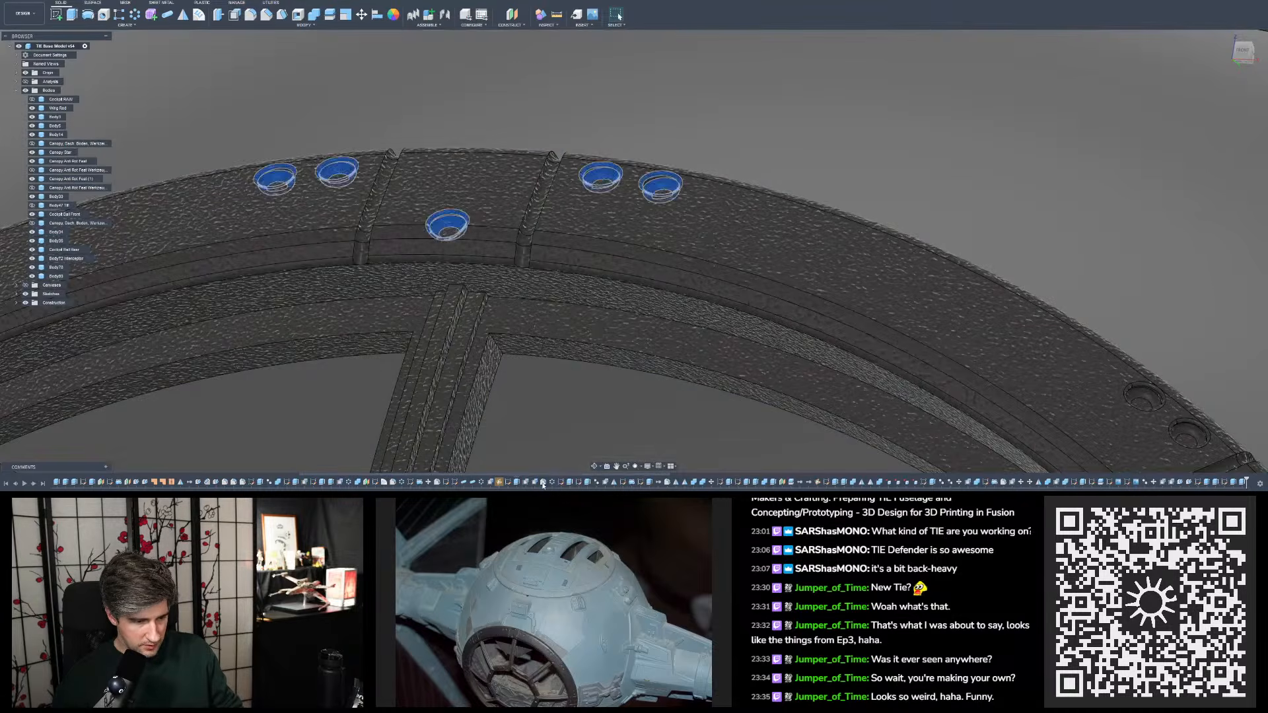
- Open the fillet after the face offsets and compare its two edge sets around the ring's holes
{"action": "double_click", "coordinate": [543, 482]}
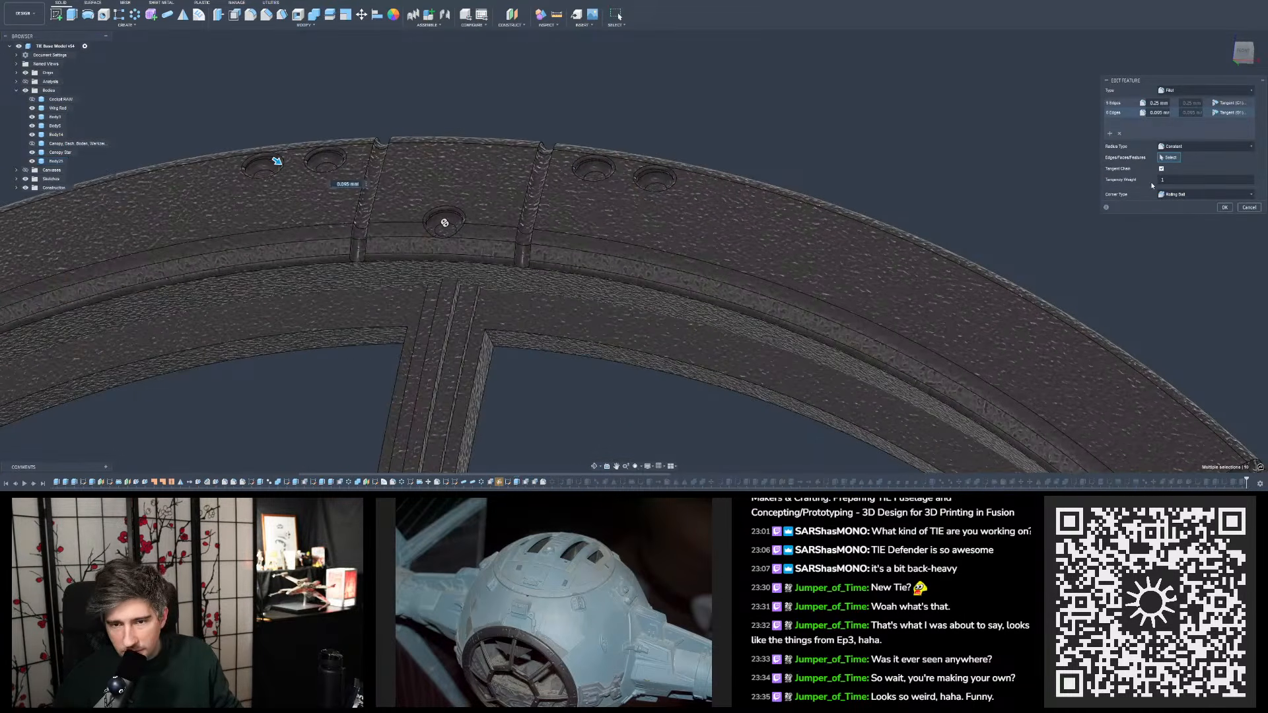
{"action": "left_click", "coordinate": [1112, 104]}
{"action": "scroll", "coordinate": [417, 144], "scroll_direction": "up", "scroll_amount": 3}
{"action": "middle_click_drag", "start_coordinate": [418, 145], "coordinate": [446, 228], "text": "shift"}
{"action": "left_click", "coordinate": [1115, 113]}
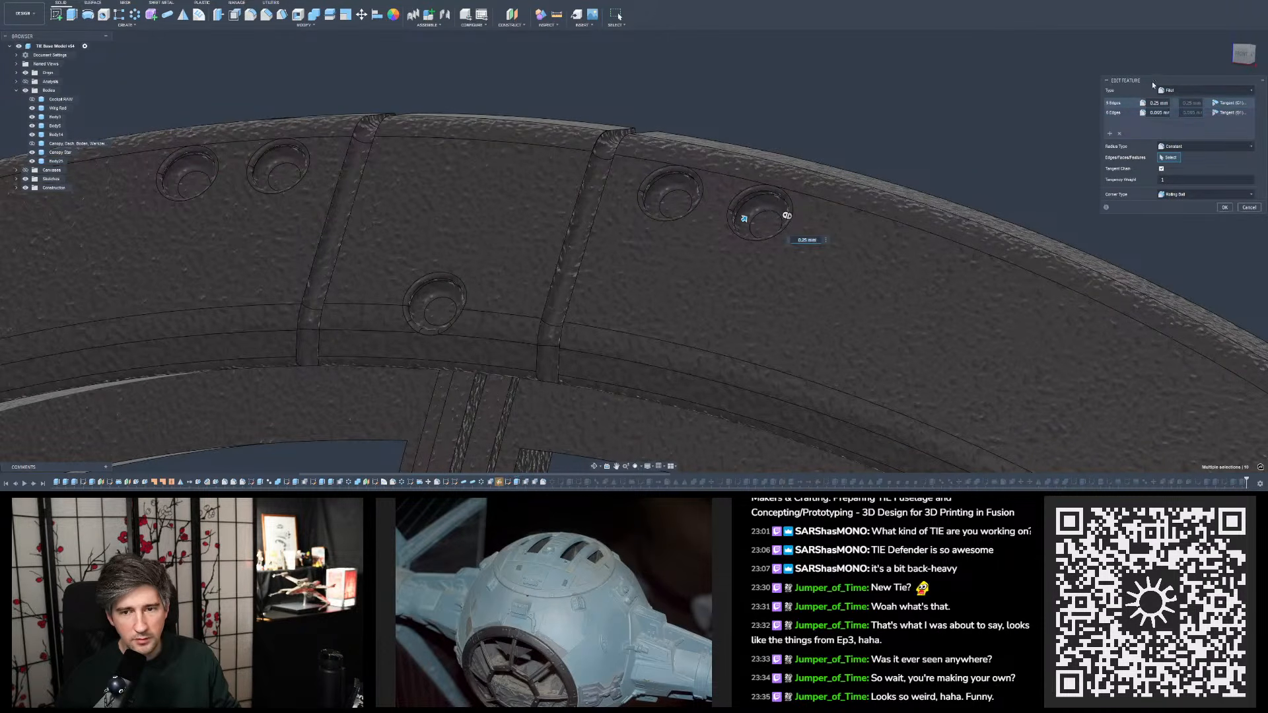
- Move the fillet settings beside the holes, capture a screenshot of them with the ring, and cancel the edit
{"action": "left_click_drag", "start_coordinate": [1152, 81], "coordinate": [894, 164]}
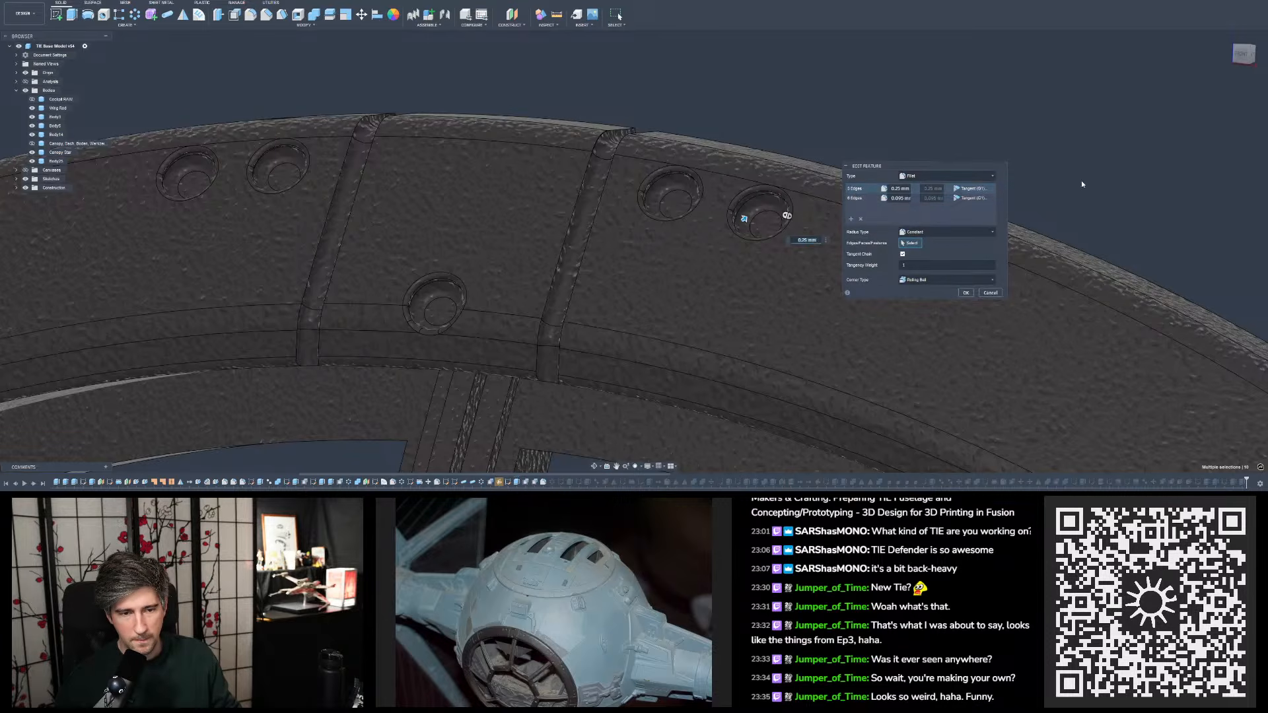
{"action": "middle_click_drag", "start_coordinate": [1082, 183], "coordinate": [1054, 236], "text": "shift"}
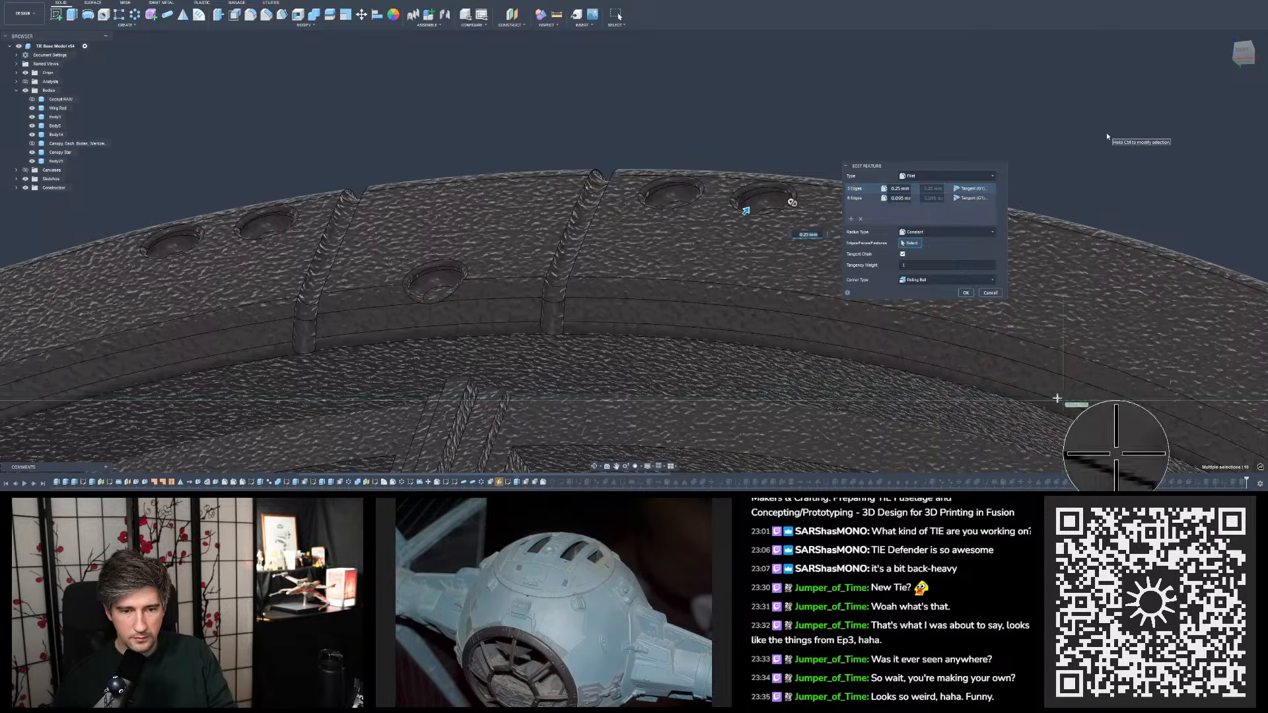
{"action": "left_click_drag", "start_coordinate": [1065, 401], "coordinate": [709, 116]}
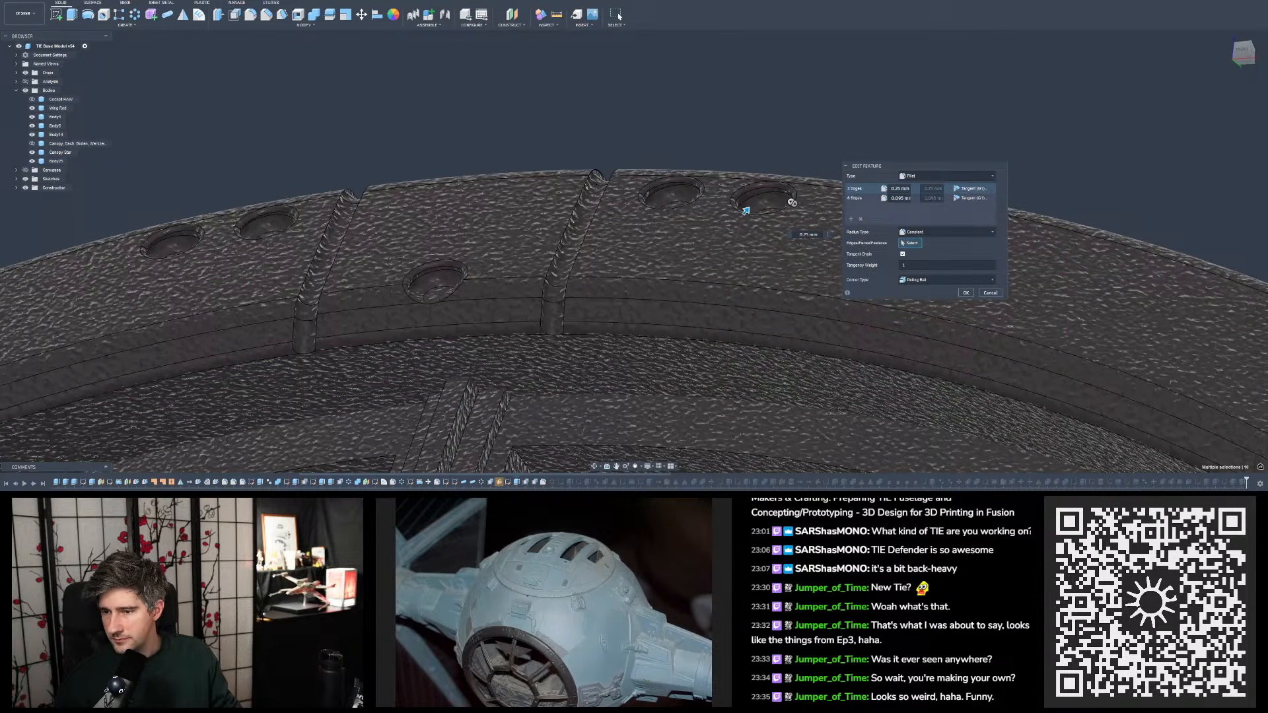
{"action": "left_click", "coordinate": [993, 293]}
- Reopen the flagged construction plane and add the vertex where the left-hand groove's inner edge meets the seam line as its second reference point
{"action": "scroll", "coordinate": [617, 180], "scroll_direction": "down", "scroll_amount": 10}
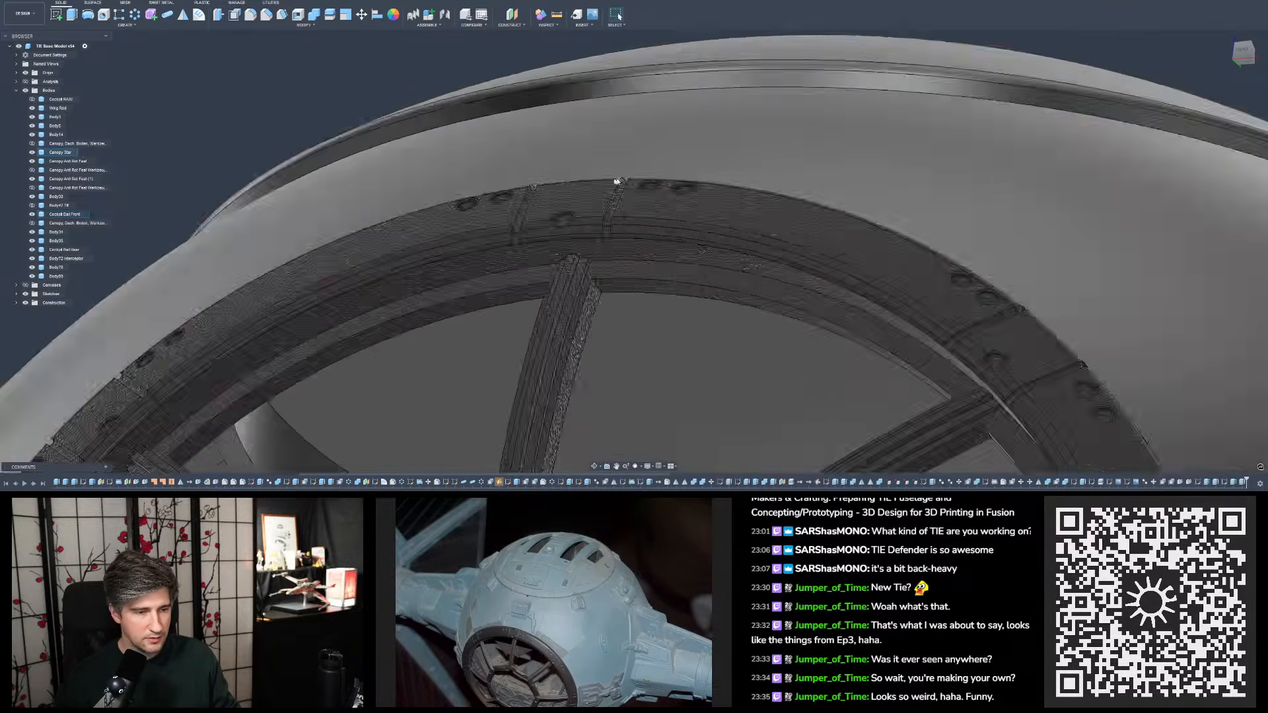
{"action": "middle_click_drag", "start_coordinate": [589, 150], "coordinate": [498, 185], "text": "shift"}
{"action": "scroll", "coordinate": [596, 214], "scroll_direction": "up", "scroll_amount": 3}
{"action": "scroll", "coordinate": [498, 185], "scroll_direction": "down", "scroll_amount": 3}
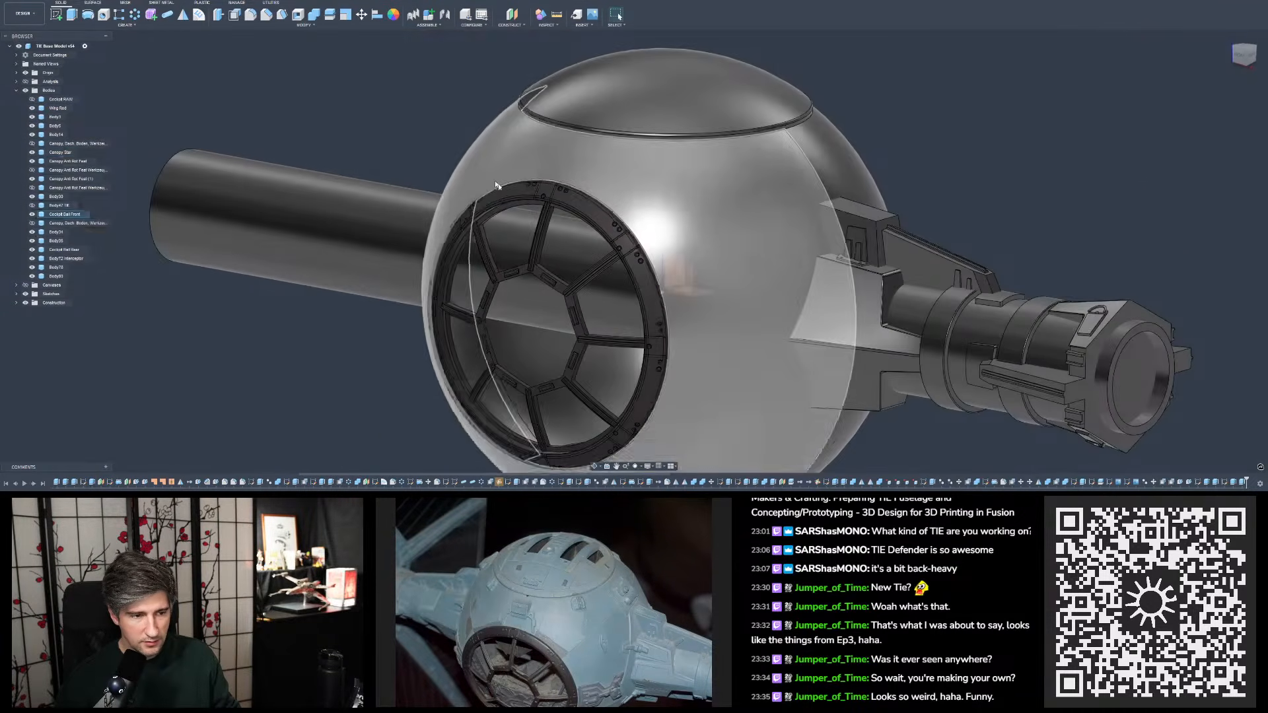
{"action": "middle_click_drag", "start_coordinate": [542, 397], "coordinate": [442, 366], "text": "shift"}
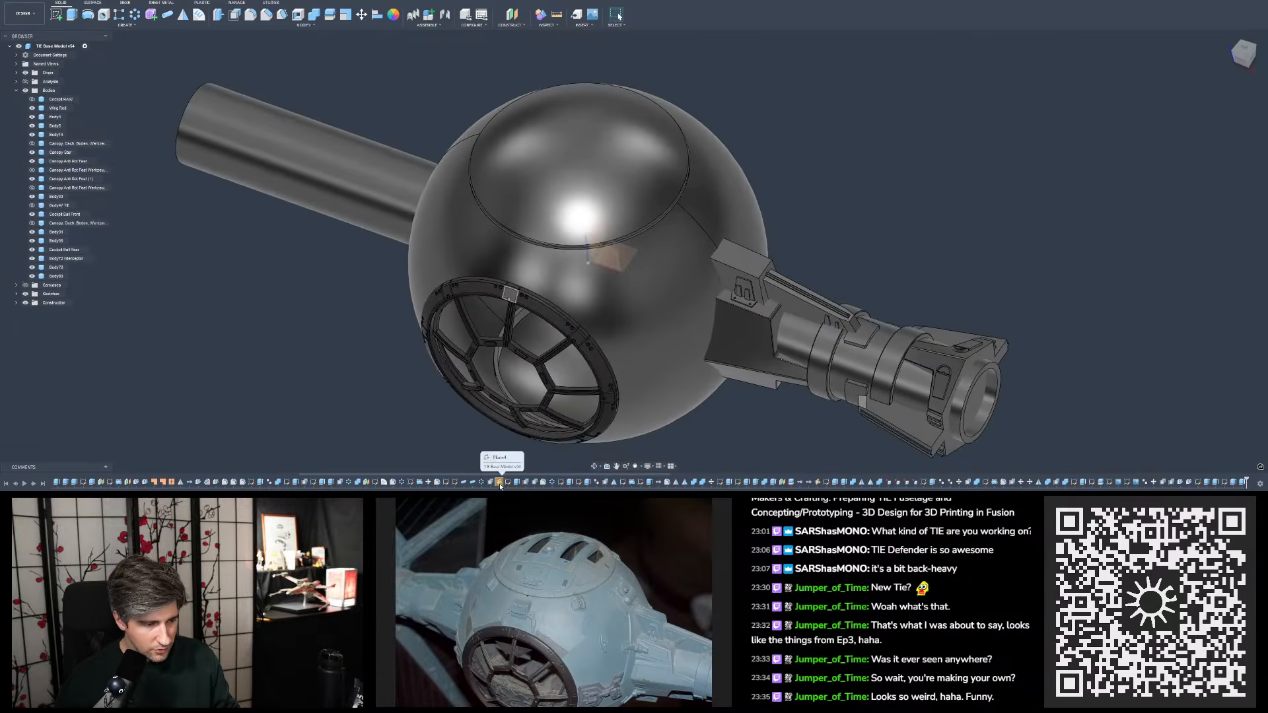
{"action": "left_click", "coordinate": [500, 485]}
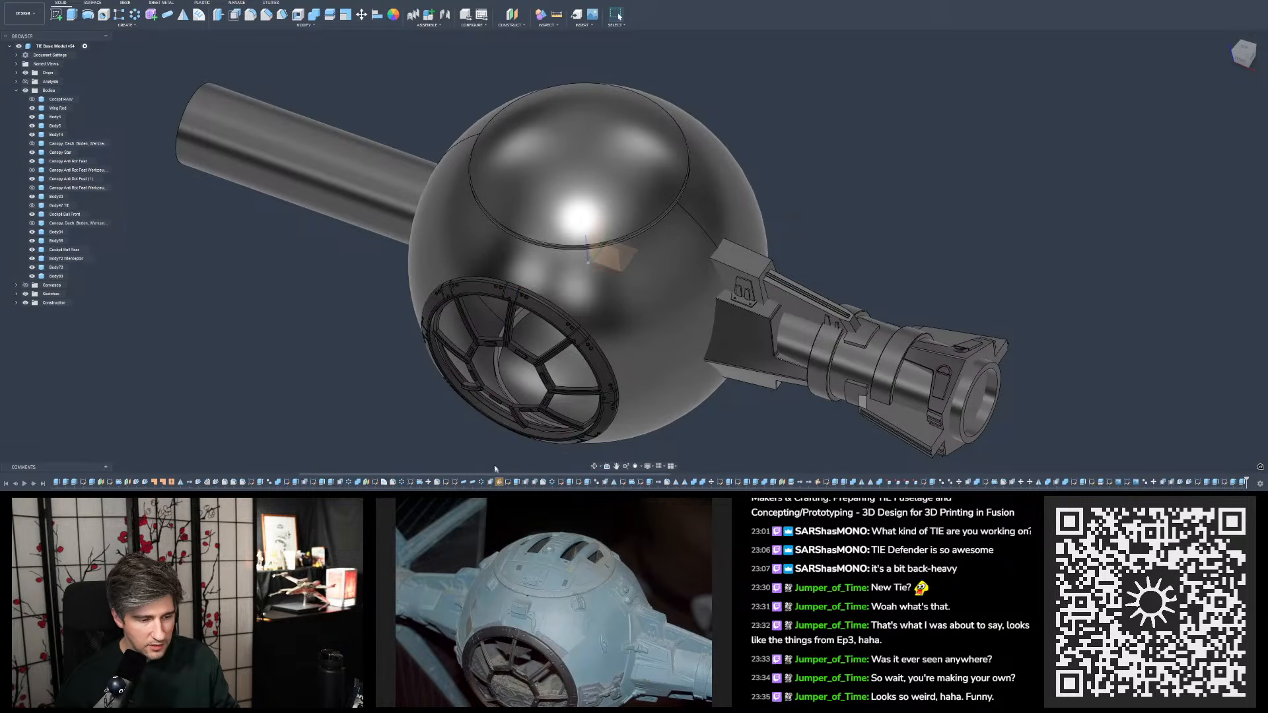
{"action": "double_click", "coordinate": [500, 483]}
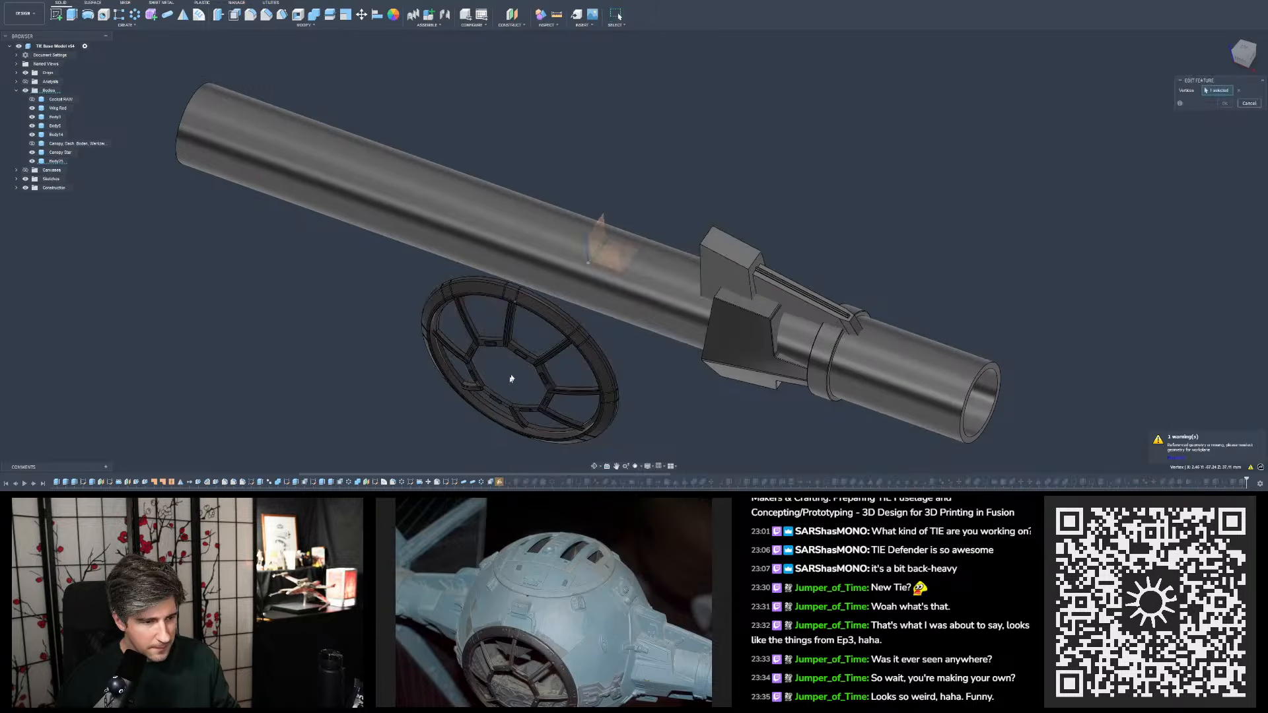
{"action": "scroll", "coordinate": [521, 355], "scroll_direction": "up", "scroll_amount": 10}
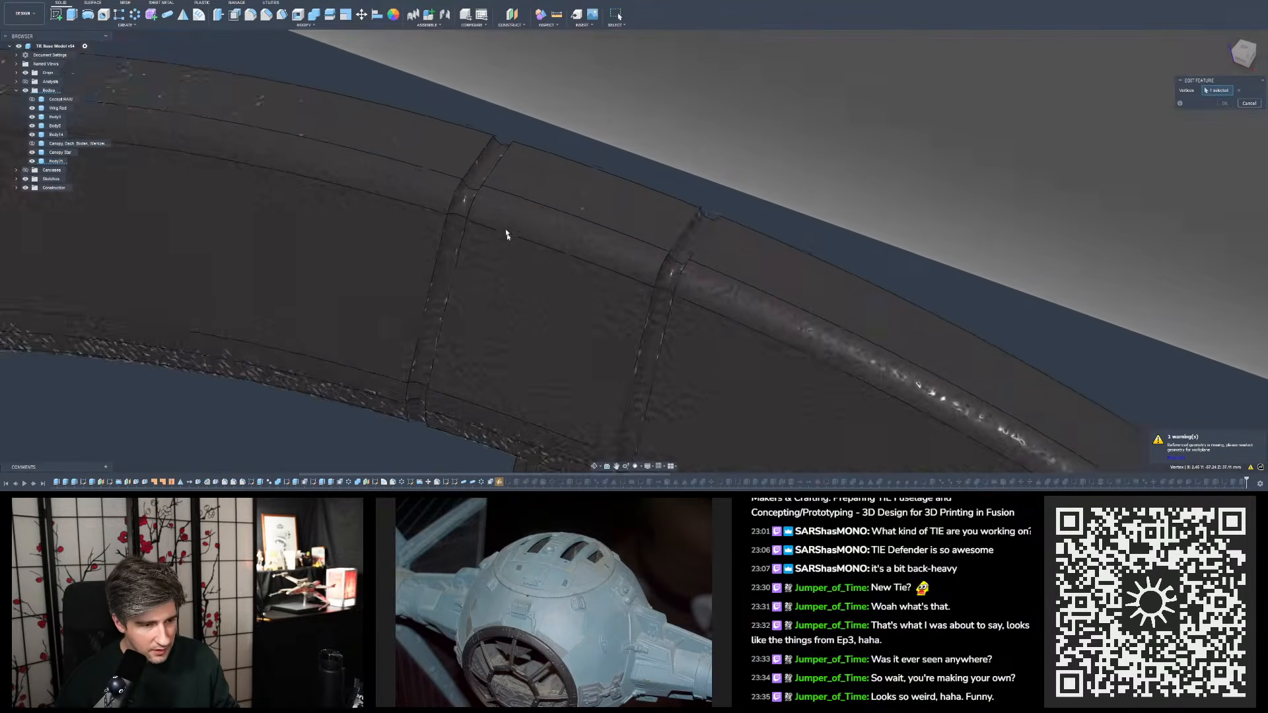
{"action": "scroll", "coordinate": [462, 231], "scroll_direction": "up", "scroll_amount": 5}
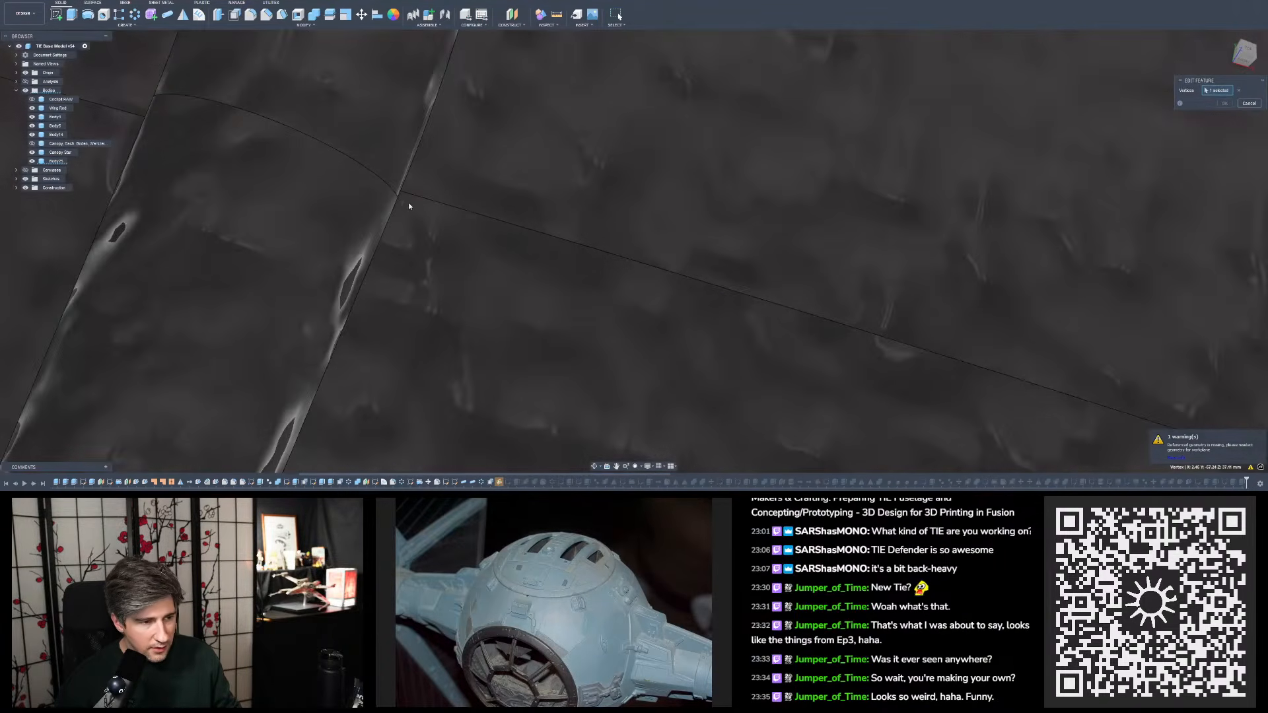
{"action": "left_click", "coordinate": [399, 198]}
{"action": "scroll", "coordinate": [387, 178], "scroll_direction": "down", "scroll_amount": 7}
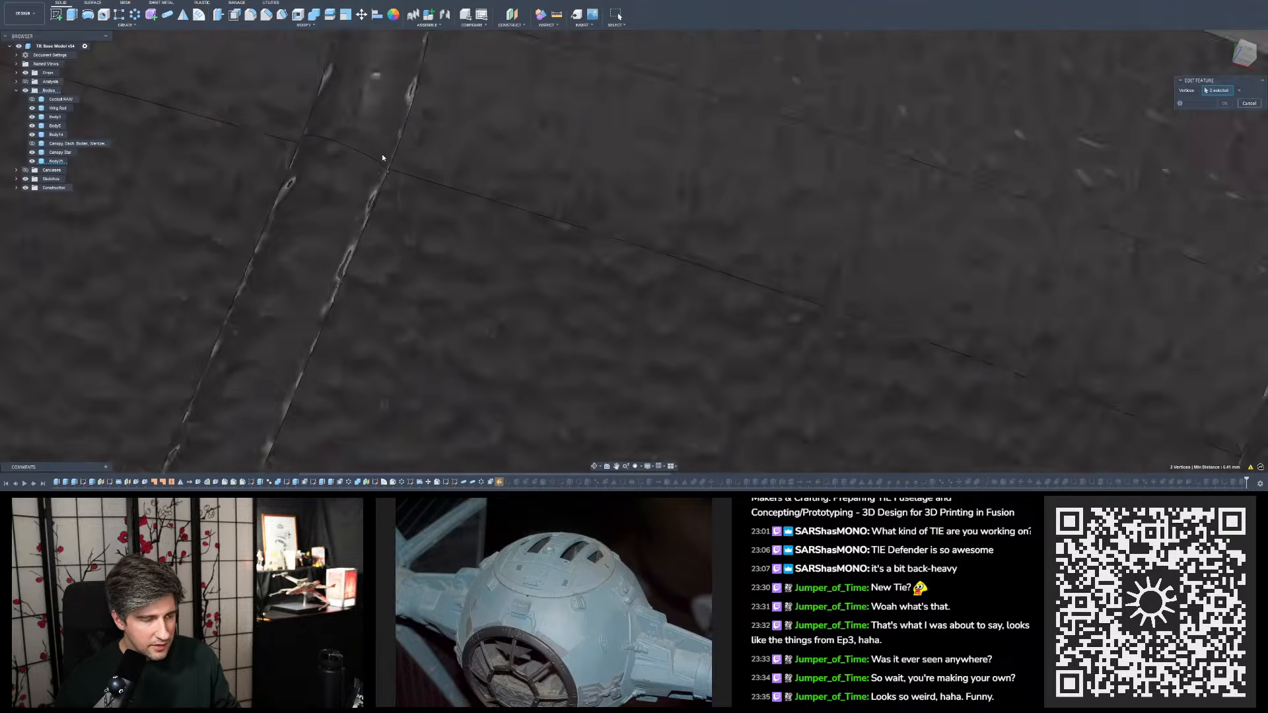
- Try the vertex where the seam line meets the other groove's near edge as the plane's third reference point
{"action": "scroll", "coordinate": [745, 232], "scroll_direction": "down", "scroll_amount": 3}
{"action": "scroll", "coordinate": [733, 303], "scroll_direction": "up", "scroll_amount": 8}
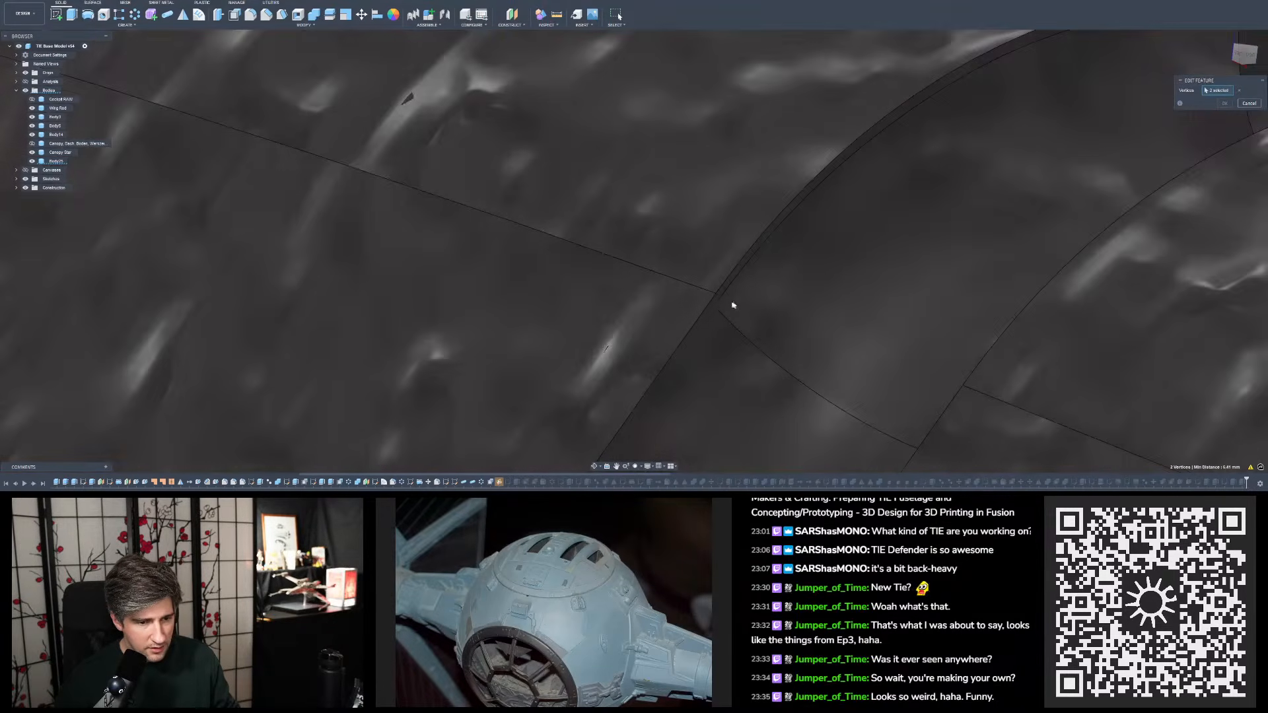
{"action": "left_click", "coordinate": [710, 302]}
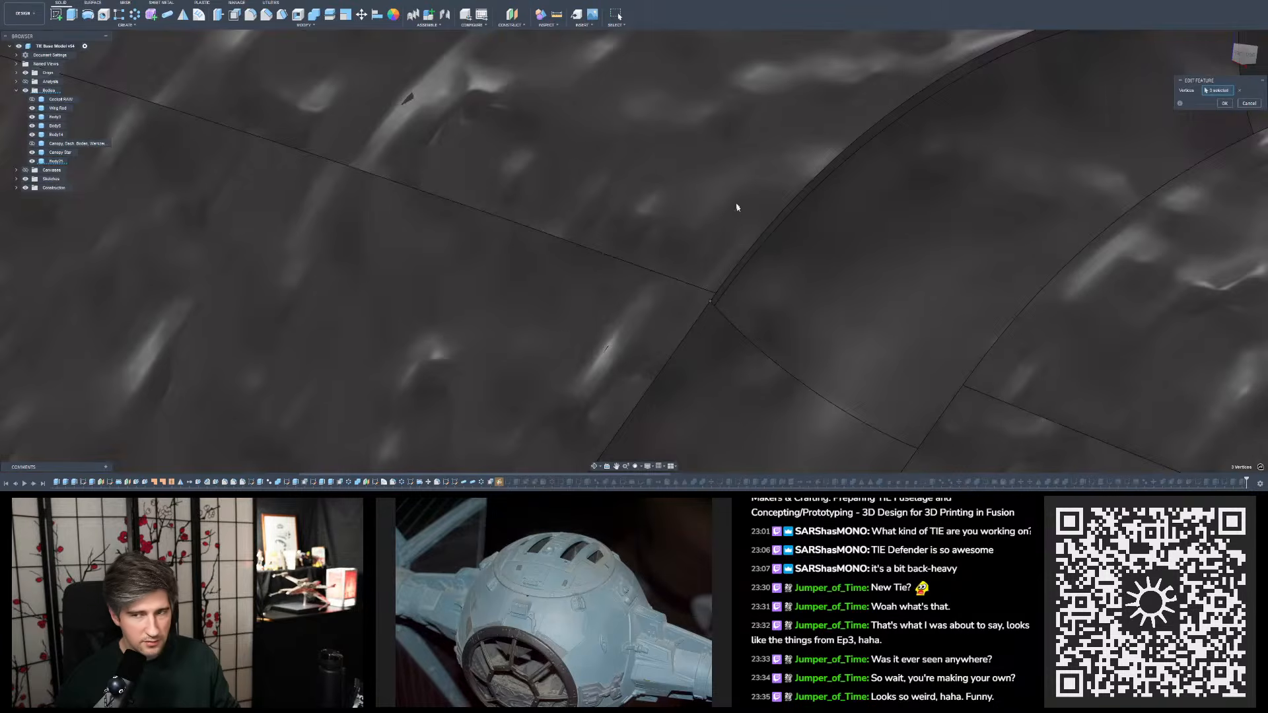
{"action": "scroll", "coordinate": [749, 185], "scroll_direction": "down", "scroll_amount": 2}
{"action": "scroll", "coordinate": [749, 189], "scroll_direction": "down", "scroll_amount": 5}
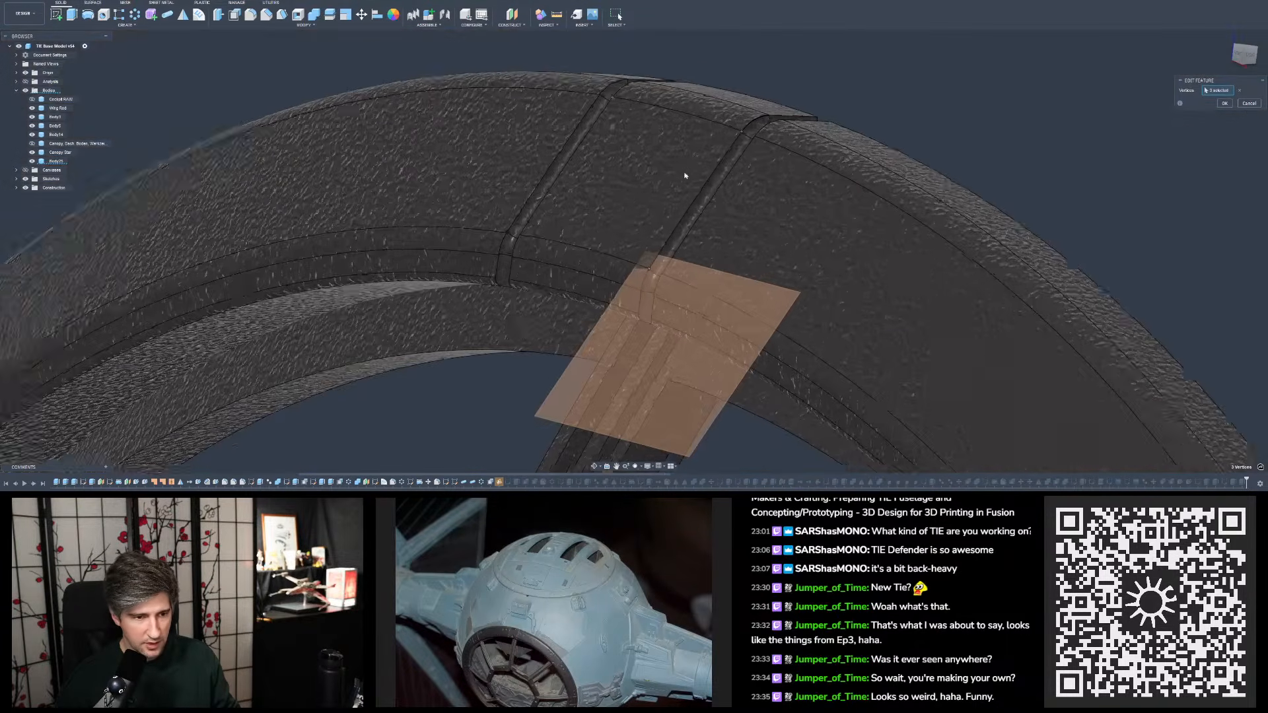
{"action": "middle_click_drag", "start_coordinate": [749, 189], "coordinate": [699, 226], "text": "shift"}
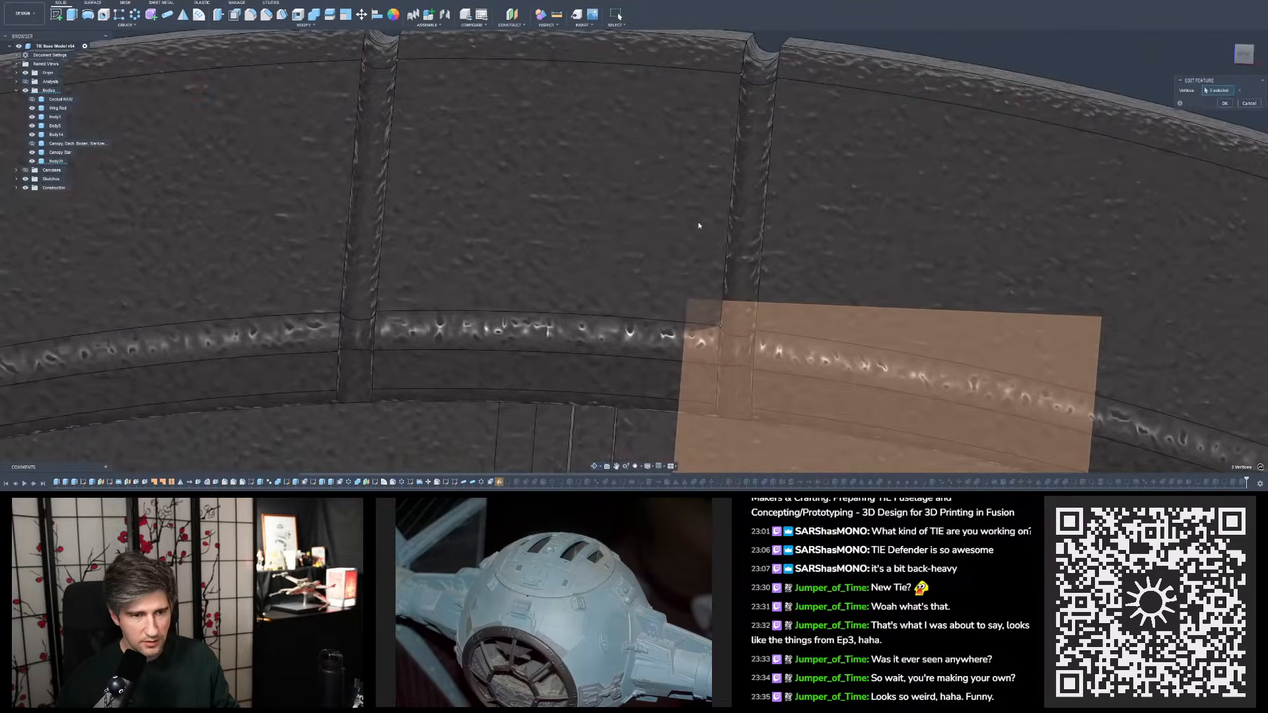
- Clear the plane's reference points and pick new first and second vertices on the facing inner edges of the two grooves at the upper seam
{"action": "left_click", "coordinate": [1240, 91]}
{"action": "scroll", "coordinate": [396, 73], "scroll_direction": "up", "scroll_amount": 8}
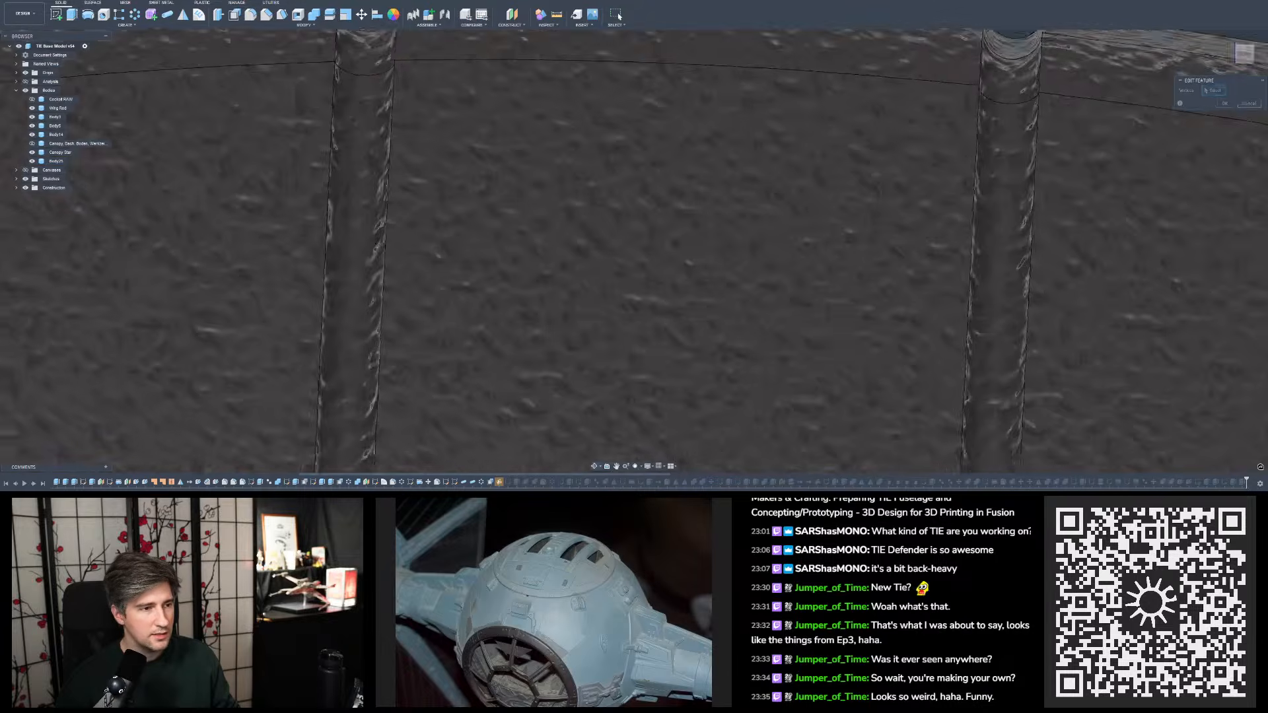
{"action": "left_click", "coordinate": [370, 77]}
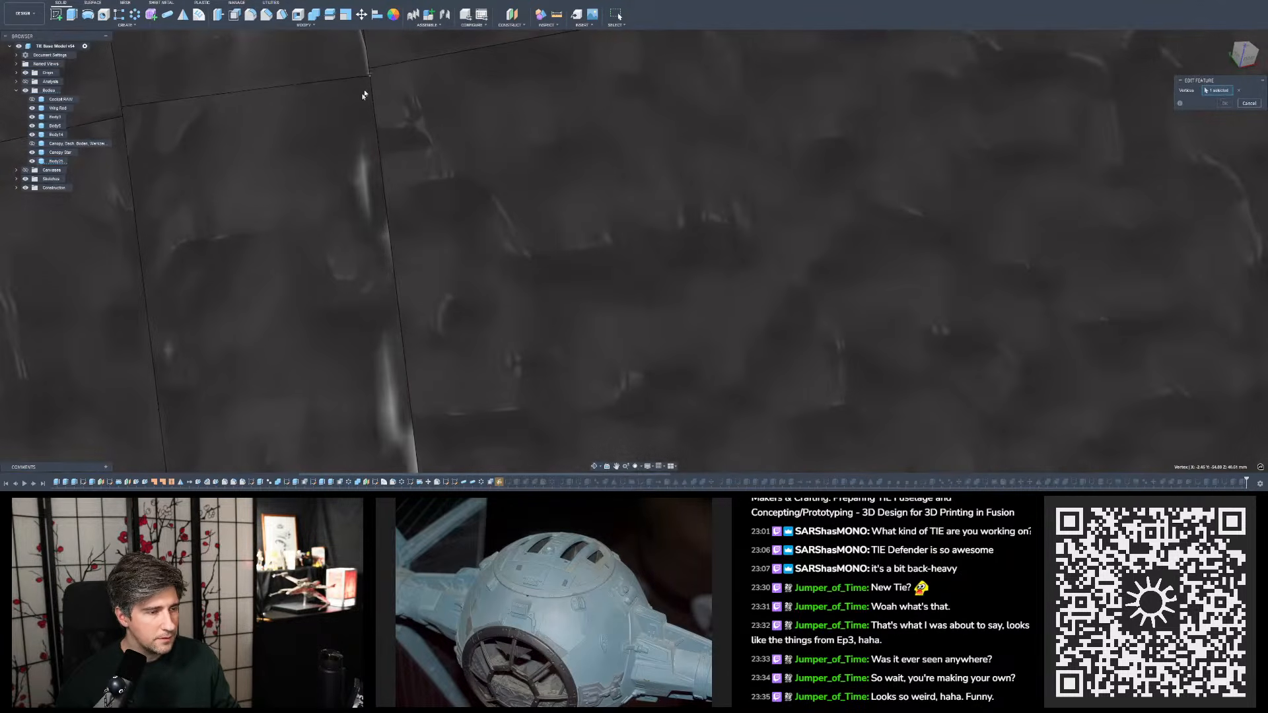
{"action": "scroll", "coordinate": [365, 94], "scroll_direction": "down", "scroll_amount": 4}
{"action": "middle_click_drag", "start_coordinate": [422, 136], "coordinate": [353, 126], "text": "shift"}
{"action": "scroll", "coordinate": [353, 125], "scroll_direction": "down", "scroll_amount": 2}
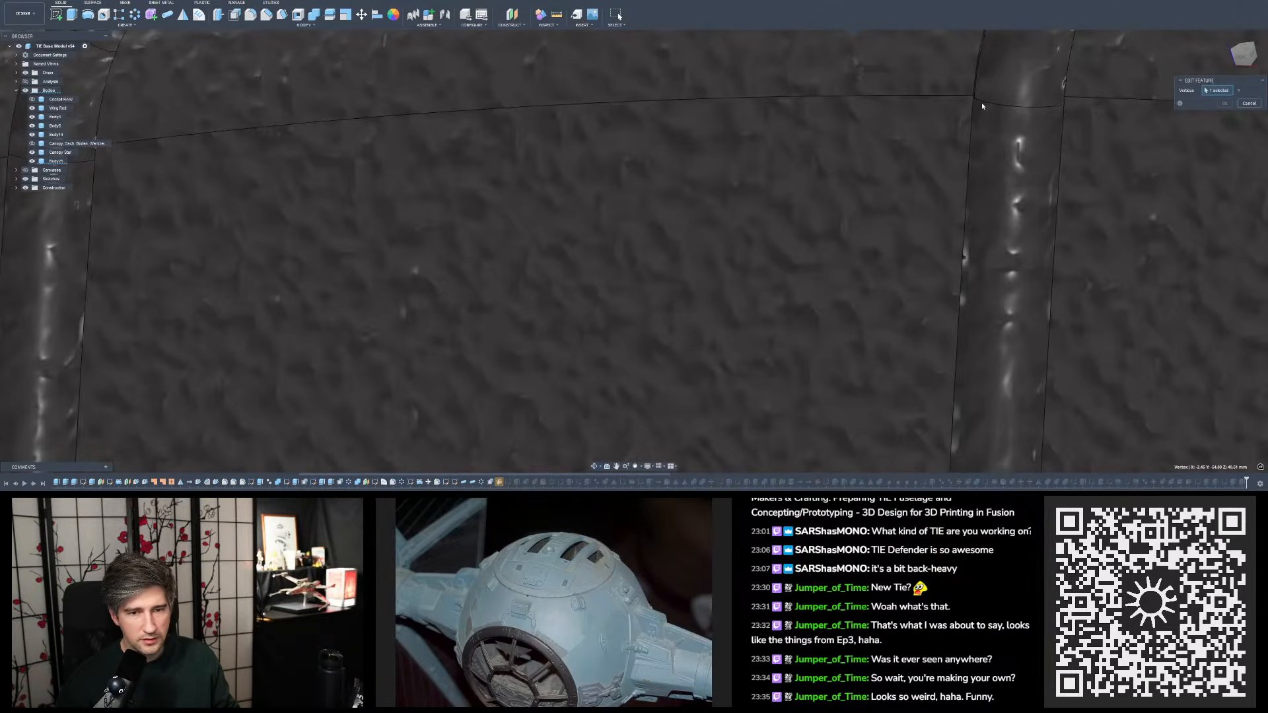
{"action": "scroll", "coordinate": [971, 96], "scroll_direction": "up", "scroll_amount": 4}
{"action": "left_click", "coordinate": [963, 104]}
{"action": "scroll", "coordinate": [963, 104], "scroll_direction": "down", "scroll_amount": 4}
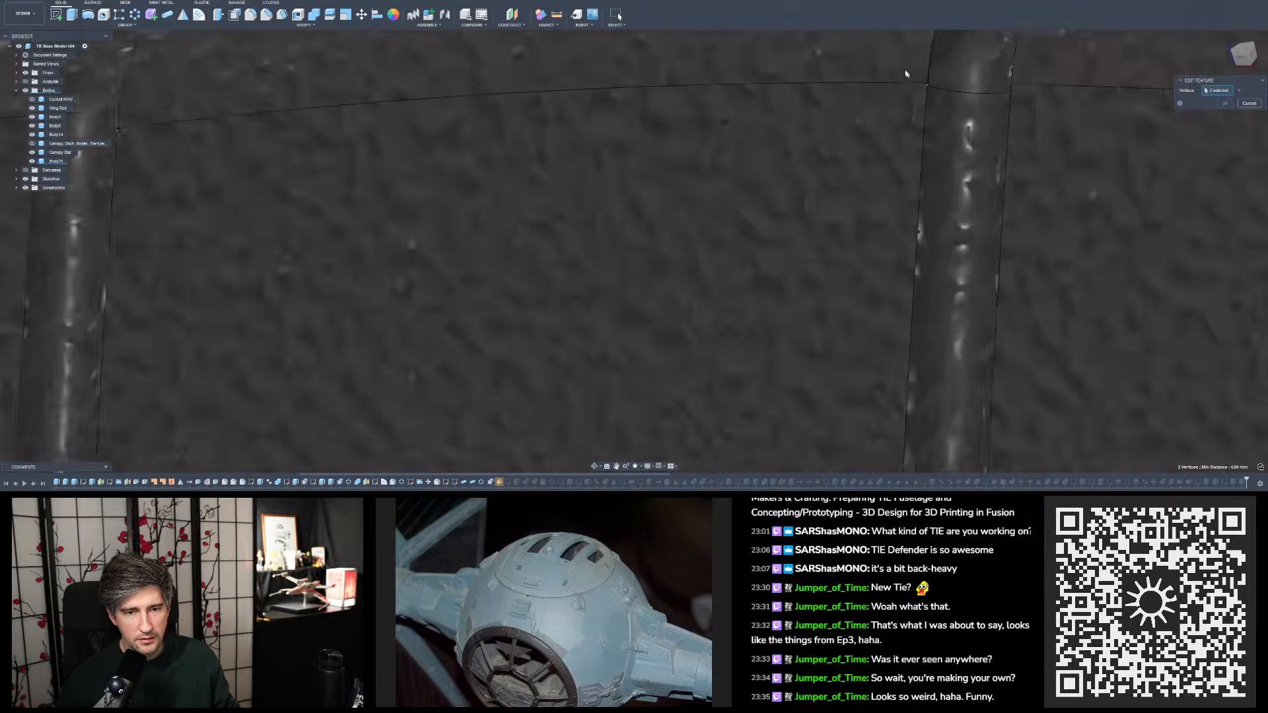
- Add the adjacent seam-line vertex at the right-hand groove as the plane's third reference point and accept the redefined plane
{"action": "scroll", "coordinate": [838, 99], "scroll_direction": "up", "scroll_amount": 4}
{"action": "scroll", "coordinate": [837, 101], "scroll_direction": "up", "scroll_amount": 3}
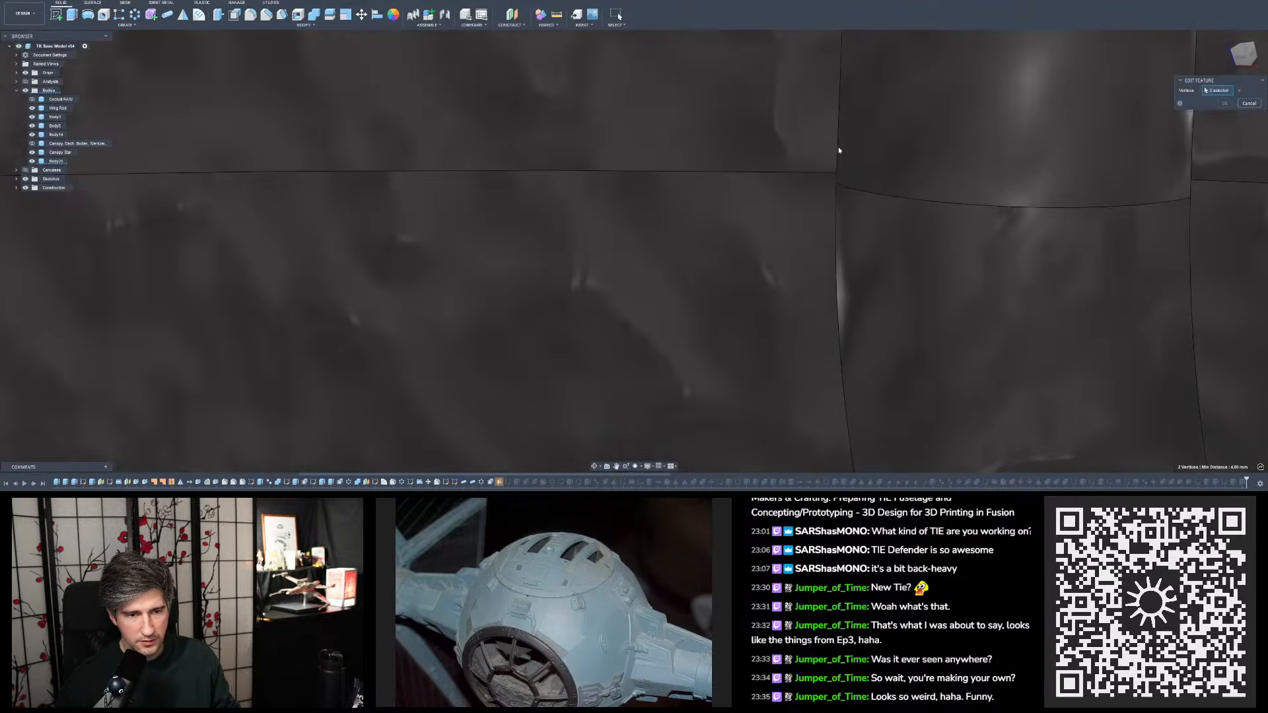
{"action": "left_click", "coordinate": [839, 173]}
{"action": "scroll", "coordinate": [838, 173], "scroll_direction": "down", "scroll_amount": 10}
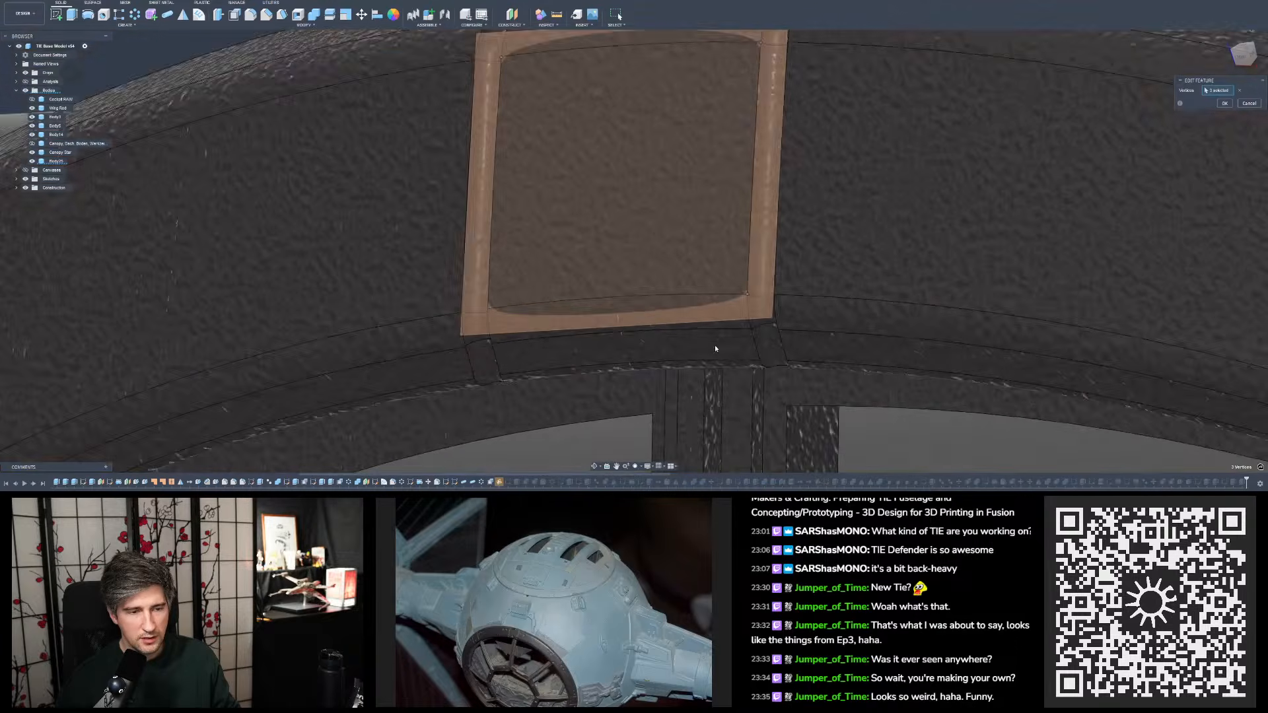
{"action": "scroll", "coordinate": [671, 191], "scroll_direction": "up", "scroll_amount": 5}
{"action": "middle_click_drag", "start_coordinate": [667, 172], "coordinate": [828, 145], "text": "shift"}
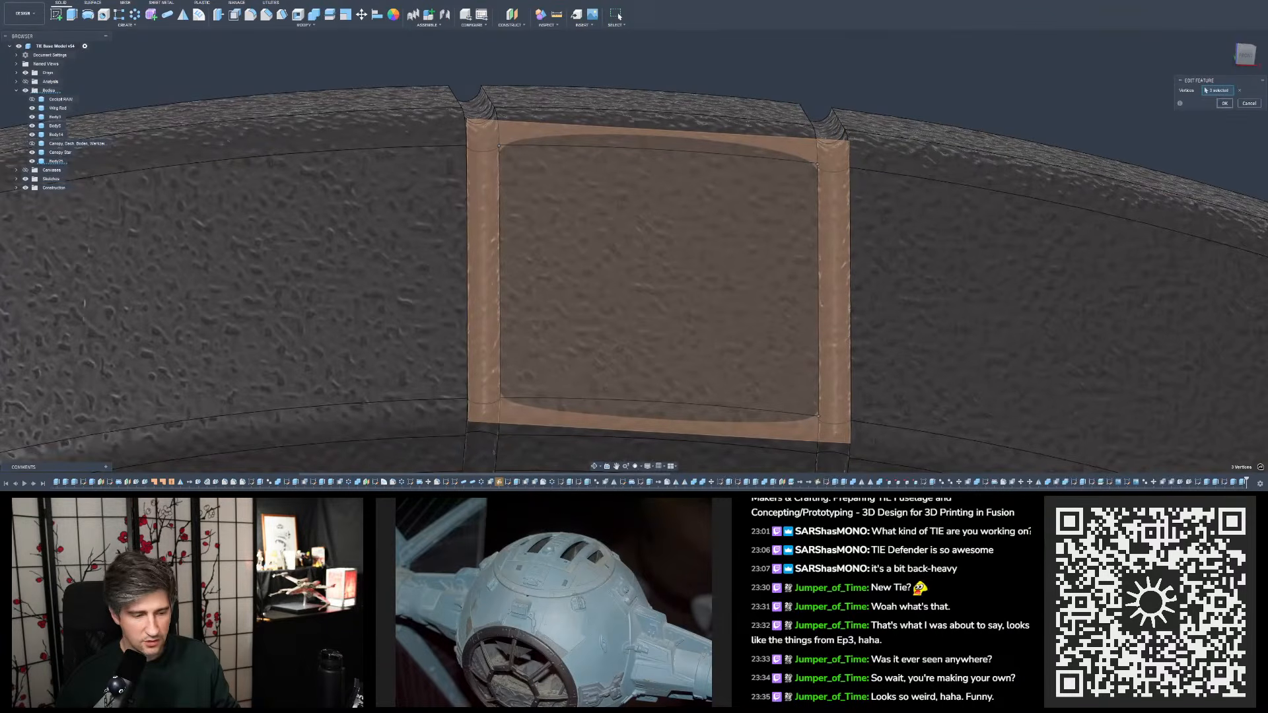
{"action": "key", "text": "Return"}
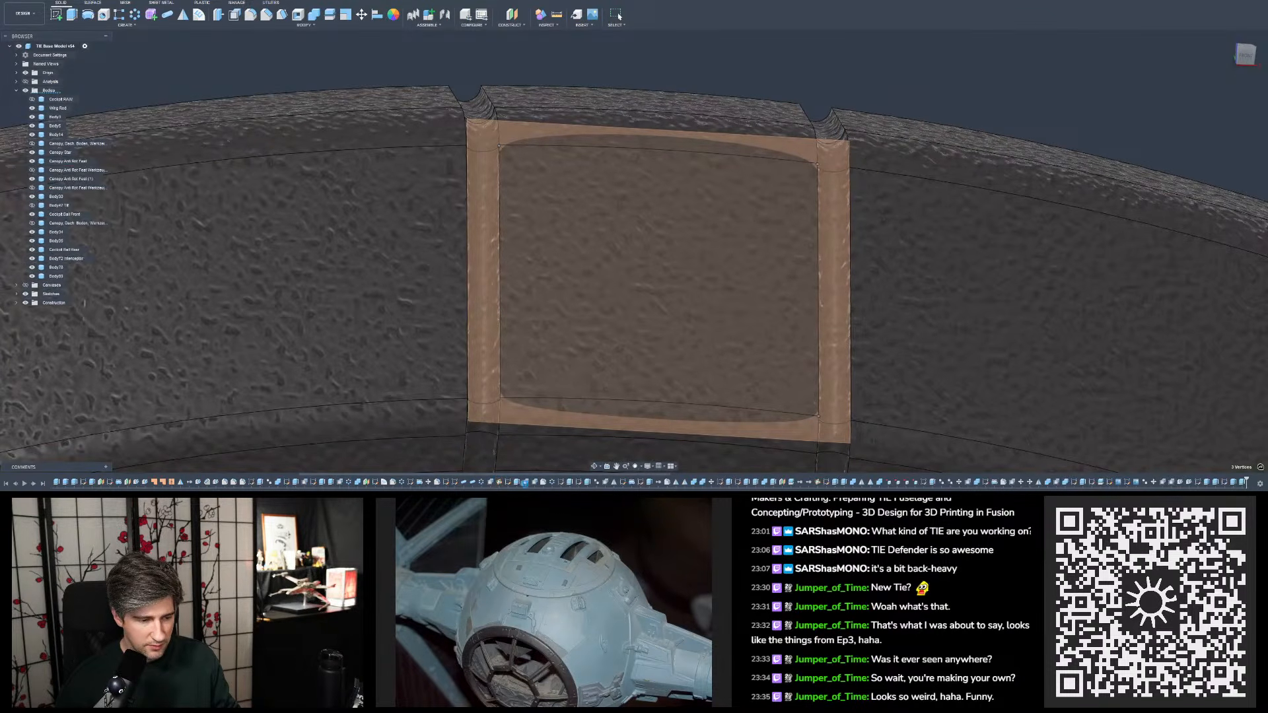
- Check the two-face offset and examine the holes and grooves around the canopy ring after the plane repair
{"action": "left_click", "coordinate": [527, 483]}
{"action": "scroll", "coordinate": [501, 305], "scroll_direction": "down", "scroll_amount": 7}
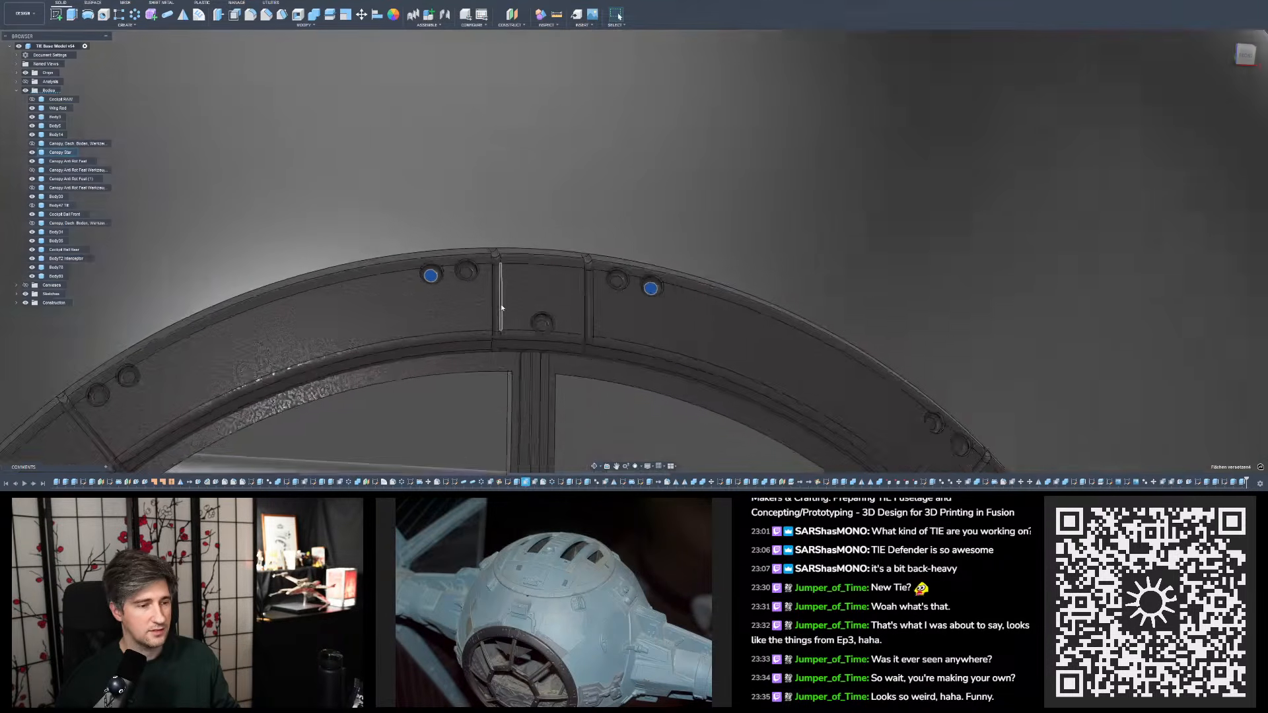
{"action": "middle_click_drag", "start_coordinate": [501, 304], "coordinate": [412, 291], "text": "shift"}
{"action": "left_click", "coordinate": [410, 217]}
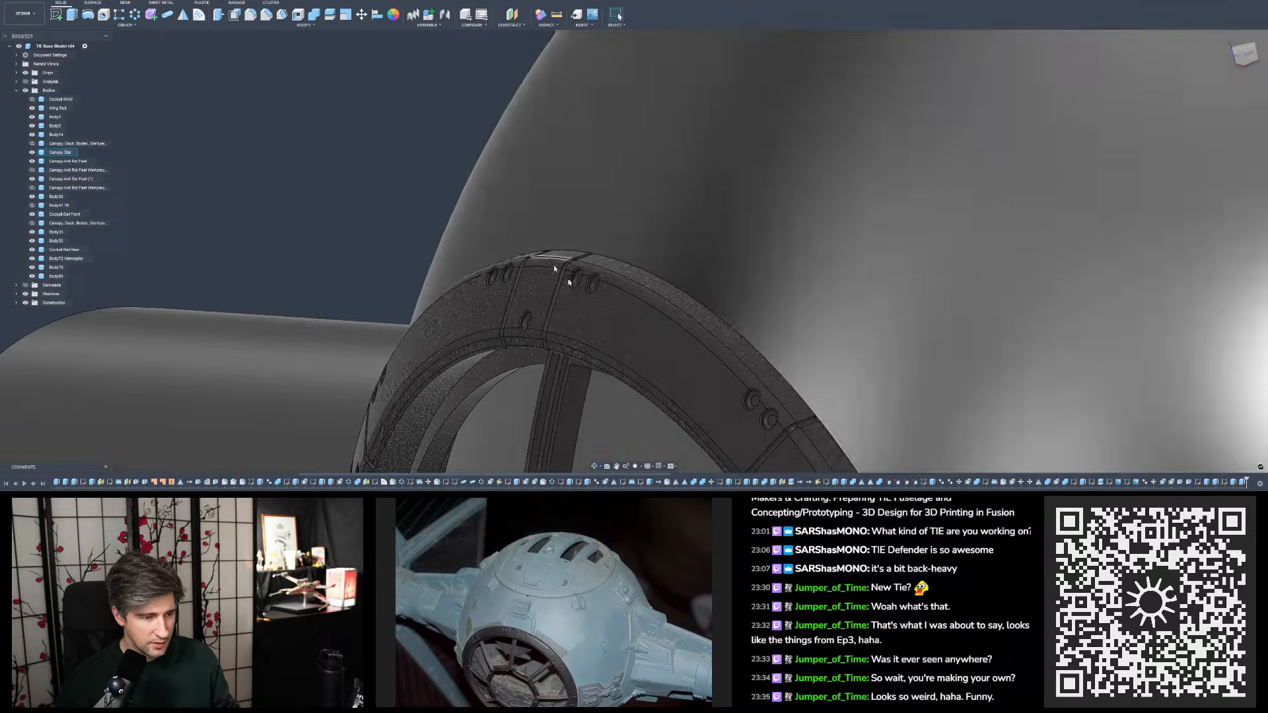
{"action": "scroll", "coordinate": [529, 275], "scroll_direction": "up", "scroll_amount": 5}
{"action": "scroll", "coordinate": [526, 275], "scroll_direction": "down", "scroll_amount": 3}
{"action": "scroll", "coordinate": [525, 263], "scroll_direction": "up", "scroll_amount": 5}
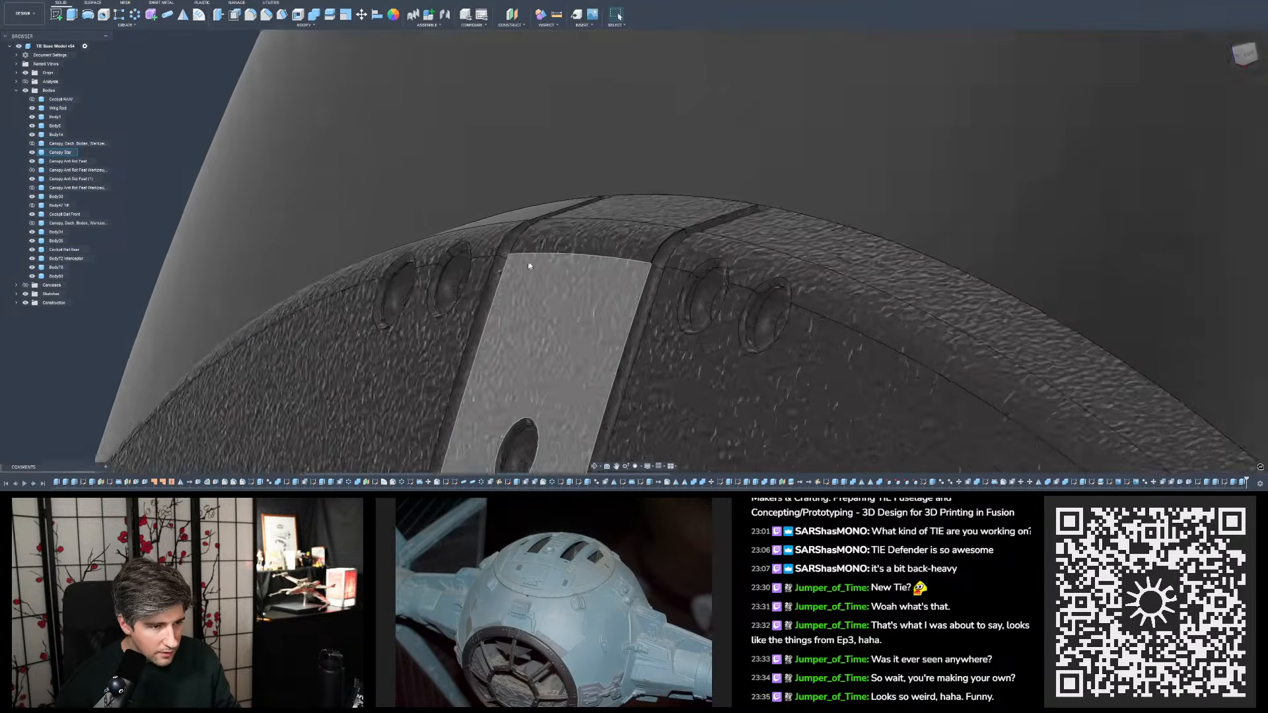
{"action": "middle_click_drag", "start_coordinate": [527, 256], "coordinate": [449, 227], "text": "shift"}
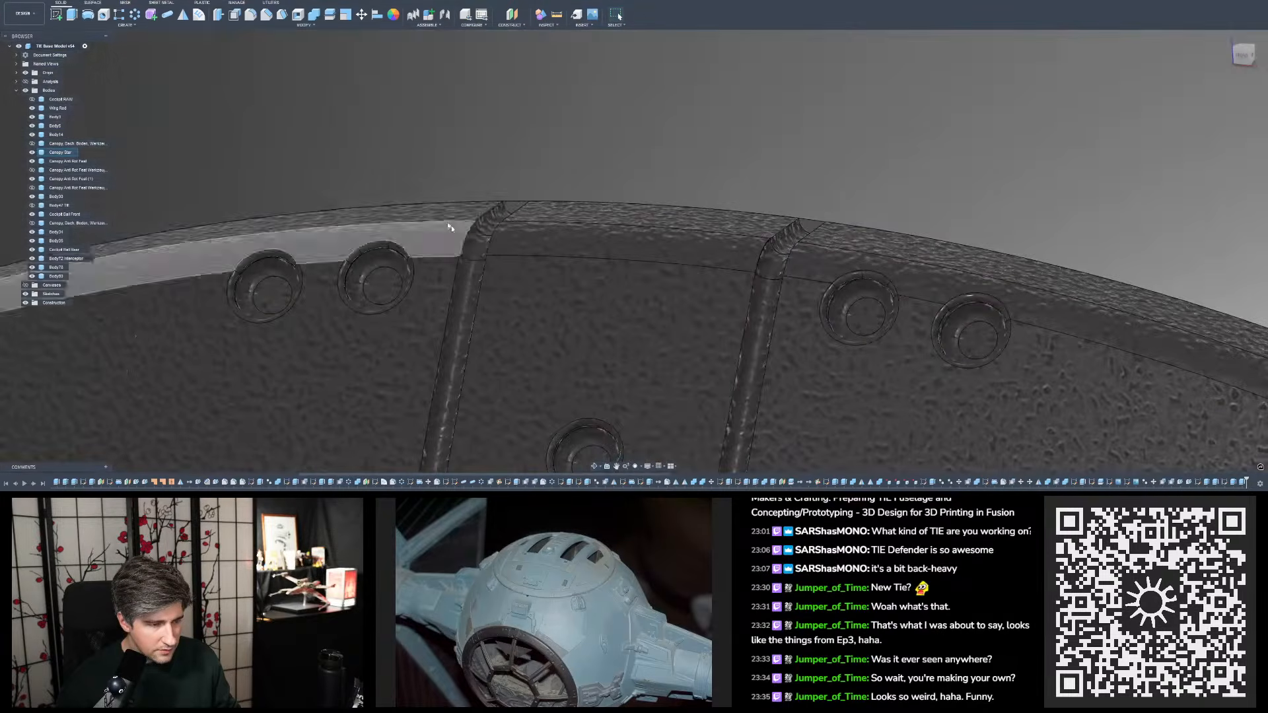
{"action": "scroll", "coordinate": [456, 231], "scroll_direction": "down", "scroll_amount": 6}
{"action": "middle_click_drag", "start_coordinate": [521, 249], "coordinate": [286, 187], "text": "shift"}
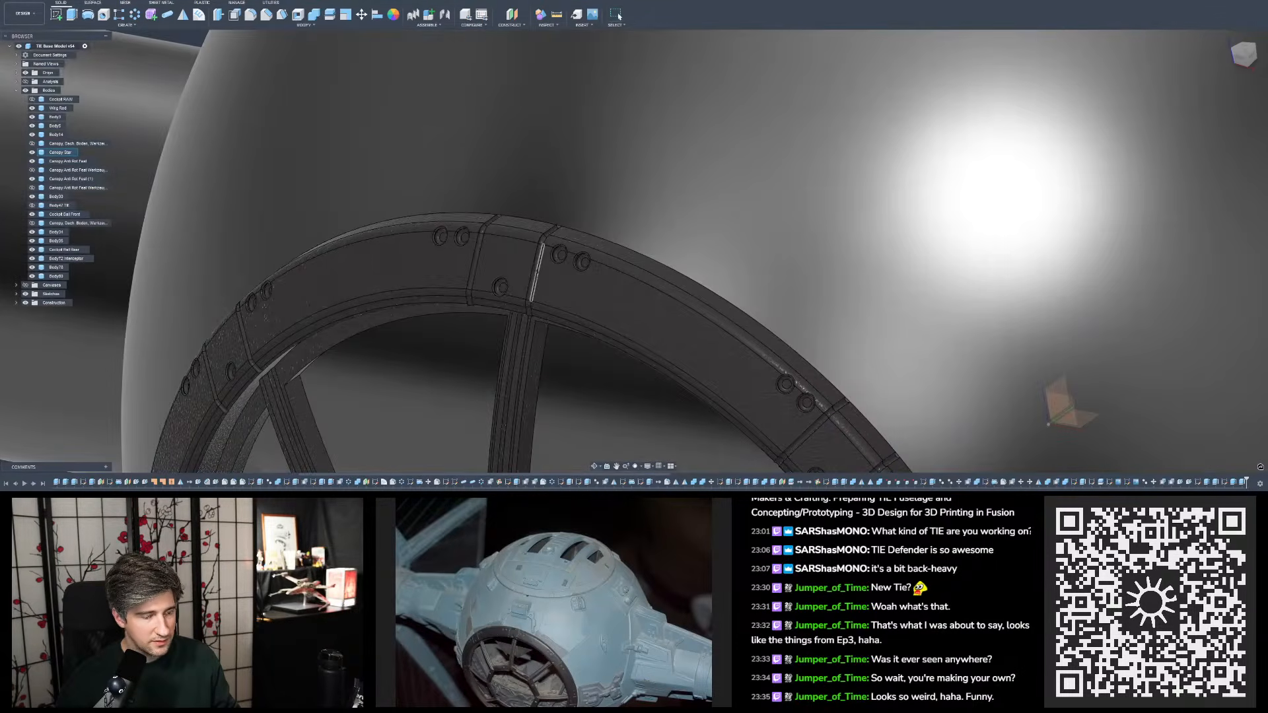
{"action": "scroll", "coordinate": [522, 362], "scroll_direction": "down", "scroll_amount": 8}
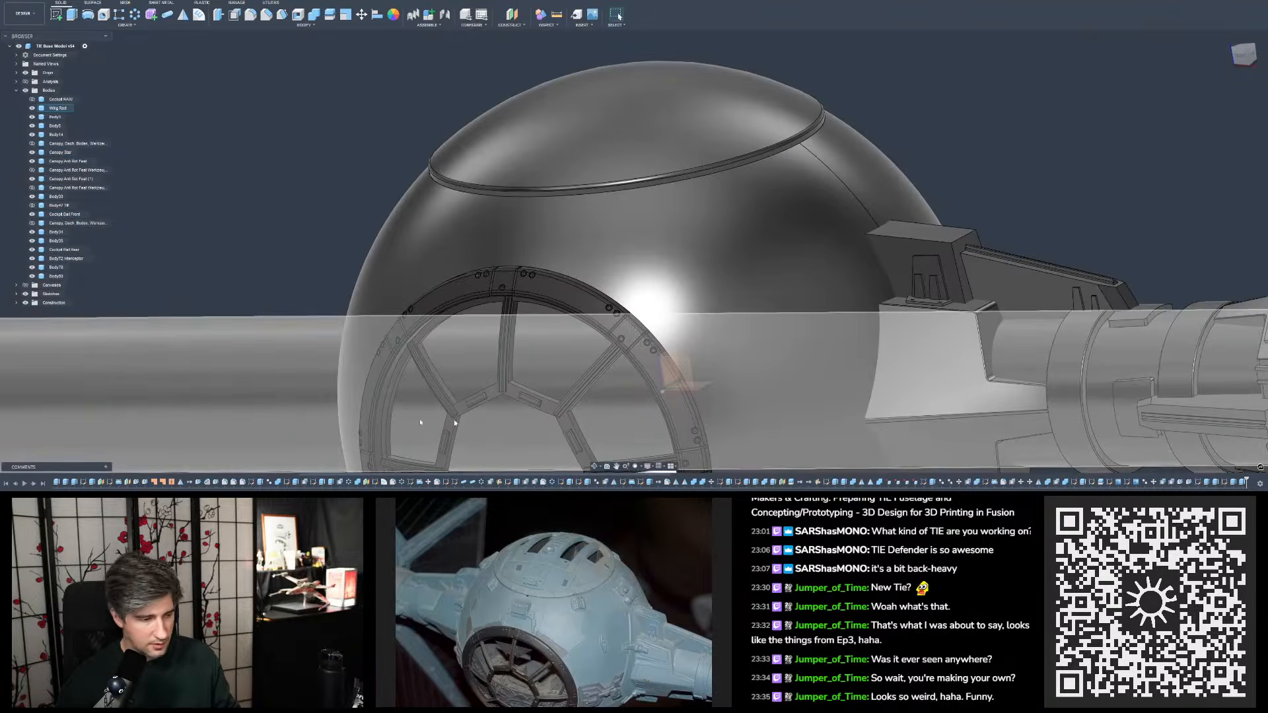
- Inspect the wing mount beside the cockpit sphere from several angles and save a new version of the model
{"action": "left_click_drag", "start_coordinate": [374, 476], "coordinate": [991, 466]}
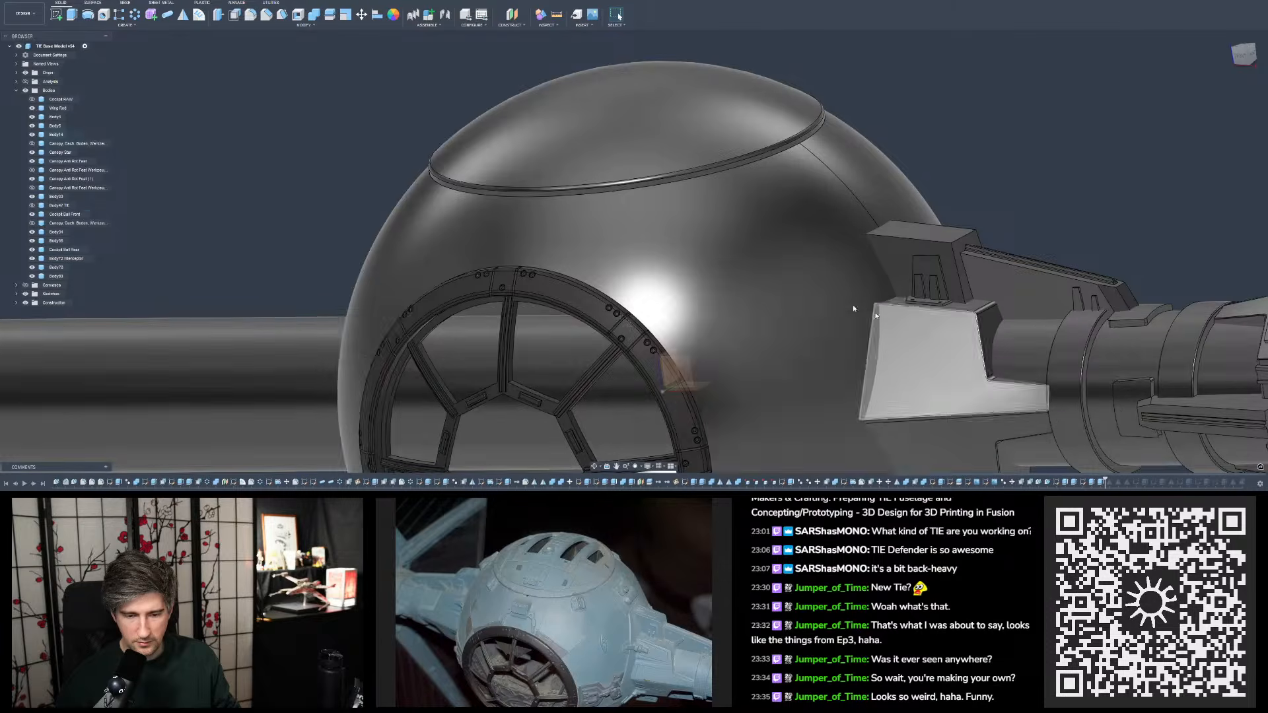
{"action": "scroll", "coordinate": [478, 229], "scroll_direction": "down", "scroll_amount": 3}
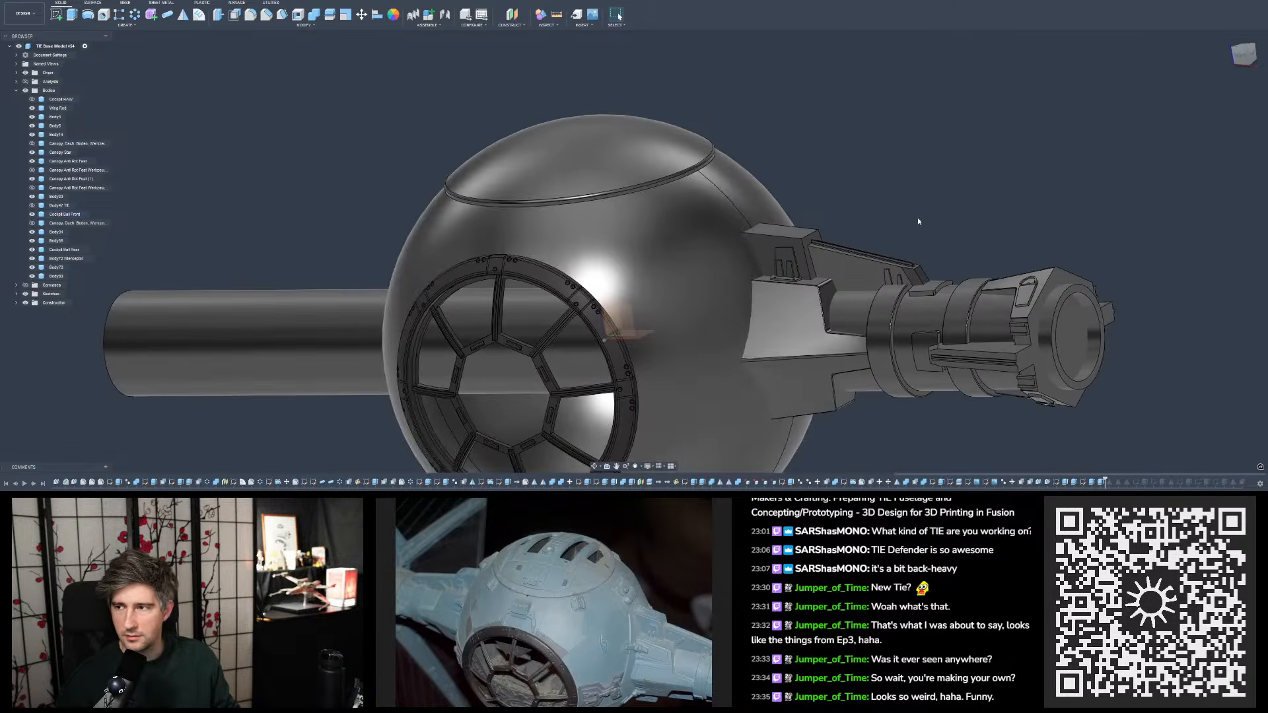
{"action": "scroll", "coordinate": [844, 256], "scroll_direction": "up", "scroll_amount": 6}
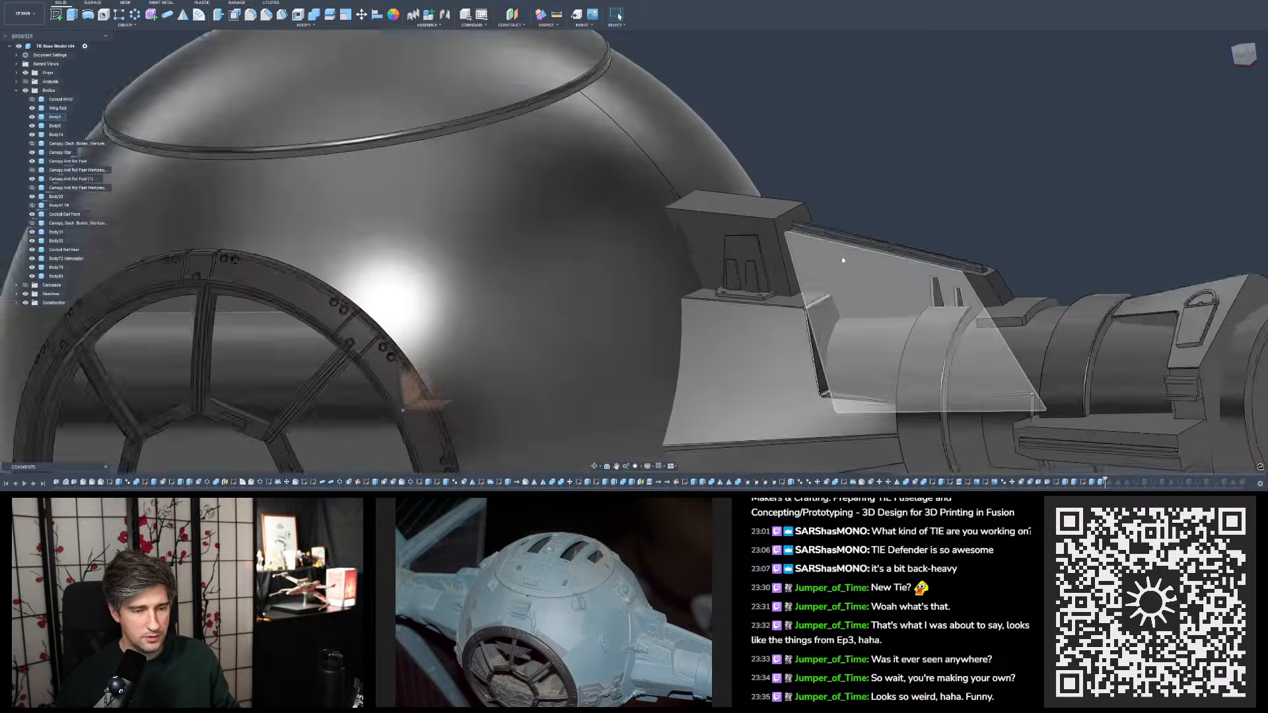
{"action": "mouse_move", "coordinate": [761, 249]}
{"action": "middle_mouse_down", "text": "shift"}
{"action": "mouse_move", "coordinate": [772, 270]}
{"action": "mouse_move", "coordinate": [759, 261]}
{"action": "middle_mouse_up", "text": "shift"}
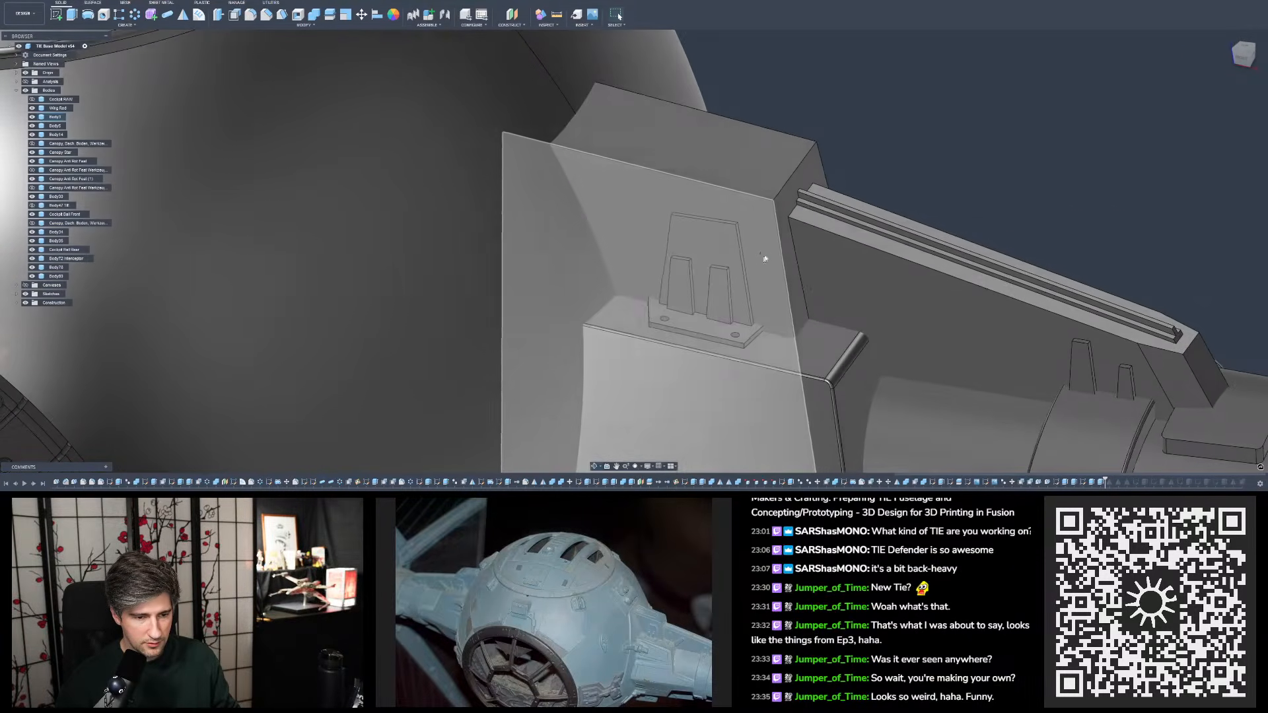
{"action": "middle_click_drag", "start_coordinate": [935, 180], "coordinate": [934, 177], "text": "shift"}
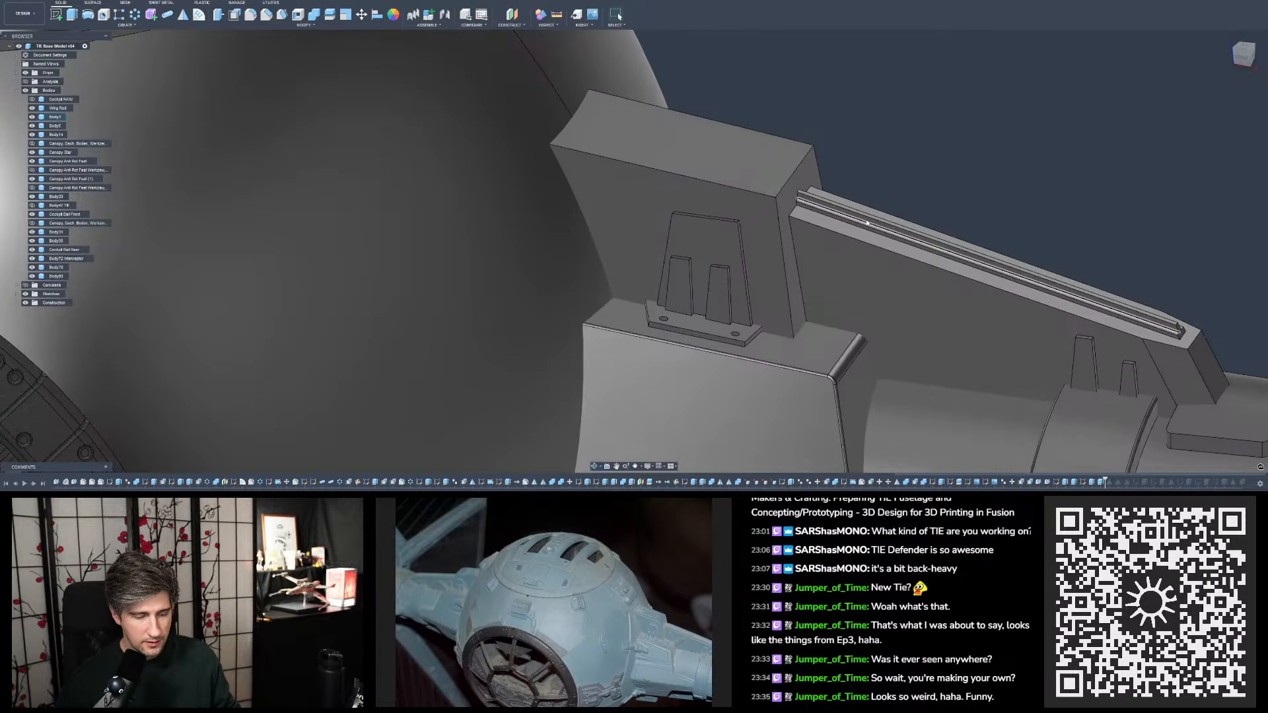
{"action": "scroll", "coordinate": [841, 225], "scroll_direction": "down", "scroll_amount": 9}
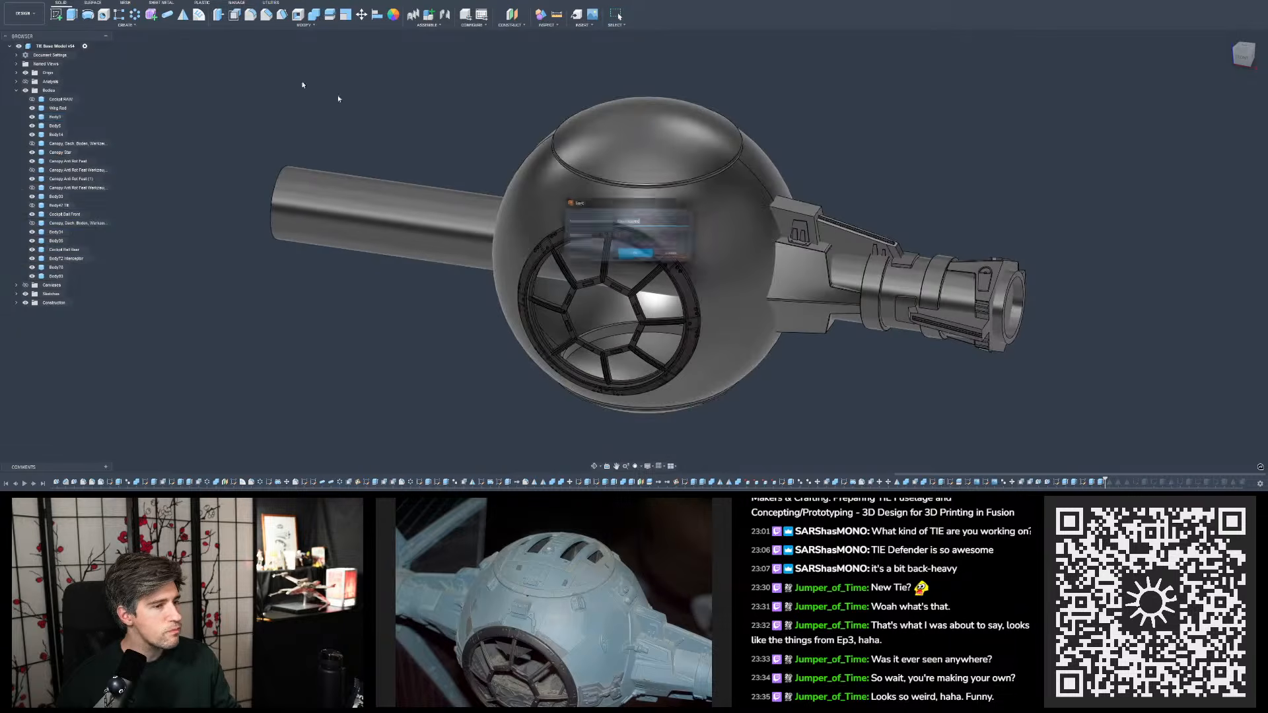
{"action": "left_click", "coordinate": [738, 235]}
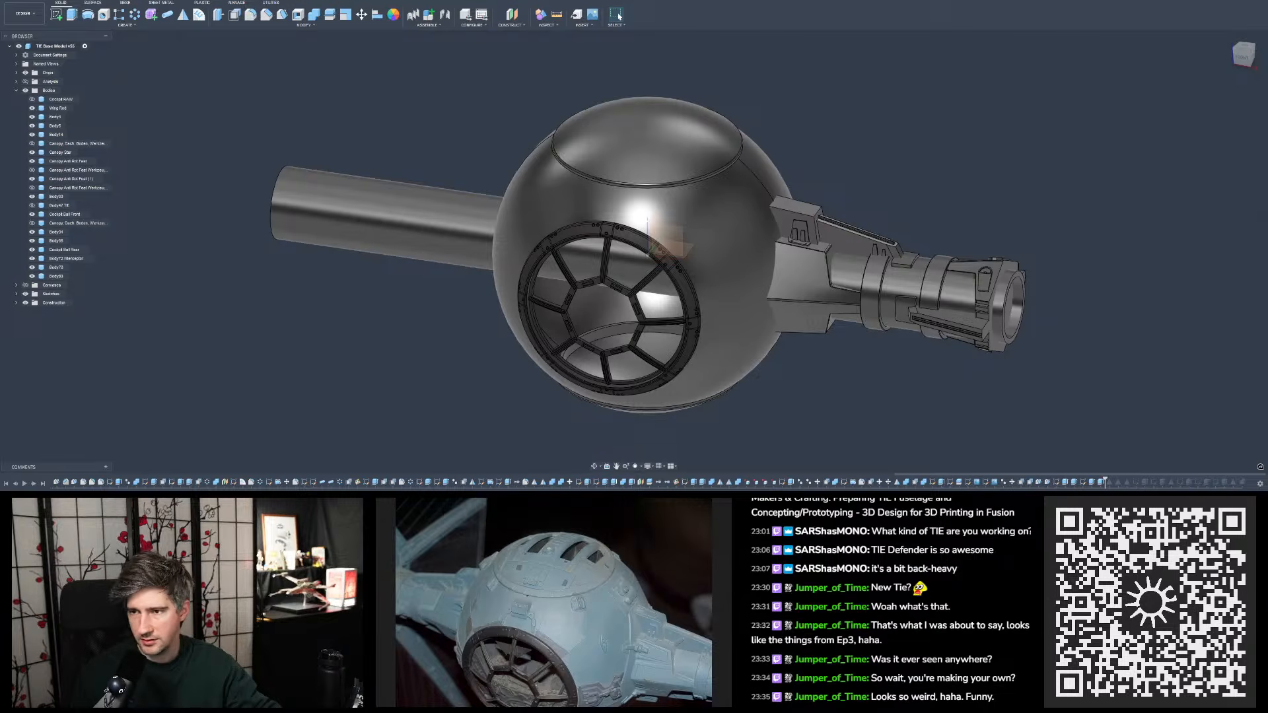
- Select the rounded upper end edge of the wing mount's stepped block and open the fillet feature that creates it for editing
{"action": "scroll", "coordinate": [824, 254], "scroll_direction": "up", "scroll_amount": 8}
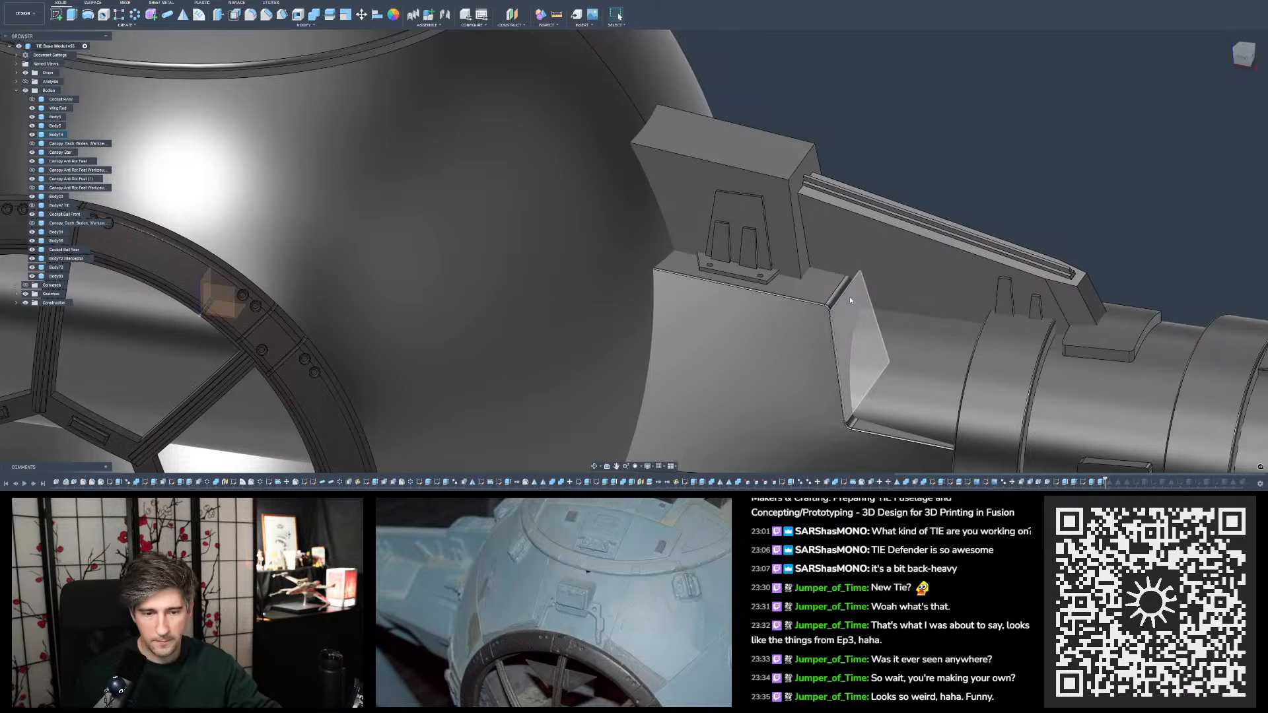
{"action": "scroll", "coordinate": [617, 210], "scroll_direction": "down", "scroll_amount": 5}
{"action": "middle_click_drag", "start_coordinate": [660, 218], "coordinate": [608, 199], "text": "shift"}
{"action": "middle_click_drag", "start_coordinate": [712, 212], "coordinate": [727, 233], "text": "shift"}
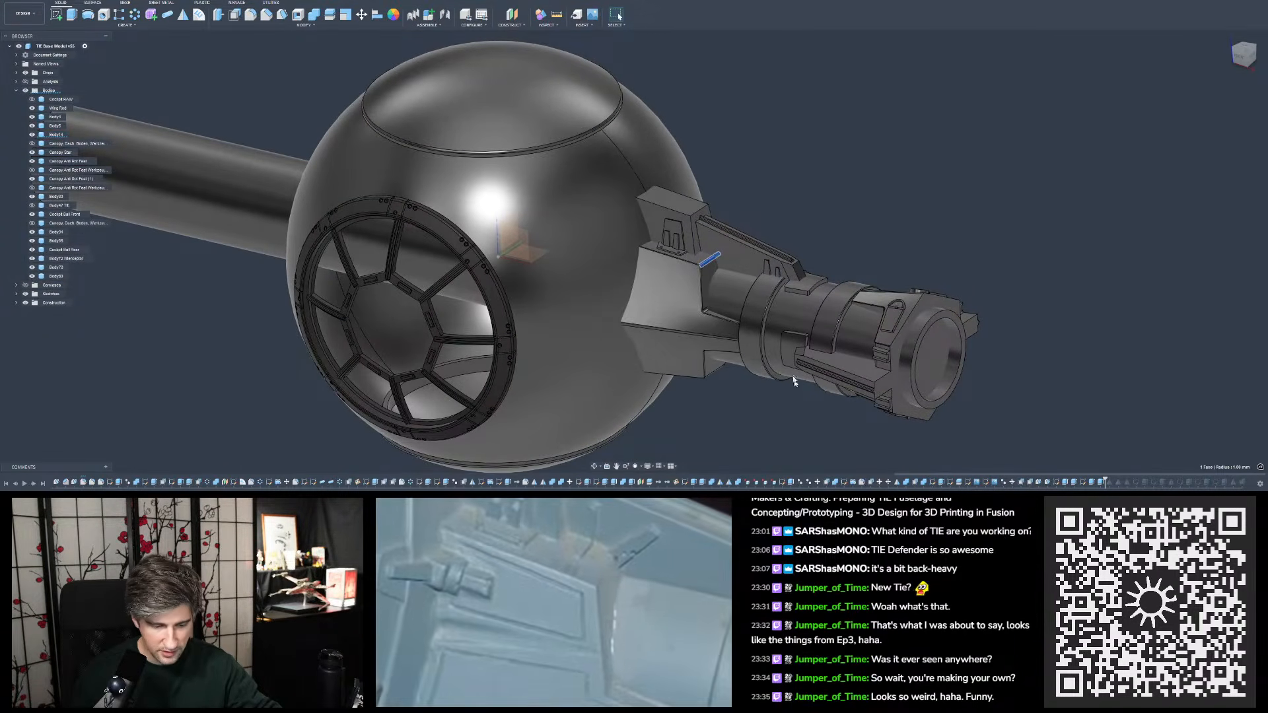
{"action": "scroll", "coordinate": [710, 291], "scroll_direction": "up", "scroll_amount": 5}
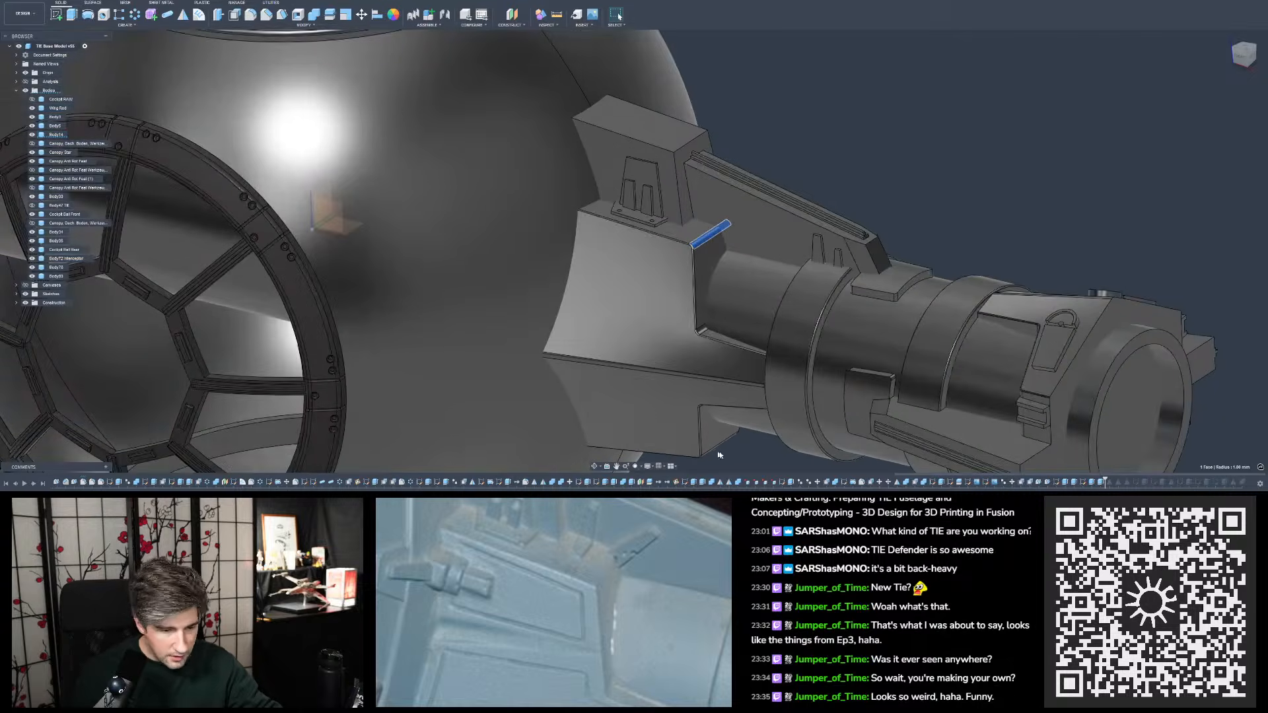
{"action": "scroll", "coordinate": [880, 482], "scroll_direction": "up", "scroll_amount": 7}
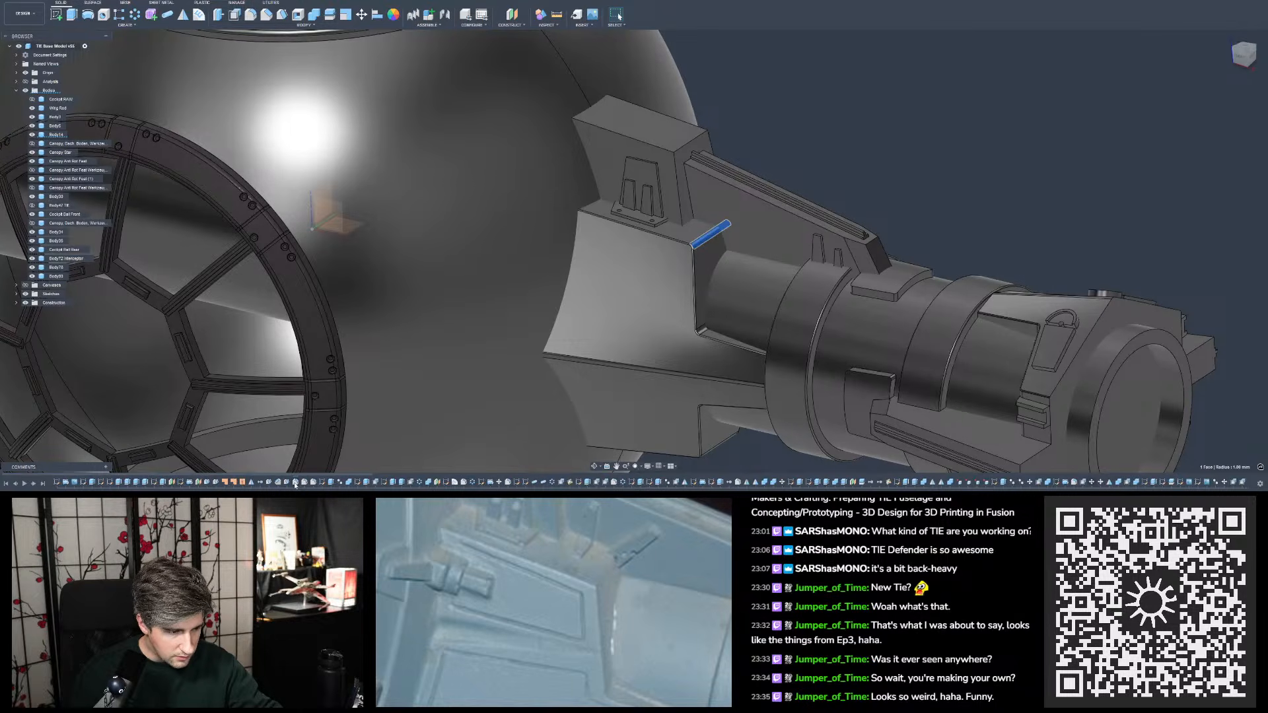
{"action": "double_click", "coordinate": [295, 482]}
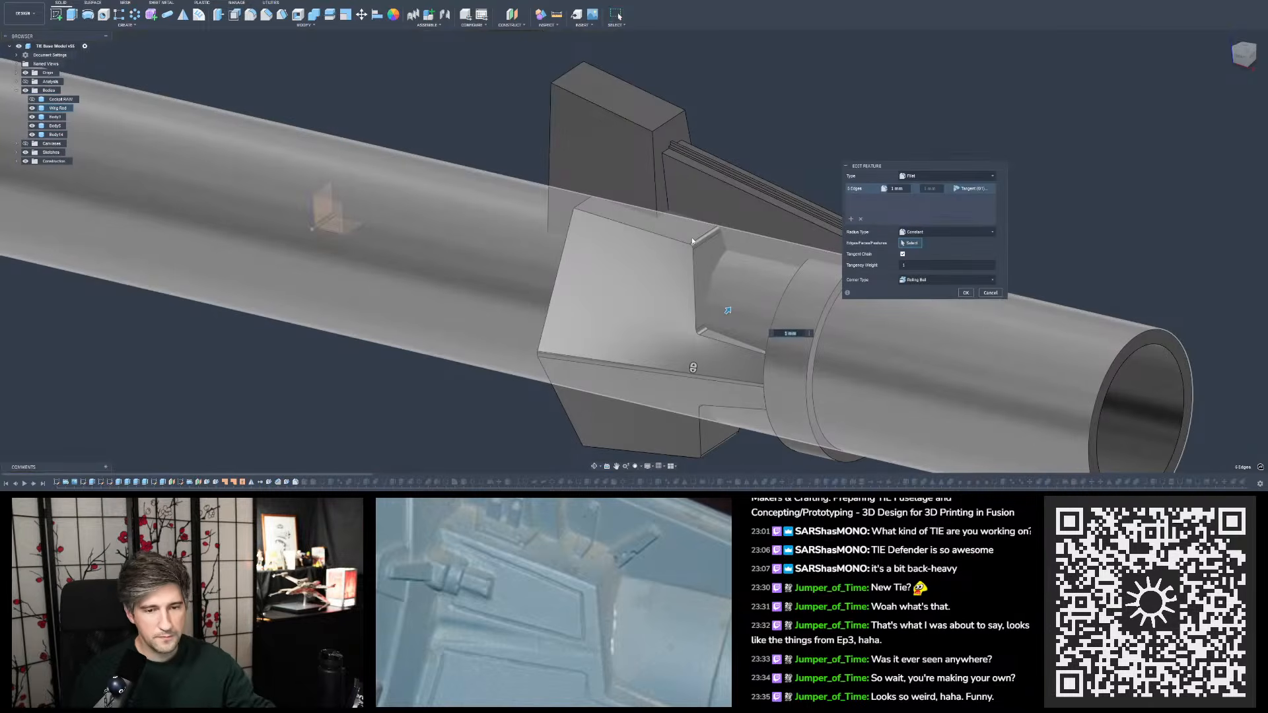
{"action": "middle_click_drag", "start_coordinate": [710, 395], "coordinate": [786, 142], "text": "shift"}
{"action": "scroll", "coordinate": [740, 172], "scroll_direction": "down", "scroll_amount": 1}
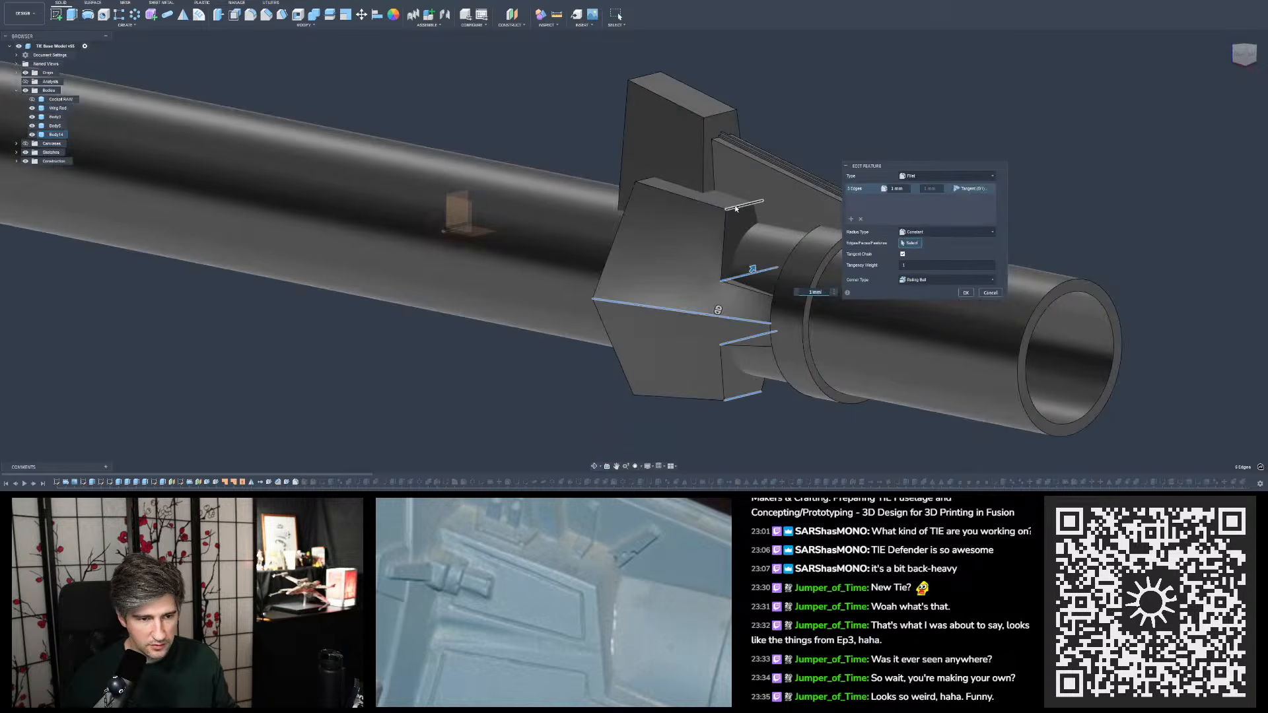
- Move the block's short upper and lower end edges out of the 1 mm fillet set into a second set with 0.5 mm radius
{"action": "left_click", "coordinate": [744, 206]}
{"action": "left_click", "coordinate": [742, 396]}
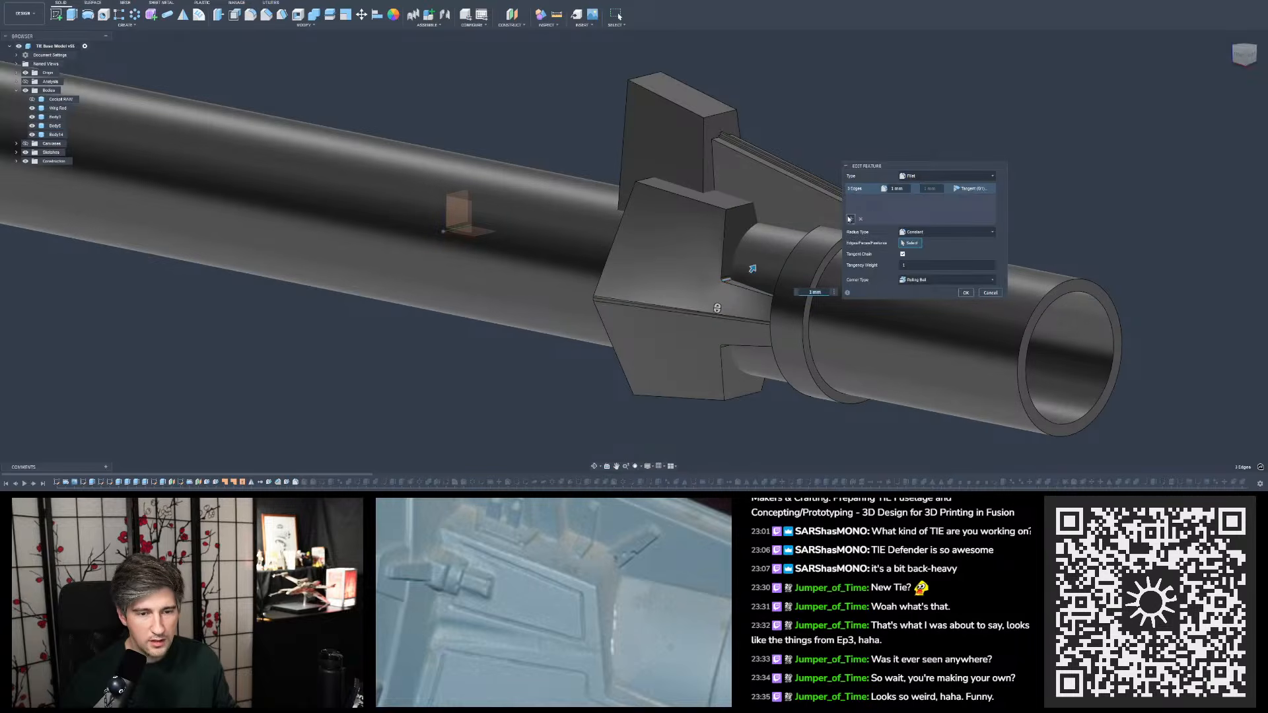
{"action": "left_click", "coordinate": [742, 207]}
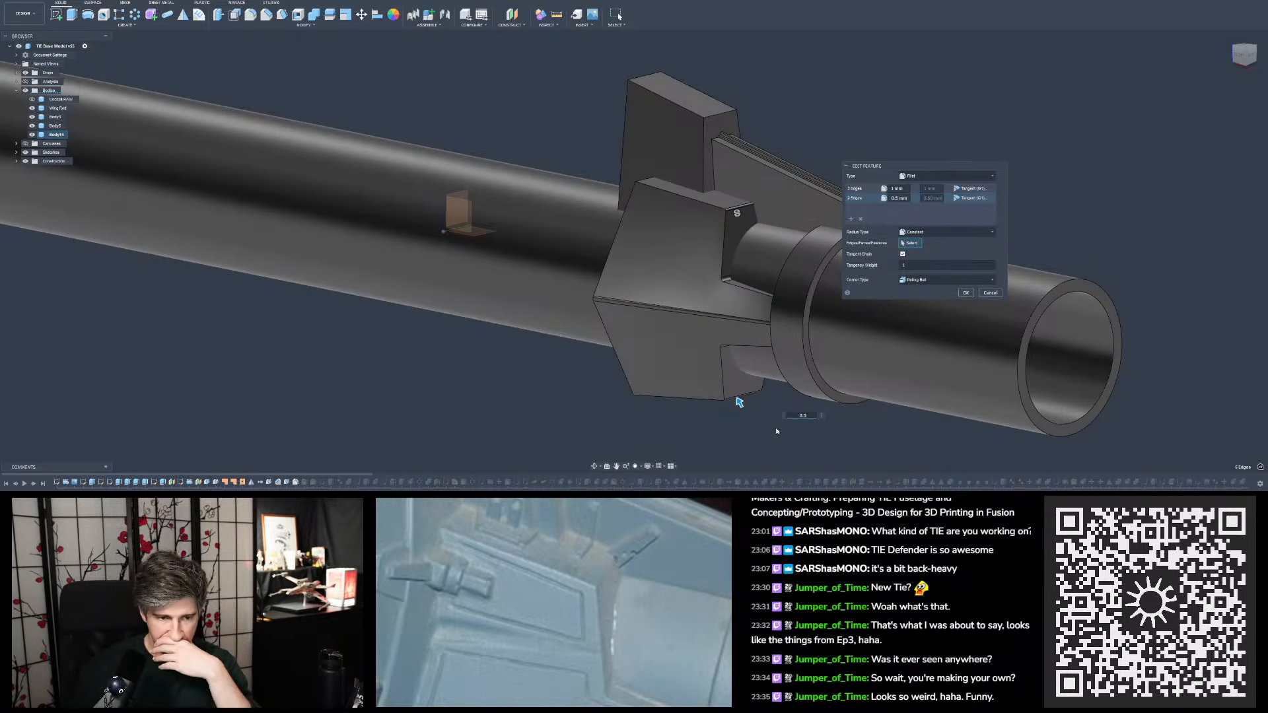
{"action": "scroll", "coordinate": [746, 198], "scroll_direction": "up", "scroll_amount": 10}
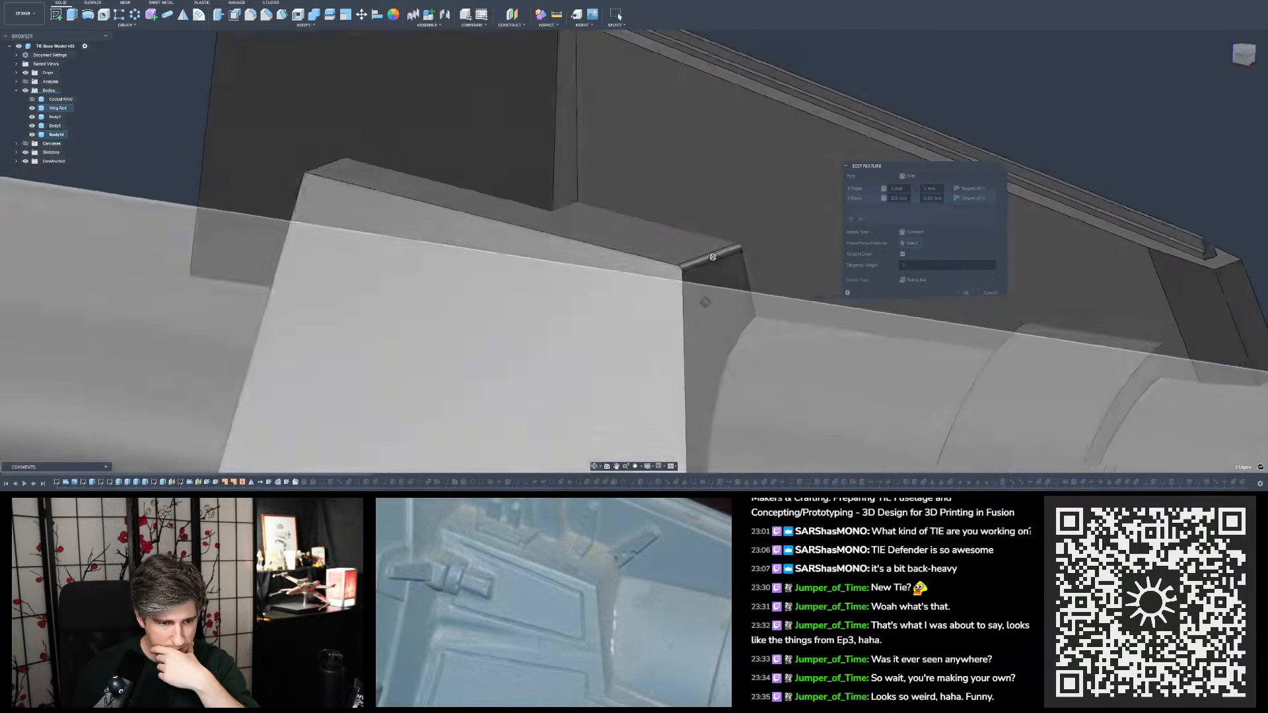
{"action": "scroll", "coordinate": [671, 246], "scroll_direction": "down", "scroll_amount": 10}
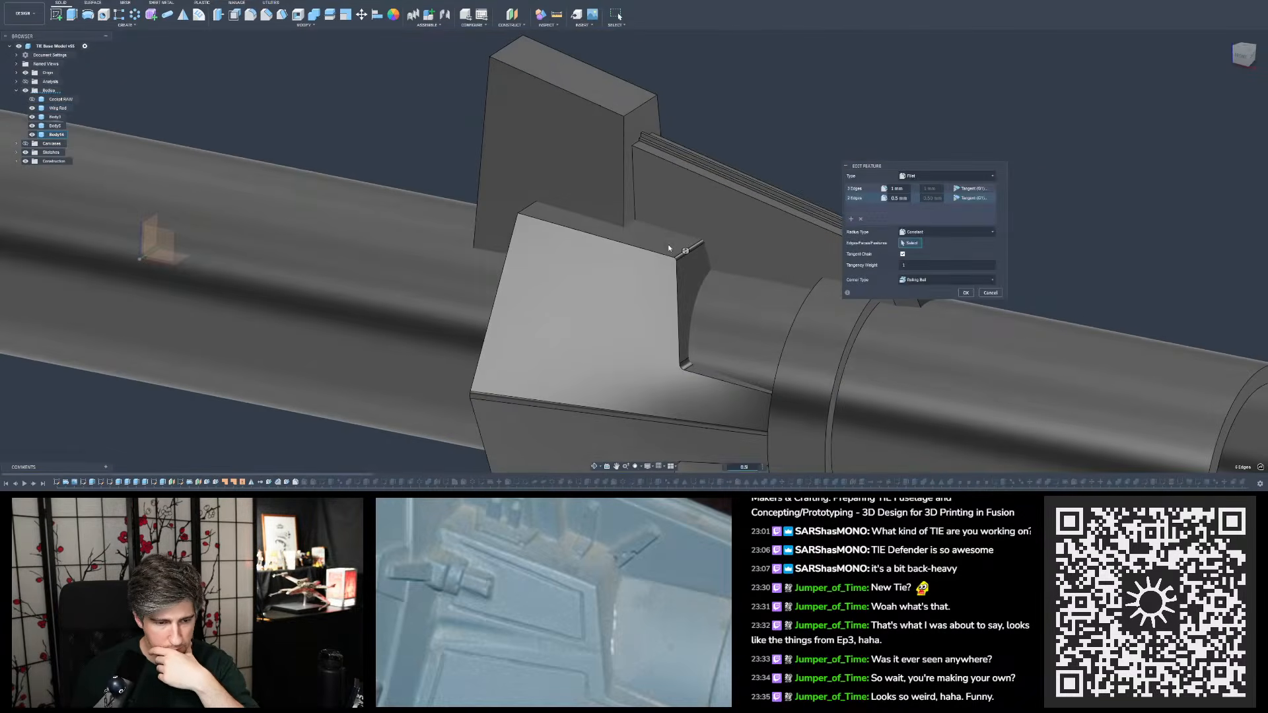
{"action": "key", "text": "Return"}
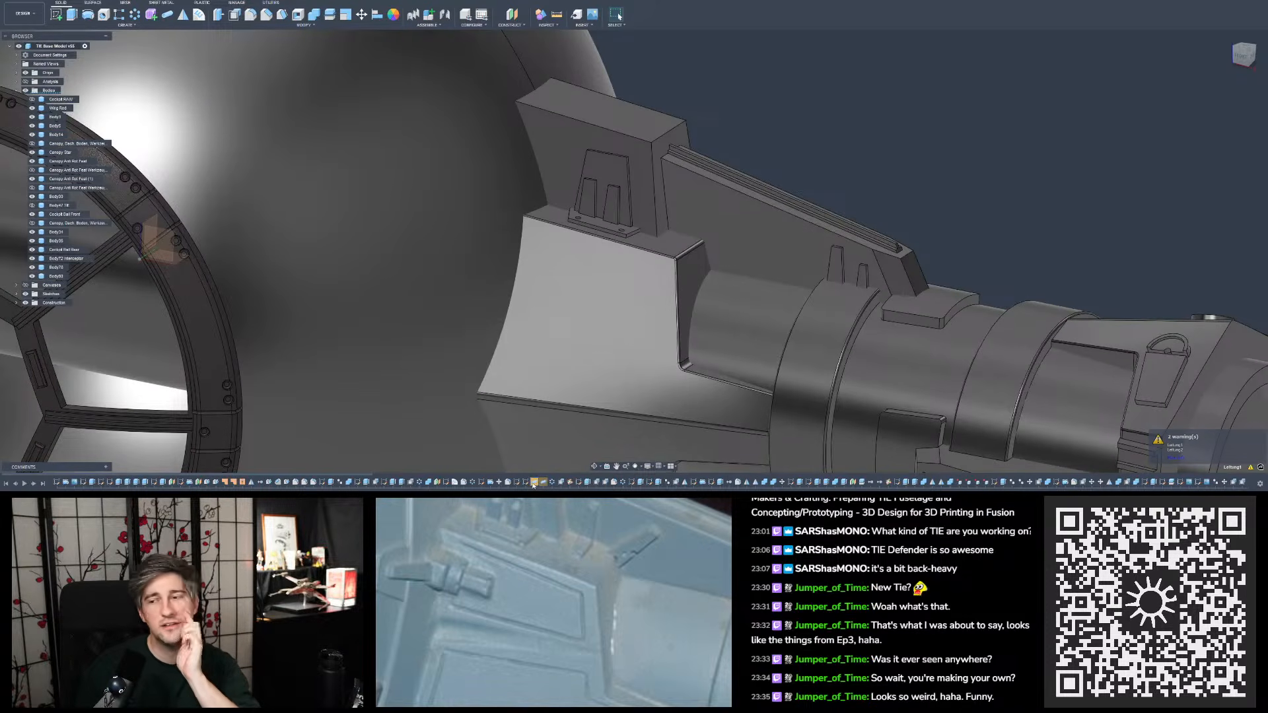
- Examine the wing mount block's filleted edges beside the cockpit sphere and inspect the features that build the mount
{"action": "scroll", "coordinate": [755, 219], "scroll_direction": "down", "scroll_amount": 5}
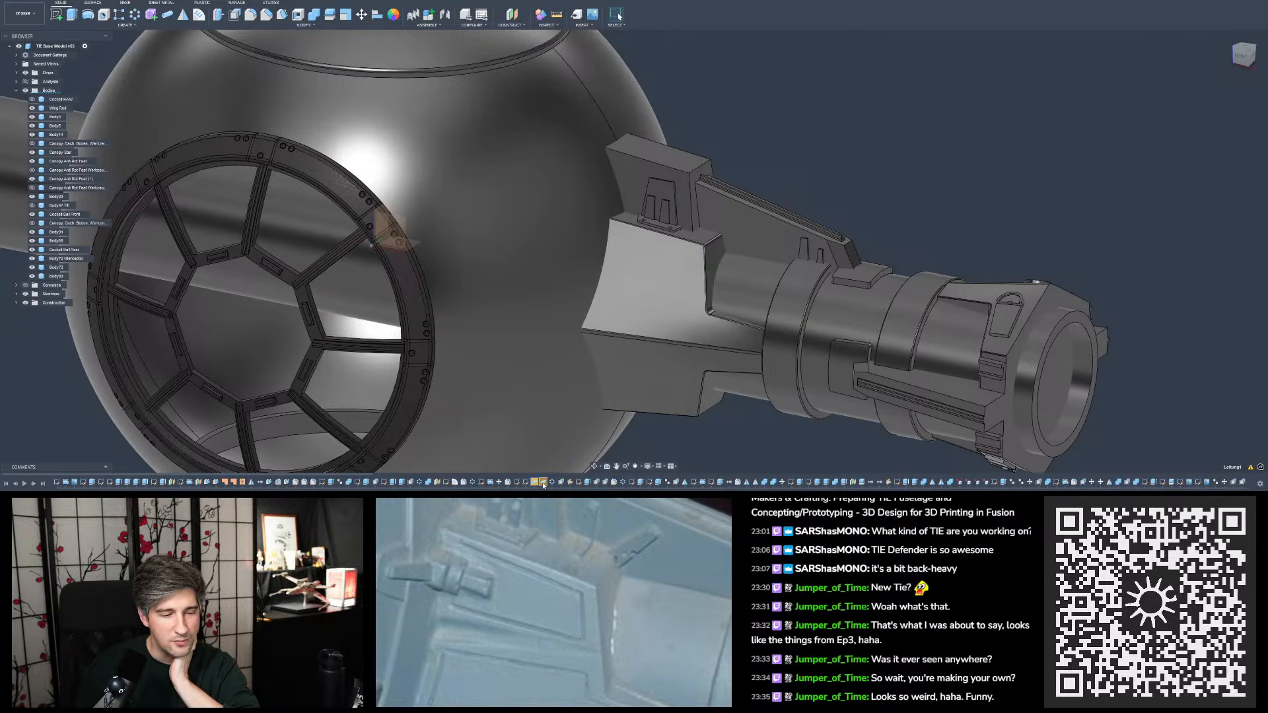
{"action": "middle_click_drag", "start_coordinate": [675, 428], "coordinate": [674, 358], "text": "shift"}
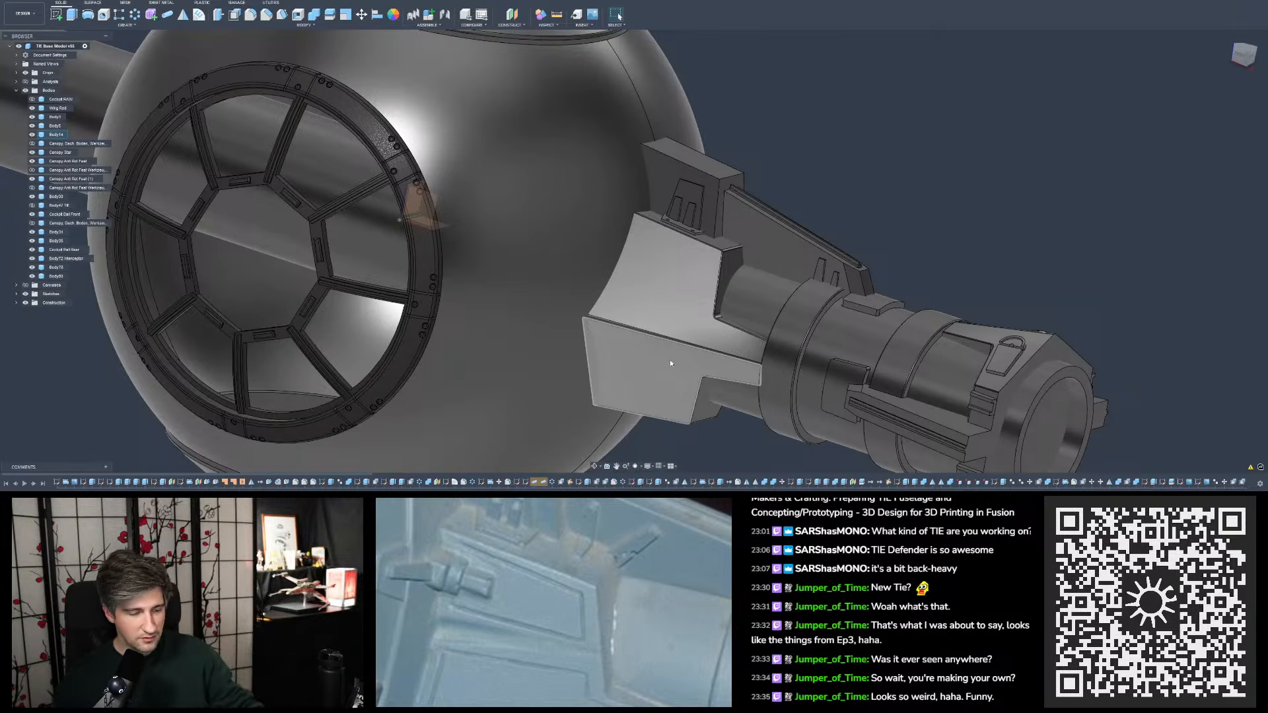
{"action": "scroll", "coordinate": [731, 279], "scroll_direction": "up", "scroll_amount": 10}
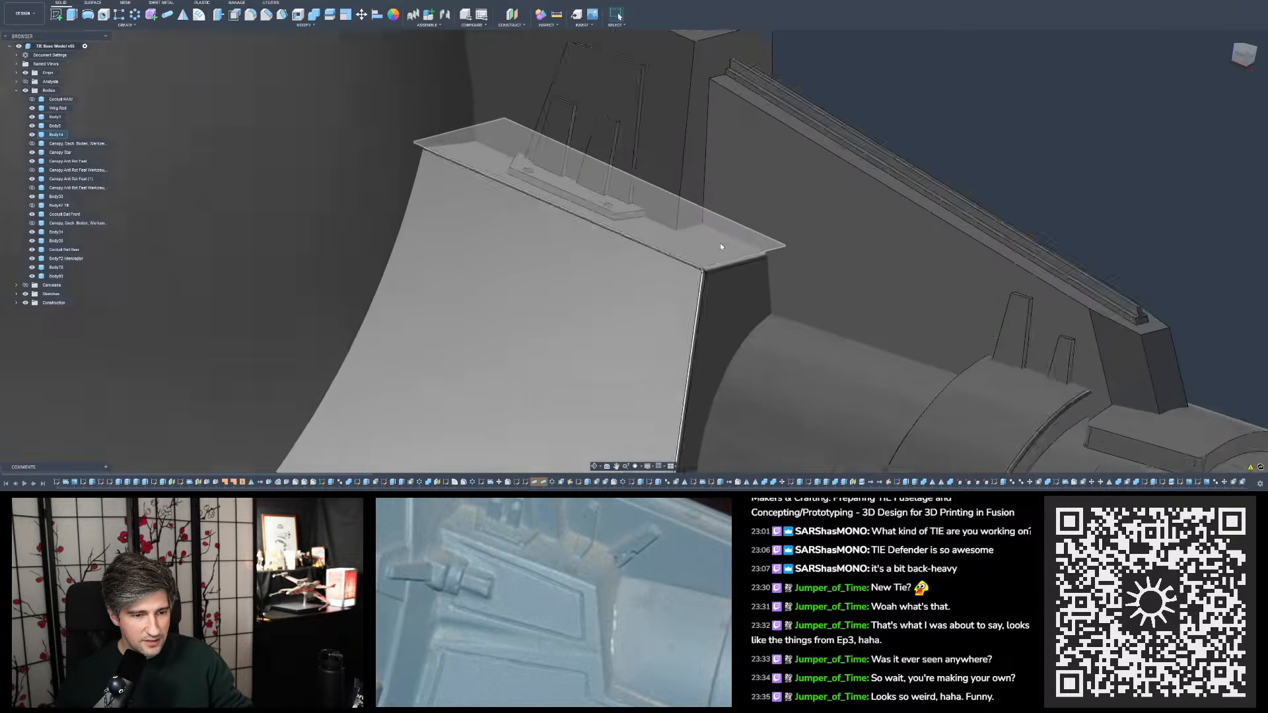
{"action": "middle_click_drag", "start_coordinate": [726, 276], "coordinate": [628, 309], "text": "shift"}
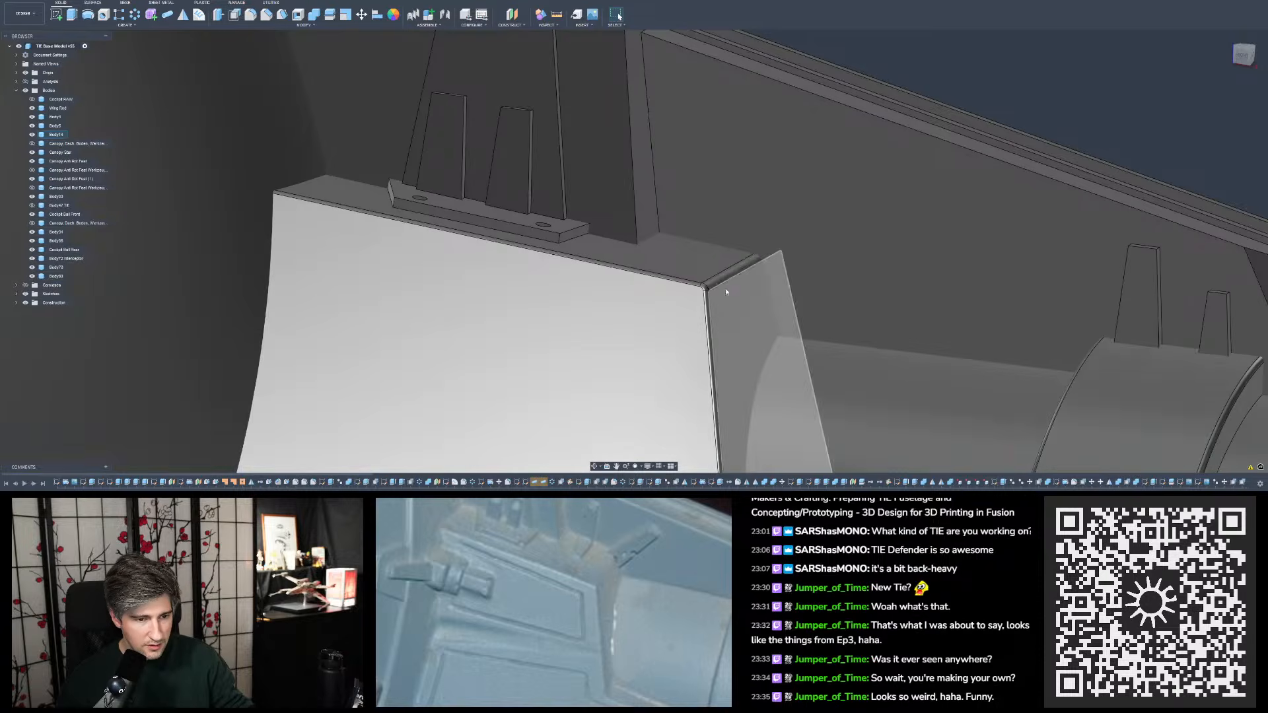
{"action": "mouse_move", "coordinate": [718, 280]}
{"action": "middle_mouse_down", "text": "shift"}
{"action": "mouse_move", "coordinate": [694, 370]}
{"action": "mouse_move", "coordinate": [707, 300]}
{"action": "middle_mouse_up", "text": "shift"}
{"action": "scroll", "coordinate": [582, 363], "scroll_direction": "down", "scroll_amount": 7}
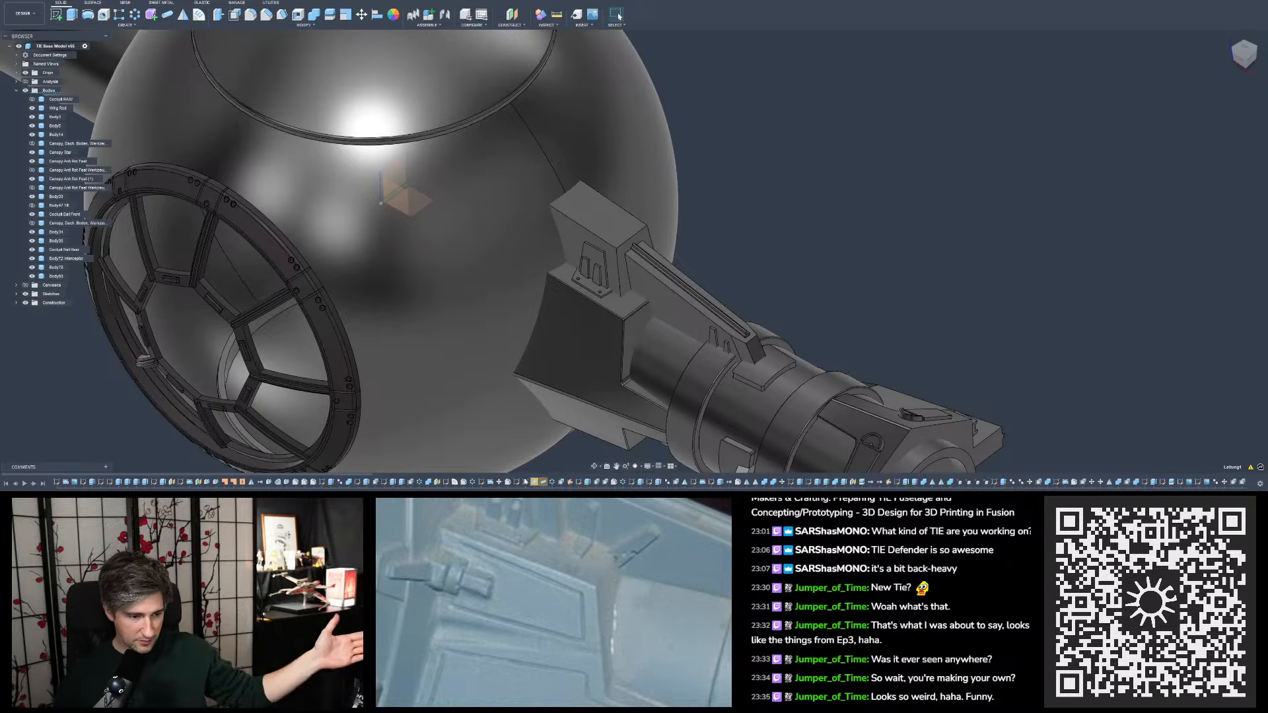
{"action": "left_click_drag", "start_coordinate": [179, 475], "coordinate": [219, 475]}
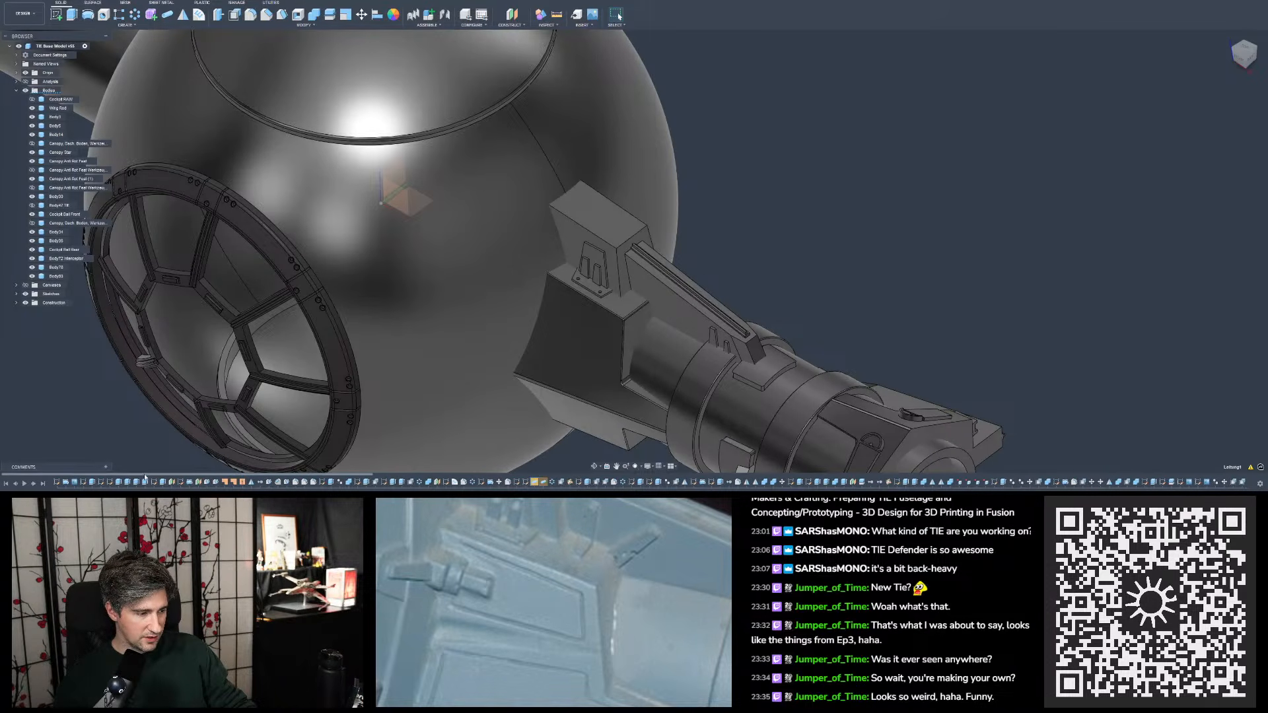
{"action": "left_click", "coordinate": [576, 235]}
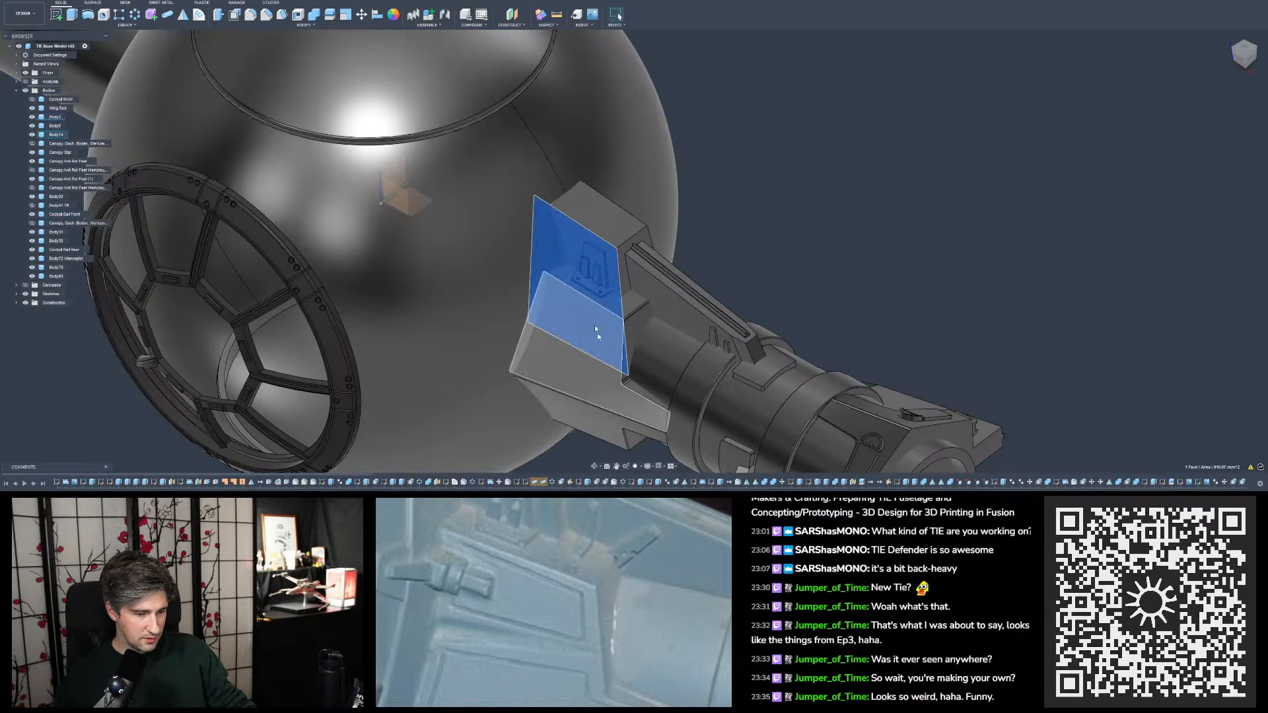
{"action": "left_click", "coordinate": [286, 483]}
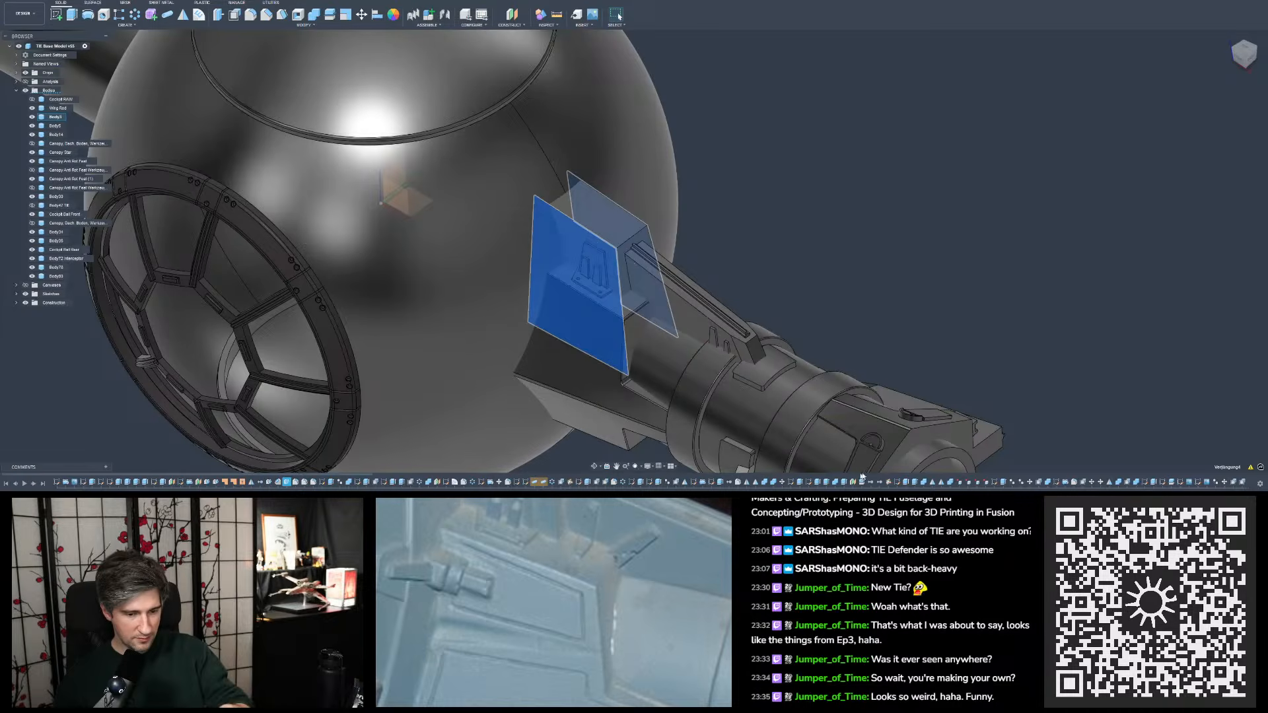
{"action": "left_click", "coordinate": [857, 282]}
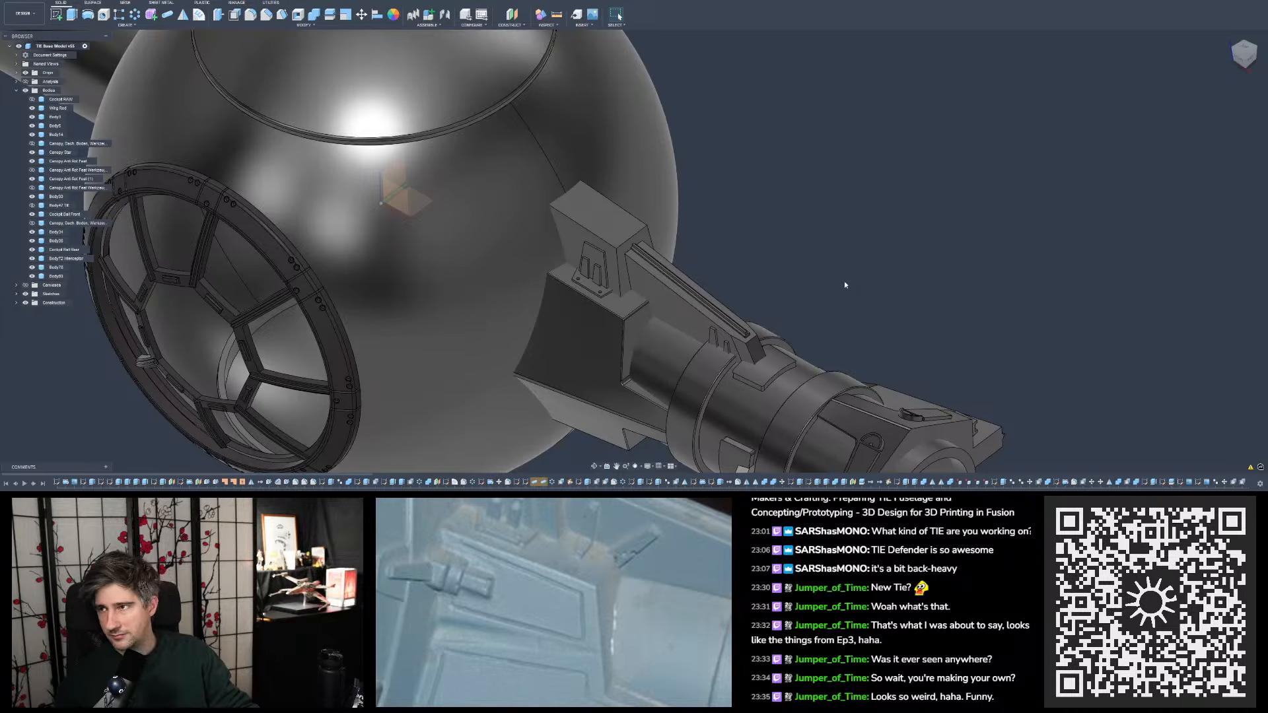
- Compare the wing mount's upright plate, tapered tabs and sloping side wall with the reference model from several angles
{"action": "middle_click_drag", "start_coordinate": [750, 330], "coordinate": [784, 227], "text": "shift"}
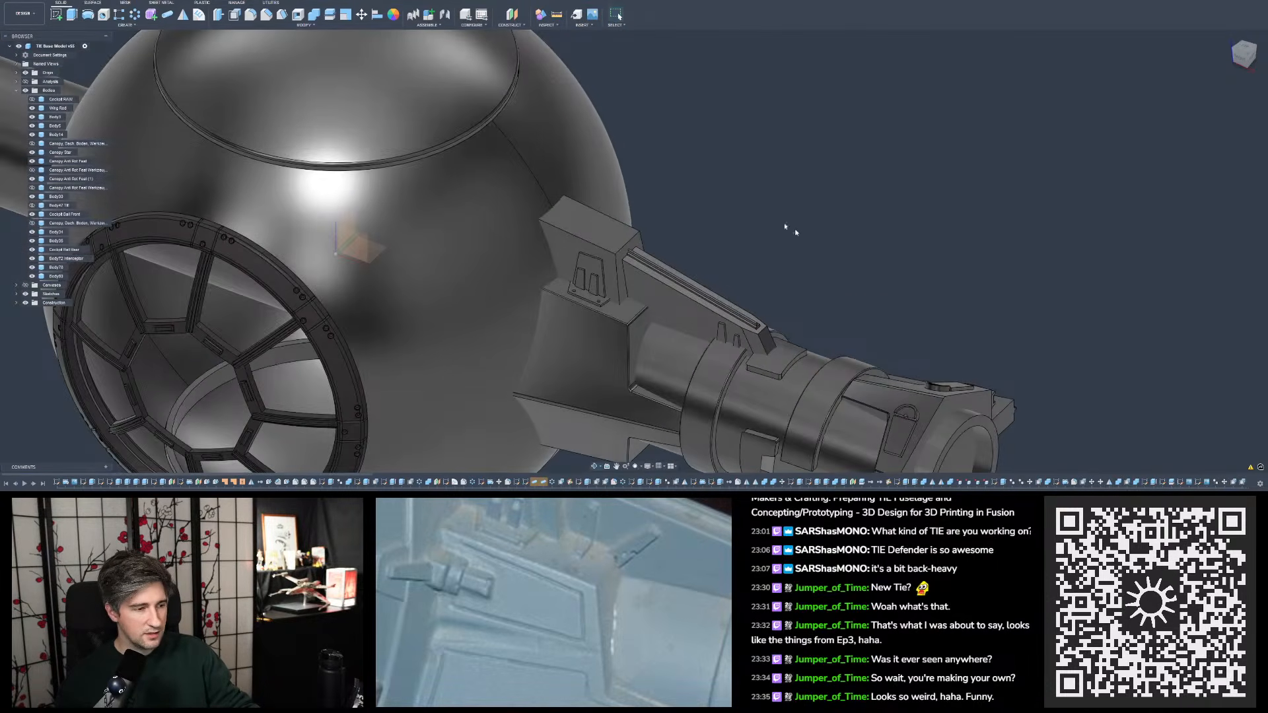
{"action": "scroll", "coordinate": [614, 194], "scroll_direction": "up", "scroll_amount": 10}
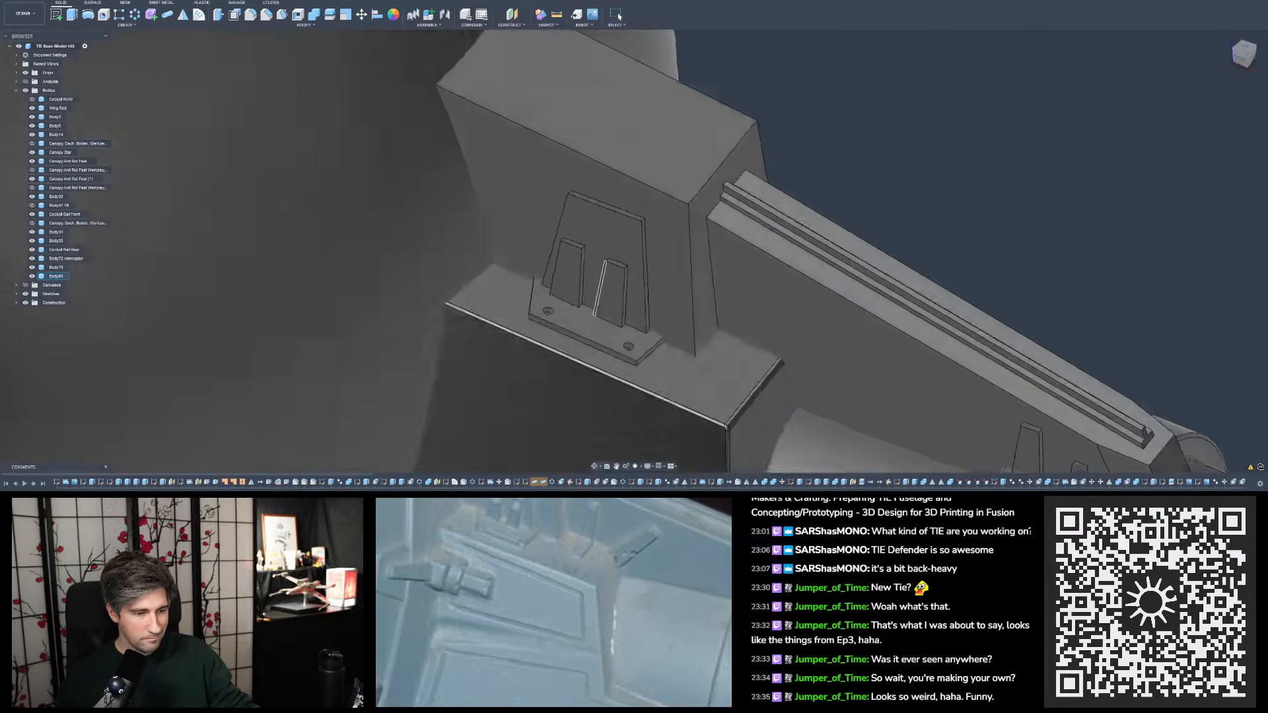
{"action": "scroll", "coordinate": [596, 328], "scroll_direction": "down", "scroll_amount": 10}
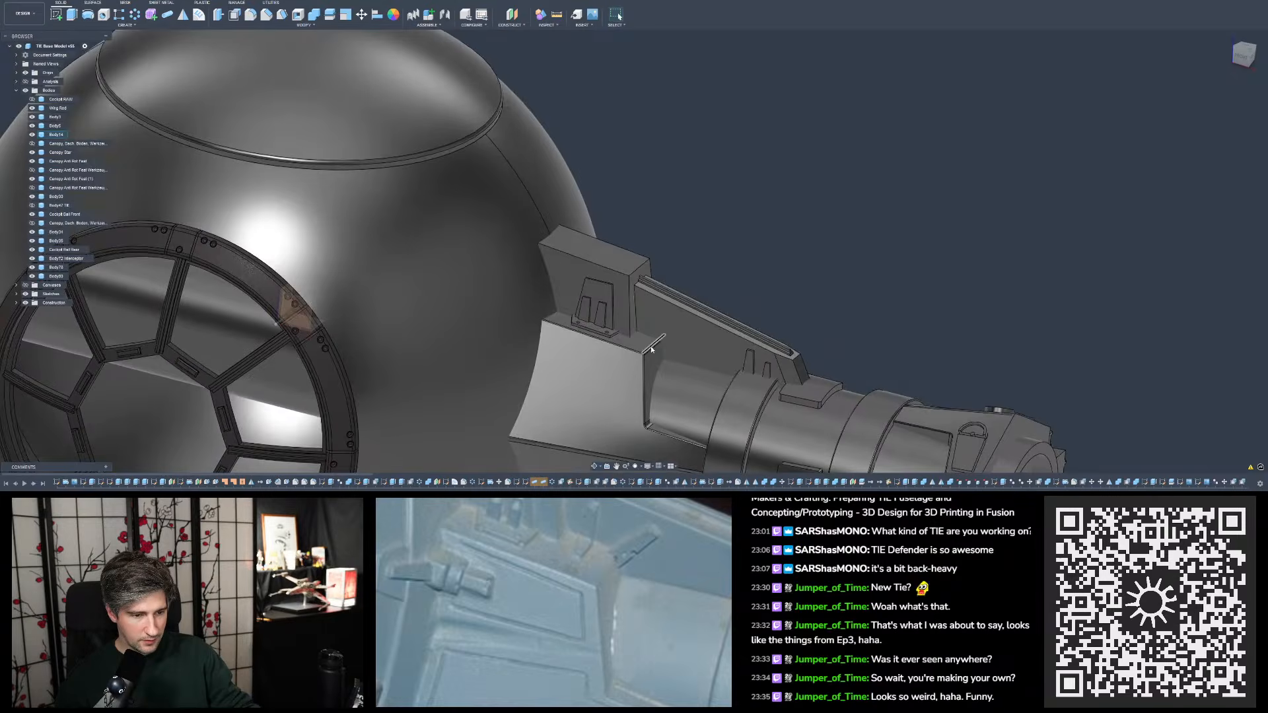
{"action": "scroll", "coordinate": [822, 256], "scroll_direction": "down", "scroll_amount": 4}
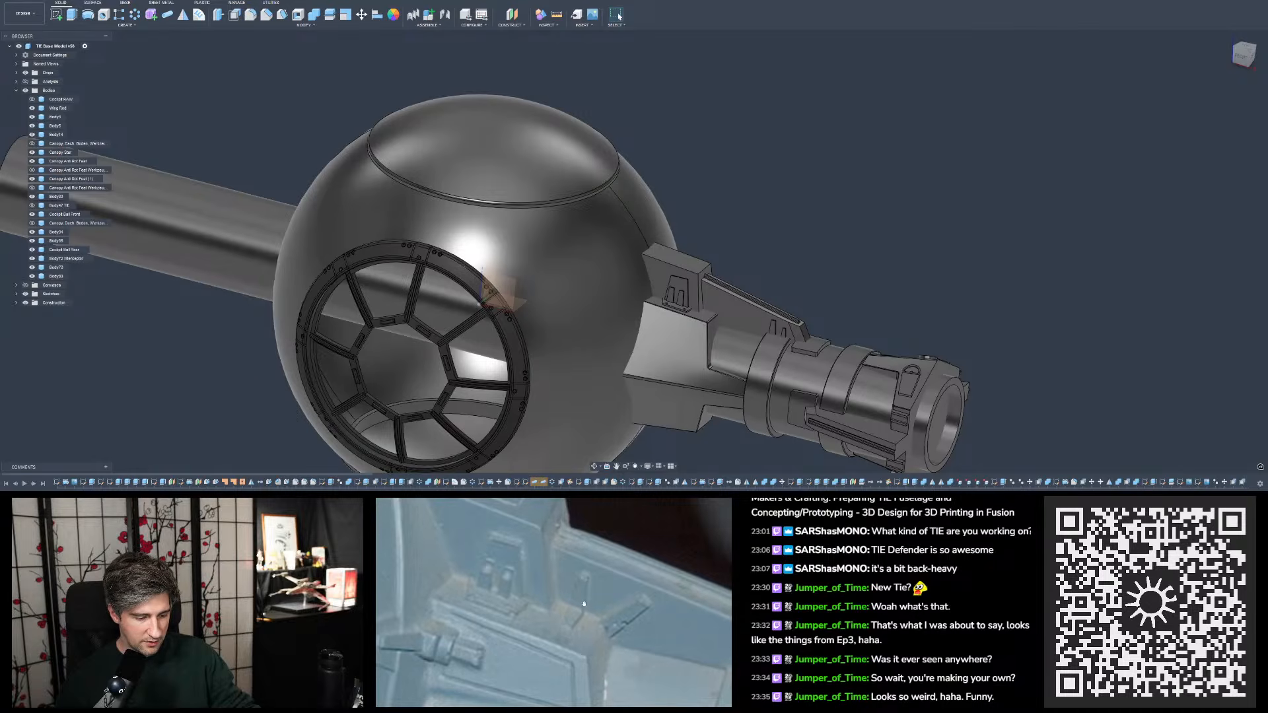
{"action": "scroll", "coordinate": [776, 277], "scroll_direction": "up", "scroll_amount": 10}
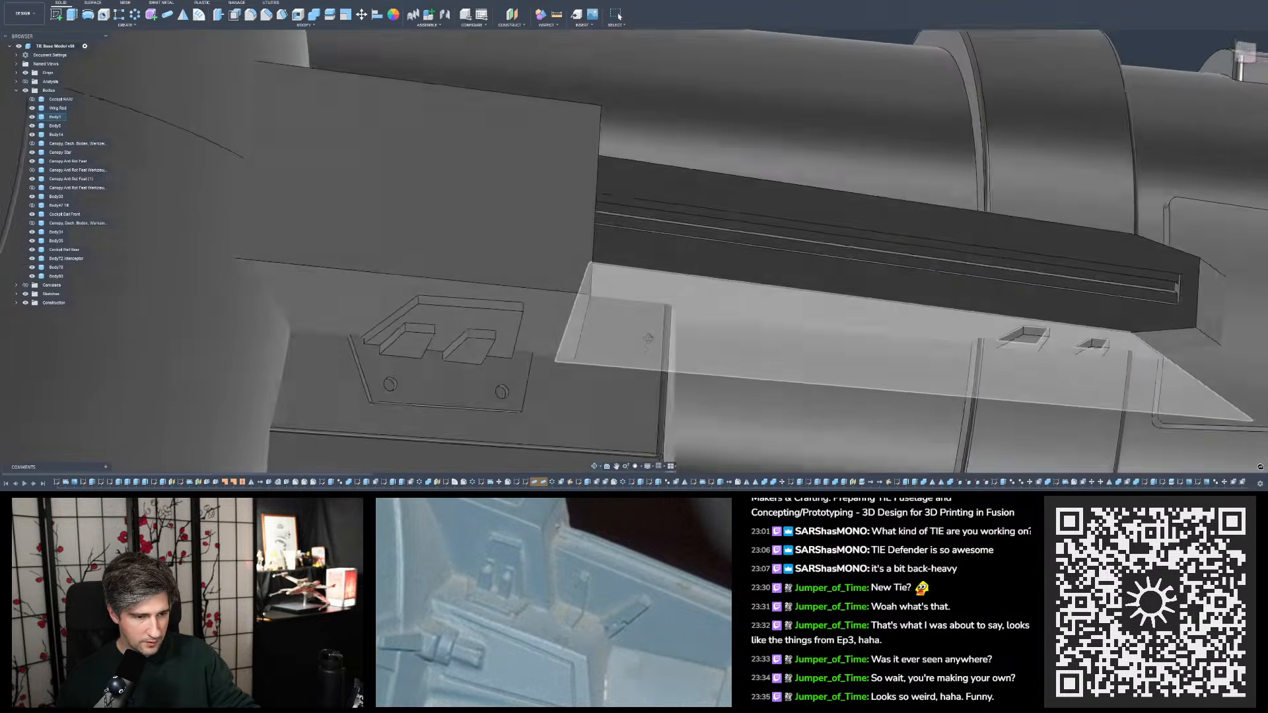
{"action": "mouse_move", "coordinate": [649, 338]}
{"action": "middle_mouse_down", "text": "shift"}
{"action": "mouse_move", "coordinate": [650, 365]}
{"action": "mouse_move", "coordinate": [645, 326]}
{"action": "middle_mouse_up", "text": "shift"}
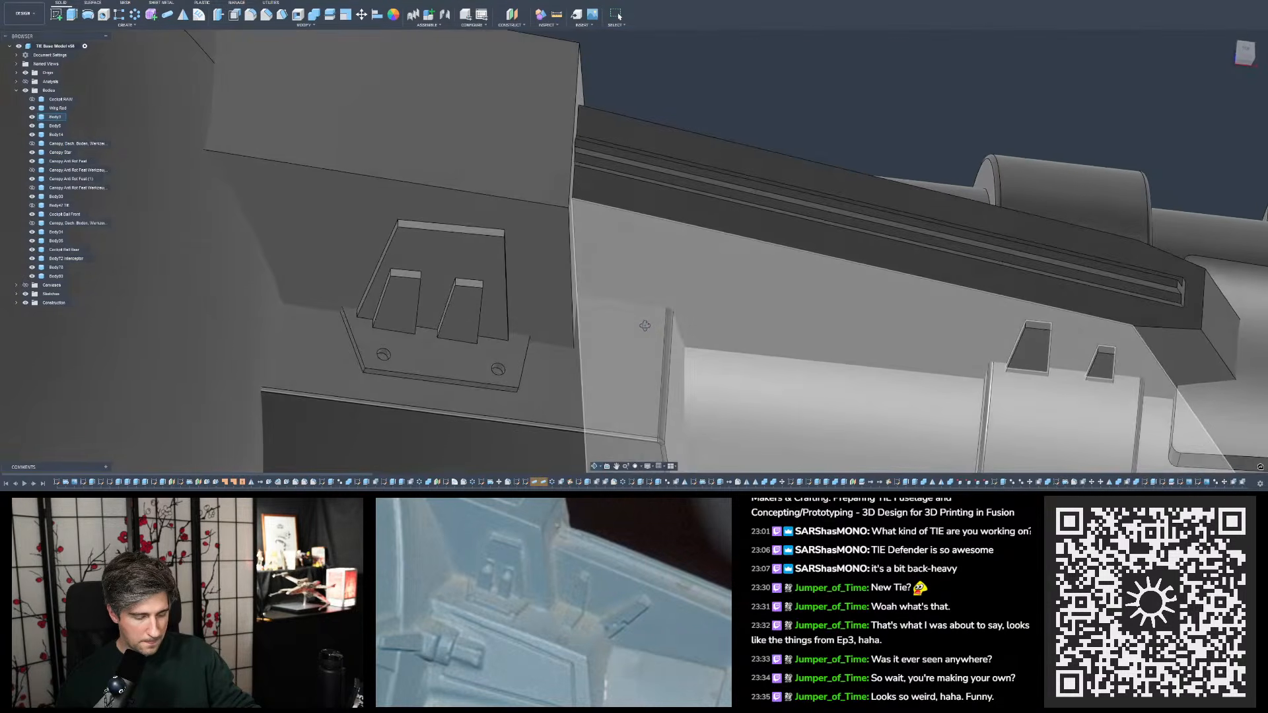
{"action": "mouse_move", "coordinate": [645, 325]}
{"action": "middle_mouse_down", "text": "shift"}
{"action": "mouse_move", "coordinate": [638, 409]}
{"action": "mouse_move", "coordinate": [651, 315]}
{"action": "mouse_move", "coordinate": [618, 299]}
{"action": "mouse_move", "coordinate": [633, 314]}
{"action": "middle_mouse_up", "text": "shift"}
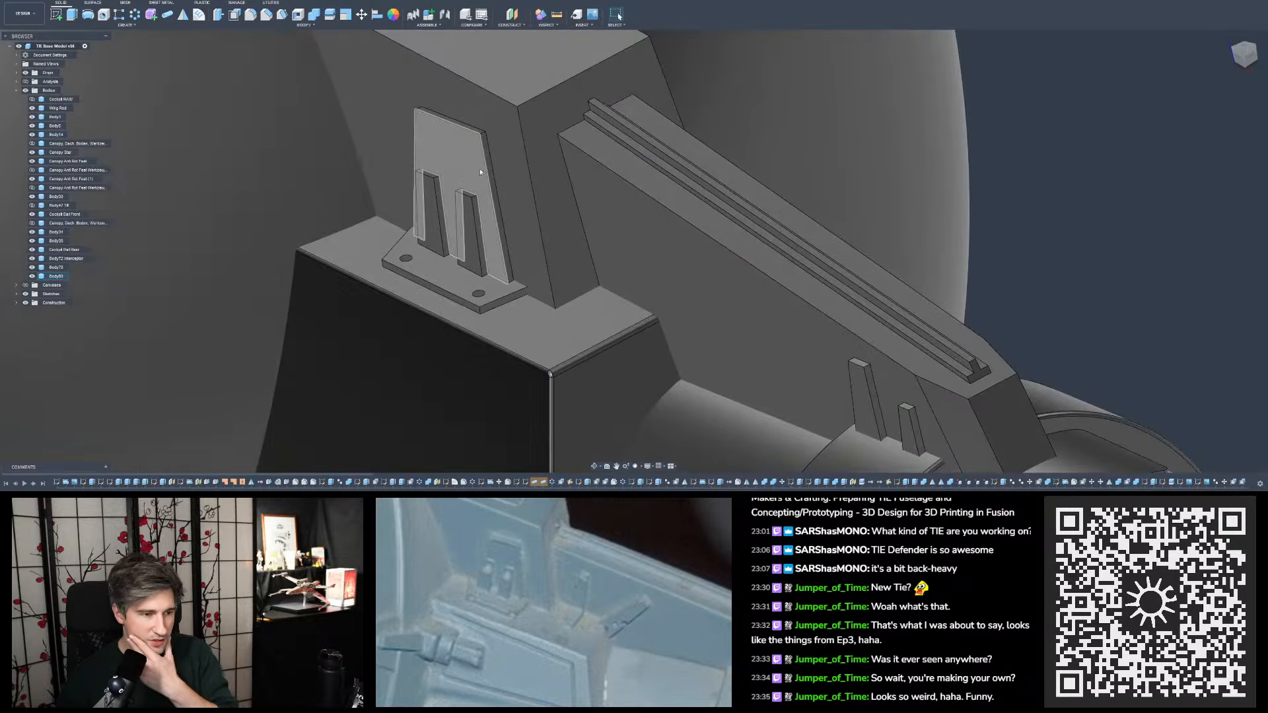
{"action": "left_click", "coordinate": [480, 168]}
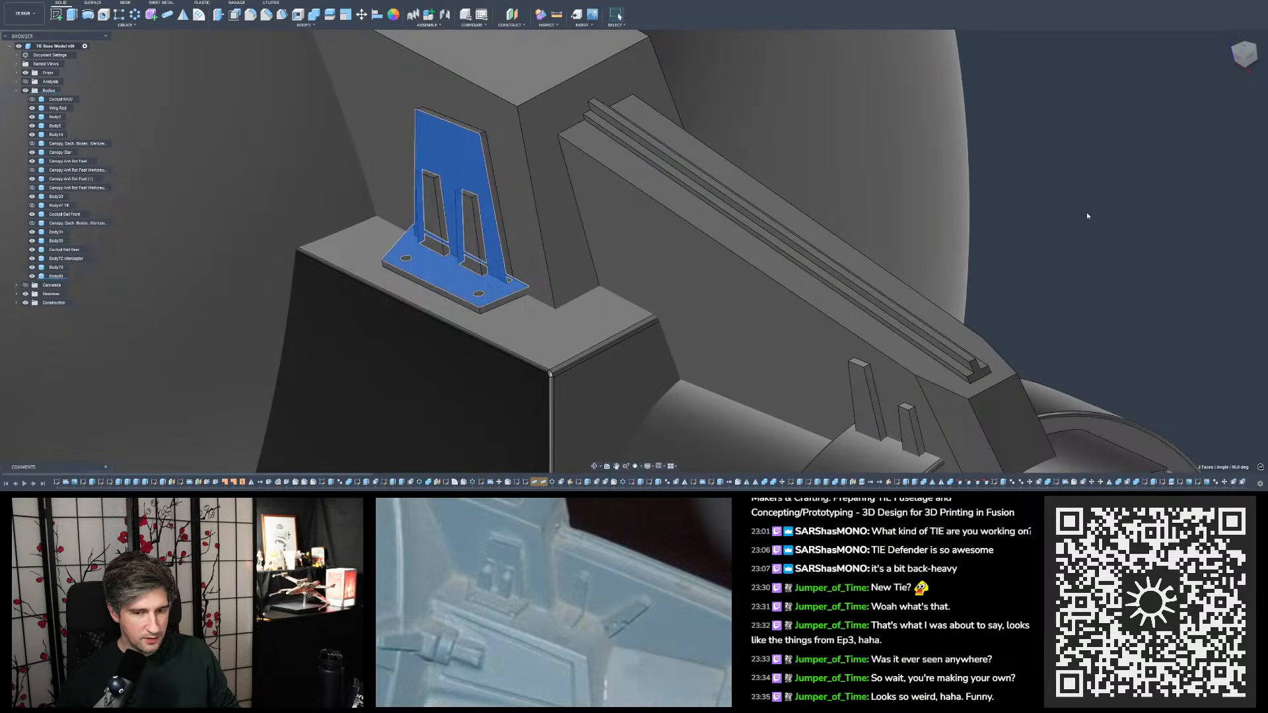
{"action": "left_click", "coordinate": [1087, 214]}
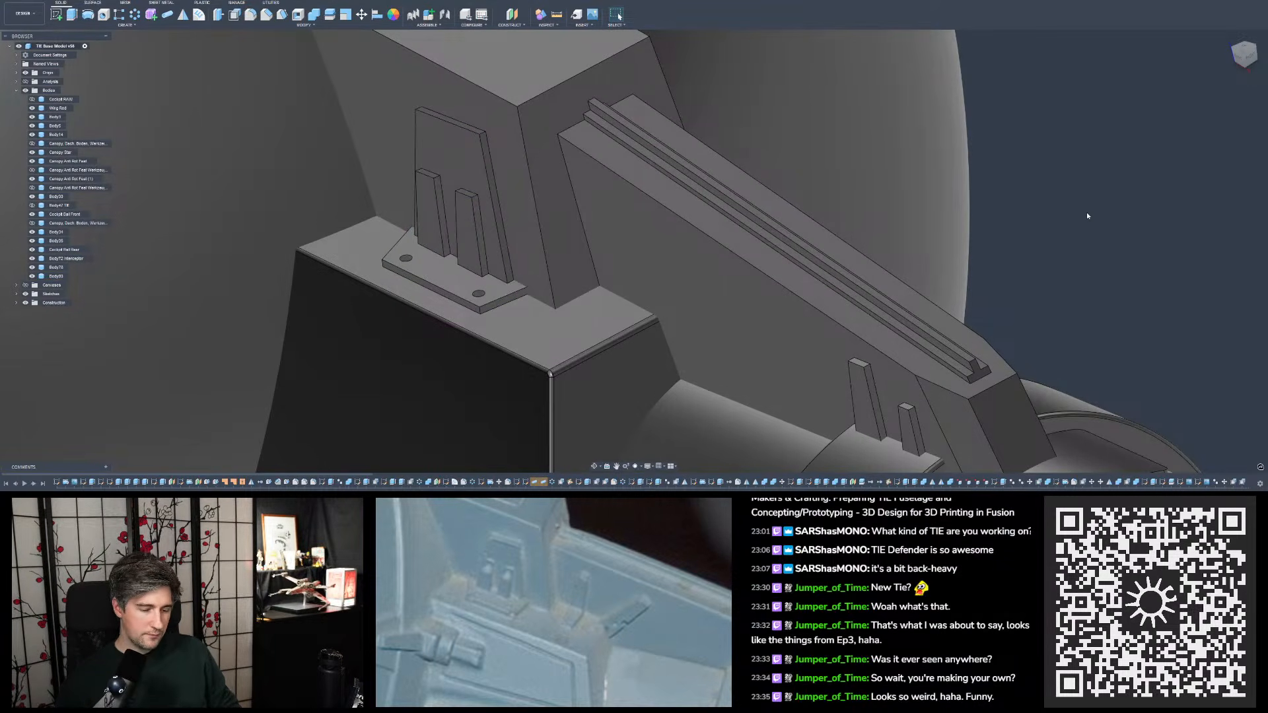
{"action": "scroll", "coordinate": [660, 319], "scroll_direction": "down", "scroll_amount": 5}
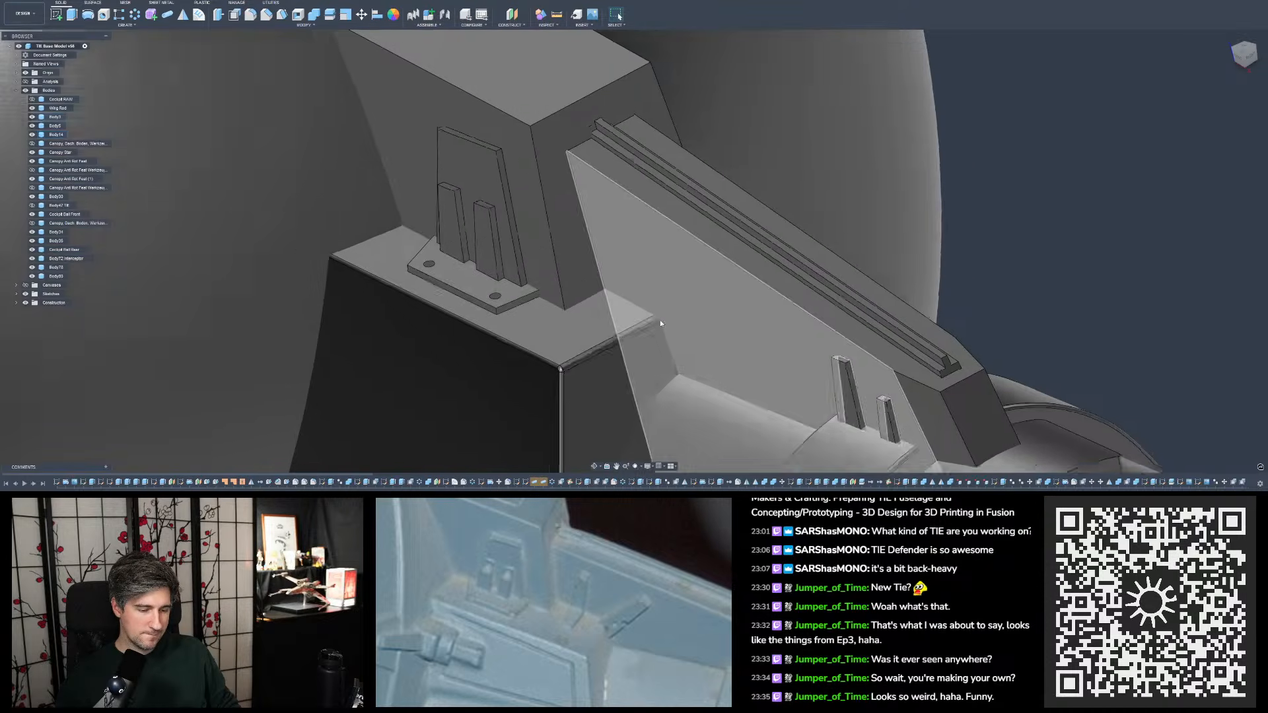
{"action": "middle_click_drag", "start_coordinate": [663, 320], "coordinate": [699, 298], "text": "shift"}
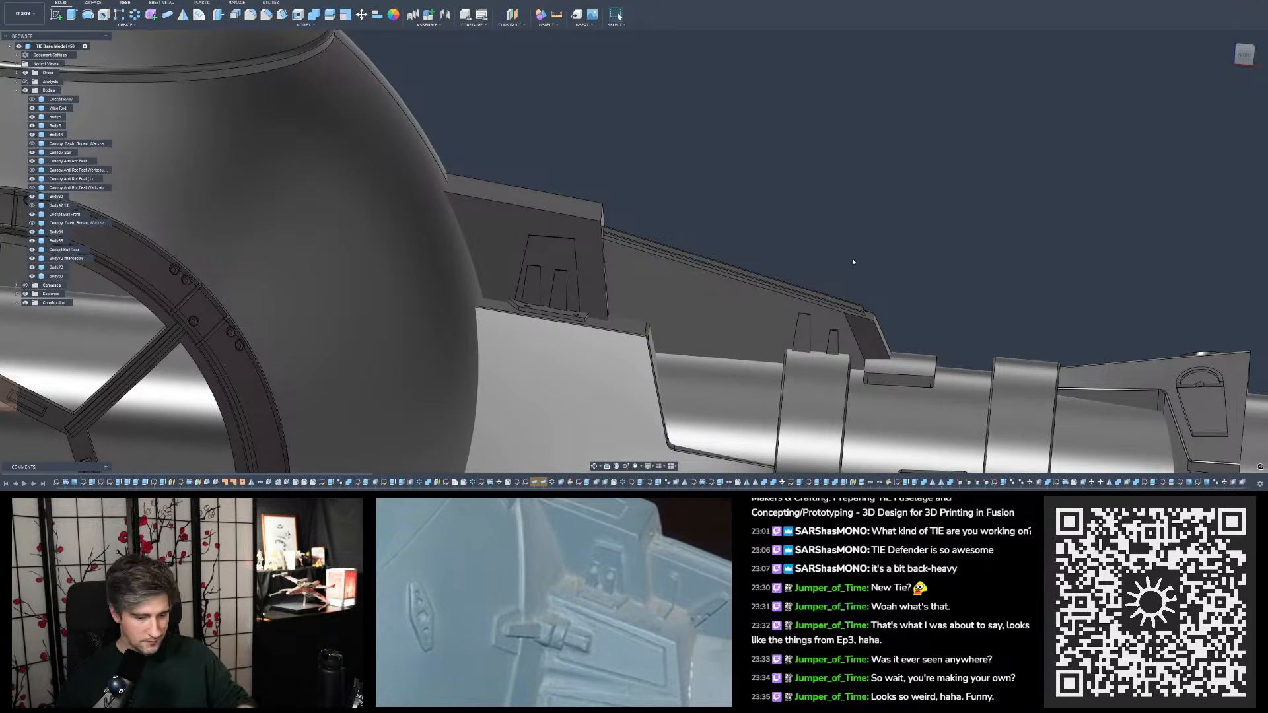
{"action": "middle_click_drag", "start_coordinate": [848, 281], "coordinate": [785, 385], "text": "shift"}
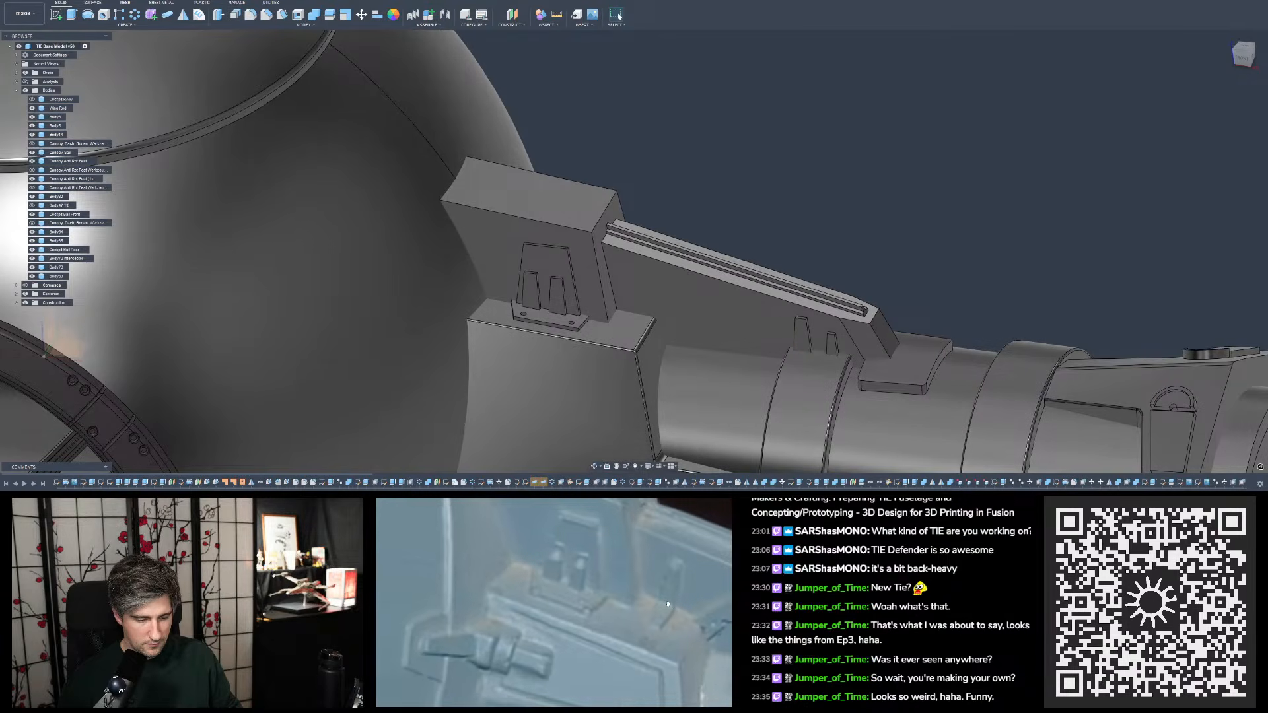
{"action": "middle_click_drag", "start_coordinate": [863, 238], "coordinate": [871, 227], "text": "shift"}
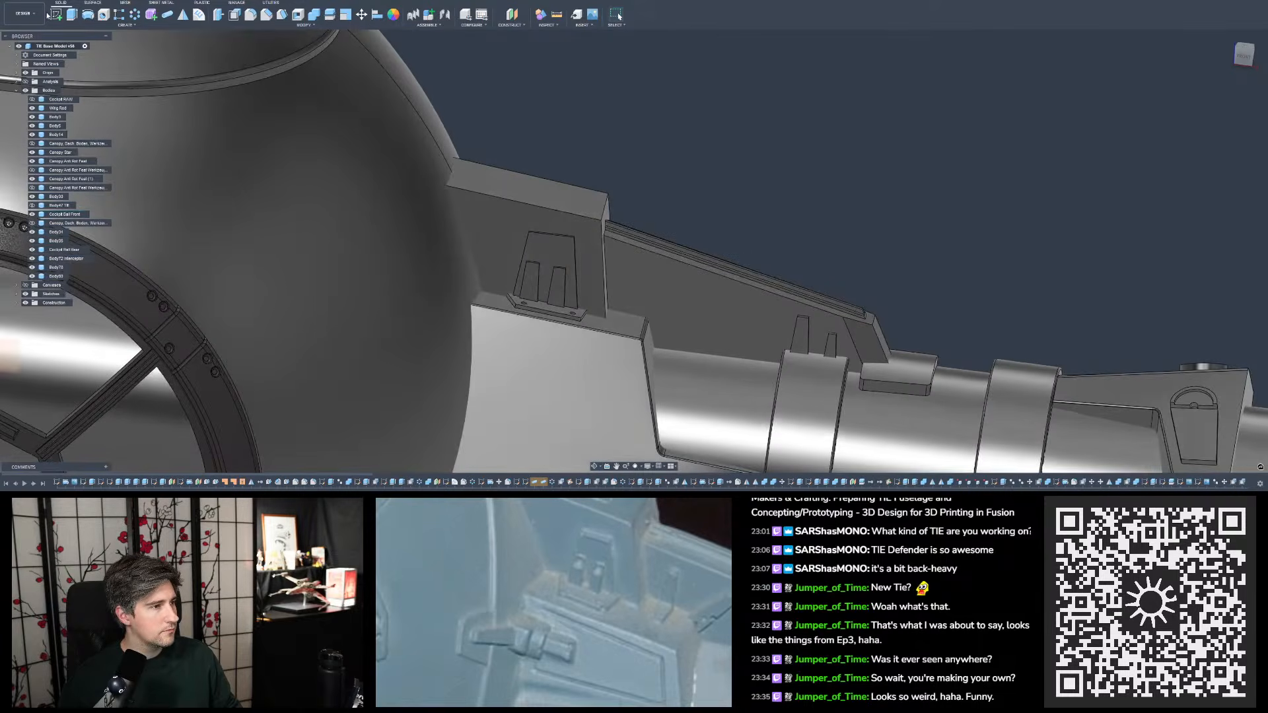
- Start a sketch on the sloping rib's side face and project the stepped block's top face into it
{"action": "left_click", "coordinate": [56, 15]}
{"action": "left_click", "coordinate": [540, 231]}
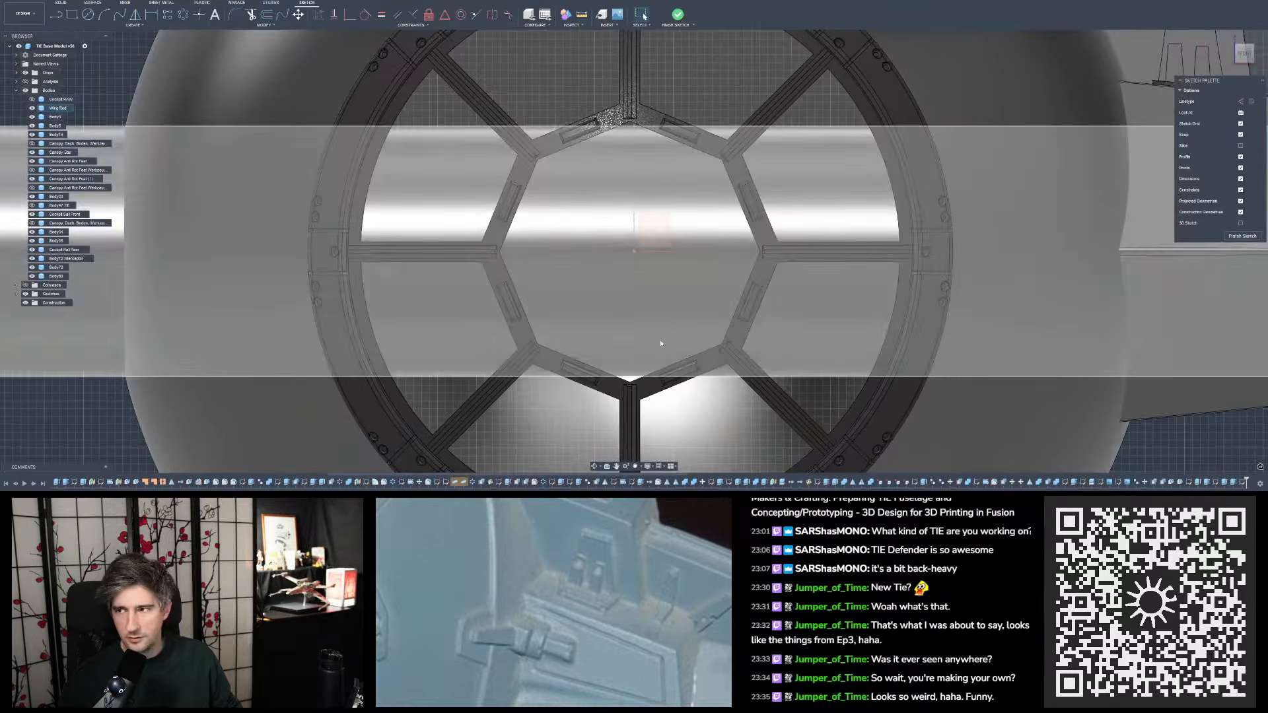
{"action": "scroll", "coordinate": [314, 420], "scroll_direction": "down", "scroll_amount": 4}
{"action": "scroll", "coordinate": [845, 204], "scroll_direction": "up", "scroll_amount": 10}
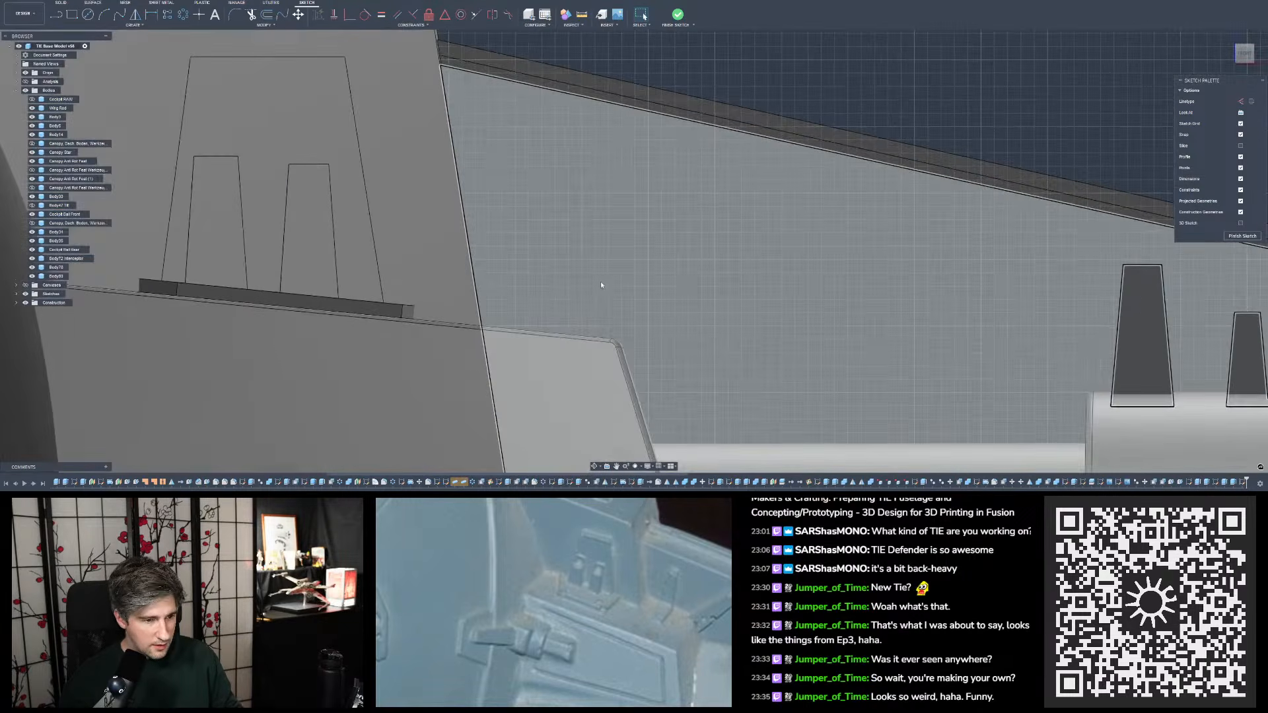
{"action": "key", "text": "p"}
{"action": "middle_click_drag", "start_coordinate": [558, 329], "coordinate": [552, 333], "text": "shift"}
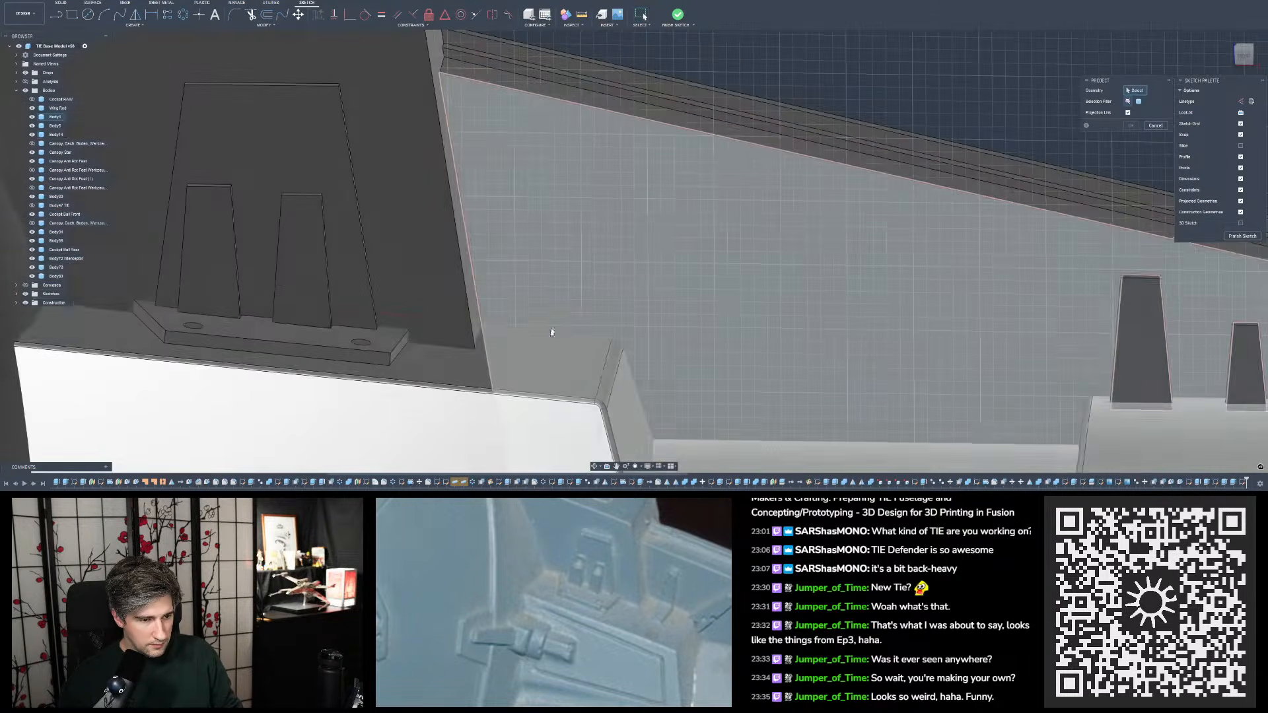
{"action": "left_click", "coordinate": [553, 335]}
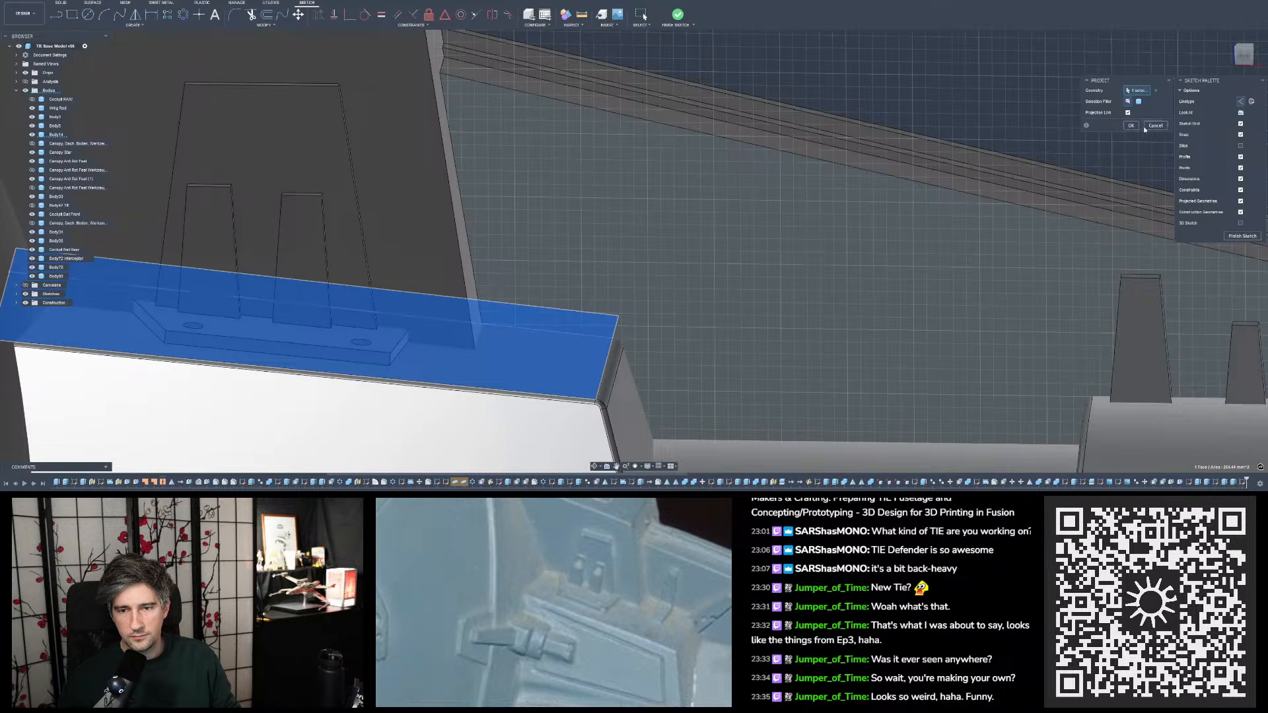
{"action": "left_click", "coordinate": [1131, 125]}
- Sketch a steep line on the rib's side face, rising from the stepped block's top edge and leaning away from the upright plate
{"action": "left_click", "coordinate": [1244, 58]}
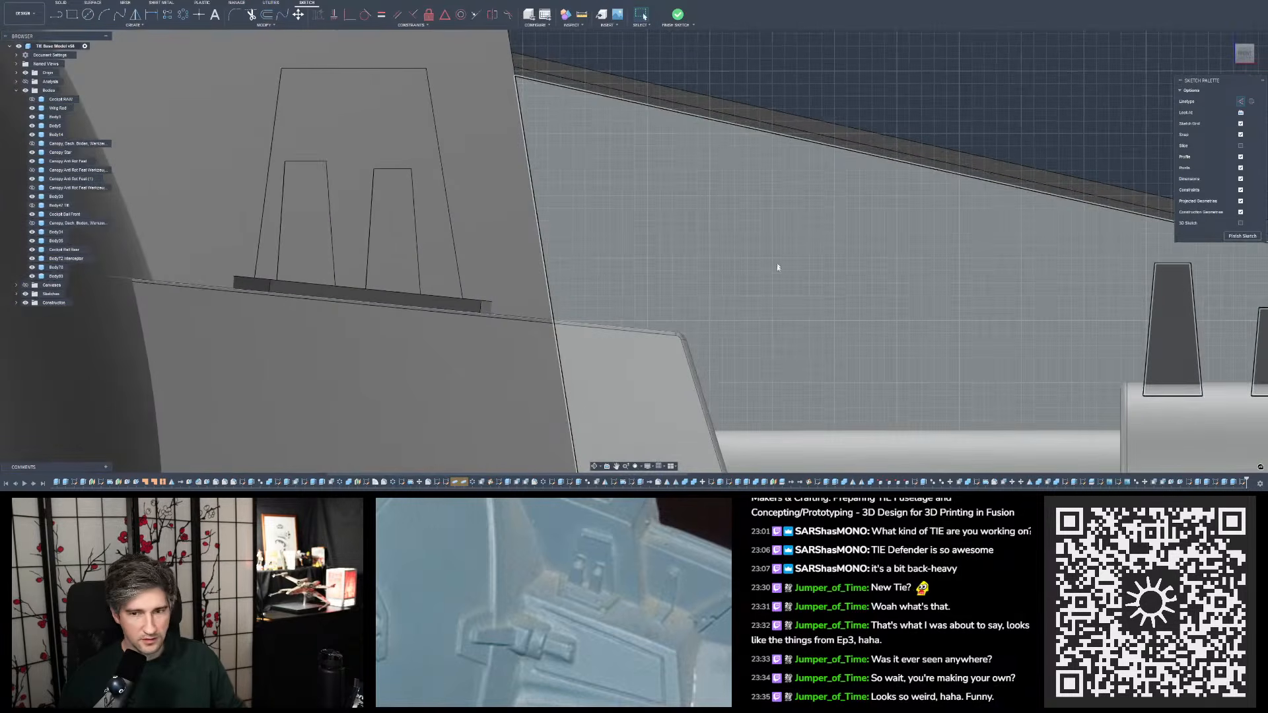
{"action": "scroll", "coordinate": [776, 329], "scroll_direction": "down", "scroll_amount": 2}
{"action": "left_click", "coordinate": [58, 14]}
{"action": "scroll", "coordinate": [621, 301], "scroll_direction": "up", "scroll_amount": 2}
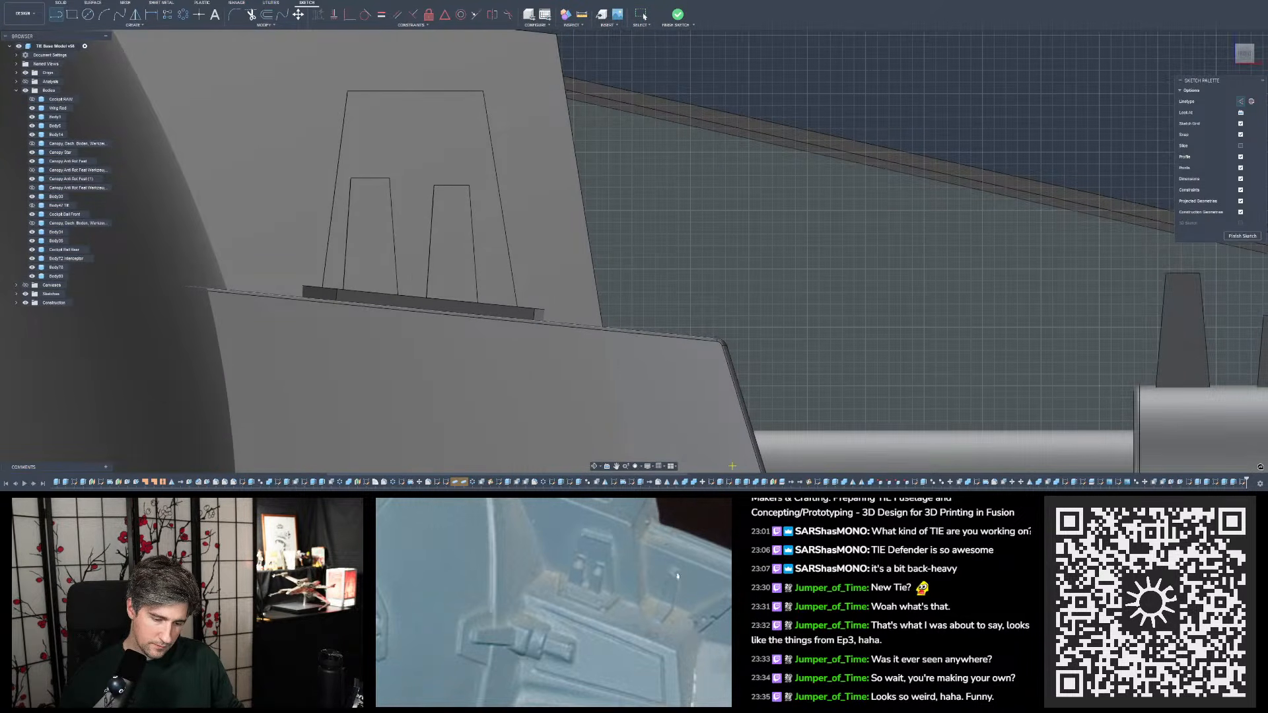
{"action": "scroll", "coordinate": [713, 227], "scroll_direction": "up", "scroll_amount": 2}
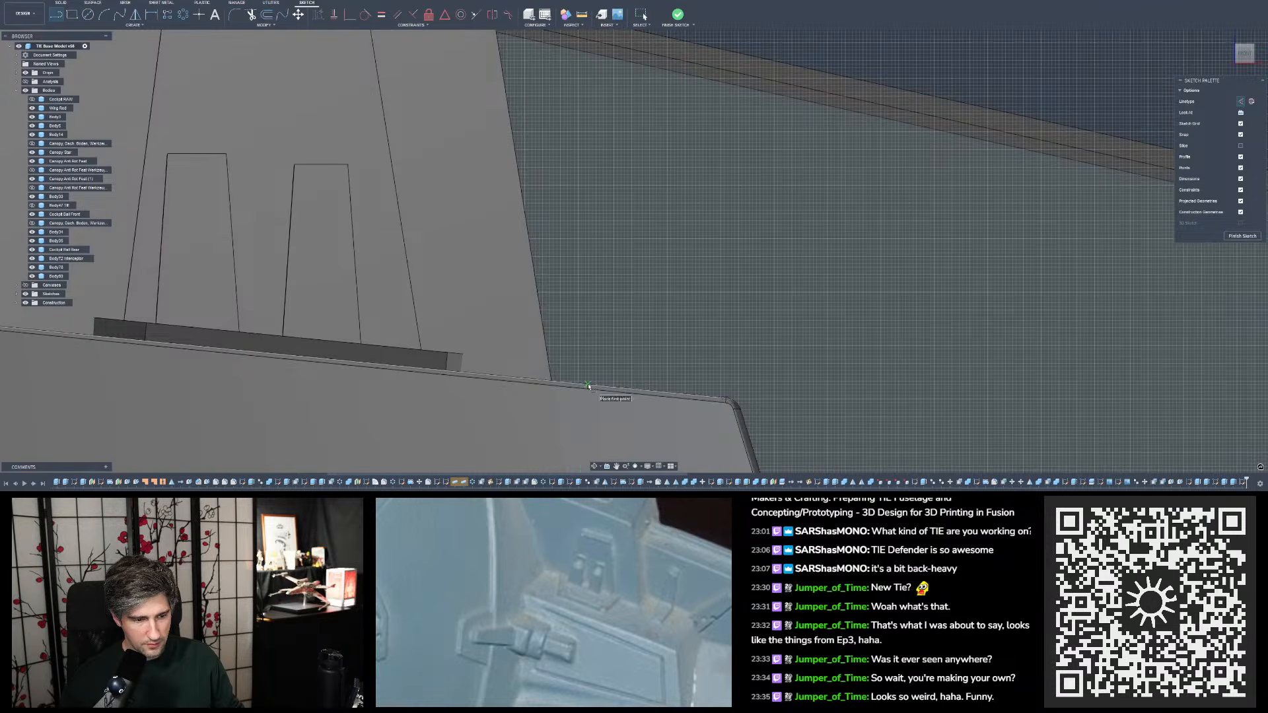
{"action": "left_click", "coordinate": [588, 384]}
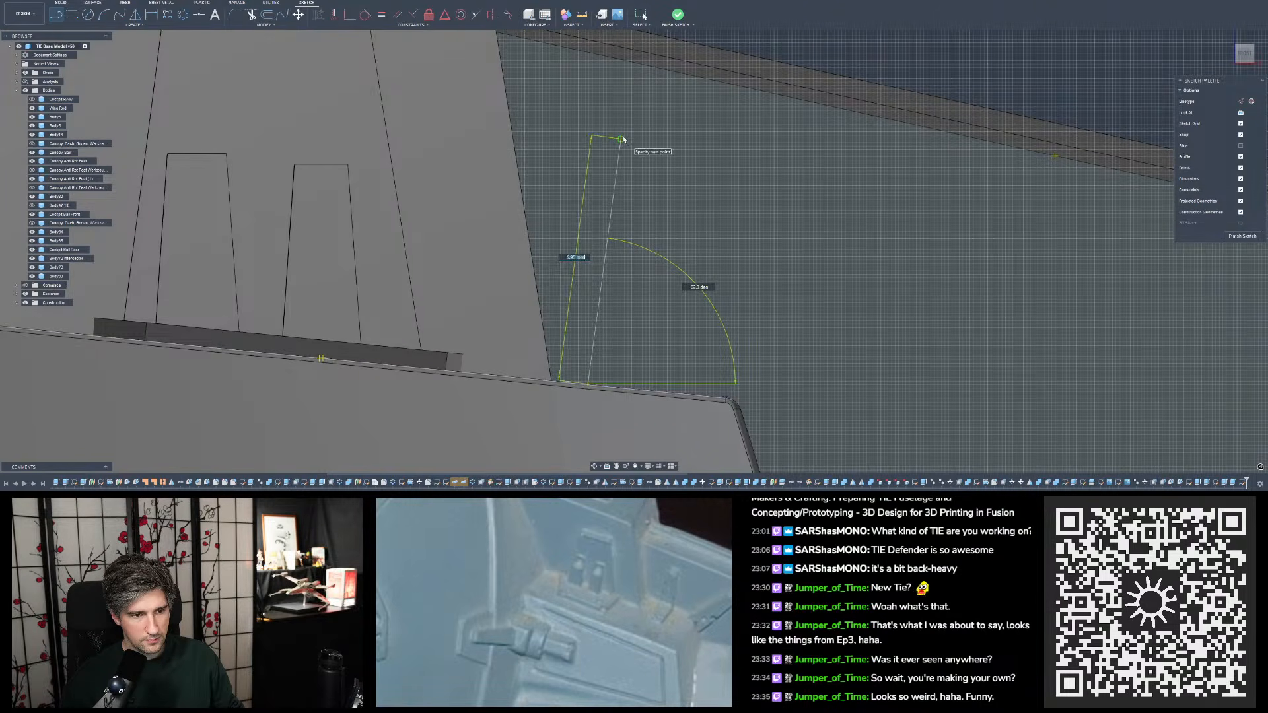
{"action": "left_click", "coordinate": [621, 142]}
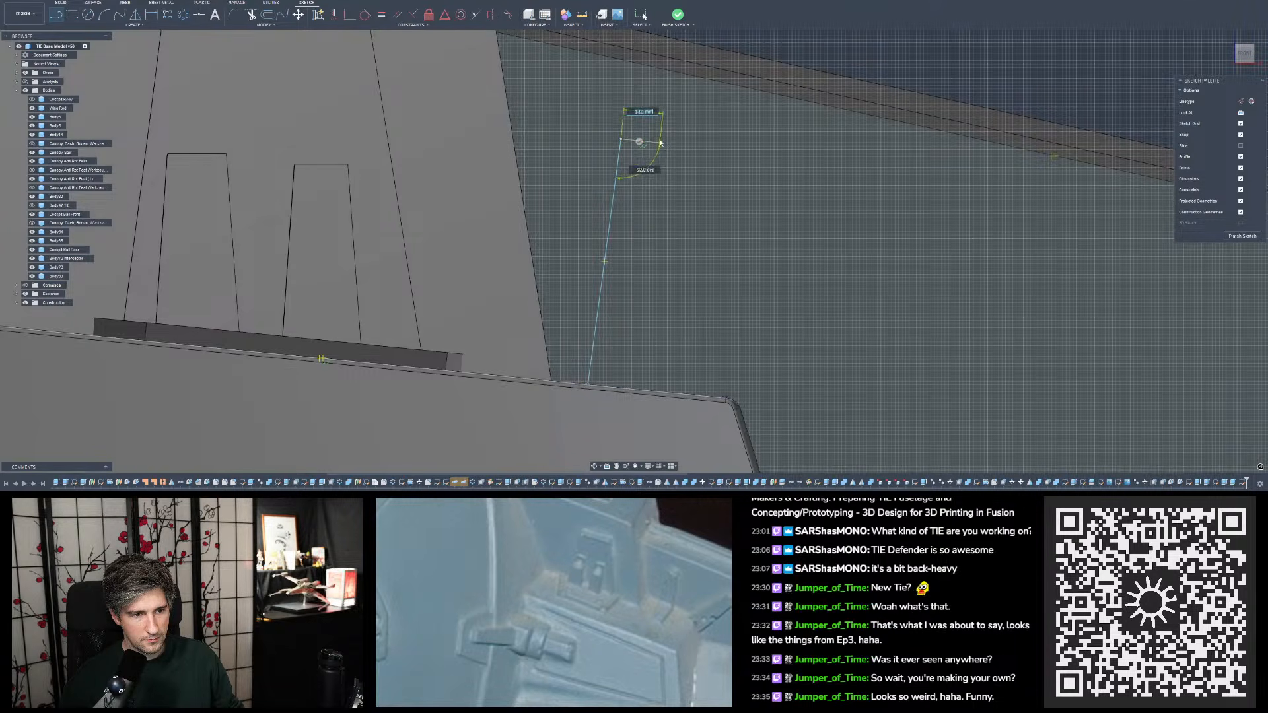
- Add the tab's short top edge from the upper end of the slanted line, roughly parallel to the block's top edge
{"action": "scroll", "coordinate": [662, 142], "scroll_direction": "down", "scroll_amount": 4}
{"action": "scroll", "coordinate": [662, 142], "scroll_direction": "up", "scroll_amount": 4}
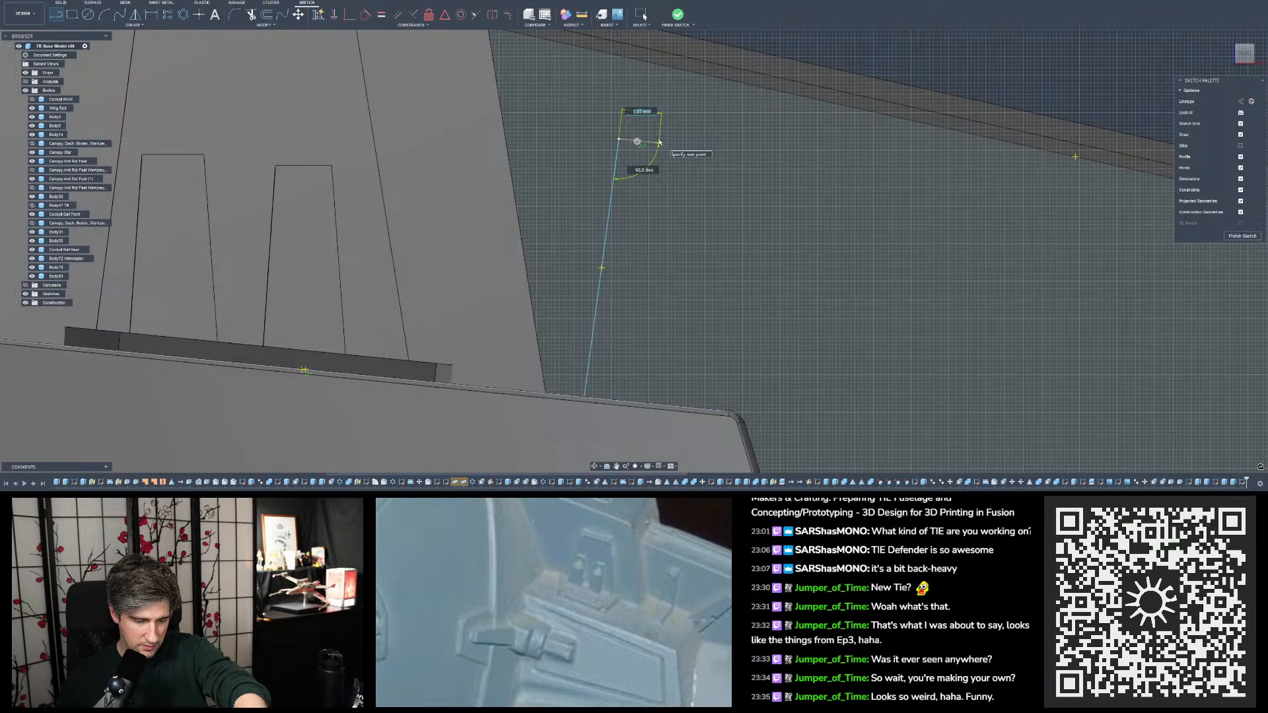
{"action": "left_click", "coordinate": [648, 141]}
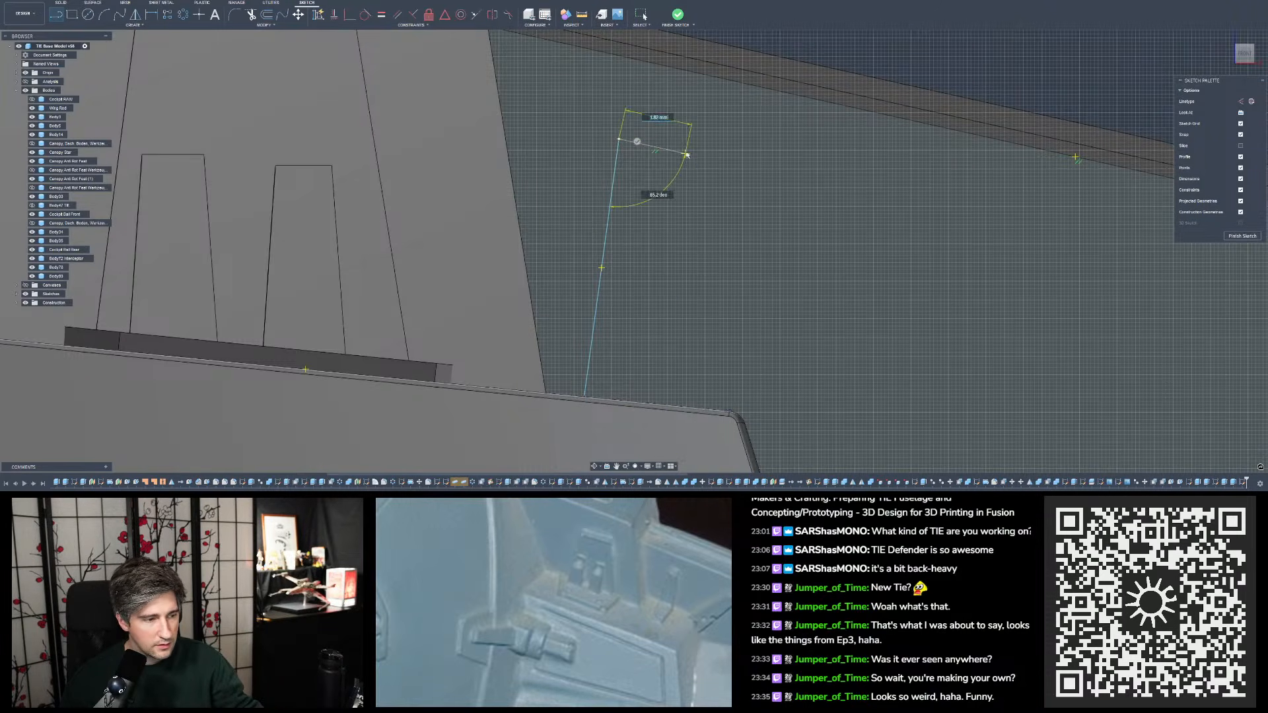
{"action": "scroll", "coordinate": [685, 156], "scroll_direction": "down", "scroll_amount": 3}
{"action": "scroll", "coordinate": [688, 156], "scroll_direction": "up", "scroll_amount": 1}
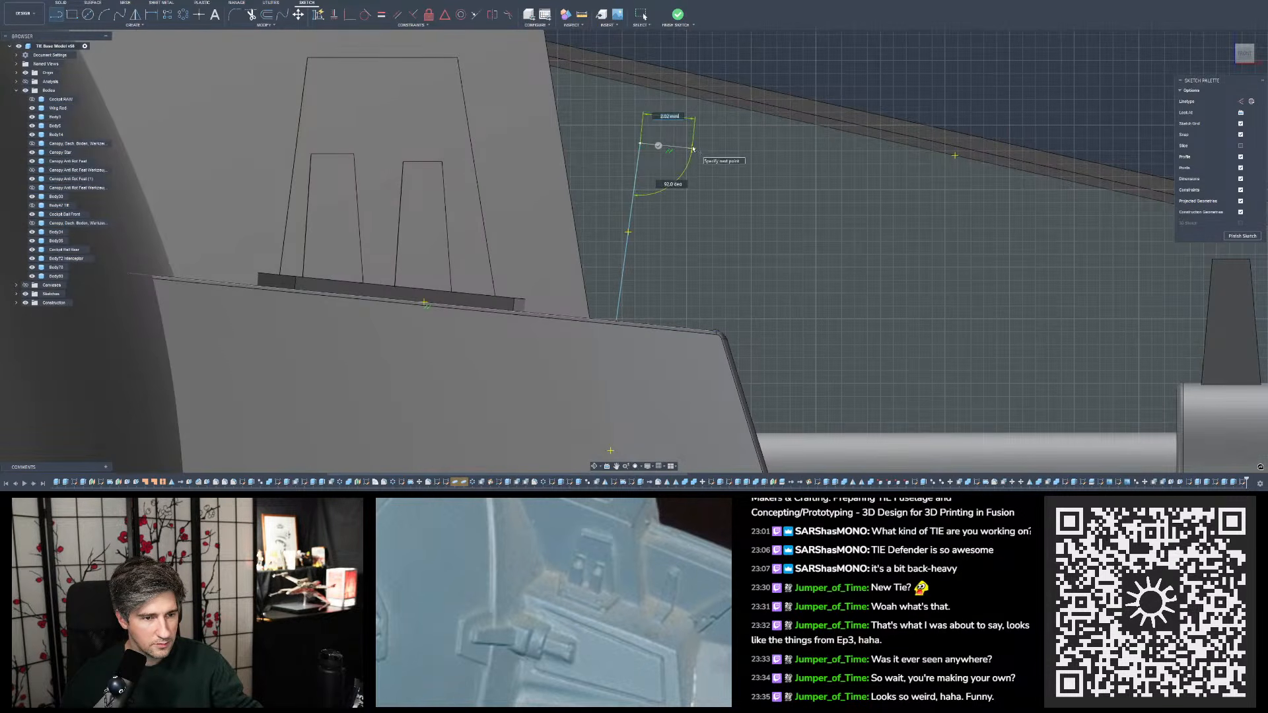
{"action": "left_click", "coordinate": [692, 149]}
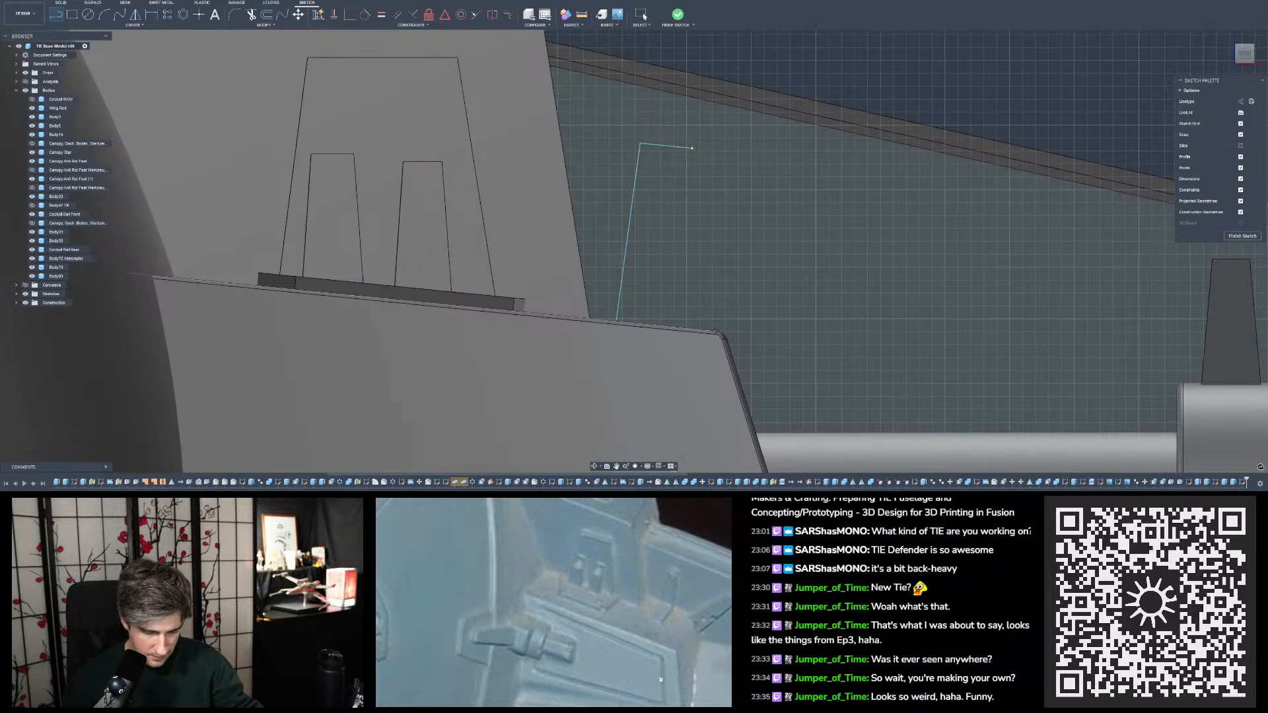
- Draw the tab's outer side from the end of the short top edge down to the block's top edge
{"action": "mouse_move", "coordinate": [667, 704]}
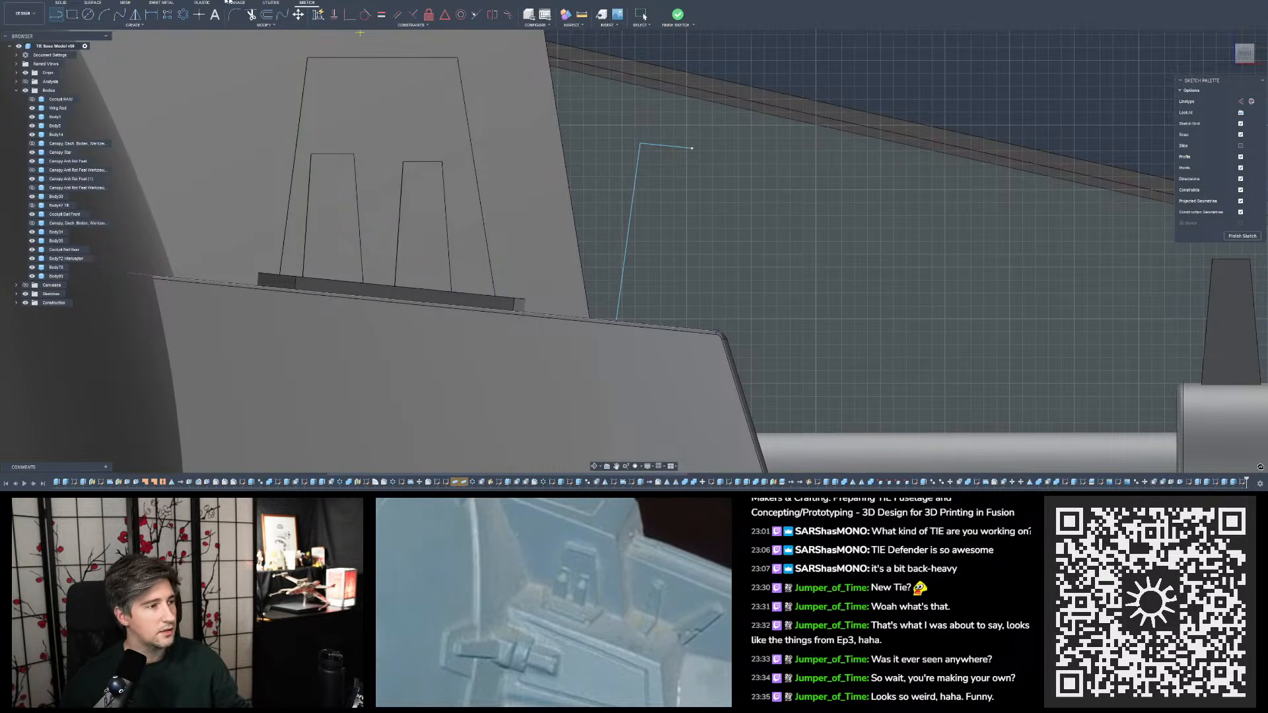
{"action": "left_click", "coordinate": [691, 148]}
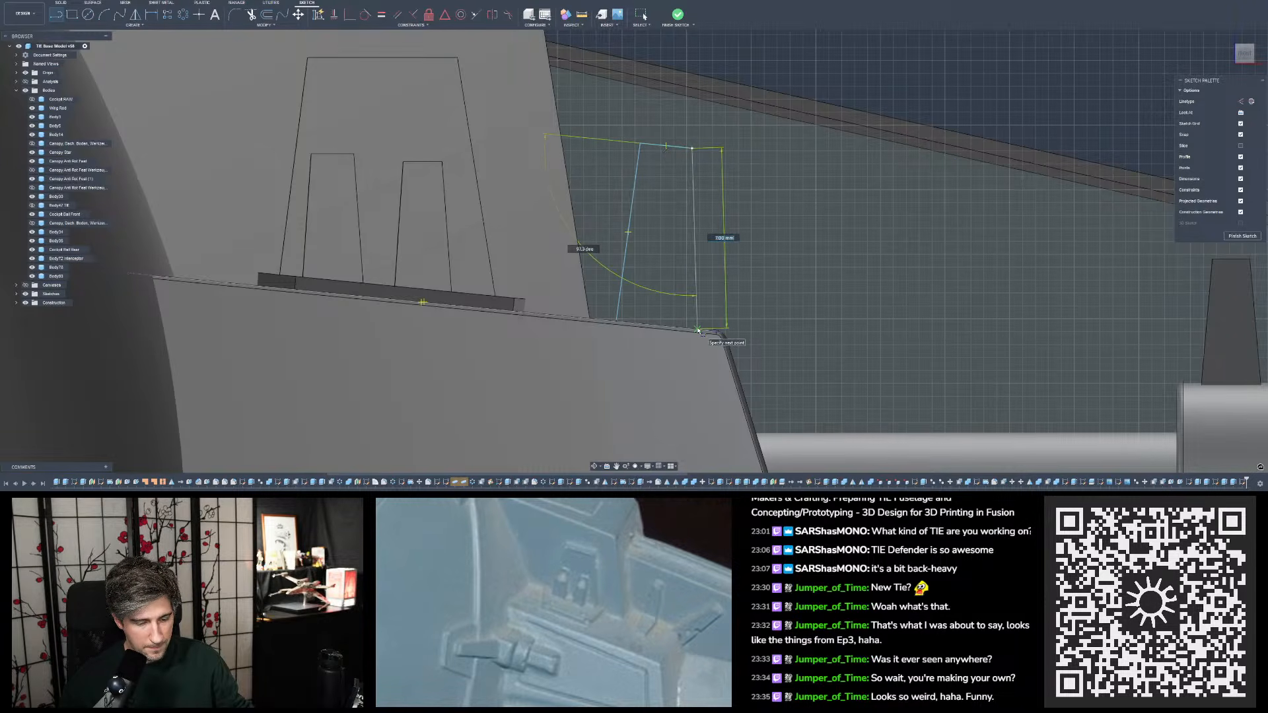
{"action": "left_click", "coordinate": [698, 330]}
{"action": "scroll", "coordinate": [747, 190], "scroll_direction": "up", "scroll_amount": 1}
{"action": "key", "text": "Escape"}
{"action": "scroll", "coordinate": [714, 218], "scroll_direction": "down", "scroll_amount": 2}
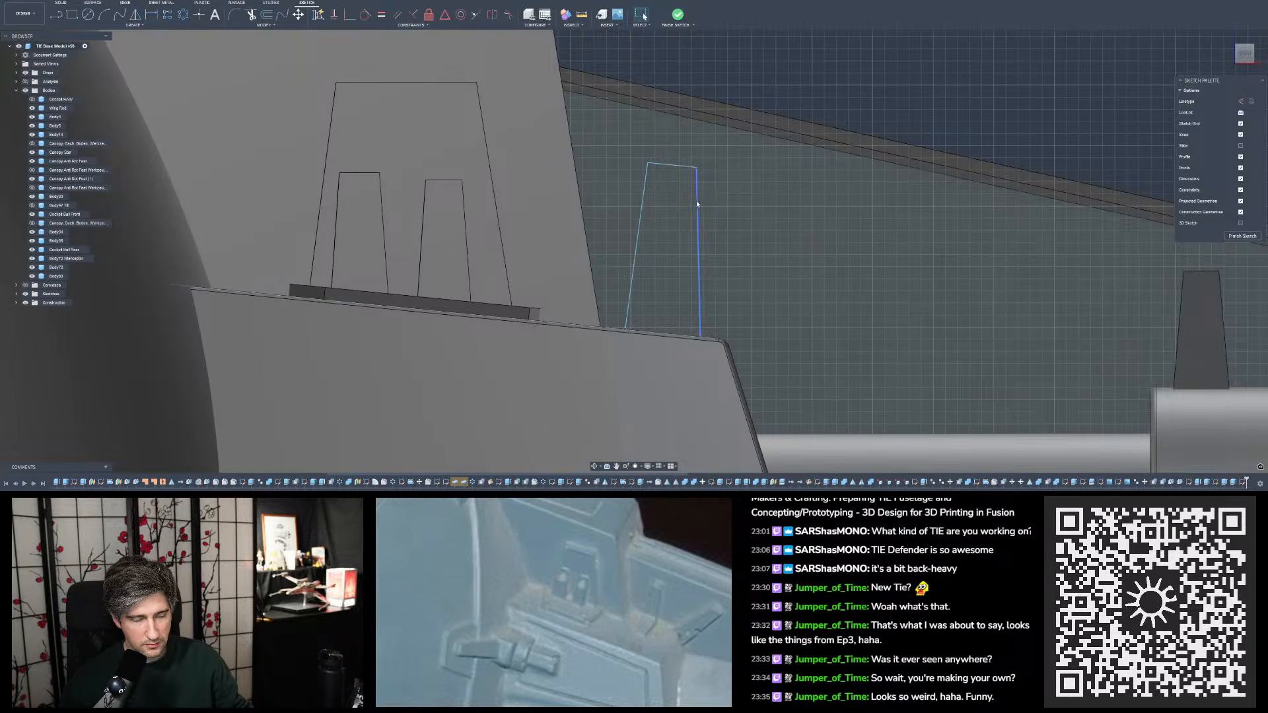
- Narrow the sketched tab by moving its outer side and upper inner corner inward
{"action": "left_click_drag", "start_coordinate": [696, 200], "coordinate": [680, 203]}
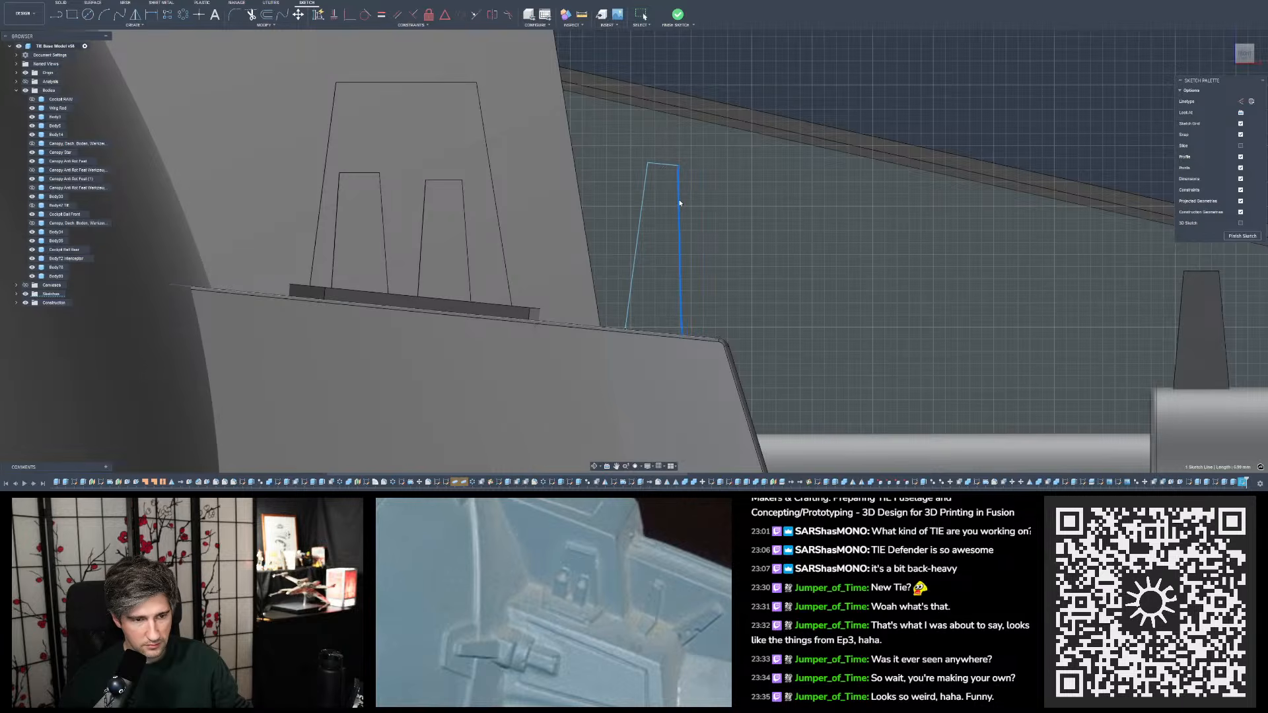
{"action": "left_click_drag", "start_coordinate": [646, 164], "coordinate": [653, 166]}
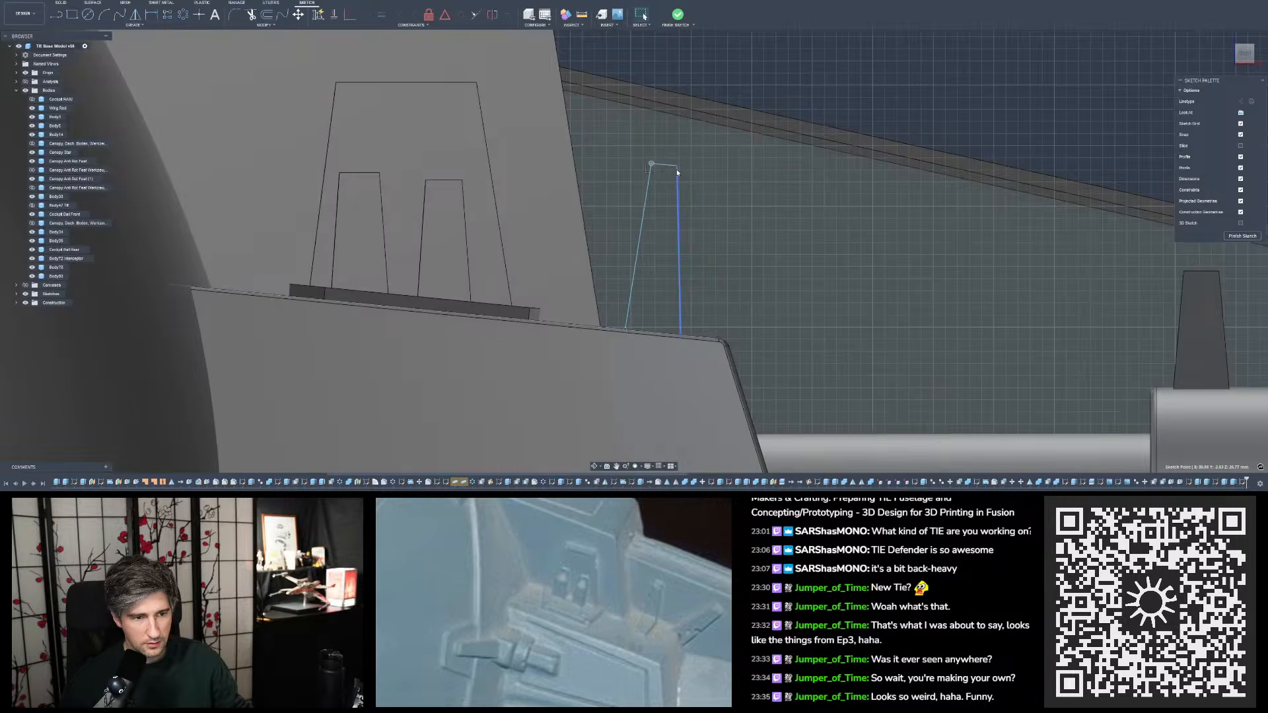
{"action": "left_click", "coordinate": [803, 90]}
- Add a horizontal dimension across the sketched tab's short top edge and place it above the profile
{"action": "scroll", "coordinate": [786, 84], "scroll_direction": "up", "scroll_amount": 3}
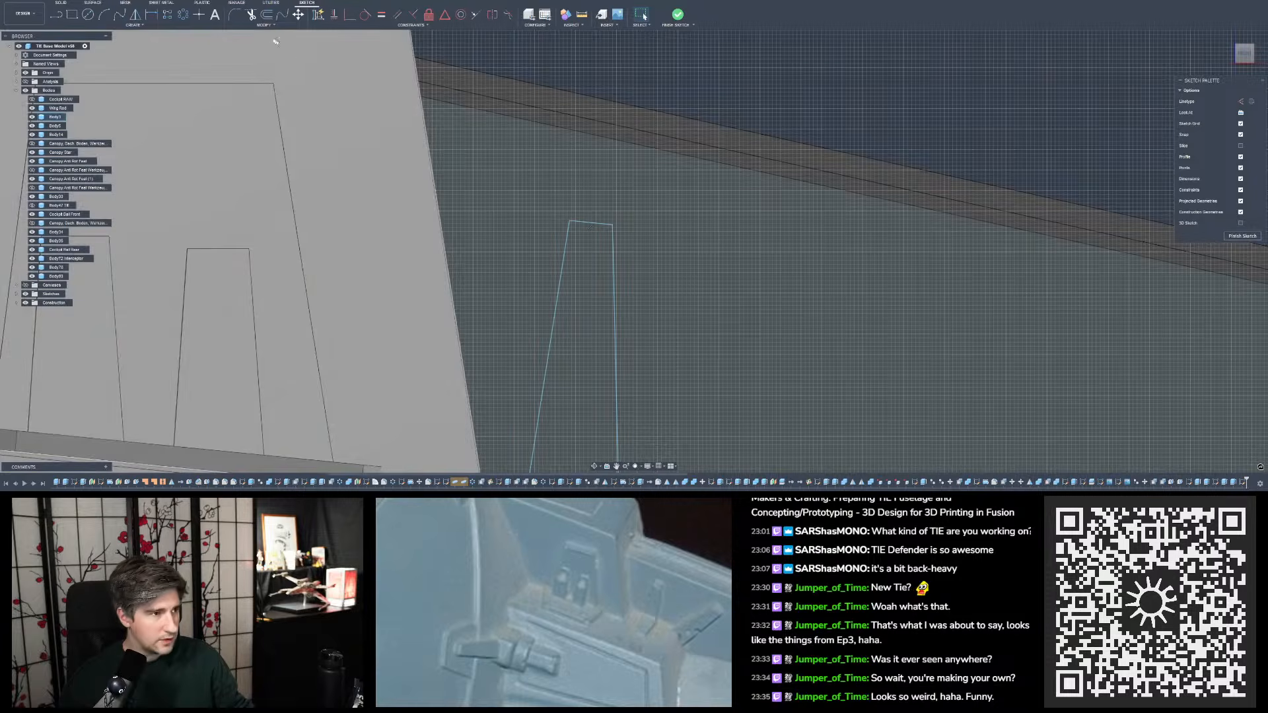
{"action": "key", "text": "d"}
{"action": "scroll", "coordinate": [582, 242], "scroll_direction": "up", "scroll_amount": 2}
{"action": "left_click", "coordinate": [592, 217]}
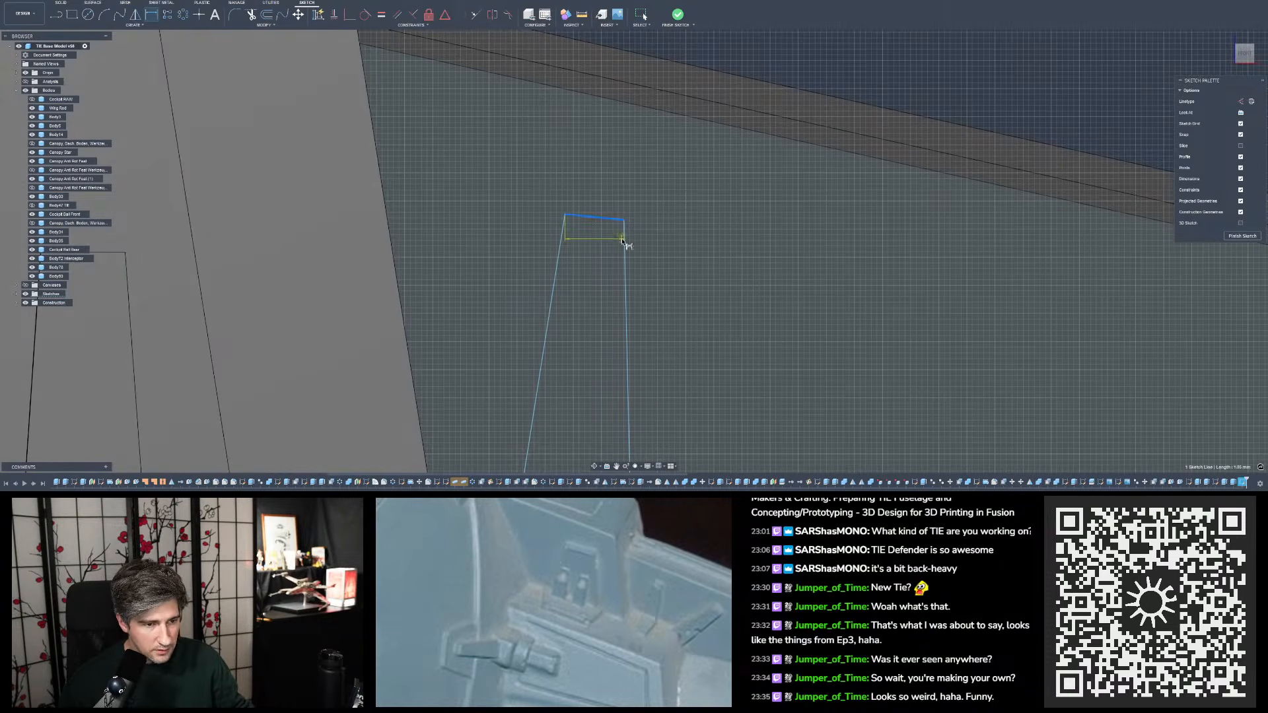
{"action": "left_click", "coordinate": [619, 239]}
{"action": "key", "text": "Escape"}
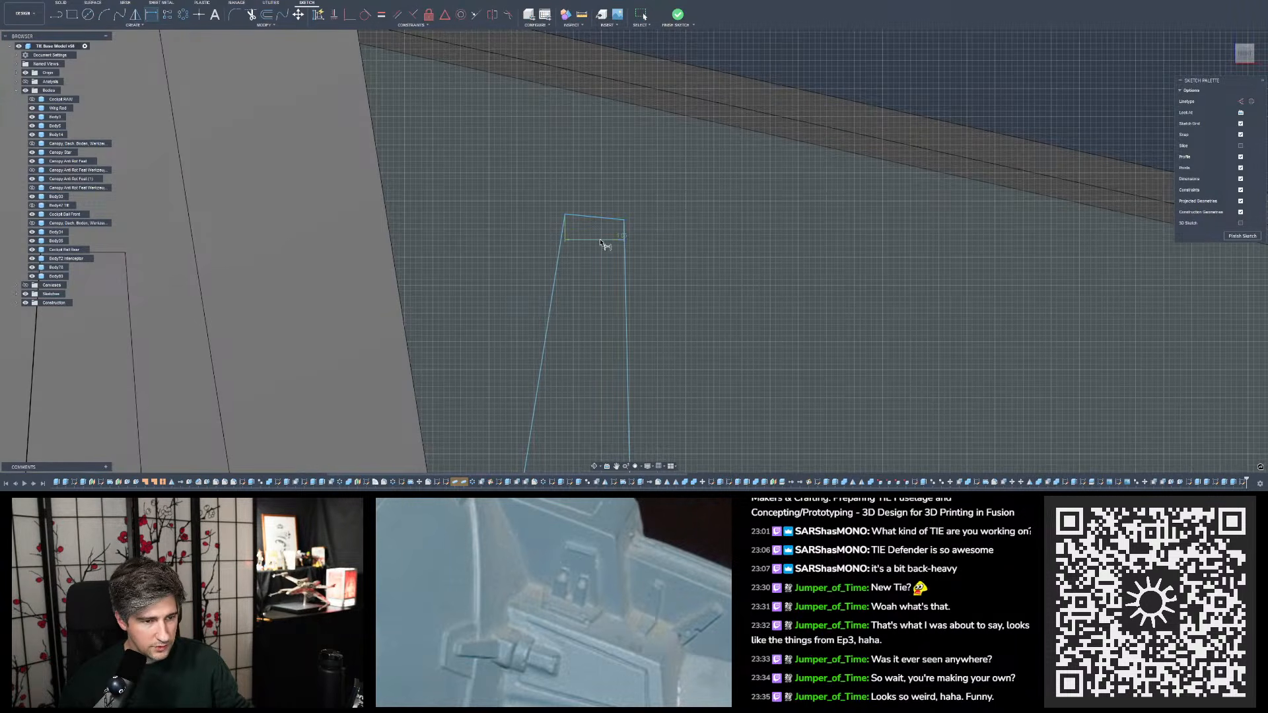
{"action": "left_click_drag", "start_coordinate": [621, 233], "coordinate": [623, 172]}
- Dimension the angle between the tab's top edge and outer side, and finish the sketch
{"action": "key", "text": "d"}
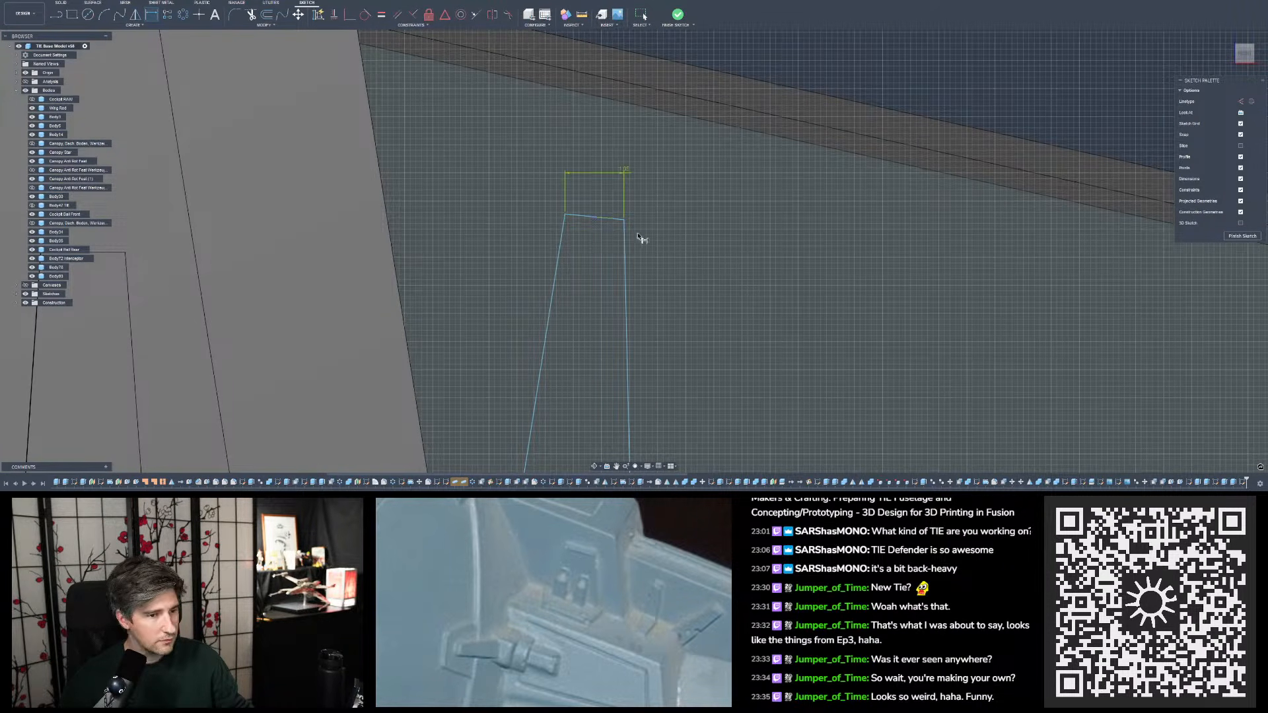
{"action": "left_click", "coordinate": [602, 218]}
{"action": "left_click", "coordinate": [626, 239]}
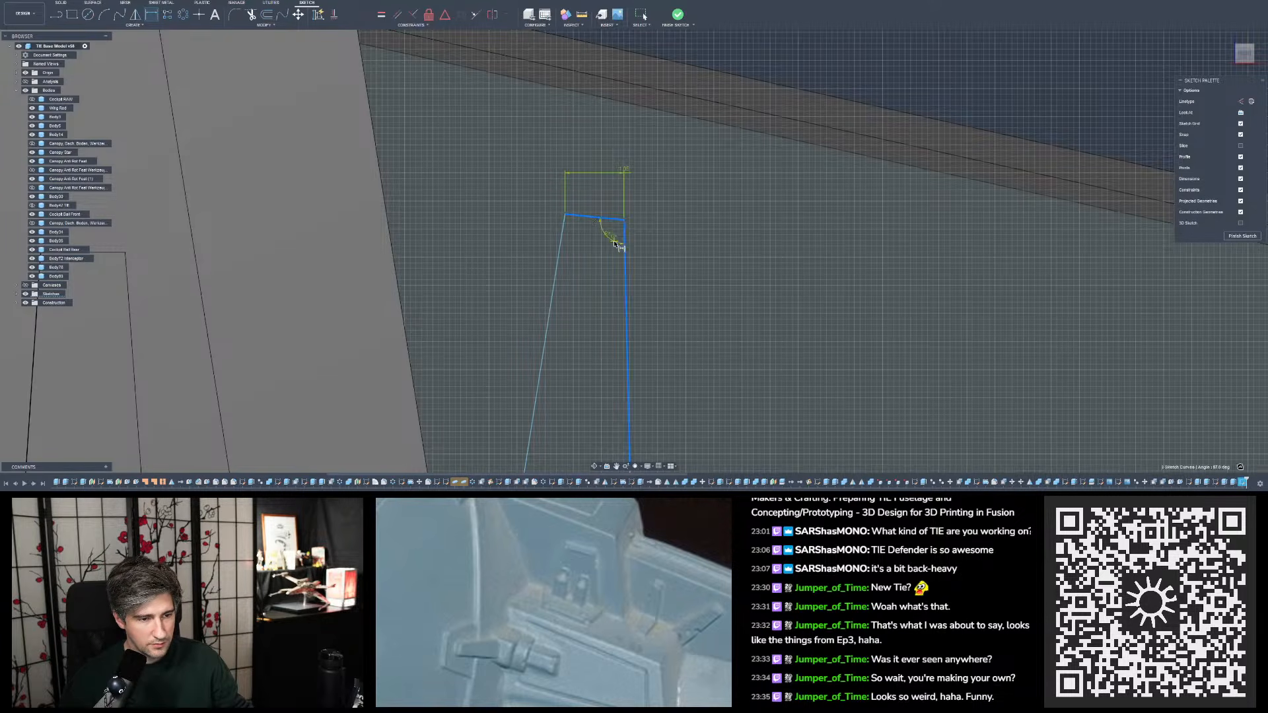
{"action": "left_click", "coordinate": [617, 240]}
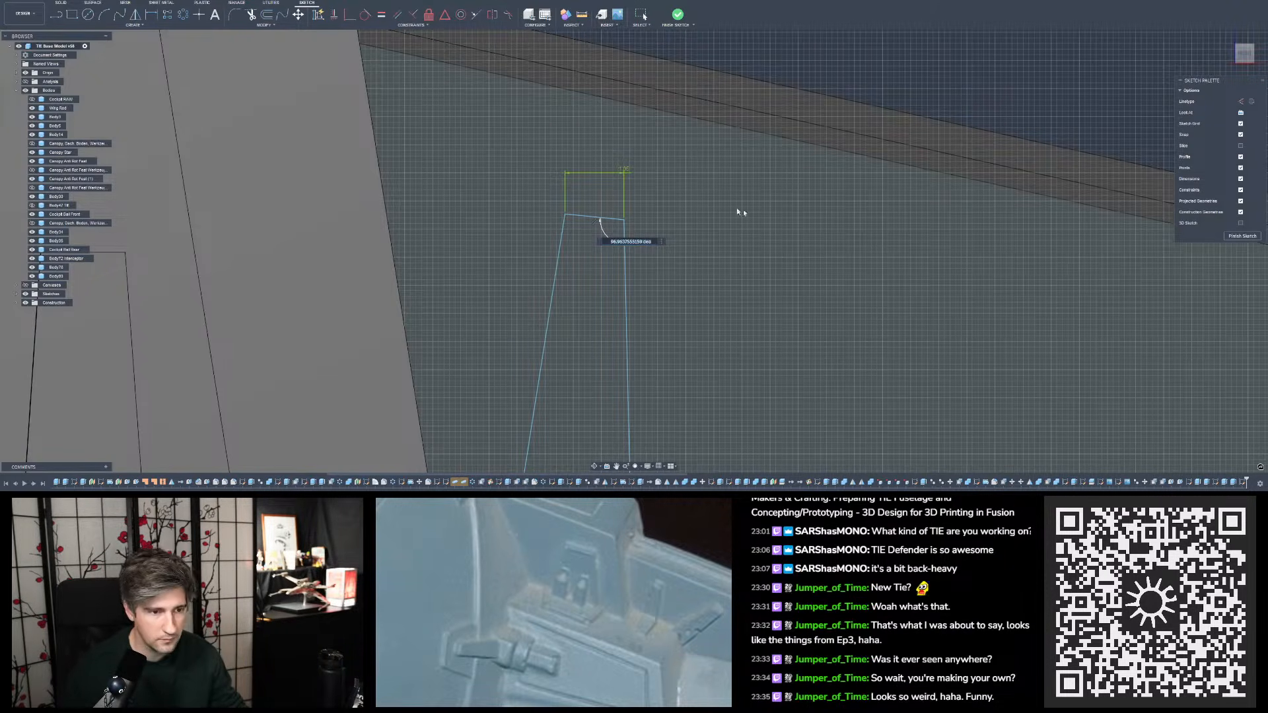
{"action": "left_click", "coordinate": [679, 14]}
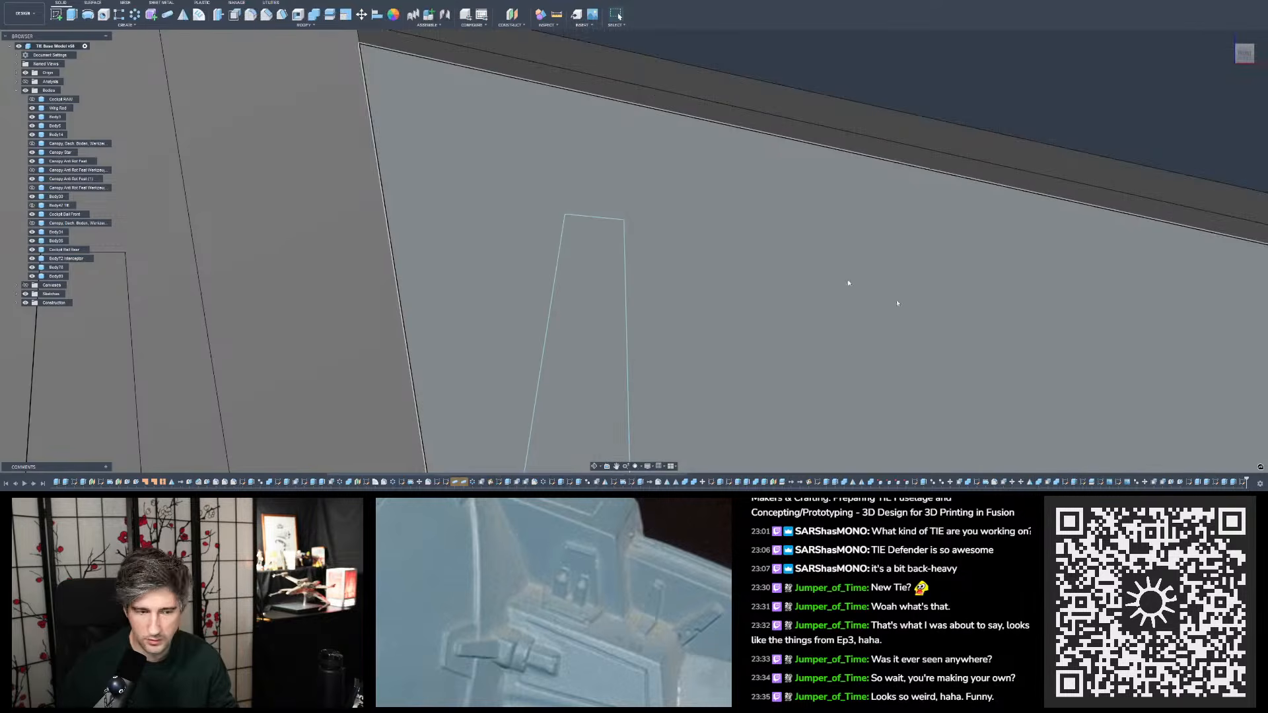
- Measure the angle between the top and side faces of the small raised tab on the plate nearest the new tab sketch
{"action": "key", "text": "i"}
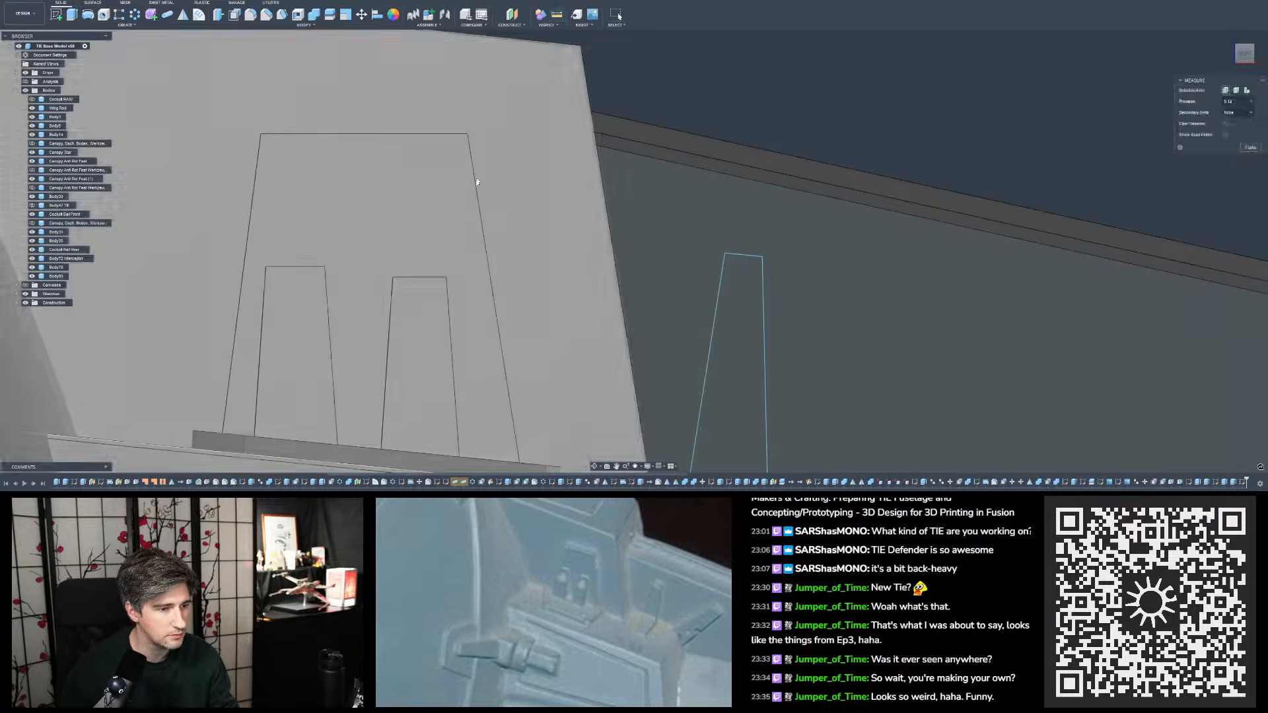
{"action": "scroll", "coordinate": [449, 249], "scroll_direction": "up", "scroll_amount": 5}
{"action": "left_click", "coordinate": [424, 249]}
{"action": "middle_click_drag", "start_coordinate": [424, 250], "coordinate": [417, 262], "text": "shift"}
{"action": "left_click", "coordinate": [515, 368]}
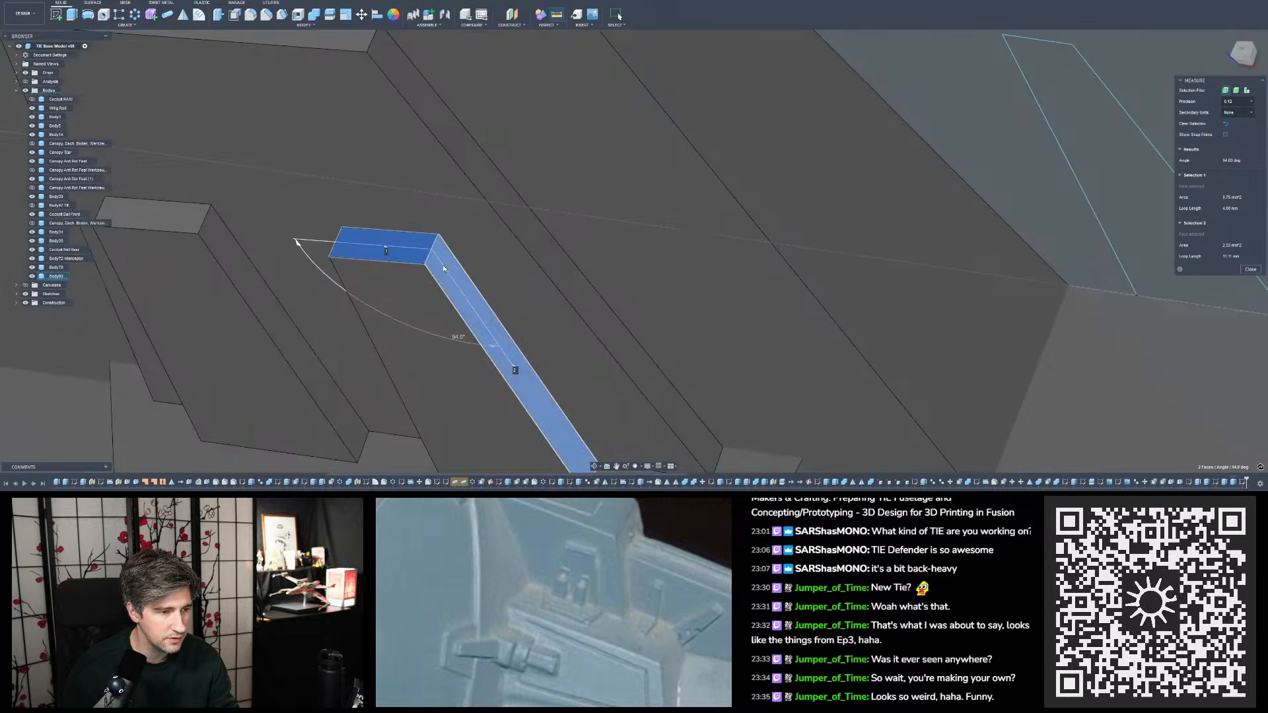
{"action": "middle_click_drag", "start_coordinate": [493, 274], "coordinate": [552, 258], "text": "shift"}
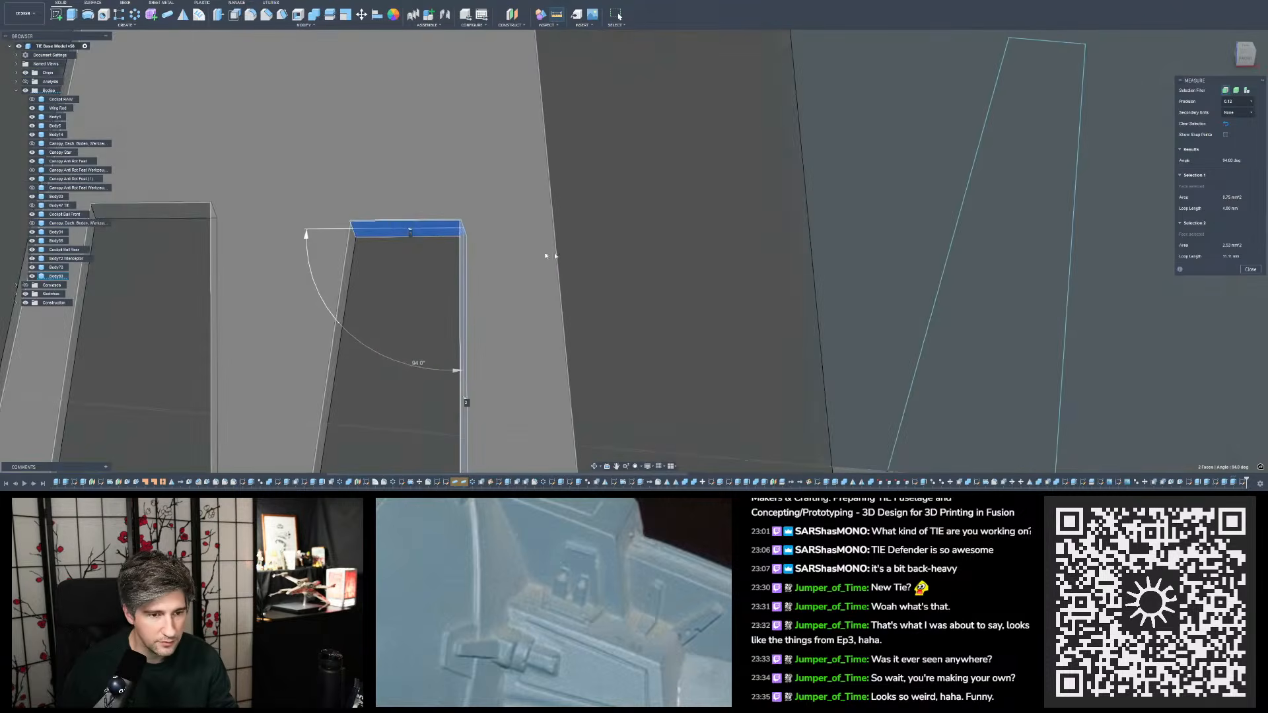
{"action": "scroll", "coordinate": [705, 350], "scroll_direction": "down", "scroll_amount": 5}
{"action": "key", "text": "Escape"}
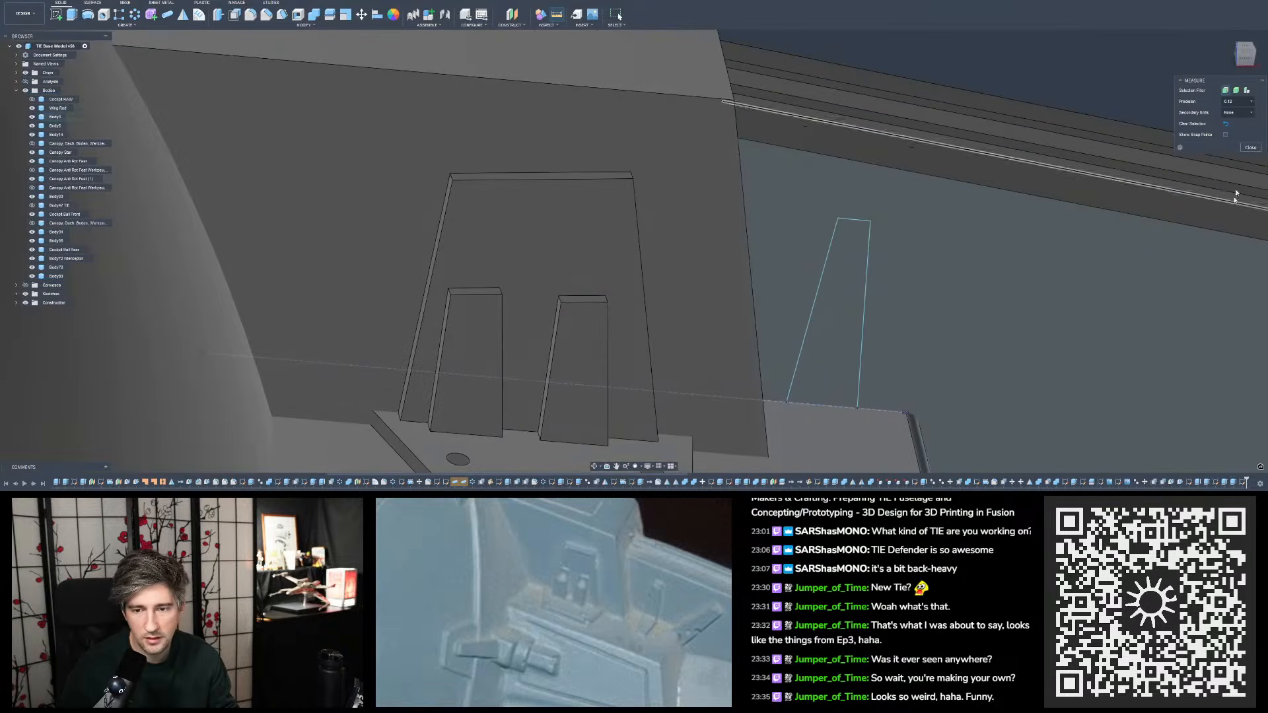
{"action": "left_click", "coordinate": [1246, 60]}
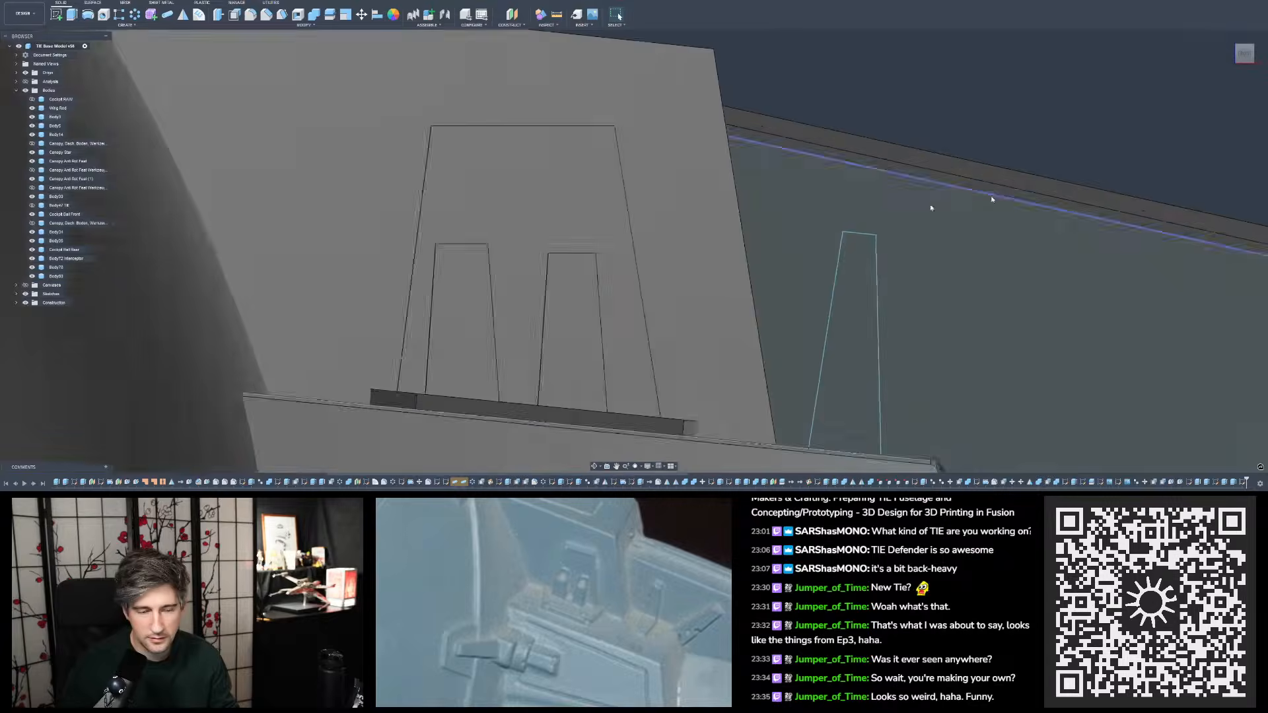
{"action": "middle_click_drag", "start_coordinate": [978, 210], "coordinate": [838, 228]}
{"action": "scroll", "coordinate": [861, 158], "scroll_direction": "up", "scroll_amount": 3}
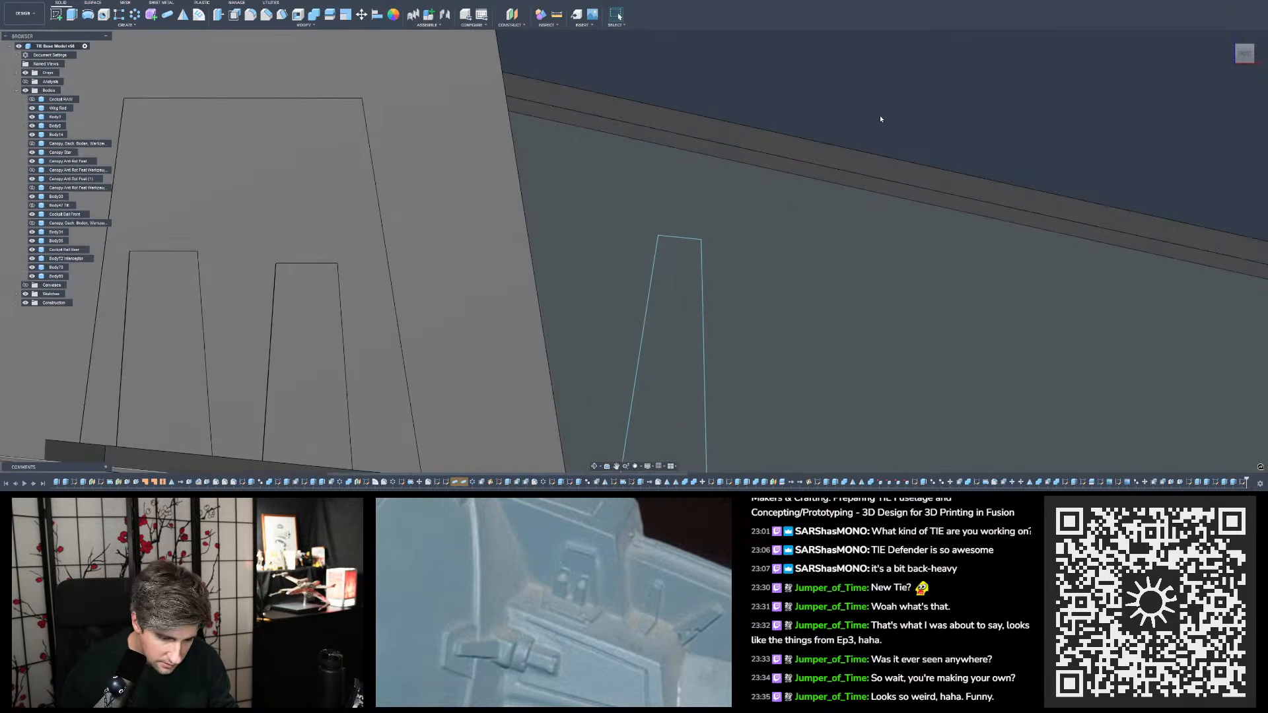
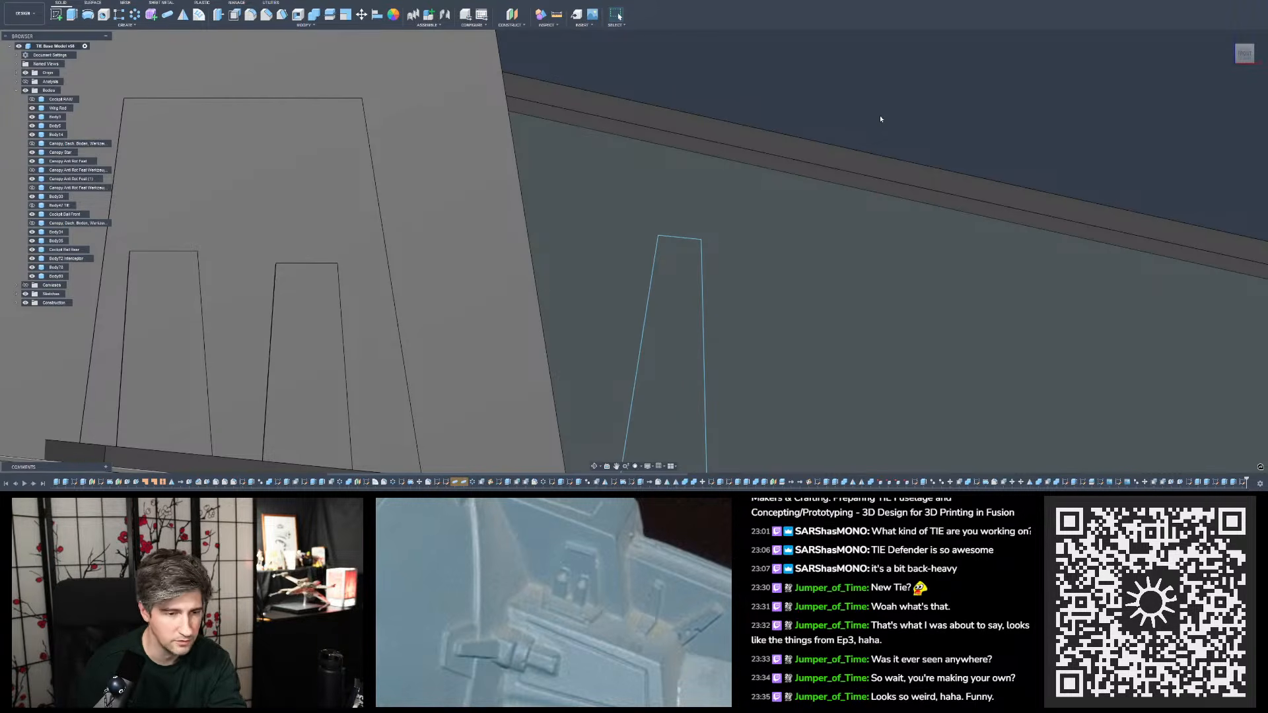
- Reopen the tab sketch and set the angle between its top edge and outer side to 100 degrees
{"action": "double_click", "coordinate": [1242, 483]}
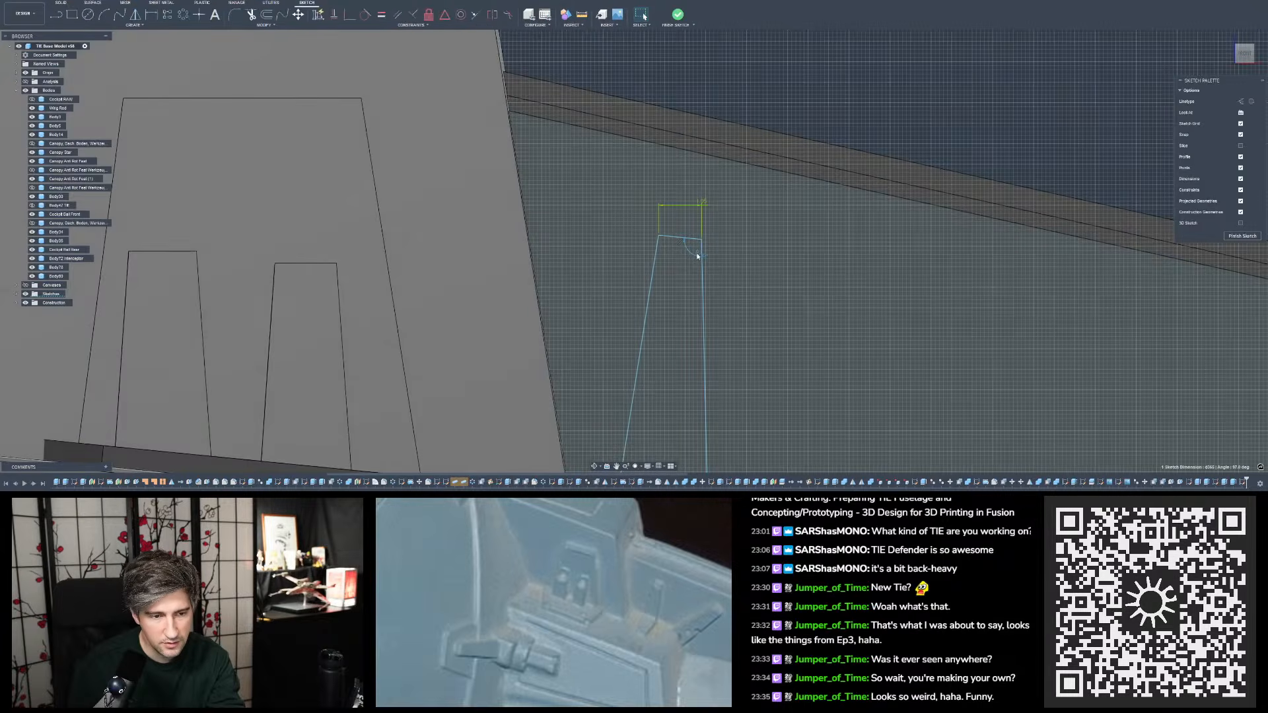
{"action": "double_click", "coordinate": [698, 257]}
{"action": "type", "text": "100"}
{"action": "key", "text": "Return"}
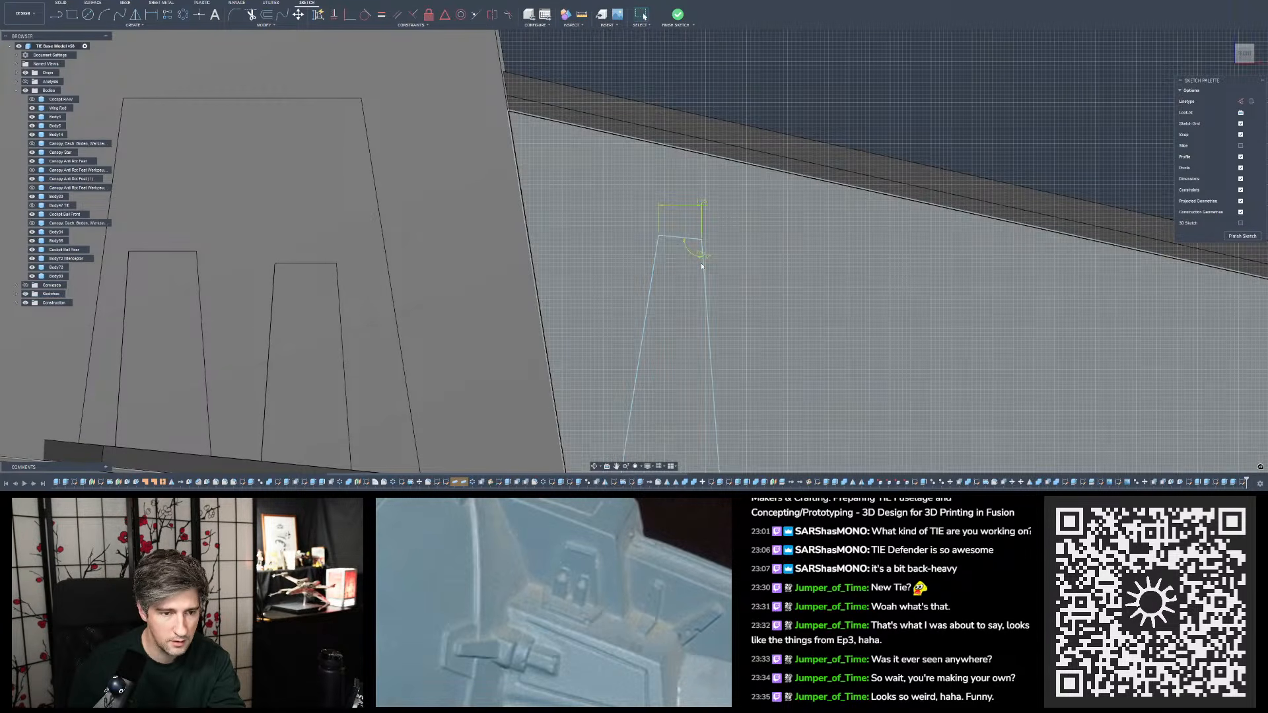
{"action": "scroll", "coordinate": [669, 223], "scroll_direction": "down", "scroll_amount": 2}
{"action": "scroll", "coordinate": [690, 254], "scroll_direction": "up", "scroll_amount": 3}
{"action": "scroll", "coordinate": [704, 208], "scroll_direction": "down", "scroll_amount": 3}
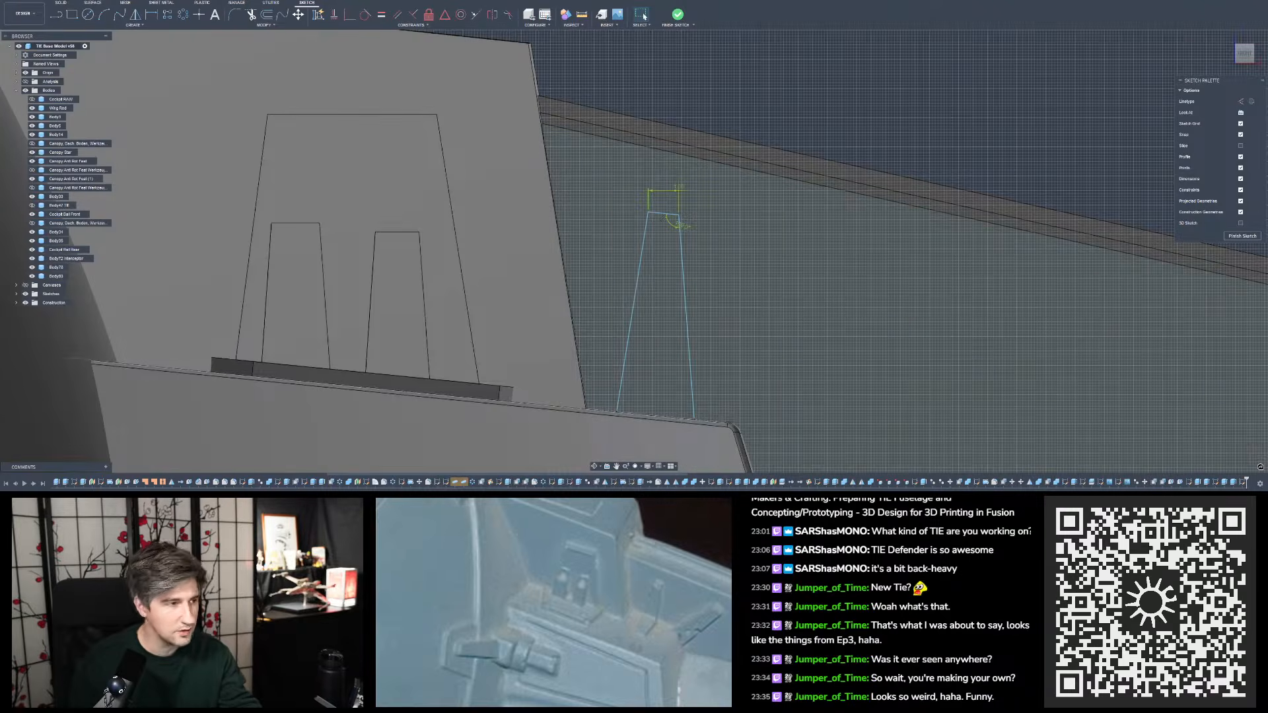
- Reposition the outer angle dimension inside the tab sketch and set it to 97 degrees
{"action": "scroll", "coordinate": [631, 220], "scroll_direction": "up", "scroll_amount": 2}
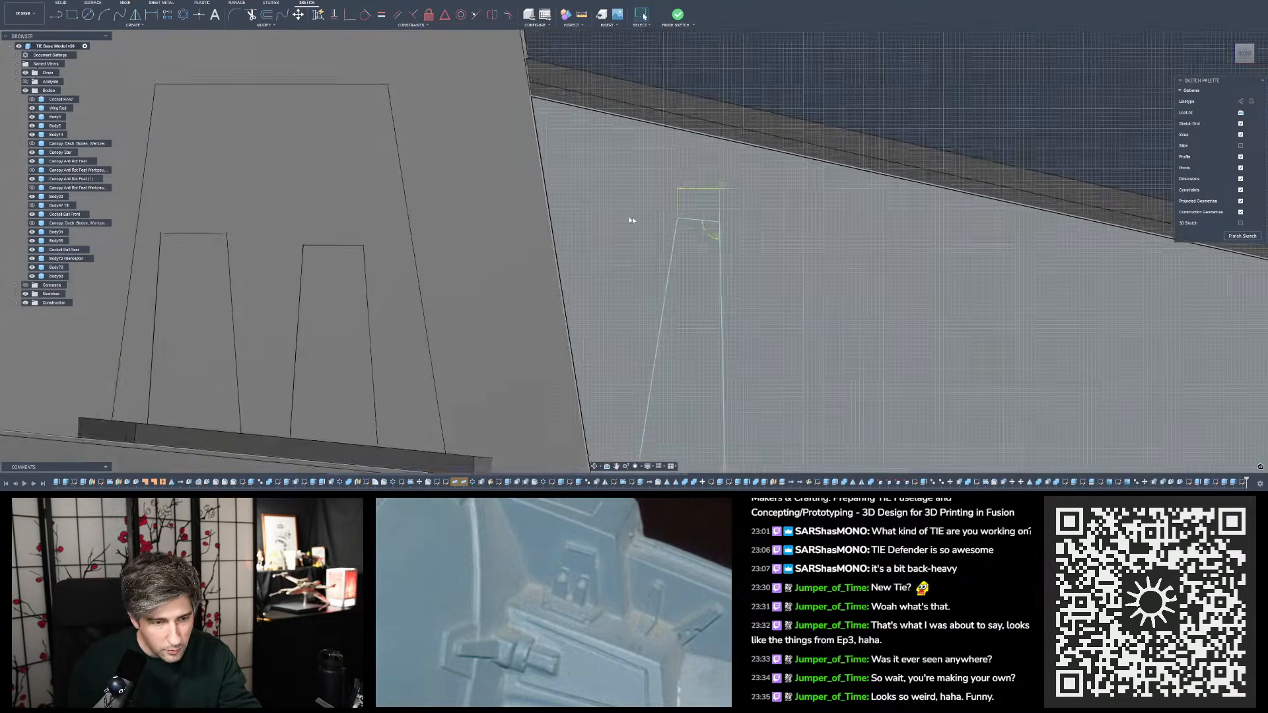
{"action": "scroll", "coordinate": [708, 235], "scroll_direction": "up", "scroll_amount": 4}
{"action": "left_click_drag", "start_coordinate": [722, 240], "coordinate": [717, 228]}
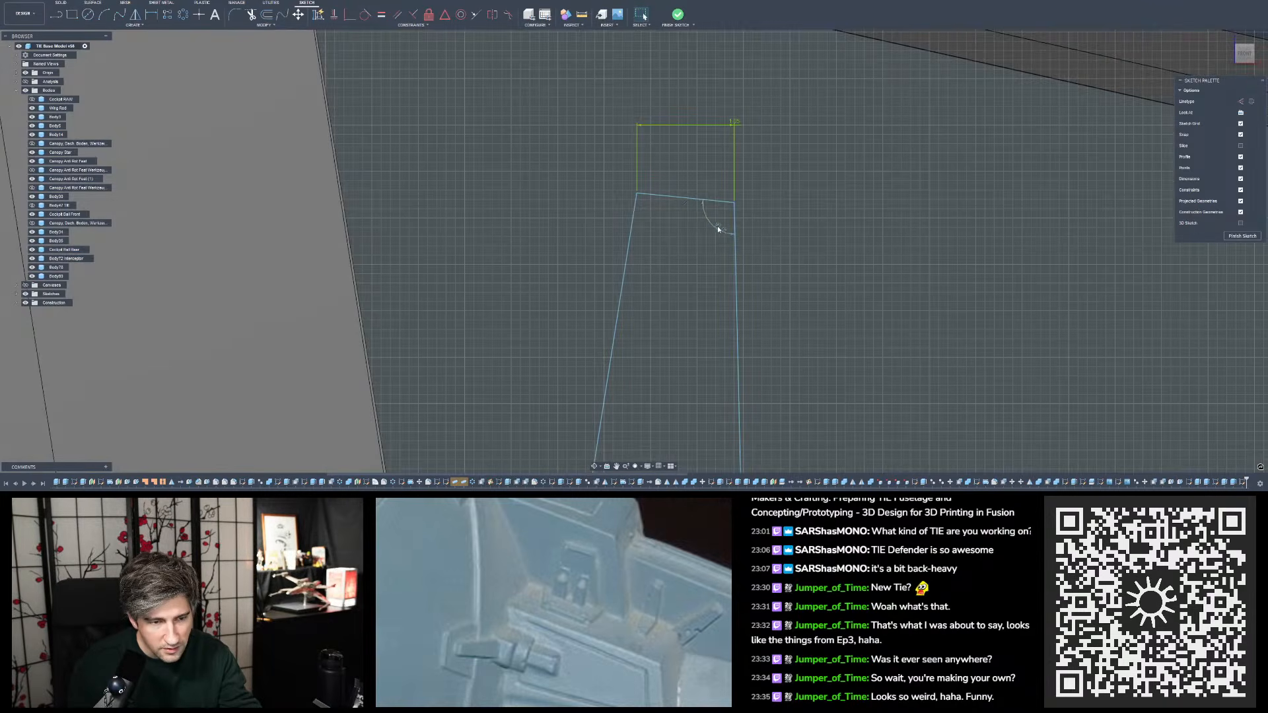
{"action": "left_click", "coordinate": [719, 229]}
{"action": "type", "text": "97"}
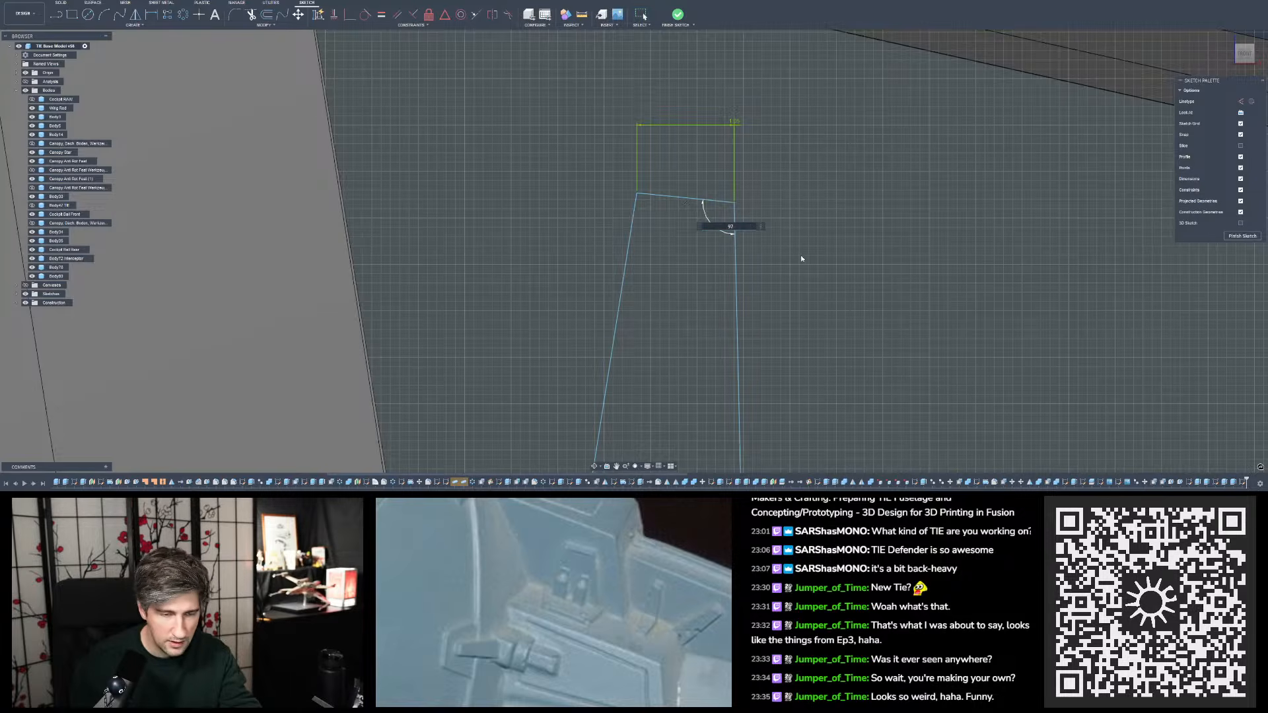
{"action": "key", "text": "Return"}
{"action": "key", "text": "Escape"}
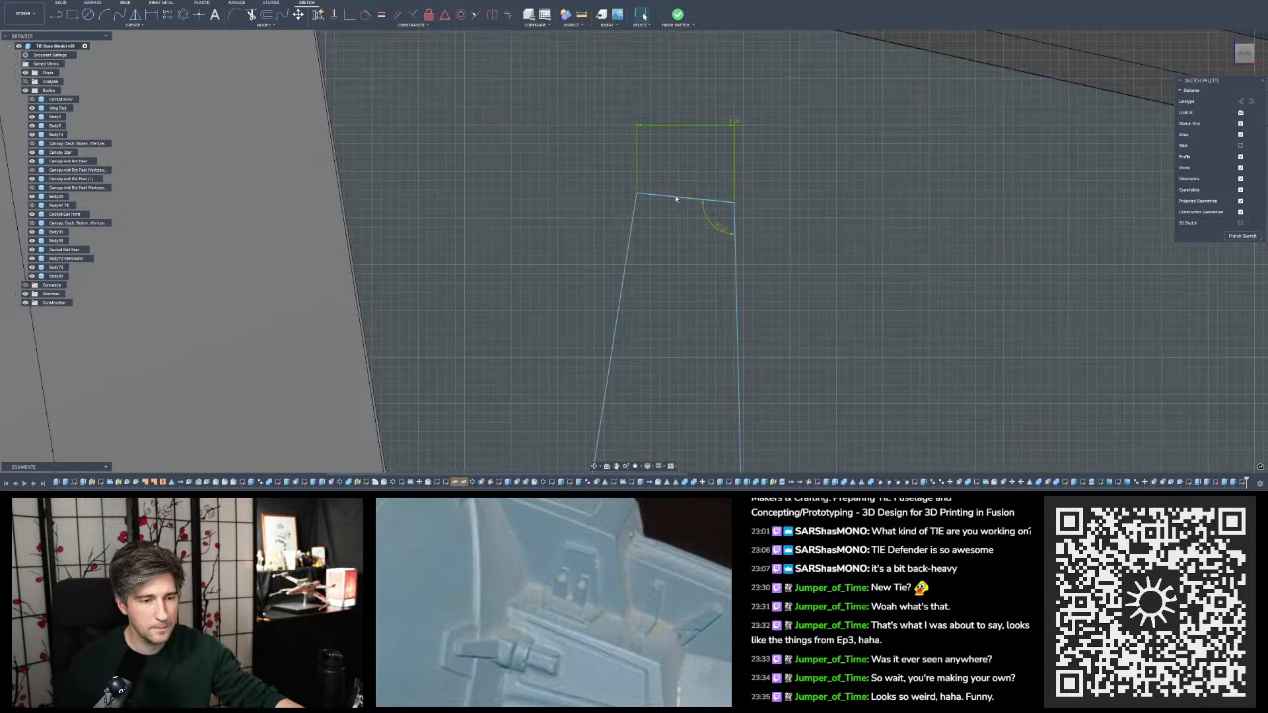
- Dimension the angle between the sketched tab's top edge and its inner side, placing it just below the top edge
{"action": "left_click", "coordinate": [675, 196]}
{"action": "scroll", "coordinate": [675, 196], "scroll_direction": "down", "scroll_amount": 5}
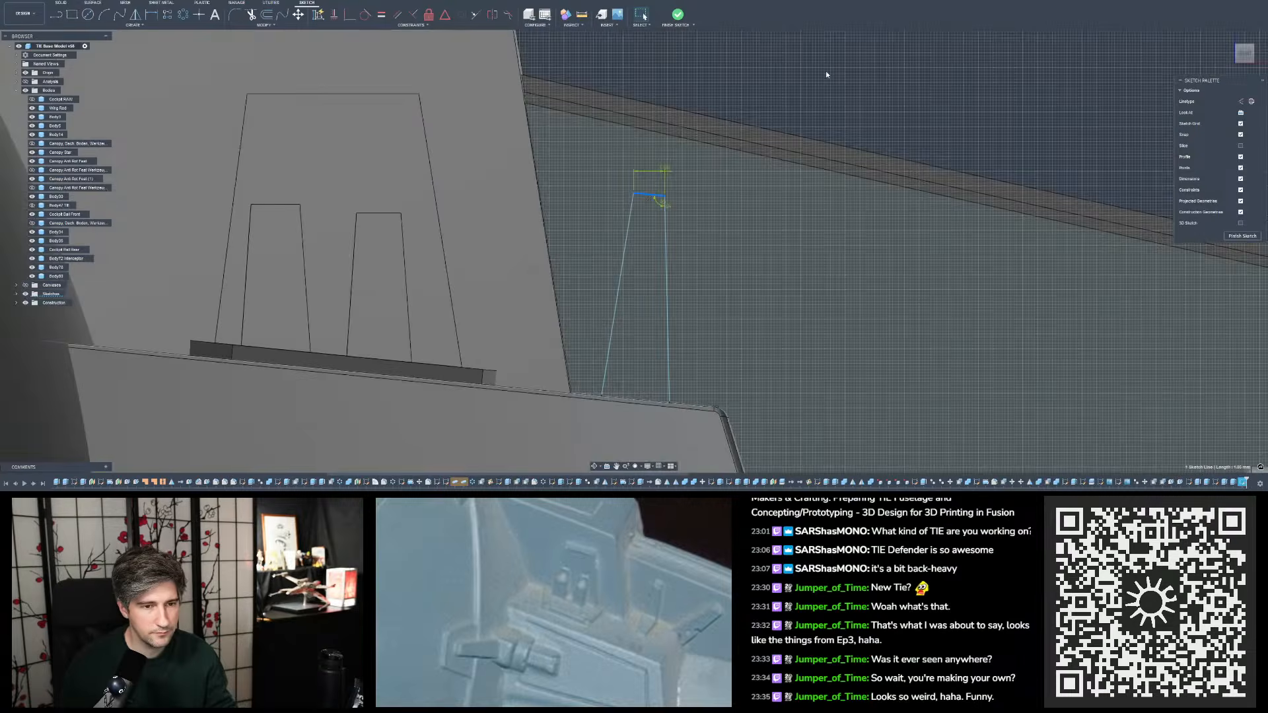
{"action": "left_click", "coordinate": [826, 74]}
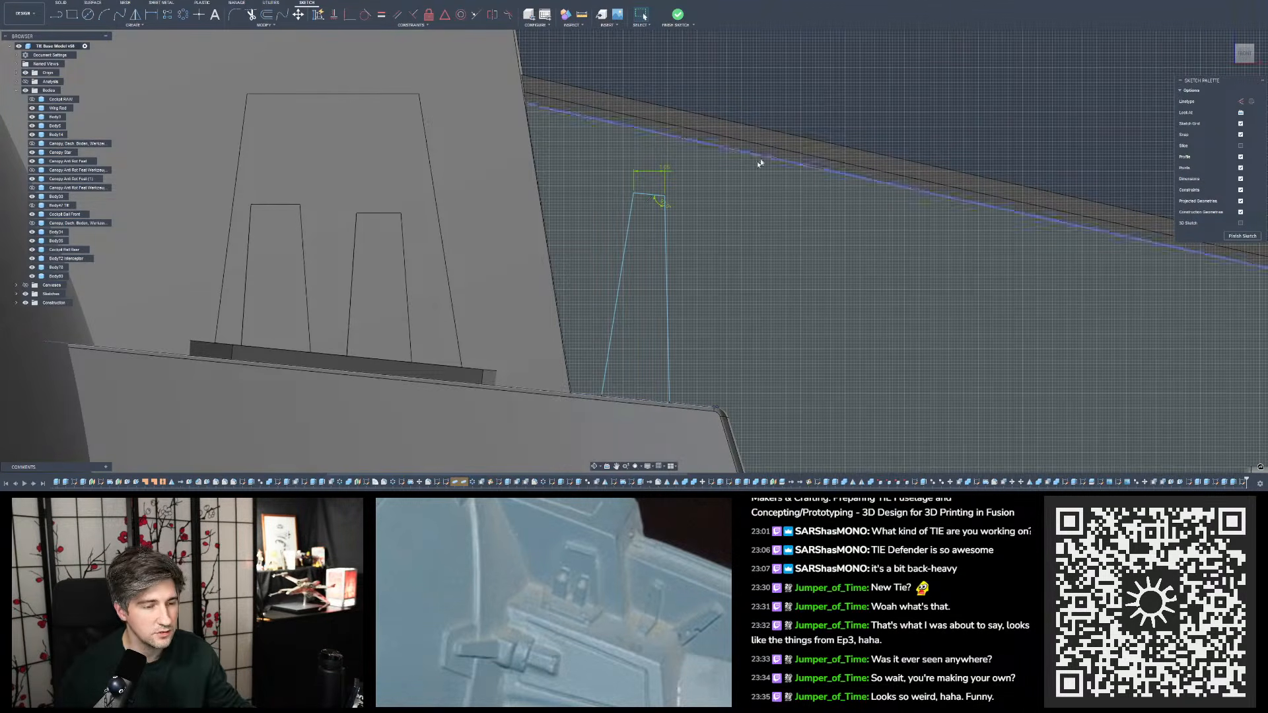
{"action": "left_click", "coordinate": [151, 14]}
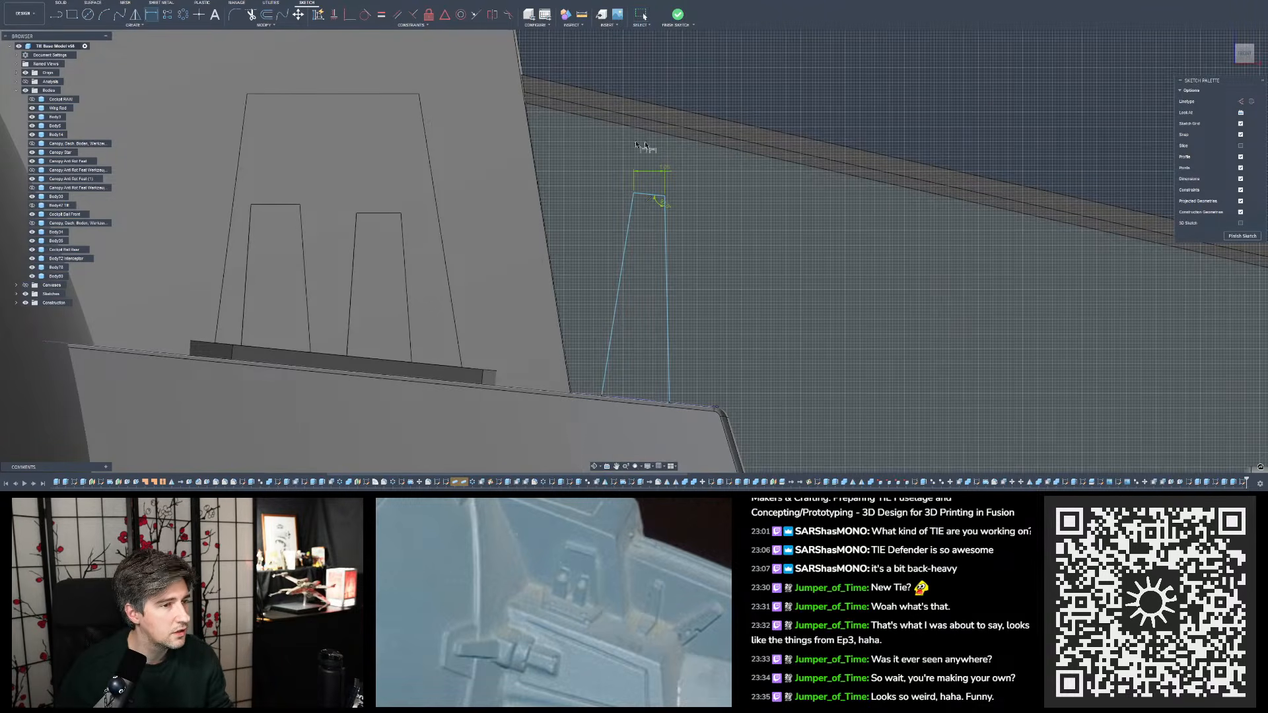
{"action": "scroll", "coordinate": [683, 154], "scroll_direction": "up", "scroll_amount": 2}
{"action": "left_click", "coordinate": [633, 204]}
{"action": "left_click", "coordinate": [622, 220]}
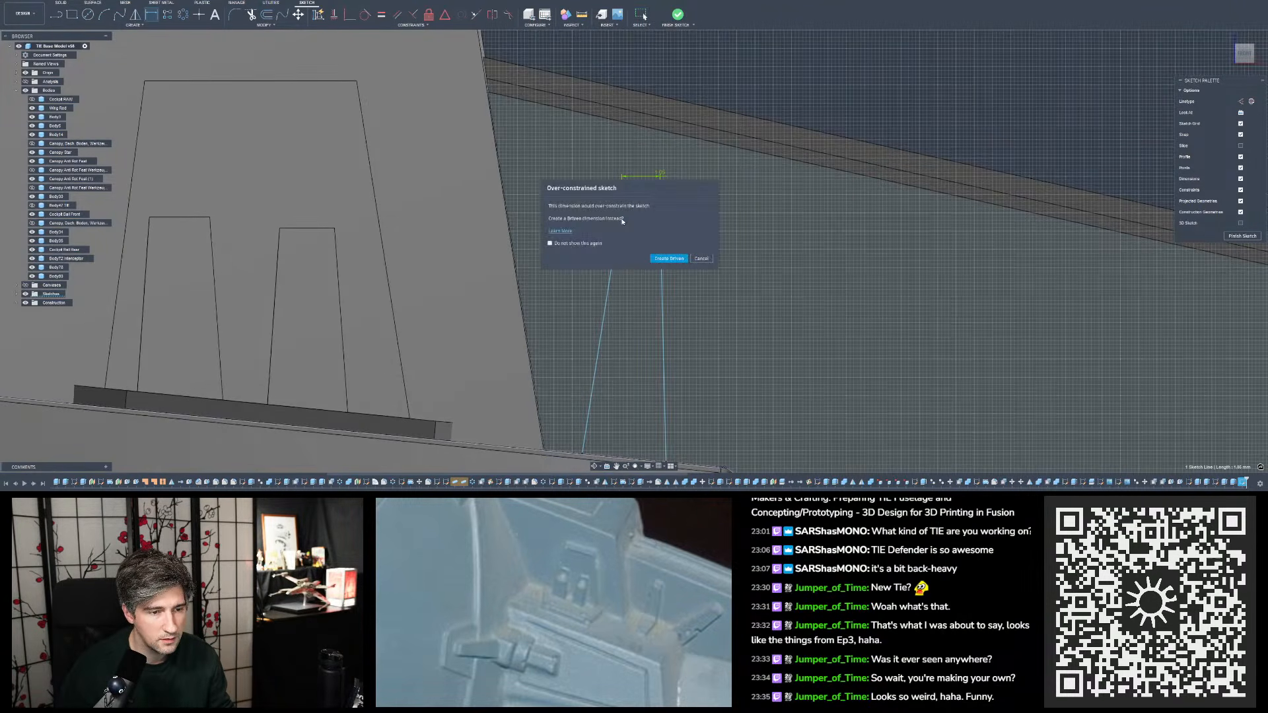
{"action": "left_click", "coordinate": [700, 259]}
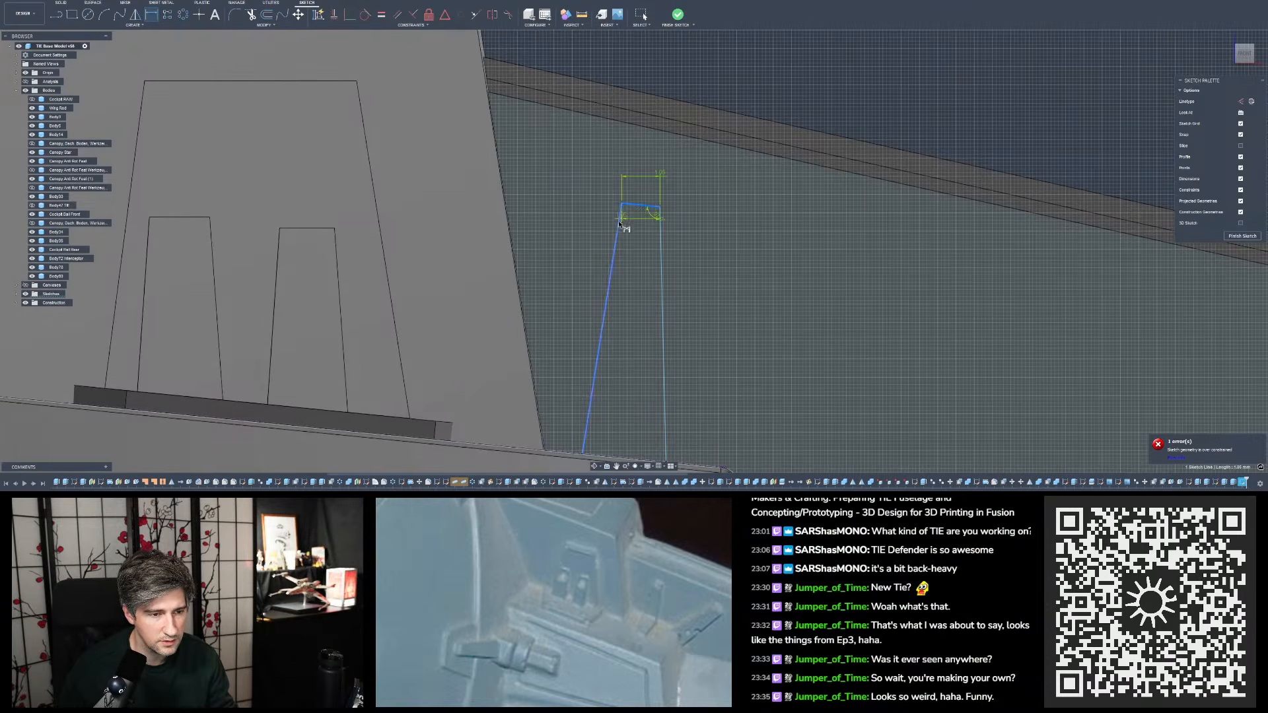
{"action": "left_click", "coordinate": [619, 225]}
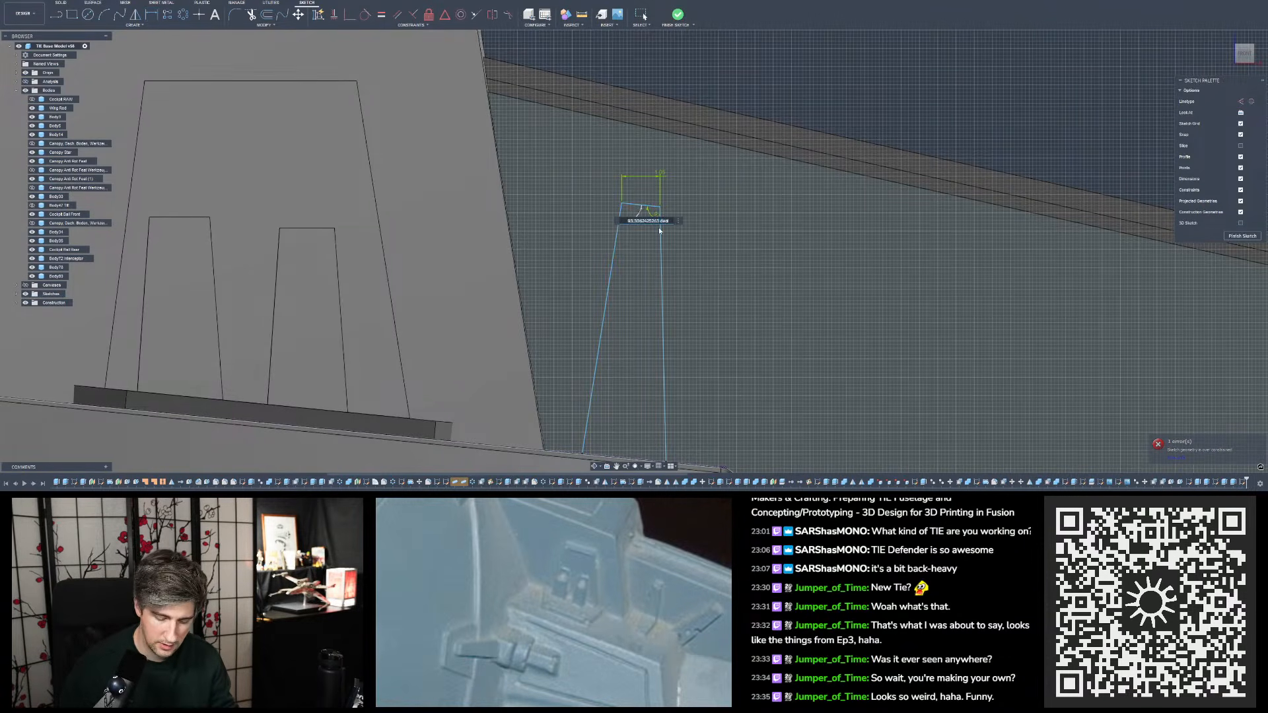
{"action": "key", "text": "Return"}
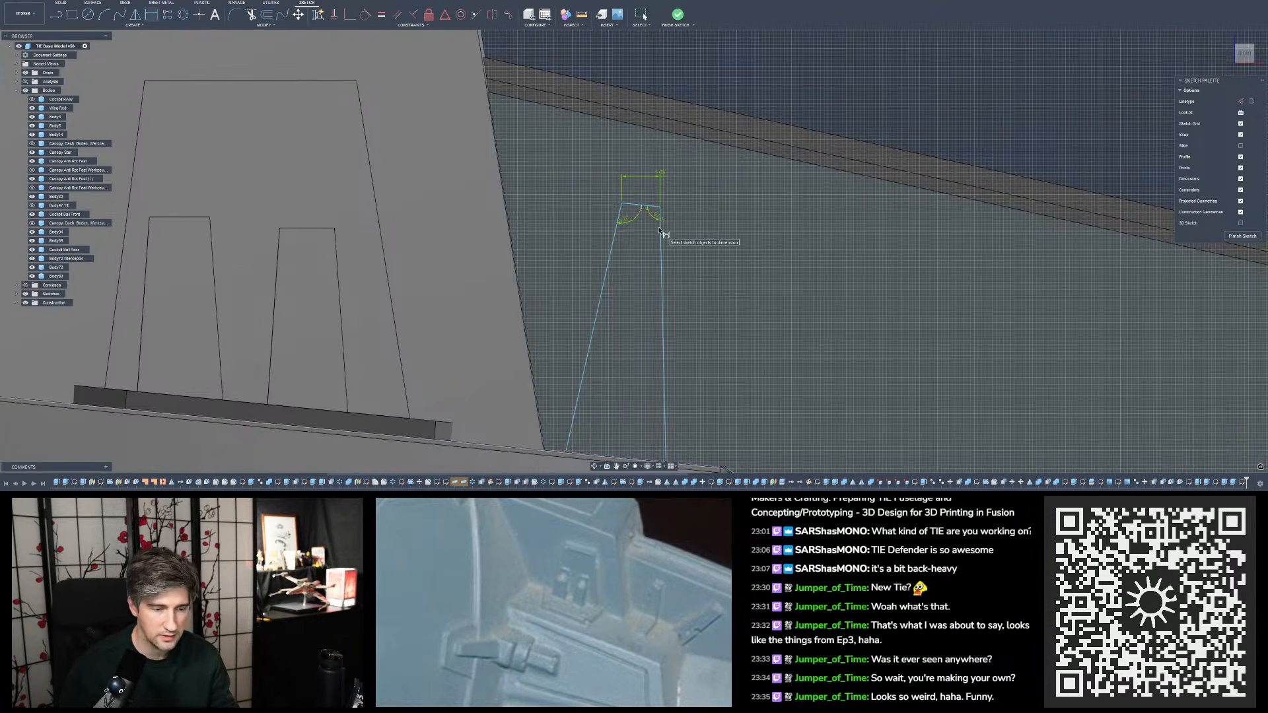
{"action": "scroll", "coordinate": [659, 228], "scroll_direction": "down", "scroll_amount": 1}
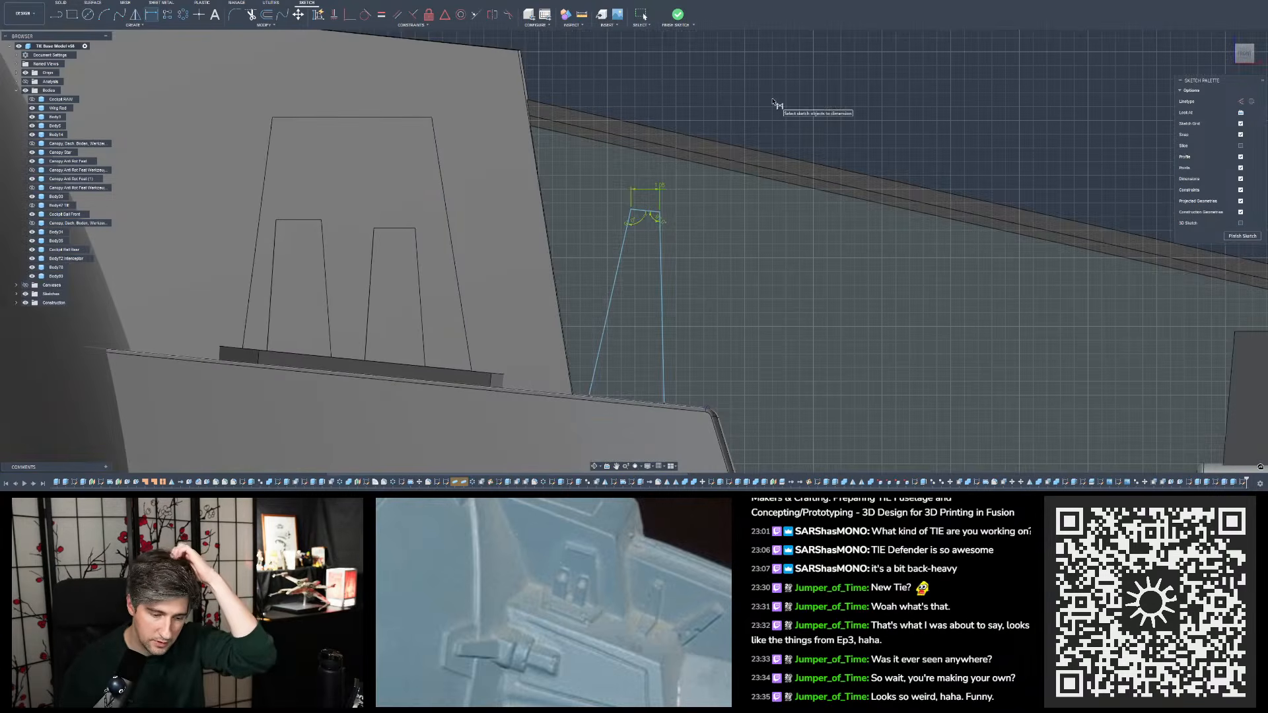
{"action": "key", "text": "Escape"}
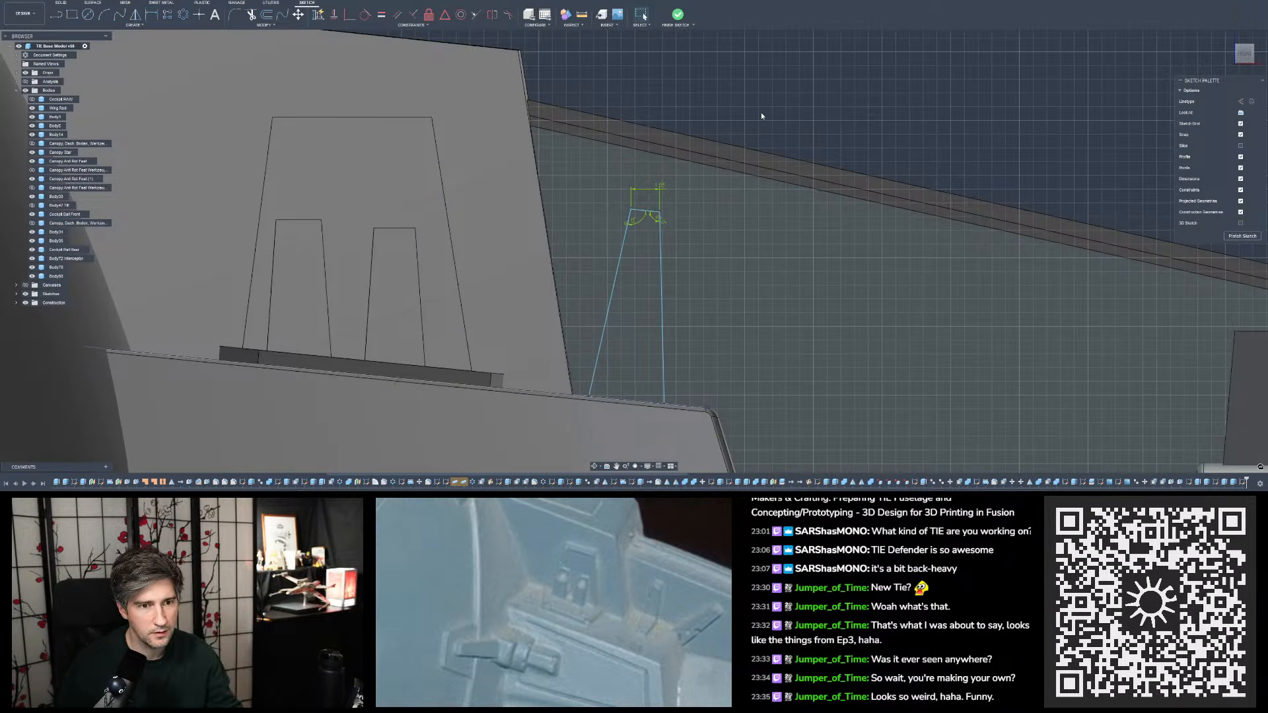
- Move the sketched tab's top edge slightly downward to shorten the profile
{"action": "scroll", "coordinate": [732, 145], "scroll_direction": "up", "scroll_amount": 1}
{"action": "scroll", "coordinate": [628, 277], "scroll_direction": "up", "scroll_amount": 1}
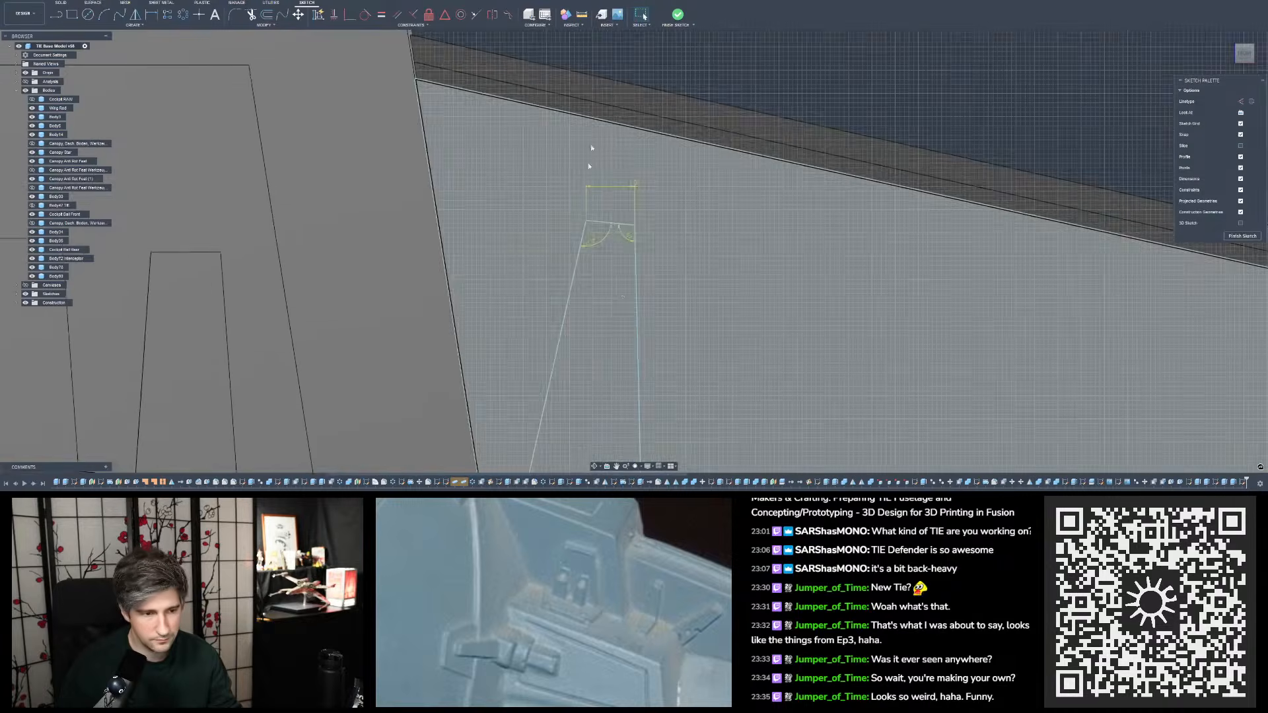
{"action": "scroll", "coordinate": [592, 146], "scroll_direction": "down", "scroll_amount": 2}
{"action": "scroll", "coordinate": [614, 178], "scroll_direction": "up", "scroll_amount": 1}
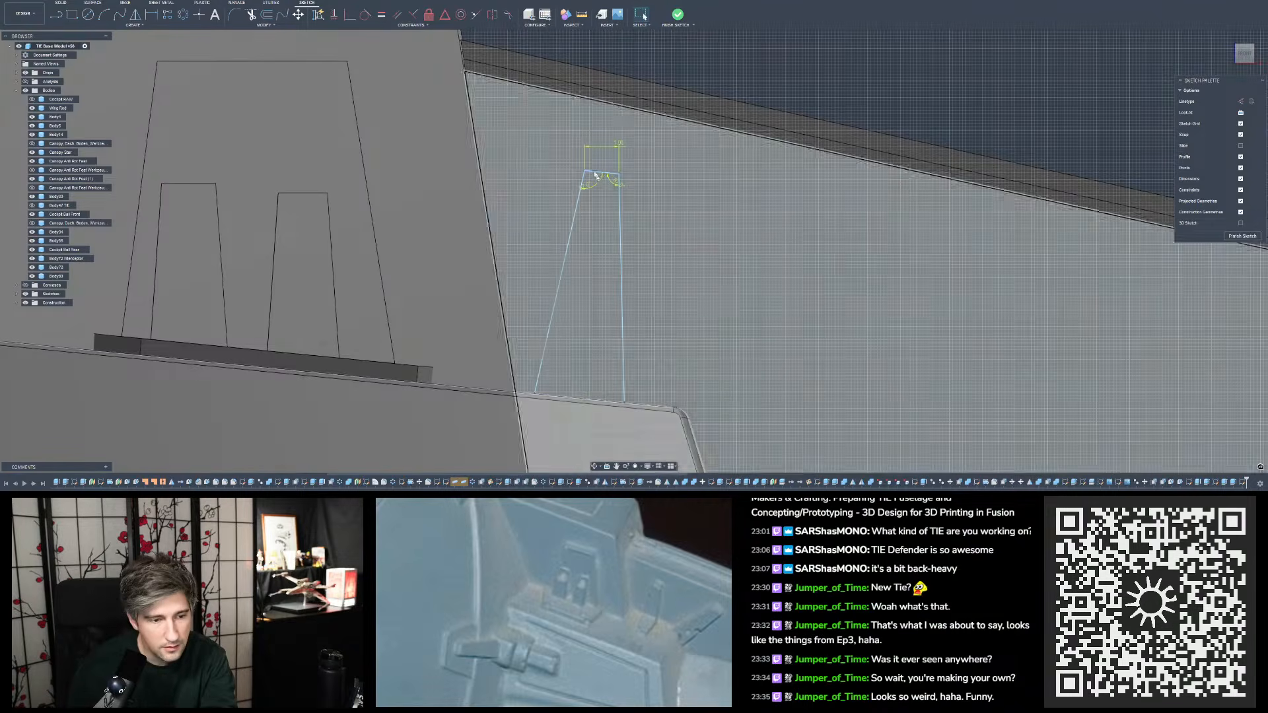
{"action": "left_click_drag", "start_coordinate": [601, 172], "coordinate": [600, 179]}
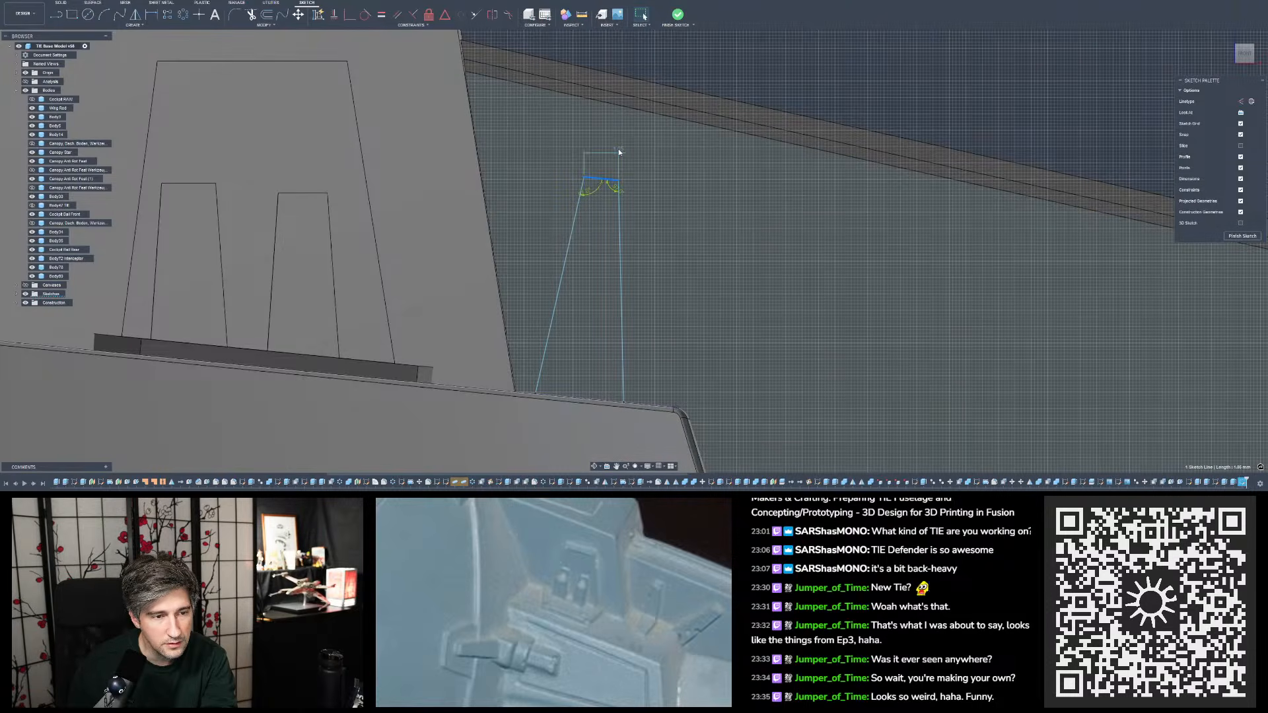
- Measure the top edge of the nearest small raised tab and set the sketched tab's top width to 1.5 mm
{"action": "double_click", "coordinate": [618, 150]}
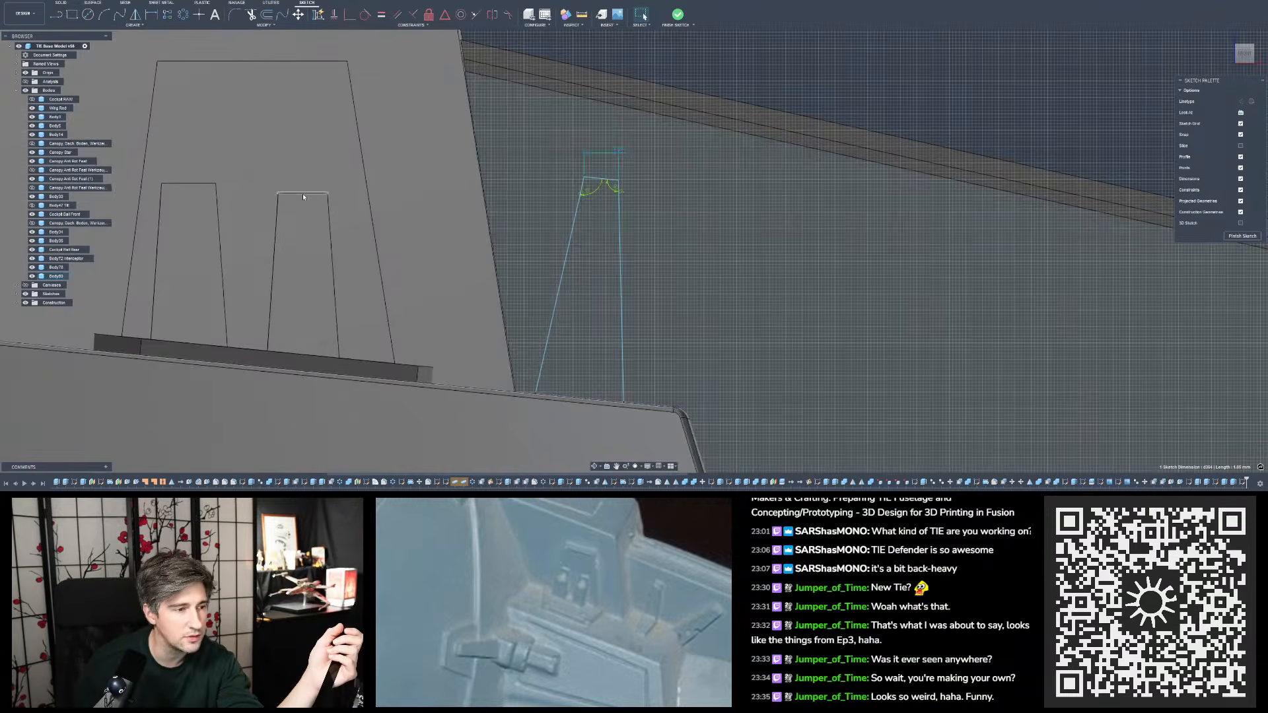
{"action": "key", "text": "i"}
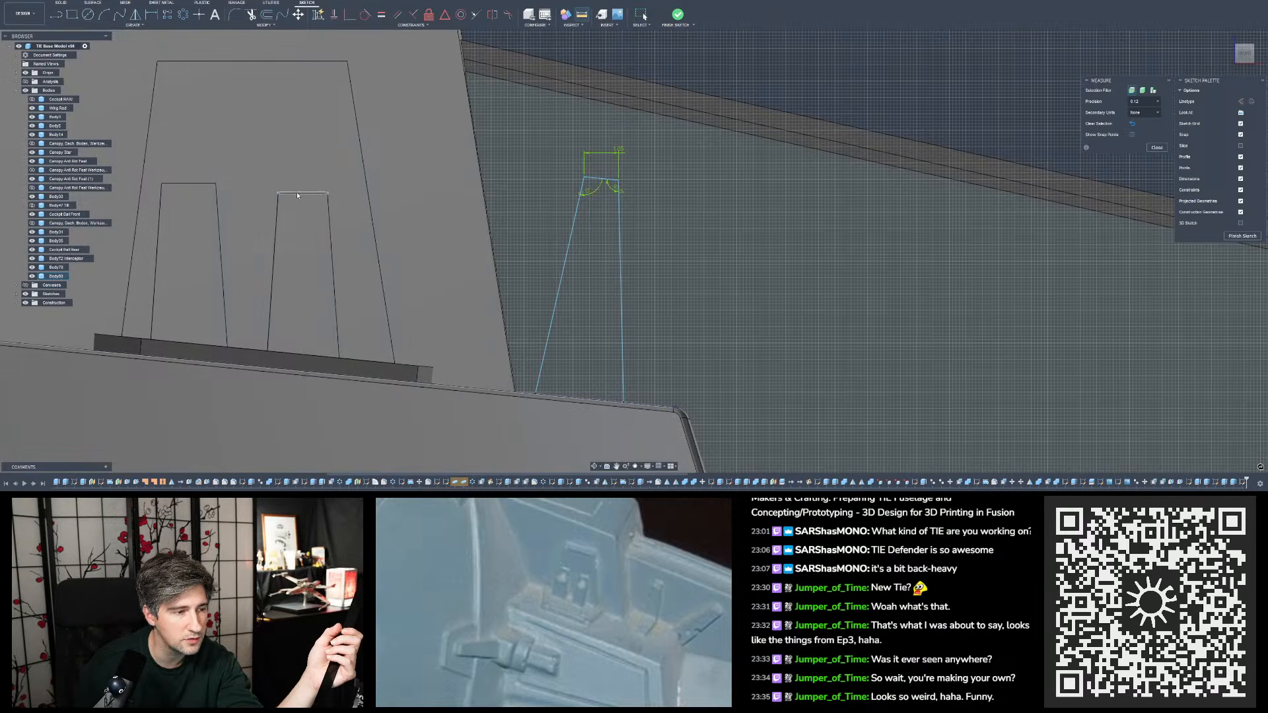
{"action": "left_click", "coordinate": [305, 193]}
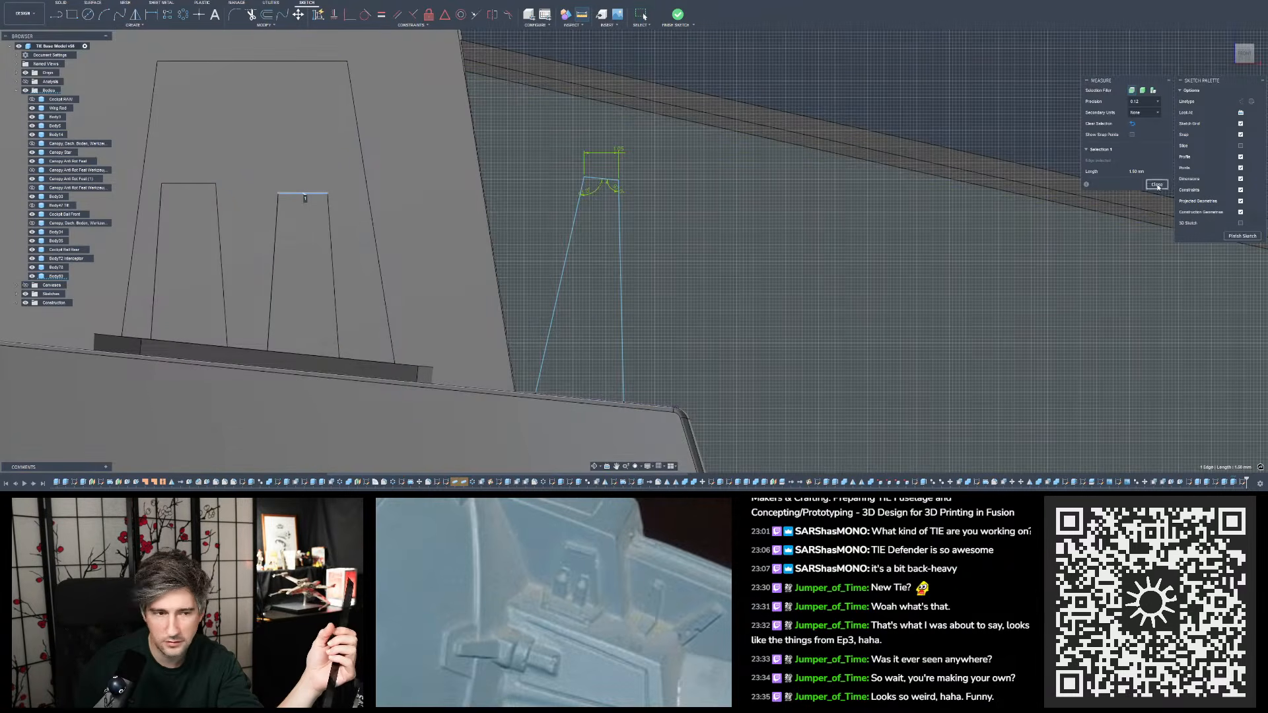
{"action": "left_click", "coordinate": [1157, 185]}
{"action": "double_click", "coordinate": [618, 150]}
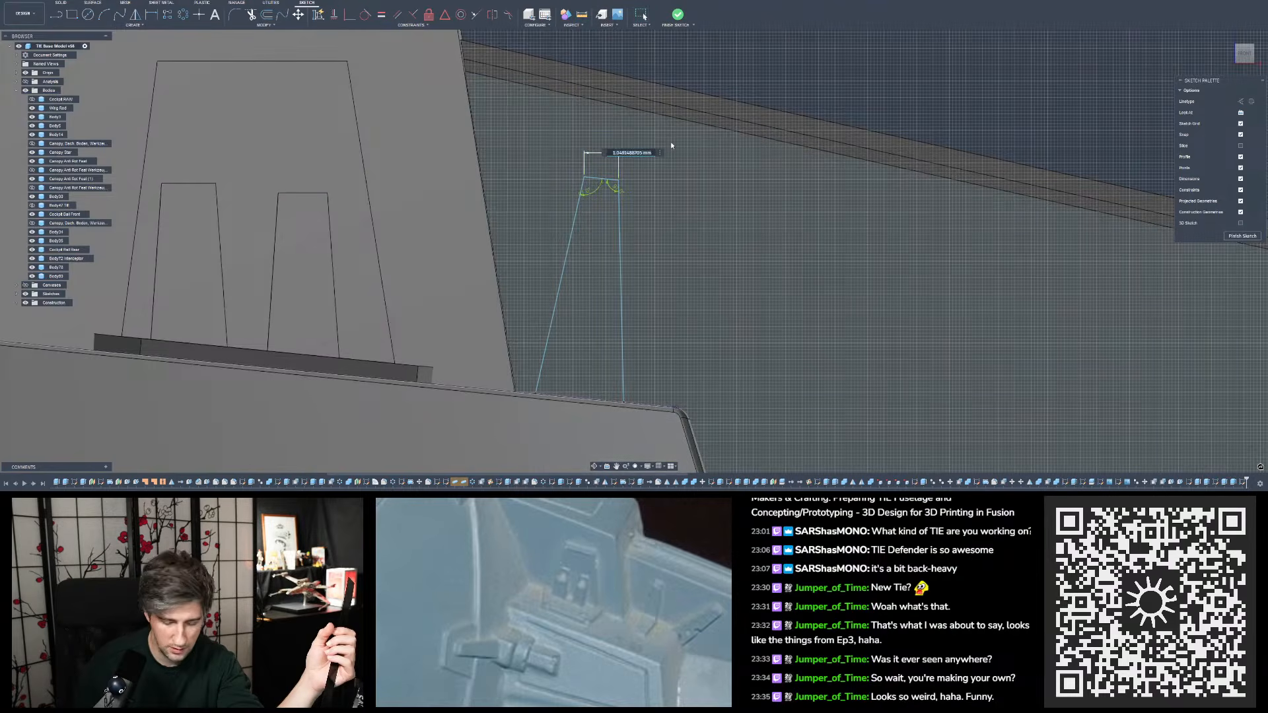
{"action": "type", "text": "1.5"}
{"action": "key", "text": "Return"}
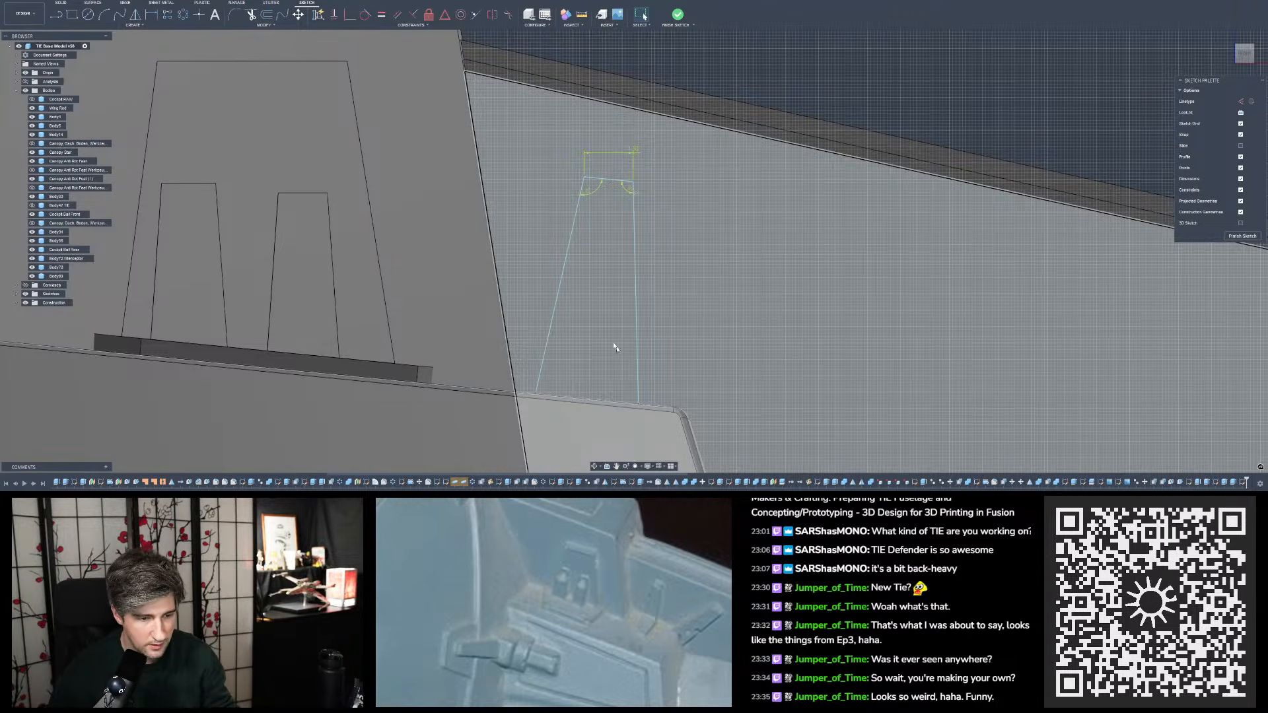
- Reduce the angle between the sketched tab's top edge and its inner side
{"action": "scroll", "coordinate": [641, 266], "scroll_direction": "down", "scroll_amount": 3}
{"action": "middle_click_drag", "start_coordinate": [642, 266], "coordinate": [618, 275], "text": "shift"}
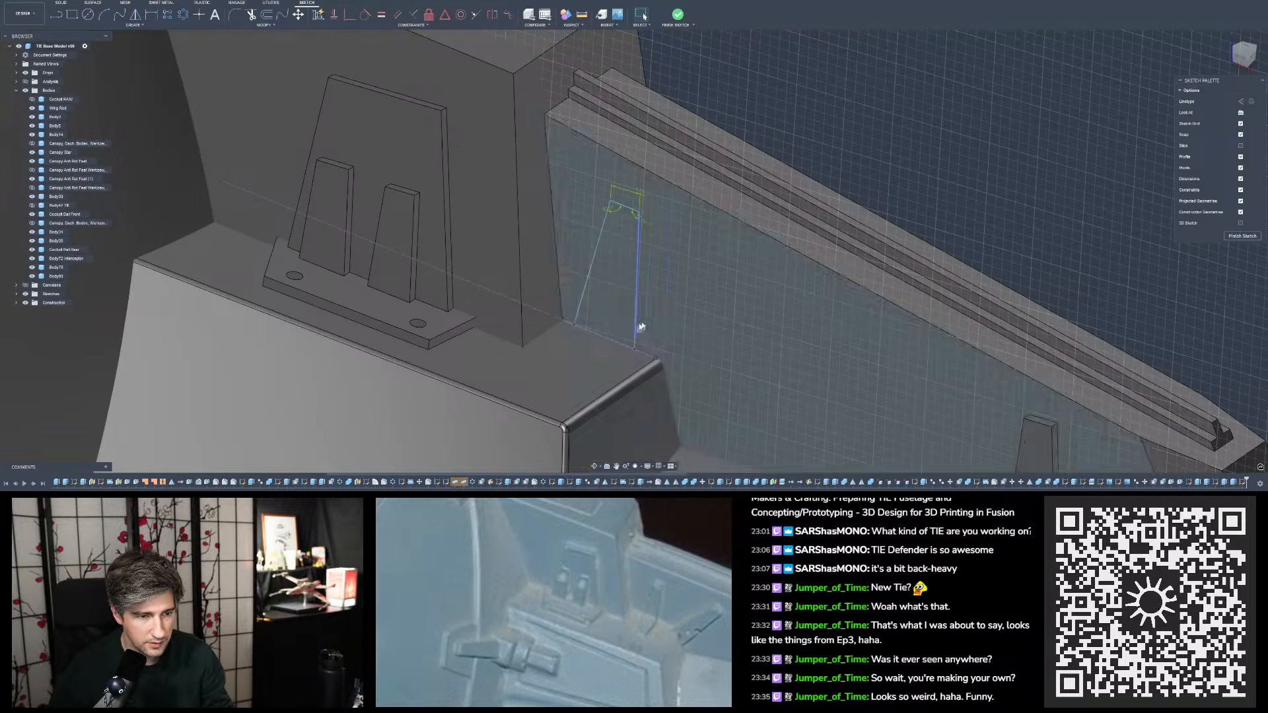
{"action": "mouse_move", "coordinate": [667, 316]}
{"action": "middle_mouse_down", "text": "shift"}
{"action": "mouse_move", "coordinate": [679, 276]}
{"action": "mouse_move", "coordinate": [695, 273]}
{"action": "middle_mouse_up", "text": "shift"}
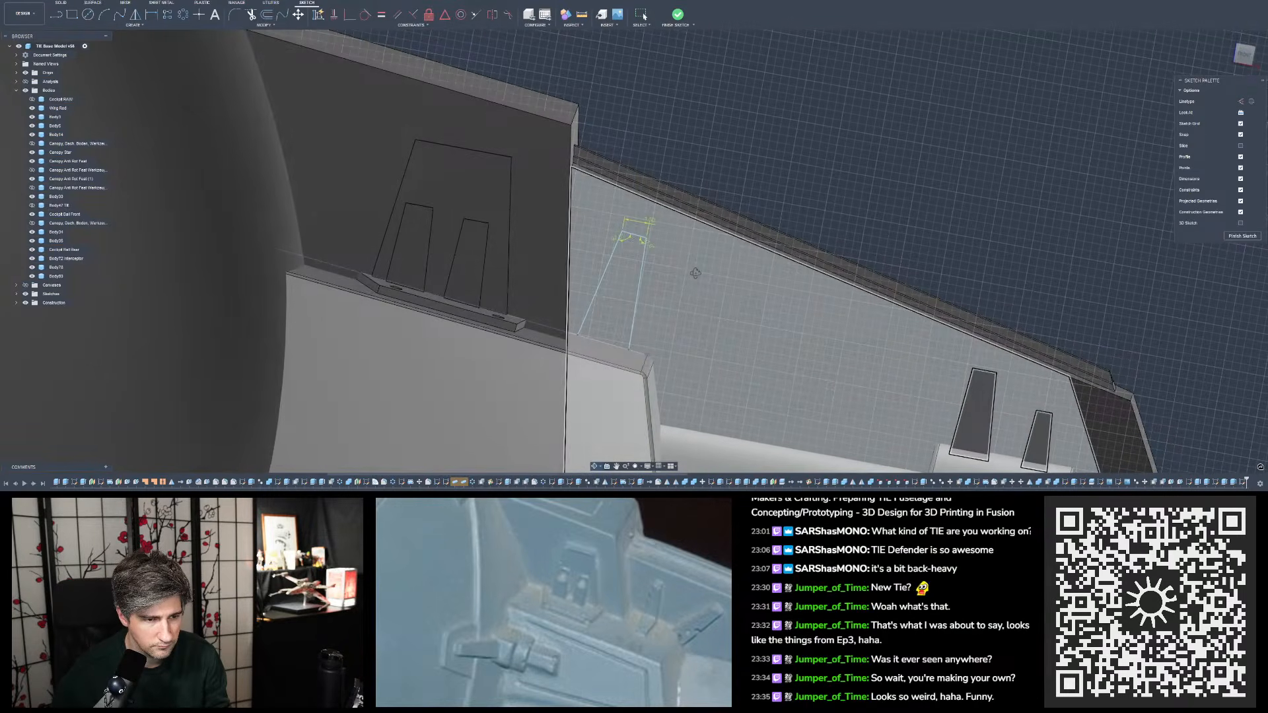
{"action": "scroll", "coordinate": [639, 244], "scroll_direction": "up", "scroll_amount": 5}
{"action": "scroll", "coordinate": [641, 241], "scroll_direction": "up", "scroll_amount": 2}
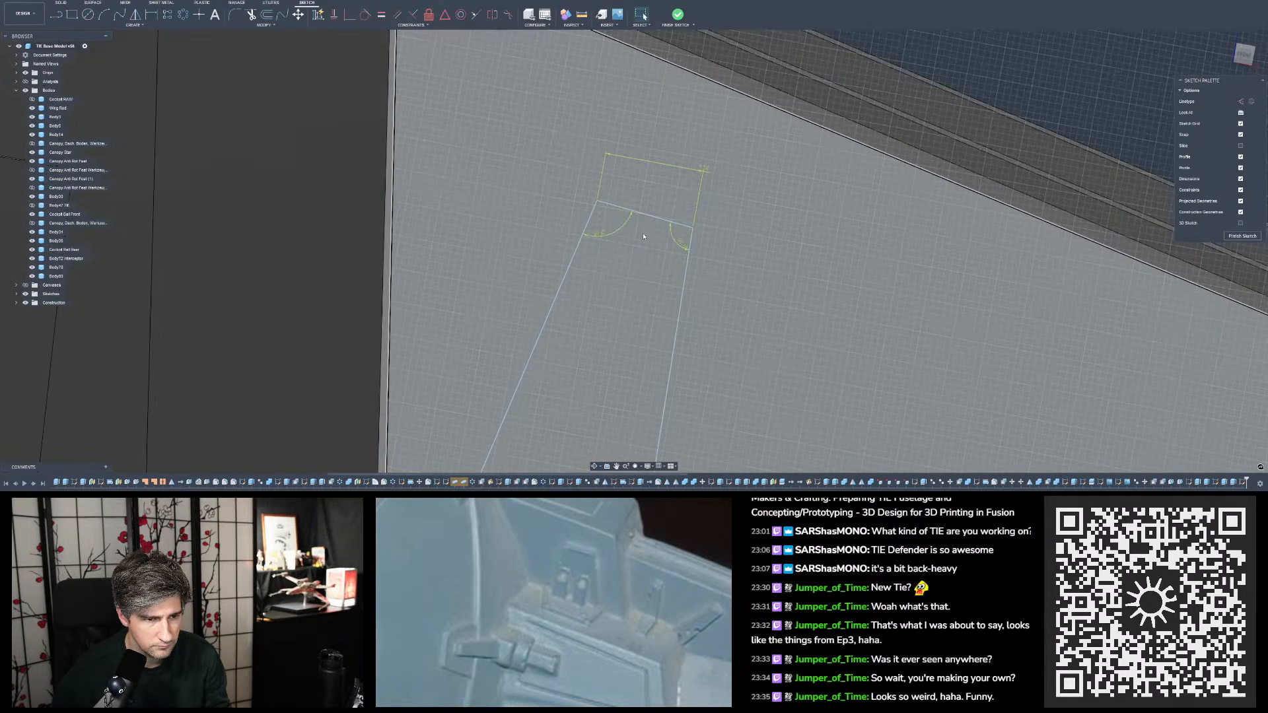
{"action": "scroll", "coordinate": [644, 236], "scroll_direction": "down", "scroll_amount": 5}
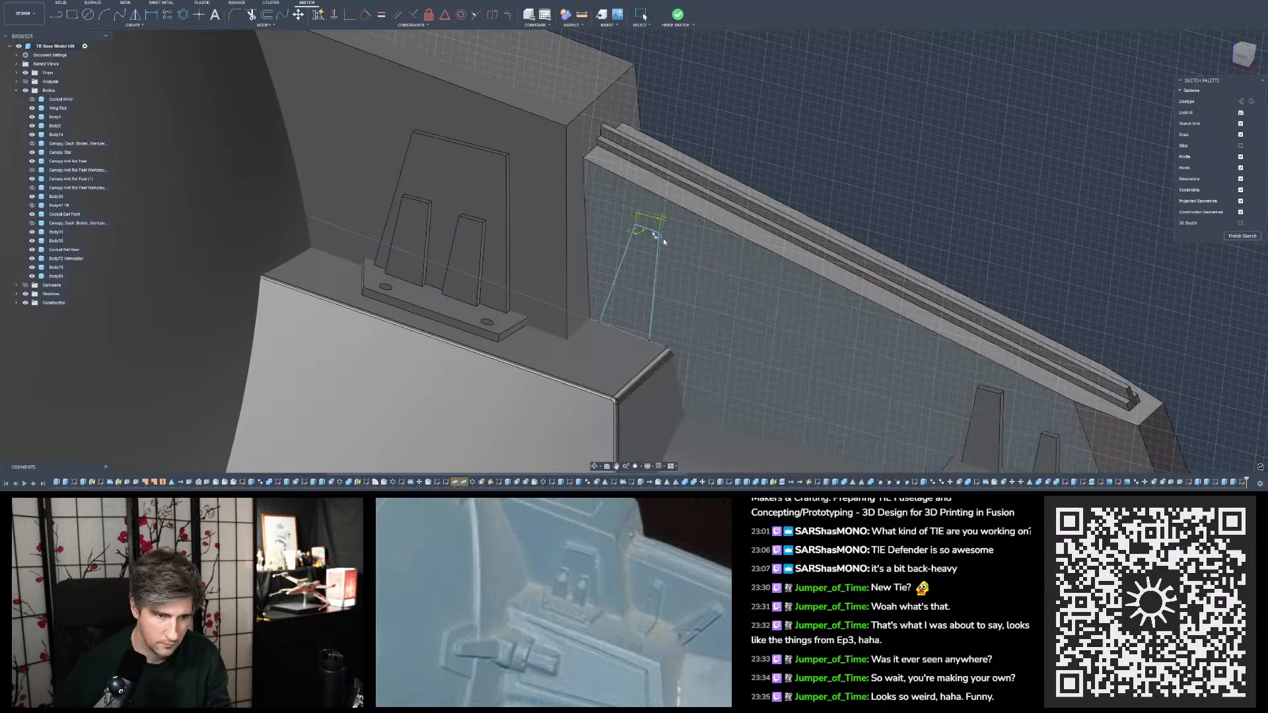
{"action": "double_click", "coordinate": [628, 229]}
{"action": "type", "text": "9"}
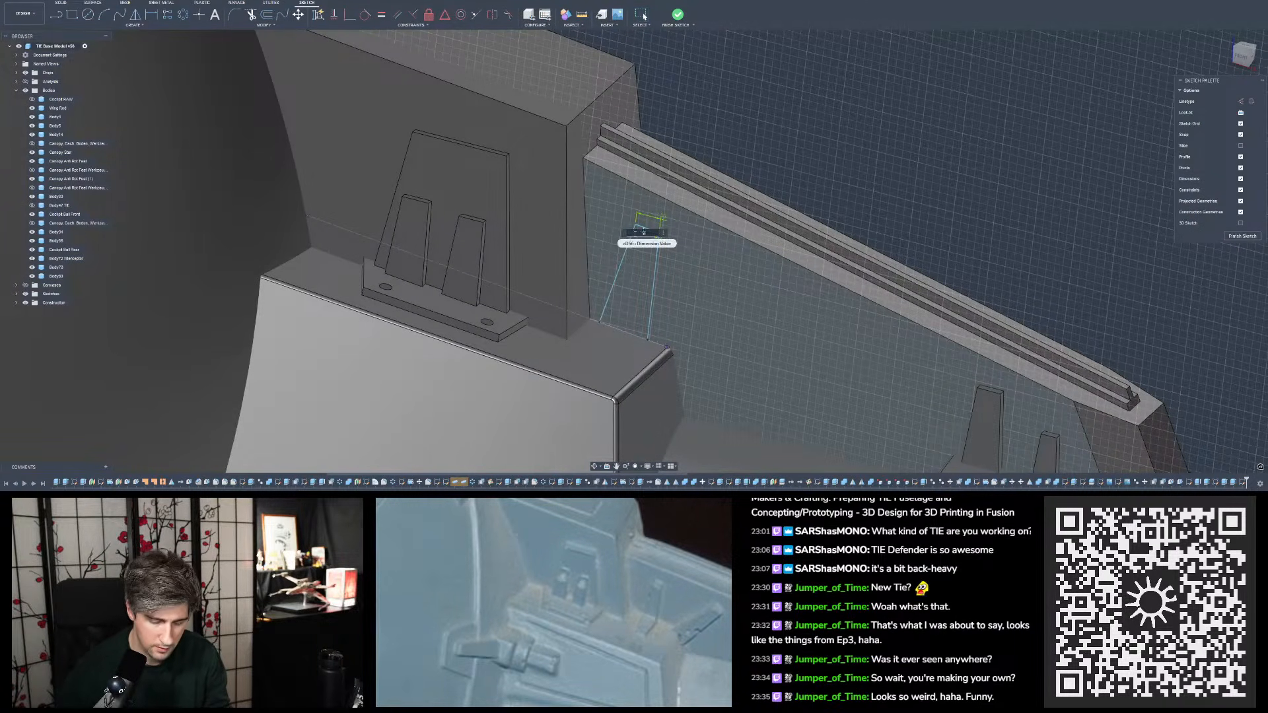
{"action": "key", "text": "Return"}
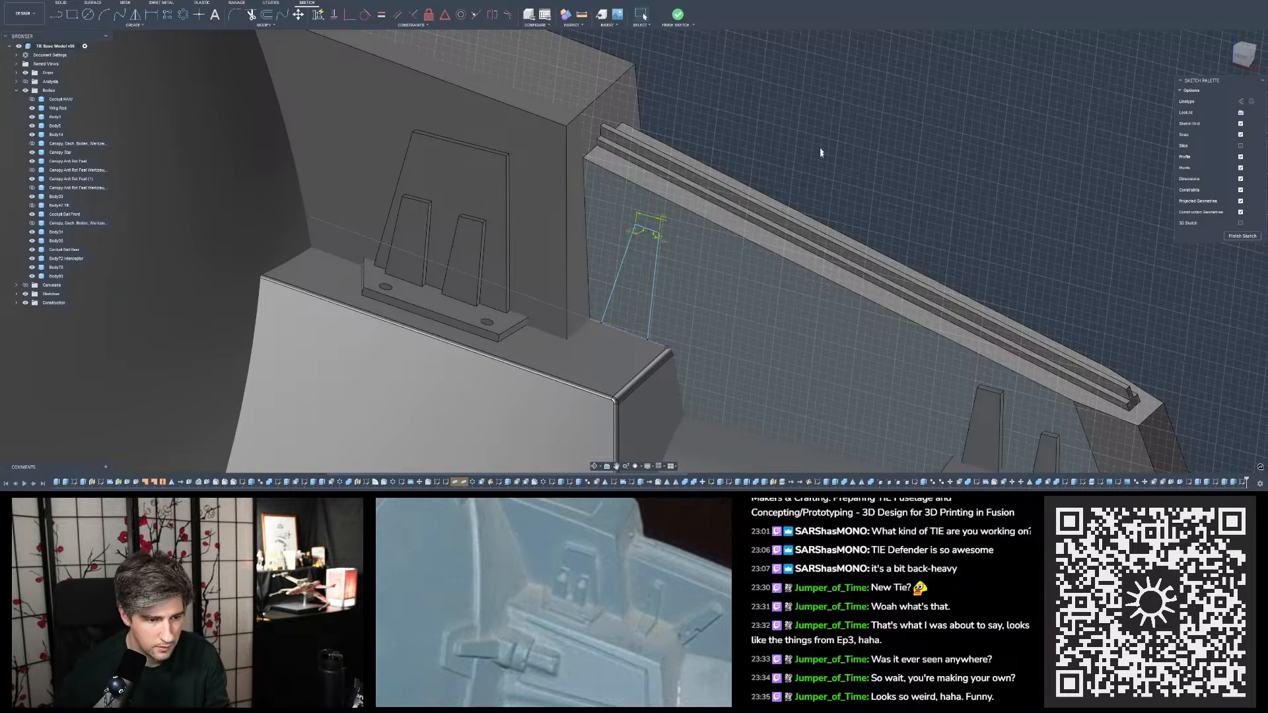
- Keep the top width at 1.5 mm and set the angle between the tab's top edge and outer side to 95 degrees
{"action": "mouse_move", "coordinate": [821, 152]}
{"action": "middle_mouse_down", "text": "shift"}
{"action": "mouse_move", "coordinate": [729, 289]}
{"action": "mouse_move", "coordinate": [858, 189]}
{"action": "middle_mouse_up", "text": "shift"}
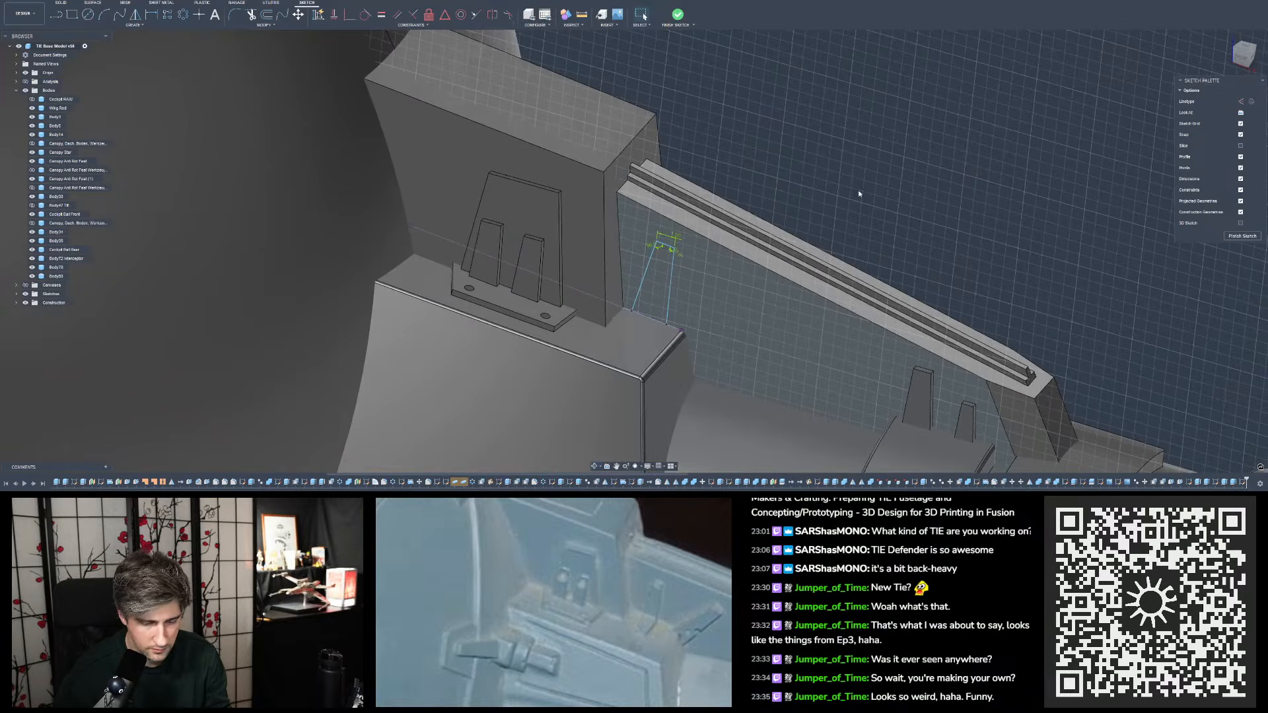
{"action": "scroll", "coordinate": [702, 249], "scroll_direction": "up", "scroll_amount": 2}
{"action": "double_click", "coordinate": [672, 236]}
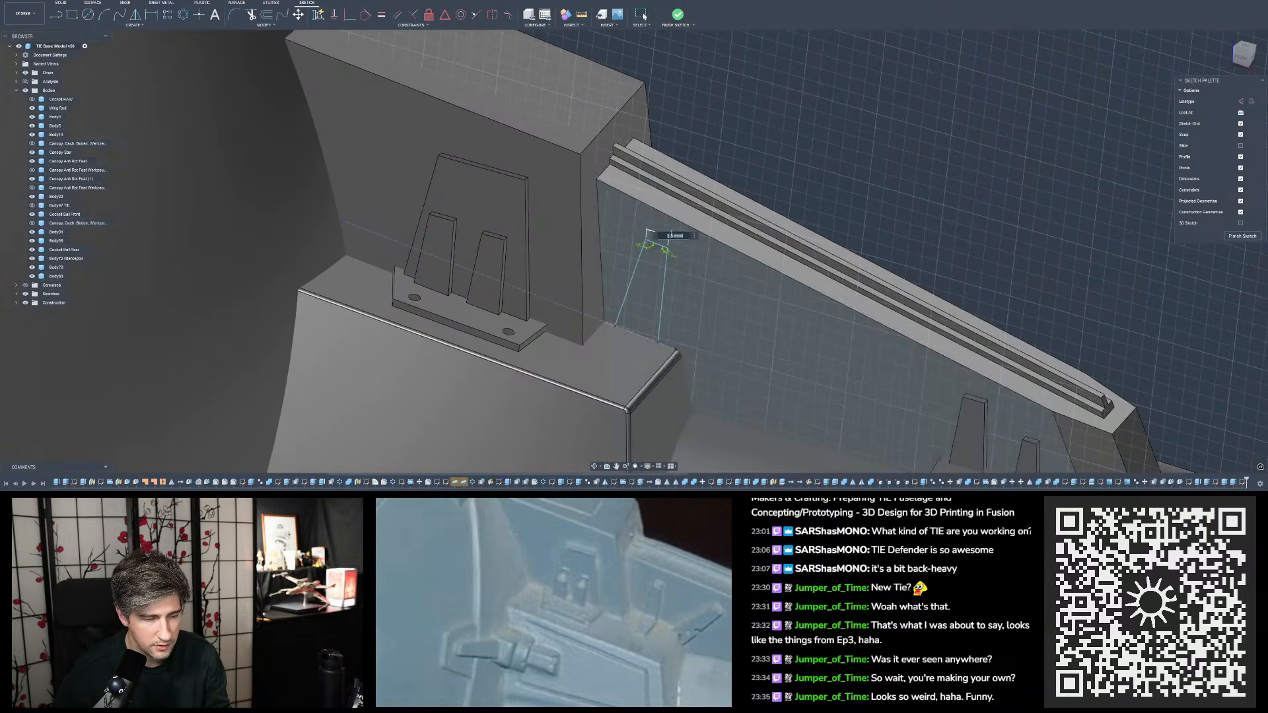
{"action": "key", "text": "Return"}
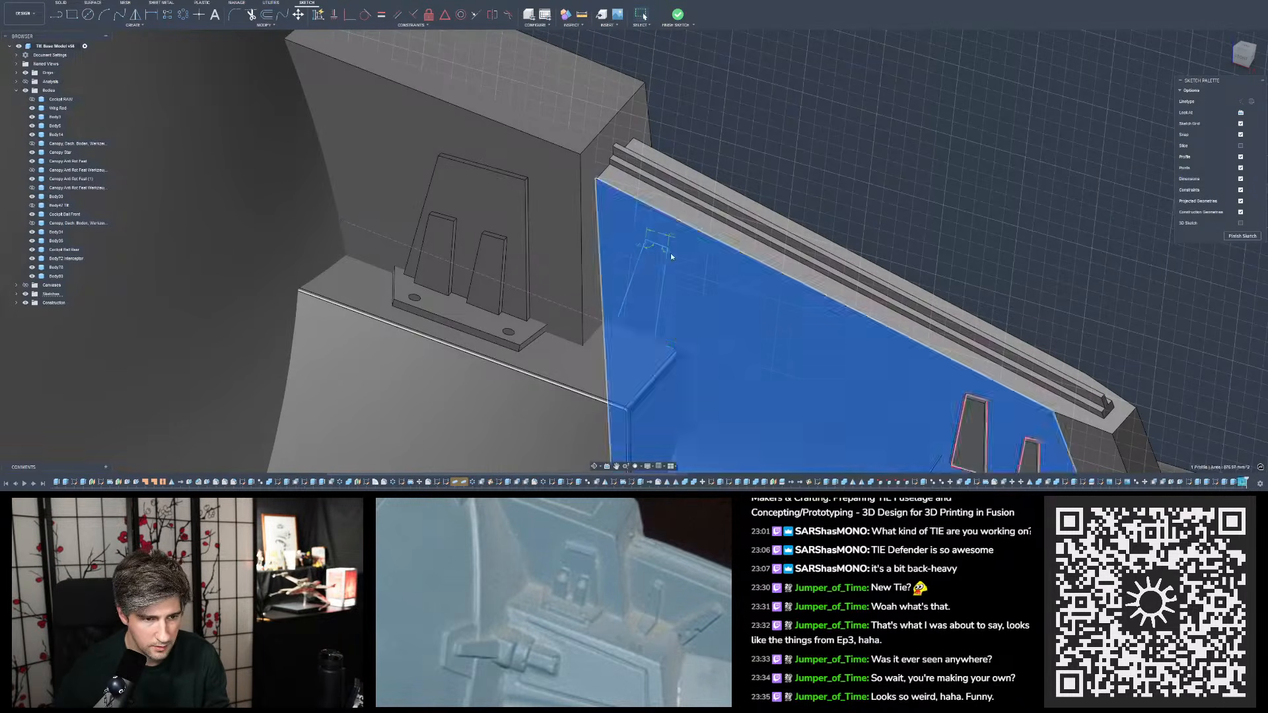
{"action": "double_click", "coordinate": [671, 252]}
{"action": "type", "text": "95"}
{"action": "key", "text": "Return"}
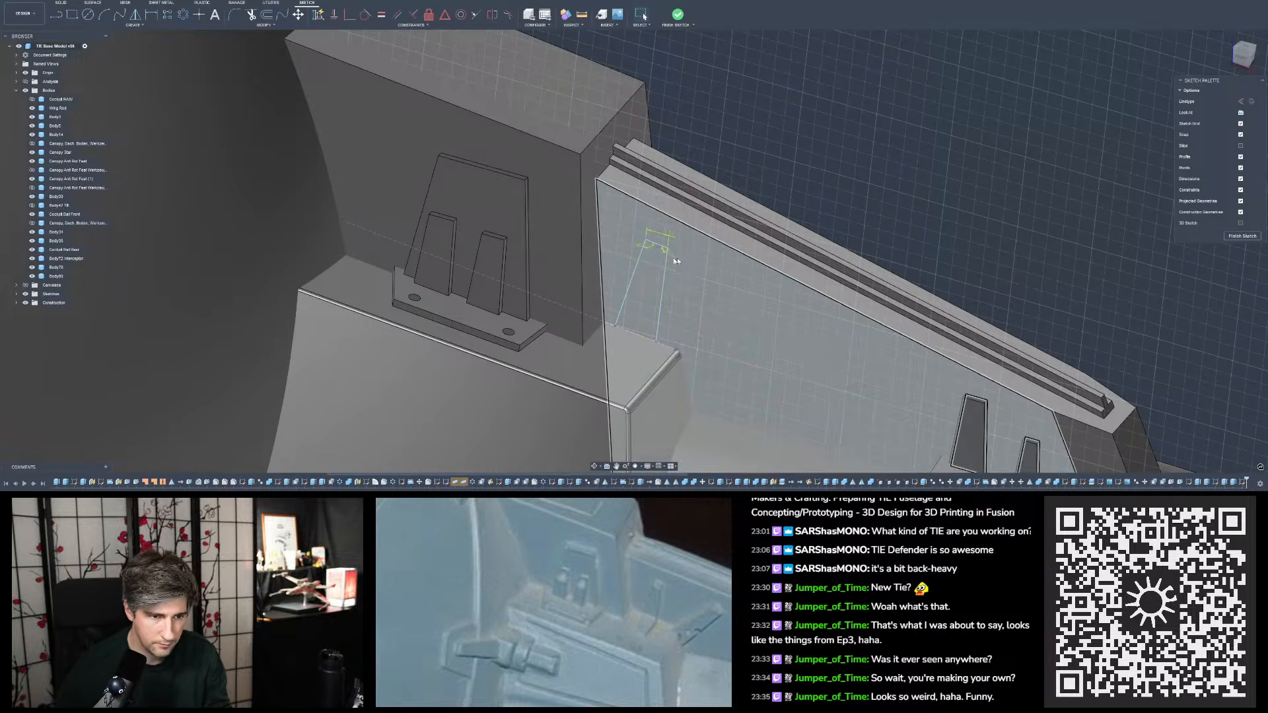
- Set the angle between the sketched tab's top edge and its inner side to 95 degrees
{"action": "left_click", "coordinate": [638, 246]}
{"action": "double_click", "coordinate": [637, 246]}
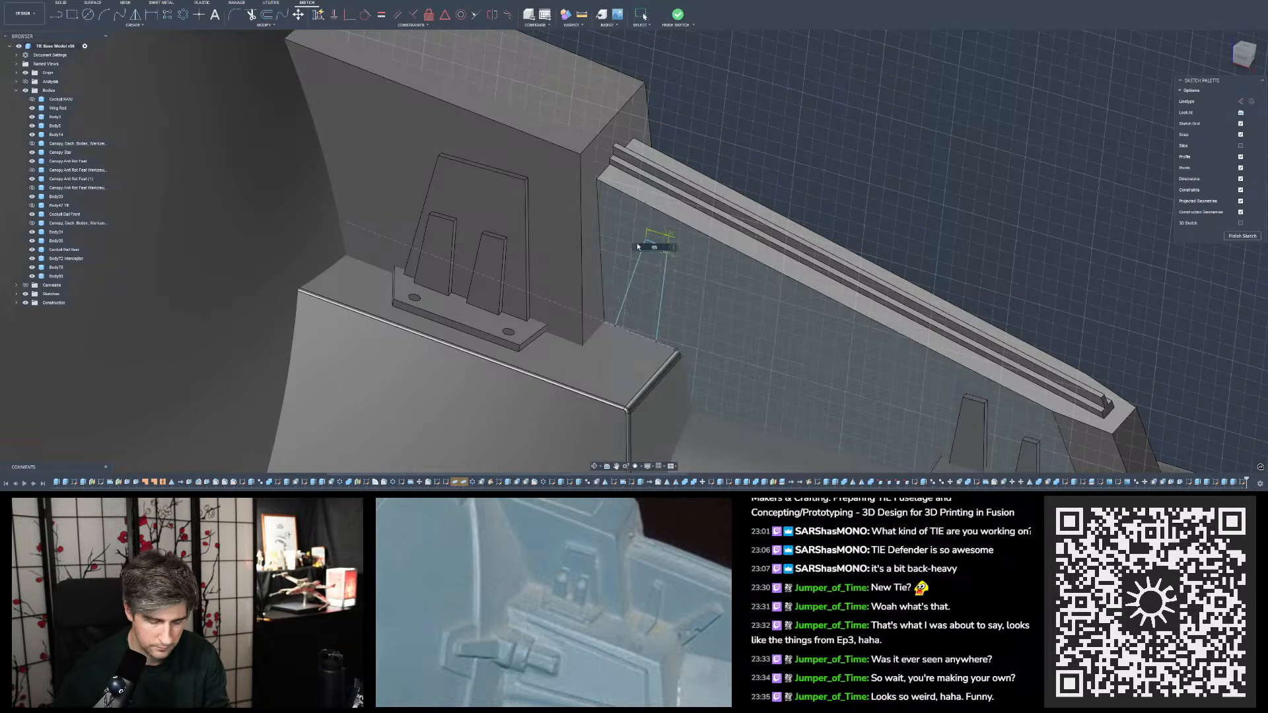
{"action": "key", "text": "Return"}
{"action": "middle_click_drag", "start_coordinate": [747, 284], "coordinate": [799, 169], "text": "shift"}
{"action": "mouse_move", "coordinate": [669, 239]}
{"action": "middle_mouse_down", "text": "shift"}
{"action": "mouse_move", "coordinate": [684, 226]}
{"action": "mouse_move", "coordinate": [689, 344]}
{"action": "mouse_move", "coordinate": [843, 157]}
{"action": "middle_mouse_up", "text": "shift"}
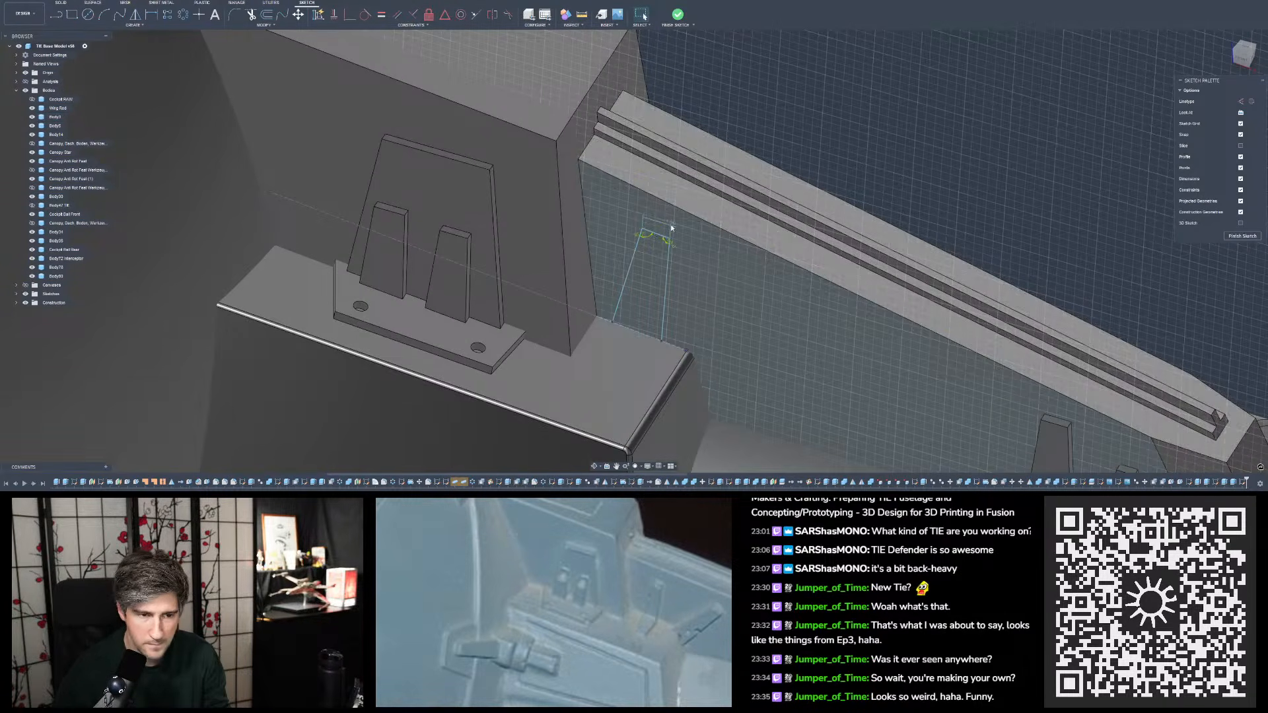
- Move the outer side of the sketched tab so that the profile becomes taller, keeping its top width
{"action": "double_click", "coordinate": [672, 224]}
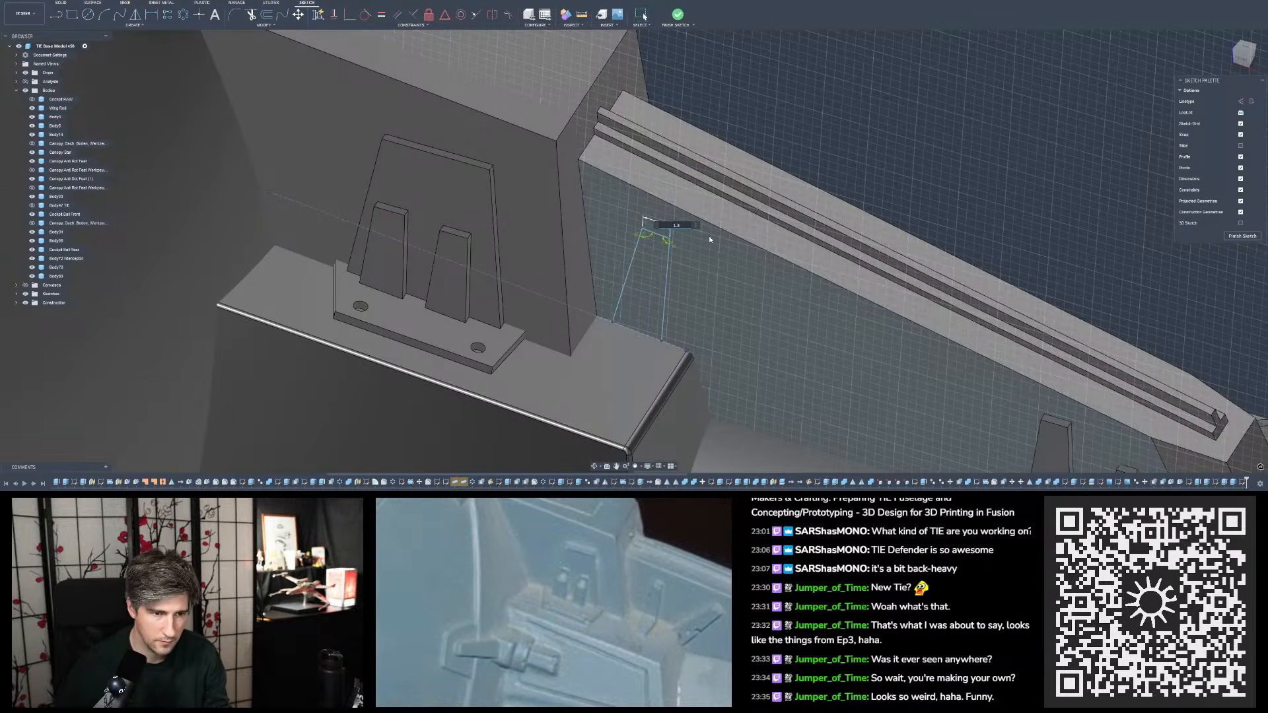
{"action": "key", "text": "Escape"}
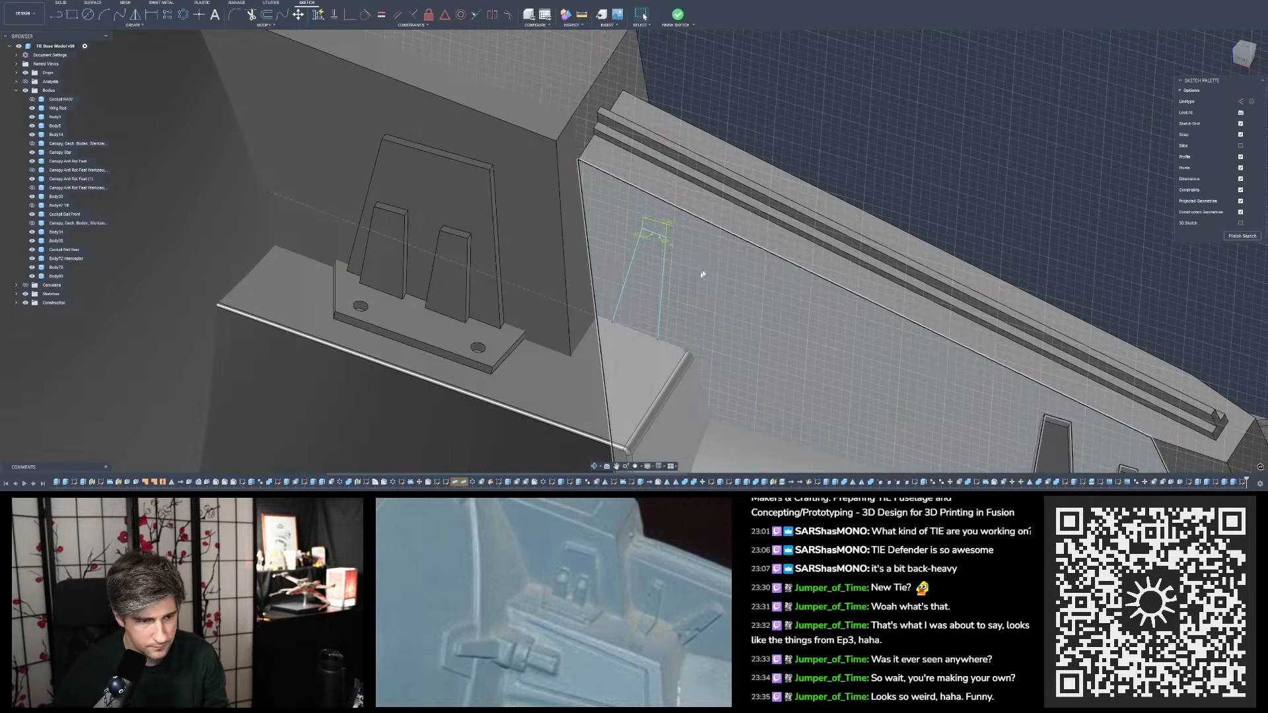
{"action": "left_click", "coordinate": [666, 284]}
{"action": "left_click_drag", "start_coordinate": [666, 286], "coordinate": [663, 289]}
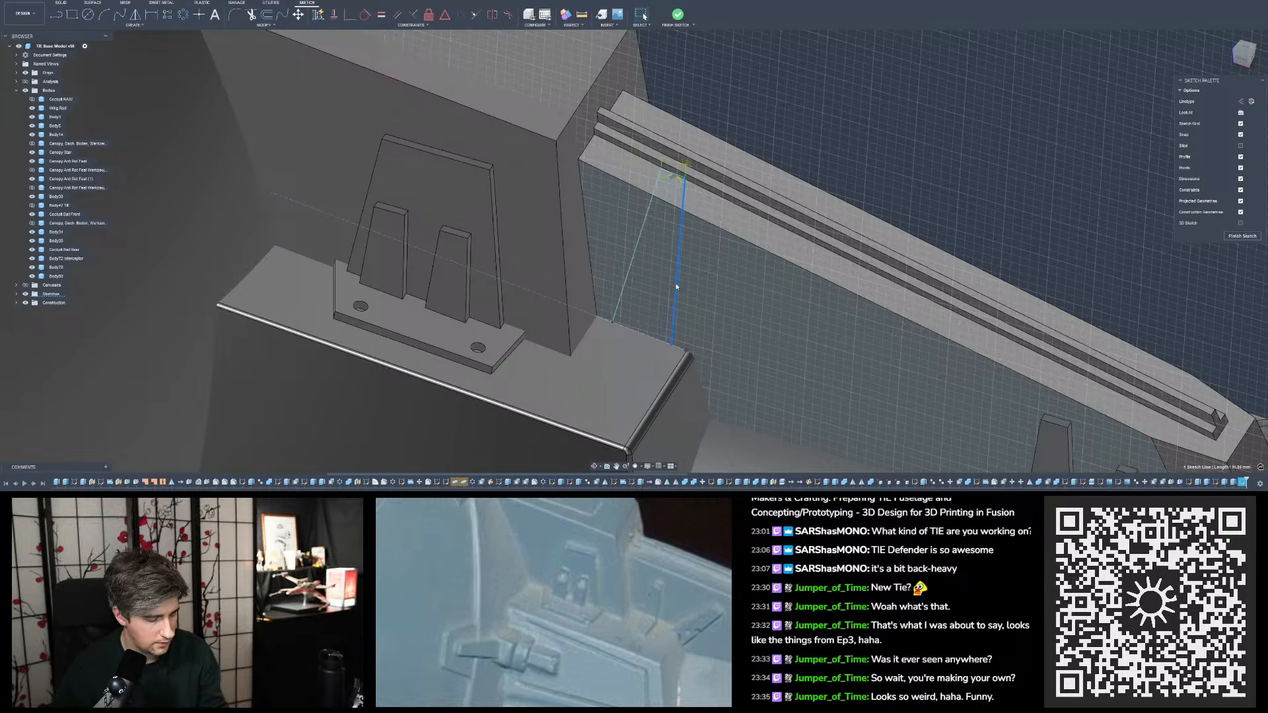
{"action": "key", "text": "Escape"}
- Dimension the tab's height from its top edge to the edge at its base
{"action": "middle_click_drag", "start_coordinate": [821, 95], "coordinate": [770, 41], "text": "shift"}
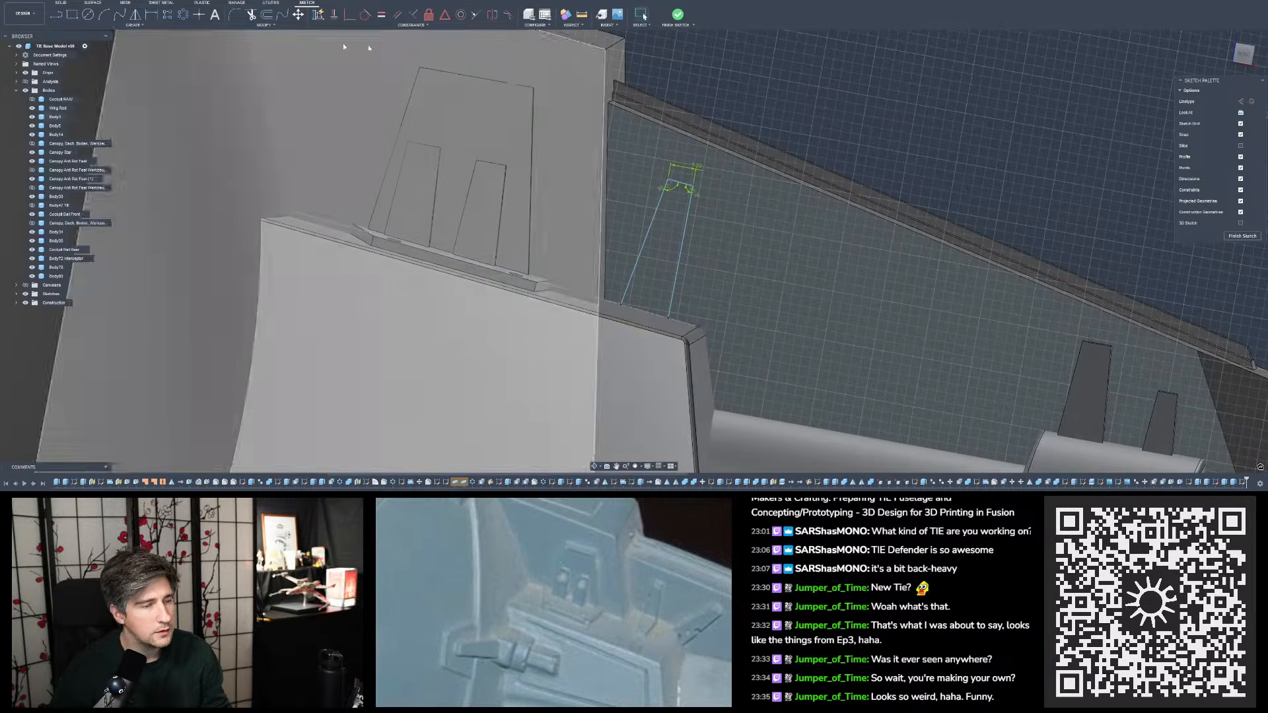
{"action": "left_click", "coordinate": [151, 15]}
{"action": "left_click", "coordinate": [682, 182]}
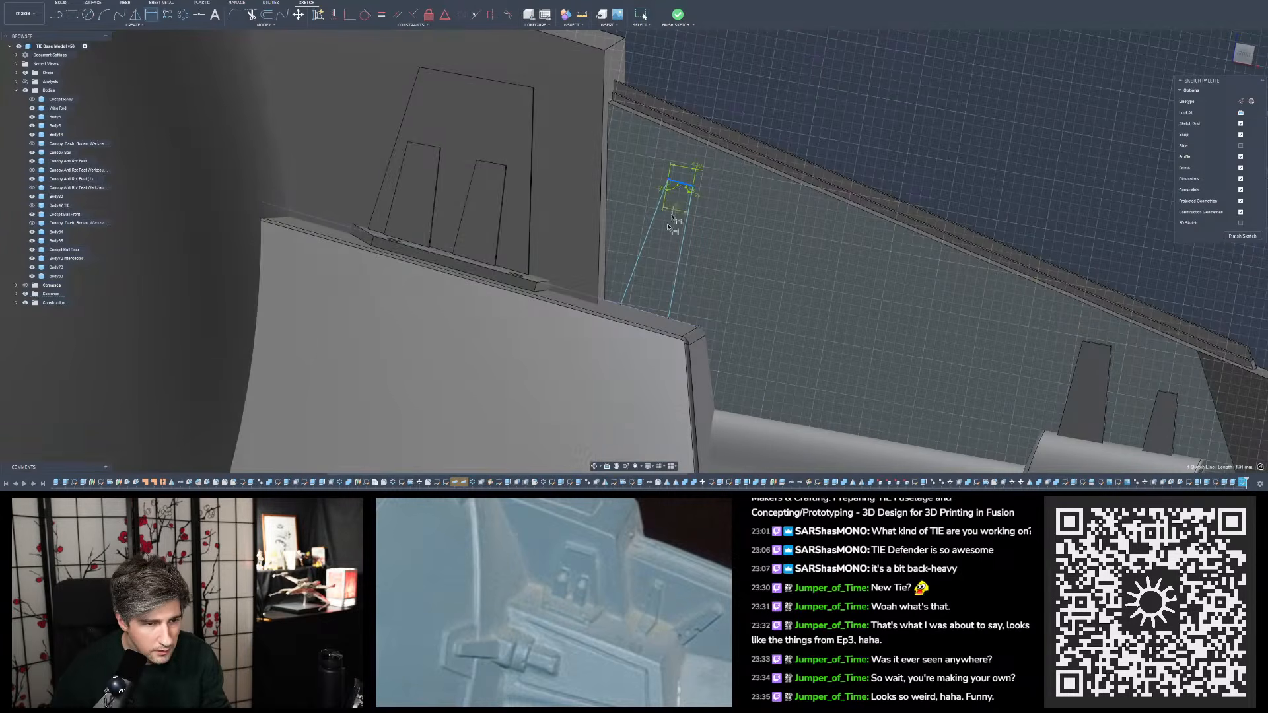
{"action": "left_click", "coordinate": [648, 311]}
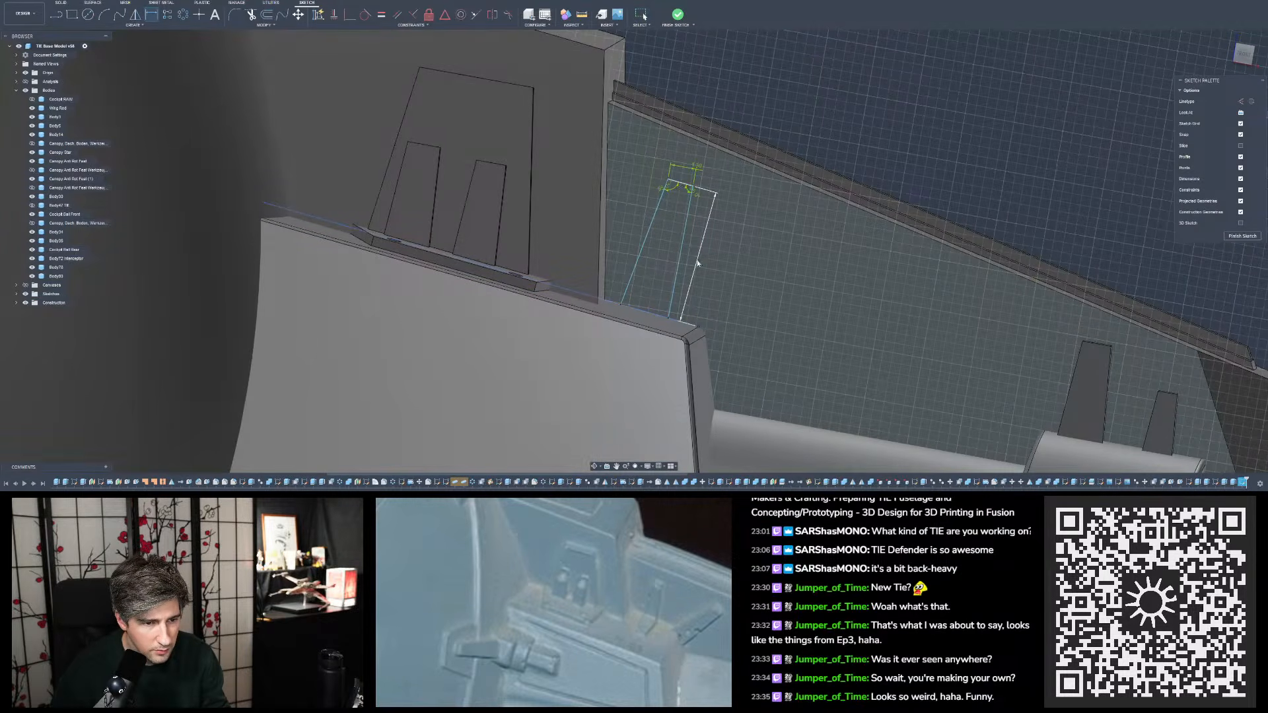
{"action": "left_click", "coordinate": [772, 255]}
{"action": "key", "text": "Return"}
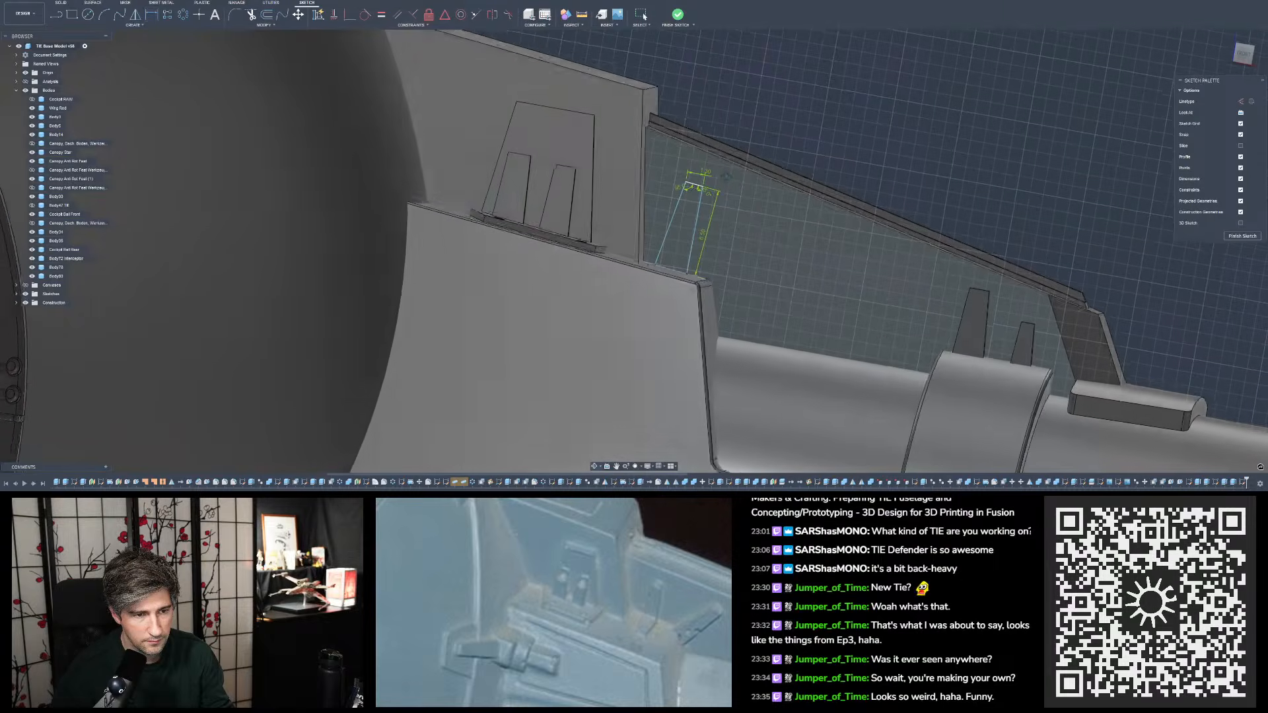
- Compare the sketched tab's size and placement with the neighbouring tabs from the front and on the reference photo
{"action": "key", "text": "d"}
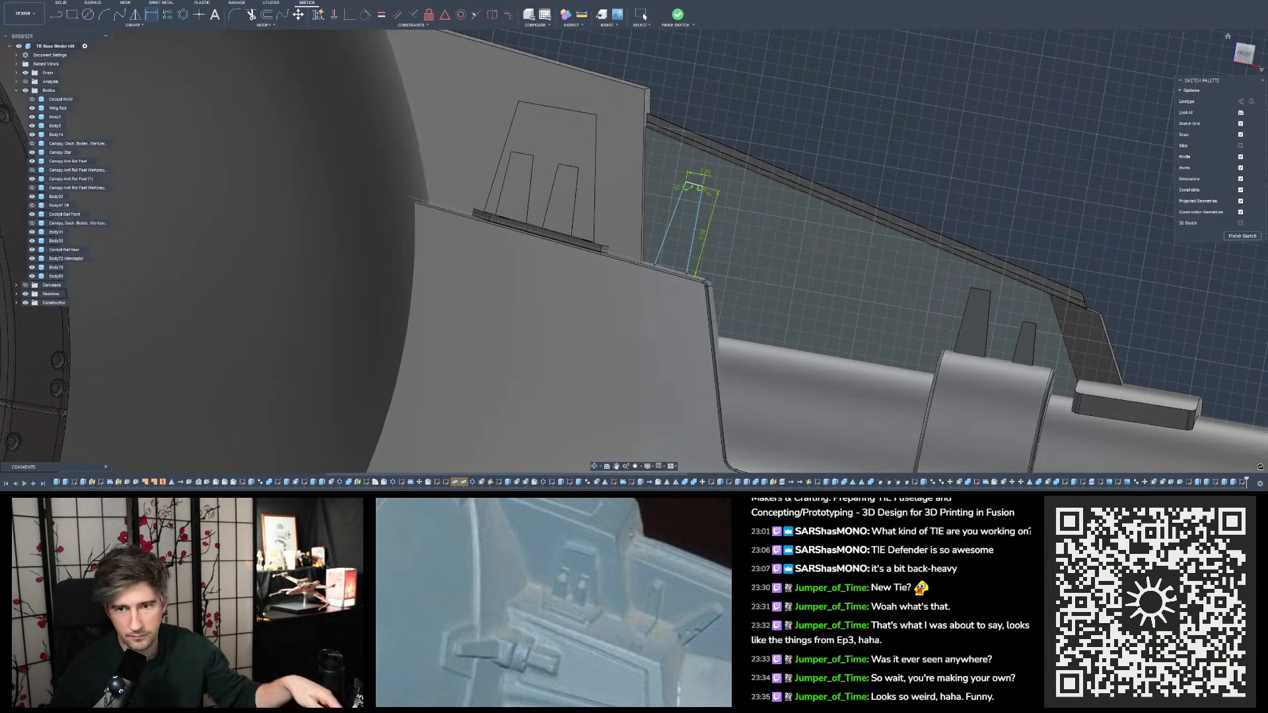
{"action": "left_click", "coordinate": [1245, 53]}
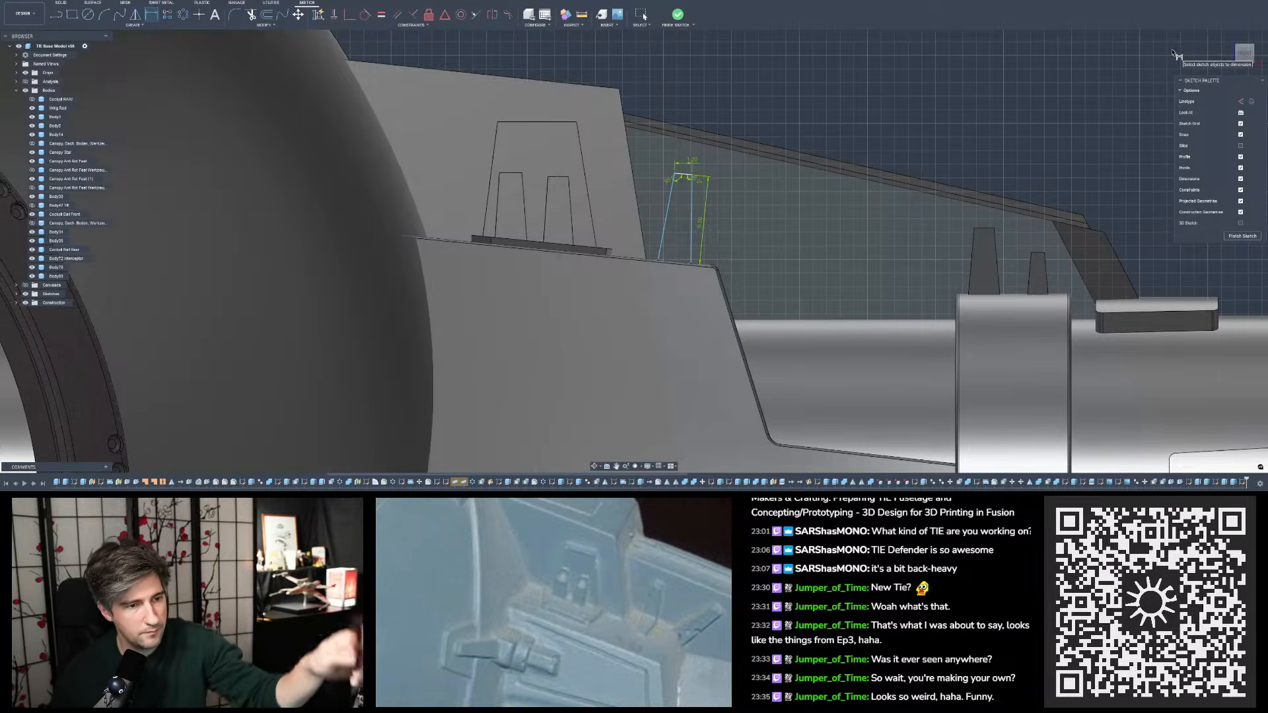
{"action": "key", "text": "Escape"}
{"action": "mouse_move", "coordinate": [851, 148]}
{"action": "middle_mouse_down", "text": "shift"}
{"action": "mouse_move", "coordinate": [803, 198]}
{"action": "mouse_move", "coordinate": [831, 163]}
{"action": "middle_mouse_up", "text": "shift"}
{"action": "key", "text": "Escape"}
{"action": "middle_click_drag", "start_coordinate": [865, 107], "coordinate": [743, 251], "text": "shift"}
{"action": "scroll", "coordinate": [713, 257], "scroll_direction": "down", "scroll_amount": 4}
{"action": "scroll", "coordinate": [634, 517], "scroll_direction": "down", "scroll_amount": 2}
{"action": "scroll", "coordinate": [634, 517], "scroll_direction": "down", "scroll_amount": 3}
{"action": "left_click_drag", "start_coordinate": [628, 545], "coordinate": [658, 562]}
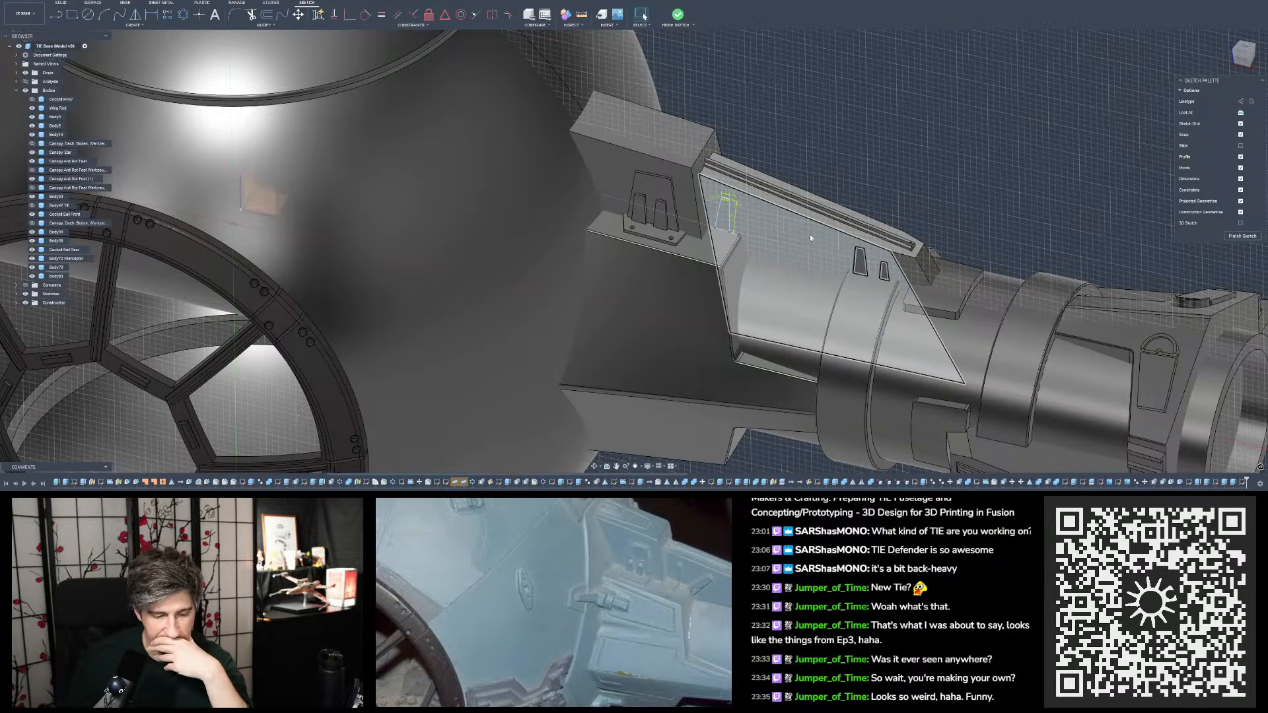
- Draw a line between the lower ends of the tab's two sides to close the profile at its base
{"action": "scroll", "coordinate": [773, 209], "scroll_direction": "up", "scroll_amount": 5}
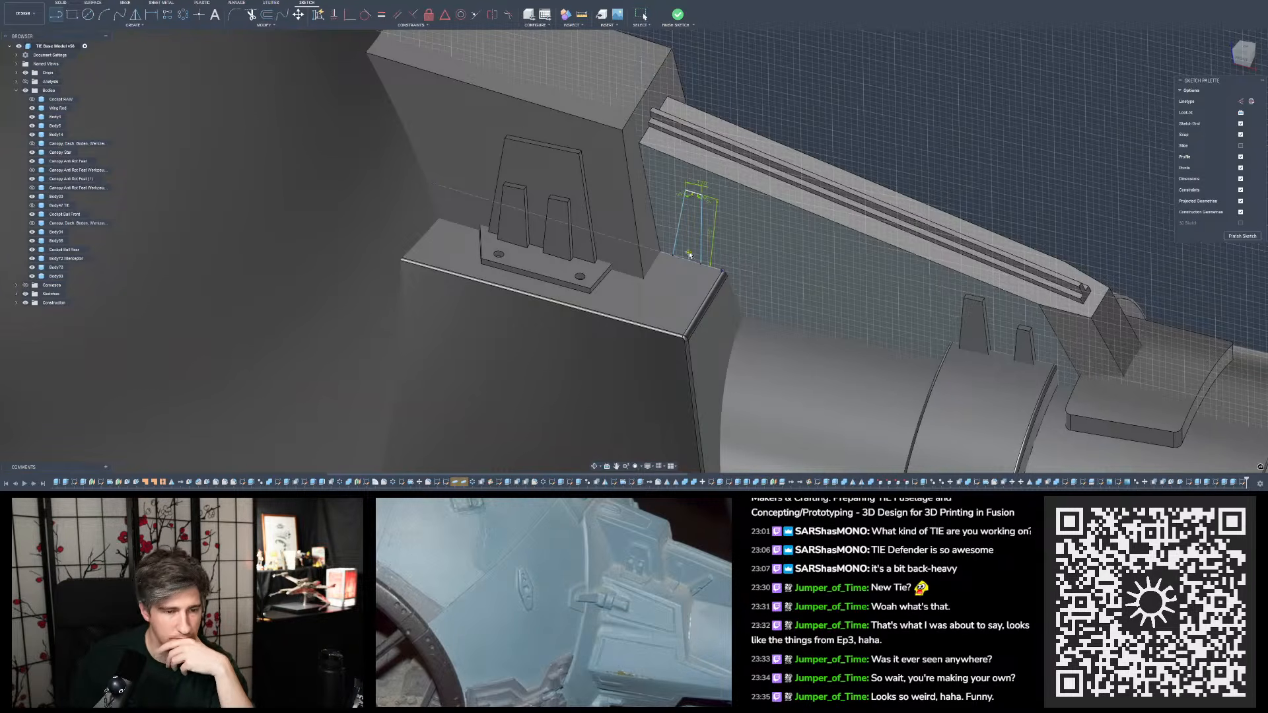
{"action": "left_click", "coordinate": [673, 256]}
{"action": "left_click", "coordinate": [702, 265]}
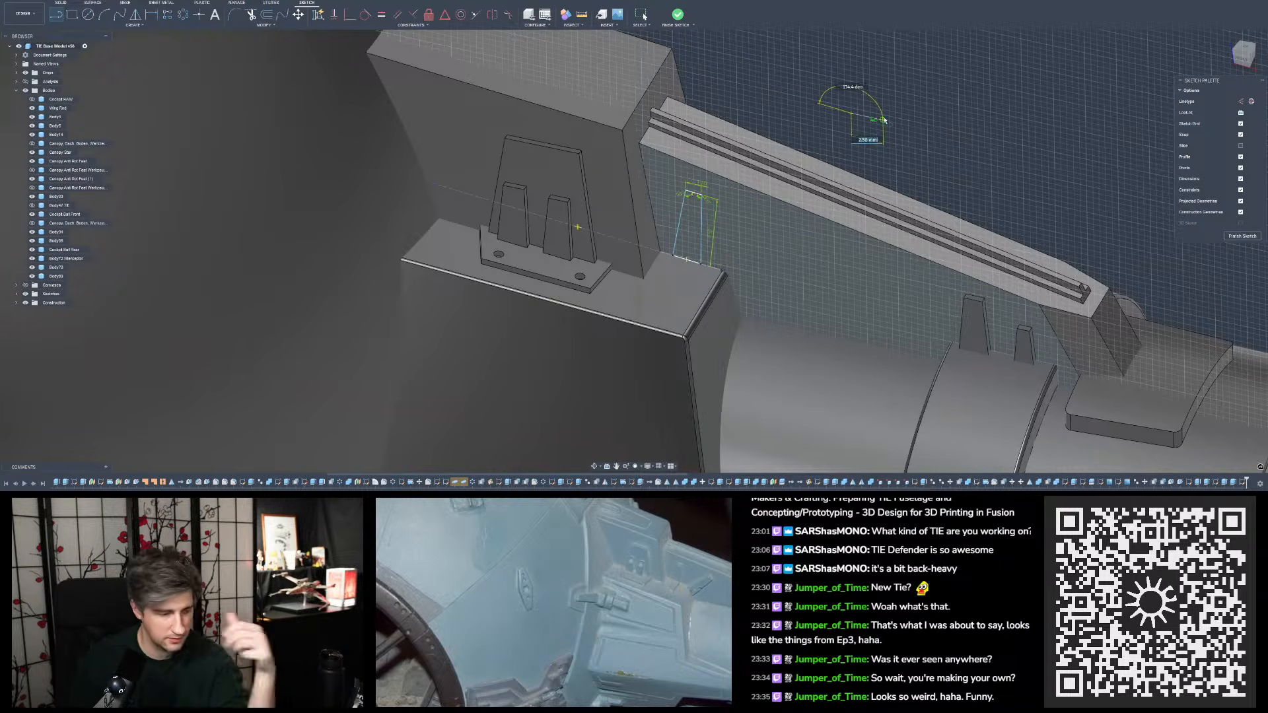
{"action": "key", "text": "Escape"}
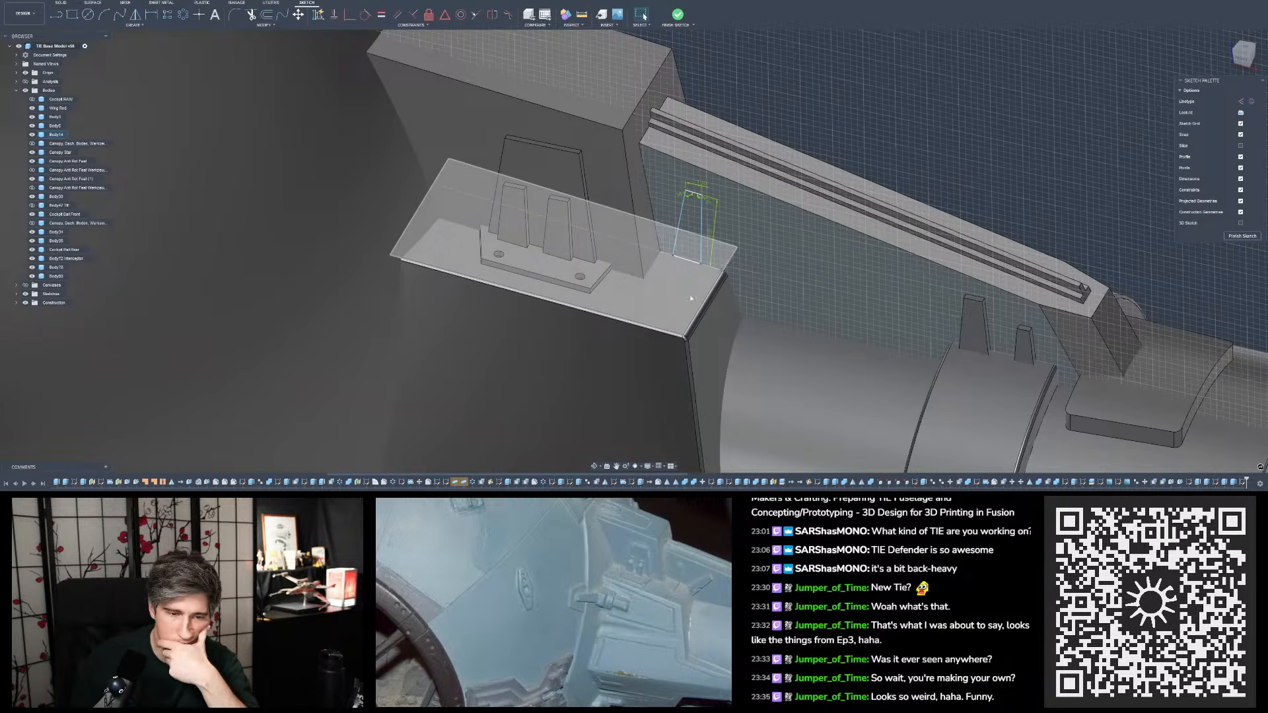
{"action": "mouse_move", "coordinate": [687, 267]}
{"action": "middle_mouse_down", "text": "shift"}
{"action": "mouse_move", "coordinate": [760, 248]}
{"action": "mouse_move", "coordinate": [694, 238]}
{"action": "mouse_move", "coordinate": [699, 283]}
{"action": "mouse_move", "coordinate": [690, 224]}
{"action": "middle_mouse_up", "text": "shift"}
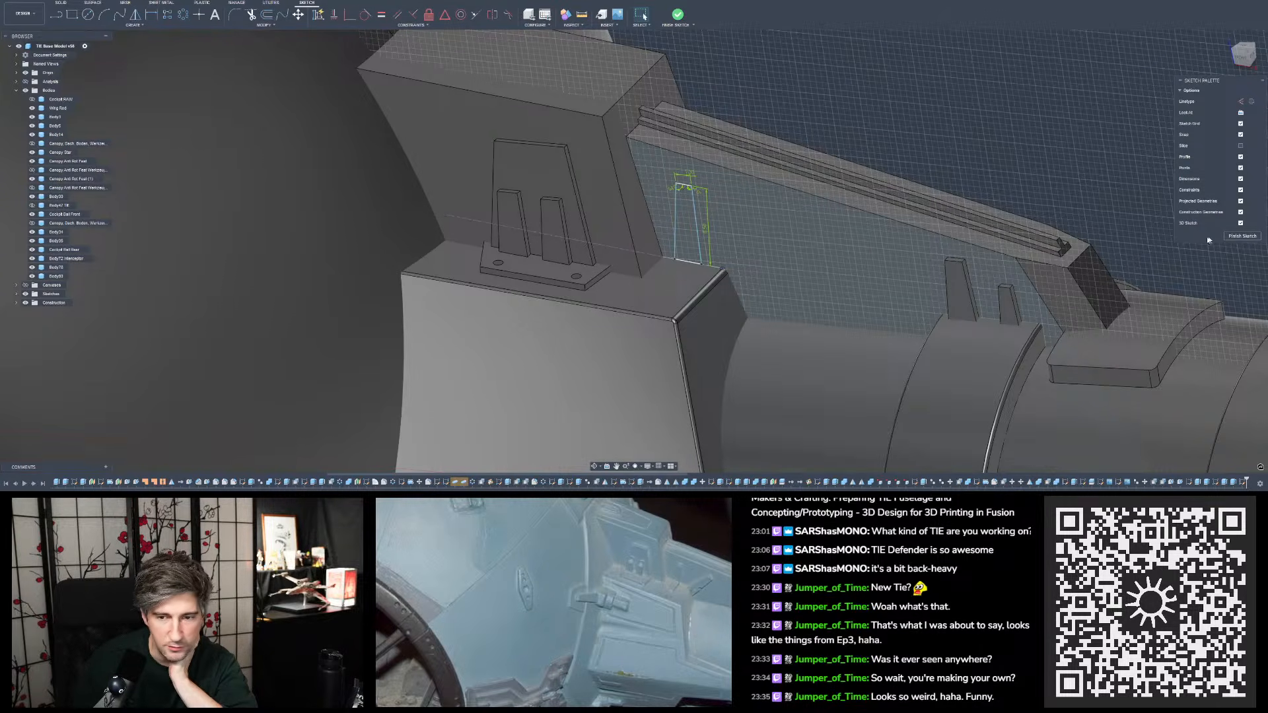
{"action": "left_click", "coordinate": [54, 17]}
{"action": "left_click", "coordinate": [700, 265]}
{"action": "mouse_move", "coordinate": [689, 260]}
{"action": "middle_mouse_down", "text": "shift"}
{"action": "mouse_move", "coordinate": [680, 268]}
{"action": "mouse_move", "coordinate": [701, 285]}
{"action": "mouse_move", "coordinate": [732, 231]}
{"action": "mouse_move", "coordinate": [714, 271]}
{"action": "middle_mouse_up", "text": "shift"}
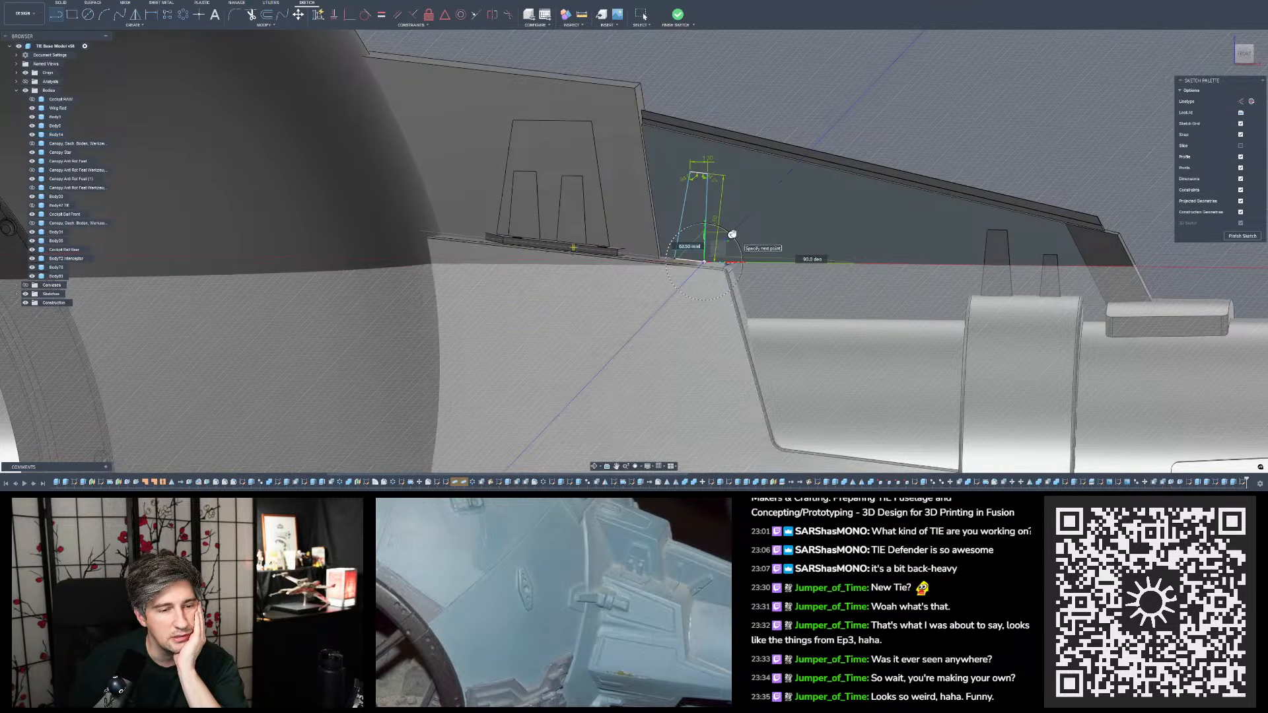
{"action": "left_click_drag", "start_coordinate": [732, 235], "coordinate": [736, 236]}
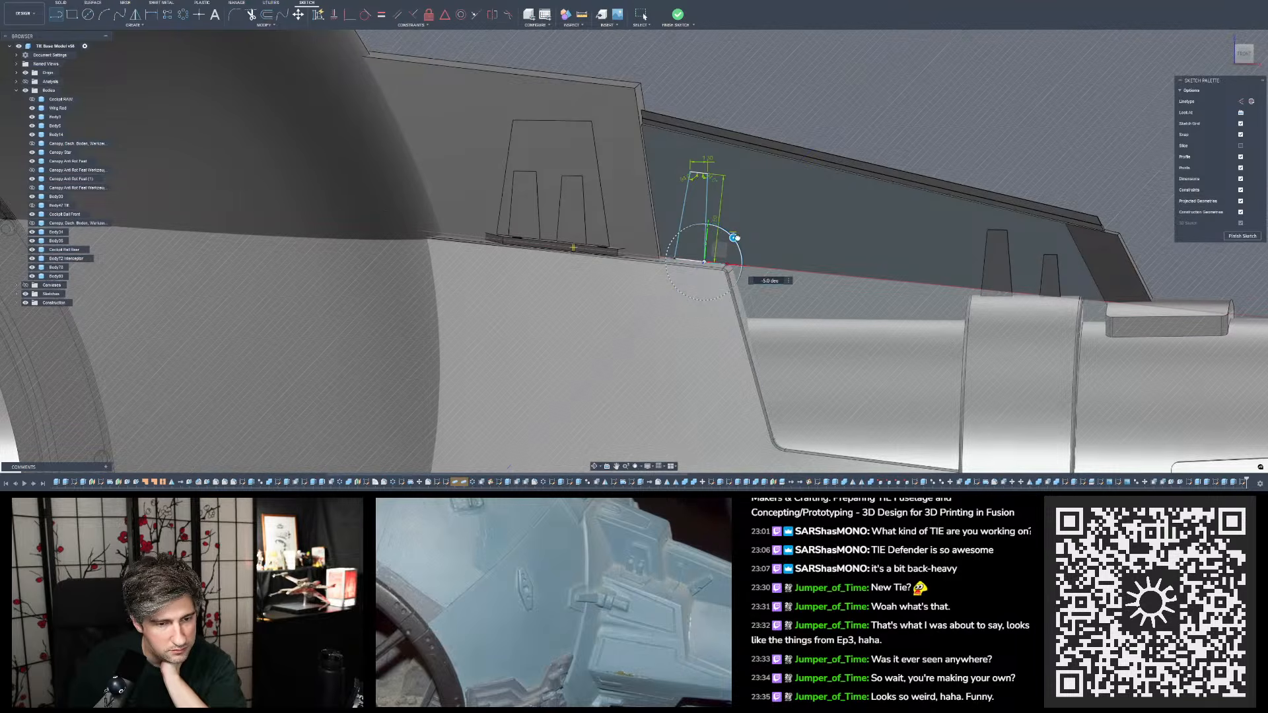
{"action": "scroll", "coordinate": [631, 261], "scroll_direction": "up", "scroll_amount": 5}
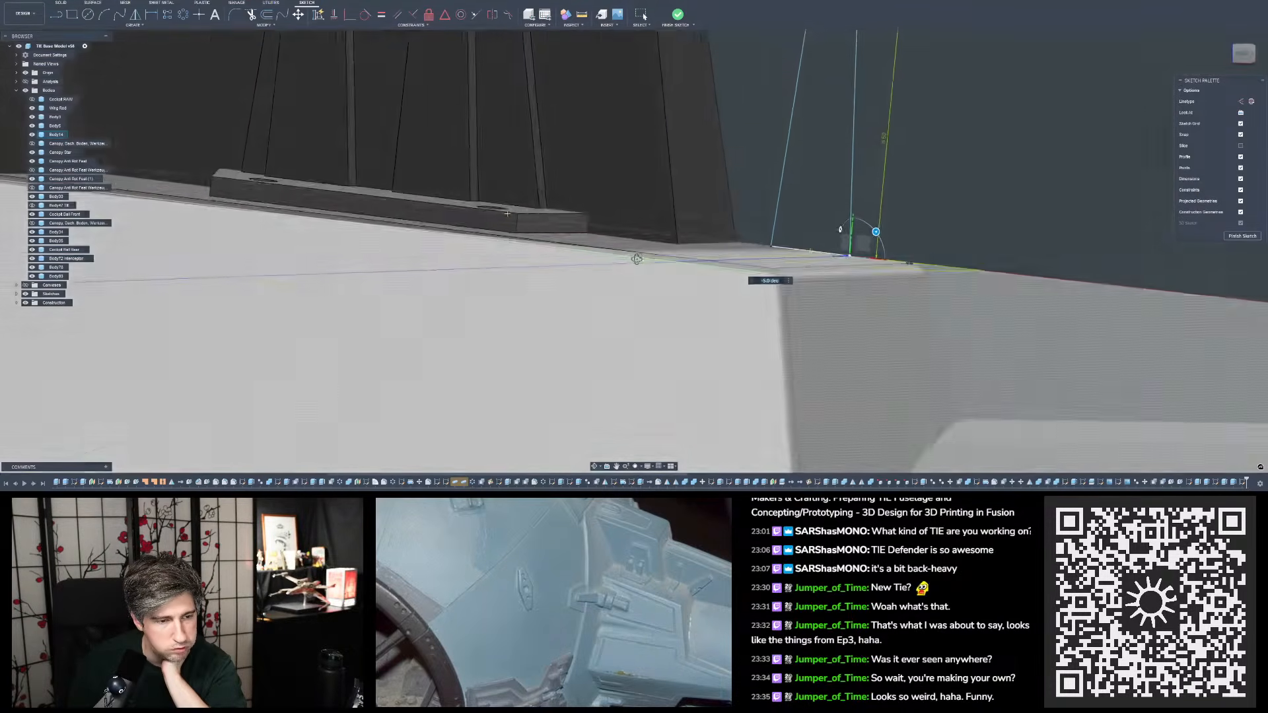
{"action": "mouse_move", "coordinate": [637, 260]}
{"action": "middle_mouse_down", "text": "shift"}
{"action": "mouse_move", "coordinate": [607, 258]}
{"action": "mouse_move", "coordinate": [627, 261]}
{"action": "middle_mouse_up", "text": "shift"}
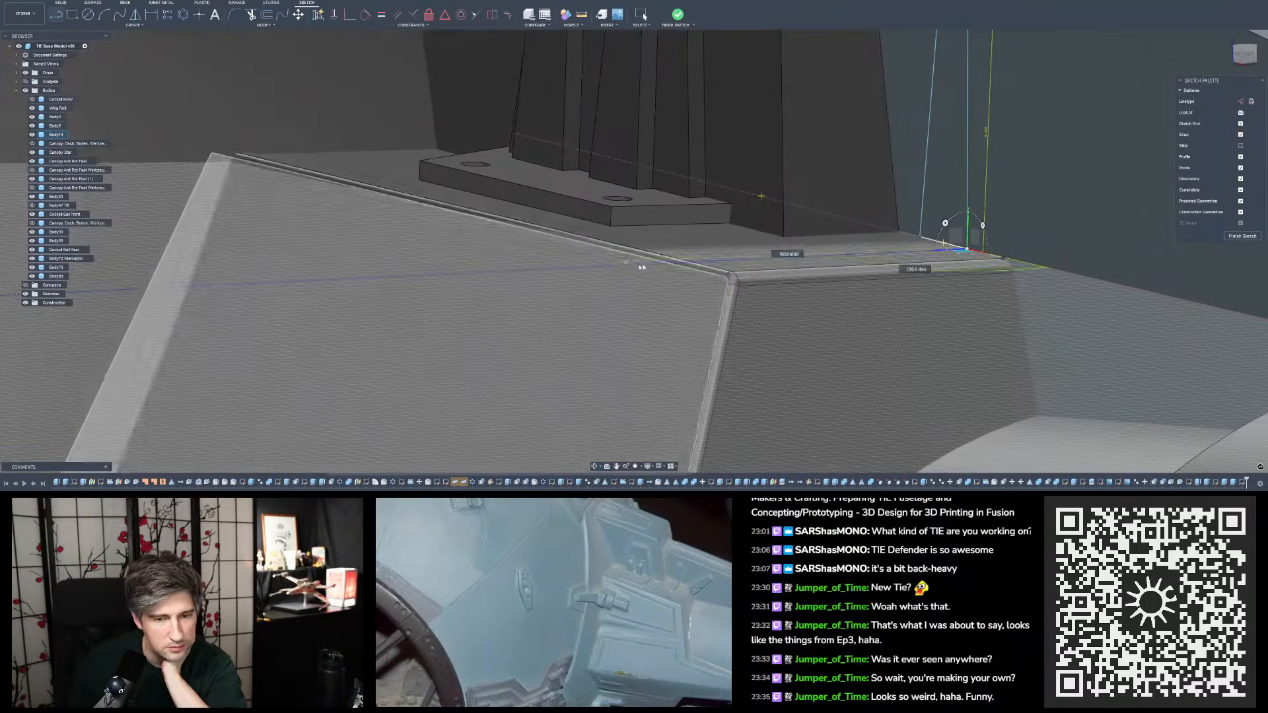
{"action": "scroll", "coordinate": [547, 306], "scroll_direction": "down", "scroll_amount": 5}
{"action": "key", "text": "Escape"}
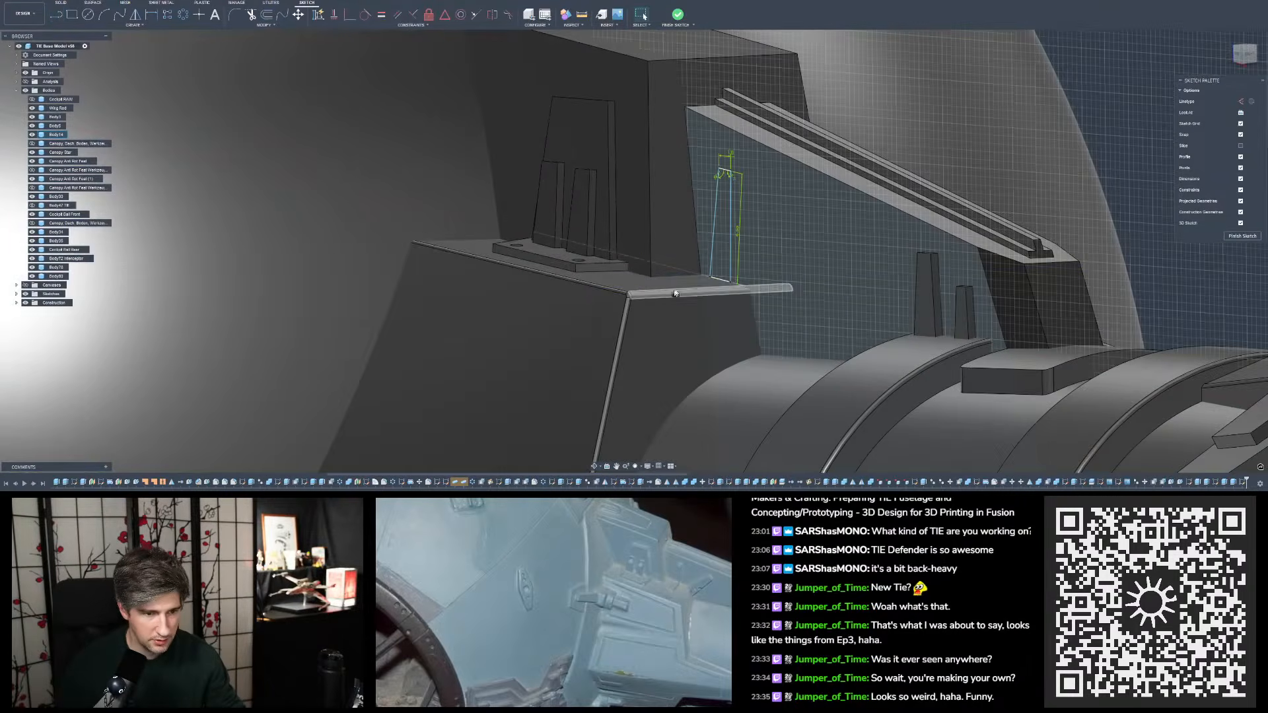
- Measure the angle between the flat ledge face beneath the tabs and the horizontal origin plane
{"action": "scroll", "coordinate": [717, 212], "scroll_direction": "down", "scroll_amount": 2}
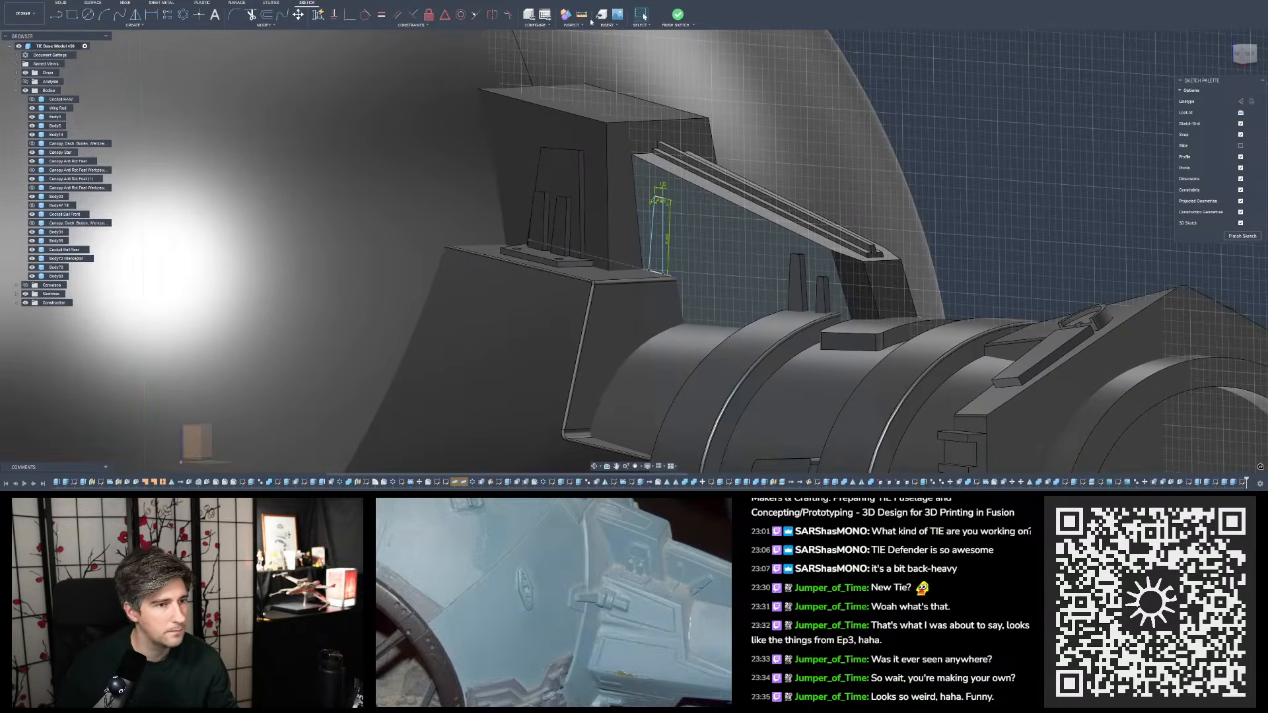
{"action": "left_click", "coordinate": [583, 14]}
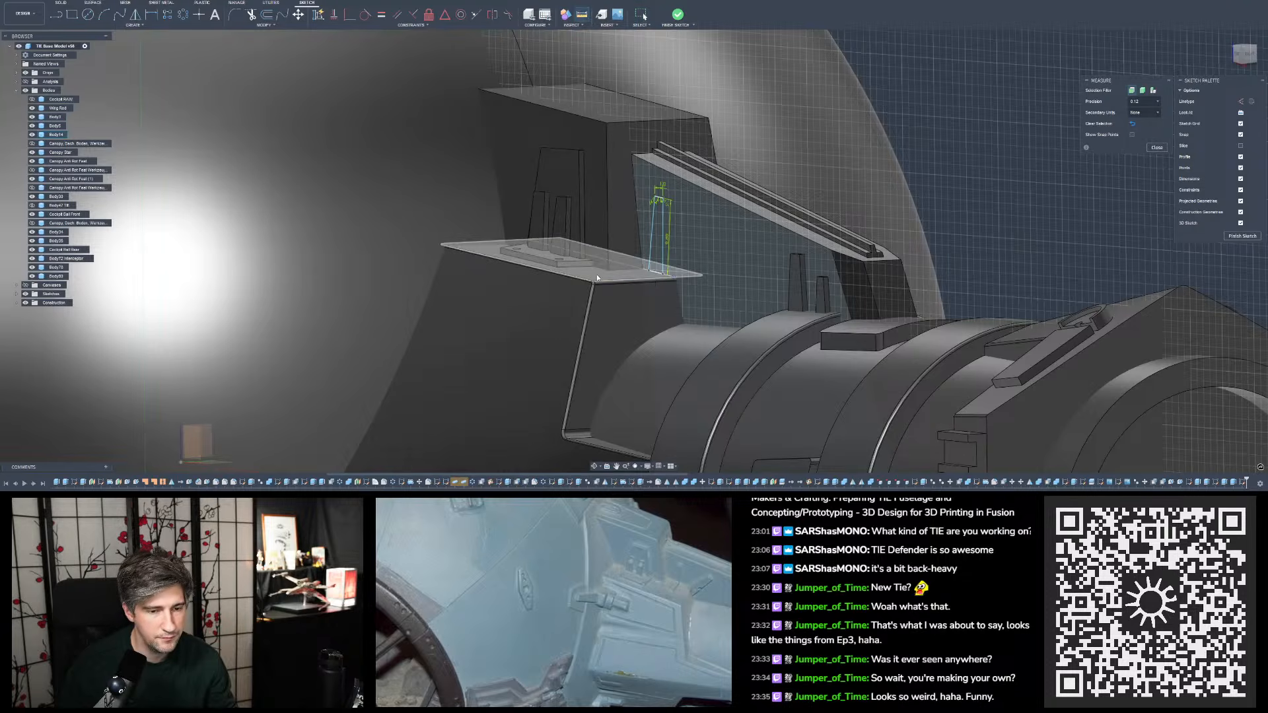
{"action": "left_click", "coordinate": [644, 260]}
{"action": "scroll", "coordinate": [644, 260], "scroll_direction": "down", "scroll_amount": 8}
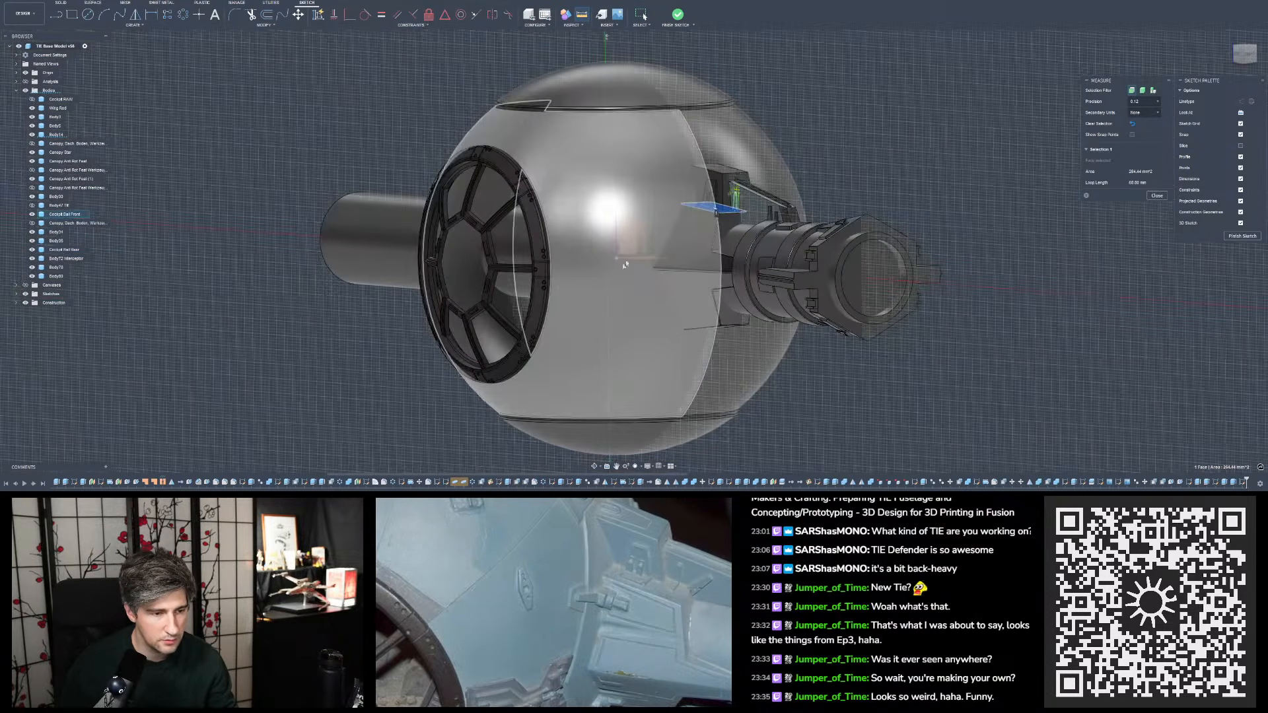
{"action": "middle_click_drag", "start_coordinate": [642, 265], "coordinate": [636, 307], "text": "shift"}
{"action": "scroll", "coordinate": [636, 307], "scroll_direction": "down", "scroll_amount": 8}
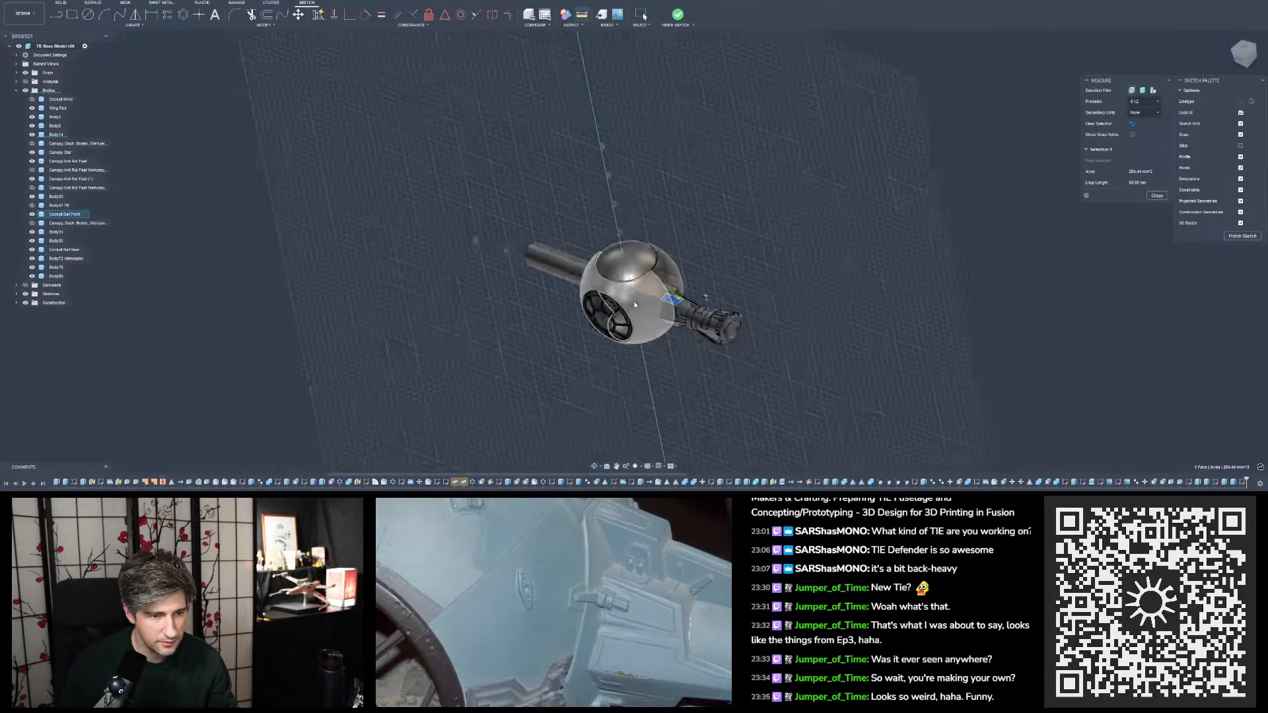
{"action": "left_click", "coordinate": [674, 279]}
{"action": "scroll", "coordinate": [651, 294], "scroll_direction": "up", "scroll_amount": 10}
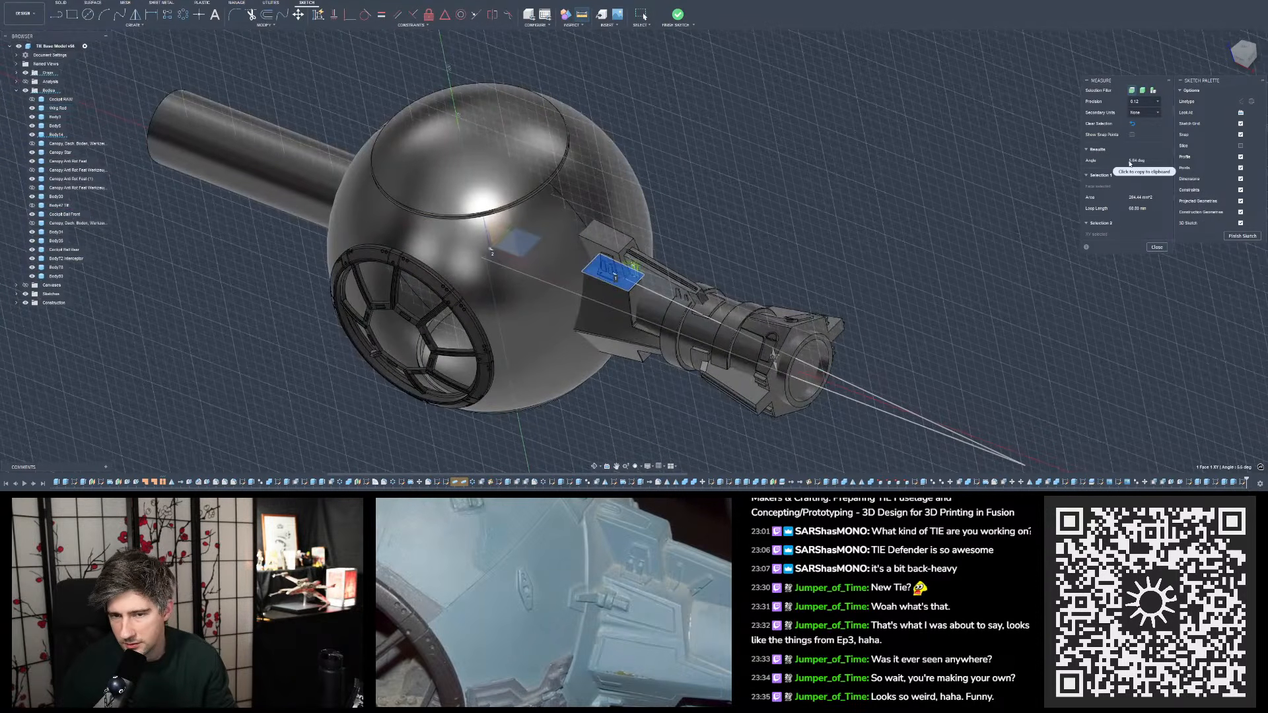
{"action": "left_click", "coordinate": [1158, 248]}
- Draw a 3D sketch line from the tab's outer base corner, rotating the line's drawing plane by -5.64 degrees to match the ledge's slope
{"action": "left_click", "coordinate": [1239, 58]}
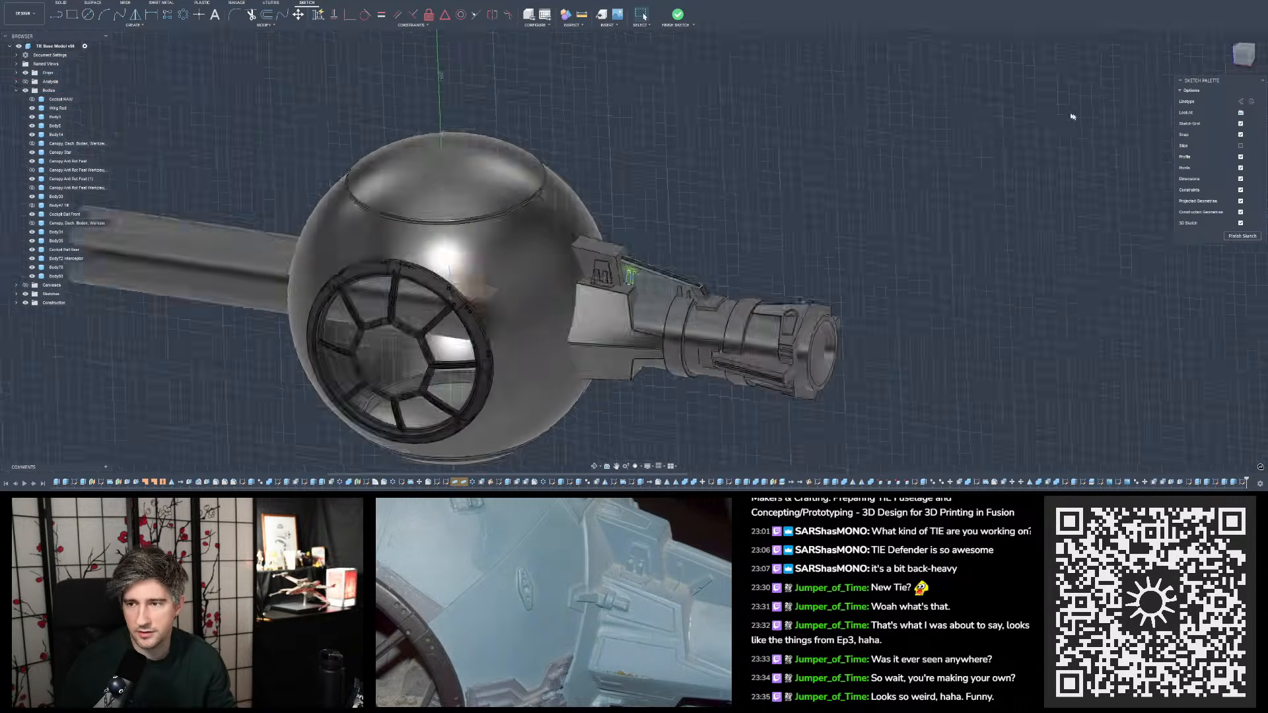
{"action": "scroll", "coordinate": [713, 244], "scroll_direction": "up", "scroll_amount": 9}
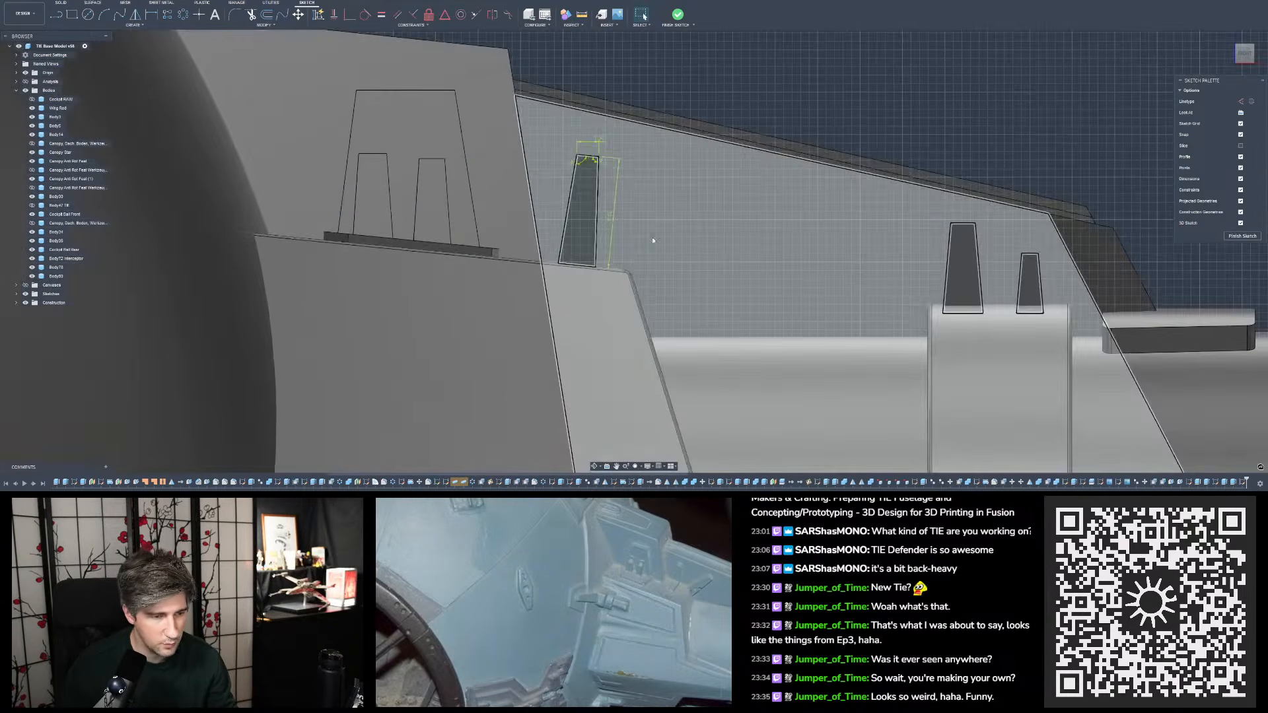
{"action": "middle_click_drag", "start_coordinate": [651, 240], "coordinate": [633, 247], "text": "shift"}
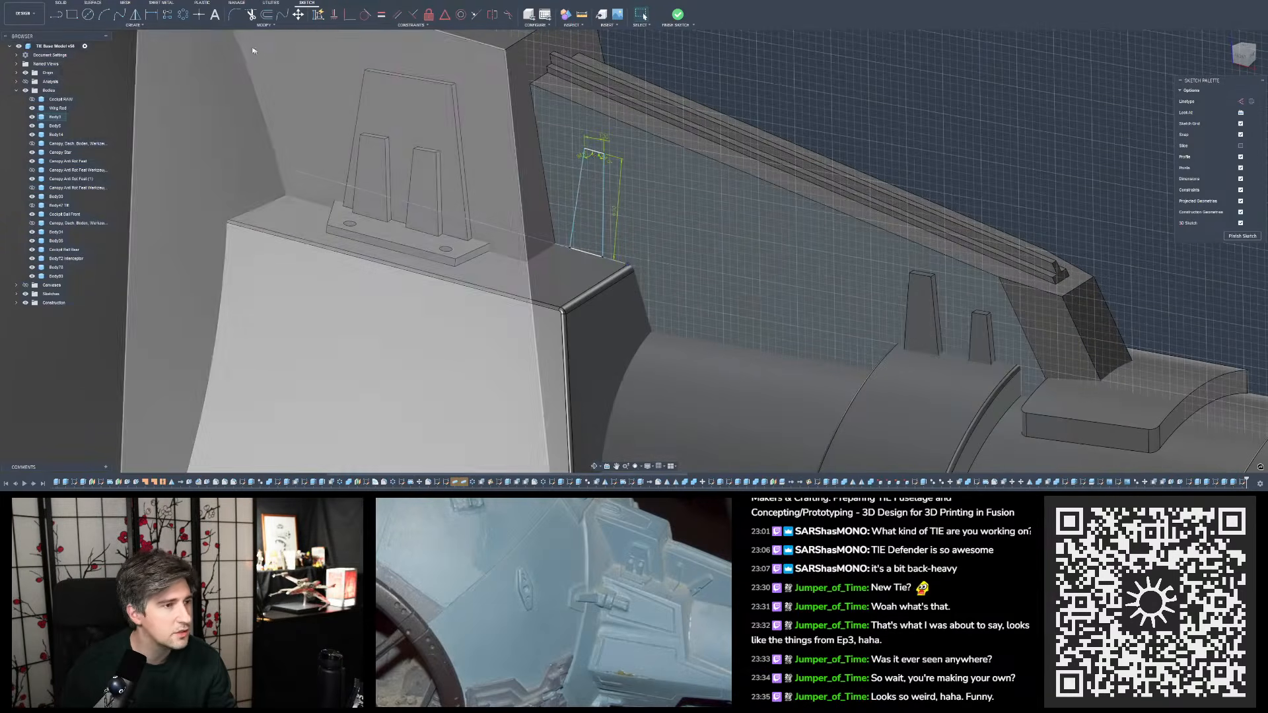
{"action": "left_click", "coordinate": [1241, 223]}
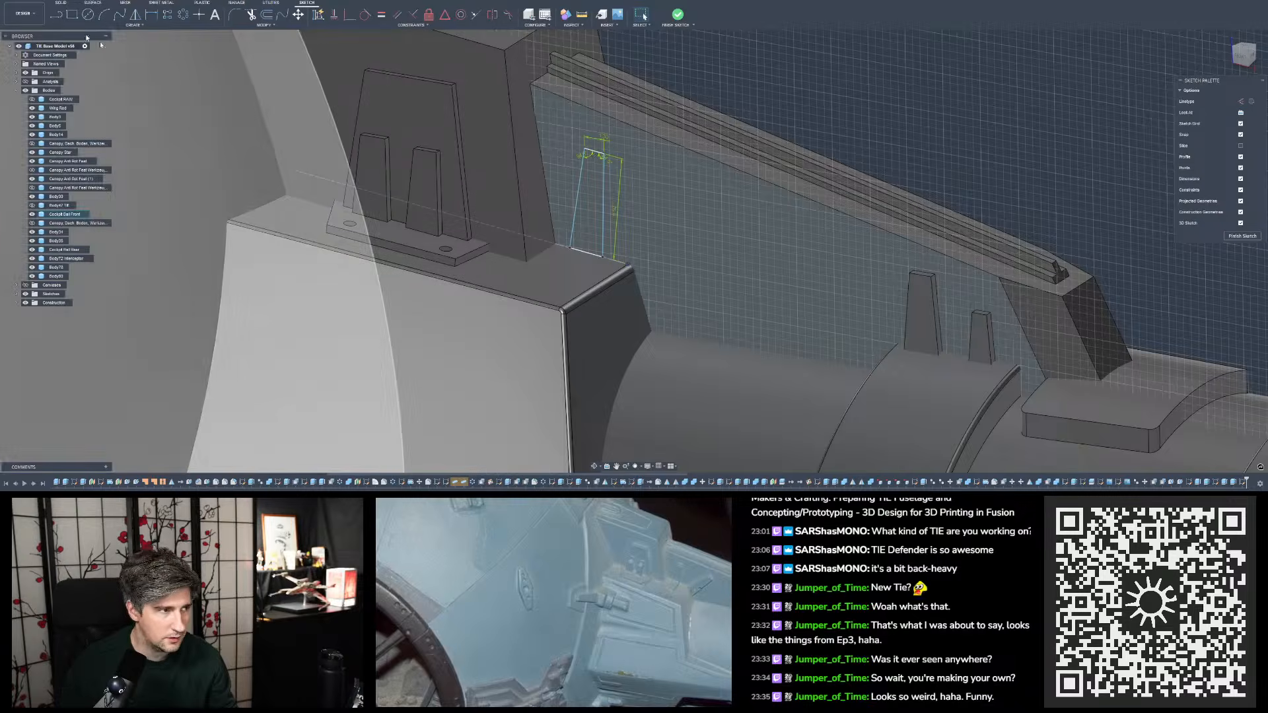
{"action": "key", "text": "l"}
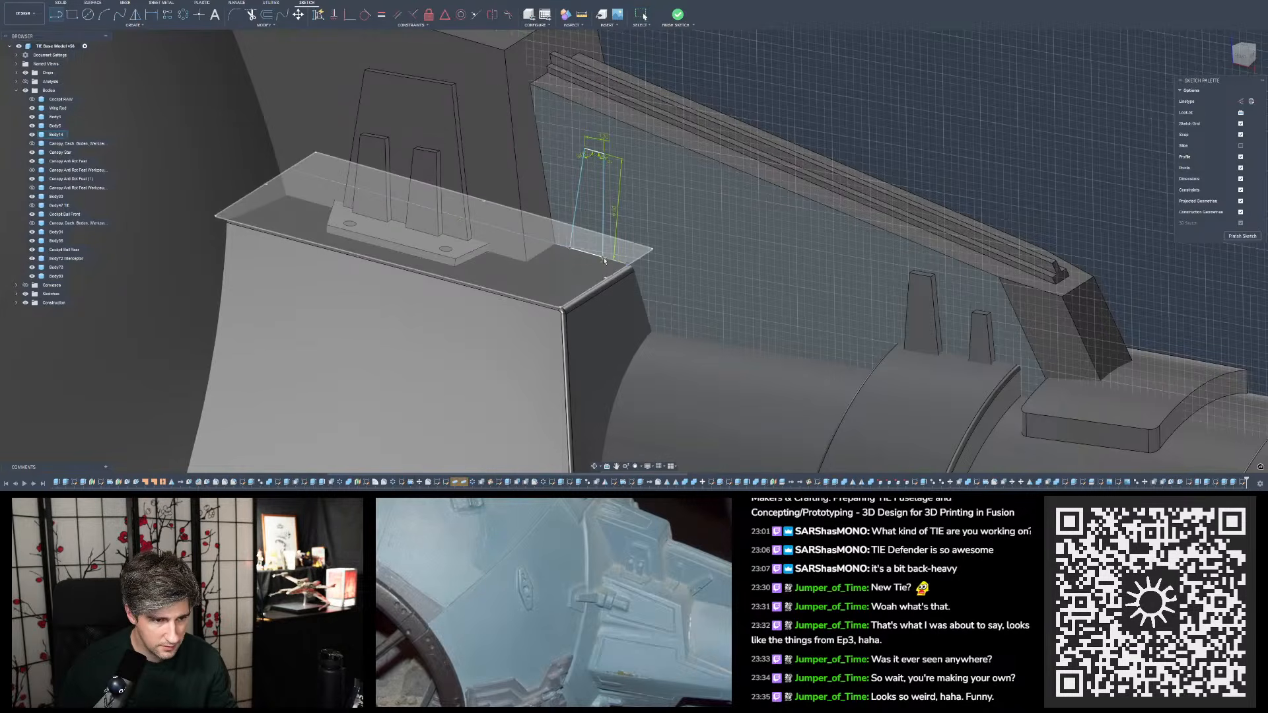
{"action": "left_click", "coordinate": [604, 259]}
{"action": "mouse_move", "coordinate": [605, 262]}
{"action": "middle_mouse_down", "text": "shift"}
{"action": "mouse_move", "coordinate": [609, 275]}
{"action": "mouse_move", "coordinate": [608, 251]}
{"action": "mouse_move", "coordinate": [634, 231]}
{"action": "middle_mouse_up", "text": "shift"}
{"action": "left_click", "coordinate": [607, 270]}
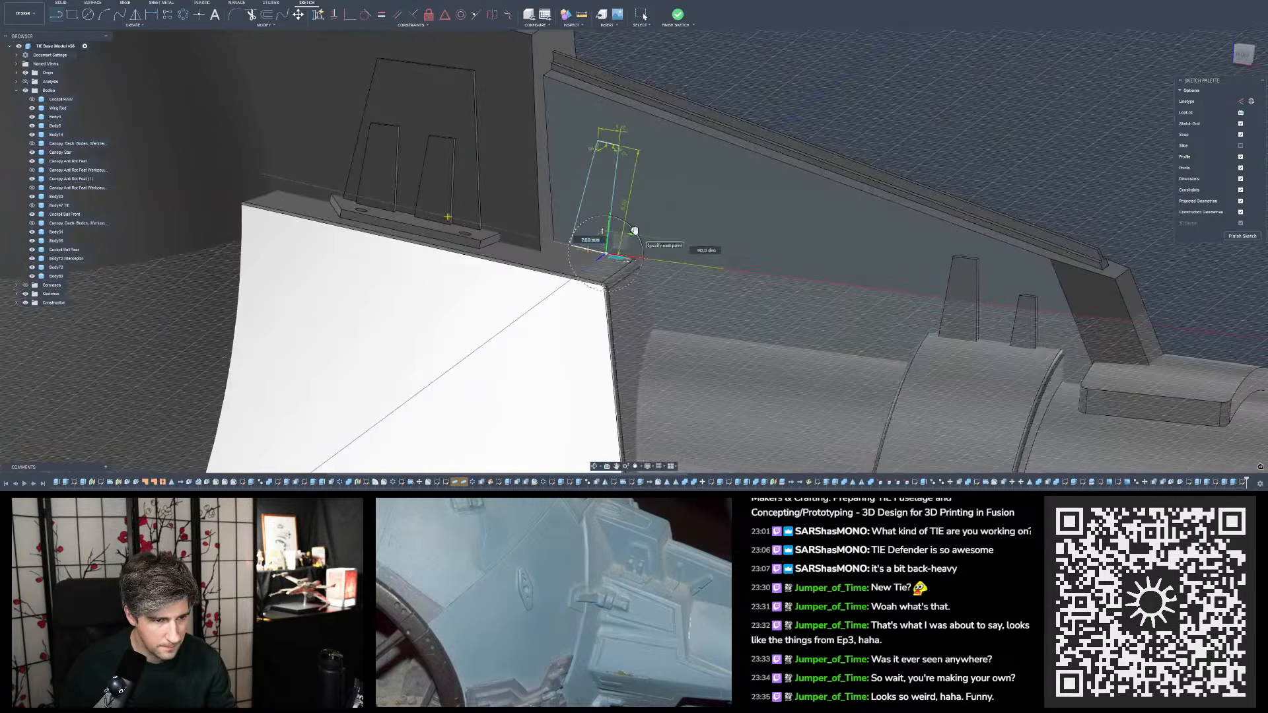
{"action": "left_click_drag", "start_coordinate": [635, 231], "coordinate": [634, 229]}
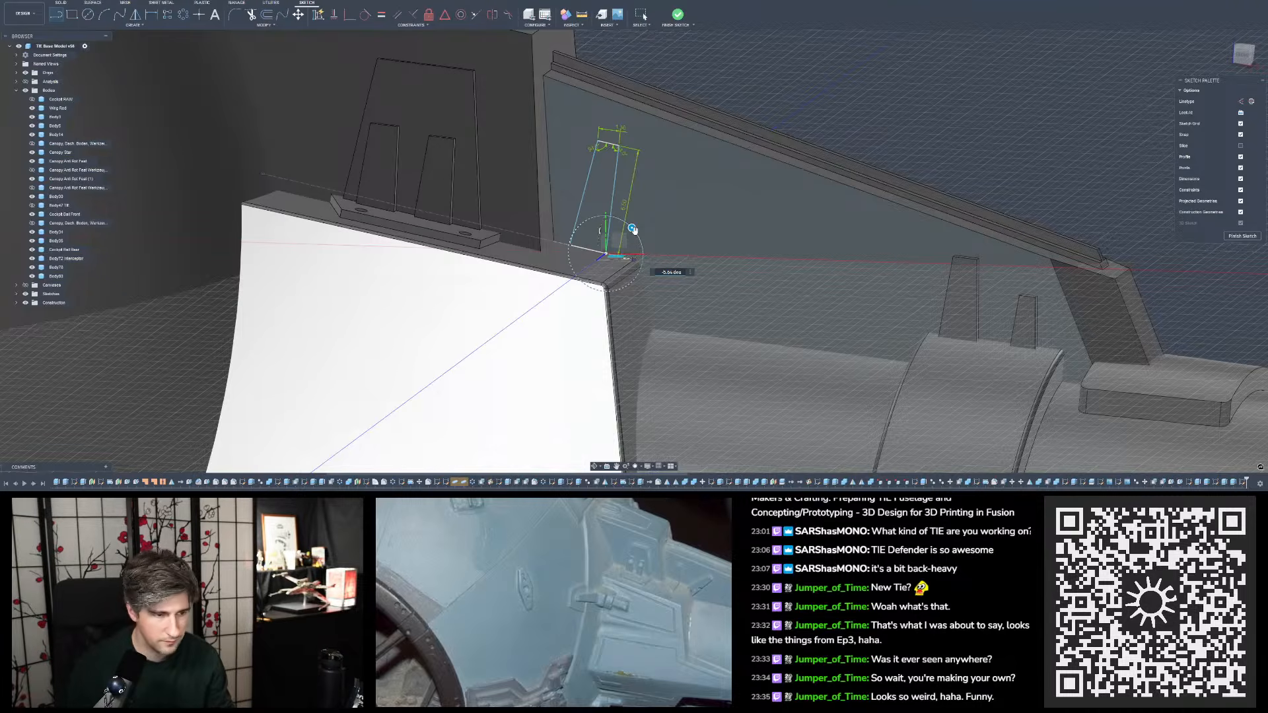
{"action": "type", "text": "-"}
{"action": "key", "text": "Return"}
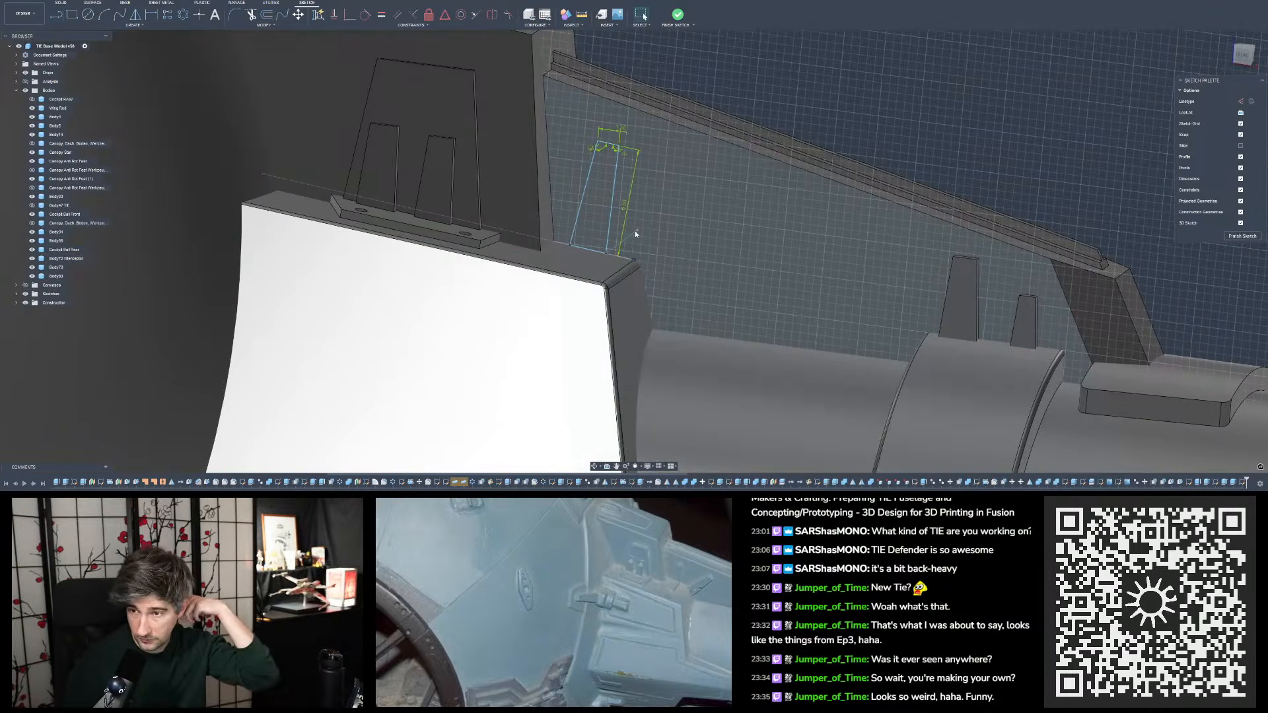
{"action": "mouse_move", "coordinate": [589, 274]}
{"action": "middle_mouse_down", "text": "shift"}
{"action": "mouse_move", "coordinate": [558, 422]}
{"action": "mouse_move", "coordinate": [560, 291]}
{"action": "mouse_move", "coordinate": [538, 406]}
{"action": "mouse_move", "coordinate": [706, 226]}
{"action": "middle_mouse_up", "text": "shift"}
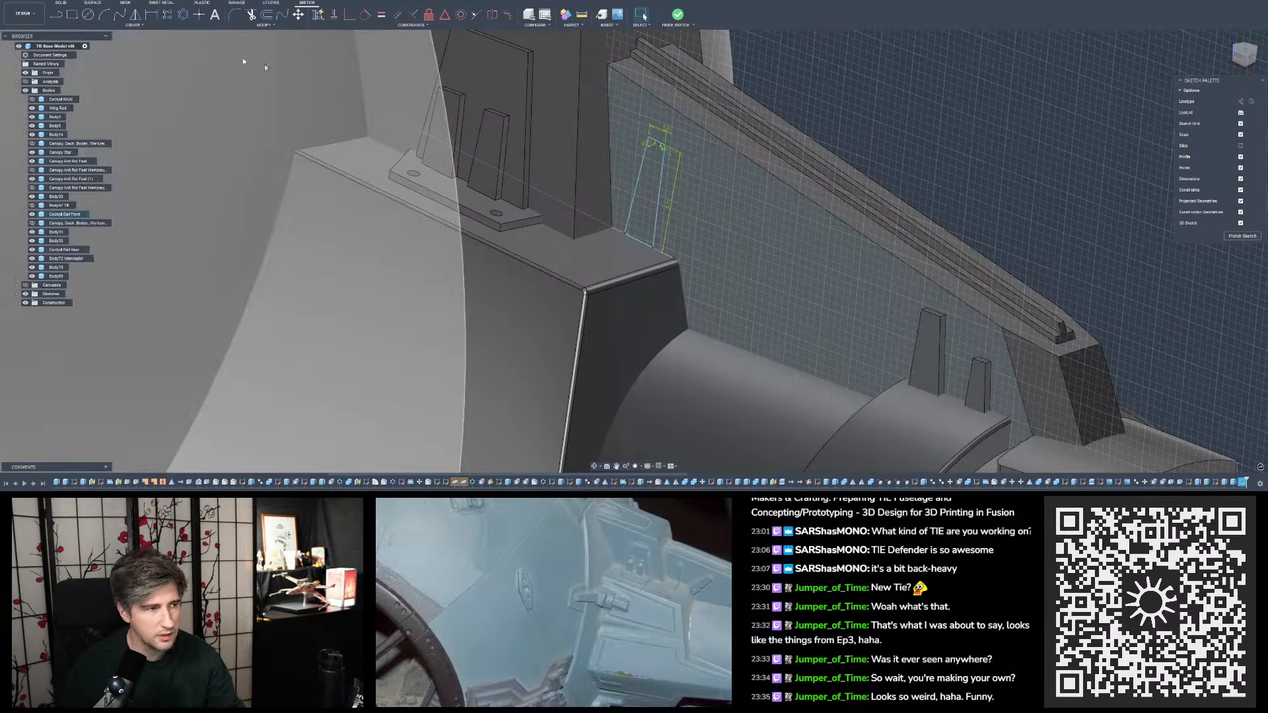
- Draw a 3D sketch line about 5.2 mm long across the ledge from the tab's outer base corner, at 94 degrees
{"action": "left_click", "coordinate": [56, 13]}
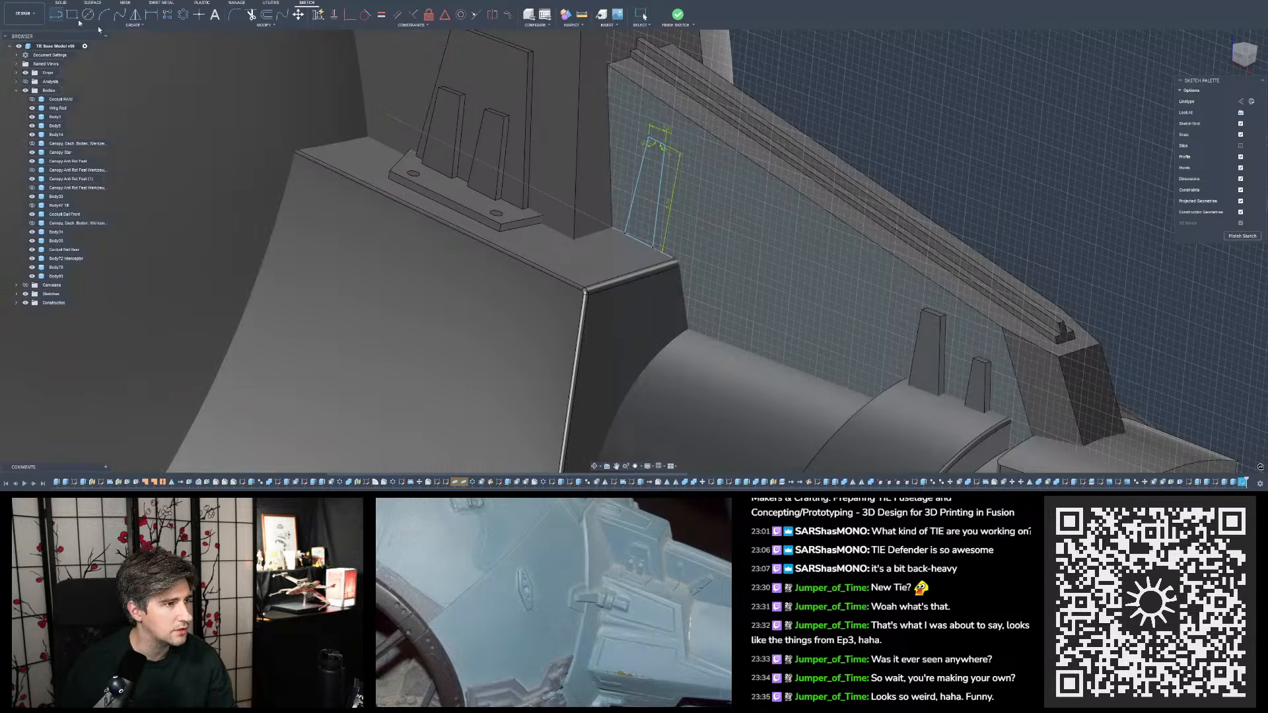
{"action": "left_click", "coordinate": [654, 250]}
{"action": "scroll", "coordinate": [656, 254], "scroll_direction": "up", "scroll_amount": 3}
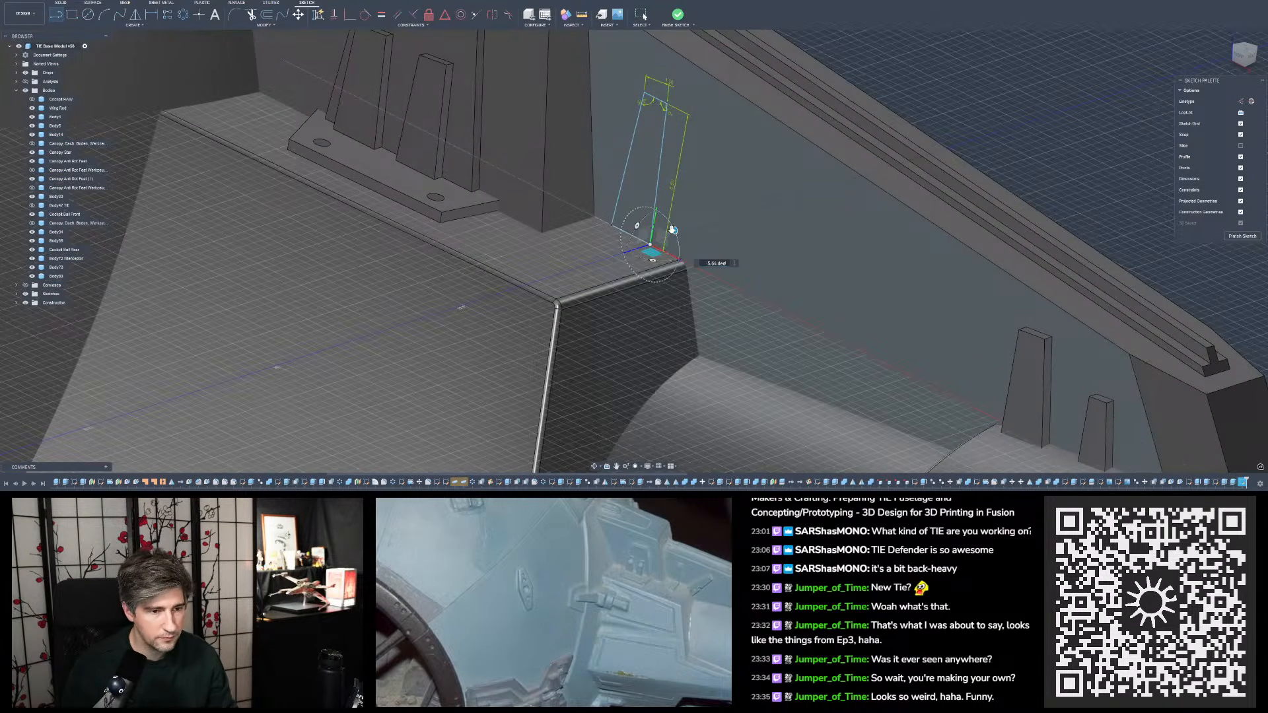
{"action": "middle_click_drag", "start_coordinate": [615, 270], "coordinate": [586, 297], "text": "shift"}
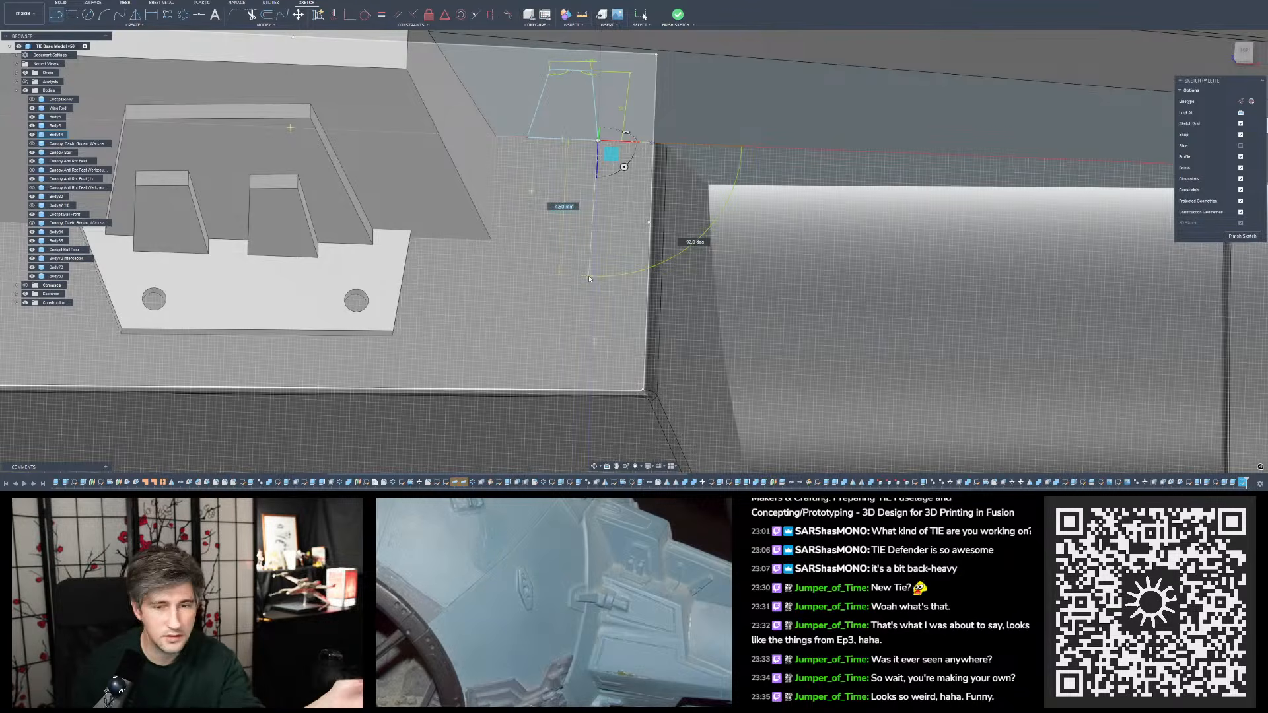
{"action": "scroll", "coordinate": [594, 243], "scroll_direction": "down", "scroll_amount": 1}
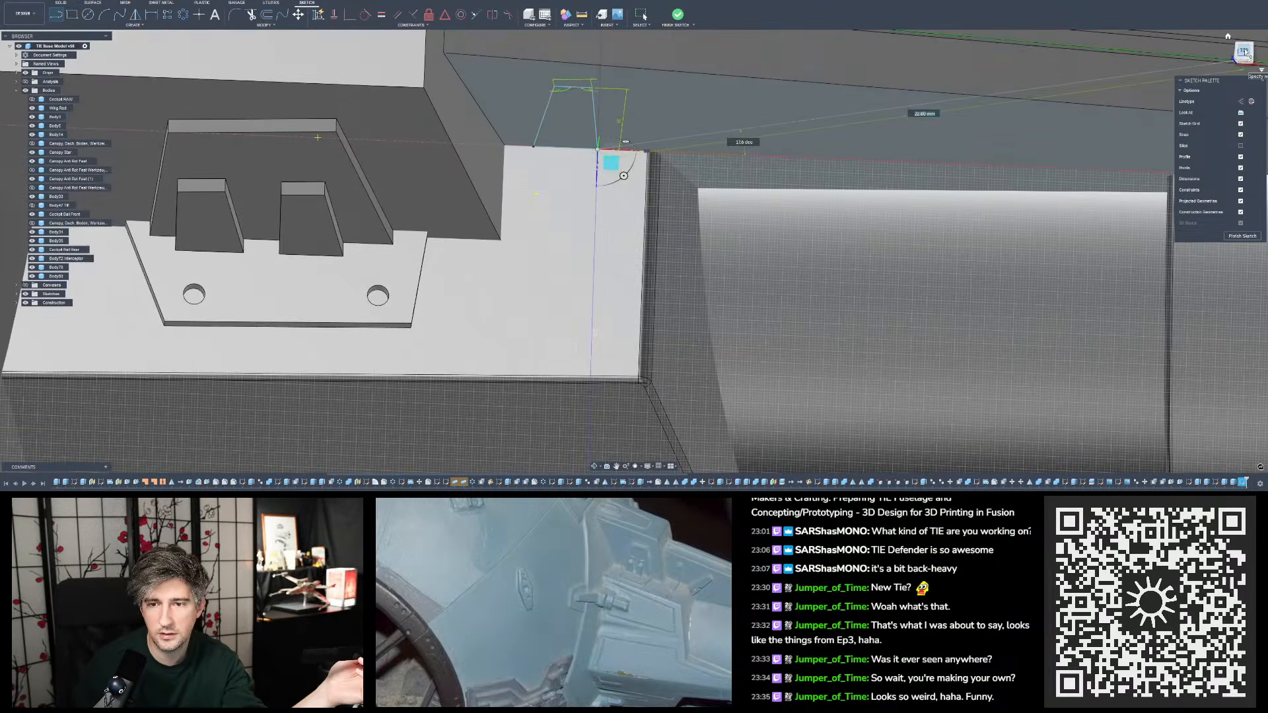
{"action": "left_click", "coordinate": [1246, 52]}
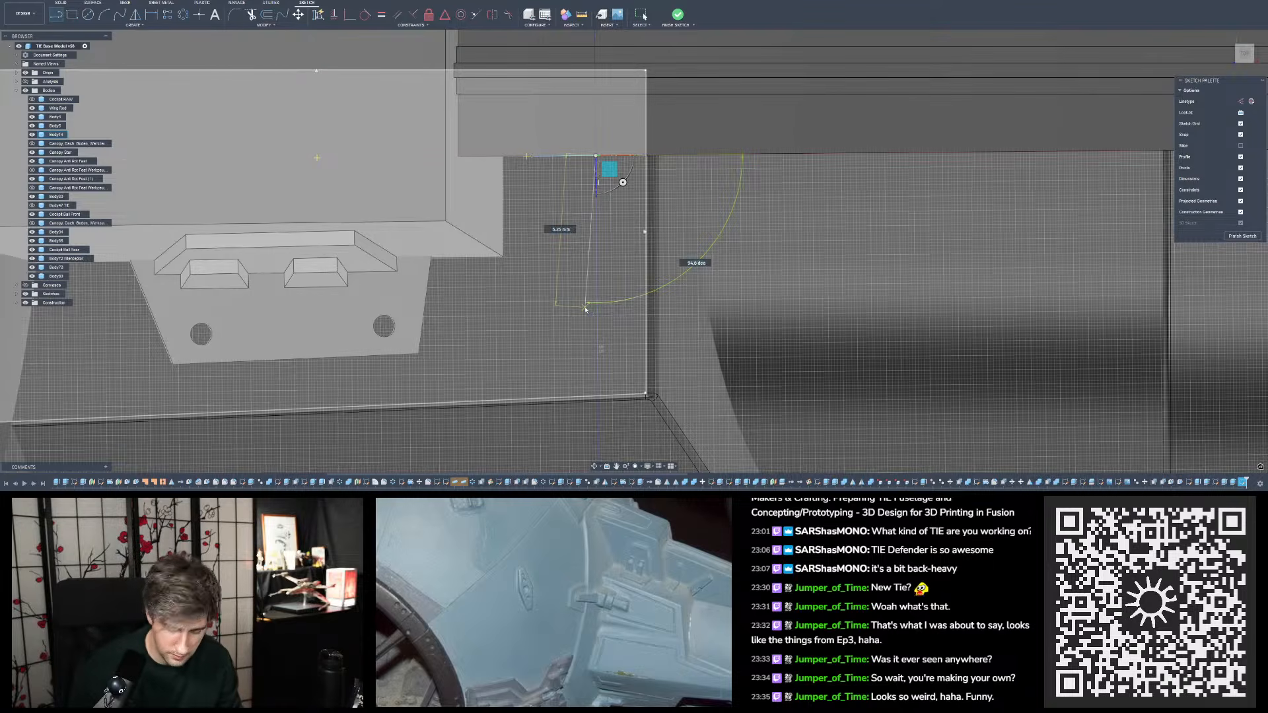
{"action": "left_click", "coordinate": [585, 309]}
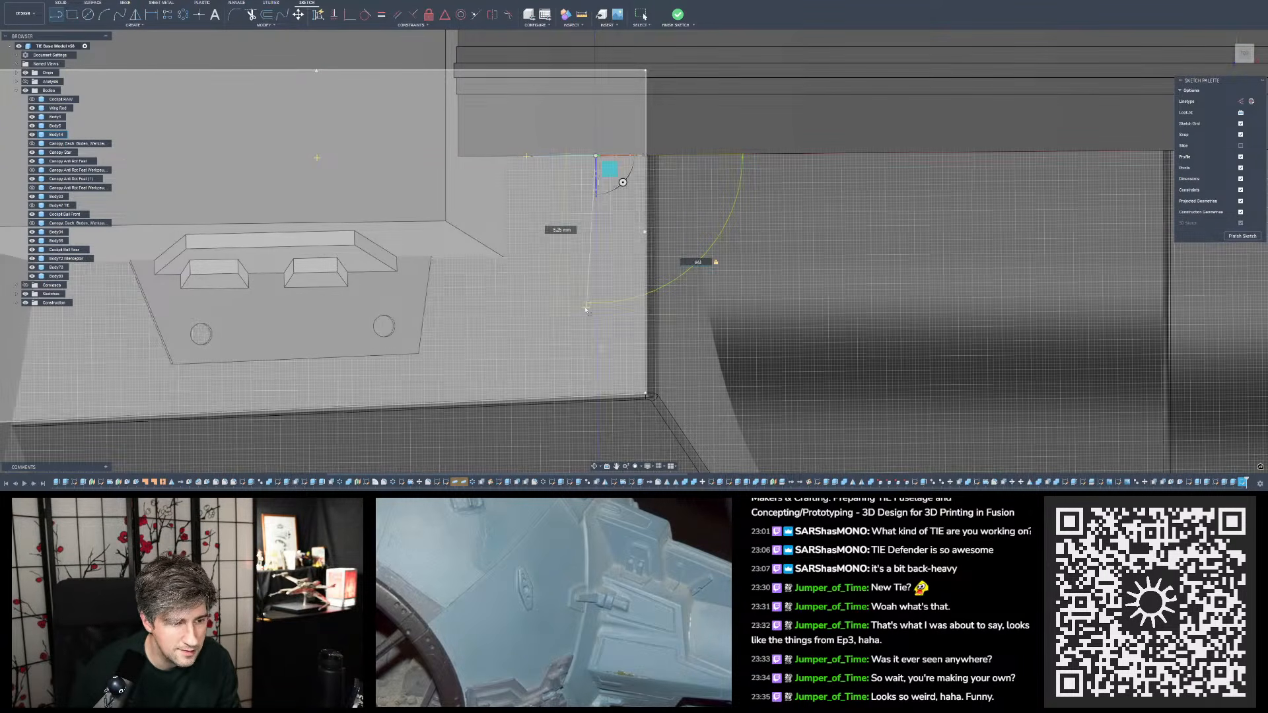
{"action": "key", "text": "Tab"}
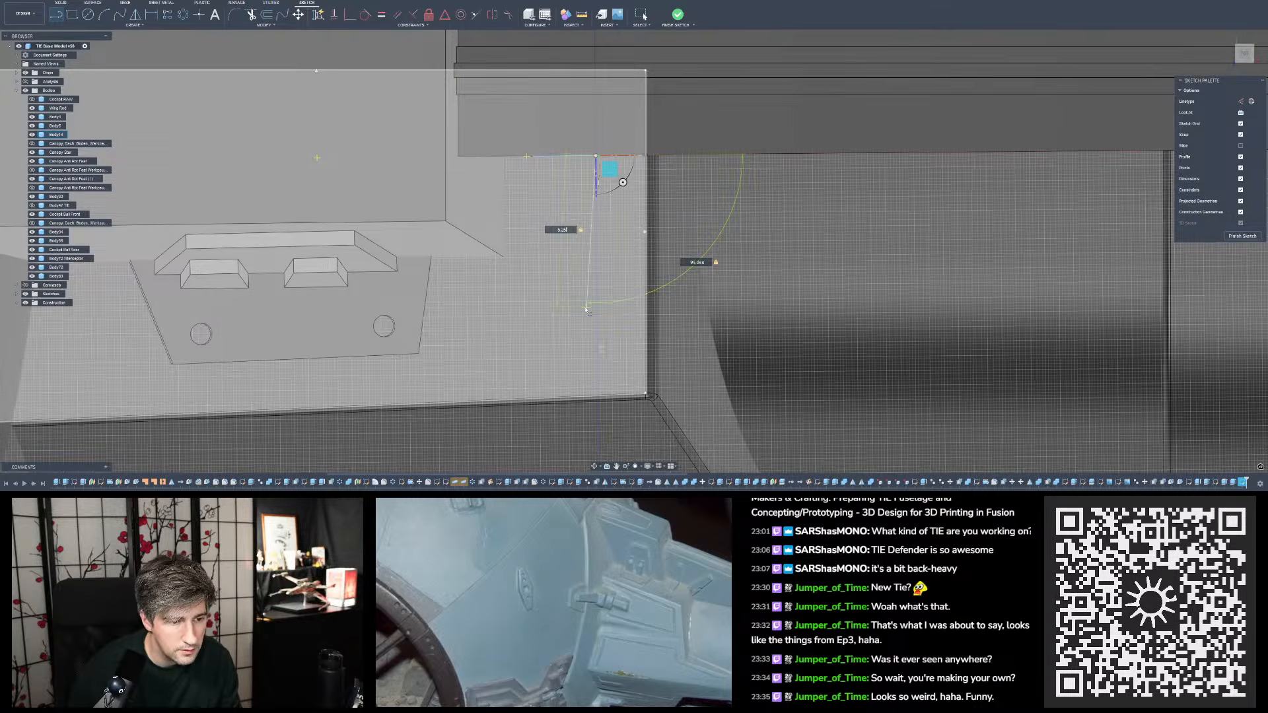
{"action": "key", "text": "Return"}
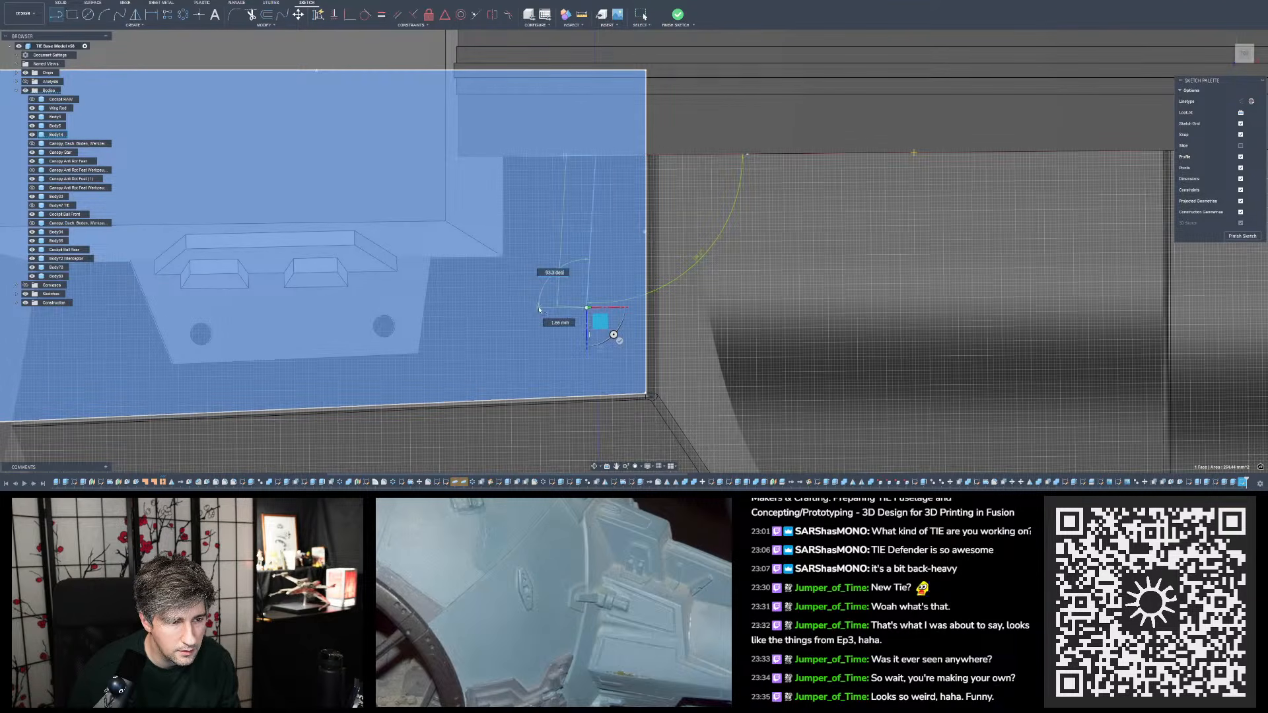
- Draw the ledge profile's short end edge at 94 degrees and close the profile with a line to the tab's inner base corner
{"action": "type", "text": "94"}
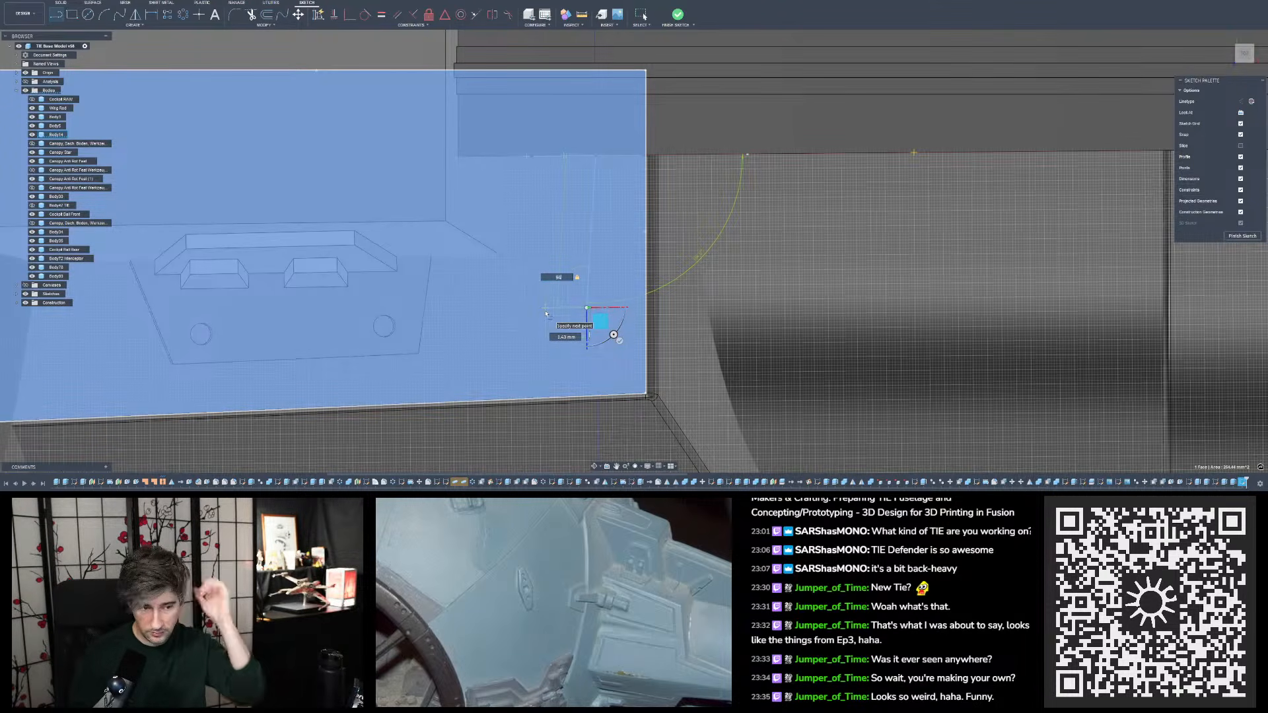
{"action": "key", "text": "Tab"}
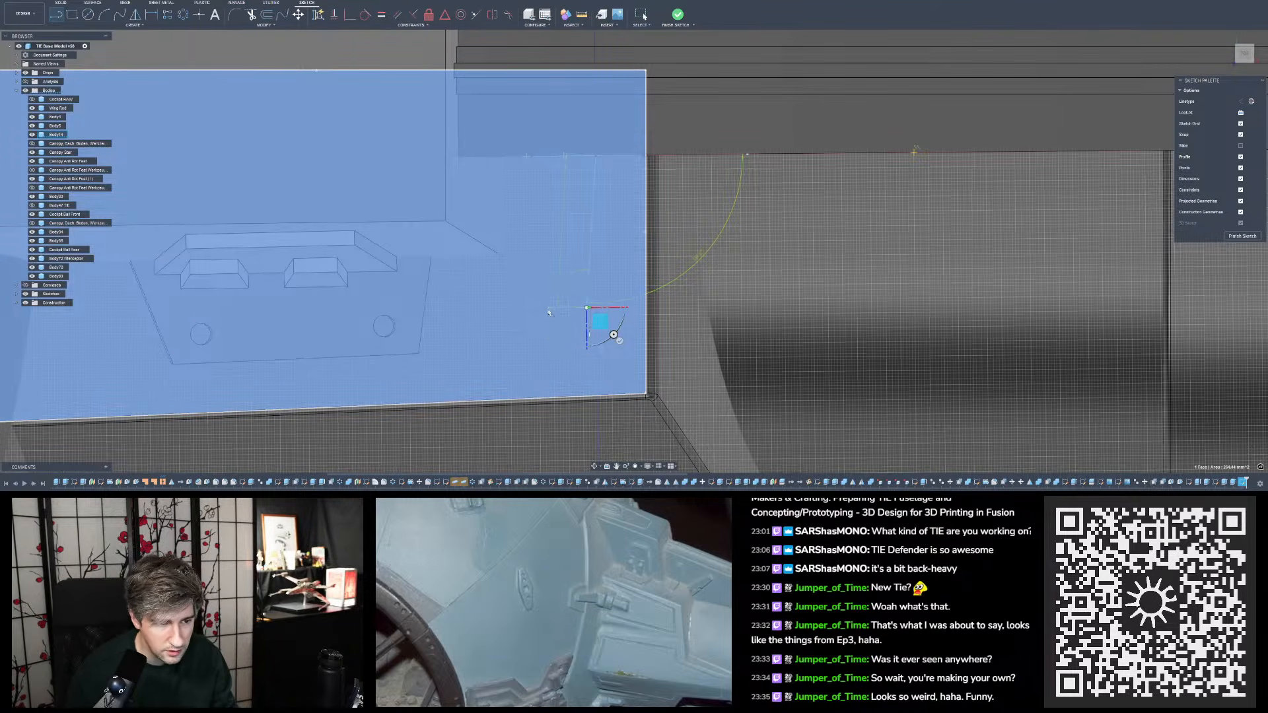
{"action": "middle_click_drag", "start_coordinate": [546, 314], "coordinate": [544, 240], "text": "shift"}
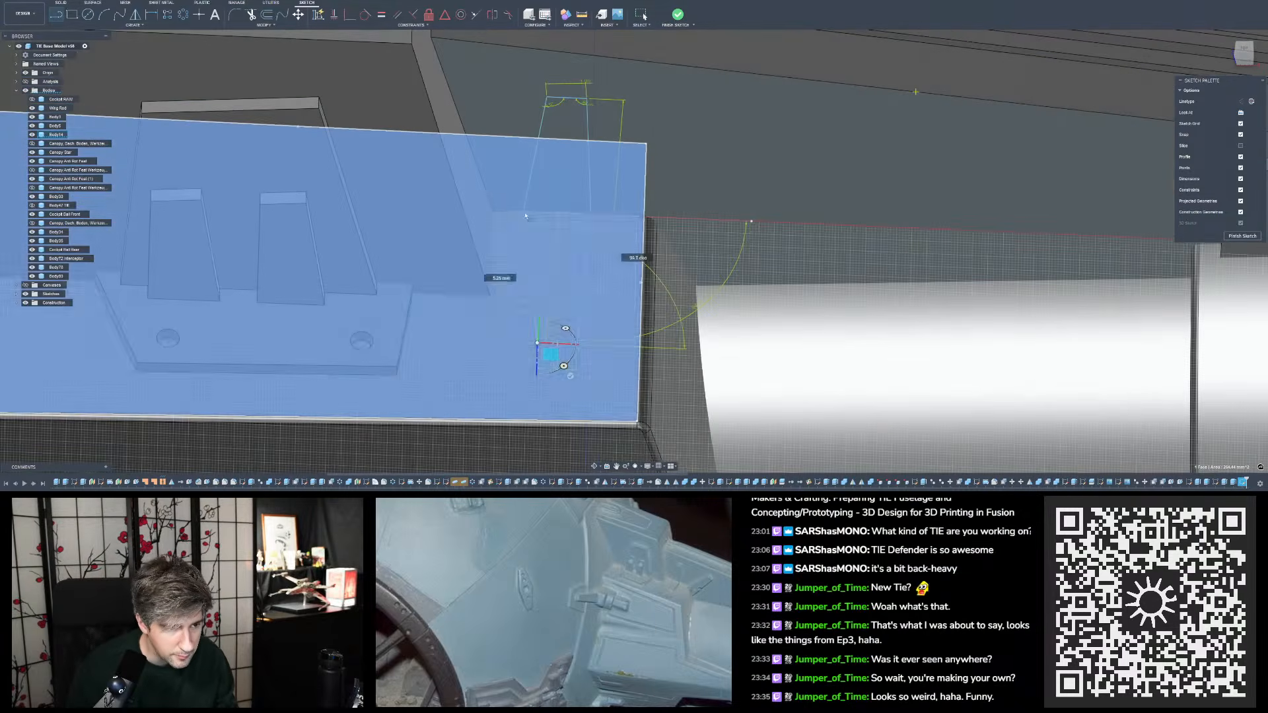
{"action": "left_click", "coordinate": [524, 212]}
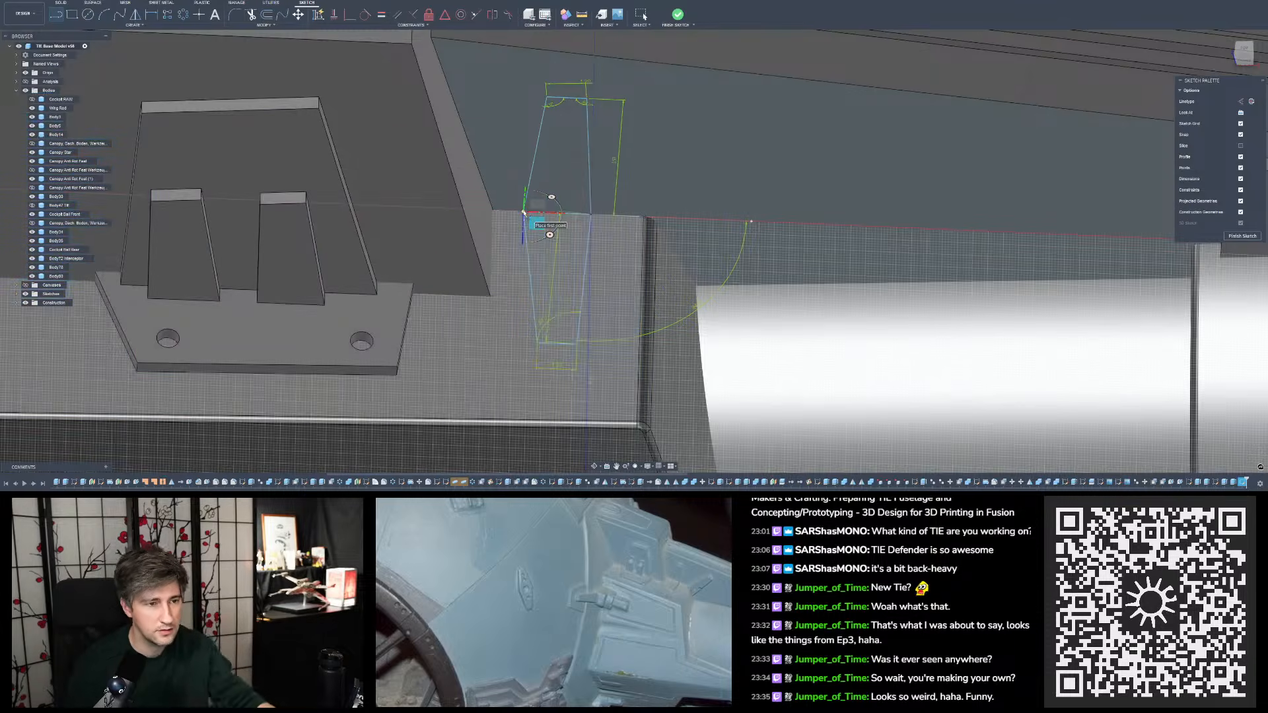
{"action": "scroll", "coordinate": [560, 370], "scroll_direction": "up", "scroll_amount": 4}
{"action": "scroll", "coordinate": [560, 369], "scroll_direction": "down", "scroll_amount": 3}
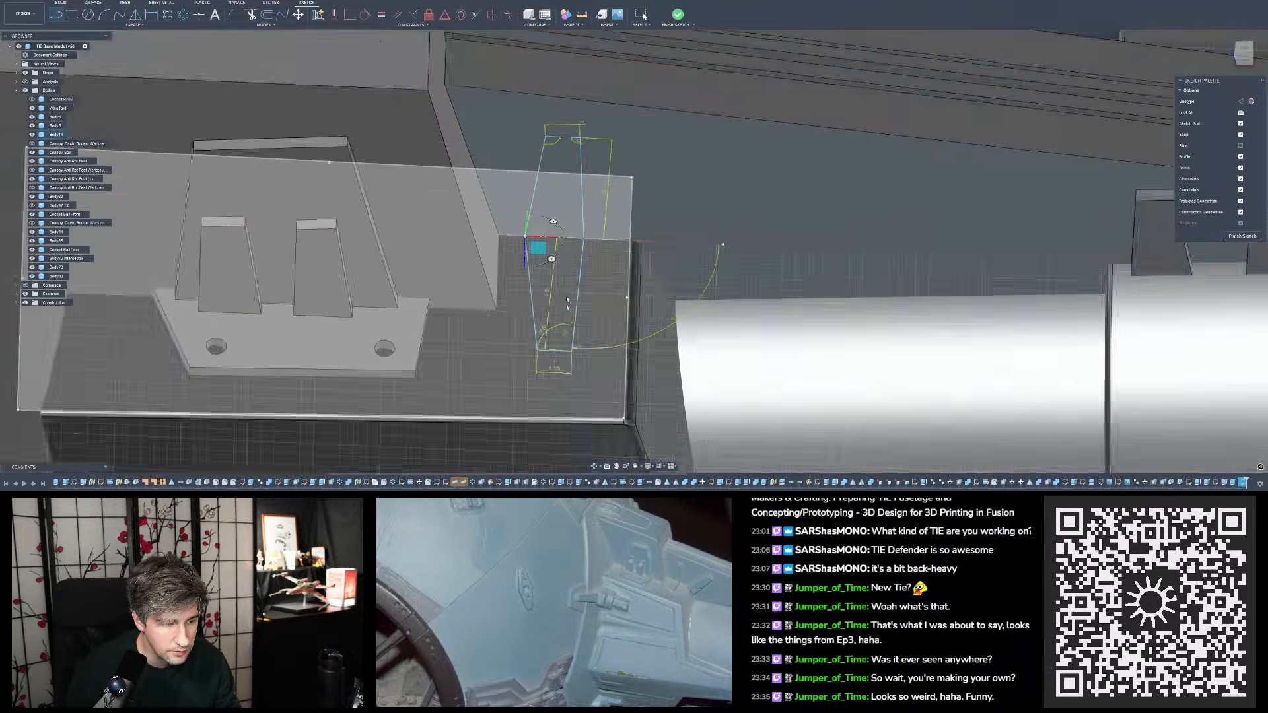
{"action": "middle_click_drag", "start_coordinate": [566, 302], "coordinate": [569, 223], "text": "shift"}
{"action": "scroll", "coordinate": [568, 222], "scroll_direction": "up", "scroll_amount": 3}
{"action": "scroll", "coordinate": [561, 106], "scroll_direction": "down", "scroll_amount": 2}
{"action": "scroll", "coordinate": [560, 102], "scroll_direction": "up", "scroll_amount": 2}
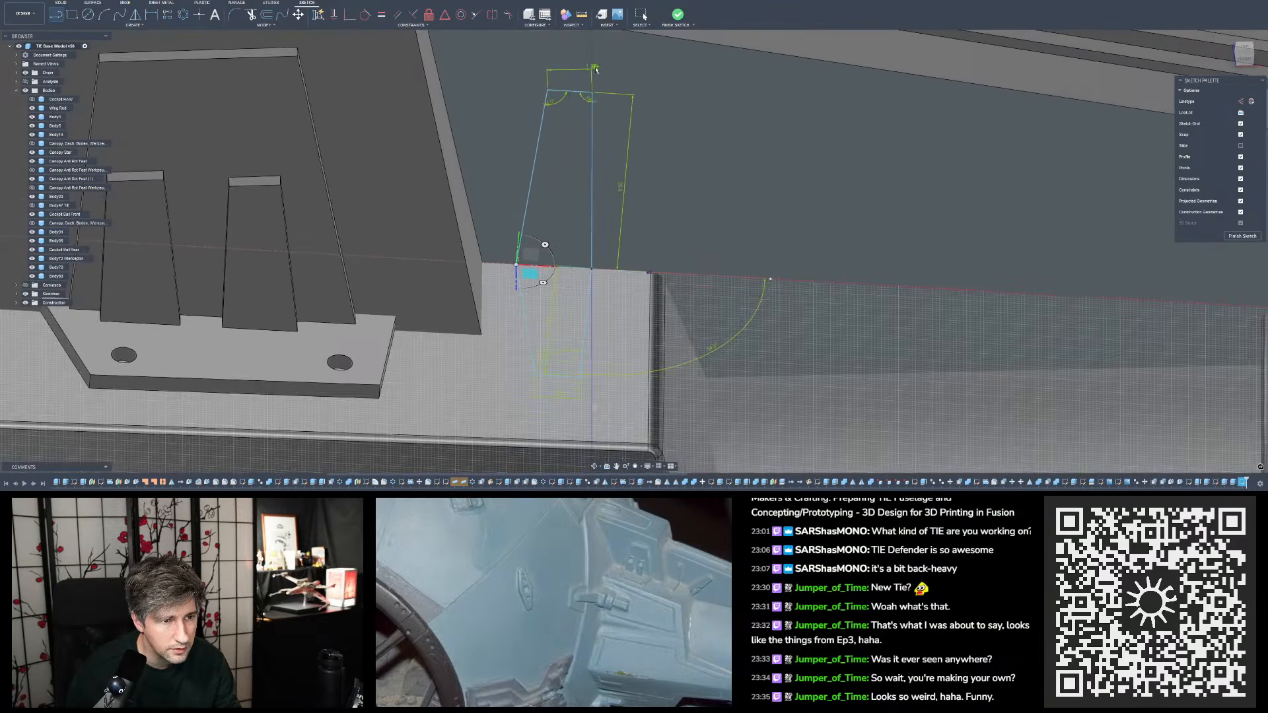
{"action": "key", "text": "Escape"}
- Examine the tab and ledge profiles from above, obliquely and at full-model scale, comparing their proportions with the reference photo
{"action": "scroll", "coordinate": [613, 161], "scroll_direction": "down", "scroll_amount": 2}
{"action": "mouse_move", "coordinate": [613, 161]}
{"action": "middle_mouse_down", "text": "shift"}
{"action": "mouse_move", "coordinate": [608, 203]}
{"action": "mouse_move", "coordinate": [627, 149]}
{"action": "mouse_move", "coordinate": [612, 223]}
{"action": "middle_mouse_up", "text": "shift"}
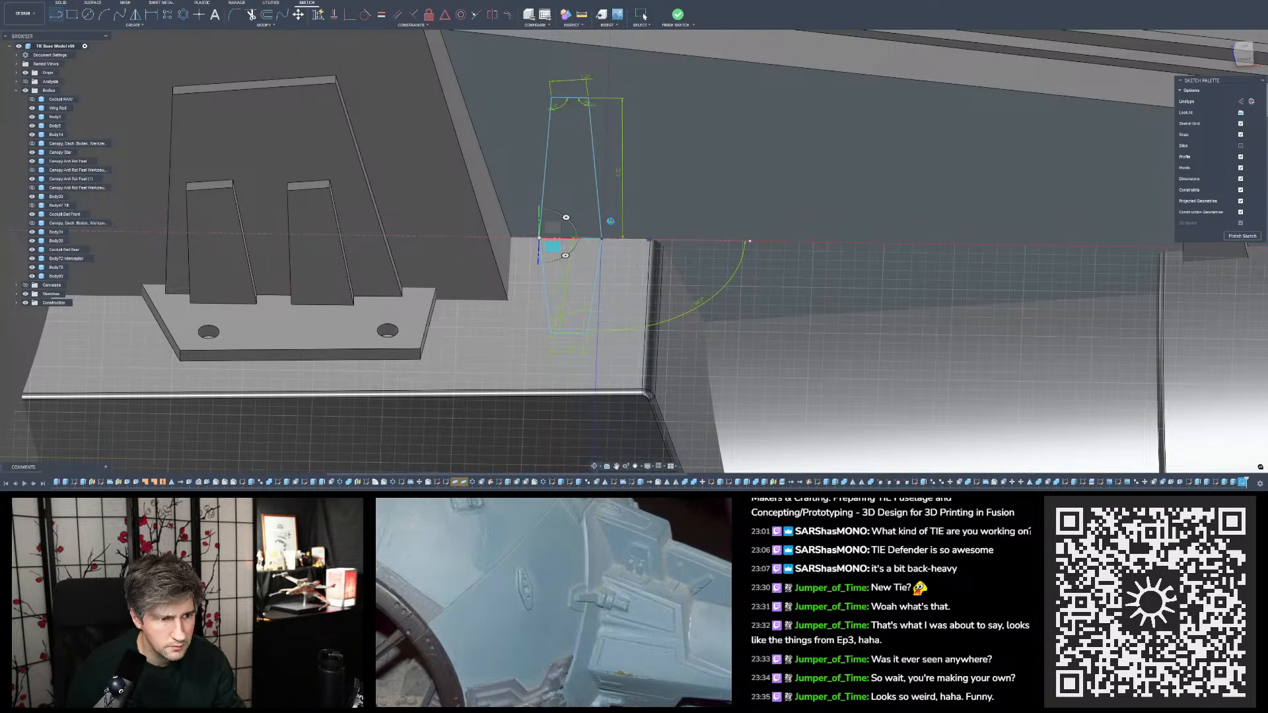
{"action": "scroll", "coordinate": [616, 230], "scroll_direction": "down", "scroll_amount": 8}
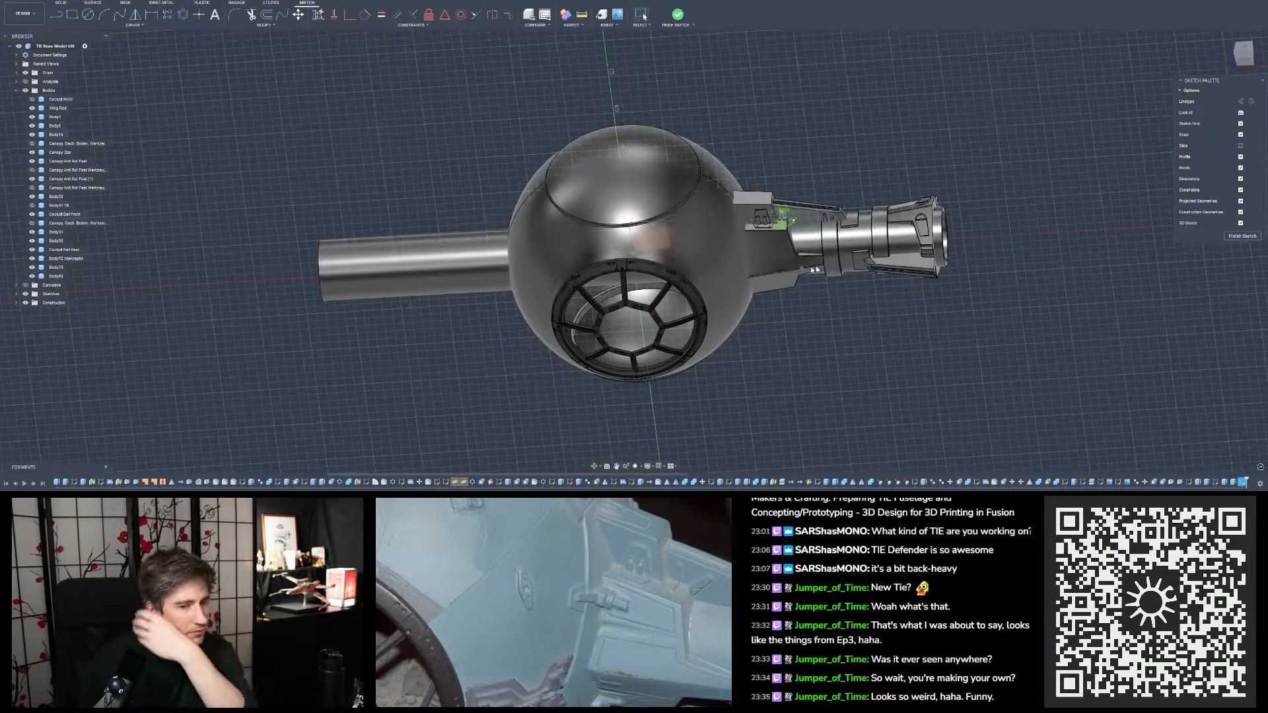
{"action": "scroll", "coordinate": [759, 237], "scroll_direction": "up", "scroll_amount": 6}
{"action": "scroll", "coordinate": [759, 237], "scroll_direction": "up", "scroll_amount": 4}
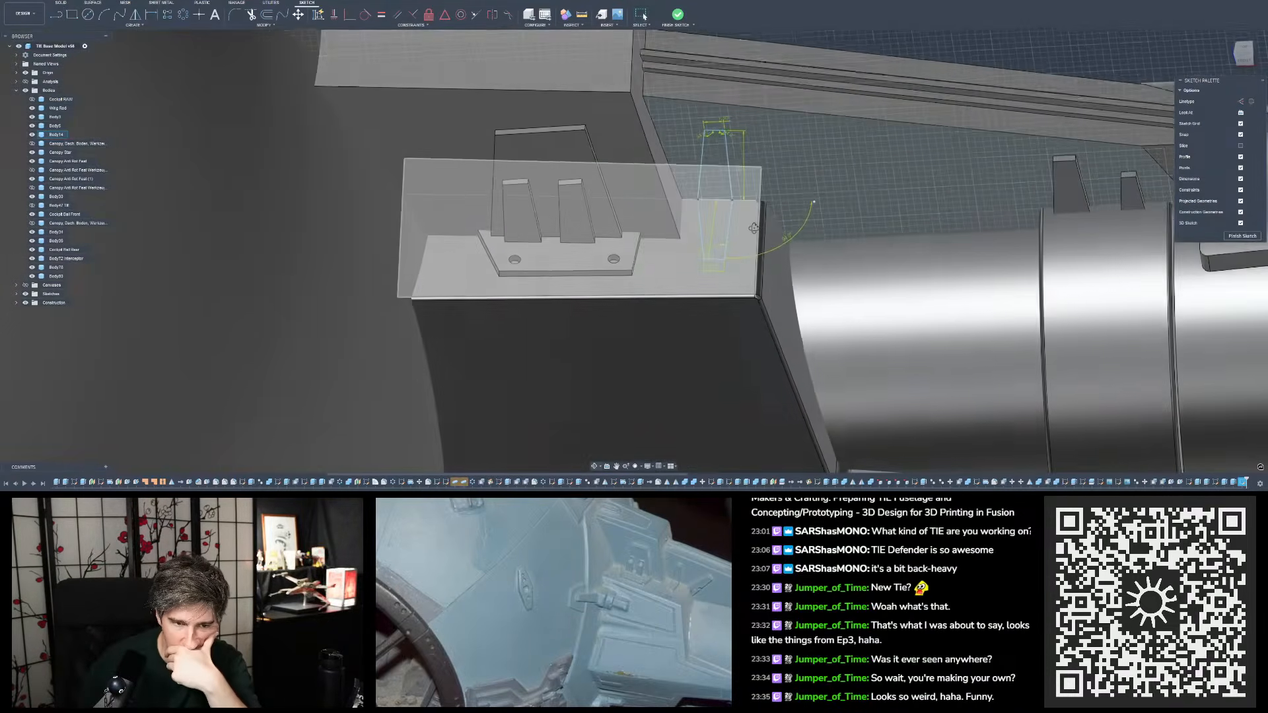
{"action": "mouse_move", "coordinate": [759, 221]}
{"action": "middle_mouse_down", "text": "shift"}
{"action": "mouse_move", "coordinate": [755, 258]}
{"action": "mouse_move", "coordinate": [757, 245]}
{"action": "middle_mouse_up", "text": "shift"}
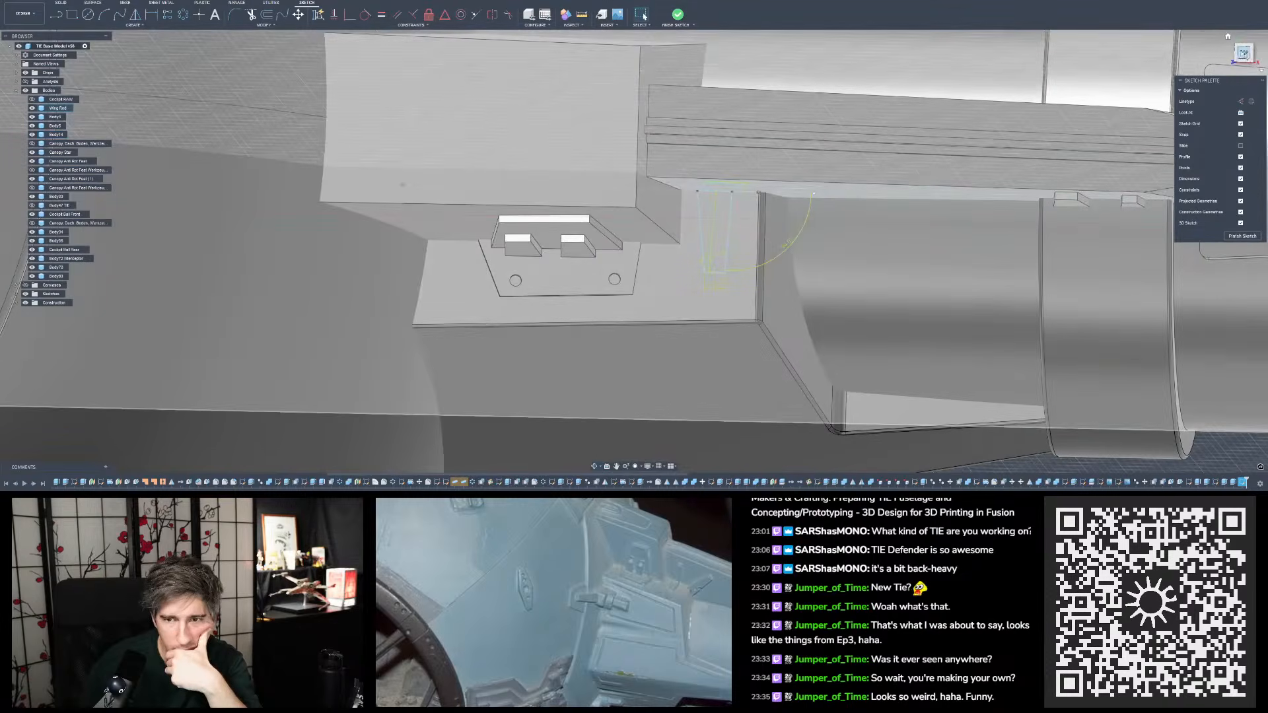
{"action": "left_click", "coordinate": [1243, 59]}
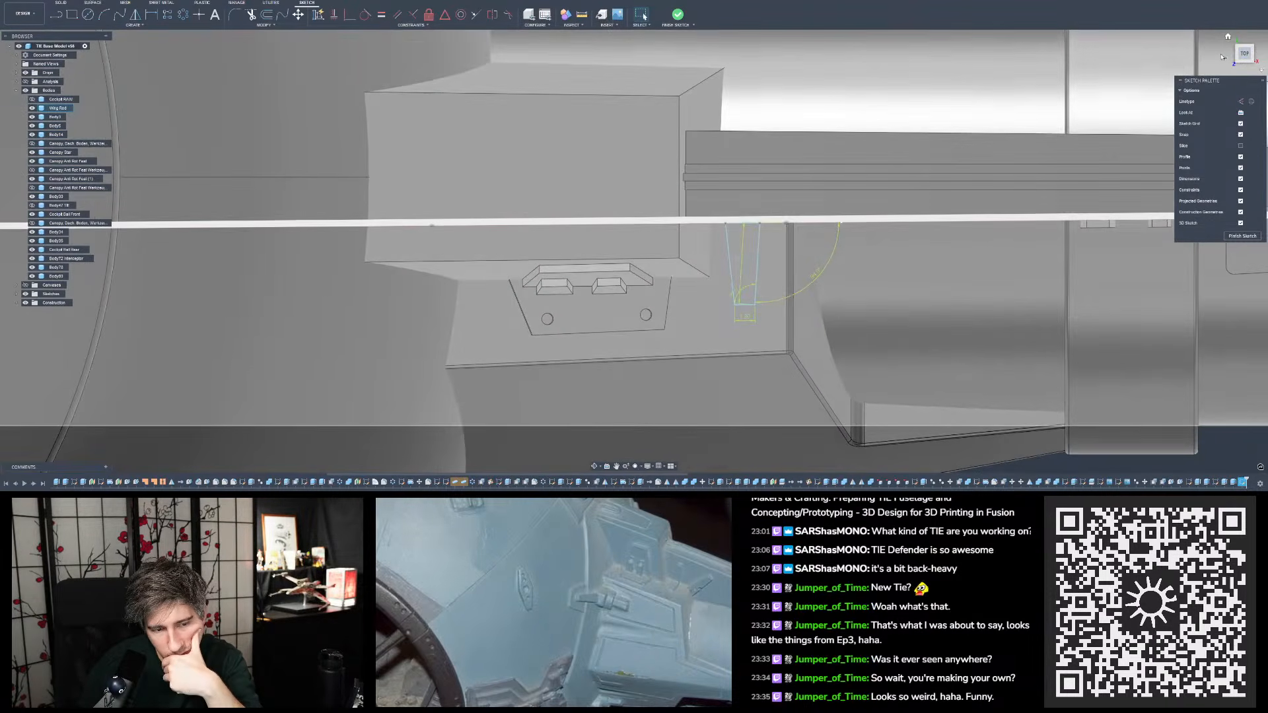
{"action": "mouse_move", "coordinate": [944, 121]}
{"action": "middle_mouse_down", "text": "shift"}
{"action": "mouse_move", "coordinate": [801, 144]}
{"action": "mouse_move", "coordinate": [793, 160]}
{"action": "mouse_move", "coordinate": [790, 96]}
{"action": "mouse_move", "coordinate": [784, 143]}
{"action": "mouse_move", "coordinate": [776, 134]}
{"action": "middle_mouse_up", "text": "shift"}
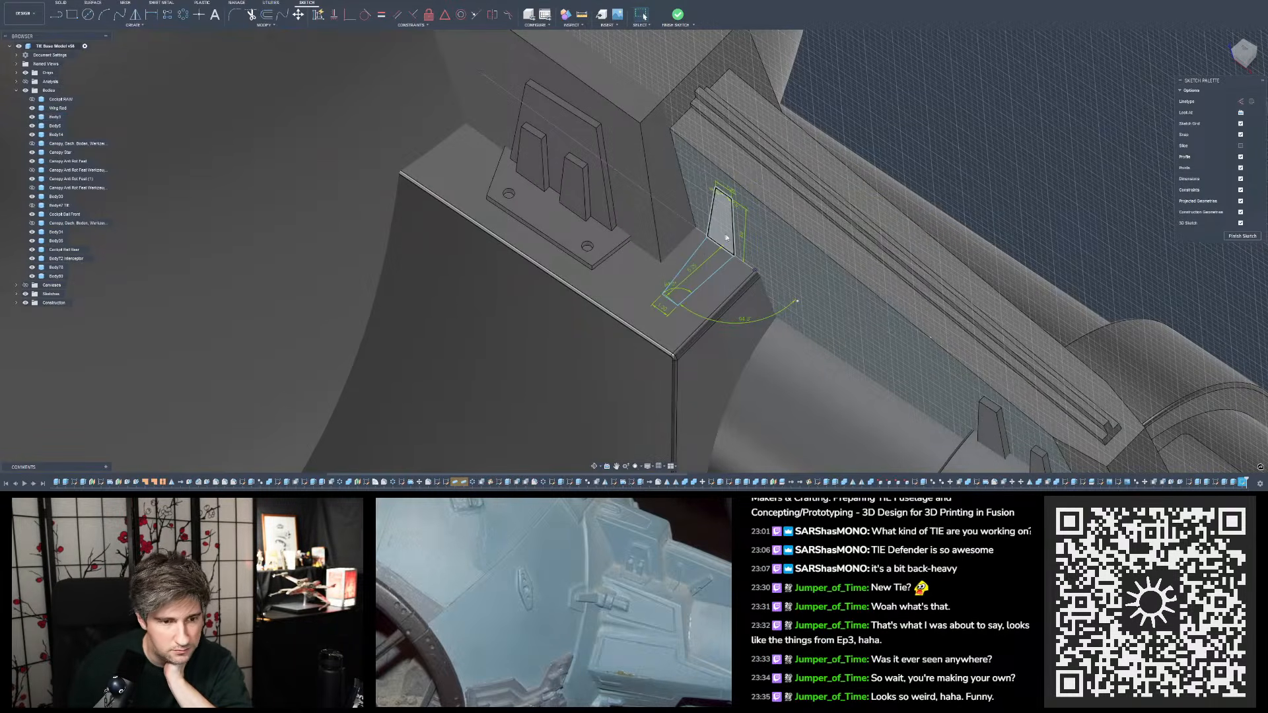
{"action": "mouse_move", "coordinate": [724, 250]}
{"action": "middle_mouse_down", "text": "shift"}
{"action": "mouse_move", "coordinate": [701, 240]}
{"action": "mouse_move", "coordinate": [736, 231]}
{"action": "mouse_move", "coordinate": [738, 246]}
{"action": "middle_mouse_up", "text": "shift"}
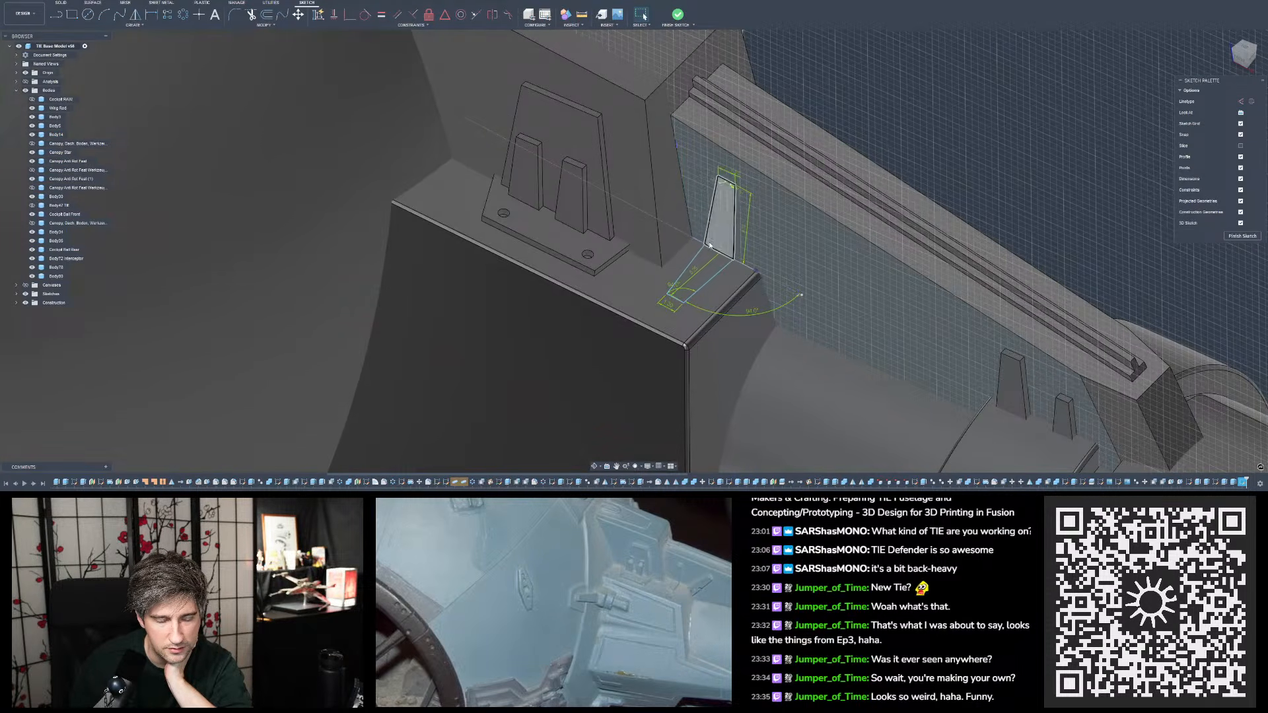
{"action": "scroll", "coordinate": [690, 237], "scroll_direction": "up", "scroll_amount": 5}
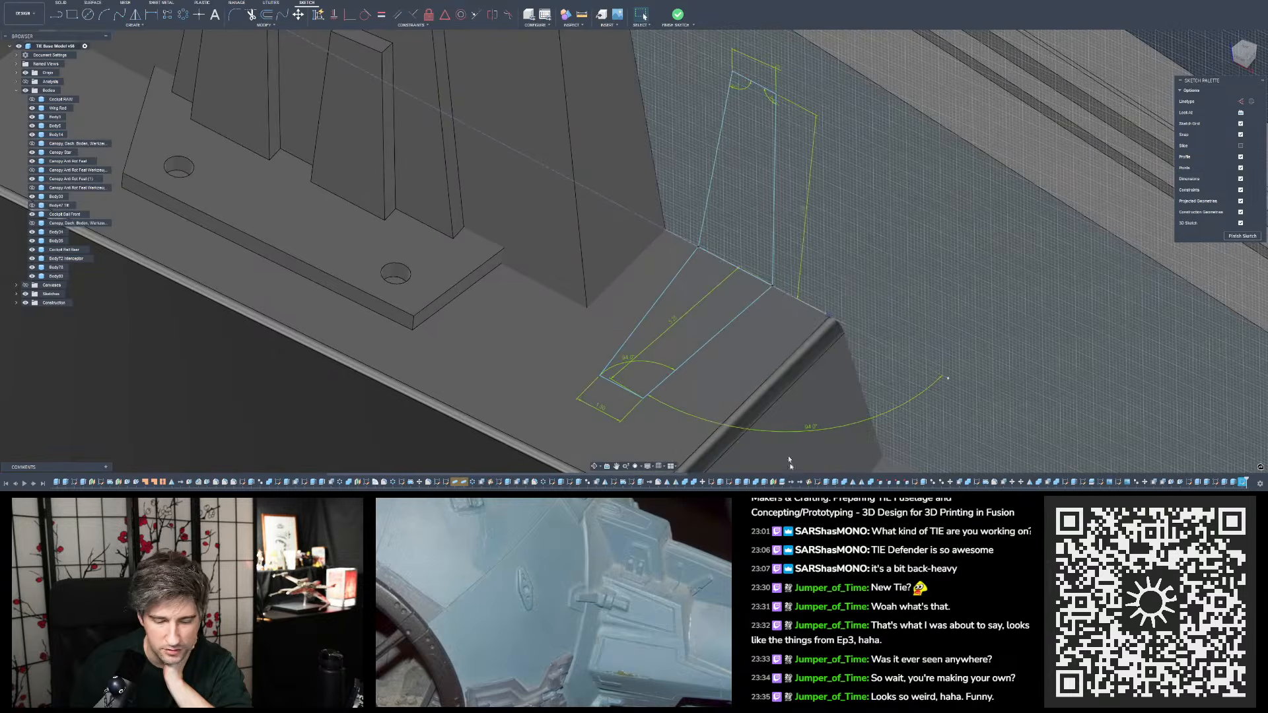
{"action": "scroll", "coordinate": [759, 334], "scroll_direction": "down", "scroll_amount": 5}
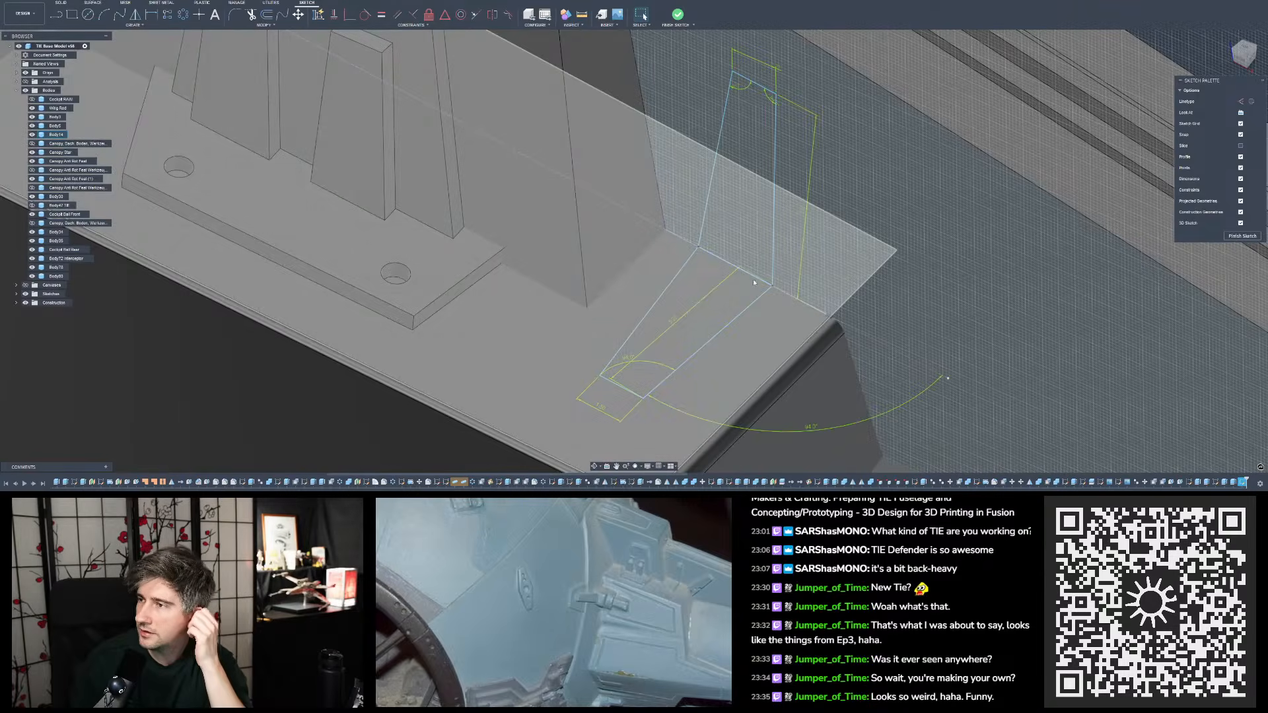
{"action": "scroll", "coordinate": [719, 253], "scroll_direction": "down", "scroll_amount": 4}
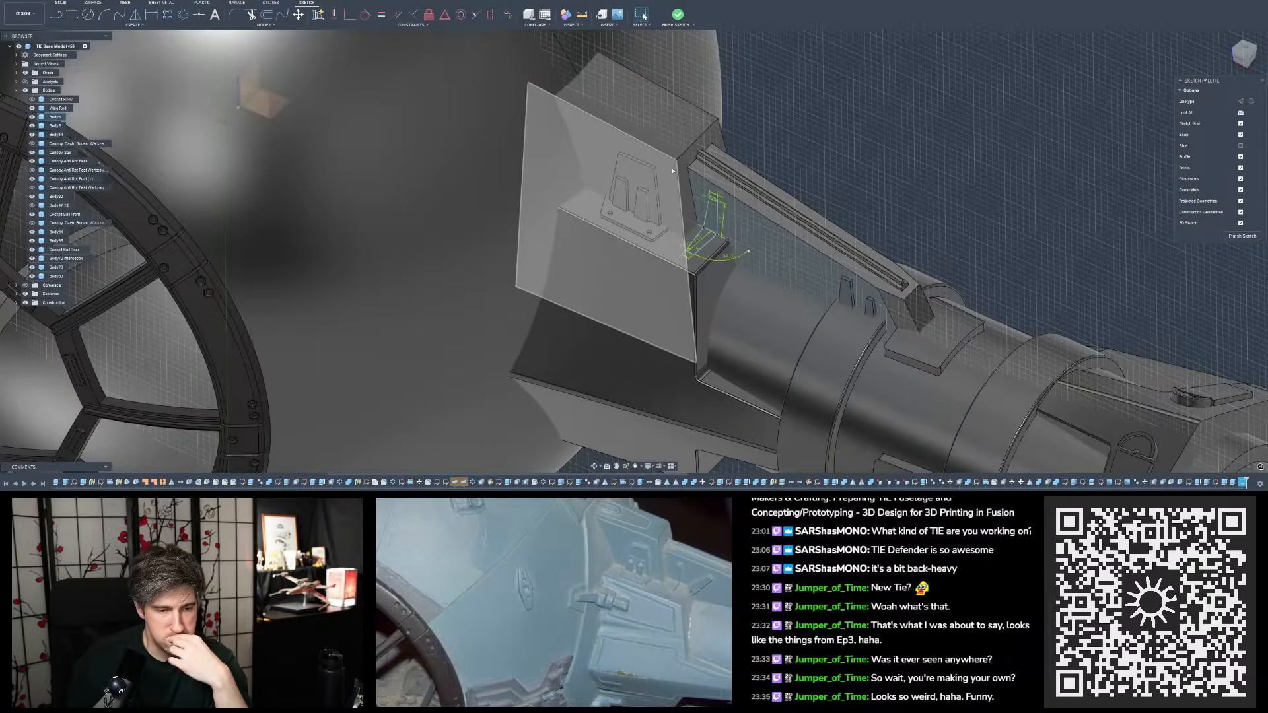
{"action": "scroll", "coordinate": [673, 171], "scroll_direction": "down", "scroll_amount": 5}
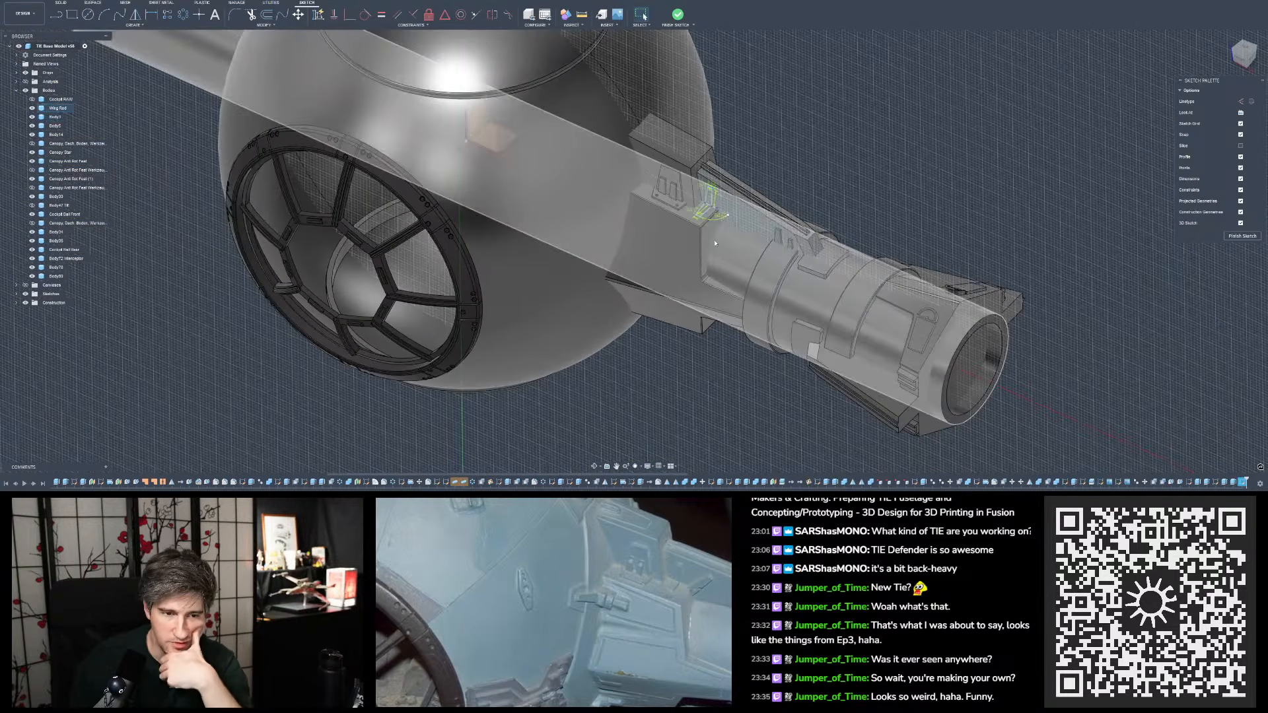
{"action": "scroll", "coordinate": [715, 243], "scroll_direction": "down", "scroll_amount": 3}
{"action": "scroll", "coordinate": [704, 235], "scroll_direction": "up", "scroll_amount": 3}
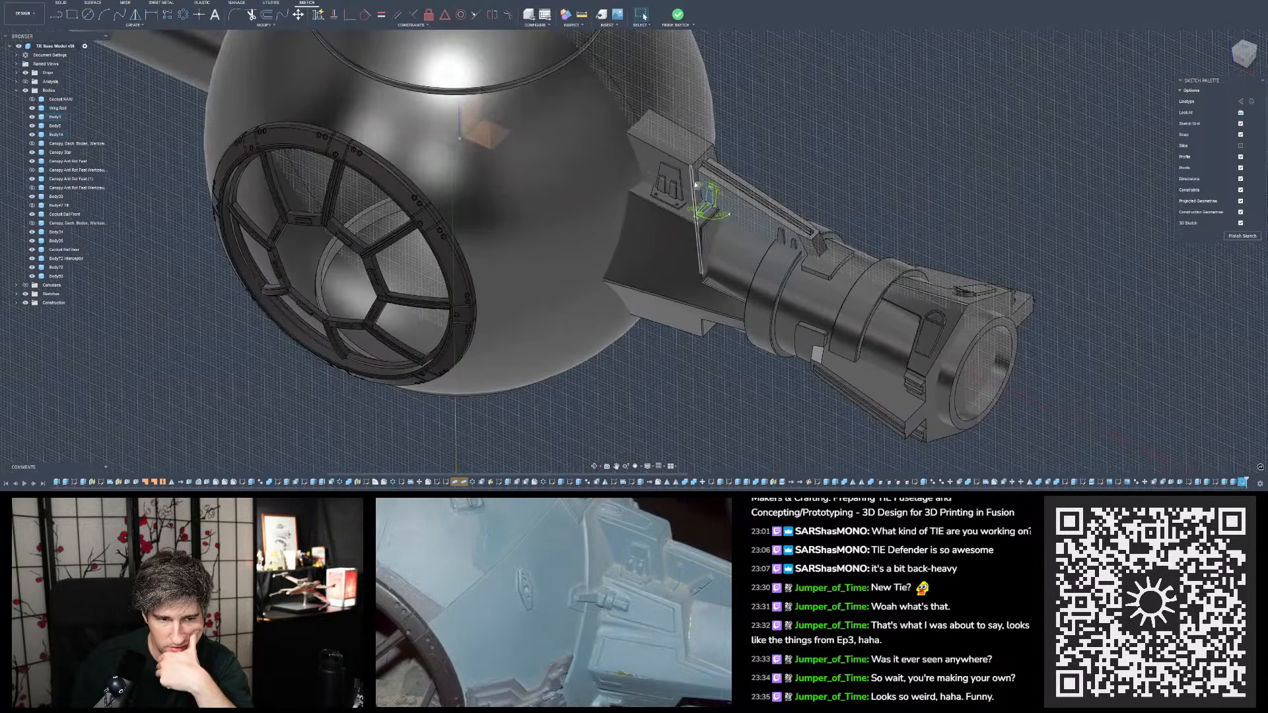
{"action": "middle_click_drag", "start_coordinate": [703, 236], "coordinate": [733, 271], "text": "shift"}
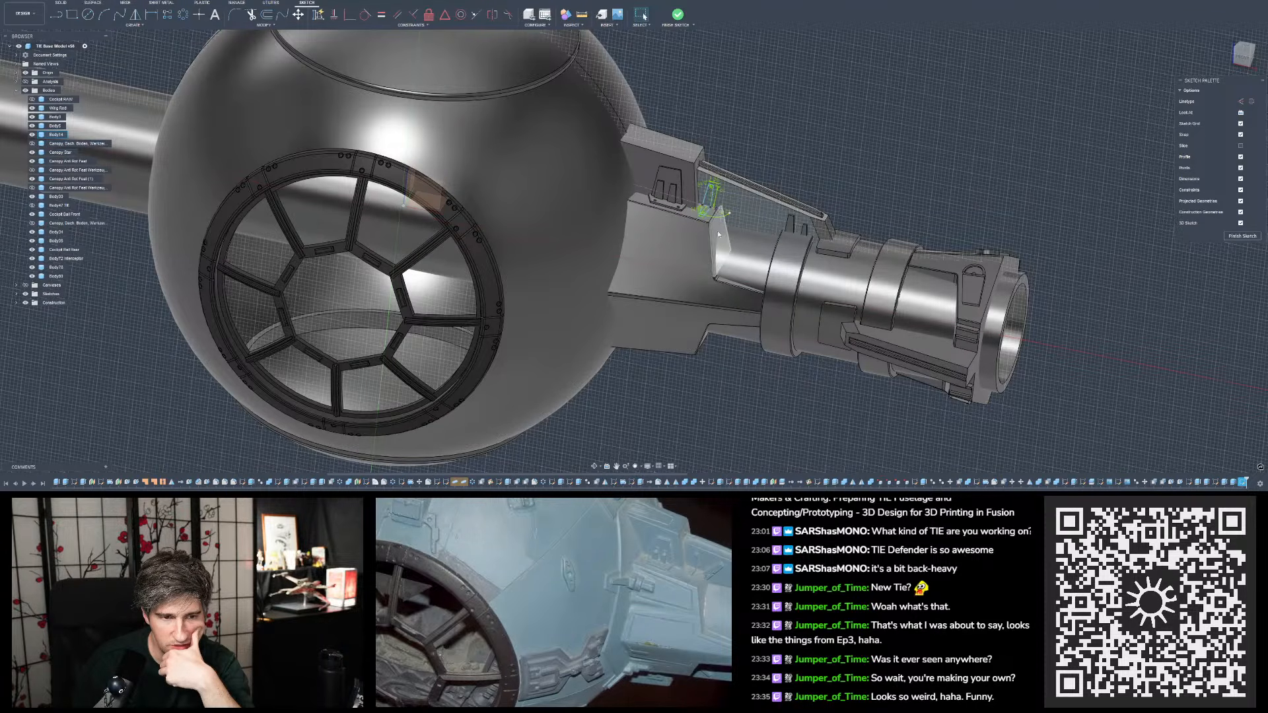
{"action": "scroll", "coordinate": [719, 233], "scroll_direction": "up", "scroll_amount": 3}
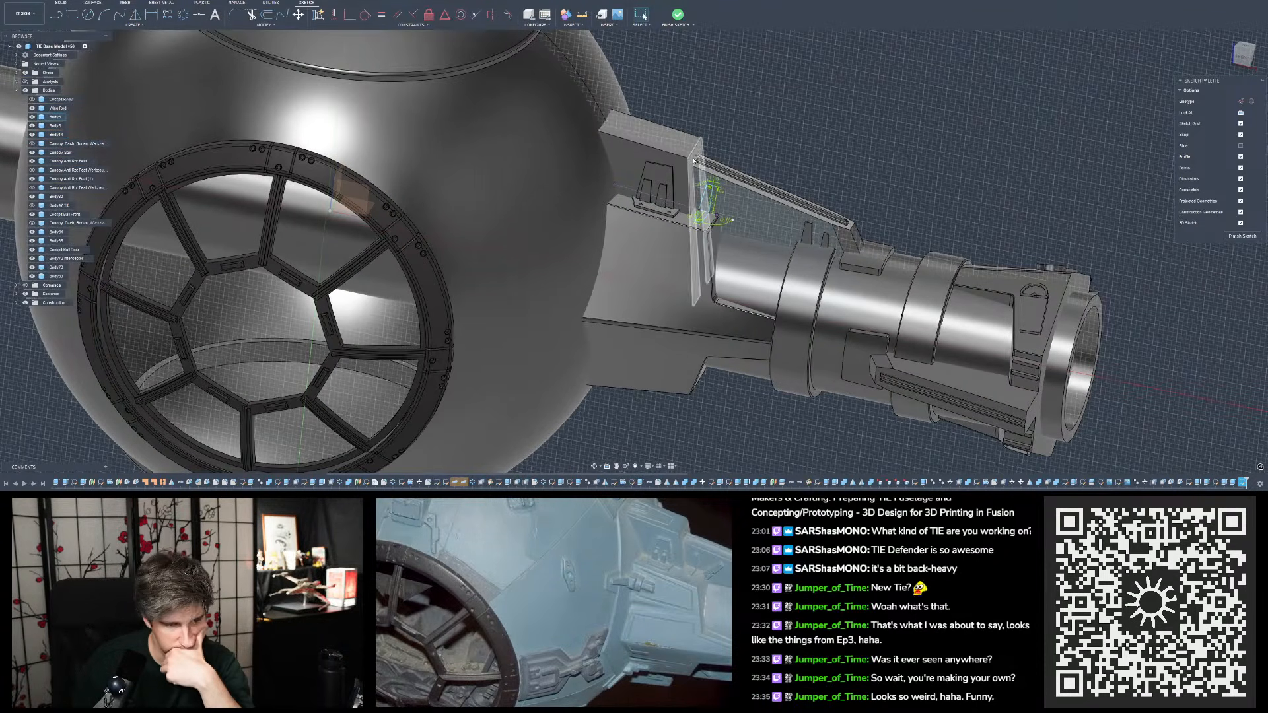
{"action": "scroll", "coordinate": [693, 160], "scroll_direction": "up", "scroll_amount": 4}
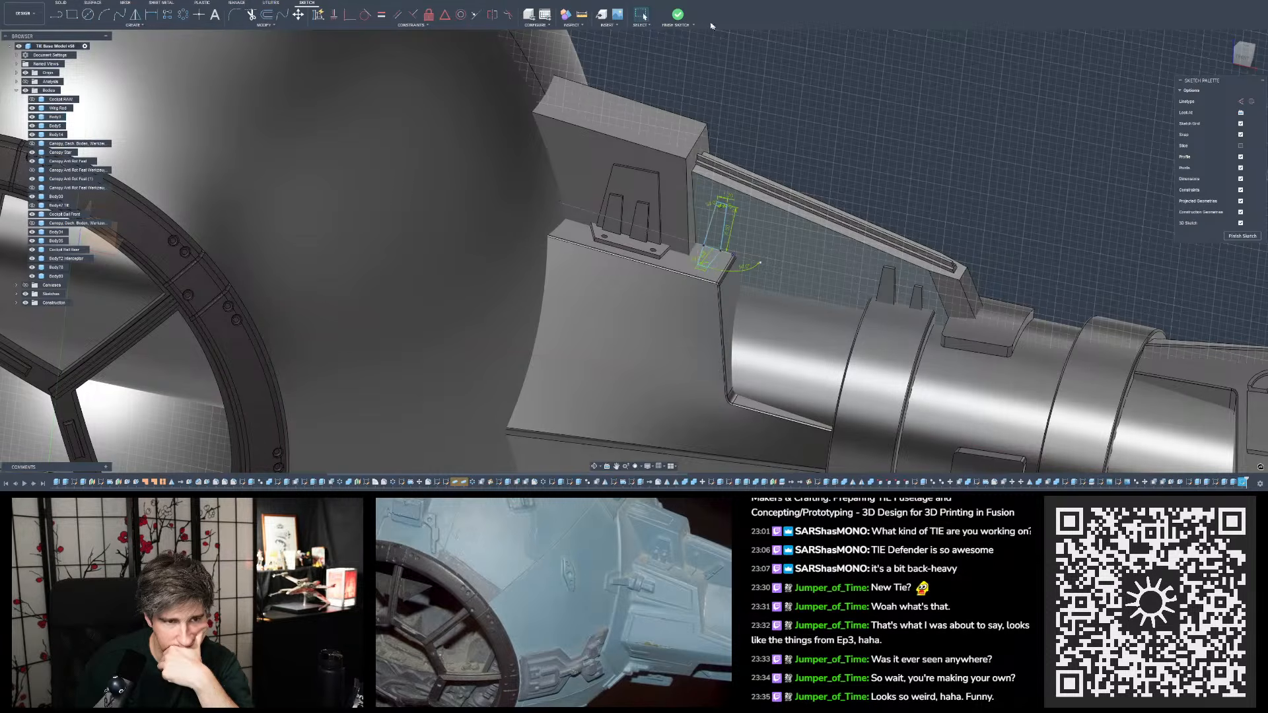
- Finish the sketch and check the two tab profiles on the rib face and ledge without the sketch dimensions
{"action": "left_click", "coordinate": [677, 14]}
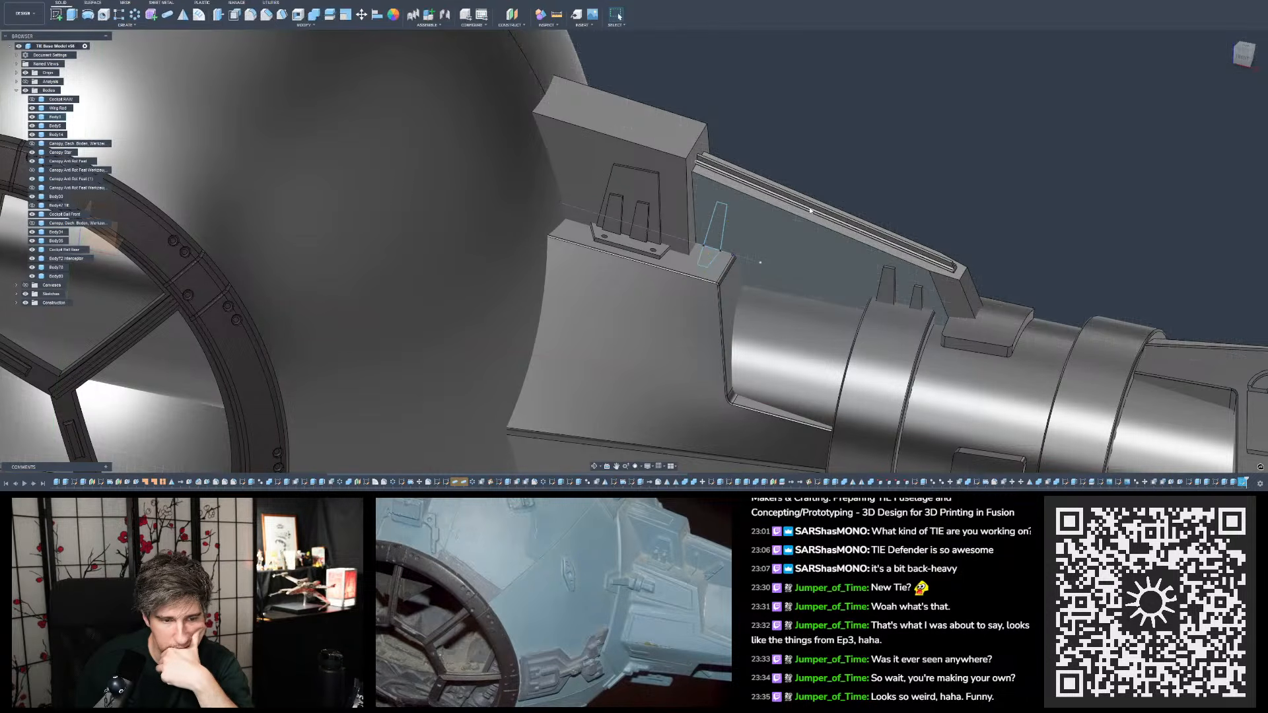
{"action": "scroll", "coordinate": [809, 178], "scroll_direction": "down", "scroll_amount": 3}
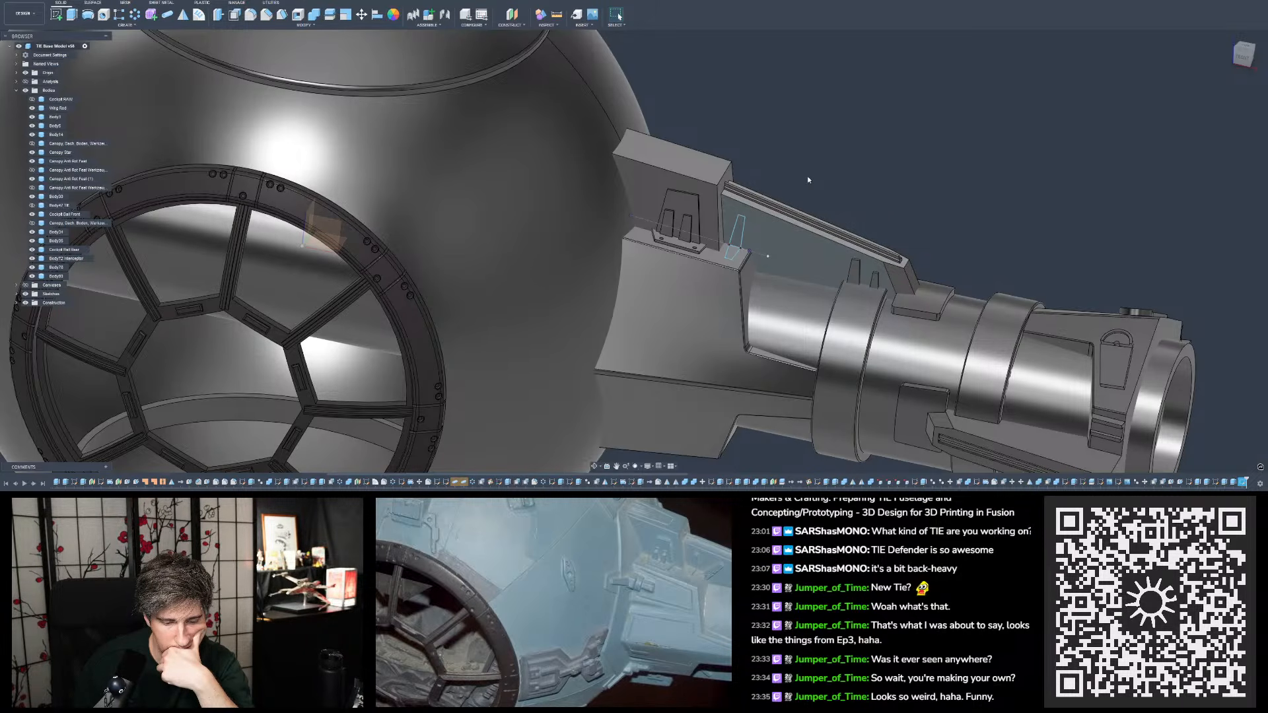
{"action": "middle_click_drag", "start_coordinate": [807, 180], "coordinate": [802, 171], "text": "shift"}
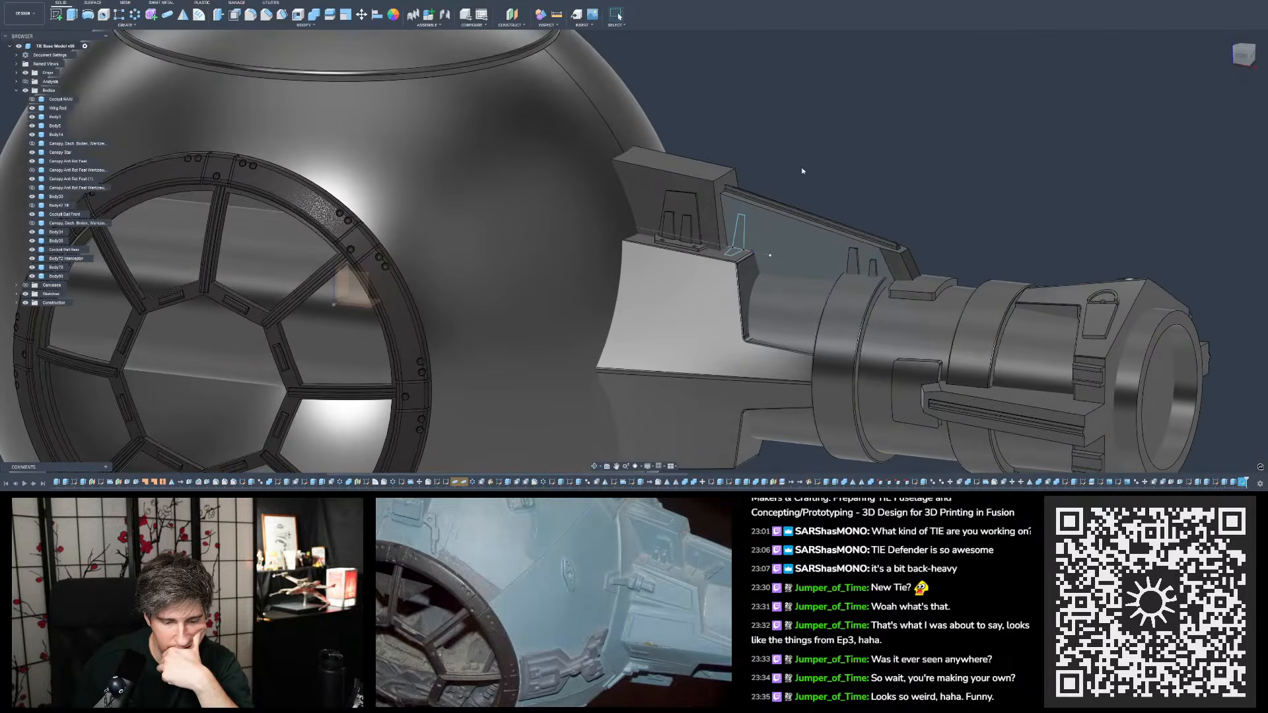
{"action": "middle_click_drag", "start_coordinate": [740, 236], "coordinate": [741, 233], "text": "shift"}
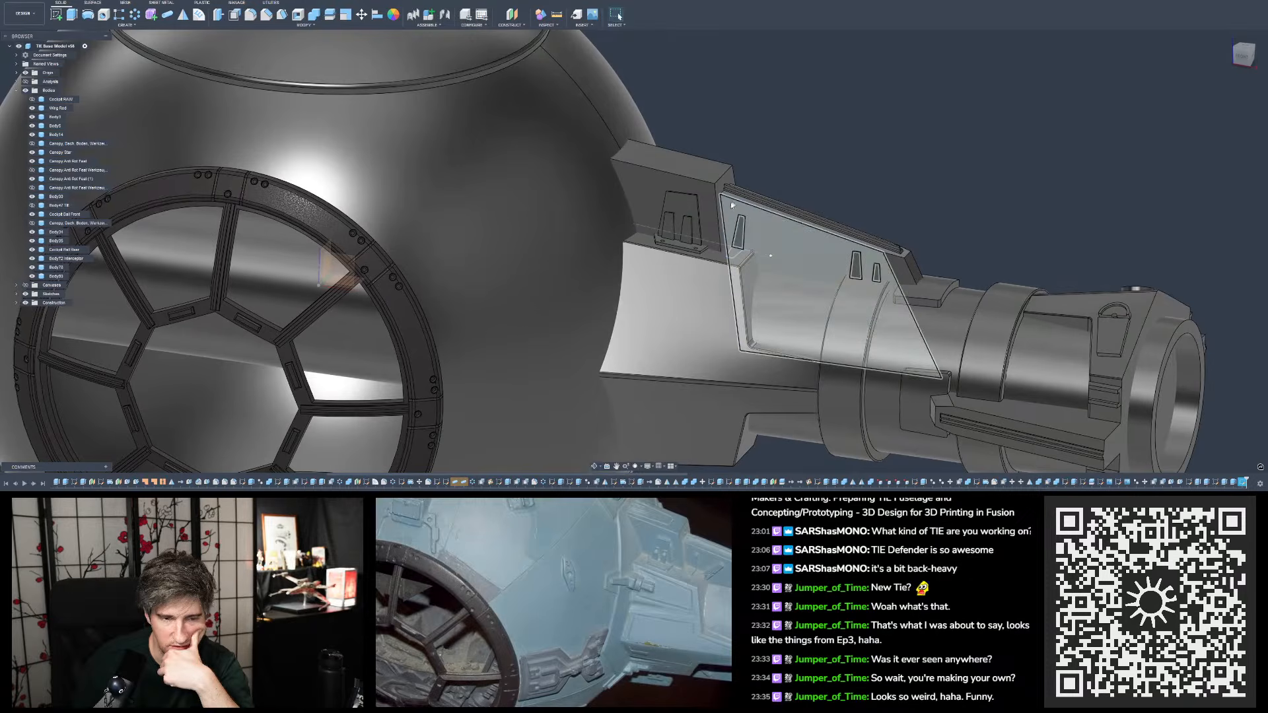
{"action": "scroll", "coordinate": [780, 218], "scroll_direction": "up", "scroll_amount": 8}
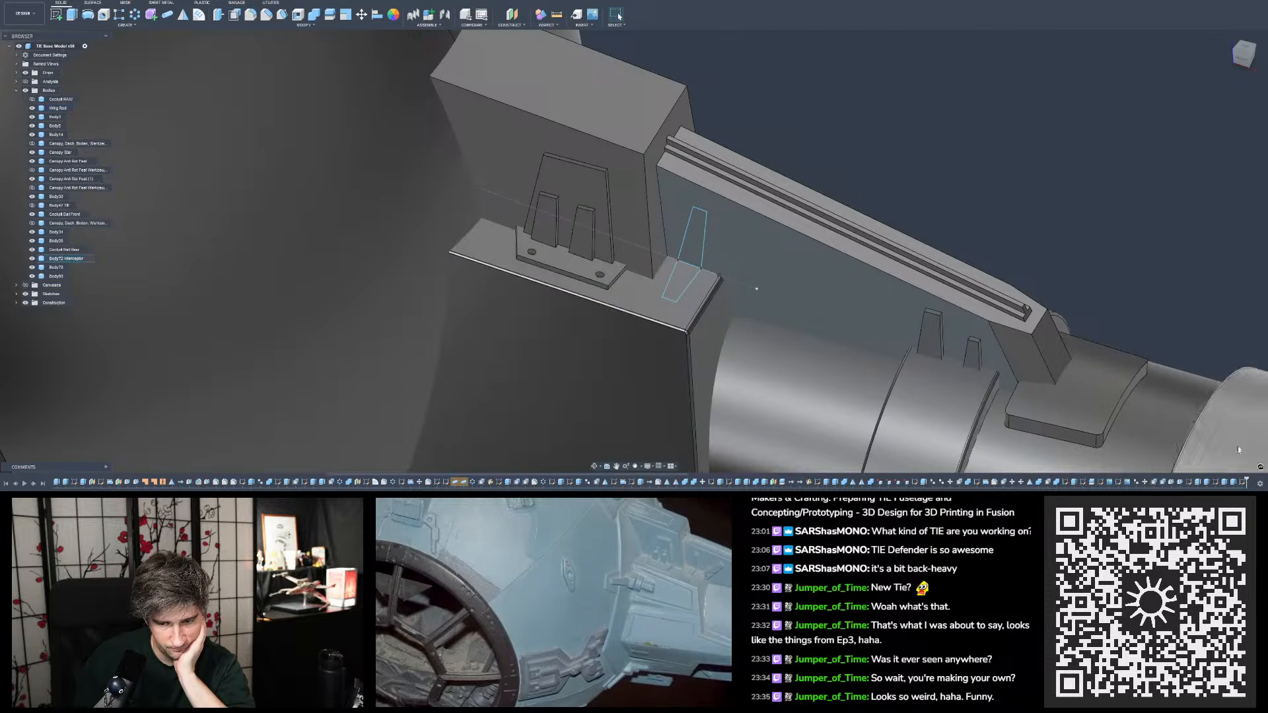
- Reopen the tab sketch and check the width dimensions of the rib tab's top edge and the ledge profile's short end
{"action": "double_click", "coordinate": [1242, 482]}
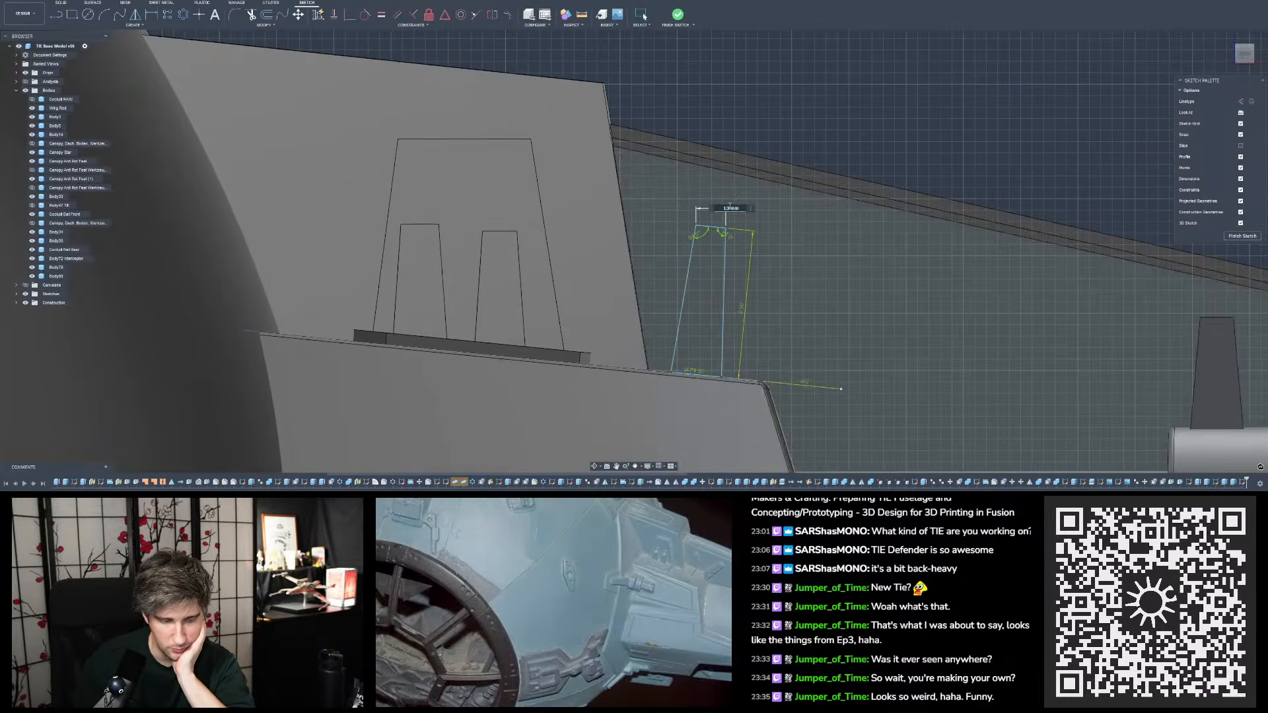
{"action": "key", "text": "Escape"}
{"action": "middle_click_drag", "start_coordinate": [701, 297], "coordinate": [695, 386], "text": "shift"}
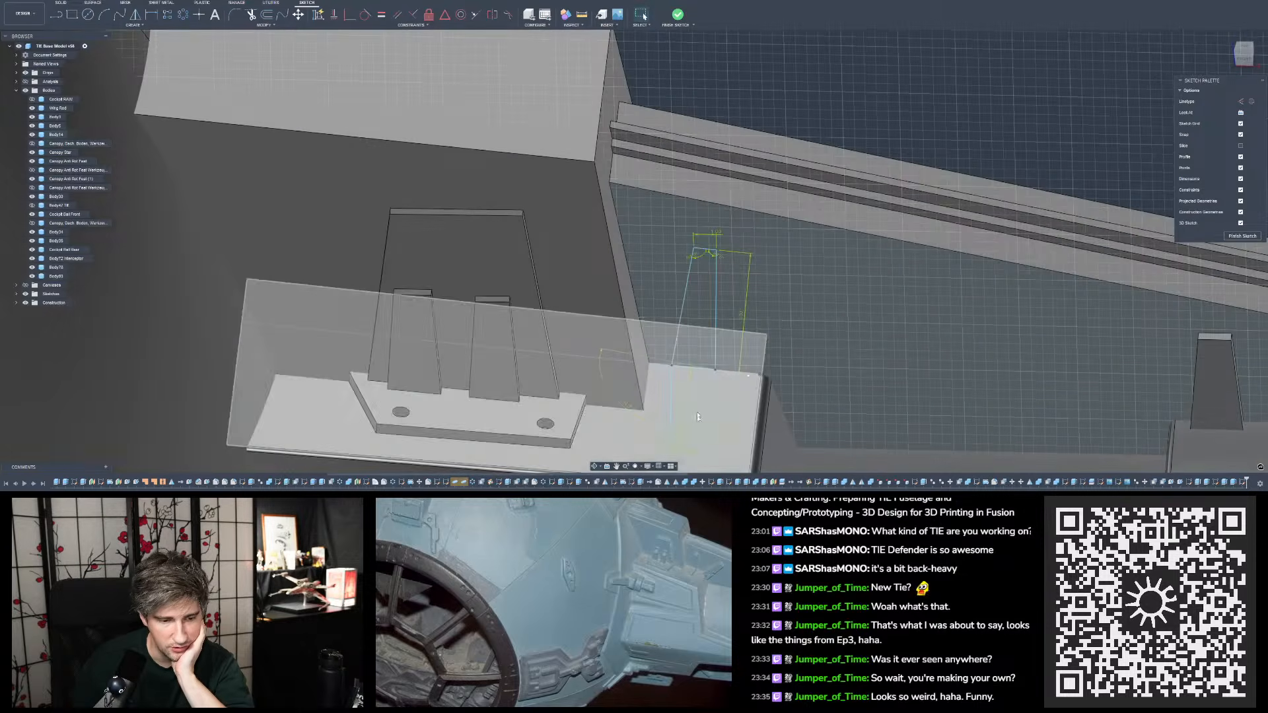
{"action": "double_click", "coordinate": [685, 449]}
{"action": "key", "text": "Return"}
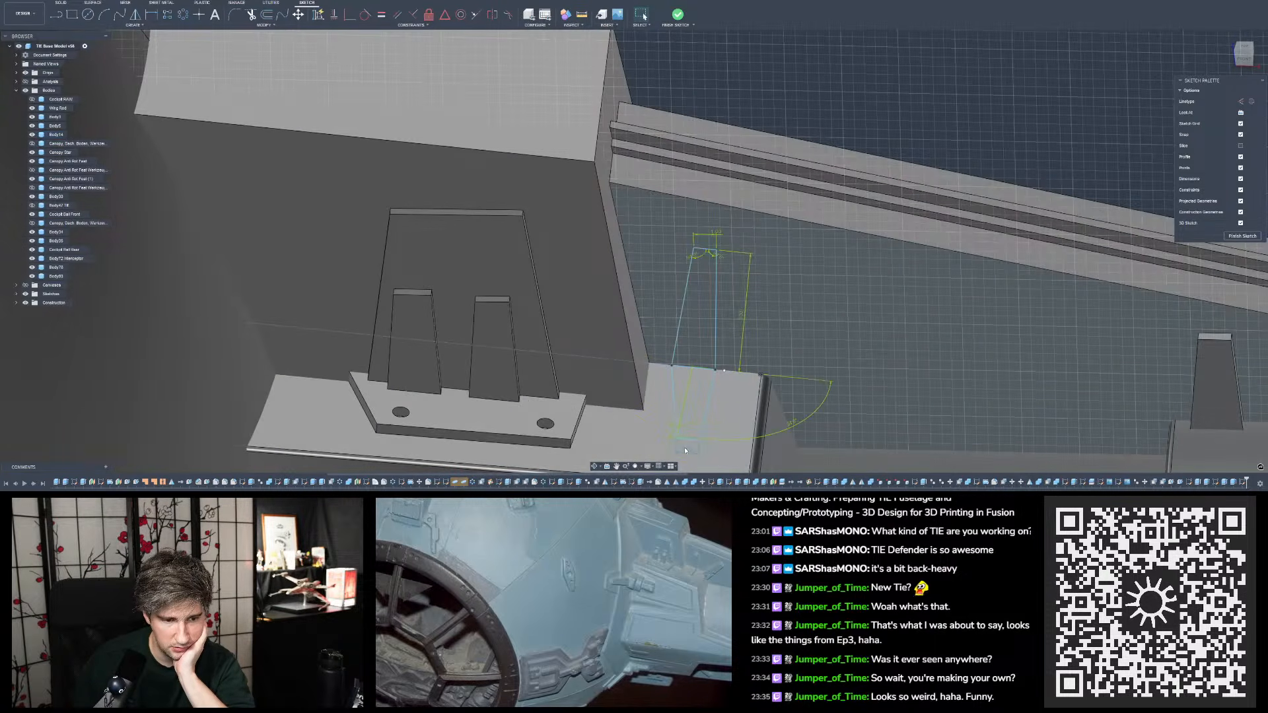
{"action": "middle_click_drag", "start_coordinate": [684, 447], "coordinate": [690, 357], "text": "shift"}
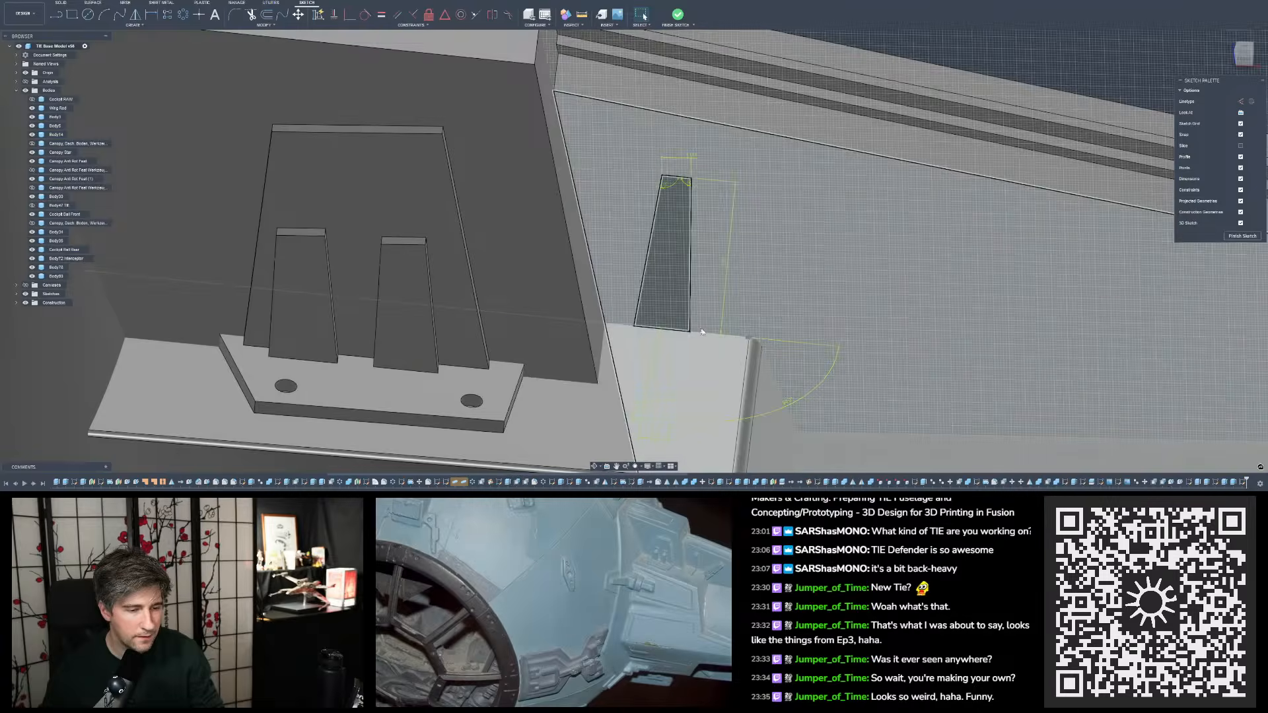
{"action": "left_click_drag", "start_coordinate": [691, 331], "coordinate": [700, 332]}
{"action": "key", "text": "ctrl+z"}
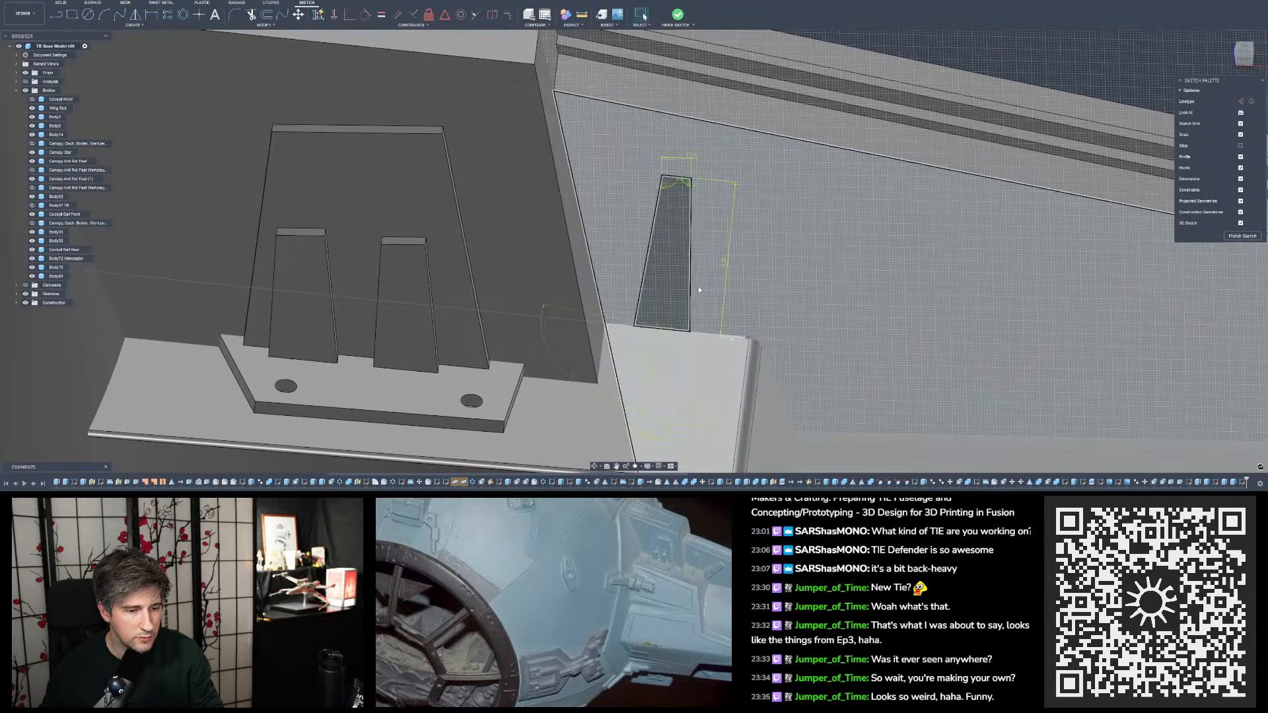
{"action": "key", "text": "ctrl+y"}
{"action": "key", "text": "ctrl+z"}
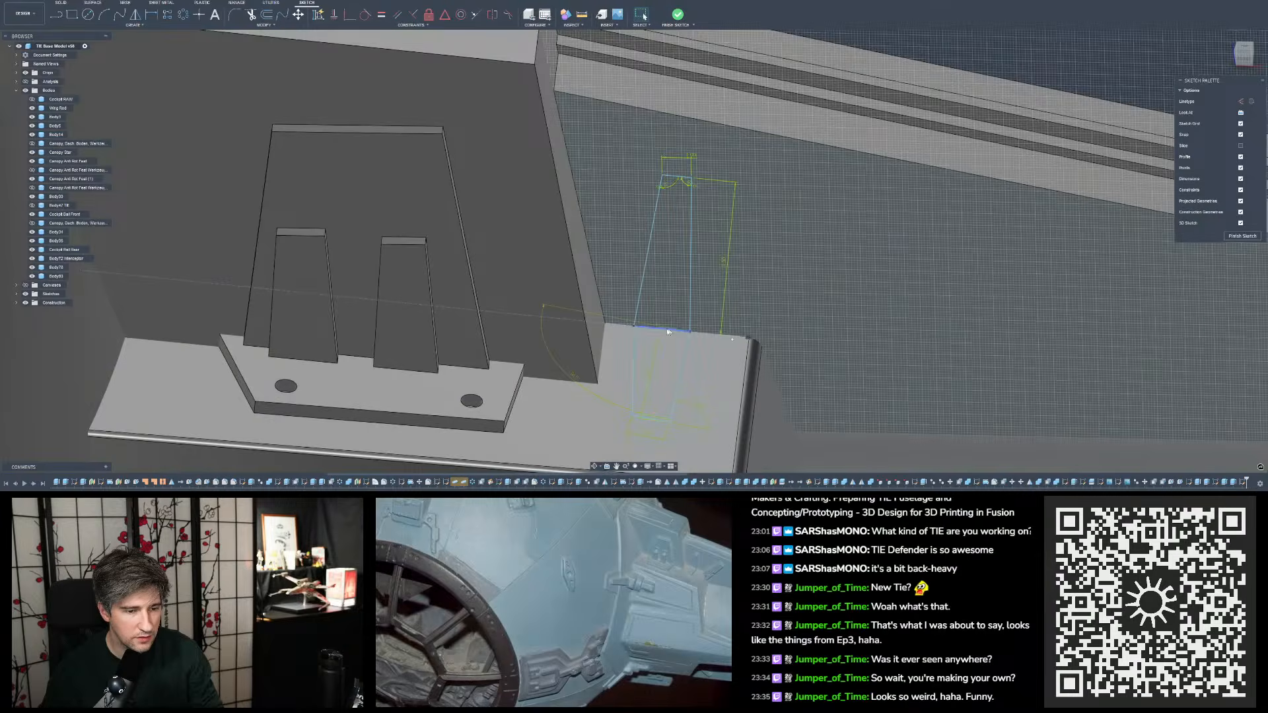
- Reposition the two angle dimensions of the ledge profile closer to the corners they measure
{"action": "scroll", "coordinate": [655, 441], "scroll_direction": "down", "scroll_amount": 3}
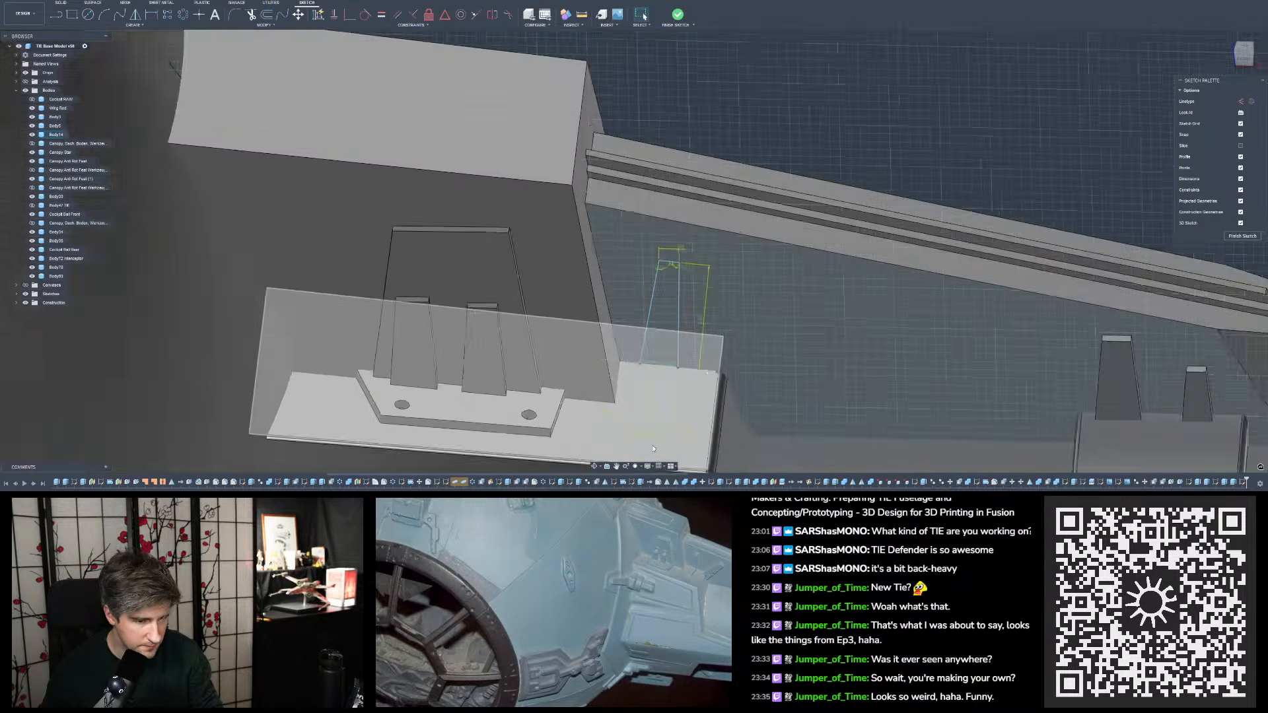
{"action": "scroll", "coordinate": [656, 443], "scroll_direction": "up", "scroll_amount": 2}
{"action": "scroll", "coordinate": [657, 436], "scroll_direction": "up", "scroll_amount": 6}
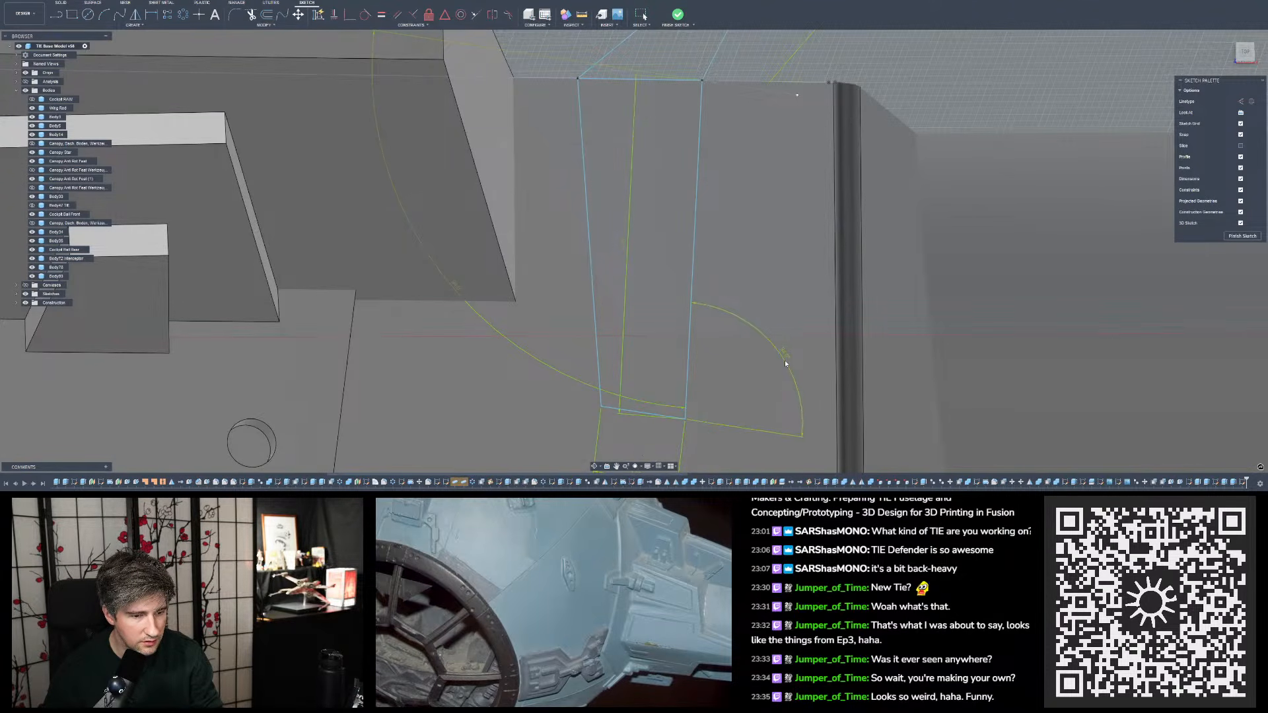
{"action": "mouse_move", "coordinate": [785, 360]}
{"action": "left_mouse_down"}
{"action": "mouse_move", "coordinate": [763, 396]}
{"action": "mouse_move", "coordinate": [777, 383]}
{"action": "left_mouse_up"}
{"action": "left_click_drag", "start_coordinate": [460, 289], "coordinate": [687, 168]}
{"action": "left_click_drag", "start_coordinate": [723, 68], "coordinate": [687, 109]}
{"action": "mouse_move", "coordinate": [687, 142]}
{"action": "middle_mouse_down", "text": "shift"}
{"action": "mouse_move", "coordinate": [674, 11]}
{"action": "mouse_move", "coordinate": [686, 227]}
{"action": "middle_mouse_up", "text": "shift"}
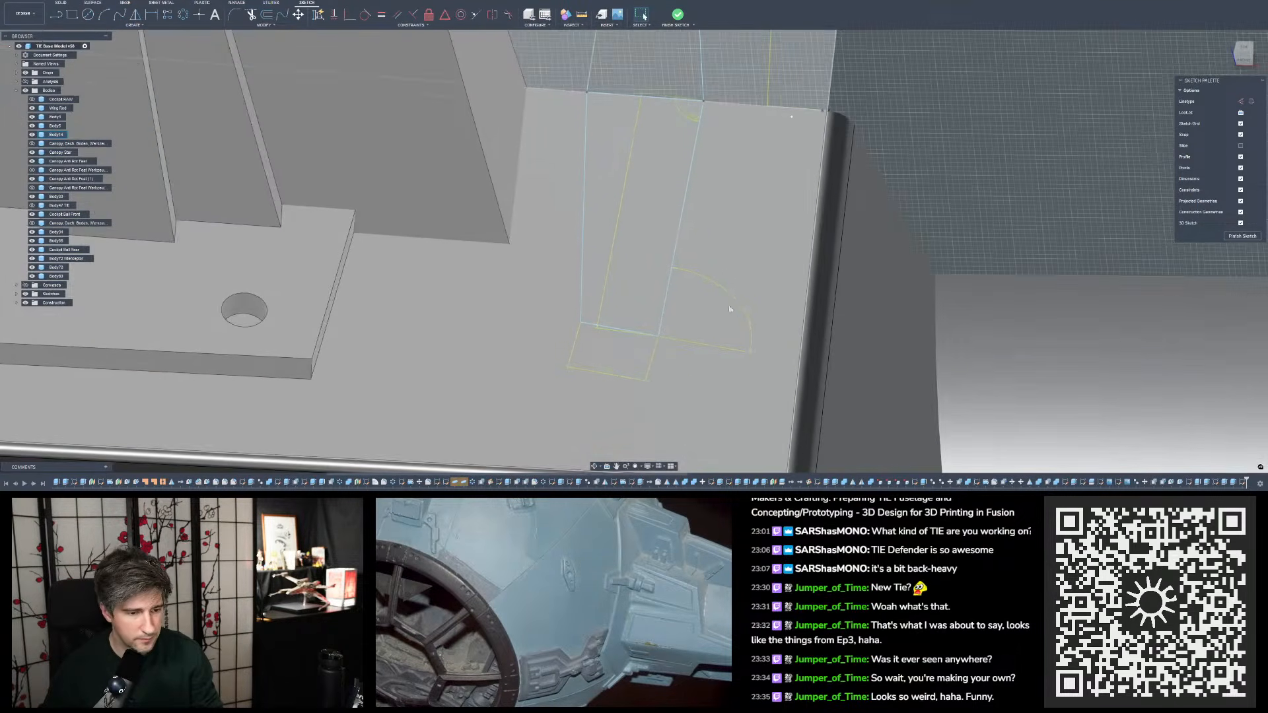
- Delete the angle dimensions at the ledge profile's short end and outer base corner
{"action": "key", "text": "Delete"}
{"action": "middle_click_drag", "start_coordinate": [659, 334], "coordinate": [670, 323], "text": "shift"}
{"action": "left_click", "coordinate": [713, 323]}
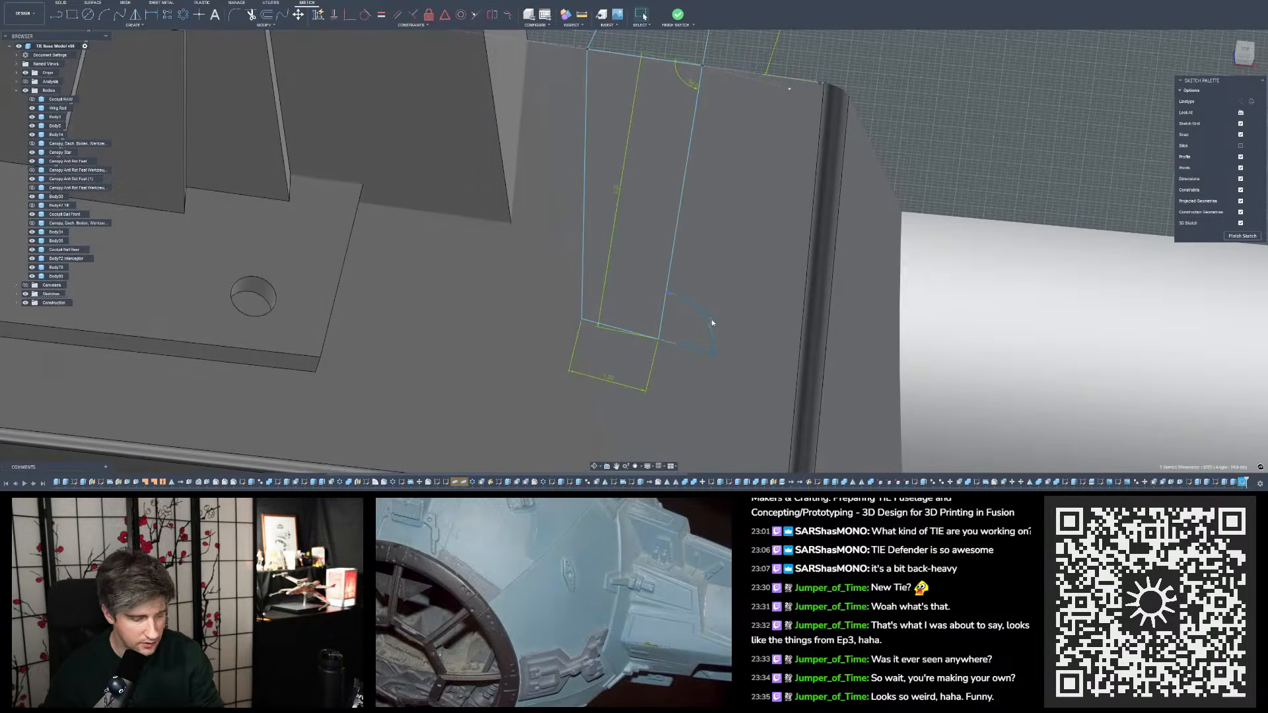
{"action": "key", "text": "Delete"}
{"action": "scroll", "coordinate": [757, 140], "scroll_direction": "down", "scroll_amount": 2}
{"action": "middle_click_drag", "start_coordinate": [757, 140], "coordinate": [699, 241]}
{"action": "scroll", "coordinate": [699, 242], "scroll_direction": "up", "scroll_amount": 3}
{"action": "left_click", "coordinate": [627, 183]}
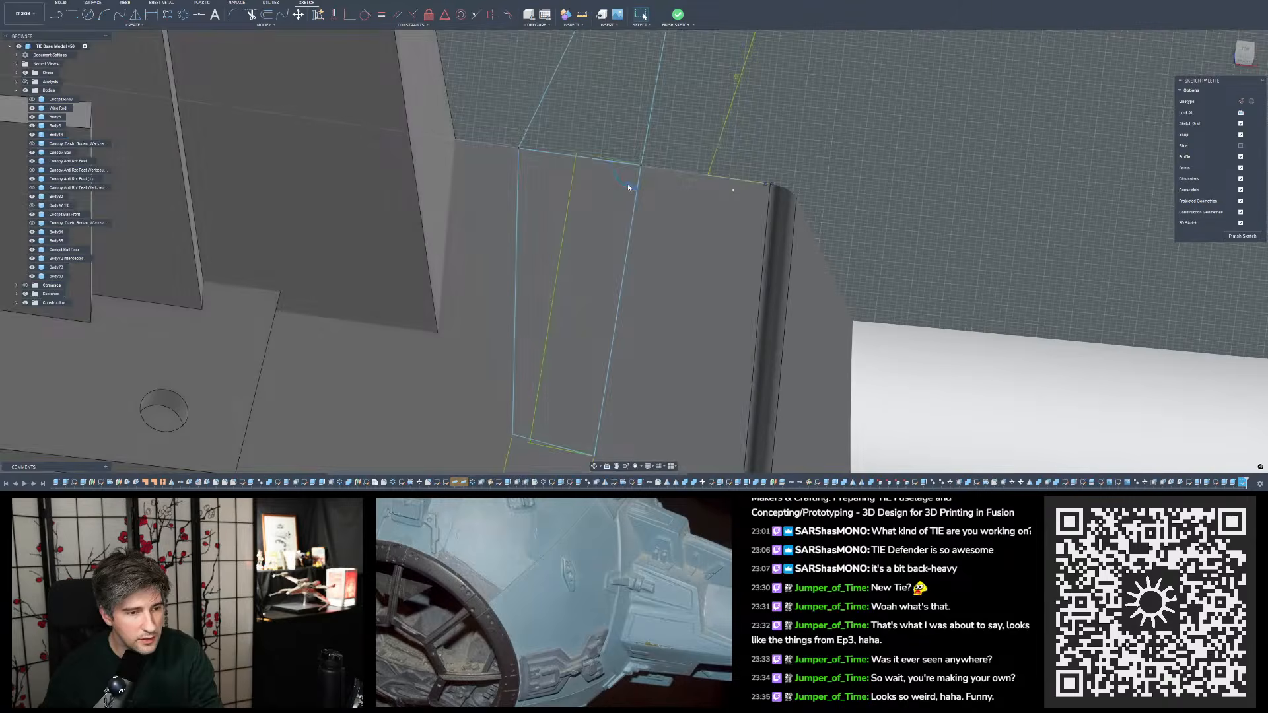
{"action": "key", "text": "Delete"}
- Reduce the width of the ledge profile's short end and try to dimension its angle to the outer side line
{"action": "mouse_move", "coordinate": [703, 186]}
{"action": "middle_mouse_down", "text": "shift"}
{"action": "mouse_move", "coordinate": [699, 221]}
{"action": "mouse_move", "coordinate": [559, 414]}
{"action": "middle_mouse_up", "text": "shift"}
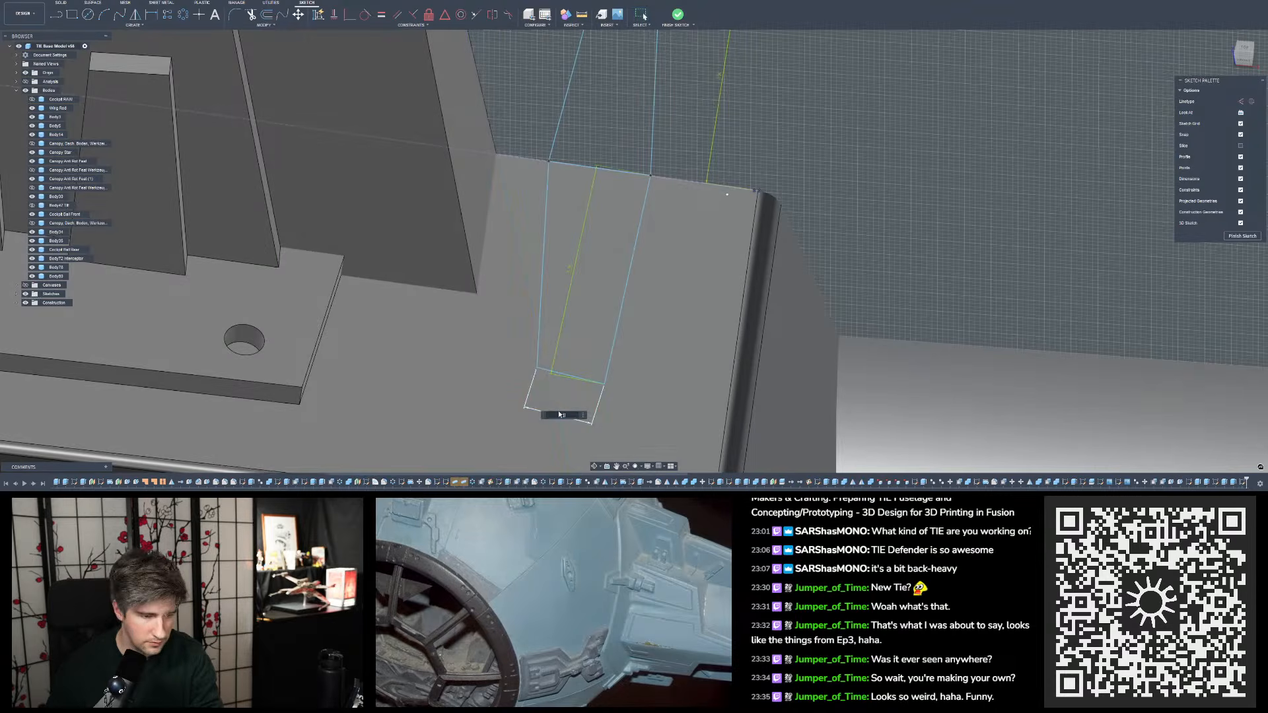
{"action": "key", "text": "Return"}
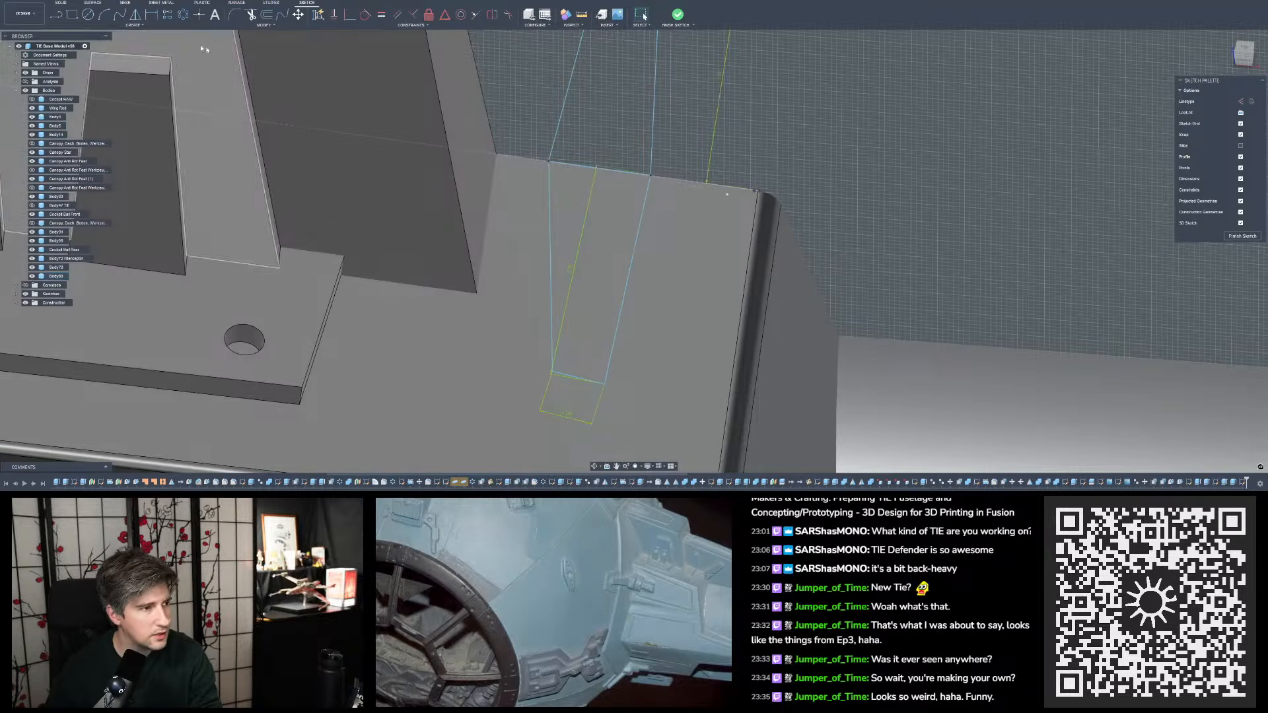
{"action": "key", "text": "d"}
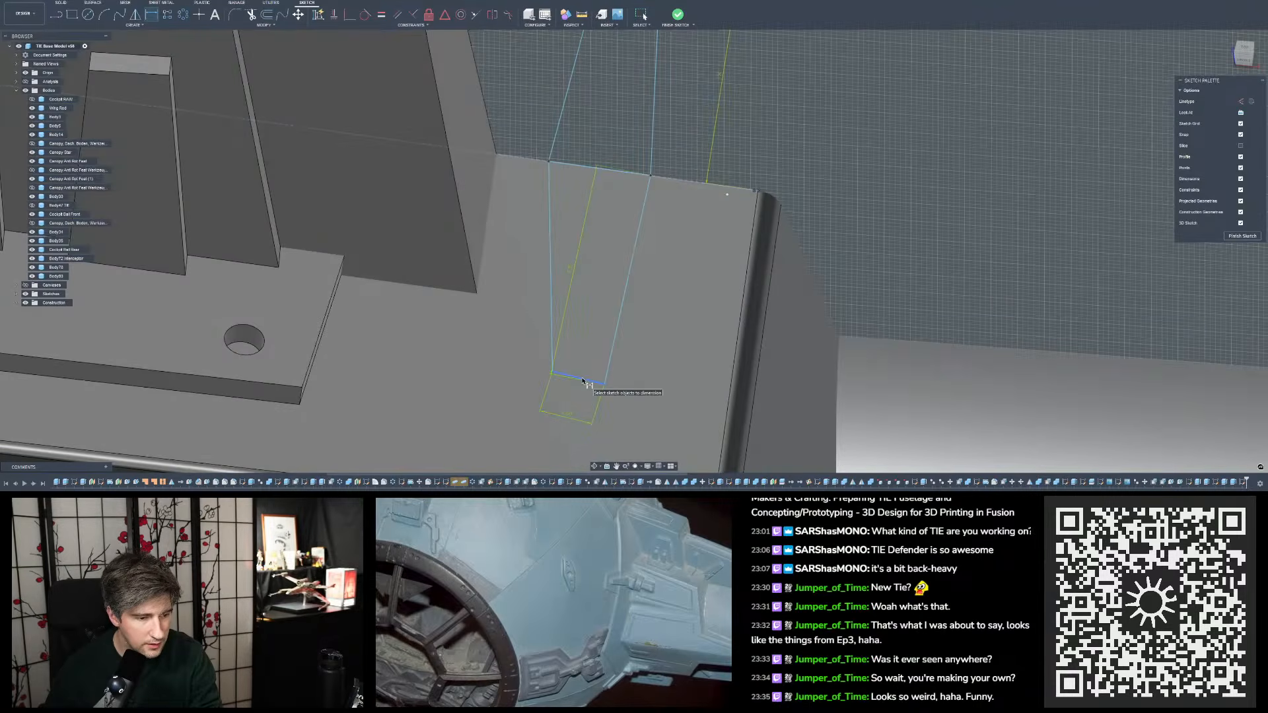
{"action": "left_click", "coordinate": [583, 382]}
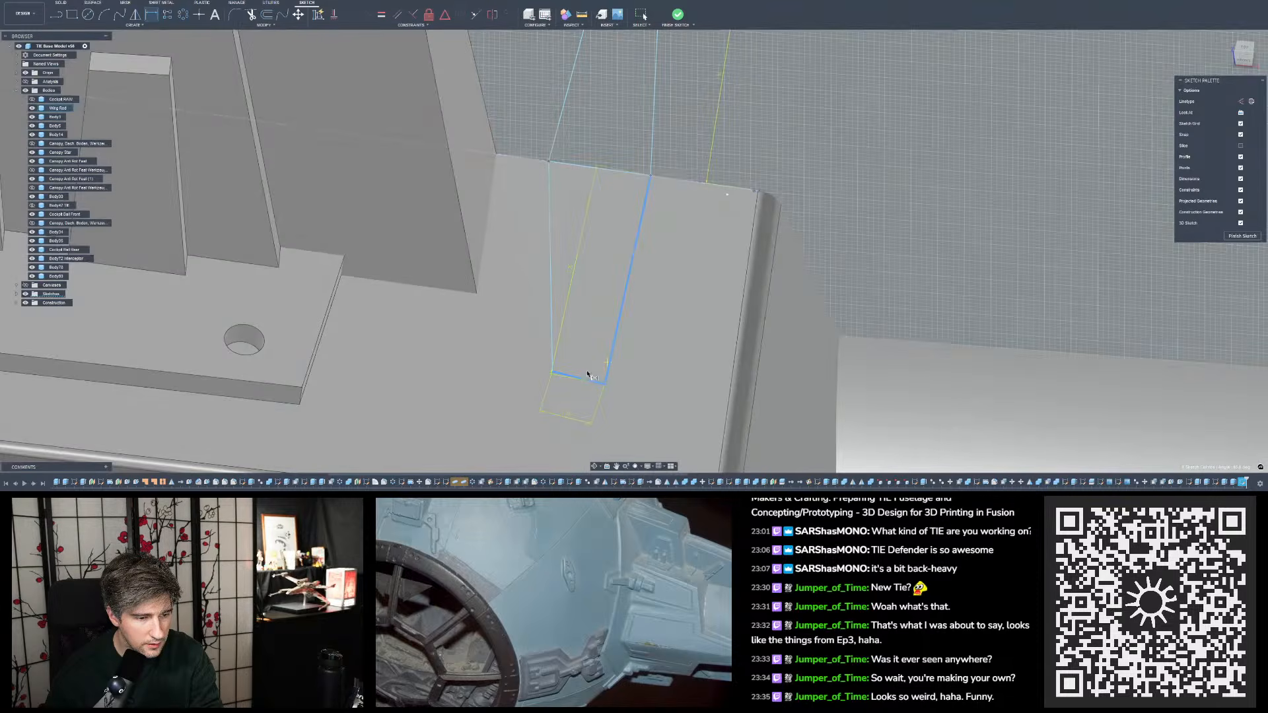
{"action": "mouse_move", "coordinate": [584, 264]}
{"action": "middle_mouse_down", "text": "shift"}
{"action": "mouse_move", "coordinate": [582, 308]}
{"action": "mouse_move", "coordinate": [594, 263]}
{"action": "mouse_move", "coordinate": [595, 345]}
{"action": "middle_mouse_up", "text": "shift"}
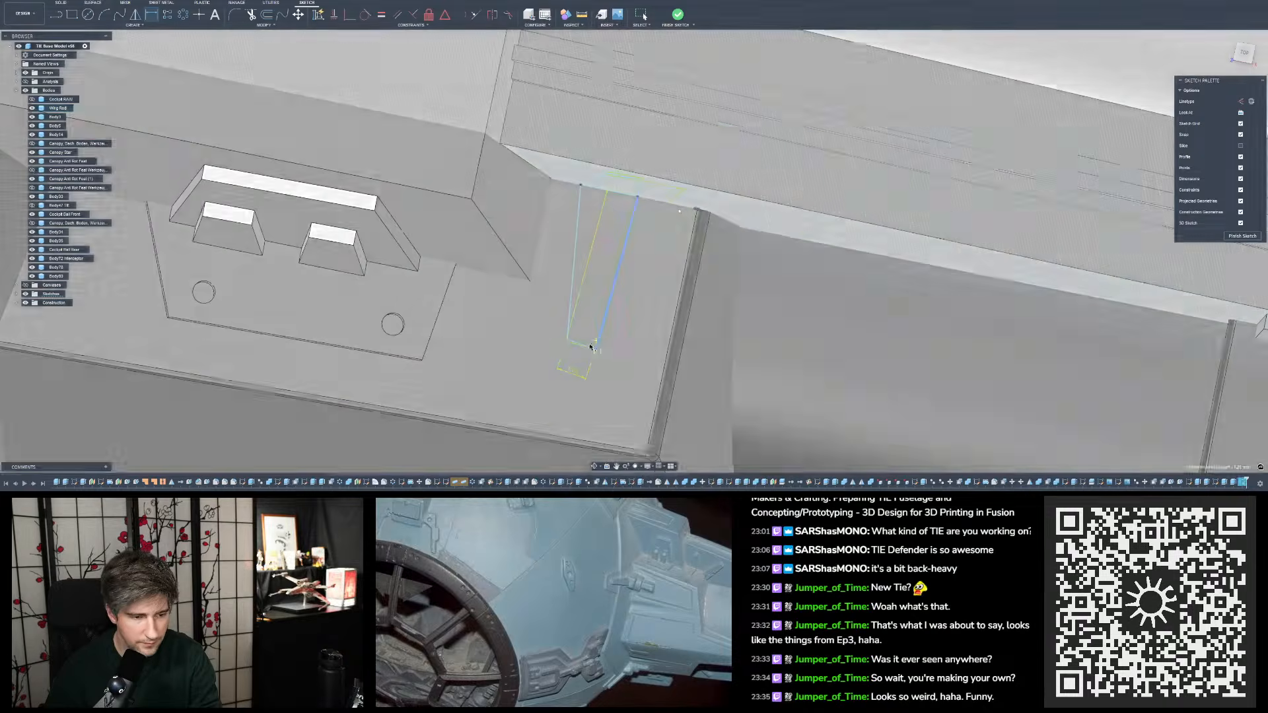
{"action": "left_click", "coordinate": [597, 341]}
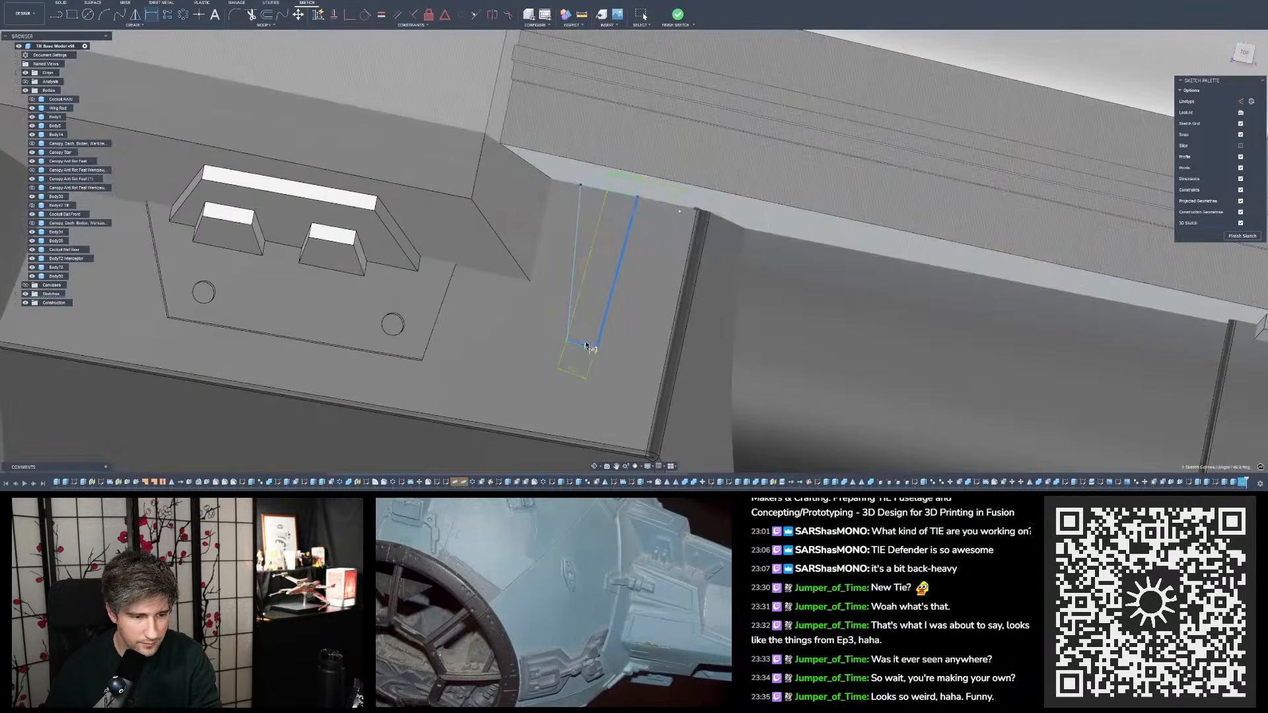
{"action": "left_click", "coordinate": [586, 346]}
{"action": "middle_click_drag", "start_coordinate": [595, 340], "coordinate": [598, 323], "text": "shift"}
{"action": "middle_click_drag", "start_coordinate": [547, 289], "coordinate": [567, 335], "text": "shift"}
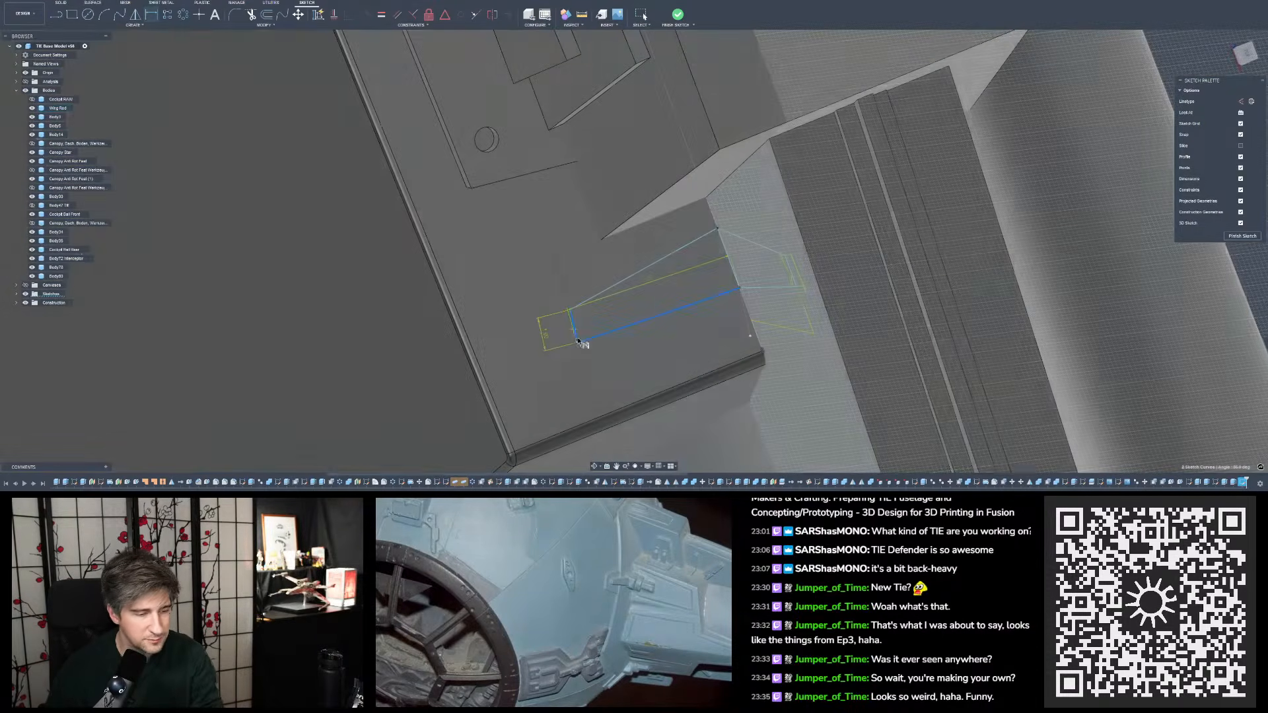
{"action": "key", "text": "Escape"}
- Retry the angle dimension between the ledge profile's short end and outer side line from other views
{"action": "scroll", "coordinate": [627, 287], "scroll_direction": "down", "scroll_amount": 5}
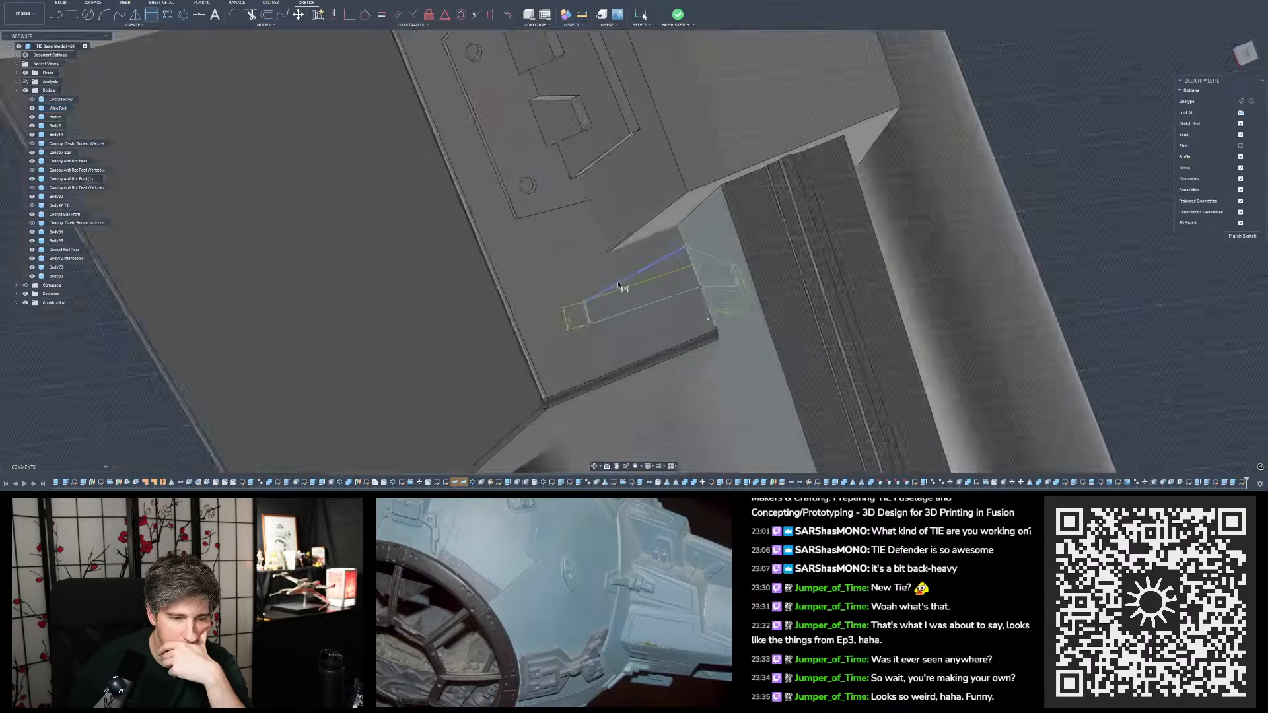
{"action": "scroll", "coordinate": [643, 287], "scroll_direction": "down", "scroll_amount": 3}
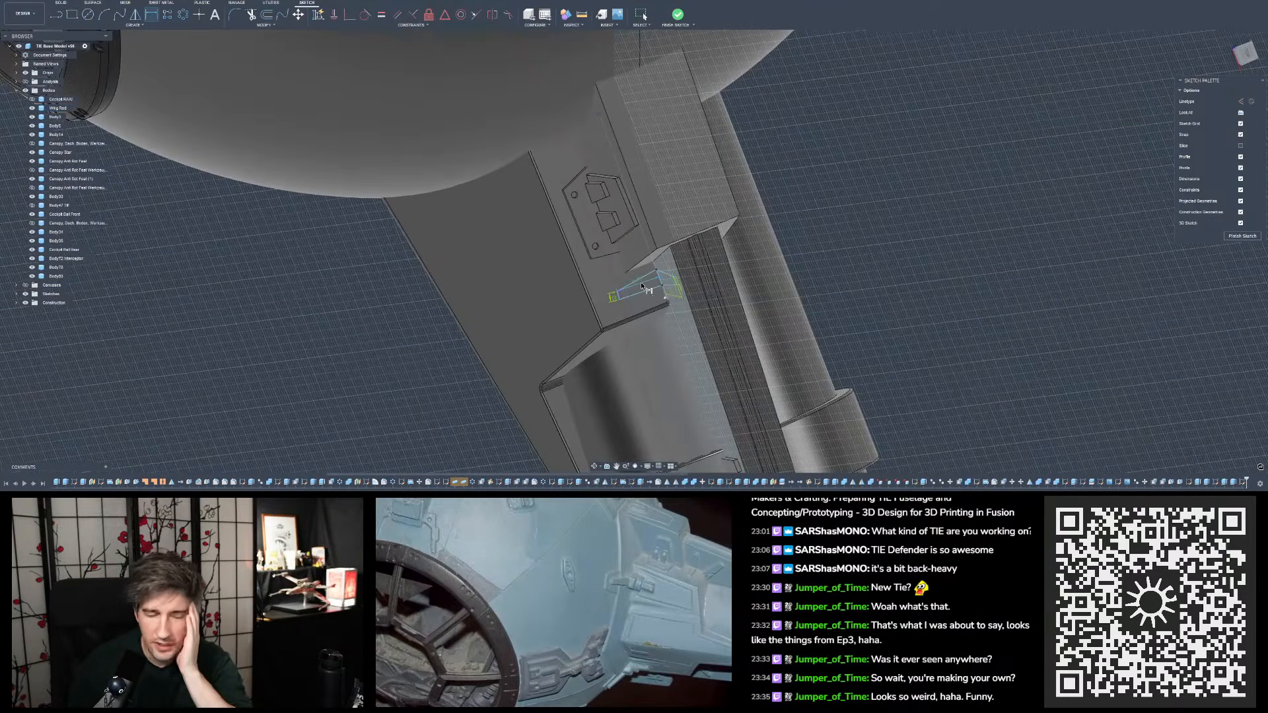
{"action": "scroll", "coordinate": [623, 303], "scroll_direction": "up", "scroll_amount": 6}
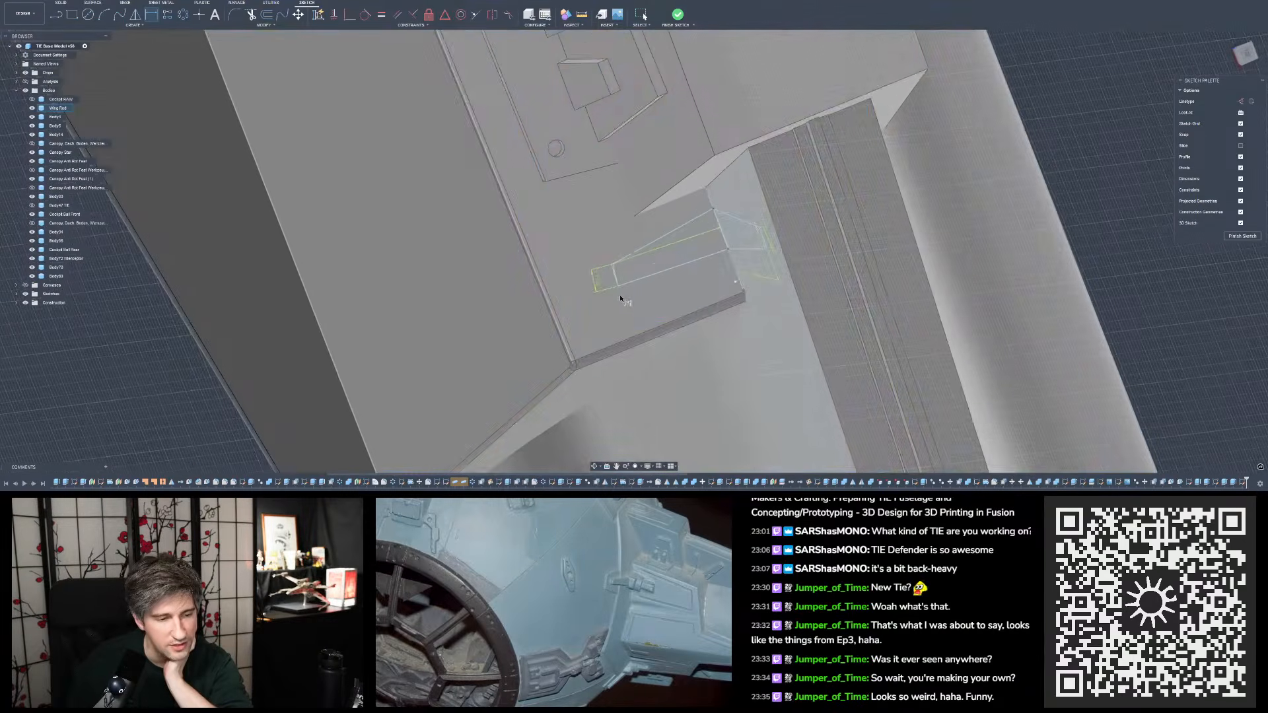
{"action": "key", "text": "Escape"}
{"action": "left_click", "coordinate": [621, 301]}
{"action": "middle_click_drag", "start_coordinate": [620, 302], "coordinate": [704, 346], "text": "shift"}
{"action": "key", "text": "d"}
{"action": "scroll", "coordinate": [766, 395], "scroll_direction": "down", "scroll_amount": 3}
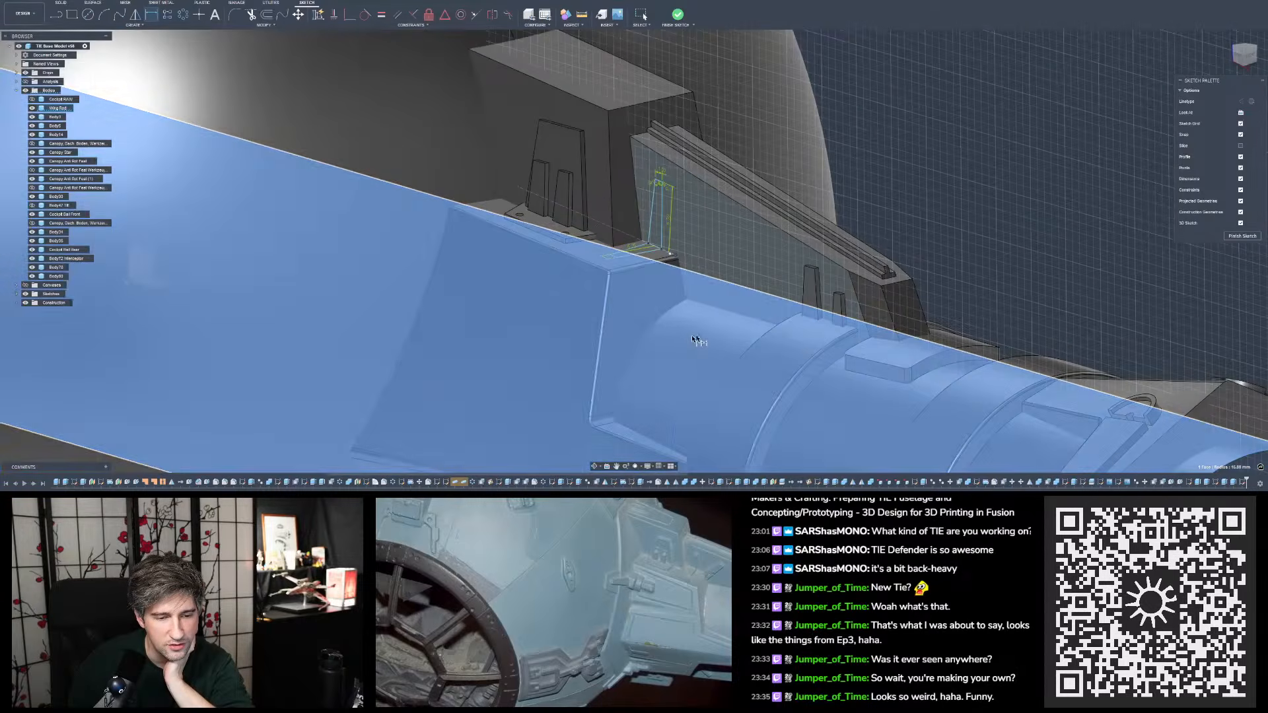
{"action": "scroll", "coordinate": [600, 231], "scroll_direction": "up", "scroll_amount": 4}
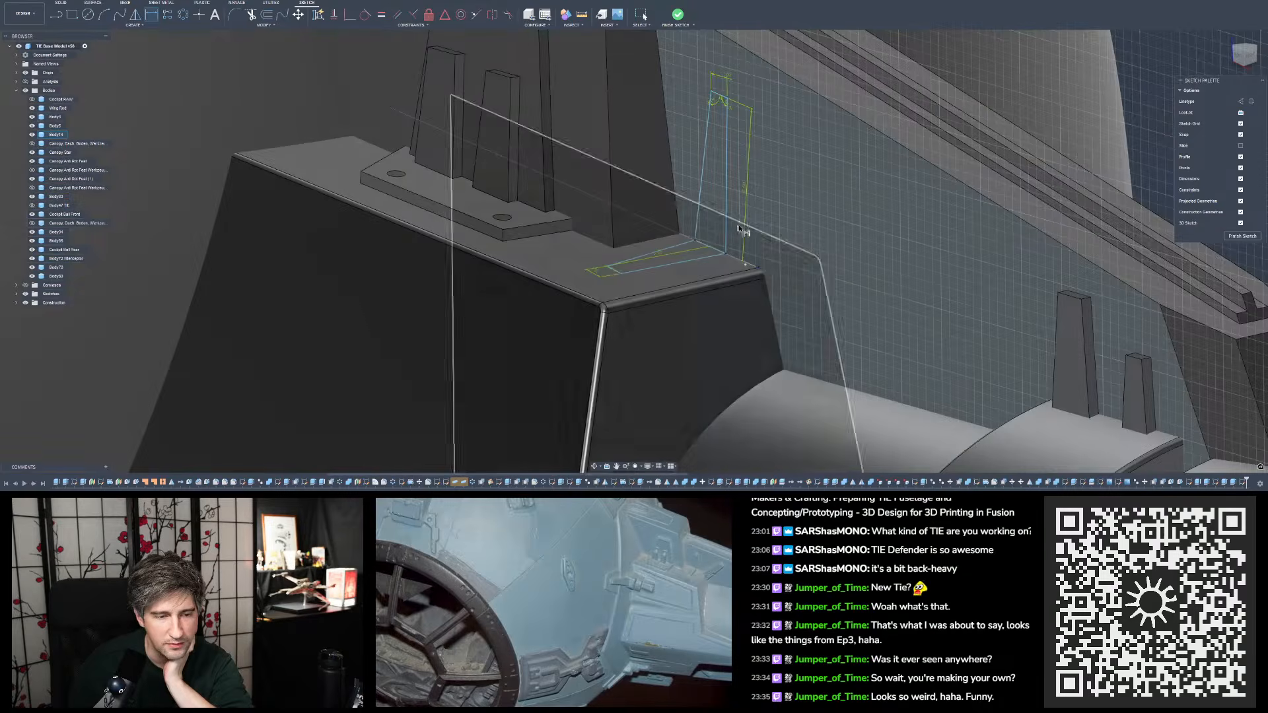
{"action": "middle_click_drag", "start_coordinate": [741, 248], "coordinate": [776, 324], "text": "shift"}
{"action": "scroll", "coordinate": [614, 249], "scroll_direction": "up", "scroll_amount": 5}
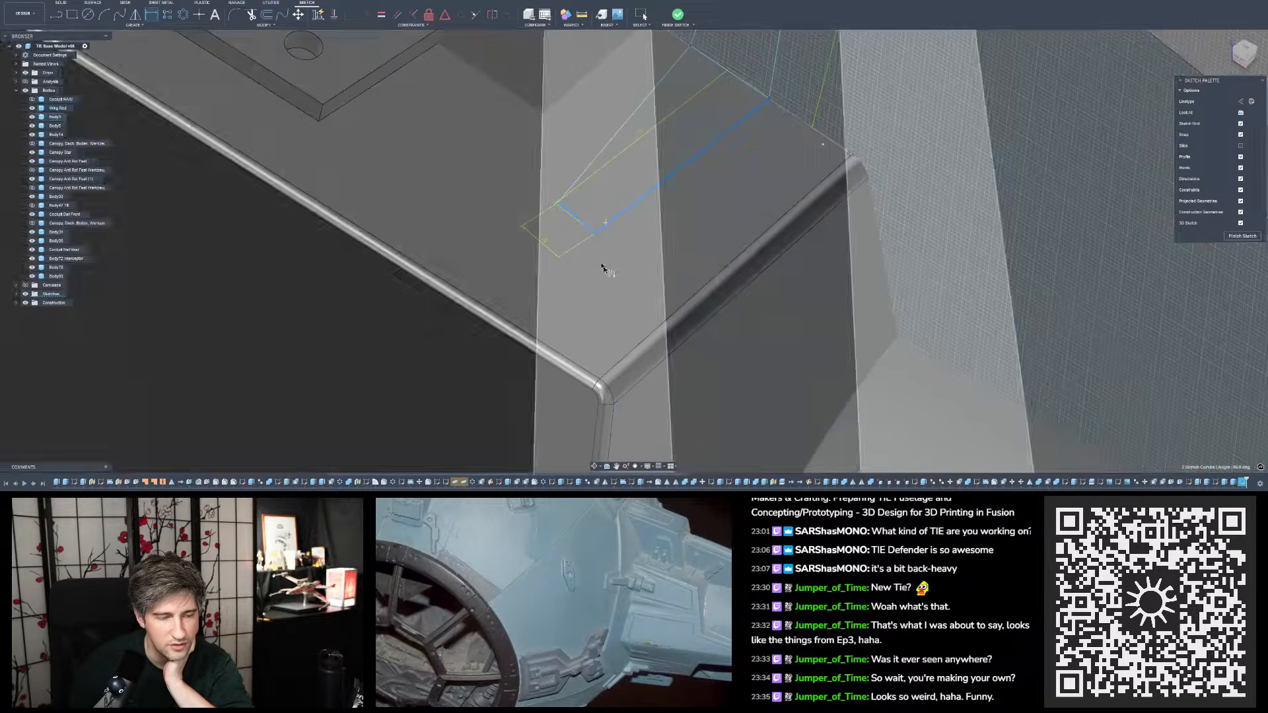
{"action": "scroll", "coordinate": [604, 268], "scroll_direction": "down", "scroll_amount": 6}
{"action": "mouse_move", "coordinate": [629, 249]}
{"action": "middle_mouse_down", "text": "shift"}
{"action": "mouse_move", "coordinate": [614, 300]}
{"action": "mouse_move", "coordinate": [603, 275]}
{"action": "mouse_move", "coordinate": [614, 269]}
{"action": "middle_mouse_up", "text": "shift"}
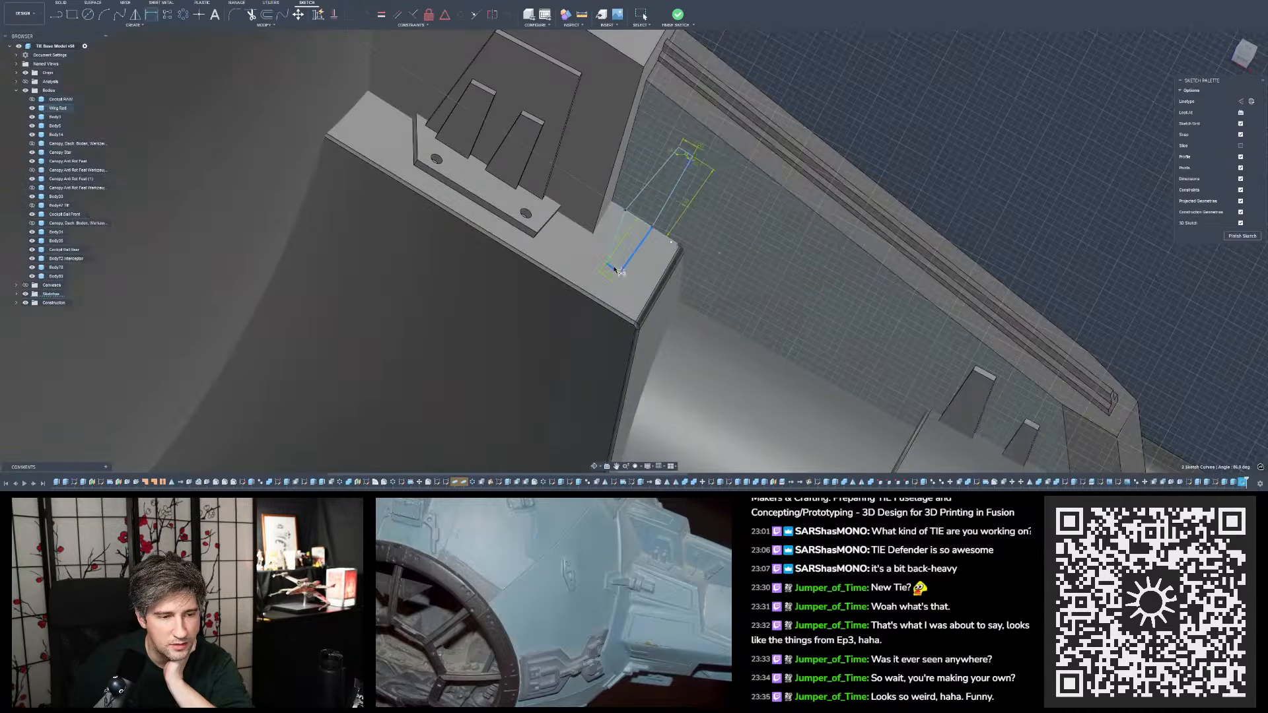
{"action": "scroll", "coordinate": [614, 269], "scroll_direction": "up", "scroll_amount": 5}
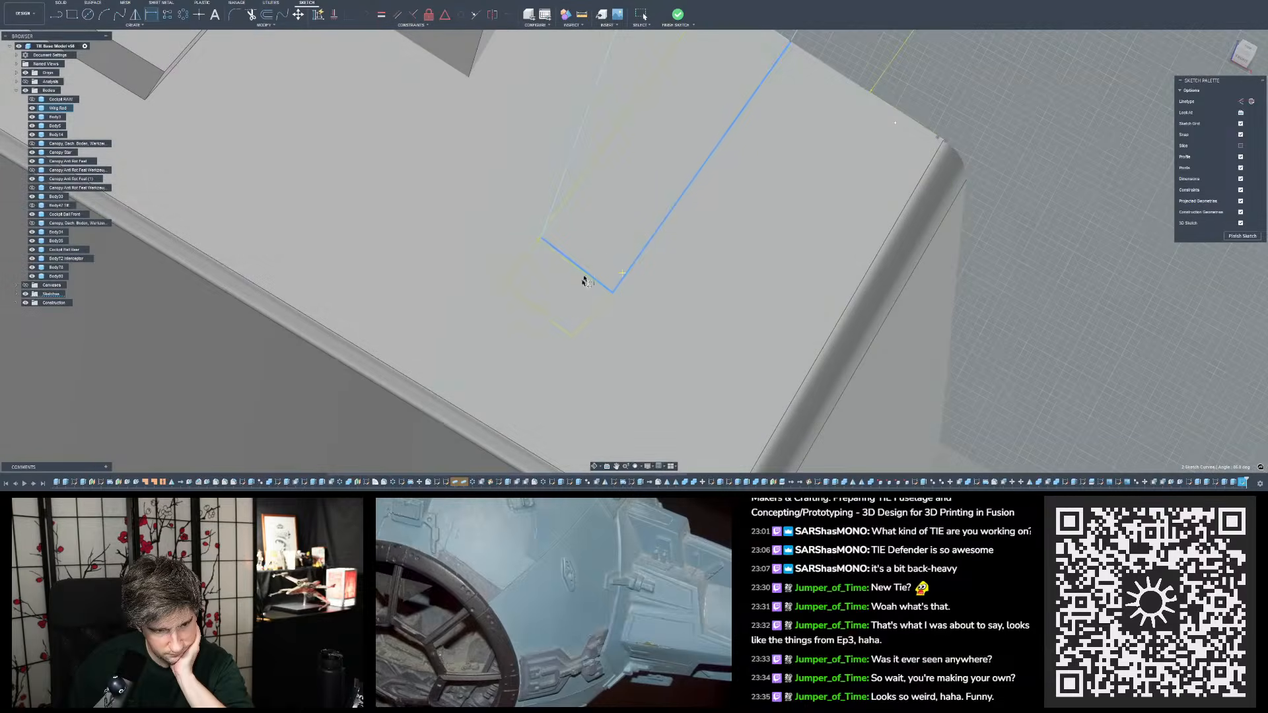
{"action": "middle_click_drag", "start_coordinate": [584, 282], "coordinate": [578, 301], "text": "shift"}
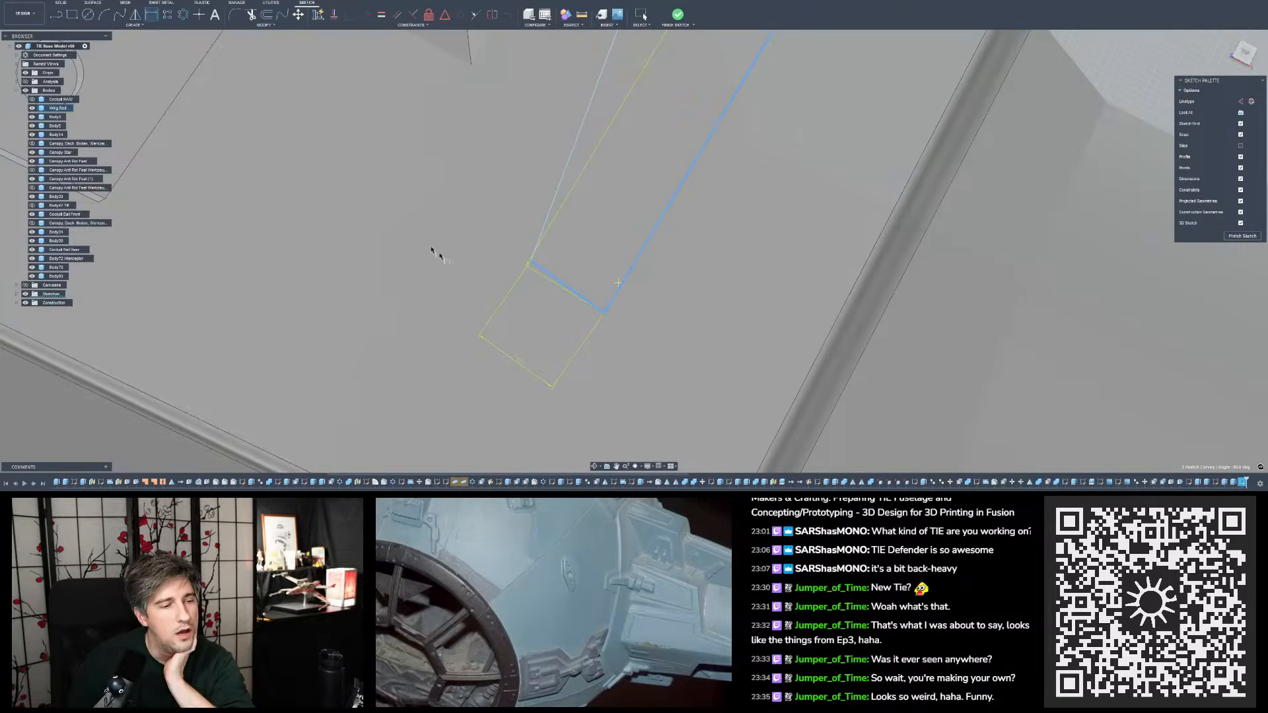
{"action": "mouse_move", "coordinate": [585, 289]}
{"action": "middle_mouse_down", "text": "shift"}
{"action": "mouse_move", "coordinate": [538, 289]}
{"action": "mouse_move", "coordinate": [561, 283]}
{"action": "mouse_move", "coordinate": [555, 252]}
{"action": "mouse_move", "coordinate": [578, 304]}
{"action": "mouse_move", "coordinate": [565, 281]}
{"action": "mouse_move", "coordinate": [566, 291]}
{"action": "mouse_move", "coordinate": [603, 286]}
{"action": "mouse_move", "coordinate": [613, 156]}
{"action": "middle_mouse_up", "text": "shift"}
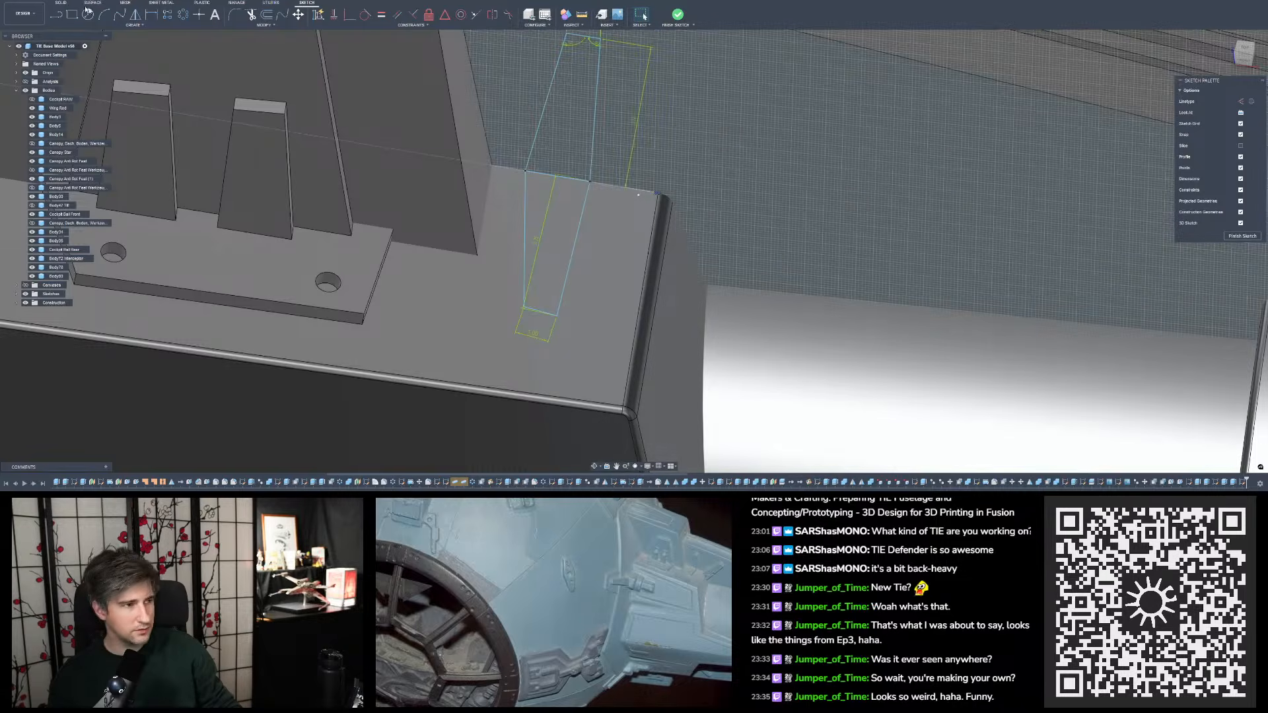
- Delete the ledge profile's inner side, short end and outer side lines, keeping the rib tab profile
{"action": "left_click", "coordinate": [57, 15]}
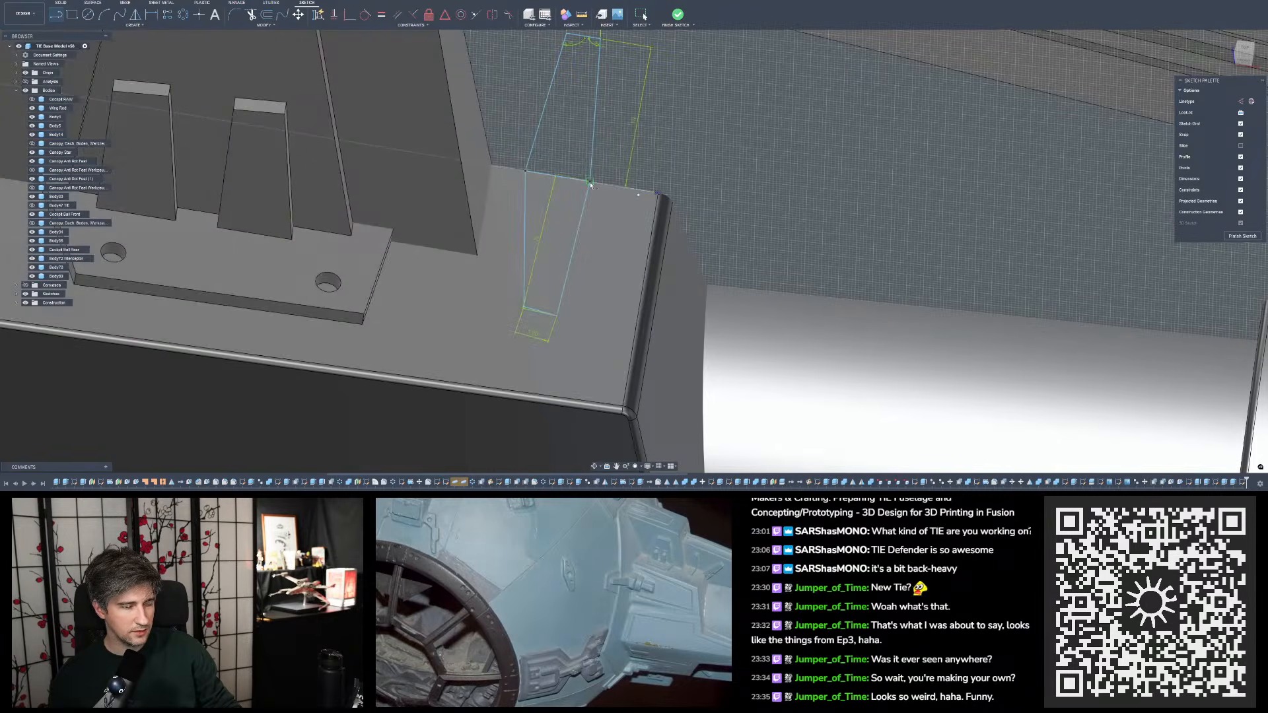
{"action": "key", "text": "Escape"}
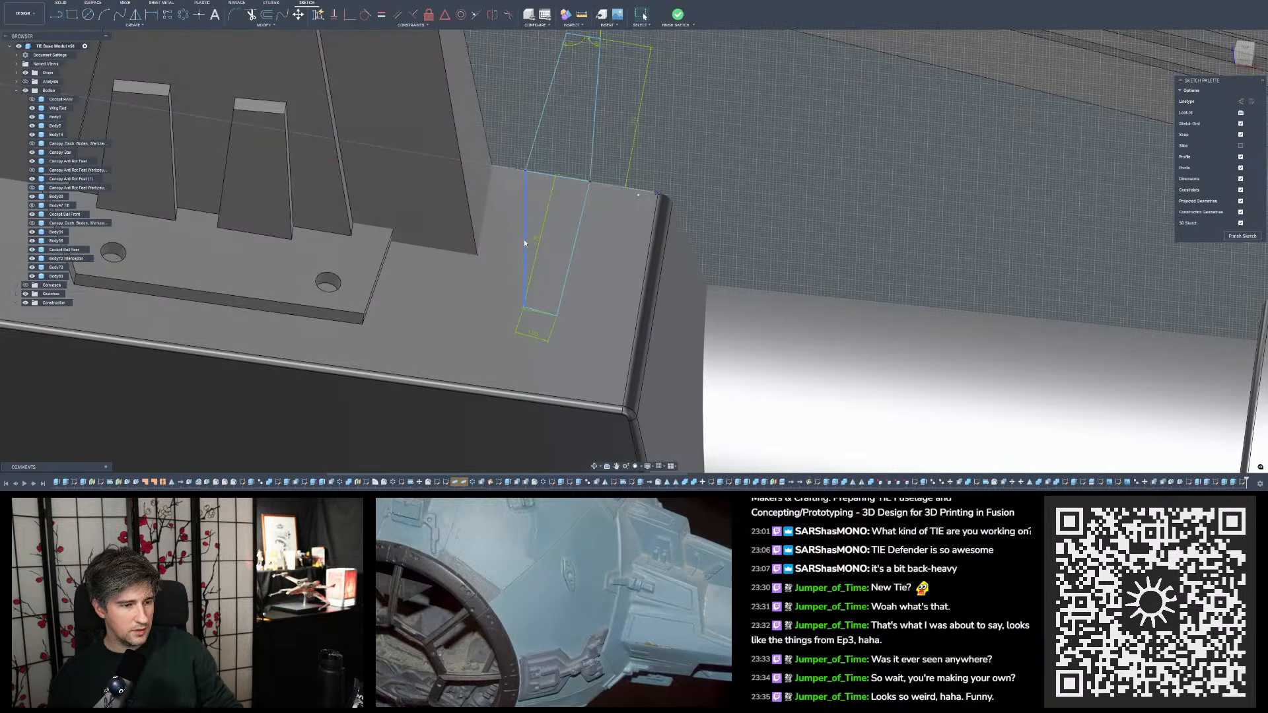
{"action": "scroll", "coordinate": [536, 243], "scroll_direction": "up", "scroll_amount": 4}
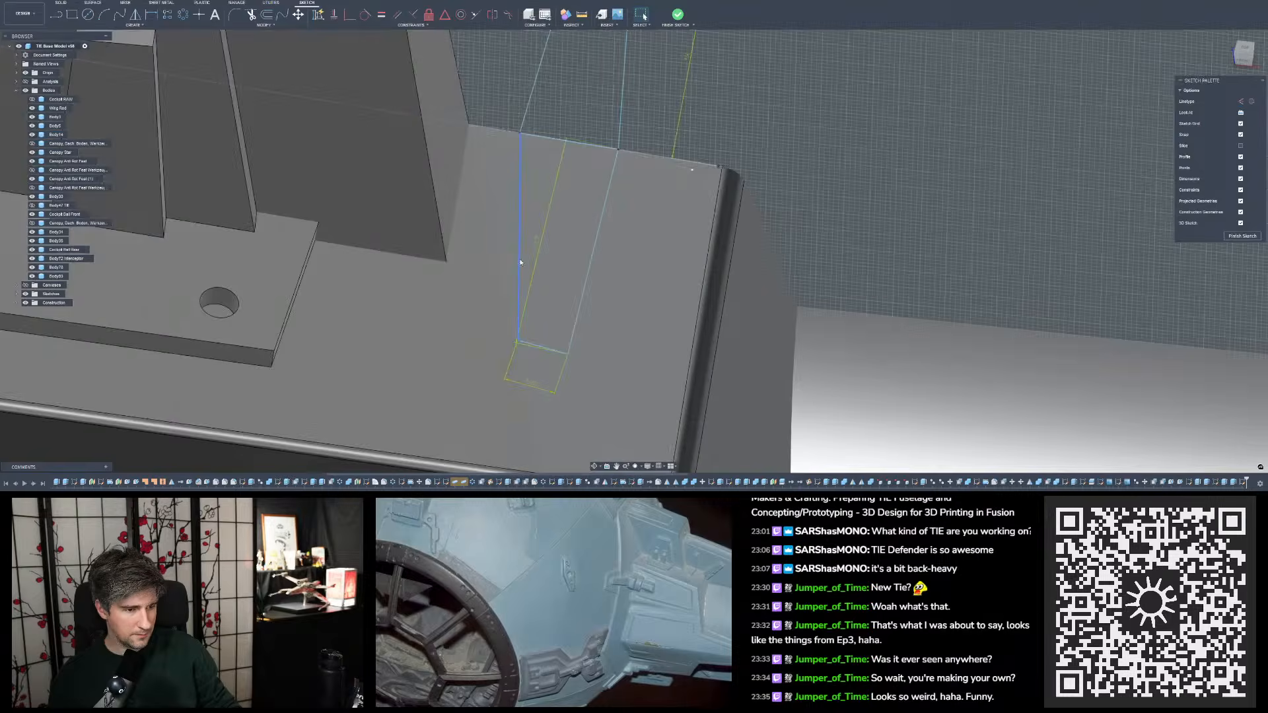
{"action": "left_click", "coordinate": [520, 262]}
{"action": "left_click", "coordinate": [553, 355], "text": "shift"}
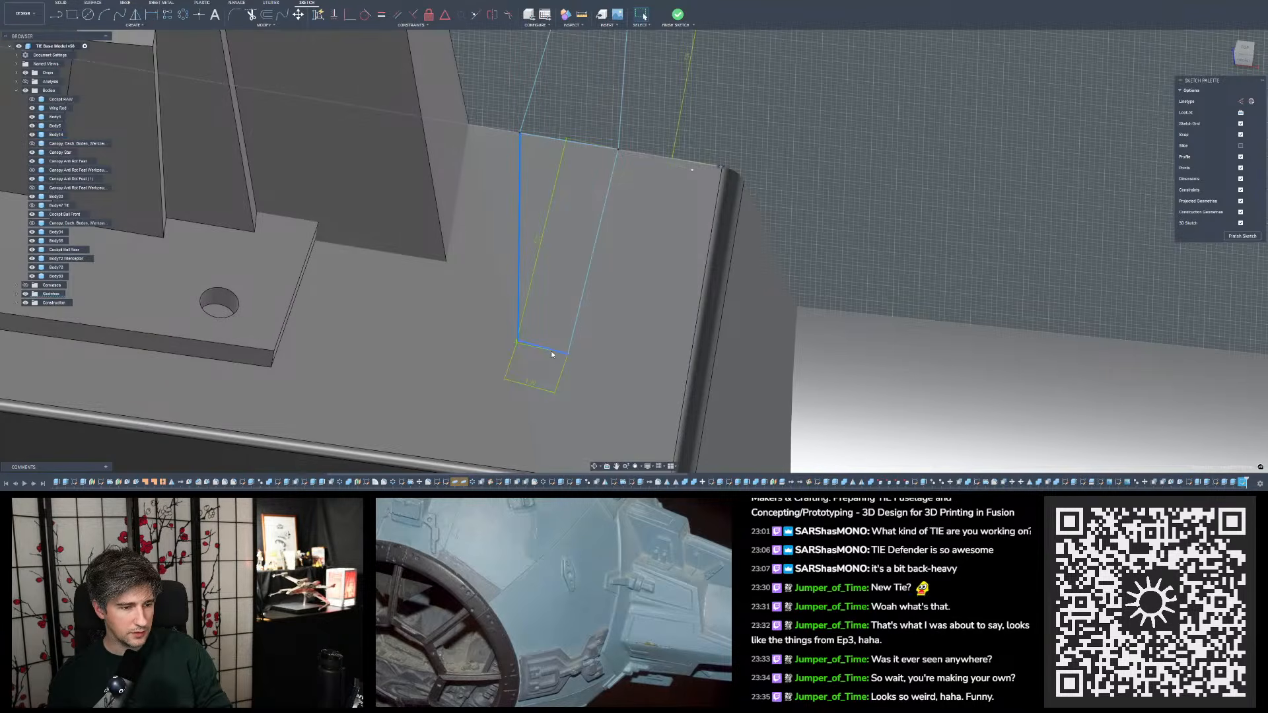
{"action": "scroll", "coordinate": [569, 331], "scroll_direction": "down", "scroll_amount": 3}
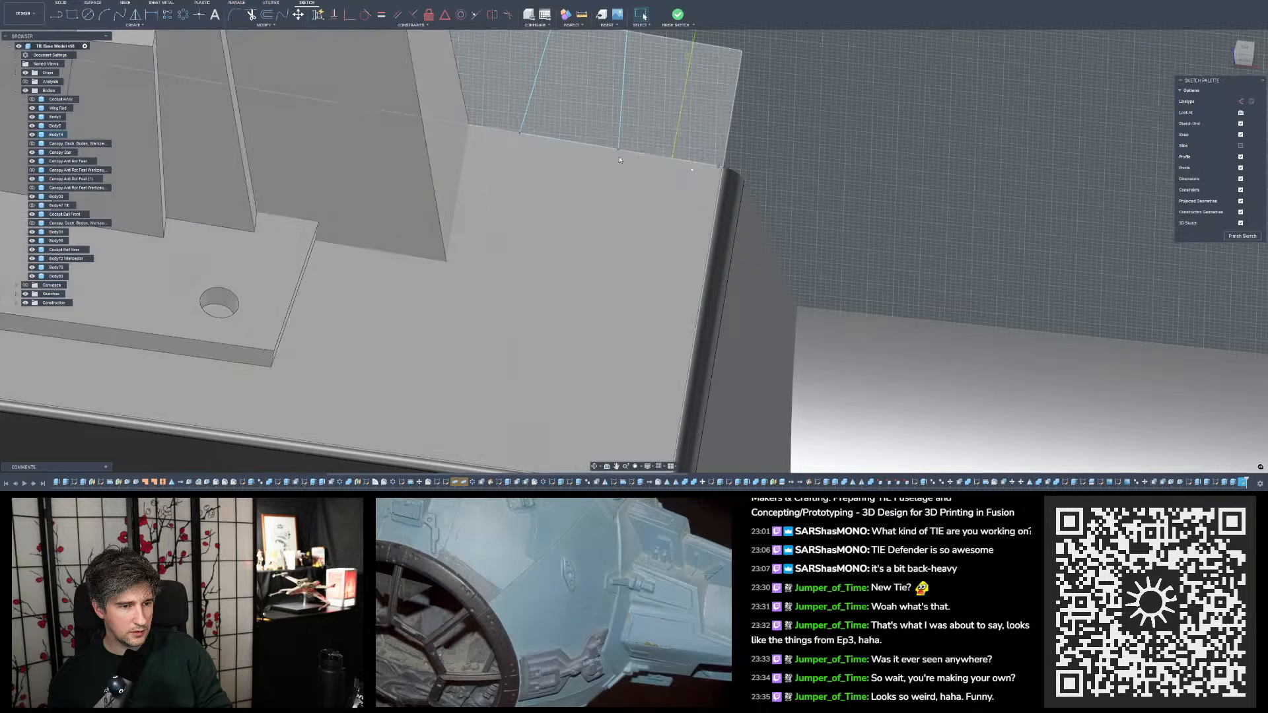
- Try to shift the tab profile's outer base corner along the ledge line
{"action": "scroll", "coordinate": [565, 249], "scroll_direction": "down", "scroll_amount": 2}
{"action": "mouse_move", "coordinate": [565, 250]}
{"action": "middle_mouse_down", "text": "shift"}
{"action": "mouse_move", "coordinate": [608, 97]}
{"action": "mouse_move", "coordinate": [602, 117]}
{"action": "middle_mouse_up", "text": "shift"}
{"action": "scroll", "coordinate": [598, 139], "scroll_direction": "up", "scroll_amount": 5}
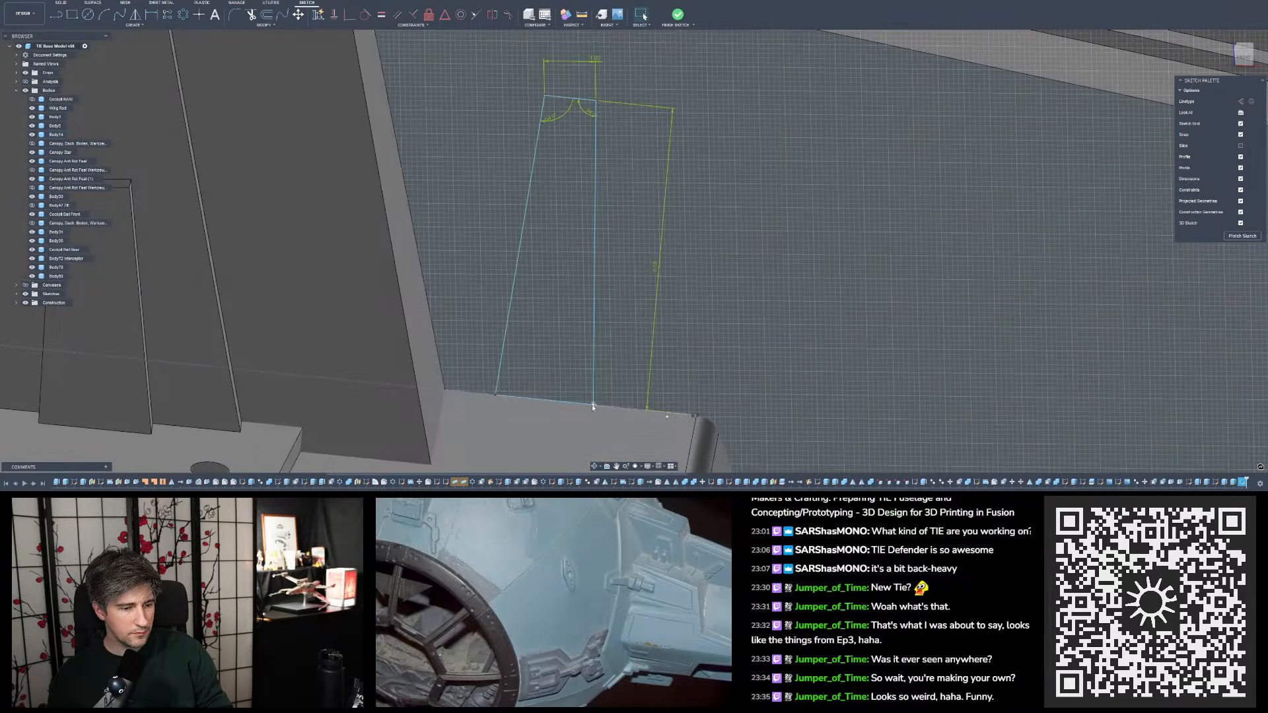
{"action": "left_click", "coordinate": [597, 406]}
{"action": "left_click_drag", "start_coordinate": [598, 407], "coordinate": [595, 400]}
{"action": "scroll", "coordinate": [560, 357], "scroll_direction": "down", "scroll_amount": 4}
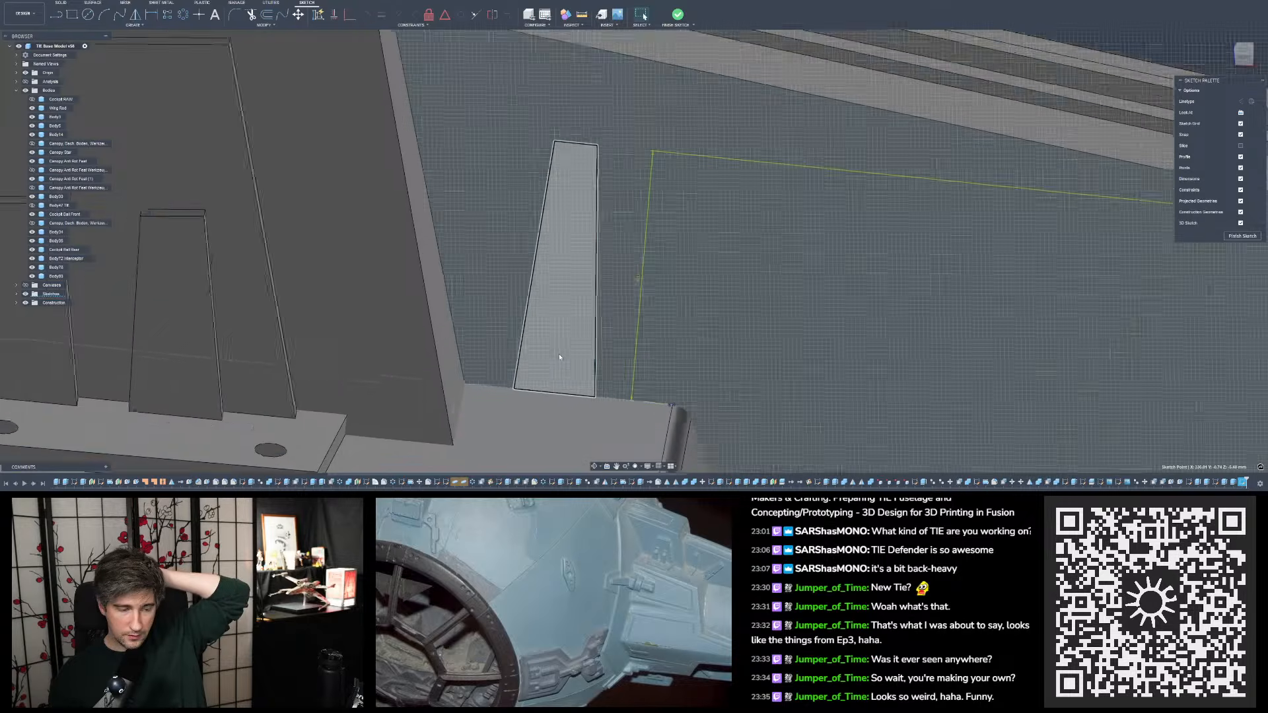
{"action": "middle_click_drag", "start_coordinate": [560, 358], "coordinate": [554, 363], "text": "shift"}
{"action": "left_click", "coordinate": [863, 37]}
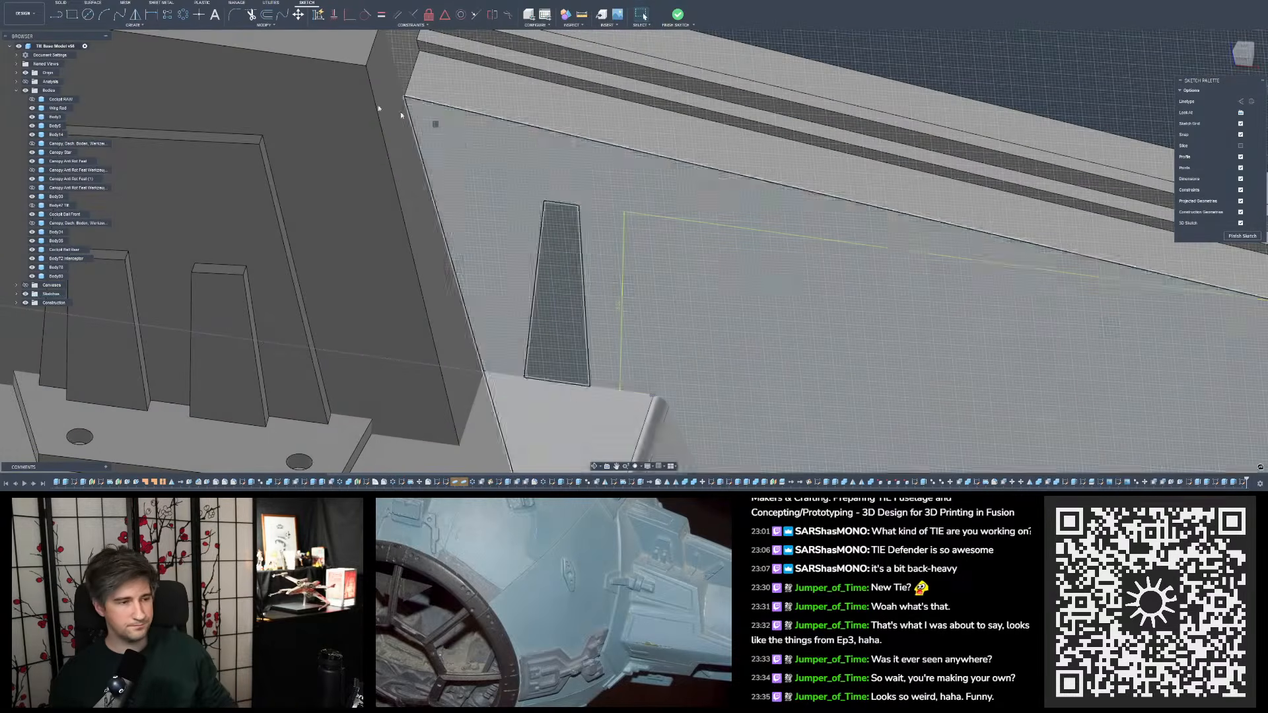
- Try to dimension from the ledge's rounded end edge to the base of the tab profile
{"action": "left_click", "coordinate": [151, 14]}
{"action": "scroll", "coordinate": [661, 387], "scroll_direction": "up", "scroll_amount": 10}
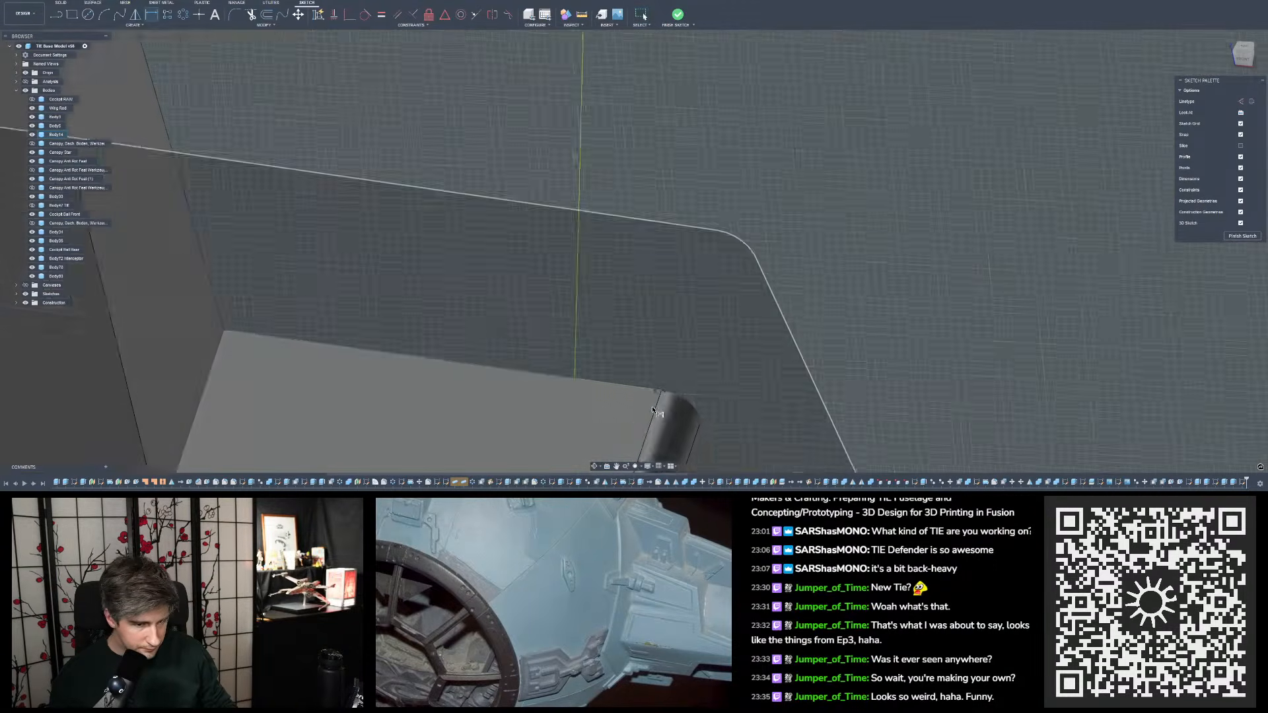
{"action": "scroll", "coordinate": [671, 377], "scroll_direction": "up", "scroll_amount": 10}
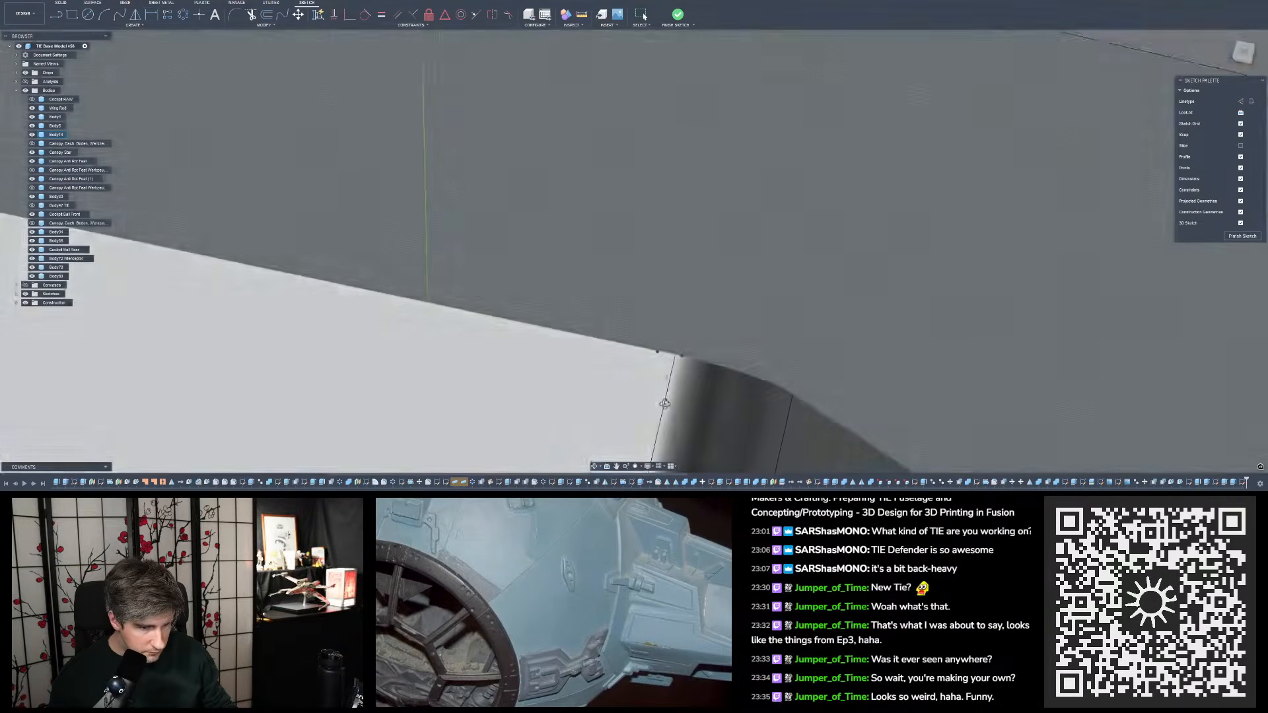
{"action": "scroll", "coordinate": [671, 340], "scroll_direction": "down", "scroll_amount": 5}
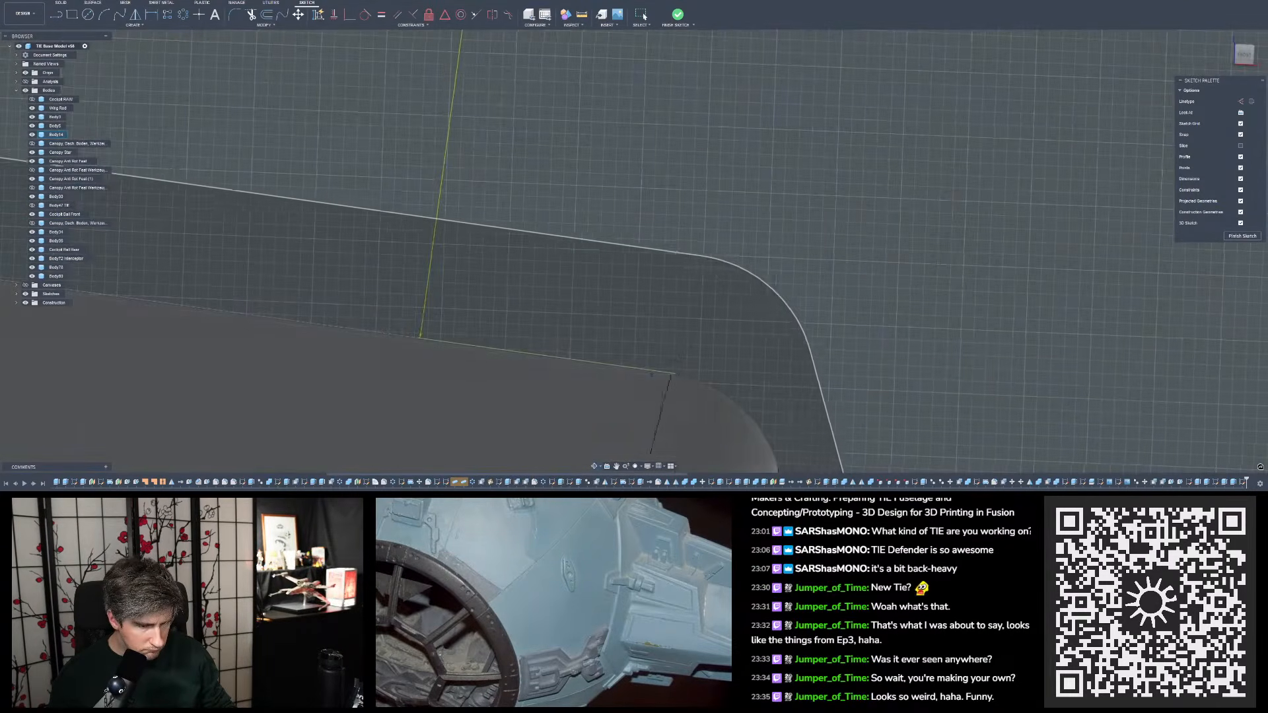
{"action": "scroll", "coordinate": [667, 370], "scroll_direction": "up", "scroll_amount": 2}
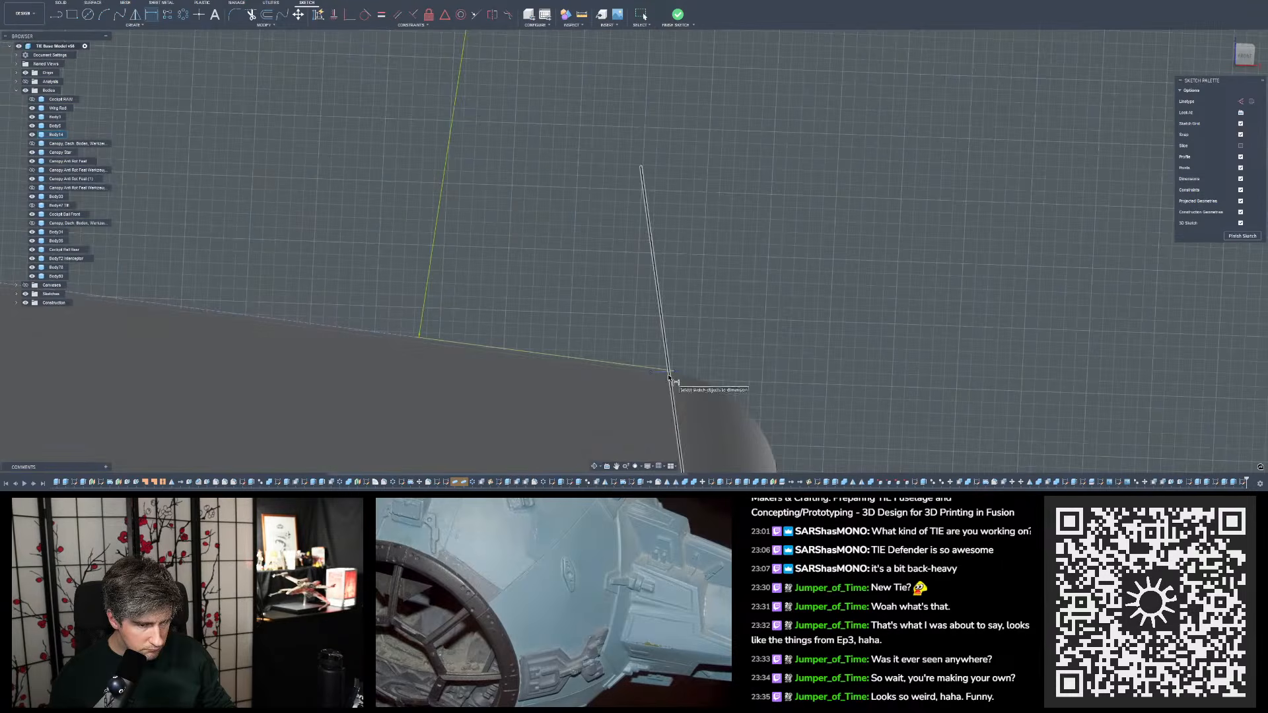
{"action": "scroll", "coordinate": [436, 347], "scroll_direction": "down", "scroll_amount": 9}
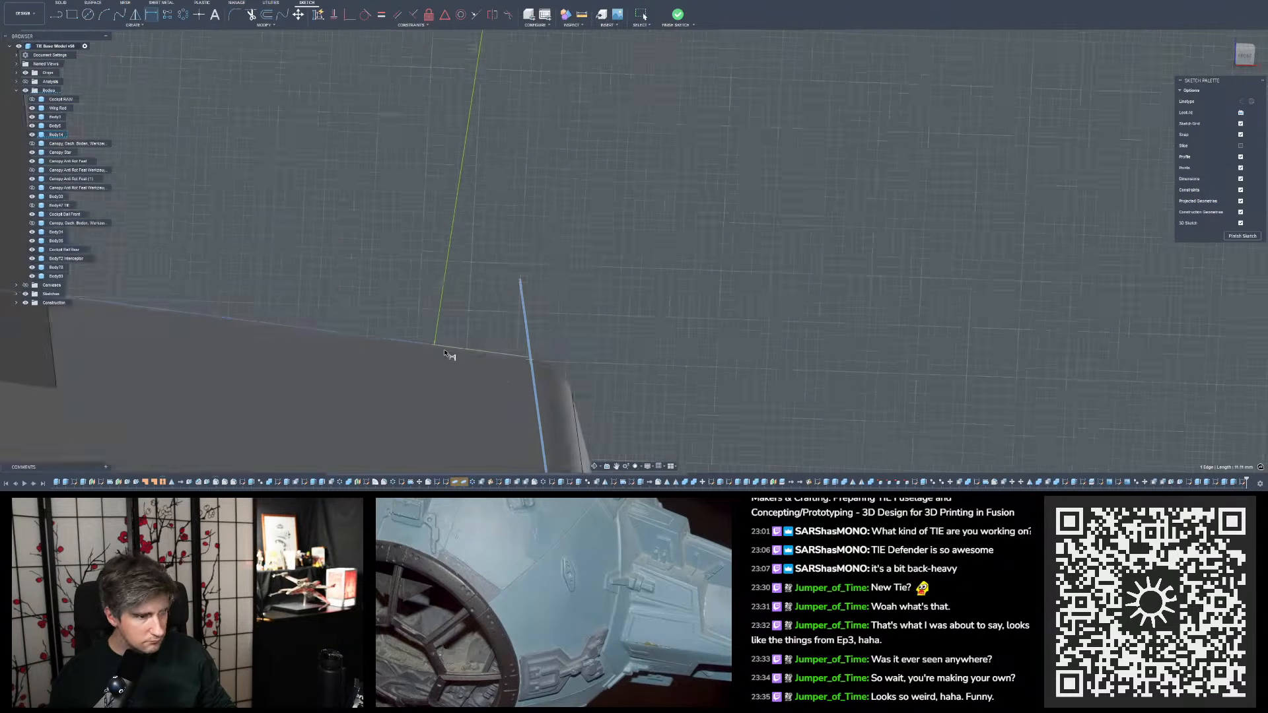
{"action": "middle_click_drag", "start_coordinate": [358, 332], "coordinate": [398, 346]}
{"action": "scroll", "coordinate": [391, 291], "scroll_direction": "down", "scroll_amount": 3}
{"action": "mouse_move", "coordinate": [496, 303]}
{"action": "middle_mouse_down", "text": "shift"}
{"action": "mouse_move", "coordinate": [455, 296]}
{"action": "mouse_move", "coordinate": [397, 248]}
{"action": "mouse_move", "coordinate": [425, 356]}
{"action": "middle_mouse_up", "text": "shift"}
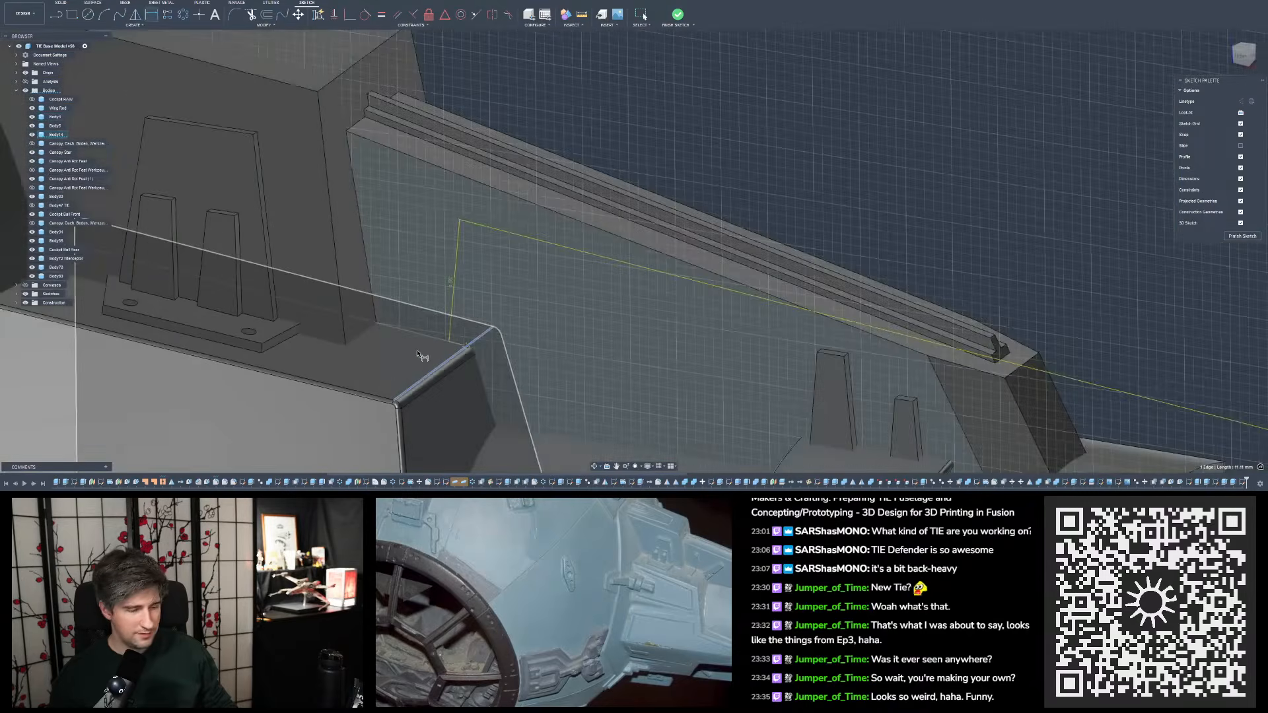
{"action": "scroll", "coordinate": [442, 303], "scroll_direction": "down", "scroll_amount": 6}
{"action": "key", "text": "d"}
{"action": "scroll", "coordinate": [441, 291], "scroll_direction": "down", "scroll_amount": 10}
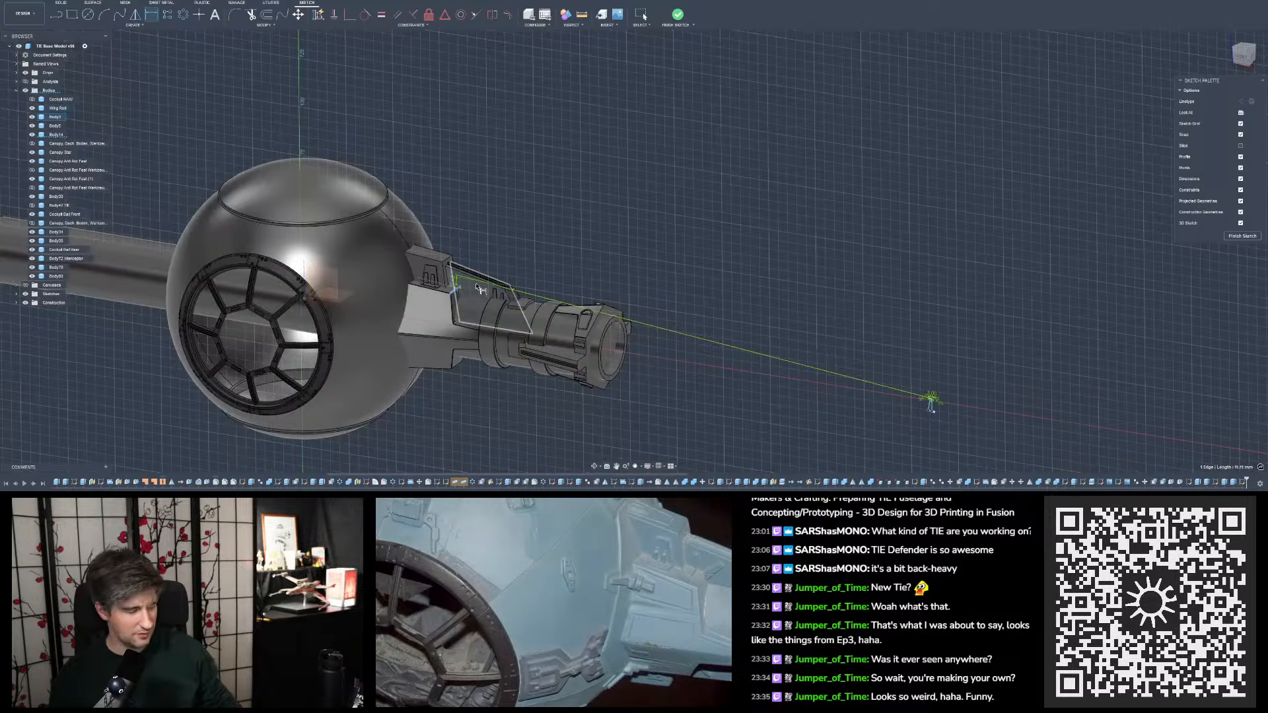
{"action": "key", "text": "Escape"}
- Try to dimension the distance between the tab profile's outer base corner and the ledge's rounded end edge
{"action": "scroll", "coordinate": [479, 289], "scroll_direction": "up", "scroll_amount": 8}
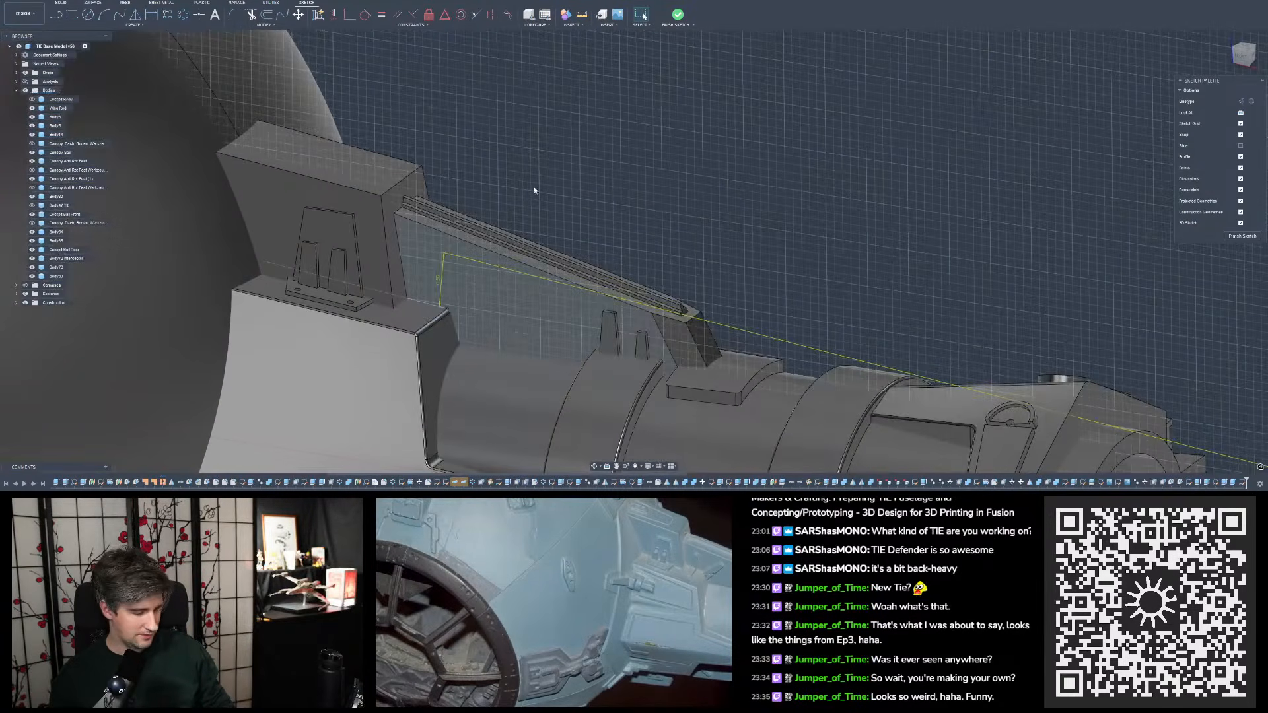
{"action": "scroll", "coordinate": [531, 198], "scroll_direction": "up", "scroll_amount": 5}
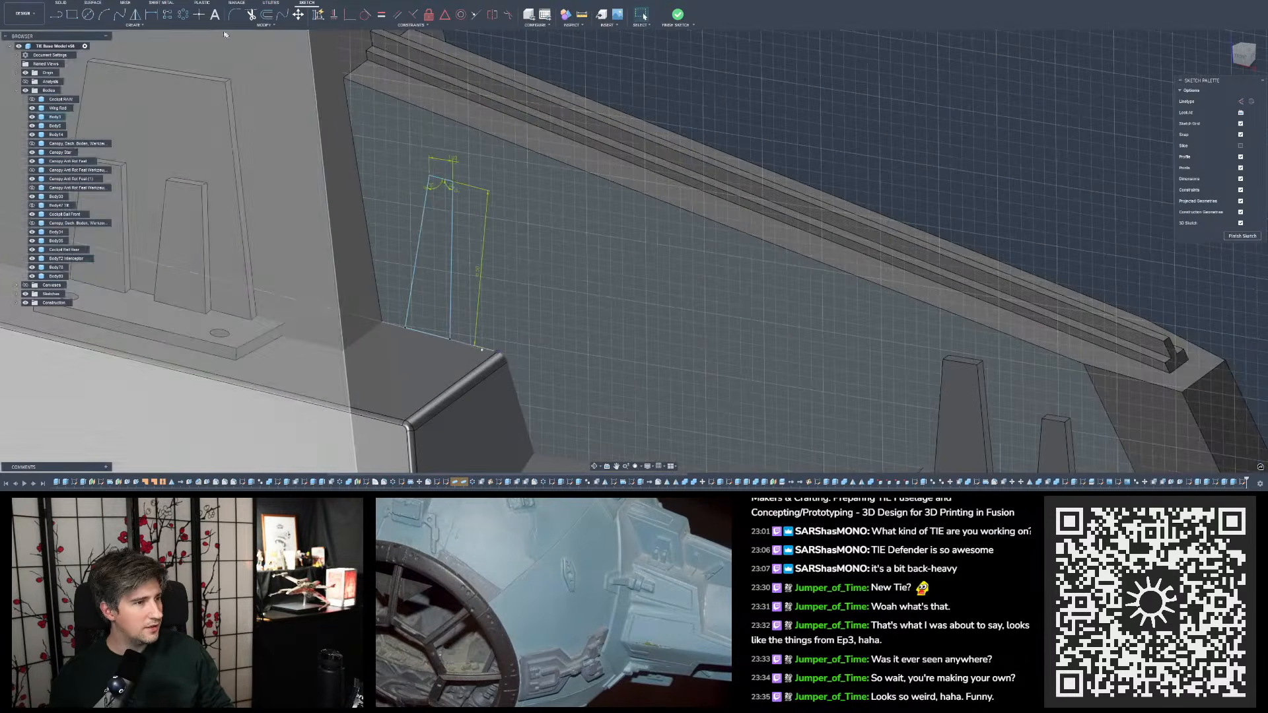
{"action": "key", "text": "d"}
{"action": "scroll", "coordinate": [451, 340], "scroll_direction": "up", "scroll_amount": 8}
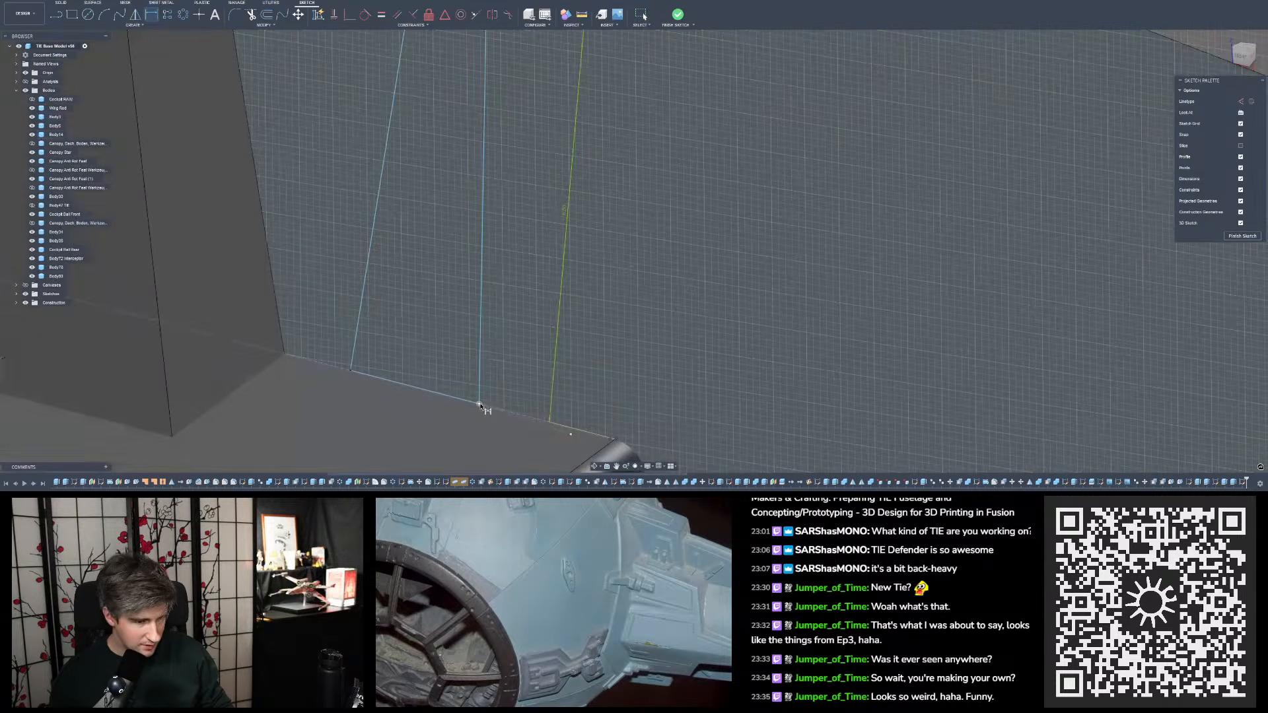
{"action": "left_click", "coordinate": [480, 406]}
{"action": "scroll", "coordinate": [576, 429], "scroll_direction": "down", "scroll_amount": 3}
{"action": "scroll", "coordinate": [587, 409], "scroll_direction": "up", "scroll_amount": 5}
{"action": "left_click", "coordinate": [589, 404]}
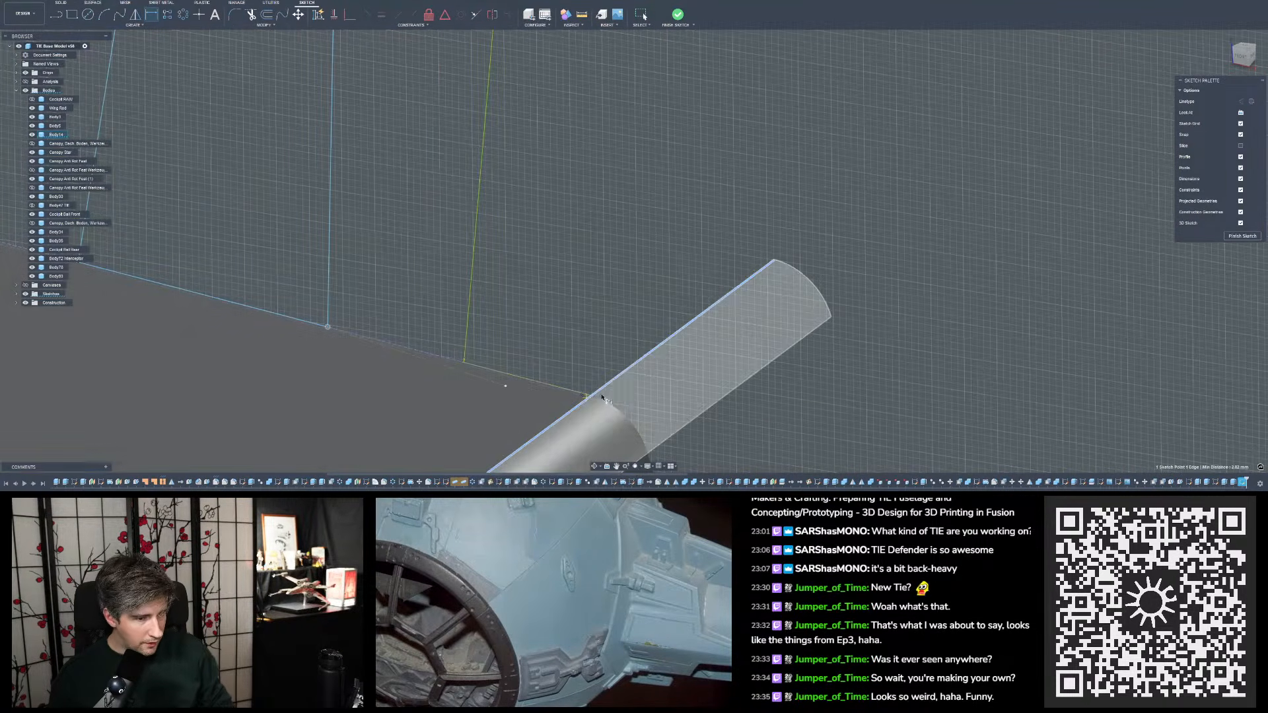
{"action": "mouse_move", "coordinate": [537, 329]}
{"action": "middle_mouse_down", "text": "shift"}
{"action": "mouse_move", "coordinate": [541, 305]}
{"action": "mouse_move", "coordinate": [543, 364]}
{"action": "mouse_move", "coordinate": [551, 309]}
{"action": "middle_mouse_up", "text": "shift"}
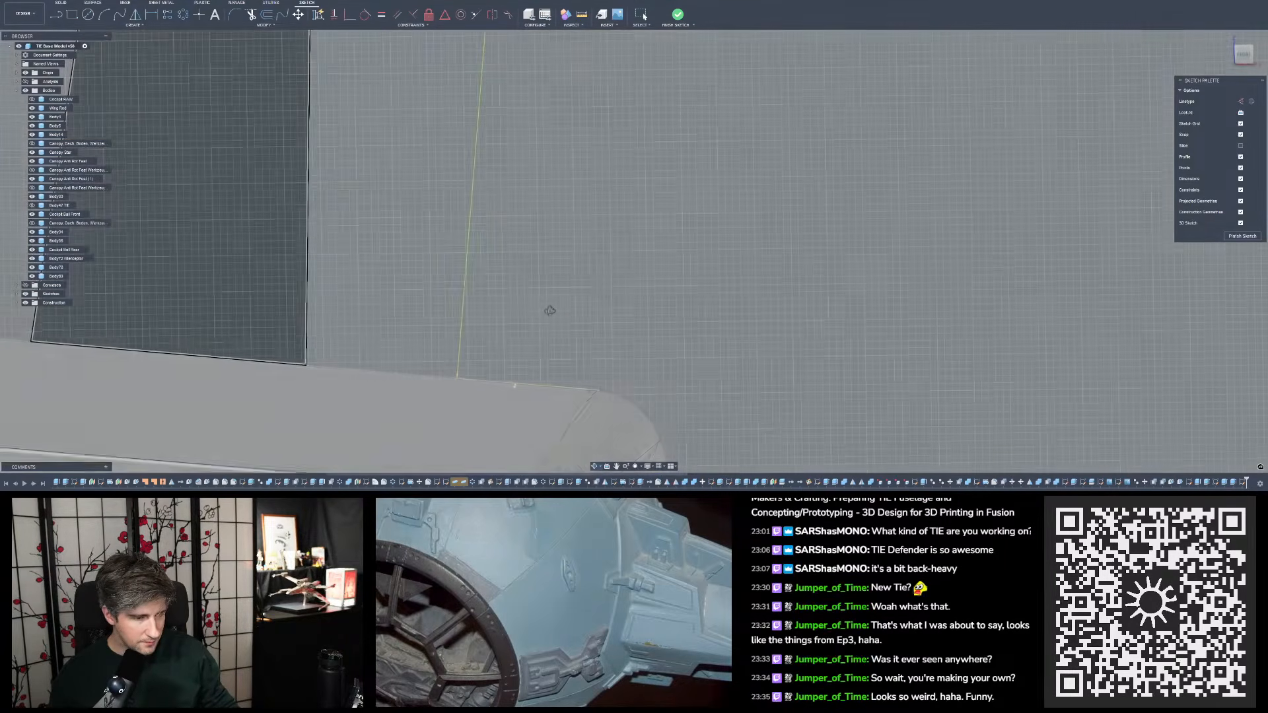
{"action": "scroll", "coordinate": [606, 389], "scroll_direction": "down", "scroll_amount": 4}
{"action": "middle_click_drag", "start_coordinate": [647, 383], "coordinate": [639, 394], "text": "shift"}
- Project the rib's sloped side edge into the tab sketch as construction geometry
{"action": "key", "text": "p"}
{"action": "left_click", "coordinate": [403, 342]}
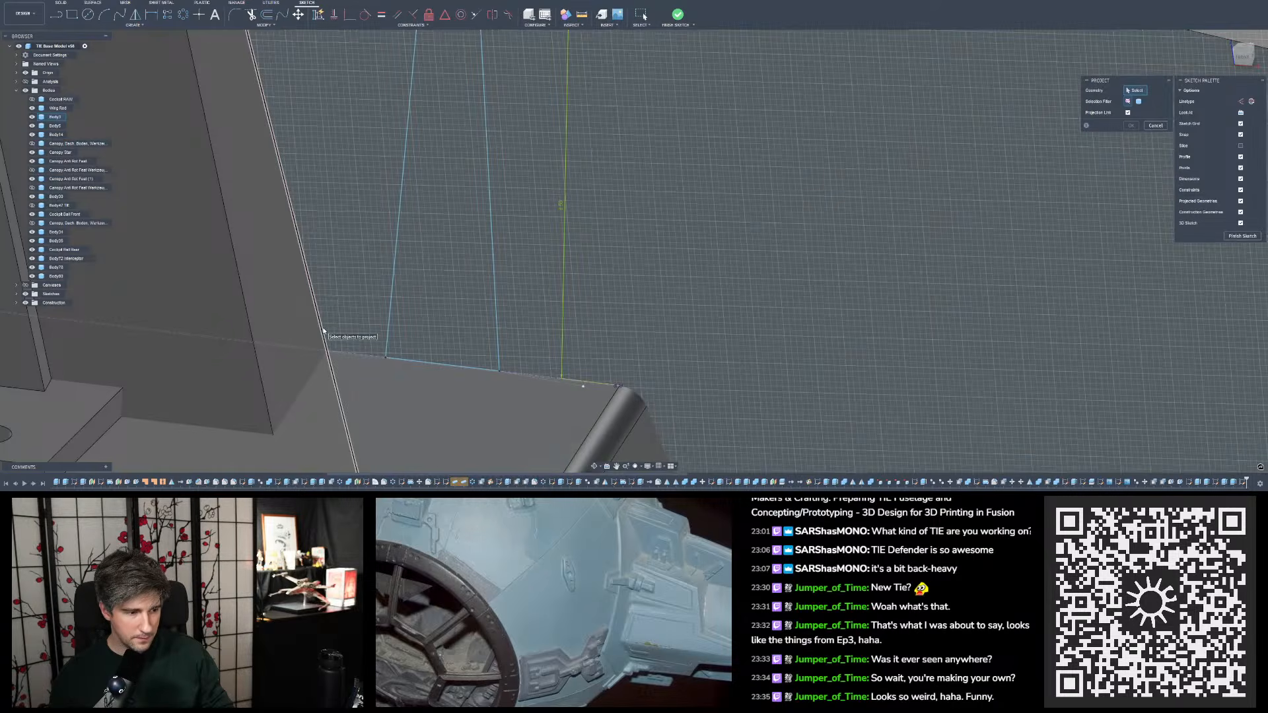
{"action": "left_click", "coordinate": [324, 331]}
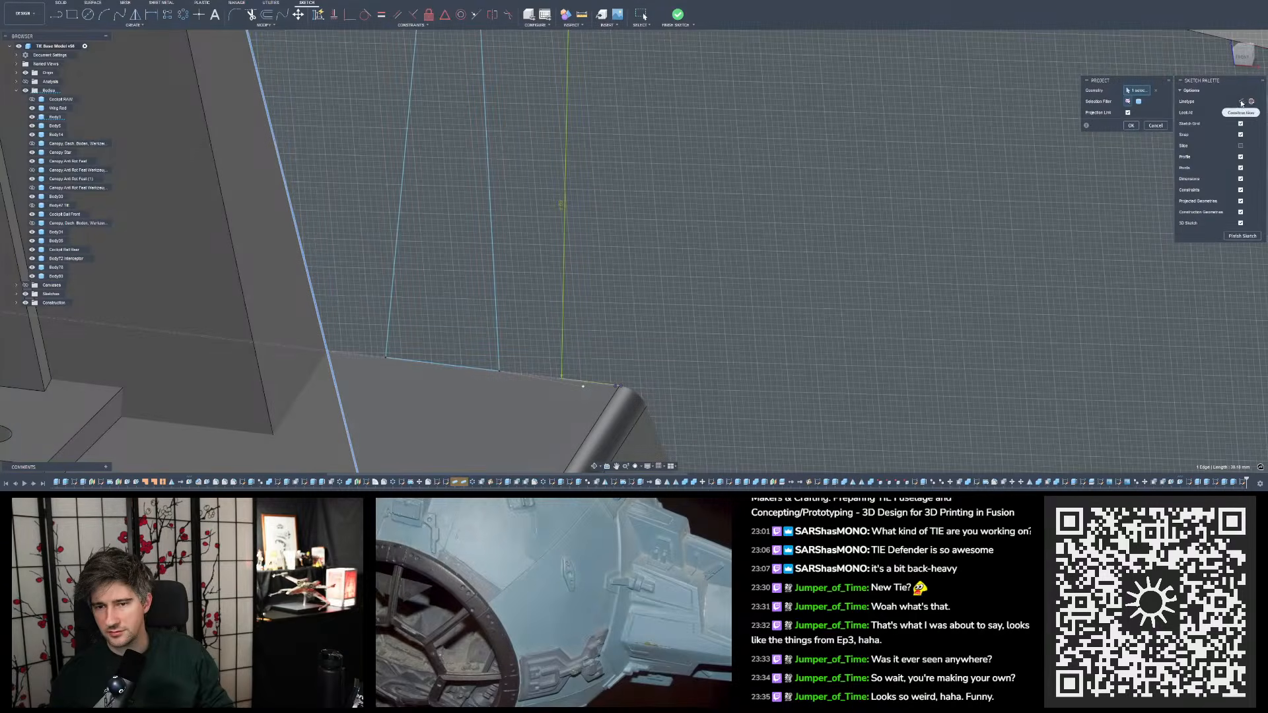
{"action": "left_click", "coordinate": [1131, 125]}
- Try to dimension the distance between the tab profile's inner base corner and the projected rib edge
{"action": "scroll", "coordinate": [702, 229], "scroll_direction": "down", "scroll_amount": 3}
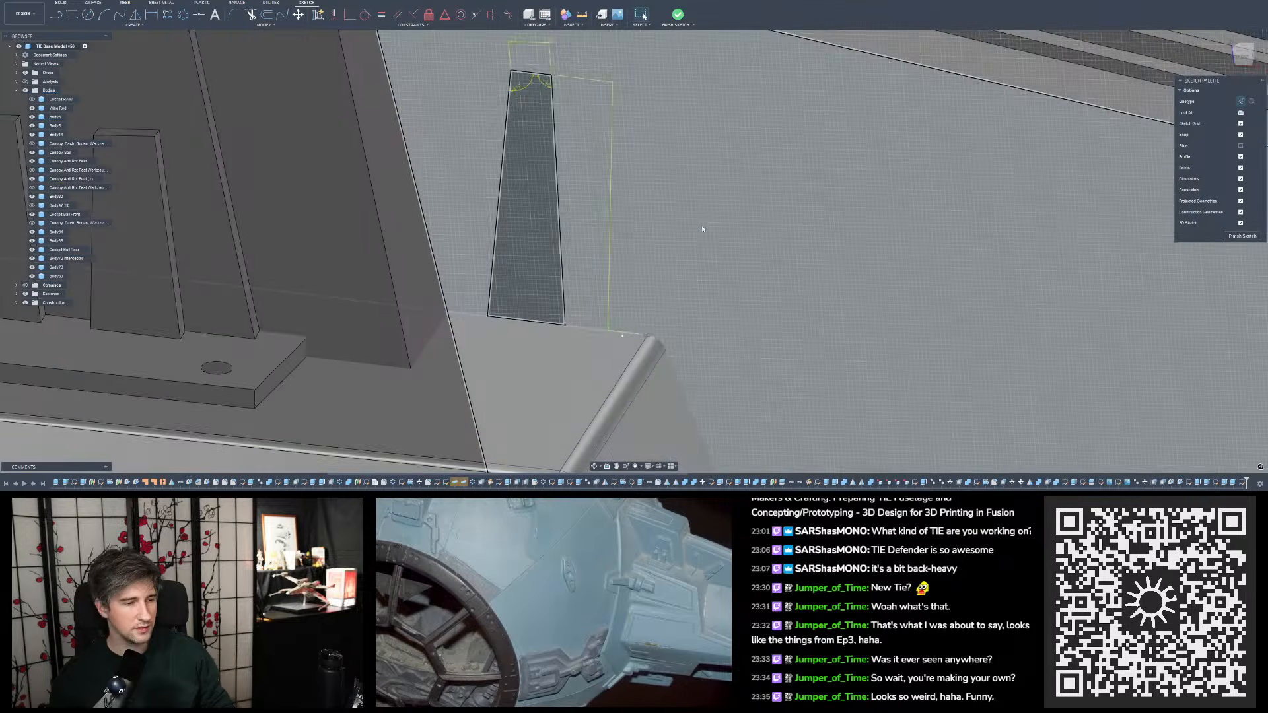
{"action": "scroll", "coordinate": [524, 290], "scroll_direction": "up", "scroll_amount": 4}
{"action": "scroll", "coordinate": [522, 288], "scroll_direction": "up", "scroll_amount": 2}
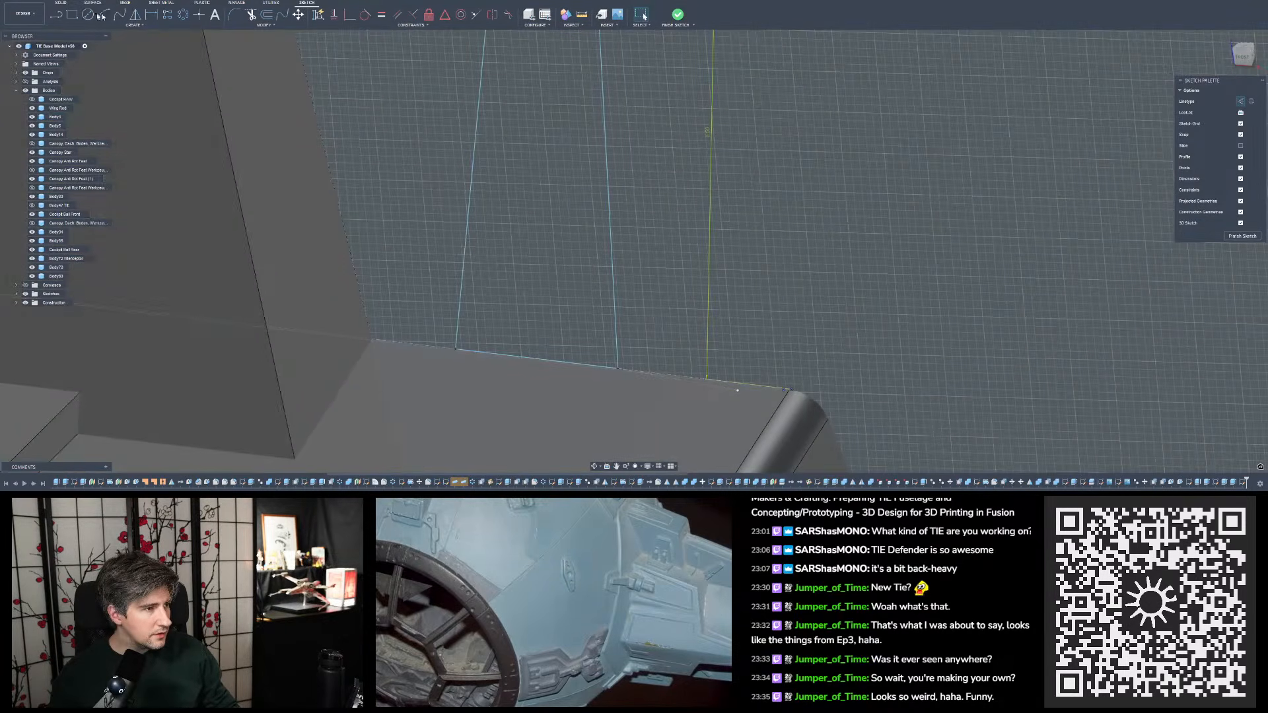
{"action": "left_click", "coordinate": [146, 14]}
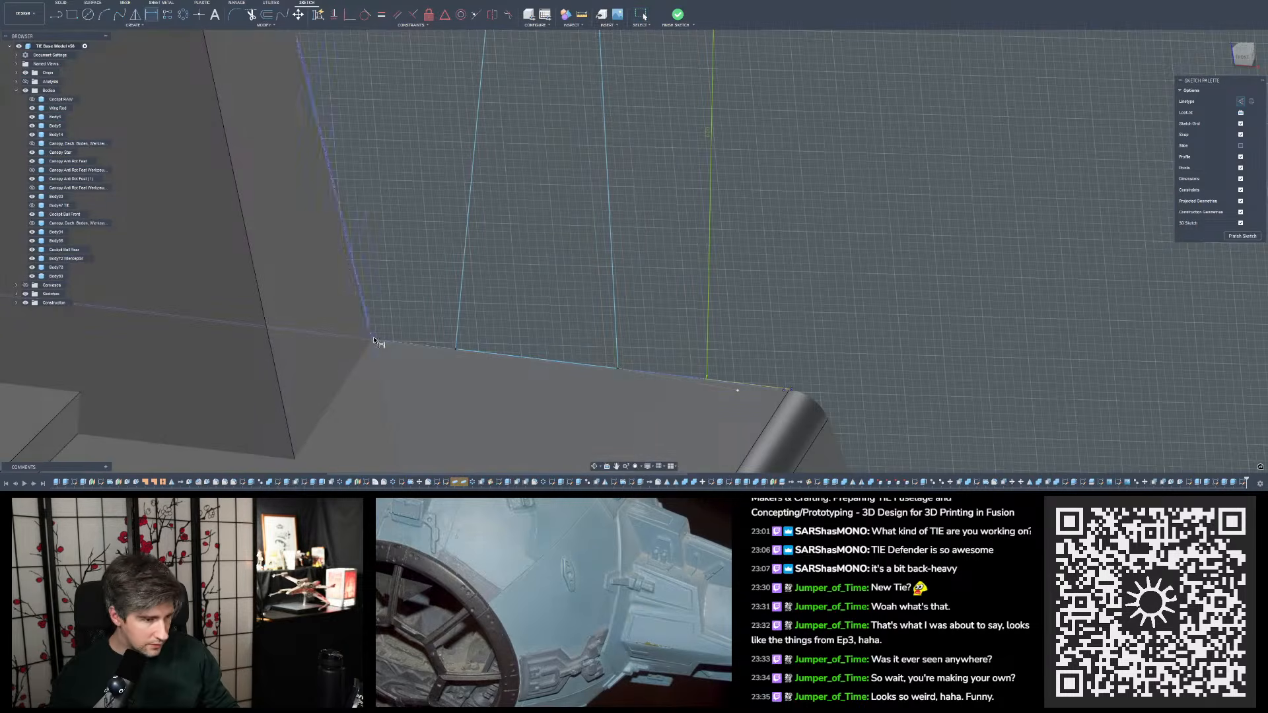
{"action": "scroll", "coordinate": [423, 342], "scroll_direction": "up", "scroll_amount": 4}
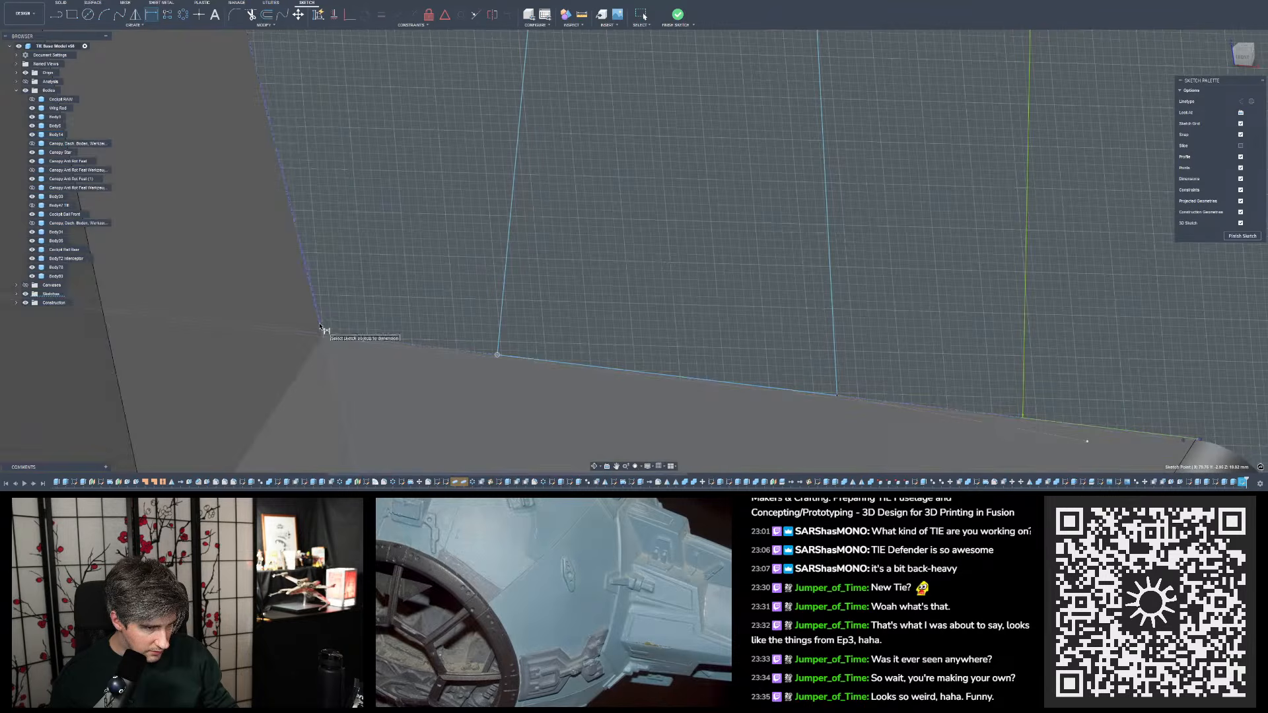
{"action": "left_click", "coordinate": [320, 326]}
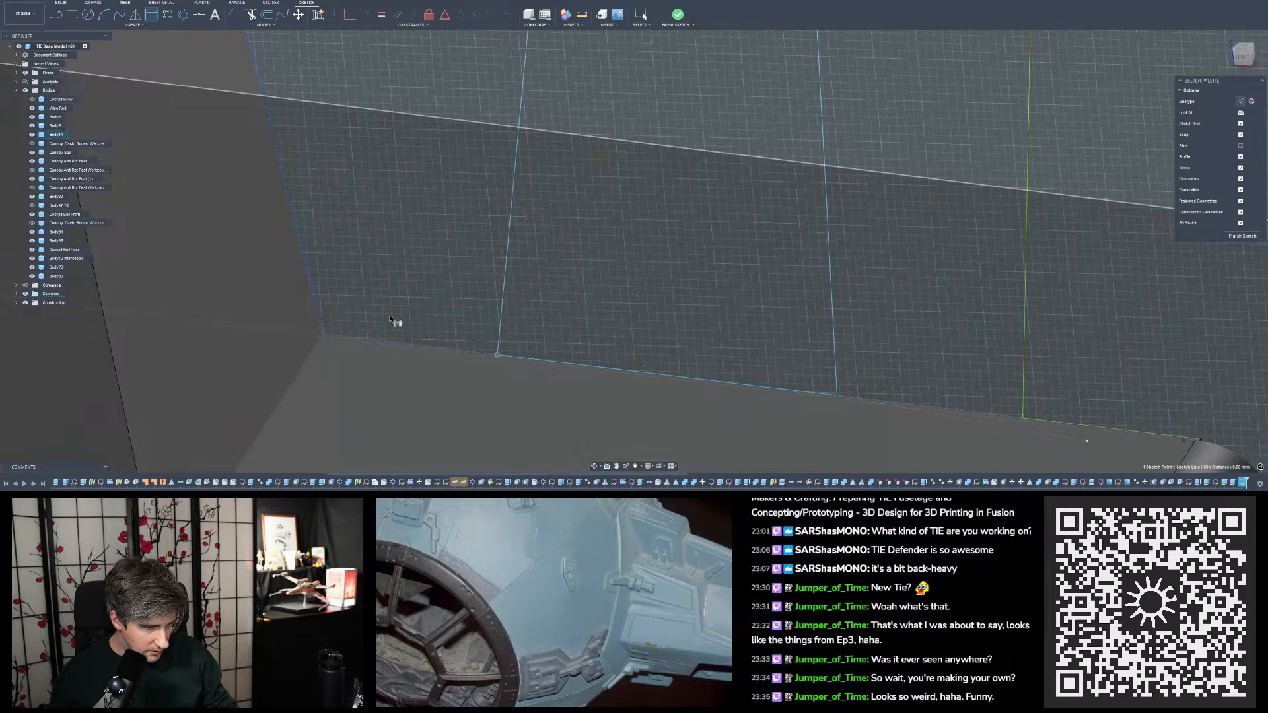
{"action": "middle_click_drag", "start_coordinate": [504, 187], "coordinate": [479, 356], "text": "shift"}
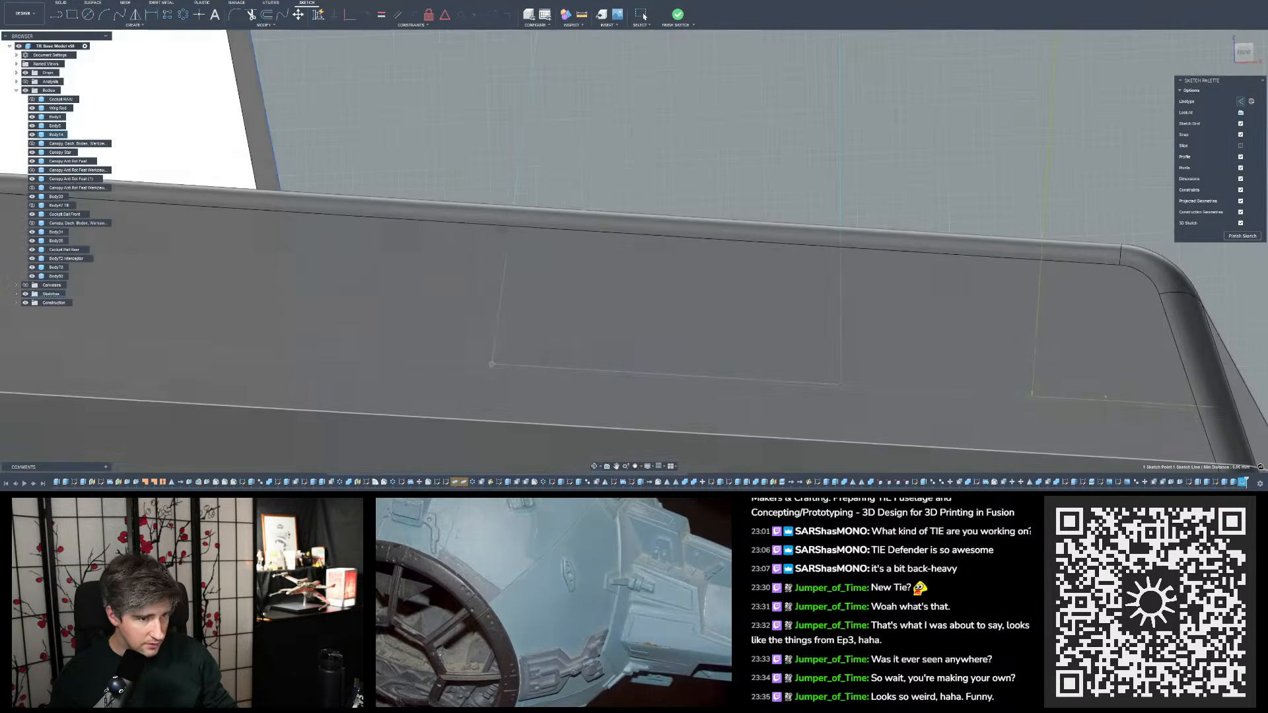
{"action": "scroll", "coordinate": [471, 358], "scroll_direction": "down", "scroll_amount": 7}
{"action": "middle_click_drag", "start_coordinate": [503, 230], "coordinate": [500, 261], "text": "shift"}
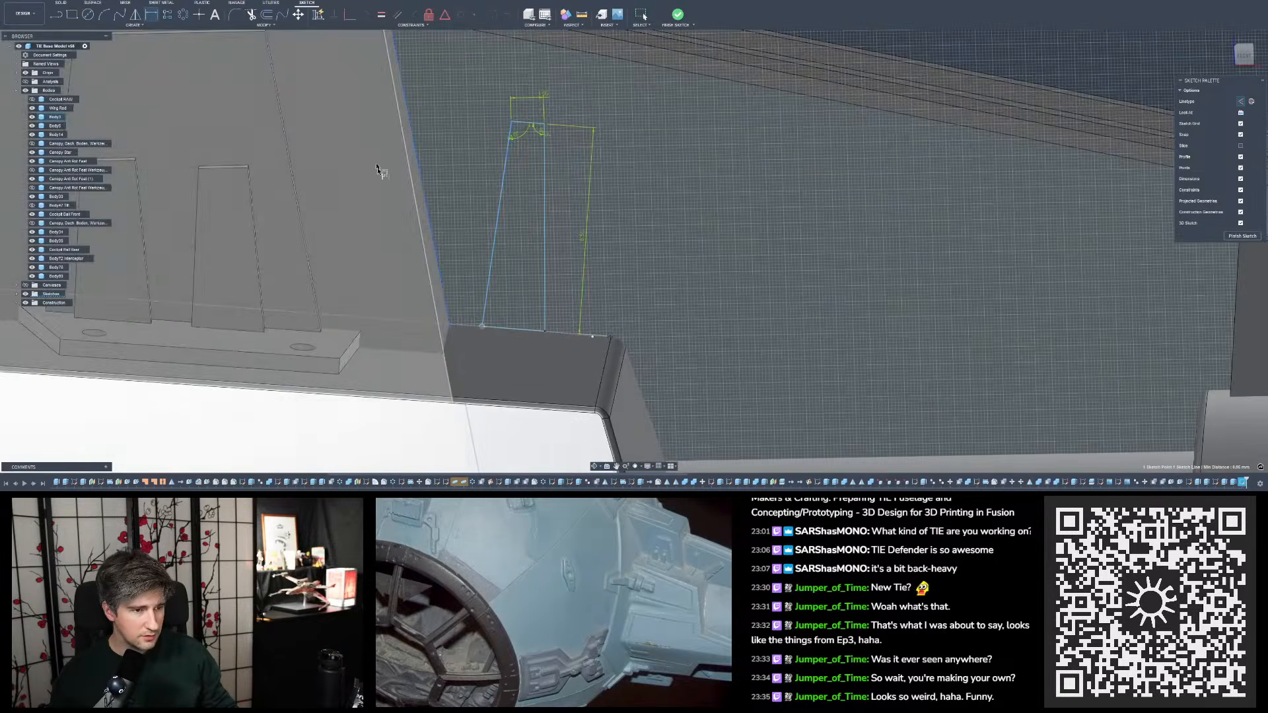
{"action": "scroll", "coordinate": [574, 232], "scroll_direction": "down", "scroll_amount": 4}
{"action": "scroll", "coordinate": [538, 161], "scroll_direction": "up", "scroll_amount": 3}
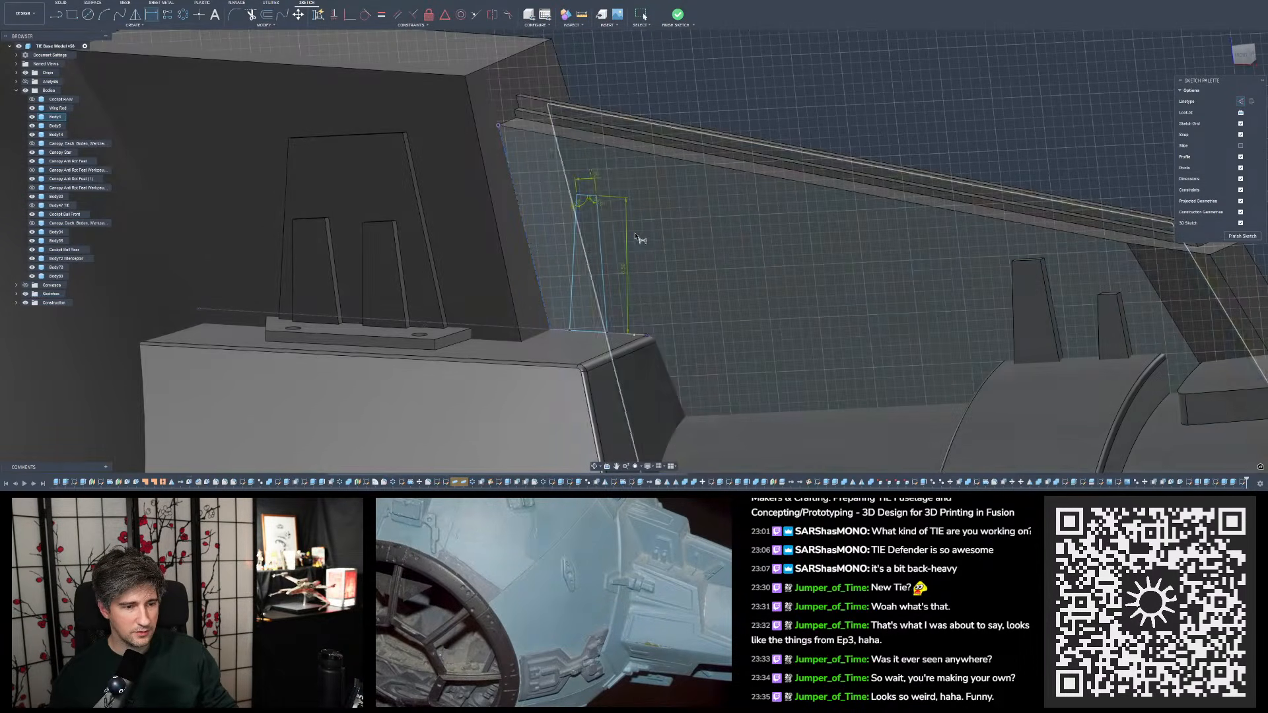
{"action": "left_click", "coordinate": [635, 236]}
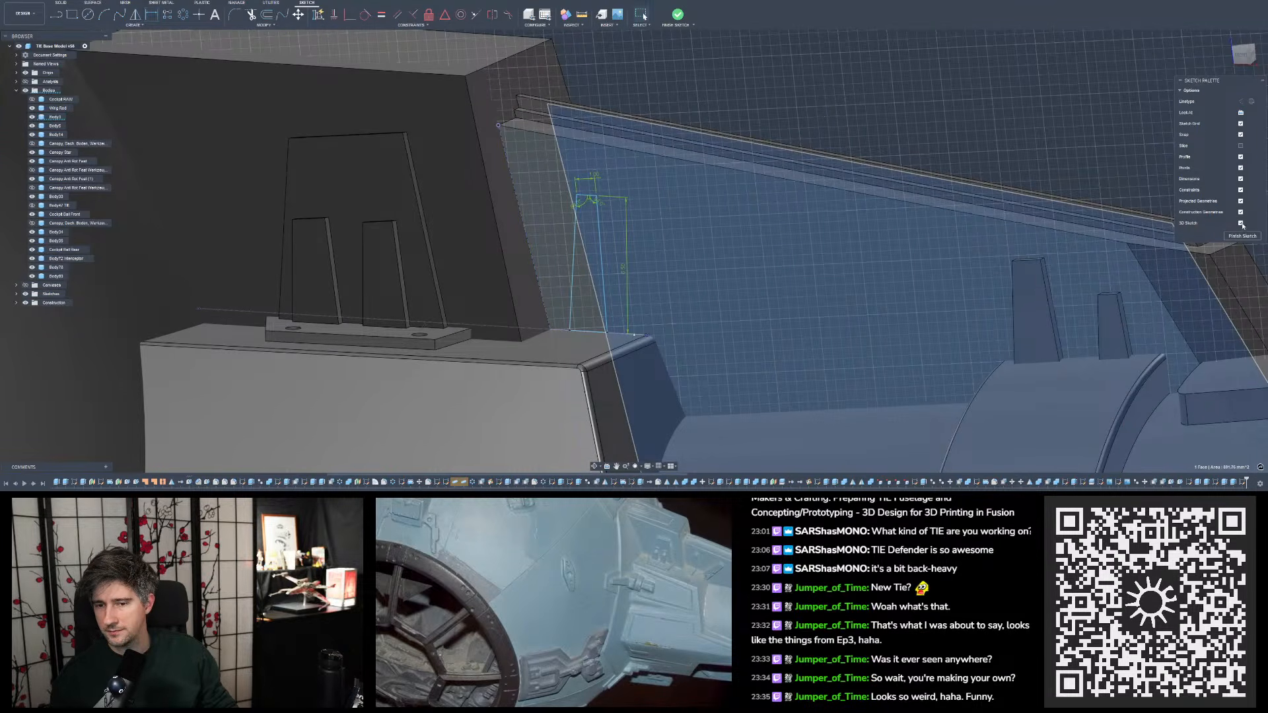
- Turn off the 3D Sketch option, finish the tab sketch and reopen it for editing
{"action": "left_click", "coordinate": [1082, 170]}
{"action": "scroll", "coordinate": [1083, 170], "scroll_direction": "down", "scroll_amount": 3}
{"action": "scroll", "coordinate": [938, 209], "scroll_direction": "up", "scroll_amount": 5}
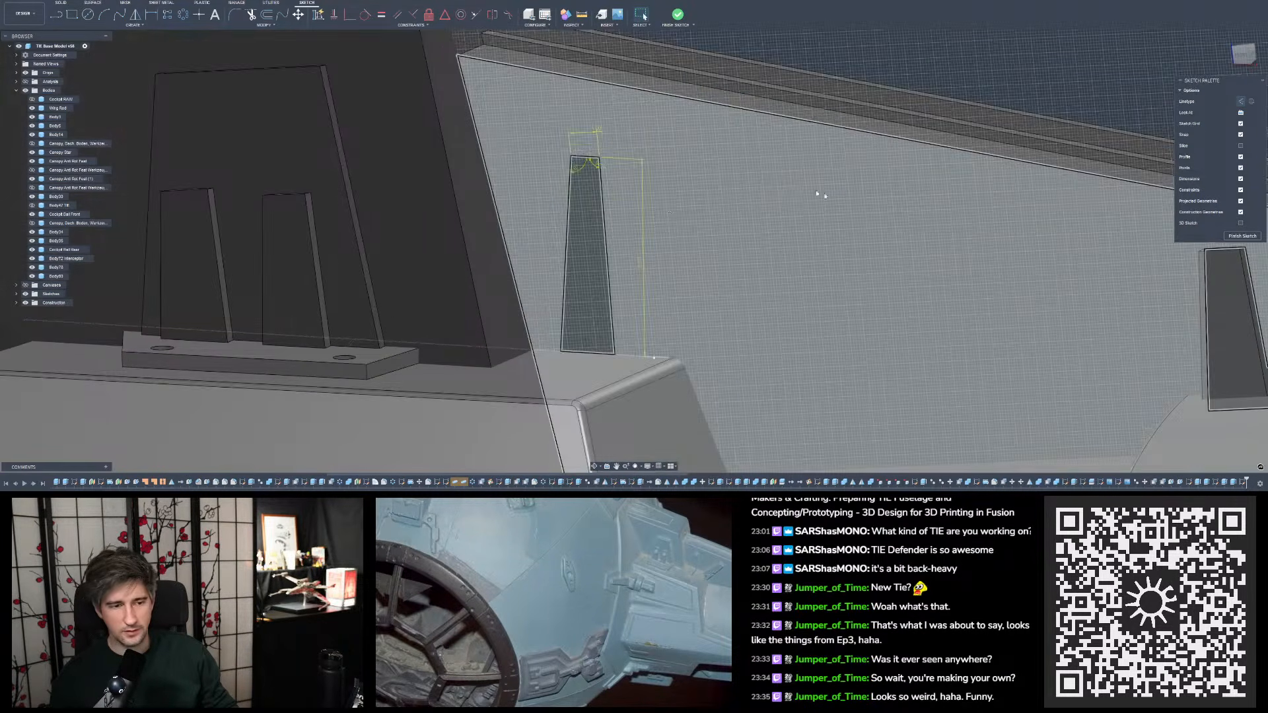
{"action": "left_click", "coordinate": [679, 14]}
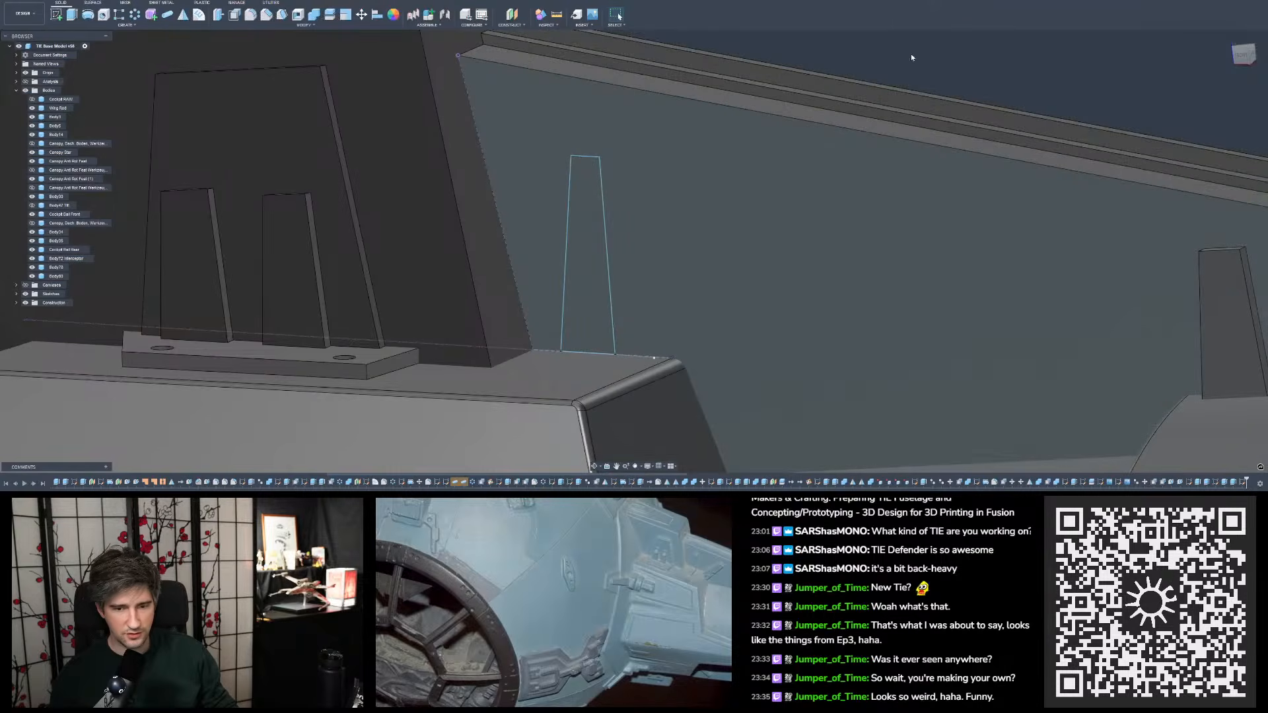
{"action": "scroll", "coordinate": [893, 97], "scroll_direction": "down", "scroll_amount": 3}
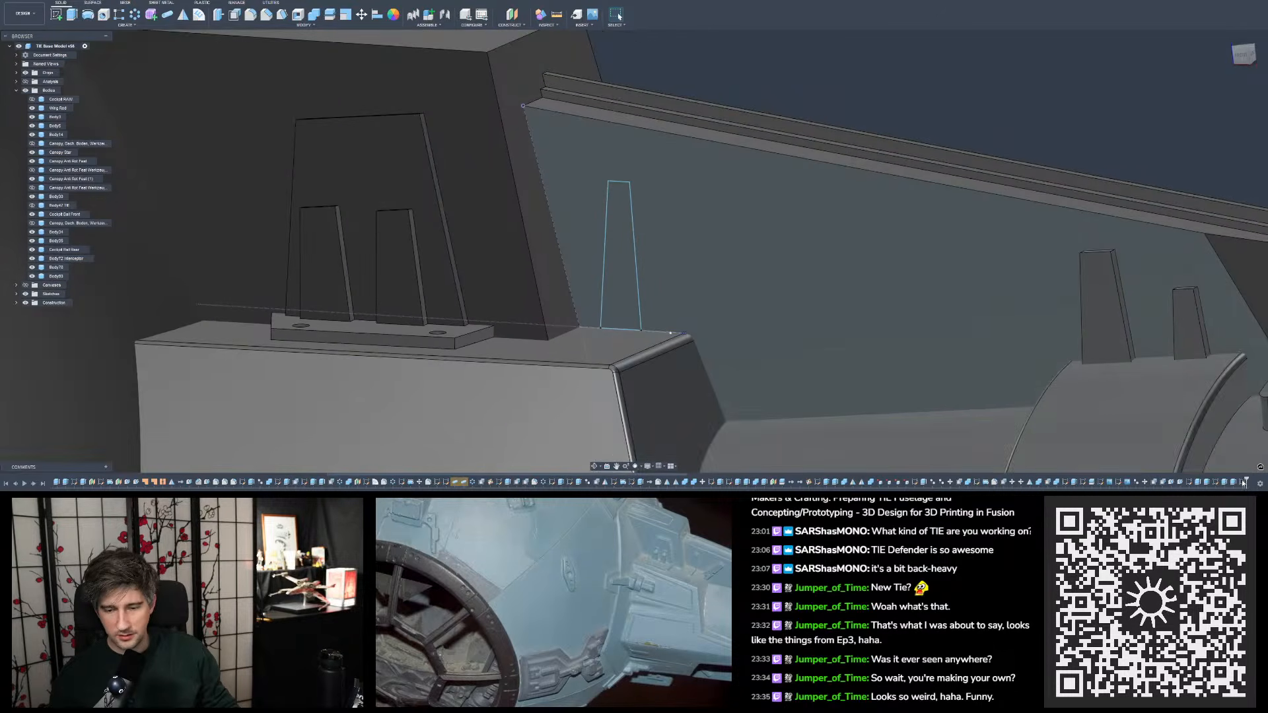
{"action": "double_click", "coordinate": [1238, 479]}
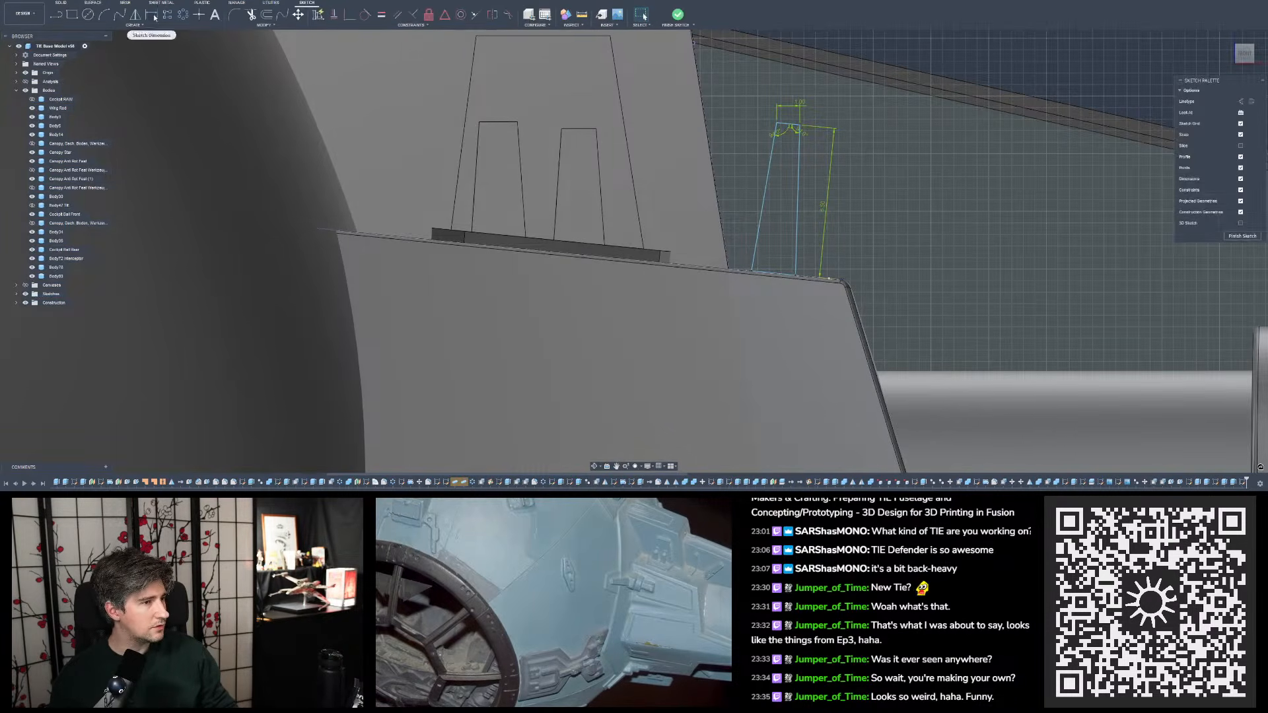
- Dimension the distance between the tab profile's inner base corner and the projected rib edge, setting it to 1.2 mm
{"action": "left_click", "coordinate": [152, 15]}
{"action": "scroll", "coordinate": [744, 249], "scroll_direction": "up", "scroll_amount": 10}
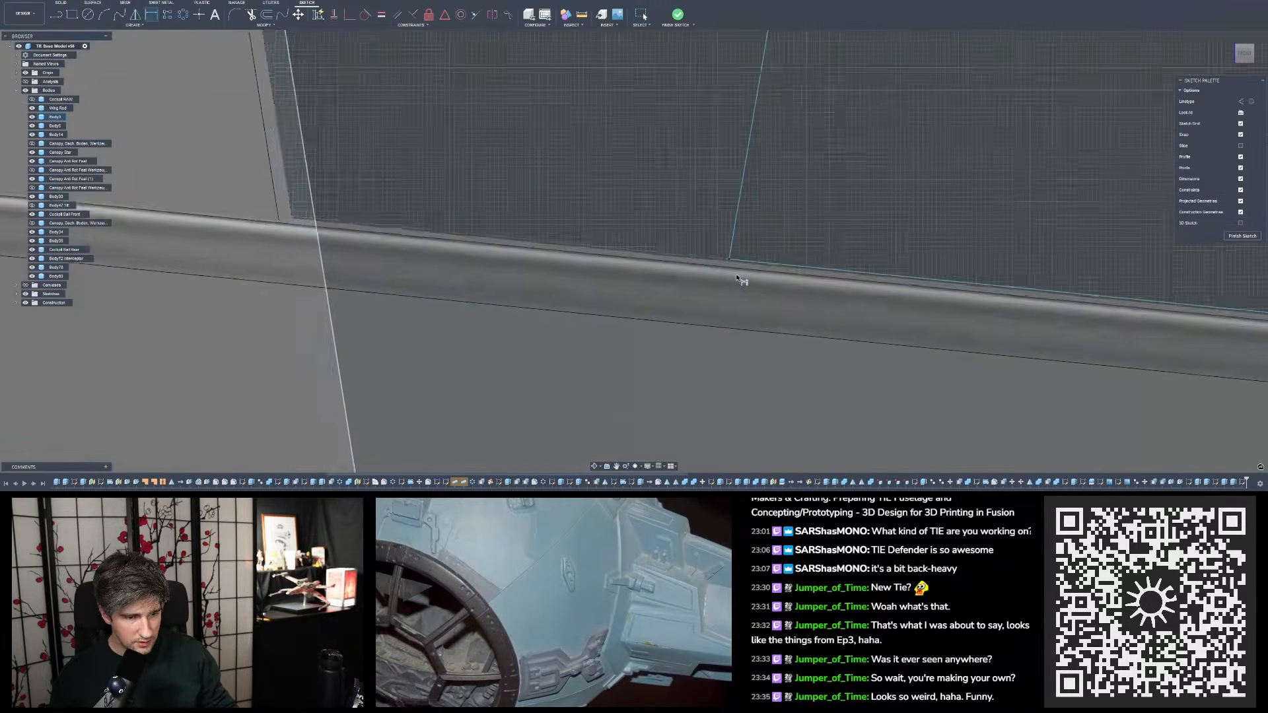
{"action": "scroll", "coordinate": [733, 275], "scroll_direction": "up", "scroll_amount": 3}
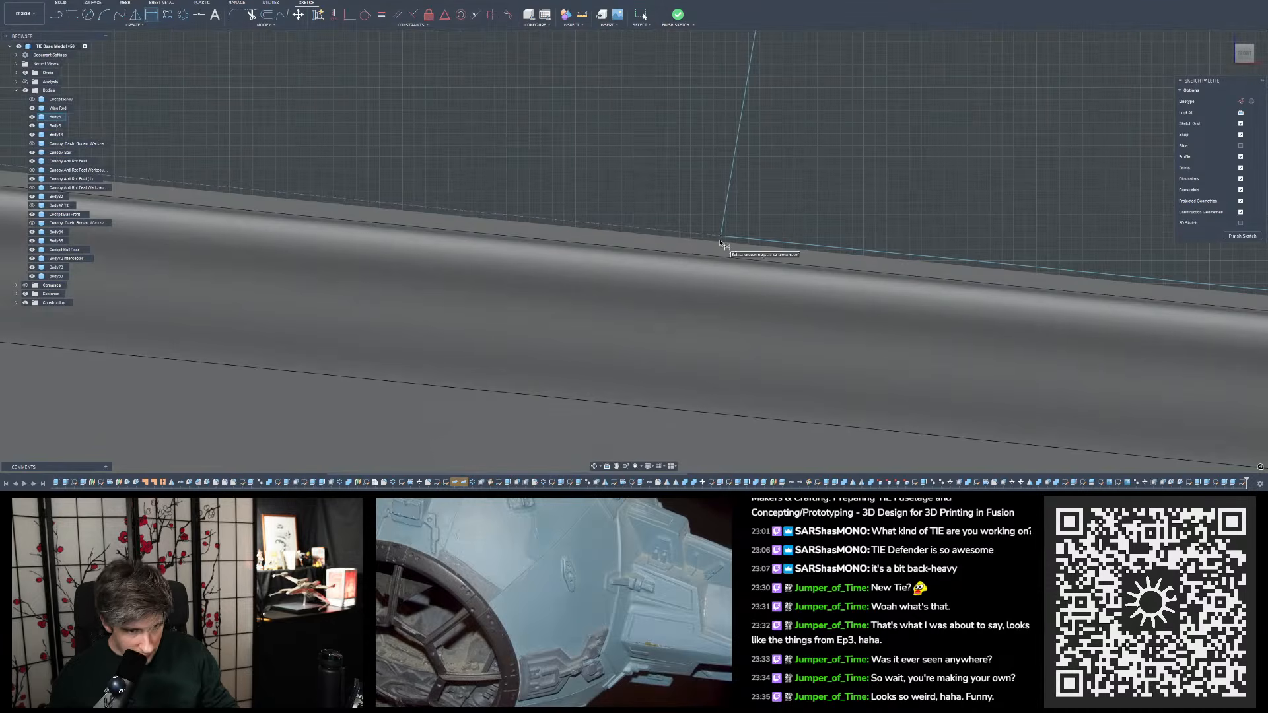
{"action": "scroll", "coordinate": [703, 276], "scroll_direction": "down", "scroll_amount": 3}
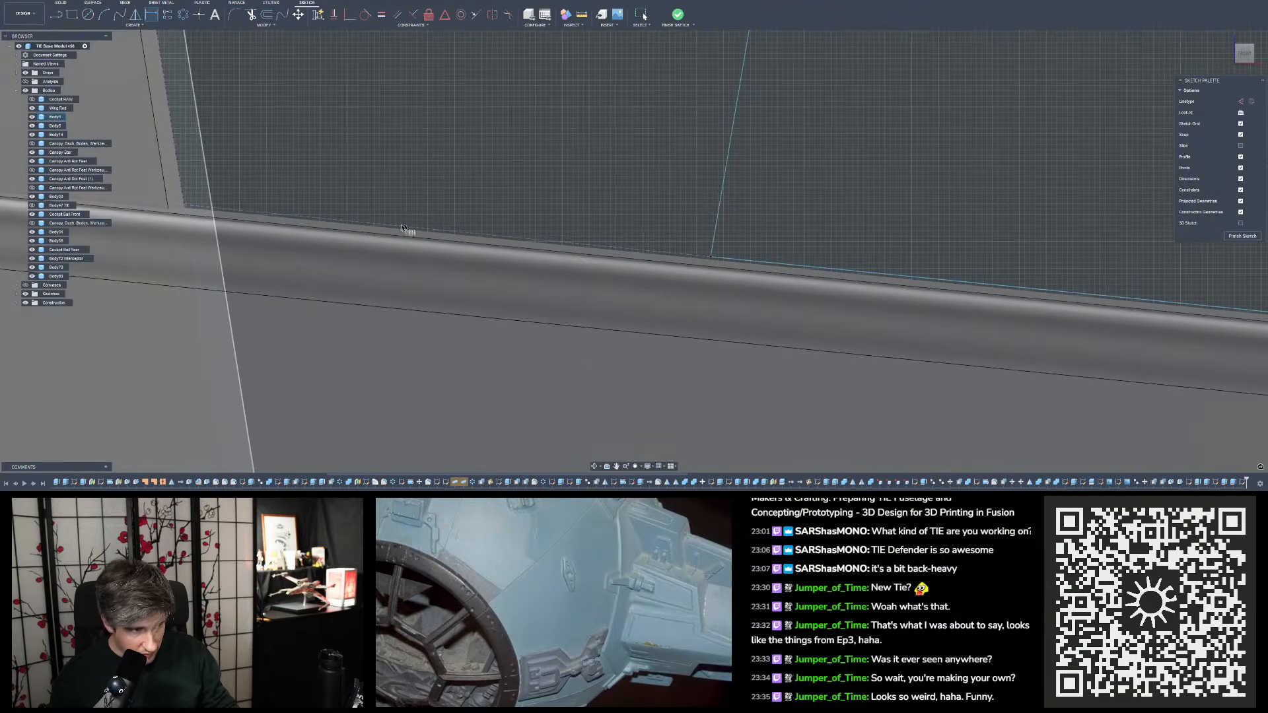
{"action": "scroll", "coordinate": [420, 189], "scroll_direction": "down", "scroll_amount": 3}
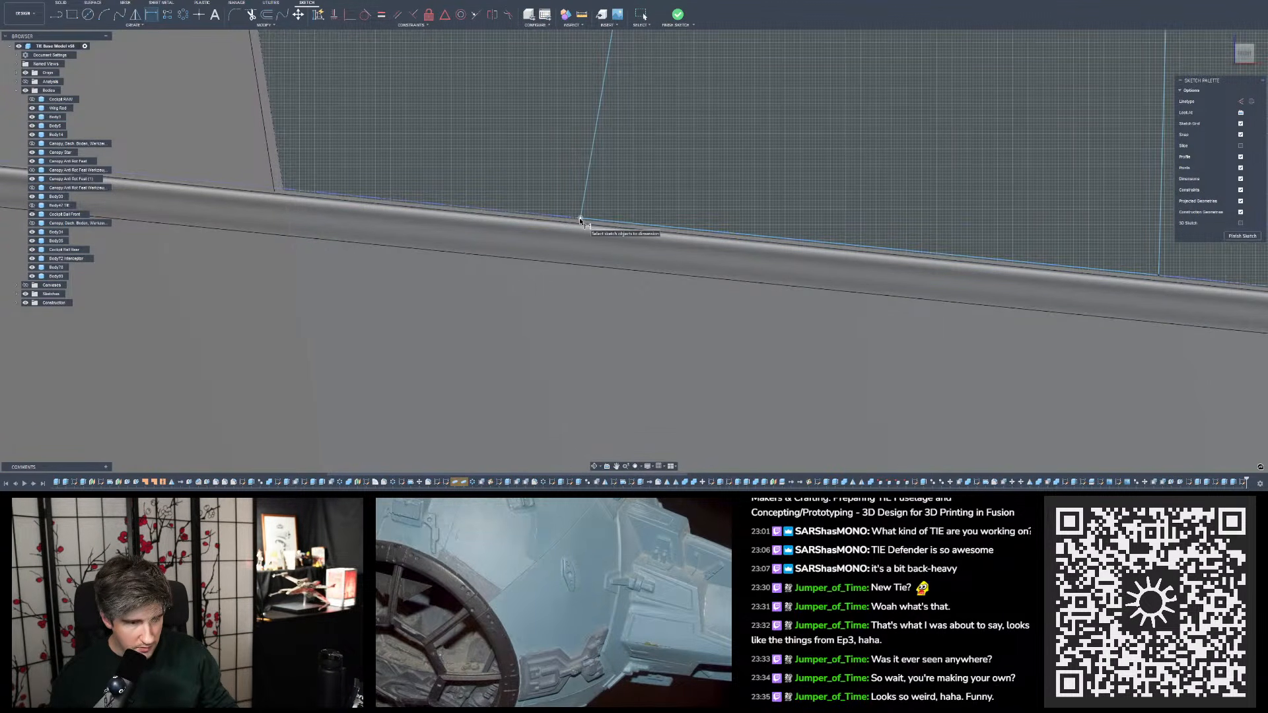
{"action": "left_click", "coordinate": [581, 221]}
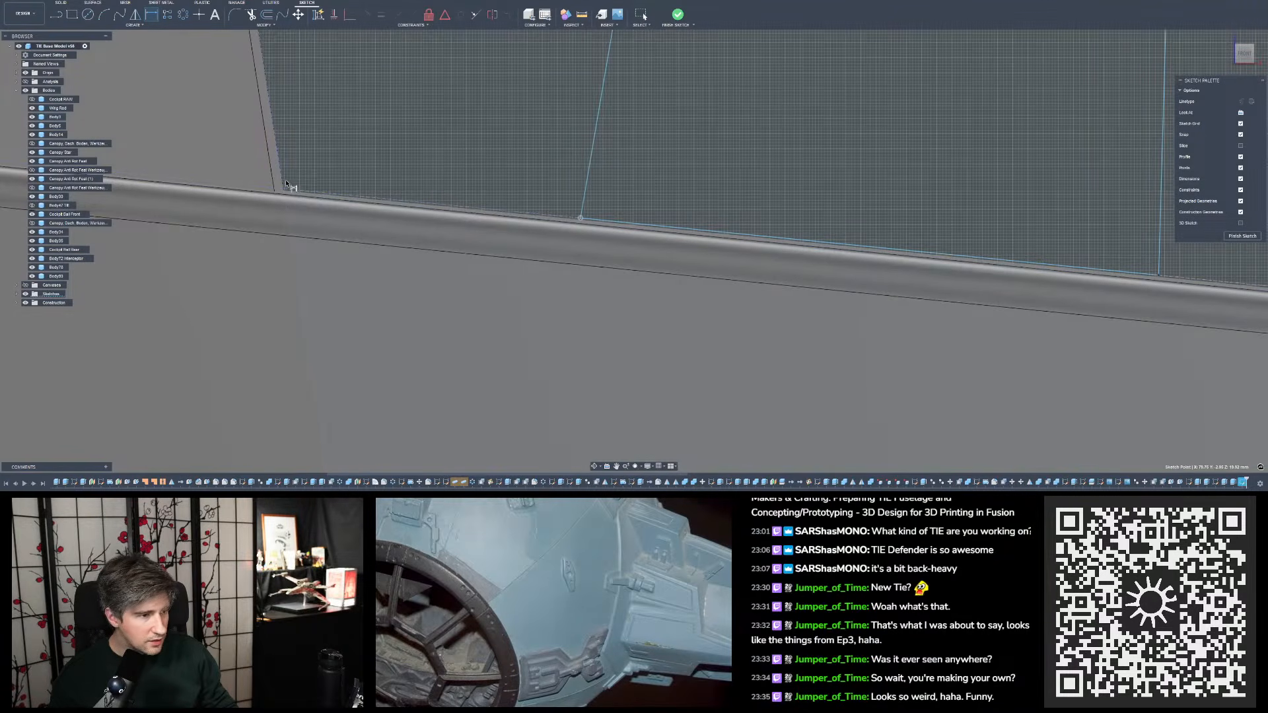
{"action": "left_click_drag", "start_coordinate": [341, 185], "coordinate": [476, 187]}
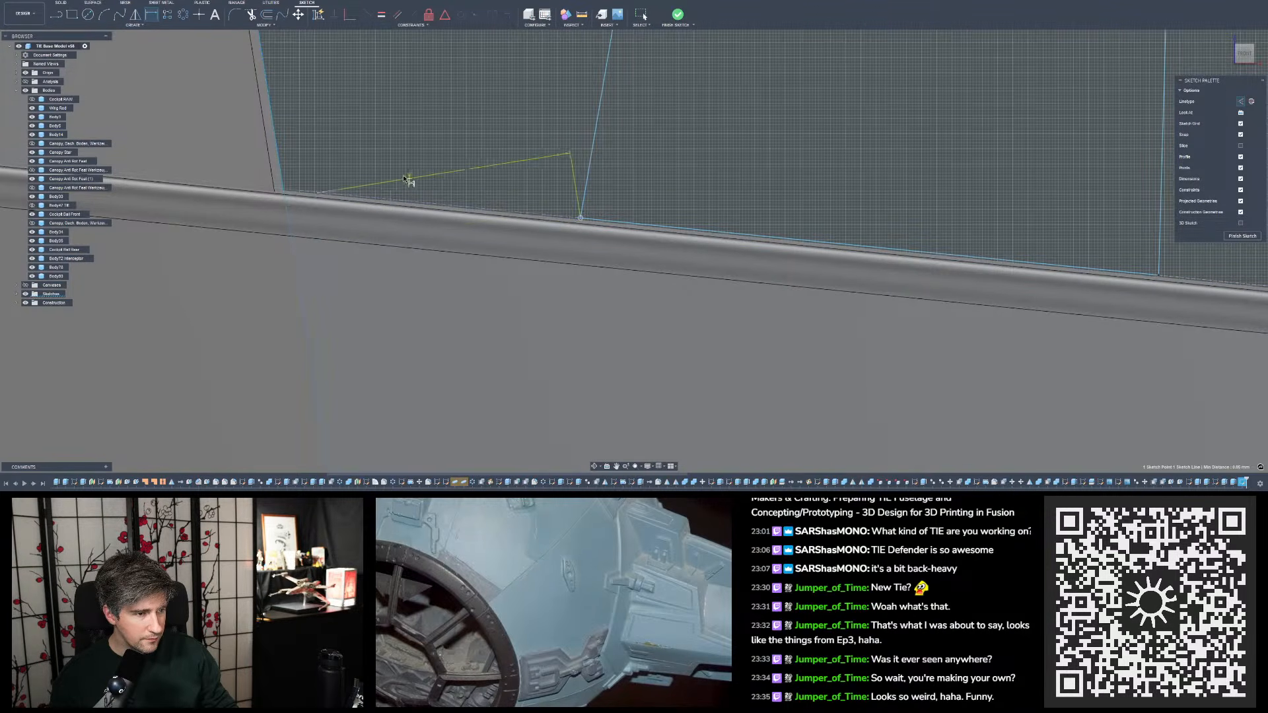
{"action": "key", "text": "Escape"}
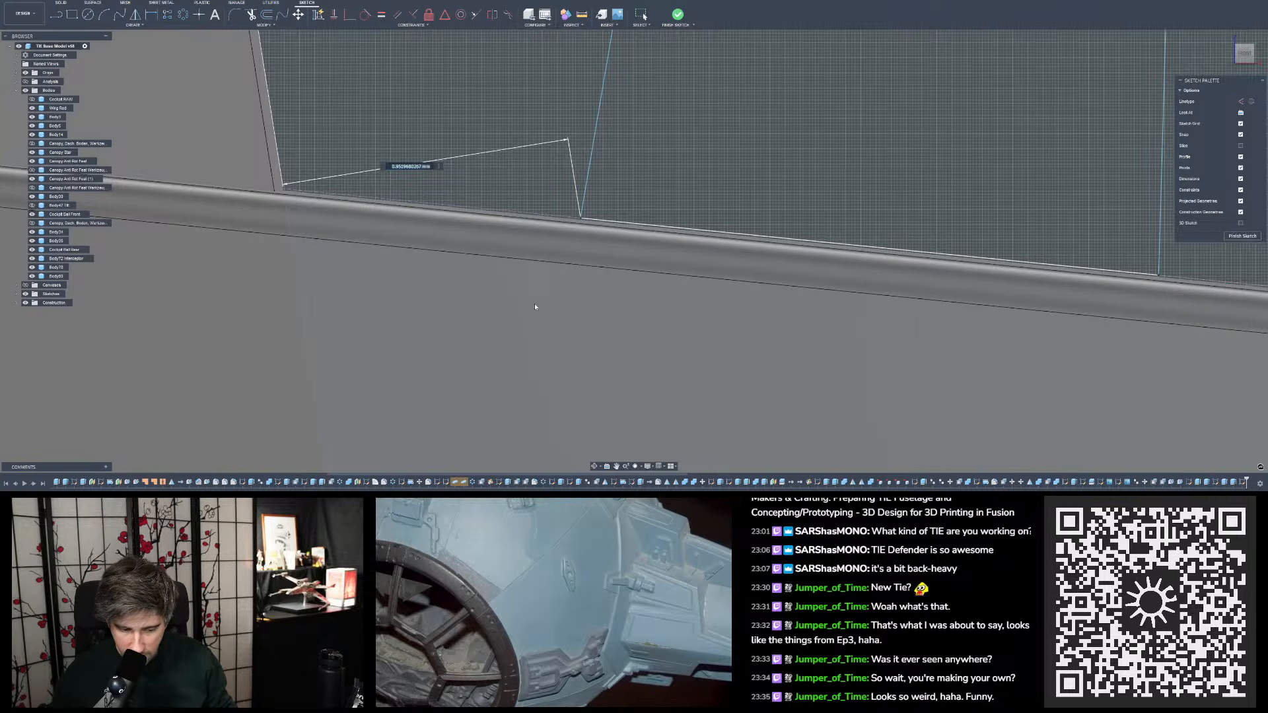
{"action": "mouse_move", "coordinate": [537, 307]}
{"action": "middle_mouse_down", "text": "shift"}
{"action": "mouse_move", "coordinate": [595, 291]}
{"action": "mouse_move", "coordinate": [580, 291]}
{"action": "middle_mouse_up", "text": "shift"}
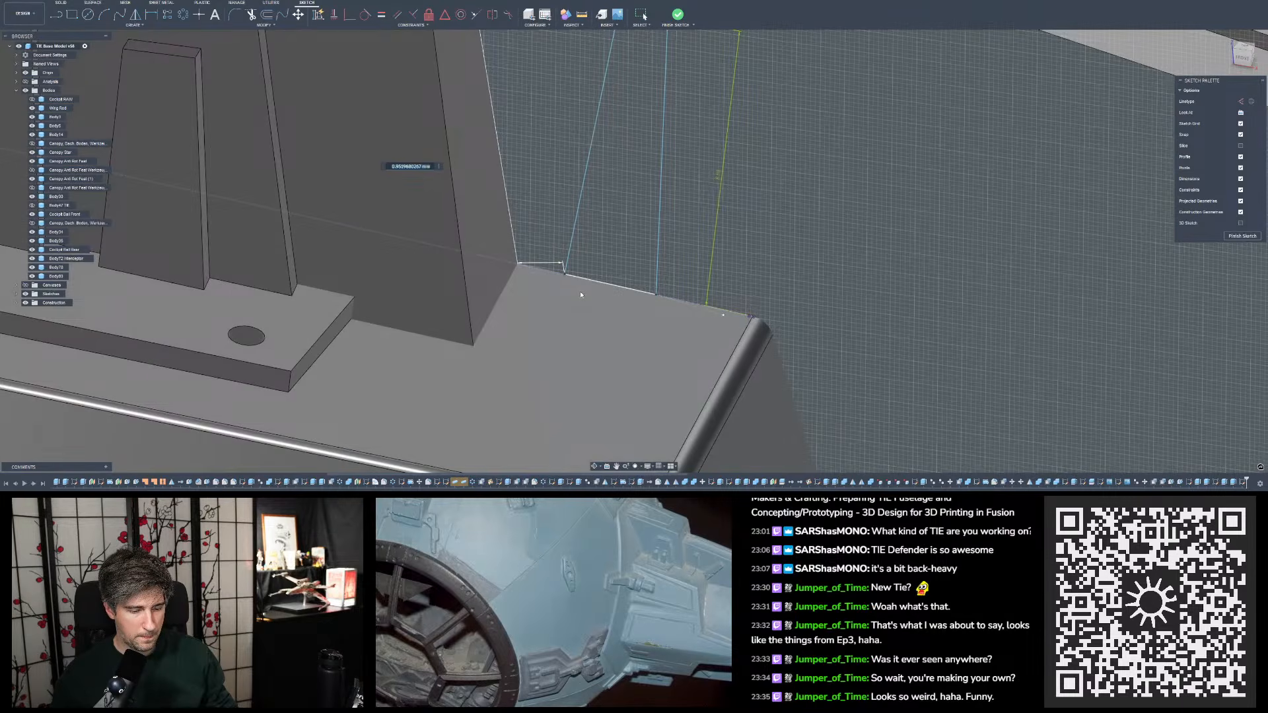
{"action": "type", "text": "1.2"}
{"action": "key", "text": "Return"}
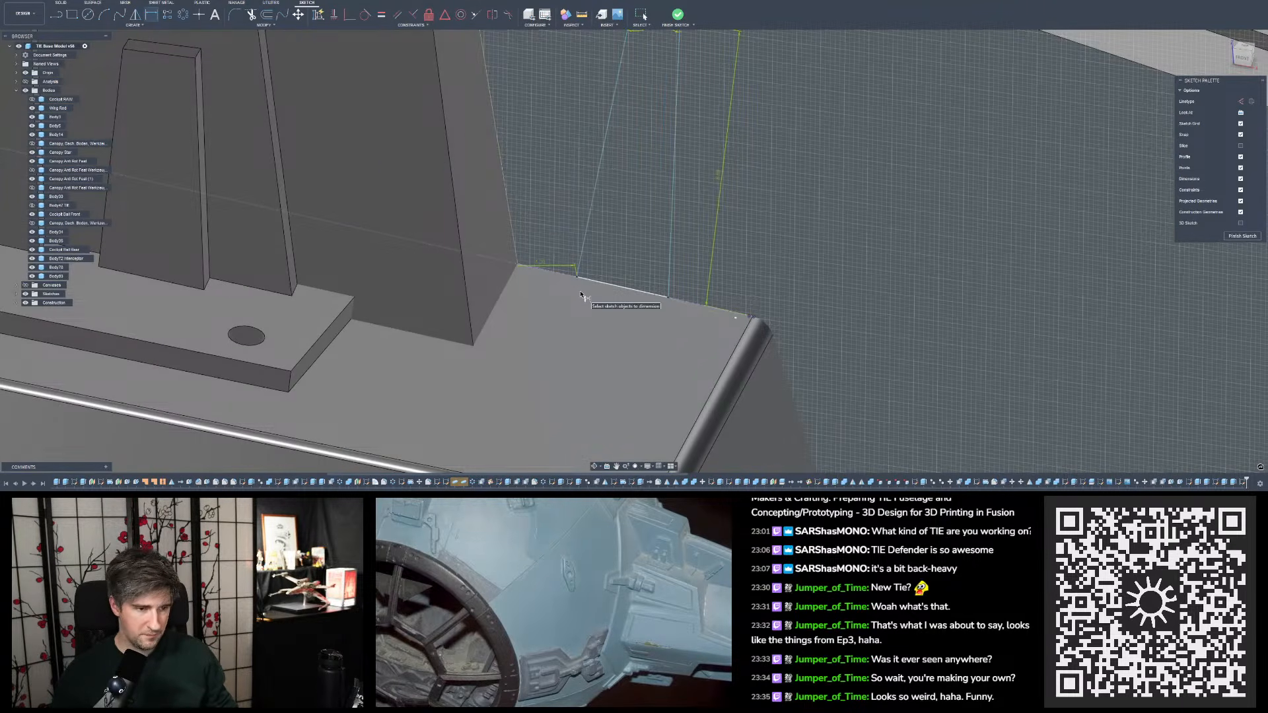
{"action": "middle_click_drag", "start_coordinate": [611, 301], "coordinate": [528, 293], "text": "shift"}
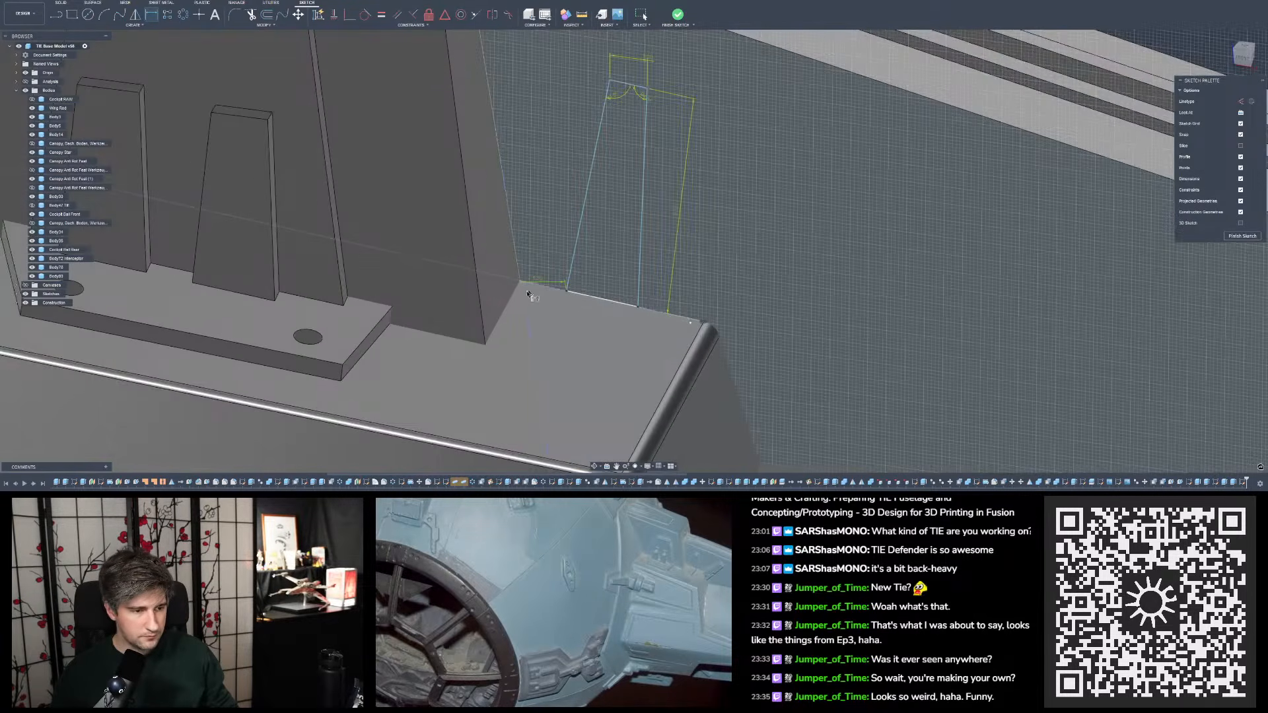
{"action": "key", "text": "Escape"}
- Finish the tab sketch and start a new sketch on the ledge's top face beside the rib
{"action": "scroll", "coordinate": [545, 281], "scroll_direction": "up", "scroll_amount": 5}
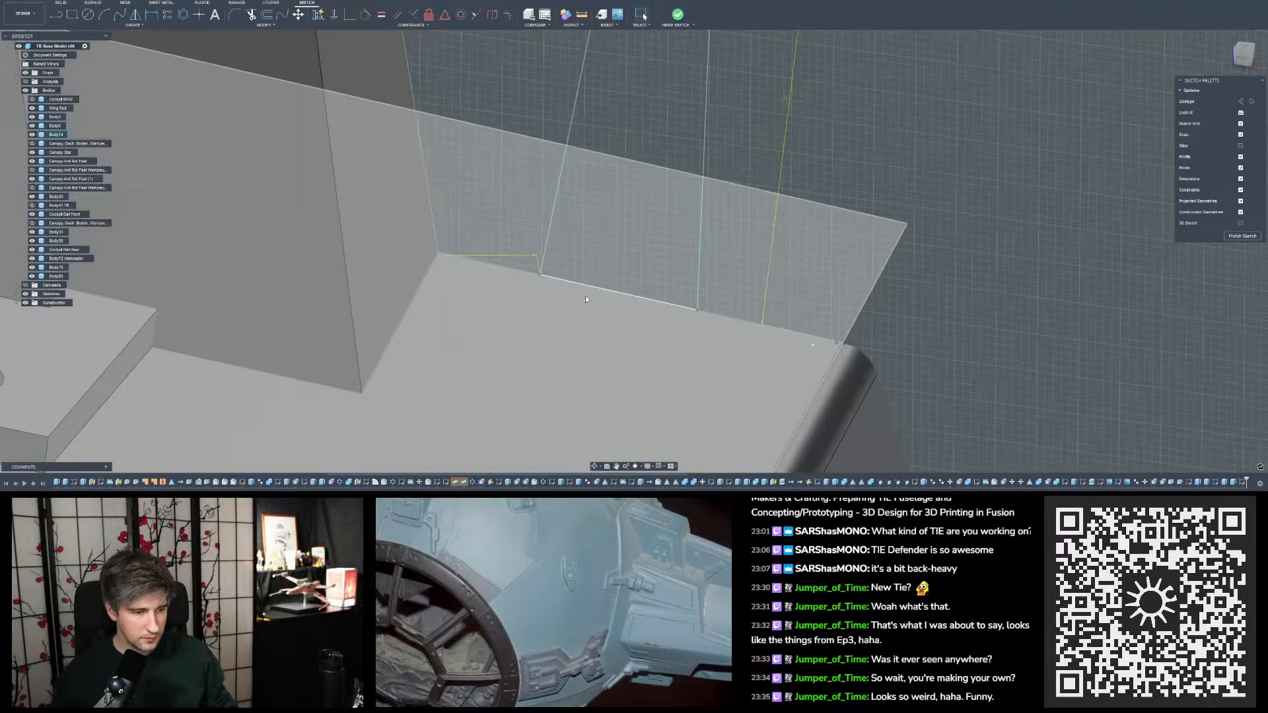
{"action": "scroll", "coordinate": [571, 292], "scroll_direction": "down", "scroll_amount": 5}
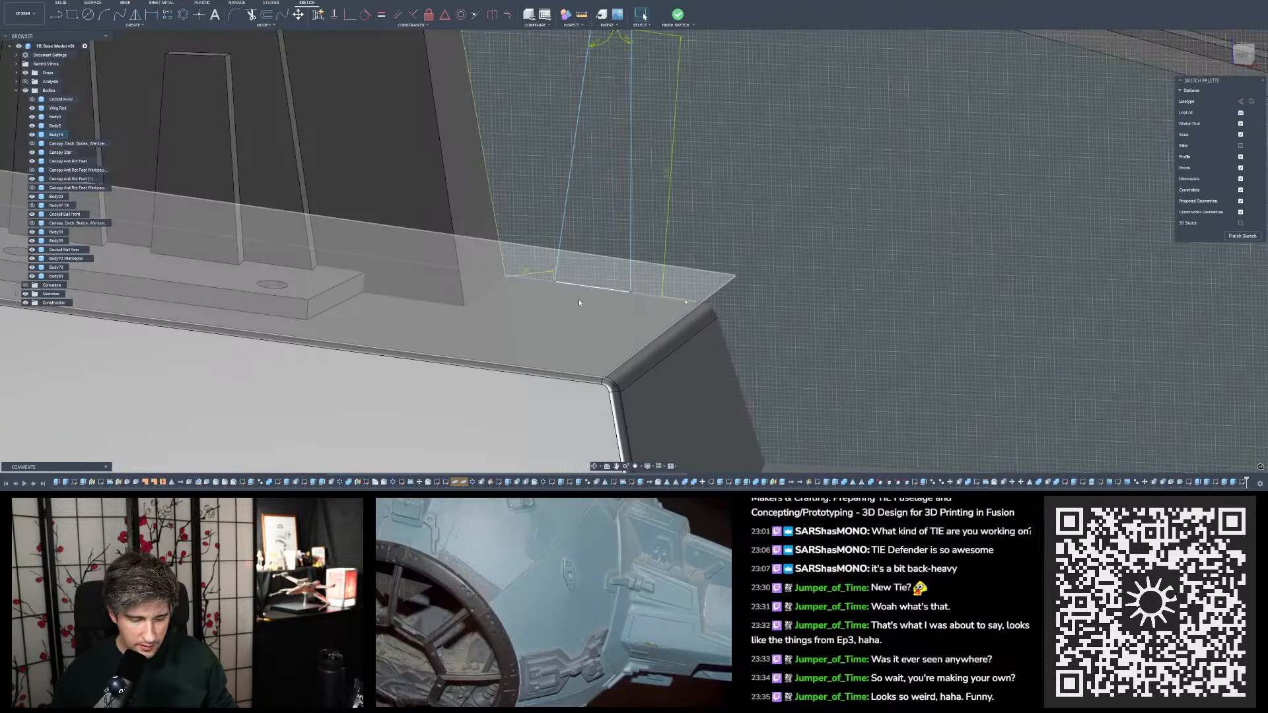
{"action": "mouse_move", "coordinate": [579, 302]}
{"action": "middle_mouse_down", "text": "shift"}
{"action": "mouse_move", "coordinate": [609, 316]}
{"action": "mouse_move", "coordinate": [786, 101]}
{"action": "middle_mouse_up", "text": "shift"}
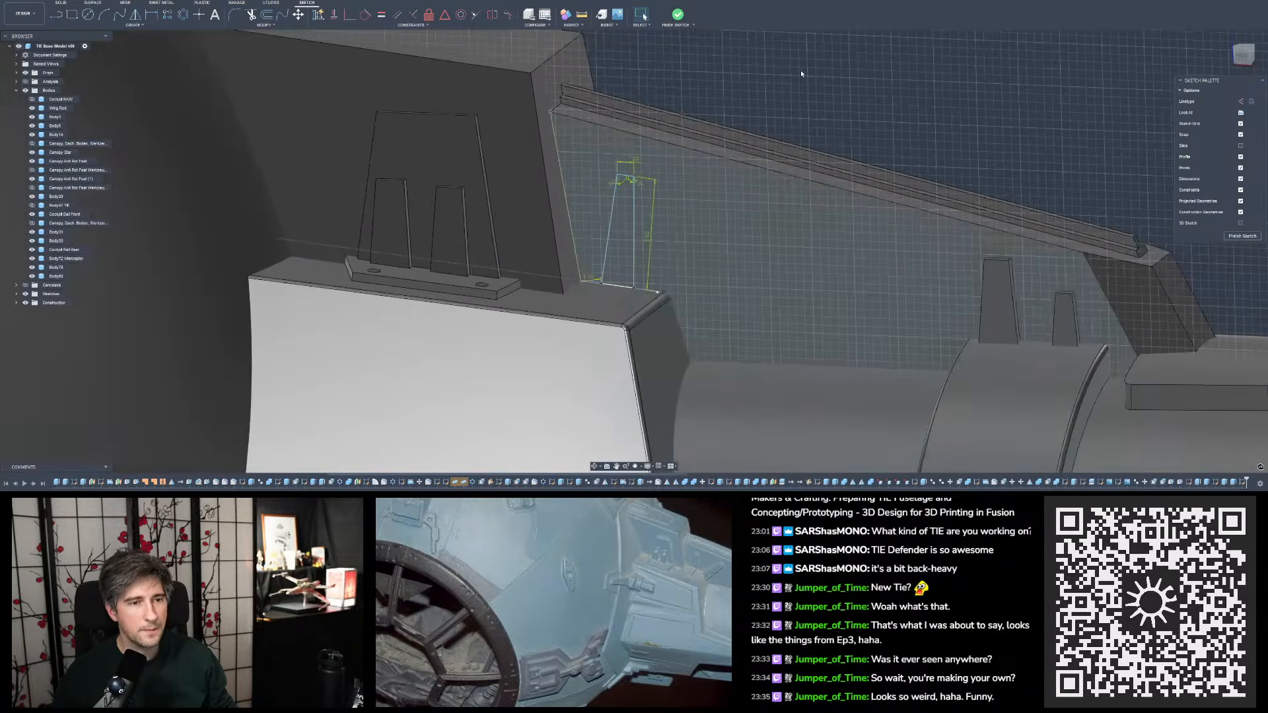
{"action": "left_click", "coordinate": [678, 15]}
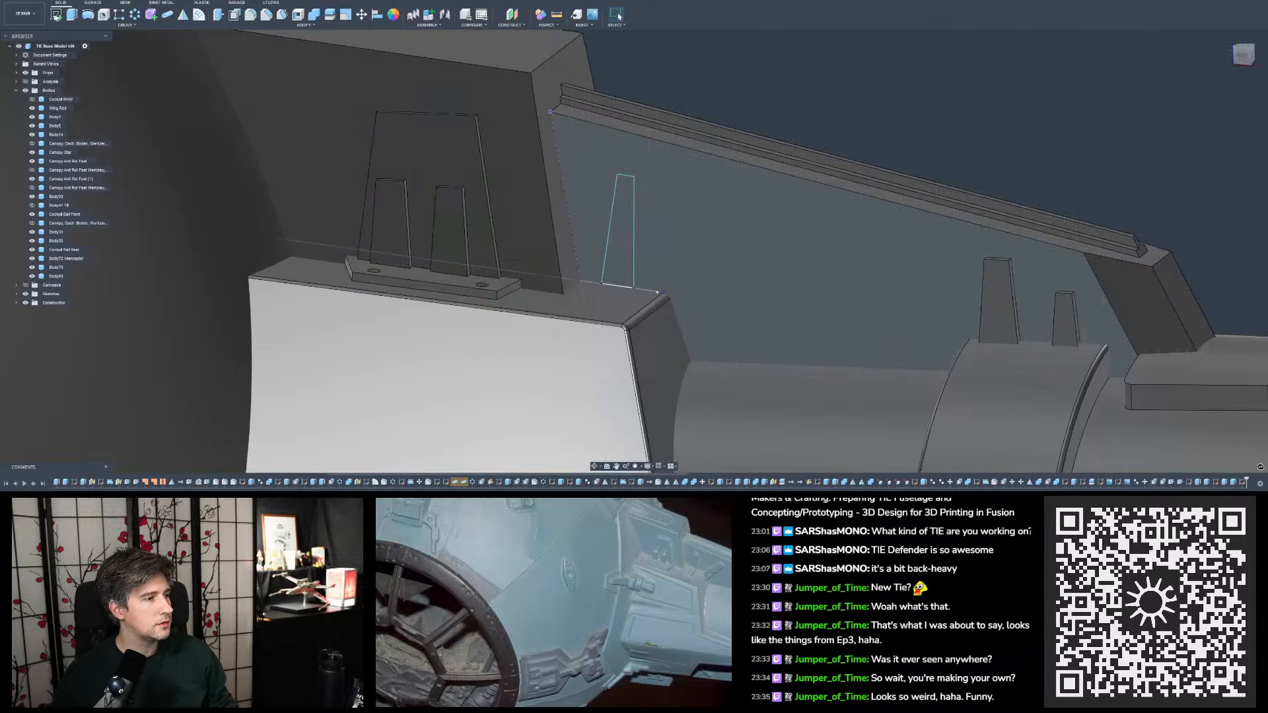
{"action": "left_click", "coordinate": [56, 15]}
{"action": "left_click", "coordinate": [619, 306]}
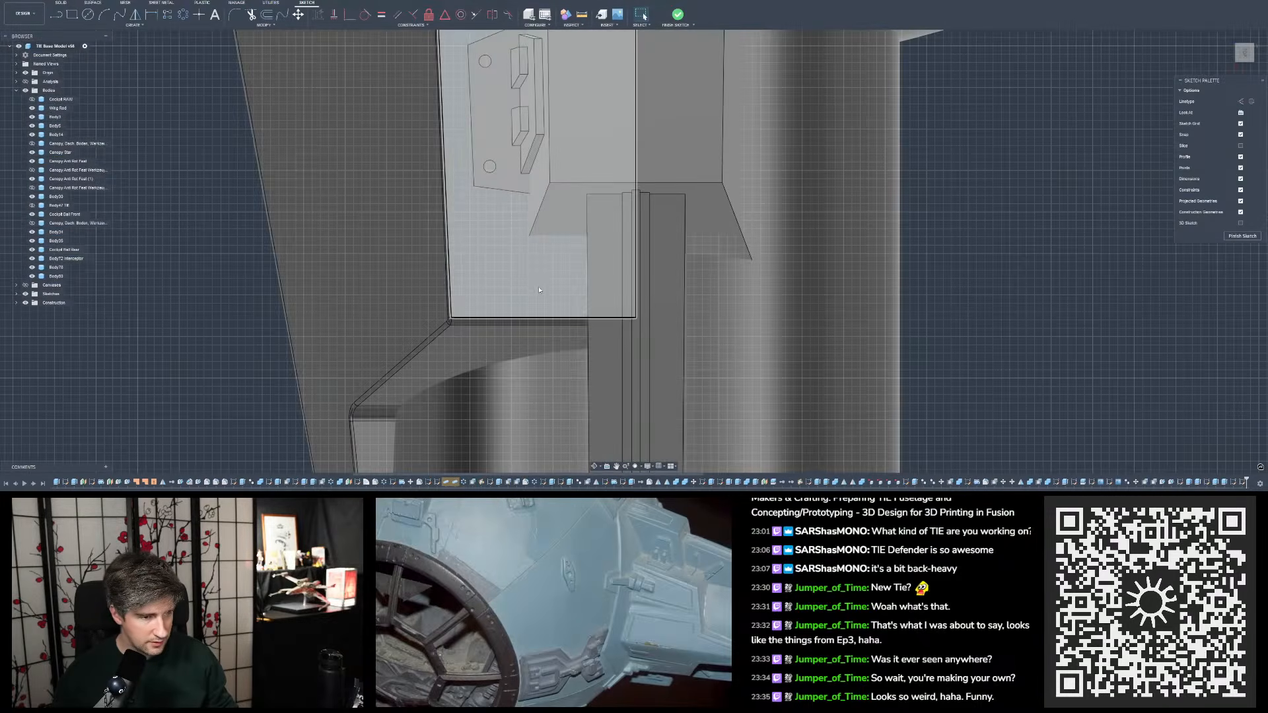
- Project the tab profile's two base corners into the ledge sketch
{"action": "scroll", "coordinate": [539, 290], "scroll_direction": "up", "scroll_amount": 3}
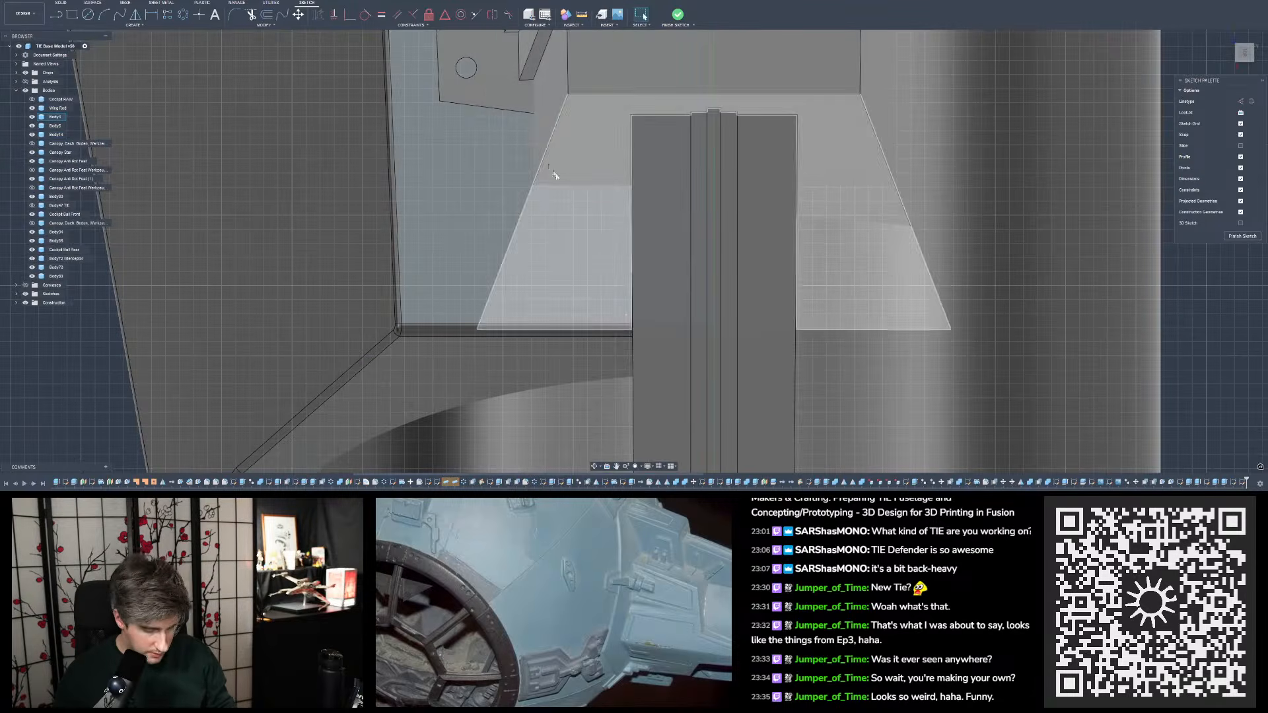
{"action": "scroll", "coordinate": [601, 220], "scroll_direction": "up", "scroll_amount": 2}
{"action": "middle_click_drag", "start_coordinate": [617, 228], "coordinate": [639, 236], "text": "shift"}
{"action": "key", "text": "p"}
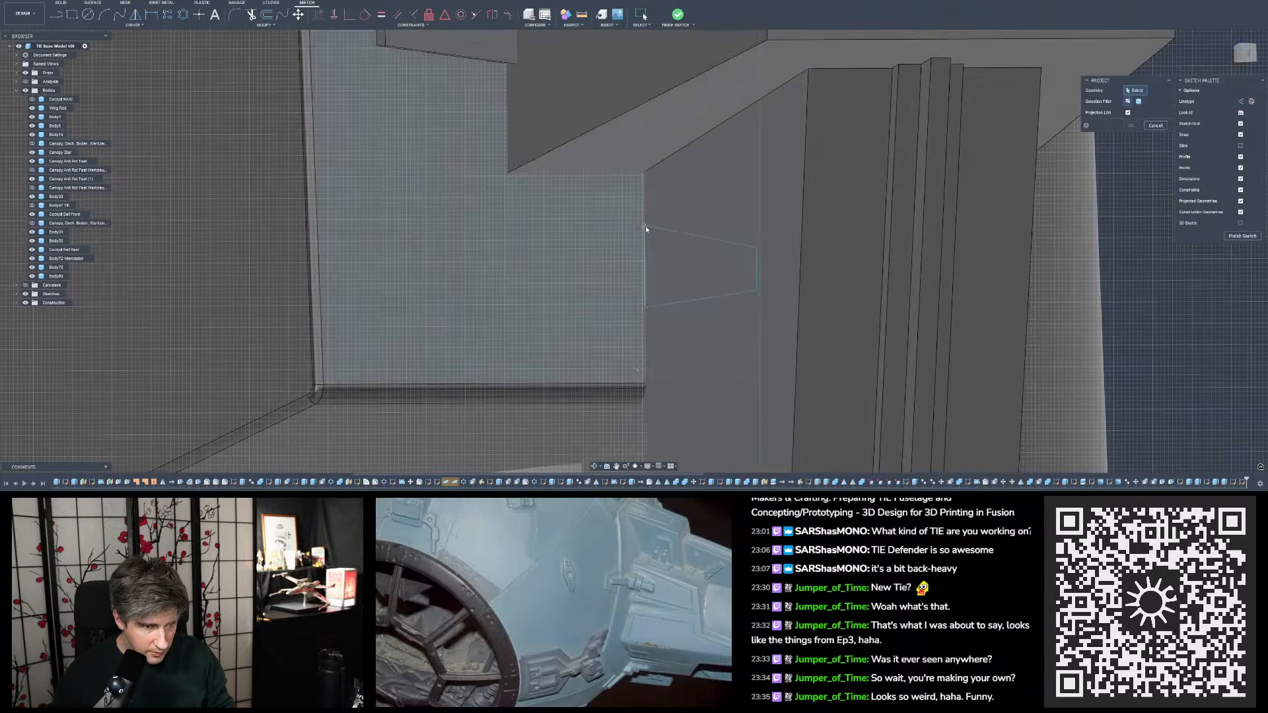
{"action": "left_click", "coordinate": [645, 226]}
{"action": "left_click", "coordinate": [644, 308]}
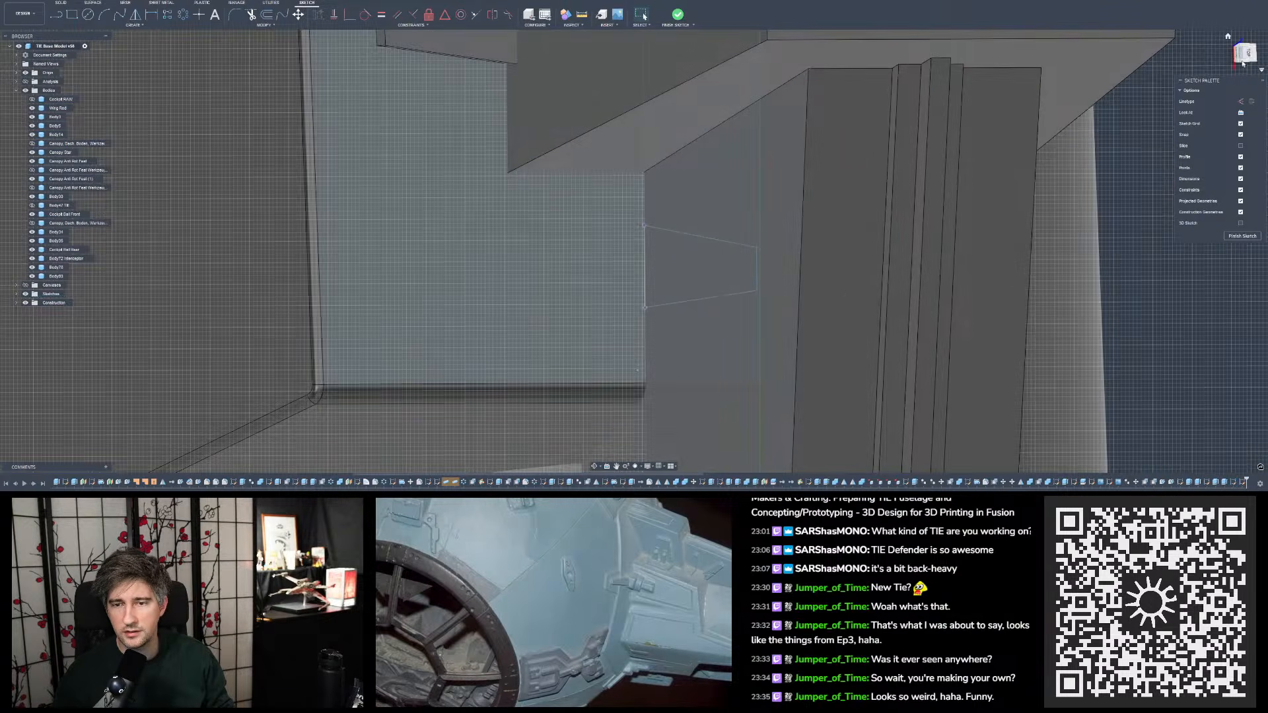
- Draw a closed tapered outline on the ledge face, extending away from the rib from the two projected corners
{"action": "left_click", "coordinate": [1246, 55]}
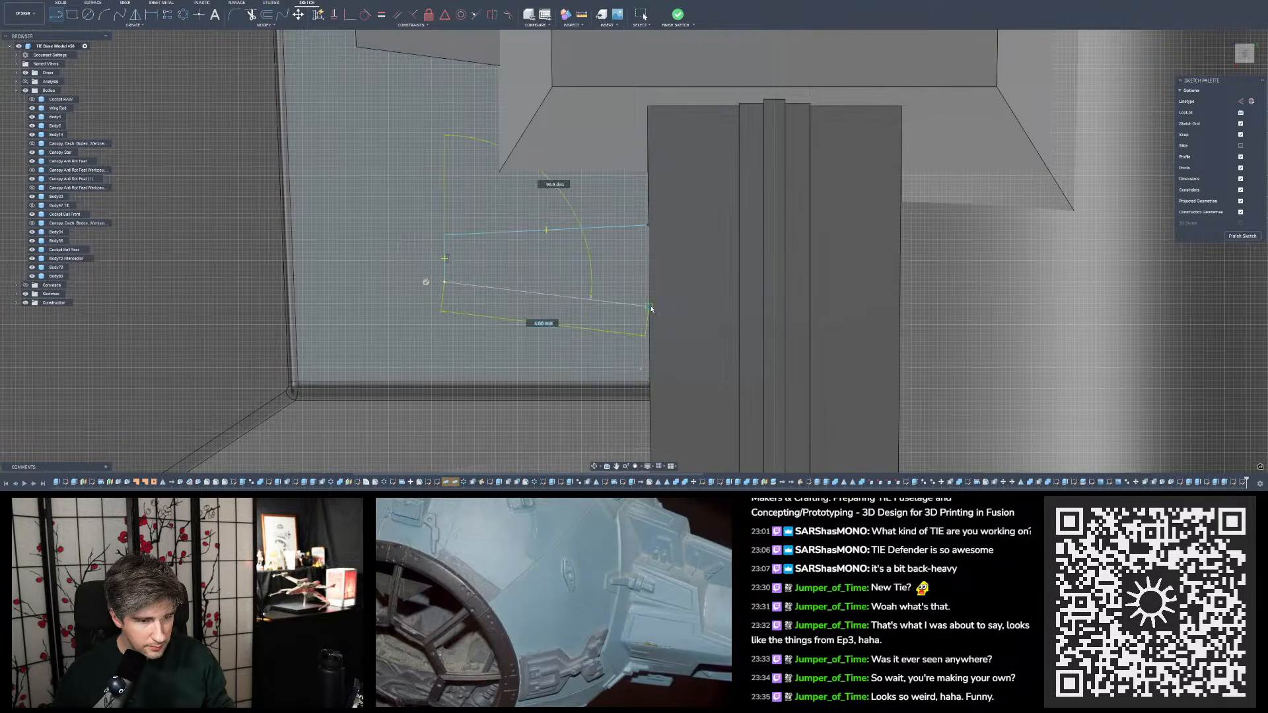
{"action": "key", "text": "Escape"}
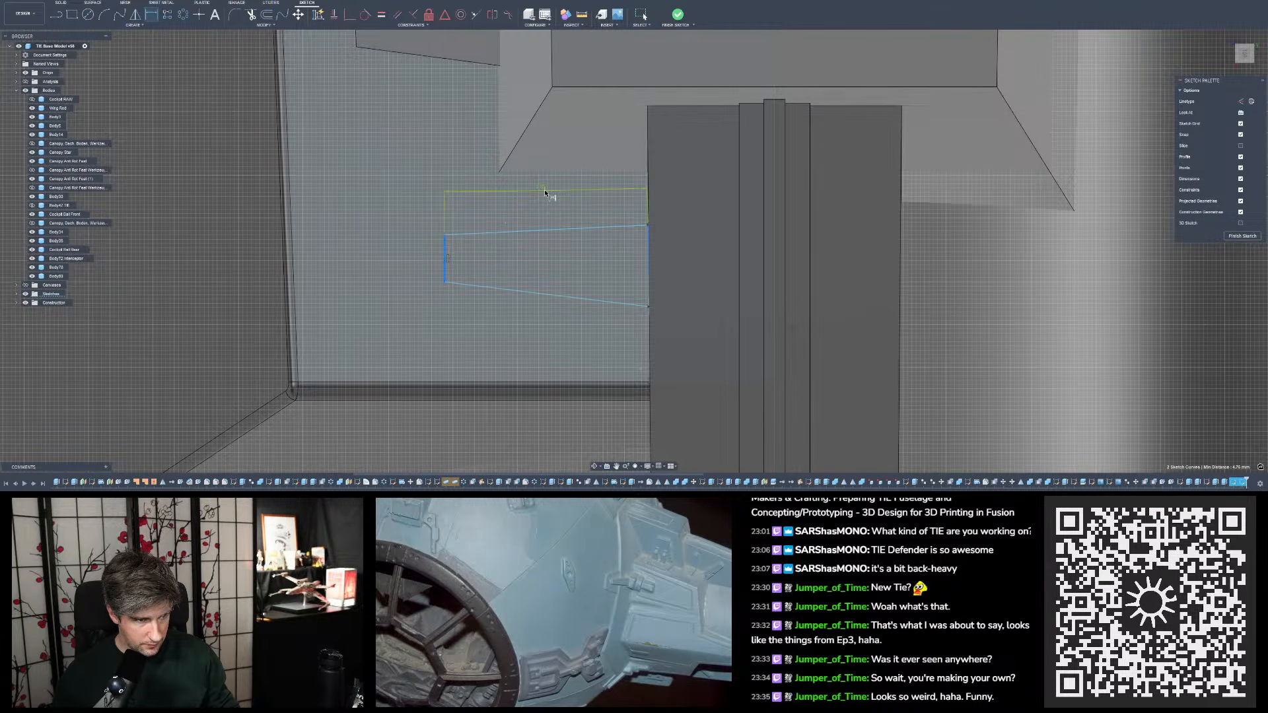
- Try to dimension the distance between the tapered outline's narrow end and its base line at the rib
{"action": "left_click", "coordinate": [545, 193]}
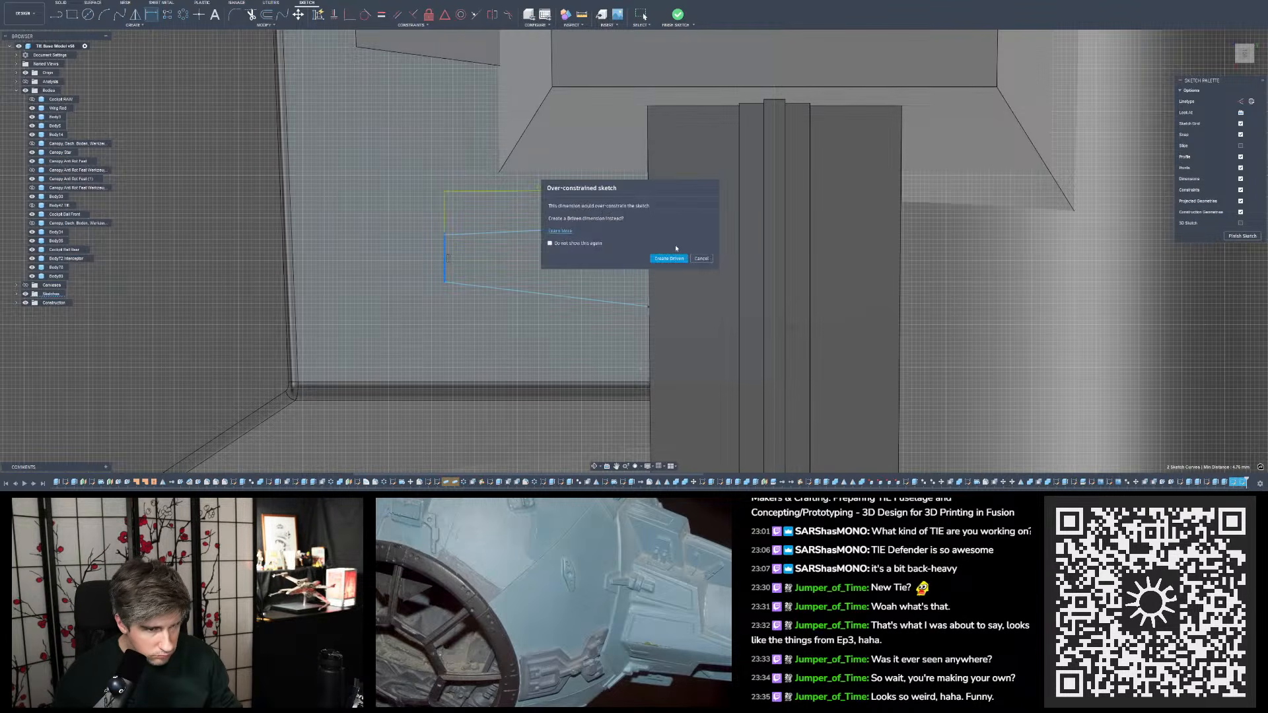
{"action": "left_click", "coordinate": [701, 259]}
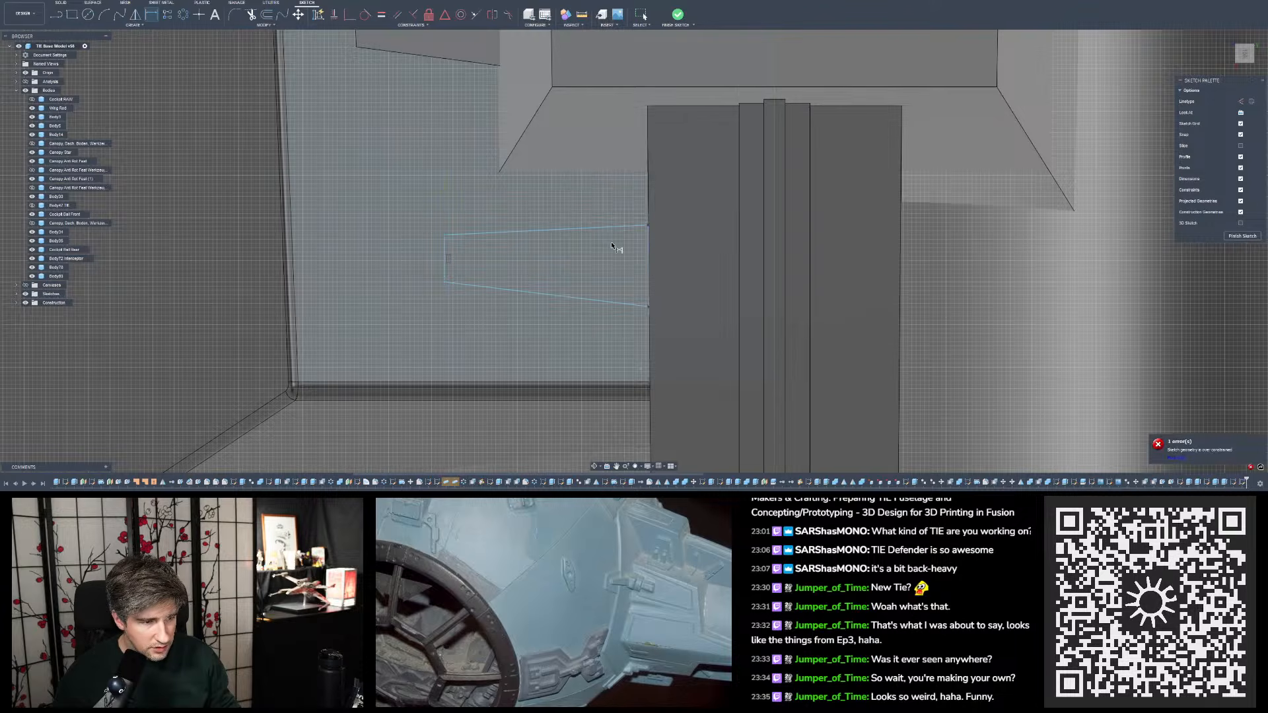
{"action": "middle_click_drag", "start_coordinate": [643, 240], "coordinate": [679, 221], "text": "shift"}
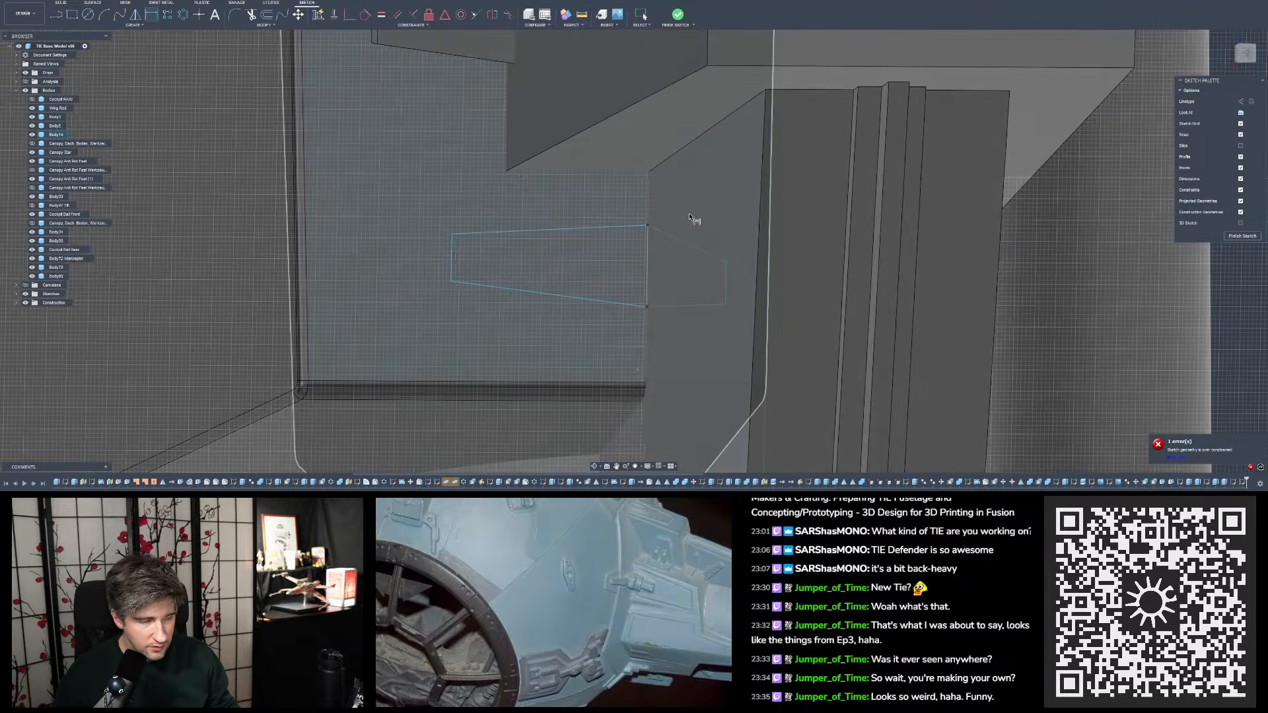
{"action": "key", "text": "Escape"}
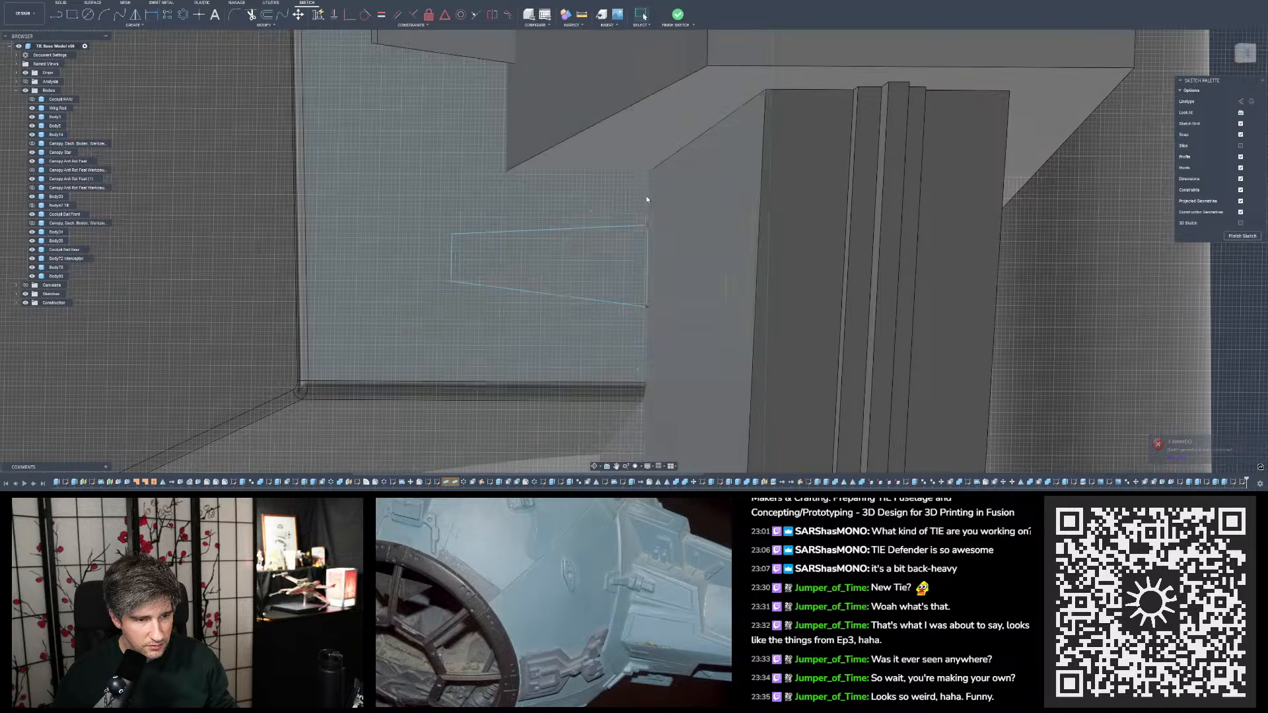
- Try to project the rib's base edge beside the tapered outline into the ledge sketch
{"action": "mouse_move", "coordinate": [646, 241]}
{"action": "middle_mouse_down", "text": "shift"}
{"action": "mouse_move", "coordinate": [640, 232]}
{"action": "mouse_move", "coordinate": [689, 232]}
{"action": "middle_mouse_up", "text": "shift"}
{"action": "scroll", "coordinate": [648, 301], "scroll_direction": "up", "scroll_amount": 5}
{"action": "scroll", "coordinate": [654, 334], "scroll_direction": "up", "scroll_amount": 3}
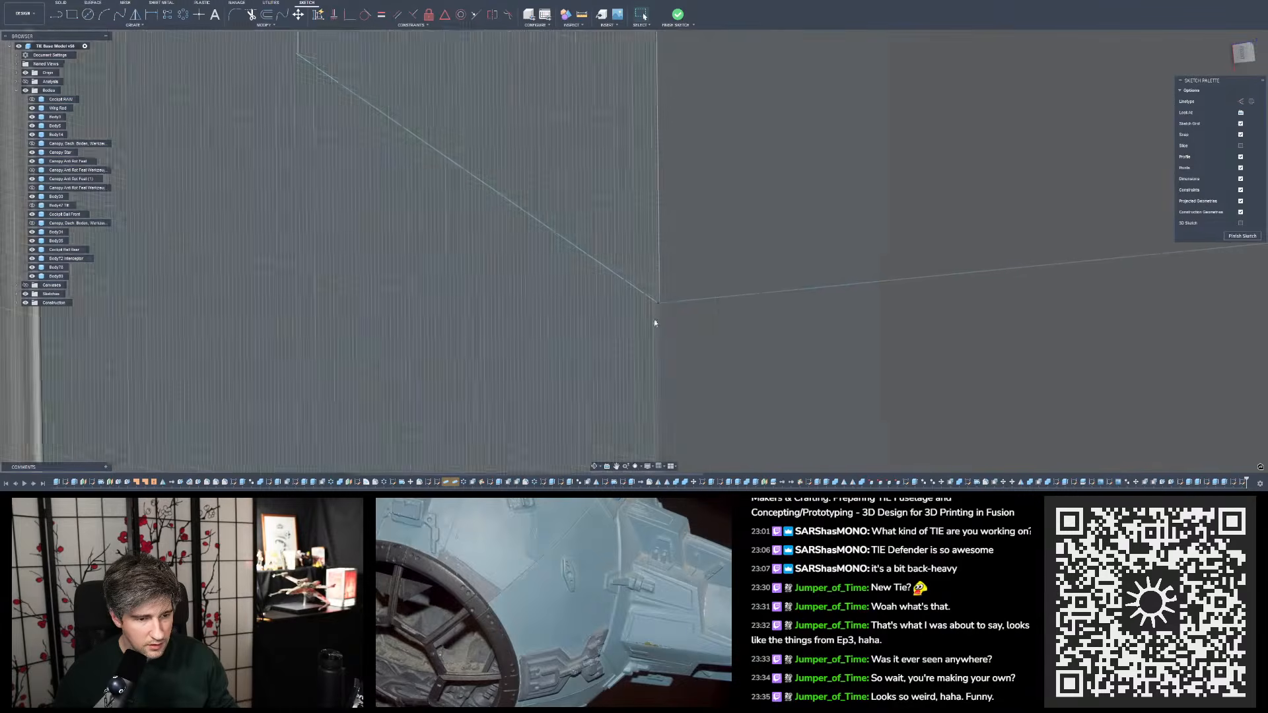
{"action": "scroll", "coordinate": [666, 289], "scroll_direction": "down", "scroll_amount": 6}
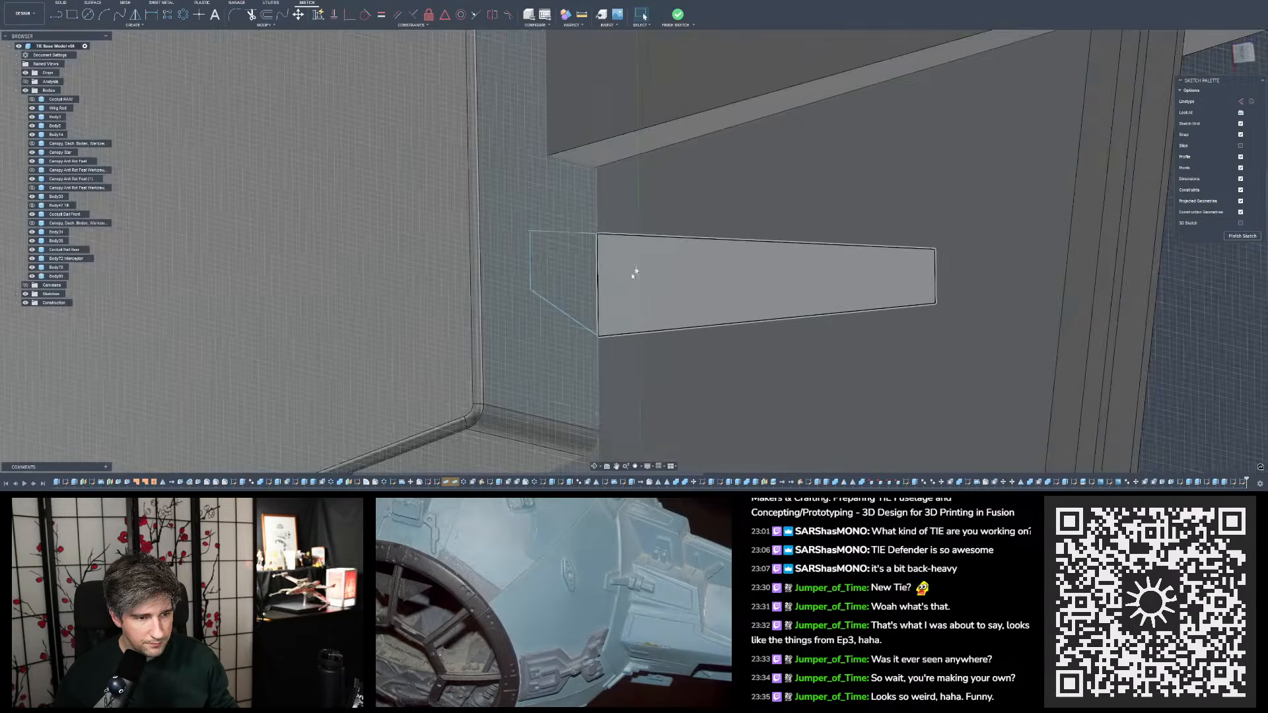
{"action": "middle_click_drag", "start_coordinate": [634, 273], "coordinate": [799, 205], "text": "shift"}
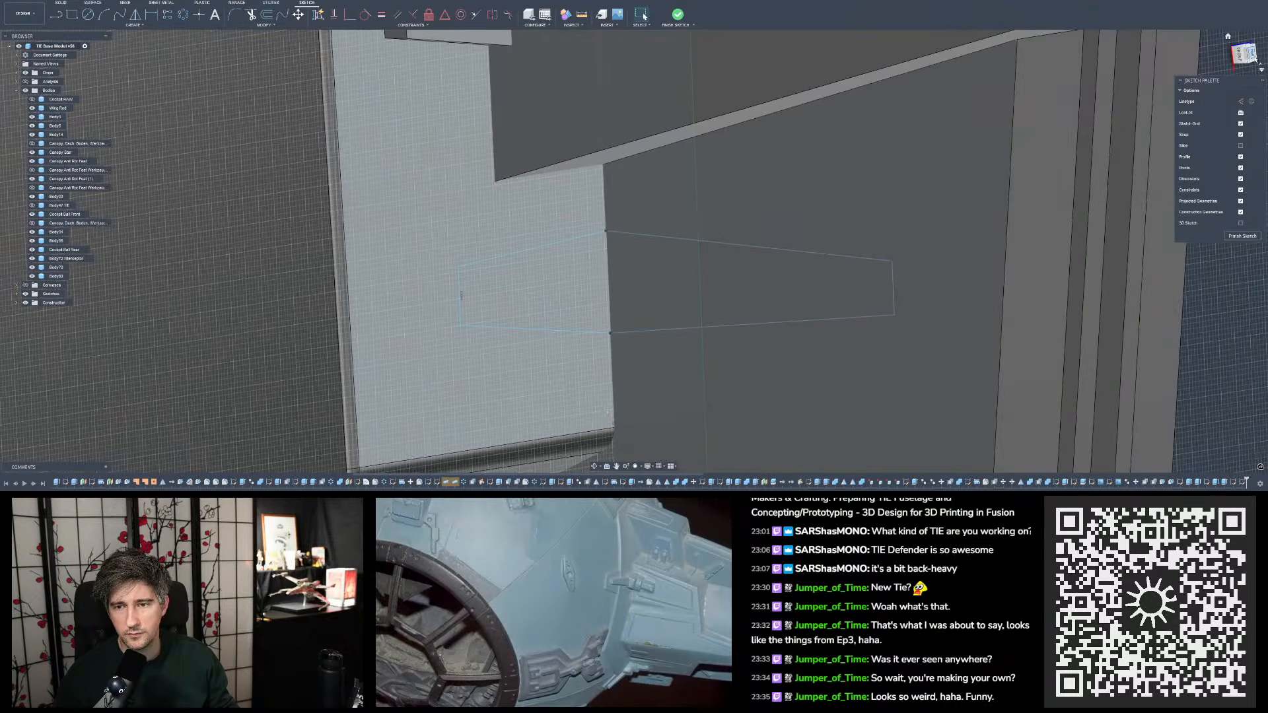
{"action": "left_click", "coordinate": [1256, 59]}
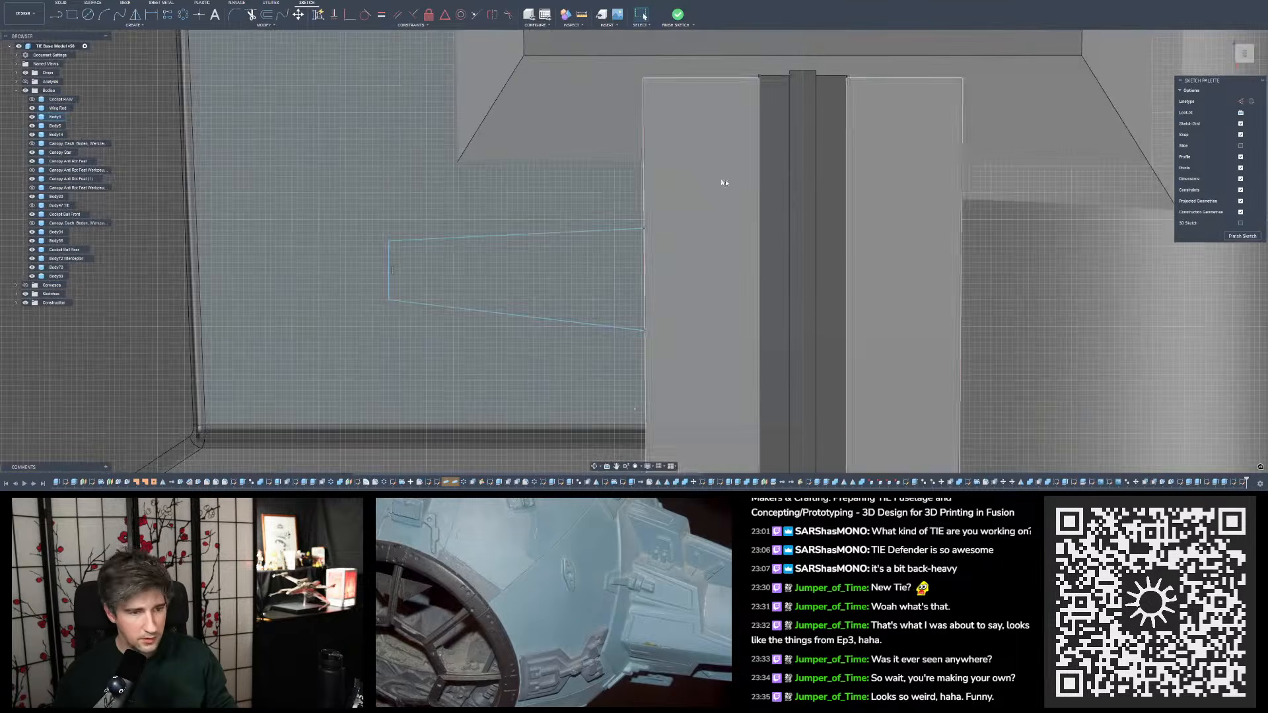
{"action": "key", "text": "p"}
{"action": "mouse_move", "coordinate": [645, 162]}
{"action": "middle_mouse_down", "text": "shift"}
{"action": "mouse_move", "coordinate": [686, 200]}
{"action": "mouse_move", "coordinate": [538, 91]}
{"action": "mouse_move", "coordinate": [673, 129]}
{"action": "middle_mouse_up", "text": "shift"}
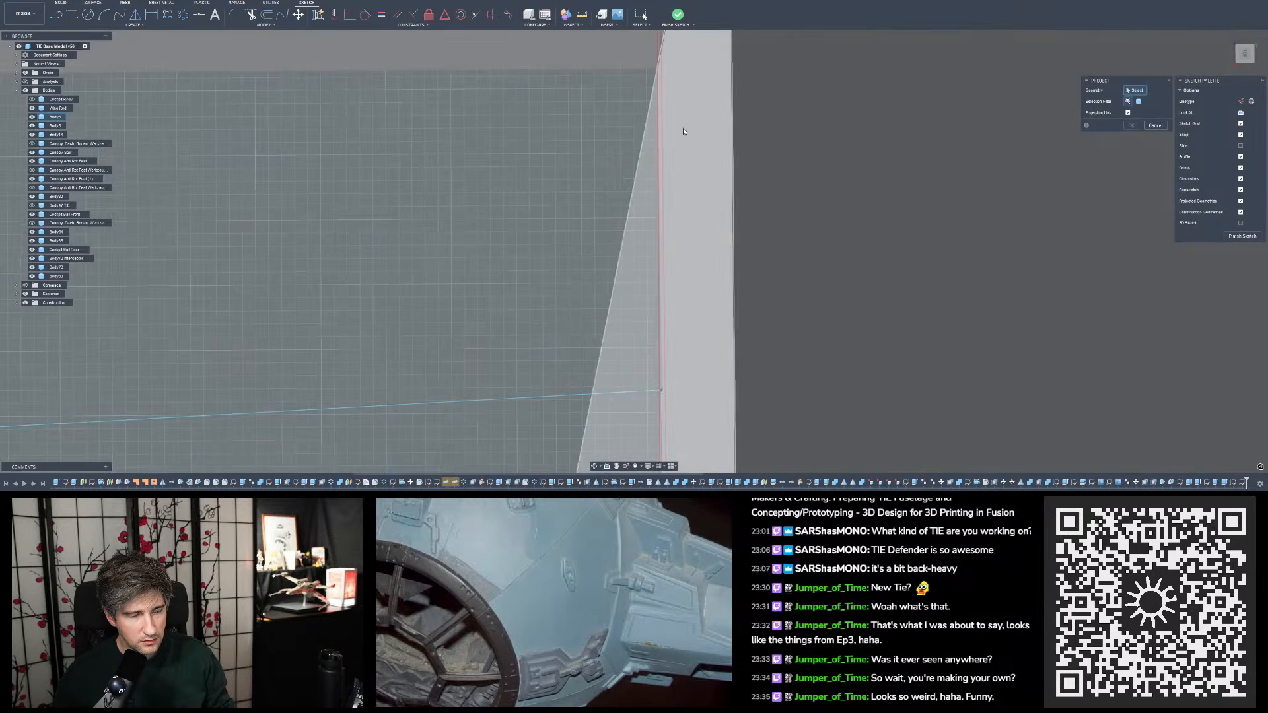
{"action": "scroll", "coordinate": [572, 139], "scroll_direction": "down", "scroll_amount": 10}
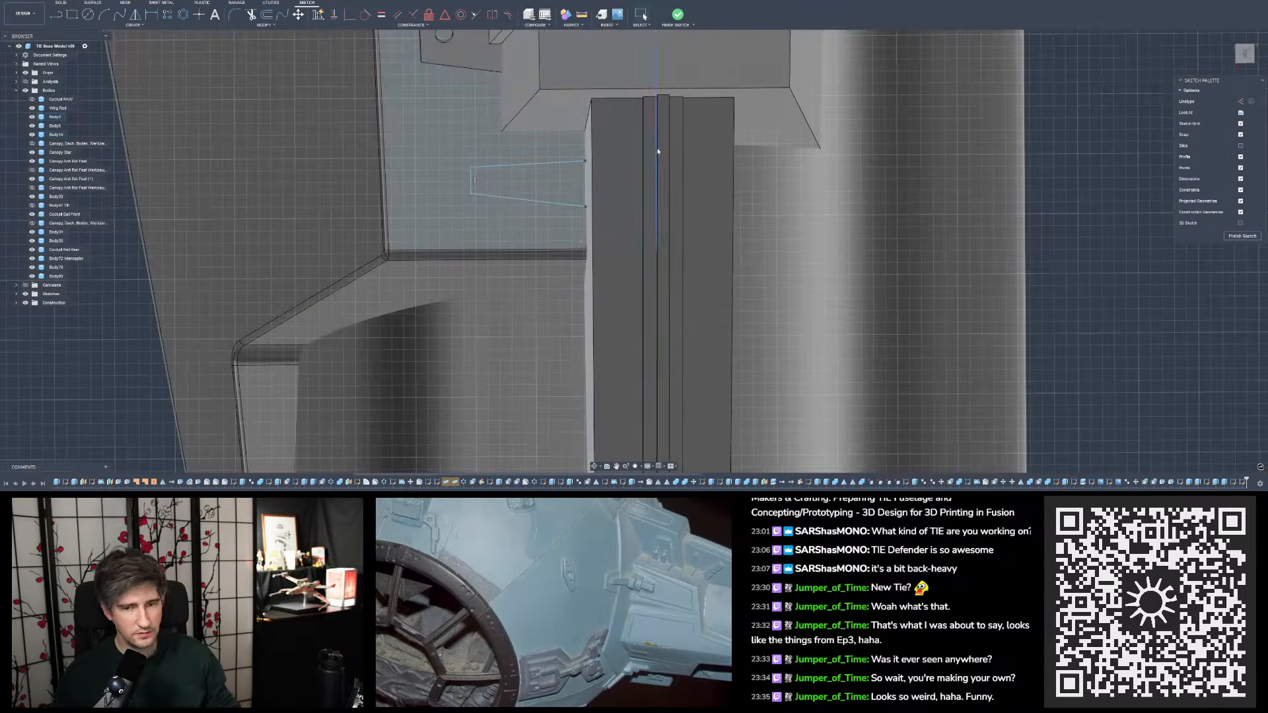
- Measure the angle between the rib's two opposite side faces
{"action": "left_click", "coordinate": [581, 14]}
{"action": "middle_click_drag", "start_coordinate": [611, 129], "coordinate": [648, 108], "text": "shift"}
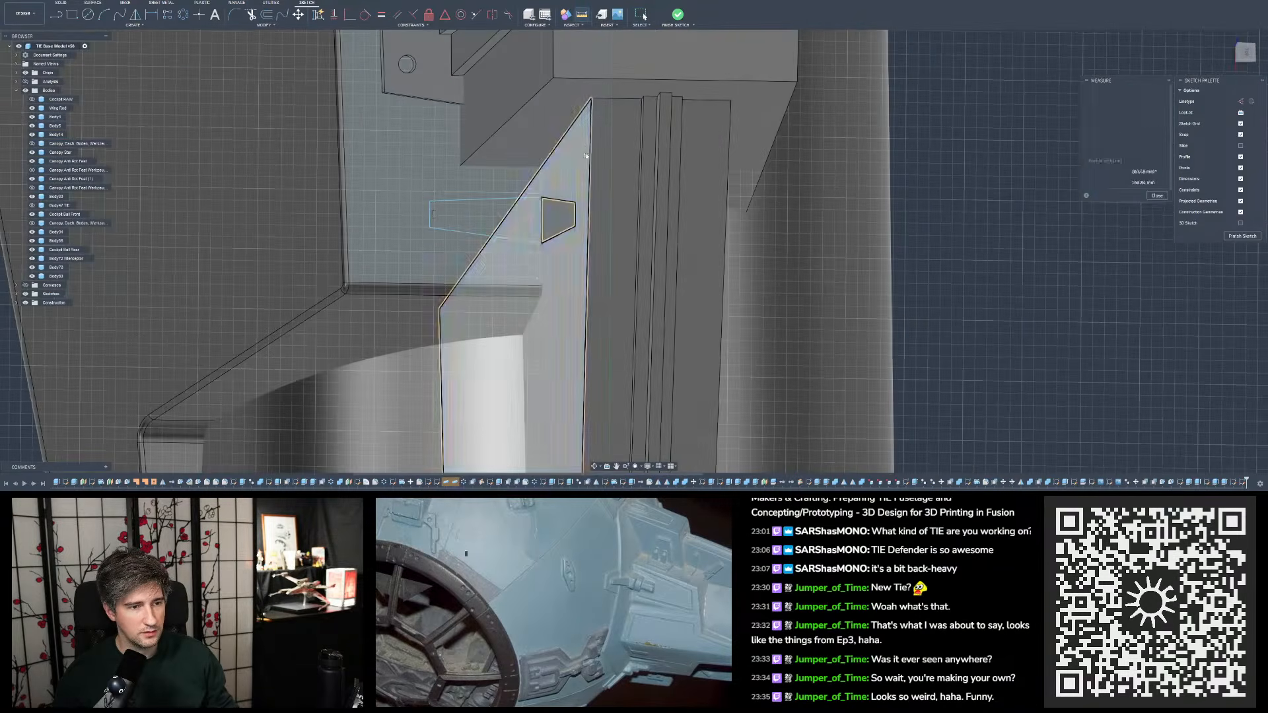
{"action": "middle_click_drag", "start_coordinate": [585, 156], "coordinate": [744, 175], "text": "shift"}
{"action": "left_click", "coordinate": [741, 184]}
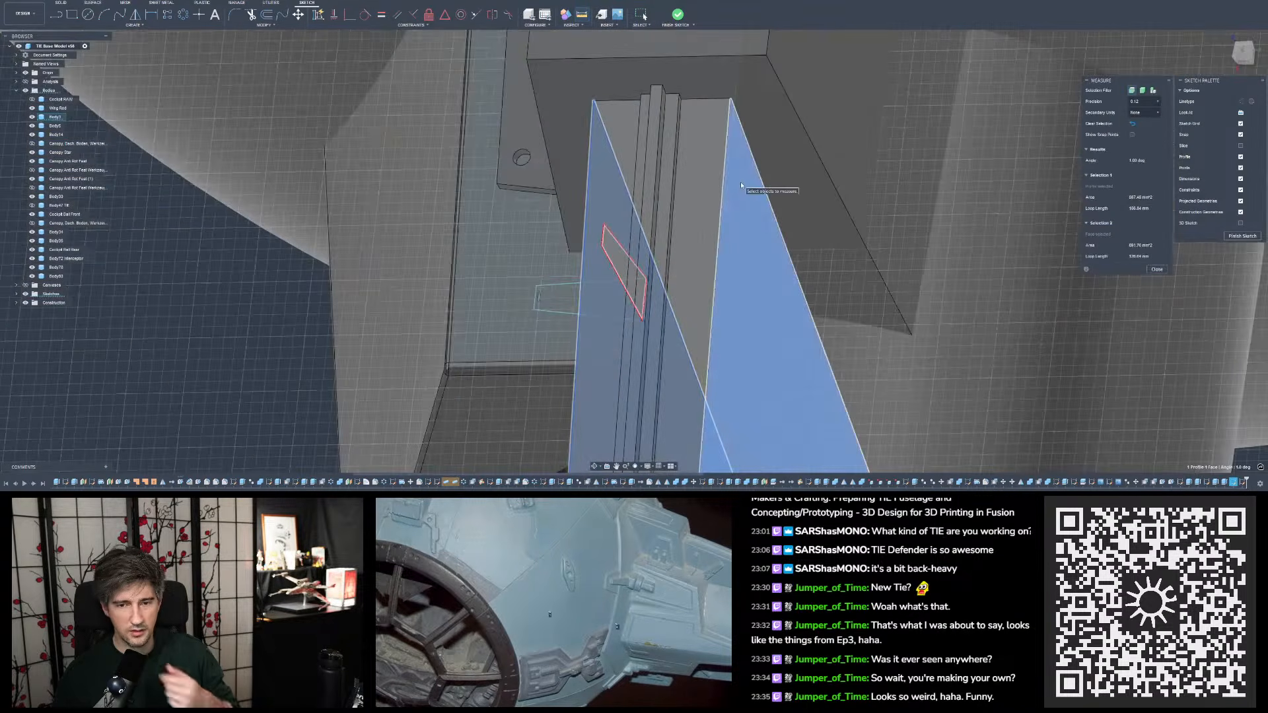
{"action": "scroll", "coordinate": [685, 116], "scroll_direction": "down", "scroll_amount": 5}
{"action": "middle_click_drag", "start_coordinate": [685, 118], "coordinate": [766, 165], "text": "shift"}
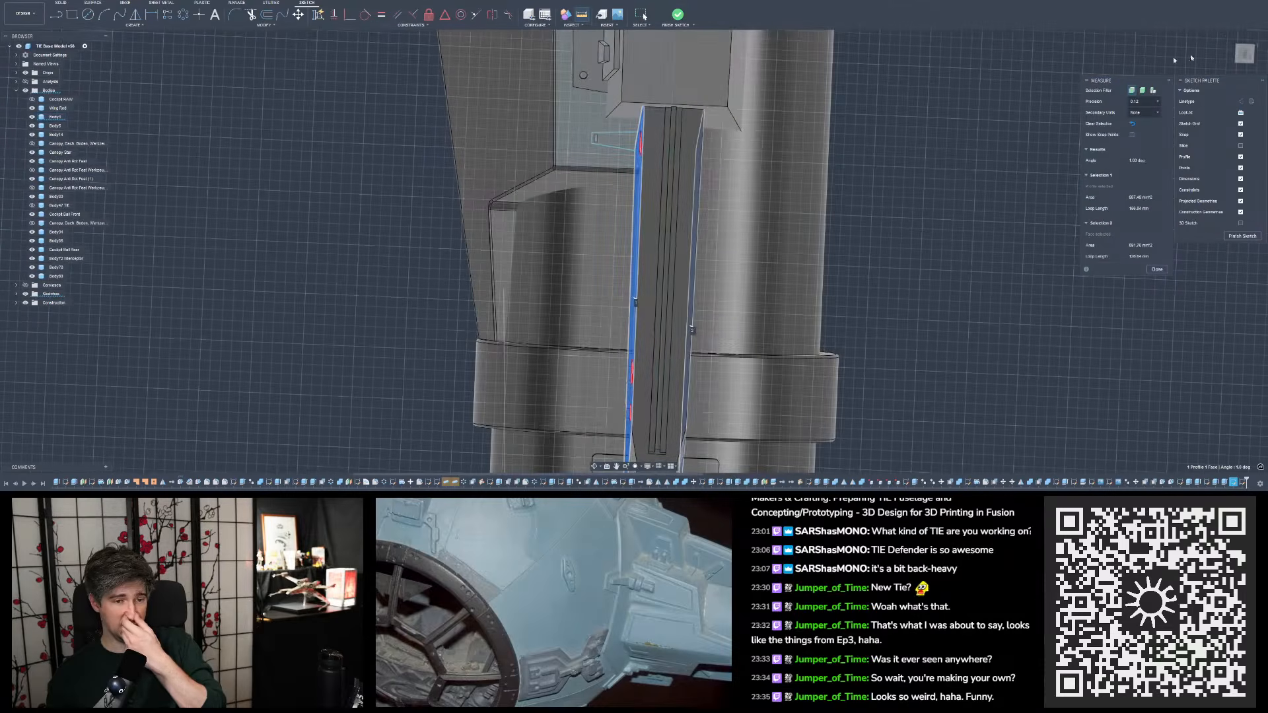
{"action": "scroll", "coordinate": [720, 99], "scroll_direction": "up", "scroll_amount": 5}
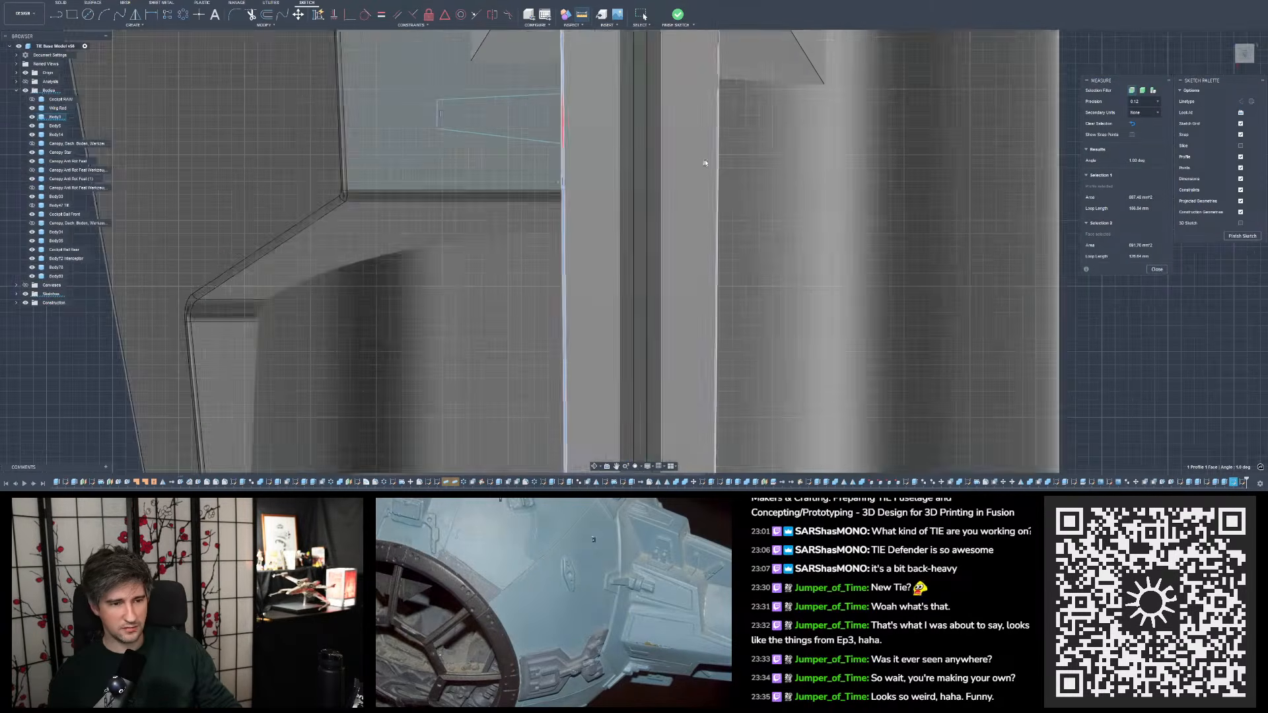
{"action": "scroll", "coordinate": [648, 92], "scroll_direction": "up", "scroll_amount": 8}
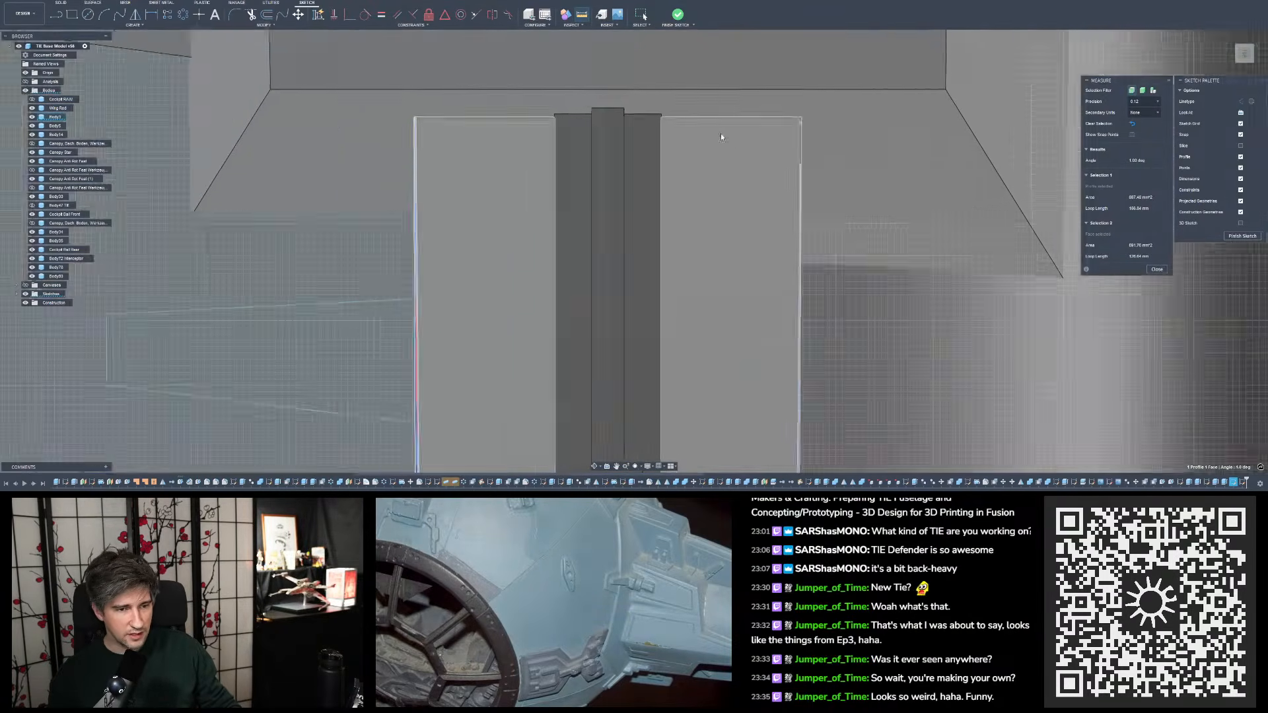
- Examine the rib's two long side edges up close in the straight-on view to check for taper
{"action": "key", "text": "Escape"}
{"action": "scroll", "coordinate": [804, 207], "scroll_direction": "down", "scroll_amount": 5}
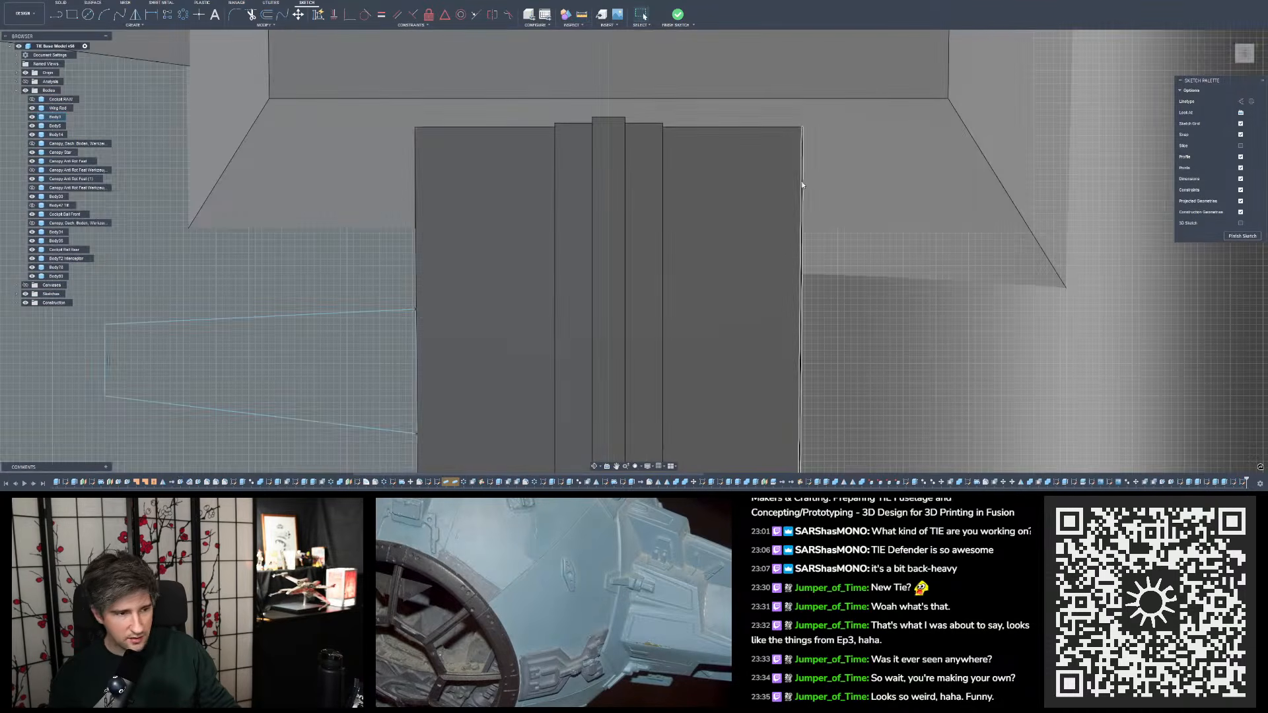
{"action": "scroll", "coordinate": [404, 235], "scroll_direction": "up", "scroll_amount": 5}
{"action": "scroll", "coordinate": [398, 231], "scroll_direction": "up", "scroll_amount": 3}
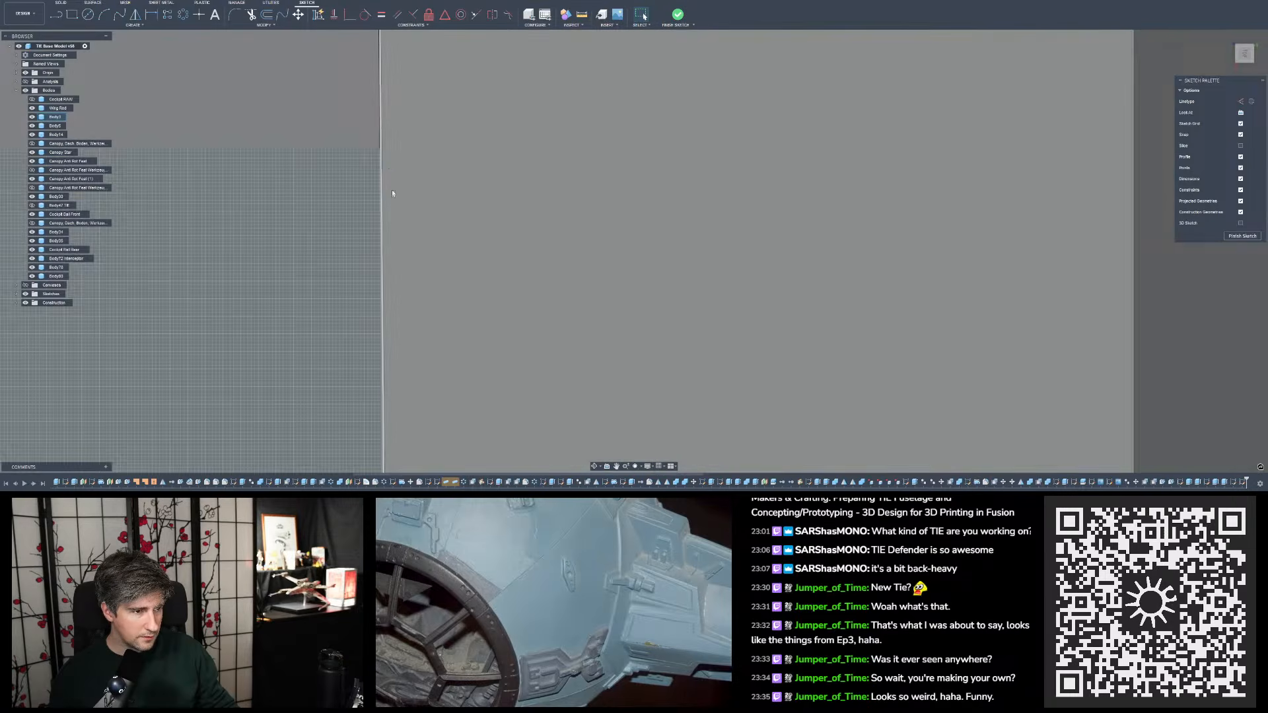
{"action": "scroll", "coordinate": [387, 164], "scroll_direction": "up", "scroll_amount": 4}
{"action": "scroll", "coordinate": [688, 249], "scroll_direction": "down", "scroll_amount": 2}
{"action": "scroll", "coordinate": [255, 176], "scroll_direction": "down", "scroll_amount": 8}
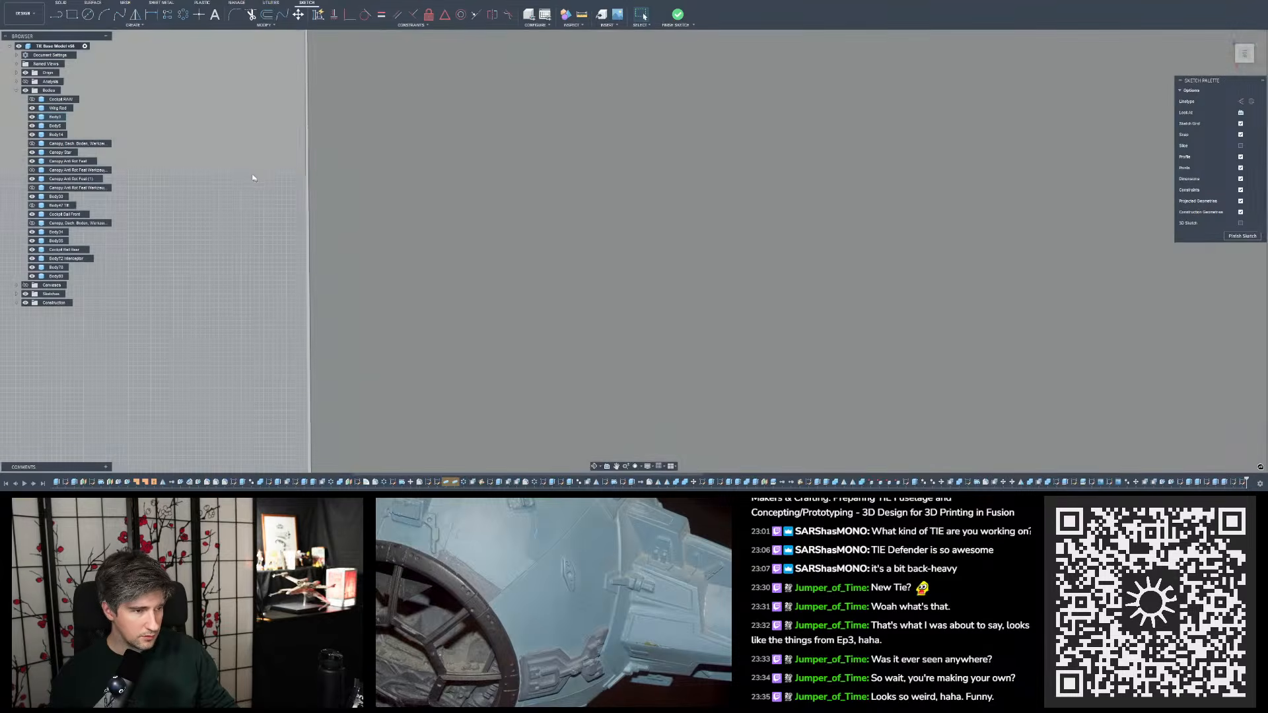
{"action": "scroll", "coordinate": [733, 150], "scroll_direction": "up", "scroll_amount": 6}
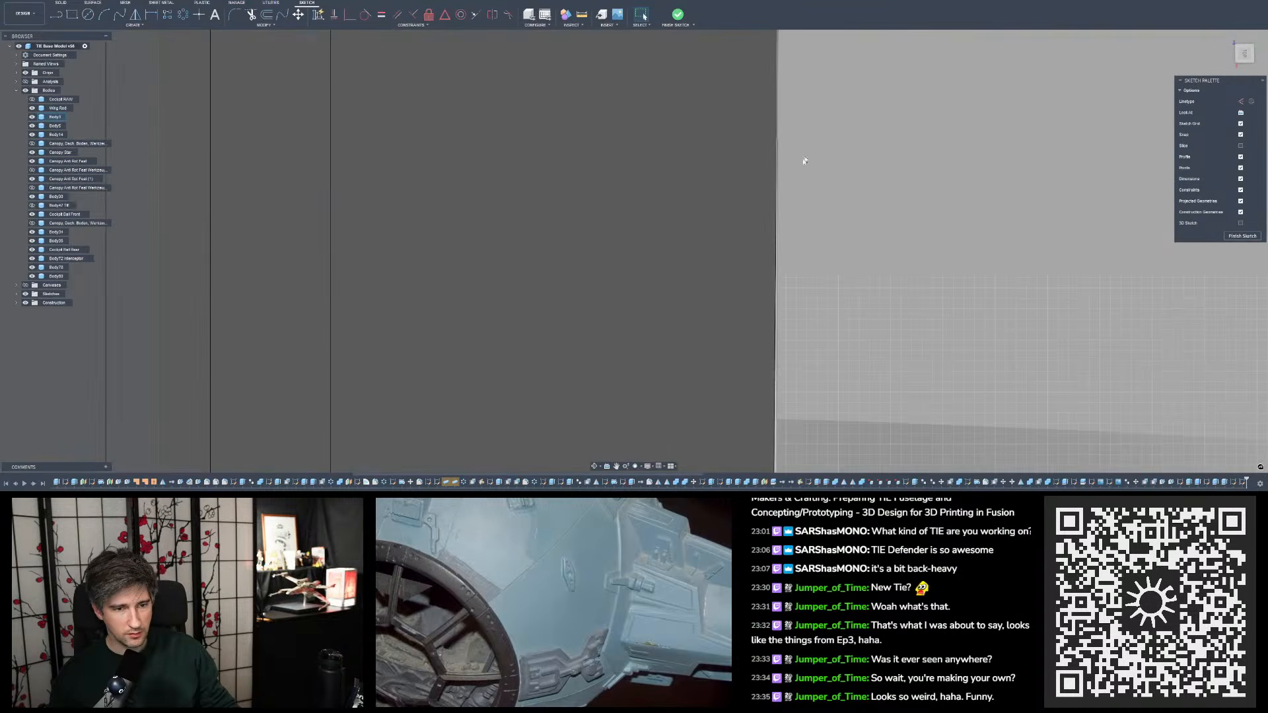
{"action": "scroll", "coordinate": [775, 158], "scroll_direction": "down", "scroll_amount": 8}
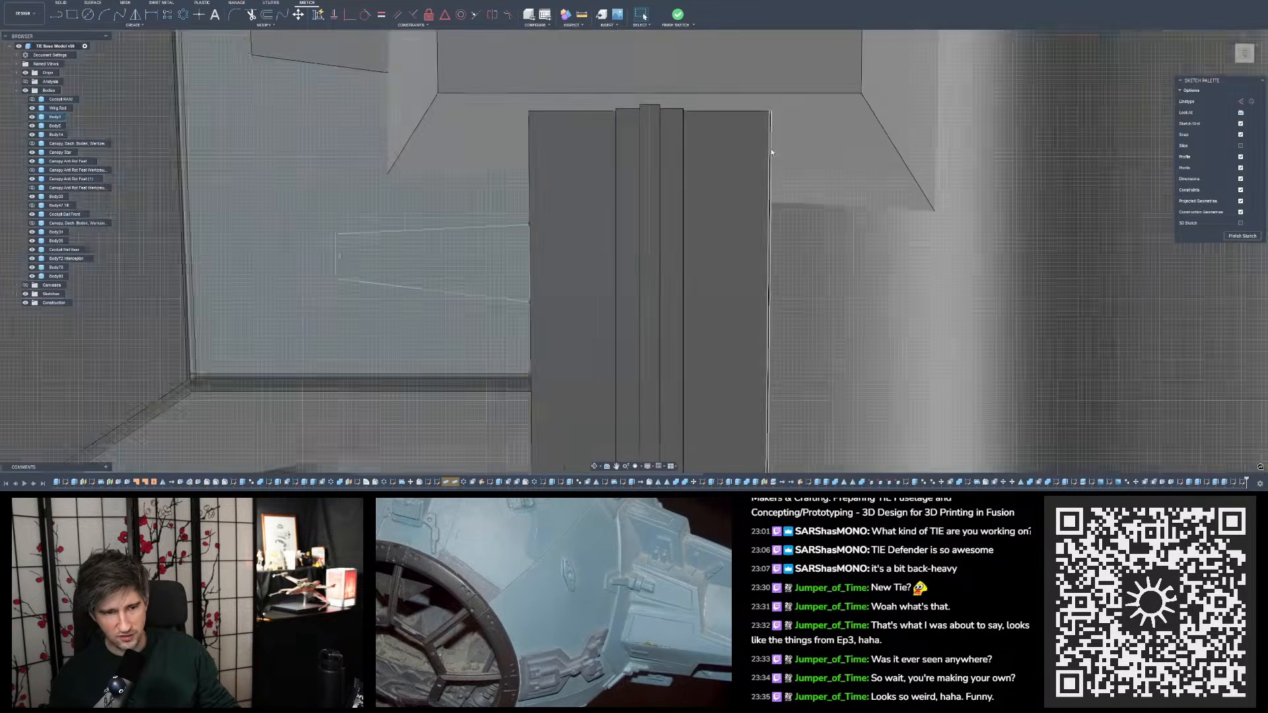
- Measure the distance and angle between the sloping inner edges of the rib's two side faces
{"action": "middle_click_drag", "start_coordinate": [736, 130], "coordinate": [585, 23], "text": "shift"}
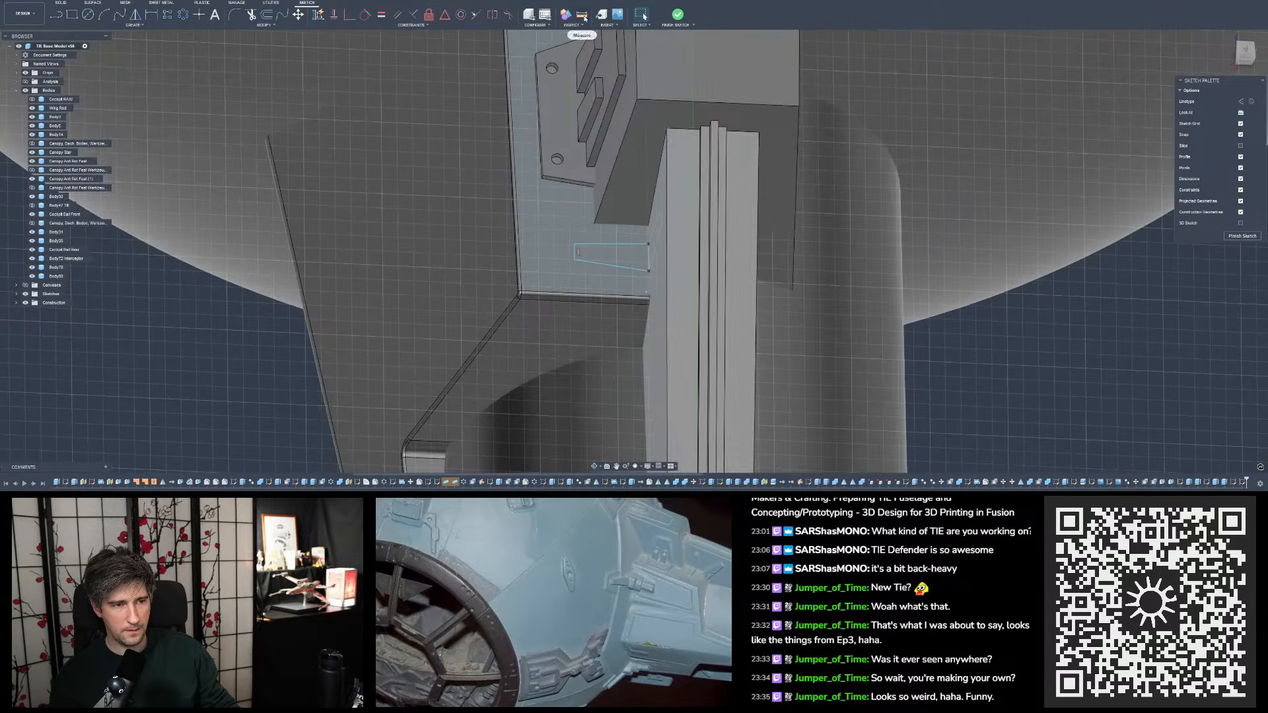
{"action": "left_click", "coordinate": [583, 15]}
{"action": "left_click", "coordinate": [657, 177]}
{"action": "mouse_move", "coordinate": [657, 177]}
{"action": "middle_mouse_down", "text": "shift"}
{"action": "mouse_move", "coordinate": [748, 176]}
{"action": "mouse_move", "coordinate": [651, 173]}
{"action": "mouse_move", "coordinate": [742, 162]}
{"action": "mouse_move", "coordinate": [654, 168]}
{"action": "middle_mouse_up", "text": "shift"}
{"action": "left_click", "coordinate": [749, 176]}
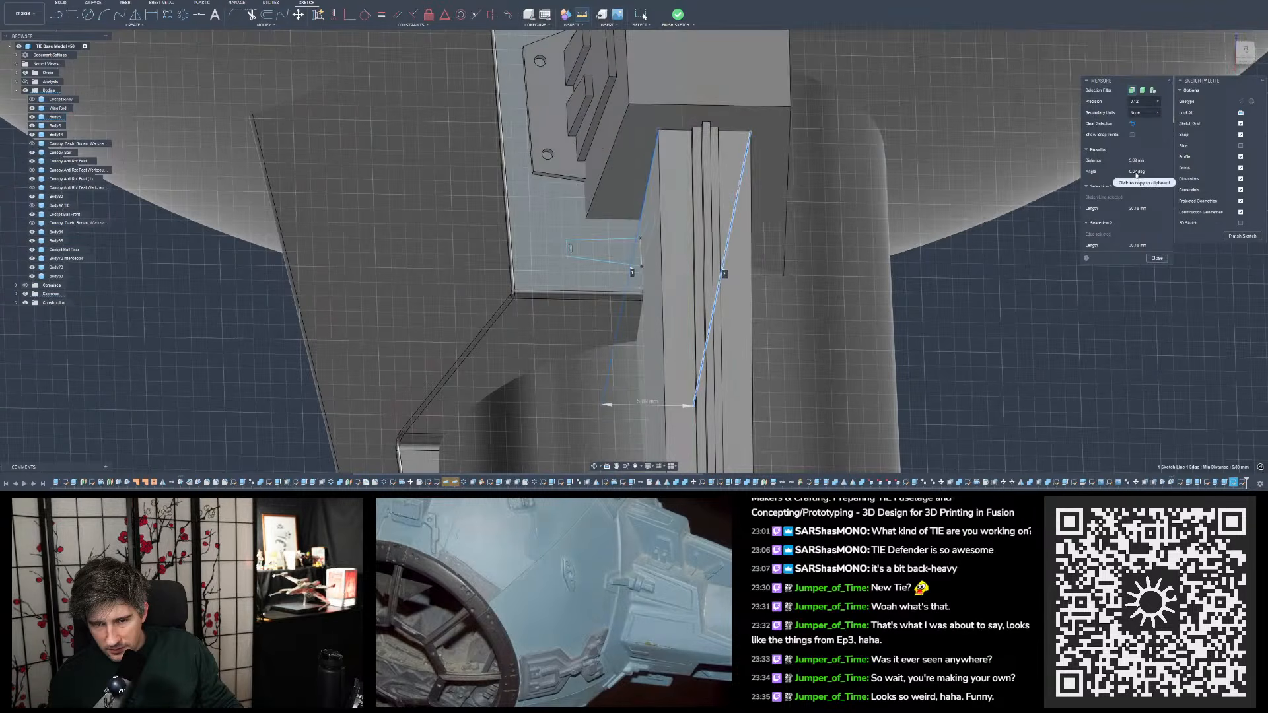
{"action": "key", "text": "Escape"}
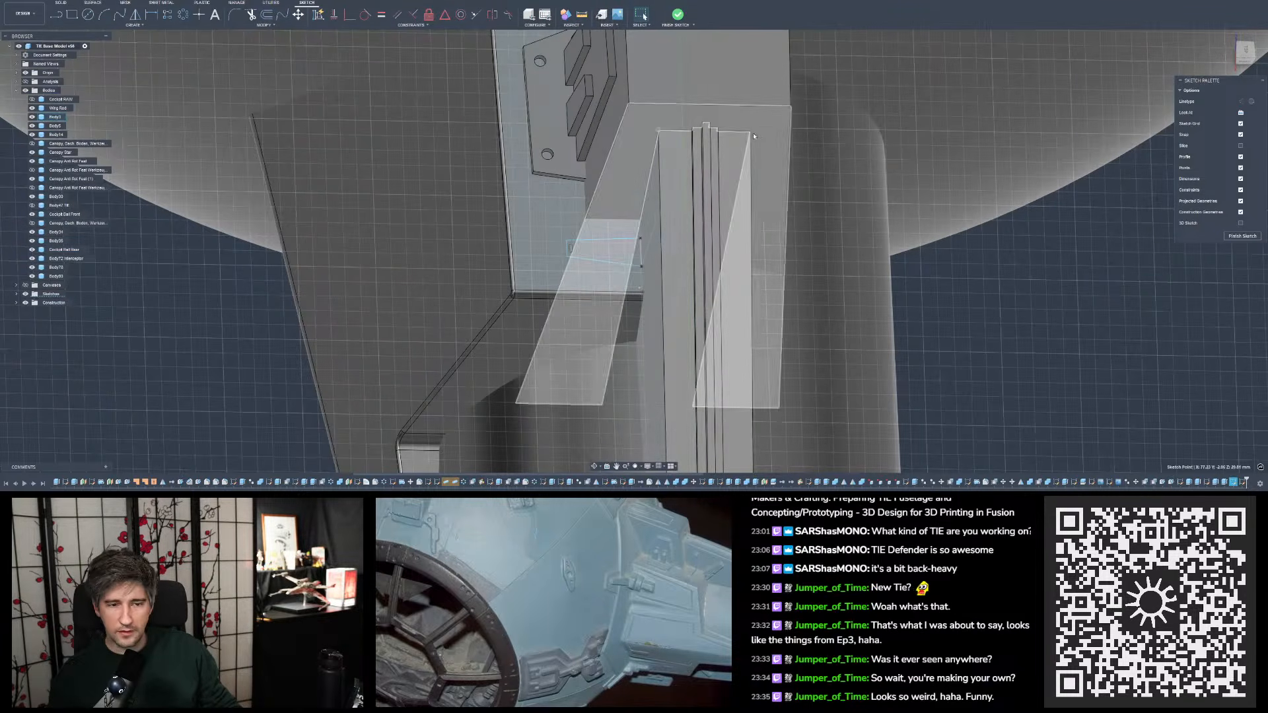
- Measure the angle between the two long outer edges of the rib's front face and inspect them straight on
{"action": "left_click", "coordinate": [662, 199]}
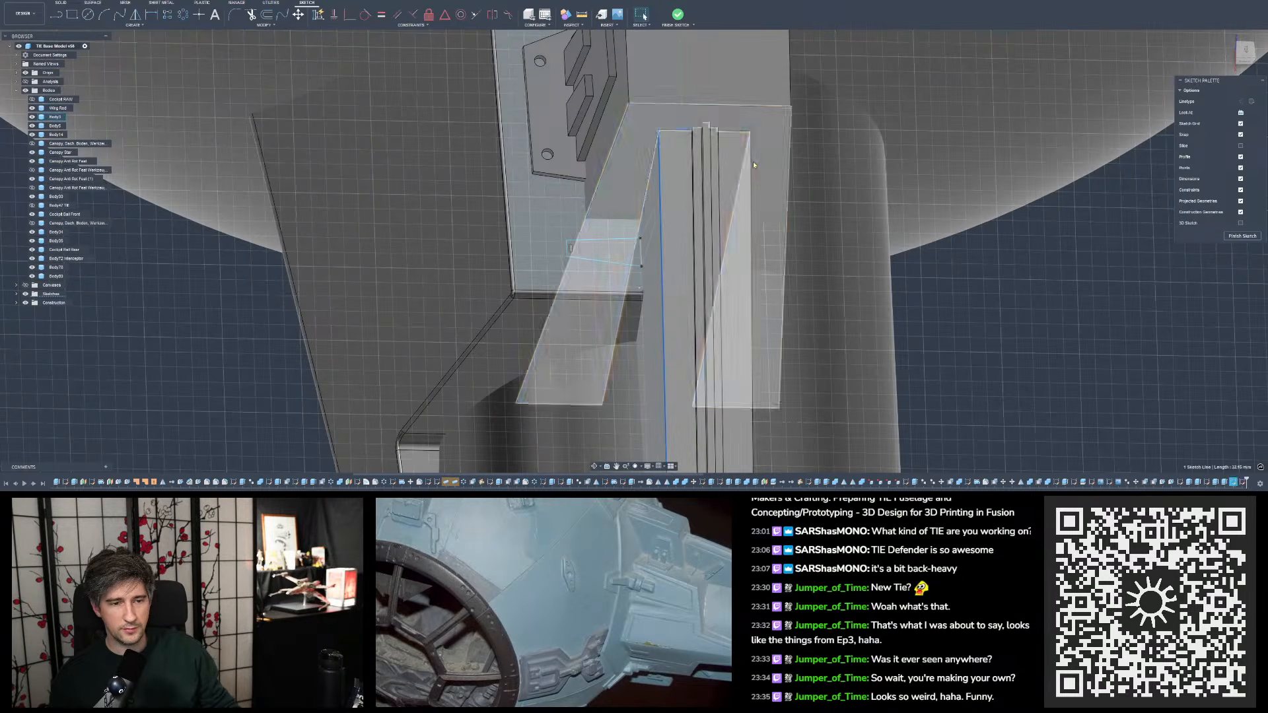
{"action": "left_click", "coordinate": [753, 165]}
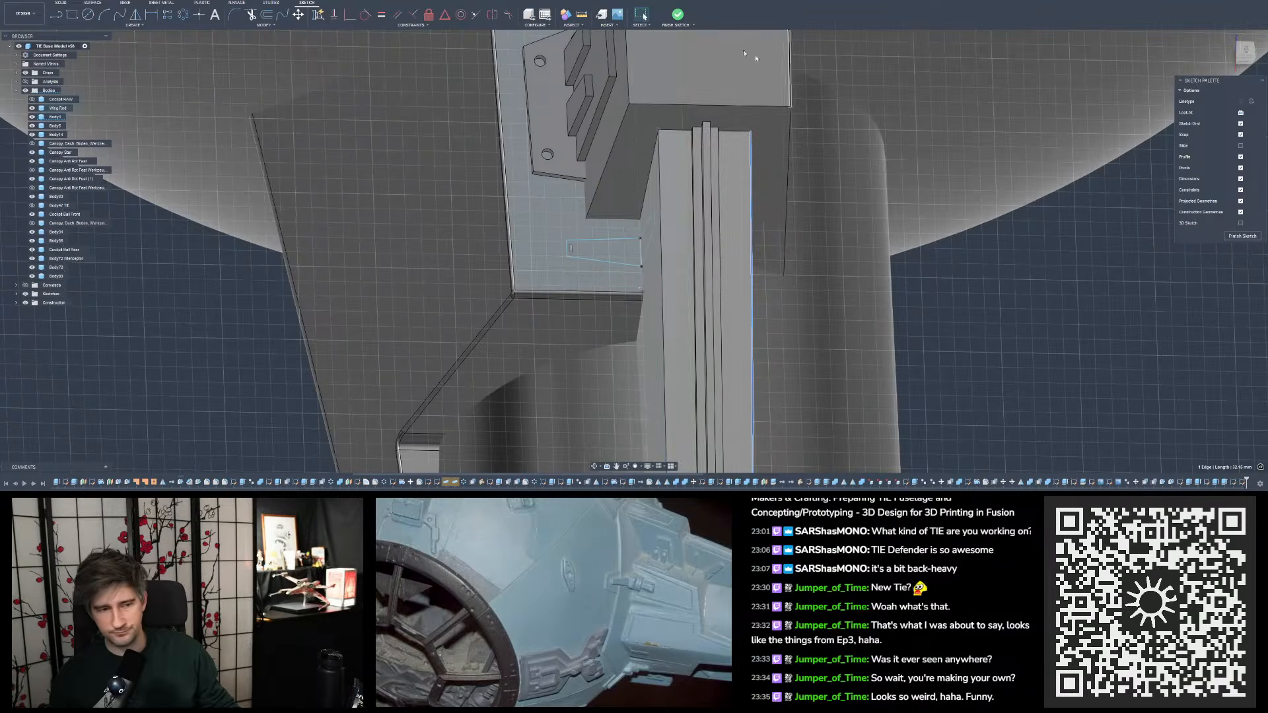
{"action": "left_click", "coordinate": [582, 14]}
{"action": "left_click", "coordinate": [659, 161]}
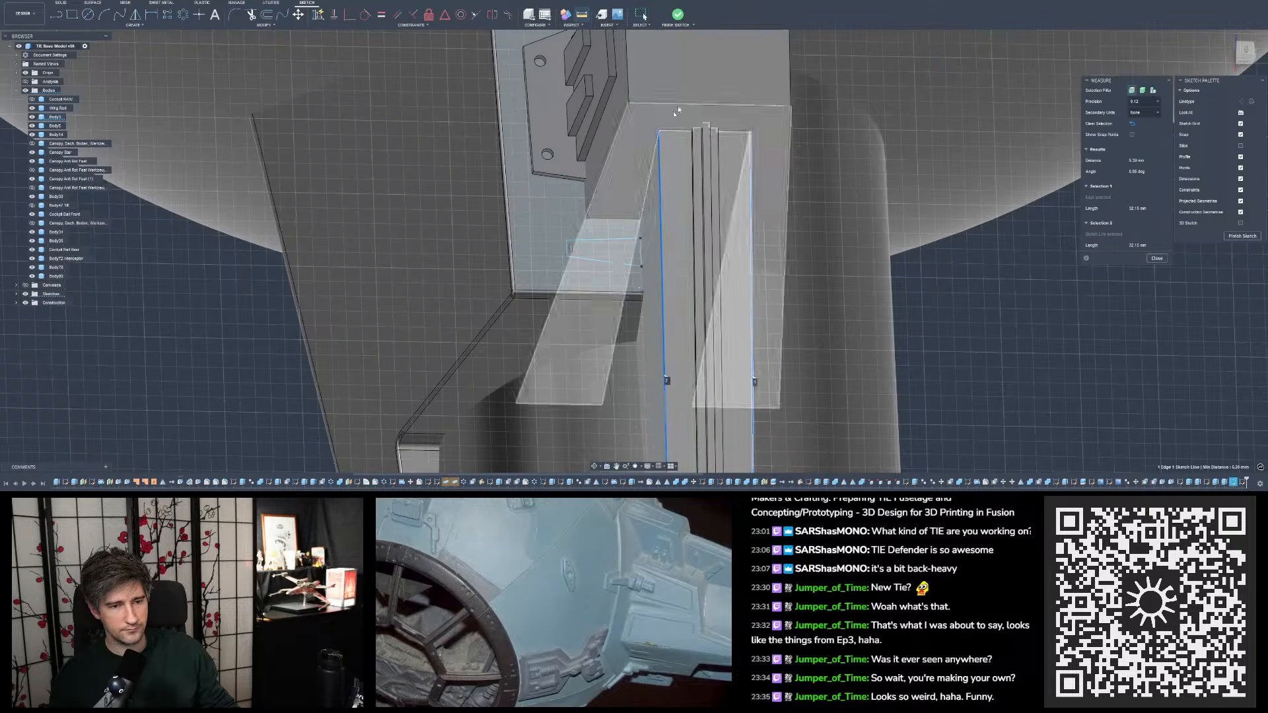
{"action": "scroll", "coordinate": [705, 93], "scroll_direction": "down", "scroll_amount": 3}
{"action": "scroll", "coordinate": [705, 93], "scroll_direction": "down", "scroll_amount": 2}
{"action": "mouse_move", "coordinate": [713, 251]}
{"action": "middle_mouse_down", "text": "shift"}
{"action": "mouse_move", "coordinate": [718, 132]}
{"action": "mouse_move", "coordinate": [713, 213]}
{"action": "middle_mouse_up", "text": "shift"}
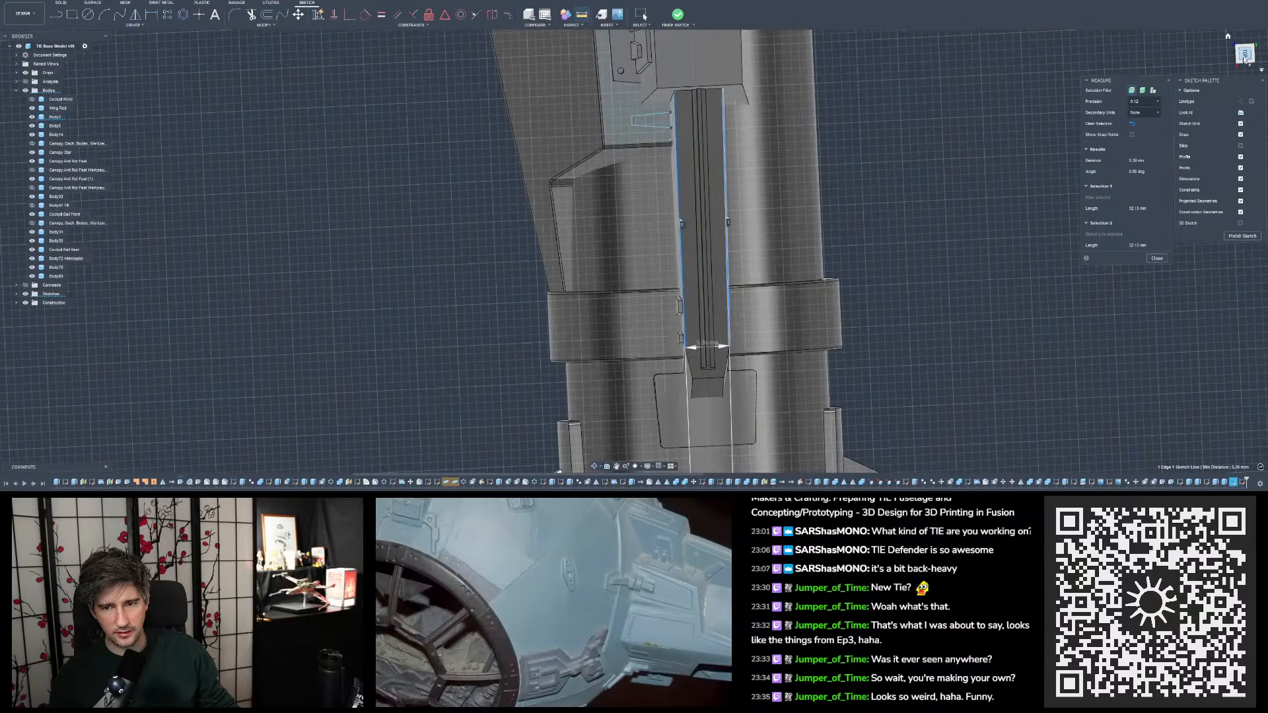
{"action": "left_click", "coordinate": [1246, 60]}
{"action": "scroll", "coordinate": [673, 80], "scroll_direction": "up", "scroll_amount": 8}
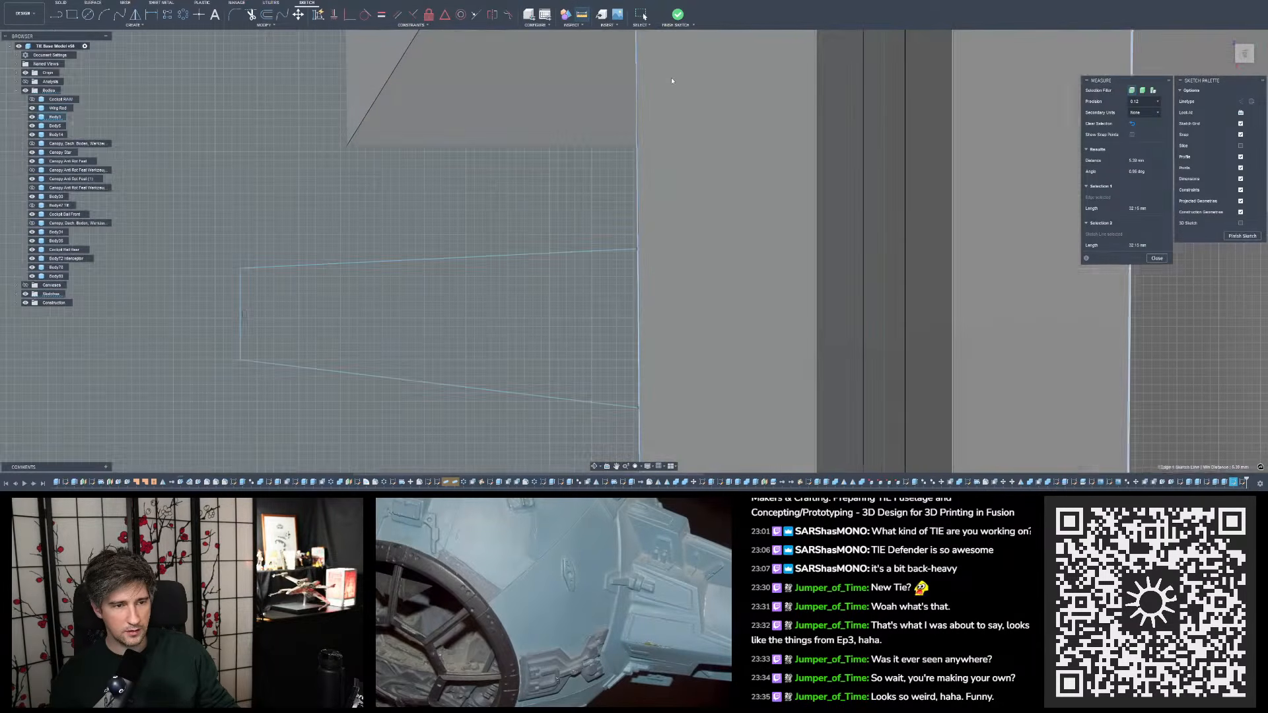
{"action": "key", "text": "Escape"}
- Measure the angle between the rib's two opposite side faces again
{"action": "middle_click_drag", "start_coordinate": [649, 152], "coordinate": [677, 120], "text": "shift"}
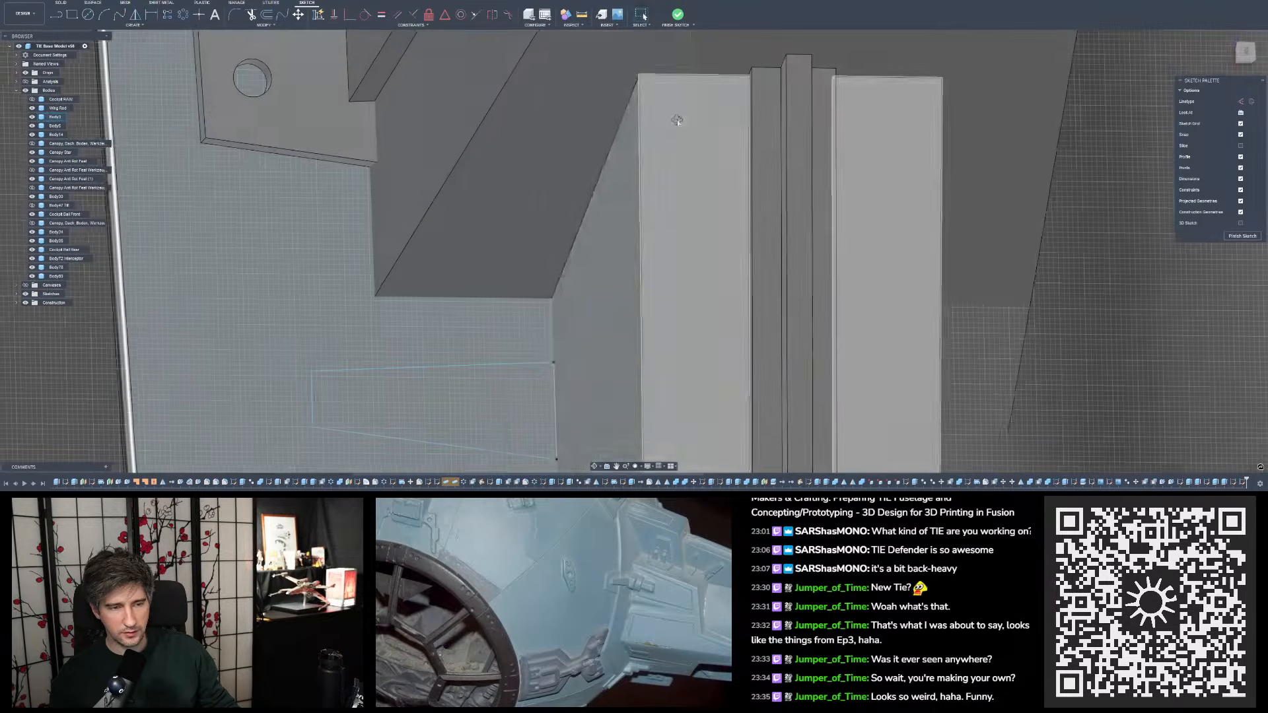
{"action": "left_click", "coordinate": [606, 185]}
{"action": "scroll", "coordinate": [616, 136], "scroll_direction": "down", "scroll_amount": 7}
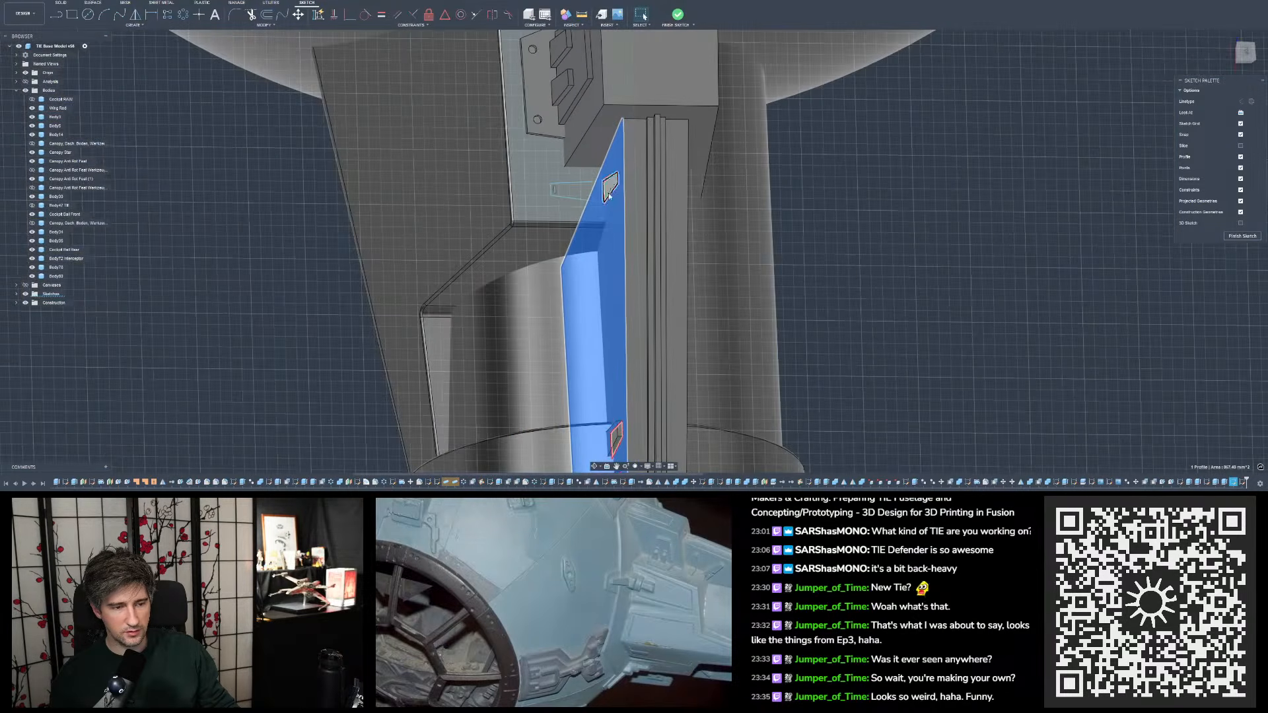
{"action": "middle_click_drag", "start_coordinate": [609, 193], "coordinate": [653, 73], "text": "shift"}
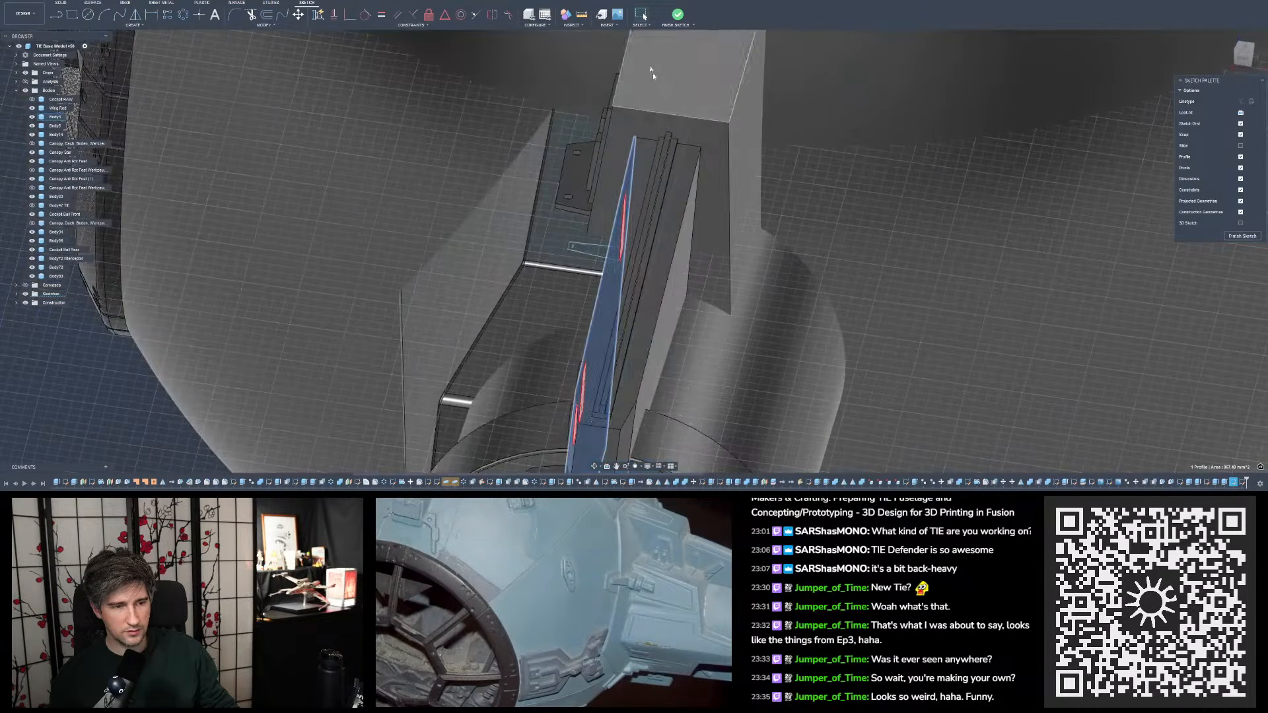
{"action": "key", "text": "i"}
{"action": "left_click", "coordinate": [687, 180]}
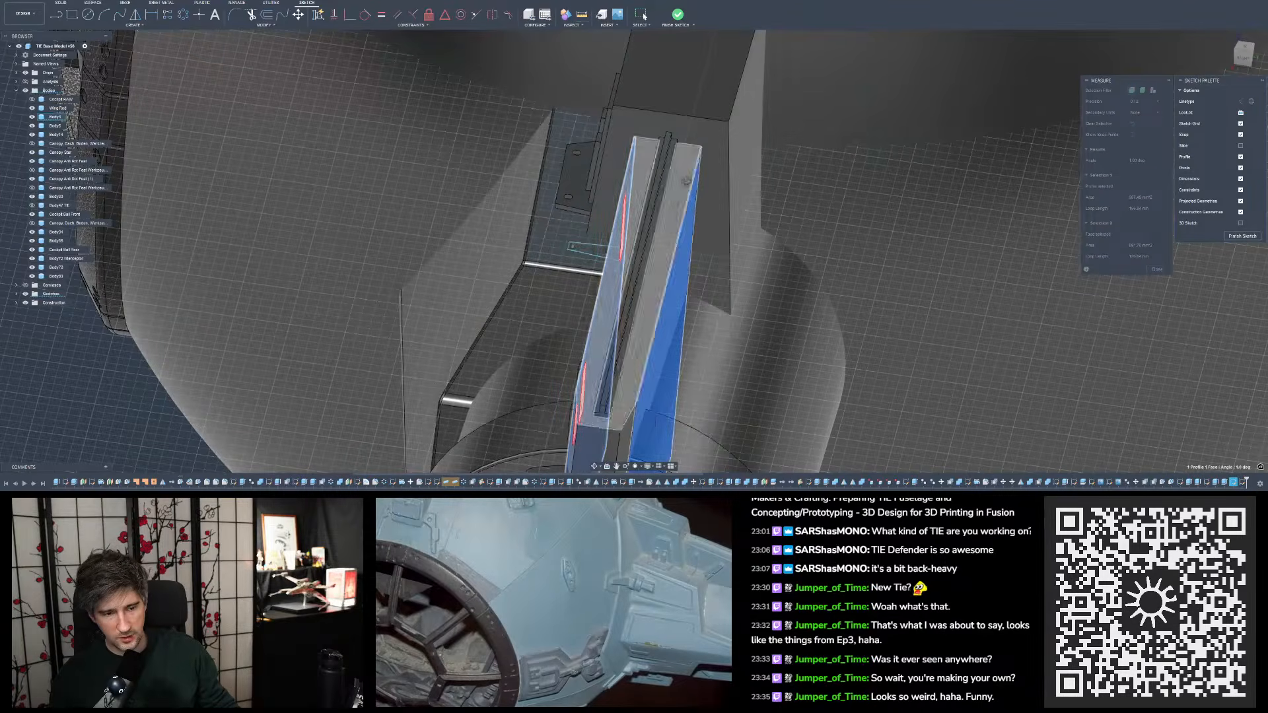
{"action": "mouse_move", "coordinate": [687, 180]}
{"action": "middle_mouse_down", "text": "shift"}
{"action": "mouse_move", "coordinate": [690, 211]}
{"action": "mouse_move", "coordinate": [672, 205]}
{"action": "mouse_move", "coordinate": [716, 178]}
{"action": "mouse_move", "coordinate": [684, 153]}
{"action": "mouse_move", "coordinate": [675, 108]}
{"action": "mouse_move", "coordinate": [702, 134]}
{"action": "middle_mouse_up", "text": "shift"}
{"action": "scroll", "coordinate": [681, 188], "scroll_direction": "down", "scroll_amount": 4}
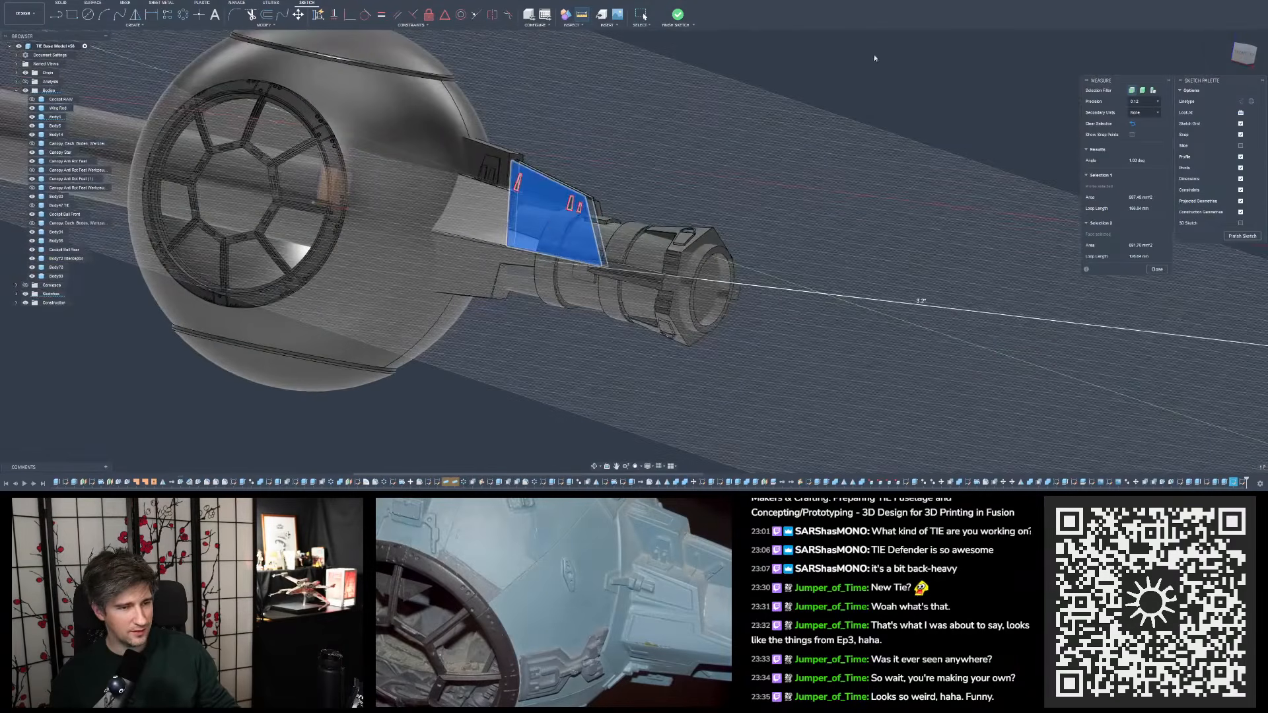
- Clear the face measurement and measure between the rib's two sloping inner edges again from the opposite side
{"action": "left_click", "coordinate": [875, 58]}
{"action": "scroll", "coordinate": [543, 135], "scroll_direction": "up", "scroll_amount": 3}
{"action": "mouse_move", "coordinate": [543, 115]}
{"action": "middle_mouse_down", "text": "shift"}
{"action": "mouse_move", "coordinate": [514, 131]}
{"action": "mouse_move", "coordinate": [569, 128]}
{"action": "mouse_move", "coordinate": [556, 128]}
{"action": "middle_mouse_up", "text": "shift"}
{"action": "scroll", "coordinate": [514, 131], "scroll_direction": "up", "scroll_amount": 4}
{"action": "left_click", "coordinate": [512, 128]}
{"action": "left_click", "coordinate": [557, 120]}
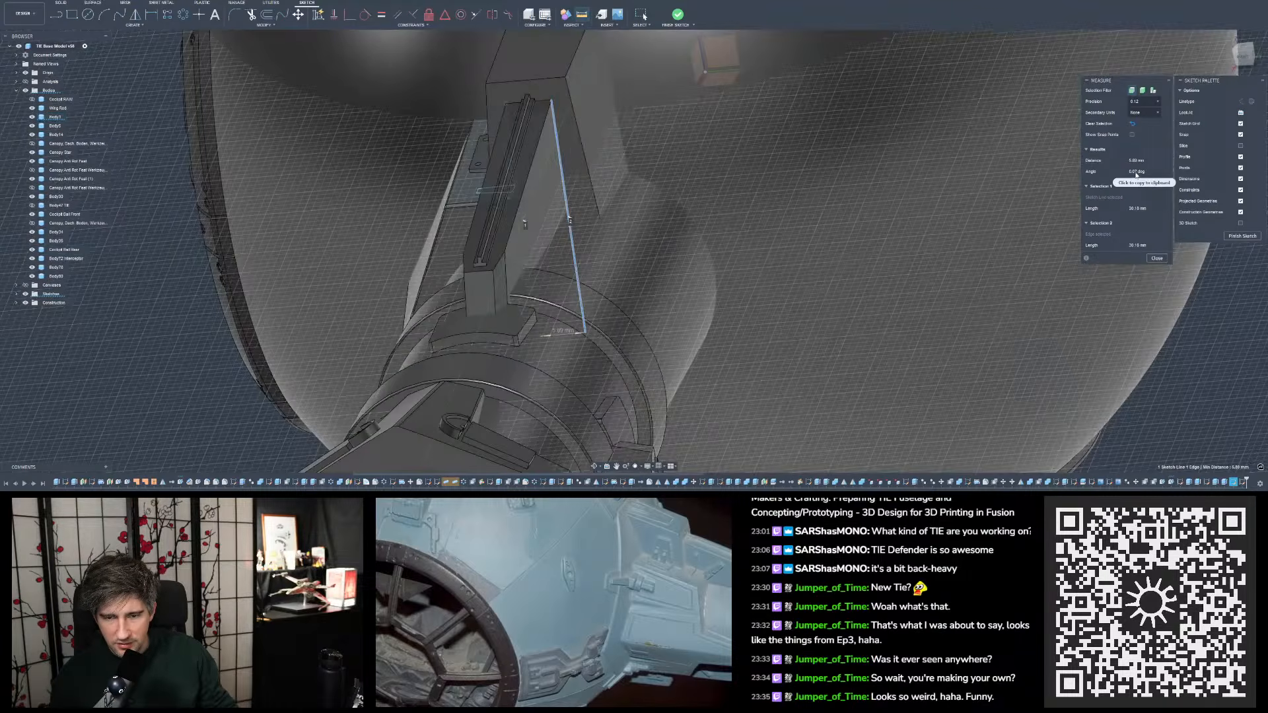
{"action": "left_click", "coordinate": [1160, 262]}
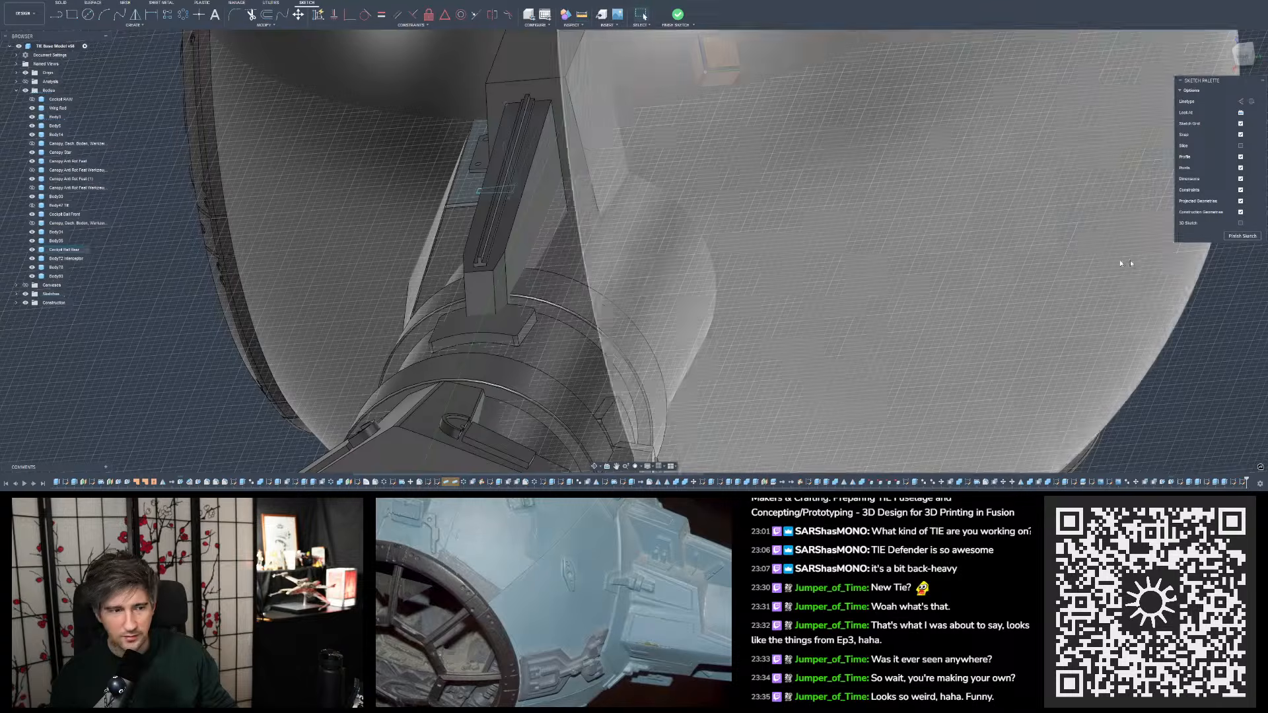
- Project the rib's long outer edge nearest the tapered outline into the ledge sketch
{"action": "scroll", "coordinate": [557, 169], "scroll_direction": "up", "scroll_amount": 3}
{"action": "middle_click_drag", "start_coordinate": [557, 170], "coordinate": [576, 189], "text": "shift"}
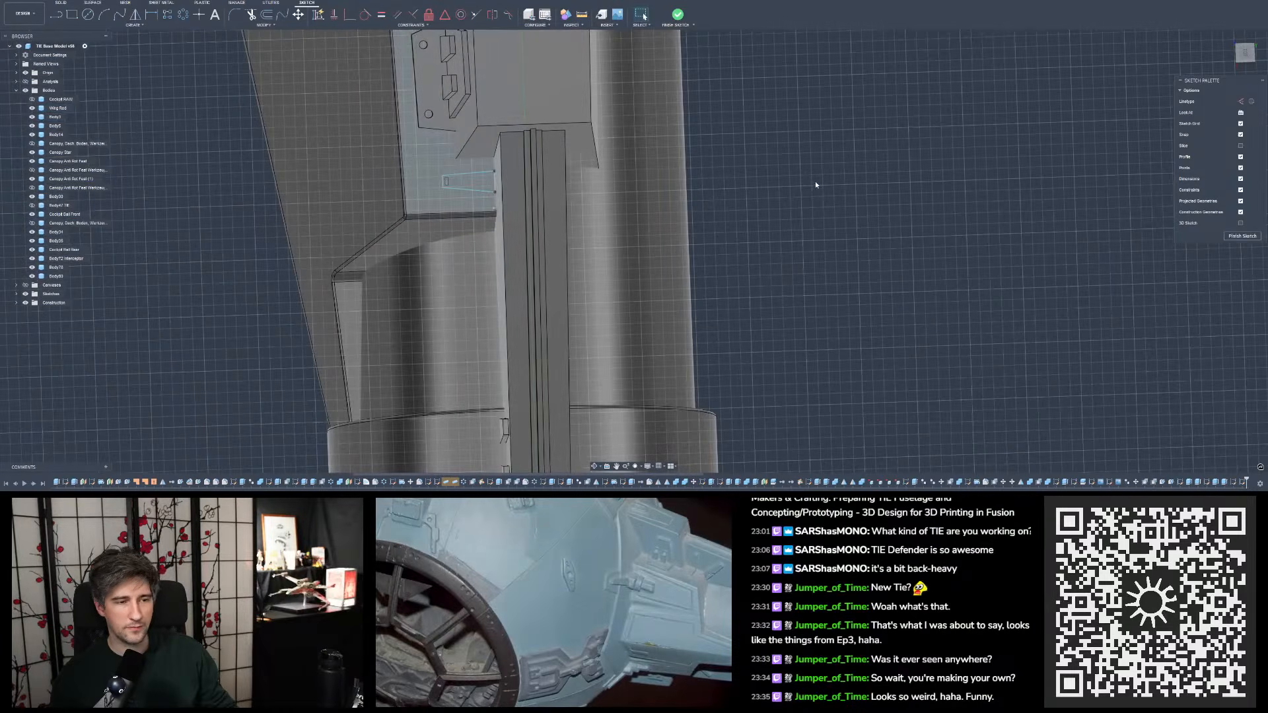
{"action": "left_click", "coordinate": [1248, 58]}
{"action": "scroll", "coordinate": [938, 221], "scroll_direction": "down", "scroll_amount": 3}
{"action": "scroll", "coordinate": [720, 225], "scroll_direction": "up", "scroll_amount": 7}
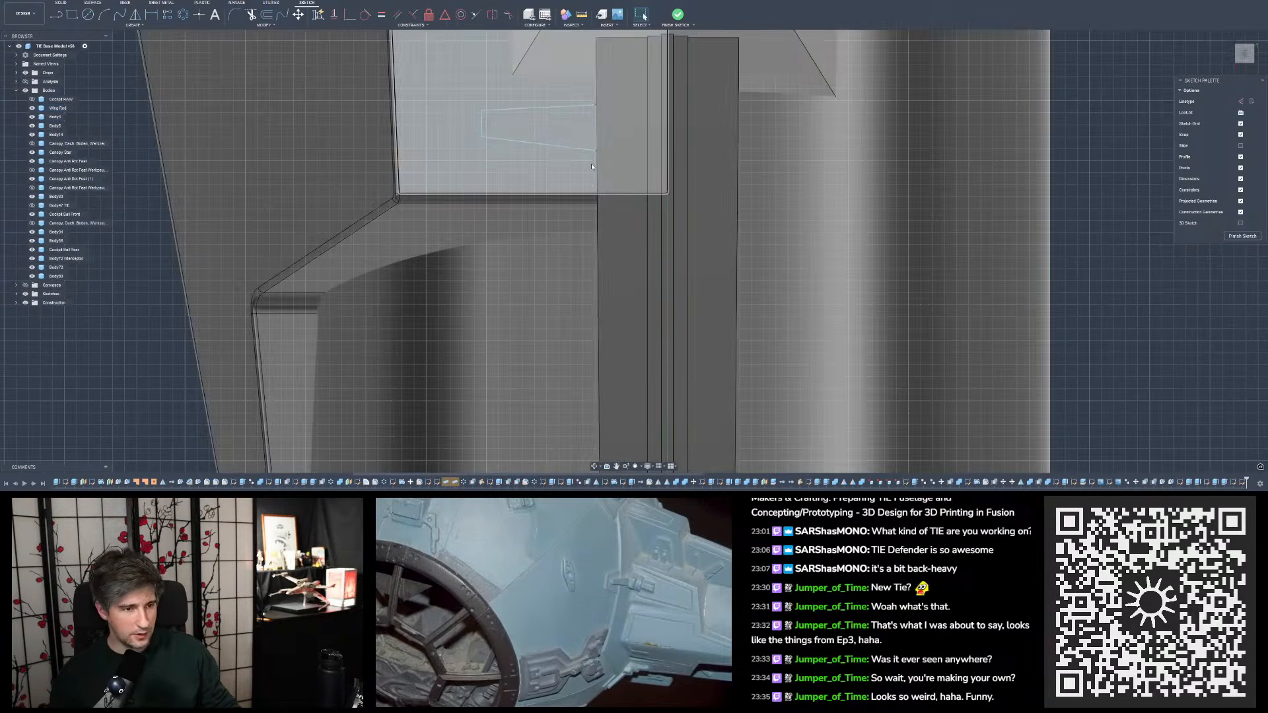
{"action": "key", "text": "p"}
{"action": "left_click", "coordinate": [597, 69]}
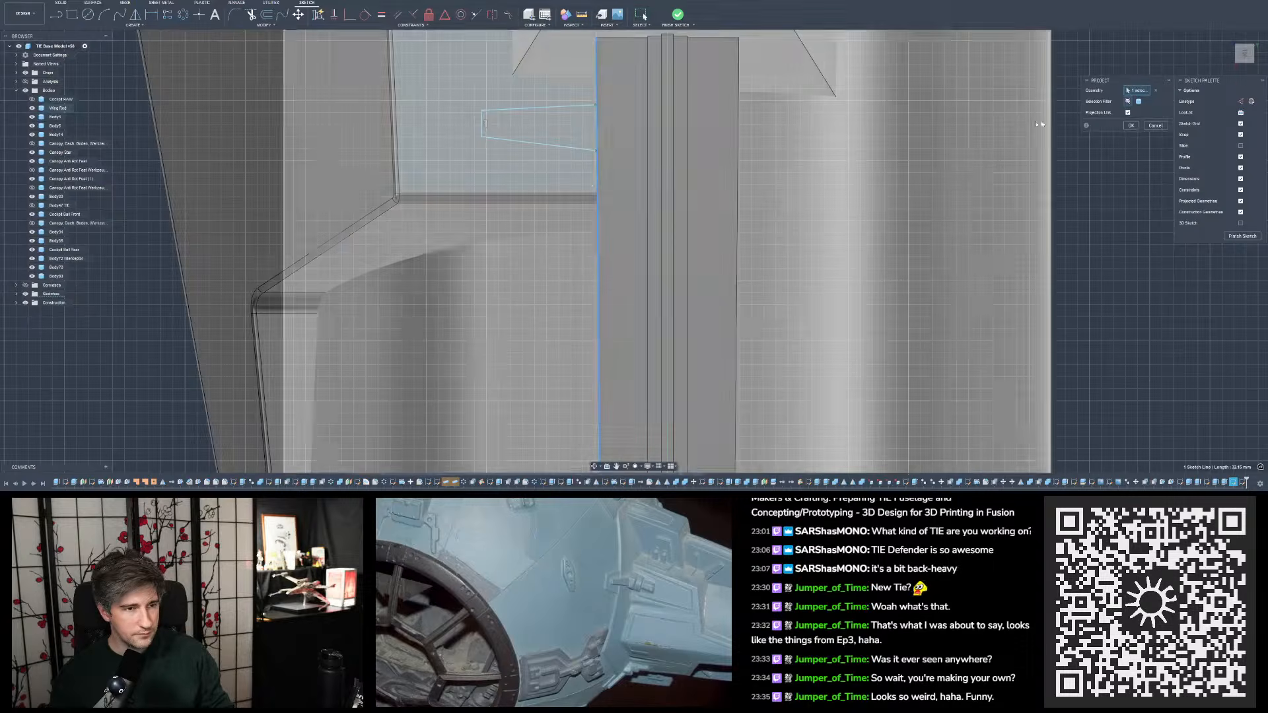
{"action": "left_click", "coordinate": [1131, 125]}
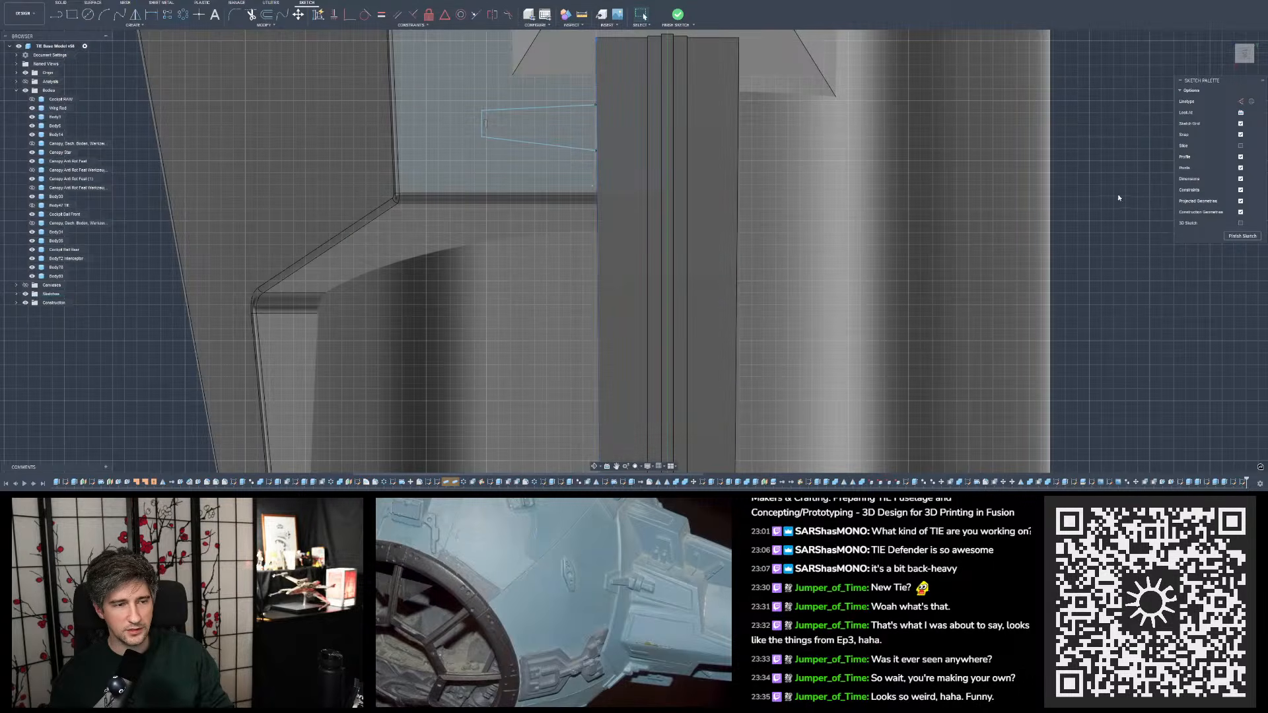
- Try to dimension the distance between the tapered outline's narrow end and the projected rib edge
{"action": "scroll", "coordinate": [776, 168], "scroll_direction": "up", "scroll_amount": 2}
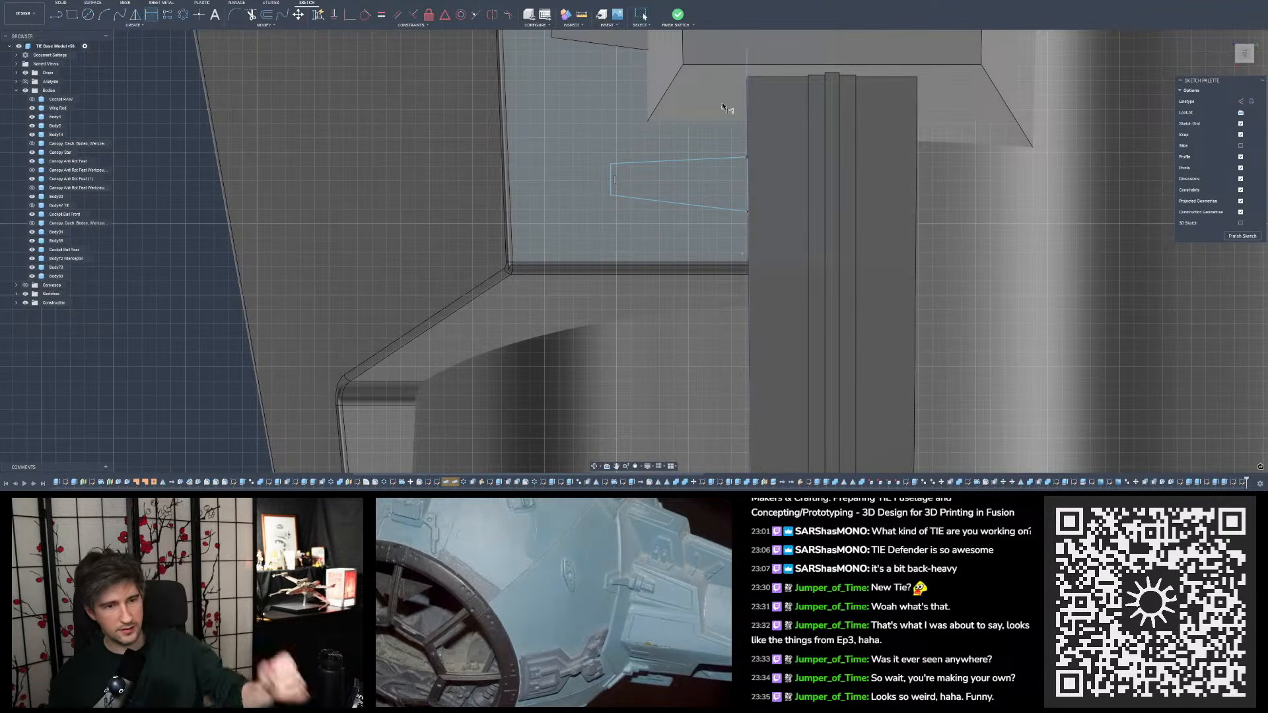
{"action": "left_click", "coordinate": [658, 141]}
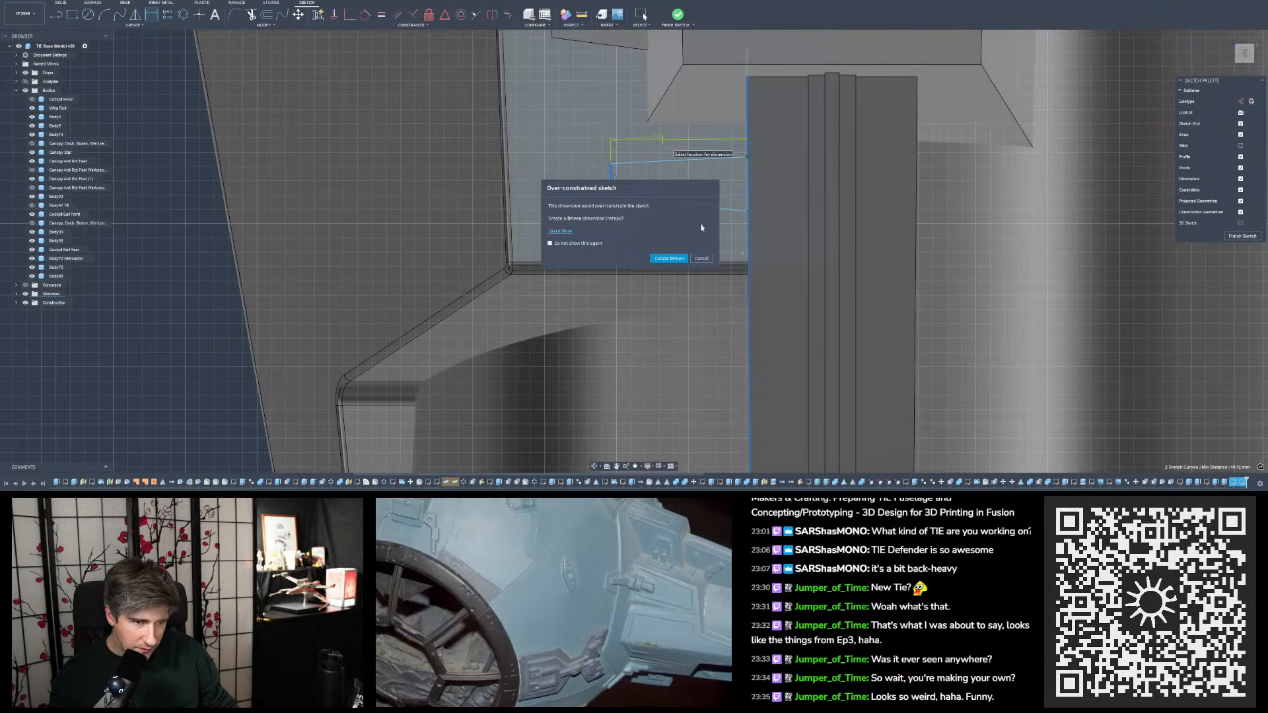
{"action": "left_click", "coordinate": [702, 259]}
{"action": "scroll", "coordinate": [615, 159], "scroll_direction": "down", "scroll_amount": 3}
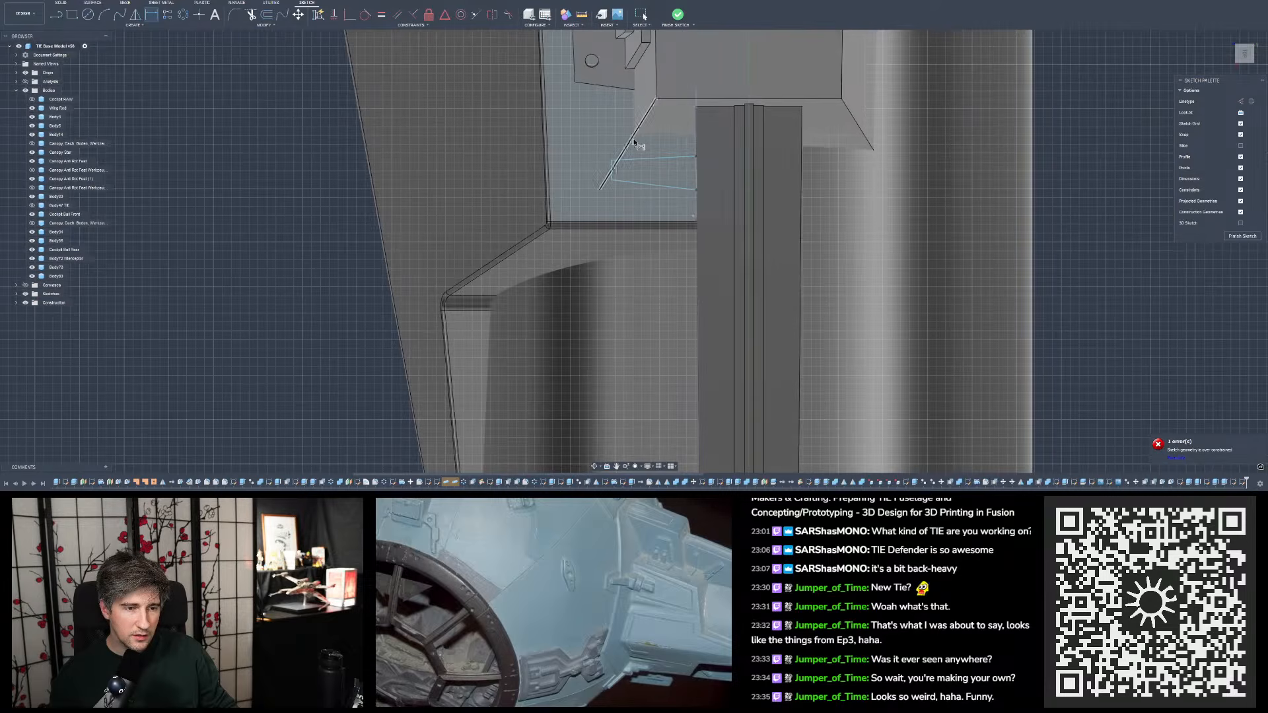
{"action": "scroll", "coordinate": [633, 142], "scroll_direction": "down", "scroll_amount": 5}
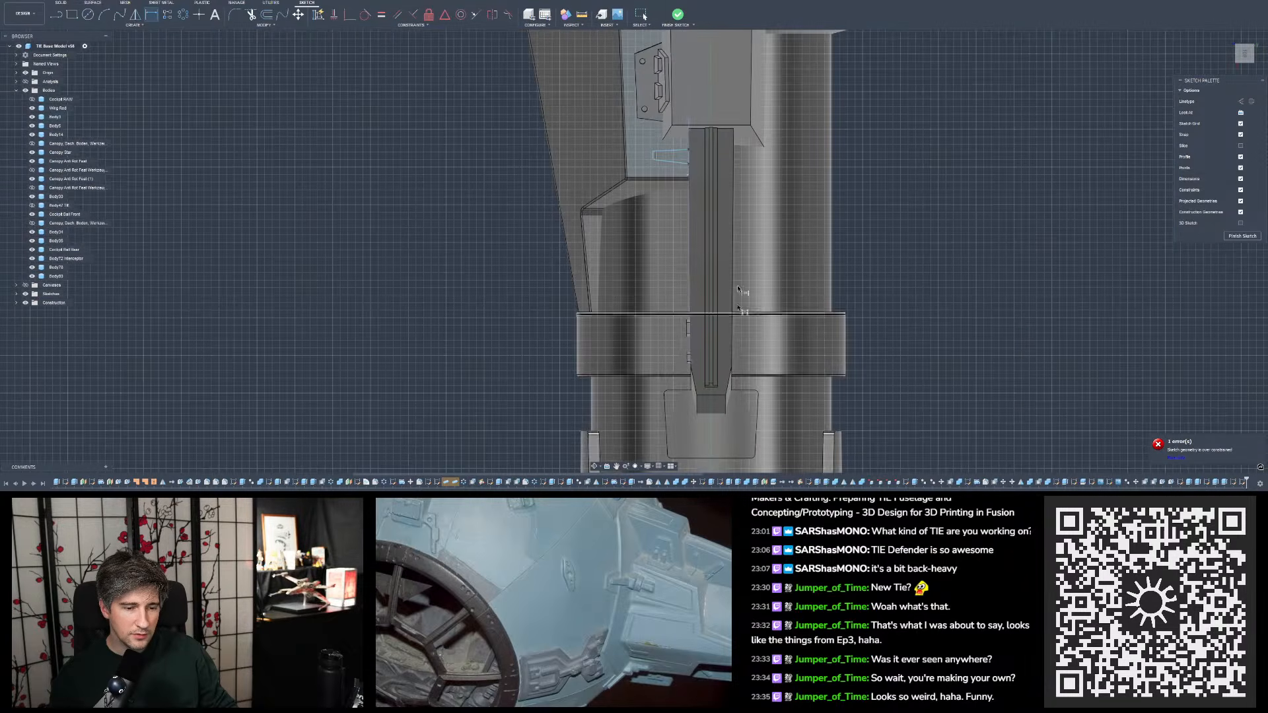
{"action": "scroll", "coordinate": [674, 161], "scroll_direction": "up", "scroll_amount": 6}
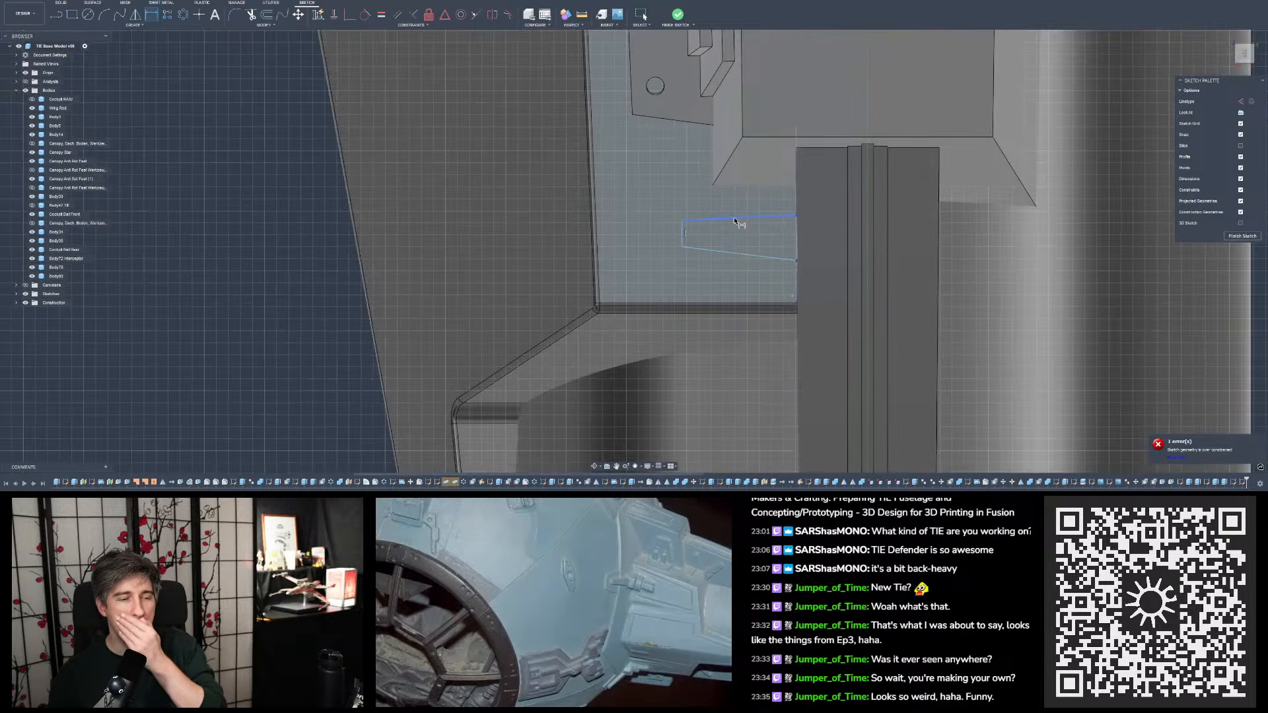
{"action": "scroll", "coordinate": [632, 186], "scroll_direction": "down", "scroll_amount": 3}
{"action": "scroll", "coordinate": [723, 212], "scroll_direction": "up", "scroll_amount": 3}
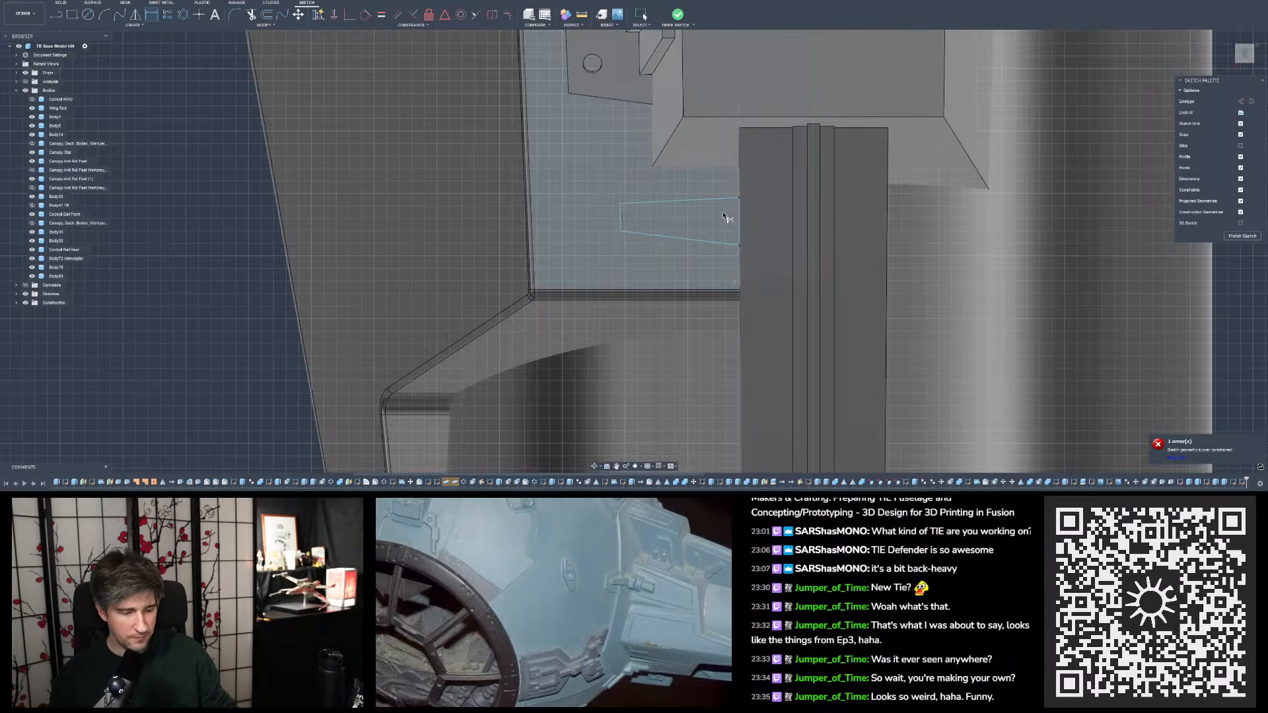
- Dimension the tapered outline's length from its narrow end to its base at the rib as 5.25 mm
{"action": "key", "text": "Escape"}
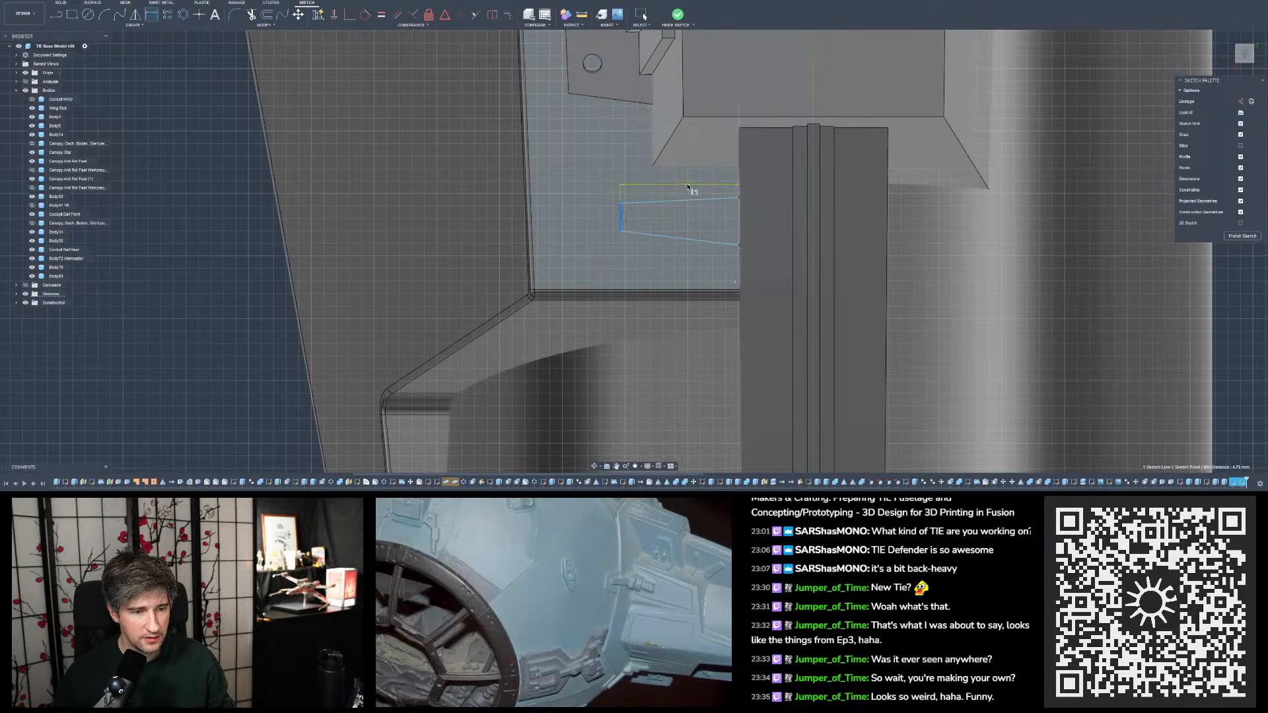
{"action": "type", "text": "5.25"}
{"action": "key", "text": "Return"}
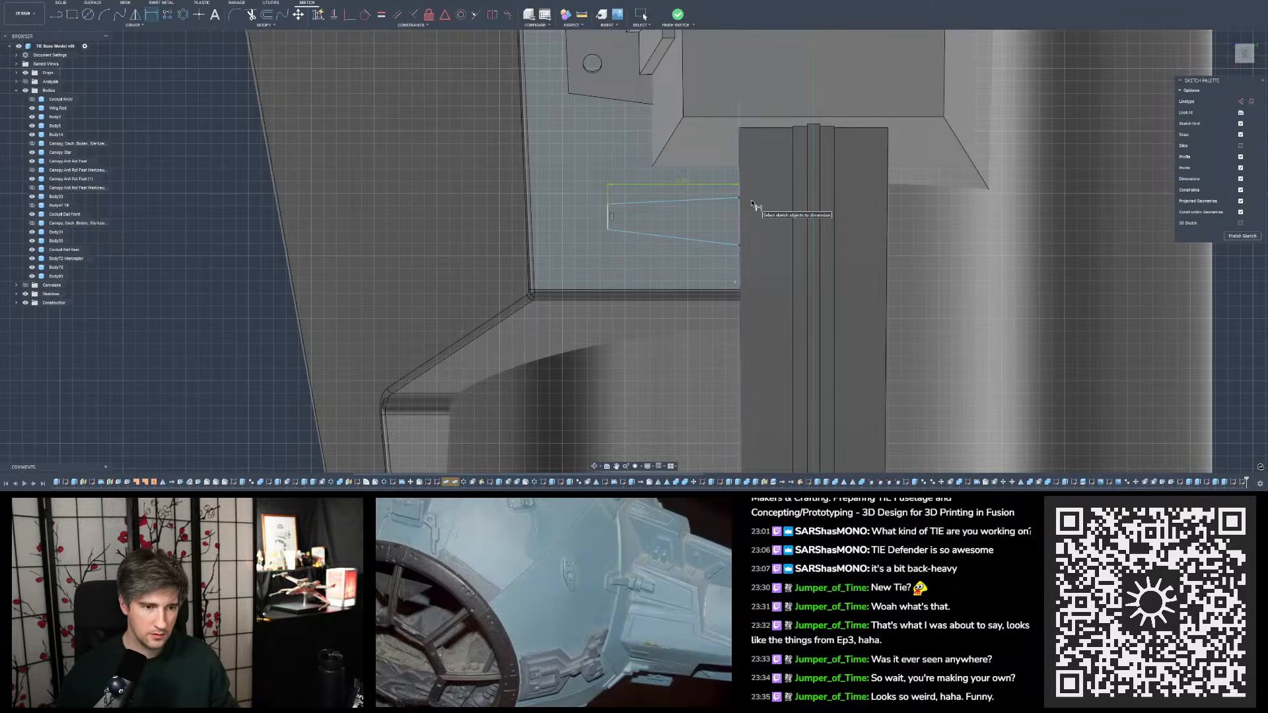
- Dimension the angle between the tapered outline's narrow end and its sloping side farther from the ledge's rounded lip
{"action": "scroll", "coordinate": [748, 206], "scroll_direction": "up", "scroll_amount": 2}
{"action": "left_click", "coordinate": [723, 200]}
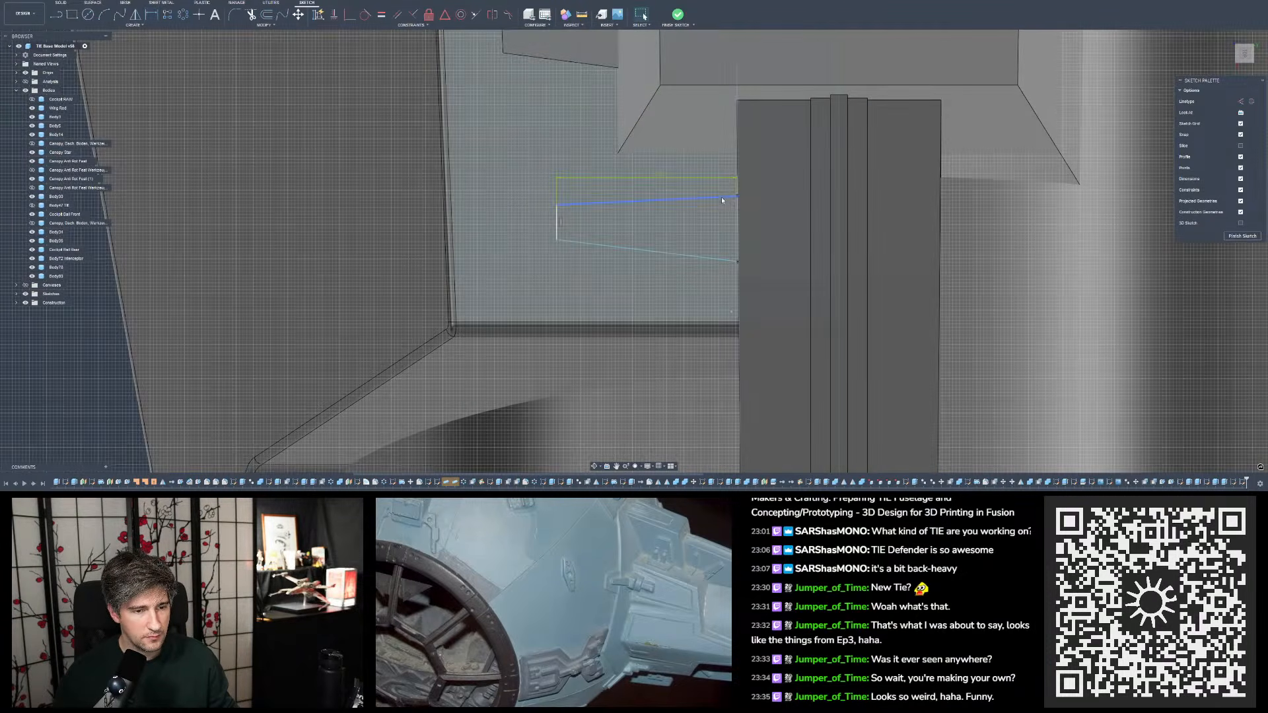
{"action": "left_click", "coordinate": [151, 14]}
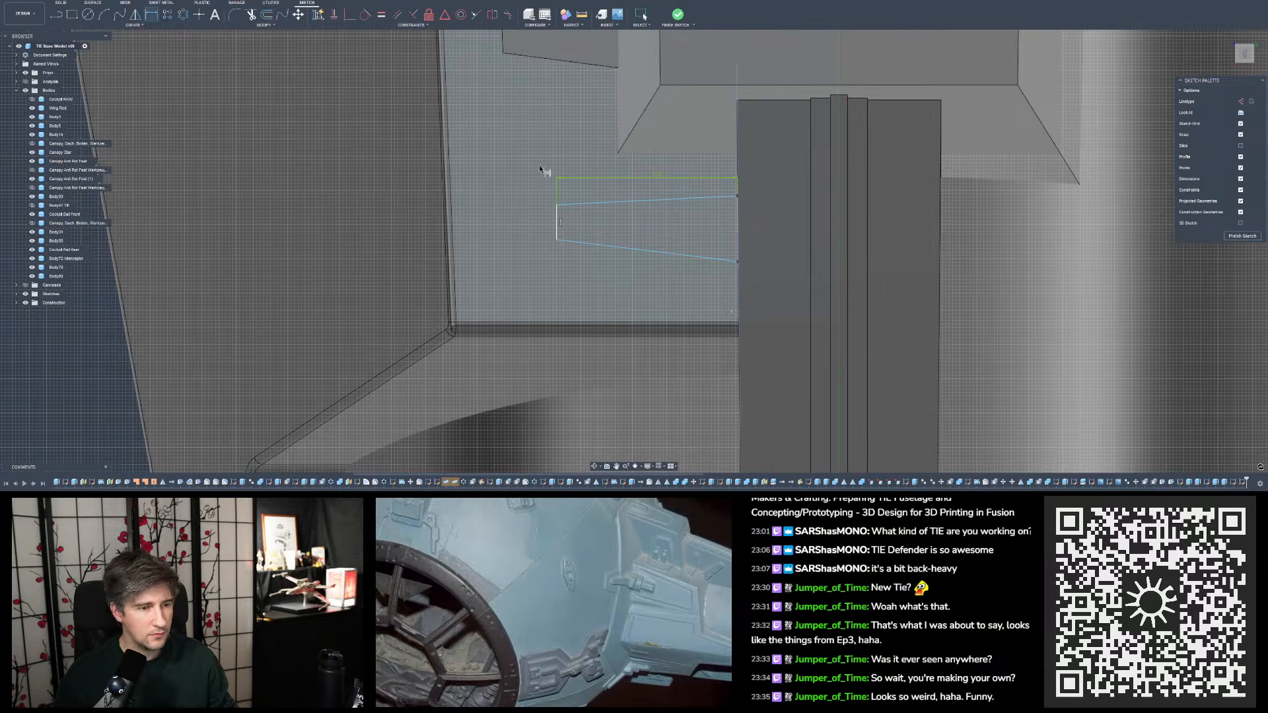
{"action": "left_click", "coordinate": [592, 202]}
{"action": "left_click", "coordinate": [559, 217]}
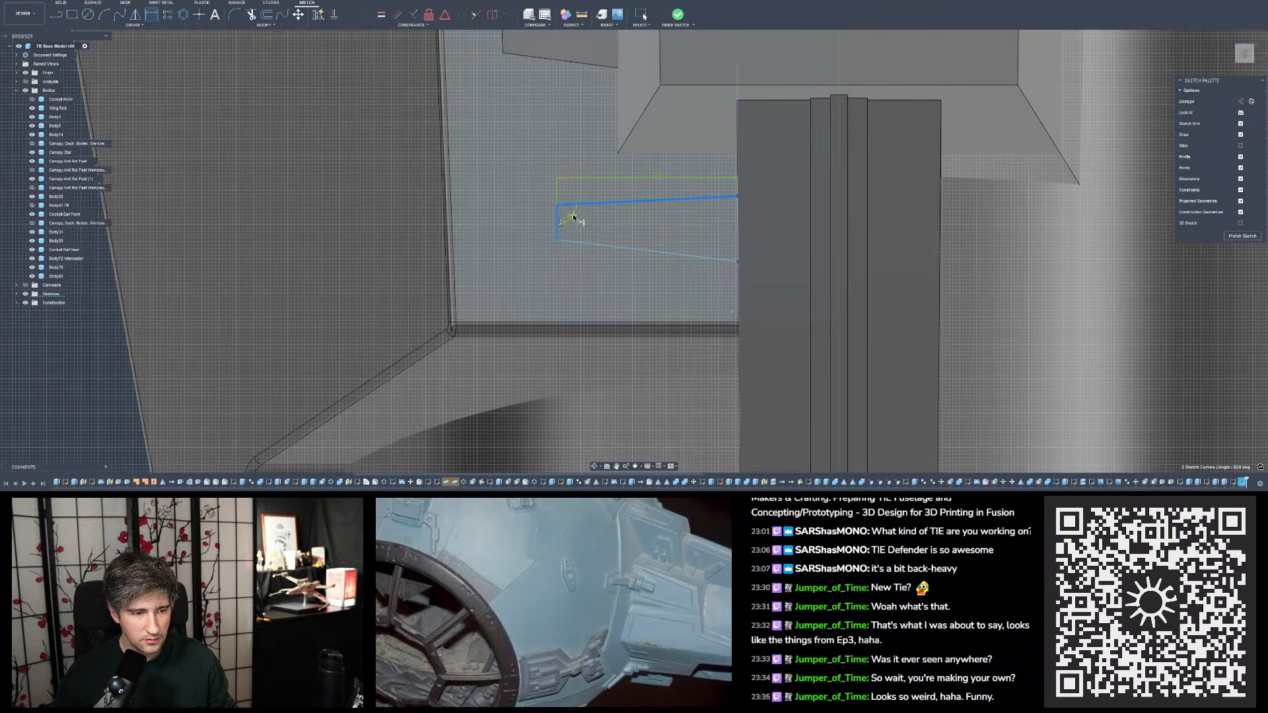
{"action": "left_click", "coordinate": [575, 218]}
{"action": "key", "text": "Escape"}
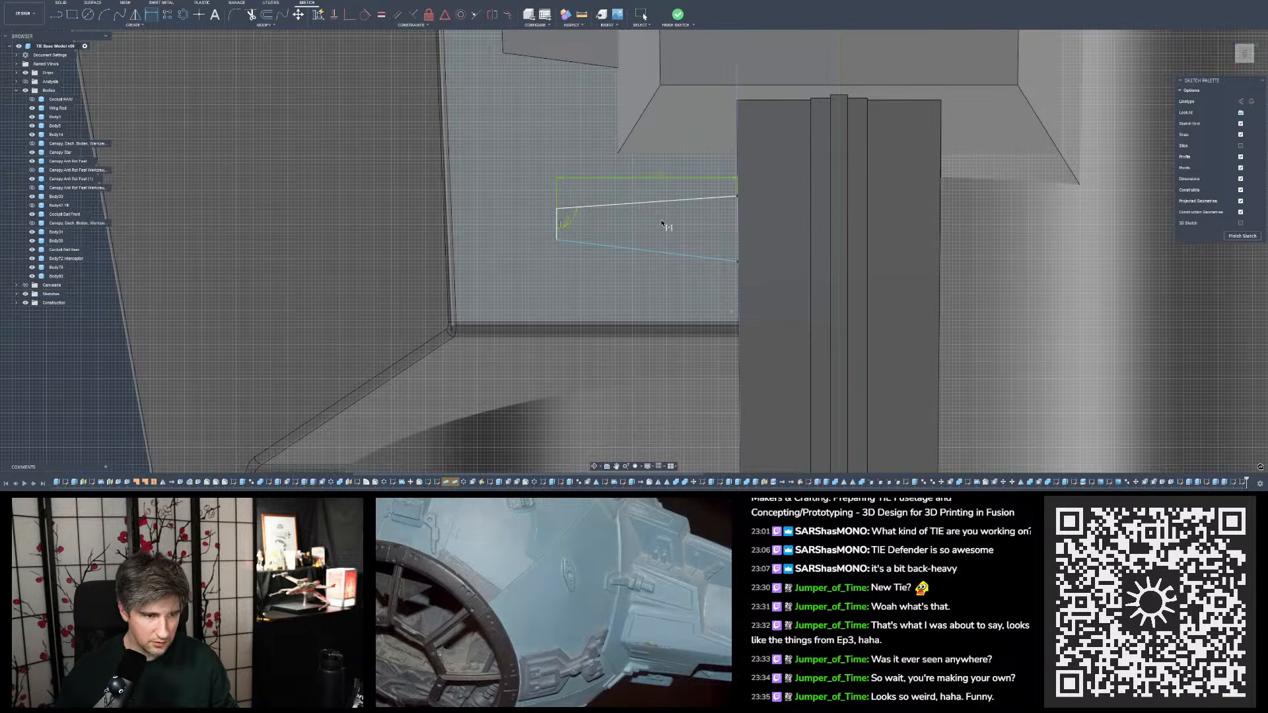
- Dimension the angle between the tapered outline's narrow end and its sloping side nearer the ledge's rounded lip
{"action": "left_click", "coordinate": [557, 232]}
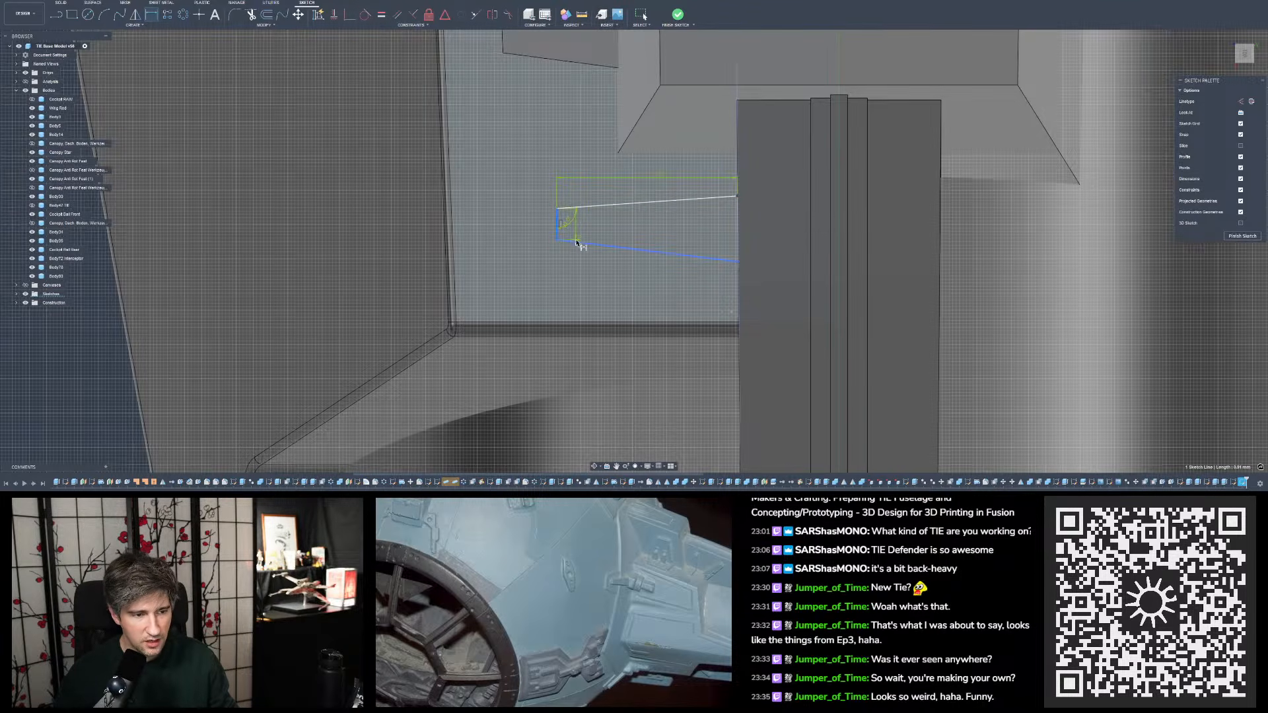
{"action": "left_click", "coordinate": [575, 242]}
{"action": "left_click", "coordinate": [584, 237]}
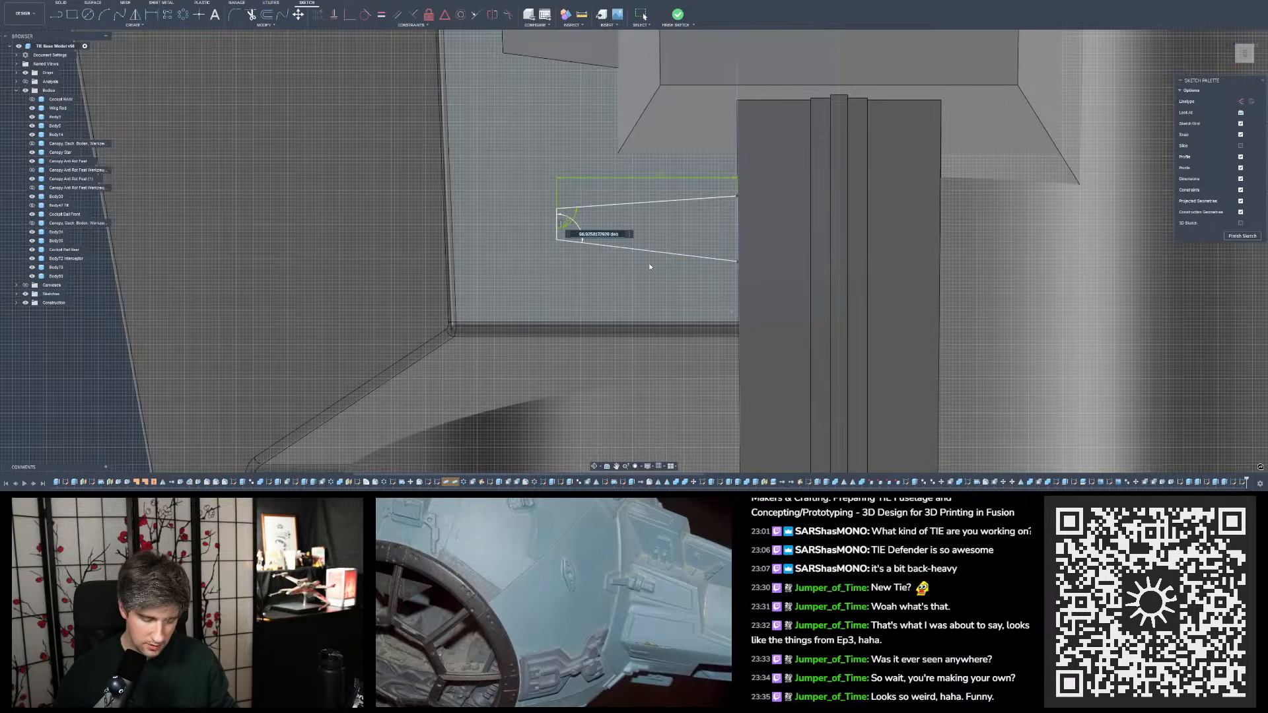
{"action": "key", "text": "Escape"}
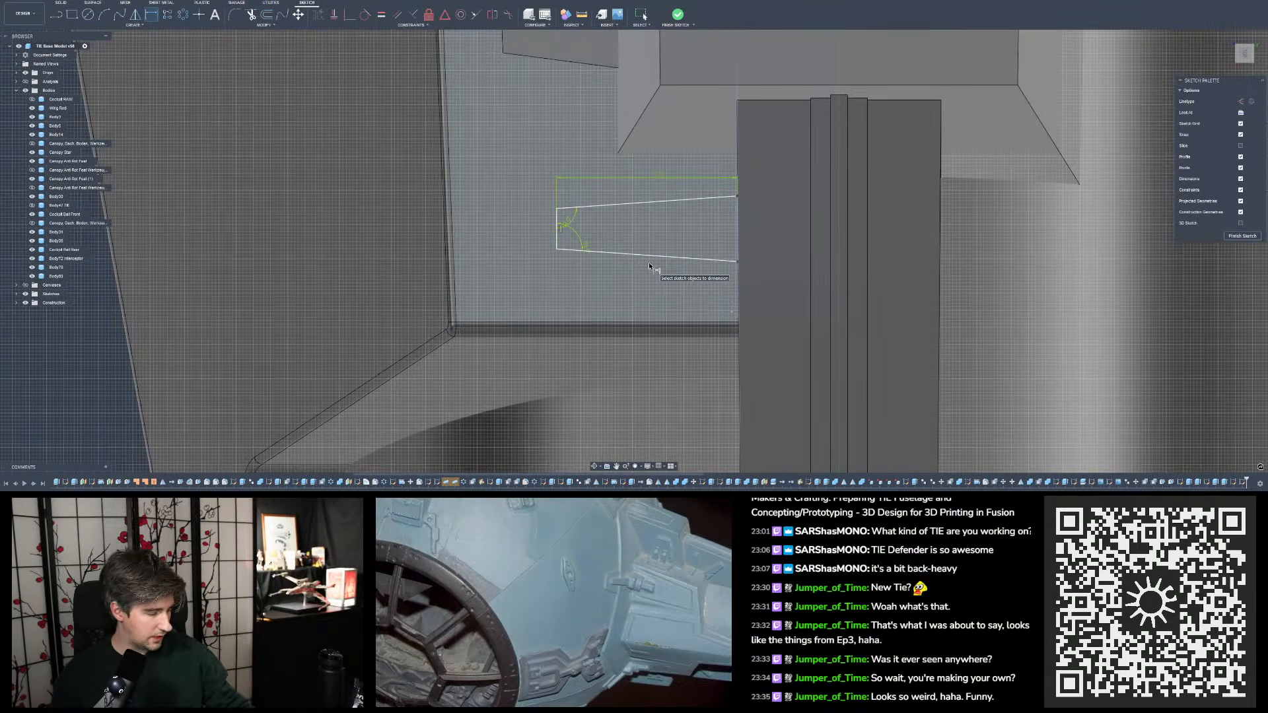
{"action": "key", "text": "Escape"}
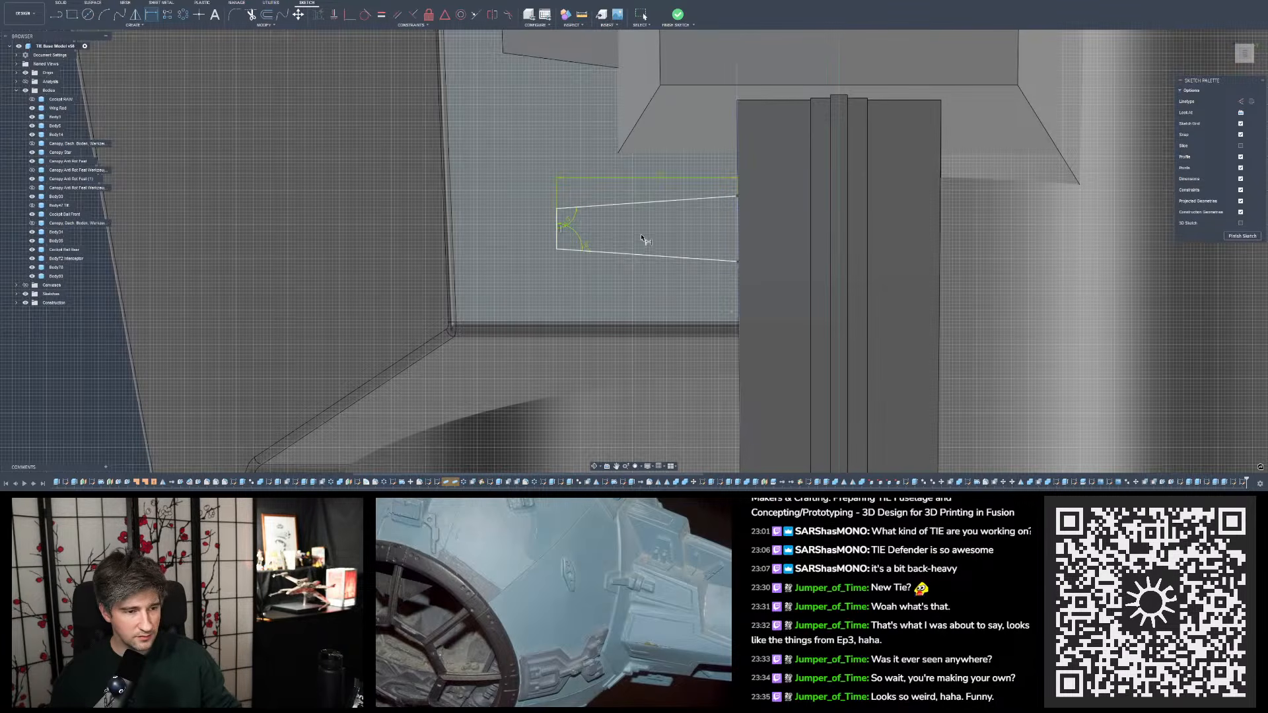
- Close the tapered outline with a line along the rib edge joining its two open ends, and finish the sketch
{"action": "scroll", "coordinate": [642, 233], "scroll_direction": "down", "scroll_amount": 2}
{"action": "scroll", "coordinate": [673, 212], "scroll_direction": "up", "scroll_amount": 5}
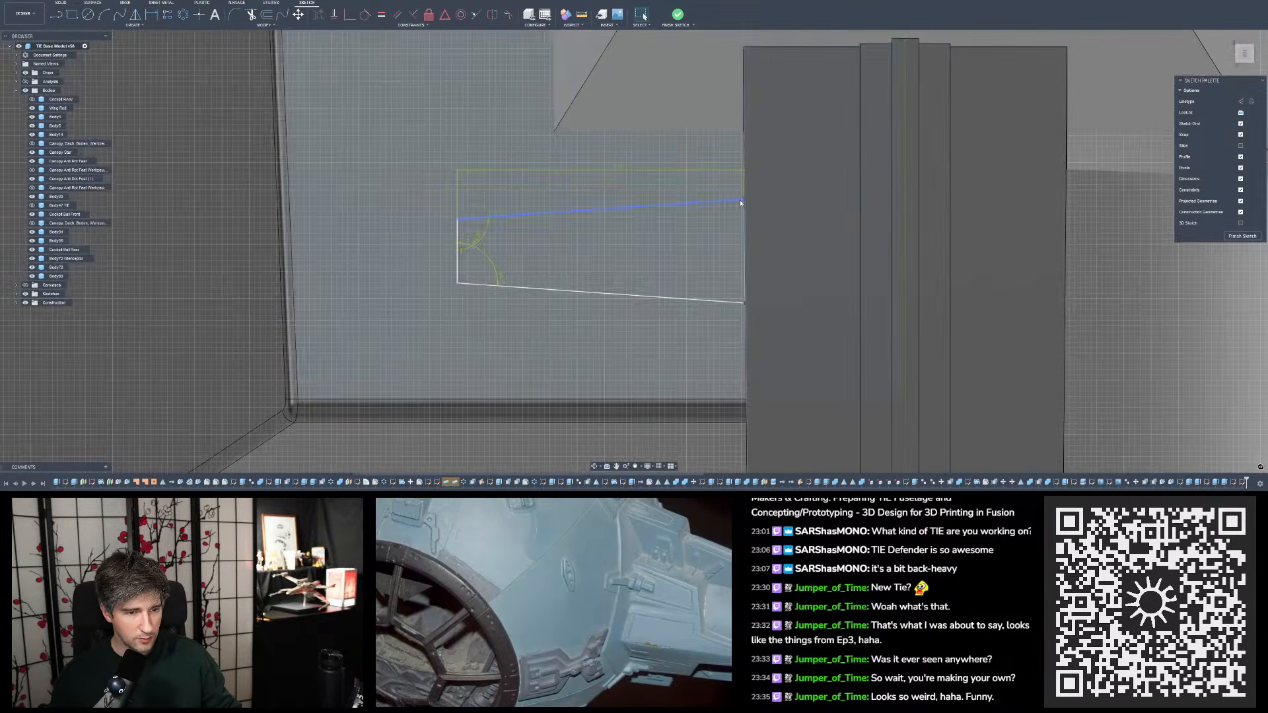
{"action": "mouse_move", "coordinate": [725, 213]}
{"action": "middle_mouse_down", "text": "shift"}
{"action": "mouse_move", "coordinate": [753, 209]}
{"action": "mouse_move", "coordinate": [742, 207]}
{"action": "mouse_move", "coordinate": [736, 242]}
{"action": "mouse_move", "coordinate": [702, 266]}
{"action": "mouse_move", "coordinate": [703, 254]}
{"action": "mouse_move", "coordinate": [733, 264]}
{"action": "mouse_move", "coordinate": [739, 221]}
{"action": "mouse_move", "coordinate": [730, 275]}
{"action": "mouse_move", "coordinate": [730, 231]}
{"action": "mouse_move", "coordinate": [673, 227]}
{"action": "mouse_move", "coordinate": [703, 300]}
{"action": "middle_mouse_up", "text": "shift"}
{"action": "scroll", "coordinate": [741, 305], "scroll_direction": "up", "scroll_amount": 8}
{"action": "scroll", "coordinate": [702, 301], "scroll_direction": "down", "scroll_amount": 10}
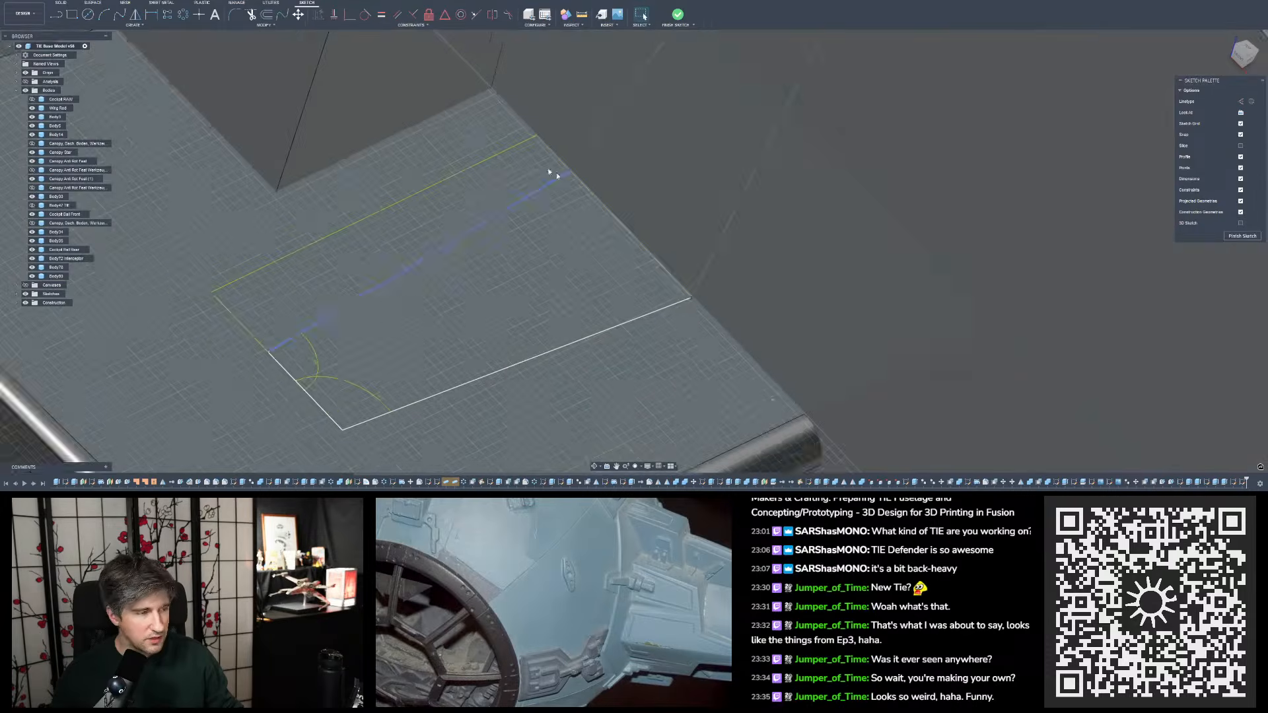
{"action": "left_click", "coordinate": [56, 14]}
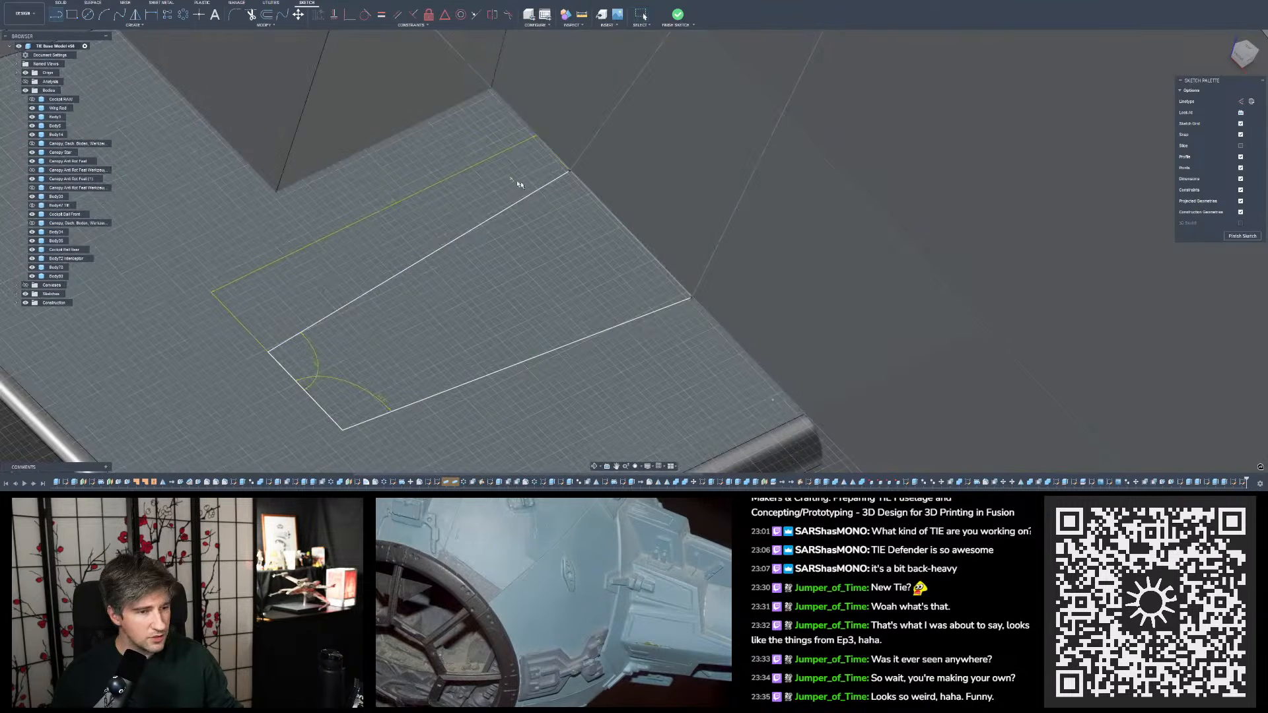
{"action": "left_click", "coordinate": [569, 174]}
{"action": "left_click", "coordinate": [690, 298]}
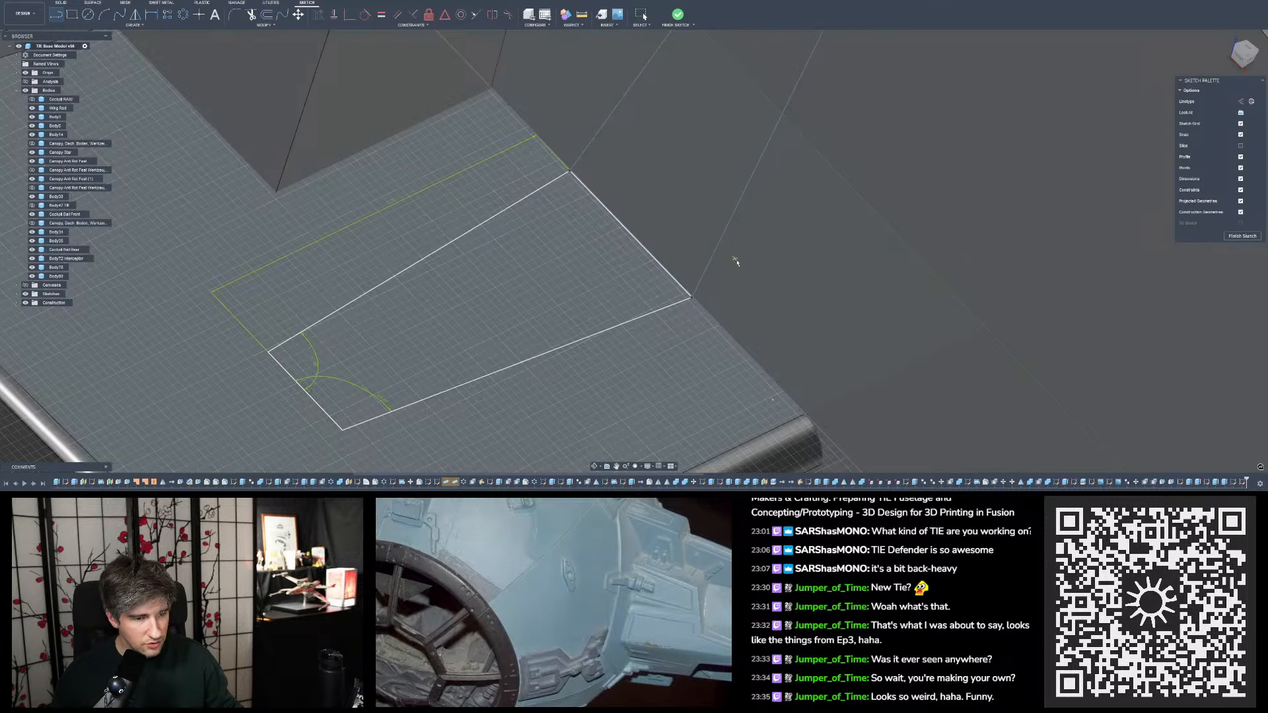
{"action": "scroll", "coordinate": [684, 228], "scroll_direction": "down", "scroll_amount": 1}
{"action": "key", "text": "Escape"}
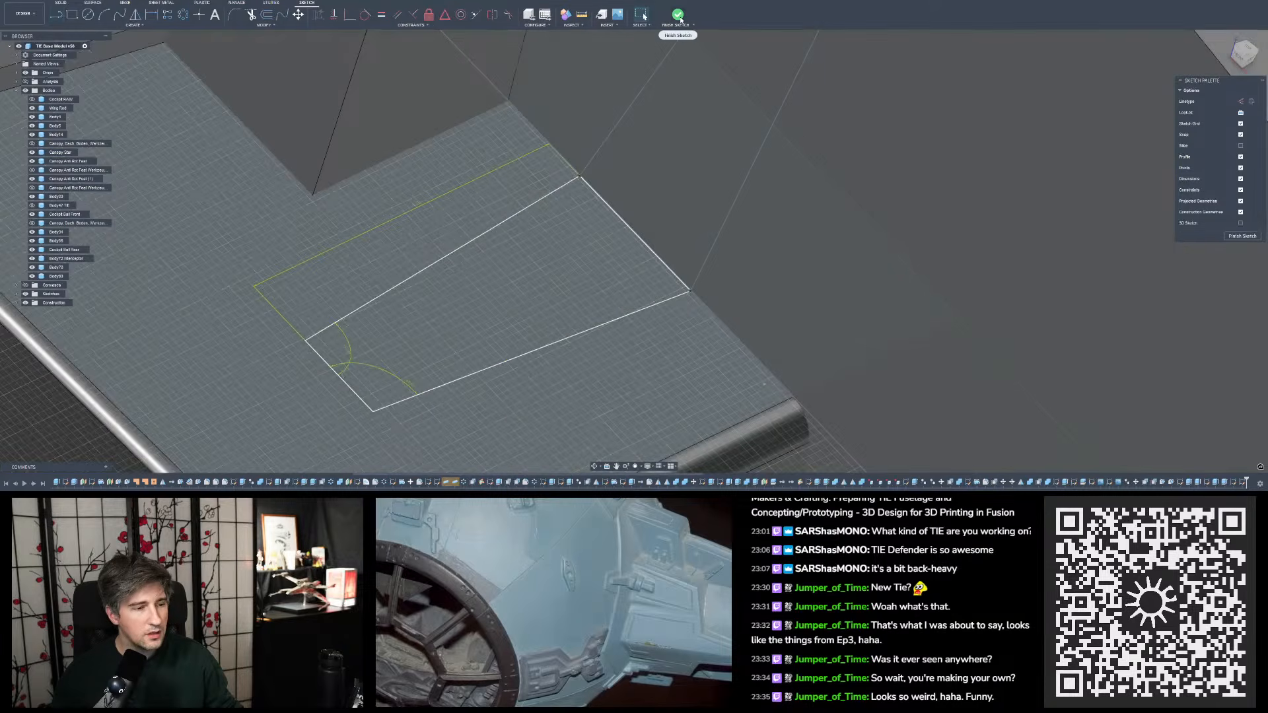
{"action": "left_click", "coordinate": [678, 15]}
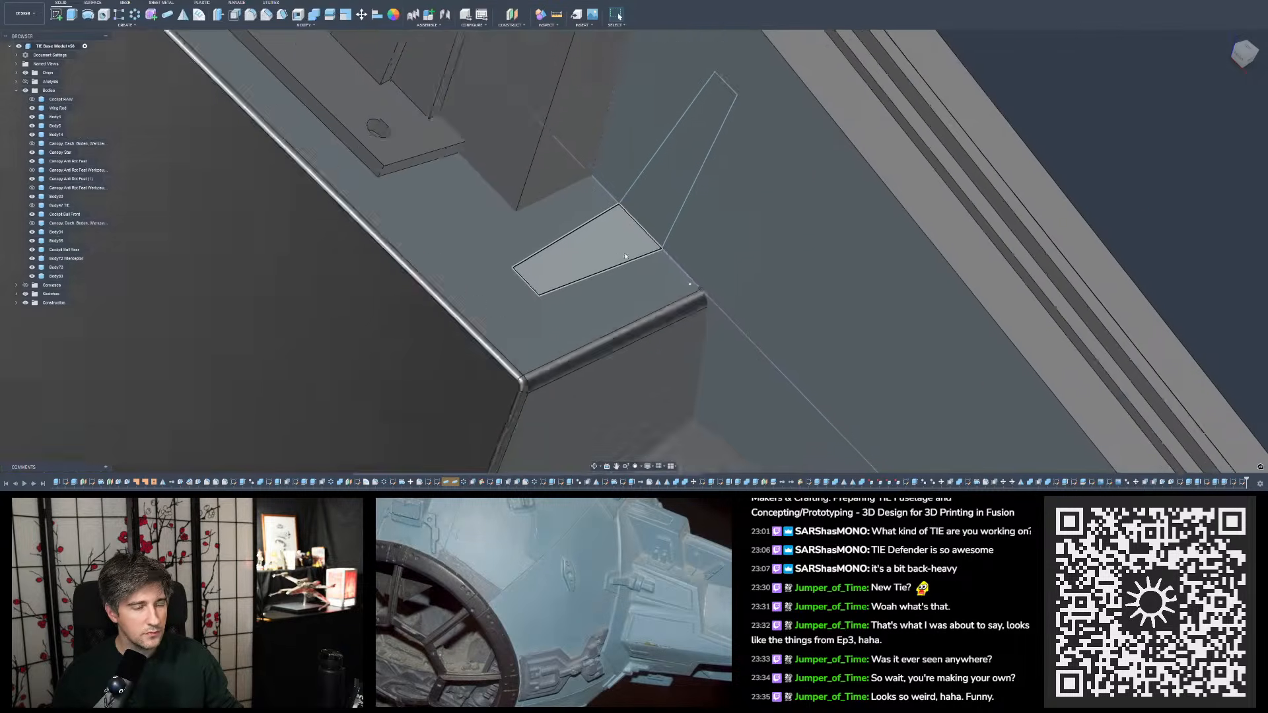
- Extrude the tapered profile on the rib face 0.5 mm as a new body
{"action": "left_click", "coordinate": [72, 14]}
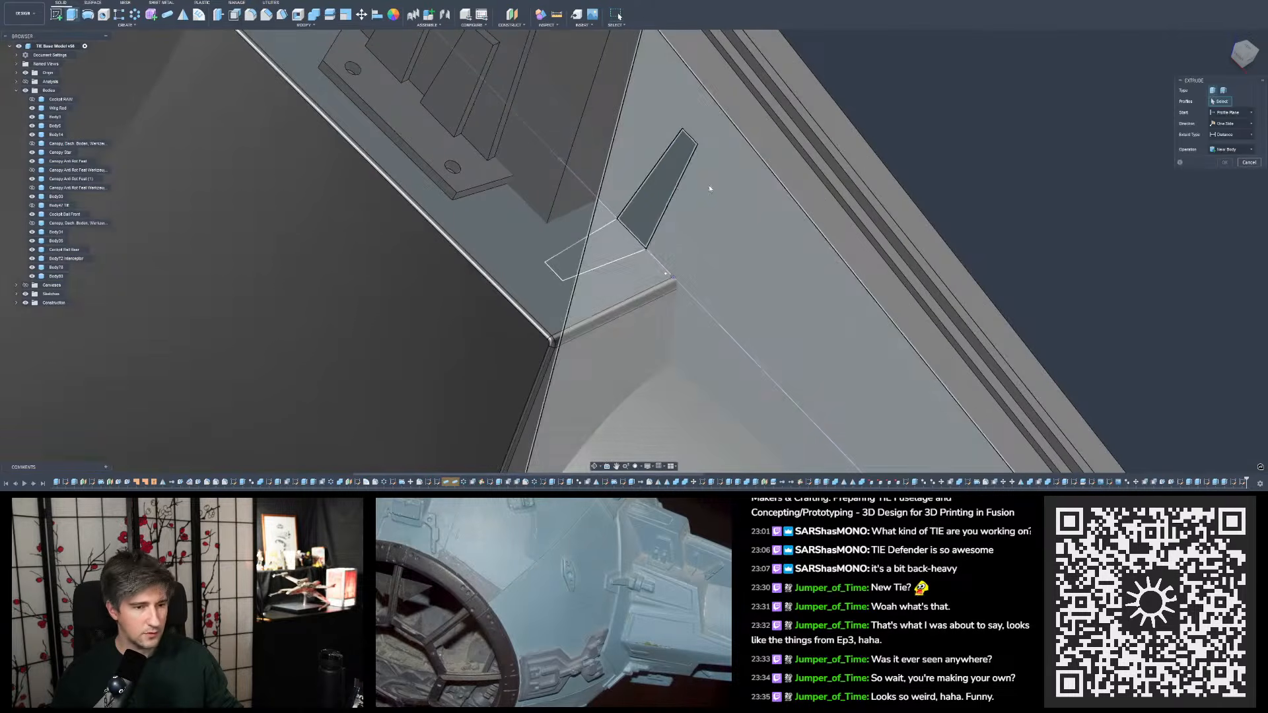
{"action": "left_click", "coordinate": [666, 193]}
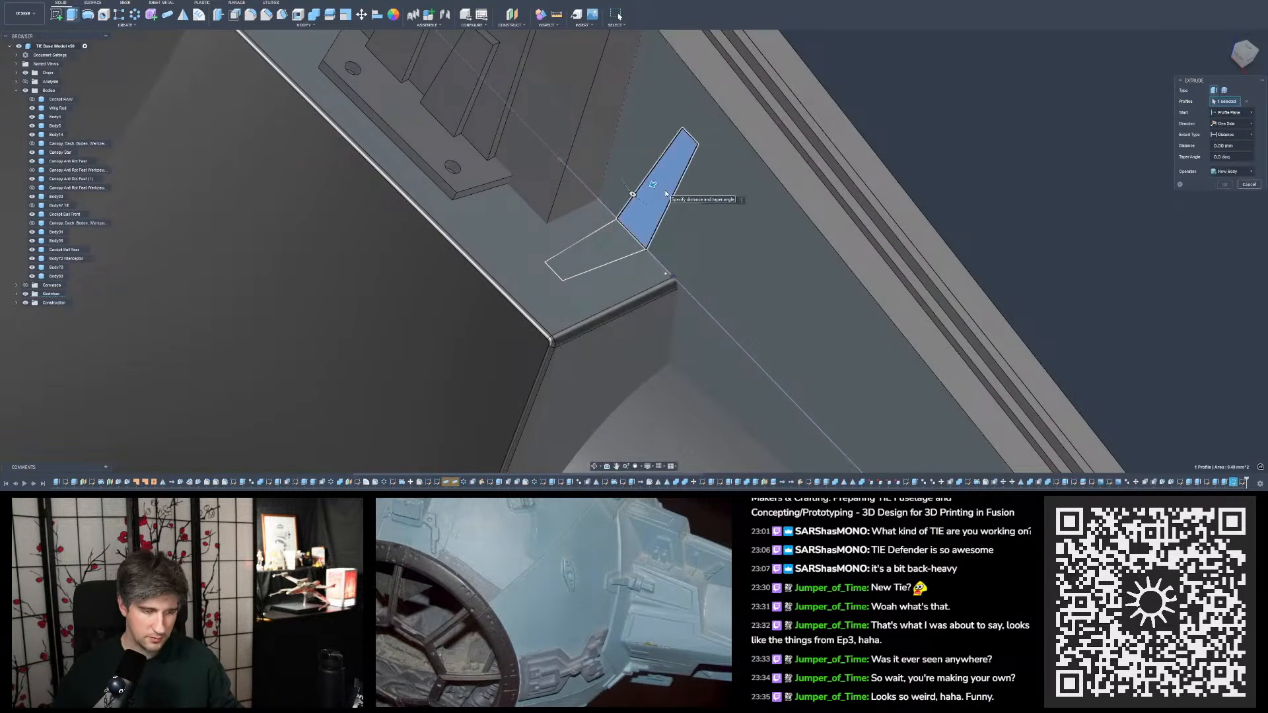
{"action": "type", "text": "0.5"}
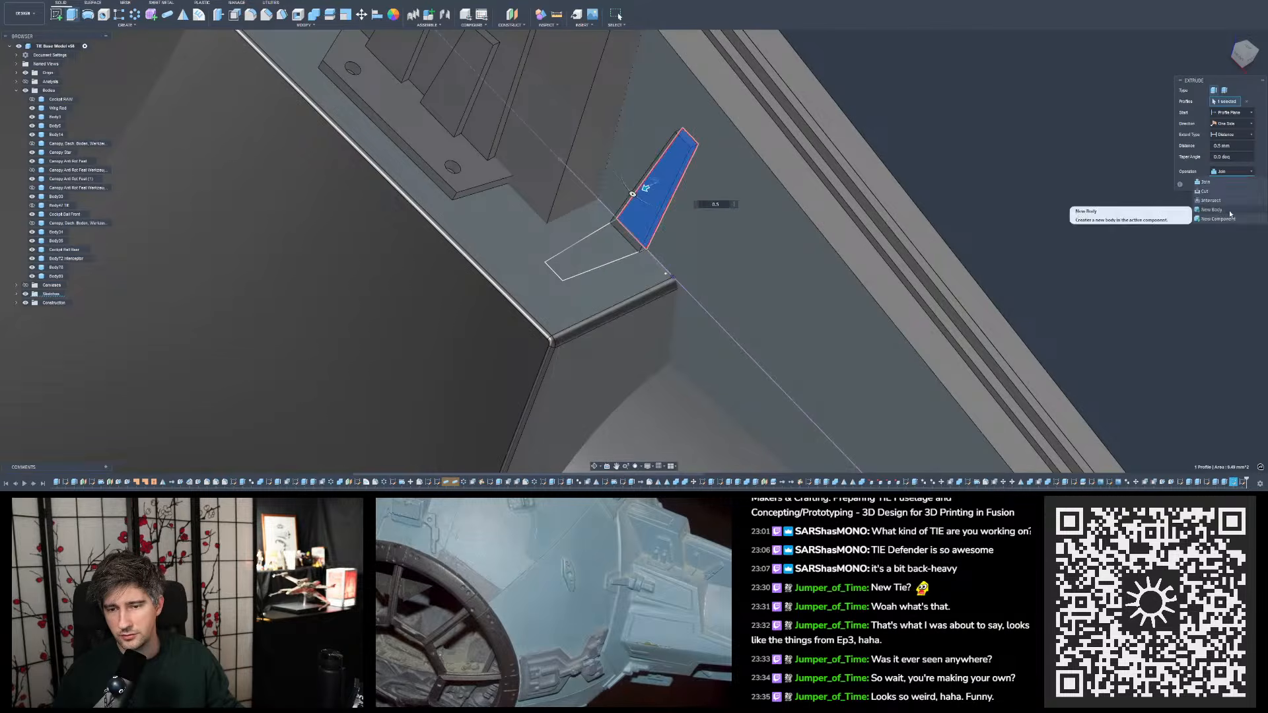
{"action": "left_click", "coordinate": [1225, 184]}
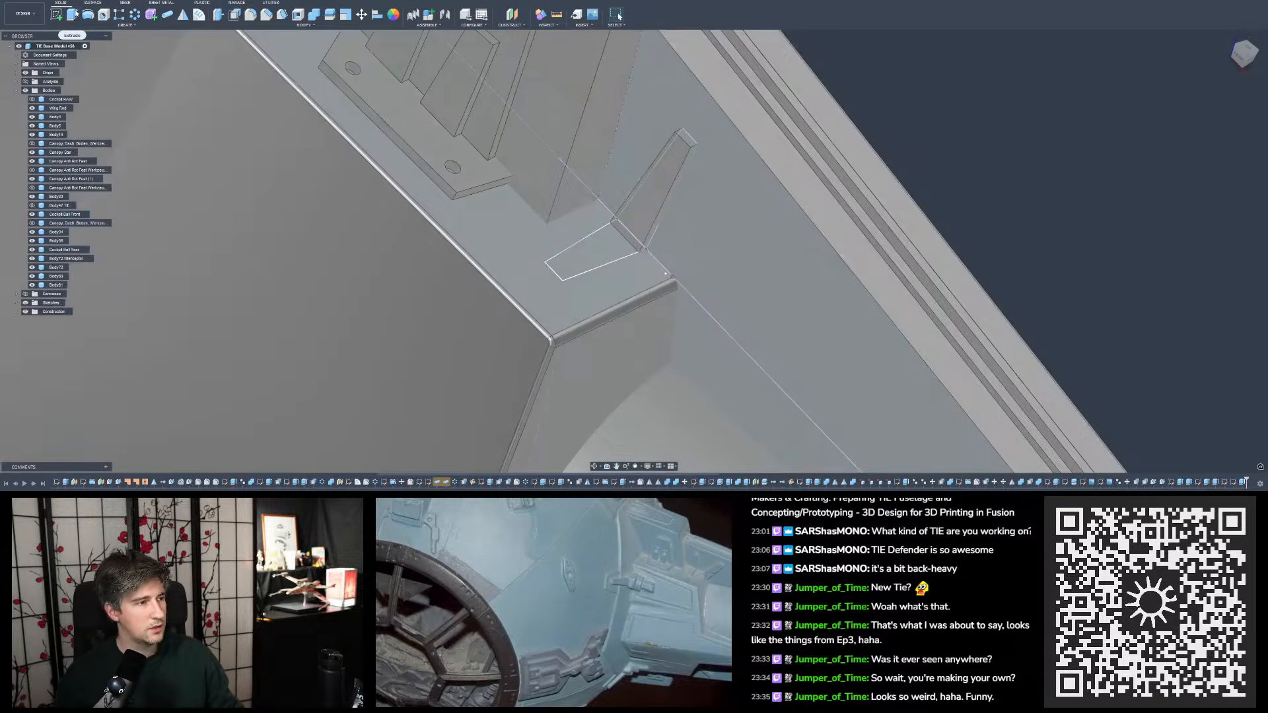
- Extrude the tapered profile on the ledge face 0.5 mm as a new body
{"action": "left_click", "coordinate": [74, 17]}
{"action": "left_click", "coordinate": [613, 247]}
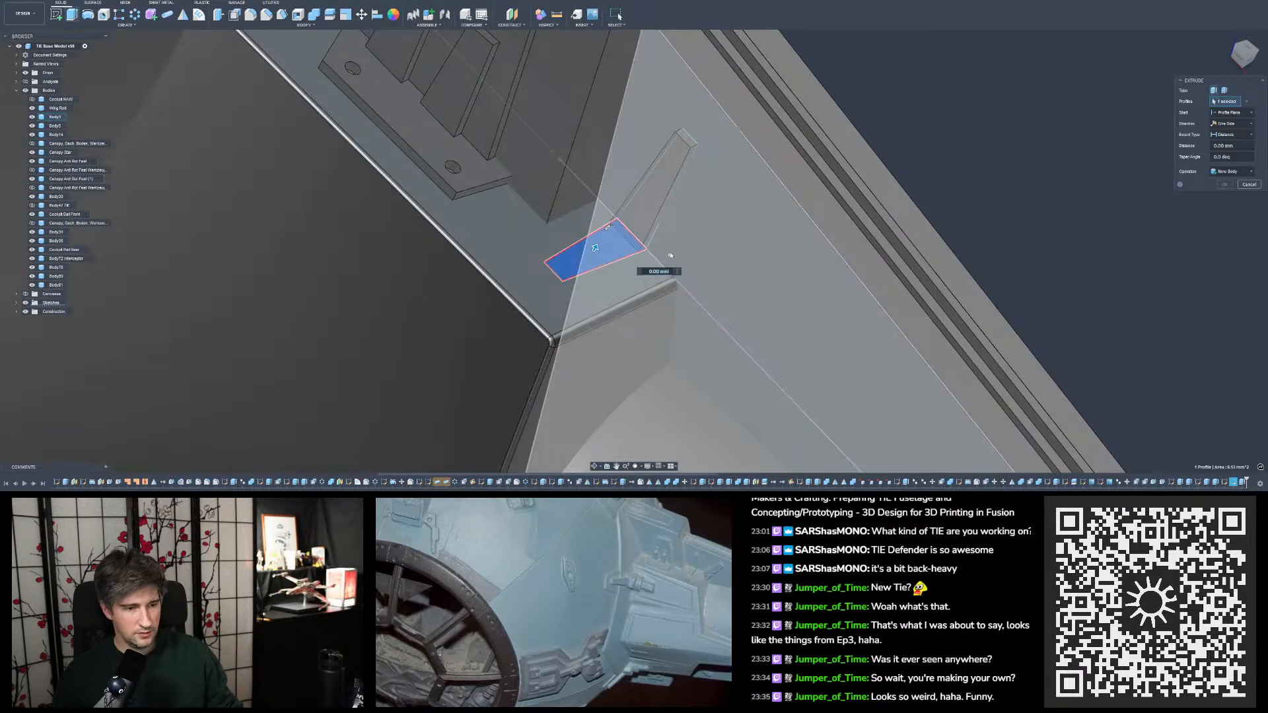
{"action": "type", "text": "0.5"}
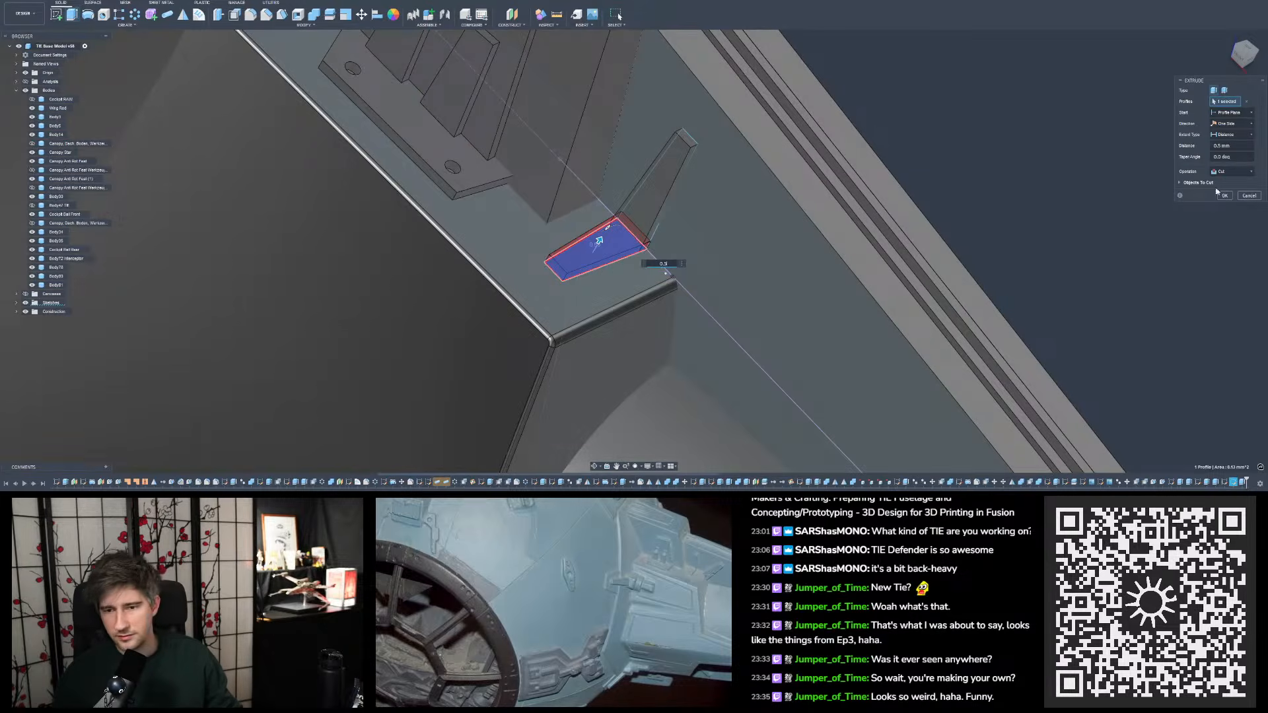
{"action": "left_click", "coordinate": [1230, 175]}
{"action": "left_click", "coordinate": [1222, 209]}
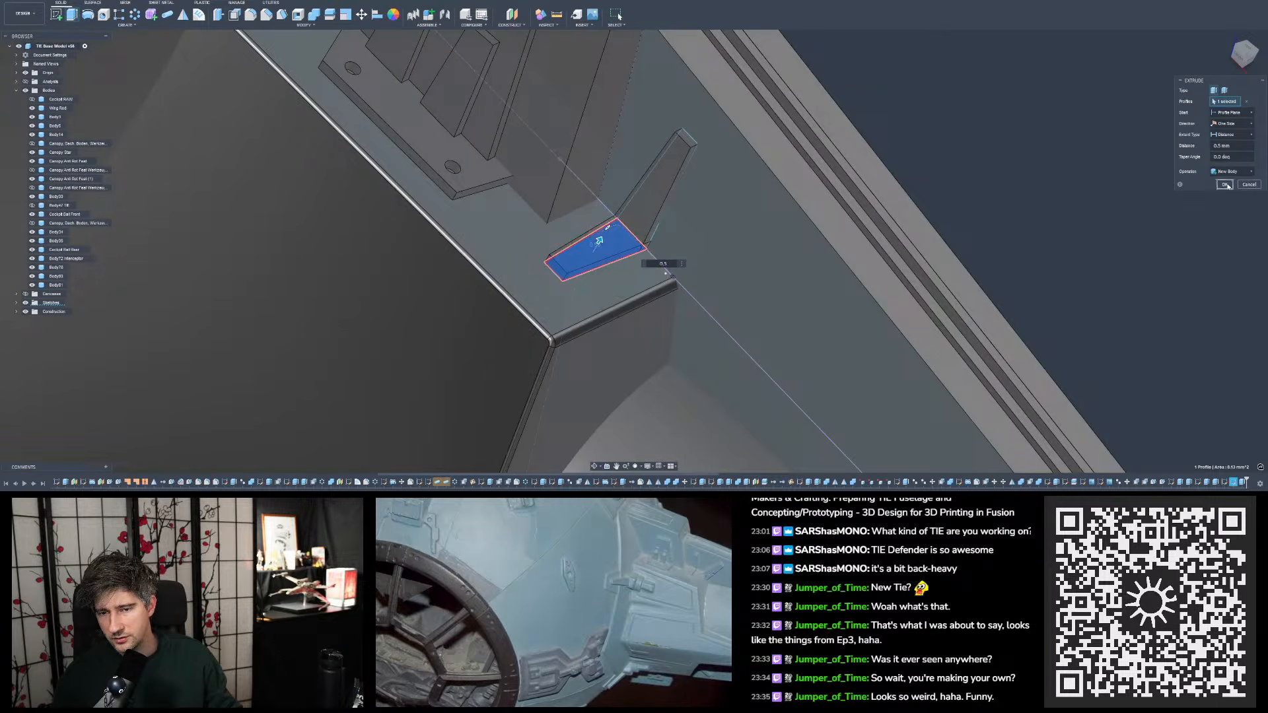
{"action": "left_click", "coordinate": [1226, 186]}
- Inspect the joint where the two tapered tab bodies meet along the edge between rib and ledge
{"action": "scroll", "coordinate": [614, 223], "scroll_direction": "up", "scroll_amount": 10}
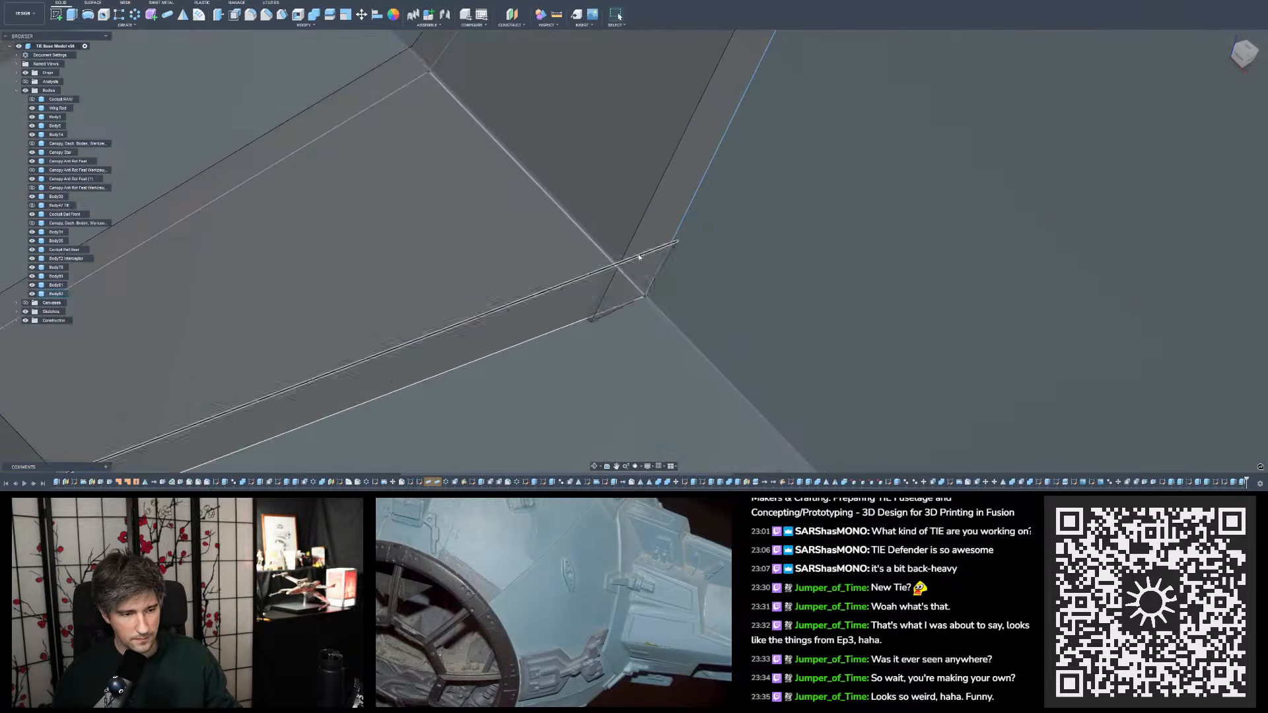
{"action": "middle_click_drag", "start_coordinate": [639, 255], "coordinate": [382, 155], "text": "shift"}
{"action": "scroll", "coordinate": [382, 155], "scroll_direction": "down", "scroll_amount": 2}
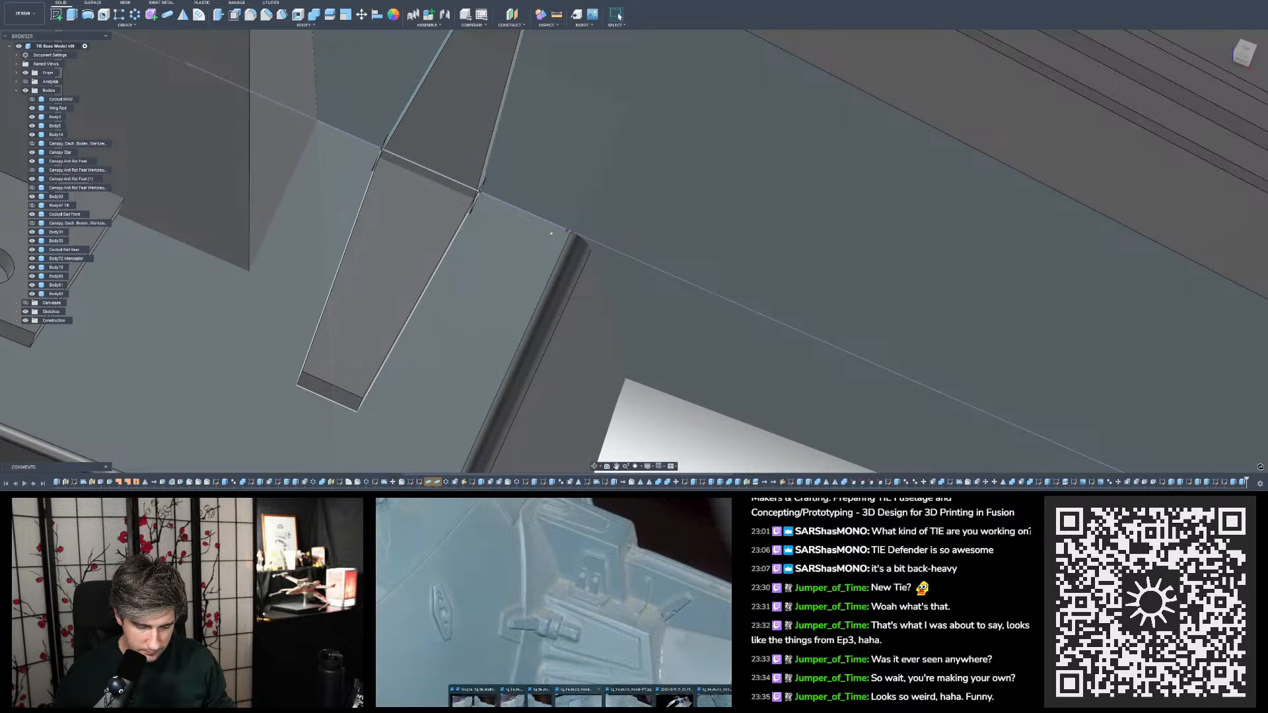
- Examine the wing mount's tapered tab and surrounding ledge details in the reference photos from several angles
{"action": "mouse_move", "coordinate": [583, 706]}
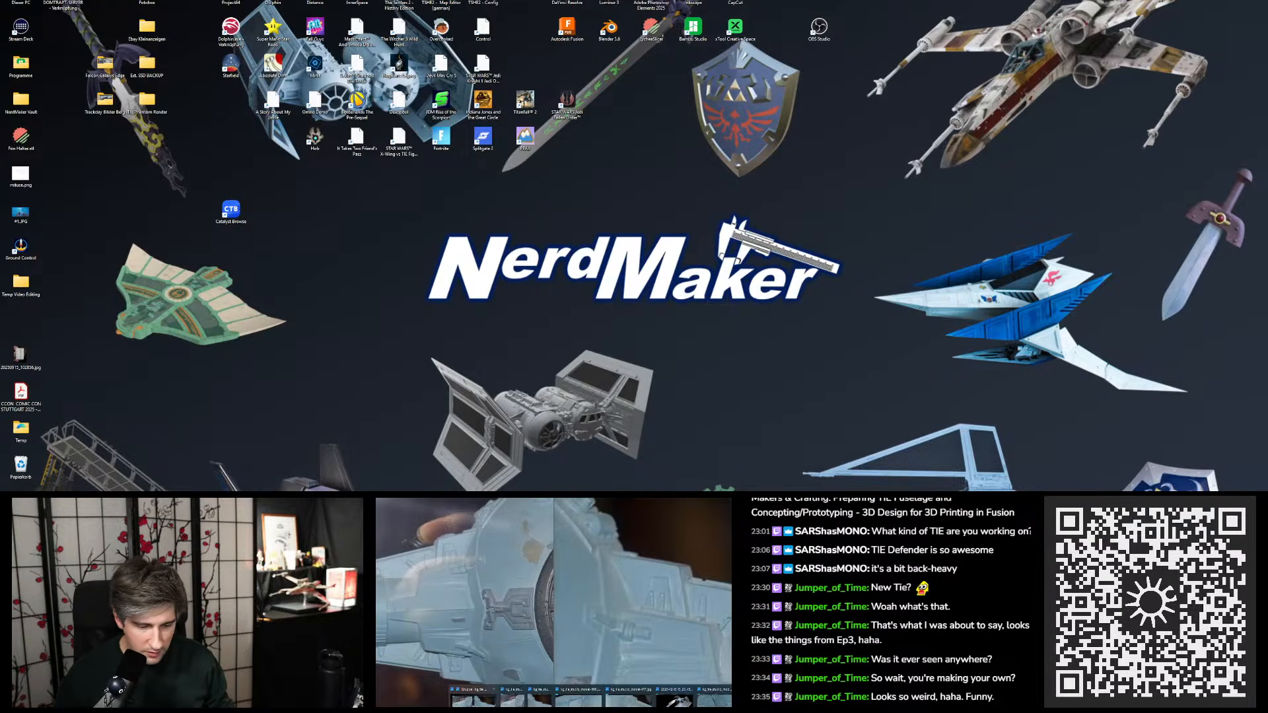
{"action": "left_click", "coordinate": [512, 700]}
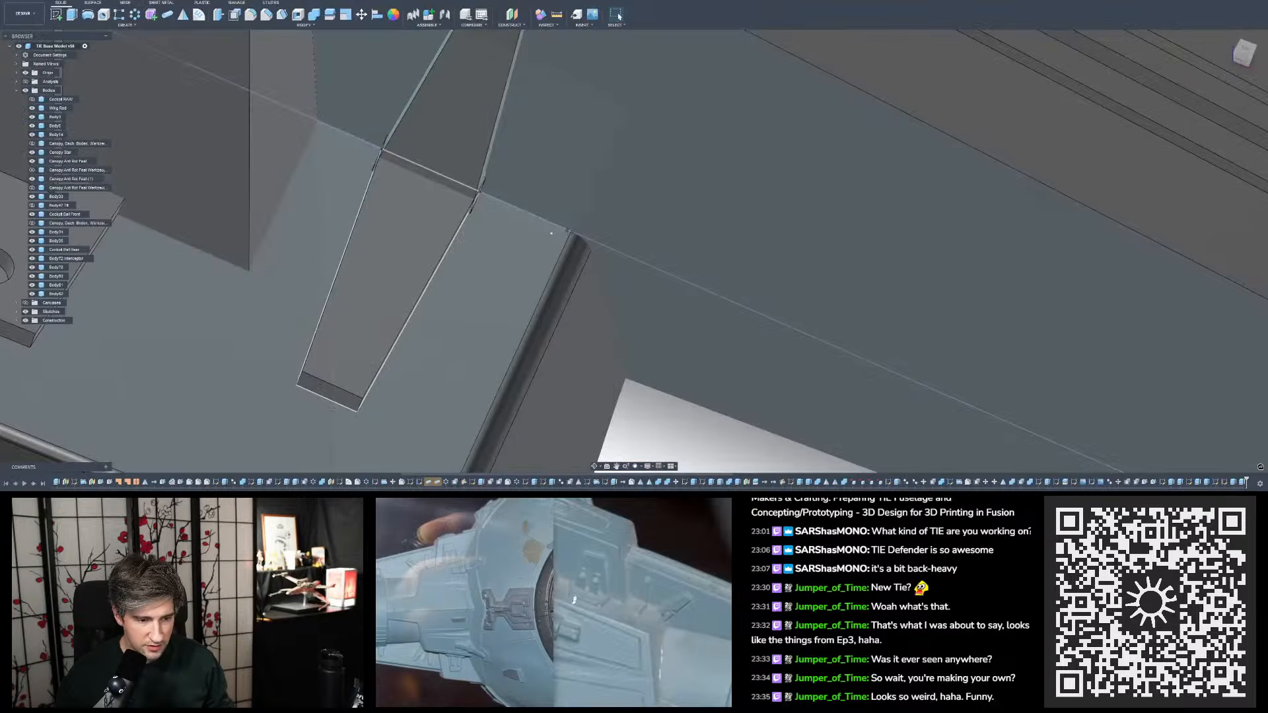
{"action": "left_click_drag", "start_coordinate": [631, 584], "coordinate": [654, 585]}
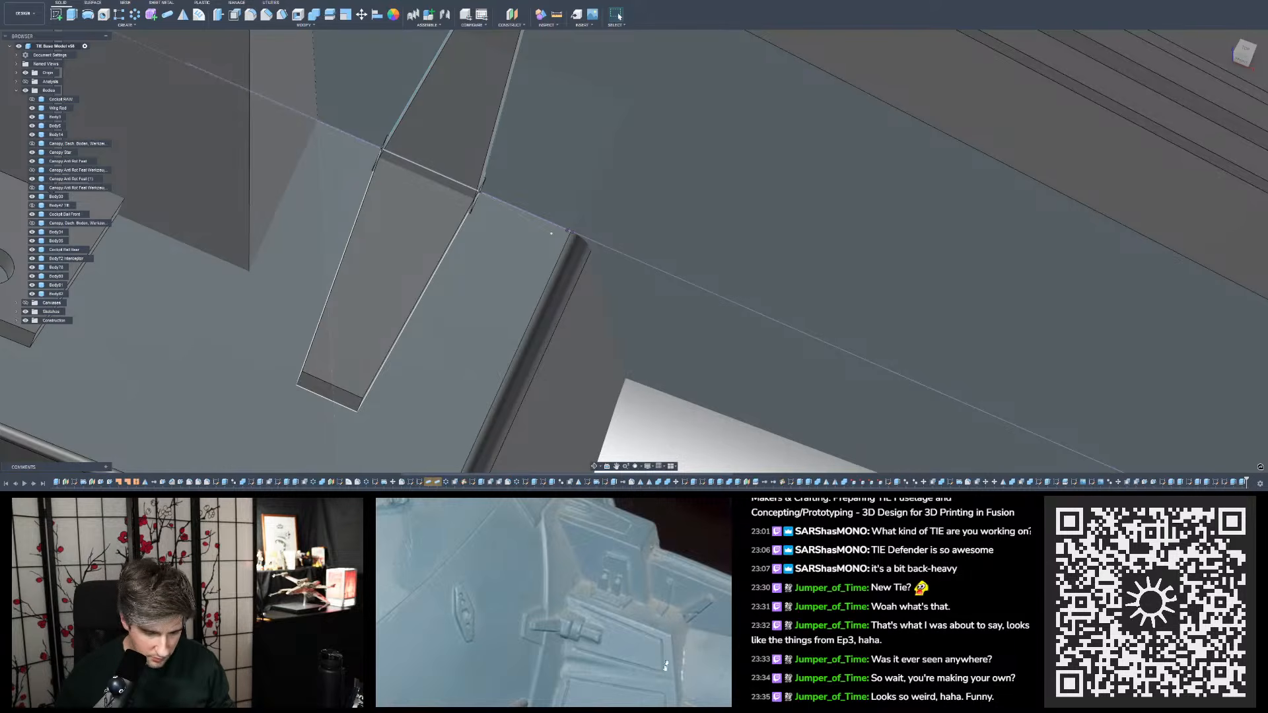
{"action": "scroll", "coordinate": [613, 622], "scroll_direction": "down", "scroll_amount": 5}
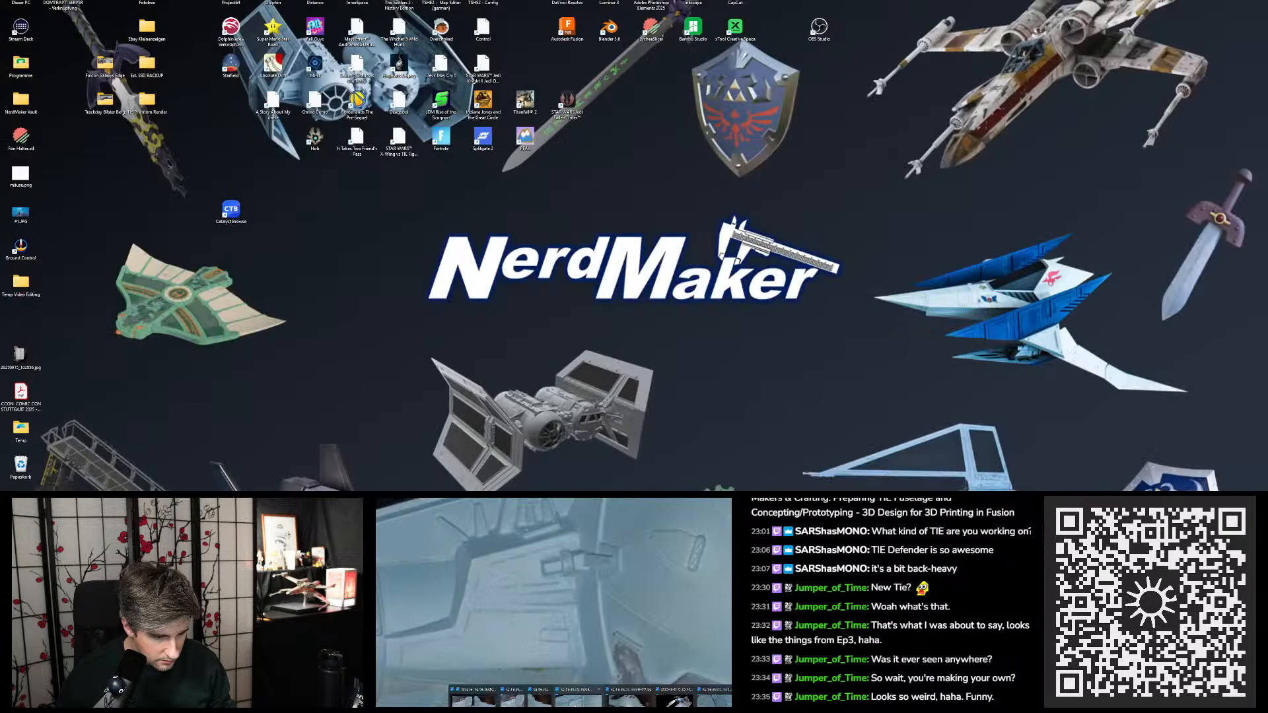
{"action": "left_click", "coordinate": [578, 700]}
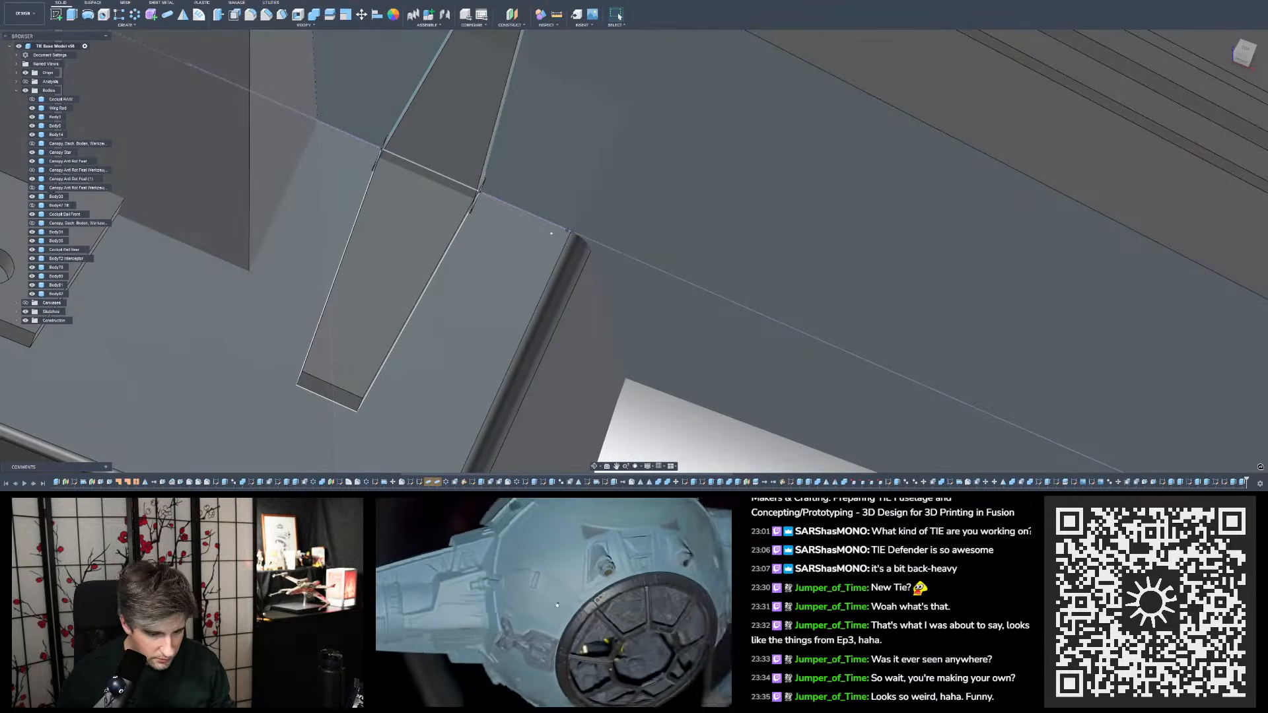
{"action": "left_click_drag", "start_coordinate": [588, 587], "coordinate": [460, 628]}
{"action": "scroll", "coordinate": [587, 597], "scroll_direction": "up", "scroll_amount": 3}
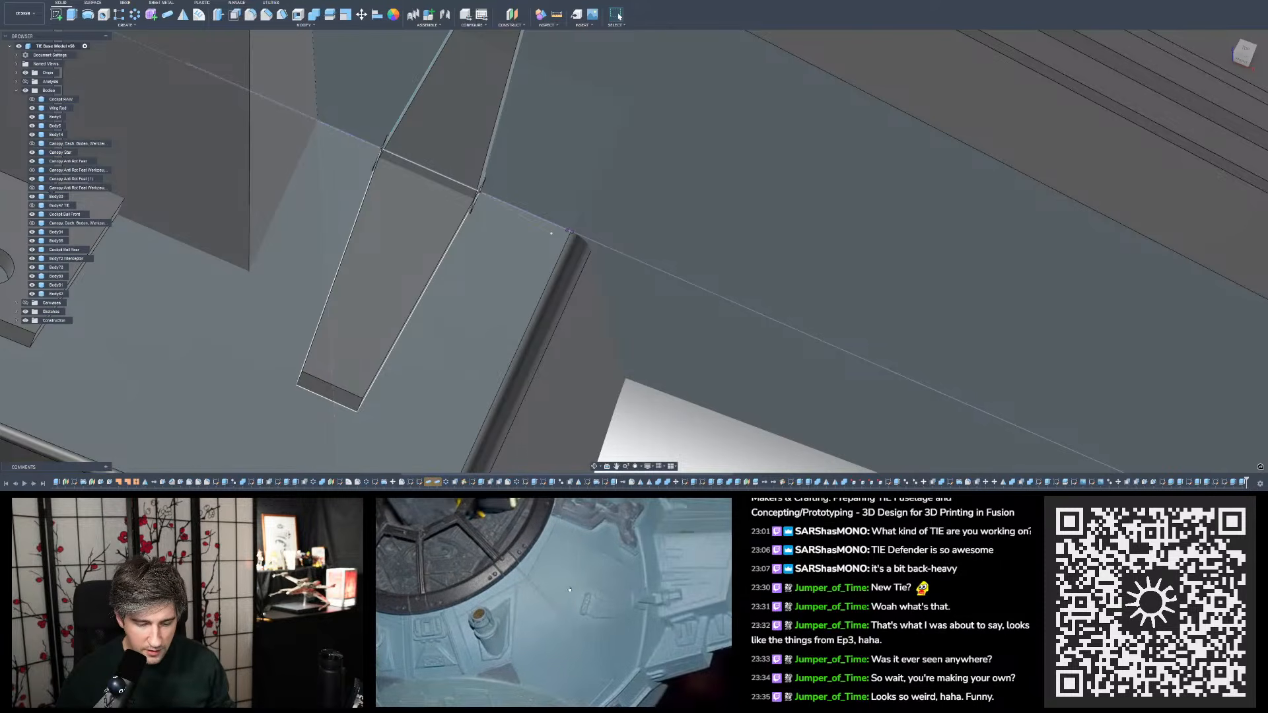
{"action": "left_click_drag", "start_coordinate": [573, 589], "coordinate": [520, 630]}
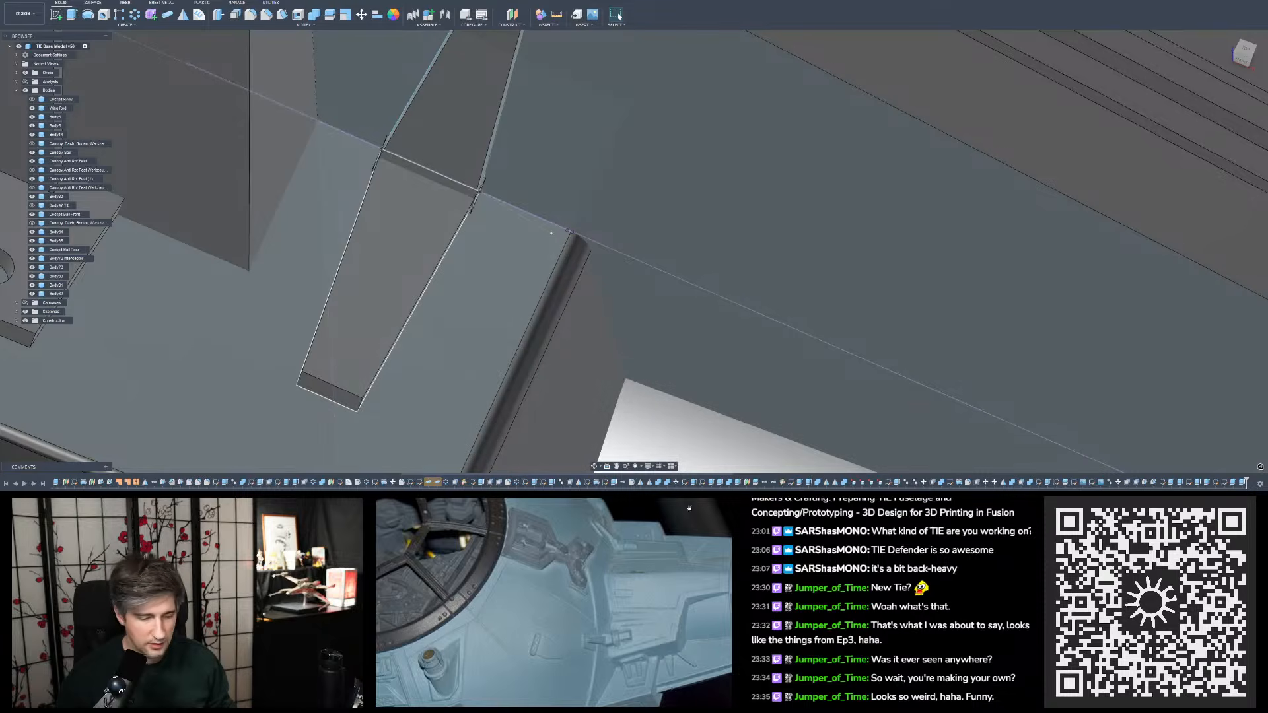
{"action": "left_click_drag", "start_coordinate": [594, 607], "coordinate": [547, 582]}
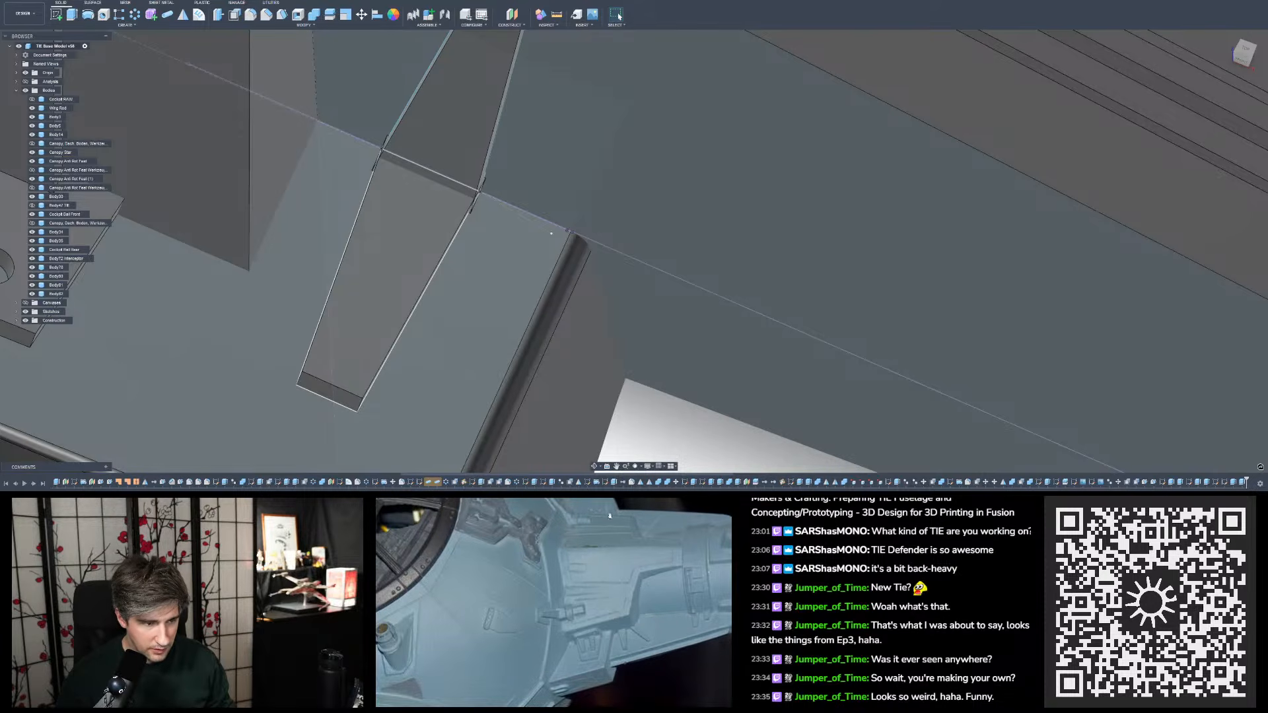
{"action": "scroll", "coordinate": [699, 378], "scroll_direction": "down", "scroll_amount": 4}
{"action": "left_click_drag", "start_coordinate": [606, 513], "coordinate": [720, 631]}
{"action": "left_click_drag", "start_coordinate": [638, 597], "coordinate": [492, 609]}
{"action": "left_click", "coordinate": [440, 561]}
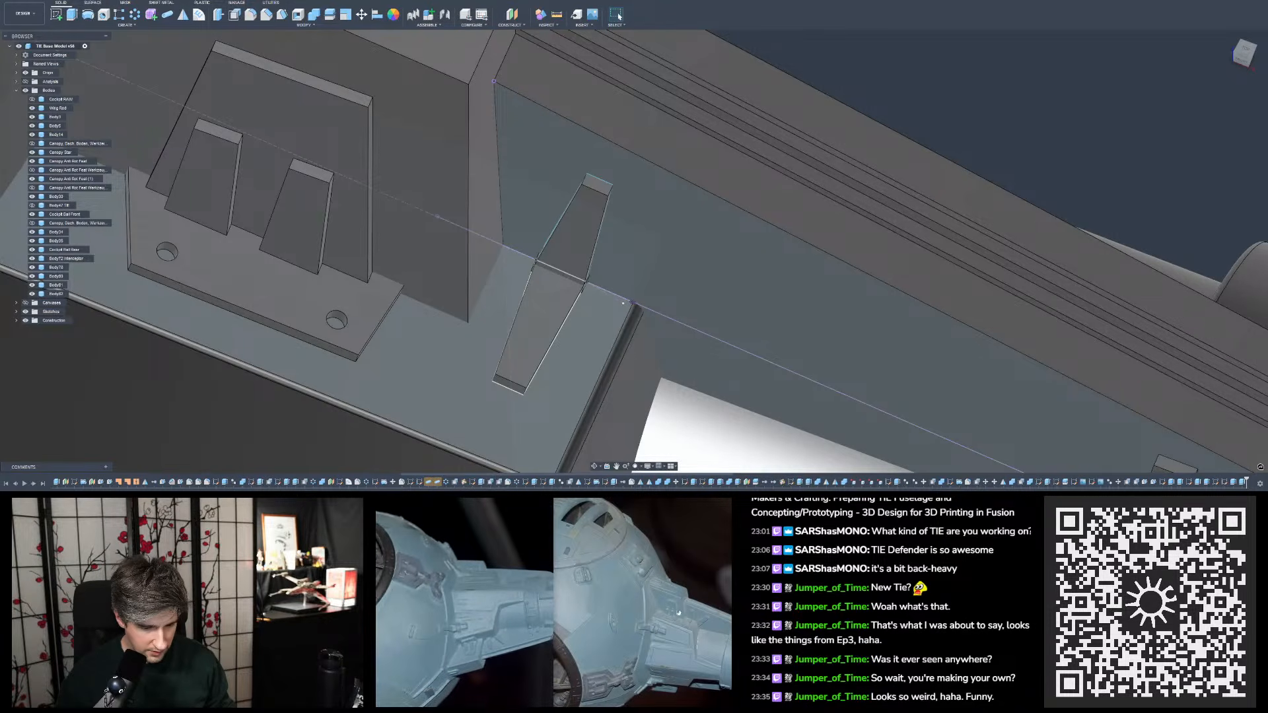
- Compare close-ups of the wing mount's rib, ledge and small tapered ribs across two reference photos shown side by side
{"action": "left_click", "coordinate": [608, 584]}
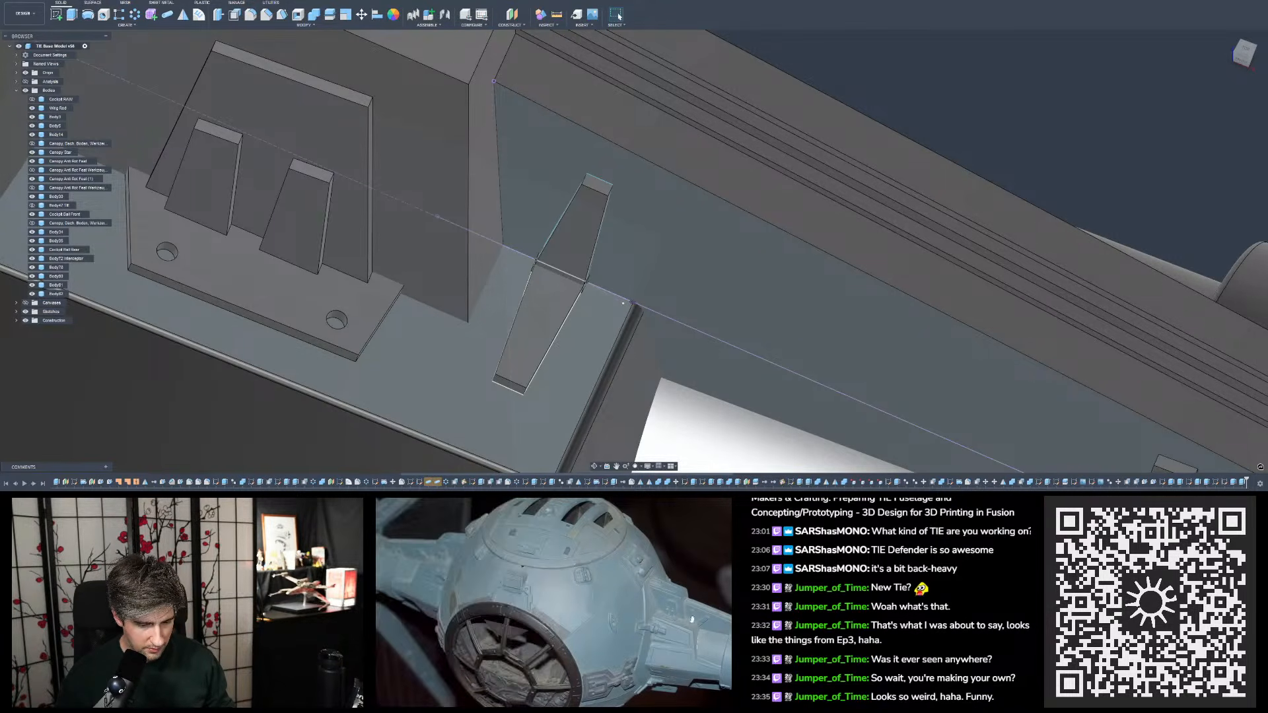
{"action": "scroll", "coordinate": [695, 618], "scroll_direction": "up", "scroll_amount": 5}
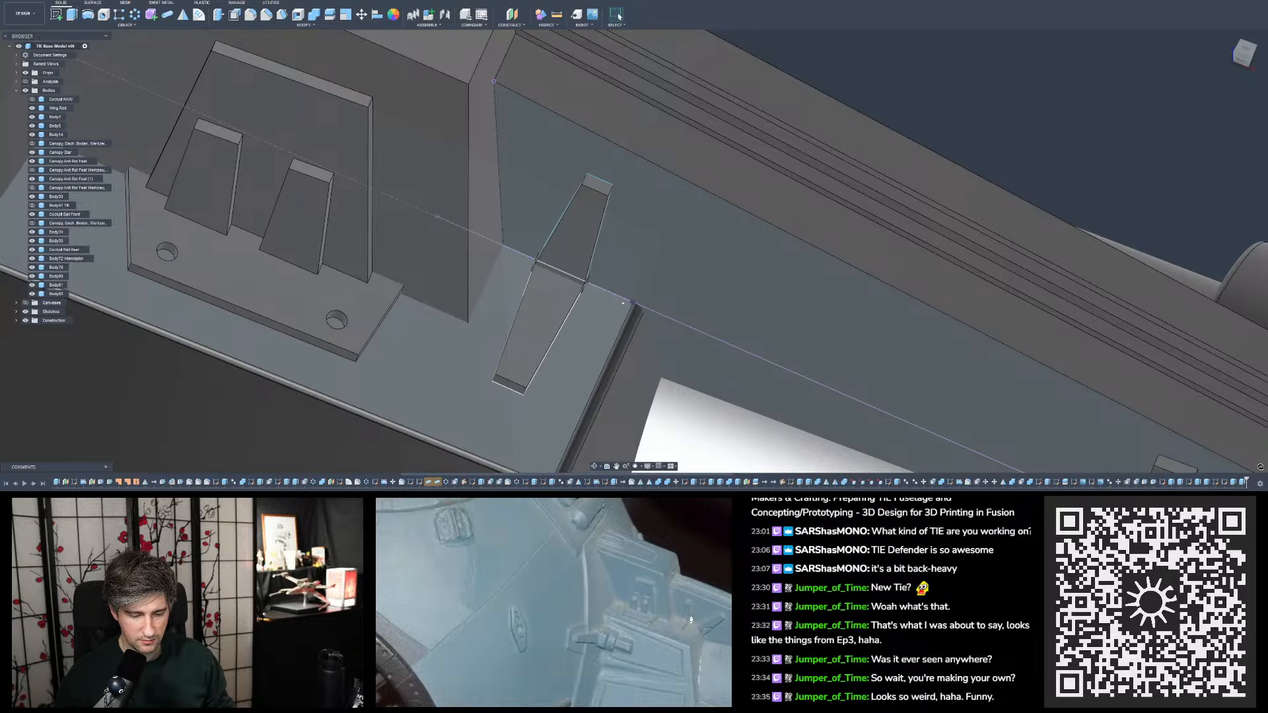
{"action": "scroll", "coordinate": [683, 621], "scroll_direction": "down", "scroll_amount": 5}
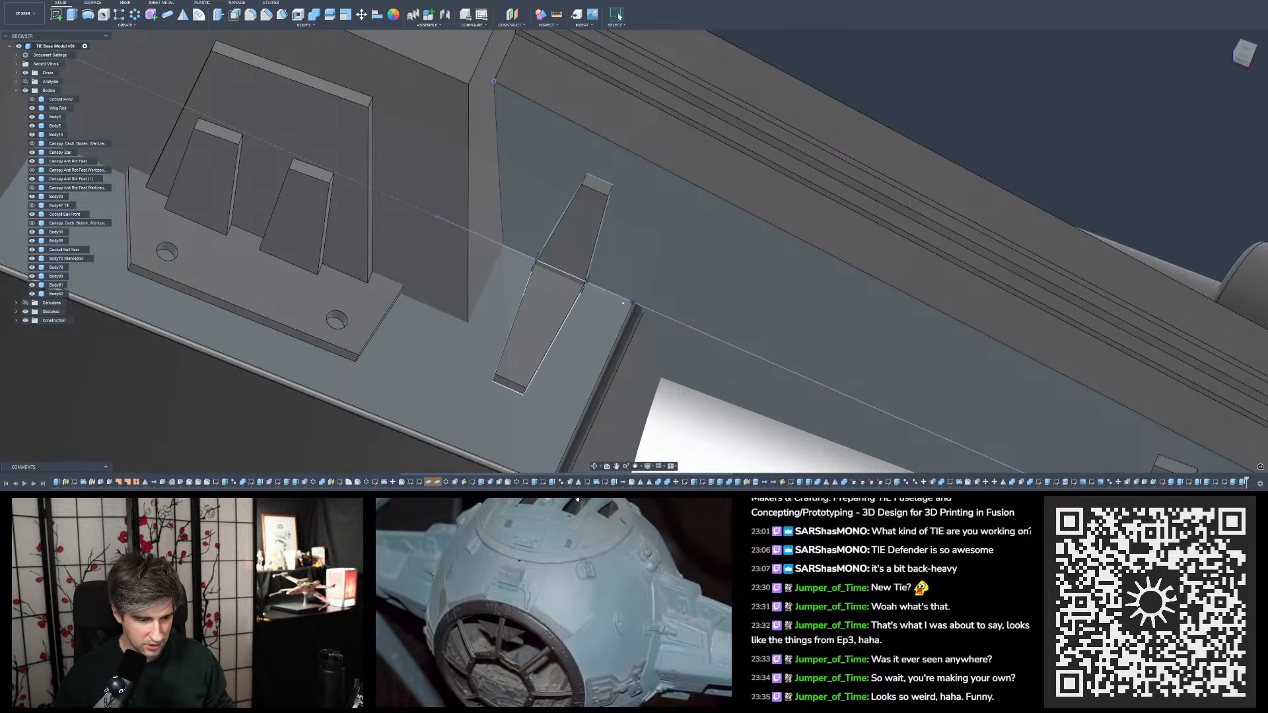
{"action": "left_click_drag", "start_coordinate": [668, 501], "coordinate": [730, 533]}
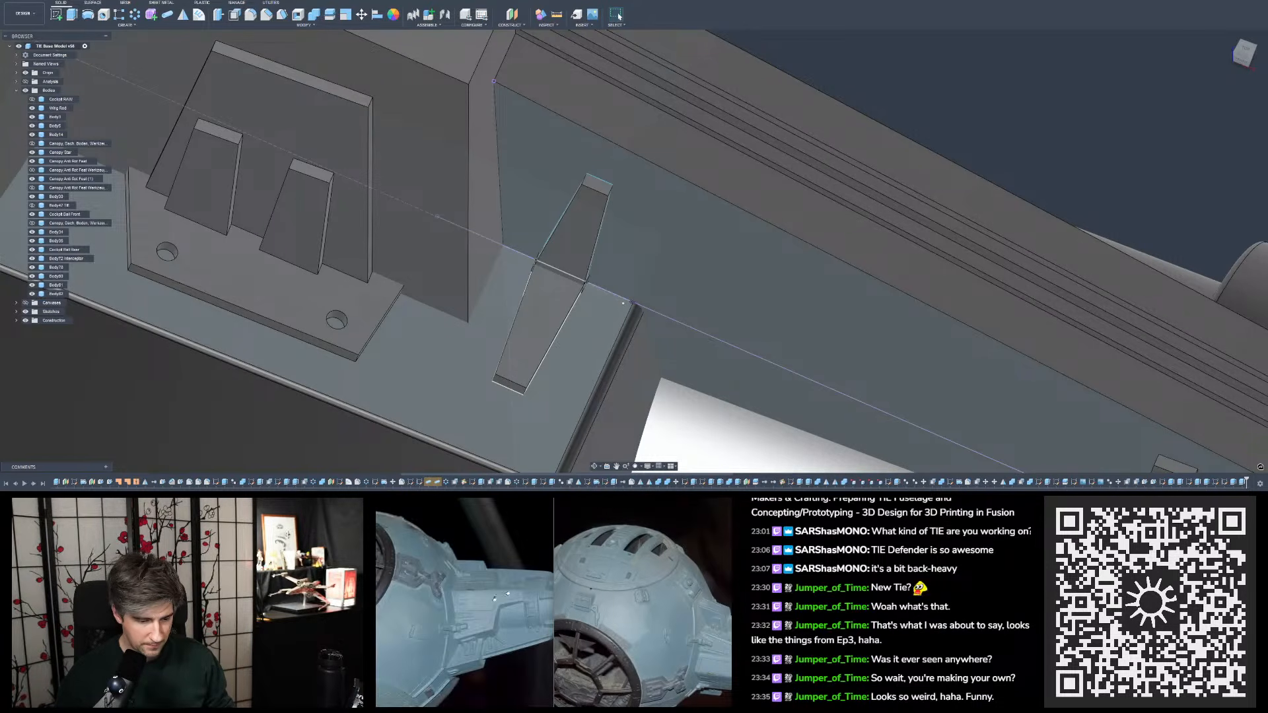
{"action": "scroll", "coordinate": [493, 642], "scroll_direction": "up", "scroll_amount": 5}
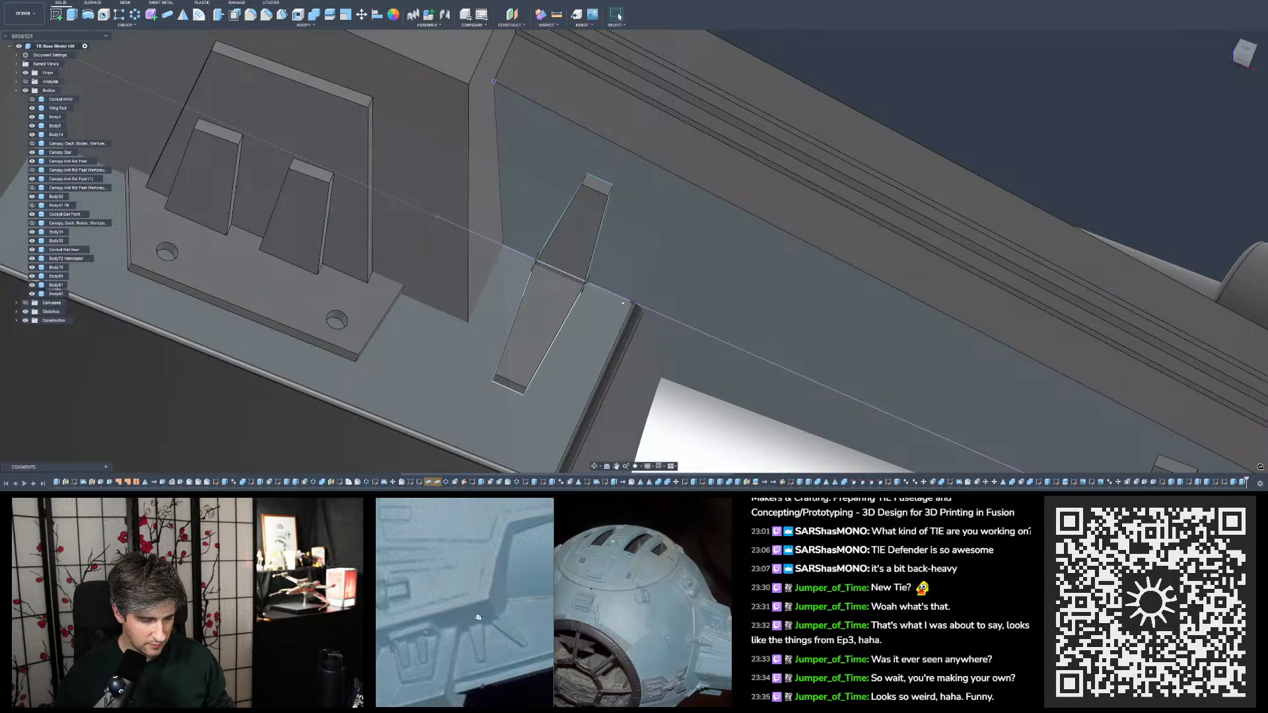
{"action": "scroll", "coordinate": [479, 626], "scroll_direction": "down", "scroll_amount": 5}
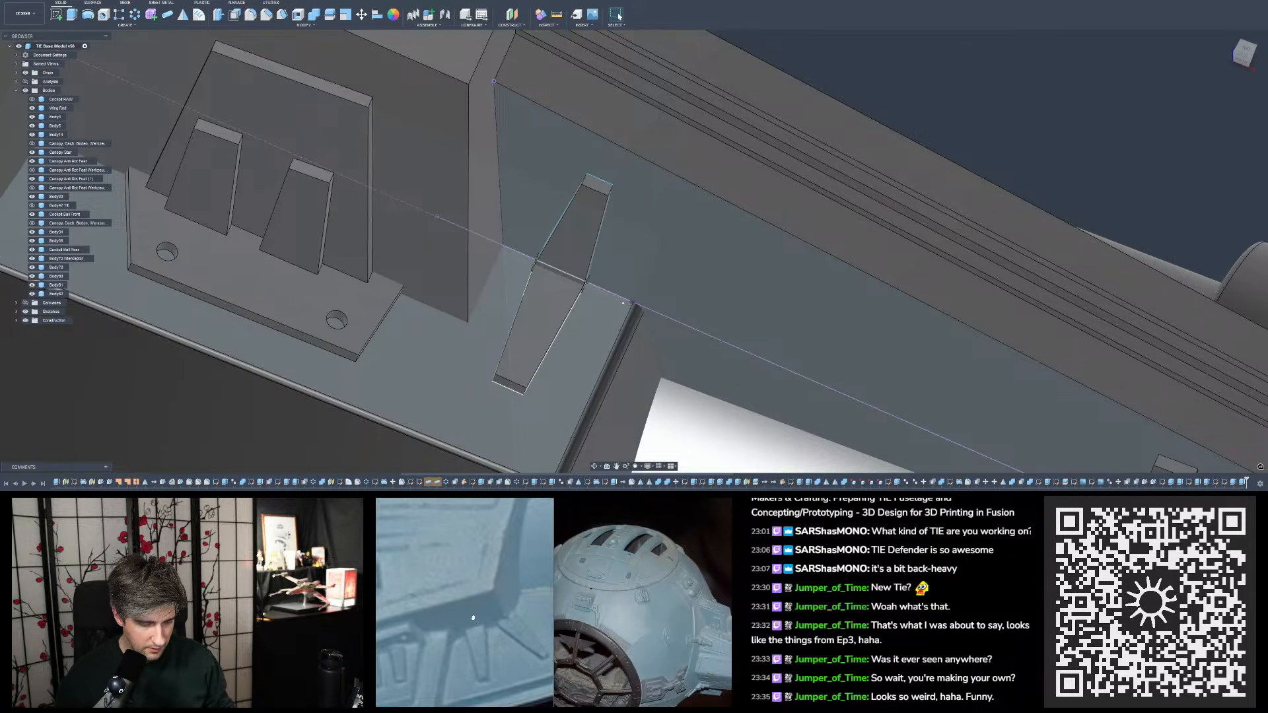
{"action": "scroll", "coordinate": [507, 605], "scroll_direction": "up", "scroll_amount": 5}
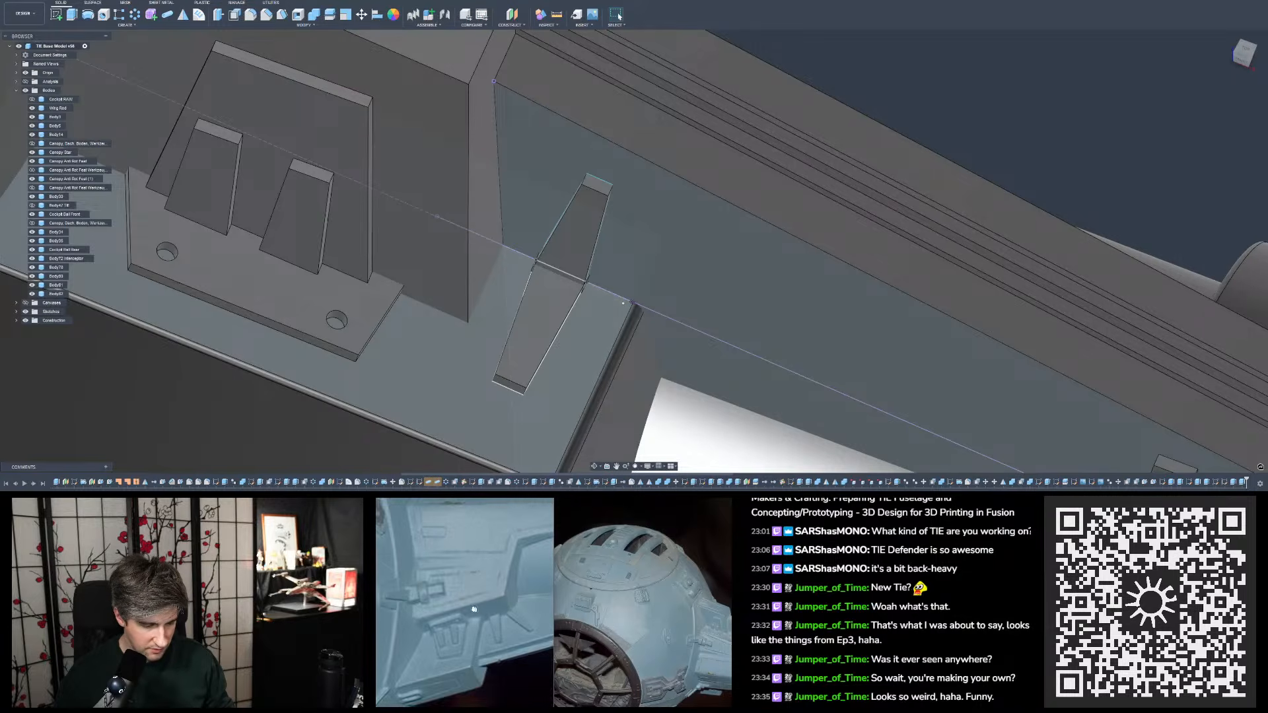
{"action": "middle_click_drag", "start_coordinate": [421, 607], "coordinate": [438, 618]}
{"action": "scroll", "coordinate": [441, 616], "scroll_direction": "down", "scroll_amount": 5}
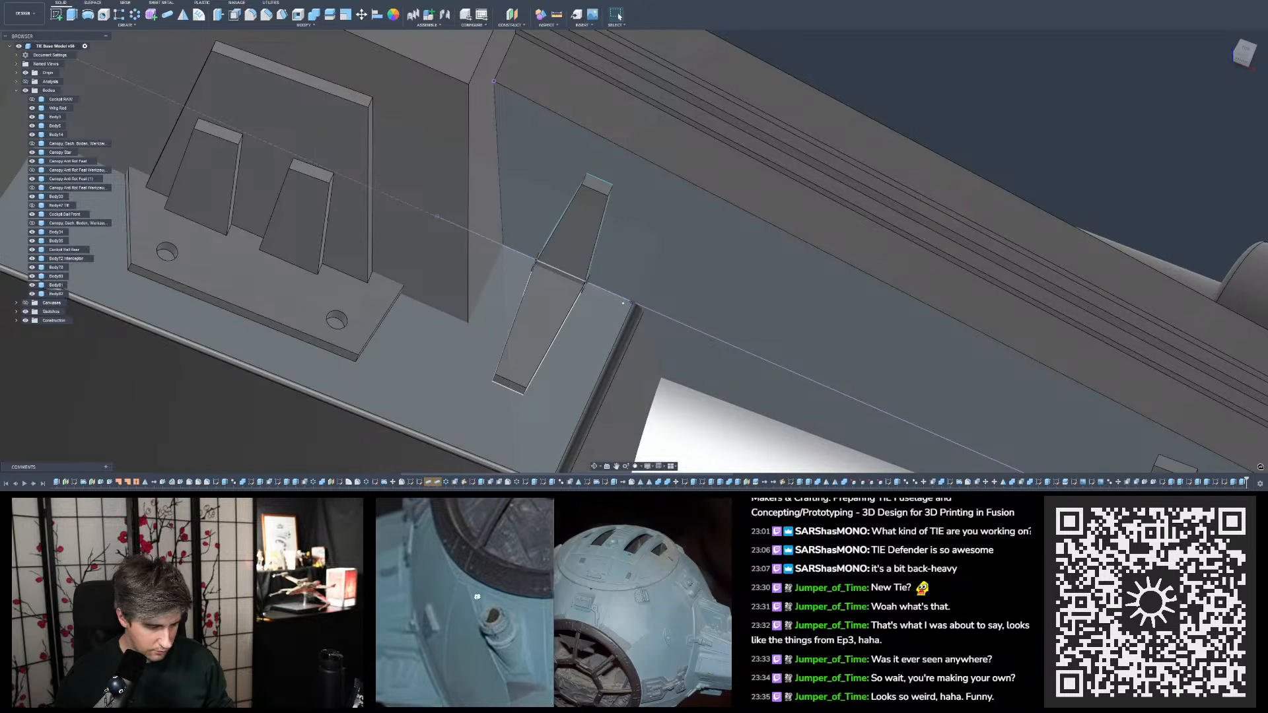
{"action": "scroll", "coordinate": [448, 616], "scroll_direction": "up", "scroll_amount": 4}
{"action": "left_click_drag", "start_coordinate": [424, 642], "coordinate": [424, 636]}
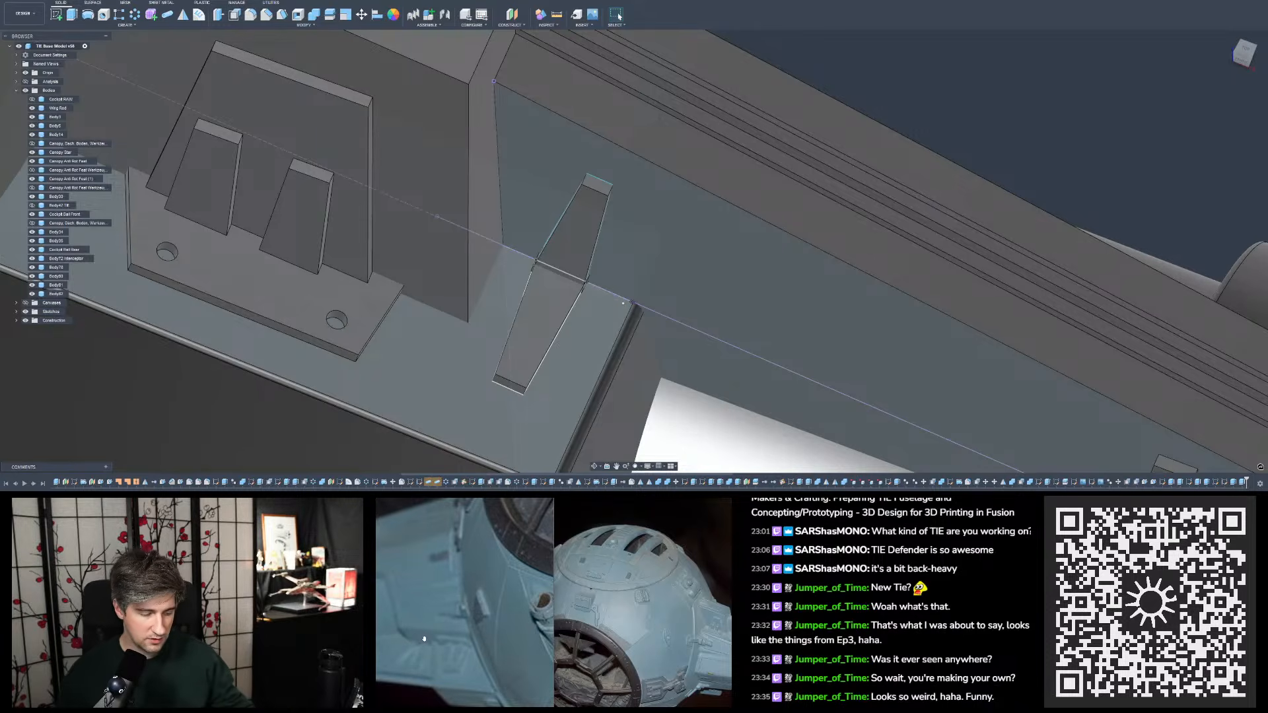
{"action": "left_click_drag", "start_coordinate": [424, 639], "coordinate": [407, 643]}
{"action": "scroll", "coordinate": [677, 609], "scroll_direction": "up", "scroll_amount": 5}
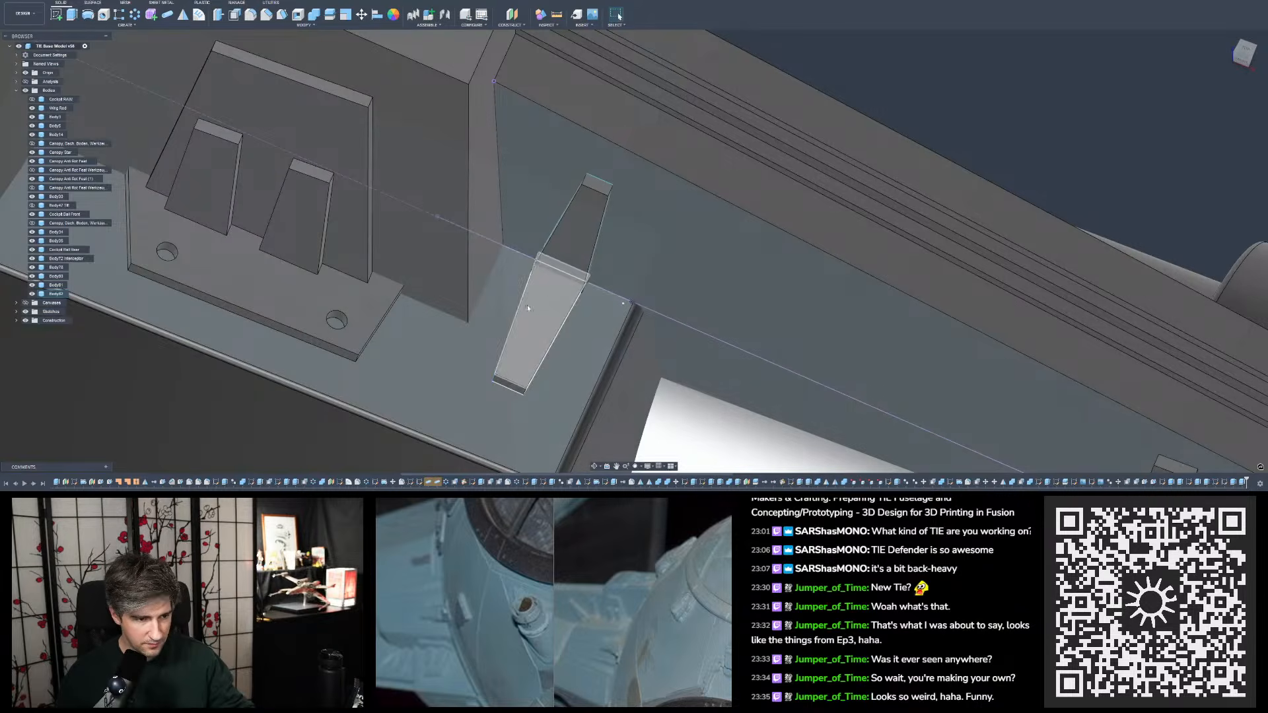
- Check the shape and placement of the rib and ledge tabs on the modelled wing mount from several angles
{"action": "middle_click_drag", "start_coordinate": [527, 304], "coordinate": [549, 302], "text": "shift"}
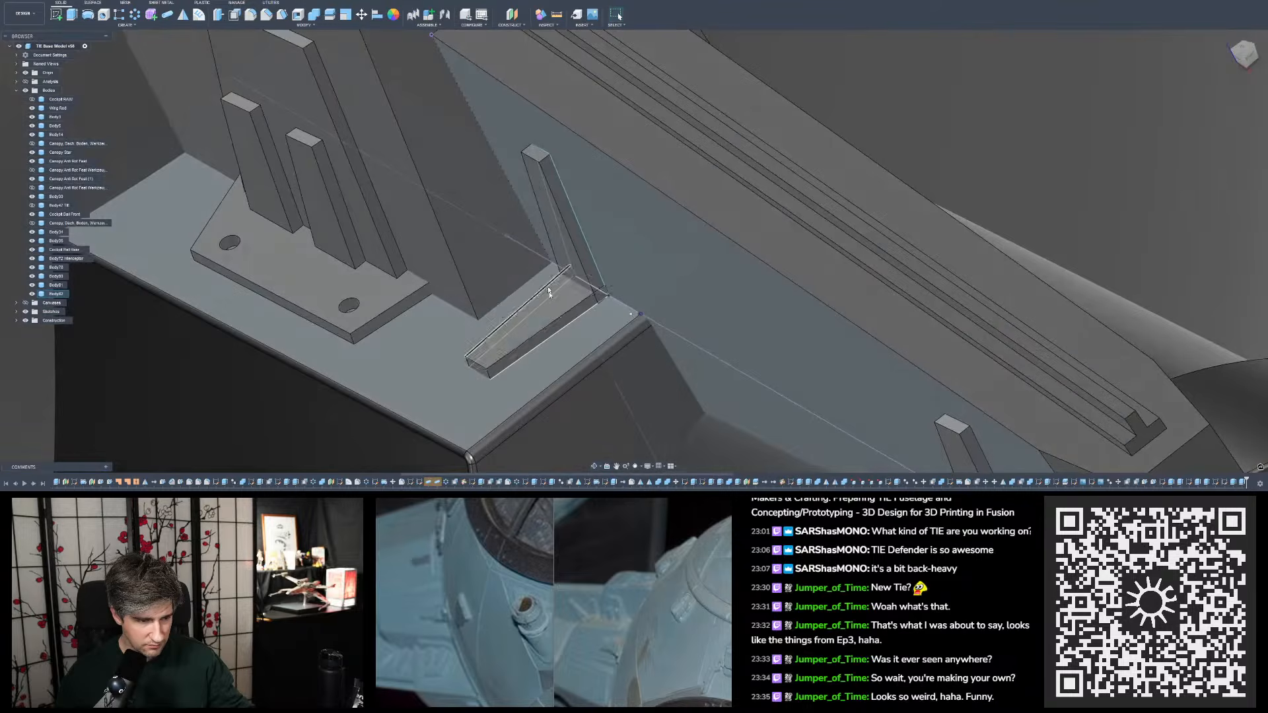
{"action": "left_click", "coordinate": [548, 329]}
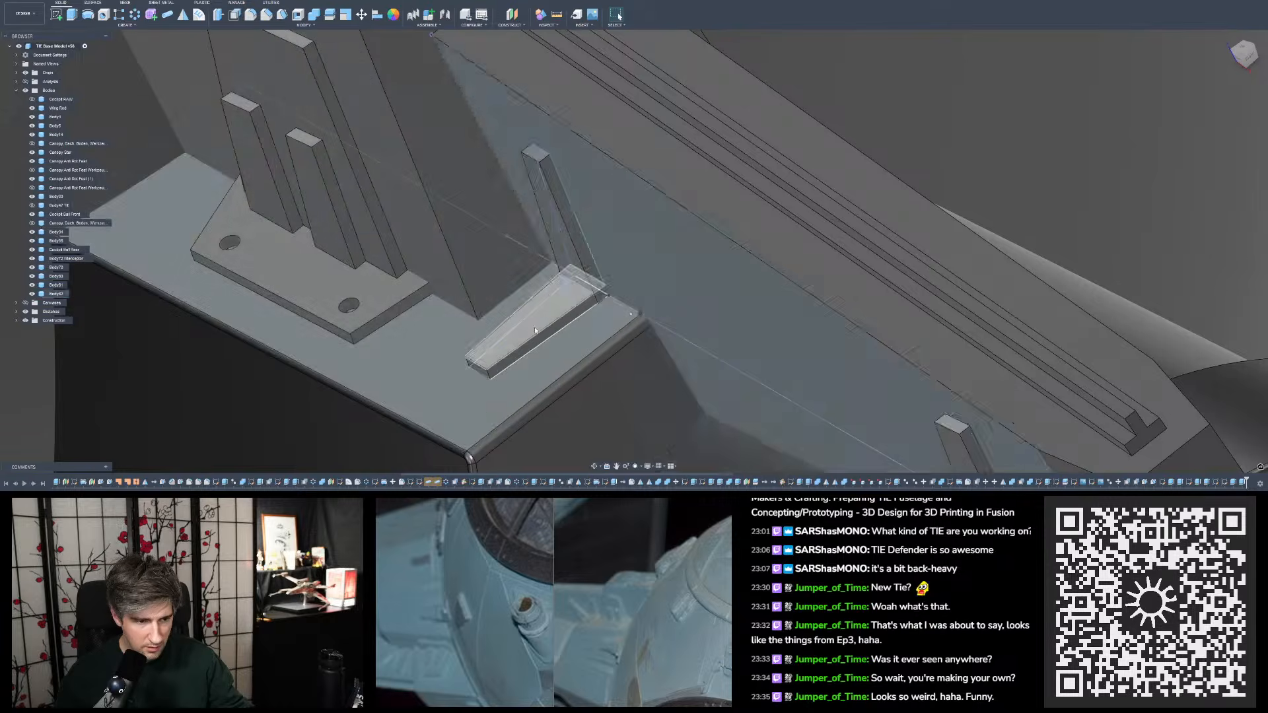
{"action": "middle_click_drag", "start_coordinate": [534, 322], "coordinate": [566, 318], "text": "shift"}
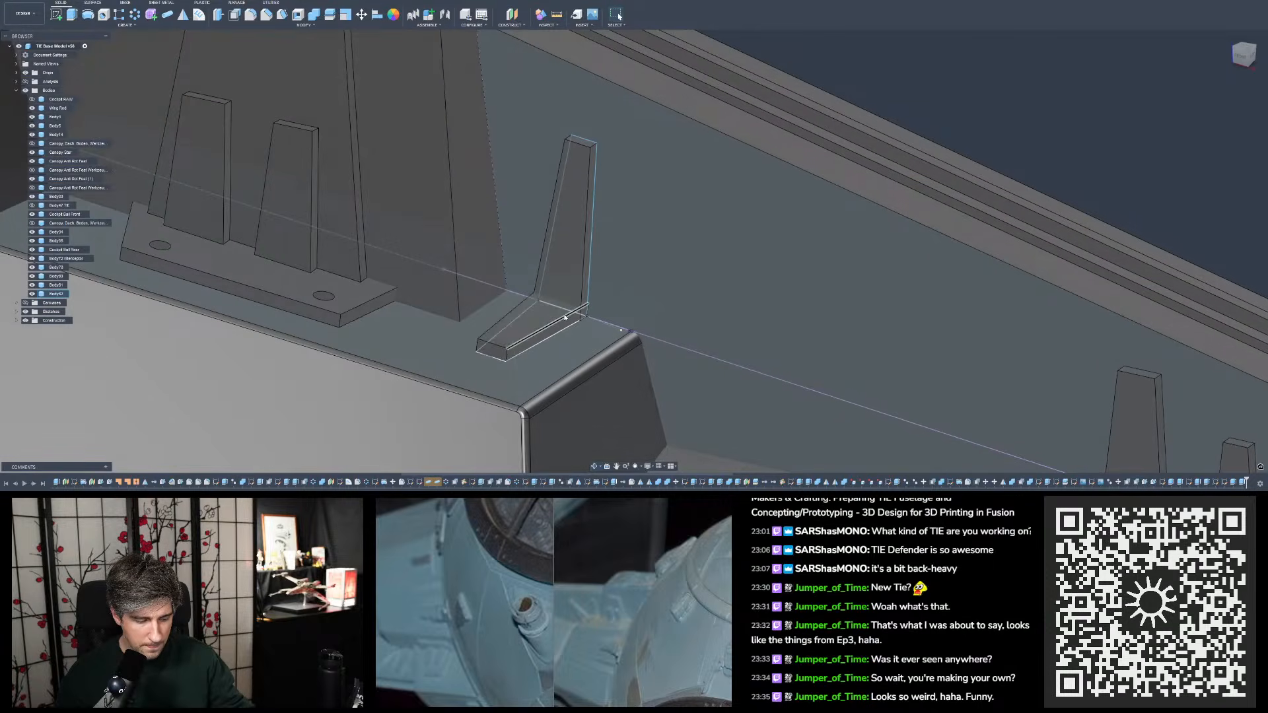
{"action": "scroll", "coordinate": [565, 317], "scroll_direction": "down", "scroll_amount": 8}
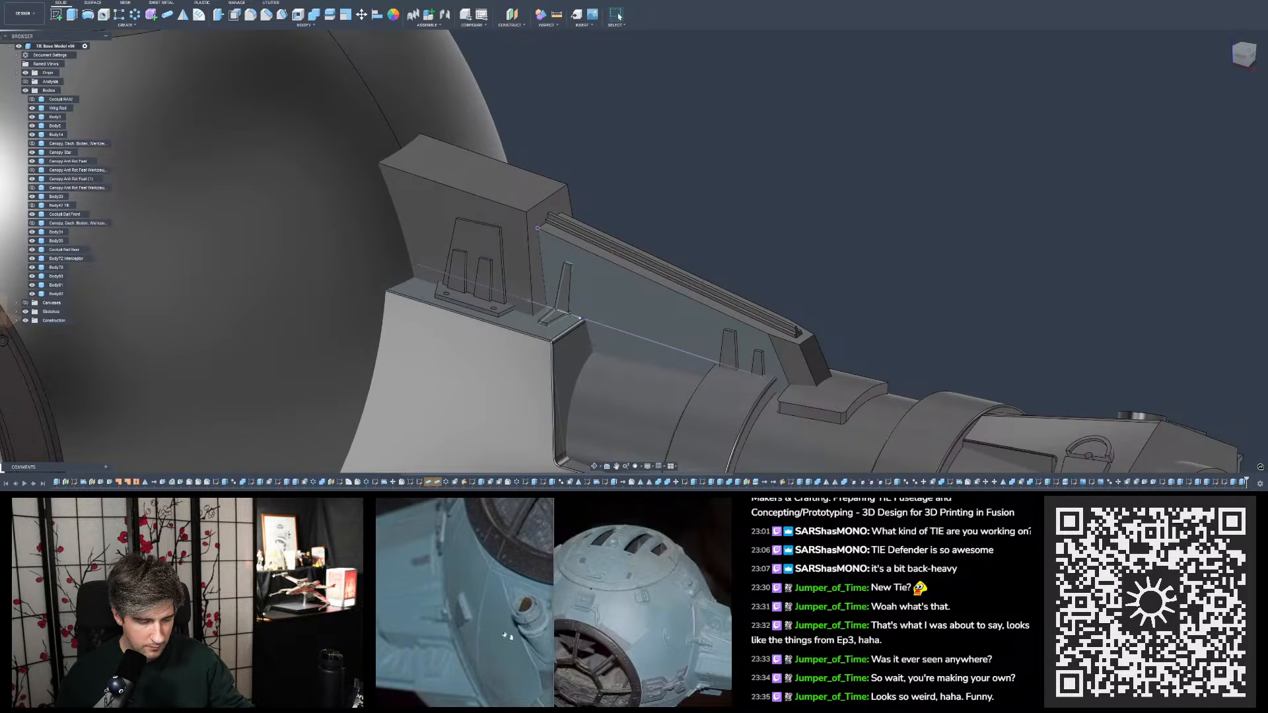
{"action": "mouse_move", "coordinate": [586, 491]}
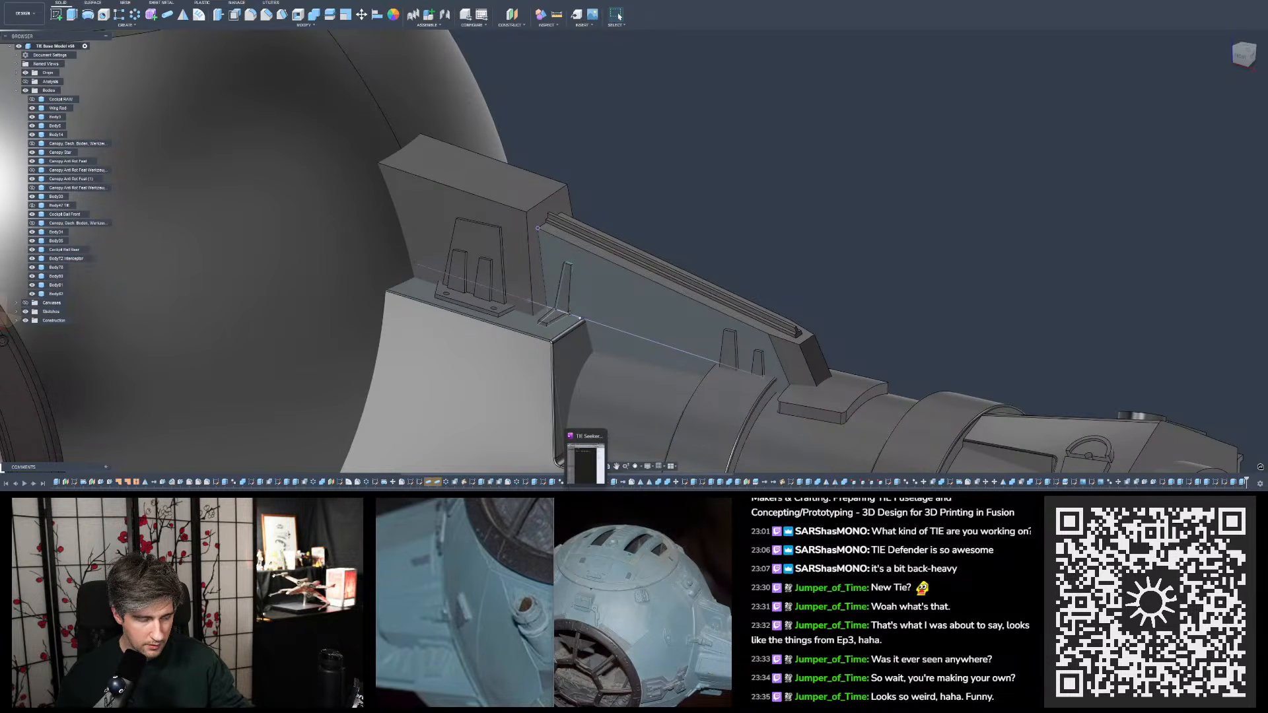
{"action": "scroll", "coordinate": [560, 290], "scroll_direction": "up", "scroll_amount": 5}
{"action": "mouse_move", "coordinate": [578, 303]}
{"action": "middle_mouse_down", "text": "shift"}
{"action": "mouse_move", "coordinate": [486, 327]}
{"action": "mouse_move", "coordinate": [561, 308]}
{"action": "mouse_move", "coordinate": [566, 289]}
{"action": "mouse_move", "coordinate": [587, 309]}
{"action": "middle_mouse_up", "text": "shift"}
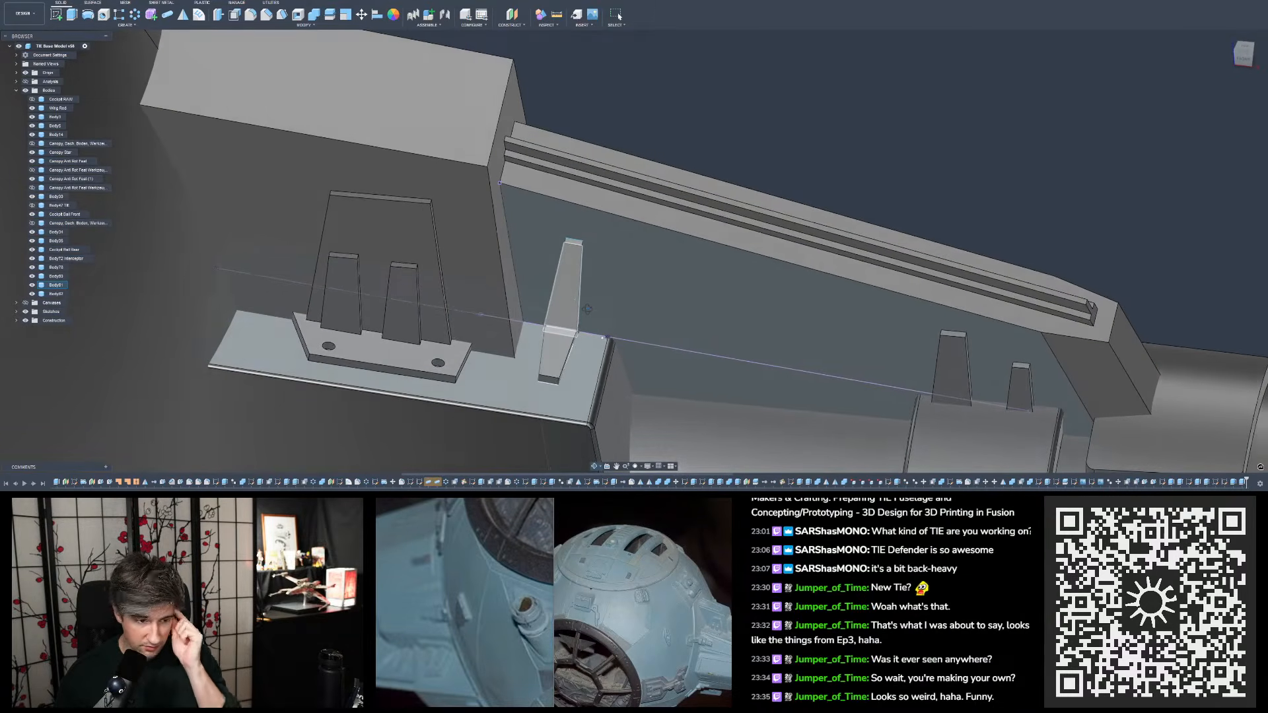
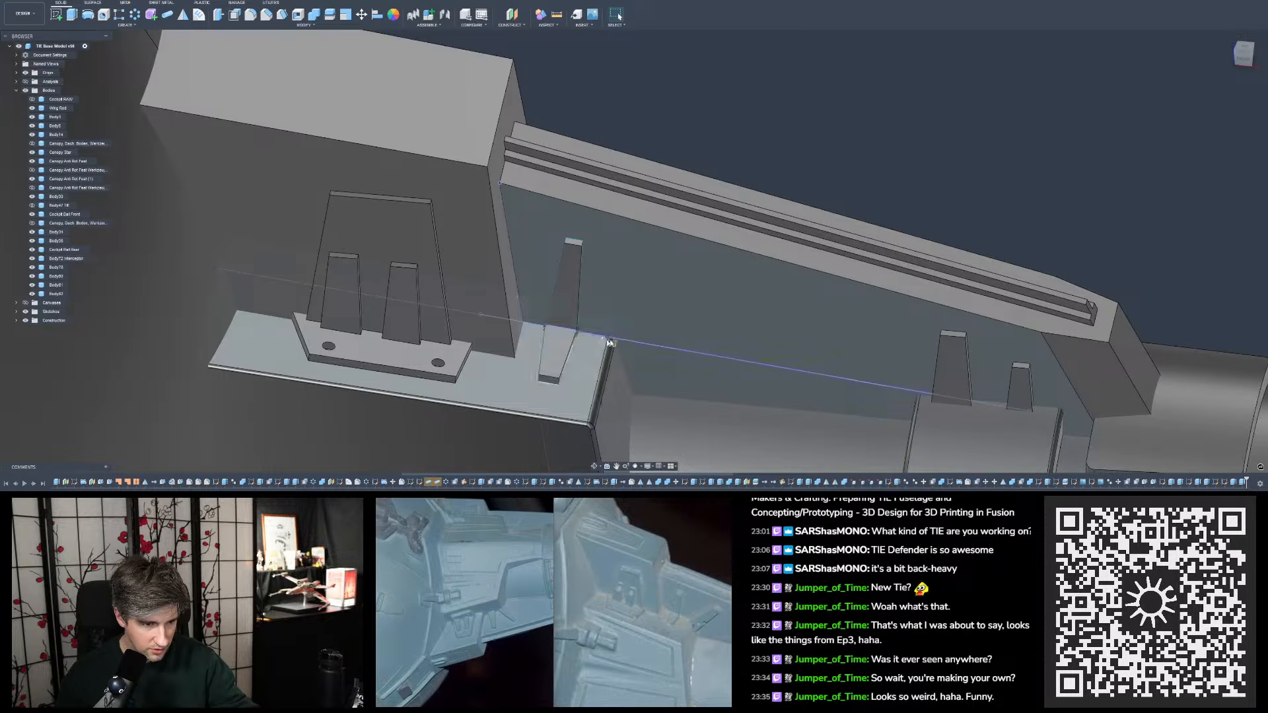
- Compare the wing mount's tapered tabs, bracket plate, rib and end block against the reference photos from several angles and distances
{"action": "middle_click_drag", "start_coordinate": [569, 343], "coordinate": [559, 362], "text": "shift"}
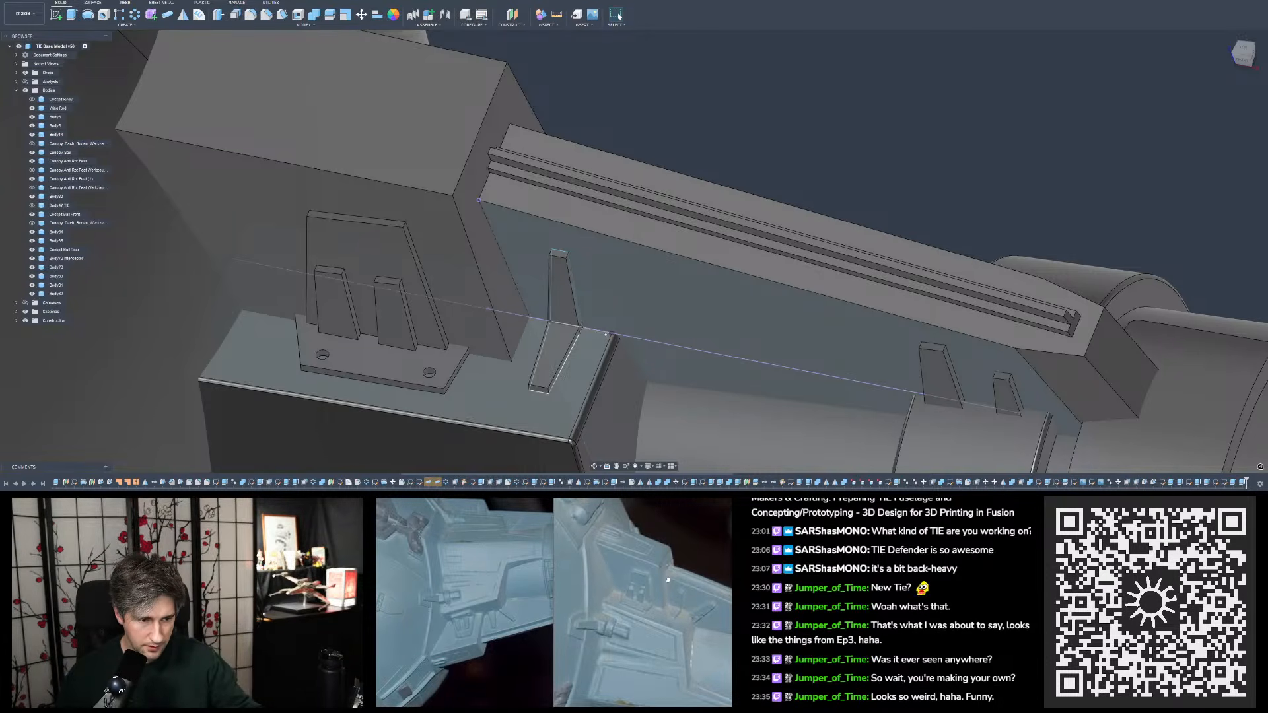
{"action": "middle_click_drag", "start_coordinate": [680, 383], "coordinate": [683, 430], "text": "shift"}
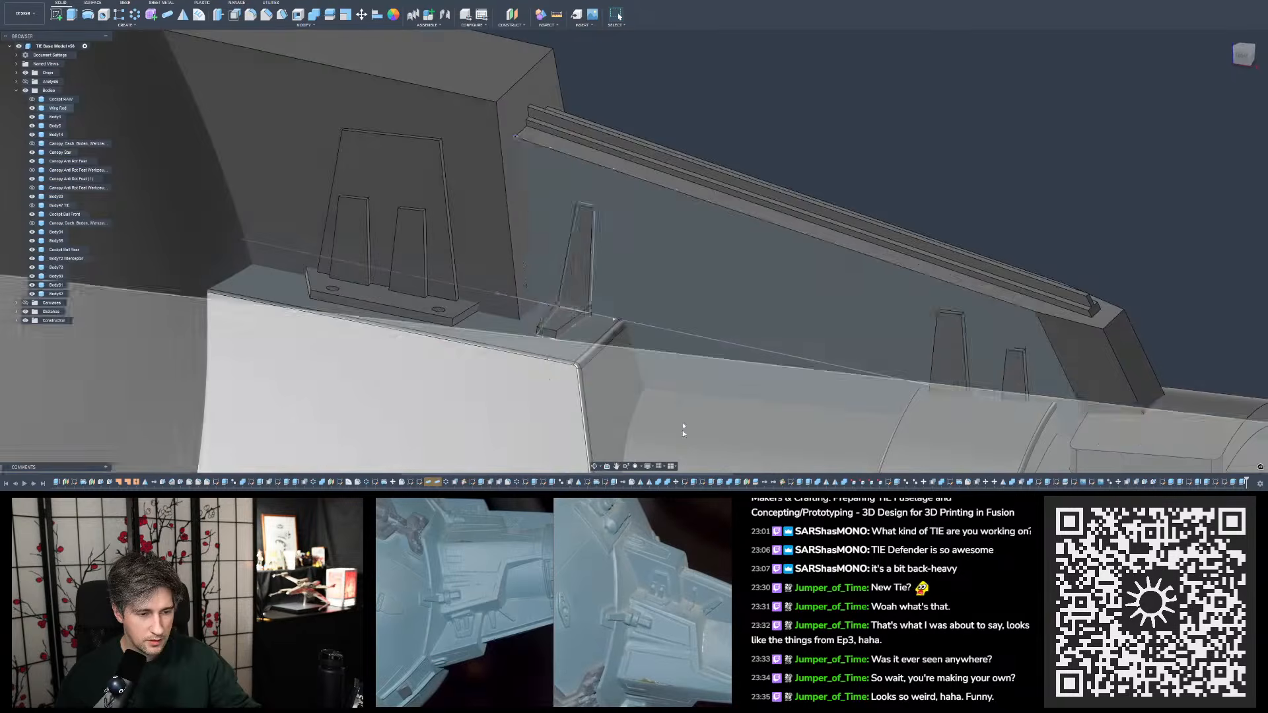
{"action": "scroll", "coordinate": [683, 430], "scroll_direction": "down", "scroll_amount": 3}
{"action": "middle_click_drag", "start_coordinate": [749, 236], "coordinate": [746, 241], "text": "shift"}
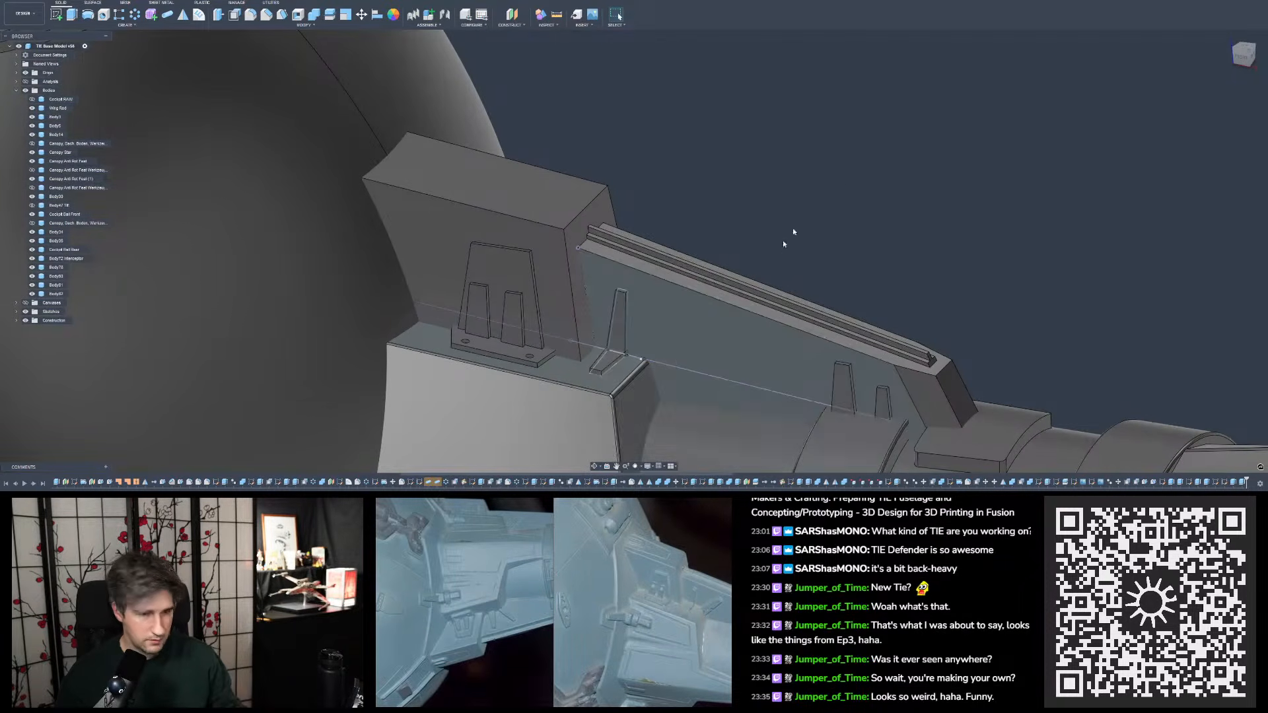
{"action": "middle_click_drag", "start_coordinate": [869, 215], "coordinate": [858, 233], "text": "shift"}
{"action": "left_click", "coordinate": [669, 351]}
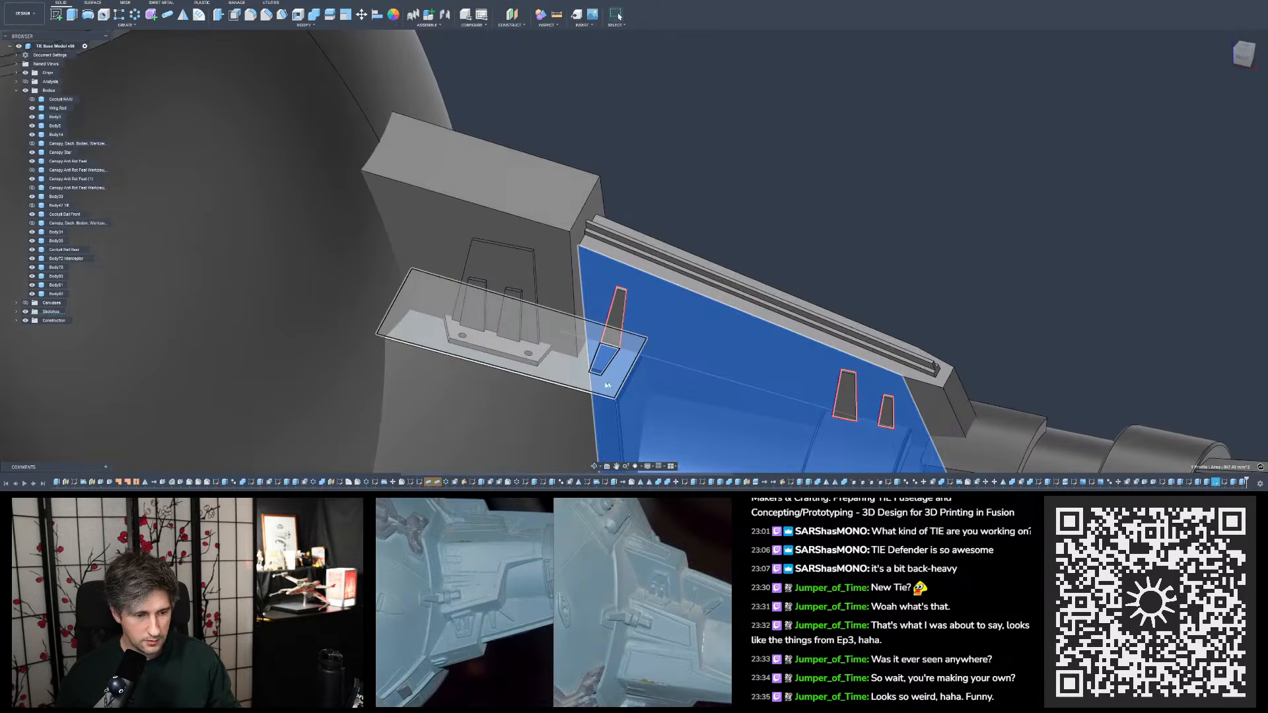
{"action": "left_click", "coordinate": [620, 353]}
{"action": "left_click", "coordinate": [814, 195]}
{"action": "scroll", "coordinate": [718, 347], "scroll_direction": "up", "scroll_amount": 2}
{"action": "scroll", "coordinate": [716, 350], "scroll_direction": "up", "scroll_amount": 2}
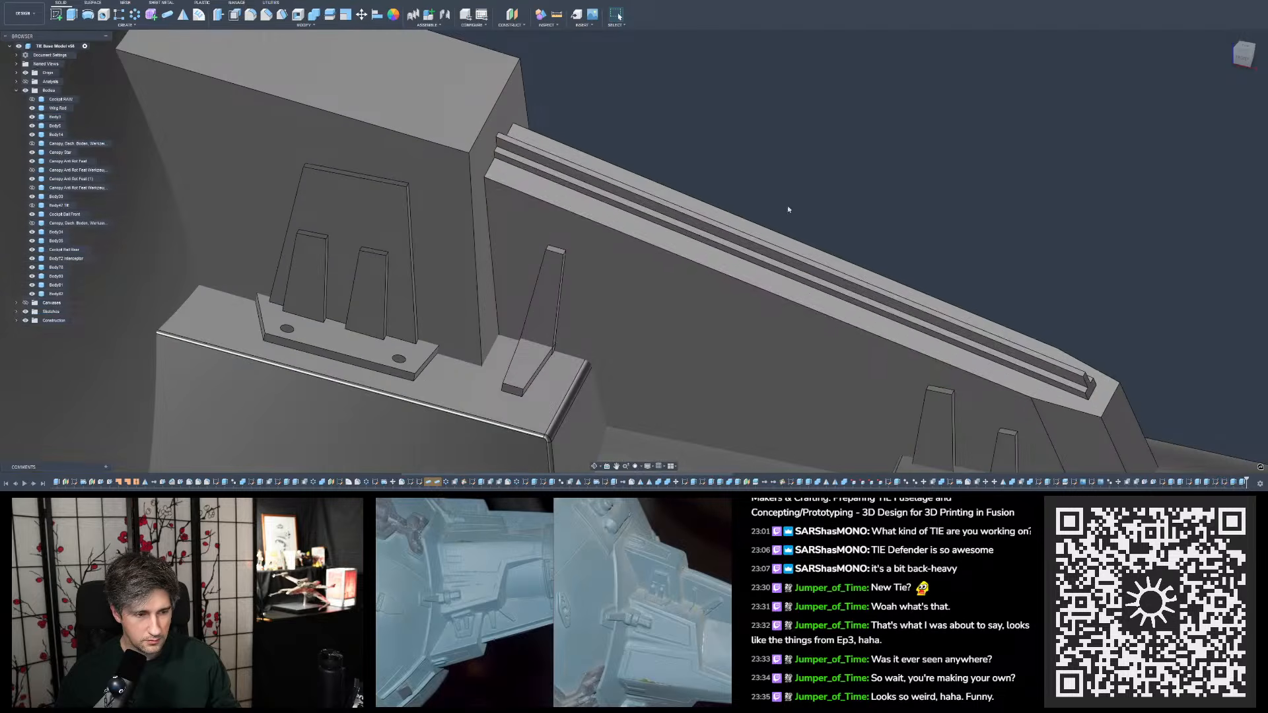
{"action": "middle_click_drag", "start_coordinate": [788, 209], "coordinate": [751, 235], "text": "shift"}
{"action": "scroll", "coordinate": [785, 237], "scroll_direction": "down", "scroll_amount": 3}
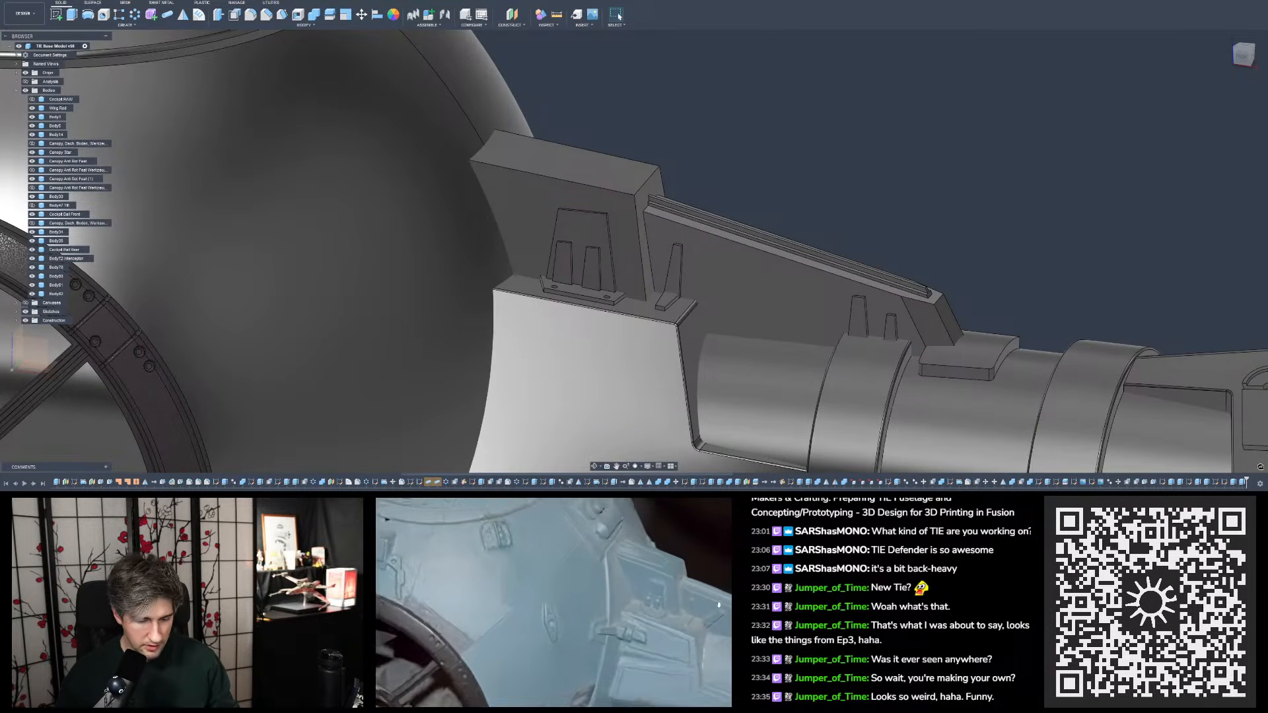
{"action": "middle_click_drag", "start_coordinate": [770, 284], "coordinate": [770, 239], "text": "shift"}
{"action": "scroll", "coordinate": [786, 311], "scroll_direction": "down", "scroll_amount": 3}
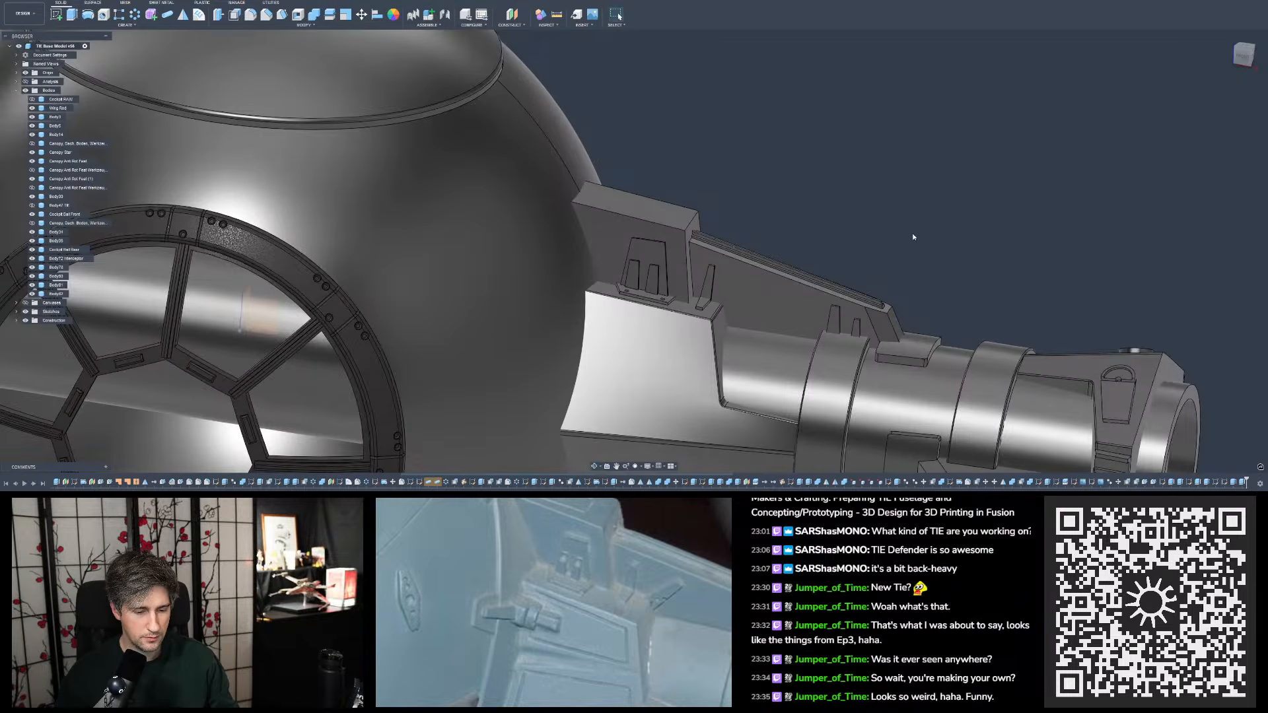
{"action": "middle_click_drag", "start_coordinate": [913, 235], "coordinate": [909, 238], "text": "shift"}
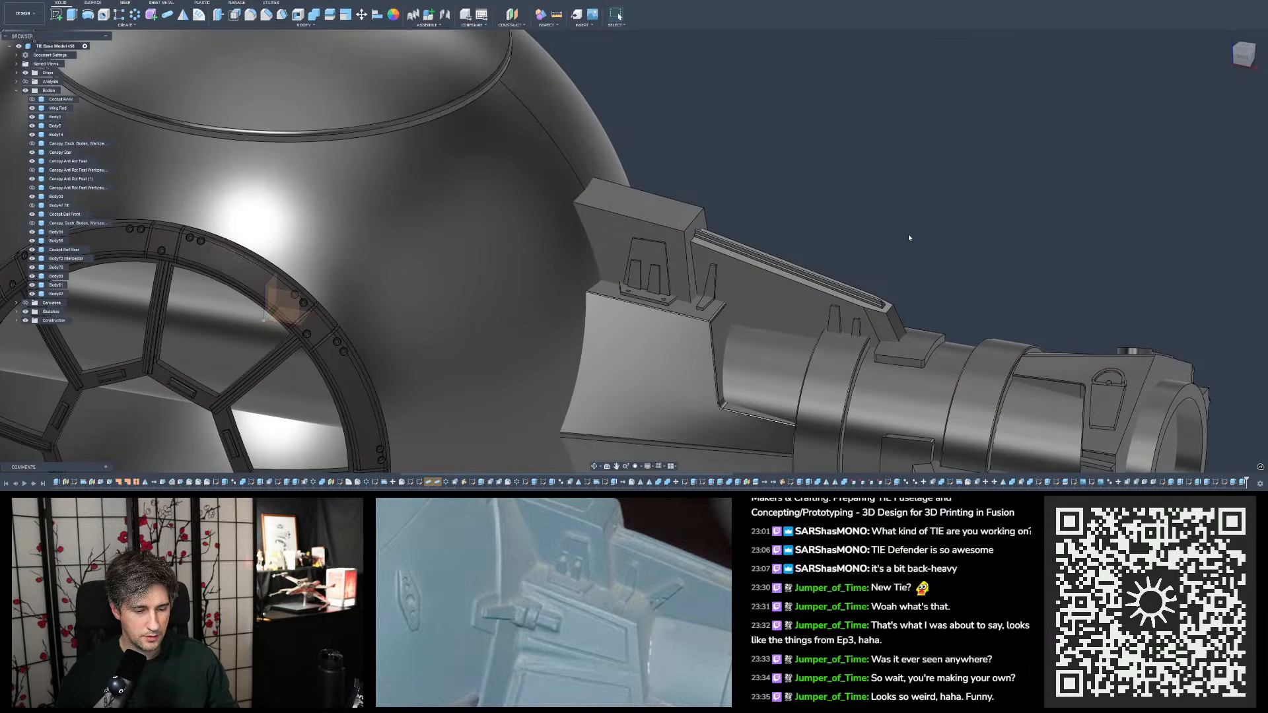
{"action": "mouse_move", "coordinate": [852, 290]}
{"action": "middle_mouse_down", "text": "shift"}
{"action": "mouse_move", "coordinate": [775, 357]}
{"action": "mouse_move", "coordinate": [818, 283]}
{"action": "mouse_move", "coordinate": [834, 298]}
{"action": "middle_mouse_up", "text": "shift"}
{"action": "scroll", "coordinate": [850, 267], "scroll_direction": "up", "scroll_amount": 2}
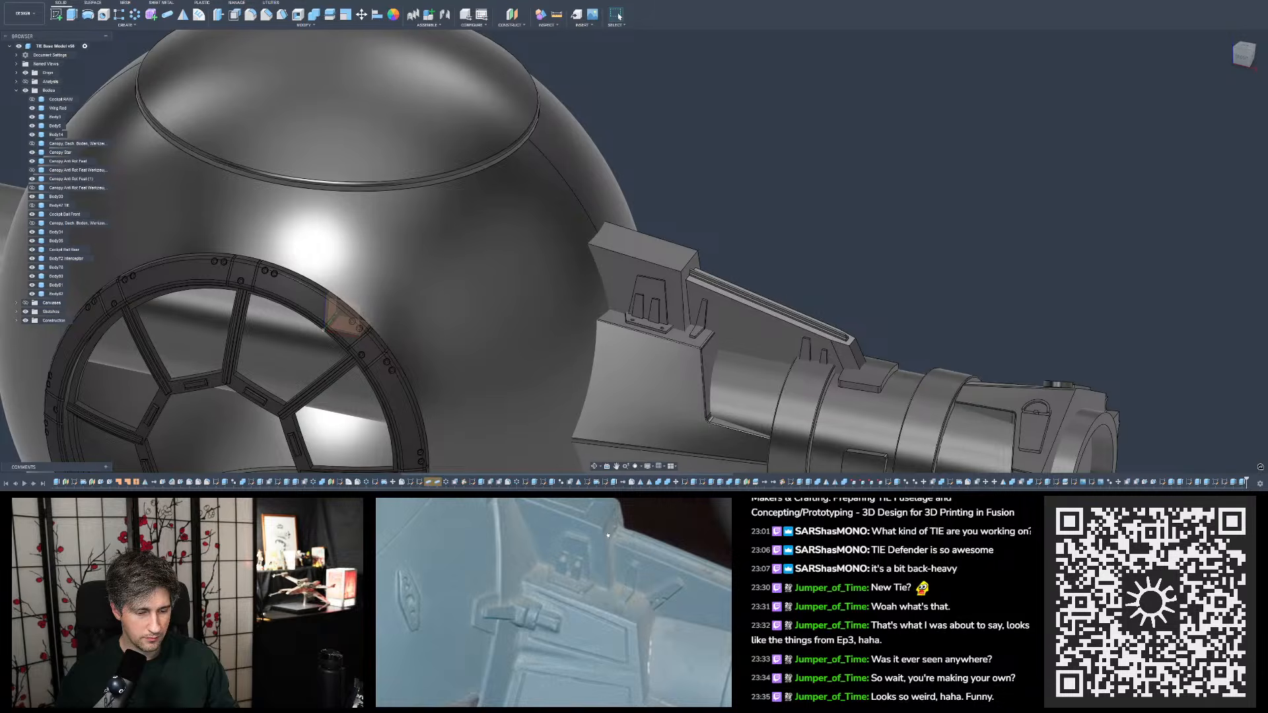
- Check the end face of the mount's upper block and save the design
{"action": "left_click", "coordinate": [686, 266]}
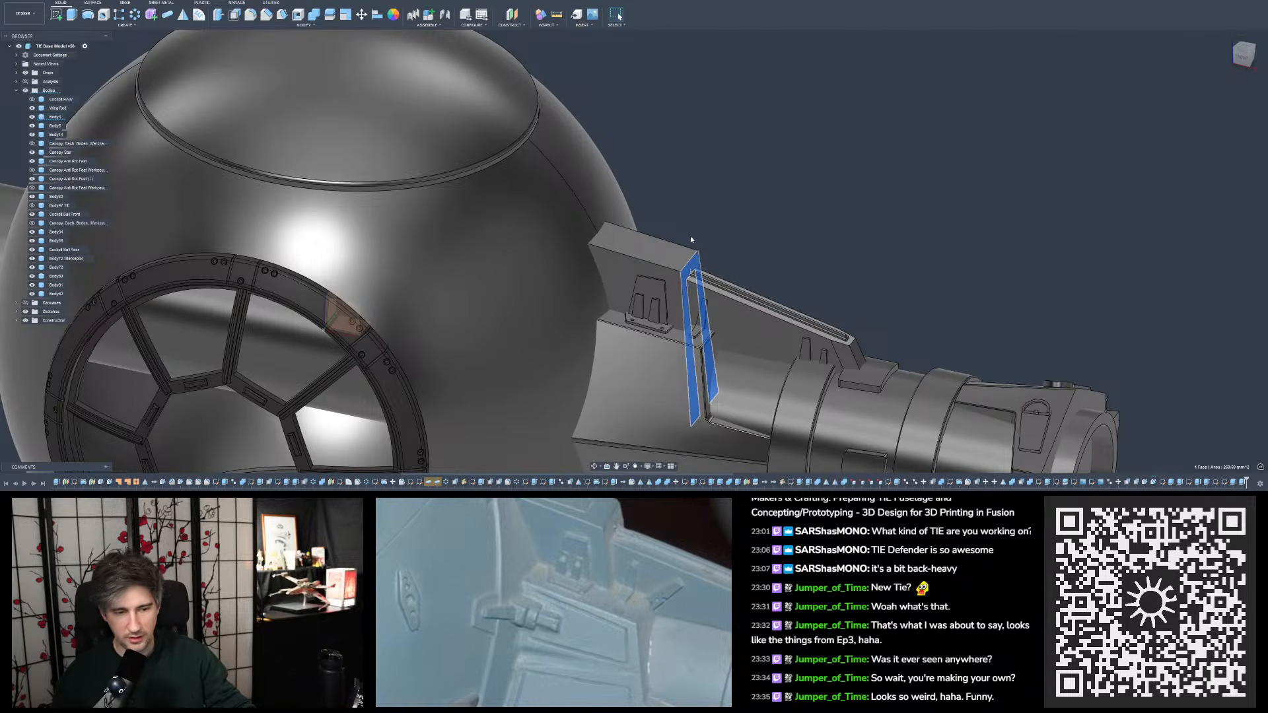
{"action": "left_click", "coordinate": [751, 249]}
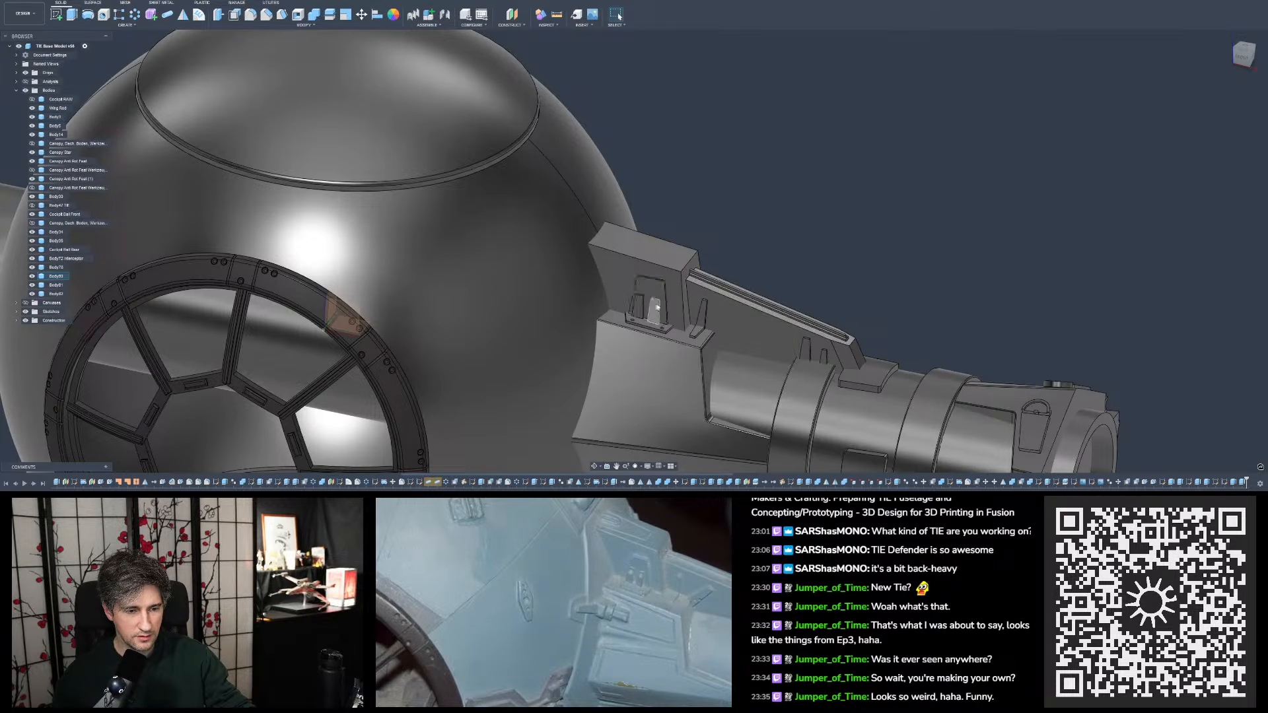
{"action": "scroll", "coordinate": [687, 279], "scroll_direction": "up", "scroll_amount": 3}
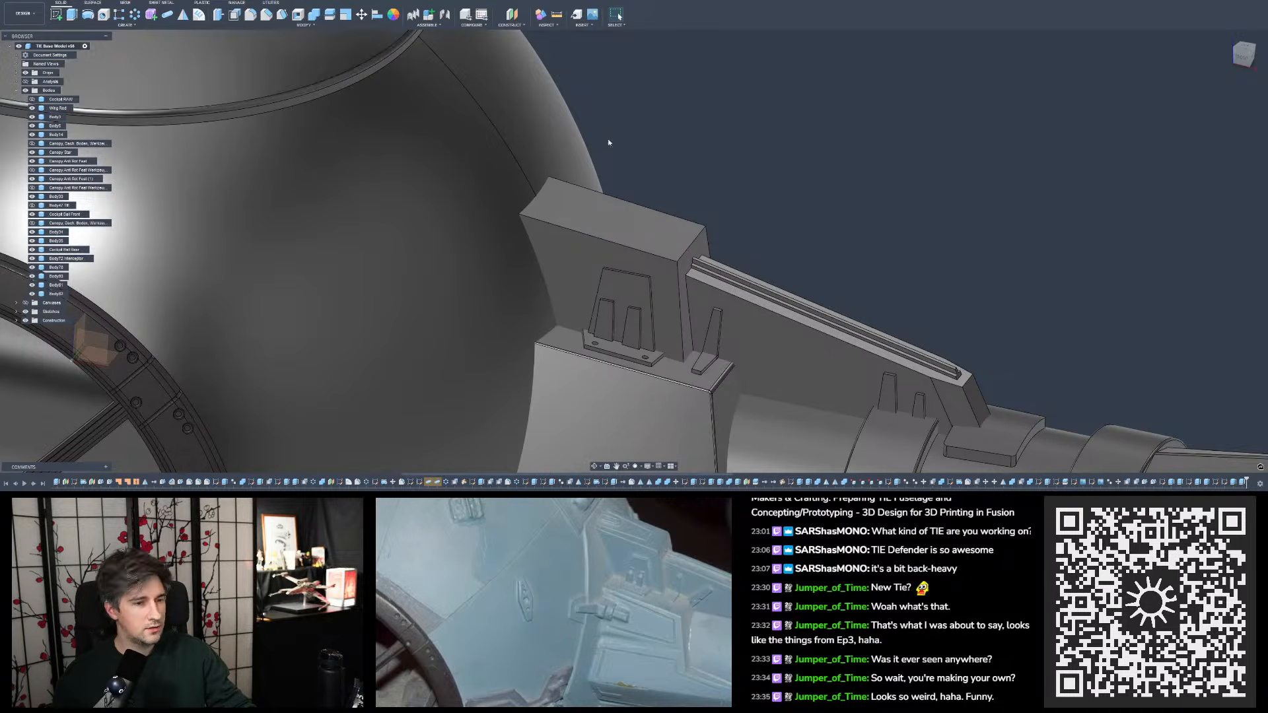
{"action": "key", "text": "ctrl+s"}
- Try setting the existing face offset on the end of the mount's upper block to 3 mm
{"action": "left_click", "coordinate": [638, 256]}
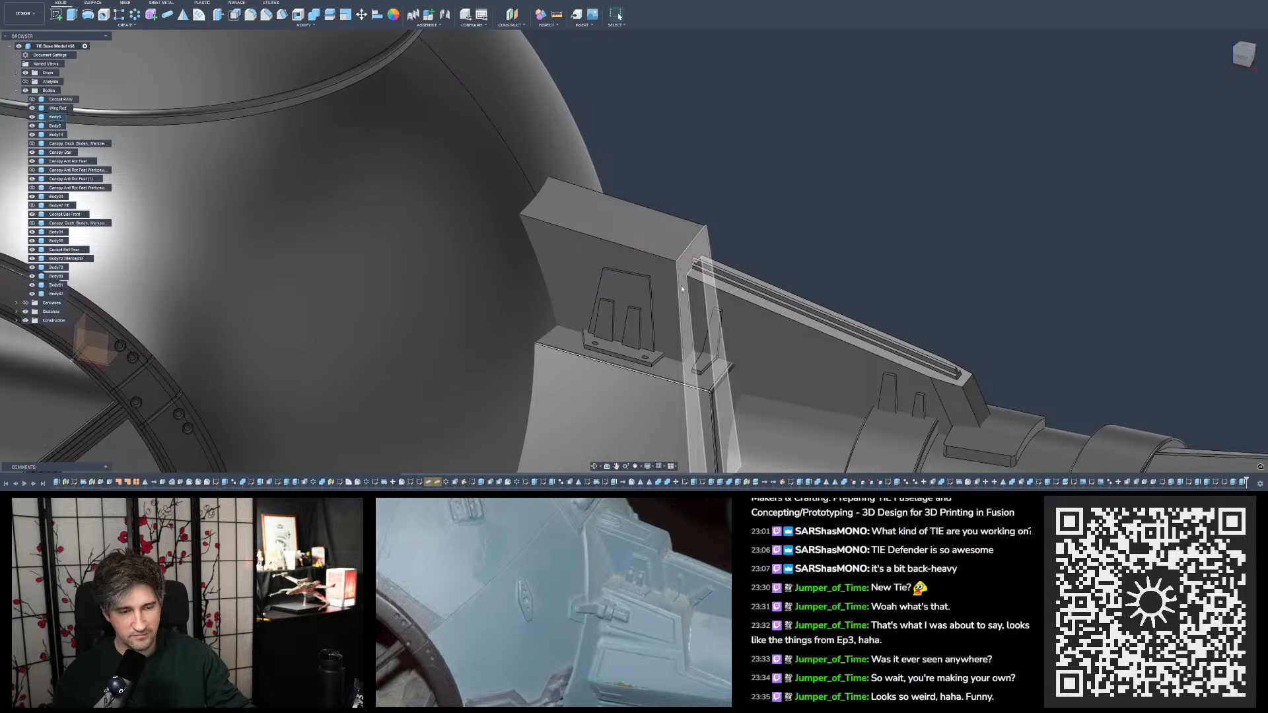
{"action": "left_click", "coordinate": [730, 418]}
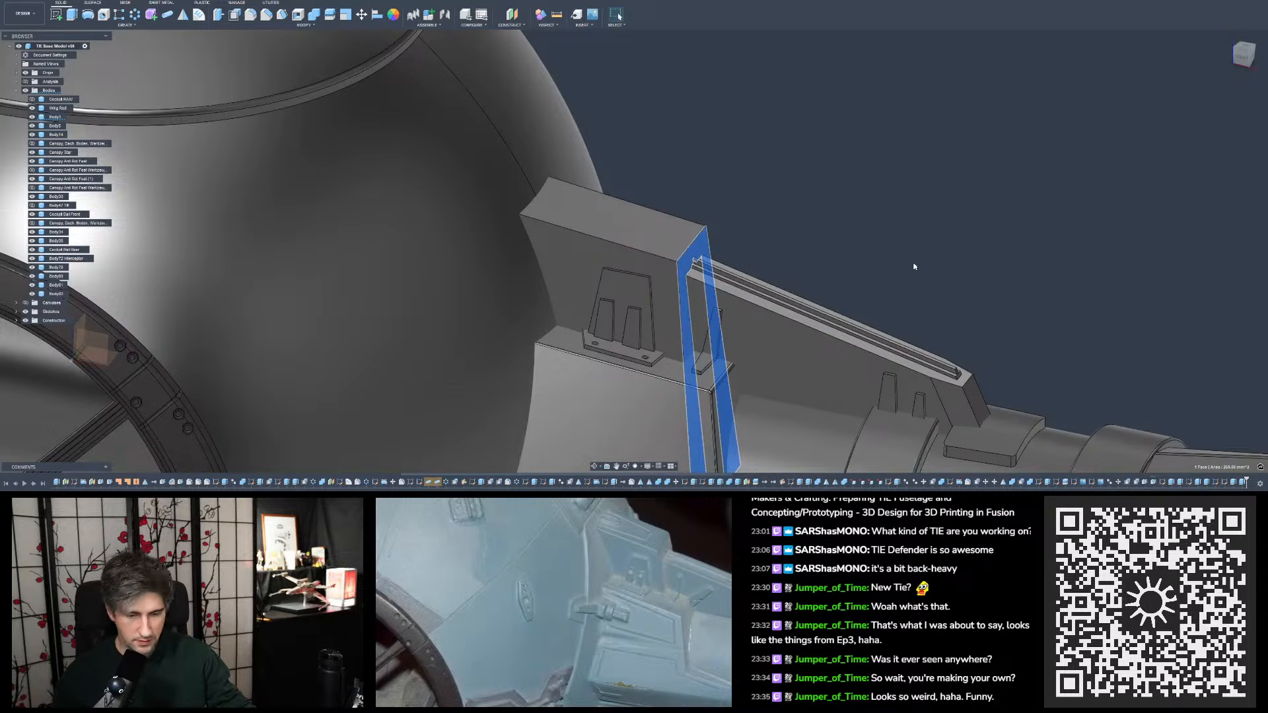
{"action": "left_click", "coordinate": [1141, 353]}
{"action": "left_click", "coordinate": [1152, 482]}
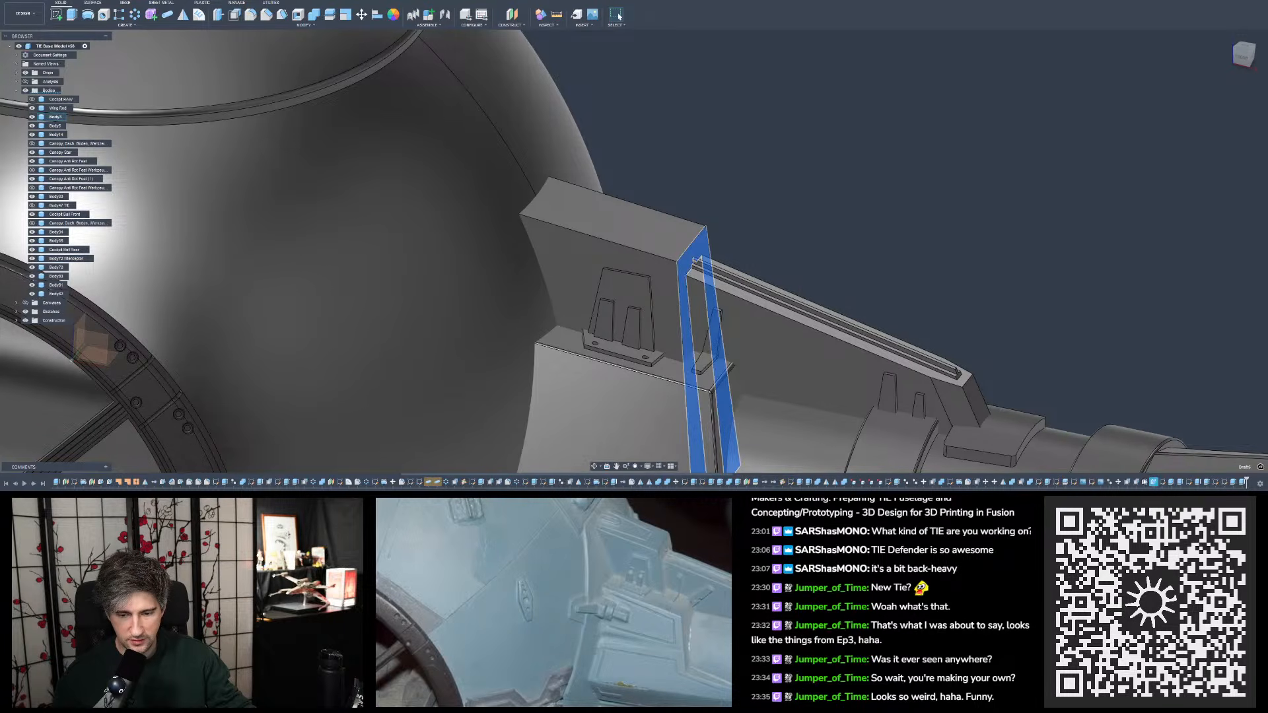
{"action": "left_click", "coordinate": [1137, 482]}
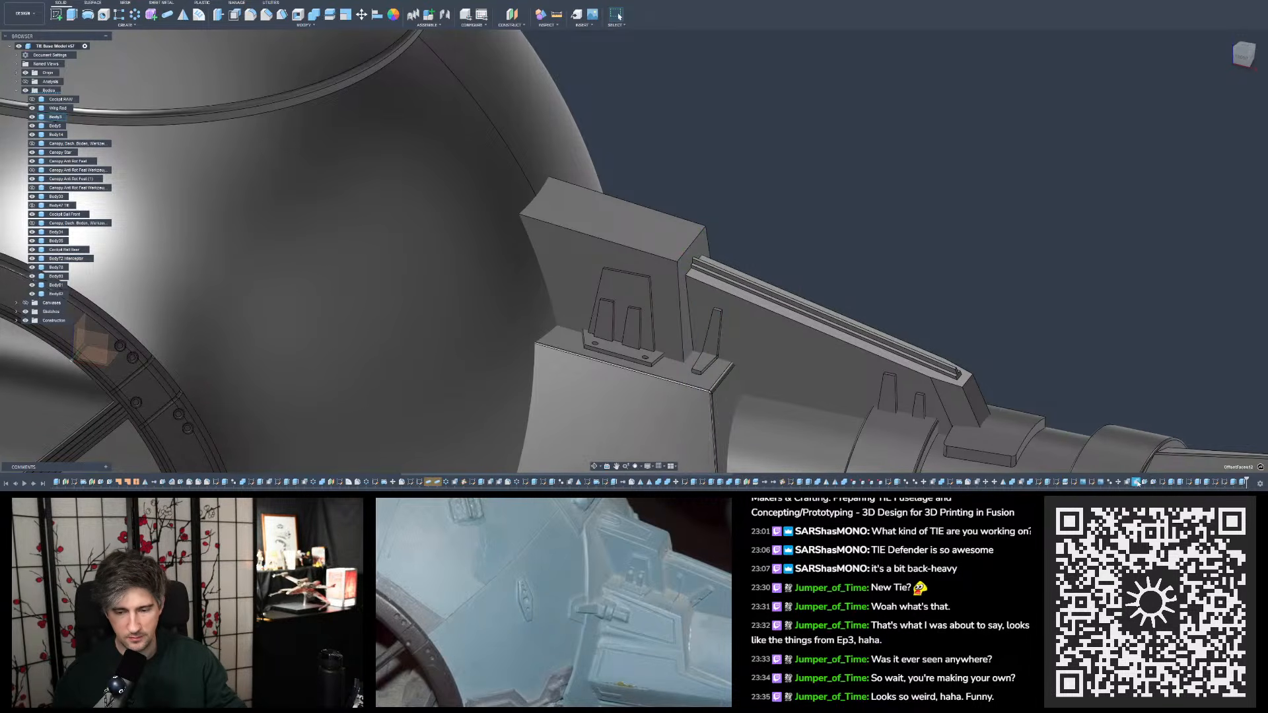
{"action": "double_click", "coordinate": [1138, 483]}
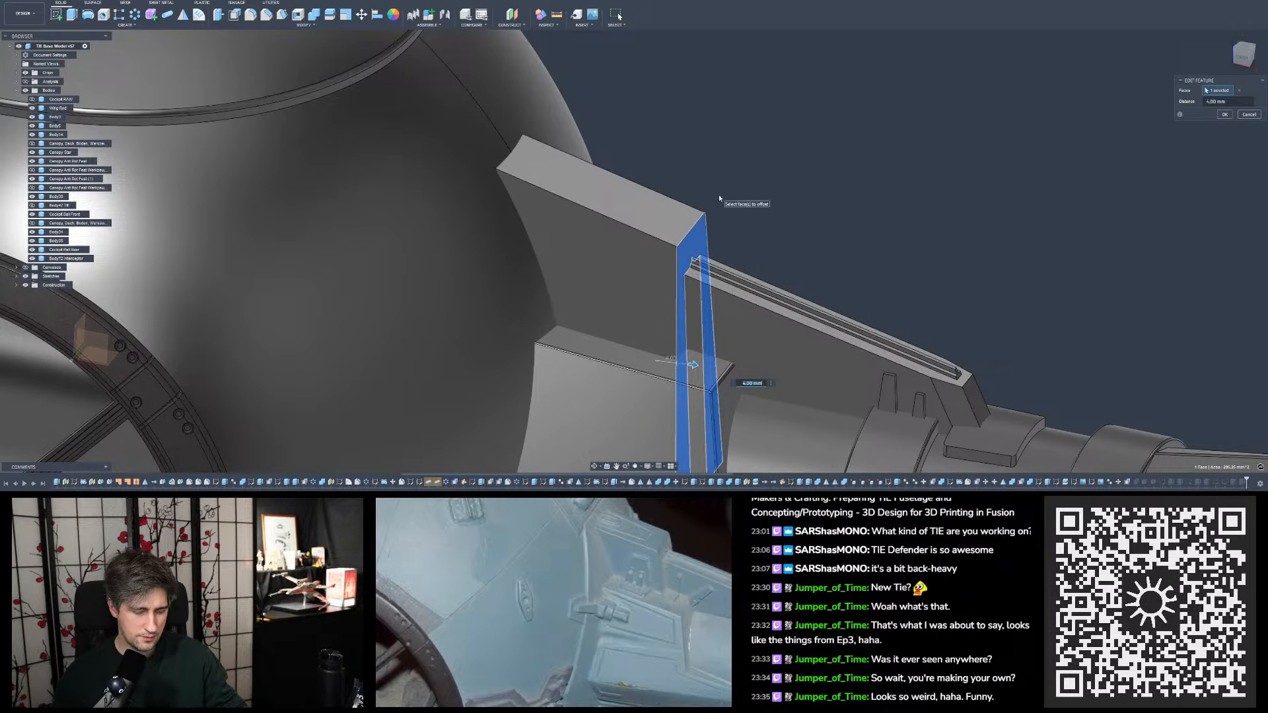
{"action": "type", "text": "3"}
{"action": "key", "text": "Return"}
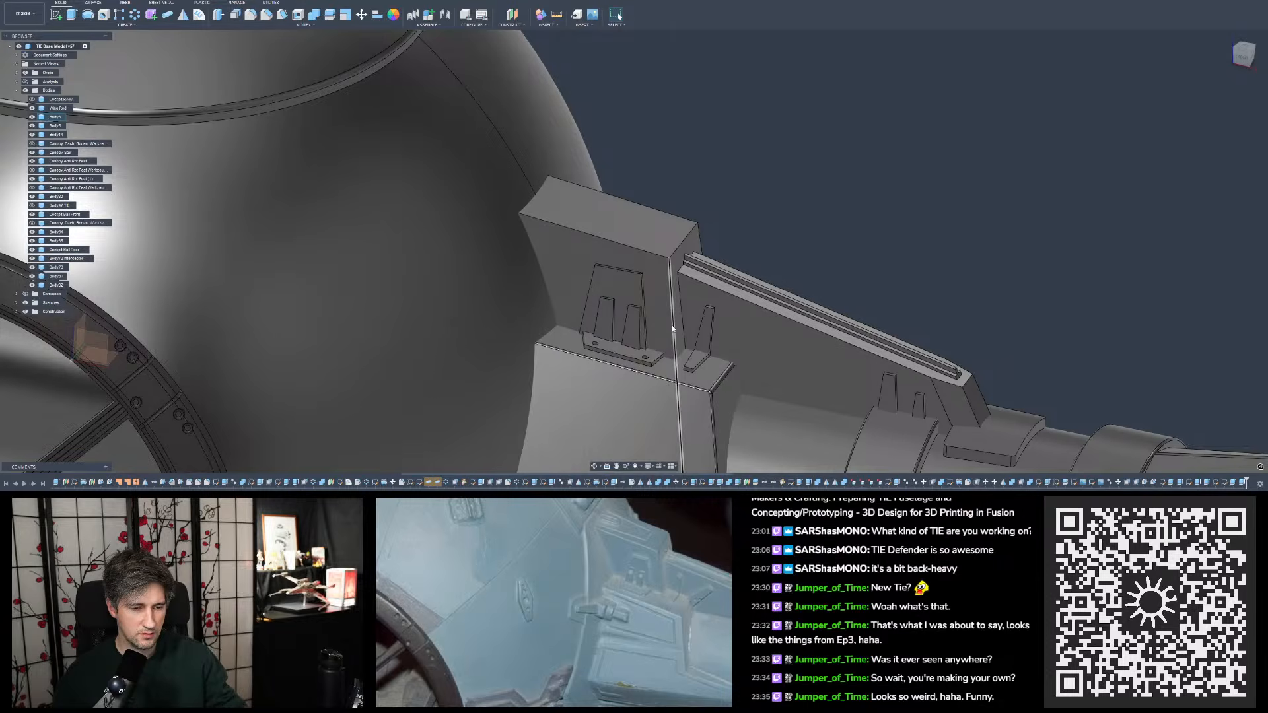
{"action": "left_click", "coordinate": [51, 1]}
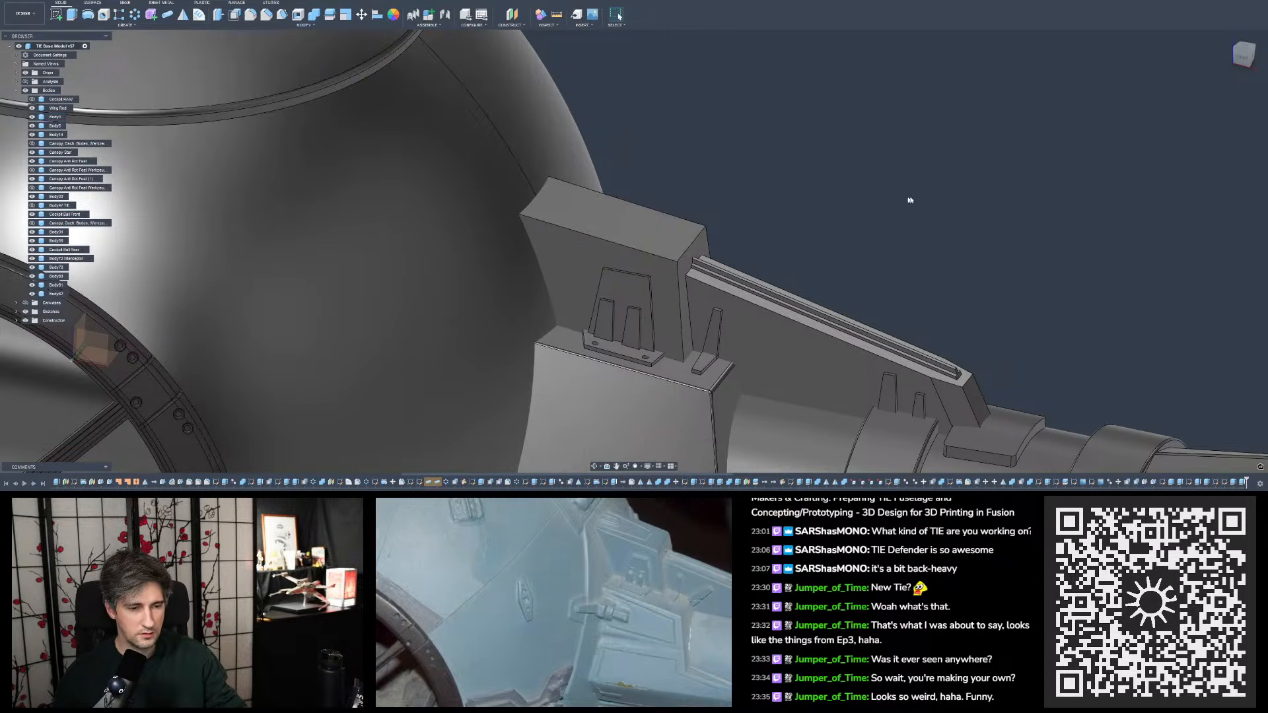
- Try projecting the upper block's slanted lower edge into the bracket plate's sketch
{"action": "left_click", "coordinate": [658, 360]}
{"action": "left_click", "coordinate": [1104, 295]}
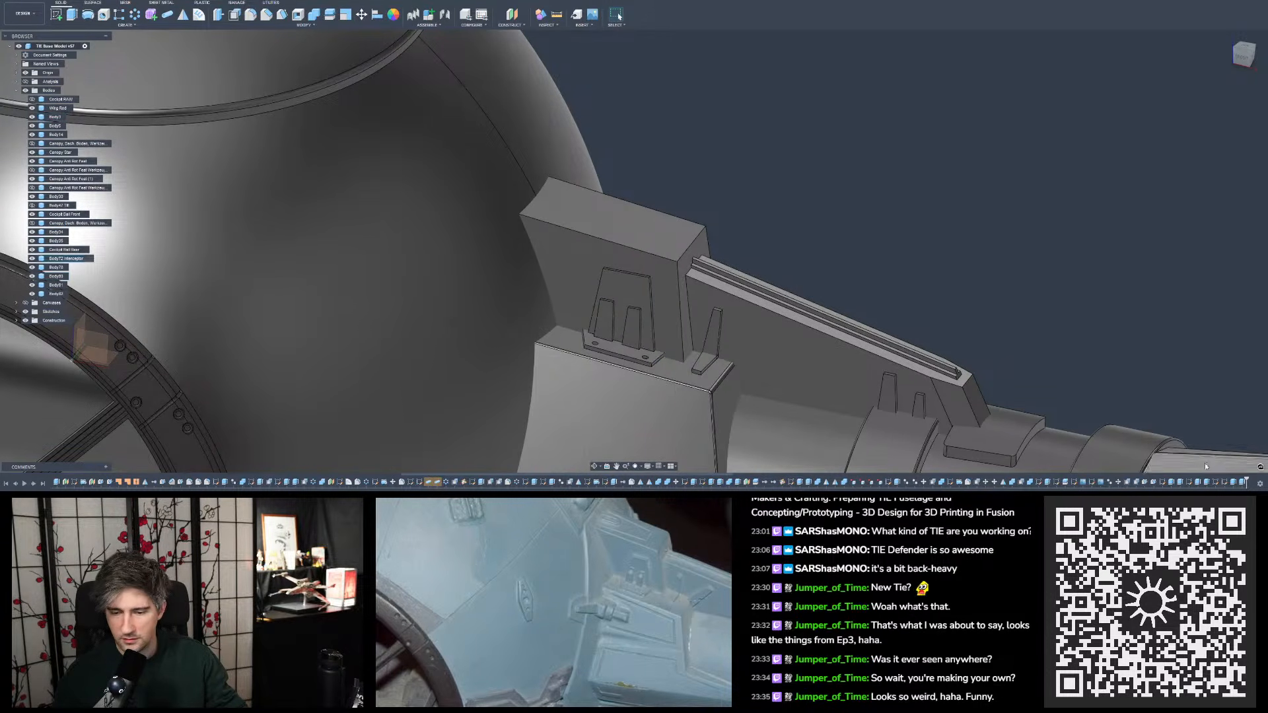
{"action": "left_click", "coordinate": [1187, 483]}
{"action": "double_click", "coordinate": [1188, 483]}
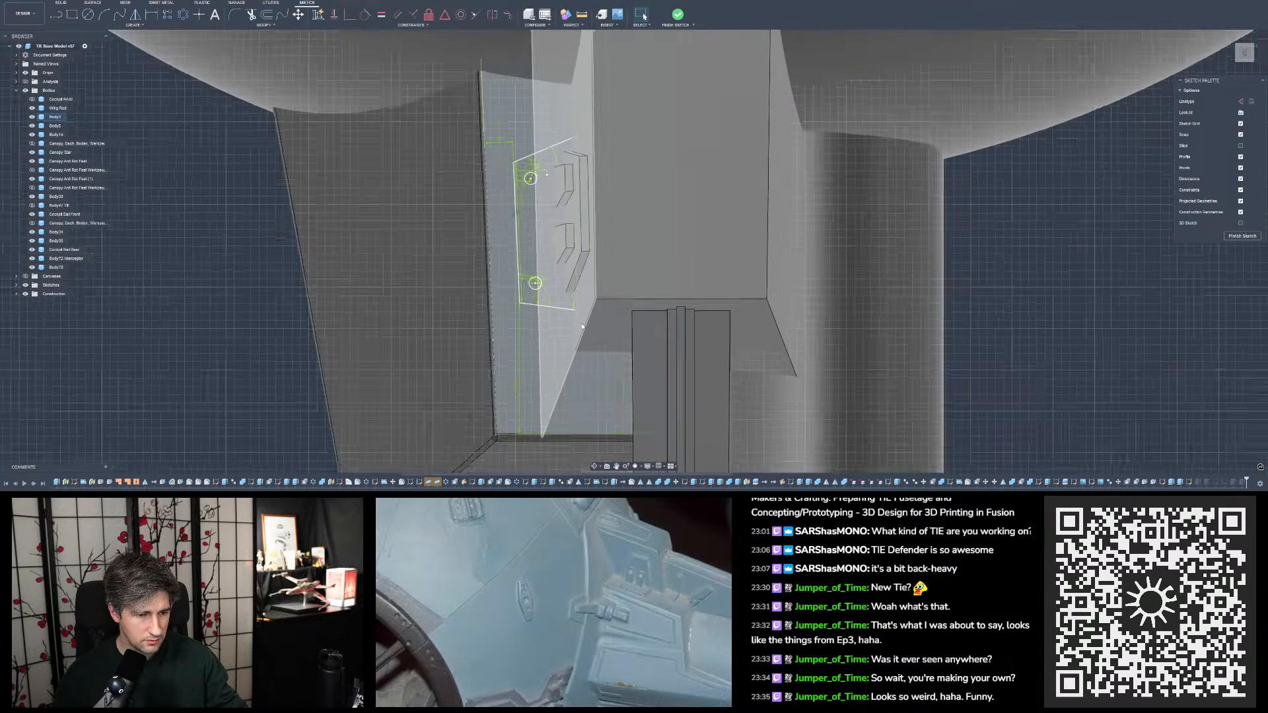
{"action": "key", "text": "p"}
{"action": "left_click", "coordinate": [578, 357]}
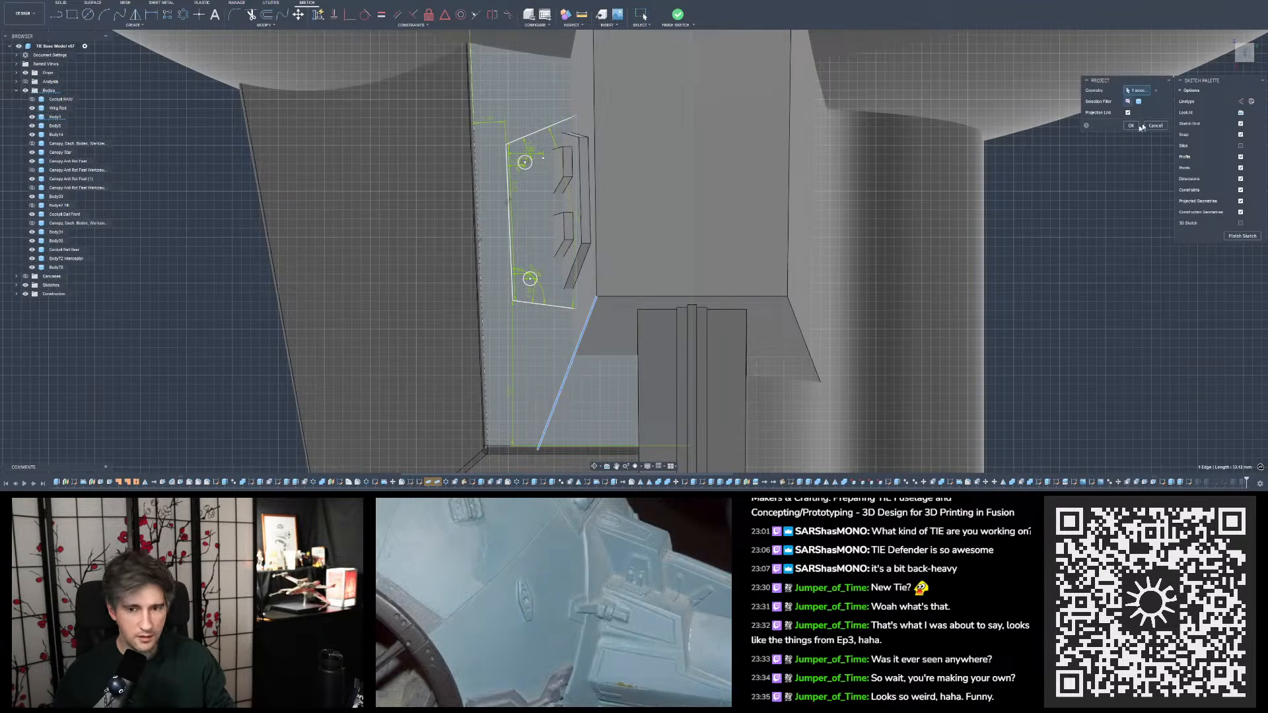
{"action": "left_click", "coordinate": [1132, 125]}
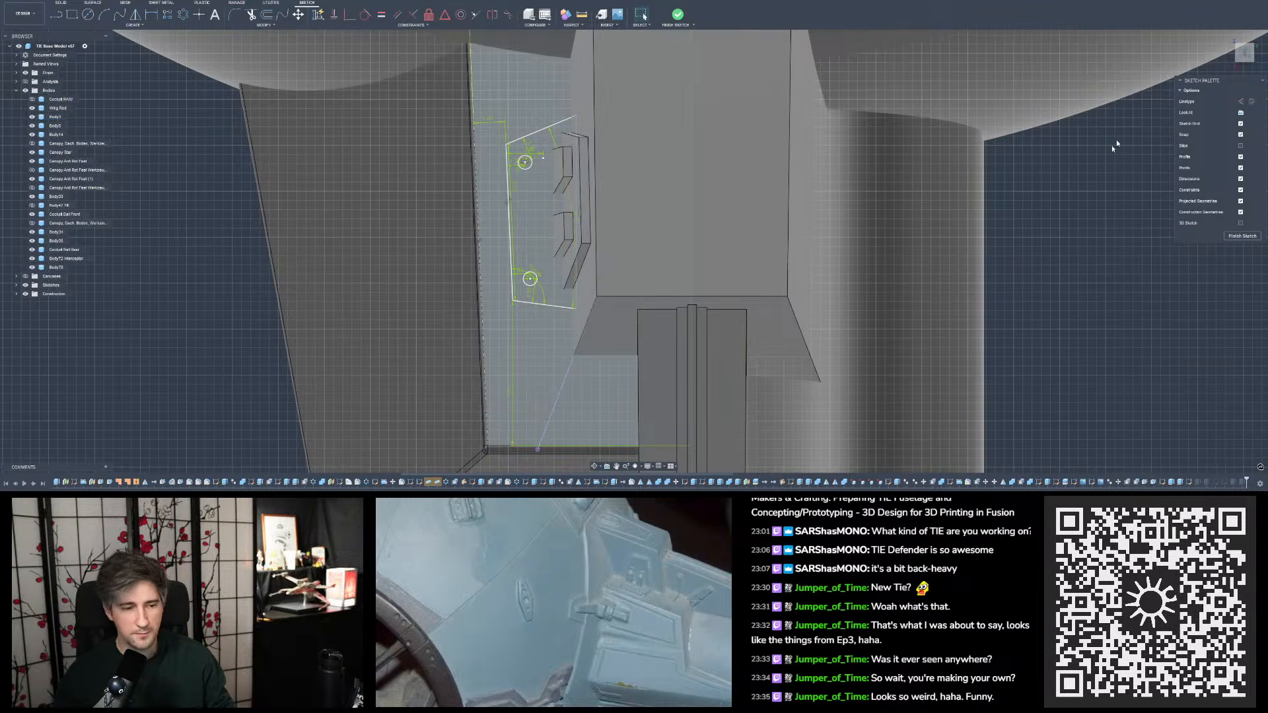
- Try dimensioning the bracket plate's outer corner from the projected slanted edge, and undo the sketch changes
{"action": "left_click", "coordinate": [577, 308]}
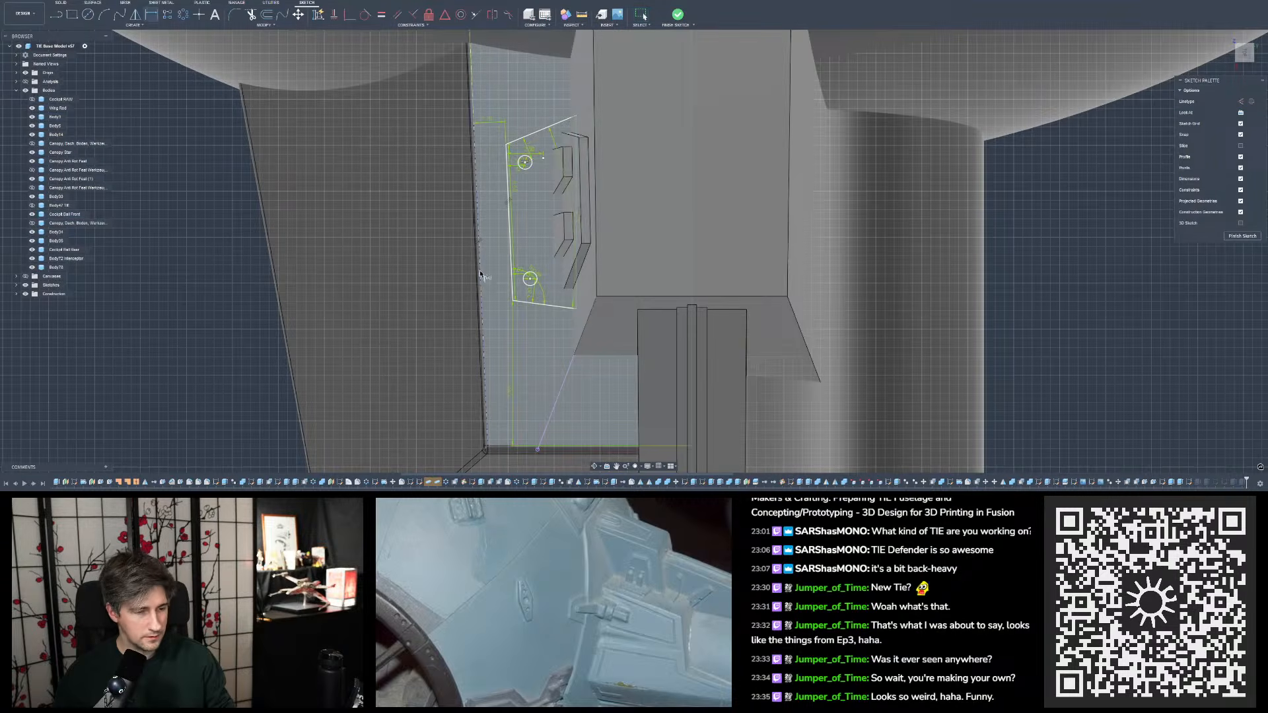
{"action": "left_click", "coordinate": [513, 301]}
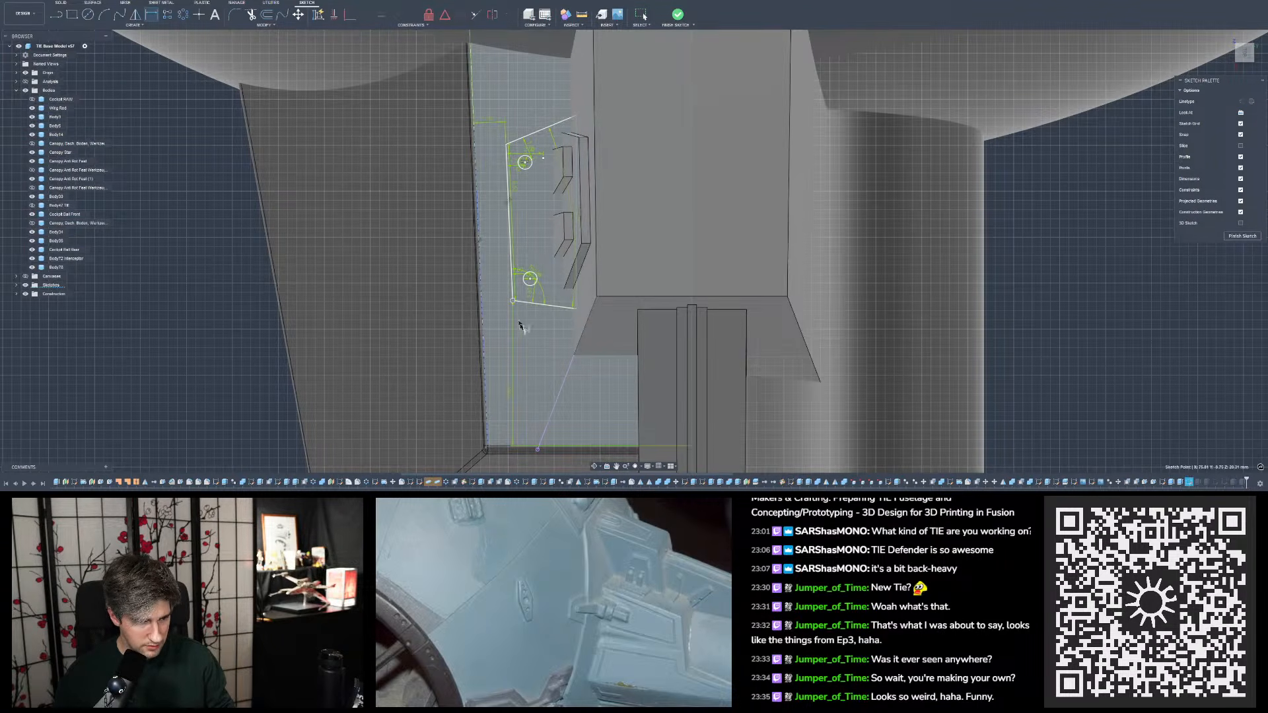
{"action": "left_click", "coordinate": [575, 361], "text": "shift"}
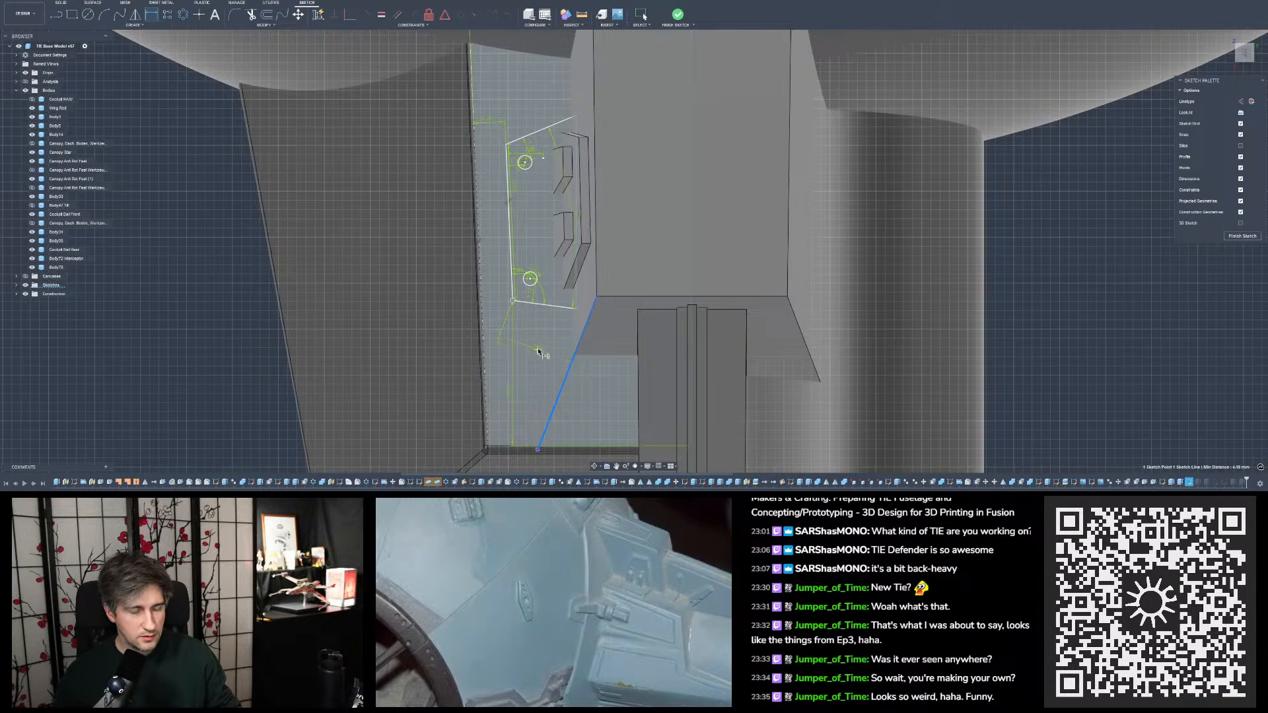
{"action": "key", "text": "Escape"}
{"action": "key", "text": "Escape"}
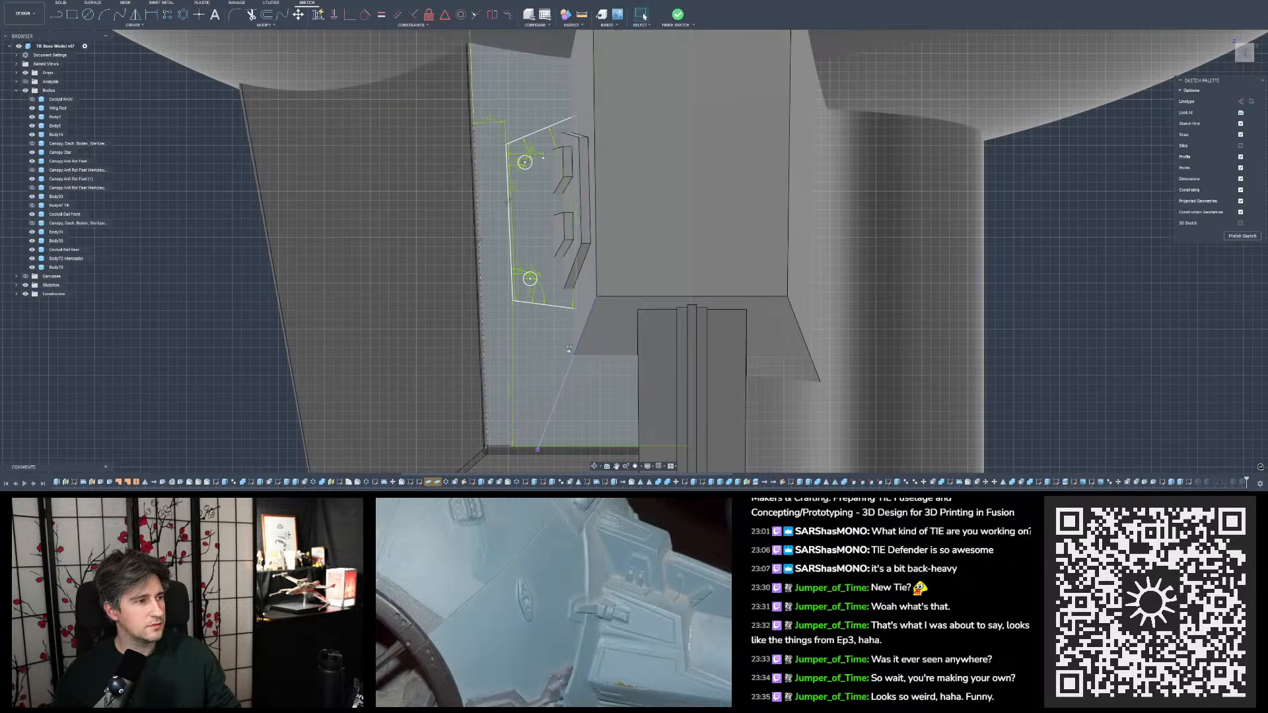
{"action": "key", "text": "ctrl+z"}
{"action": "key", "text": "ctrl+z"}
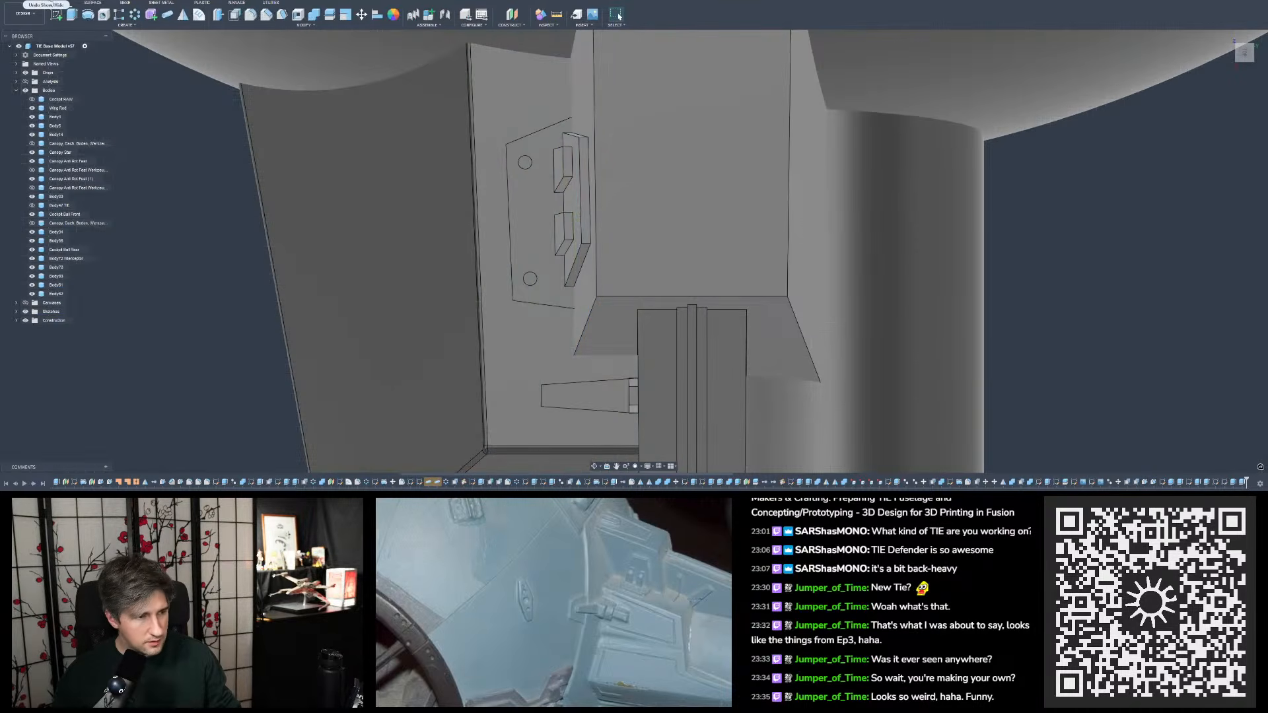
- Shorten the mount's upper block by editing the existing offset of its end face
{"action": "scroll", "coordinate": [581, 218], "scroll_direction": "down", "scroll_amount": 2}
{"action": "middle_click_drag", "start_coordinate": [489, 218], "coordinate": [581, 219], "text": "shift"}
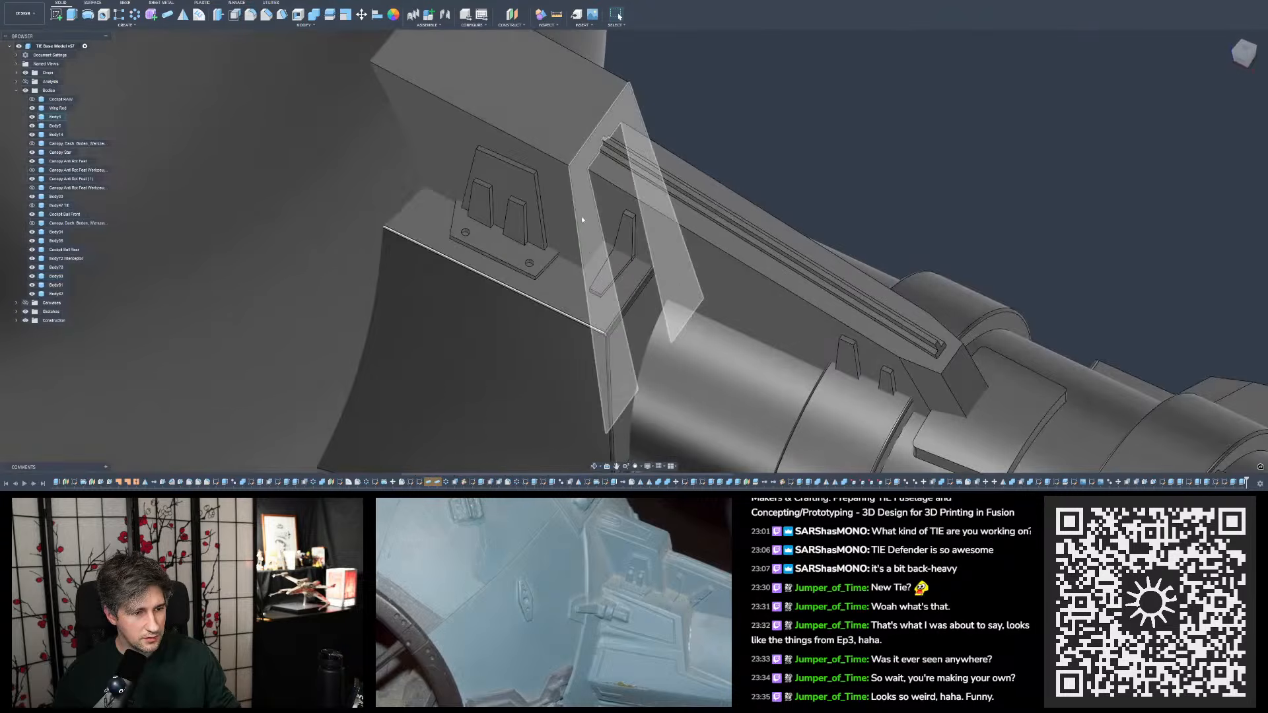
{"action": "left_click", "coordinate": [593, 216]}
{"action": "key", "text": "v"}
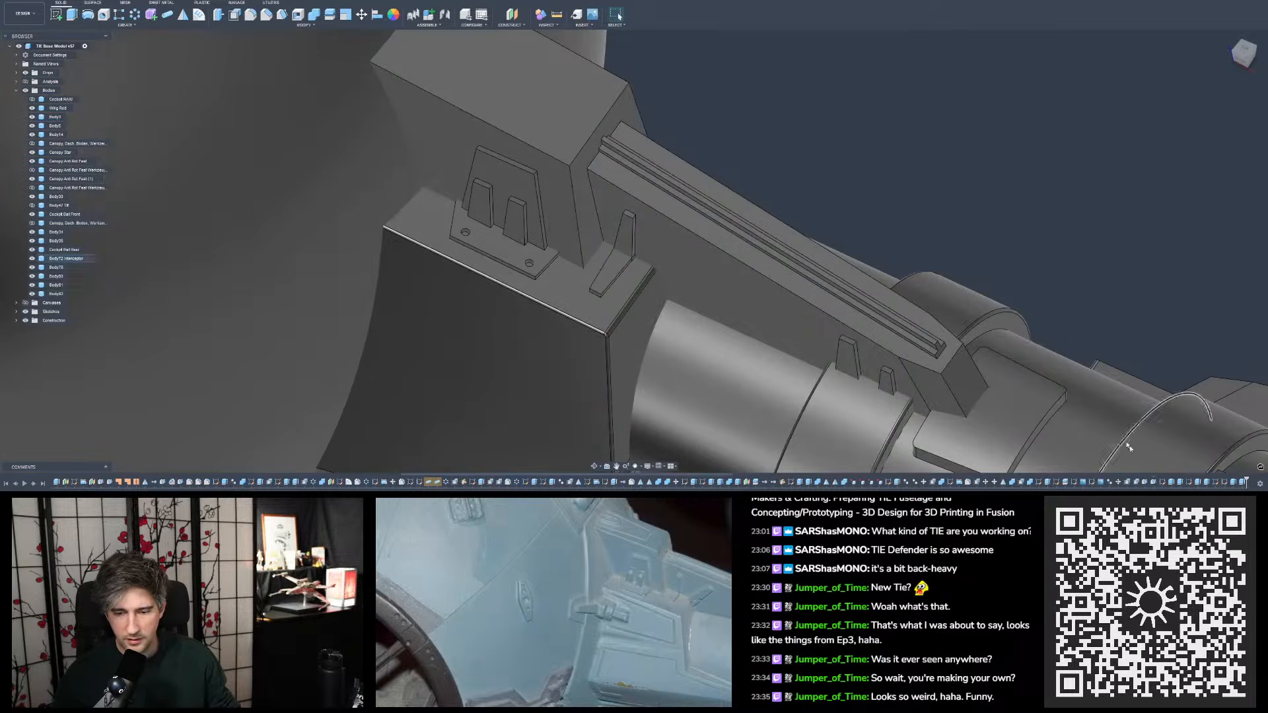
{"action": "double_click", "coordinate": [1137, 484]}
{"action": "key", "text": "Escape"}
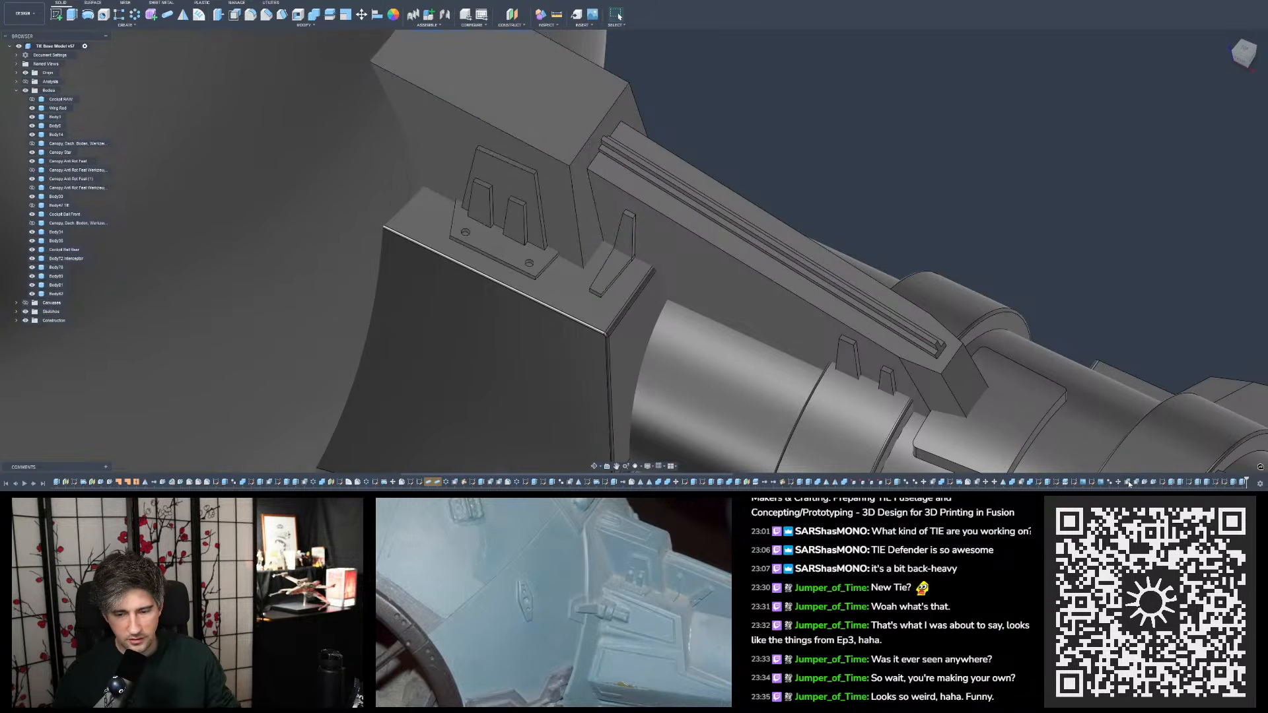
{"action": "double_click", "coordinate": [1130, 483]}
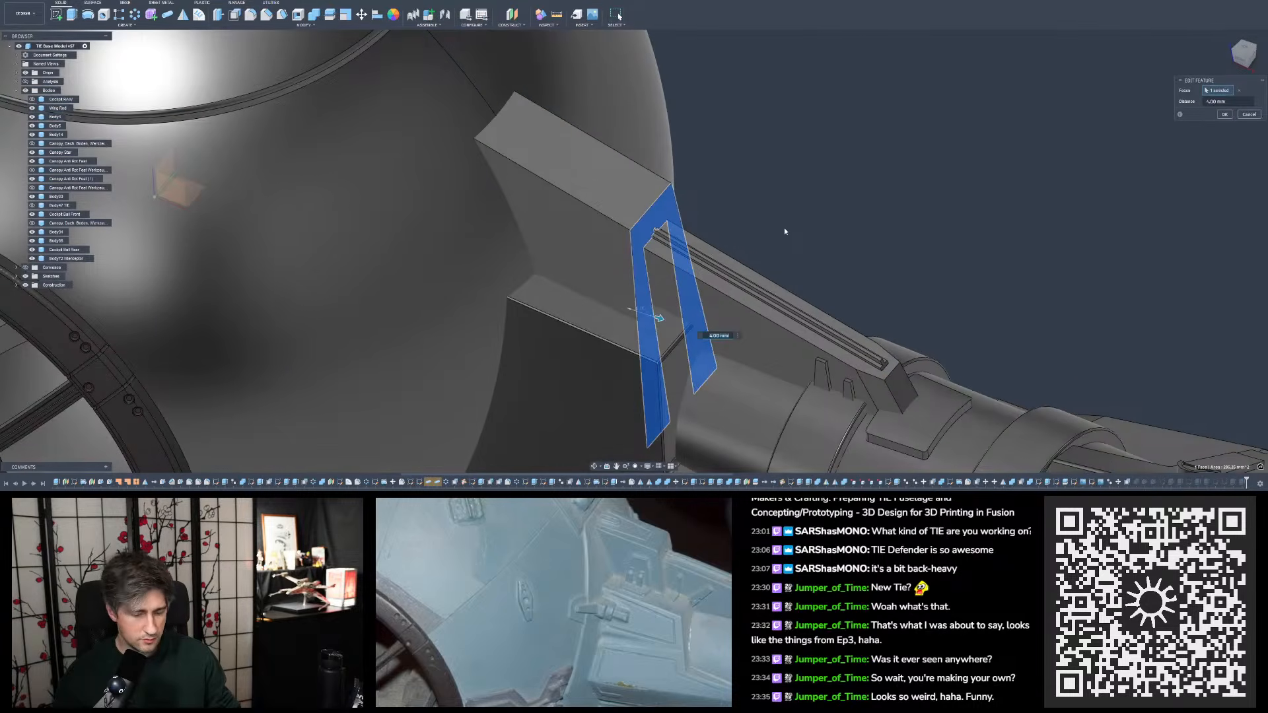
{"action": "key", "text": "Return"}
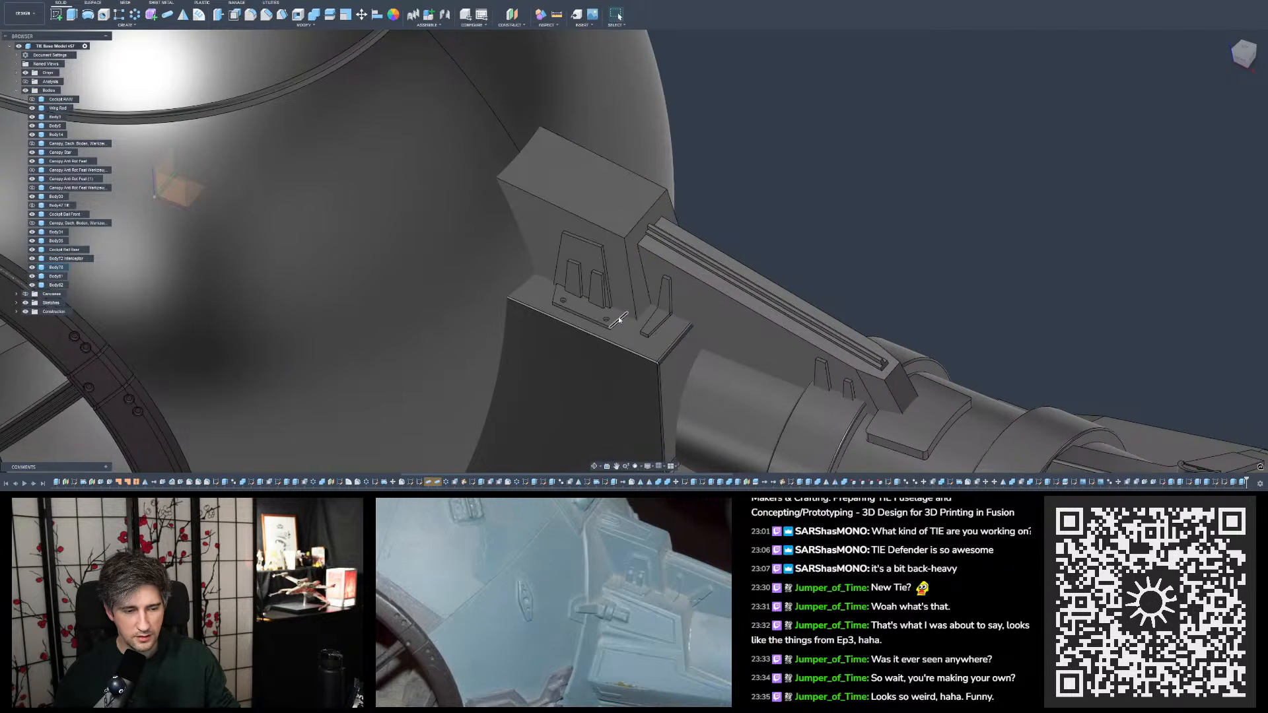
- Shift the bracket plate along the ledge toward the cockpit by increasing its sketch dimension from the ledge's far end
{"action": "double_click", "coordinate": [1189, 482]}
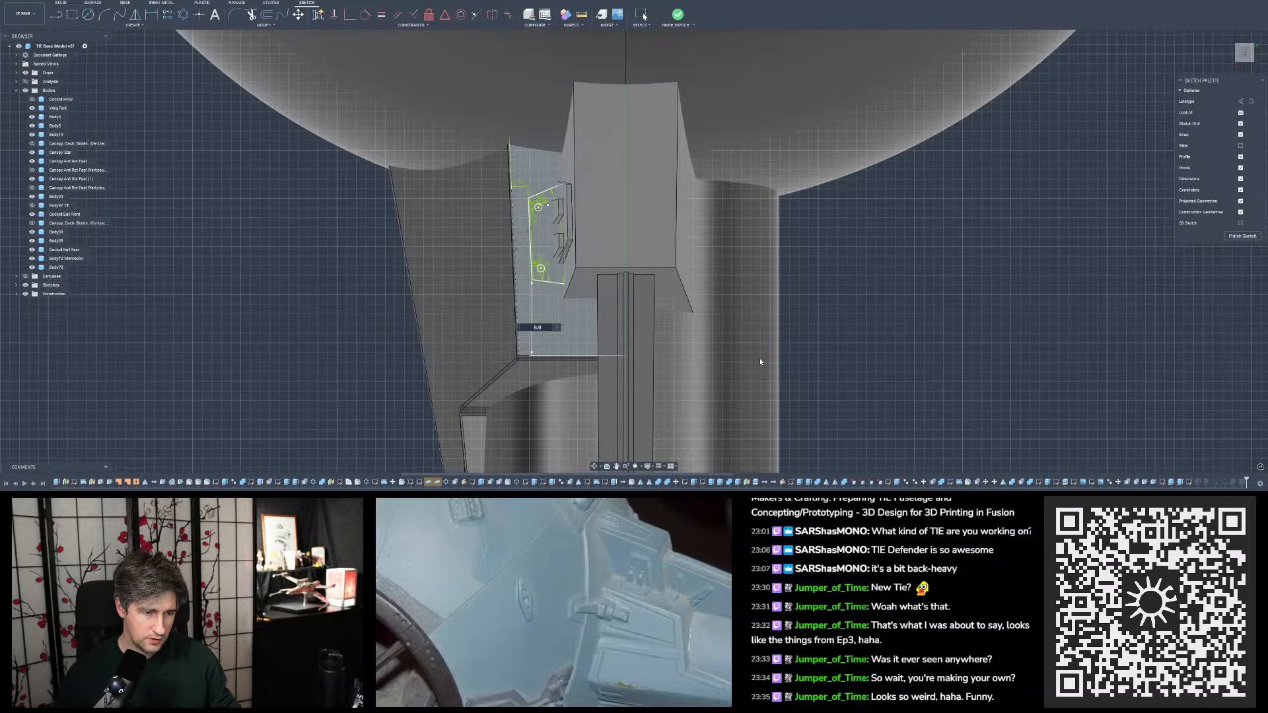
{"action": "key", "text": "Return"}
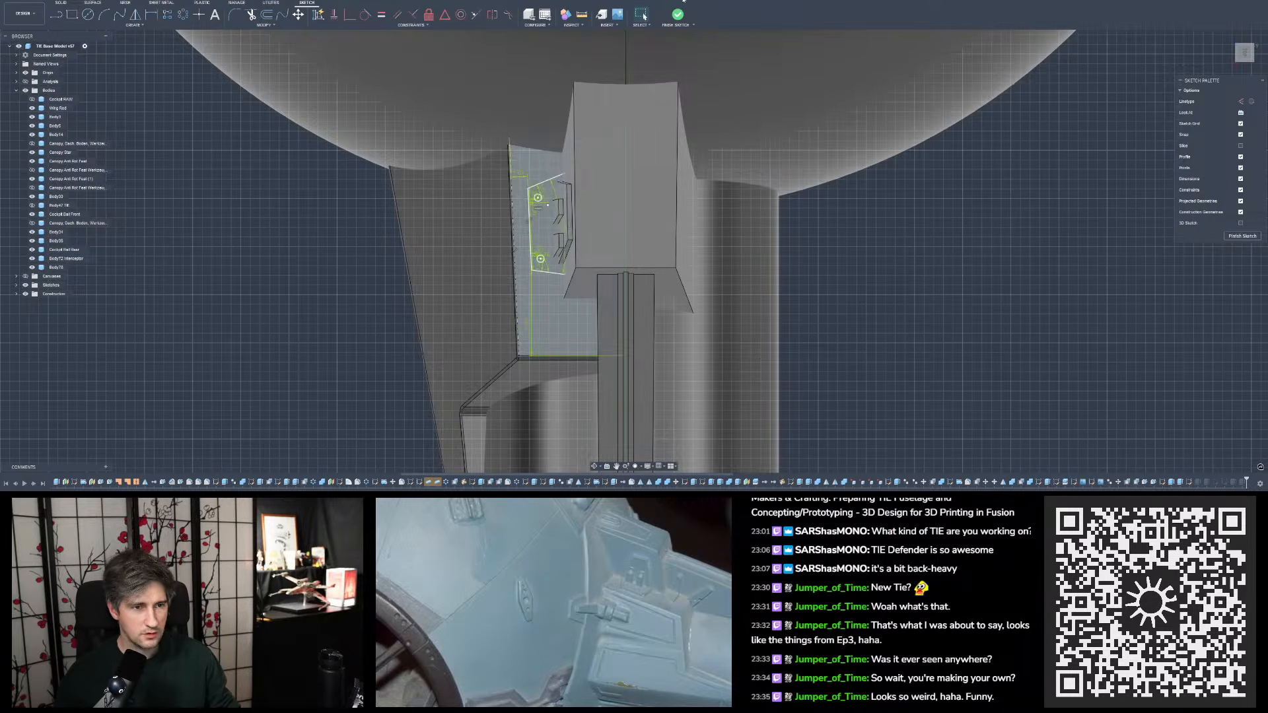
{"action": "left_click", "coordinate": [678, 15]}
- Set the top width of the large tapered panel on the upper block's side to 5.5 mm in its sketch
{"action": "mouse_move", "coordinate": [644, 192]}
{"action": "middle_mouse_down", "text": "shift"}
{"action": "mouse_move", "coordinate": [607, 150]}
{"action": "mouse_move", "coordinate": [664, 134]}
{"action": "middle_mouse_up", "text": "shift"}
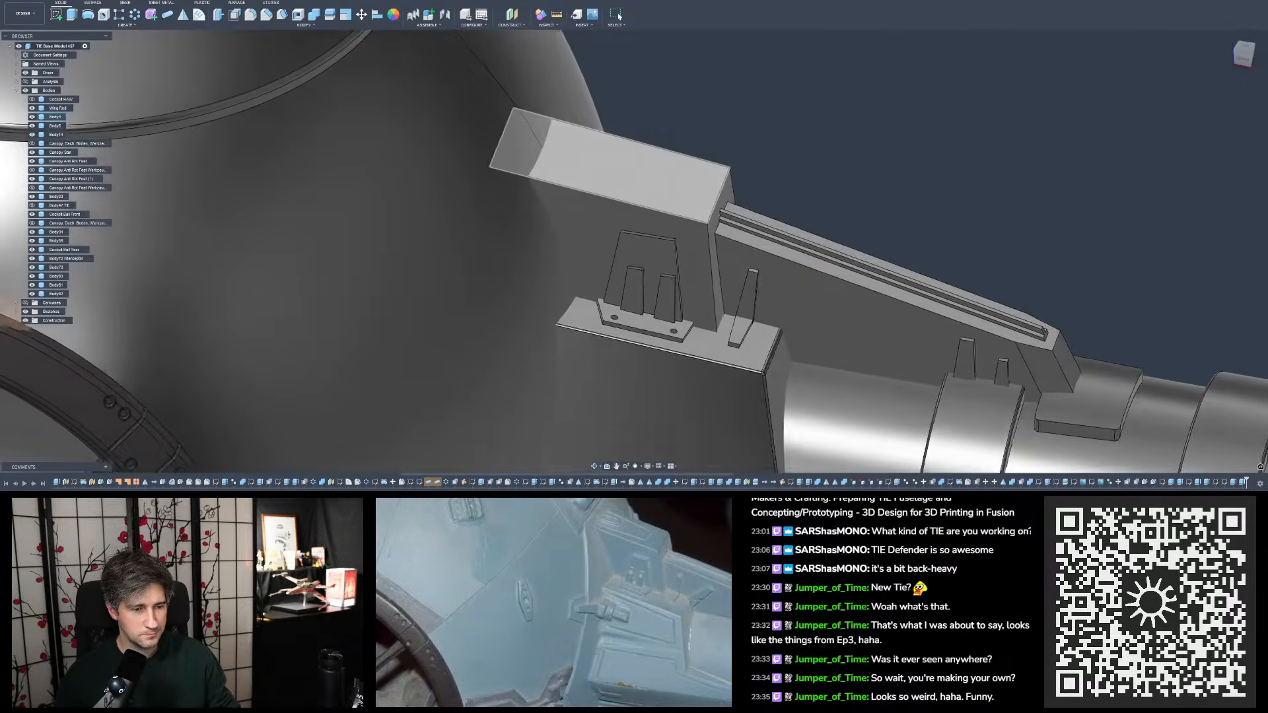
{"action": "scroll", "coordinate": [646, 254], "scroll_direction": "up", "scroll_amount": 3}
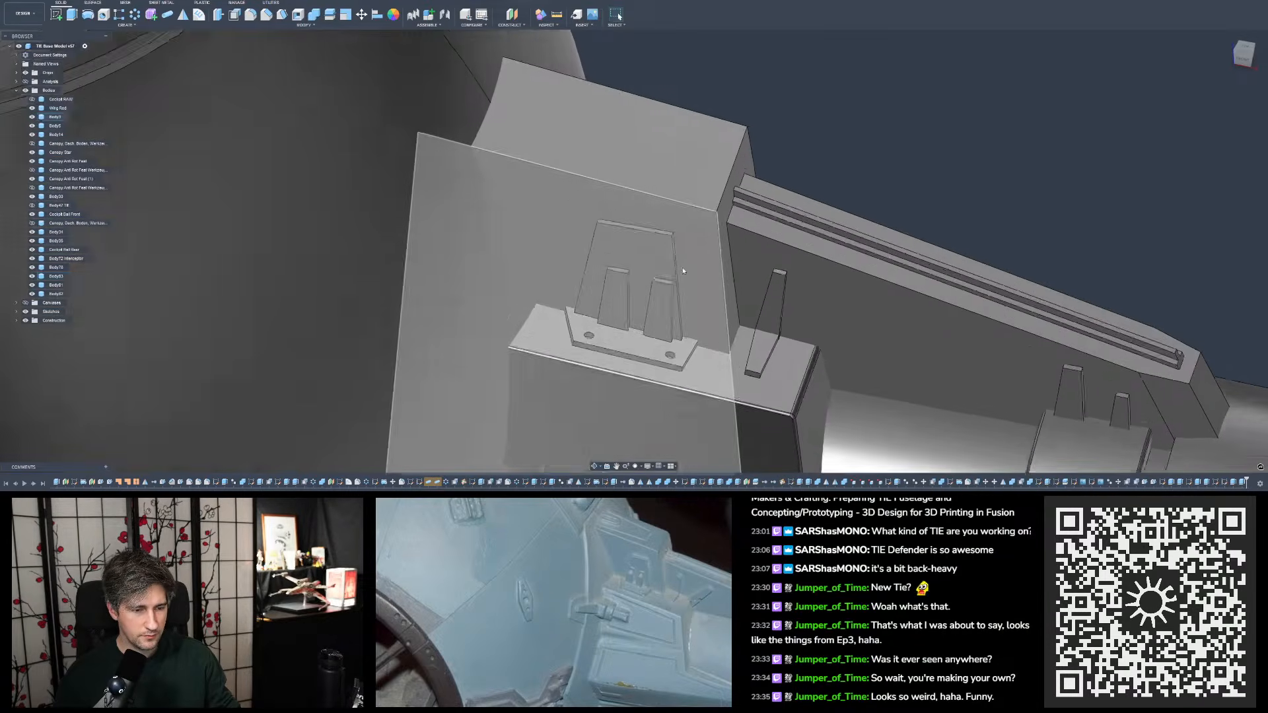
{"action": "left_click", "coordinate": [647, 256]}
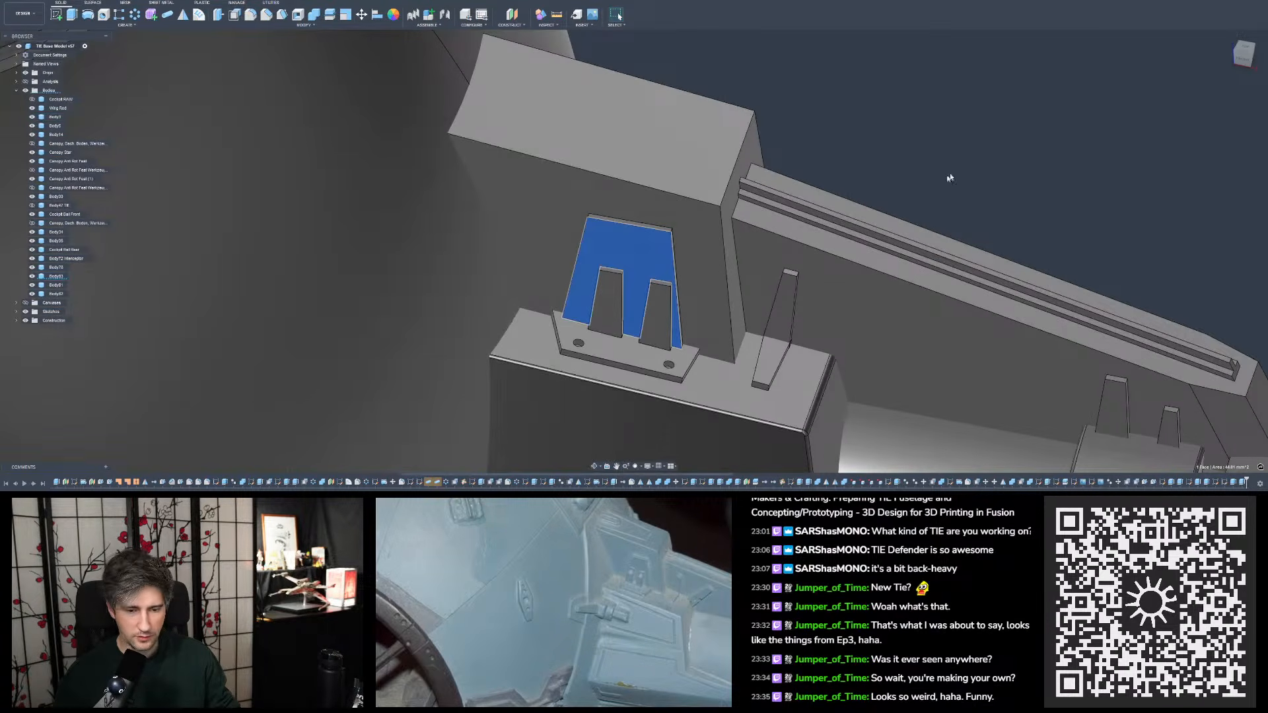
{"action": "left_click", "coordinate": [1020, 152]}
{"action": "double_click", "coordinate": [1163, 483]}
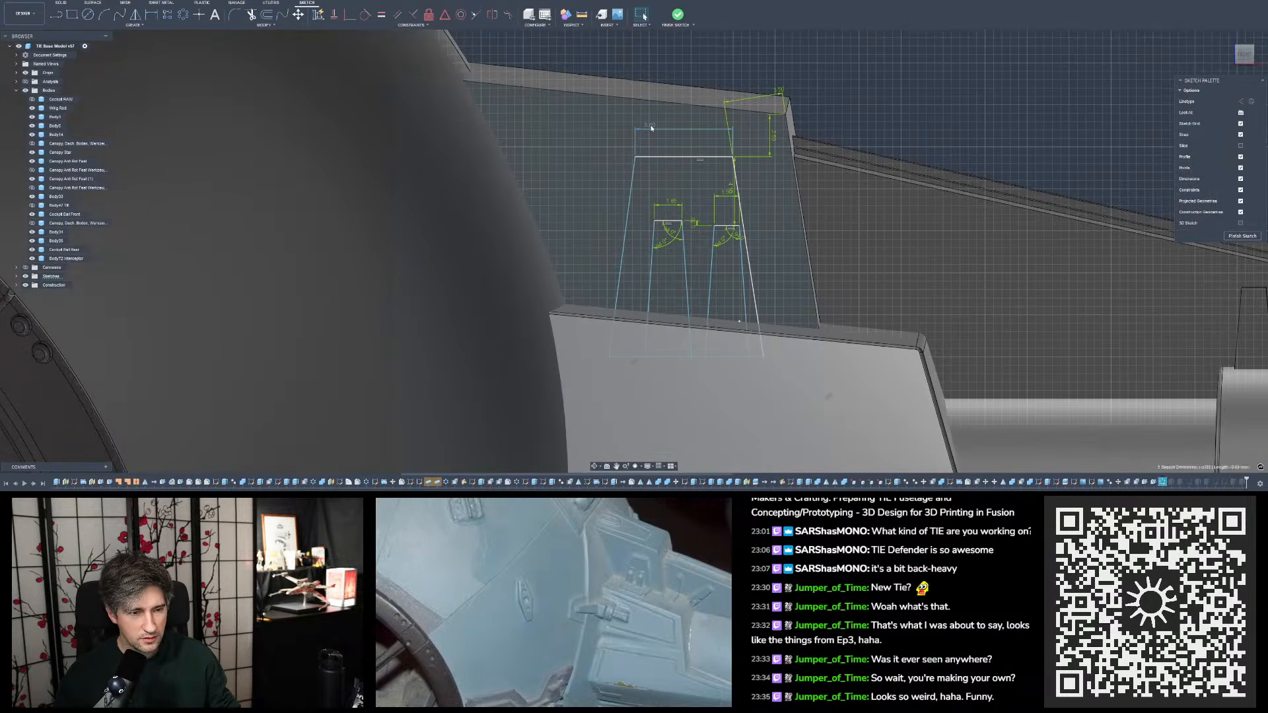
{"action": "double_click", "coordinate": [651, 127]}
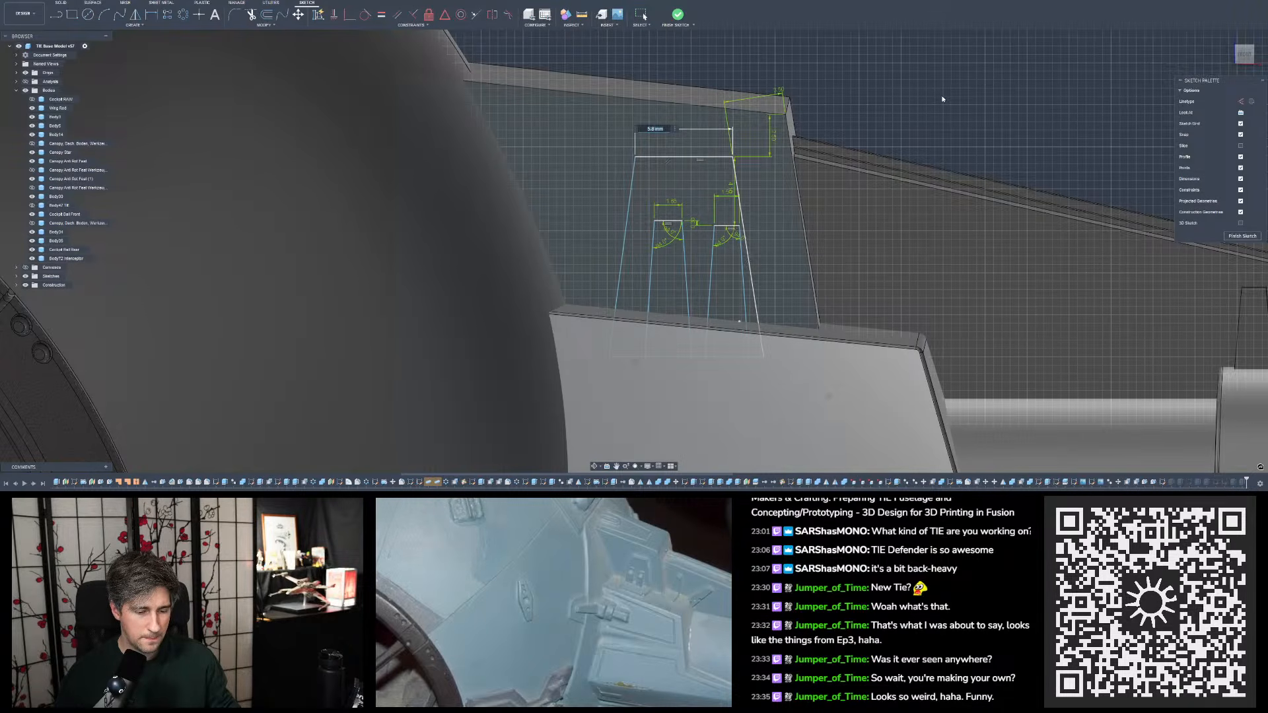
{"action": "type", "text": "5.5"}
{"action": "key", "text": "Return"}
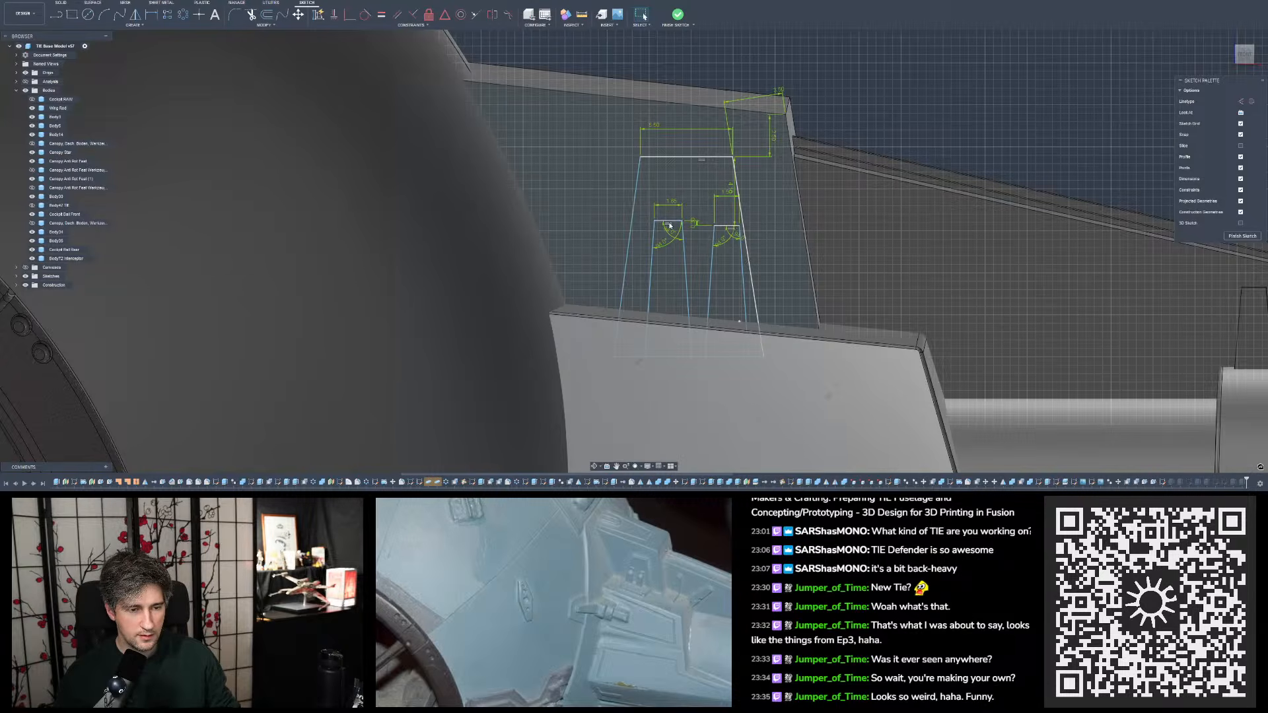
- Move the sketch outlines of both small tapered tabs by -0.8 mm in X, toward the cockpit
{"action": "left_click", "coordinate": [652, 254]}
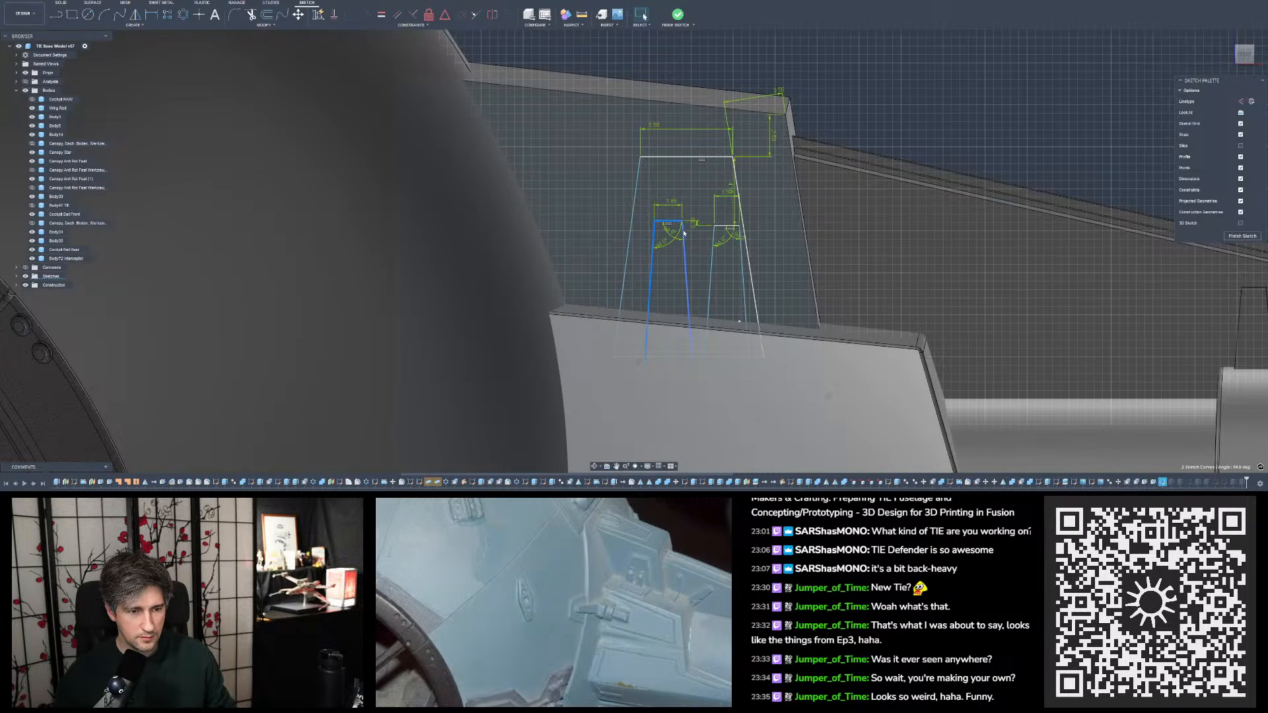
{"action": "left_click", "coordinate": [684, 234], "text": "ctrl"}
{"action": "left_click", "coordinate": [714, 236], "text": "ctrl"}
{"action": "left_click", "coordinate": [727, 227], "text": "ctrl"}
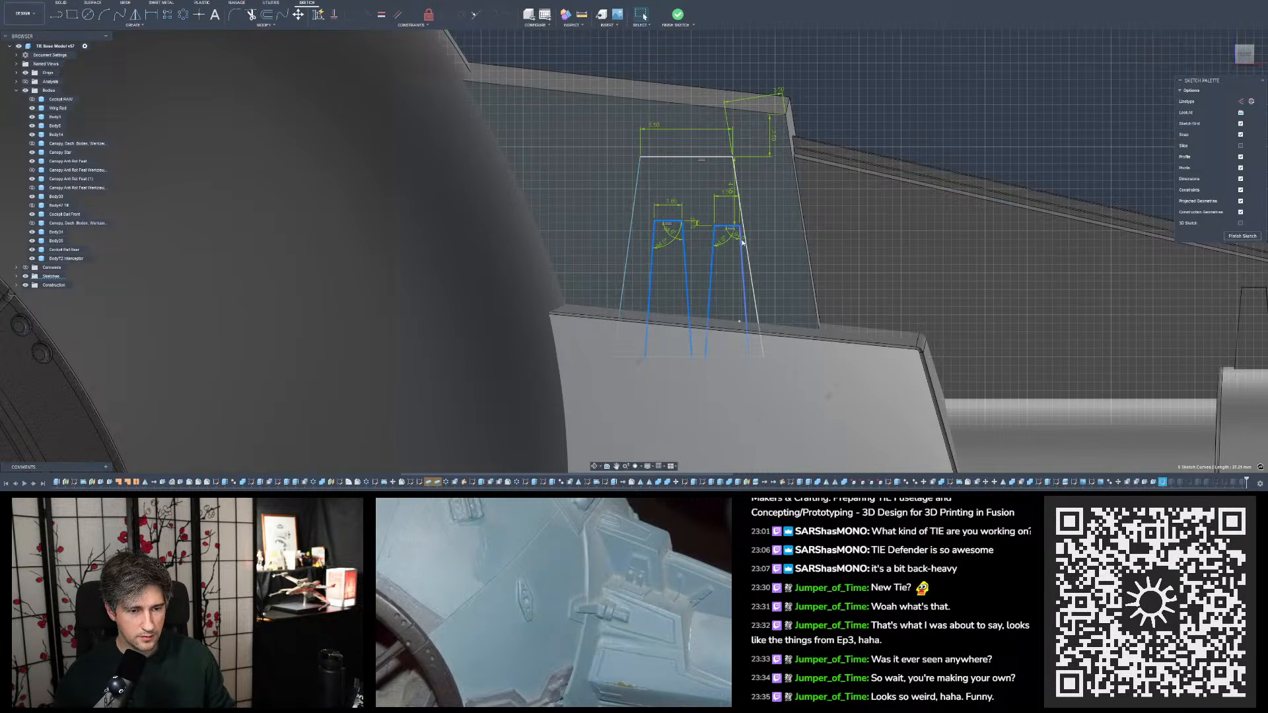
{"action": "left_click", "coordinate": [743, 243], "text": "ctrl"}
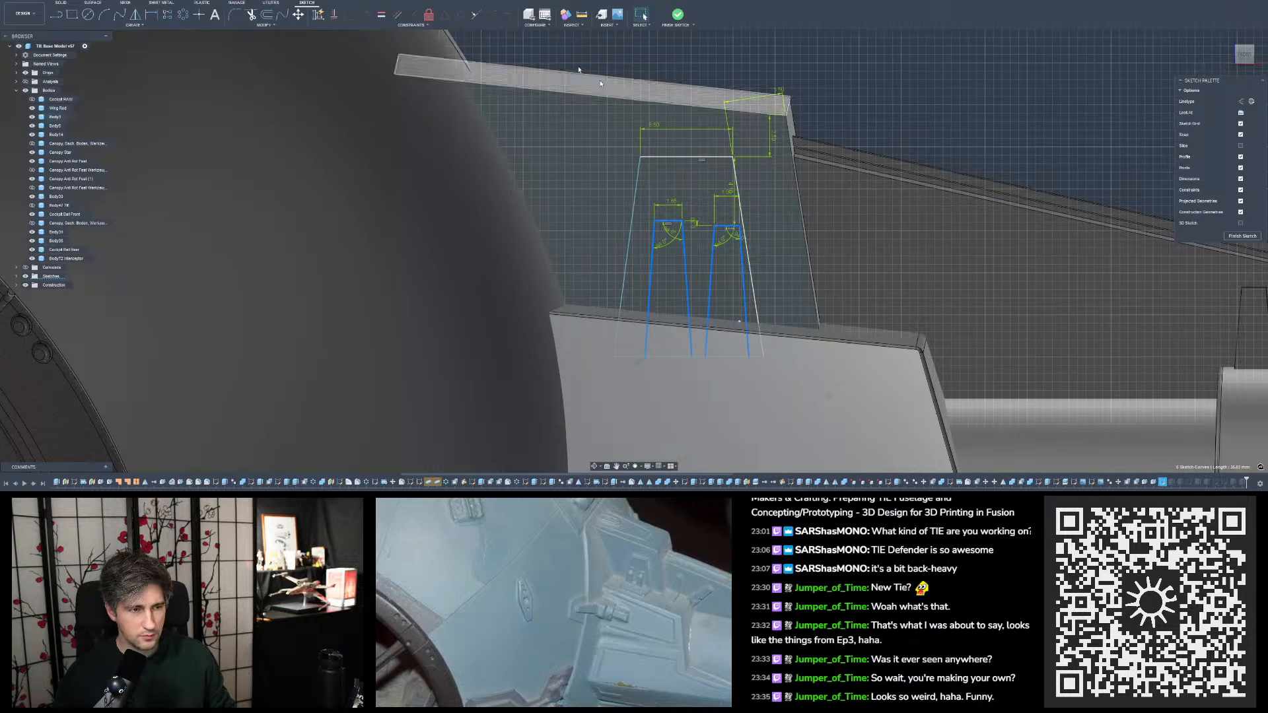
{"action": "left_click", "coordinate": [299, 15]}
{"action": "left_click_drag", "start_coordinate": [675, 229], "coordinate": [659, 229]}
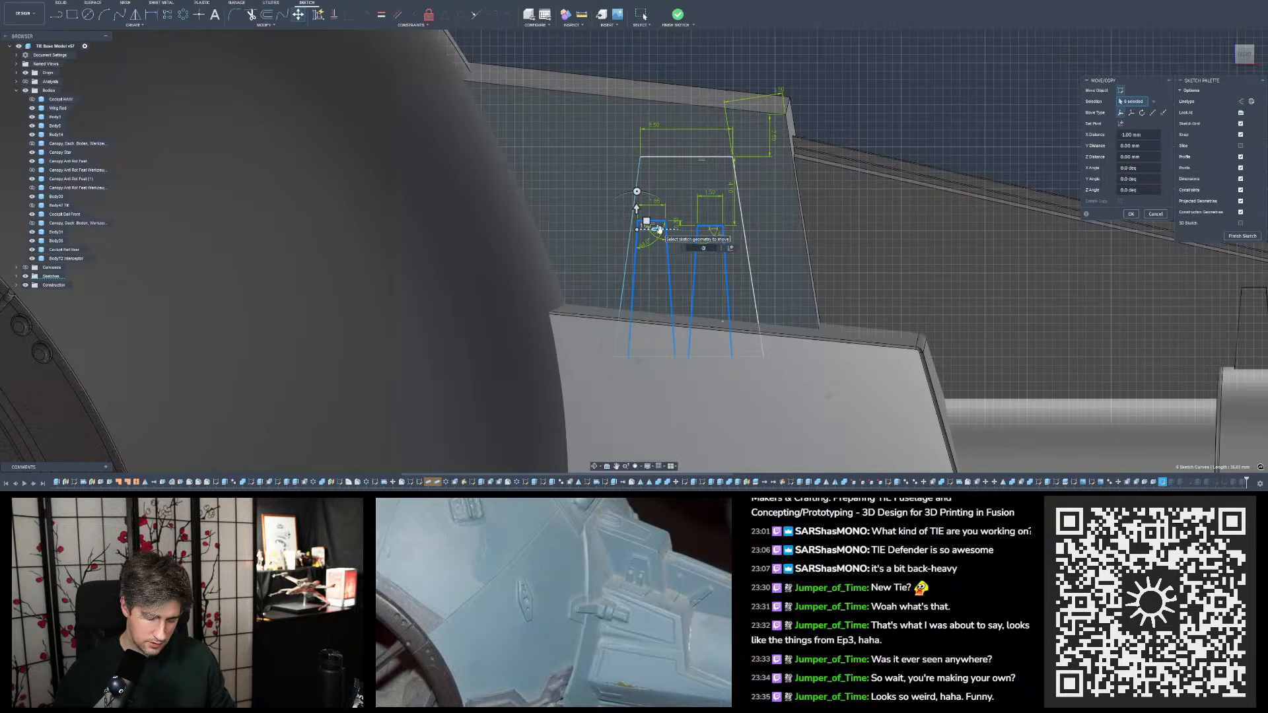
{"action": "type", "text": "0.8"}
{"action": "key", "text": "Return"}
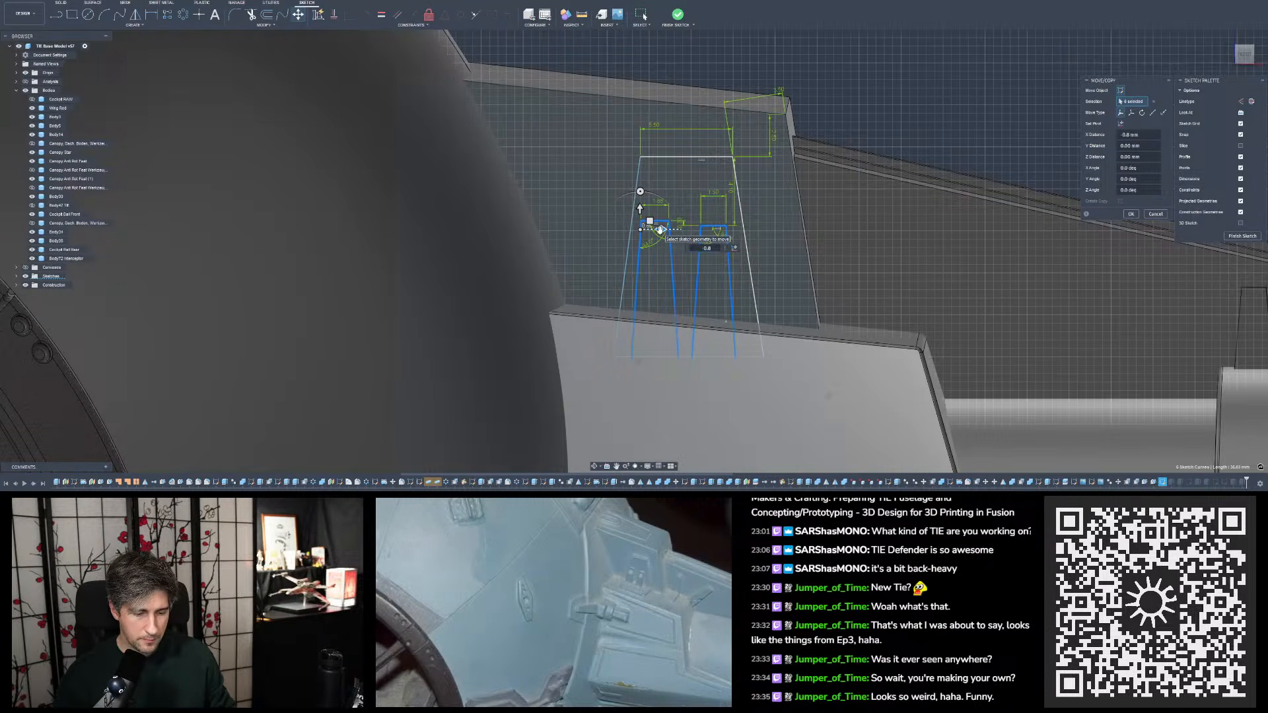
{"action": "key", "text": "Return"}
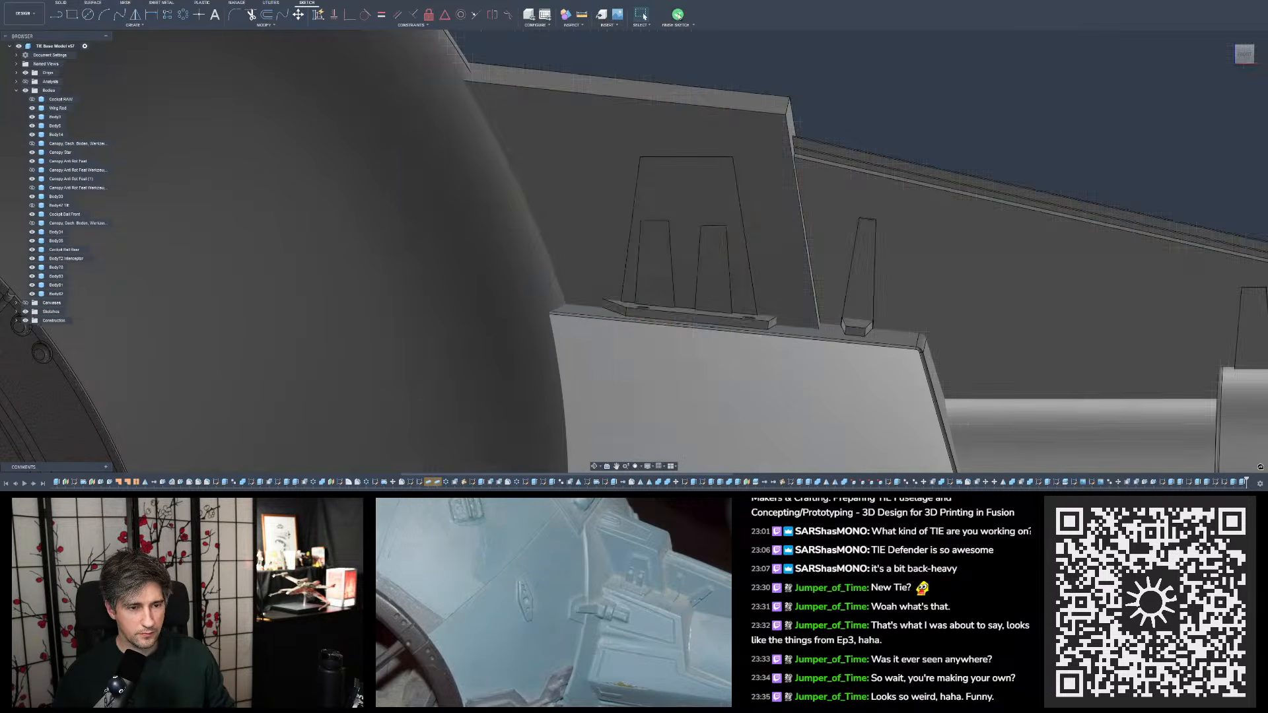
- Compare the tapered panel, small tabs and bracket plate on the wing mount with the reference photo
{"action": "mouse_move", "coordinate": [660, 251]}
{"action": "middle_mouse_down", "text": "shift"}
{"action": "mouse_move", "coordinate": [680, 232]}
{"action": "mouse_move", "coordinate": [671, 264]}
{"action": "middle_mouse_up", "text": "shift"}
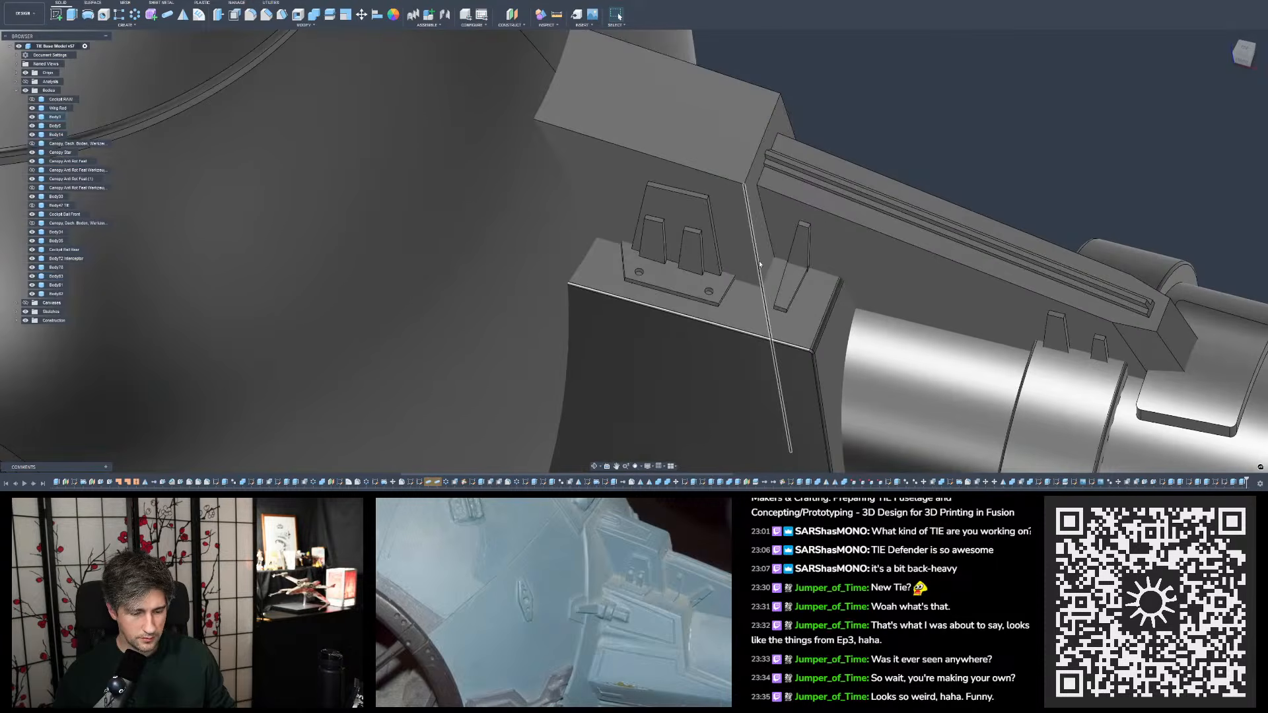
{"action": "scroll", "coordinate": [727, 323], "scroll_direction": "down", "scroll_amount": 2}
{"action": "middle_click_drag", "start_coordinate": [760, 299], "coordinate": [731, 295], "text": "shift"}
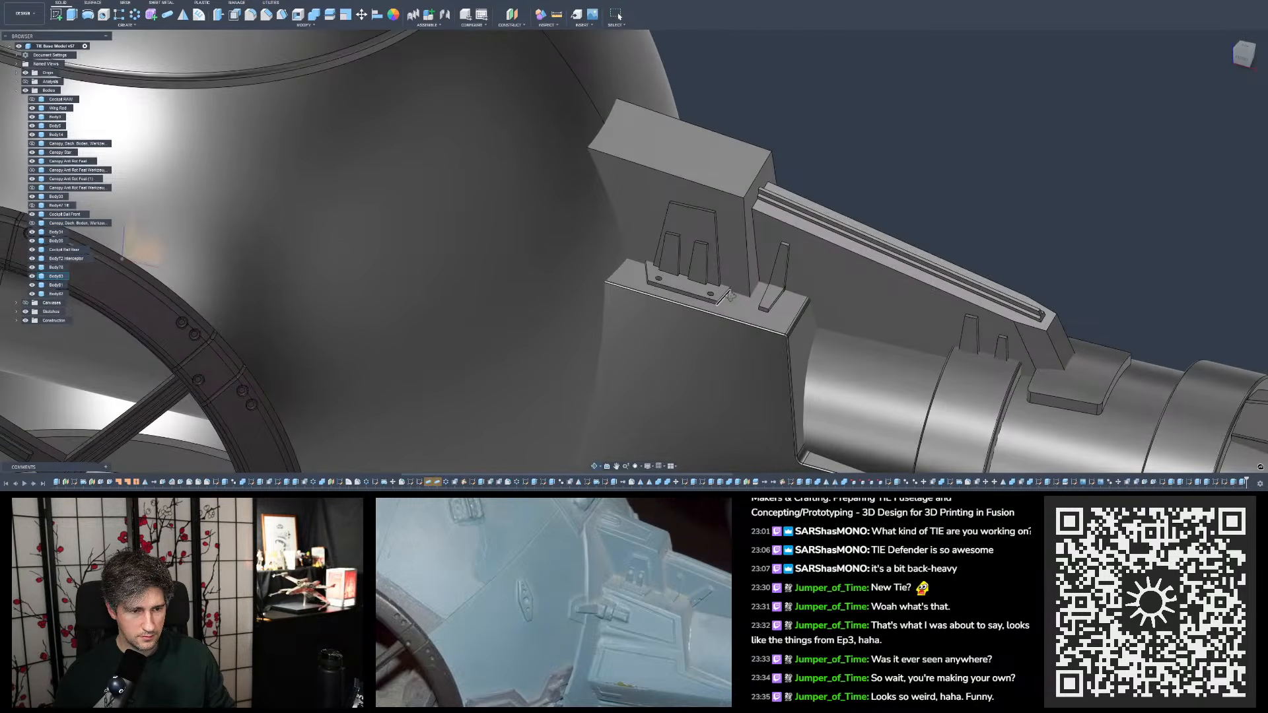
{"action": "scroll", "coordinate": [636, 323], "scroll_direction": "down", "scroll_amount": 6}
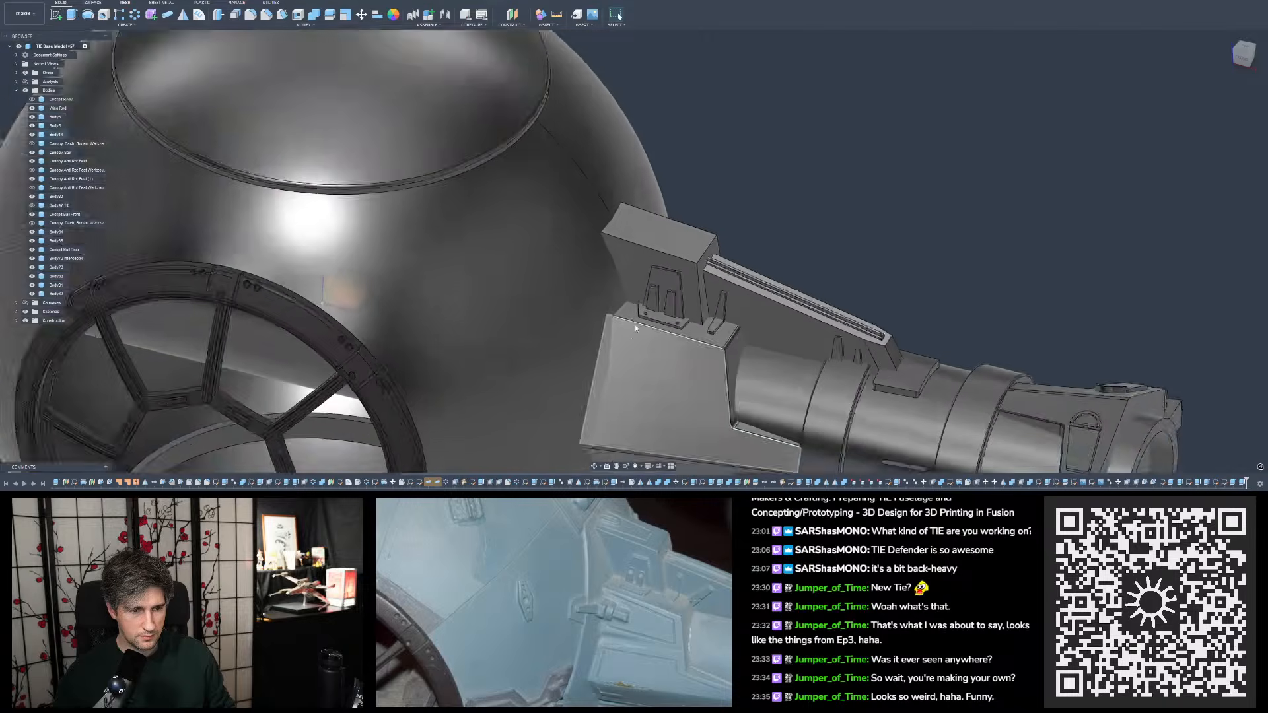
{"action": "middle_click_drag", "start_coordinate": [679, 264], "coordinate": [727, 260], "text": "shift"}
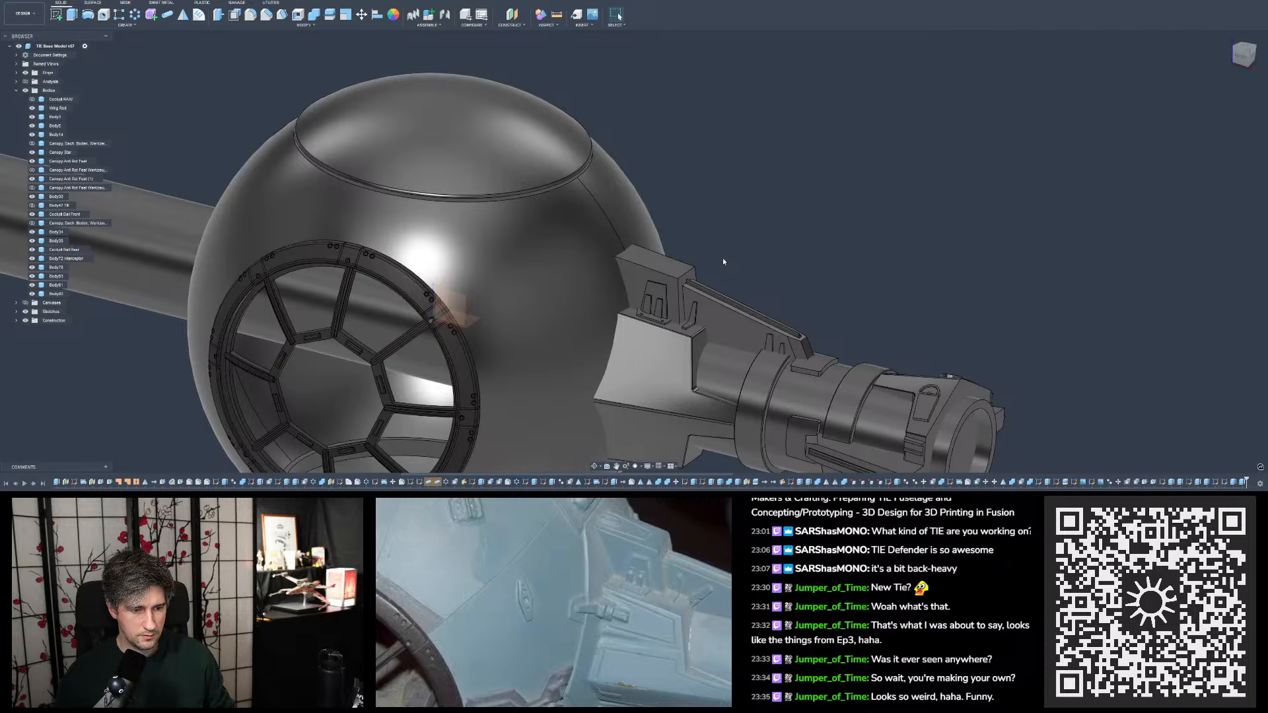
{"action": "scroll", "coordinate": [706, 273], "scroll_direction": "up", "scroll_amount": 10}
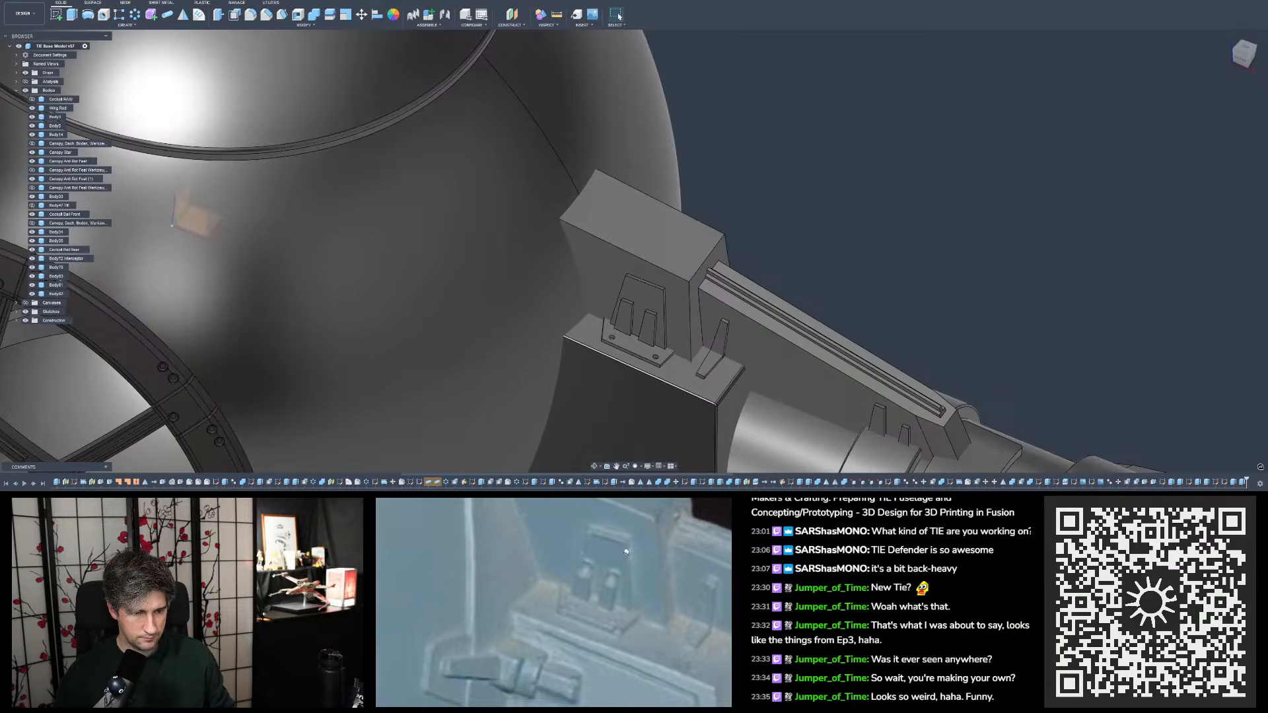
{"action": "middle_click_drag", "start_coordinate": [747, 336], "coordinate": [748, 328], "text": "shift"}
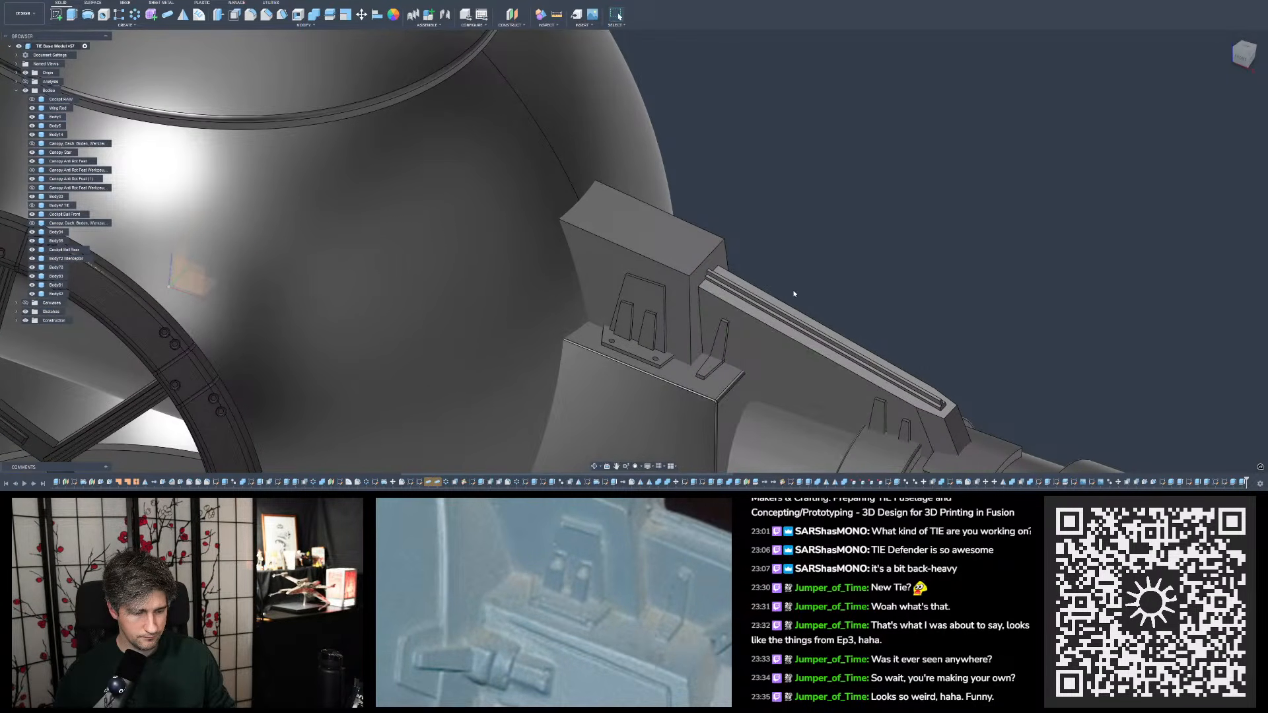
{"action": "left_click", "coordinate": [627, 355]}
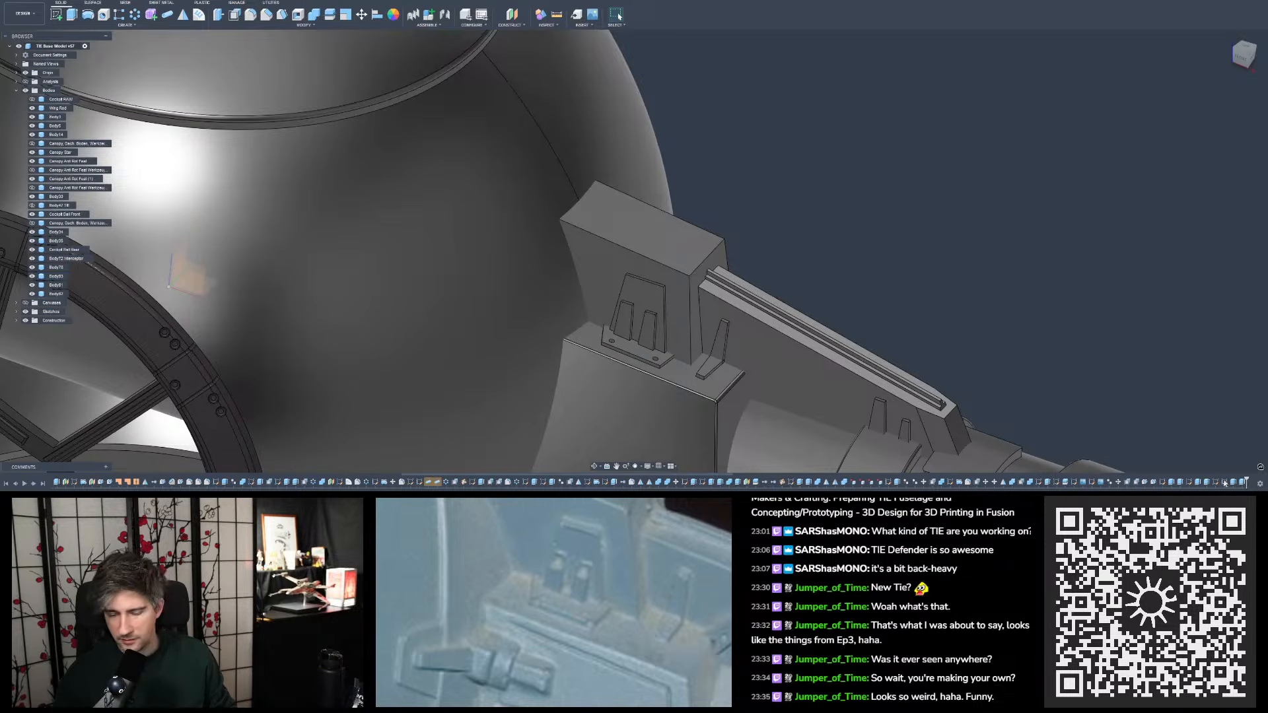
{"action": "double_click", "coordinate": [1189, 482]}
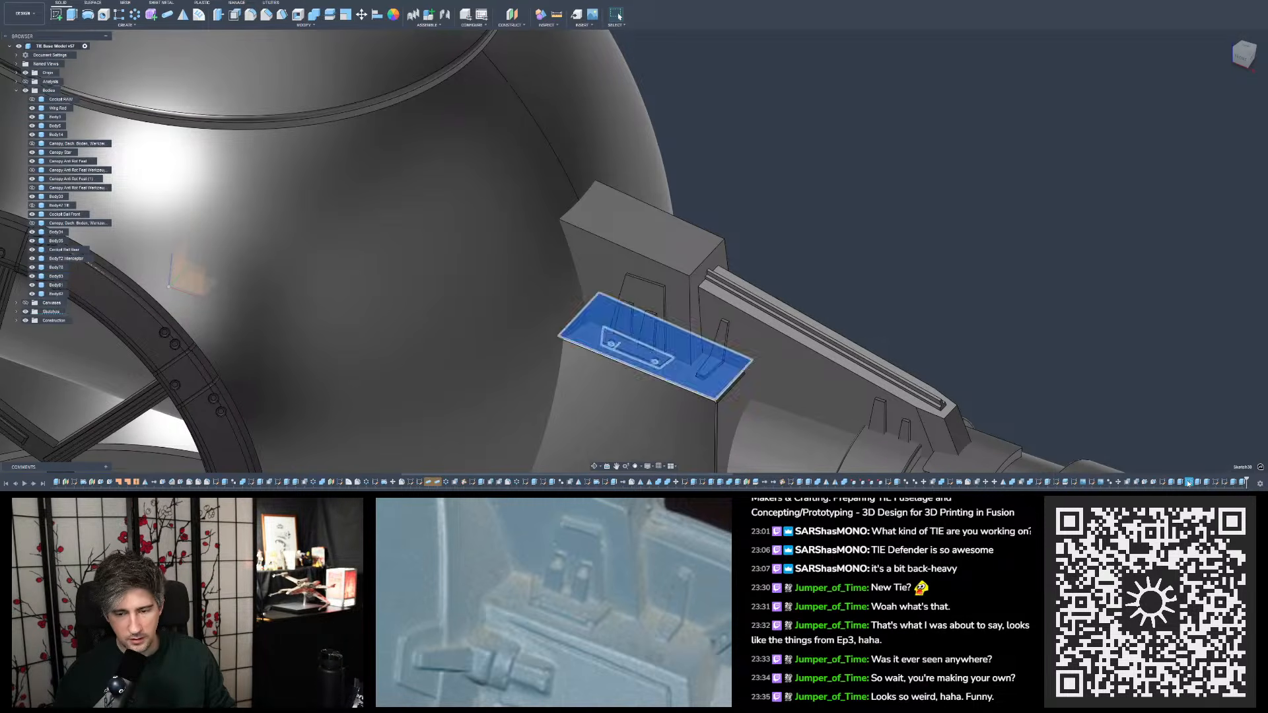
{"action": "scroll", "coordinate": [466, 279], "scroll_direction": "up", "scroll_amount": 5}
{"action": "scroll", "coordinate": [636, 298], "scroll_direction": "up", "scroll_amount": 2}
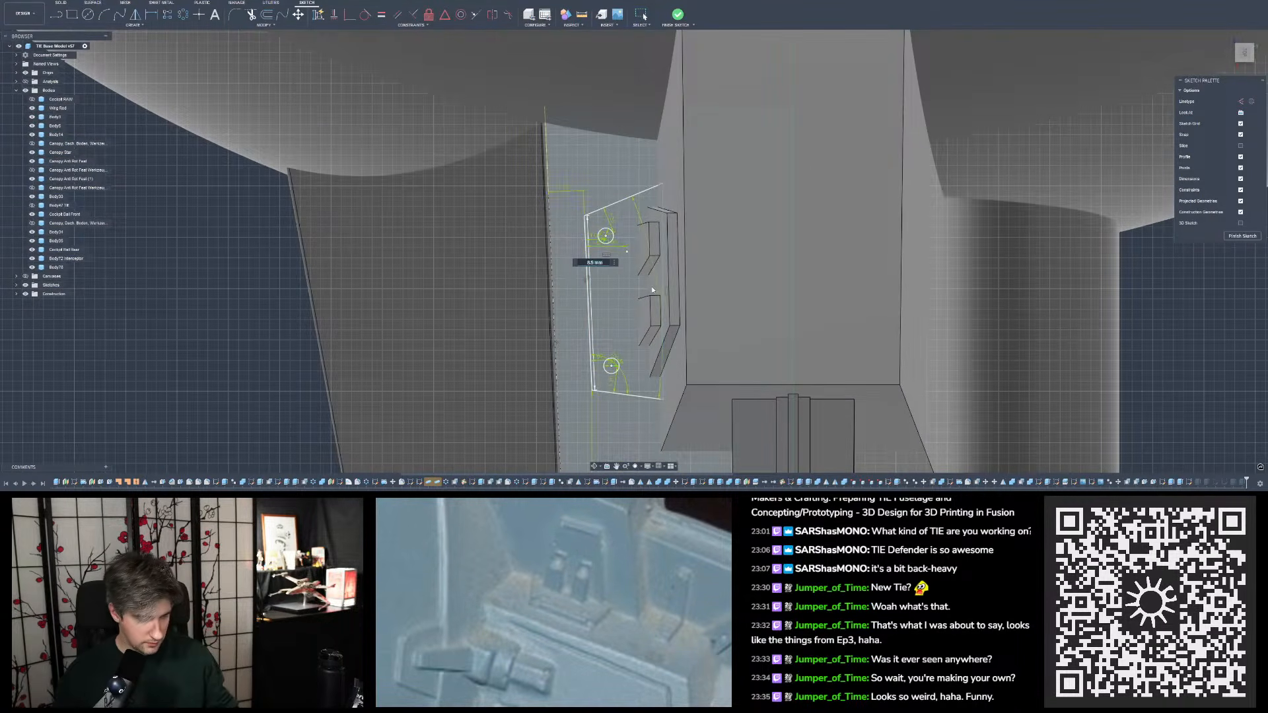
{"action": "key", "text": "Escape"}
- Undo the sketch changes back through the small tabs' move and the tapered panel's top width edit
{"action": "left_click", "coordinate": [45, 2]}
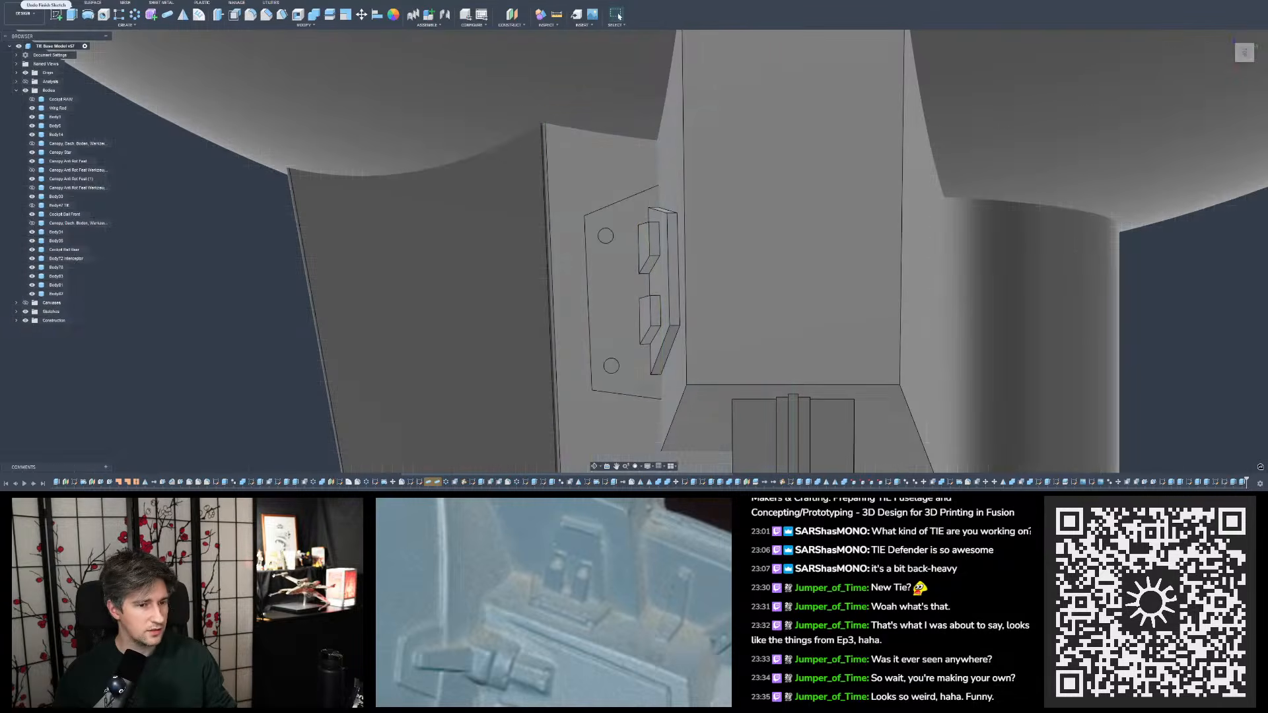
{"action": "left_click", "coordinate": [45, 1]}
{"action": "scroll", "coordinate": [517, 320], "scroll_direction": "down", "scroll_amount": 4}
{"action": "scroll", "coordinate": [563, 165], "scroll_direction": "up", "scroll_amount": 4}
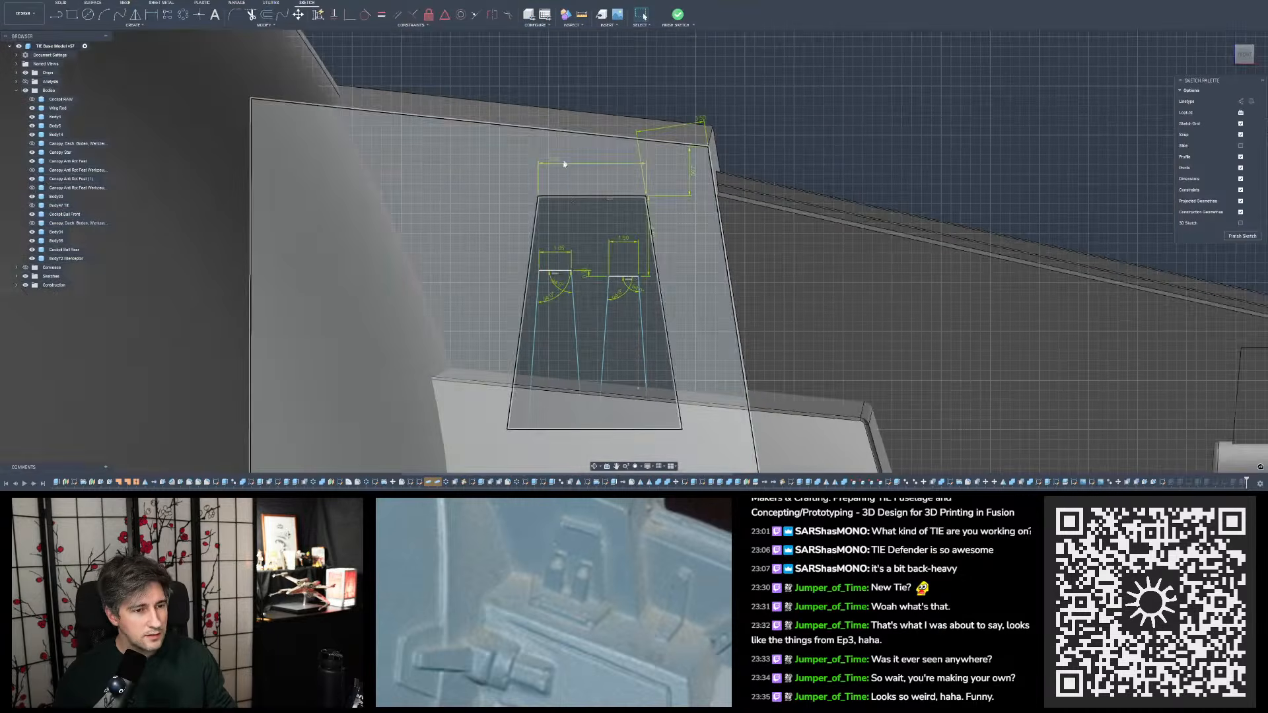
{"action": "left_click", "coordinate": [45, 1]}
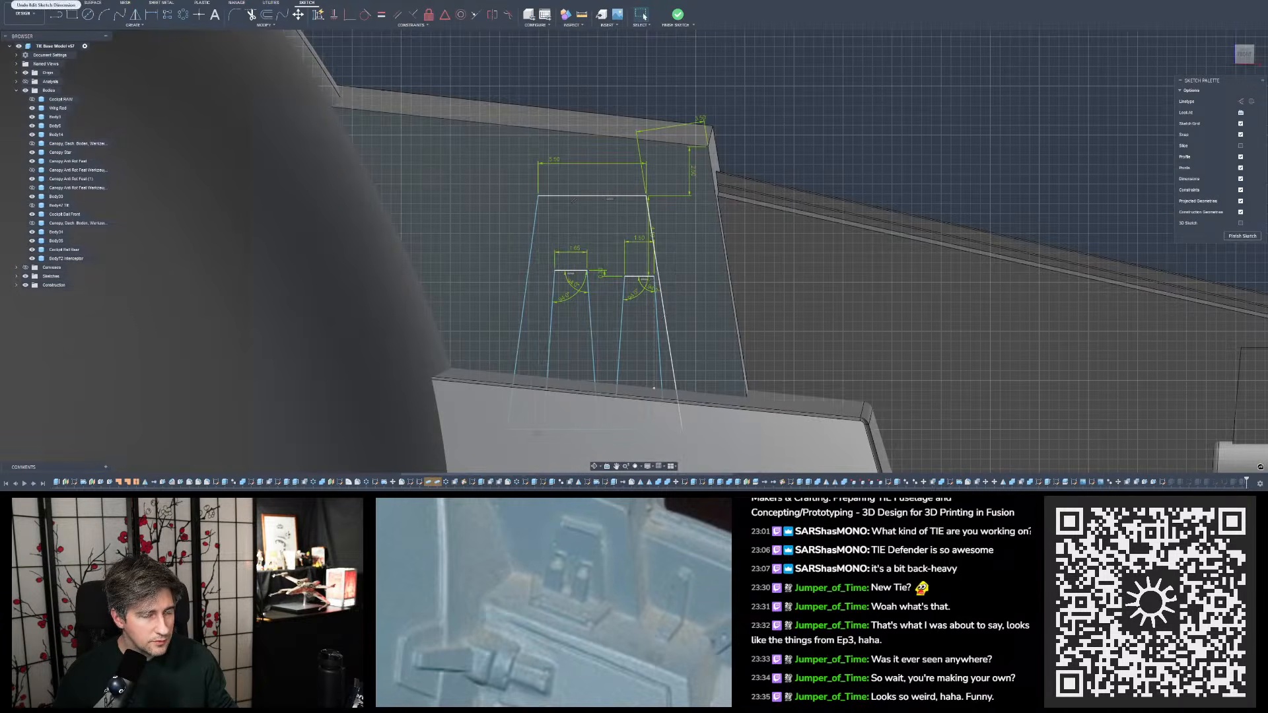
{"action": "left_click", "coordinate": [45, 1]}
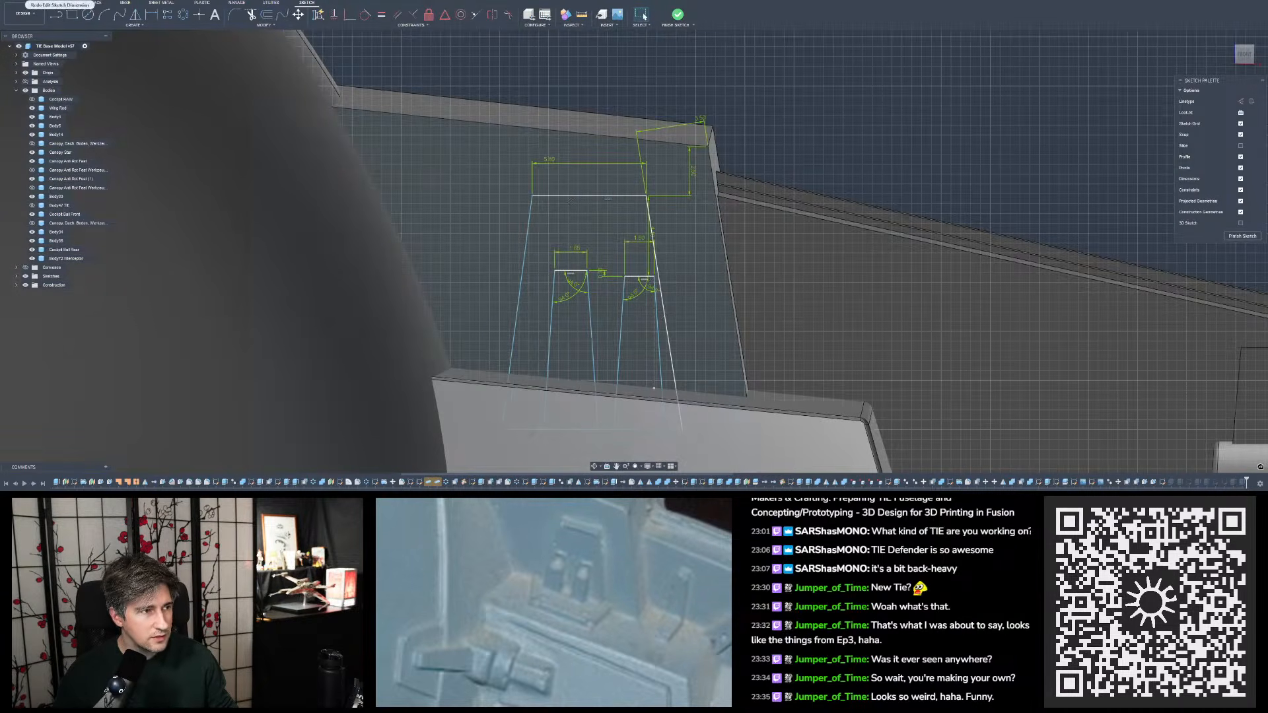
- Redo the tapered panel's width edit and the small tabs' move, and finish the reopened bracket plate sketch
{"action": "left_click", "coordinate": [60, 1]}
{"action": "left_click", "coordinate": [60, 1]}
{"action": "left_click", "coordinate": [60, 2]}
{"action": "left_click", "coordinate": [60, 1]}
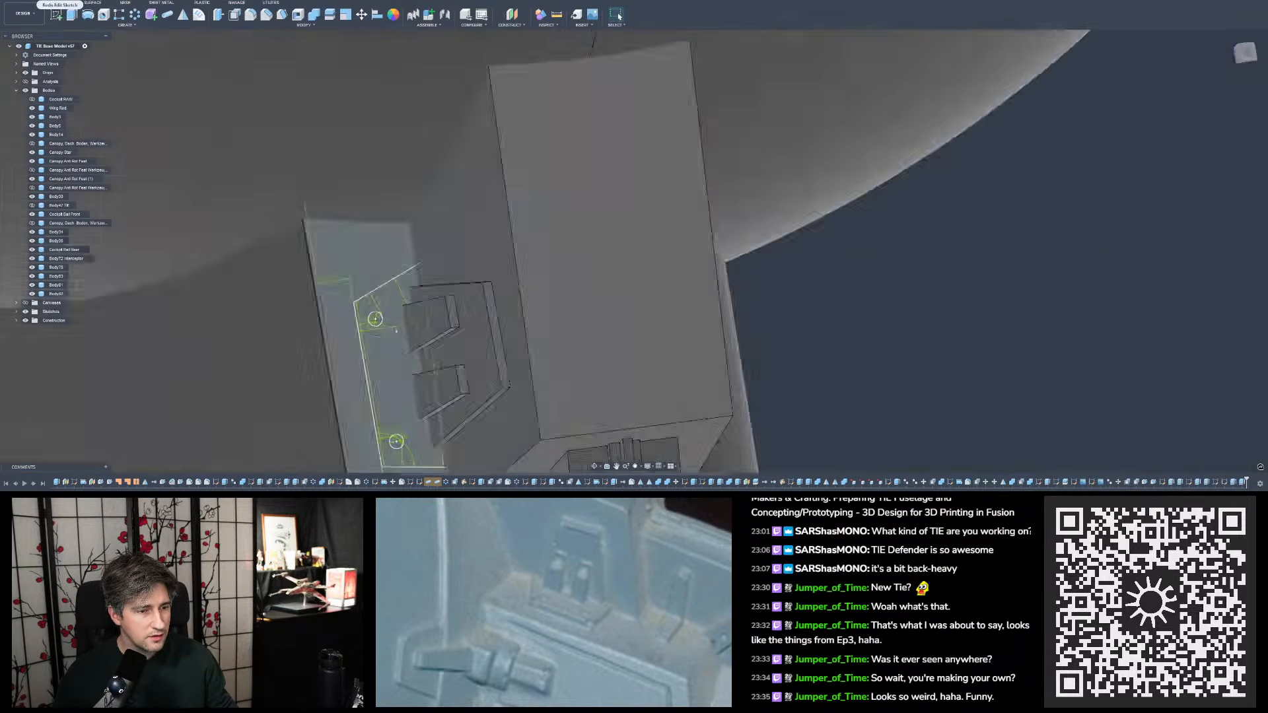
{"action": "left_click", "coordinate": [60, 2]}
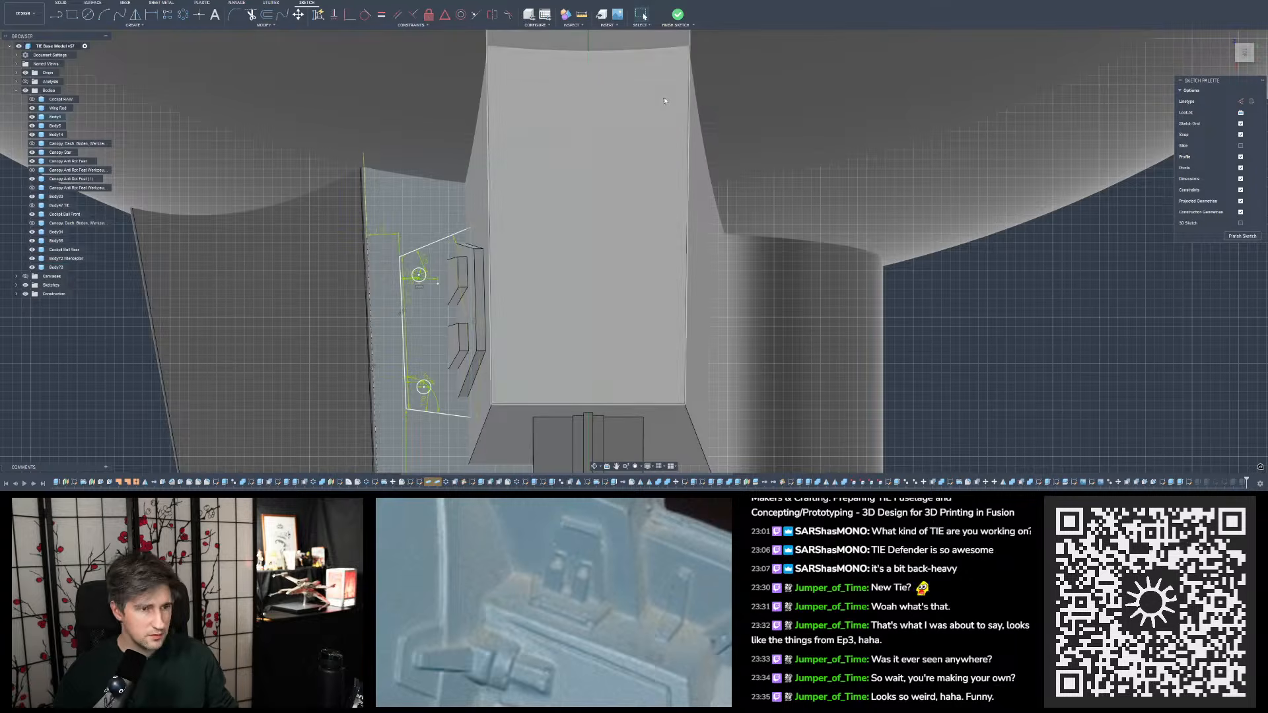
{"action": "left_click", "coordinate": [681, 16]}
- Examine the upper block, tapered tabs and bracket plate from several angles against the reference photo
{"action": "scroll", "coordinate": [637, 158], "scroll_direction": "down", "scroll_amount": 2}
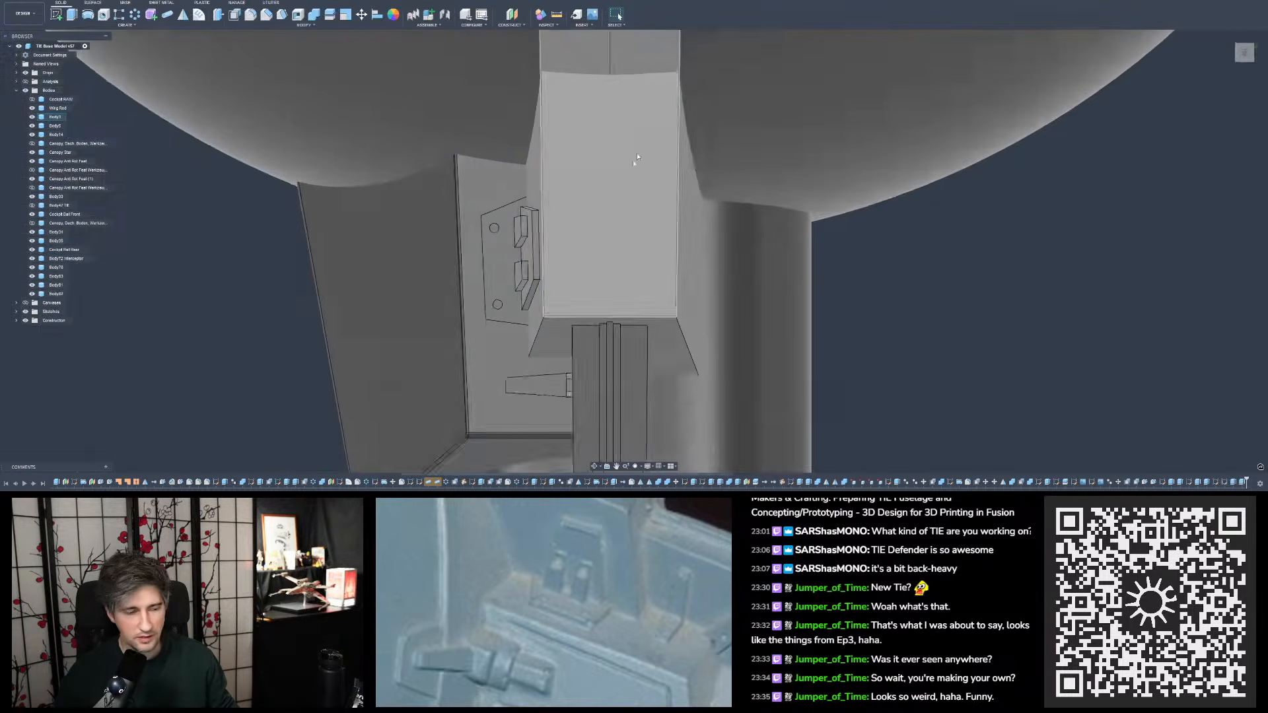
{"action": "mouse_move", "coordinate": [637, 161]}
{"action": "middle_mouse_down", "text": "shift"}
{"action": "mouse_move", "coordinate": [618, 126]}
{"action": "mouse_move", "coordinate": [609, 167]}
{"action": "mouse_move", "coordinate": [603, 153]}
{"action": "middle_mouse_up", "text": "shift"}
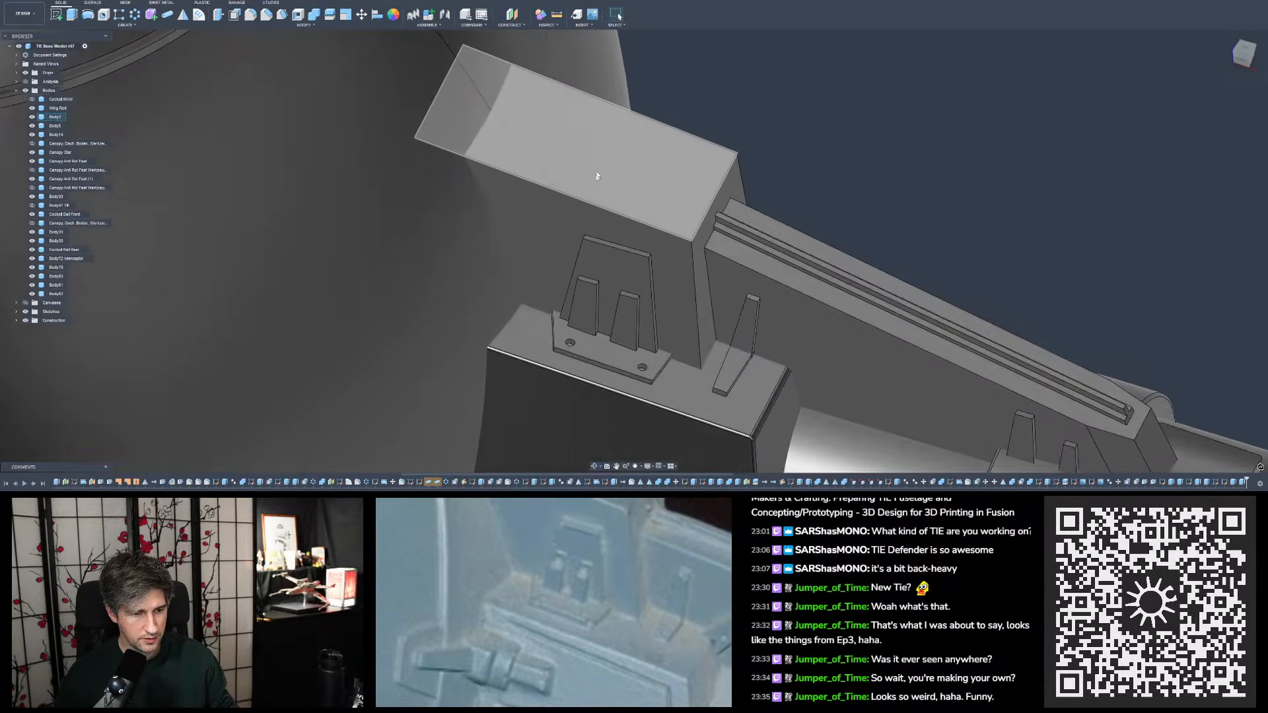
{"action": "scroll", "coordinate": [586, 194], "scroll_direction": "down", "scroll_amount": 5}
{"action": "scroll", "coordinate": [671, 262], "scroll_direction": "up", "scroll_amount": 3}
{"action": "middle_click_drag", "start_coordinate": [672, 262], "coordinate": [666, 231], "text": "shift"}
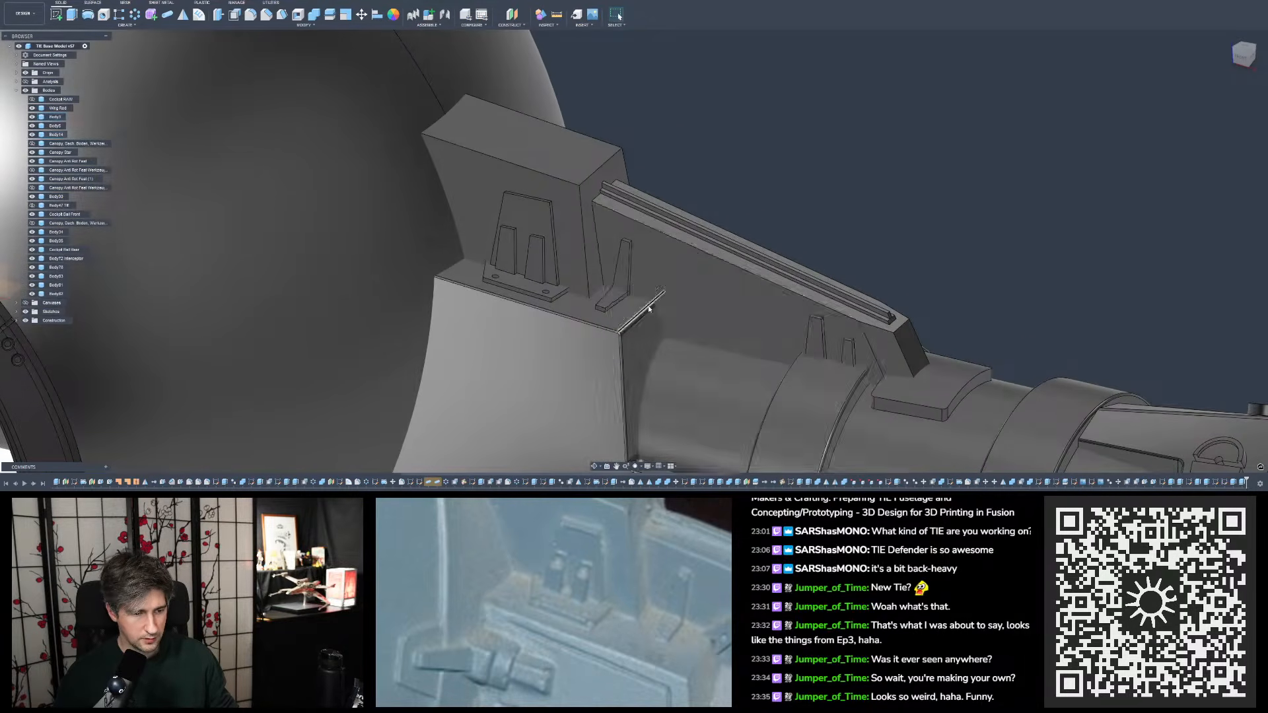
{"action": "scroll", "coordinate": [586, 246], "scroll_direction": "down", "scroll_amount": 3}
{"action": "scroll", "coordinate": [617, 274], "scroll_direction": "up", "scroll_amount": 4}
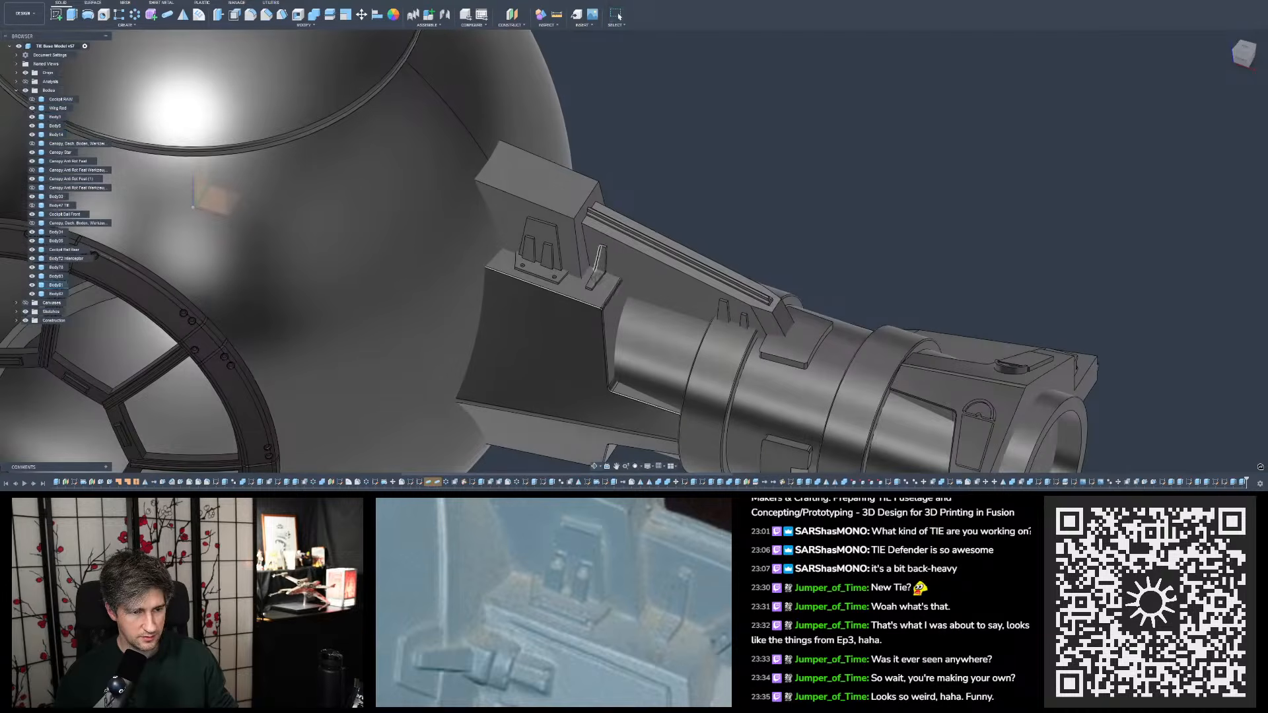
{"action": "scroll", "coordinate": [621, 283], "scroll_direction": "down", "scroll_amount": 4}
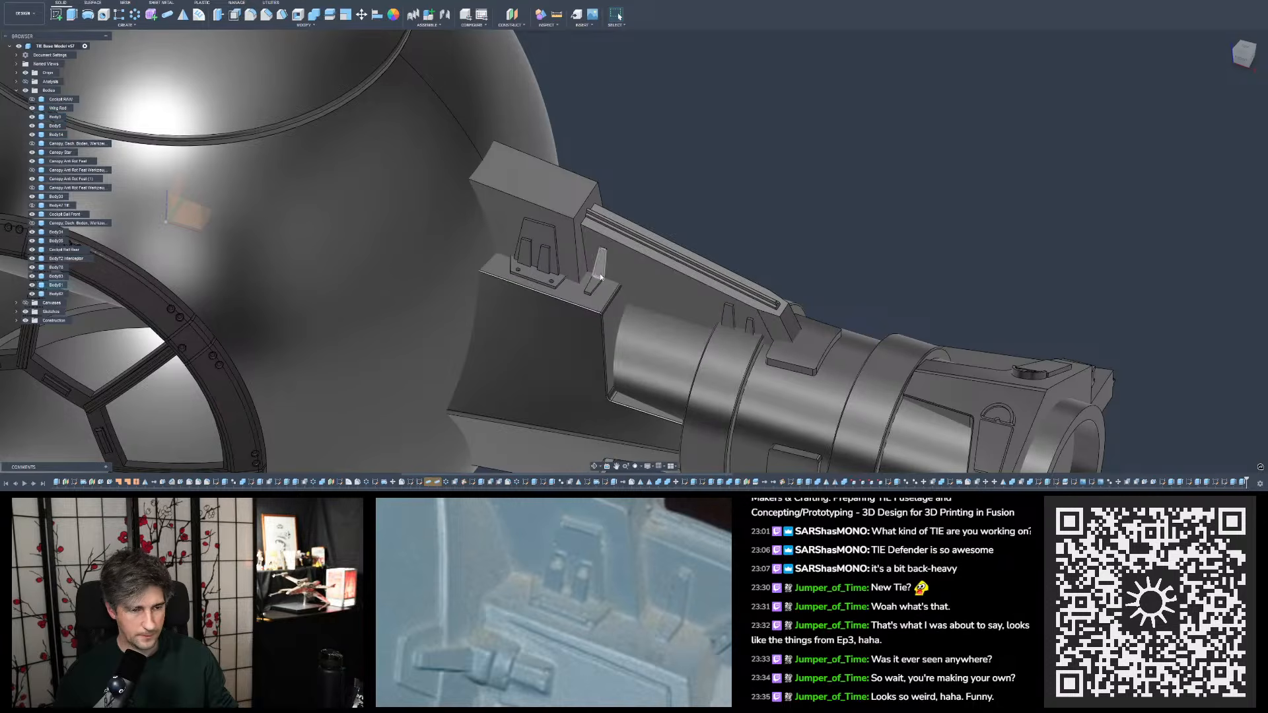
- Reopen the sketch of the single tapered tab beside the bracket plate and finish it
{"action": "double_click", "coordinate": [1224, 483]}
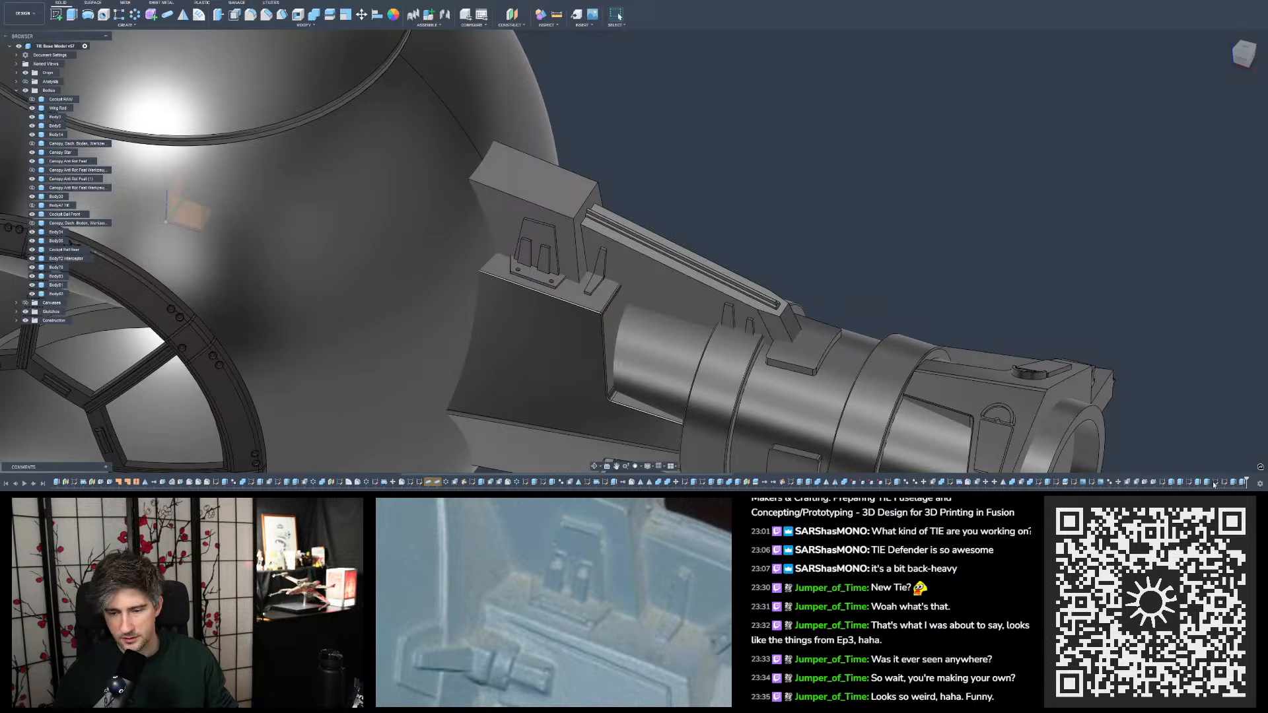
{"action": "scroll", "coordinate": [604, 278], "scroll_direction": "up", "scroll_amount": 6}
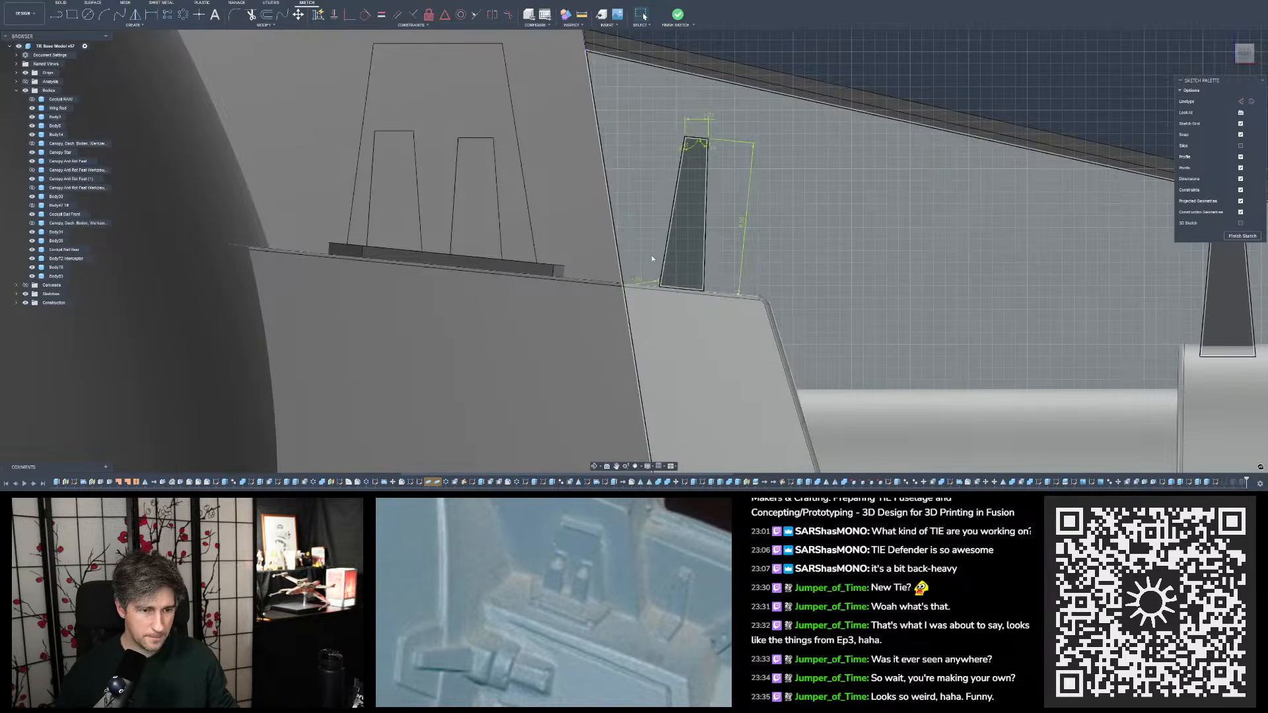
{"action": "key", "text": "Return"}
{"action": "left_click", "coordinate": [678, 16]}
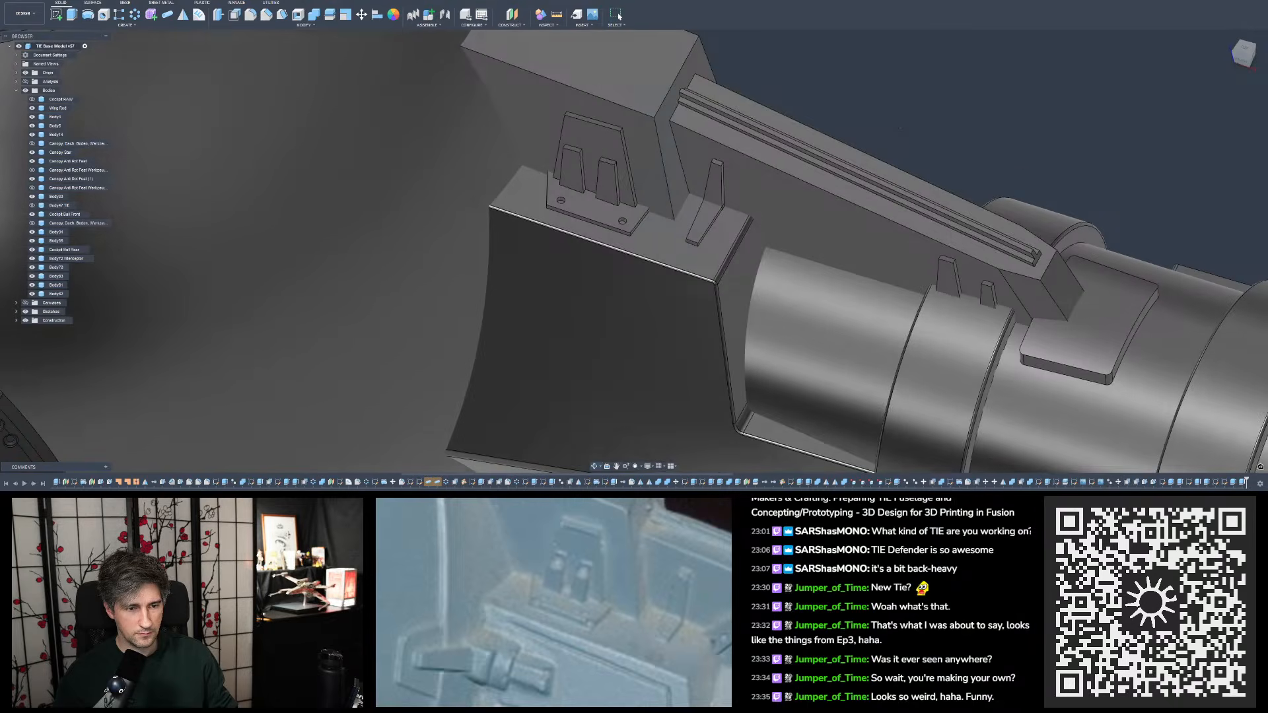
- Save the design and inspect the single tapered tab and its foot on the wing mount, both close up and from farther away
{"action": "scroll", "coordinate": [902, 132], "scroll_direction": "down", "scroll_amount": 3}
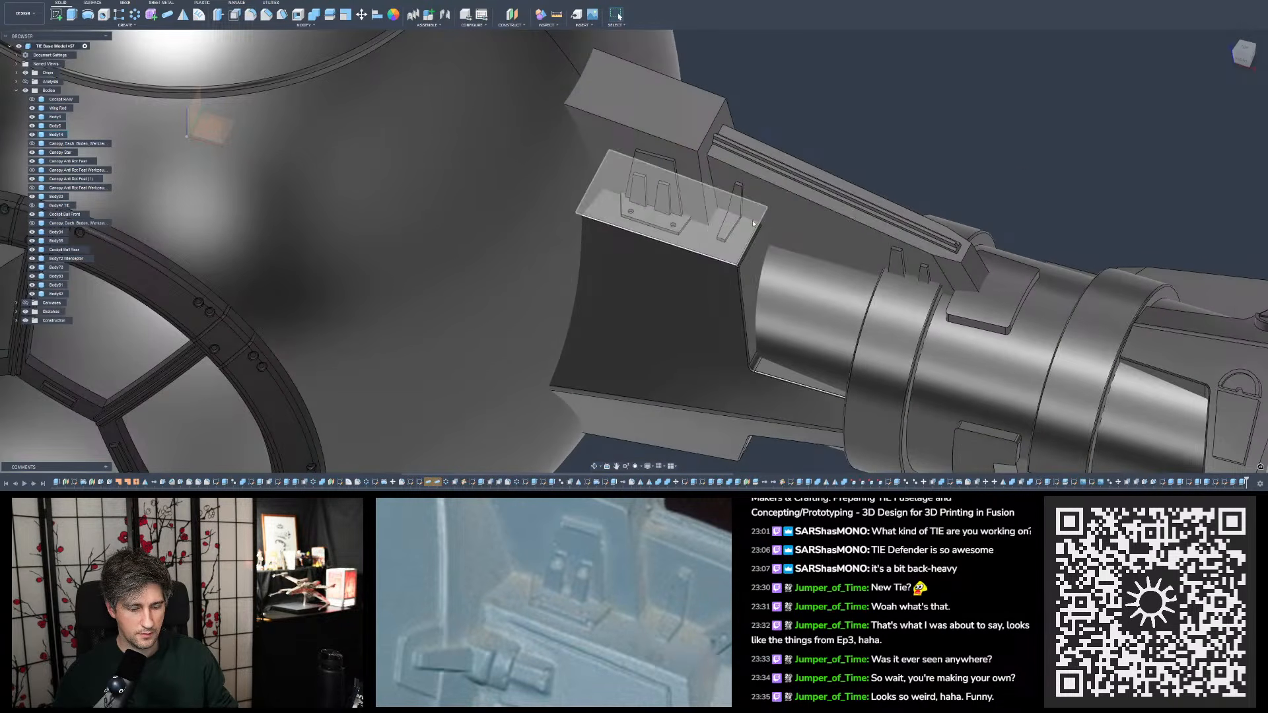
{"action": "scroll", "coordinate": [754, 224], "scroll_direction": "up", "scroll_amount": 5}
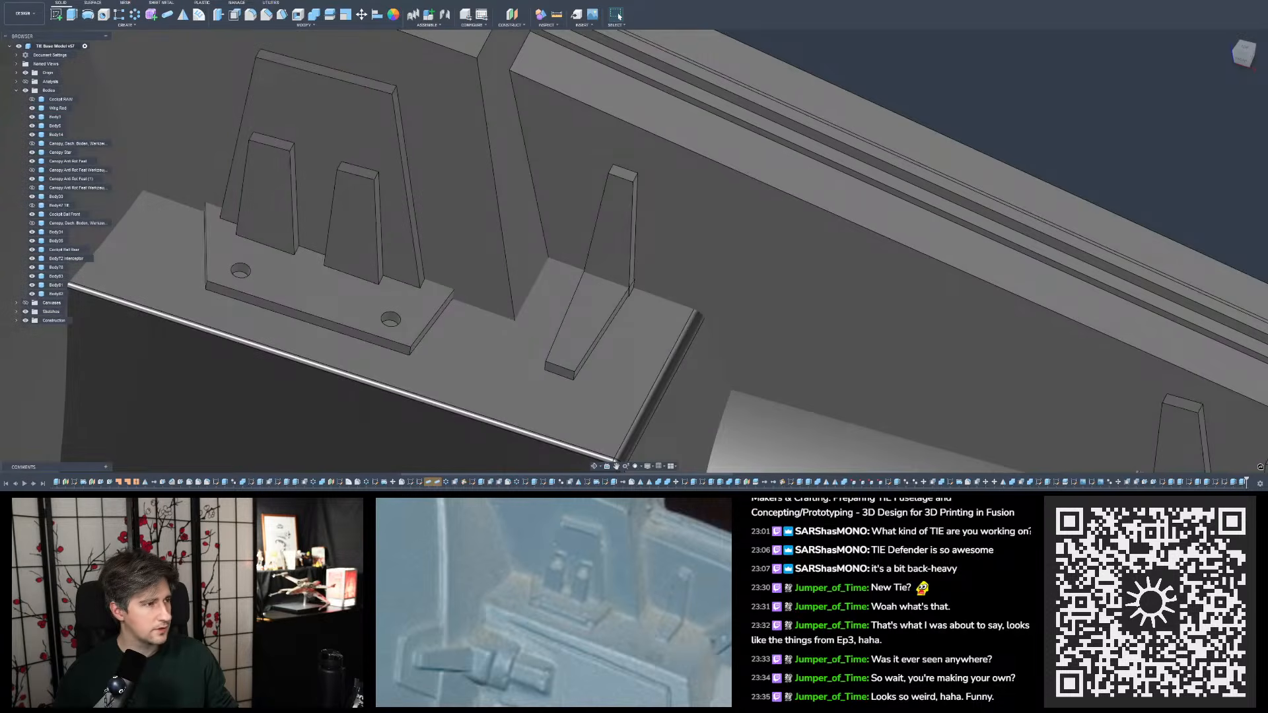
{"action": "key", "text": "ctrl+s"}
{"action": "left_click", "coordinate": [648, 255]}
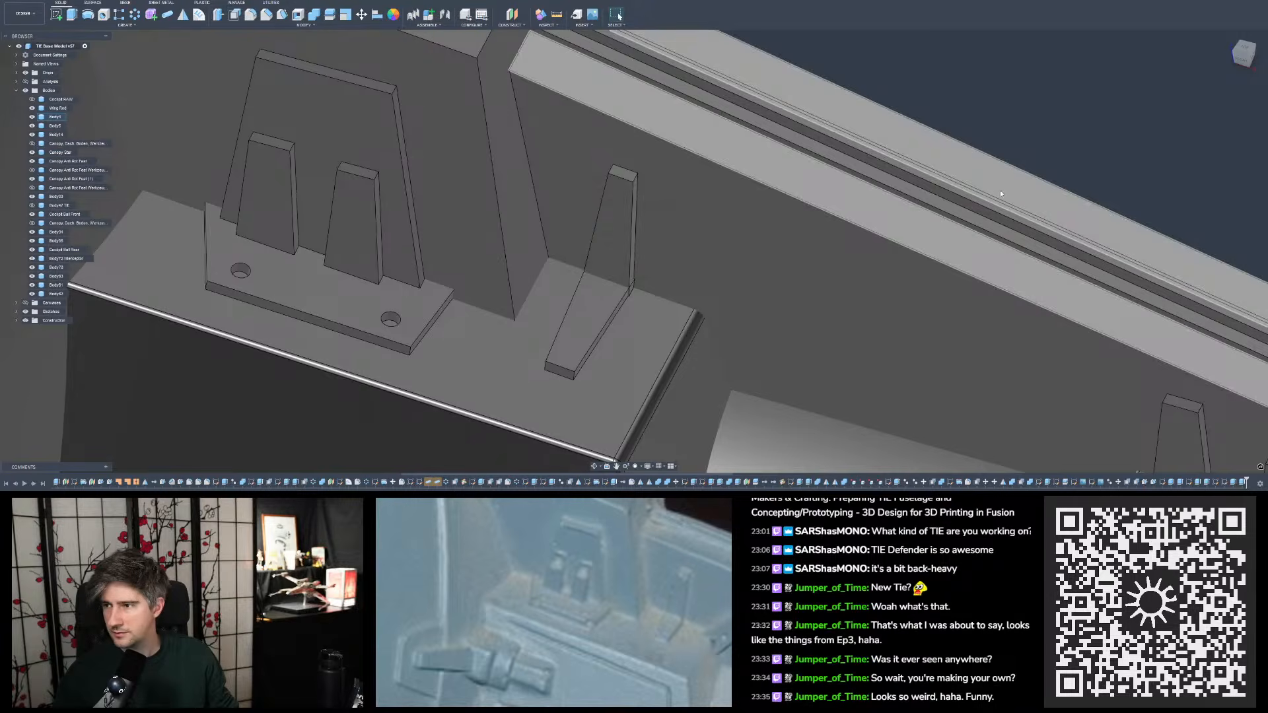
{"action": "scroll", "coordinate": [798, 277], "scroll_direction": "up", "scroll_amount": 5}
{"action": "scroll", "coordinate": [692, 279], "scroll_direction": "down", "scroll_amount": 10}
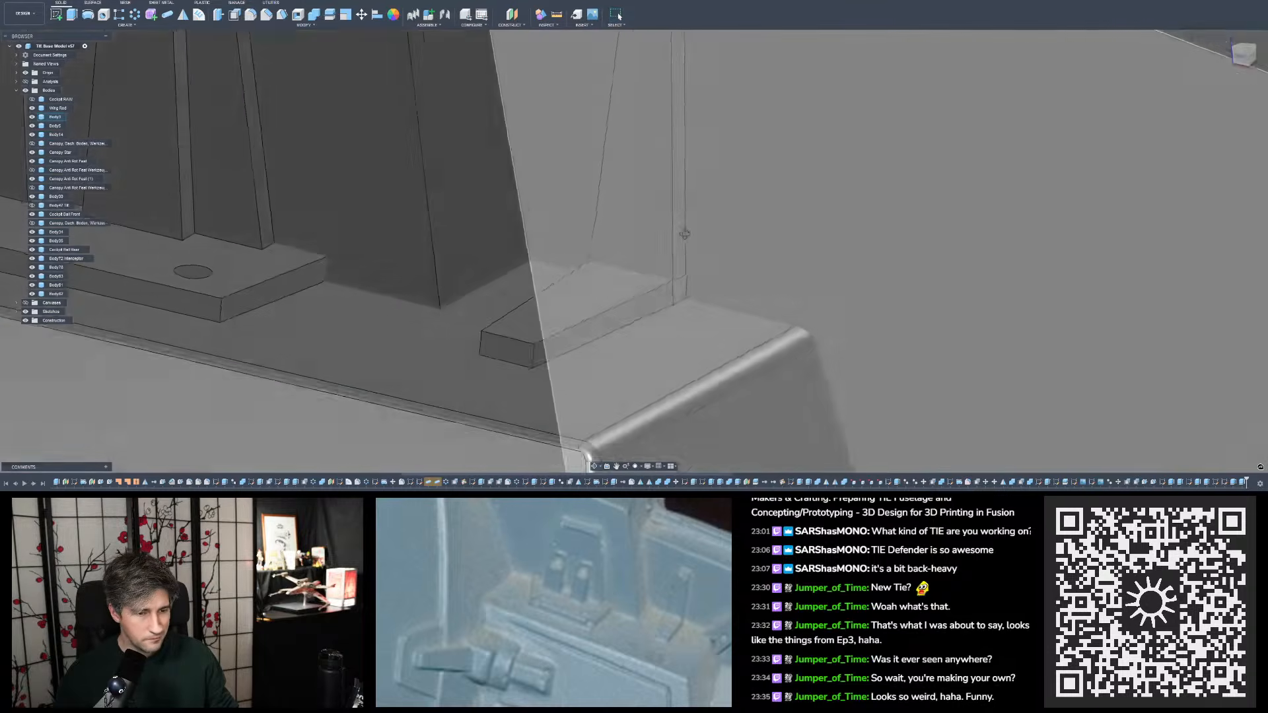
{"action": "scroll", "coordinate": [707, 173], "scroll_direction": "down", "scroll_amount": 3}
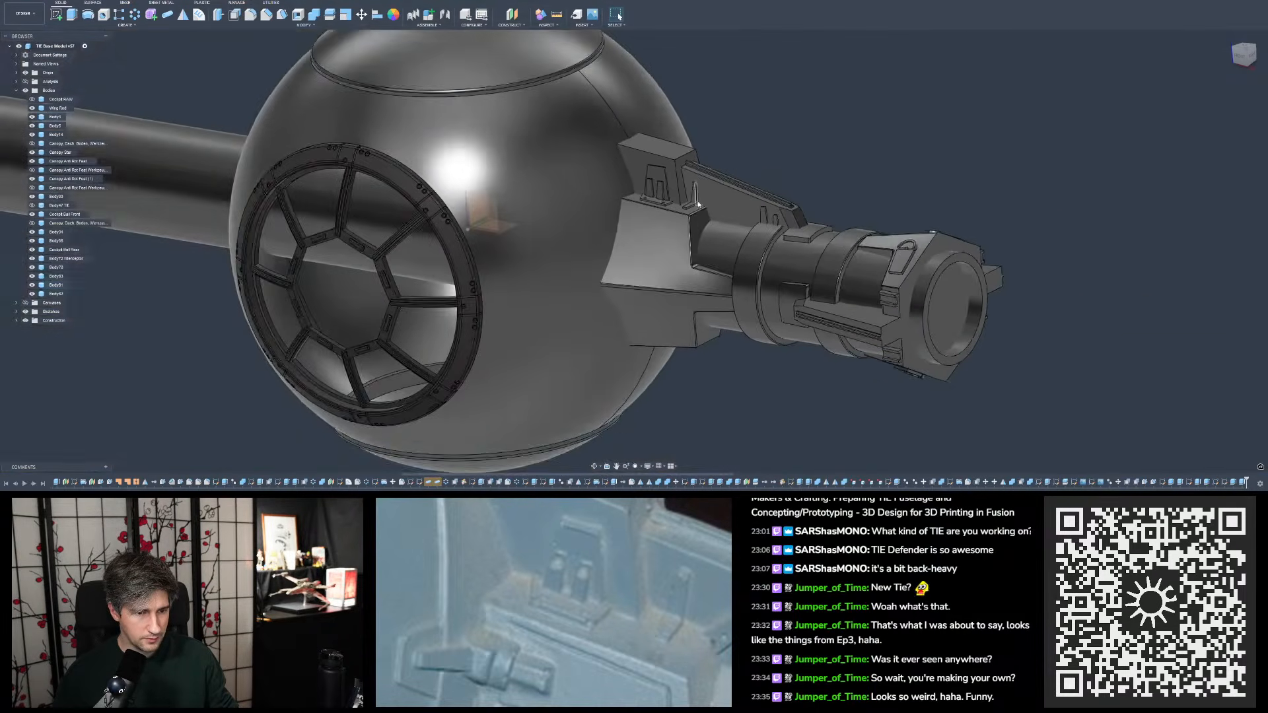
{"action": "scroll", "coordinate": [694, 195], "scroll_direction": "up", "scroll_amount": 6}
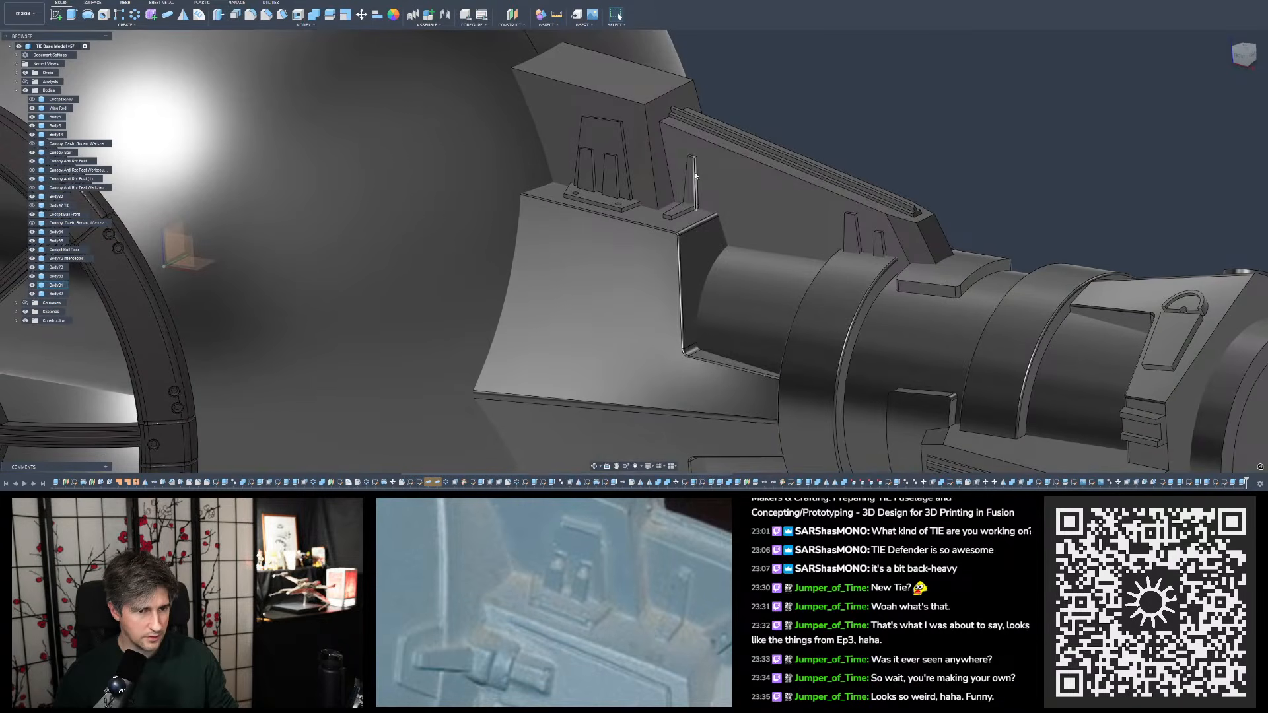
- Mirror the upright tapered tab as a new body across the horizontal origin plane to the underside of the wing mount
{"action": "left_click", "coordinate": [736, 117]}
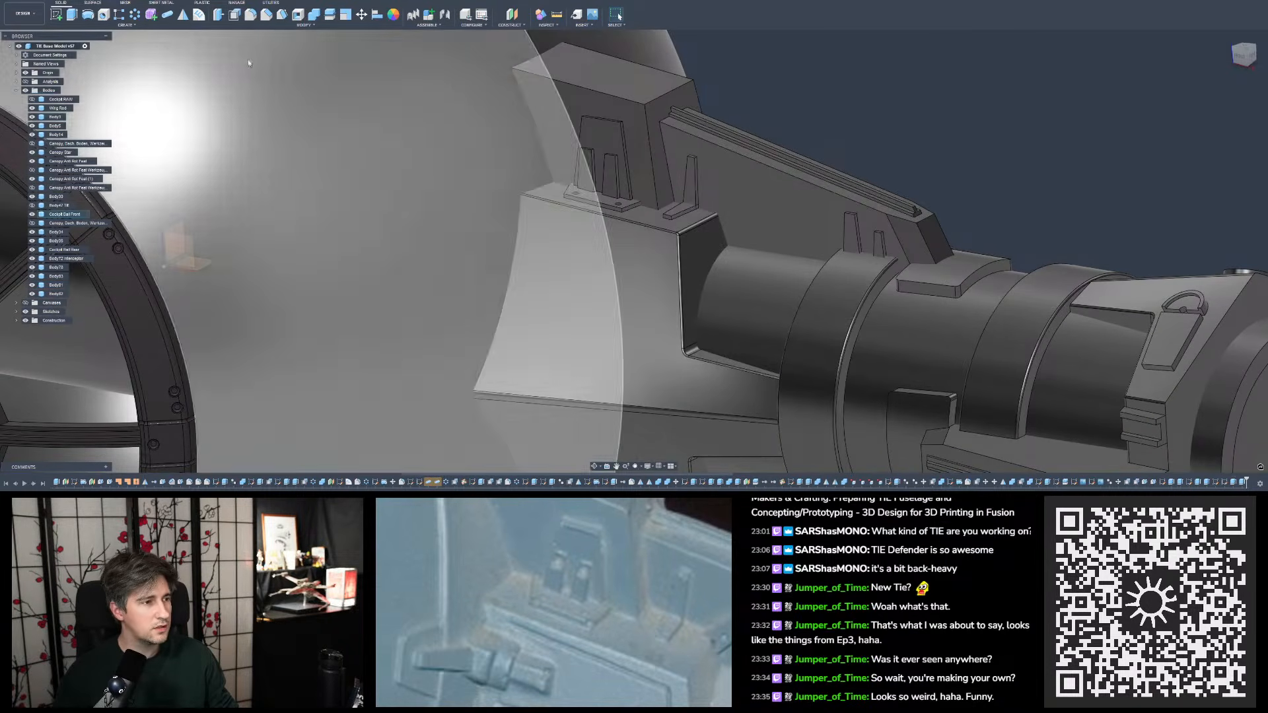
{"action": "left_click", "coordinate": [183, 14]}
{"action": "left_click", "coordinate": [689, 182]}
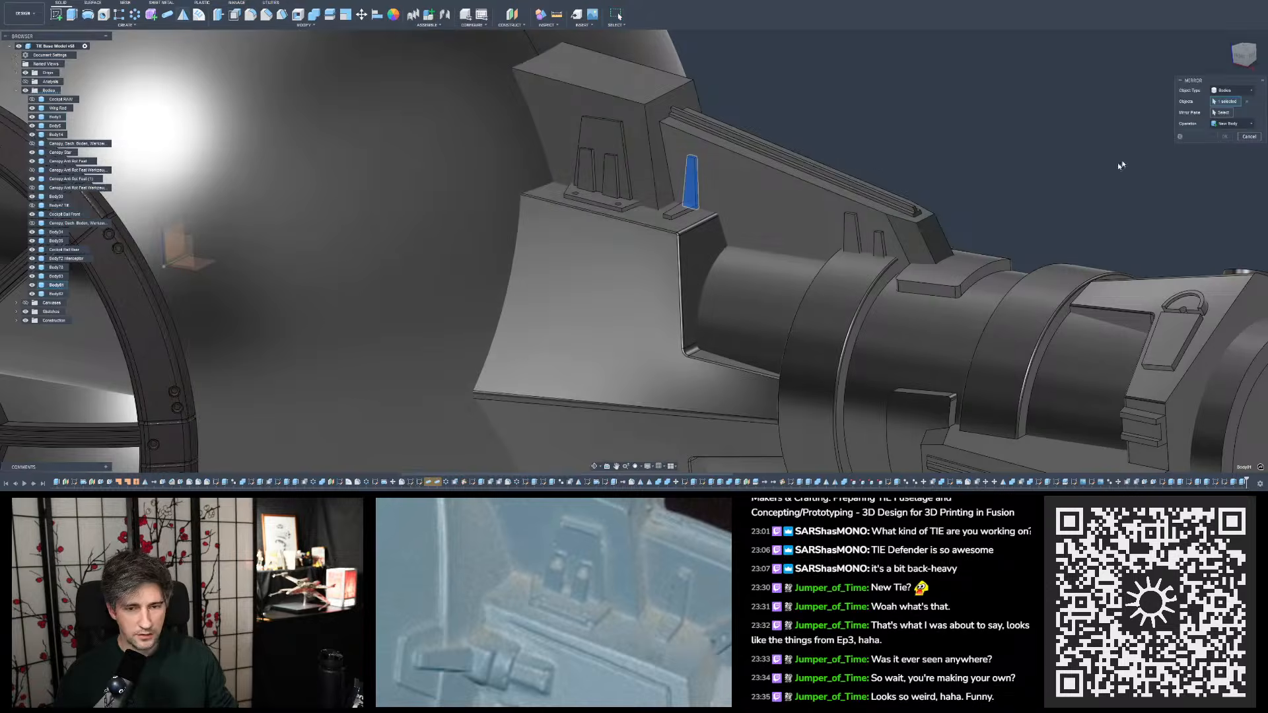
{"action": "middle_click_drag", "start_coordinate": [1044, 175], "coordinate": [481, 250], "text": "shift"}
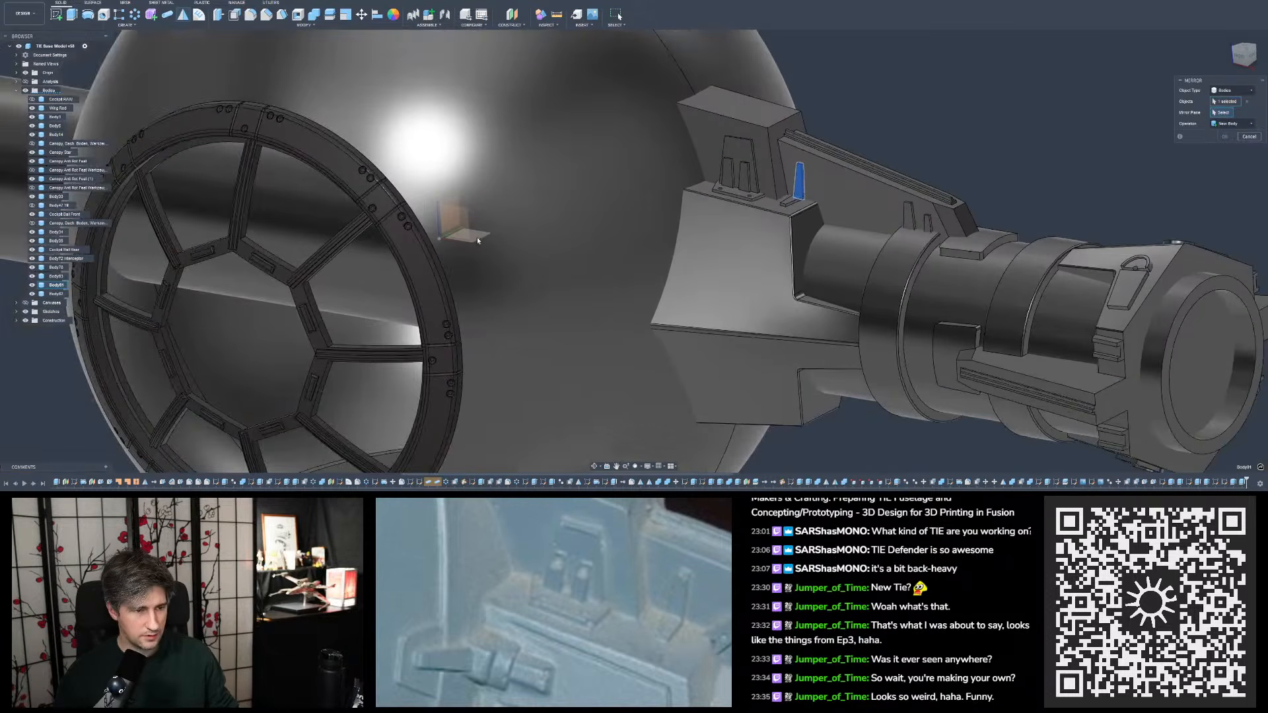
{"action": "left_click", "coordinate": [478, 240]}
{"action": "left_click", "coordinate": [1227, 140]}
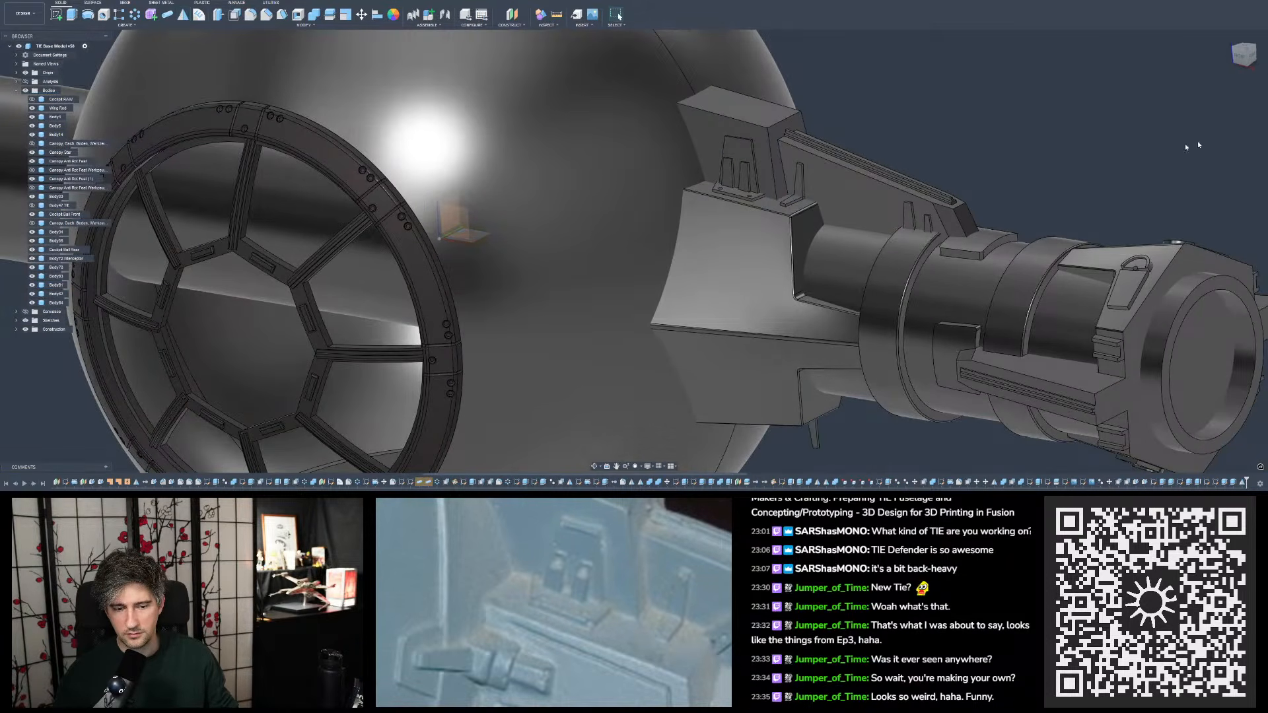
- Hide the upper block body and the adjoining slanted panel body around the tapered tab to expose its foot
{"action": "middle_click_drag", "start_coordinate": [859, 173], "coordinate": [872, 207], "text": "shift"}
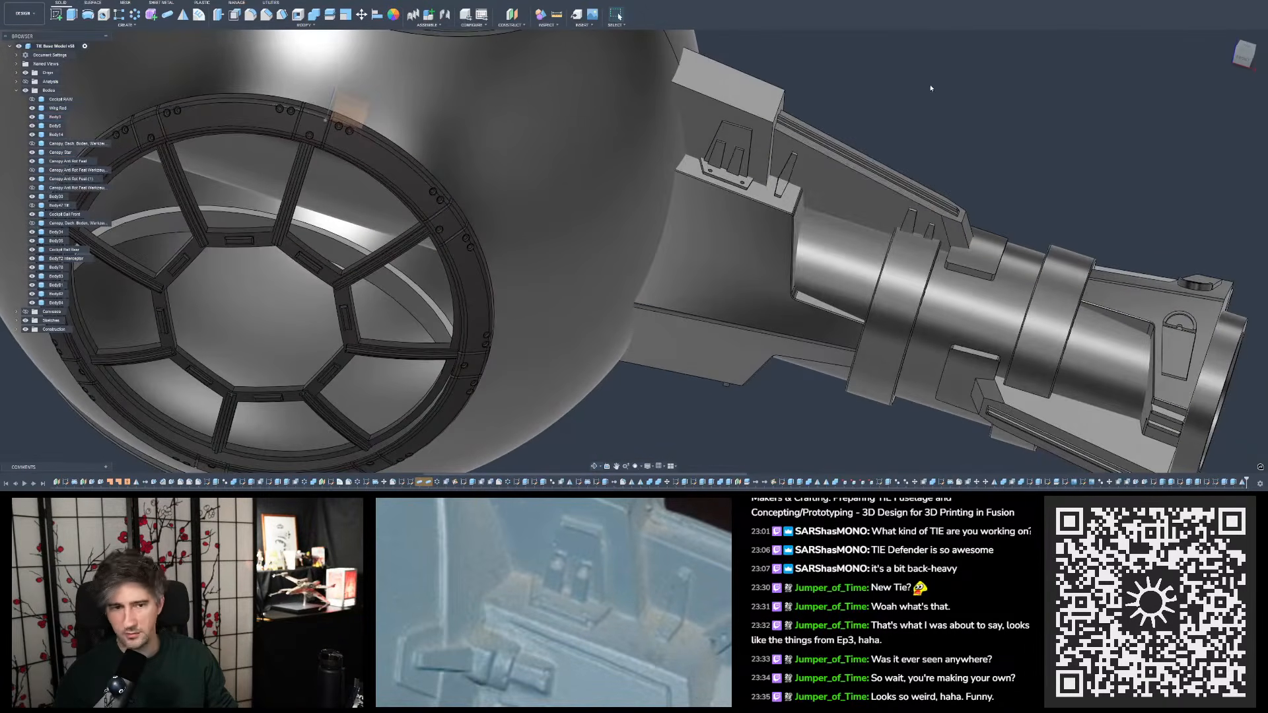
{"action": "scroll", "coordinate": [808, 164], "scroll_direction": "up", "scroll_amount": 10}
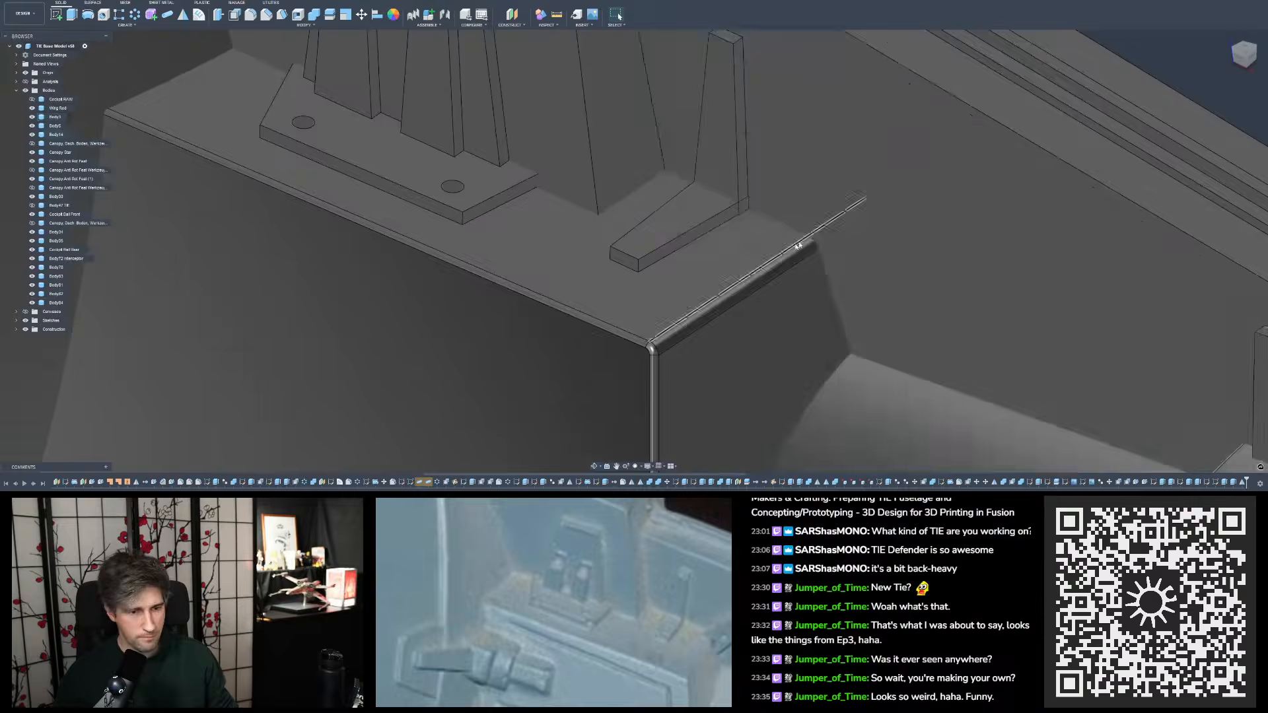
{"action": "left_click", "coordinate": [774, 282]}
{"action": "left_click", "coordinate": [796, 230]}
{"action": "key", "text": "v"}
{"action": "left_click", "coordinate": [831, 179]}
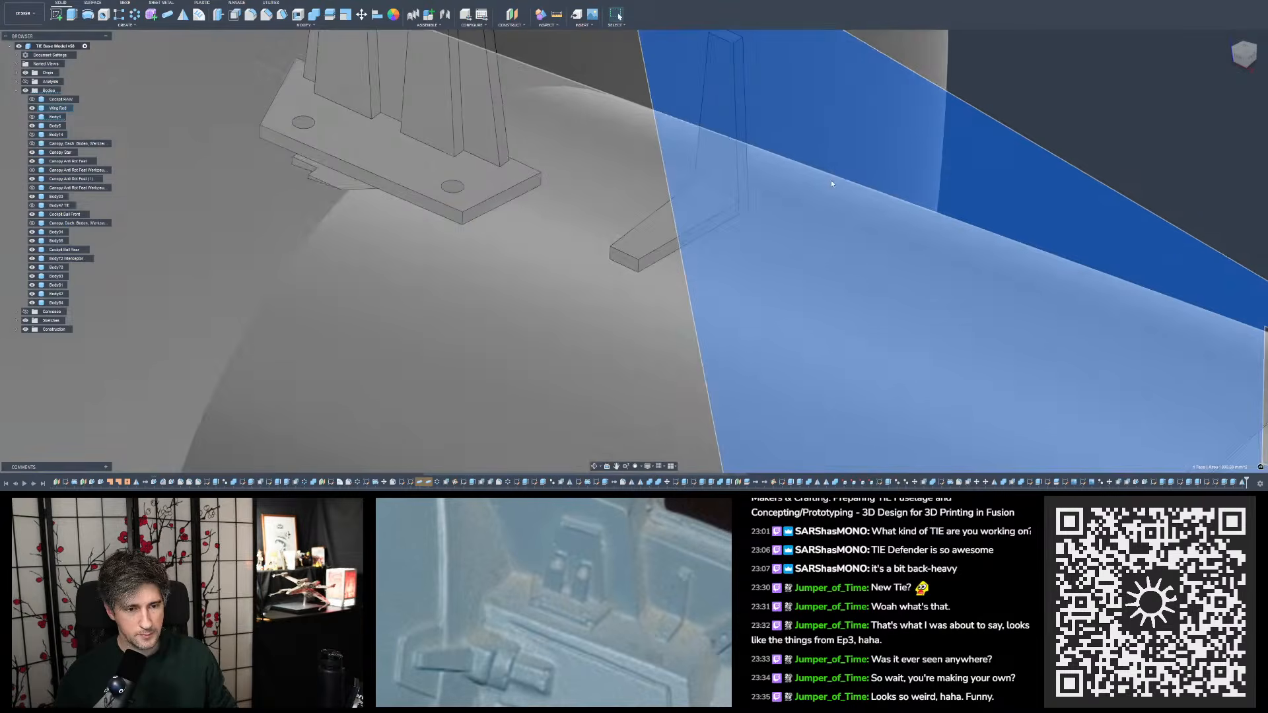
{"action": "key", "text": "v"}
{"action": "left_click", "coordinate": [954, 135]}
{"action": "scroll", "coordinate": [855, 173], "scroll_direction": "up", "scroll_amount": 12}
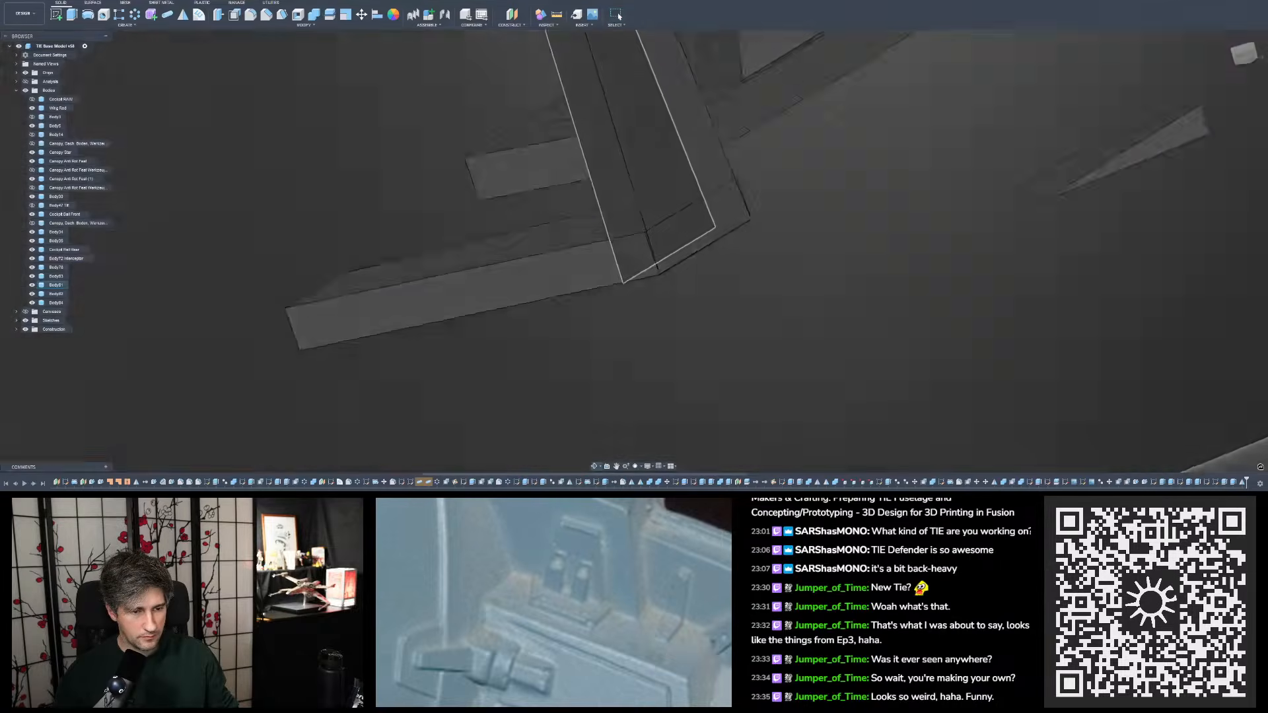
- Join the upright tapered tab and its flat foot into one body with Combine
{"action": "mouse_move", "coordinate": [644, 192]}
{"action": "middle_mouse_down", "text": "shift"}
{"action": "mouse_move", "coordinate": [612, 204]}
{"action": "mouse_move", "coordinate": [640, 215]}
{"action": "middle_mouse_up", "text": "shift"}
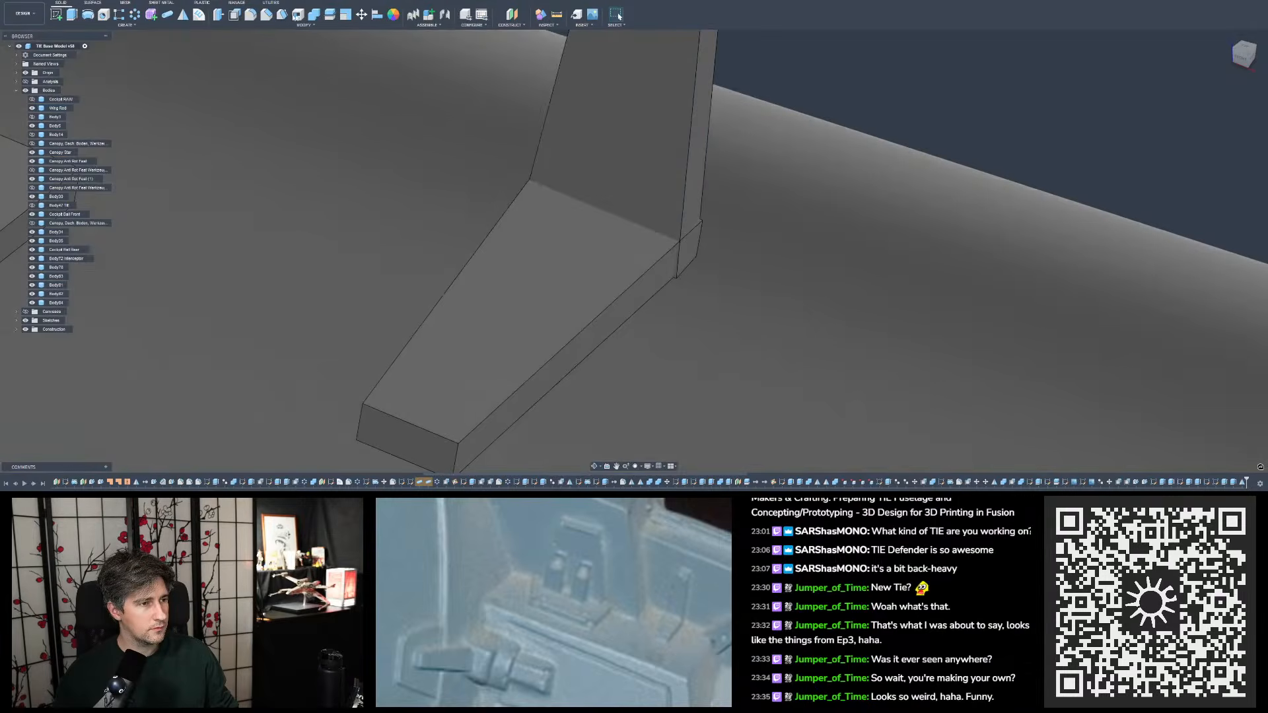
{"action": "left_click", "coordinate": [314, 15]}
{"action": "left_click", "coordinate": [648, 140]}
{"action": "left_click", "coordinate": [568, 276]}
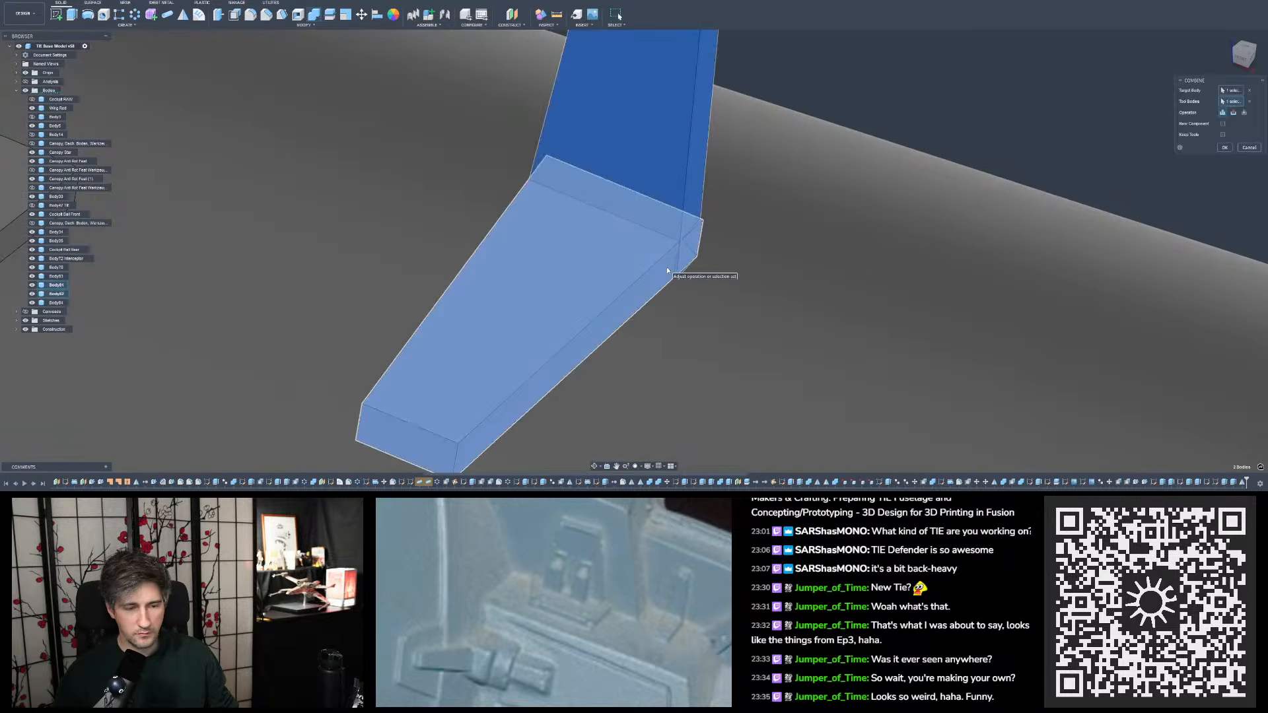
{"action": "key", "text": "Return"}
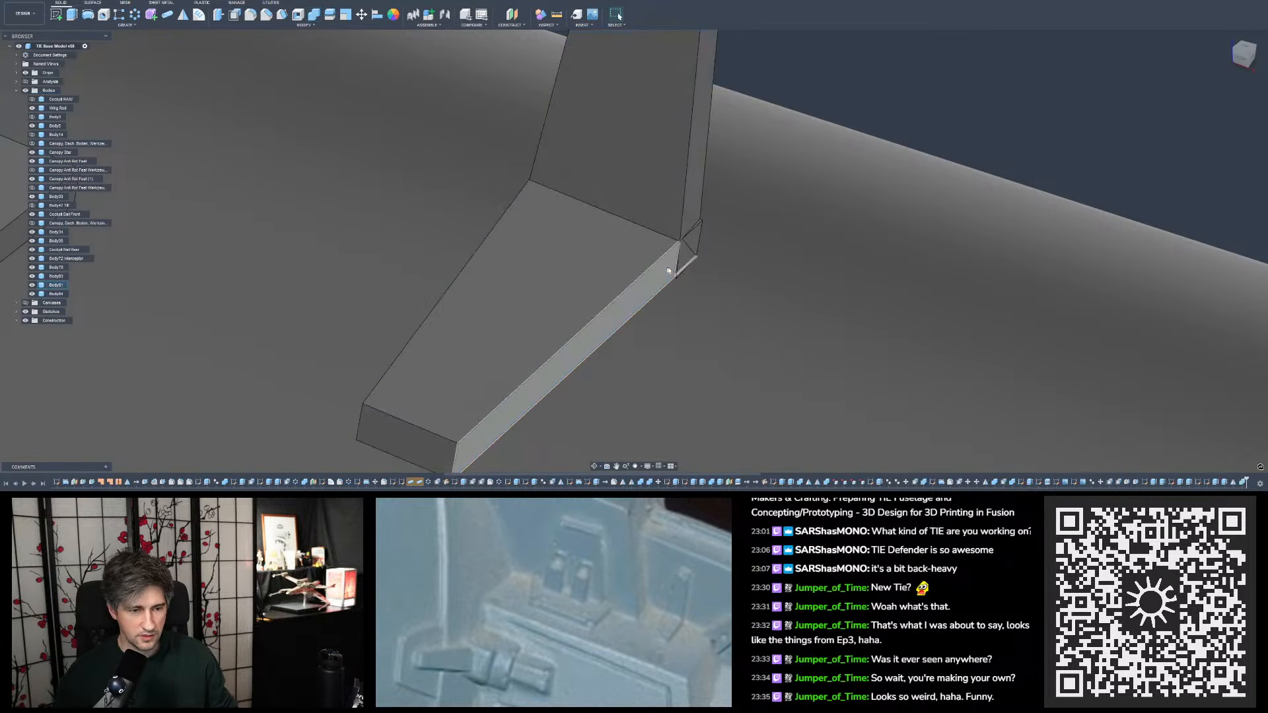
- Delete the thin triangular sliver face at the outer corner where the tab's upright meets its foot
{"action": "scroll", "coordinate": [680, 268], "scroll_direction": "up", "scroll_amount": 4}
{"action": "middle_click_drag", "start_coordinate": [674, 269], "coordinate": [727, 137], "text": "shift"}
{"action": "left_click", "coordinate": [656, 285]}
{"action": "left_click", "coordinate": [671, 245]}
{"action": "left_click", "coordinate": [726, 137], "text": "shift"}
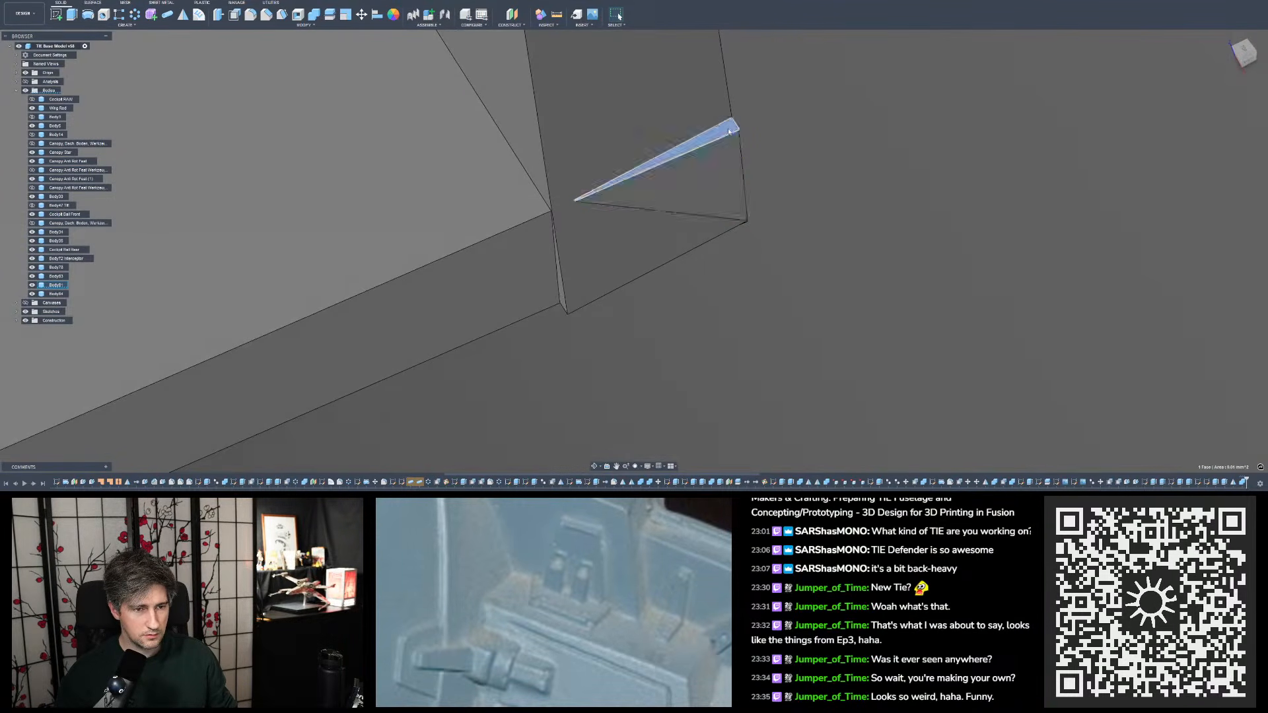
{"action": "key", "text": "Delete"}
- Delete the three faces of the leftover wedge protruding from the joined tab's corner
{"action": "middle_click_drag", "start_coordinate": [731, 143], "coordinate": [432, 294], "text": "shift"}
{"action": "left_click", "coordinate": [432, 294]}
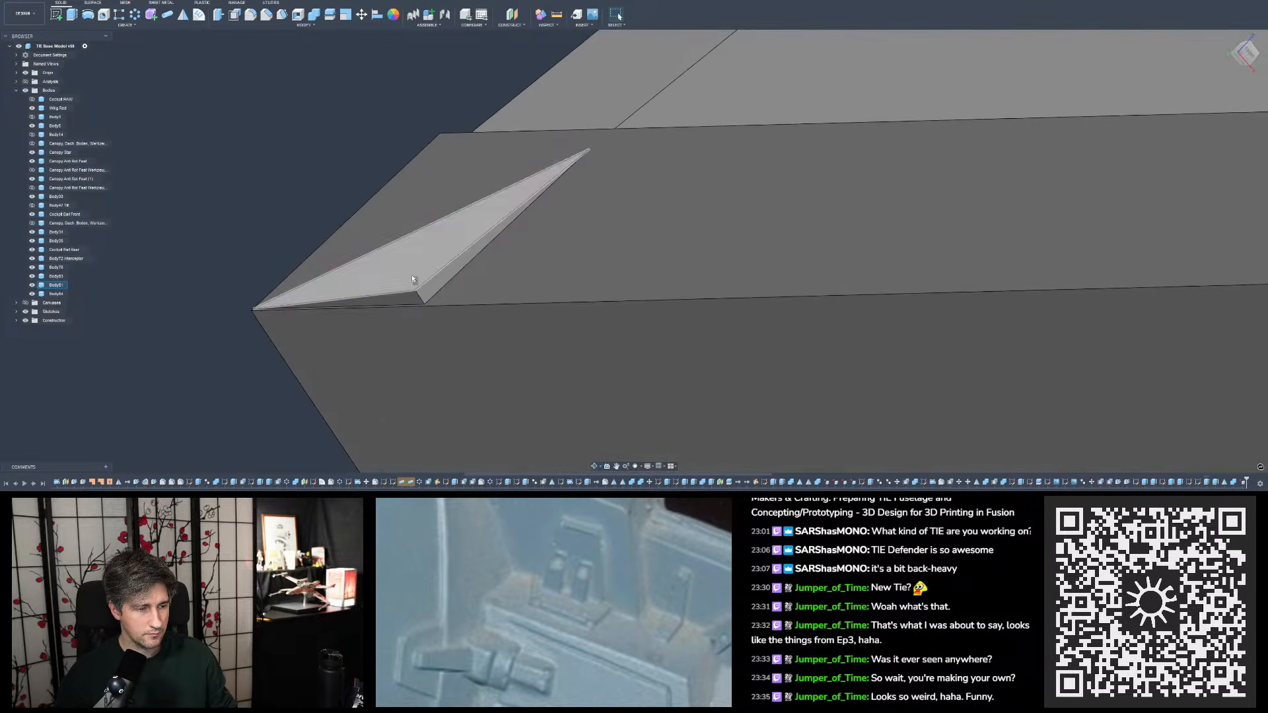
{"action": "left_click", "coordinate": [409, 294], "text": "ctrl"}
{"action": "left_click", "coordinate": [410, 301], "text": "ctrl"}
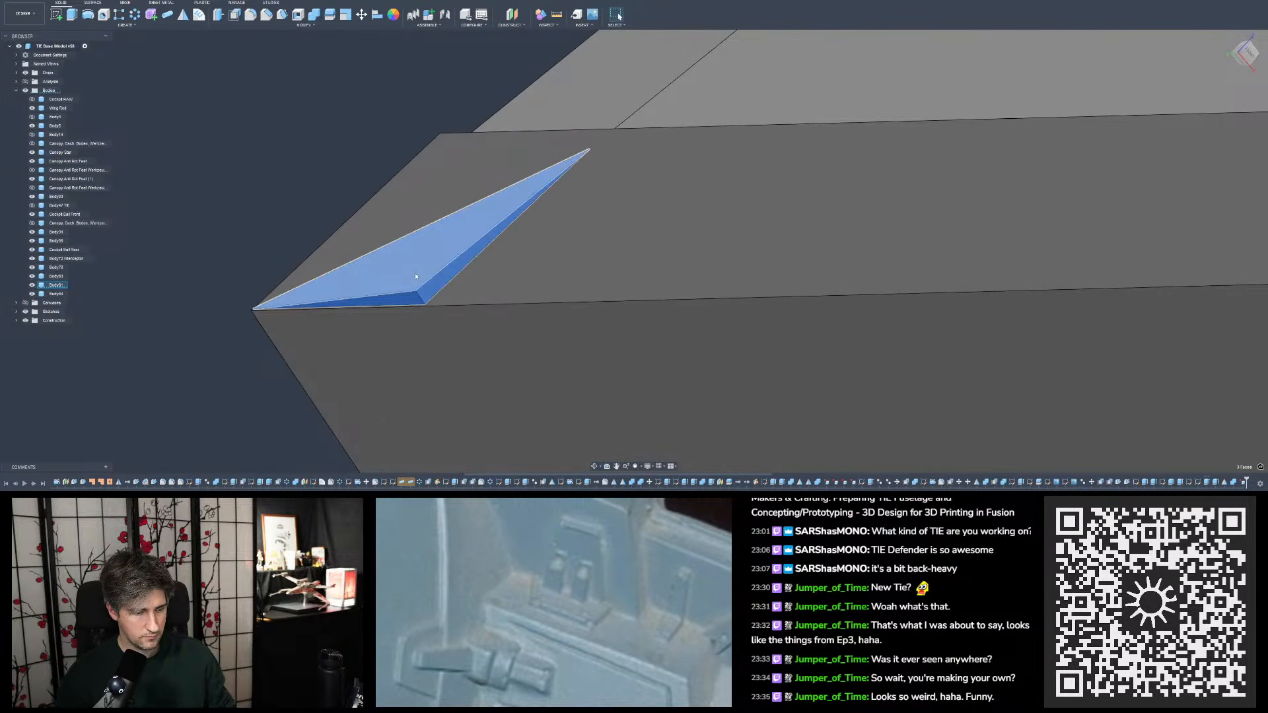
{"action": "key", "text": "Delete"}
- Reopen the tab foot's trapezoid sketch and show the related sketch alongside it for reference
{"action": "scroll", "coordinate": [419, 275], "scroll_direction": "down", "scroll_amount": 3}
{"action": "middle_click_drag", "start_coordinate": [419, 275], "coordinate": [575, 241], "text": "shift"}
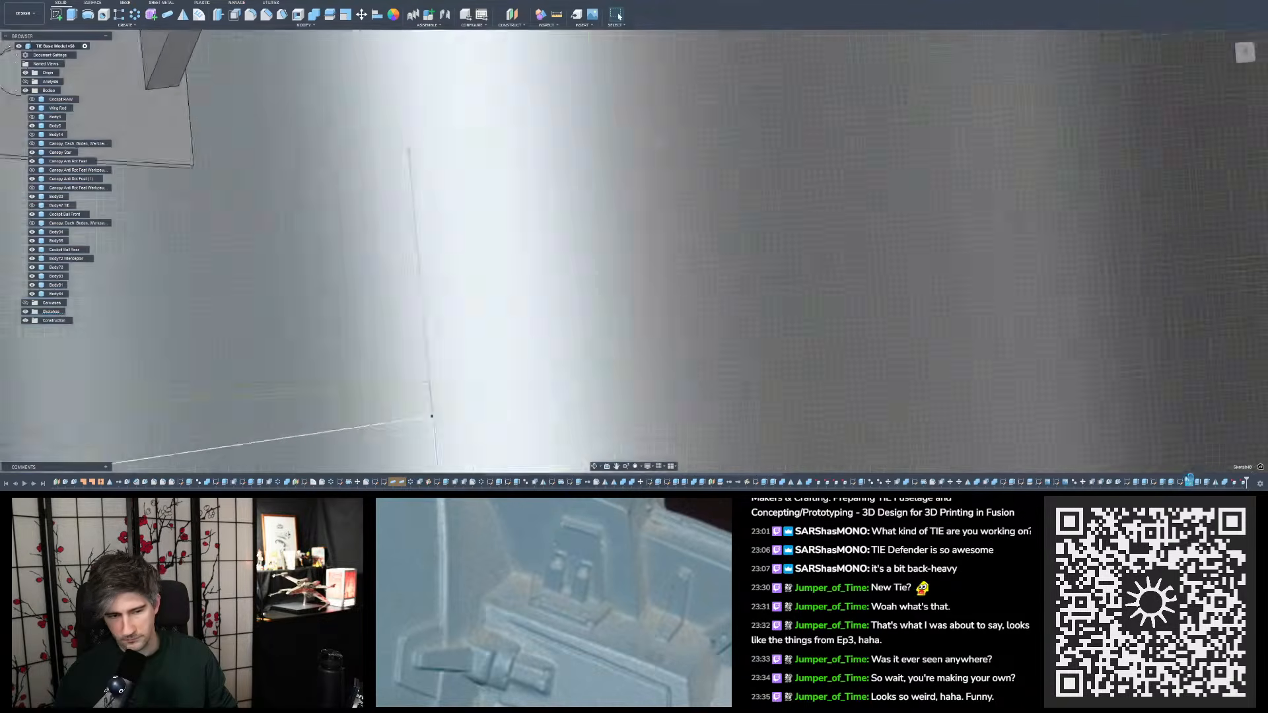
{"action": "double_click", "coordinate": [1189, 481]}
{"action": "scroll", "coordinate": [582, 251], "scroll_direction": "up", "scroll_amount": 4}
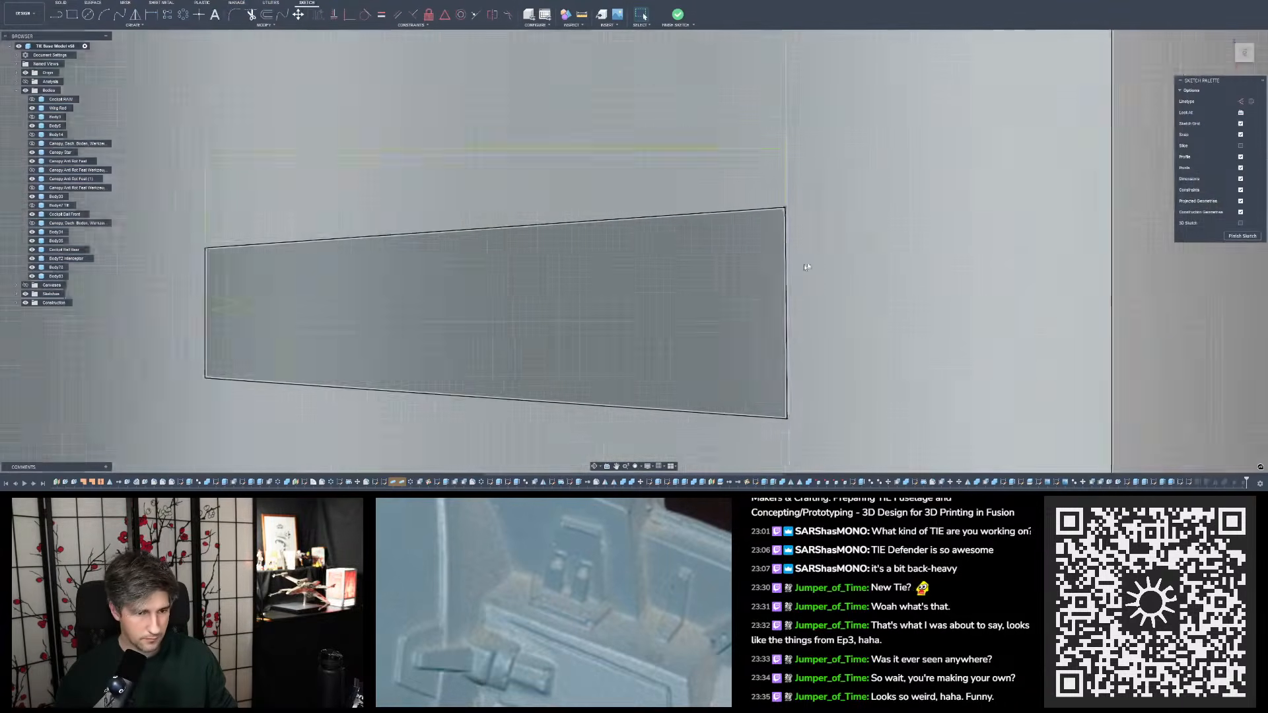
{"action": "mouse_move", "coordinate": [769, 209]}
{"action": "middle_mouse_down", "text": "shift"}
{"action": "mouse_move", "coordinate": [741, 179]}
{"action": "mouse_move", "coordinate": [604, 153]}
{"action": "middle_mouse_up", "text": "shift"}
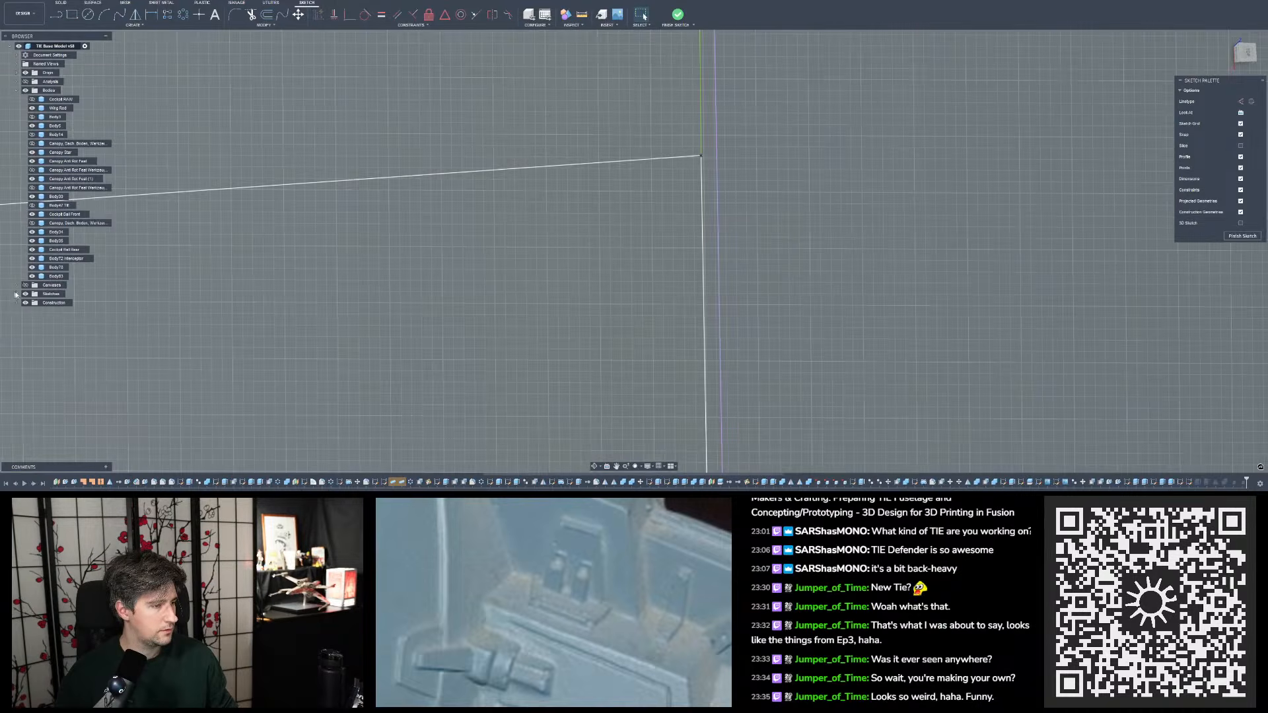
{"action": "left_click", "coordinate": [32, 435]}
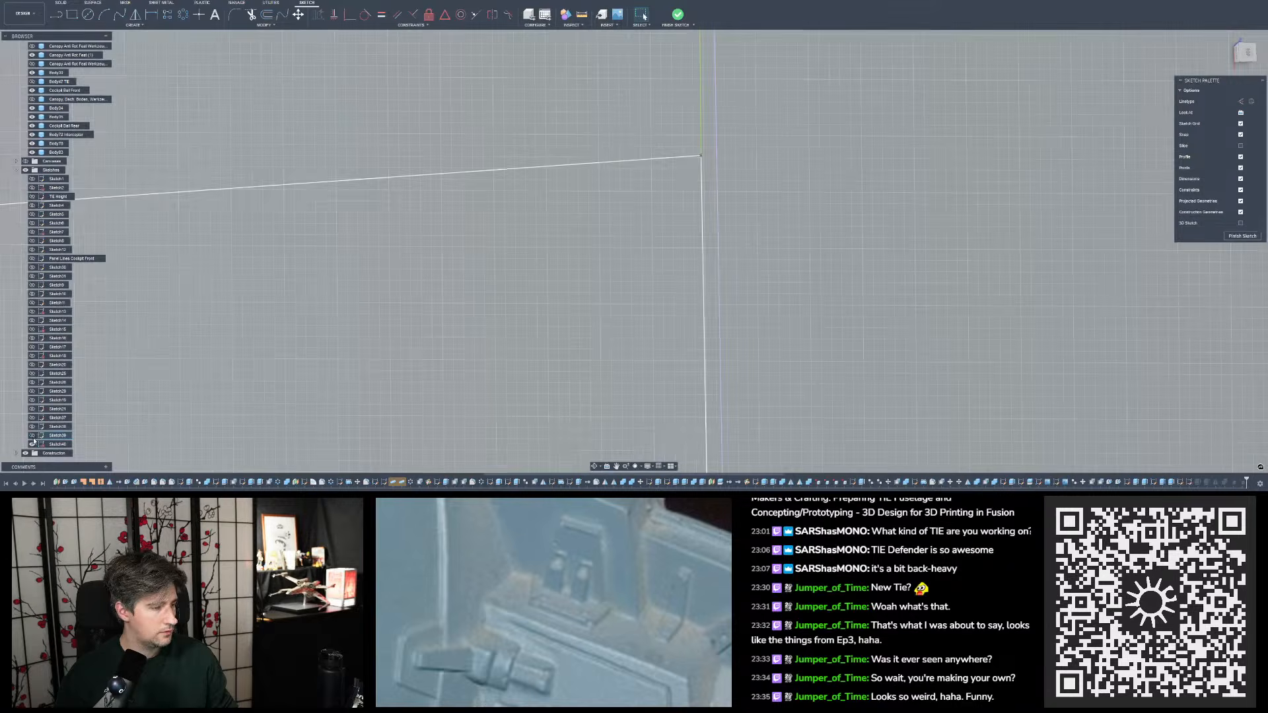
- Examine how the corners of the foot's trapezoid sketch line up with the upright tab's reference sketch, and finish the sketch
{"action": "mouse_move", "coordinate": [509, 220]}
{"action": "middle_mouse_down", "text": "shift"}
{"action": "mouse_move", "coordinate": [779, 137]}
{"action": "mouse_move", "coordinate": [746, 138]}
{"action": "middle_mouse_up", "text": "shift"}
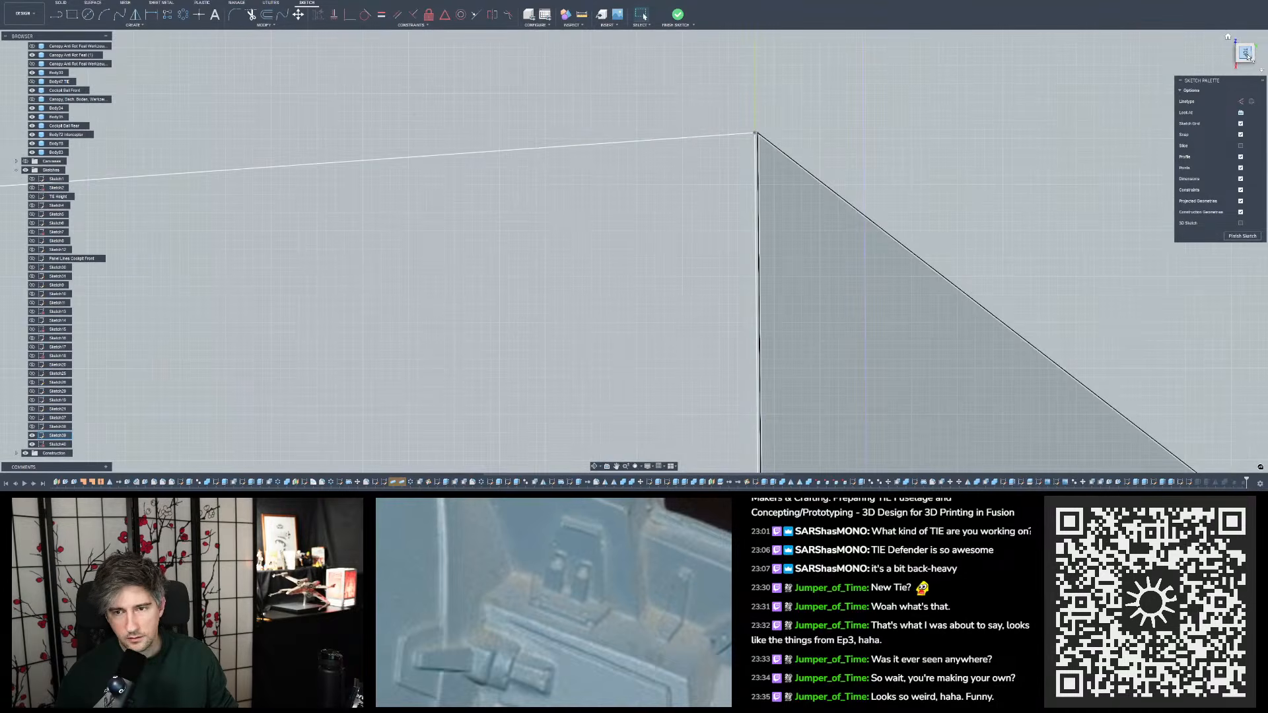
{"action": "left_click", "coordinate": [1245, 52]}
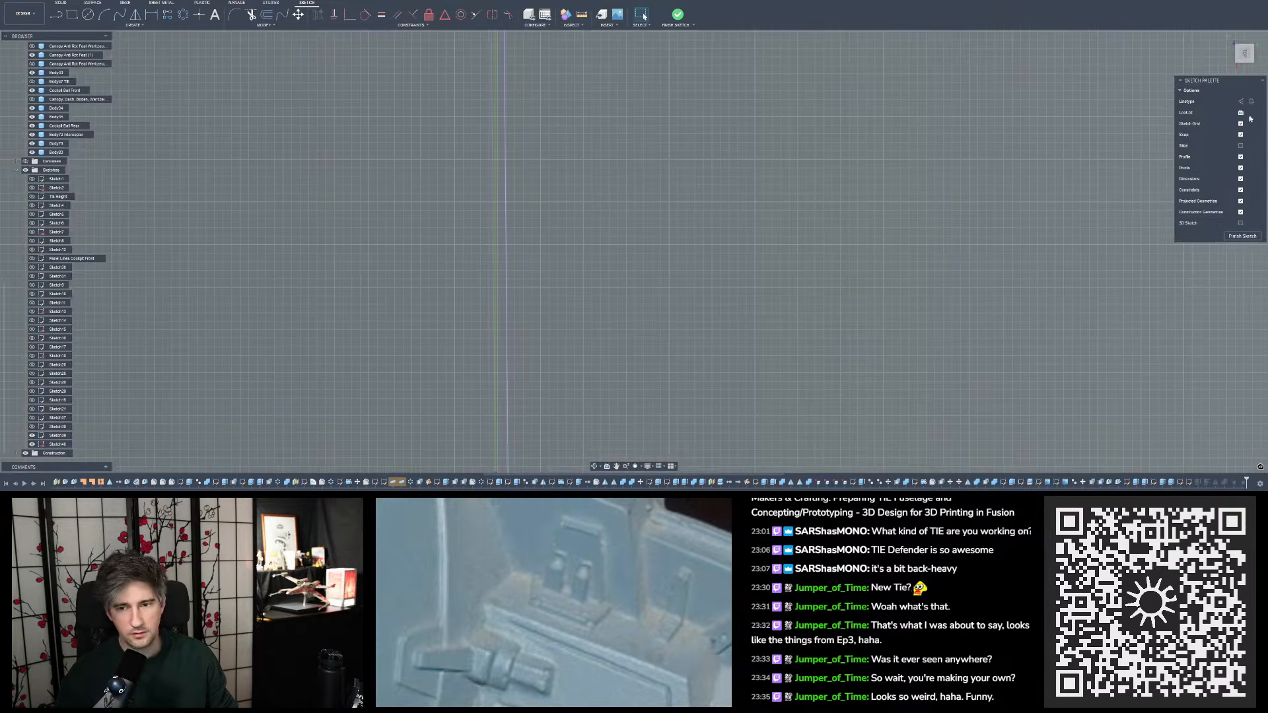
{"action": "left_click", "coordinate": [1241, 113]}
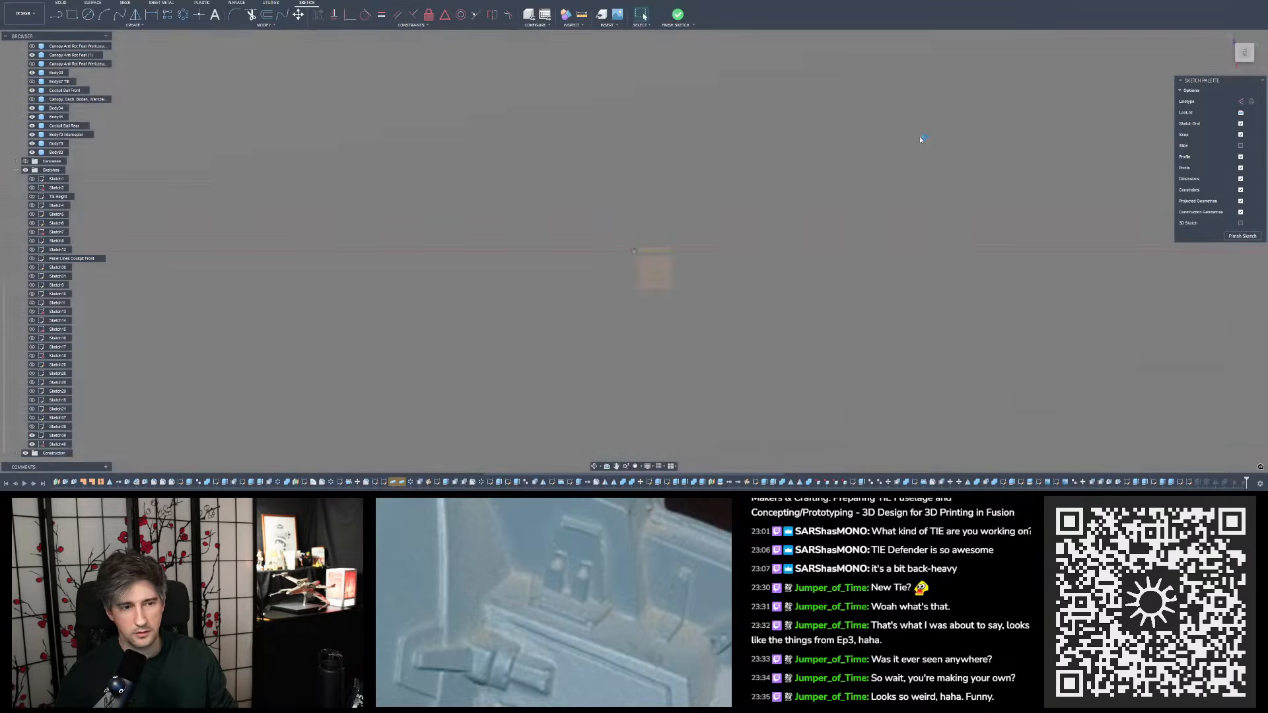
{"action": "scroll", "coordinate": [634, 357], "scroll_direction": "up", "scroll_amount": 6}
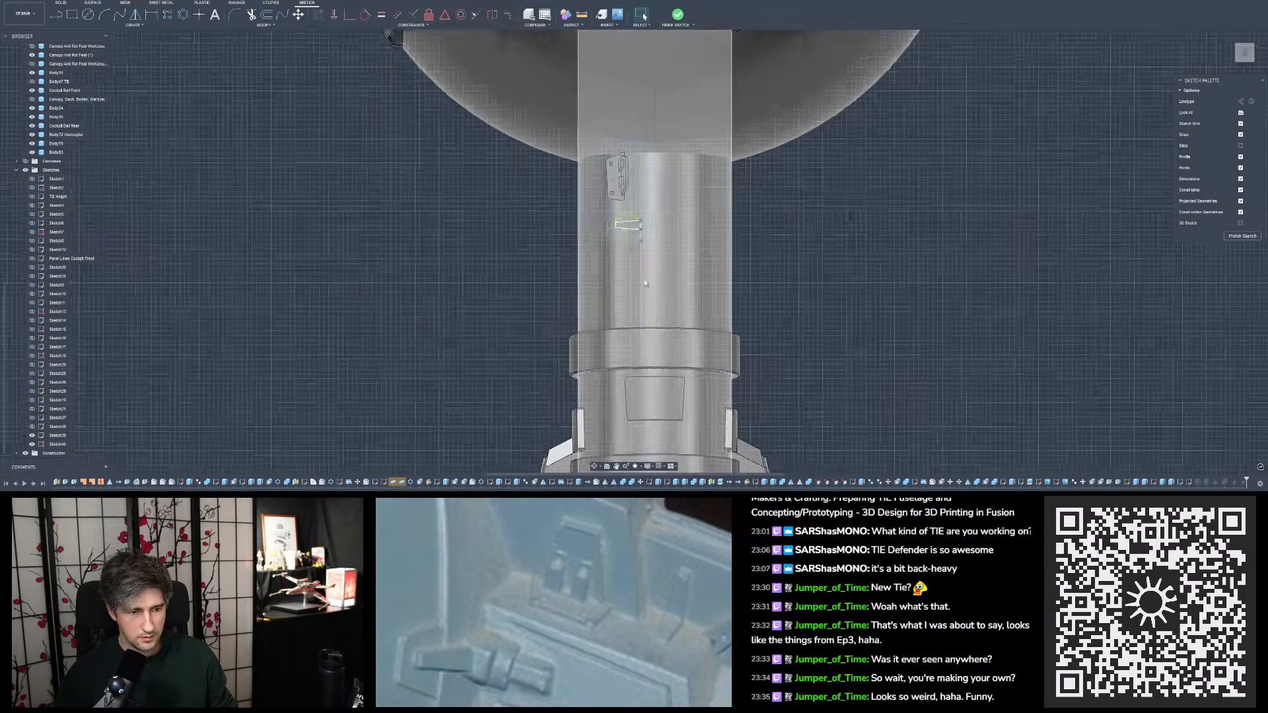
{"action": "scroll", "coordinate": [634, 225], "scroll_direction": "up", "scroll_amount": 10}
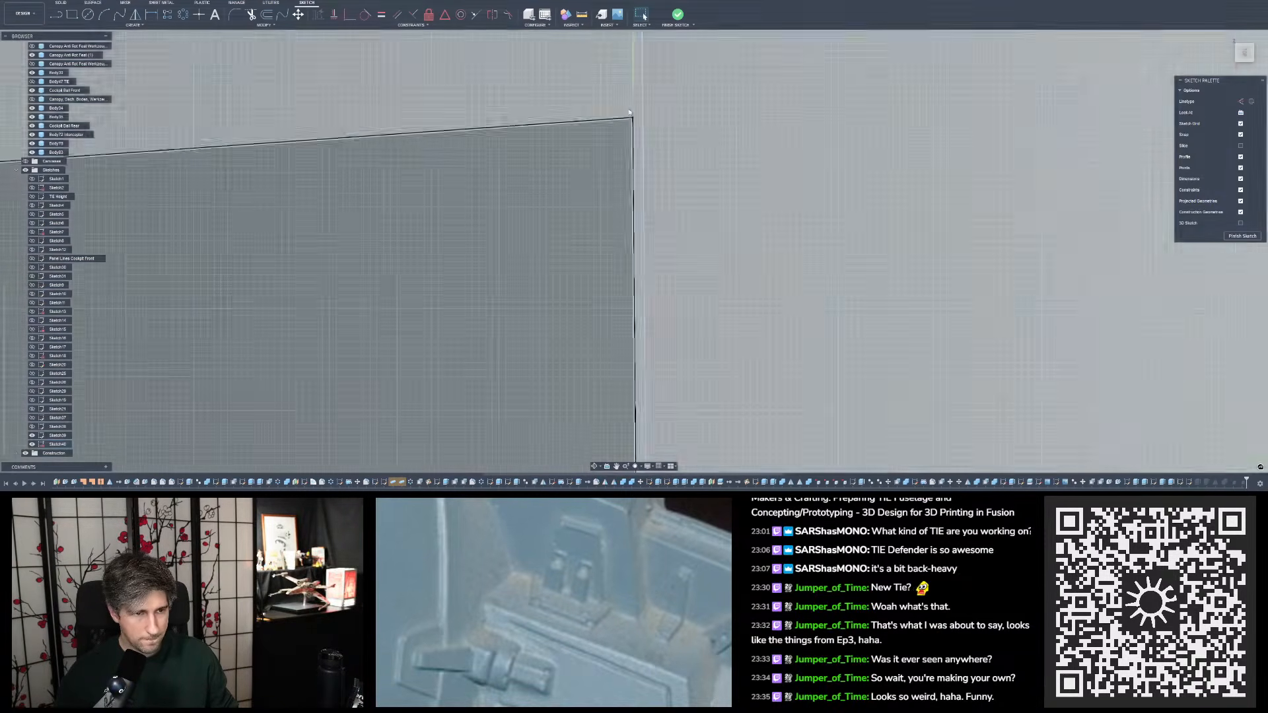
{"action": "scroll", "coordinate": [629, 112], "scroll_direction": "up", "scroll_amount": 6}
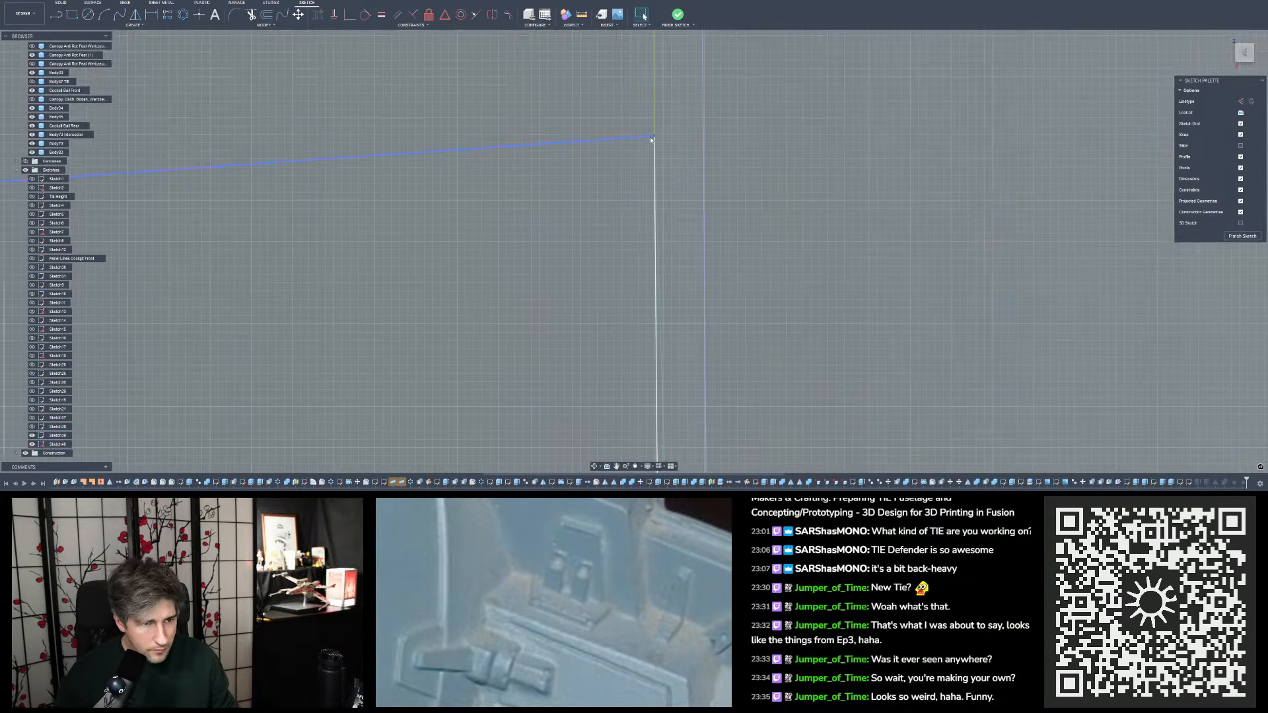
{"action": "scroll", "coordinate": [656, 99], "scroll_direction": "down", "scroll_amount": 10}
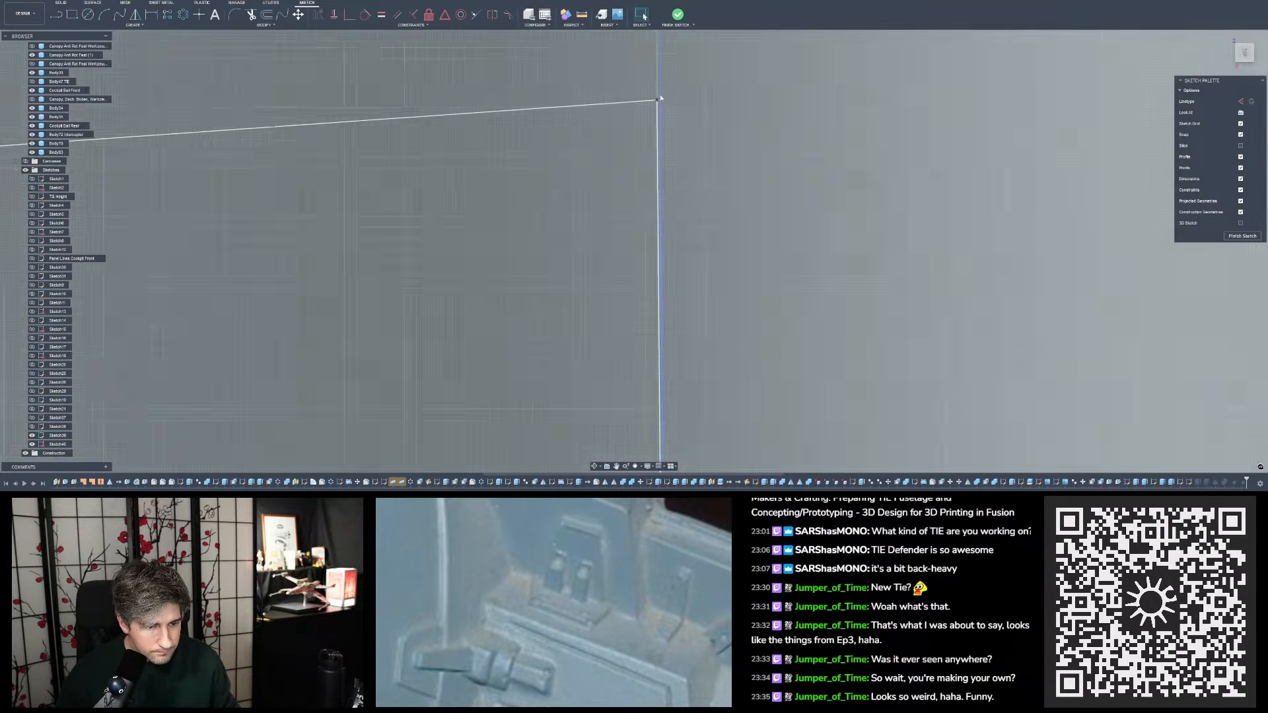
{"action": "scroll", "coordinate": [650, 351], "scroll_direction": "up", "scroll_amount": 4}
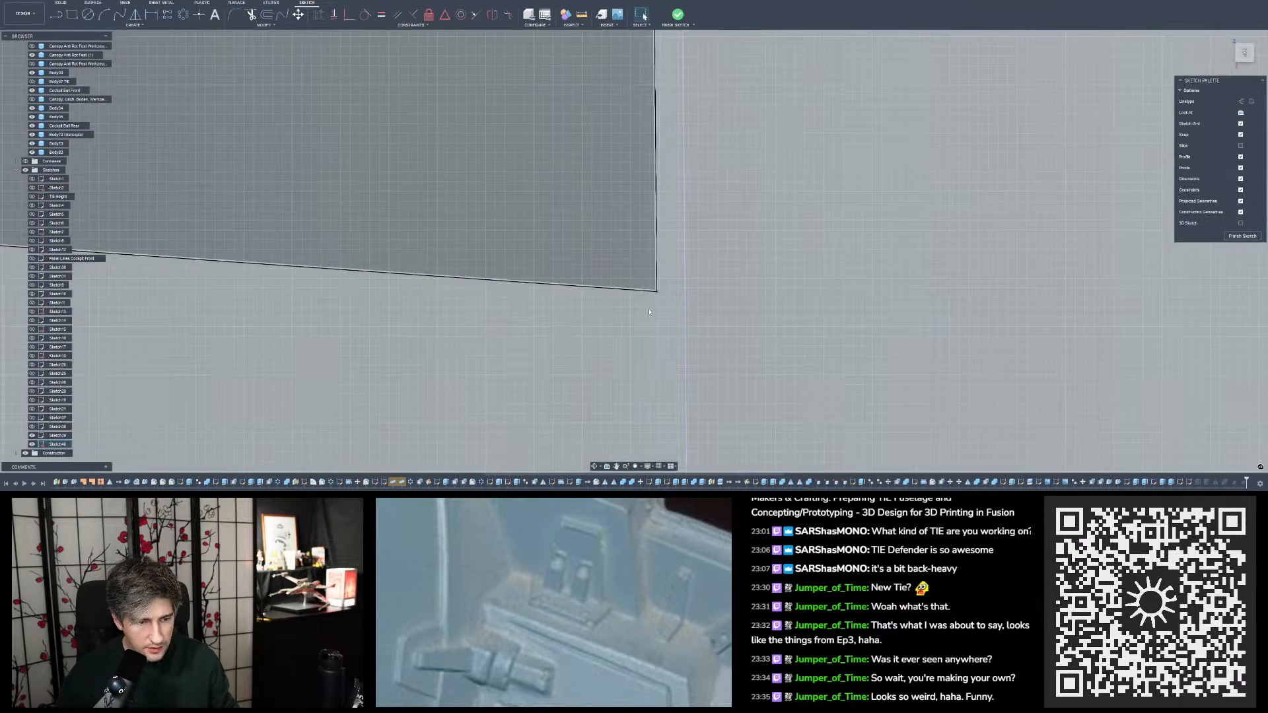
{"action": "mouse_move", "coordinate": [644, 292]}
{"action": "middle_mouse_down", "text": "shift"}
{"action": "mouse_move", "coordinate": [667, 302]}
{"action": "mouse_move", "coordinate": [657, 296]}
{"action": "mouse_move", "coordinate": [671, 283]}
{"action": "mouse_move", "coordinate": [702, 283]}
{"action": "mouse_move", "coordinate": [648, 293]}
{"action": "middle_mouse_up", "text": "shift"}
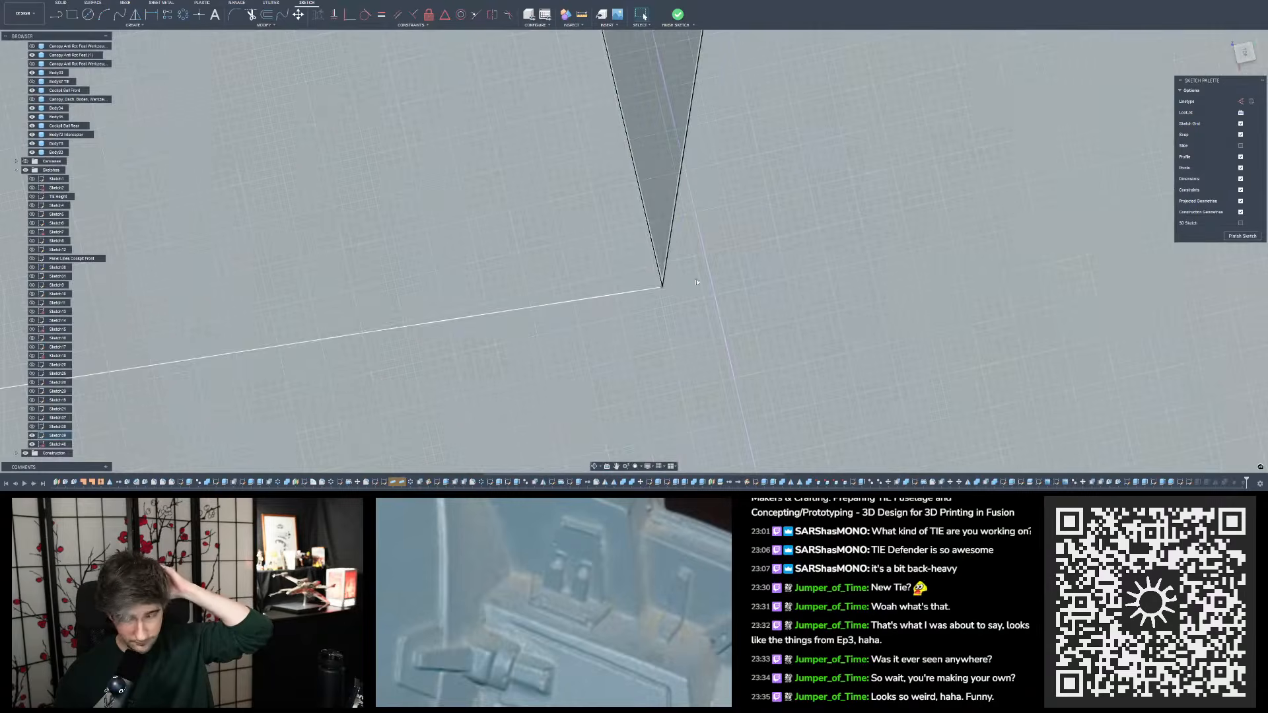
{"action": "scroll", "coordinate": [742, 275], "scroll_direction": "down", "scroll_amount": 5}
{"action": "scroll", "coordinate": [740, 274], "scroll_direction": "down", "scroll_amount": 10}
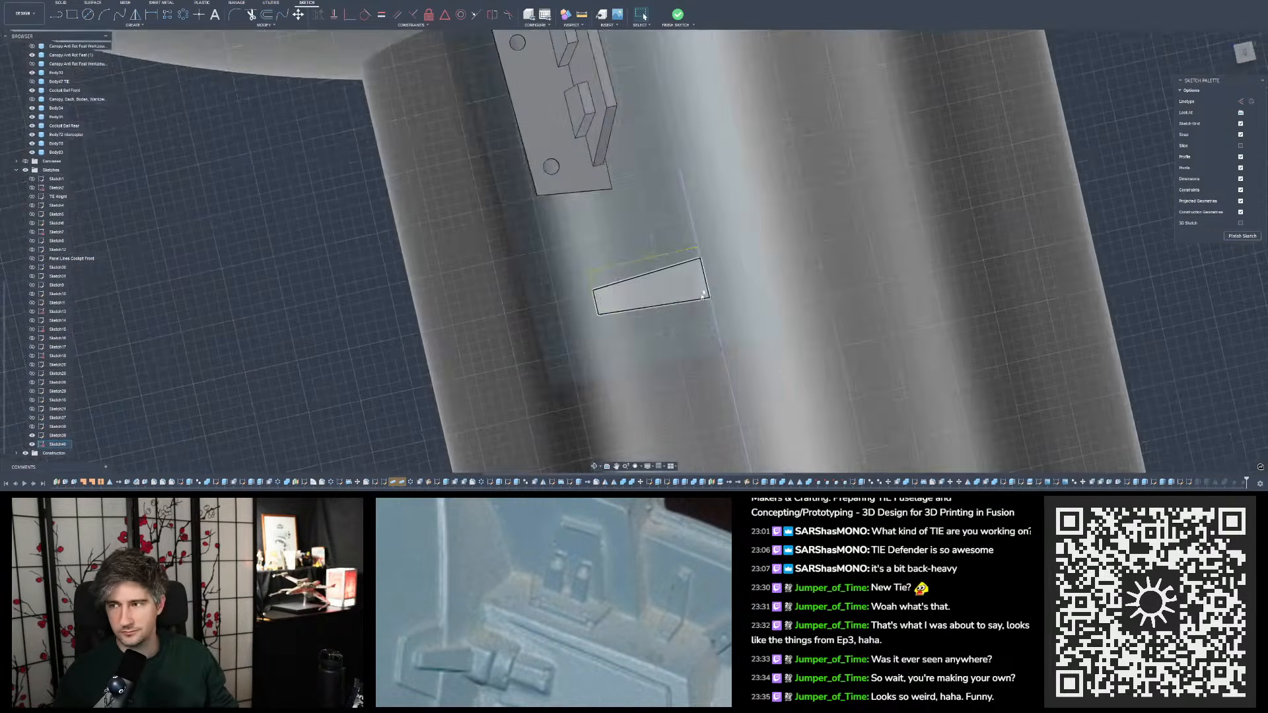
{"action": "mouse_move", "coordinate": [703, 296]}
{"action": "middle_mouse_down", "text": "shift"}
{"action": "mouse_move", "coordinate": [714, 258]}
{"action": "mouse_move", "coordinate": [803, 198]}
{"action": "middle_mouse_up", "text": "shift"}
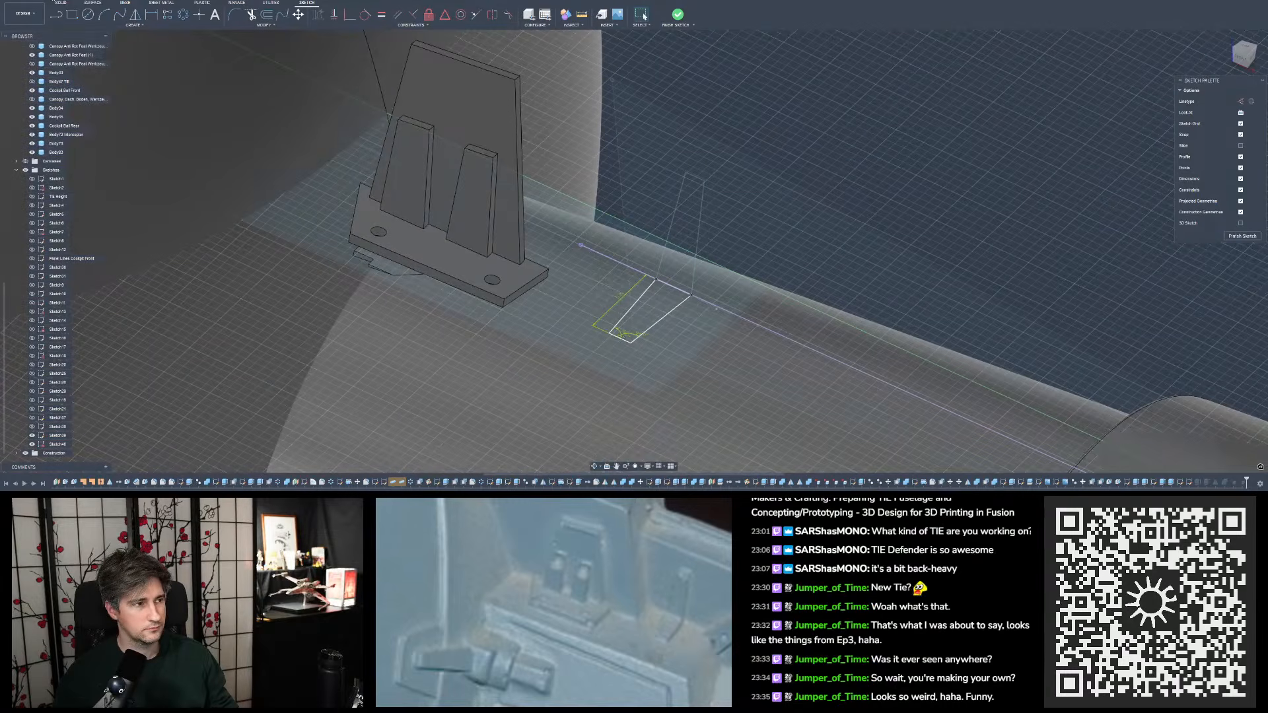
{"action": "left_click", "coordinate": [53, 2]}
{"action": "left_click", "coordinate": [57, 12]}
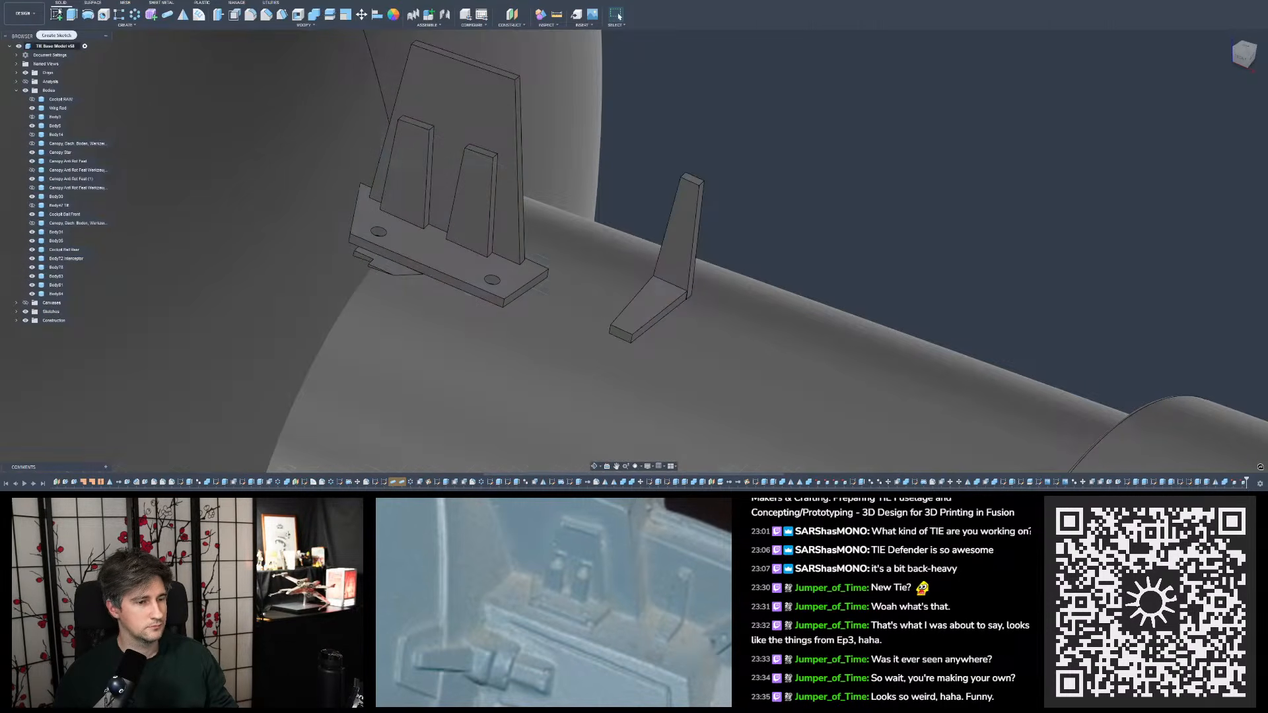
- Compare the joined tapered tab with the studio model photo of the wing pylon and hub in the photo viewer, and close the photo
{"action": "scroll", "coordinate": [756, 297], "scroll_direction": "up", "scroll_amount": 4}
{"action": "middle_click_drag", "start_coordinate": [606, 276], "coordinate": [895, 246], "text": "shift"}
{"action": "scroll", "coordinate": [544, 303], "scroll_direction": "down", "scroll_amount": 4}
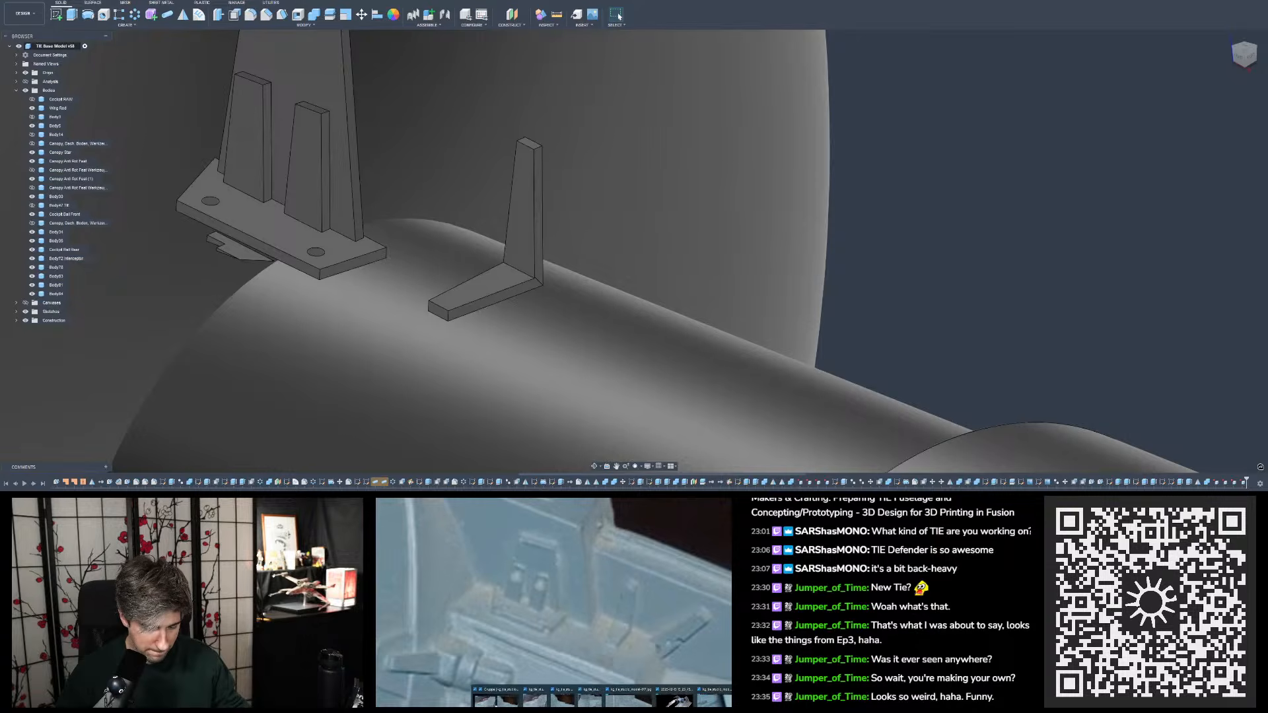
{"action": "key", "text": "super+d"}
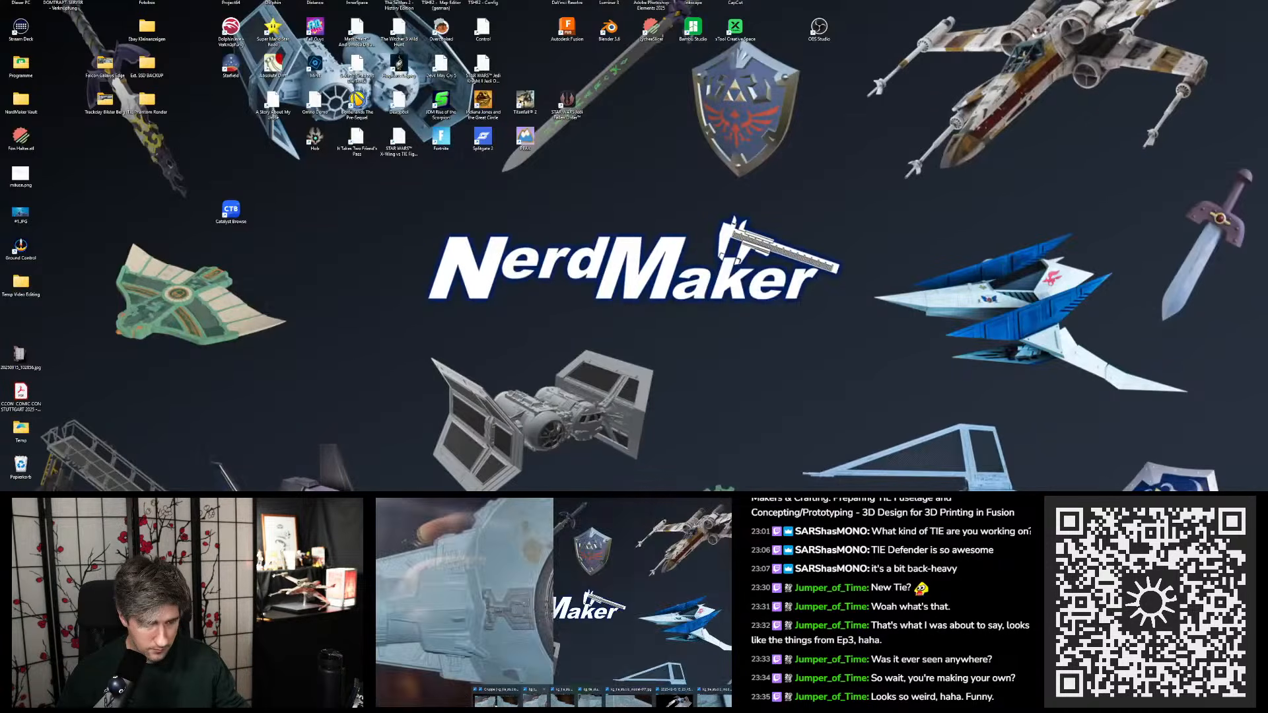
{"action": "key", "text": "super+d"}
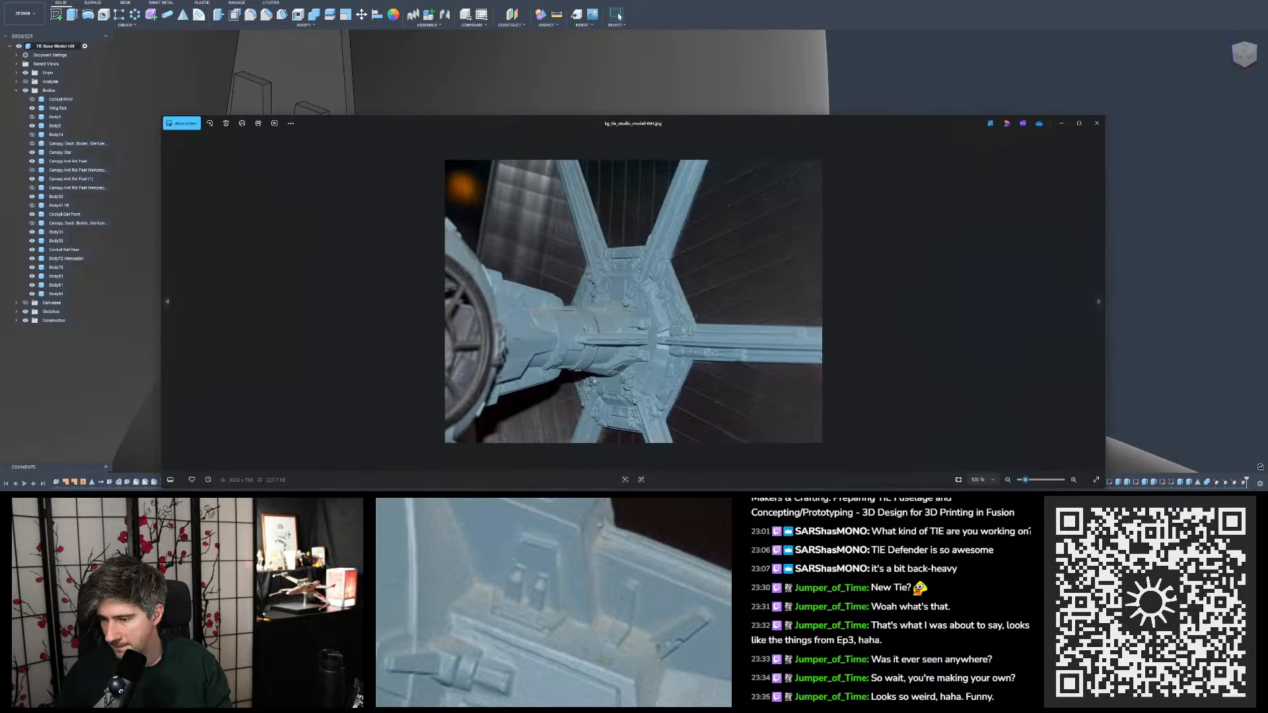
{"action": "scroll", "coordinate": [559, 292], "scroll_direction": "up", "scroll_amount": 6}
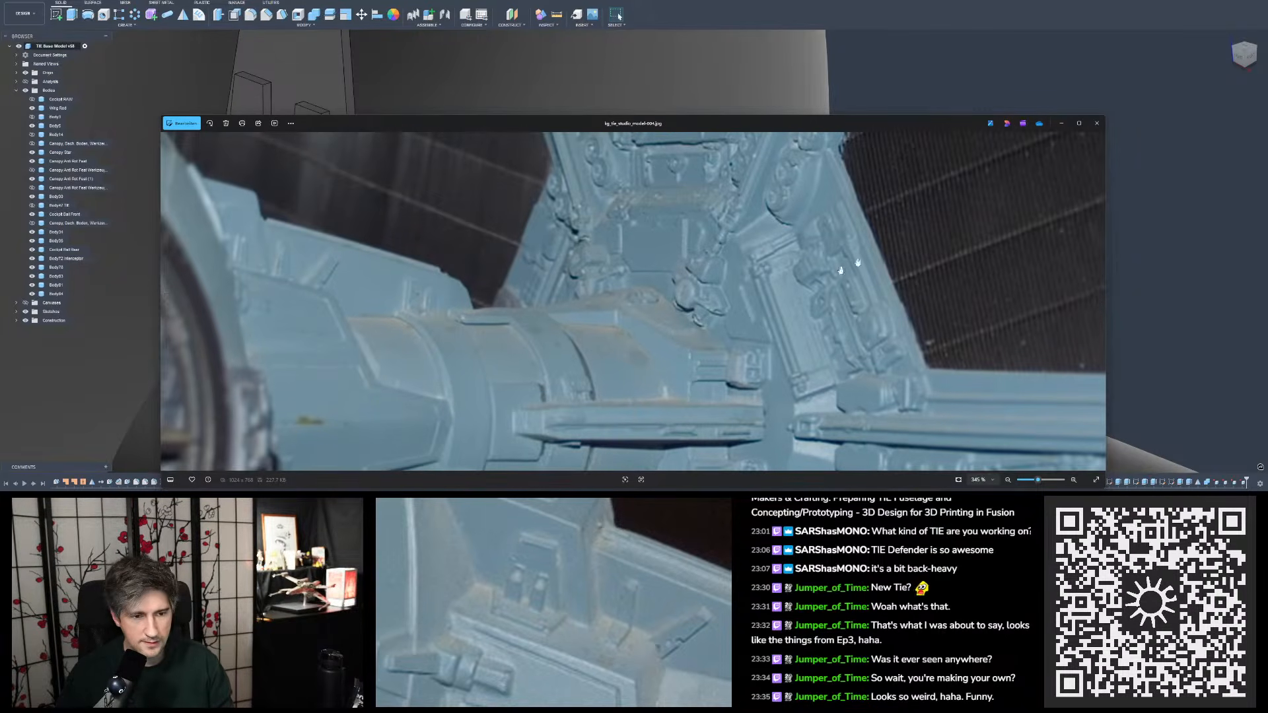
{"action": "left_click_drag", "start_coordinate": [841, 270], "coordinate": [838, 150]}
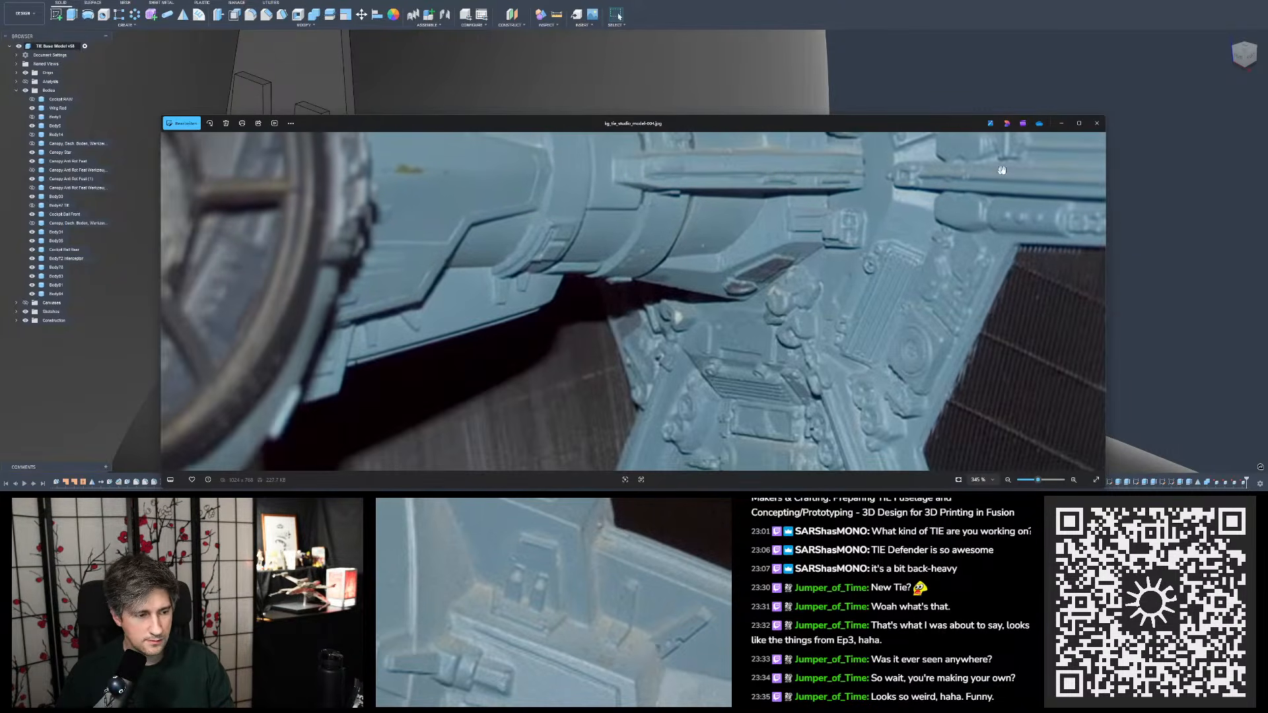
{"action": "left_click", "coordinate": [1096, 124]}
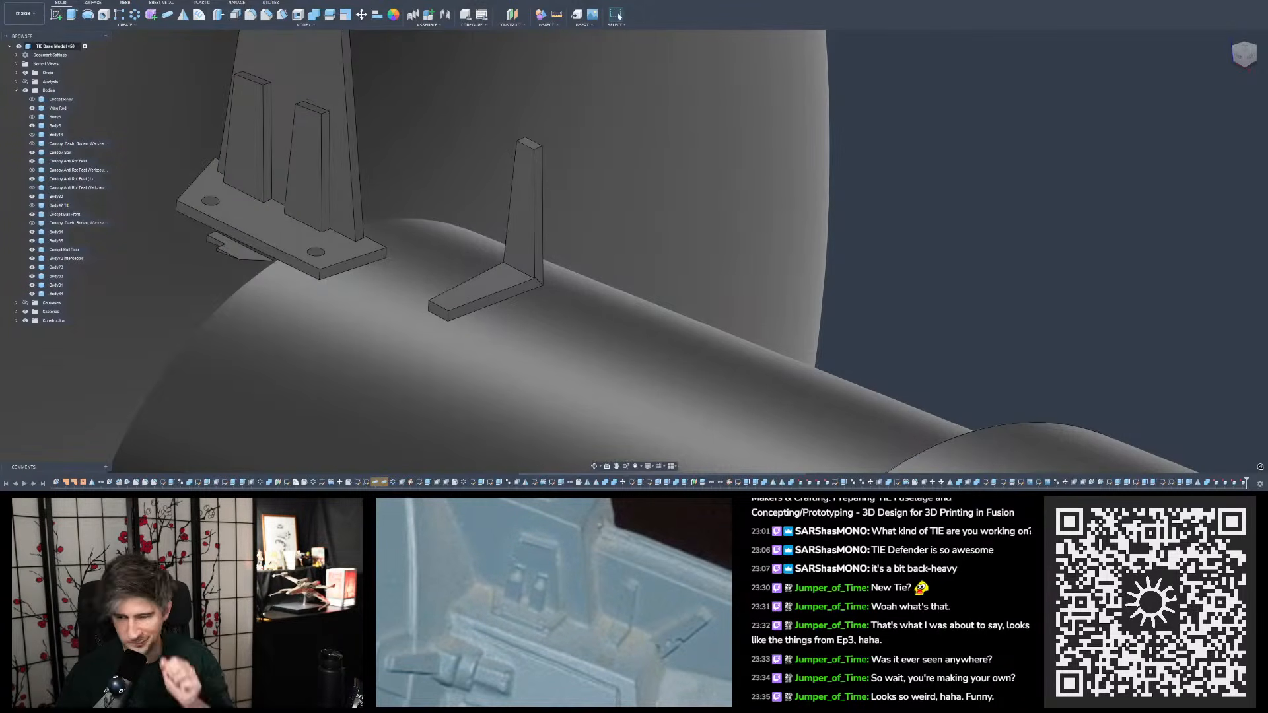
- Examine the dark top-view photo of the cockpit ball for the small tabs on both wing mounts
{"action": "double_click", "coordinate": [876, 299]}
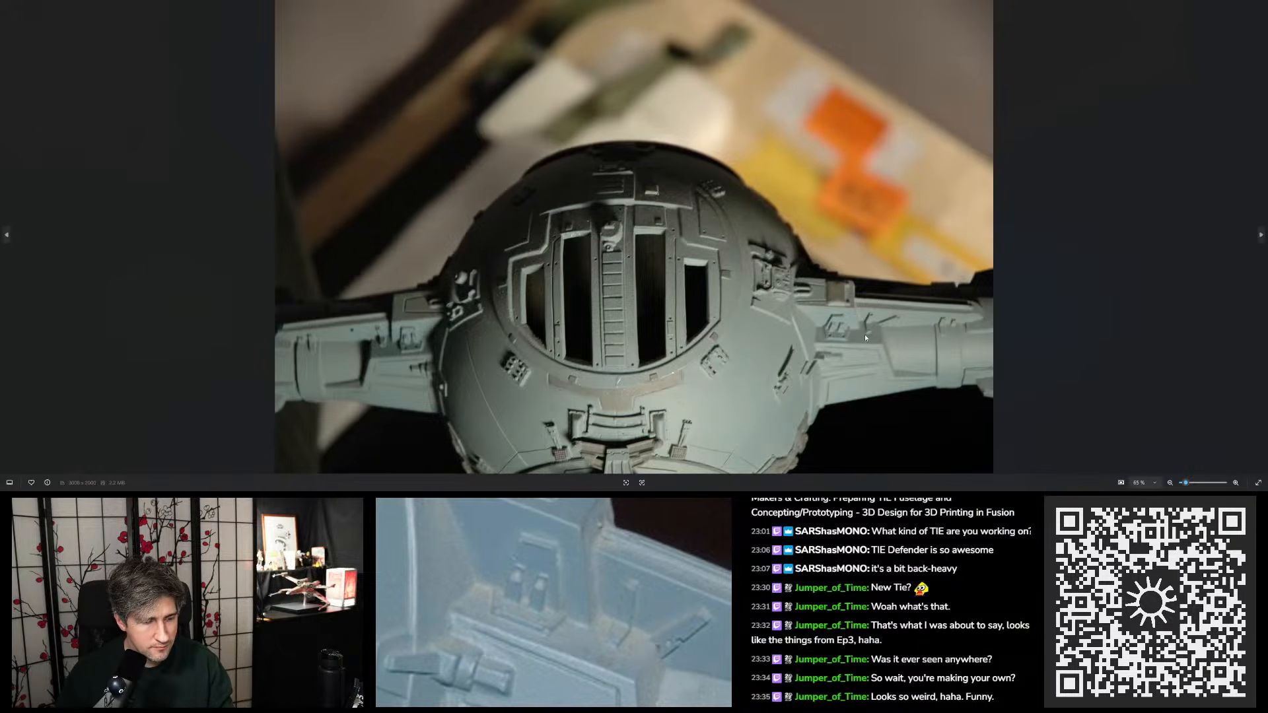
{"action": "scroll", "coordinate": [866, 334], "scroll_direction": "up", "scroll_amount": 3}
{"action": "scroll", "coordinate": [1065, 309], "scroll_direction": "up", "scroll_amount": 2}
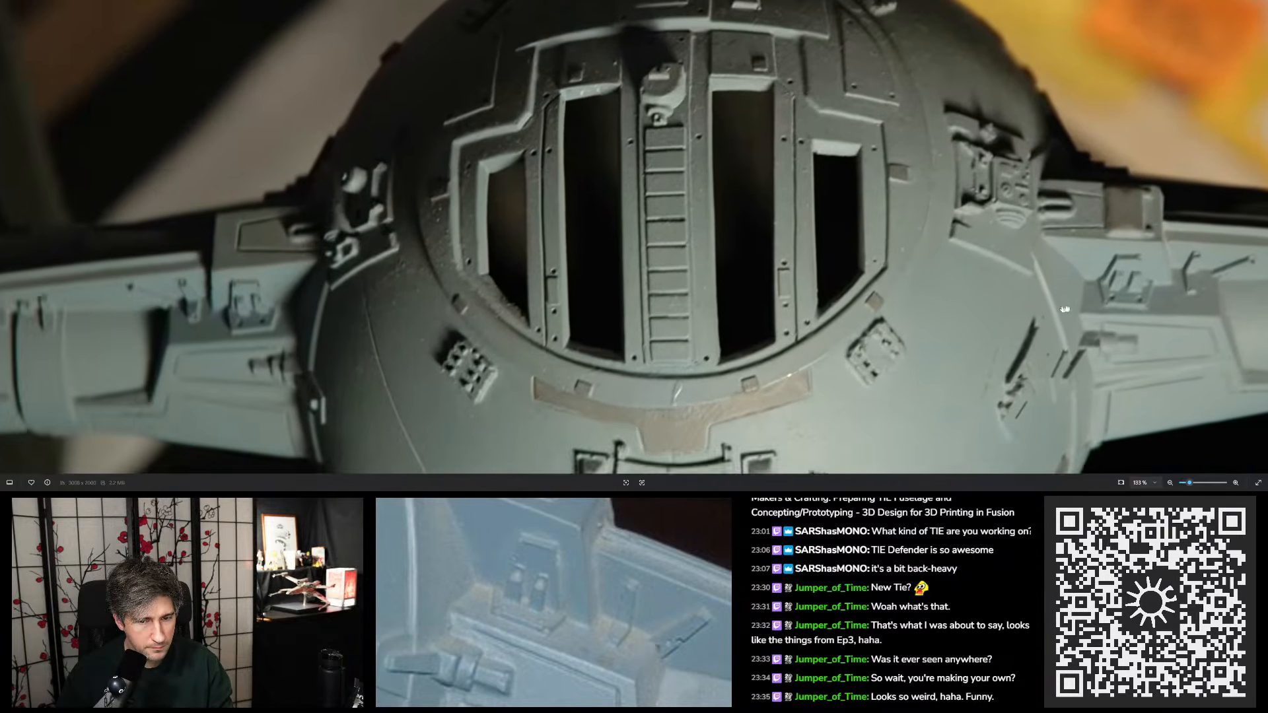
{"action": "left_click_drag", "start_coordinate": [1065, 309], "coordinate": [1090, 307]}
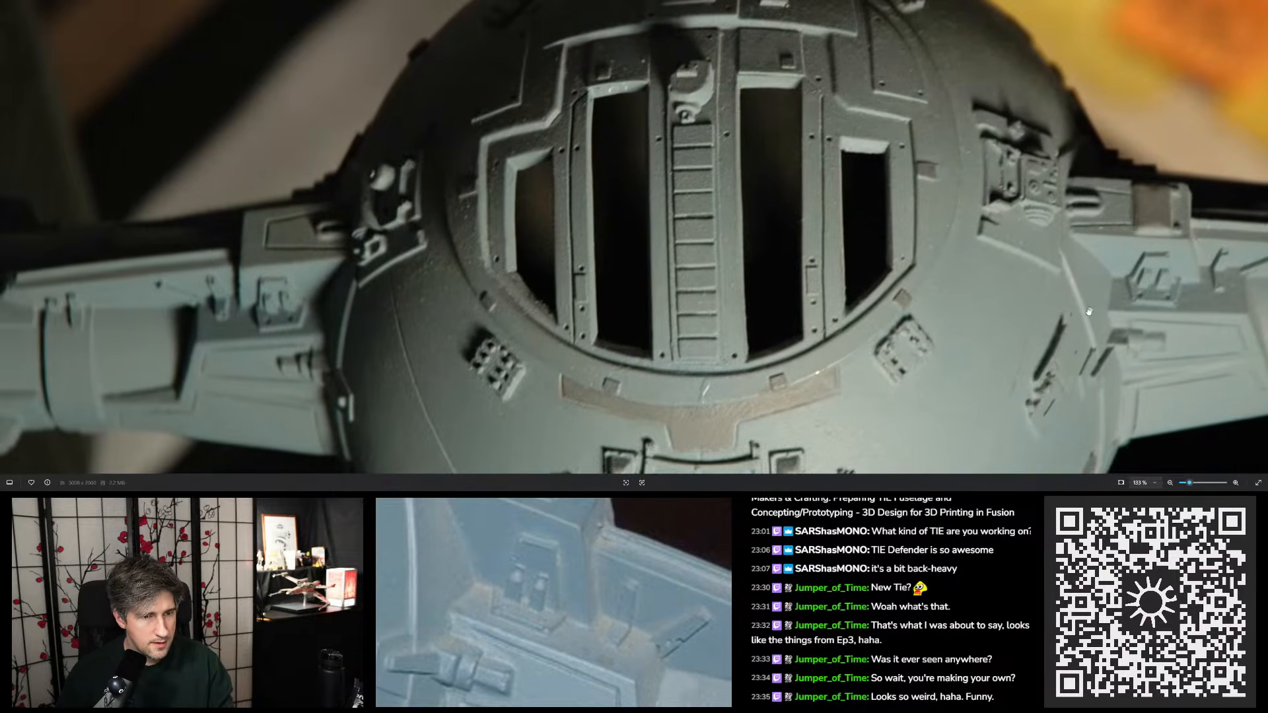
{"action": "scroll", "coordinate": [873, 338], "scroll_direction": "down", "scroll_amount": 4}
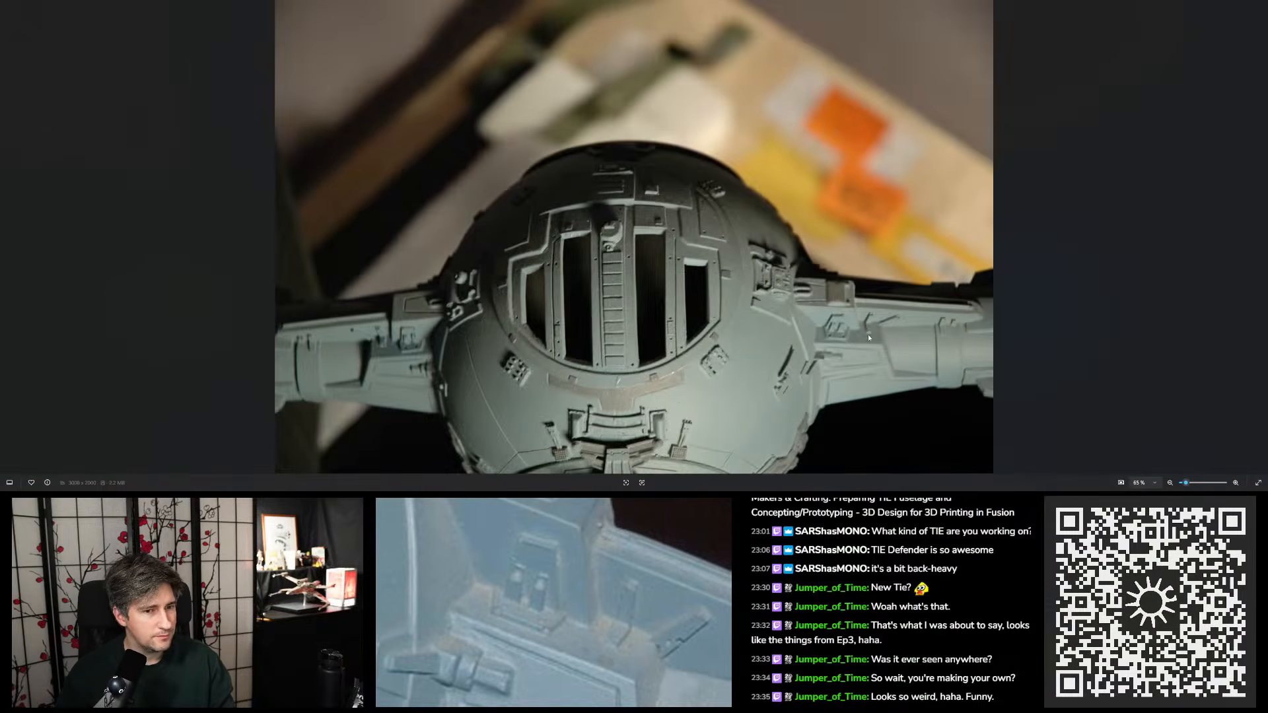
{"action": "scroll", "coordinate": [868, 334], "scroll_direction": "up", "scroll_amount": 1}
{"action": "left_click_drag", "start_coordinate": [764, 339], "coordinate": [817, 252]}
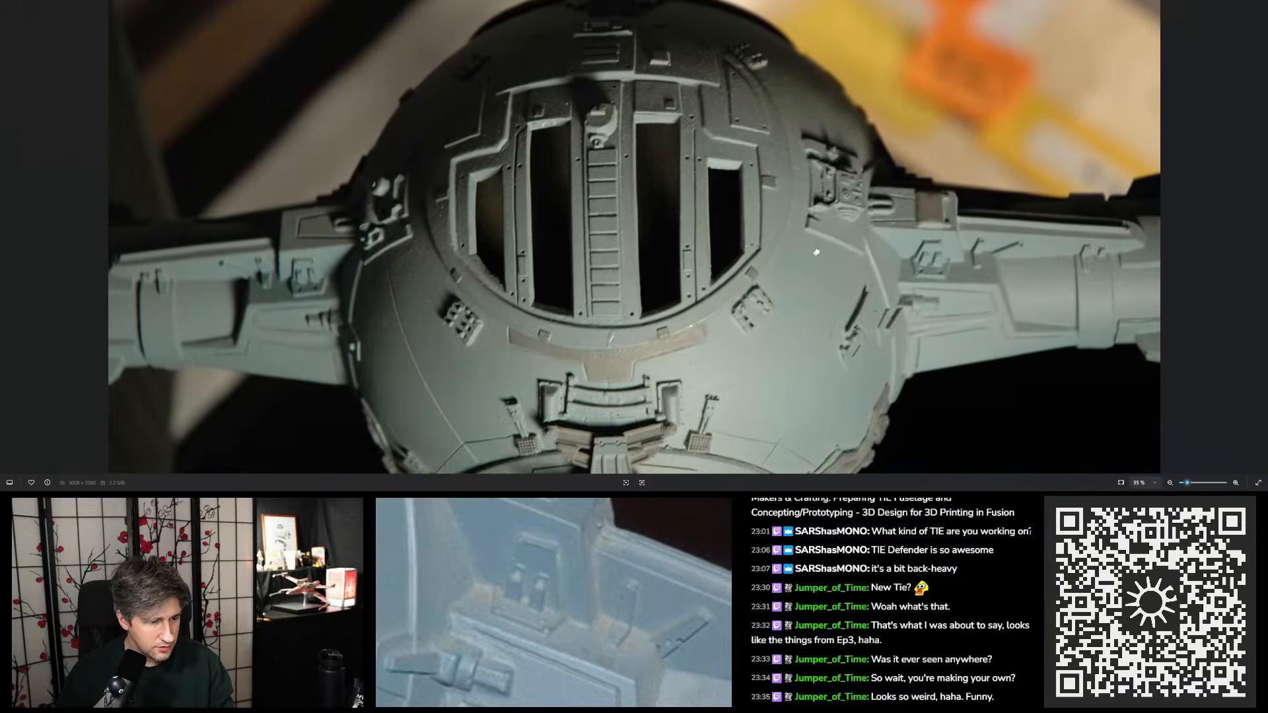
{"action": "scroll", "coordinate": [354, 314], "scroll_direction": "up", "scroll_amount": 1}
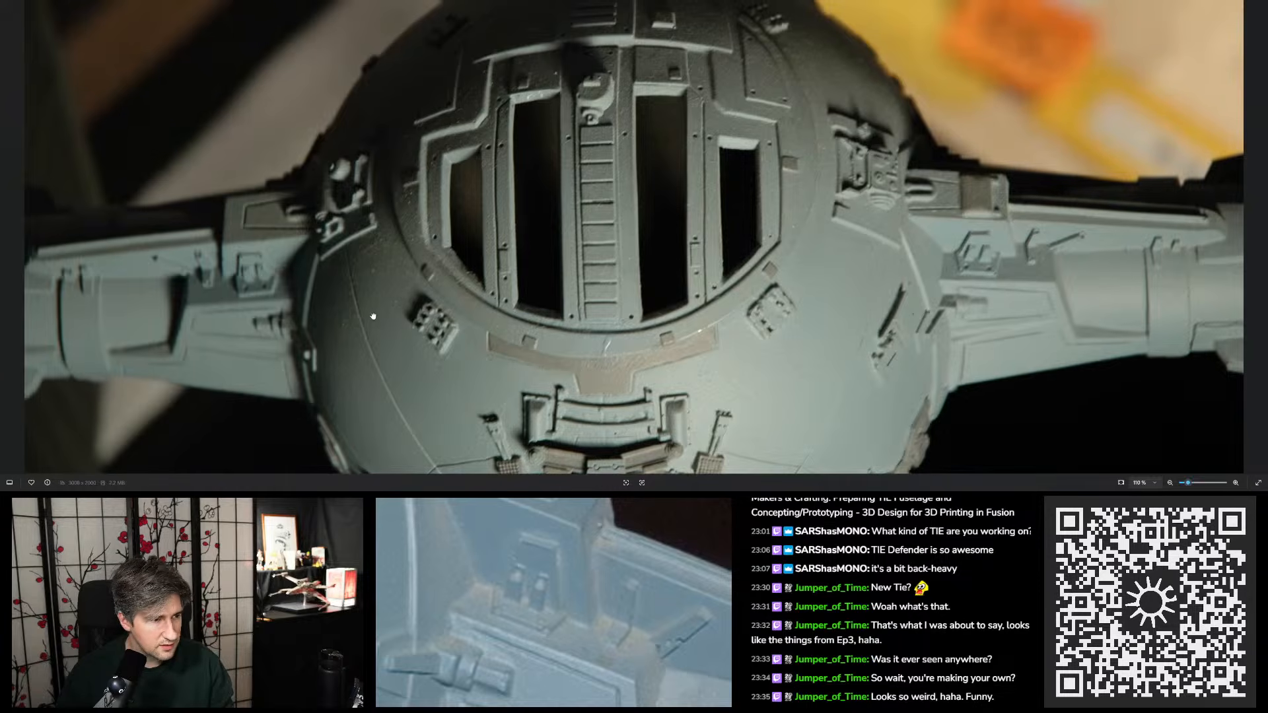
{"action": "left_click_drag", "start_coordinate": [461, 333], "coordinate": [510, 283]}
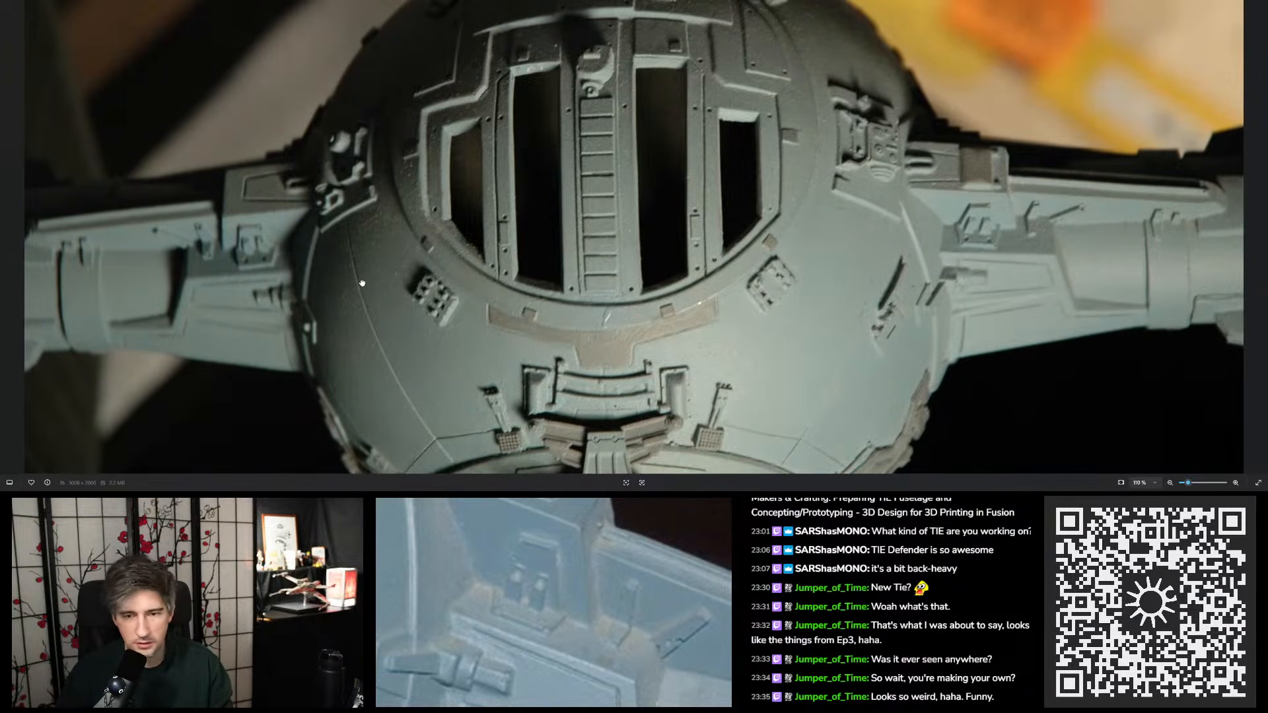
{"action": "scroll", "coordinate": [913, 234], "scroll_direction": "down", "scroll_amount": 5}
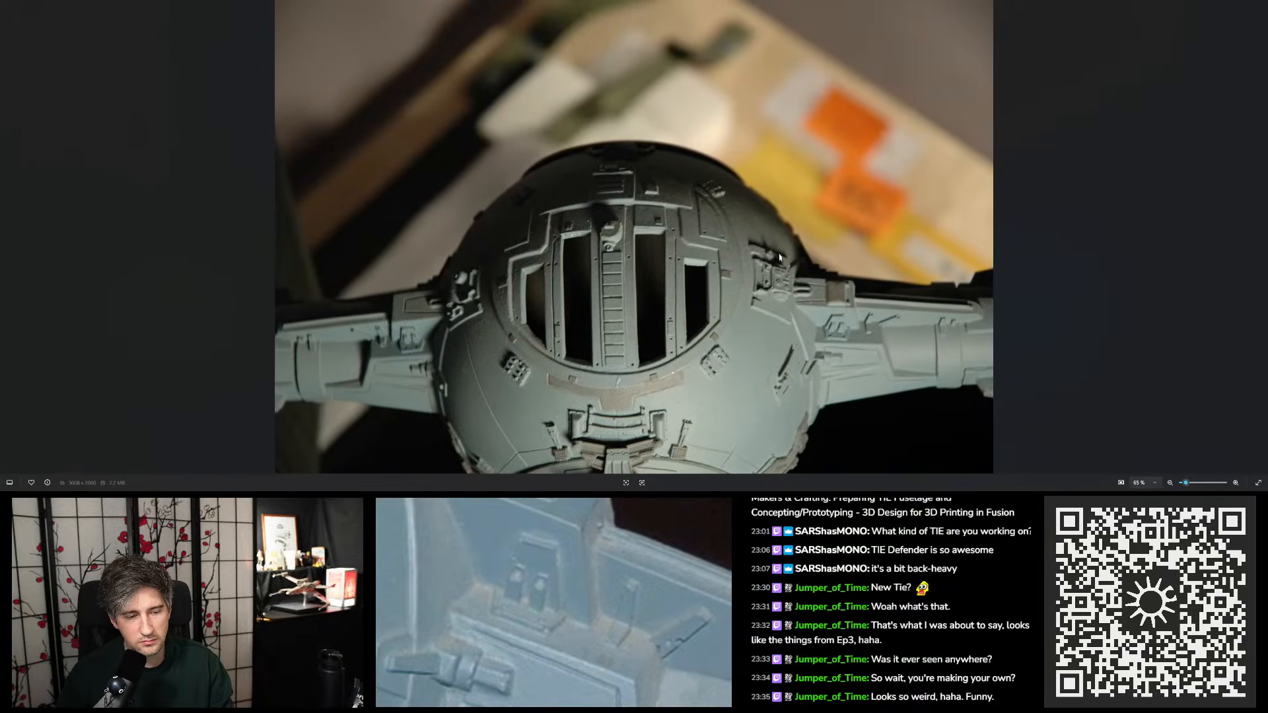
{"action": "scroll", "coordinate": [839, 300], "scroll_direction": "up", "scroll_amount": 4}
{"action": "scroll", "coordinate": [839, 301], "scroll_direction": "up", "scroll_amount": 3}
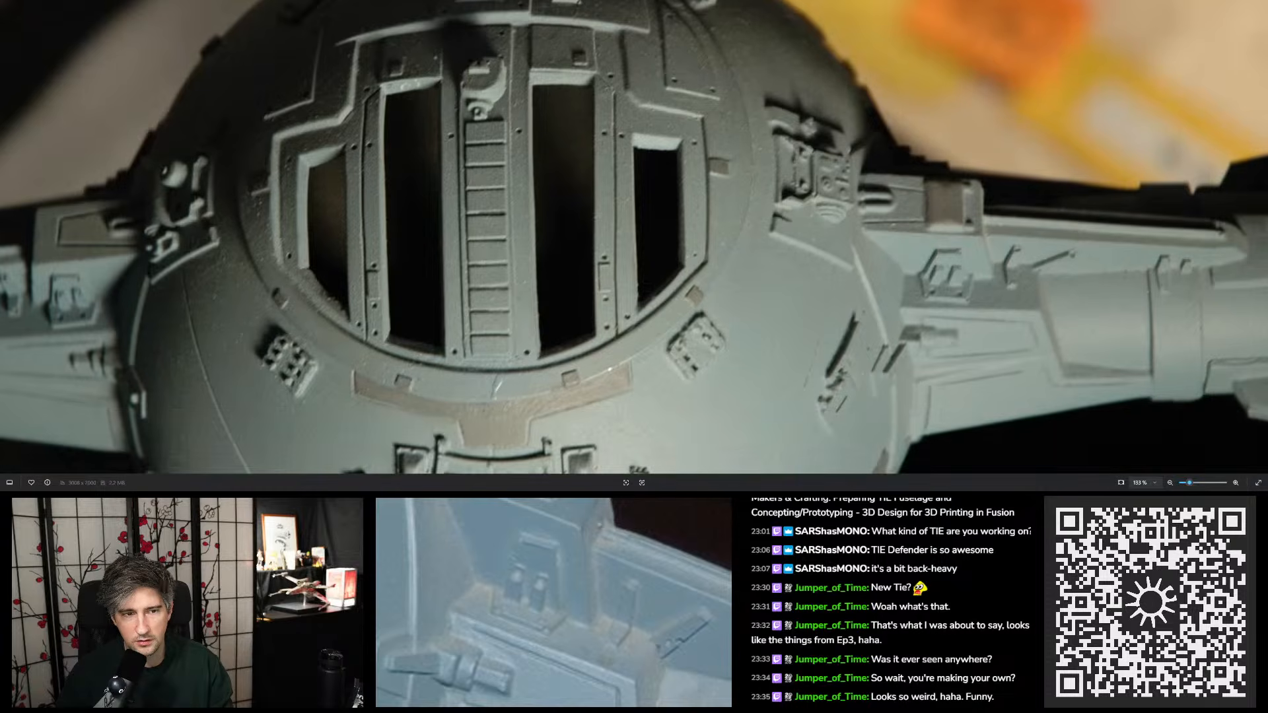
{"action": "key", "text": "alt+Tab"}
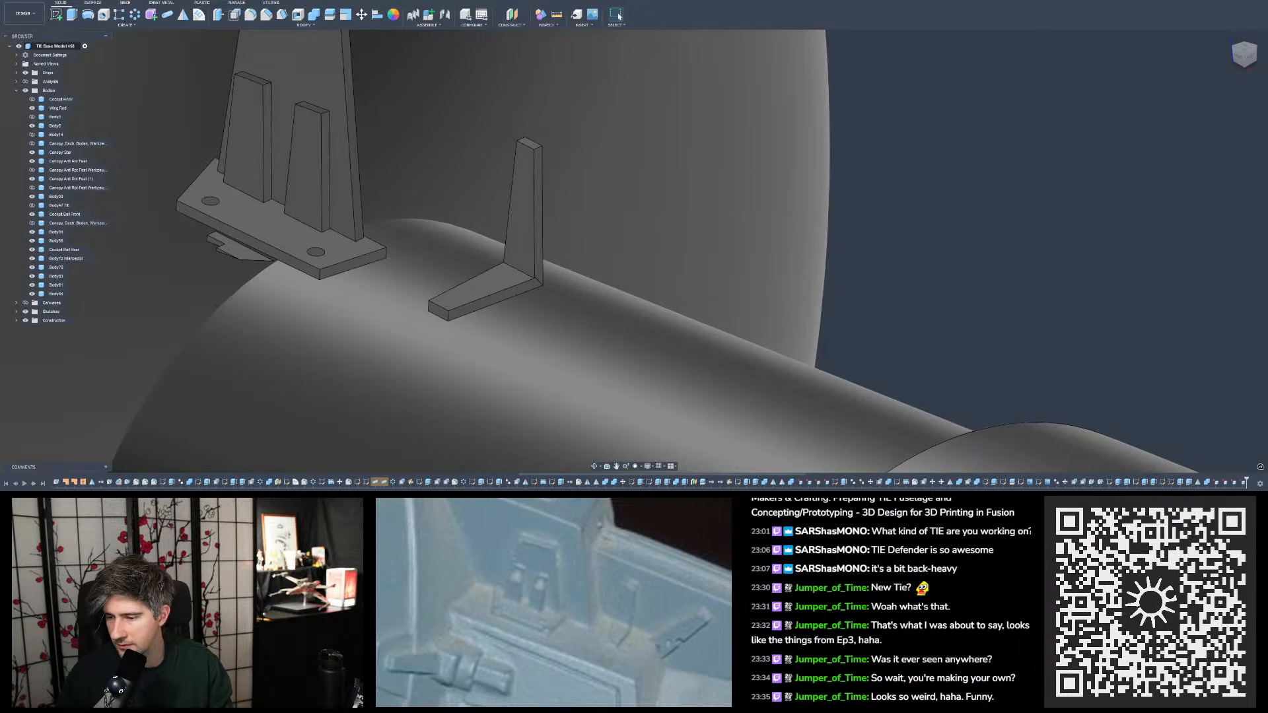
- Browse the blue studio model photos and inspect close-ups of the single tapered tab and its foot on the wing mount
{"action": "key", "text": "alt+Tab"}
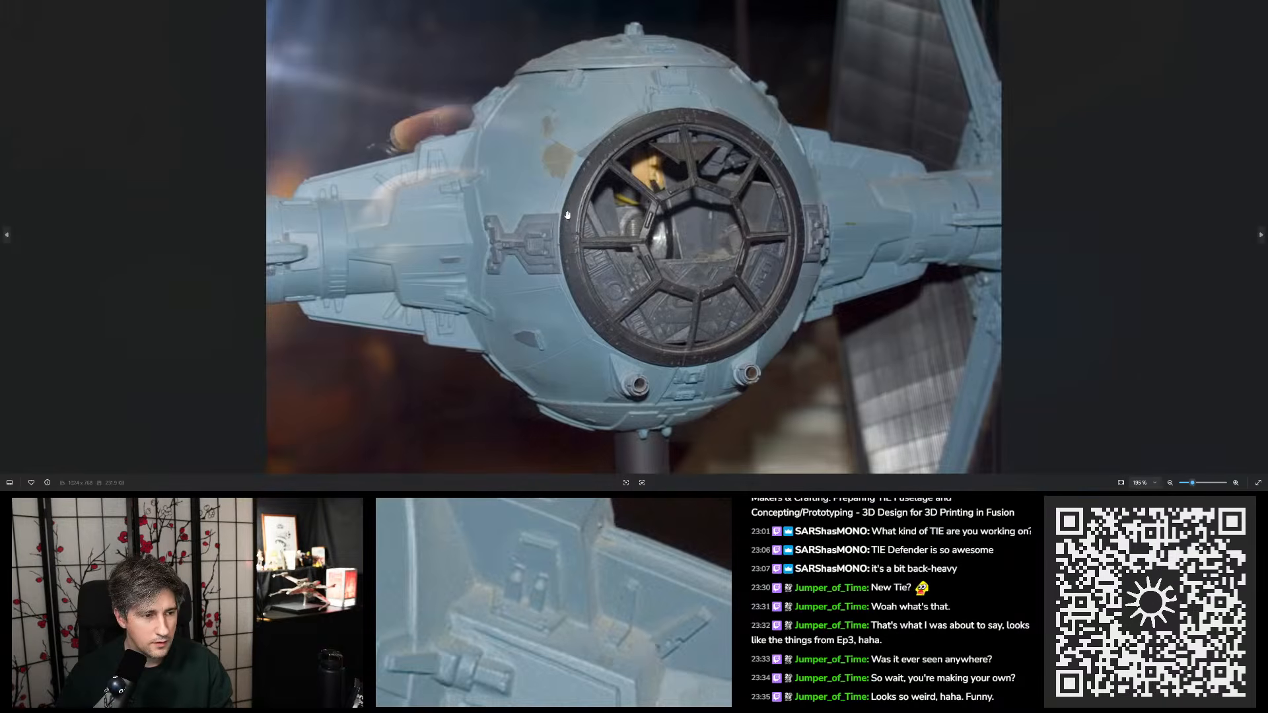
{"action": "key", "text": "Right"}
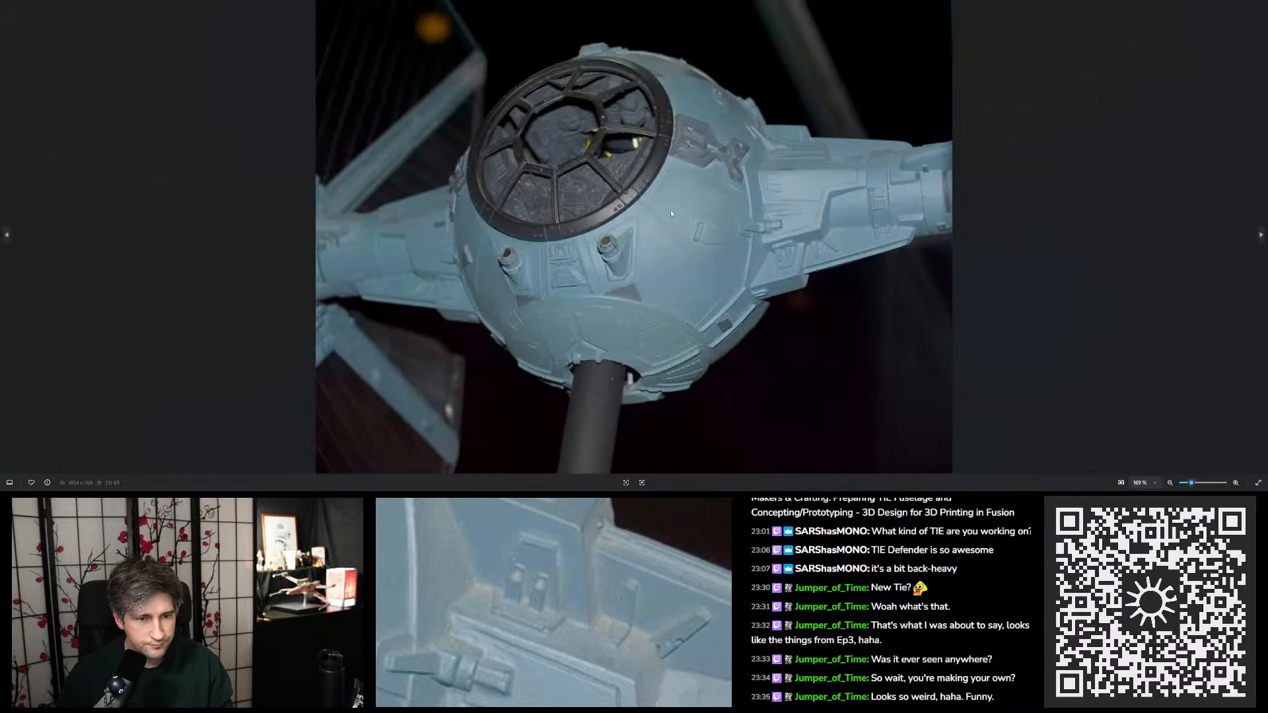
{"action": "key", "text": "Right"}
{"action": "scroll", "coordinate": [868, 191], "scroll_direction": "up", "scroll_amount": 10}
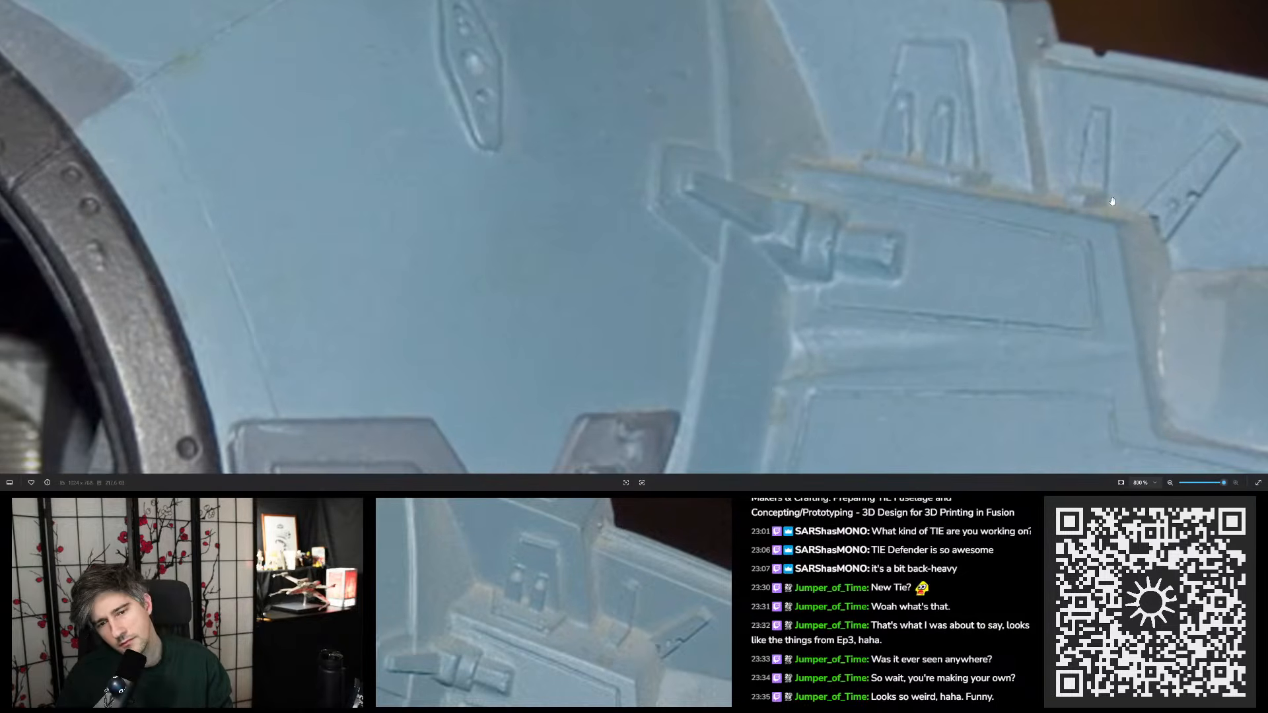
{"action": "scroll", "coordinate": [1113, 202], "scroll_direction": "down", "scroll_amount": 10}
{"action": "key", "text": "Right"}
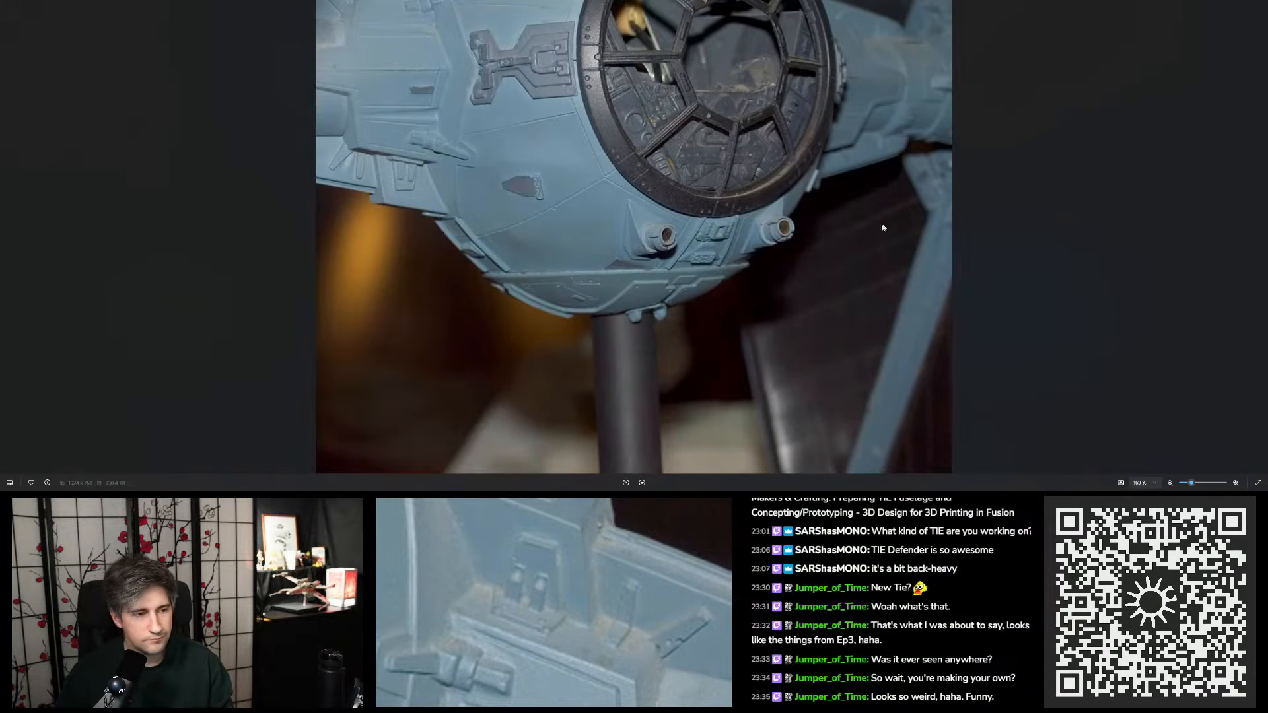
{"action": "left_click_drag", "start_coordinate": [883, 228], "coordinate": [793, 267]}
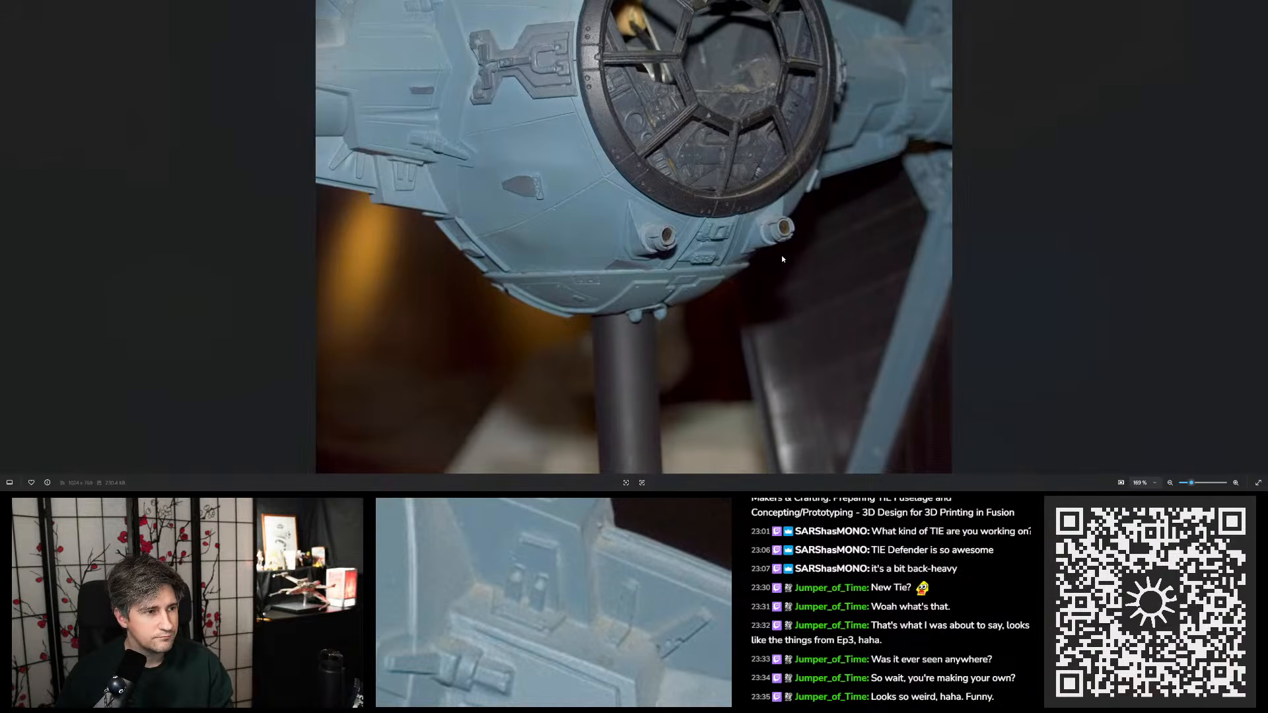
{"action": "key", "text": "Right"}
{"action": "key", "text": "Right"}
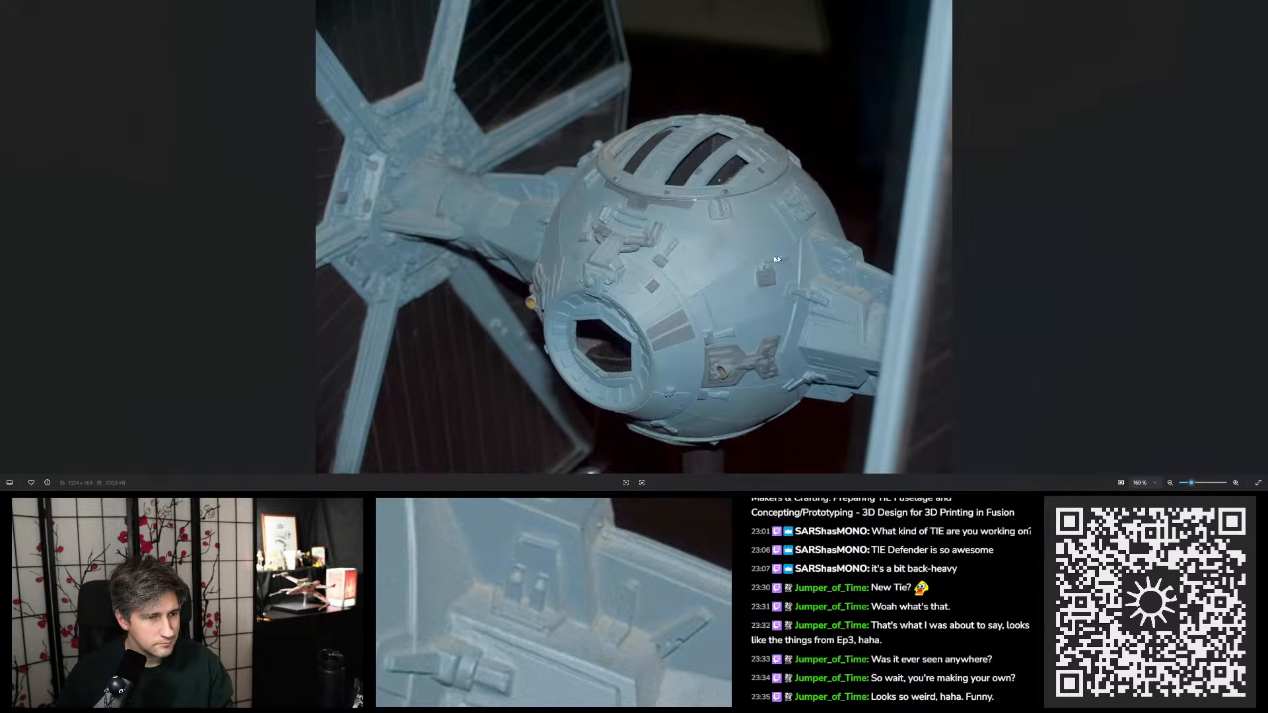
{"action": "scroll", "coordinate": [777, 280], "scroll_direction": "up", "scroll_amount": 5}
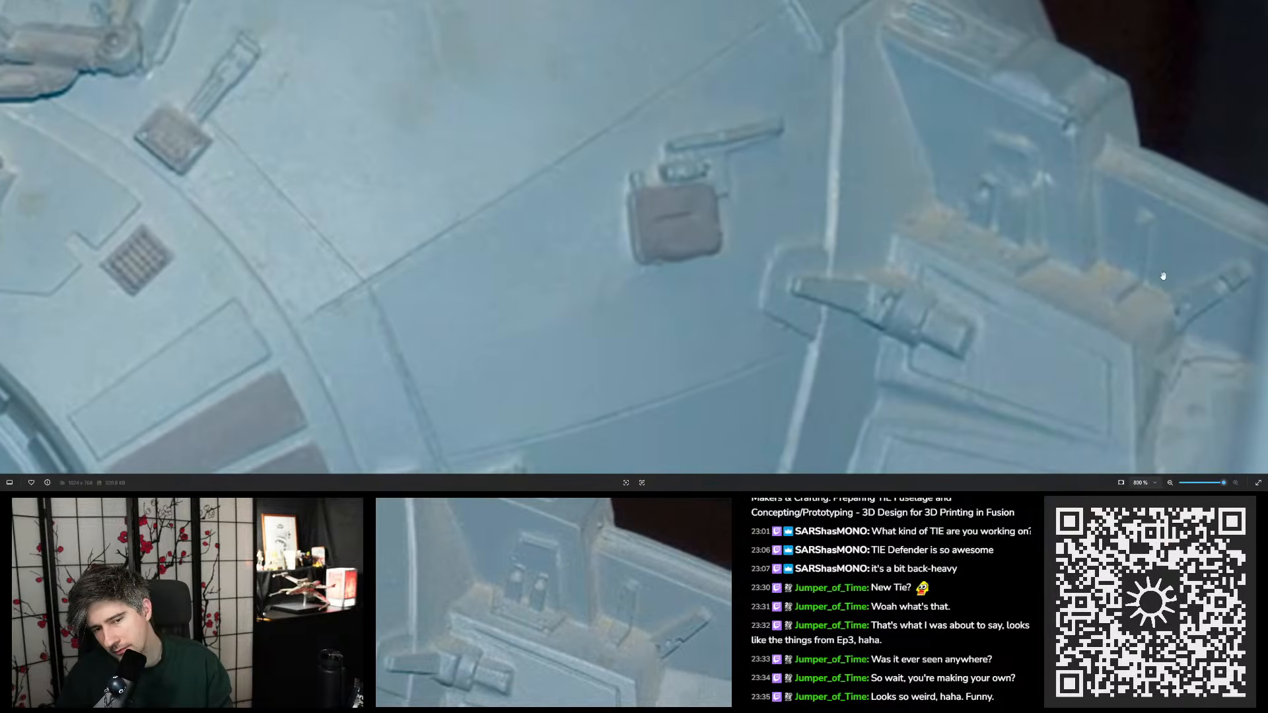
- Browse the rear-view studio model photos and examine the small tabs on the wing mounts
{"action": "scroll", "coordinate": [1157, 275], "scroll_direction": "down", "scroll_amount": 5}
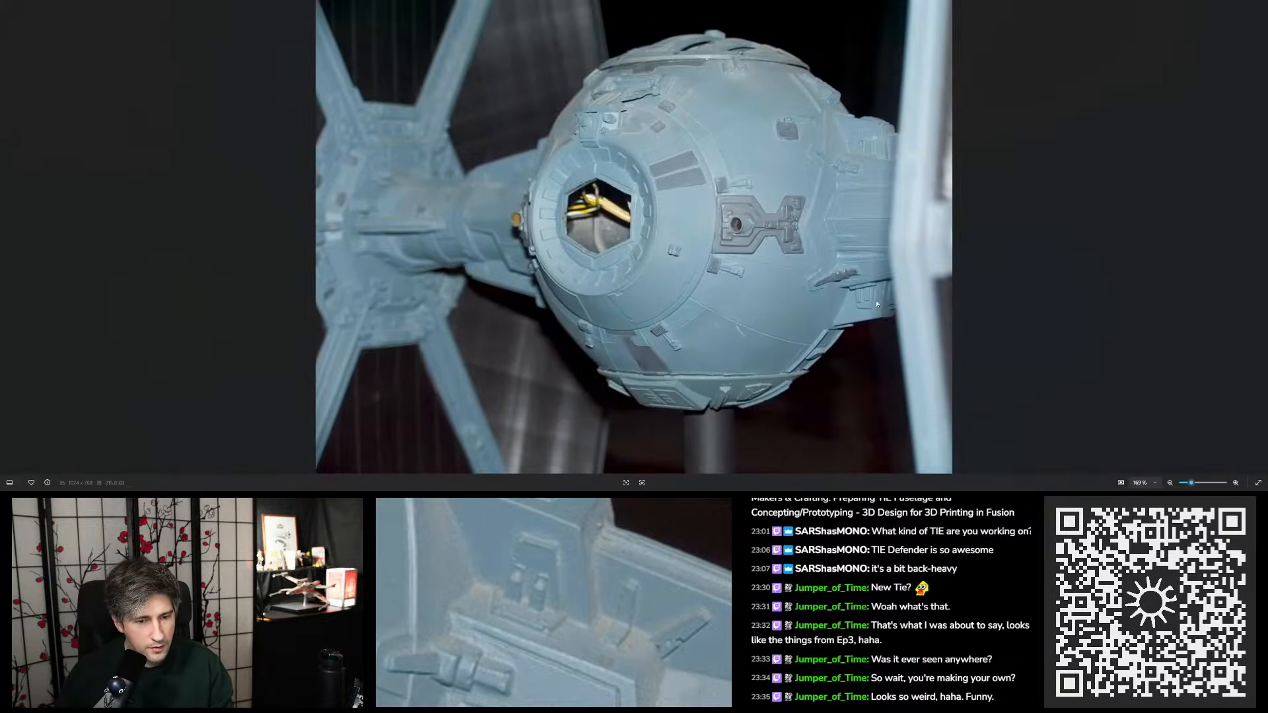
{"action": "key", "text": "Right"}
{"action": "key", "text": "Right"}
{"action": "key", "text": "Right"}
{"action": "key", "text": "Right"}
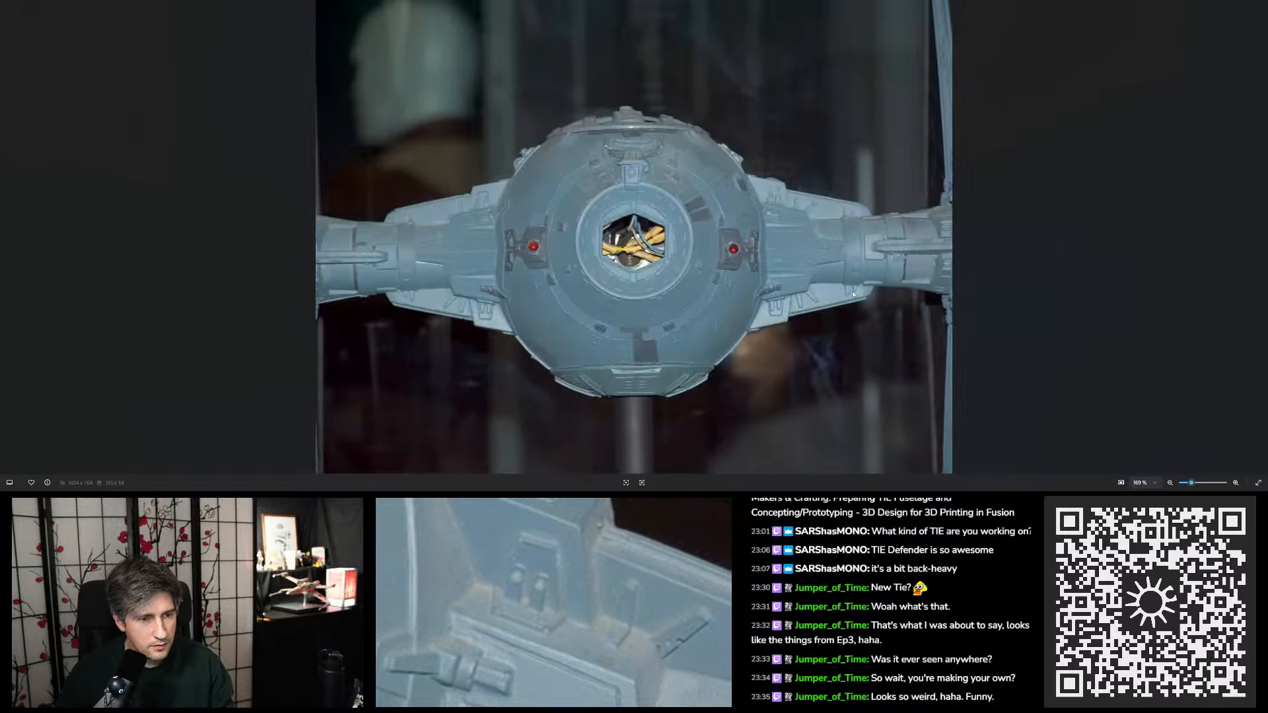
{"action": "key", "text": "Left"}
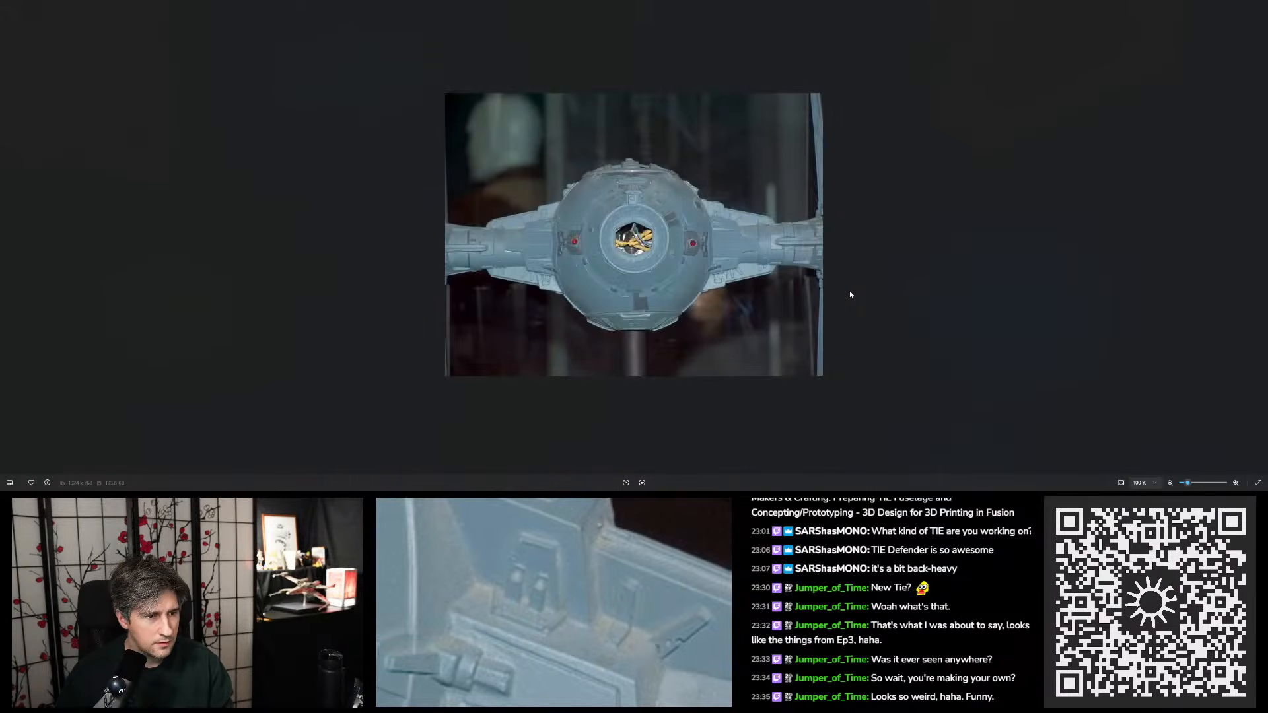
{"action": "scroll", "coordinate": [517, 223], "scroll_direction": "up", "scroll_amount": 7}
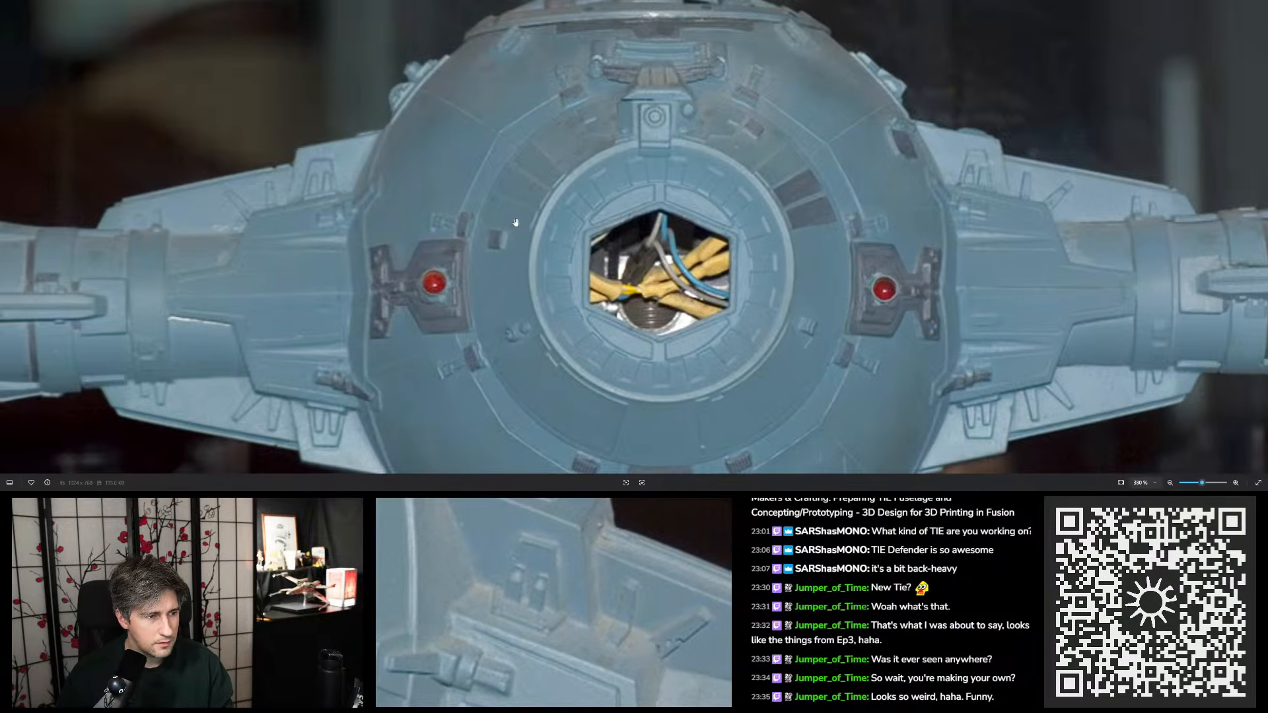
{"action": "scroll", "coordinate": [517, 222], "scroll_direction": "down", "scroll_amount": 4}
- Inspect the front-view studio model photos close up for the single tapered tab and its foot on each wing mount
{"action": "key", "text": "Right"}
{"action": "scroll", "coordinate": [474, 144], "scroll_direction": "up", "scroll_amount": 5}
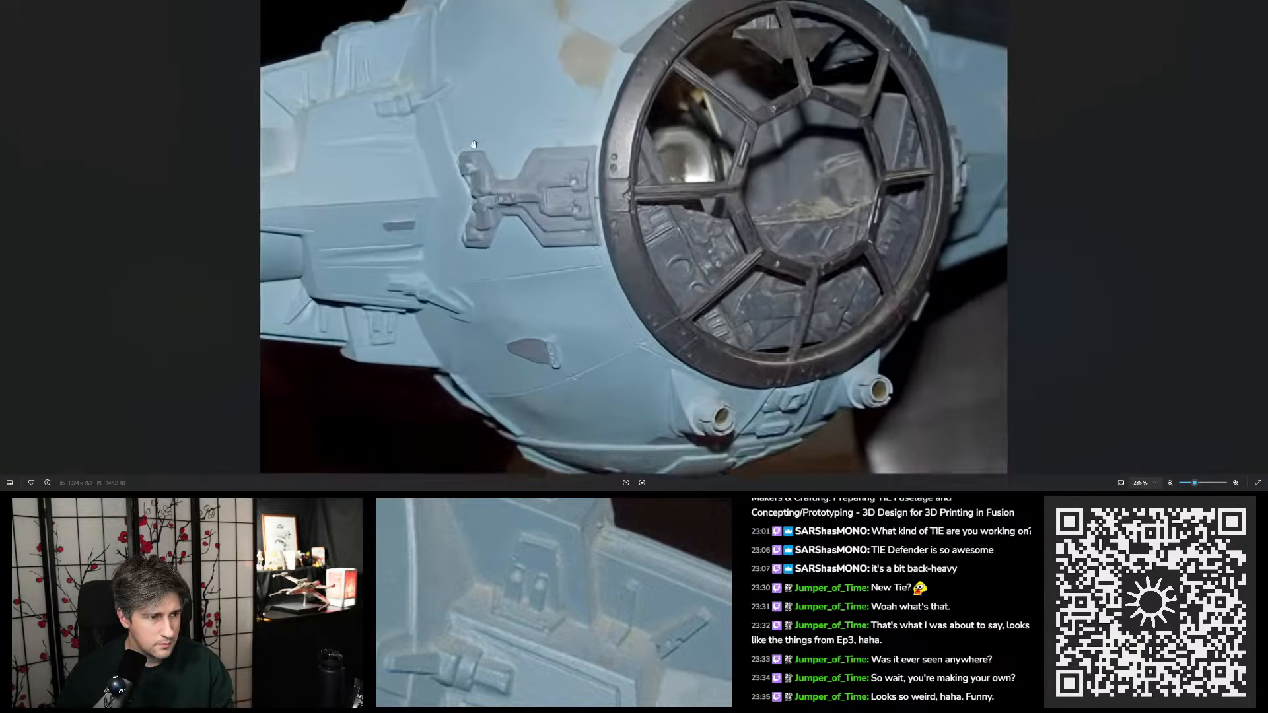
{"action": "scroll", "coordinate": [475, 144], "scroll_direction": "up", "scroll_amount": 7}
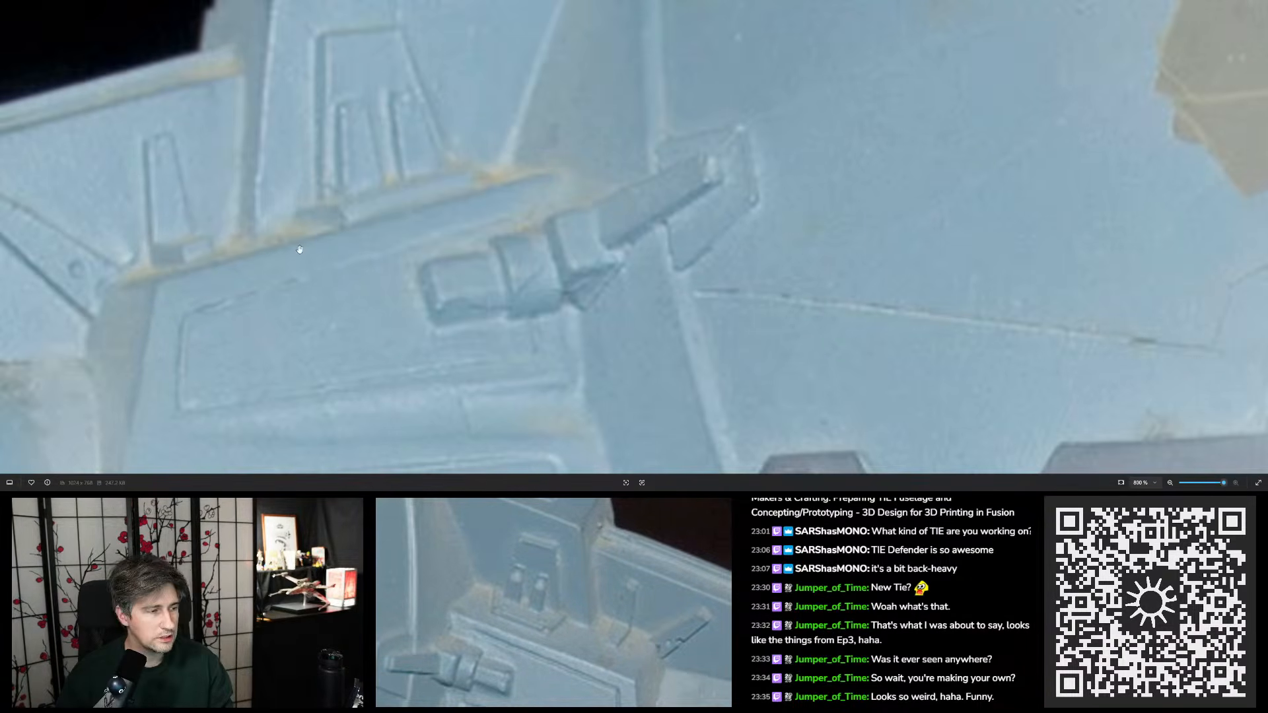
{"action": "scroll", "coordinate": [374, 271], "scroll_direction": "down", "scroll_amount": 8}
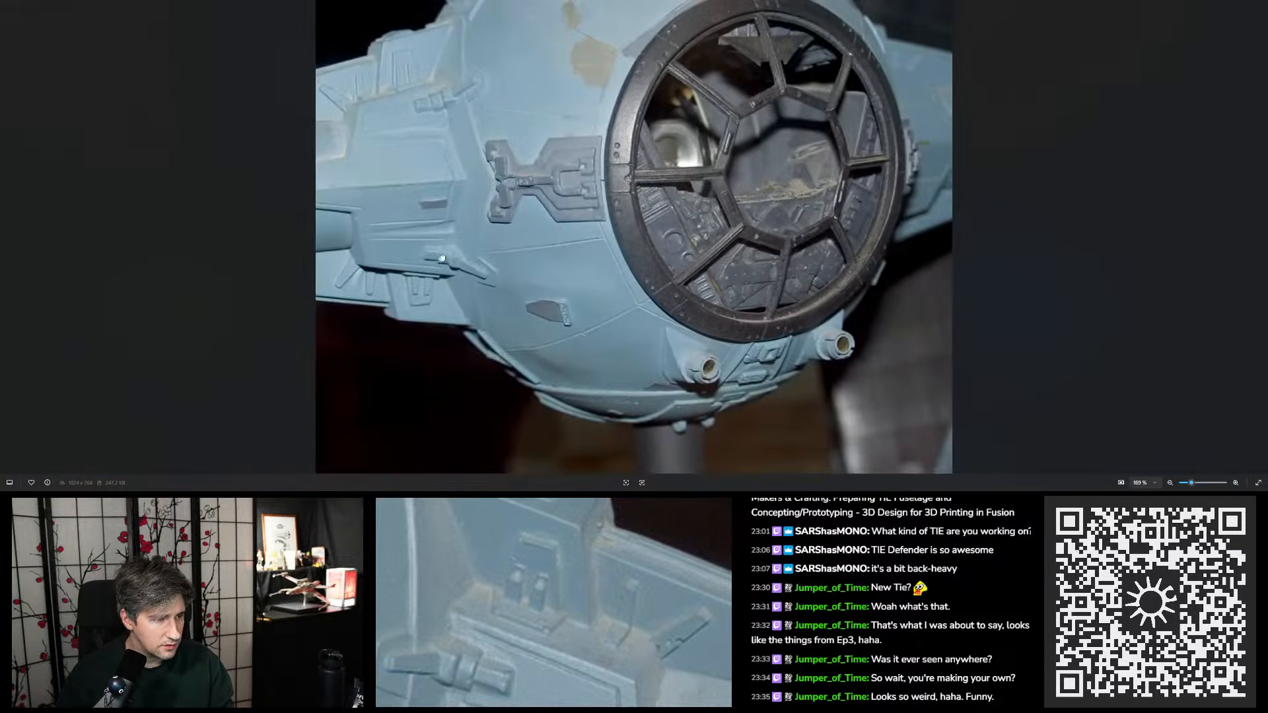
{"action": "scroll", "coordinate": [680, 184], "scroll_direction": "up", "scroll_amount": 5}
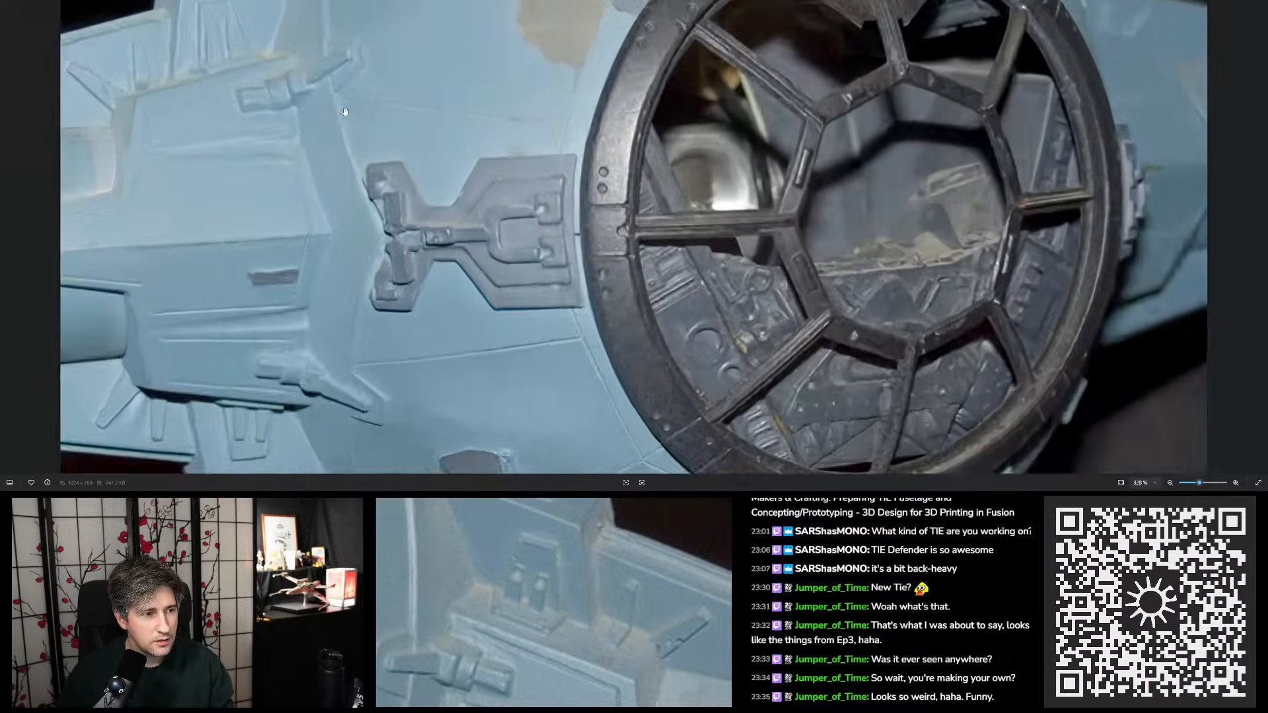
{"action": "scroll", "coordinate": [244, 183], "scroll_direction": "down", "scroll_amount": 5}
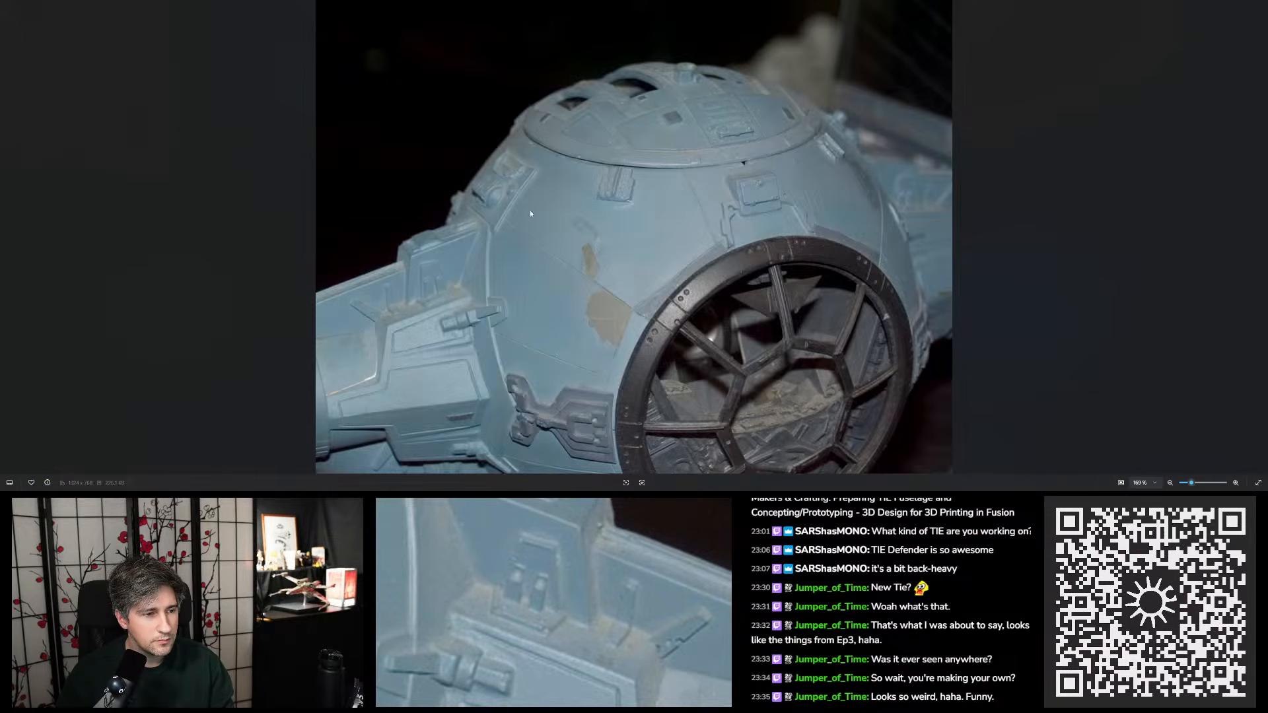
{"action": "key", "text": "Right"}
{"action": "scroll", "coordinate": [641, 235], "scroll_direction": "up", "scroll_amount": 6}
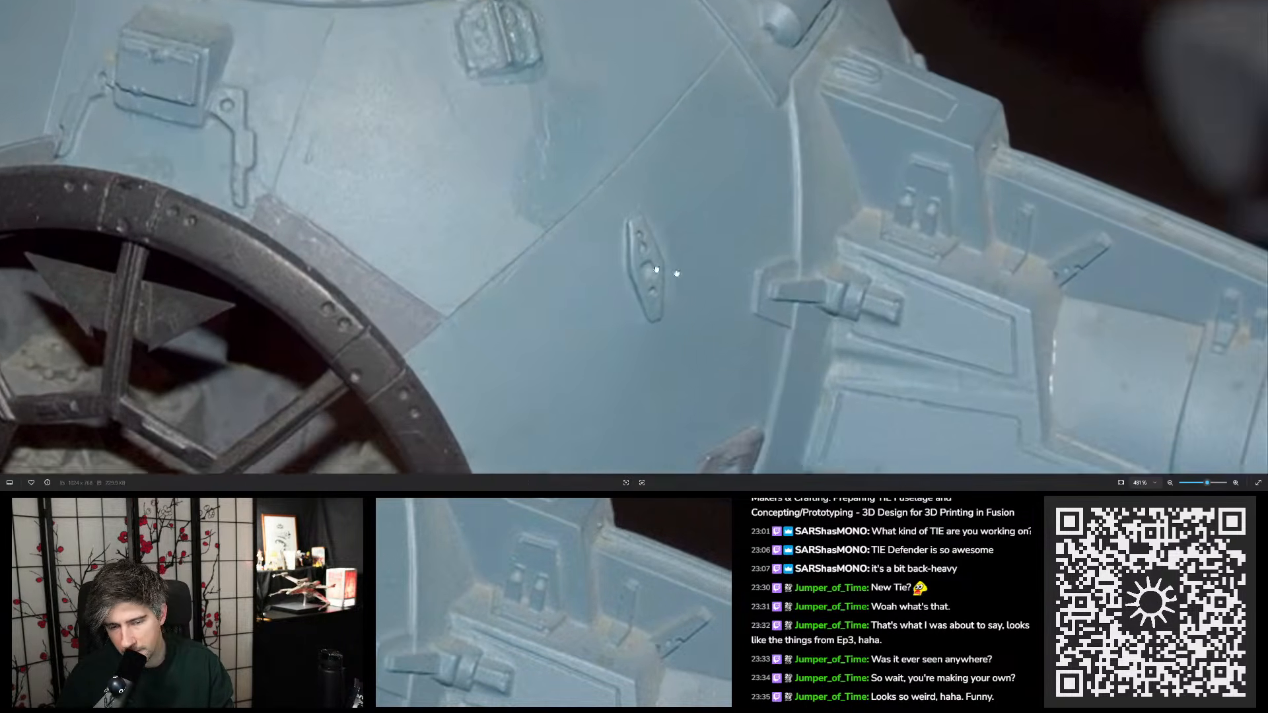
{"action": "left_click_drag", "start_coordinate": [677, 273], "coordinate": [1010, 237]}
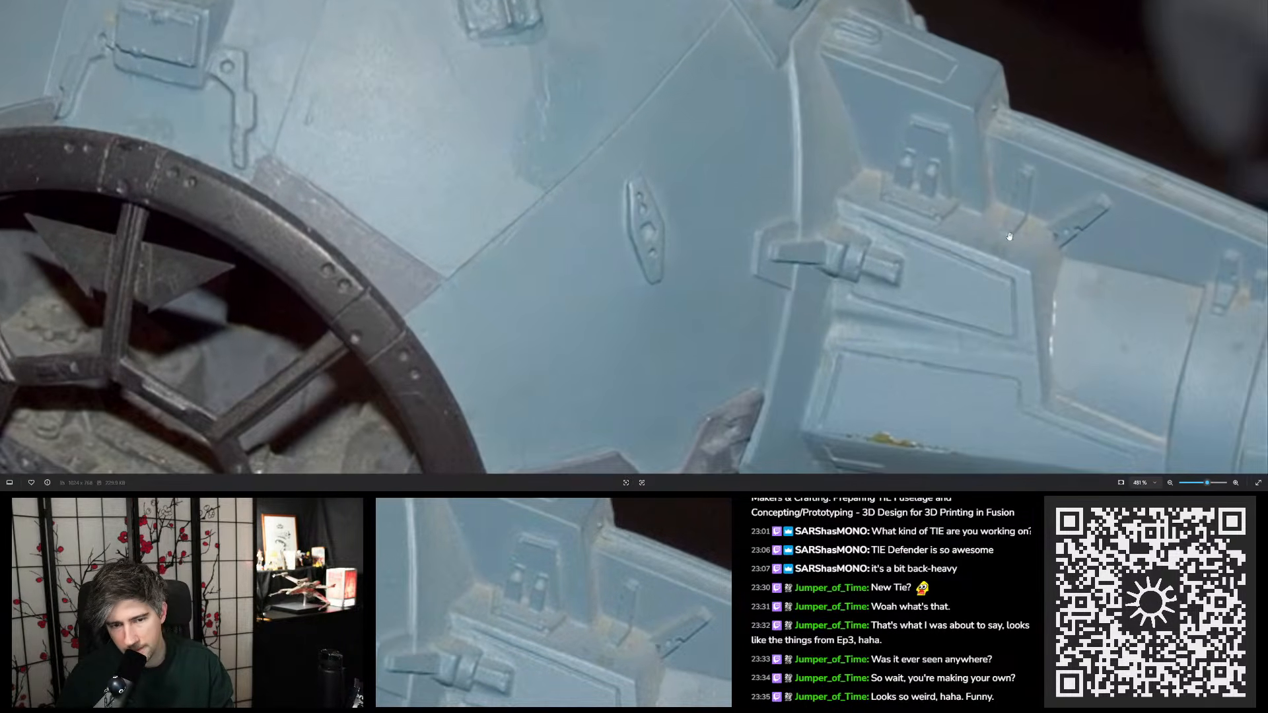
- Look through the TIE diagrams, wing template and book pages, revisit the front-view studio photo, and return to the CAD model
{"action": "key", "text": "Right"}
{"action": "key", "text": "Right"}
{"action": "key", "text": "Right"}
{"action": "key", "text": "Right"}
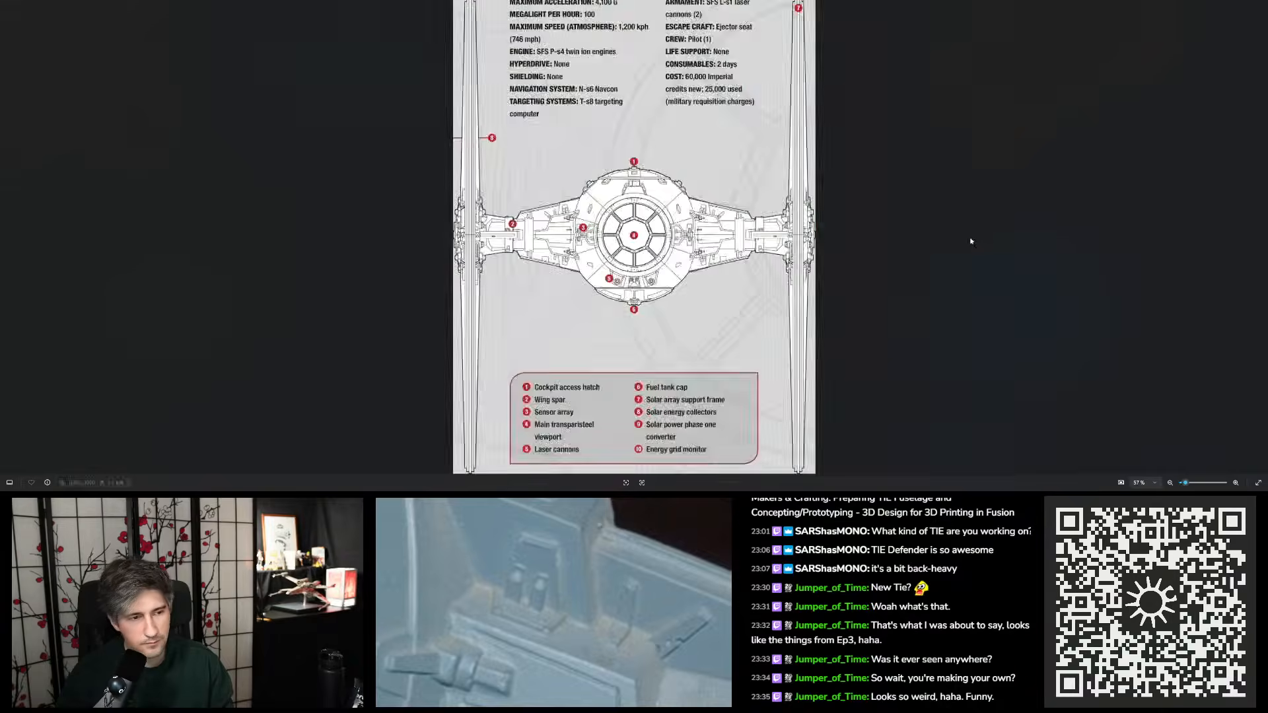
{"action": "key", "text": "Right"}
{"action": "key", "text": "Right"}
{"action": "key", "text": "Right"}
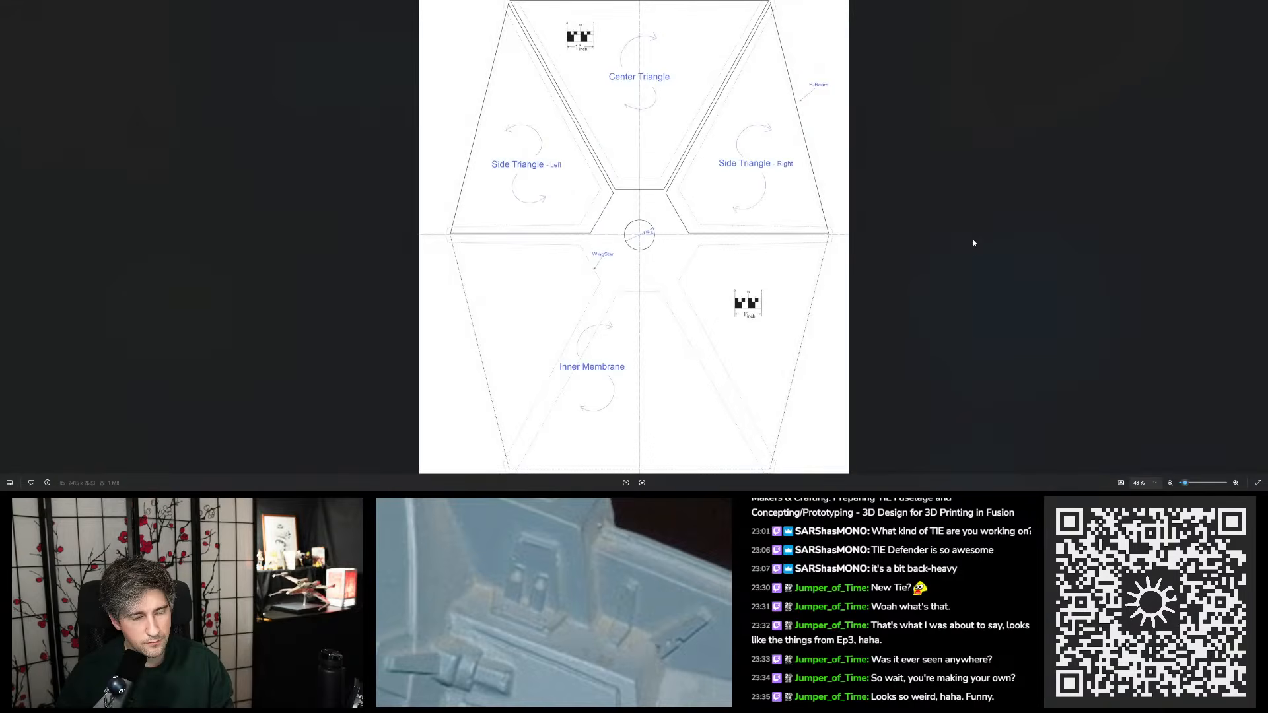
{"action": "key", "text": "Right"}
{"action": "key", "text": "Right"}
{"action": "key", "text": "Right"}
{"action": "key", "text": "Right"}
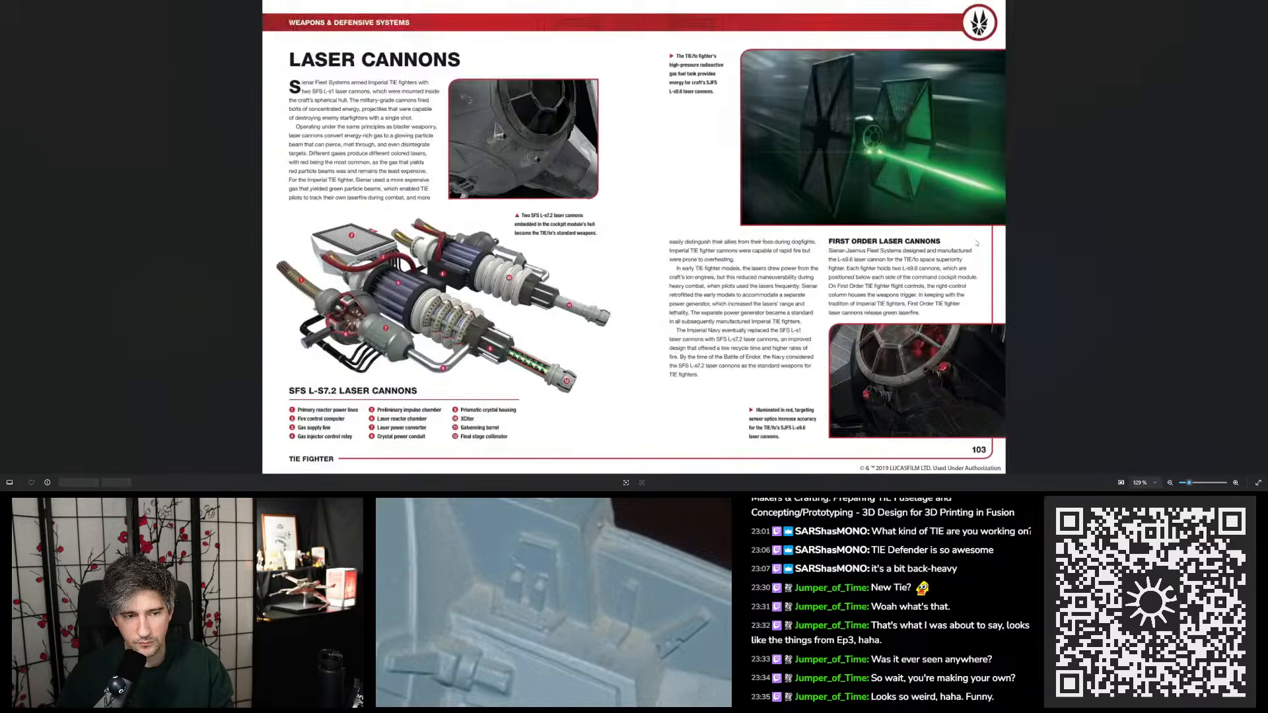
{"action": "key", "text": "Right"}
{"action": "key", "text": "Right"}
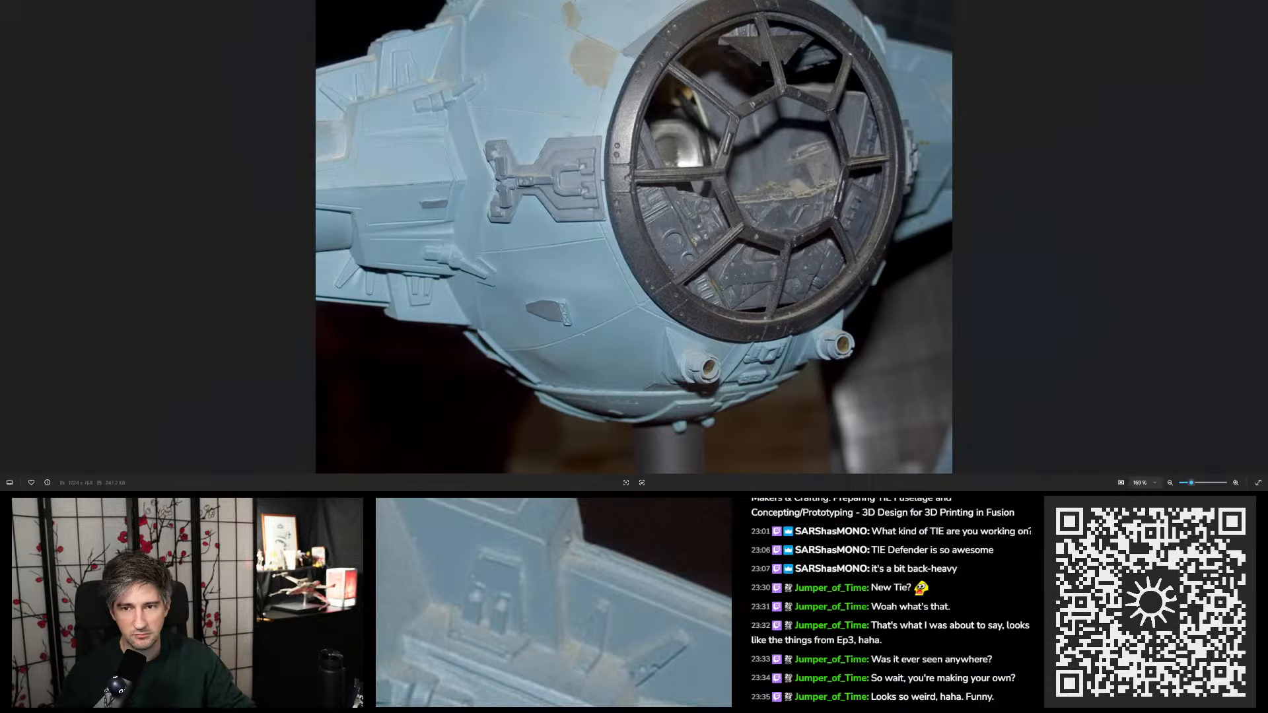
{"action": "left_click_drag", "start_coordinate": [727, 1], "coordinate": [1262, 76]}
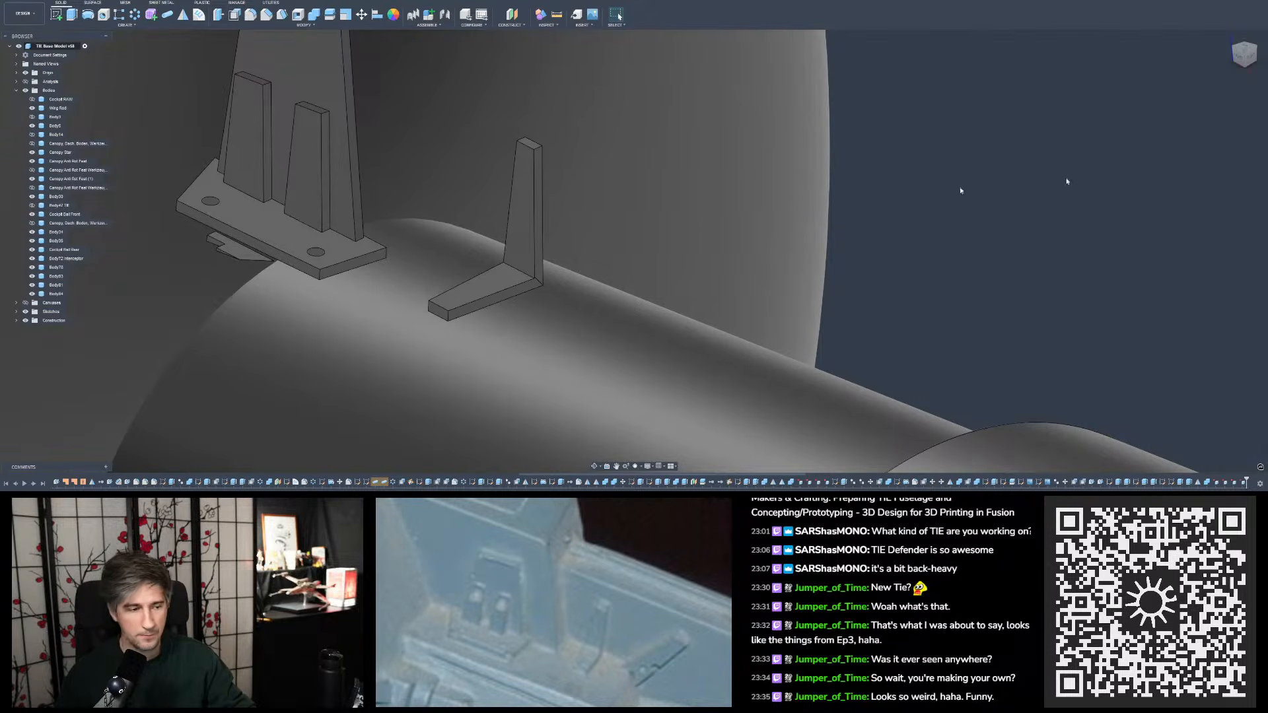
- Fillet the inner edge where the single upright tab meets its foot with a 0.2 mm radius
{"action": "key", "text": "f"}
{"action": "scroll", "coordinate": [484, 294], "scroll_direction": "up", "scroll_amount": 3}
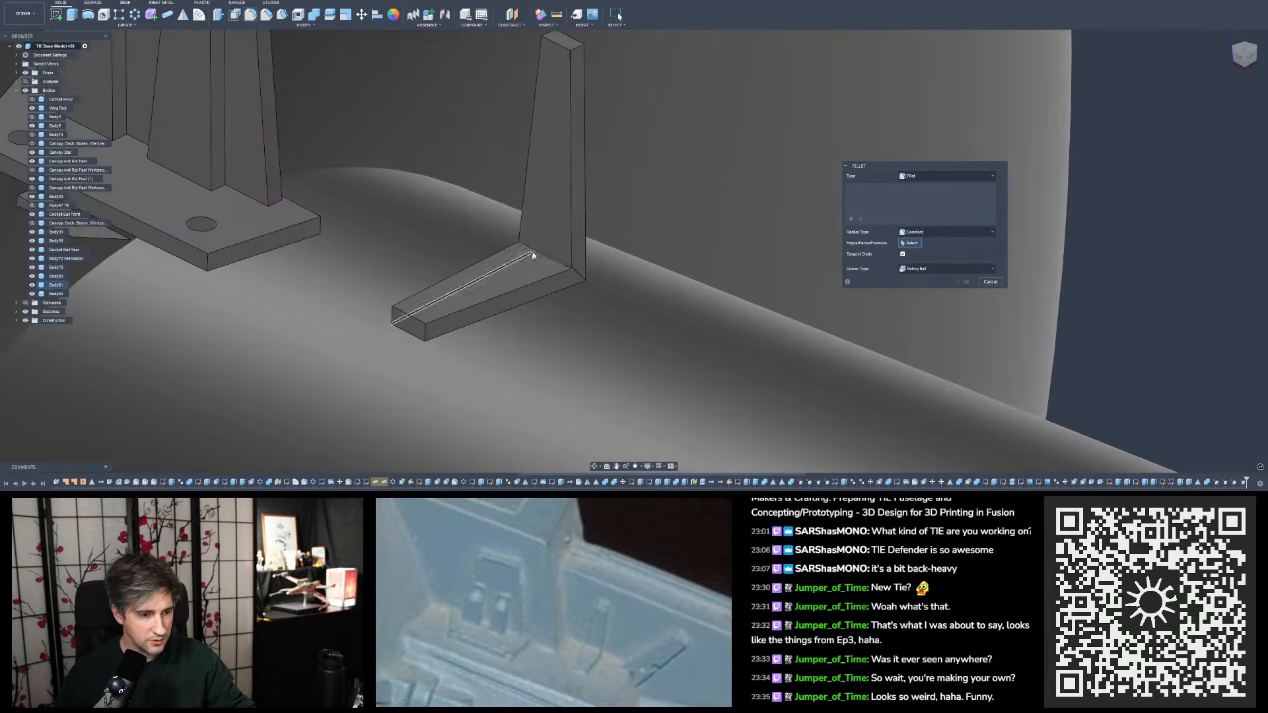
{"action": "left_click", "coordinate": [537, 247]}
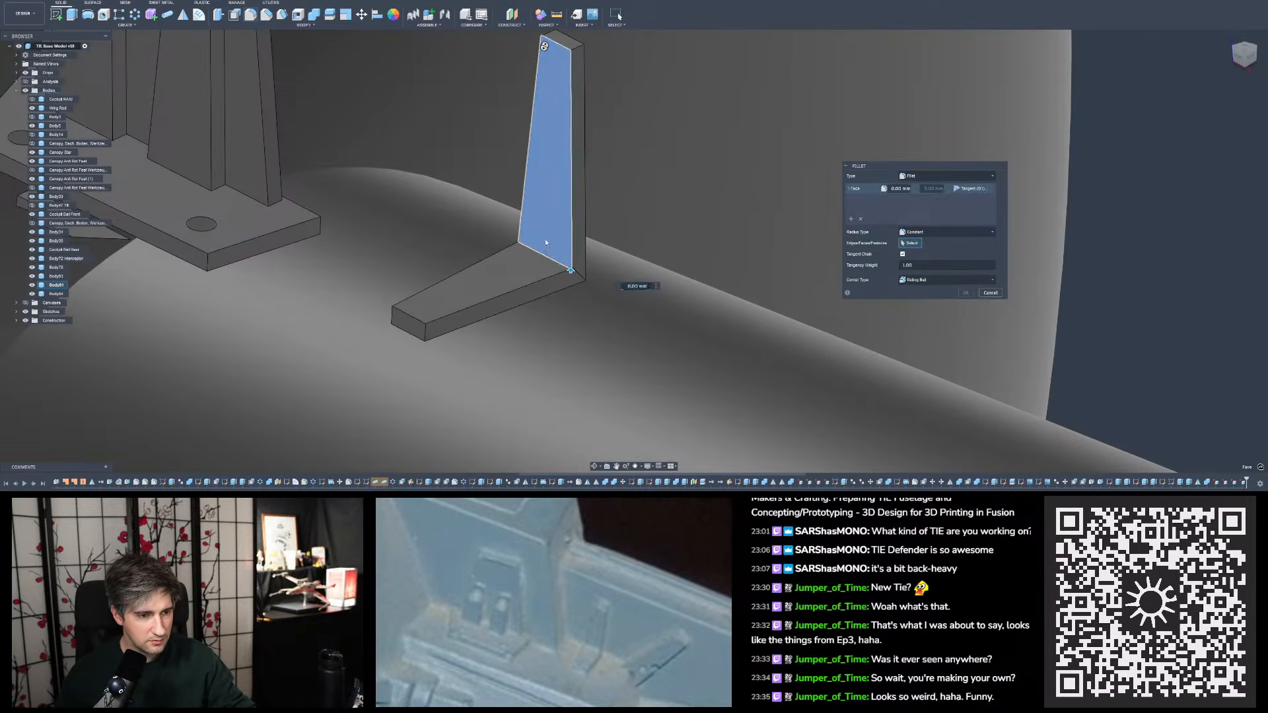
{"action": "left_click", "coordinate": [546, 244]}
{"action": "left_click", "coordinate": [539, 251]}
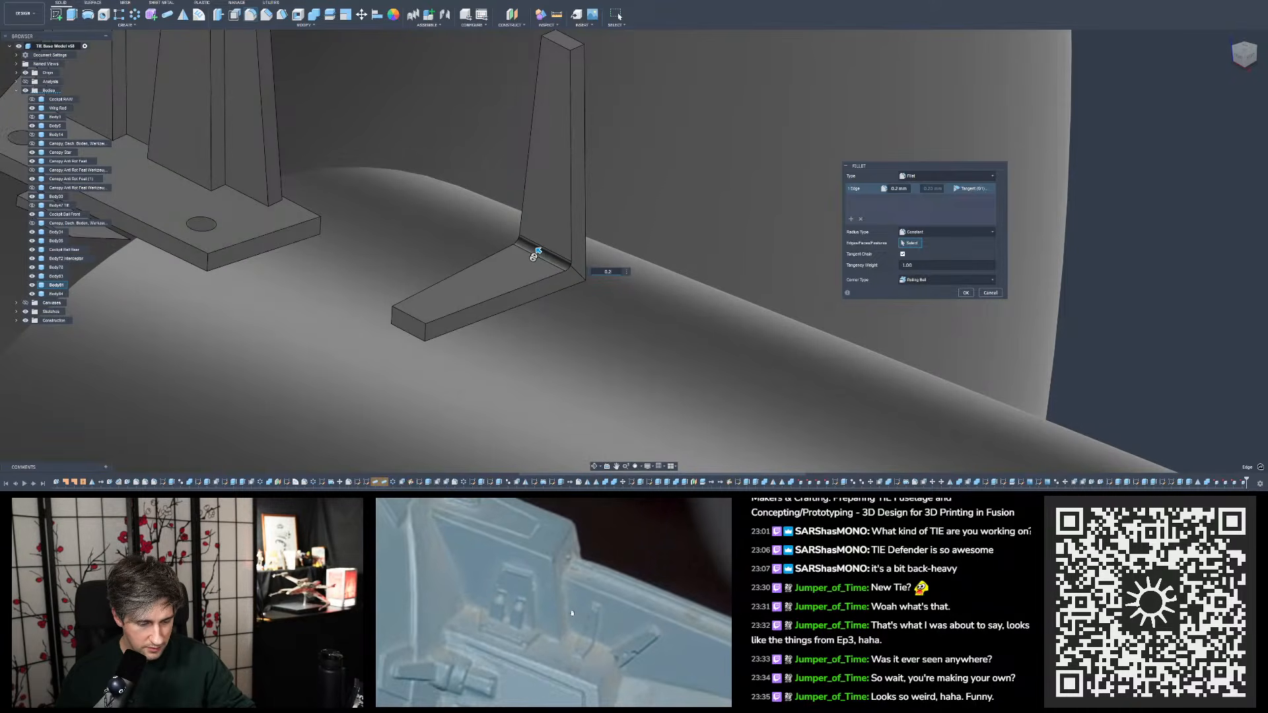
{"action": "mouse_move", "coordinate": [678, 294]}
{"action": "middle_mouse_down", "text": "shift"}
{"action": "mouse_move", "coordinate": [601, 350]}
{"action": "mouse_move", "coordinate": [600, 324]}
{"action": "mouse_move", "coordinate": [595, 387]}
{"action": "mouse_move", "coordinate": [598, 327]}
{"action": "mouse_move", "coordinate": [556, 300]}
{"action": "mouse_move", "coordinate": [584, 301]}
{"action": "mouse_move", "coordinate": [583, 321]}
{"action": "mouse_move", "coordinate": [557, 330]}
{"action": "mouse_move", "coordinate": [606, 295]}
{"action": "mouse_move", "coordinate": [580, 298]}
{"action": "middle_mouse_up", "text": "shift"}
{"action": "scroll", "coordinate": [603, 347], "scroll_direction": "down", "scroll_amount": 5}
{"action": "key", "text": "Return"}
{"action": "scroll", "coordinate": [598, 325], "scroll_direction": "up", "scroll_amount": 4}
{"action": "scroll", "coordinate": [582, 322], "scroll_direction": "down", "scroll_amount": 3}
{"action": "left_click", "coordinate": [964, 295]}
- Edit the cut extrusion below the double-tab base plate so it cuts deeper and removes the leftover sliver underneath
{"action": "left_click", "coordinate": [403, 249]}
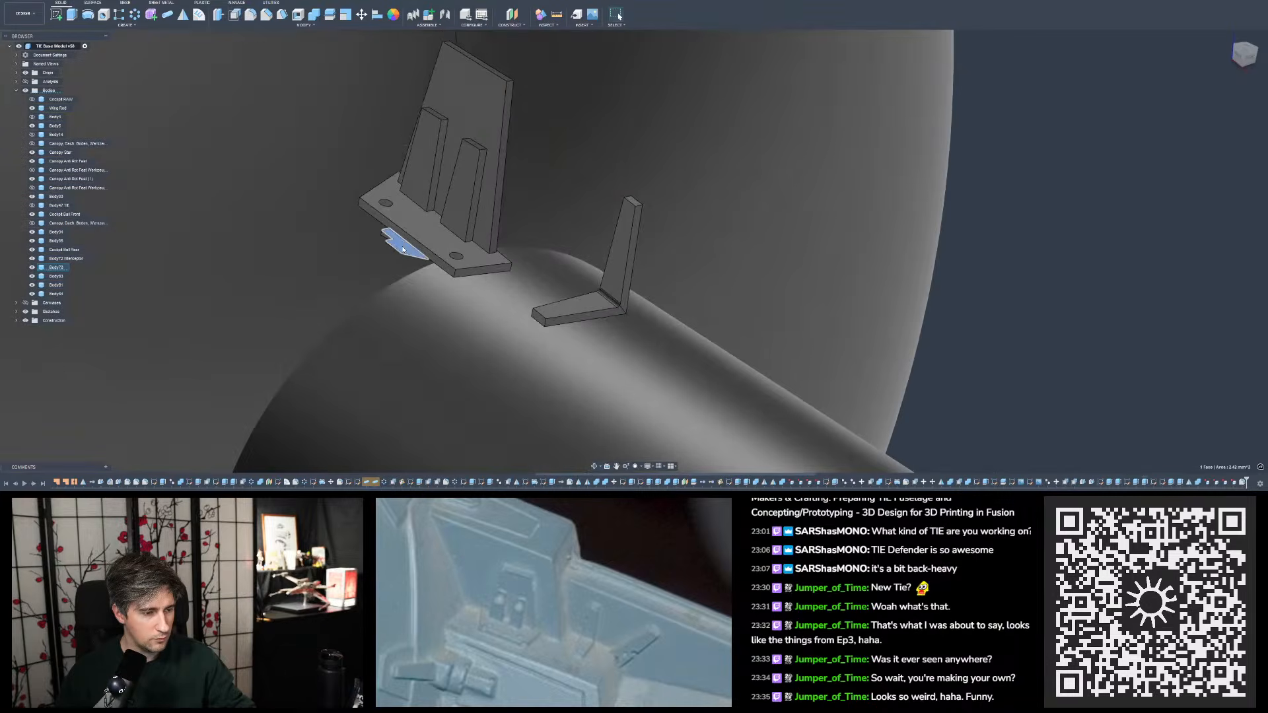
{"action": "middle_click_drag", "start_coordinate": [403, 249], "coordinate": [437, 214], "text": "shift"}
{"action": "left_click", "coordinate": [977, 289]}
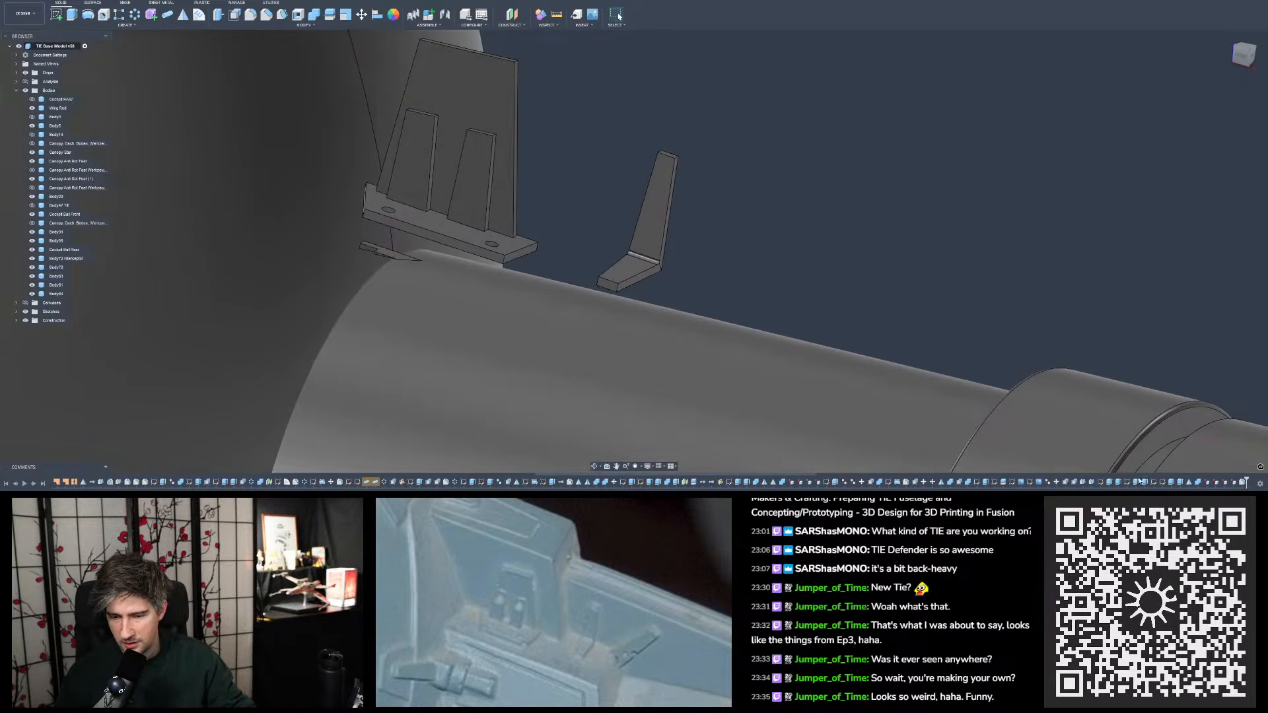
{"action": "double_click", "coordinate": [1146, 482]}
{"action": "mouse_move", "coordinate": [422, 357]}
{"action": "middle_mouse_down", "text": "shift"}
{"action": "mouse_move", "coordinate": [381, 292]}
{"action": "mouse_move", "coordinate": [410, 357]}
{"action": "mouse_move", "coordinate": [424, 355]}
{"action": "mouse_move", "coordinate": [420, 340]}
{"action": "middle_mouse_up", "text": "shift"}
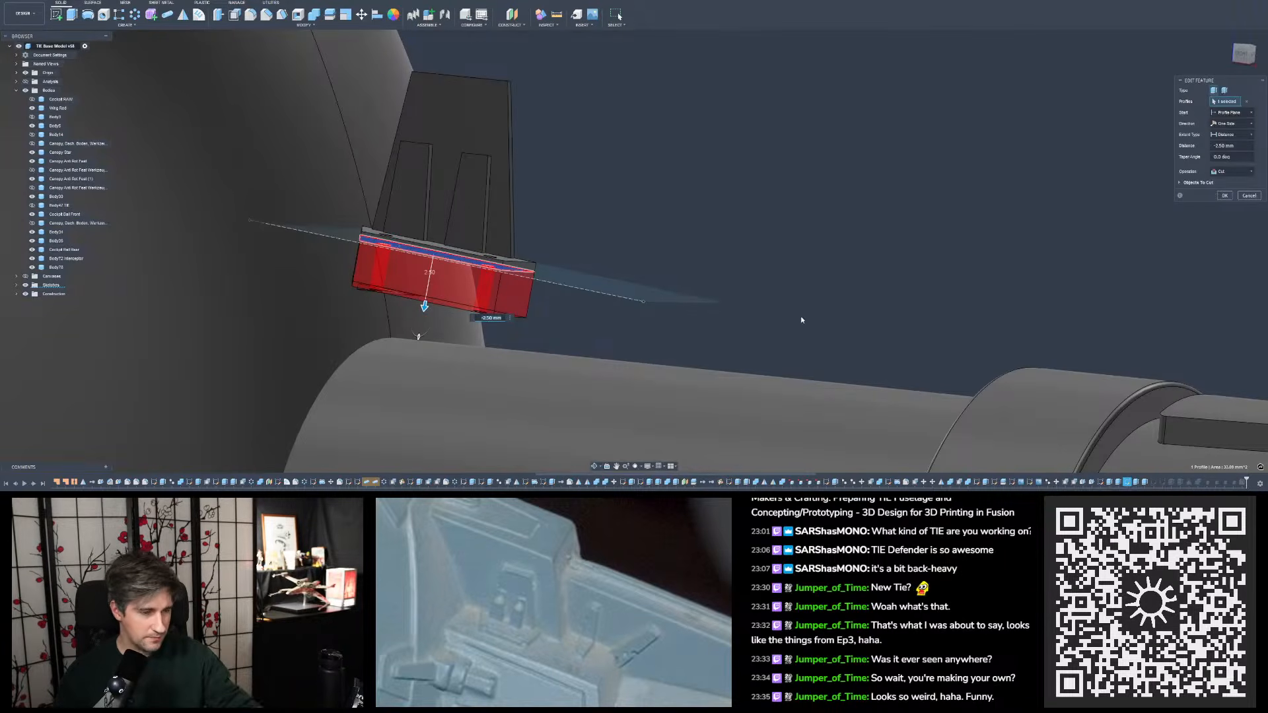
{"action": "scroll", "coordinate": [801, 320], "scroll_direction": "down", "scroll_amount": 3}
{"action": "scroll", "coordinate": [553, 313], "scroll_direction": "up", "scroll_amount": 3}
{"action": "middle_click_drag", "start_coordinate": [554, 311], "coordinate": [512, 258], "text": "shift"}
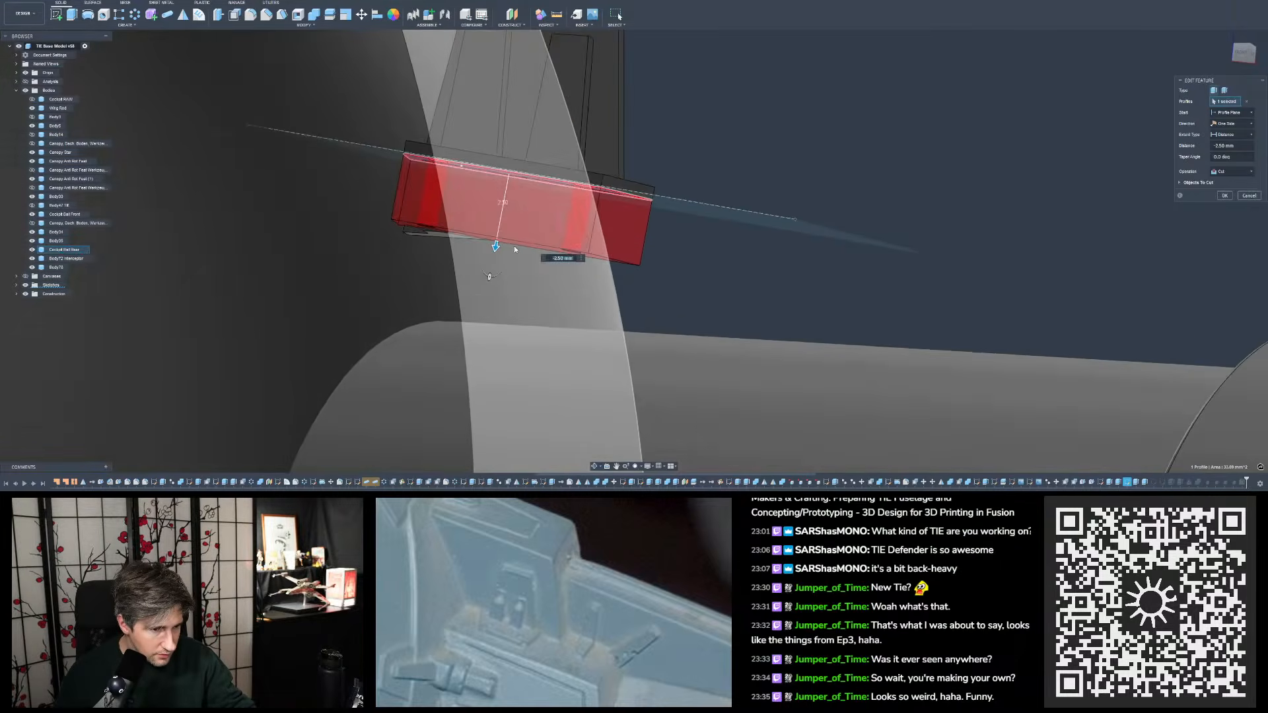
{"action": "left_click_drag", "start_coordinate": [495, 246], "coordinate": [490, 272]}
{"action": "middle_click_drag", "start_coordinate": [483, 303], "coordinate": [578, 253], "text": "shift"}
{"action": "key", "text": "Return"}
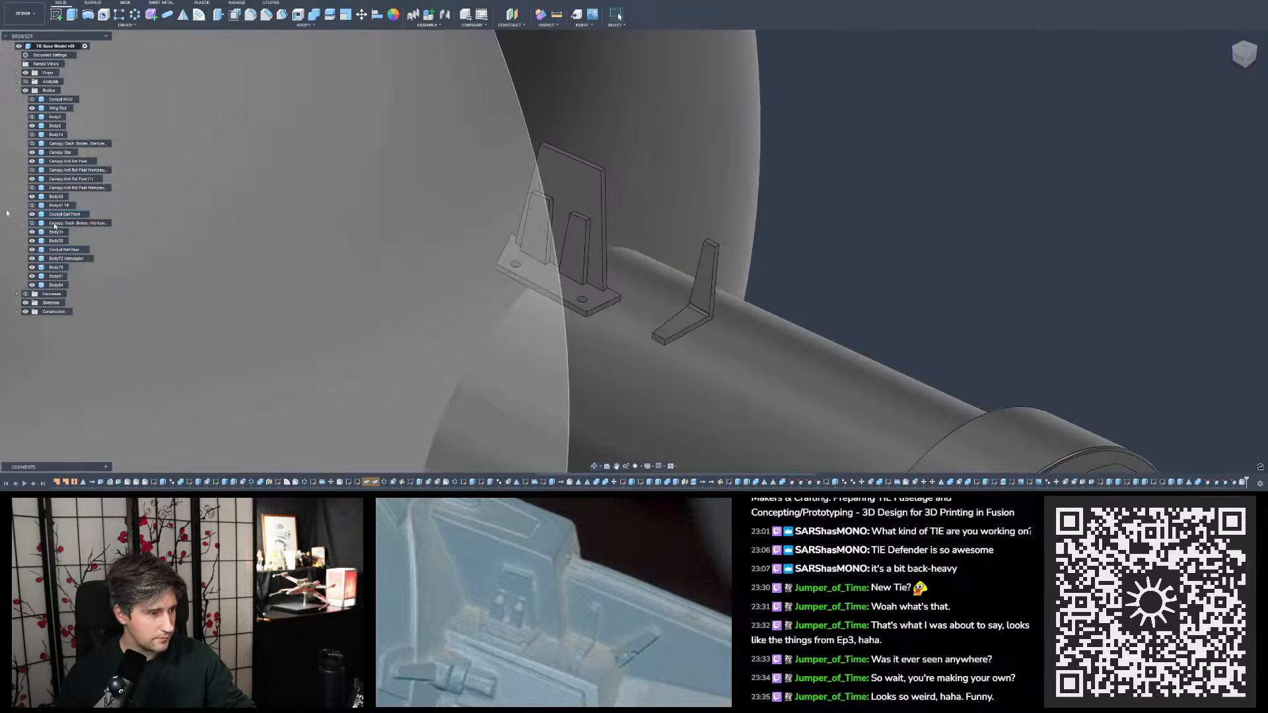
- Show the hidden wing mount bodies around the tabs and check how the tabs sit on the mount
{"action": "left_click", "coordinate": [32, 118]}
{"action": "left_click", "coordinate": [32, 137]}
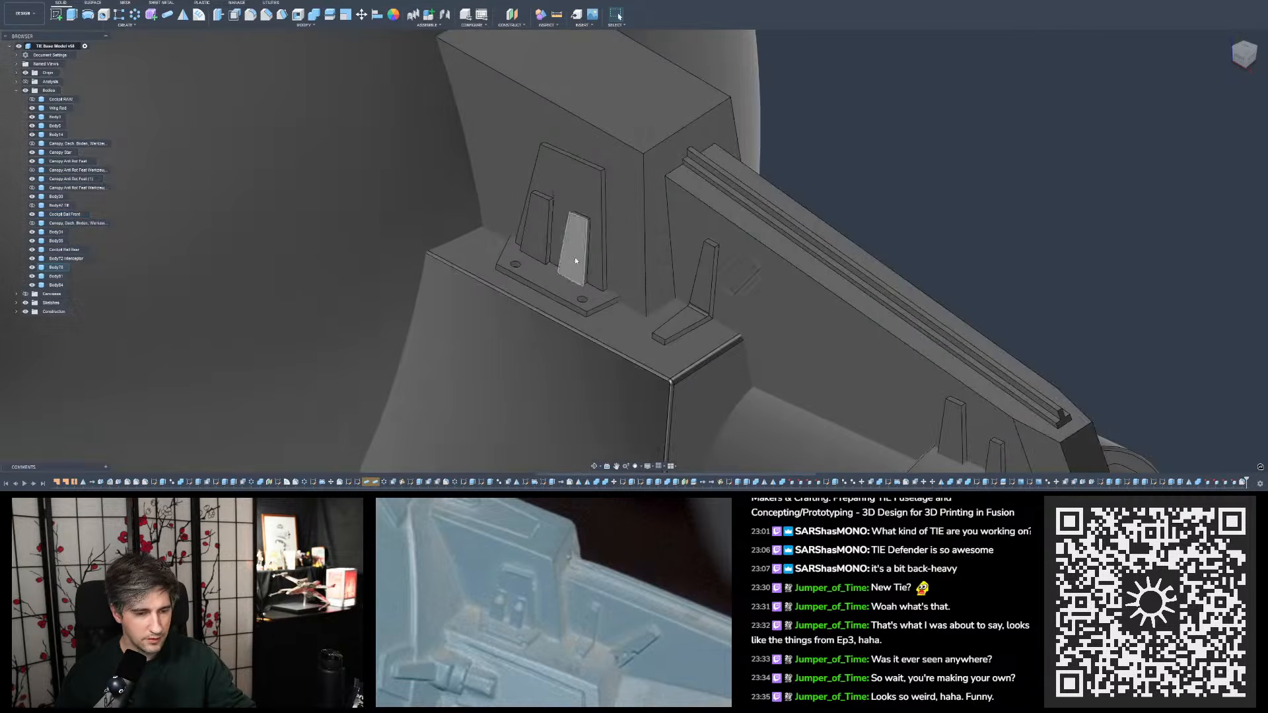
{"action": "scroll", "coordinate": [597, 258], "scroll_direction": "down", "scroll_amount": 5}
{"action": "middle_click_drag", "start_coordinate": [674, 294], "coordinate": [705, 311], "text": "shift"}
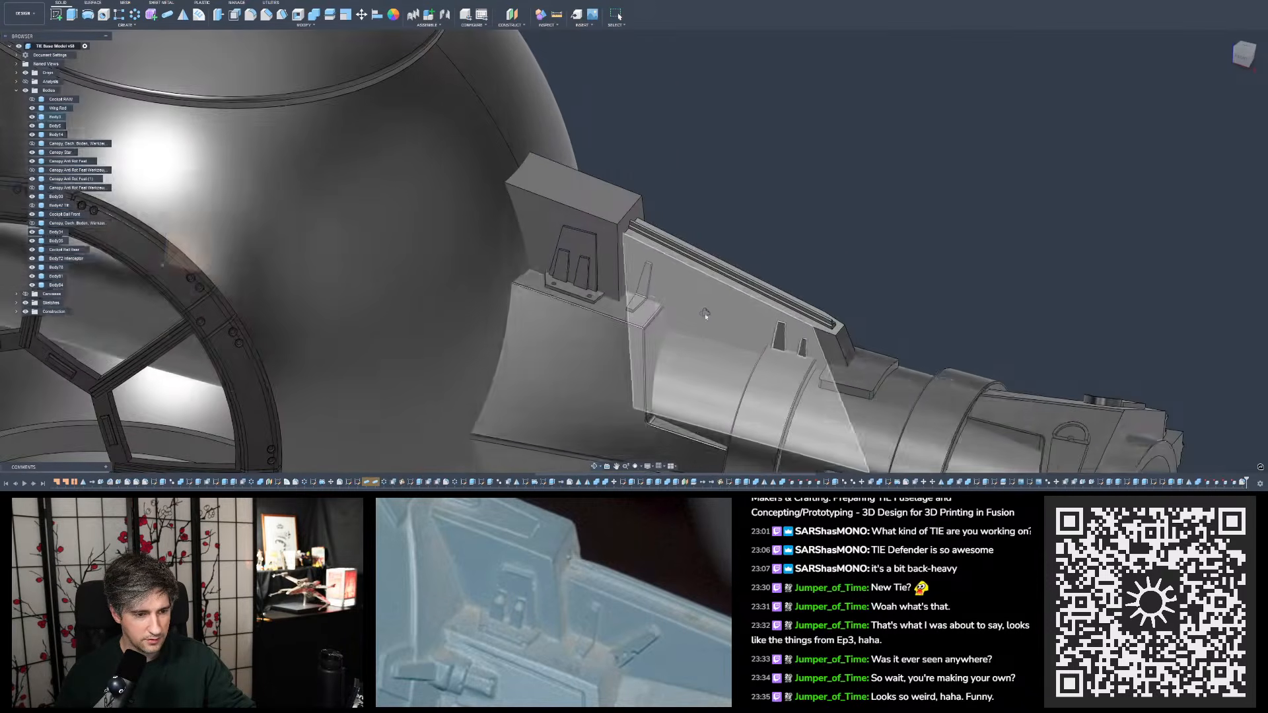
{"action": "scroll", "coordinate": [705, 311], "scroll_direction": "down", "scroll_amount": 3}
{"action": "middle_click_drag", "start_coordinate": [762, 269], "coordinate": [857, 291], "text": "shift"}
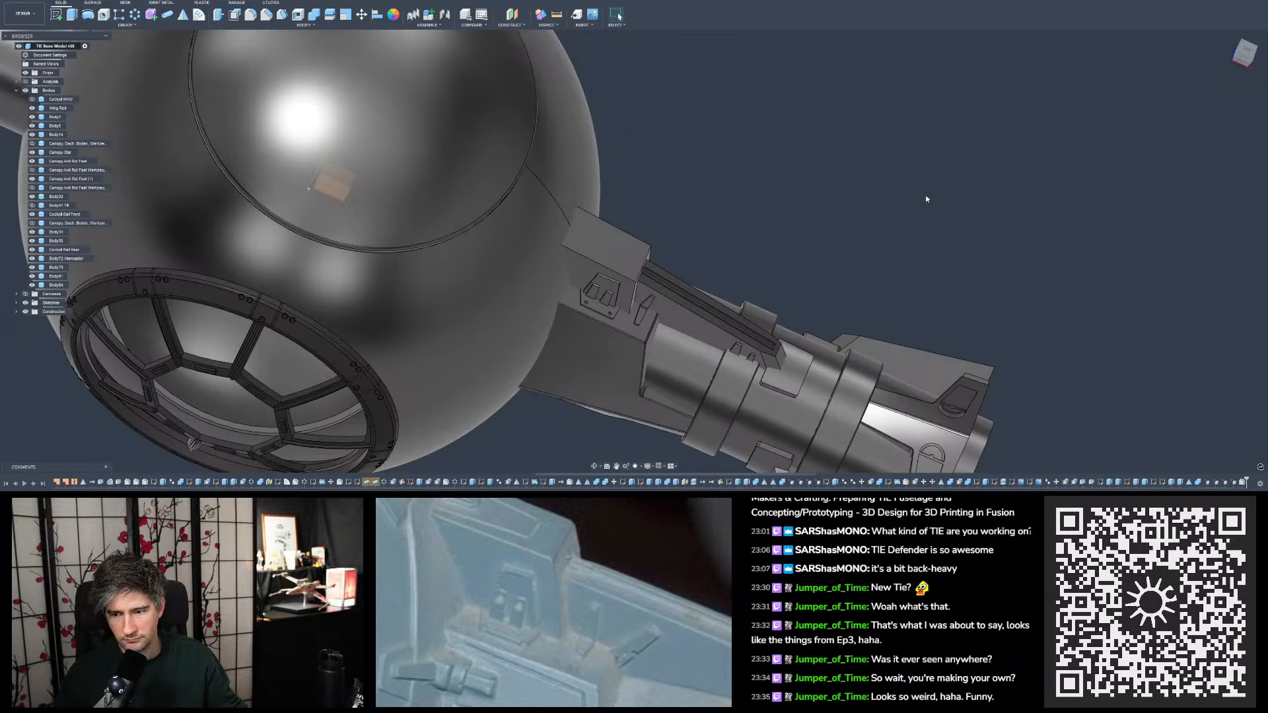
- Examine the box, rail and tabs of the wing mount from above
{"action": "middle_click_drag", "start_coordinate": [879, 220], "coordinate": [476, 241], "text": "shift"}
{"action": "scroll", "coordinate": [742, 196], "scroll_direction": "up", "scroll_amount": 5}
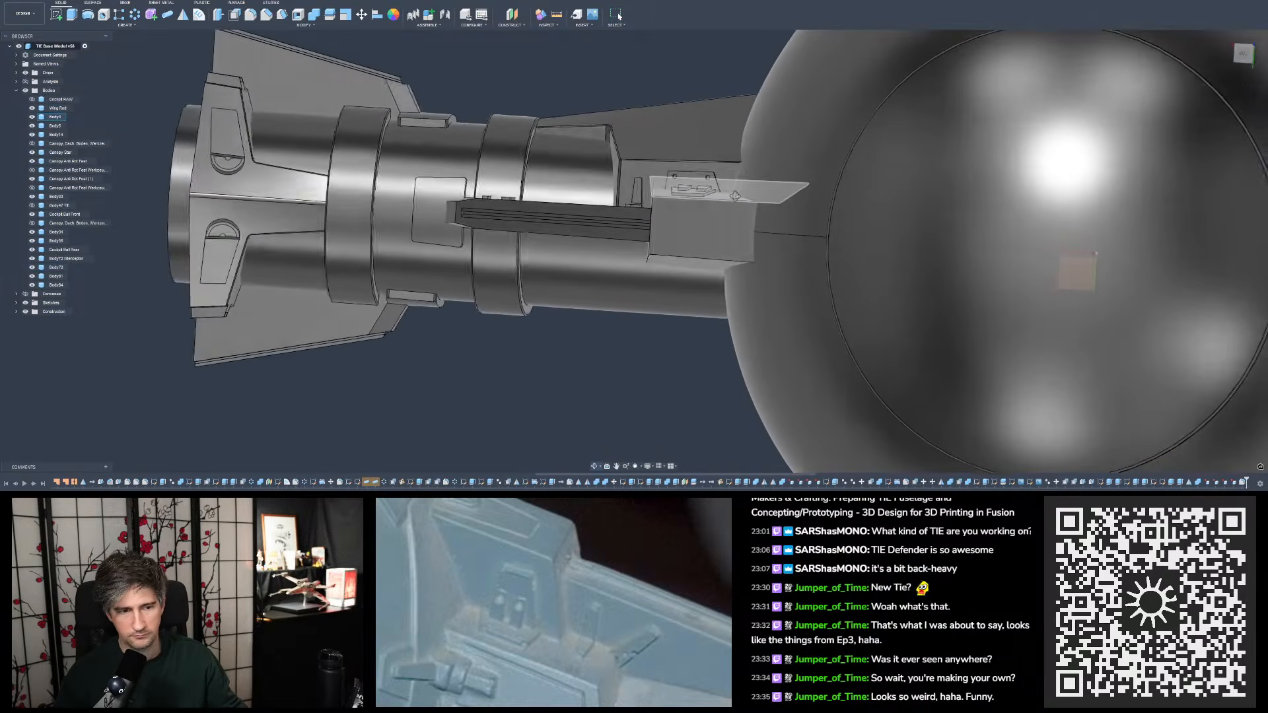
{"action": "mouse_move", "coordinate": [742, 196]}
{"action": "middle_mouse_down", "text": "shift"}
{"action": "mouse_move", "coordinate": [759, 196]}
{"action": "mouse_move", "coordinate": [721, 194]}
{"action": "middle_mouse_up", "text": "shift"}
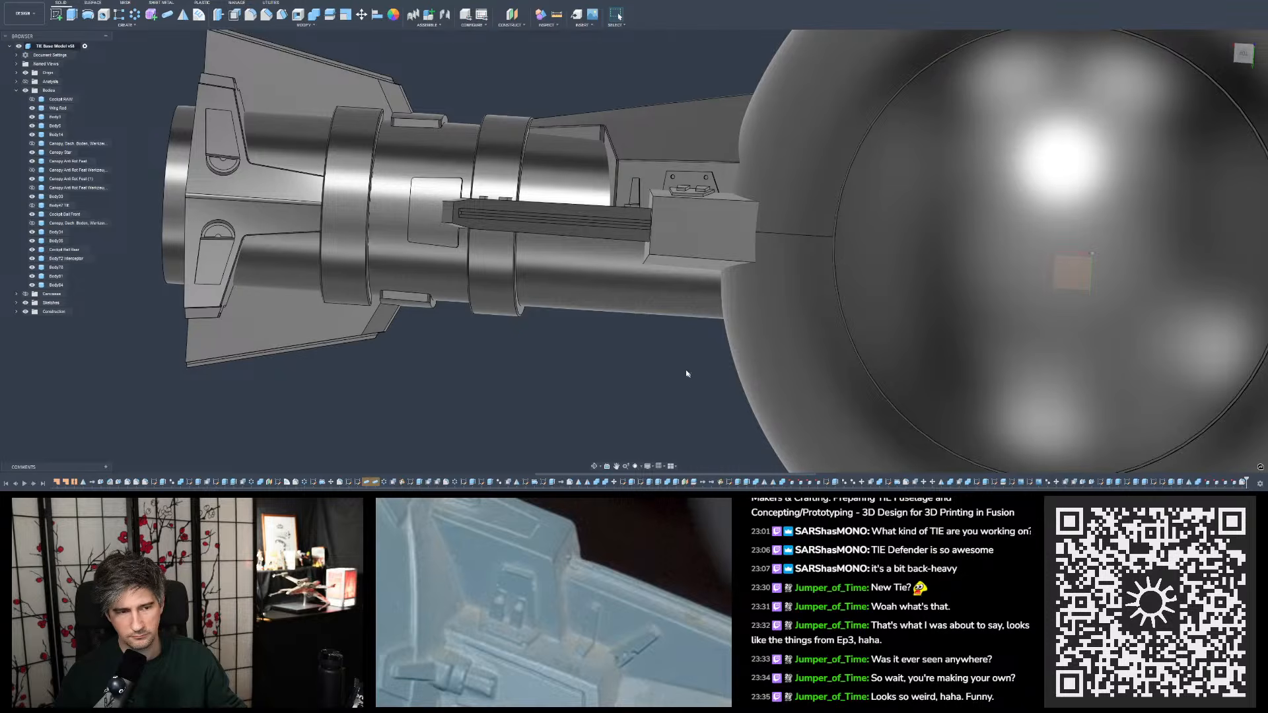
{"action": "middle_click_drag", "start_coordinate": [685, 371], "coordinate": [662, 363], "text": "shift"}
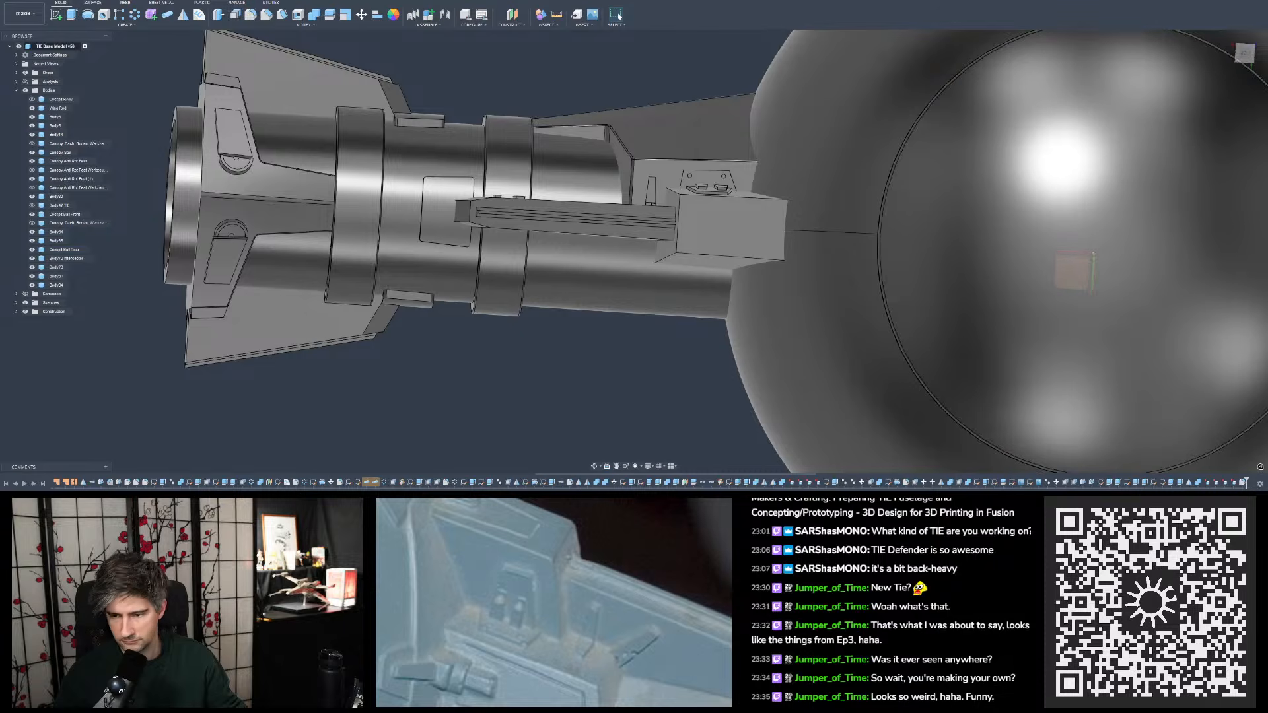
{"action": "scroll", "coordinate": [740, 284], "scroll_direction": "down", "scroll_amount": 3}
- Compare the wing mount with a close-up of the Star Wars Chronicles vehicle photo placed beside the model, and check the model from above
{"action": "middle_click_drag", "start_coordinate": [740, 284], "coordinate": [859, 265], "text": "shift"}
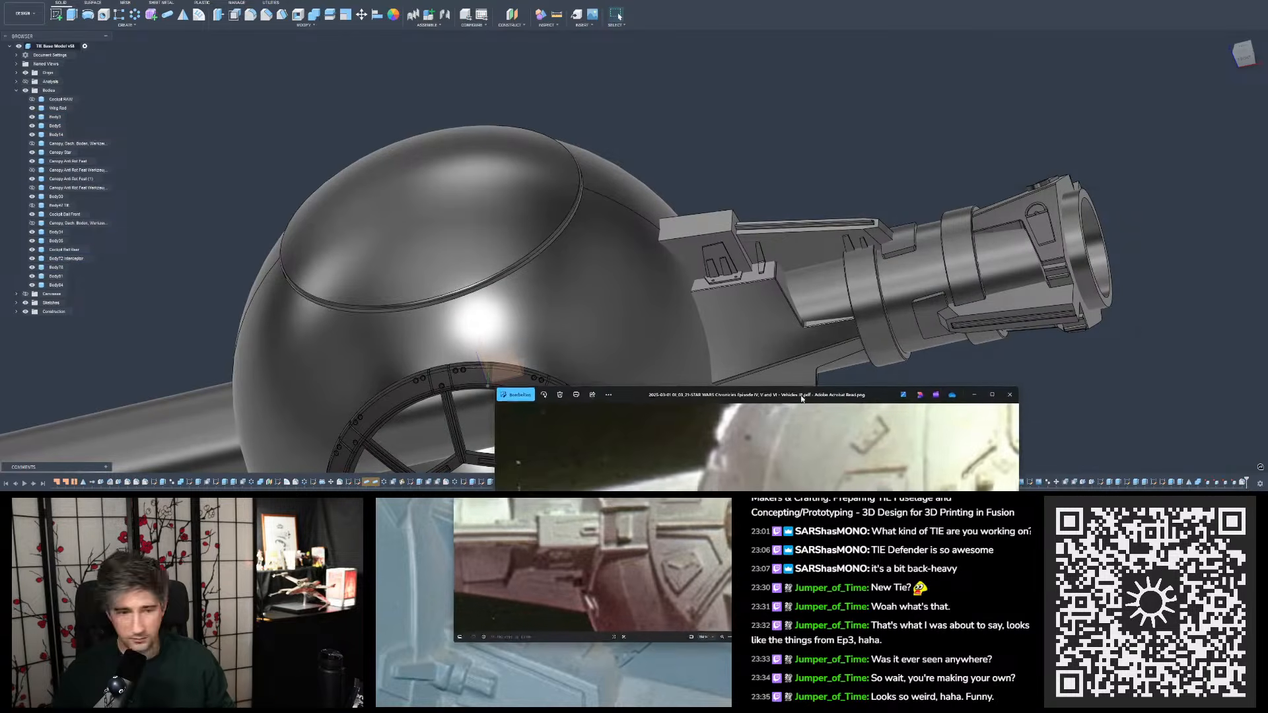
{"action": "double_click", "coordinate": [574, 520]}
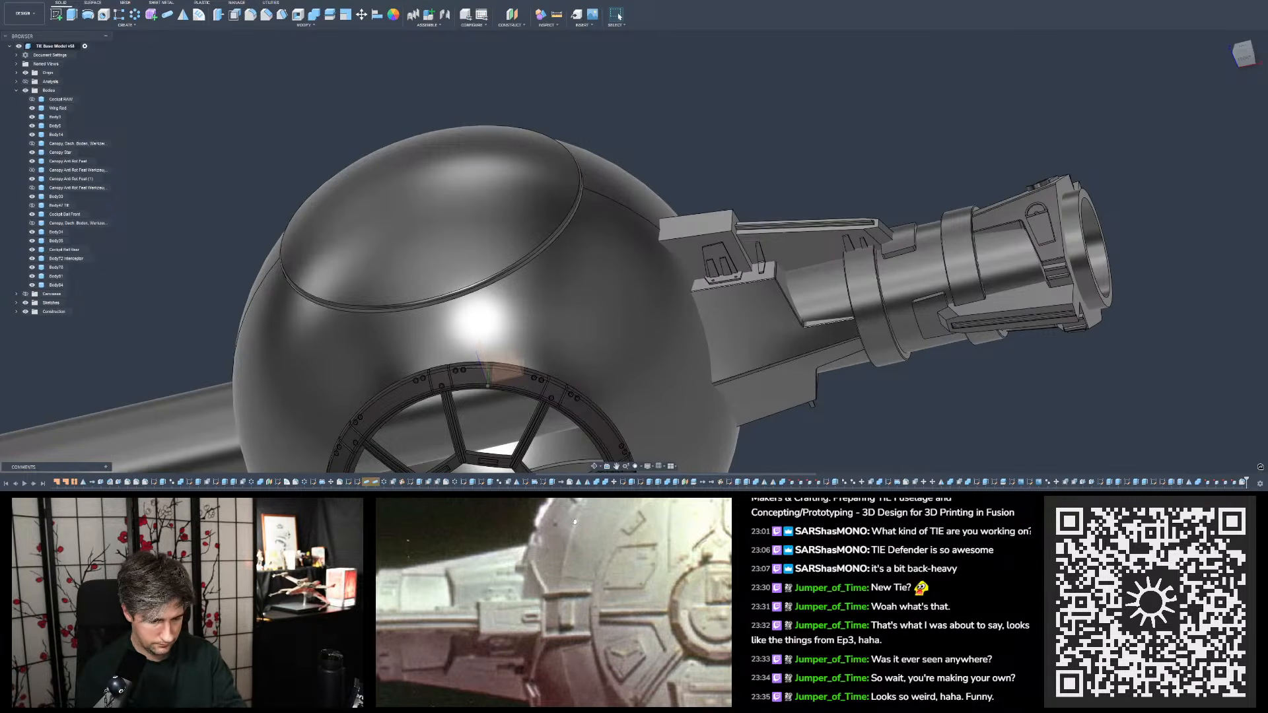
{"action": "scroll", "coordinate": [508, 612], "scroll_direction": "up", "scroll_amount": 5}
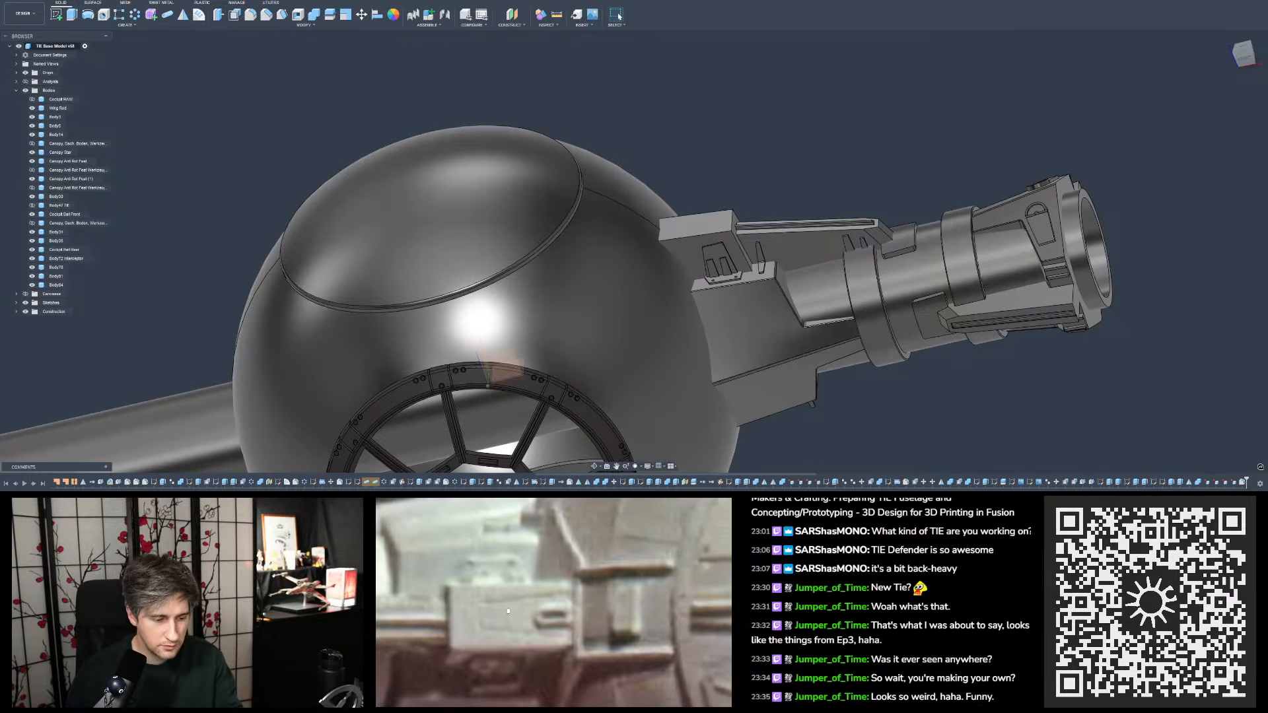
{"action": "scroll", "coordinate": [508, 611], "scroll_direction": "up", "scroll_amount": 1}
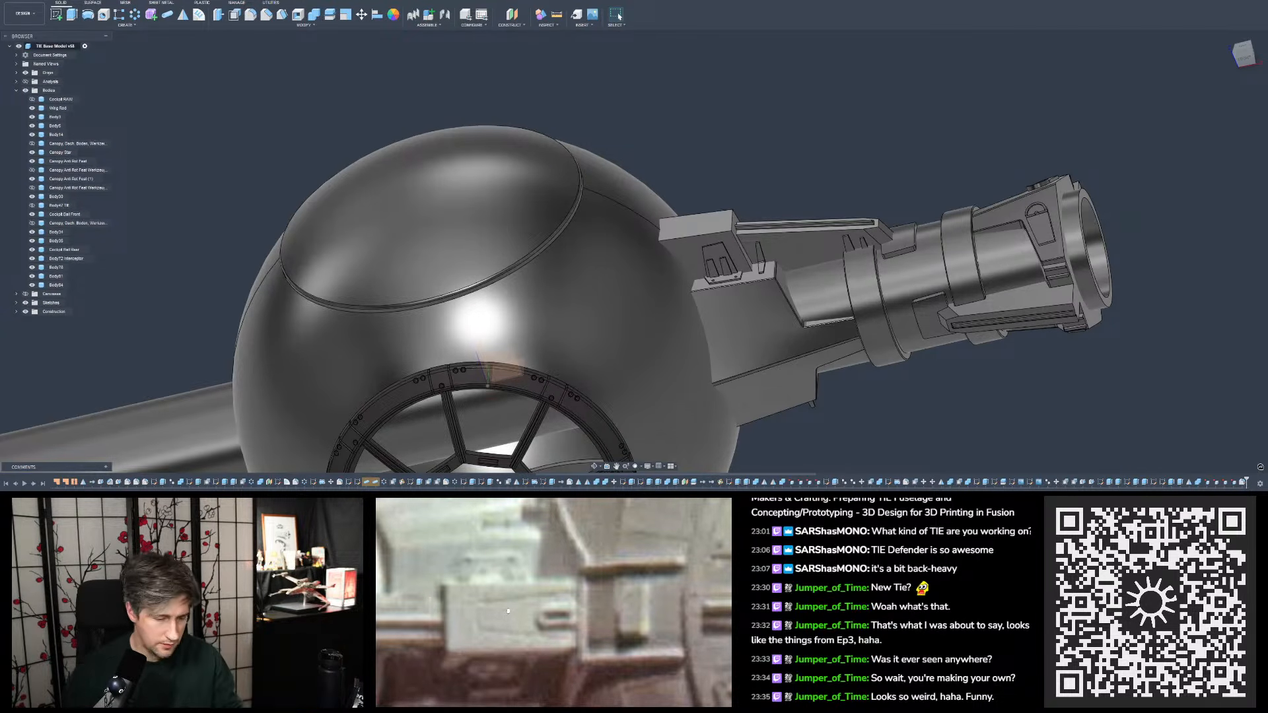
{"action": "middle_click_drag", "start_coordinate": [836, 307], "coordinate": [822, 329], "text": "shift"}
{"action": "left_click", "coordinate": [1246, 54]}
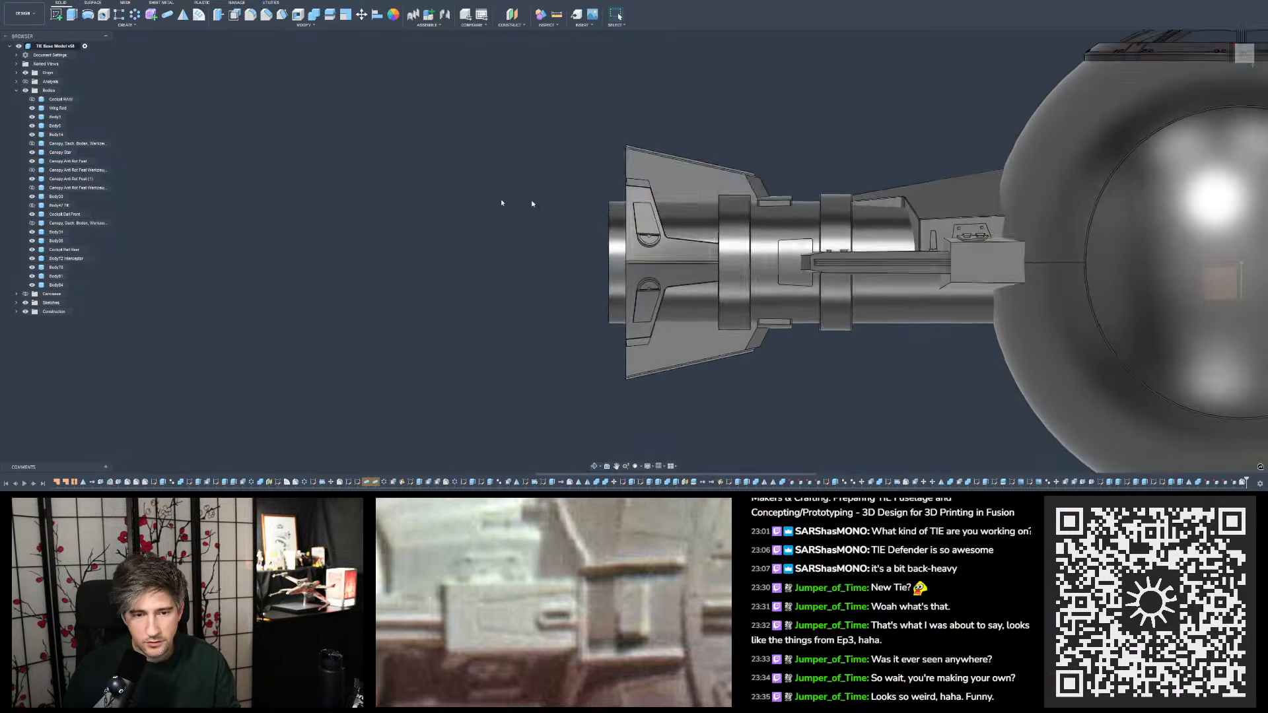
- Compare the wing mount's box, rail and tab plates with the reference photos, checking the faces and edges from above and from the side
{"action": "scroll", "coordinate": [771, 256], "scroll_direction": "up", "scroll_amount": 10}
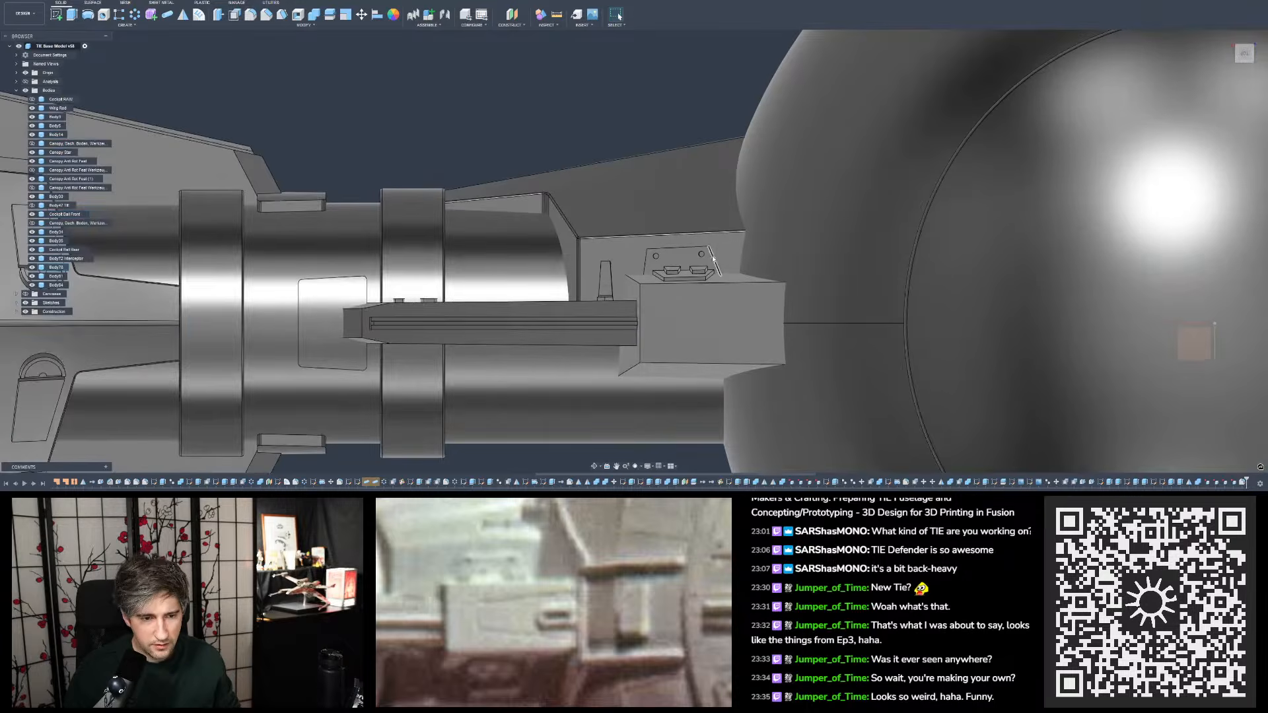
{"action": "left_click", "coordinate": [646, 268]}
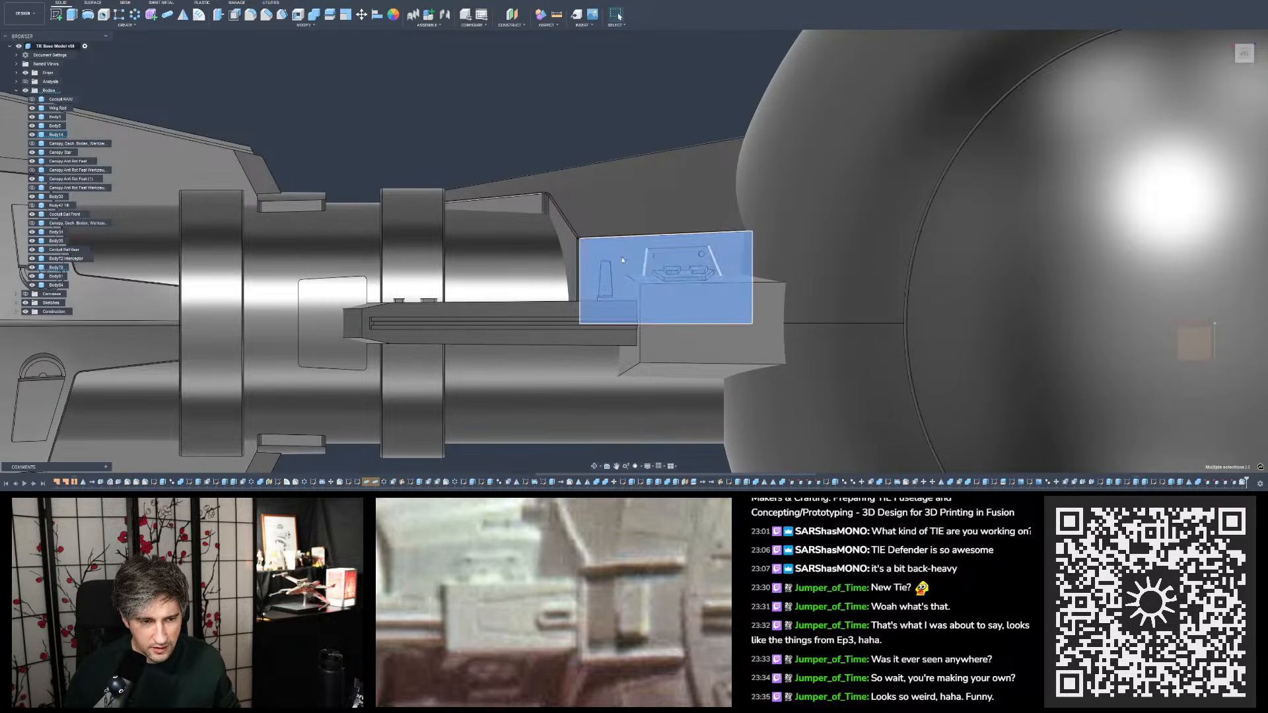
{"action": "left_click", "coordinate": [623, 258], "text": "ctrl"}
{"action": "scroll", "coordinate": [562, 184], "scroll_direction": "down", "scroll_amount": 3}
{"action": "scroll", "coordinate": [744, 206], "scroll_direction": "up", "scroll_amount": 5}
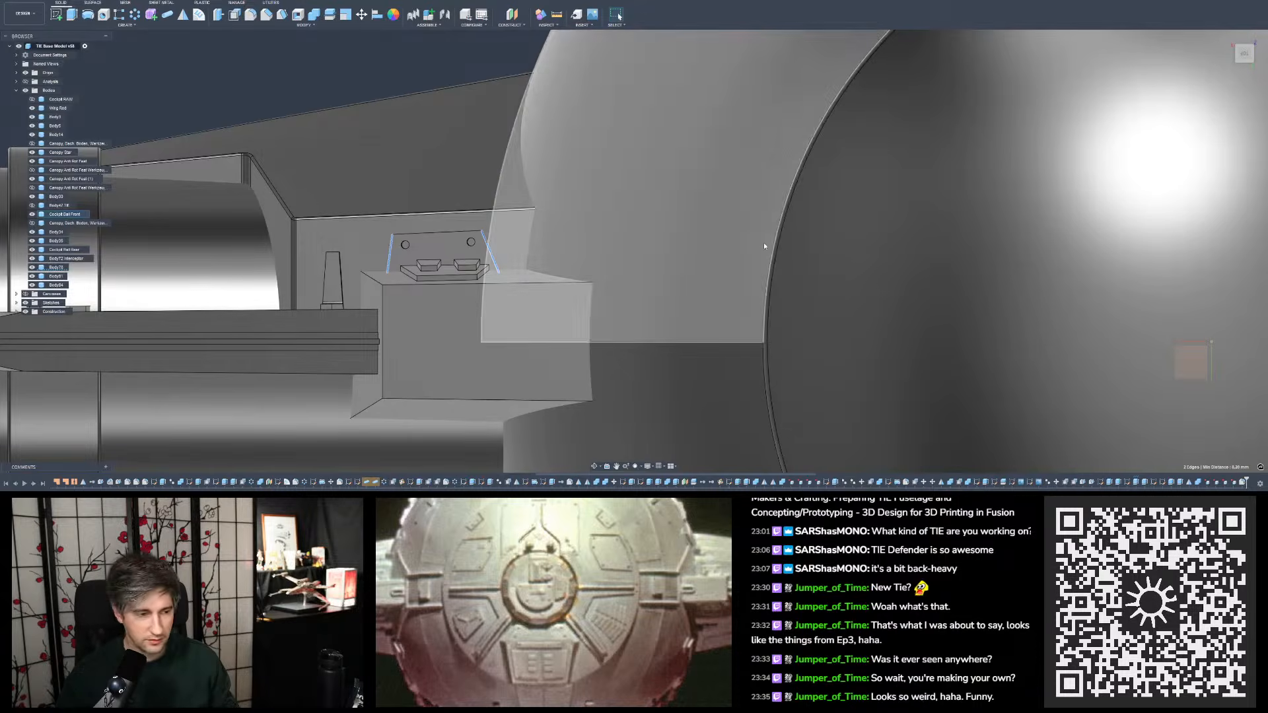
{"action": "left_click", "coordinate": [392, 67]}
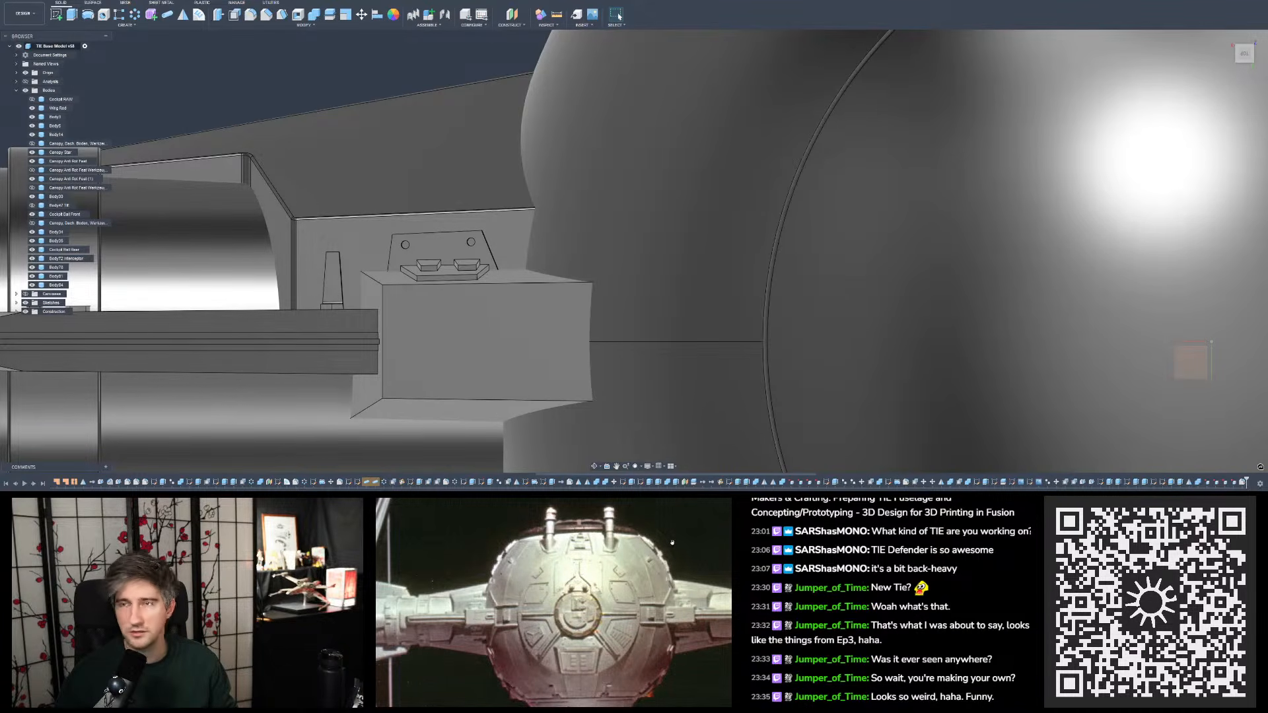
{"action": "scroll", "coordinate": [555, 299], "scroll_direction": "down", "scroll_amount": 2}
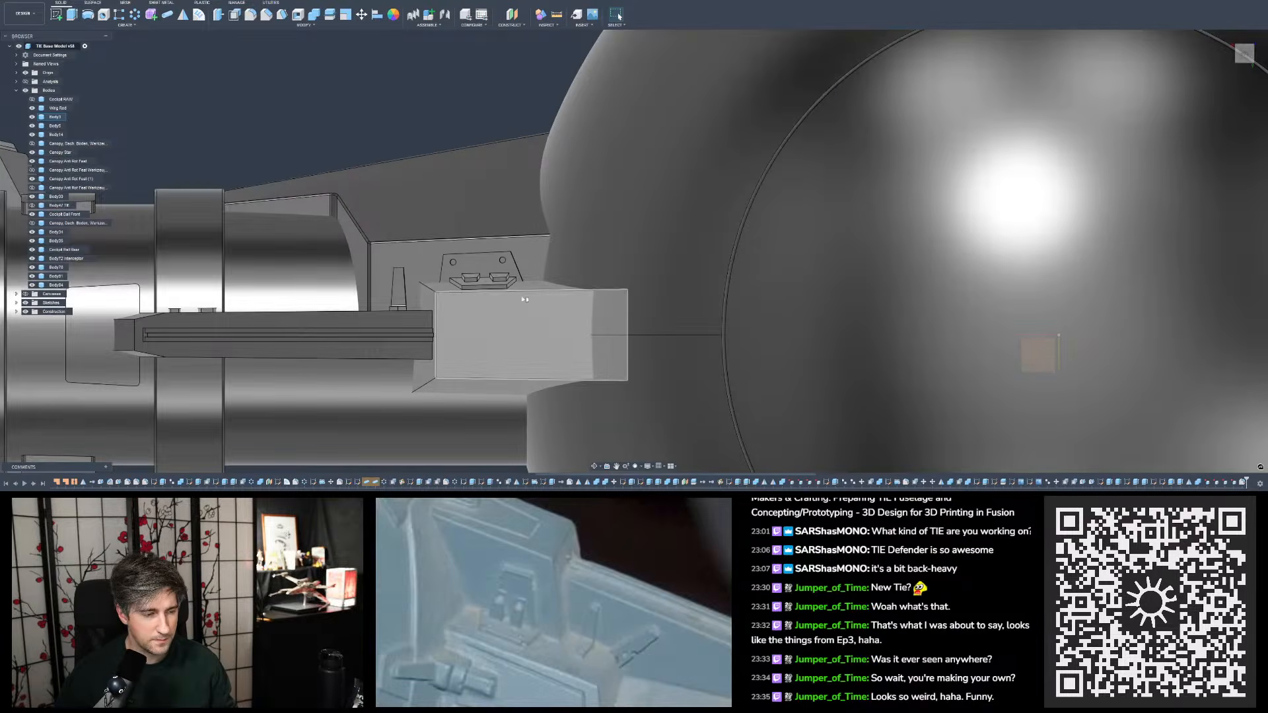
{"action": "middle_click_drag", "start_coordinate": [494, 315], "coordinate": [488, 312], "text": "shift"}
{"action": "middle_click_drag", "start_coordinate": [490, 322], "coordinate": [603, 277], "text": "shift"}
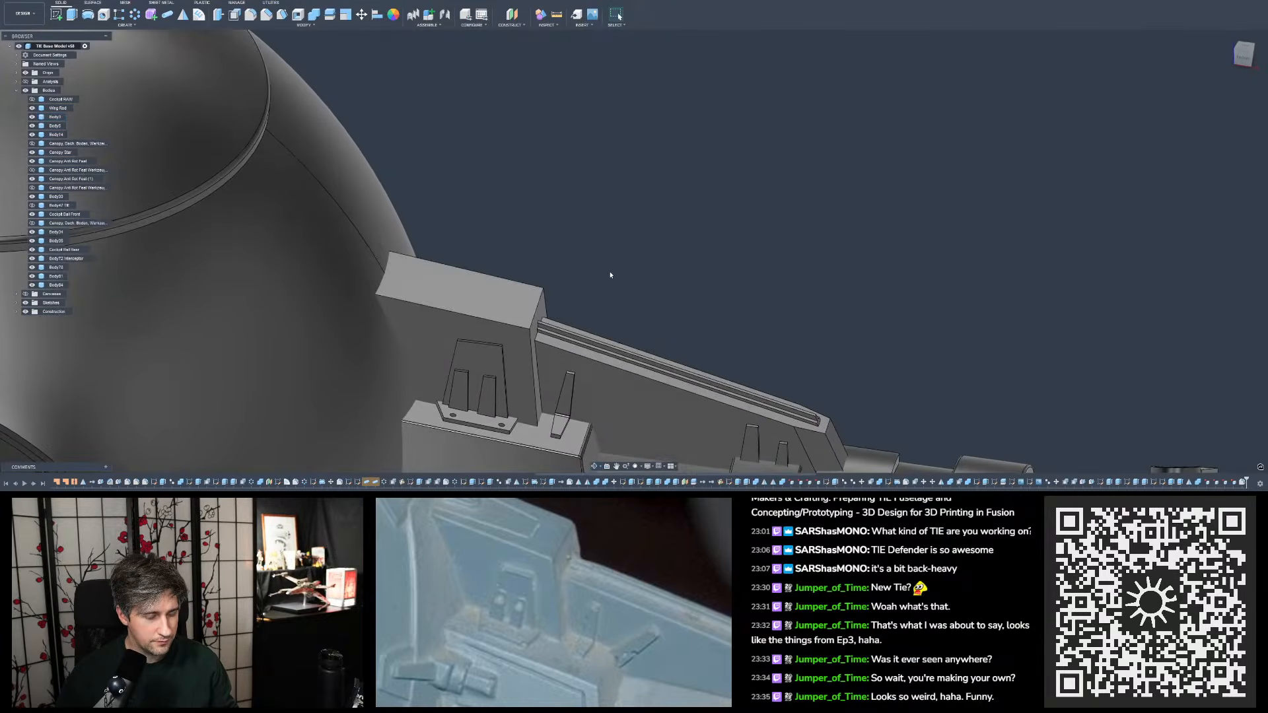
- Save the model
{"action": "scroll", "coordinate": [626, 277], "scroll_direction": "down", "scroll_amount": 2}
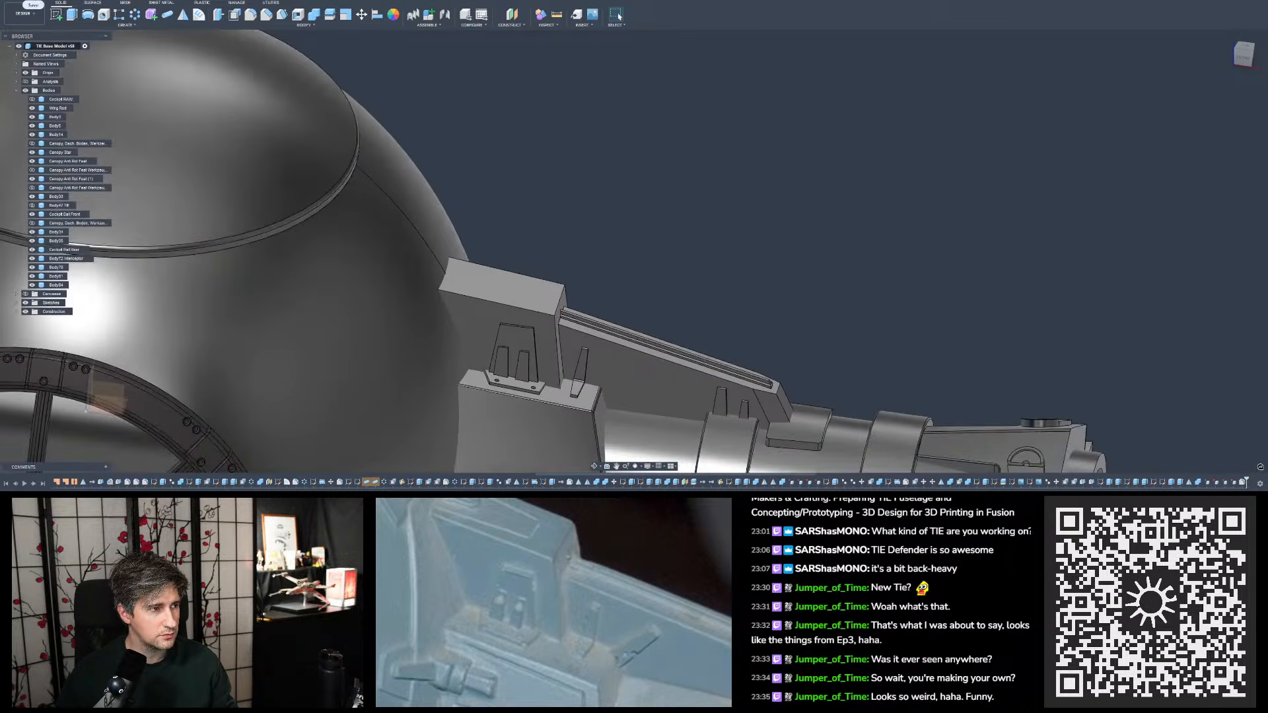
{"action": "key", "text": "ctrl+s"}
{"action": "left_click", "coordinate": [631, 257]}
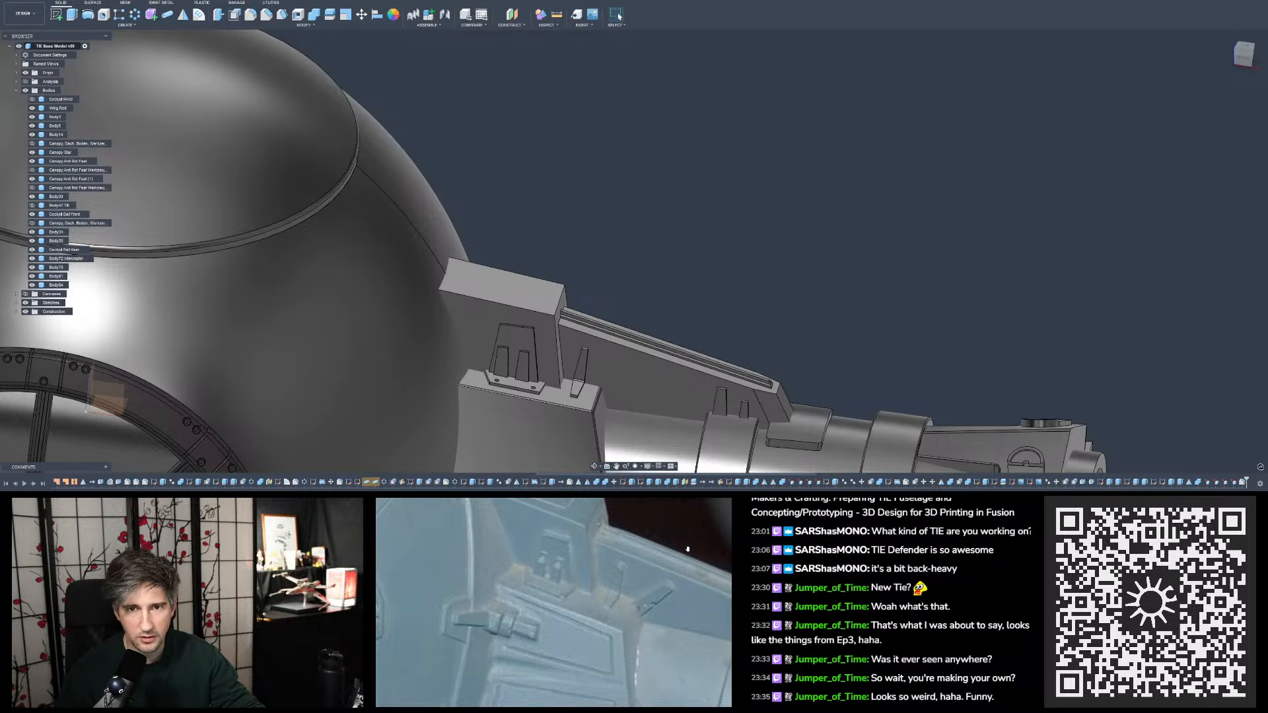
- On the wing mount's flat side face, sketch a closed four-line tab outline beside the single tapered tab, slanting at about 55° and overlapping the block's corner
{"action": "middle_click_drag", "start_coordinate": [722, 320], "coordinate": [729, 313], "text": "shift"}
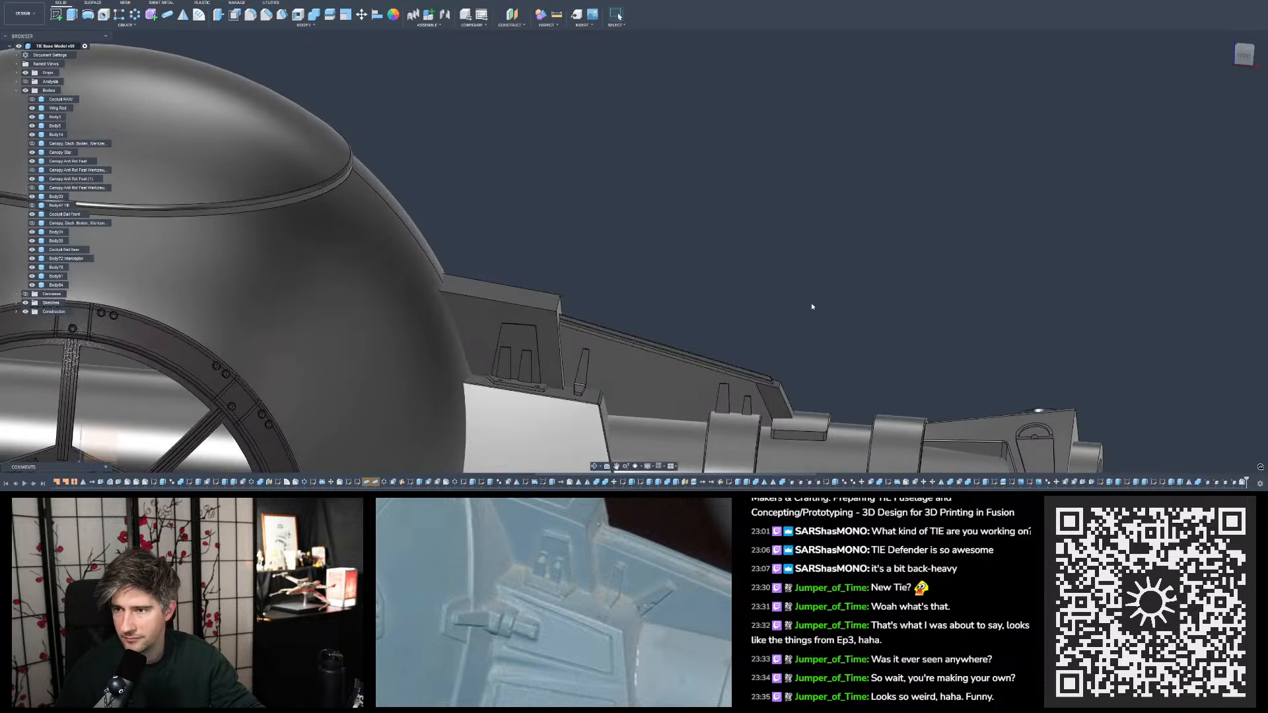
{"action": "mouse_move", "coordinate": [811, 310]}
{"action": "middle_mouse_down", "text": "shift"}
{"action": "mouse_move", "coordinate": [823, 336]}
{"action": "mouse_move", "coordinate": [799, 303]}
{"action": "middle_mouse_up", "text": "shift"}
{"action": "scroll", "coordinate": [798, 303], "scroll_direction": "down", "scroll_amount": 6}
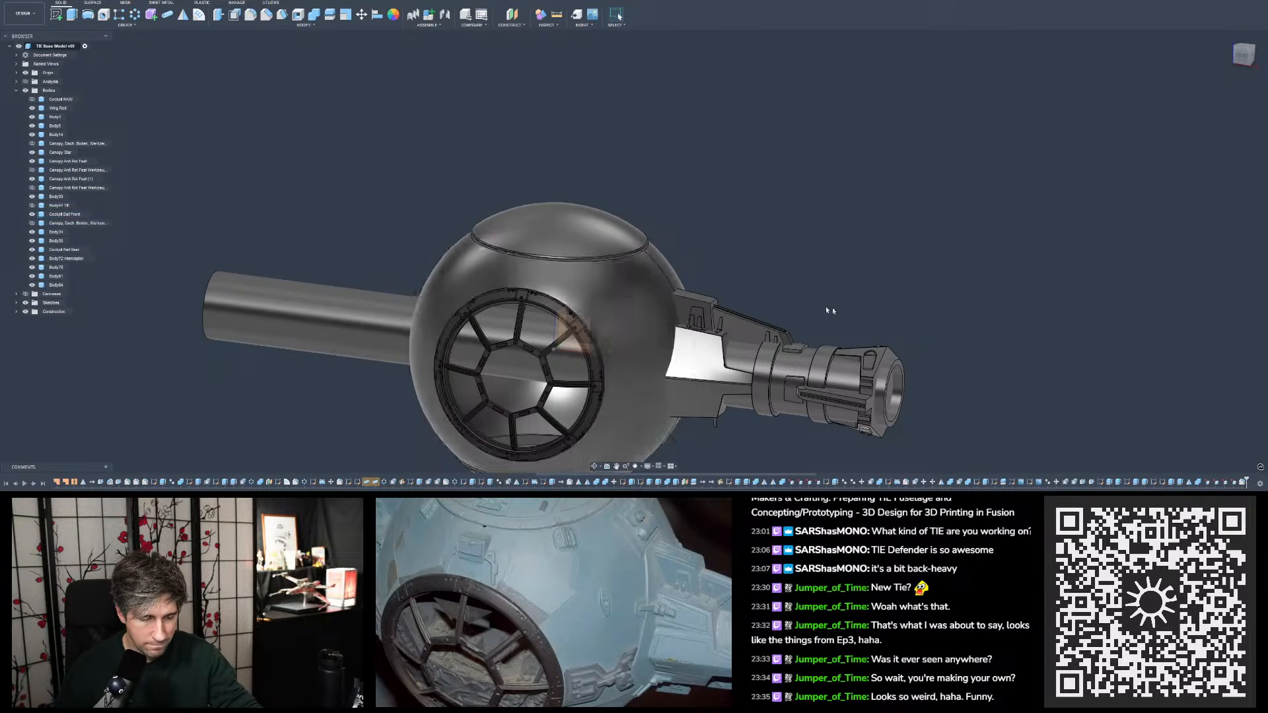
{"action": "scroll", "coordinate": [741, 343], "scroll_direction": "up", "scroll_amount": 5}
{"action": "scroll", "coordinate": [741, 344], "scroll_direction": "up", "scroll_amount": 6}
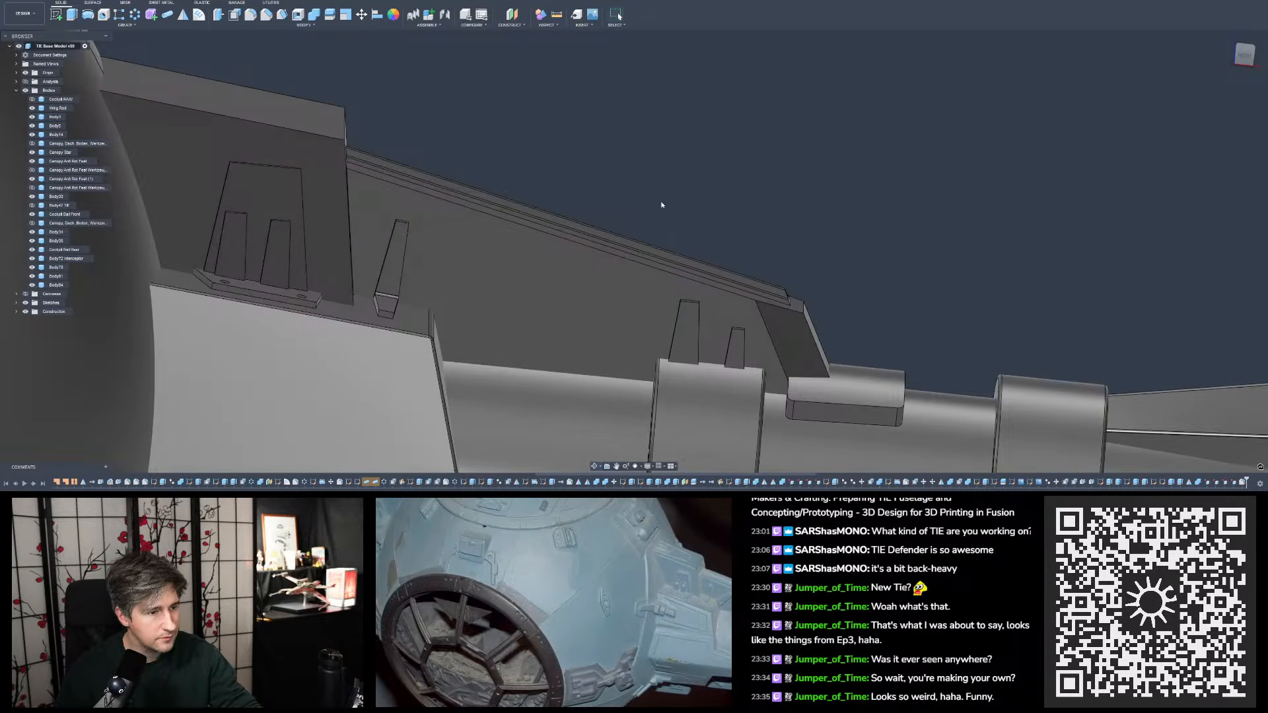
{"action": "left_click", "coordinate": [56, 14]}
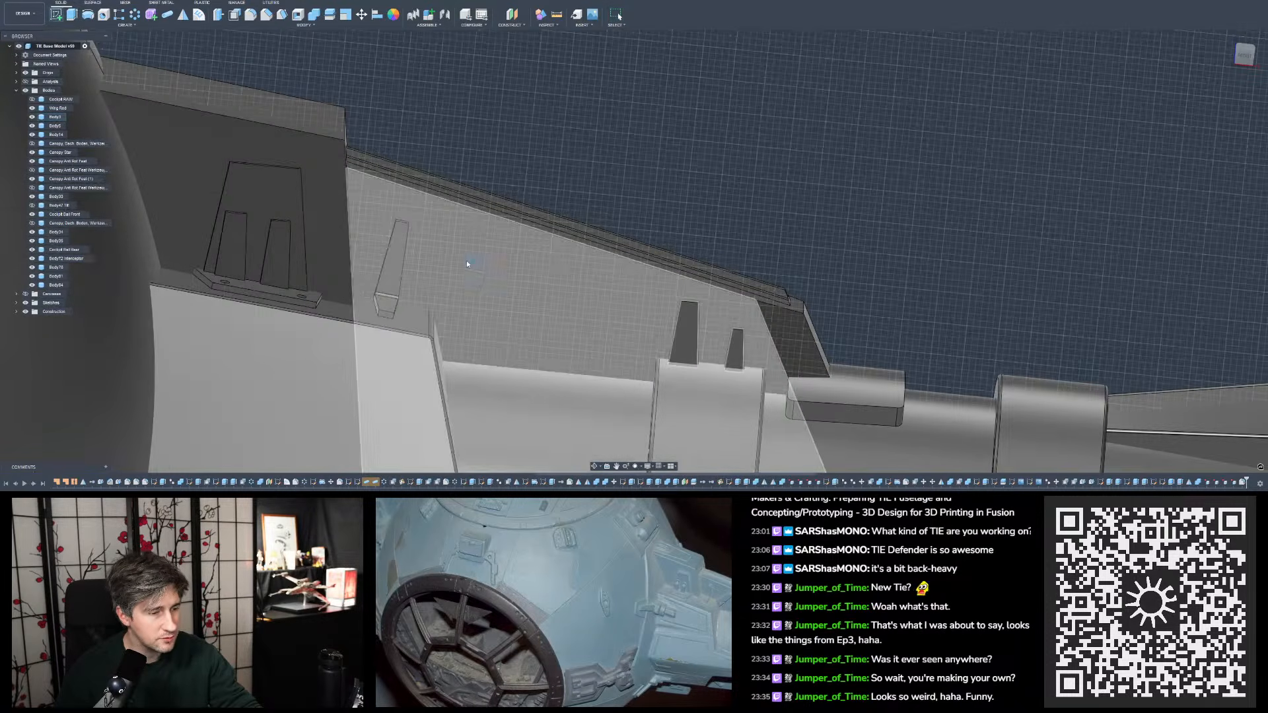
{"action": "left_click", "coordinate": [467, 261]}
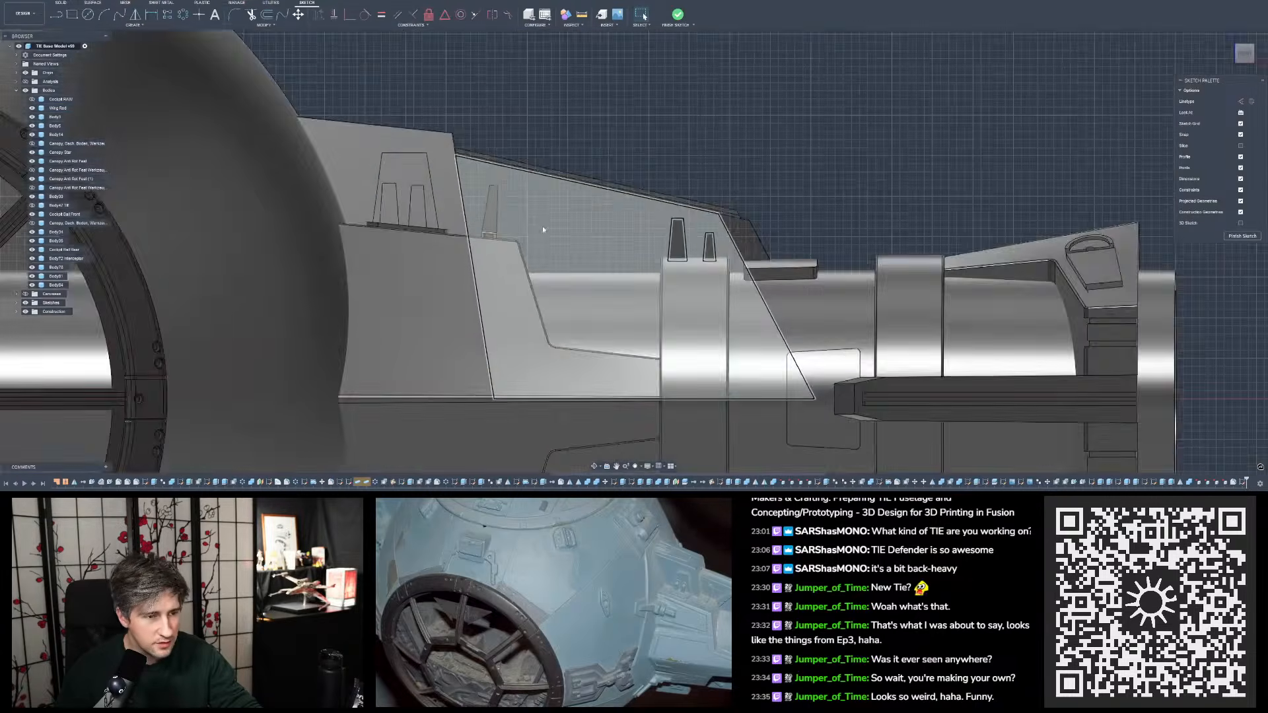
{"action": "scroll", "coordinate": [543, 239], "scroll_direction": "up", "scroll_amount": 2}
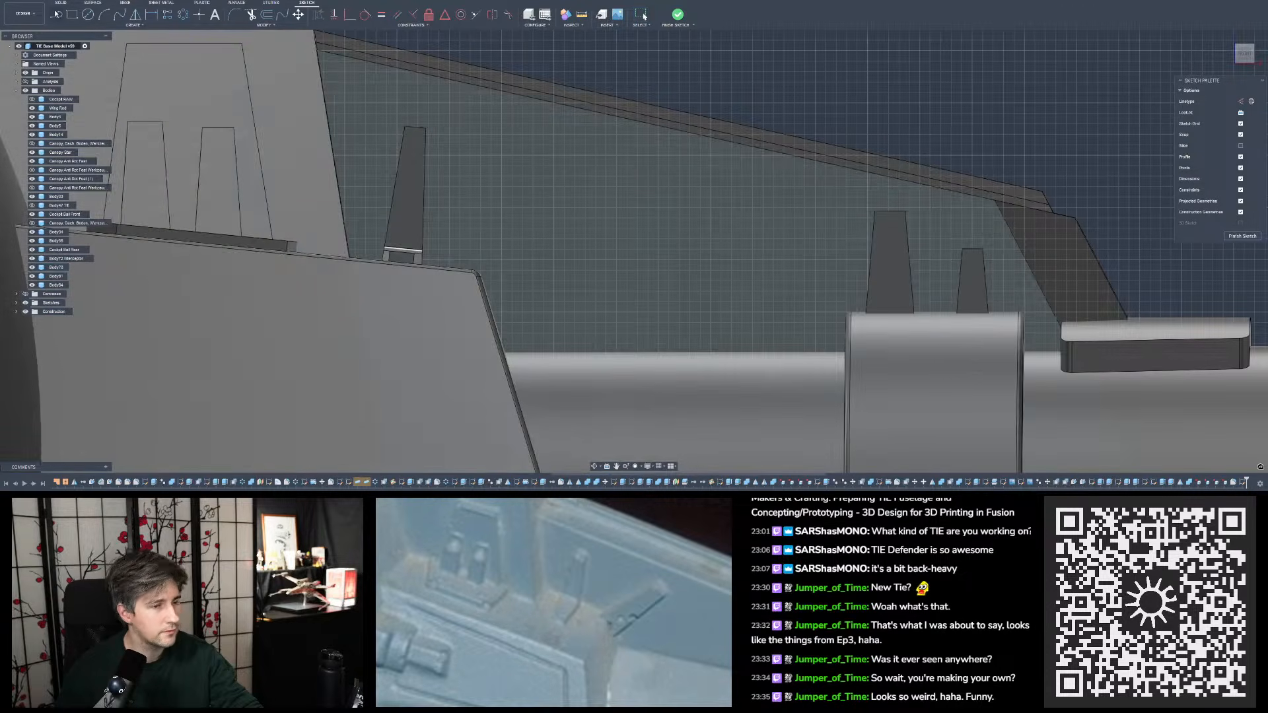
{"action": "key", "text": "l"}
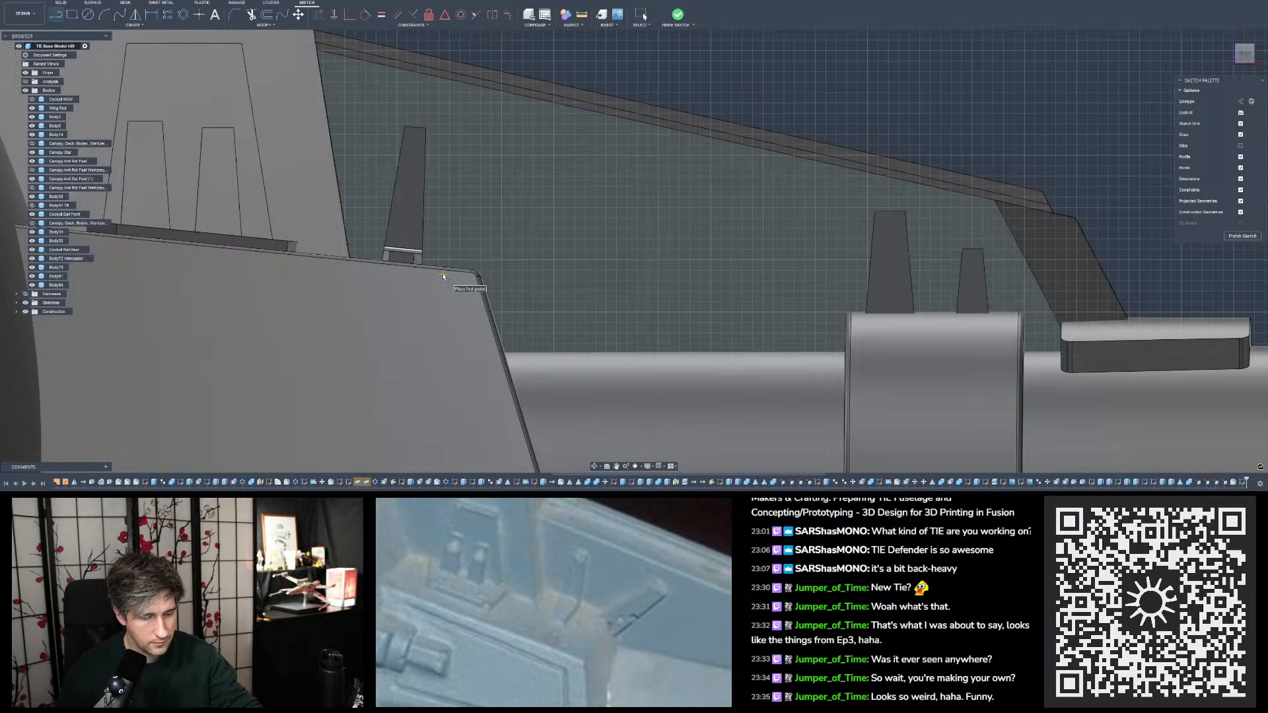
{"action": "left_click", "coordinate": [445, 273]}
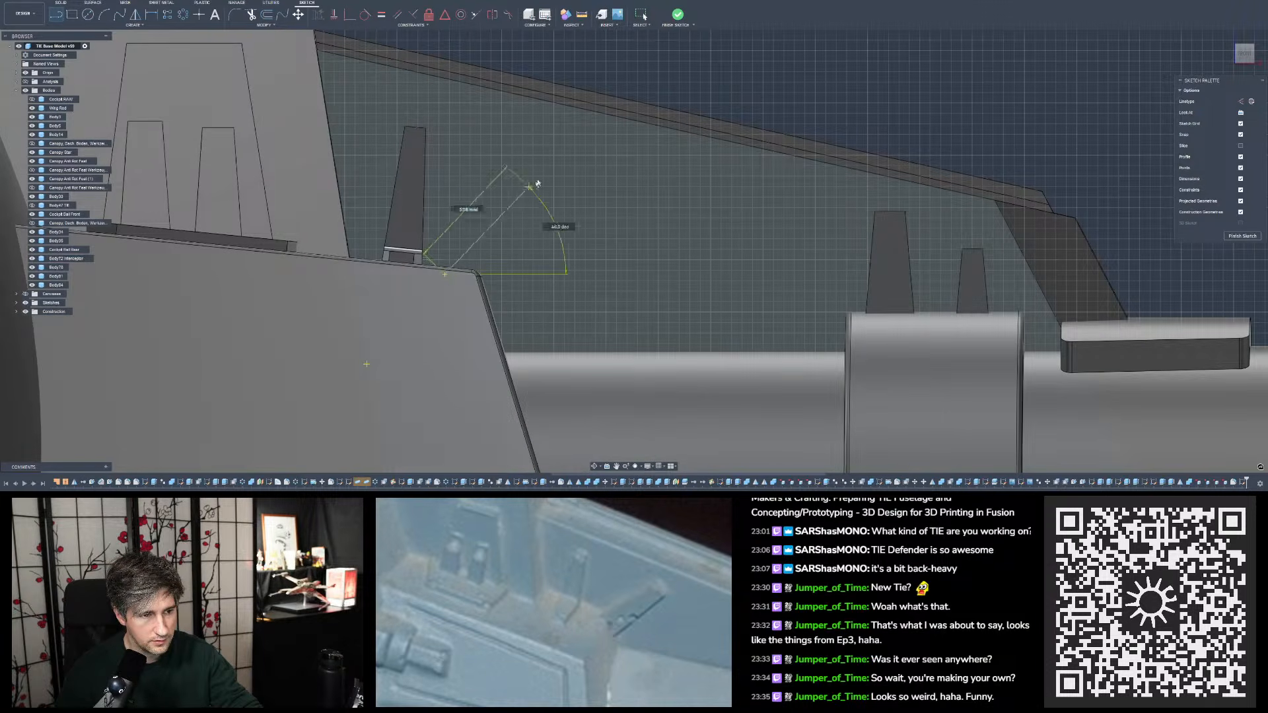
{"action": "left_click", "coordinate": [543, 135]}
{"action": "left_click", "coordinate": [576, 152]}
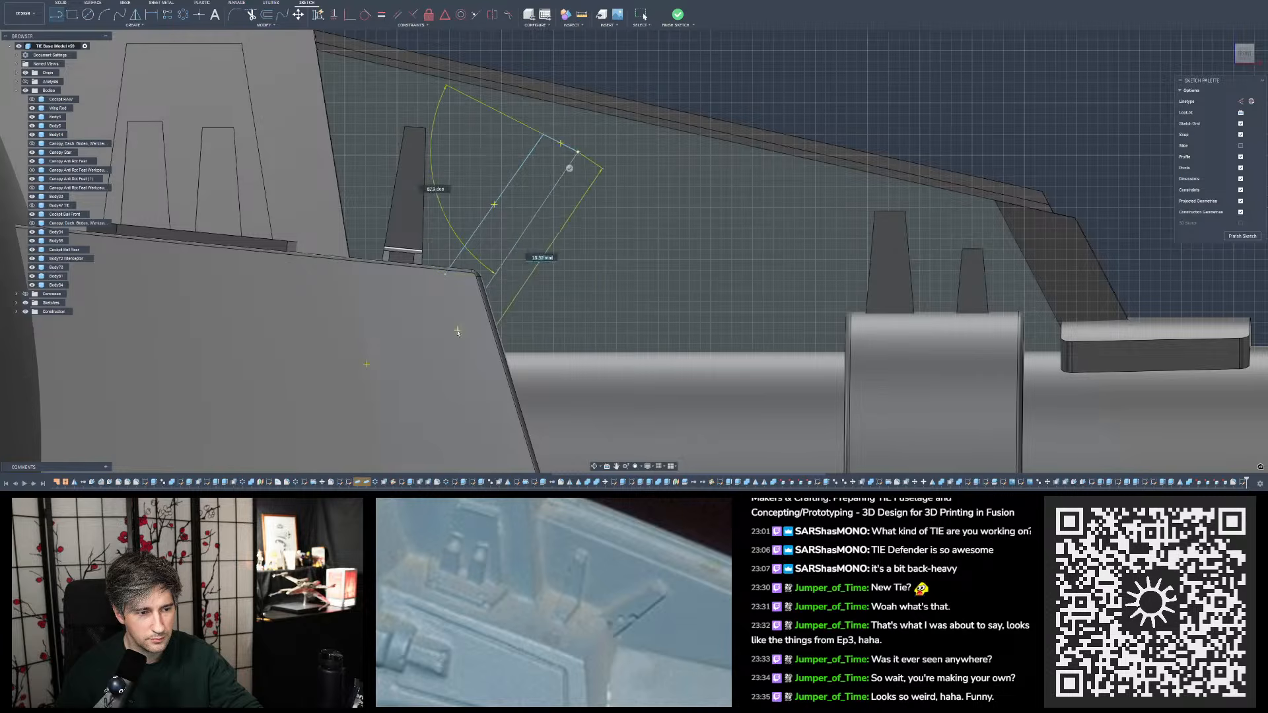
{"action": "left_click", "coordinate": [486, 304]}
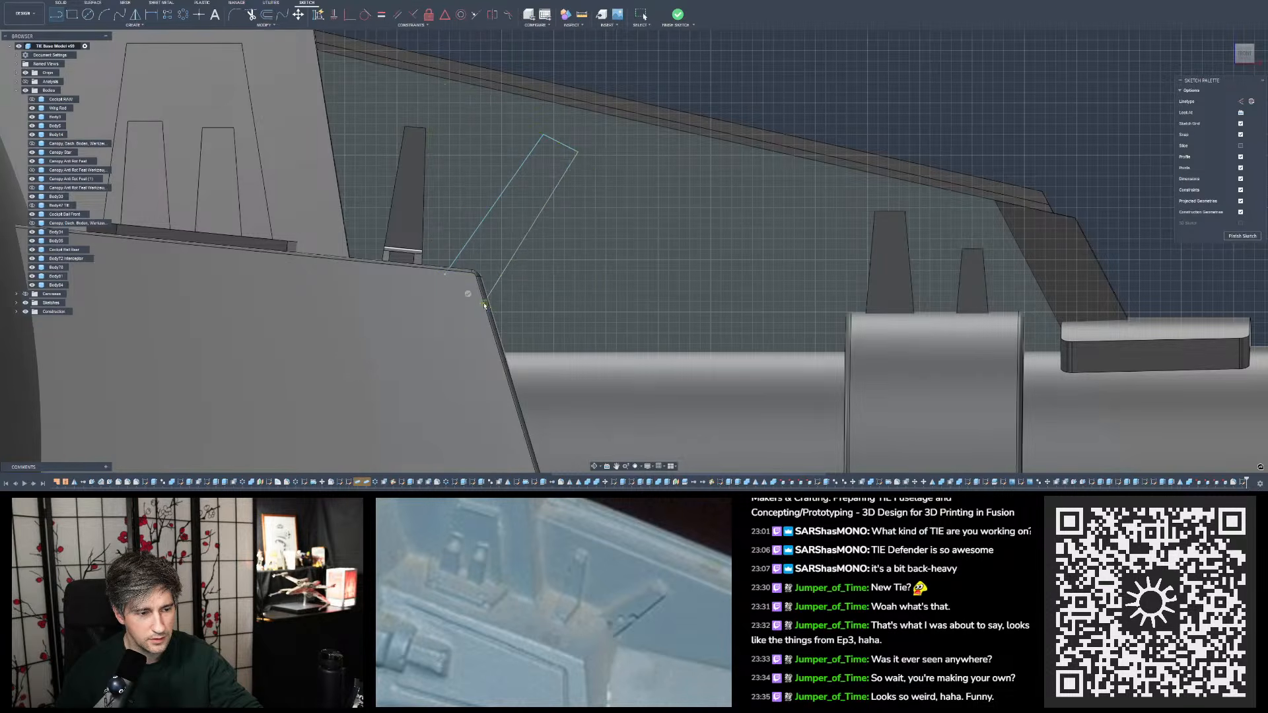
{"action": "left_click", "coordinate": [446, 277]}
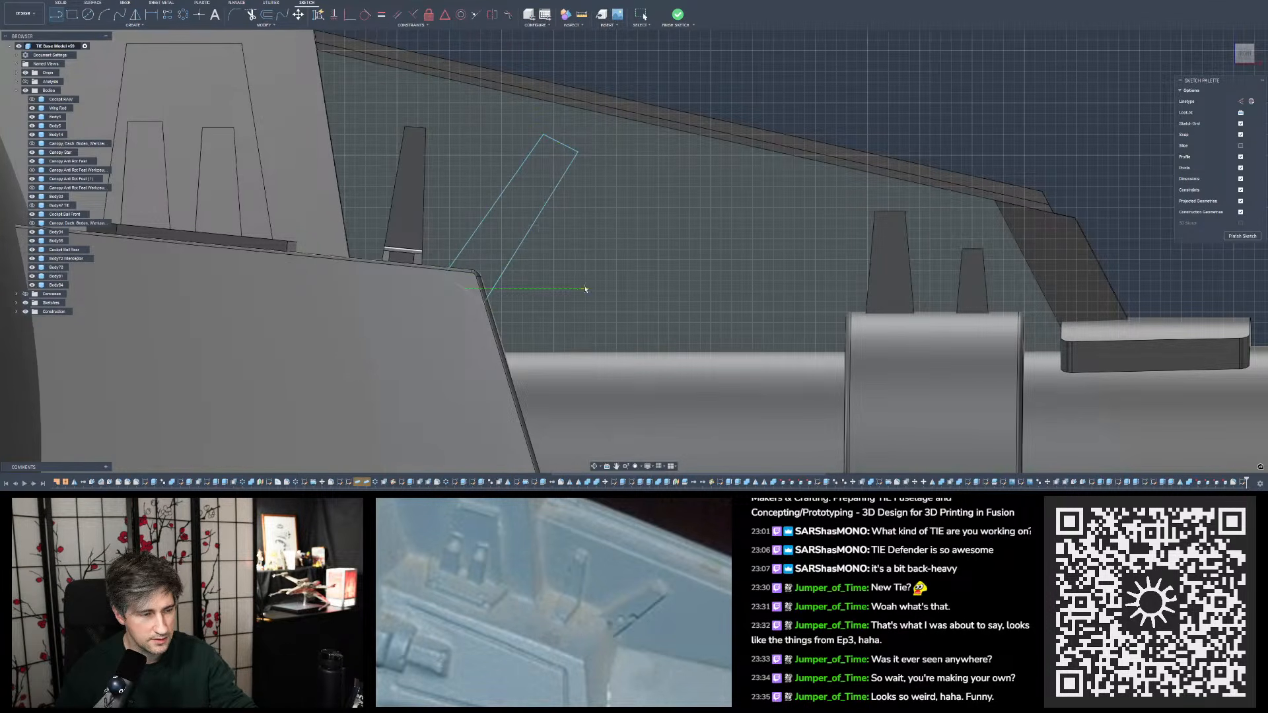
{"action": "key", "text": "Escape"}
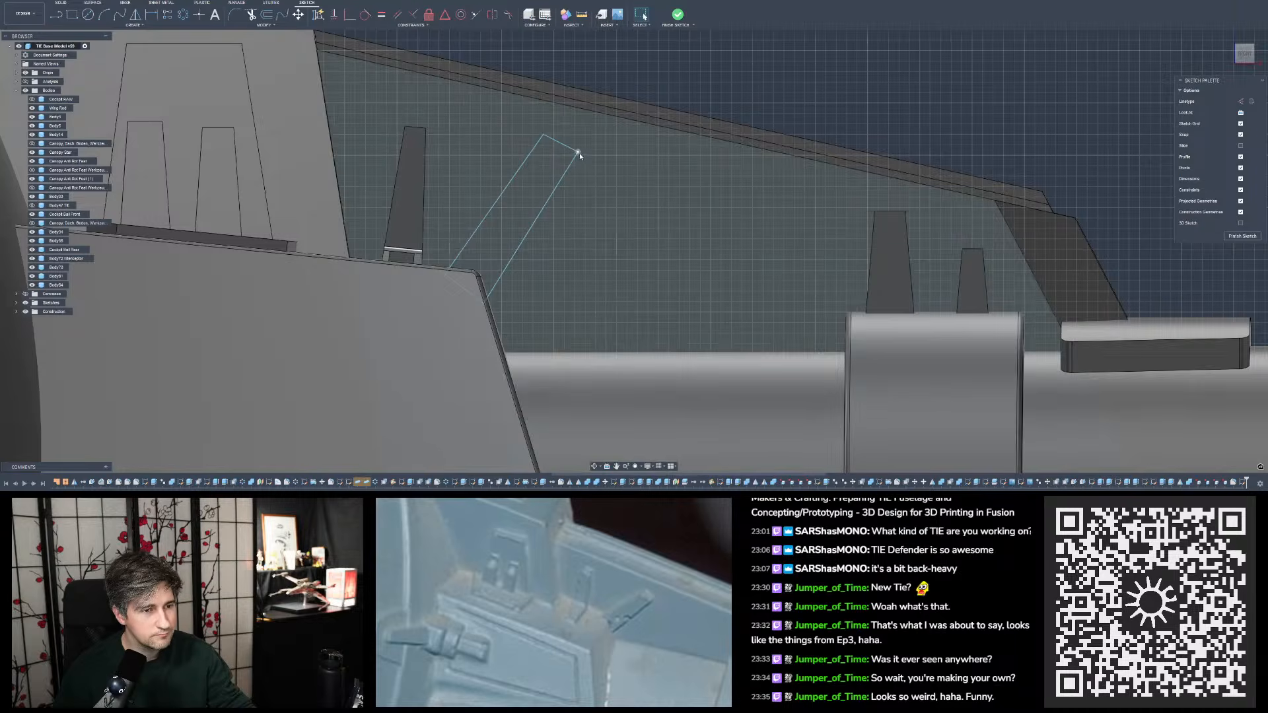
- Dimension the angle between the slanted outline's short end line and its long edge nearest the single tapered tab as 94°
{"action": "left_click", "coordinate": [576, 156]}
{"action": "left_click", "coordinate": [622, 75]}
{"action": "scroll", "coordinate": [574, 135], "scroll_direction": "up", "scroll_amount": 4}
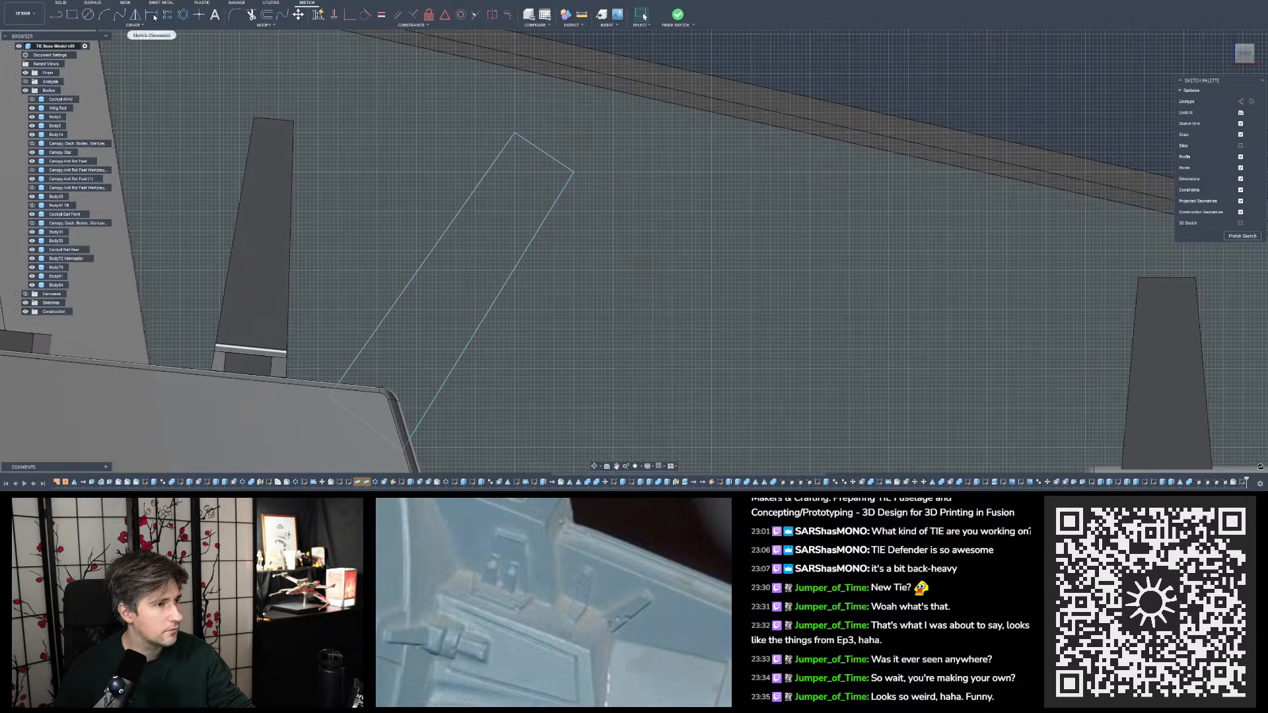
{"action": "left_click", "coordinate": [152, 15]}
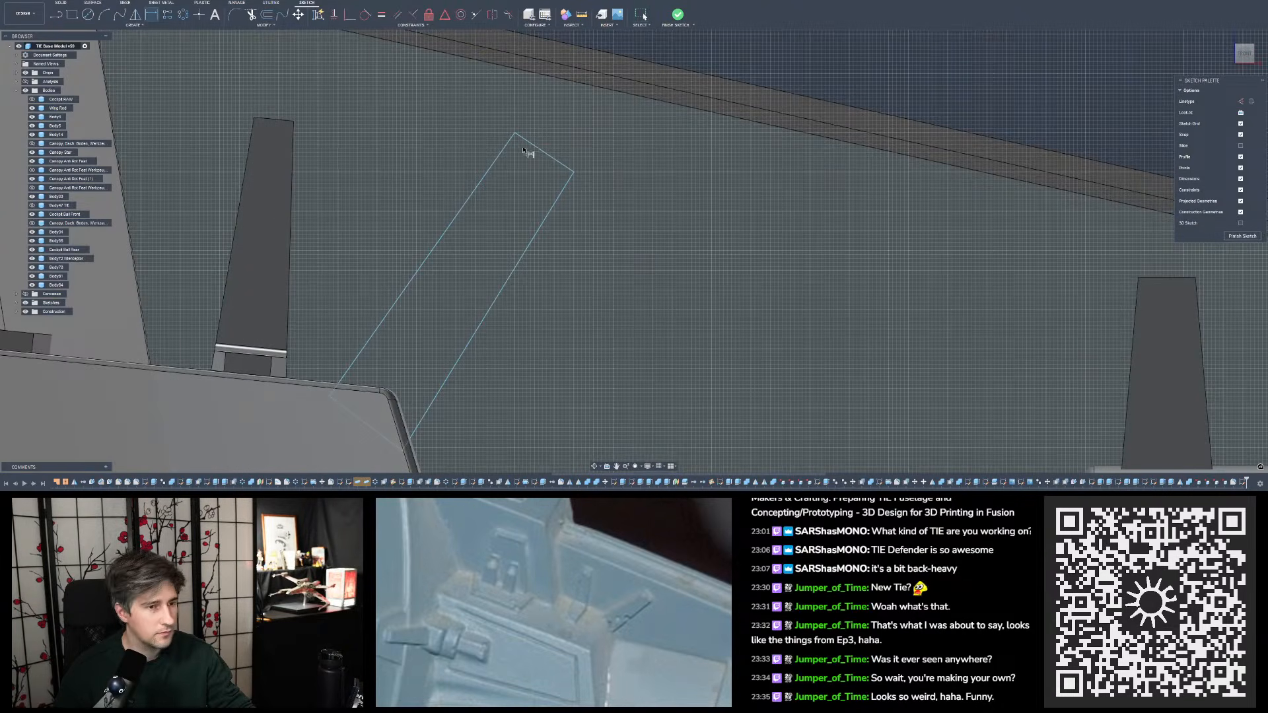
{"action": "left_click", "coordinate": [531, 145]}
{"action": "left_click", "coordinate": [506, 151]}
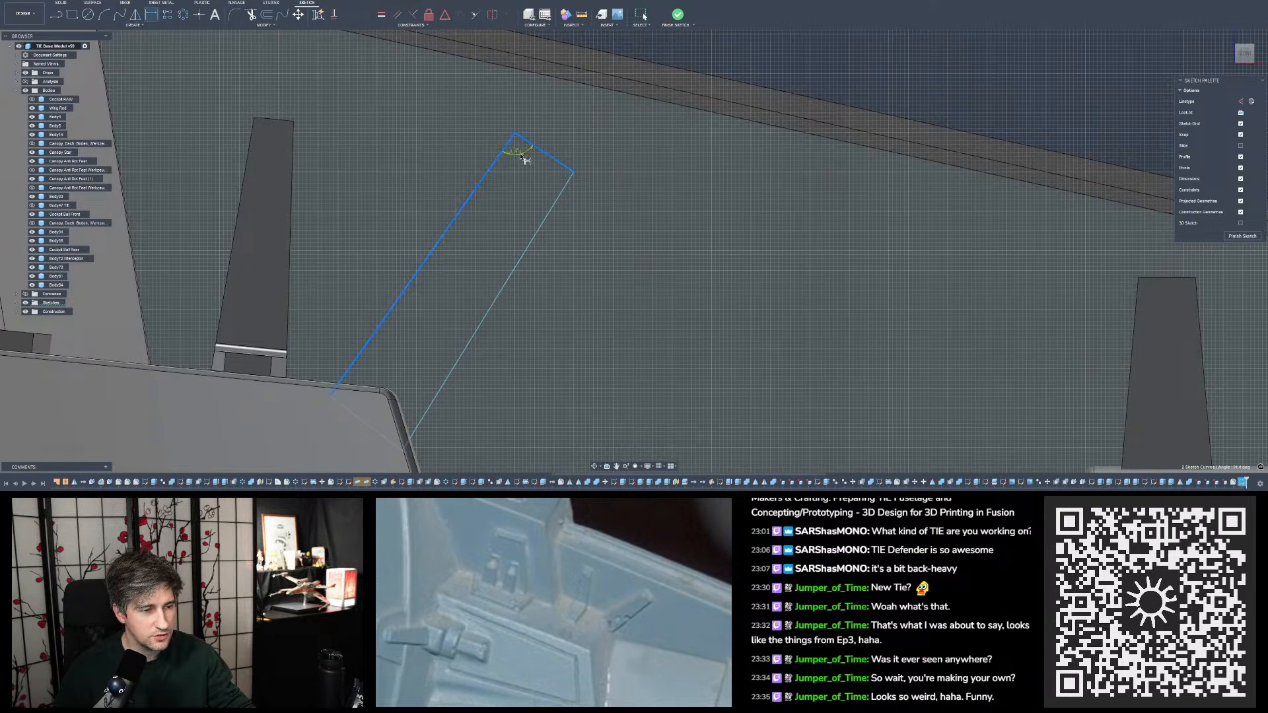
{"action": "left_click", "coordinate": [524, 160]}
{"action": "type", "text": "94"}
{"action": "key", "text": "Return"}
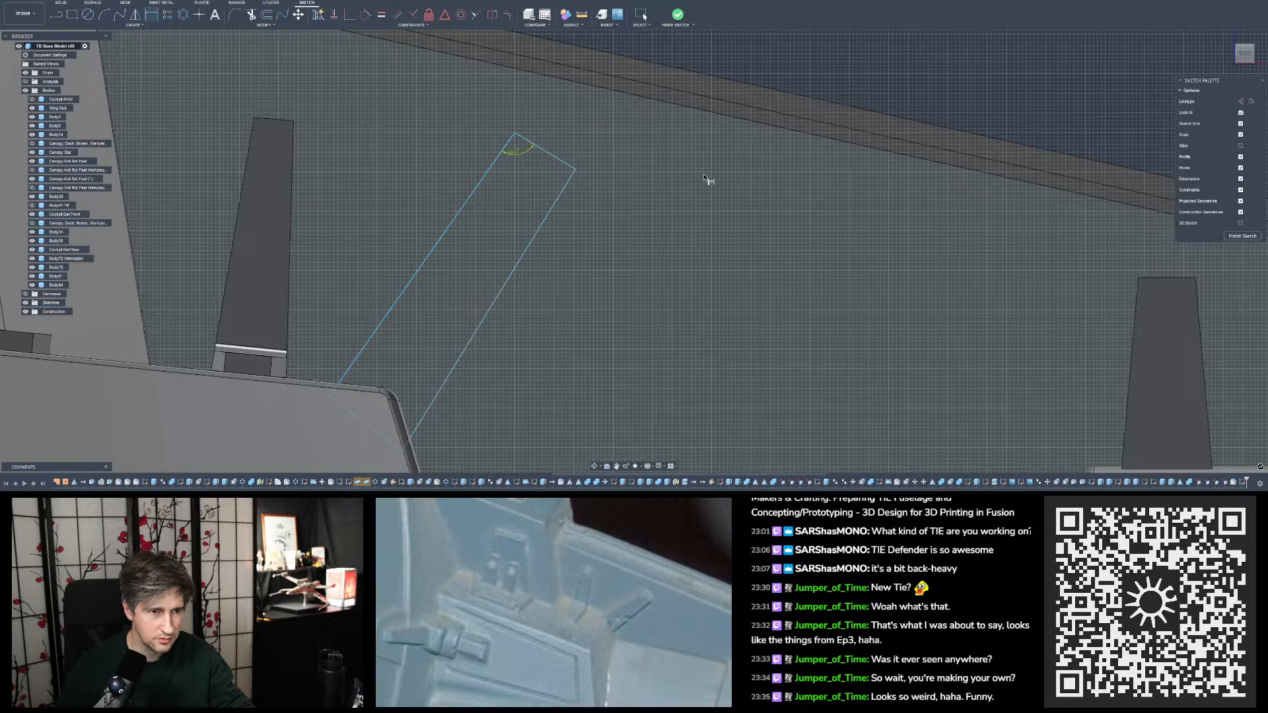
- Dimension the angle at the other corner of the slanted outline's short end to match the opposite corner's 94°
{"action": "left_click", "coordinate": [563, 164]}
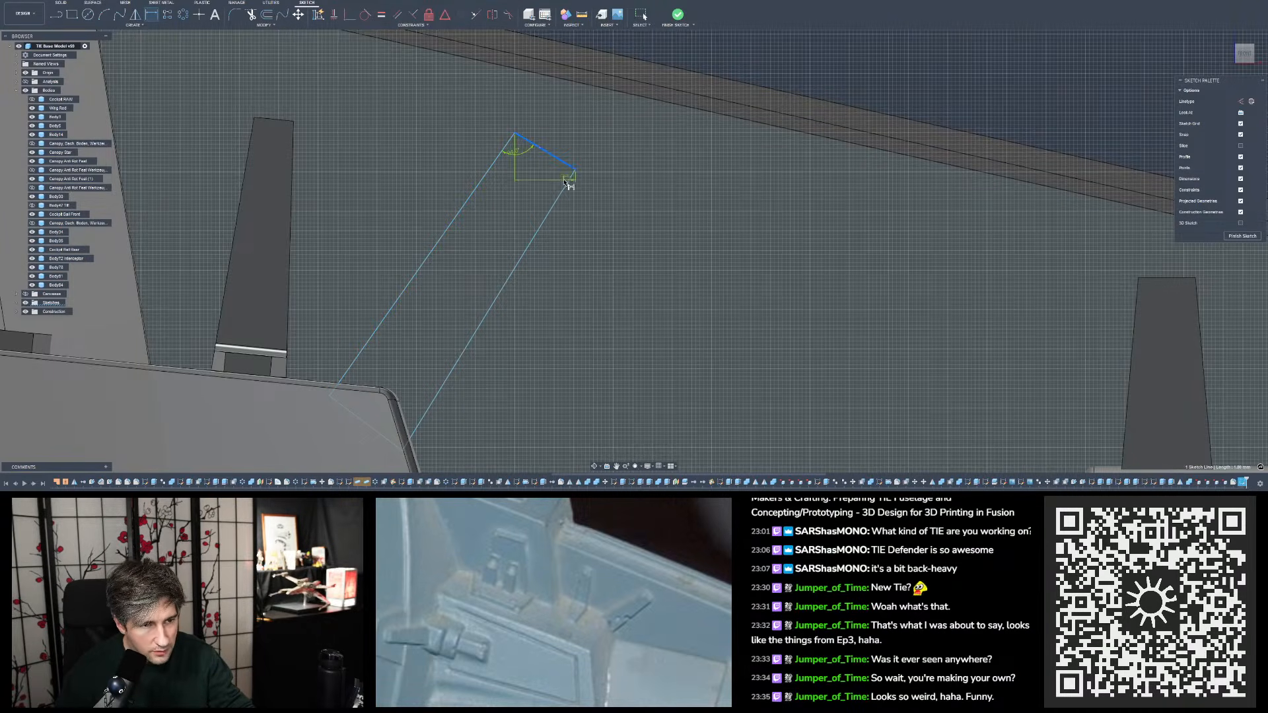
{"action": "left_click", "coordinate": [569, 181]}
{"action": "left_click", "coordinate": [562, 189]}
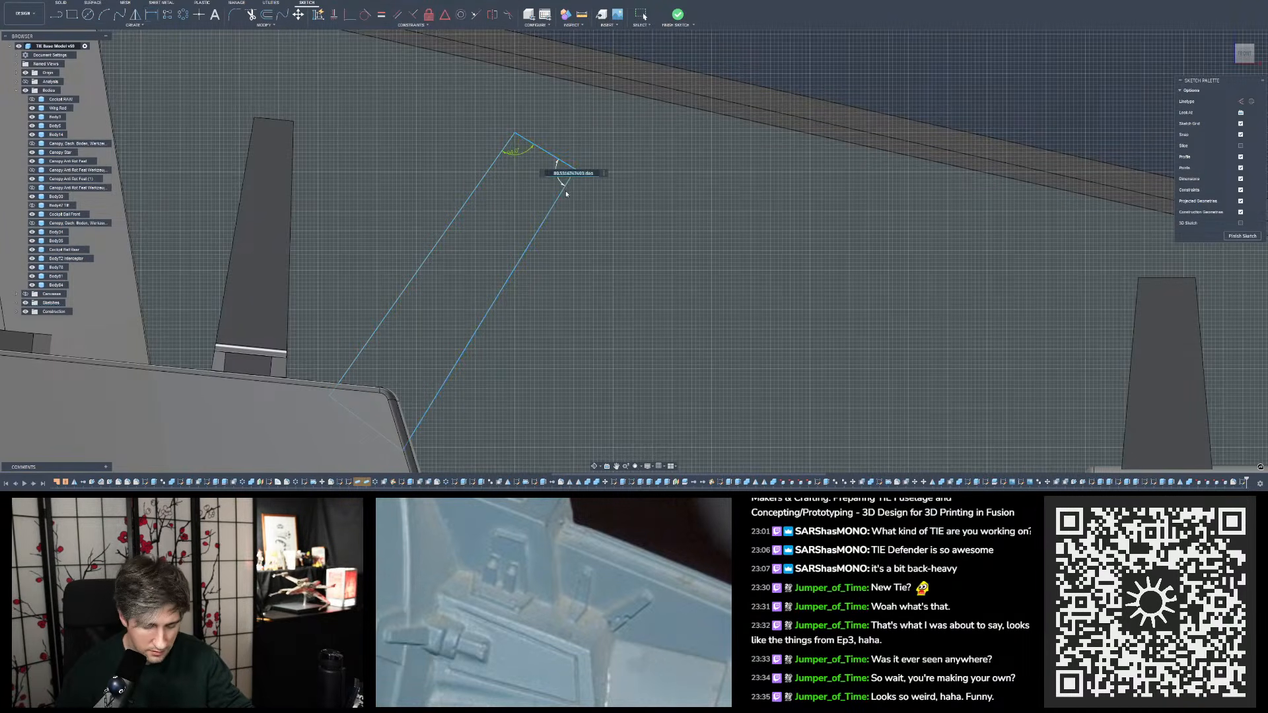
{"action": "type", "text": "90"}
{"action": "key", "text": "Return"}
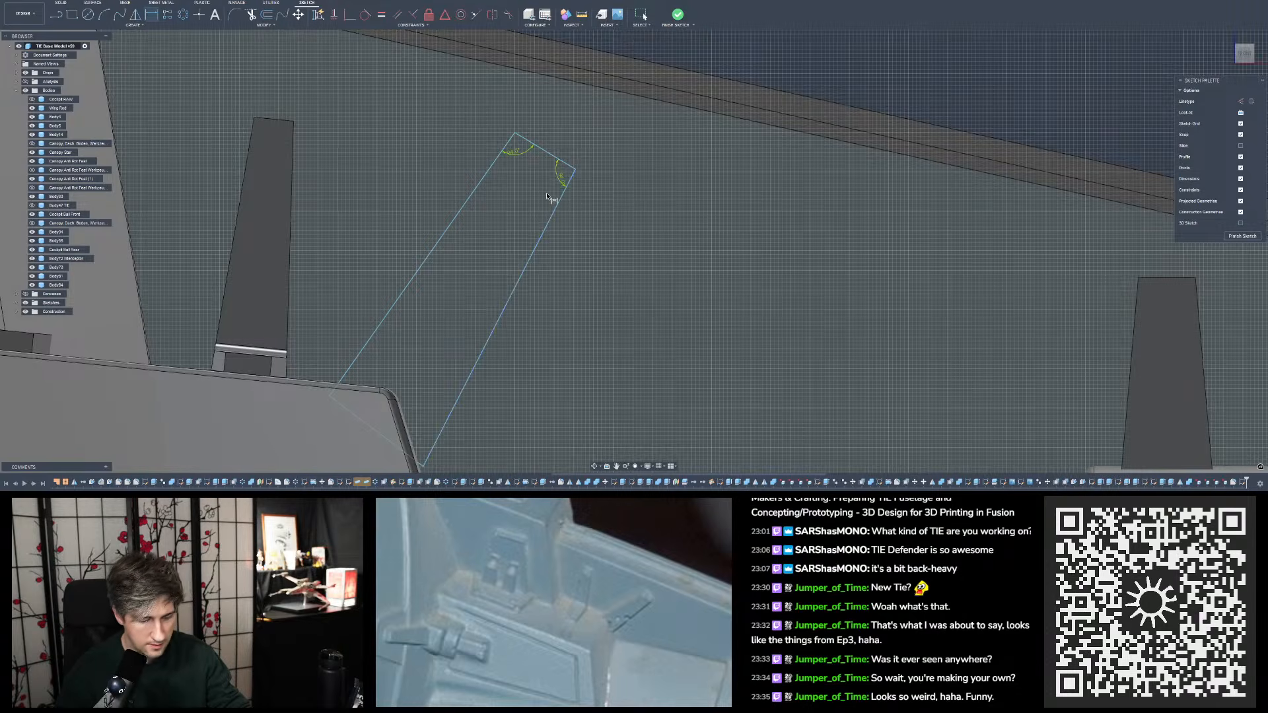
{"action": "scroll", "coordinate": [557, 195], "scroll_direction": "down", "scroll_amount": 3}
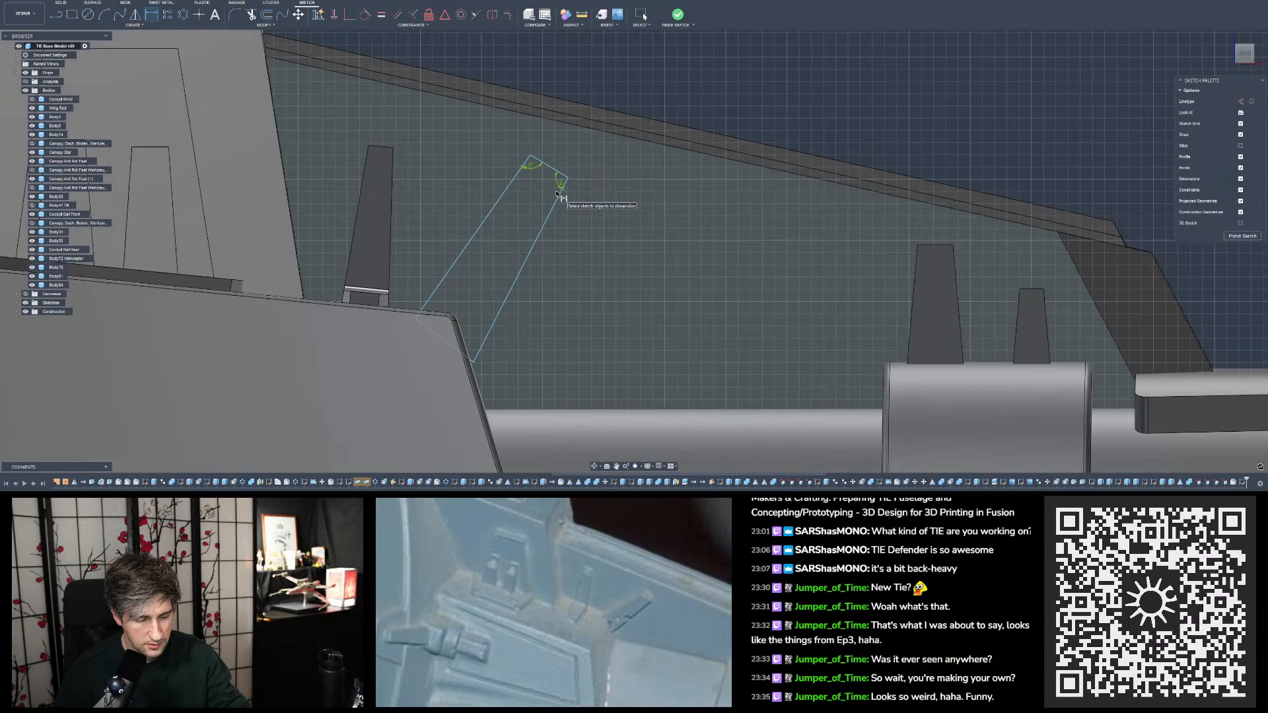
{"action": "scroll", "coordinate": [556, 197], "scroll_direction": "up", "scroll_amount": 1}
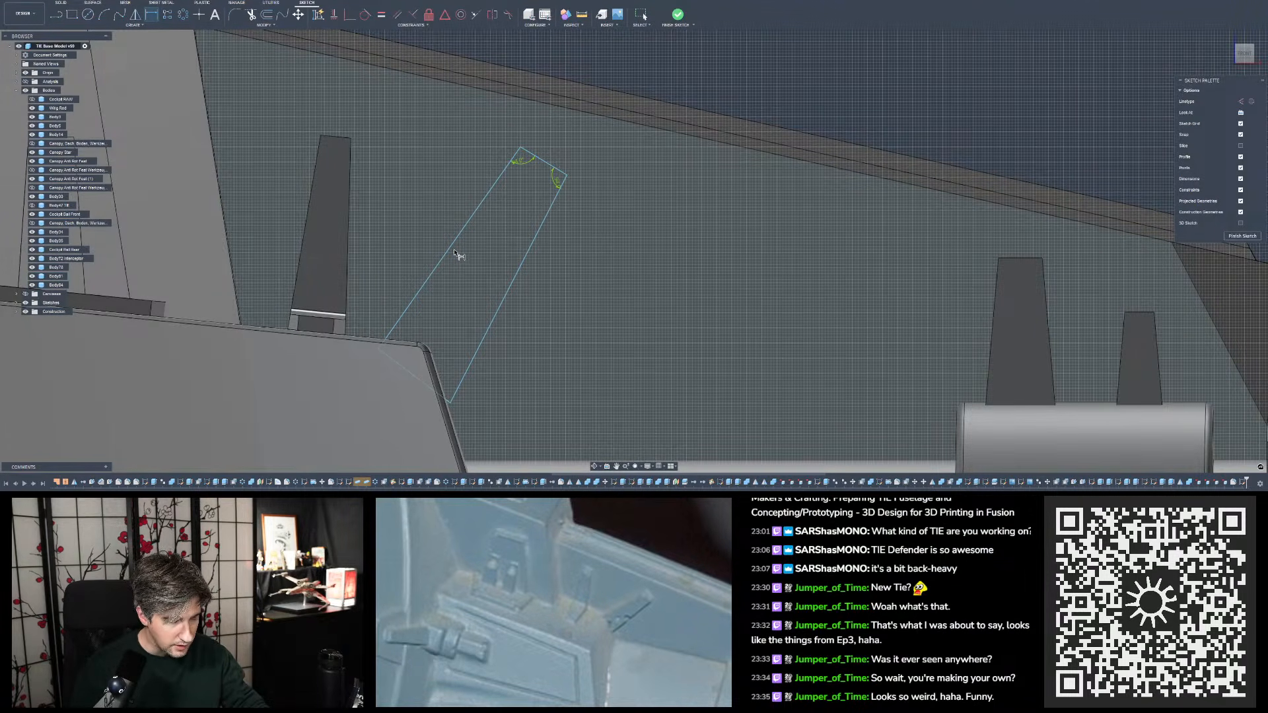
- Project the single tapered tab's long edge facing the slanted outline into the sketch
{"action": "middle_click_drag", "start_coordinate": [353, 223], "coordinate": [394, 213], "text": "shift"}
{"action": "key", "text": "p"}
{"action": "scroll", "coordinate": [395, 213], "scroll_direction": "up", "scroll_amount": 2}
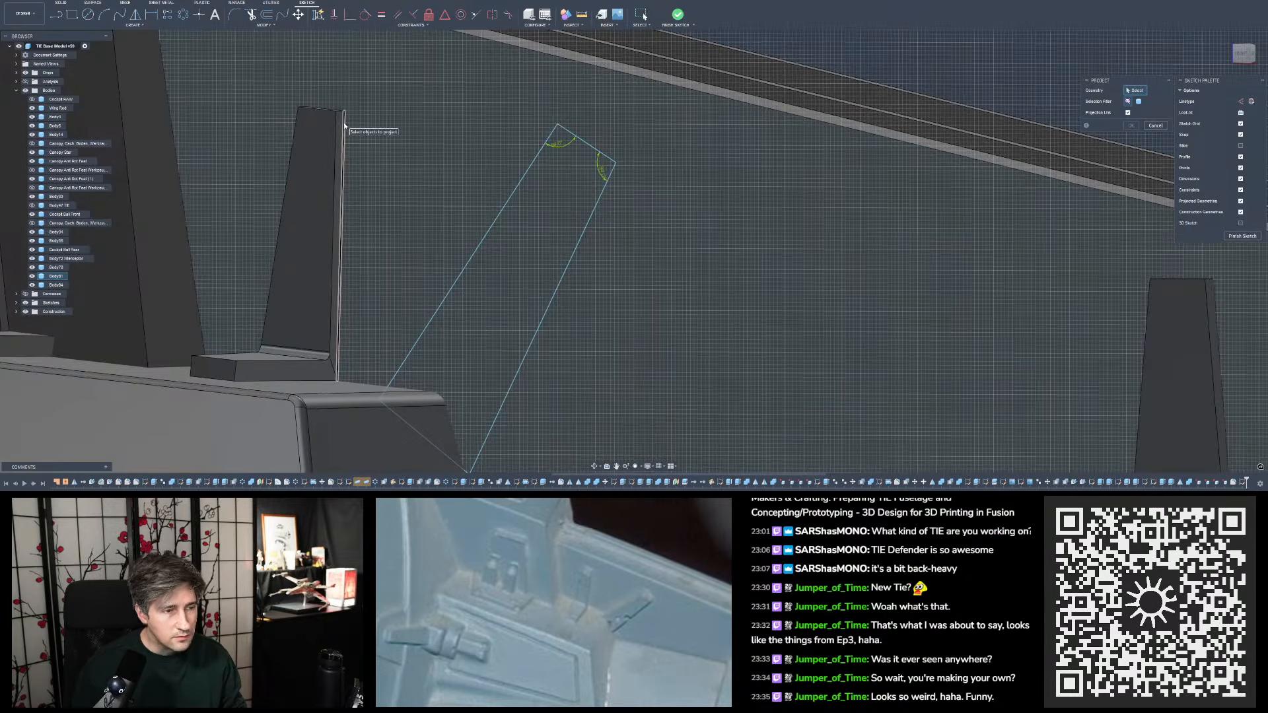
{"action": "left_click", "coordinate": [344, 125]}
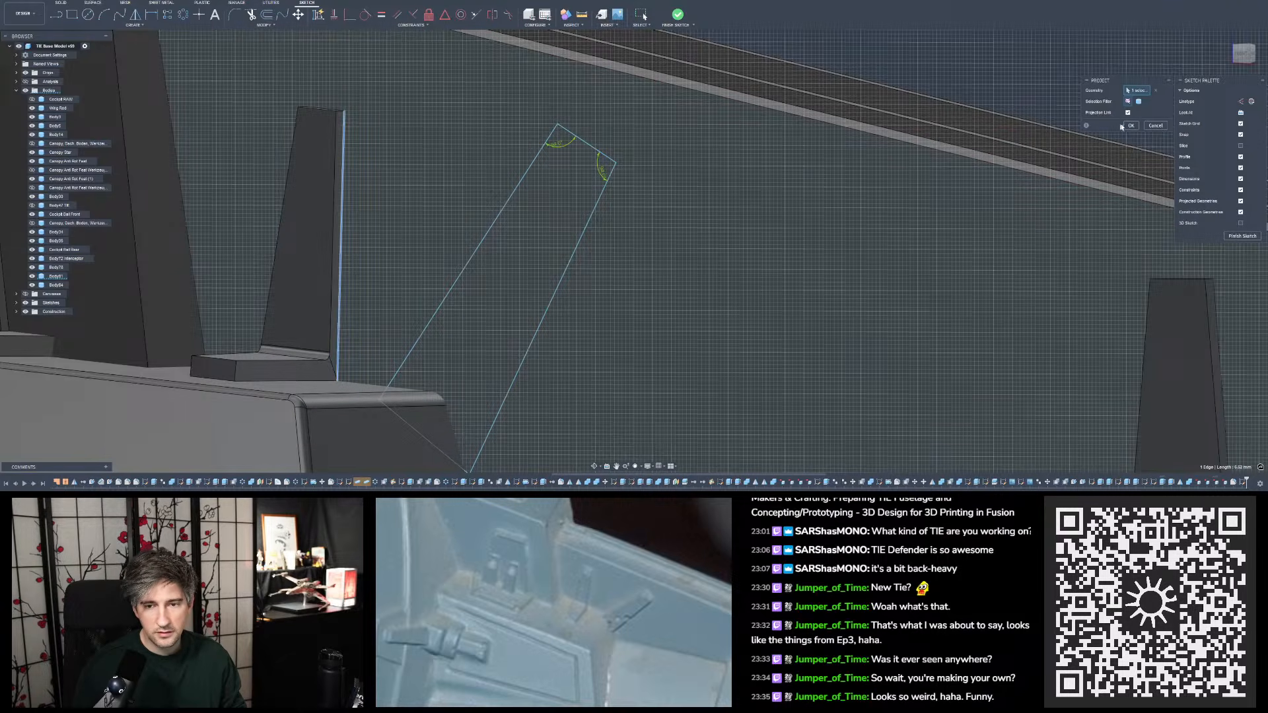
{"action": "left_click", "coordinate": [1131, 127]}
- Dimension the angle between the projected edge of the single tapered tab and the slanted outline's nearest long edge
{"action": "left_click", "coordinate": [1244, 54]}
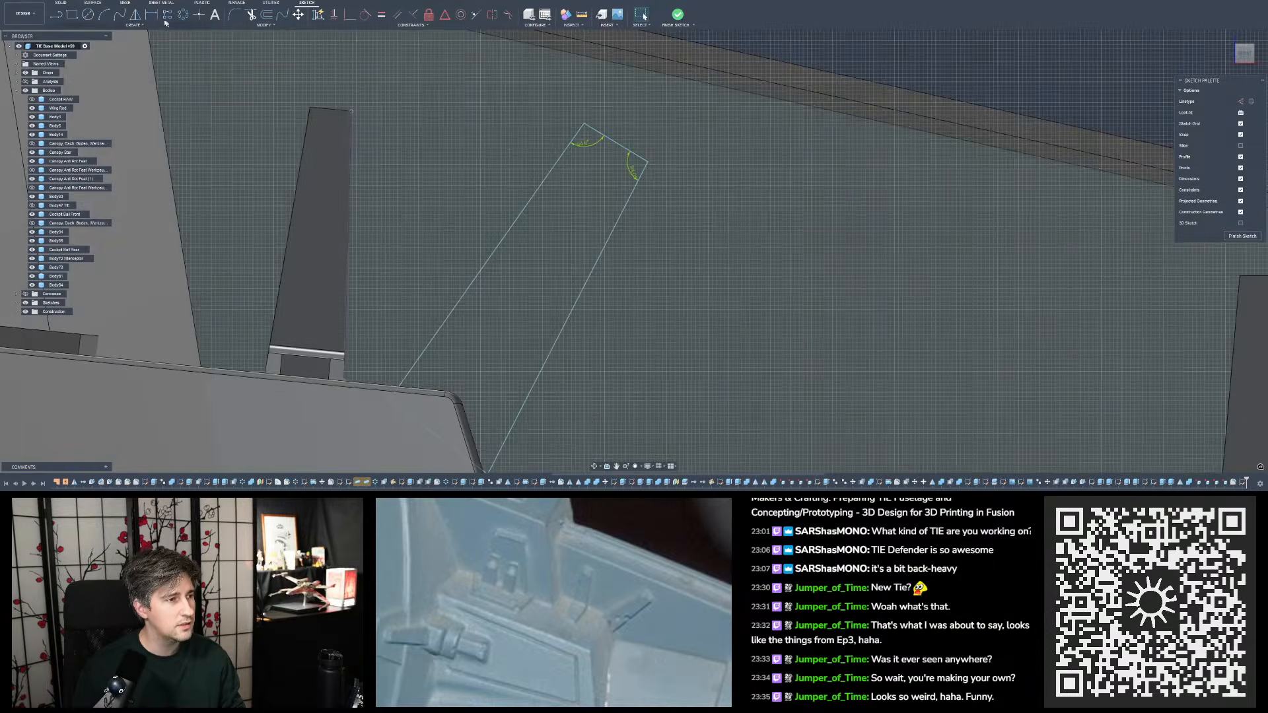
{"action": "left_click", "coordinate": [151, 15]}
{"action": "left_click", "coordinate": [351, 164]}
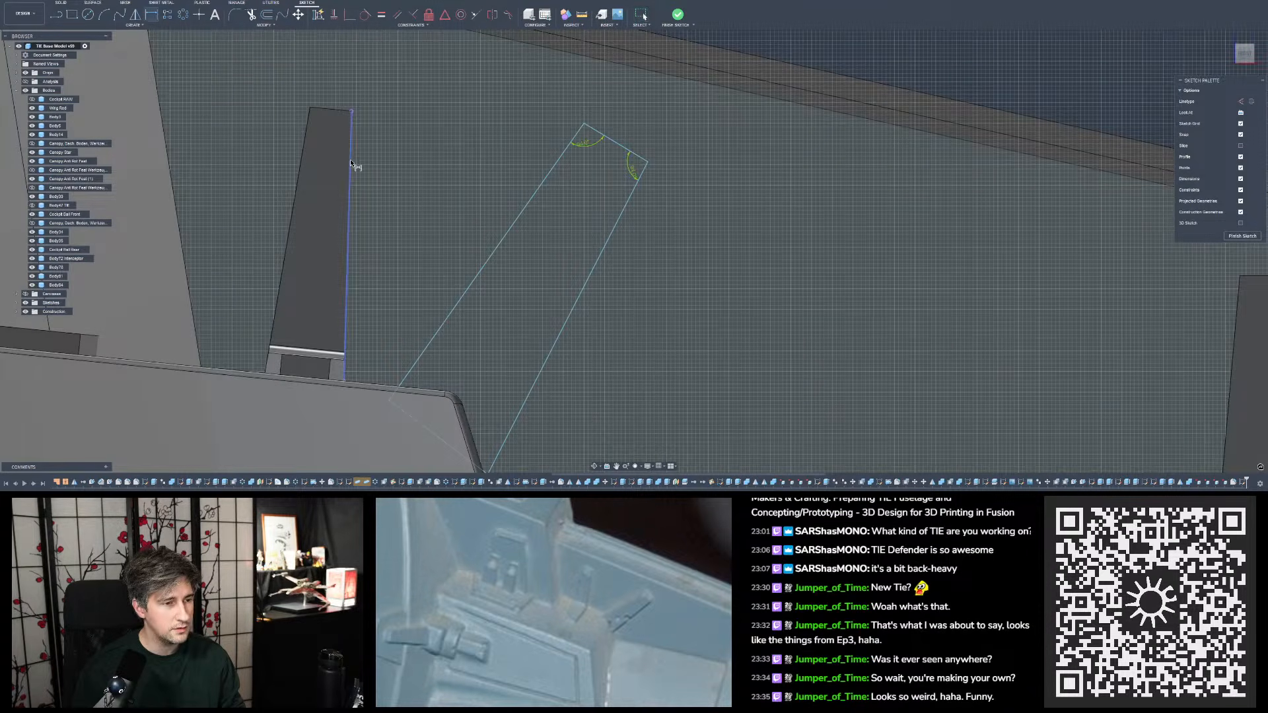
{"action": "left_click", "coordinate": [530, 200]}
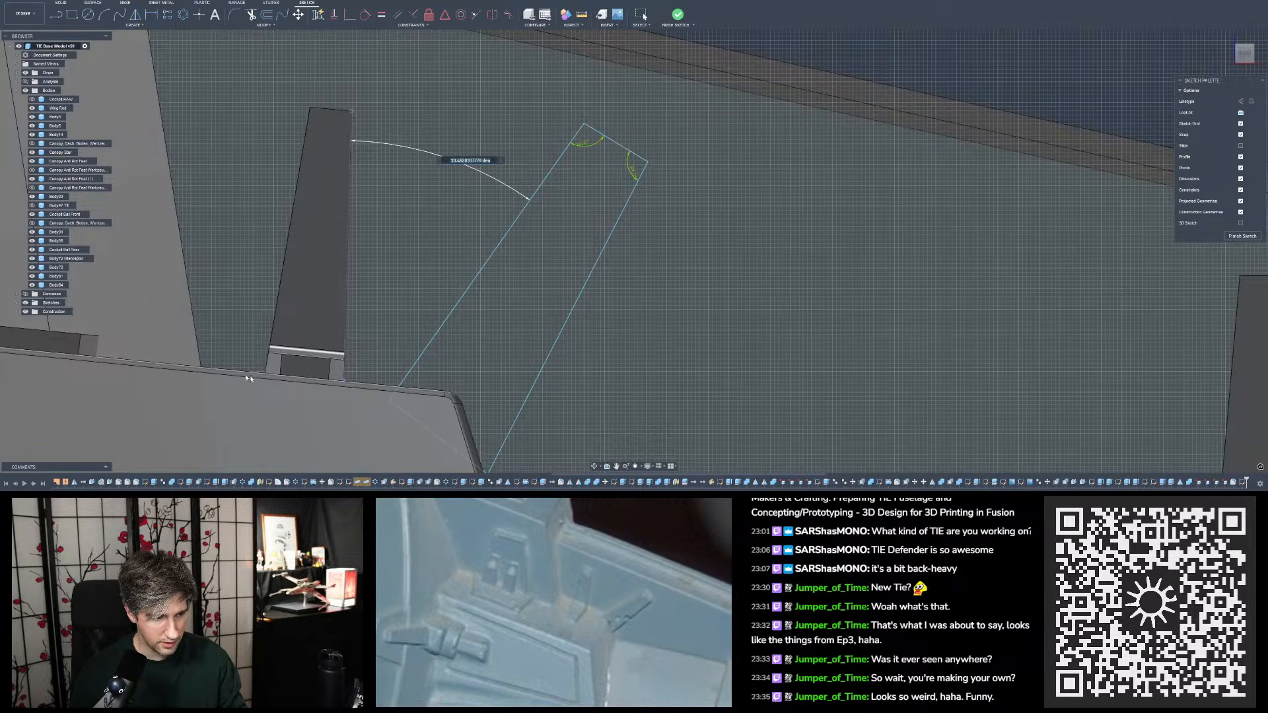
{"action": "middle_click_drag", "start_coordinate": [415, 398], "coordinate": [410, 404], "text": "shift"}
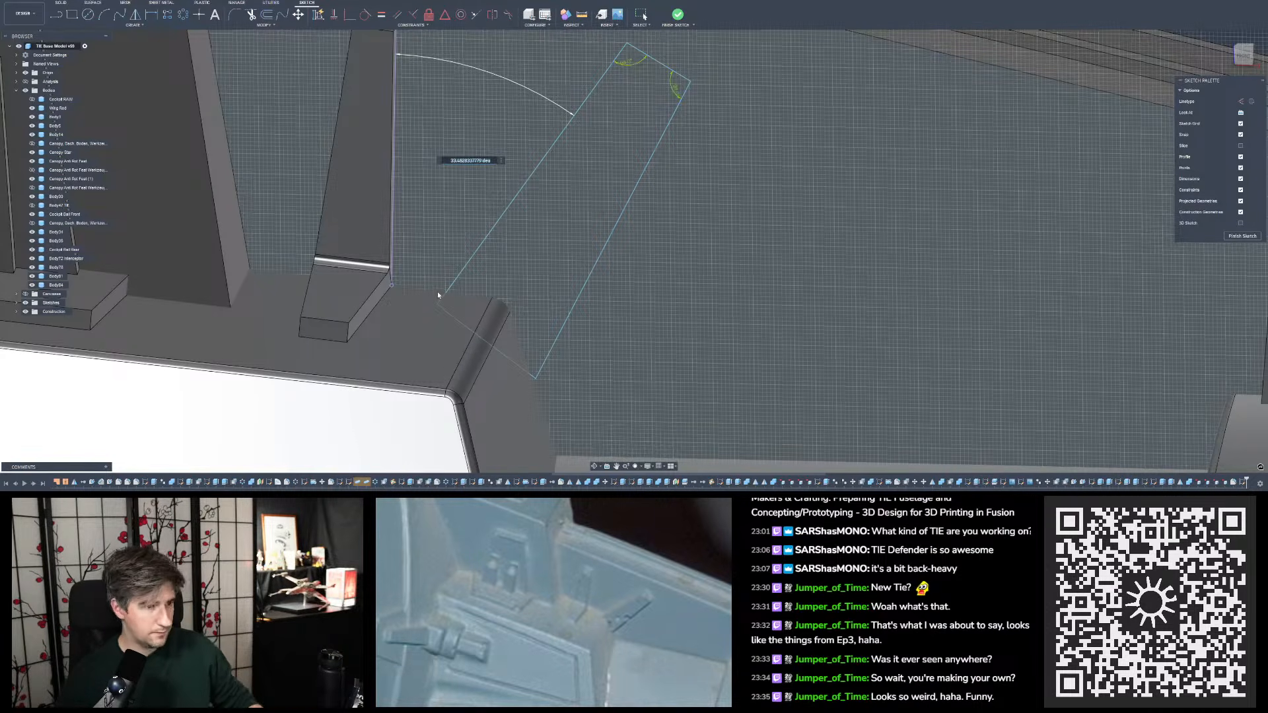
{"action": "key", "text": "Return"}
- Delete the projected edge of the single tapered tab from the sketch, along with its angle dimension
{"action": "scroll", "coordinate": [447, 284], "scroll_direction": "down", "scroll_amount": 2}
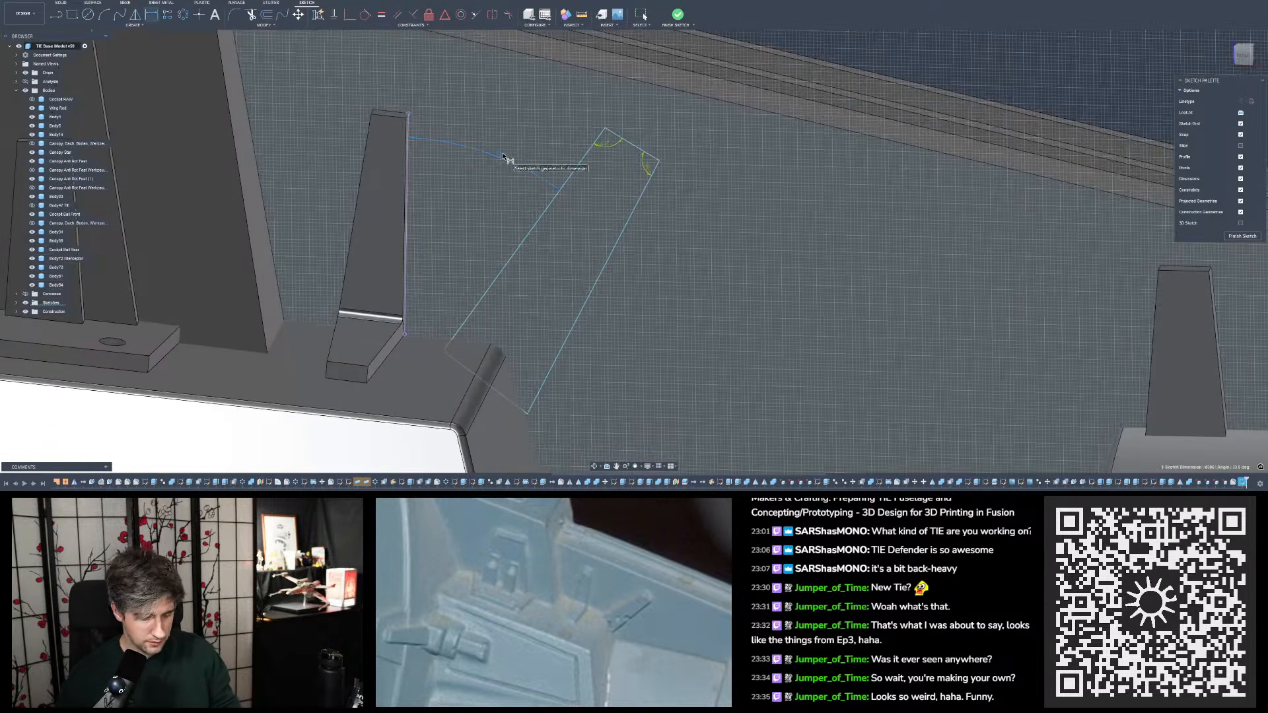
{"action": "left_click", "coordinate": [407, 162]}
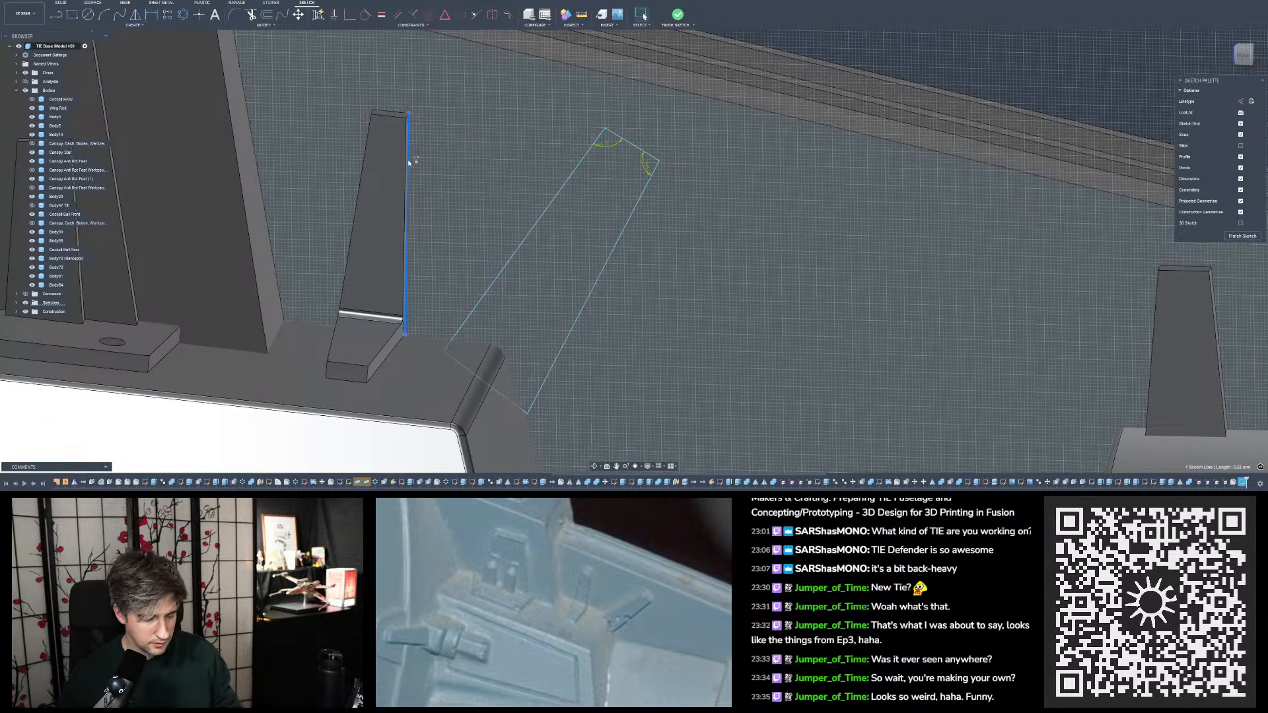
{"action": "key", "text": "Delete"}
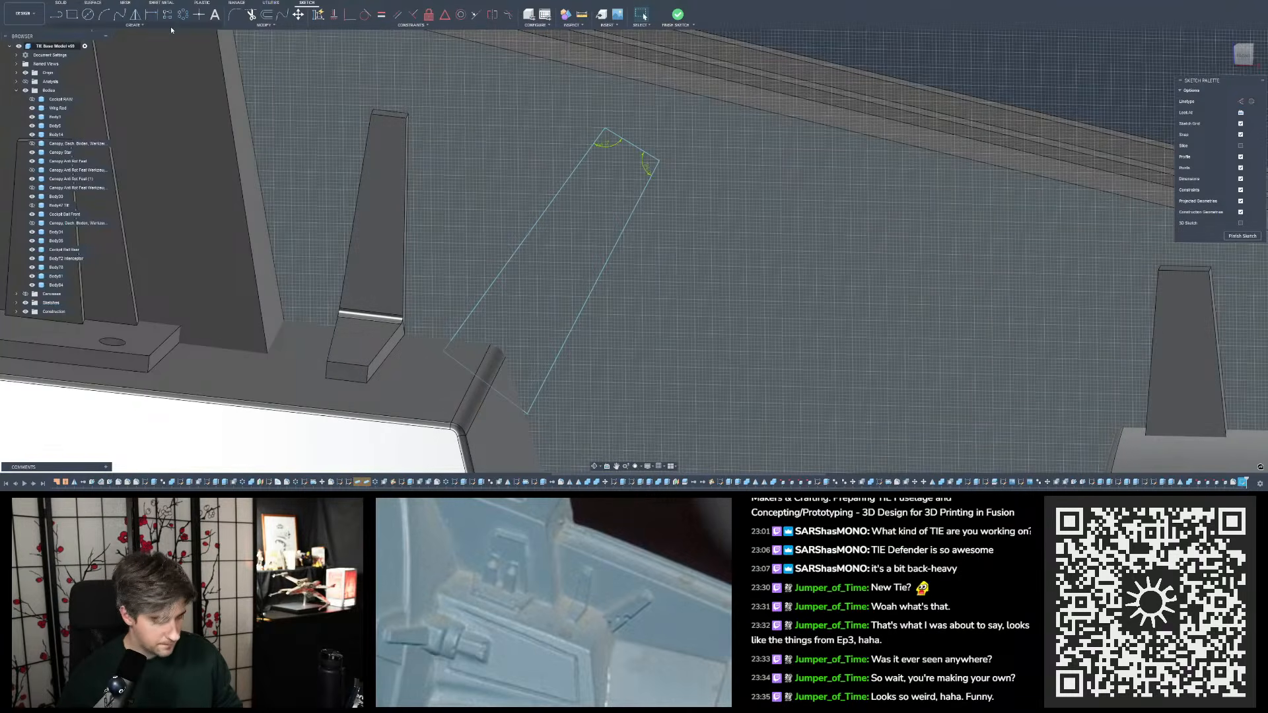
- Project the long edge of the block beneath the tapered tabs into the sketch, where the slanted outline crosses it
{"action": "key", "text": "p"}
{"action": "scroll", "coordinate": [416, 370], "scroll_direction": "up", "scroll_amount": 8}
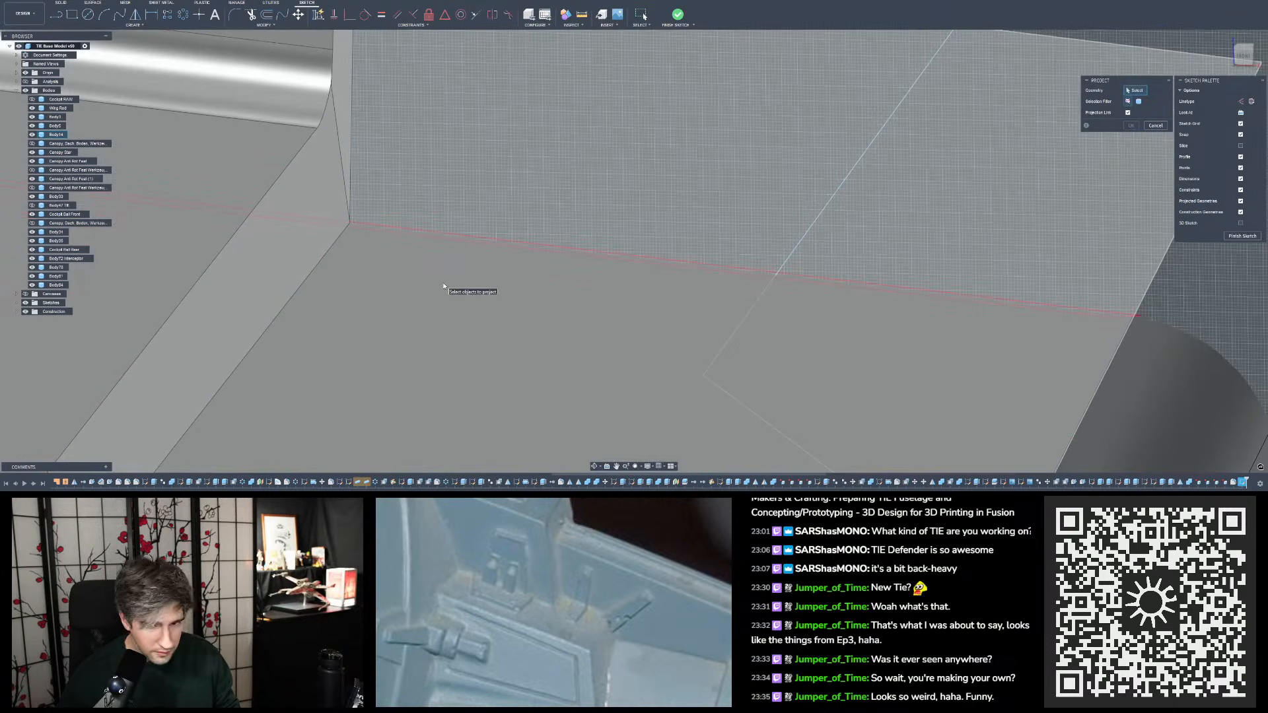
{"action": "scroll", "coordinate": [555, 260], "scroll_direction": "down", "scroll_amount": 6}
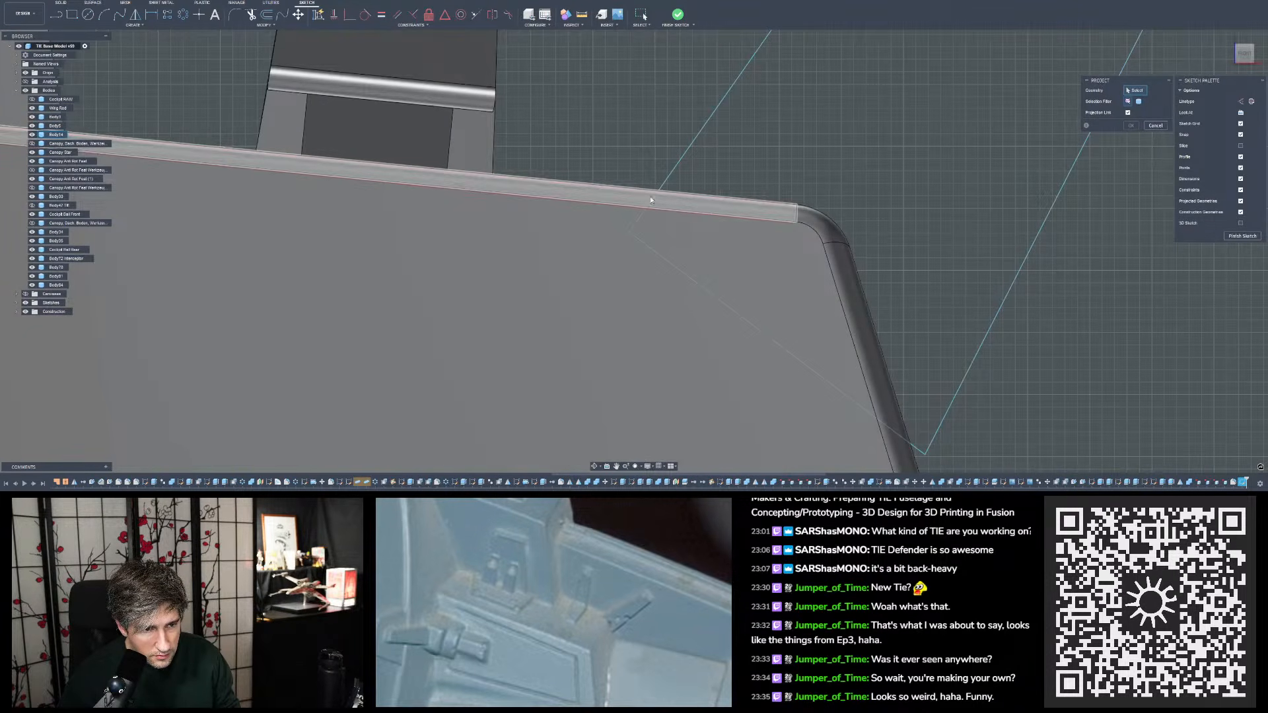
{"action": "scroll", "coordinate": [651, 200], "scroll_direction": "up", "scroll_amount": 3}
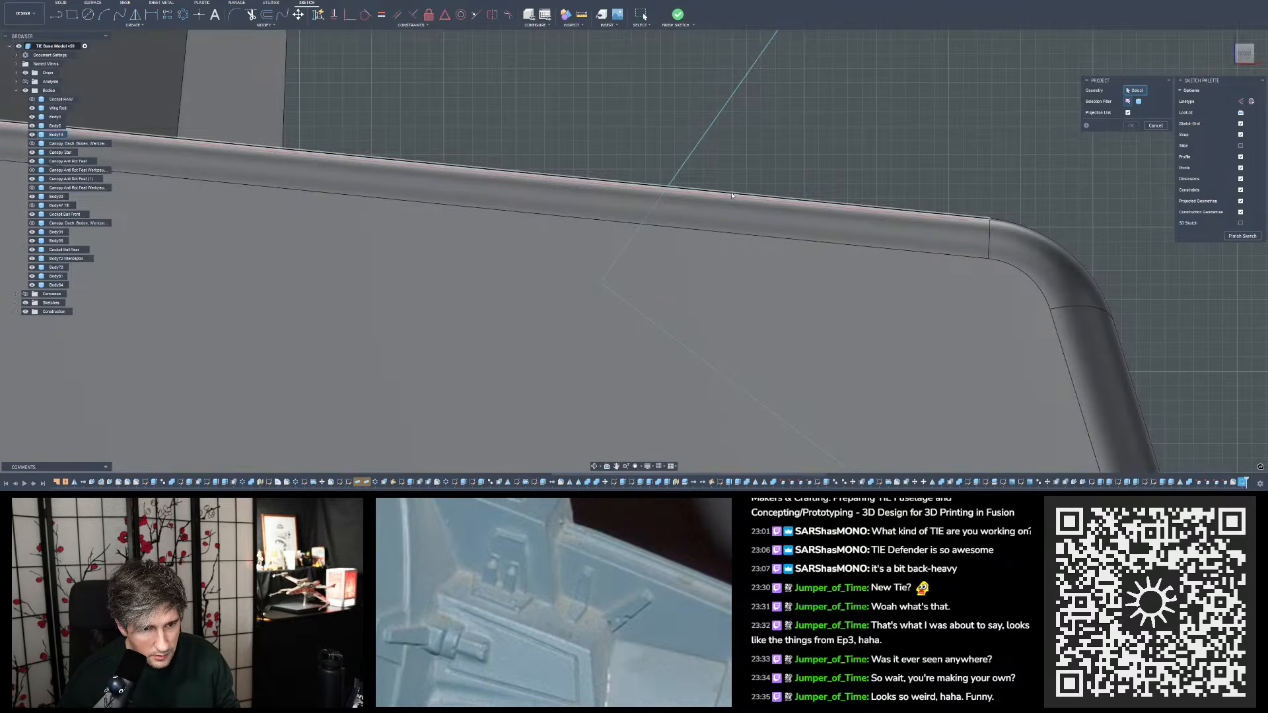
{"action": "scroll", "coordinate": [732, 195], "scroll_direction": "down", "scroll_amount": 2}
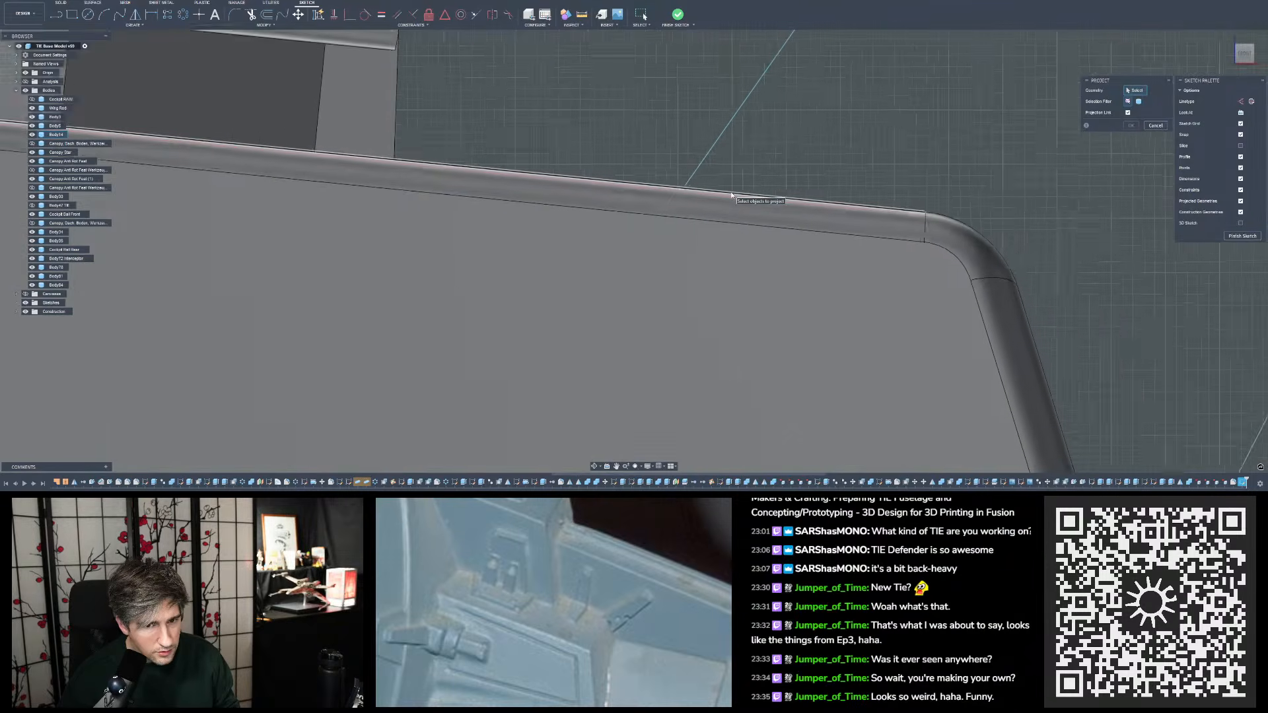
{"action": "scroll", "coordinate": [732, 195], "scroll_direction": "down", "scroll_amount": 2}
{"action": "left_click", "coordinate": [731, 195]}
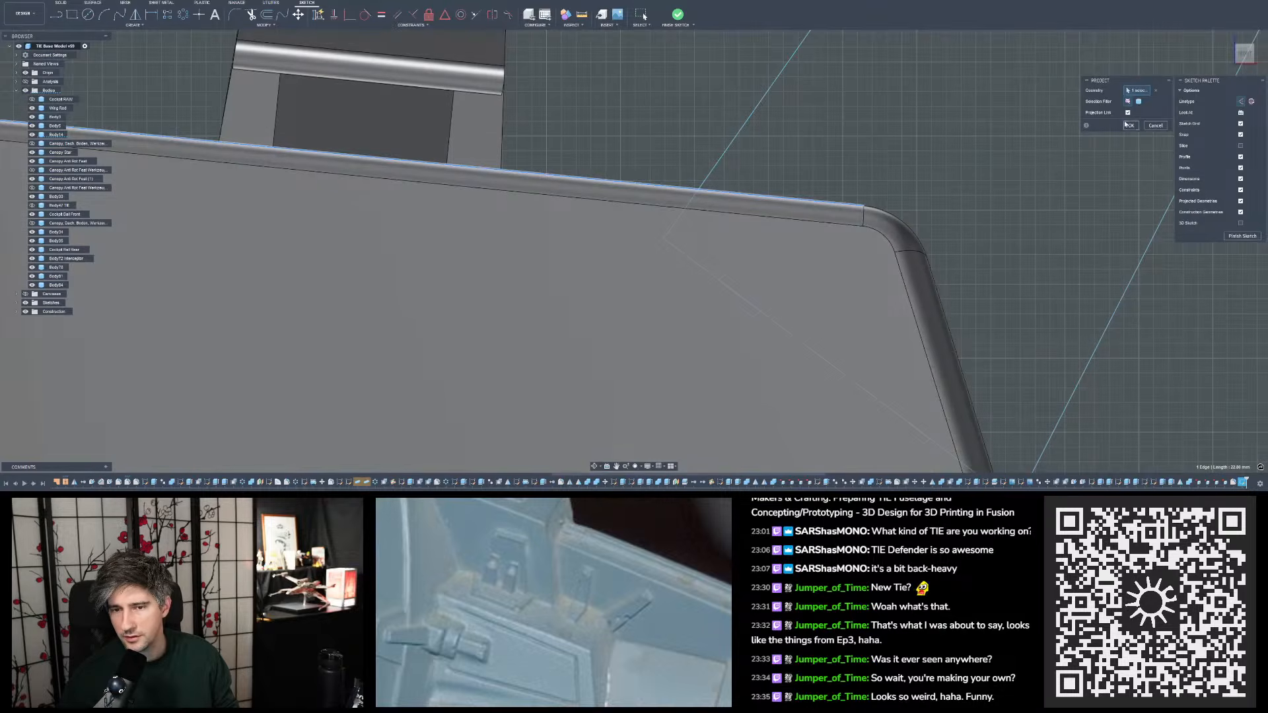
{"action": "left_click", "coordinate": [1131, 125]}
- Dimension the angle between the block's projected edge and the slanted outline's long edge nearest the single tapered tab
{"action": "scroll", "coordinate": [758, 200], "scroll_direction": "up", "scroll_amount": 3}
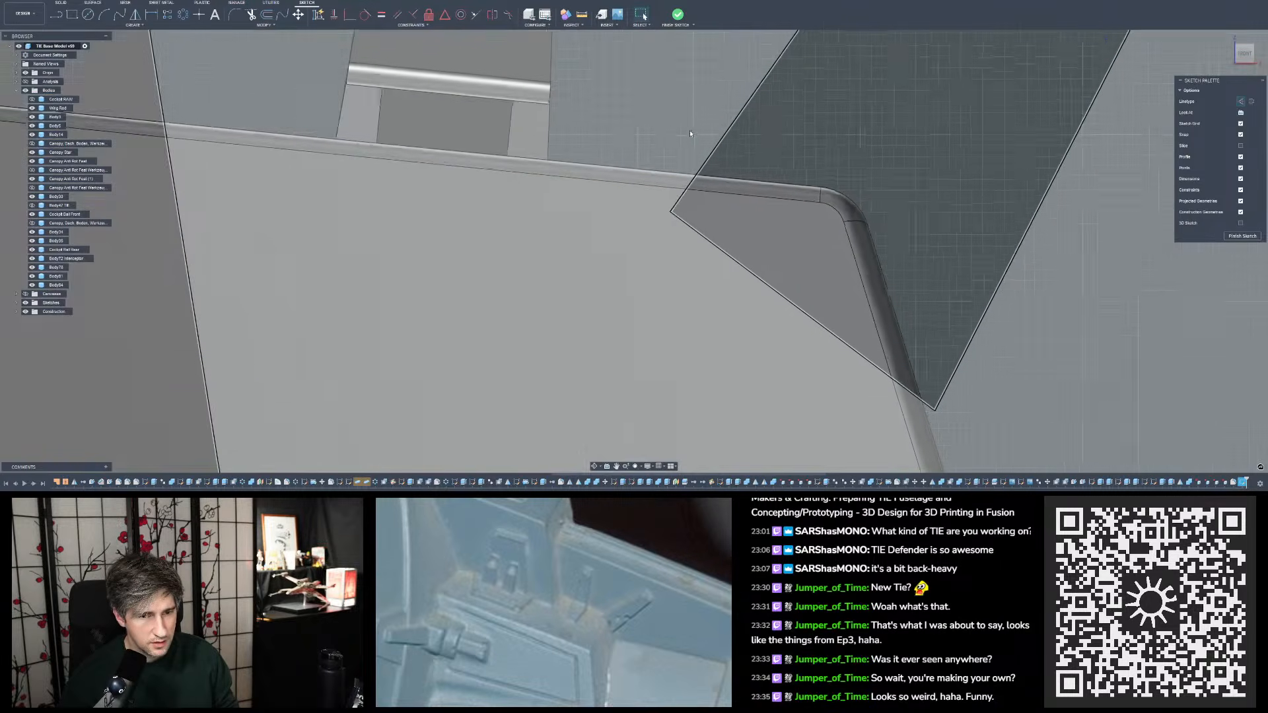
{"action": "left_click", "coordinate": [151, 14]}
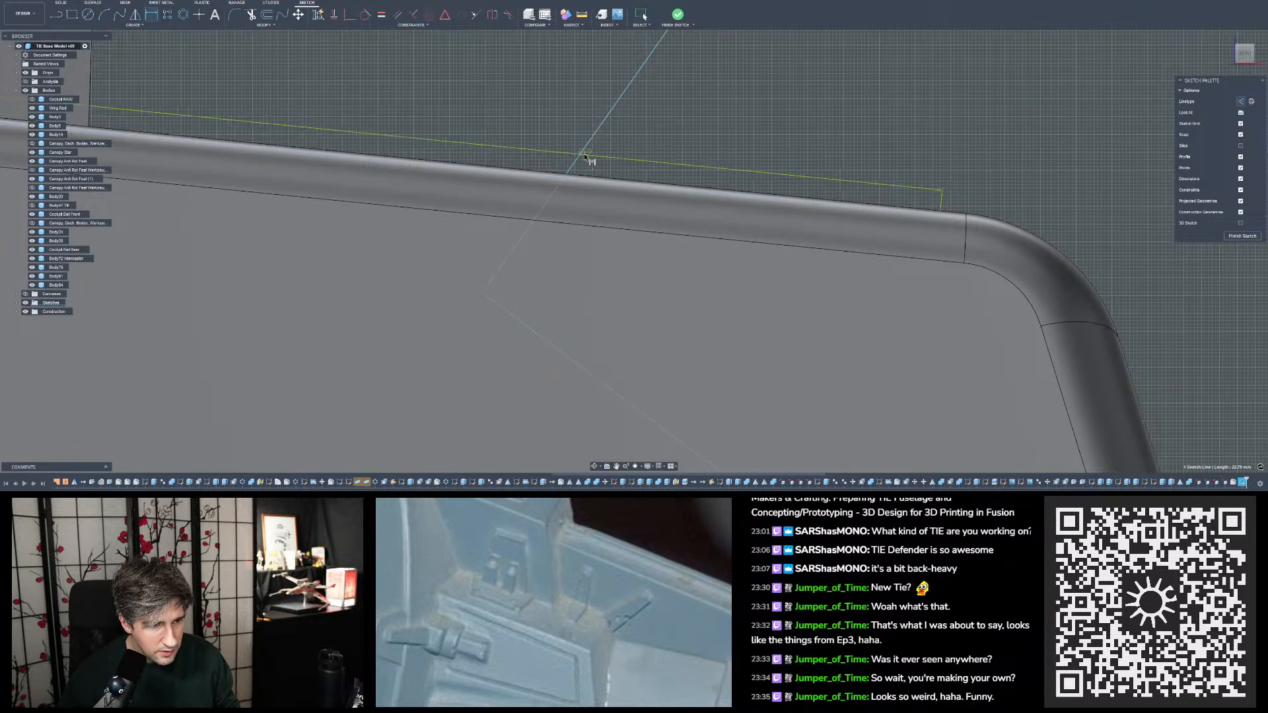
{"action": "left_click", "coordinate": [584, 155]}
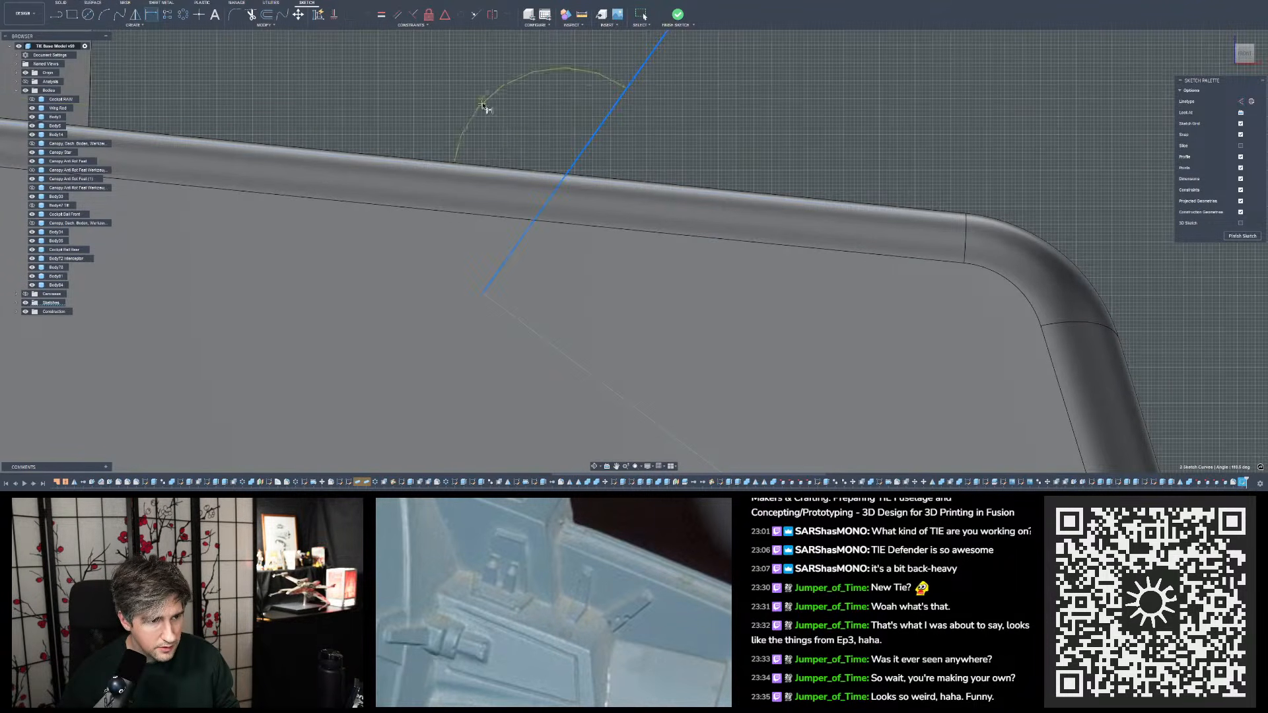
{"action": "scroll", "coordinate": [489, 112], "scroll_direction": "down", "scroll_amount": 5}
{"action": "left_click", "coordinate": [507, 112]}
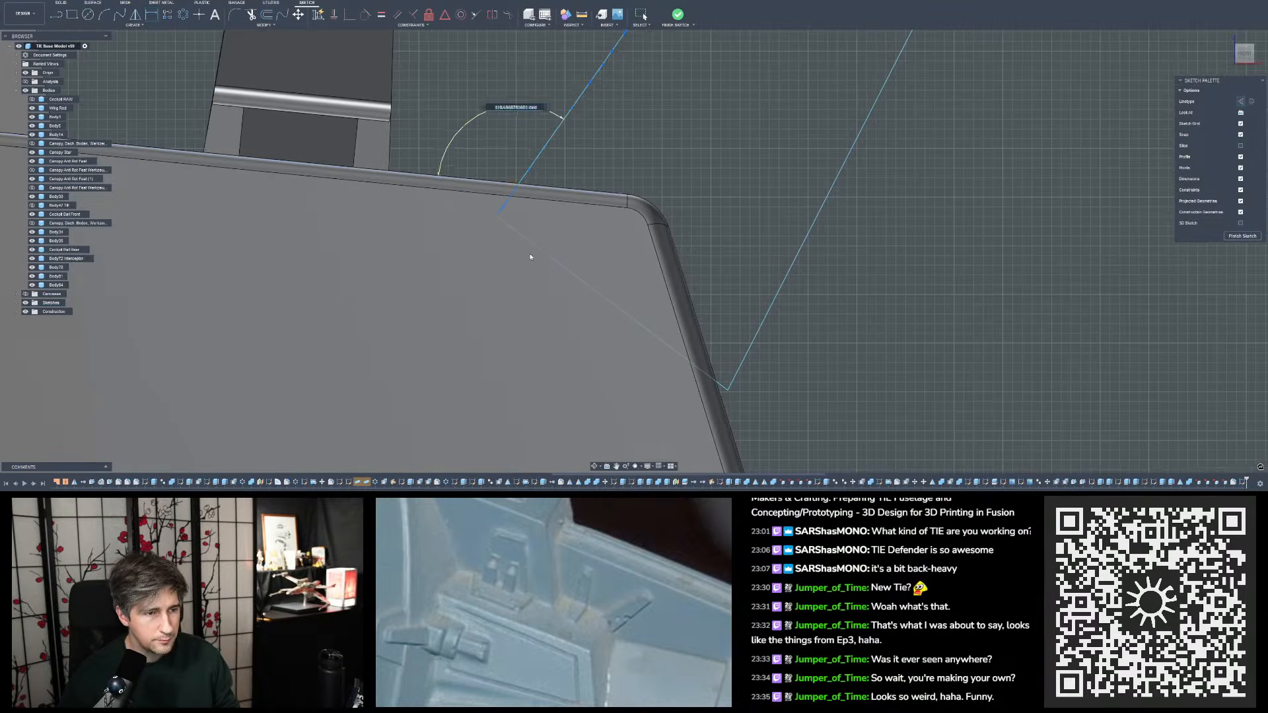
{"action": "scroll", "coordinate": [529, 255], "scroll_direction": "down", "scroll_amount": 4}
{"action": "scroll", "coordinate": [517, 92], "scroll_direction": "up", "scroll_amount": 3}
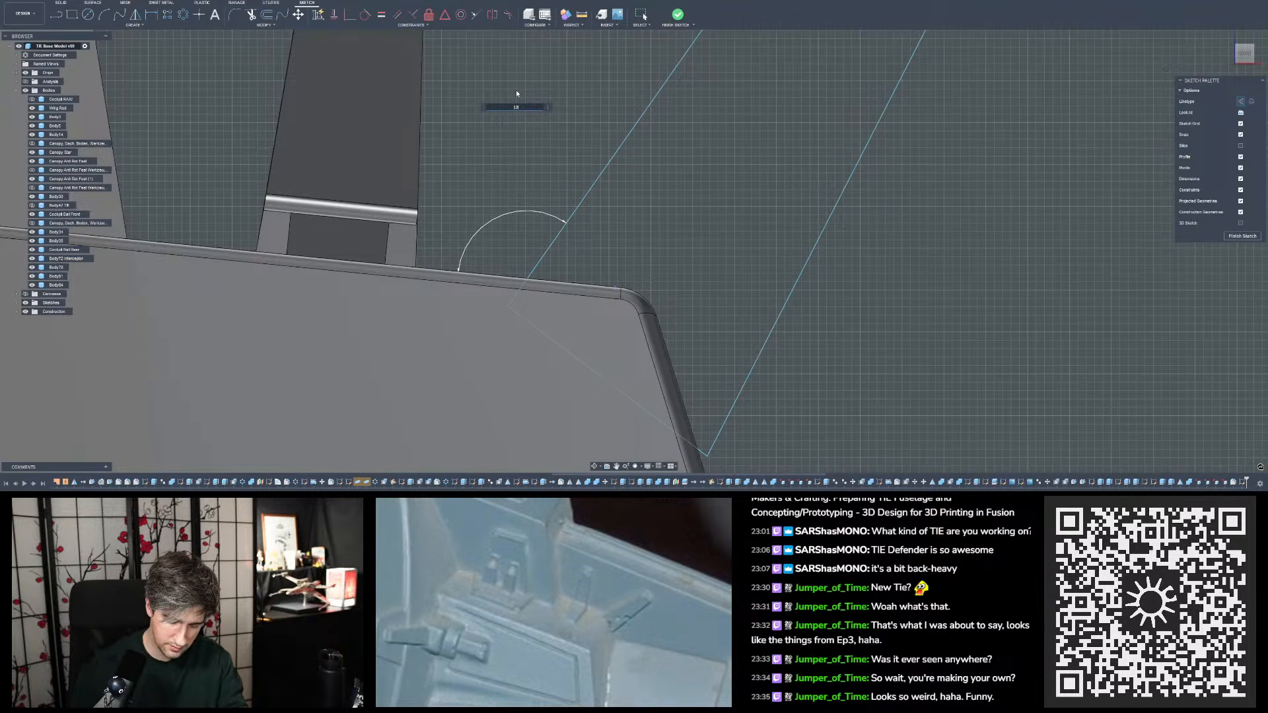
{"action": "type", "text": "9"}
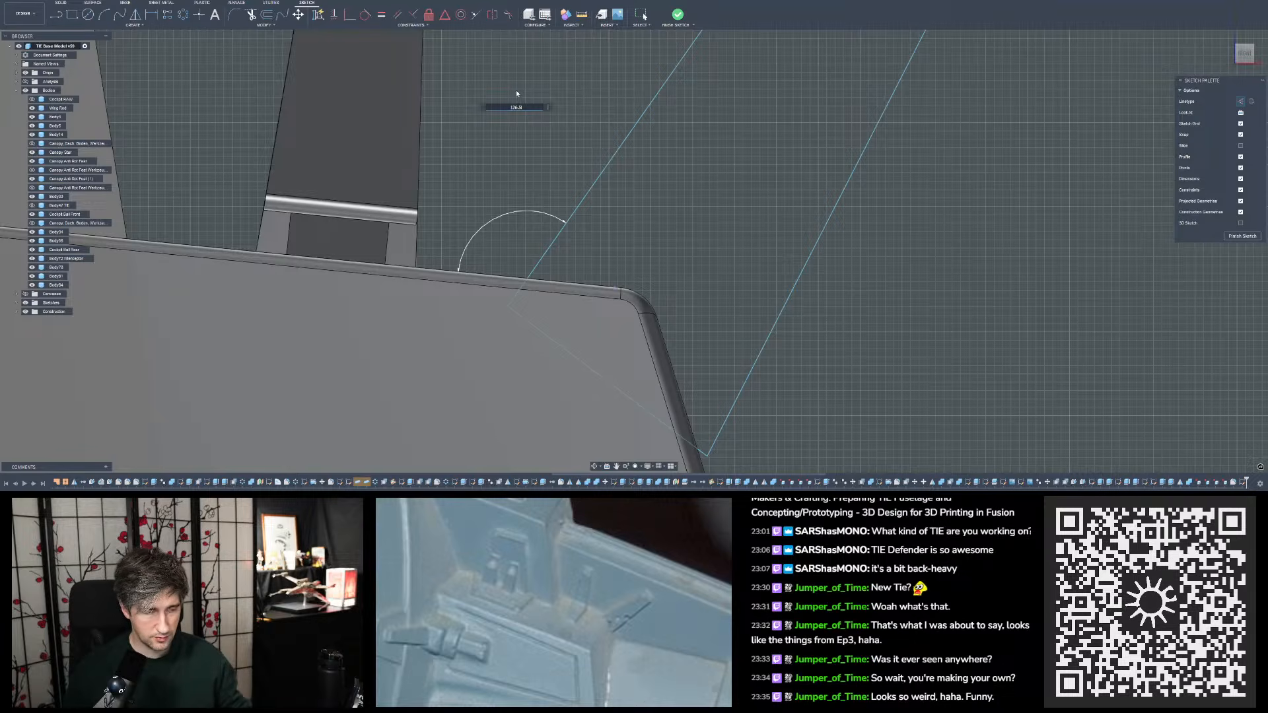
{"action": "key", "text": "Return"}
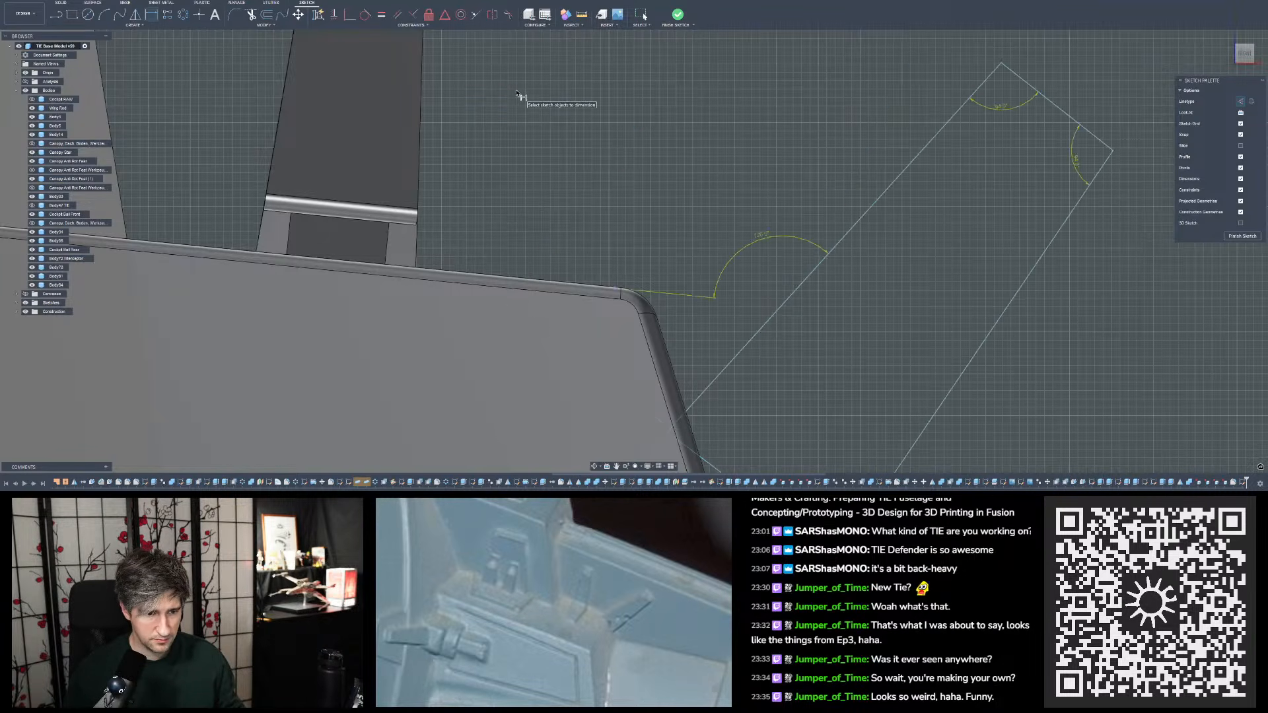
{"action": "key", "text": "Escape"}
- Move the slanted outline back over the block's rounded corner and pull its outer long edge inward to narrow it
{"action": "scroll", "coordinate": [747, 251], "scroll_direction": "down", "scroll_amount": 4}
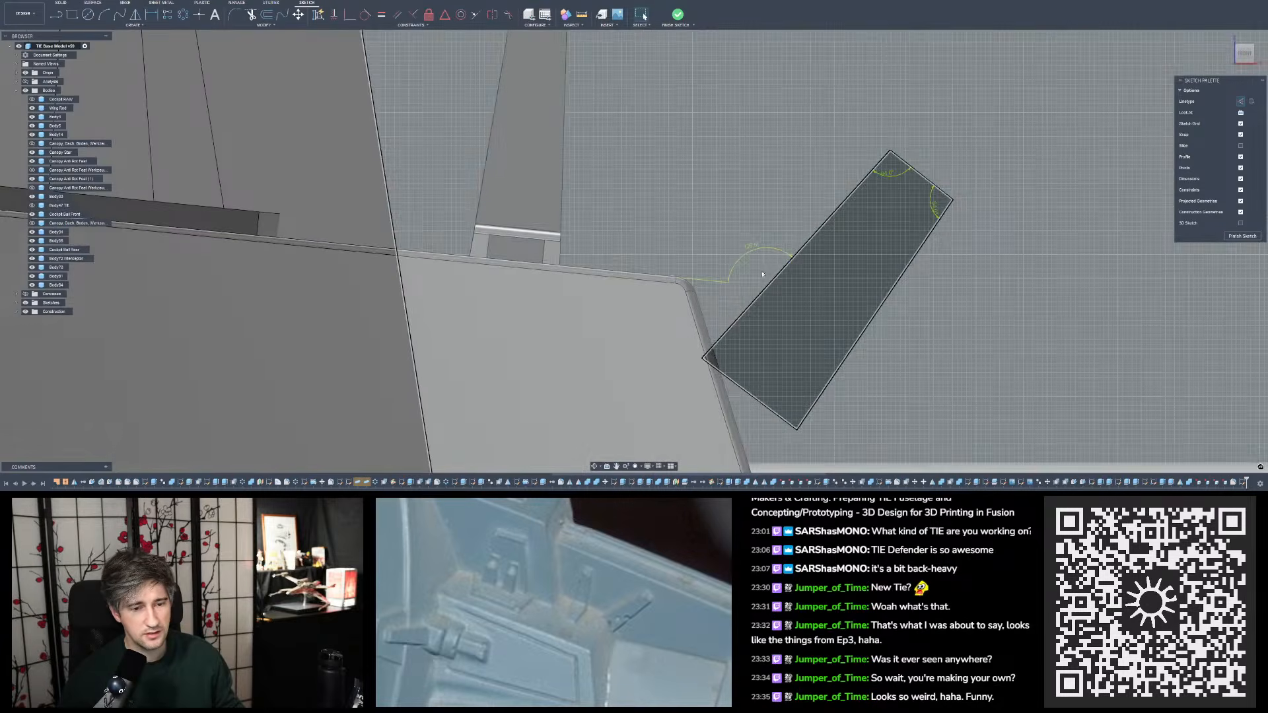
{"action": "left_click", "coordinate": [775, 280]}
{"action": "mouse_move", "coordinate": [775, 280]}
{"action": "left_mouse_down"}
{"action": "mouse_move", "coordinate": [682, 242]}
{"action": "mouse_move", "coordinate": [734, 291]}
{"action": "left_mouse_up"}
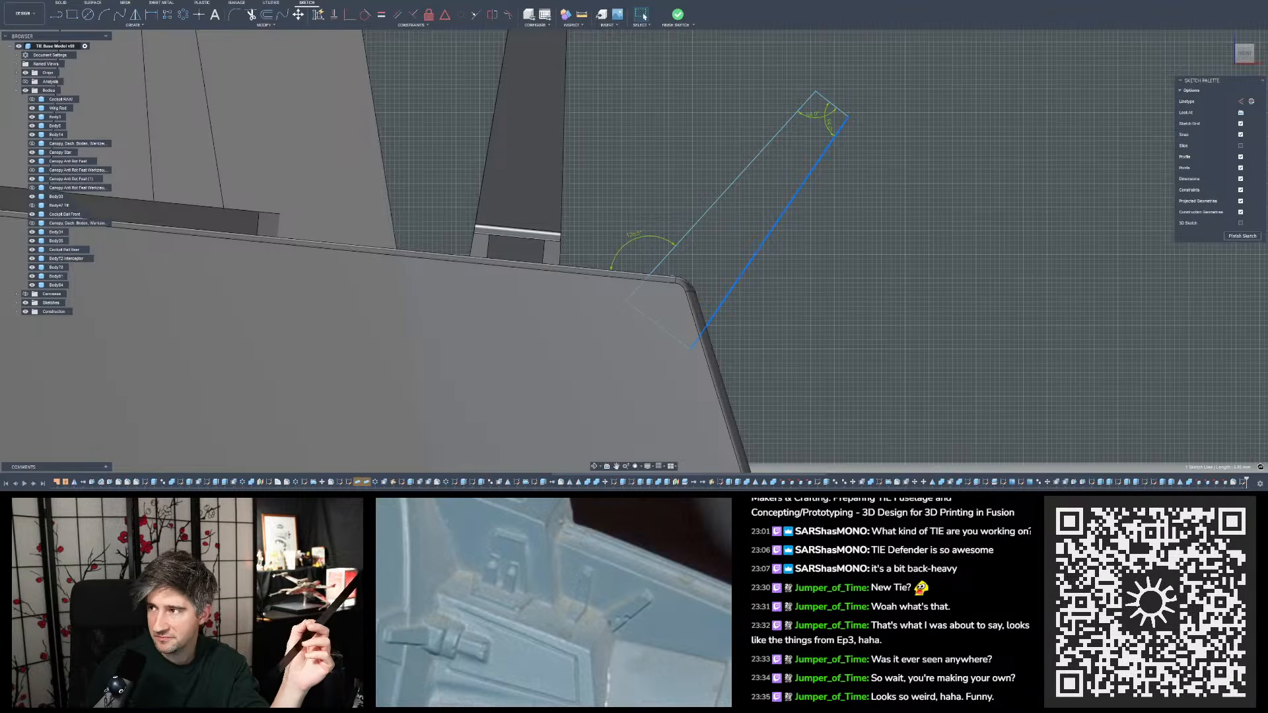
- Measure the length of the single tapered tab's short end edge
{"action": "mouse_move", "coordinate": [1058, 347]}
{"action": "middle_mouse_down", "text": "shift"}
{"action": "mouse_move", "coordinate": [982, 334]}
{"action": "mouse_move", "coordinate": [953, 280]}
{"action": "mouse_move", "coordinate": [936, 283]}
{"action": "mouse_move", "coordinate": [982, 240]}
{"action": "middle_mouse_up", "text": "shift"}
{"action": "scroll", "coordinate": [1017, 341], "scroll_direction": "down", "scroll_amount": 5}
{"action": "scroll", "coordinate": [977, 247], "scroll_direction": "up", "scroll_amount": 4}
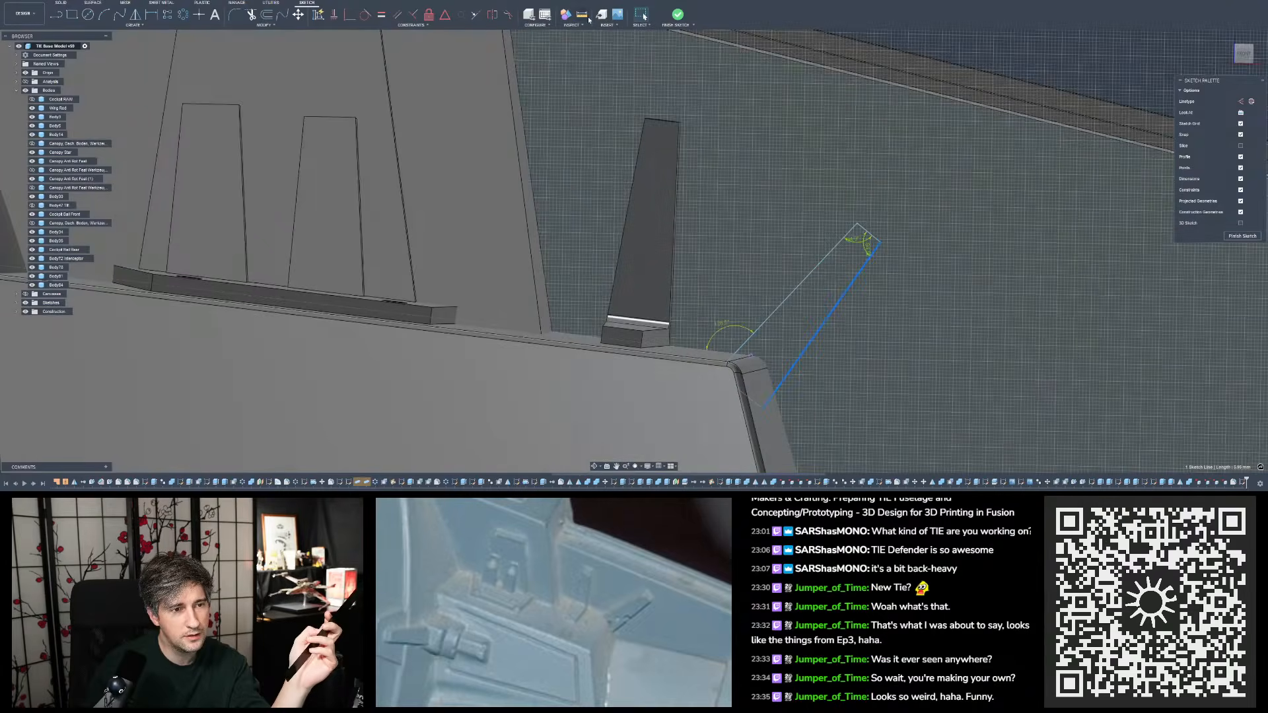
{"action": "key", "text": "i"}
{"action": "left_click", "coordinate": [647, 121]}
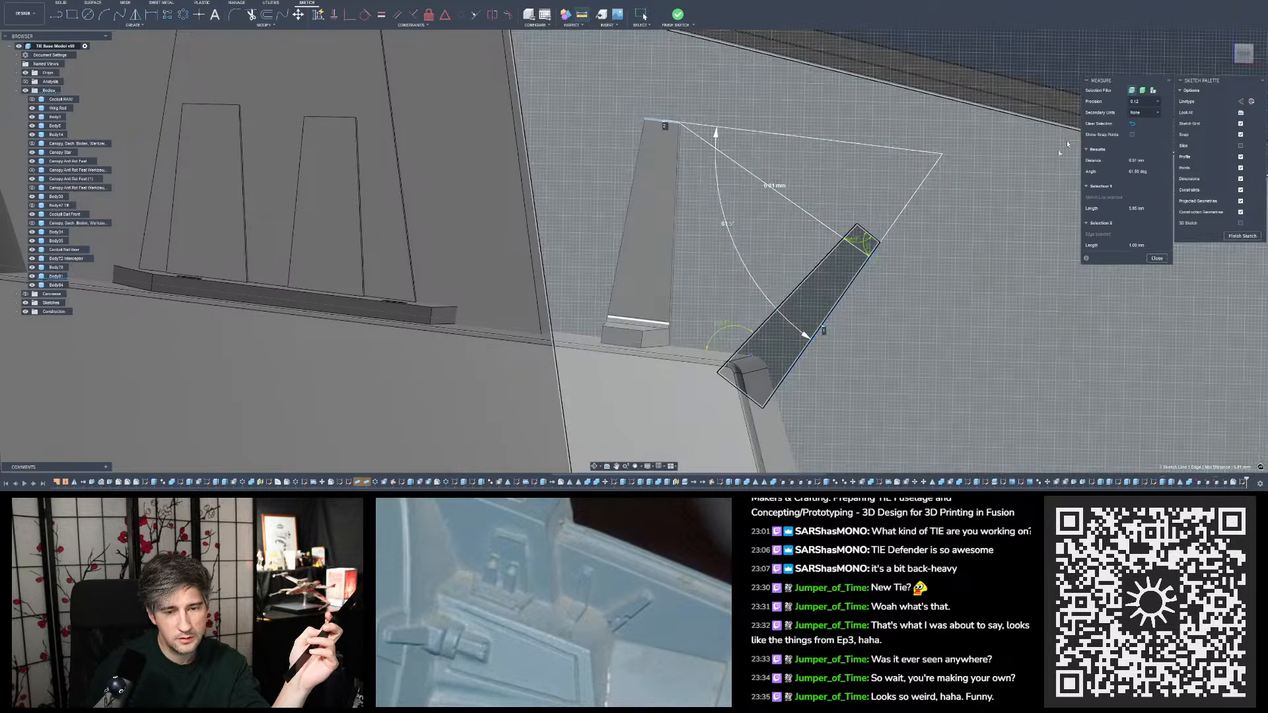
{"action": "left_click", "coordinate": [1133, 124]}
{"action": "left_click", "coordinate": [662, 121]}
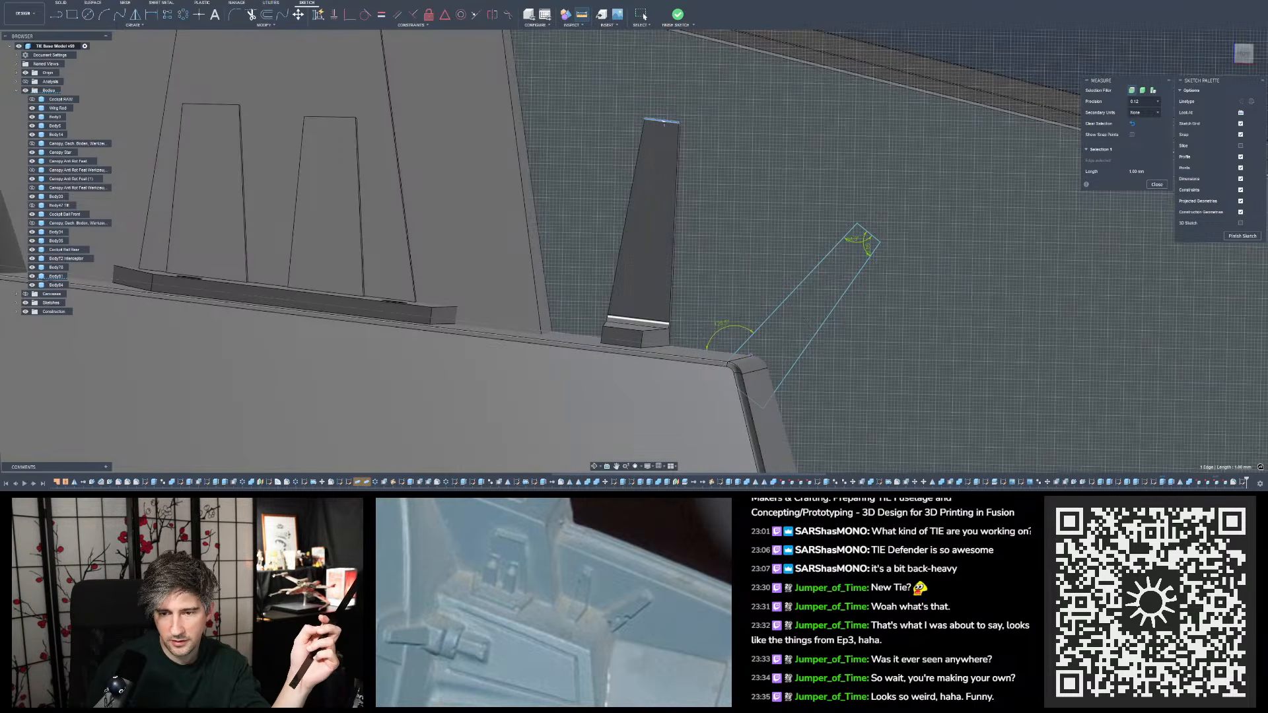
{"action": "left_click", "coordinate": [1150, 185]}
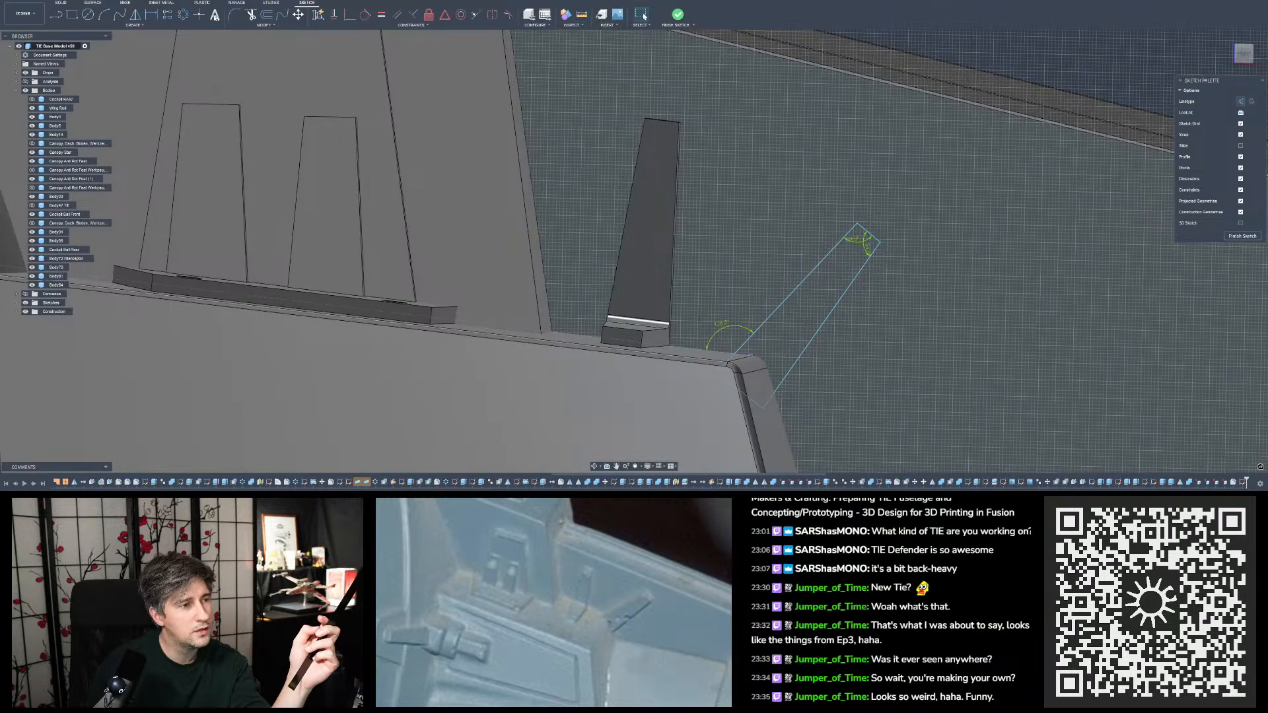
- Dimension the slanted outline's short end line to widen the outline's narrow end
{"action": "key", "text": "d"}
{"action": "left_click", "coordinate": [870, 234]}
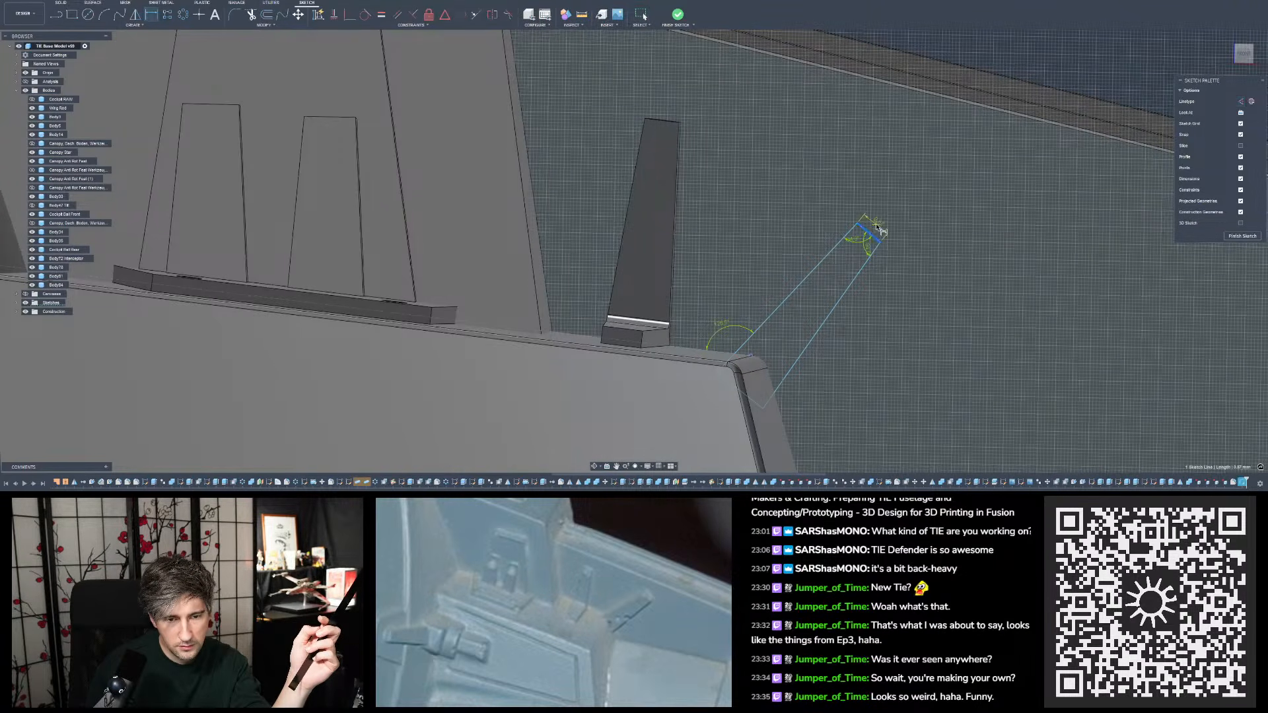
{"action": "left_click", "coordinate": [876, 225]}
{"action": "type", "text": "14"}
{"action": "key", "text": "Return"}
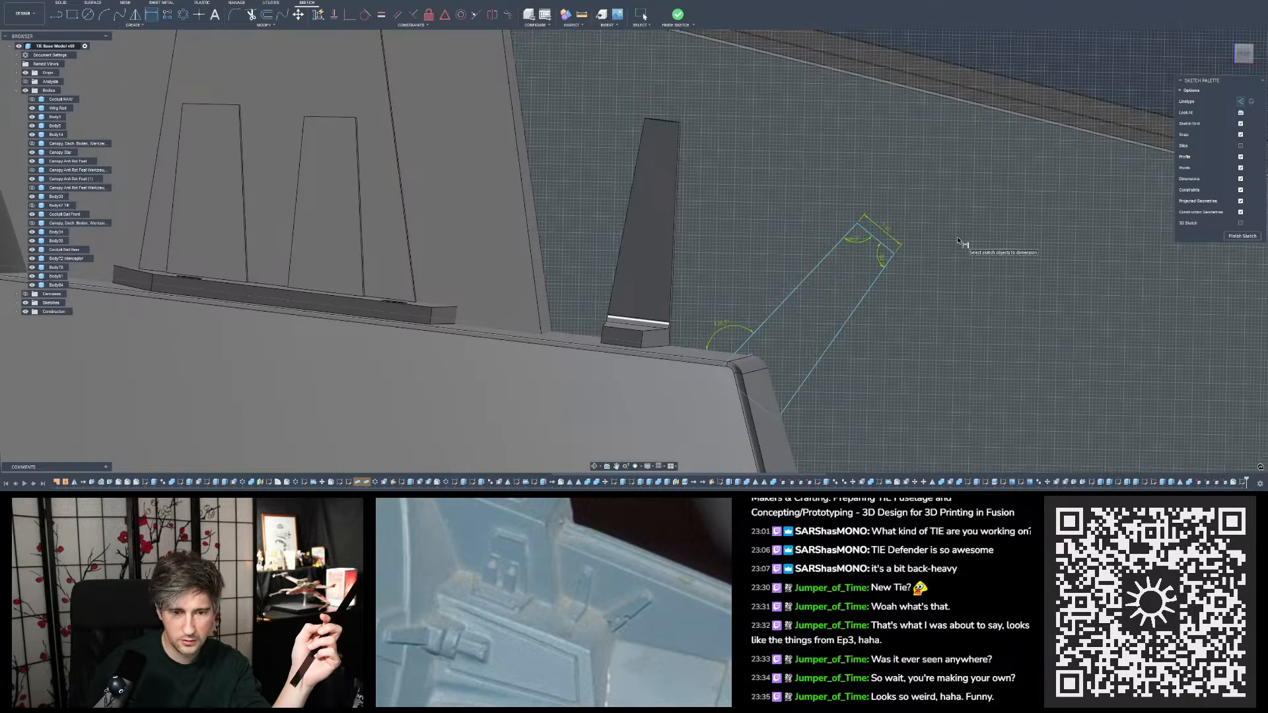
{"action": "key", "text": "Escape"}
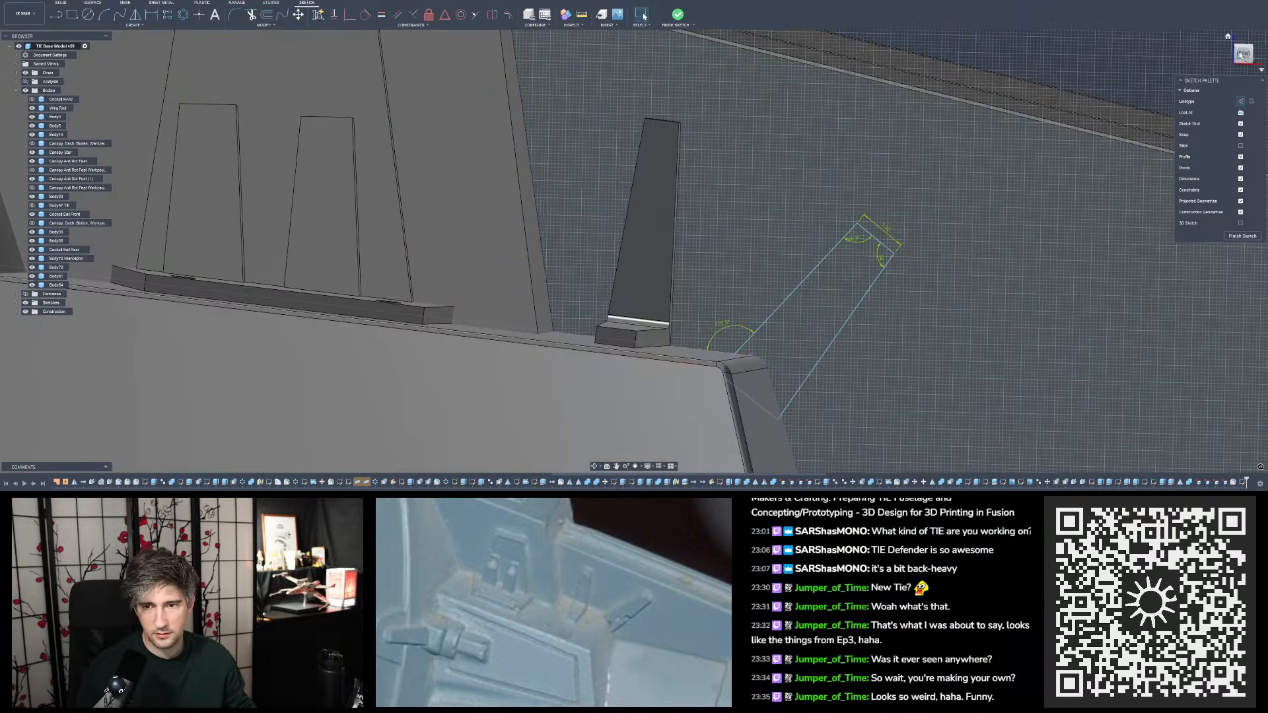
- Lengthen the slanted outline by pulling its short end farther from the block, keeping its base over the rounded corner
{"action": "left_click", "coordinate": [1243, 54]}
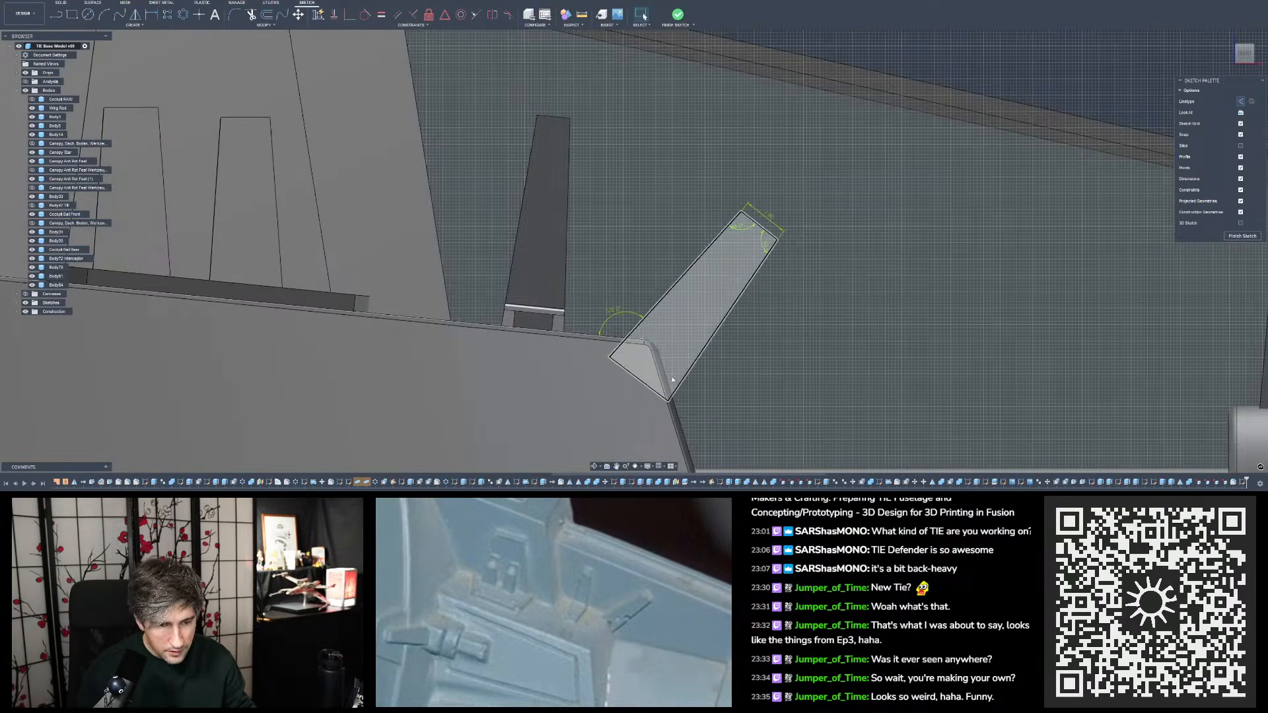
{"action": "left_click", "coordinate": [677, 382]}
{"action": "mouse_move", "coordinate": [677, 381]}
{"action": "left_mouse_down"}
{"action": "mouse_move", "coordinate": [729, 303]}
{"action": "mouse_move", "coordinate": [724, 314]}
{"action": "left_mouse_up"}
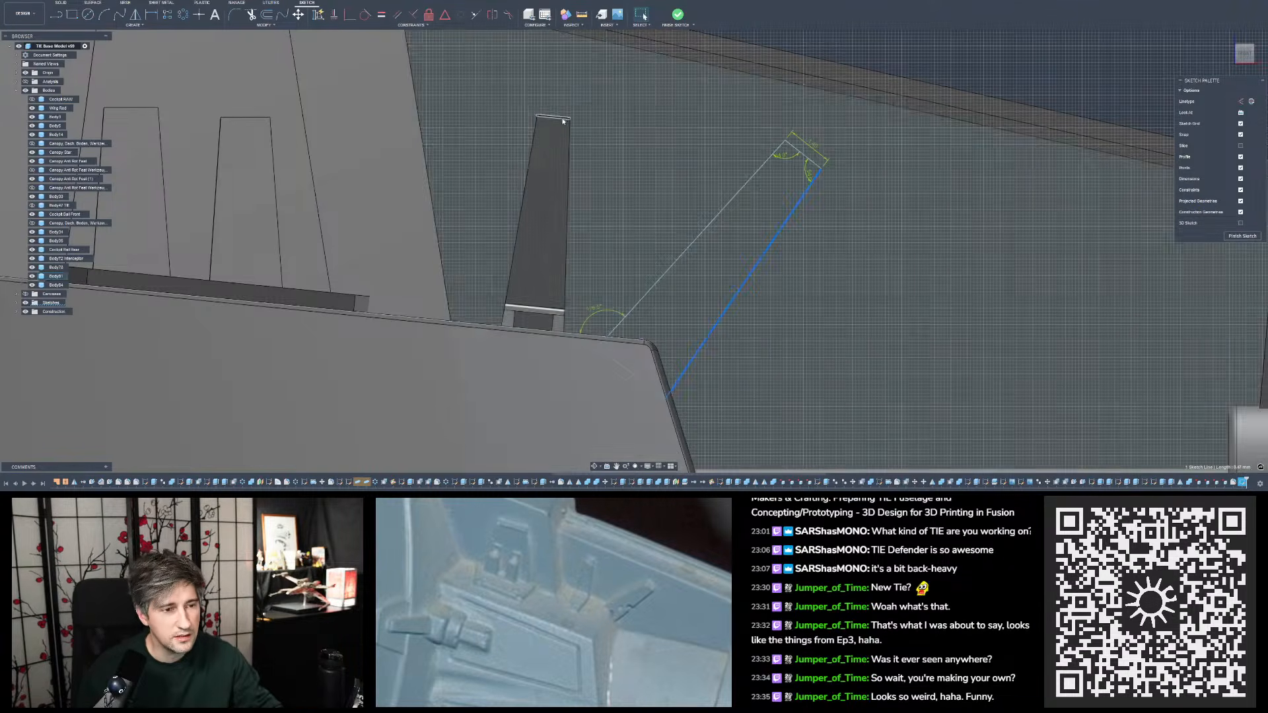
{"action": "scroll", "coordinate": [573, 294], "scroll_direction": "down", "scroll_amount": 1}
{"action": "scroll", "coordinate": [575, 306], "scroll_direction": "down", "scroll_amount": 2}
{"action": "scroll", "coordinate": [749, 76], "scroll_direction": "up", "scroll_amount": 3}
{"action": "left_click", "coordinate": [748, 89]}
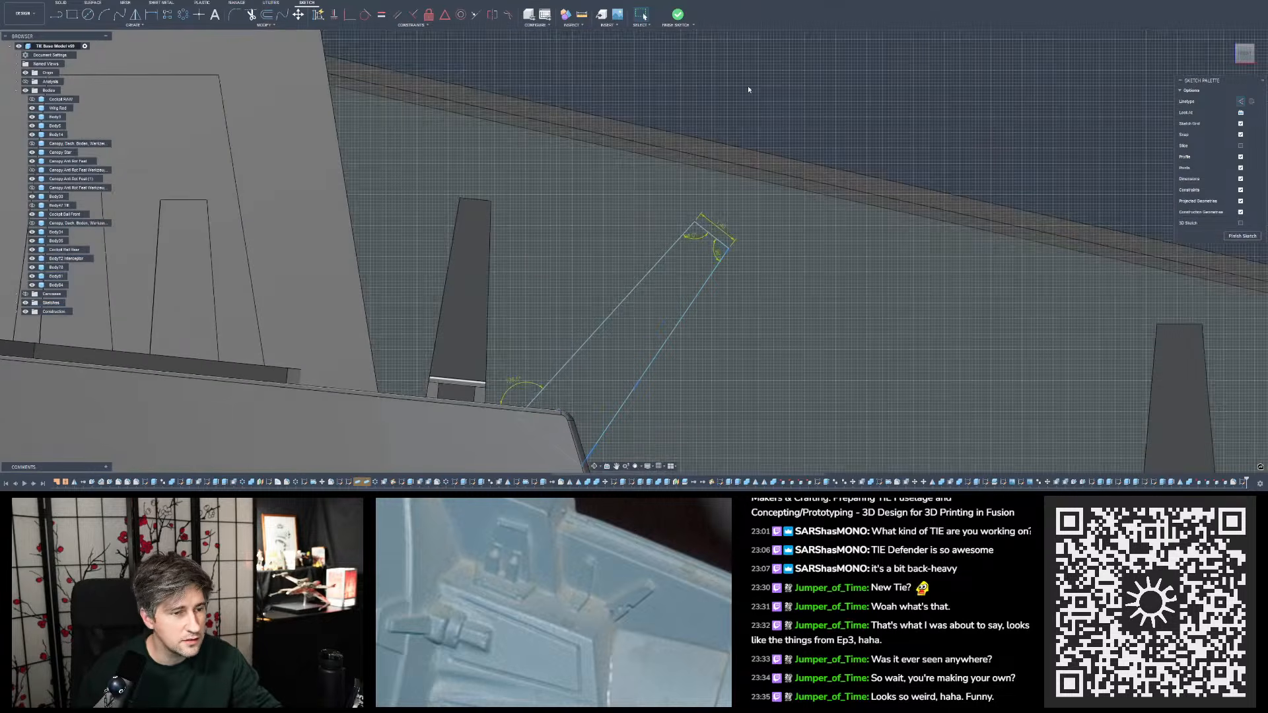
- Sketch a long line above the single tab and the slanted outline, roughly parallel to the wing's slanted edge
{"action": "left_click", "coordinate": [56, 15]}
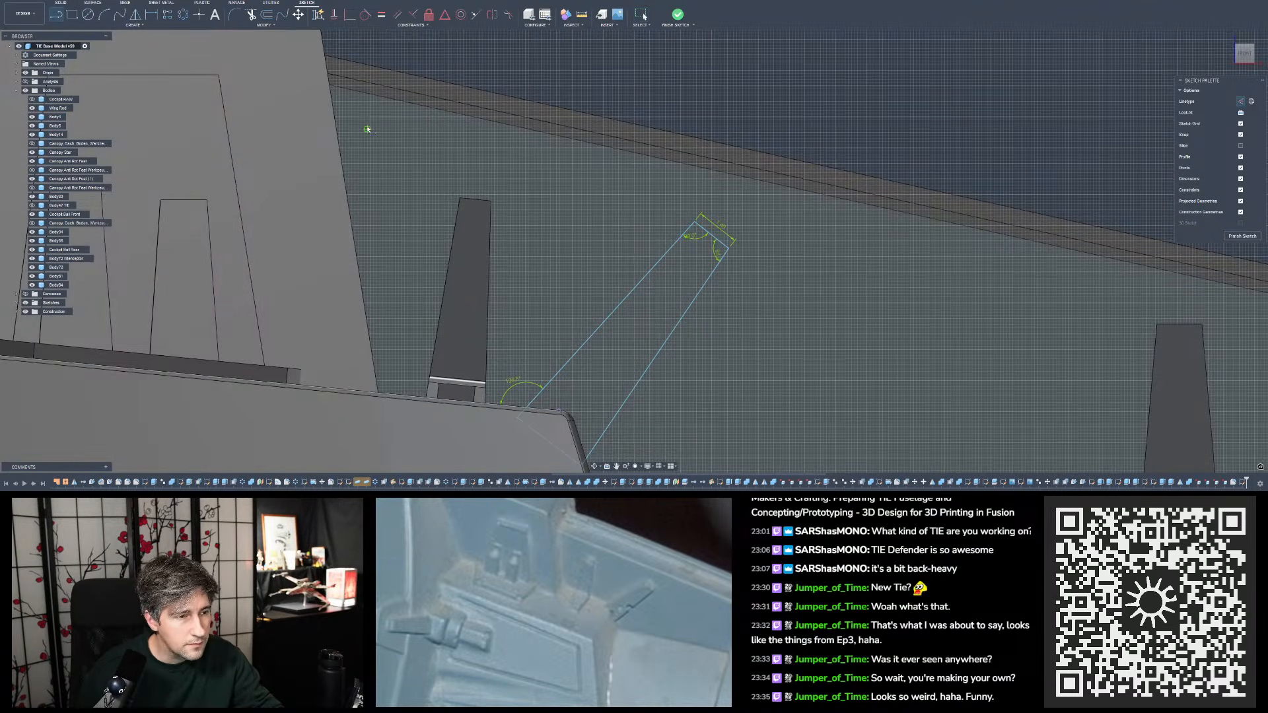
{"action": "left_click", "coordinate": [396, 142]}
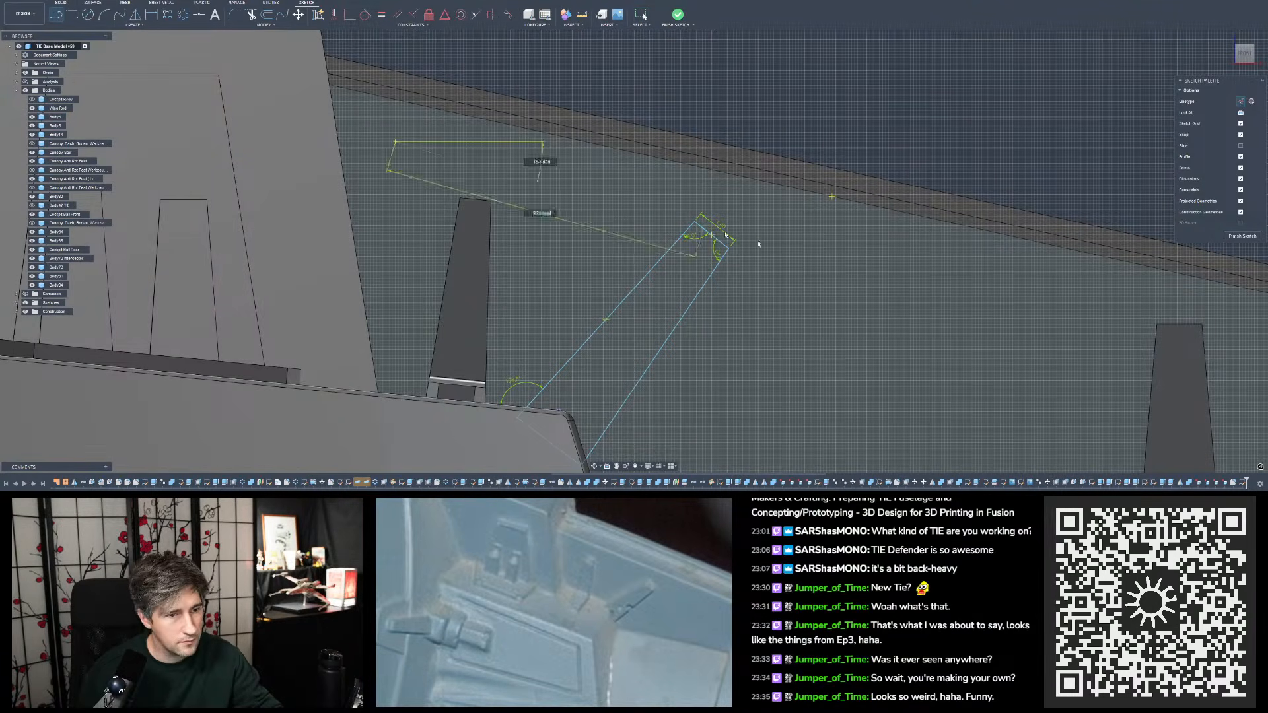
{"action": "left_click", "coordinate": [952, 266]}
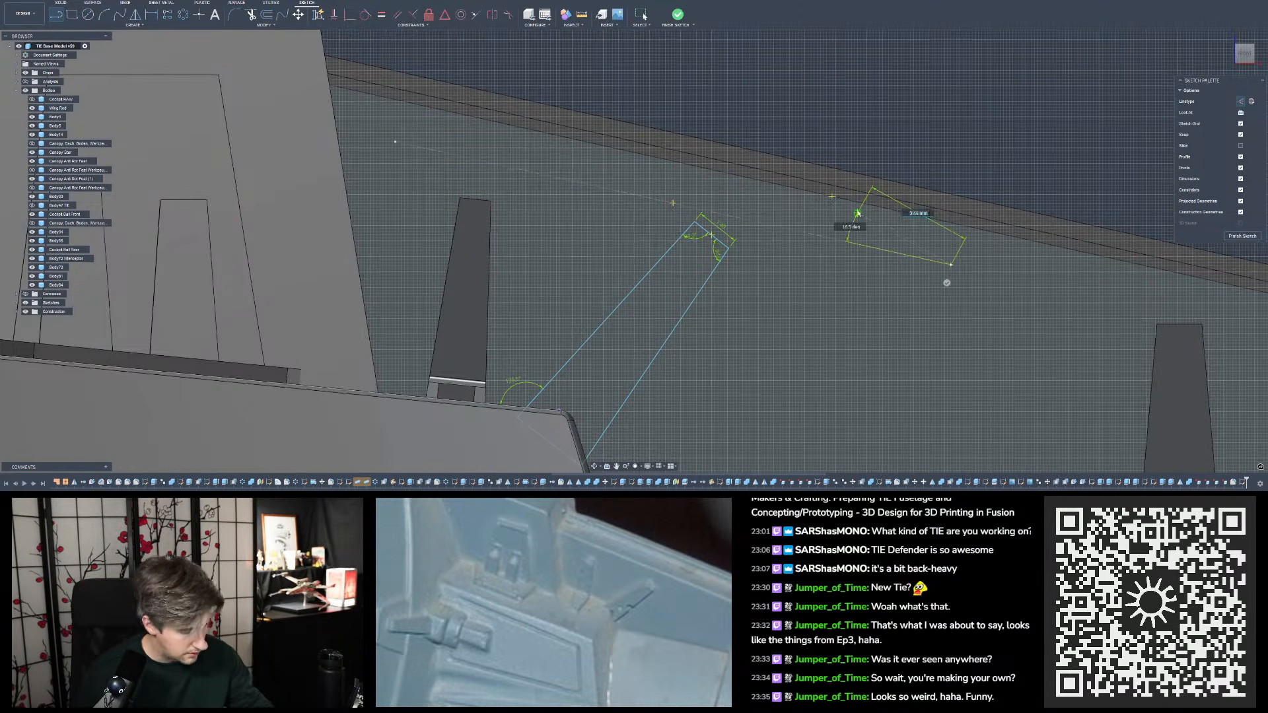
{"action": "key", "text": "Escape"}
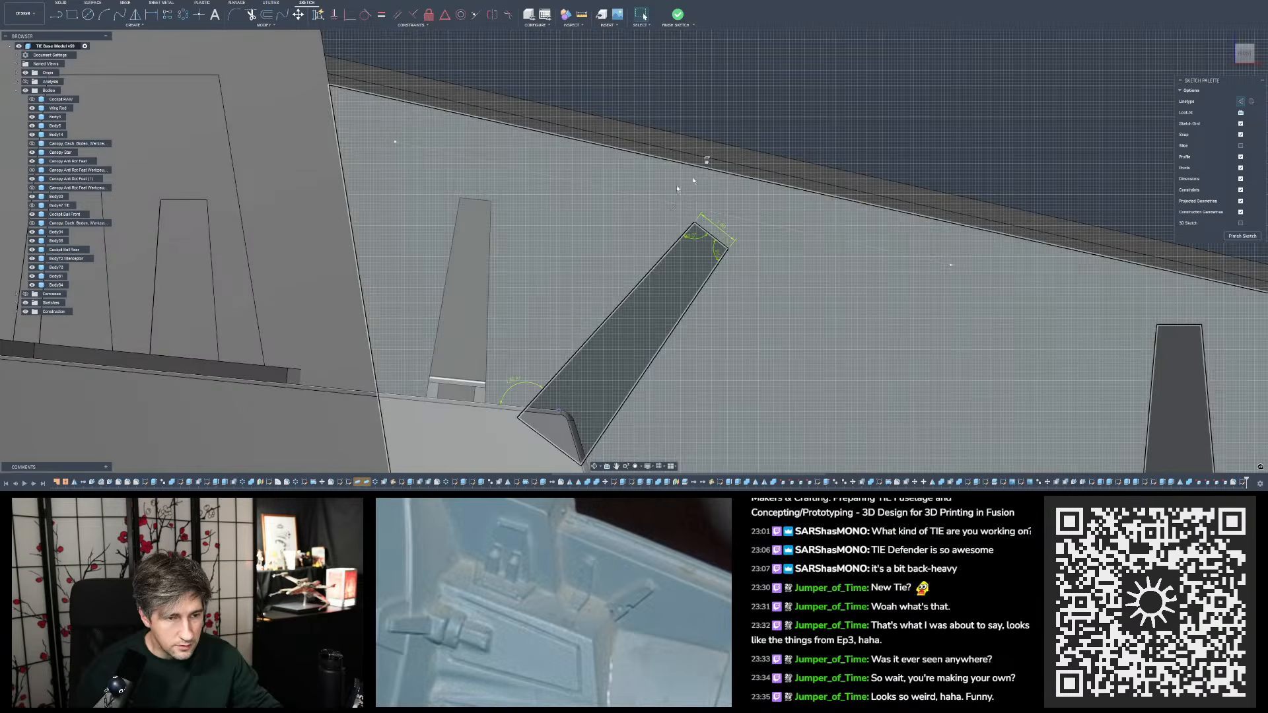
- Move the long guide line down so it passes just above the single tab and crosses the slanted outline's short end
{"action": "left_click", "coordinate": [655, 200]}
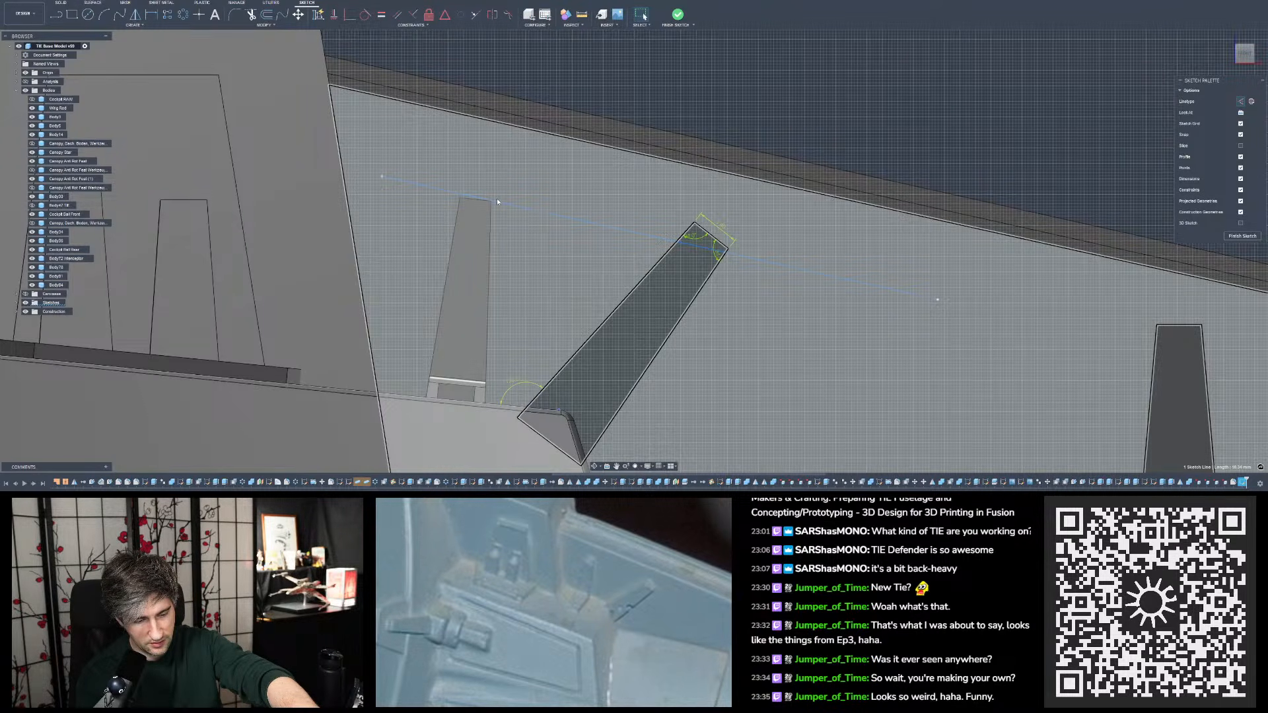
{"action": "left_click_drag", "start_coordinate": [498, 199], "coordinate": [502, 199]}
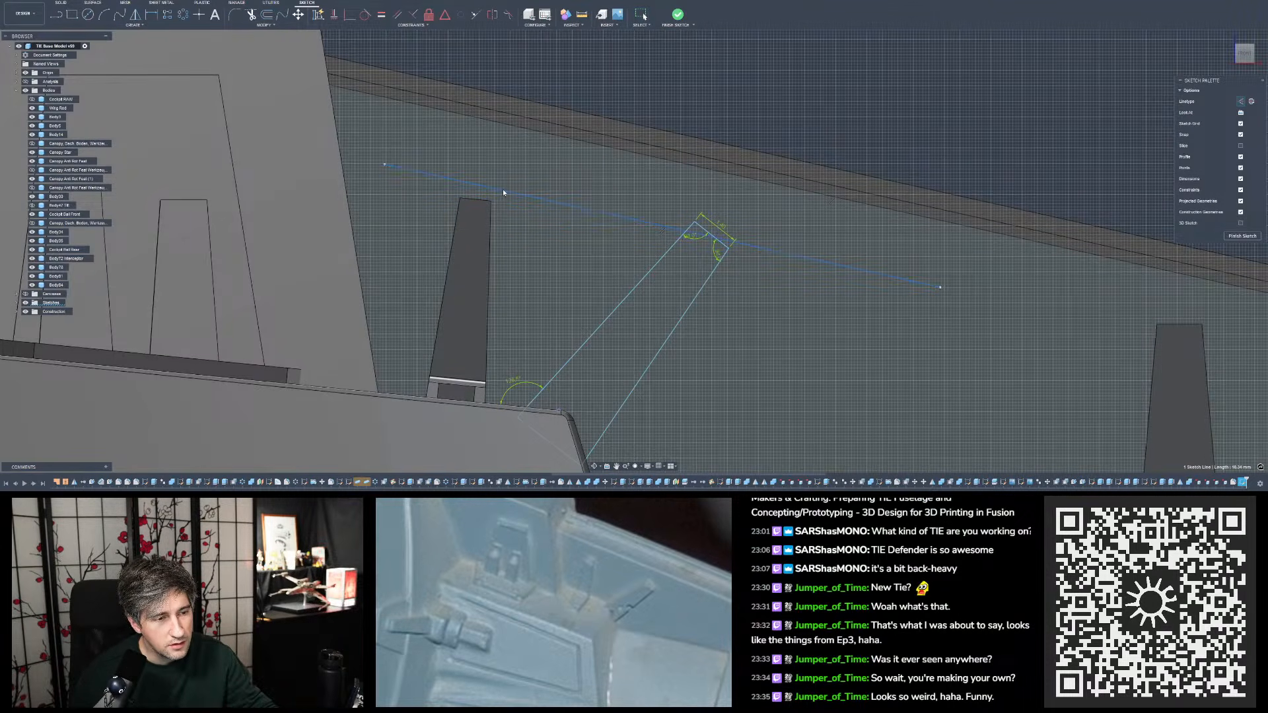
{"action": "key", "text": "Delete"}
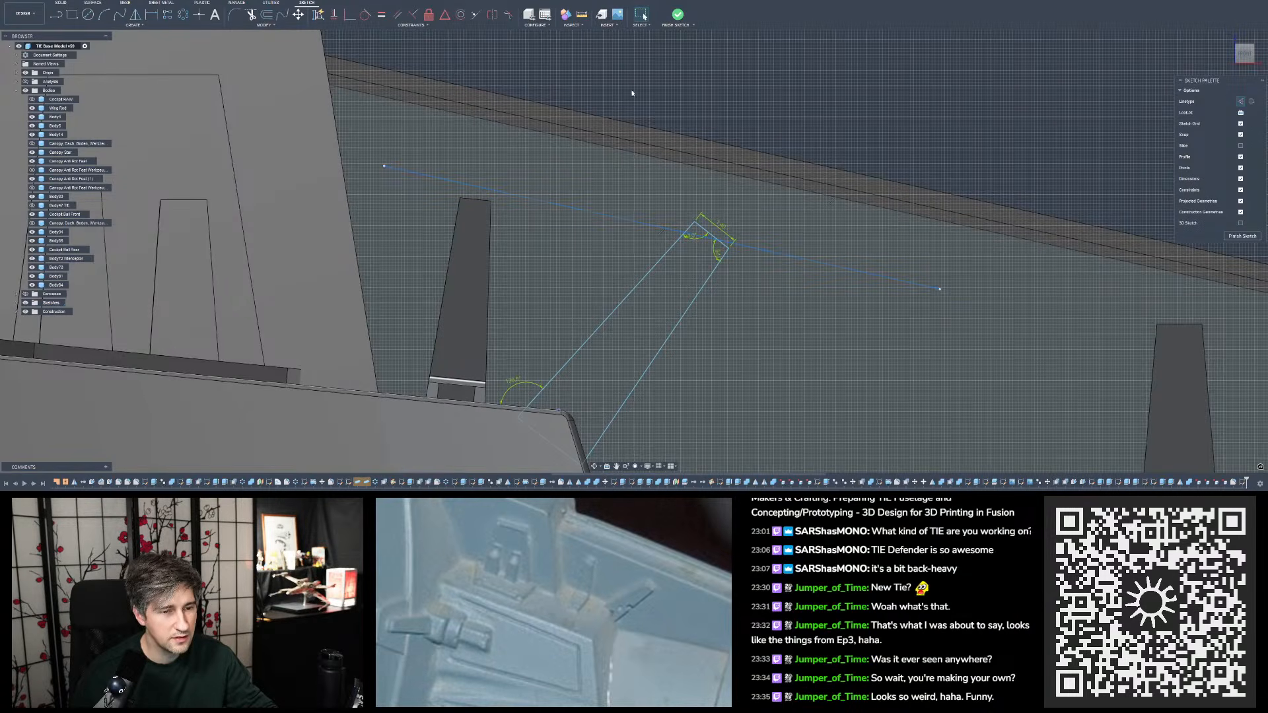
- Shorten the slanted outline by pulling its short end back toward the block until its upper corner meets the guide line
{"action": "left_click_drag", "start_coordinate": [709, 235], "coordinate": [698, 246]}
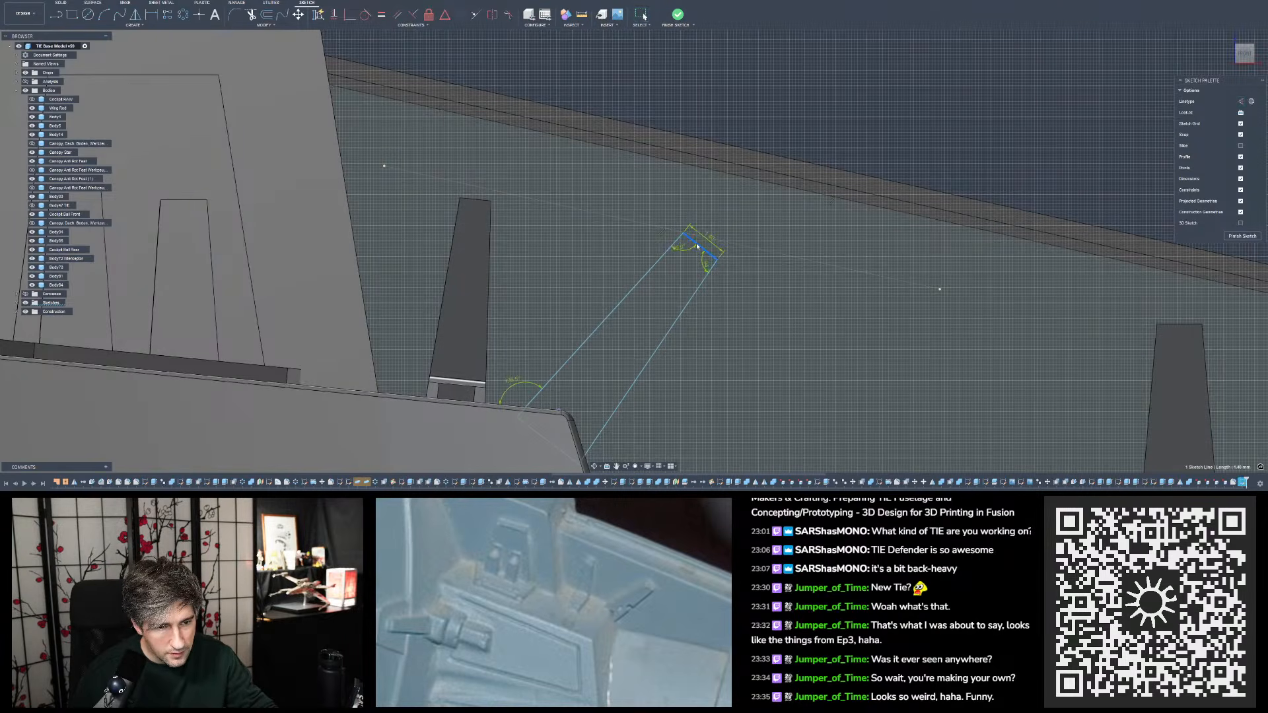
{"action": "left_click", "coordinate": [805, 93]}
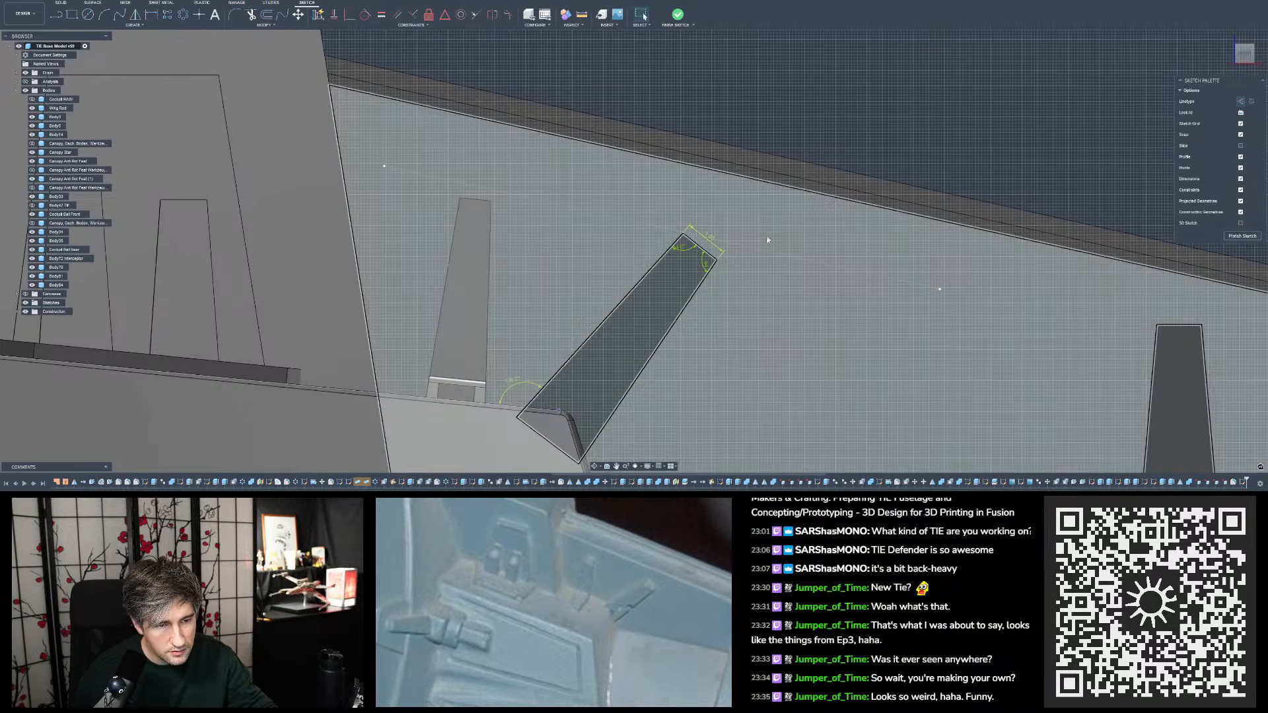
{"action": "scroll", "coordinate": [676, 236], "scroll_direction": "down", "scroll_amount": 3}
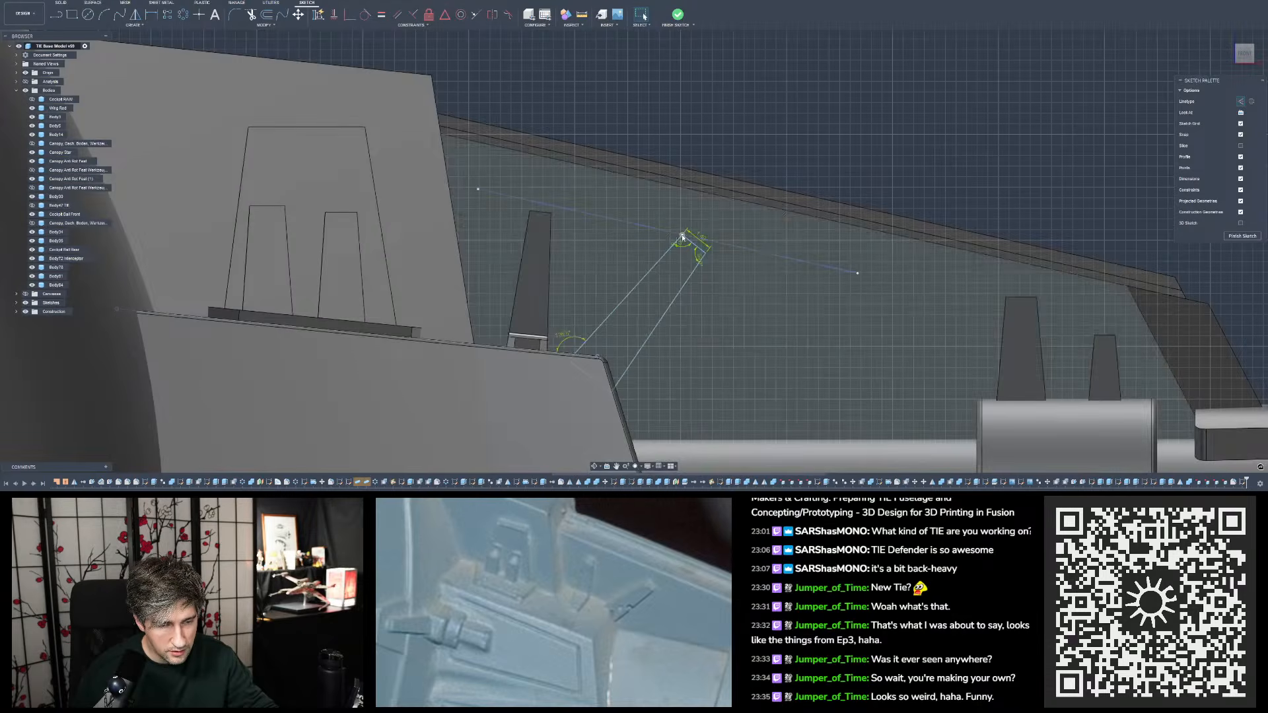
{"action": "scroll", "coordinate": [683, 237], "scroll_direction": "up", "scroll_amount": 3}
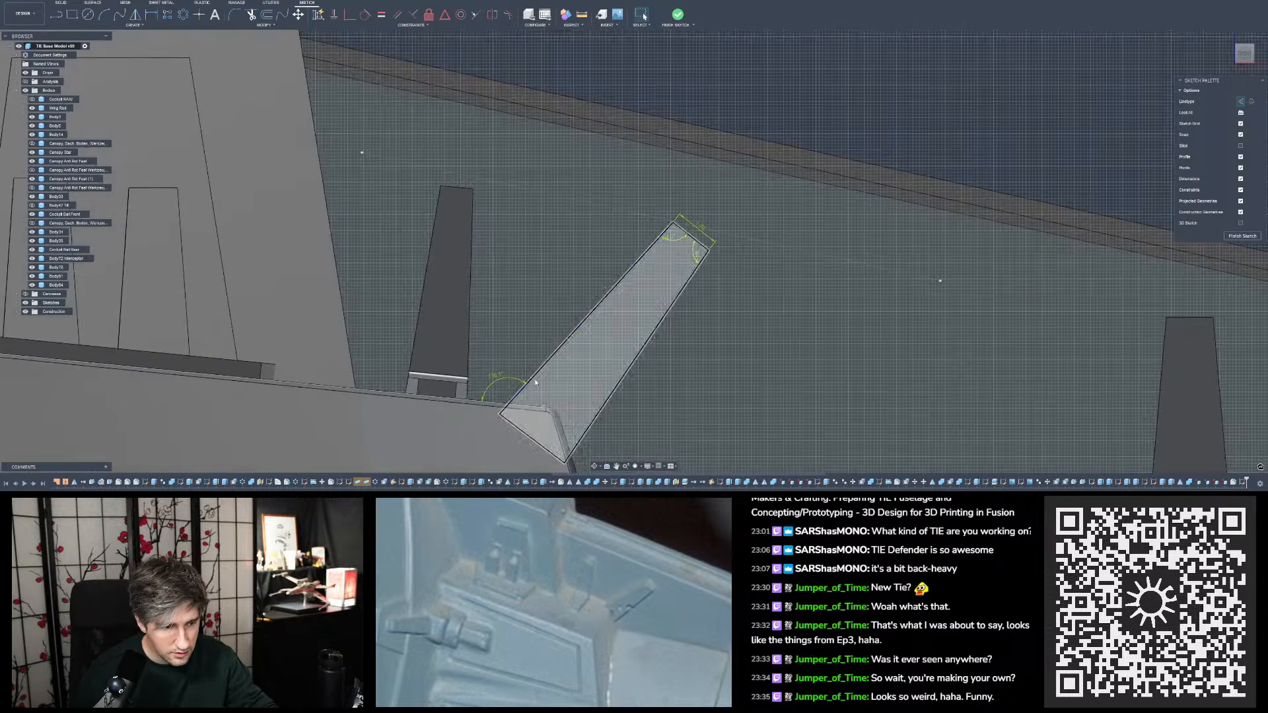
- Shift the slanted outline's long edge nearest the single tab slightly away from that tab, keeping its base over the block's rounded corner
{"action": "scroll", "coordinate": [489, 287], "scroll_direction": "down", "scroll_amount": 1}
{"action": "middle_click_drag", "start_coordinate": [489, 288], "coordinate": [455, 347], "text": "shift"}
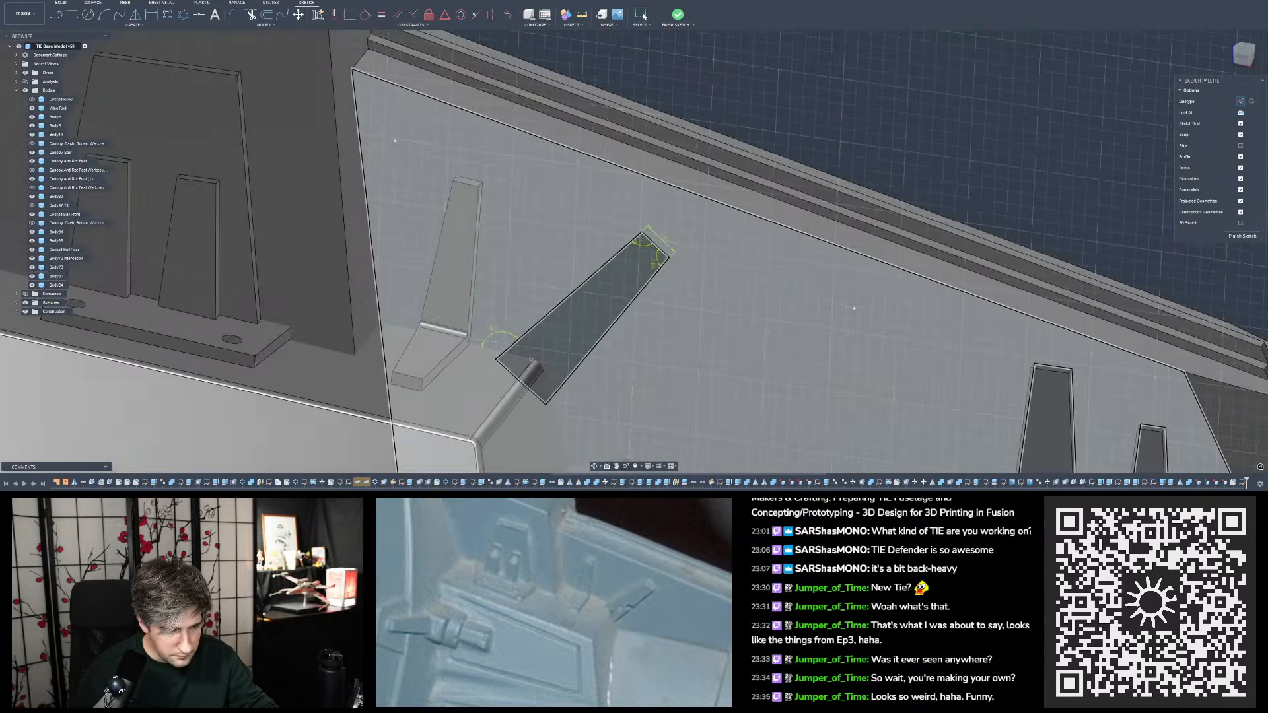
{"action": "scroll", "coordinate": [580, 368], "scroll_direction": "down", "scroll_amount": 3}
{"action": "middle_click_drag", "start_coordinate": [580, 368], "coordinate": [544, 374], "text": "shift"}
{"action": "scroll", "coordinate": [544, 374], "scroll_direction": "up", "scroll_amount": 2}
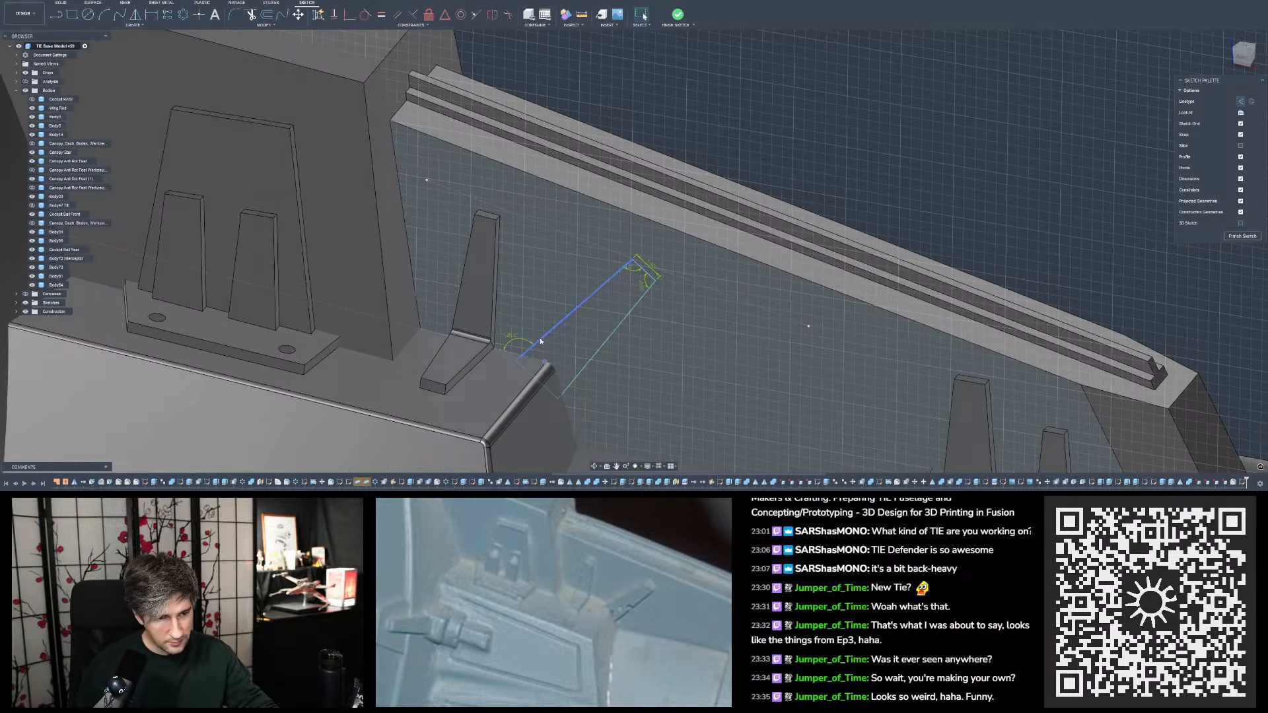
{"action": "left_click_drag", "start_coordinate": [540, 342], "coordinate": [545, 348]}
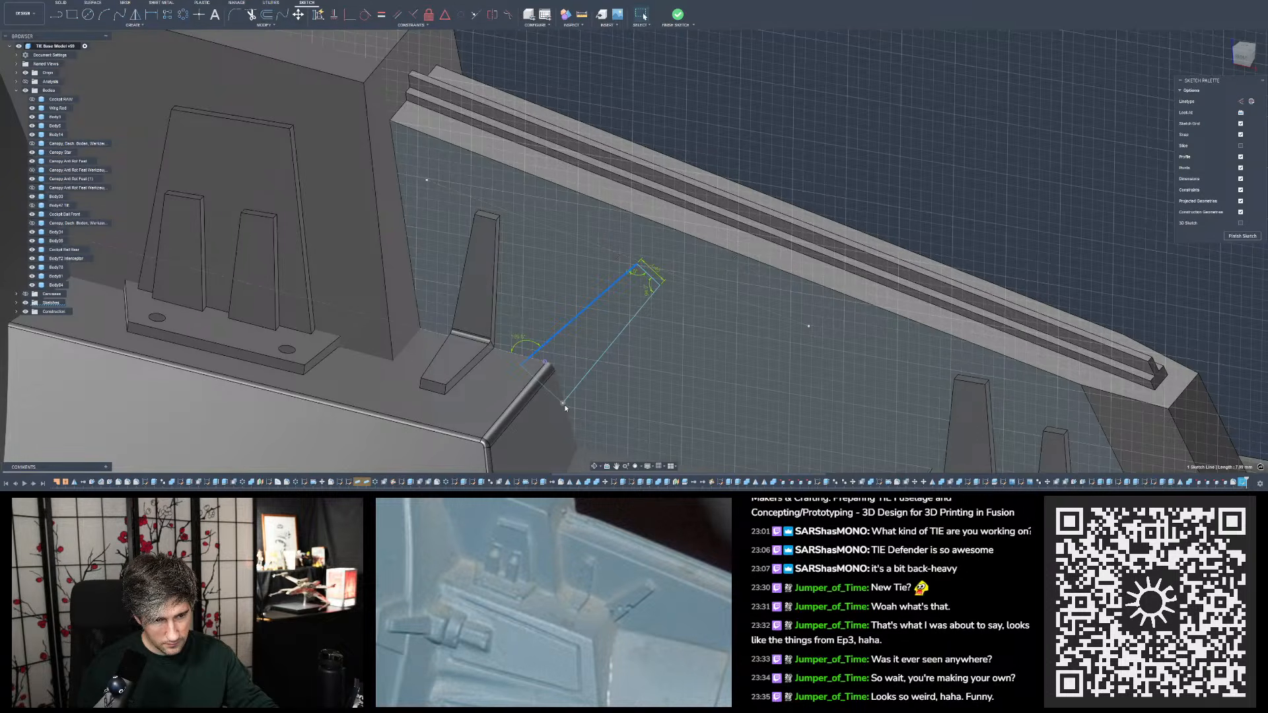
{"action": "left_click", "coordinate": [805, 160]}
{"action": "middle_click_drag", "start_coordinate": [802, 169], "coordinate": [790, 239], "text": "shift"}
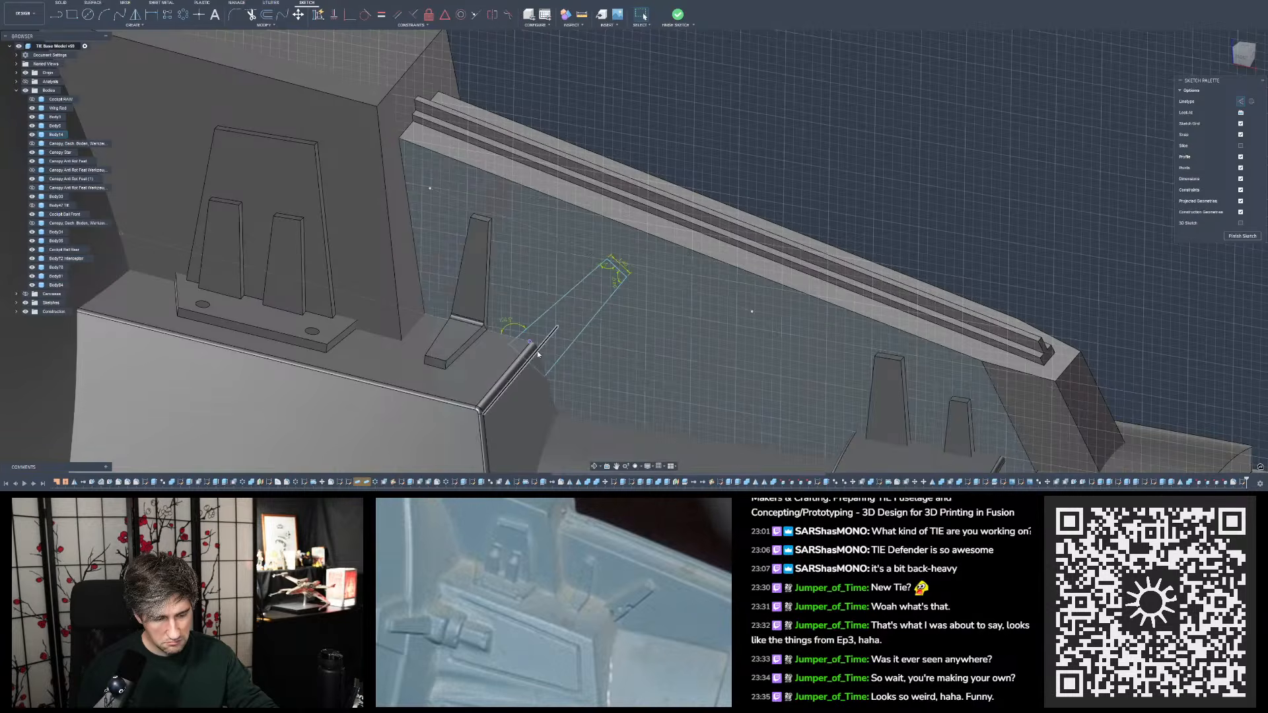
{"action": "left_click", "coordinate": [536, 327]}
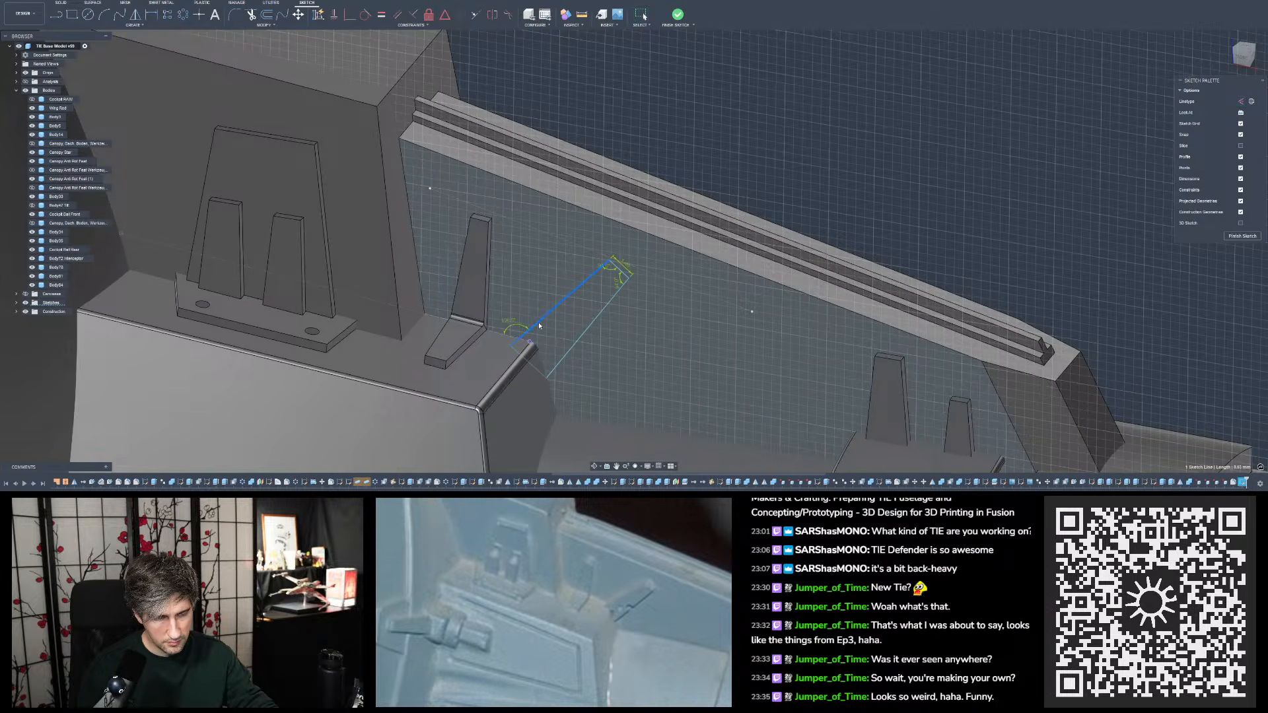
{"action": "scroll", "coordinate": [539, 325], "scroll_direction": "down", "scroll_amount": 4}
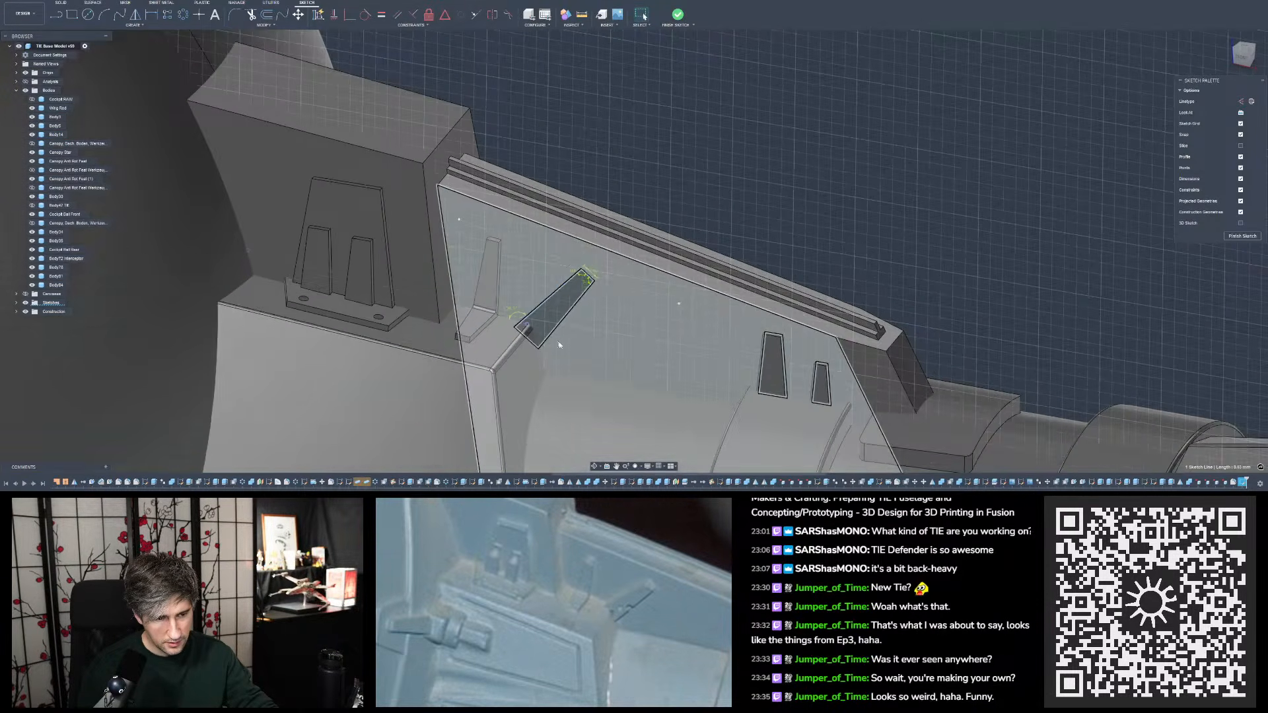
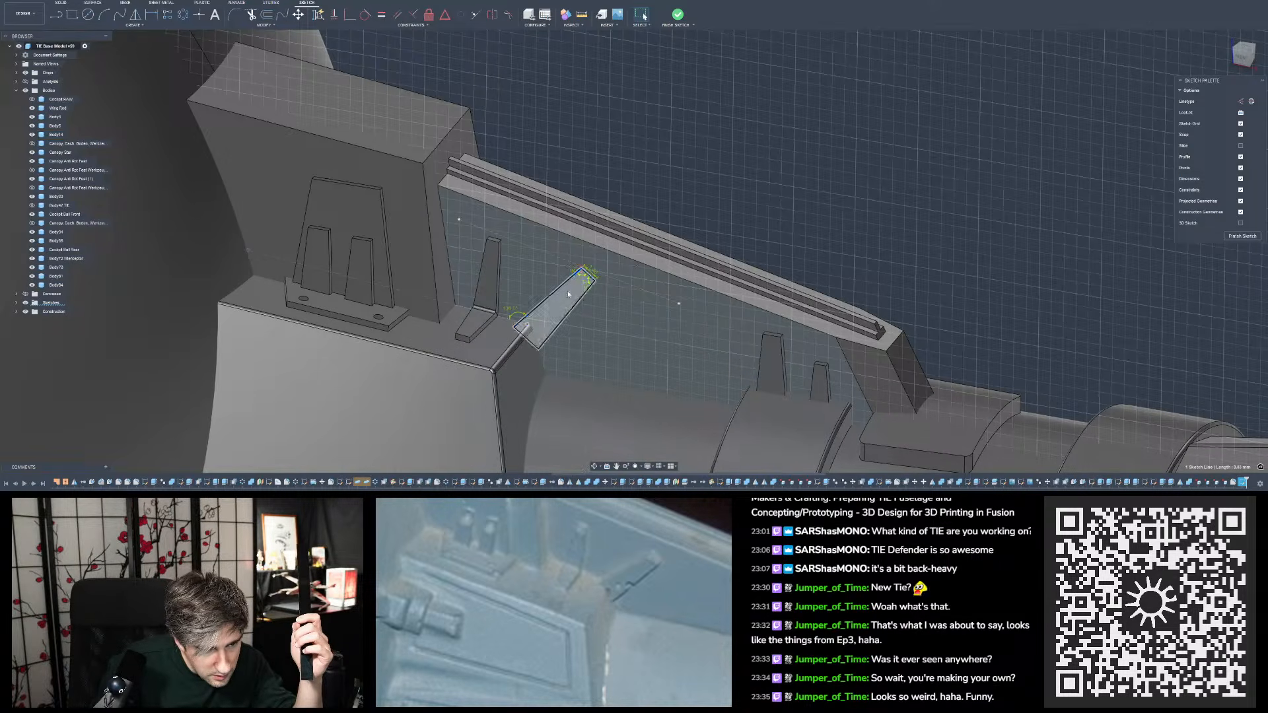
- Extend the slanted outline's short end slightly outward and fine-tune its long edge nearest the single tab
{"action": "scroll", "coordinate": [537, 309], "scroll_direction": "up", "scroll_amount": 5}
{"action": "left_click", "coordinate": [566, 293]}
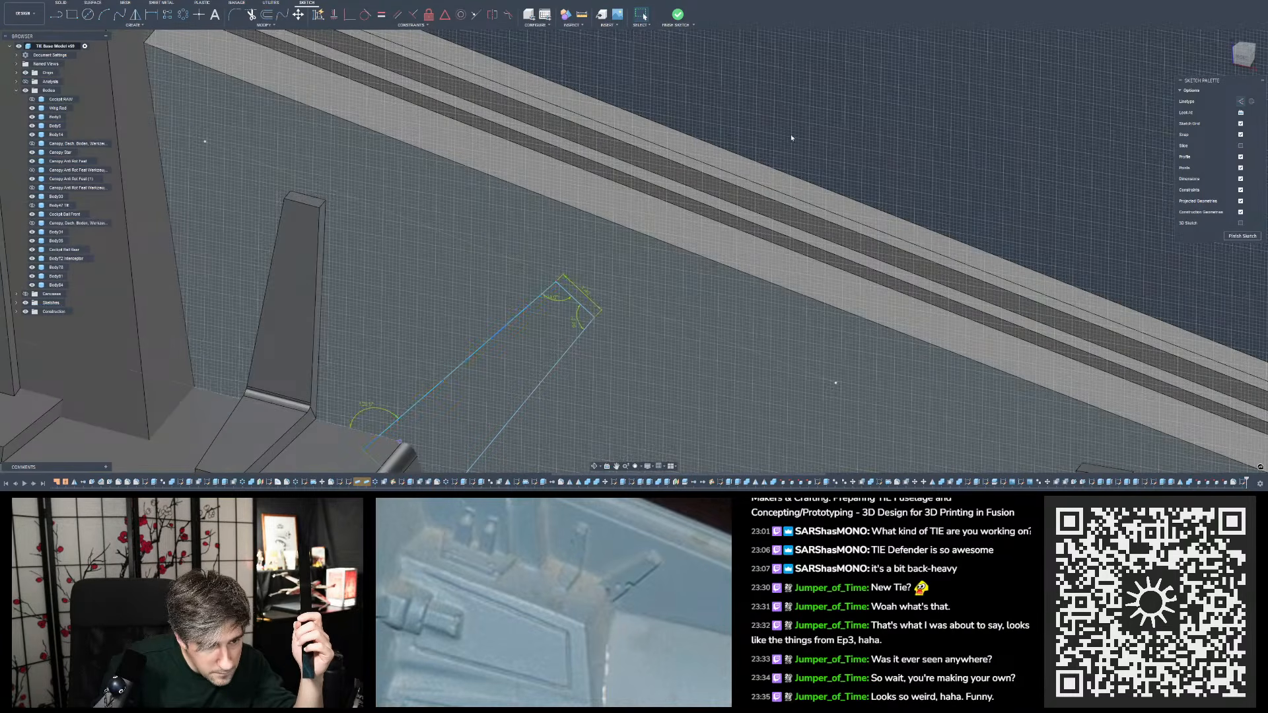
{"action": "left_click", "coordinate": [572, 296]}
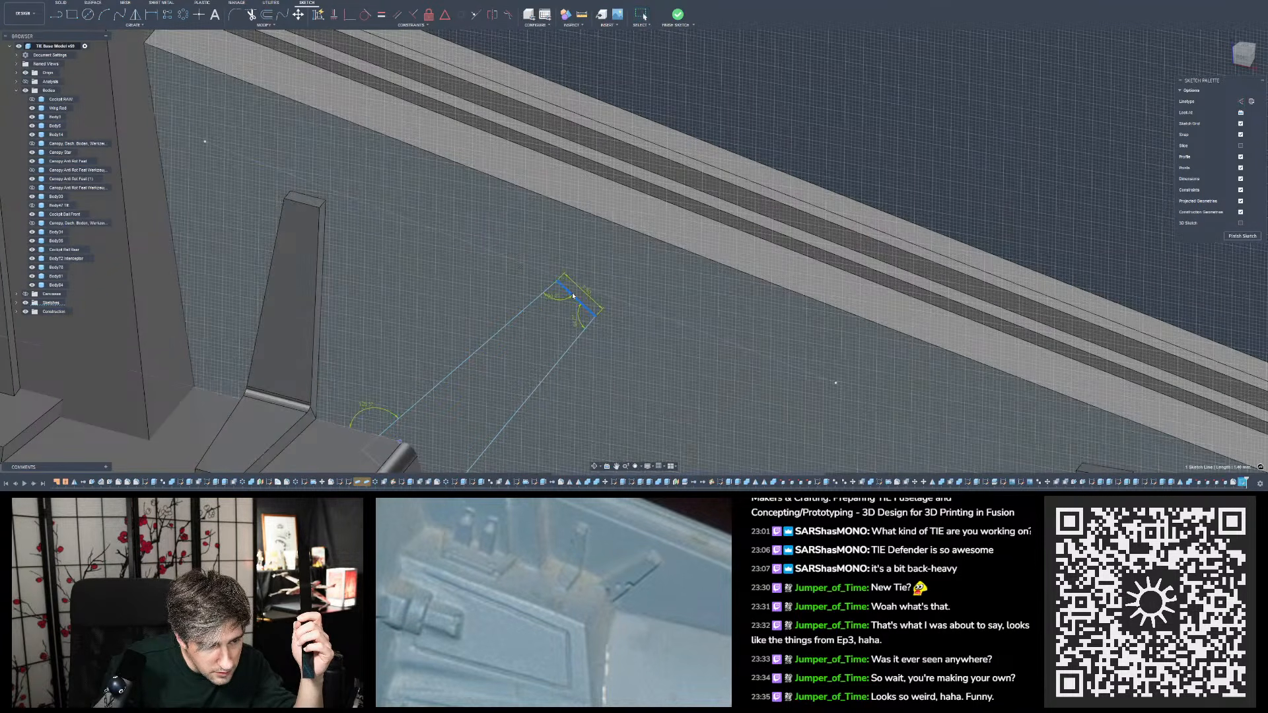
{"action": "left_click_drag", "start_coordinate": [573, 296], "coordinate": [577, 292]}
{"action": "scroll", "coordinate": [763, 135], "scroll_direction": "down", "scroll_amount": 5}
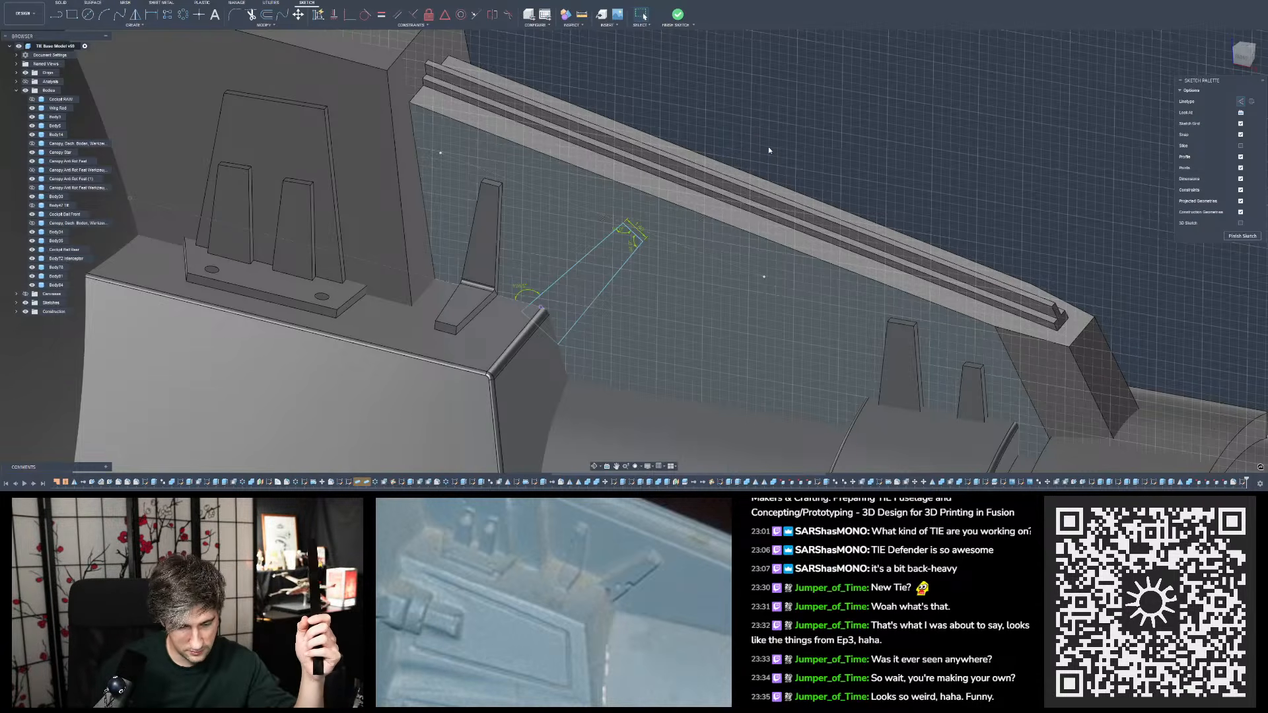
{"action": "left_click", "coordinate": [551, 287]}
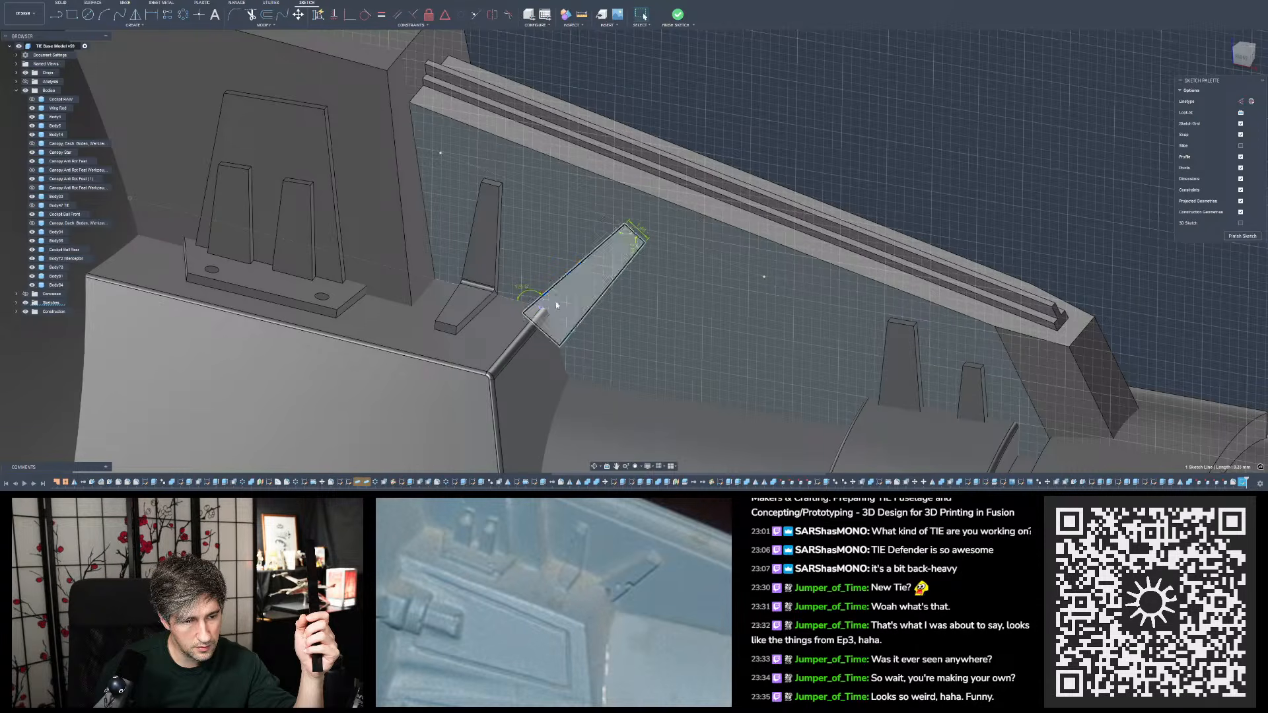
{"action": "left_click", "coordinate": [545, 336]}
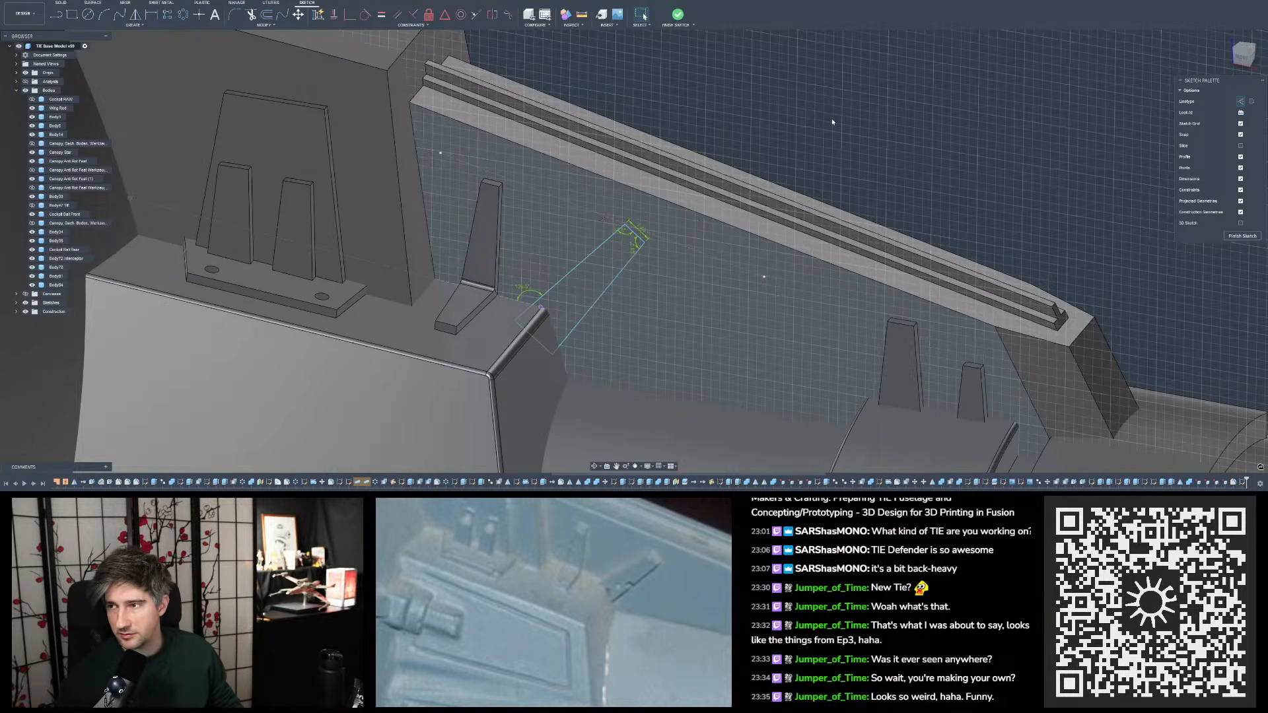
- Nudge the slanted outline's short end a little farther from the block so its upper corner lines up with the guide line
{"action": "scroll", "coordinate": [738, 169], "scroll_direction": "down", "scroll_amount": 2}
{"action": "middle_click_drag", "start_coordinate": [736, 182], "coordinate": [717, 119], "text": "shift"}
{"action": "scroll", "coordinate": [673, 203], "scroll_direction": "up", "scroll_amount": 8}
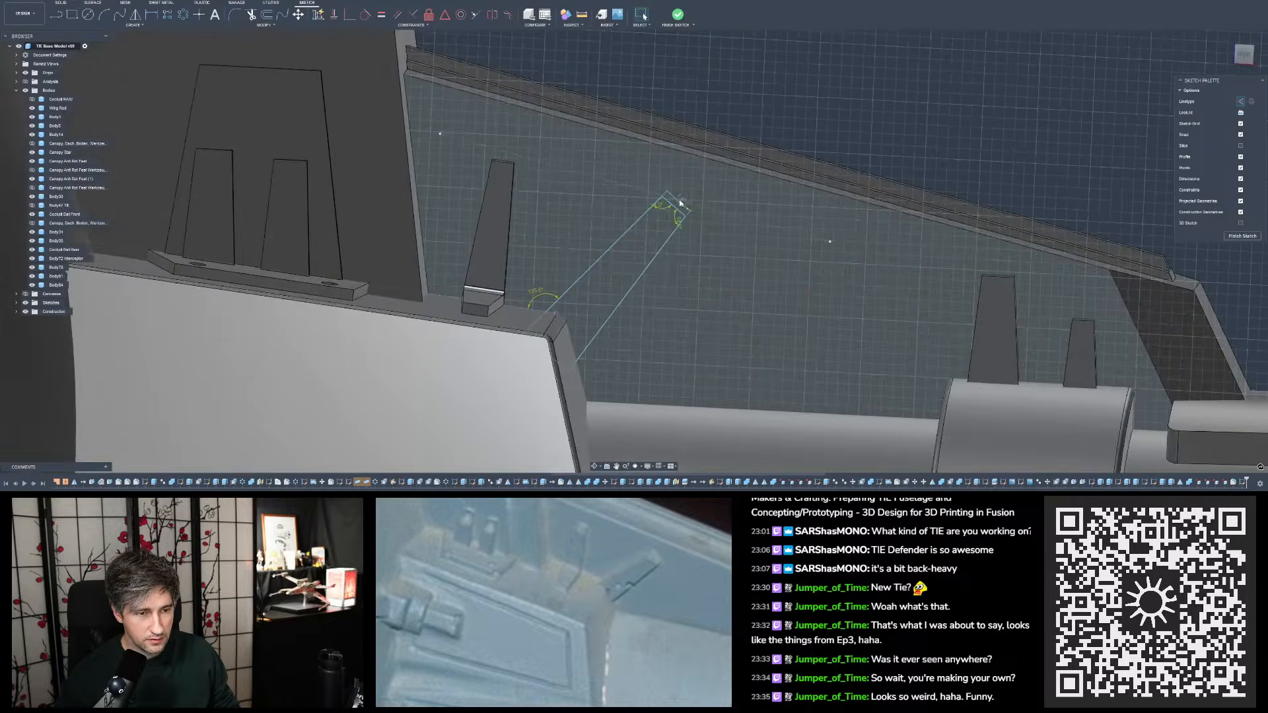
{"action": "scroll", "coordinate": [663, 198], "scroll_direction": "down", "scroll_amount": 4}
{"action": "scroll", "coordinate": [657, 198], "scroll_direction": "up", "scroll_amount": 8}
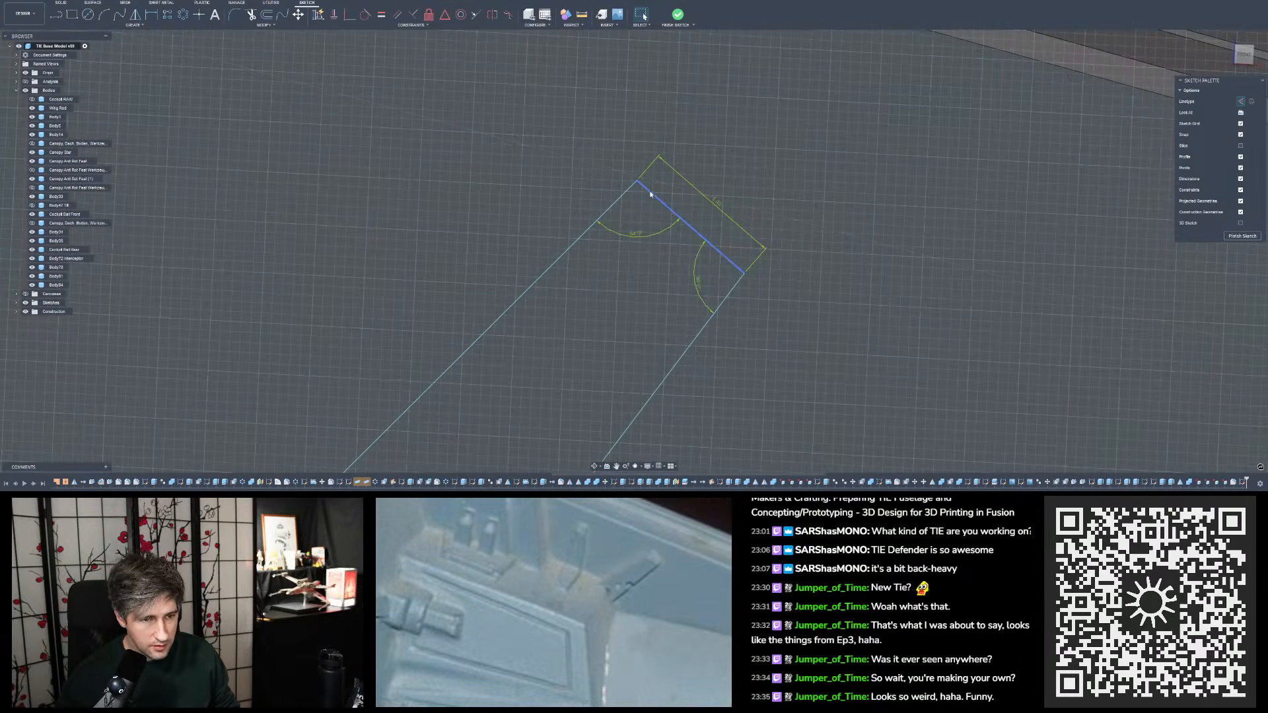
{"action": "left_click", "coordinate": [650, 195]}
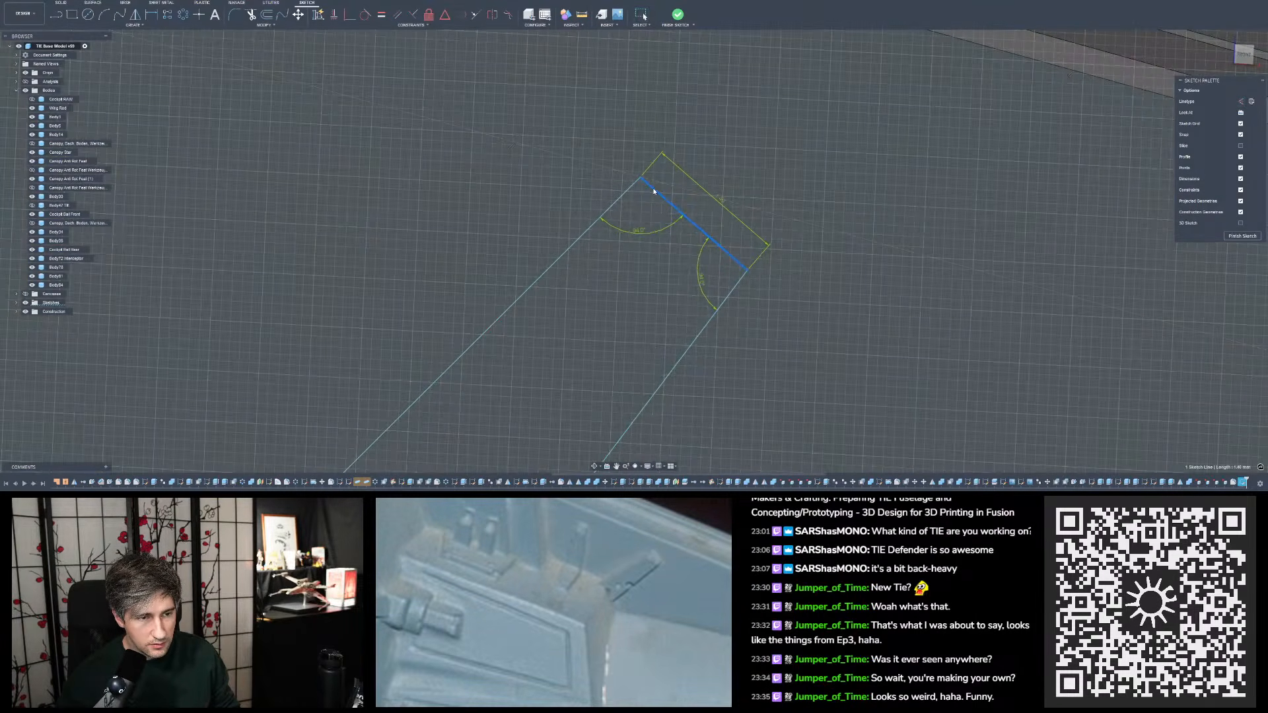
{"action": "scroll", "coordinate": [653, 189], "scroll_direction": "down", "scroll_amount": 10}
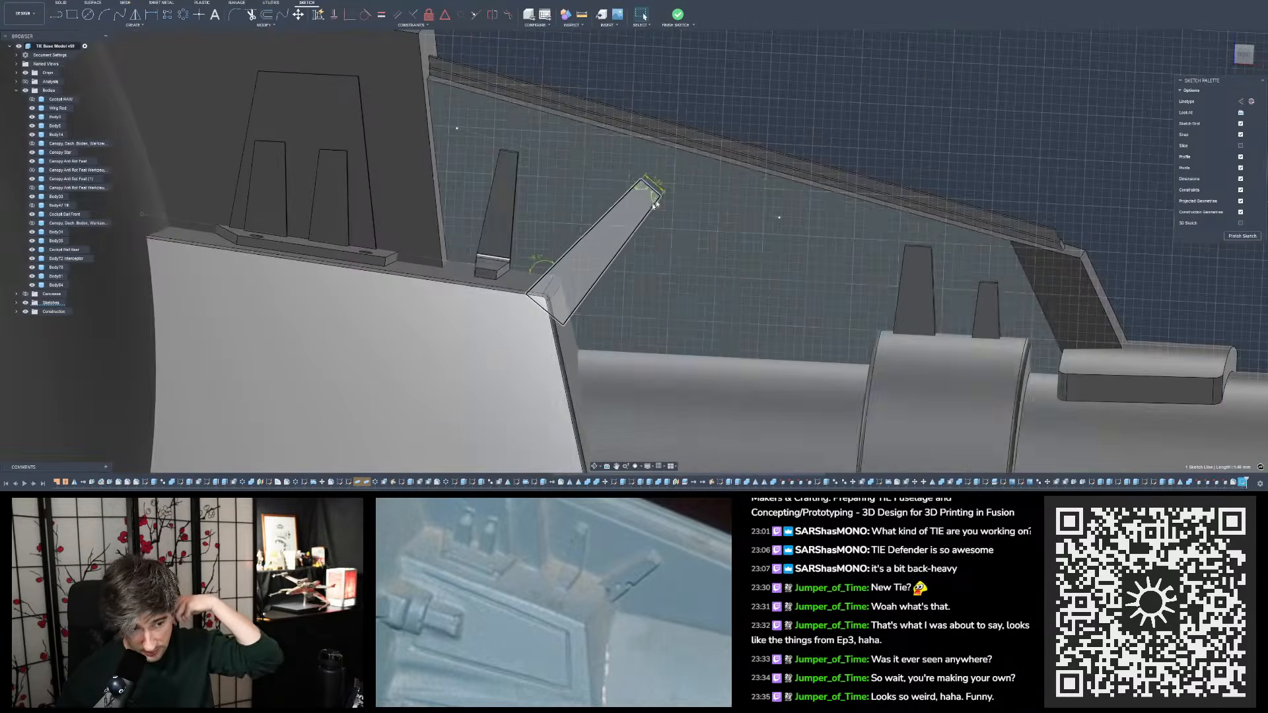
- Finish the sketch and extrude the slanted tapered profile 0.5 mm as a new body
{"action": "left_click", "coordinate": [678, 14]}
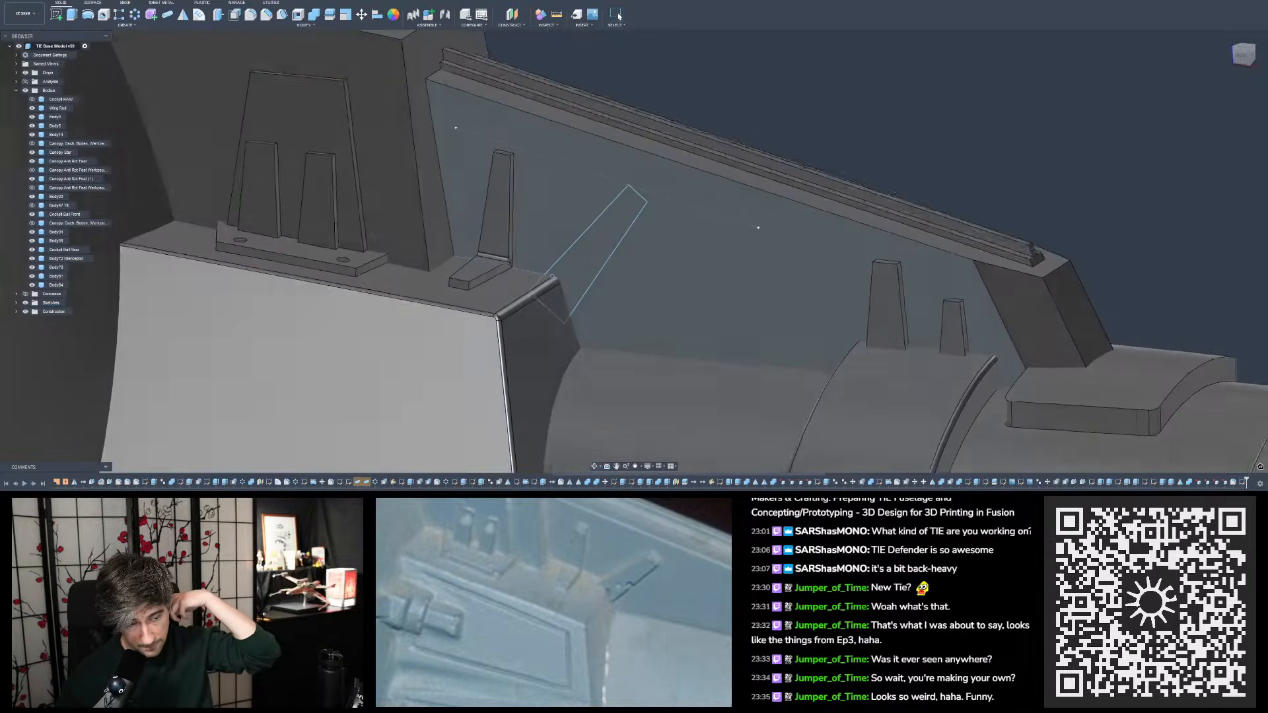
{"action": "key", "text": "e"}
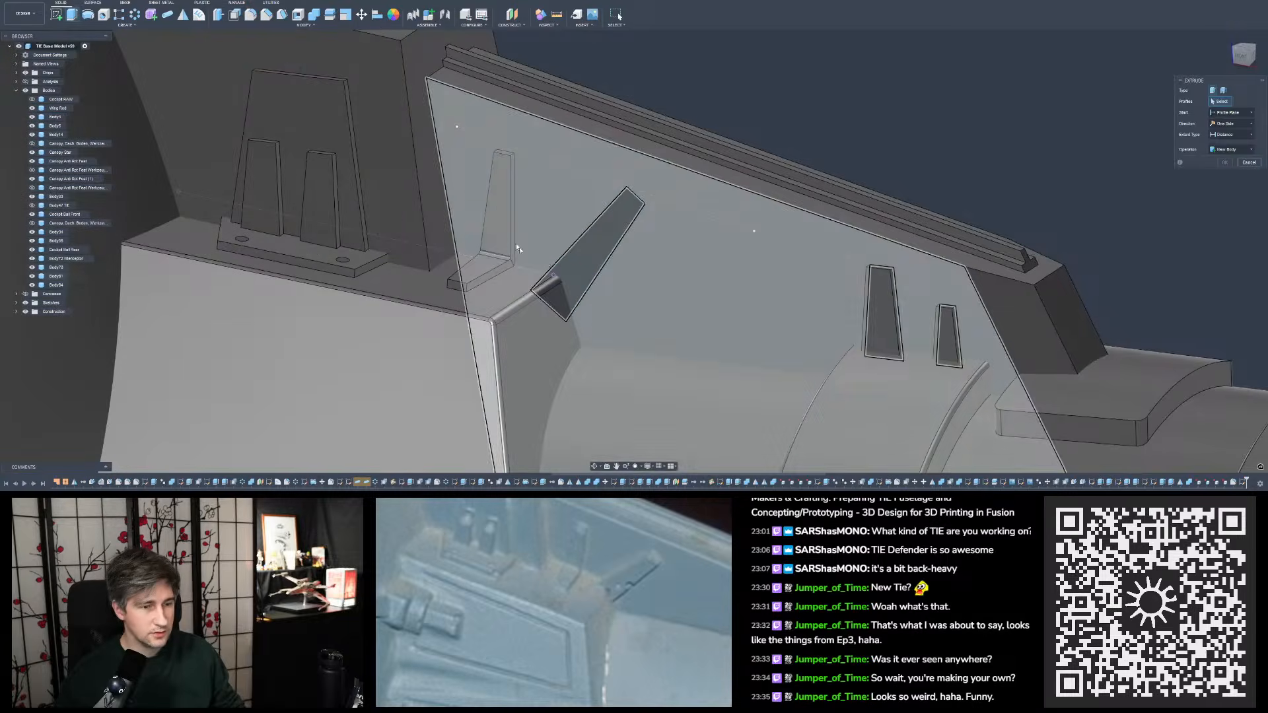
{"action": "left_click", "coordinate": [583, 269]}
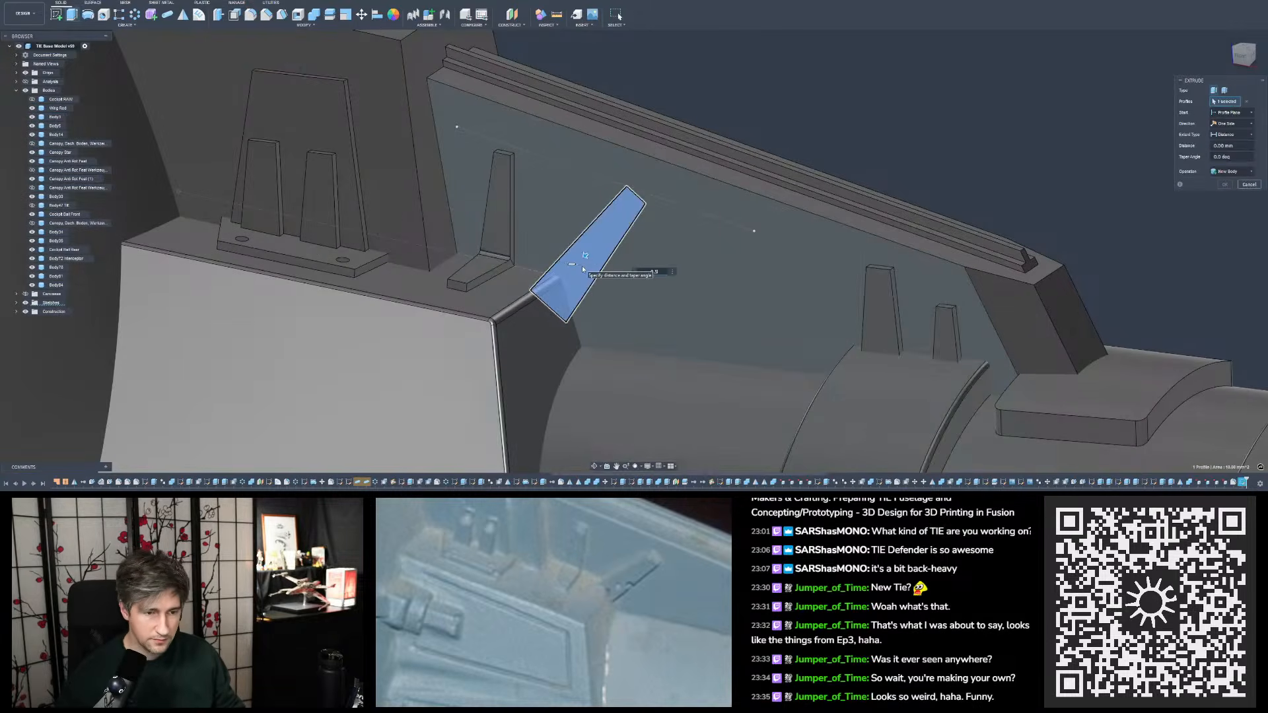
{"action": "left_click", "coordinate": [1228, 173]}
{"action": "left_click", "coordinate": [1218, 209]}
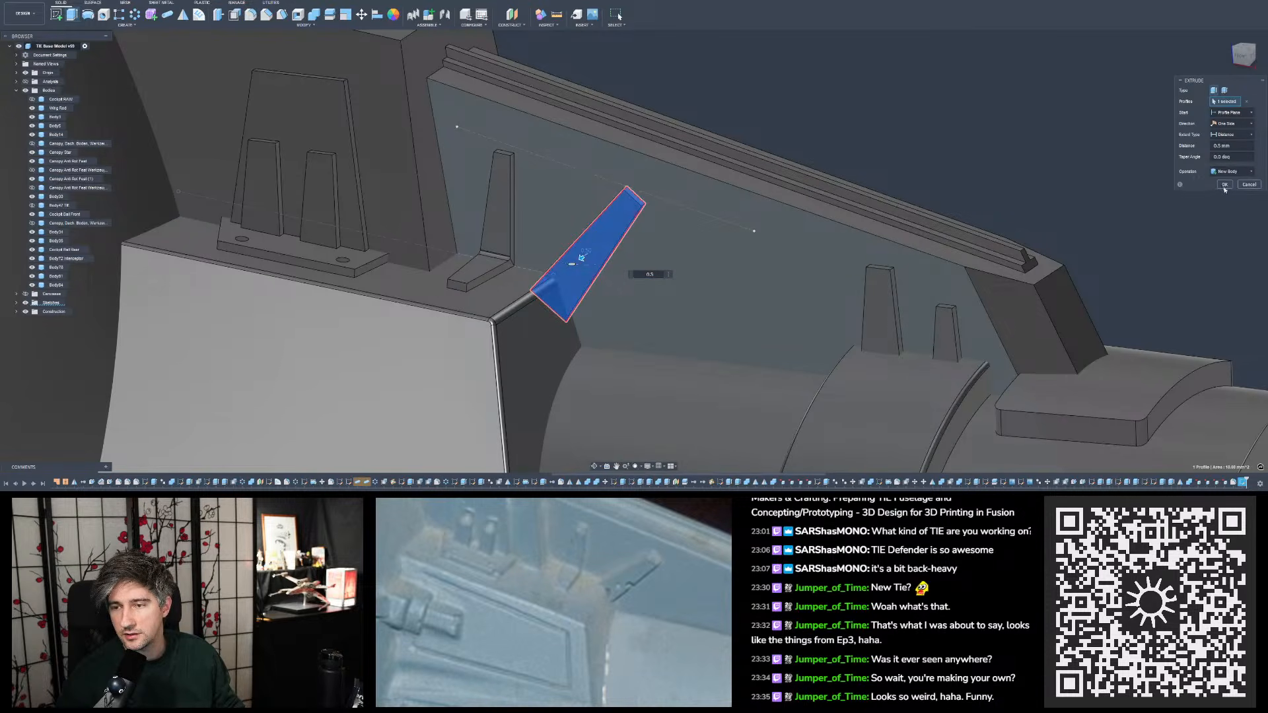
{"action": "left_click", "coordinate": [1226, 185]}
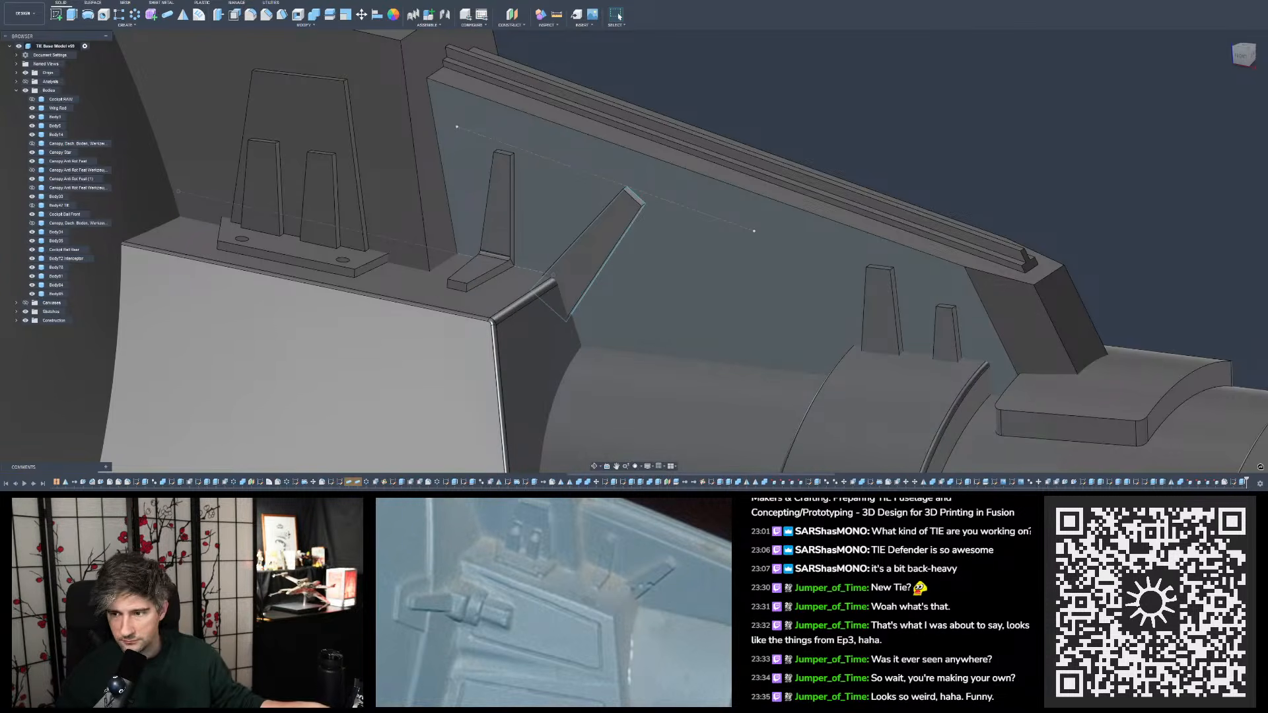
- Examine the reference photos for the detail around the wing mount and cockpit side
{"action": "left_click_drag", "start_coordinate": [831, 417], "coordinate": [846, 492]}
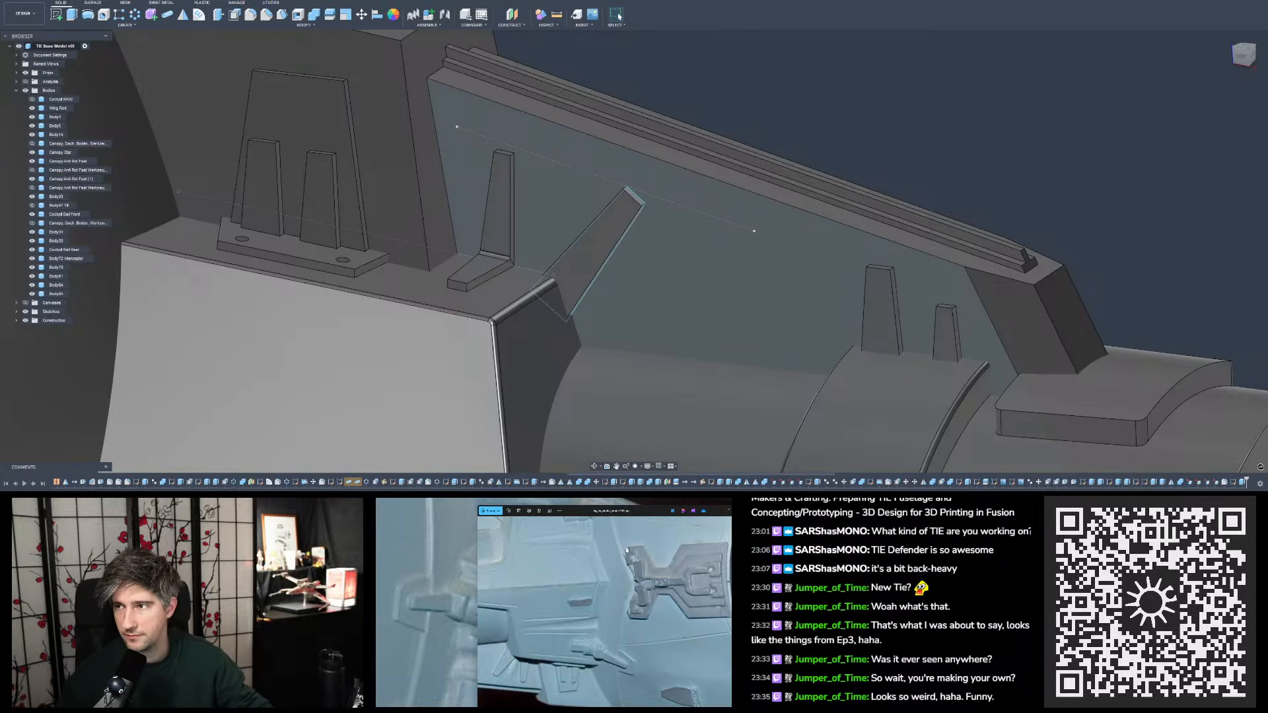
{"action": "scroll", "coordinate": [620, 579], "scroll_direction": "down", "scroll_amount": 3}
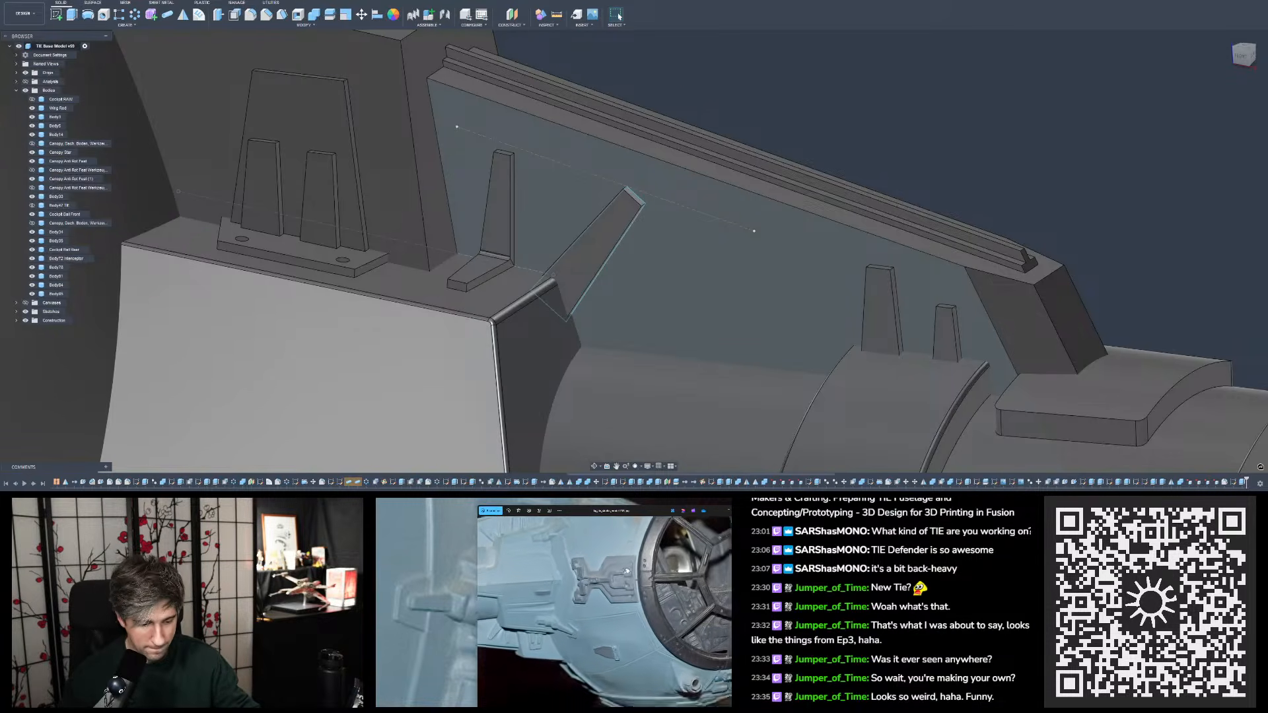
{"action": "left_click_drag", "start_coordinate": [639, 560], "coordinate": [637, 595]}
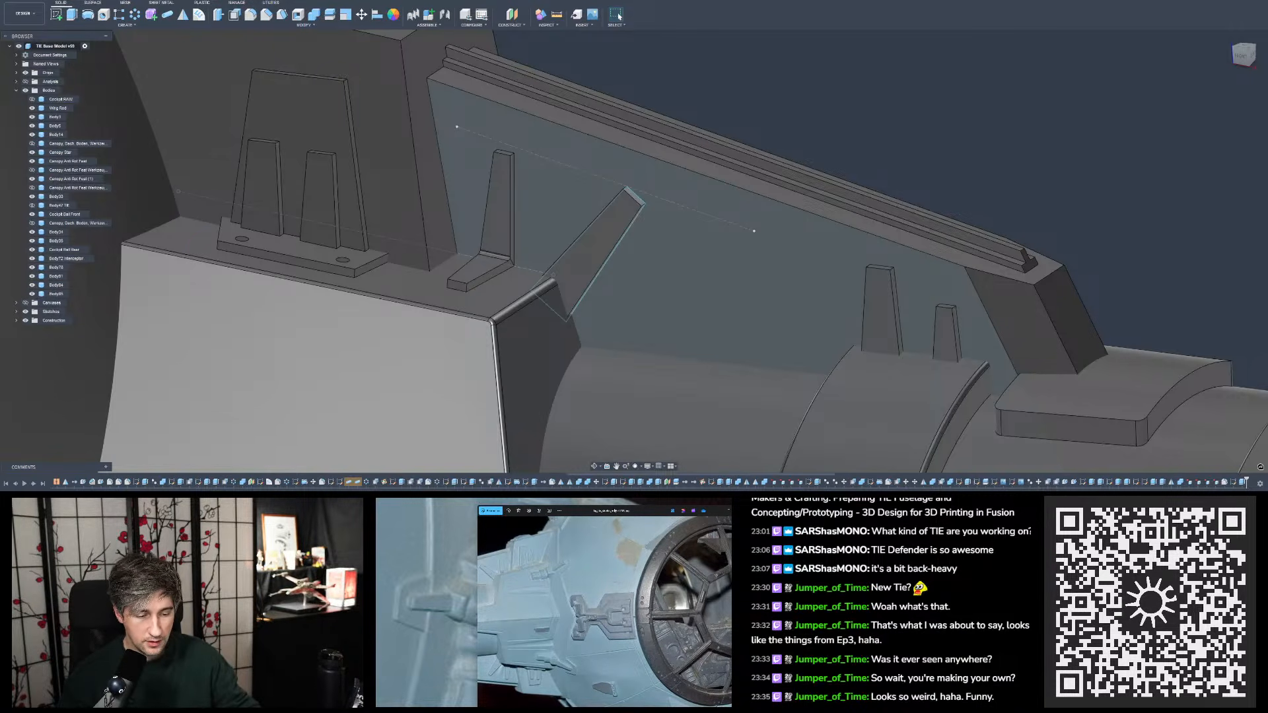
{"action": "left_click_drag", "start_coordinate": [614, 513], "coordinate": [1267, 119]}
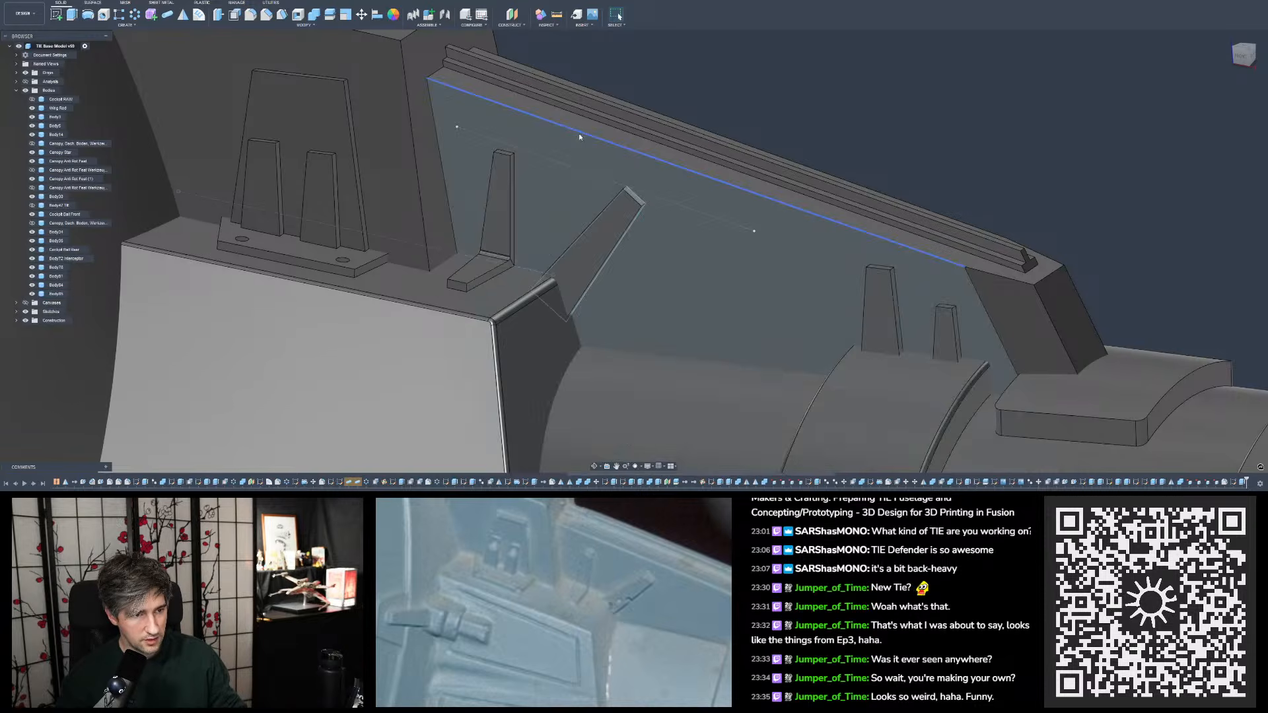
- Reopen the slanted tab's sketch and draw a small circle inside the outline near the block's rounded corner
{"action": "left_click", "coordinate": [792, 249]}
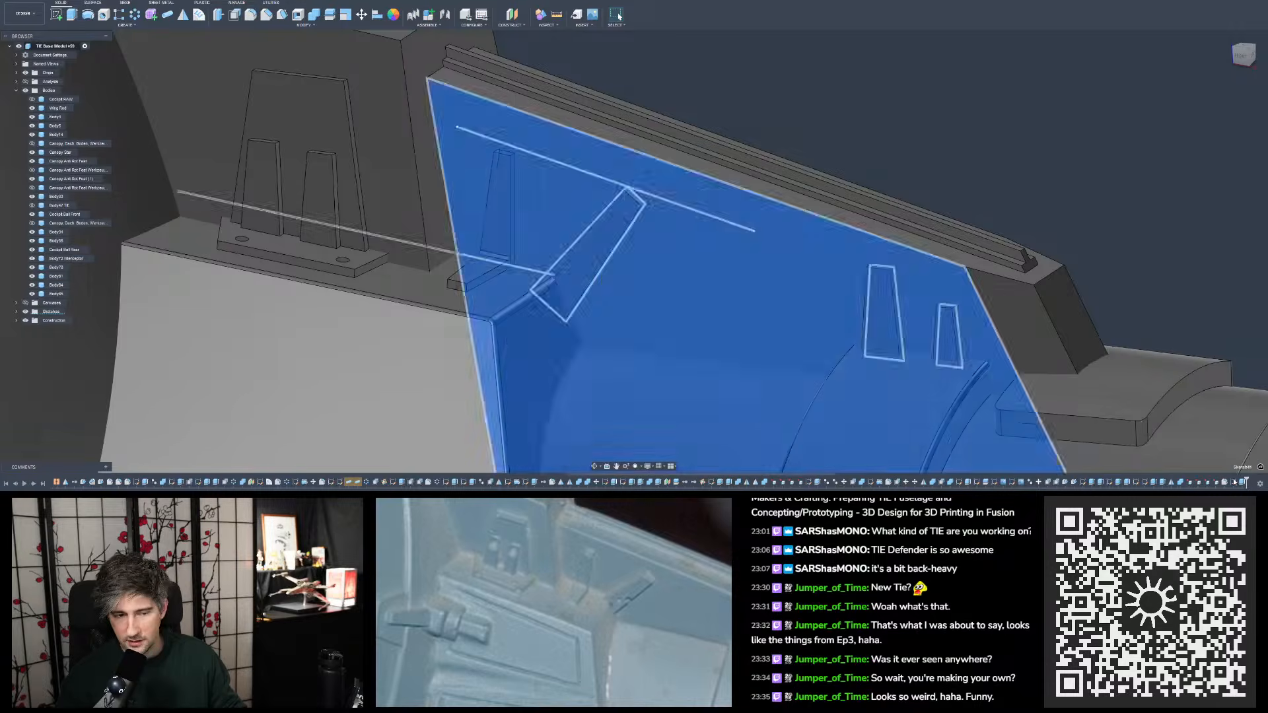
{"action": "double_click", "coordinate": [1234, 481]}
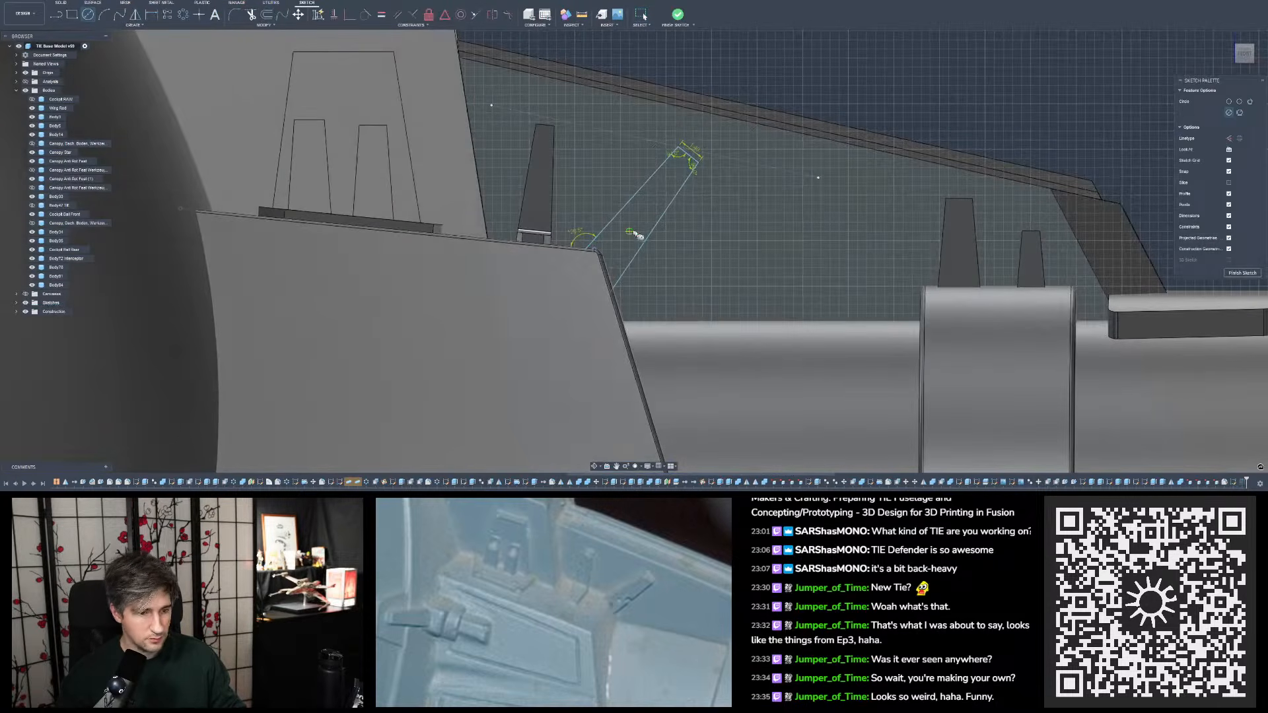
{"action": "scroll", "coordinate": [674, 231], "scroll_direction": "up", "scroll_amount": 4}
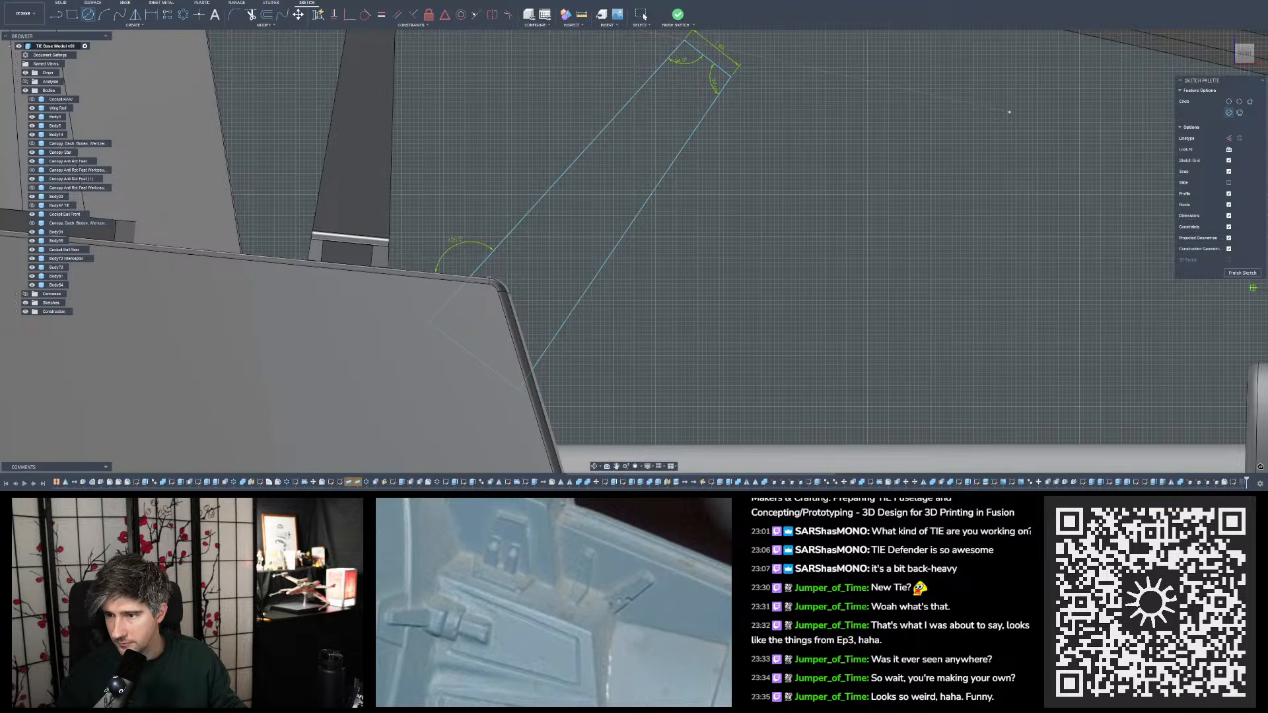
{"action": "left_click", "coordinate": [546, 267]}
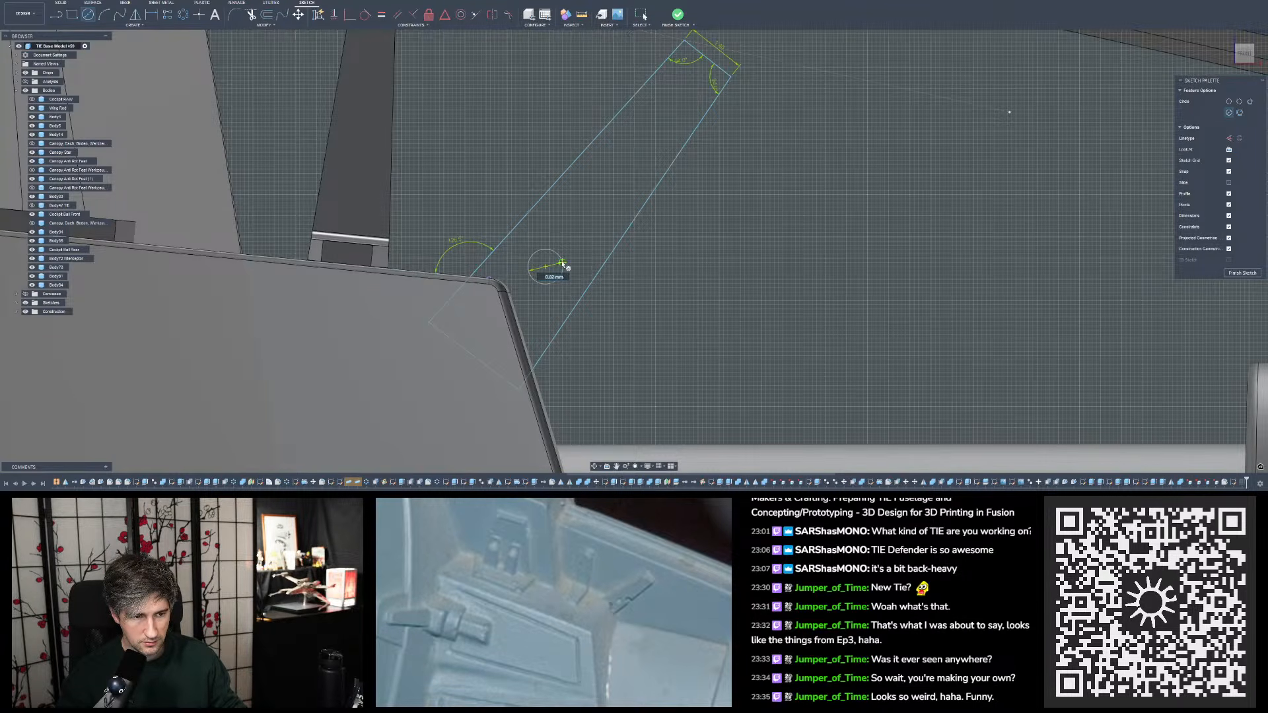
{"action": "type", "text": "0,8"}
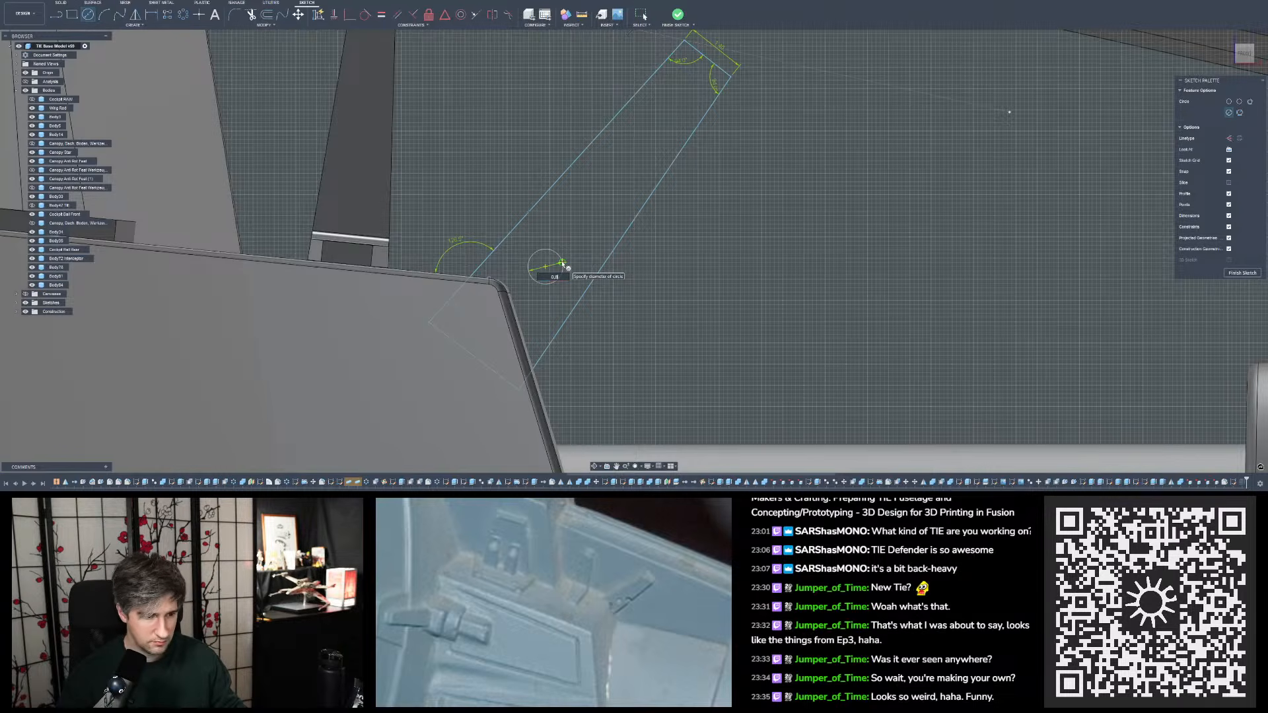
{"action": "key", "text": "Return"}
{"action": "key", "text": "Escape"}
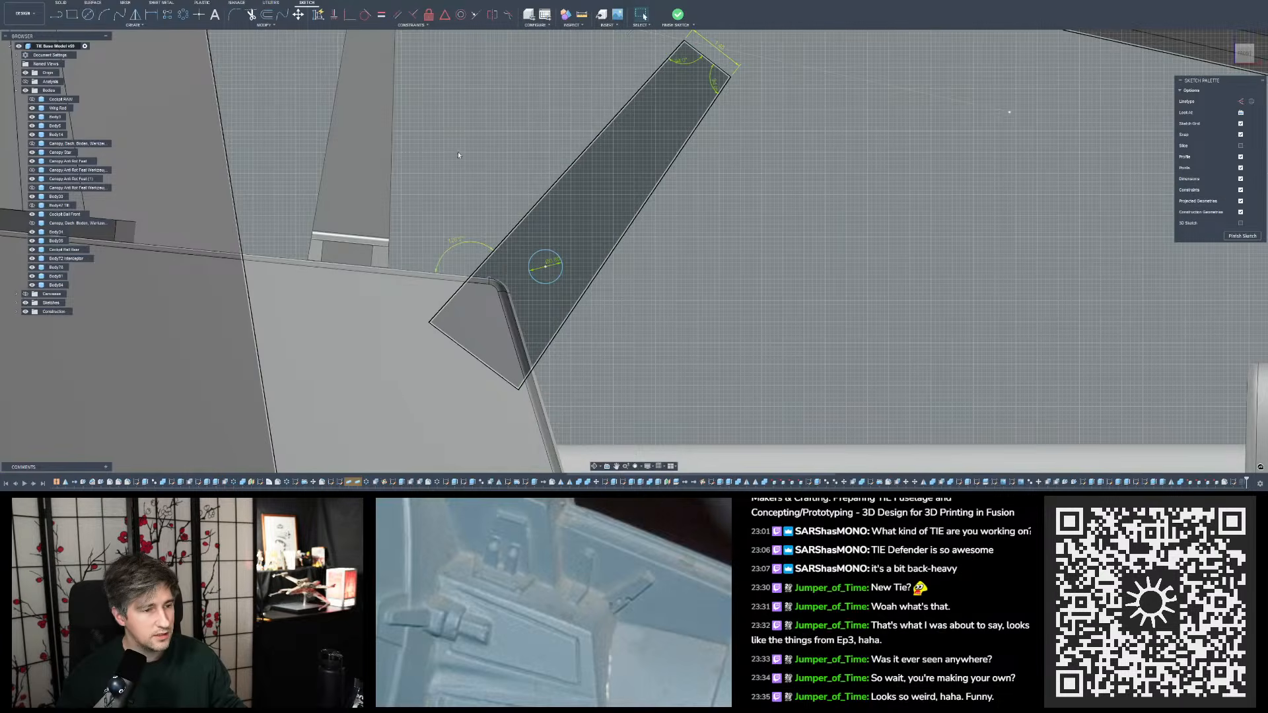
- Draw a construction centreline from the midpoint of the slanted outline's short end down past its base
{"action": "key", "text": "l"}
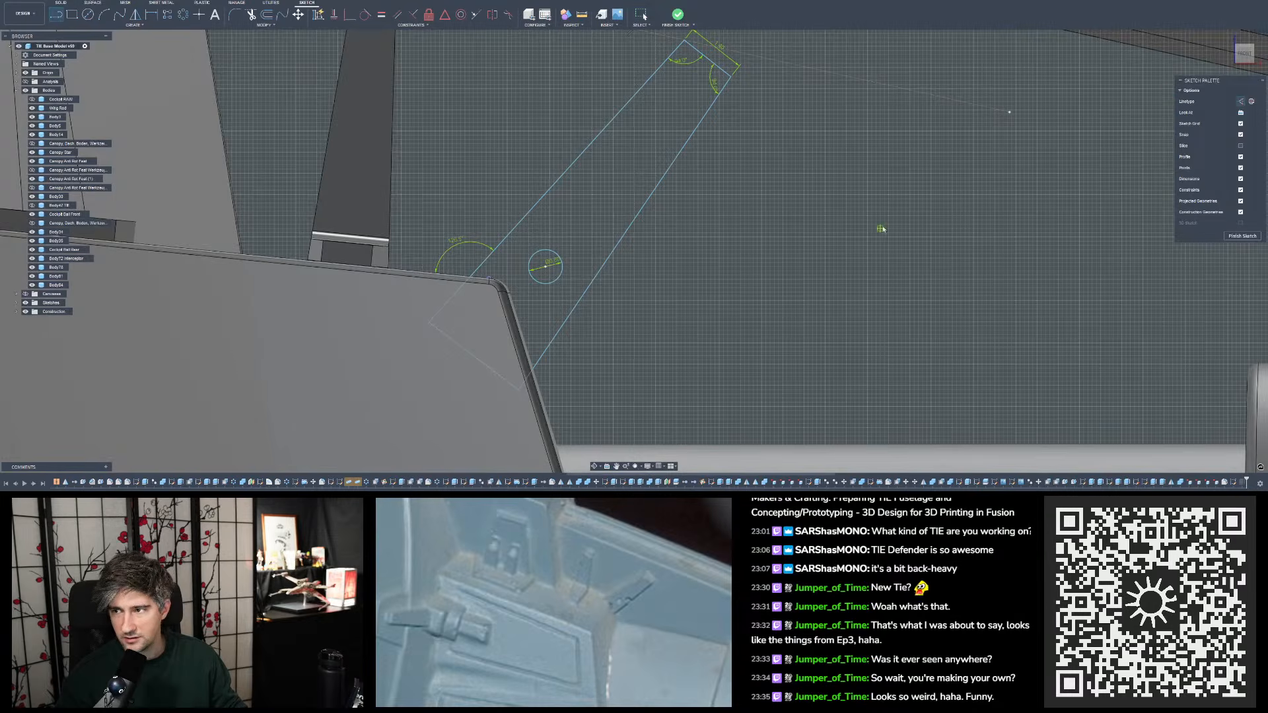
{"action": "scroll", "coordinate": [832, 228], "scroll_direction": "down", "scroll_amount": 3}
{"action": "scroll", "coordinate": [767, 201], "scroll_direction": "up", "scroll_amount": 2}
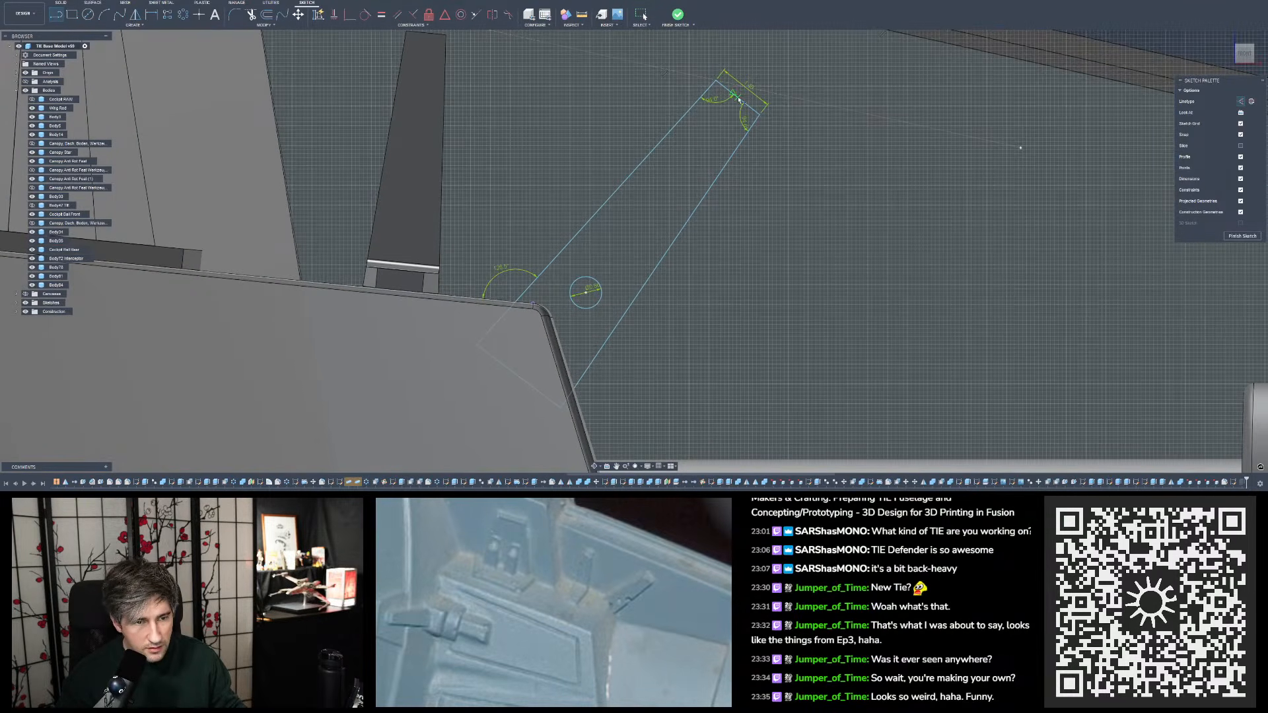
{"action": "left_click", "coordinate": [738, 99]}
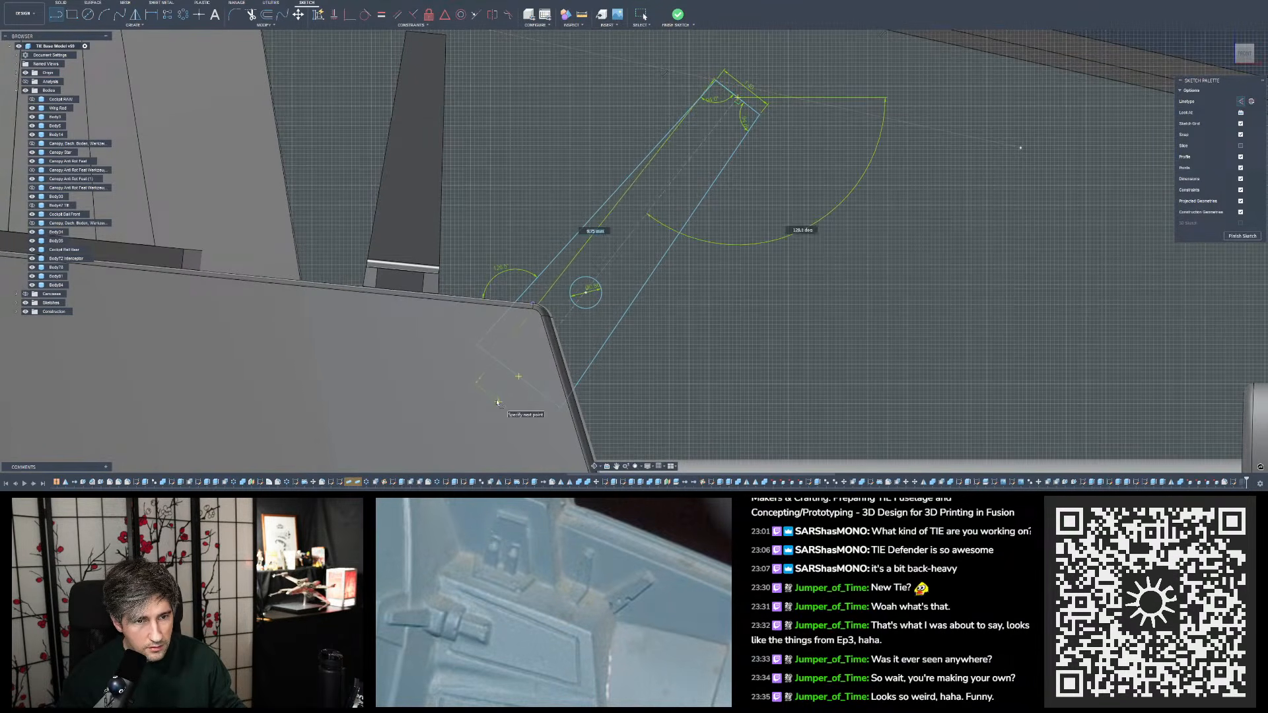
{"action": "left_click", "coordinate": [497, 402]}
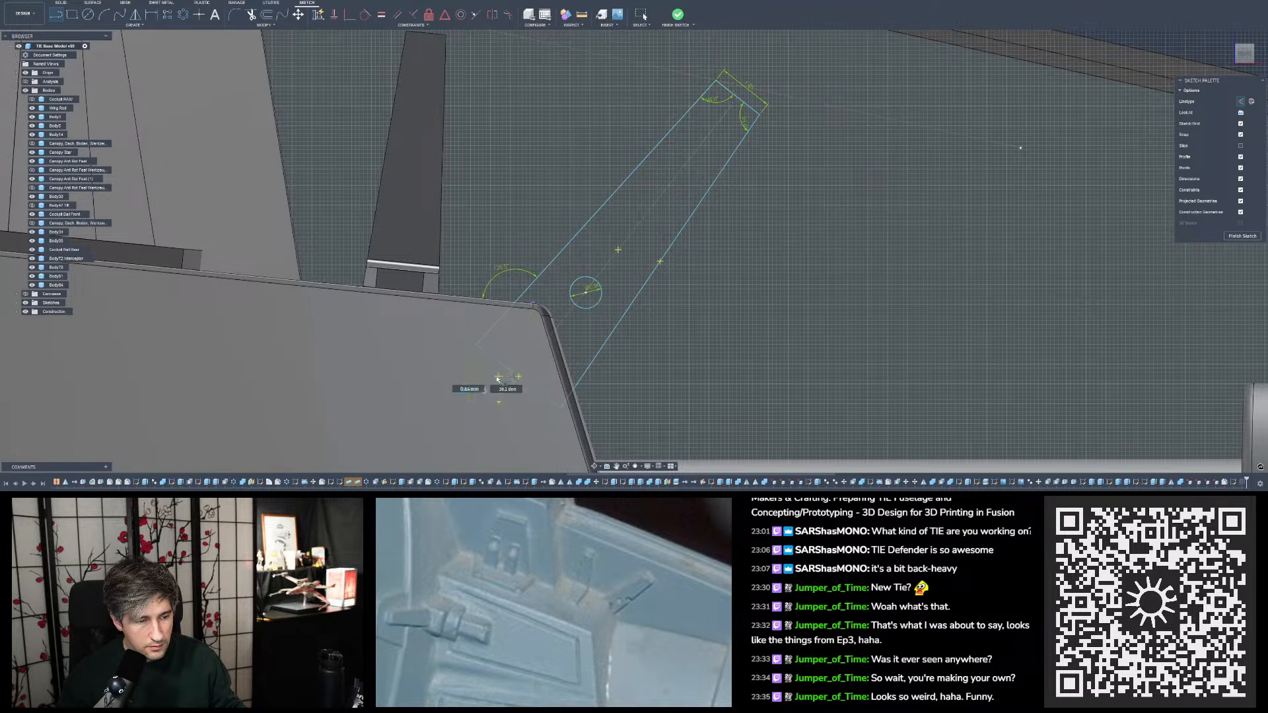
{"action": "key", "text": "Escape"}
- Constrain the small circle's centre to be coincident with the slanted outline's centreline
{"action": "scroll", "coordinate": [603, 273], "scroll_direction": "up", "scroll_amount": 2}
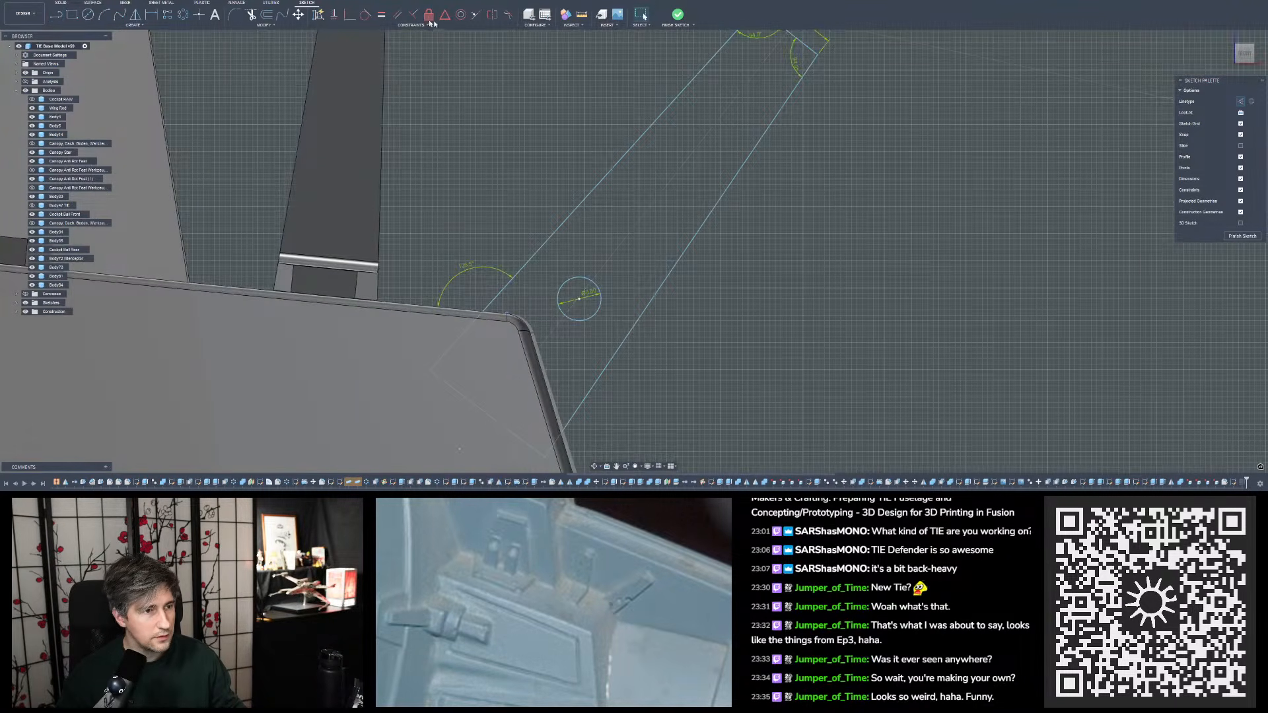
{"action": "left_click", "coordinate": [350, 14]}
{"action": "scroll", "coordinate": [585, 287], "scroll_direction": "up", "scroll_amount": 3}
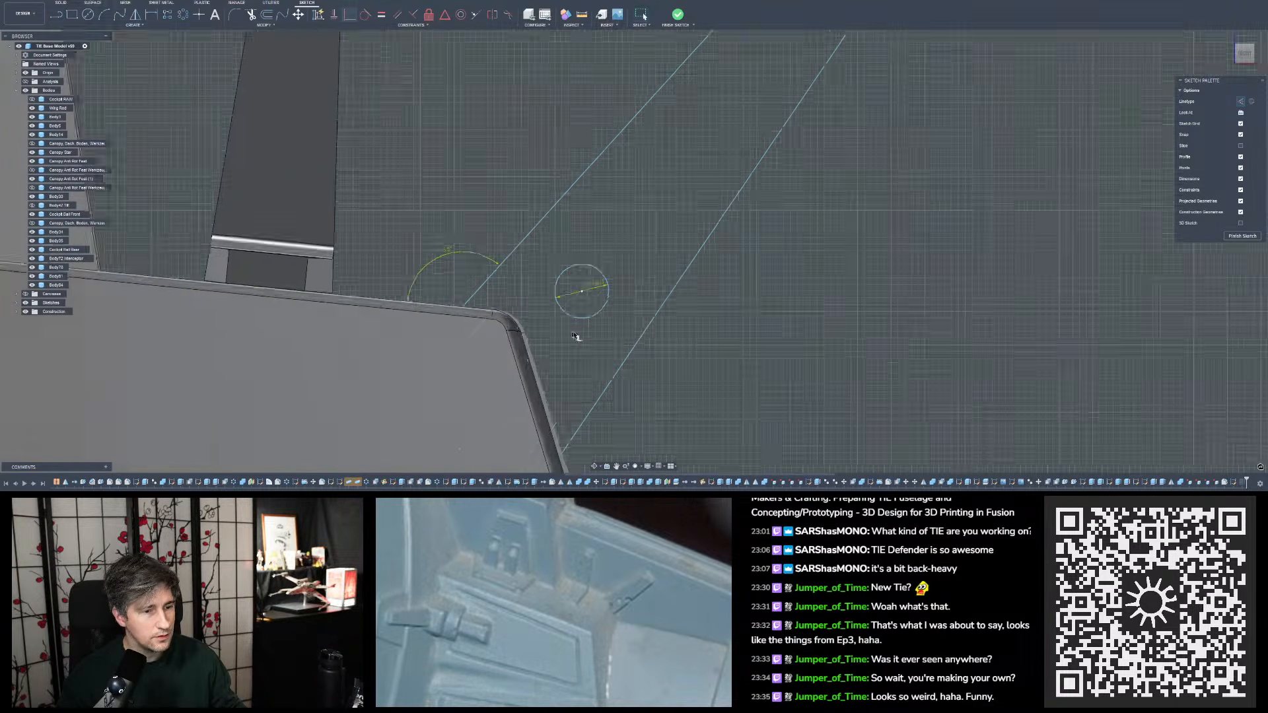
{"action": "left_click", "coordinate": [583, 282]}
{"action": "left_click", "coordinate": [591, 265]}
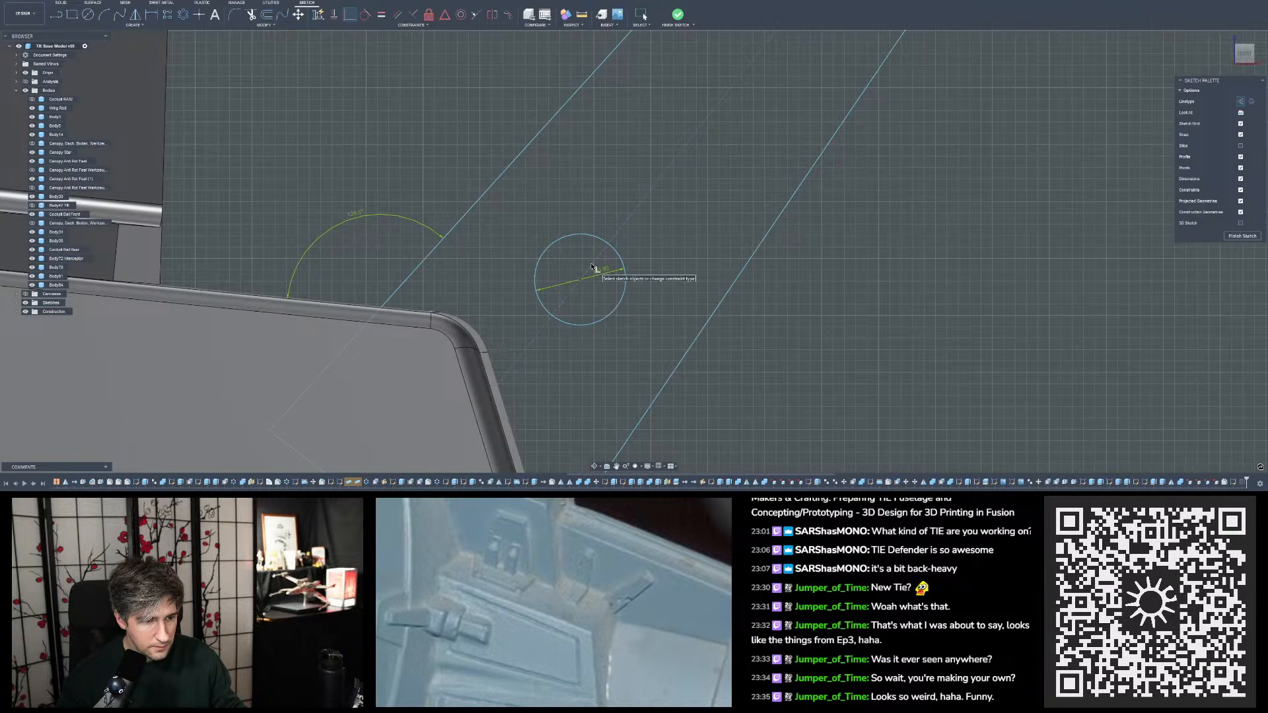
{"action": "key", "text": "Escape"}
- Slide the small circle along the centreline to sit slightly farther from the block's rounded corner, near the tab's wide end
{"action": "scroll", "coordinate": [584, 275], "scroll_direction": "down", "scroll_amount": 5}
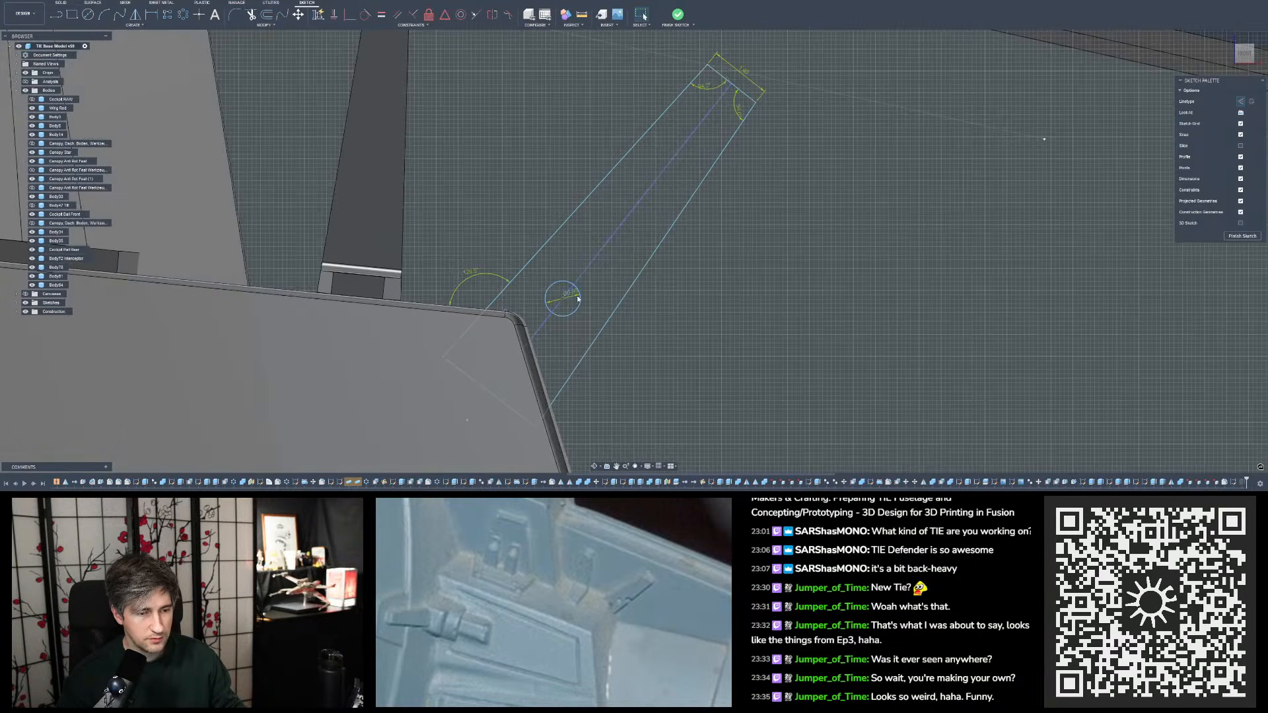
{"action": "left_click_drag", "start_coordinate": [578, 299], "coordinate": [693, 154]}
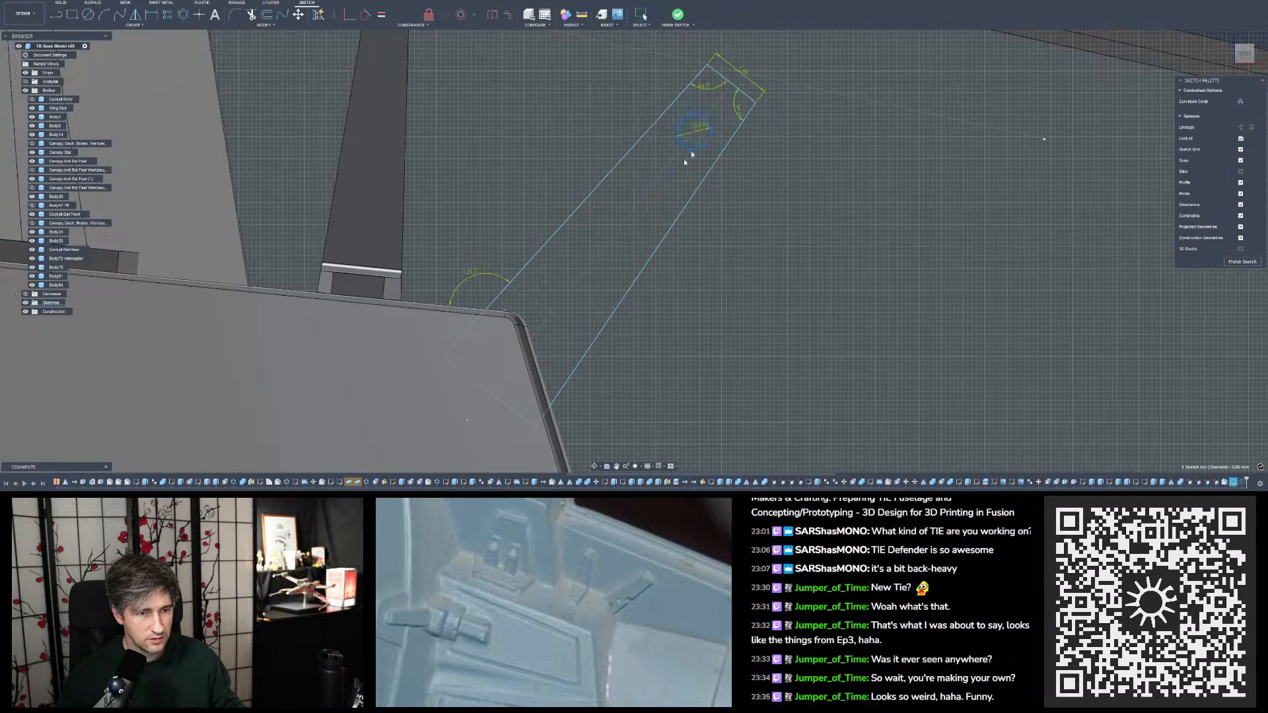
{"action": "key", "text": "ctrl+z"}
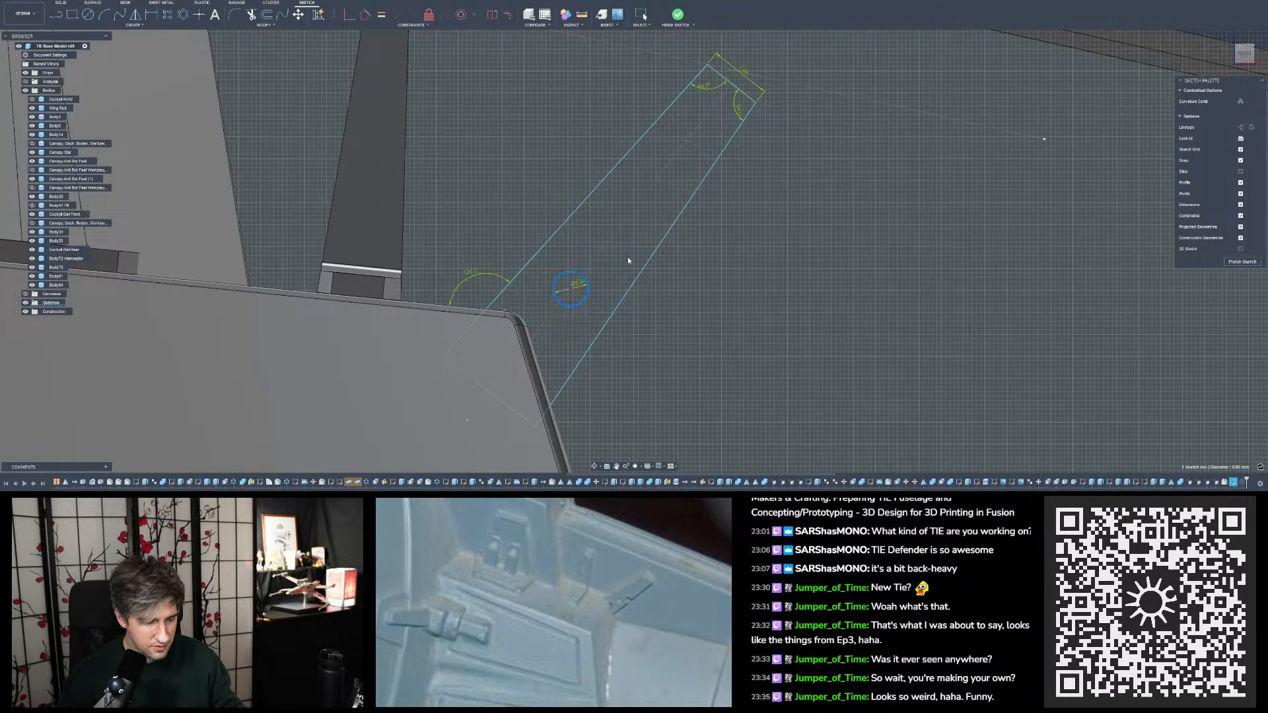
{"action": "left_click_drag", "start_coordinate": [628, 258], "coordinate": [629, 256]}
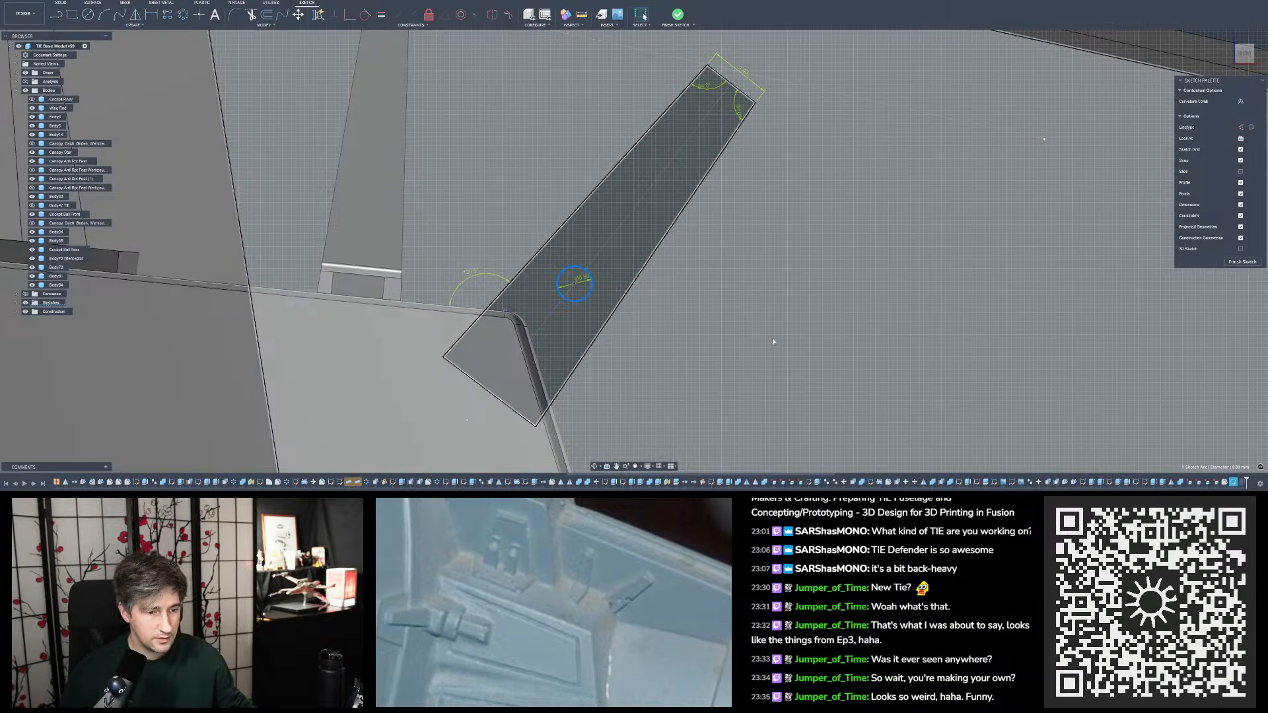
- Draw a construction line from the outer lower corner of the single tab's rounded strip across the slanted outline, past its far edge
{"action": "scroll", "coordinate": [731, 340], "scroll_direction": "down", "scroll_amount": 3}
{"action": "left_click", "coordinate": [902, 86]}
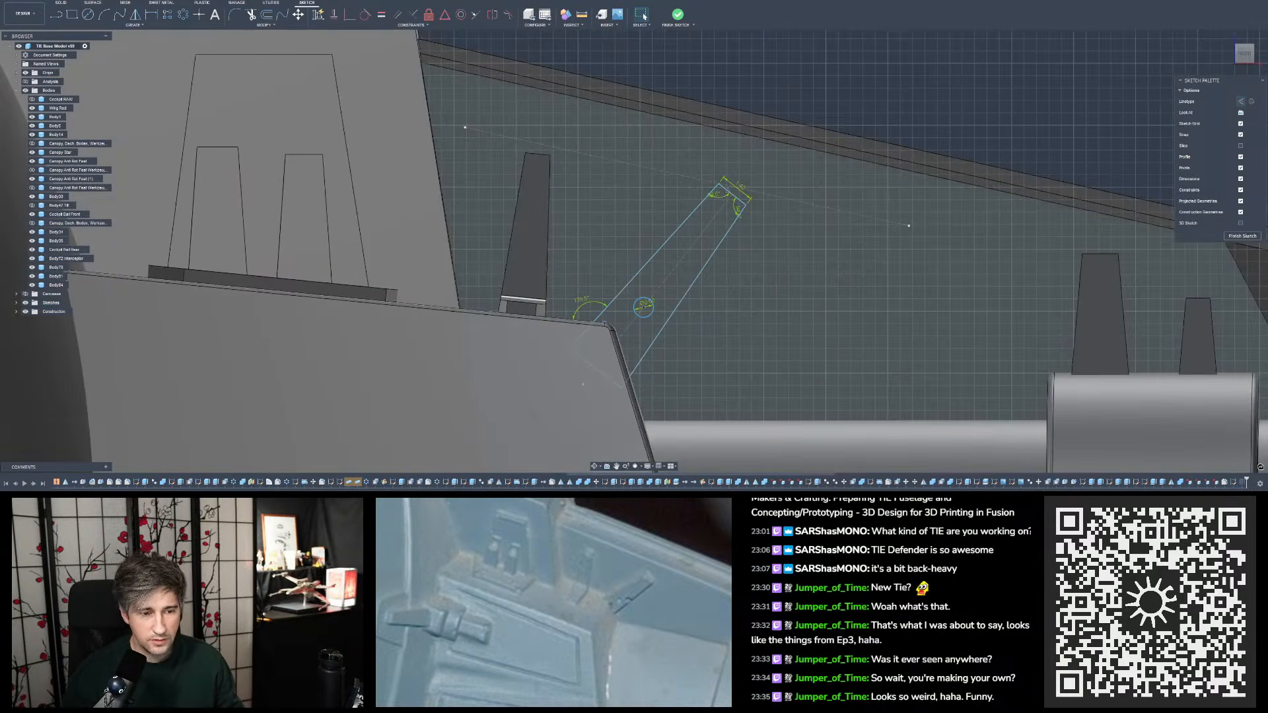
{"action": "left_click", "coordinate": [1240, 103]}
{"action": "scroll", "coordinate": [844, 263], "scroll_direction": "up", "scroll_amount": 4}
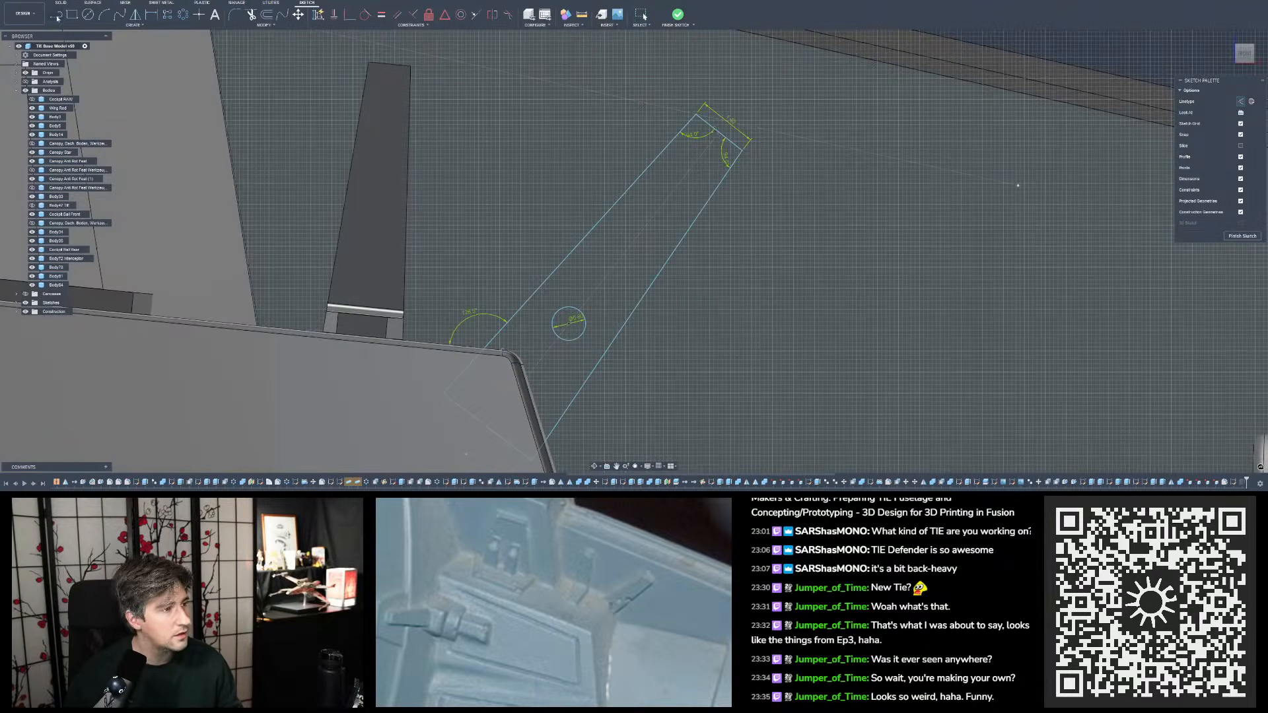
{"action": "left_click", "coordinate": [56, 15]}
{"action": "scroll", "coordinate": [811, 277], "scroll_direction": "up", "scroll_amount": 3}
{"action": "scroll", "coordinate": [268, 328], "scroll_direction": "up", "scroll_amount": 4}
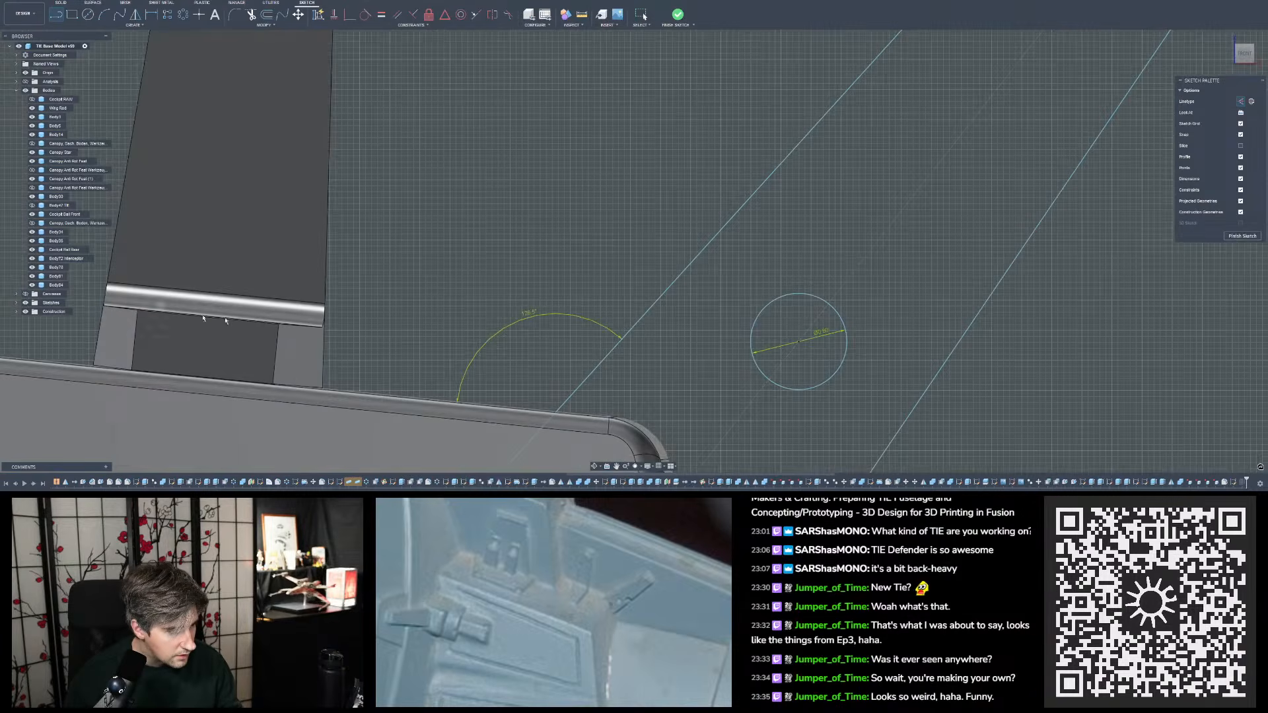
{"action": "left_click", "coordinate": [96, 306]}
{"action": "scroll", "coordinate": [969, 387], "scroll_direction": "down", "scroll_amount": 5}
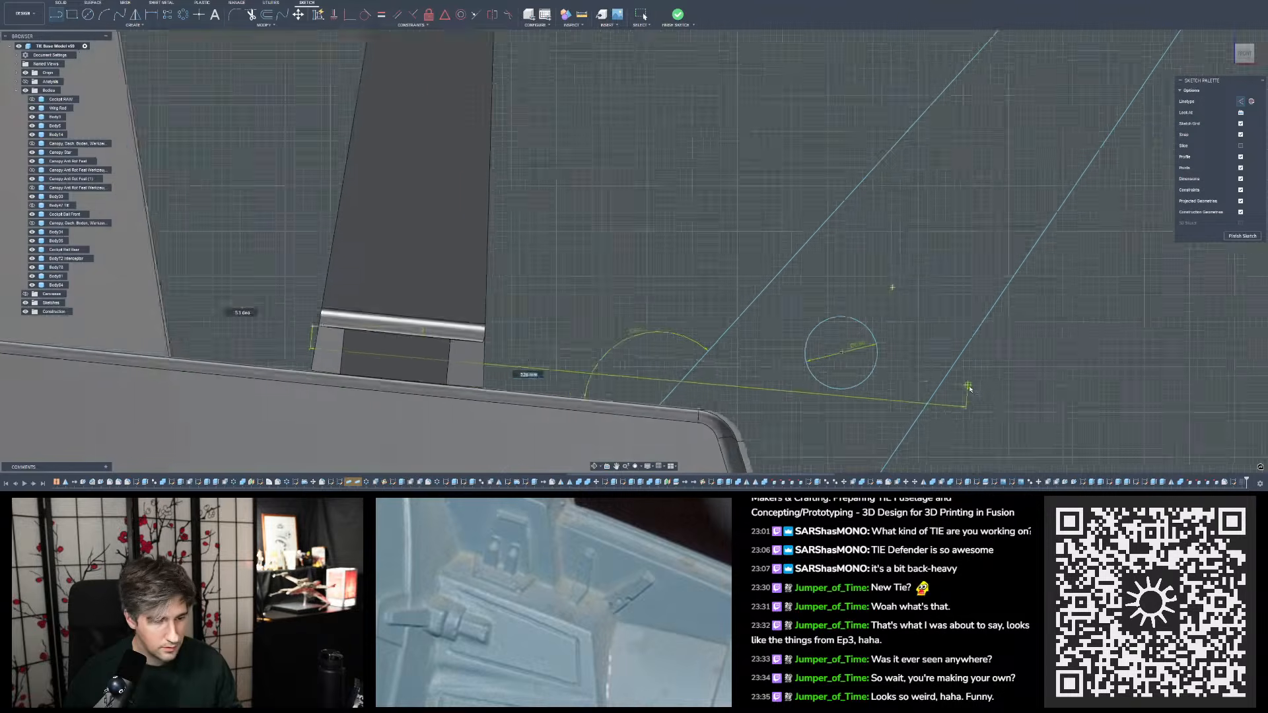
{"action": "scroll", "coordinate": [1124, 394], "scroll_direction": "up", "scroll_amount": 4}
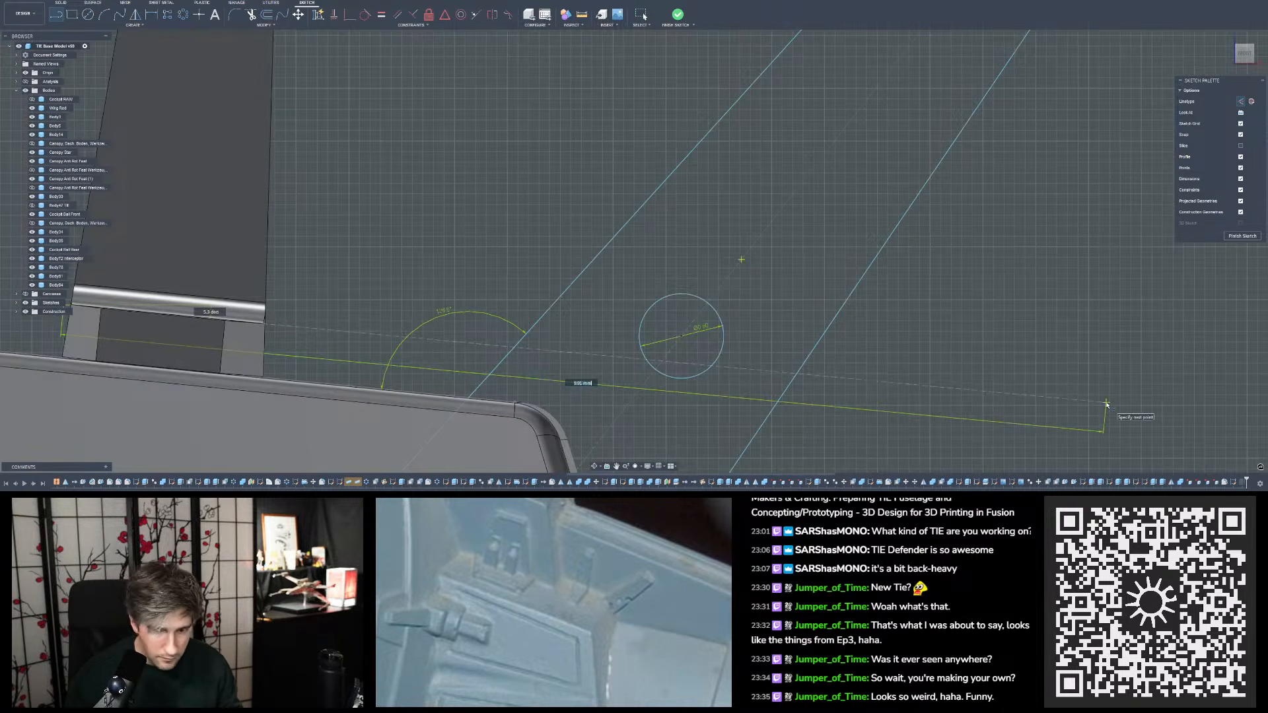
{"action": "left_click", "coordinate": [1107, 405]}
{"action": "left_click", "coordinate": [1118, 397]}
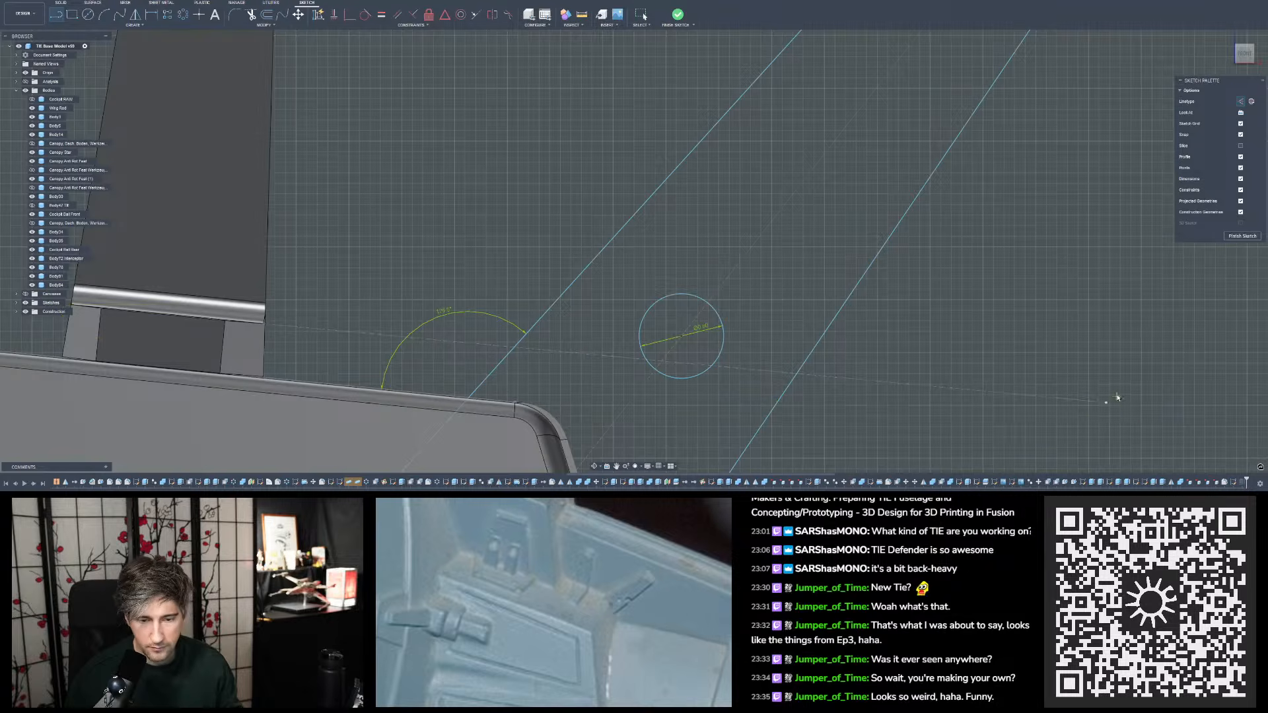
- Remove the construction line just drawn from the single tab across the slanted outline
{"action": "key", "text": "Escape"}
{"action": "scroll", "coordinate": [1116, 398], "scroll_direction": "down", "scroll_amount": 5}
{"action": "scroll", "coordinate": [734, 376], "scroll_direction": "up", "scroll_amount": 10}
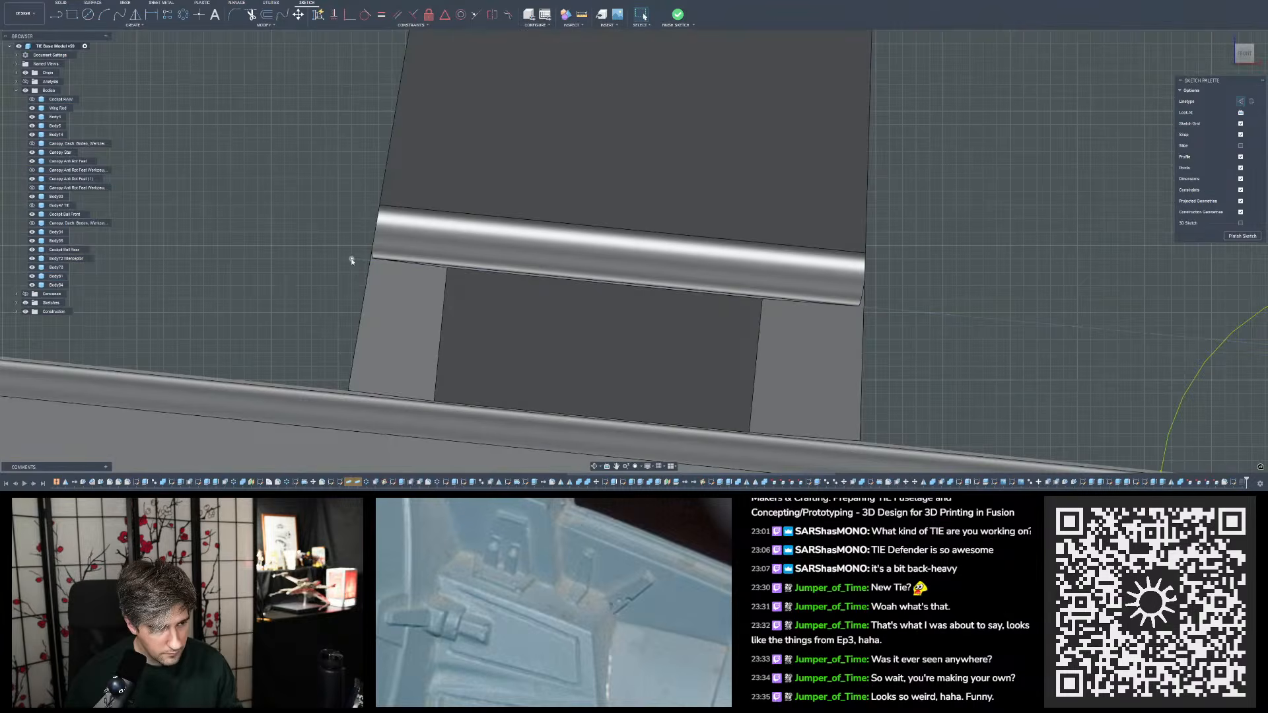
{"action": "left_click", "coordinate": [354, 257]}
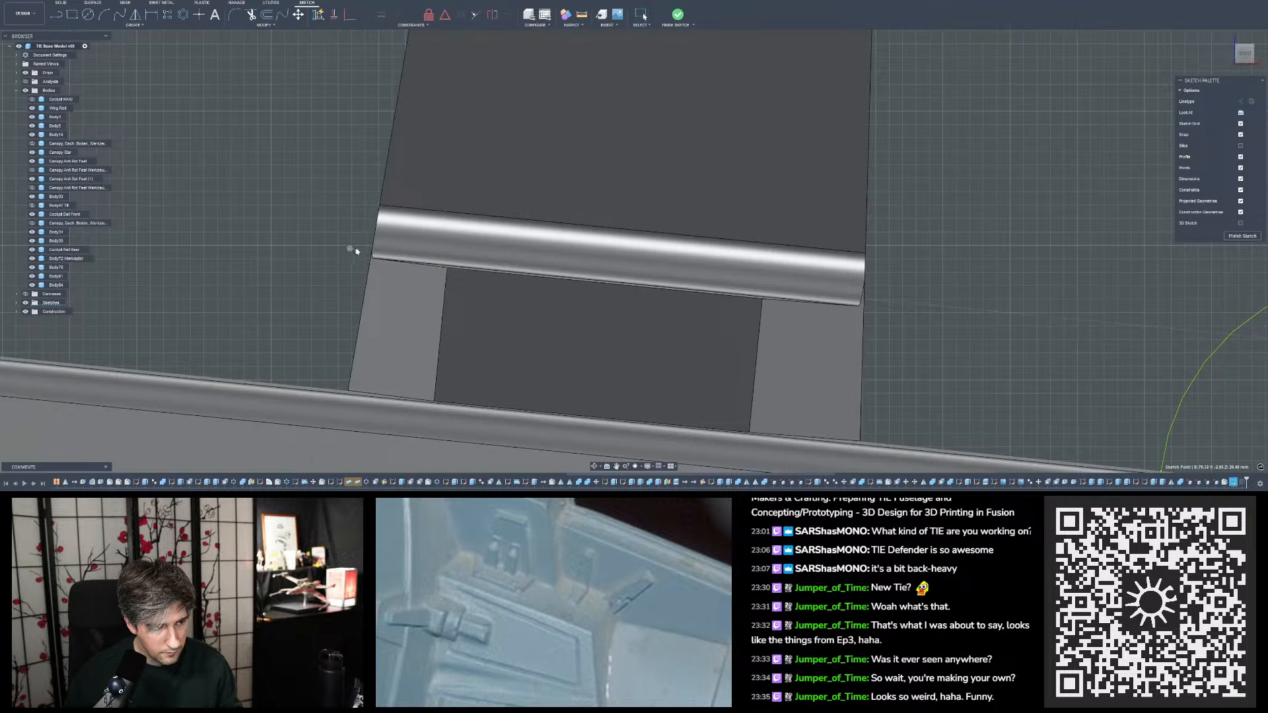
{"action": "key", "text": "Escape"}
{"action": "key", "text": "p"}
{"action": "scroll", "coordinate": [356, 251], "scroll_direction": "down", "scroll_amount": 3}
{"action": "middle_click_drag", "start_coordinate": [357, 251], "coordinate": [353, 211], "text": "shift"}
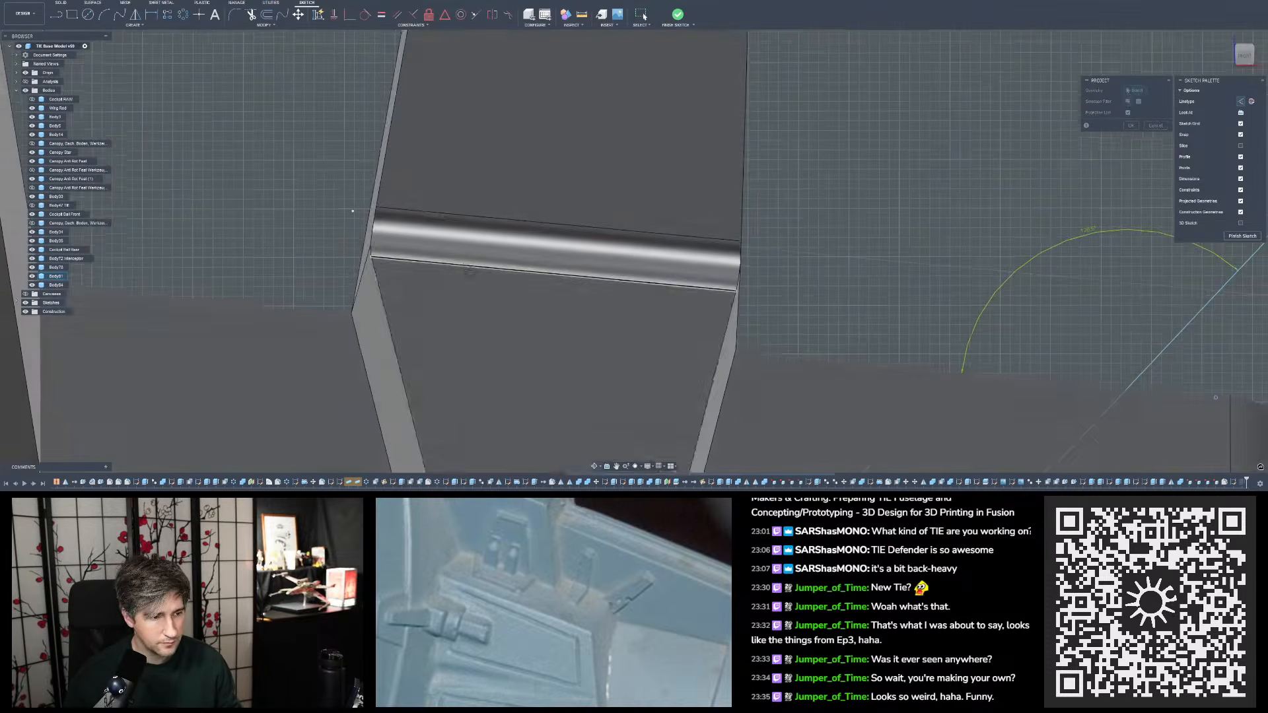
{"action": "scroll", "coordinate": [512, 261], "scroll_direction": "down", "scroll_amount": 3}
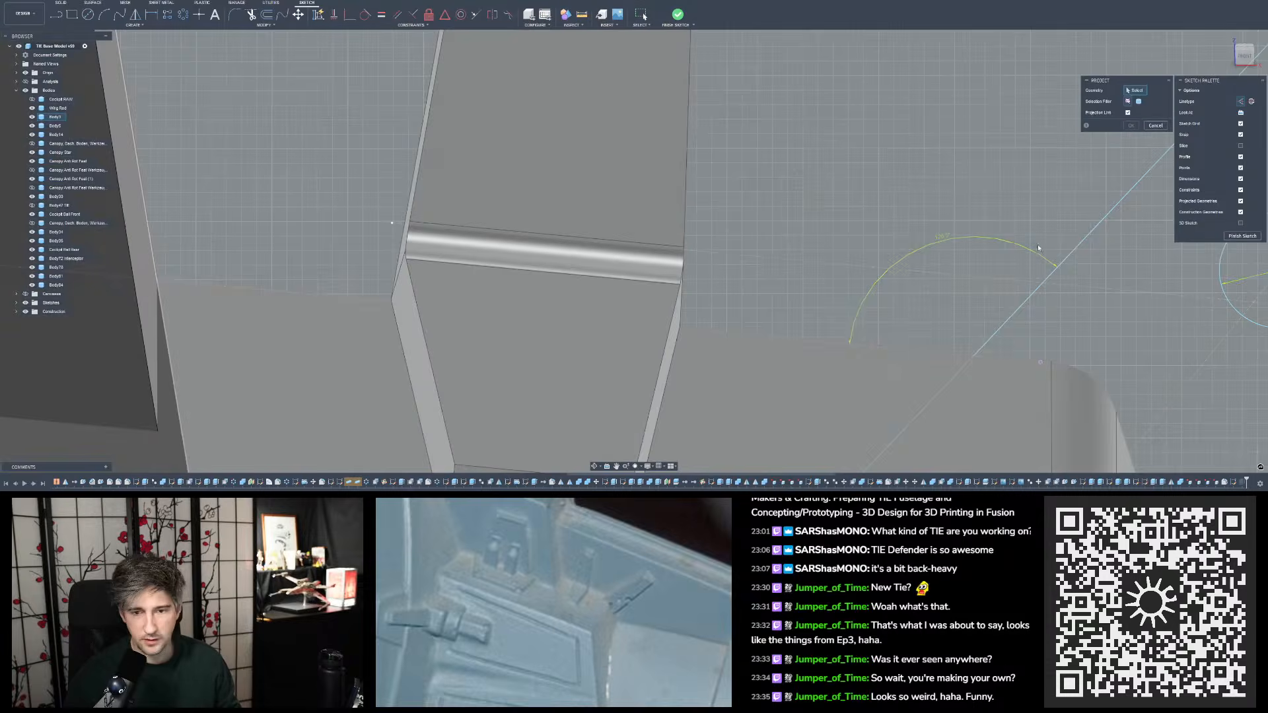
{"action": "key", "text": "Escape"}
{"action": "left_click", "coordinate": [721, 254]}
{"action": "key", "text": "Escape"}
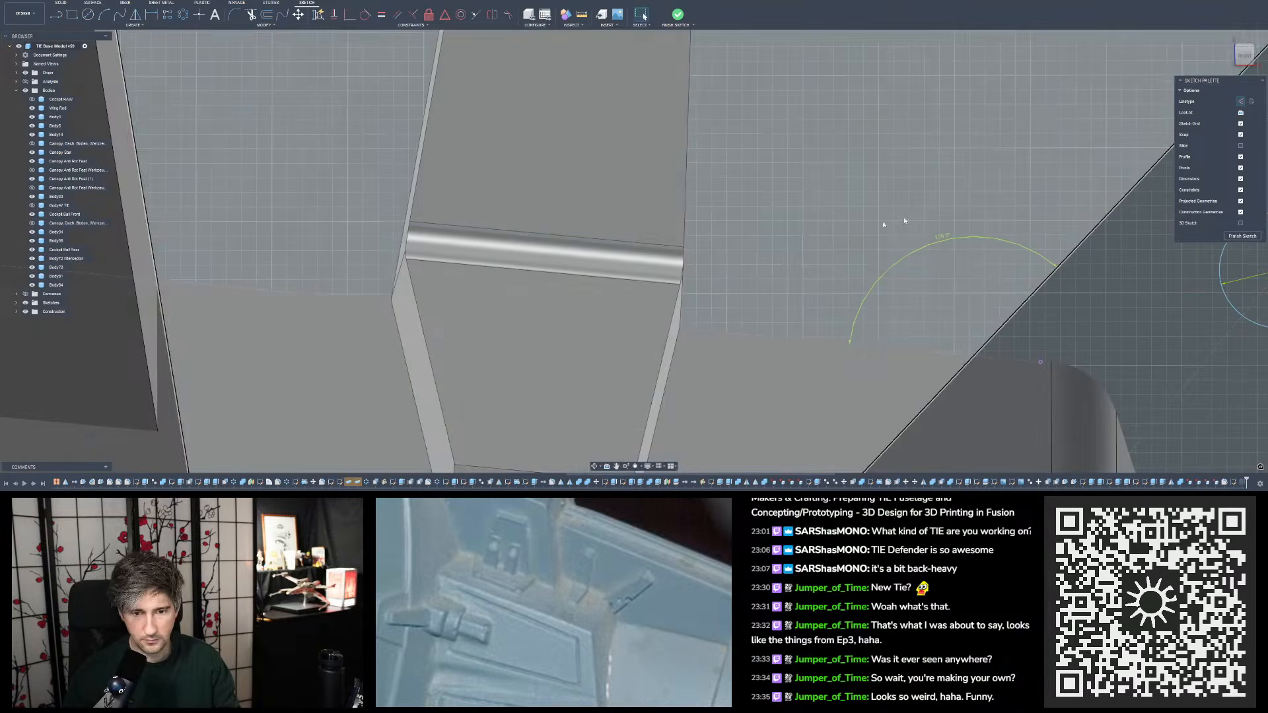
- Project the front face below the single tab's rounded strip into the slanted tab's sketch
{"action": "key", "text": "p"}
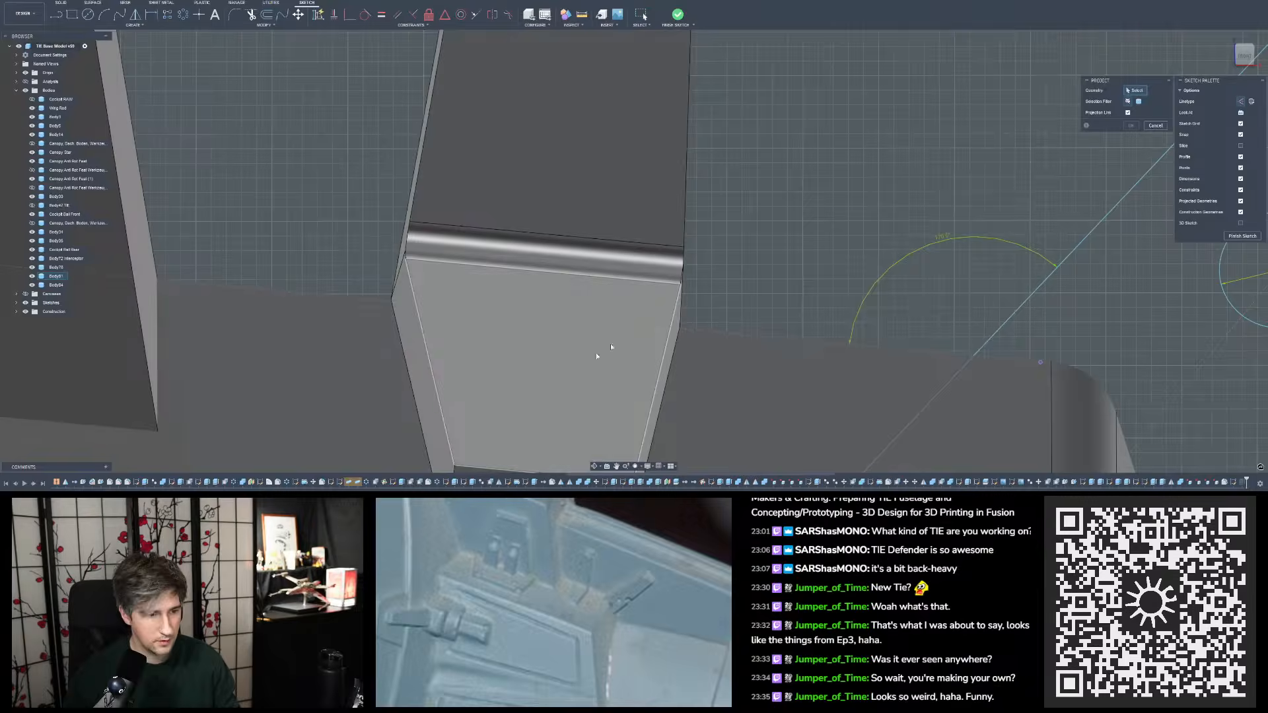
{"action": "left_click", "coordinate": [548, 307]}
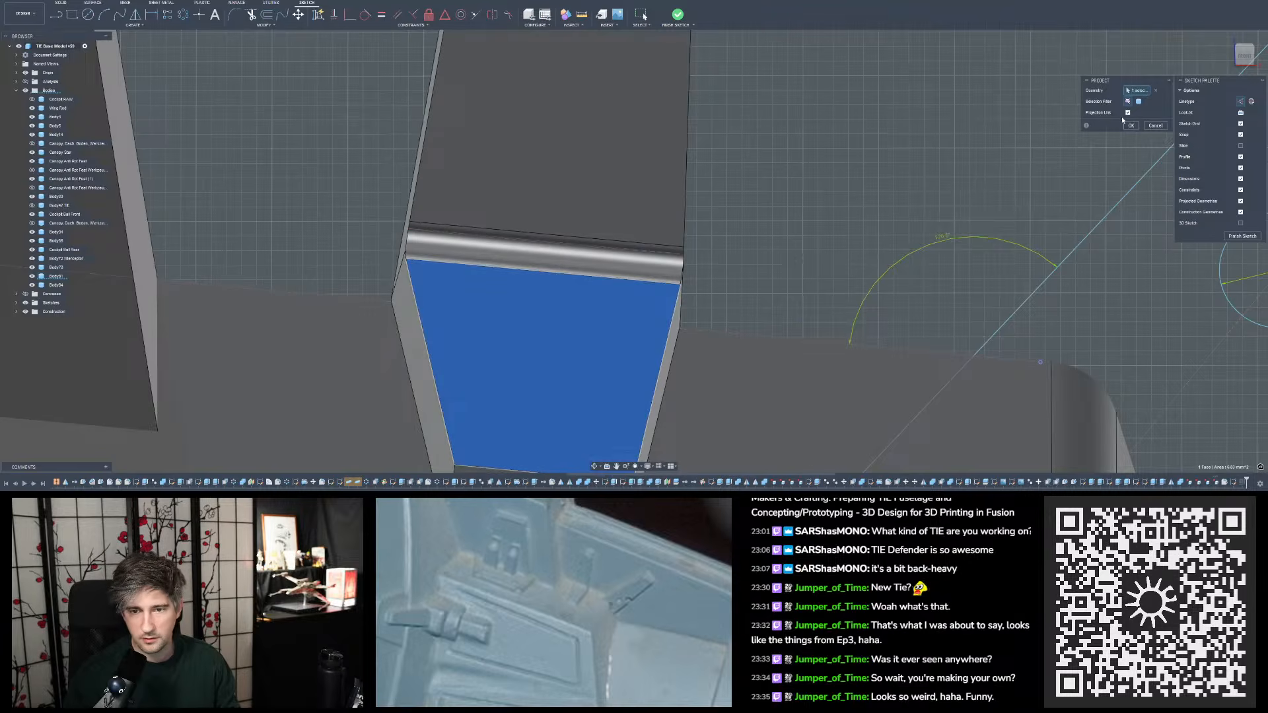
{"action": "left_click", "coordinate": [1134, 126]}
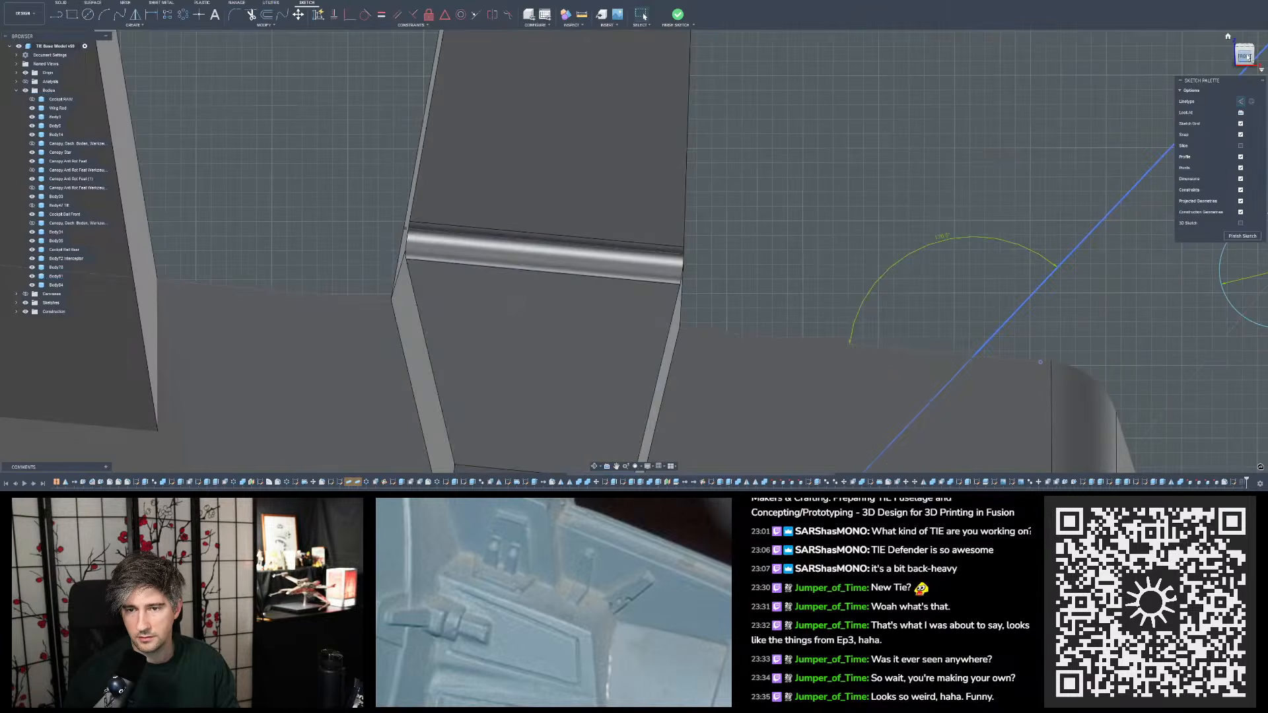
- Draw a construction line from the single tab's lower strip corner through the circle area to just beyond the slanted outline's far edge
{"action": "middle_click_drag", "start_coordinate": [1008, 325], "coordinate": [1008, 151]}
{"action": "scroll", "coordinate": [382, 153], "scroll_direction": "down", "scroll_amount": 5}
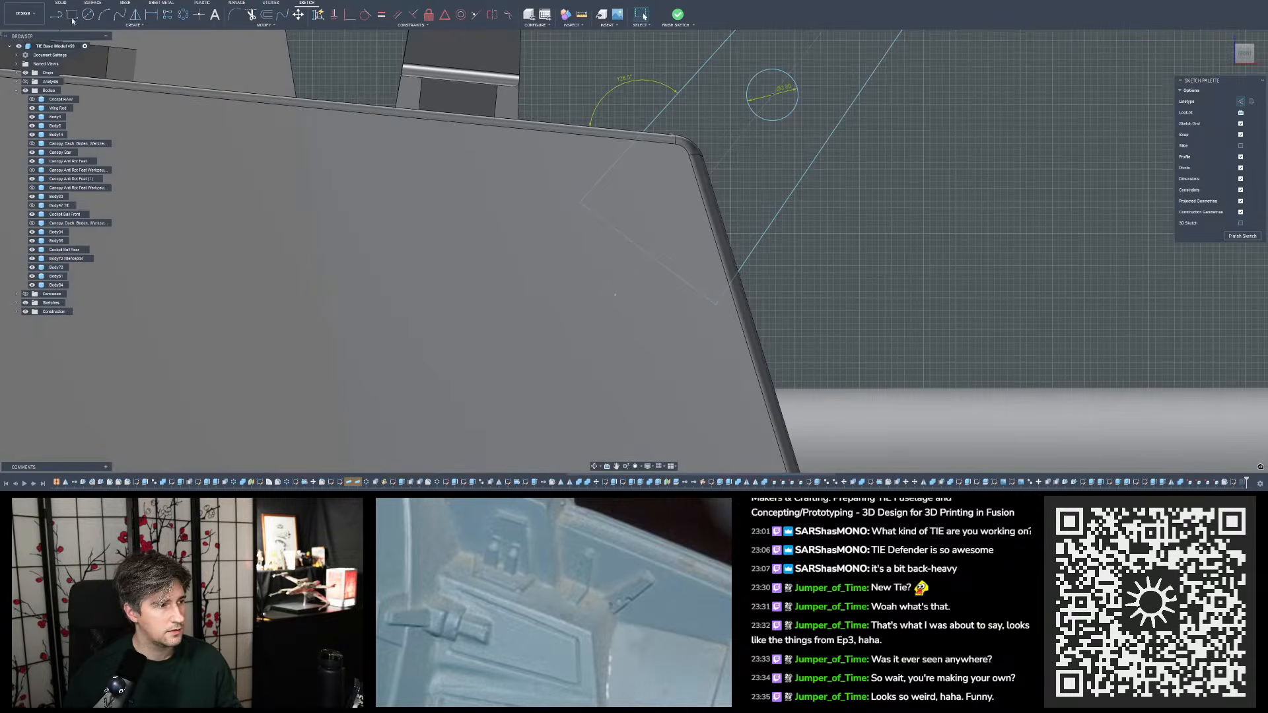
{"action": "left_click", "coordinate": [56, 14]}
{"action": "scroll", "coordinate": [745, 255], "scroll_direction": "up", "scroll_amount": 5}
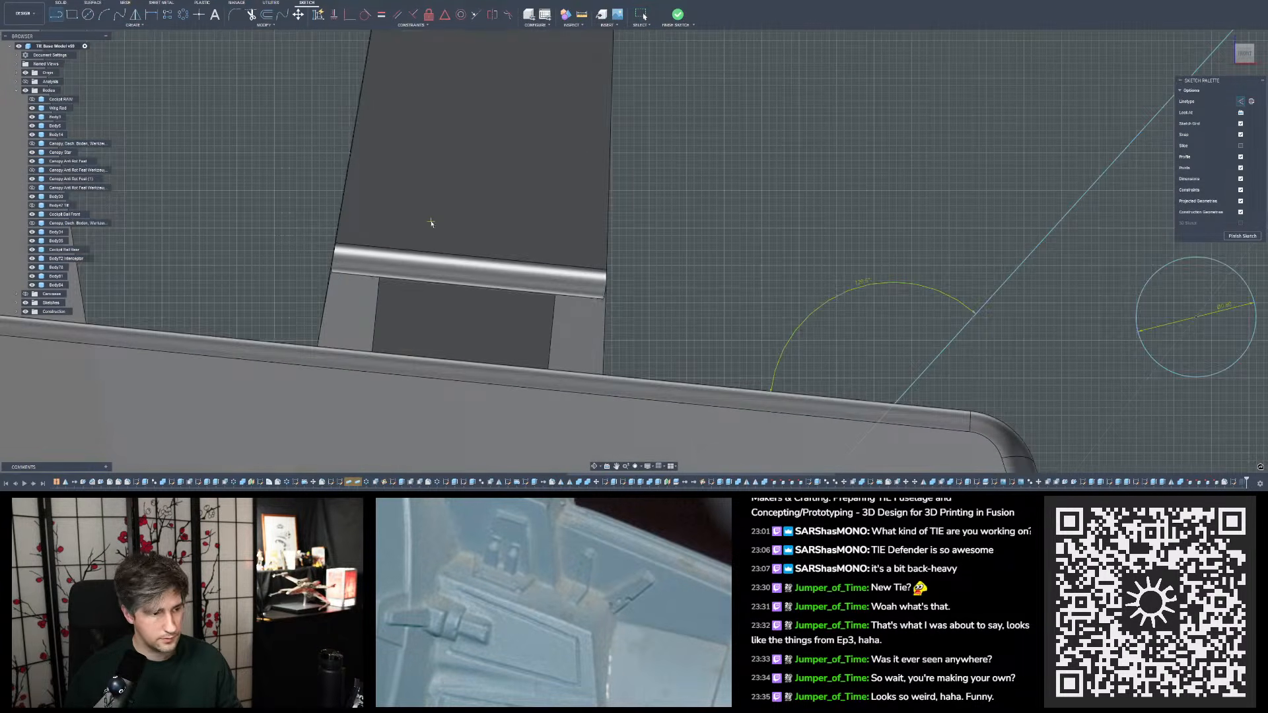
{"action": "left_click", "coordinate": [331, 272]}
{"action": "scroll", "coordinate": [242, 250], "scroll_direction": "down", "scroll_amount": 5}
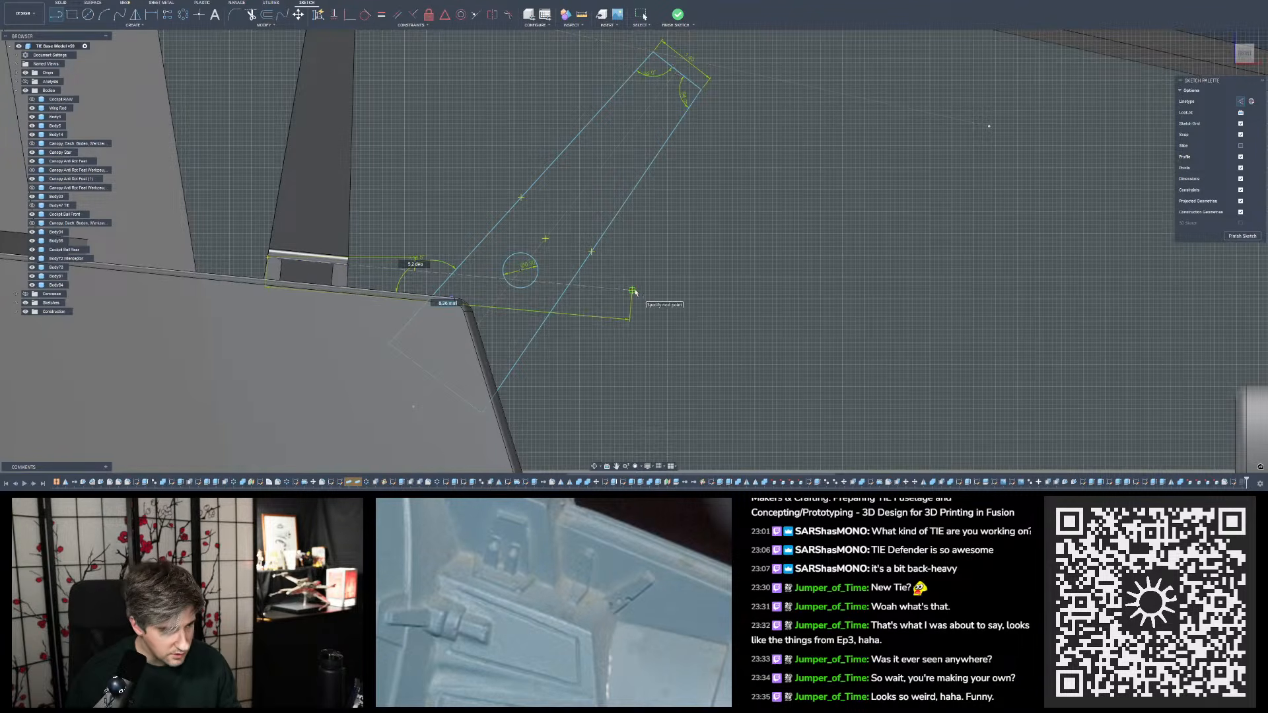
{"action": "key", "text": "Escape"}
- Try to move the small circle's centre down onto the construction line coming from the single tab
{"action": "scroll", "coordinate": [500, 241], "scroll_direction": "up", "scroll_amount": 10}
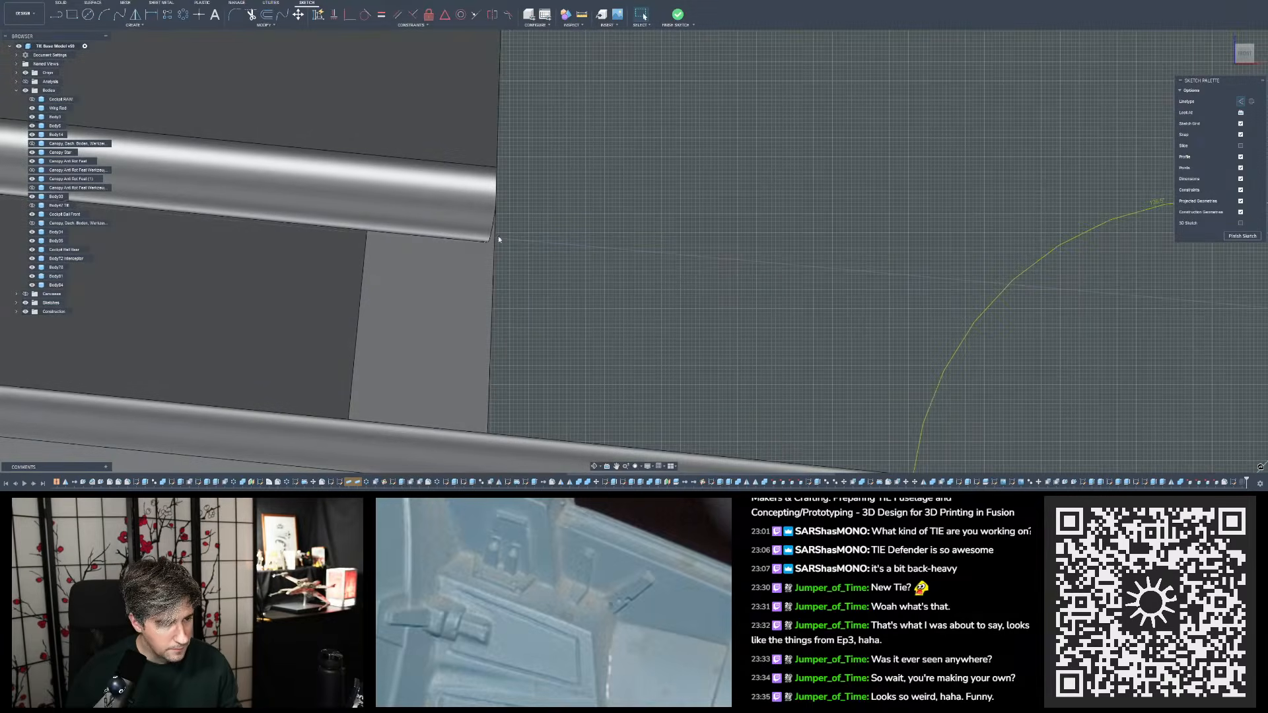
{"action": "scroll", "coordinate": [576, 246], "scroll_direction": "down", "scroll_amount": 10}
{"action": "scroll", "coordinate": [568, 226], "scroll_direction": "up", "scroll_amount": 5}
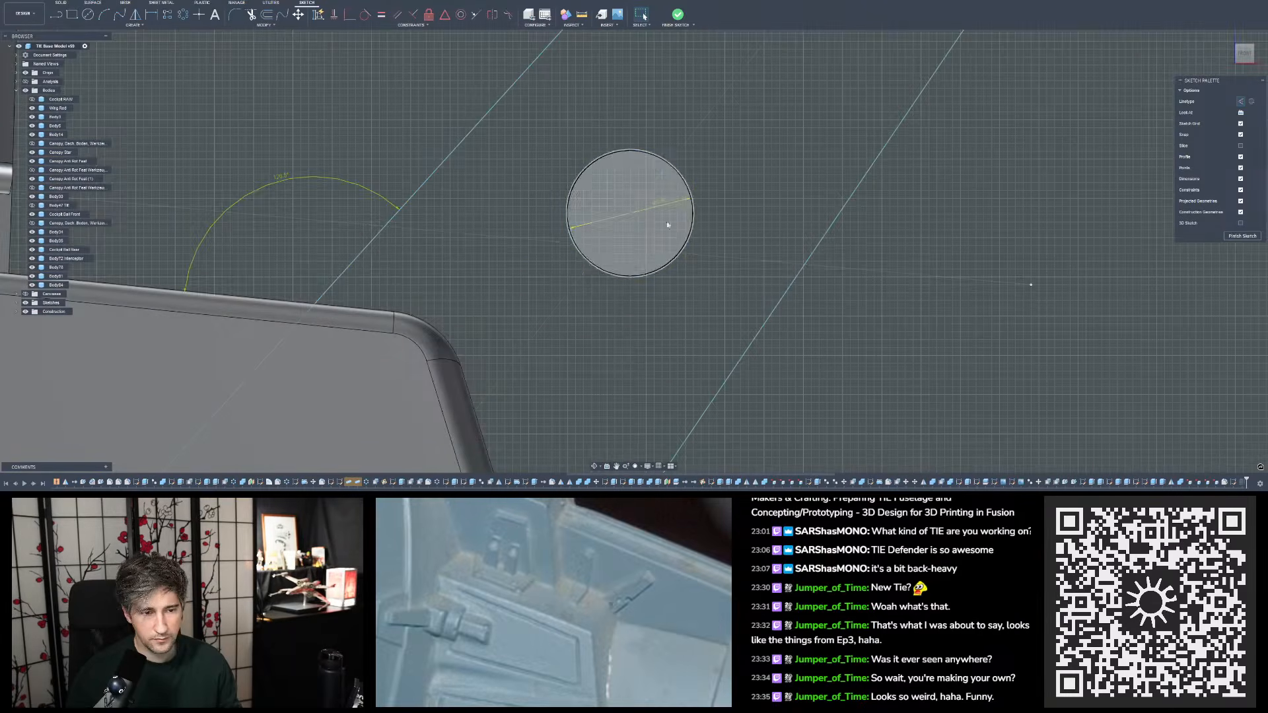
{"action": "left_click_drag", "start_coordinate": [631, 213], "coordinate": [609, 250]}
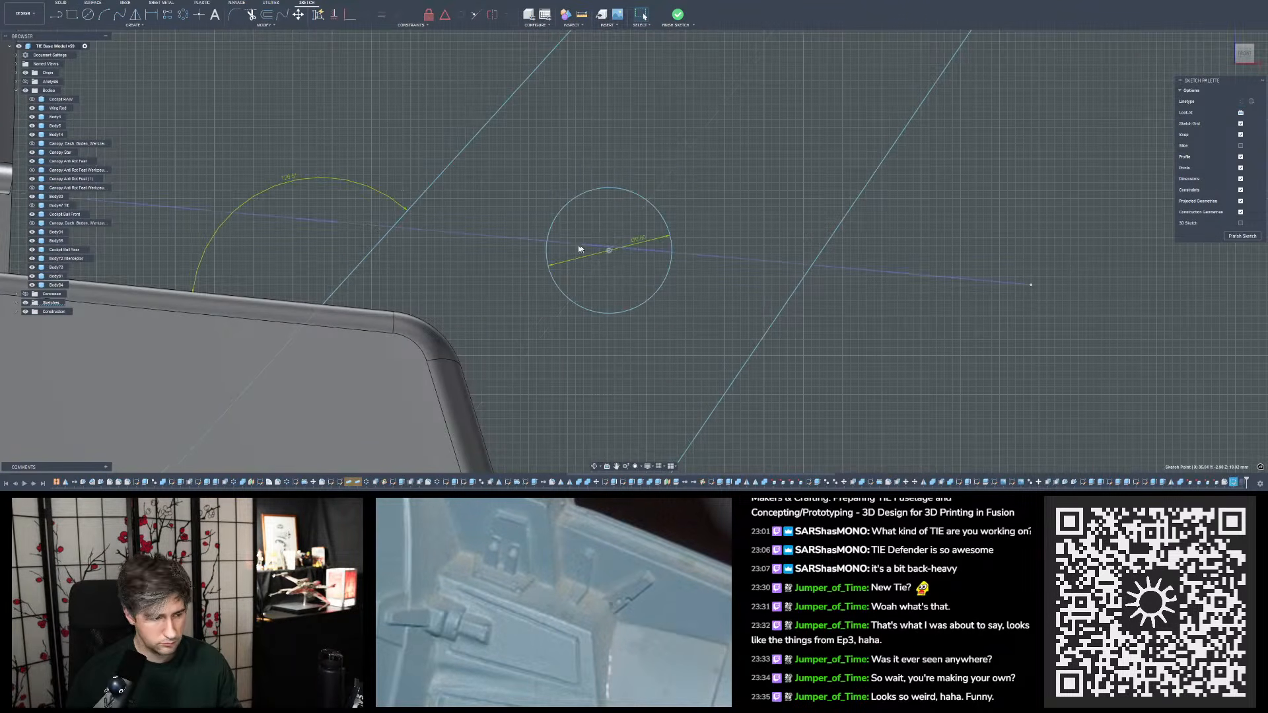
- Slide the small circle along the slanted outline's centreline towards the block until its centre is roughly level with the construction line
{"action": "scroll", "coordinate": [574, 247], "scroll_direction": "down", "scroll_amount": 5}
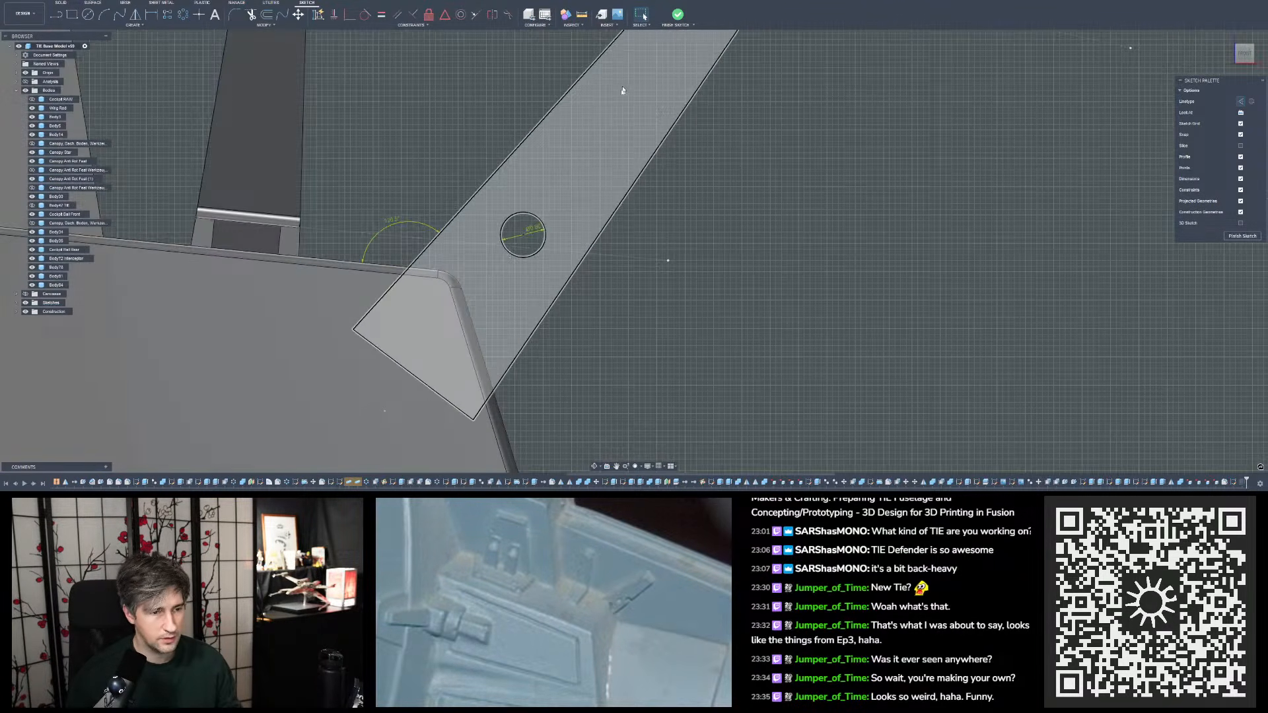
{"action": "scroll", "coordinate": [568, 240], "scroll_direction": "down", "scroll_amount": 5}
{"action": "scroll", "coordinate": [627, 96], "scroll_direction": "up", "scroll_amount": 5}
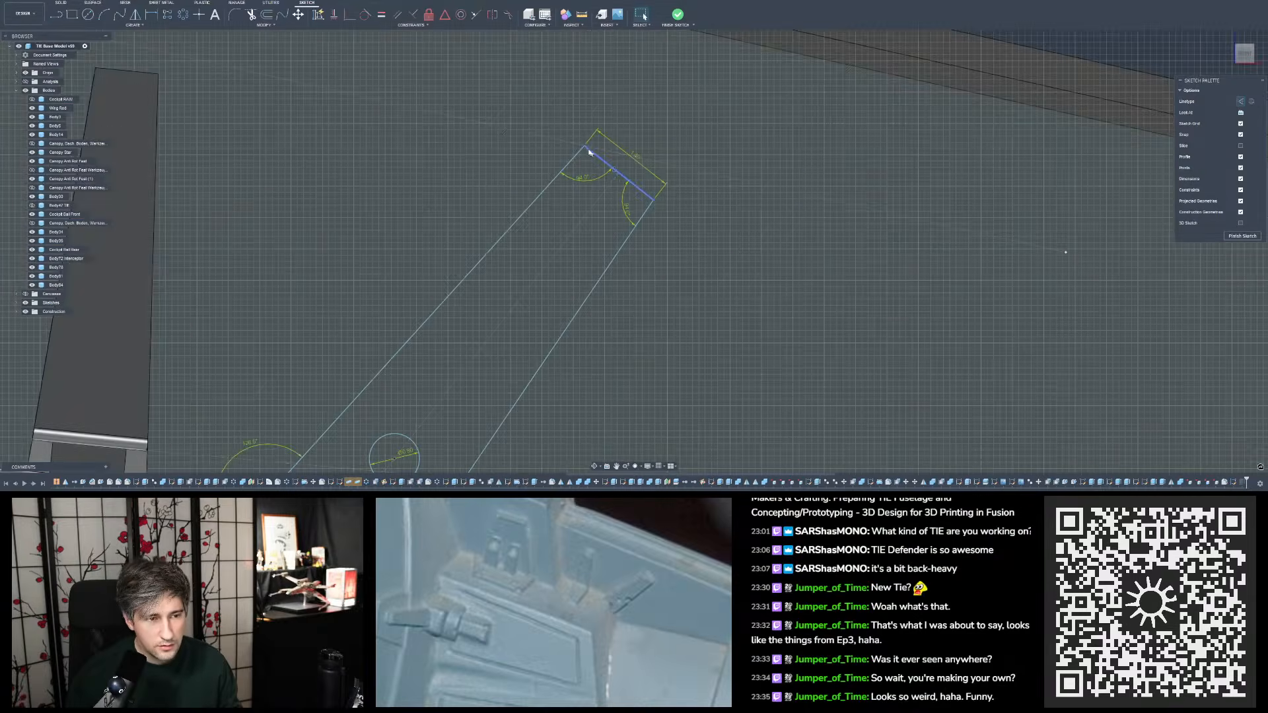
{"action": "scroll", "coordinate": [608, 139], "scroll_direction": "down", "scroll_amount": 5}
{"action": "scroll", "coordinate": [528, 308], "scroll_direction": "up", "scroll_amount": 8}
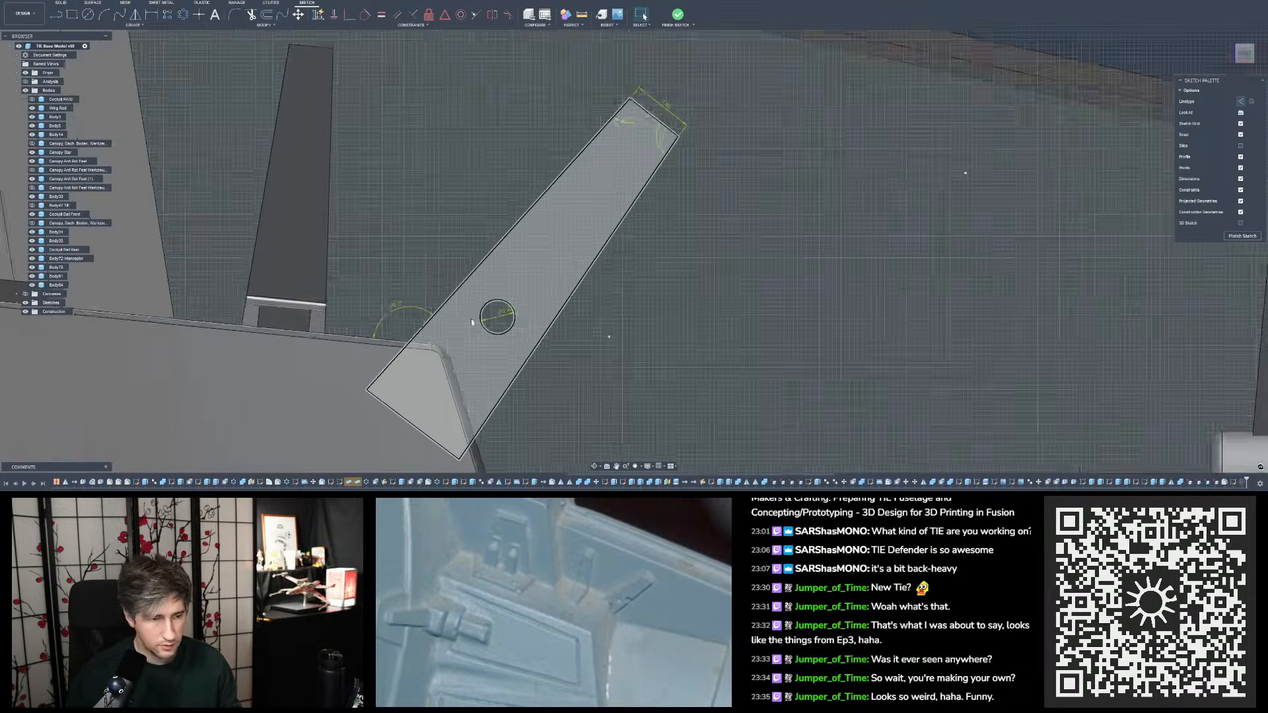
{"action": "left_click_drag", "start_coordinate": [520, 309], "coordinate": [507, 332]}
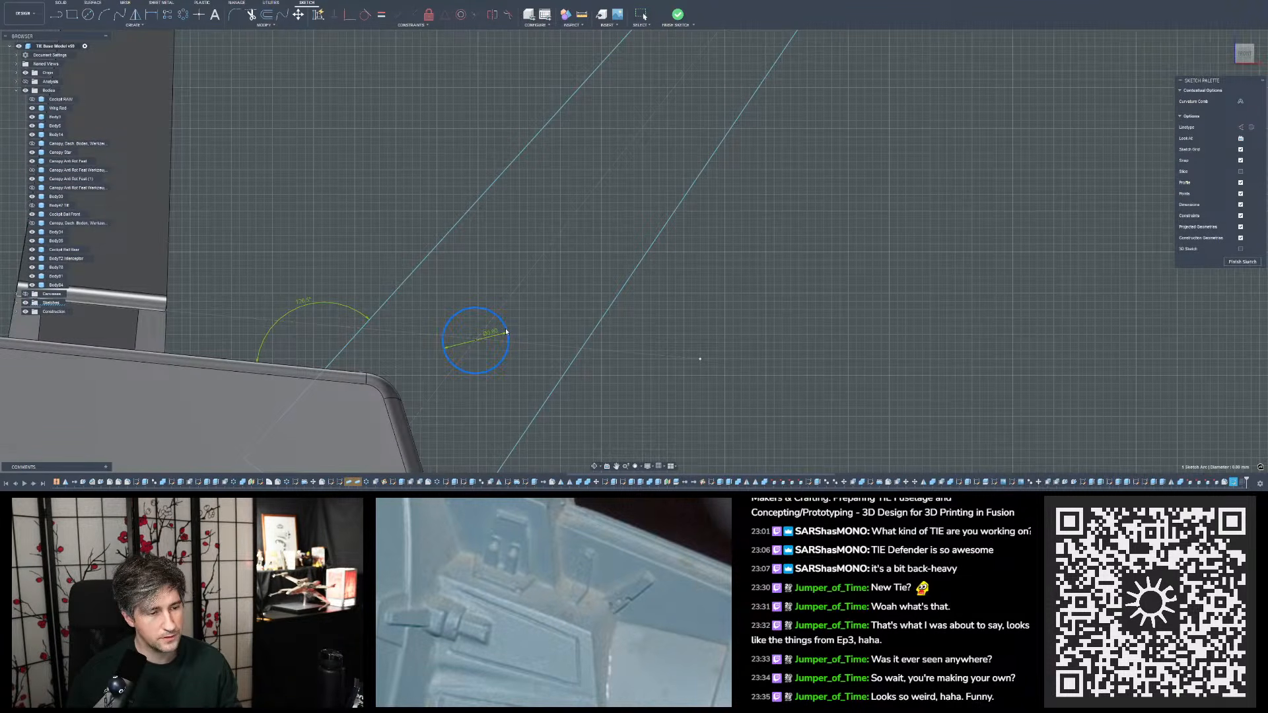
{"action": "left_click_drag", "start_coordinate": [506, 331], "coordinate": [506, 338]}
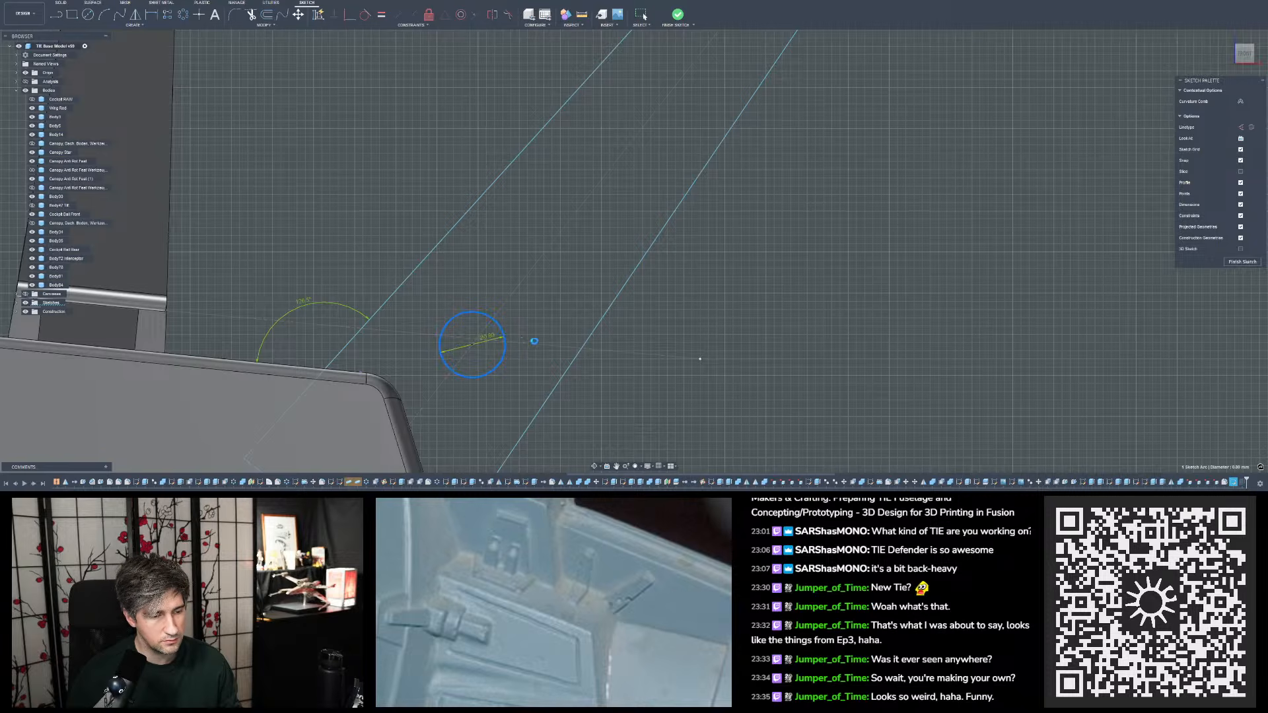
- Examine the circle's placement in the slanted outline relative to the construction line, the single tab and the reference photo
{"action": "left_click", "coordinate": [601, 350]}
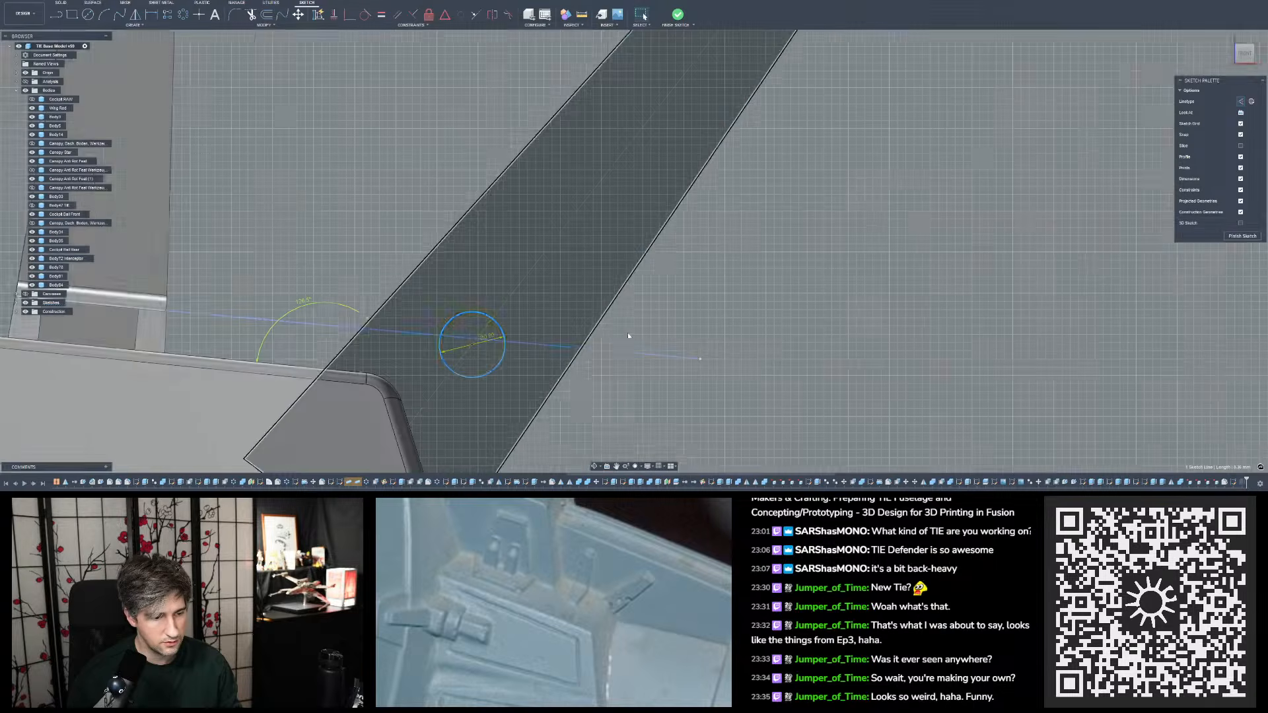
{"action": "scroll", "coordinate": [628, 331], "scroll_direction": "down", "scroll_amount": 3}
{"action": "scroll", "coordinate": [491, 379], "scroll_direction": "down", "scroll_amount": 3}
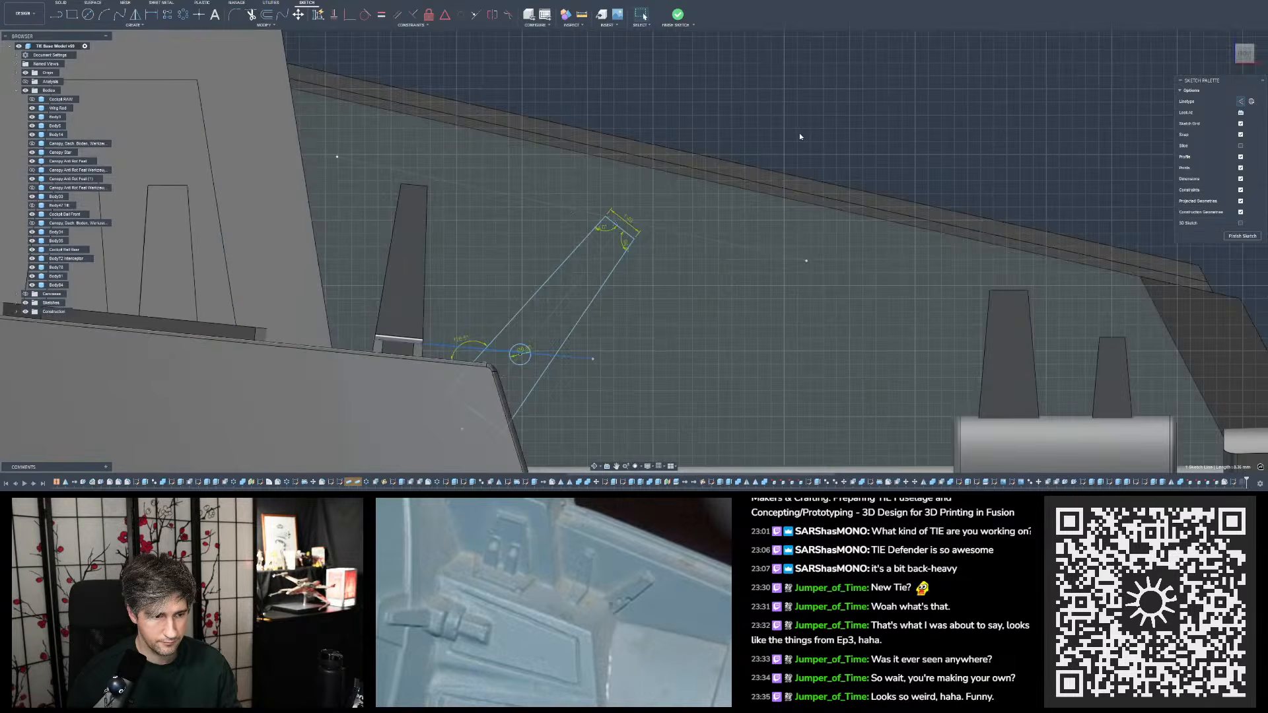
{"action": "key", "text": "Escape"}
{"action": "scroll", "coordinate": [415, 363], "scroll_direction": "up", "scroll_amount": 5}
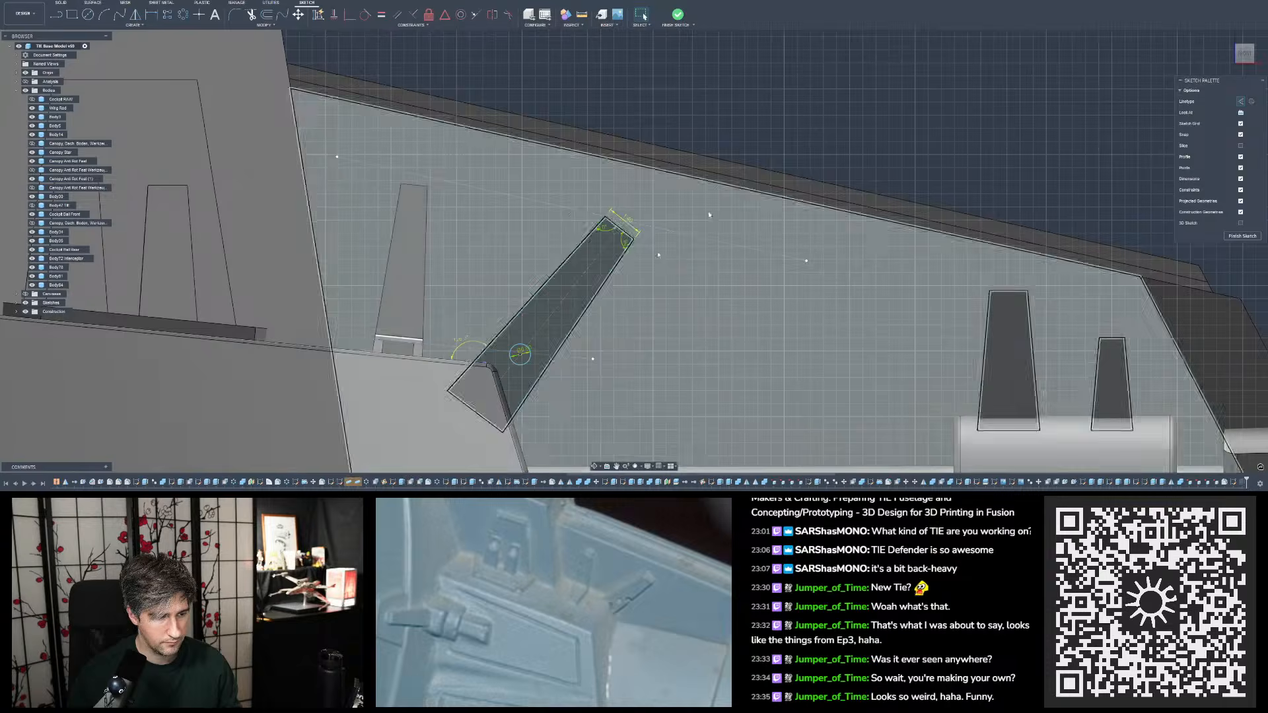
{"action": "scroll", "coordinate": [414, 362], "scroll_direction": "down", "scroll_amount": 5}
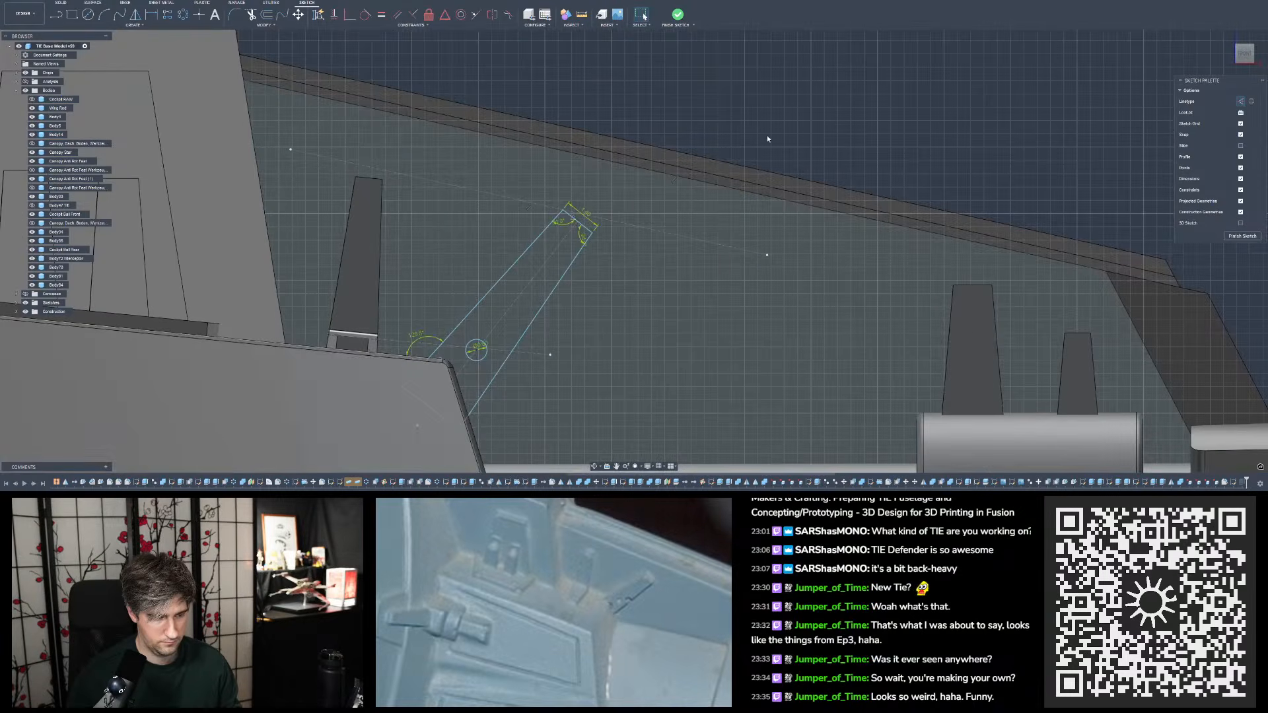
{"action": "middle_click_drag", "start_coordinate": [740, 231], "coordinate": [725, 238], "text": "shift"}
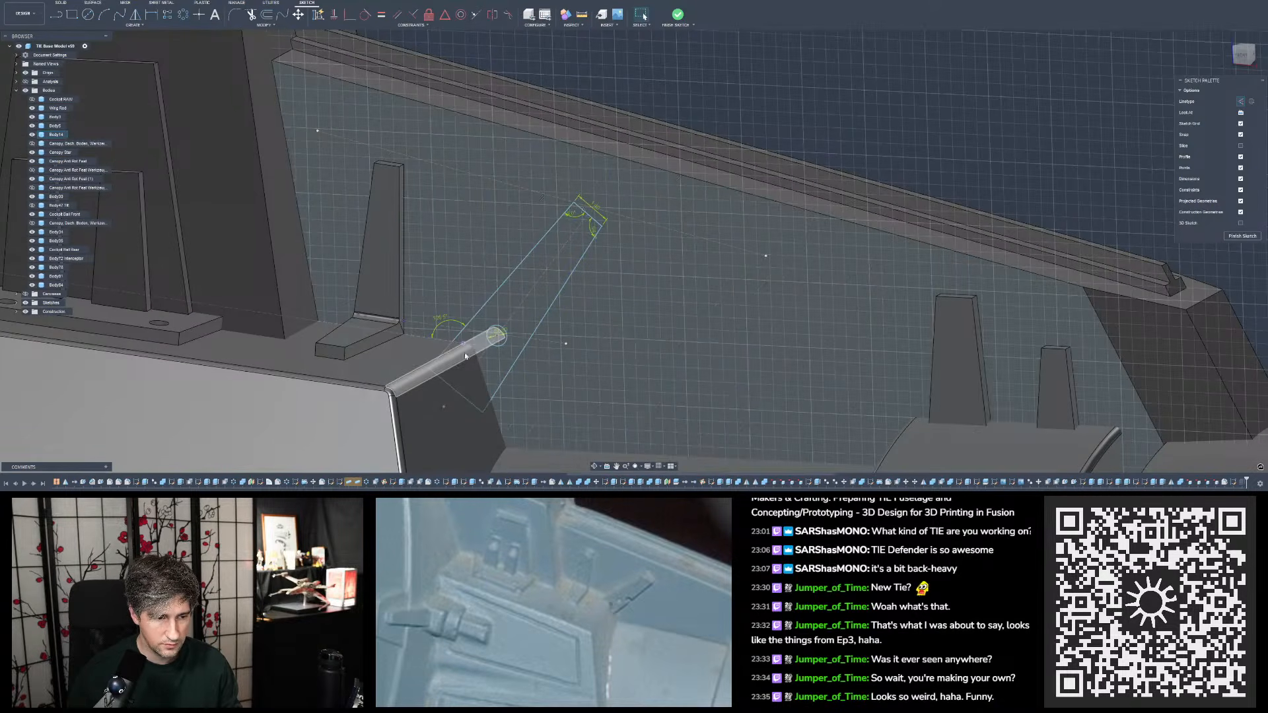
{"action": "middle_click_drag", "start_coordinate": [494, 338], "coordinate": [741, 107], "text": "shift"}
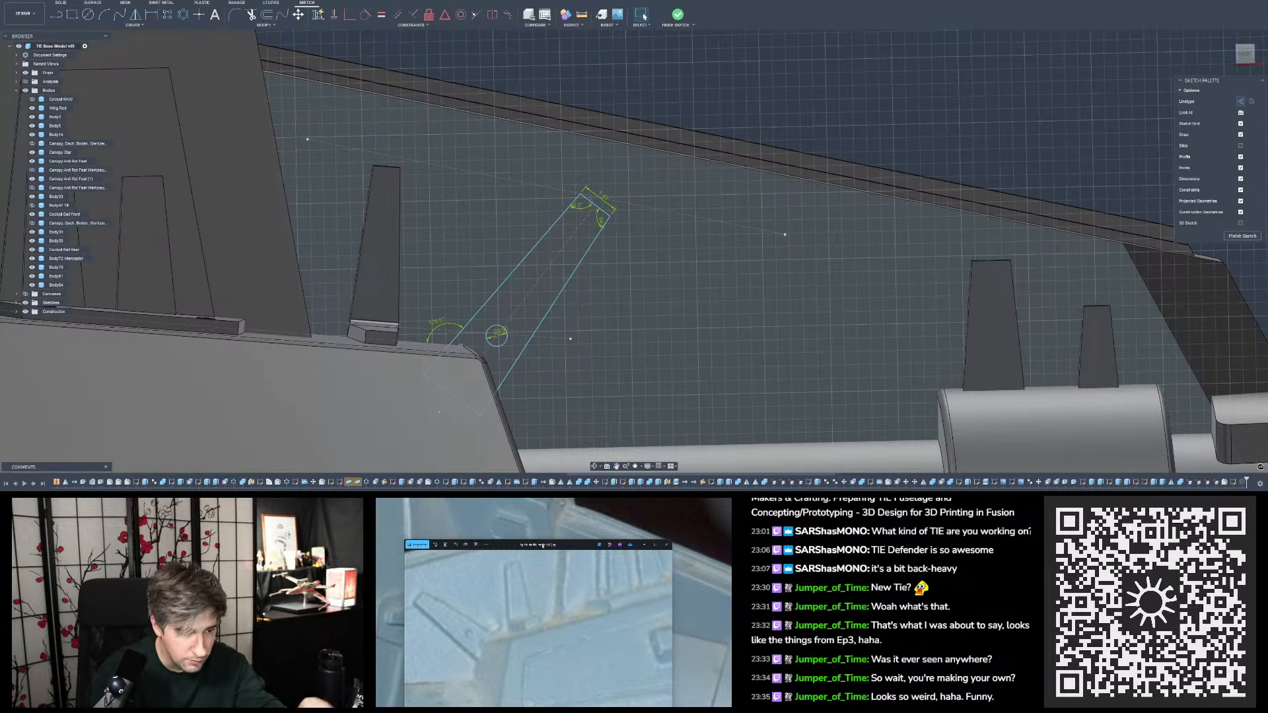
{"action": "scroll", "coordinate": [500, 337], "scroll_direction": "up", "scroll_amount": 2}
{"action": "left_click", "coordinate": [503, 340]}
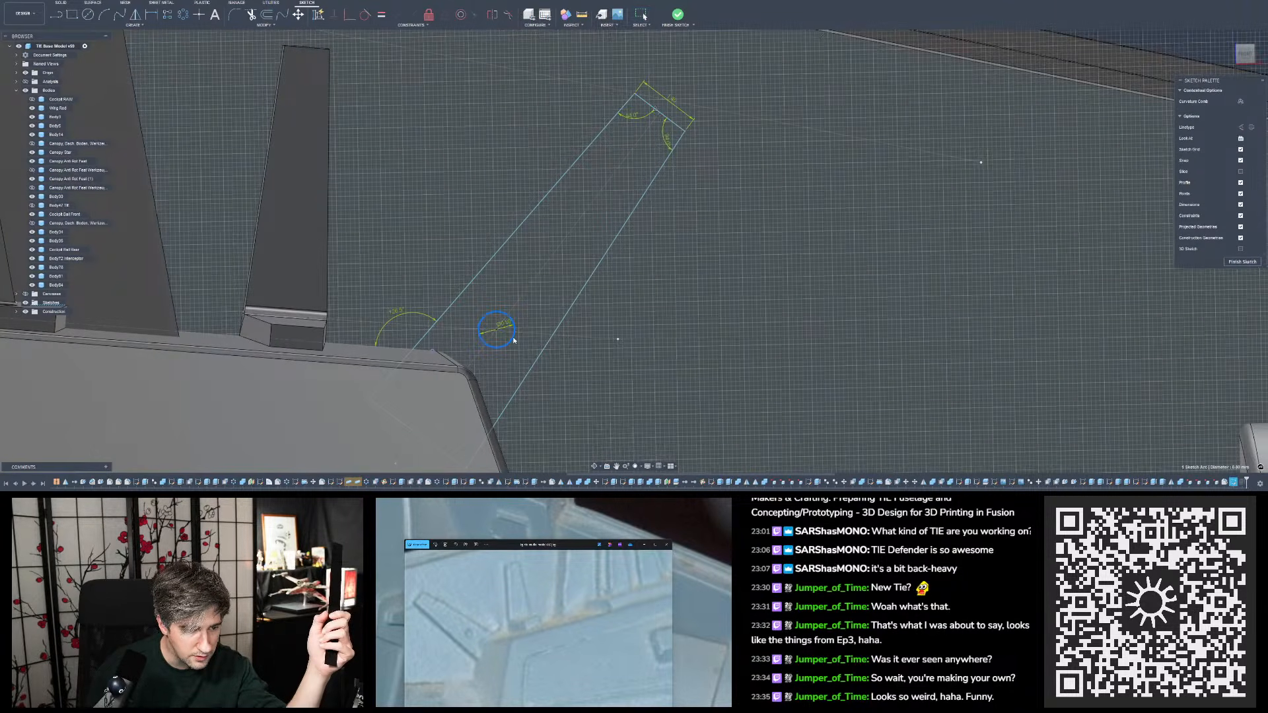
{"action": "scroll", "coordinate": [508, 340], "scroll_direction": "down", "scroll_amount": 5}
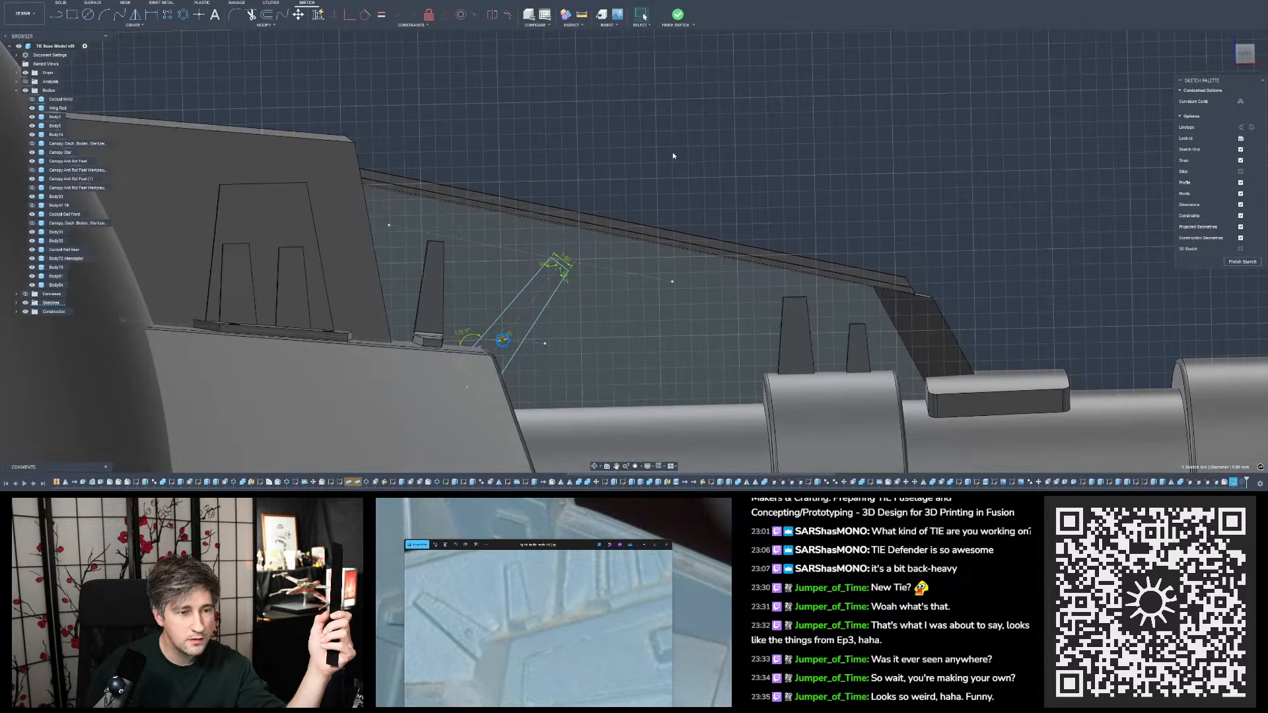
{"action": "left_click", "coordinate": [672, 152]}
- Finish the sketch and edit the slanted tab's extrusion to use only the profile around the small circle, leaving a round hole
{"action": "left_click", "coordinate": [677, 16]}
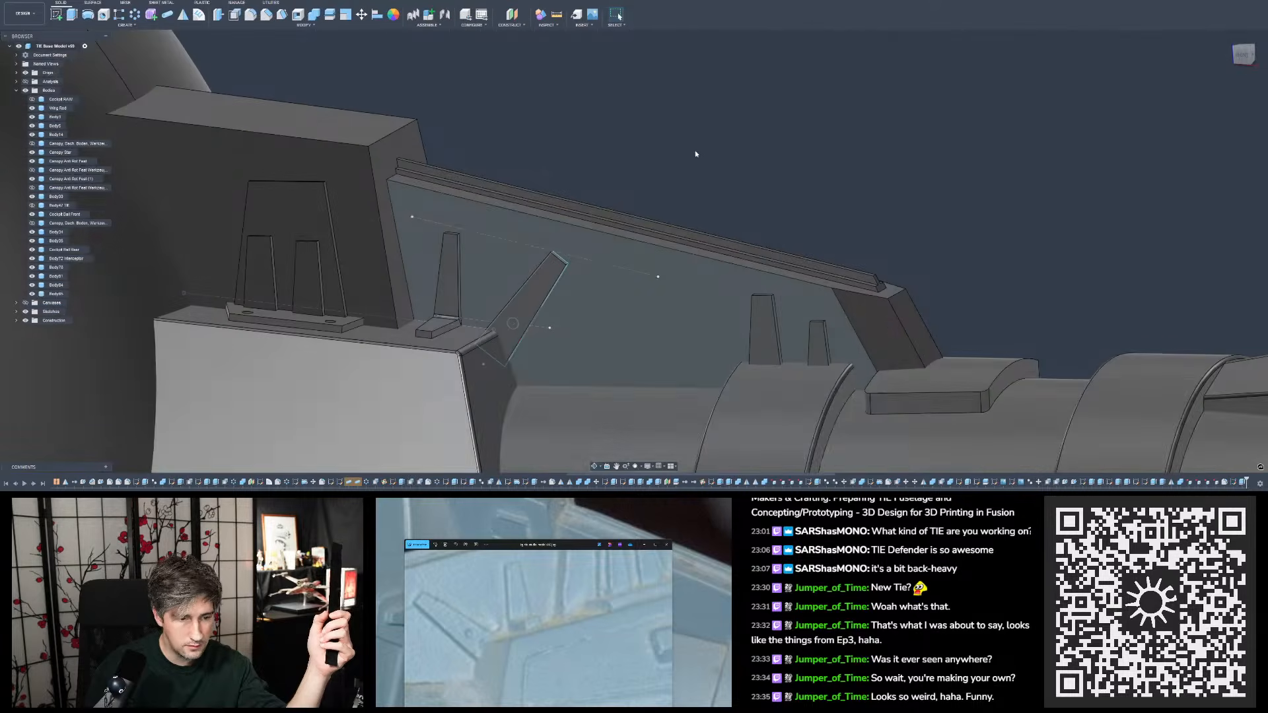
{"action": "left_click", "coordinate": [1242, 482]}
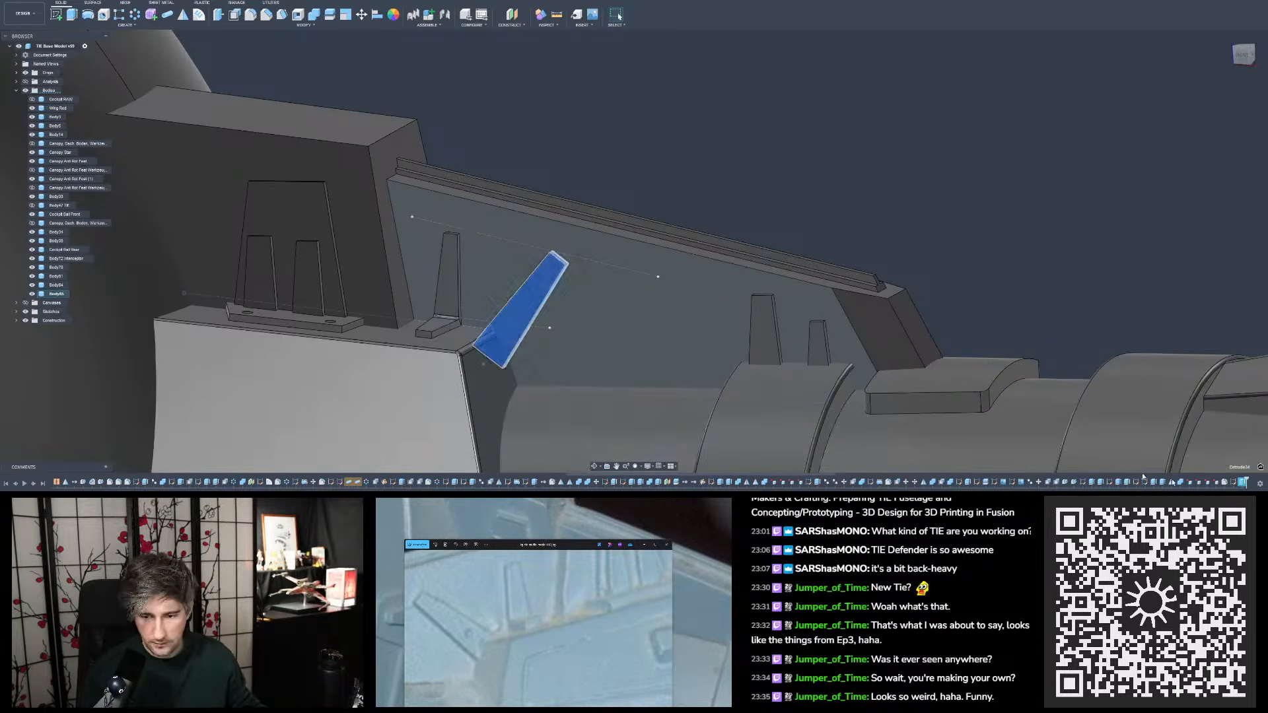
{"action": "scroll", "coordinate": [447, 301], "scroll_direction": "up", "scroll_amount": 3}
{"action": "left_click", "coordinate": [1189, 306]}
{"action": "double_click", "coordinate": [1243, 482]}
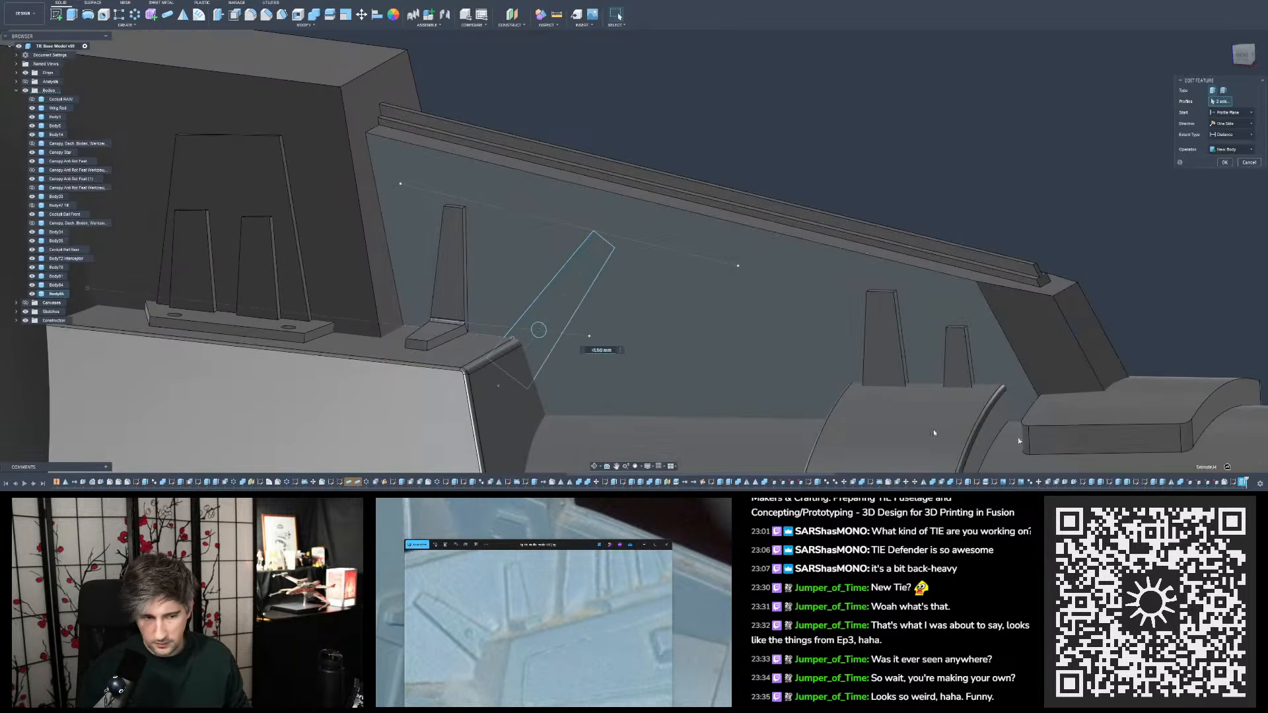
{"action": "scroll", "coordinate": [590, 357], "scroll_direction": "up", "scroll_amount": 3}
{"action": "left_click", "coordinate": [510, 314]}
{"action": "scroll", "coordinate": [496, 354], "scroll_direction": "down", "scroll_amount": 3}
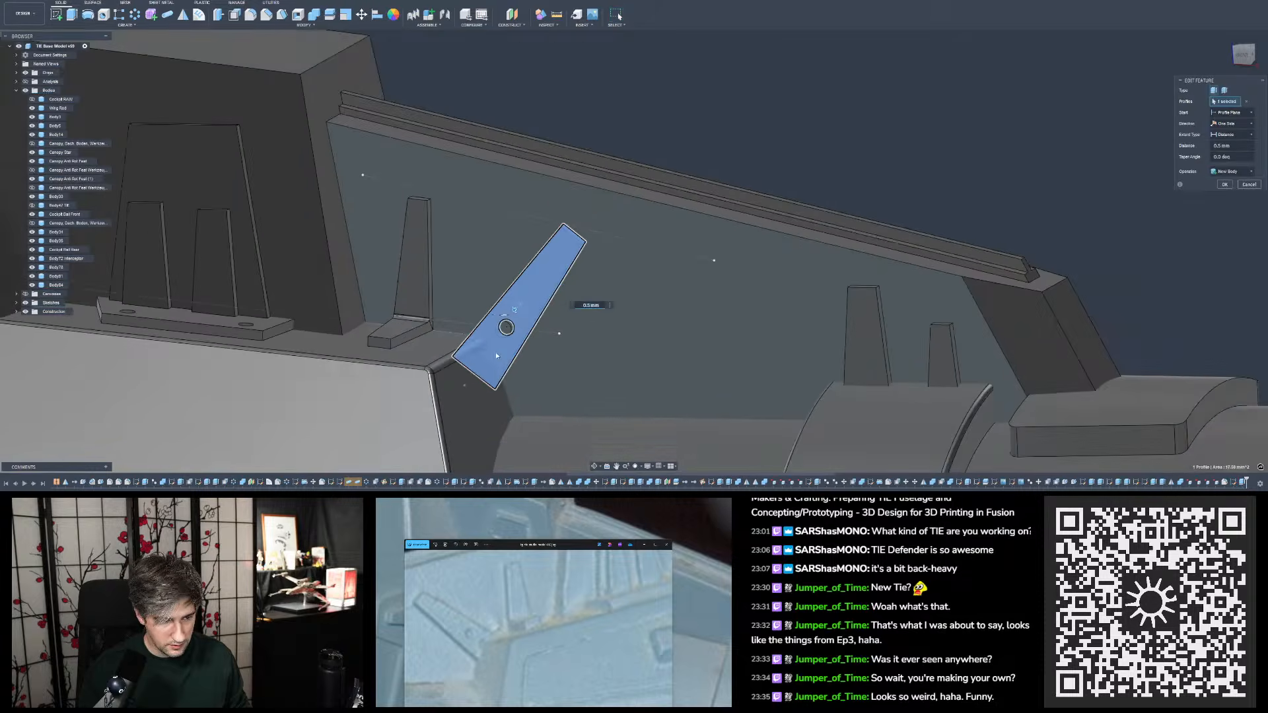
{"action": "left_click", "coordinate": [1226, 185]}
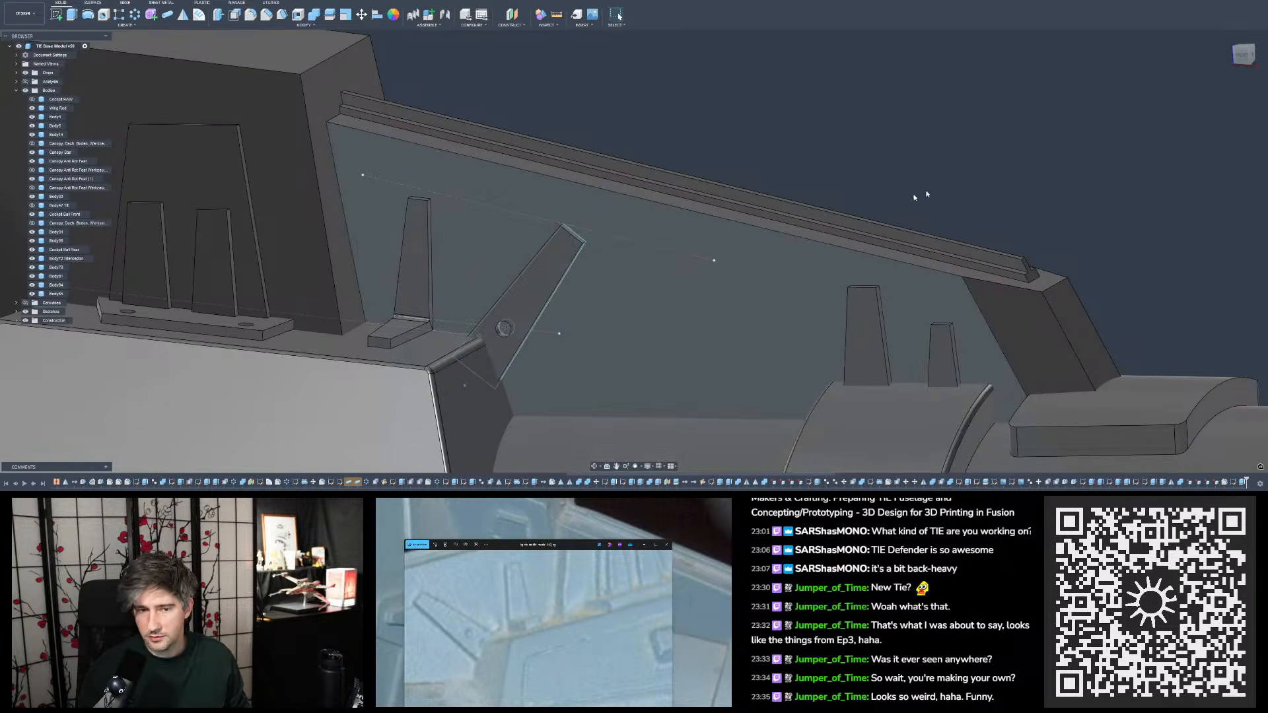
- Move the close-up reference window off the wider reference photo and compare the wing mount with that photo
{"action": "scroll", "coordinate": [548, 275], "scroll_direction": "down", "scroll_amount": 2}
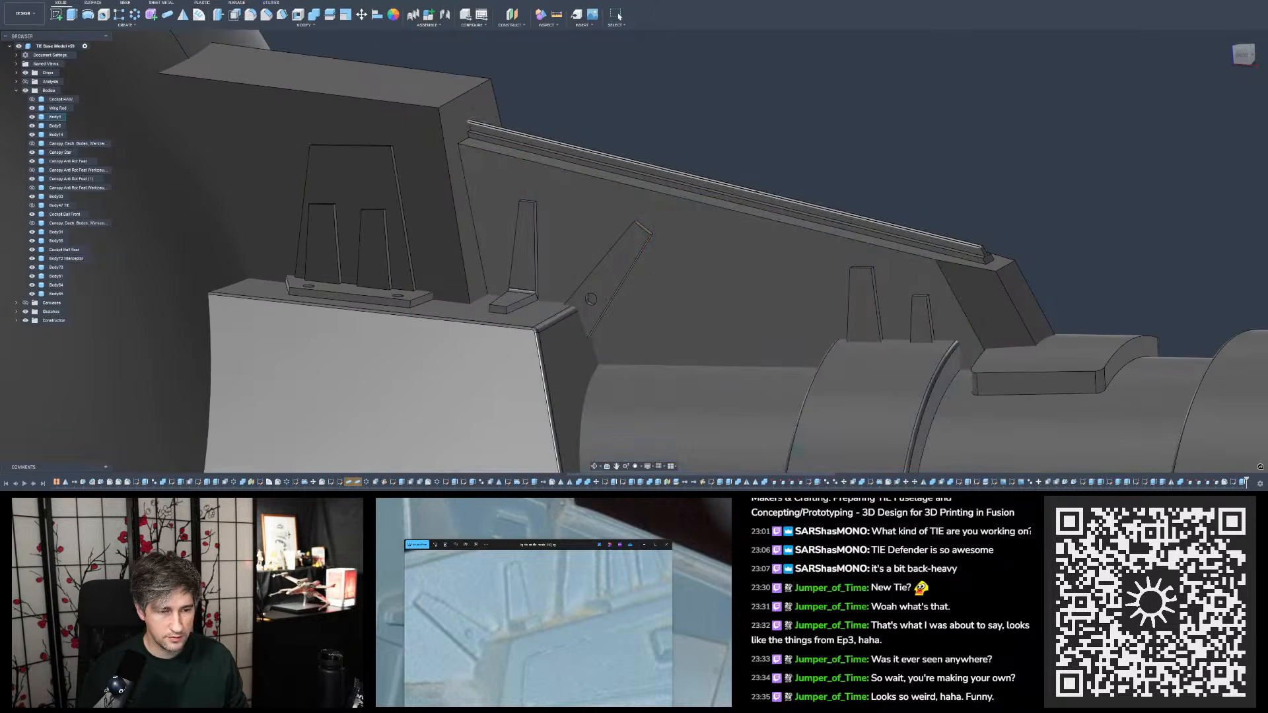
{"action": "scroll", "coordinate": [640, 341], "scroll_direction": "down", "scroll_amount": 3}
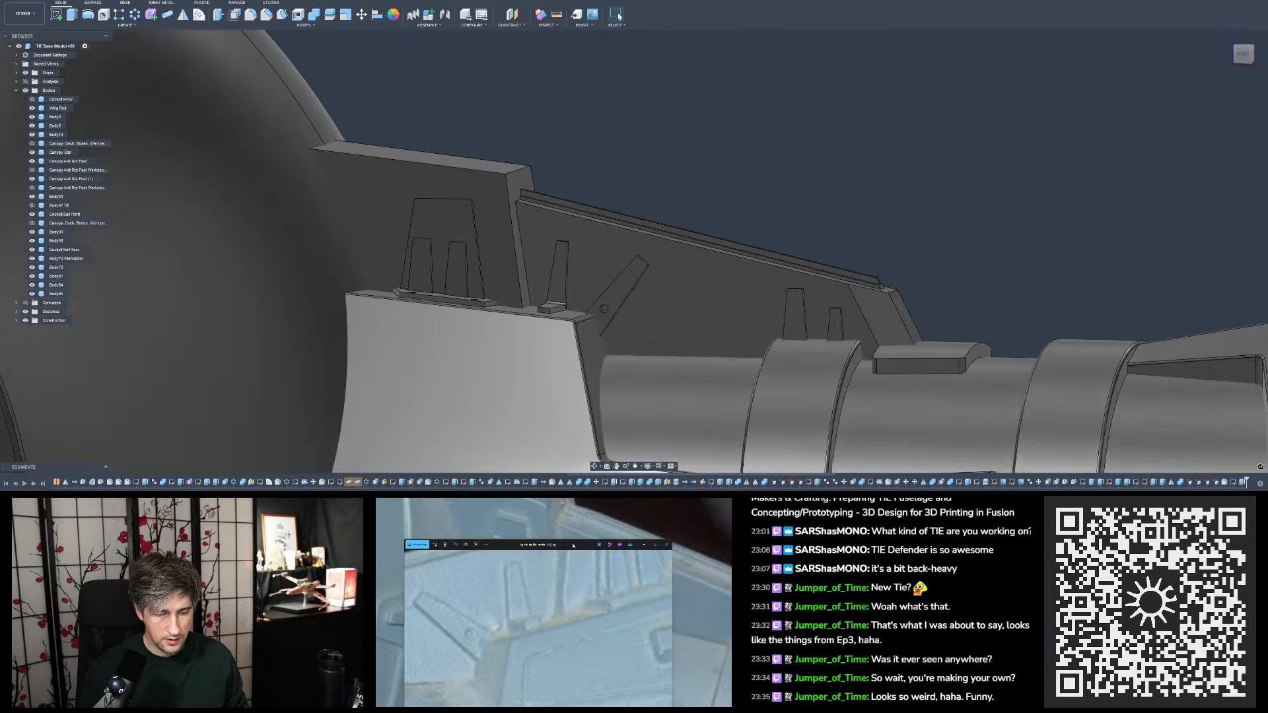
{"action": "left_click_drag", "start_coordinate": [573, 546], "coordinate": [1267, 106]}
{"action": "scroll", "coordinate": [605, 595], "scroll_direction": "down", "scroll_amount": 2}
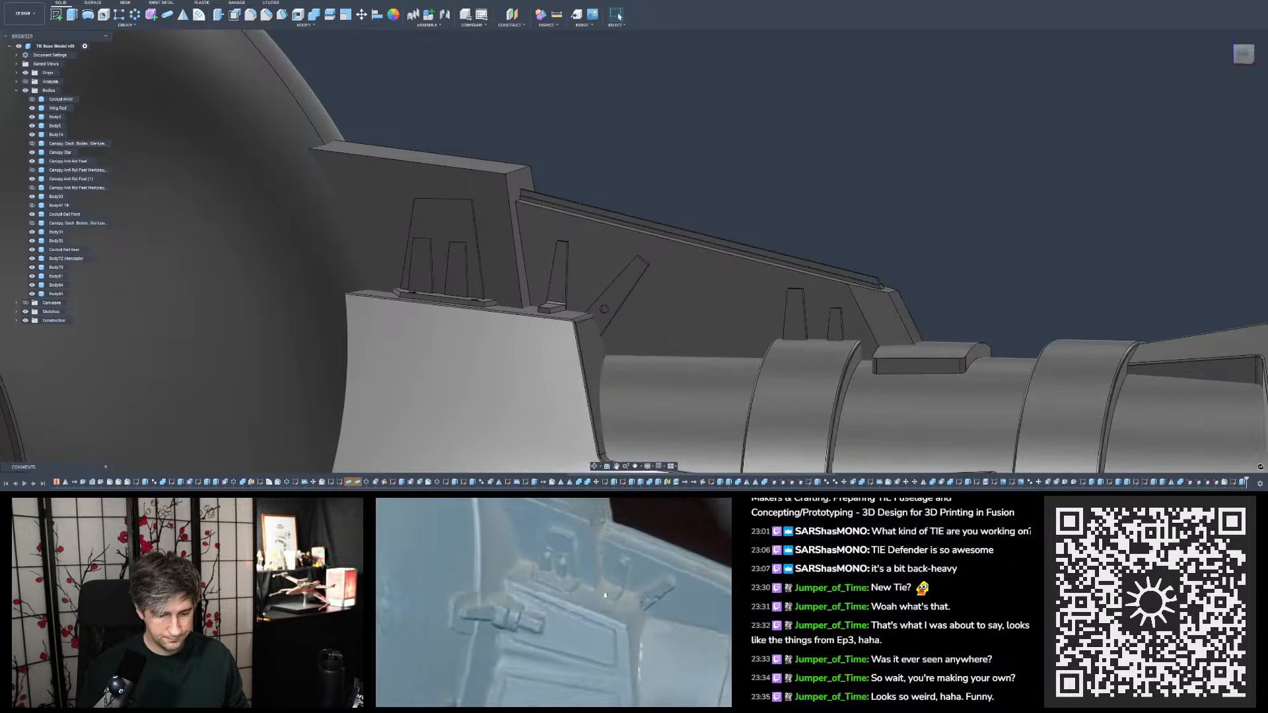
{"action": "scroll", "coordinate": [750, 201], "scroll_direction": "down", "scroll_amount": 3}
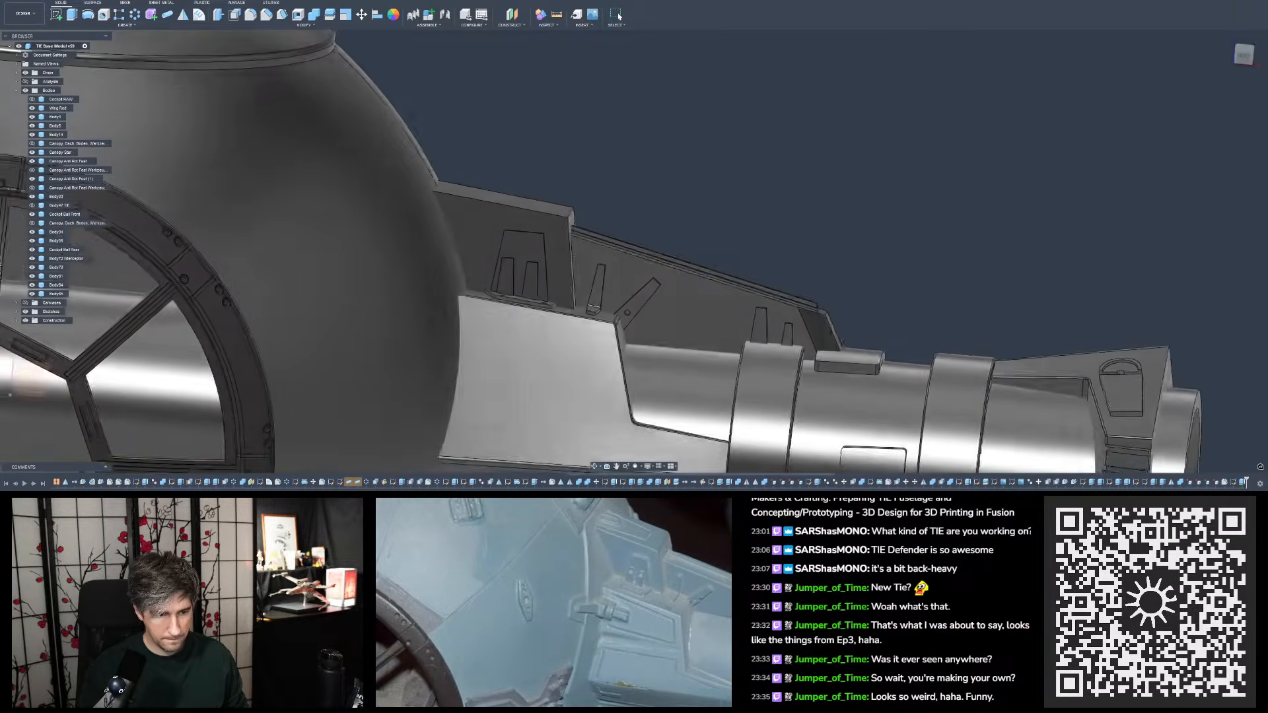
{"action": "middle_click_drag", "start_coordinate": [763, 196], "coordinate": [751, 207], "text": "shift"}
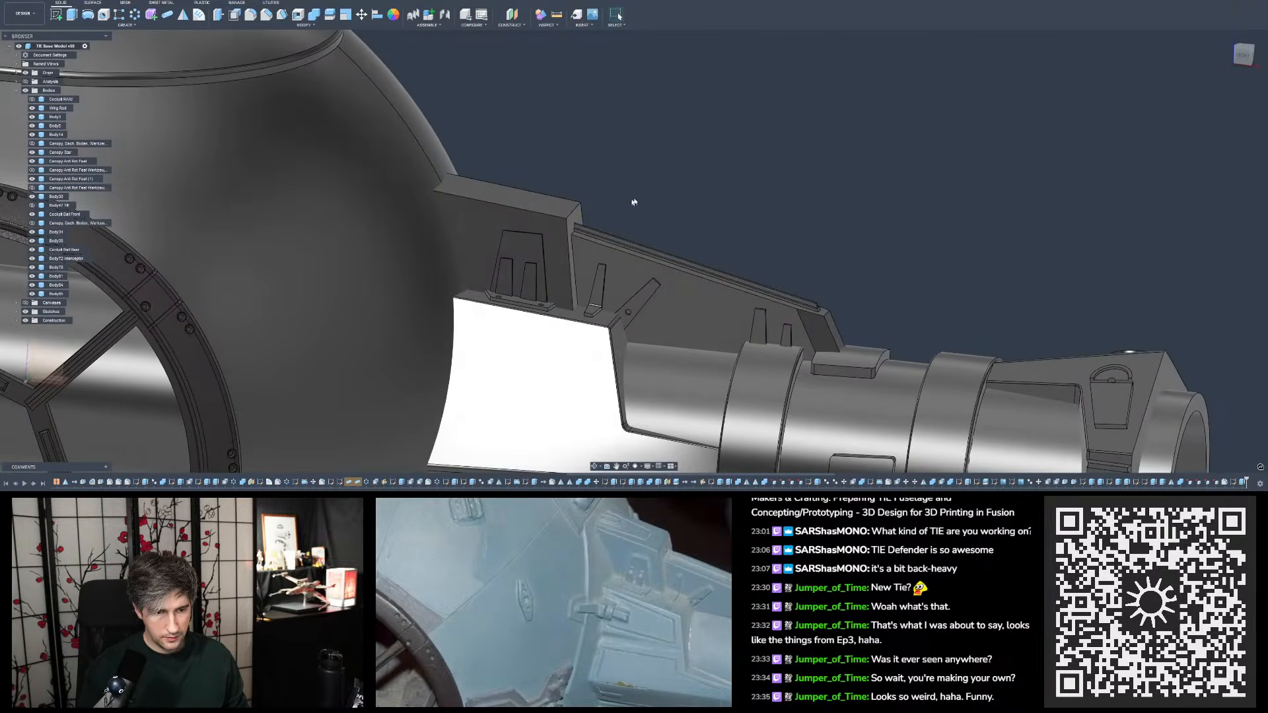
- Inspect the slanted tab, its round hole and the neighbouring tabs on the mount from oblique and overhead angles
{"action": "scroll", "coordinate": [633, 203], "scroll_direction": "up", "scroll_amount": 3}
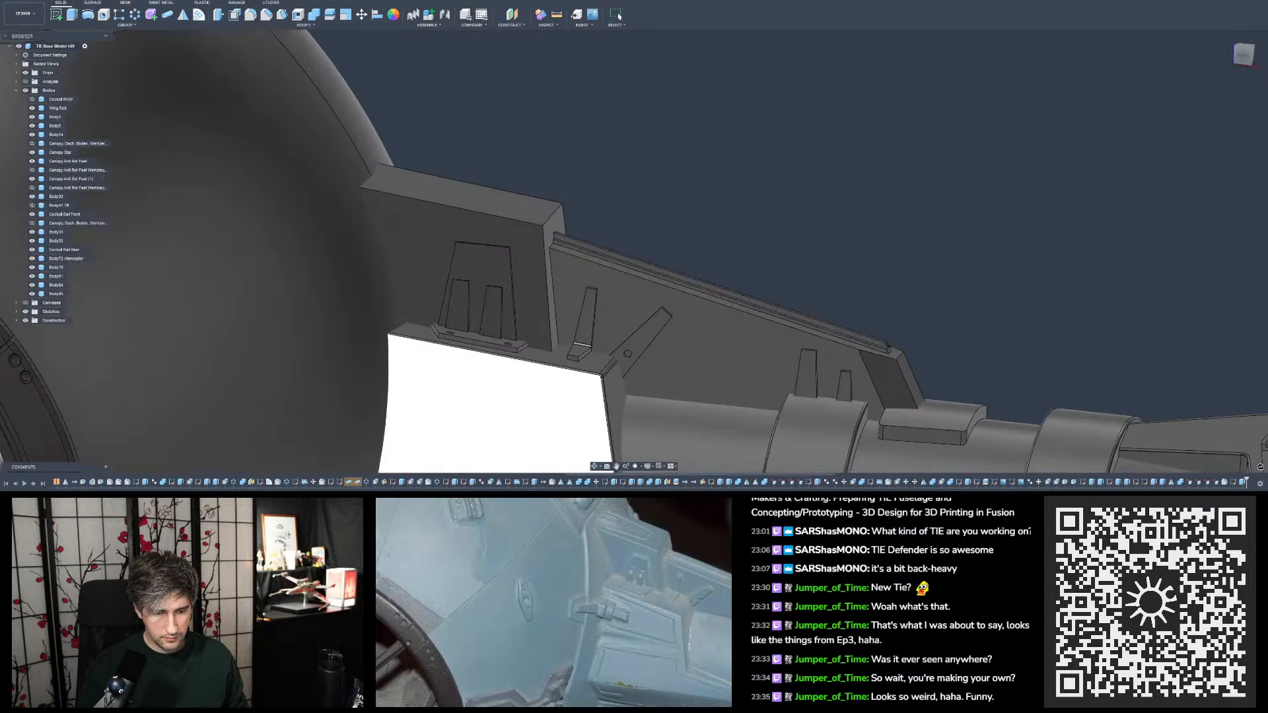
{"action": "mouse_move", "coordinate": [645, 202]}
{"action": "middle_mouse_down", "text": "shift"}
{"action": "mouse_move", "coordinate": [624, 215]}
{"action": "mouse_move", "coordinate": [645, 201]}
{"action": "mouse_move", "coordinate": [632, 207]}
{"action": "middle_mouse_up", "text": "shift"}
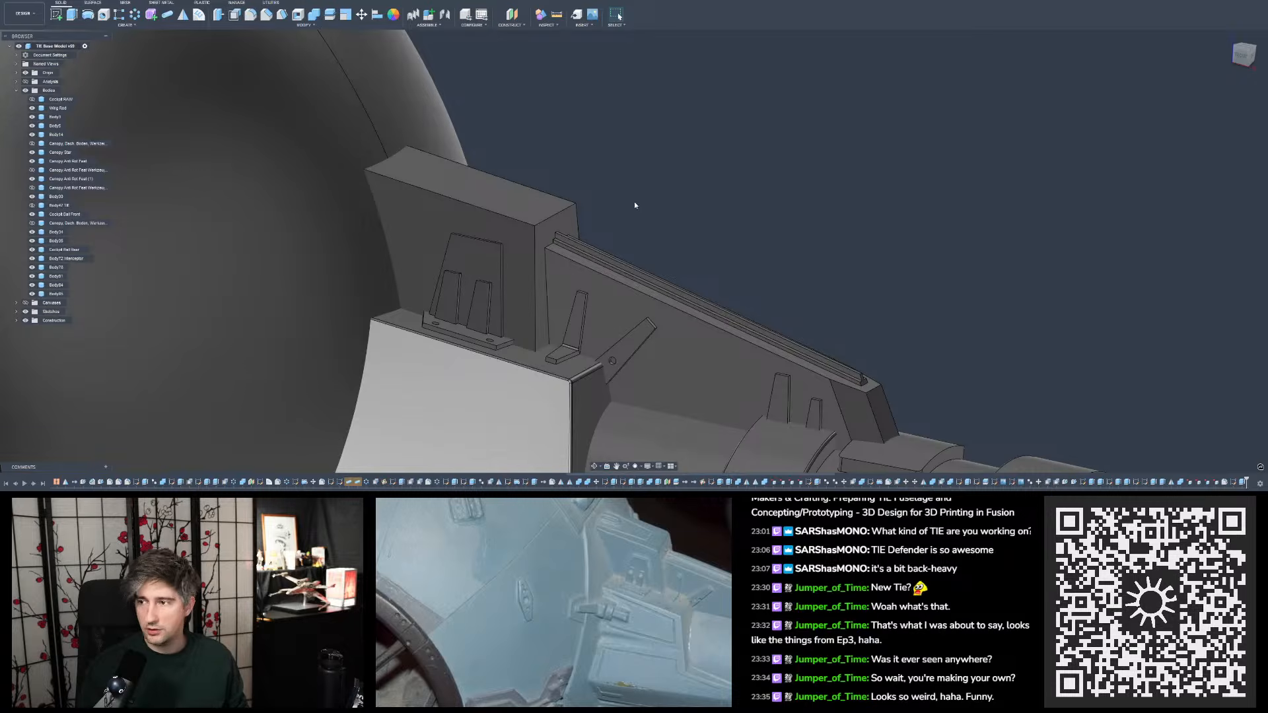
{"action": "middle_click_drag", "start_coordinate": [634, 206], "coordinate": [640, 225], "text": "shift"}
{"action": "scroll", "coordinate": [640, 226], "scroll_direction": "down", "scroll_amount": 5}
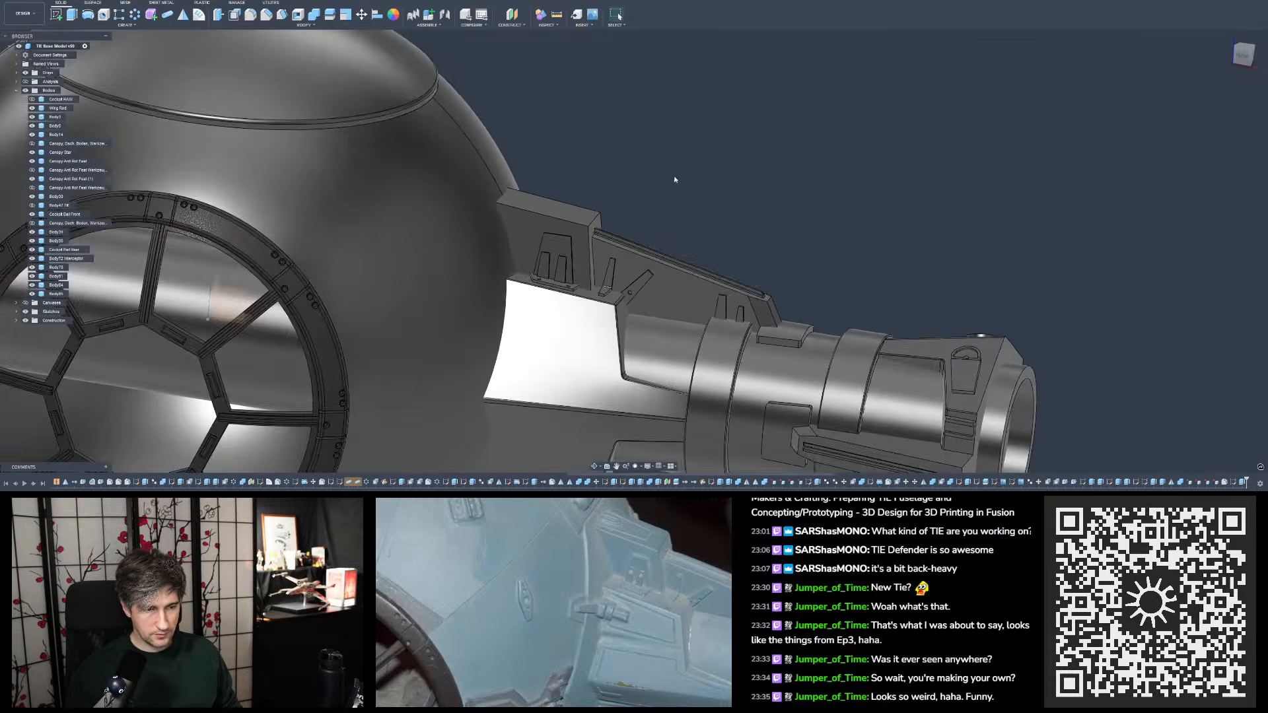
{"action": "middle_click_drag", "start_coordinate": [674, 179], "coordinate": [665, 239], "text": "shift"}
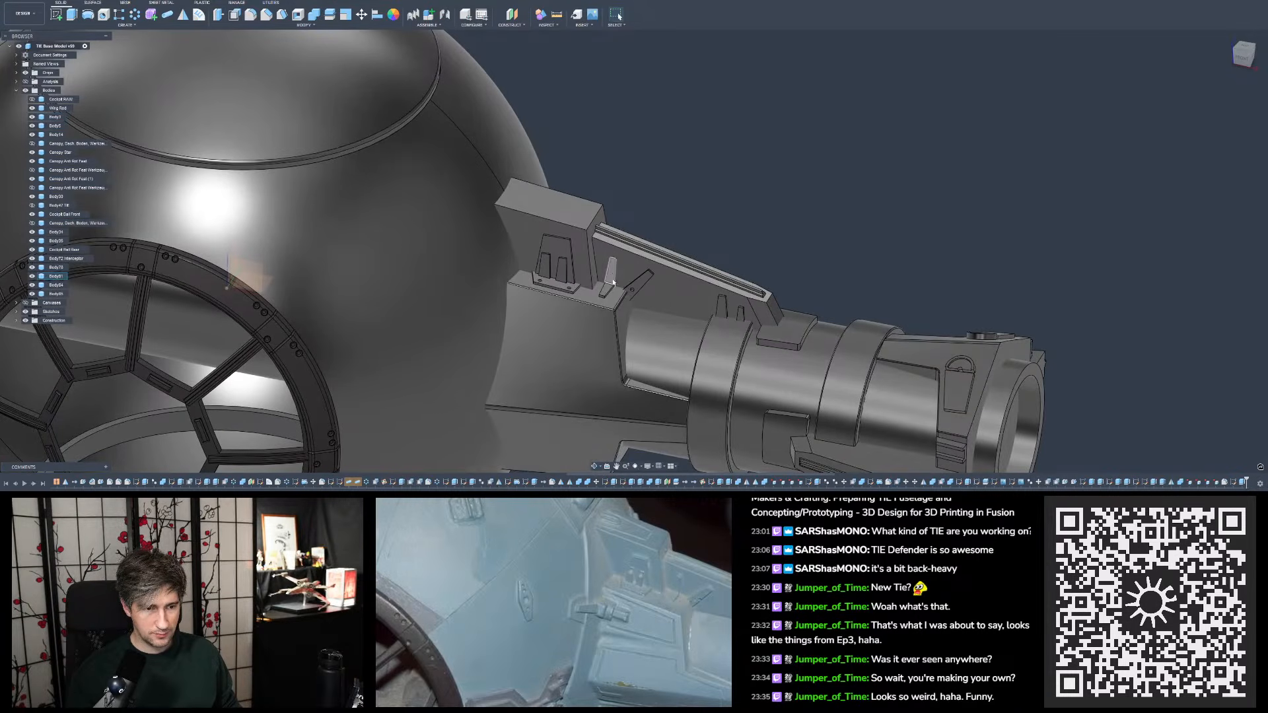
{"action": "scroll", "coordinate": [642, 204], "scroll_direction": "up", "scroll_amount": 4}
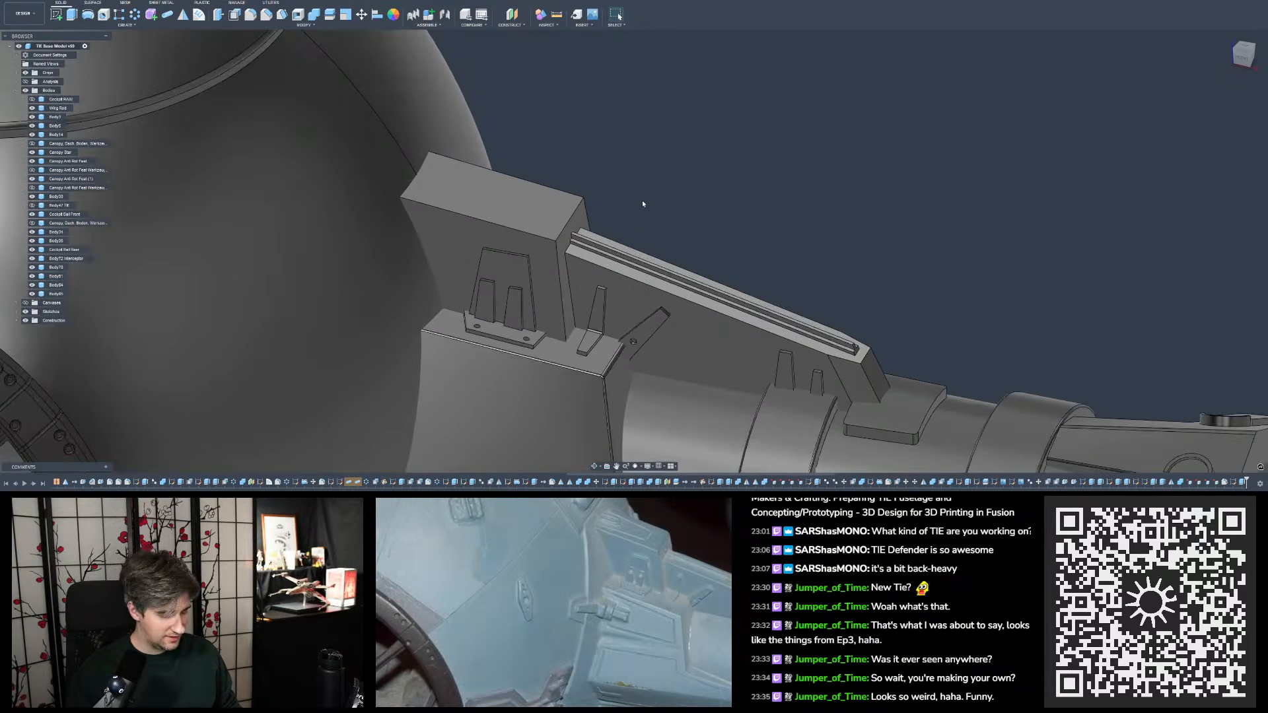
{"action": "scroll", "coordinate": [623, 232], "scroll_direction": "up", "scroll_amount": 5}
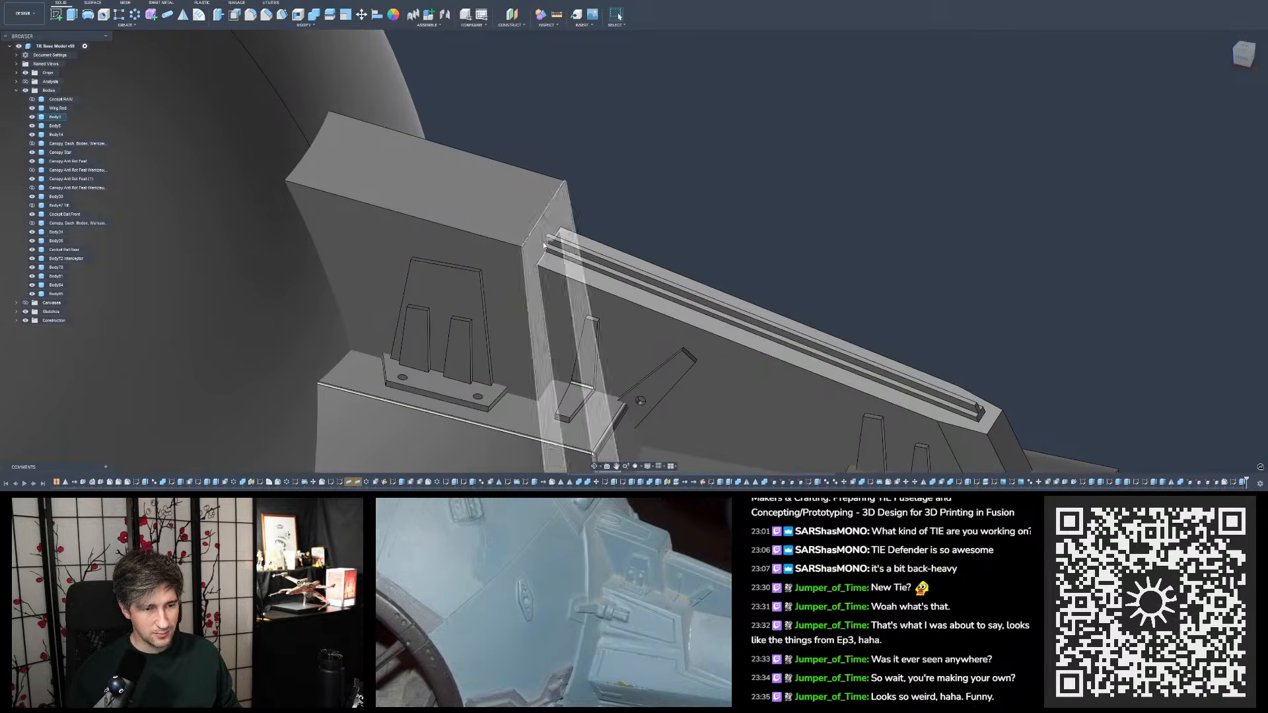
{"action": "middle_click_drag", "start_coordinate": [562, 246], "coordinate": [561, 272], "text": "shift"}
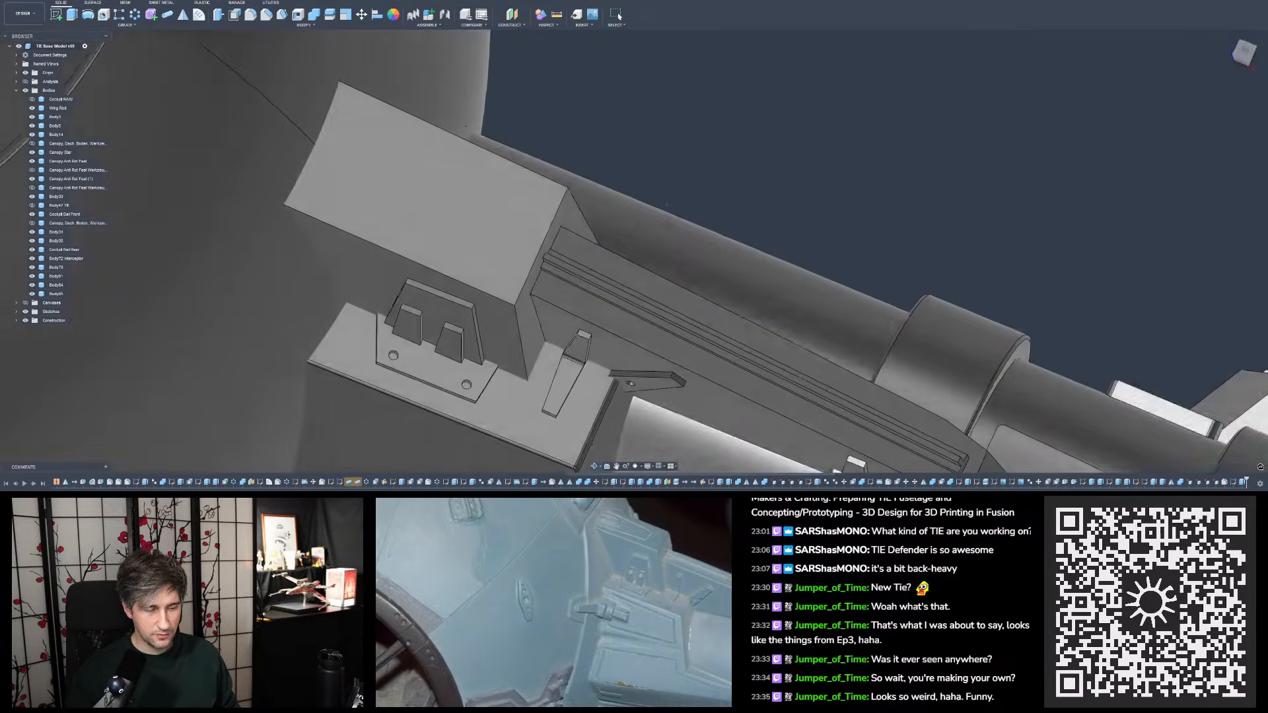
{"action": "middle_click_drag", "start_coordinate": [667, 205], "coordinate": [680, 189], "text": "shift"}
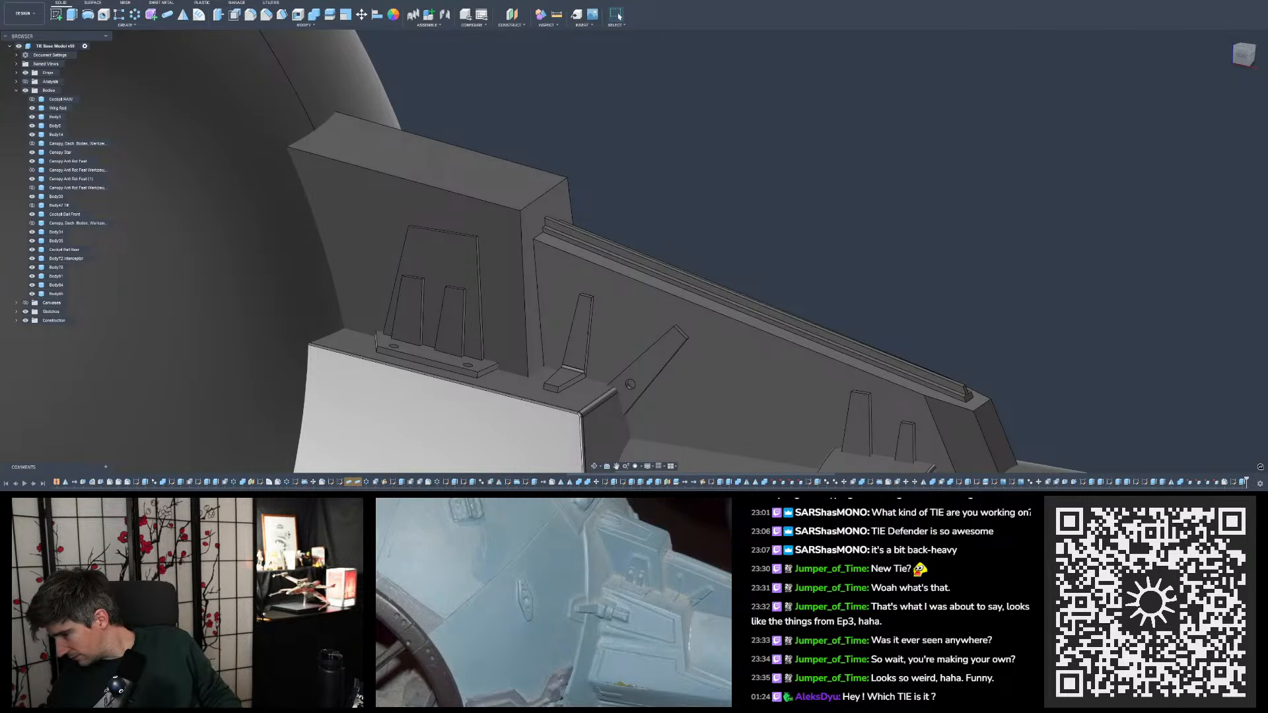
{"action": "scroll", "coordinate": [524, 278], "scroll_direction": "down", "scroll_amount": 5}
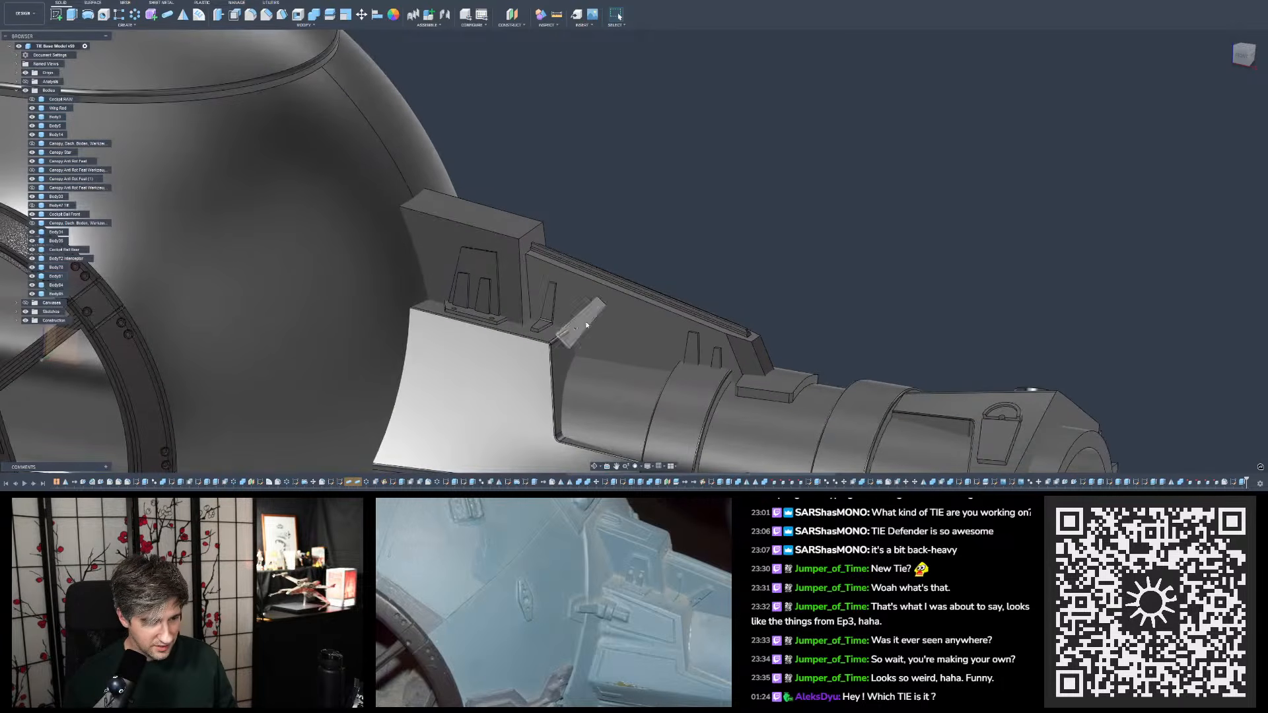
{"action": "middle_click_drag", "start_coordinate": [478, 293], "coordinate": [507, 268], "text": "shift"}
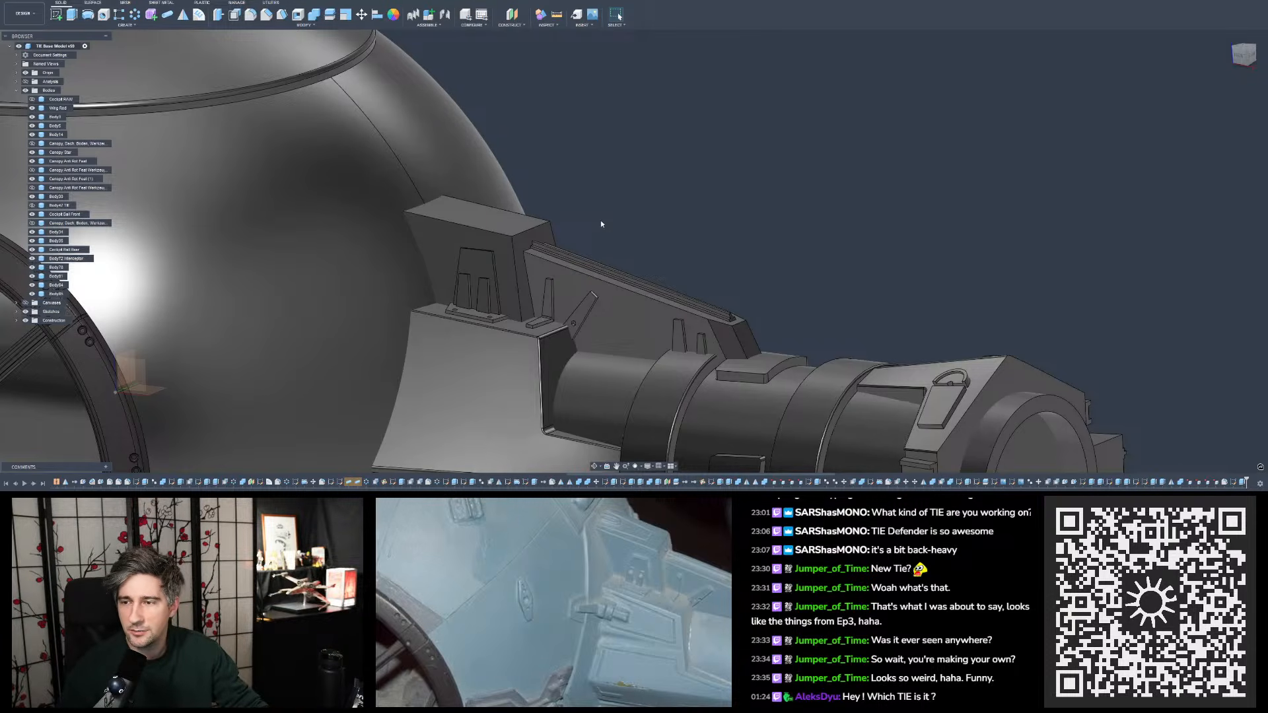
- Review the whole ball cockpit with the detailed wing mount from the front and at slight angles
{"action": "scroll", "coordinate": [601, 223], "scroll_direction": "down", "scroll_amount": 10}
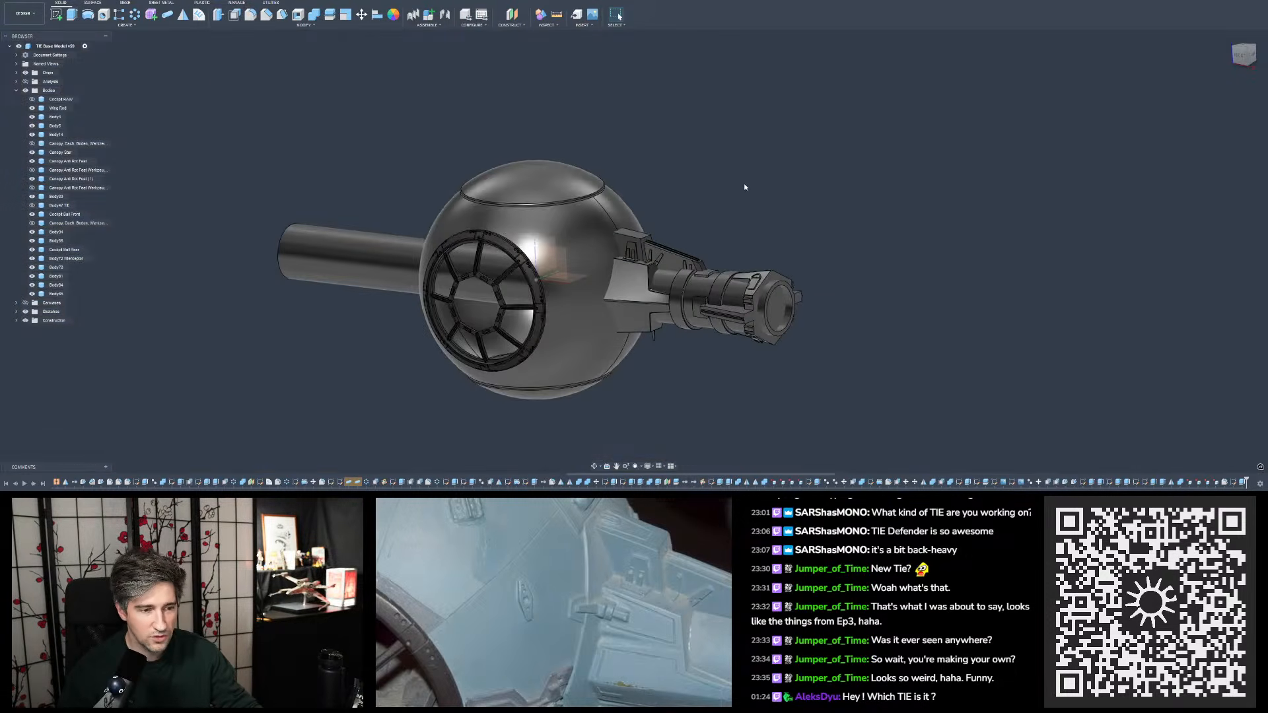
{"action": "middle_click_drag", "start_coordinate": [744, 187], "coordinate": [674, 223], "text": "shift"}
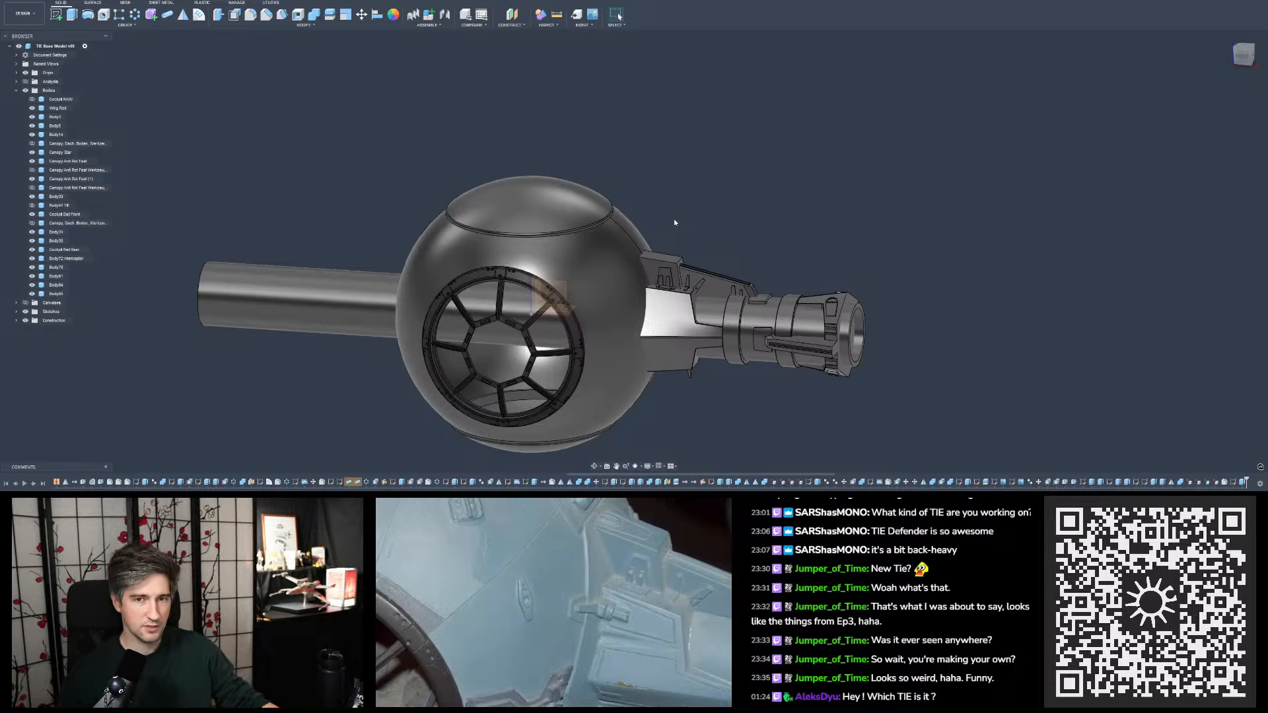
{"action": "mouse_move", "coordinate": [734, 131]}
{"action": "middle_mouse_down", "text": "shift"}
{"action": "mouse_move", "coordinate": [726, 157]}
{"action": "mouse_move", "coordinate": [732, 125]}
{"action": "middle_mouse_up", "text": "shift"}
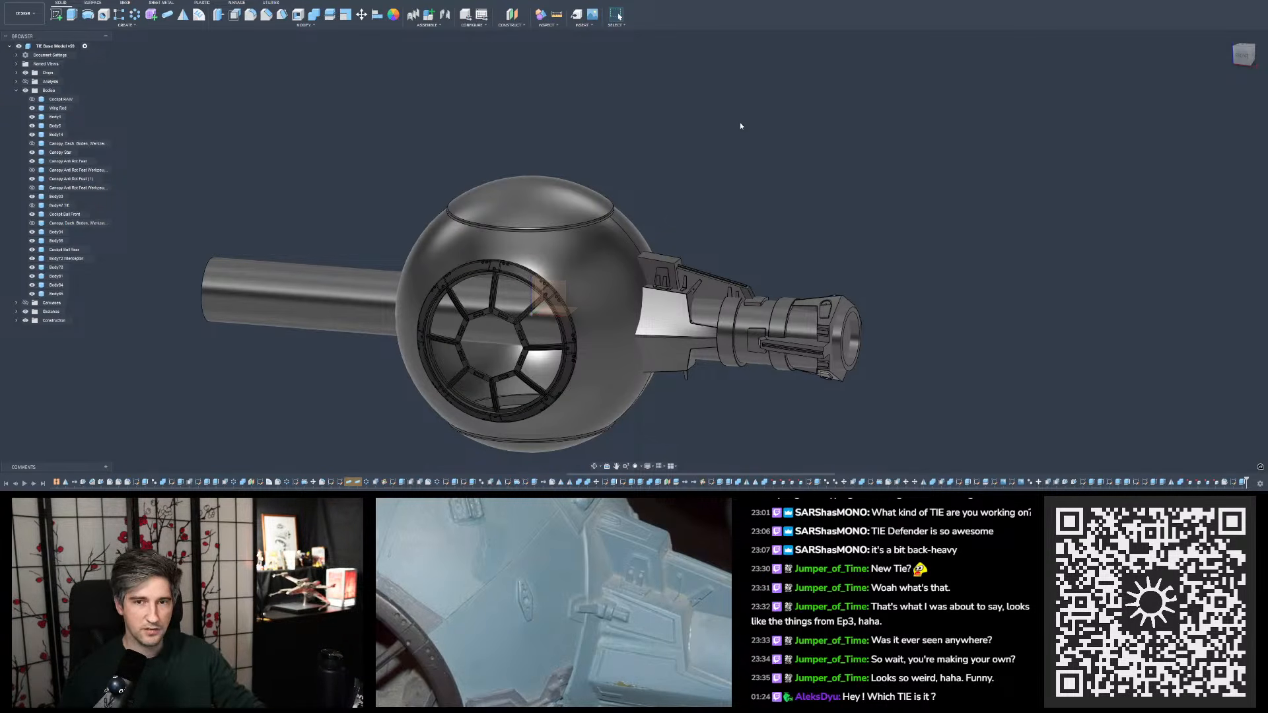
{"action": "mouse_move", "coordinate": [756, 146]}
{"action": "middle_mouse_down", "text": "shift"}
{"action": "mouse_move", "coordinate": [777, 124]}
{"action": "mouse_move", "coordinate": [762, 133]}
{"action": "middle_mouse_up", "text": "shift"}
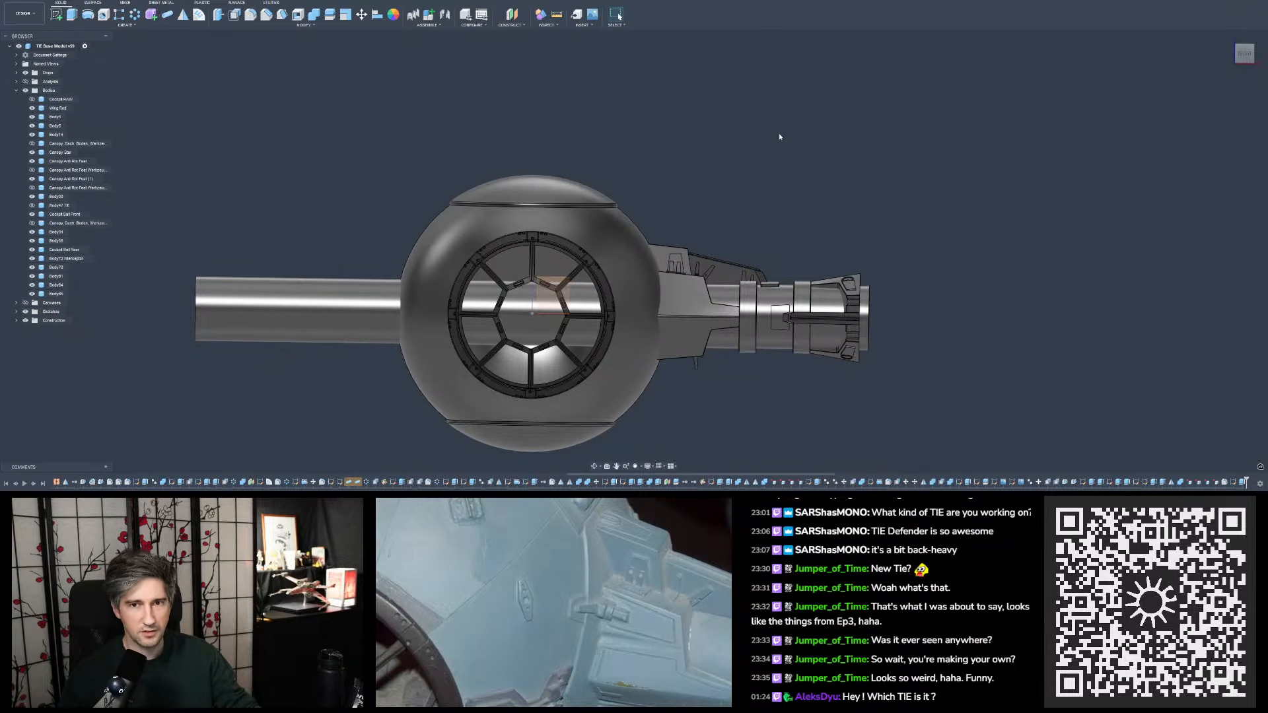
{"action": "mouse_move", "coordinate": [780, 137]}
{"action": "middle_mouse_down", "text": "shift"}
{"action": "mouse_move", "coordinate": [816, 132]}
{"action": "mouse_move", "coordinate": [771, 147]}
{"action": "middle_mouse_up", "text": "shift"}
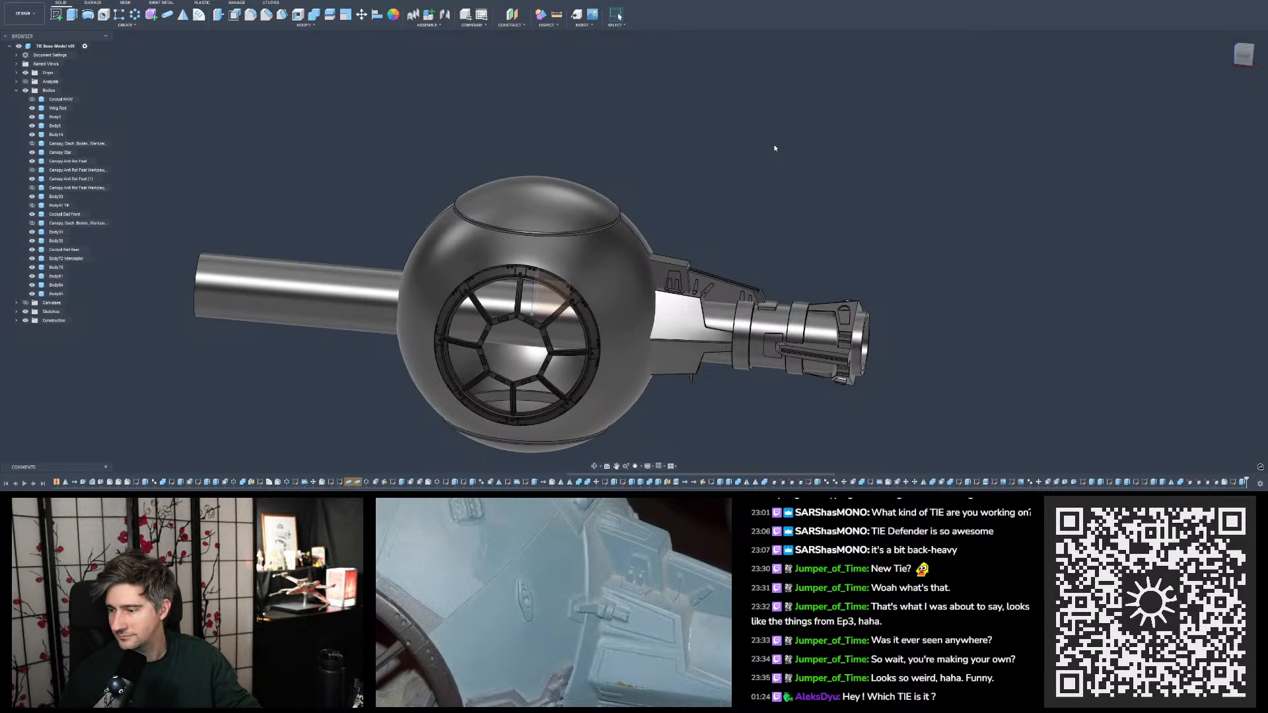
- Examine the mount's block, sloping wall and tabs up close and against the adjoining cockpit and cylinder
{"action": "scroll", "coordinate": [803, 228], "scroll_direction": "up", "scroll_amount": 10}
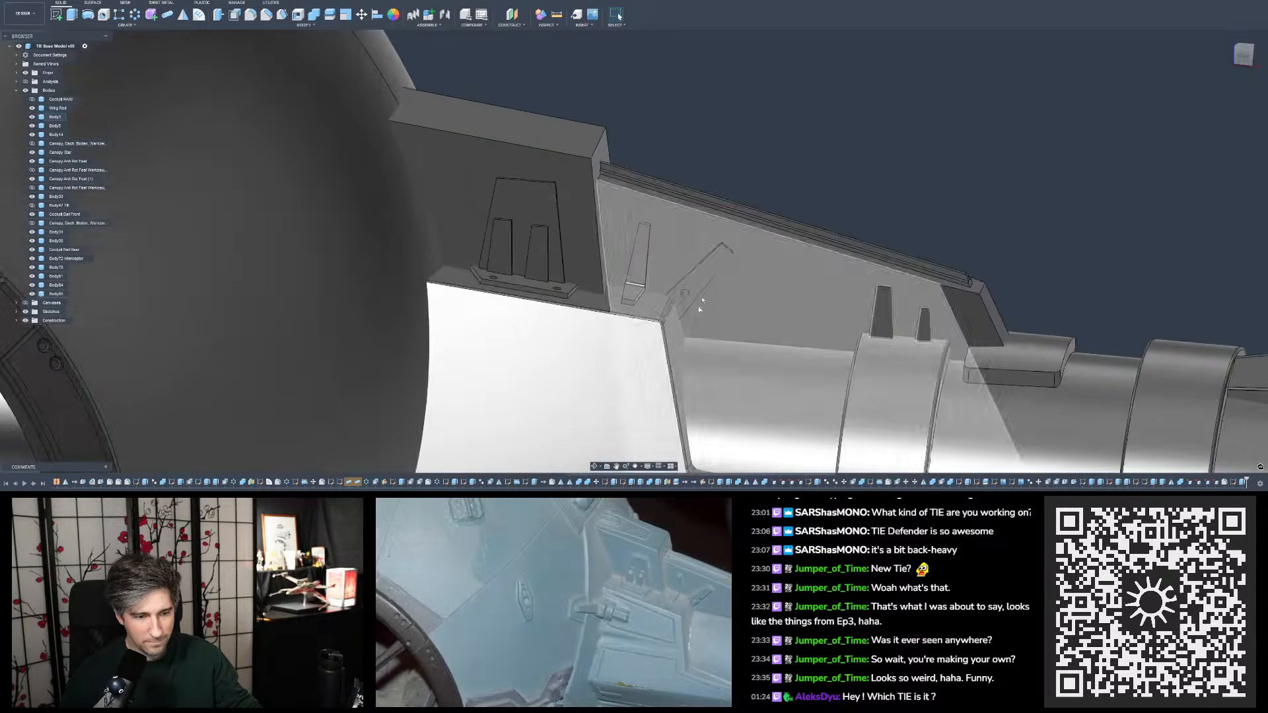
{"action": "mouse_move", "coordinate": [731, 240]}
{"action": "middle_mouse_down", "text": "shift"}
{"action": "mouse_move", "coordinate": [722, 233]}
{"action": "mouse_move", "coordinate": [713, 295]}
{"action": "mouse_move", "coordinate": [730, 232]}
{"action": "middle_mouse_up", "text": "shift"}
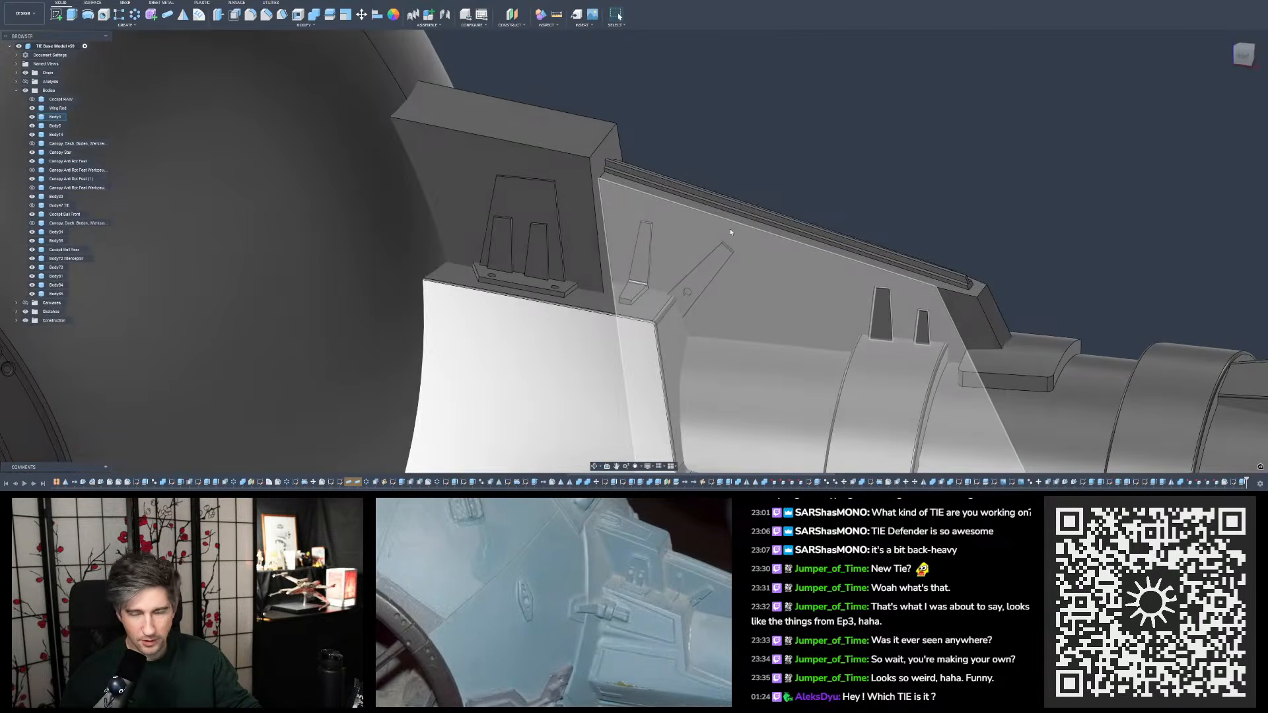
{"action": "scroll", "coordinate": [555, 239], "scroll_direction": "down", "scroll_amount": 10}
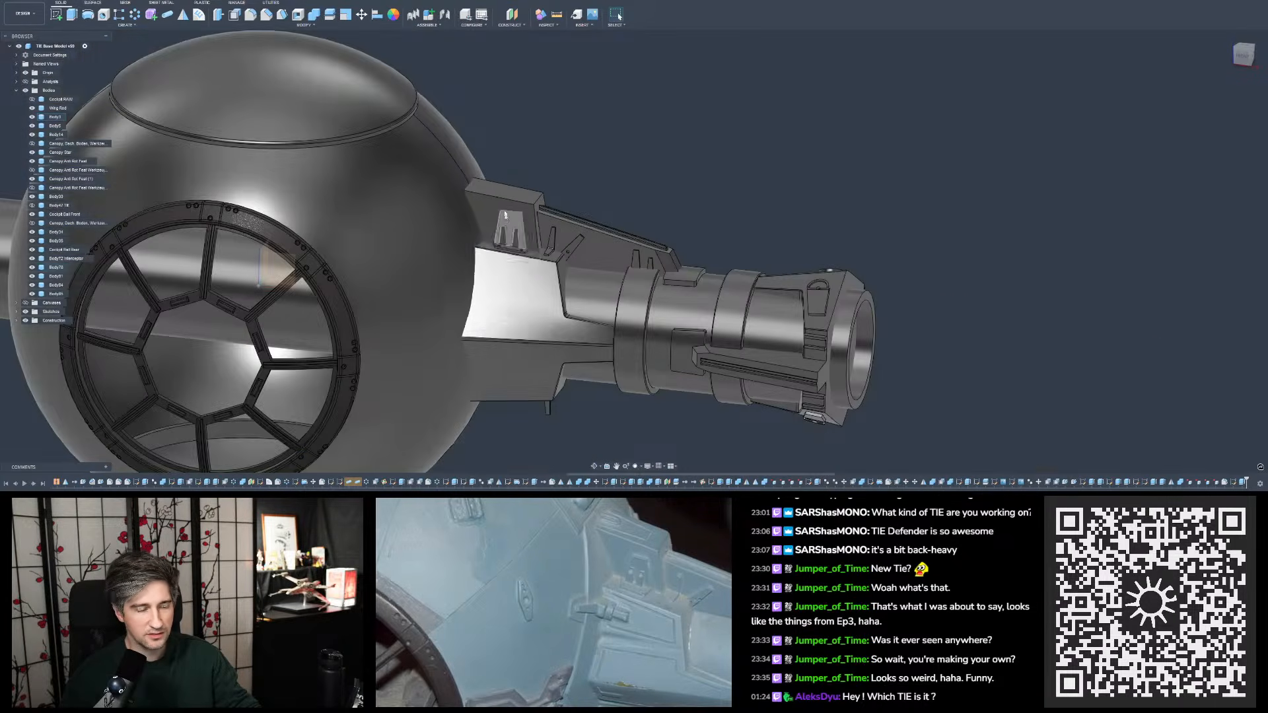
{"action": "middle_click_drag", "start_coordinate": [555, 239], "coordinate": [471, 207], "text": "shift"}
{"action": "scroll", "coordinate": [470, 224], "scroll_direction": "up", "scroll_amount": 4}
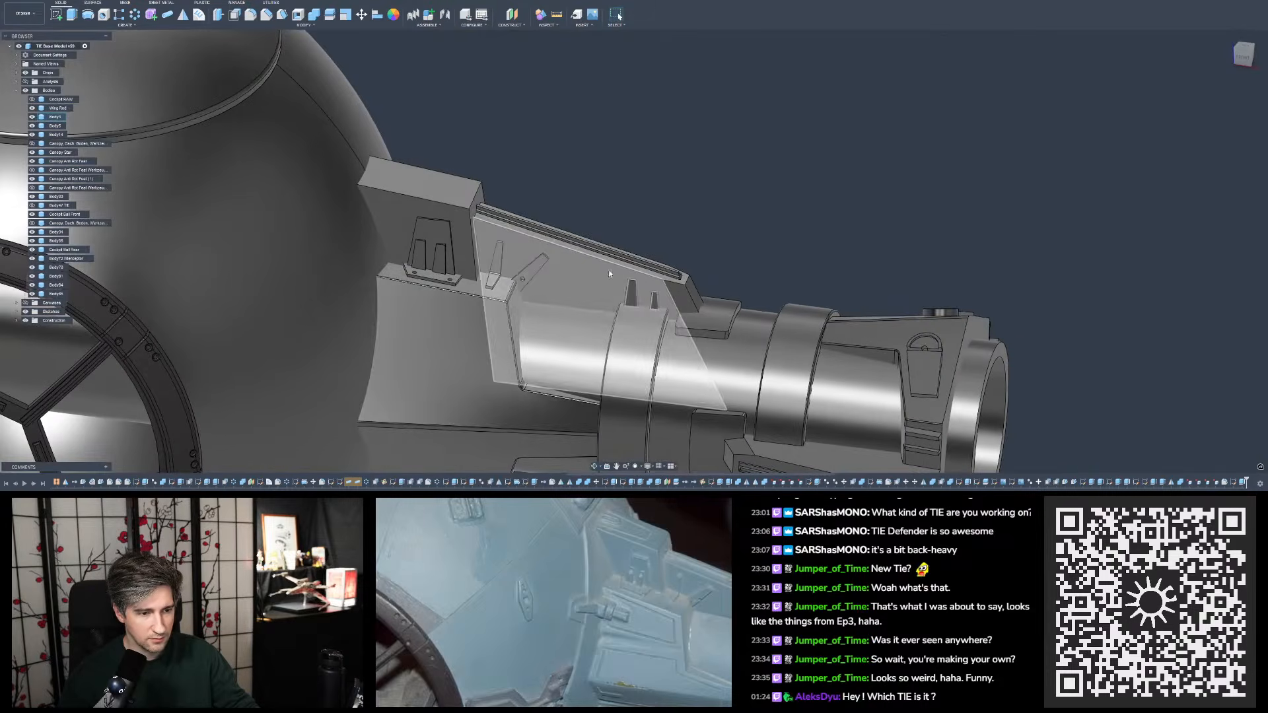
{"action": "middle_click_drag", "start_coordinate": [610, 274], "coordinate": [618, 237], "text": "shift"}
{"action": "middle_click_drag", "start_coordinate": [610, 299], "coordinate": [631, 258], "text": "shift"}
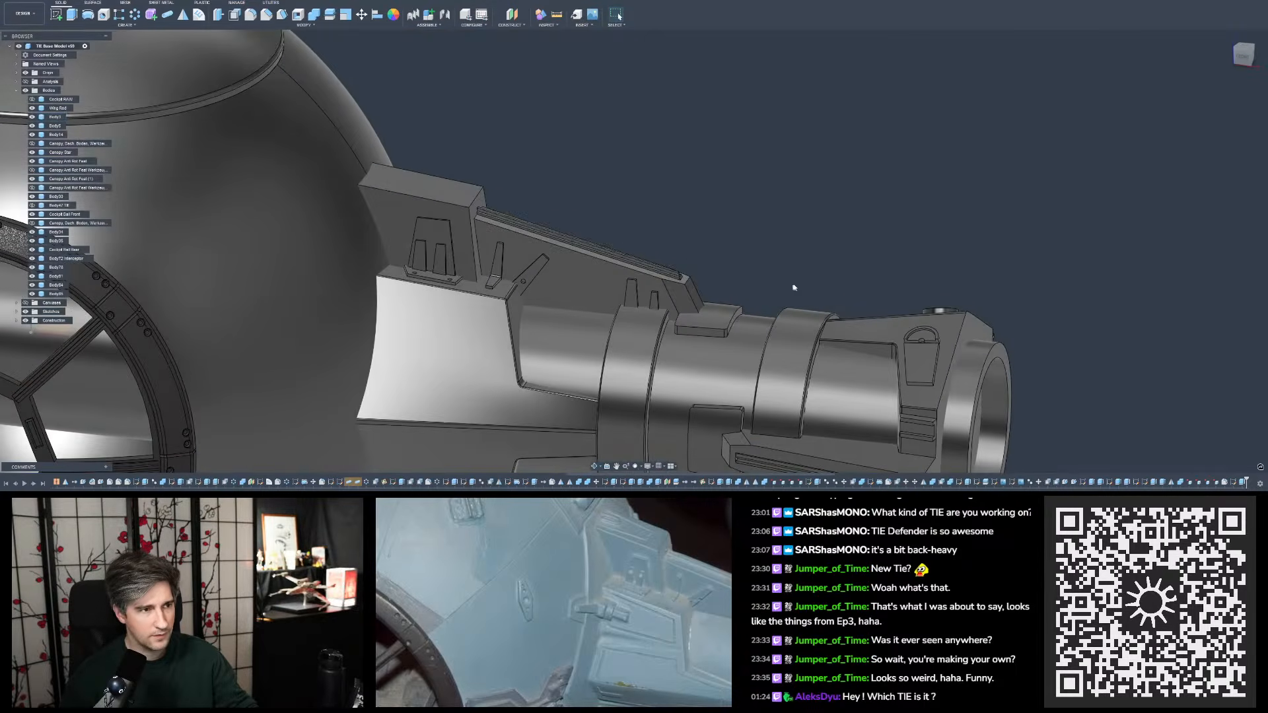
{"action": "scroll", "coordinate": [795, 286], "scroll_direction": "down", "scroll_amount": 3}
{"action": "scroll", "coordinate": [634, 306], "scroll_direction": "up", "scroll_amount": 2}
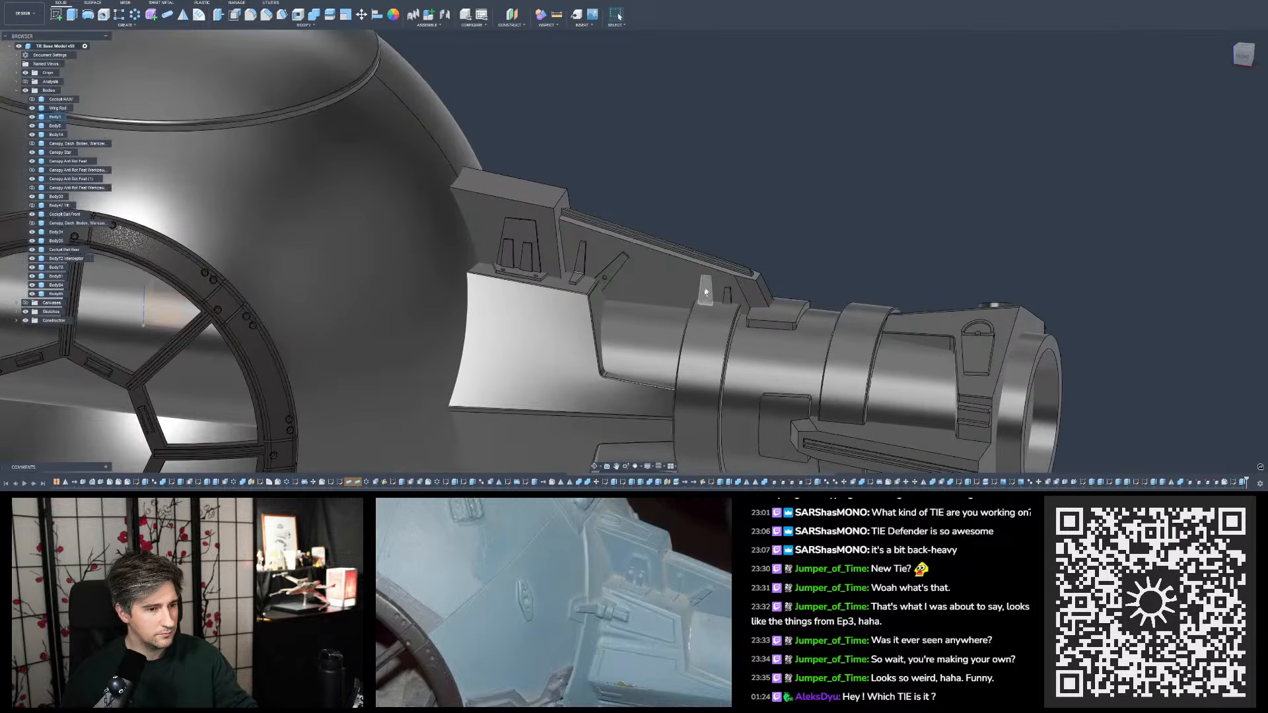
{"action": "middle_click_drag", "start_coordinate": [747, 266], "coordinate": [758, 231], "text": "shift"}
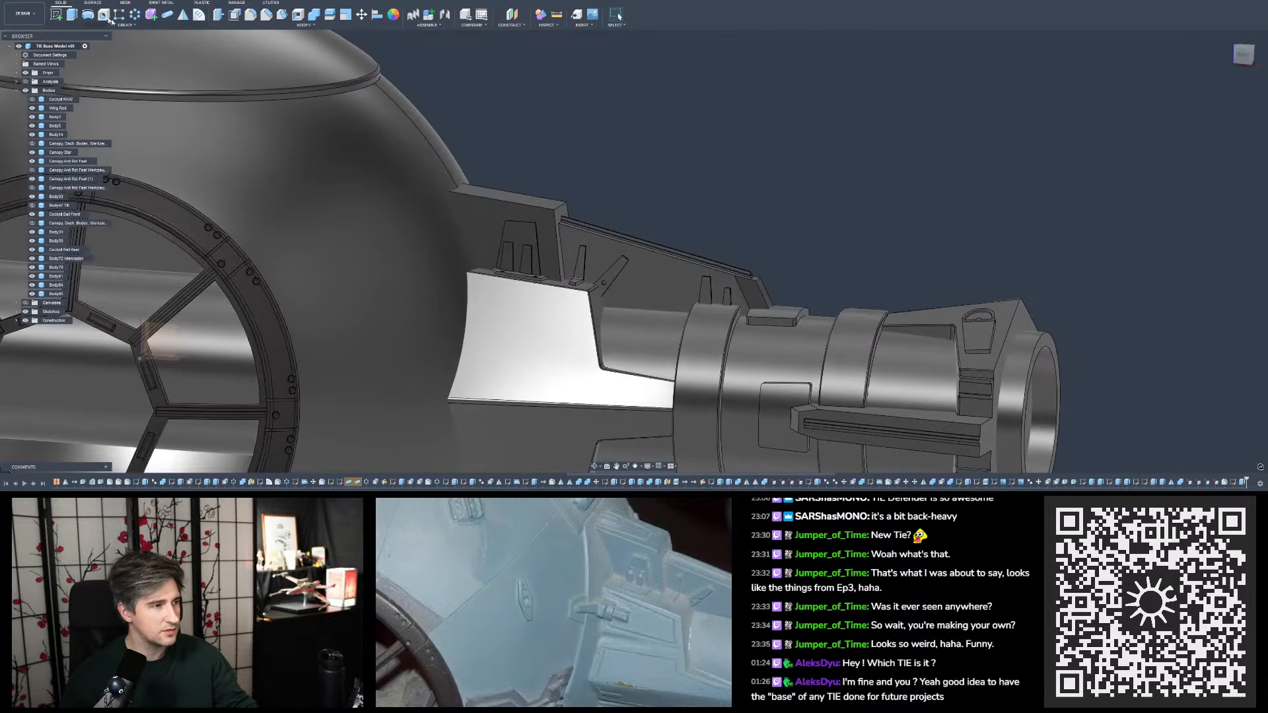
- Save the design as a new version with the default version description
{"action": "key", "text": "ctrl+s"}
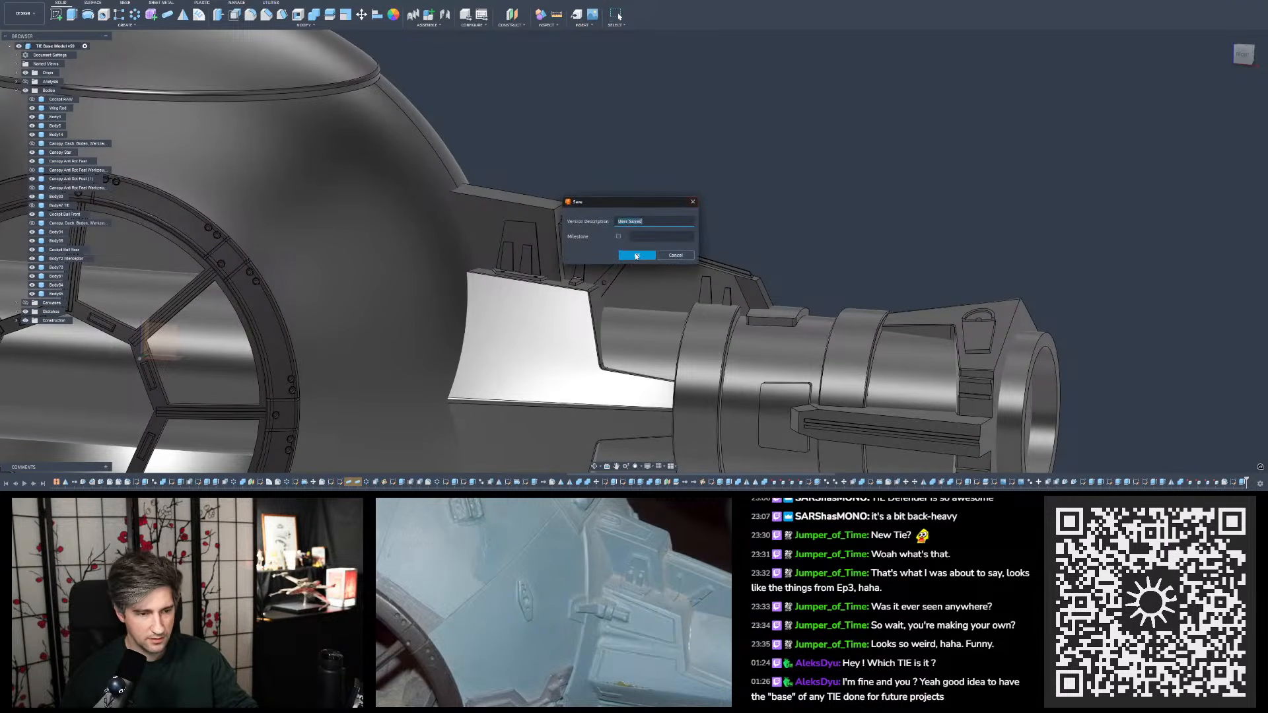
{"action": "left_click", "coordinate": [637, 255]}
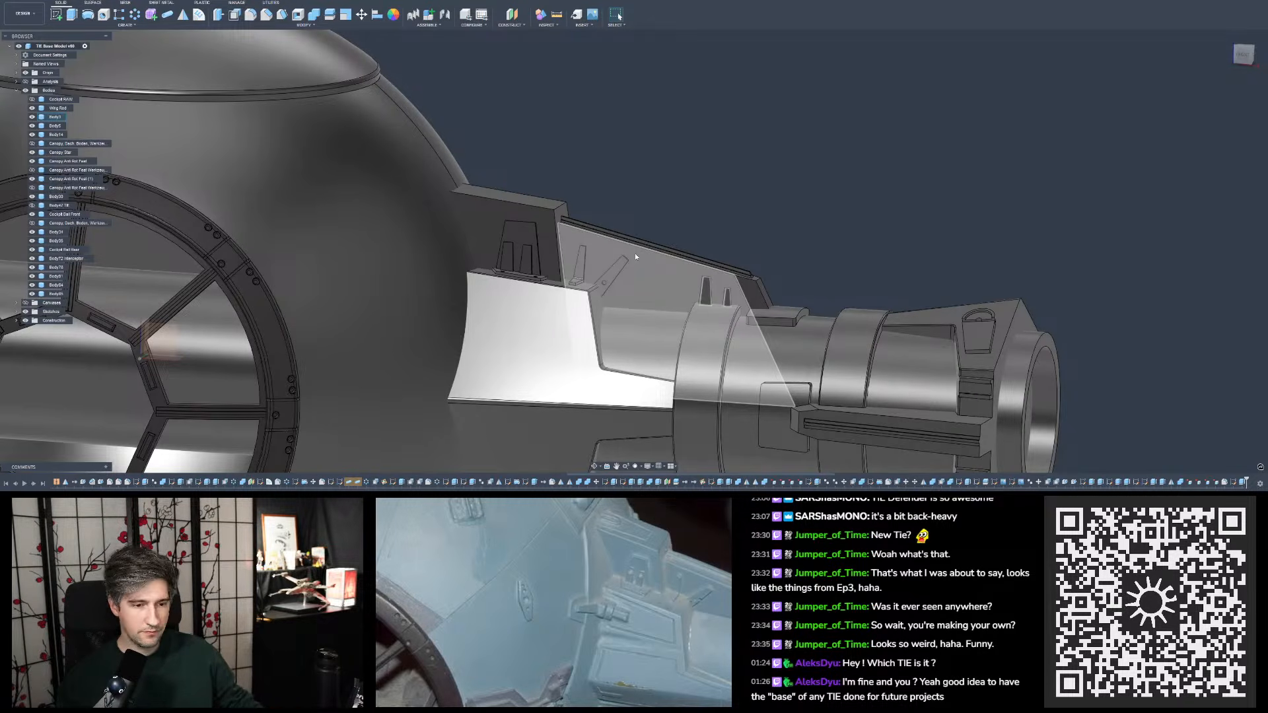
{"action": "key", "text": "v"}
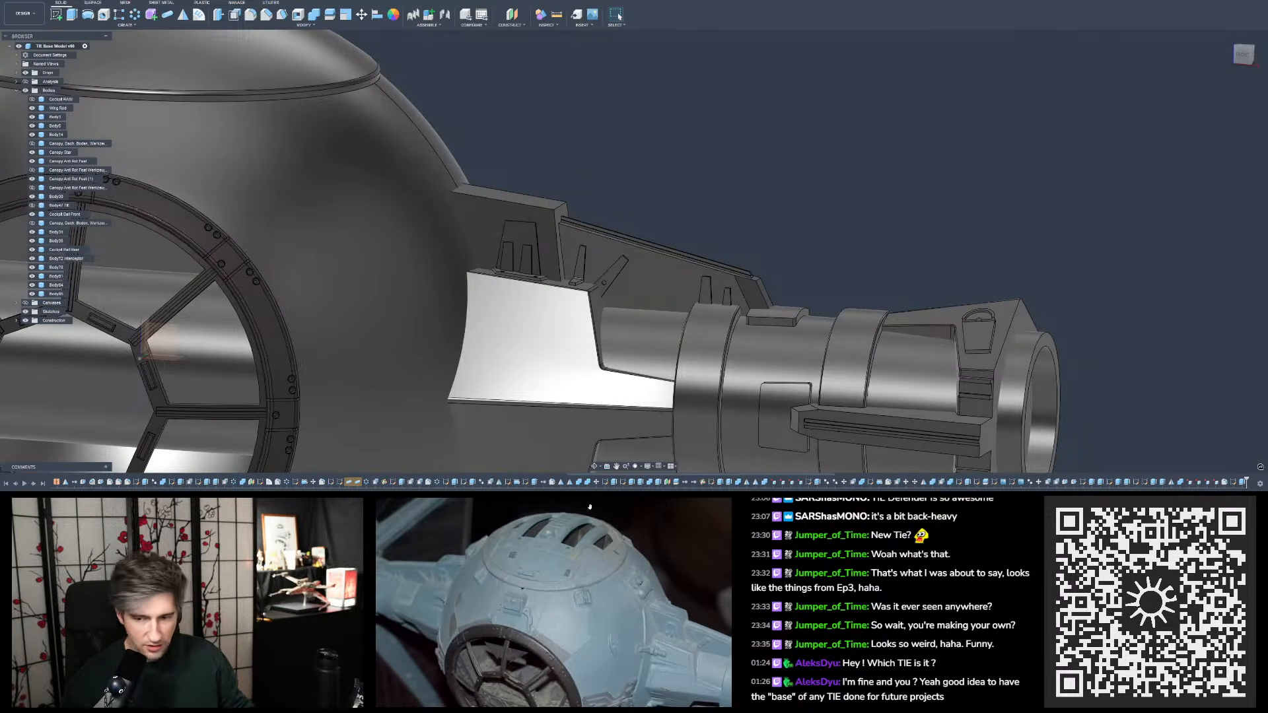
- Inspect the wing mount's slanted tab and neighbouring tabs up close, and review the whole ball cockpit from the front and below
{"action": "scroll", "coordinate": [699, 222], "scroll_direction": "down", "scroll_amount": 5}
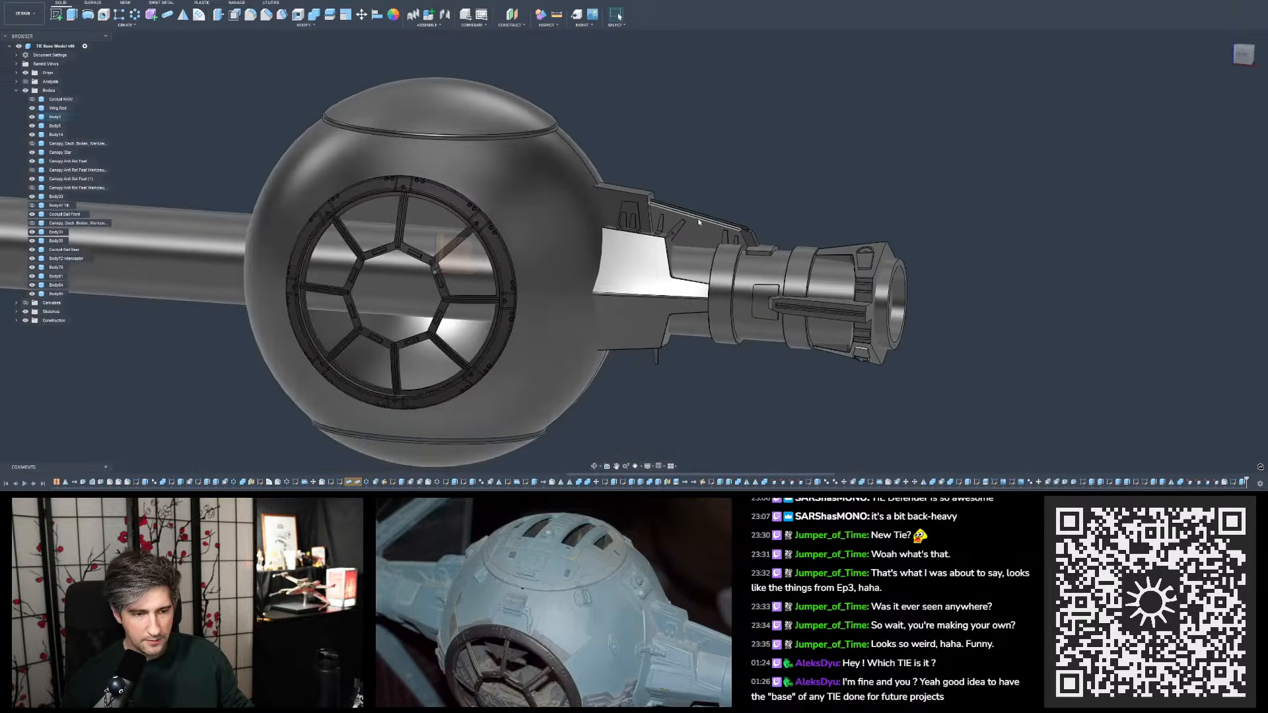
{"action": "scroll", "coordinate": [700, 222], "scroll_direction": "up", "scroll_amount": 10}
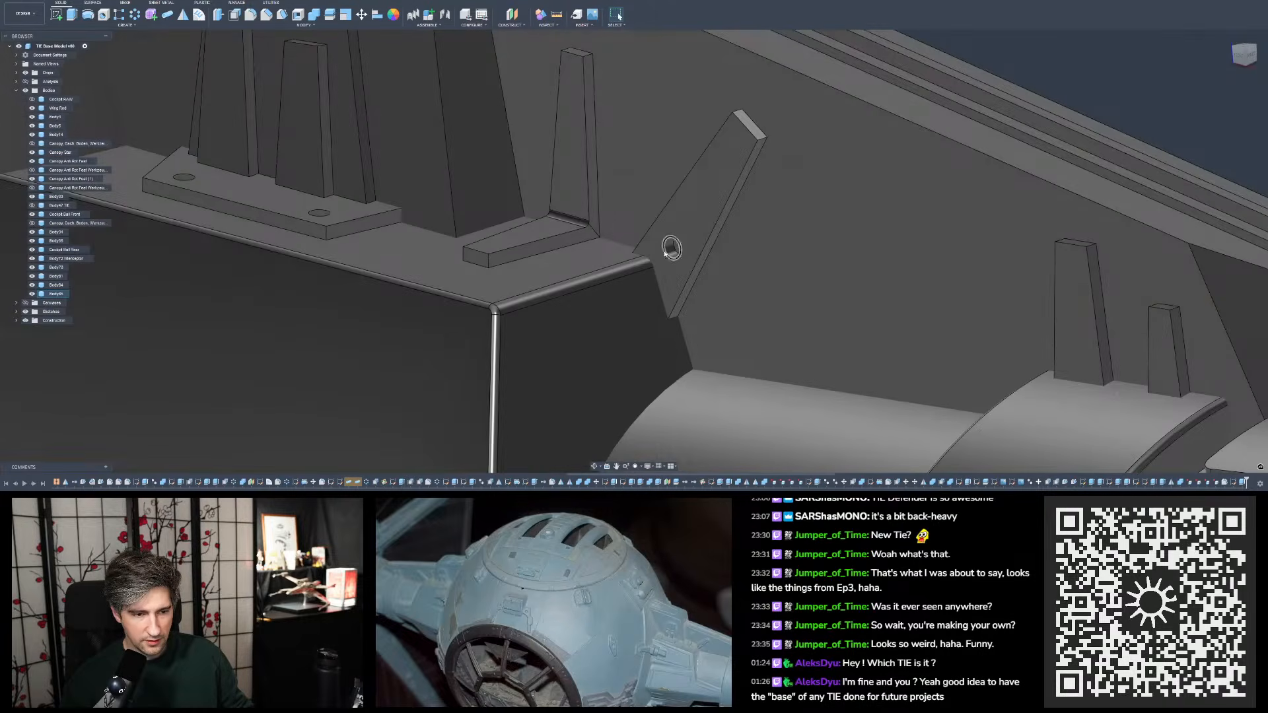
{"action": "scroll", "coordinate": [671, 248], "scroll_direction": "down", "scroll_amount": 8}
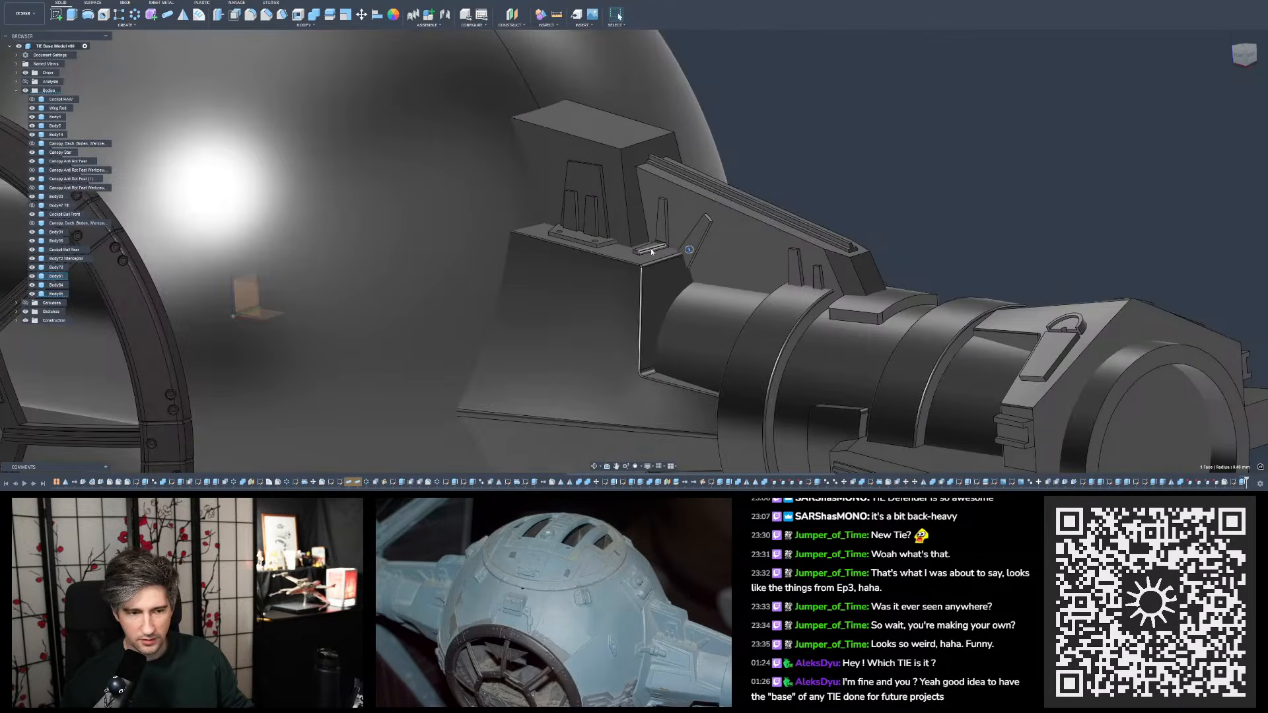
{"action": "middle_click_drag", "start_coordinate": [652, 252], "coordinate": [667, 253], "text": "shift"}
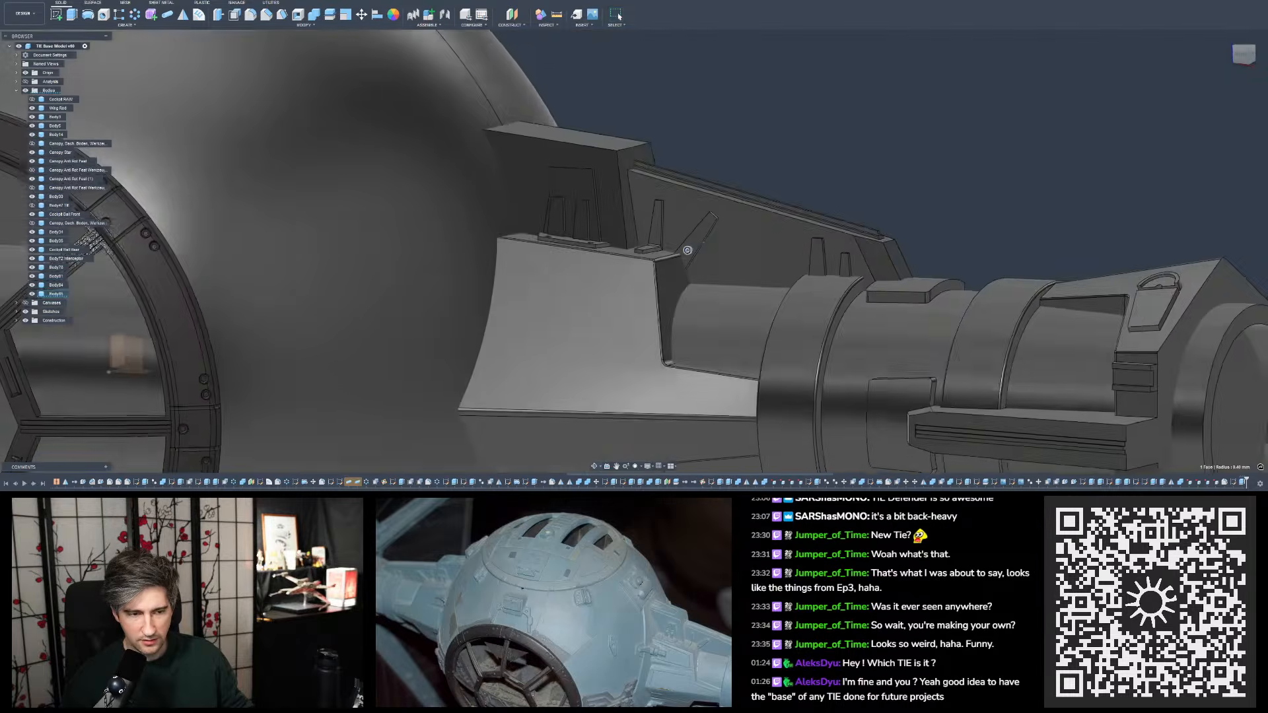
{"action": "scroll", "coordinate": [687, 250], "scroll_direction": "down", "scroll_amount": 8}
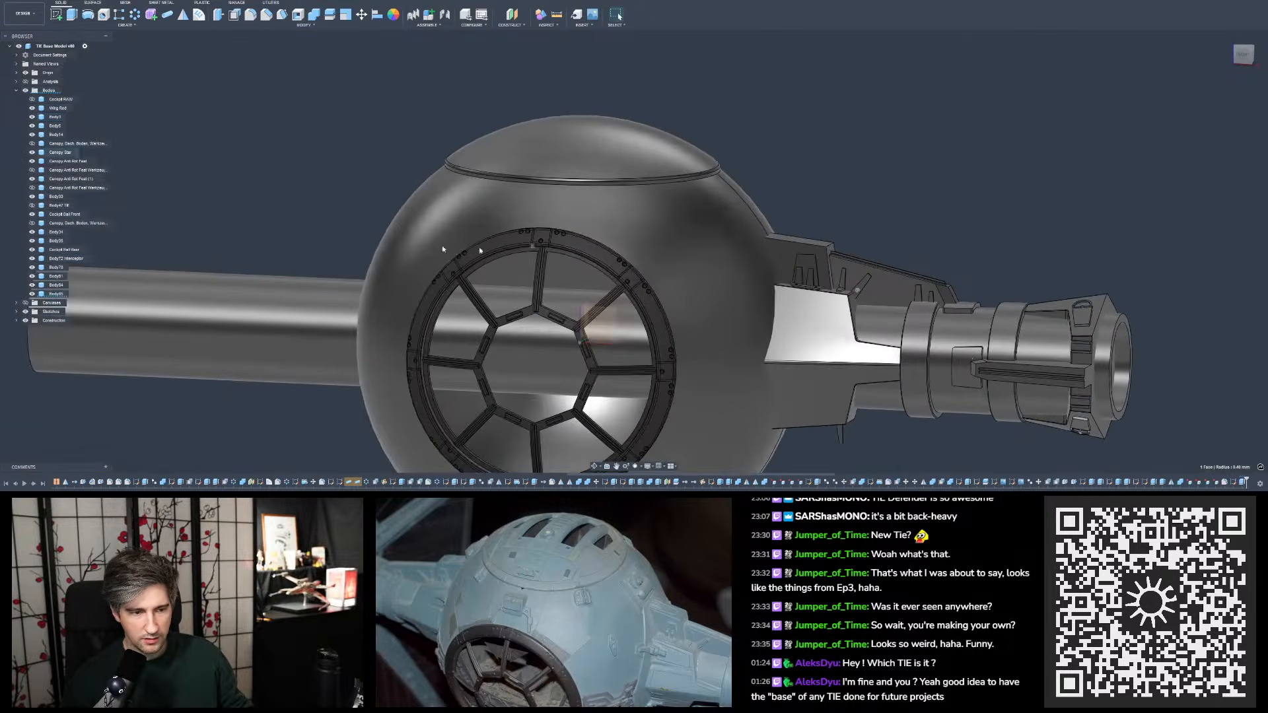
{"action": "middle_click_drag", "start_coordinate": [443, 249], "coordinate": [796, 363], "text": "shift"}
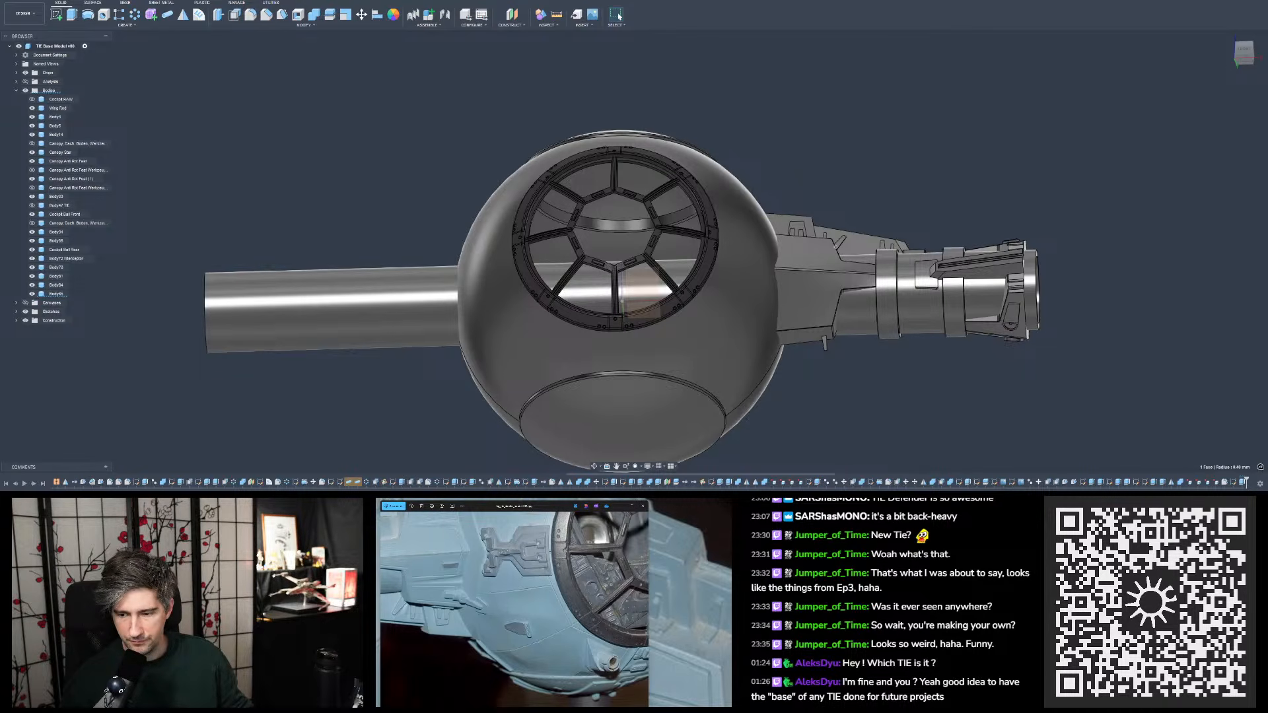
- Examine the tabs on both the upper and lower sides of the wing mounts in the close-up and rear studio-model reference photos
{"action": "left_click_drag", "start_coordinate": [720, 490], "coordinate": [298, 66]}
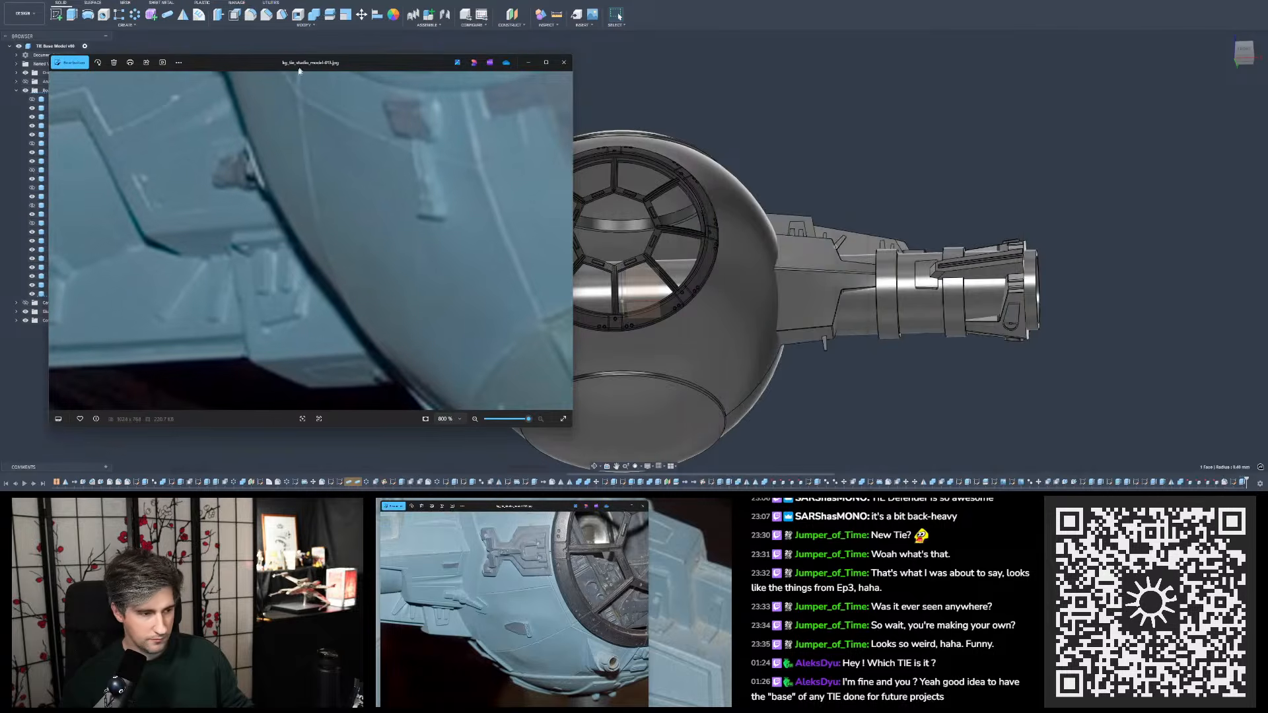
{"action": "left_click_drag", "start_coordinate": [194, 284], "coordinate": [256, 306]}
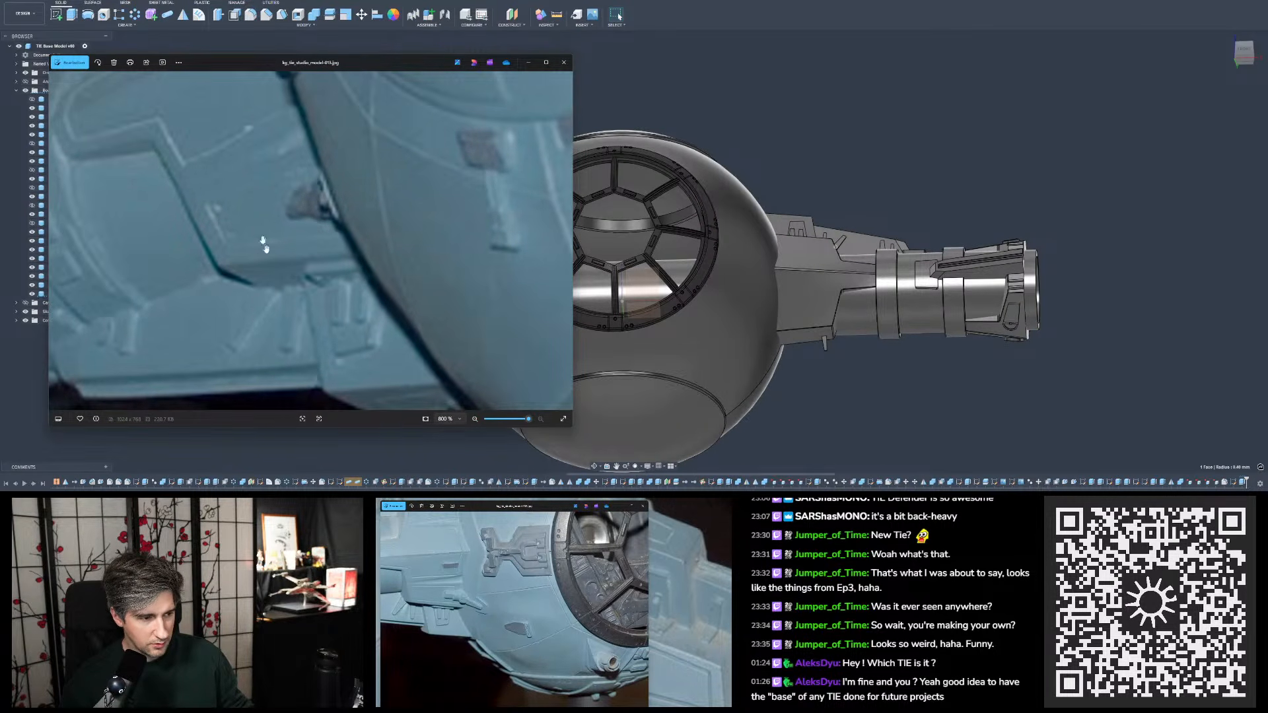
{"action": "left_click_drag", "start_coordinate": [264, 246], "coordinate": [383, 195]}
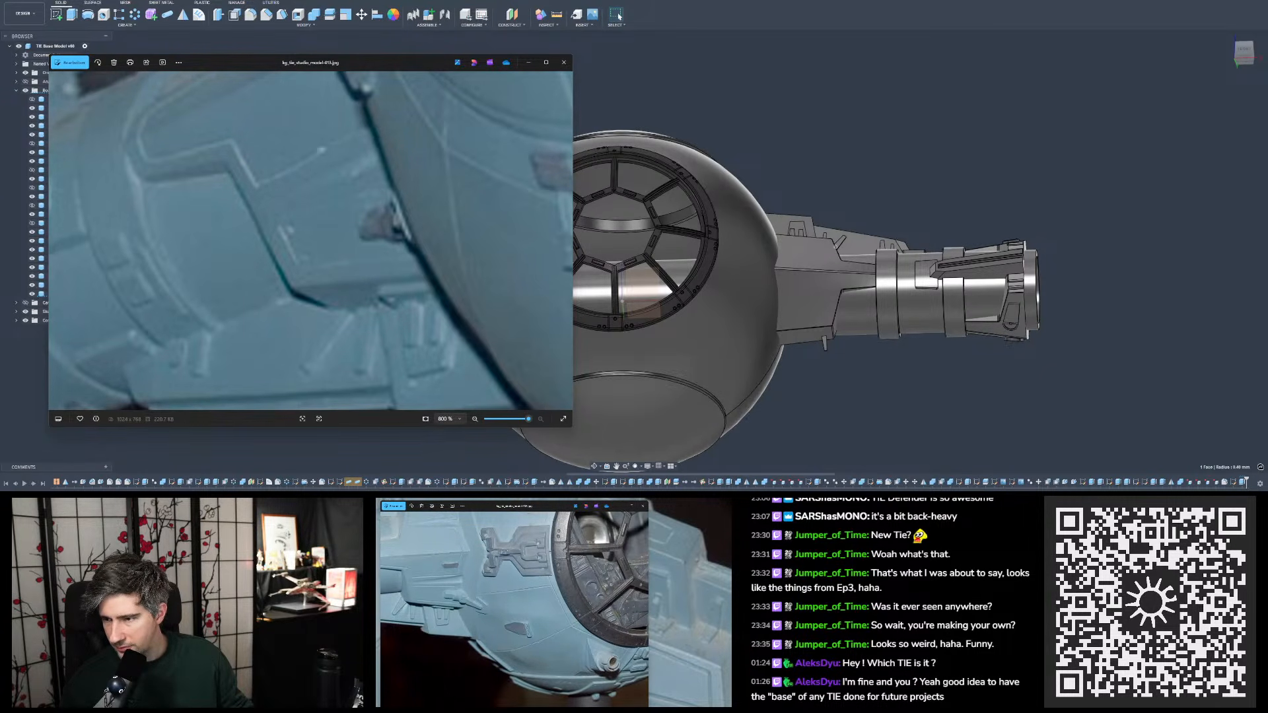
{"action": "left_click_drag", "start_coordinate": [1267, 125], "coordinate": [730, 85]}
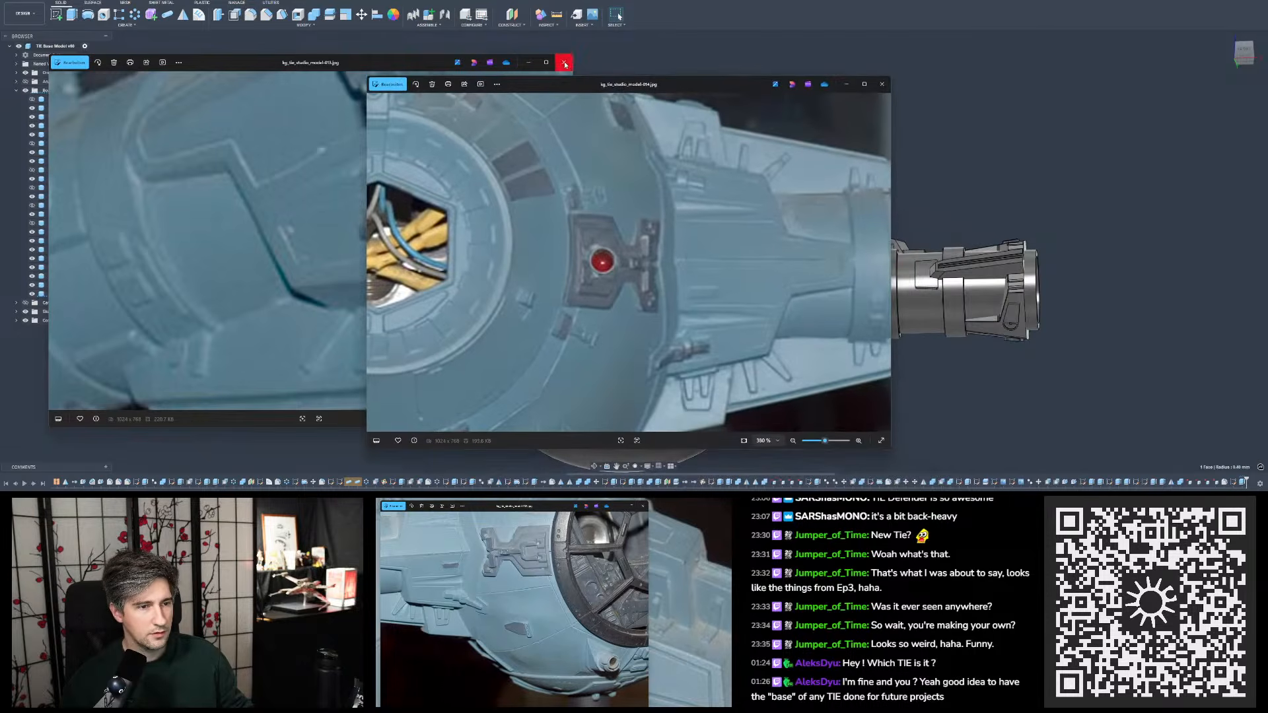
{"action": "left_click", "coordinate": [563, 62]}
{"action": "double_click", "coordinate": [662, 98]}
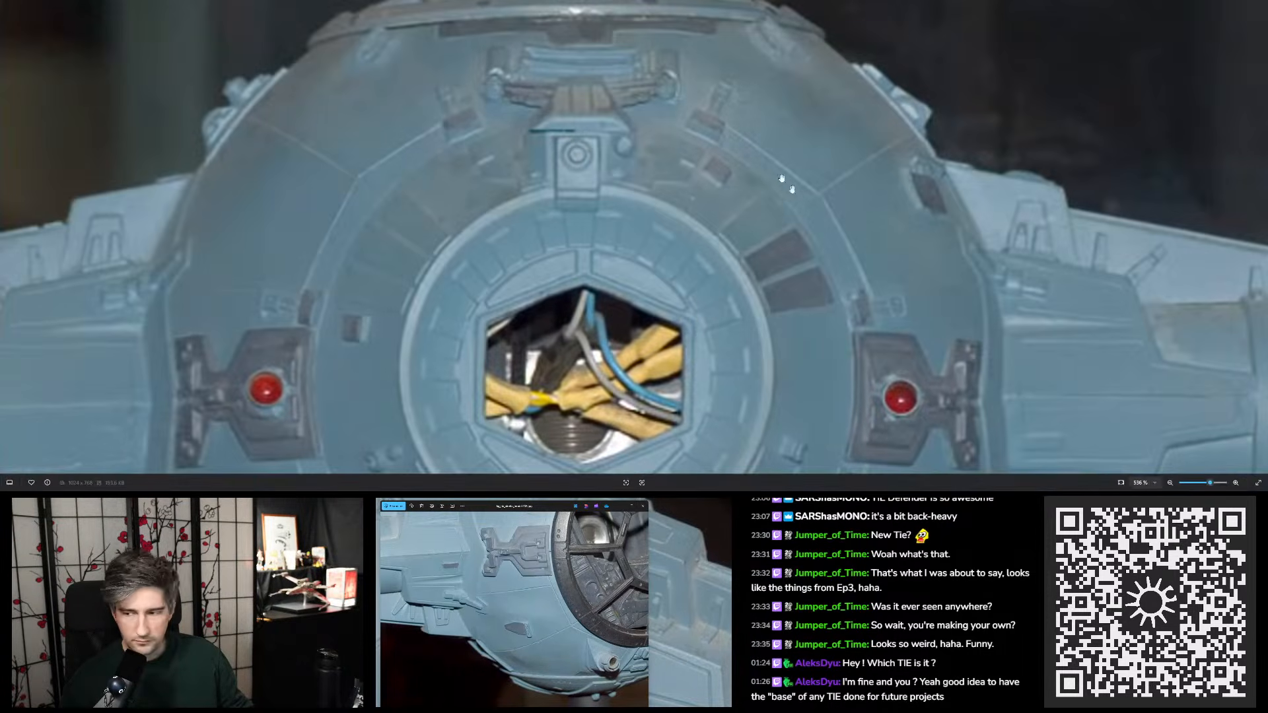
{"action": "scroll", "coordinate": [847, 192], "scroll_direction": "up", "scroll_amount": 2}
{"action": "left_click_drag", "start_coordinate": [847, 192], "coordinate": [864, 87]}
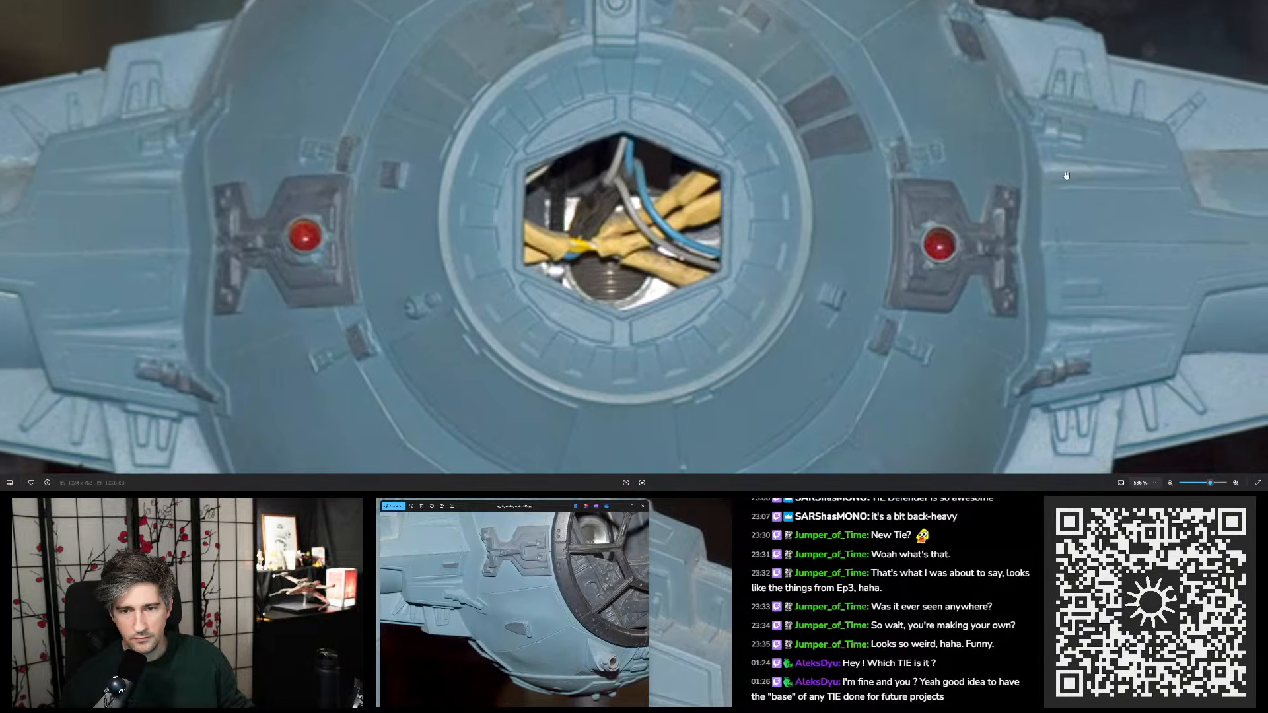
{"action": "left_click_drag", "start_coordinate": [583, 184], "coordinate": [625, 179]}
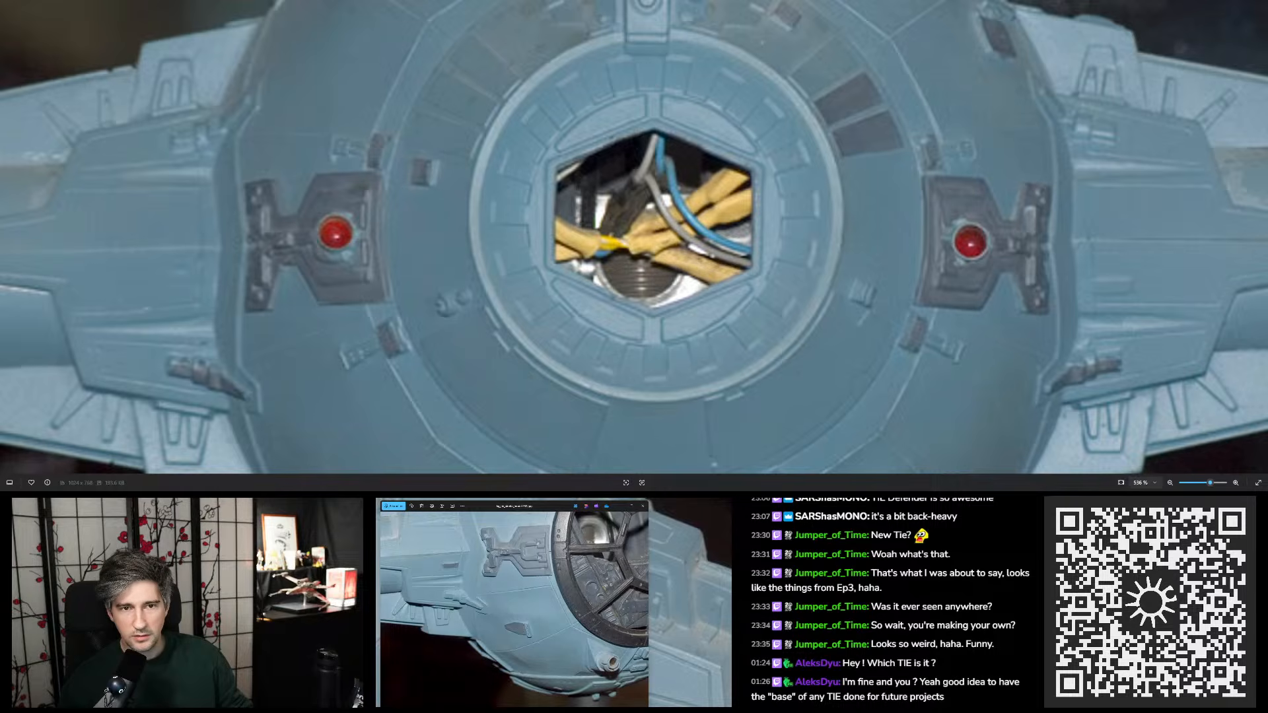
- Put the enlarged reference photo away and compare the modelled mount's upper tabs and lower edge with the front reference photo
{"action": "left_click_drag", "start_coordinate": [834, 0], "coordinate": [1265, 204]}
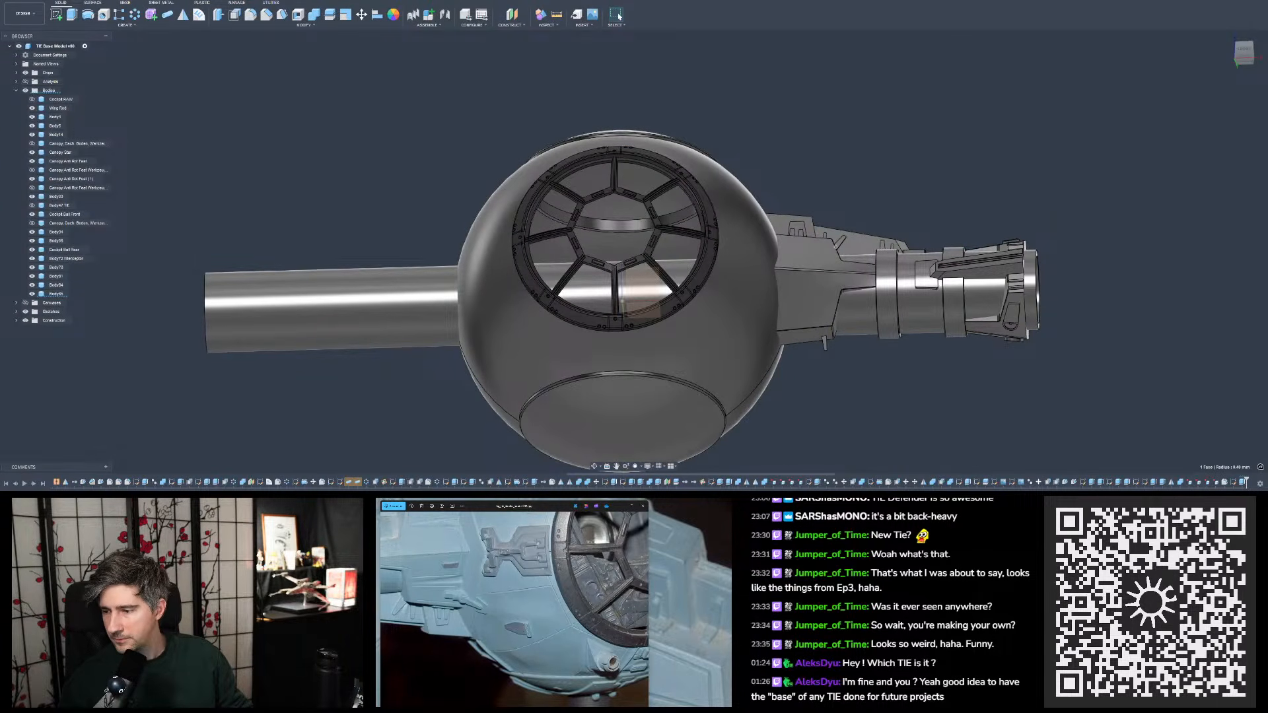
{"action": "middle_click_drag", "start_coordinate": [845, 198], "coordinate": [837, 243], "text": "shift"}
{"action": "left_click", "coordinate": [831, 161]}
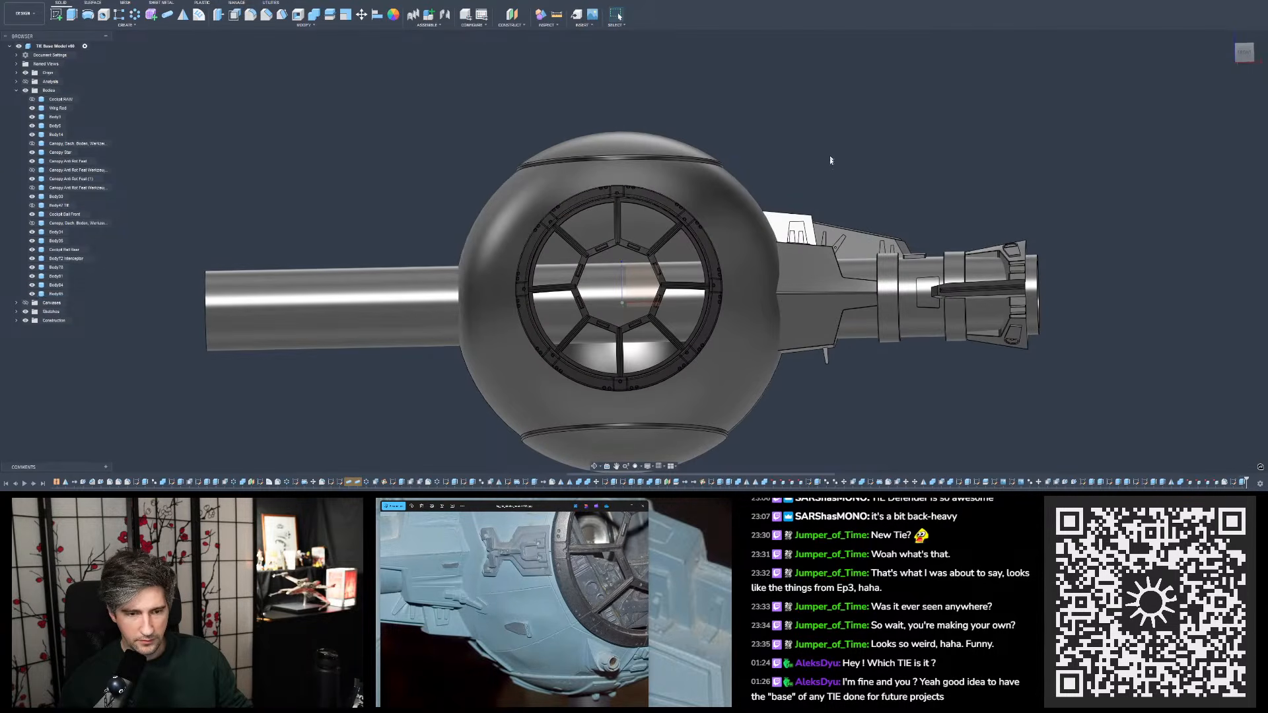
{"action": "scroll", "coordinate": [548, 587], "scroll_direction": "down", "scroll_amount": 3}
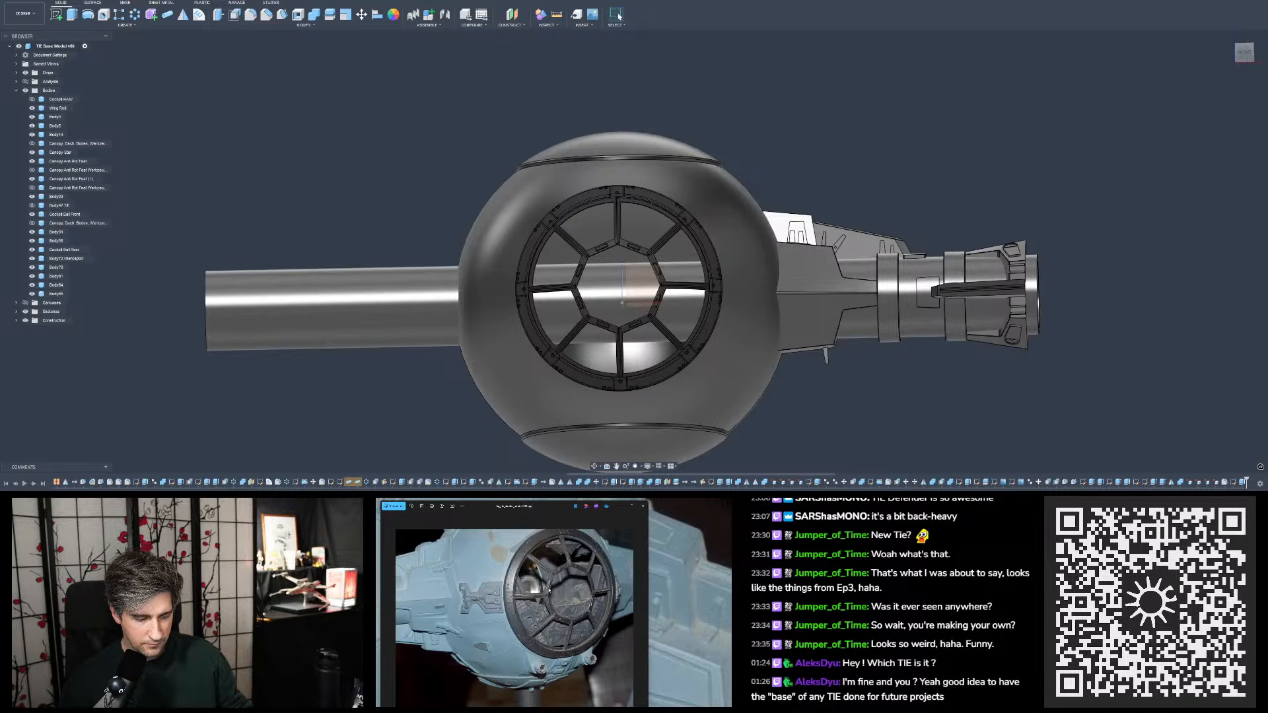
{"action": "scroll", "coordinate": [936, 234], "scroll_direction": "up", "scroll_amount": 4}
{"action": "middle_click_drag", "start_coordinate": [925, 222], "coordinate": [776, 255], "text": "shift"}
{"action": "scroll", "coordinate": [772, 252], "scroll_direction": "up", "scroll_amount": 1}
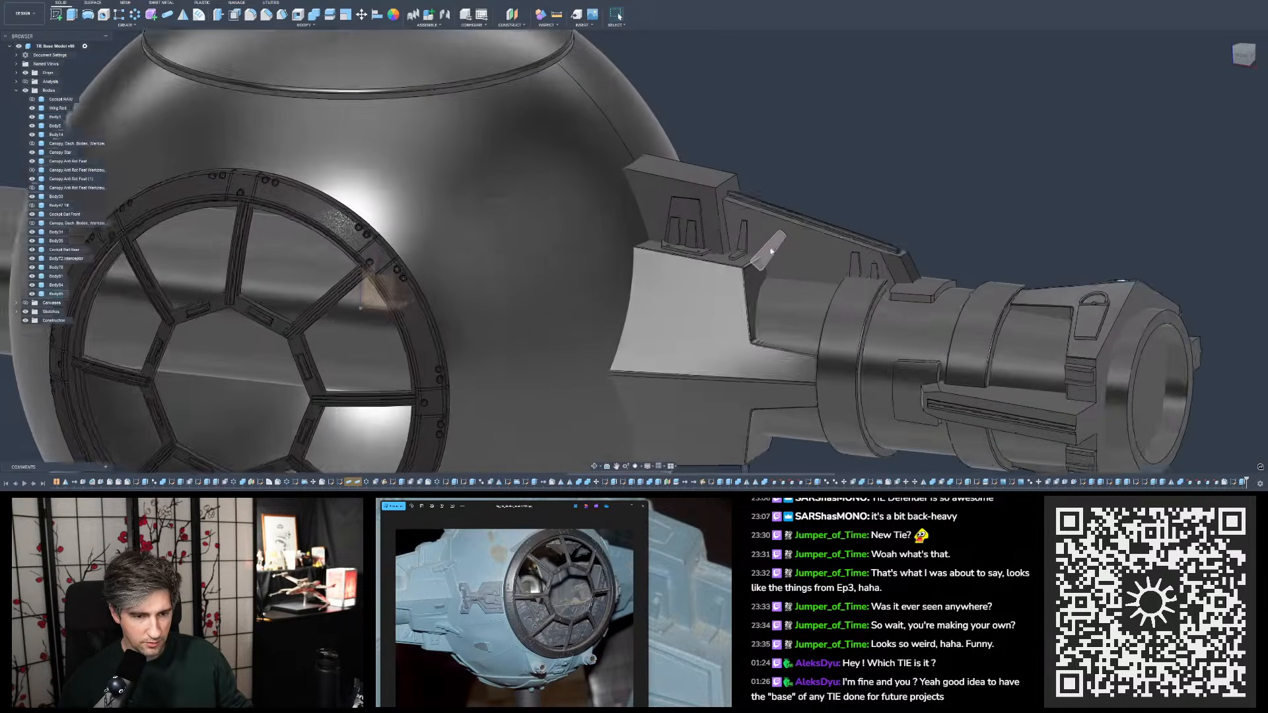
{"action": "scroll", "coordinate": [771, 251], "scroll_direction": "up", "scroll_amount": 1}
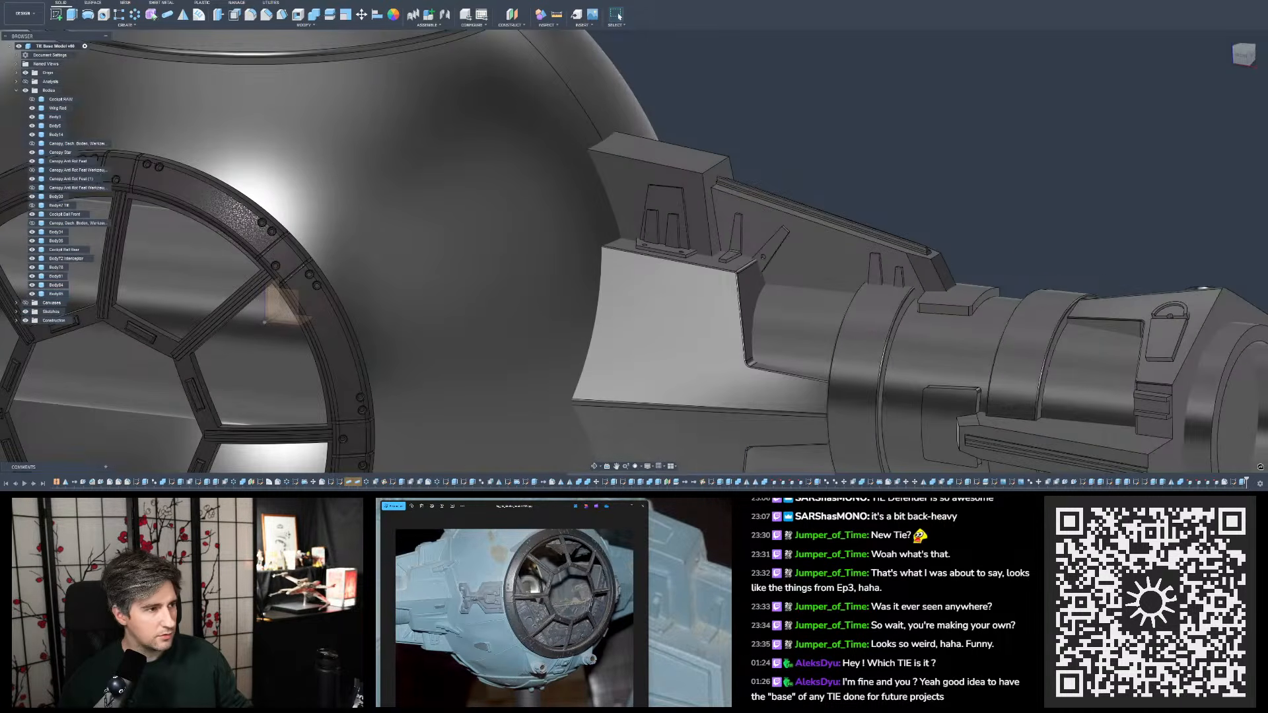
- Mirror the slanted tab body to the mount's underside about the horizontal origin plane as a new body
{"action": "left_click", "coordinate": [186, 17]}
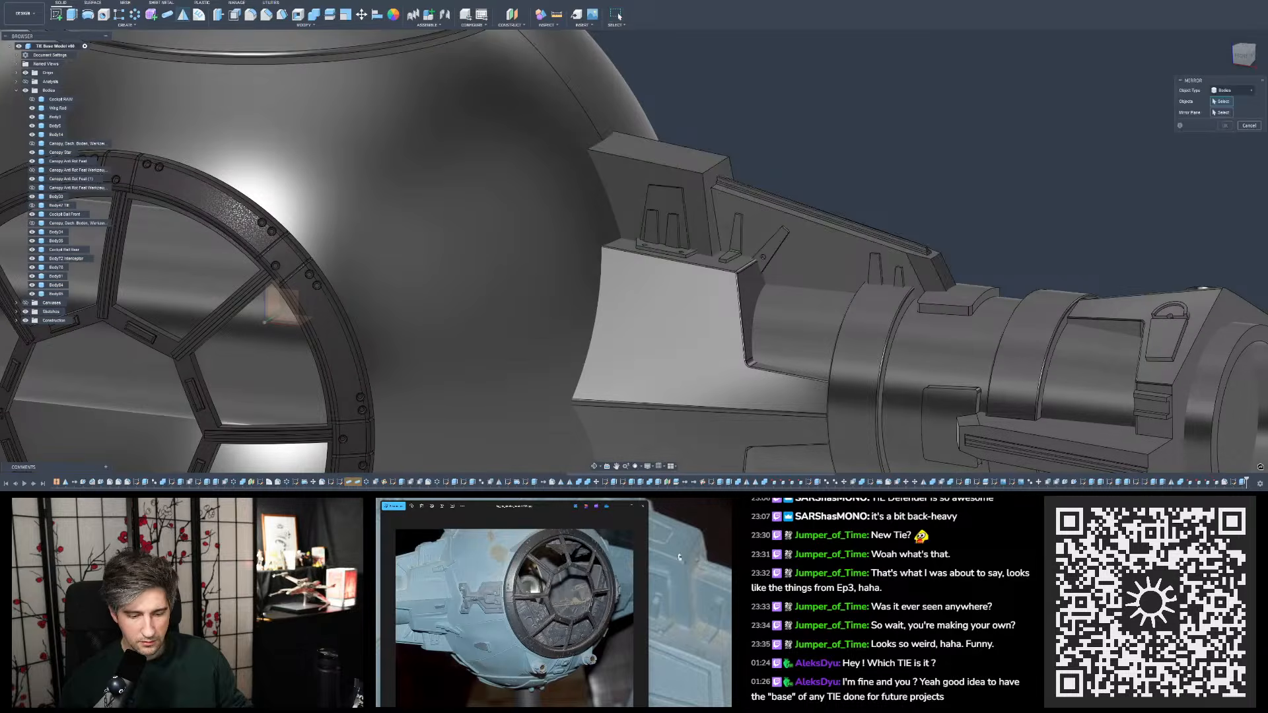
{"action": "left_click_drag", "start_coordinate": [713, 590], "coordinate": [685, 586]}
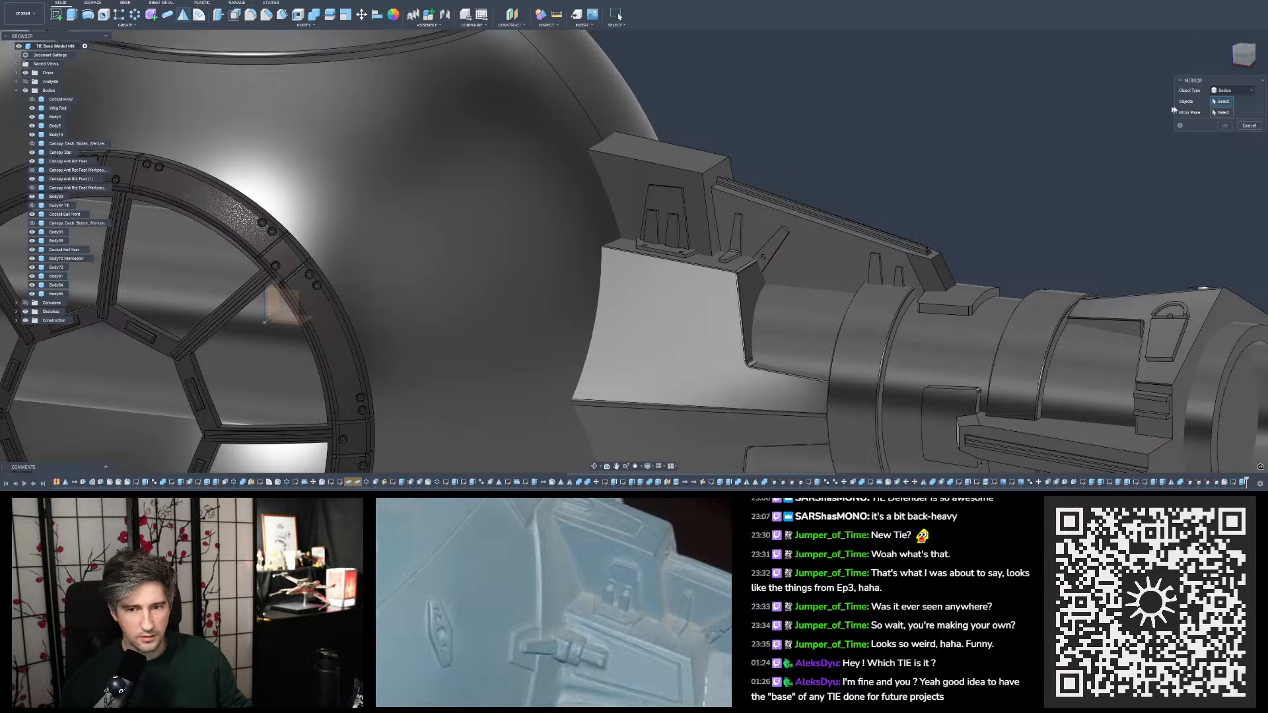
{"action": "left_click", "coordinate": [766, 253]}
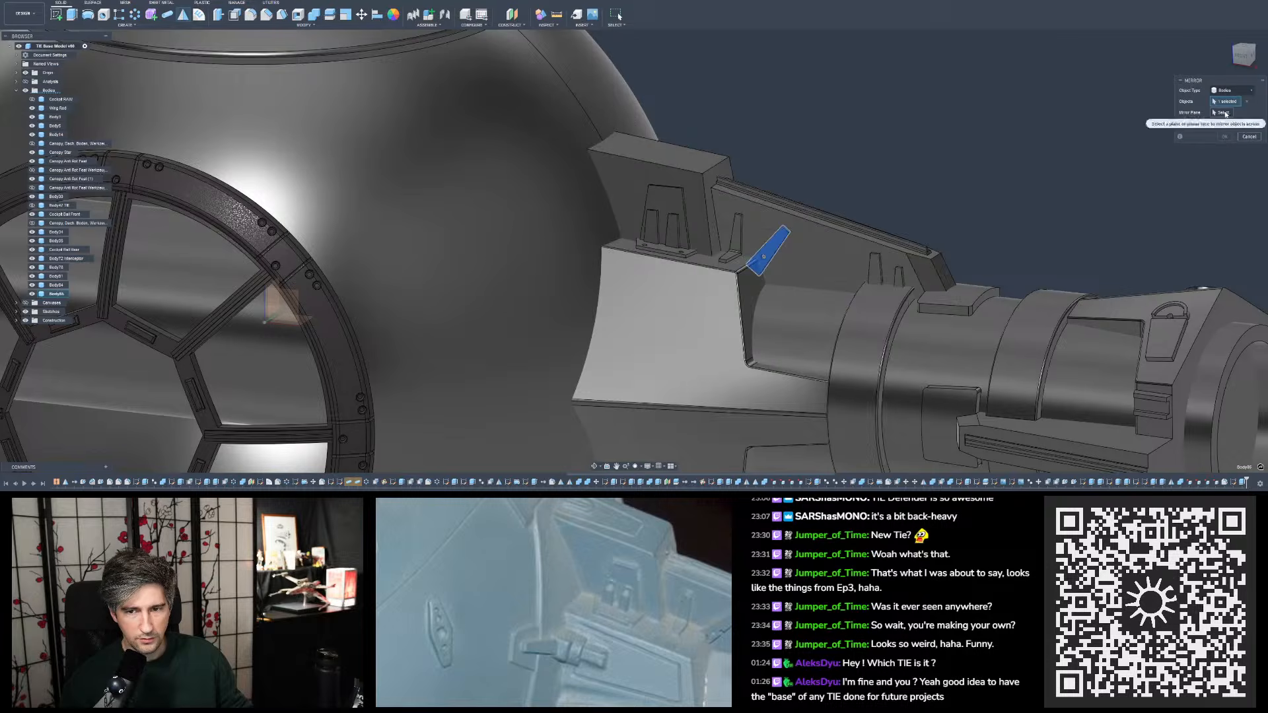
{"action": "left_click", "coordinate": [1225, 113]}
{"action": "scroll", "coordinate": [686, 266], "scroll_direction": "down", "scroll_amount": 10}
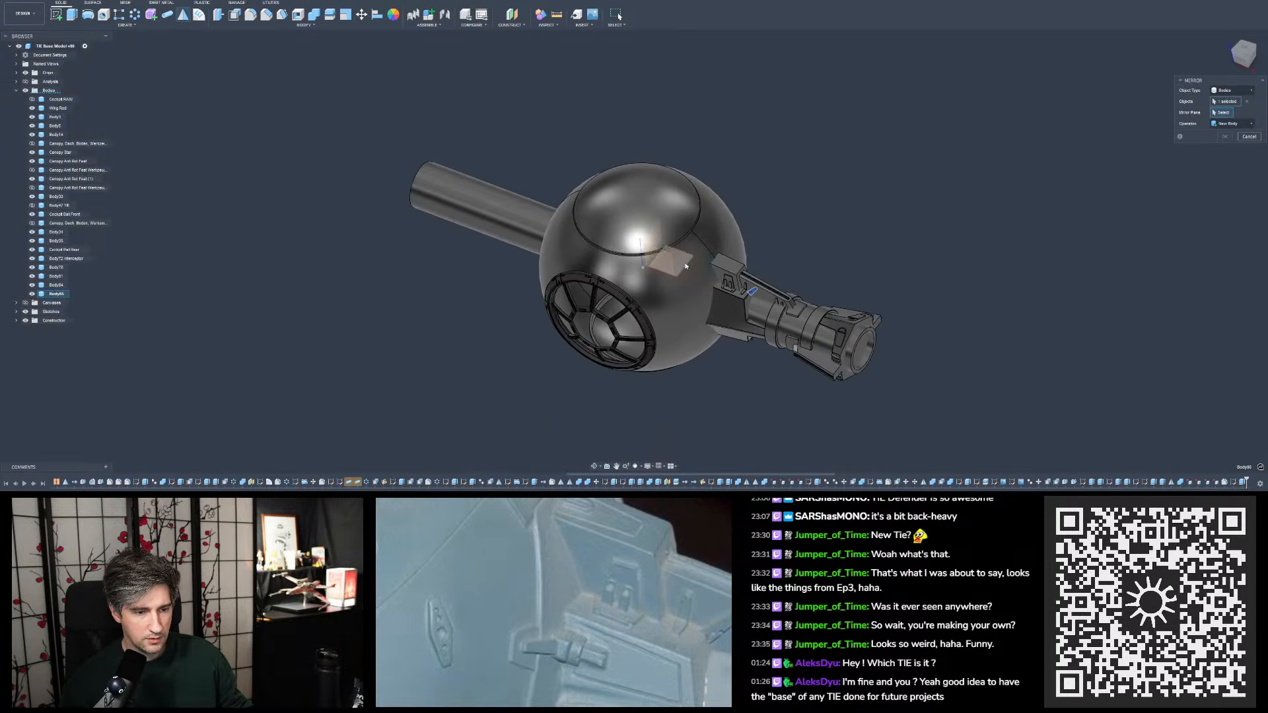
{"action": "left_click", "coordinate": [686, 267]}
{"action": "scroll", "coordinate": [703, 291], "scroll_direction": "up", "scroll_amount": 6}
{"action": "middle_click_drag", "start_coordinate": [713, 295], "coordinate": [781, 274], "text": "shift"}
{"action": "key", "text": "Return"}
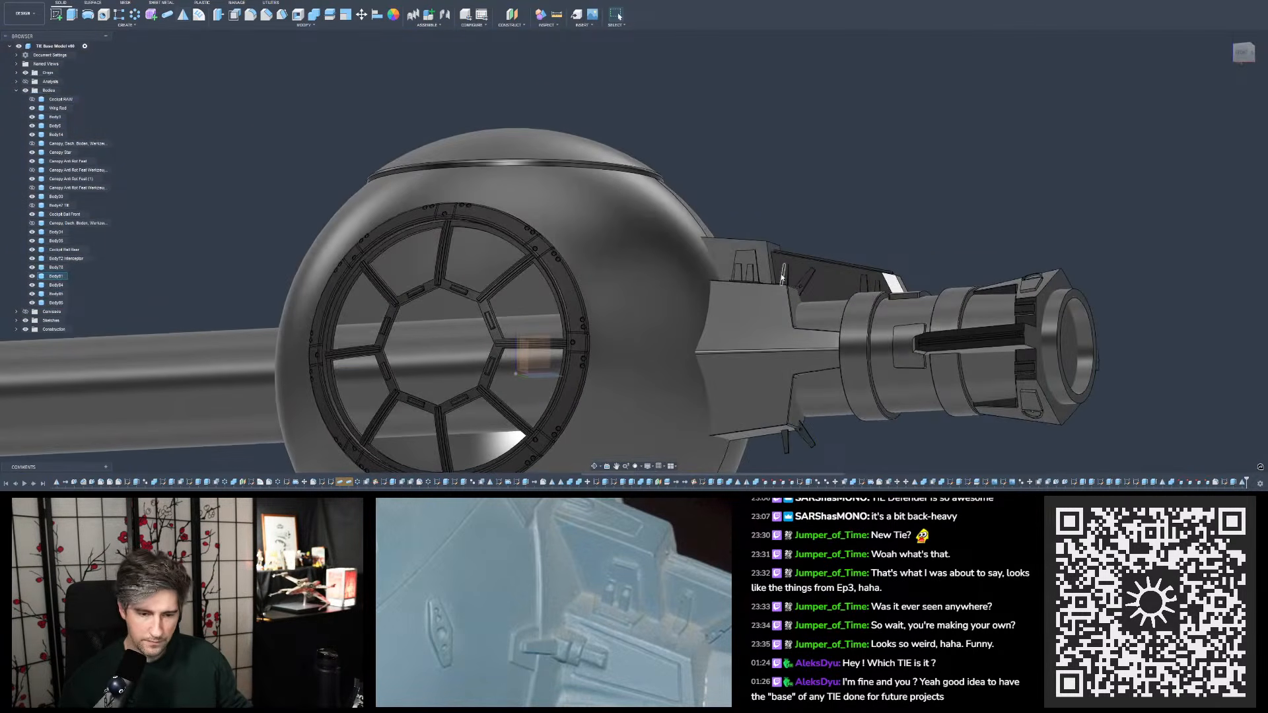
- Delete the round hole from the mirrored slanted tab on the mount's underside
{"action": "scroll", "coordinate": [780, 273], "scroll_direction": "down", "scroll_amount": 3}
{"action": "scroll", "coordinate": [750, 383], "scroll_direction": "up", "scroll_amount": 10}
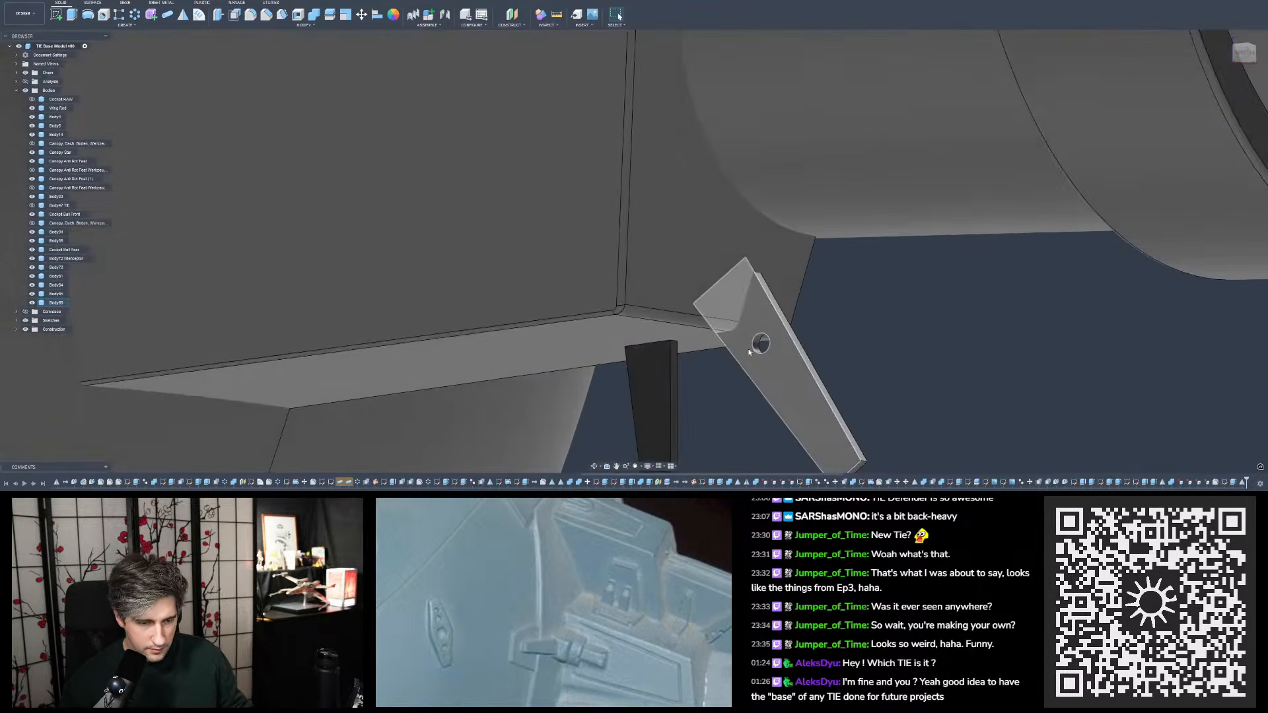
{"action": "scroll", "coordinate": [749, 351], "scroll_direction": "up", "scroll_amount": 3}
{"action": "left_click", "coordinate": [764, 344]}
{"action": "key", "text": "Delete"}
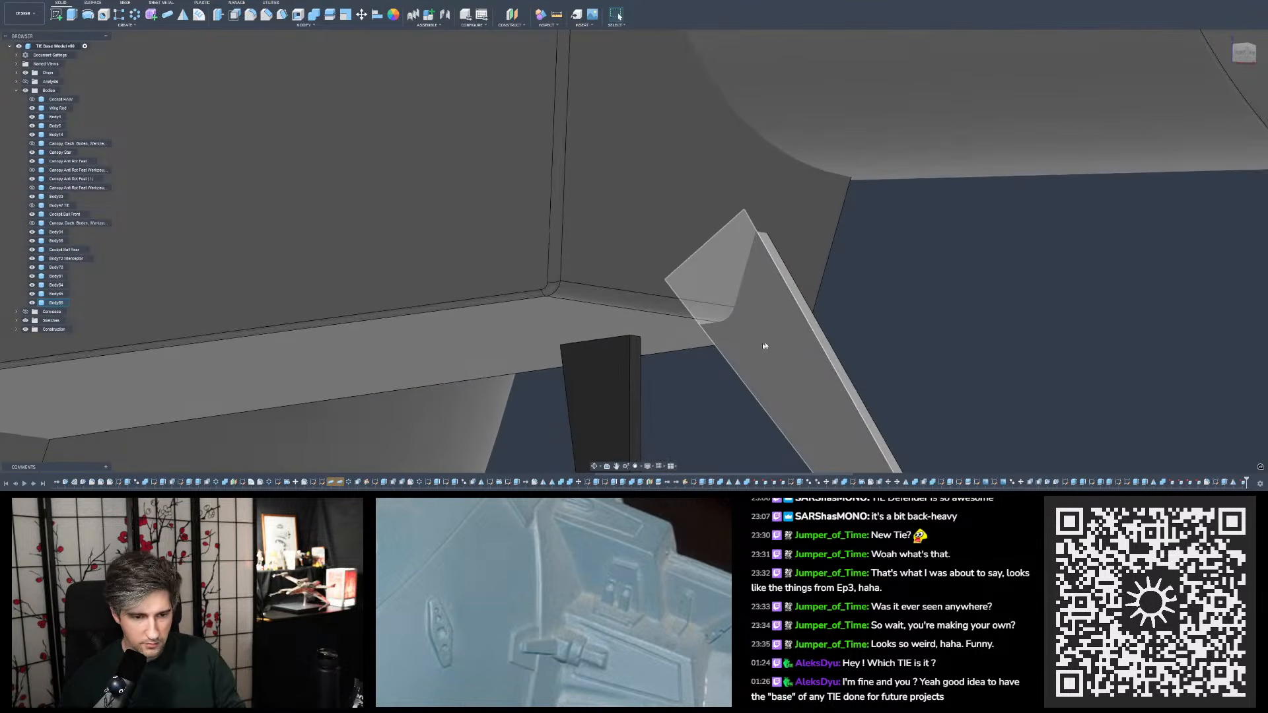
- Inspect the mirrored tab beneath the mount from several angles alongside the front reference photo
{"action": "scroll", "coordinate": [765, 347], "scroll_direction": "down", "scroll_amount": 10}
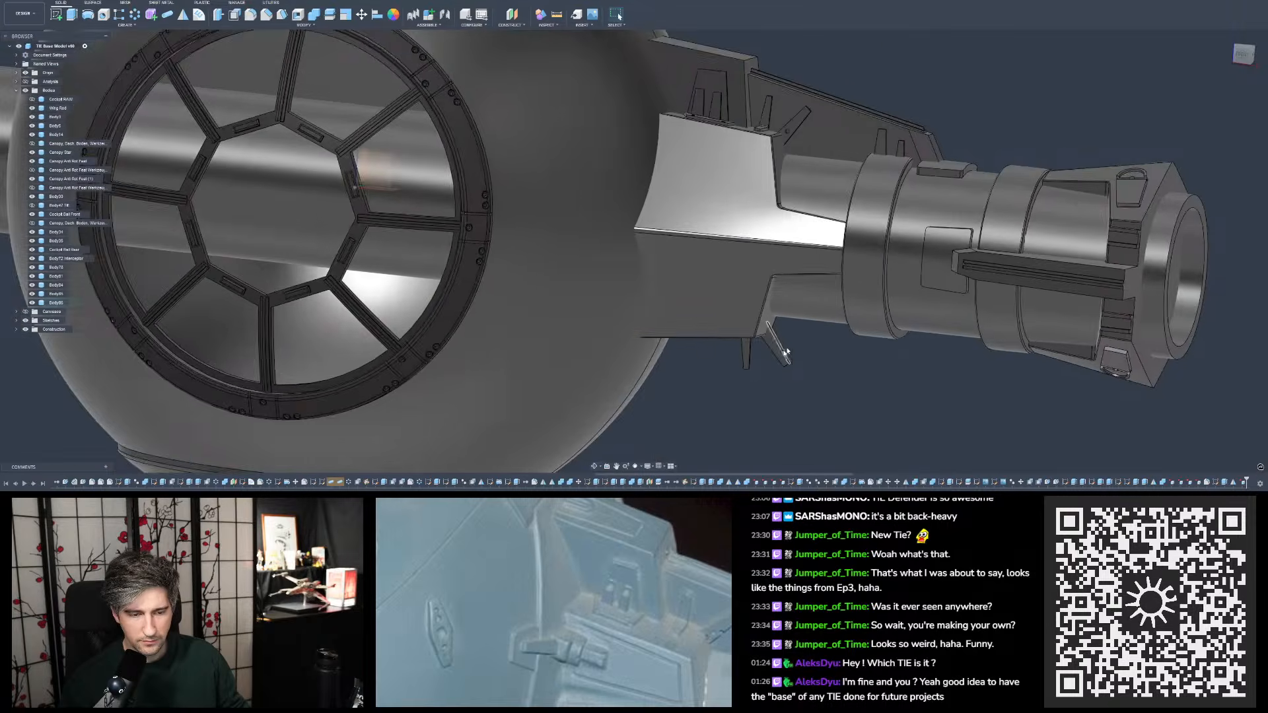
{"action": "middle_click_drag", "start_coordinate": [786, 353], "coordinate": [807, 337], "text": "shift"}
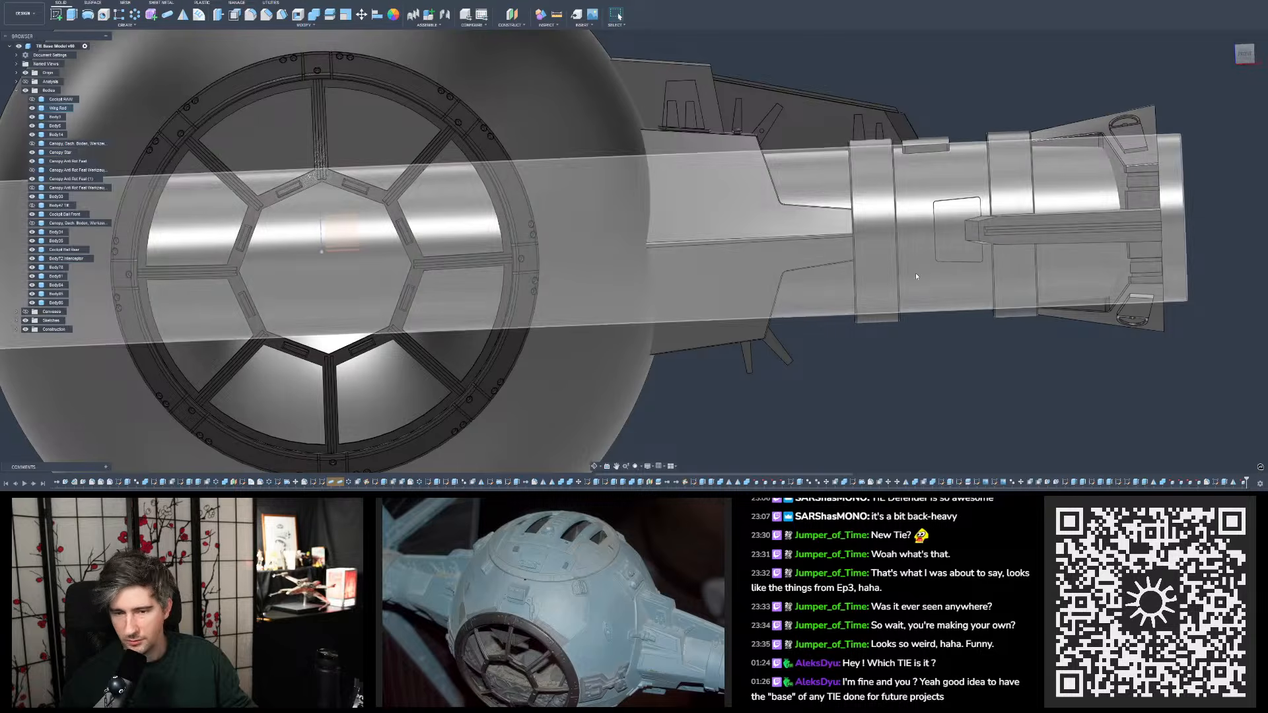
{"action": "middle_click_drag", "start_coordinate": [871, 201], "coordinate": [855, 240], "text": "shift"}
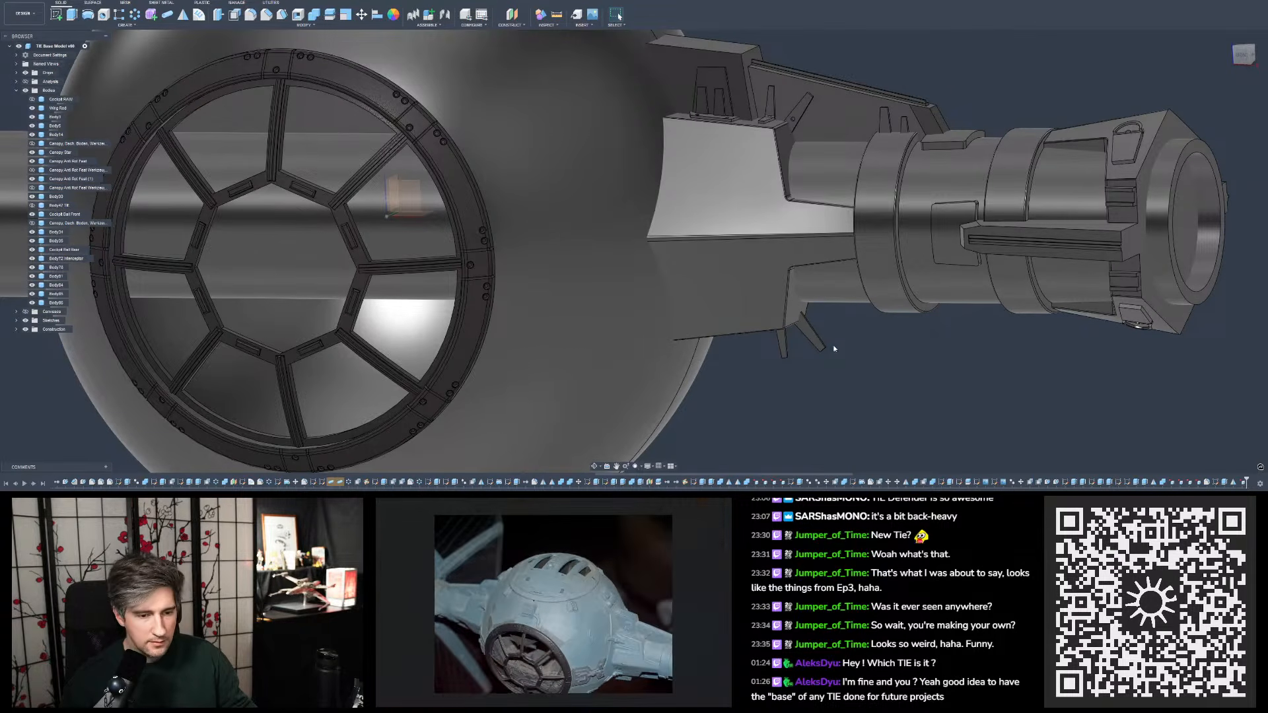
{"action": "mouse_move", "coordinate": [834, 349]}
{"action": "middle_mouse_down", "text": "shift"}
{"action": "mouse_move", "coordinate": [864, 296]}
{"action": "mouse_move", "coordinate": [853, 362]}
{"action": "mouse_move", "coordinate": [832, 341]}
{"action": "middle_mouse_up", "text": "shift"}
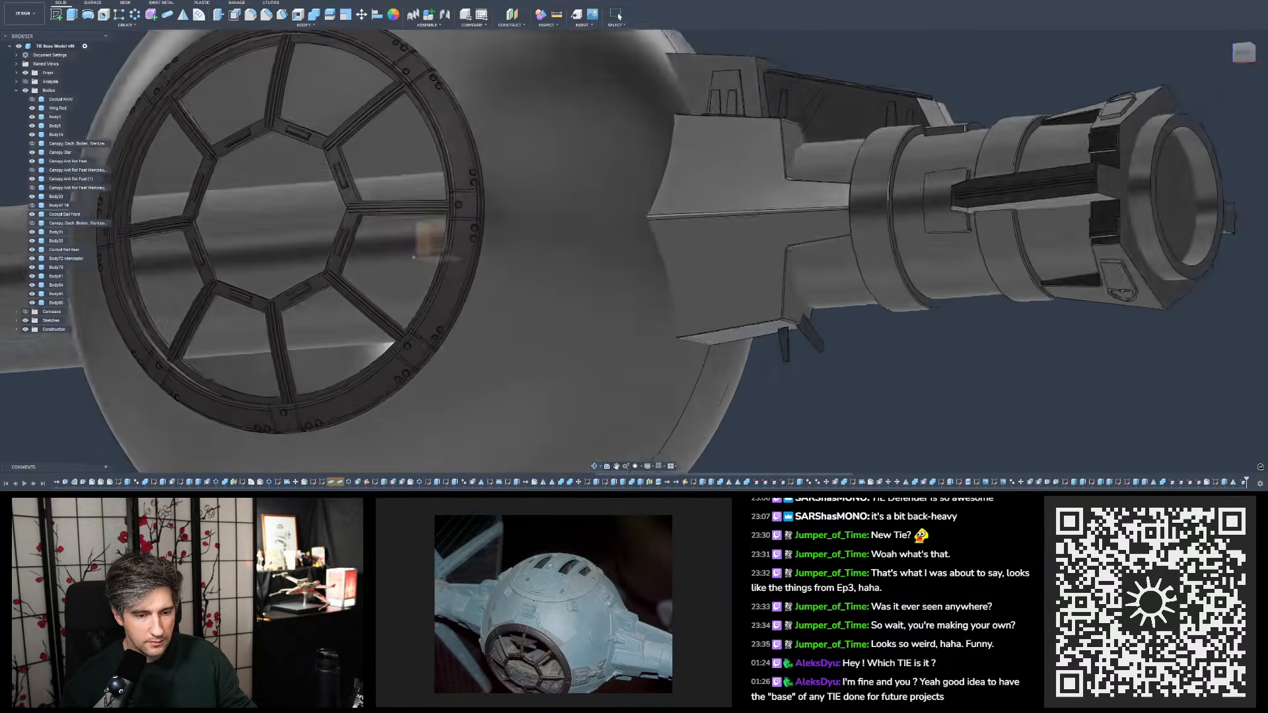
{"action": "scroll", "coordinate": [829, 369], "scroll_direction": "down", "scroll_amount": 5}
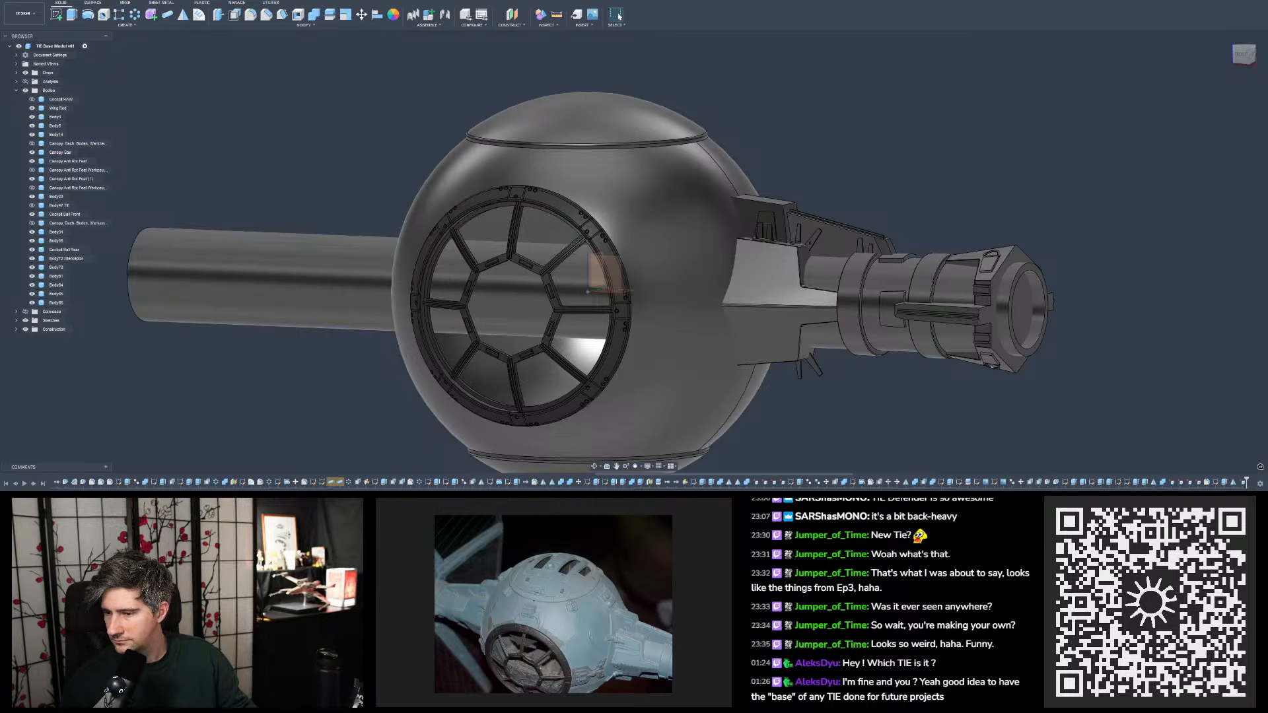
- Compare the mount's upper tabs in a straight front view with the enlarged front reference photo
{"action": "left_click", "coordinate": [1245, 52]}
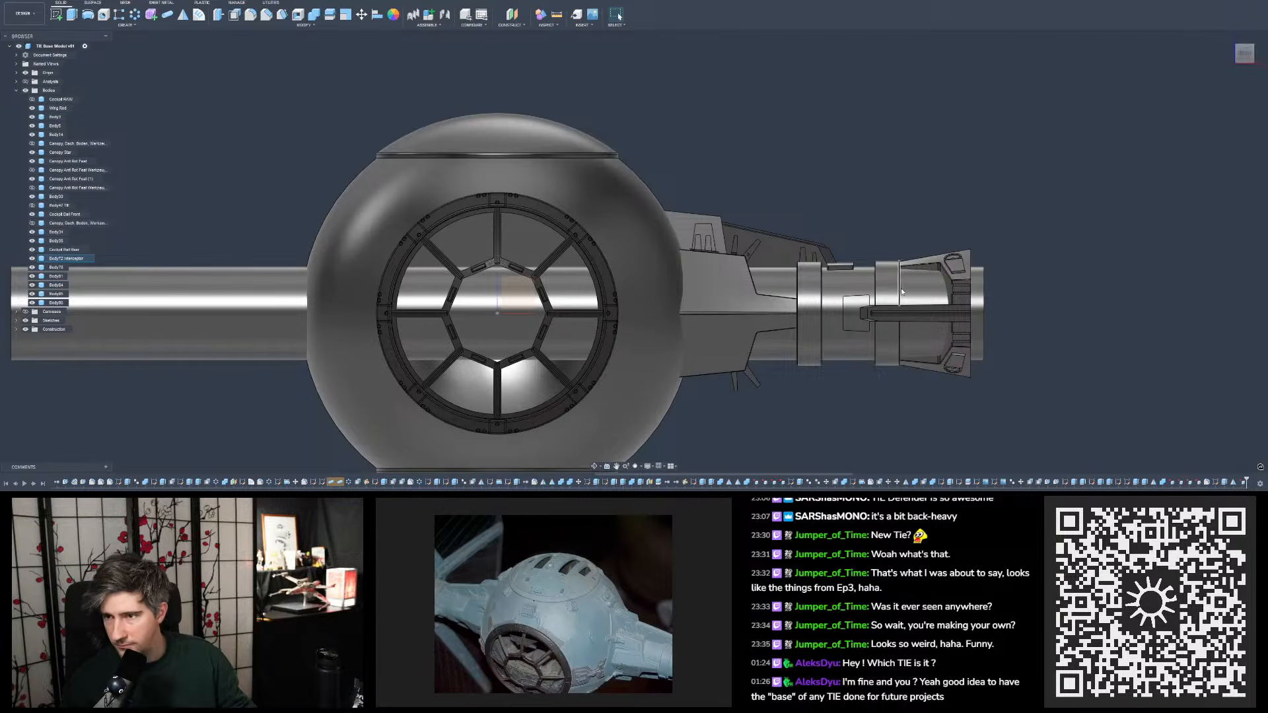
{"action": "scroll", "coordinate": [779, 306], "scroll_direction": "up", "scroll_amount": 4}
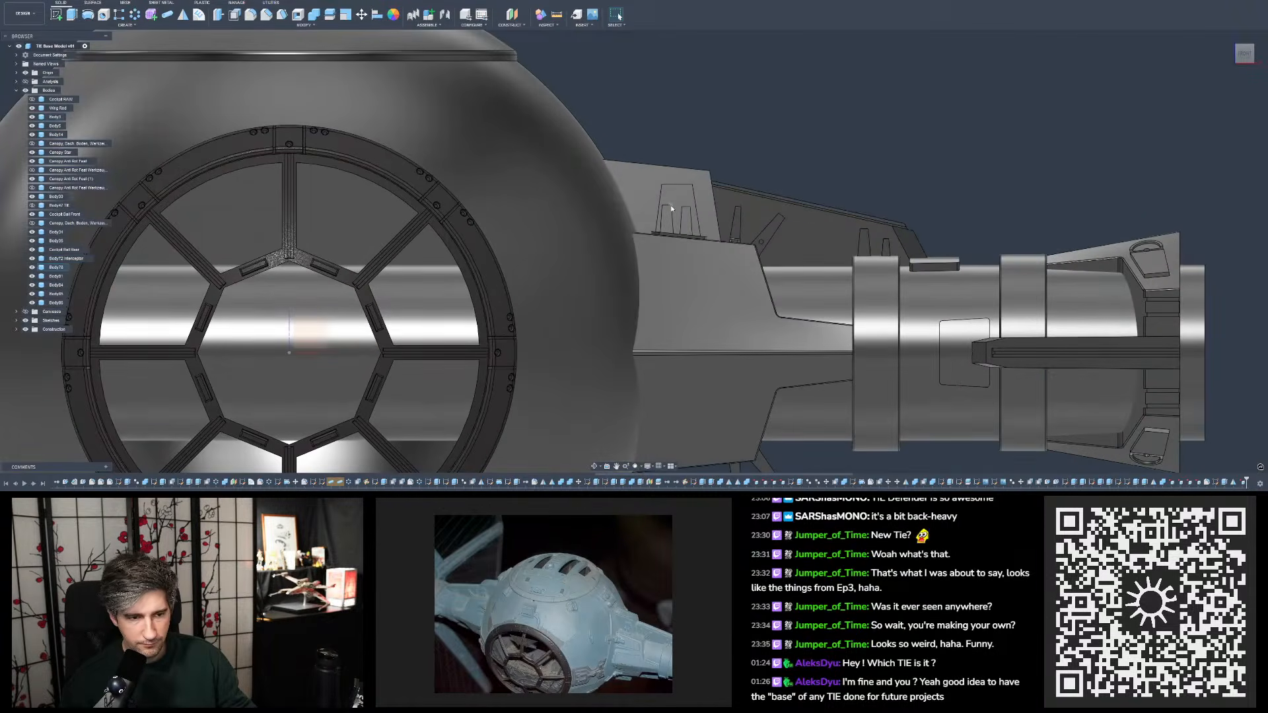
{"action": "scroll", "coordinate": [671, 205], "scroll_direction": "up", "scroll_amount": 3}
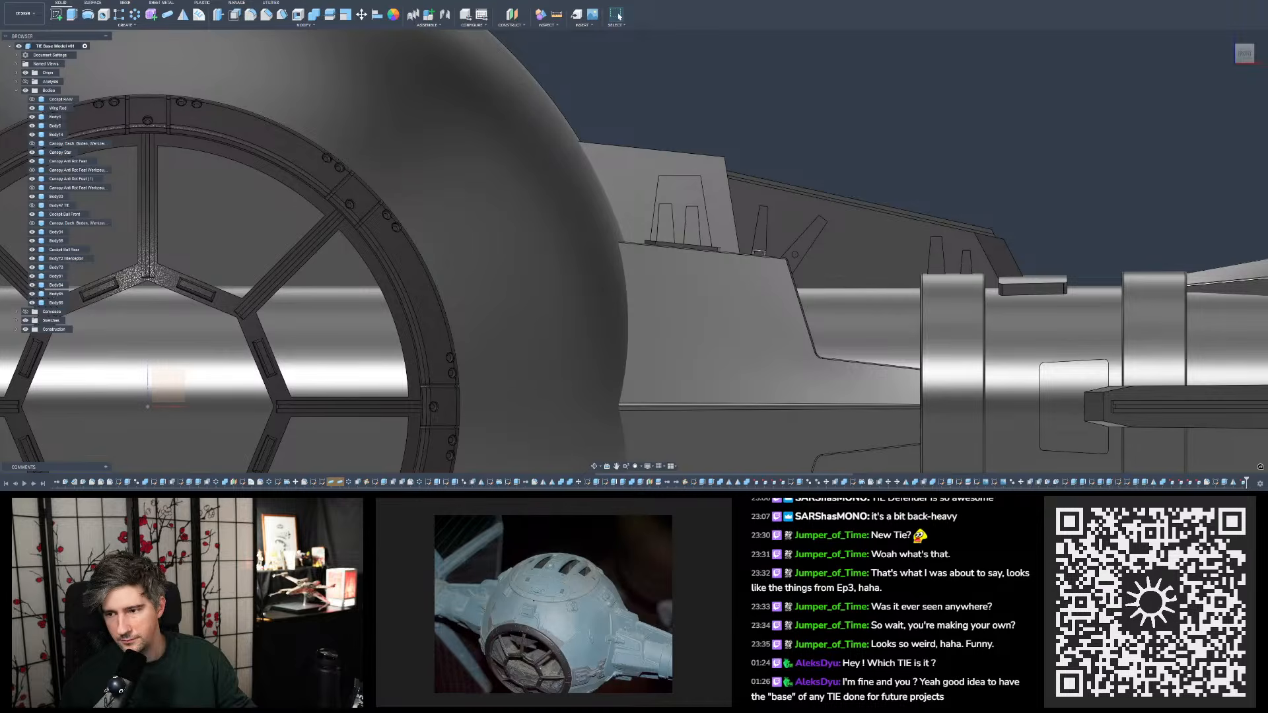
{"action": "left_click_drag", "start_coordinate": [1267, 357], "coordinate": [537, 572]}
{"action": "double_click", "coordinate": [520, 531]}
{"action": "scroll", "coordinate": [500, 569], "scroll_direction": "down", "scroll_amount": 2}
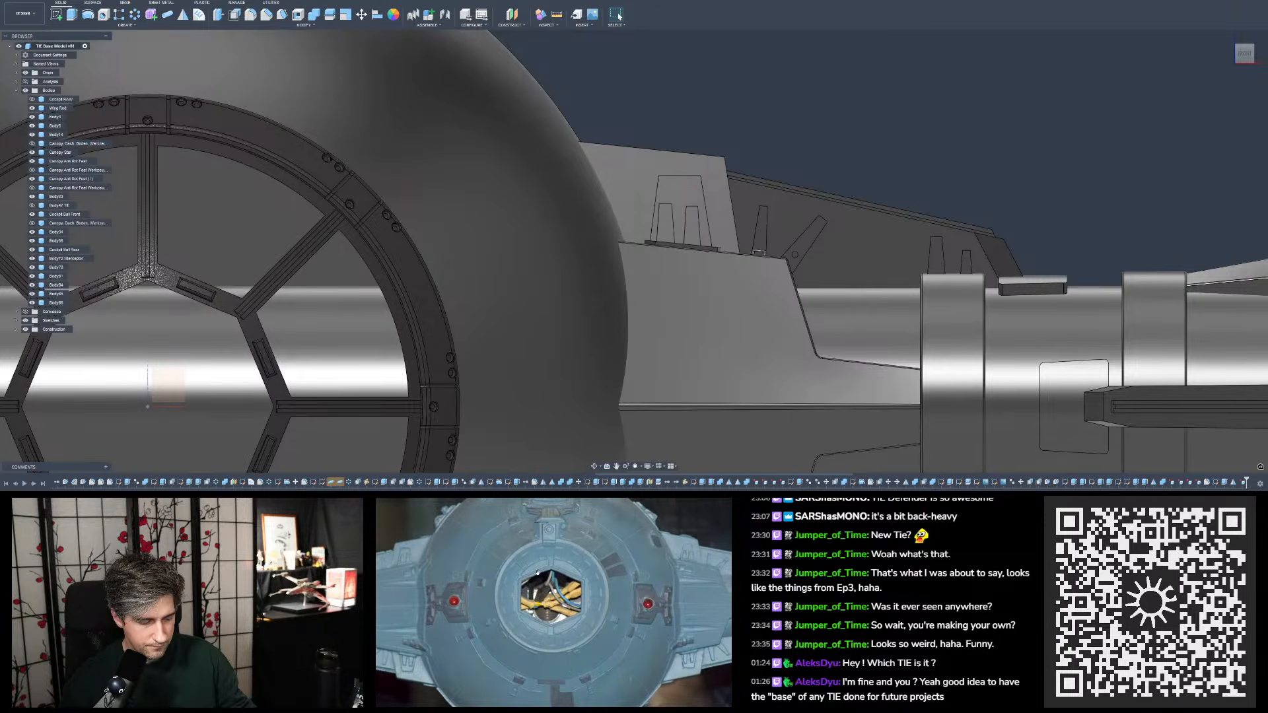
- Edit the sketch of the two small tapered tabs on the mount's upper plate, shifting both slightly outward from the cockpit ball
{"action": "left_click", "coordinate": [666, 223]}
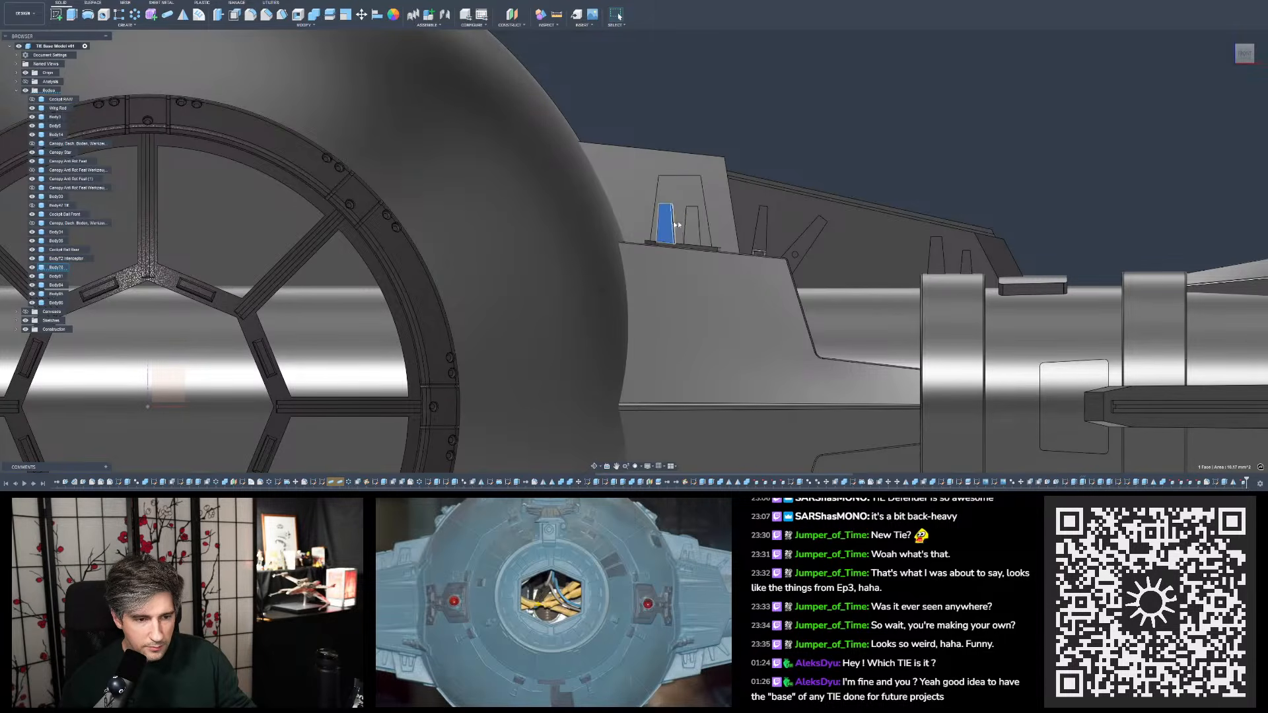
{"action": "left_click", "coordinate": [876, 161]}
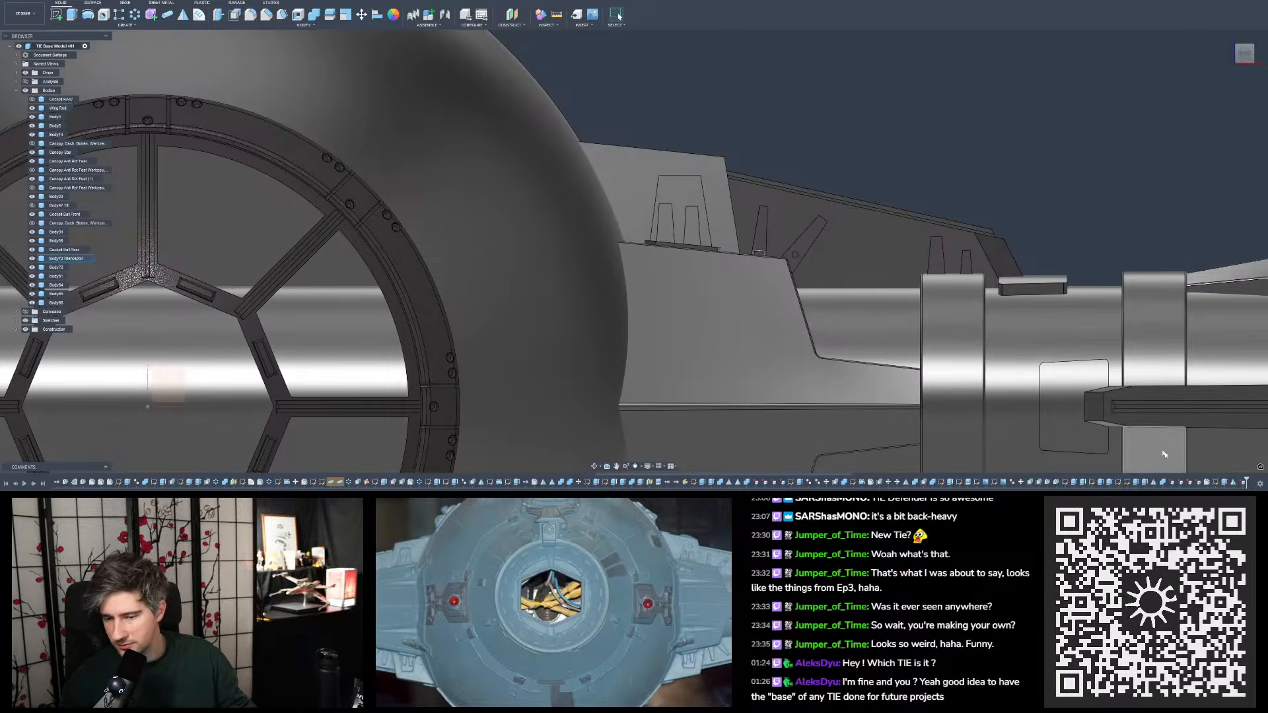
{"action": "left_click", "coordinate": [1216, 484]}
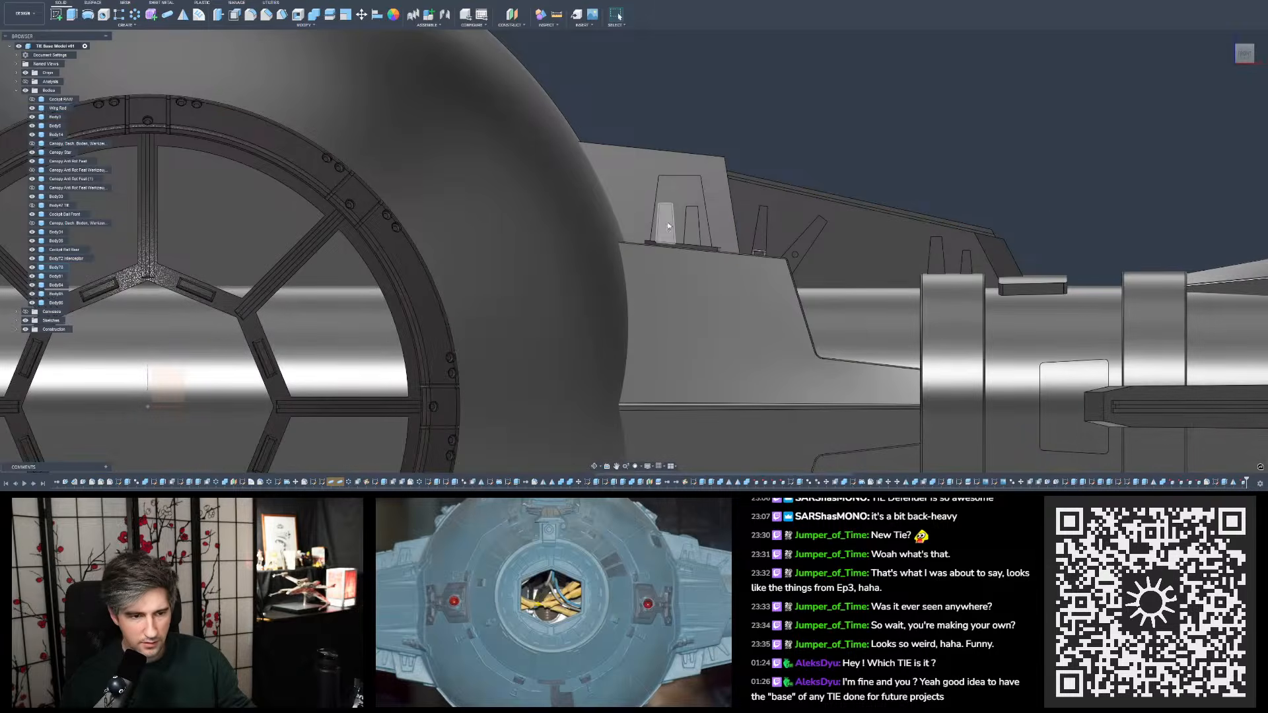
{"action": "double_click", "coordinate": [1066, 483]}
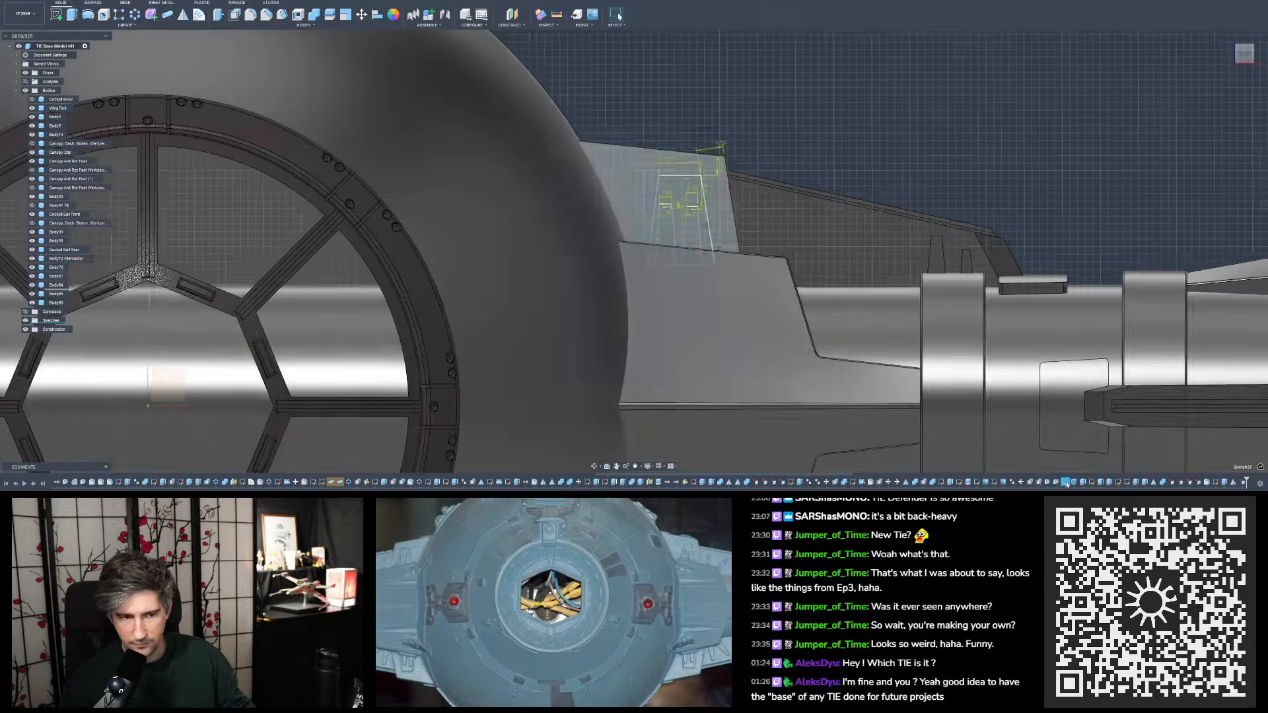
{"action": "middle_click_drag", "start_coordinate": [782, 180], "coordinate": [784, 133]}
{"action": "scroll", "coordinate": [748, 175], "scroll_direction": "up", "scroll_amount": 3}
{"action": "scroll", "coordinate": [635, 148], "scroll_direction": "up", "scroll_amount": 3}
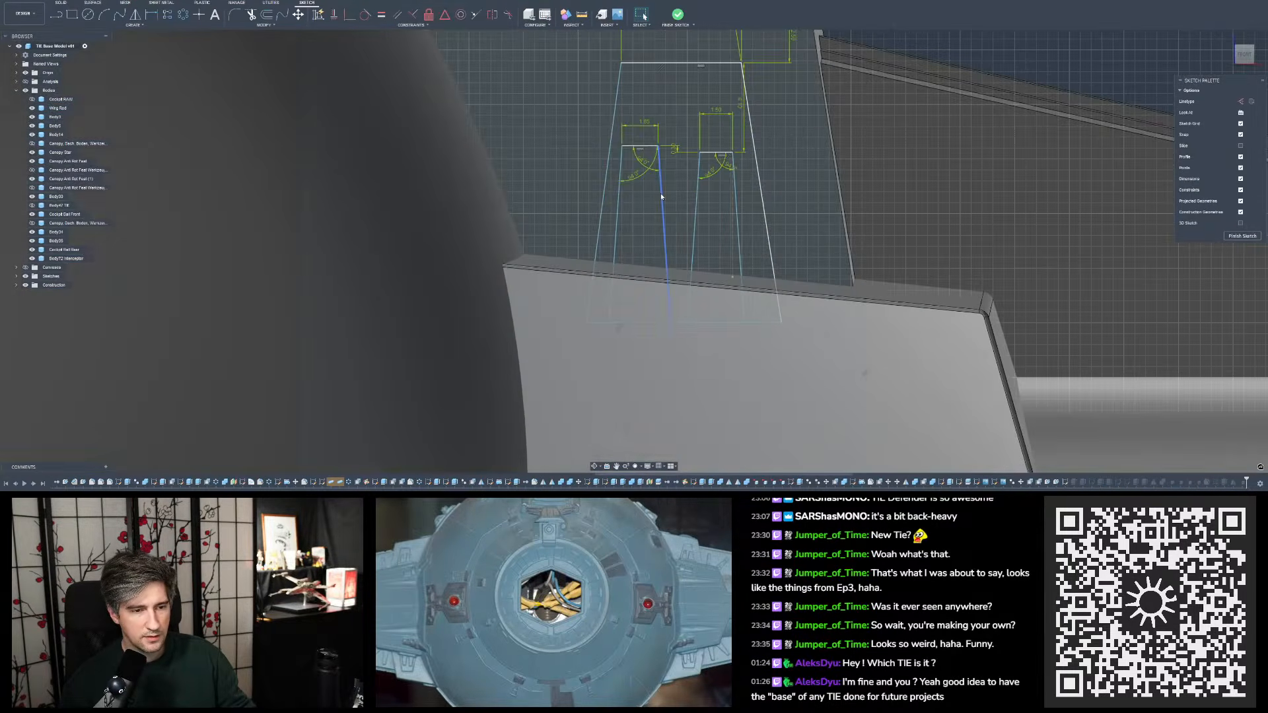
{"action": "left_click_drag", "start_coordinate": [662, 193], "coordinate": [738, 212]}
{"action": "left_click", "coordinate": [734, 210]}
{"action": "left_click", "coordinate": [679, 13]}
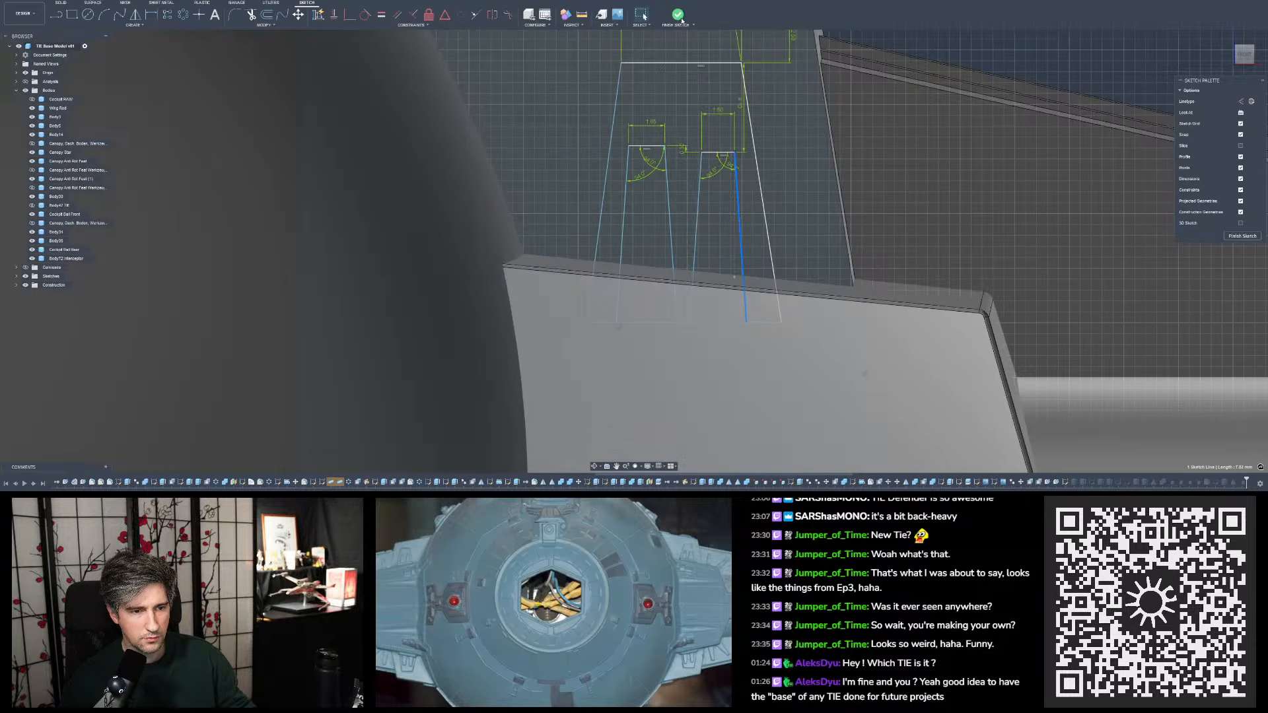
- Check the shifted tabs on the wing mount and save the model as a new version
{"action": "scroll", "coordinate": [780, 100], "scroll_direction": "up", "scroll_amount": 2}
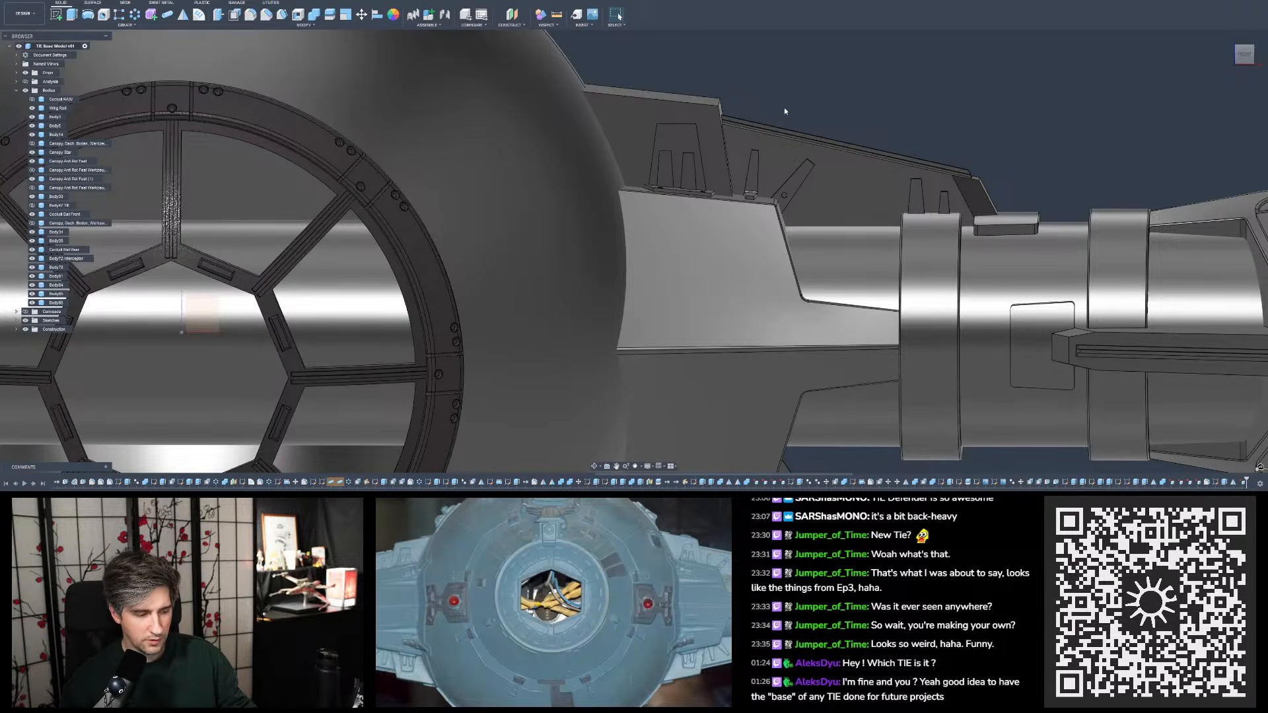
{"action": "left_click", "coordinate": [761, 166]}
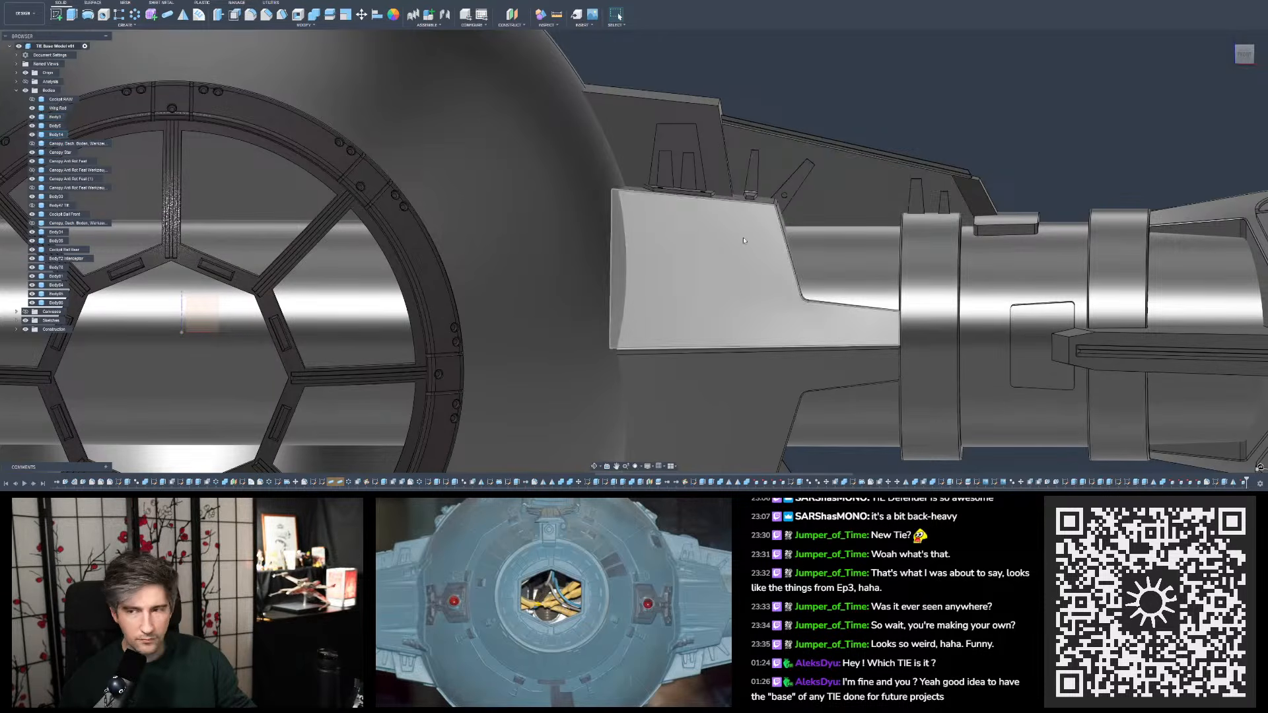
{"action": "scroll", "coordinate": [744, 239], "scroll_direction": "down", "scroll_amount": 5}
{"action": "middle_click_drag", "start_coordinate": [768, 147], "coordinate": [759, 158], "text": "shift"}
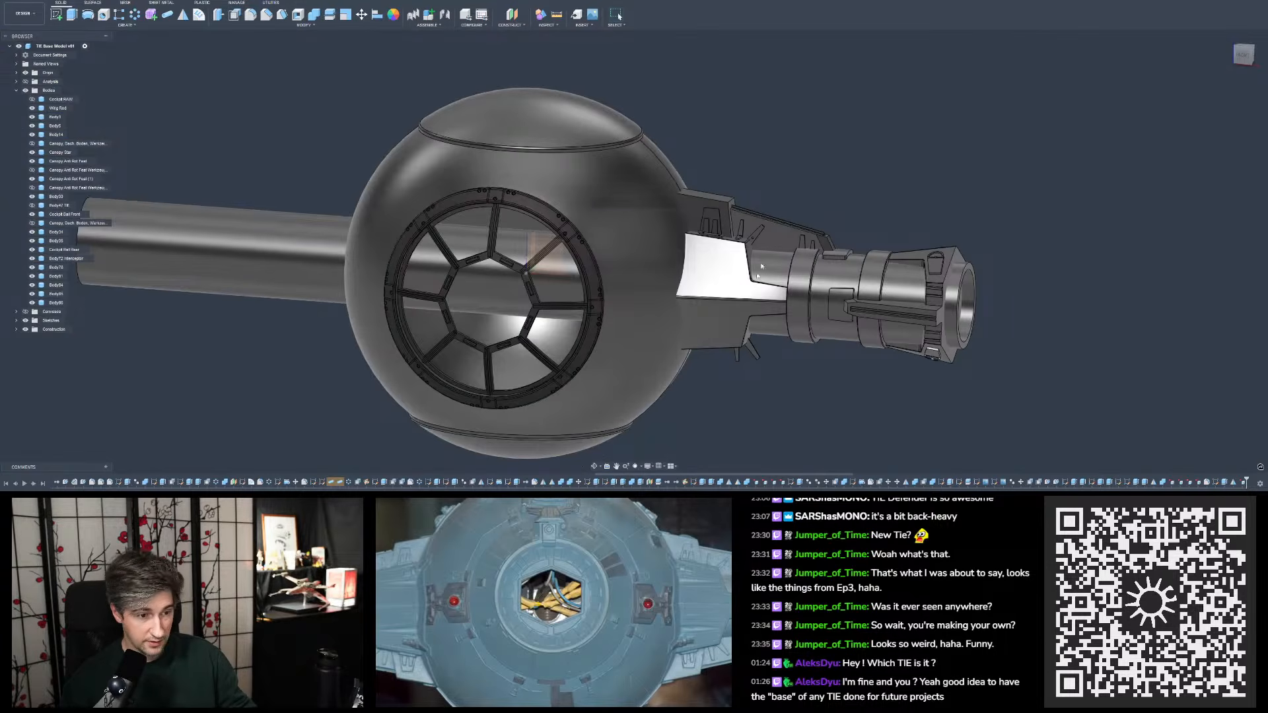
{"action": "key", "text": "ctrl+s"}
{"action": "left_click", "coordinate": [636, 257]}
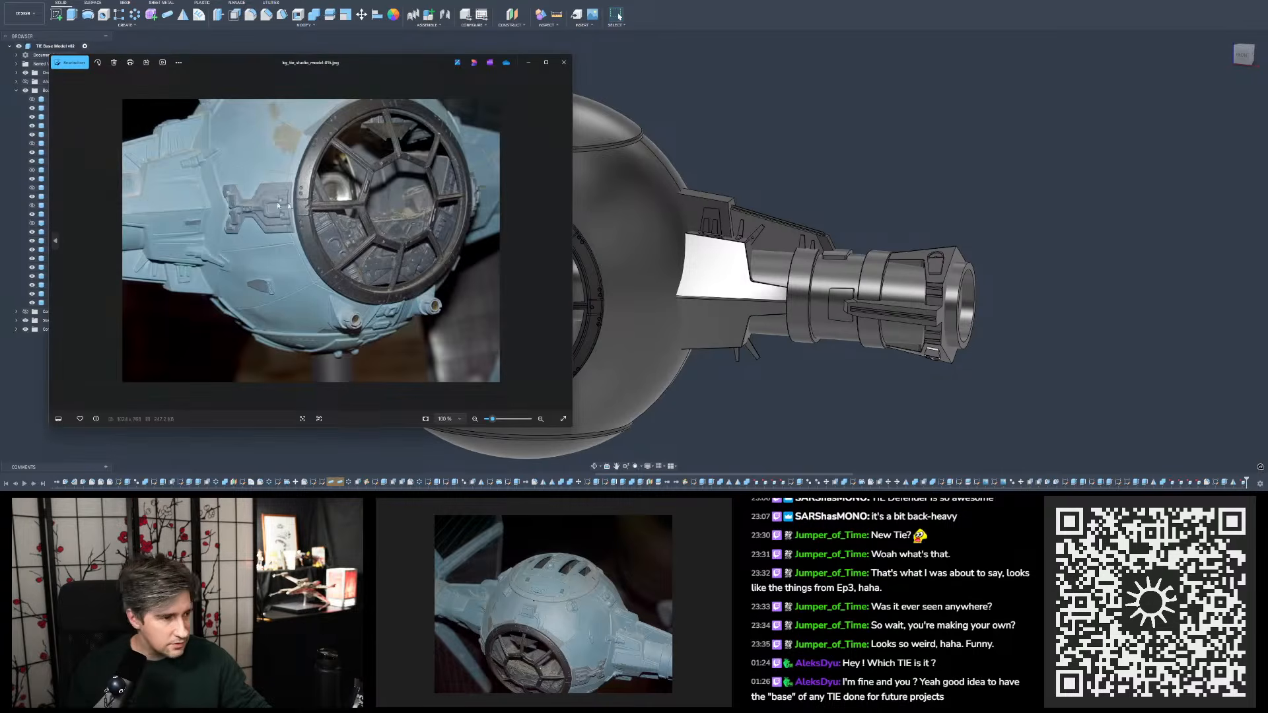
- Examine the tabs and lower edges of both wing mounts in the low-angle reference photo, then close it
{"action": "left_click", "coordinate": [564, 63]}
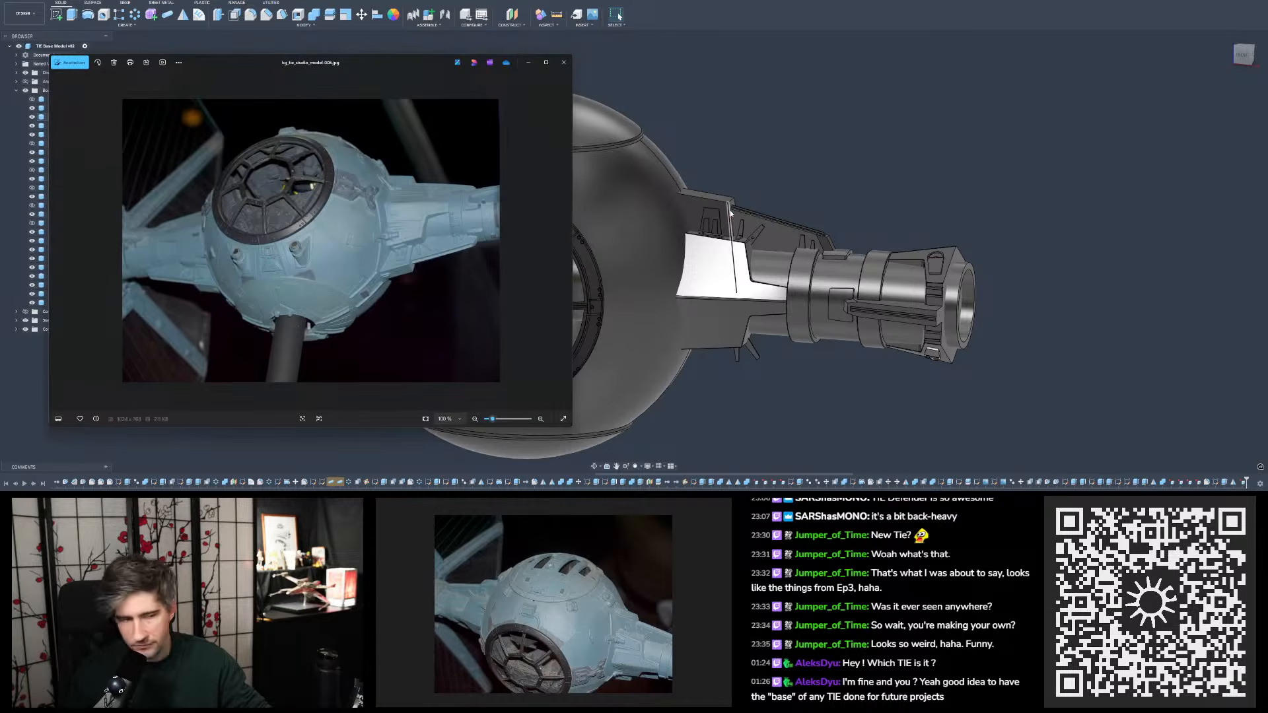
{"action": "scroll", "coordinate": [534, 242], "scroll_direction": "up", "scroll_amount": 6}
{"action": "scroll", "coordinate": [531, 236], "scroll_direction": "up", "scroll_amount": 4}
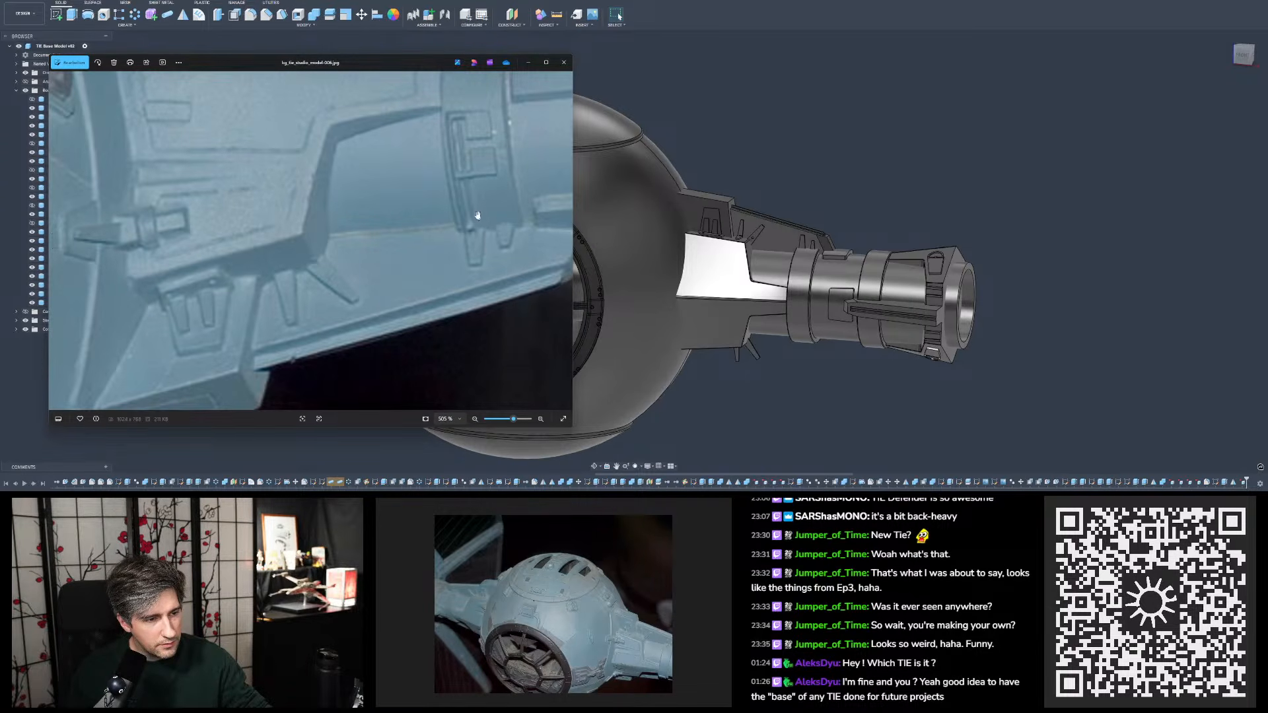
{"action": "left_click_drag", "start_coordinate": [476, 215], "coordinate": [470, 270]}
{"action": "scroll", "coordinate": [424, 236], "scroll_direction": "down", "scroll_amount": 4}
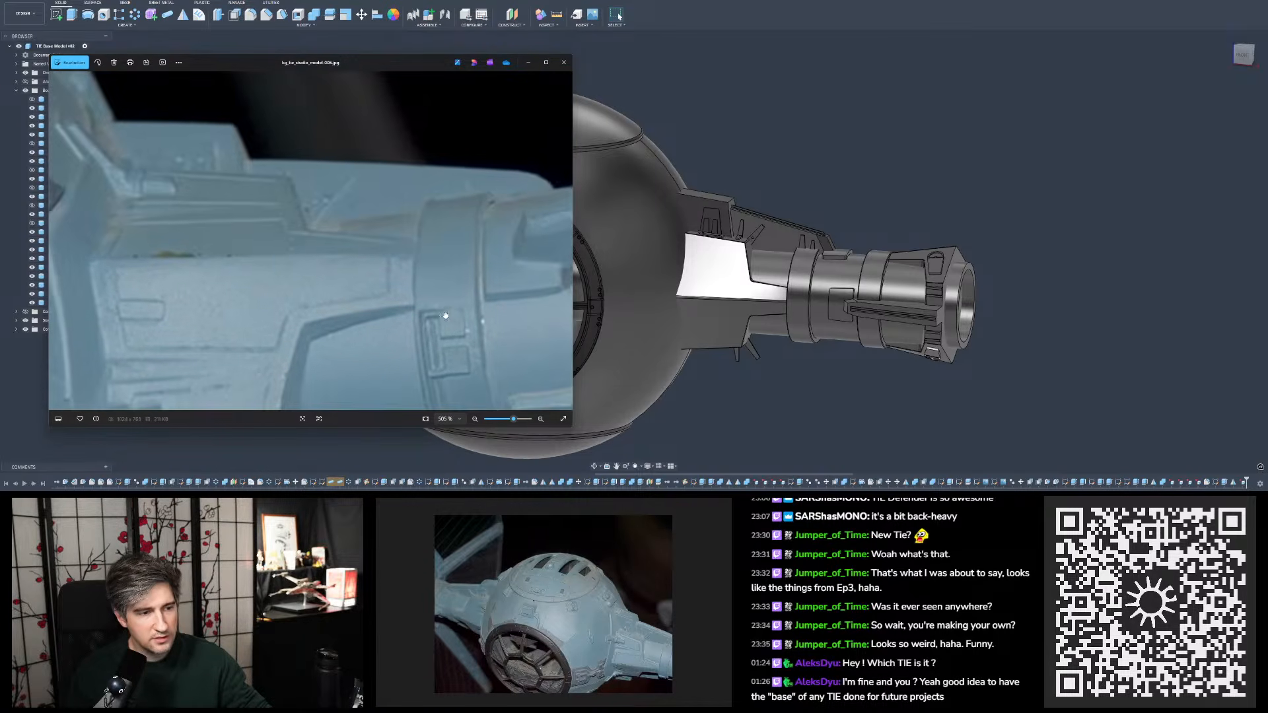
{"action": "left_click_drag", "start_coordinate": [452, 233], "coordinate": [536, 255]}
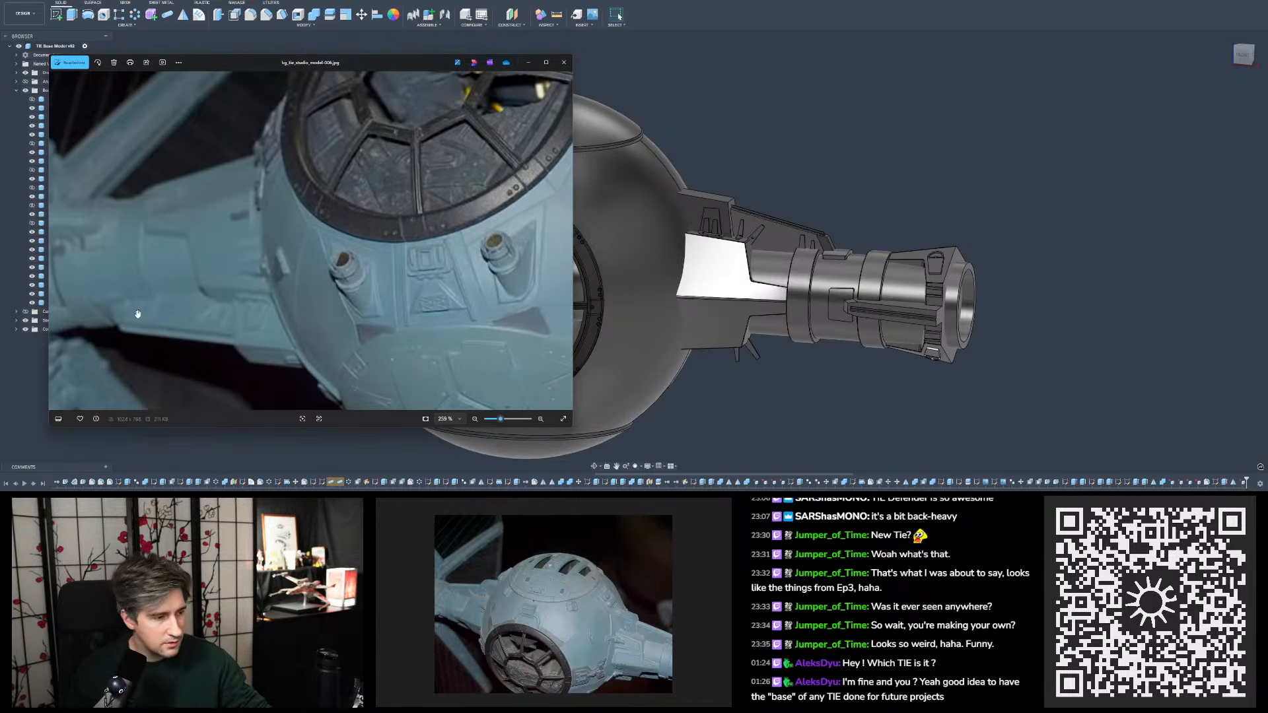
{"action": "scroll", "coordinate": [136, 312], "scroll_direction": "up", "scroll_amount": 8}
{"action": "left_click_drag", "start_coordinate": [128, 311], "coordinate": [167, 294]}
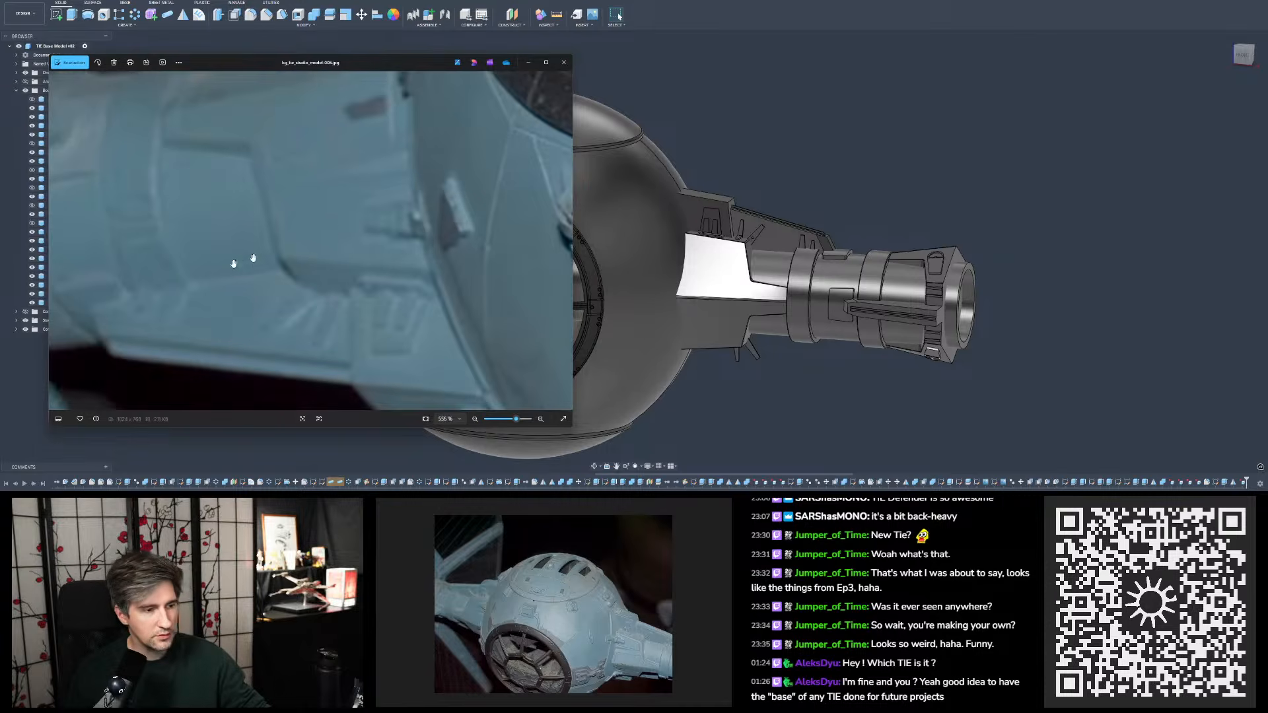
{"action": "left_click", "coordinate": [564, 62]}
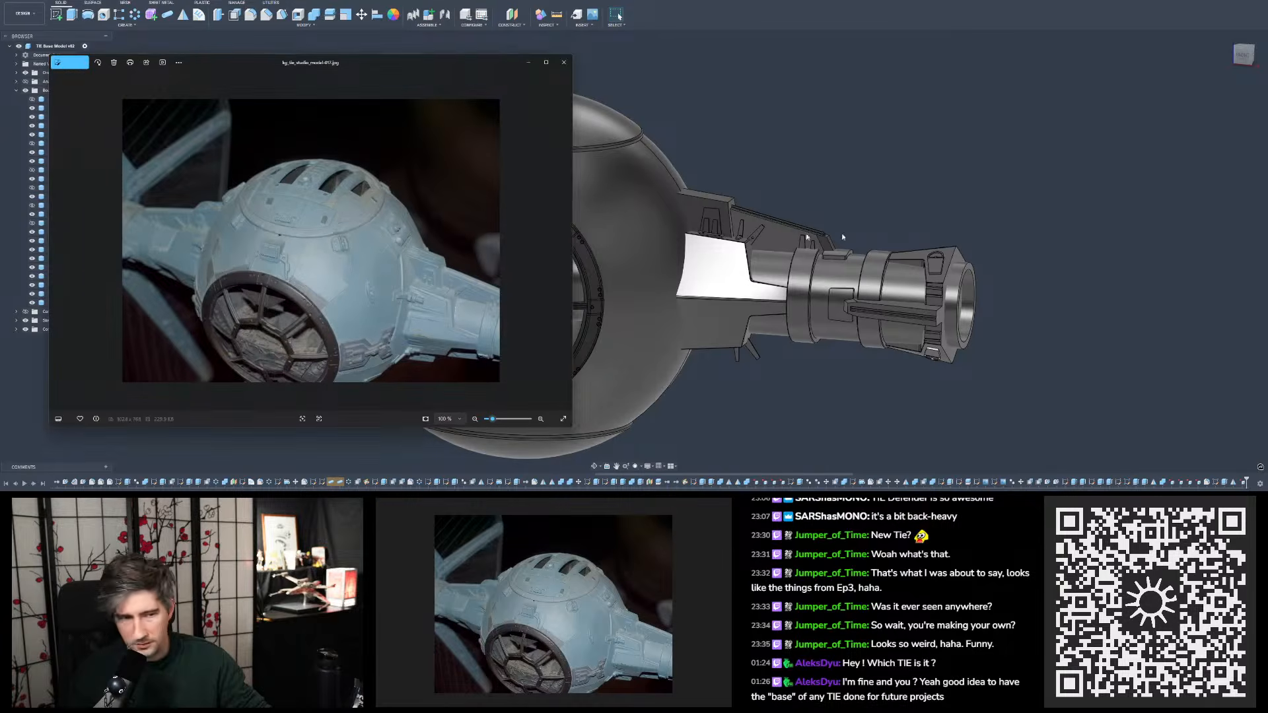
- Enlarge the mount in the high-angle reference photo and browse the neighbouring reference images before returning to it
{"action": "scroll", "coordinate": [504, 331], "scroll_direction": "up", "scroll_amount": 8}
{"action": "left_click_drag", "start_coordinate": [467, 312], "coordinate": [418, 295]}
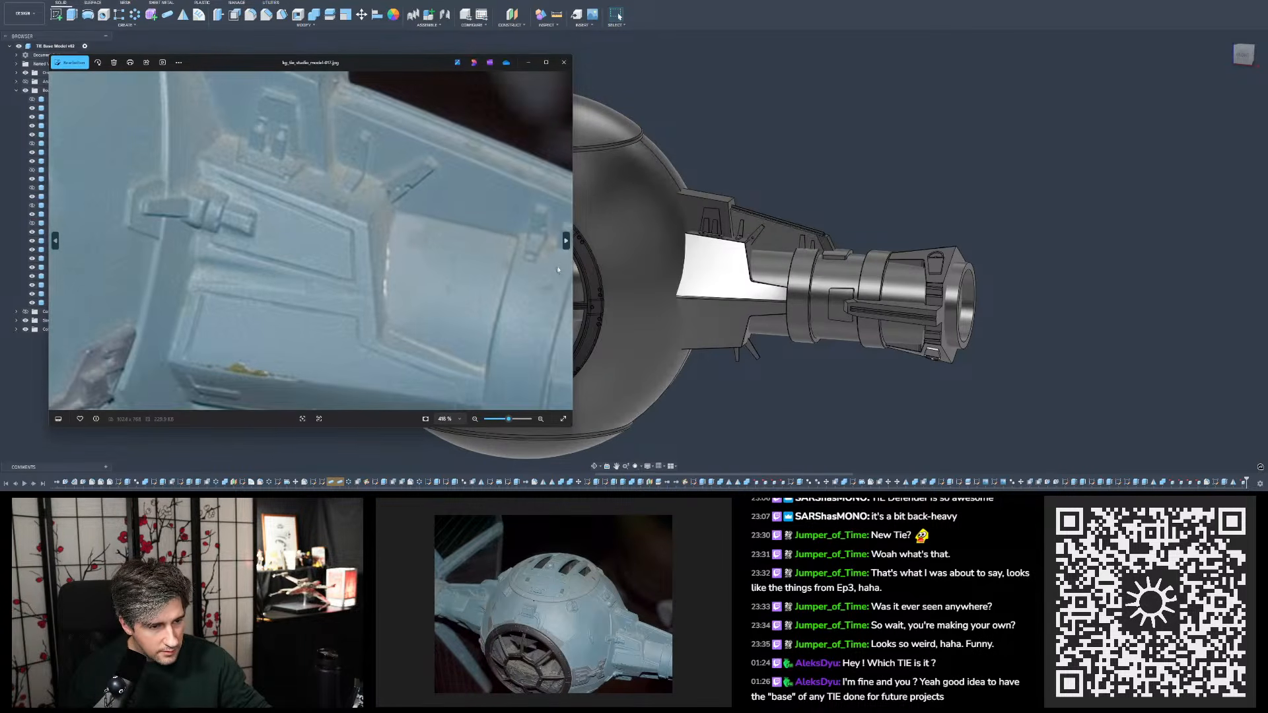
{"action": "left_click", "coordinate": [566, 240]}
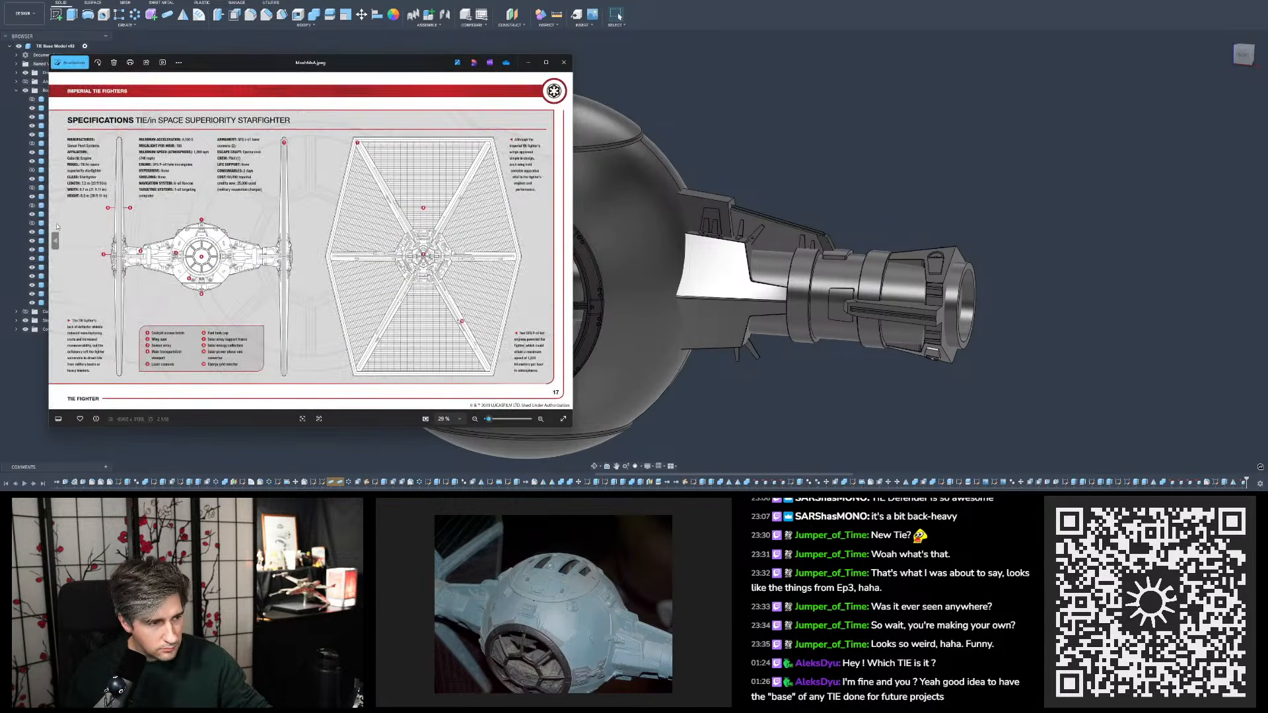
{"action": "left_click", "coordinate": [56, 239]}
{"action": "left_click", "coordinate": [63, 225]}
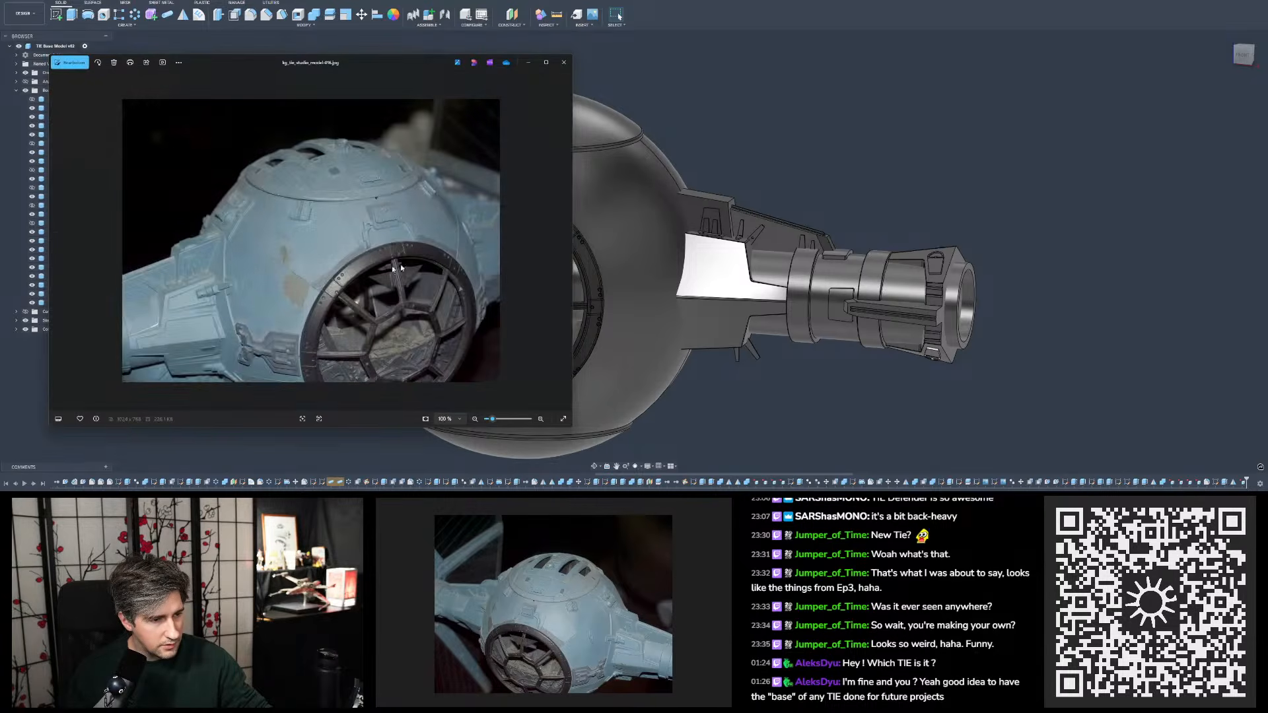
{"action": "left_click", "coordinate": [566, 241]}
{"action": "left_click", "coordinate": [566, 241]}
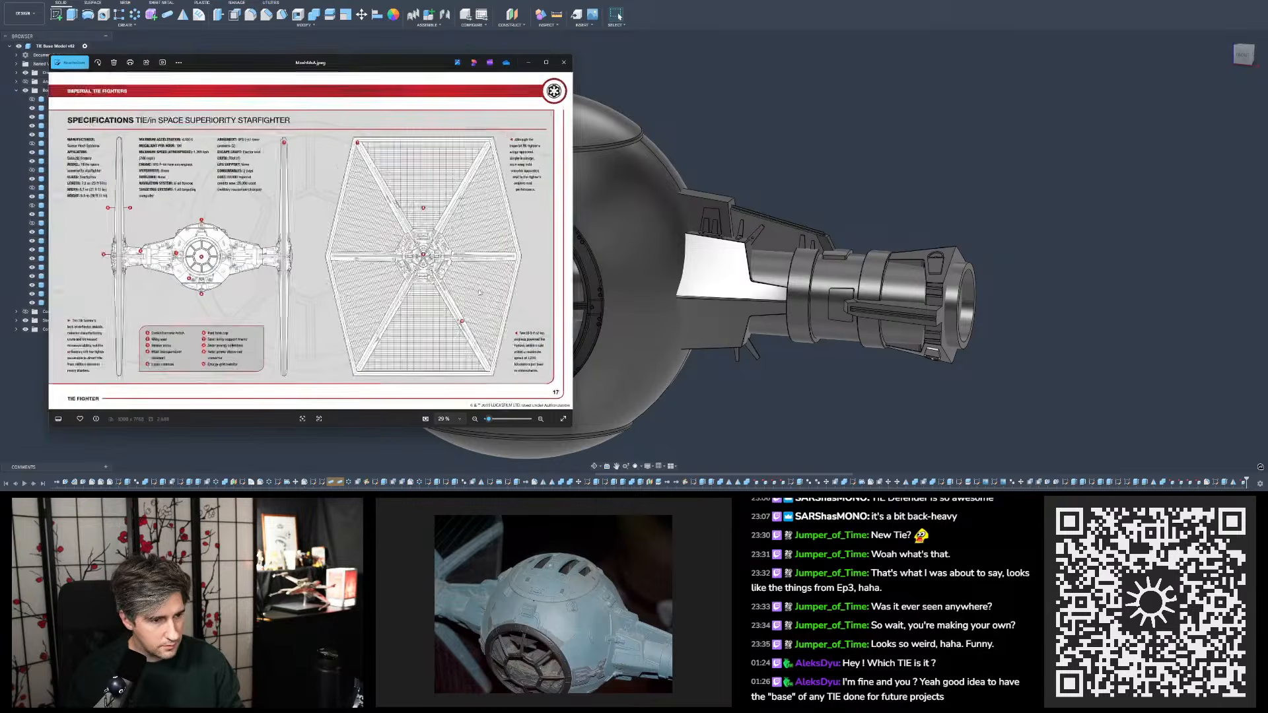
{"action": "left_click", "coordinate": [56, 239]}
- Study the plates and tabs of both wing mounts close up in the high-angle reference photo
{"action": "scroll", "coordinate": [482, 307], "scroll_direction": "up", "scroll_amount": 5}
{"action": "left_click_drag", "start_coordinate": [482, 307], "coordinate": [377, 231]}
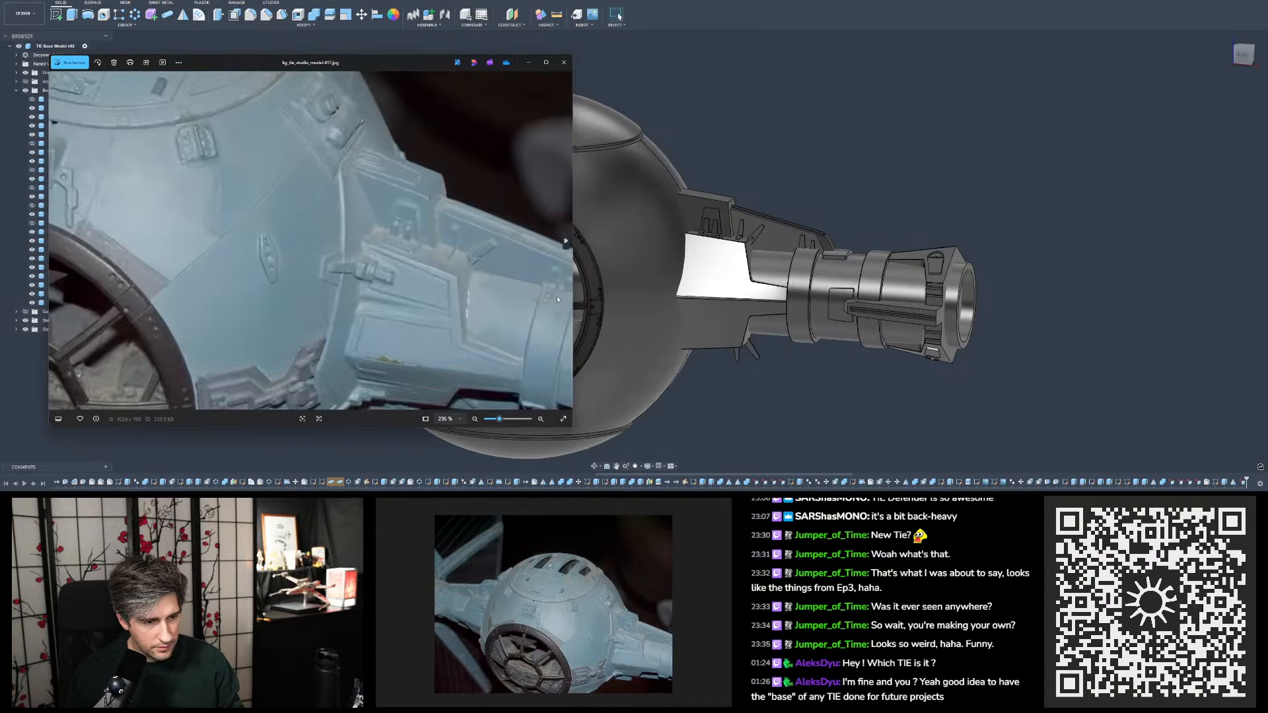
{"action": "left_click_drag", "start_coordinate": [426, 275], "coordinate": [562, 317]}
{"action": "scroll", "coordinate": [122, 189], "scroll_direction": "up", "scroll_amount": 3}
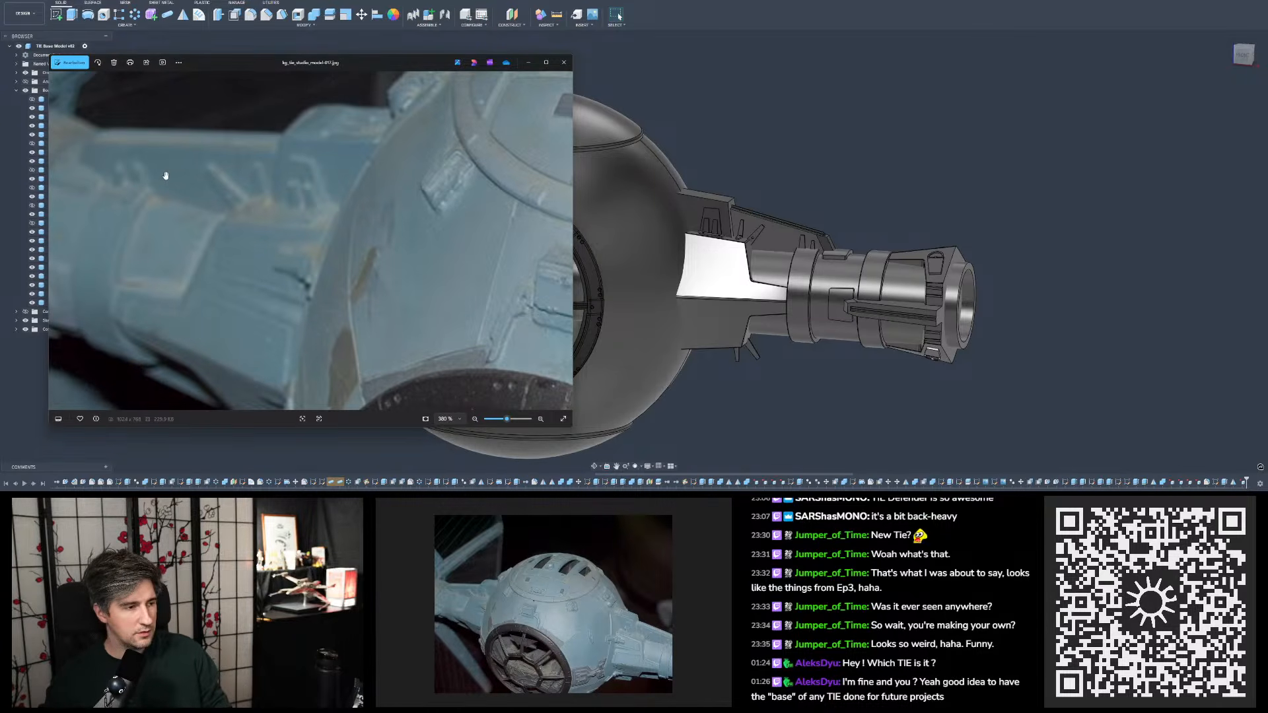
{"action": "scroll", "coordinate": [166, 176], "scroll_direction": "down", "scroll_amount": 3}
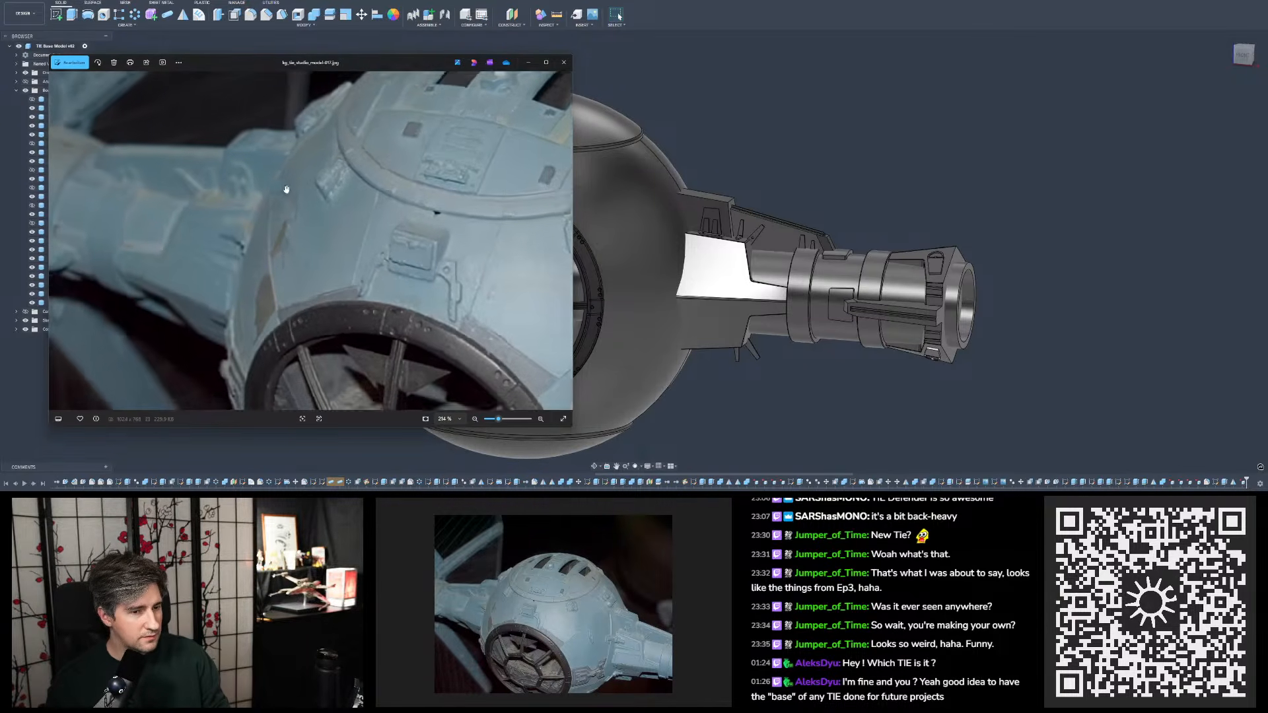
{"action": "left_click_drag", "start_coordinate": [410, 219], "coordinate": [358, 206]}
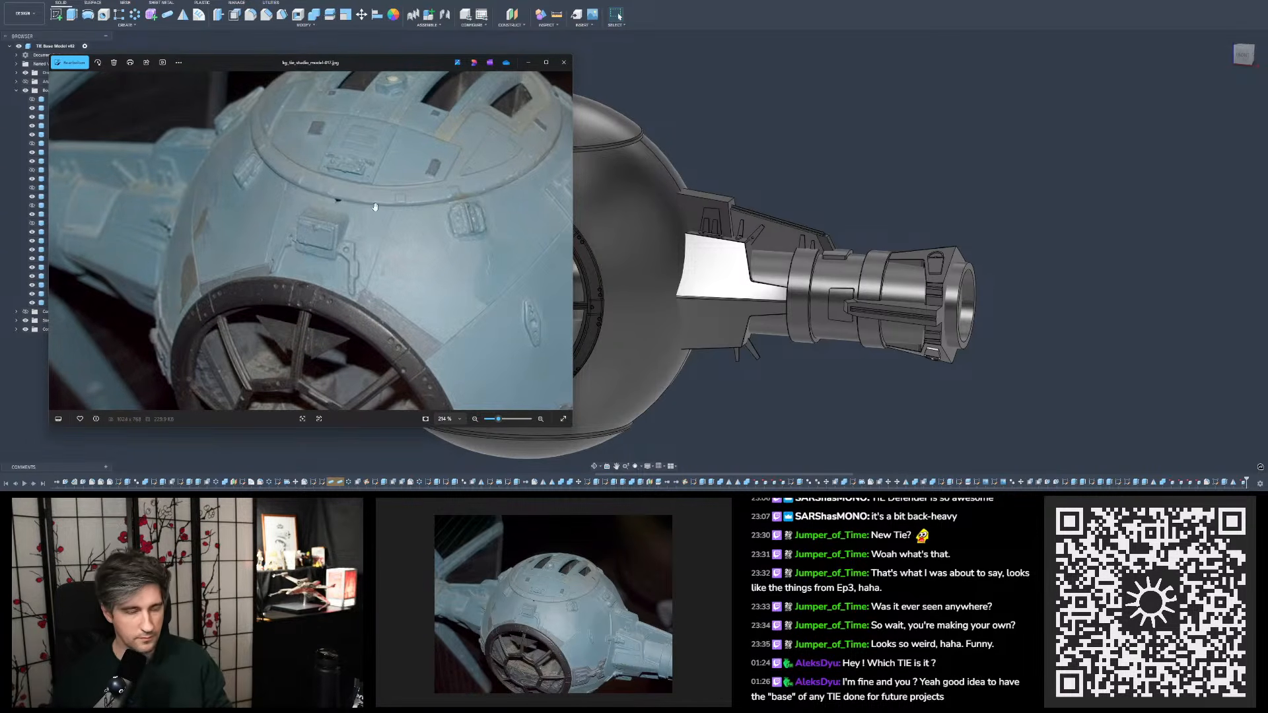
{"action": "left_click_drag", "start_coordinate": [399, 145], "coordinate": [101, 139]}
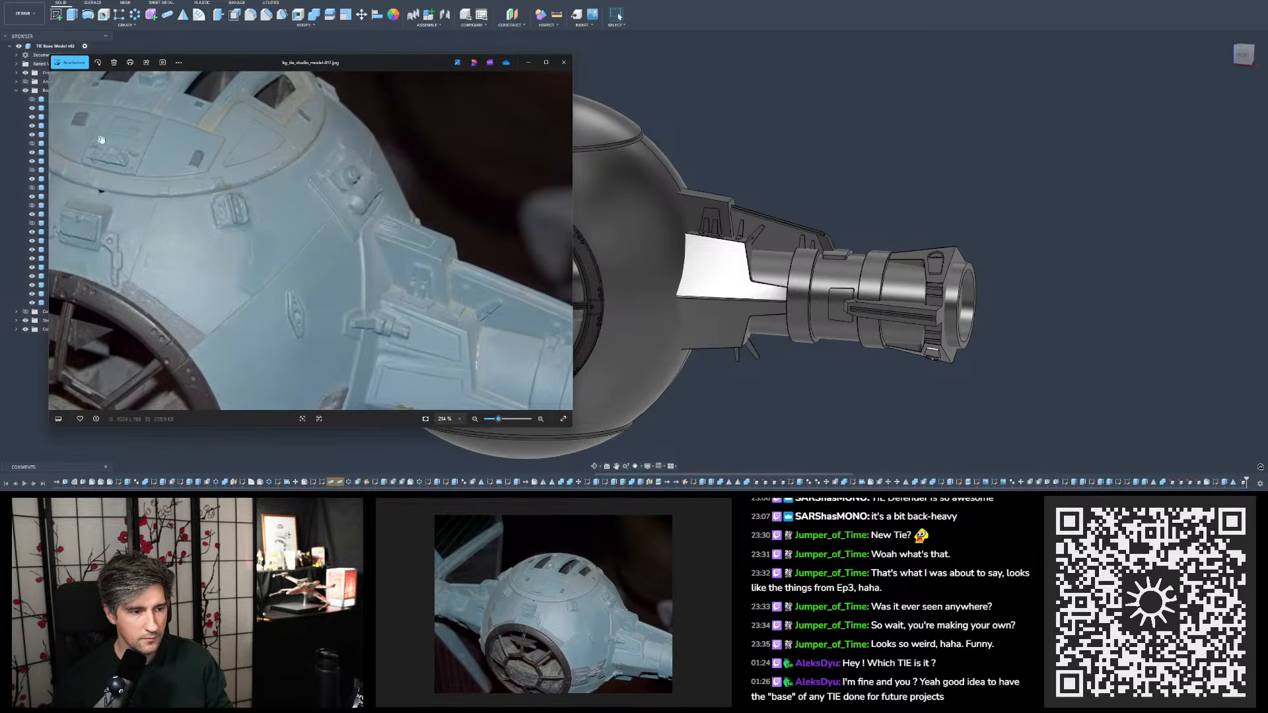
{"action": "left_click_drag", "start_coordinate": [368, 225], "coordinate": [598, 221]}
{"action": "left_click_drag", "start_coordinate": [812, 218], "coordinate": [426, 191]}
{"action": "left_click_drag", "start_coordinate": [406, 236], "coordinate": [390, 191]}
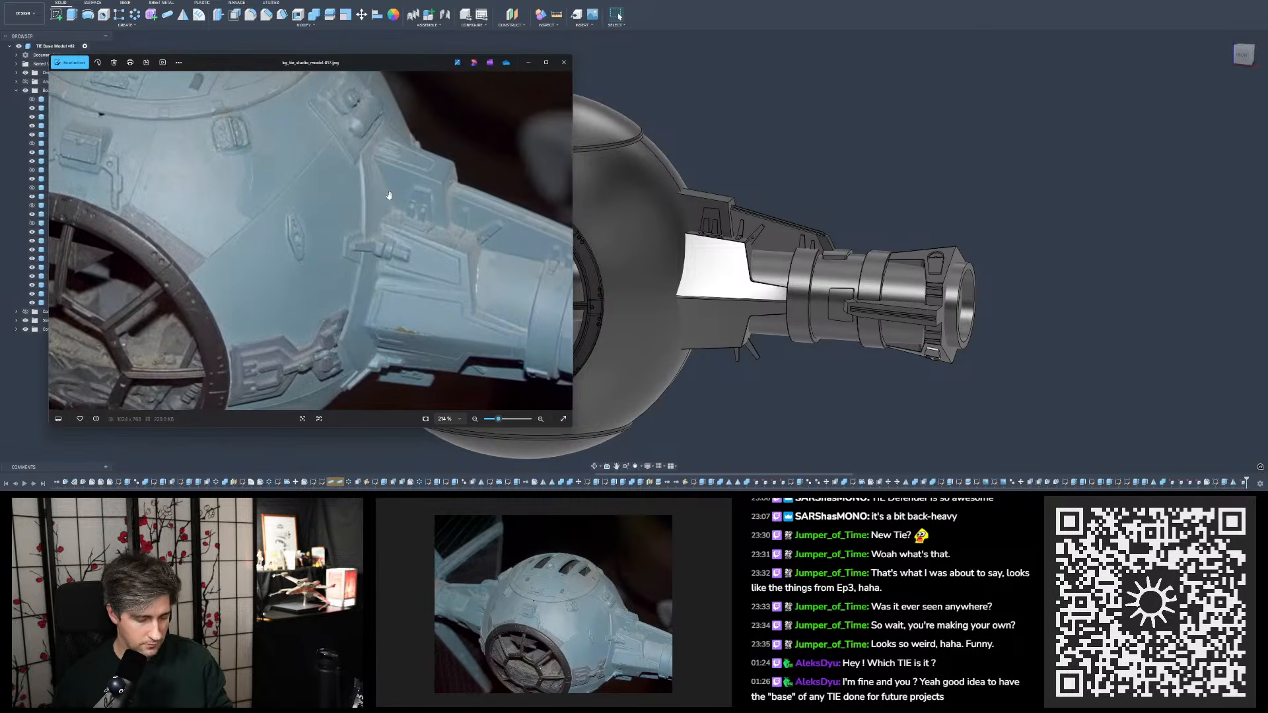
- Capture a screenshot of the wing mount area in the high-angle reference photo and put the photo windows away
{"action": "key", "text": "Print"}
{"action": "left_click_drag", "start_coordinate": [378, 143], "coordinate": [572, 340]}
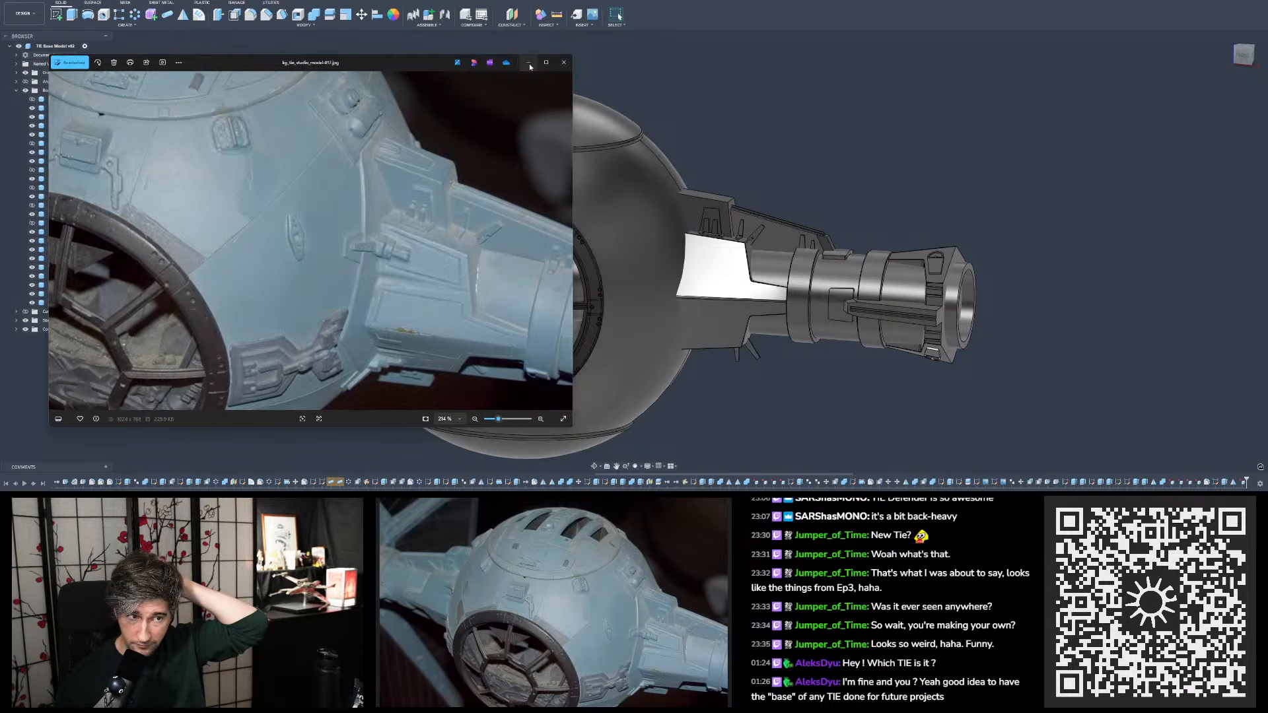
{"action": "left_click", "coordinate": [582, 69]}
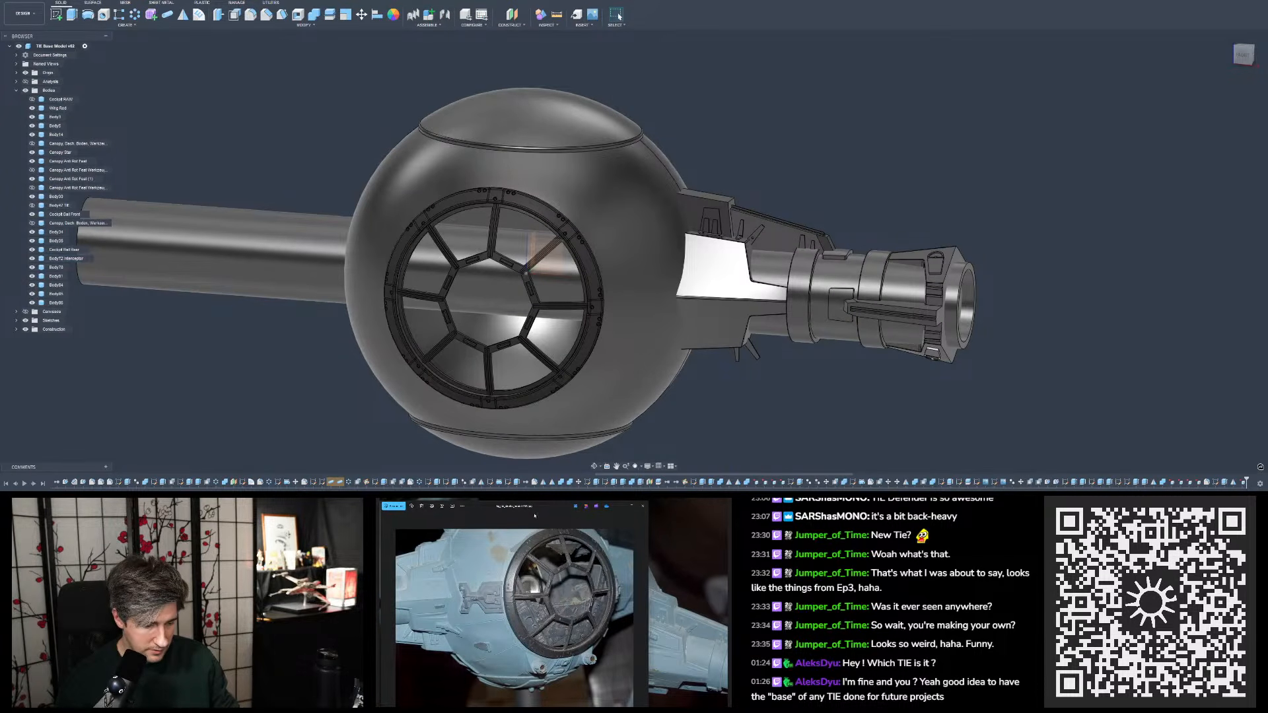
{"action": "left_click", "coordinate": [644, 507]}
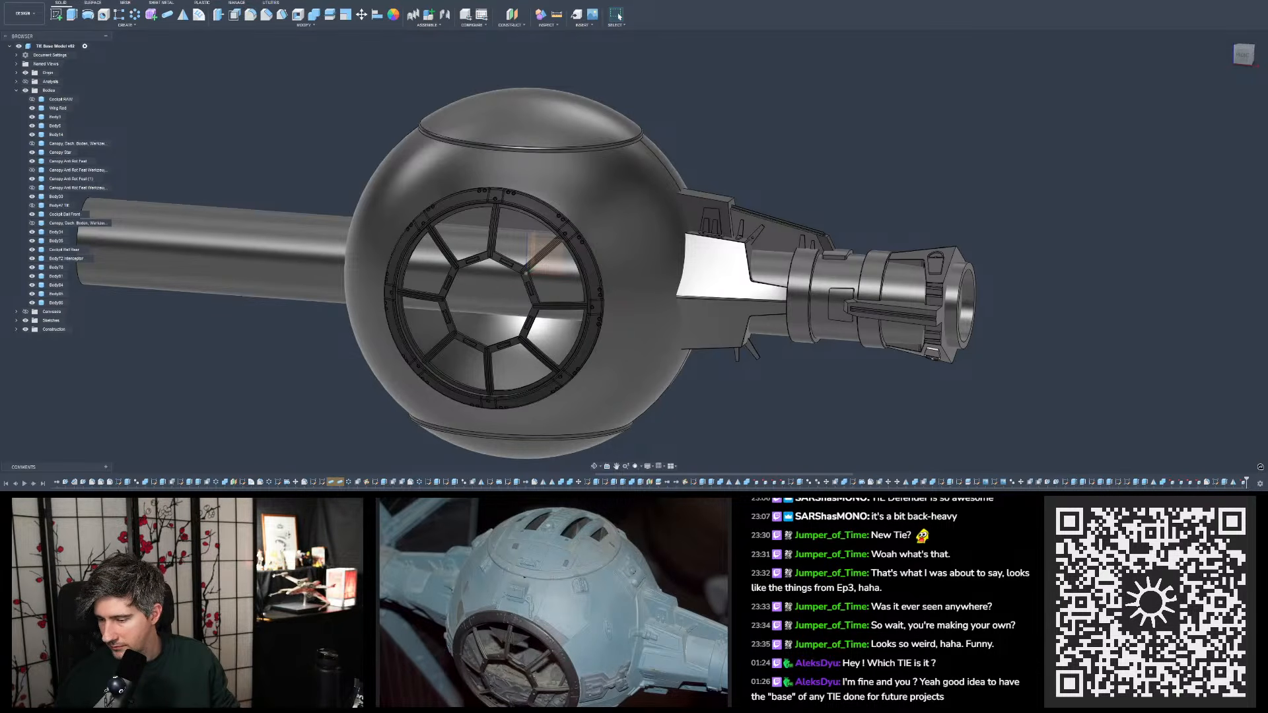
- Place the front reference photo beneath the model's front view and compare the mount's outline and tabs
{"action": "left_click", "coordinate": [1243, 56]}
{"action": "left_click_drag", "start_coordinate": [1267, 182], "coordinate": [727, 282]}
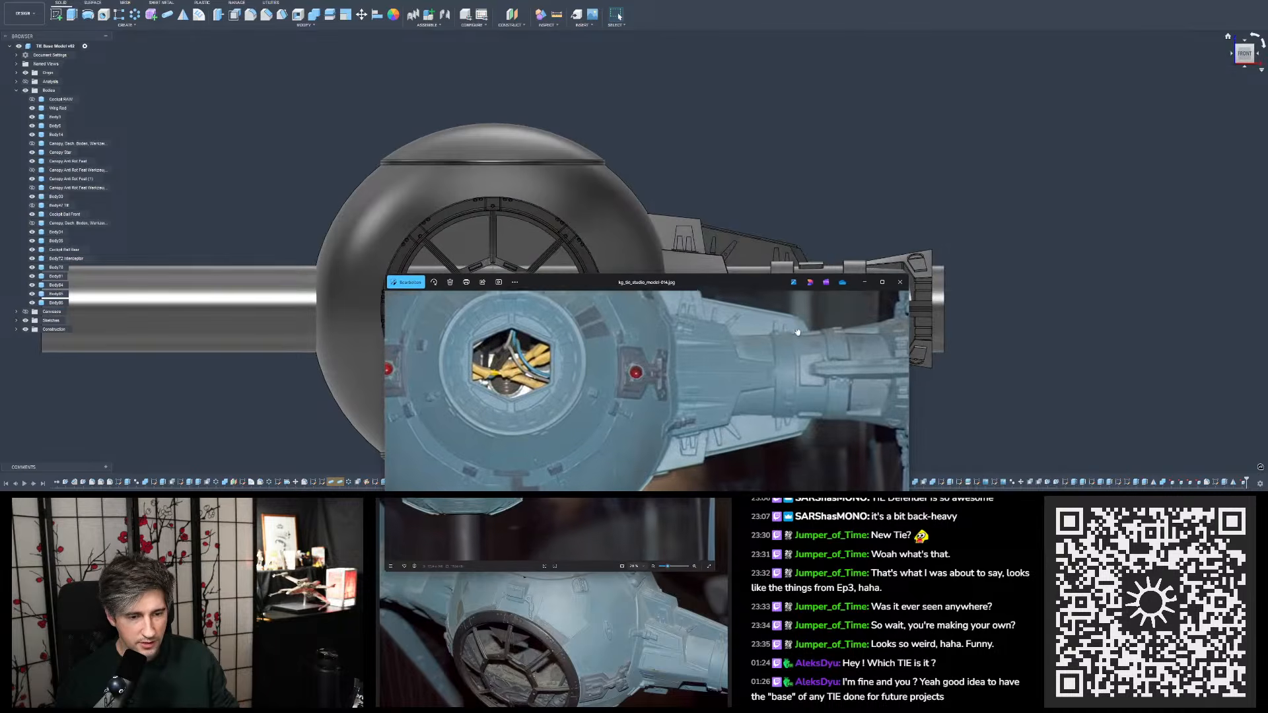
{"action": "left_click_drag", "start_coordinate": [797, 332], "coordinate": [795, 383]}
{"action": "scroll", "coordinate": [695, 49], "scroll_direction": "down", "scroll_amount": 3}
{"action": "middle_click_drag", "start_coordinate": [735, 243], "coordinate": [735, 193]}
{"action": "scroll", "coordinate": [736, 191], "scroll_direction": "up", "scroll_amount": 3}
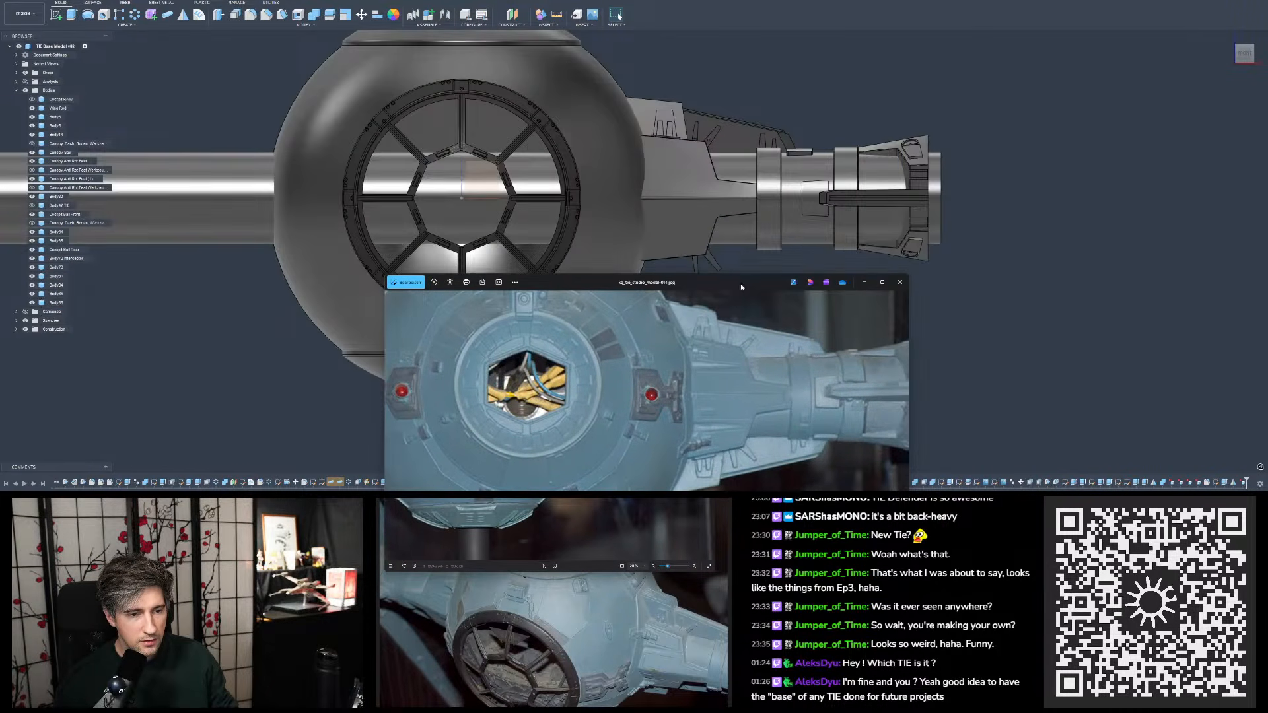
- Lay the front reference photo over the model's wing mount and examine the mount's lower plate and tabs
{"action": "left_click_drag", "start_coordinate": [741, 286], "coordinate": [734, 204]}
{"action": "scroll", "coordinate": [740, 326], "scroll_direction": "up", "scroll_amount": 1}
{"action": "mouse_move", "coordinate": [740, 328]}
{"action": "left_mouse_down"}
{"action": "mouse_move", "coordinate": [730, 319]}
{"action": "mouse_move", "coordinate": [724, 345]}
{"action": "left_mouse_up"}
{"action": "left_click_drag", "start_coordinate": [712, 203], "coordinate": [704, 148]}
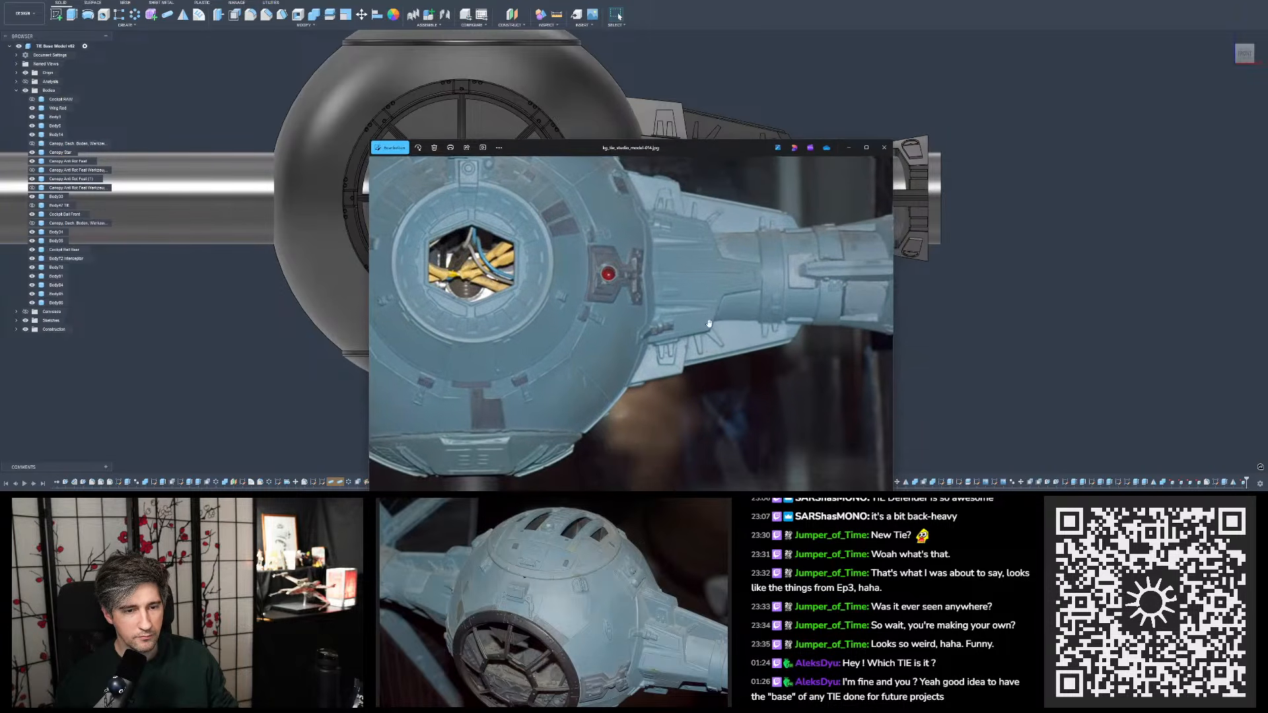
{"action": "left_click_drag", "start_coordinate": [709, 323], "coordinate": [713, 263]}
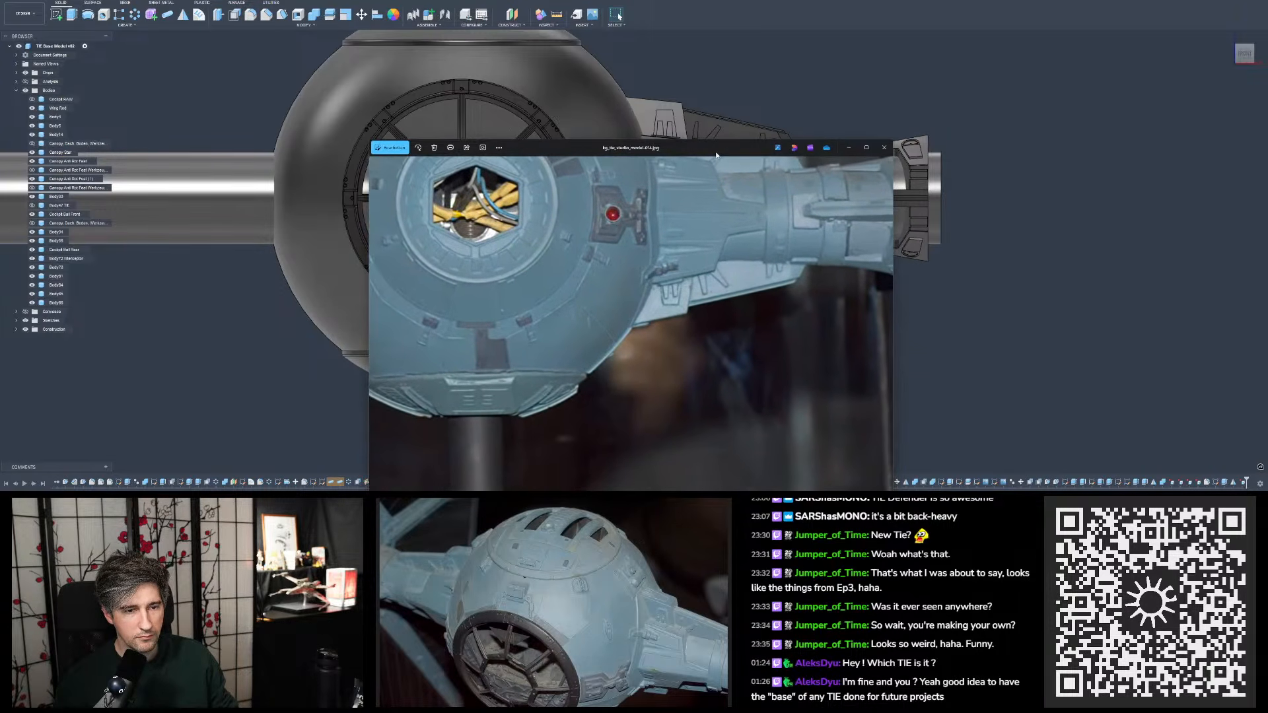
{"action": "mouse_move", "coordinate": [717, 155]}
{"action": "left_mouse_down"}
{"action": "mouse_move", "coordinate": [728, 206]}
{"action": "mouse_move", "coordinate": [719, 173]}
{"action": "left_mouse_up"}
{"action": "left_click_drag", "start_coordinate": [714, 263], "coordinate": [721, 288]}
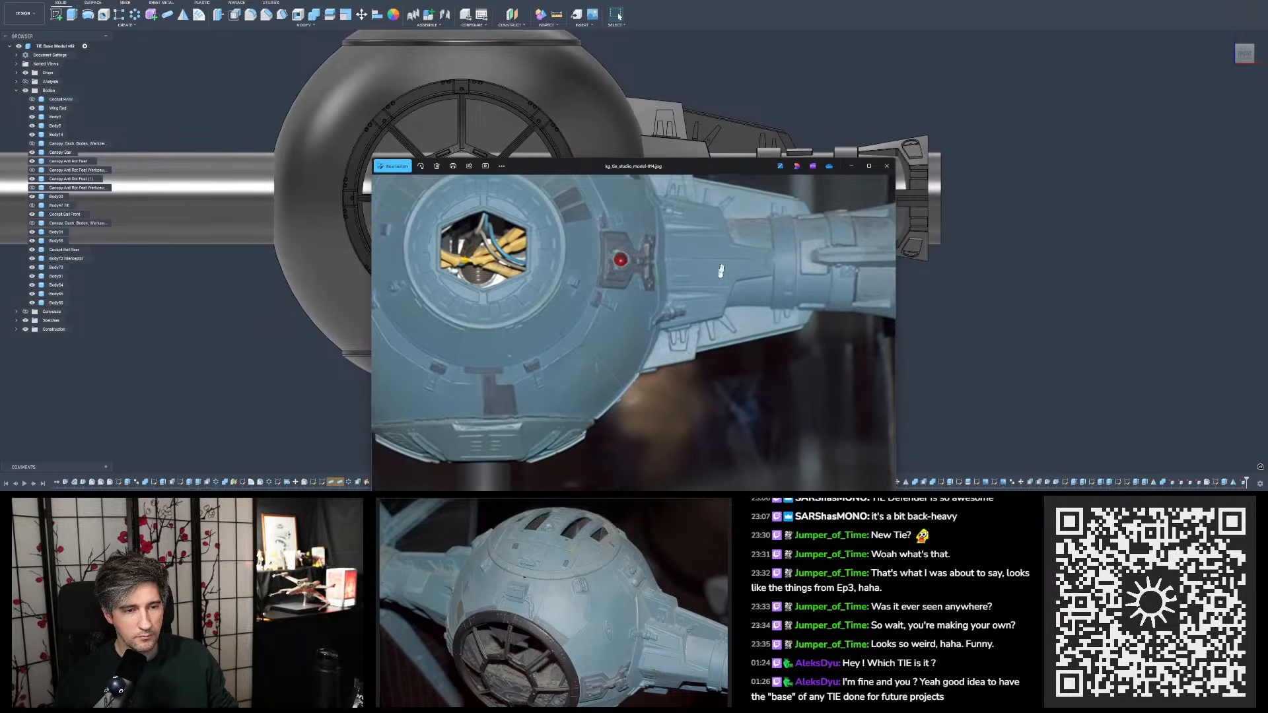
{"action": "left_click_drag", "start_coordinate": [729, 167], "coordinate": [724, 141]}
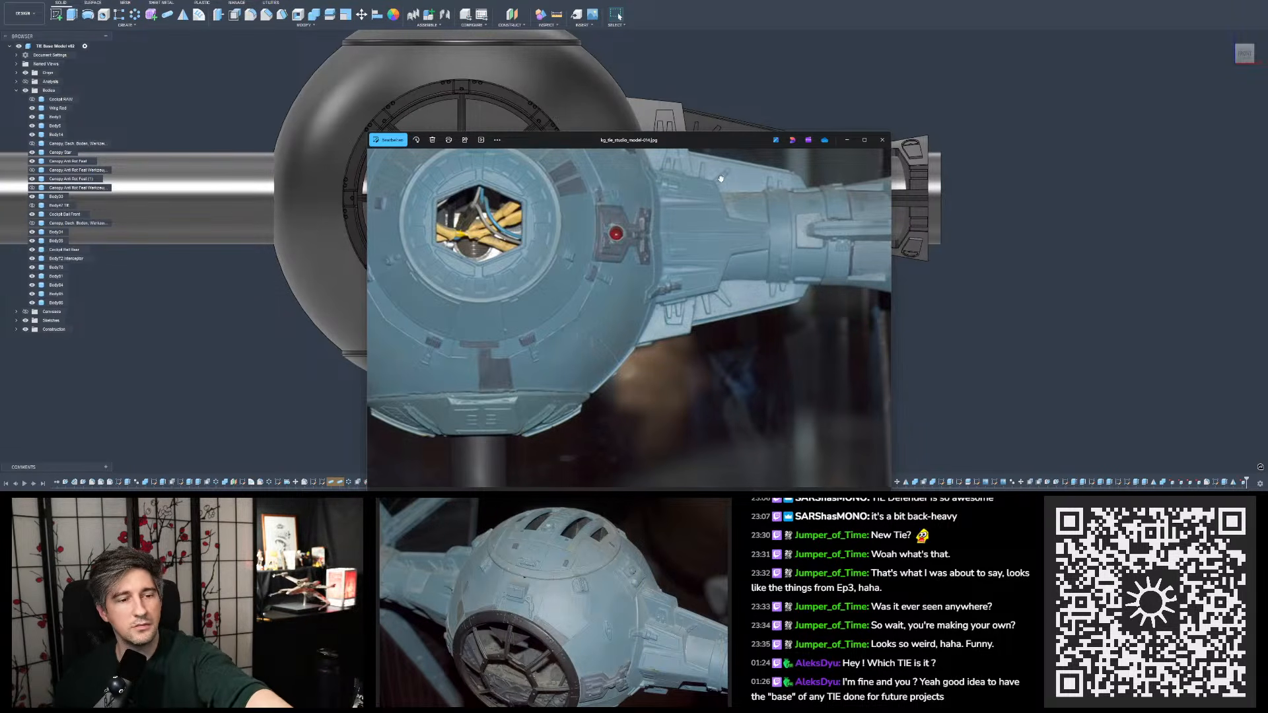
- Shift the front reference photo along the model's wing mount and examine the mount's upper and lower plate outlines
{"action": "left_click_drag", "start_coordinate": [723, 179], "coordinate": [786, 195]}
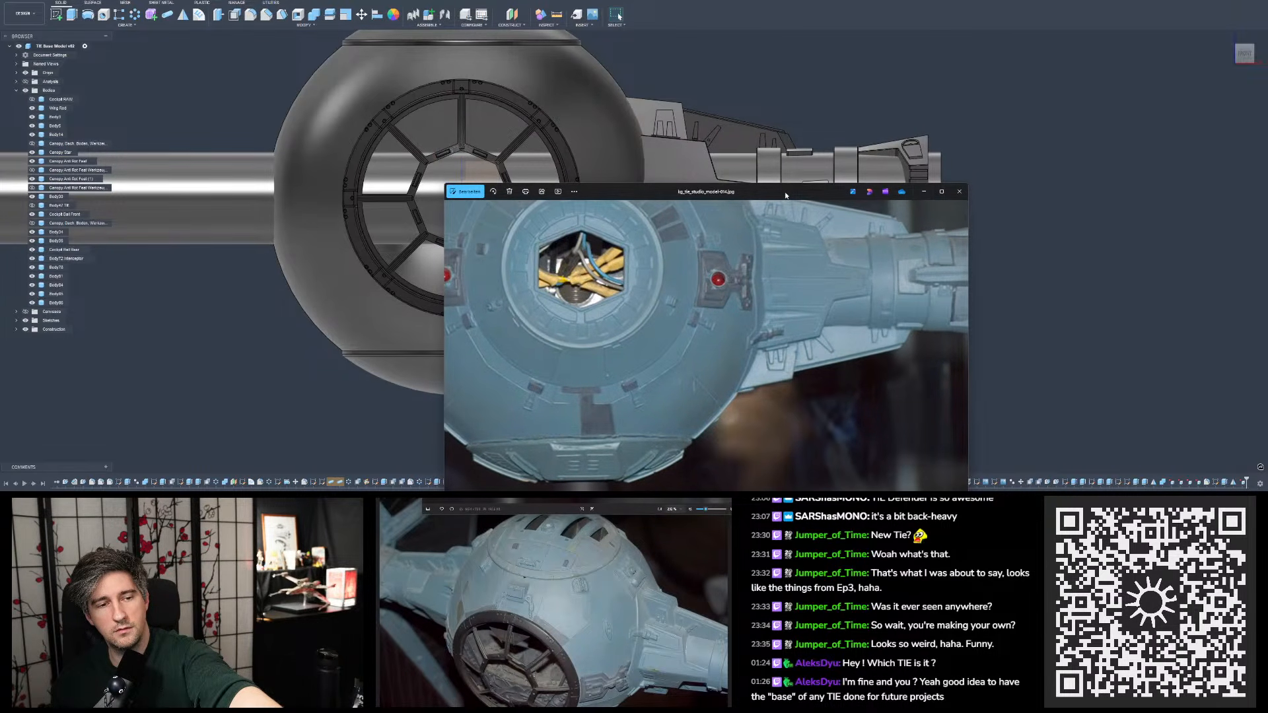
{"action": "left_click_drag", "start_coordinate": [786, 195], "coordinate": [790, 129]}
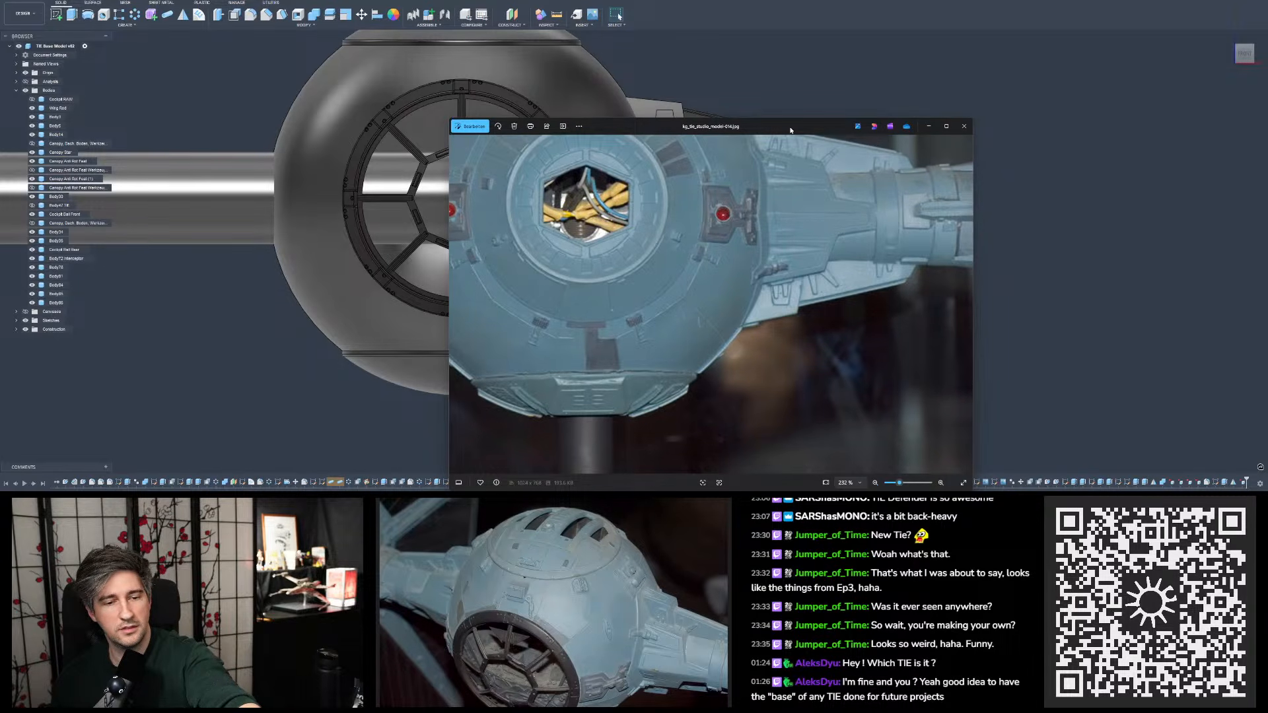
{"action": "mouse_move", "coordinate": [791, 130]}
{"action": "left_mouse_down"}
{"action": "mouse_move", "coordinate": [785, 322]}
{"action": "mouse_move", "coordinate": [793, 125]}
{"action": "mouse_move", "coordinate": [801, 350]}
{"action": "mouse_move", "coordinate": [771, 128]}
{"action": "left_mouse_up"}
{"action": "left_click_drag", "start_coordinate": [782, 187], "coordinate": [803, 221]}
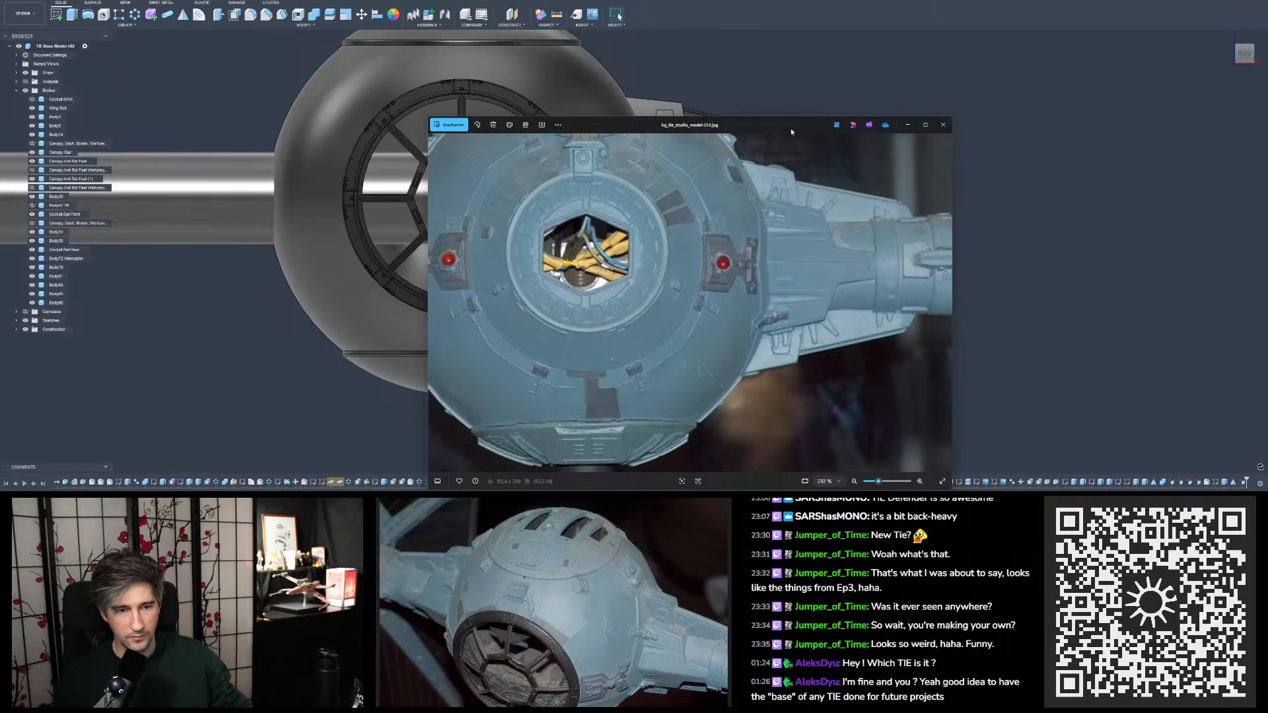
- Inspect the upper plate's tabs close up and both mounts in the full front photo, and clear the photo off the model
{"action": "left_click_drag", "start_coordinate": [791, 131], "coordinate": [629, 202]}
{"action": "scroll", "coordinate": [722, 285], "scroll_direction": "up", "scroll_amount": 3}
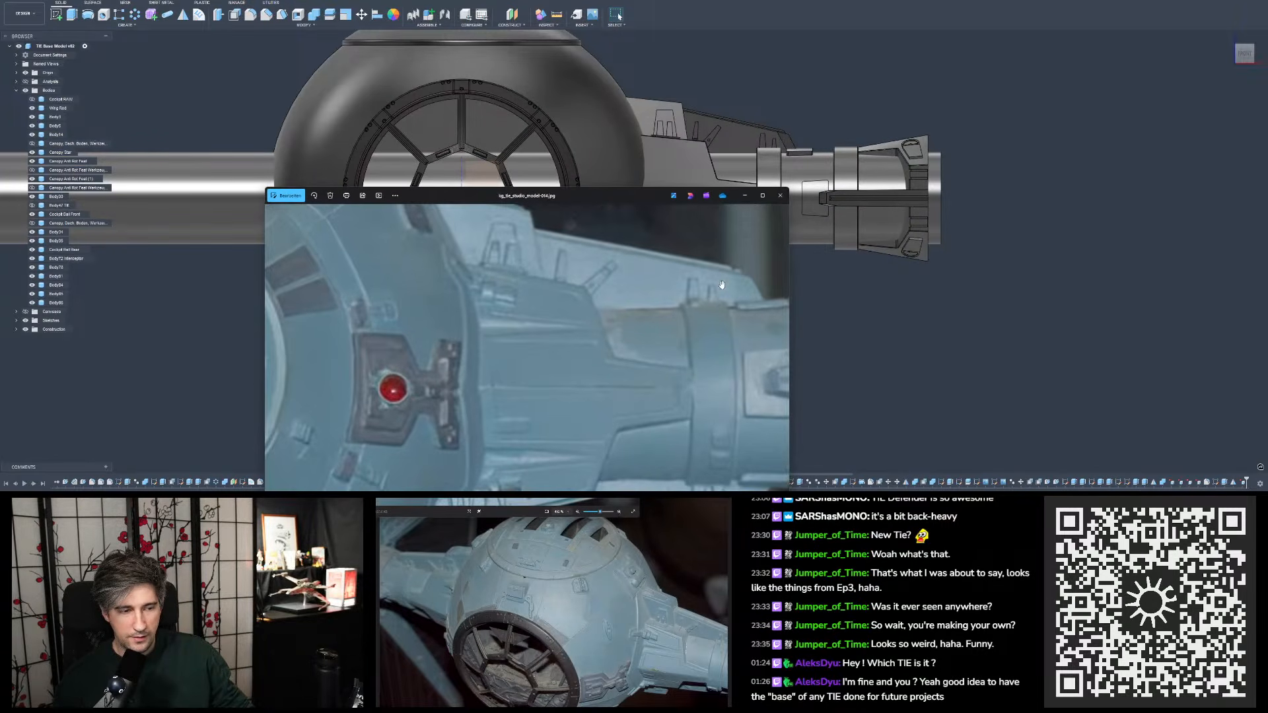
{"action": "scroll", "coordinate": [722, 285], "scroll_direction": "down", "scroll_amount": 3}
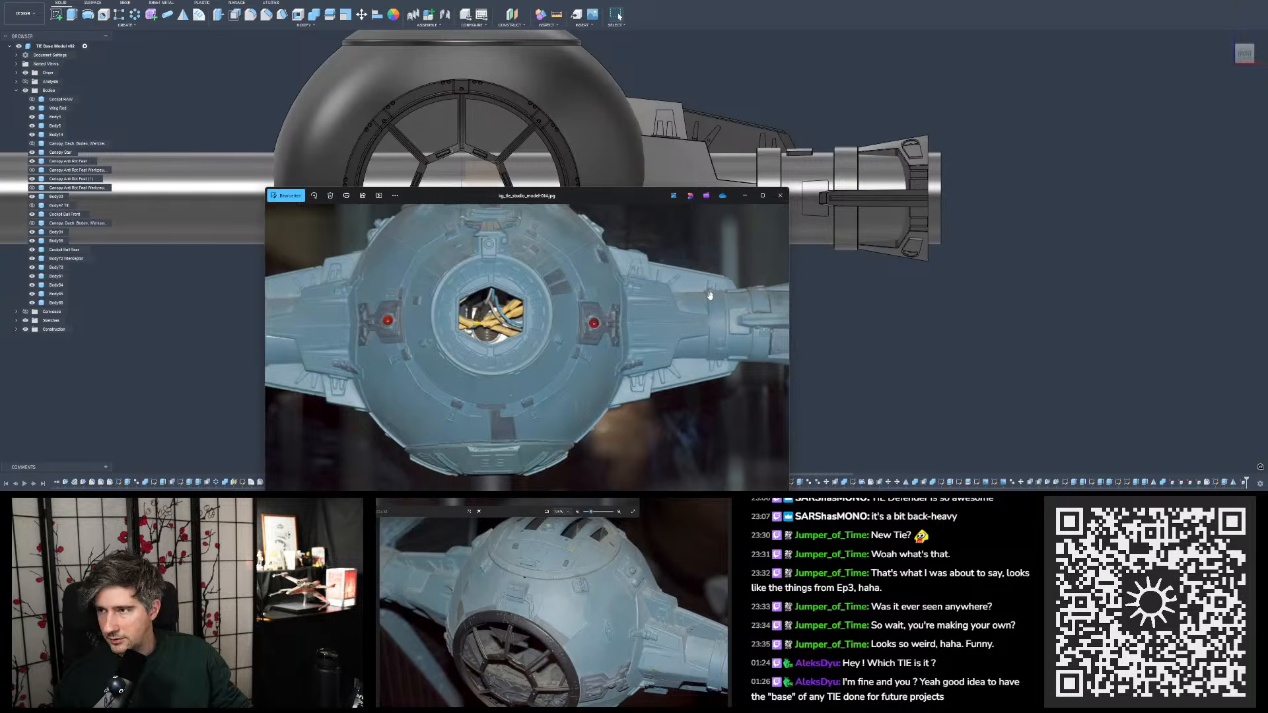
{"action": "scroll", "coordinate": [639, 291], "scroll_direction": "down", "scroll_amount": 2}
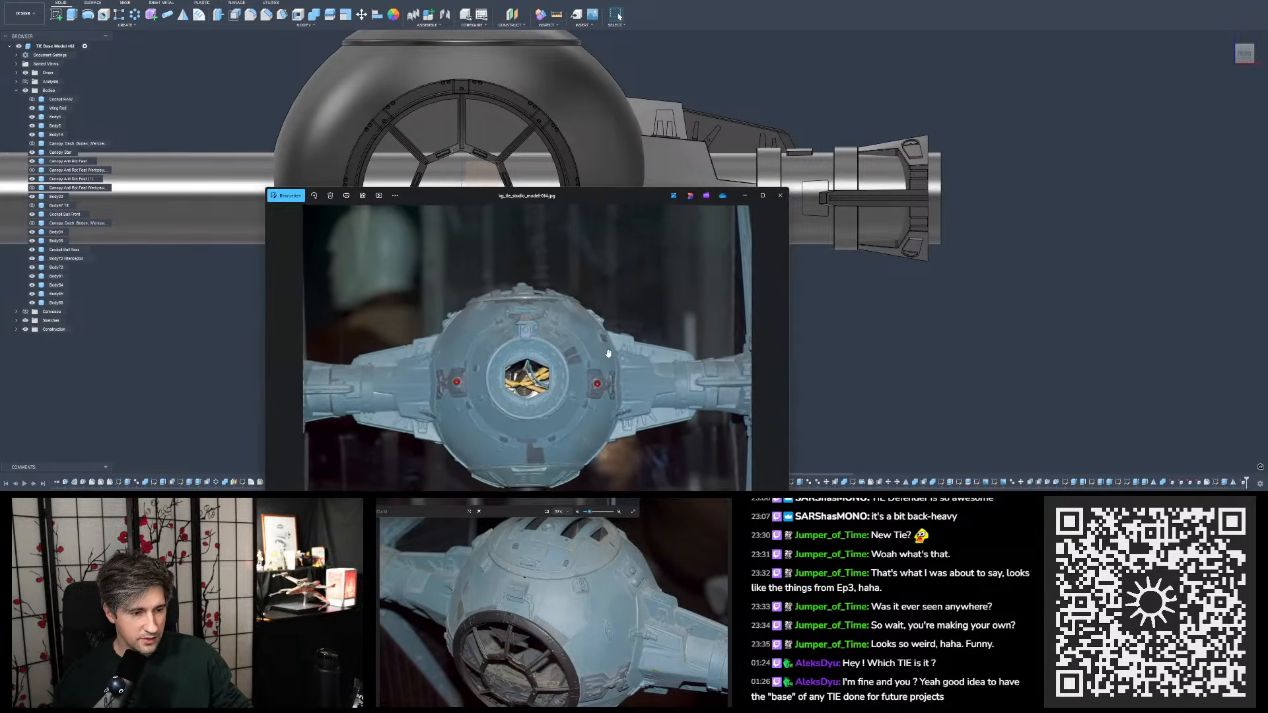
{"action": "scroll", "coordinate": [609, 353], "scroll_direction": "up", "scroll_amount": 1}
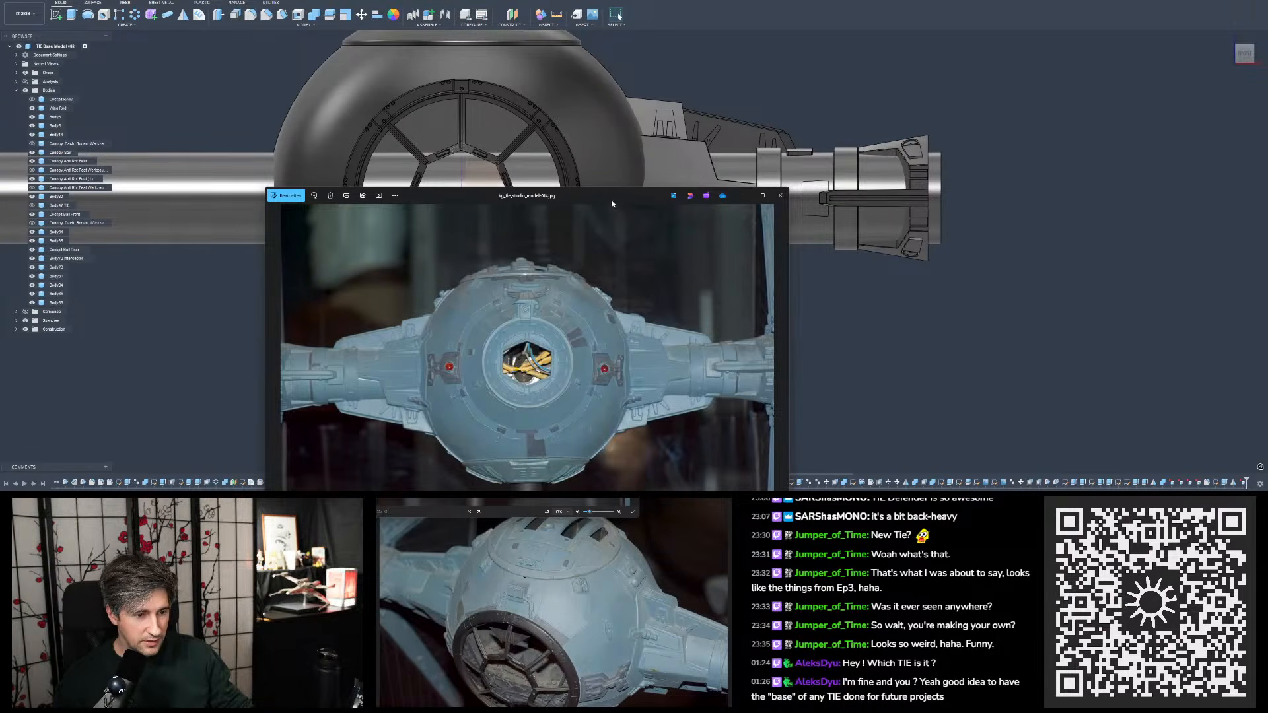
{"action": "left_click_drag", "start_coordinate": [612, 204], "coordinate": [1267, 206]}
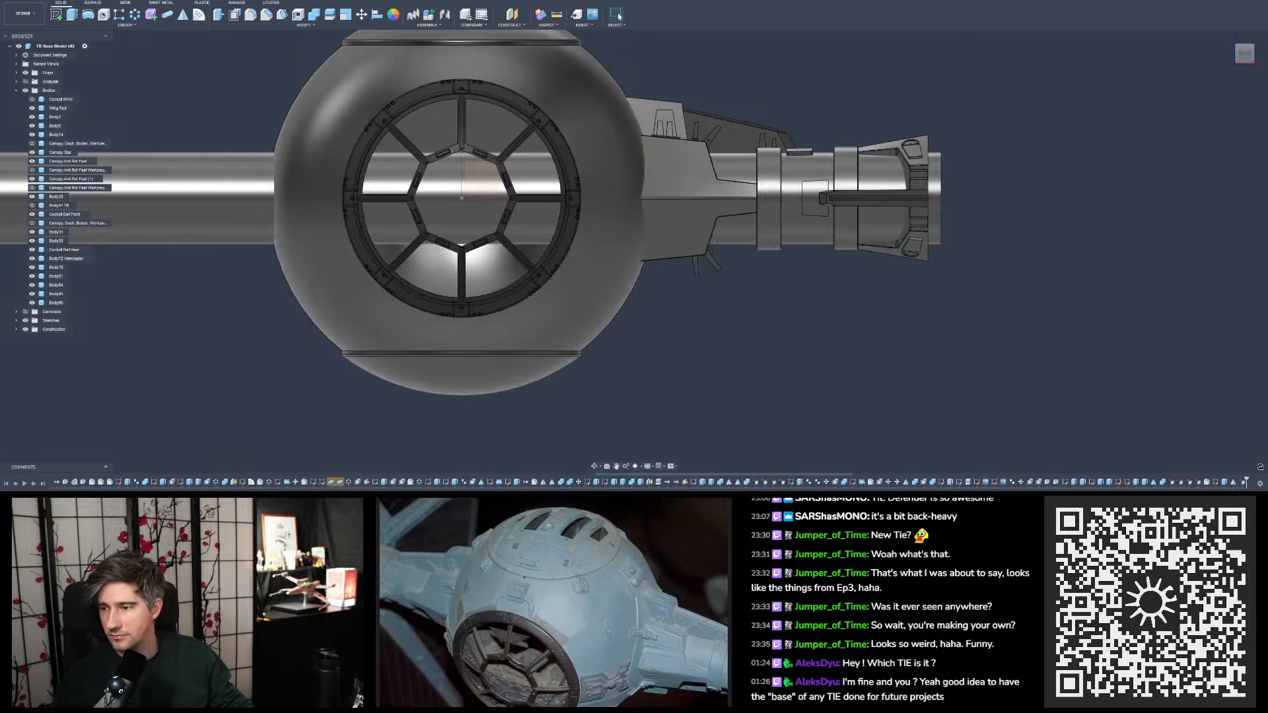